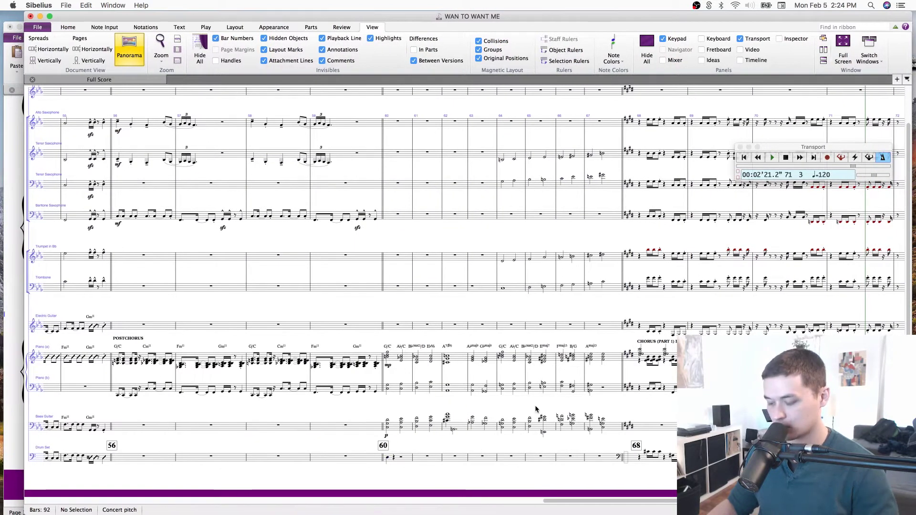
# Examine the horn, piano, bass and drum staves from the postchorus at bar 56 through the bridge into the chorus.
pyautogui.scroll(3, 394, 299)
pyautogui.scroll(4, 411, 248)
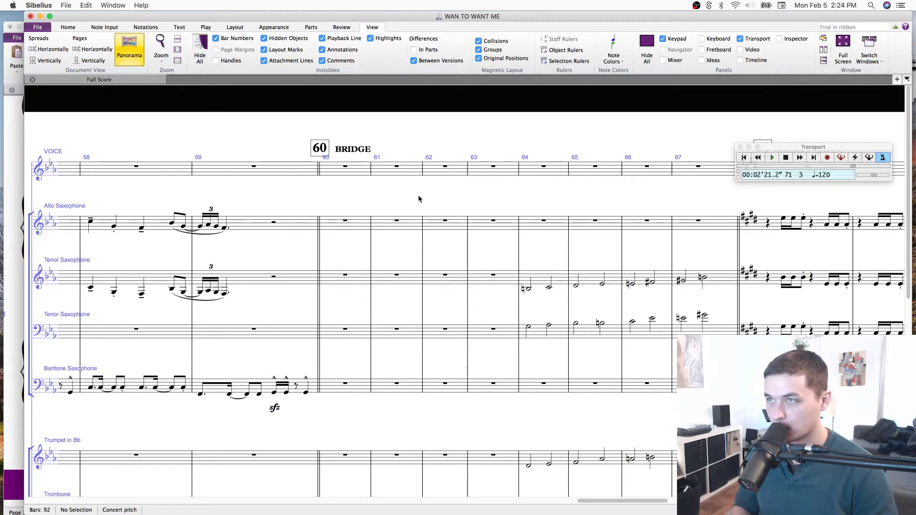
pyautogui.moveTo(418, 199); pyautogui.dragTo(557, 140)
pyautogui.moveTo(530, 310); pyautogui.dragTo(347, 127)
pyautogui.moveTo(802, 305); pyautogui.dragTo(480, 308)
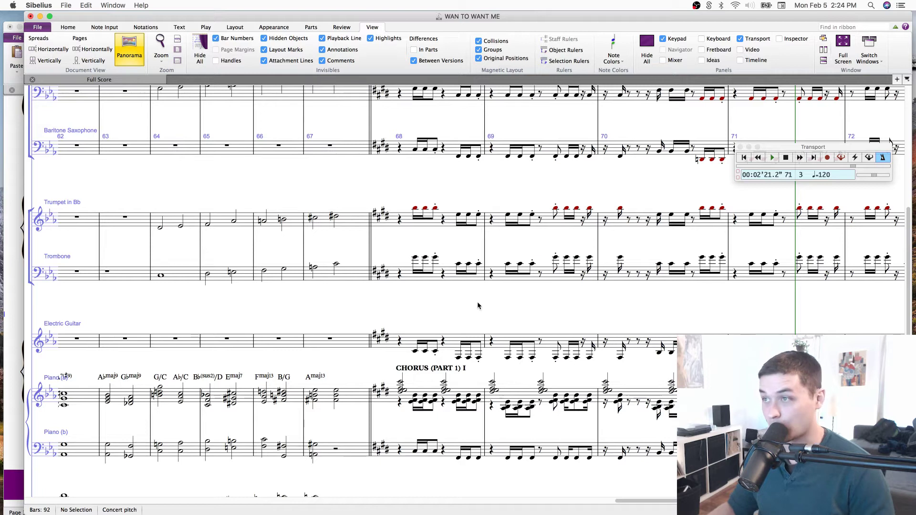
pyautogui.moveTo(341, 241); pyautogui.dragTo(725, 276)
pyautogui.moveTo(730, 346); pyautogui.dragTo(634, 301)
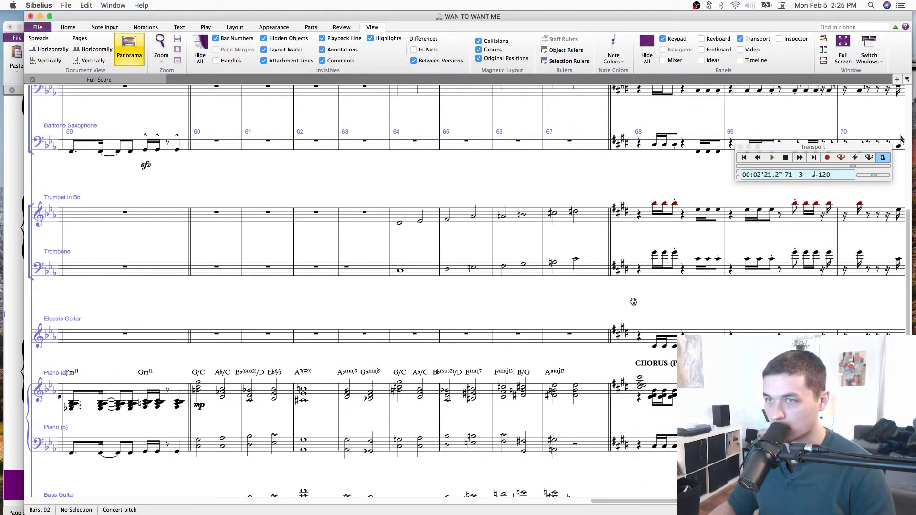
pyautogui.moveTo(456, 17); pyautogui.dragTo(434, 27)
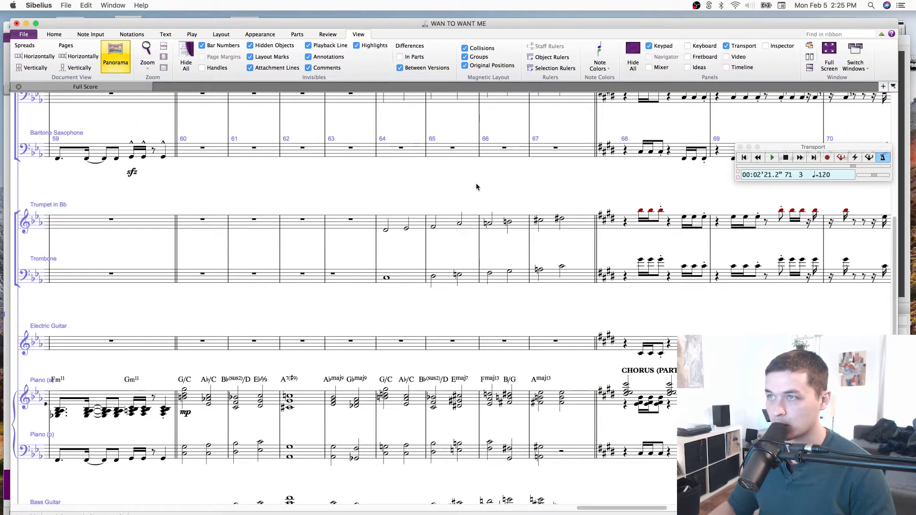
pyautogui.moveTo(255, 196); pyautogui.dragTo(345, 206)
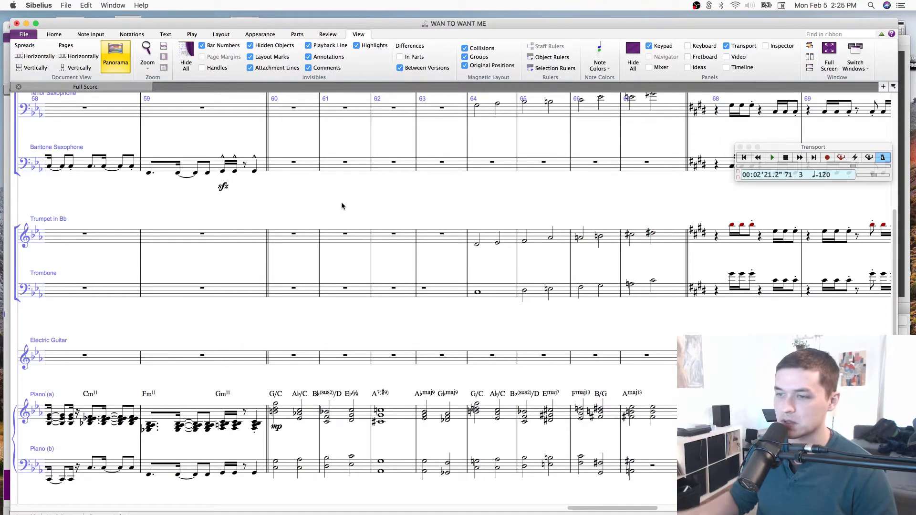
pyautogui.moveTo(793, 322); pyautogui.dragTo(584, 316)
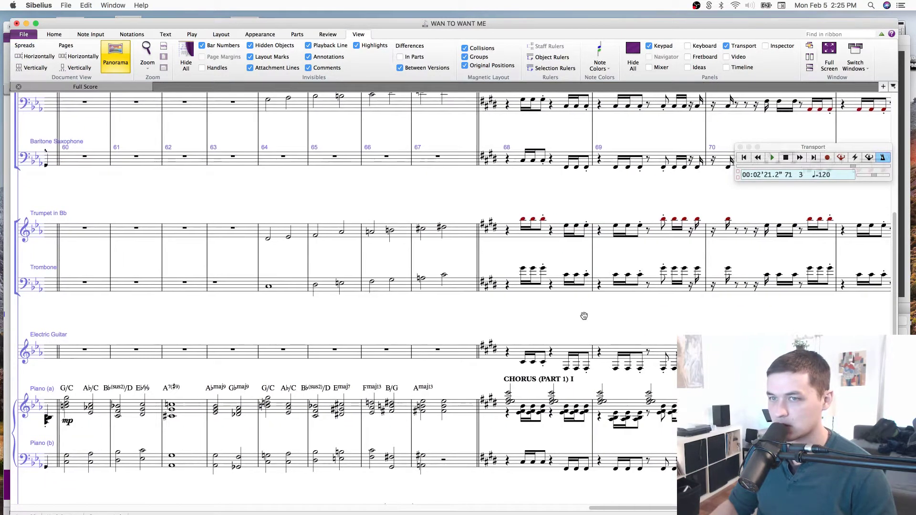
pyautogui.hscroll(-2, 549, 187)
pyautogui.scroll(5, 548, 186)
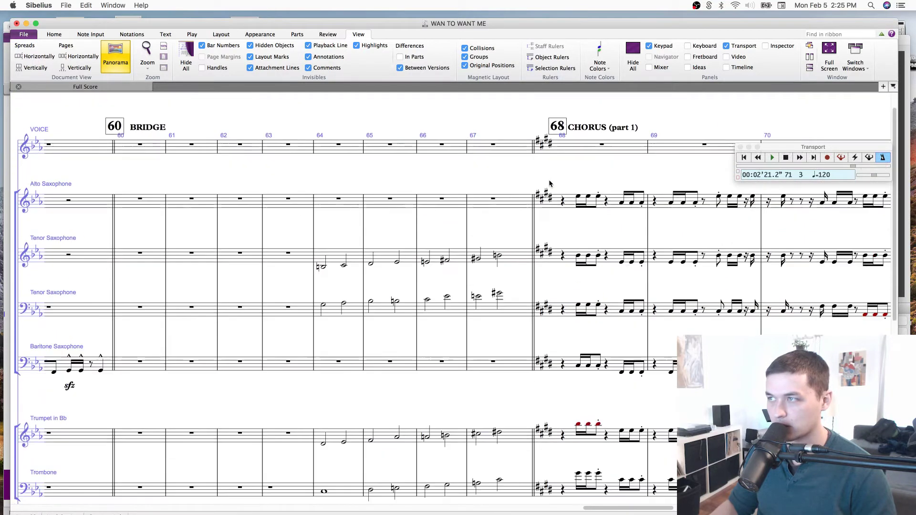
pyautogui.scroll(-7, 618, 233)
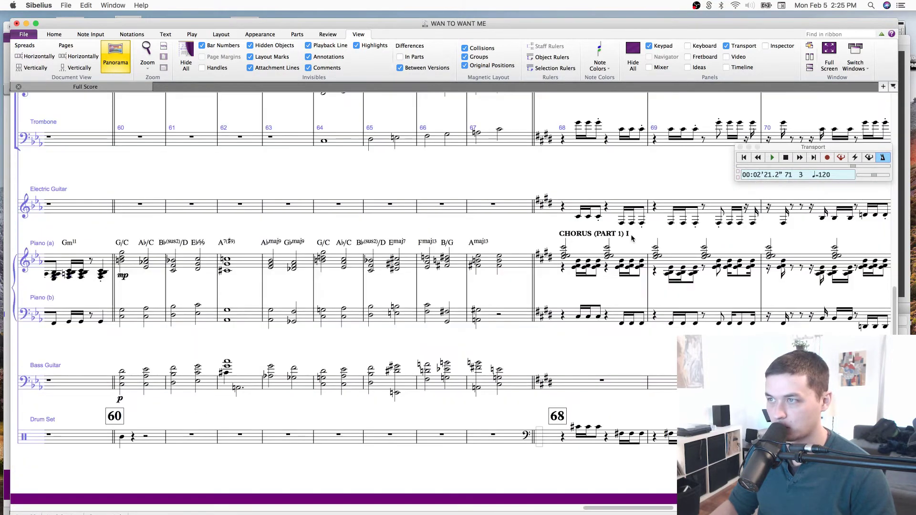
pyautogui.hscroll(-5, 316, 202)
pyautogui.scroll(1, 317, 202)
pyautogui.hscroll(-5, 474, 255)
pyautogui.scroll(3, 474, 254)
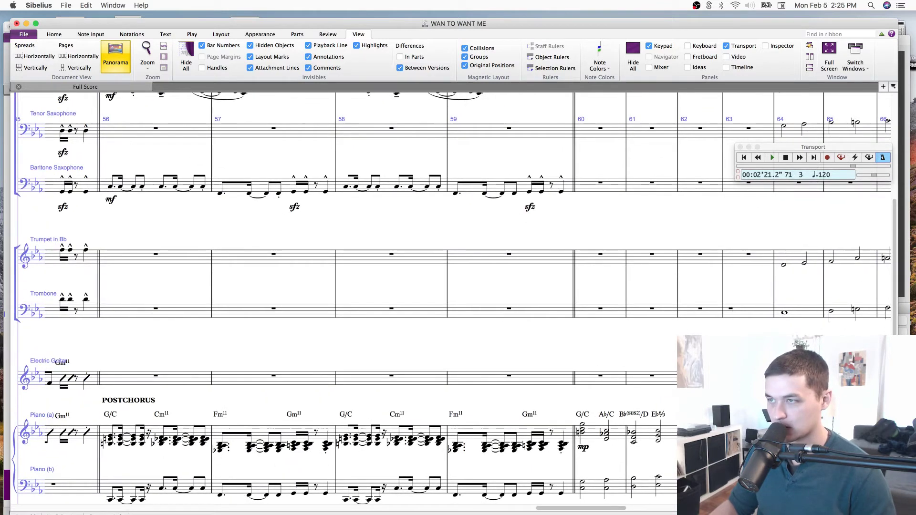
# Play back the score from the postchorus at bar 56 into the bridge, stopping in bar 64.
pyautogui.press('super+minus')
pyautogui.press('super+minus')
pyautogui.moveTo(611, 240); pyautogui.dragTo(494, 316)
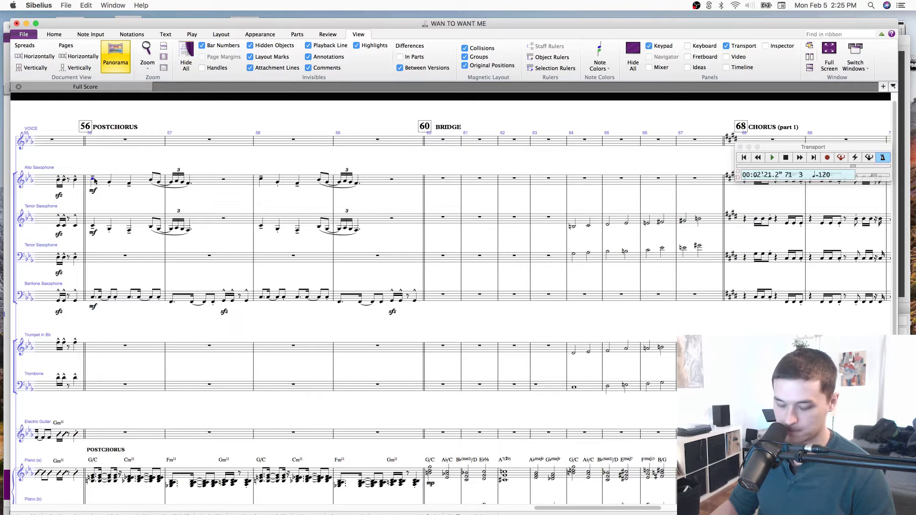
pyautogui.scroll(2, 94, 180)
pyautogui.press('p')
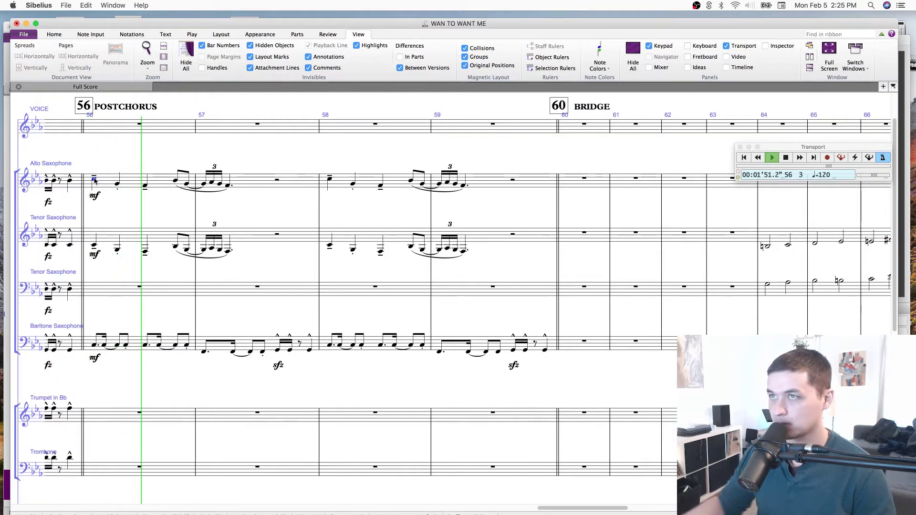
pyautogui.scroll(-5, 406, 248)
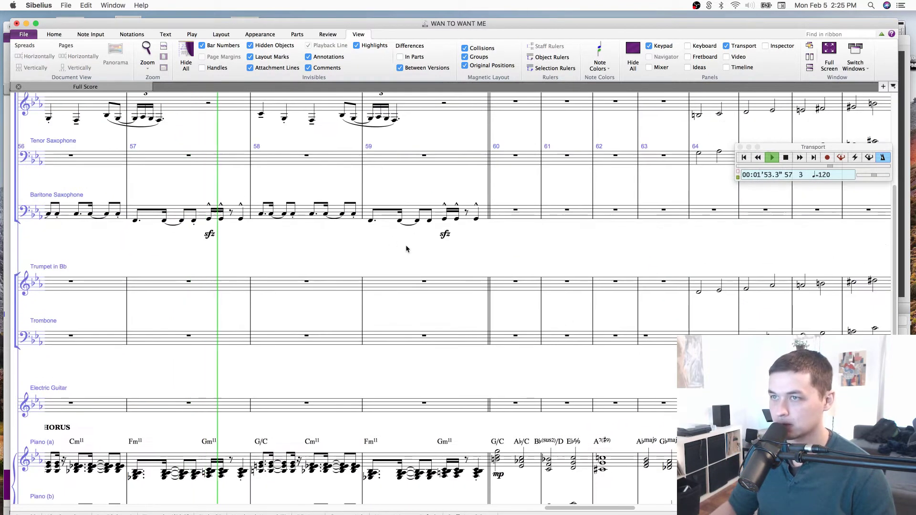
pyautogui.moveTo(418, 293); pyautogui.dragTo(180, 200)
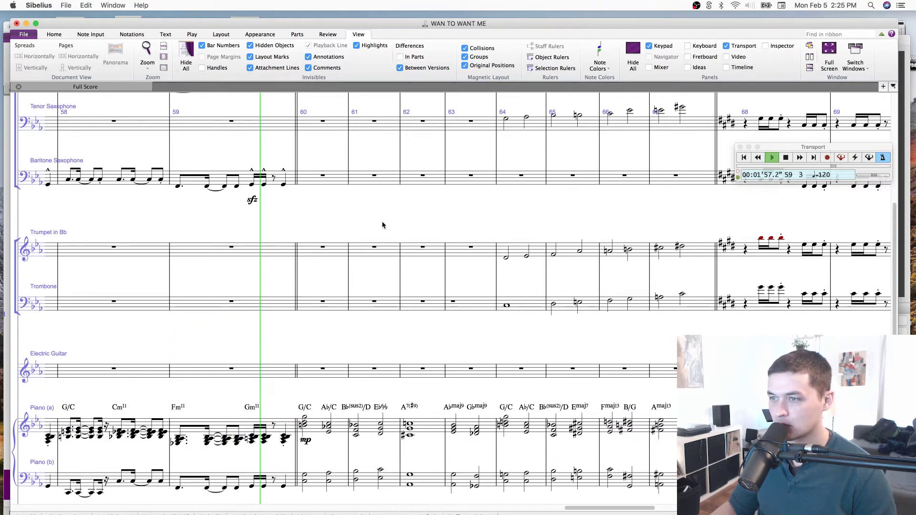
pyautogui.moveTo(488, 344); pyautogui.dragTo(436, 256)
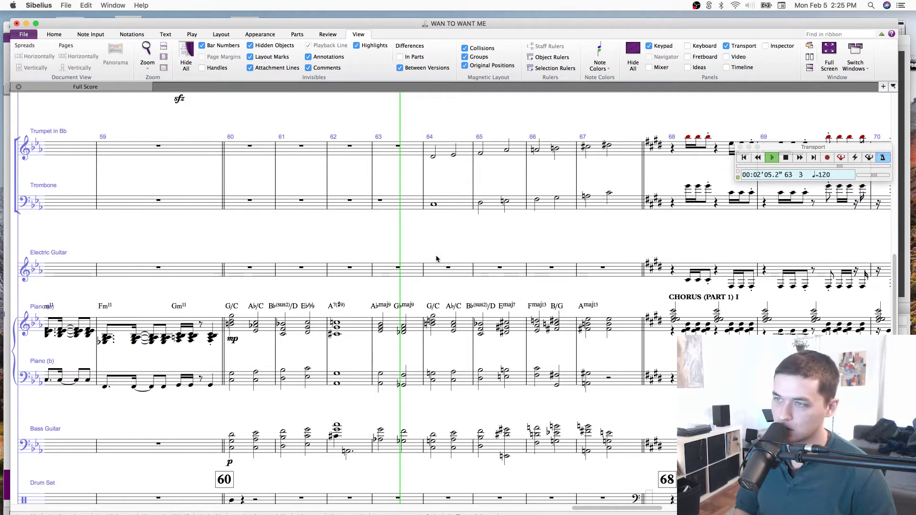
pyautogui.press('super+minus')
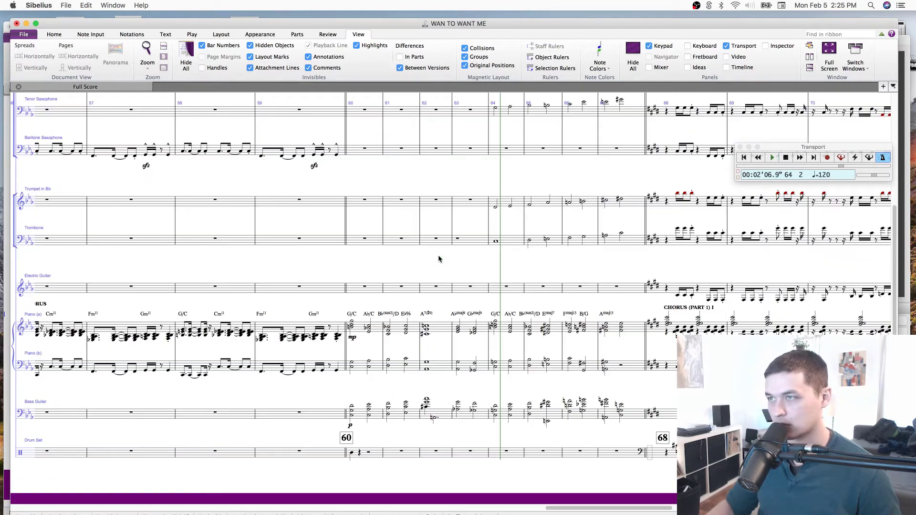
# Add a p dynamic at bar 64 of the upper tenor saxophone staff with a crescendo hairpin through bar 67.
pyautogui.press('super+shift+p')
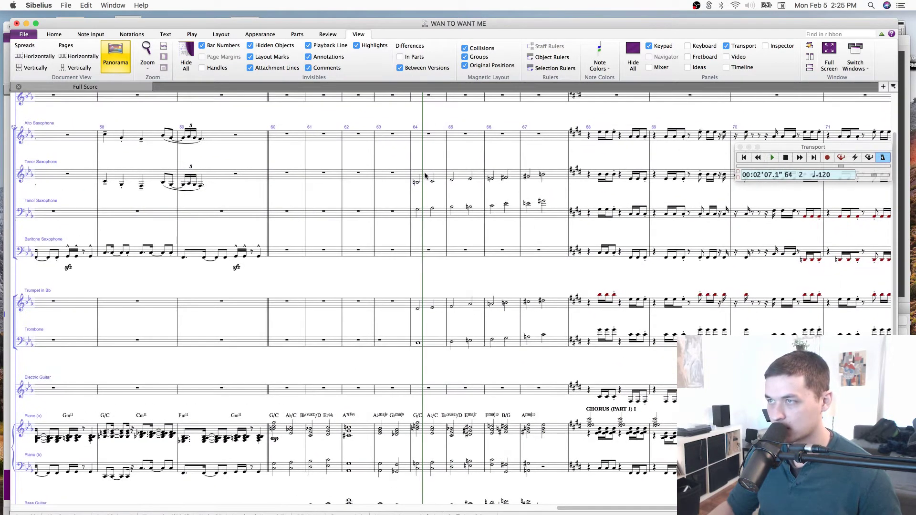
pyautogui.rightClick(430, 184)
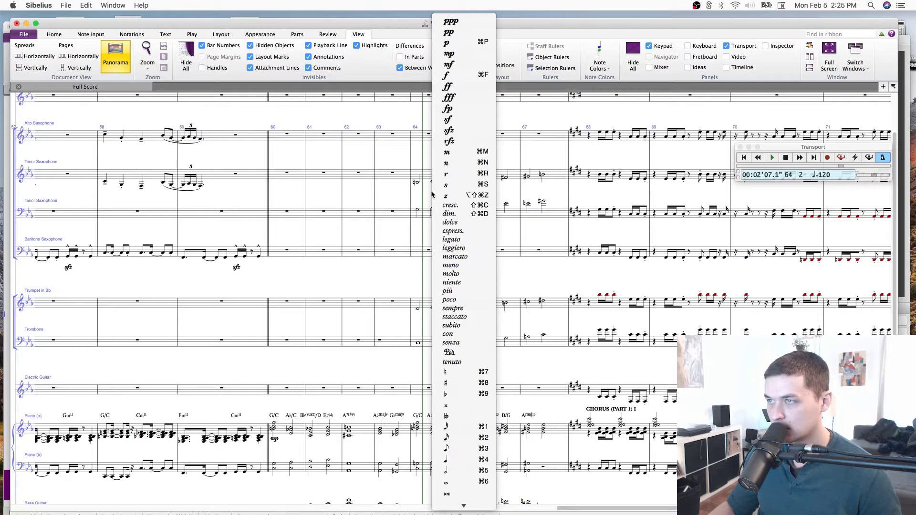
pyautogui.click(474, 42)
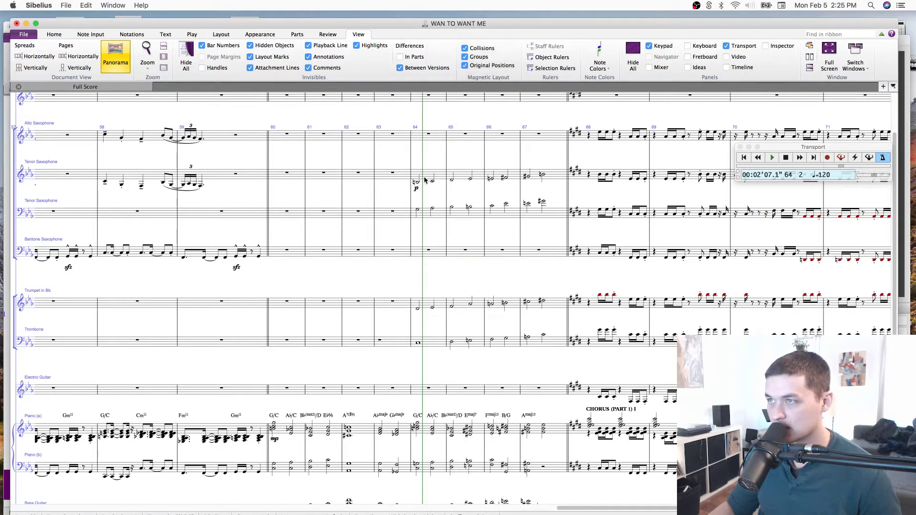
pyautogui.press('h')
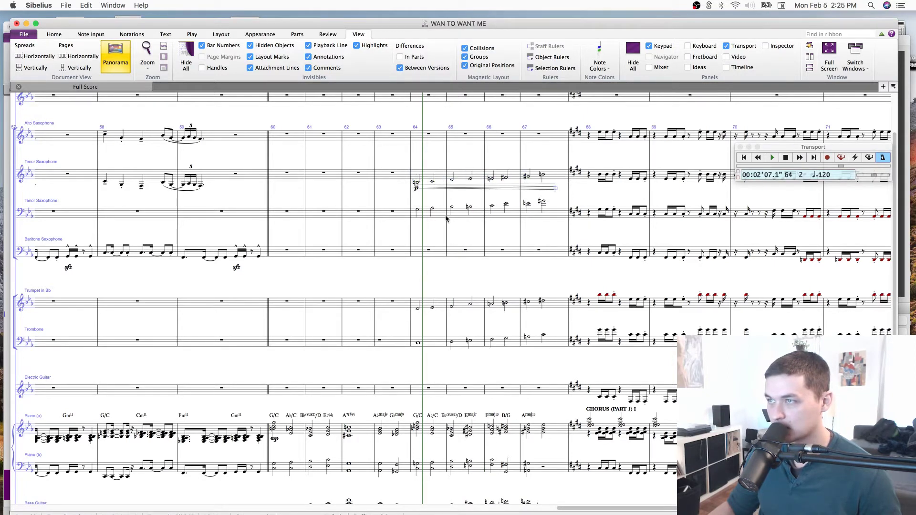
# Copy the p dynamic and crescendo hairpin to bar 64 of the lower tenor saxophone, trumpet and trombone staves.
pyautogui.keyDown('alt'); pyautogui.click(424, 217); pyautogui.keyUp('alt')
pyautogui.keyDown('alt'); pyautogui.click(420, 306); pyautogui.keyUp('alt')
pyautogui.keyDown('alt'); pyautogui.click(420, 344); pyautogui.keyUp('alt')
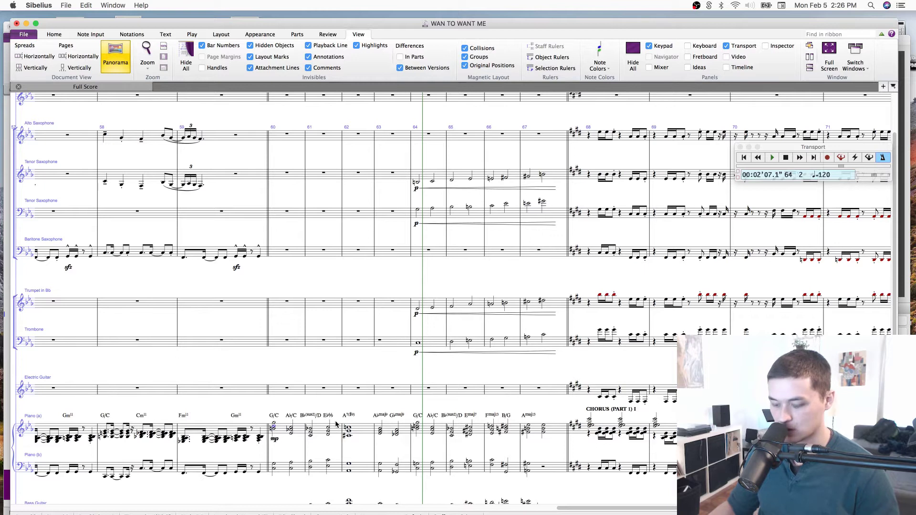
# Play back the bridge from bar 60, stopping in bar 64.
pyautogui.press('p')
pyautogui.moveTo(499, 338); pyautogui.dragTo(401, 285)
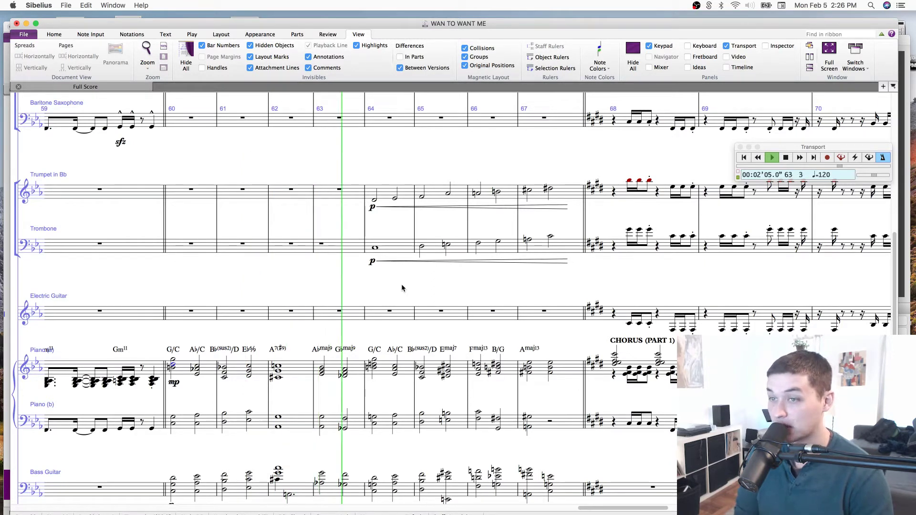
pyautogui.press('super+minus')
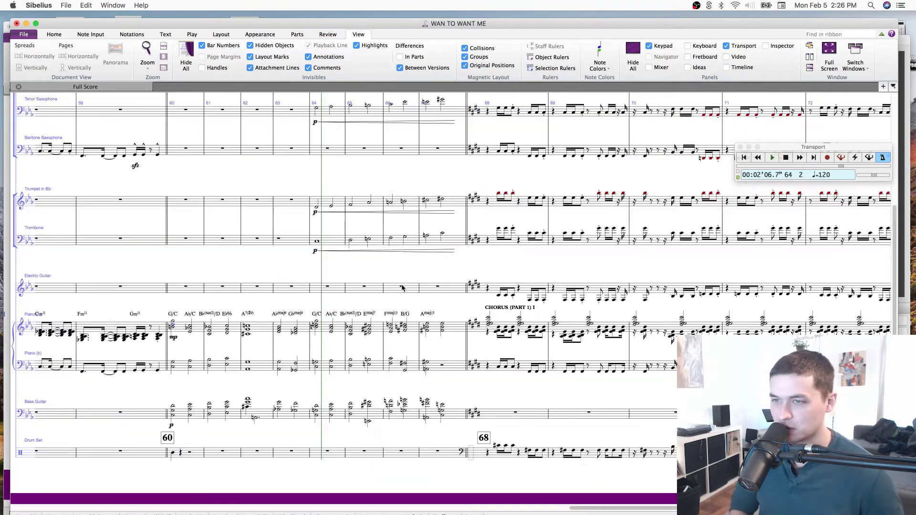
pyautogui.hotkey('shift', 'p')
# Play back the opening G/C chord of the bridge at bar 60 twice, starting from the piano staves.
pyautogui.moveTo(228, 270); pyautogui.dragTo(266, 253)
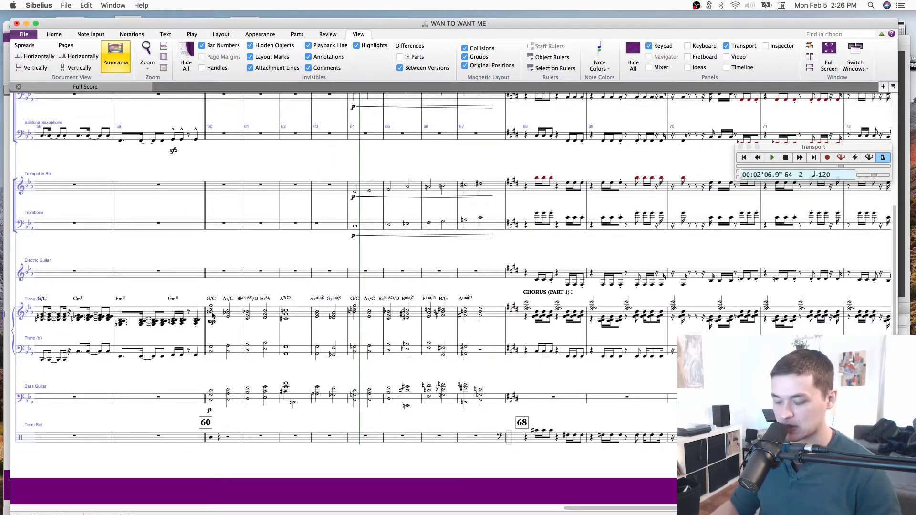
pyautogui.press('super+plus')
pyautogui.press('super+plus')
pyautogui.moveTo(208, 341); pyautogui.dragTo(211, 342)
pyautogui.hscroll(-2, 210, 343)
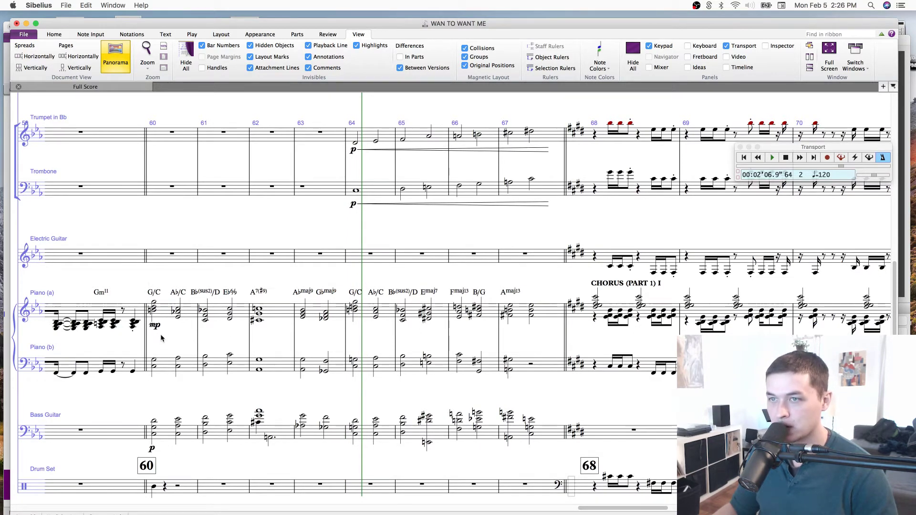
pyautogui.hscroll(-3, 166, 344)
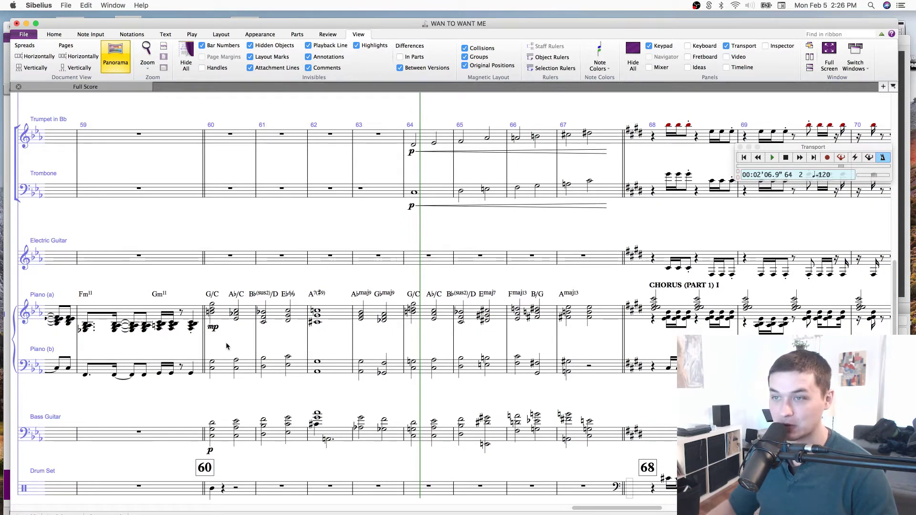
pyautogui.press('p')
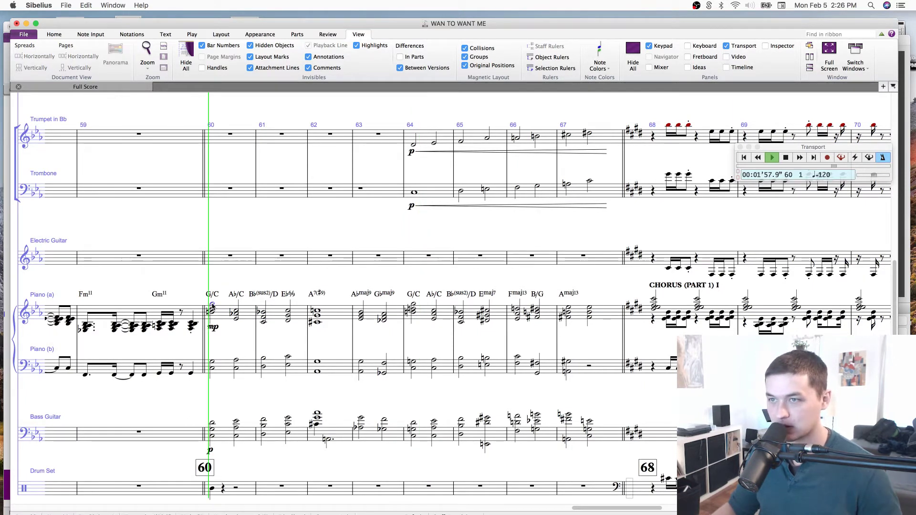
pyautogui.press('Escape')
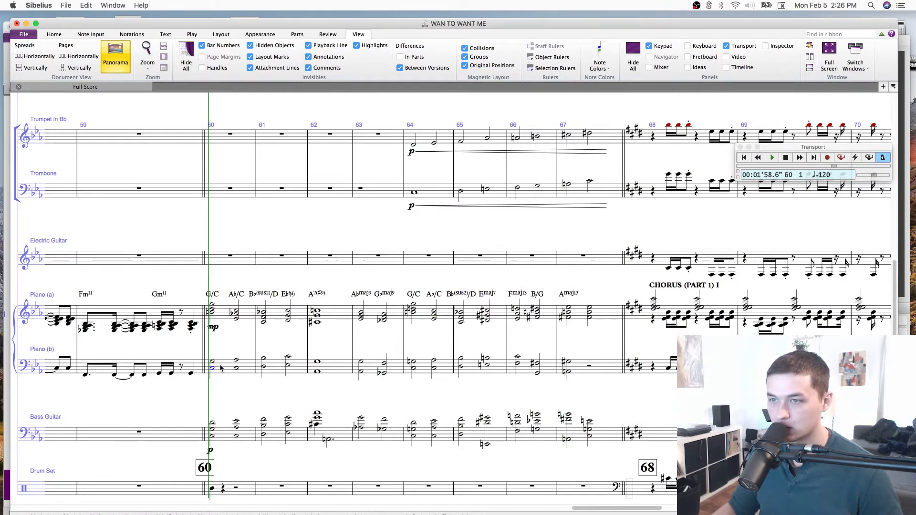
pyautogui.press('p')
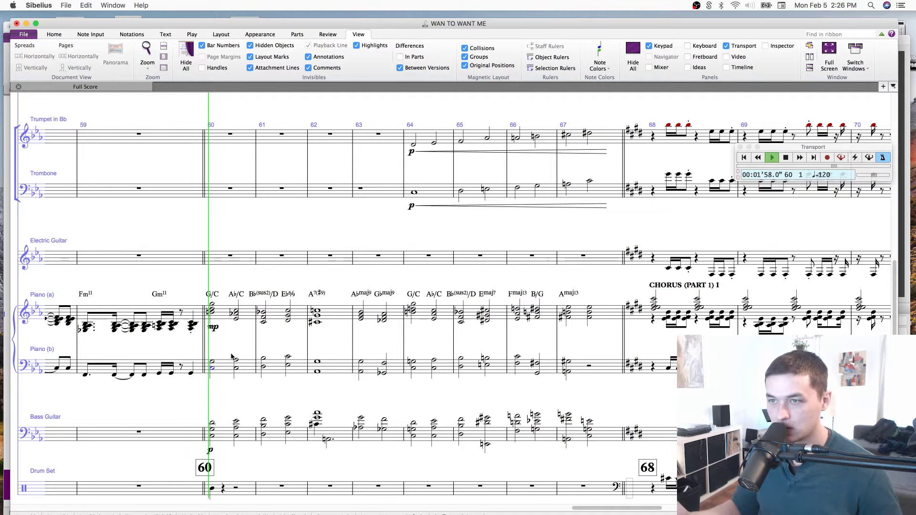
pyautogui.press('Escape')
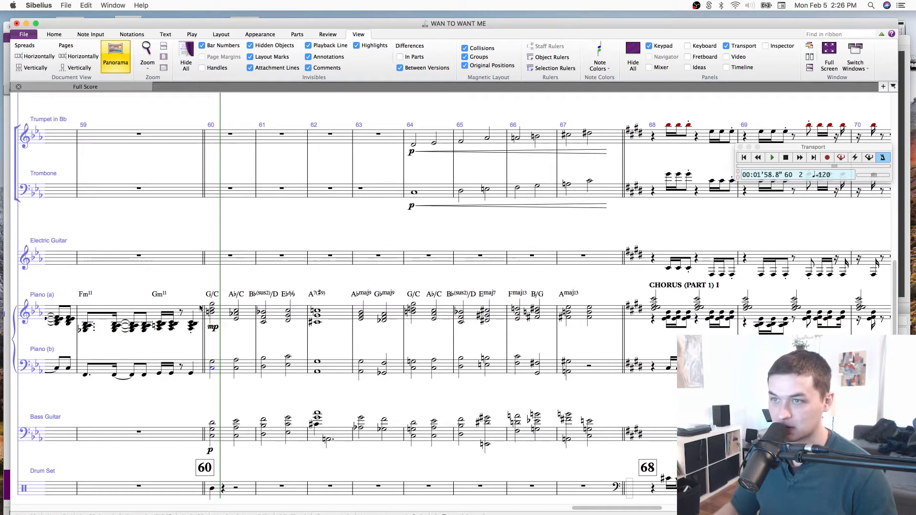
# Play back the bridge's opening chord progression and stop in bar 62.
pyautogui.press('space')
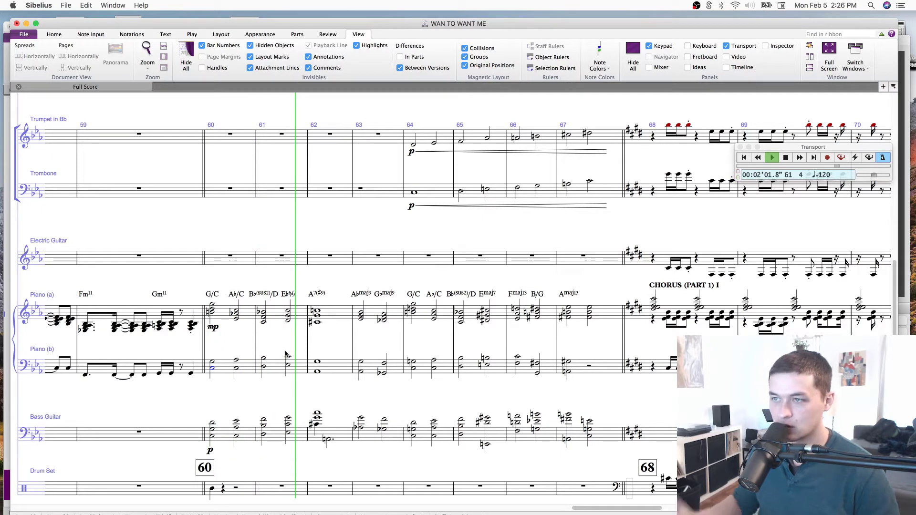
pyautogui.press('space')
pyautogui.hotkey('shift', 'p')
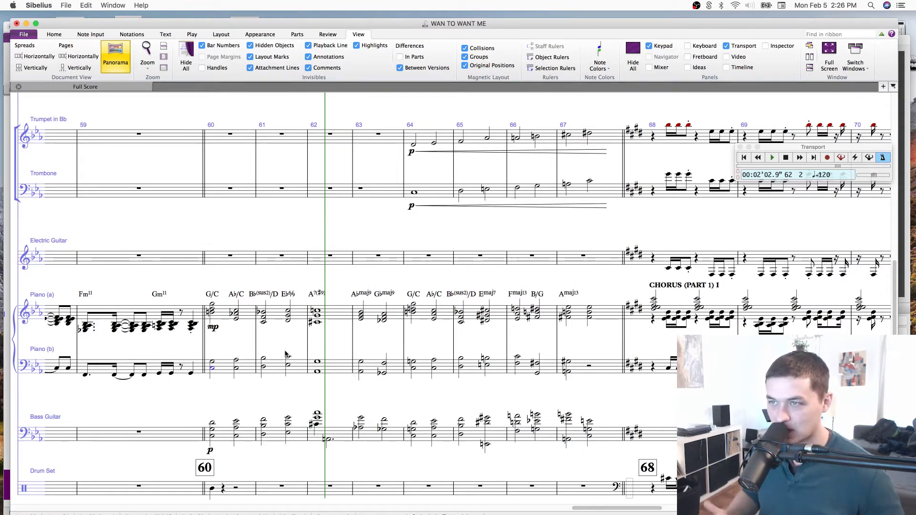
# Play back the A7(♯9) chord at bar 62 repeatedly, letting the last pass run on into bar 66.
pyautogui.hscroll(2, 318, 329)
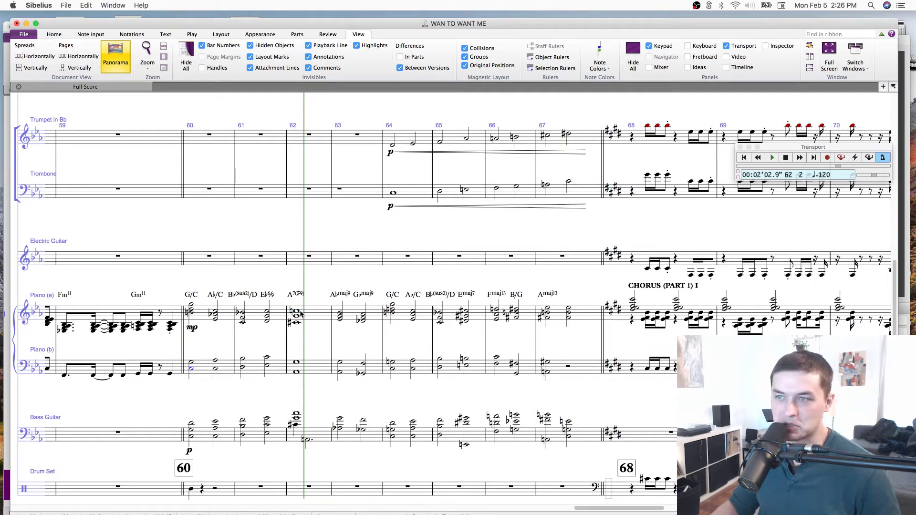
pyautogui.press('p')
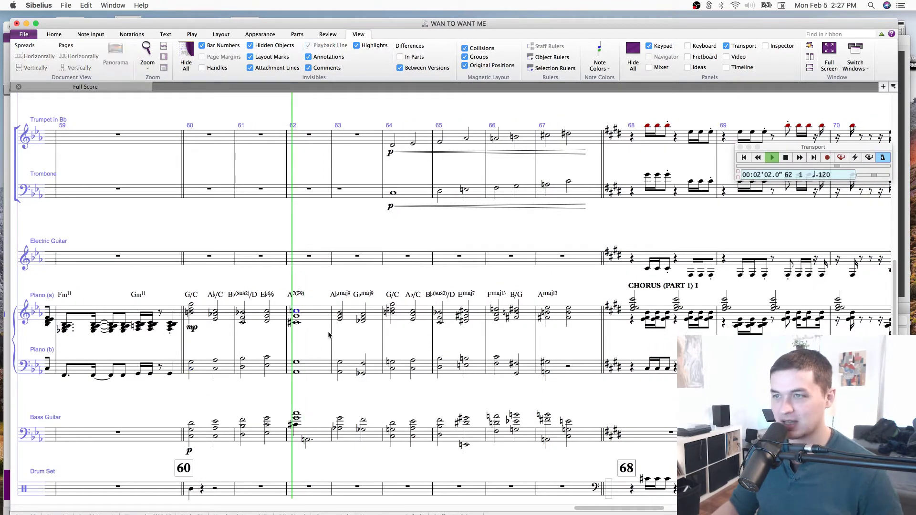
pyautogui.press('space')
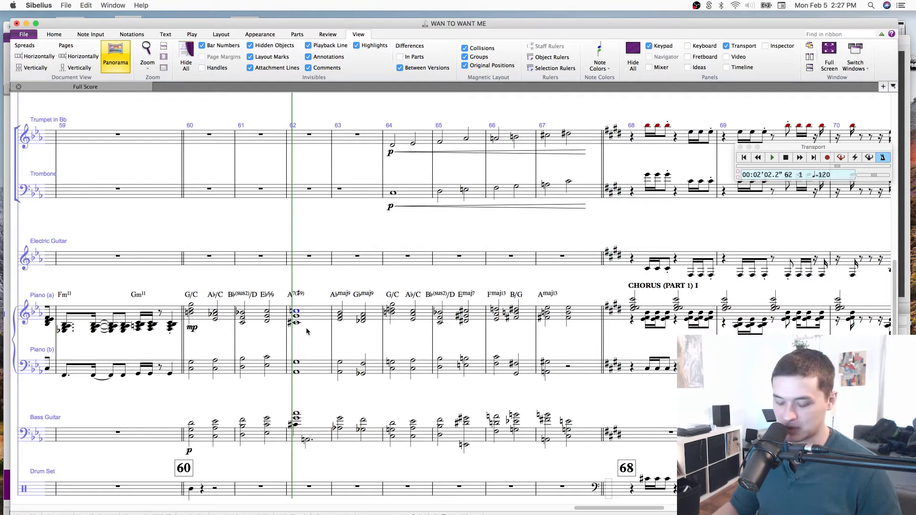
pyautogui.press('p')
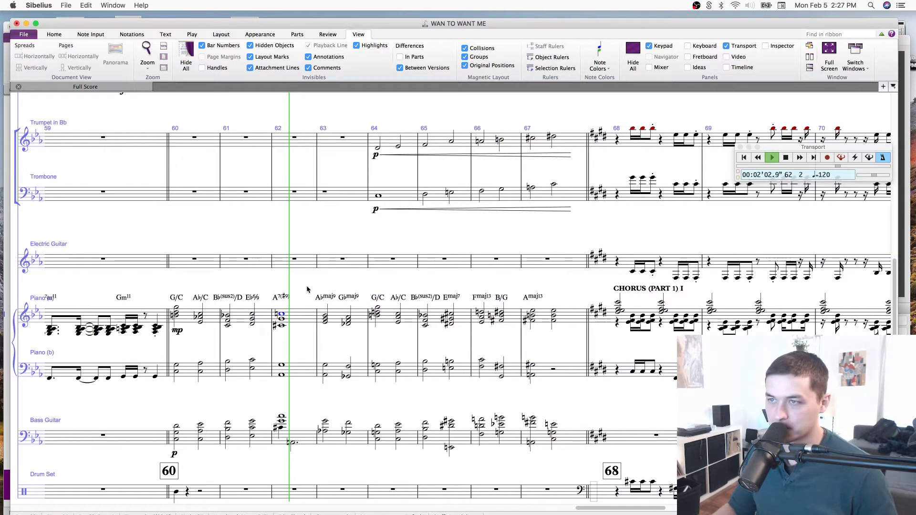
pyautogui.press('space')
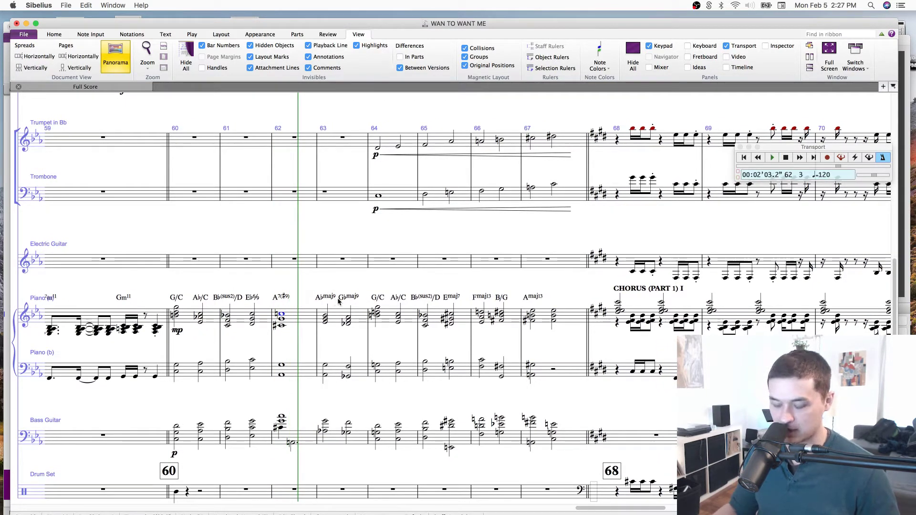
pyautogui.press('p')
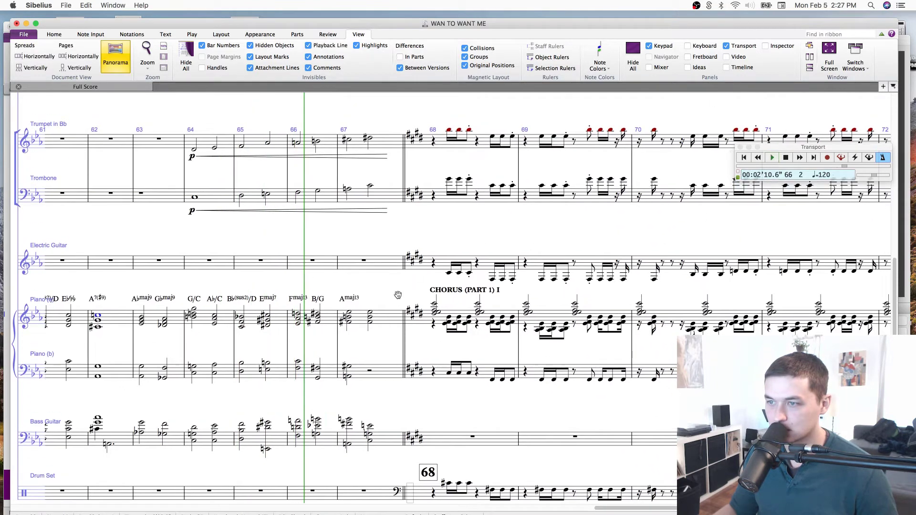
pyautogui.hotkey('shift', 'p')
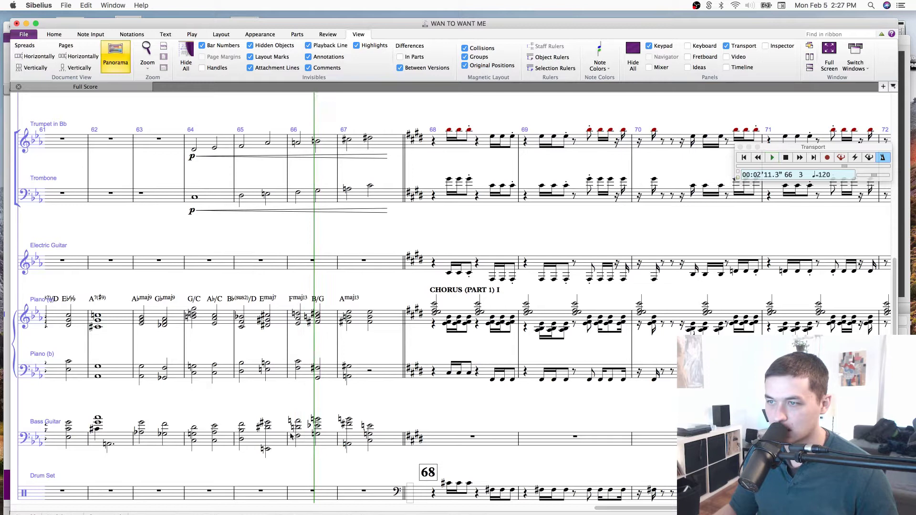
# Play back bars 65 and 66 from the selected piano and bass guitar passage.
pyautogui.click(301, 440)
pyautogui.keyDown('shift'); pyautogui.click(250, 319); pyautogui.keyUp('shift')
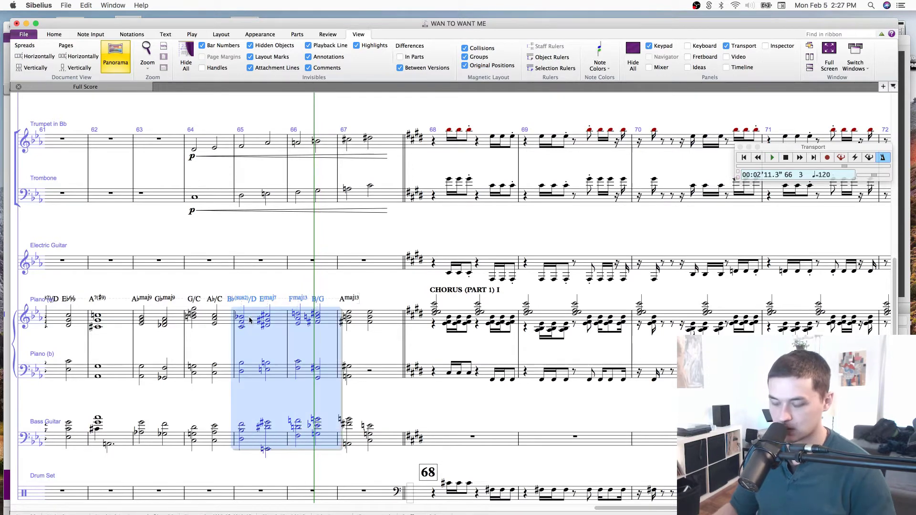
pyautogui.press('p')
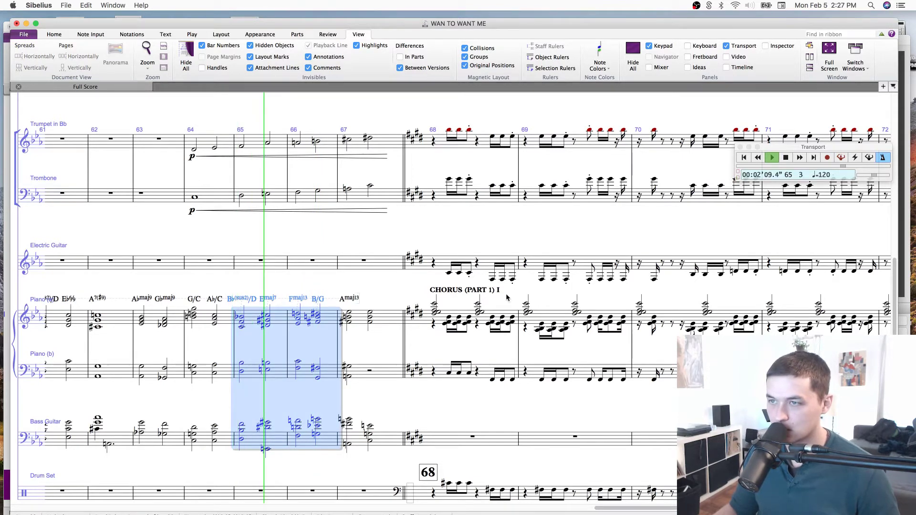
pyautogui.press('Escape')
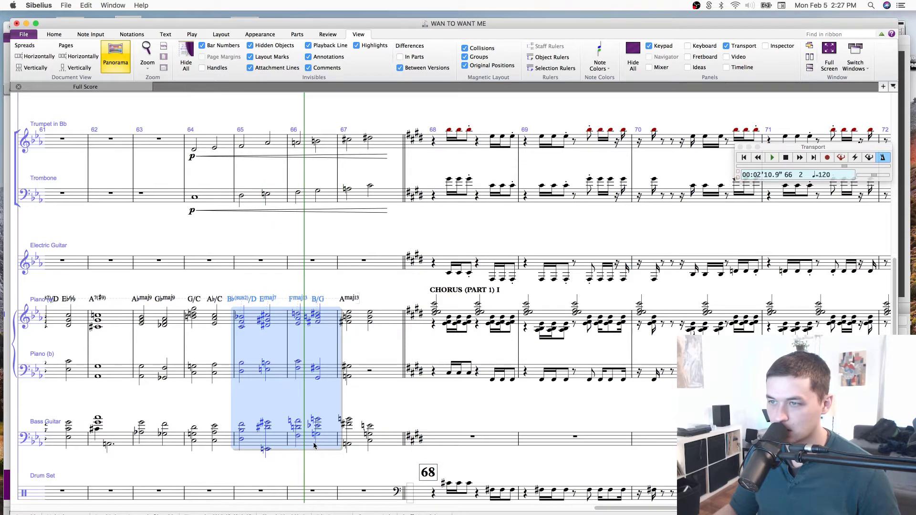
# Play back the bridge twice from the upper piano staff's B♭(sus2)/D chord at bar 65.
pyautogui.click(296, 321)
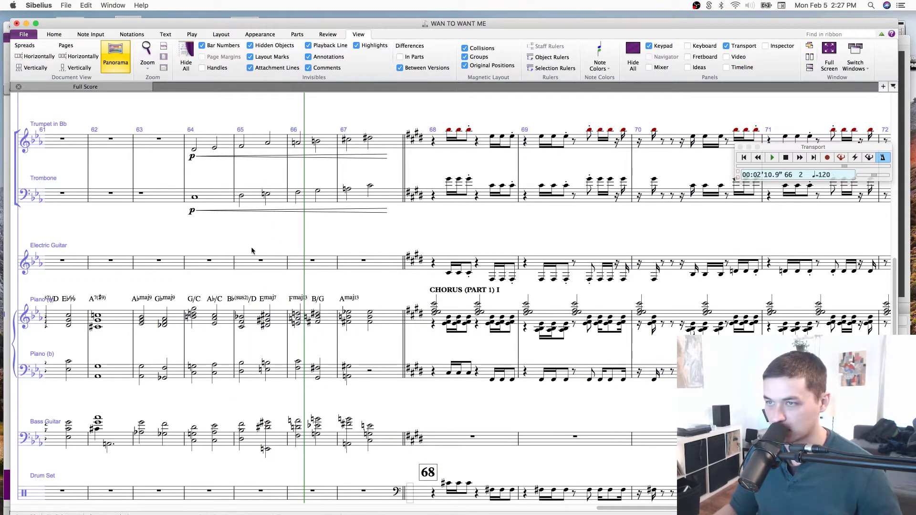
pyautogui.click(242, 323)
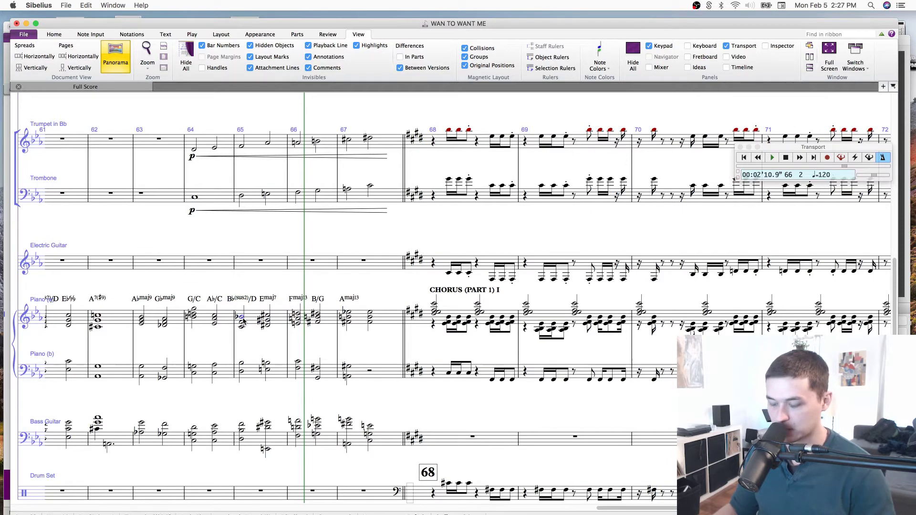
pyautogui.press('p')
pyautogui.press('Escape')
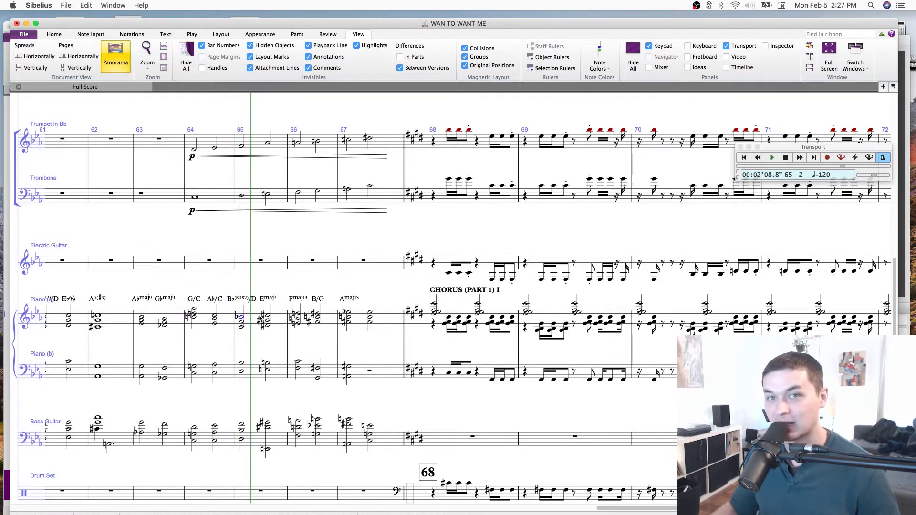
pyautogui.press('p')
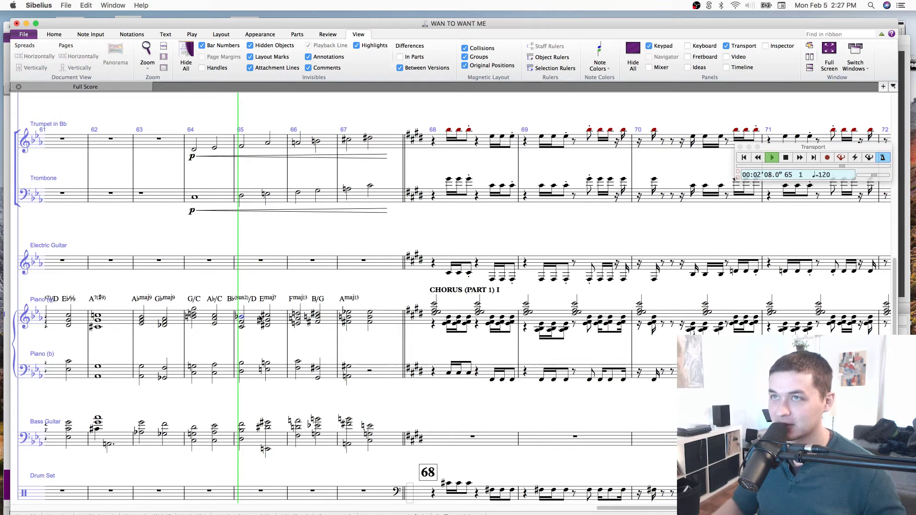
# Check the YouTube live dashboard in Chrome and return to the WAN TO WANT ME score in Sibelius.
pyautogui.moveTo(181, 23); pyautogui.dragTo(167, 204)
pyautogui.click(346, 110)
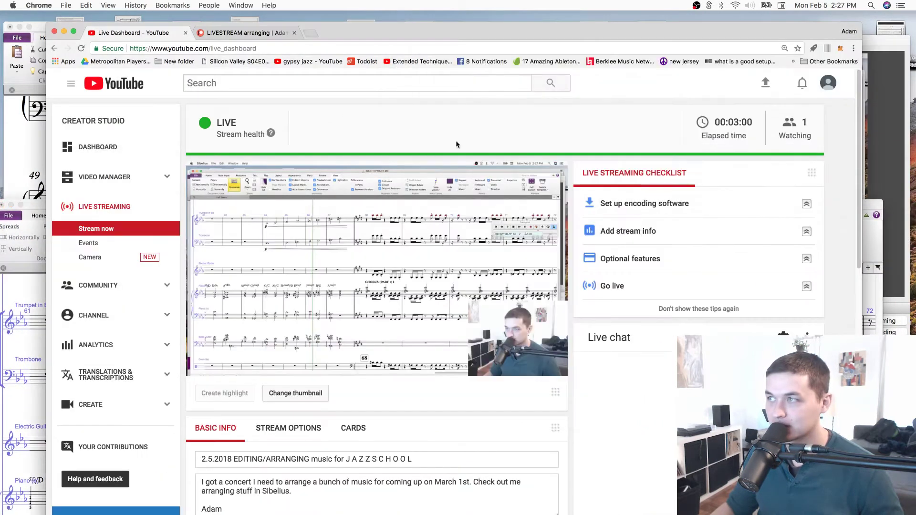
pyautogui.moveTo(33, 204); pyautogui.dragTo(62, 23)
pyautogui.press('space')
# Revoice the beat-3 chord of bar 67 on the upper piano staff.
pyautogui.click(364, 373)
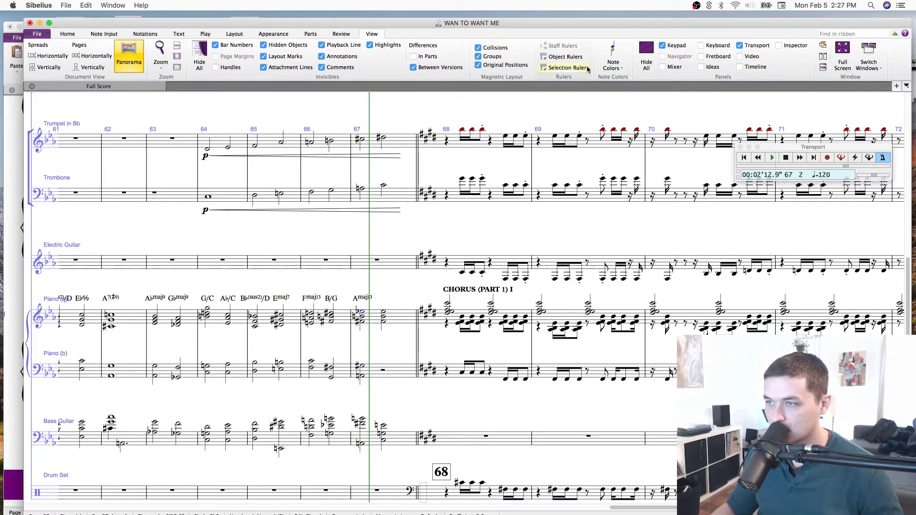
pyautogui.press('KP_7')
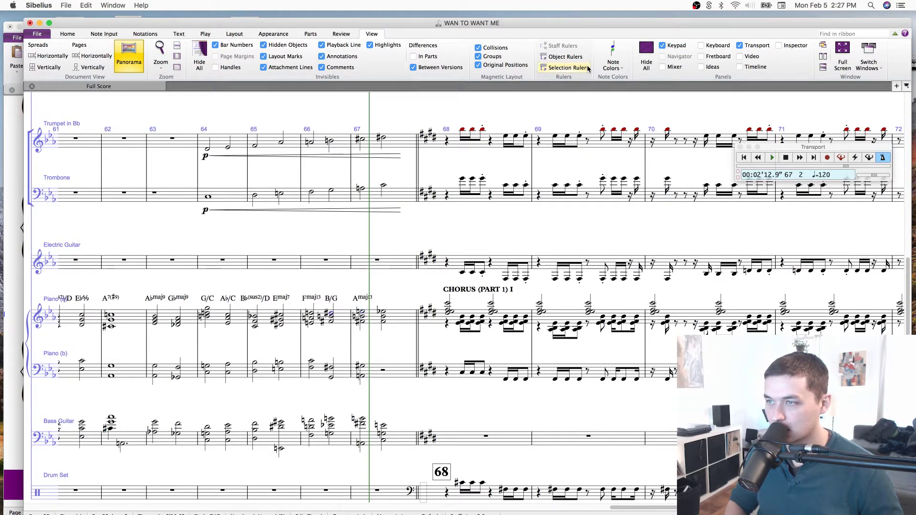
pyautogui.click(331, 317)
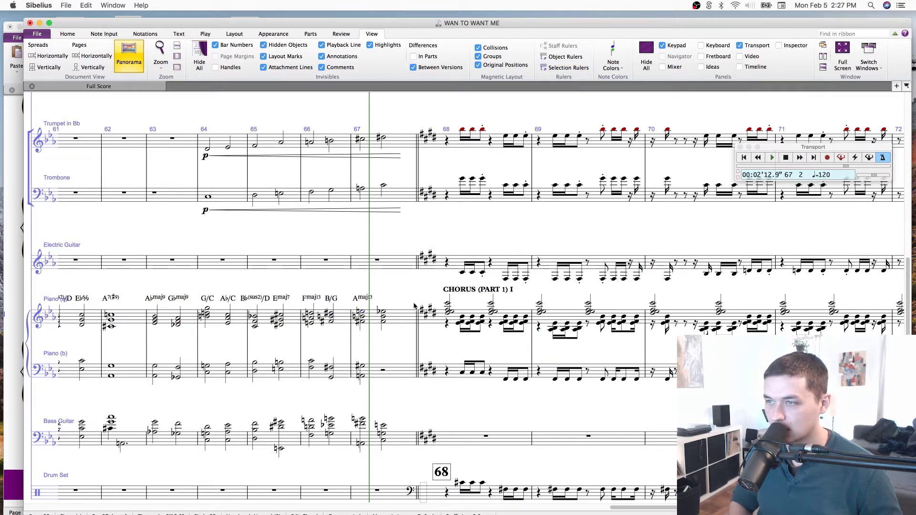
pyautogui.press('Down')
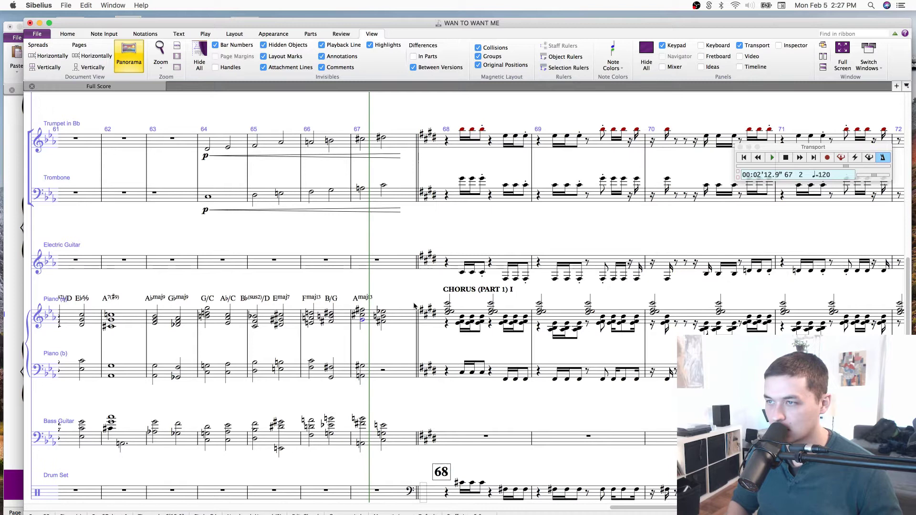
# Fill beat 3 of bar 67 on the lower piano staff with a repeat of the bar's first chord.
pyautogui.click(357, 374)
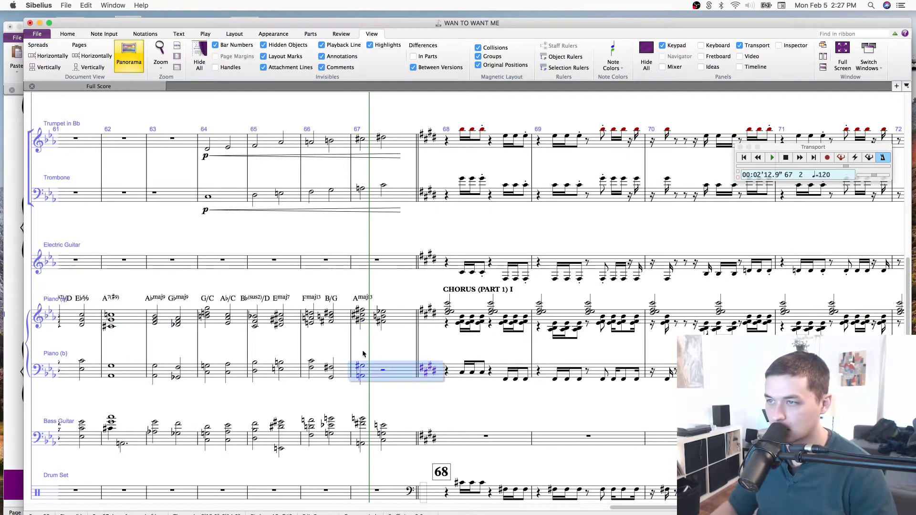
pyautogui.click(362, 367)
pyautogui.press('r')
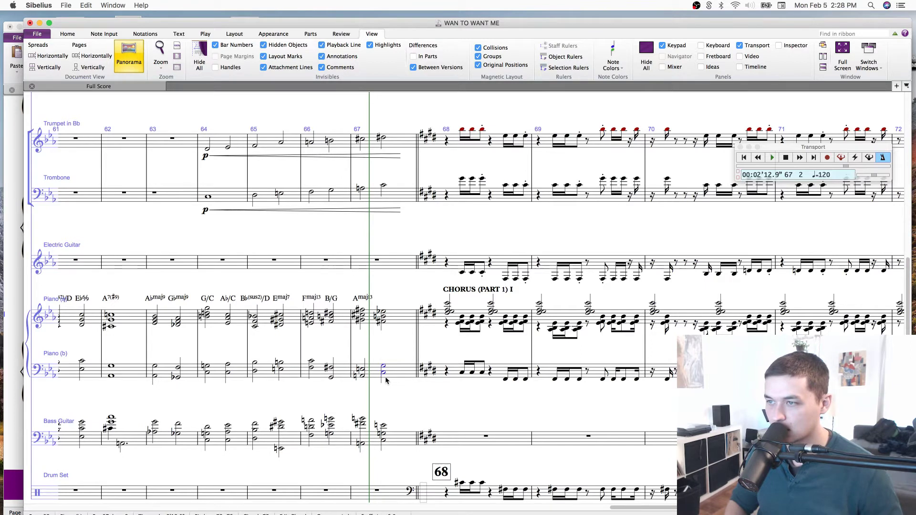
pyautogui.press('Escape')
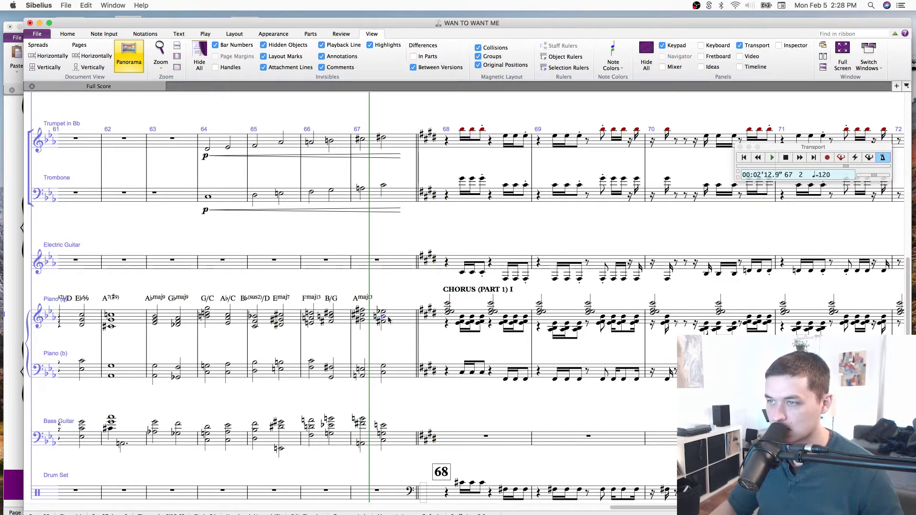
# Add the chord symbol Emaj7/C above the beat-3 piano chord of bar 67.
pyautogui.hotkey('ctrl', 'k')
pyautogui.write('Emaj7/C')
pyautogui.press('Escape')
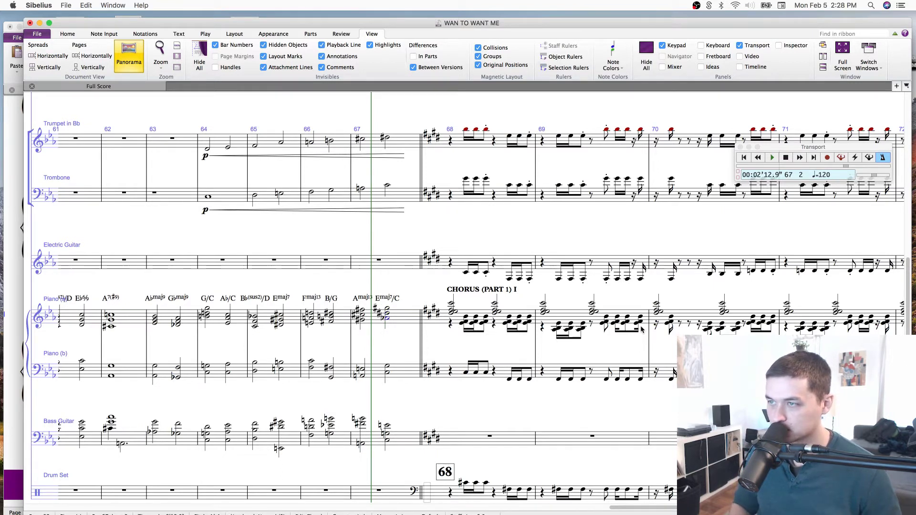
pyautogui.press('Escape')
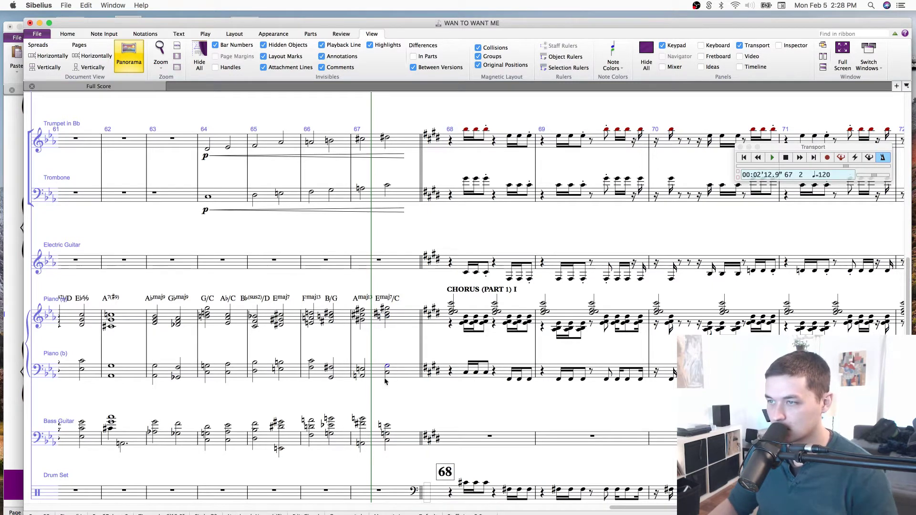
# Play back bar 67 with both piano staves selected and clear the selection.
pyautogui.click(394, 317)
pyautogui.press('Escape')
pyautogui.click(371, 372)
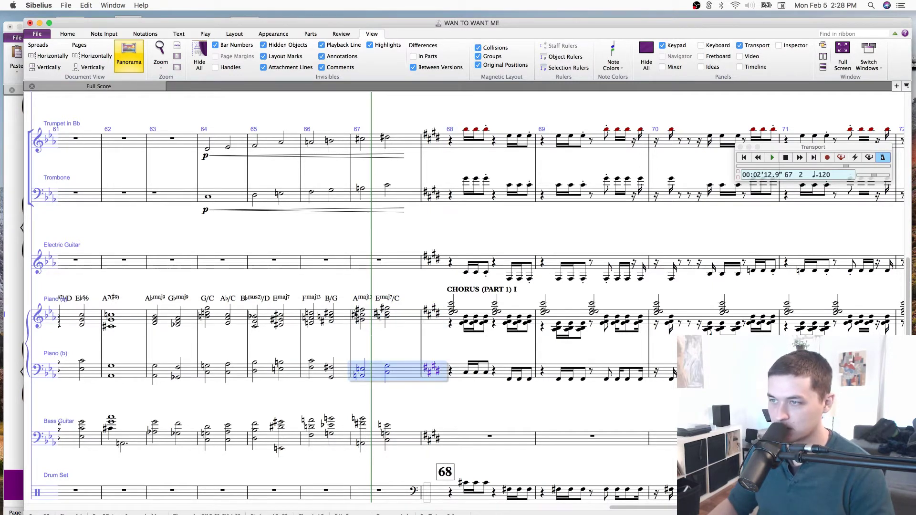
pyautogui.keyDown('shift'); pyautogui.click(362, 313); pyautogui.keyUp('shift')
pyautogui.press('space')
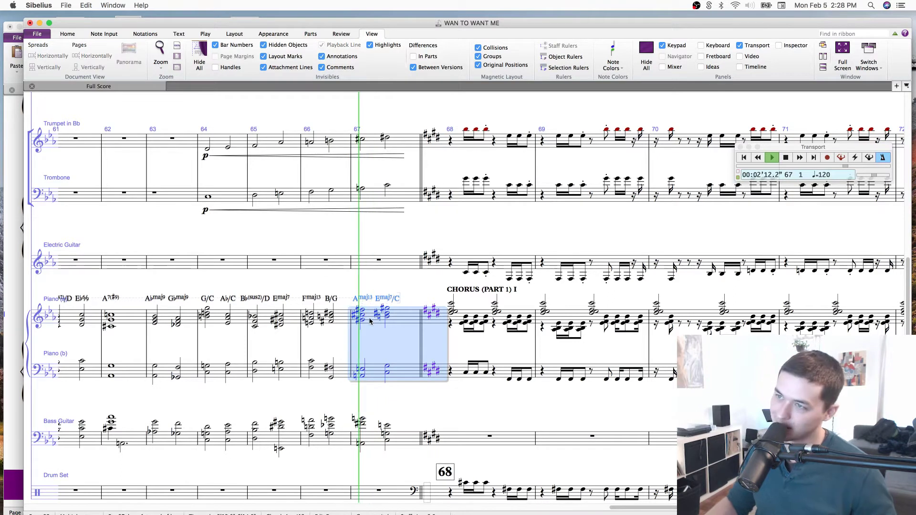
pyautogui.press('space')
pyautogui.press('super+shift+p')
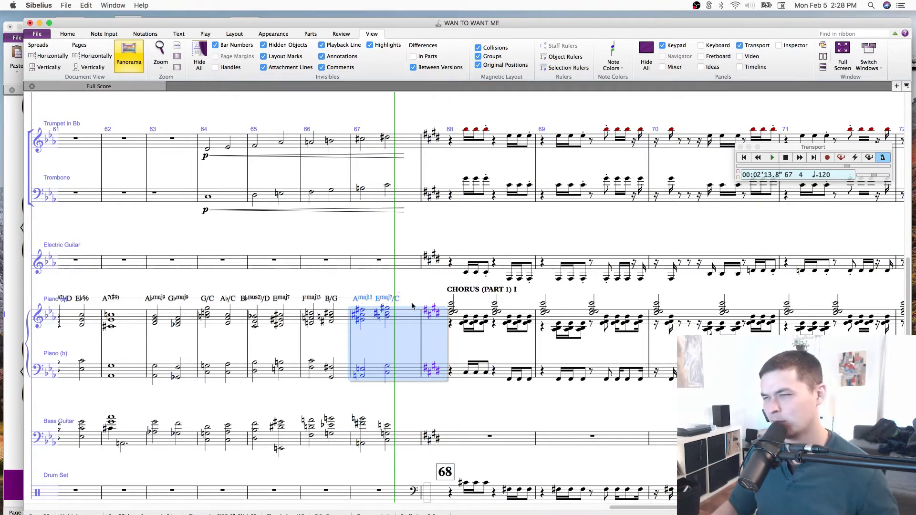
pyautogui.press('Escape')
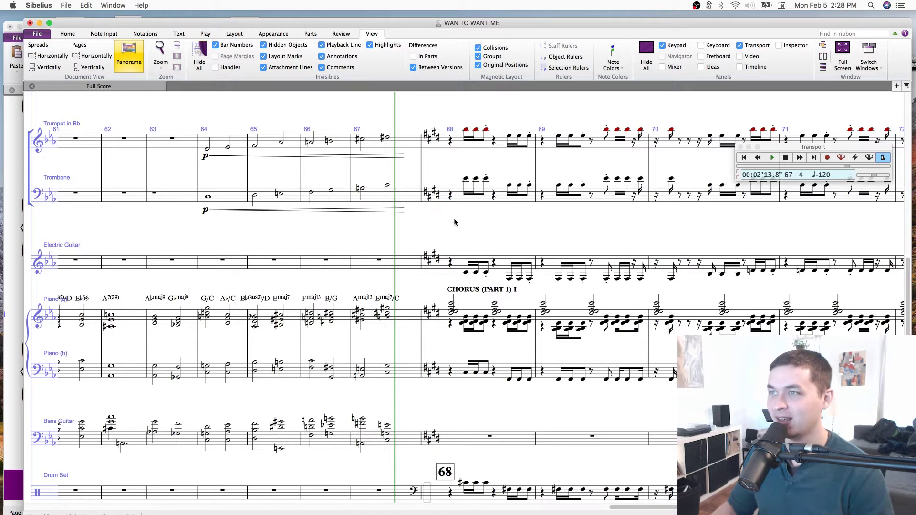
# Enter eighth notes on the drum set staff at the start of bar 66.
pyautogui.scroll(-2, 443, 222)
pyautogui.click(388, 407)
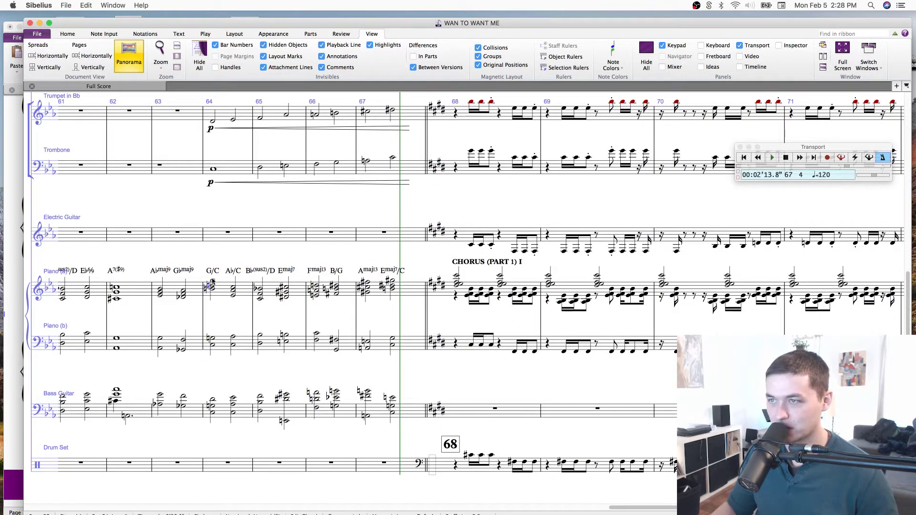
pyautogui.scroll(2, 416, 268)
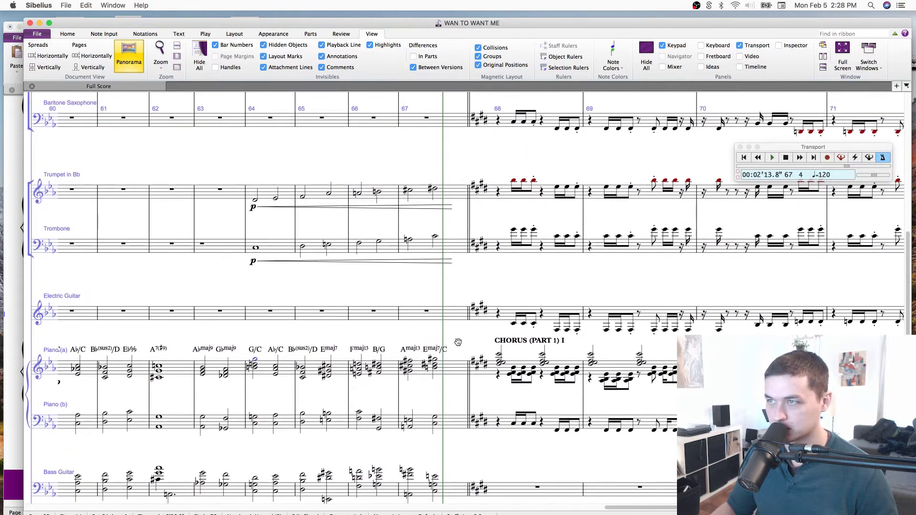
pyautogui.scroll(-5, 414, 252)
pyautogui.scroll(3, 411, 230)
pyautogui.click(318, 457)
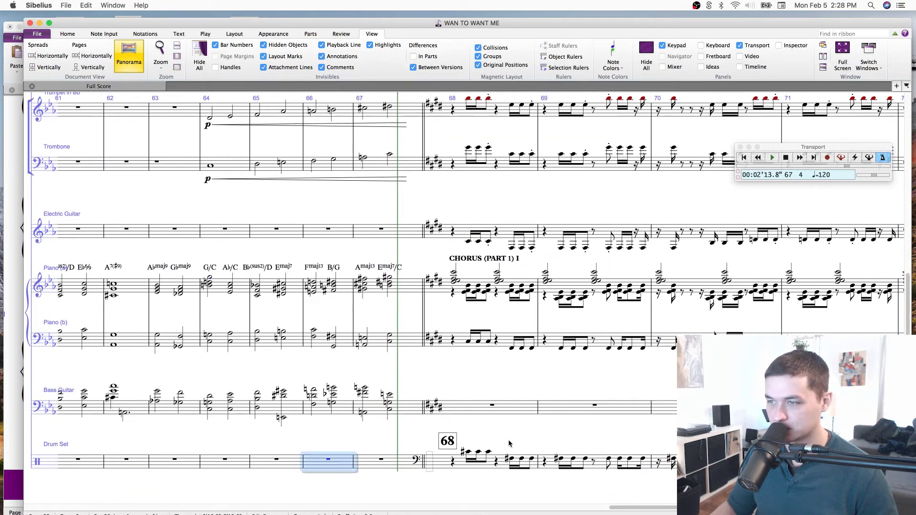
pyautogui.press('b')
pyautogui.press('Escape')
pyautogui.press('5')
pyautogui.press('3')
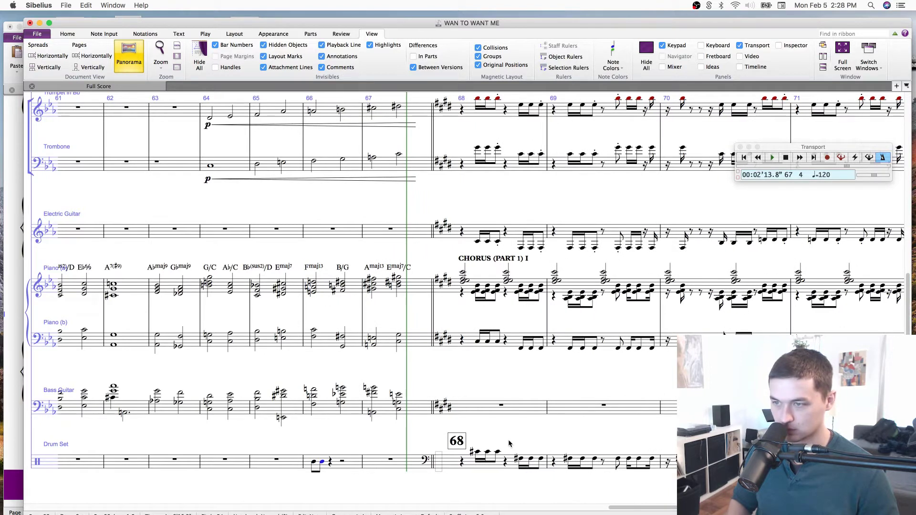
# Turn the drum set eighth notes into slash noteheads and repeat them to fill bars 66 and 67.
pyautogui.hotkey('alt', 'shift', '3')
pyautogui.press('r')
pyautogui.press('r')
pyautogui.press('r')
pyautogui.press('r')
pyautogui.press('r')
pyautogui.press('r')
pyautogui.press('r')
pyautogui.press('r')
pyautogui.press('r')
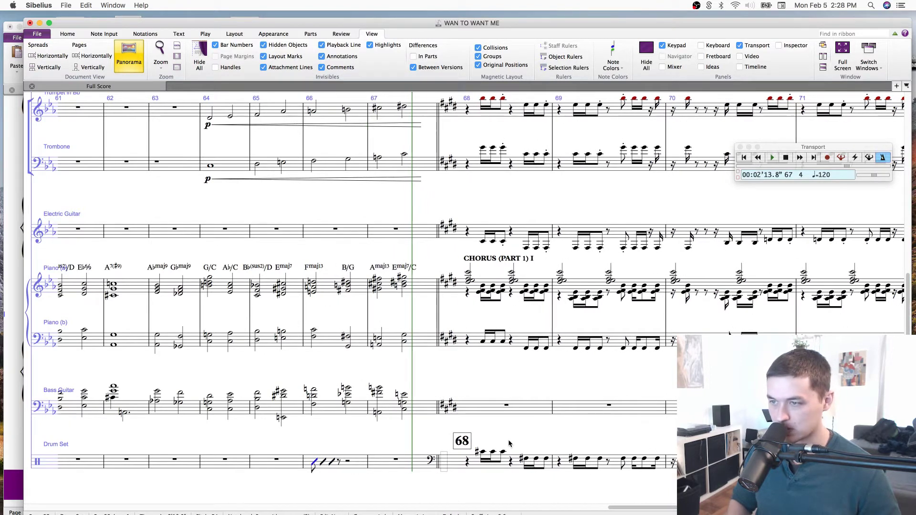
pyautogui.press('r')
pyautogui.press('r')
pyautogui.press('r')
pyautogui.press('r')
pyautogui.press('r')
pyautogui.press('r')
pyautogui.press('r')
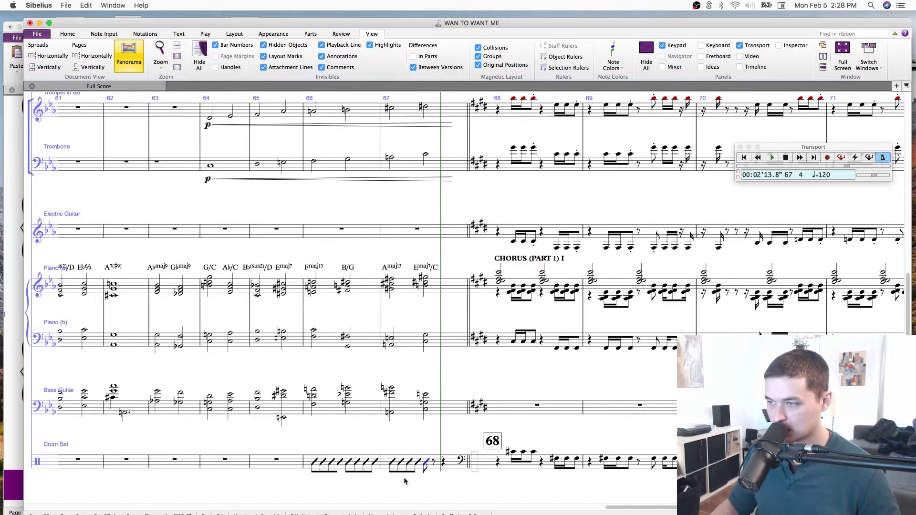
pyautogui.hotkey('ctrl', 'z')
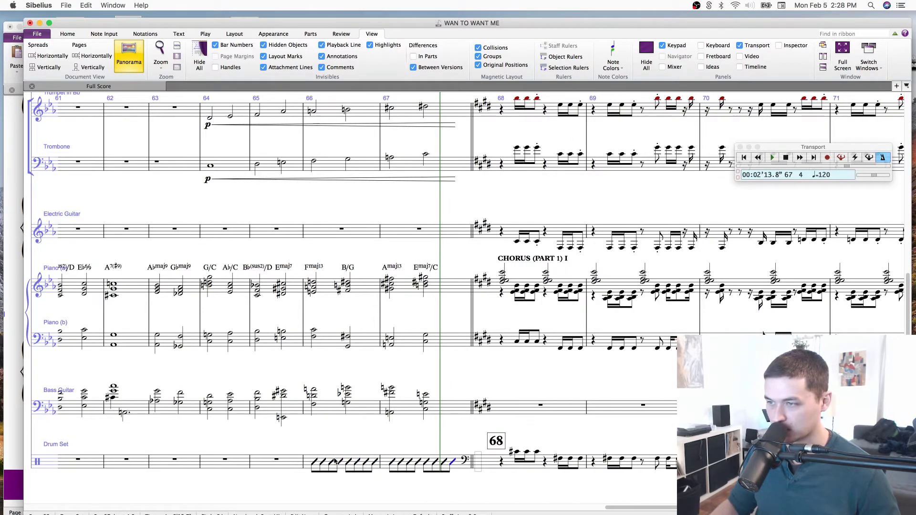
# Delete the slash eighth notes from bars 66 and 67 of the drum set staff.
pyautogui.keyDown('shift'); pyautogui.click(451, 463); pyautogui.keyUp('shift')
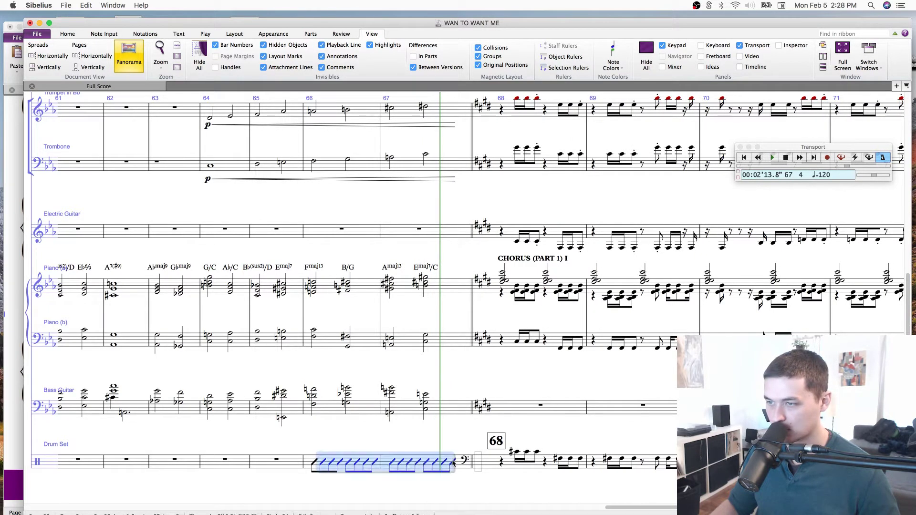
pyautogui.press('Escape')
pyautogui.click(390, 461)
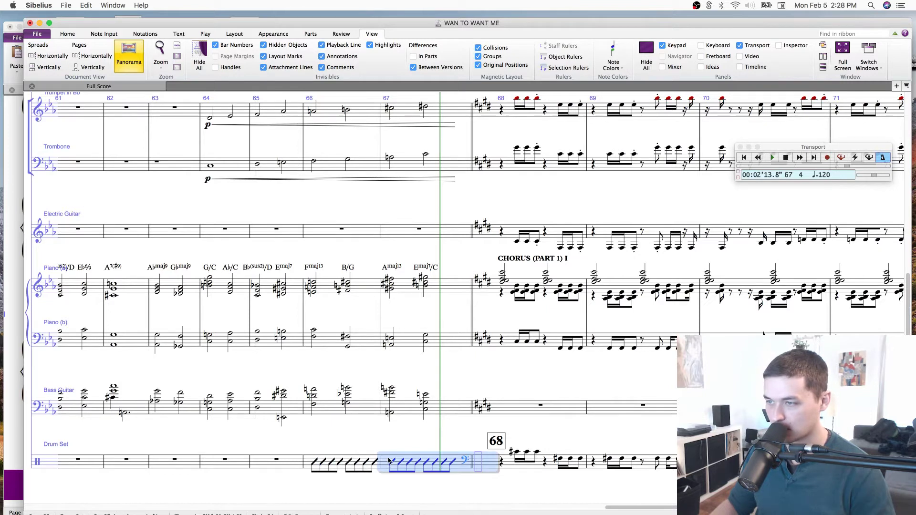
pyautogui.keyDown('shift'); pyautogui.click(309, 462); pyautogui.keyUp('shift')
pyautogui.press('Delete')
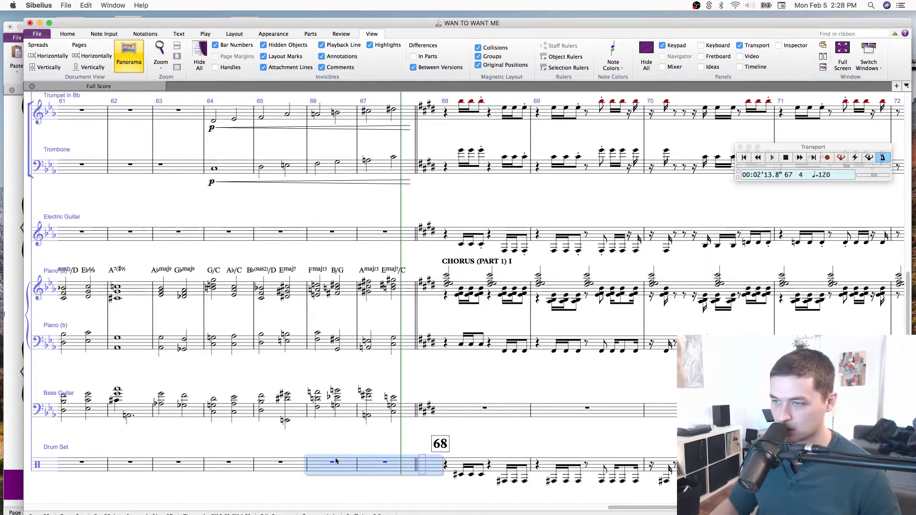
# Enter two tied whole notes across bars 66 and 67 of the drum set staff.
pyautogui.press('n')
pyautogui.press('b')
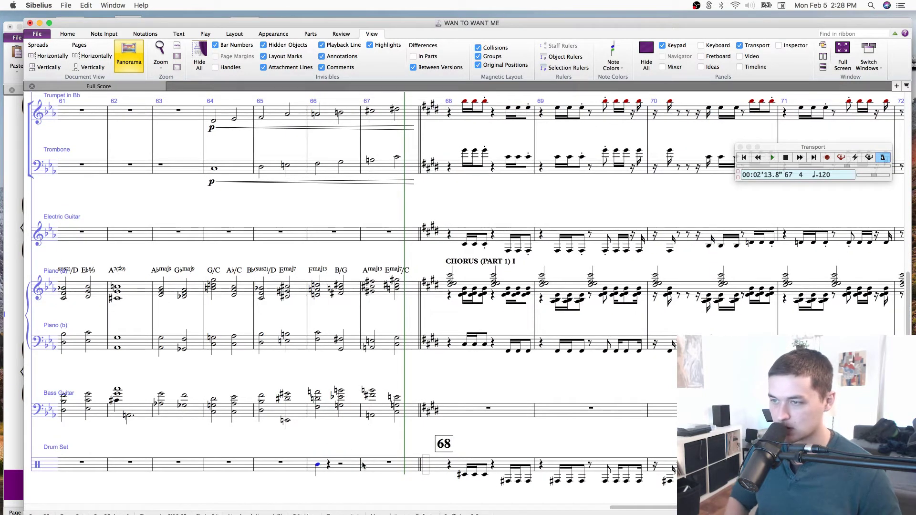
pyautogui.press('b')
pyautogui.press('Escape')
# Change the tied drum set whole notes in bars 66 and 67 to diamond noteheads.
pyautogui.click(355, 464)
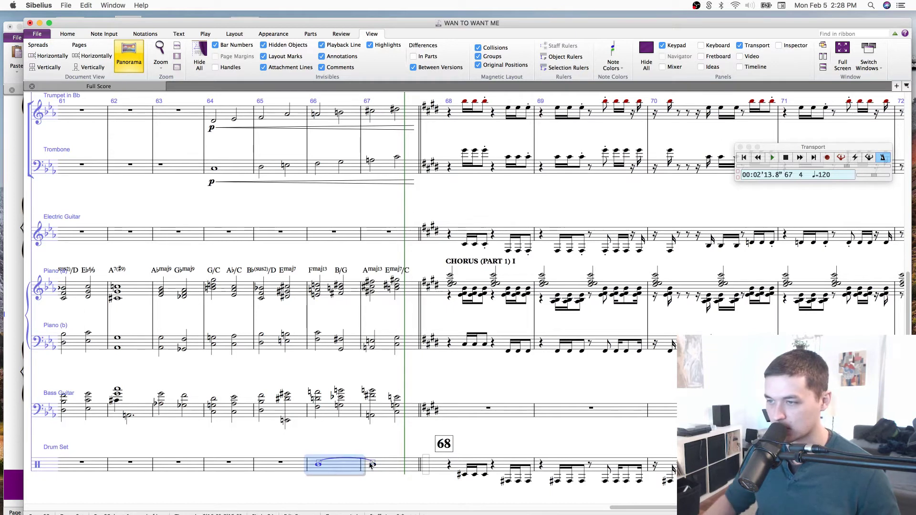
pyautogui.keyDown('shift'); pyautogui.click(384, 464); pyautogui.keyUp('shift')
pyautogui.hotkey('alt', 'shift', '2')
pyautogui.click(335, 433)
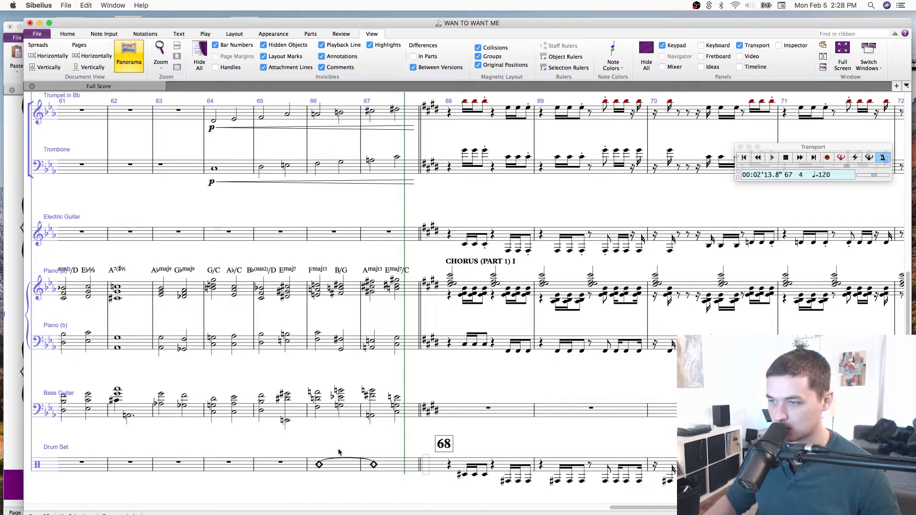
# Add the small staff text "cymbal rolly things" above the drum set staff at bar 66 and adjust its position.
pyautogui.rightClick(336, 447)
pyautogui.moveTo(367, 399)
pyautogui.moveTo(477, 403)
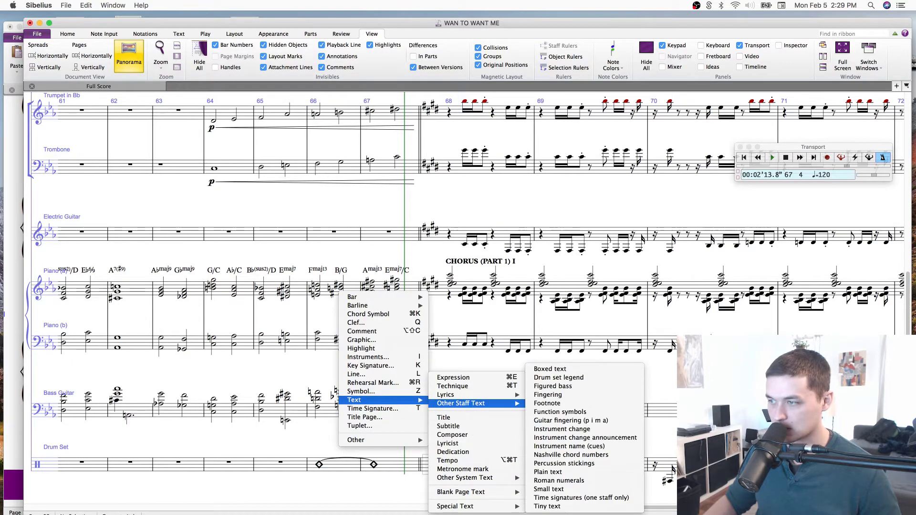
pyautogui.click(552, 489)
pyautogui.write('c')
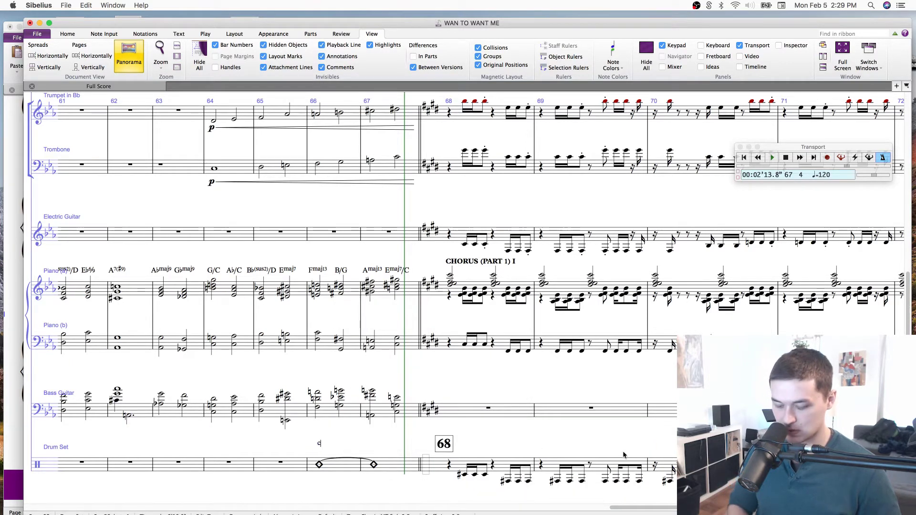
pyautogui.press('Escape')
pyautogui.press('Escape')
pyautogui.moveTo(356, 442); pyautogui.dragTo(356, 448)
pyautogui.press('Escape')
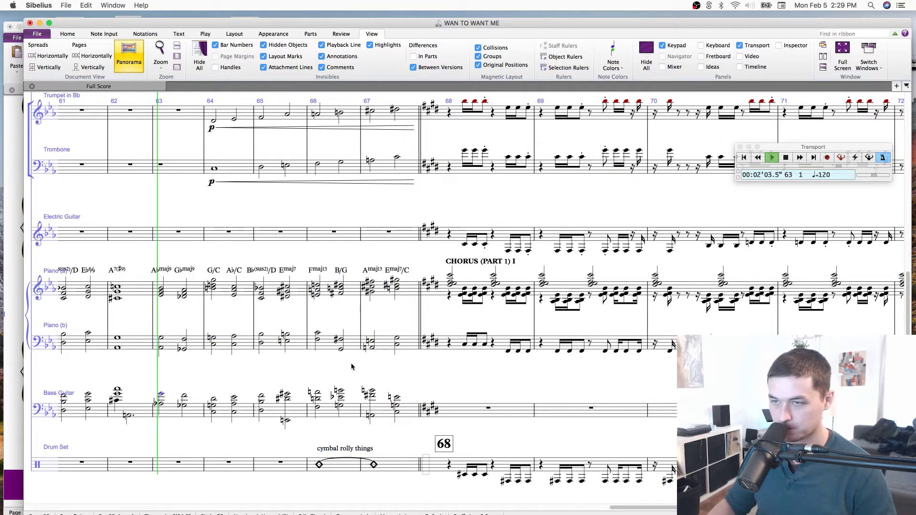
# Play back the end of the bridge from bar 63 and stop in bar 66.
pyautogui.press('p')
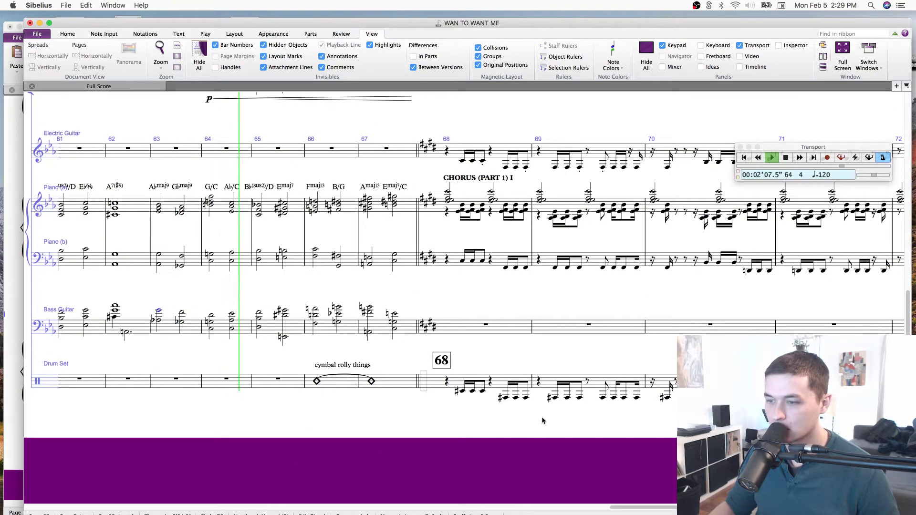
pyautogui.moveTo(141, 26)
pyautogui.mouseDown()
pyautogui.moveTo(109, 160)
pyautogui.moveTo(122, 211)
pyautogui.moveTo(124, 28)
pyautogui.moveTo(150, 29)
pyautogui.mouseUp()
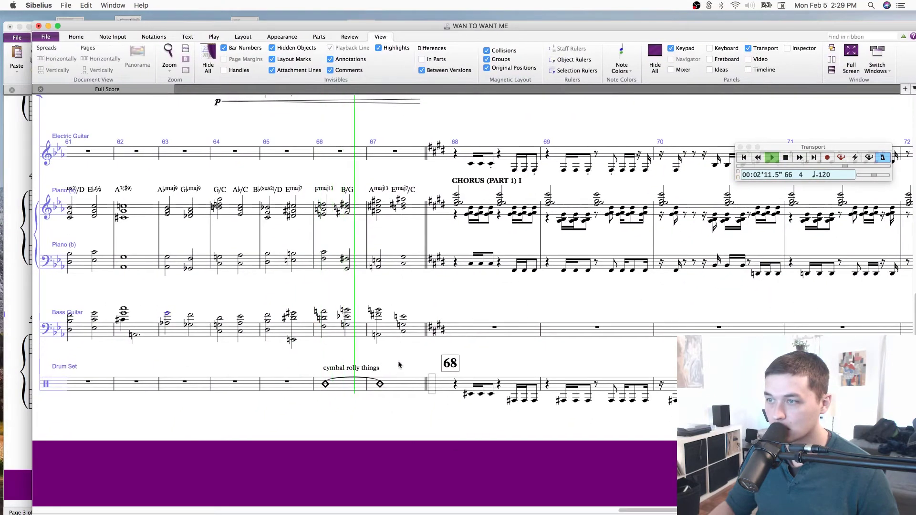
pyautogui.scroll(-1, 399, 365)
pyautogui.press('space')
# Add tremolo strokes to the tied drum set notes in bars 66 and 67 and save the score.
pyautogui.click(348, 375)
pyautogui.keyDown('shift'); pyautogui.click(389, 373); pyautogui.keyUp('shift')
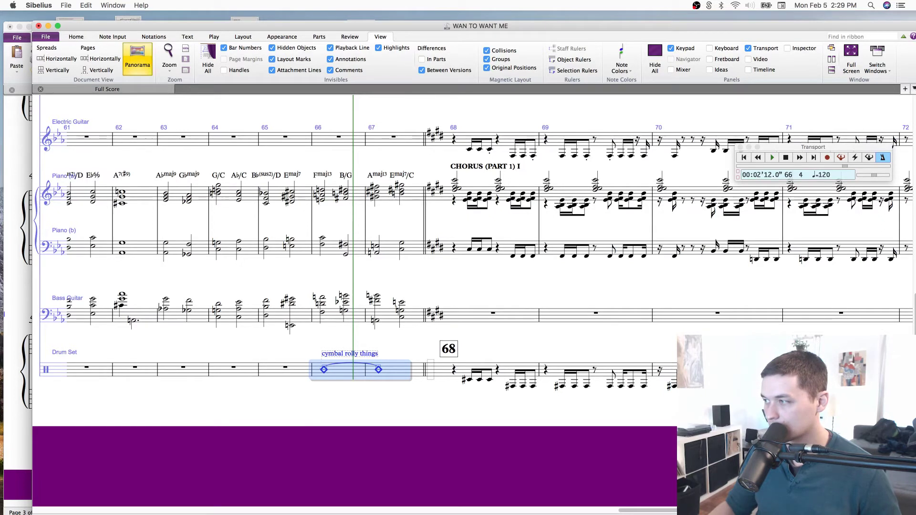
pyautogui.click(298, 258)
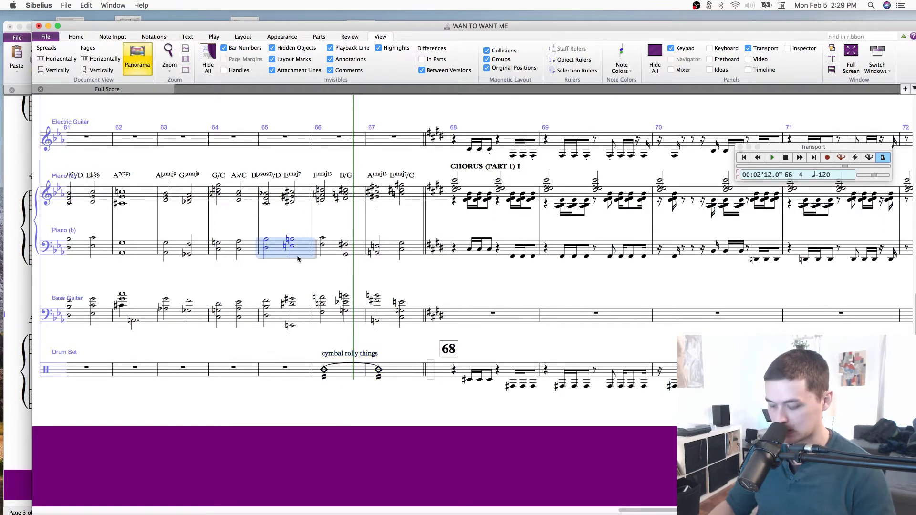
pyautogui.press('super+equal')
pyautogui.press('super+s')
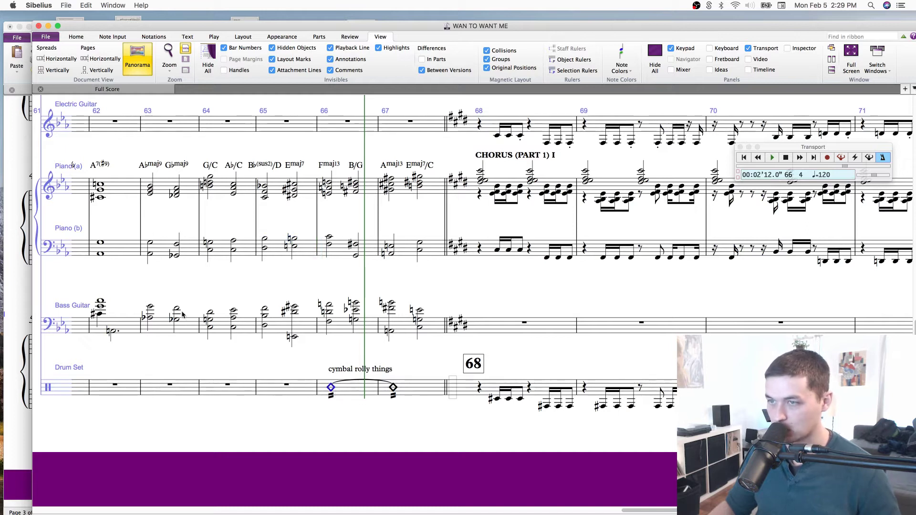
# Play back from bar 66 into the start of the chorus and stop playback in bar 69.
pyautogui.click(328, 307)
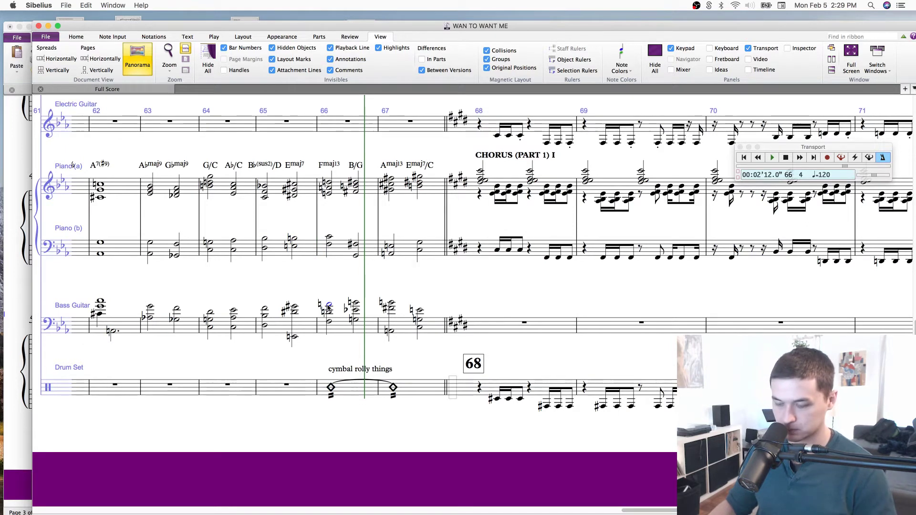
pyautogui.press('p')
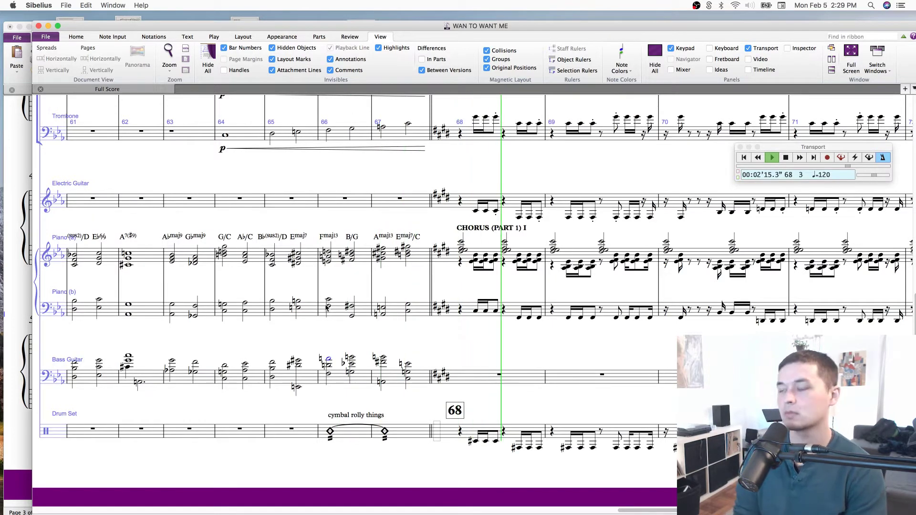
pyautogui.press('space')
pyautogui.press('super+shift+p')
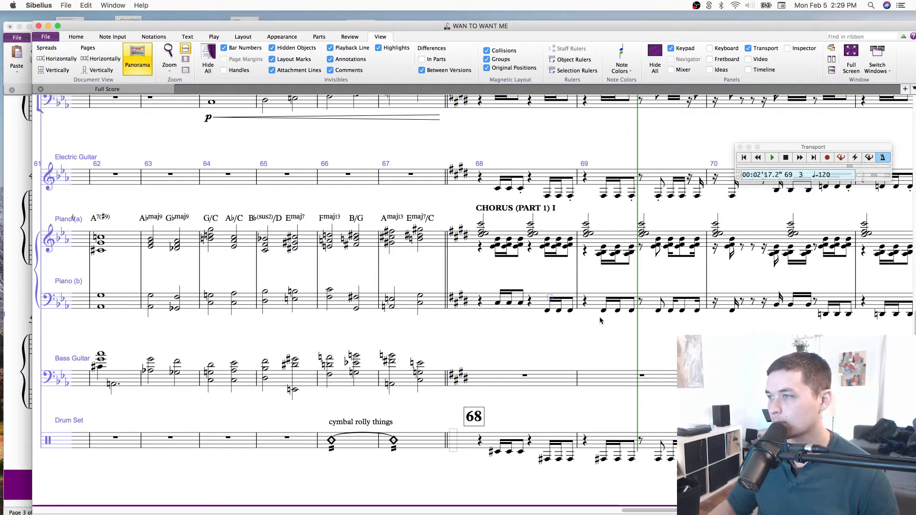
# Copy the lower piano staff's line from bars 68 to 75 onto the bass guitar staff, starting at bar 68.
pyautogui.click(536, 300)
pyautogui.hscroll(15, 407, 342)
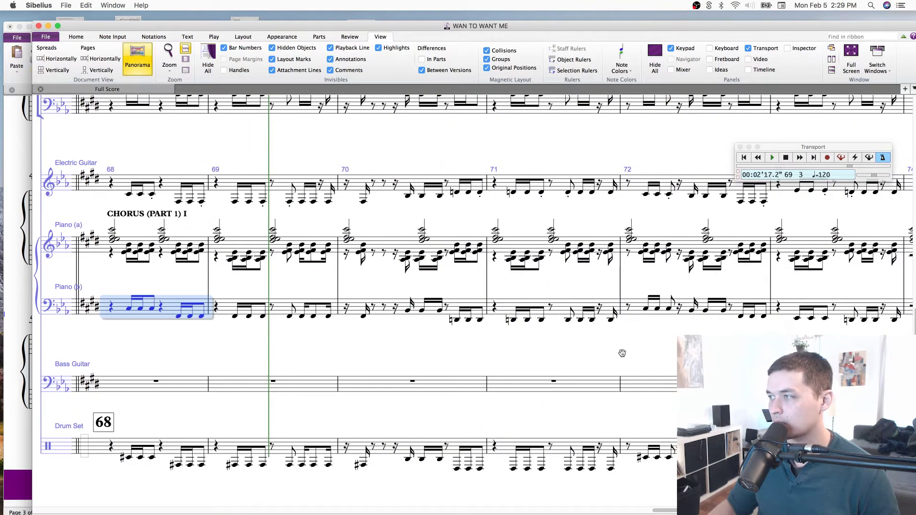
pyautogui.keyDown('shift'); pyautogui.click(650, 315); pyautogui.keyUp('shift')
pyautogui.moveTo(222, 338); pyautogui.dragTo(531, 346)
pyautogui.click(285, 371)
pyautogui.press('super+v')
pyautogui.press('Escape')
pyautogui.hscroll(5, 300, 326)
pyautogui.click(694, 313)
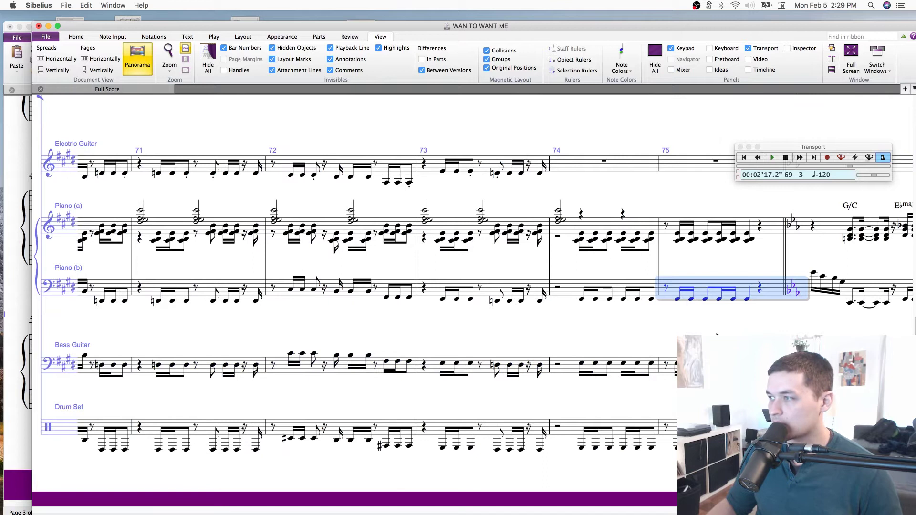
# Transpose the electric guitar line in bars 68 to 75 up an octave.
pyautogui.moveTo(327, 123); pyautogui.dragTo(644, 151)
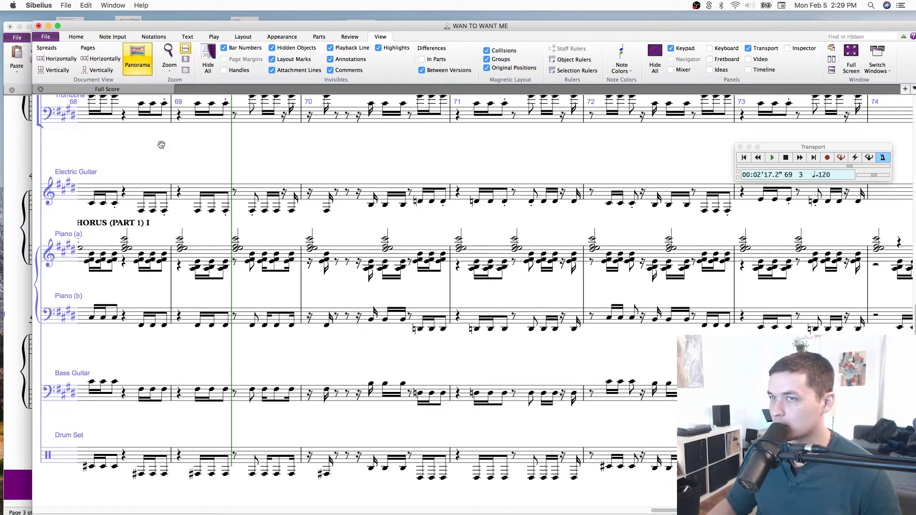
pyautogui.hscroll(-5, 147, 141)
pyautogui.doubleClick(306, 220)
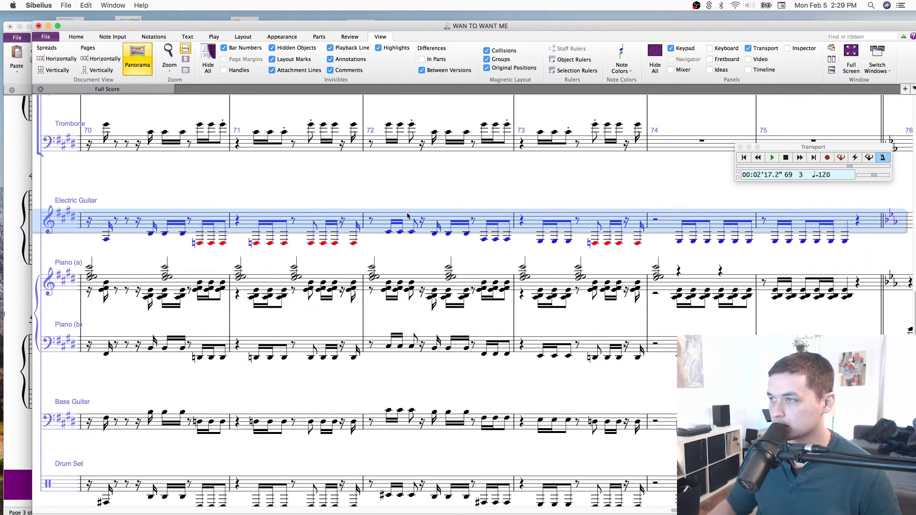
pyautogui.click(461, 173)
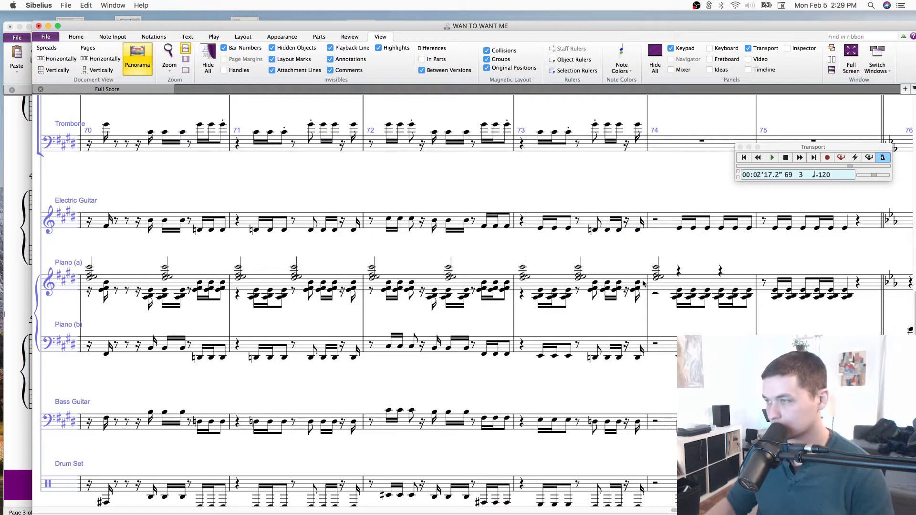
# Delete the second-voice notes and rests from the upper piano staff between bars 68 and 75.
pyautogui.hscroll(-10, 307, 337)
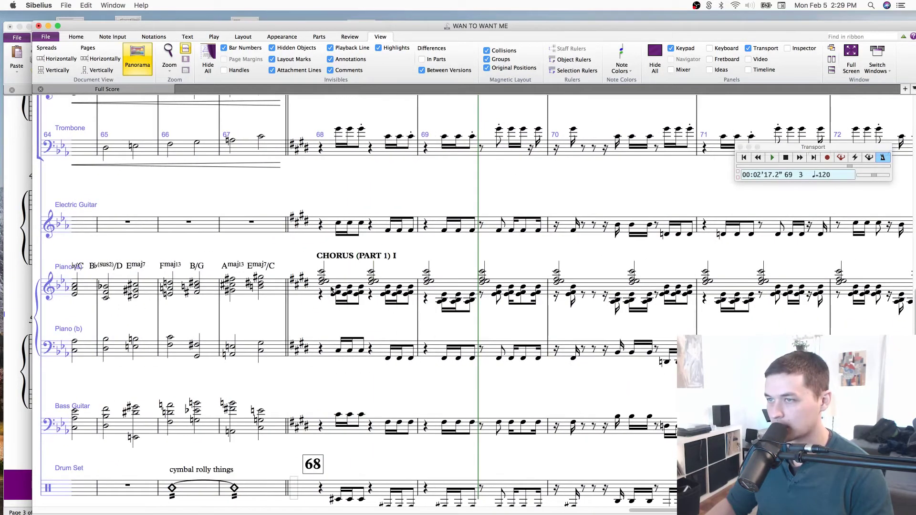
pyautogui.click(332, 290)
pyautogui.hscroll(10, 305, 294)
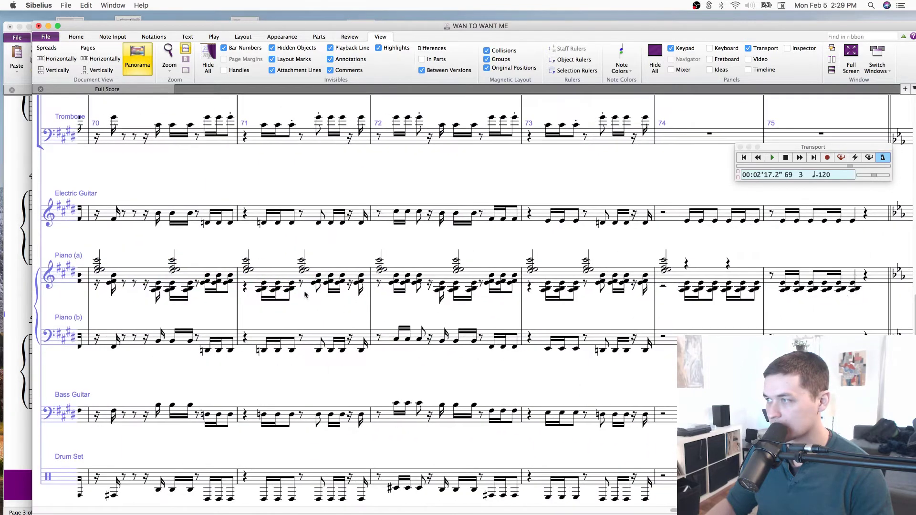
pyautogui.keyDown('shift'); pyautogui.click(876, 285); pyautogui.keyUp('shift')
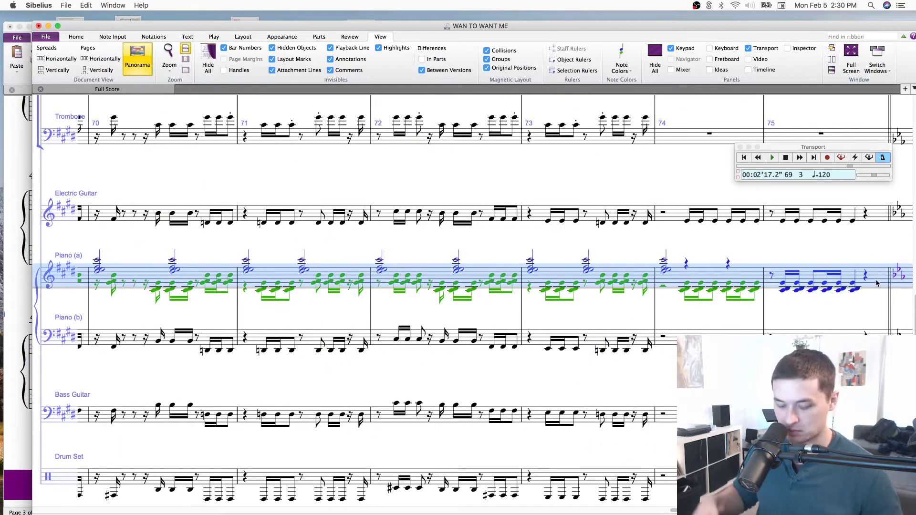
pyautogui.press('alt+shift+super+2')
pyautogui.press('Delete')
pyautogui.press('Delete')
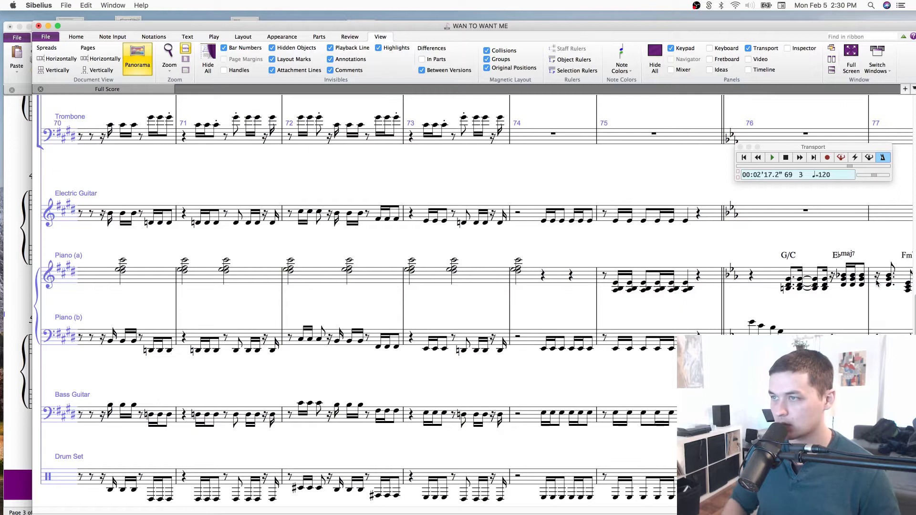
# Play back the opening of the chorus from bar 68 with the thinned piano part.
pyautogui.hscroll(-10, 430, 245)
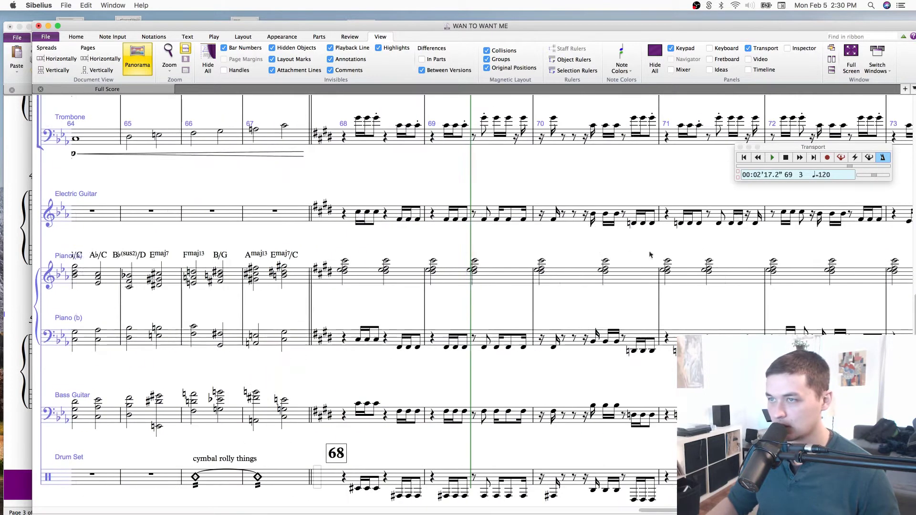
pyautogui.click(373, 270)
pyautogui.press('p')
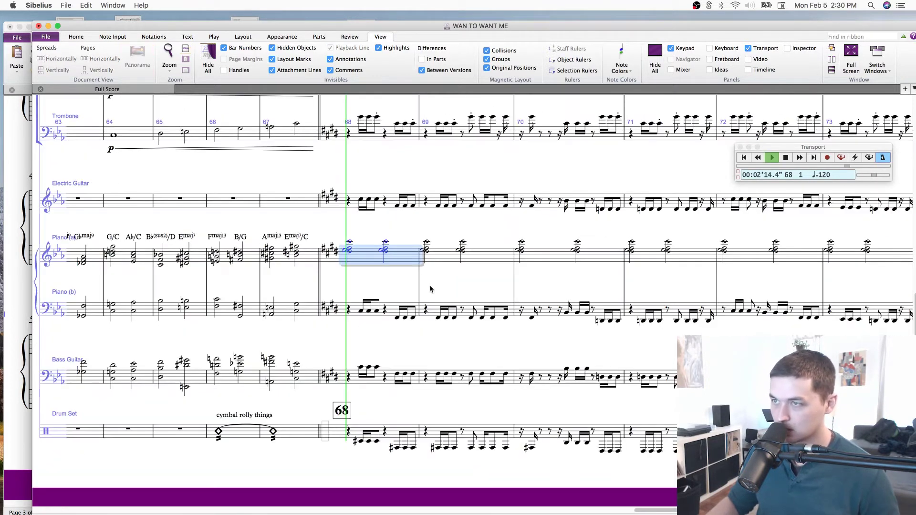
pyautogui.press('Escape')
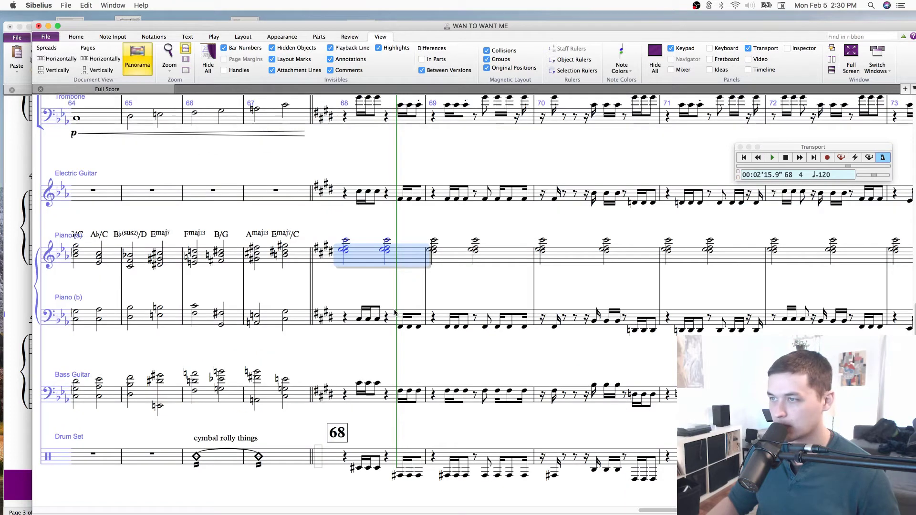
# Clear the lower piano staff in bars 68 to 75.
pyautogui.hotkey('alt', 'Down')
pyautogui.moveTo(816, 286); pyautogui.dragTo(217, 236)
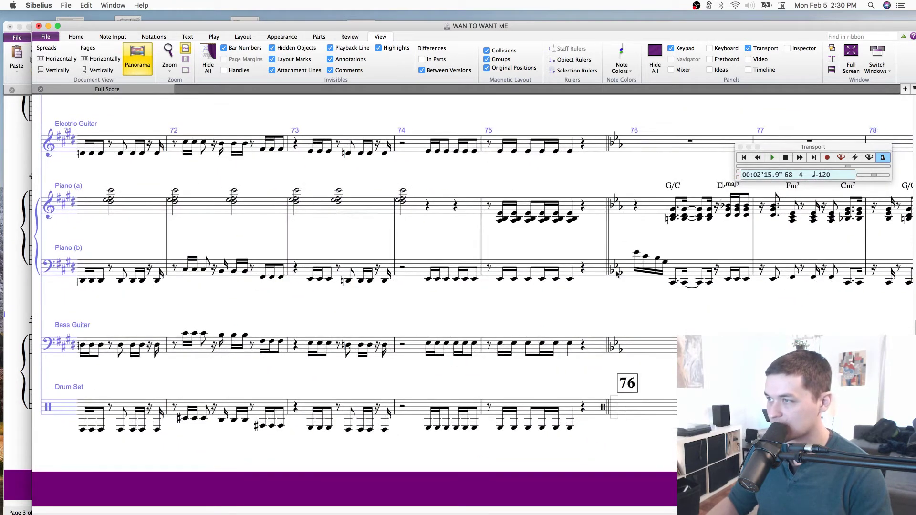
pyautogui.keyDown('shift'); pyautogui.click(581, 266); pyautogui.keyUp('shift')
pyautogui.press('Delete')
# Clear the chords from bar 75 of the upper piano staff.
pyautogui.click(622, 210)
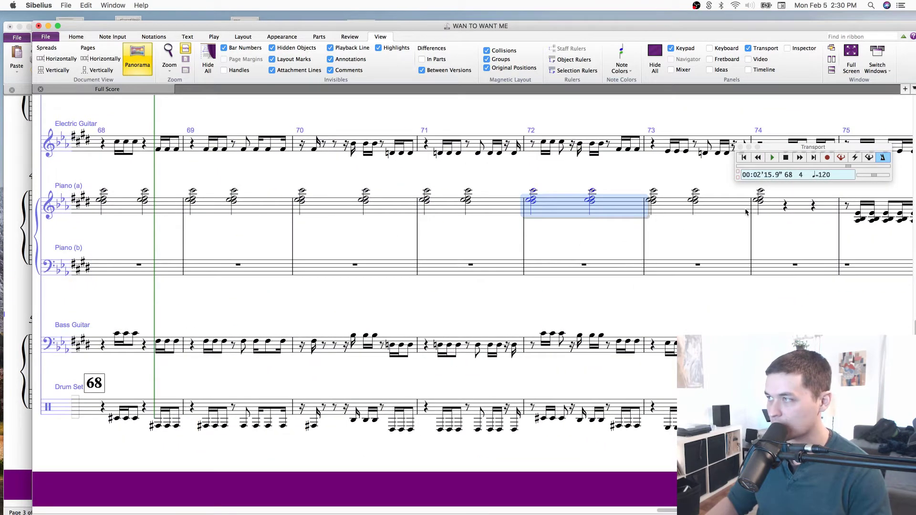
pyautogui.click(854, 212)
pyautogui.press('Delete')
pyautogui.moveTo(307, 322); pyautogui.dragTo(649, 329)
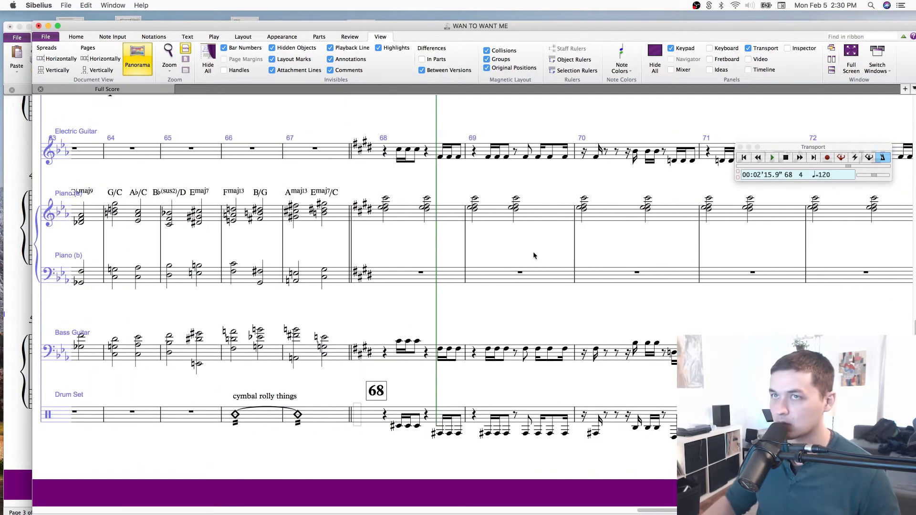
# Switch to Chrome and search Google in a new tab for "want to want me" plus the musician's name.
pyautogui.click(73, 499)
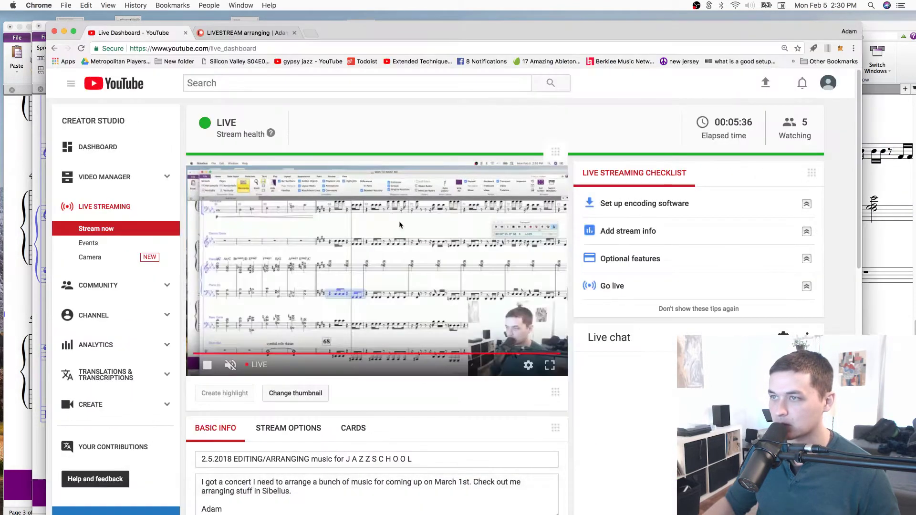
pyautogui.moveTo(374, 32); pyautogui.dragTo(327, 152)
pyautogui.click(263, 152)
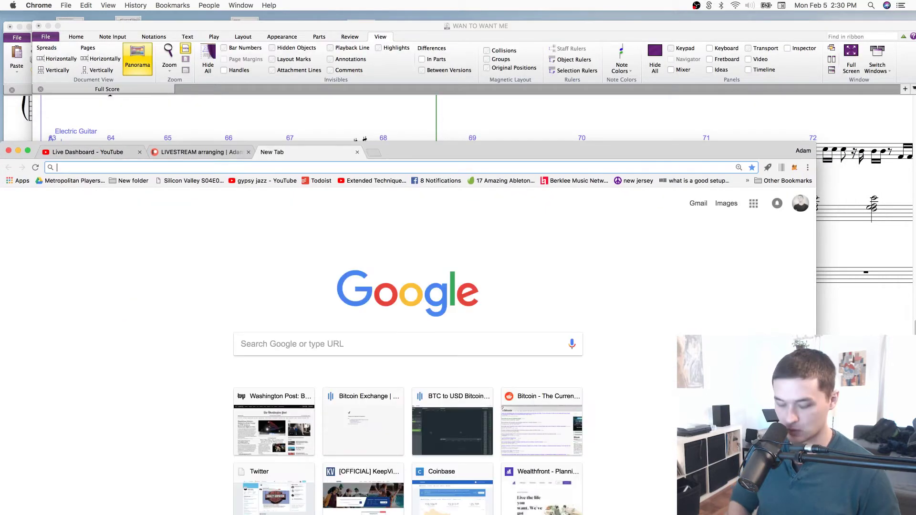
pyautogui.write('want to wa')
pyautogui.press('Return')
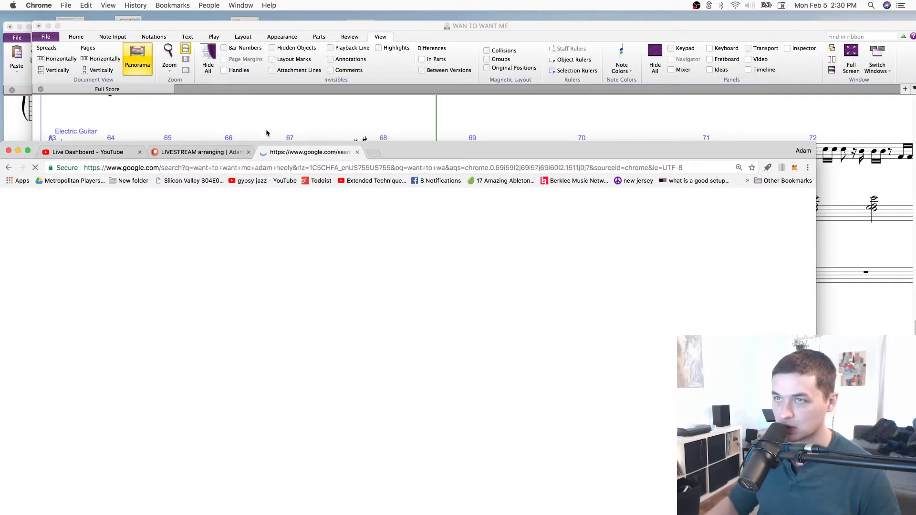
# Open the Sungazer "Want to Want Me" remix video in its own window and play it from shortly before 2:10.
pyautogui.click(195, 289)
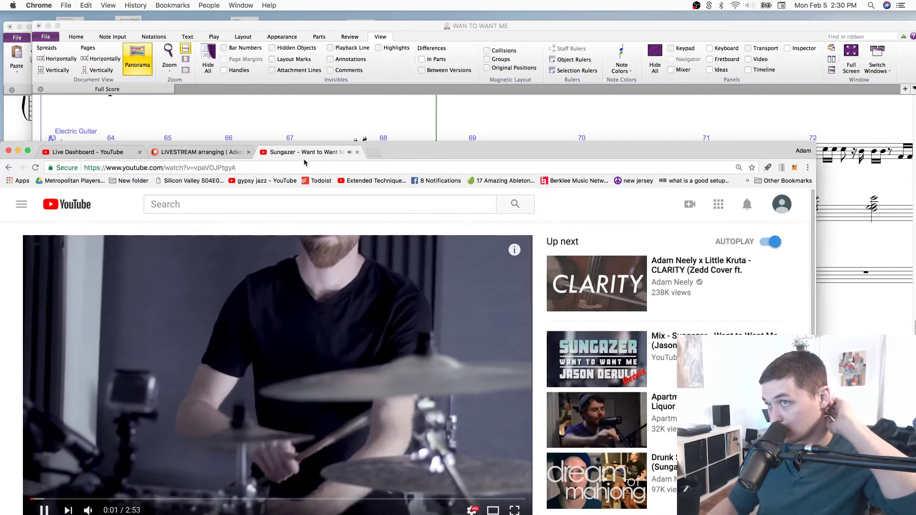
pyautogui.moveTo(309, 160); pyautogui.dragTo(236, 37)
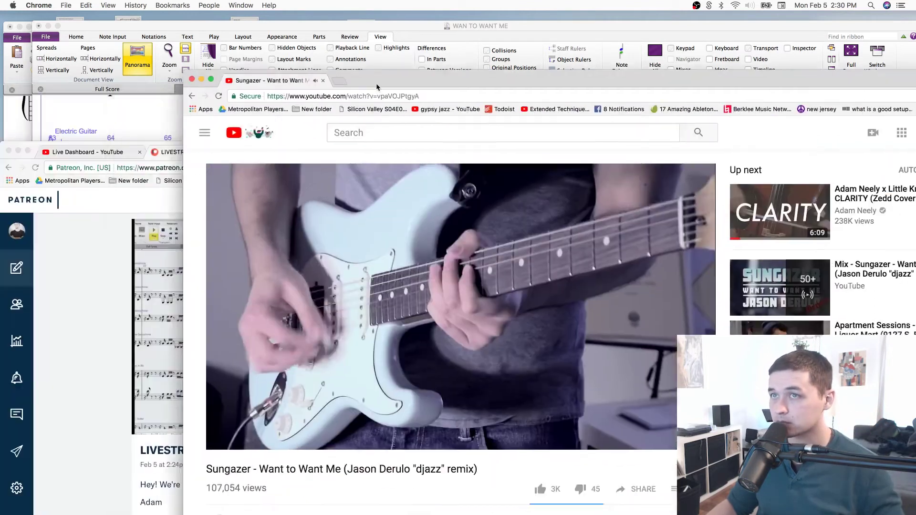
pyautogui.click(524, 383)
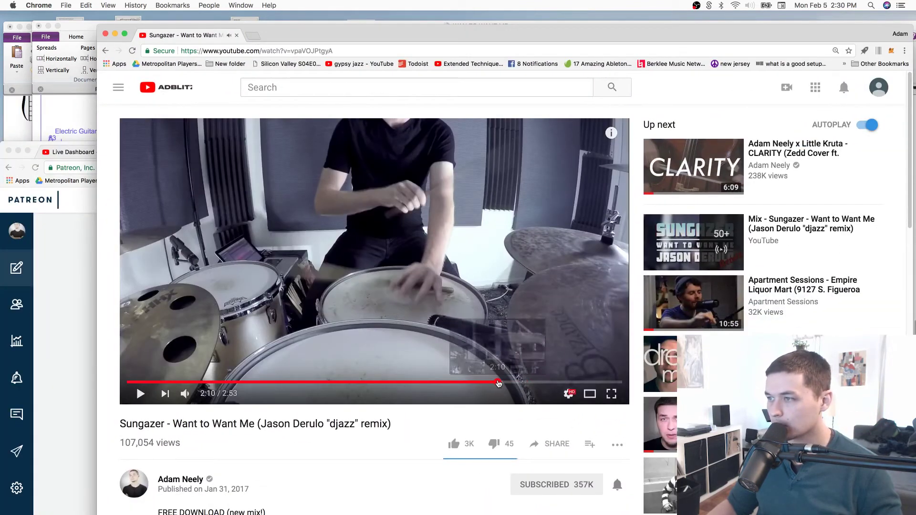
pyautogui.moveTo(499, 383); pyautogui.dragTo(478, 382)
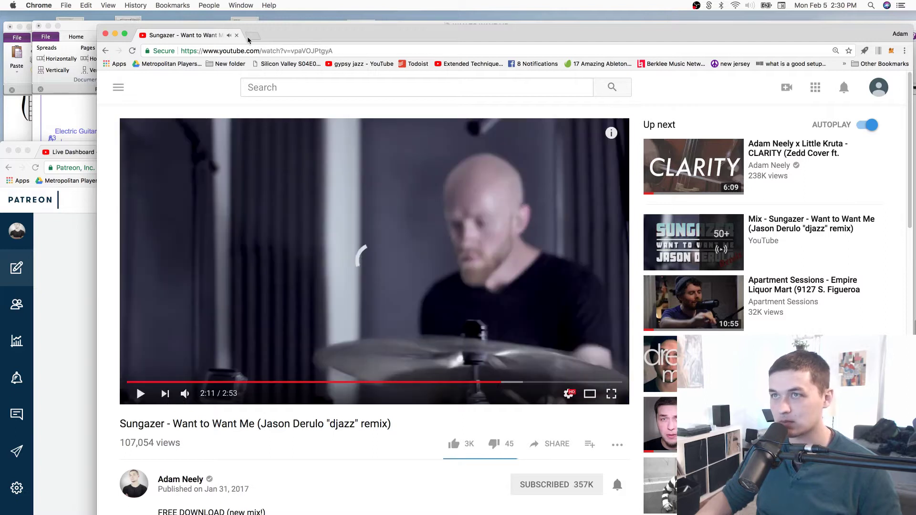
# Close the reference video and switch back to the "WAN TO WANT ME" score in Sibelius.
pyautogui.click(236, 35)
pyautogui.moveTo(362, 162); pyautogui.dragTo(477, 40)
pyautogui.click(83, 323)
pyautogui.moveTo(535, 337); pyautogui.dragTo(432, 361)
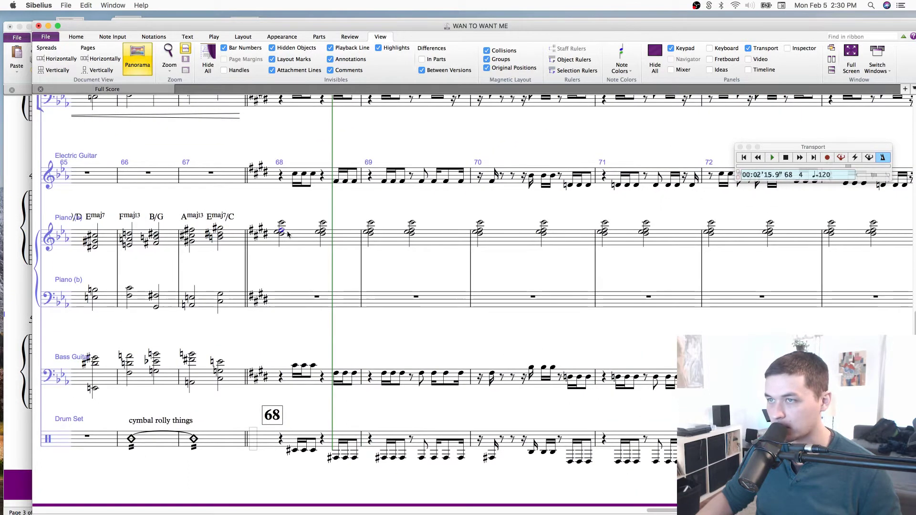
# Play back the first part of the chorus from bar 68 through bar 75, following the horns and rhythm section.
pyautogui.scroll(10, 486, 222)
pyautogui.hscroll(3, 334, 229)
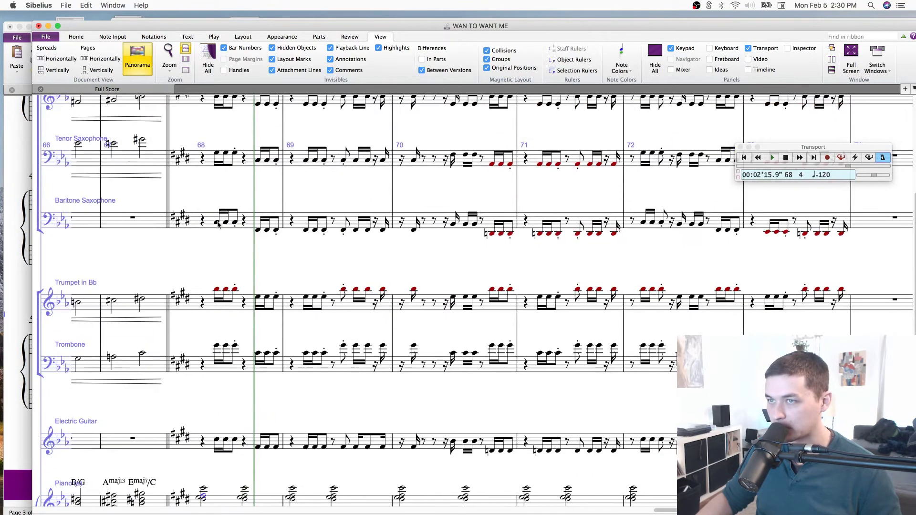
pyautogui.press('space')
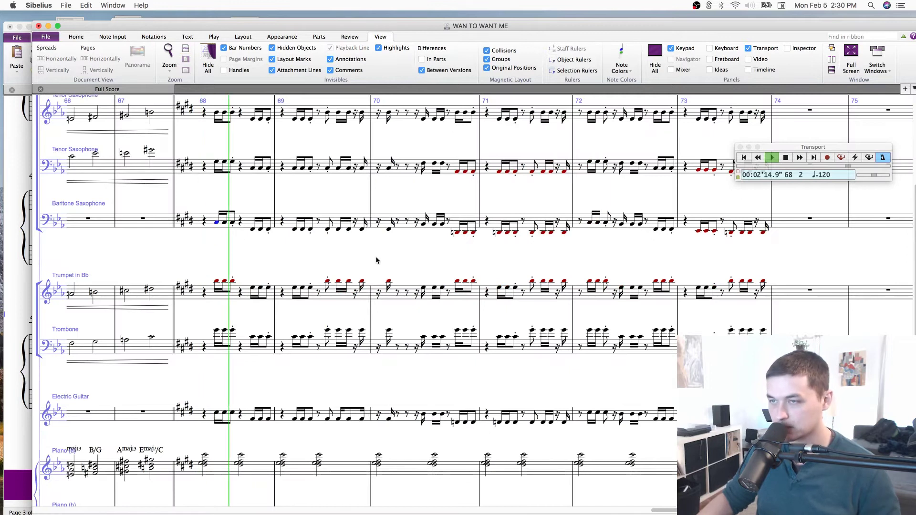
pyautogui.moveTo(376, 258); pyautogui.dragTo(404, 227)
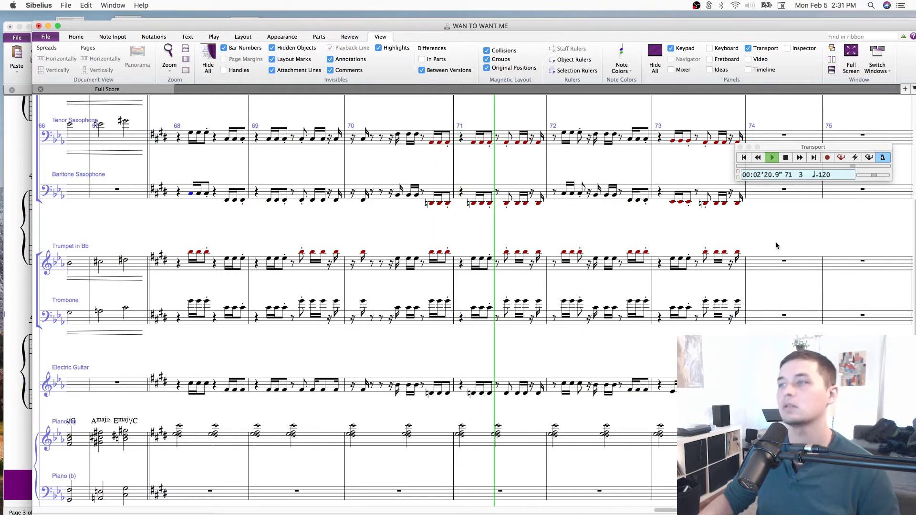
pyautogui.moveTo(679, 243); pyautogui.dragTo(592, 250)
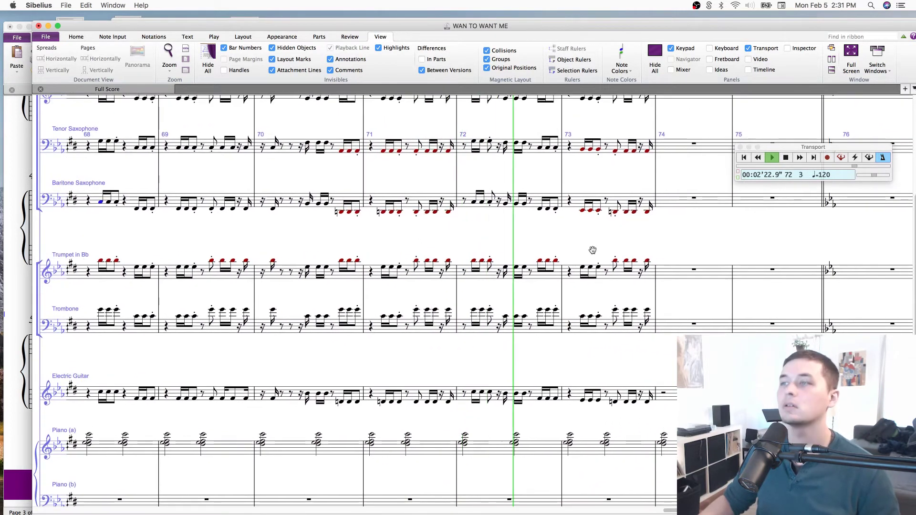
pyautogui.moveTo(592, 250); pyautogui.dragTo(499, 257)
pyautogui.moveTo(614, 423); pyautogui.dragTo(415, 170)
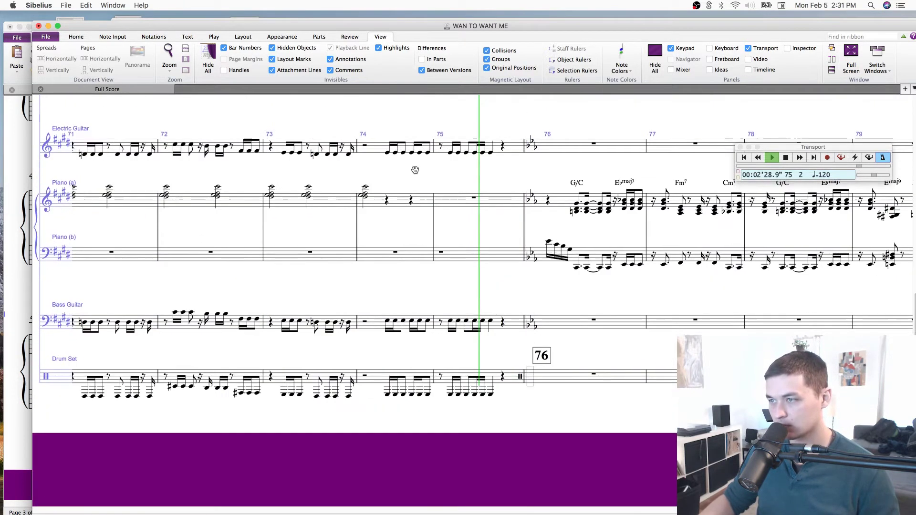
pyautogui.press('super+shift+p')
pyautogui.click(416, 323)
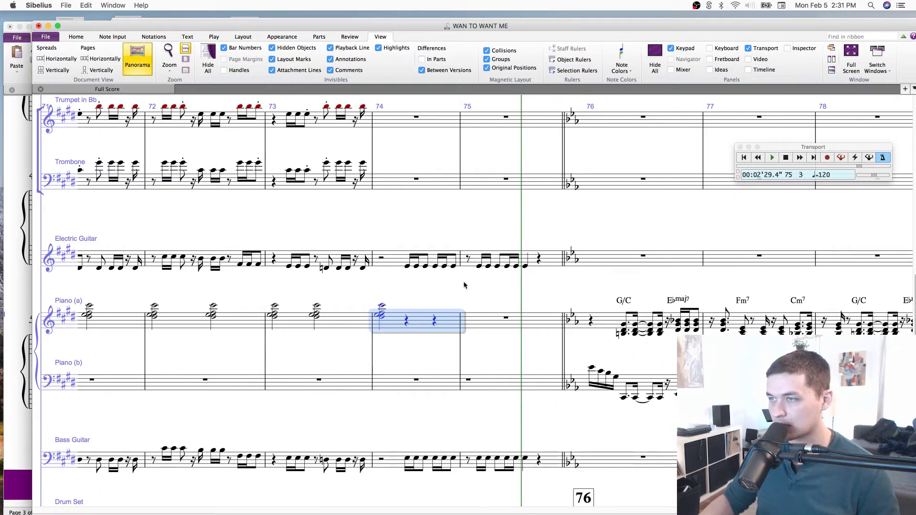
pyautogui.moveTo(406, 274); pyautogui.dragTo(610, 312)
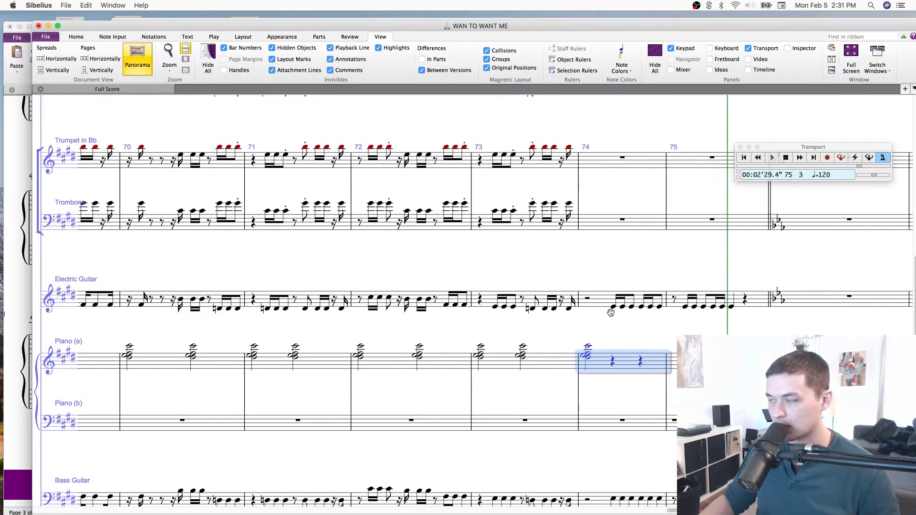
pyautogui.hscroll(5, 640, 321)
pyautogui.scroll(-4, 639, 321)
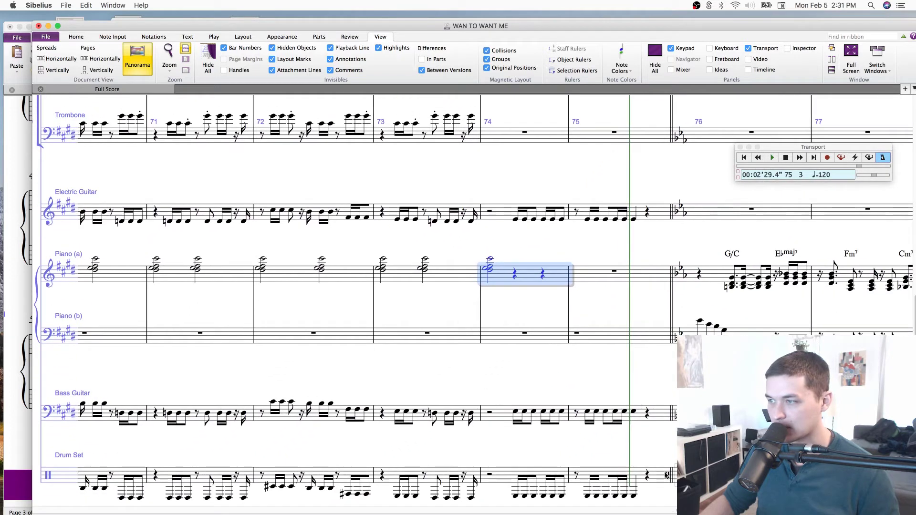
pyautogui.press('Escape')
# Raise the drum set notes in bars 74 and 75 onto the middle line of the staff.
pyautogui.scroll(-6, 505, 458)
pyautogui.hscroll(5, 504, 458)
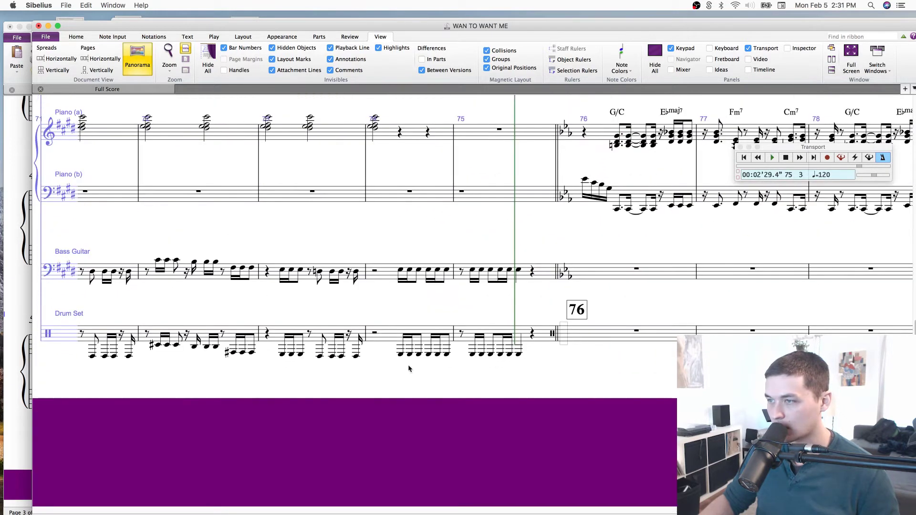
pyautogui.click(411, 336)
pyautogui.press('super+Up')
pyautogui.press('Up')
pyautogui.press('Up')
pyautogui.press('Up')
pyautogui.press('Up')
pyautogui.press('Left')
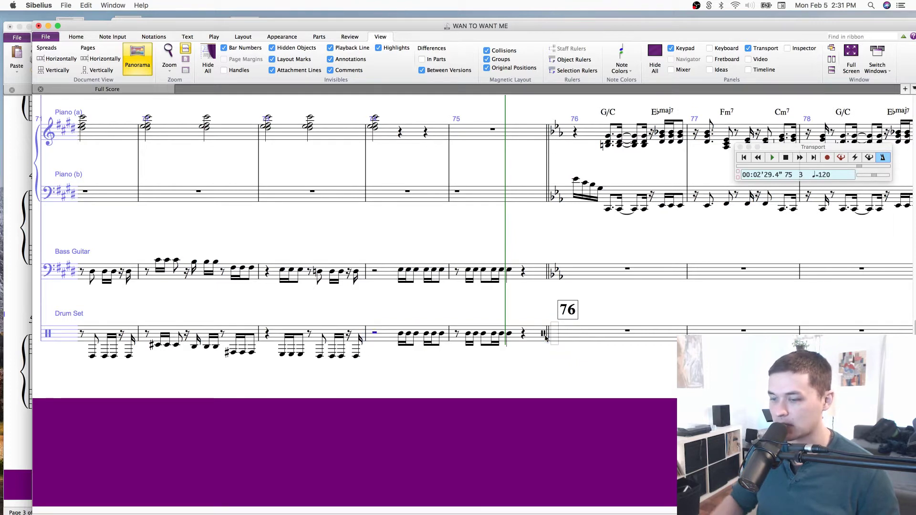
# Change the drum set notes in bars 74 and 75 to slash noteheads.
pyautogui.click(517, 328)
pyautogui.keyDown('shift'); pyautogui.click(389, 334); pyautogui.keyUp('shift')
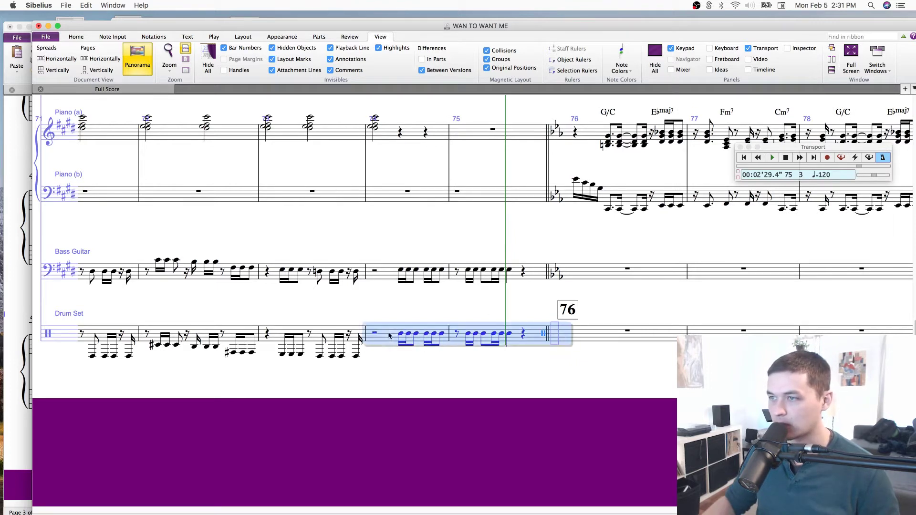
pyautogui.hotkey('shift', 'alt', '4')
pyautogui.press('Escape')
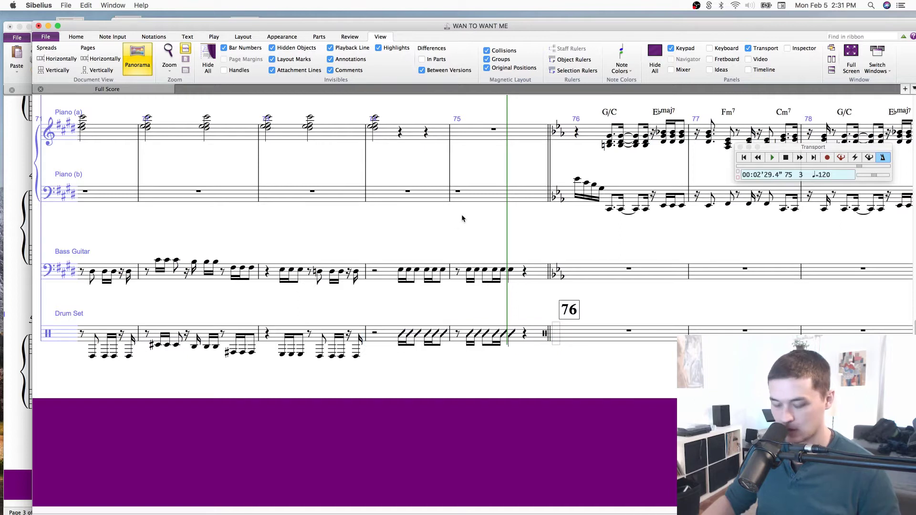
# Merge the two quarter rests in bar 74 of the upper piano staff into a single half rest.
pyautogui.click(494, 185)
pyautogui.click(403, 139)
pyautogui.click(401, 134)
pyautogui.moveTo(420, 216); pyautogui.dragTo(530, 399)
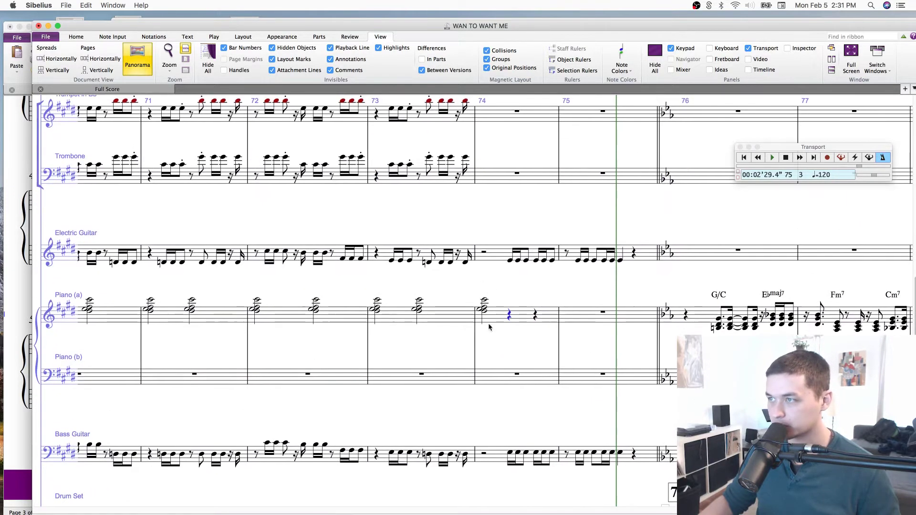
pyautogui.click(509, 314)
pyautogui.click(497, 319)
pyautogui.click(509, 315)
pyautogui.keyDown('shift'); pyautogui.click(599, 318); pyautogui.keyUp('shift')
pyautogui.press('Delete')
pyautogui.press('Escape')
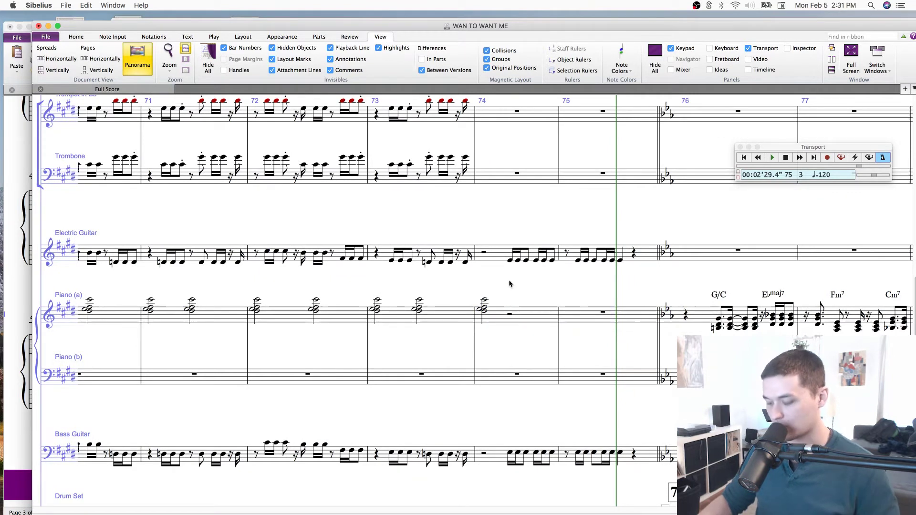
# Play back the start of the horns' crescendo from bar 64, leading up to the chorus.
pyautogui.press('super+minus')
pyautogui.press('super+minus')
pyautogui.moveTo(321, 231); pyautogui.dragTo(562, 422)
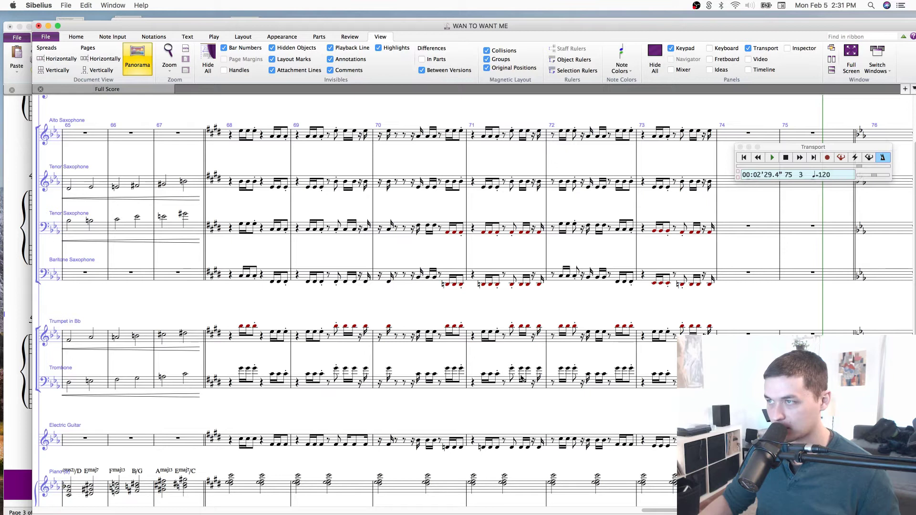
pyautogui.moveTo(214, 298); pyautogui.dragTo(428, 301)
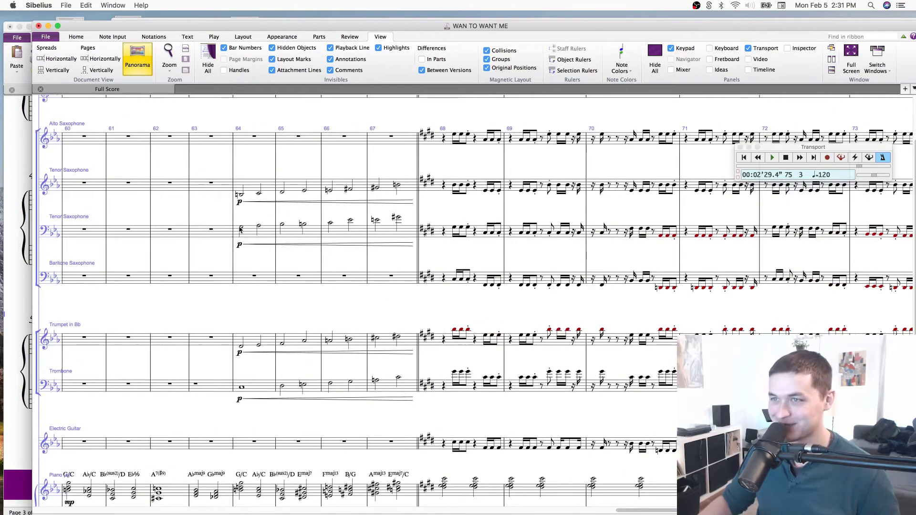
pyautogui.press('space')
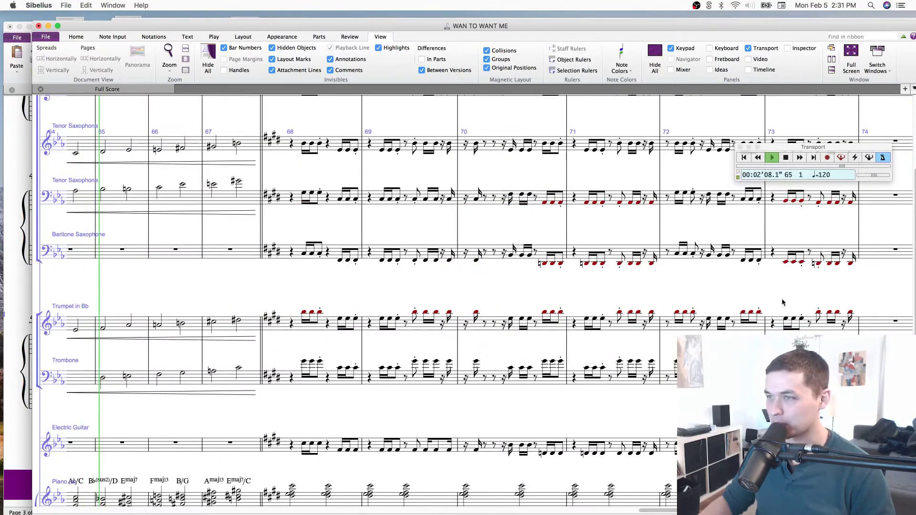
pyautogui.press('space')
pyautogui.press('super+shift+p')
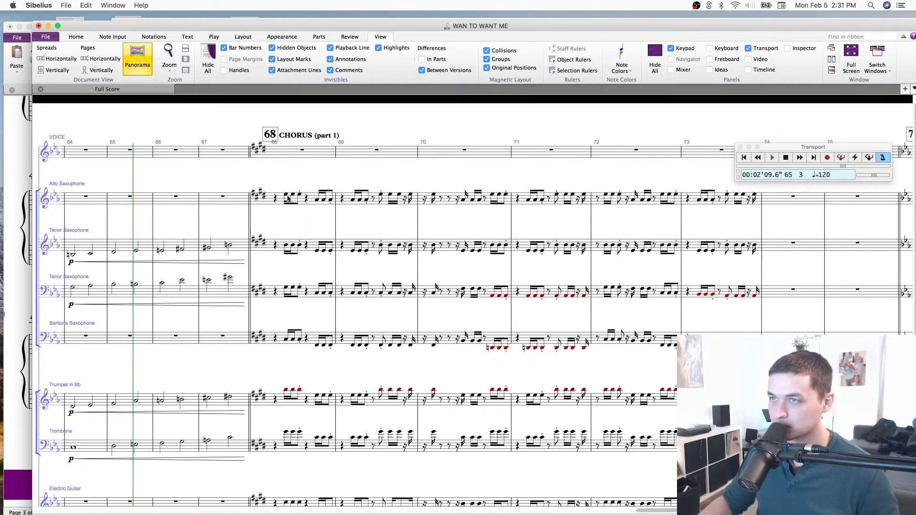
# Add an f dynamic at the bar 68 entrance of the alto, tenor and baritone saxophones, trumpet and trombone.
pyautogui.rightClick(287, 223)
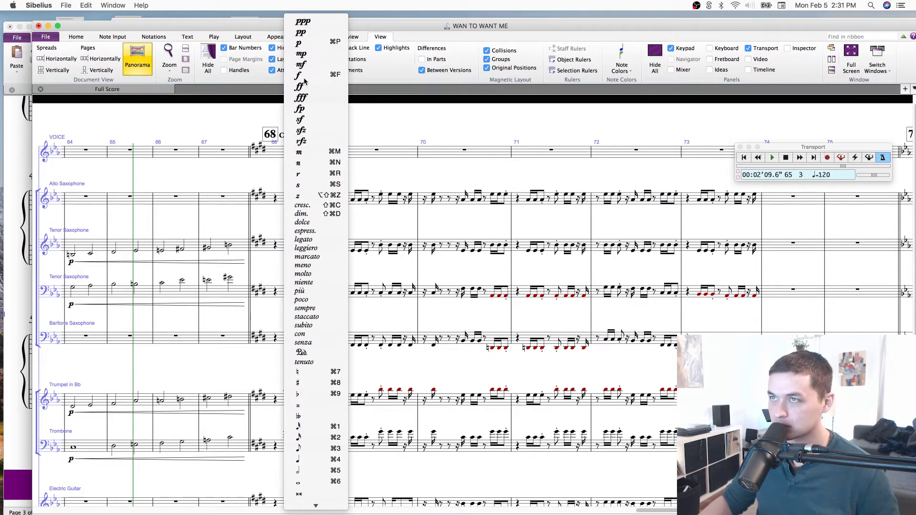
pyautogui.click(307, 81)
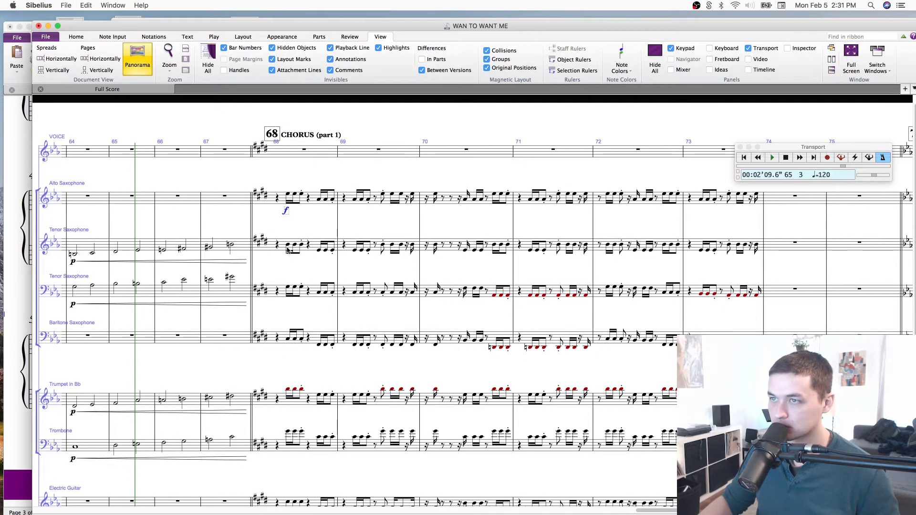
pyautogui.press('super+v')
pyautogui.click(288, 292)
pyautogui.press('super+v')
pyautogui.click(288, 342)
pyautogui.hotkey('ctrl', 'v')
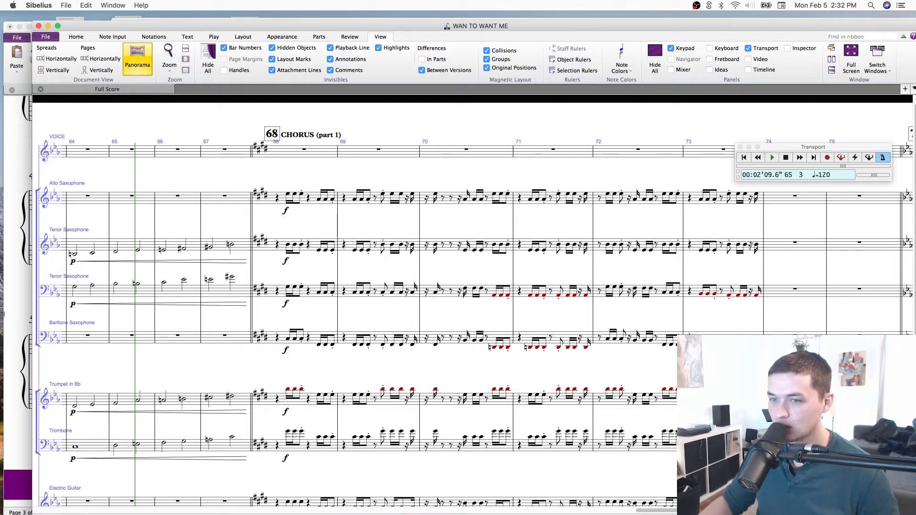
# Switch to Chrome and check the stream status, live chat and analytics on the YouTube Live Dashboard, then put the window away.
pyautogui.click(73, 499)
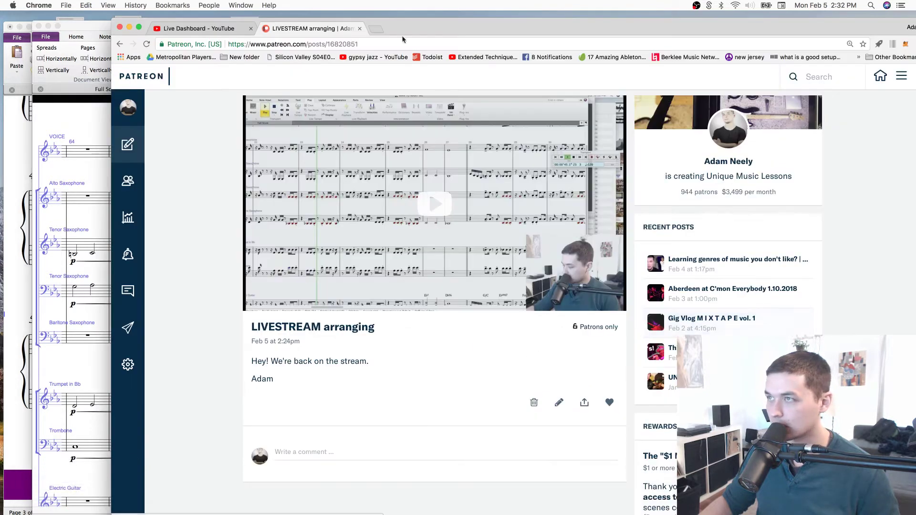
pyautogui.click(209, 29)
pyautogui.scroll(-1, 791, 267)
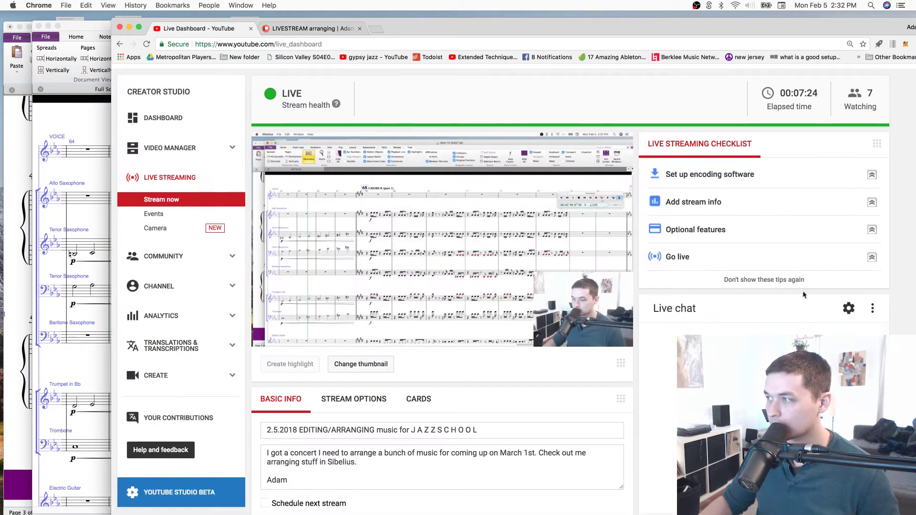
pyautogui.scroll(1, 875, 306)
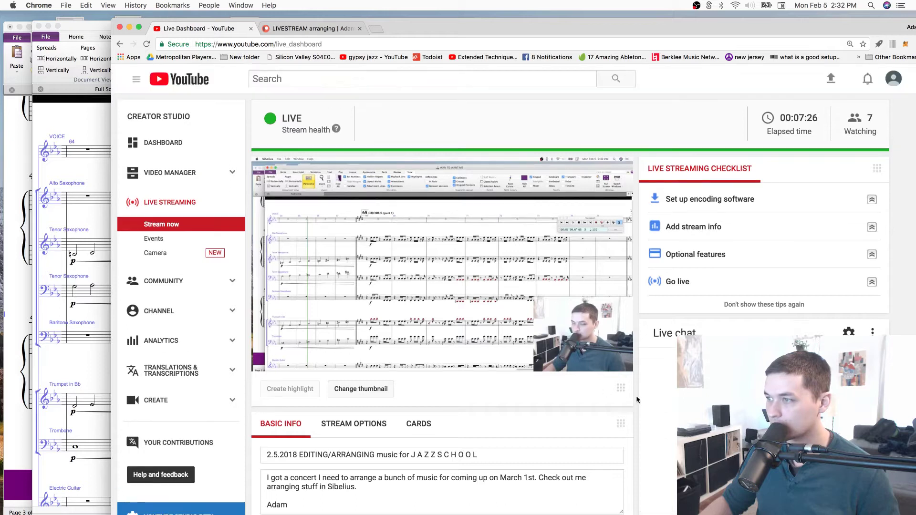
pyautogui.scroll(-9, 576, 379)
pyautogui.scroll(-3, 537, 355)
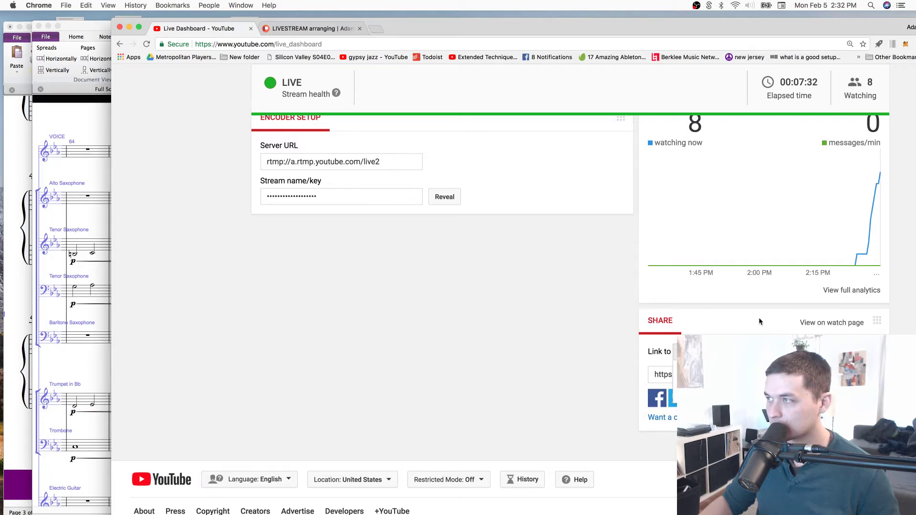
pyautogui.scroll(9, 759, 321)
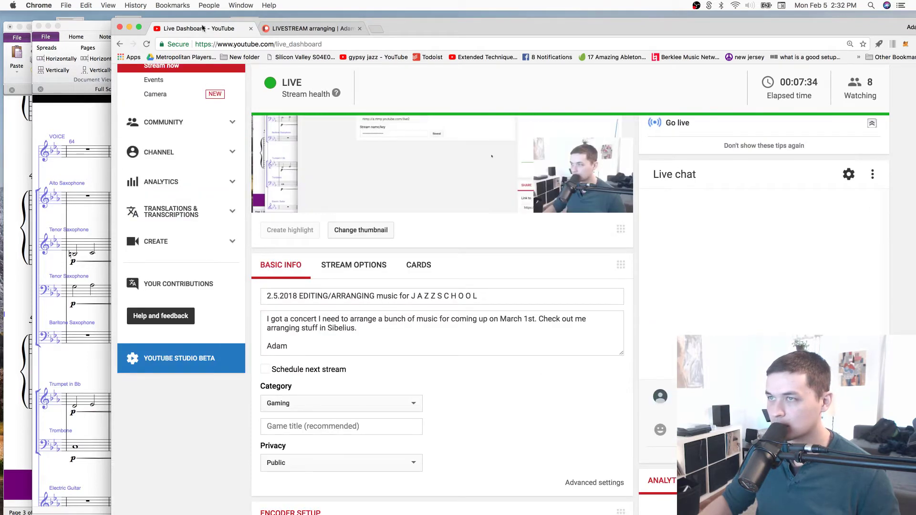
pyautogui.click(129, 28)
# Play back the chorus from the alto saxophone entrance in bar 68 to bar 74 with the forte horns.
pyautogui.click(468, 306)
pyautogui.click(466, 296)
pyautogui.click(288, 195)
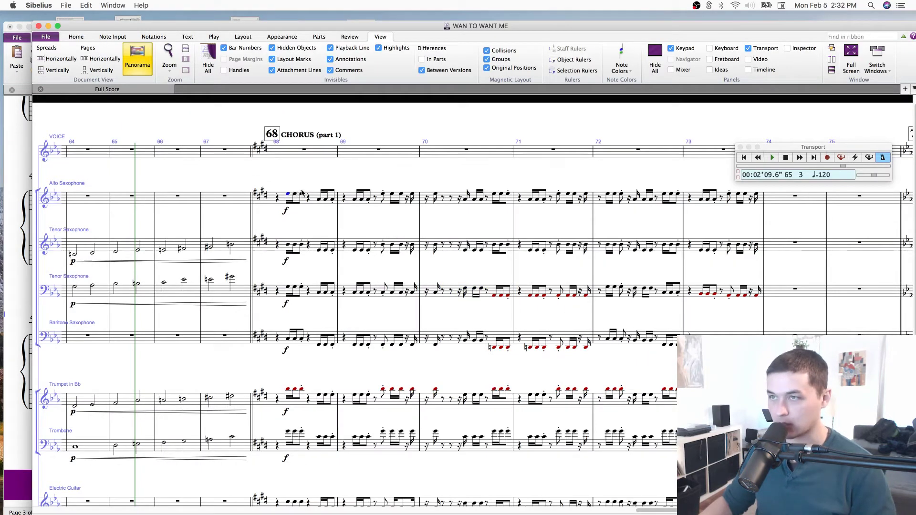
pyautogui.press('p')
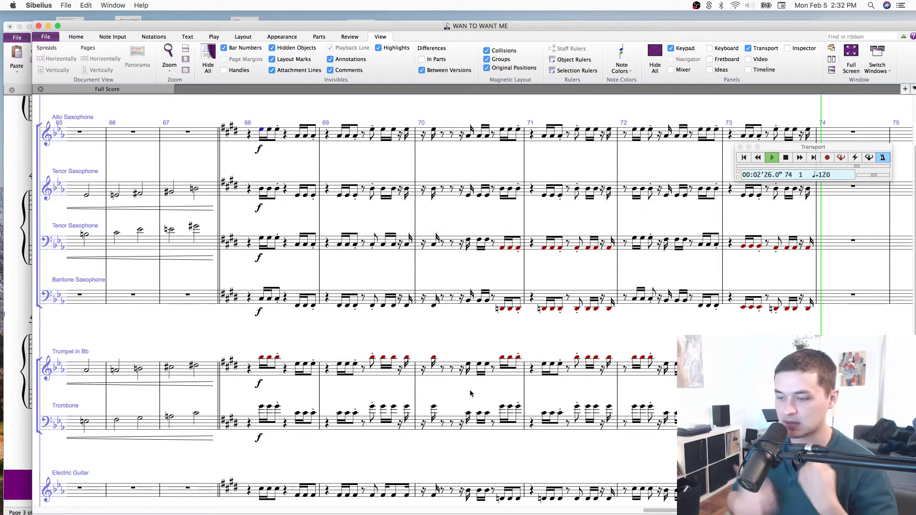
pyautogui.hotkey('shift', 'p')
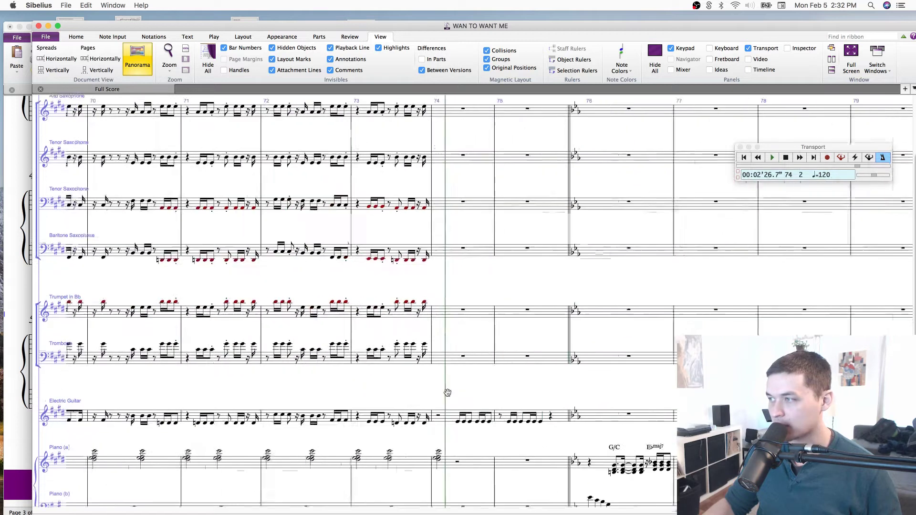
pyautogui.press('super+minus')
pyautogui.press('super+minus')
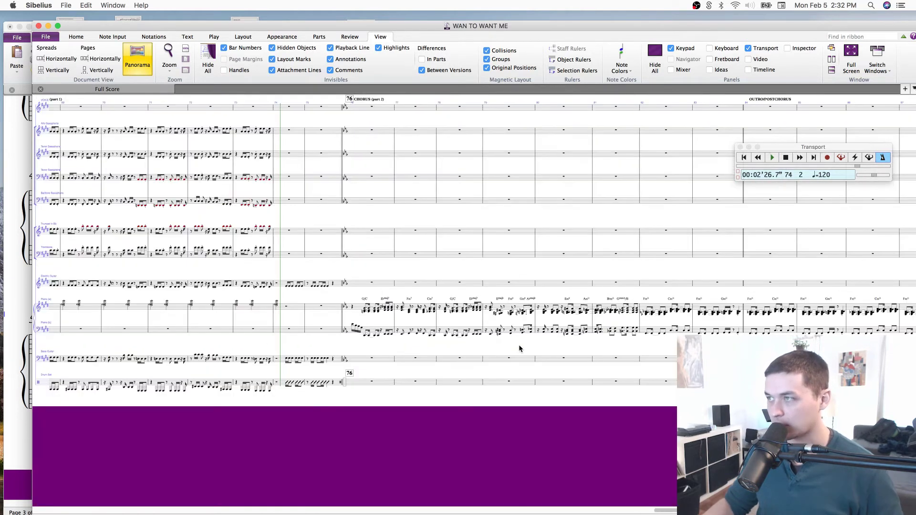
# Copy all staves of CHORUS (part 2), bars 28 to 35, into the CHORUS (part 2) section starting at bar 76.
pyautogui.hscroll(-20, 393, 344)
pyautogui.hscroll(-10, 254, 157)
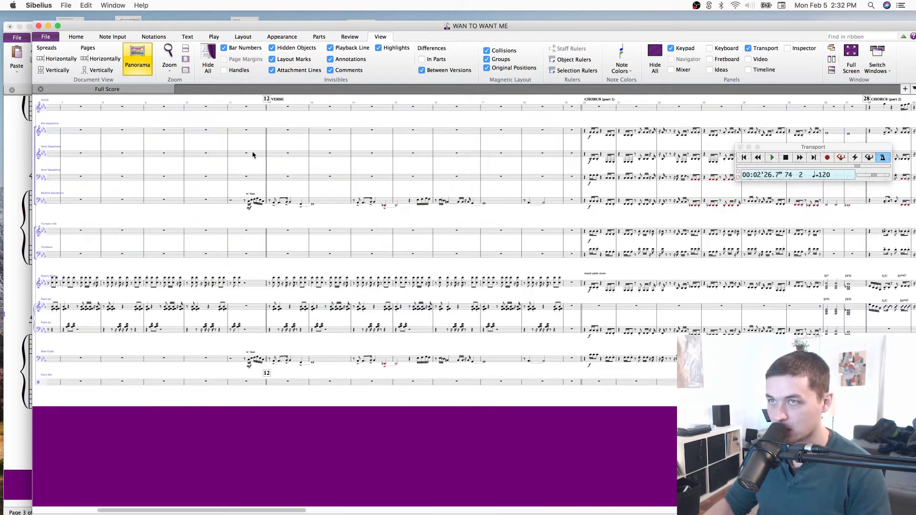
pyautogui.moveTo(567, 129); pyautogui.dragTo(305, 168)
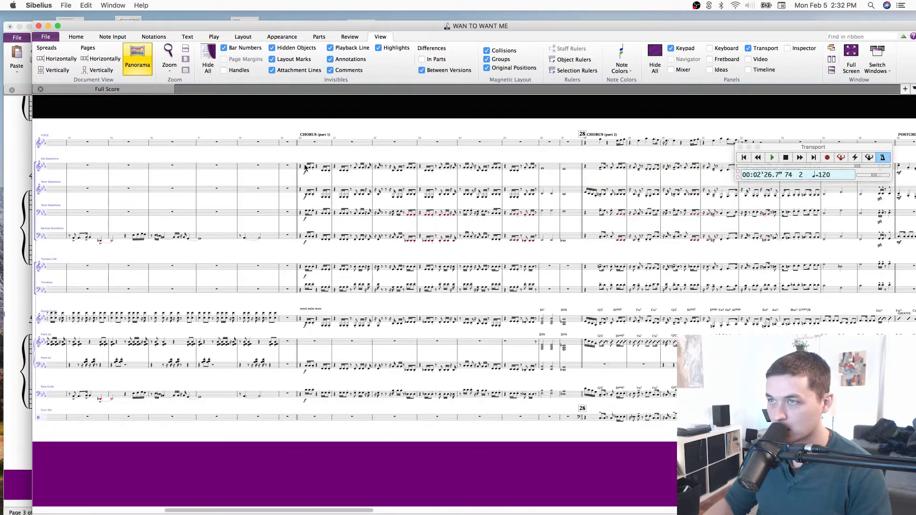
pyautogui.moveTo(599, 161); pyautogui.dragTo(391, 168)
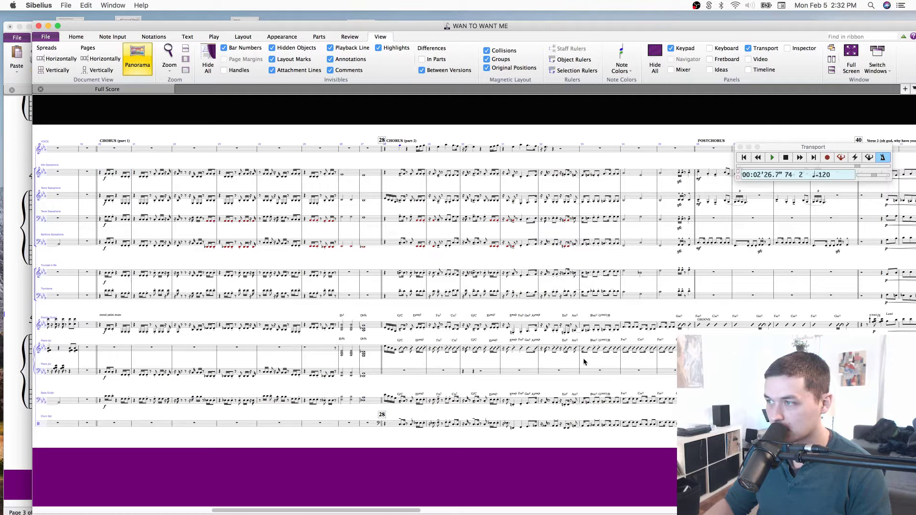
pyautogui.keyDown('shift'); pyautogui.click(688, 423); pyautogui.keyUp('shift')
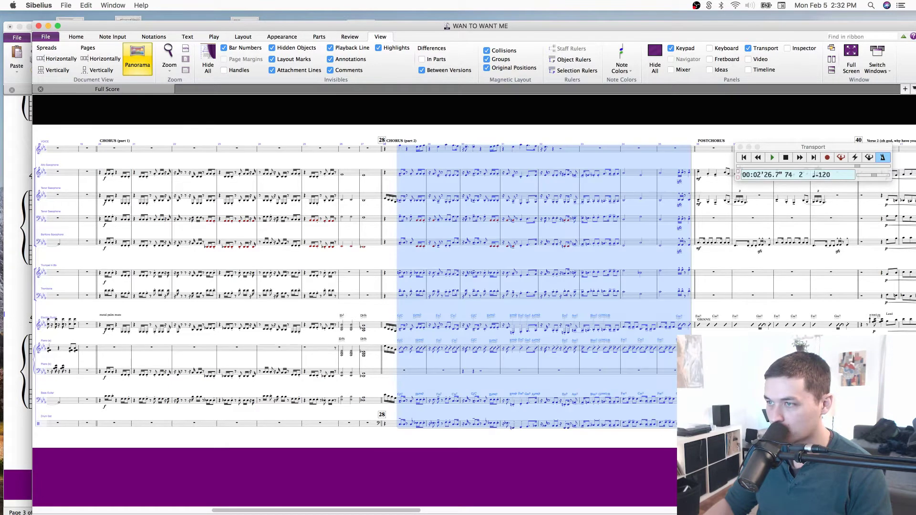
pyautogui.hscroll(10, 401, 139)
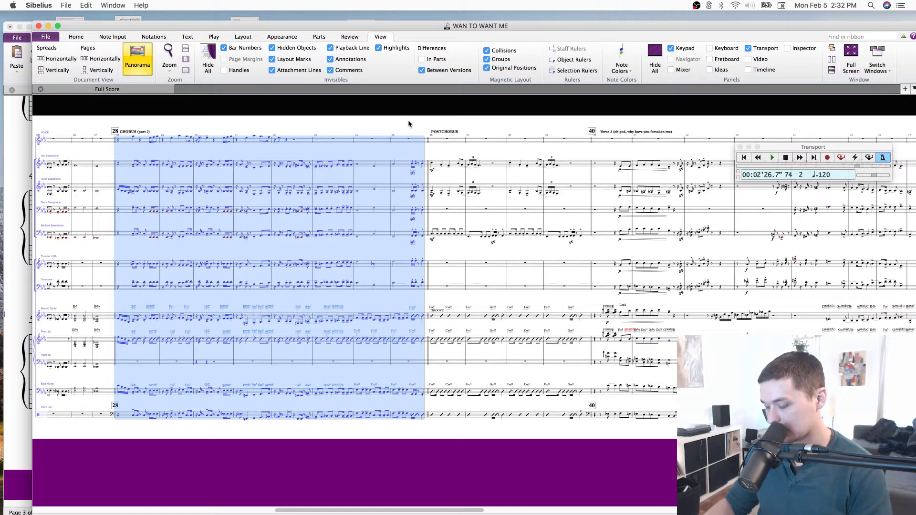
pyautogui.hscroll(20, 408, 119)
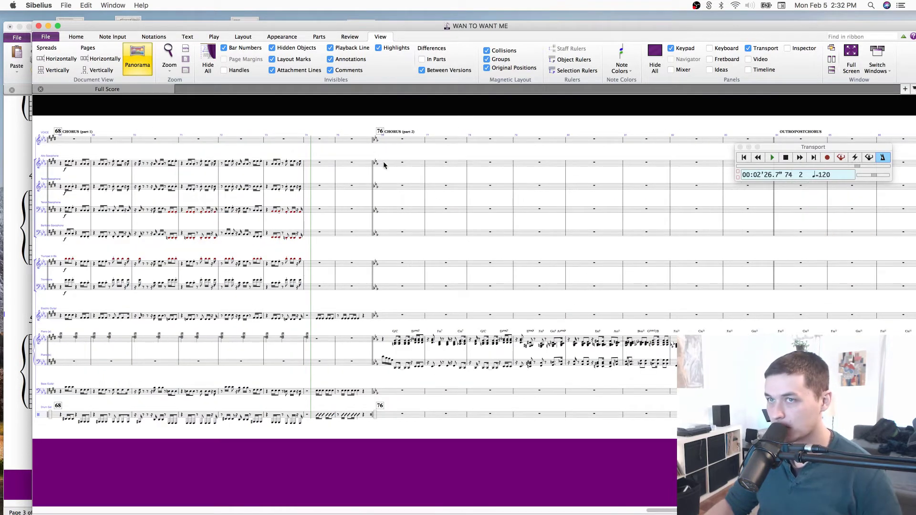
pyautogui.click(390, 142)
pyautogui.press('super+shift+a')
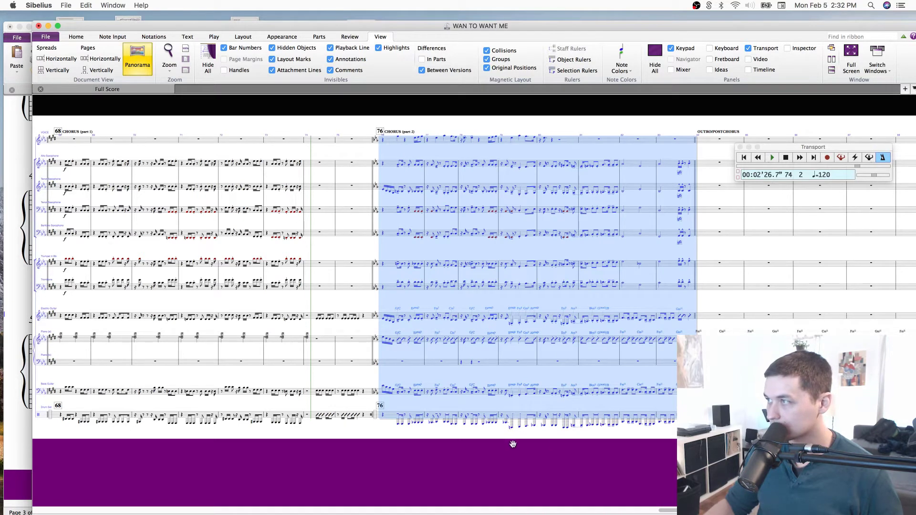
# Copy the POSTCHORUS passage of bars 56 to 59, from alto saxophone down to piano, into the outro postchorus starting at bar 84.
pyautogui.hscroll(5, 506, 442)
pyautogui.hscroll(-20, 477, 406)
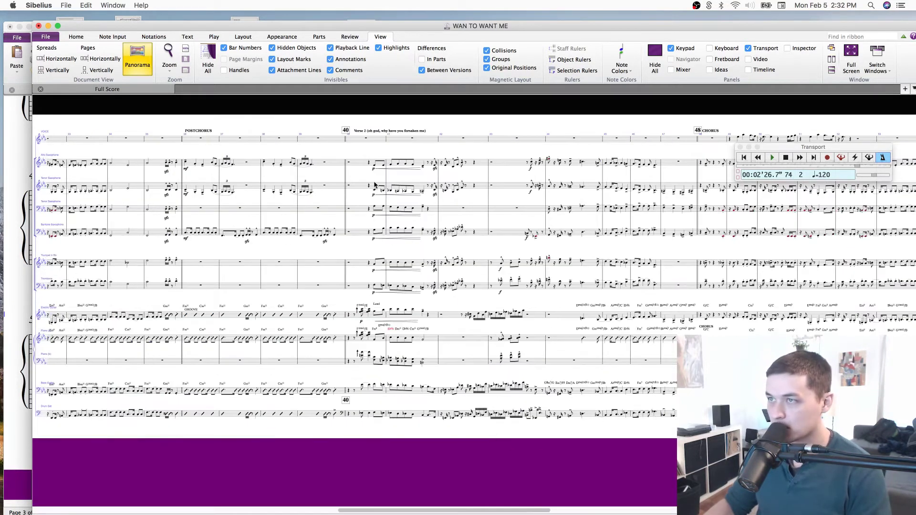
pyautogui.hscroll(-15, 371, 175)
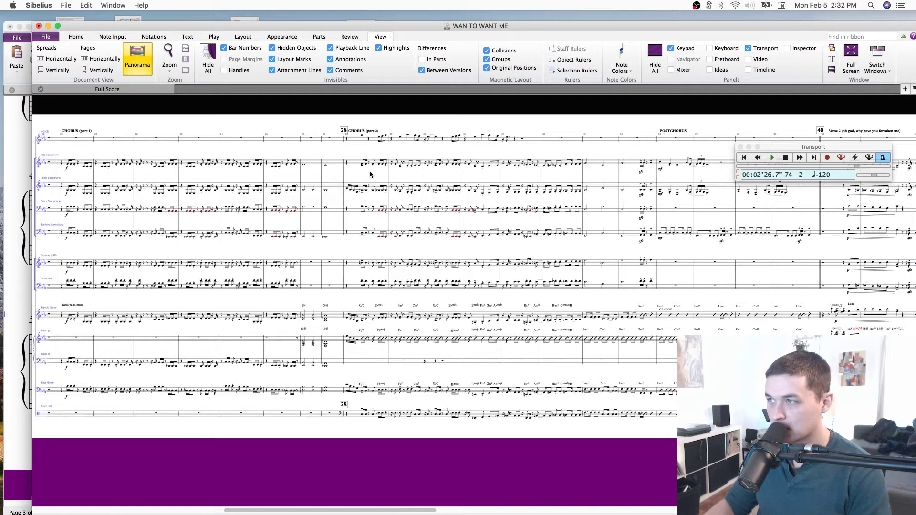
pyautogui.hscroll(20, 372, 175)
pyautogui.moveTo(693, 157); pyautogui.dragTo(398, 164)
pyautogui.click(409, 160)
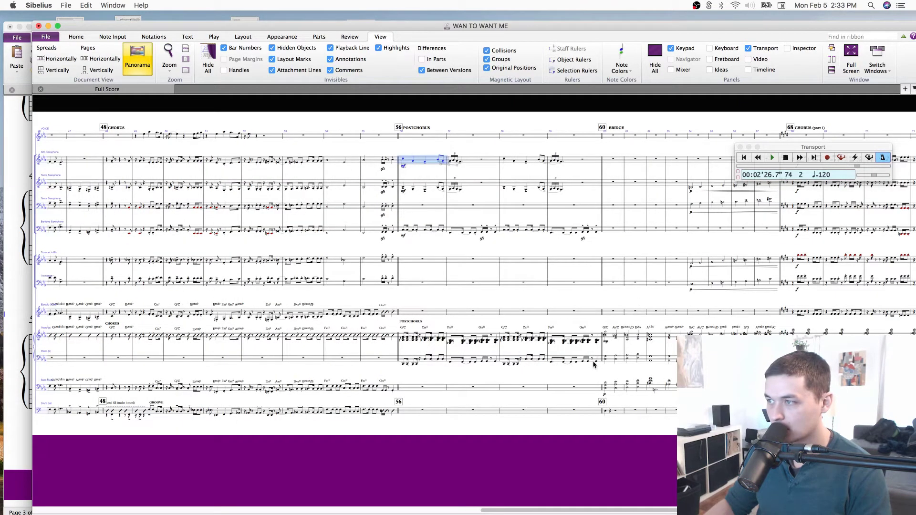
pyautogui.keyDown('shift'); pyautogui.click(598, 363); pyautogui.keyUp('shift')
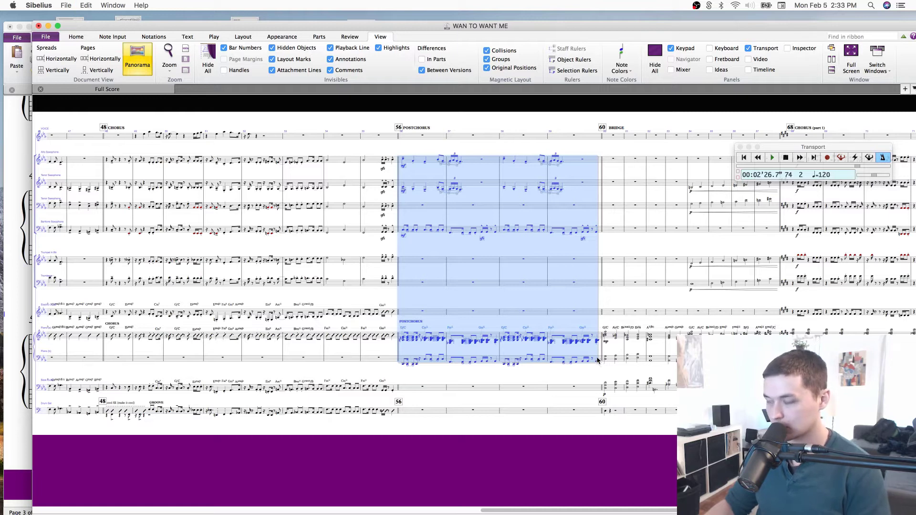
pyautogui.hscroll(15, 598, 253)
pyautogui.click(520, 161)
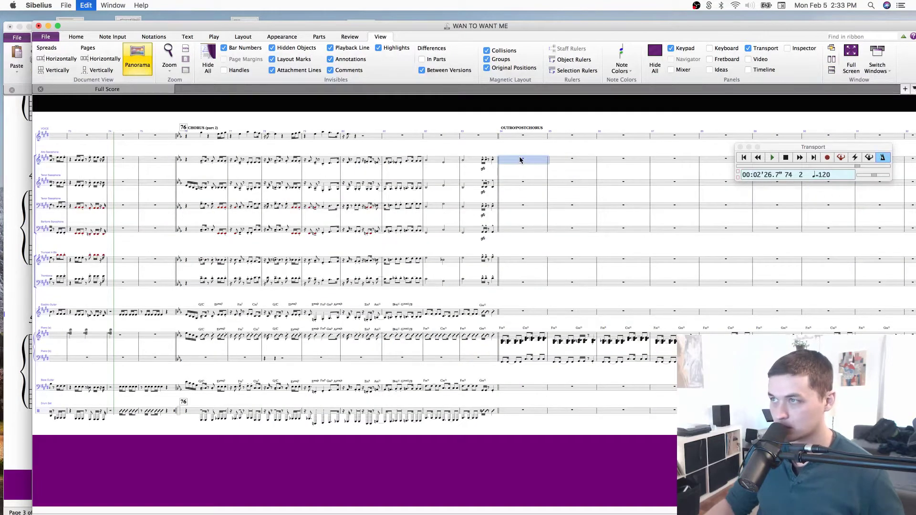
pyautogui.press('super+v')
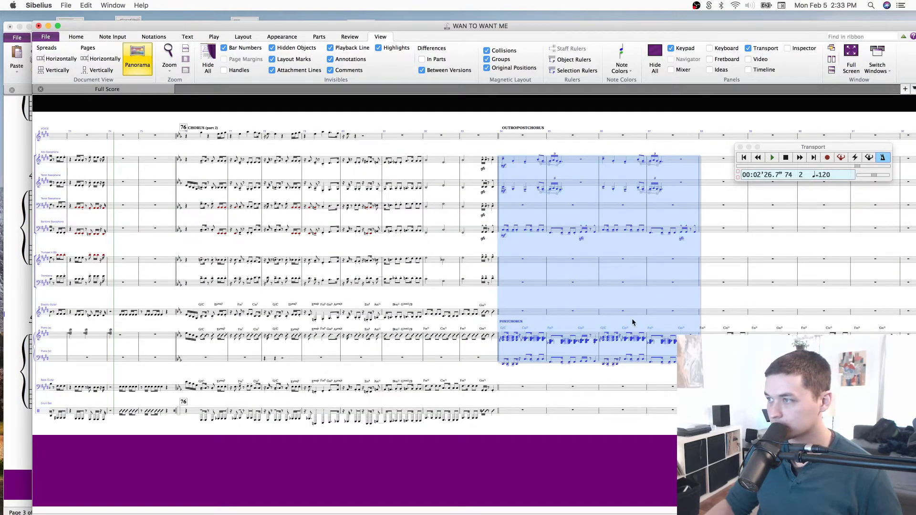
# Repeat the pasted four-bar postchorus passage once more from bar 88 and clear the selection.
pyautogui.moveTo(637, 293); pyautogui.dragTo(425, 289)
pyautogui.press('r')
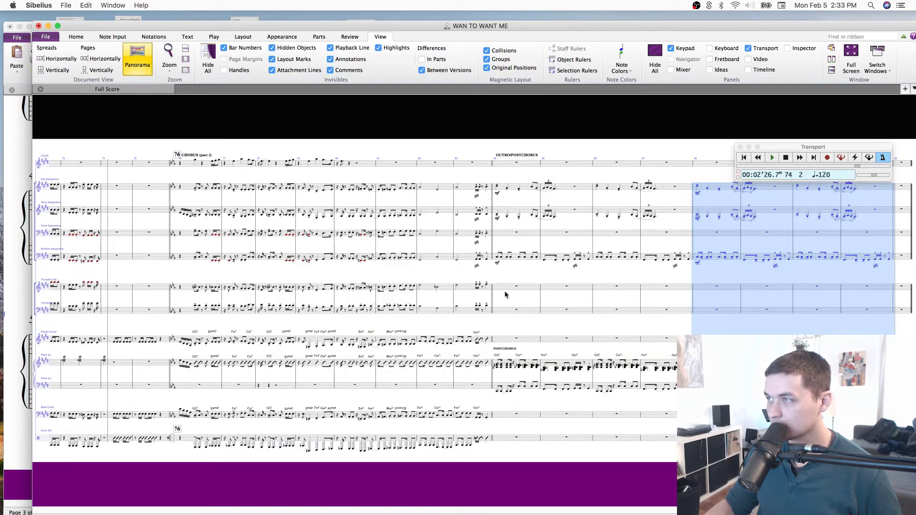
pyautogui.click(508, 127)
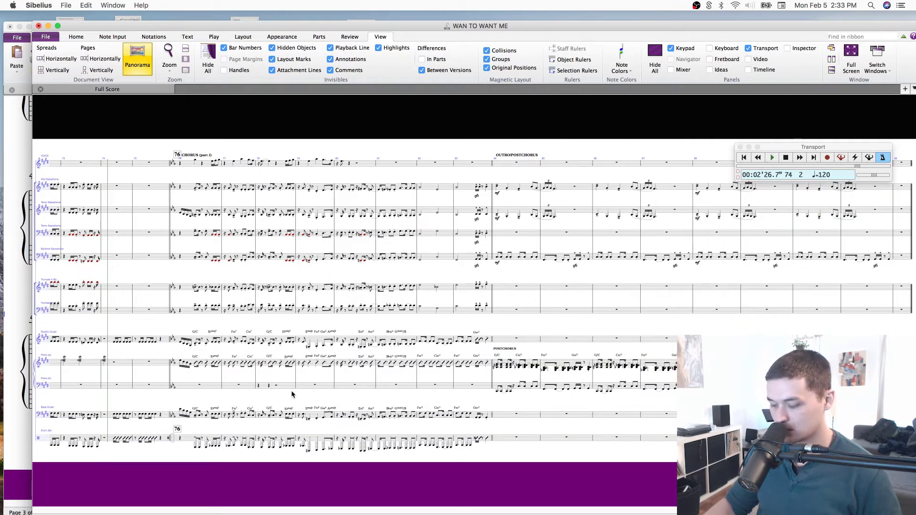
# Fill the drum set part in bars 56 to 59 with slash notes, repeating the first slash bar.
pyautogui.hscroll(-15, 291, 390)
pyautogui.hscroll(6, 508, 419)
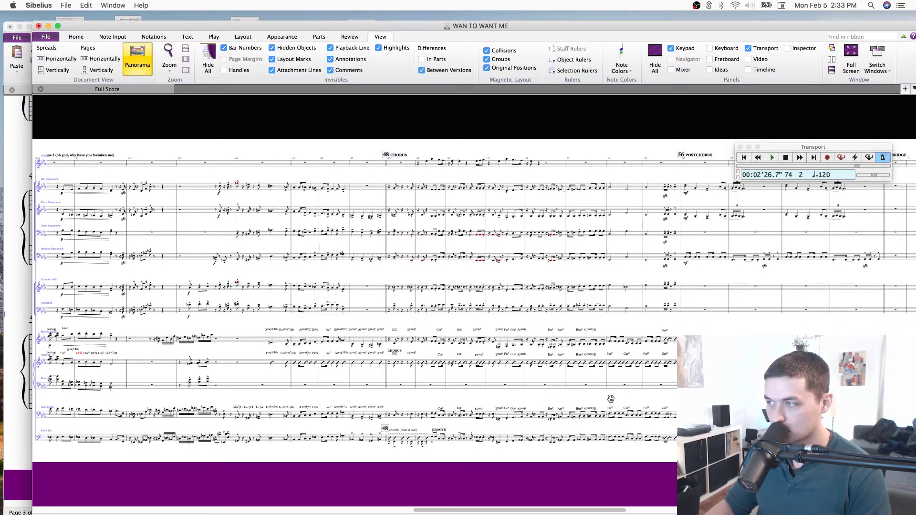
pyautogui.hscroll(4, 344, 419)
pyautogui.click(352, 432)
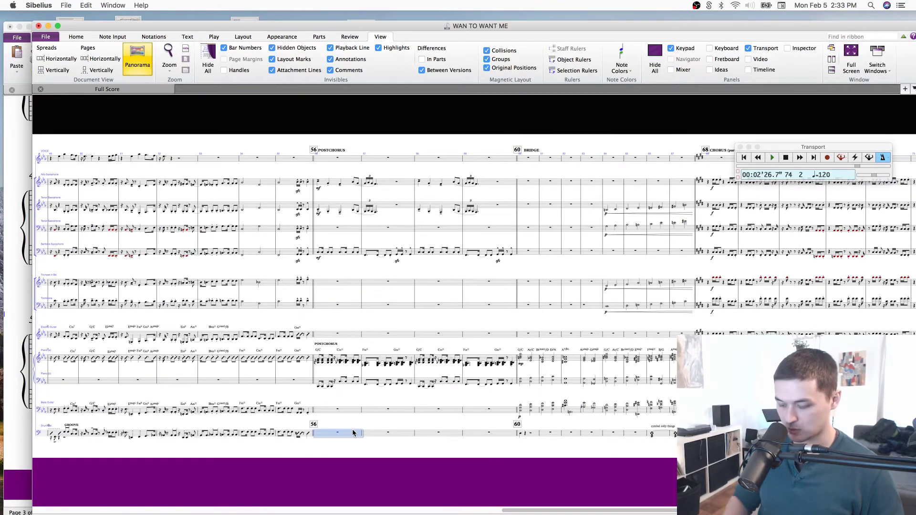
pyautogui.press('super+=')
pyautogui.press('super+=')
pyautogui.press('super+=')
pyautogui.press('n')
pyautogui.press('d')
pyautogui.hotkey('alt', 'shift', '3')
pyautogui.press('r')
pyautogui.press('r')
pyautogui.press('r')
pyautogui.press('r')
pyautogui.click(340, 423)
pyautogui.press('r')
pyautogui.press('r')
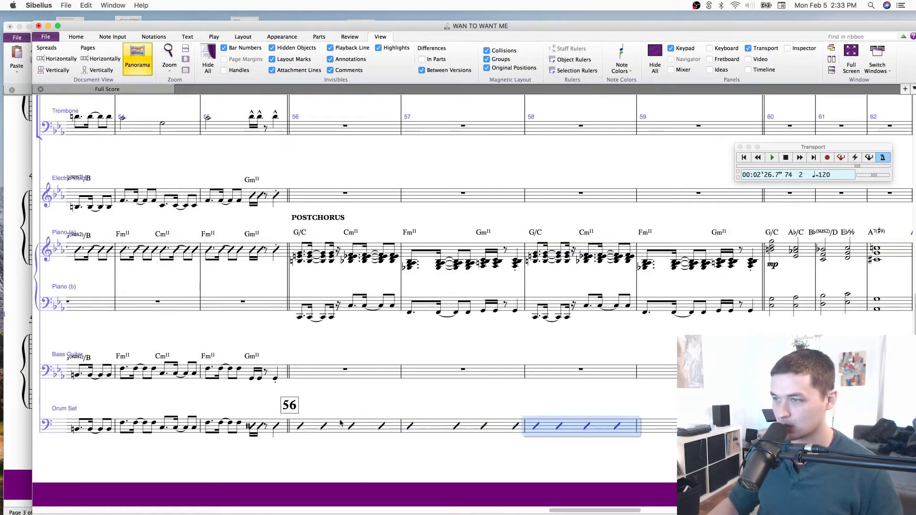
pyautogui.press('r')
# Copy the GROOVE slash passage of bars 36 to 39, from electric guitar down to drum set, into the postchorus at bar 56.
pyautogui.hscroll(-10, 670, 409)
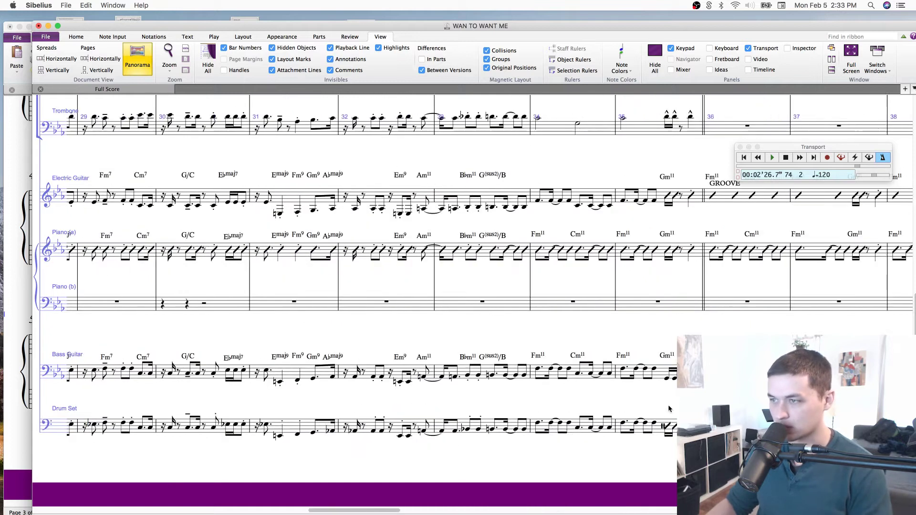
pyautogui.hscroll(10, 302, 198)
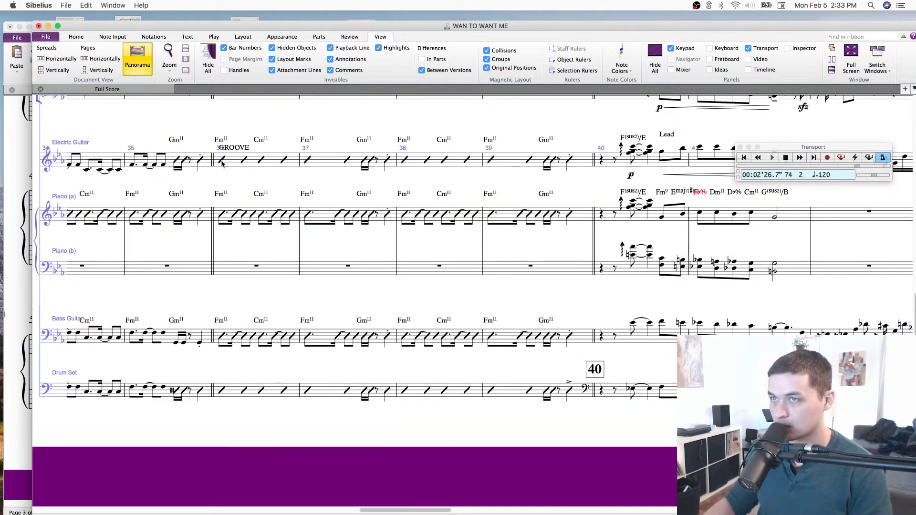
pyautogui.click(222, 164)
pyautogui.keyDown('shift'); pyautogui.click(573, 395); pyautogui.keyUp('shift')
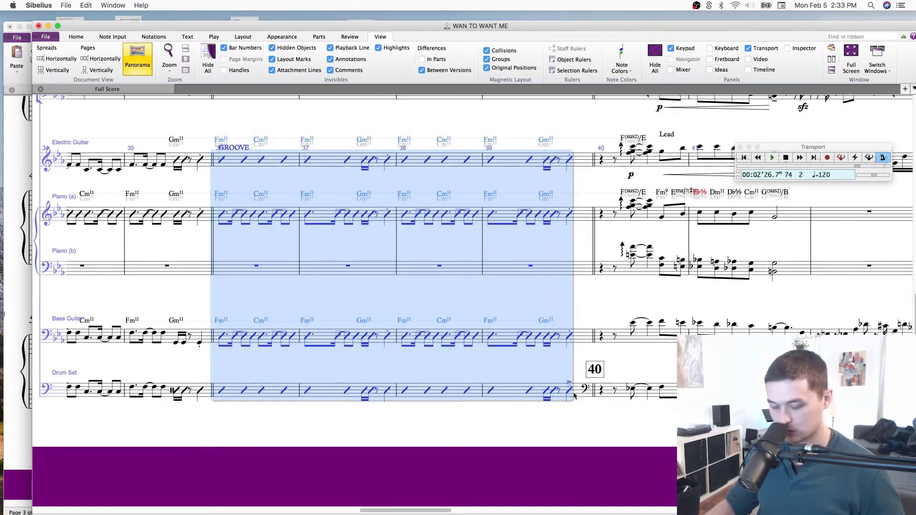
pyautogui.press('End')
pyautogui.press('End')
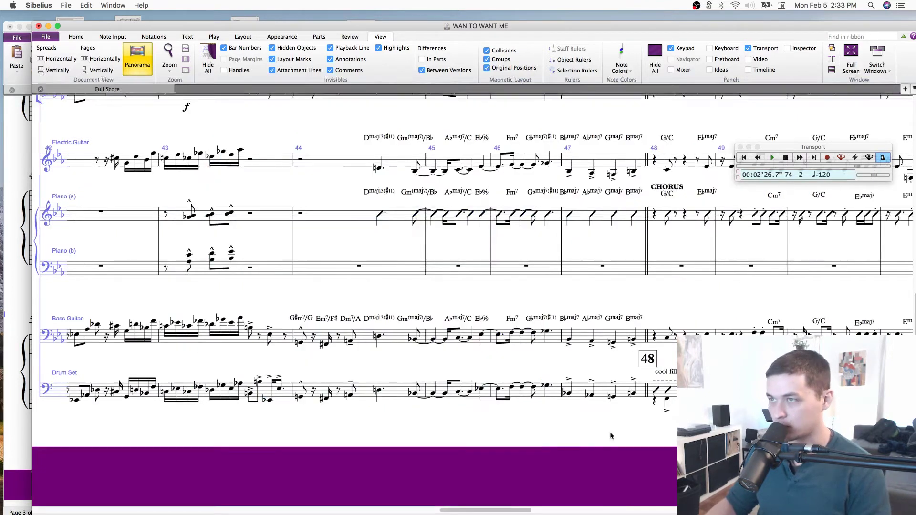
pyautogui.click(601, 161)
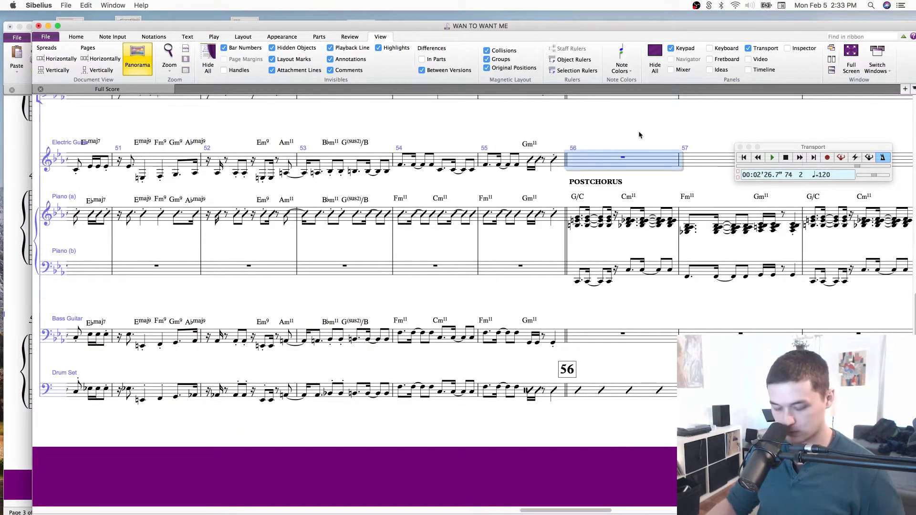
pyautogui.hotkey('ctrl', 'v')
# Paste the four-bar GROOVE rhythm section passage at bar 84 of the outro and repeat it from bar 88.
pyautogui.moveTo(561, 142); pyautogui.dragTo(222, 174)
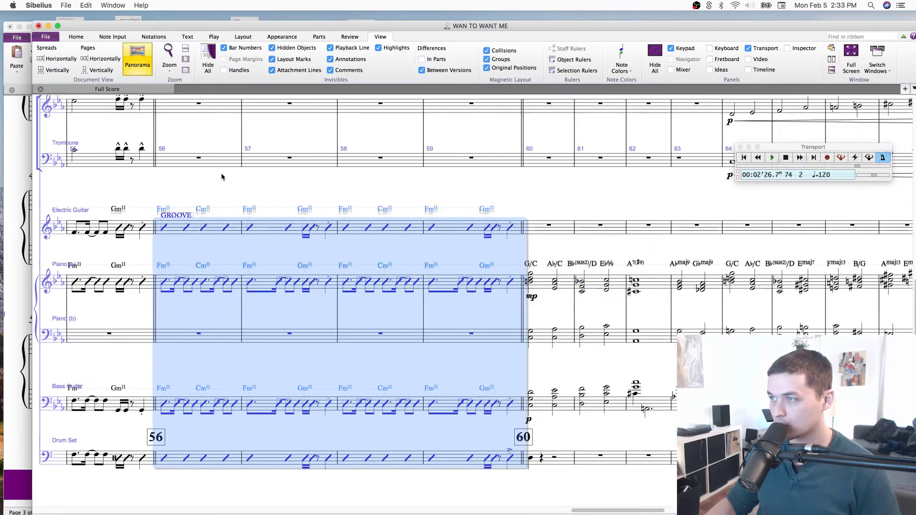
pyautogui.press('End')
pyautogui.hscroll(10, 222, 175)
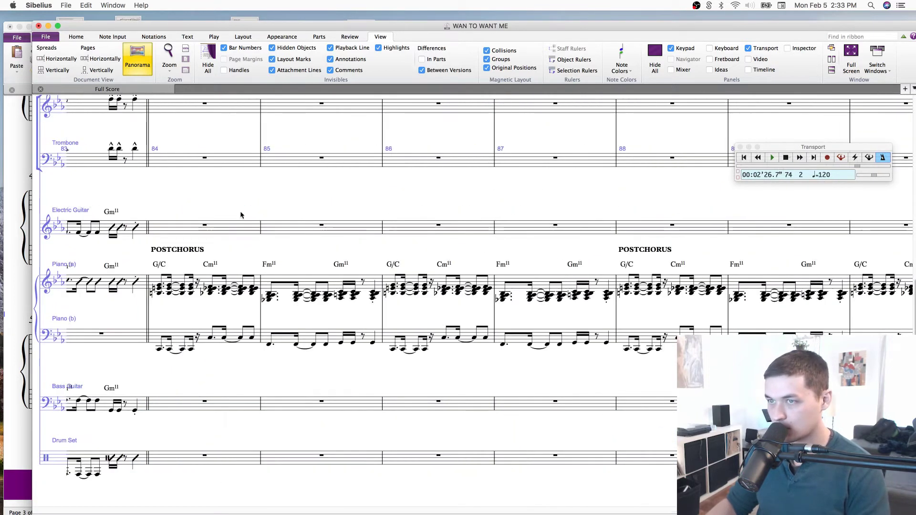
pyautogui.click(198, 225)
pyautogui.hotkey('ctrl', 'v')
pyautogui.press('r')
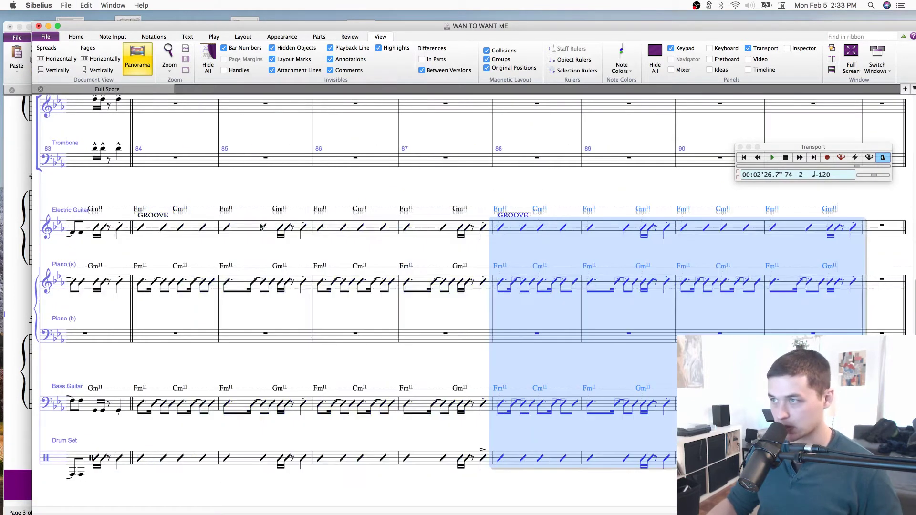
# Delete the duplicate GROOVE text at bar 88 and move the bar 84 GROOVE text above the guitar chord symbols.
pyautogui.click(518, 215)
pyautogui.press('Delete')
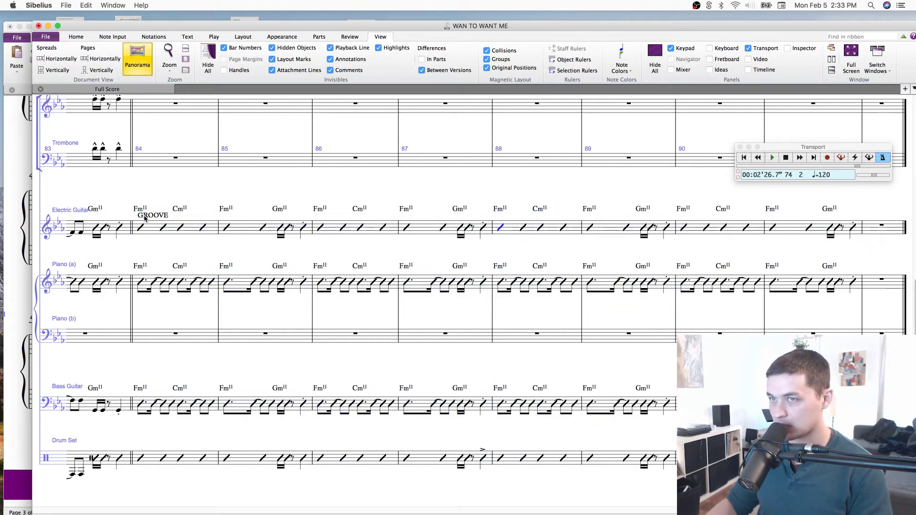
pyautogui.moveTo(154, 202); pyautogui.dragTo(160, 200)
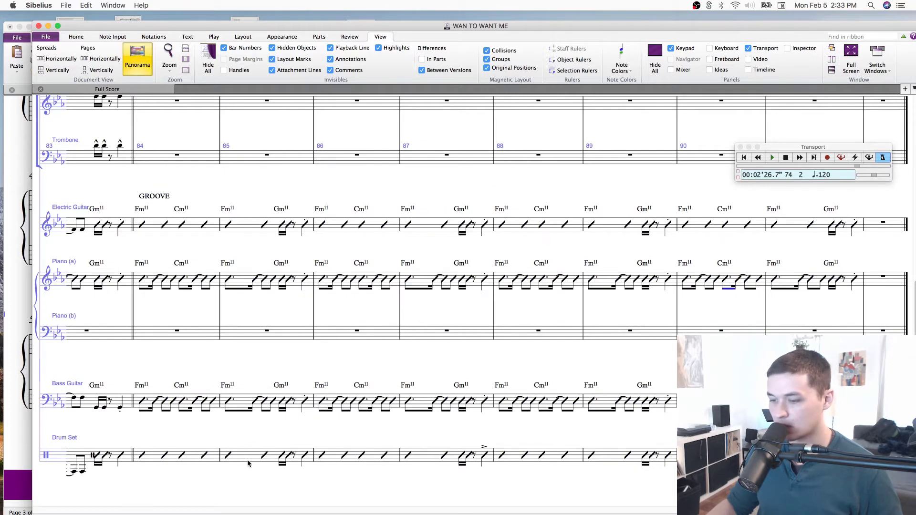
# Move the score window out of the way and switch to Chrome with the YouTube Live Dashboard.
pyautogui.moveTo(174, 28); pyautogui.dragTo(130, 101)
pyautogui.moveTo(90, 514)
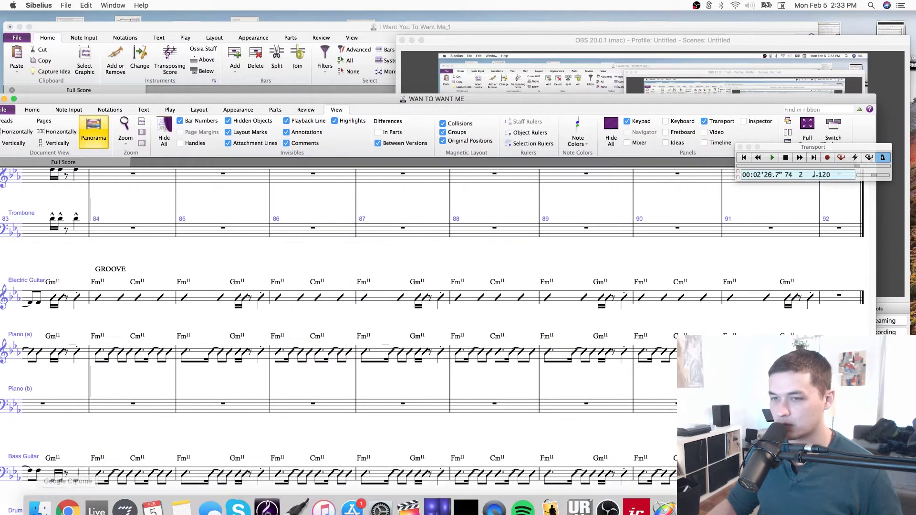
pyautogui.click(56, 499)
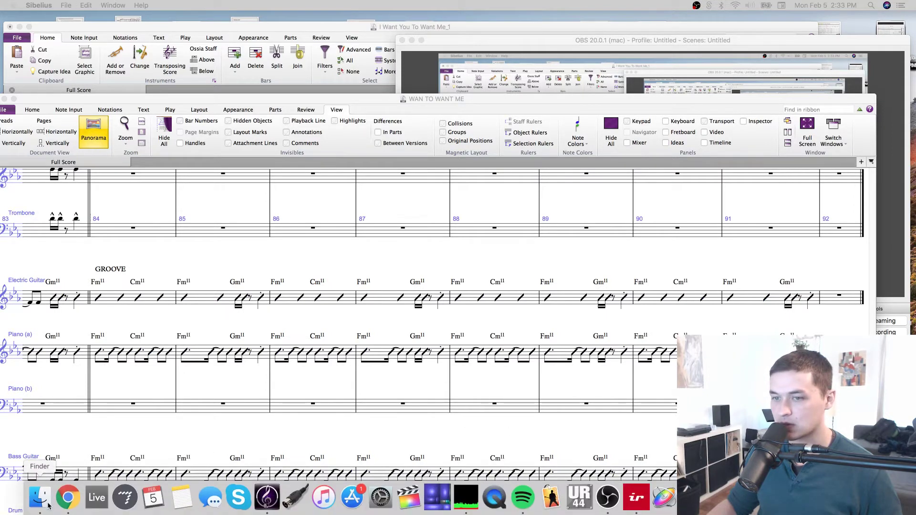
pyautogui.click(65, 5)
pyautogui.moveTo(86, 5)
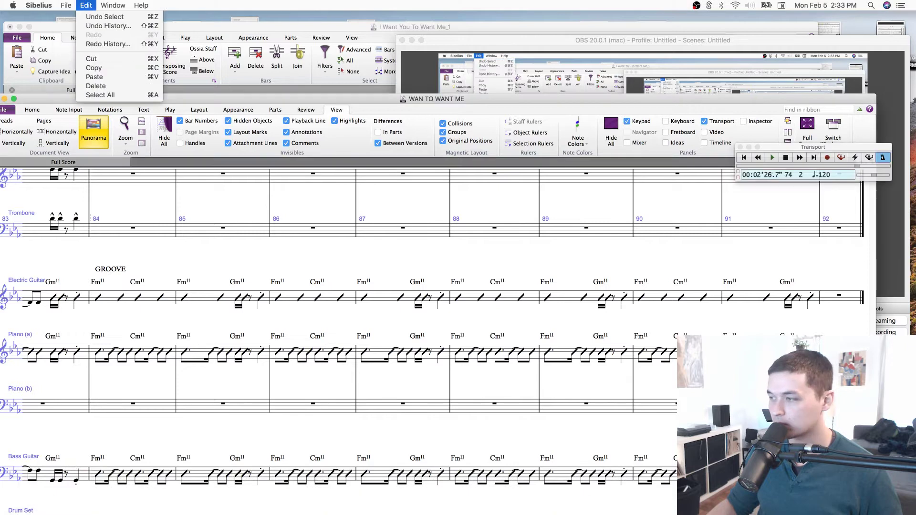
pyautogui.click(764, 511)
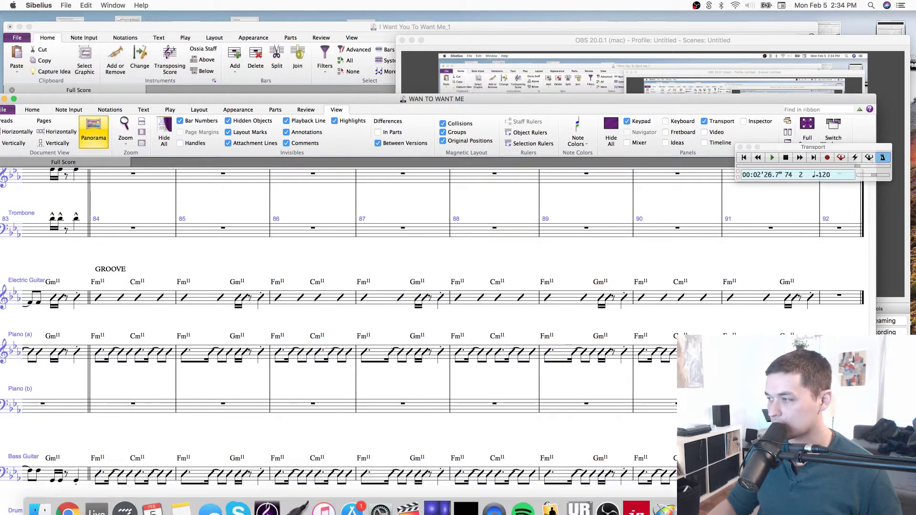
pyautogui.click(763, 497)
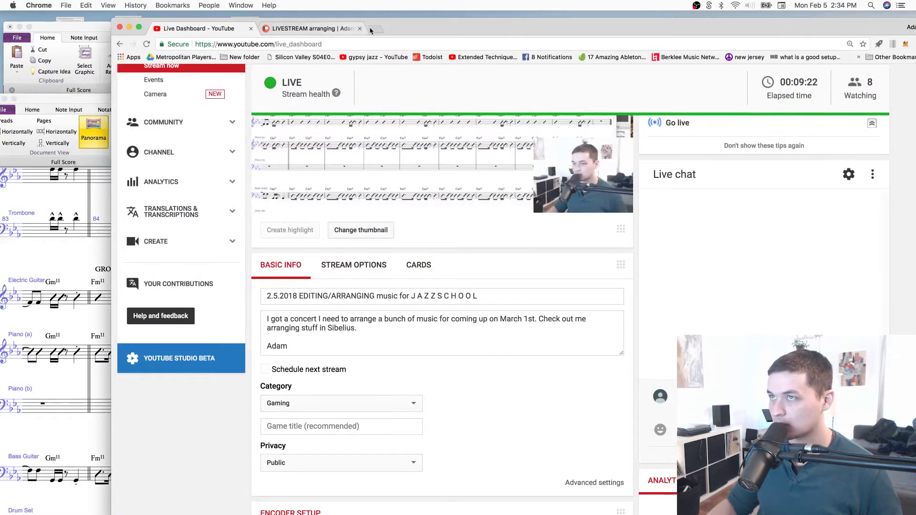
# Search Google in a new browser tab for "want to want me" together with the musician's name.
pyautogui.click(375, 29)
pyautogui.write('y')
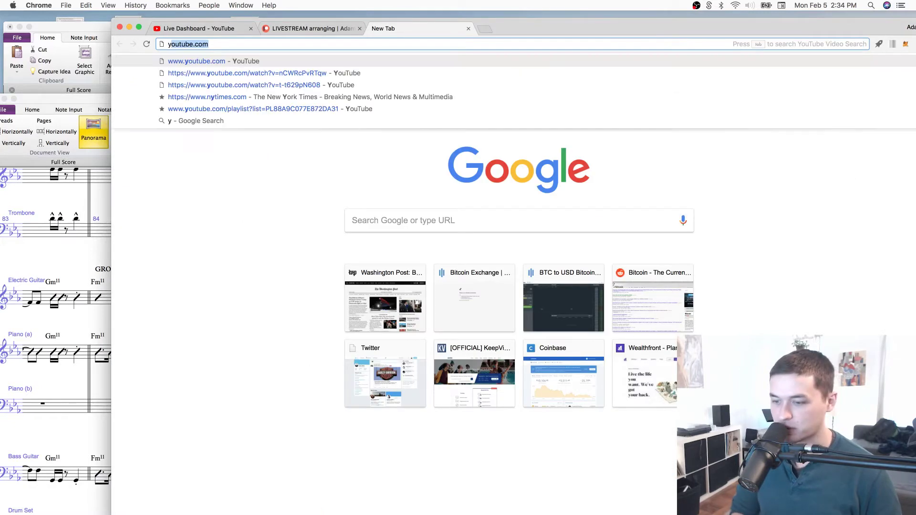
pyautogui.press('BackSpace')
pyautogui.press('BackSpace')
pyautogui.write('s')
pyautogui.press('BackSpace')
pyautogui.press('BackSpace')
pyautogui.write('want to')
pyautogui.press('Return')
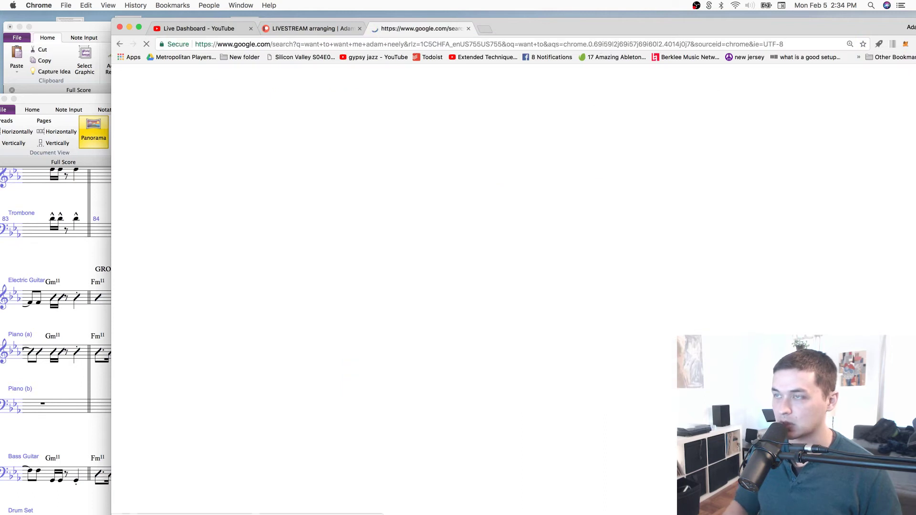
# Open the Sungazer "Want to Want Me" video from the results and play its ending from about 2:46, and pause it.
pyautogui.click(292, 163)
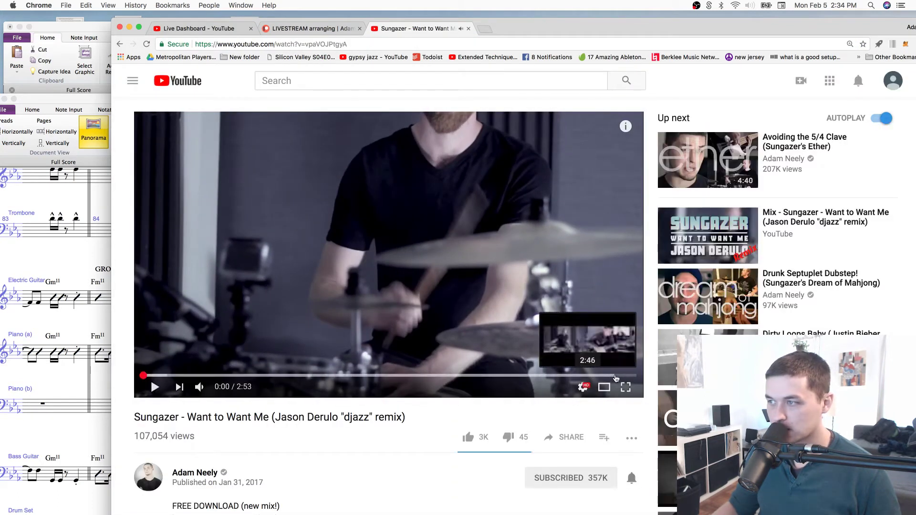
pyautogui.click(615, 376)
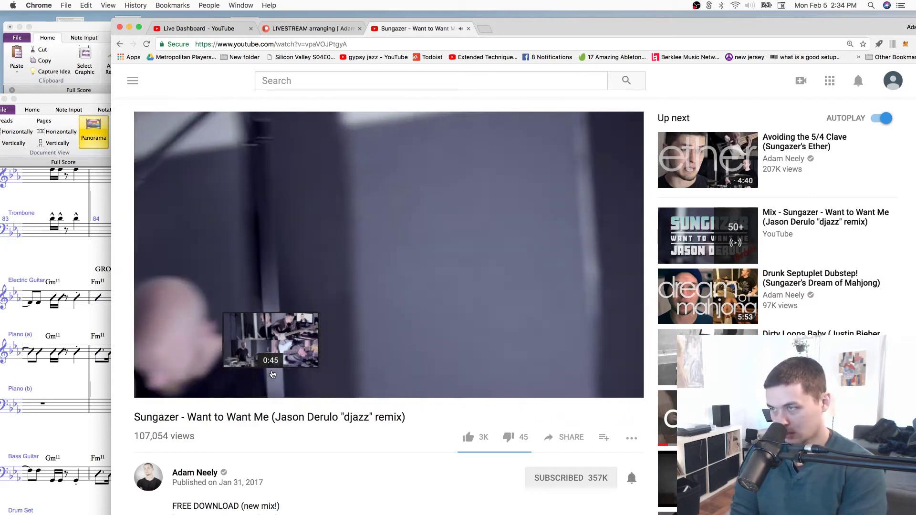
pyautogui.press('space')
# Back in the Sibelius score, move the upper Tenor Saxophone line in bars 84–91 to the lower Tenor Saxophone staff.
pyautogui.moveTo(30, 431); pyautogui.dragTo(99, 400)
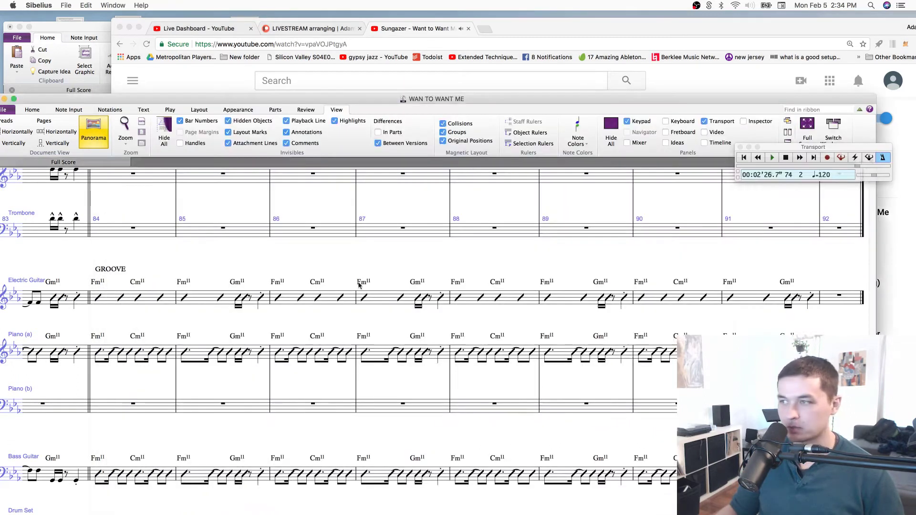
pyautogui.press('super+minus')
pyautogui.press('super+minus')
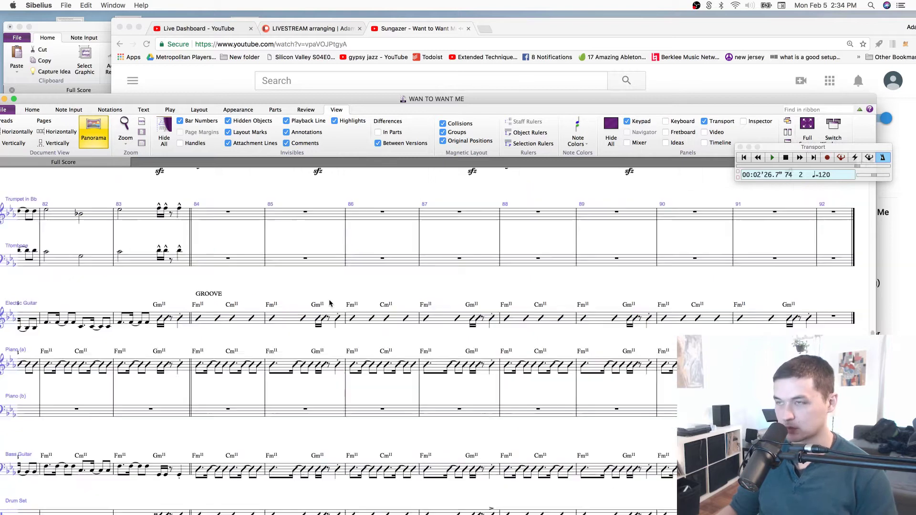
pyautogui.moveTo(723, 308); pyautogui.dragTo(592, 408)
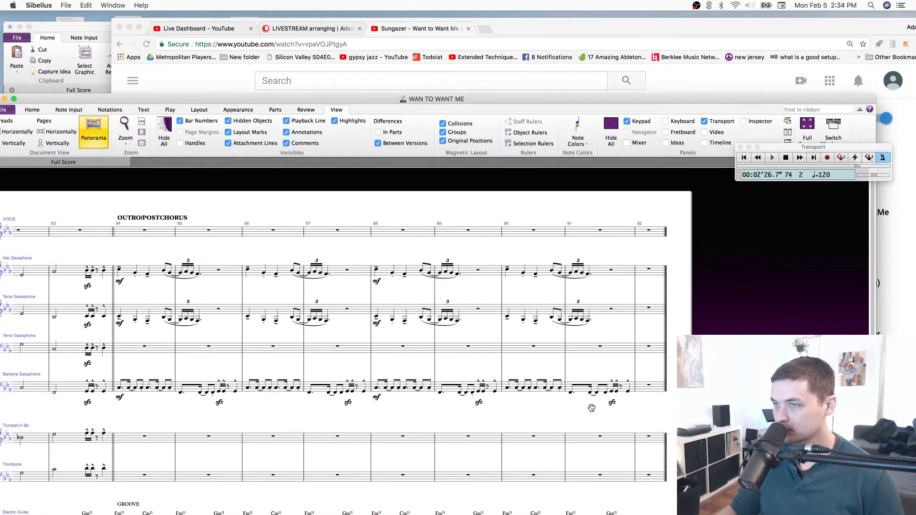
pyautogui.click(133, 313)
pyautogui.keyDown('shift'); pyautogui.click(632, 311); pyautogui.keyUp('shift')
pyautogui.press('Delete')
pyautogui.hscroll(-4, 110, 348)
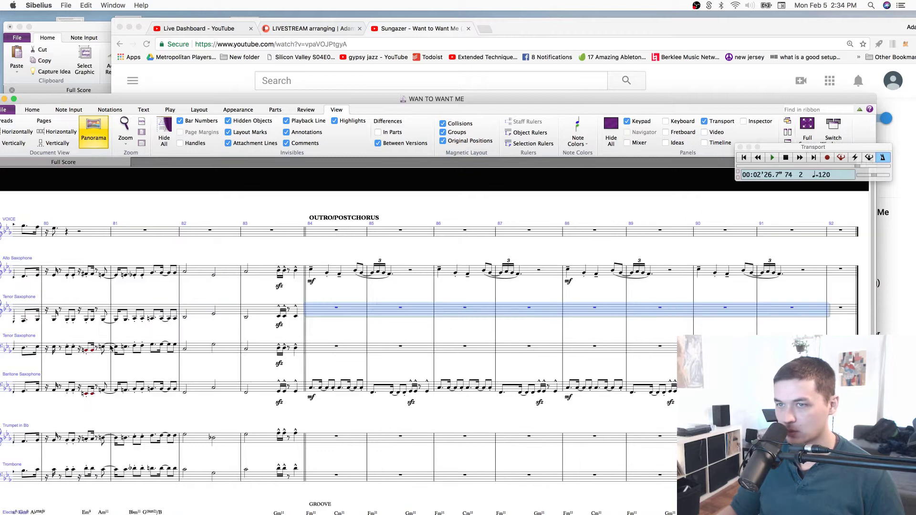
pyautogui.click(355, 356)
pyautogui.press('super+v')
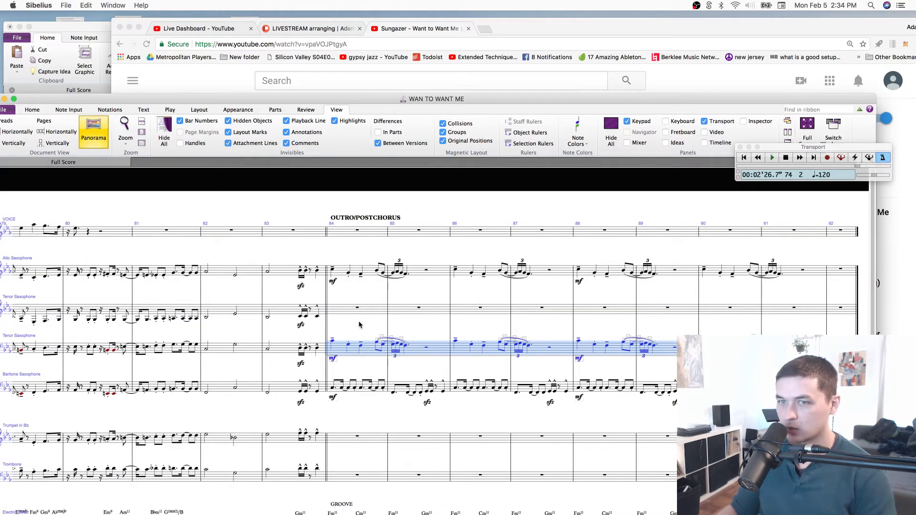
# Move the upper Tenor Saxophone line in postchorus bars 36–39 to the lower Tenor Saxophone staff.
pyautogui.hscroll(-20, 356, 321)
pyautogui.hscroll(10, 351, 324)
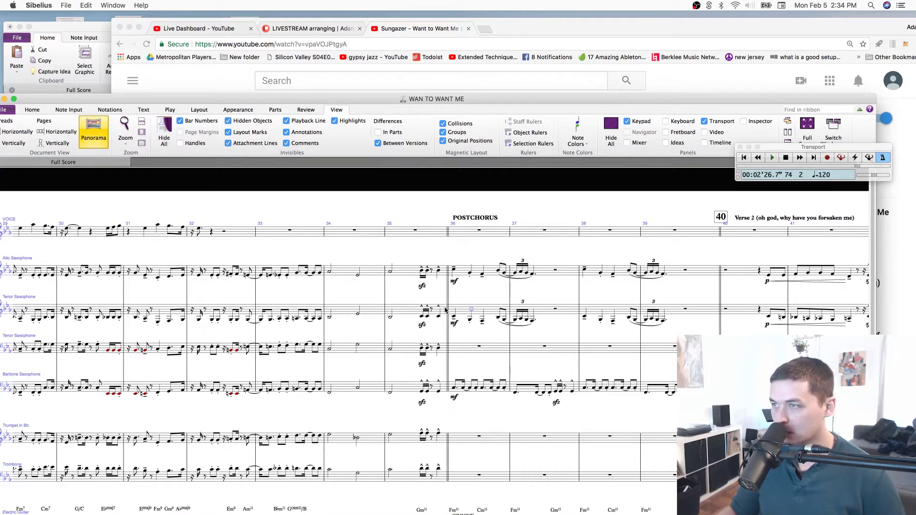
pyautogui.click(457, 314)
pyautogui.keyDown('shift'); pyautogui.click(699, 309); pyautogui.keyUp('shift')
pyautogui.press('super+x')
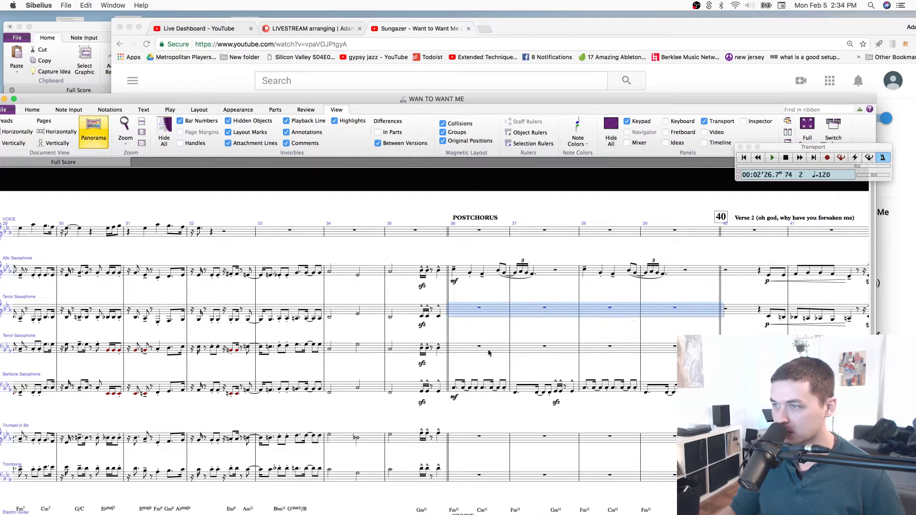
pyautogui.click(488, 350)
pyautogui.press('super+v')
# Move the upper Tenor Saxophone line in postchorus bars 56–59 to the lower Tenor Saxophone staff.
pyautogui.hscroll(-15, 459, 240)
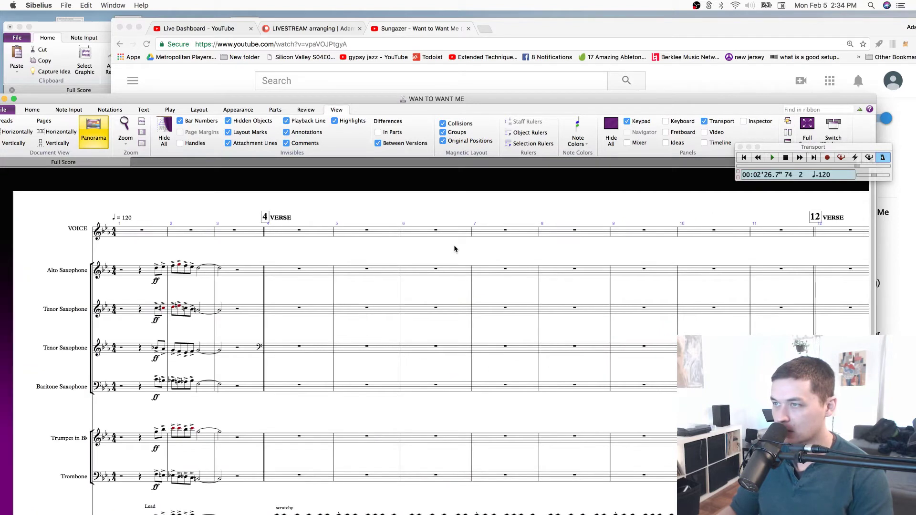
pyautogui.hscroll(10, 451, 251)
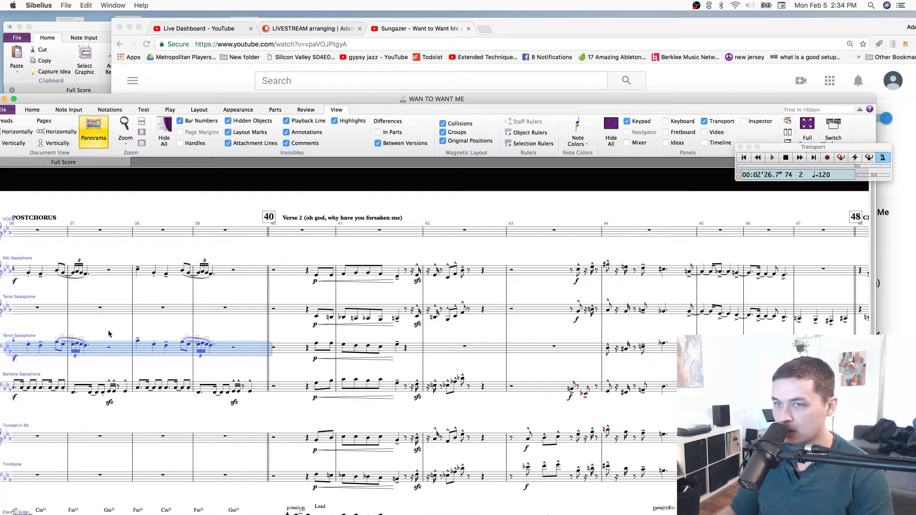
pyautogui.hscroll(10, 143, 335)
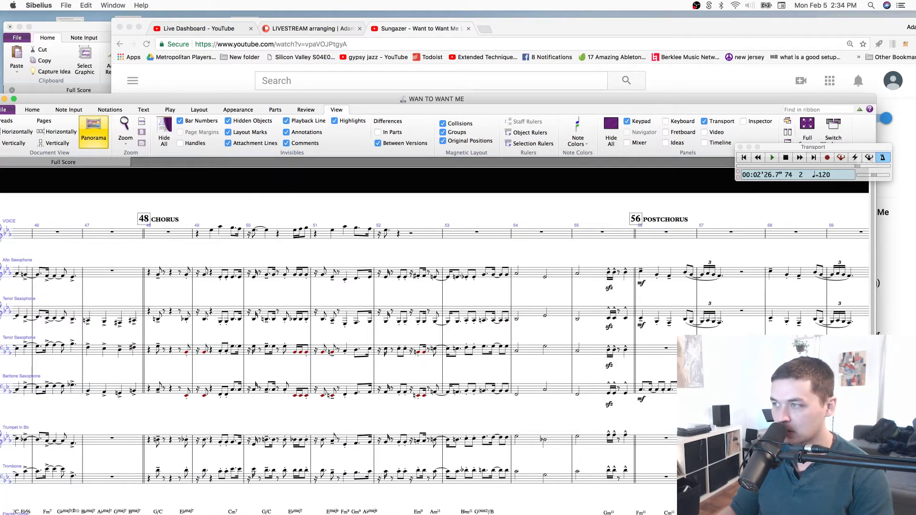
pyautogui.click(668, 312)
pyautogui.hscroll(10, 701, 296)
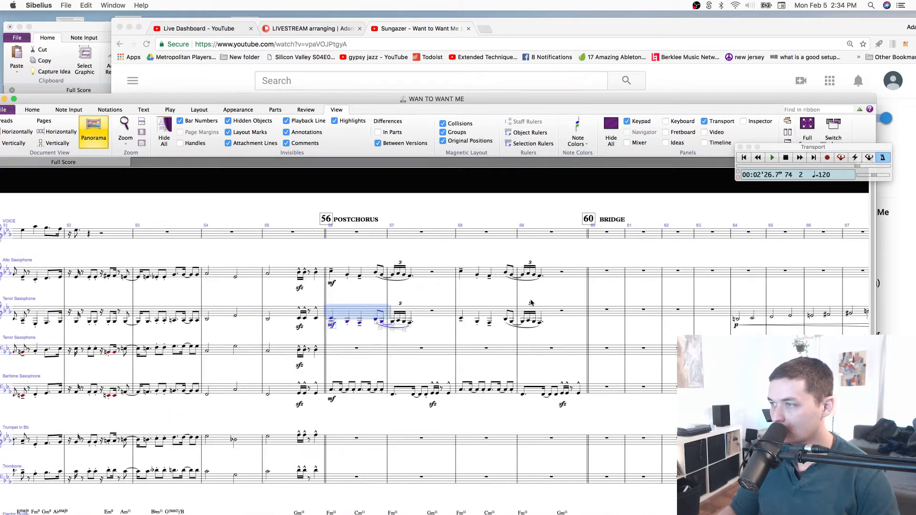
pyautogui.keyDown('shift'); pyautogui.click(552, 310); pyautogui.keyUp('shift')
pyautogui.press('super+c')
pyautogui.press('Delete')
pyautogui.click(339, 364)
pyautogui.press('super+v')
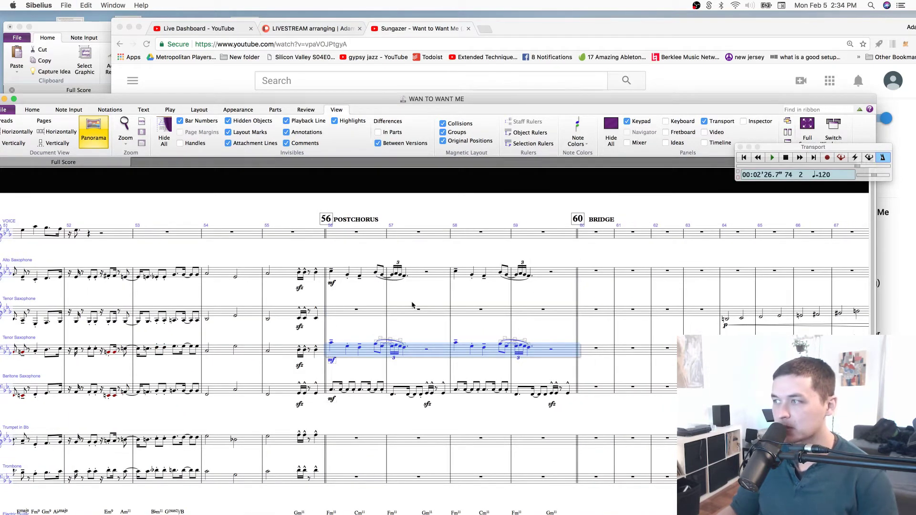
# Fill bars 84 and 85 of the upper Tenor Saxophone staff with quarter-note slash noteheads.
pyautogui.hscroll(15, 392, 312)
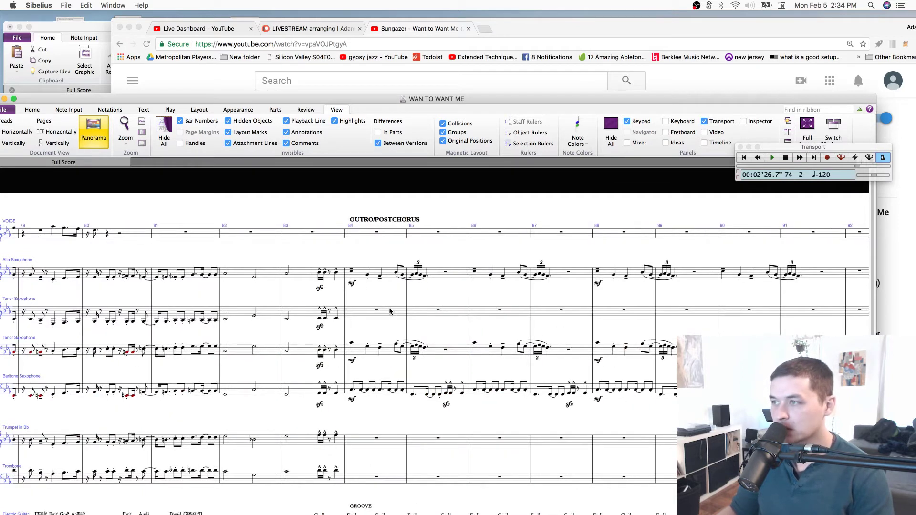
pyautogui.click(403, 312)
pyautogui.press('super+v')
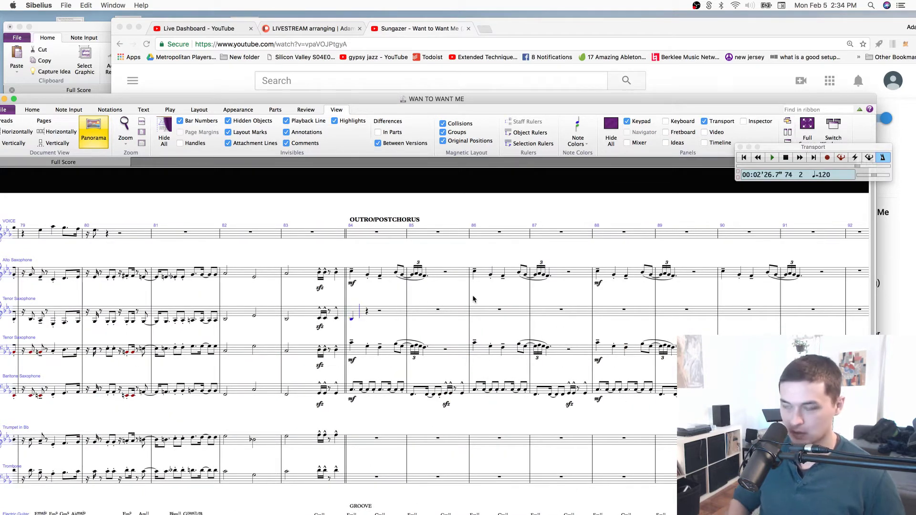
pyautogui.press('Right')
pyautogui.press('super+Up')
pyautogui.hotkey('shift', 'alt', '3')
pyautogui.press('r')
pyautogui.press('r')
pyautogui.press('r')
pyautogui.press('r')
pyautogui.press('r')
pyautogui.press('r')
pyautogui.press('r')
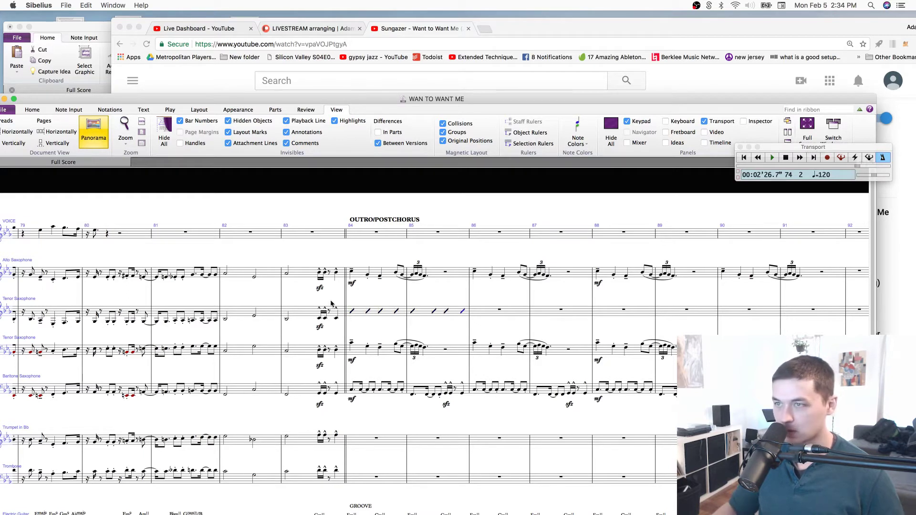
# Repeat the slash bars on the upper Tenor Saxophone staff through bar 91.
pyautogui.press('r')
pyautogui.press('r')
pyautogui.press('r')
pyautogui.press('r')
pyautogui.press('r')
pyautogui.press('r')
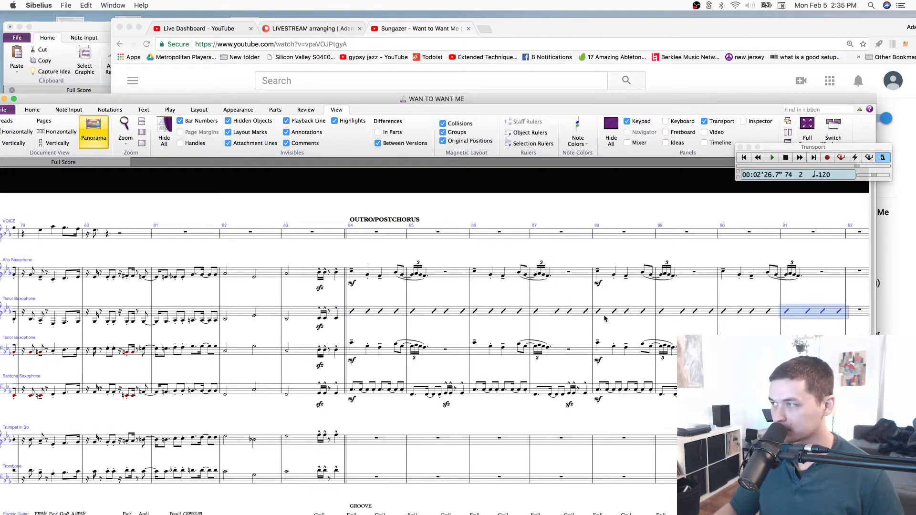
pyautogui.click(824, 311)
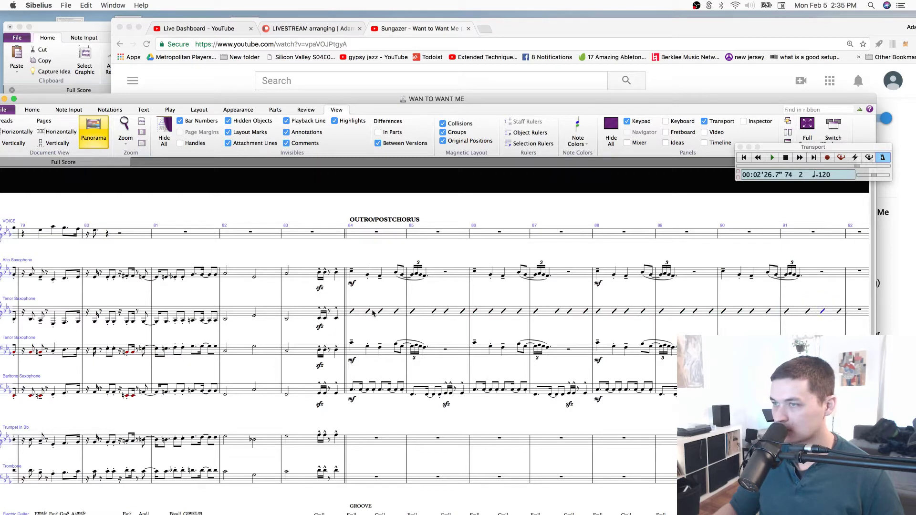
# Add the chord symbols Cm7 and Fm7 above the upper Tenor Saxophone slashes in bar 84.
pyautogui.click(389, 306)
pyautogui.press('super+t')
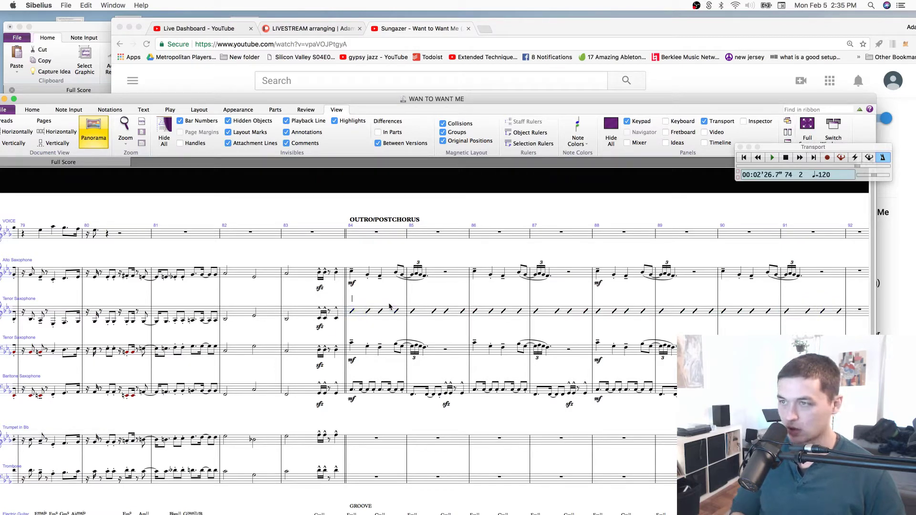
pyautogui.write('m7')
pyautogui.press('space')
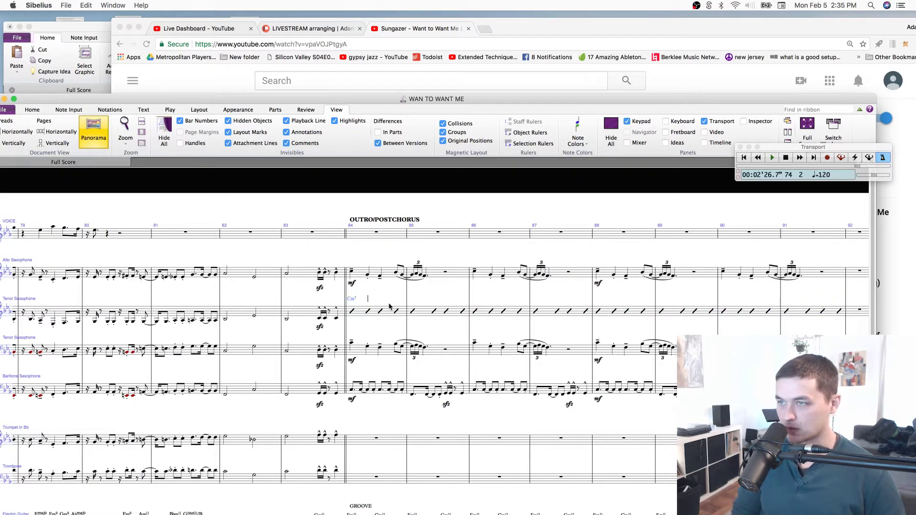
pyautogui.write('Fm')
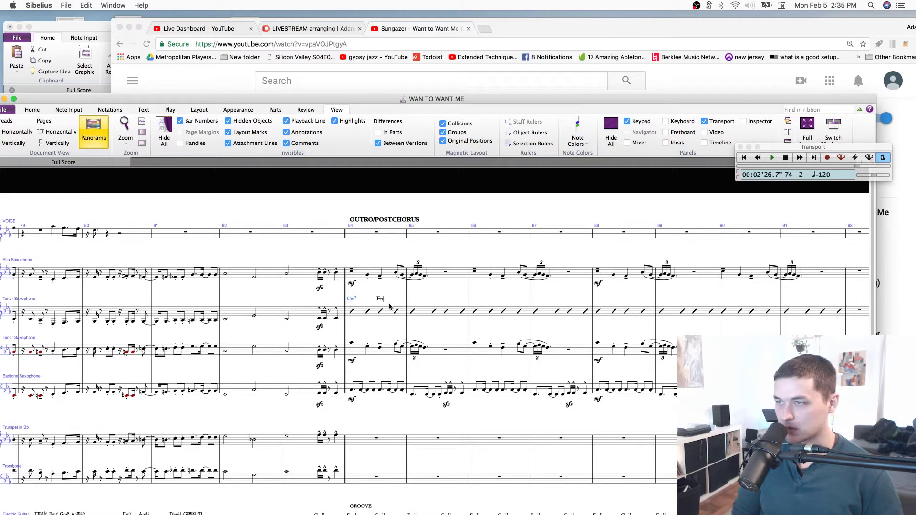
pyautogui.write('7')
pyautogui.press('Escape')
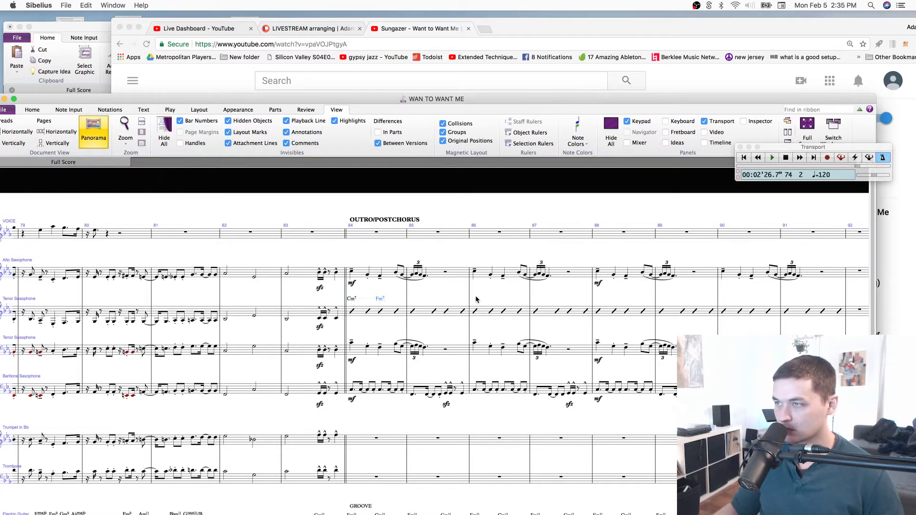
# On the Electric Guitar staff, delete the opening Fm11 of bar 84, move Cm11 to beat 1 and the next Fm11 to beat 3.
pyautogui.scroll(-5, 475, 298)
pyautogui.hscroll(2, 475, 298)
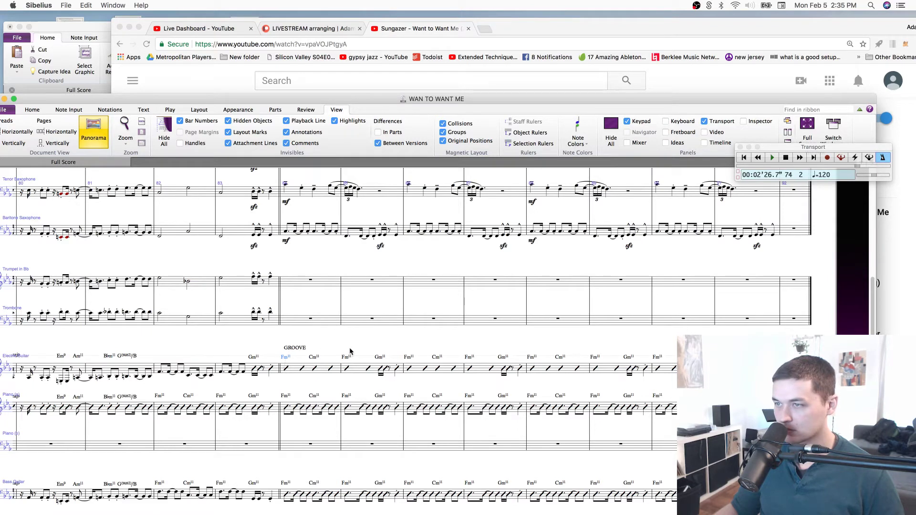
pyautogui.click(284, 357)
pyautogui.press('Delete')
pyautogui.moveTo(313, 358); pyautogui.dragTo(284, 359)
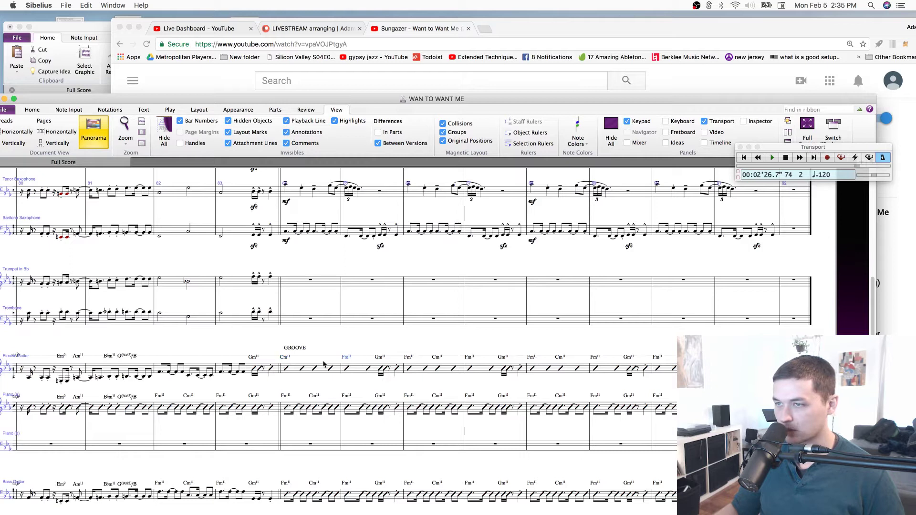
pyautogui.press('Left')
pyautogui.press('Left')
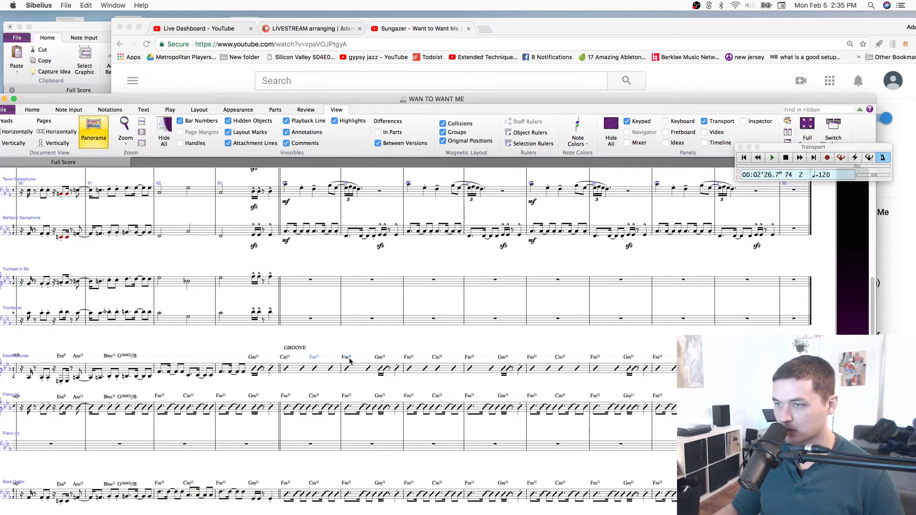
# Move the Electric Guitar's Gm11 chord symbol in bar 85 to the start of the bar.
pyautogui.click(380, 359)
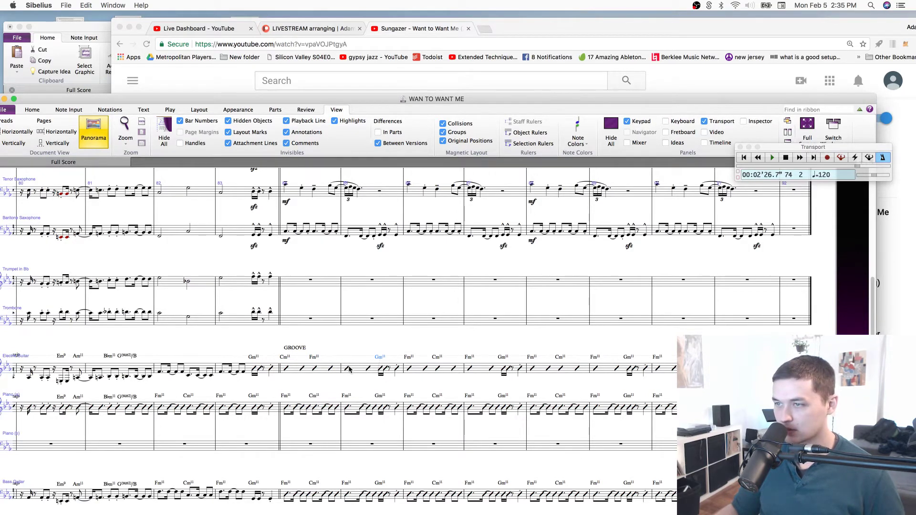
pyautogui.hscroll(-3, 351, 369)
pyautogui.press('Left')
pyautogui.press('Left')
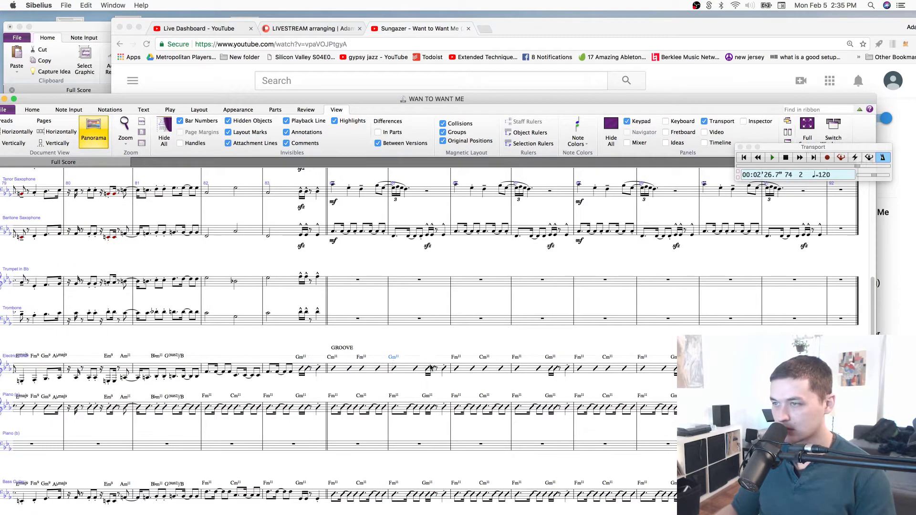
pyautogui.click(406, 369)
pyautogui.press('Escape')
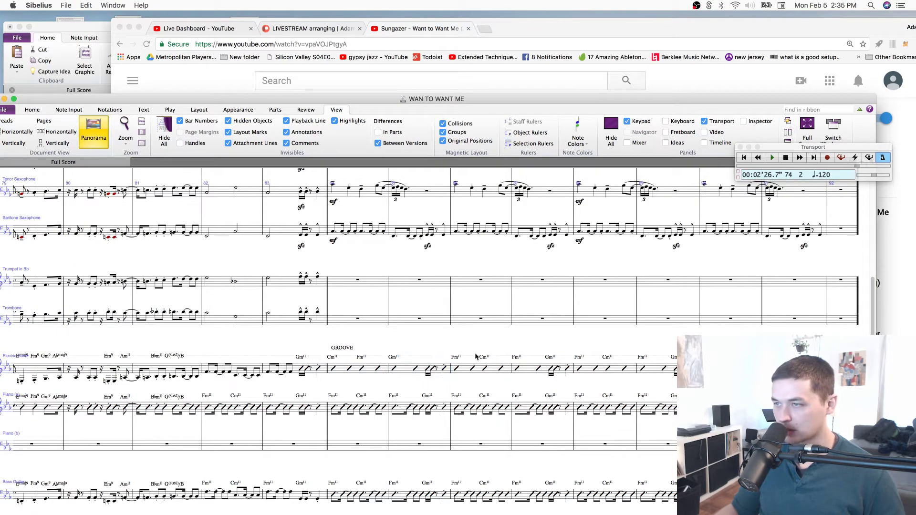
# Replace the Electric Guitar chord symbols from bar 86 onward with copies of the Cm11, Fm11, Gm11 pattern at bars 86 and 88.
pyautogui.moveTo(452, 350); pyautogui.dragTo(830, 359)
pyautogui.press('Delete')
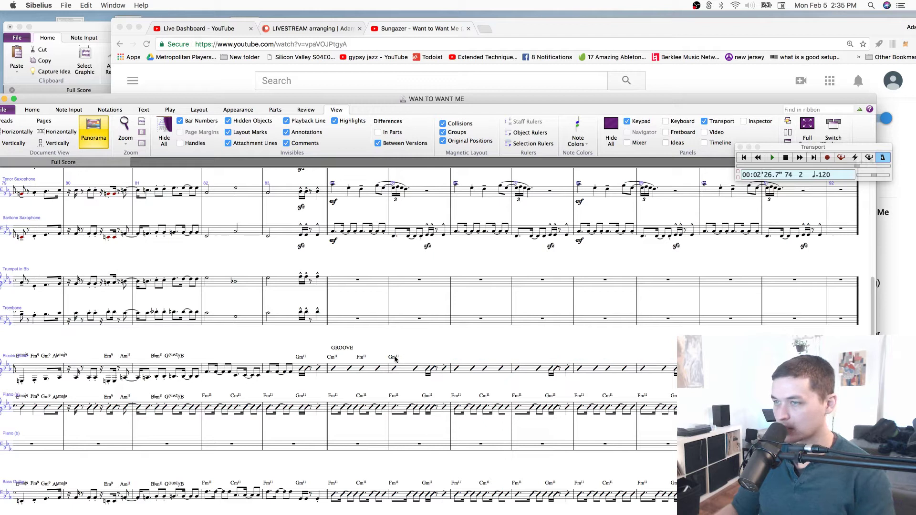
pyautogui.keyDown('alt'); pyautogui.click(465, 373); pyautogui.keyUp('alt')
pyautogui.keyDown('alt'); pyautogui.click(583, 371); pyautogui.keyUp('alt')
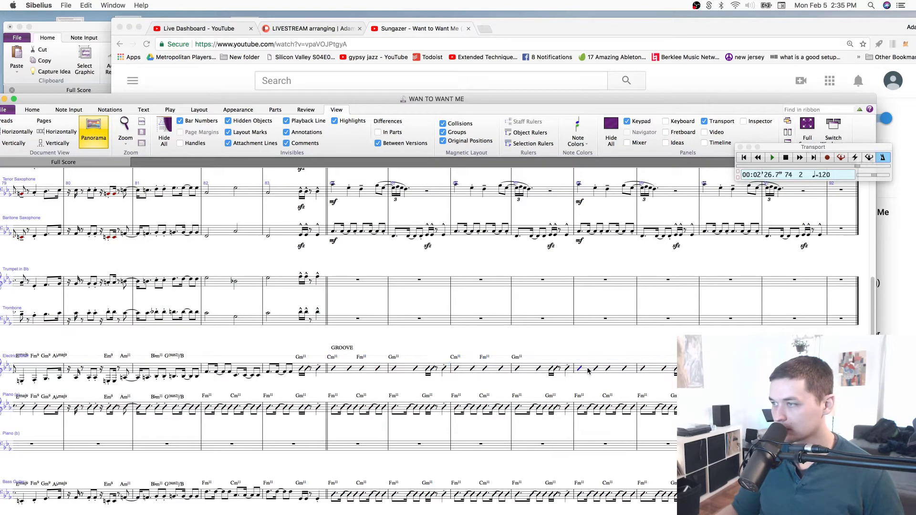
pyautogui.press('Escape')
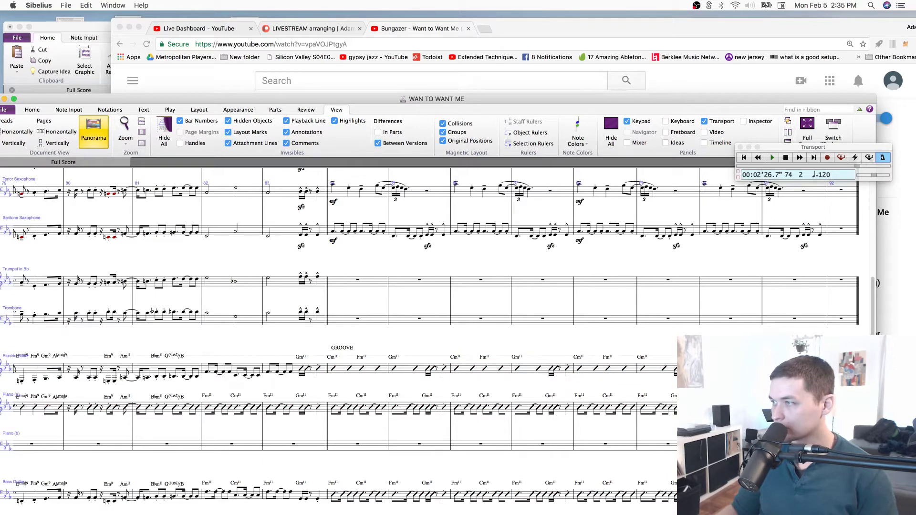
# Replace the upper Piano staff's outro chord symbols with copies of the Cm11, Fm11, Gm11 pattern starting at bar 84.
pyautogui.moveTo(671, 387); pyautogui.dragTo(833, 397)
pyautogui.press('Delete')
pyautogui.click(342, 407)
pyautogui.press('super+v')
pyautogui.click(461, 407)
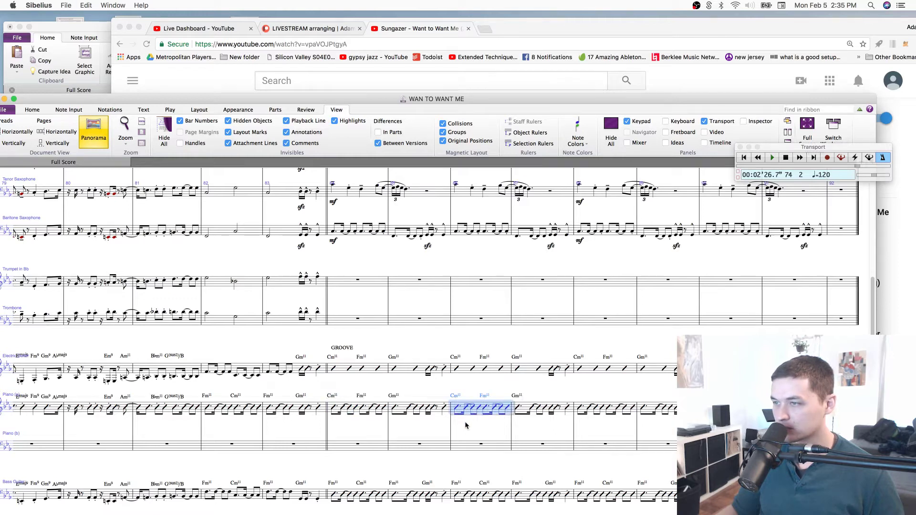
pyautogui.press('super+v')
# Replace the Bass Guitar's outro chord symbols with the Cm11, Fm11, Gm11 pattern at bar 84.
pyautogui.scroll(-2, 465, 415)
pyautogui.moveTo(333, 436); pyautogui.dragTo(828, 450)
pyautogui.press('Delete')
pyautogui.click(341, 459)
pyautogui.press('super+v')
pyautogui.scroll(1, 251, 456)
pyautogui.hscroll(-5, 252, 455)
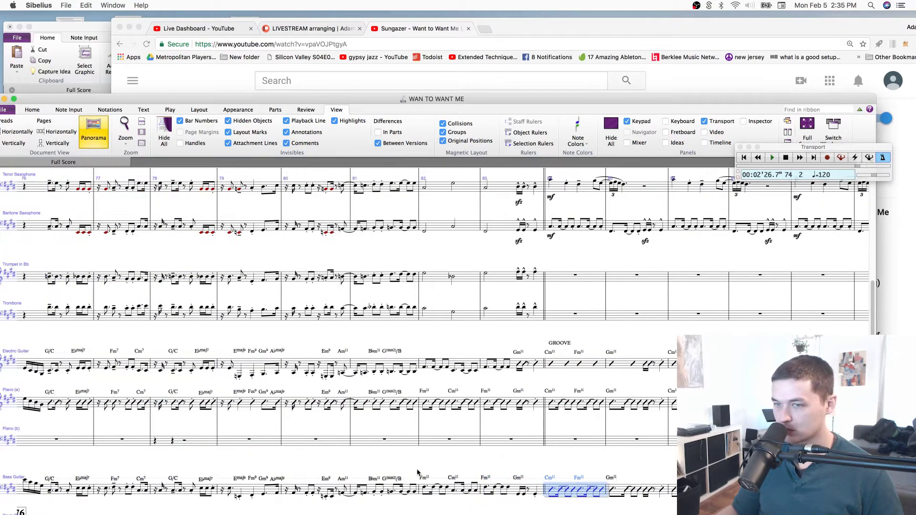
pyautogui.scroll(-5, 464, 451)
pyautogui.hscroll(-4, 464, 451)
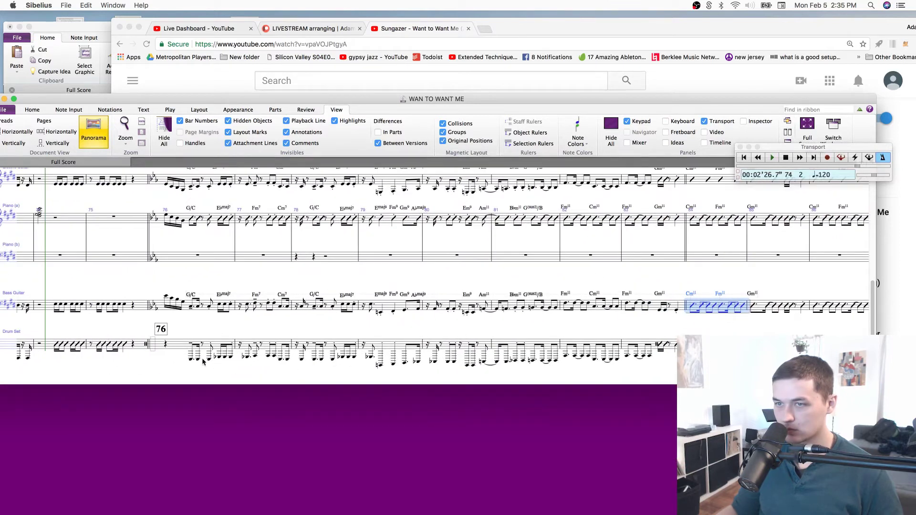
# Add a bass clef to the Drum Set staff at bars 76 and 68, and save the score.
pyautogui.click(176, 348)
pyautogui.press('q')
pyautogui.press('Escape')
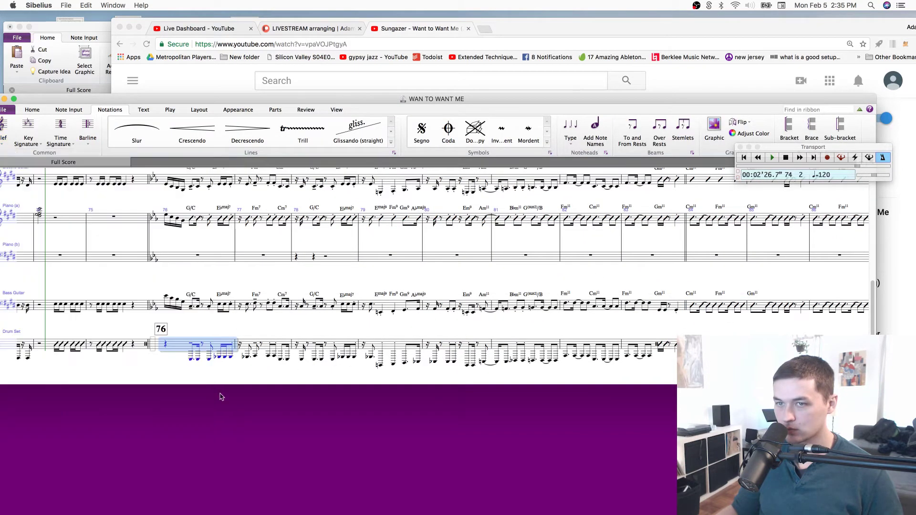
pyautogui.hotkey('shift', 'p')
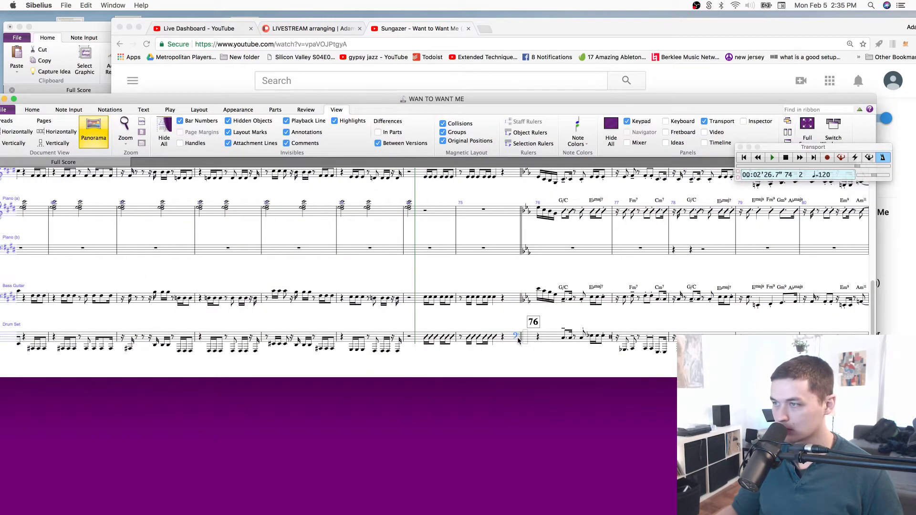
pyautogui.hscroll(-7, 180, 417)
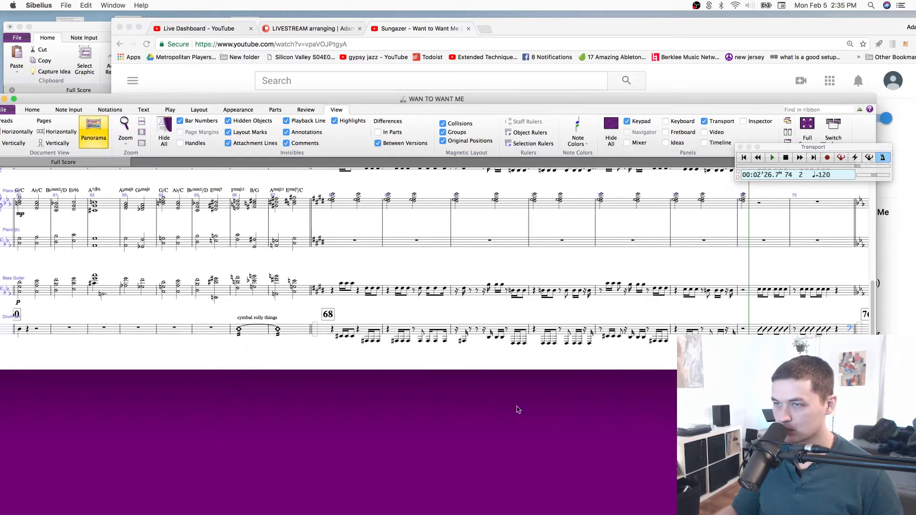
pyautogui.click(336, 335)
pyautogui.press('super+z')
pyautogui.click(436, 289)
pyautogui.press('super+s')
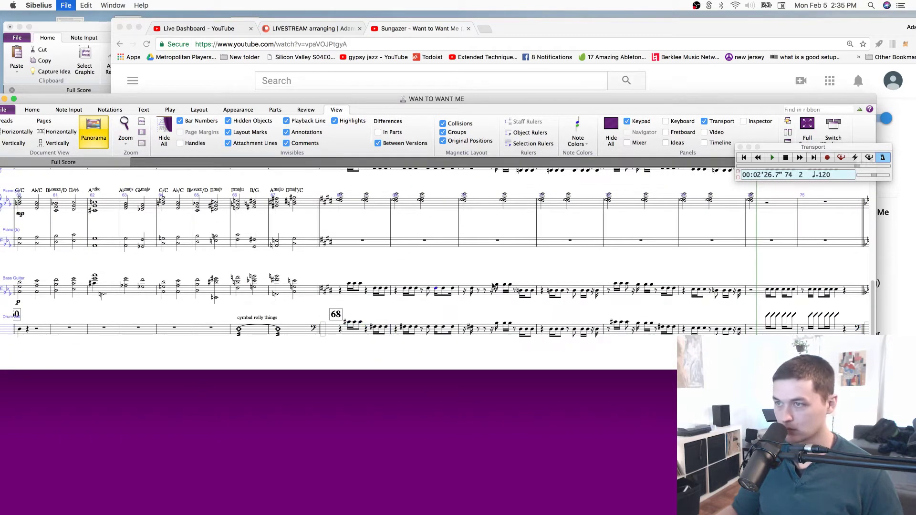
# Restore the percussion clef on the Drum Set staff at the slash bars starting in bar 74.
pyautogui.click(757, 329)
pyautogui.press('q')
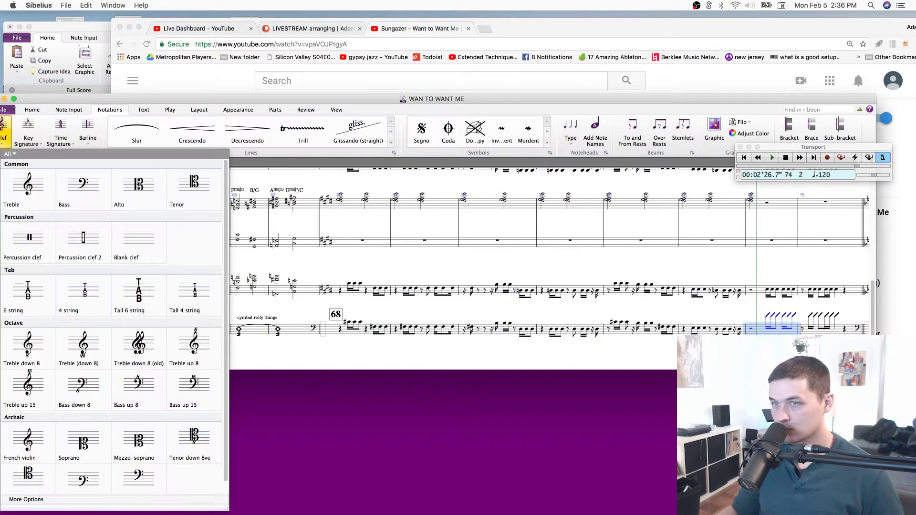
pyautogui.click(27, 249)
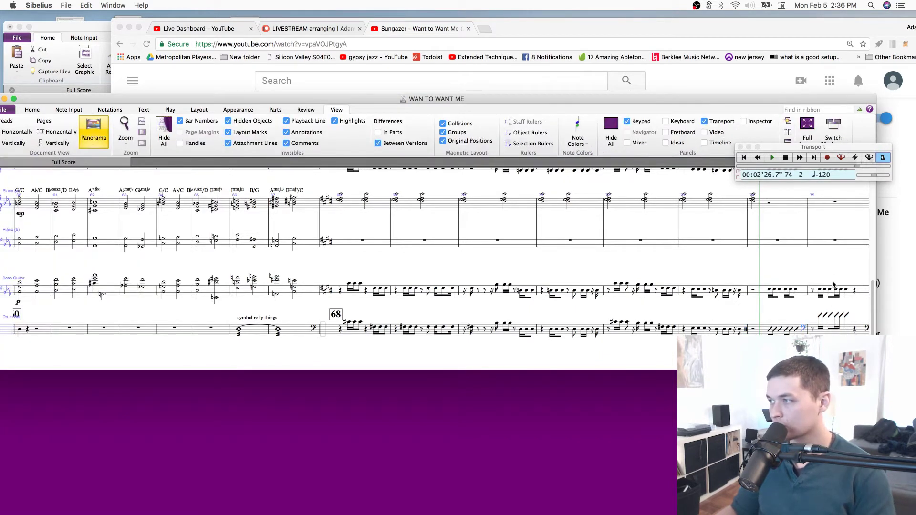
# Clear the stray rests from the lower Piano staff in bar 78 and save the score.
pyautogui.hscroll(10, 660, 295)
pyautogui.scroll(3, 660, 295)
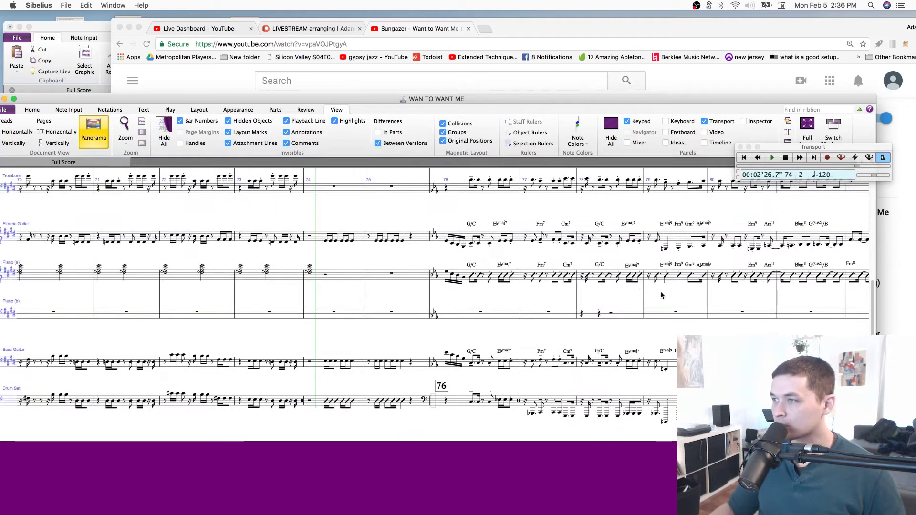
pyautogui.click(633, 317)
pyautogui.press('Delete')
pyautogui.moveTo(667, 296); pyautogui.dragTo(94, 311)
pyautogui.press('super+s')
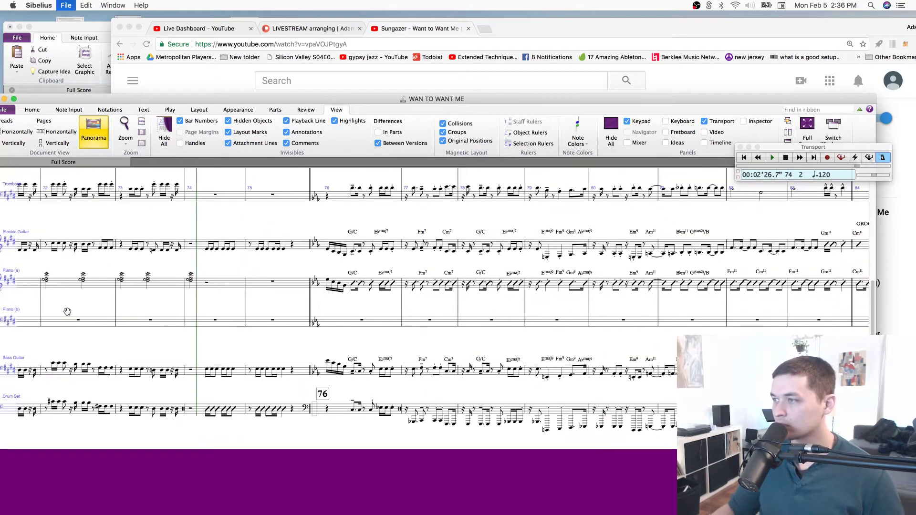
# Copy the rhythm section's bars 84–87, from Electric Guitar down to Drum Set, over the groove at bars 56–59.
pyautogui.hscroll(10, 431, 317)
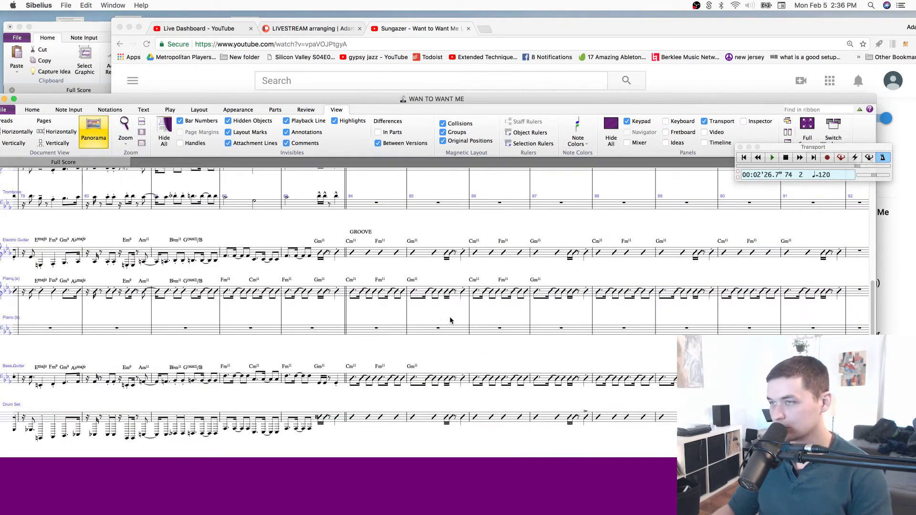
pyautogui.hscroll(5, 400, 267)
pyautogui.click(173, 260)
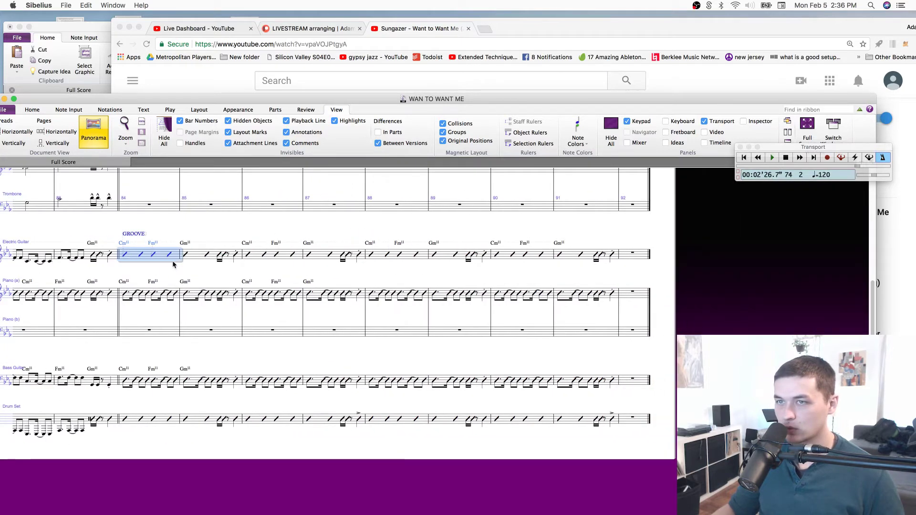
pyautogui.keyDown('shift'); pyautogui.click(338, 420); pyautogui.keyUp('shift')
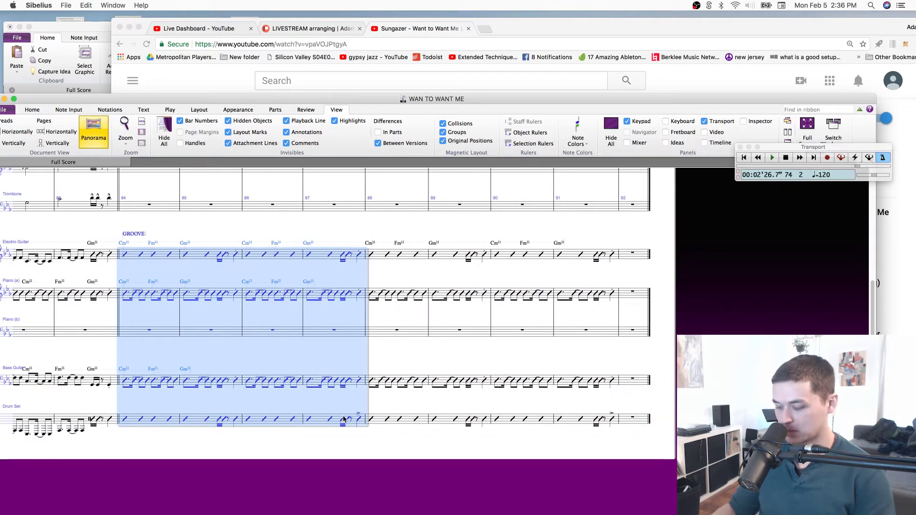
pyautogui.hscroll(-20, 345, 419)
pyautogui.hscroll(-20, 347, 406)
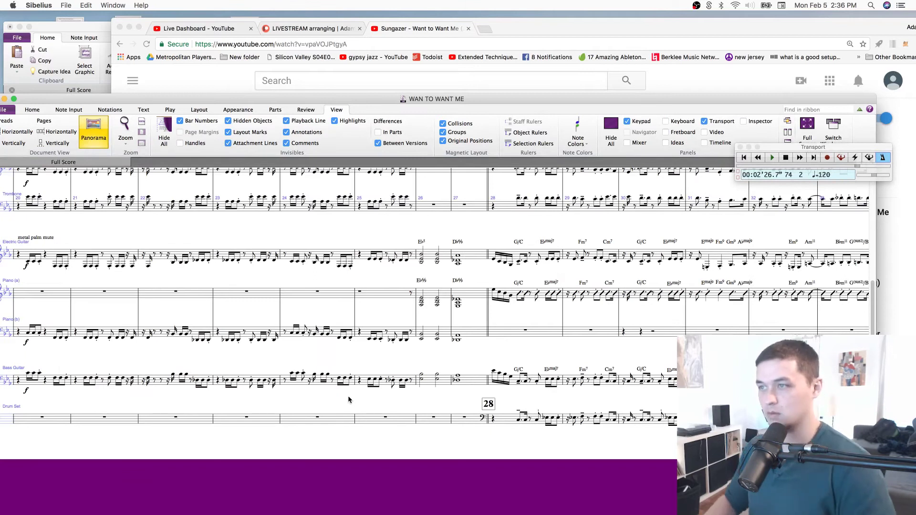
pyautogui.hscroll(20, 353, 253)
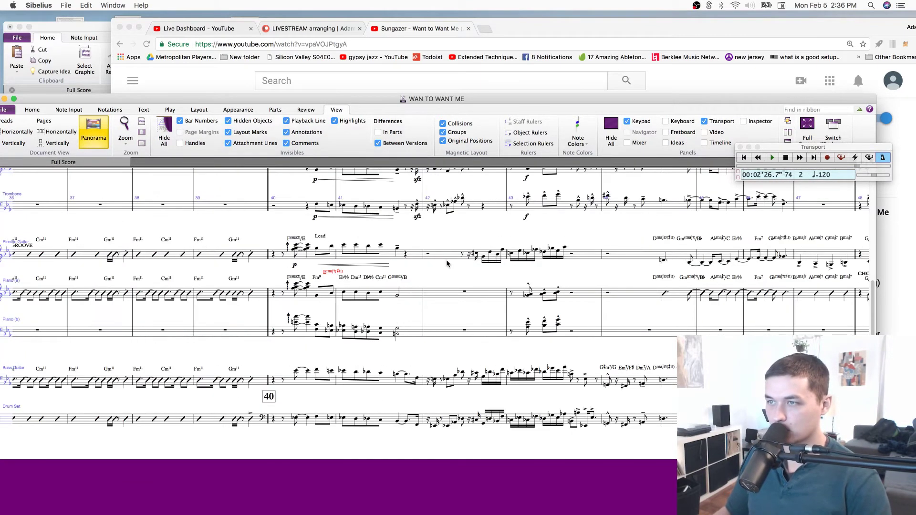
pyautogui.hscroll(10, 409, 308)
pyautogui.hscroll(10, 409, 309)
pyautogui.hscroll(-20, 409, 309)
pyautogui.press('Home')
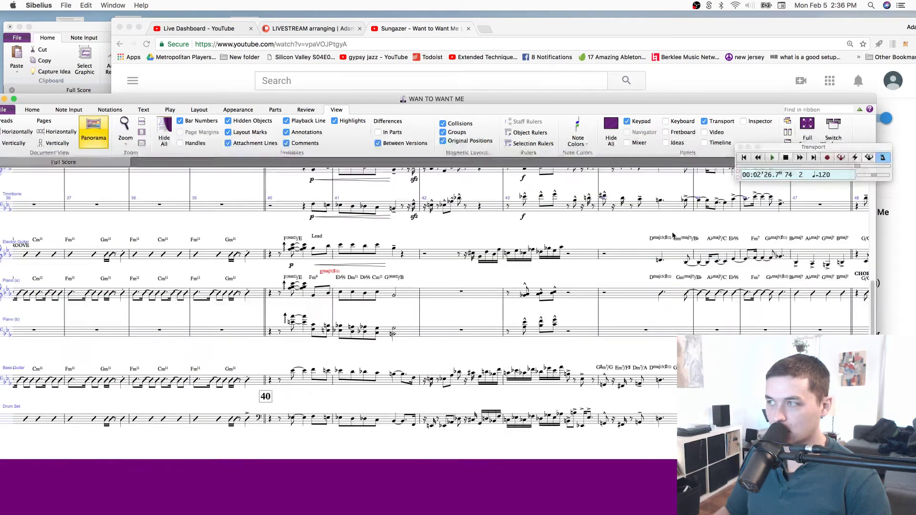
pyautogui.press('End')
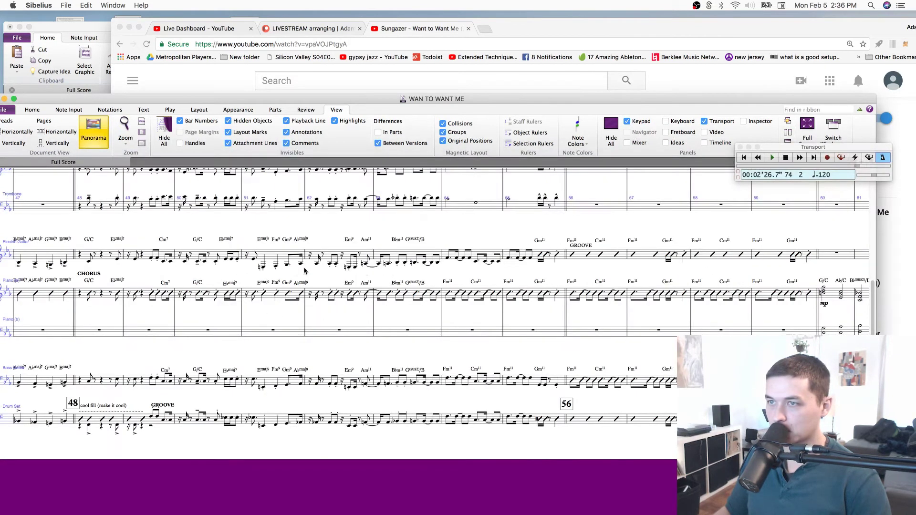
pyautogui.click(595, 255)
pyautogui.press('super+v')
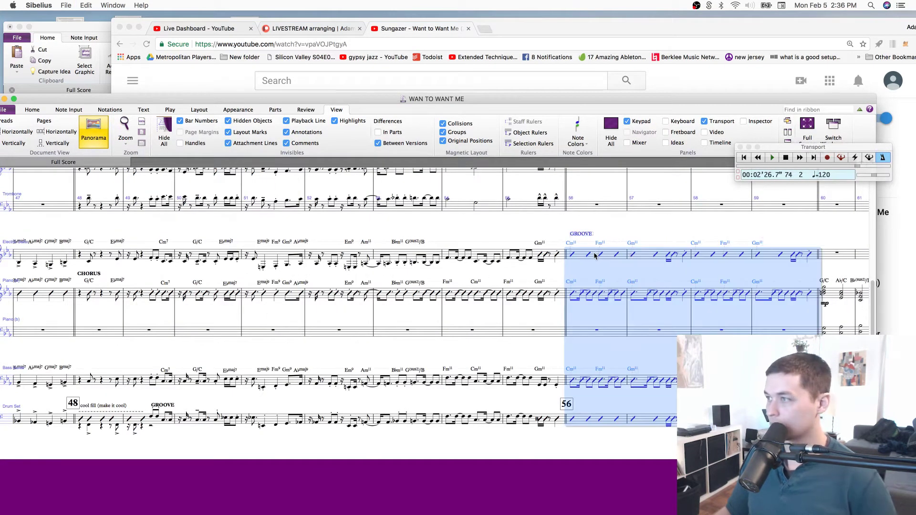
# Paste the same four rhythm-section bars over the postchorus groove at bars 36–39 and save the score.
pyautogui.press('Home')
pyautogui.moveTo(196, 232); pyautogui.dragTo(446, 231)
pyautogui.click(269, 254)
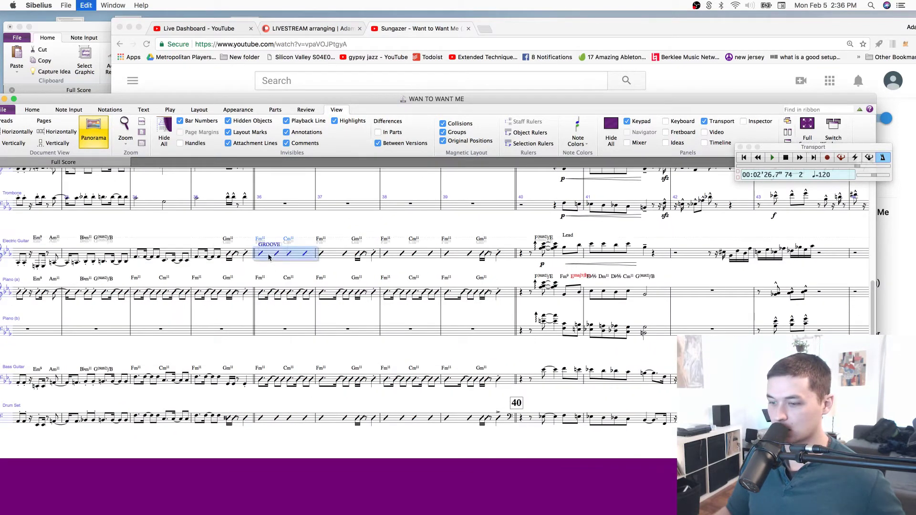
pyautogui.press('super+v')
pyautogui.press('Escape')
pyautogui.press('s')
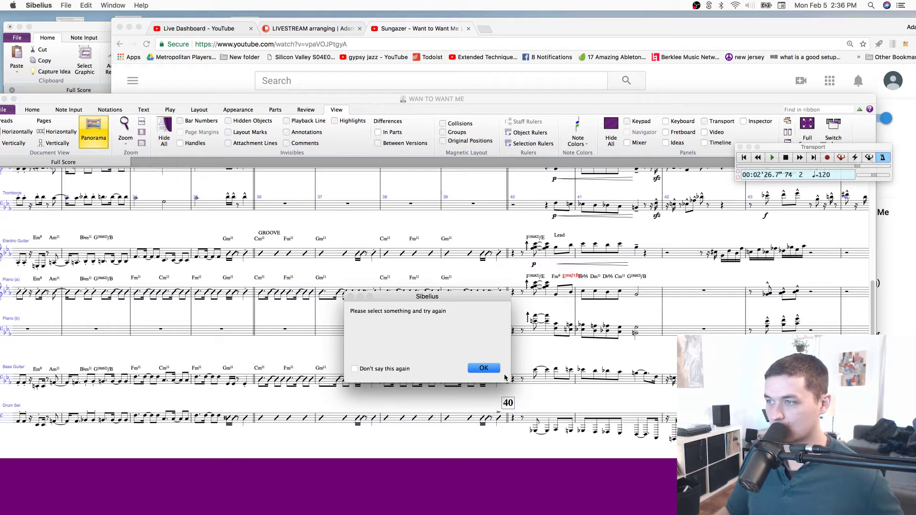
pyautogui.click(485, 367)
pyautogui.press('super+s')
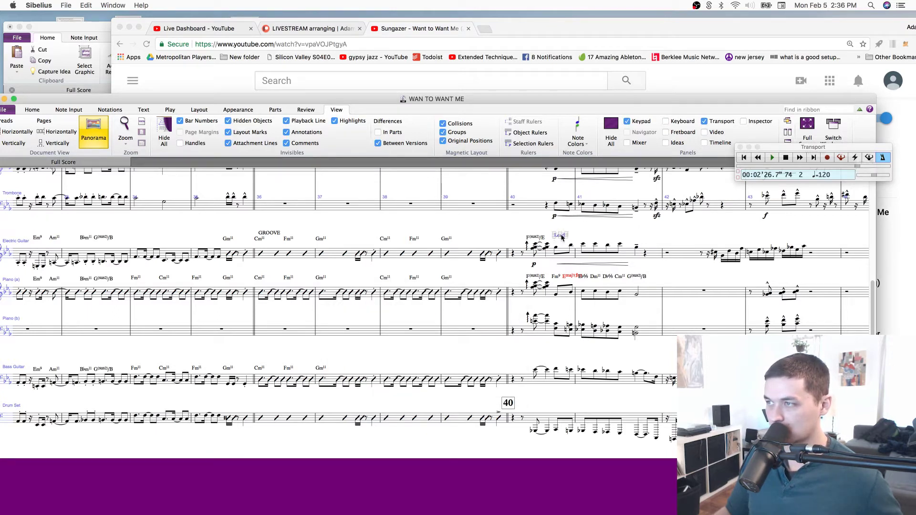
# Try setting the Electric Guitar's "Lead" marking in bar 40 in bold.
pyautogui.press('super+equal')
pyautogui.press('super+equal')
pyautogui.press('super+equal')
pyautogui.doubleClick(565, 236)
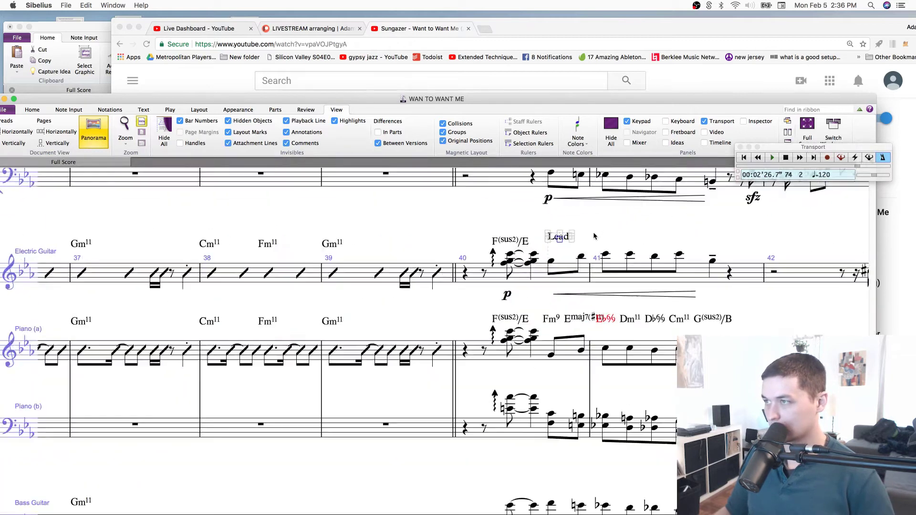
pyautogui.doubleClick(555, 238)
pyautogui.write('f')
pyautogui.press('Escape')
pyautogui.doubleClick(567, 237)
pyautogui.moveTo(568, 238); pyautogui.dragTo(480, 230)
pyautogui.press('super+b')
pyautogui.click(636, 234)
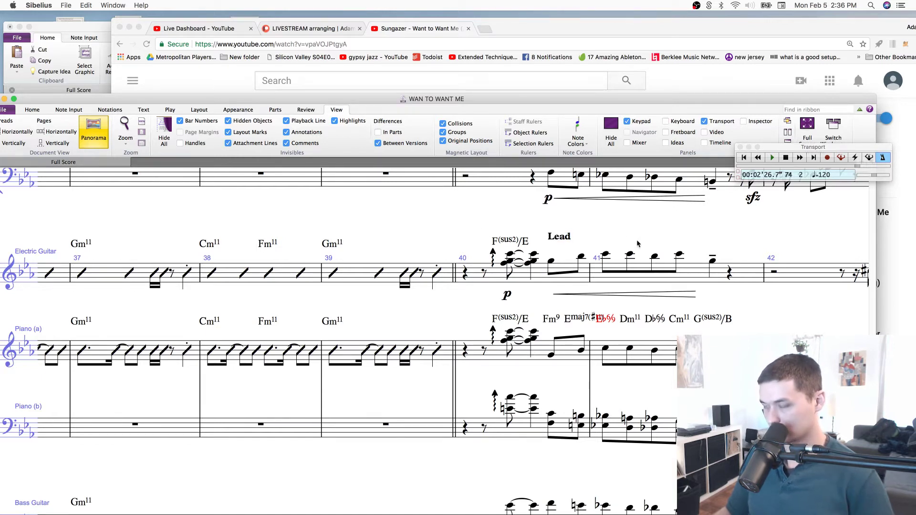
# Undo the bold formatting on the Electric Guitar's "Lead" marking and save the score.
pyautogui.press('super+minus')
pyautogui.press('super+minus')
pyautogui.click(528, 280)
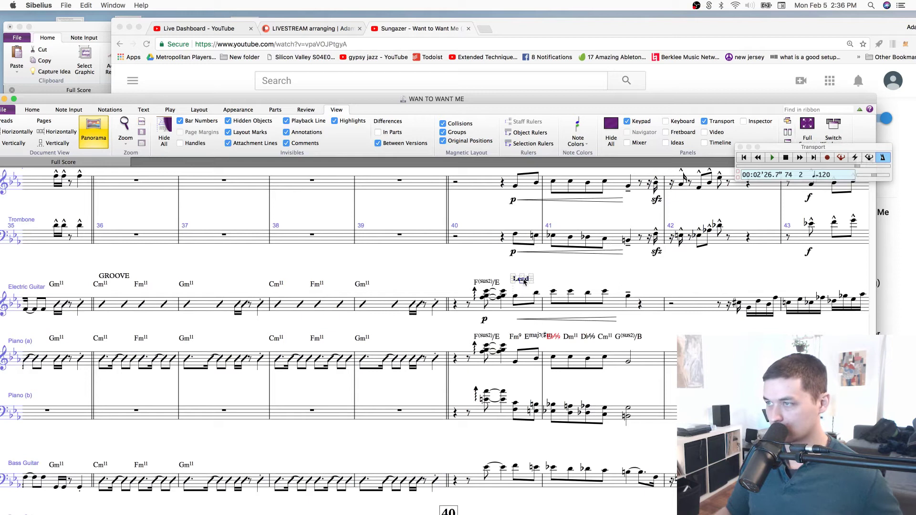
pyautogui.press('Escape')
pyautogui.press('super+minus')
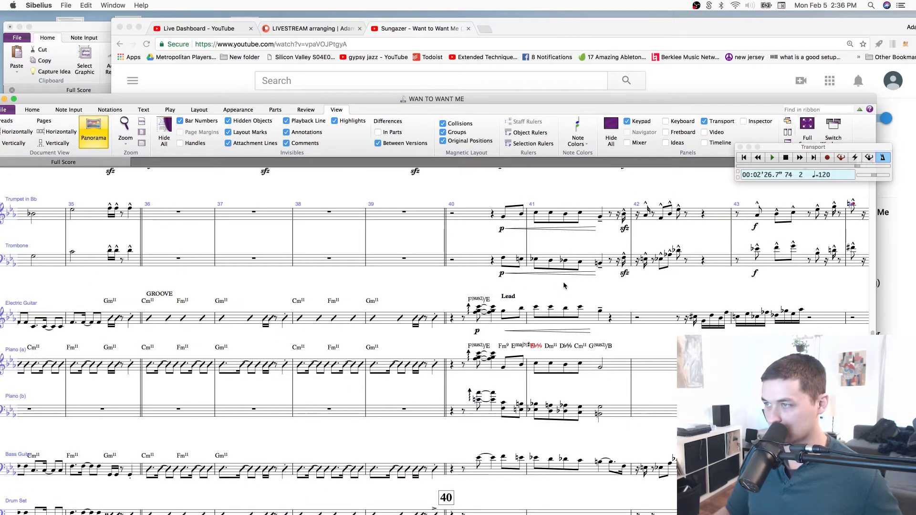
pyautogui.press('super+s')
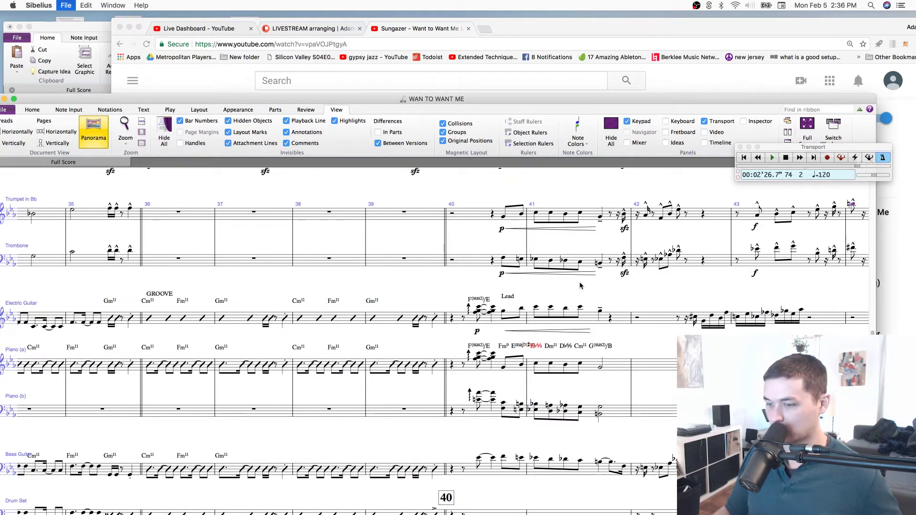
# Replace the upper Tenor Saxophone's outro chord symbols at bar 84 with the Electric Guitar's Cm11, Fm11, Gm11 pattern.
pyautogui.hscroll(10, 548, 284)
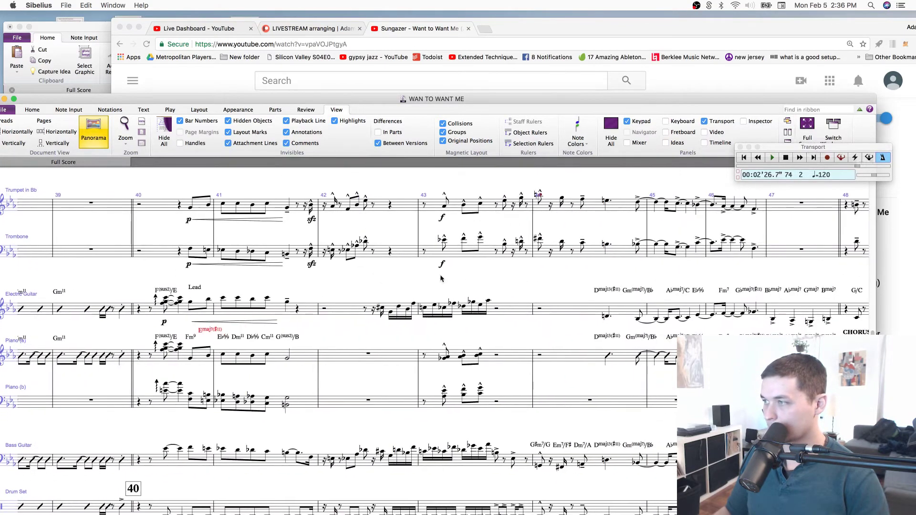
pyautogui.scroll(3, 660, 298)
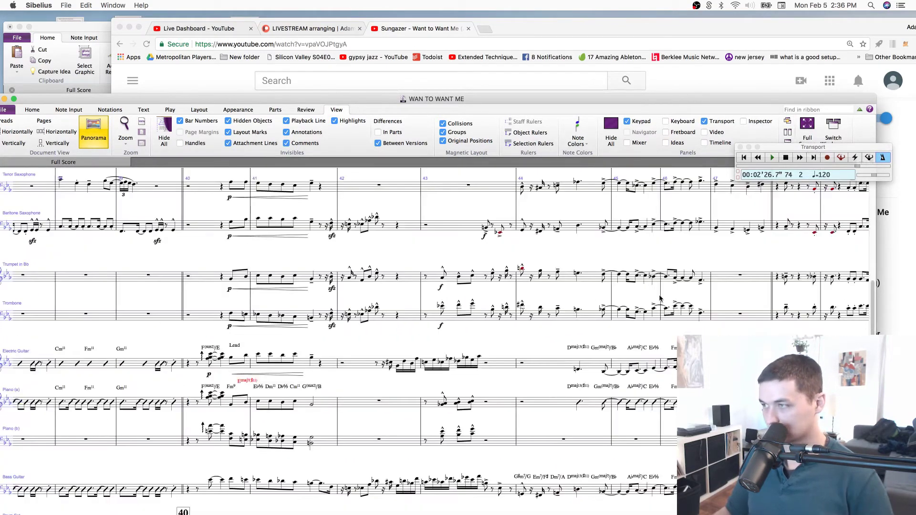
pyautogui.press('super+minus')
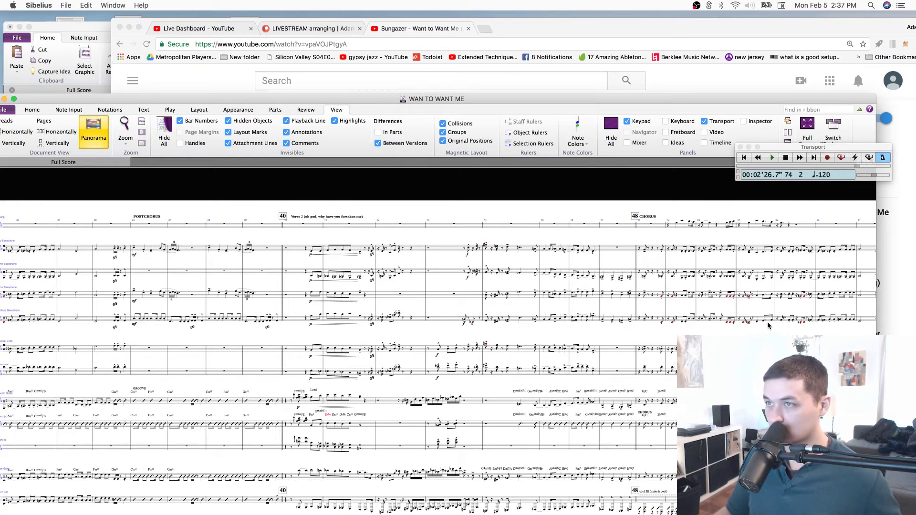
pyautogui.hscroll(15, 556, 314)
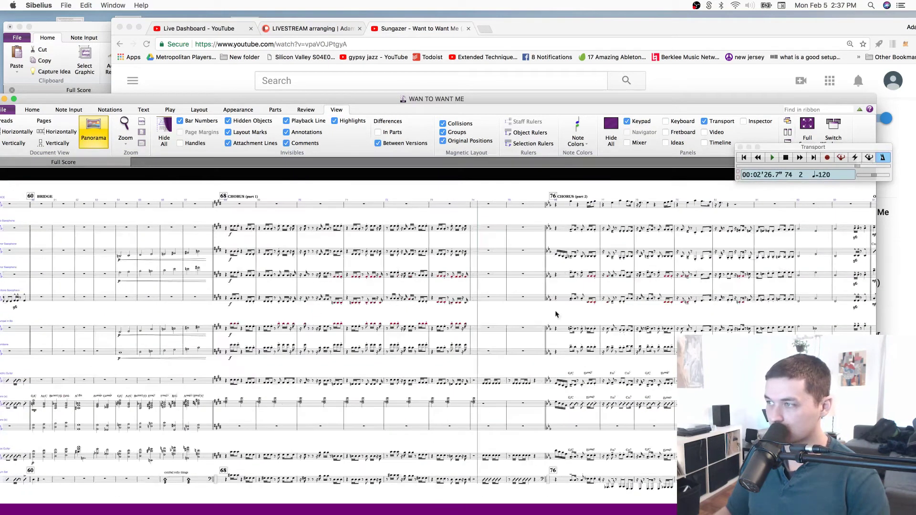
pyautogui.hscroll(10, 560, 310)
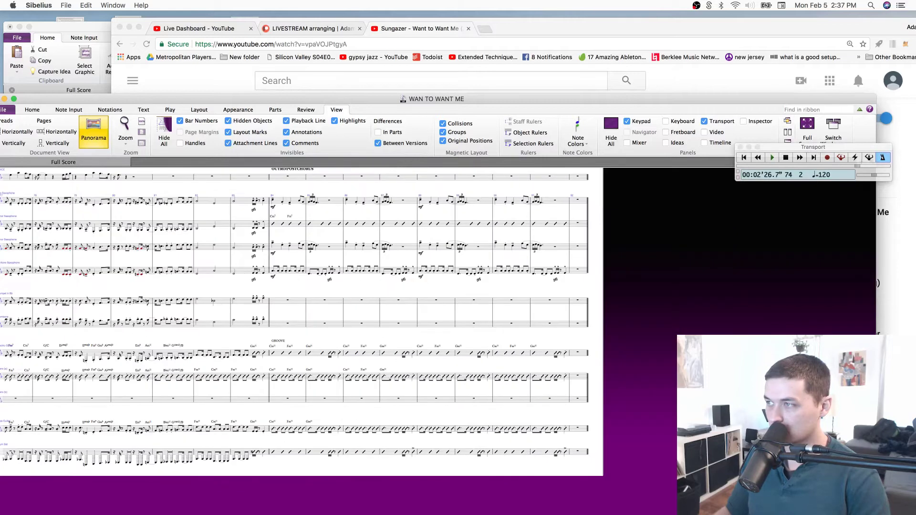
pyautogui.press('super+equal')
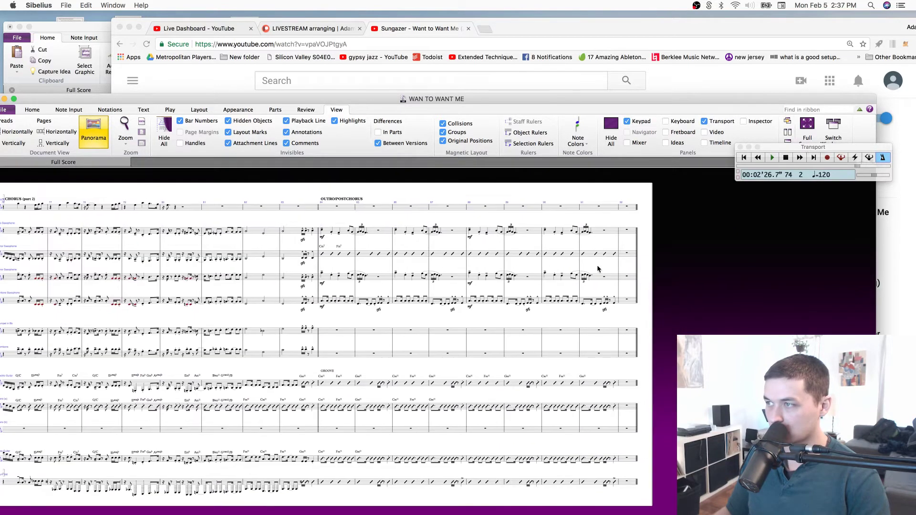
pyautogui.moveTo(314, 380); pyautogui.dragTo(376, 381)
pyautogui.press('Escape')
pyautogui.press('super+equal')
pyautogui.press('super+equal')
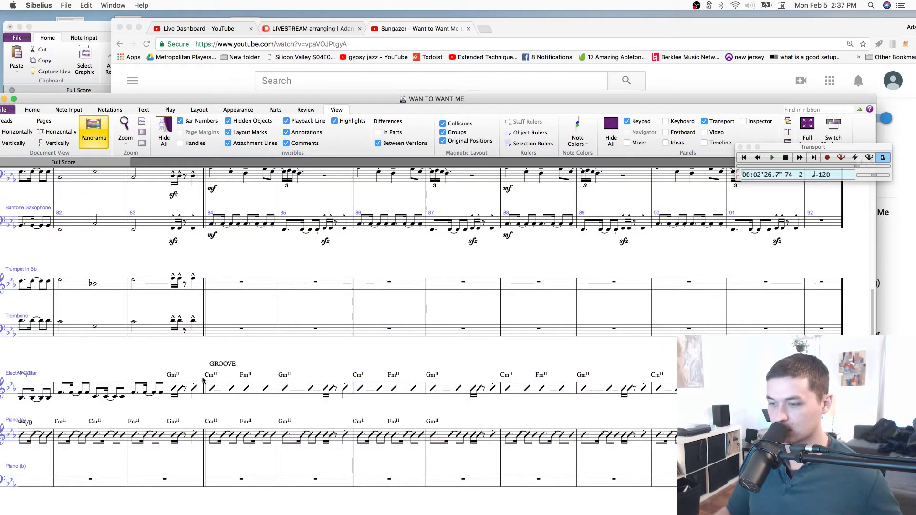
pyautogui.moveTo(197, 375); pyautogui.dragTo(297, 378)
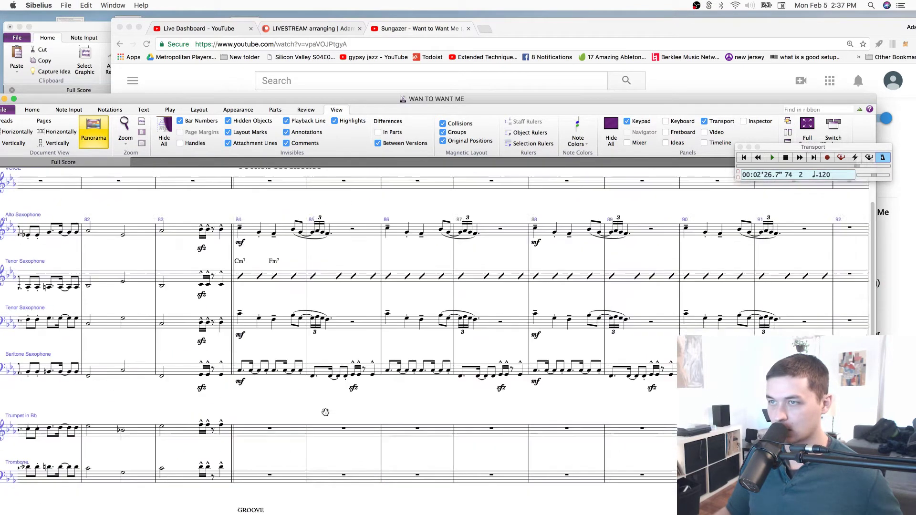
pyautogui.scroll(5, 299, 260)
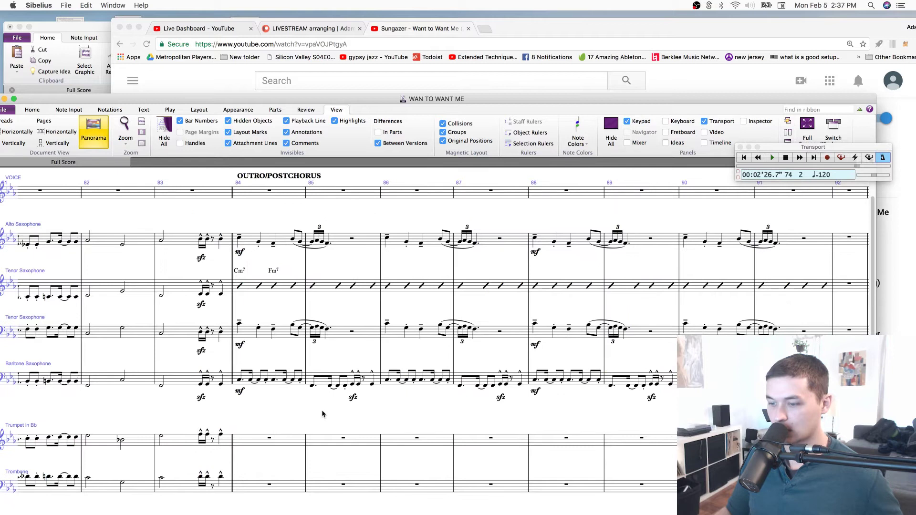
pyautogui.click(268, 288)
pyautogui.press('super+z')
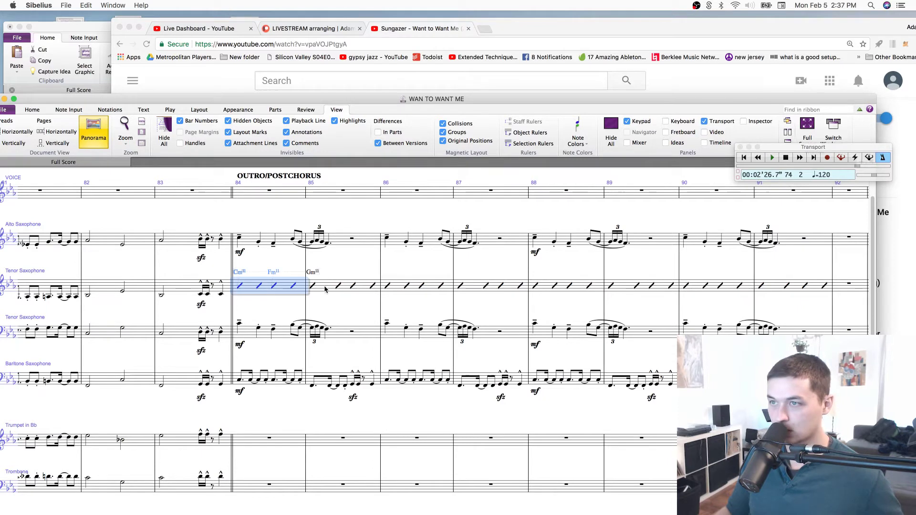
# Repeat the upper Tenor Saxophone's Cm11, Fm11, Gm11 slash bars through the rest of the outro, up to bar 91.
pyautogui.keyDown('alt'); pyautogui.click(398, 286); pyautogui.keyUp('alt')
pyautogui.keyDown('shift'); pyautogui.click(515, 287); pyautogui.keyUp('shift')
pyautogui.press('r')
pyautogui.press('r')
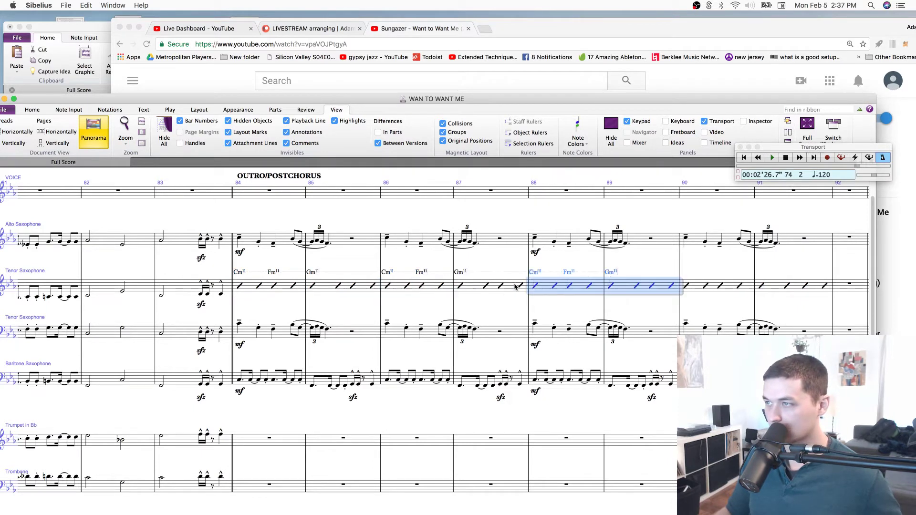
# Try rewriting the second half of bar 91 in the upper Tenor Saxophone as sixteenth-note slash hits.
pyautogui.moveTo(802, 273); pyautogui.dragTo(566, 258)
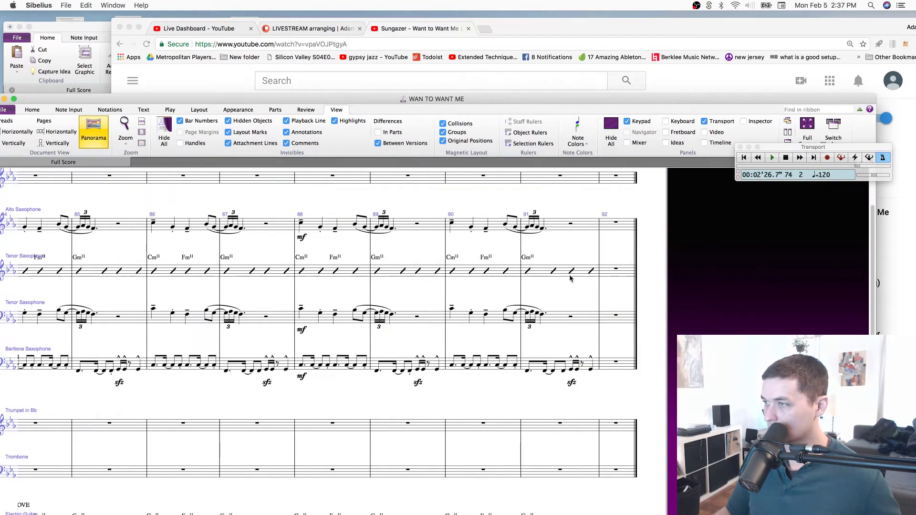
pyautogui.press('2')
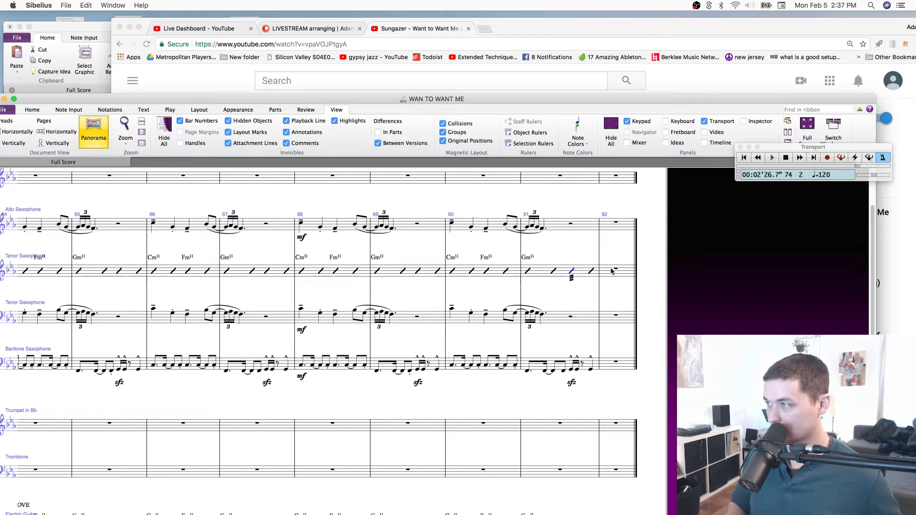
pyautogui.press('super+z')
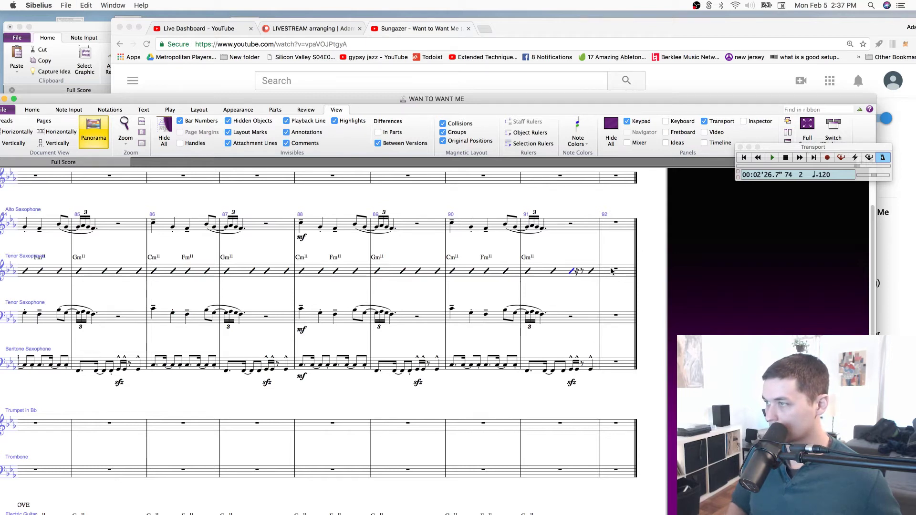
pyautogui.hotkey('alt', '2')
pyautogui.press('super+z')
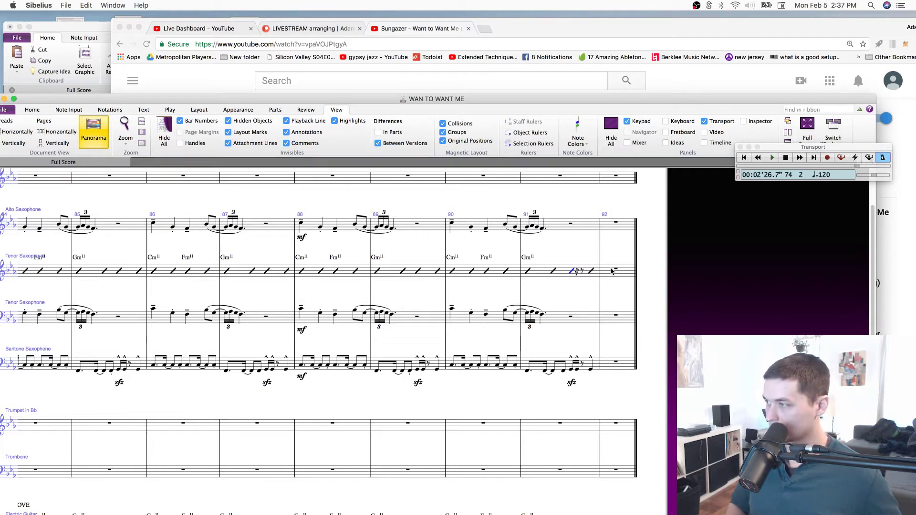
pyautogui.hotkey('alt', 'shift', '0')
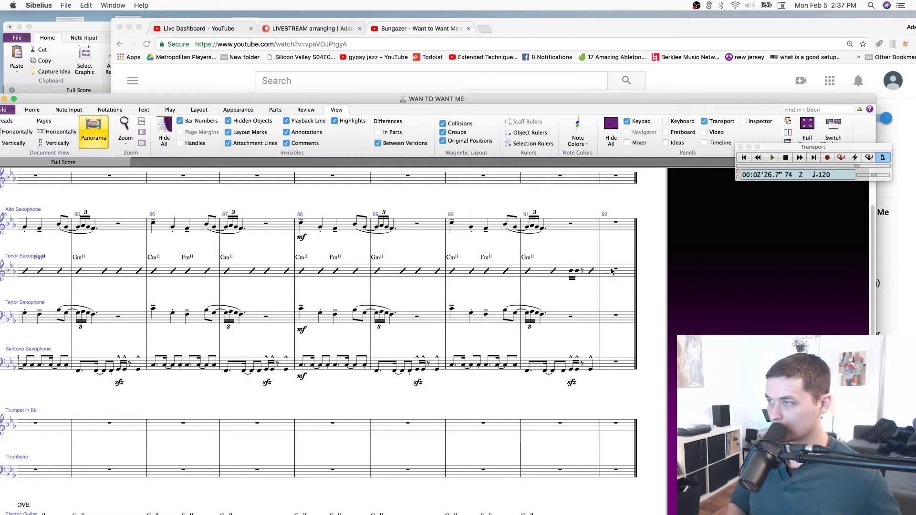
pyautogui.press('Right')
pyautogui.hotkey('alt', 'shift', '0')
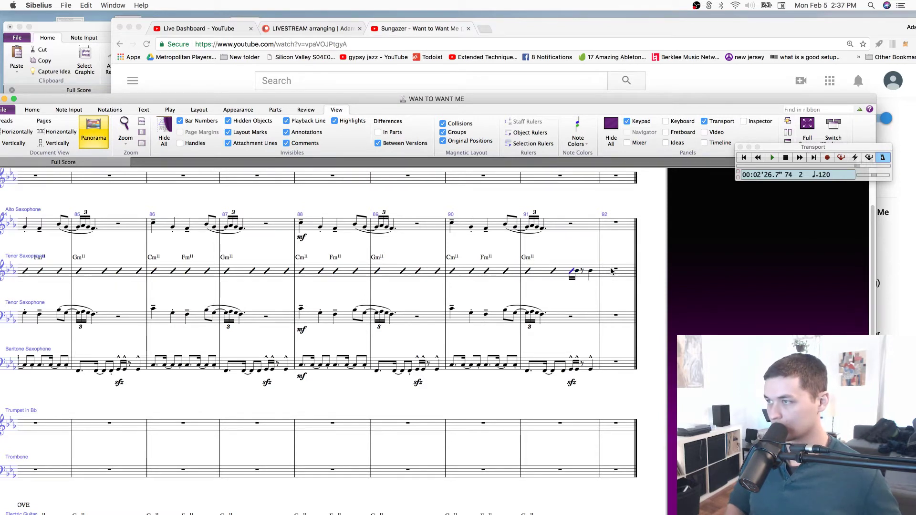
pyautogui.hotkey('alt', 'shift', '4')
pyautogui.press('Left')
pyautogui.press('Left')
pyautogui.press('r')
pyautogui.press('r')
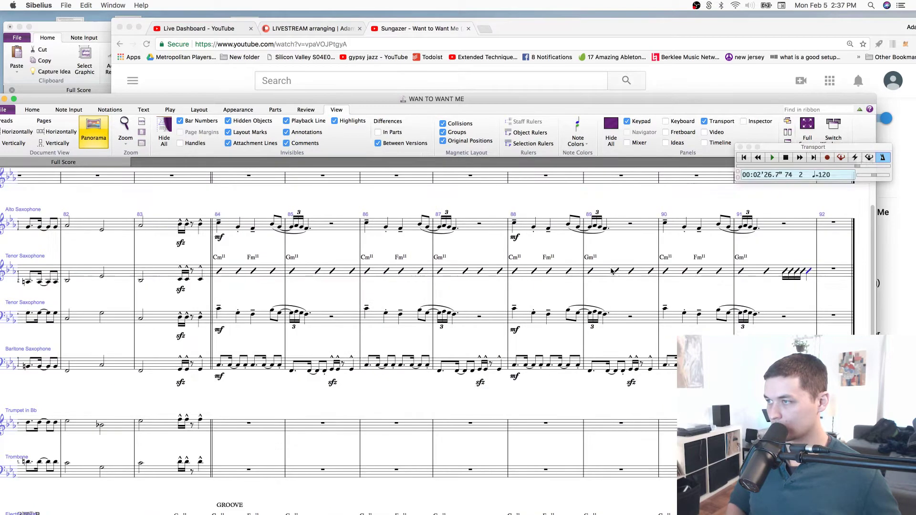
# Try turning some of the upper Tenor Saxophone's bar 91 slashes into rests to match the closing hit rhythm.
pyautogui.press('Delete')
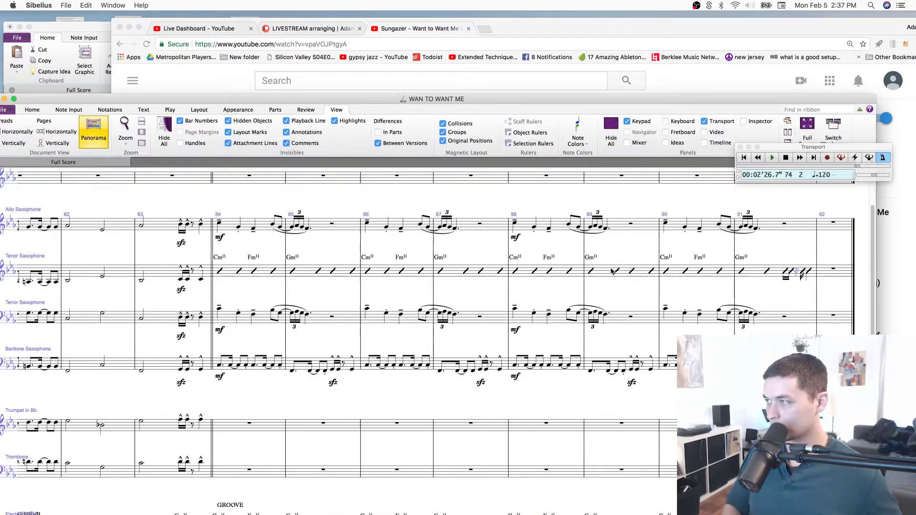
pyautogui.press('super+z')
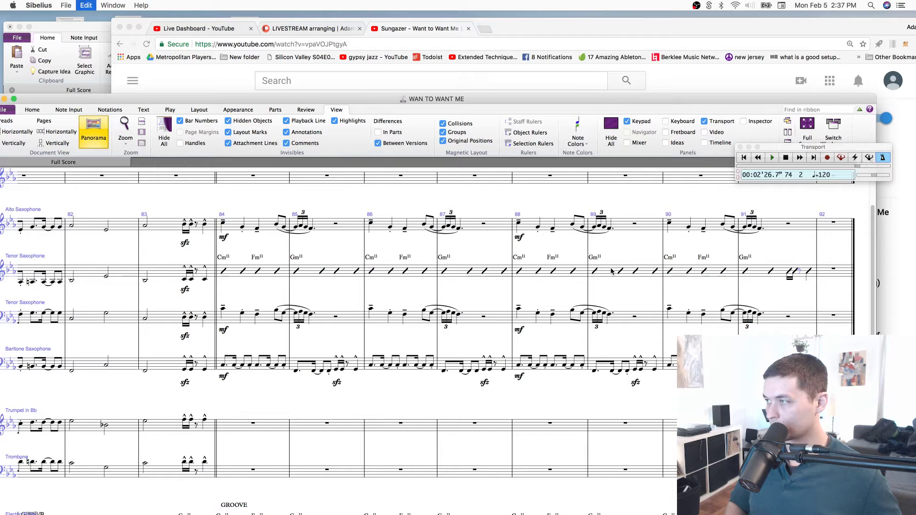
pyautogui.press('0')
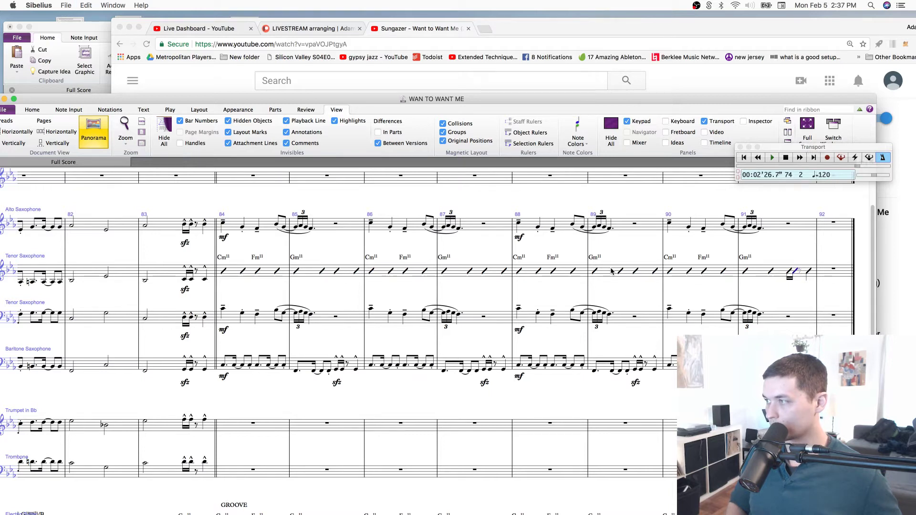
pyautogui.press('super+z')
pyautogui.press('b')
pyautogui.press('b')
pyautogui.press('2')
pyautogui.press('r')
pyautogui.press('r')
pyautogui.press('r')
pyautogui.press('4')
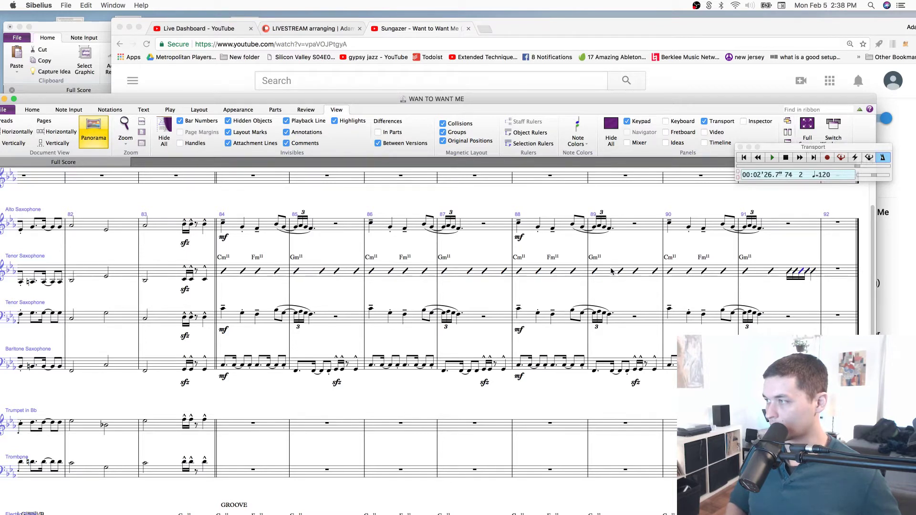
pyautogui.press('super+z')
# Copy the accented sfz hits ending bar 83 in all saxophones, Trumpet and Trombone to the second half of bar 91.
pyautogui.moveTo(804, 242); pyautogui.dragTo(660, 208)
pyautogui.hscroll(-5, 236, 375)
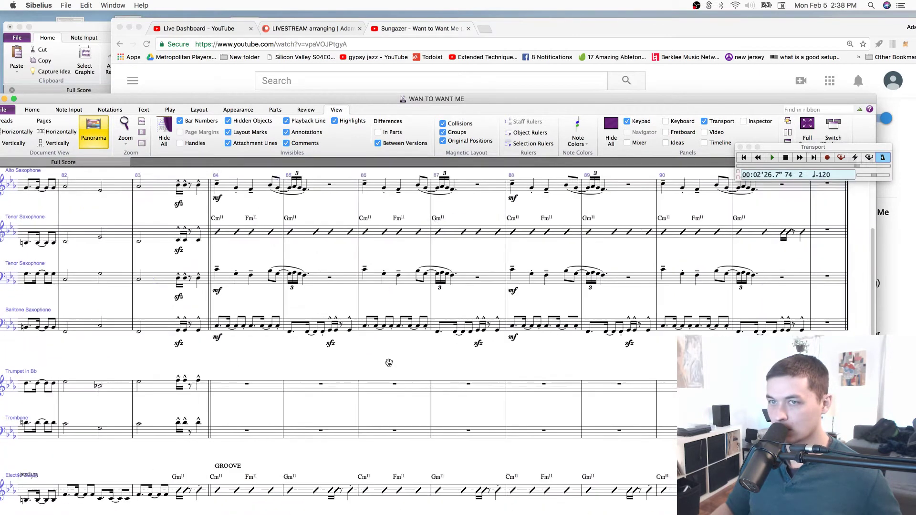
pyautogui.click(195, 184)
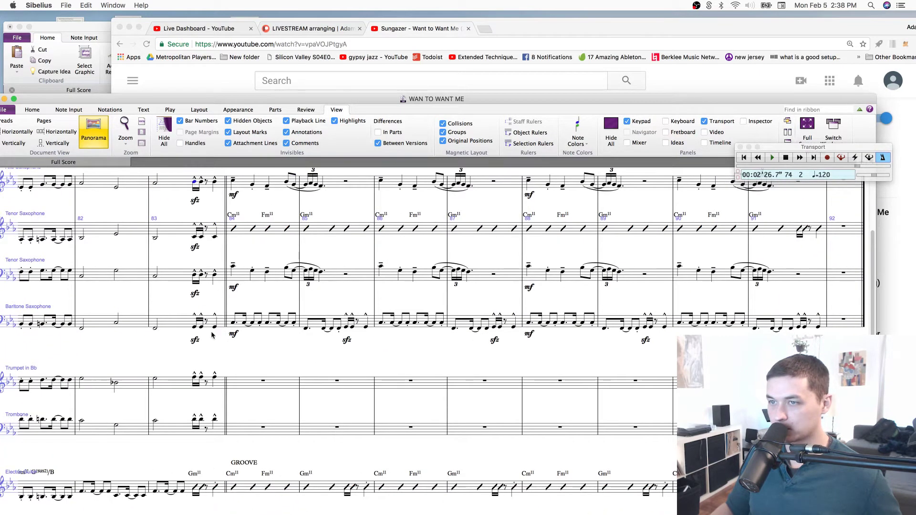
pyautogui.keyDown('shift'); pyautogui.click(214, 427); pyautogui.keyUp('shift')
pyautogui.moveTo(821, 353); pyautogui.dragTo(722, 440)
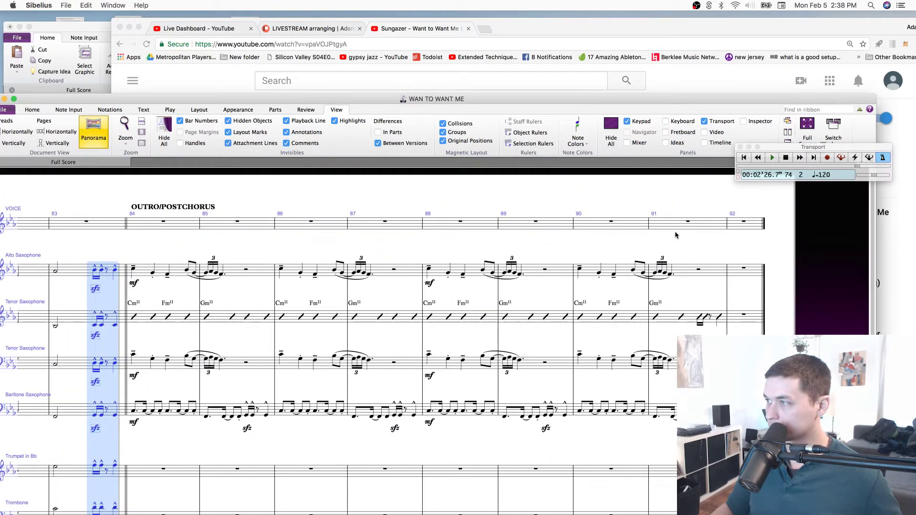
pyautogui.click(700, 272)
pyautogui.click(699, 270)
pyautogui.press('super+v')
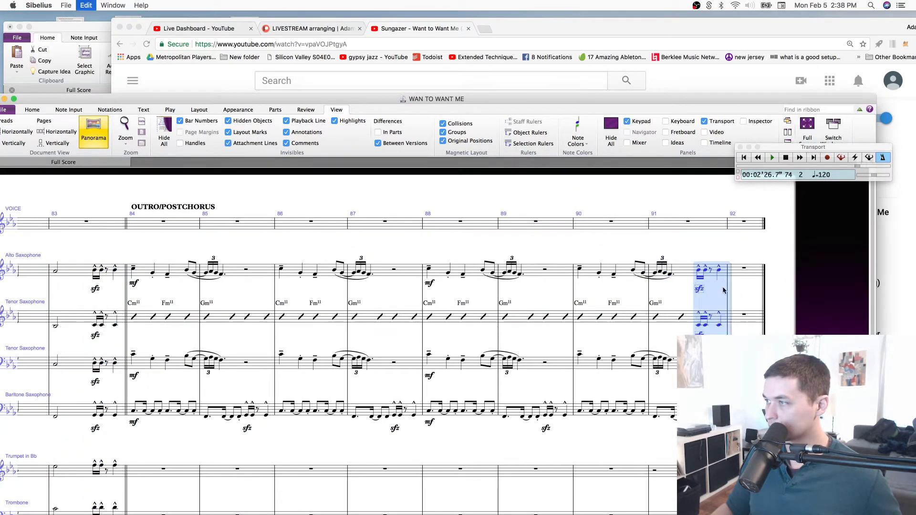
pyautogui.moveTo(744, 415); pyautogui.dragTo(732, 363)
pyautogui.click(668, 266)
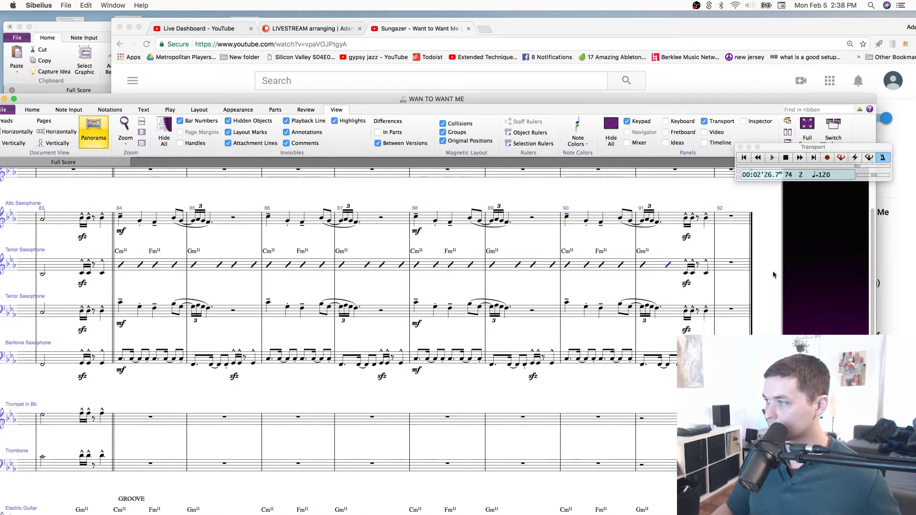
# Delete the Baritone Saxophone's sfz markings in bars 85, 87 and 89 and its mf in bar 88.
pyautogui.scroll(-2, 536, 331)
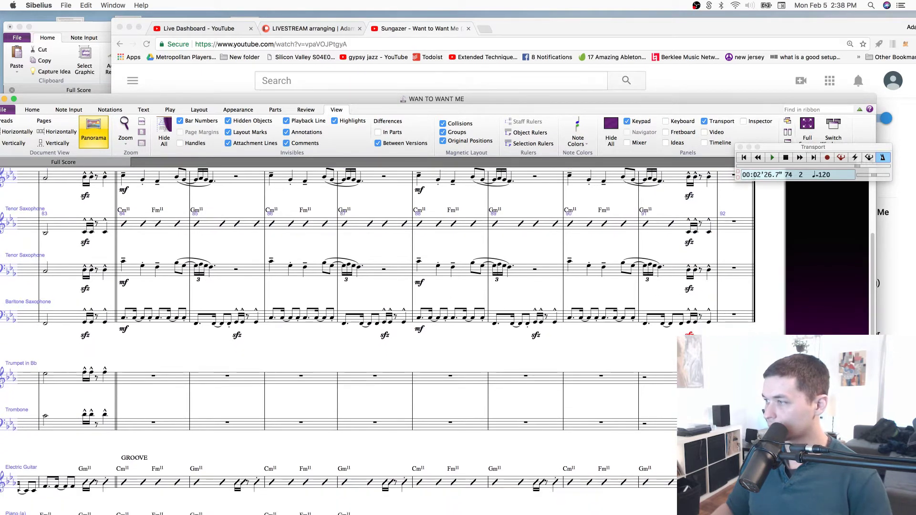
pyautogui.press('Delete')
pyautogui.click(385, 336)
pyautogui.press('Delete')
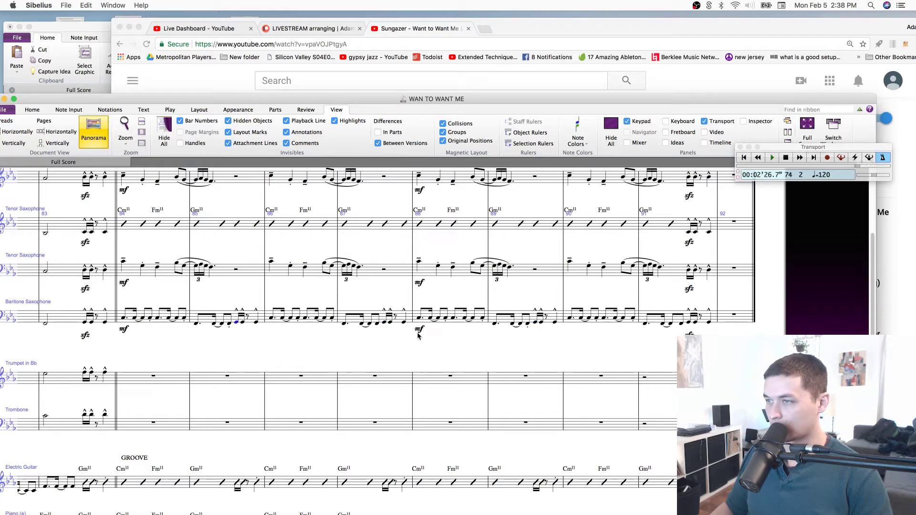
pyautogui.scroll(-5, 558, 296)
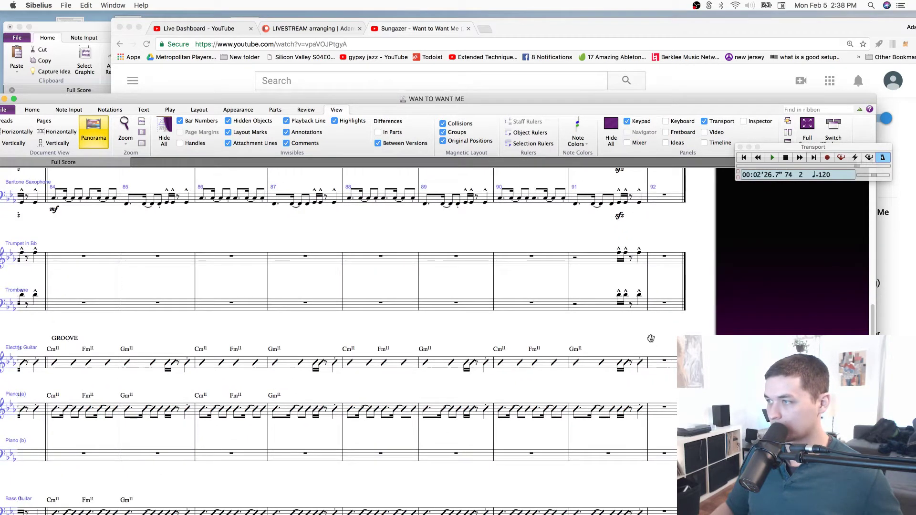
# Copy the sfz marking under the bar 91 hits of the Trumpet, Trombone, Electric Guitar, Piano, Bass Guitar and Drum Set.
pyautogui.scroll(1, 650, 338)
pyautogui.keyDown('alt'); pyautogui.click(610, 280); pyautogui.keyUp('alt')
pyautogui.keyDown('alt'); pyautogui.click(609, 322); pyautogui.keyUp('alt')
pyautogui.scroll(-3, 614, 322)
pyautogui.keyDown('alt'); pyautogui.click(611, 319); pyautogui.keyUp('alt')
pyautogui.keyDown('alt'); pyautogui.click(610, 365); pyautogui.keyUp('alt')
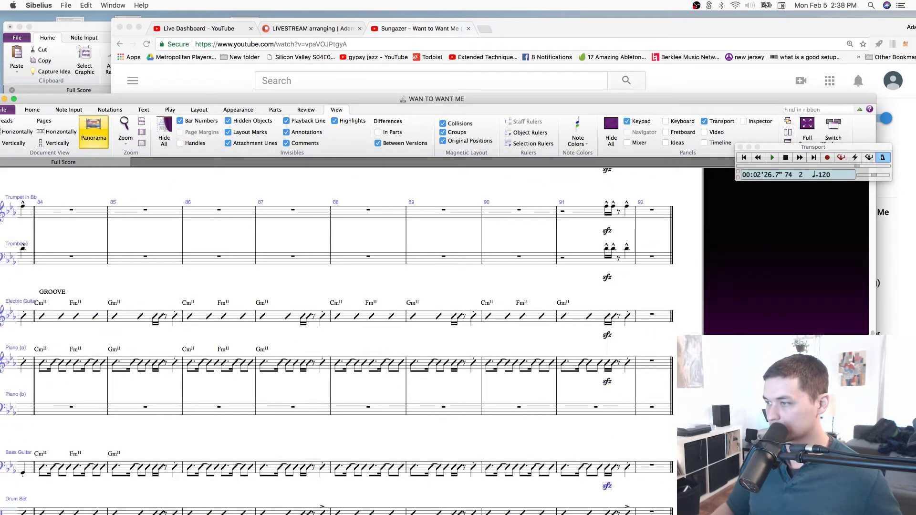
pyautogui.scroll(-4, 709, 300)
# Mark the last slash of bar 91 with only an accent in the Electric Guitar, Piano and Bass Guitar.
pyautogui.click(645, 304)
pyautogui.scroll(2, 667, 220)
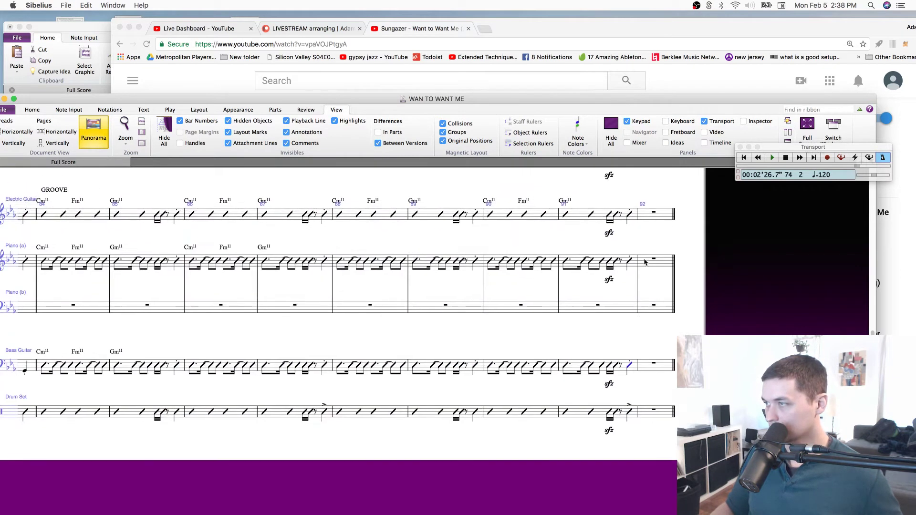
pyautogui.keyDown('shift'); pyautogui.click(629, 216); pyautogui.keyUp('shift')
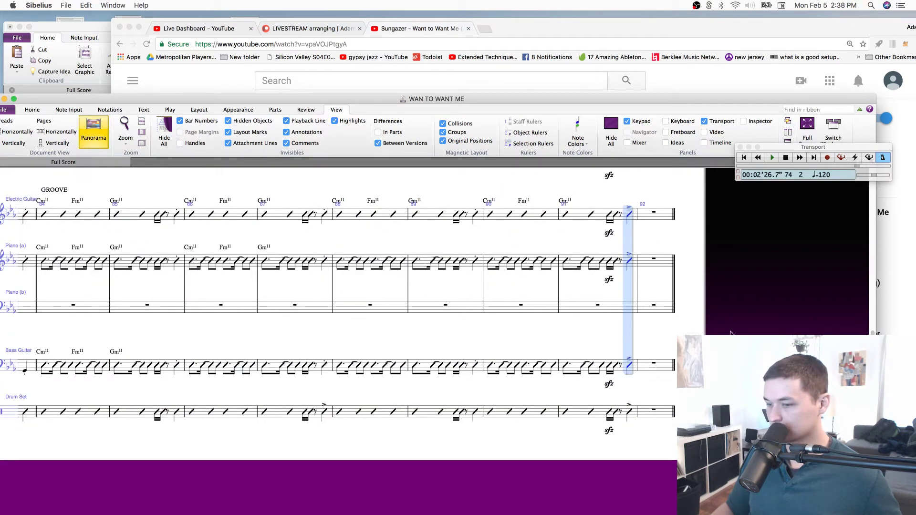
pyautogui.press('Delete')
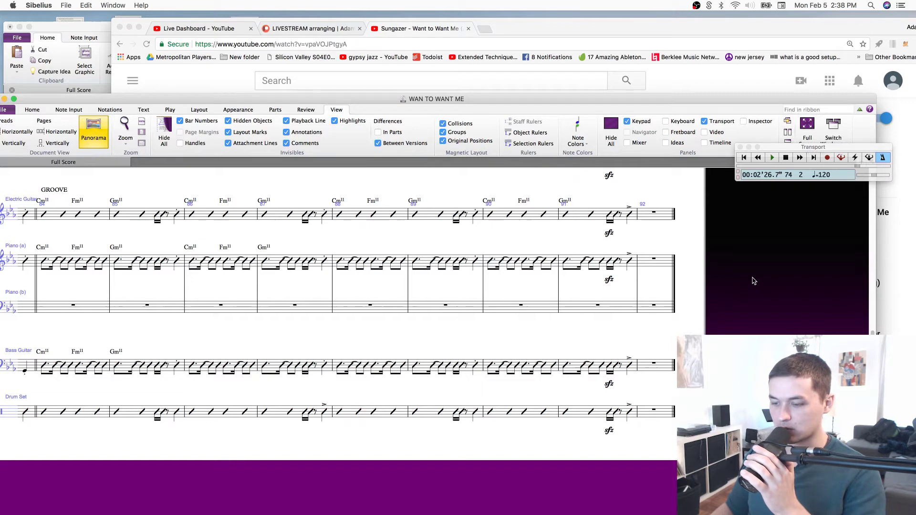
# Return to the postchorus at bar 56 and save the score.
pyautogui.scroll(5, 725, 322)
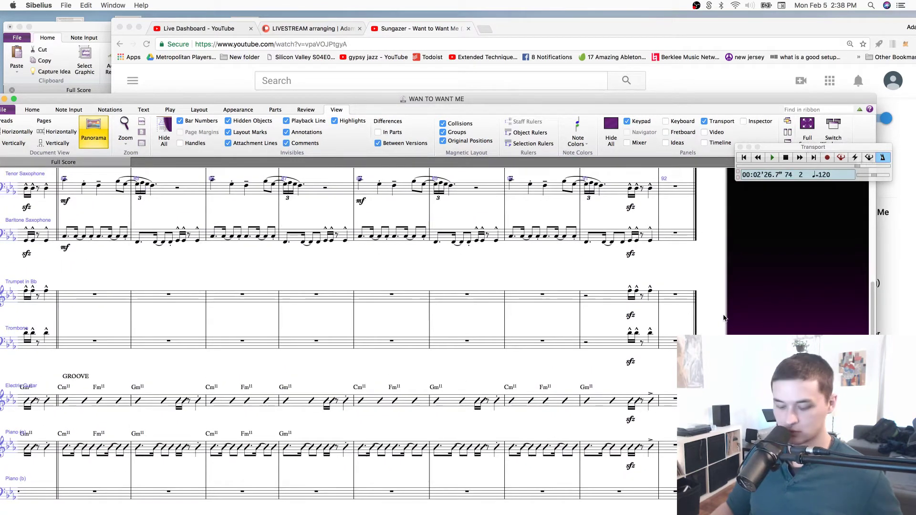
pyautogui.scroll(5, 720, 271)
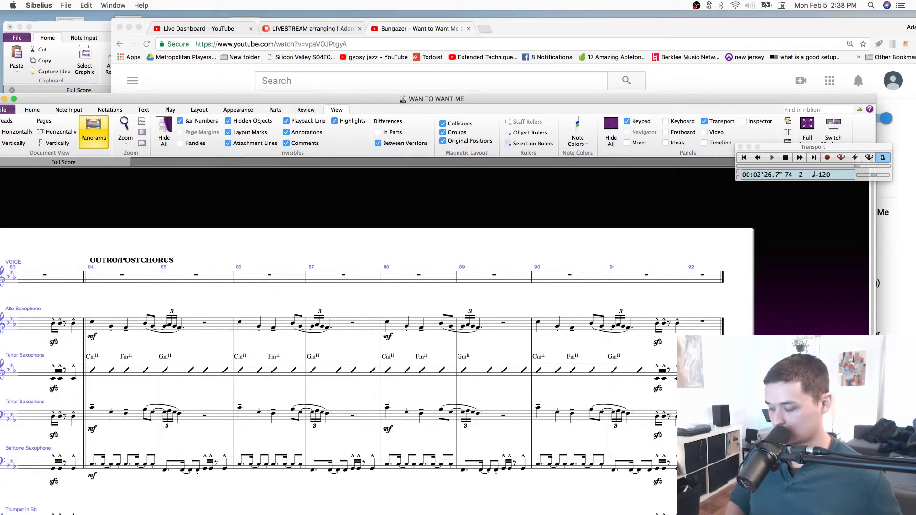
pyautogui.hscroll(-15, 429, 372)
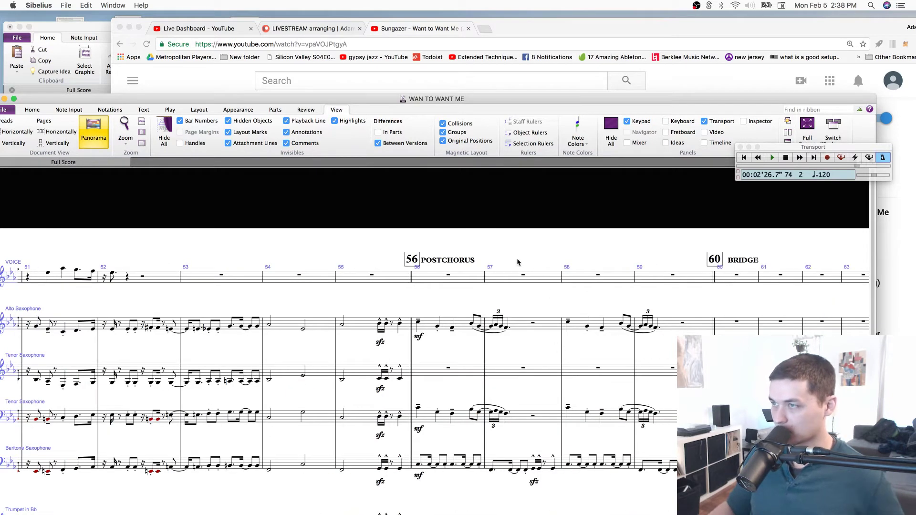
pyautogui.moveTo(521, 254); pyautogui.dragTo(621, 104)
pyautogui.scroll(-5, 377, 393)
pyautogui.press('super+minus')
pyautogui.press('super+minus')
pyautogui.press('super+s')
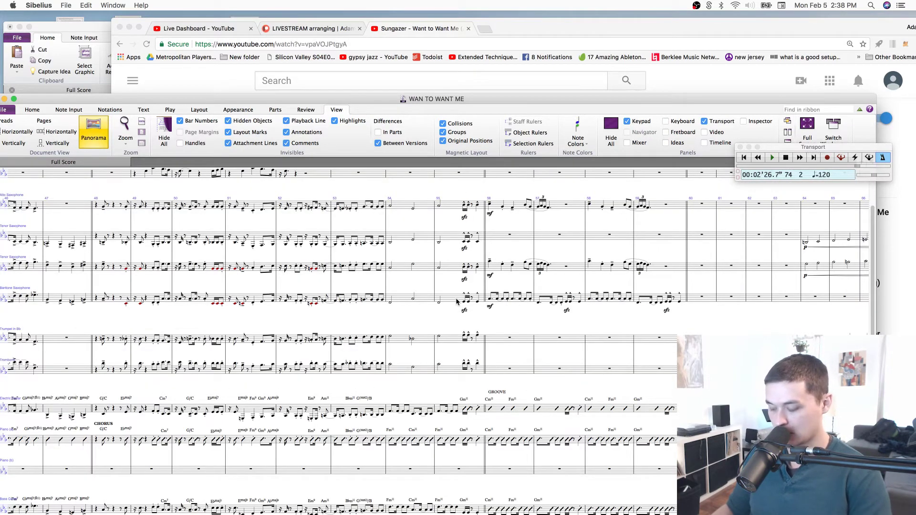
# Examine the verse, chorus, postchorus, bridge and outro sections across the full score.
pyautogui.press('Home')
pyautogui.scroll(-3, 382, 238)
pyautogui.hscroll(5, 381, 238)
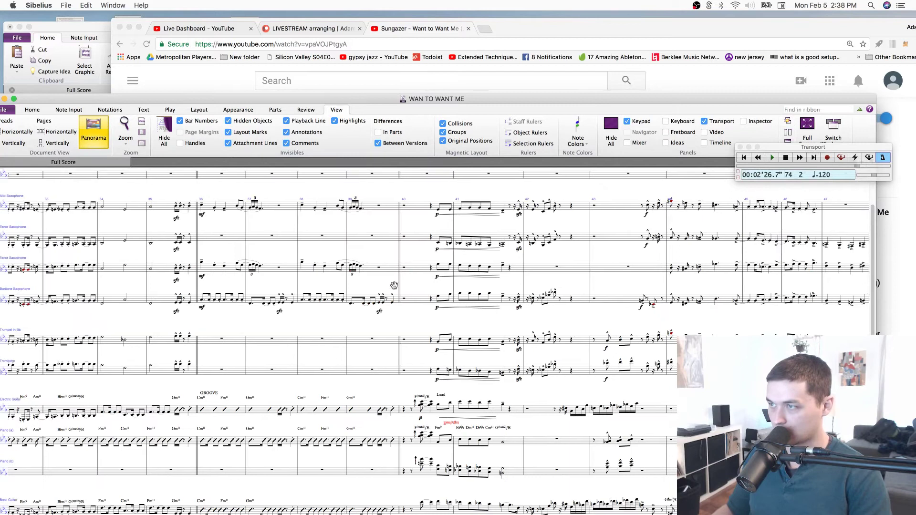
pyautogui.moveTo(612, 216); pyautogui.dragTo(372, 347)
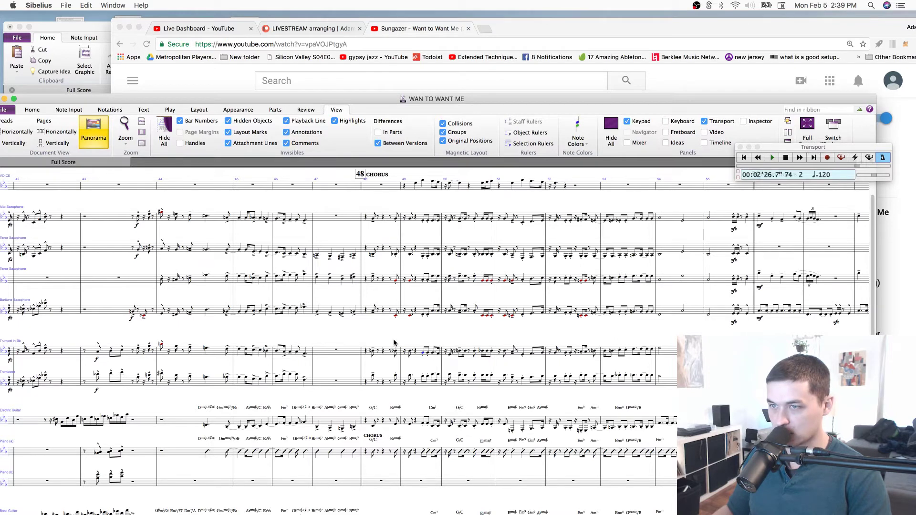
pyautogui.hscroll(-10, 394, 342)
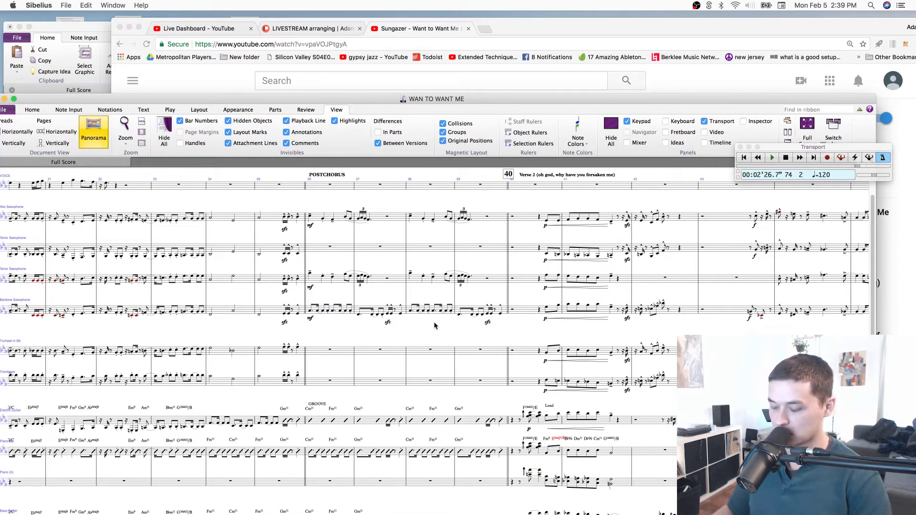
pyautogui.hscroll(10, 434, 324)
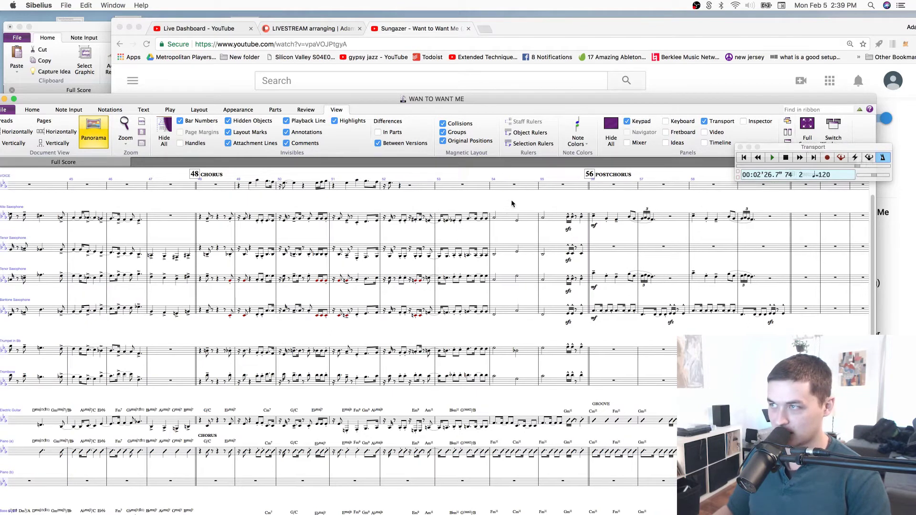
pyautogui.hscroll(12, 395, 208)
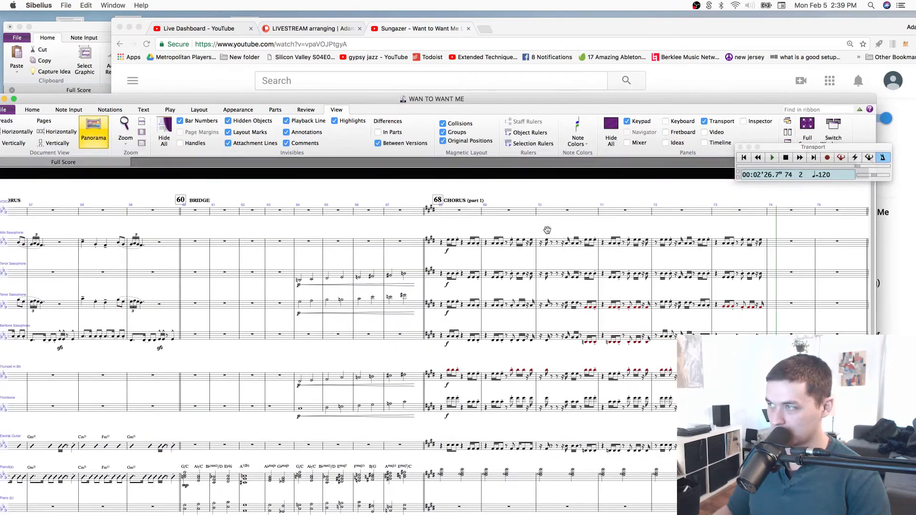
pyautogui.hscroll(12, 248, 232)
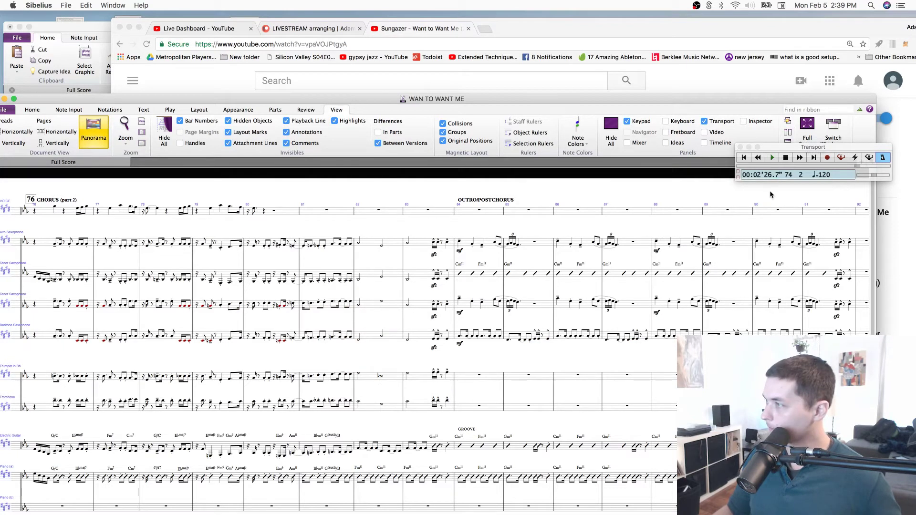
pyautogui.hscroll(10, 770, 196)
pyautogui.hscroll(-12, 420, 238)
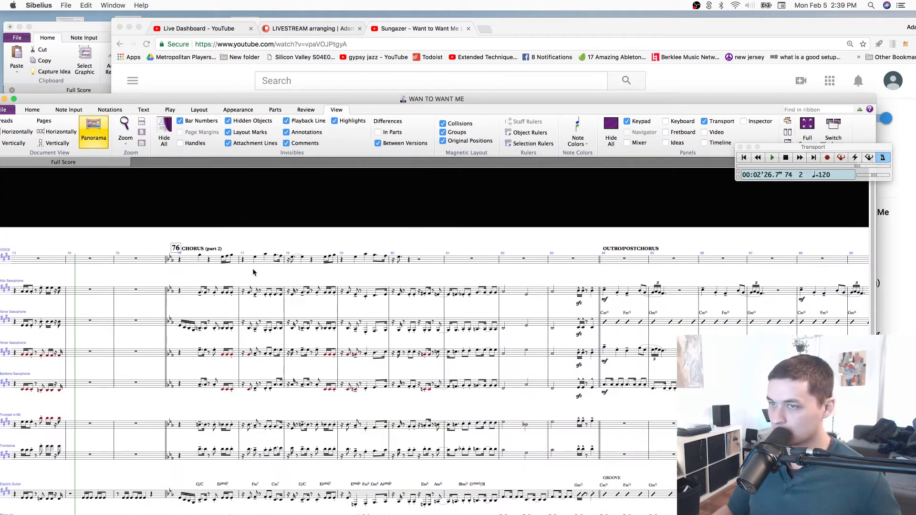
# Add accents to the Bass Guitar notes in bars 74 and 75.
pyautogui.hscroll(-5, 272, 291)
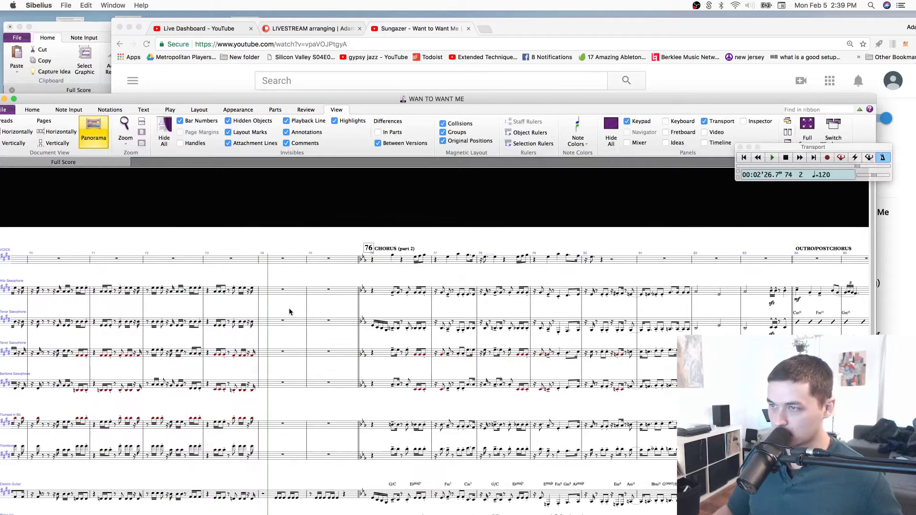
pyautogui.scroll(-4, 289, 312)
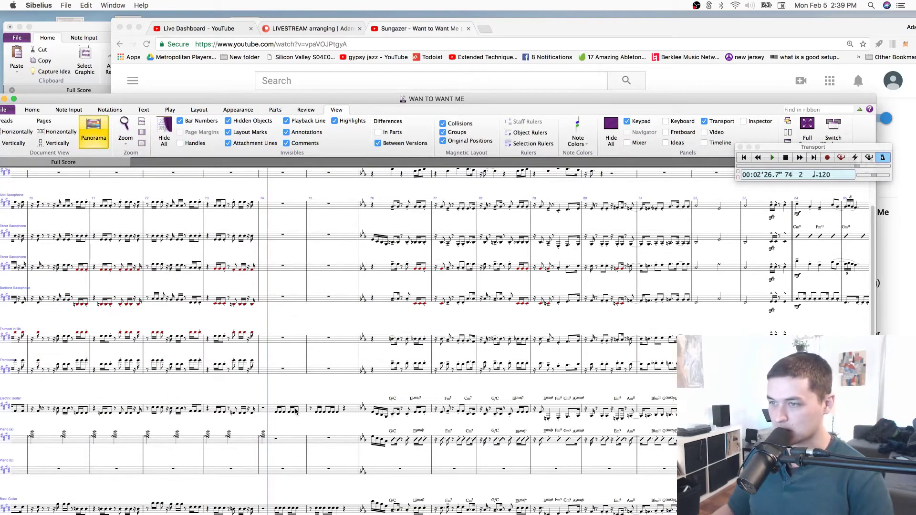
pyautogui.press('super+plus')
pyautogui.press('super+plus')
pyautogui.moveTo(255, 400); pyautogui.dragTo(436, 284)
pyautogui.scroll(-7, 437, 284)
pyautogui.hscroll(-3, 436, 284)
pyautogui.click(388, 352)
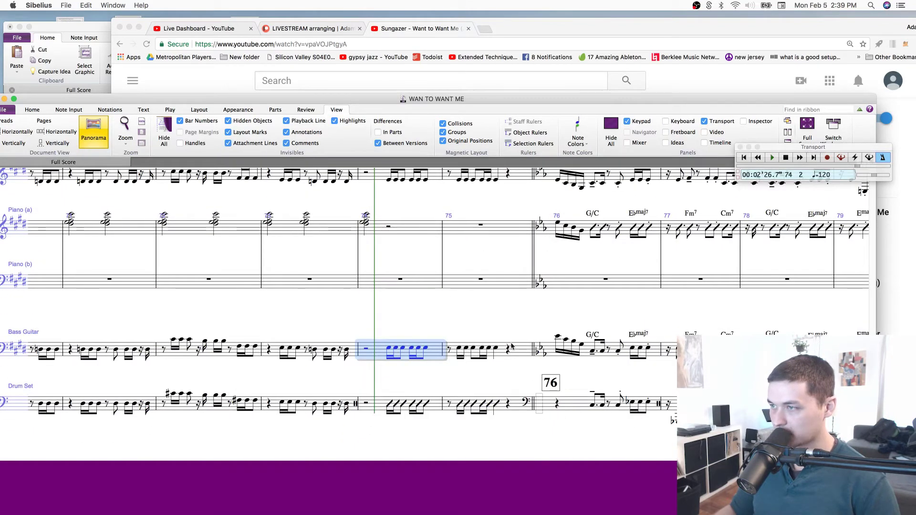
pyautogui.keyDown('shift'); pyautogui.click(529, 351); pyautogui.keyUp('shift')
pyautogui.press('KP_Enter')
pyautogui.scroll(4, 486, 342)
pyautogui.hscroll(-1, 486, 342)
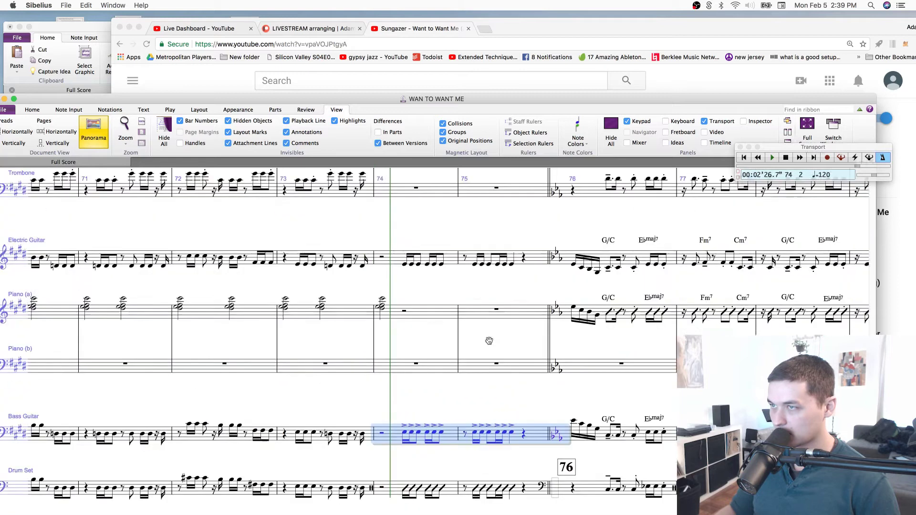
pyautogui.press('Escape')
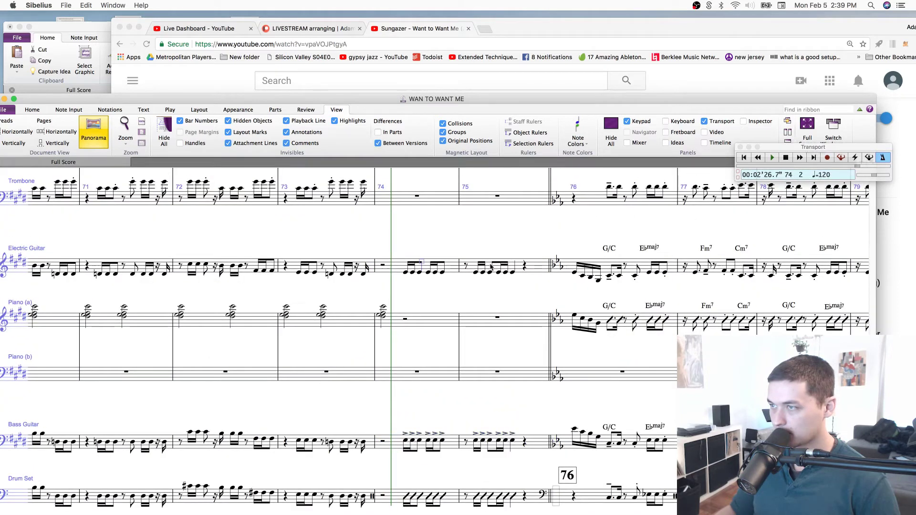
# Add accents to the Electric Guitar notes in bars 74 and 75.
pyautogui.click(532, 265)
pyautogui.press('shift+super+Left')
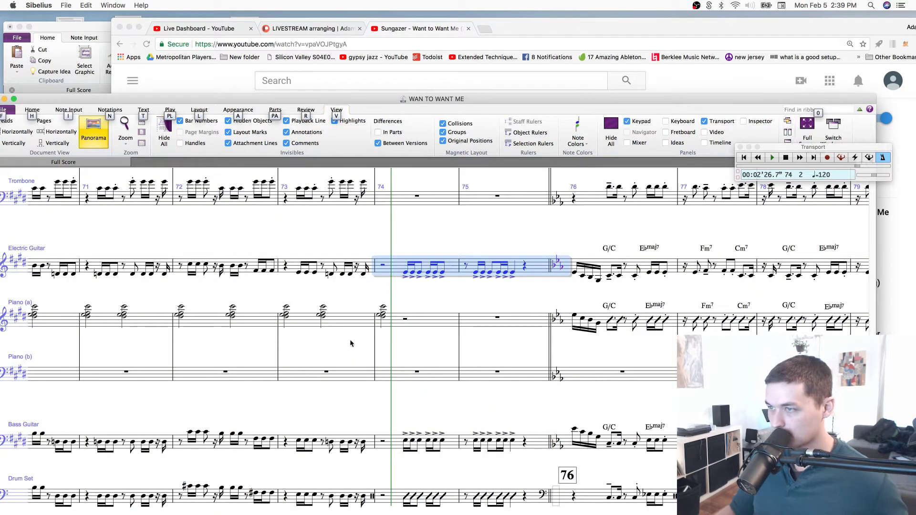
pyautogui.press('KP_Enter')
# Copy the accented Electric Guitar figure of bars 74–75 into Piano (b), lower it an octave and double it an octave below.
pyautogui.keyDown('alt'); pyautogui.click(419, 377); pyautogui.keyUp('alt')
pyautogui.press('super+Down')
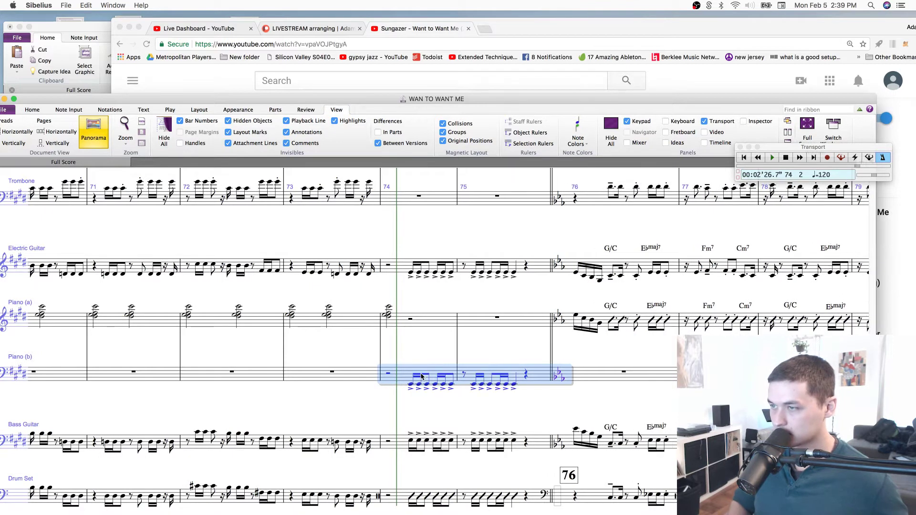
pyautogui.press('8')
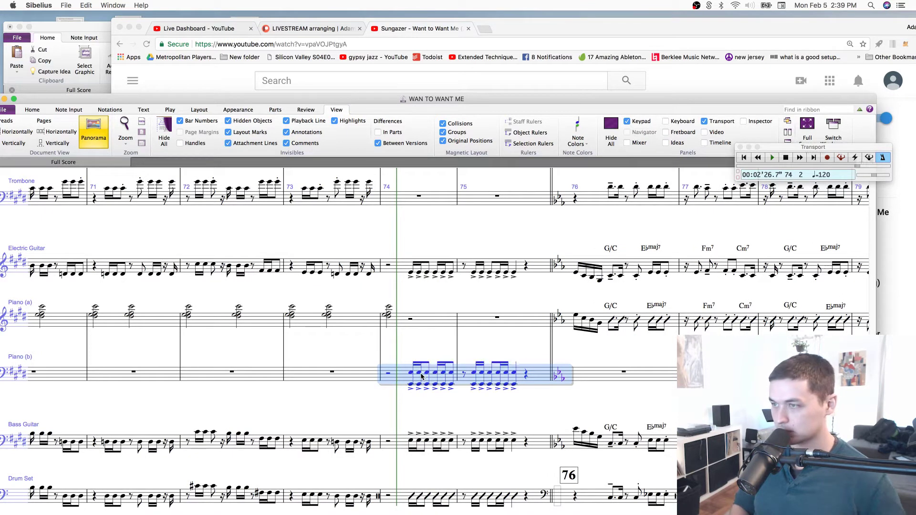
pyautogui.press('super+z')
pyautogui.hotkey('shift', '8')
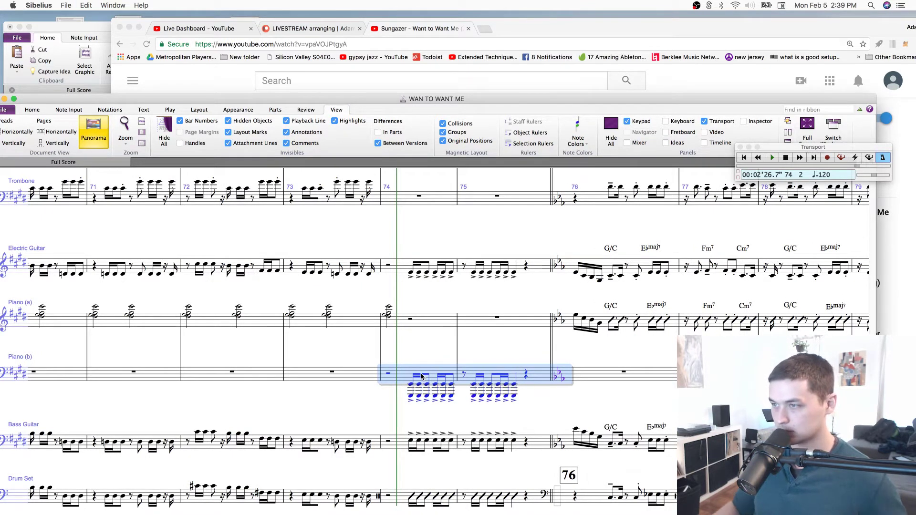
pyautogui.press('Escape')
pyautogui.click(417, 320)
pyautogui.press('Delete')
pyautogui.press('super+z')
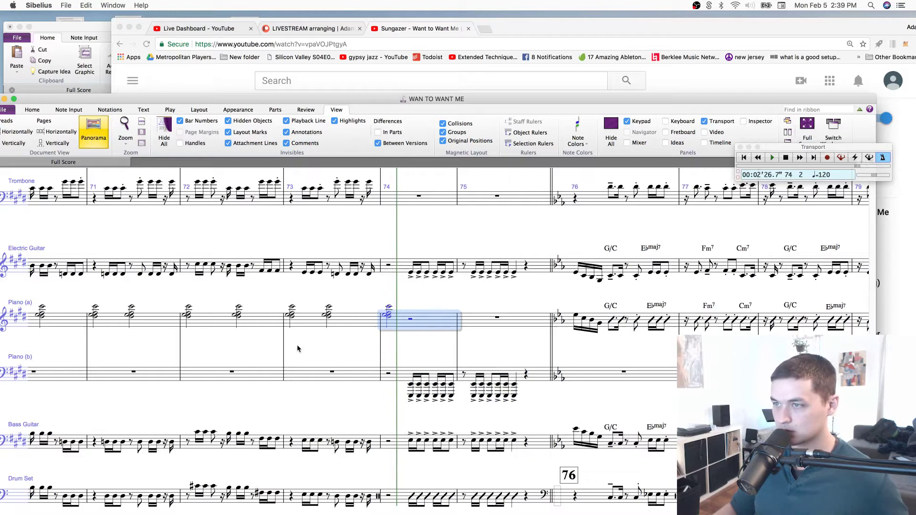
# Copy the bar 68 chords from Piano (a) into Piano (b) and change Piano (b) to treble clef from bar 68 onward.
pyautogui.moveTo(204, 344); pyautogui.dragTo(629, 343)
pyautogui.click(271, 320)
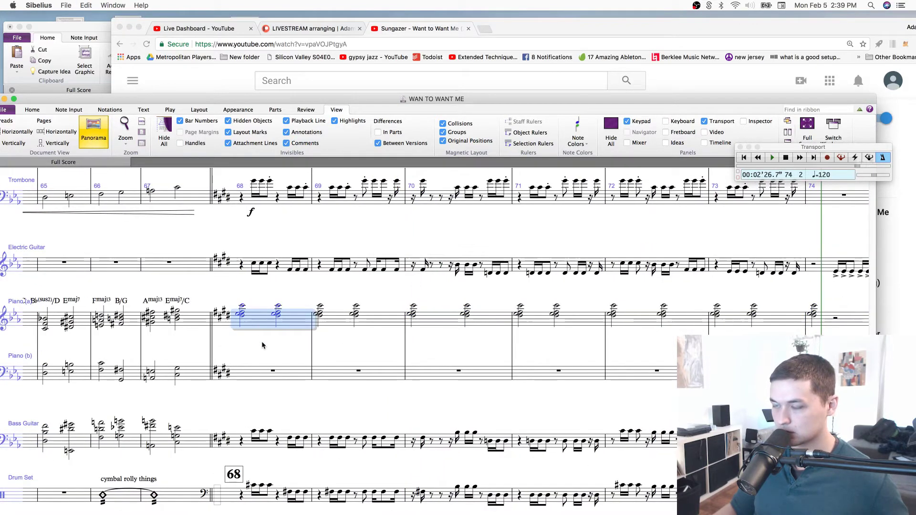
pyautogui.keyDown('alt'); pyautogui.click(267, 371); pyautogui.keyUp('alt')
pyautogui.press('q')
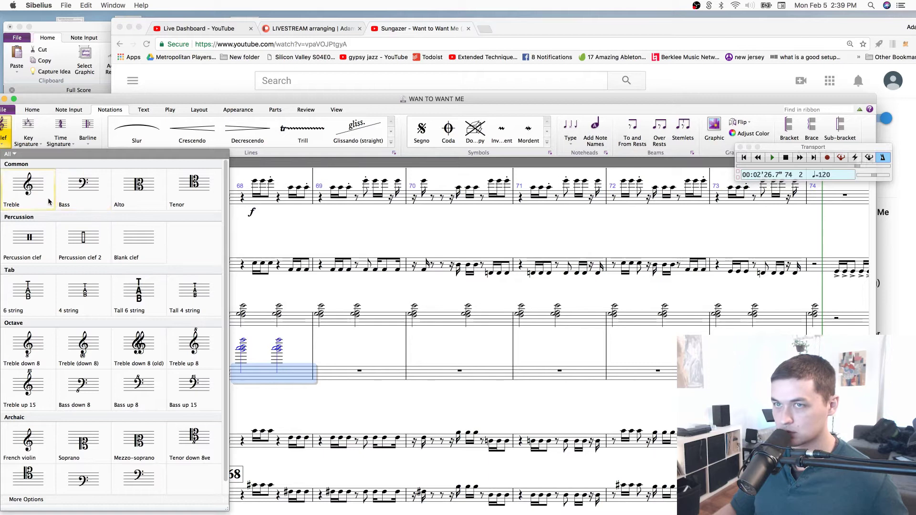
pyautogui.click(48, 198)
pyautogui.click(301, 366)
pyautogui.press('Delete')
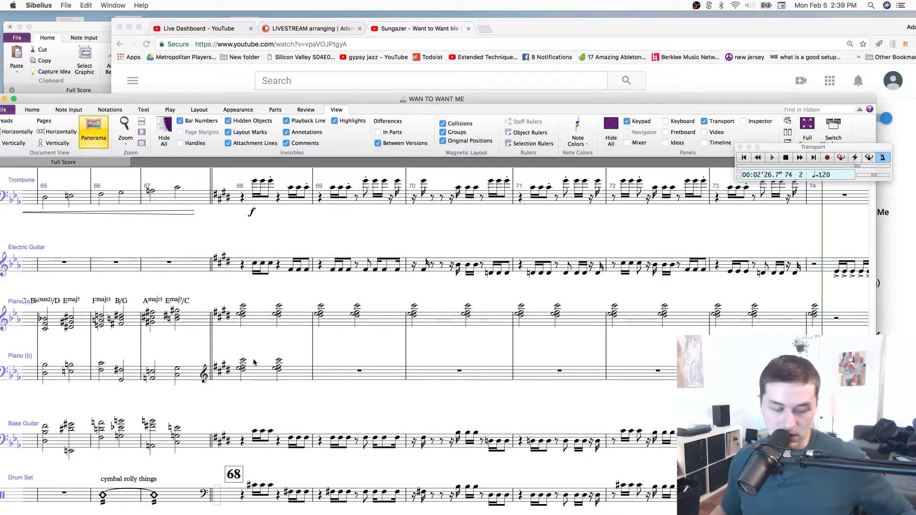
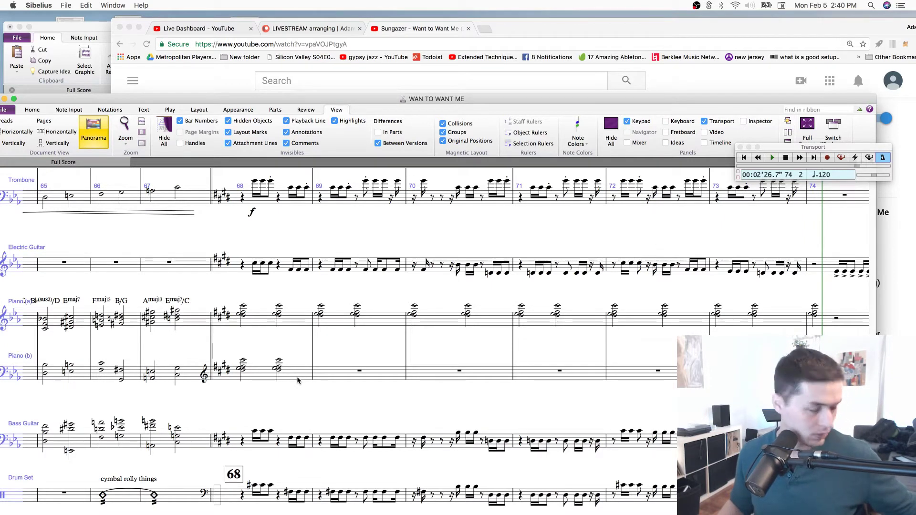
# Try moving the lower notes of the first Piano (b) chord in bar 68 further down.
pyautogui.click(243, 370)
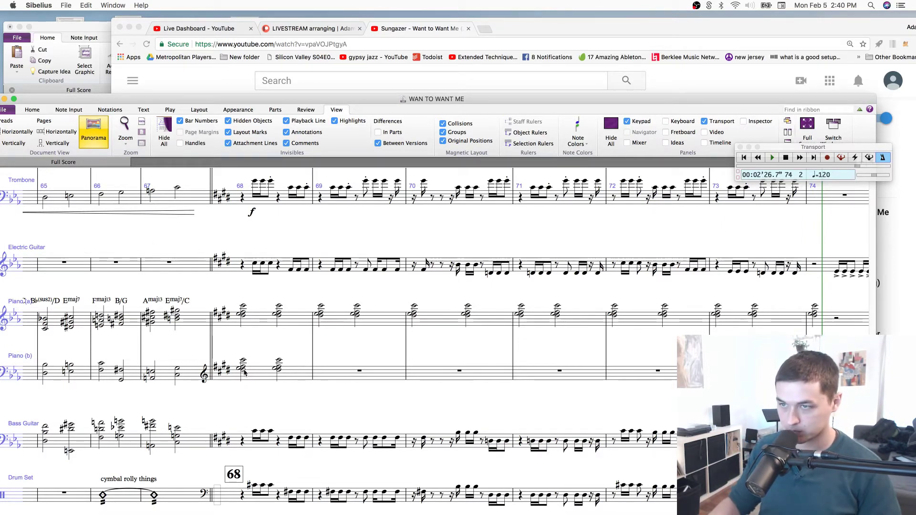
pyautogui.press('Up')
pyautogui.press('Down')
pyautogui.press('Down')
pyautogui.press('Down')
pyautogui.press('Down')
pyautogui.press('Down')
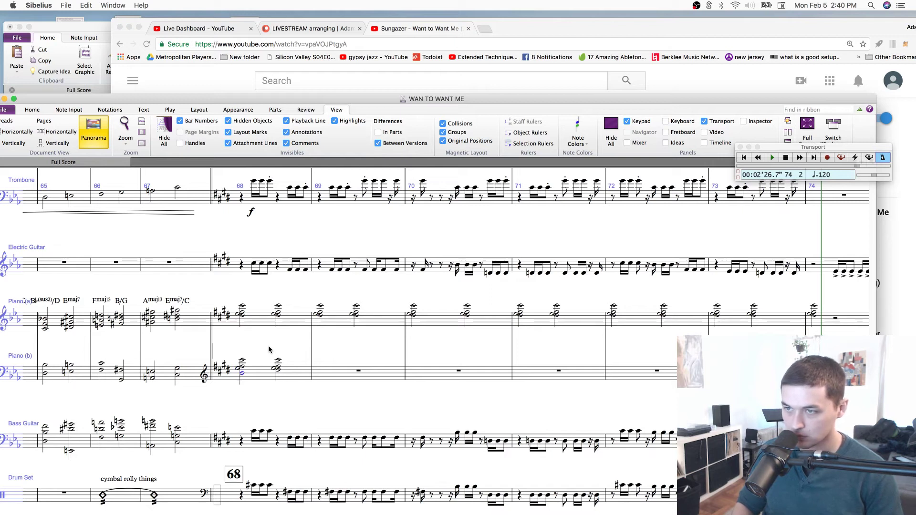
pyautogui.hotkey('alt', 'Up')
pyautogui.press('Down')
pyautogui.press('Down')
pyautogui.press('Down')
pyautogui.press('Down')
pyautogui.press('Down')
pyautogui.press('Down')
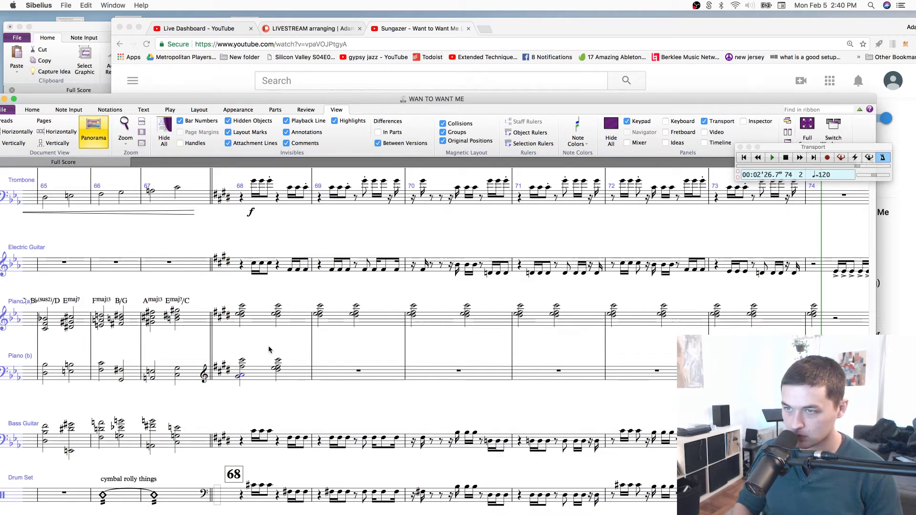
pyautogui.press('Down')
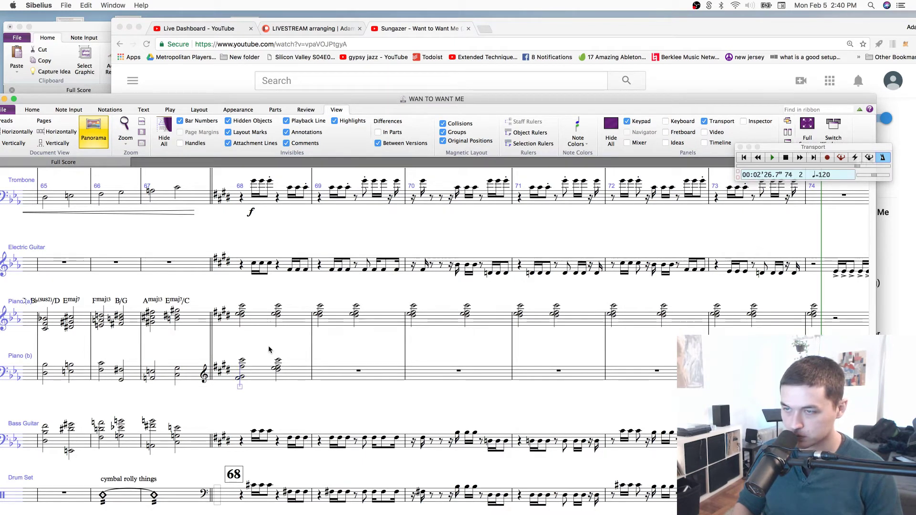
pyautogui.press('super+z')
# Revoice the first Piano (b) chord of bar 68 lower, repeat it in the second half of the bar and play the passage.
pyautogui.moveTo(242, 366); pyautogui.dragTo(243, 378)
pyautogui.press('r')
pyautogui.click(244, 375)
pyautogui.click(244, 373)
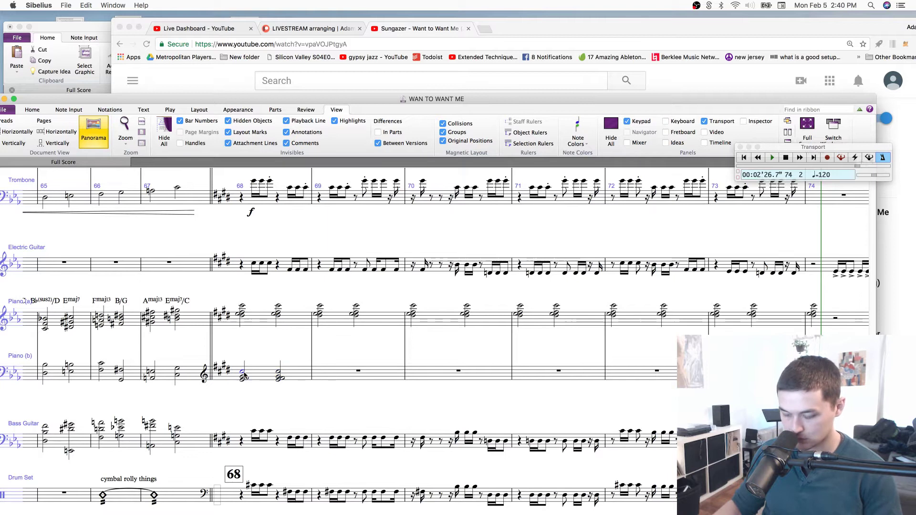
pyautogui.press('p')
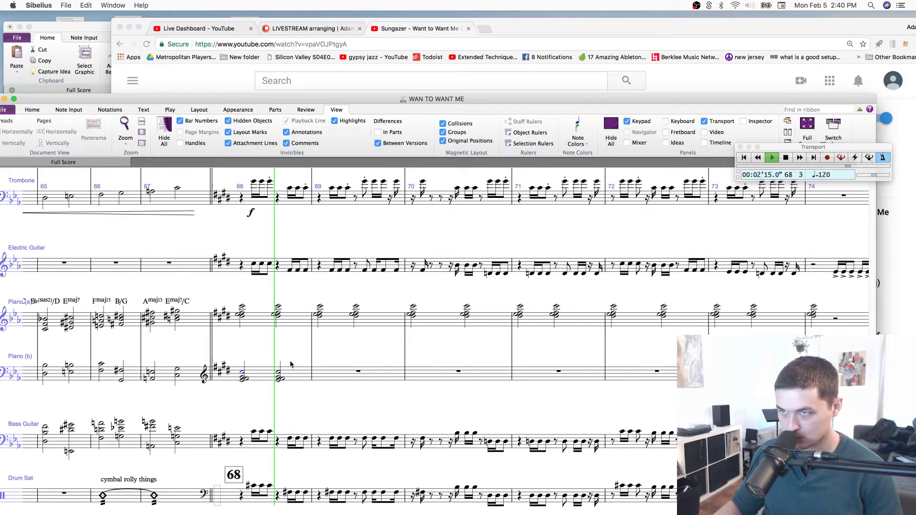
pyautogui.press('space')
pyautogui.click(273, 374)
pyautogui.click(264, 318)
pyautogui.press('super+Up')
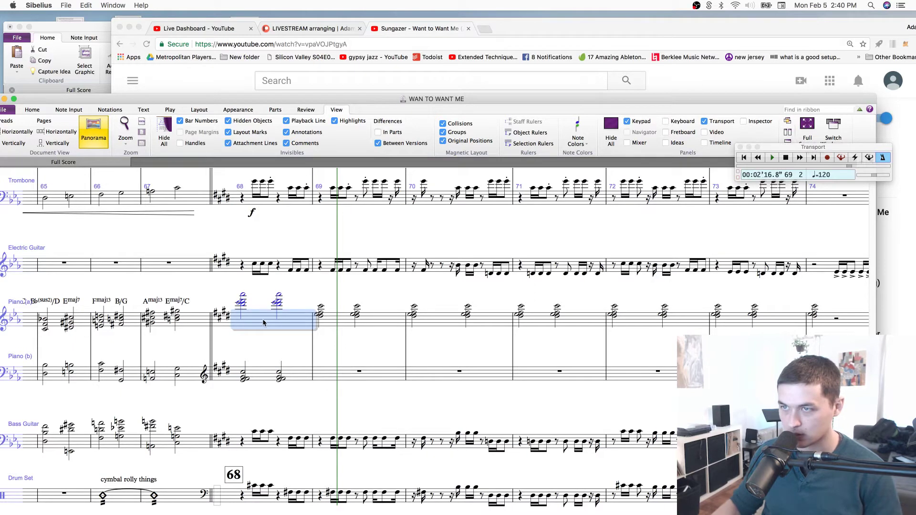
pyautogui.press('q')
pyautogui.click(24, 196)
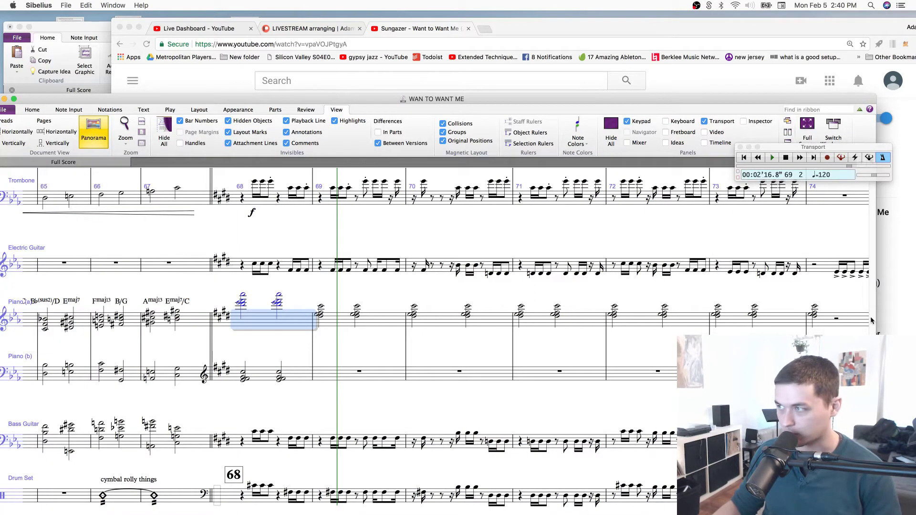
pyautogui.press('super+Down')
# Copy the Piano (a) chords of bars 68–74 into Piano (b) and add an Octave up line over those bars in Piano (a).
pyautogui.keyDown('shift'); pyautogui.click(829, 325); pyautogui.keyUp('shift')
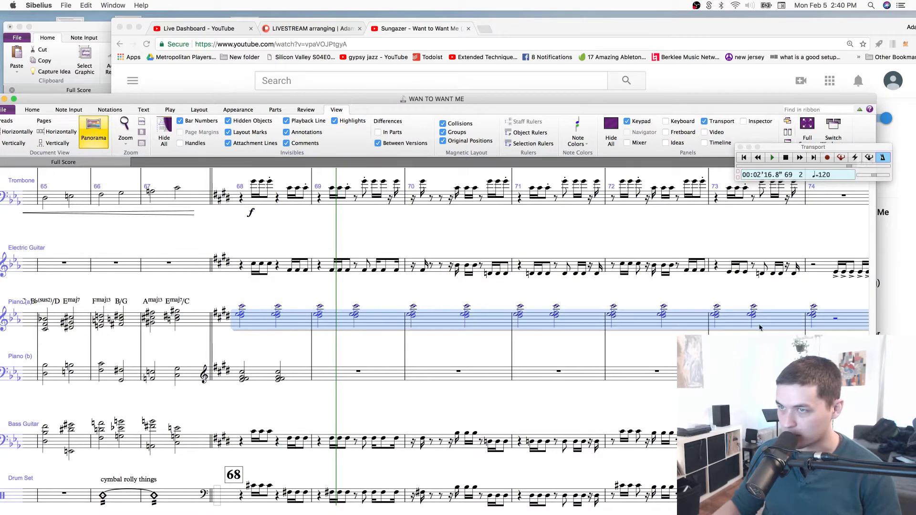
pyautogui.keyDown('alt'); pyautogui.click(246, 384); pyautogui.keyUp('alt')
pyautogui.click(228, 321)
pyautogui.keyDown('shift'); pyautogui.click(792, 321); pyautogui.keyUp('shift')
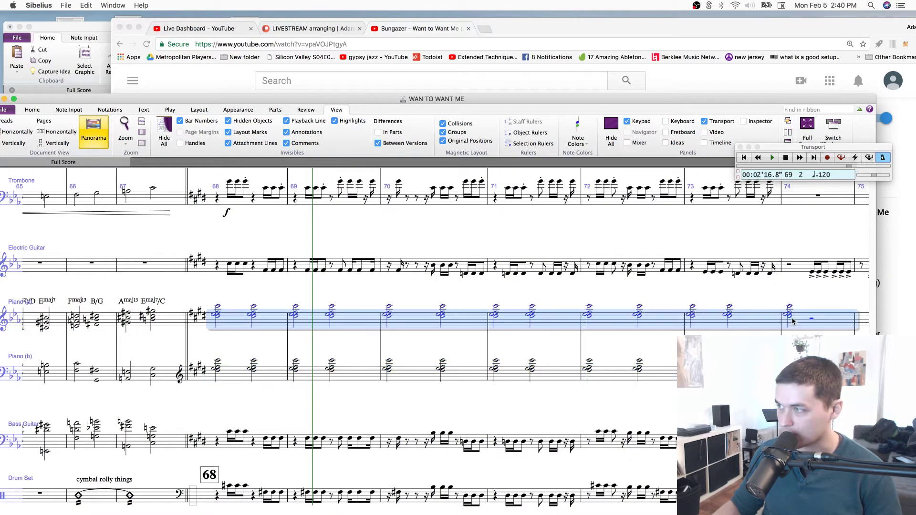
pyautogui.press('l')
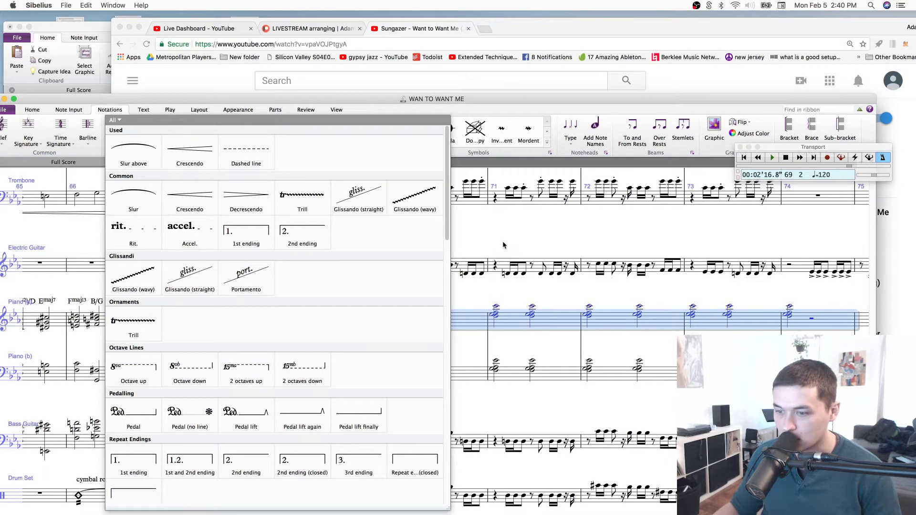
pyautogui.press('Escape')
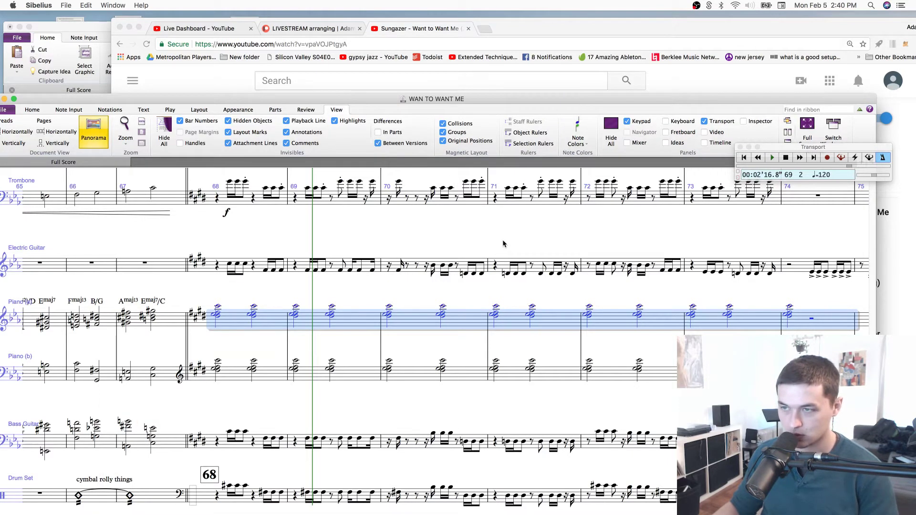
pyautogui.press('l')
pyautogui.scroll(-2, 338, 287)
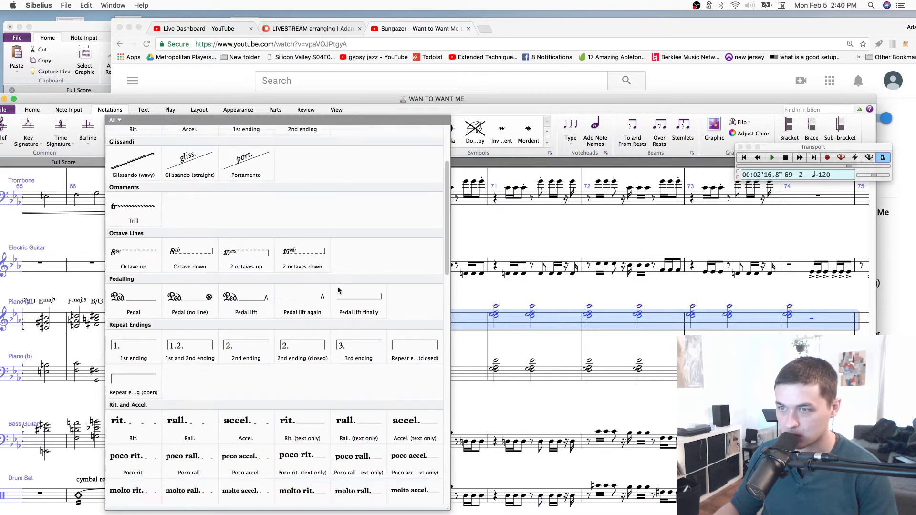
pyautogui.scroll(5, 336, 283)
pyautogui.click(112, 380)
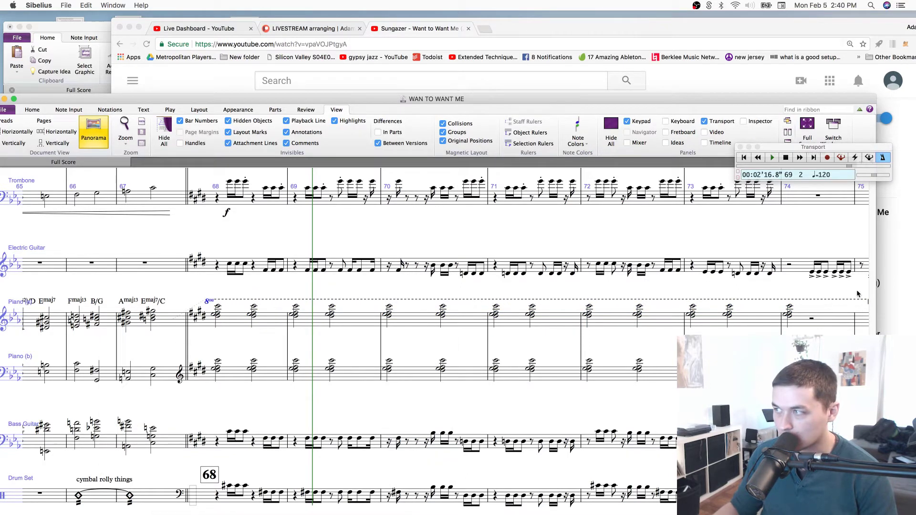
# End the Piano (a) octave line in bar 74 and change Piano (b) to bass clef at bar 75.
pyautogui.scroll(10, 864, 303)
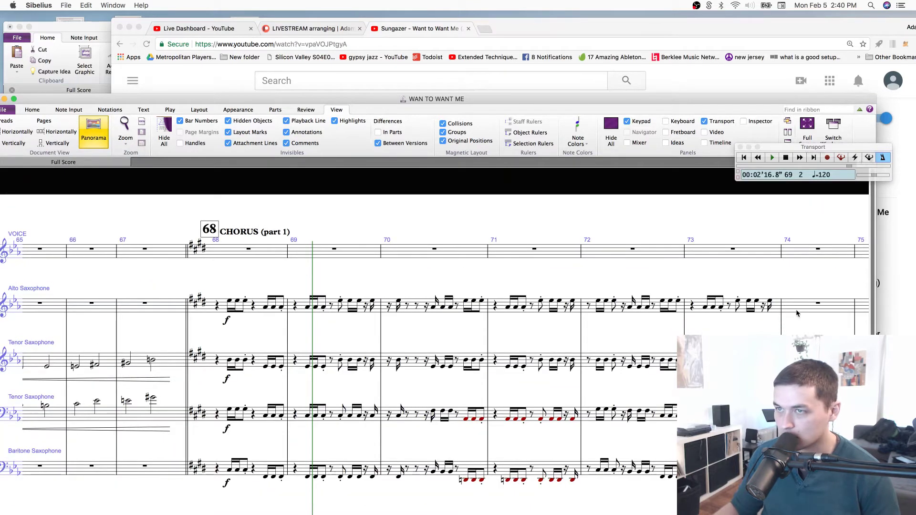
pyautogui.doubleClick(543, 99)
pyautogui.scroll(-10, 653, 290)
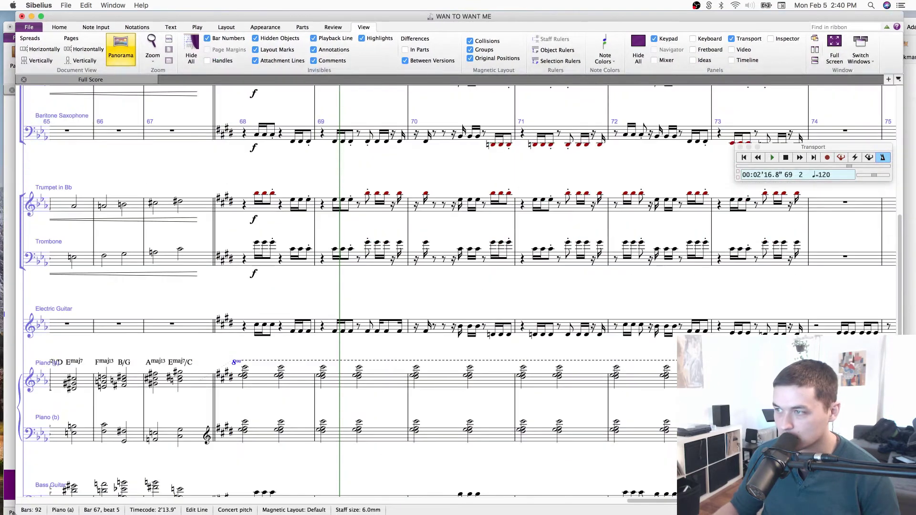
pyautogui.hscroll(10, 621, 334)
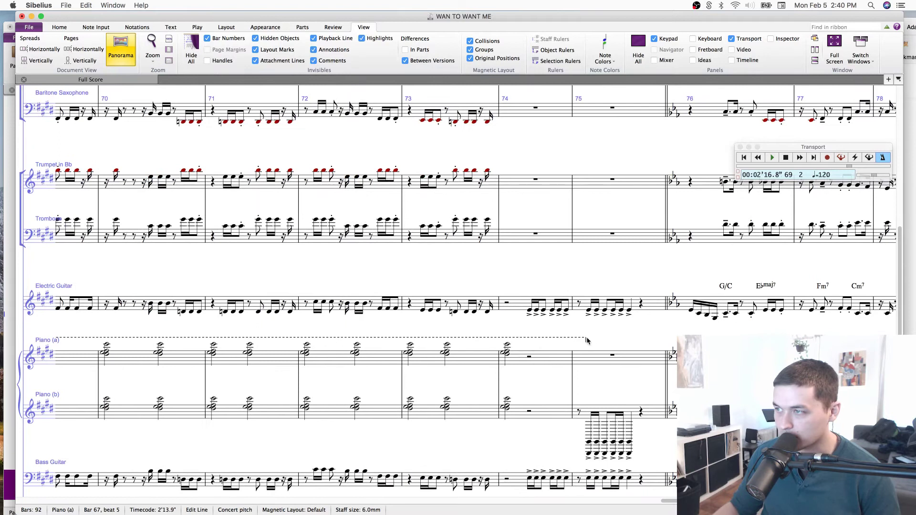
pyautogui.click(584, 411)
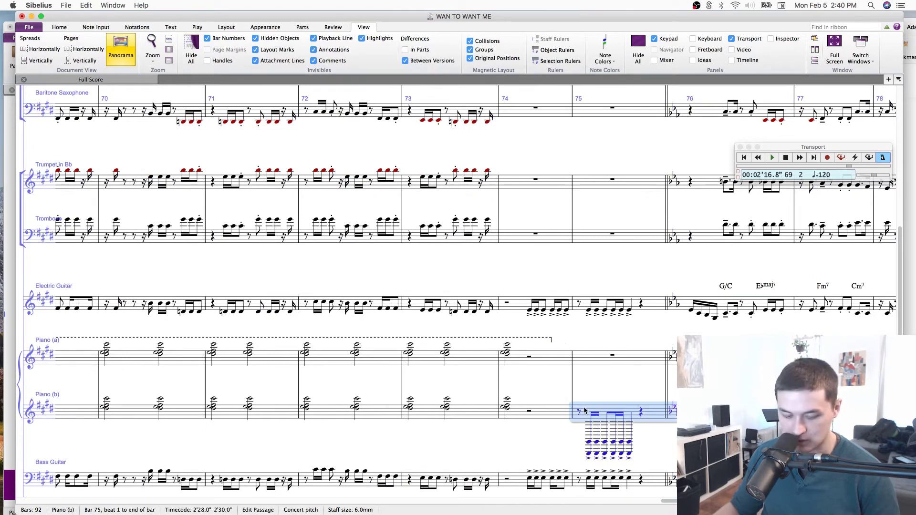
pyautogui.press('q')
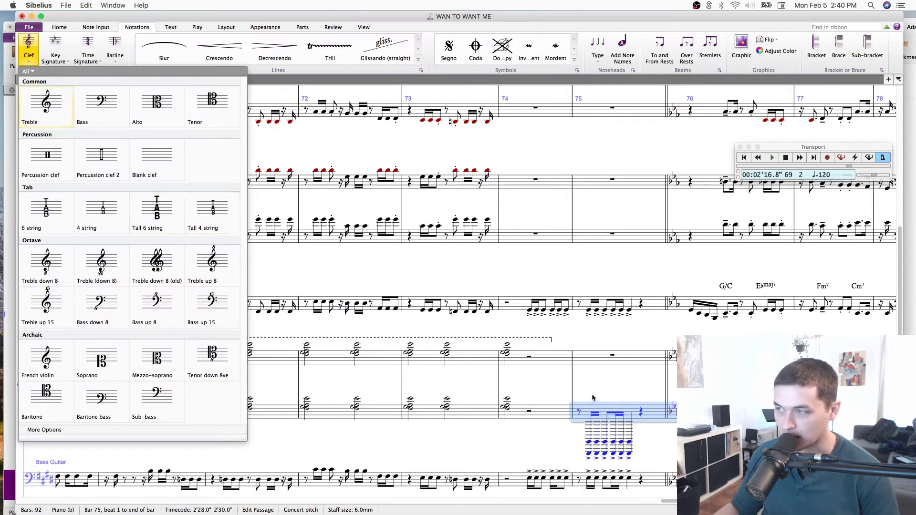
pyautogui.click(91, 105)
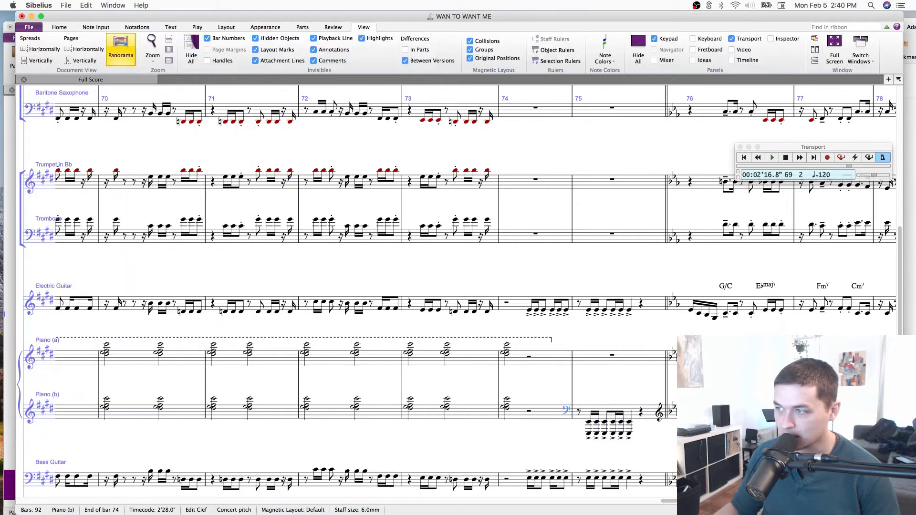
pyautogui.press('Escape')
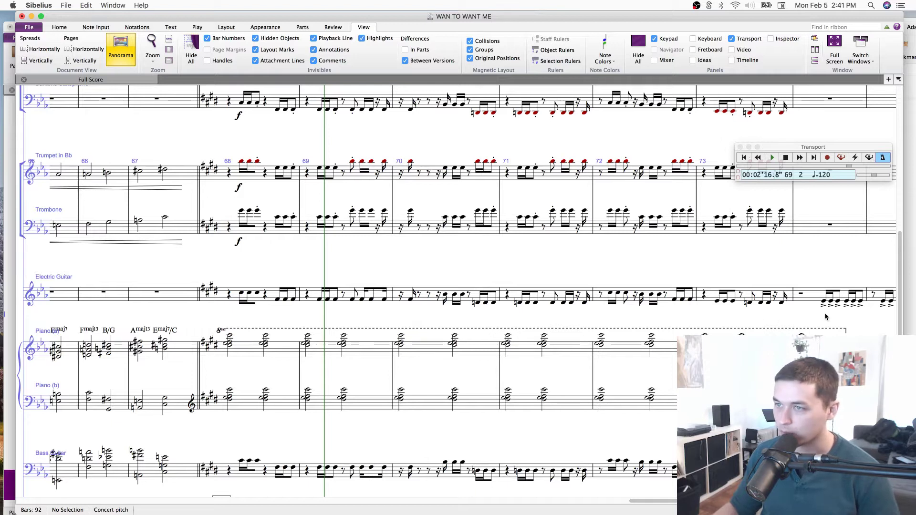
# Try replacing the Piano (a) octave line by transposing the chords of bars 68–74 up an octave.
pyautogui.click(242, 359)
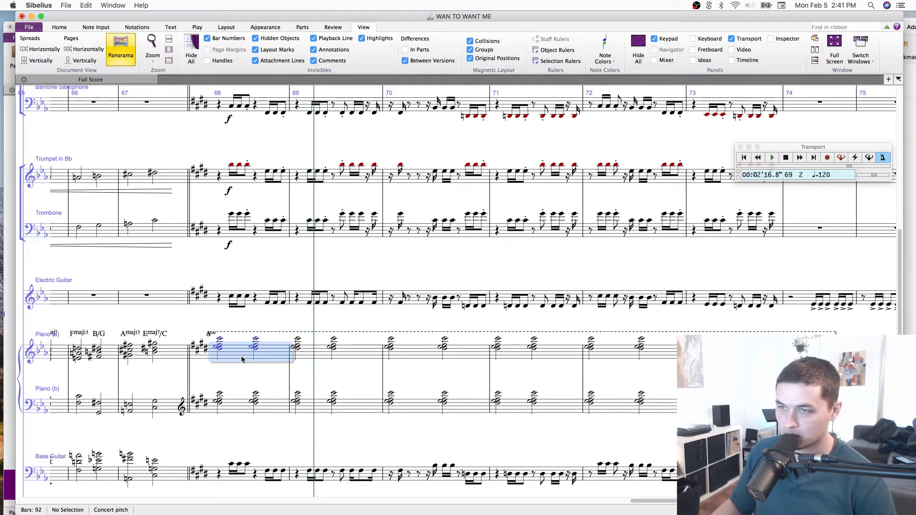
pyautogui.click(304, 336)
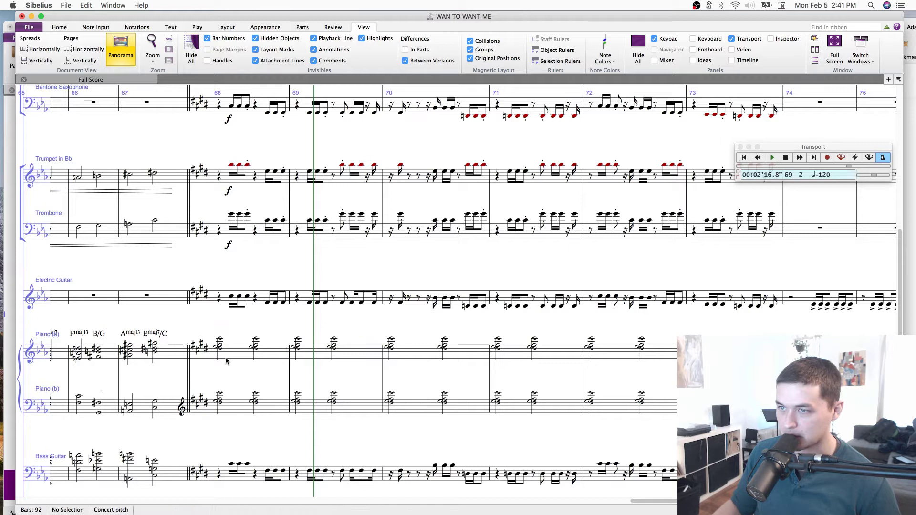
pyautogui.click(284, 348)
pyautogui.keyDown('shift'); pyautogui.click(817, 353); pyautogui.keyUp('shift')
pyautogui.press('super+Up')
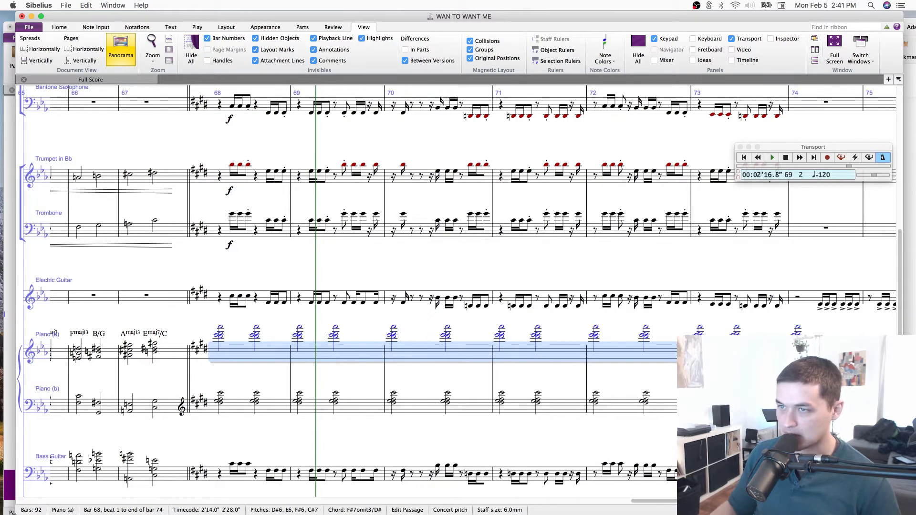
pyautogui.press('super+z')
pyautogui.press('super+z')
# Align the start of the Piano (a) octave line with the first chord of bar 68.
pyautogui.click(222, 347)
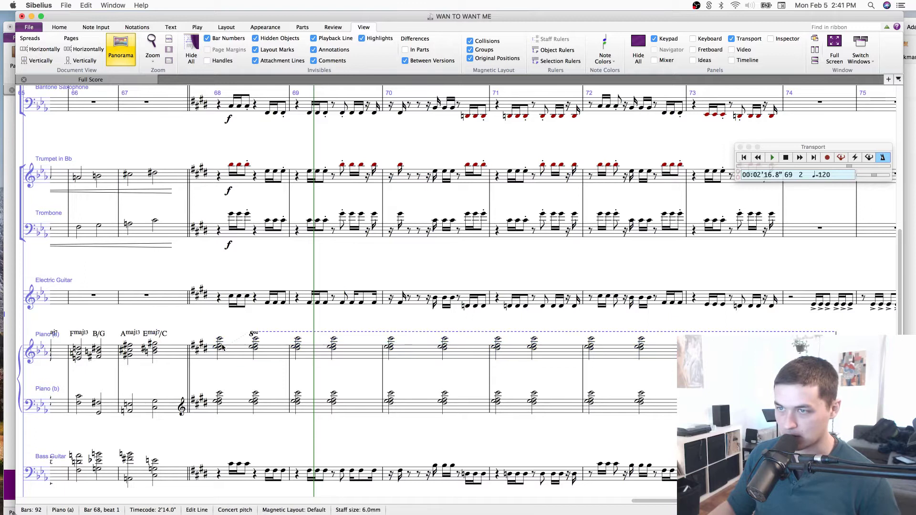
pyautogui.moveTo(253, 336); pyautogui.dragTo(218, 334)
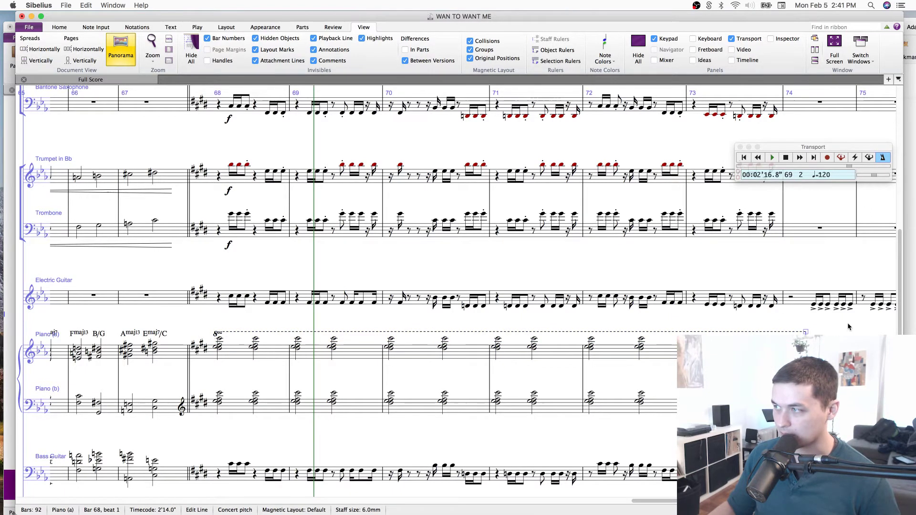
pyautogui.hscroll(4, 535, 357)
pyautogui.press('Escape')
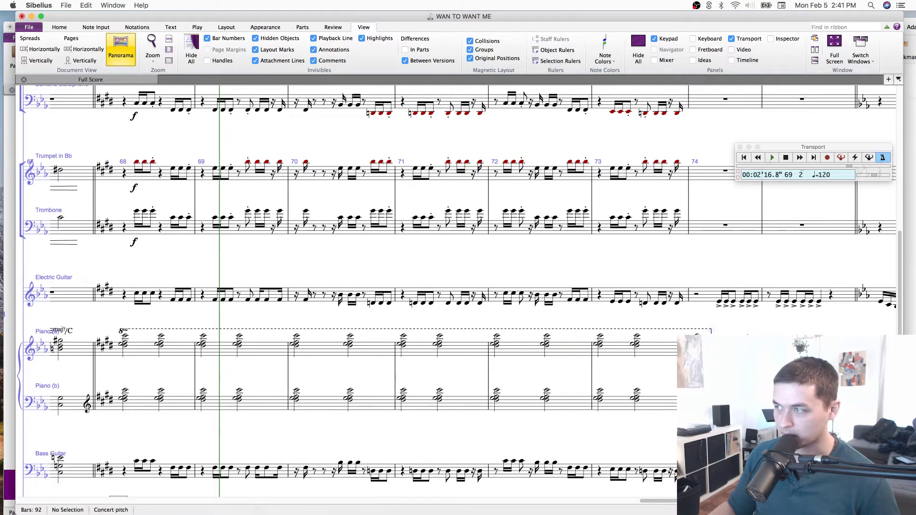
# Add a "loco" marking above Piano (a) in bar 74, after the end of the octave line.
pyautogui.click(806, 349)
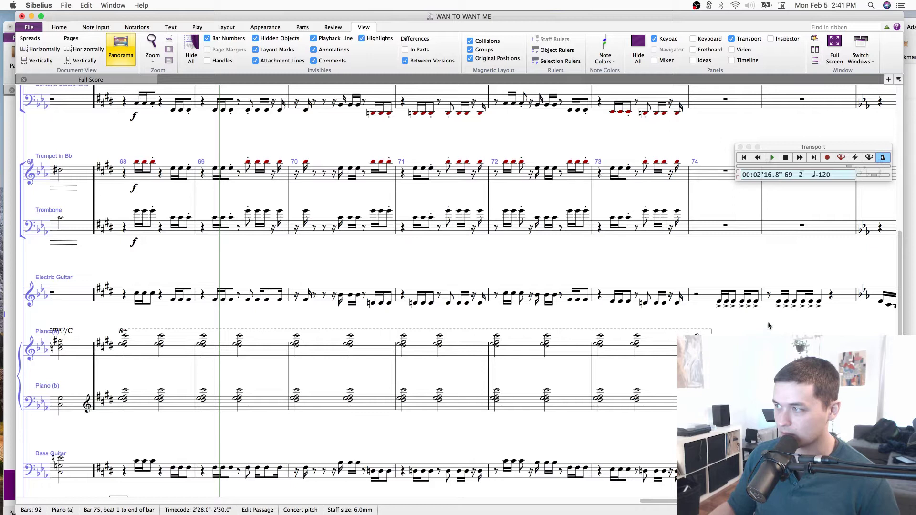
pyautogui.click(756, 333)
pyautogui.hscroll(2, 684, 330)
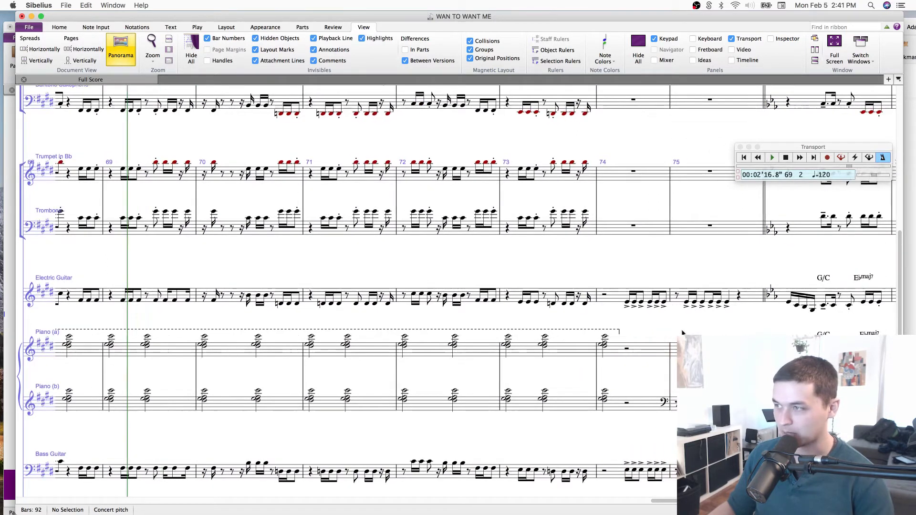
pyautogui.press('super+equal')
pyautogui.rightClick(690, 332)
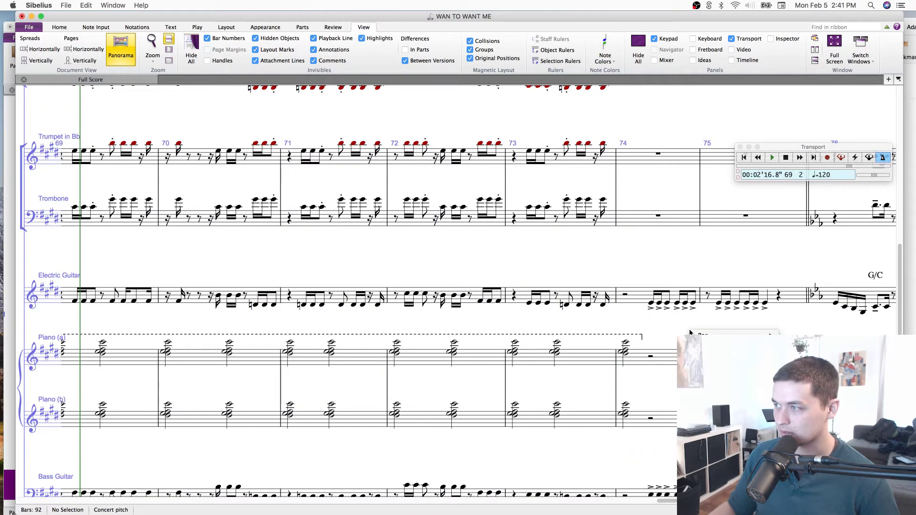
pyautogui.moveTo(811, 480)
pyautogui.click(678, 489)
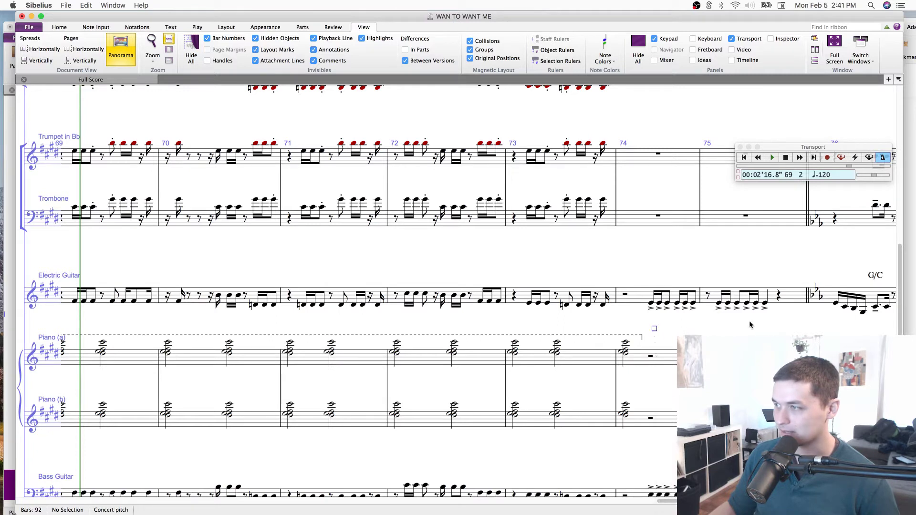
pyautogui.write('loco')
pyautogui.press('Escape')
pyautogui.press('Escape')
pyautogui.moveTo(744, 336); pyautogui.dragTo(914, 307)
pyautogui.hscroll(5, 583, 321)
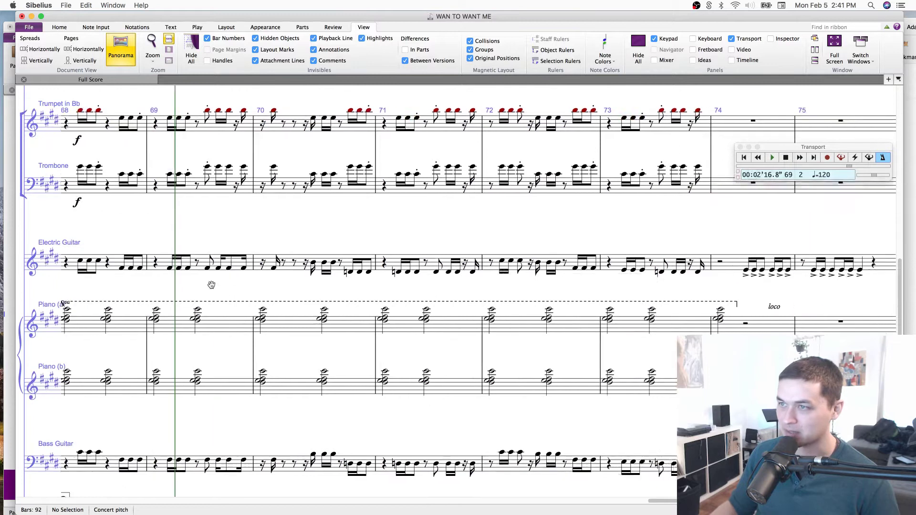
# Play the score from the first Piano (a) chord of bar 68 into bar 74 and save it.
pyautogui.moveTo(745, 298); pyautogui.dragTo(718, 304)
pyautogui.moveTo(212, 355); pyautogui.dragTo(399, 335)
pyautogui.hscroll(-3, 399, 334)
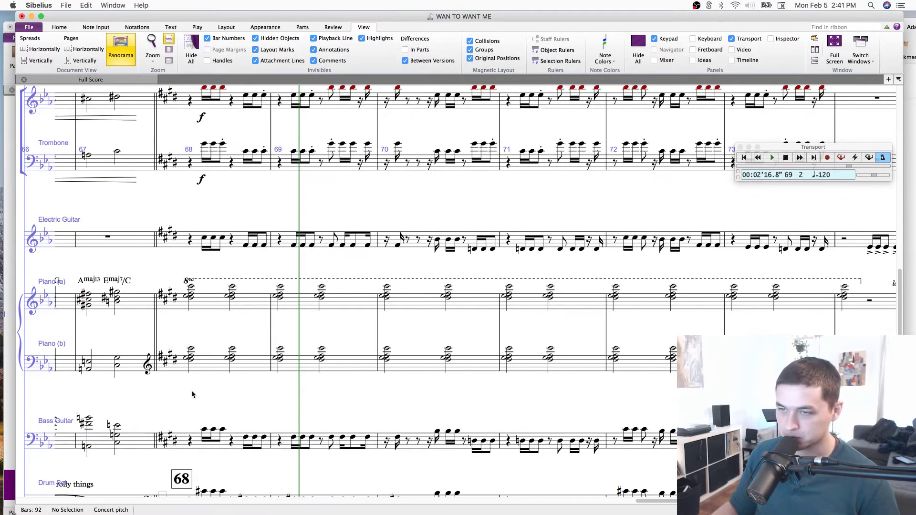
pyautogui.hscroll(-6, 191, 392)
pyautogui.click(409, 291)
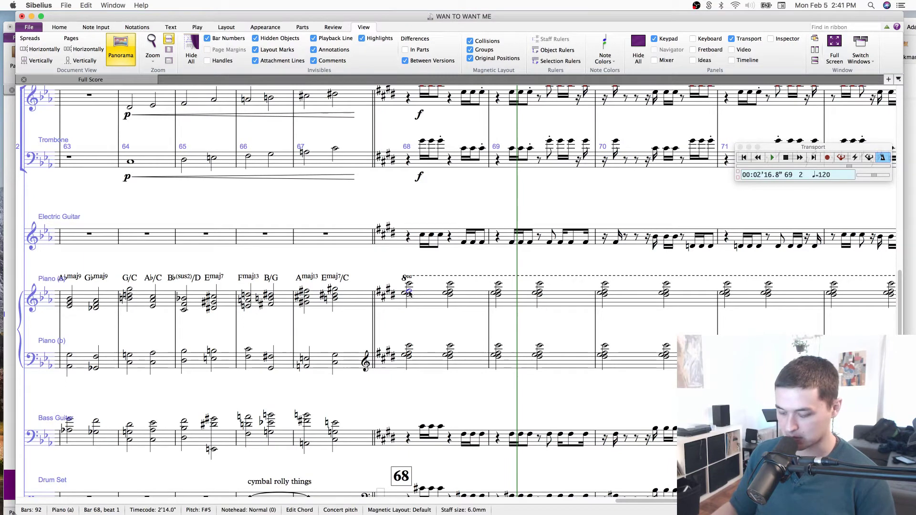
pyautogui.press('p')
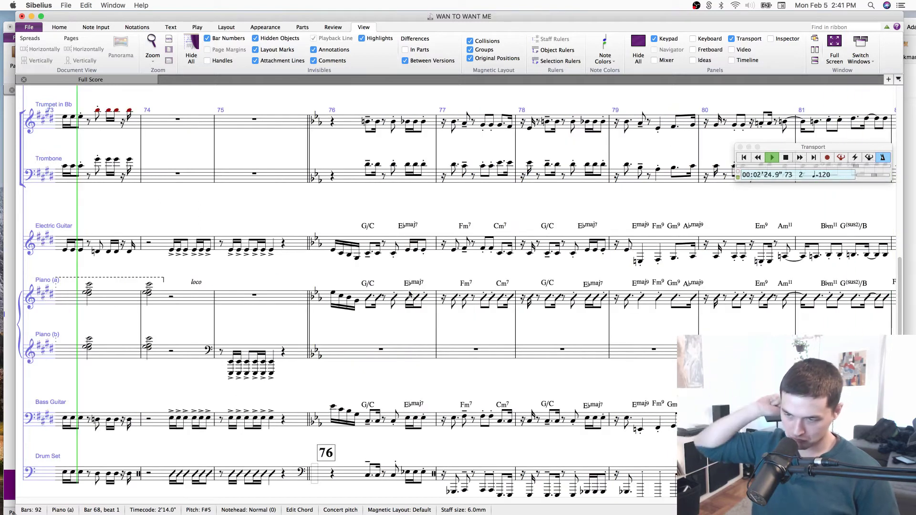
pyautogui.hotkey('shift', 'p')
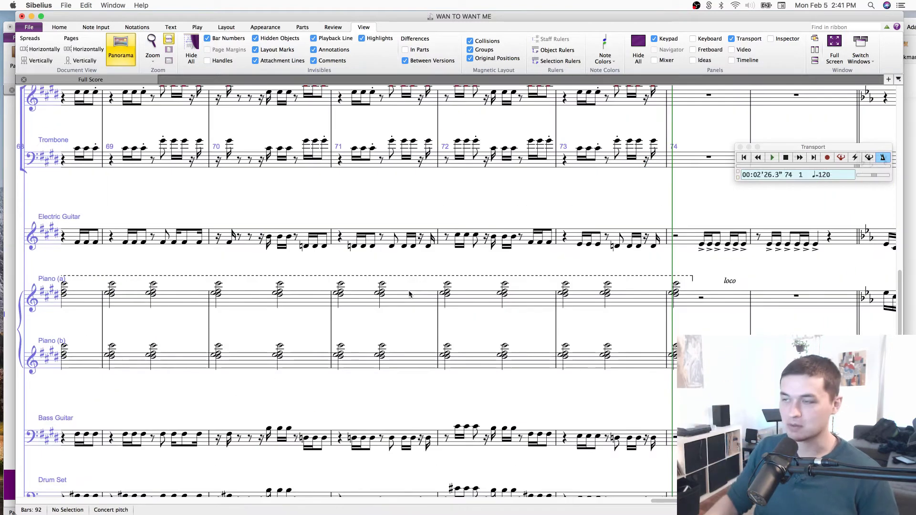
pyautogui.moveTo(366, 262); pyautogui.dragTo(635, 197)
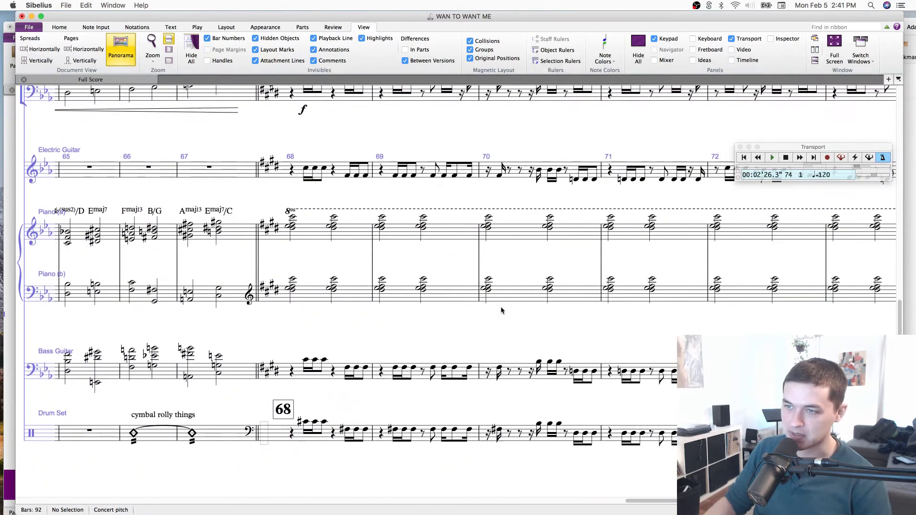
pyautogui.moveTo(419, 405); pyautogui.dragTo(354, 374)
pyautogui.press('super+s')
# Move the first three Drum Set notes of bar 68 down to the bottom space of the staff.
pyautogui.moveTo(752, 357); pyautogui.dragTo(166, 293)
pyautogui.moveTo(207, 422); pyautogui.dragTo(901, 408)
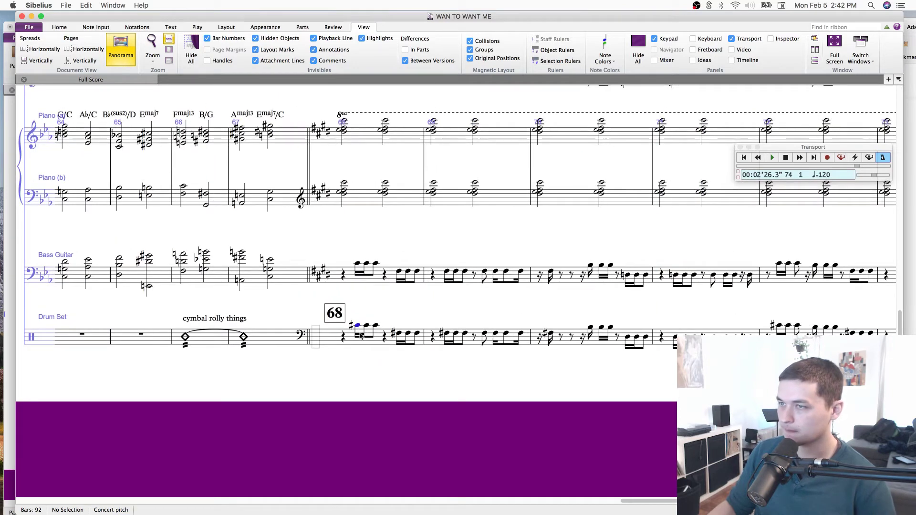
pyautogui.moveTo(356, 326); pyautogui.dragTo(359, 345)
pyautogui.press('Right')
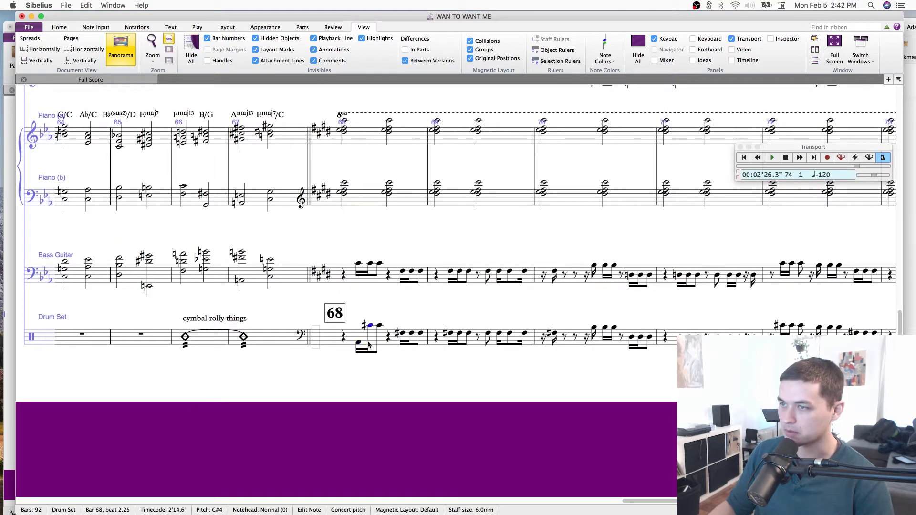
pyautogui.click(302, 337)
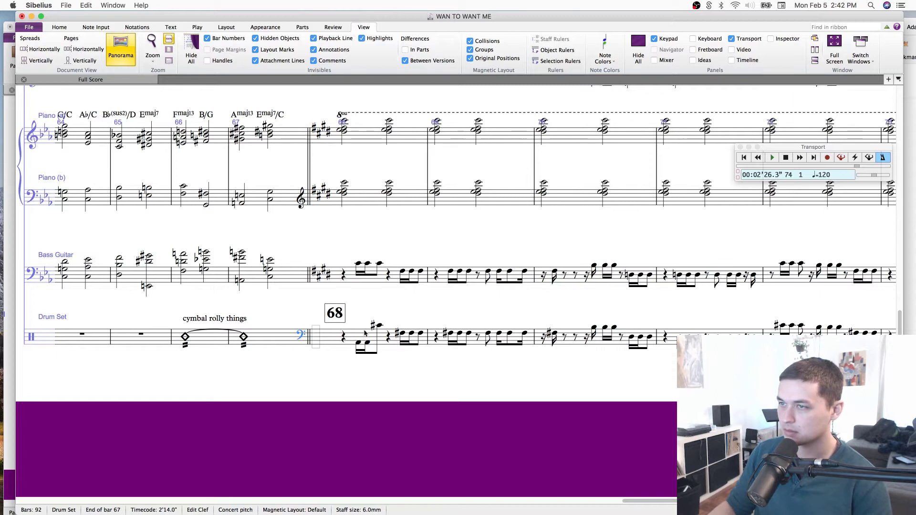
pyautogui.moveTo(379, 326); pyautogui.dragTo(379, 332)
pyautogui.click(314, 339)
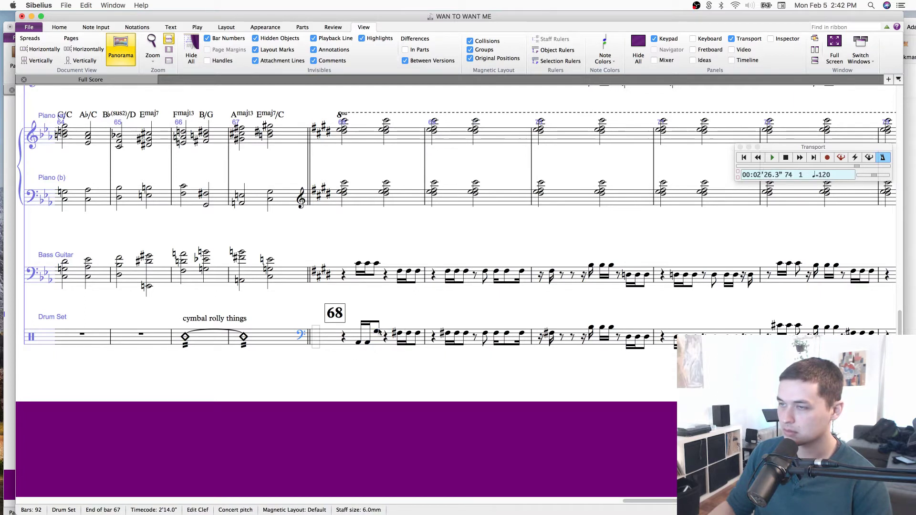
pyautogui.click(359, 343)
pyautogui.click(376, 332)
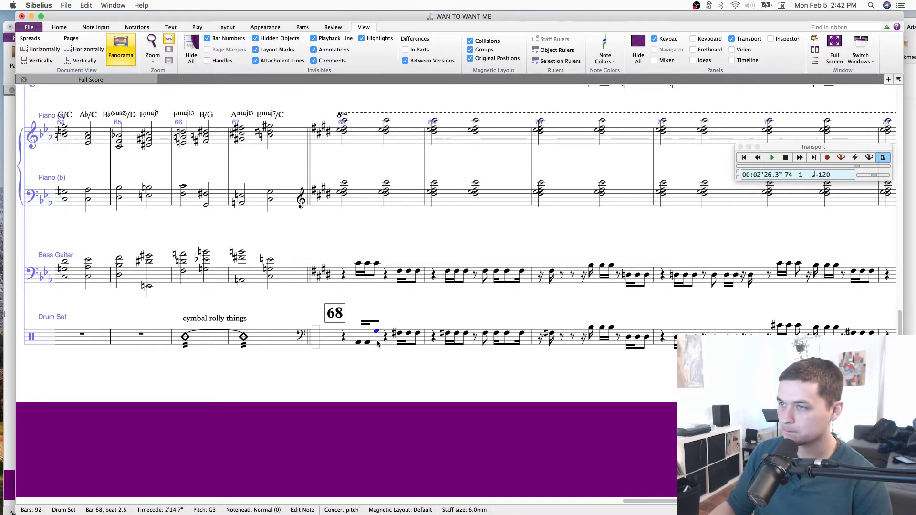
pyautogui.click(385, 337)
pyautogui.click(401, 338)
pyautogui.click(399, 333)
# Save the score and play from the Drum Set passage spanning bar 68 beat 4 to bar 73.
pyautogui.moveTo(425, 313); pyautogui.dragTo(124, 314)
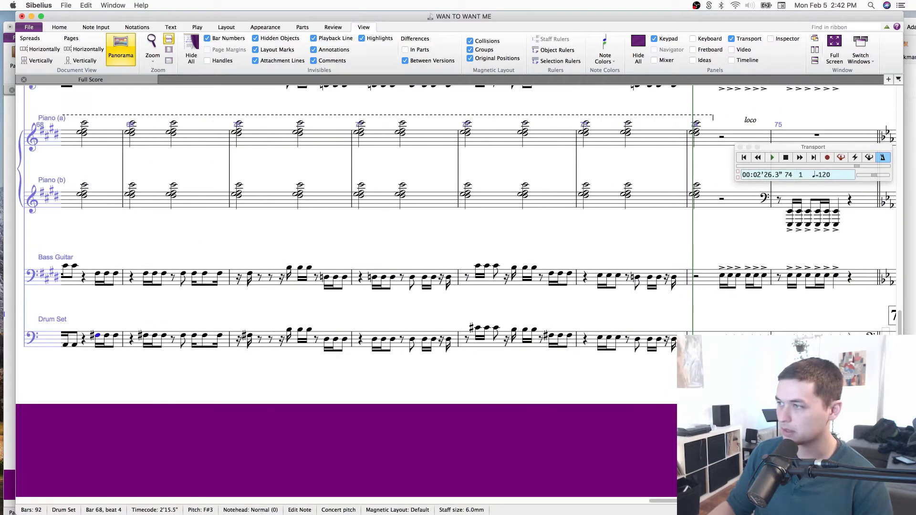
pyautogui.keyDown('shift'); pyautogui.click(673, 339); pyautogui.keyUp('shift')
pyautogui.press('super+s')
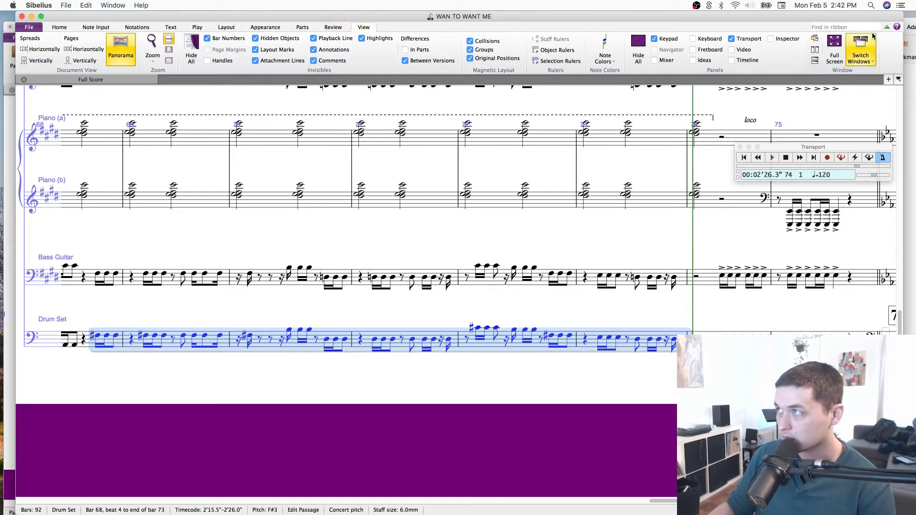
pyautogui.press('space')
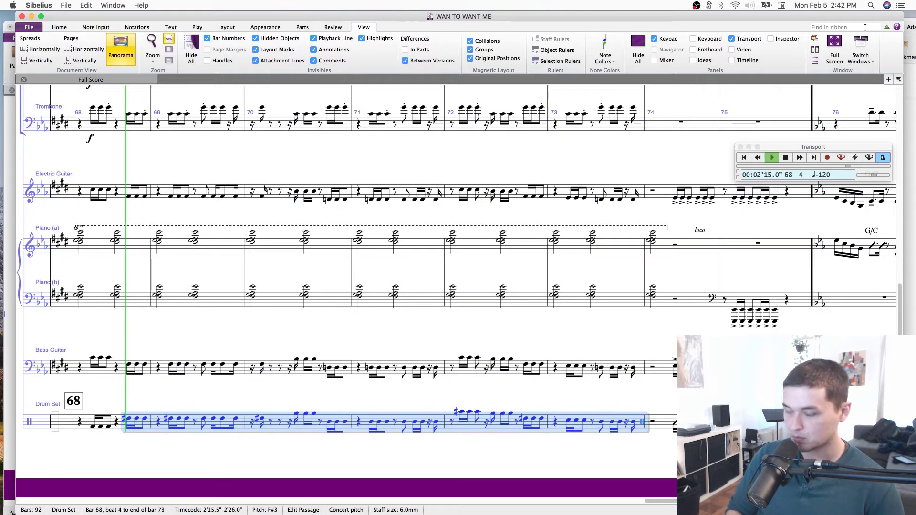
# Stop playback, search the commands for plug-ins and look through the available batch-processing and other plug-ins.
pyautogui.click(865, 28)
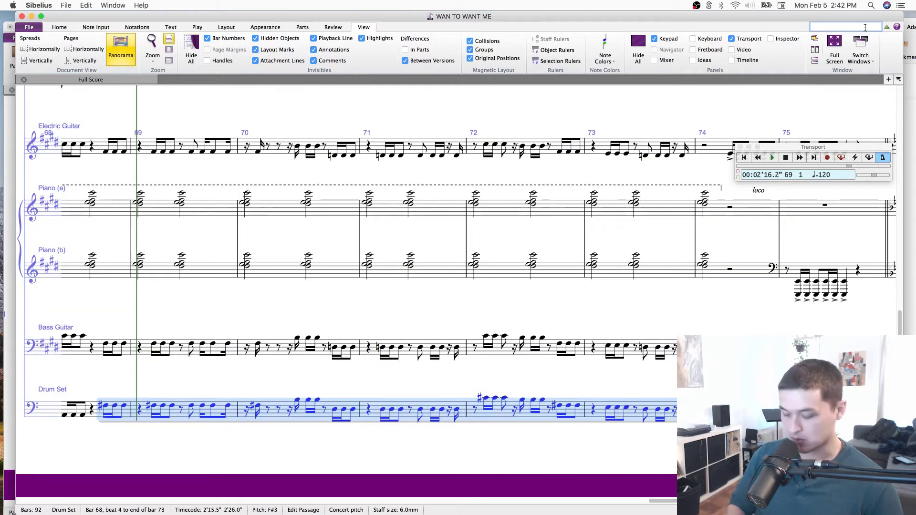
pyautogui.write('plugin')
pyautogui.press('BackSpace')
pyautogui.press('BackSpace')
pyautogui.press('BackSpace')
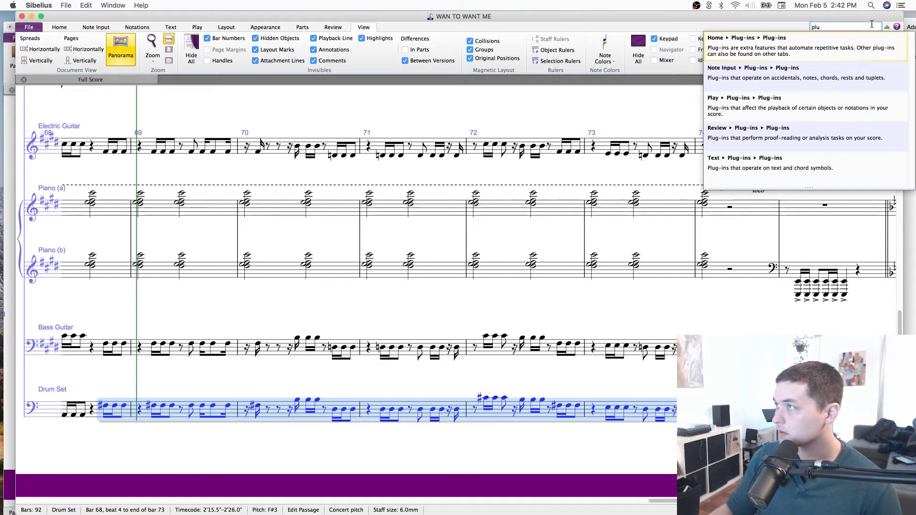
pyautogui.press('Return')
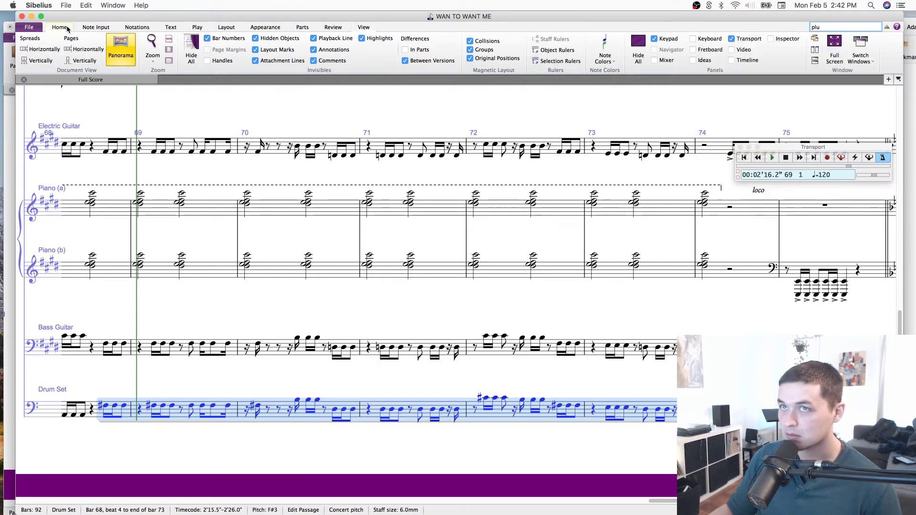
pyautogui.click(567, 47)
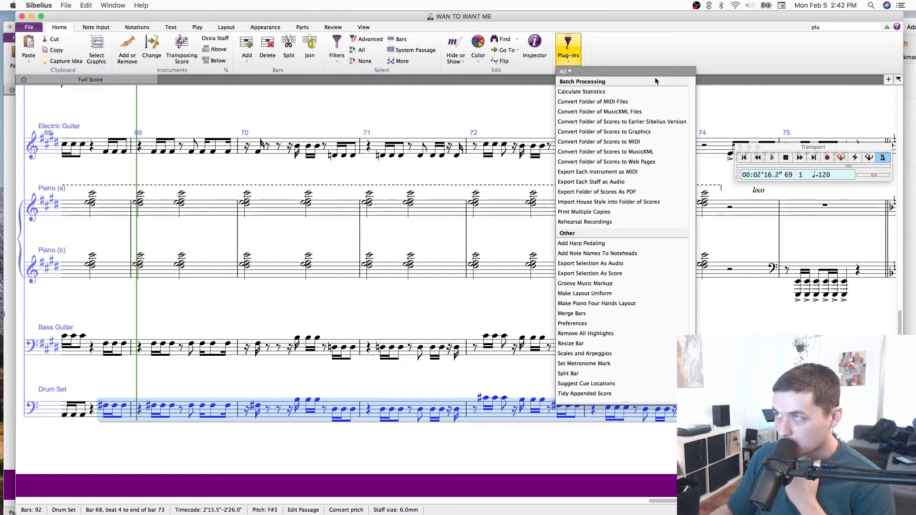
pyautogui.click(569, 67)
pyautogui.click(568, 68)
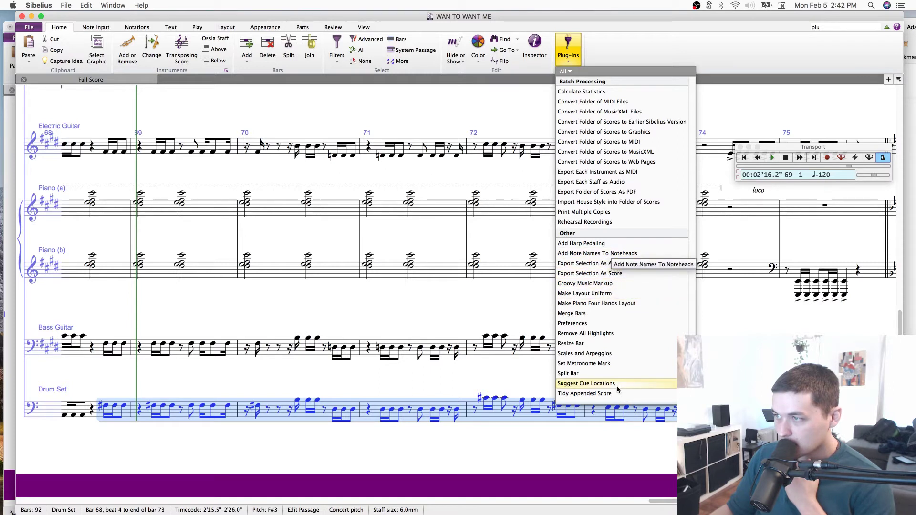
pyautogui.click(71, 420)
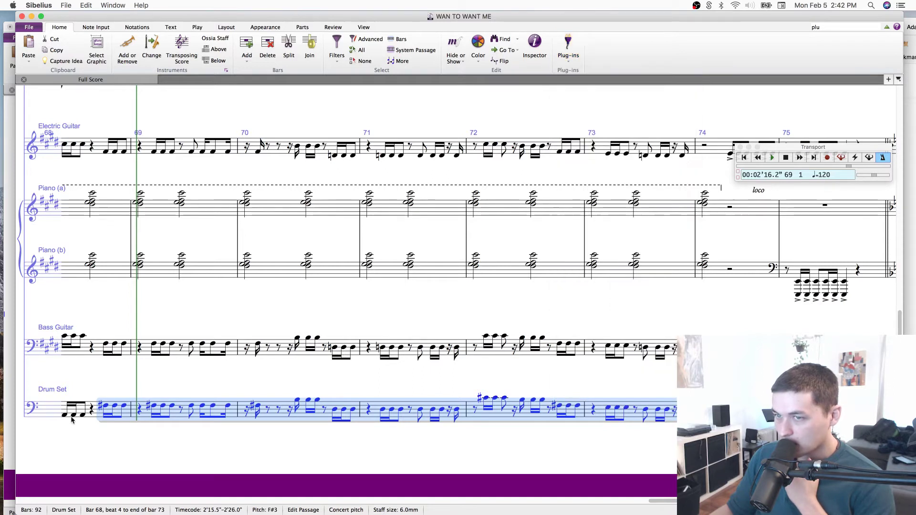
# Lower the Drum Set notes from bar 68 beat 4 through bar 72 by five steps and clear their sharps.
pyautogui.click(105, 406)
pyautogui.keyDown('shift'); pyautogui.click(576, 406); pyautogui.keyUp('shift')
pyautogui.press('Down')
pyautogui.press('Down')
pyautogui.press('Down')
pyautogui.press('Down')
pyautogui.press('Down')
pyautogui.press('KP_8')
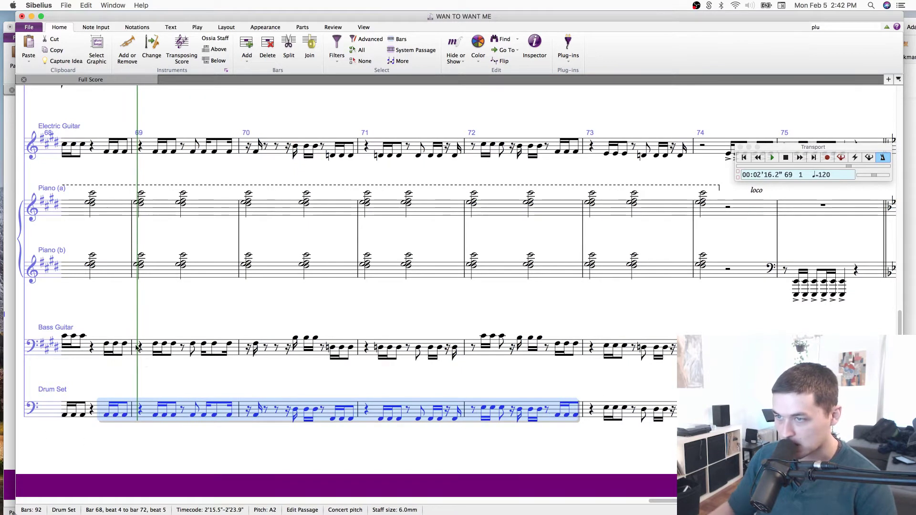
# Level the remaining Drum Set notes of bars 70–71 onto the bottom space, lowering the high group three steps and raising the low ones.
pyautogui.click(296, 409)
pyautogui.keyDown('shift'); pyautogui.click(315, 409); pyautogui.keyUp('shift')
pyautogui.press('Down')
pyautogui.press('Down')
pyautogui.press('Down')
pyautogui.click(332, 419)
pyautogui.keyDown('shift'); pyautogui.click(350, 421); pyautogui.keyUp('shift')
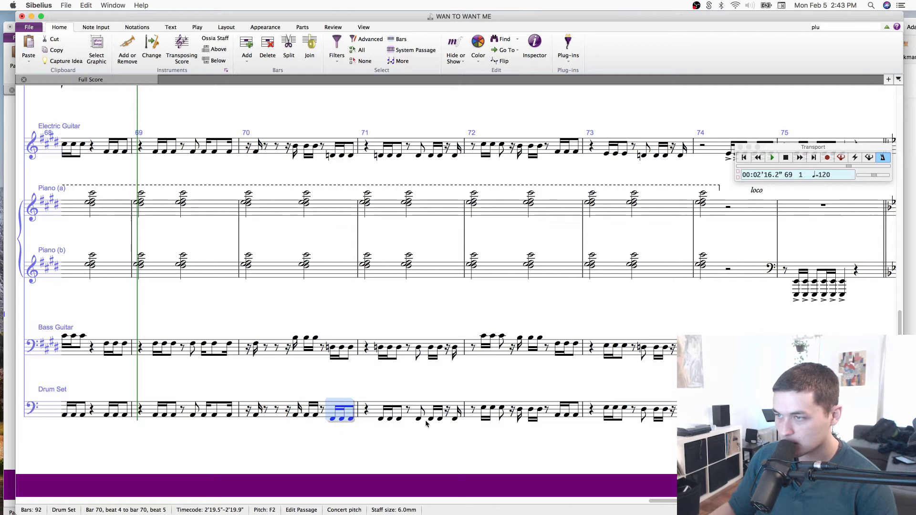
pyautogui.keyDown('shift'); pyautogui.click(457, 412); pyautogui.keyUp('shift')
pyautogui.press('Up')
pyautogui.press('Up')
# Lower the first Drum Set group of bar 72 four steps and the next group three steps onto the bottom space.
pyautogui.click(483, 409)
pyautogui.keyDown('shift'); pyautogui.click(503, 412); pyautogui.keyUp('shift')
pyautogui.press('Down')
pyautogui.press('Down')
pyautogui.press('Down')
pyautogui.press('Down')
pyautogui.click(520, 410)
pyautogui.keyDown('shift'); pyautogui.click(544, 410); pyautogui.keyUp('shift')
pyautogui.press('Down')
pyautogui.press('Down')
pyautogui.press('Down')
# Lower the first three Drum Set notes of bar 73 four steps and the rest three steps onto the bottom space.
pyautogui.click(606, 409)
pyautogui.keyDown('shift'); pyautogui.click(624, 409); pyautogui.keyUp('shift')
pyautogui.press('Down')
pyautogui.press('Down')
pyautogui.press('Down')
pyautogui.press('Down')
pyautogui.click(644, 410)
pyautogui.keyDown('shift'); pyautogui.click(673, 409); pyautogui.keyUp('shift')
pyautogui.press('Down')
pyautogui.press('Down')
pyautogui.press('Down')
pyautogui.press('Escape')
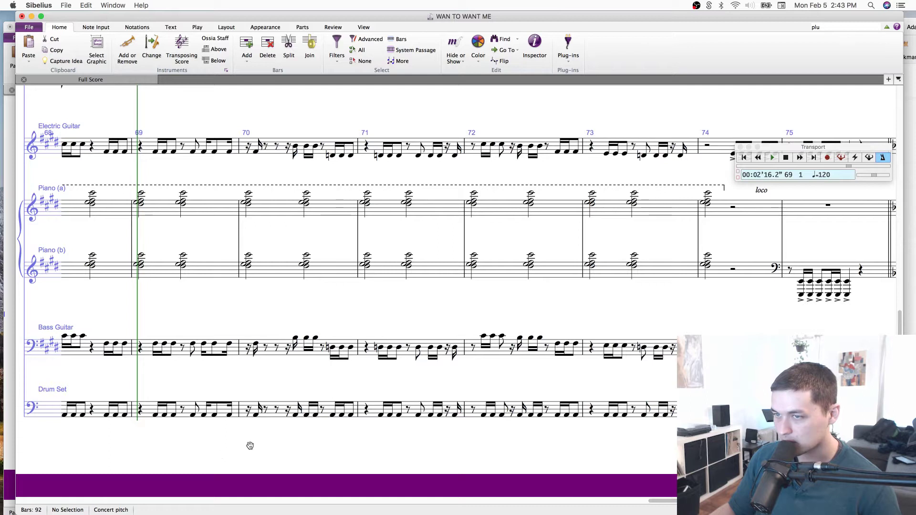
# Move the Drum Set rhythm of bars 68–73 into voice 2.
pyautogui.moveTo(250, 446); pyautogui.dragTo(402, 437)
pyautogui.click(238, 390)
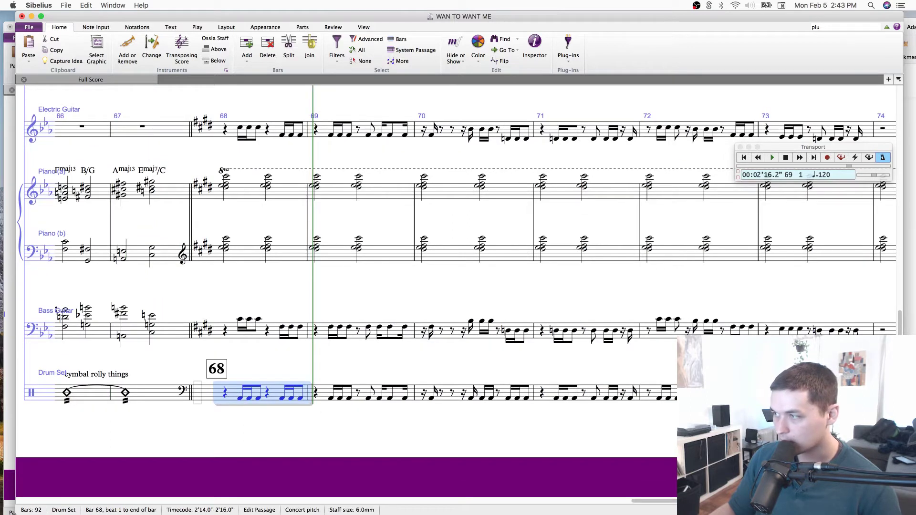
pyautogui.keyDown('shift'); pyautogui.click(811, 392); pyautogui.keyUp('shift')
pyautogui.hotkey('alt', '2')
pyautogui.press('Escape')
# Enter a voice 1 quarter note with a cross notehead above the Drum Set staff on beat 1 of bar 68.
pyautogui.click(226, 389)
pyautogui.press('c')
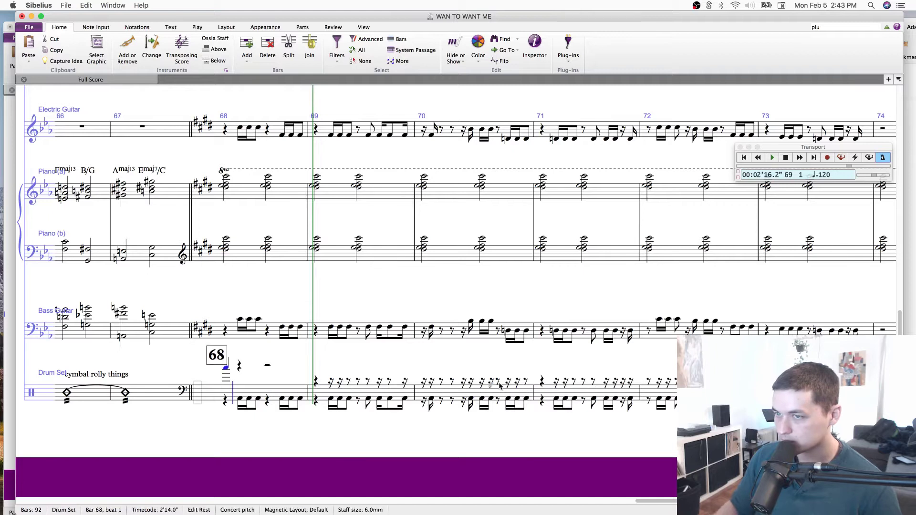
pyautogui.press('super+Down')
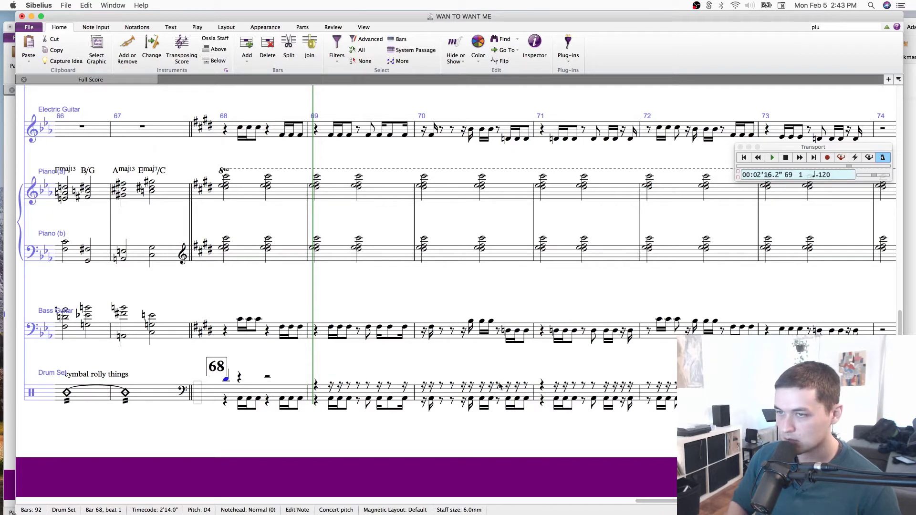
pyautogui.press('c')
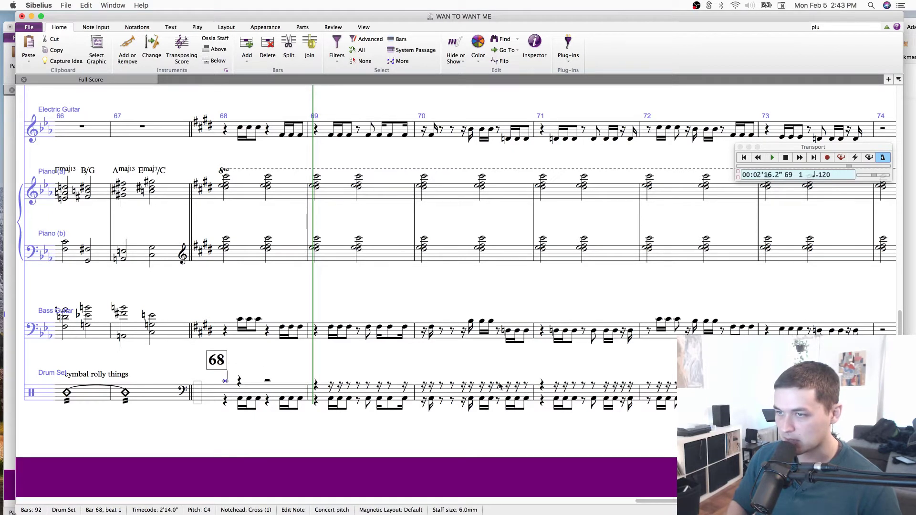
# Repeat the Drum Set cross note and its quarter rest across each half bar through the end of bar 73.
pyautogui.keyDown('shift'); pyautogui.click(239, 381); pyautogui.keyUp('shift')
pyautogui.press('r')
pyautogui.press('r')
pyautogui.press('r')
pyautogui.press('r')
pyautogui.press('r')
pyautogui.press('r')
pyautogui.press('r')
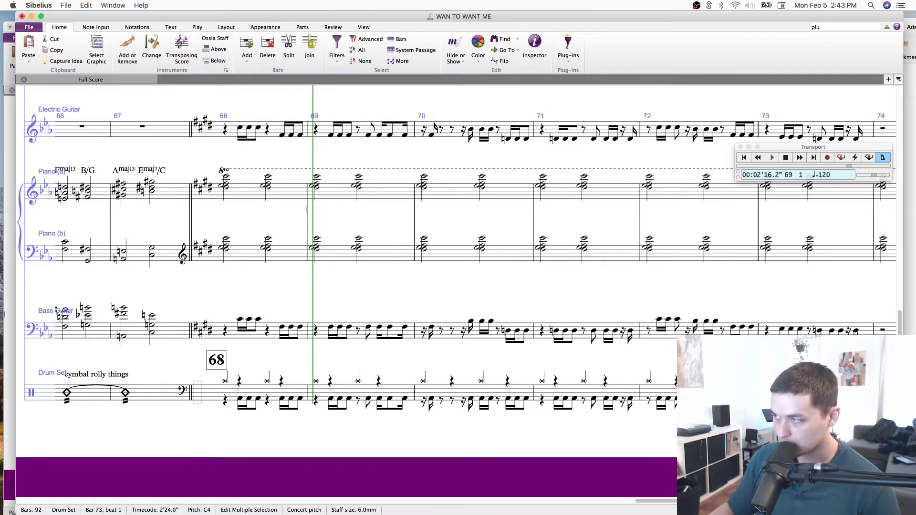
pyautogui.press('r')
pyautogui.press('Escape')
# Play the score from bar 68 to bar 74 with the mixer open to check the drum level, and close the mixer.
pyautogui.hscroll(-5, 264, 343)
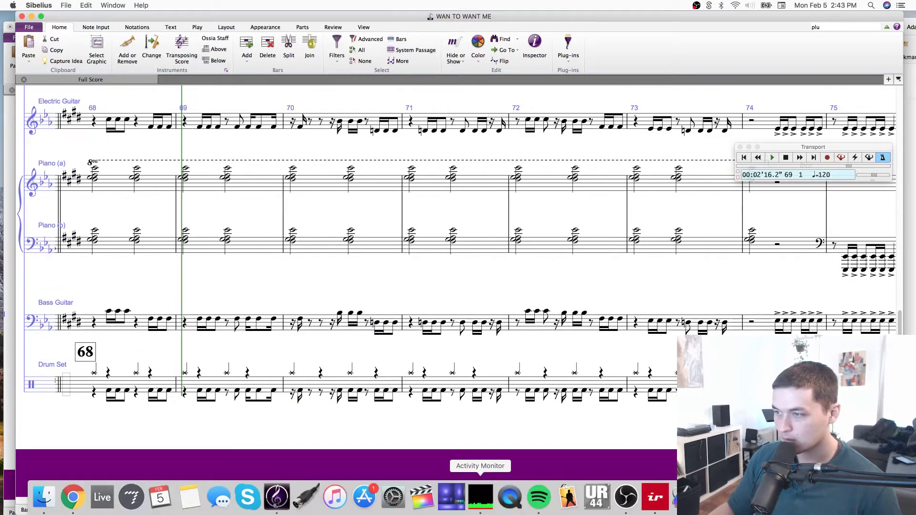
pyautogui.hscroll(-4, 258, 437)
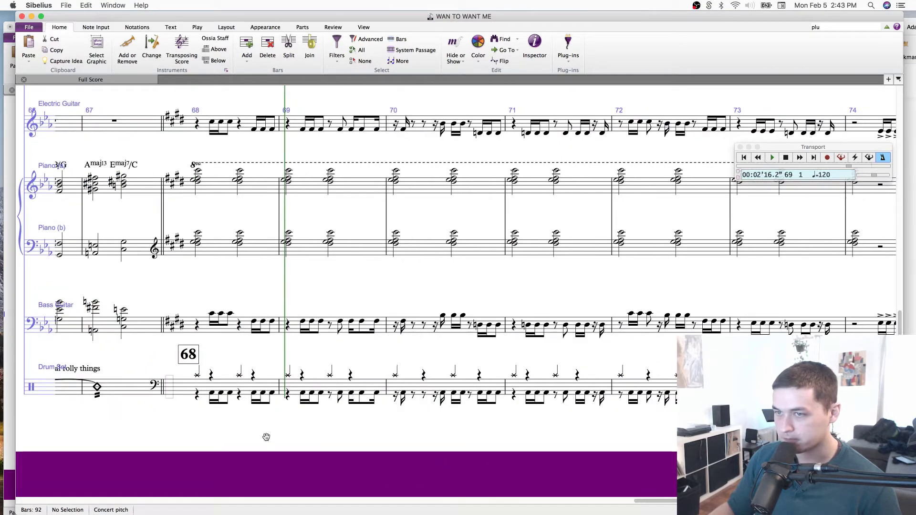
pyautogui.click(240, 390)
pyautogui.press('m')
pyautogui.moveTo(317, 429)
pyautogui.click(197, 325)
pyautogui.press('p')
pyautogui.moveTo(311, 429)
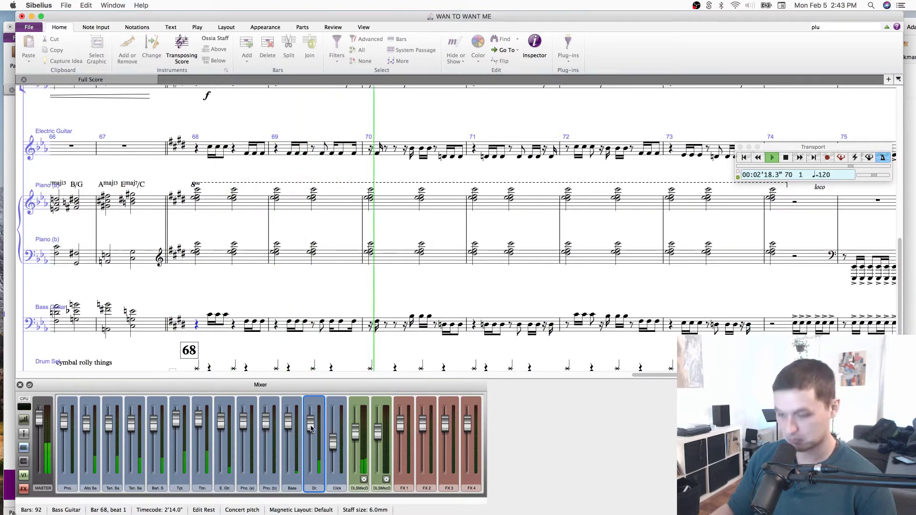
pyautogui.scroll(-3, 311, 429)
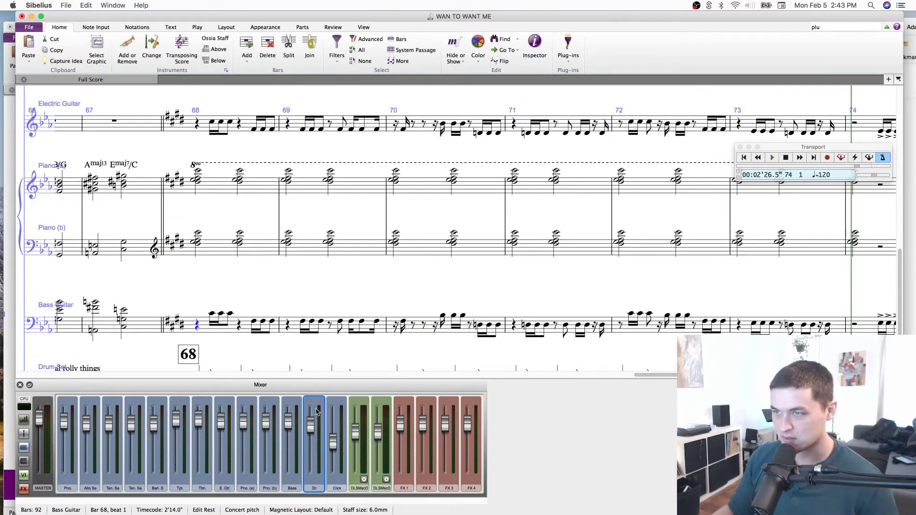
pyautogui.press('Escape')
pyautogui.click(19, 385)
pyautogui.click(458, 348)
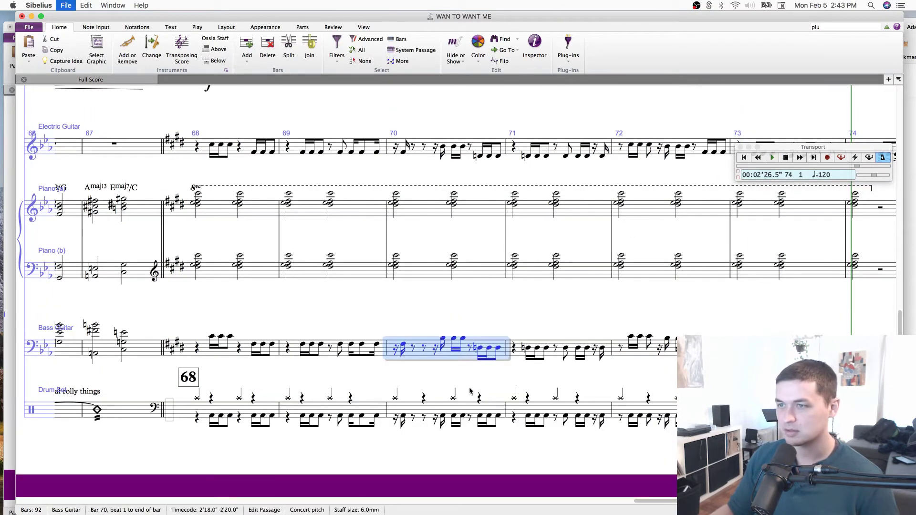
pyautogui.press('Escape')
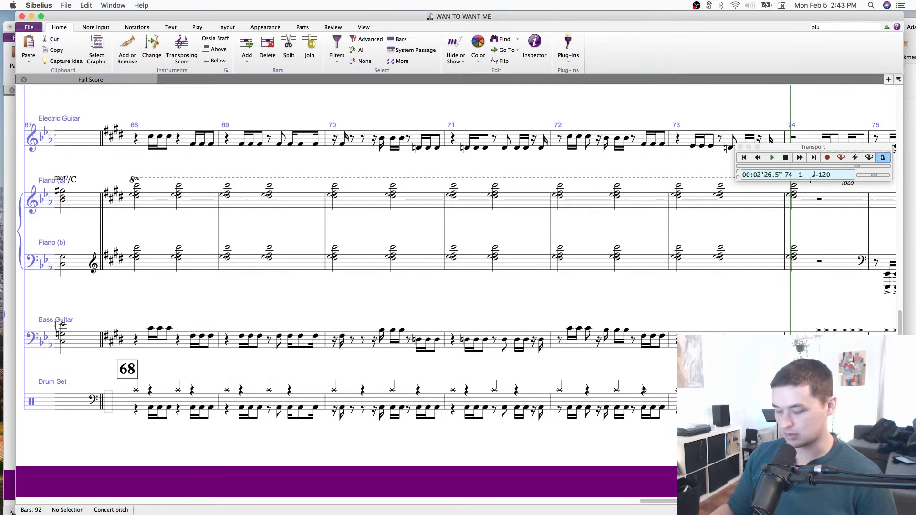
# Lower the Drum Set volume almost to the minimum in the mixer, and close the mixer.
pyautogui.press('m')
pyautogui.moveTo(307, 426); pyautogui.dragTo(310, 472)
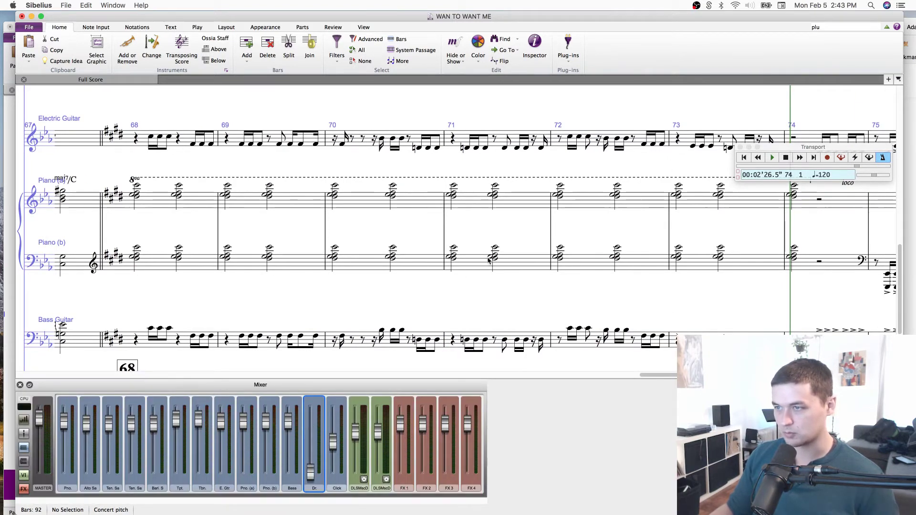
pyautogui.moveTo(576, 298); pyautogui.dragTo(442, 250)
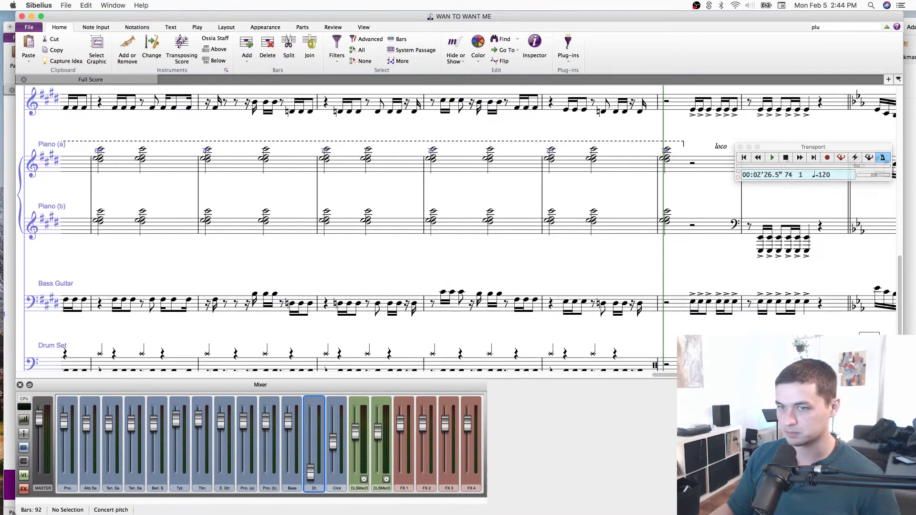
pyautogui.click(19, 385)
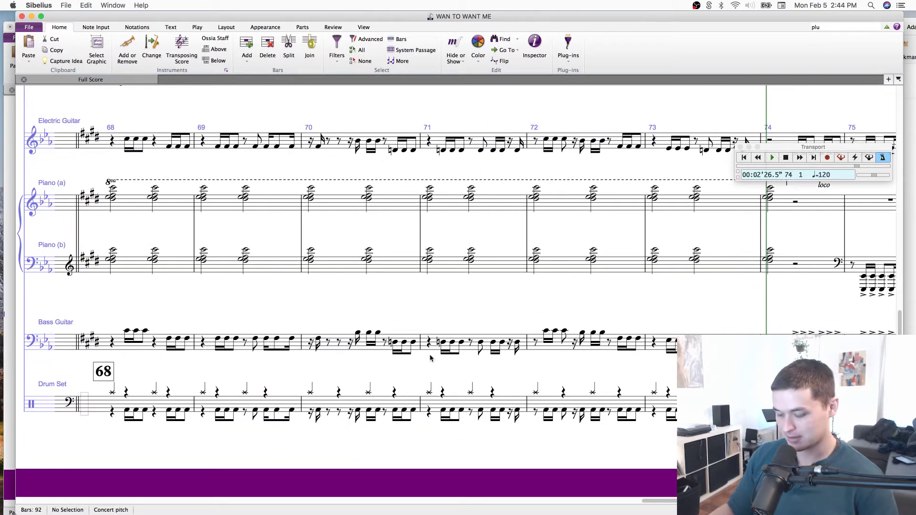
# Slow the playback tempo and play the score from bar 68 up to bar 76.
pyautogui.press('super+equal')
pyautogui.moveTo(408, 390); pyautogui.dragTo(524, 388)
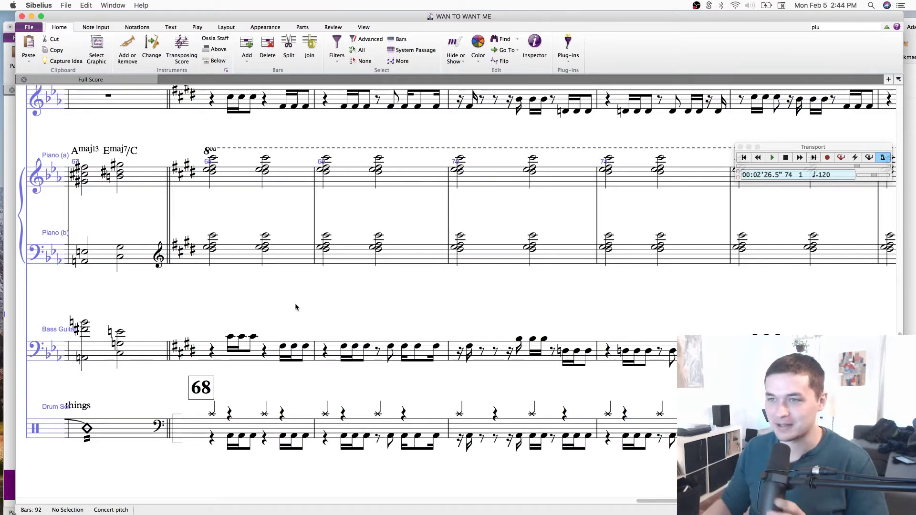
pyautogui.scroll(2, 398, 305)
pyautogui.hscroll(2, 398, 306)
pyautogui.scroll(1, 580, 350)
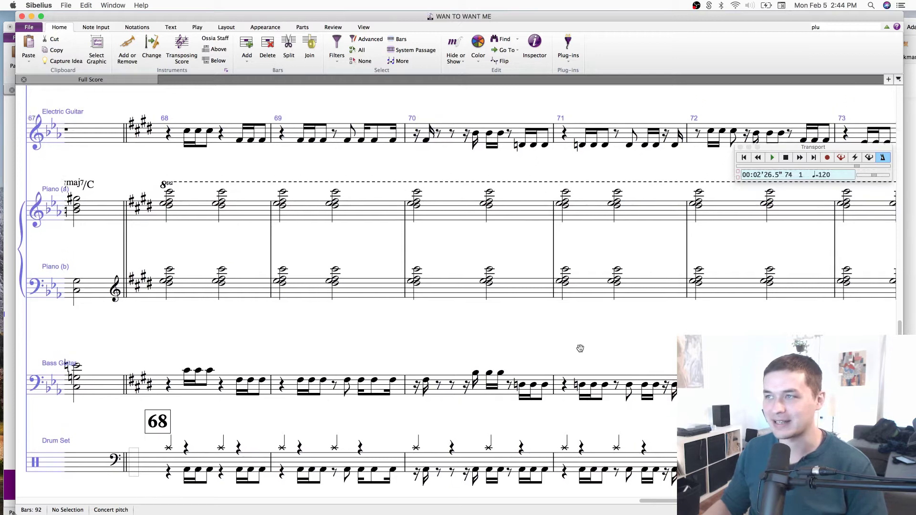
pyautogui.scroll(-1, 587, 338)
pyautogui.hscroll(2, 587, 338)
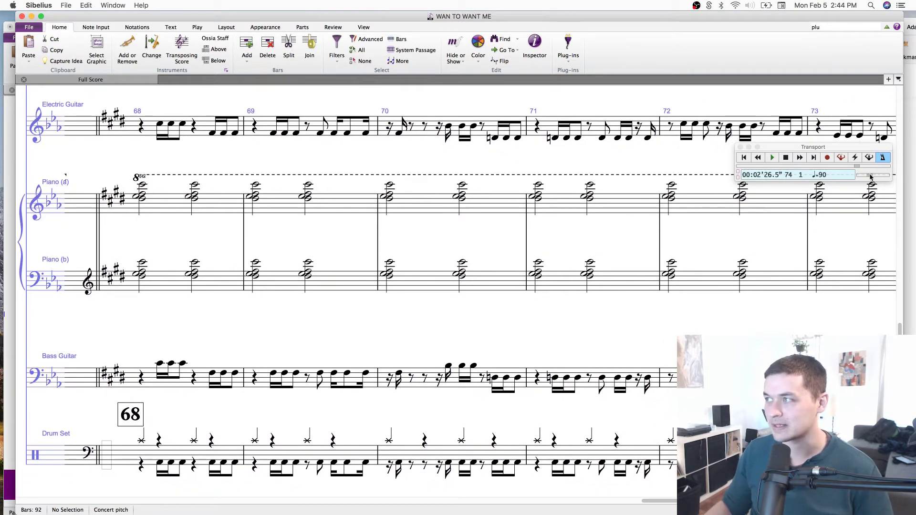
pyautogui.click(142, 128)
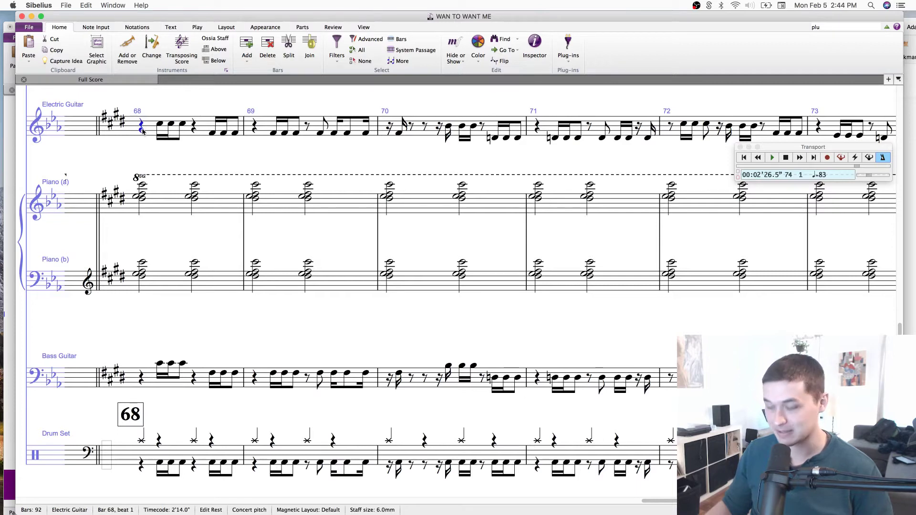
pyautogui.press('space')
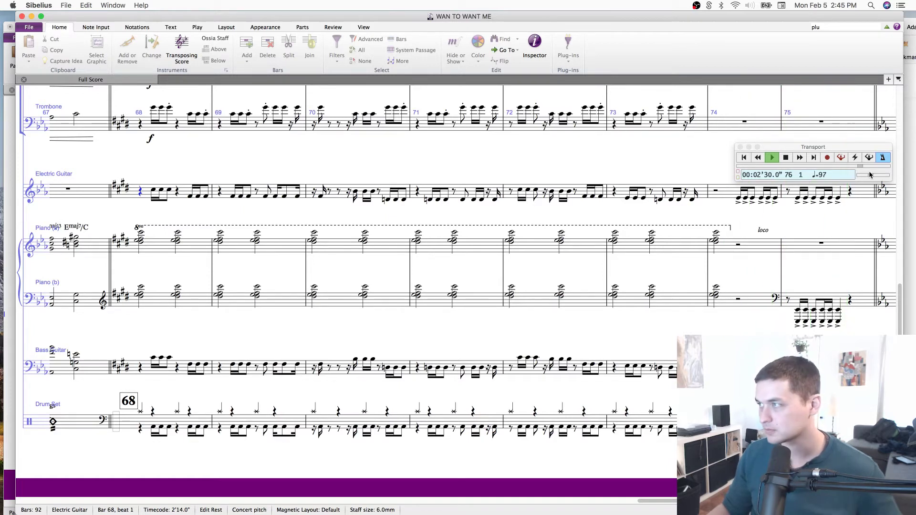
pyautogui.press('space')
# Try to copy the Piano (b) octave figure of bar 75 onto beat 3 of bar 74, and undo it.
pyautogui.moveTo(164, 389); pyautogui.dragTo(641, 359)
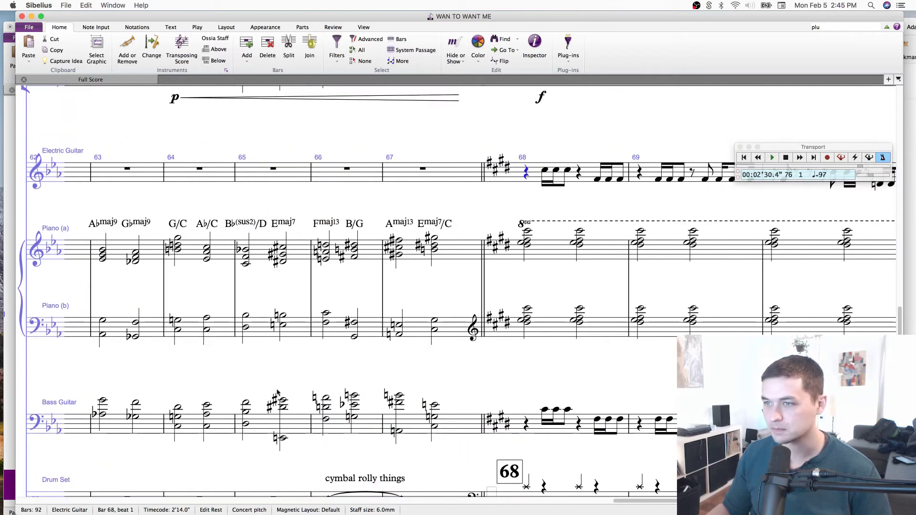
pyautogui.moveTo(456, 387); pyautogui.dragTo(326, 254)
pyautogui.press('super+minus')
pyautogui.press('super+minus')
pyautogui.press('super+minus')
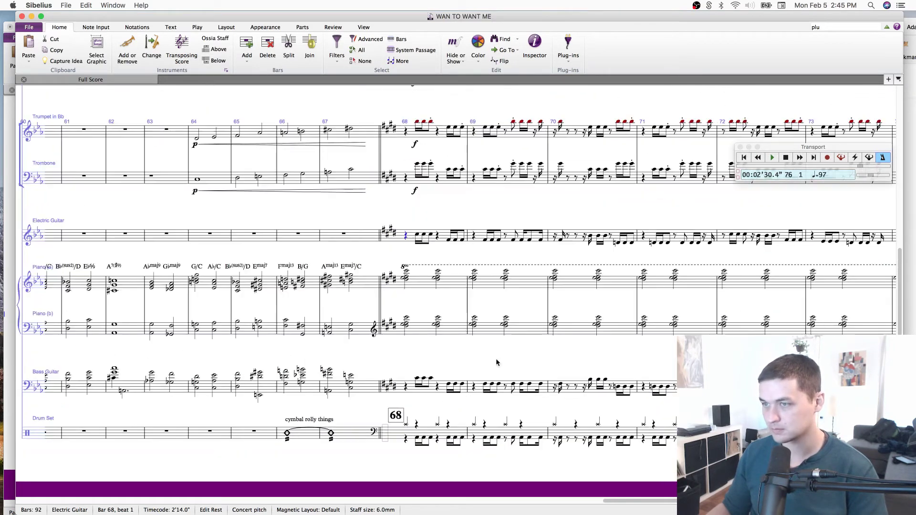
pyautogui.moveTo(528, 342); pyautogui.dragTo(236, 272)
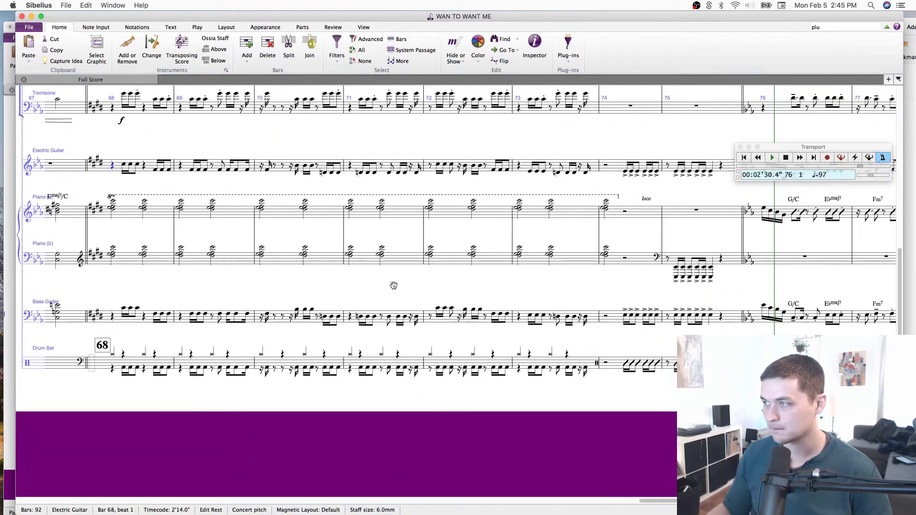
pyautogui.hscroll(4, 441, 300)
pyautogui.click(347, 325)
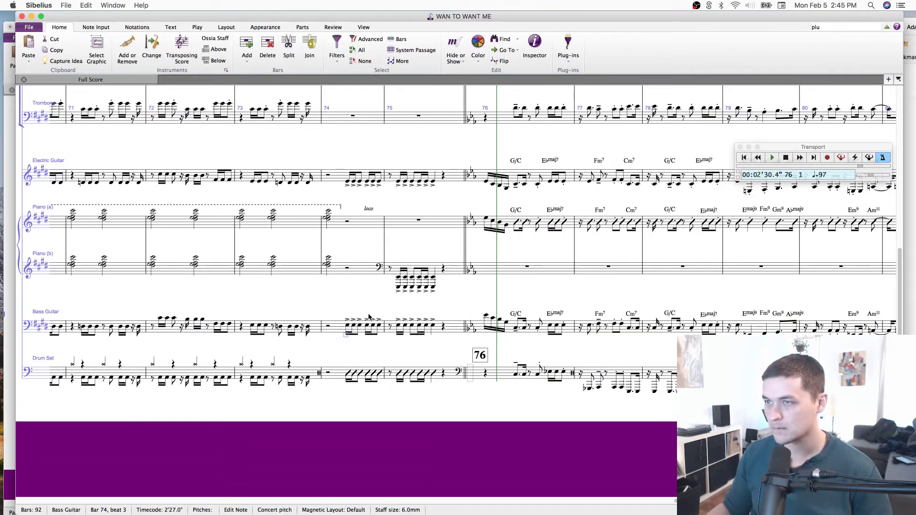
pyautogui.click(394, 267)
pyautogui.click(390, 268)
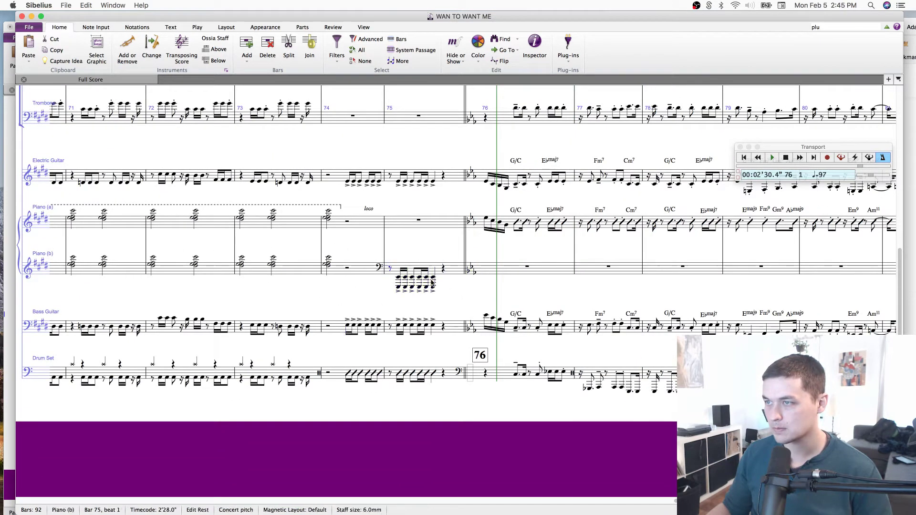
pyautogui.keyDown('shift'); pyautogui.click(433, 278); pyautogui.keyUp('shift')
pyautogui.press('super+c')
pyautogui.click(347, 269)
pyautogui.press('super+v')
pyautogui.press('l')
pyautogui.press('Escape')
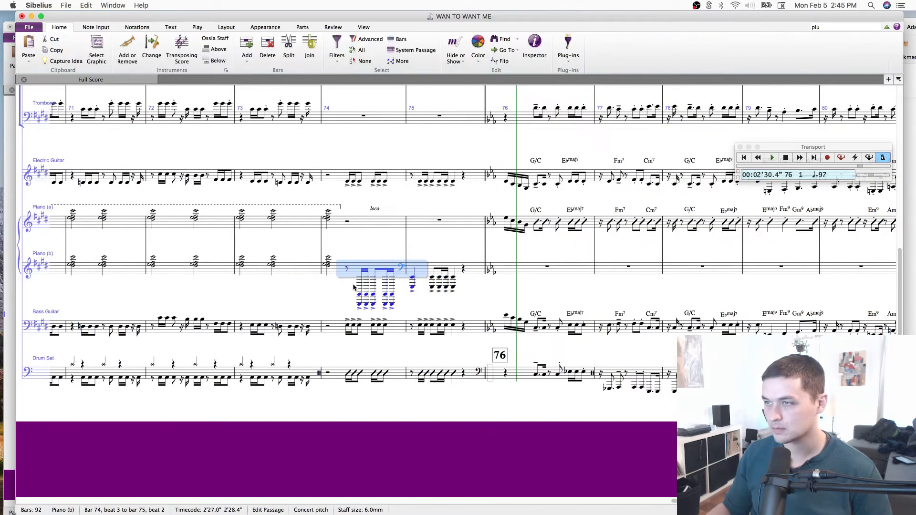
pyautogui.press('super+z')
# Copy the accented Bass Guitar notes from beats 3–4 of bar 74 into the same beats of Piano (b).
pyautogui.click(418, 269)
pyautogui.click(327, 263)
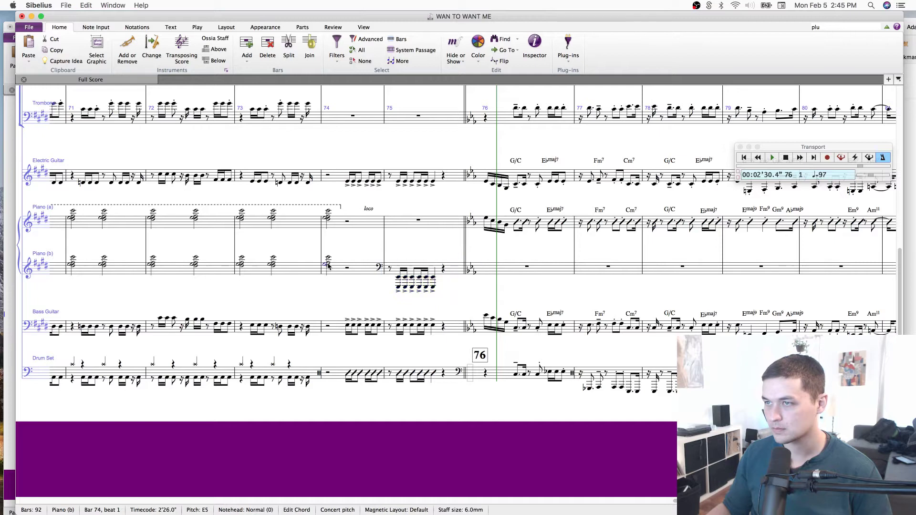
pyautogui.click(350, 327)
pyautogui.keyDown('shift'); pyautogui.click(381, 326); pyautogui.keyUp('shift')
pyautogui.press('super+c')
pyautogui.click(351, 269)
pyautogui.press('super+v')
pyautogui.press('super+z')
pyautogui.click(350, 268)
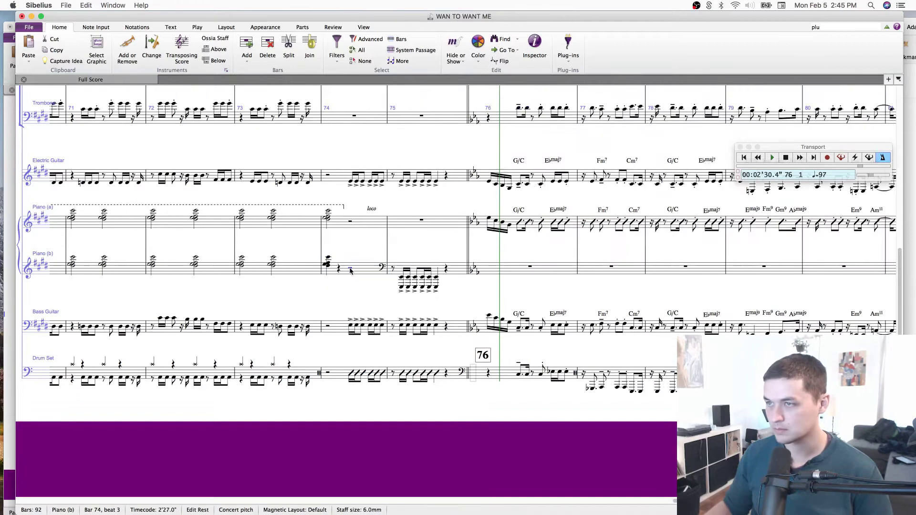
pyautogui.press('super+v')
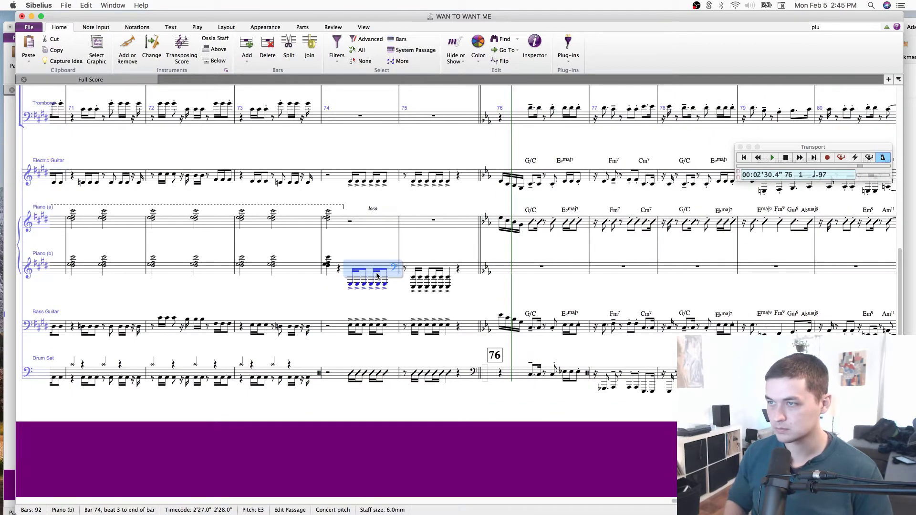
# Add a lower octave to the pasted Piano (b) notes and move the bass clef change ahead of beat 3 in bar 74.
pyautogui.hotkey('shift', '8')
pyautogui.press('Escape')
pyautogui.moveTo(394, 267); pyautogui.dragTo(342, 274)
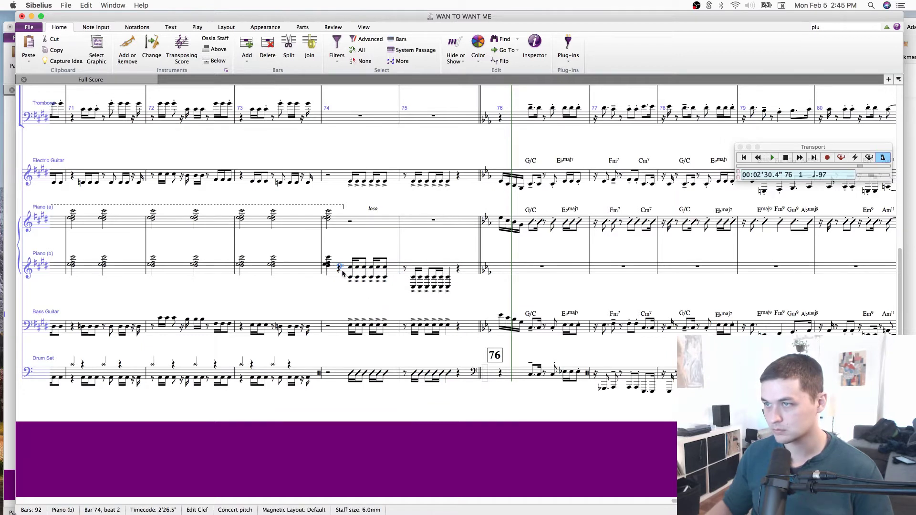
pyautogui.click(351, 270)
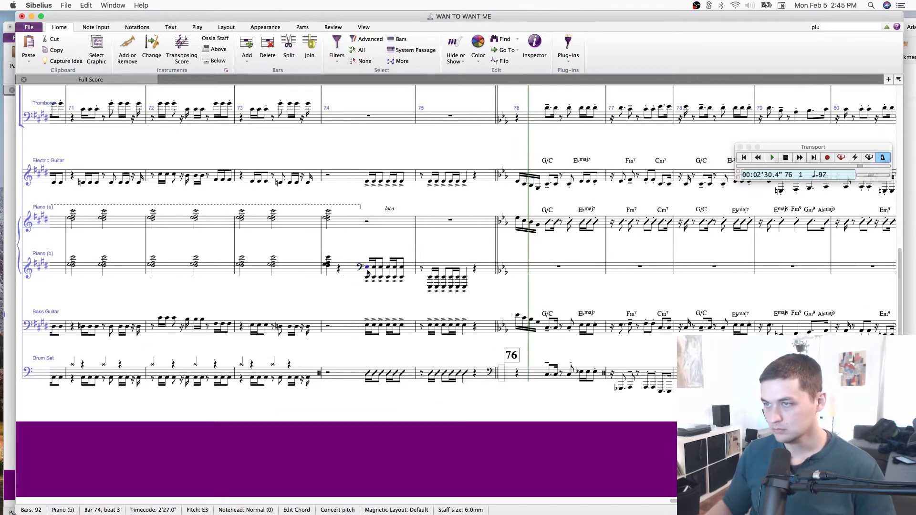
pyautogui.press('Escape')
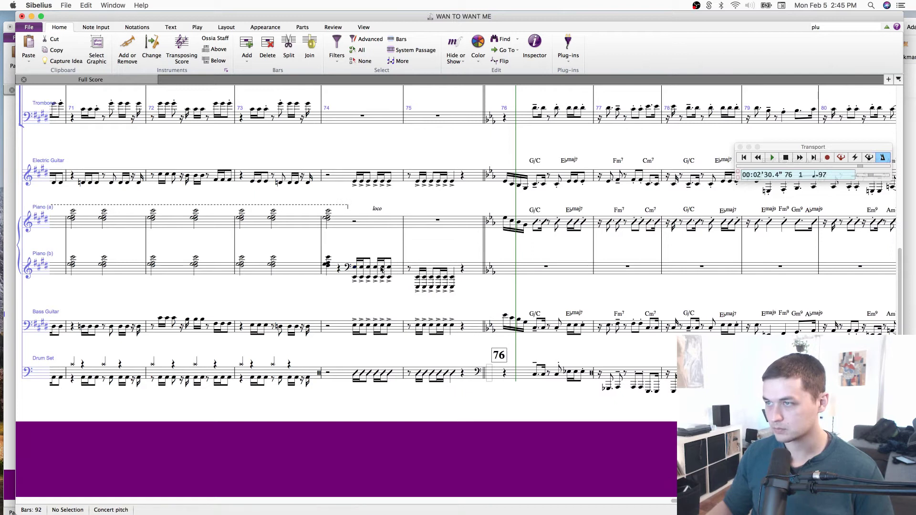
# Transpose the Piano (b) octave figure on beats 3–4 of bar 74 down one octave.
pyautogui.click(355, 268)
pyautogui.keyDown('shift'); pyautogui.click(391, 275); pyautogui.keyUp('shift')
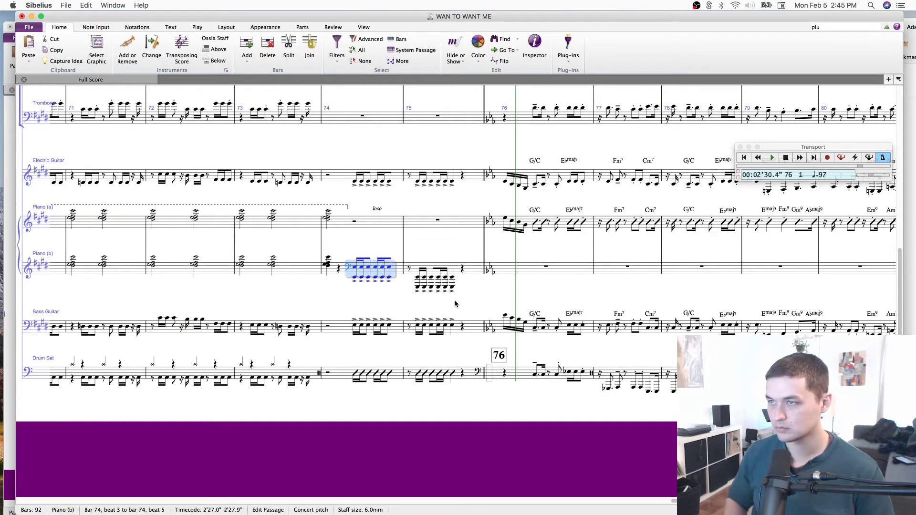
pyautogui.press('super+Down')
pyautogui.press('Escape')
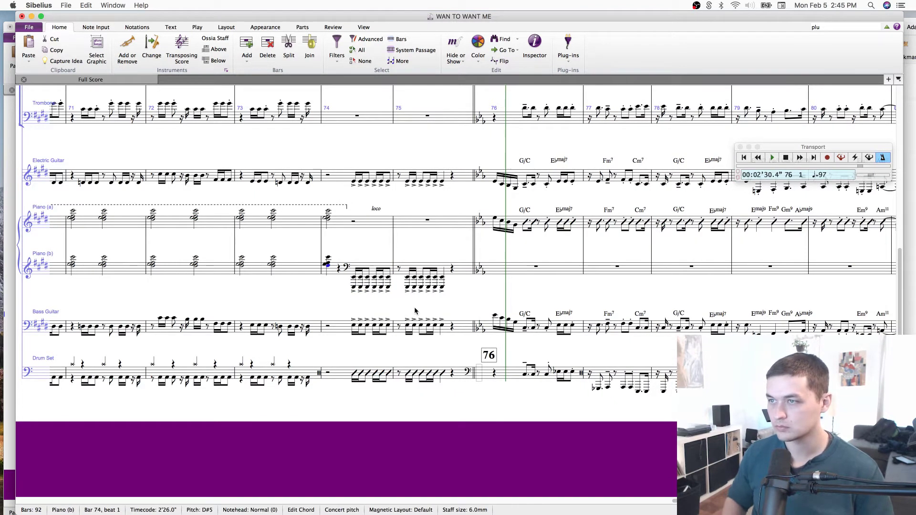
# Make the Piano (b) chord on beat 1 of bar 74 a half note and save the score.
pyautogui.press('5')
pyautogui.press('Escape')
pyautogui.press('super+s')
pyautogui.hscroll(5, 662, 291)
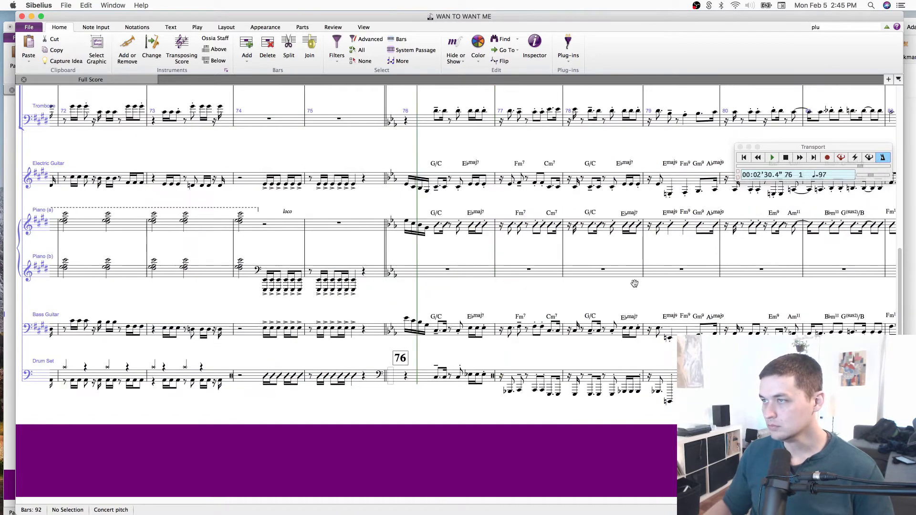
pyautogui.click(291, 238)
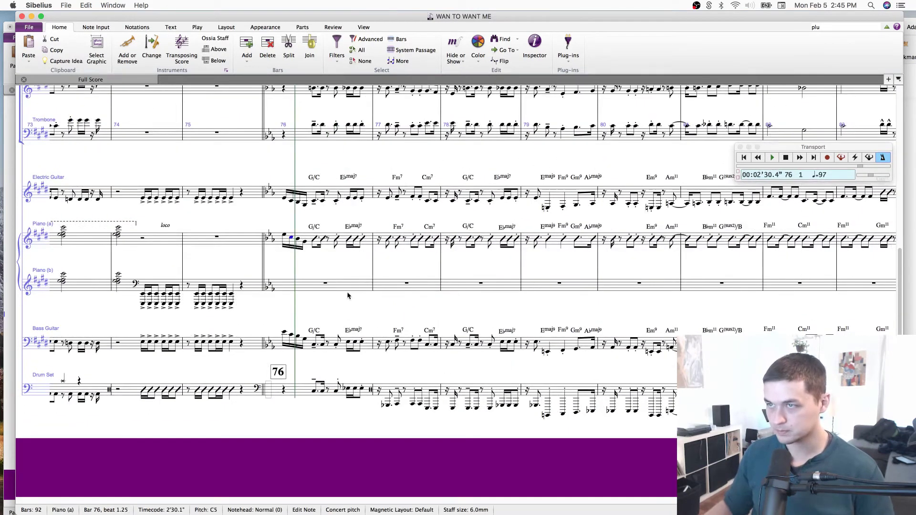
pyautogui.hscroll(4, 407, 271)
pyautogui.scroll(2, 407, 271)
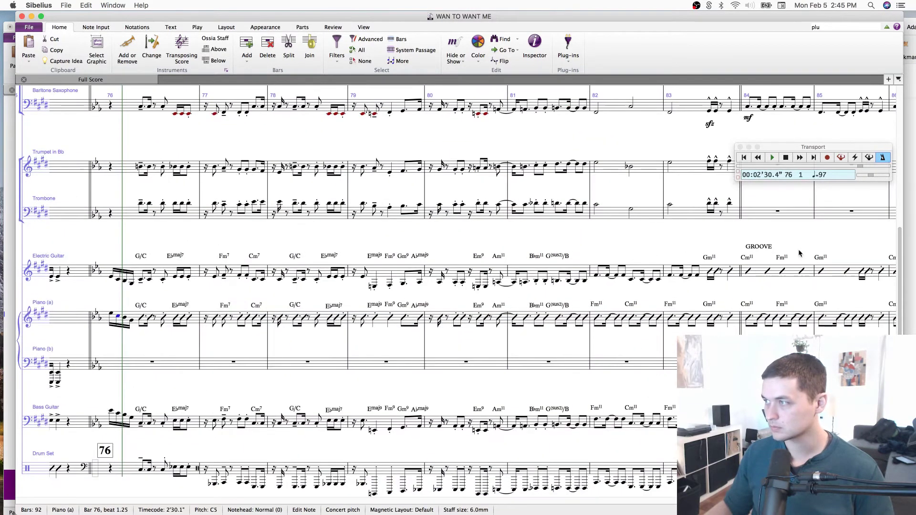
# Review the horn and rhythm section parts from bar 76 through the OUTRO/POSTCHORUS at bar 84, and return to the opening bars of the score.
pyautogui.hscroll(4, 799, 250)
pyautogui.scroll(3, 800, 250)
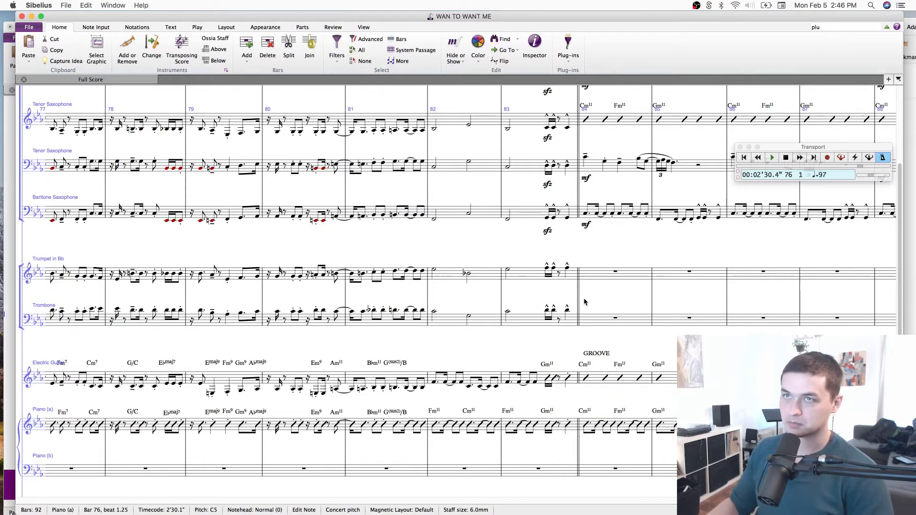
pyautogui.click(572, 60)
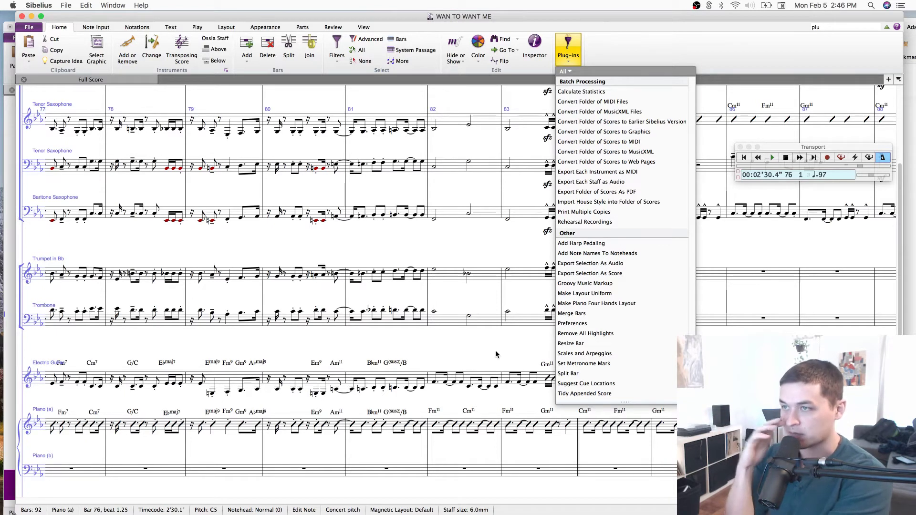
pyautogui.click(266, 289)
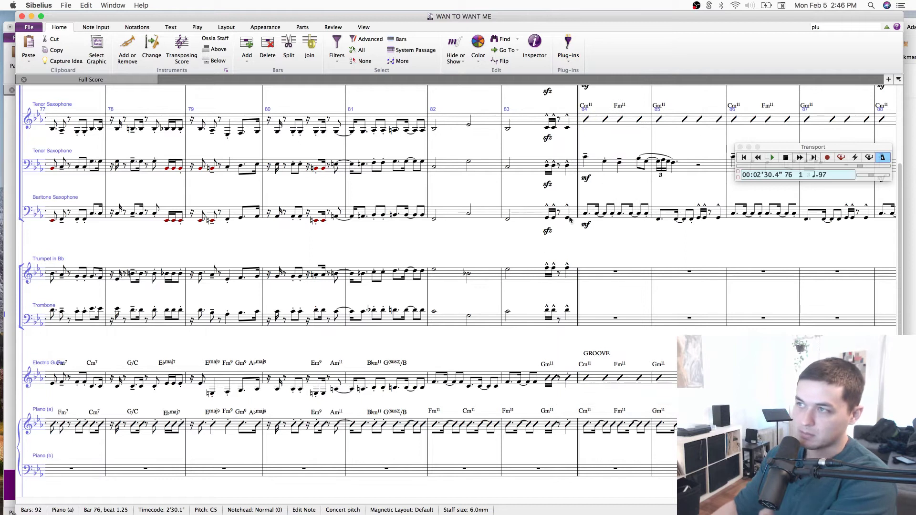
pyautogui.moveTo(594, 201); pyautogui.dragTo(353, 178)
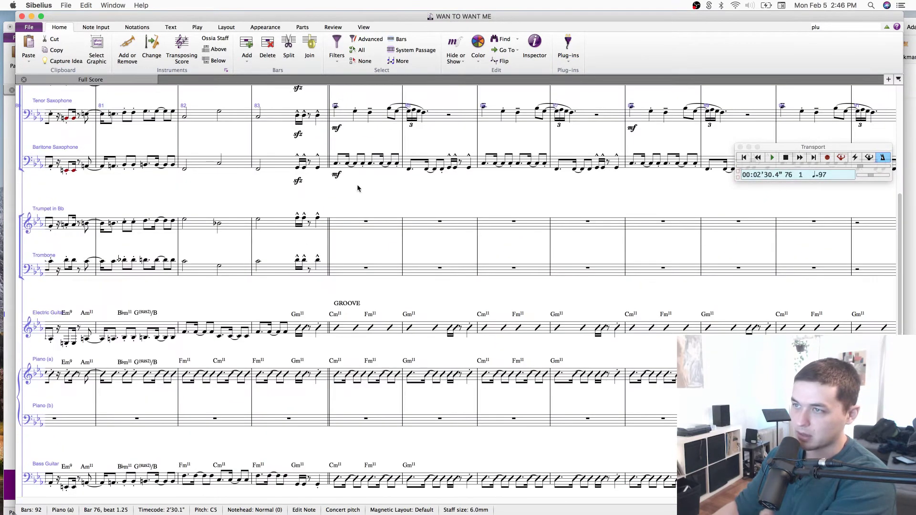
pyautogui.moveTo(458, 171); pyautogui.dragTo(559, 145)
pyautogui.moveTo(292, 250); pyautogui.dragTo(426, 229)
pyautogui.moveTo(520, 215); pyautogui.dragTo(316, 320)
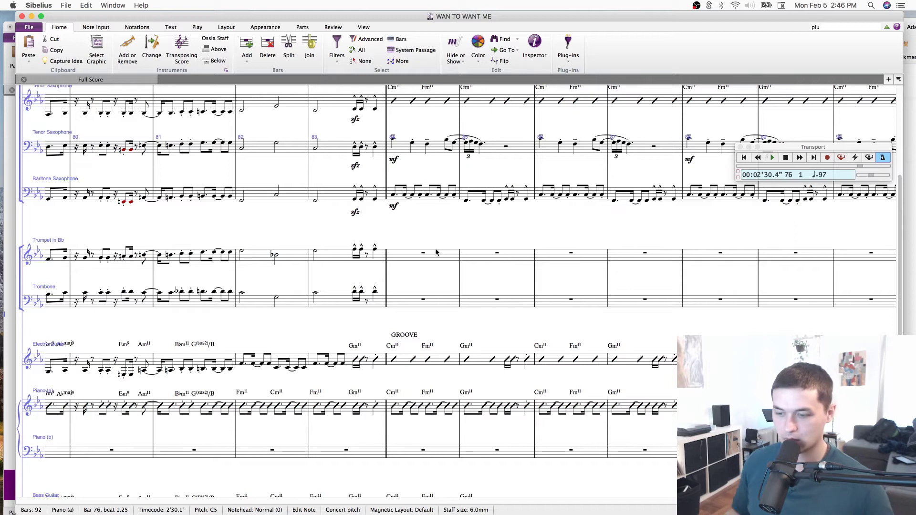
pyautogui.moveTo(576, 220); pyautogui.dragTo(621, 319)
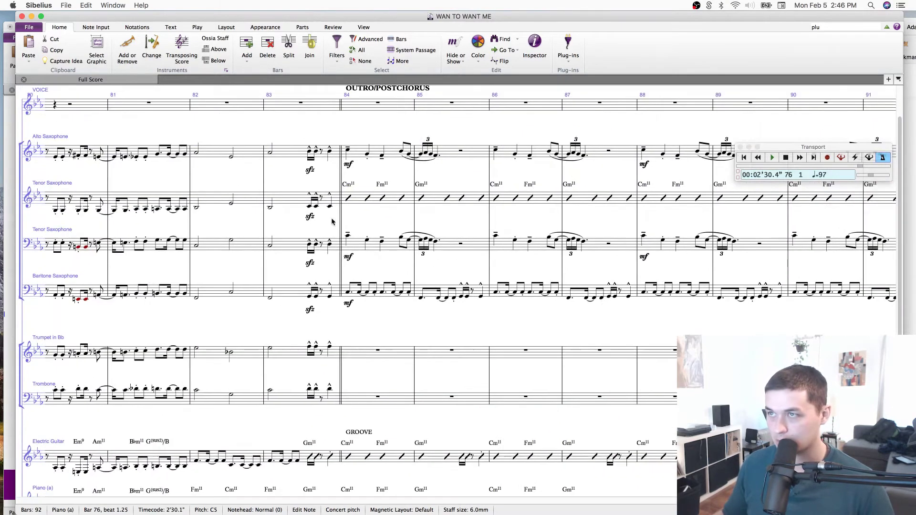
pyautogui.click(450, 166)
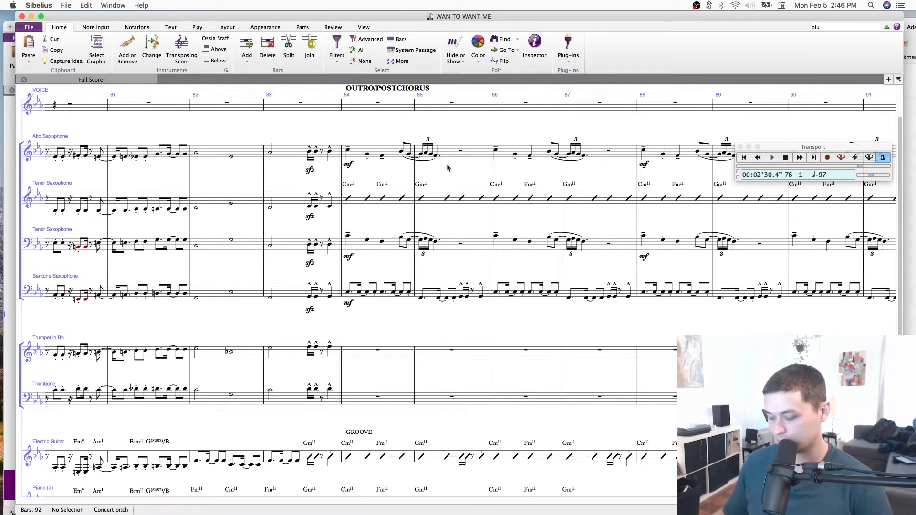
pyautogui.hscroll(-15, 448, 167)
pyautogui.hscroll(10, 447, 170)
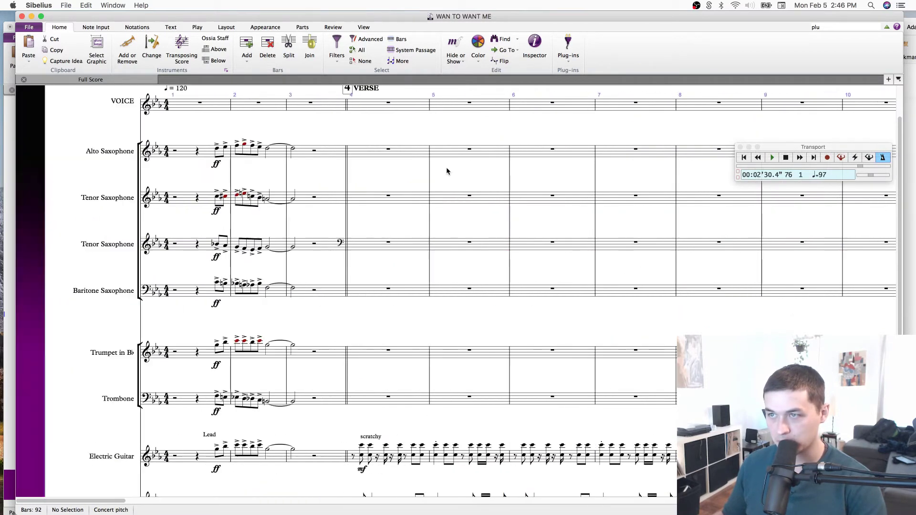
pyautogui.hscroll(-15, 289, 114)
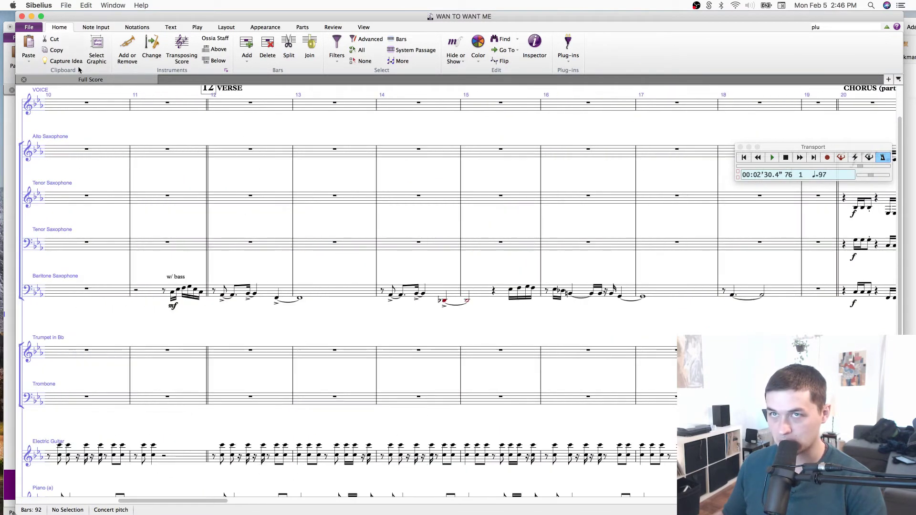
pyautogui.scroll(-5, 473, 224)
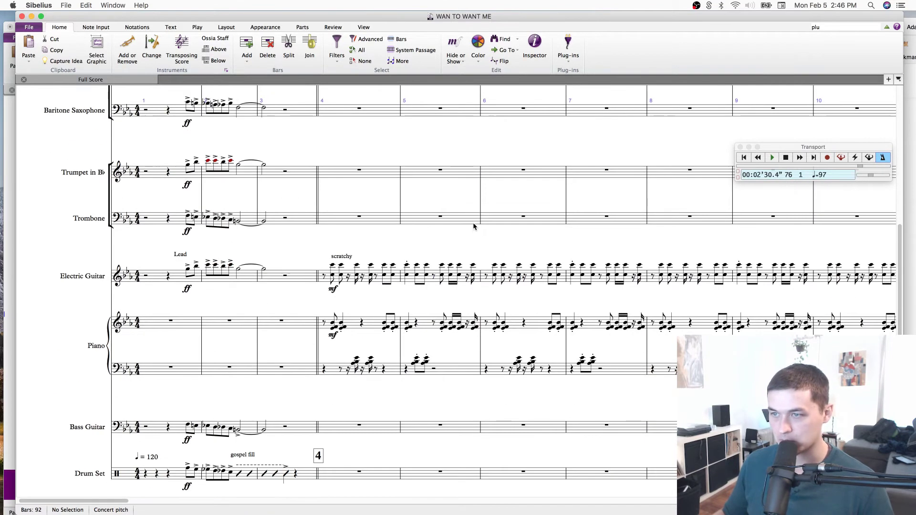
pyautogui.click(189, 385)
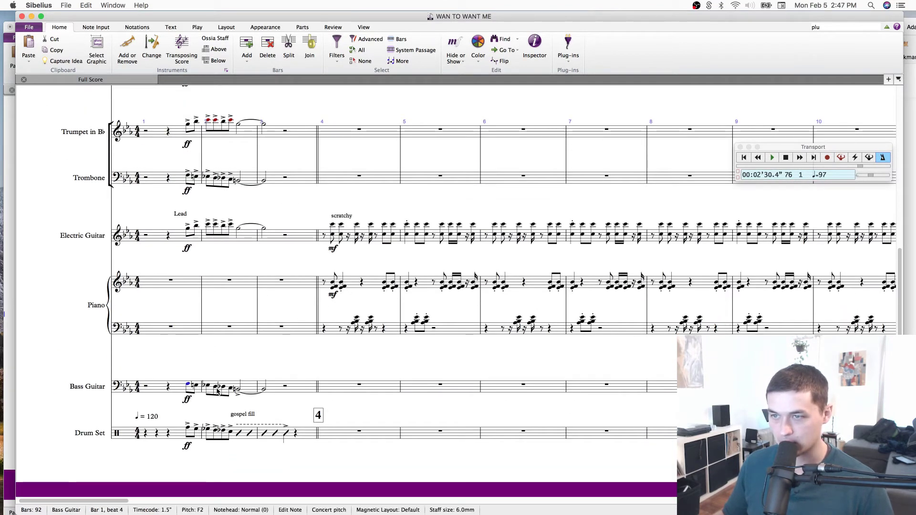
pyautogui.keyDown('shift'); pyautogui.click(233, 391); pyautogui.keyUp('shift')
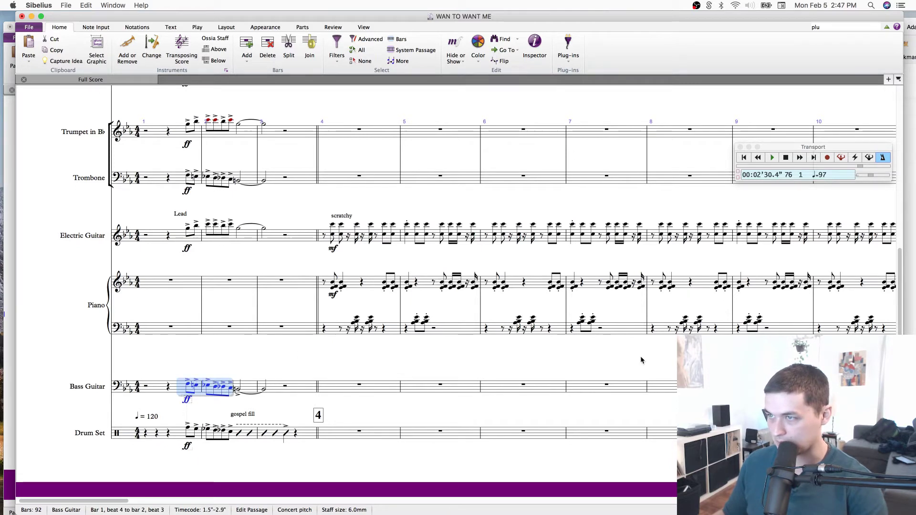
pyautogui.moveTo(535, 358); pyautogui.dragTo(499, 364)
# Copy the guitar's "scratchy" text above the piano at bar 4 and change the copy to "w/ guitar".
pyautogui.click(305, 221)
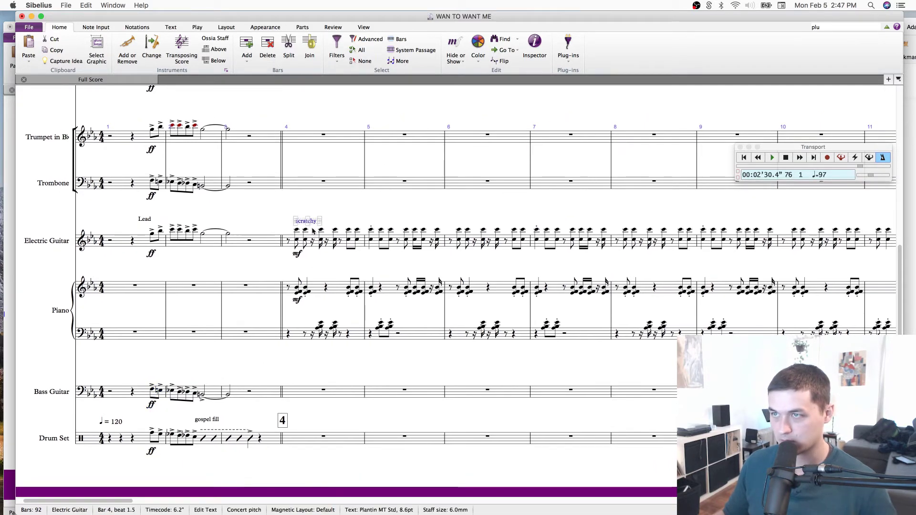
pyautogui.click(319, 292)
pyautogui.write('scratchy')
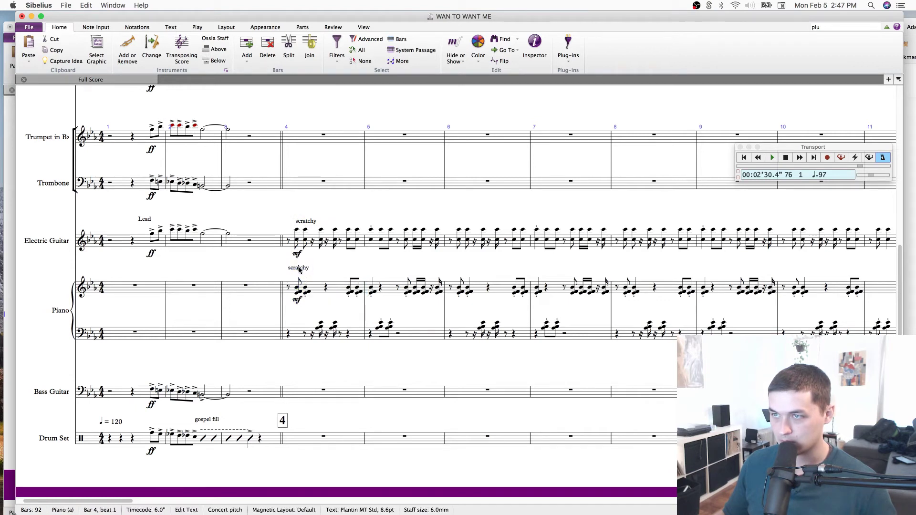
pyautogui.write('w/ guitar')
pyautogui.press('Escape')
pyautogui.press('Escape')
pyautogui.click(298, 276)
pyautogui.press('Escape')
# Enter quarter-note slashes on B4 with stemless beat noteheads (3) in the Drum Set, starting at bar 4.
pyautogui.moveTo(482, 365); pyautogui.dragTo(288, 267)
pyautogui.moveTo(239, 313); pyautogui.dragTo(474, 385)
pyautogui.moveTo(345, 309); pyautogui.dragTo(309, 306)
pyautogui.click(225, 384)
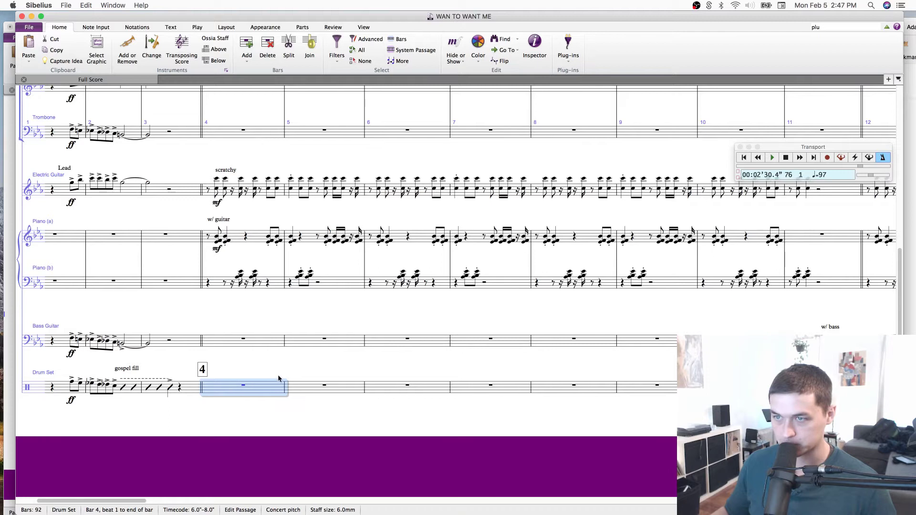
pyautogui.press('n')
pyautogui.press('b')
pyautogui.press('3')
pyautogui.press('4')
pyautogui.hotkey('alt', 'shift', '3')
pyautogui.press('r')
pyautogui.press('r')
pyautogui.press('r')
pyautogui.press('r')
pyautogui.press('r')
pyautogui.press('r')
pyautogui.press('r')
pyautogui.press('r')
pyautogui.press('r')
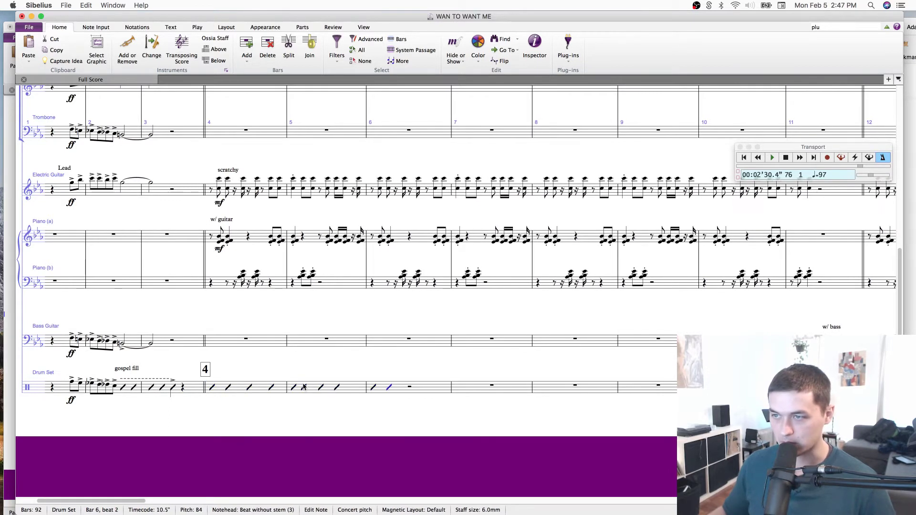
# Repeat the Drum Set's bar 5 of slashes through bar 11.
pyautogui.click(305, 388)
pyautogui.press('r')
pyautogui.press('r')
pyautogui.press('r')
pyautogui.press('r')
pyautogui.press('r')
pyautogui.press('r')
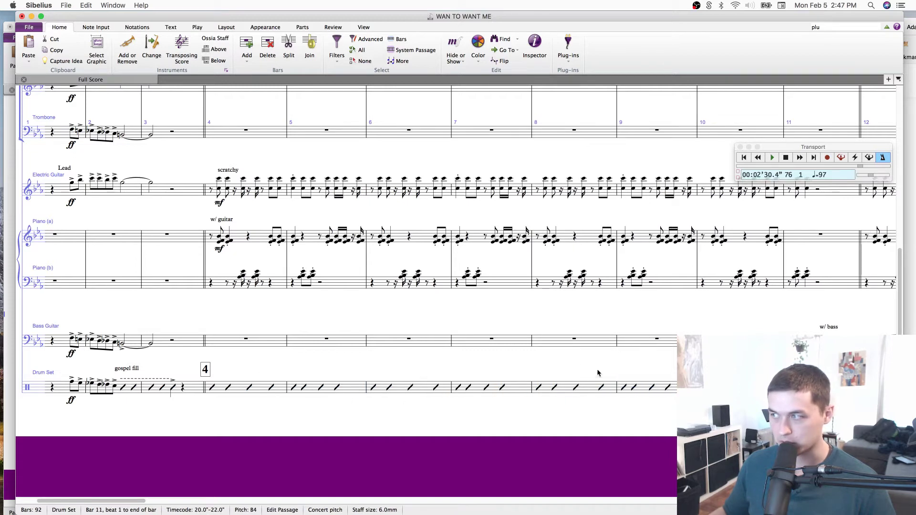
pyautogui.press('super+Tab')
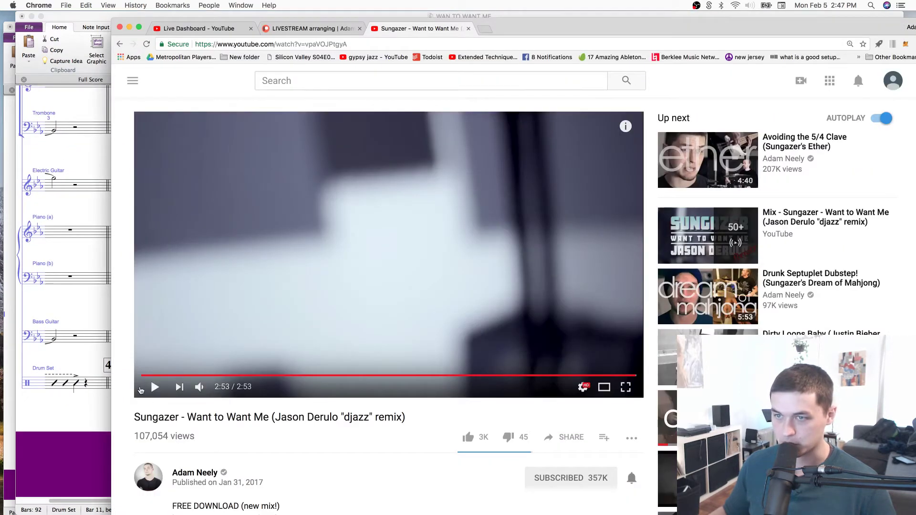
pyautogui.press('super+Tab')
pyautogui.press('Escape')
# Select bar 11 of slashes in the Drum Set and repeat it through bar 19.
pyautogui.moveTo(603, 357); pyautogui.dragTo(296, 316)
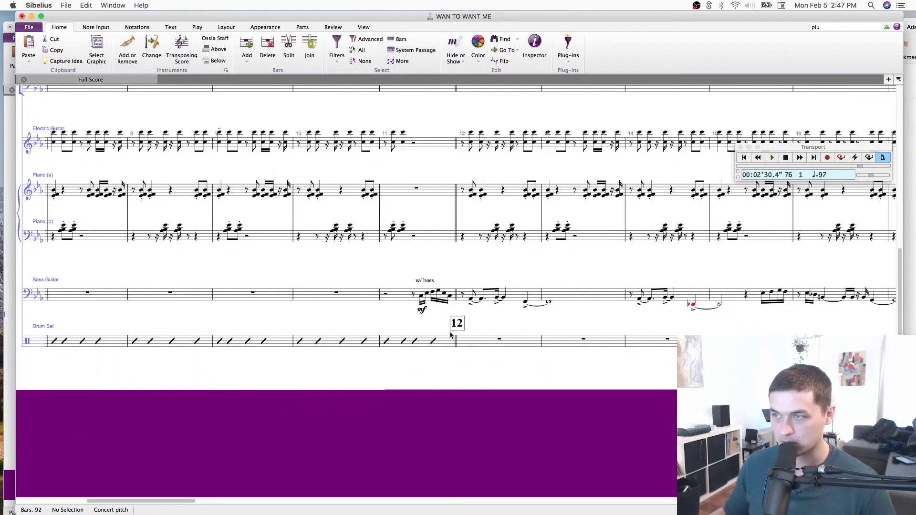
pyautogui.click(437, 342)
pyautogui.press('r')
pyautogui.press('r')
pyautogui.press('r')
pyautogui.press('r')
pyautogui.press('r')
pyautogui.press('r')
pyautogui.press('r')
pyautogui.press('r')
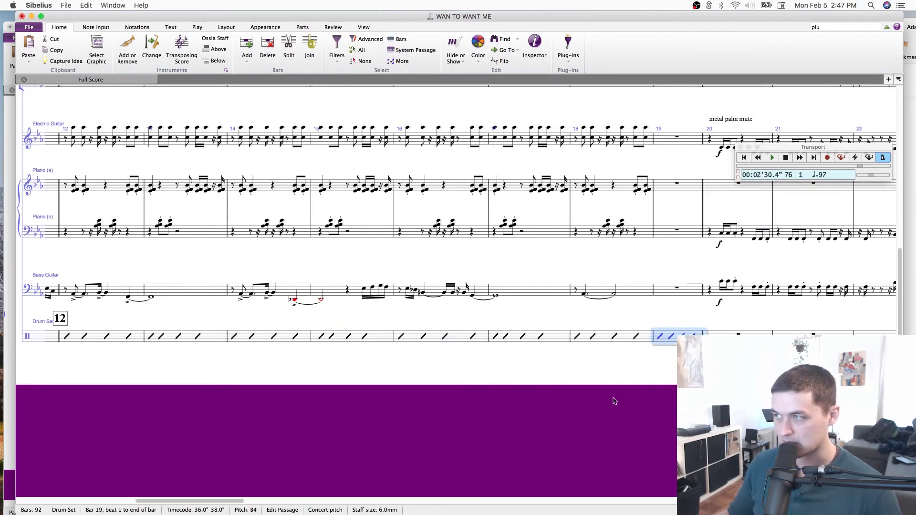
# Delete the slashes from bar 19 of the Drum Set.
pyautogui.press('Delete')
pyautogui.click(704, 337)
pyautogui.moveTo(98, 391); pyautogui.dragTo(808, 410)
pyautogui.moveTo(383, 419); pyautogui.dragTo(474, 403)
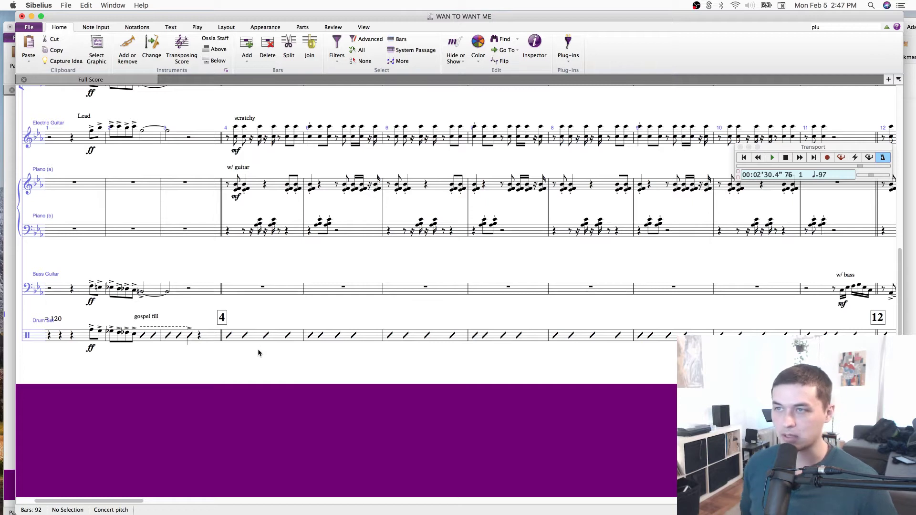
# Switch to Chrome and play the opening of the Sungazer "Want to Want Me" video to check the drum fill.
pyautogui.press('super+Tab')
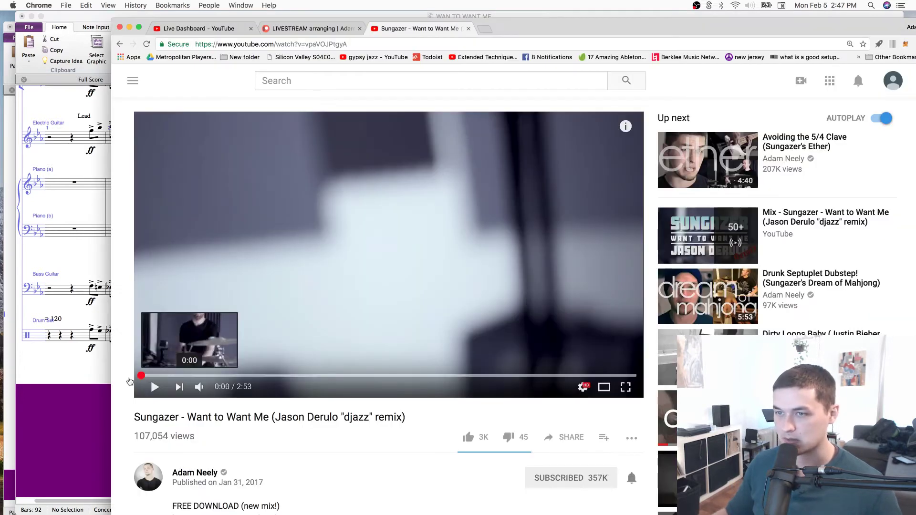
pyautogui.click(156, 386)
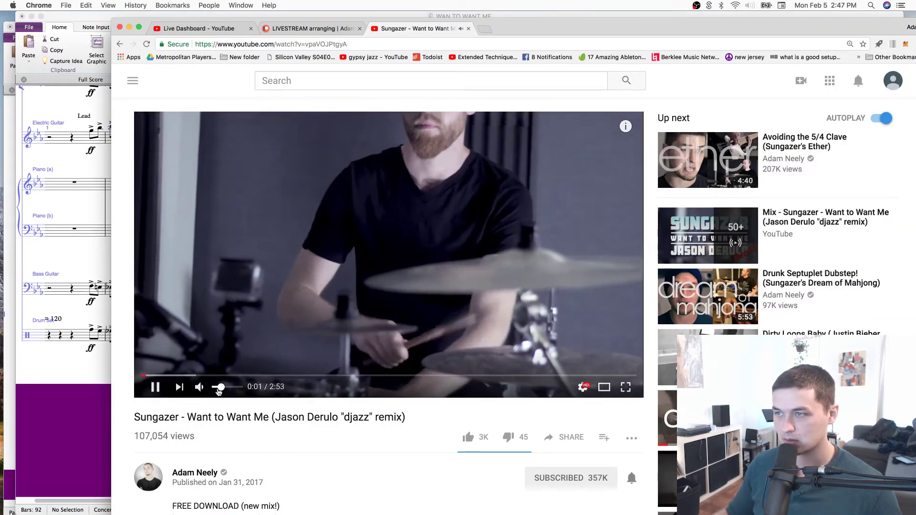
pyautogui.press('space')
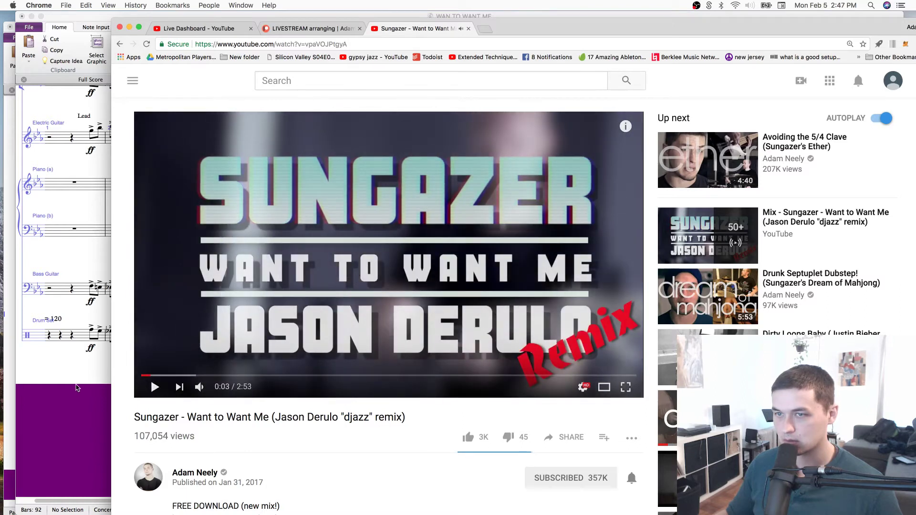
# In Sibelius, split the rest on beat 4 of Drum Set bar 3 into an eighth rest and two sixteenth rests.
pyautogui.click(78, 389)
pyautogui.click(308, 355)
pyautogui.click(307, 353)
pyautogui.press('3')
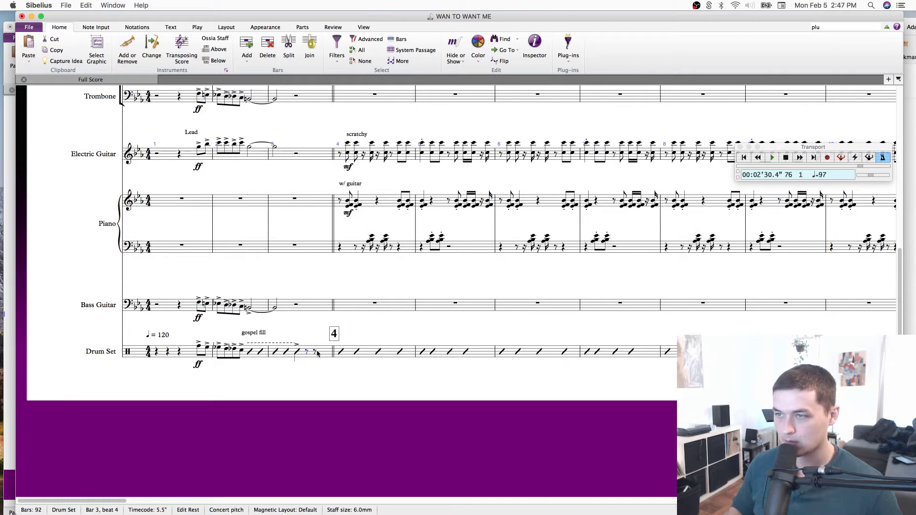
pyautogui.click(316, 352)
pyautogui.press('2')
pyautogui.press('Right')
# Add an accented sixteenth note on G5 with a cross notehead at beat 4.75 of Drum Set bar 3, tied into bar 4.
pyautogui.press('b')
pyautogui.press('Down')
pyautogui.press('Down')
pyautogui.press('Escape')
pyautogui.hotkey('alt', 'shift', '1')
pyautogui.press('KP_Enter')
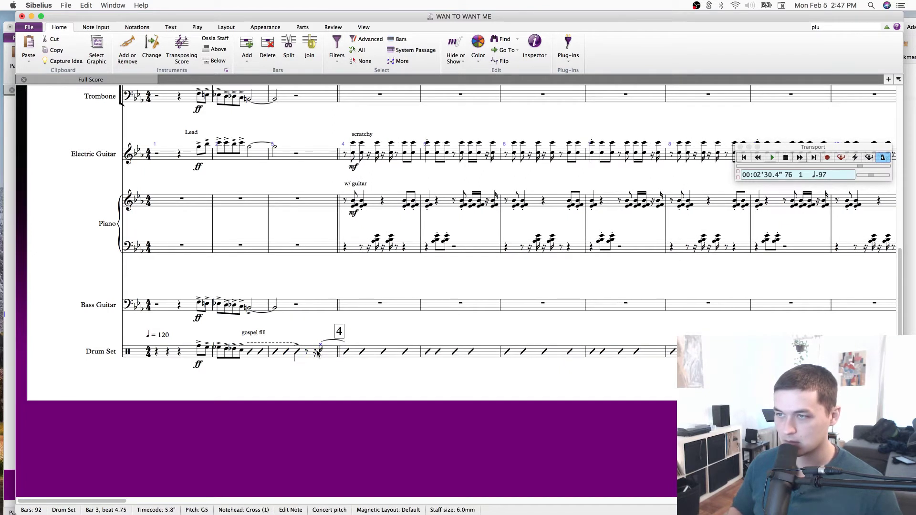
pyautogui.press('Escape')
pyautogui.click(324, 344)
pyautogui.click(327, 347)
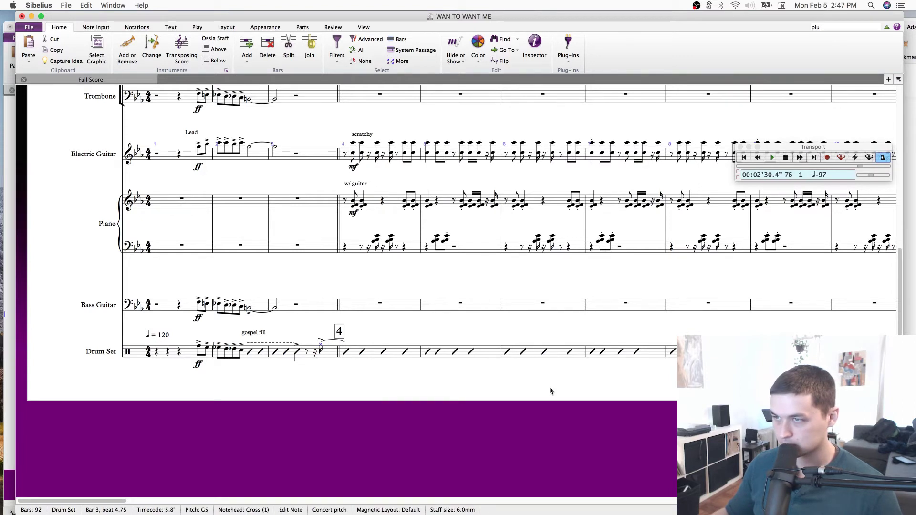
# Switch to Chrome, listen to the start of the verse in the video, and return to bar 4 of the score.
pyautogui.press('super+Tab')
pyautogui.click(153, 387)
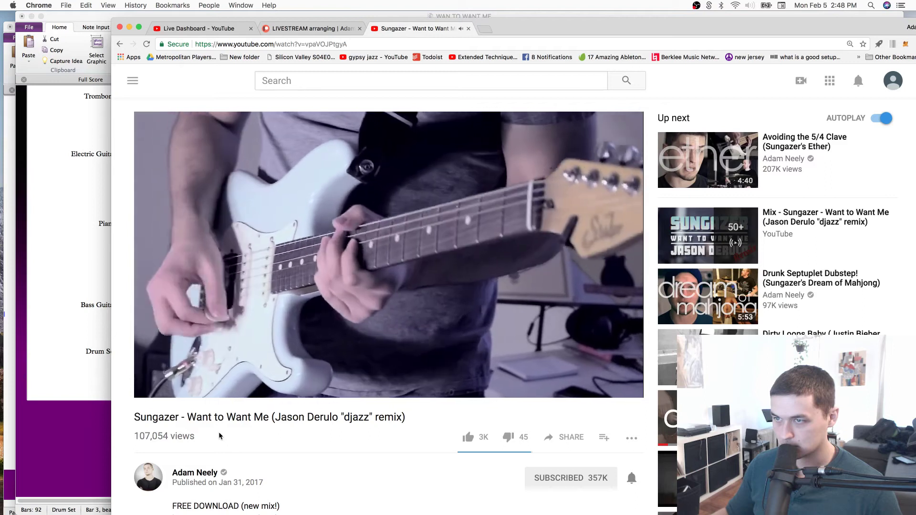
pyautogui.moveTo(154, 395)
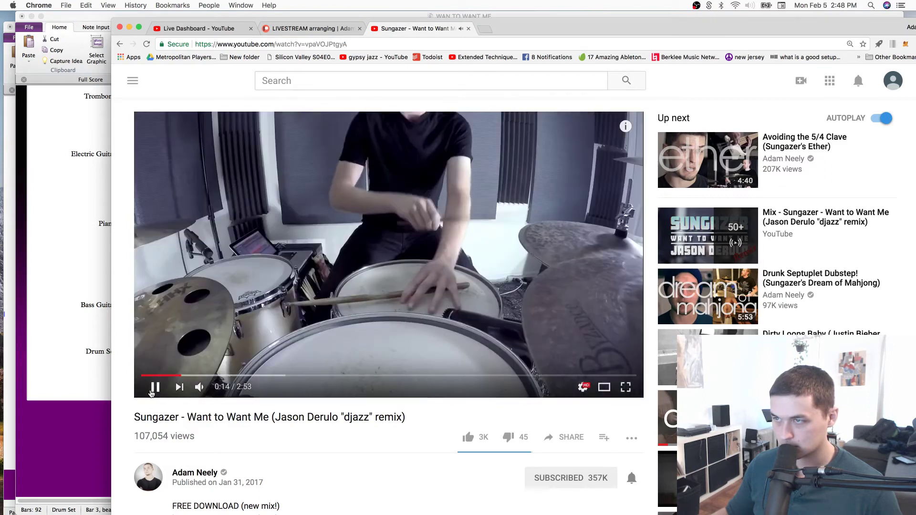
pyautogui.moveTo(57, 388); pyautogui.dragTo(66, 386)
pyautogui.click(392, 349)
pyautogui.moveTo(462, 411); pyautogui.dragTo(358, 421)
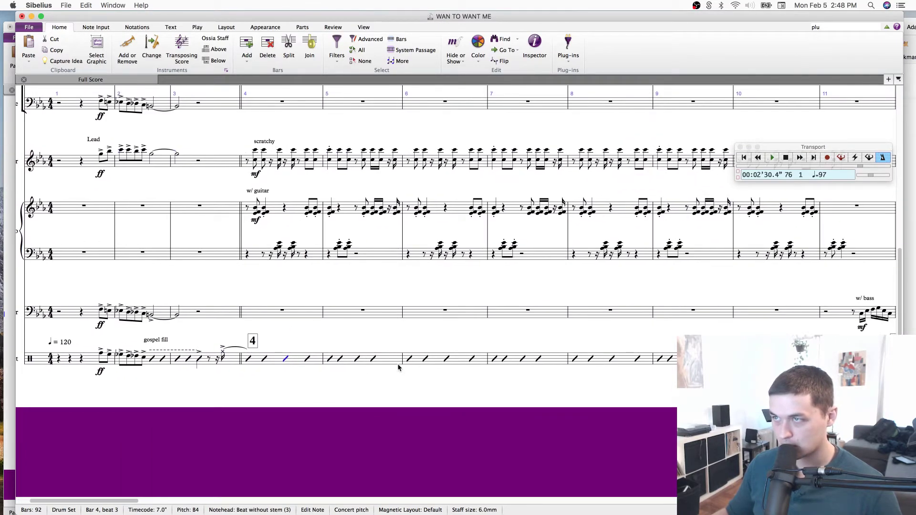
# Replay the video from about 0:05 to compare the verse's drum groove with the score from bar 4.
pyautogui.press('super+Tab')
pyautogui.click(166, 376)
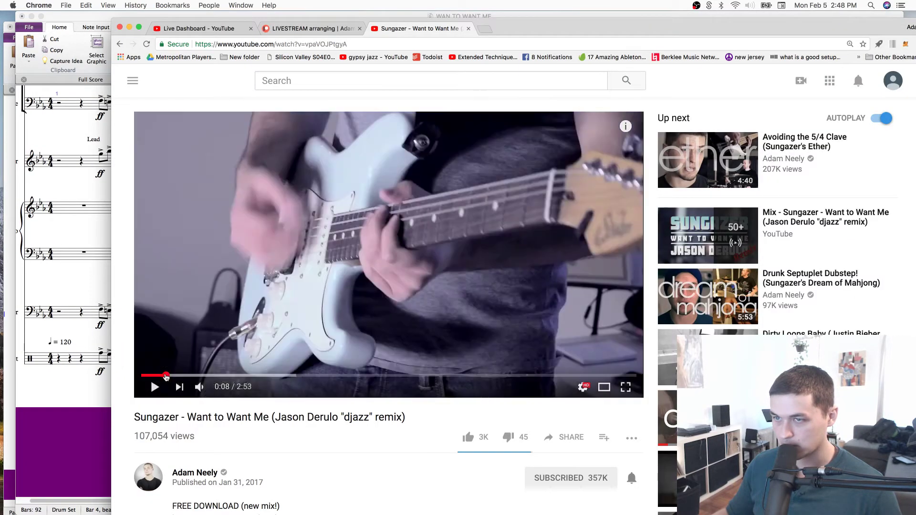
pyautogui.press('super+Tab')
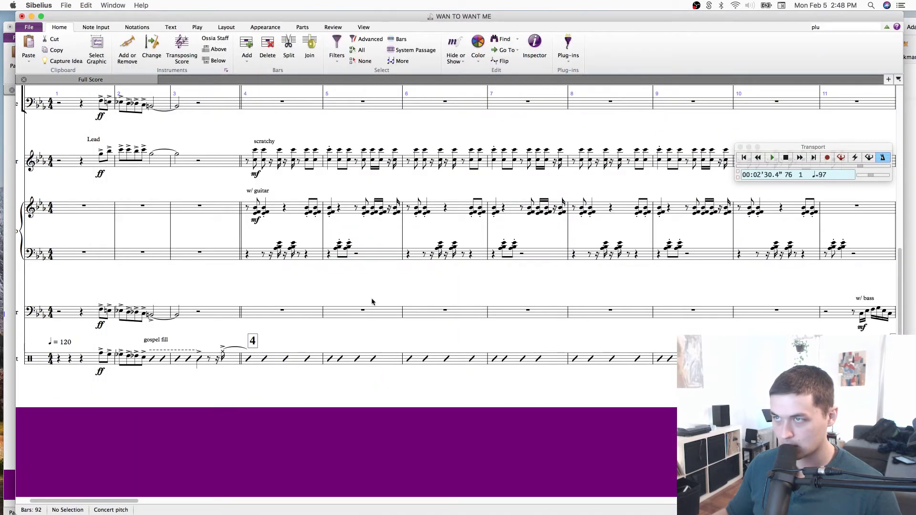
pyautogui.press('super+Tab')
pyautogui.click(157, 376)
pyautogui.click(154, 387)
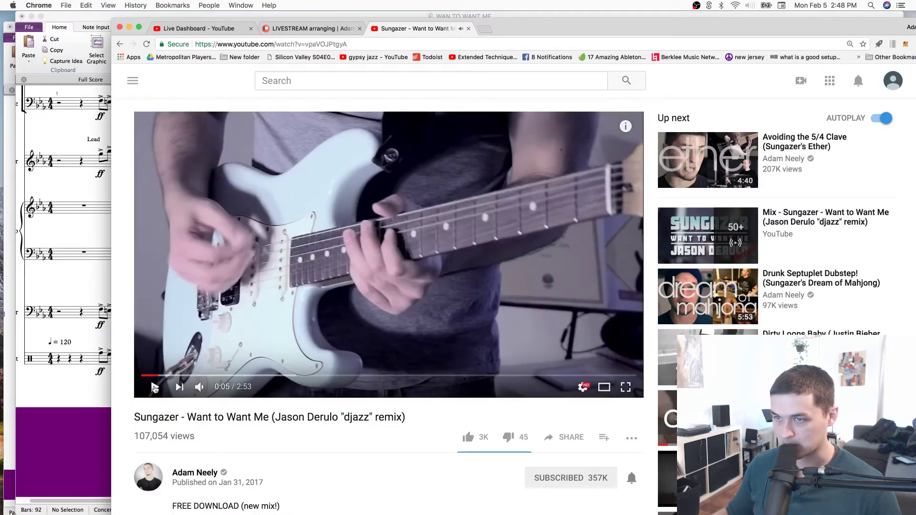
pyautogui.click(154, 387)
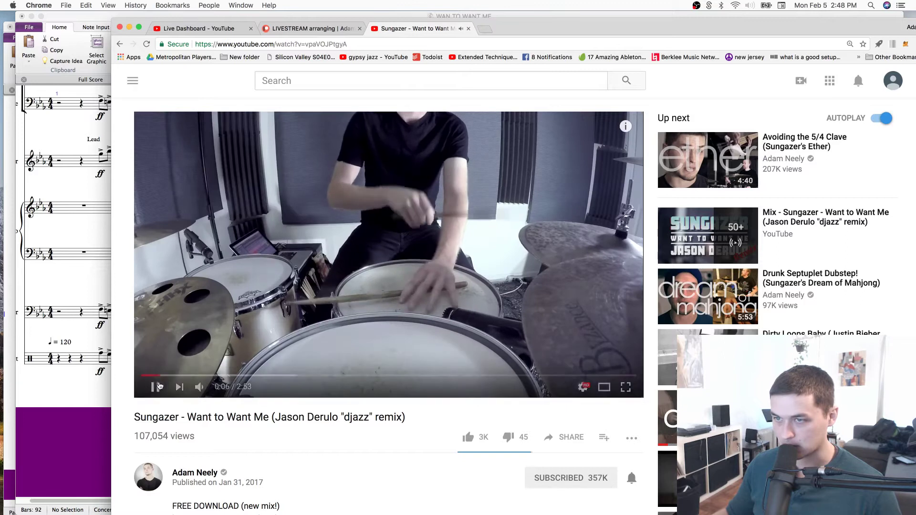
pyautogui.click(88, 387)
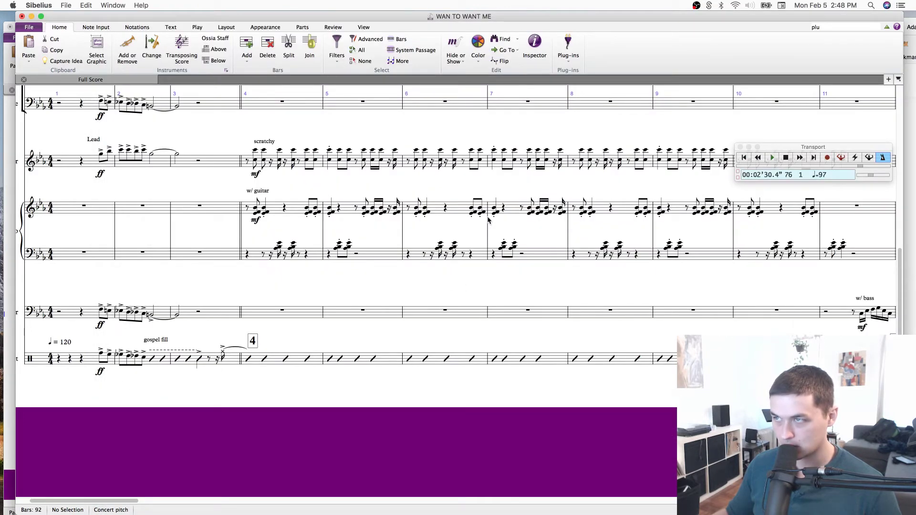
pyautogui.press('super+Tab')
pyautogui.click(154, 387)
pyautogui.click(66, 394)
pyautogui.click(241, 362)
pyautogui.click(248, 359)
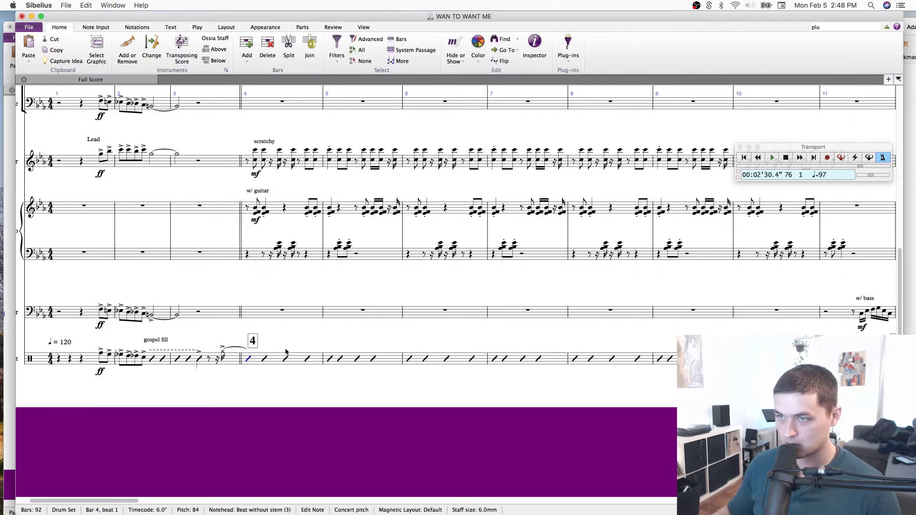
pyautogui.press('Escape')
pyautogui.click(248, 361)
pyautogui.press('Escape')
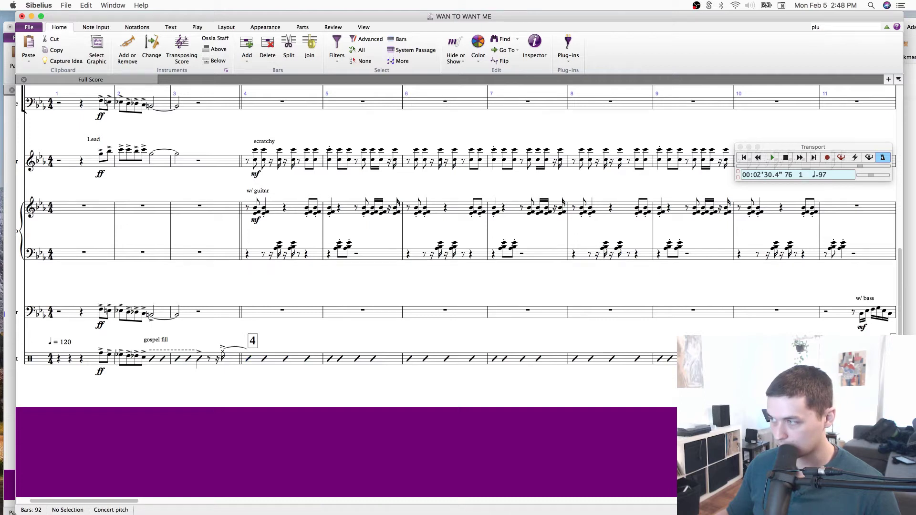
# Enter an eighth note in voice 2 on beat 1.5 of Drum Set bar 4, preceded by an eighth rest.
pyautogui.click(251, 371)
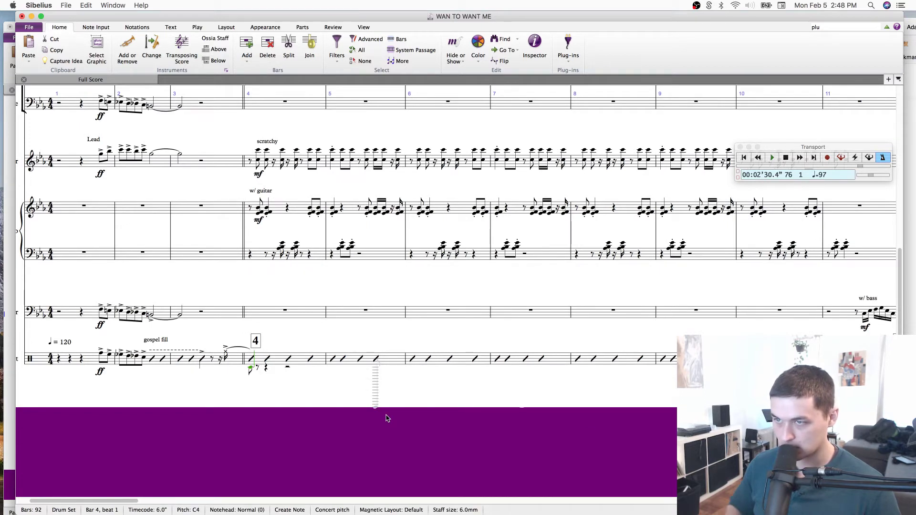
pyautogui.press('r')
pyautogui.press('Left')
pyautogui.press('Delete')
# Divide beat 2 of the second voice in Drum Set bar 4 into shorter rests and add a sixteenth-note D4 at beat 2.75.
pyautogui.press('Right')
pyautogui.press('Right')
pyautogui.press('Right')
pyautogui.press('3')
pyautogui.press('Right')
pyautogui.press('Left')
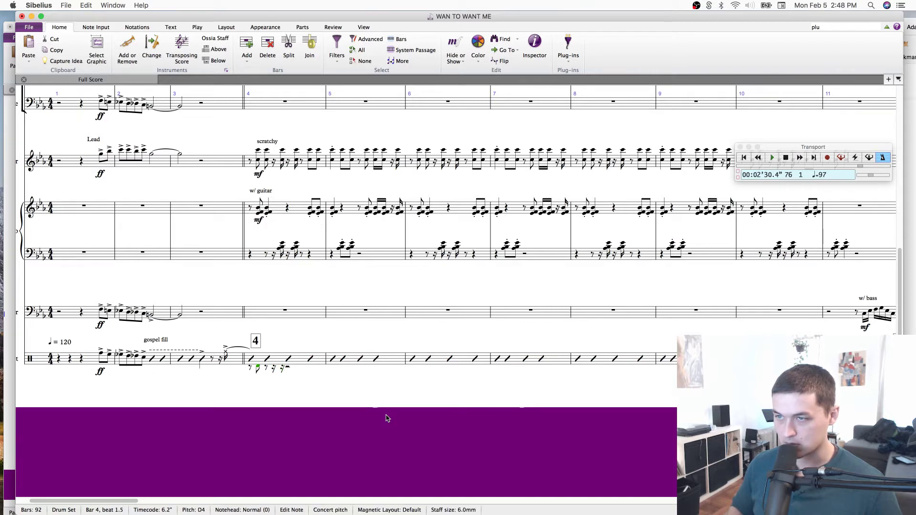
pyautogui.press('Right')
pyautogui.press('d')
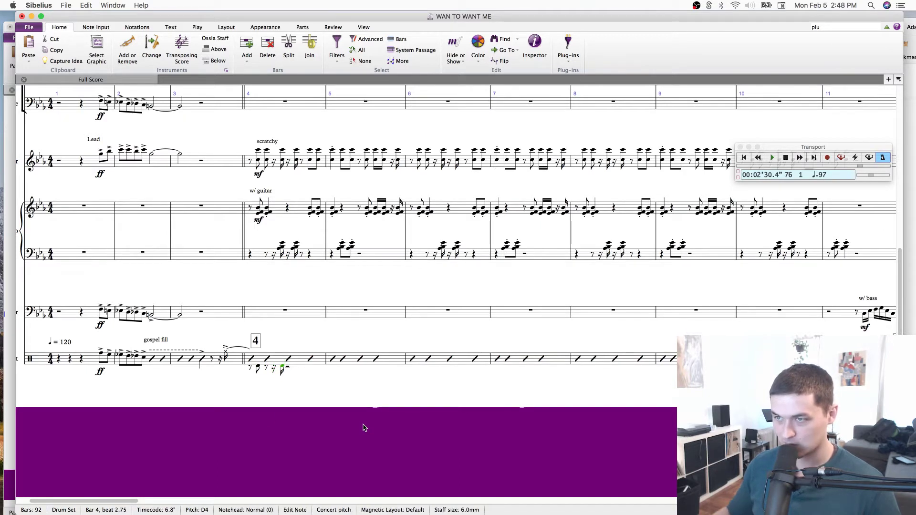
pyautogui.press('super+equal')
pyautogui.press('super+equal')
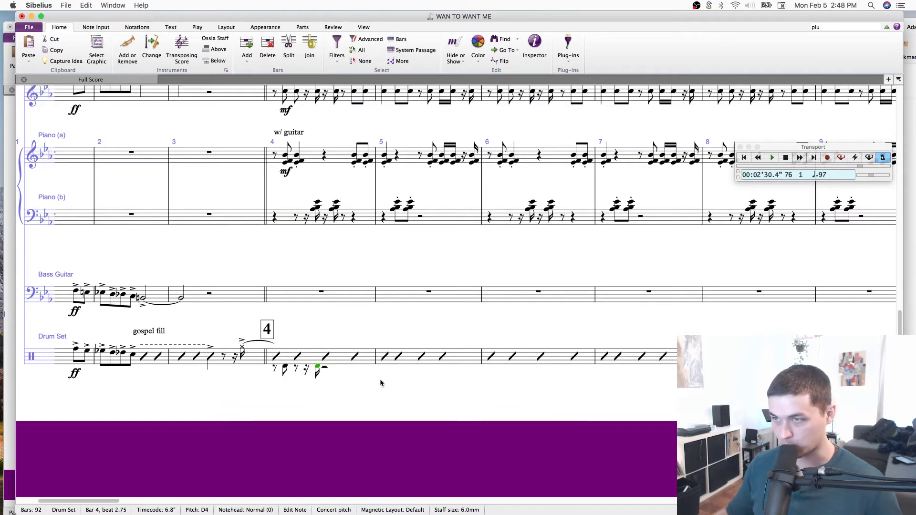
pyautogui.moveTo(381, 380); pyautogui.dragTo(371, 401)
pyautogui.click(327, 387)
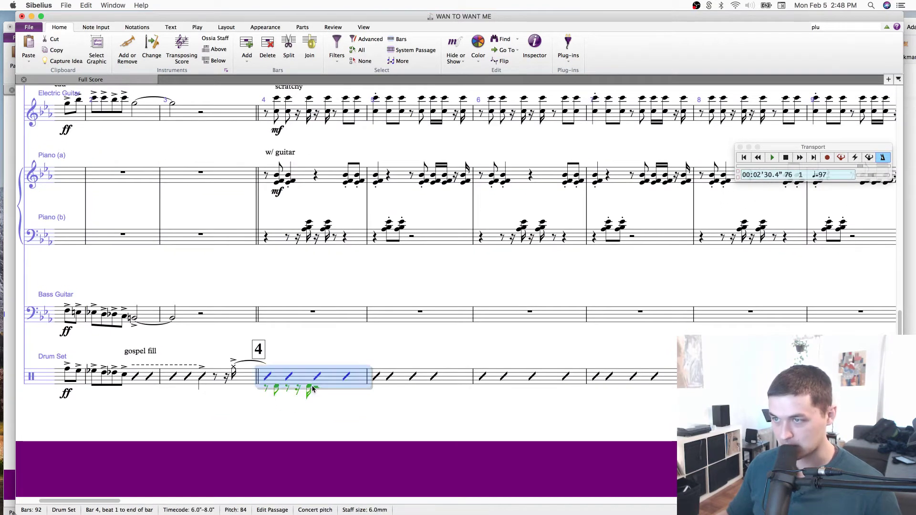
pyautogui.press('Escape')
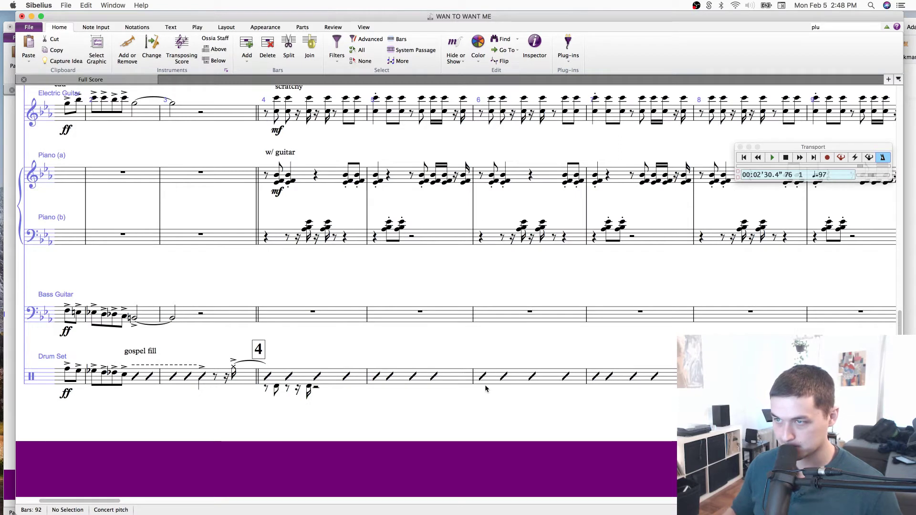
# Enter a quarter note on beat 4 of the second voice in Drum Set bar 4, after a quarter rest.
pyautogui.click(323, 391)
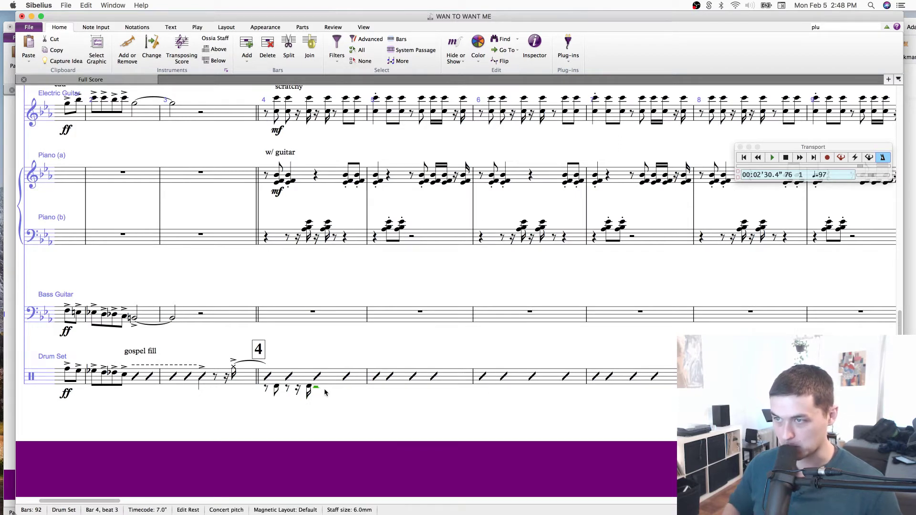
pyautogui.press('c')
pyautogui.click(334, 384)
# Copy the second-voice kick rhythm of Drum Set bar 4 into bars 6, 8 and 10.
pyautogui.keyDown('alt'); pyautogui.click(475, 375); pyautogui.keyUp('alt')
pyautogui.moveTo(371, 415); pyautogui.dragTo(304, 409)
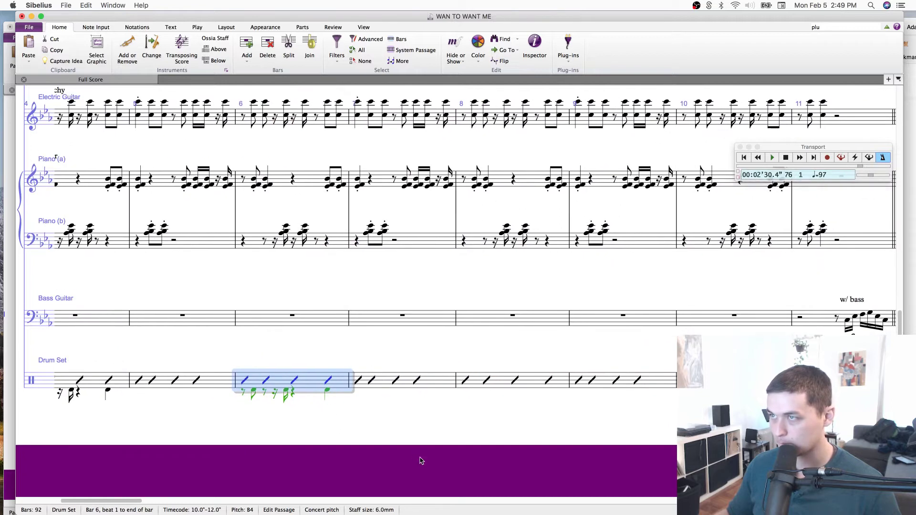
pyautogui.keyDown('alt'); pyautogui.click(462, 388); pyautogui.keyUp('alt')
pyautogui.hscroll(5, 397, 428)
pyautogui.keyDown('alt'); pyautogui.click(484, 401); pyautogui.keyUp('alt')
pyautogui.hscroll(6, 507, 423)
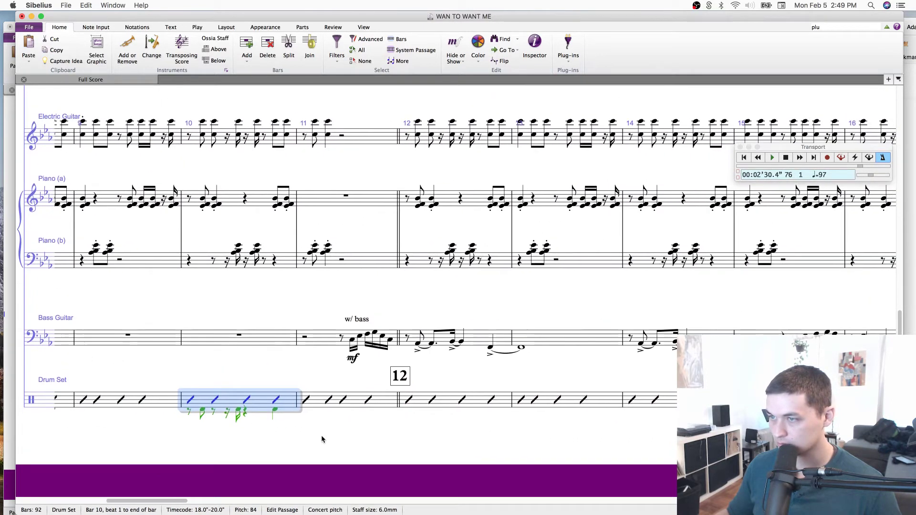
pyautogui.press('Escape')
# Copy the Bass Guitar passage from bar 11 beat 3.5 to the end of bar 18 into the same place on the Drum Set staff.
pyautogui.click(352, 341)
pyautogui.hscroll(9, 546, 370)
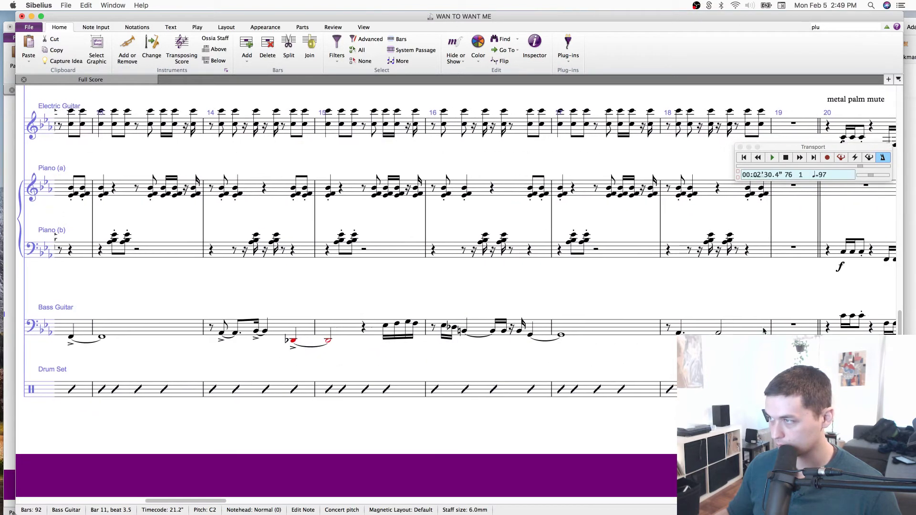
pyautogui.keyDown('shift'); pyautogui.click(768, 332); pyautogui.keyUp('shift')
pyautogui.hscroll(-9, 544, 439)
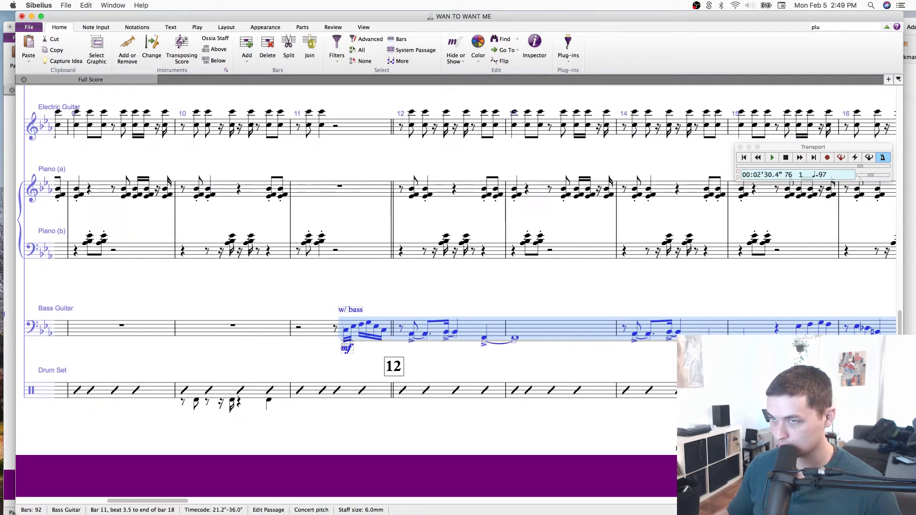
pyautogui.click(336, 392)
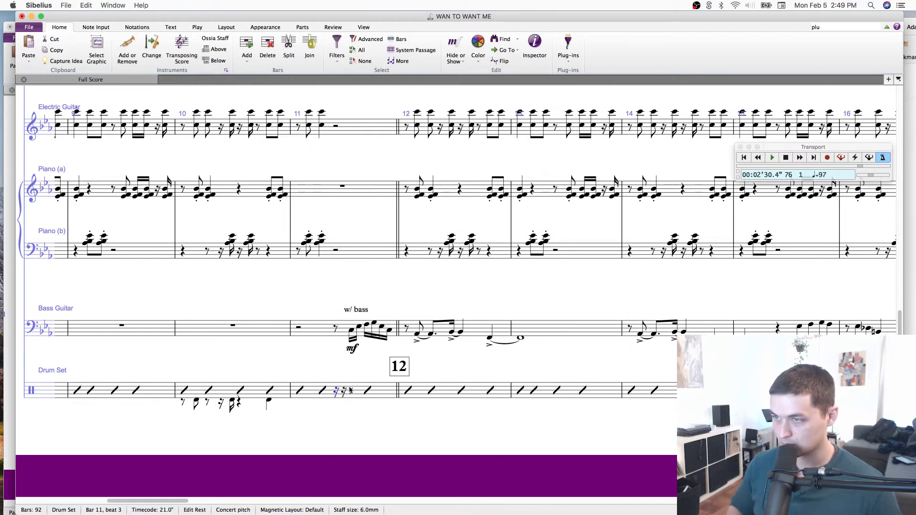
pyautogui.hotkey('ctrl', 'v')
pyautogui.press('super+z')
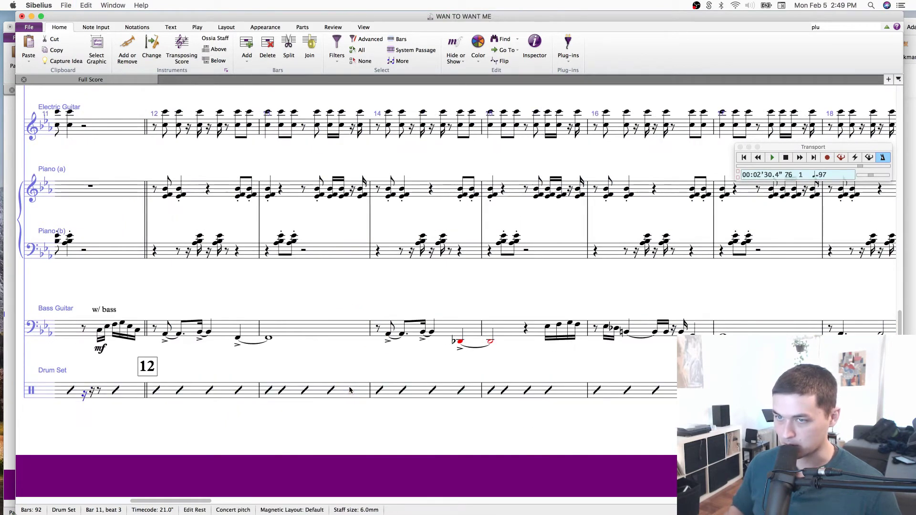
pyautogui.press('Right')
pyautogui.press('Right')
pyautogui.press('super+v')
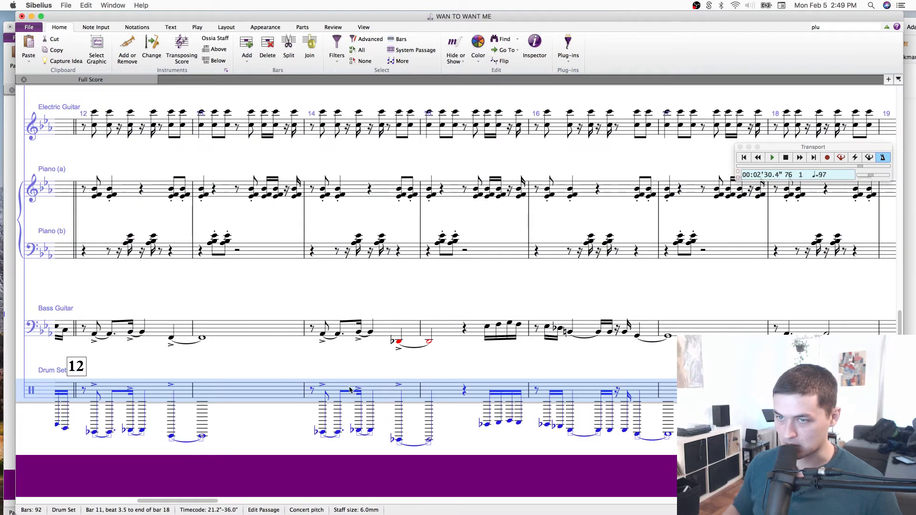
# Shift the pasted Drum Set passage up by octaves toward the staff.
pyautogui.press('super+Down')
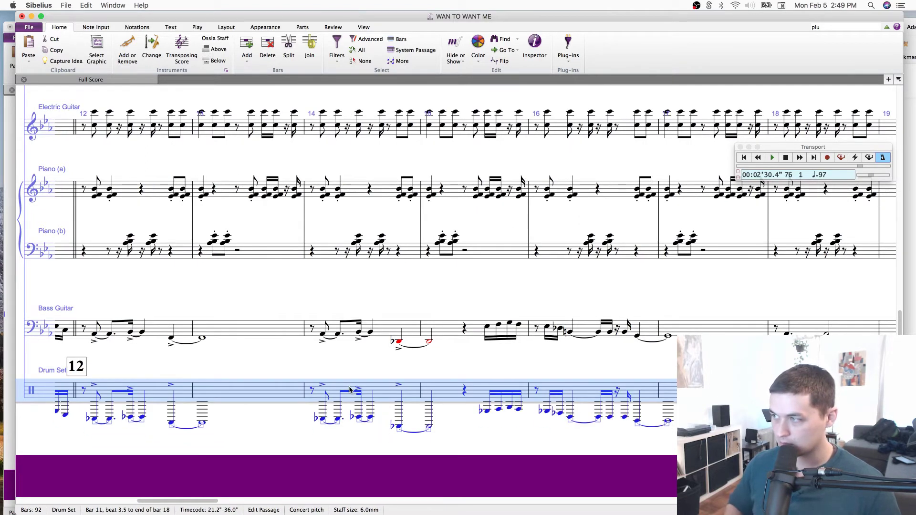
pyautogui.press('super+Up')
pyautogui.press('super+Up')
pyautogui.press('super+Up')
pyautogui.press('super+Up')
pyautogui.press('super+Down')
# Insert a bass clef before the pasted notes at beat 3.5 of Drum Set bar 11.
pyautogui.moveTo(349, 392); pyautogui.dragTo(626, 406)
pyautogui.press('q')
pyautogui.click(102, 105)
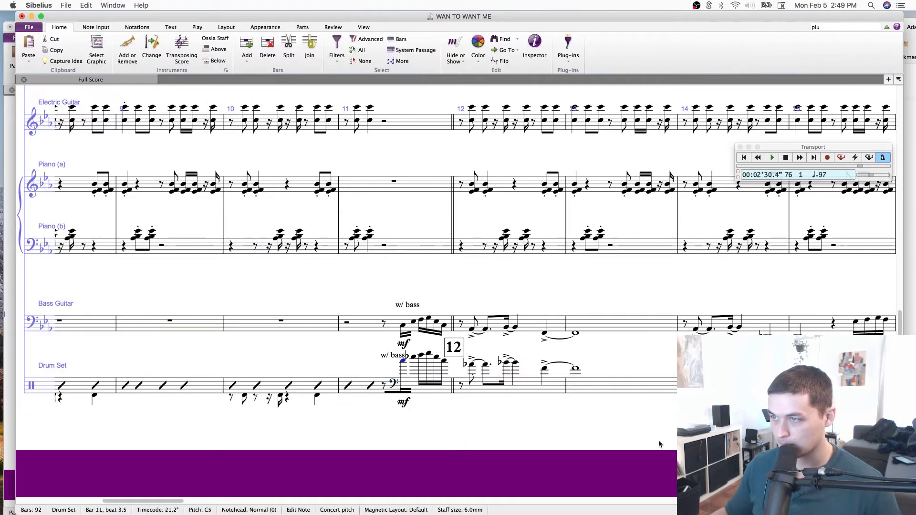
# Lower the Drum Set passage from bar 11 beat 3.5 through bar 18 by two octaves and save the score.
pyautogui.scroll(-2, 659, 444)
pyautogui.hscroll(10, 658, 444)
pyautogui.keyDown('shift'); pyautogui.click(555, 336); pyautogui.keyUp('shift')
pyautogui.press('super+Down')
pyautogui.press('super+Down')
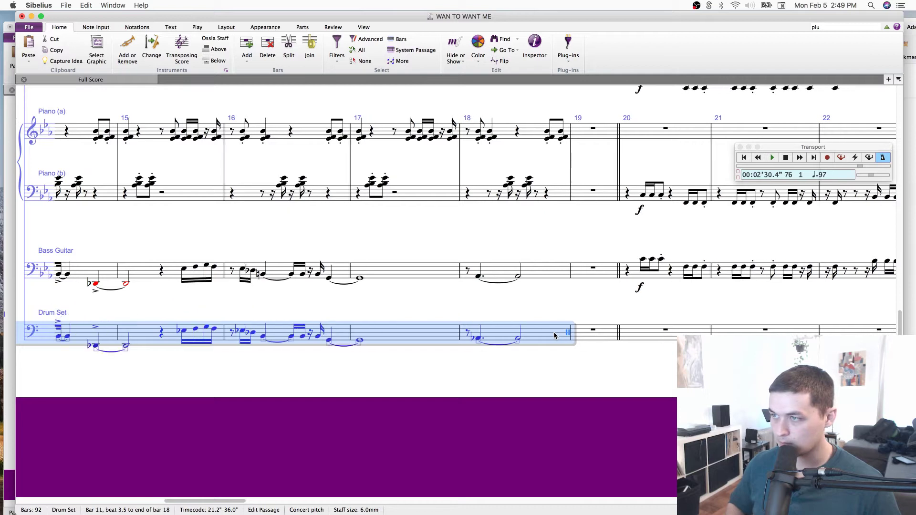
pyautogui.click(554, 367)
pyautogui.press('super+s')
# Change the "w/ bass" text above Drum Set bar 11 to "play around bassline" and move it clear of rehearsal mark 12.
pyautogui.moveTo(234, 364); pyautogui.dragTo(472, 331)
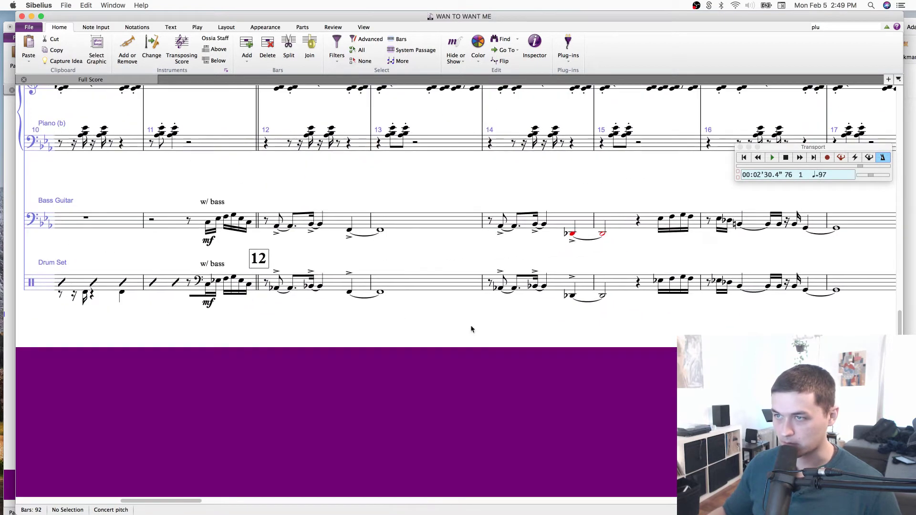
pyautogui.click(208, 284)
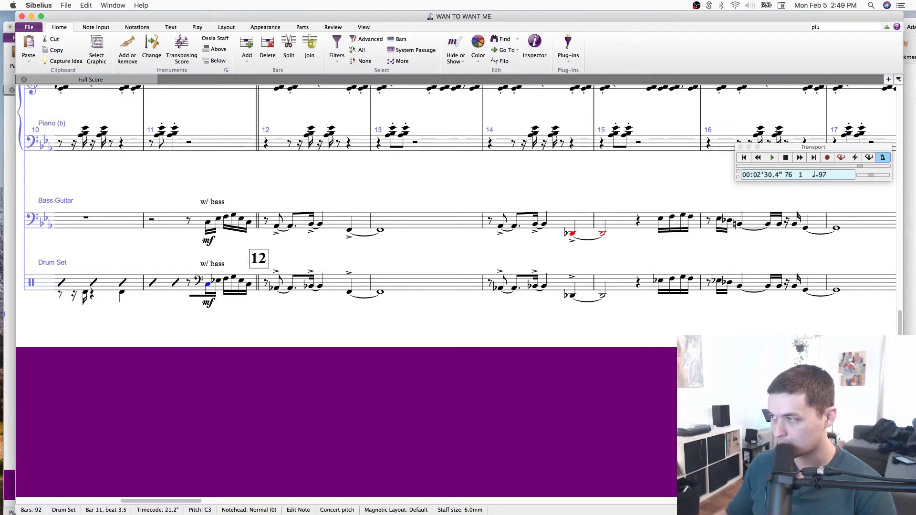
pyautogui.press('Escape')
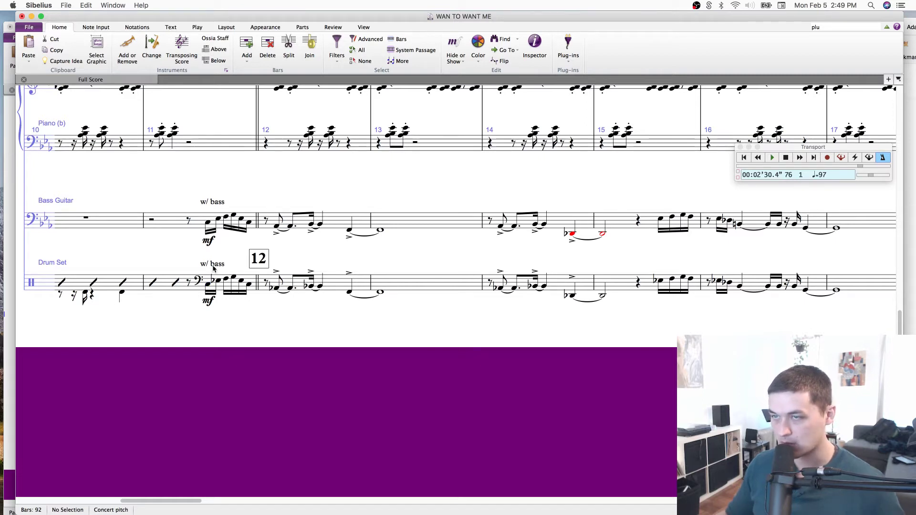
pyautogui.doubleClick(220, 265)
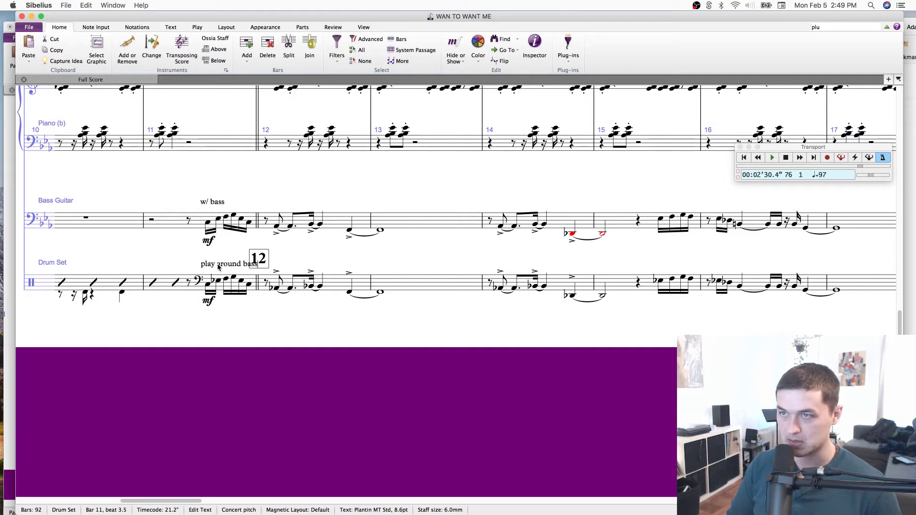
pyautogui.press('Escape')
pyautogui.press('Escape')
pyautogui.moveTo(228, 265); pyautogui.dragTo(202, 262)
# Delete the mf dynamic below the Drum Set staff in bar 11.
pyautogui.click(209, 301)
pyautogui.press('Delete')
pyautogui.press('Escape')
# Copy the "gospel fill" text to above Drum Set bar 4 and reword it as "light crossstick groove (no backbeat)".
pyautogui.hscroll(-10, 517, 385)
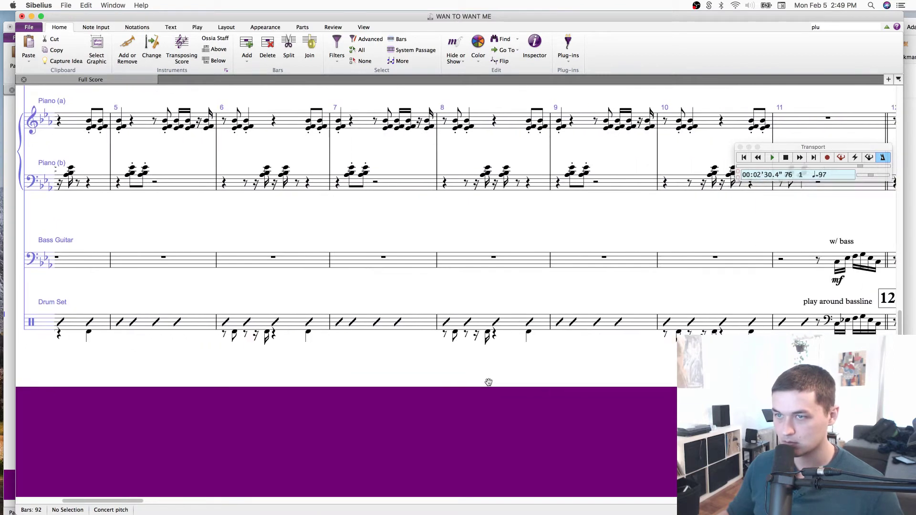
pyautogui.click(137, 299)
pyautogui.keyDown('alt'); pyautogui.click(289, 309); pyautogui.keyUp('alt')
pyautogui.doubleClick(290, 310)
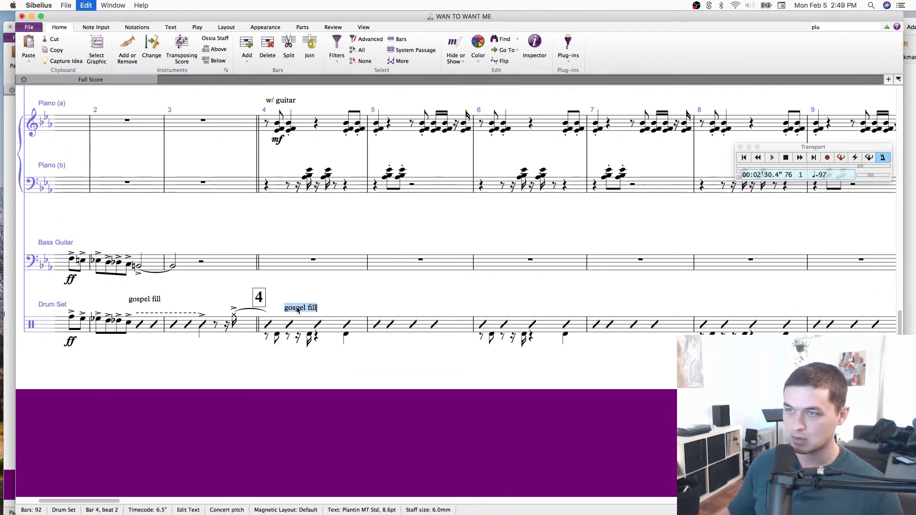
pyautogui.write('light crossstick gr')
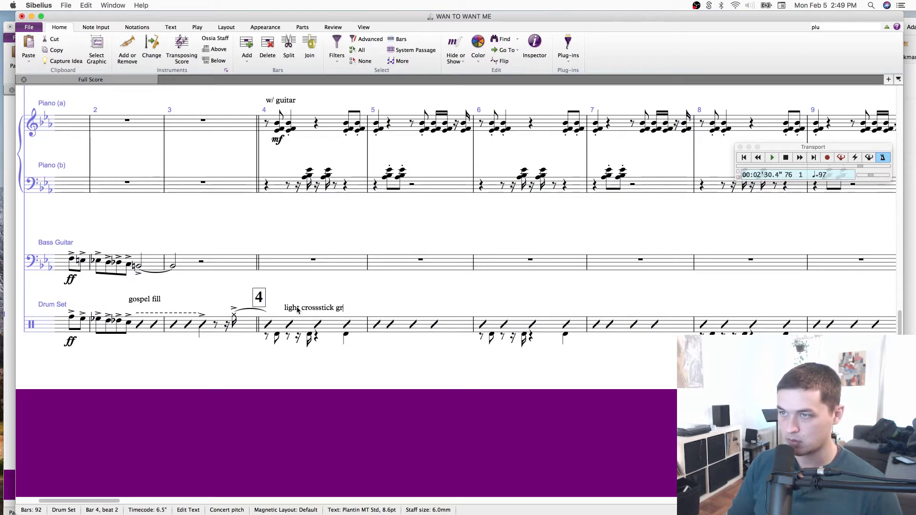
pyautogui.write('ckbe')
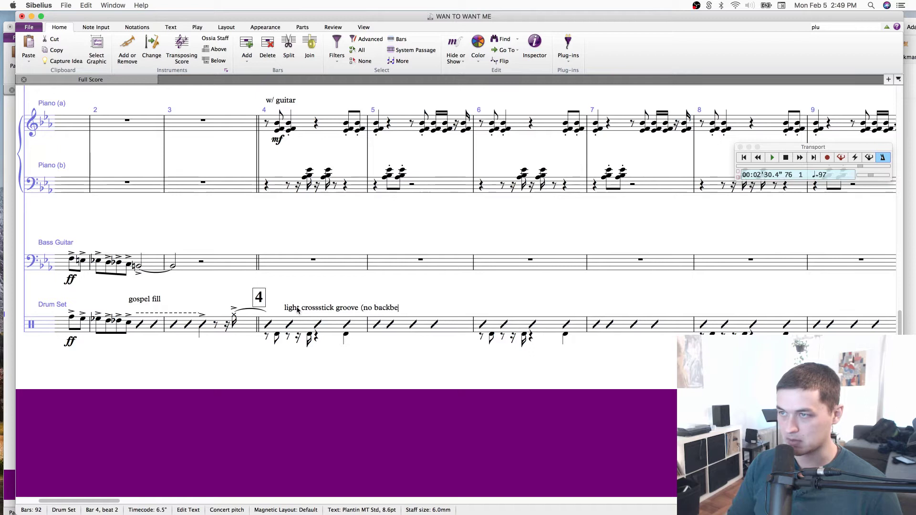
pyautogui.press('Escape')
# Remove "(no backbeat)" from the crossstick groove text in bar 4 and move the text slightly closer to the bar's start.
pyautogui.scroll(-1, 326, 308)
pyautogui.doubleClick(326, 307)
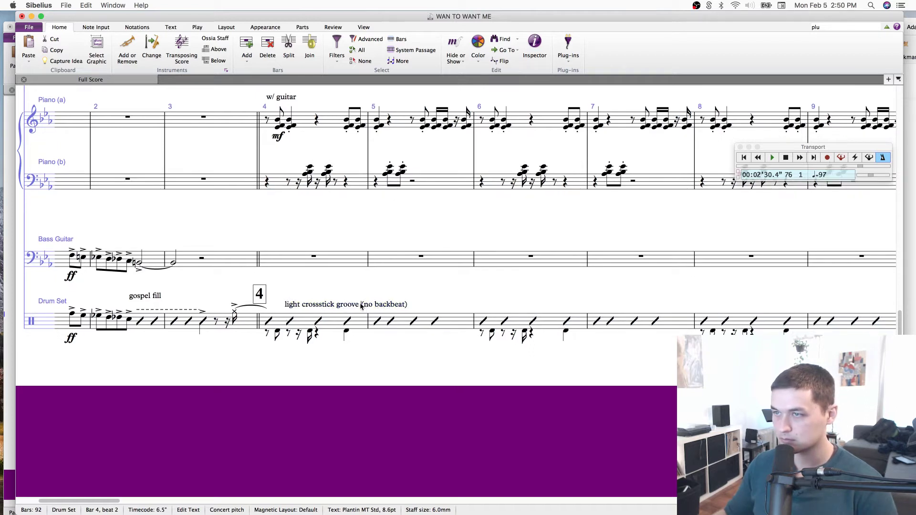
pyautogui.moveTo(361, 306); pyautogui.dragTo(409, 305)
pyautogui.write('=')
pyautogui.click(434, 294)
pyautogui.click(360, 306)
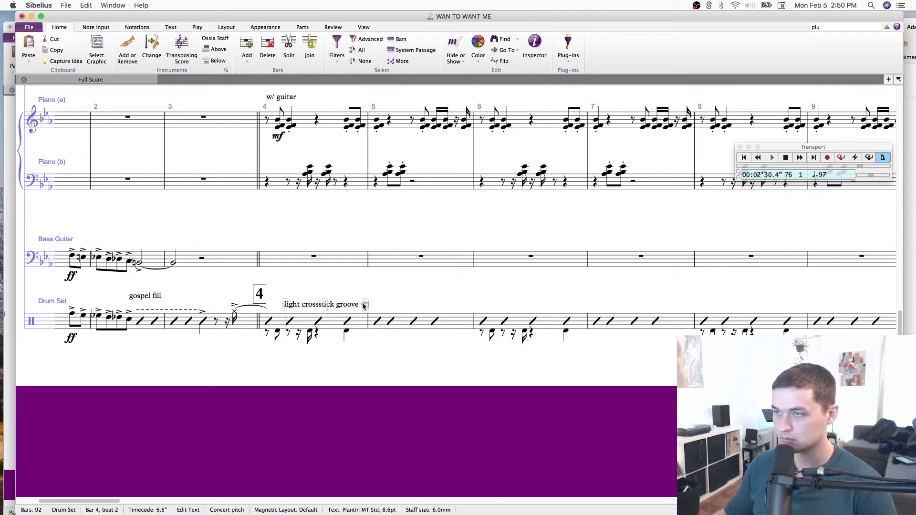
pyautogui.doubleClick(358, 306)
pyautogui.press('Escape')
pyautogui.moveTo(321, 307); pyautogui.dragTo(309, 306)
pyautogui.press('Escape')
# Check the copied bassline on the Drum Set staff from bar 12 onward and save the score.
pyautogui.hscroll(10, 465, 291)
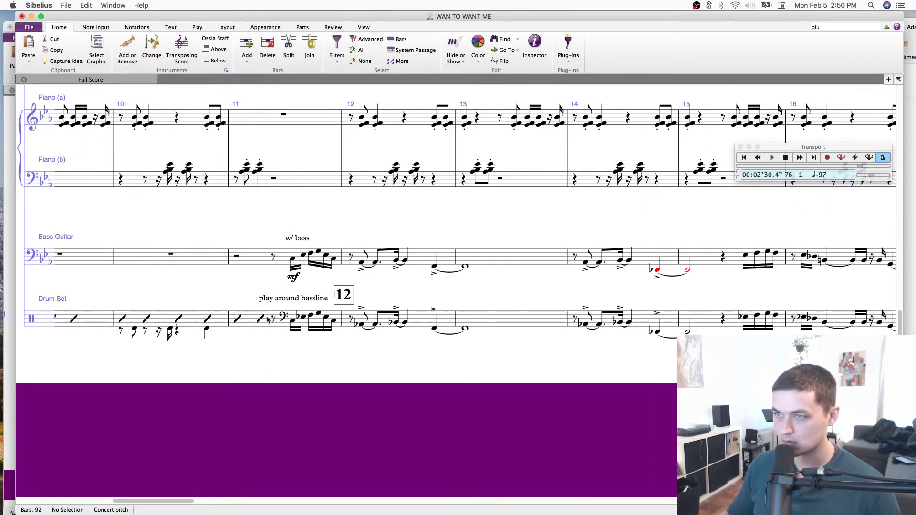
pyautogui.click(432, 320)
pyautogui.click(490, 317)
pyautogui.hscroll(3, 511, 287)
pyautogui.press('Escape')
pyautogui.press('super+s')
pyautogui.hscroll(5, 335, 284)
pyautogui.click(489, 320)
pyautogui.press('n')
pyautogui.press('super+z')
pyautogui.press('Left')
pyautogui.press('Left')
pyautogui.press('Right')
pyautogui.press('Right')
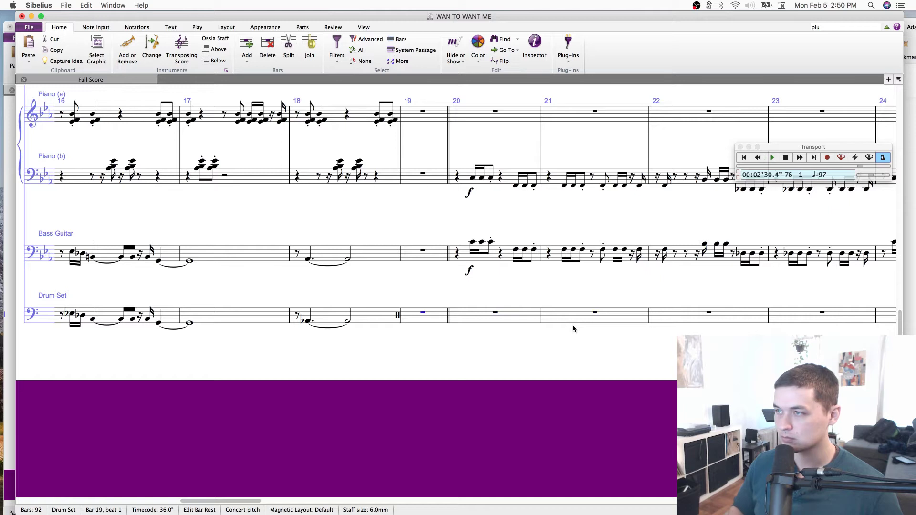
# Switch to Chrome, listen to the video up to 0:43 for the drum part at bar 20, and return to the score.
pyautogui.press('super+Tab')
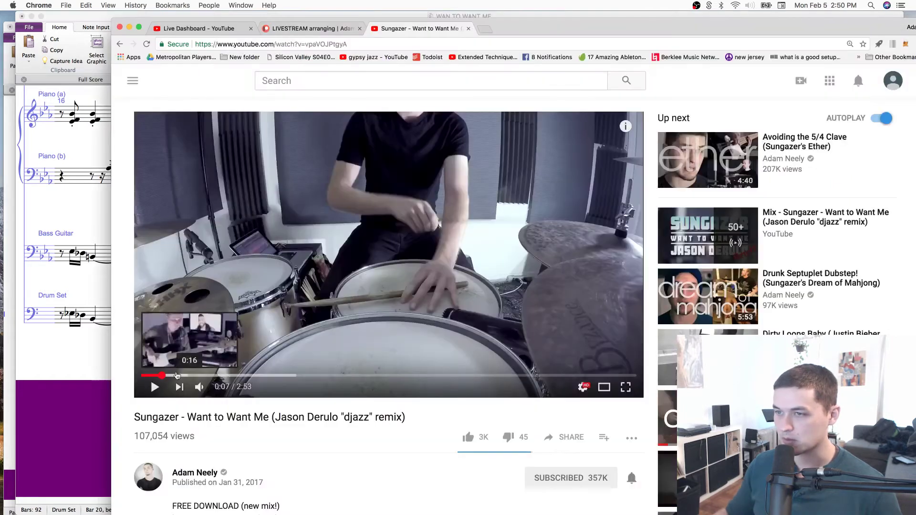
pyautogui.click(218, 375)
pyautogui.press('space')
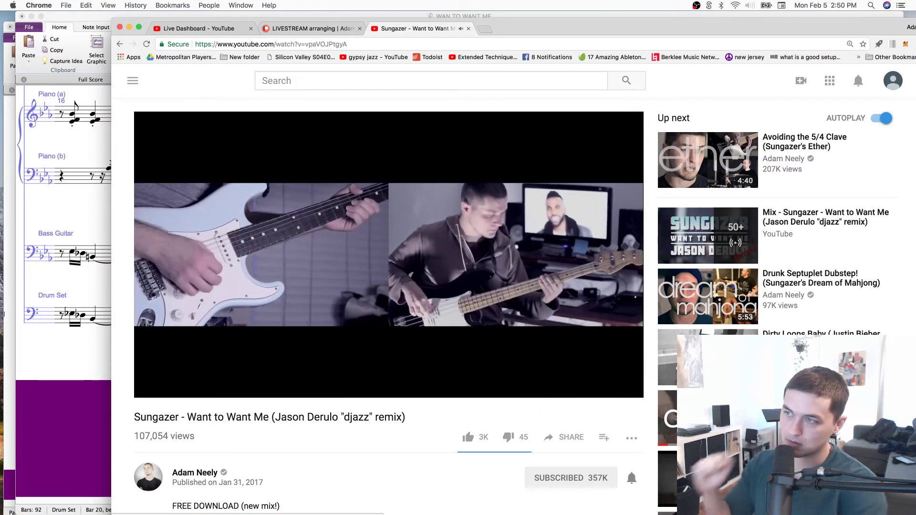
pyautogui.press('space')
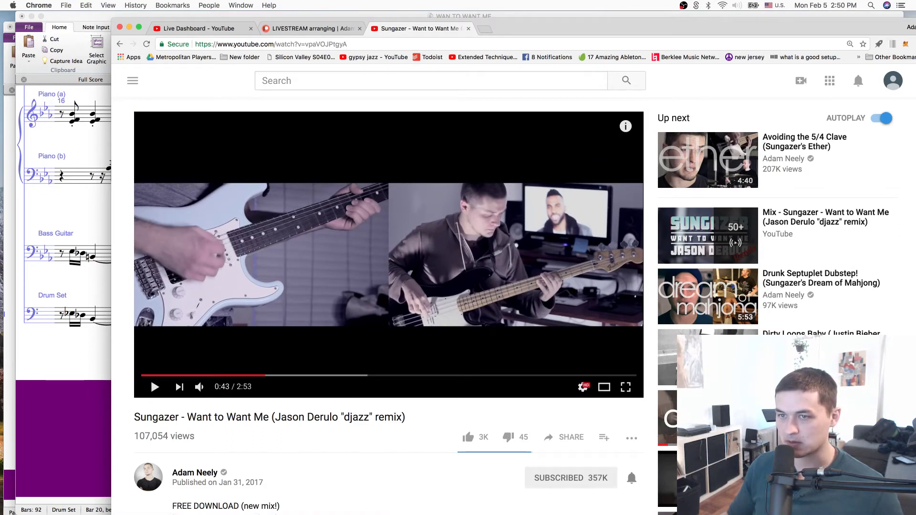
pyautogui.click(87, 388)
# Enter a sixteenth-note C5 on beat 2 of Drum Set bar 20 after a quarter rest, and repeat it to fill the beat.
pyautogui.click(480, 317)
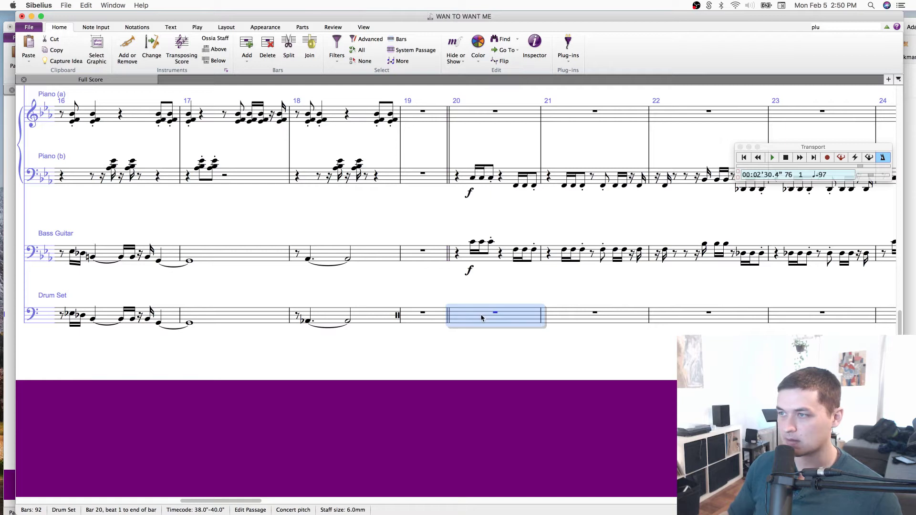
pyautogui.press('n')
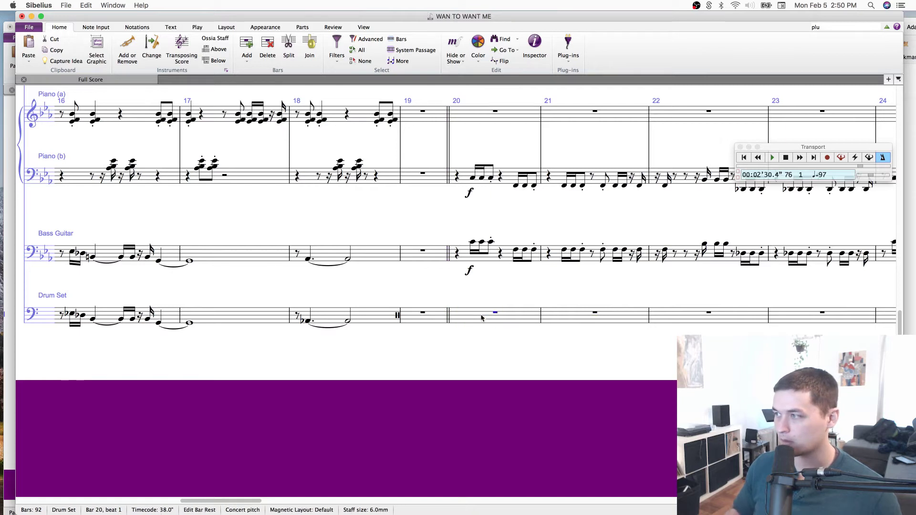
pyautogui.press('c')
pyautogui.press('Escape')
pyautogui.press('r')
pyautogui.press('super+z')
pyautogui.press('2')
pyautogui.press('r')
pyautogui.press('r')
pyautogui.press('r')
# Repeat the four-sixteenth group from beat 2 of Drum Set bar 20 to fill that bar and the following bars.
pyautogui.keyDown('shift'); pyautogui.click(473, 316); pyautogui.keyUp('shift')
pyautogui.press('r')
pyautogui.press('r')
pyautogui.press('r')
pyautogui.press('r')
pyautogui.press('r')
pyautogui.press('r')
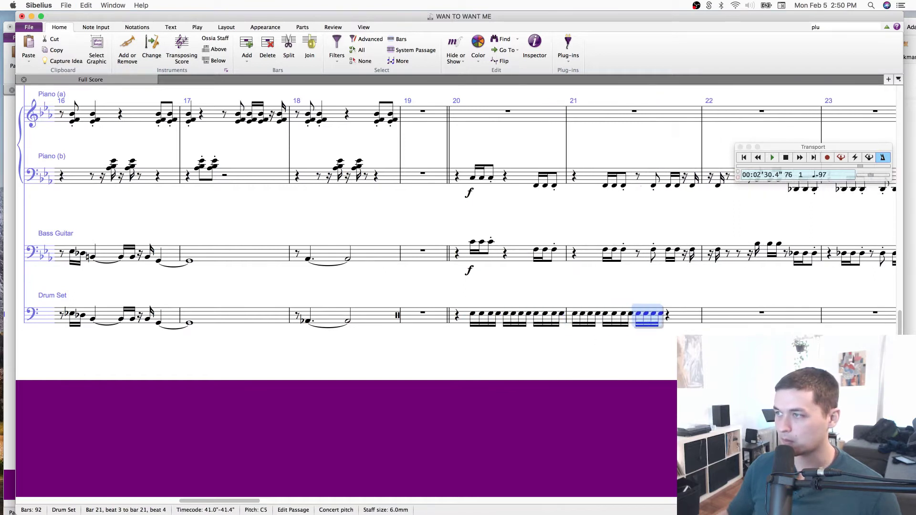
pyautogui.press('r')
pyautogui.press('r')
pyautogui.press('r')
pyautogui.press('r')
pyautogui.press('r')
pyautogui.press('r')
pyautogui.press('r')
pyautogui.press('r')
pyautogui.press('r')
pyautogui.press('r')
pyautogui.press('r')
pyautogui.press('r')
pyautogui.press('r')
pyautogui.press('r')
pyautogui.press('r')
pyautogui.press('r')
pyautogui.press('r')
# Add accents to the first three sixteenth notes of beat 2 in Drum Set bar 20.
pyautogui.moveTo(252, 400); pyautogui.dragTo(402, 414)
pyautogui.click(212, 344)
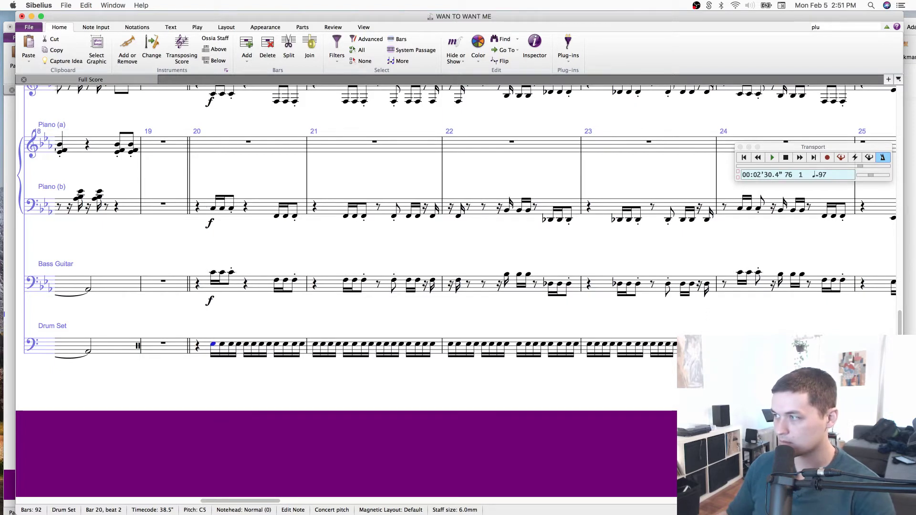
pyautogui.press('KP_Equal')
pyautogui.press('Right')
pyautogui.press('KP_Equal')
pyautogui.press('Right')
pyautogui.press('KP_Equal')
pyautogui.press('Right')
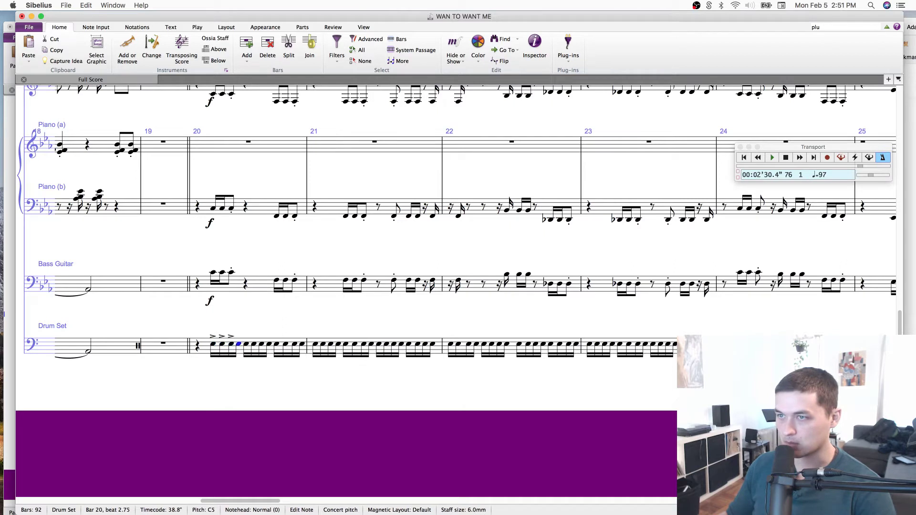
# Add accents to the first three sixteenth notes of beat 4 in Drum Set bar 20.
pyautogui.press('Right')
pyautogui.press('Right')
pyautogui.press('Right')
pyautogui.press('KP_Divide')
pyautogui.press('Right')
pyautogui.press('KP_Divide')
pyautogui.press('Right')
pyautogui.press('KP_Divide')
# Accent the Drum Set sixteenths in bar 21 and the start of bar 22 to match the bass guitar rhythm.
pyautogui.press('Right')
pyautogui.press('Right')
pyautogui.press('Right')
pyautogui.press('Right')
pyautogui.press('Right')
pyautogui.press('Right')
pyautogui.press('KP_Equal')
pyautogui.press('Right')
pyautogui.press('Right')
pyautogui.press('KP_Equal')
pyautogui.press('Left')
pyautogui.press('KP_Equal')
pyautogui.press('Right')
pyautogui.press('Right')
pyautogui.press('Right')
pyautogui.press('Right')
pyautogui.press('Right')
pyautogui.press('KP_Divide')
pyautogui.press('Right')
pyautogui.press('Right')
pyautogui.press('KP_Divide')
pyautogui.press('Right')
pyautogui.press('KP_Divide')
pyautogui.press('Right')
pyautogui.press('Right')
pyautogui.press('KP_Divide')
pyautogui.press('Right')
pyautogui.press('Right')
pyautogui.press('KP_Divide')
pyautogui.press('Right')
pyautogui.press('Right')
pyautogui.press('Right')
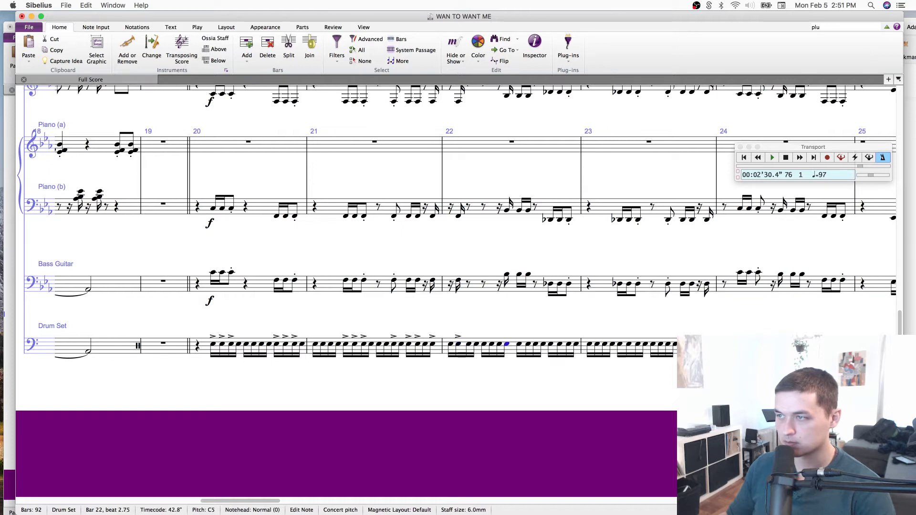
# Accent the Drum Set sixteenths that match the bass guitar rhythm from the rest of bar 22 through bar 25.
pyautogui.press('Right')
pyautogui.press('Right')
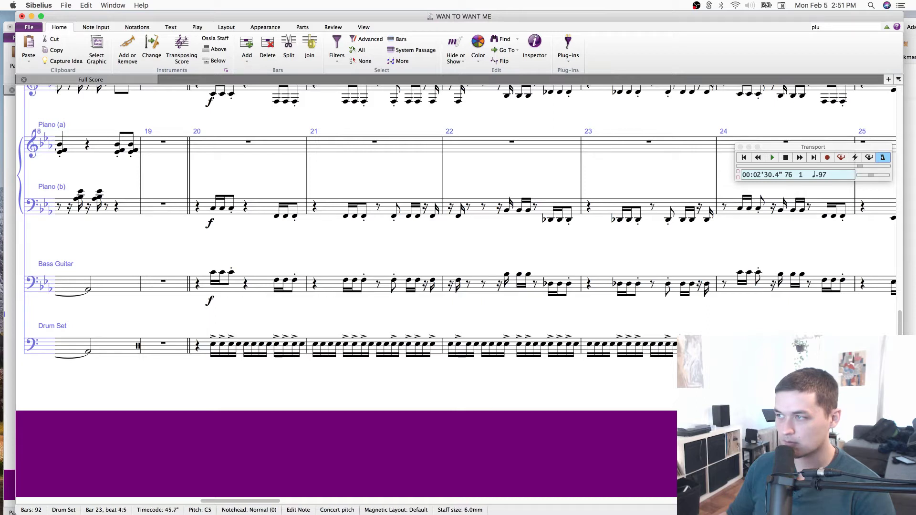
pyautogui.press('Right')
pyautogui.press('Right')
pyautogui.press('Right')
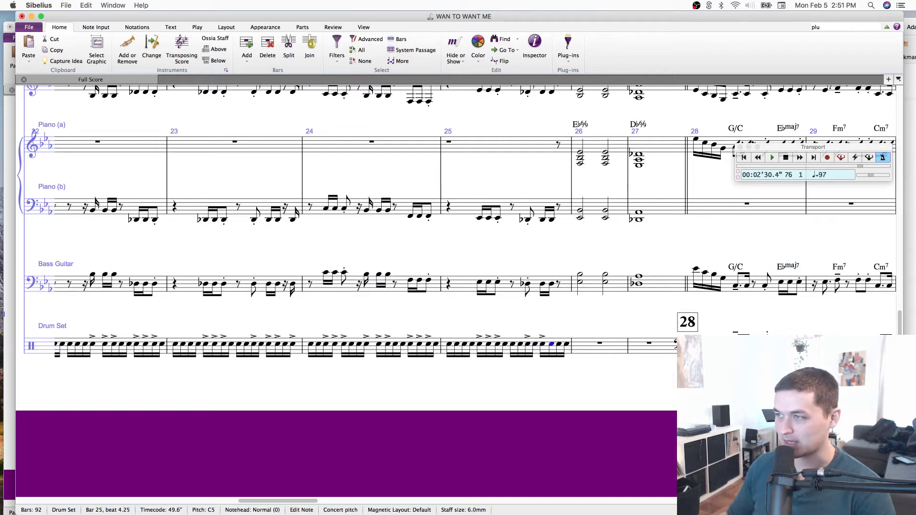
pyautogui.press('Right')
# Enter two diamond-notehead B4 half notes in Drum Set bar 26 and a diamond-notehead B4 whole note in bar 27.
pyautogui.click(594, 348)
pyautogui.press('b')
pyautogui.press('Escape')
pyautogui.press('7')
pyautogui.hotkey('alt', 'shift', '4')
pyautogui.press('b')
pyautogui.press('b')
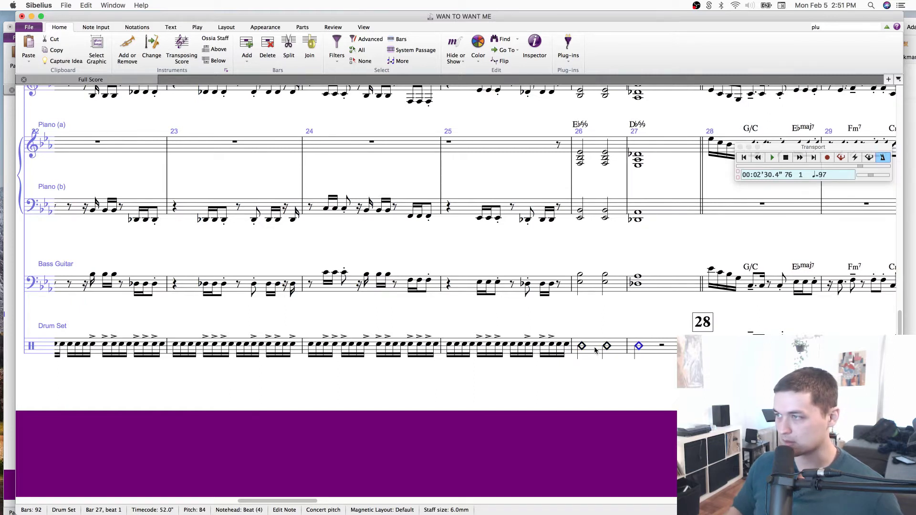
pyautogui.press('7')
pyautogui.press('Escape')
# Accent the two diamond half notes in Drum Set bar 26 and save the score.
pyautogui.click(595, 351)
pyautogui.press('=')
pyautogui.click(620, 405)
pyautogui.press('super+s')
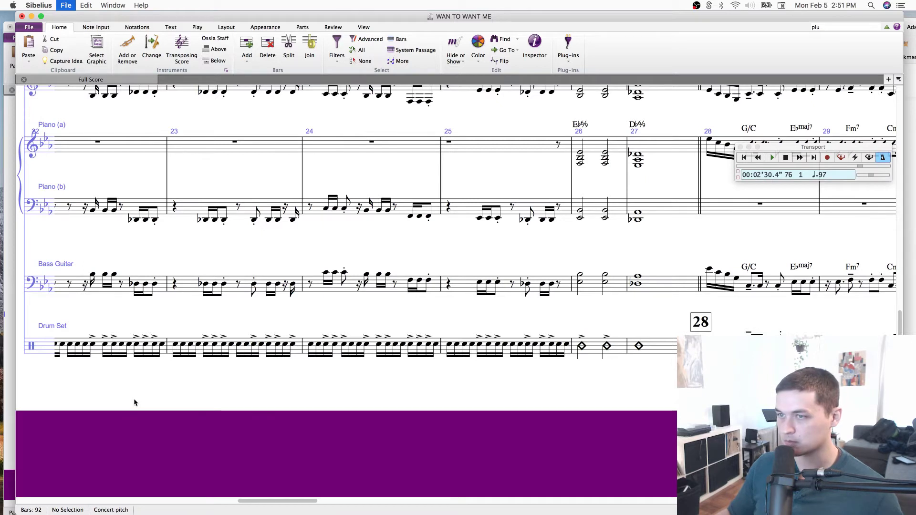
# Raise the drum set's volume in the mixer.
pyautogui.hscroll(-10, 175, 398)
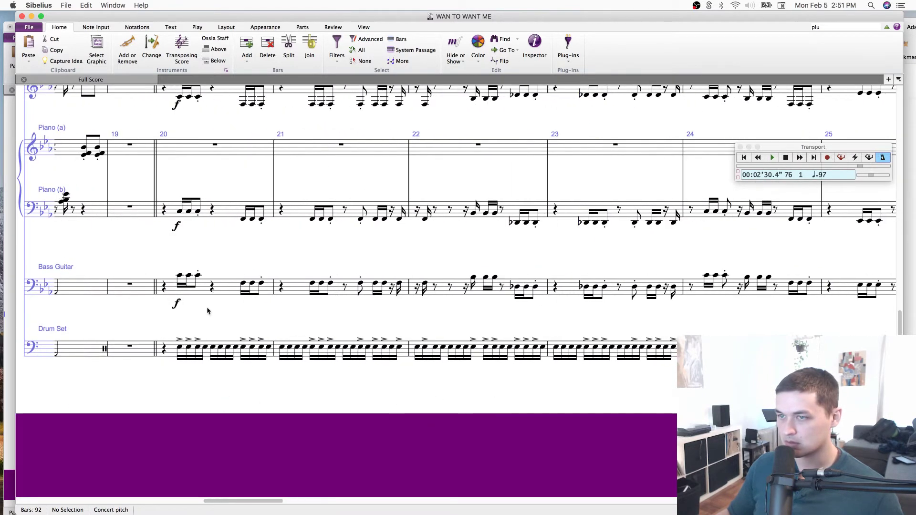
pyautogui.click(182, 347)
pyautogui.press('m')
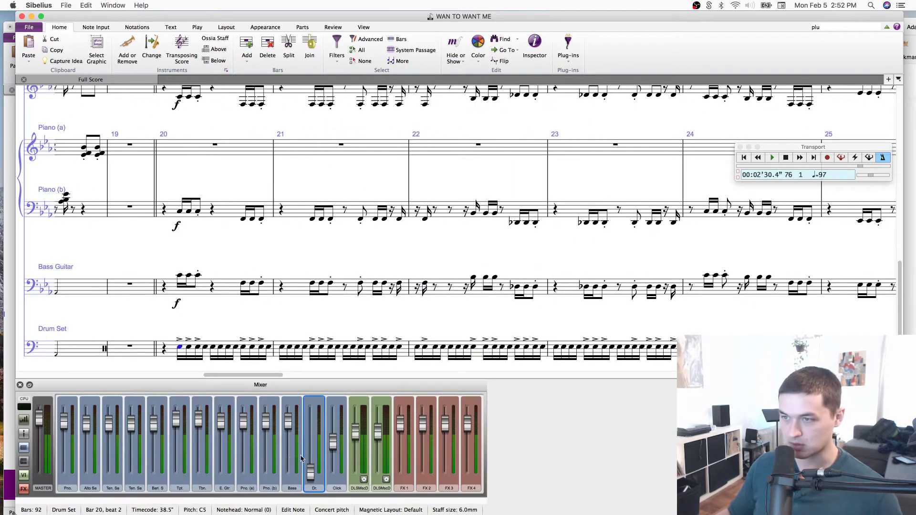
pyautogui.moveTo(314, 475); pyautogui.dragTo(313, 448)
# Play the score from beat 2 of bar 20, disabling the click and setting the playback tempo to 120.
pyautogui.click(177, 344)
pyautogui.click(180, 347)
pyautogui.press('p')
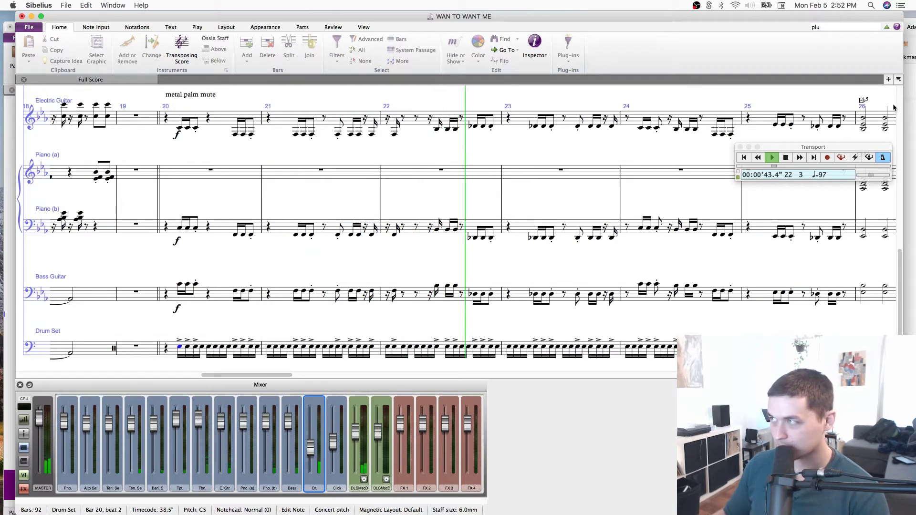
pyautogui.click(882, 157)
pyautogui.moveTo(868, 178); pyautogui.dragTo(877, 174)
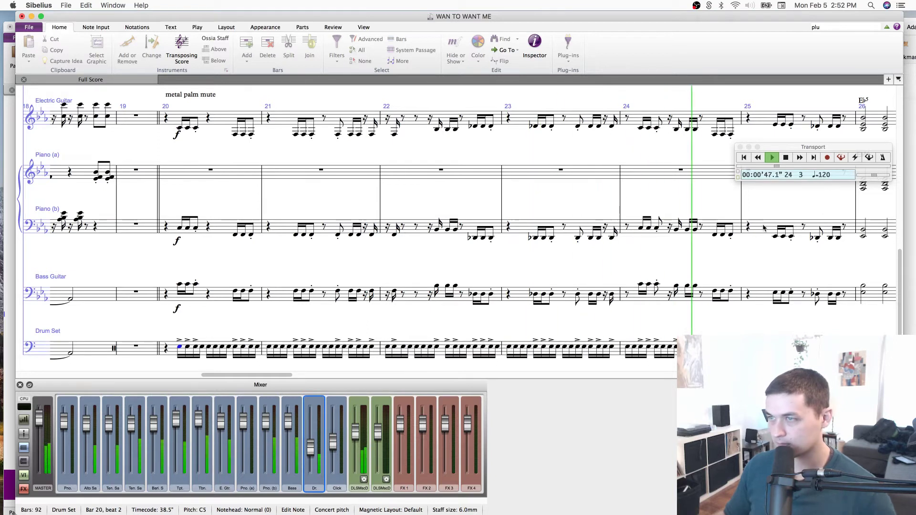
pyautogui.press('space')
# Play the score at tempo 134 from beat 2 of bar 20 up to bar 32.
pyautogui.moveTo(113, 261); pyautogui.dragTo(202, 277)
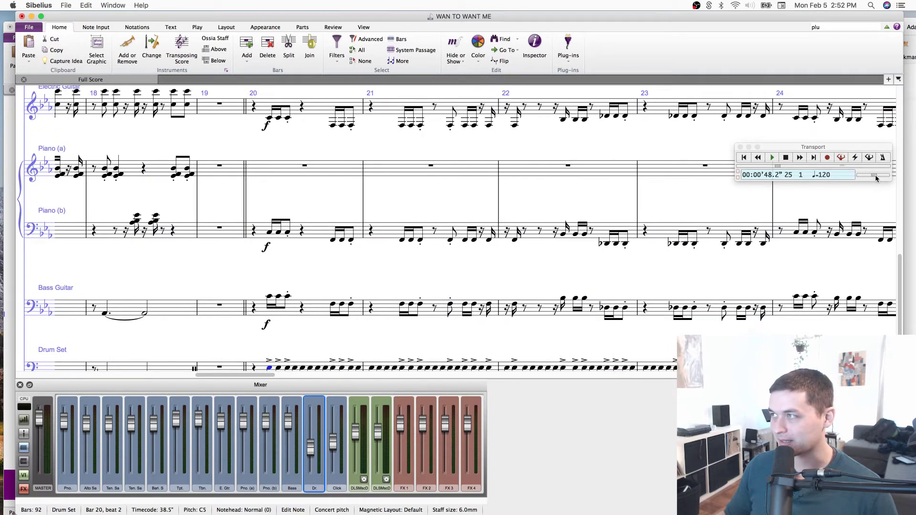
pyautogui.moveTo(144, 202); pyautogui.dragTo(287, 210)
pyautogui.click(412, 126)
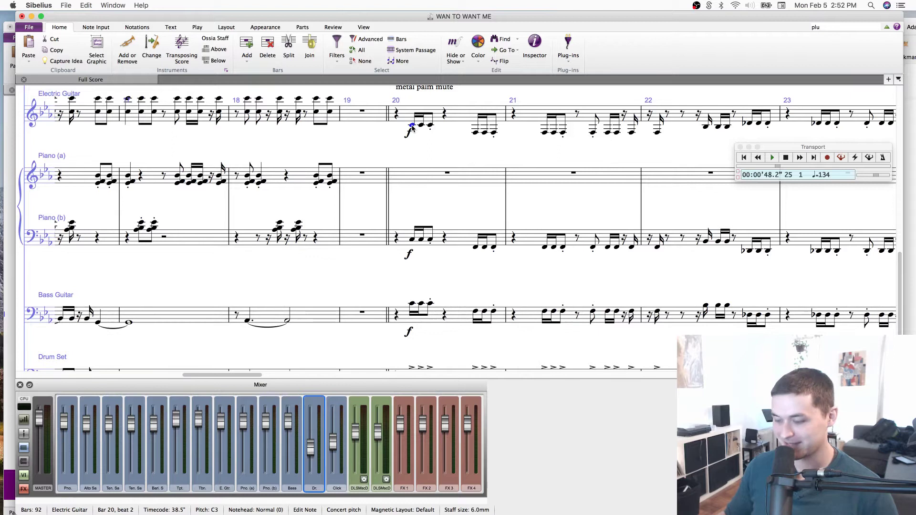
pyautogui.press('p')
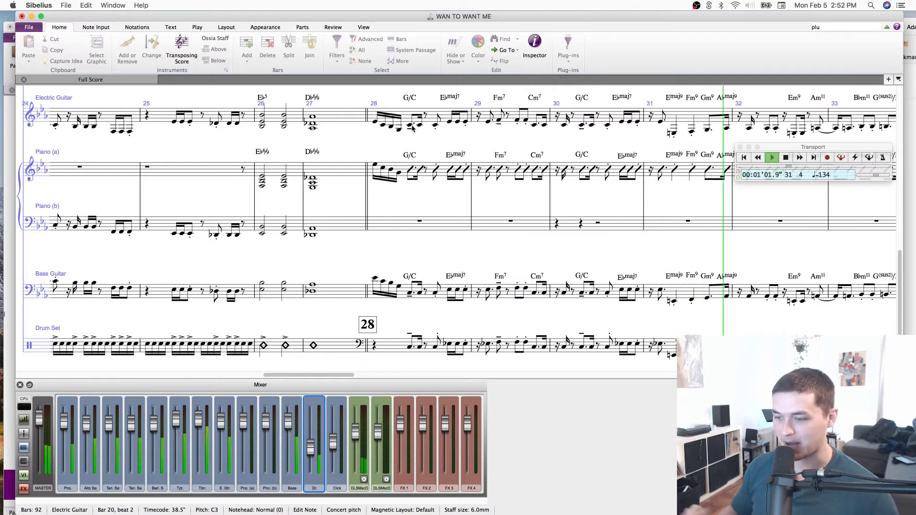
pyautogui.press('space')
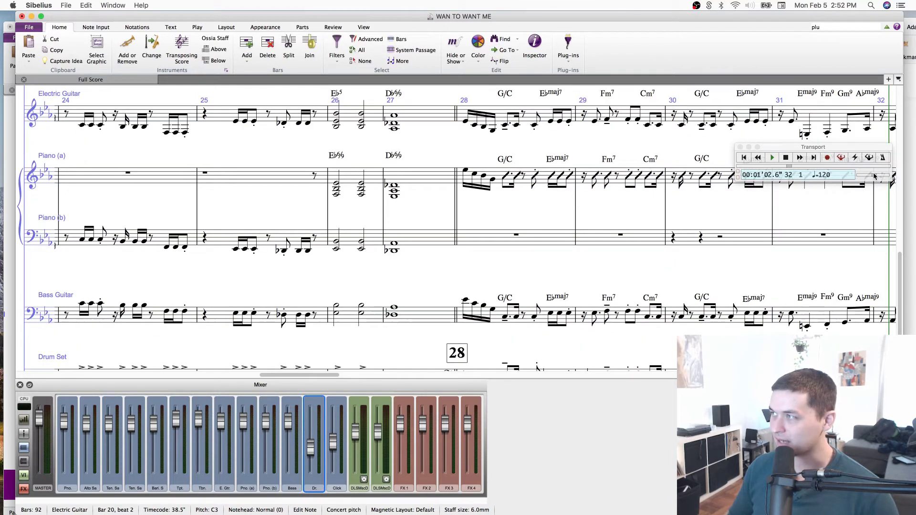
# Close the mixer and examine the staves from bar 21 to bar 39 in a wider view of the score.
pyautogui.click(20, 385)
pyautogui.moveTo(439, 288); pyautogui.dragTo(412, 286)
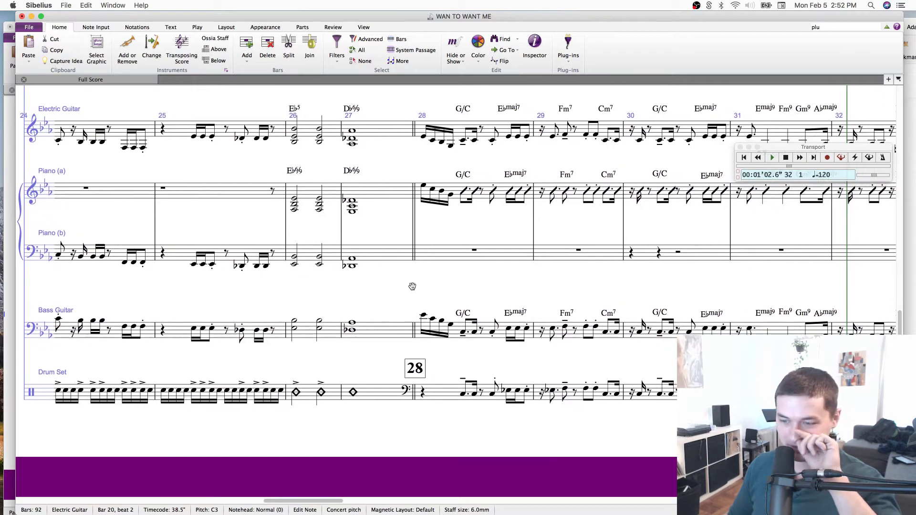
pyautogui.press('super+minus')
pyautogui.press('super+minus')
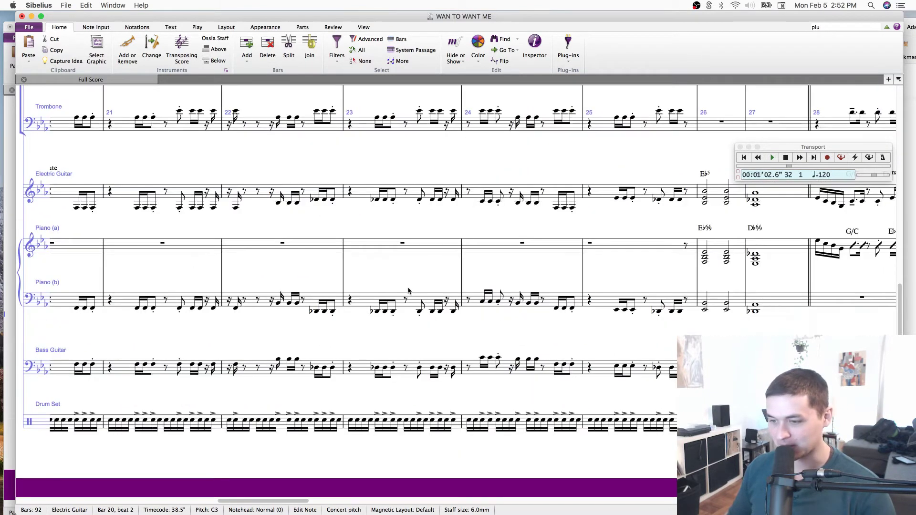
pyautogui.moveTo(87, 18)
pyautogui.mouseDown()
pyautogui.moveTo(109, 75)
pyautogui.moveTo(86, 263)
pyautogui.moveTo(108, 76)
pyautogui.moveTo(93, 18)
pyautogui.mouseUp()
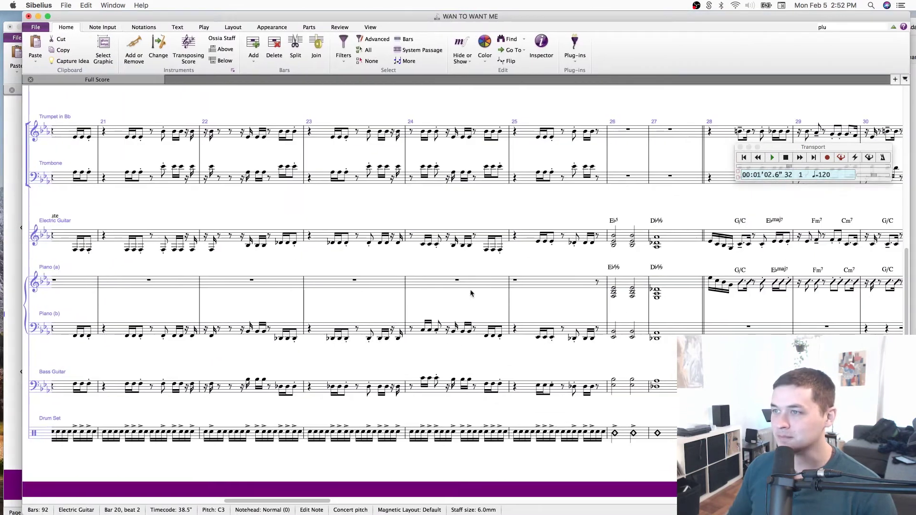
pyautogui.hscroll(5, 667, 339)
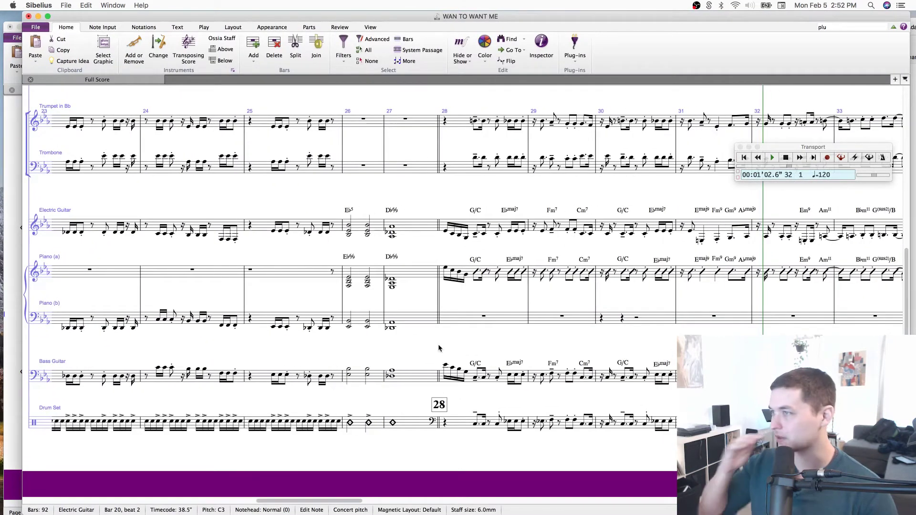
pyautogui.scroll(3, 651, 340)
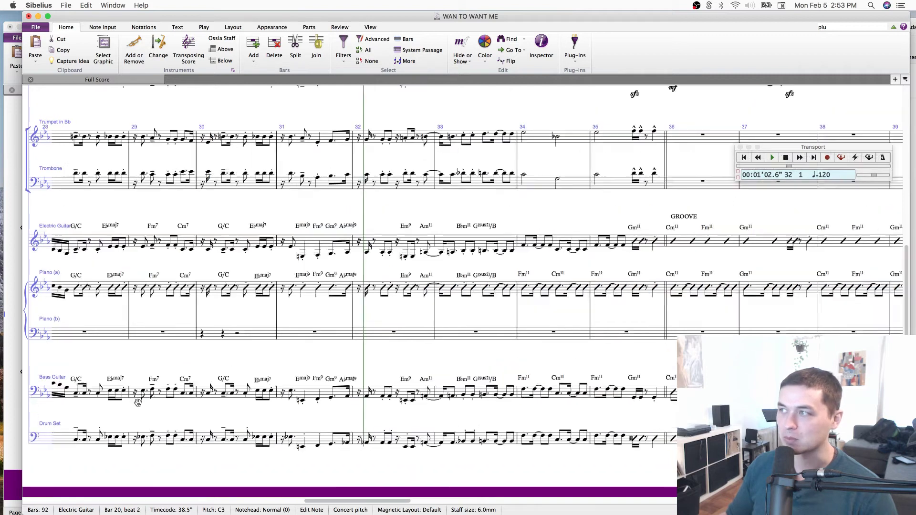
pyautogui.hscroll(5, 202, 412)
pyautogui.click(376, 392)
pyautogui.press('Delete')
pyautogui.click(678, 345)
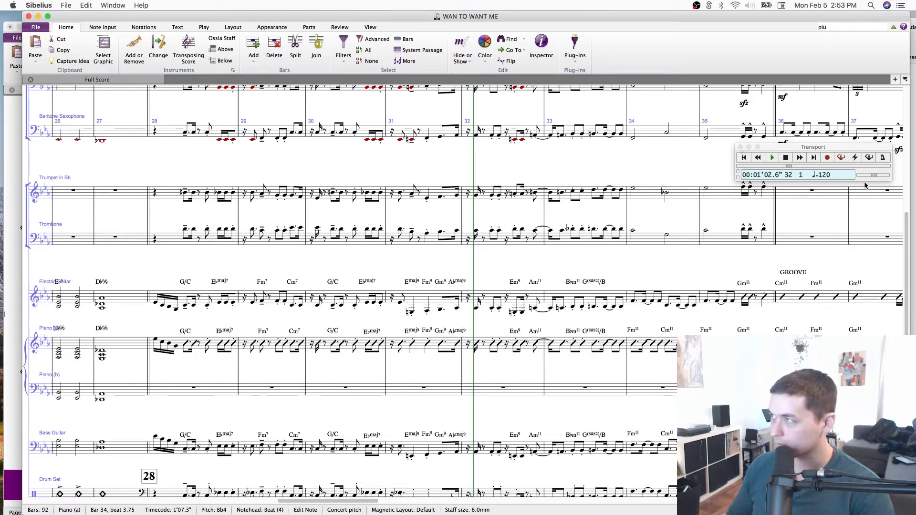
# Play from beat 2 of bar 28 at tempo 203, enabling the click and slowing to 168, and stop in bar 43.
pyautogui.moveTo(866, 178); pyautogui.dragTo(871, 175)
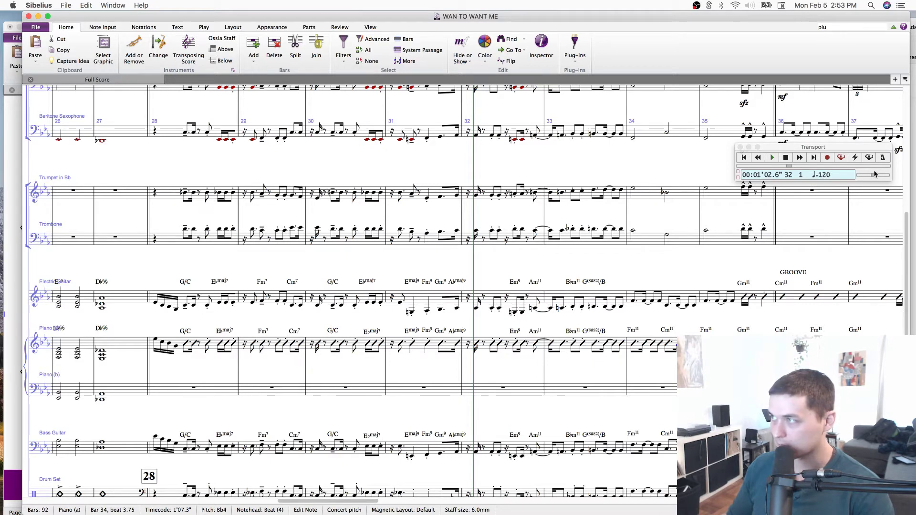
pyautogui.click(623, 300)
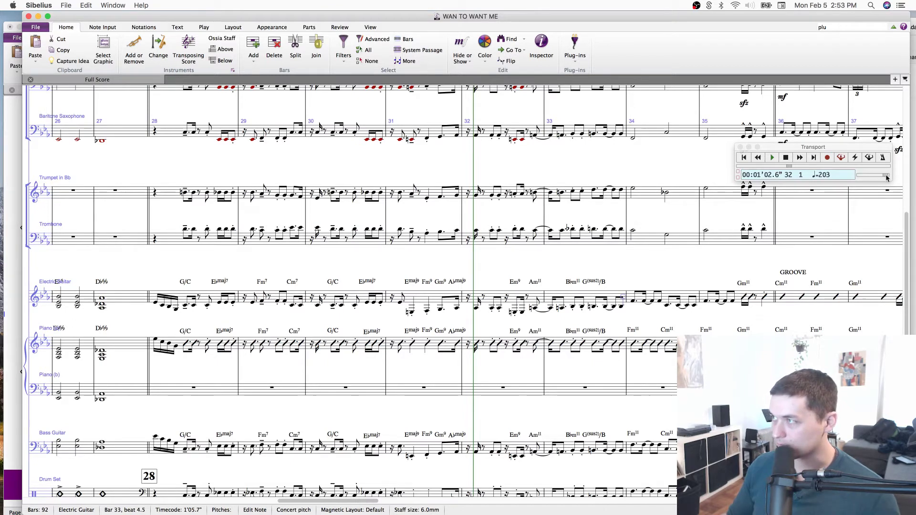
pyautogui.click(185, 308)
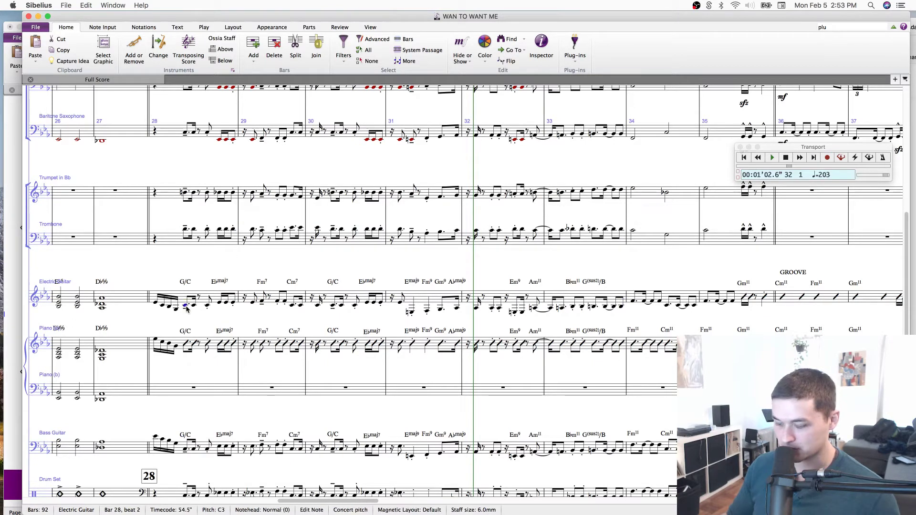
pyautogui.press('p')
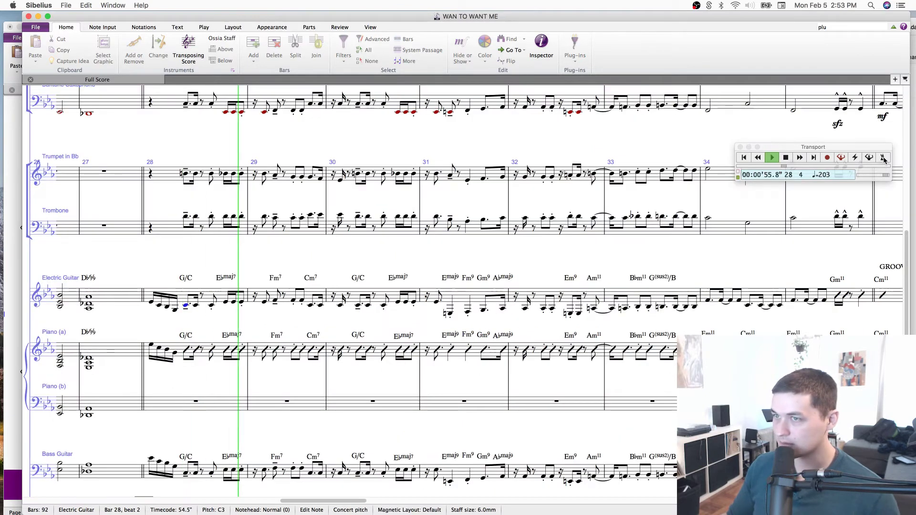
pyautogui.click(883, 158)
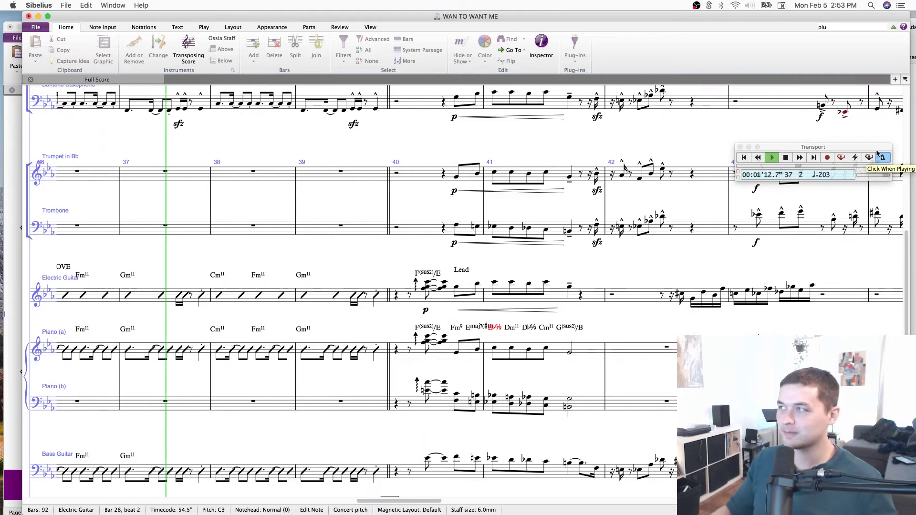
pyautogui.moveTo(886, 175); pyautogui.dragTo(881, 175)
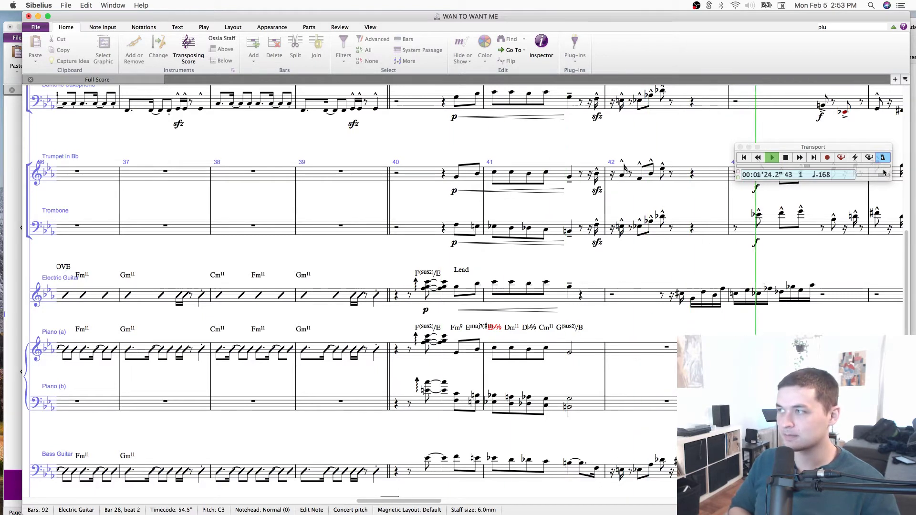
pyautogui.press('space')
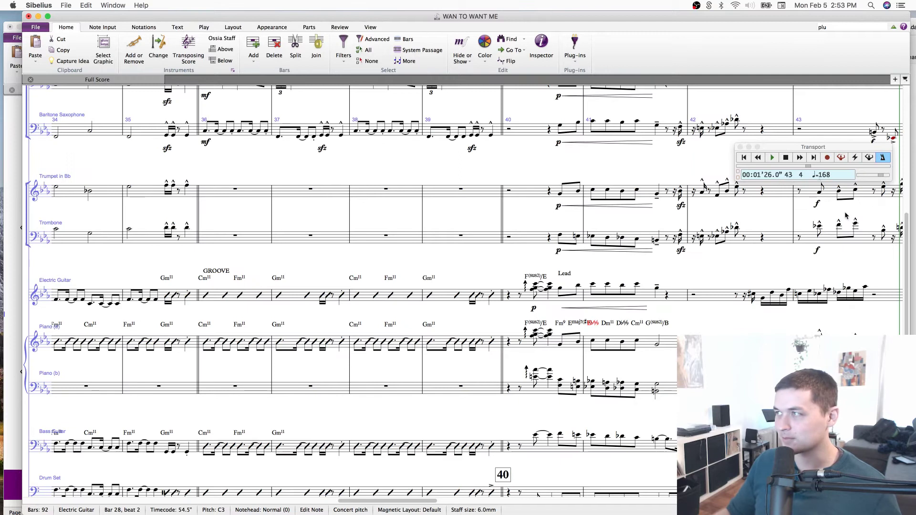
# Reset the playback tempo to 120 and reposition the Transport window over the score.
pyautogui.moveTo(878, 177); pyautogui.dragTo(876, 177)
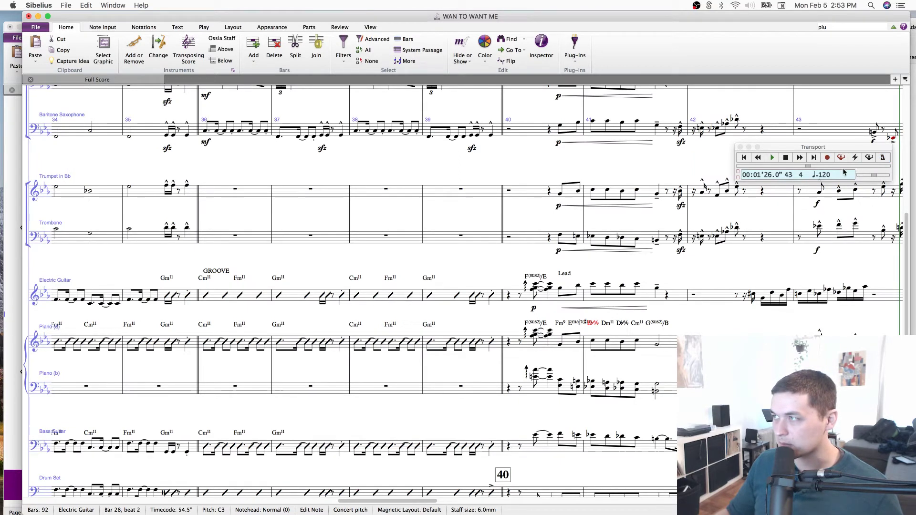
pyautogui.moveTo(811, 147); pyautogui.dragTo(570, 207)
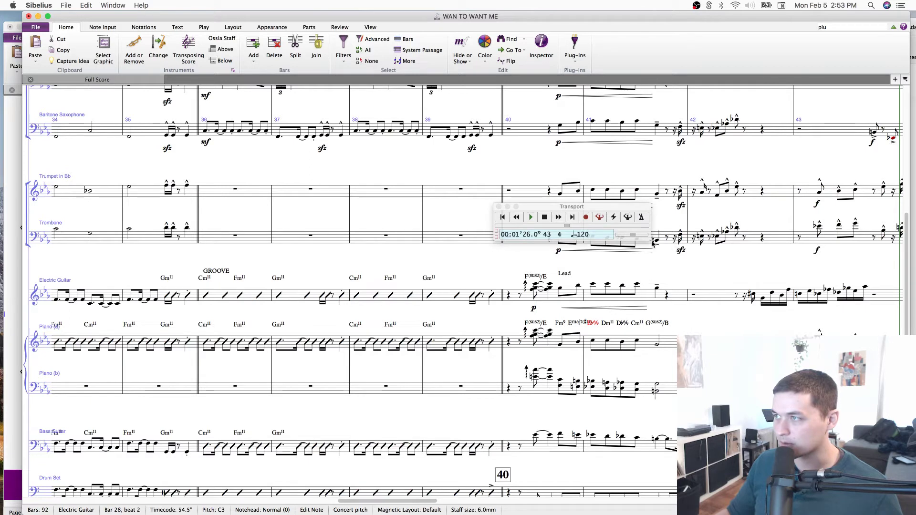
pyautogui.moveTo(632, 239); pyautogui.dragTo(636, 238)
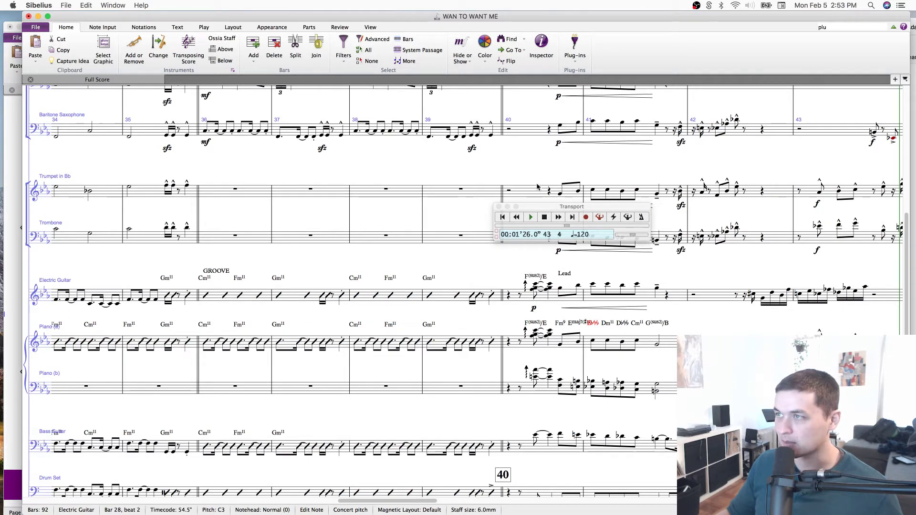
pyautogui.moveTo(536, 209); pyautogui.dragTo(756, 125)
pyautogui.click(213, 265)
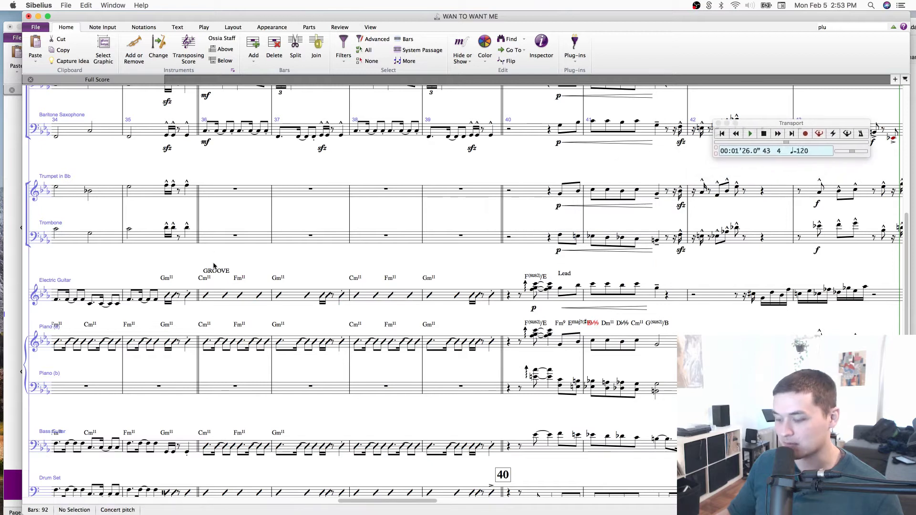
# Examine the staves around bars 34 to 45 in a wider view and return to the beginning of the score.
pyautogui.press('super+minus')
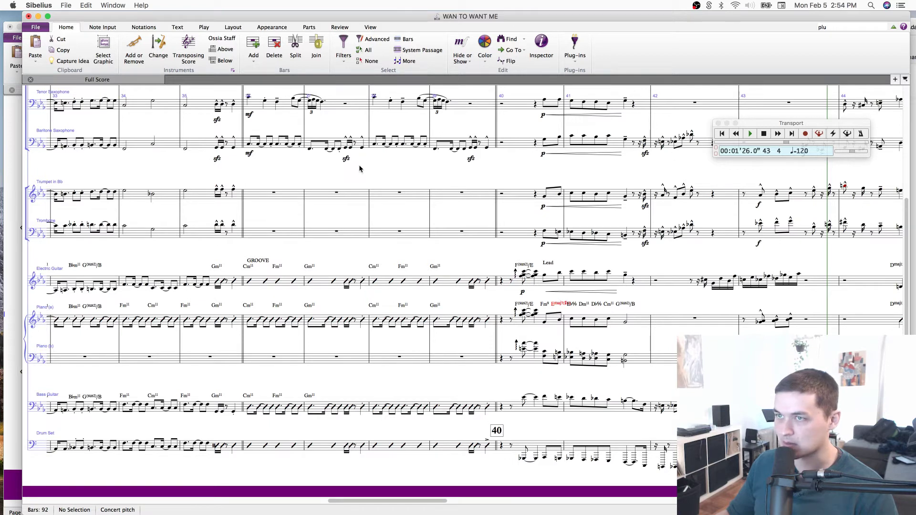
pyautogui.moveTo(572, 173); pyautogui.dragTo(538, 213)
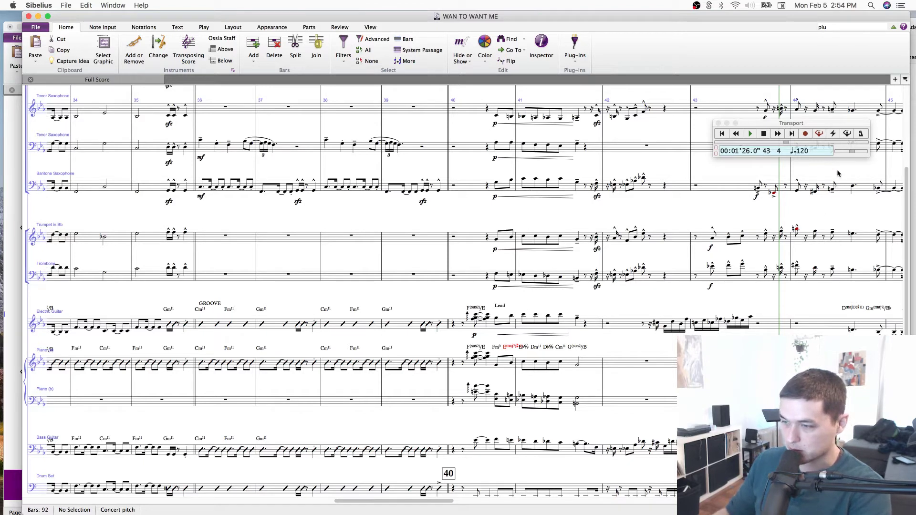
pyautogui.moveTo(794, 124); pyautogui.dragTo(639, 194)
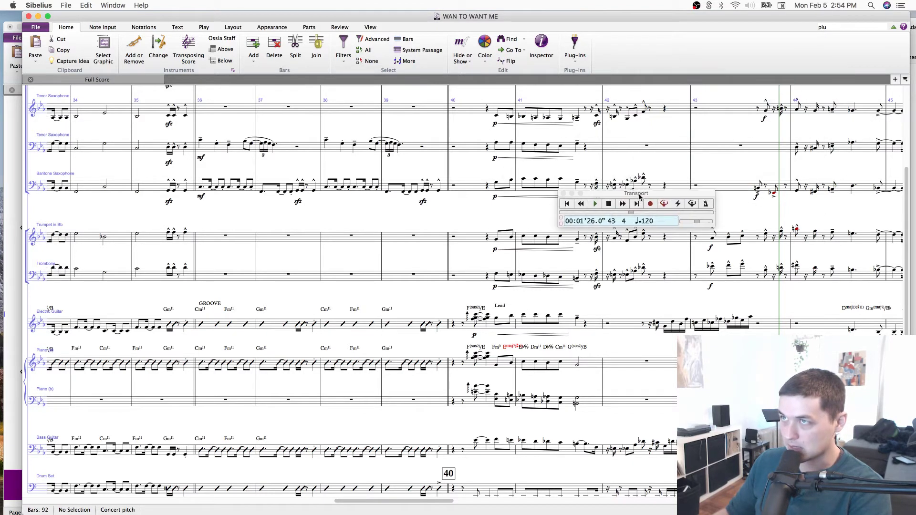
pyautogui.click(287, 280)
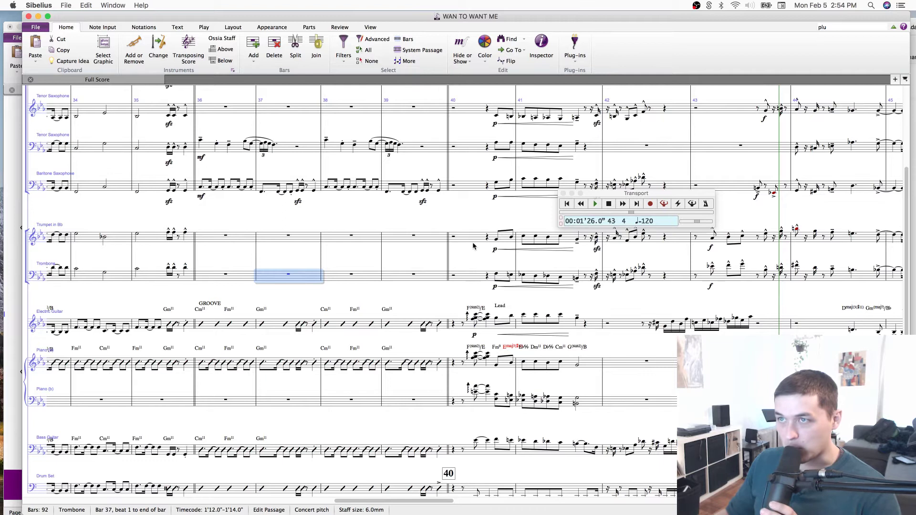
pyautogui.click(341, 215)
pyautogui.hscroll(-5, 313, 227)
pyautogui.hscroll(-15, 311, 246)
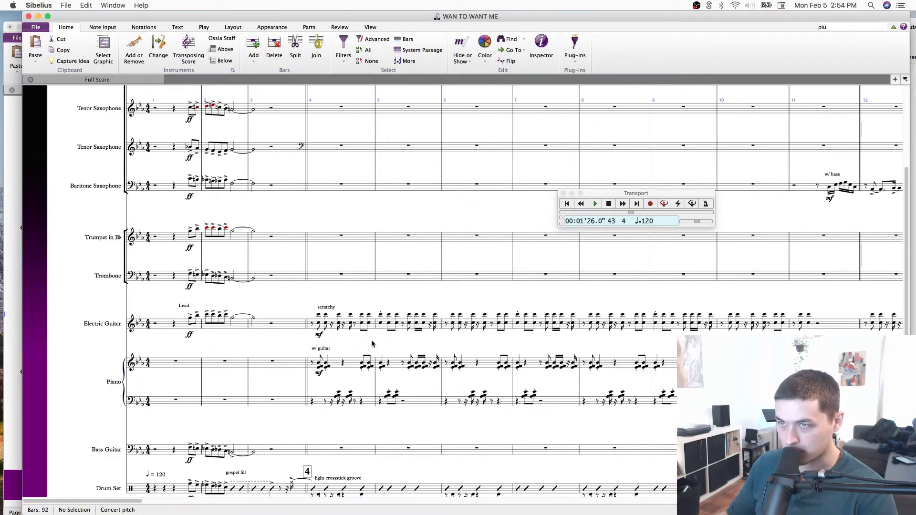
# Insert a bass clef at the end of bar 39 in the Drum Set staff, just before rehearsal mark 40.
pyautogui.hscroll(15, 372, 344)
pyautogui.hscroll(15, 279, 301)
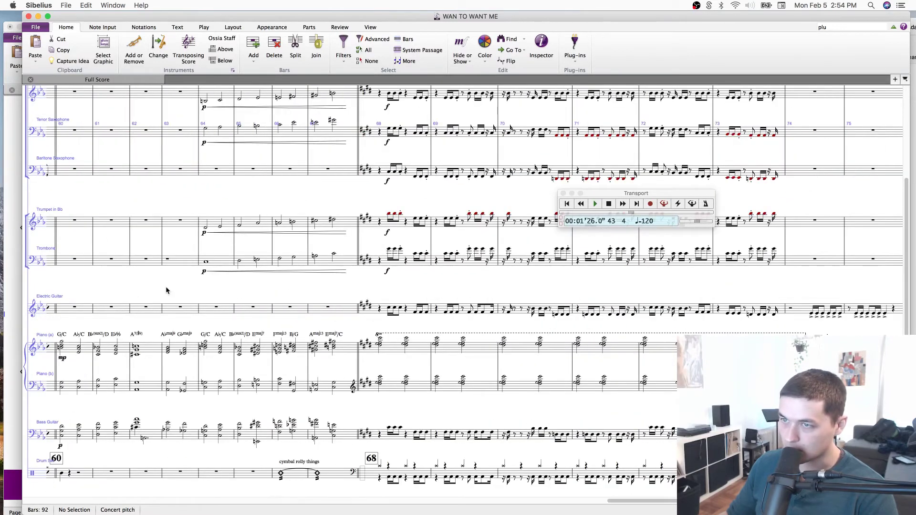
pyautogui.hscroll(-5, 166, 290)
pyautogui.hscroll(-5, 166, 290)
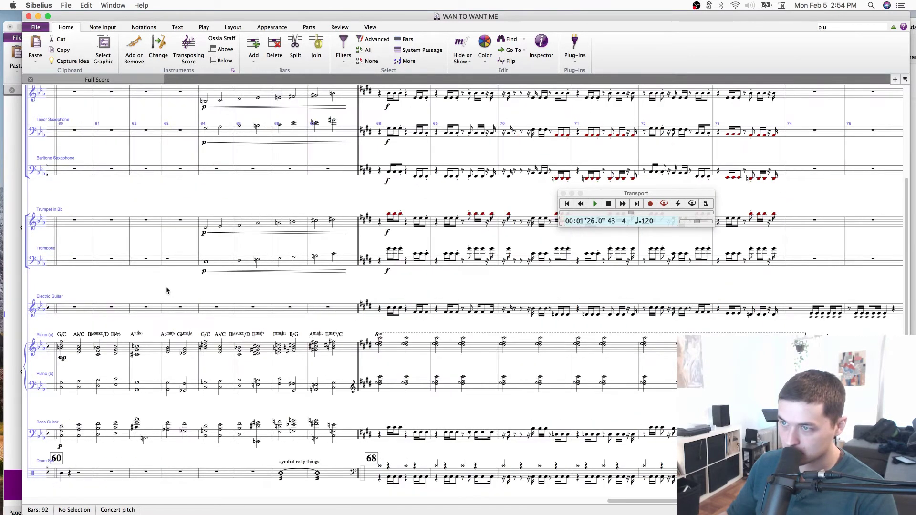
pyautogui.scroll(-1, 352, 431)
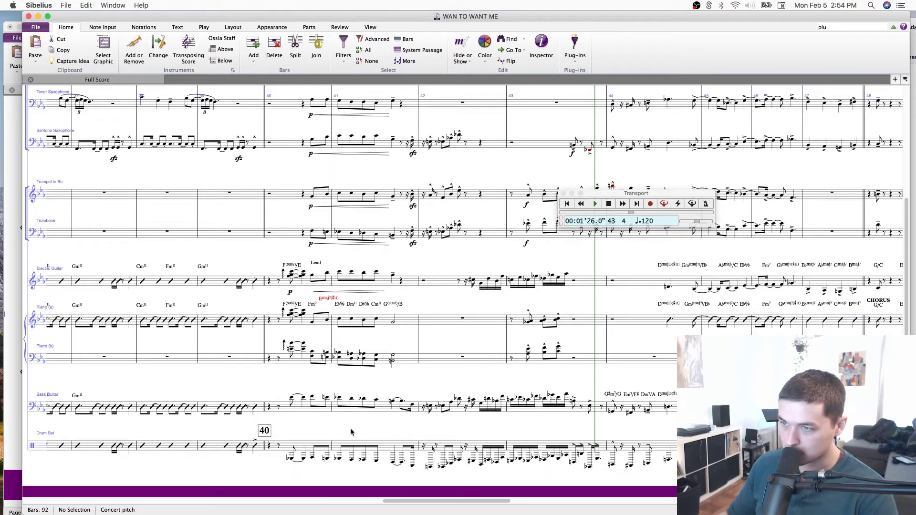
pyautogui.click(284, 443)
pyautogui.press('q')
pyautogui.press('Escape')
pyautogui.click(180, 162)
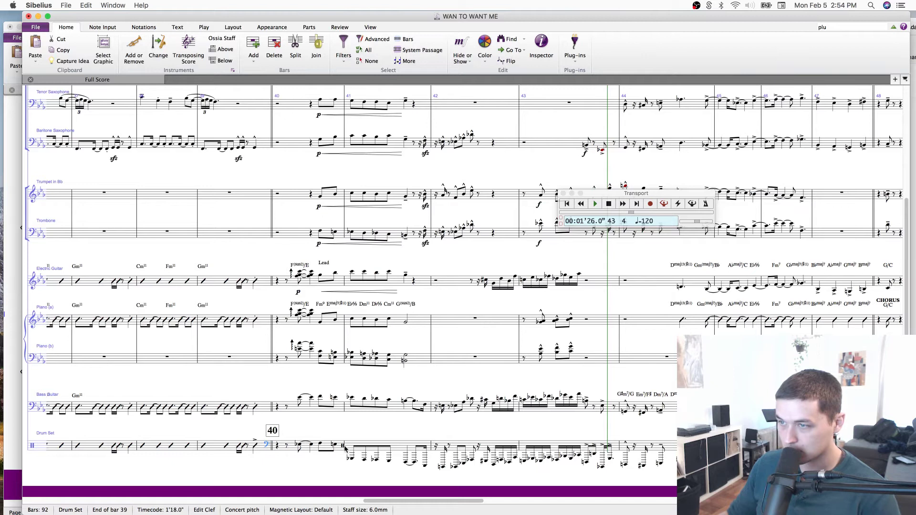
pyautogui.press('Escape')
# Examine the Drum Set staff from bar 40 to bar 60 and from the opening to bar 28 for missing markings.
pyautogui.hscroll(5, 512, 454)
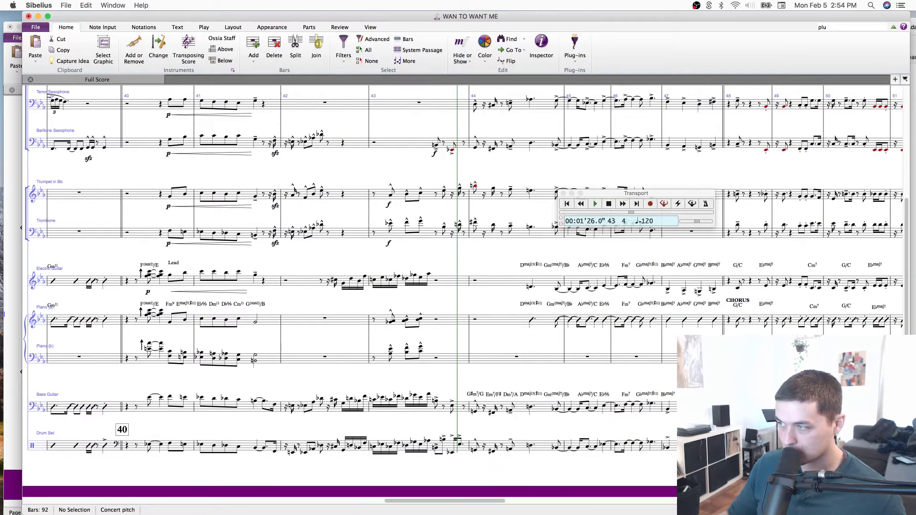
pyautogui.hscroll(10, 474, 294)
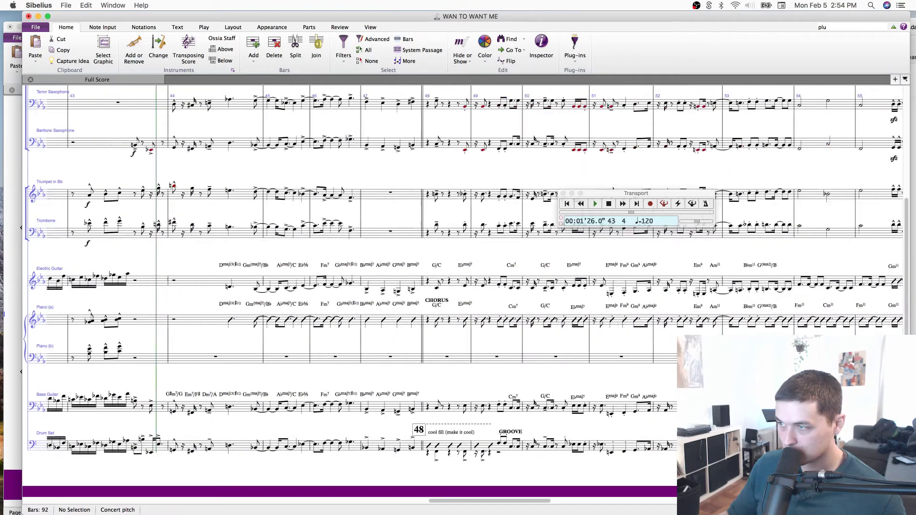
pyautogui.hscroll(10, 474, 294)
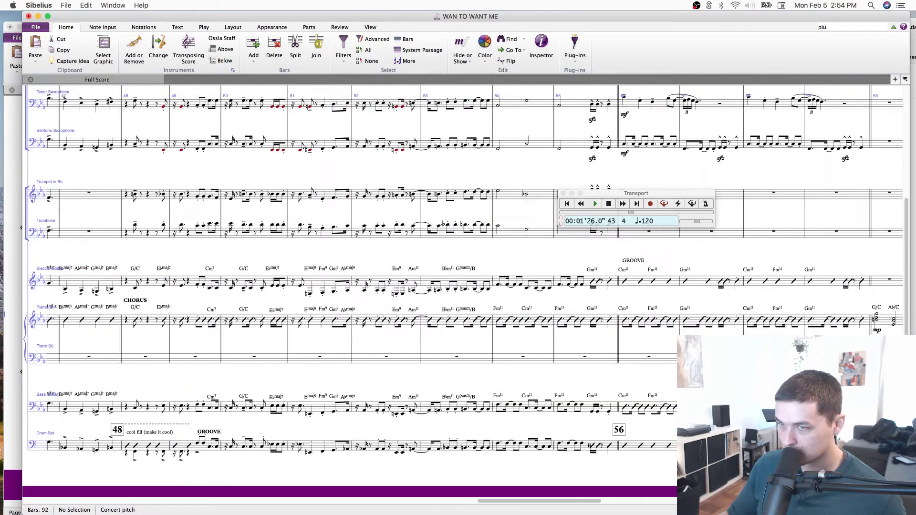
pyautogui.hscroll(6, 474, 294)
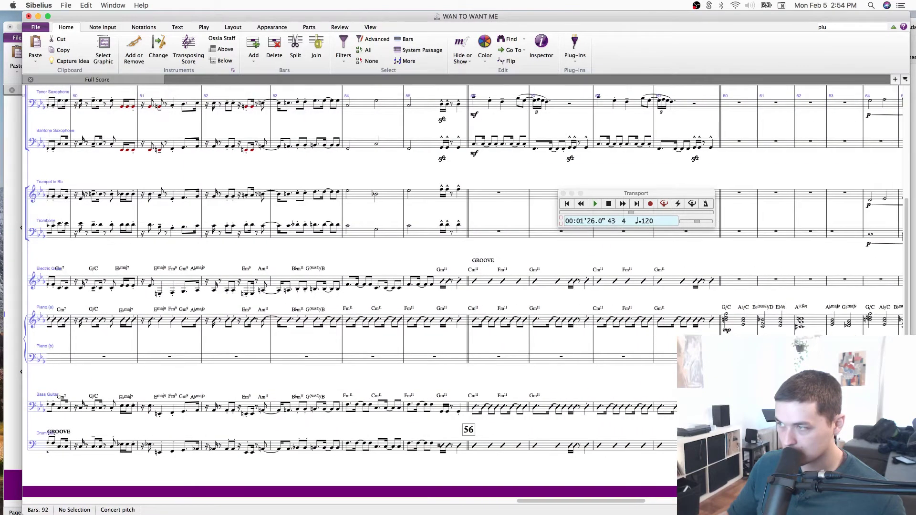
pyautogui.hscroll(-20, 474, 294)
pyautogui.hscroll(-6, 516, 455)
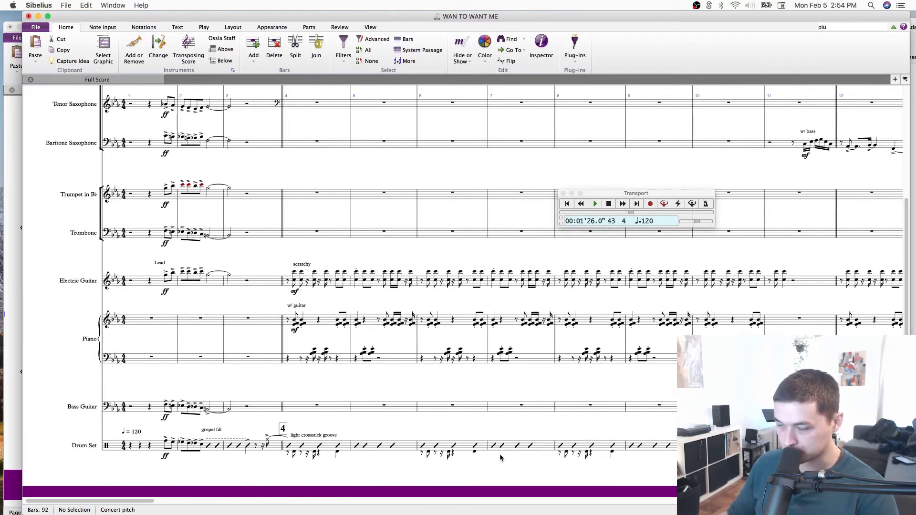
pyautogui.hscroll(5, 478, 430)
pyautogui.scroll(-1, 478, 431)
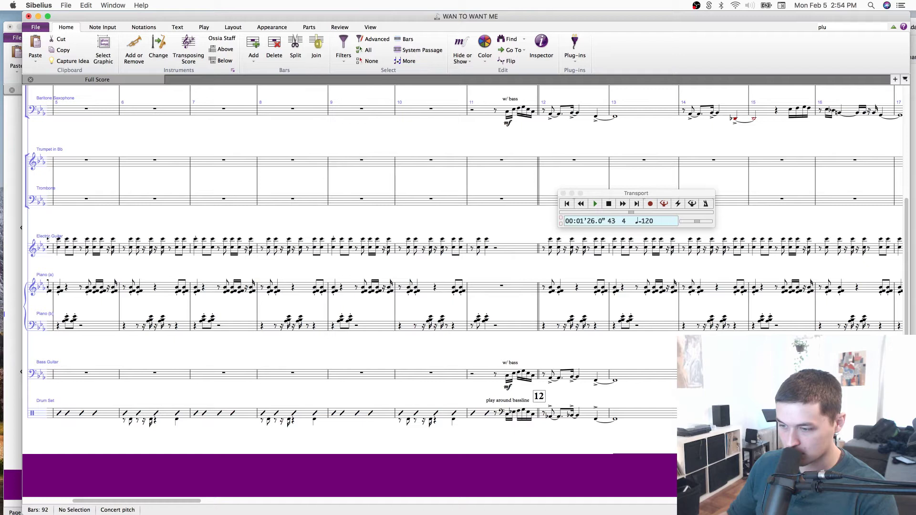
pyautogui.scroll(-2, 445, 409)
pyautogui.hscroll(5, 445, 409)
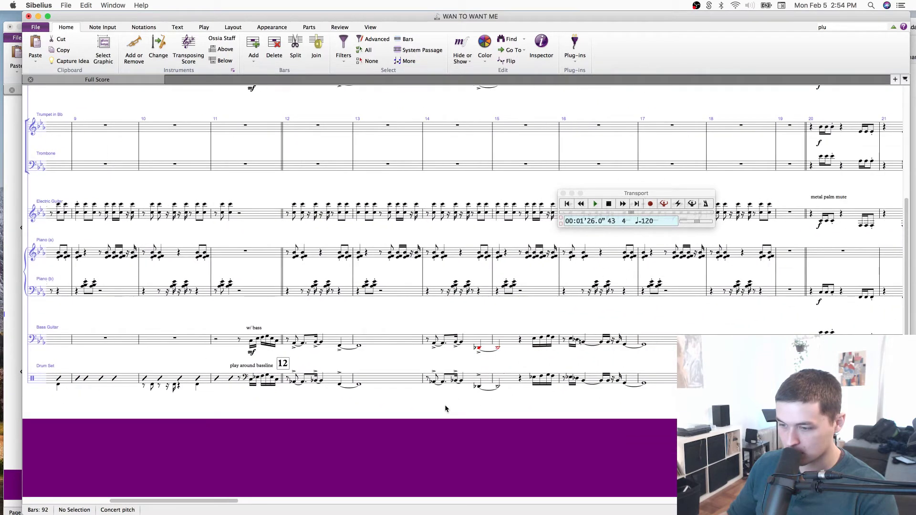
pyautogui.hscroll(2, 469, 400)
pyautogui.scroll(1, 469, 400)
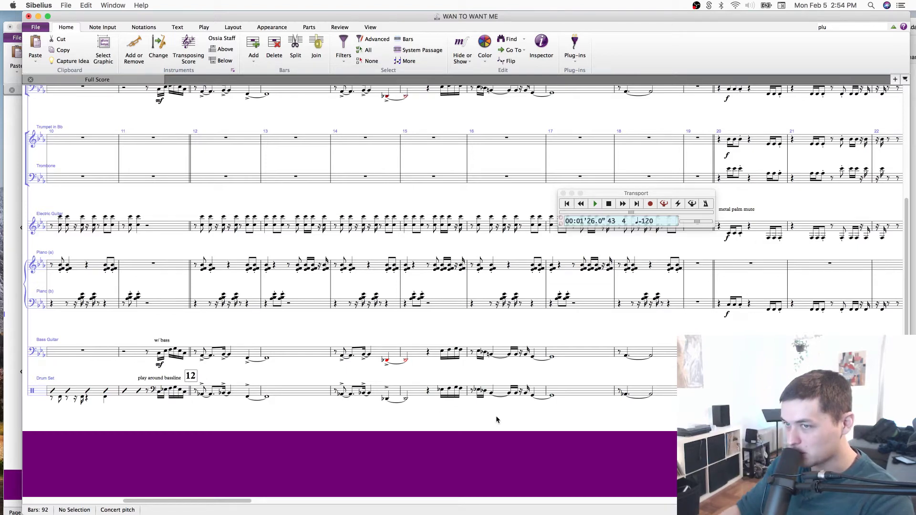
pyautogui.hscroll(2, 438, 439)
pyautogui.scroll(1, 438, 439)
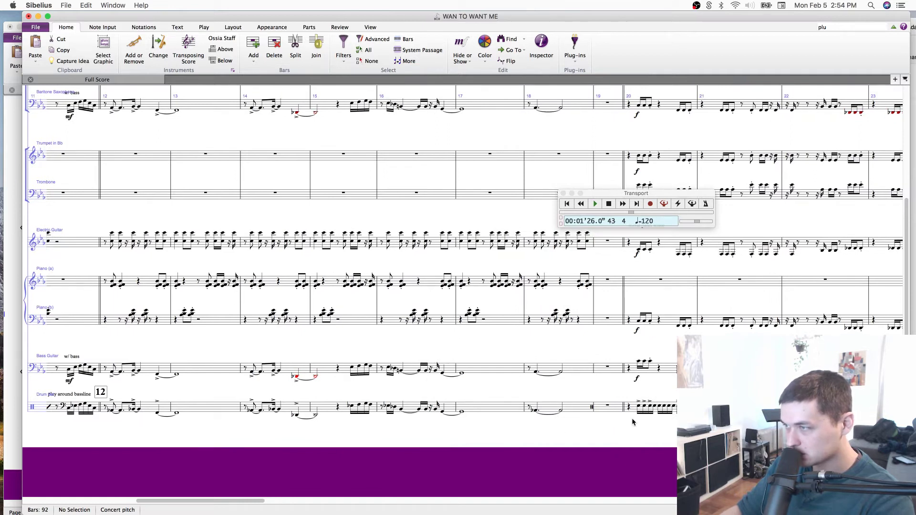
pyautogui.hscroll(3, 631, 418)
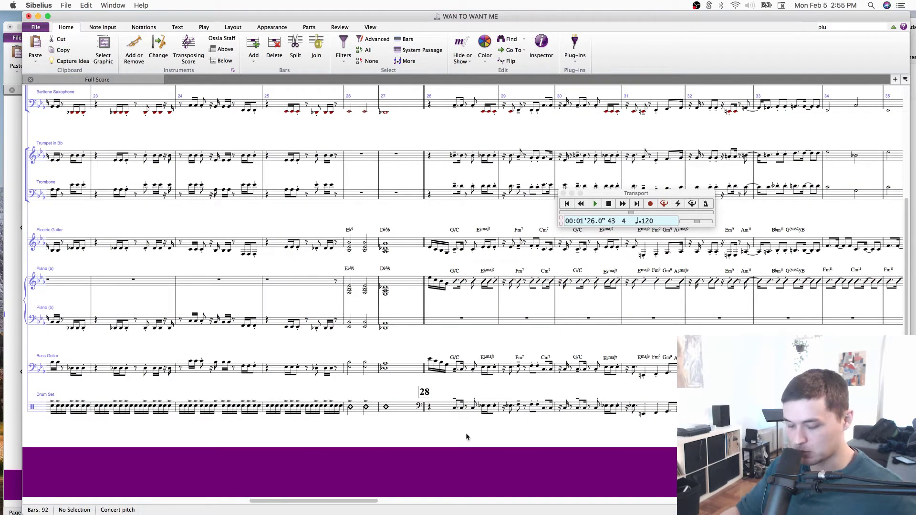
# Add an mp dynamic under the Drum Set staff at the start of bar 4, below "light crosstick groove".
pyautogui.click(399, 414)
pyautogui.hscroll(-3, 324, 426)
pyautogui.scroll(-2, 325, 426)
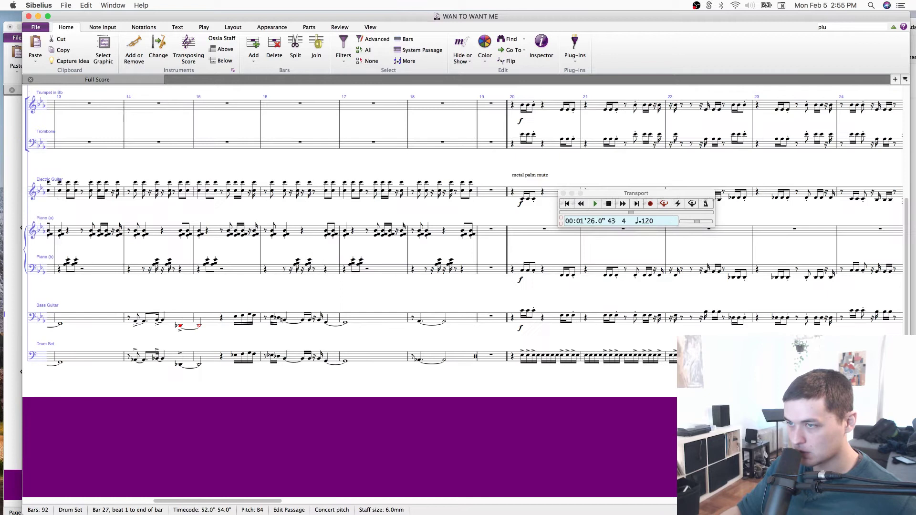
pyautogui.hscroll(-3, 250, 418)
pyautogui.hscroll(-5, 215, 431)
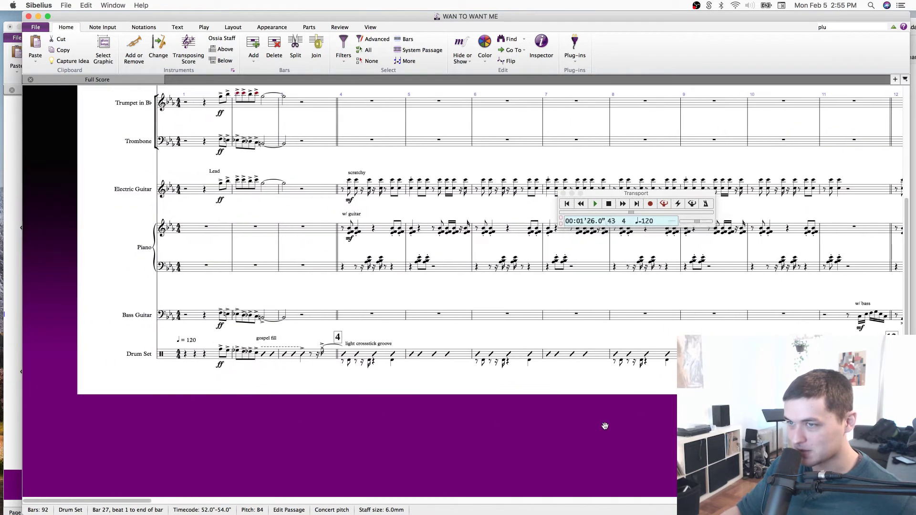
pyautogui.click(313, 352)
pyautogui.press('super+e')
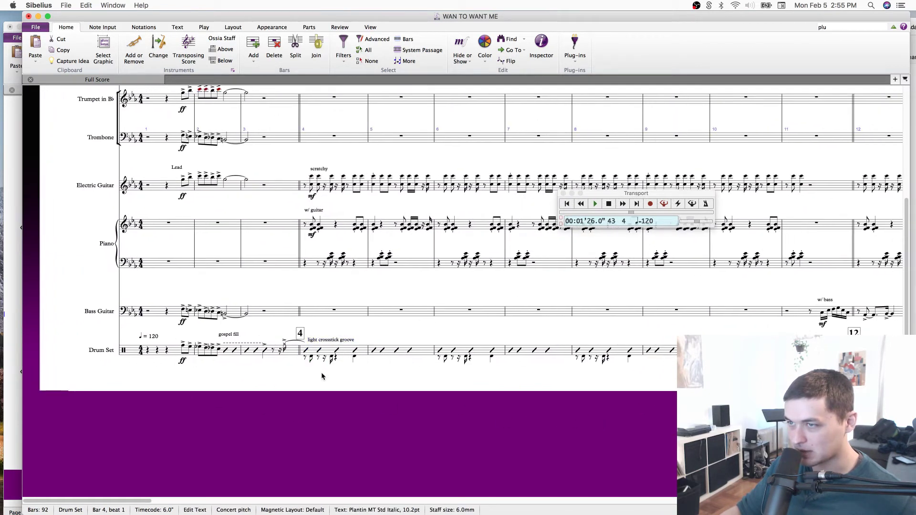
pyautogui.rightClick(323, 376)
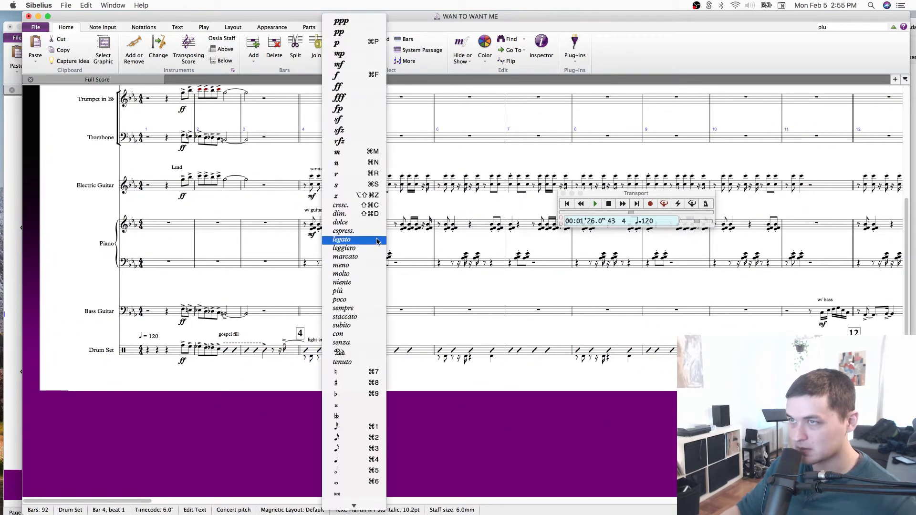
pyautogui.click(361, 54)
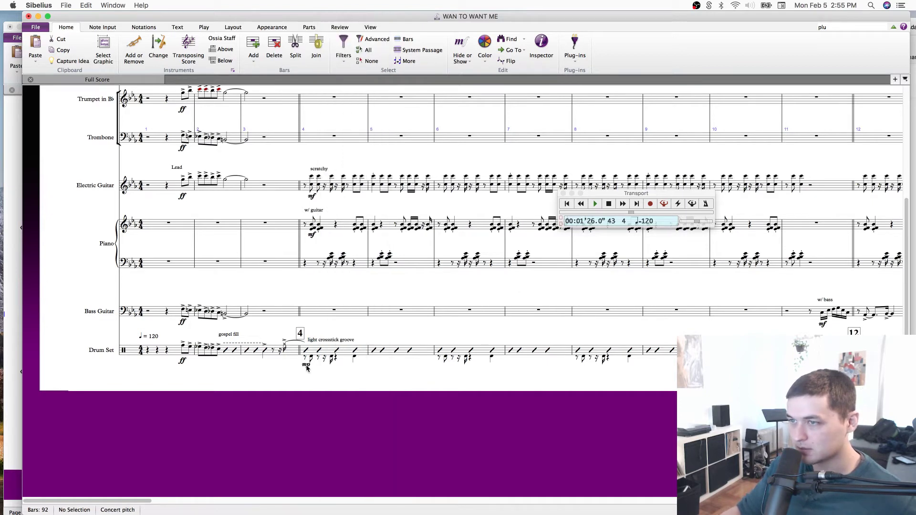
# Copy the mf dynamic to the Drum Set staff in bar 11, under the "play around bassline" entry.
pyautogui.hscroll(5, 415, 374)
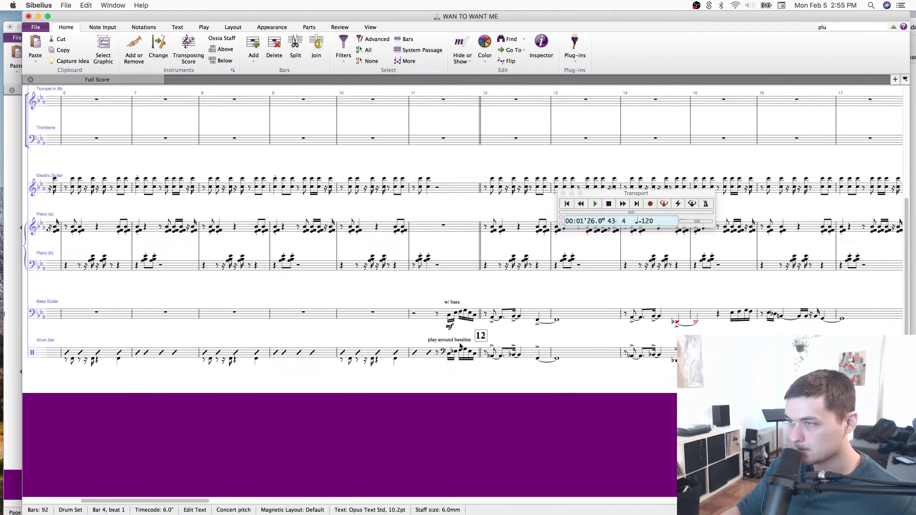
pyautogui.press('super+c')
pyautogui.click(450, 355)
pyautogui.press('super+v')
pyautogui.moveTo(643, 396); pyautogui.dragTo(341, 471)
pyautogui.scroll(5, 357, 407)
pyautogui.scroll(-4, 361, 408)
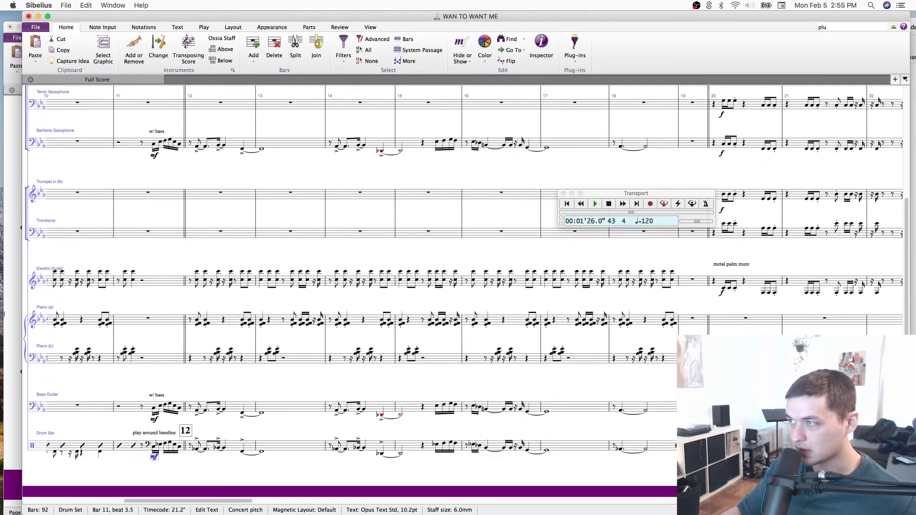
# Copy the Bass Guitar's f dynamic in bar 20 to beat 2 of the same bar in the Drum Set staff.
pyautogui.click(722, 420)
pyautogui.press('super+c')
pyautogui.click(724, 445)
pyautogui.press('super+v')
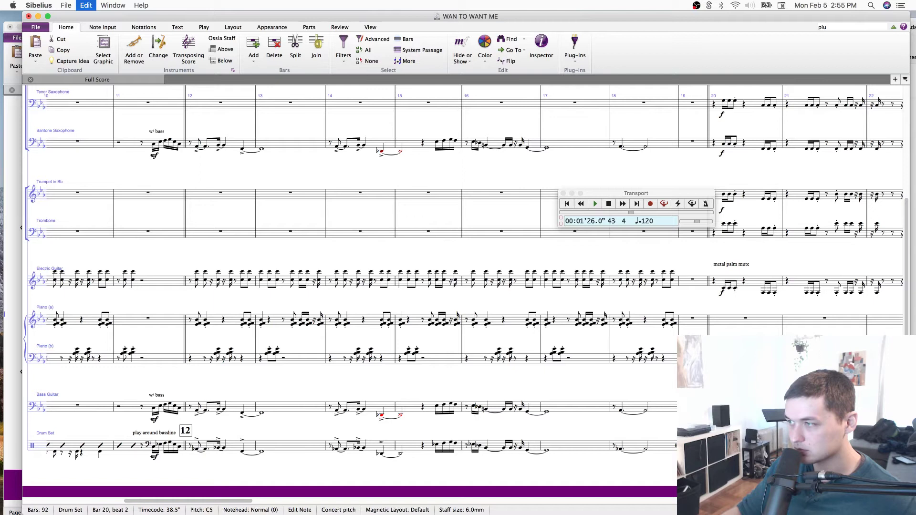
# Examine the Drum Set staff from bar 28 to bar 40 in a closer view.
pyautogui.hscroll(15, 724, 446)
pyautogui.scroll(-2, 723, 445)
pyautogui.hscroll(5, 474, 398)
pyautogui.click(507, 377)
pyautogui.moveTo(581, 411); pyautogui.dragTo(202, 349)
pyautogui.scroll(5, 482, 396)
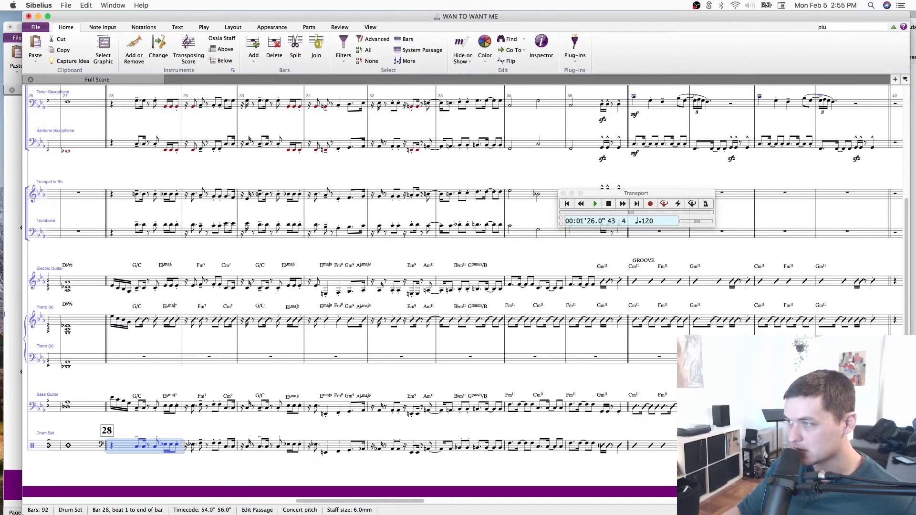
pyautogui.moveTo(760, 379); pyautogui.dragTo(600, 369)
pyautogui.press('super+=')
pyautogui.press('super+=')
pyautogui.hscroll(8, 391, 428)
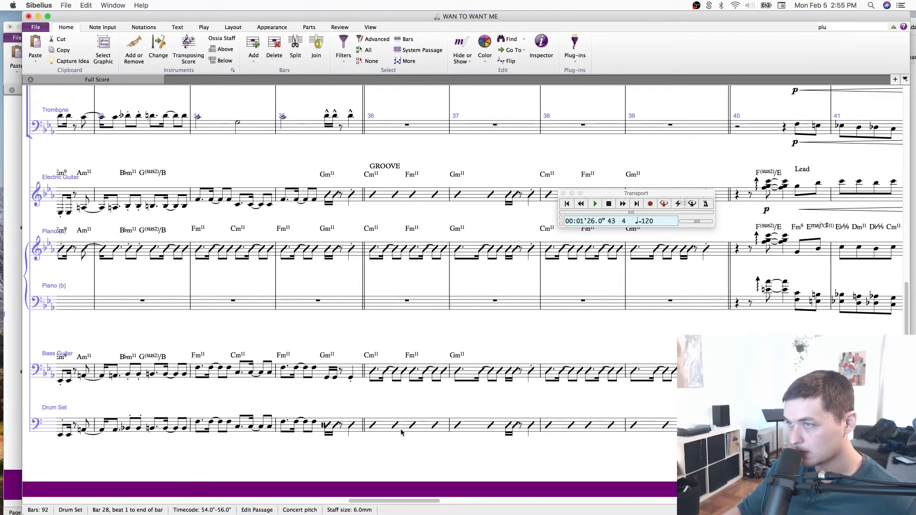
pyautogui.click(390, 428)
pyautogui.hscroll(8, 620, 446)
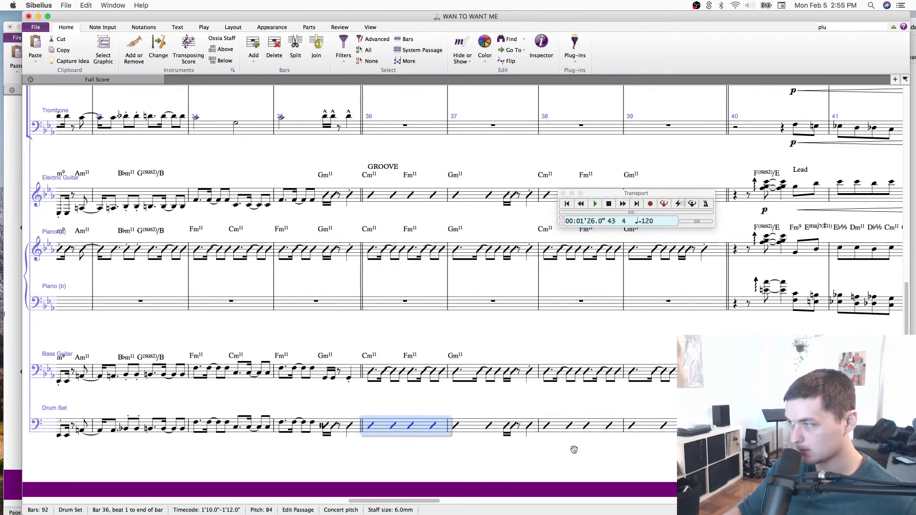
# Change the tied Drum Set notes on beats 2.5 and 3 of bar 40 to cross noteheads placed above the staff.
pyautogui.click(499, 425)
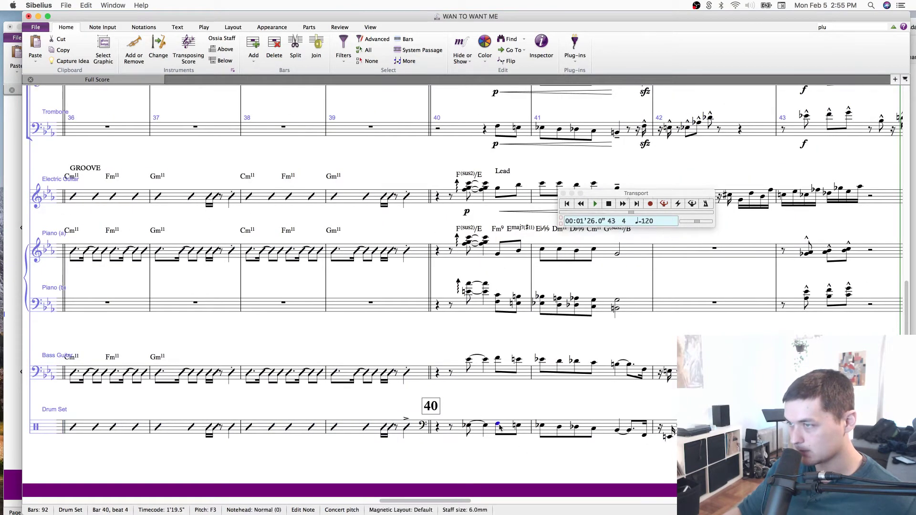
pyautogui.click(469, 425)
pyautogui.press('super+Up')
pyautogui.hotkey('alt', 'shift', '1')
pyautogui.press('Right')
pyautogui.press('Up')
pyautogui.press('Up')
pyautogui.press('Up')
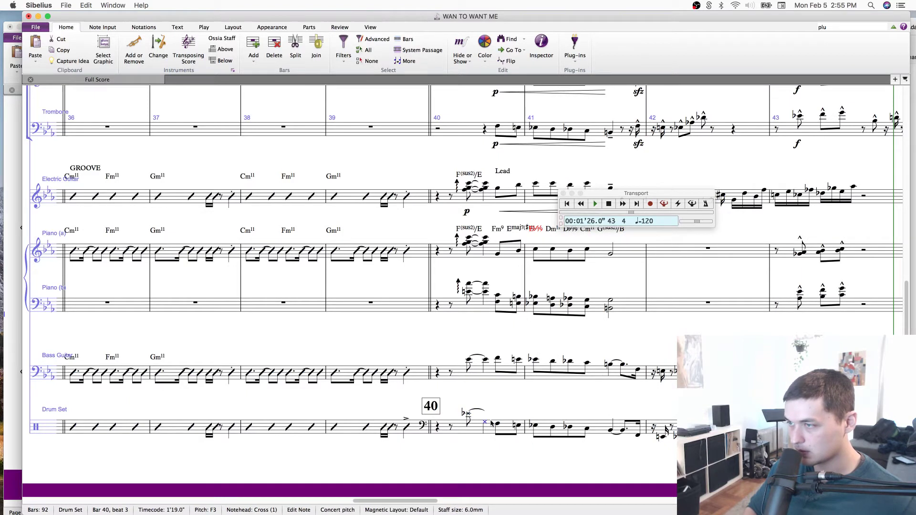
pyautogui.press('Left')
pyautogui.press('Down')
pyautogui.press('Down')
pyautogui.press('Down')
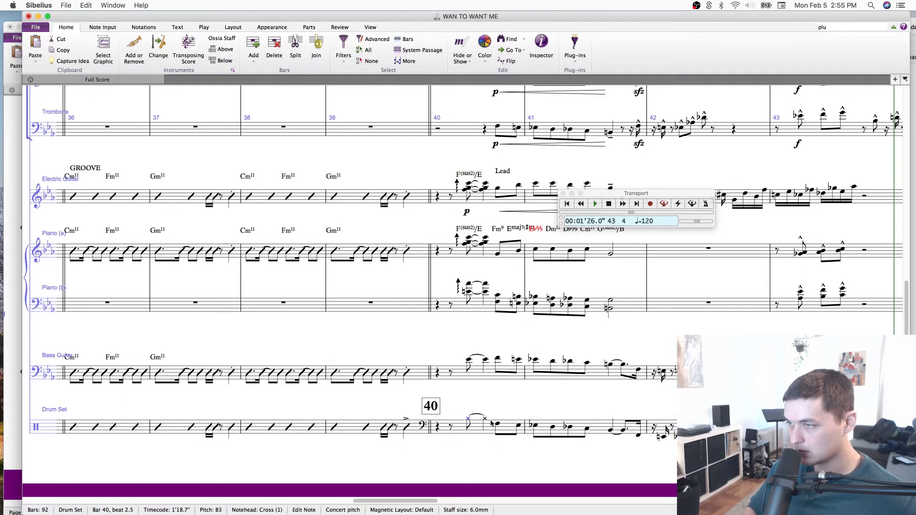
# Delete the second tied cross note on beat 3 of bar 40 in the Drum Set staff.
pyautogui.press('Return')
pyautogui.press('Right')
pyautogui.press('Delete')
pyautogui.press('Right')
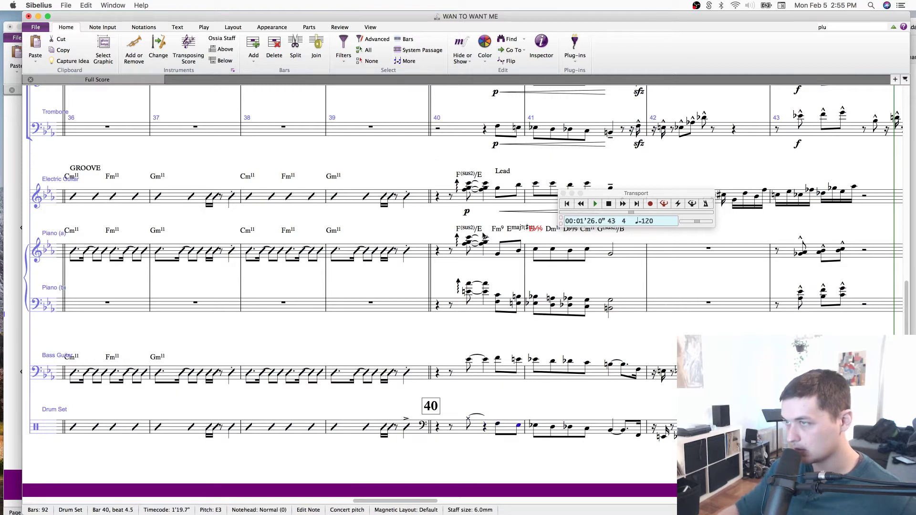
# Copy the Electric Guitar's p dynamic and crescendo hairpin in bar 40 to the Bass Guitar and Drum Set staves.
pyautogui.click(467, 212)
pyautogui.keyDown('super'); pyautogui.click(513, 213); pyautogui.keyUp('super')
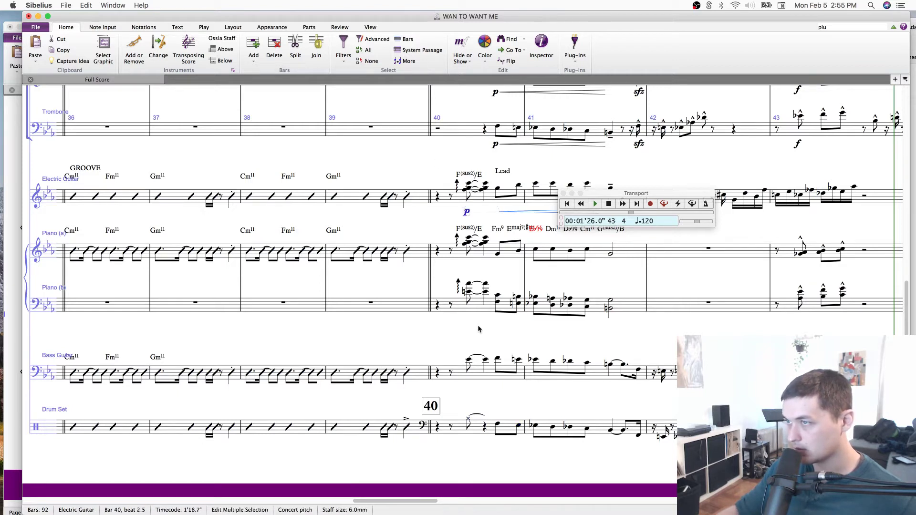
pyautogui.click(470, 361)
pyautogui.press('super+v')
pyautogui.scroll(-2, 601, 411)
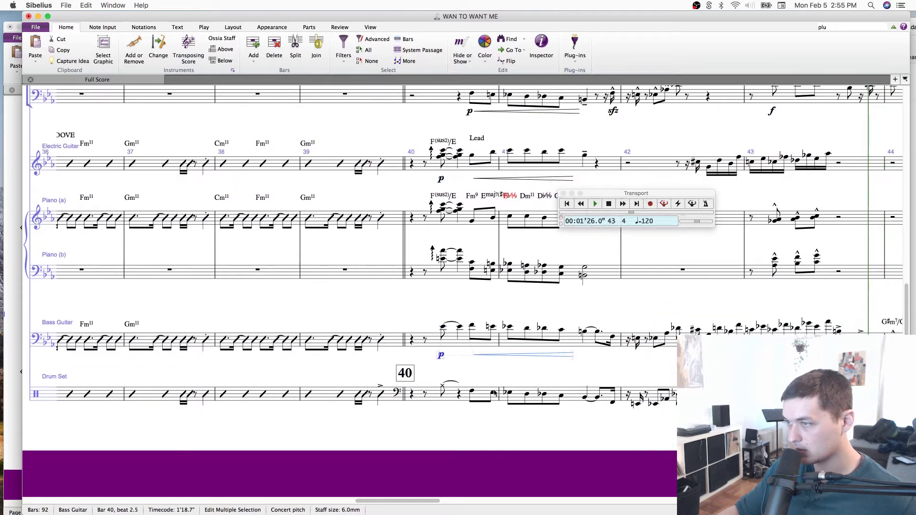
pyautogui.click(443, 387)
pyautogui.press('super+v')
# Save the changes to the score.
pyautogui.moveTo(594, 426)
pyautogui.mouseDown()
pyautogui.moveTo(417, 422)
pyautogui.moveTo(371, 448)
pyautogui.mouseUp()
pyautogui.moveTo(656, 448); pyautogui.dragTo(411, 453)
pyautogui.press('super+s')
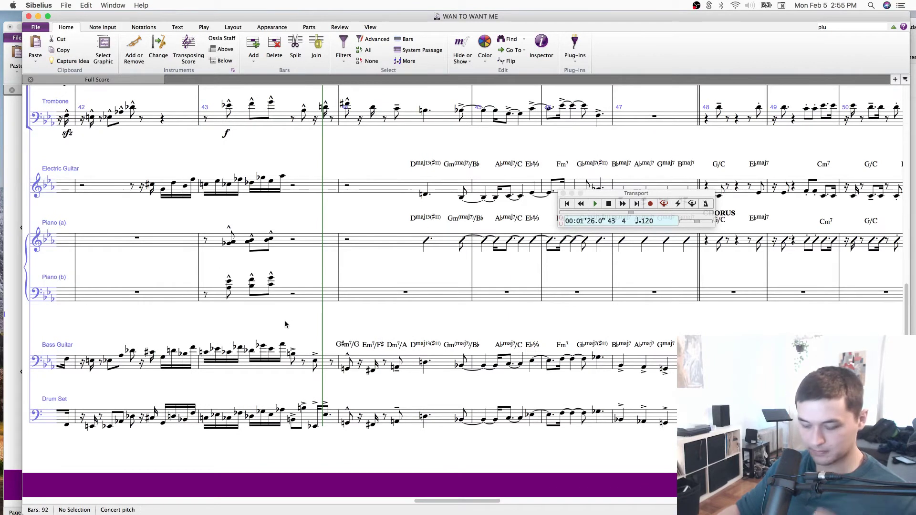
pyautogui.press('super+minus')
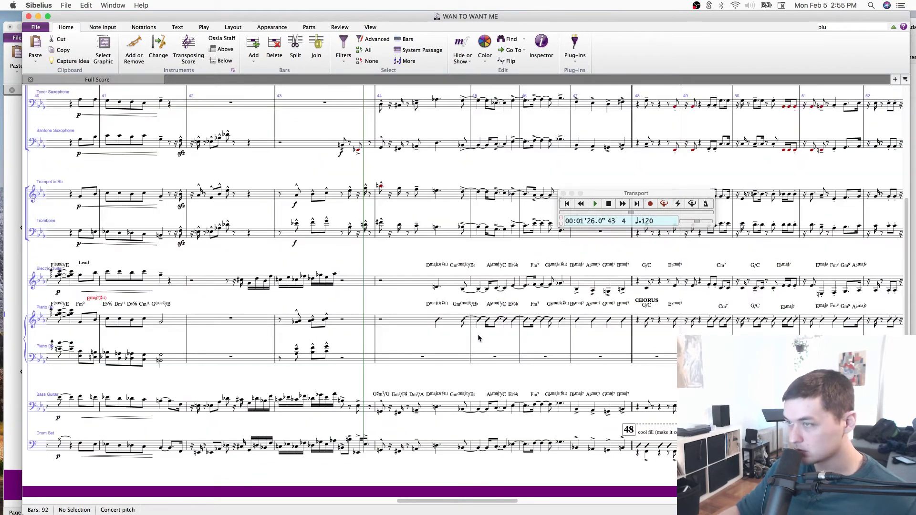
pyautogui.press('super+s')
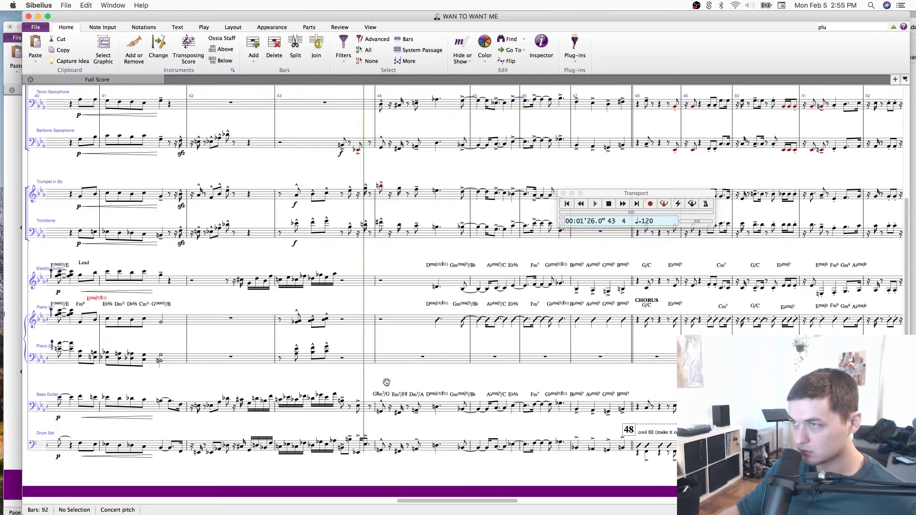
pyautogui.scroll(2, 387, 362)
pyautogui.hscroll(3, 389, 348)
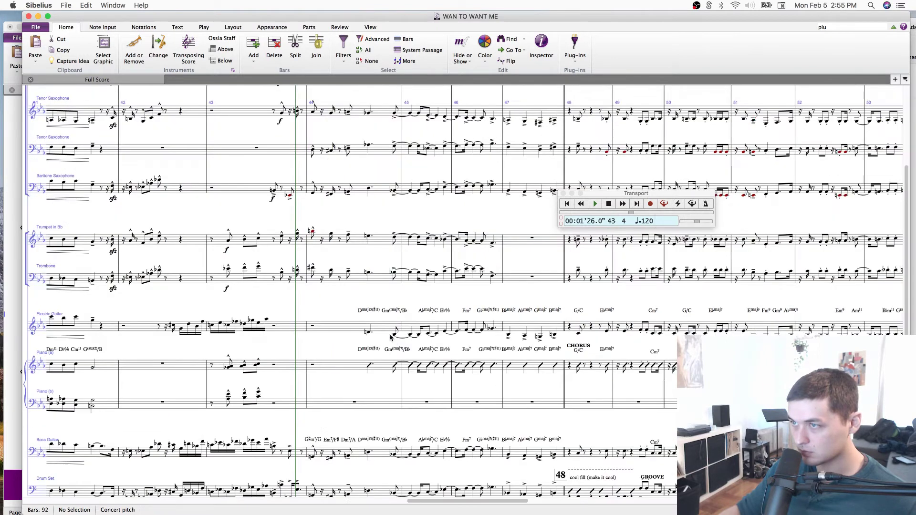
# Examine the shared hits on beats 3 and 4.5 of bar 44 across the horn and rhythm section staves.
pyautogui.click(370, 366)
pyautogui.scroll(5, 393, 206)
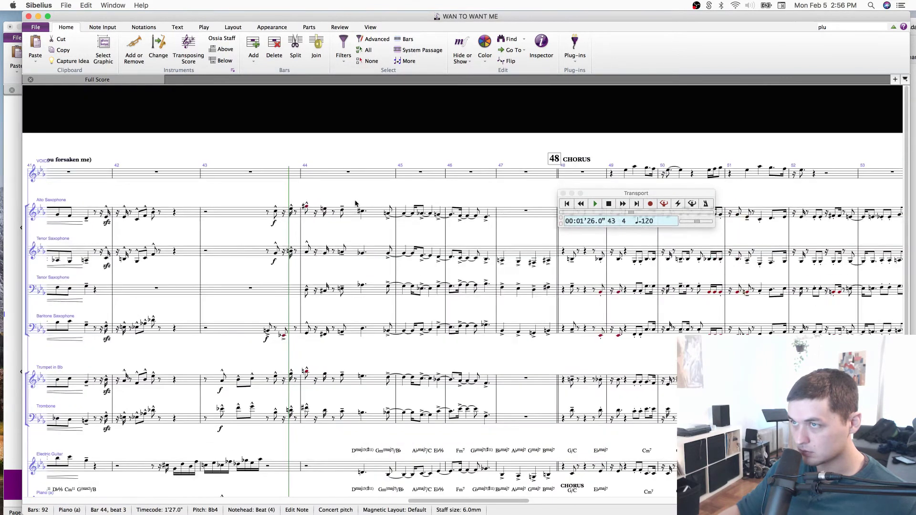
pyautogui.keyDown('shift'); pyautogui.click(362, 213); pyautogui.keyUp('shift')
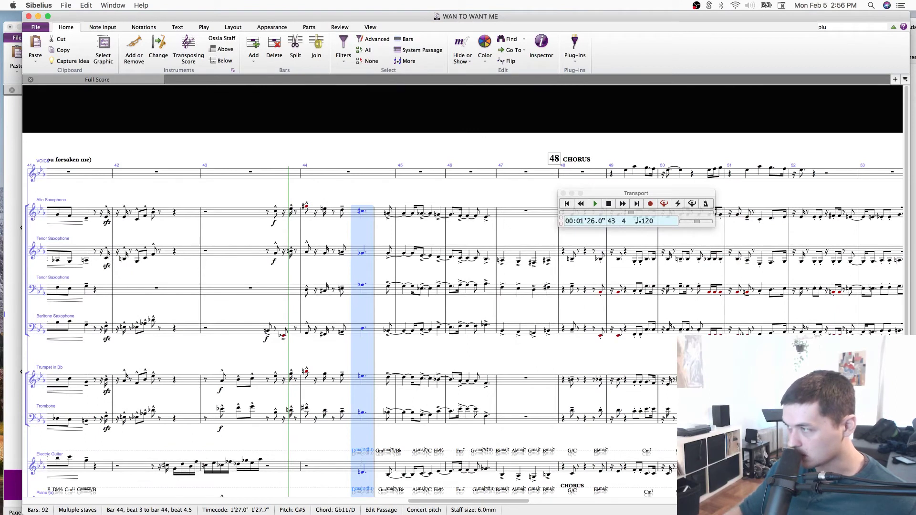
pyautogui.scroll(-5, 395, 362)
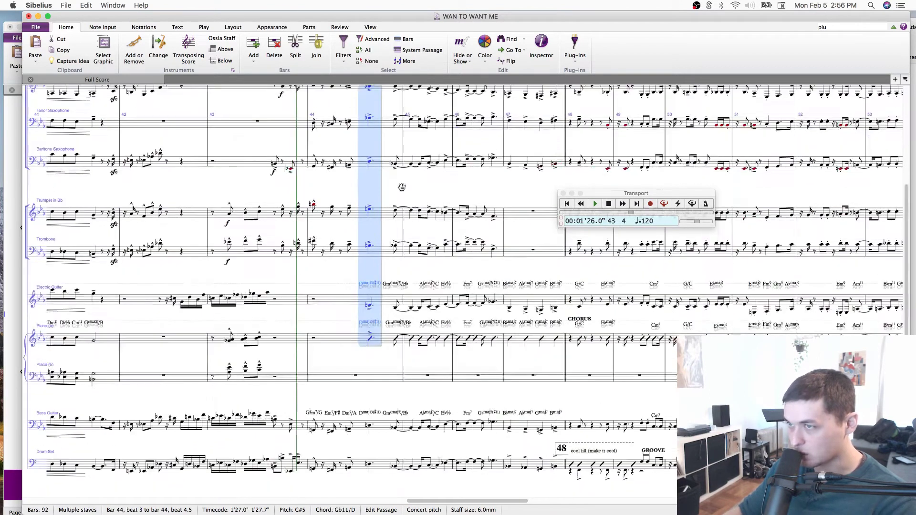
pyautogui.press('Escape')
pyautogui.click(395, 302)
pyautogui.keyDown('shift'); pyautogui.click(394, 462); pyautogui.keyUp('shift')
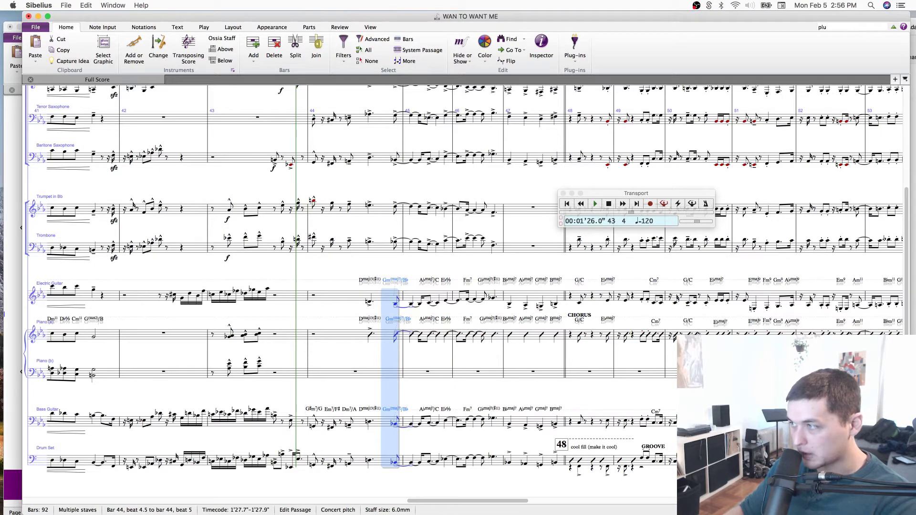
# Compare the accented hits in bars 45 and 46 from the Electric Guitar down to the Drum Set staff.
pyautogui.click(430, 463)
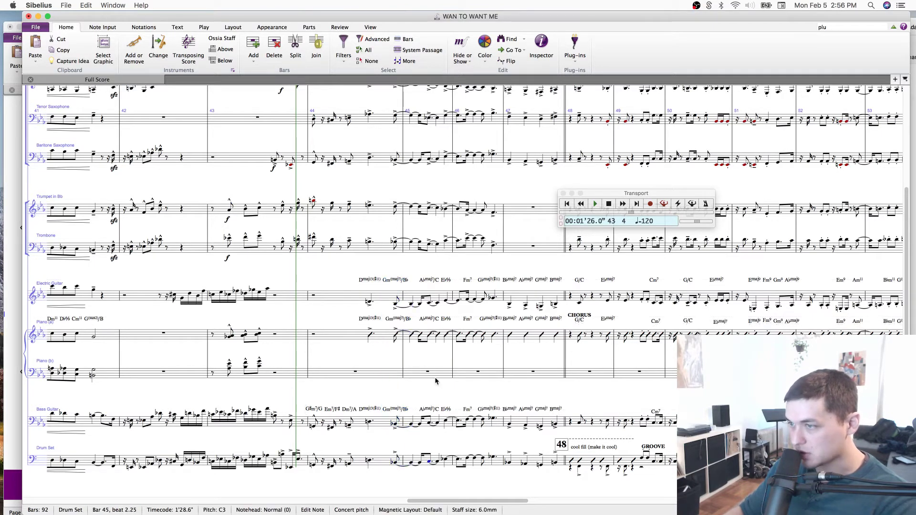
pyautogui.keyDown('shift'); pyautogui.click(431, 305); pyautogui.keyUp('shift')
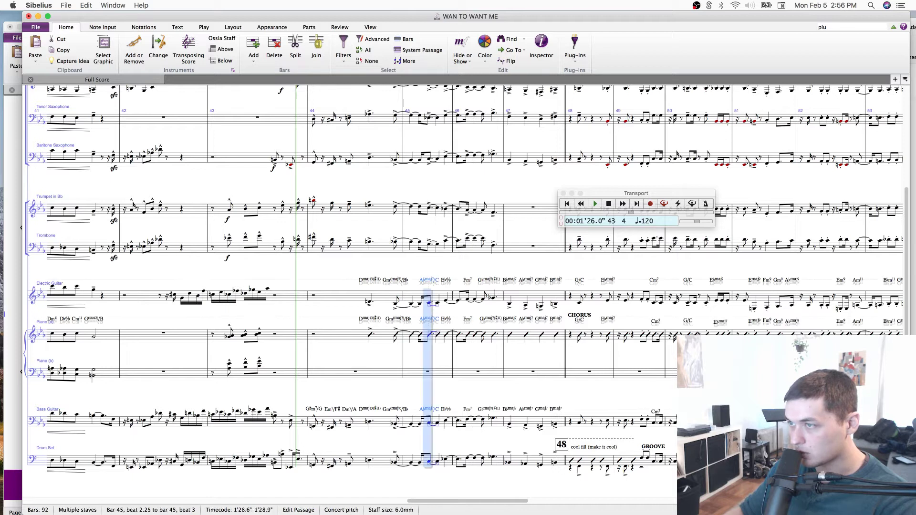
pyautogui.click(444, 302)
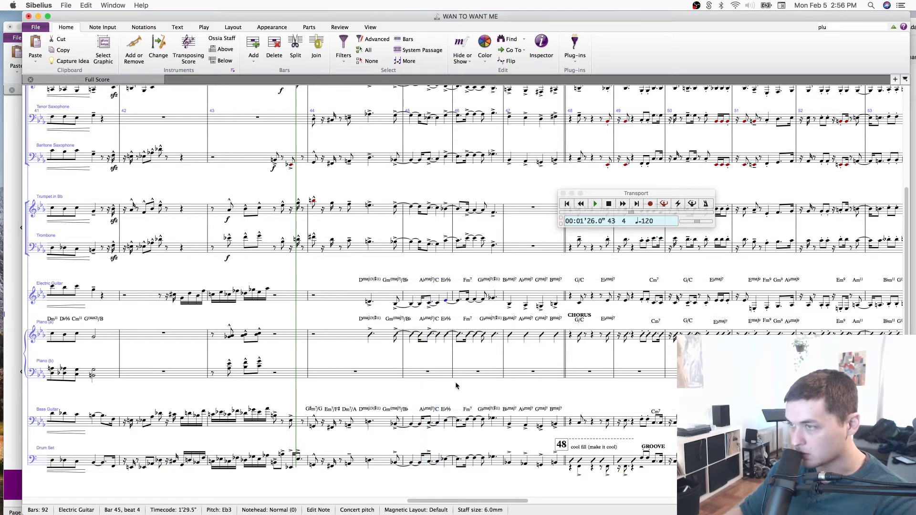
pyautogui.keyDown('shift'); pyautogui.click(446, 459); pyautogui.keyUp('shift')
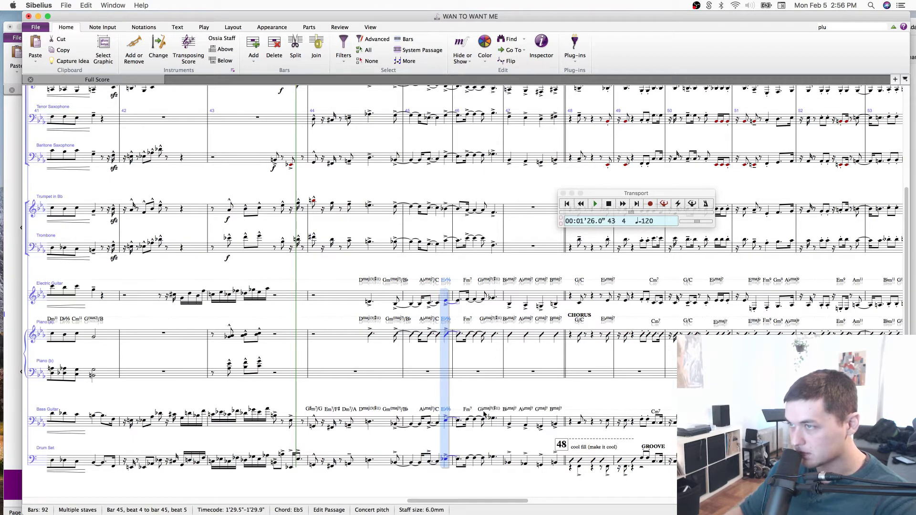
pyautogui.click(466, 457)
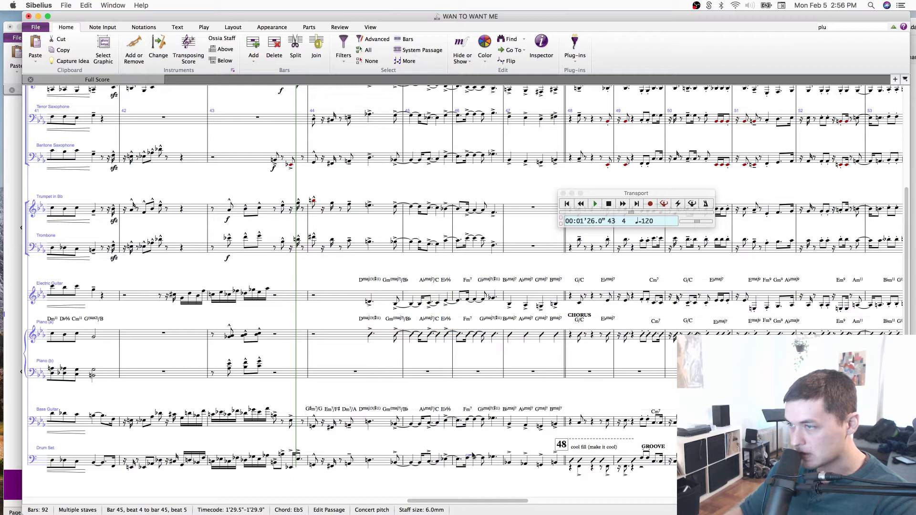
pyautogui.click(468, 300)
pyautogui.click(467, 299)
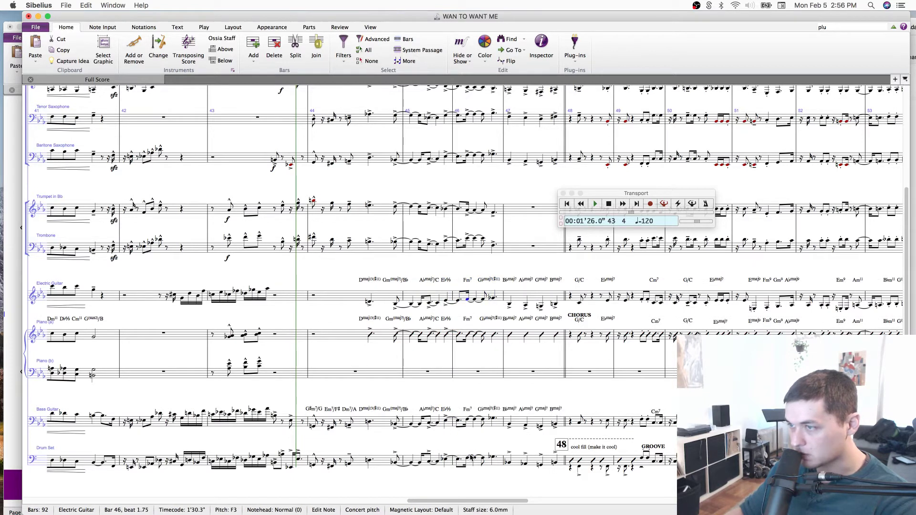
pyautogui.keyDown('shift'); pyautogui.click(469, 460); pyautogui.keyUp('shift')
pyautogui.click(492, 457)
pyautogui.keyDown('shift'); pyautogui.click(495, 301); pyautogui.keyUp('shift')
pyautogui.click(495, 299)
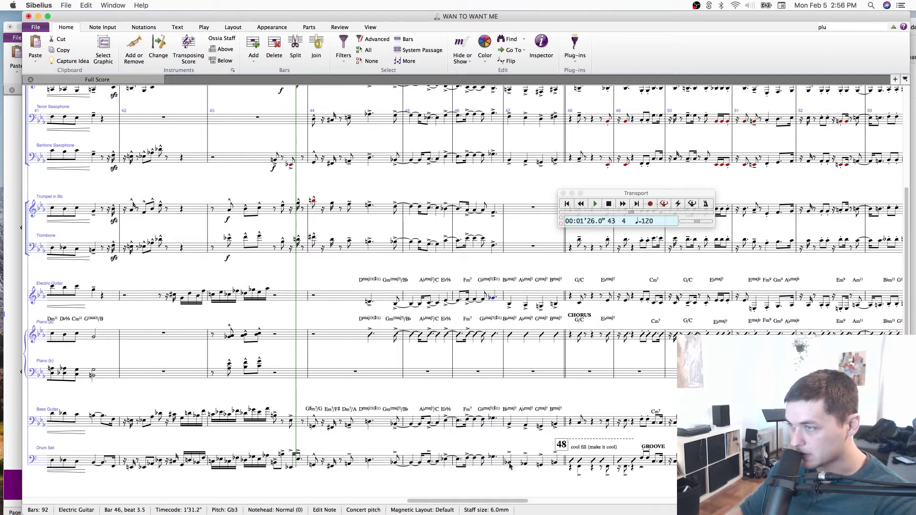
pyautogui.keyDown('shift'); pyautogui.click(492, 460); pyautogui.keyUp('shift')
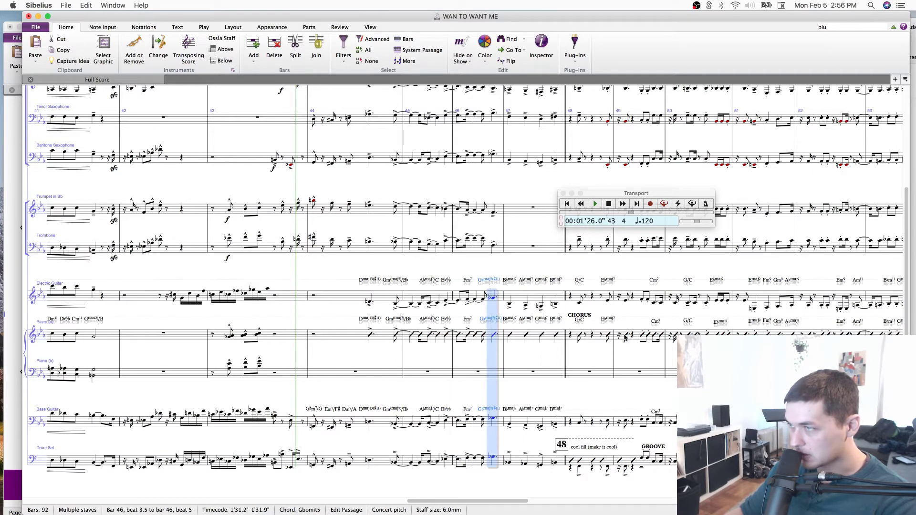
# Review the Drum Set staff from bar 28 through bar 67 for missing clefs, dynamics and hairpins.
pyautogui.moveTo(547, 268); pyautogui.dragTo(545, 379)
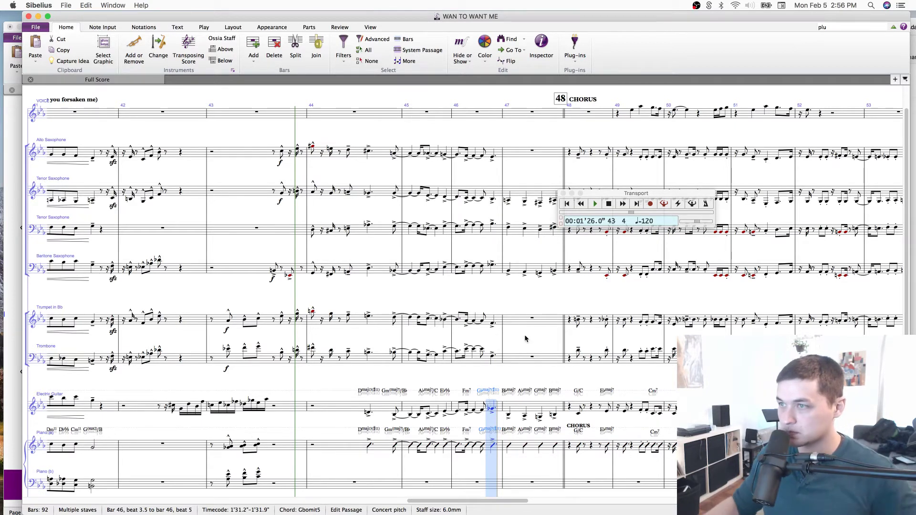
pyautogui.hscroll(-10, 208, 357)
pyautogui.click(253, 263)
pyautogui.moveTo(302, 169); pyautogui.dragTo(641, 221)
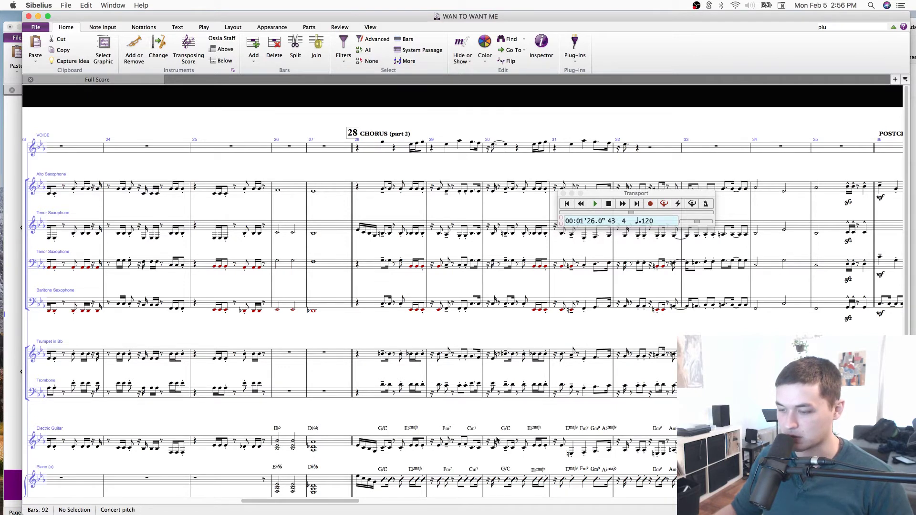
pyautogui.scroll(-5, 497, 440)
pyautogui.moveTo(315, 472); pyautogui.dragTo(256, 417)
pyautogui.moveTo(453, 440); pyautogui.dragTo(94, 396)
pyautogui.moveTo(267, 393); pyautogui.dragTo(454, 405)
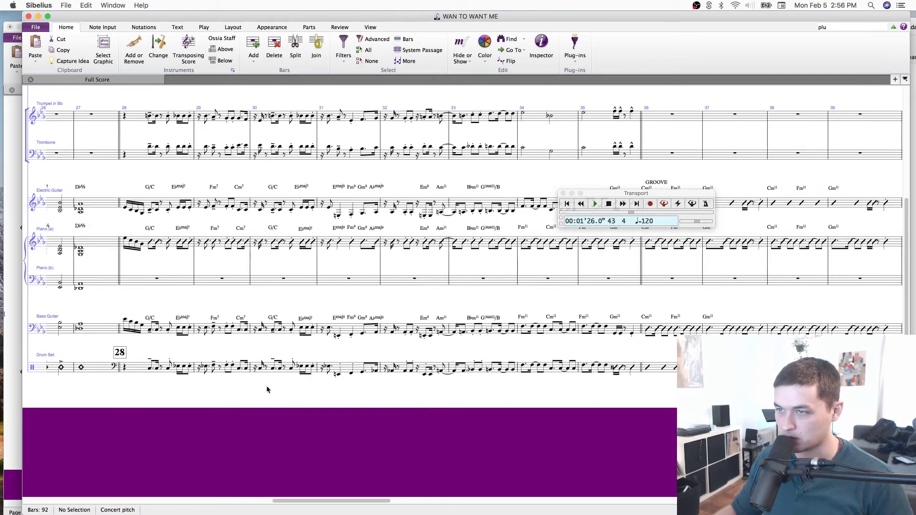
pyautogui.click(586, 375)
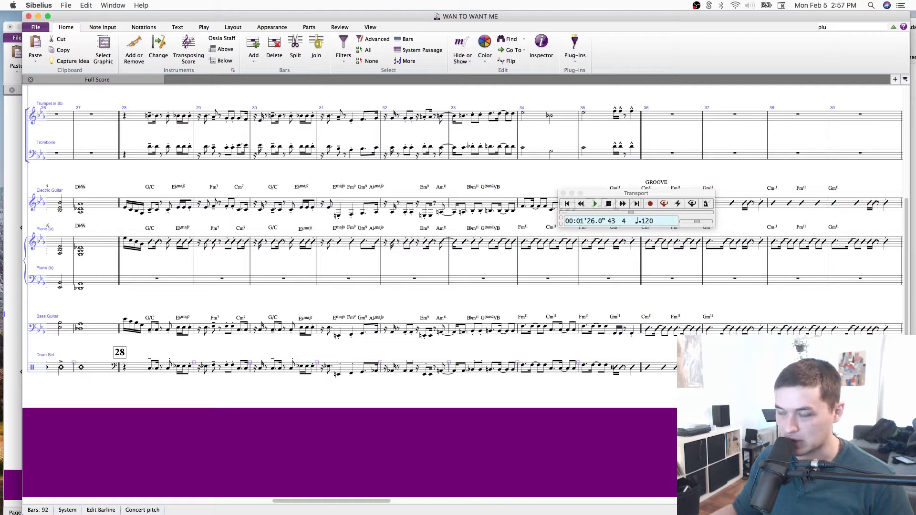
pyautogui.moveTo(881, 394); pyautogui.dragTo(167, 381)
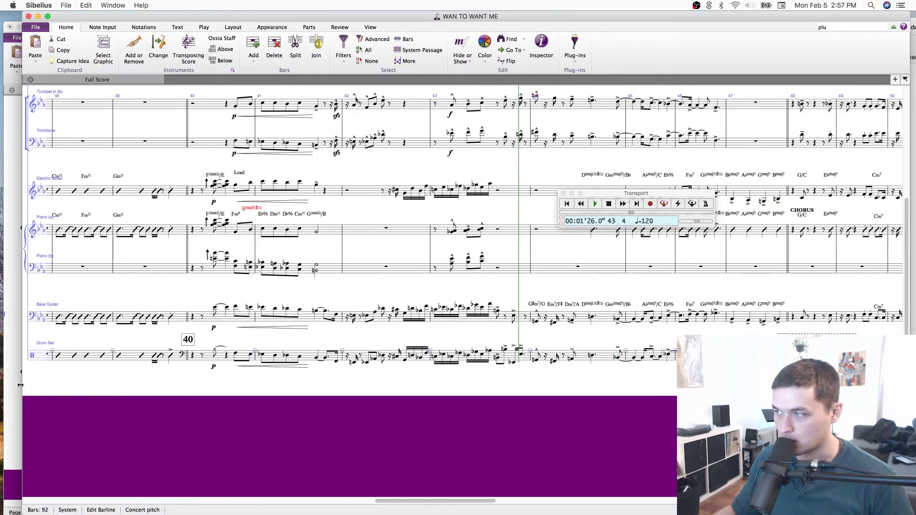
pyautogui.moveTo(663, 378); pyautogui.dragTo(180, 376)
pyautogui.moveTo(646, 377); pyautogui.dragTo(197, 374)
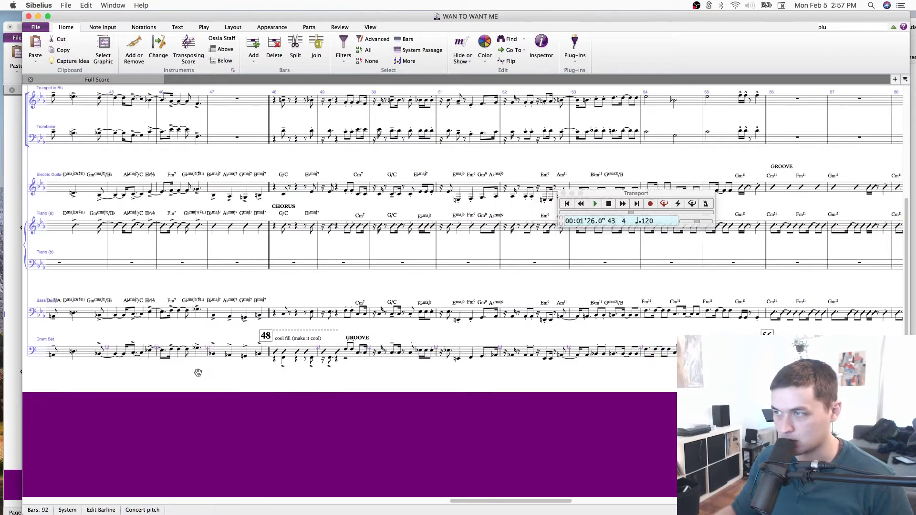
pyautogui.moveTo(641, 376); pyautogui.dragTo(376, 375)
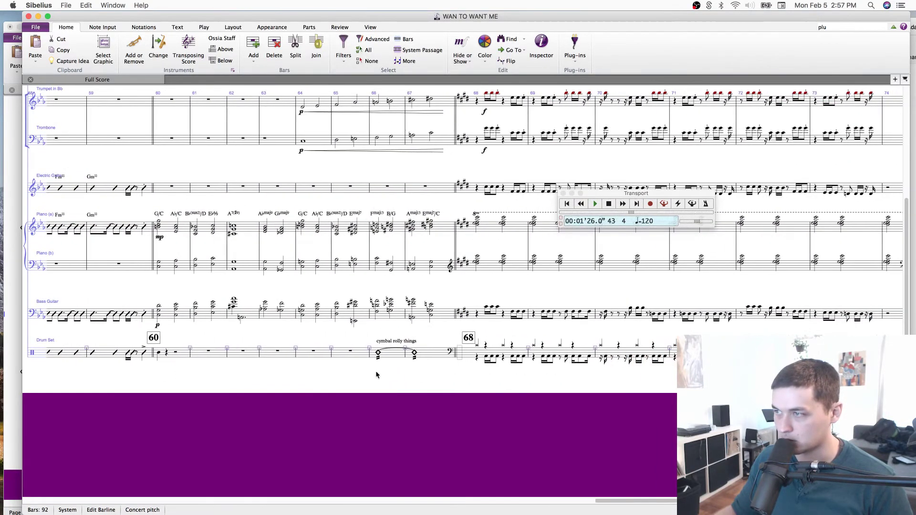
# Add a crescendo hairpin under the cymbal roll in bars 66–67 of the Drum Set staff and save the score.
pyautogui.click(432, 357)
pyautogui.keyDown('shift'); pyautogui.click(390, 359); pyautogui.keyUp('shift')
pyautogui.press('s')
pyautogui.press('super+z')
pyautogui.press('Escape')
pyautogui.press('super+s')
# Examine the Drum Set staff from bar 68 past bar 76, including the cross noteheads in bars 68 and 69.
pyautogui.hscroll(10, 512, 390)
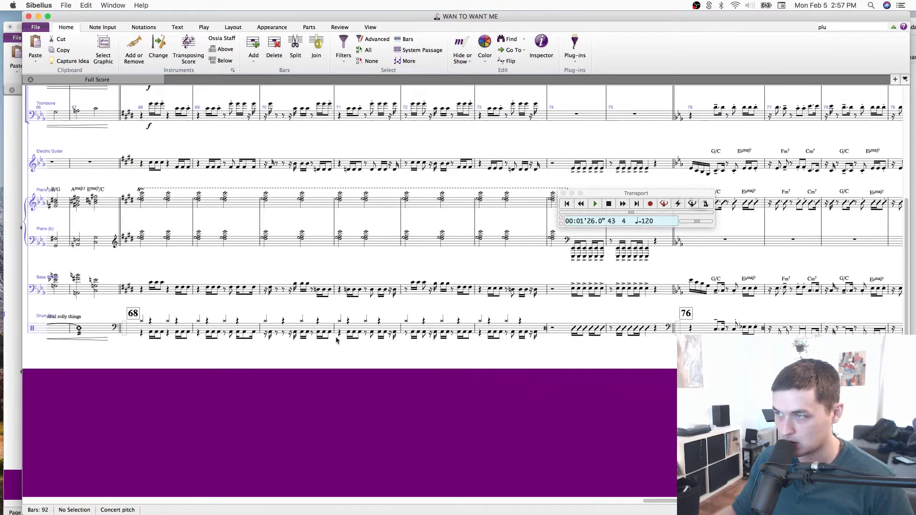
pyautogui.moveTo(665, 348); pyautogui.dragTo(558, 349)
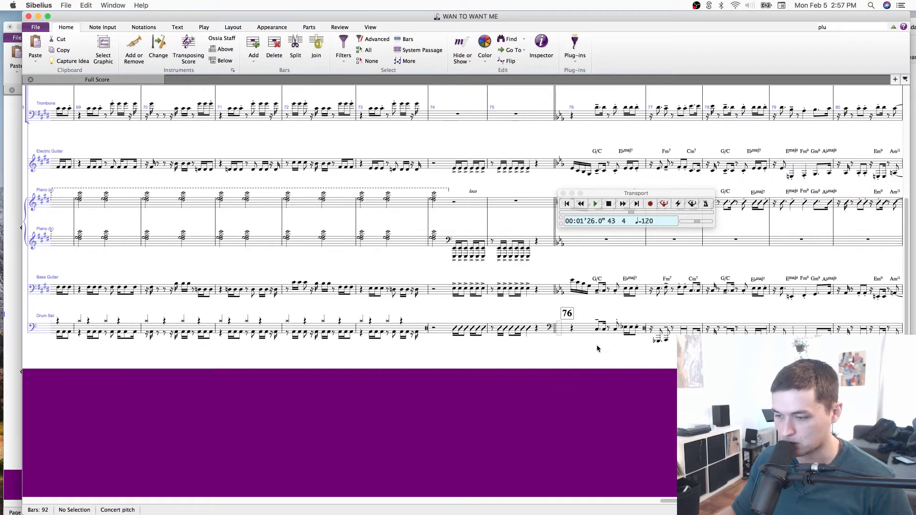
pyautogui.moveTo(615, 342); pyautogui.dragTo(495, 362)
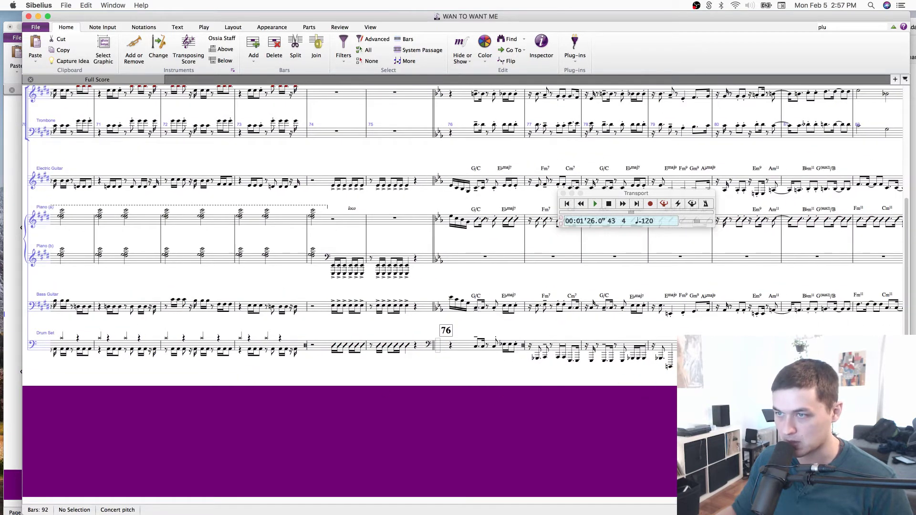
pyautogui.hscroll(-10, 435, 398)
pyautogui.click(295, 341)
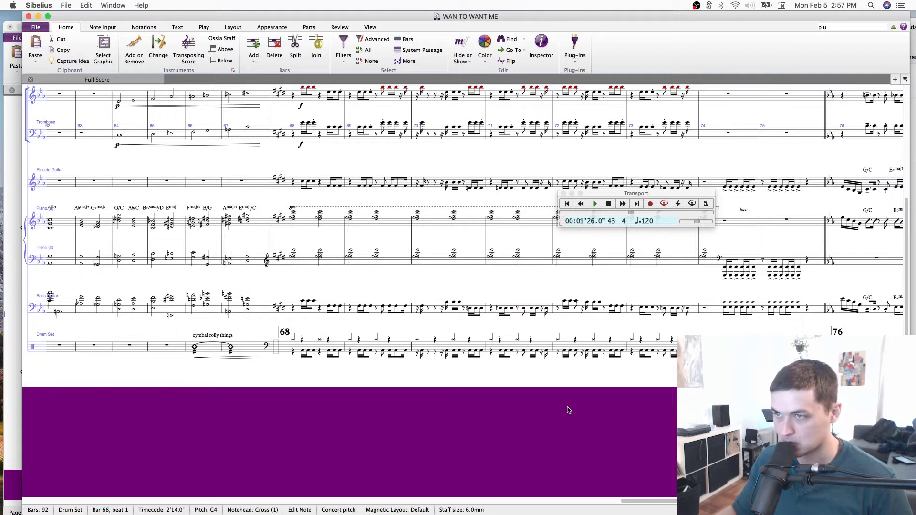
pyautogui.hscroll(-2, 618, 416)
pyautogui.click(467, 375)
pyautogui.click(376, 336)
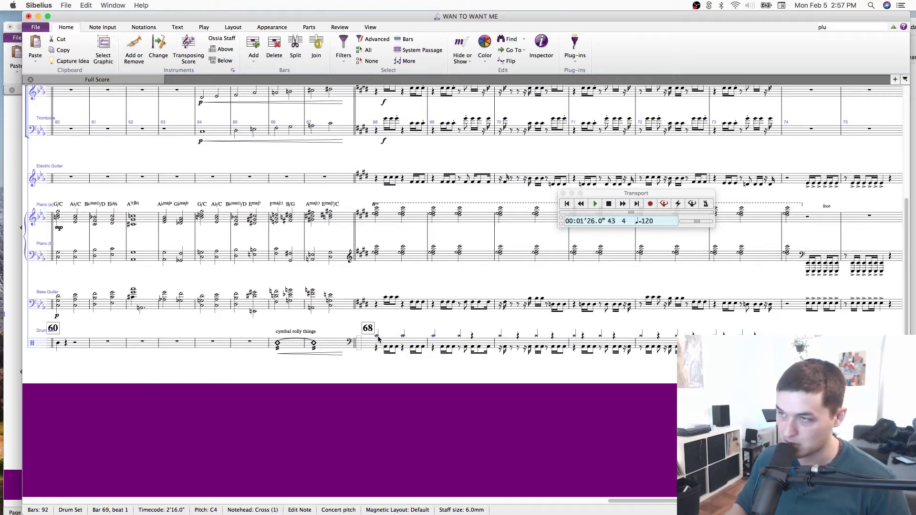
pyautogui.press('Right')
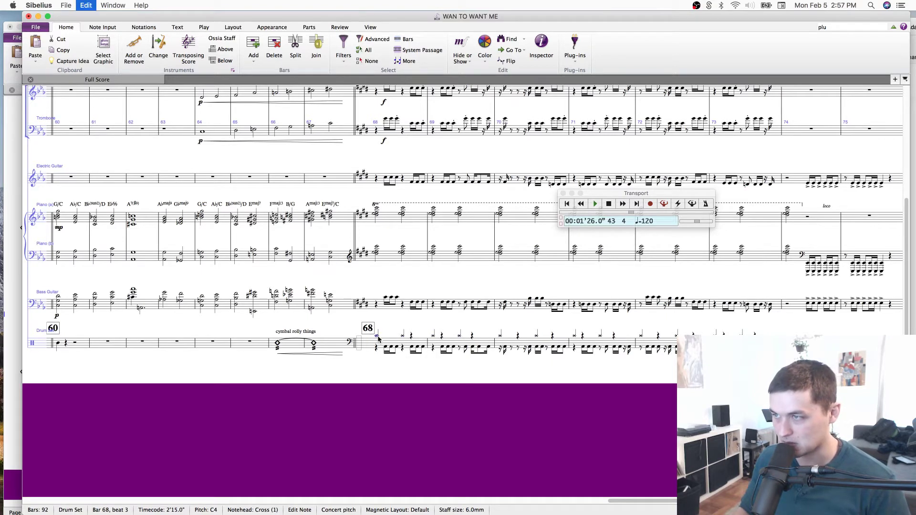
# Delete the percussion clef at the end of bar 76 in the Drum Set staff and save the score.
pyautogui.press('Escape')
pyautogui.click(477, 308)
pyautogui.hscroll(5, 568, 324)
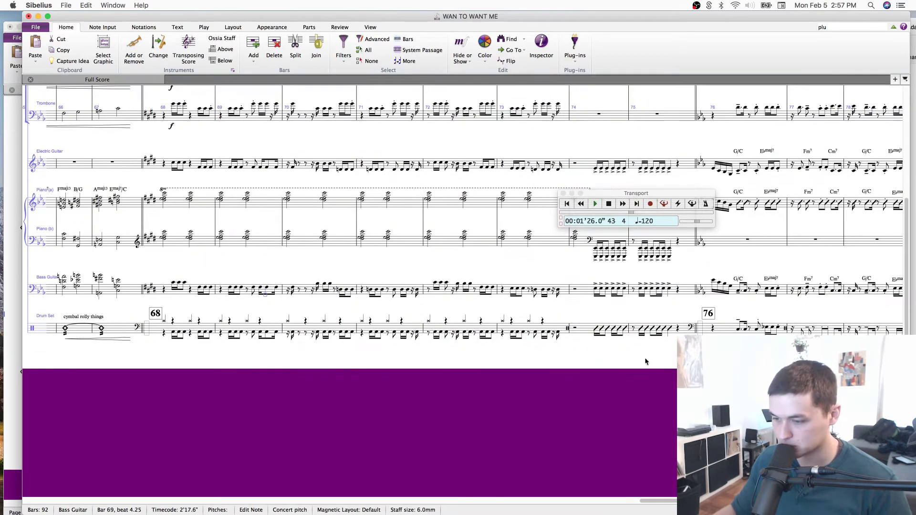
pyautogui.hscroll(10, 482, 364)
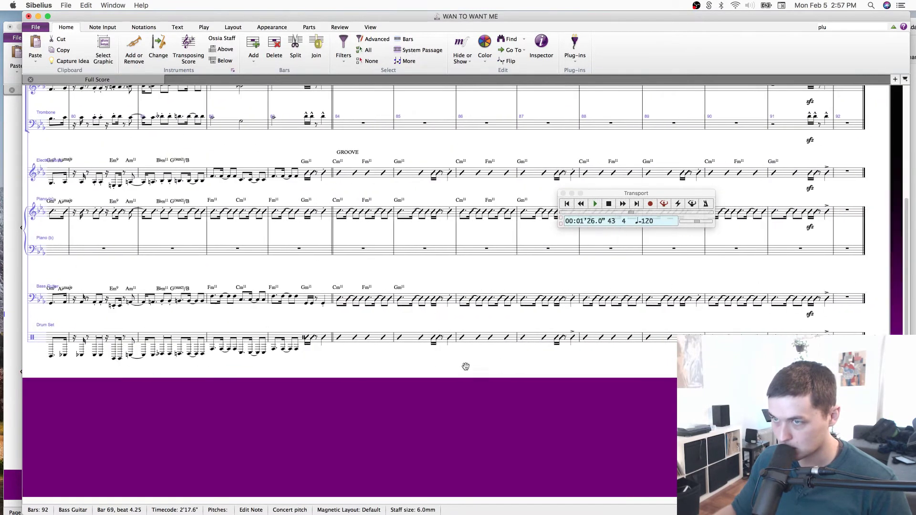
pyautogui.click(351, 338)
pyautogui.click(347, 337)
pyautogui.press('Delete')
pyautogui.click(240, 336)
pyautogui.moveTo(761, 361); pyautogui.dragTo(72, 361)
pyautogui.press('super+s')
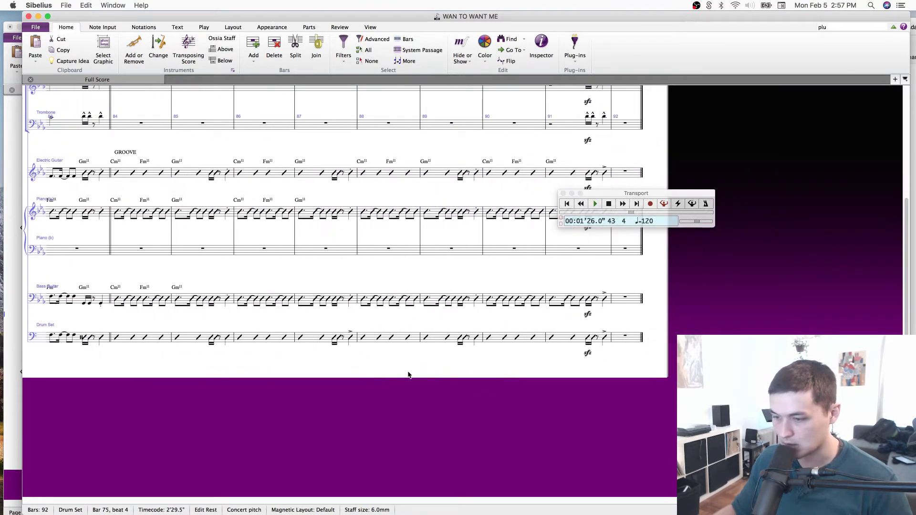
# Check the Drum Set's opening bars, including the tie from bar 3 into bar 4, and save the score.
pyautogui.hscroll(-20, 291, 345)
pyautogui.hscroll(-20, 291, 345)
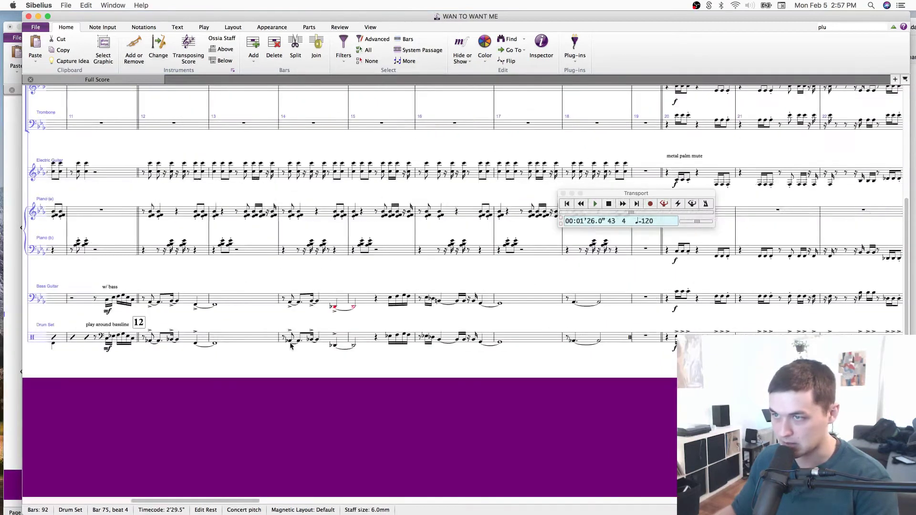
pyautogui.click(270, 331)
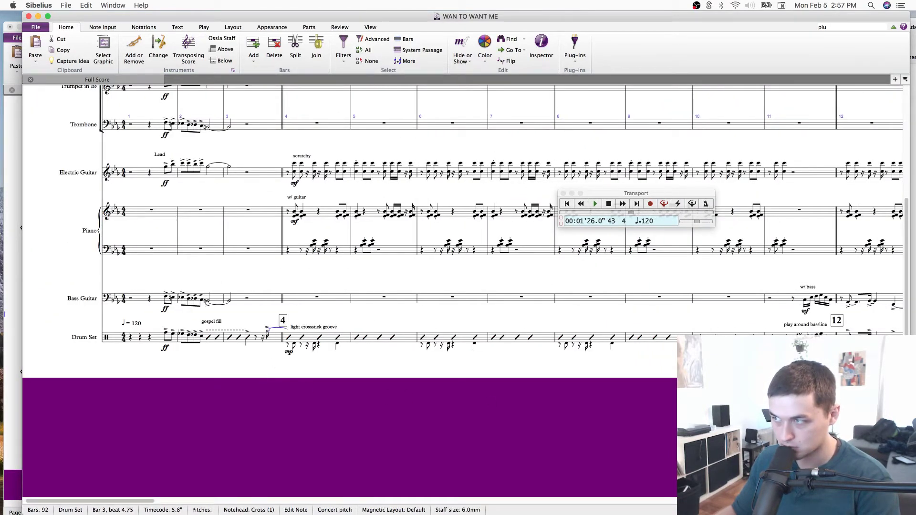
pyautogui.moveTo(717, 388); pyautogui.dragTo(411, 370)
pyautogui.press('super+s')
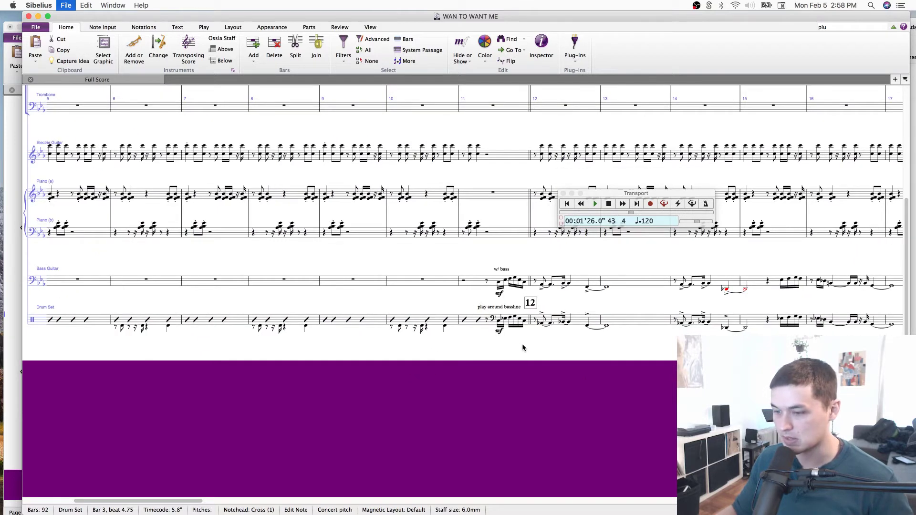
# Move the mf dynamic in bar 11 of the Drum Set staff slightly lower and save the score.
pyautogui.moveTo(498, 332); pyautogui.dragTo(497, 338)
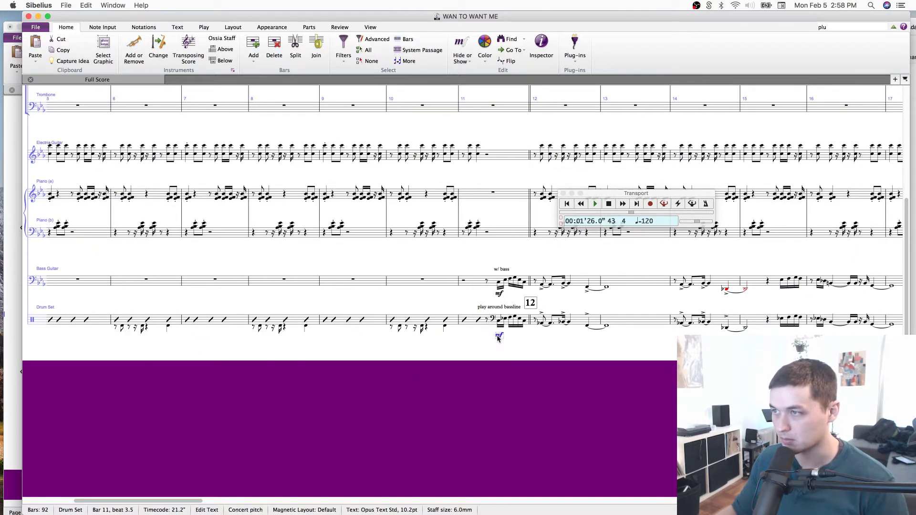
pyautogui.click(451, 348)
pyautogui.press('super+s')
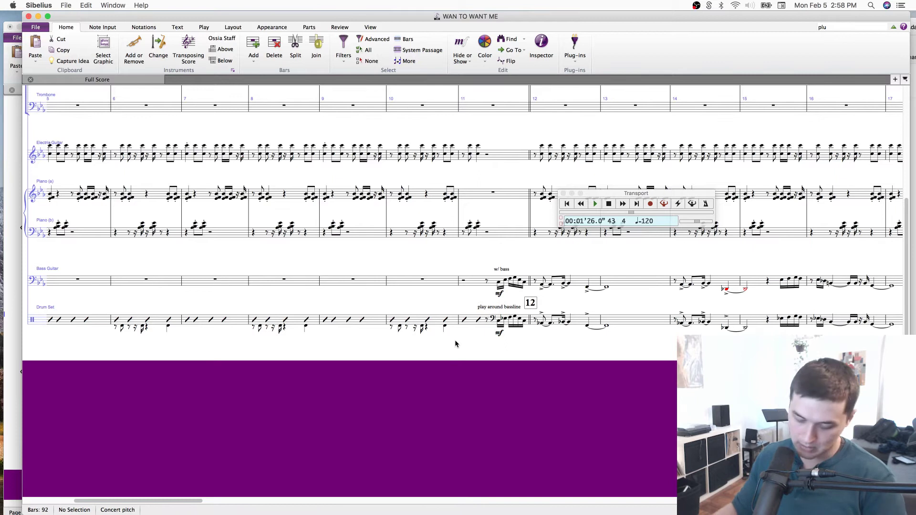
pyautogui.press('super+equal')
pyautogui.press('super+equal')
pyautogui.scroll(2, 466, 296)
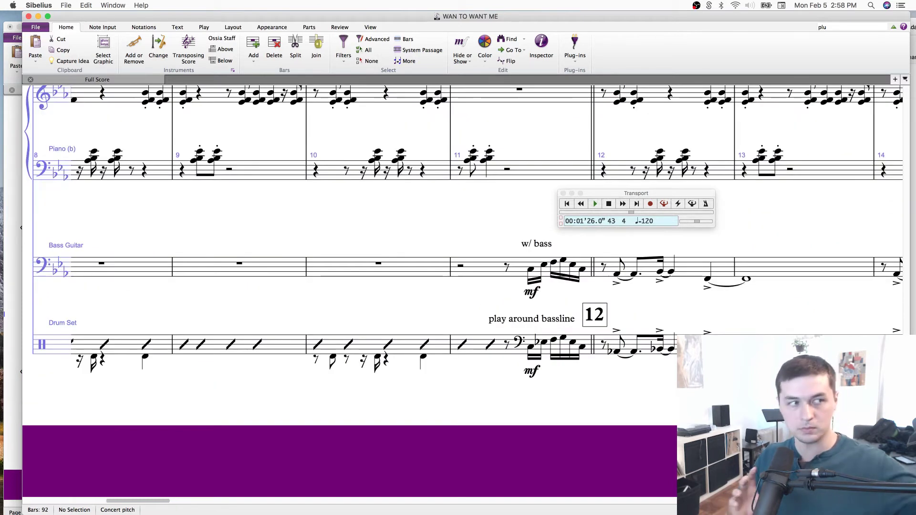
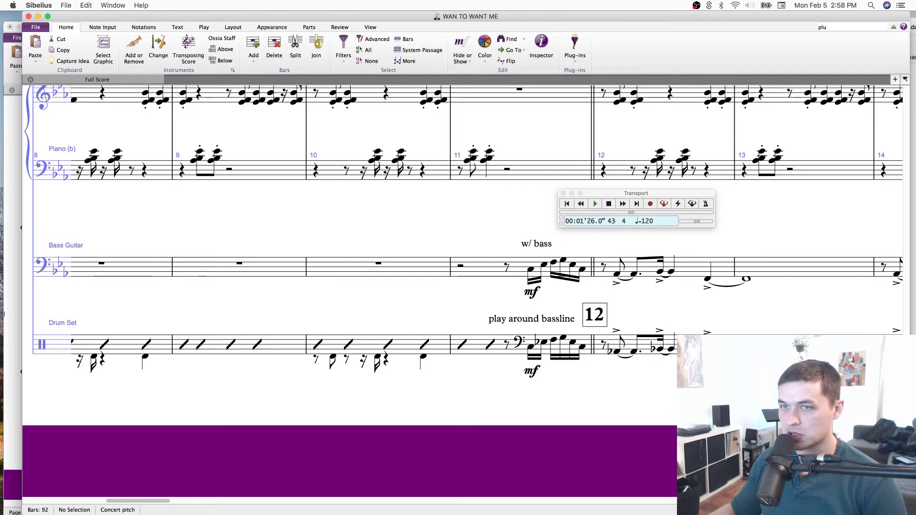
# Open the Drum Set part from bar 10 and return to the full score.
pyautogui.click(449, 349)
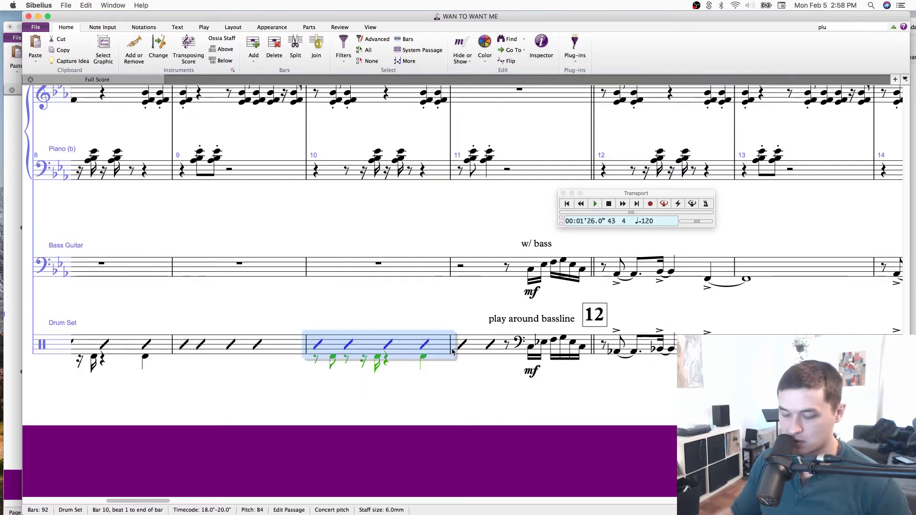
pyautogui.press('w')
pyautogui.press('w')
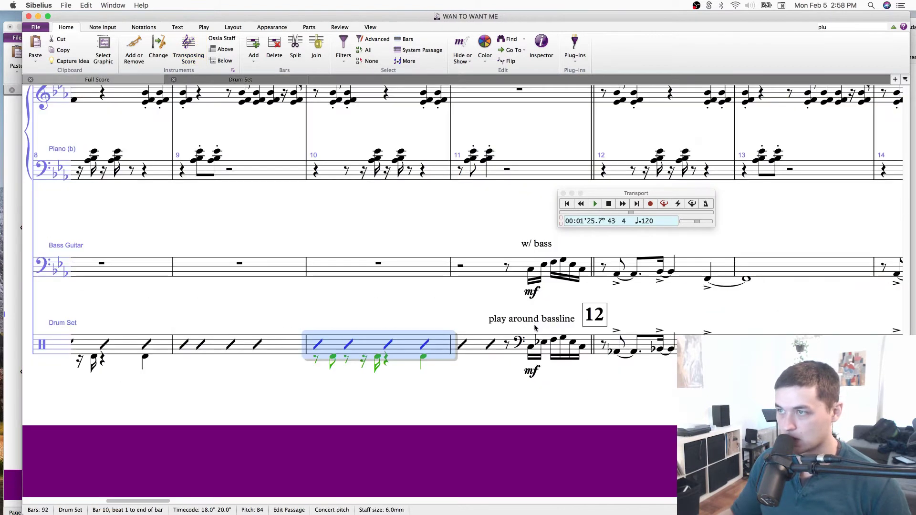
# Close the floating Transport window over the full score.
pyautogui.scroll(10, 538, 334)
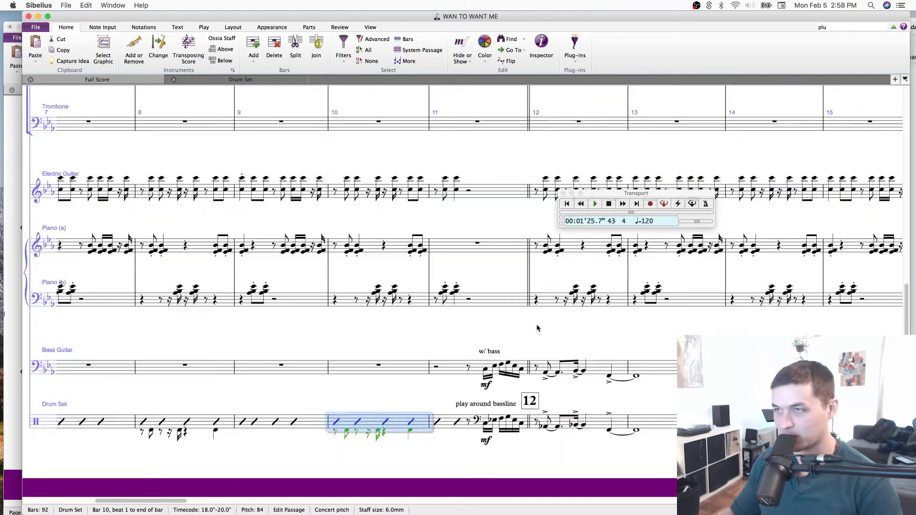
pyautogui.hscroll(-10, 448, 313)
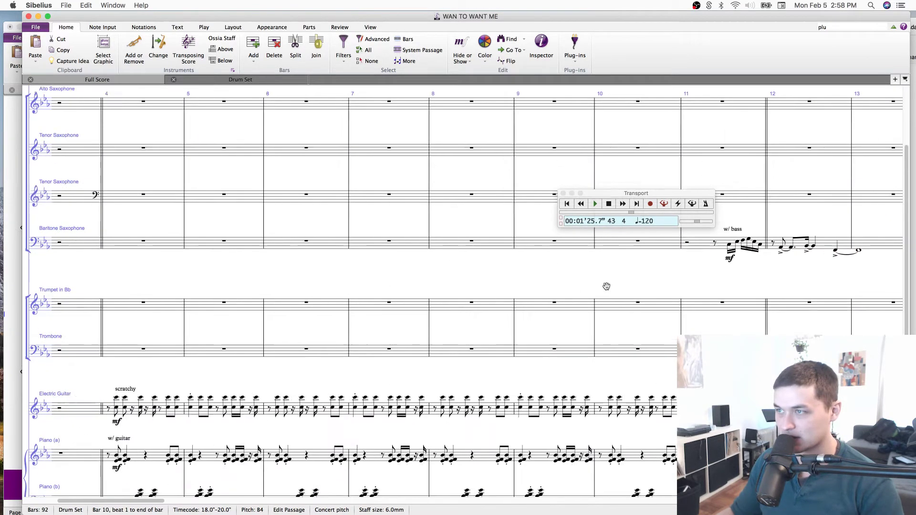
pyautogui.click(562, 194)
# Look over all staves of the full score from the opening bars to the outro and back.
pyautogui.scroll(5, 398, 402)
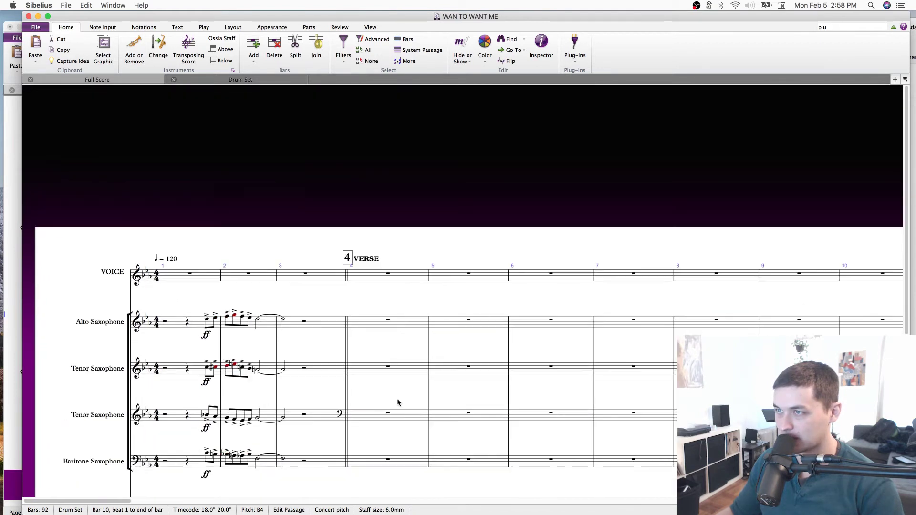
pyautogui.scroll(-5, 683, 303)
pyautogui.hscroll(8, 624, 162)
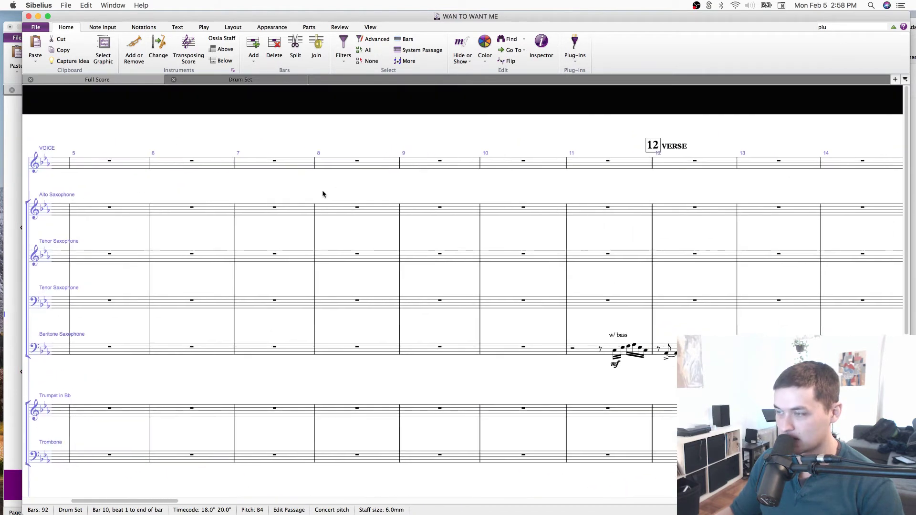
pyautogui.press('super+minus')
pyautogui.press('super+minus')
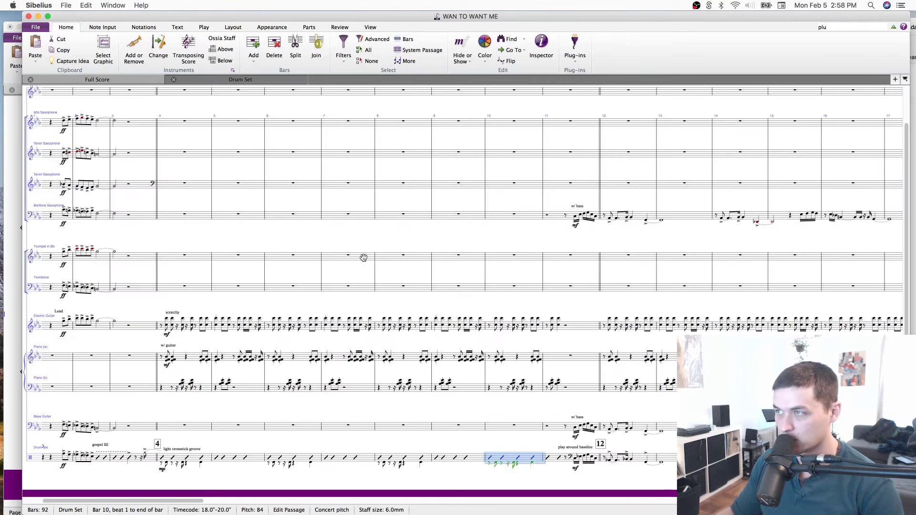
pyautogui.moveTo(386, 231); pyautogui.dragTo(162, 257)
pyautogui.hscroll(20, 174, 260)
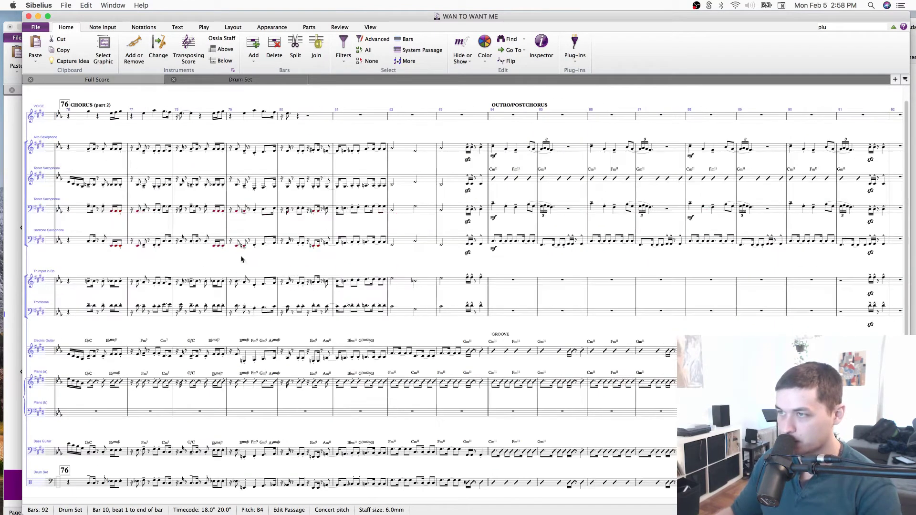
pyautogui.moveTo(684, 263); pyautogui.dragTo(913, 187)
pyautogui.hscroll(-20, 416, 185)
pyautogui.scroll(5, 416, 185)
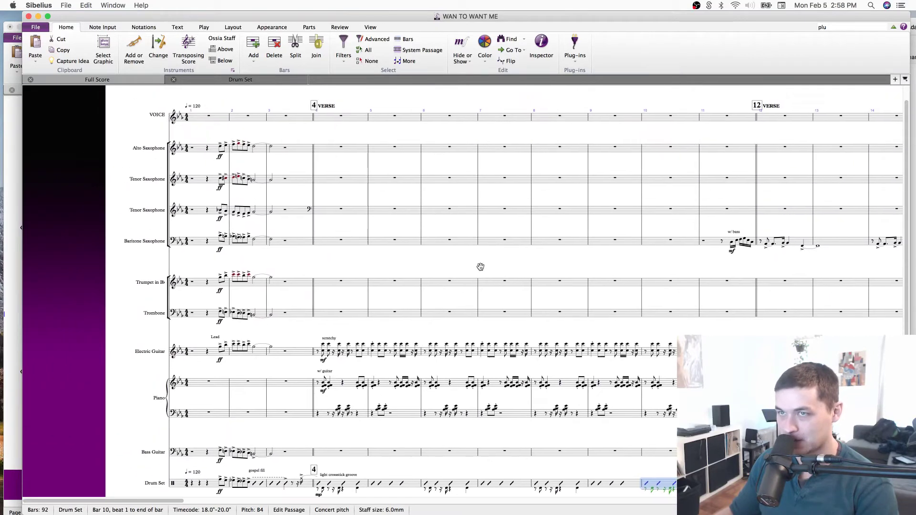
# Check both pages of the Alto Saxophone part and return to the full score.
pyautogui.click(256, 148)
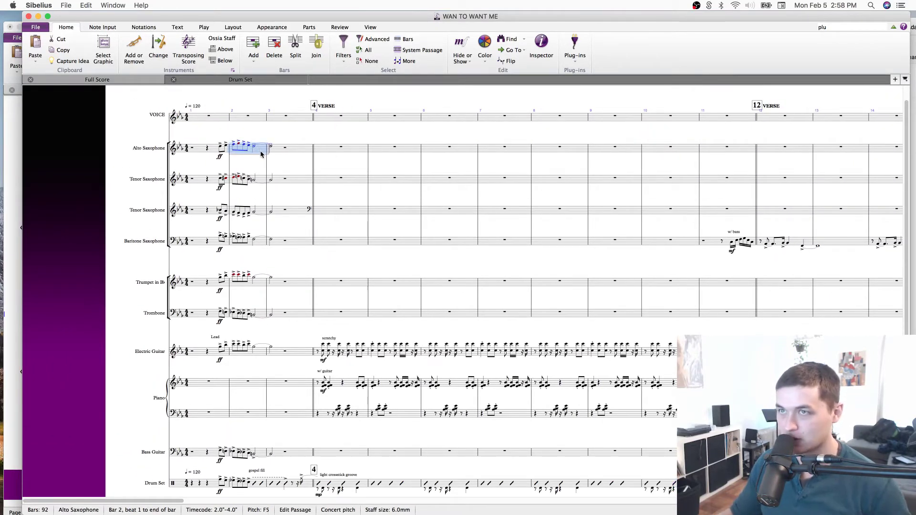
pyautogui.press('w')
pyautogui.press('super+minus')
pyautogui.press('super+minus')
pyautogui.press('super+minus')
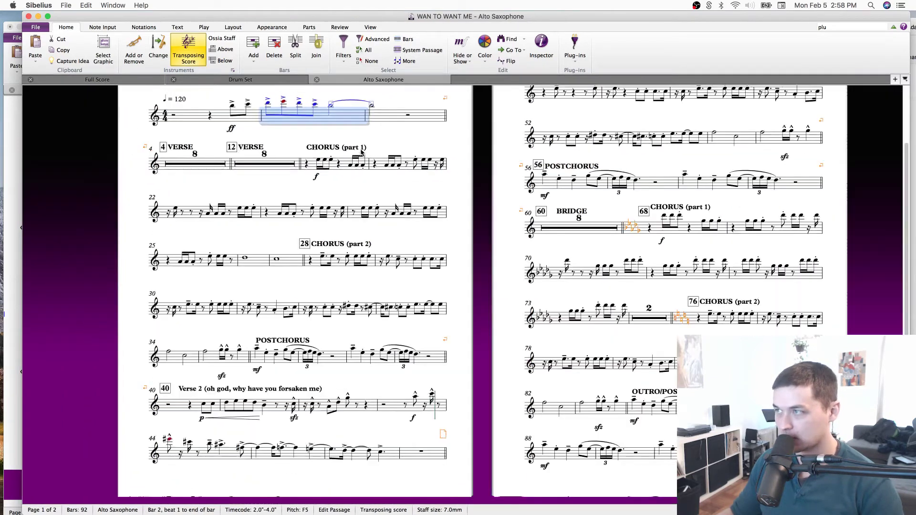
pyautogui.moveTo(441, 186); pyautogui.dragTo(429, 223)
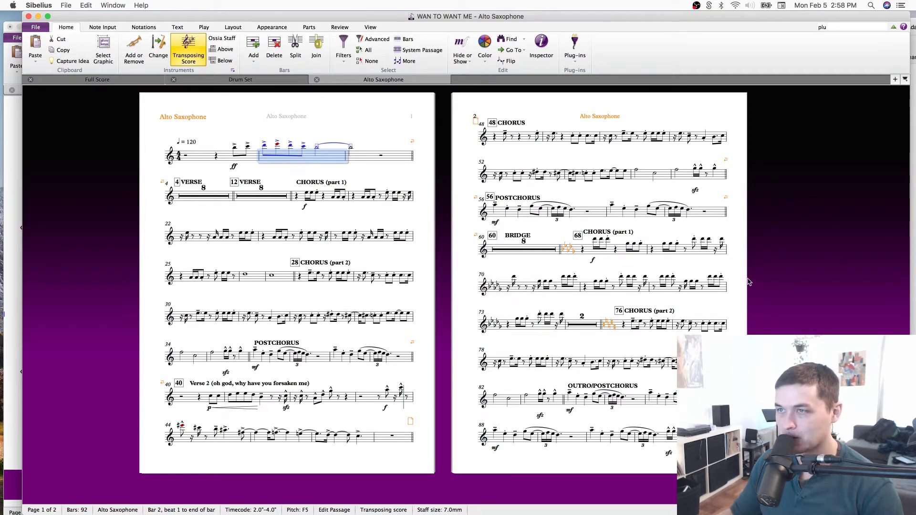
pyautogui.press('w')
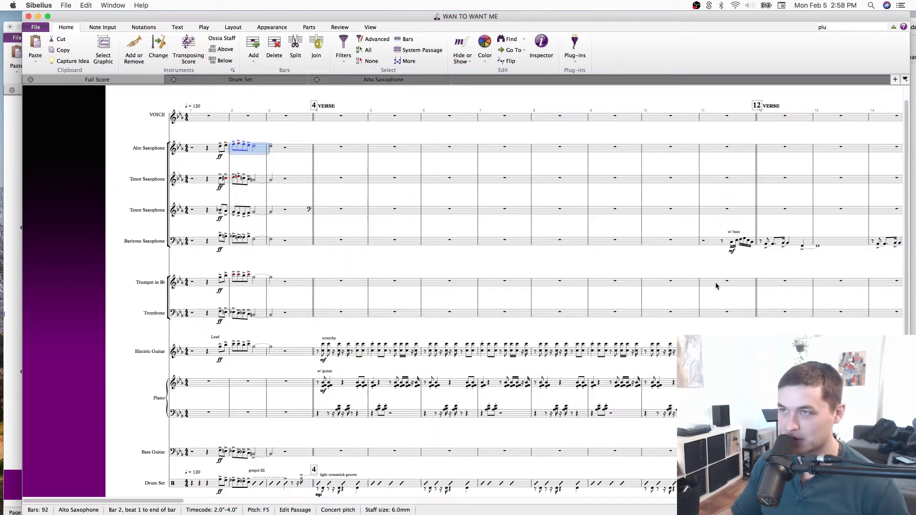
# Switch the full score from Panorama to page view and bring the first page's heading area into view.
pyautogui.moveTo(406, 140); pyautogui.dragTo(446, 197)
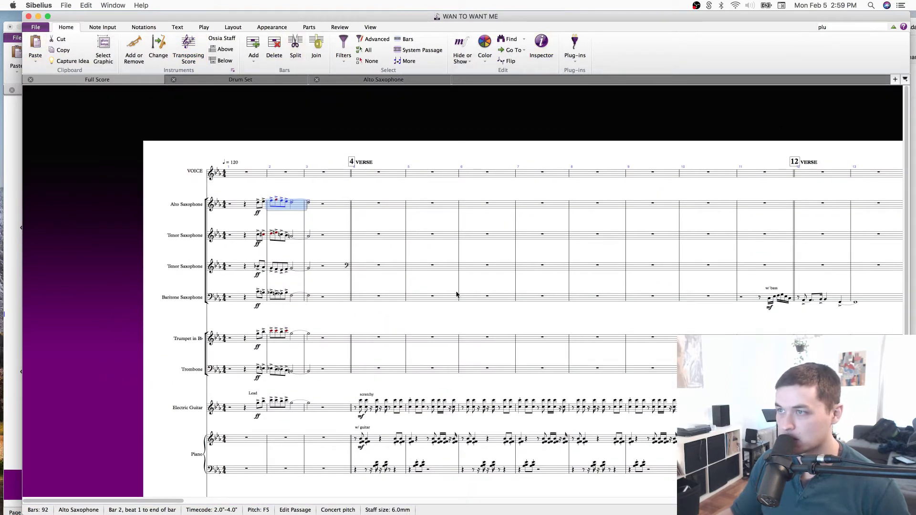
pyautogui.click(544, 337)
pyautogui.moveTo(563, 321); pyautogui.dragTo(557, 124)
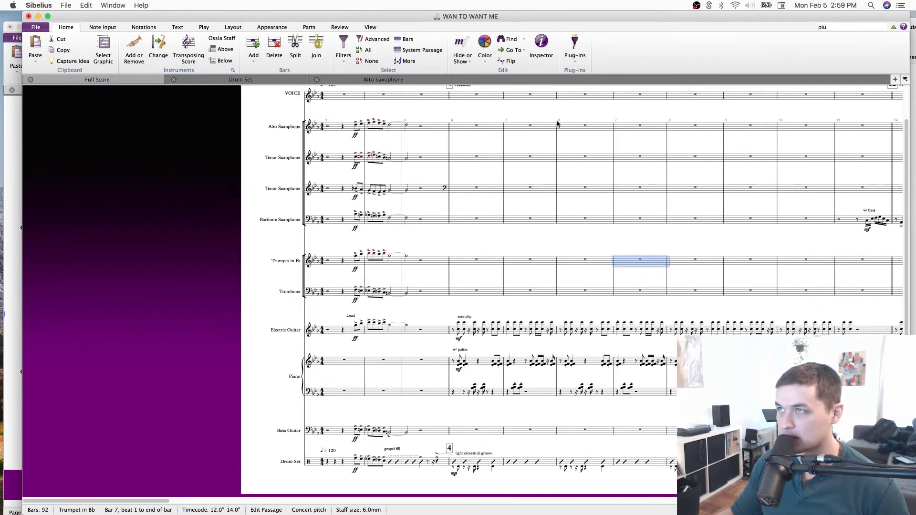
pyautogui.click(370, 28)
pyautogui.click(127, 47)
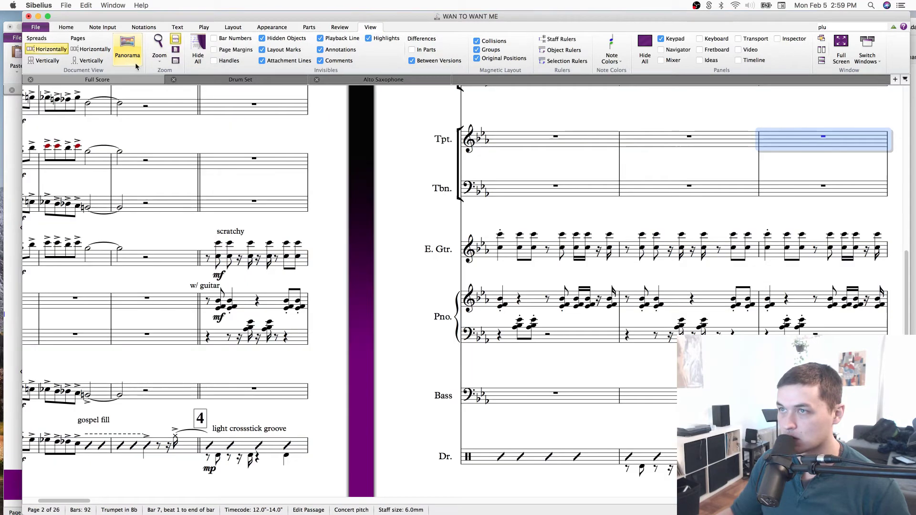
pyautogui.moveTo(375, 194); pyautogui.dragTo(637, 268)
pyautogui.press('super+minus')
pyautogui.press('super+minus')
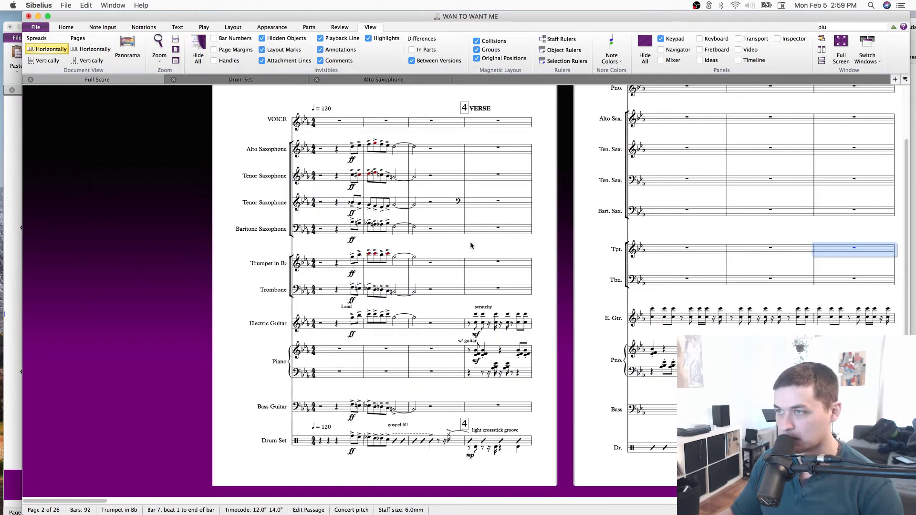
pyautogui.scroll(4, 555, 184)
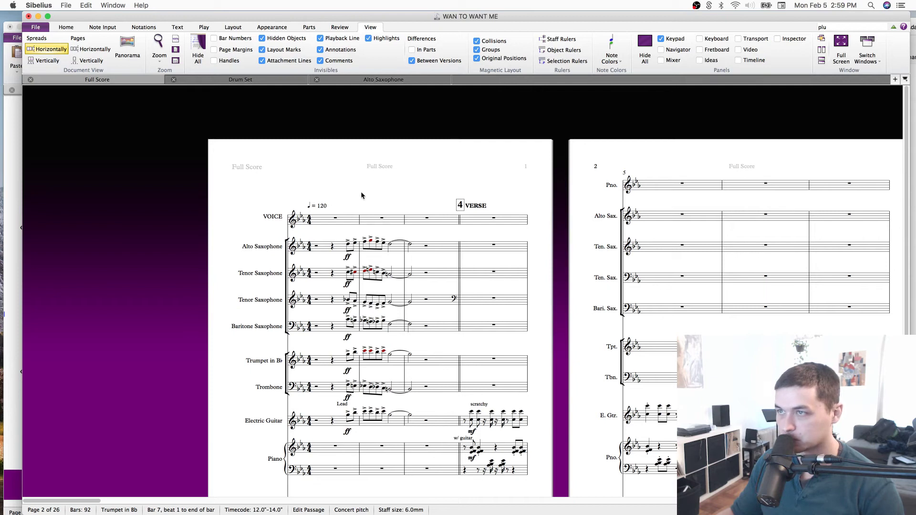
# Add the title text "Want to Want Me" above the first system of the full score.
pyautogui.click(361, 193)
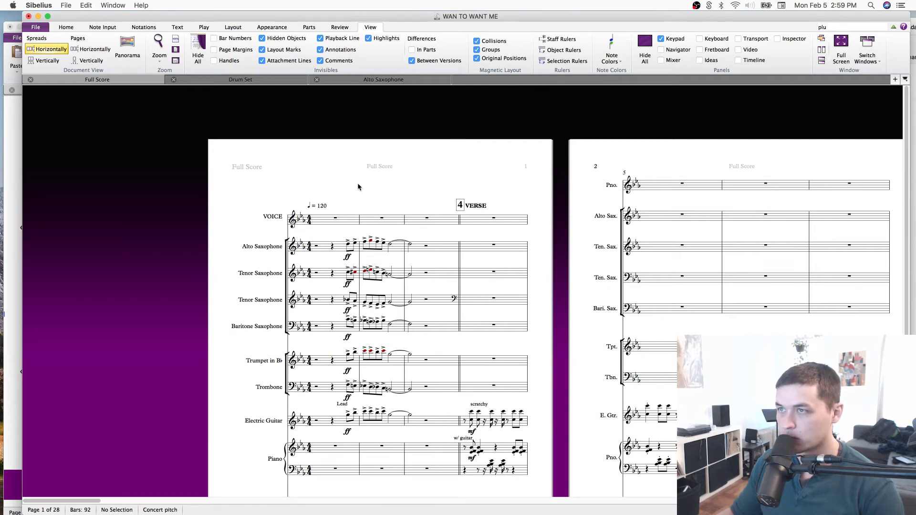
pyautogui.click(375, 223)
pyautogui.click(379, 194)
pyautogui.rightClick(380, 192)
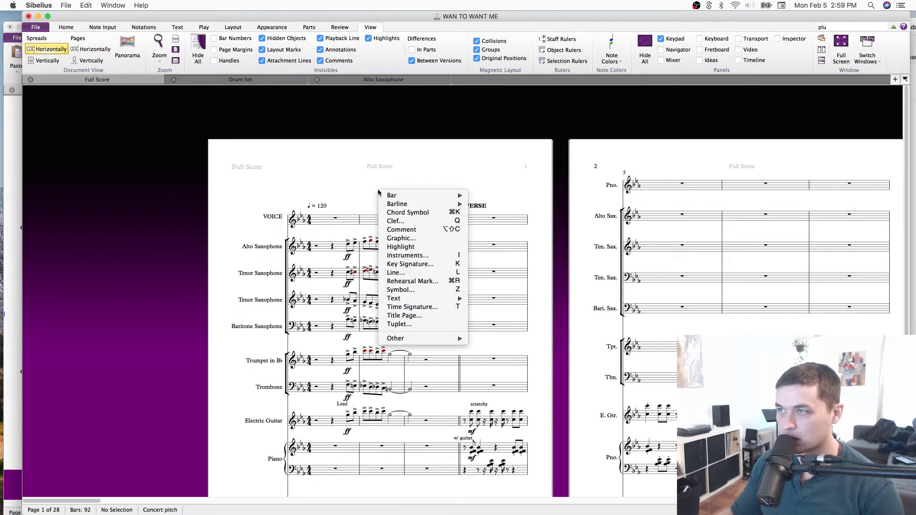
pyautogui.moveTo(392, 300)
pyautogui.click(482, 340)
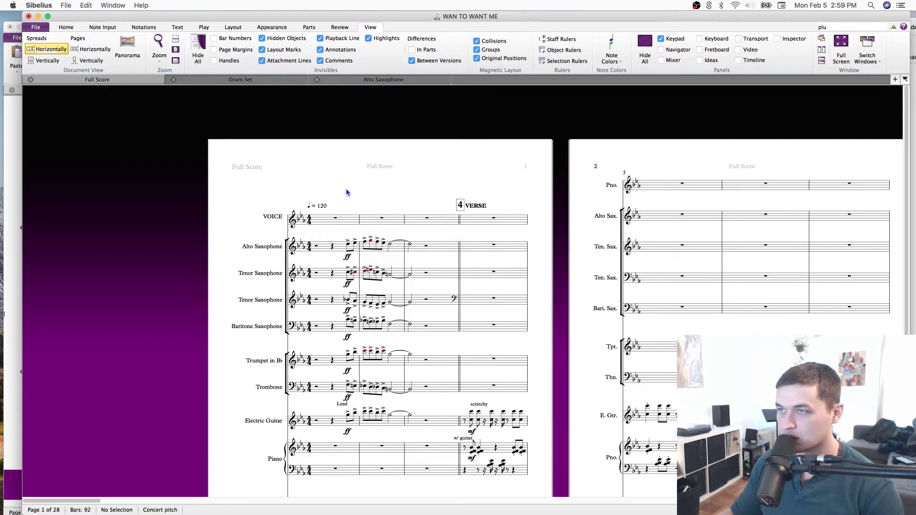
pyautogui.write('Want to')
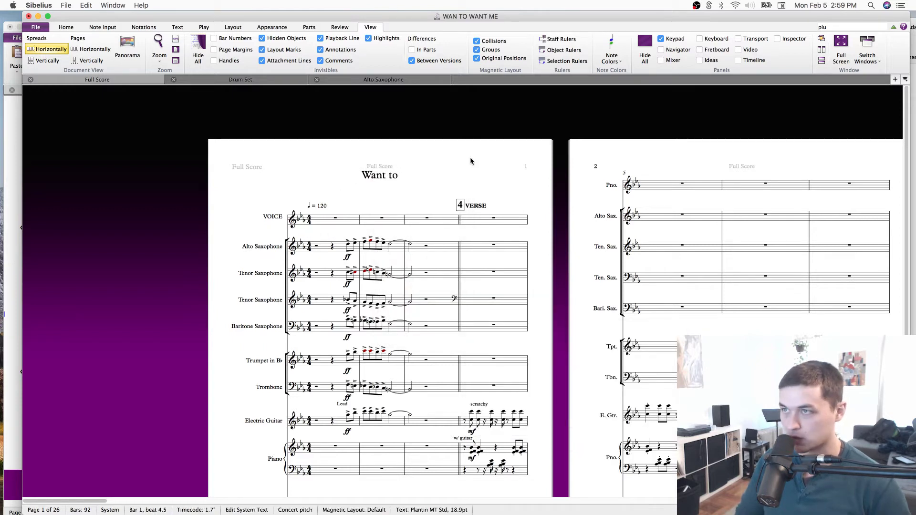
pyautogui.write(' Want me')
pyautogui.press('BackSpace')
pyautogui.press('BackSpace')
pyautogui.press('BackSpace')
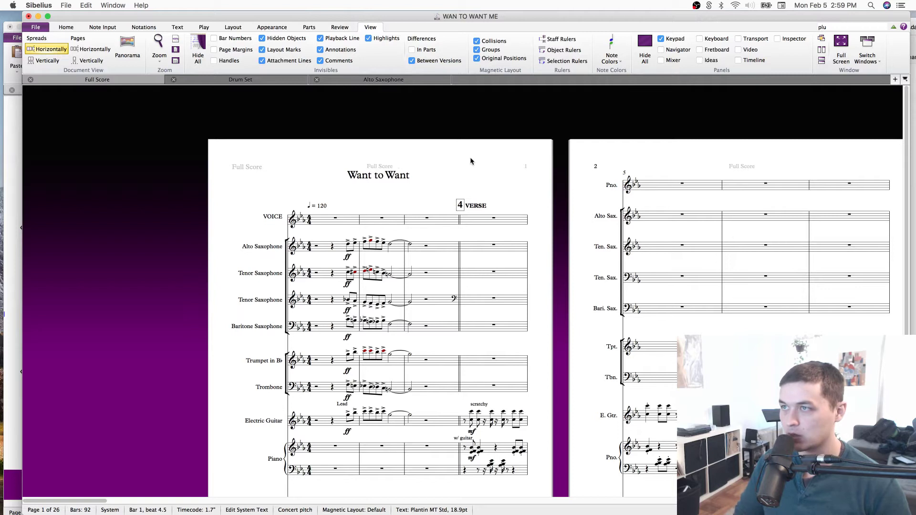
pyautogui.write('Me')
pyautogui.press('Escape')
pyautogui.press('Escape')
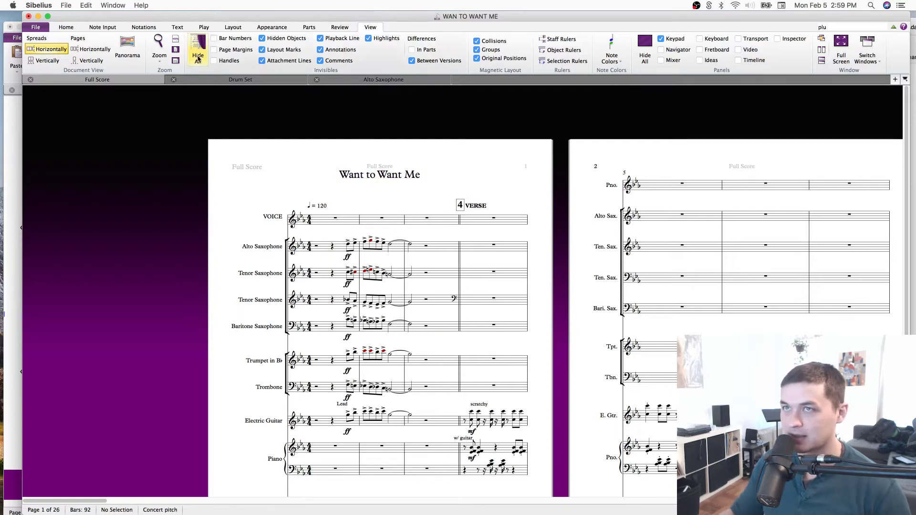
# Try Lemon/Milk as the font of the score title.
pyautogui.hotkey('shift', 'p')
pyautogui.click(174, 28)
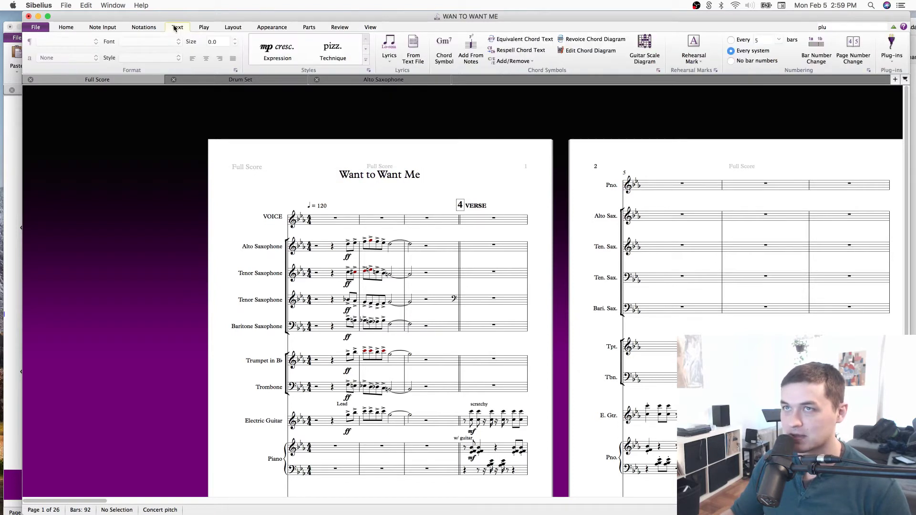
pyautogui.click(373, 176)
pyautogui.click(163, 41)
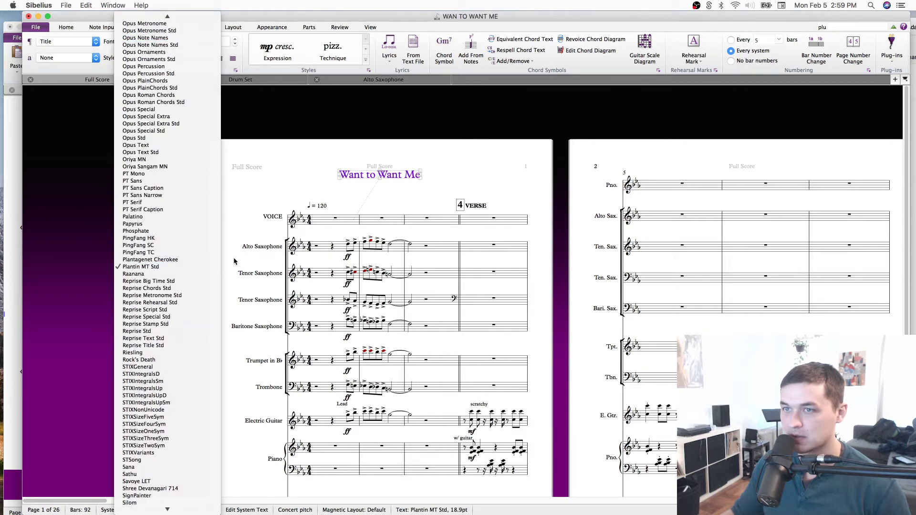
pyautogui.scroll(-3, 209, 382)
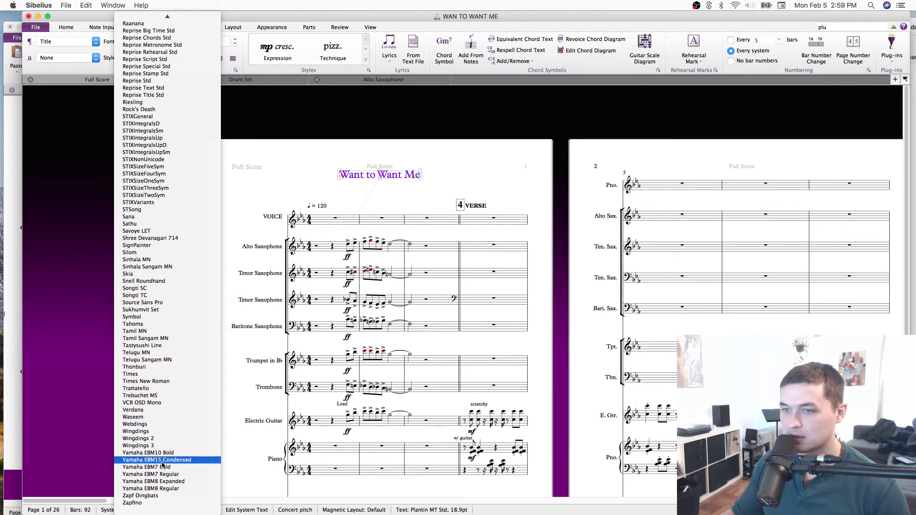
pyautogui.scroll(10, 164, 443)
pyautogui.scroll(15, 171, 382)
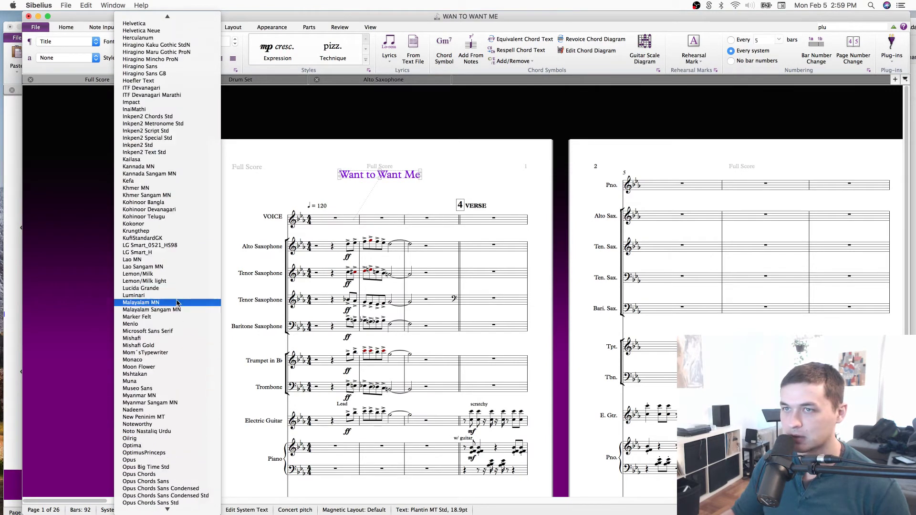
pyautogui.click(177, 275)
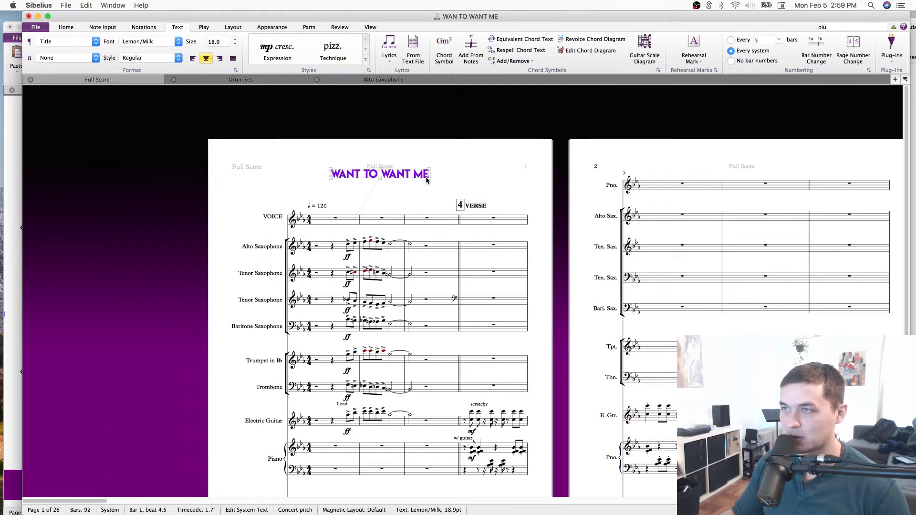
# Try Chalkduster as the font of the score title.
pyautogui.click(177, 42)
pyautogui.scroll(15, 170, 239)
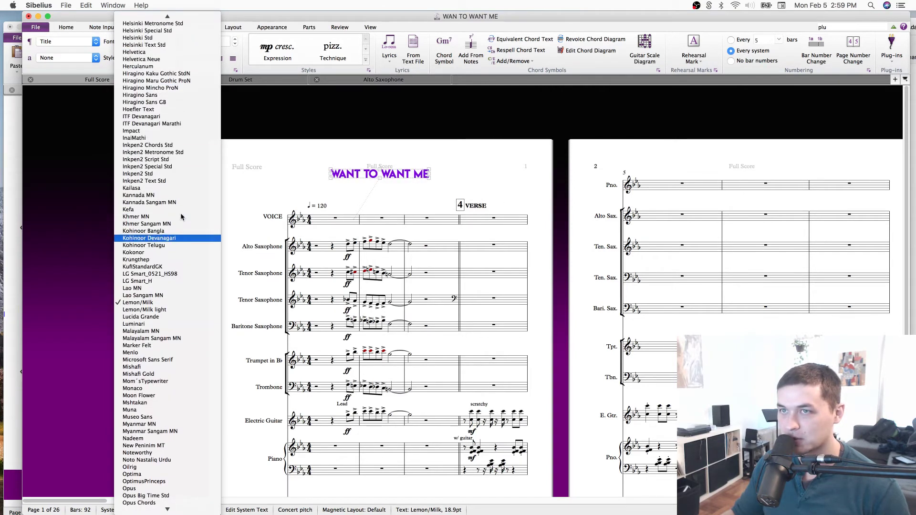
pyautogui.scroll(15, 169, 275)
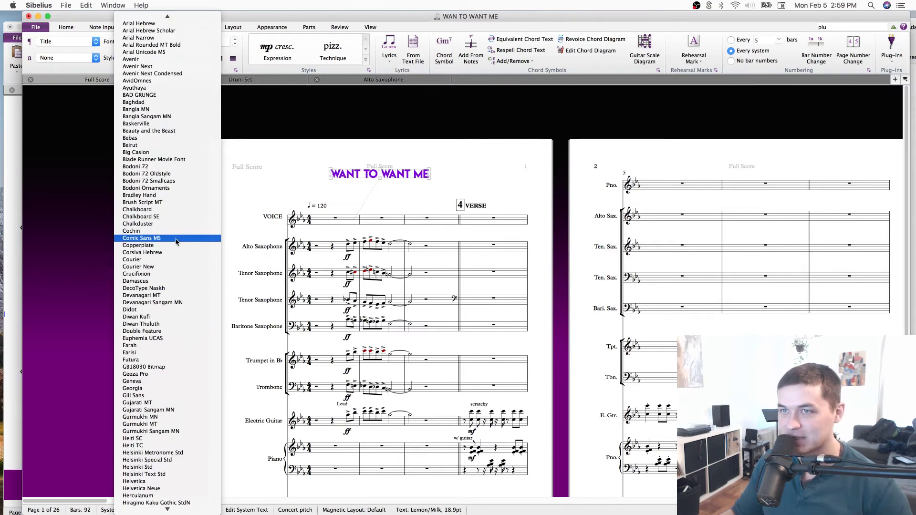
pyautogui.click(174, 224)
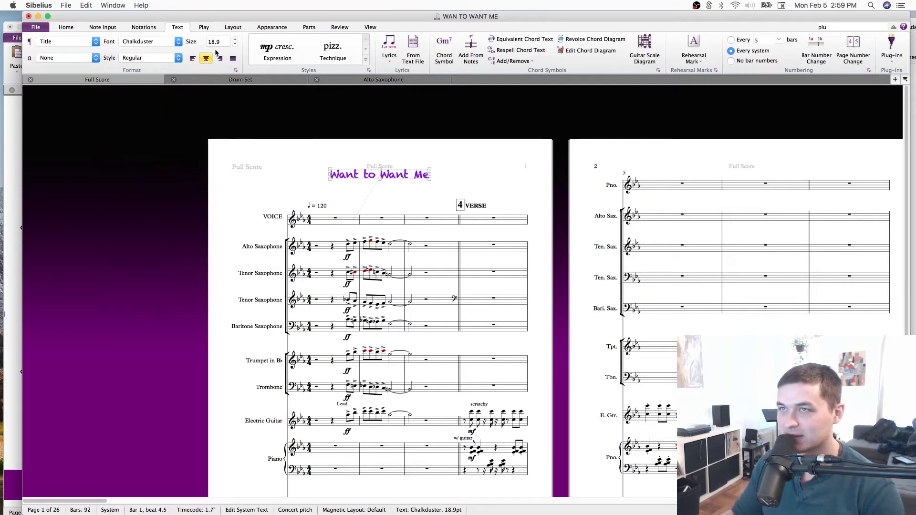
# Set the font of the score title to Papyrus.
pyautogui.click(177, 43)
pyautogui.scroll(-20, 183, 395)
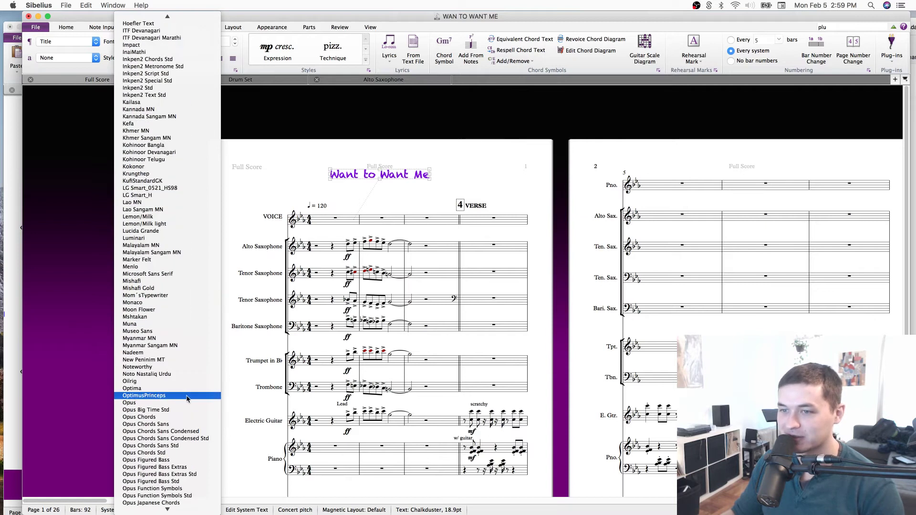
pyautogui.scroll(-5, 186, 405)
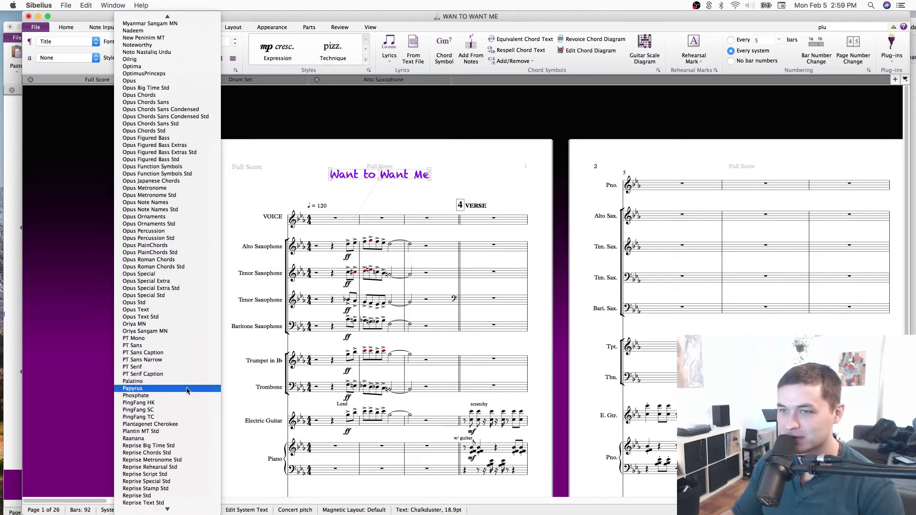
pyautogui.click(189, 388)
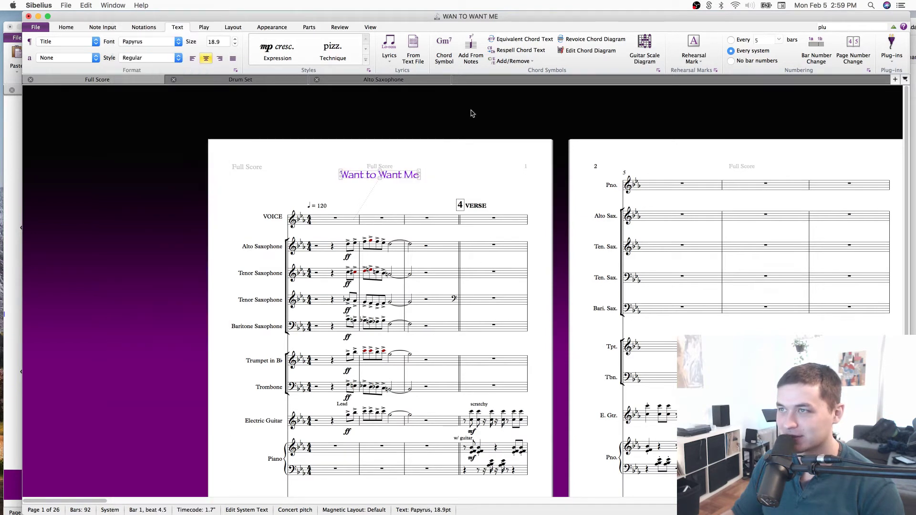
# Try 80 and 70 as the text size of the score title.
pyautogui.doubleClick(227, 42)
pyautogui.write('80')
pyautogui.press('Return')
pyautogui.moveTo(223, 41); pyautogui.dragTo(172, 43)
pyautogui.write('70')
pyautogui.press('Return')
# Set the text size of the score title to 40.
pyautogui.moveTo(223, 41); pyautogui.dragTo(187, 42)
pyautogui.press('Return')
pyautogui.press('super+a')
pyautogui.press('Return')
pyautogui.click(476, 143)
pyautogui.click(433, 180)
pyautogui.moveTo(434, 180); pyautogui.dragTo(428, 176)
pyautogui.click(259, 214)
pyautogui.rightClick(254, 207)
pyautogui.click(270, 193)
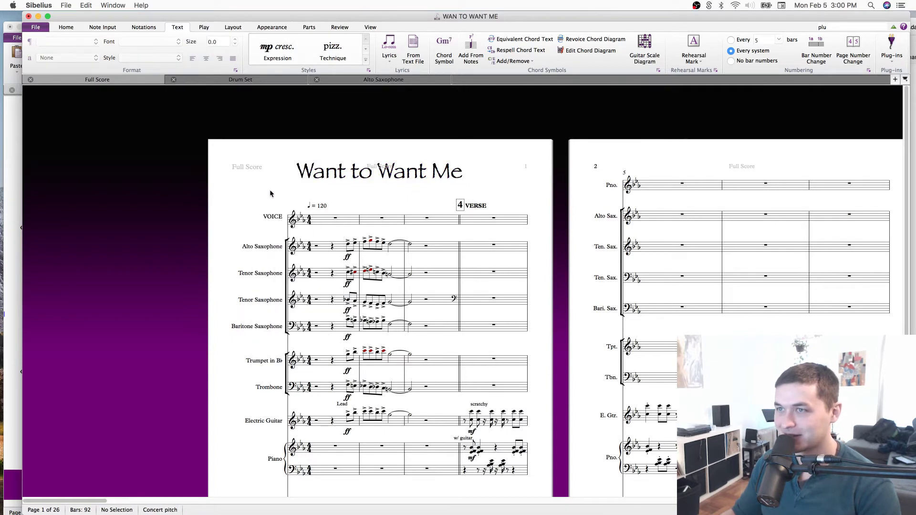
# Try Beirut as the main text font for the whole score.
pyautogui.click(269, 217)
pyautogui.click(173, 59)
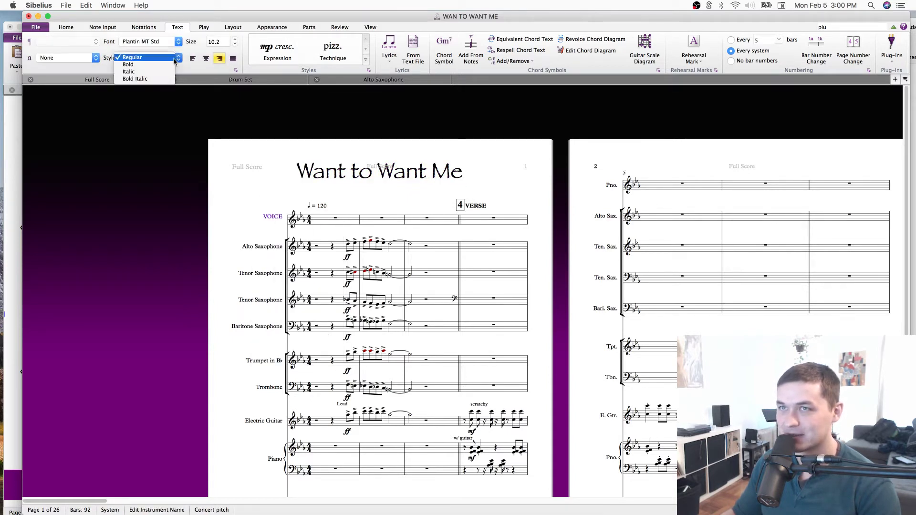
pyautogui.click(233, 71)
pyautogui.click(235, 70)
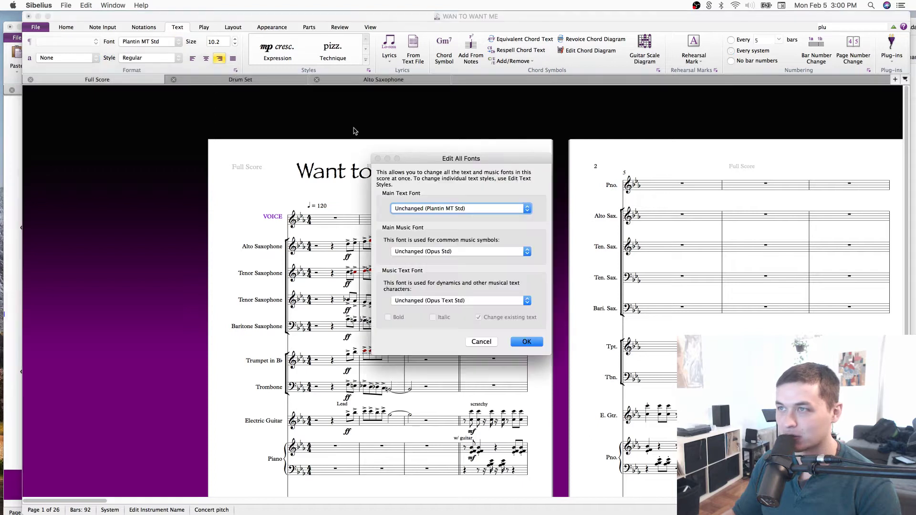
pyautogui.click(508, 209)
pyautogui.click(511, 221)
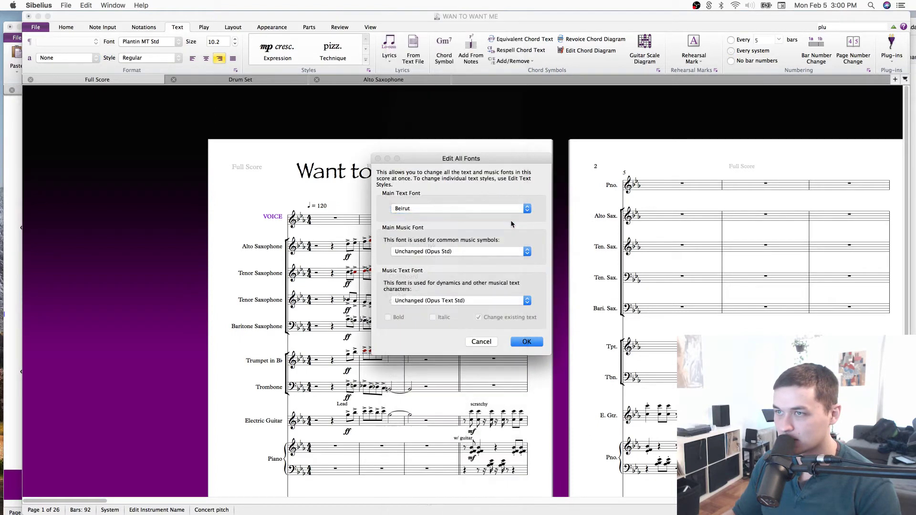
pyautogui.click(527, 343)
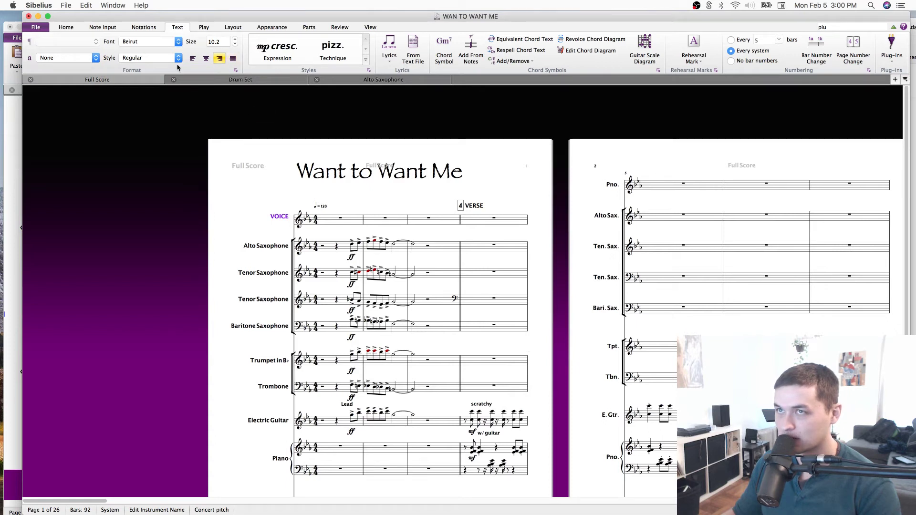
# Set the main text font of the whole score to Futura.
pyautogui.click(235, 71)
pyautogui.click(527, 211)
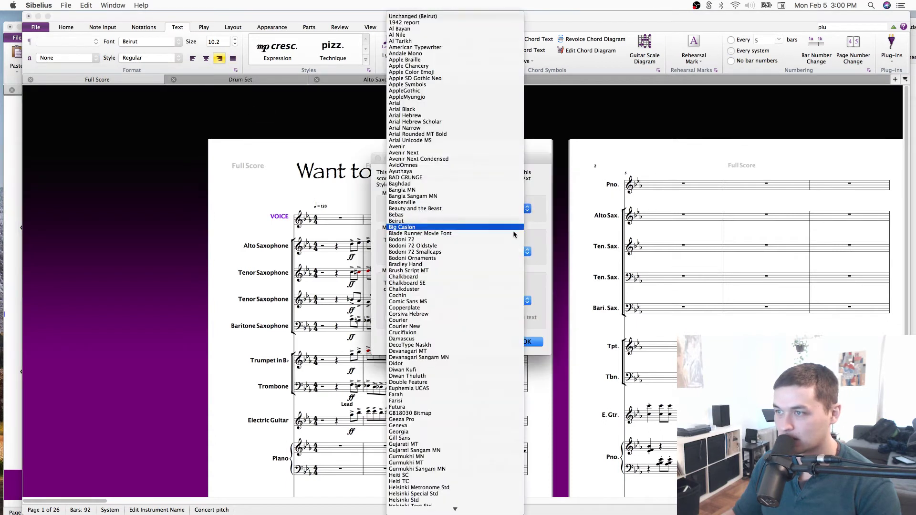
pyautogui.click(427, 409)
pyautogui.click(529, 341)
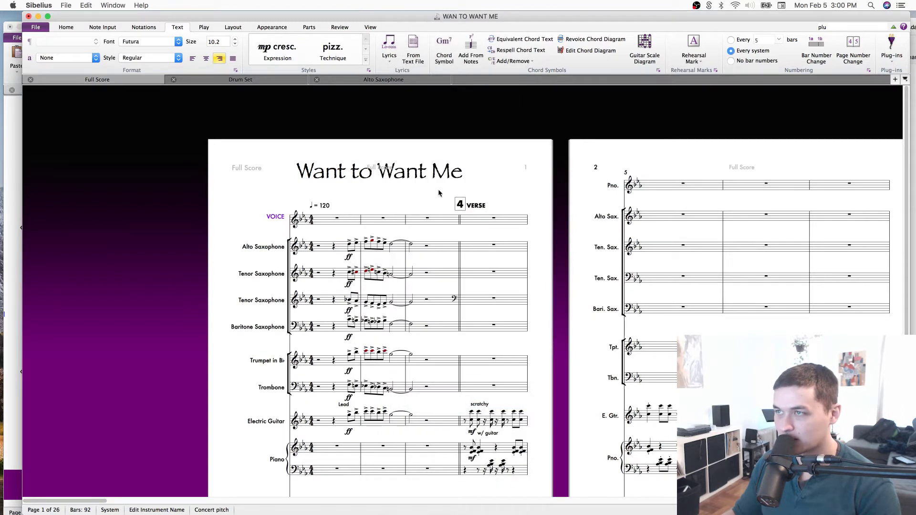
# Set the main music font of the whole score to Inkpen2 Std.
pyautogui.click(474, 206)
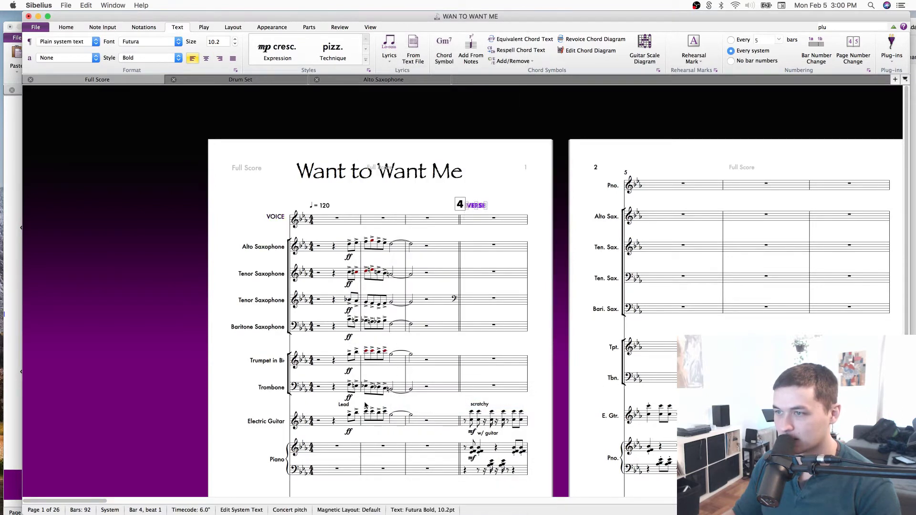
pyautogui.click(236, 70)
pyautogui.click(482, 341)
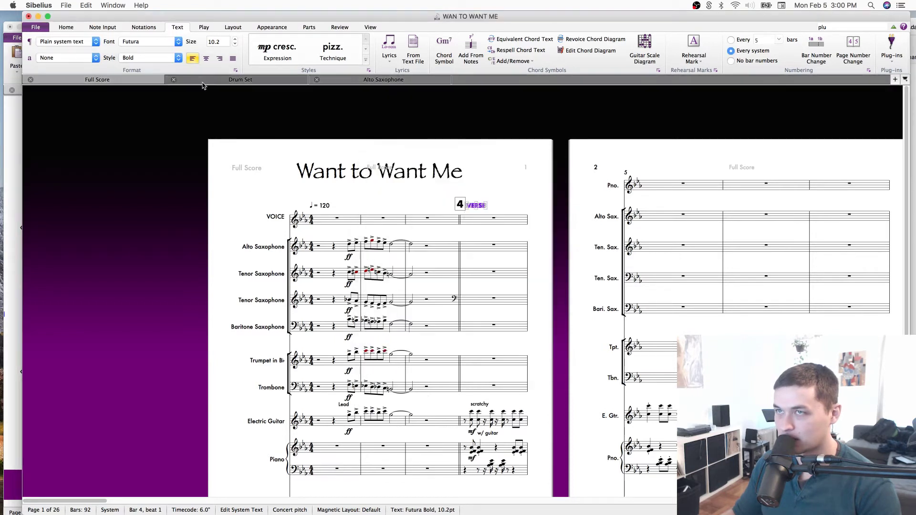
pyautogui.click(236, 71)
pyautogui.click(522, 251)
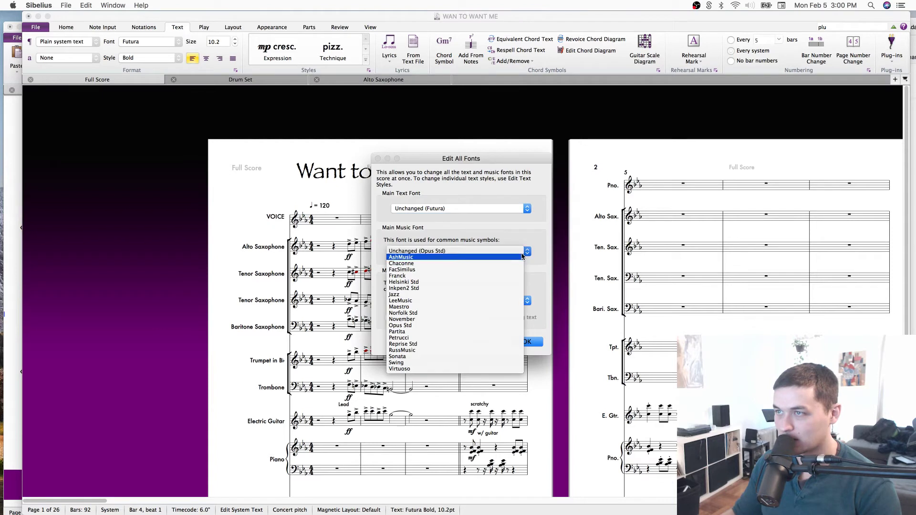
pyautogui.click(499, 287)
pyautogui.click(535, 341)
pyautogui.press('Escape')
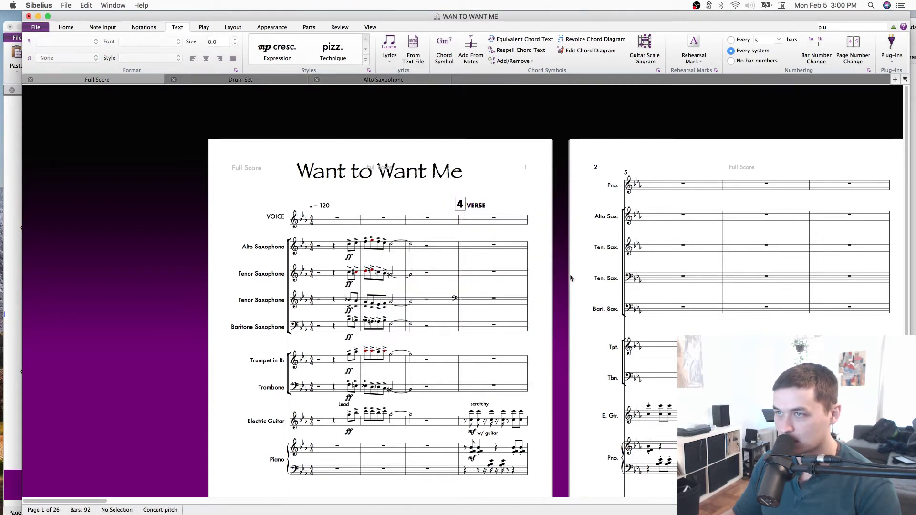
# Try OptimusPrinceps, Oilrig, Moon Flower and Mshtakan in turn as the font of the score title.
pyautogui.click(408, 171)
pyautogui.click(179, 42)
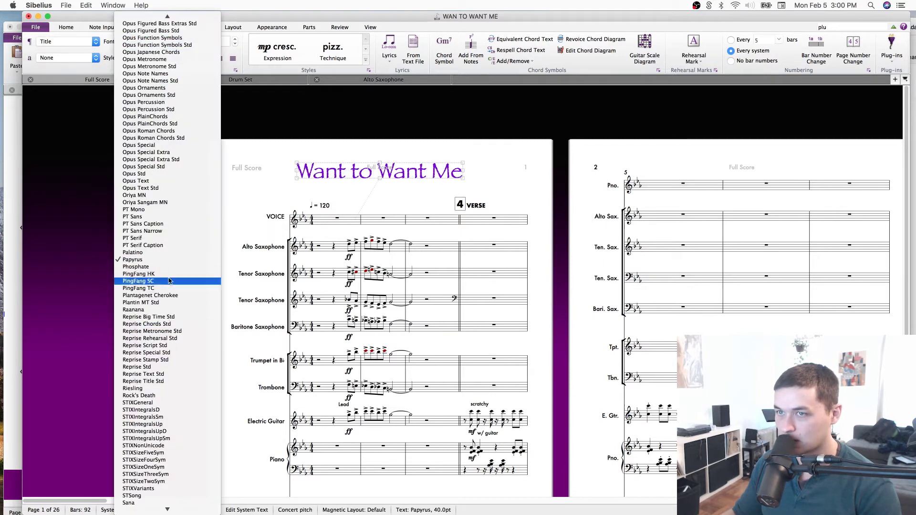
pyautogui.scroll(10, 178, 325)
pyautogui.click(178, 314)
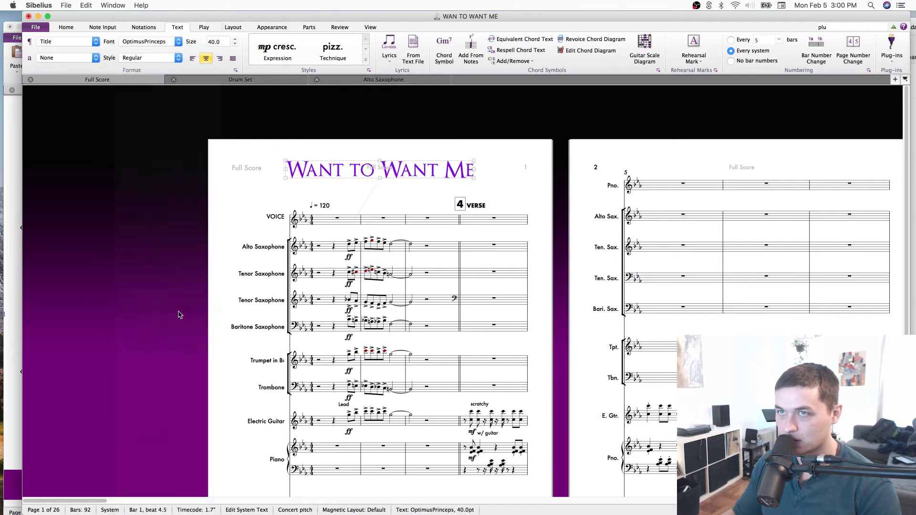
pyautogui.click(178, 42)
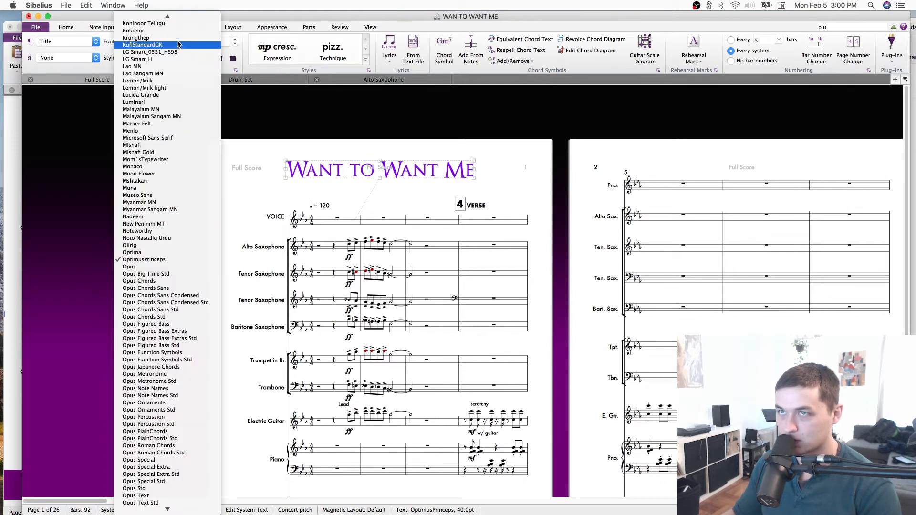
pyautogui.click(168, 245)
pyautogui.click(176, 43)
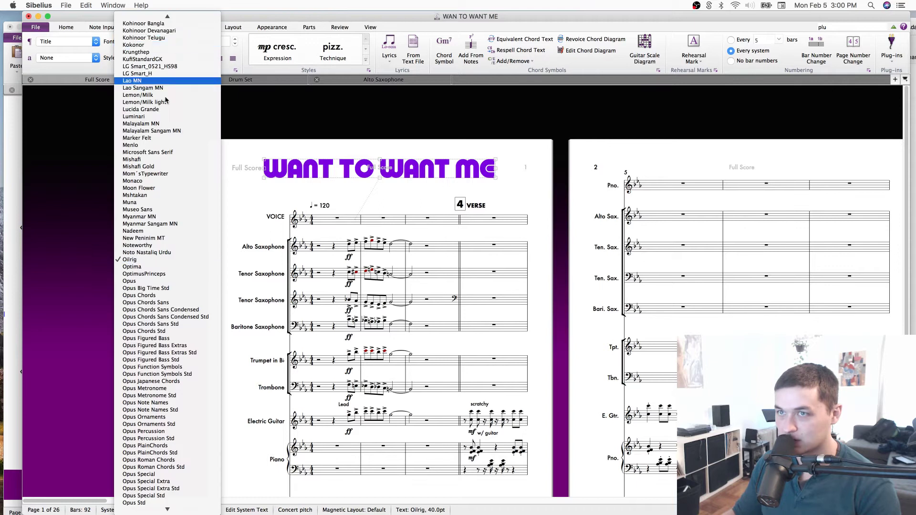
pyautogui.click(184, 195)
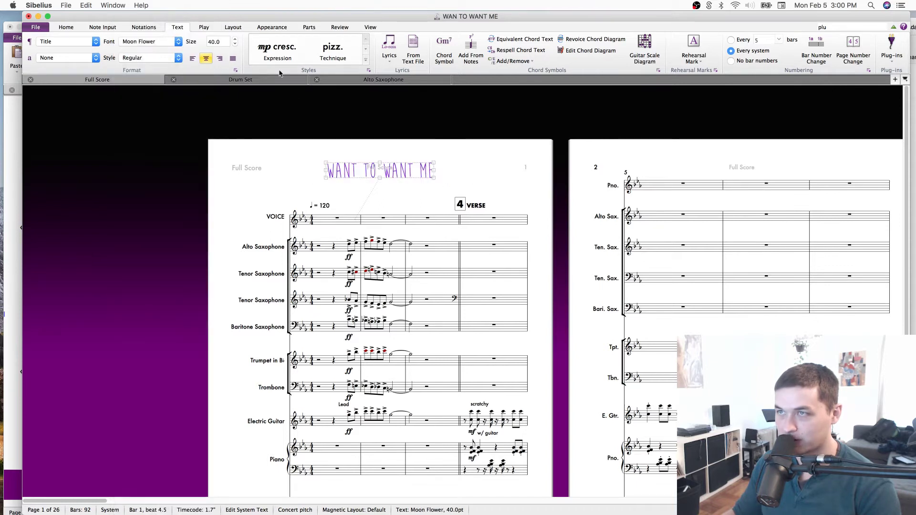
pyautogui.click(176, 43)
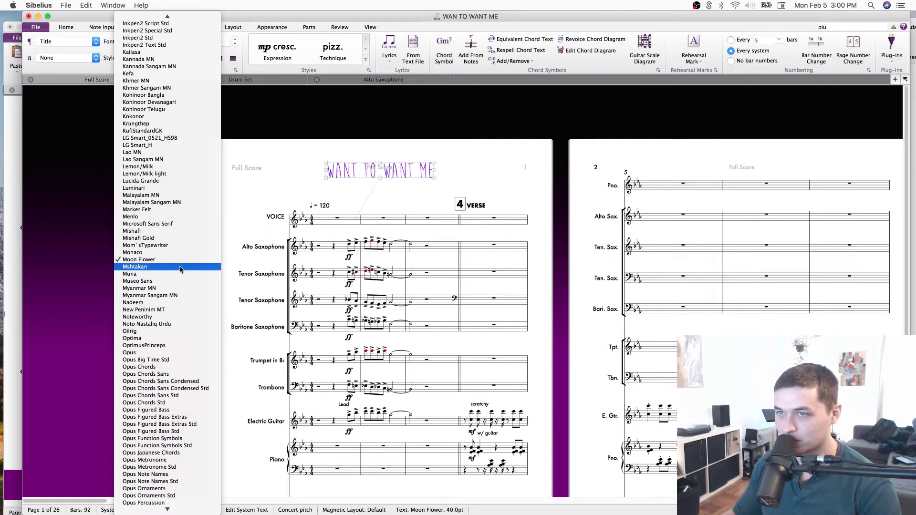
pyautogui.click(181, 269)
# Try Hiragino Kaku Gothic StdN and Gujarati MT as the font of the score title.
pyautogui.click(181, 42)
pyautogui.scroll(10, 150, 195)
pyautogui.scroll(3, 151, 194)
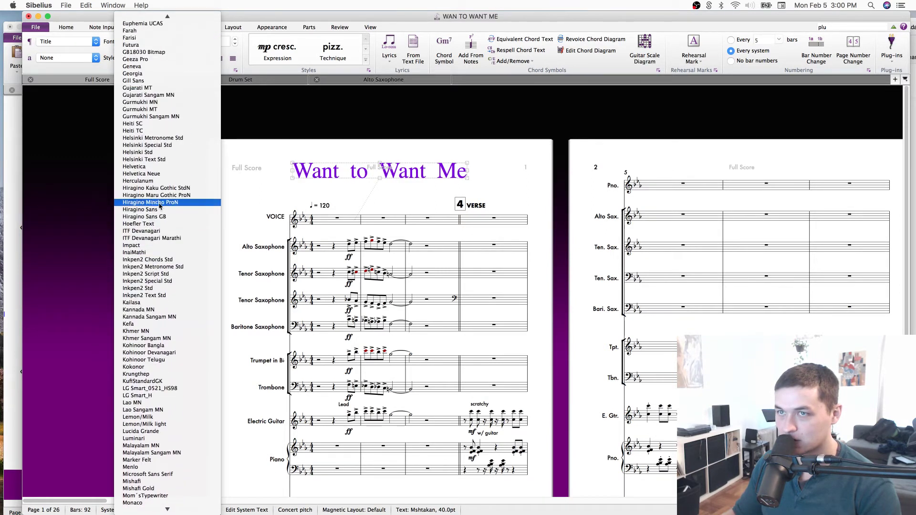
pyautogui.scroll(5, 161, 182)
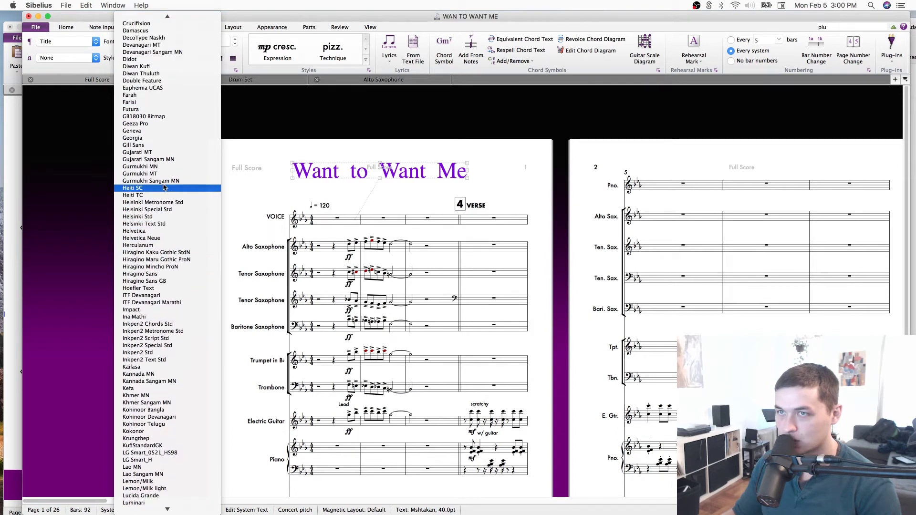
pyautogui.click(204, 296)
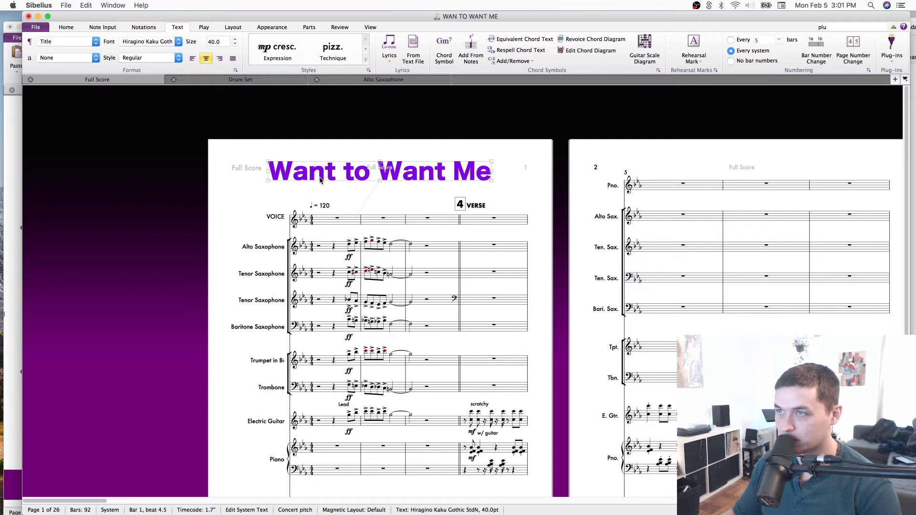
pyautogui.click(179, 42)
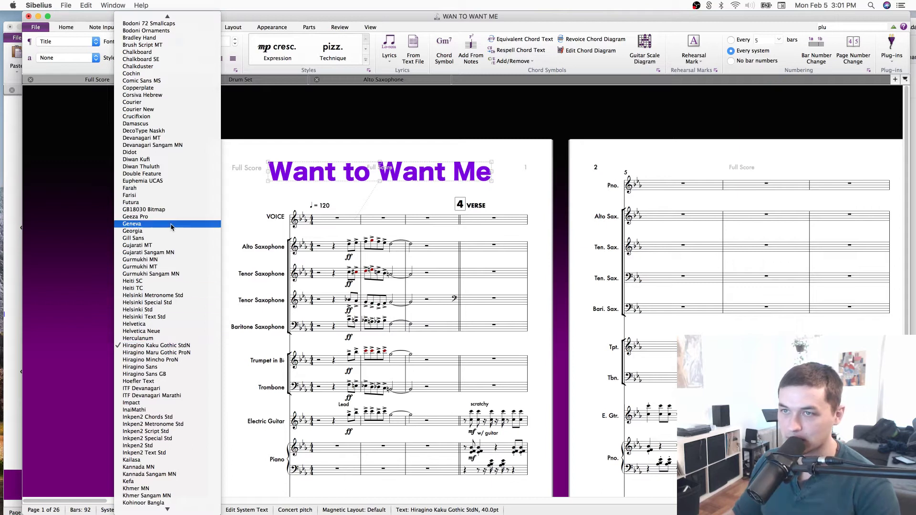
pyautogui.click(157, 247)
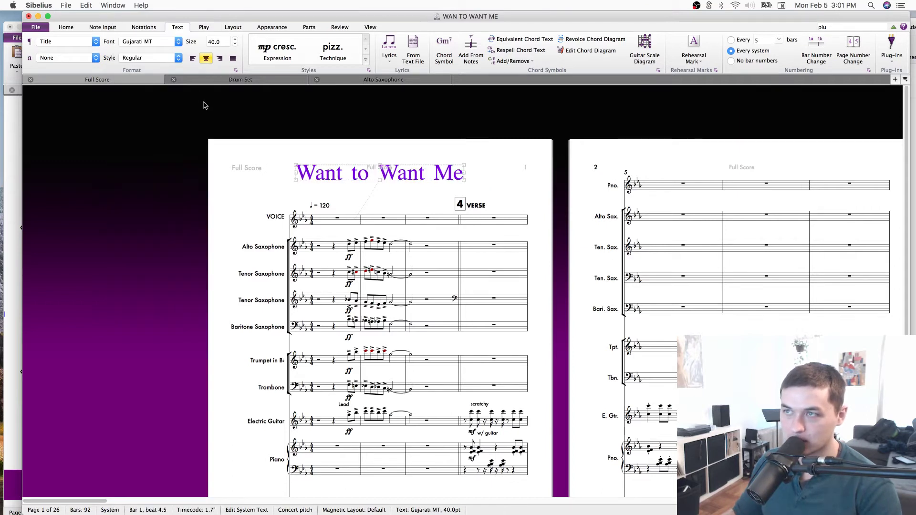
# Set the score title's font to Futura, try the Italic style and return it to Regular.
pyautogui.click(178, 42)
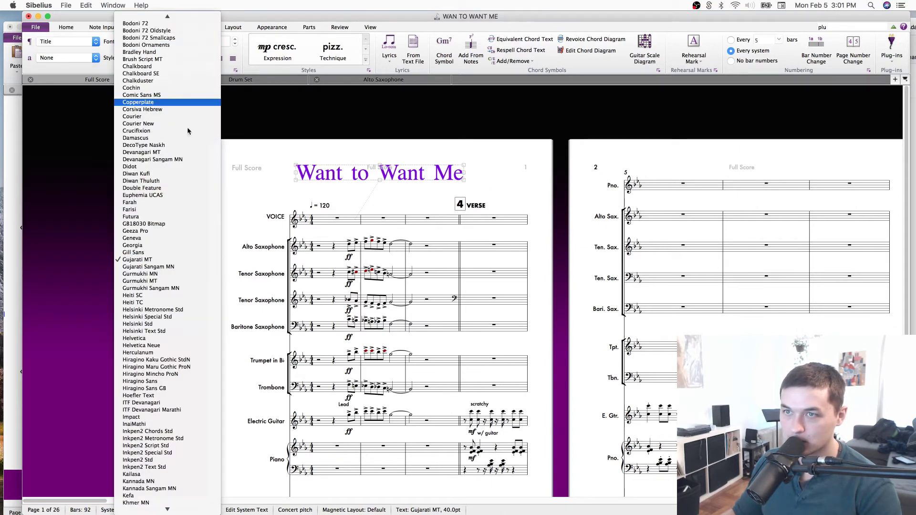
pyautogui.click(164, 217)
pyautogui.click(180, 58)
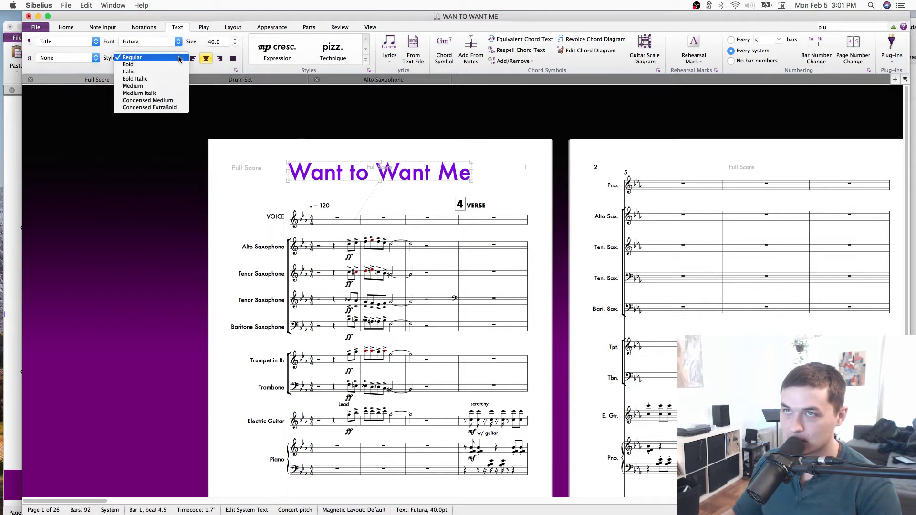
pyautogui.click(172, 72)
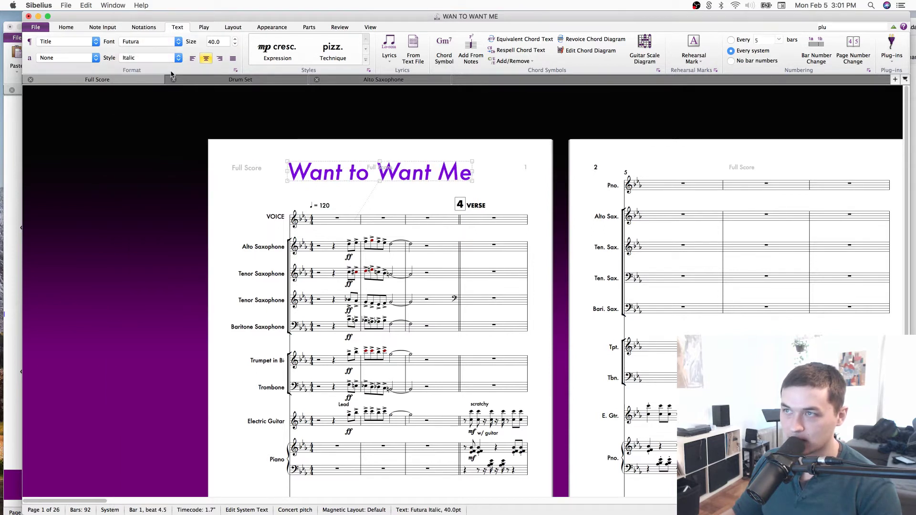
pyautogui.click(178, 58)
pyautogui.click(177, 58)
pyautogui.click(178, 58)
pyautogui.click(168, 51)
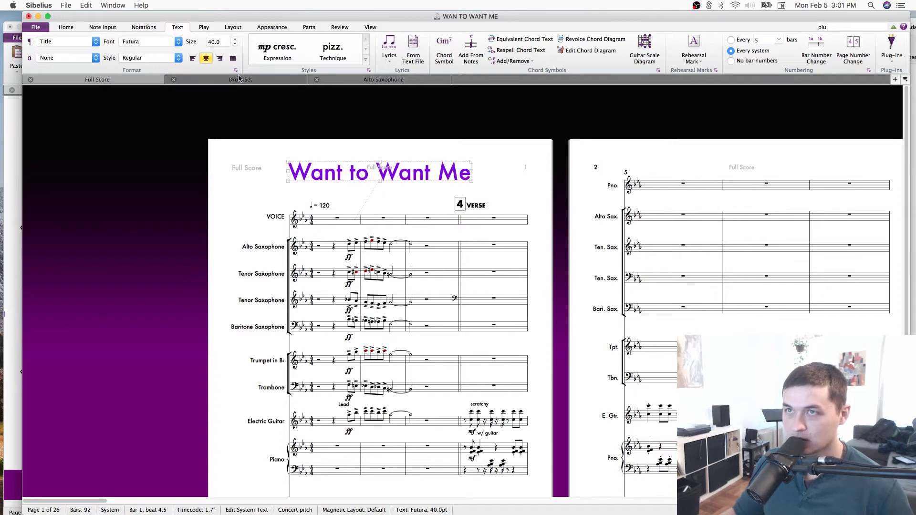
# Insert a break at the barline before the verse so that bar 4 starts on page 2, and save the score.
pyautogui.click(501, 197)
pyautogui.moveTo(523, 197); pyautogui.dragTo(416, 123)
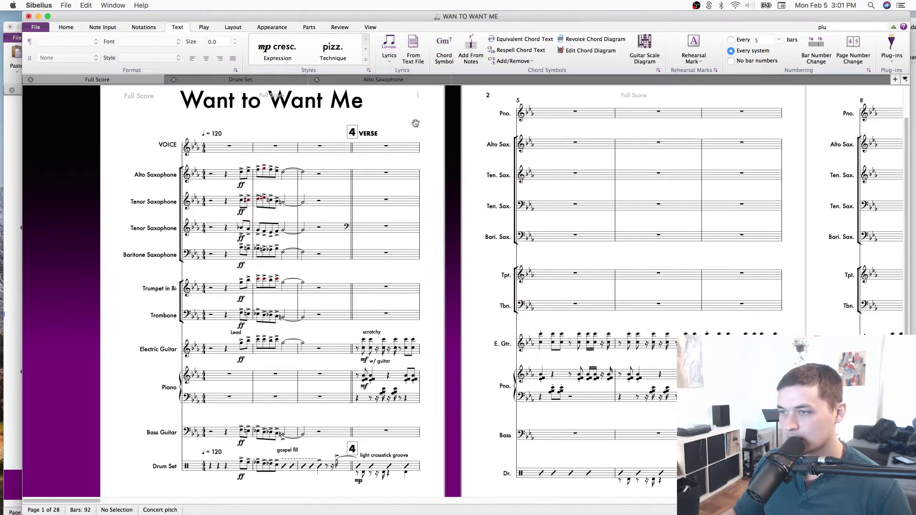
pyautogui.click(351, 178)
pyautogui.press('Return')
pyautogui.press('Escape')
pyautogui.press('super+s')
pyautogui.moveTo(447, 137); pyautogui.dragTo(479, 243)
pyautogui.click(345, 206)
pyautogui.click(378, 225)
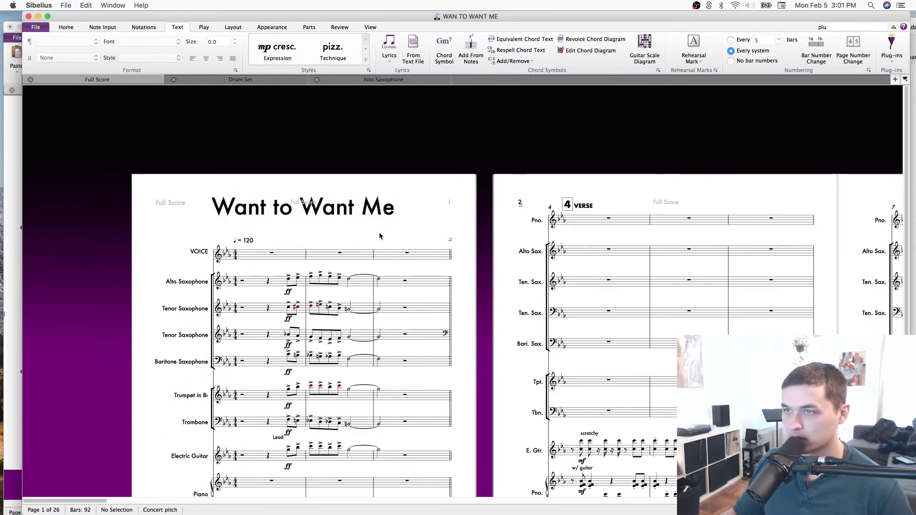
# Add Composer text above the first system reading "Ma man jason derulo", with the arranger's name after "arr." on a second line.
pyautogui.click(244, 240)
pyautogui.press('Escape')
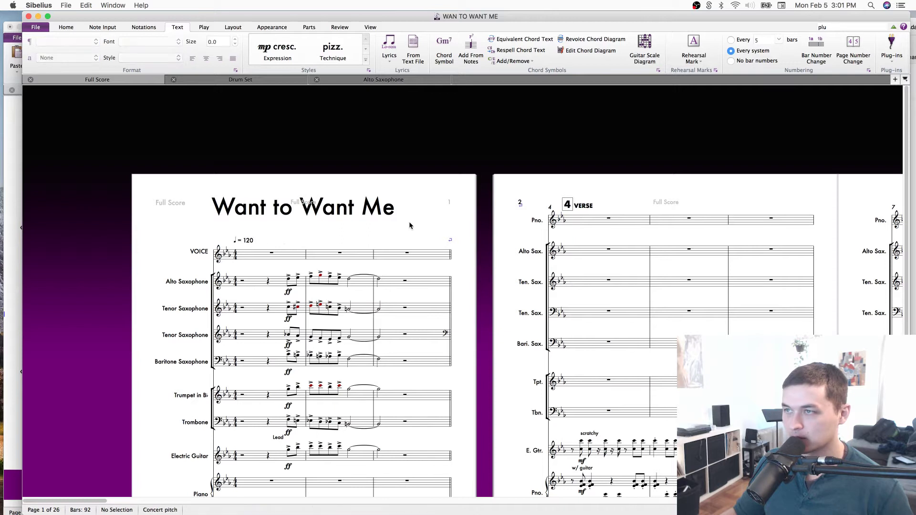
pyautogui.rightClick(408, 221)
pyautogui.moveTo(451, 333)
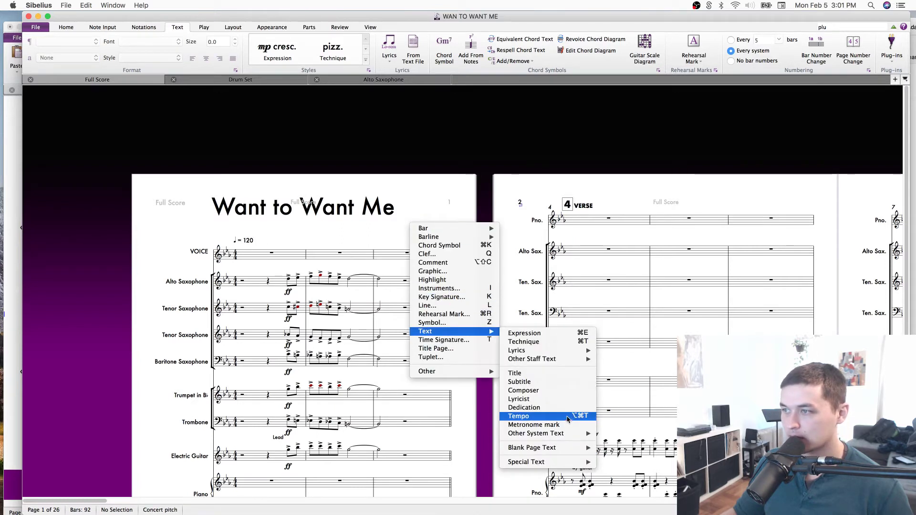
pyautogui.moveTo(553, 361)
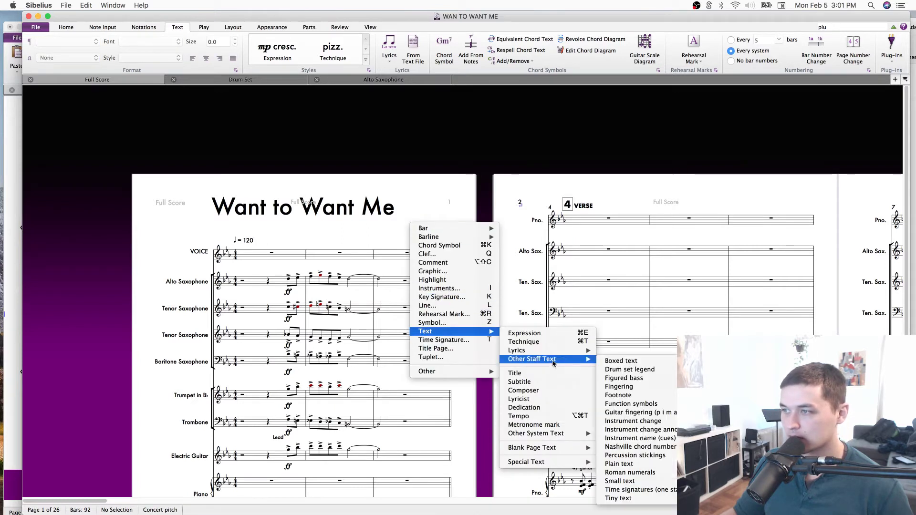
pyautogui.click(541, 389)
pyautogui.write('M')
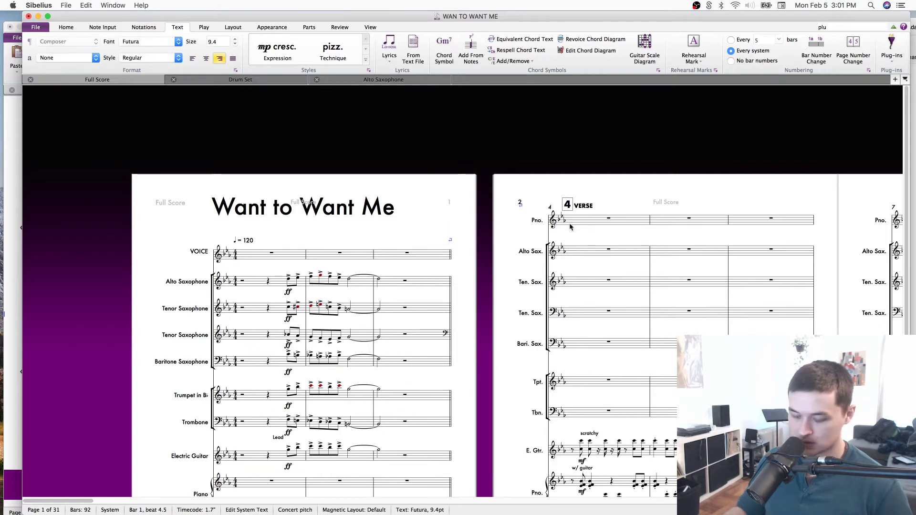
pyautogui.write('a man jas')
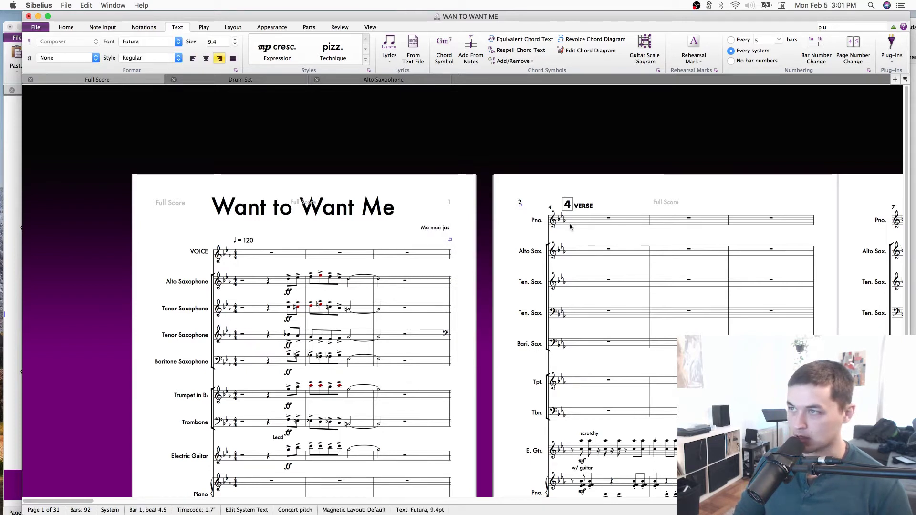
pyautogui.write('on derulo')
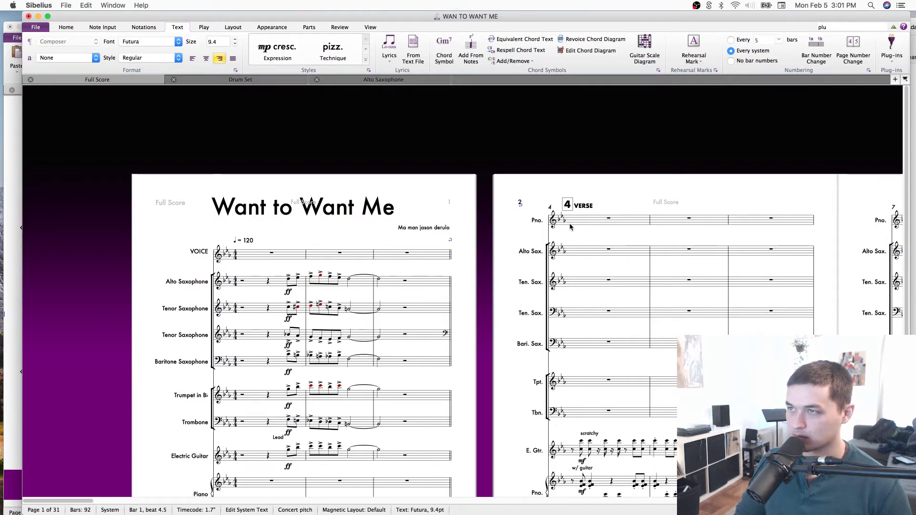
pyautogui.press('BackSpace')
pyautogui.press('BackSpace')
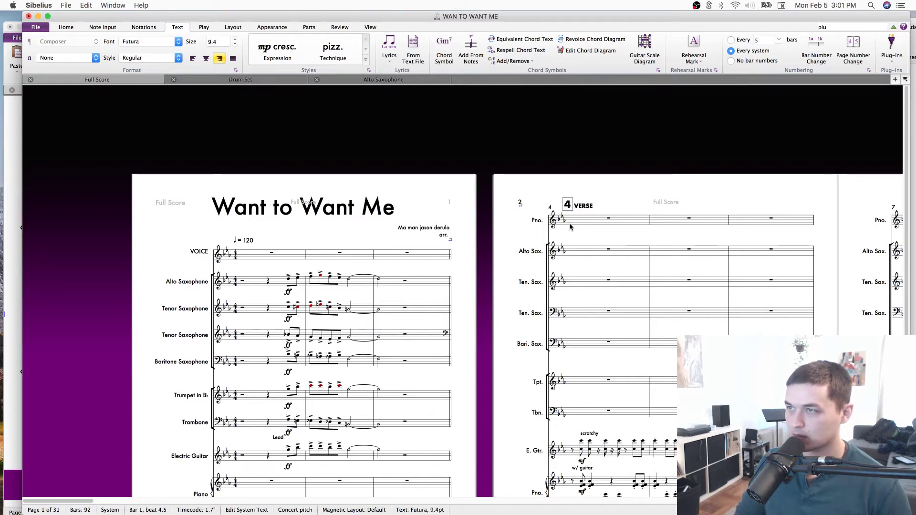
pyautogui.write('r. adam neely')
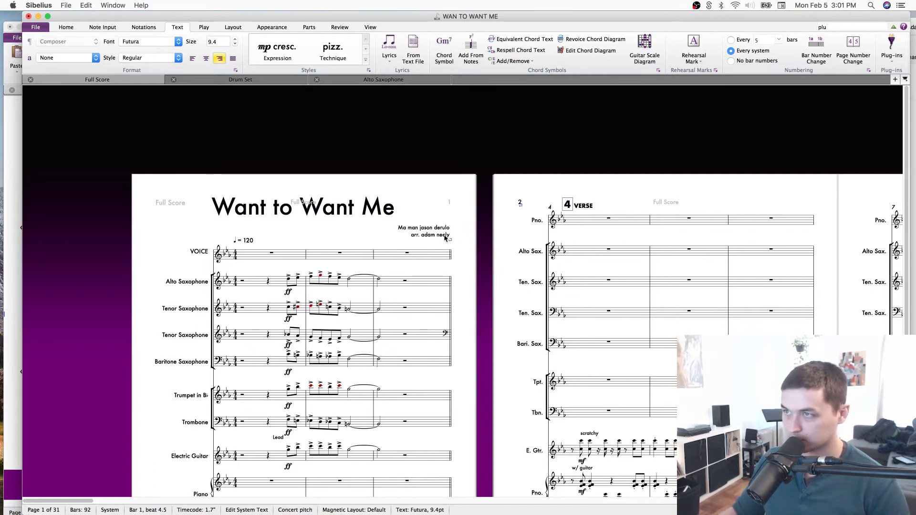
# Delete "Ma man" from the start of the composer credit.
pyautogui.click(418, 229)
pyautogui.press('BackSpace')
pyautogui.press('BackSpace')
pyautogui.press('BackSpace')
pyautogui.press('BackSpace')
pyautogui.press('BackSpace')
pyautogui.press('BackSpace')
pyautogui.press('BackSpace')
pyautogui.click(482, 203)
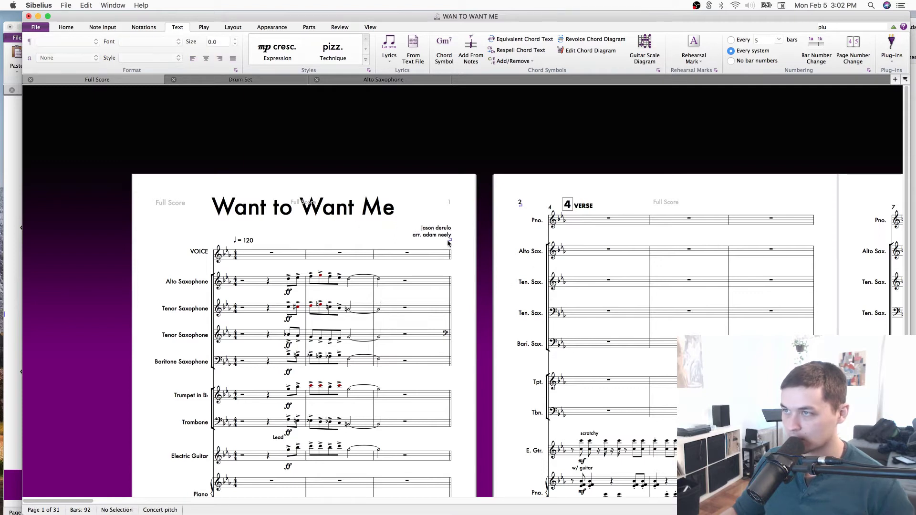
# Try adding "+ i'm sure a lot of other people" to the composer credit across two lines, and undo the addition.
pyautogui.press('super+equal')
pyautogui.press('super+equal')
pyautogui.doubleClick(440, 200)
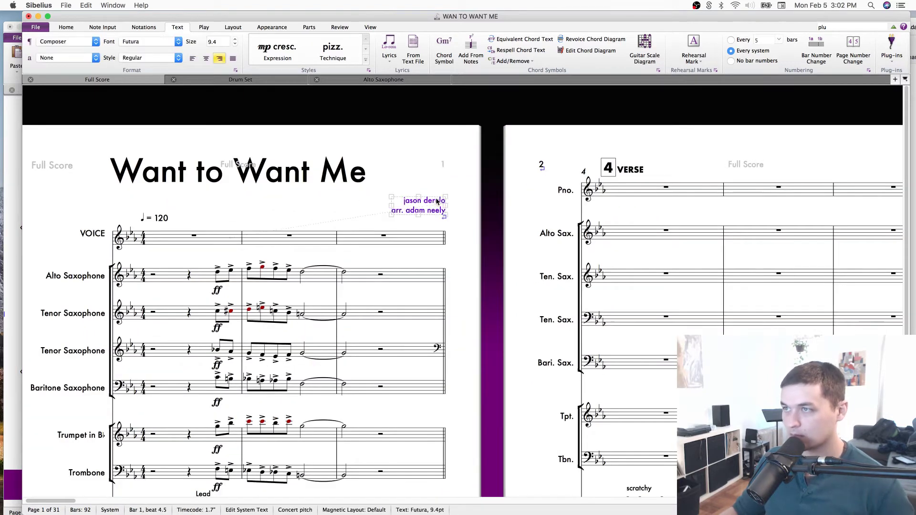
pyautogui.write("+ i'm ")
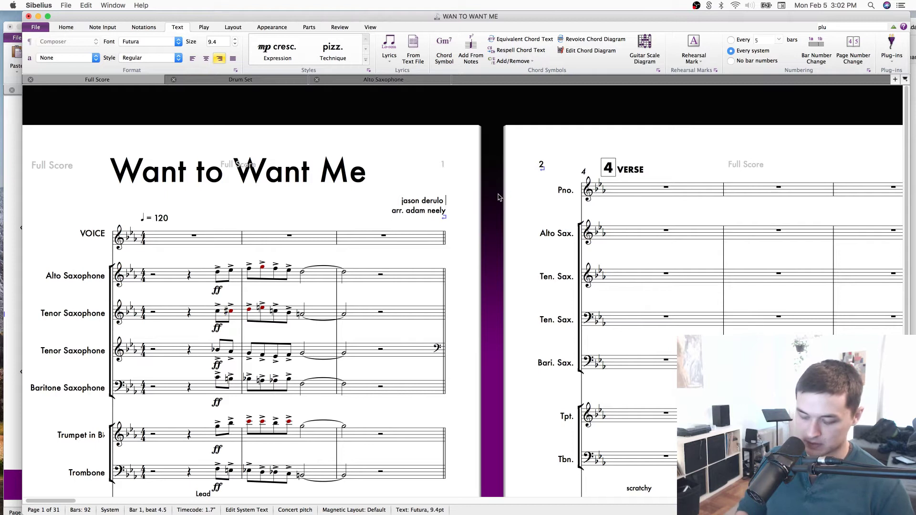
pyautogui.write('sure a')
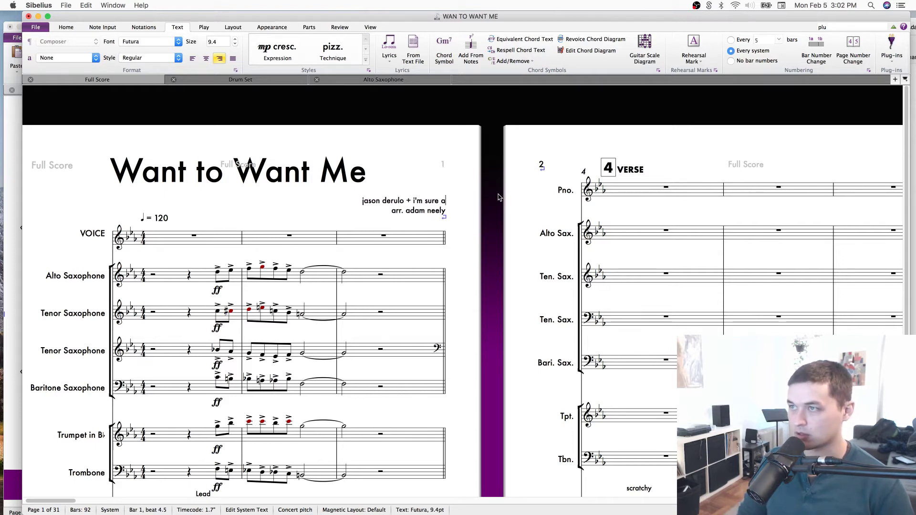
pyautogui.write(' lot of other people')
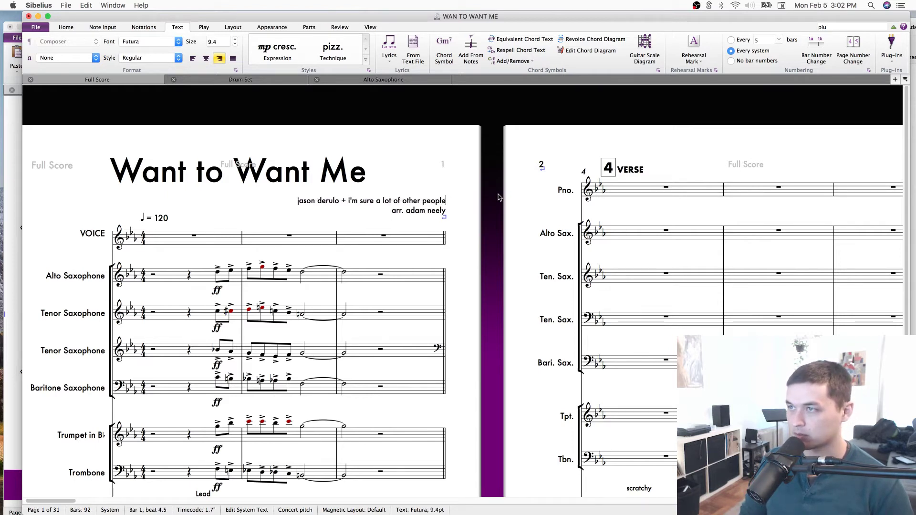
pyautogui.click(348, 202)
pyautogui.press('Return')
pyautogui.press('Escape')
pyautogui.click(412, 212)
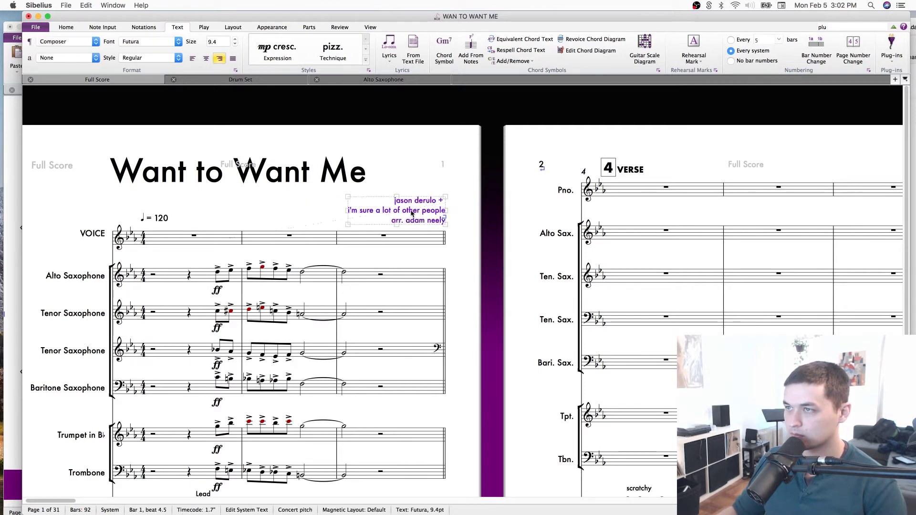
pyautogui.press('super+z')
pyautogui.press('super+z')
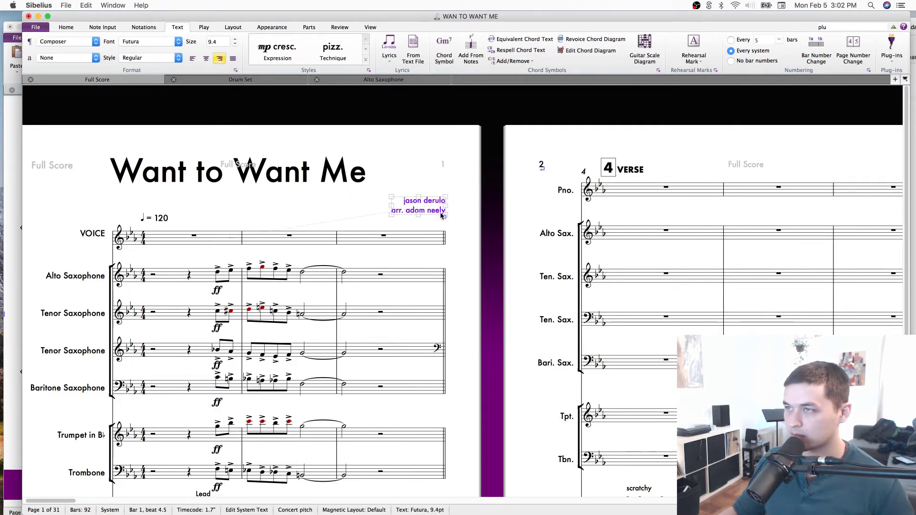
# Check the title in the Alto Saxophone part and reduce the score title's font size to 28.2.
pyautogui.click(455, 213)
pyautogui.click(321, 421)
pyautogui.click(210, 319)
pyautogui.click(195, 280)
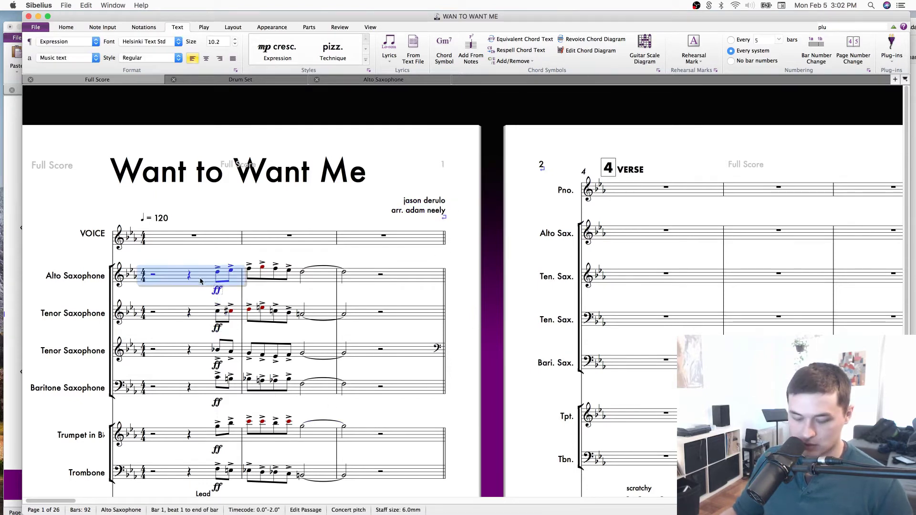
pyautogui.press('w')
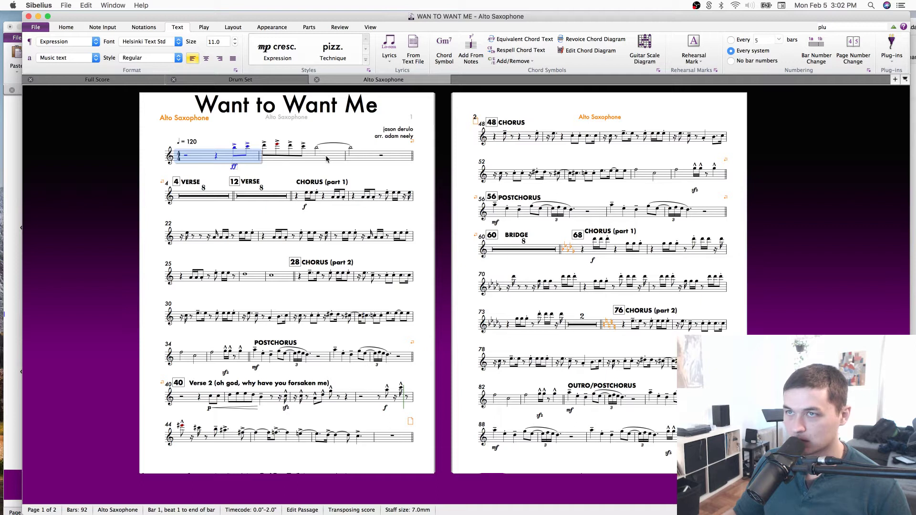
pyautogui.press('w')
pyautogui.click(327, 163)
pyautogui.click(235, 44)
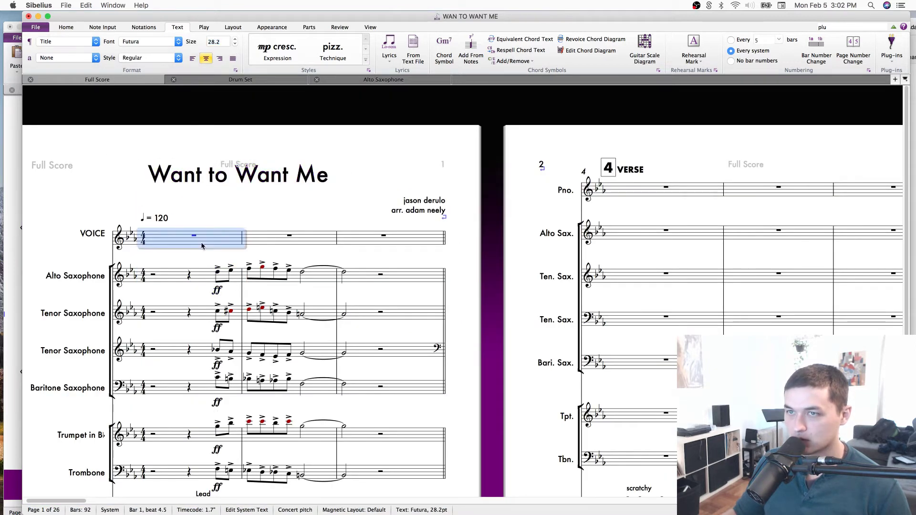
pyautogui.press('Escape')
# In the Alto Saxophone part, move the first staff down slightly to lower the title and credits, and return to the full score.
pyautogui.press('w')
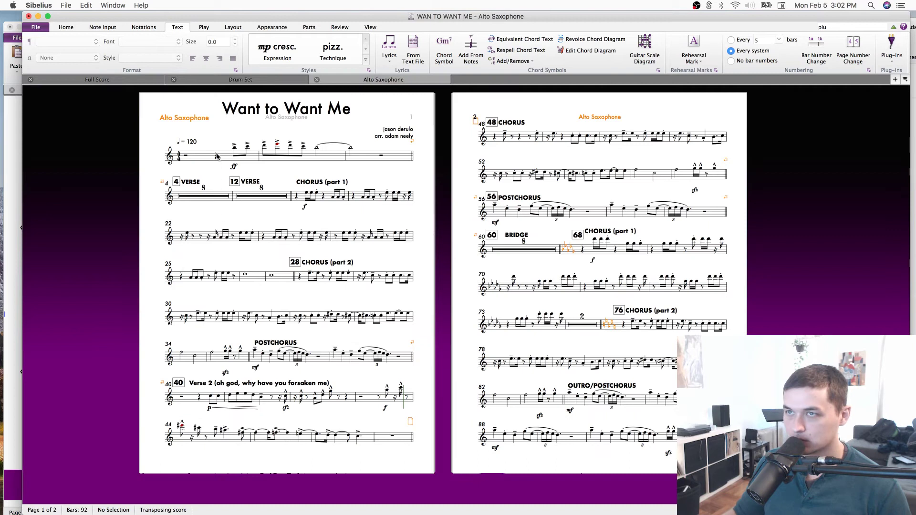
pyautogui.click(201, 158)
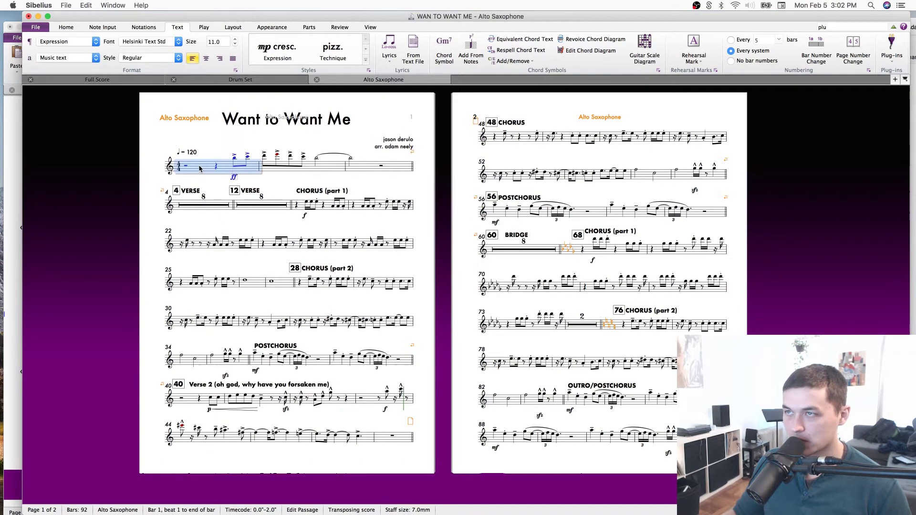
pyautogui.click(368, 207)
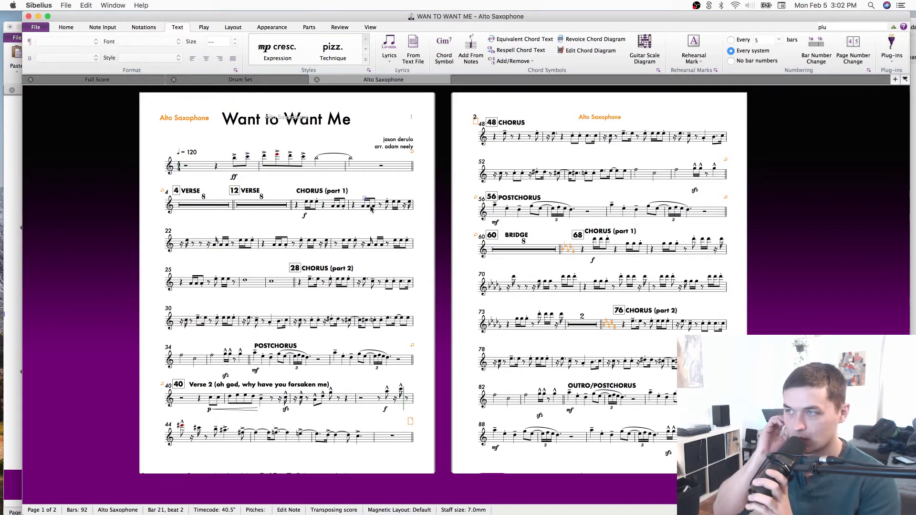
pyautogui.click(216, 167)
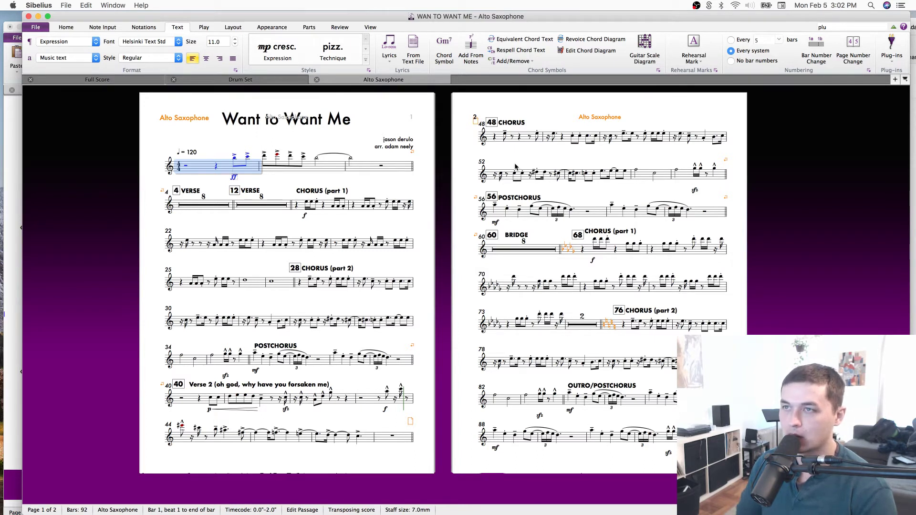
pyautogui.press('w')
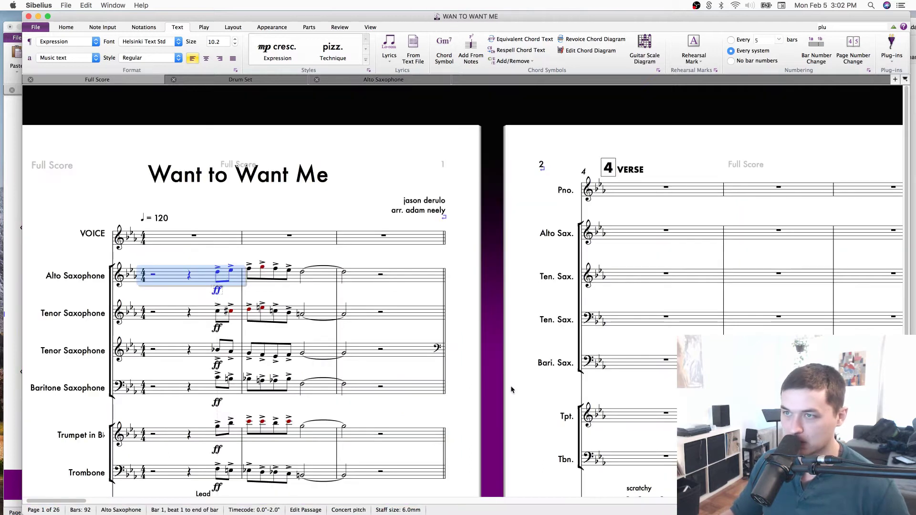
# Place a copy of the drum set's "gospel fill" text above bar 3 of the Alto Saxophone staff and change it to "(-3)".
pyautogui.scroll(-10, 477, 305)
pyautogui.click(409, 329)
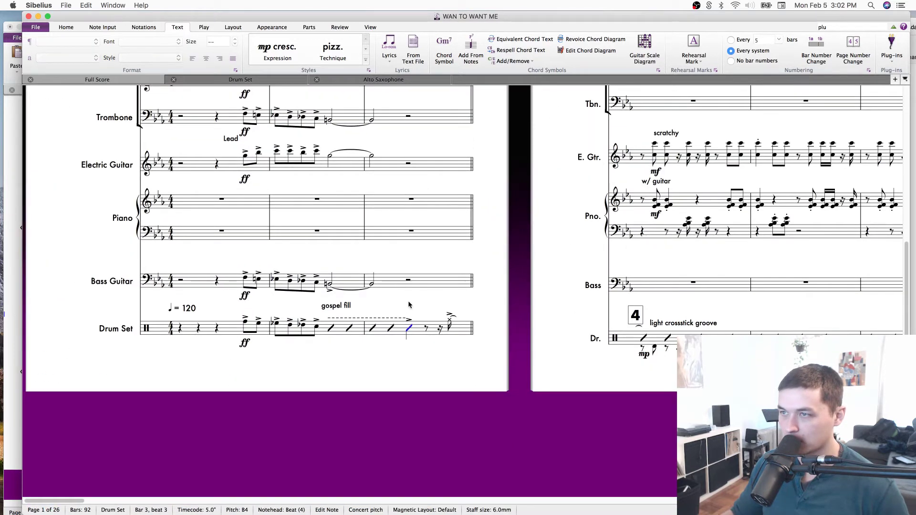
pyautogui.scroll(5, 431, 127)
pyautogui.moveTo(431, 125); pyautogui.dragTo(429, 407)
pyautogui.click(487, 350)
pyautogui.moveTo(489, 399); pyautogui.dragTo(493, 164)
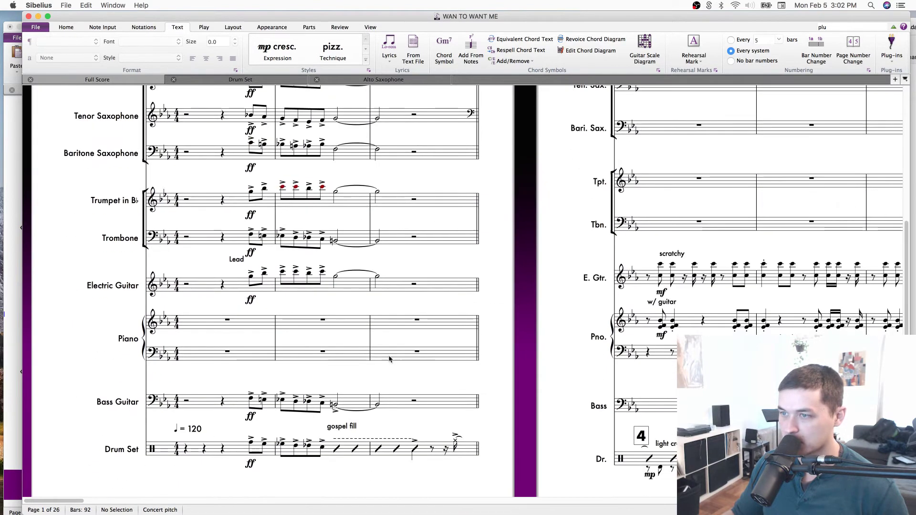
pyautogui.click(340, 426)
pyautogui.scroll(5, 477, 393)
pyautogui.scroll(2, 477, 393)
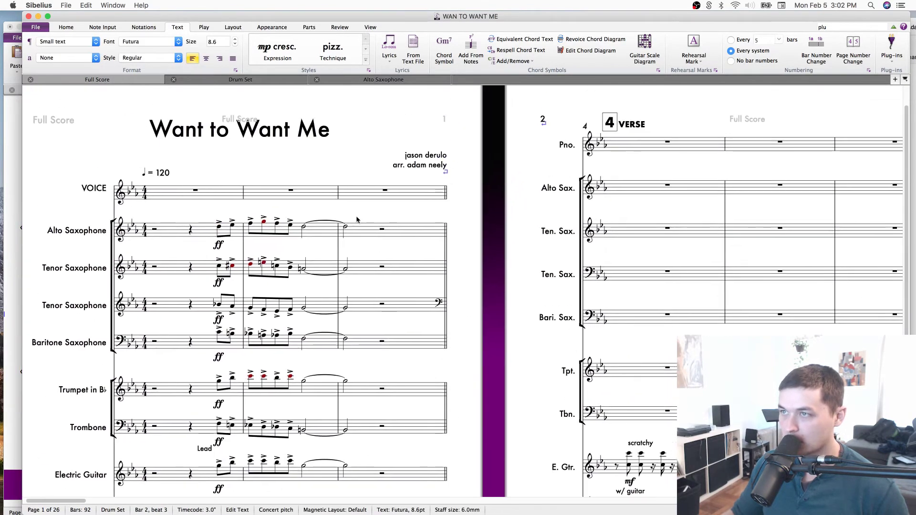
pyautogui.moveTo(385, 231); pyautogui.dragTo(386, 218)
pyautogui.doubleClick(382, 209)
pyautogui.write('(-3)')
pyautogui.press('Escape')
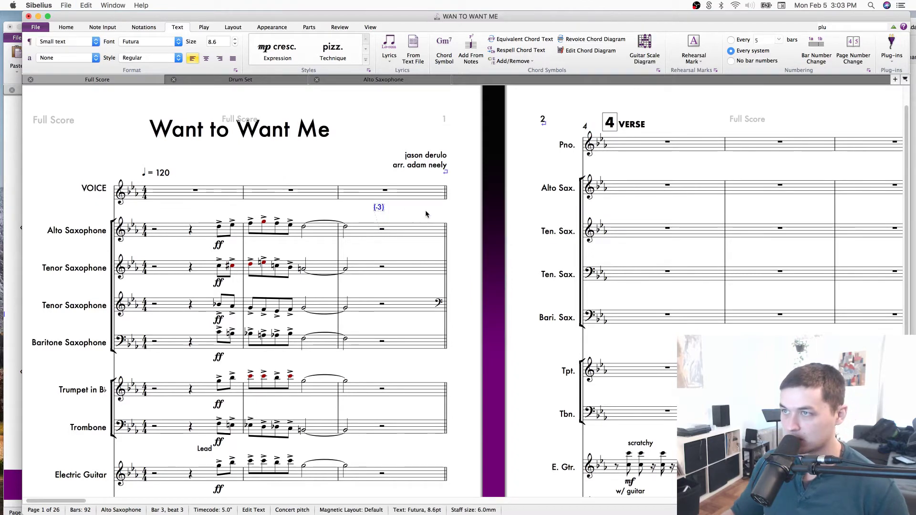
# Copy the "(-3)" text above bar 3 of the other saxophone, trumpet, trombone, electric guitar and bass guitar staves.
pyautogui.moveTo(383, 209); pyautogui.dragTo(383, 213)
pyautogui.keyDown('alt'); pyautogui.click(375, 258); pyautogui.keyUp('alt')
pyautogui.keyDown('alt'); pyautogui.click(381, 342); pyautogui.keyUp('alt')
pyautogui.keyDown('alt'); pyautogui.click(381, 390); pyautogui.keyUp('alt')
pyautogui.keyDown('alt'); pyautogui.click(382, 428); pyautogui.keyUp('alt')
pyautogui.scroll(-5, 391, 347)
pyautogui.click(377, 368)
pyautogui.keyDown('alt'); pyautogui.click(385, 377); pyautogui.keyUp('alt')
pyautogui.scroll(-5, 350, 359)
pyautogui.keyDown('alt'); pyautogui.click(351, 384); pyautogui.keyUp('alt')
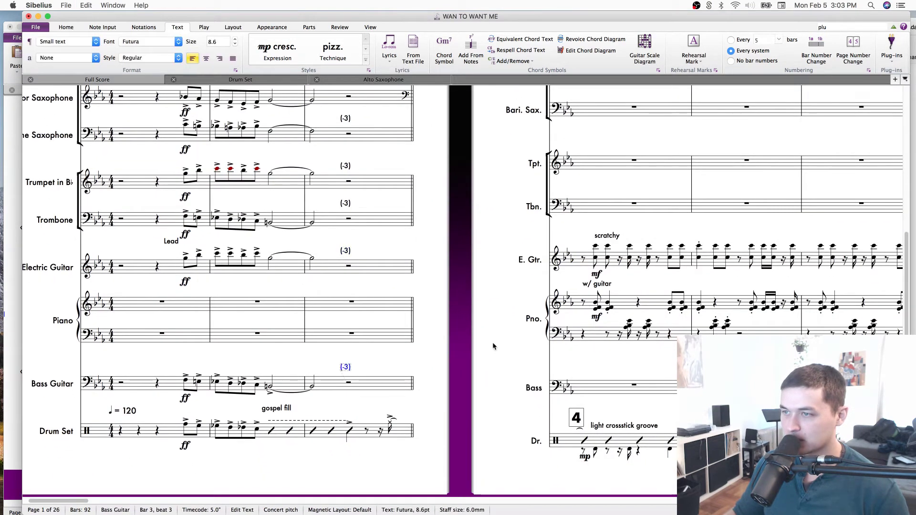
pyautogui.press('Escape')
# Copy the music and chord symbols of both piano staves from the start of bar 40 to the end of bar 41.
pyautogui.hscroll(20, 491, 332)
pyautogui.hscroll(20, 529, 326)
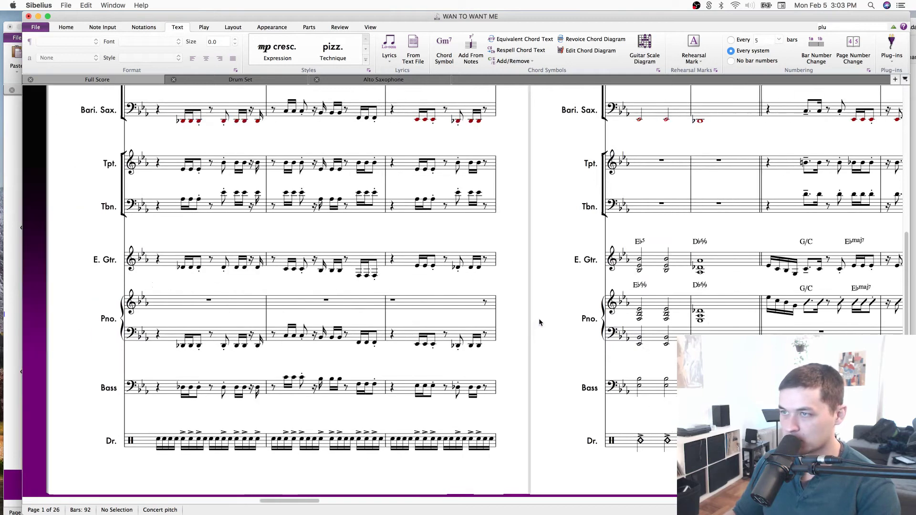
pyautogui.hscroll(8, 338, 296)
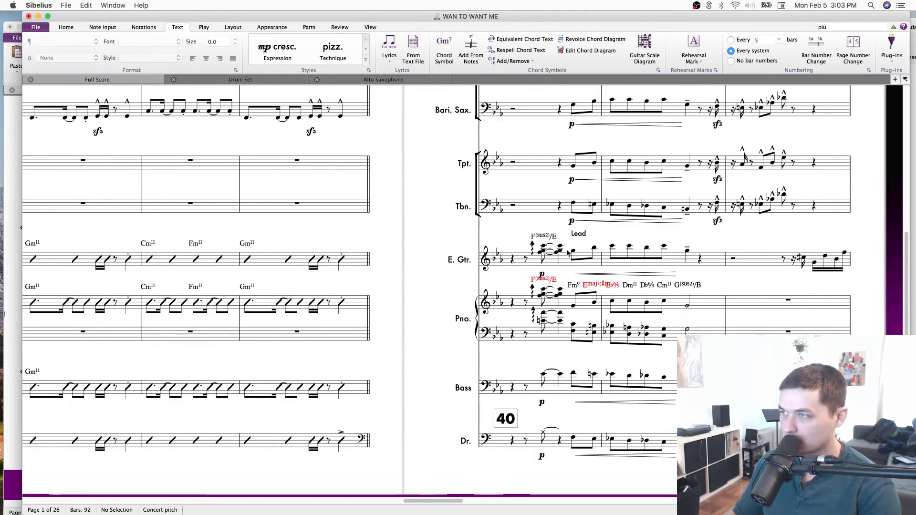
pyautogui.click(542, 292)
pyautogui.keyDown('shift'); pyautogui.click(695, 334); pyautogui.keyUp('shift')
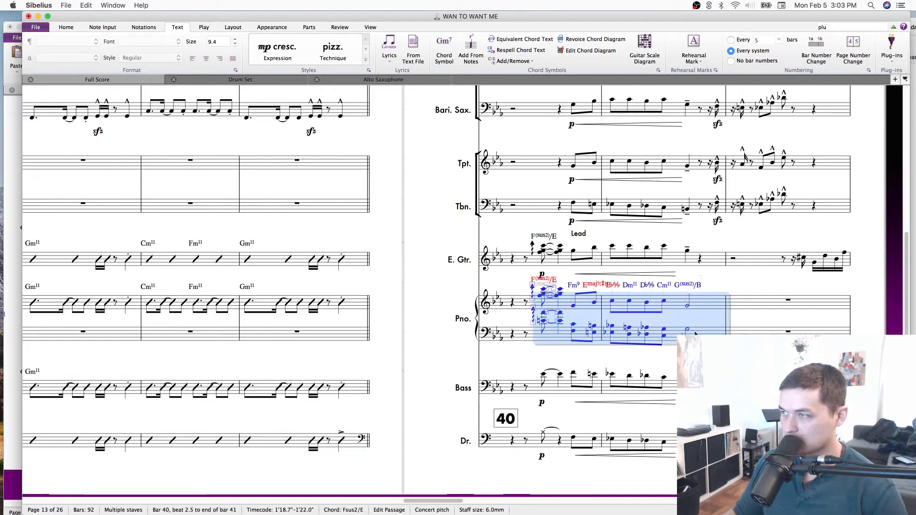
pyautogui.keyDown('shift'); pyautogui.click(513, 304); pyautogui.keyUp('shift')
pyautogui.press('super+c')
# Paste the copied piano passage into the piano staves starting at bar 1.
pyautogui.hscroll(-15, 530, 306)
pyautogui.press('Home')
pyautogui.press('Home')
pyautogui.press('Home')
pyautogui.press('Home')
pyautogui.press('Home')
pyautogui.press('Home')
pyautogui.press('Home')
pyautogui.press('Home')
pyautogui.press('Home')
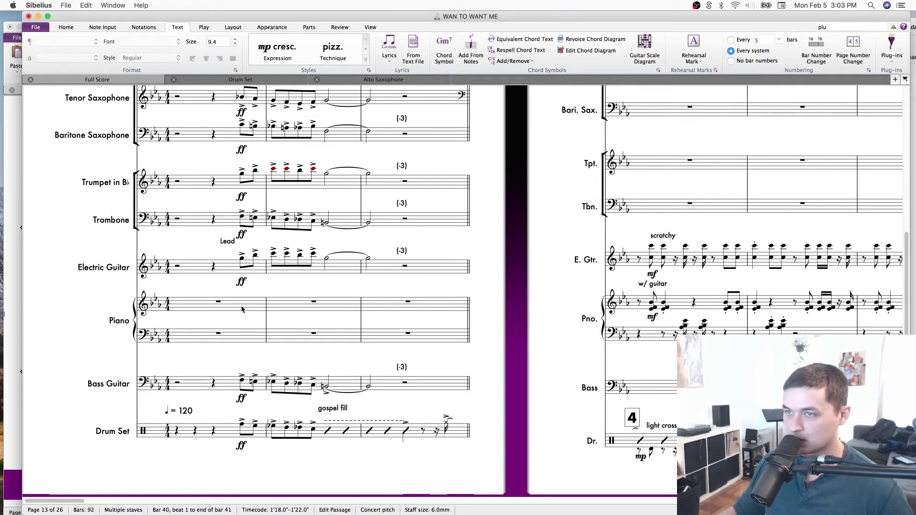
pyautogui.click(239, 309)
pyautogui.press('super+v')
# Clear the pasted piano music in bar 1 before the Fm9 chord on both staves.
pyautogui.click(177, 308)
pyautogui.keyDown('shift'); pyautogui.click(225, 328); pyautogui.keyUp('shift')
pyautogui.press('Delete')
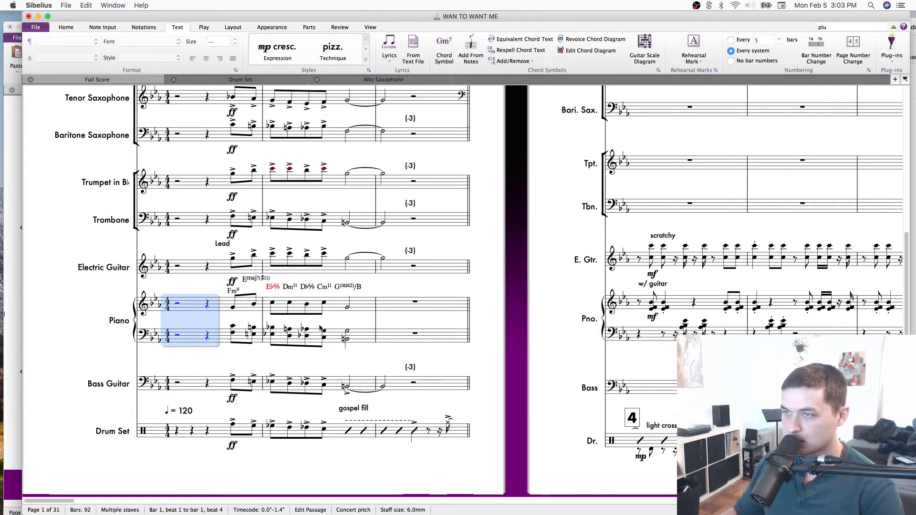
# Tie the piano's half-note G(sus2)/B chord in bar 2 to a repeat of it at the start of bar 3.
pyautogui.click(348, 310)
pyautogui.click(347, 307)
pyautogui.keyDown('shift'); pyautogui.click(352, 340); pyautogui.keyUp('shift')
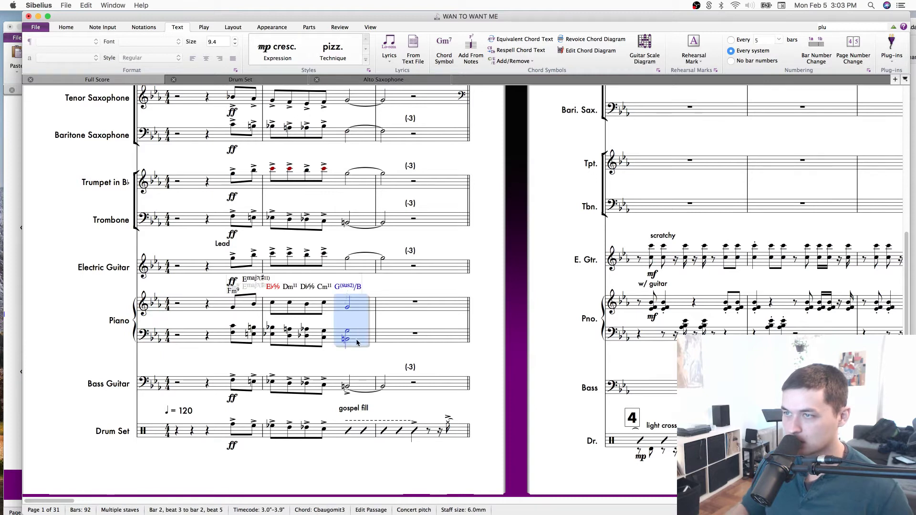
pyautogui.press('KP_Enter')
pyautogui.press('r')
pyautogui.press('KP_Enter')
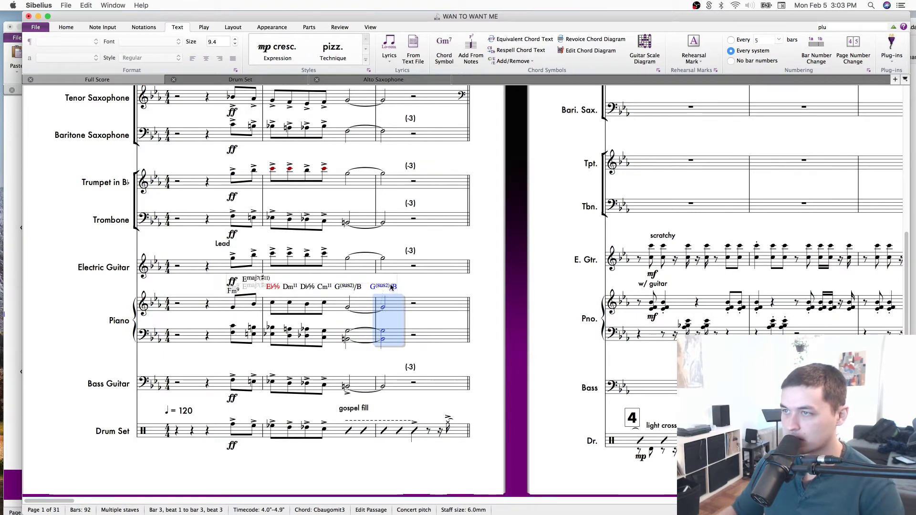
# Delete the piano's repeated G(sus2)/B chord symbol in bar 3 and copy the guitar's (-3) cutoff above the piano's rest there.
pyautogui.click(391, 286)
pyautogui.press('Delete')
pyautogui.click(411, 251)
pyautogui.keyDown('alt'); pyautogui.click(415, 297); pyautogui.keyUp('alt')
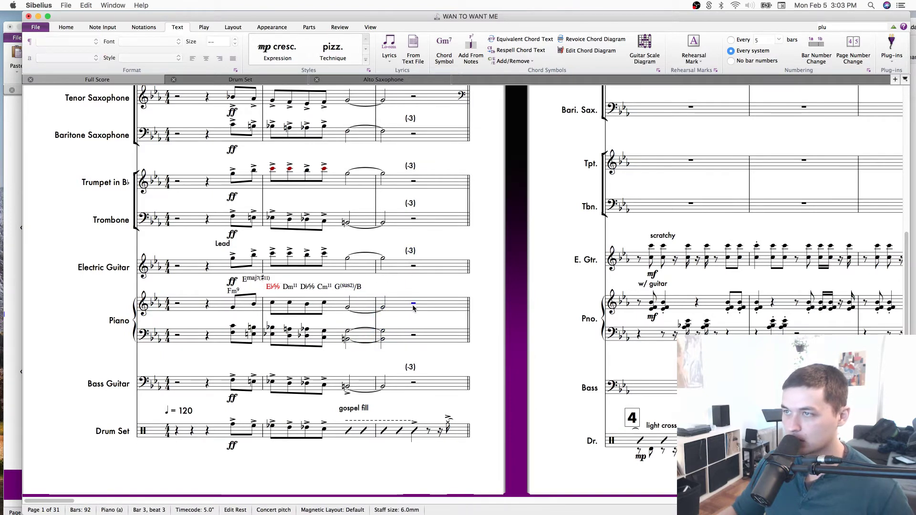
pyautogui.press('Escape')
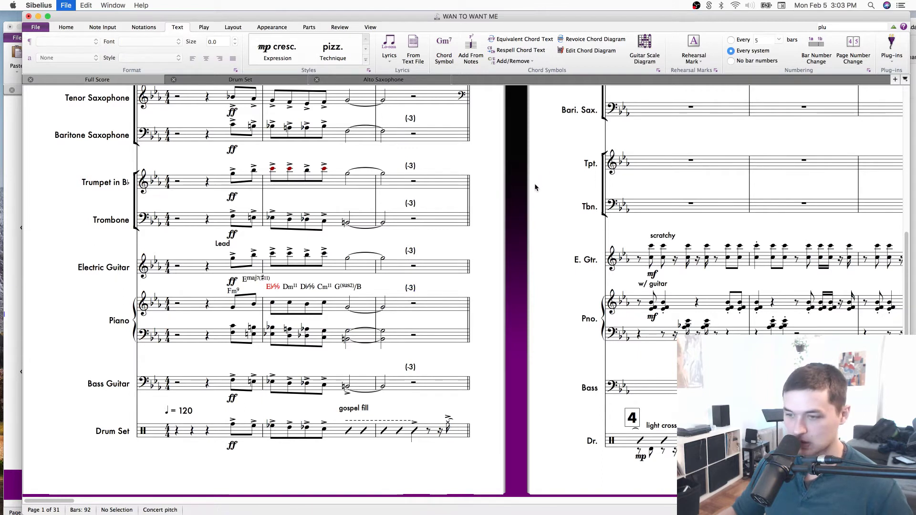
# Look over the horn staves on the full score's first page and open the alto saxophone part.
pyautogui.moveTo(533, 184); pyautogui.dragTo(500, 461)
pyautogui.moveTo(483, 414); pyautogui.dragTo(498, 285)
pyautogui.click(343, 241)
pyautogui.click(214, 249)
pyautogui.click(213, 245)
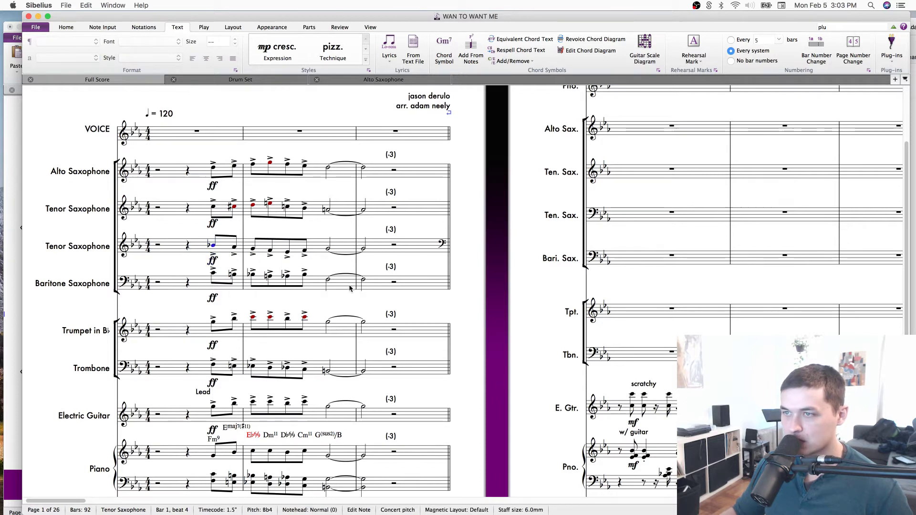
pyautogui.click(338, 317)
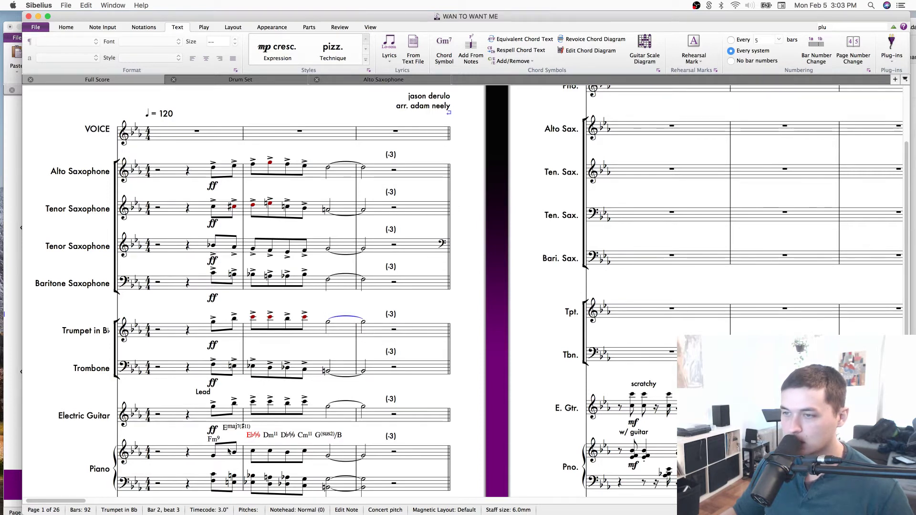
pyautogui.click(200, 172)
pyautogui.press('w')
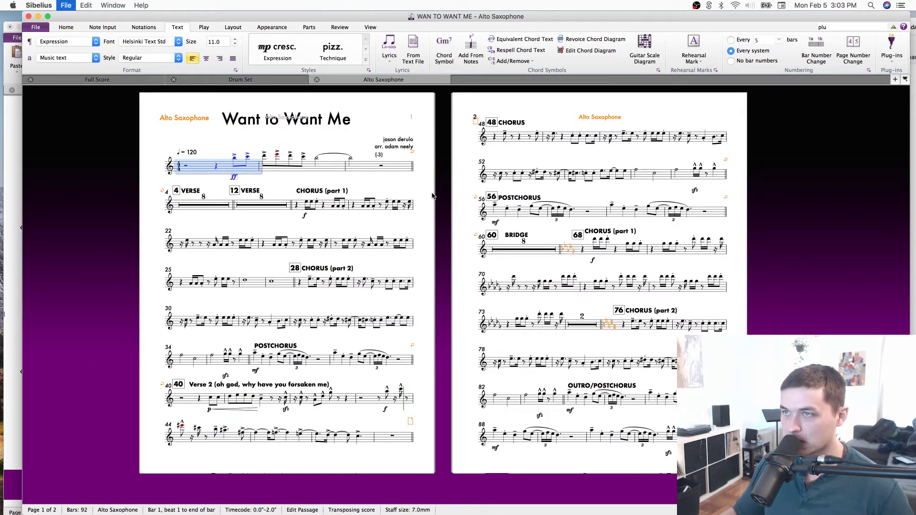
pyautogui.press('Escape')
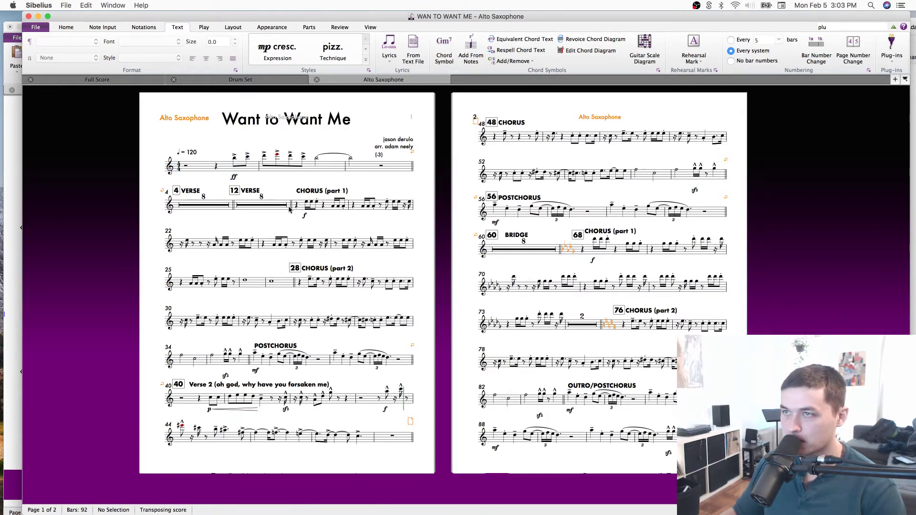
# Delete the VERSE text beside rehearsal mark 12 in the full score and return to the alto saxophone part.
pyautogui.scroll(2, 274, 190)
pyautogui.hscroll(-2, 274, 191)
pyautogui.click(266, 204)
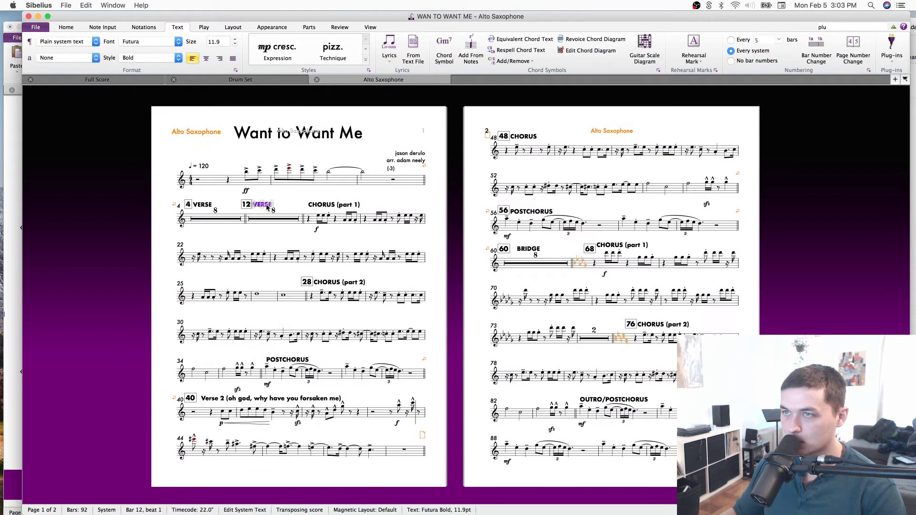
pyautogui.press('w')
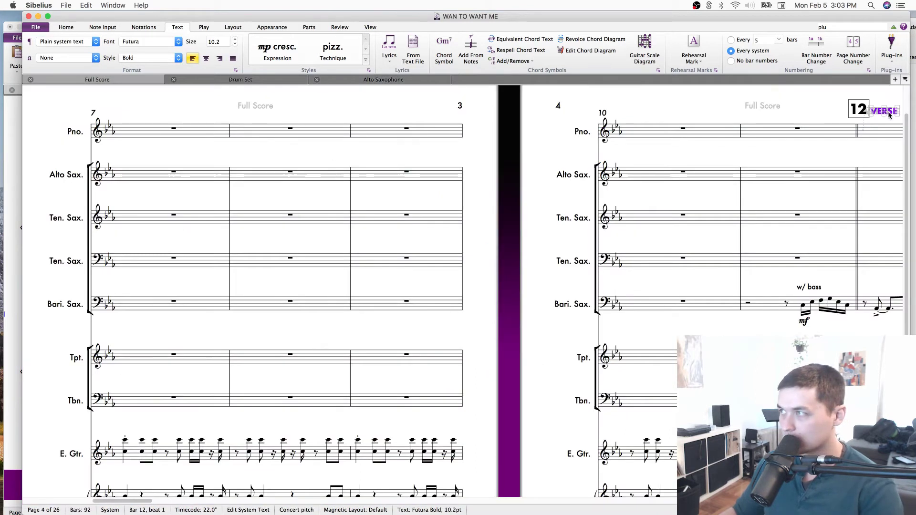
pyautogui.press('Escape')
pyautogui.press('w')
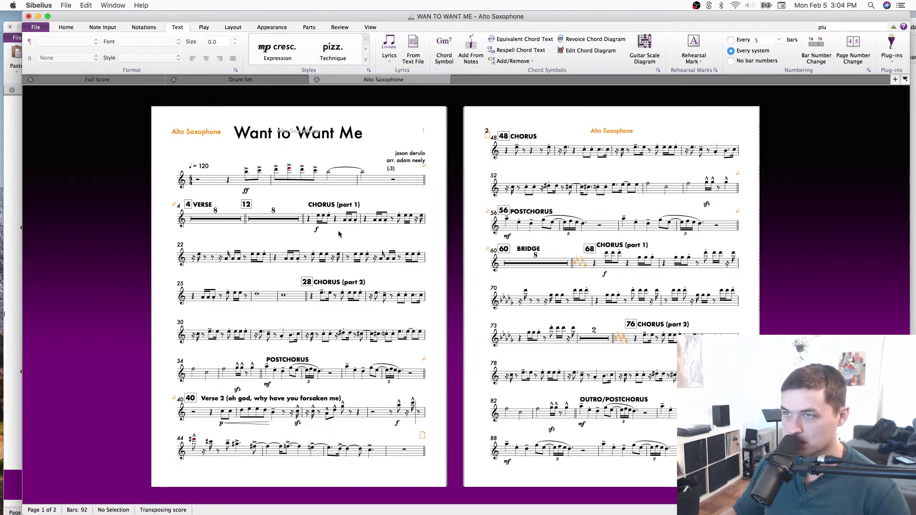
# Save the score and add a system break after bar 19 in the alto saxophone part so the chorus starts a new line.
pyautogui.click(306, 218)
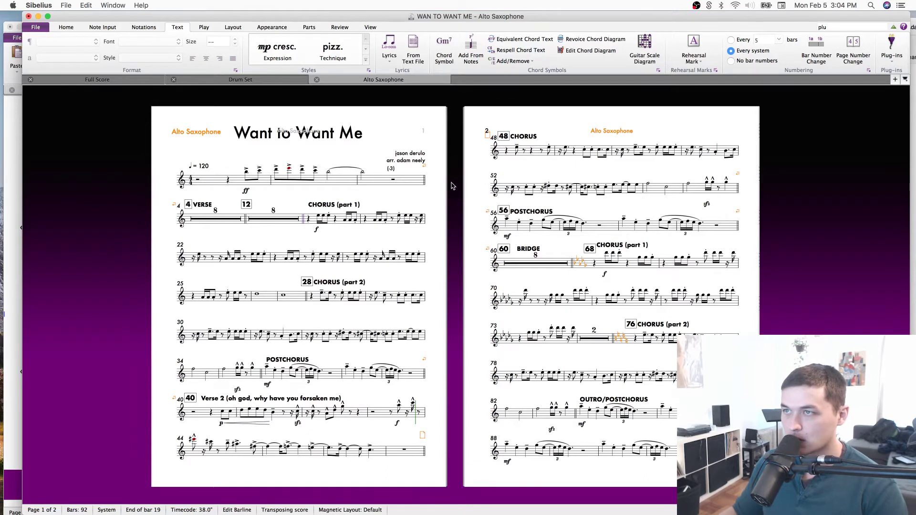
pyautogui.moveTo(453, 188); pyautogui.dragTo(461, 224)
pyautogui.press('super+s')
pyautogui.moveTo(241, 213); pyautogui.dragTo(262, 245)
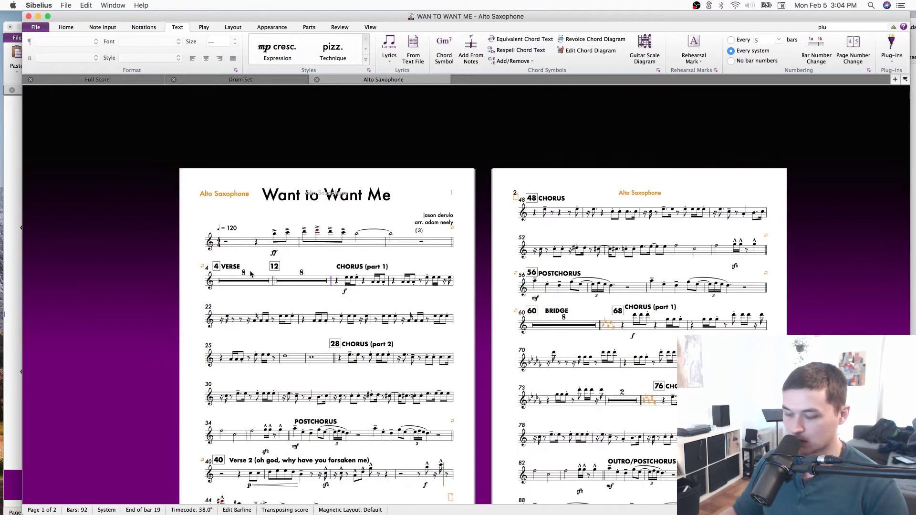
pyautogui.press('super+equal')
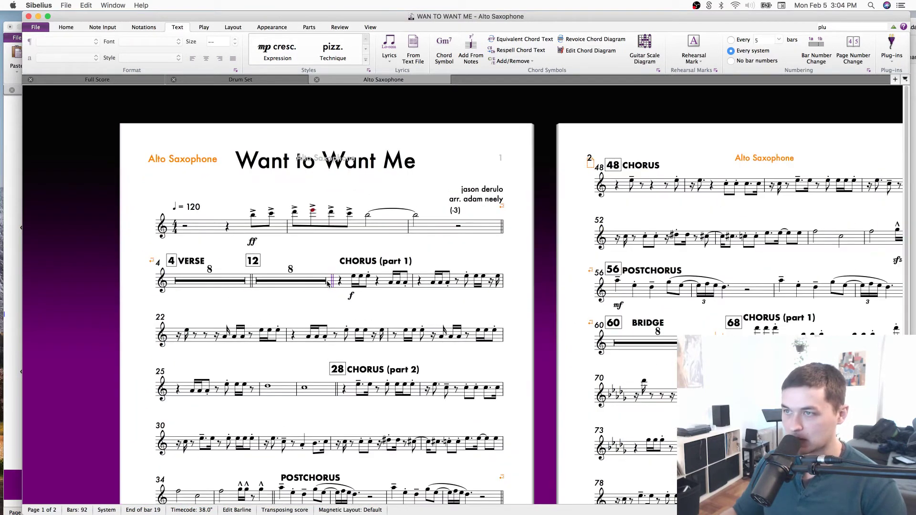
pyautogui.press('Return')
# Set bar numbers to hide at rehearsal marks in the engraving rules and turn off the display of hidden objects.
pyautogui.click(141, 265)
pyautogui.click(196, 259)
pyautogui.click(216, 281)
pyautogui.press('w')
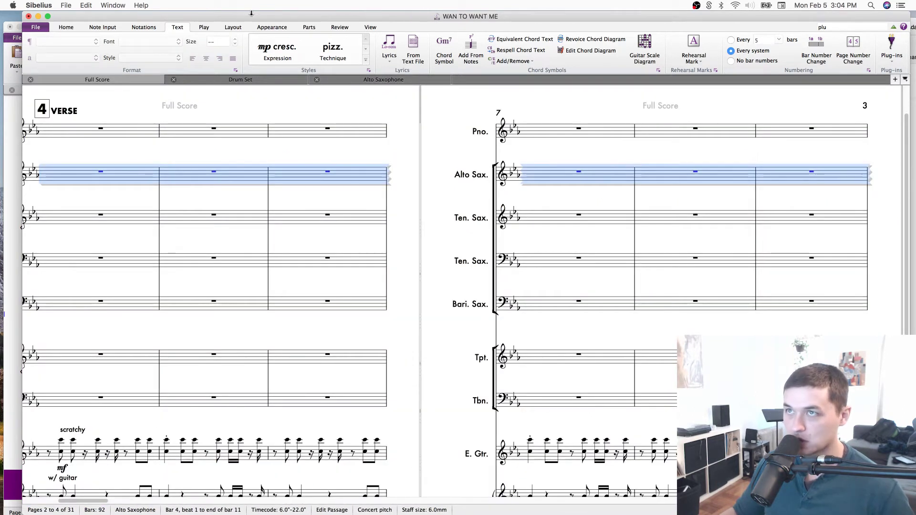
pyautogui.click(272, 27)
pyautogui.click(40, 50)
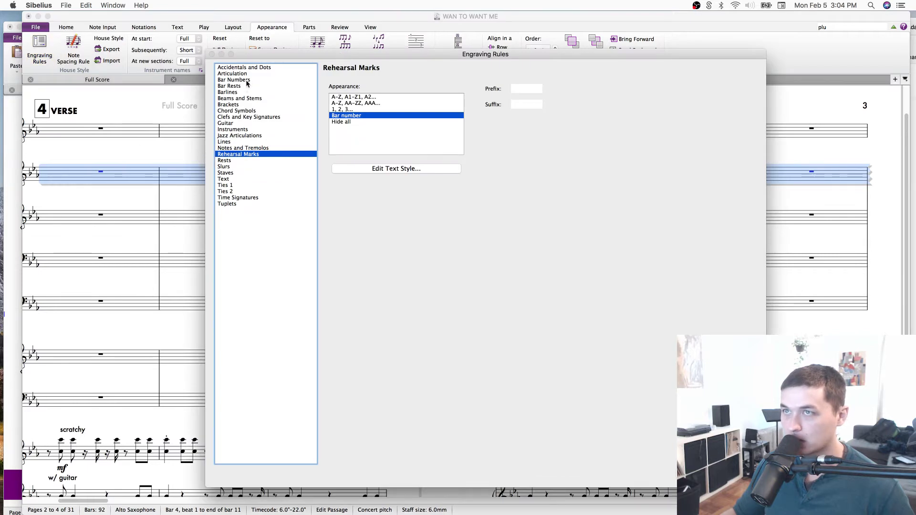
pyautogui.click(234, 80)
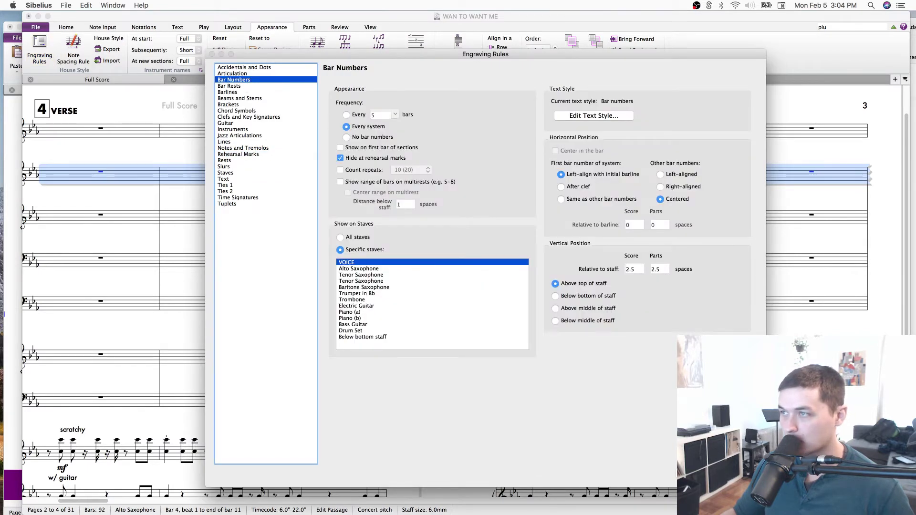
pyautogui.press('Return')
pyautogui.press('w')
pyautogui.press('Escape')
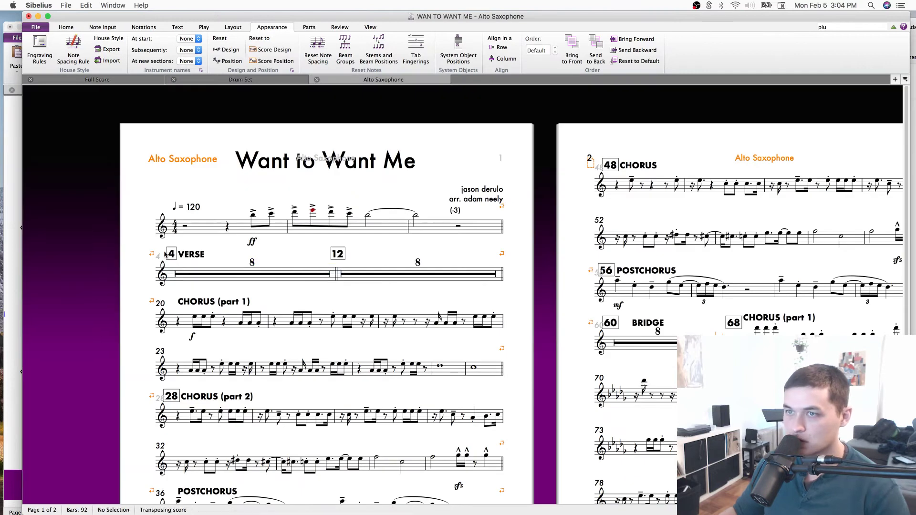
pyautogui.click(370, 28)
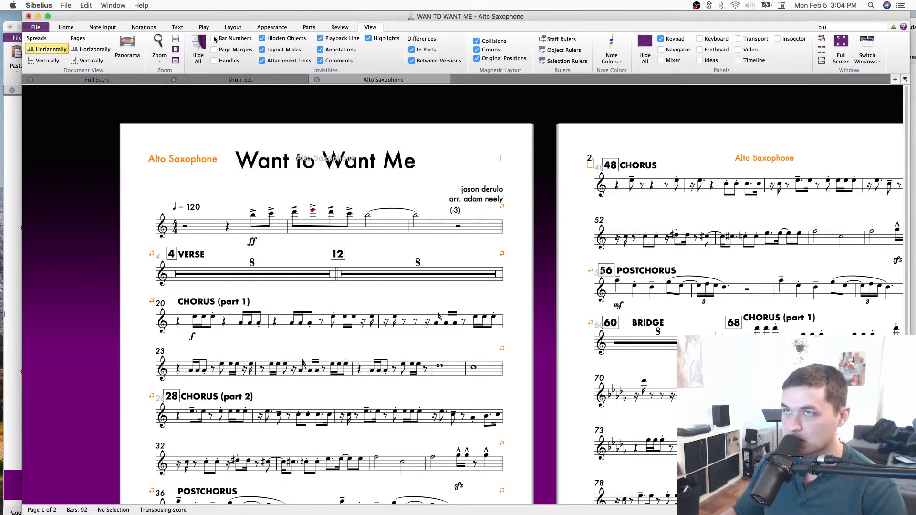
pyautogui.click(299, 38)
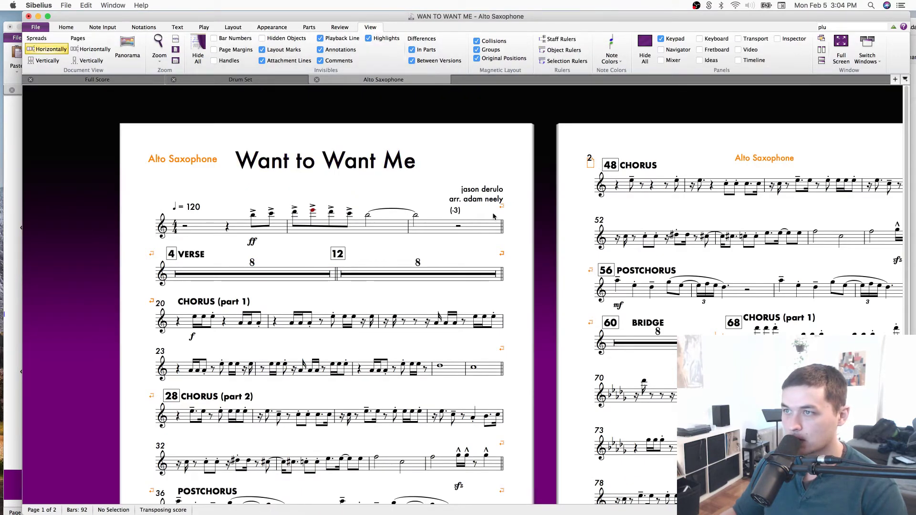
# Shift the VERSE text slightly away from rehearsal mark 4 in the alto saxophone part and save the score.
pyautogui.click(196, 255)
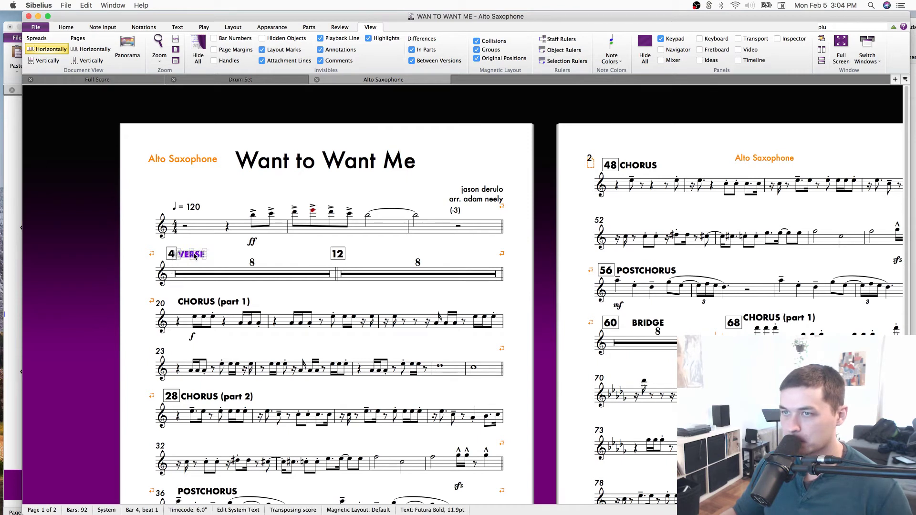
pyautogui.press('Escape')
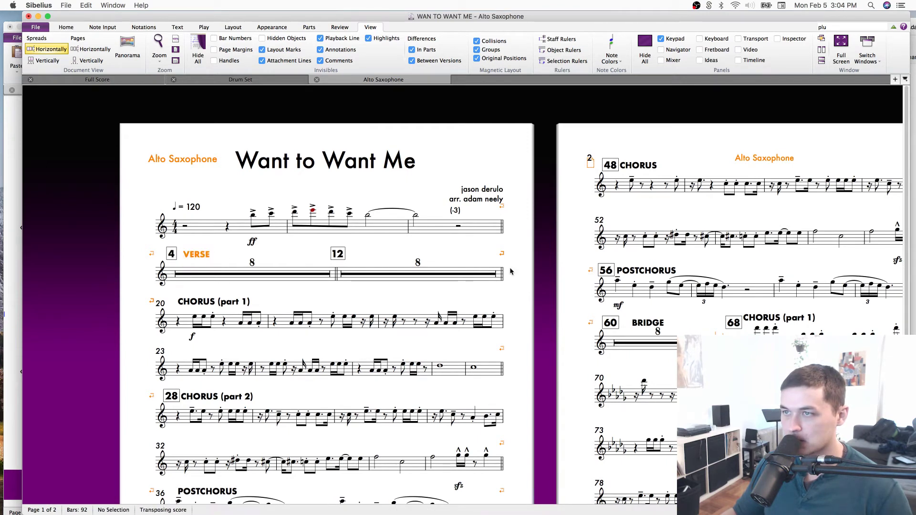
pyautogui.press('w')
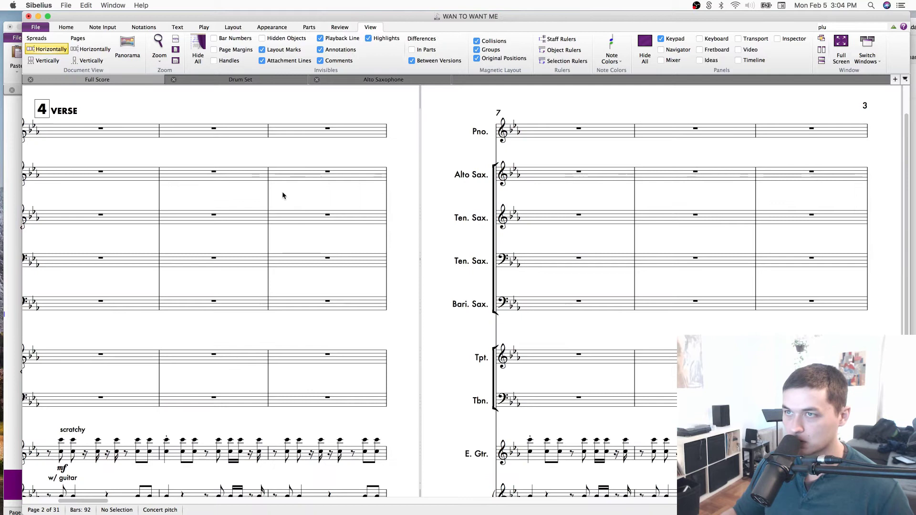
pyautogui.click(257, 215)
pyautogui.press('w')
pyautogui.press('super+s')
# Move the composer and arranger credits slightly up and the title slightly down on the alto saxophone part's first page.
pyautogui.click(489, 221)
pyautogui.click(493, 230)
pyautogui.moveTo(470, 184); pyautogui.dragTo(471, 178)
pyautogui.click(329, 146)
pyautogui.moveTo(330, 147); pyautogui.dragTo(330, 154)
pyautogui.click(452, 217)
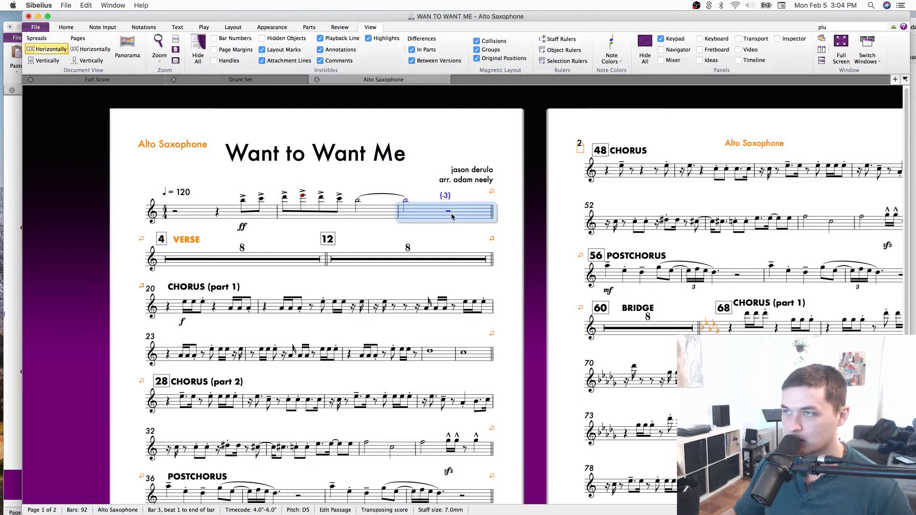
pyautogui.click(520, 252)
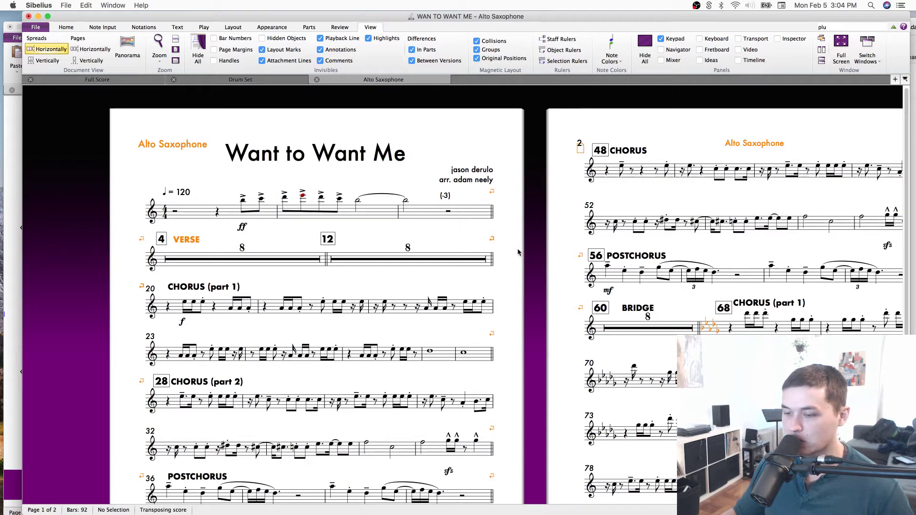
pyautogui.scroll(-3, 517, 249)
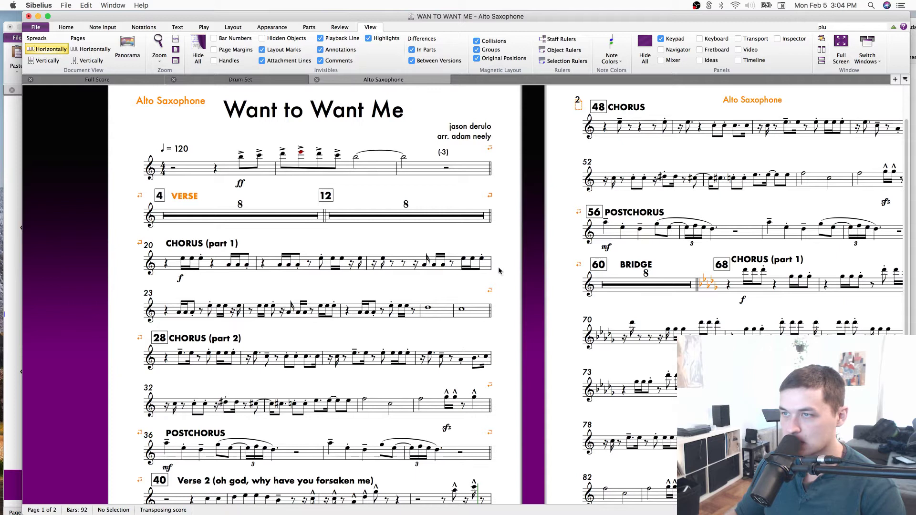
# Try a system break after bar 23 in the alto saxophone part and undo it.
pyautogui.click(245, 311)
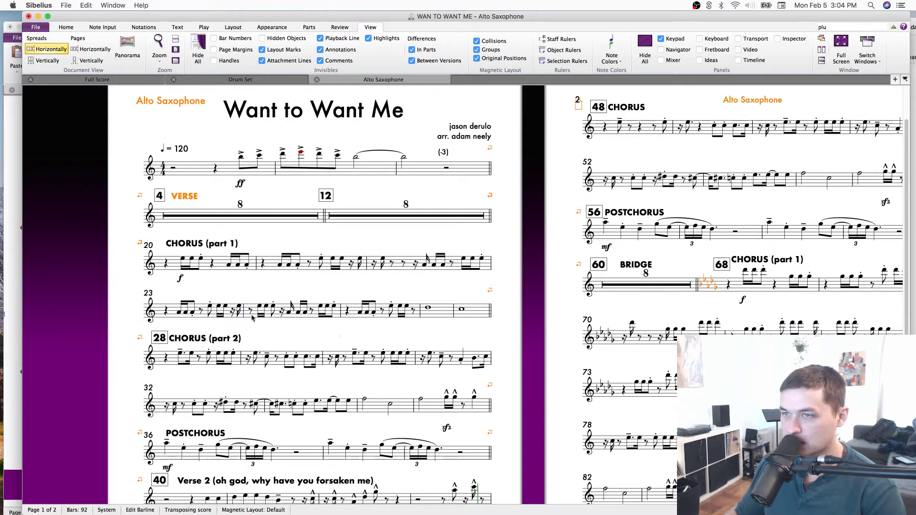
pyautogui.press('Return')
pyautogui.press('super+z')
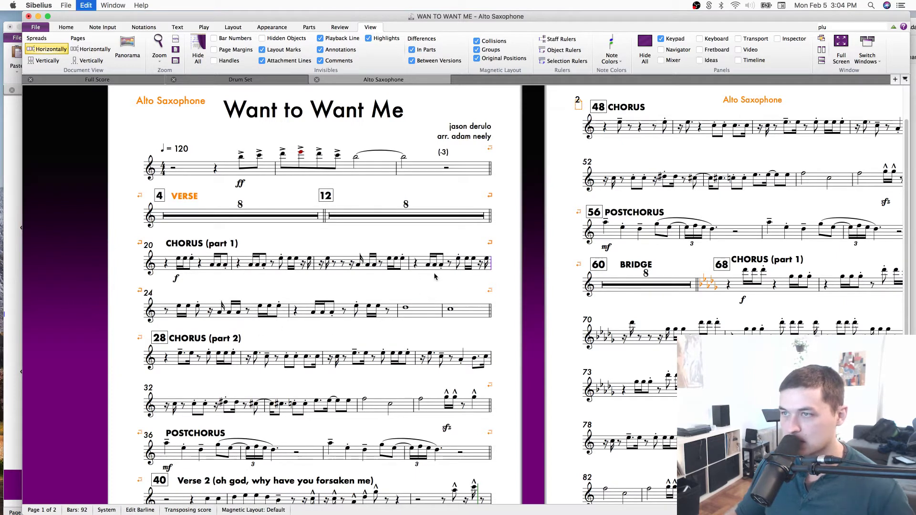
pyautogui.click(260, 335)
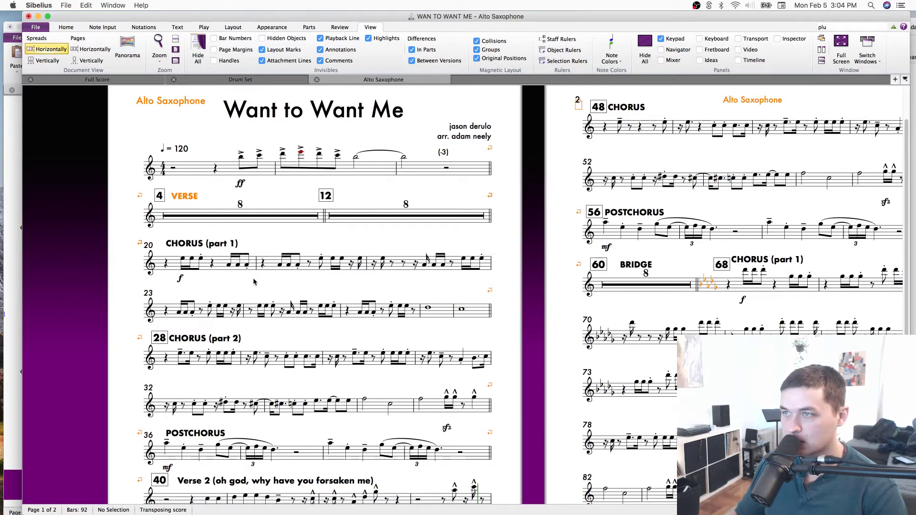
# Replace the alto saxophone's whole note in bar 26 with two half notes and add tenuto marks to all four saxophones in that bar.
pyautogui.click(443, 313)
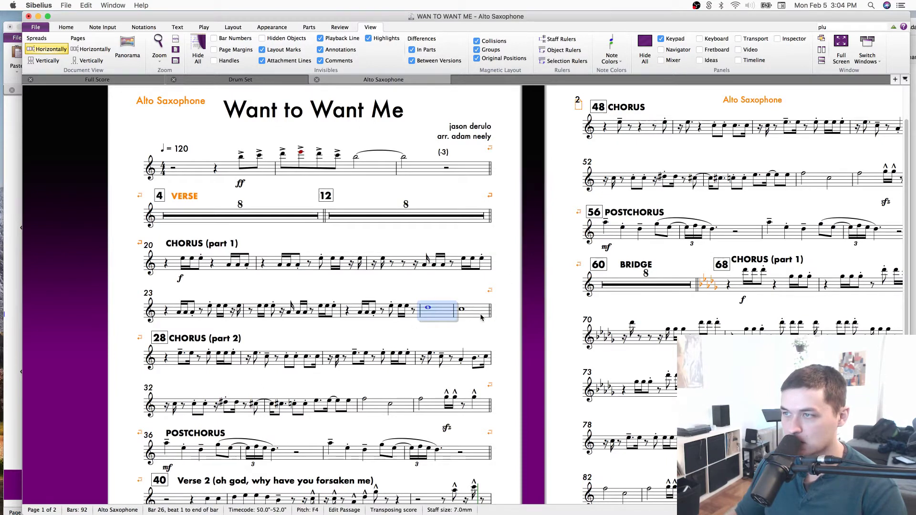
pyautogui.press('w')
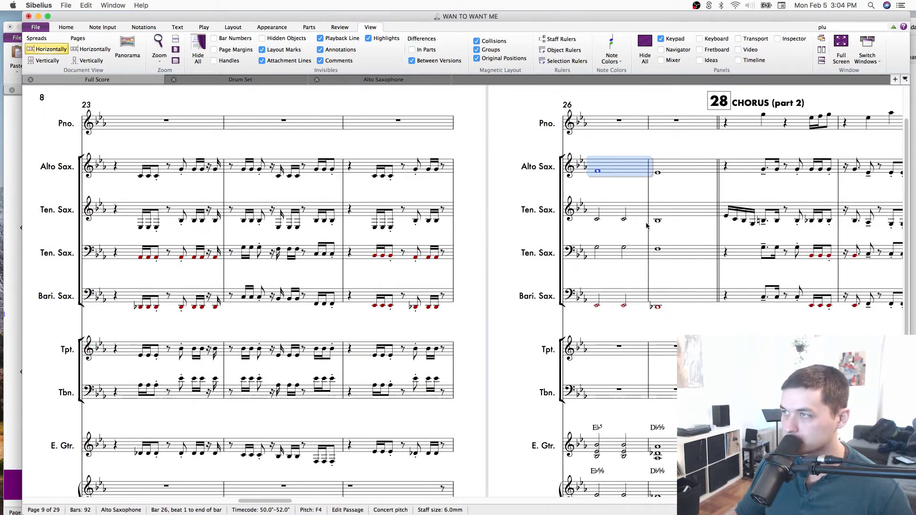
pyautogui.click(595, 172)
pyautogui.press('r')
pyautogui.press('Escape')
pyautogui.click(552, 297)
pyautogui.keyDown('shift'); pyautogui.click(574, 166); pyautogui.keyUp('shift')
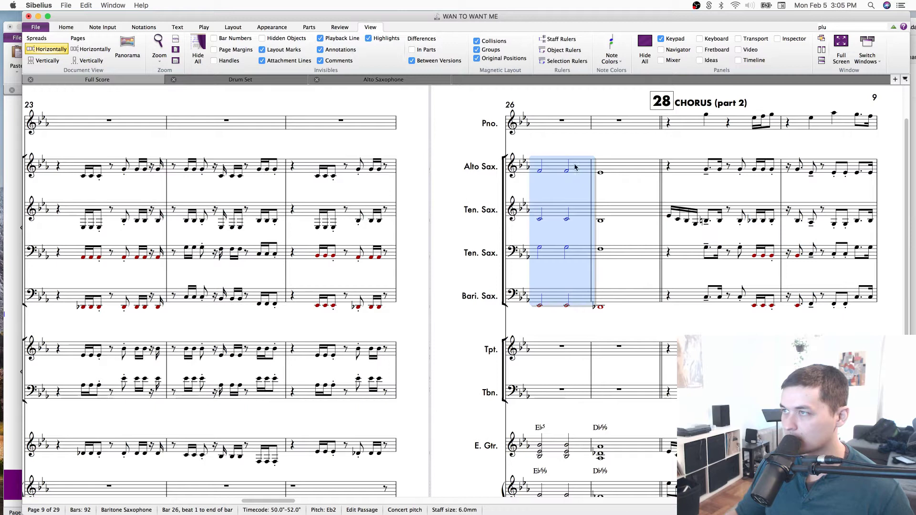
# Try accents on the whole notes of all four saxophones in bar 27 and undo them.
pyautogui.click(609, 187)
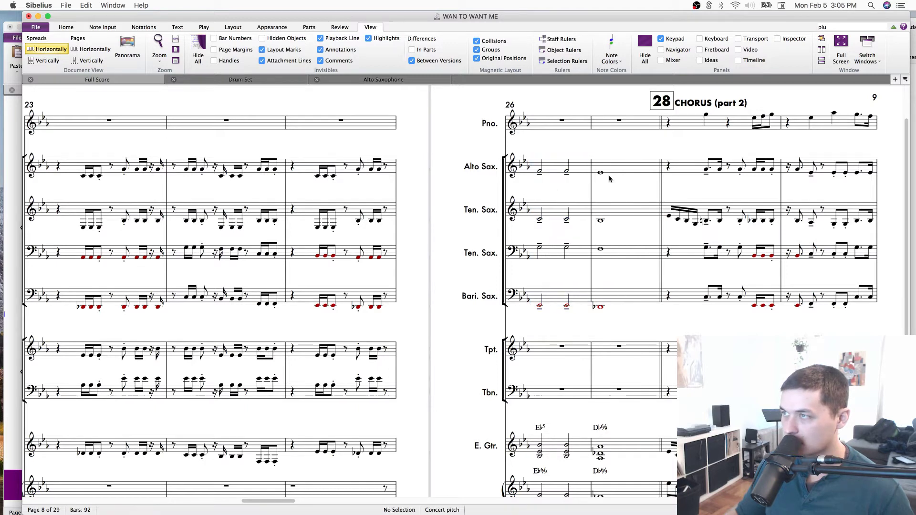
pyautogui.keyDown('shift'); pyautogui.click(611, 305); pyautogui.keyUp('shift')
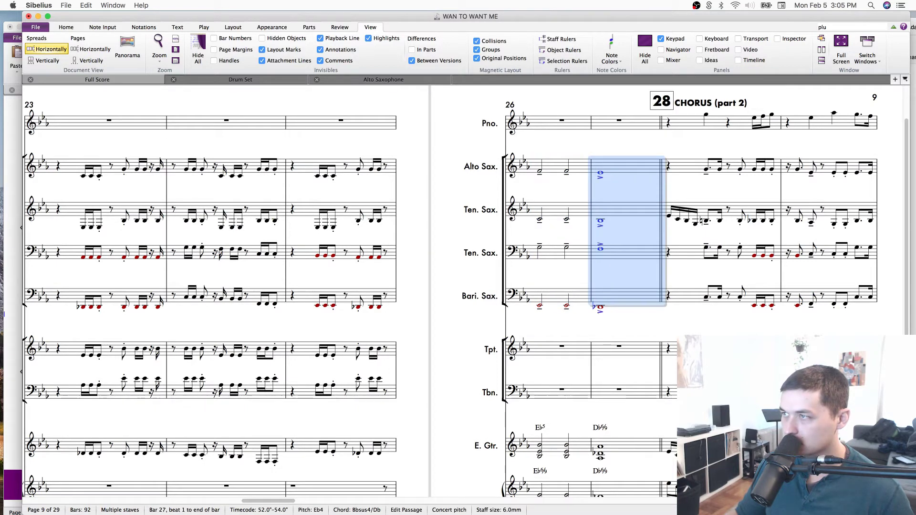
pyautogui.press('super+z')
# In the full score, change the upper tenor saxophone's dynamic to mf at the start of CHORUS (part 1), bar 20.
pyautogui.click(576, 173)
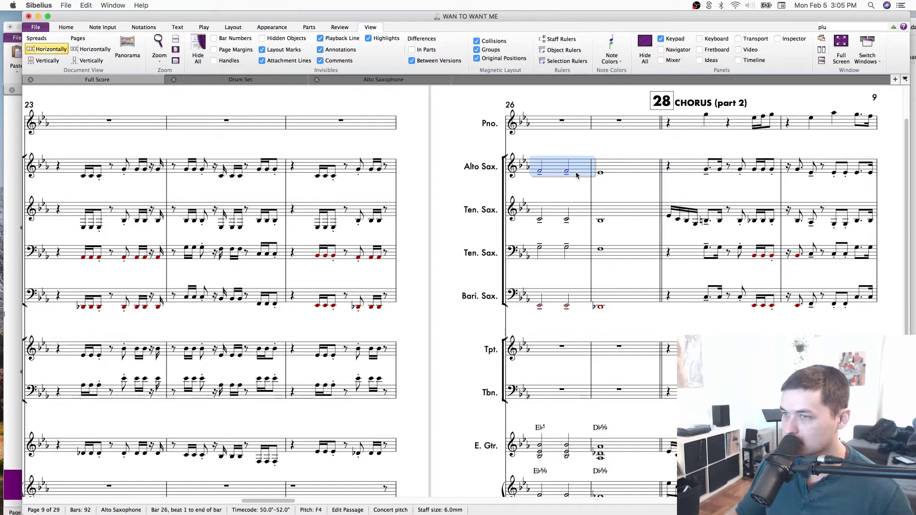
pyautogui.press('w')
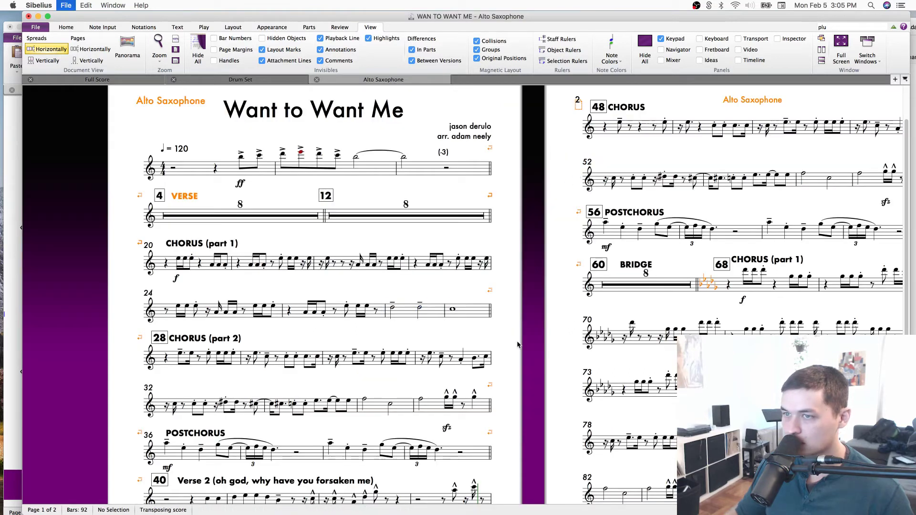
pyautogui.click(190, 314)
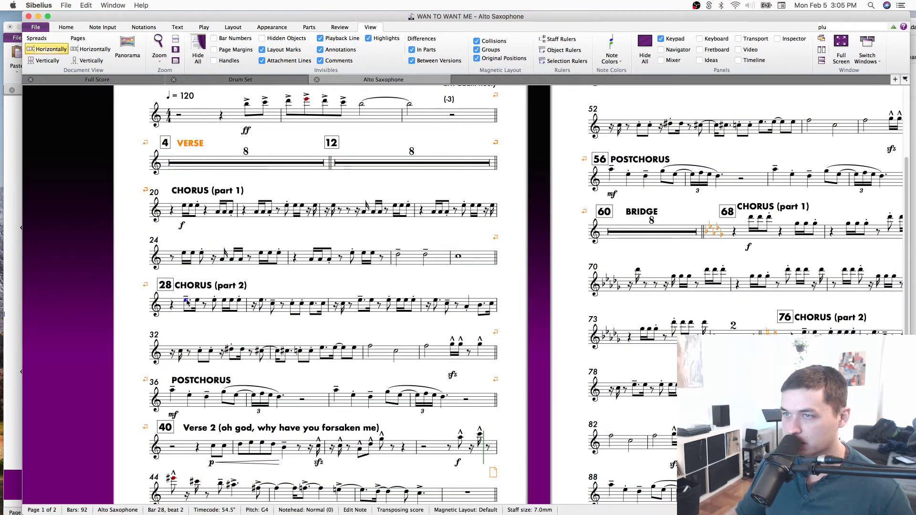
pyautogui.press('w')
pyautogui.hscroll(-15, 739, 198)
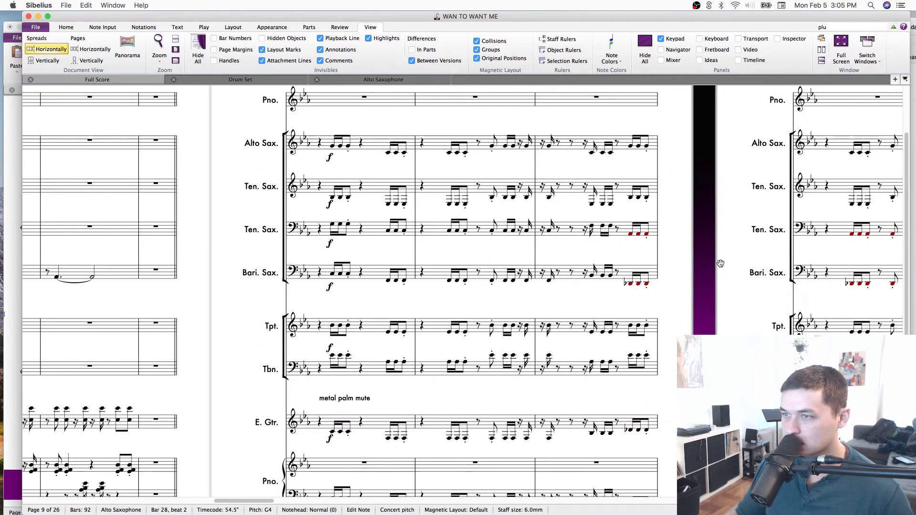
pyautogui.scroll(-3, 575, 273)
pyautogui.click(333, 126)
pyautogui.write('m')
pyautogui.click(333, 164)
pyautogui.moveTo(401, 172); pyautogui.dragTo(605, 210)
pyautogui.press('Delete')
pyautogui.hotkey('alt', 'Up')
pyautogui.hotkey('alt', 'Up')
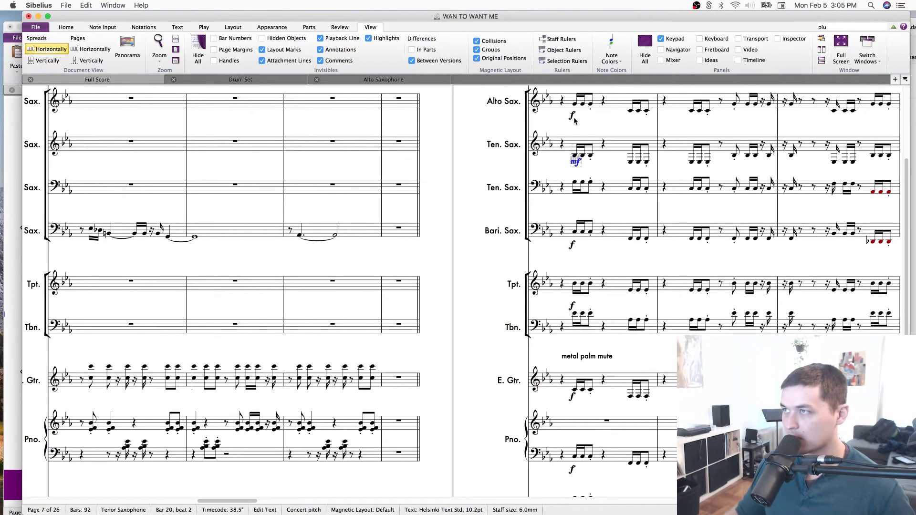
# Set the dynamics of the alto, lower tenor and baritone saxophones to mf in bar 20.
pyautogui.hotkey('ctrl', 'e')
pyautogui.write('mf')
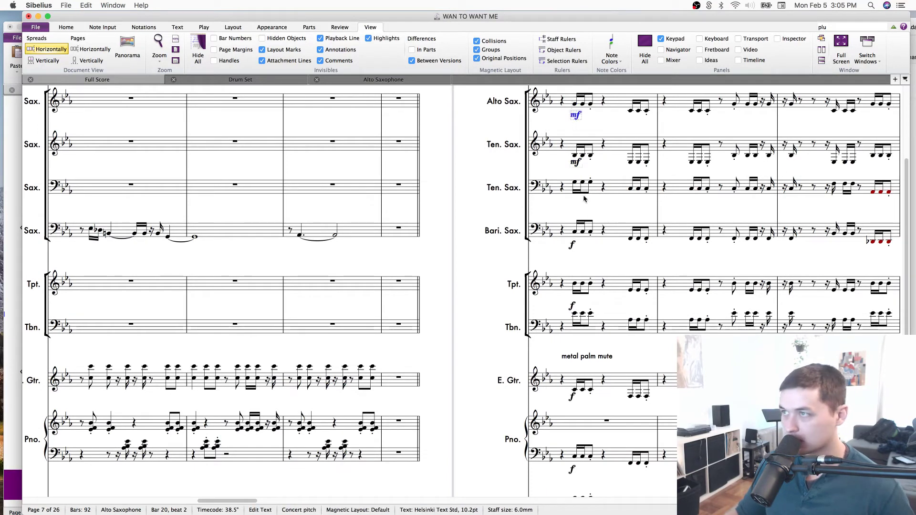
pyautogui.keyDown('alt'); pyautogui.click(575, 184); pyautogui.keyUp('alt')
pyautogui.keyDown('alt'); pyautogui.click(575, 229); pyautogui.keyUp('alt')
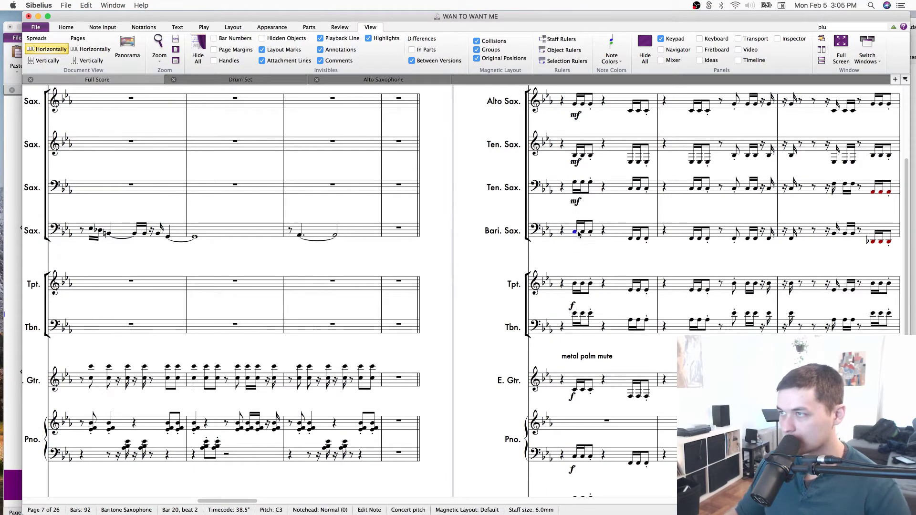
pyautogui.click(575, 285)
pyautogui.press('Escape')
pyautogui.press('p')
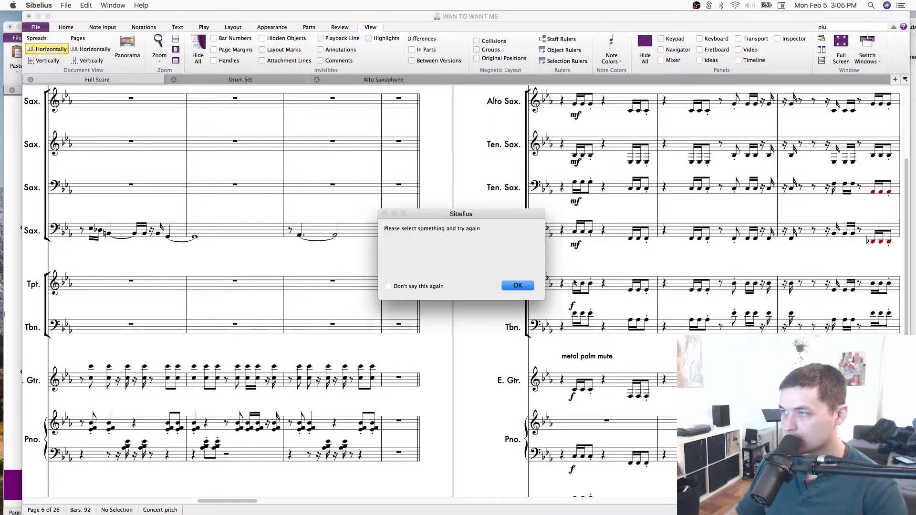
pyautogui.press('Return')
# Replace the trumpet's f in bar 20 with mf and give the trombone an mf there as well.
pyautogui.keyDown('alt'); pyautogui.click(572, 308); pyautogui.keyUp('alt')
pyautogui.click(525, 286)
pyautogui.click(576, 308)
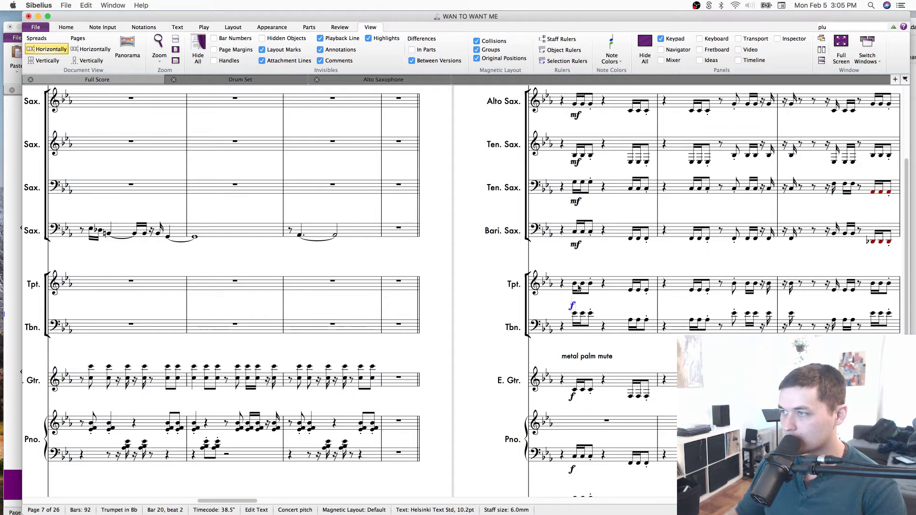
pyautogui.press('super+v')
pyautogui.moveTo(629, 299); pyautogui.dragTo(537, 207)
# Delete the f markings from the electric guitar, piano and bass in bar 20, and change the drum set's dynamic to mf.
pyautogui.click(481, 304)
pyautogui.press('Delete')
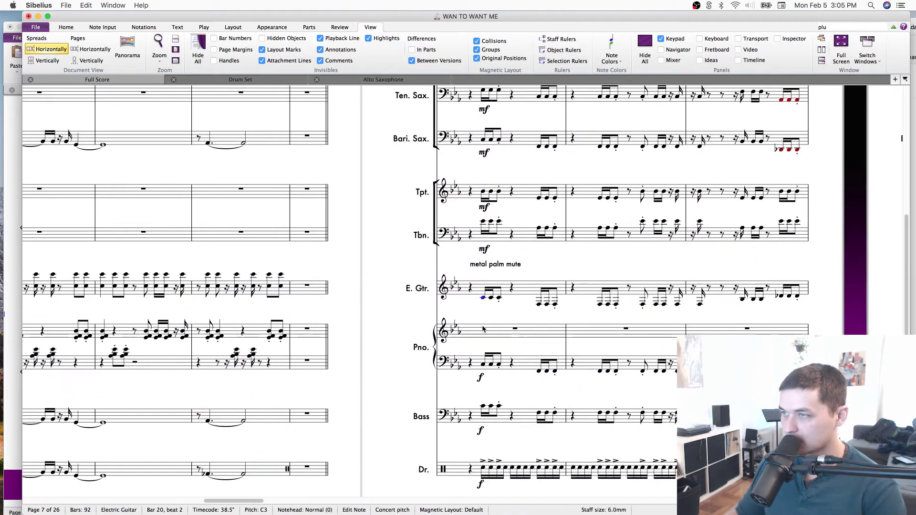
pyautogui.click(484, 405)
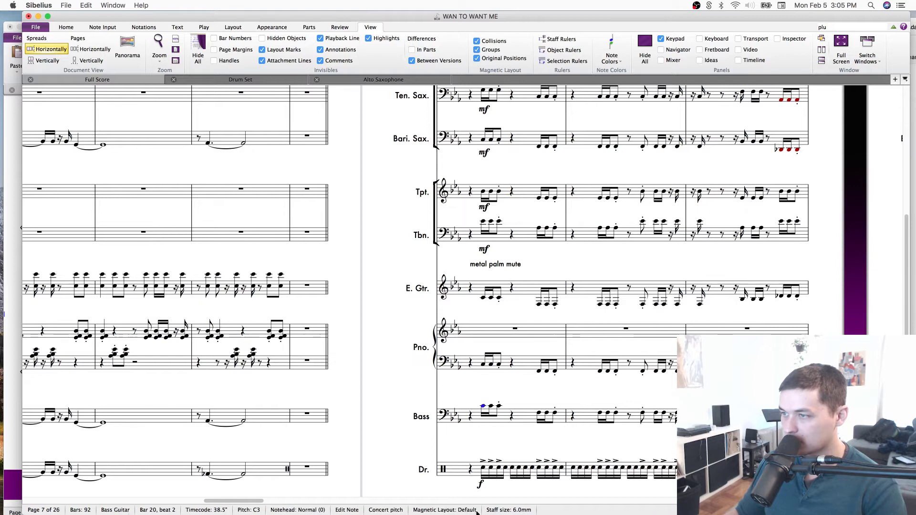
pyautogui.click(481, 485)
pyautogui.press('Delete')
pyautogui.write('mf')
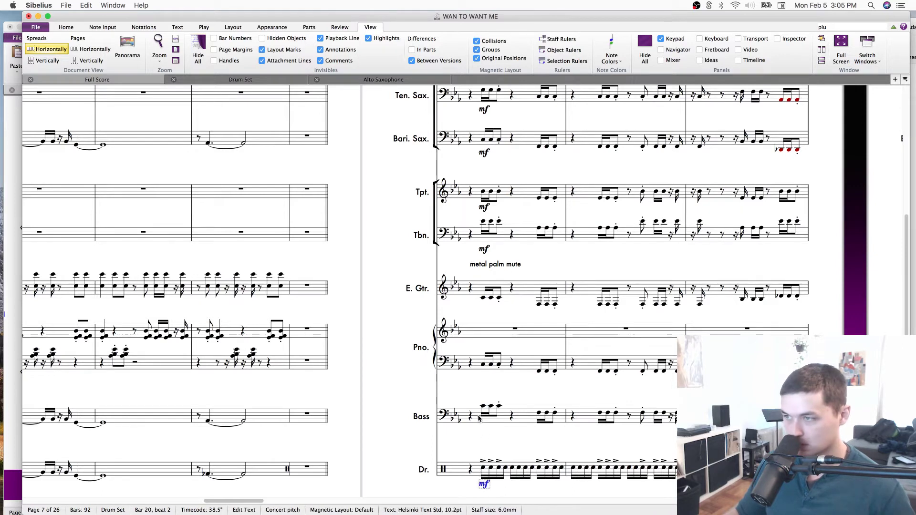
# Add mf to the bass, piano and electric guitar in bar 20 and save the score.
pyautogui.moveTo(484, 406); pyautogui.dragTo(483, 410)
pyautogui.click(484, 410)
pyautogui.write('mf')
pyautogui.click(484, 368)
pyautogui.write('mf')
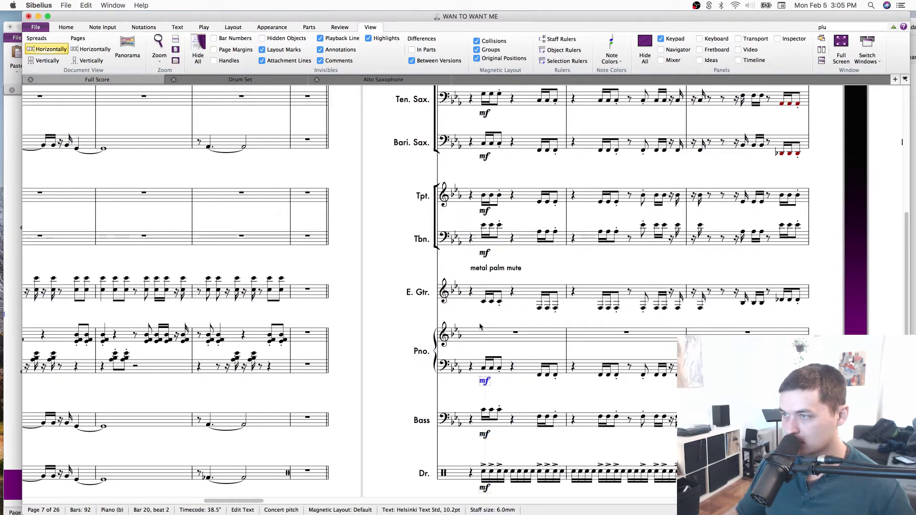
pyautogui.click(483, 303)
pyautogui.write('mf')
pyautogui.moveTo(798, 256); pyautogui.dragTo(344, 413)
pyautogui.press('super+s')
# Review bars 26 to 28 in the score and the alto saxophone part's two-page layout, and save the file.
pyautogui.moveTo(729, 405); pyautogui.dragTo(355, 279)
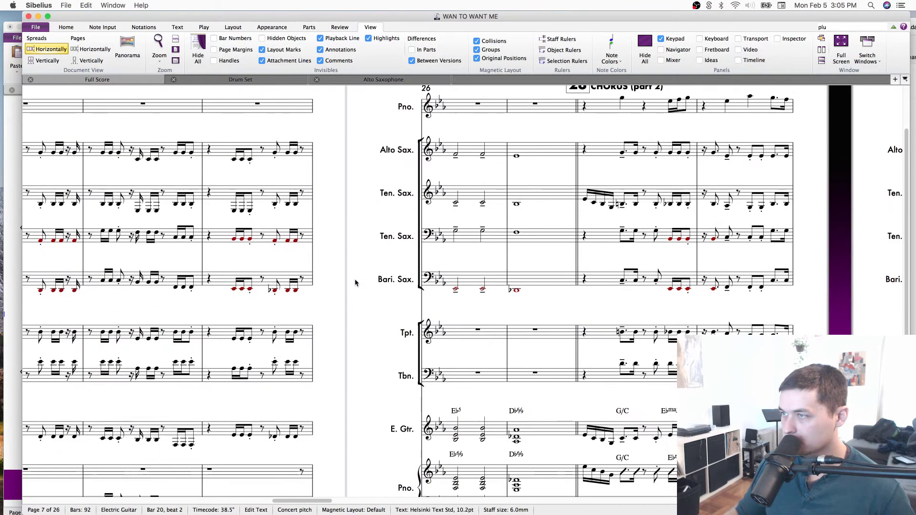
pyautogui.click(622, 153)
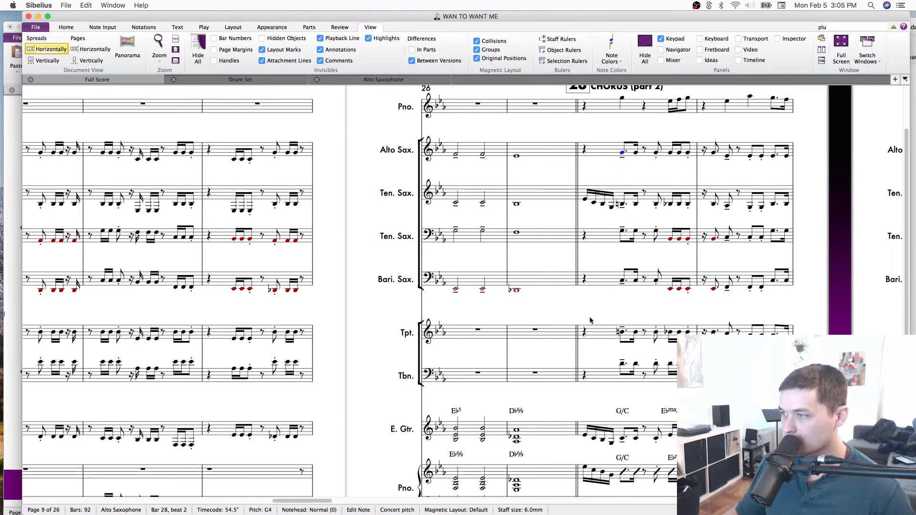
pyautogui.click(544, 152)
pyautogui.press('w')
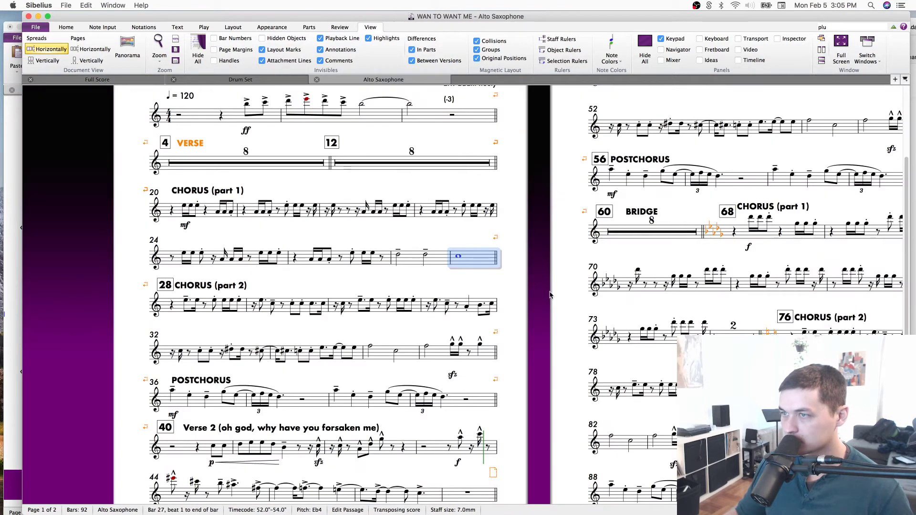
pyautogui.press('Escape')
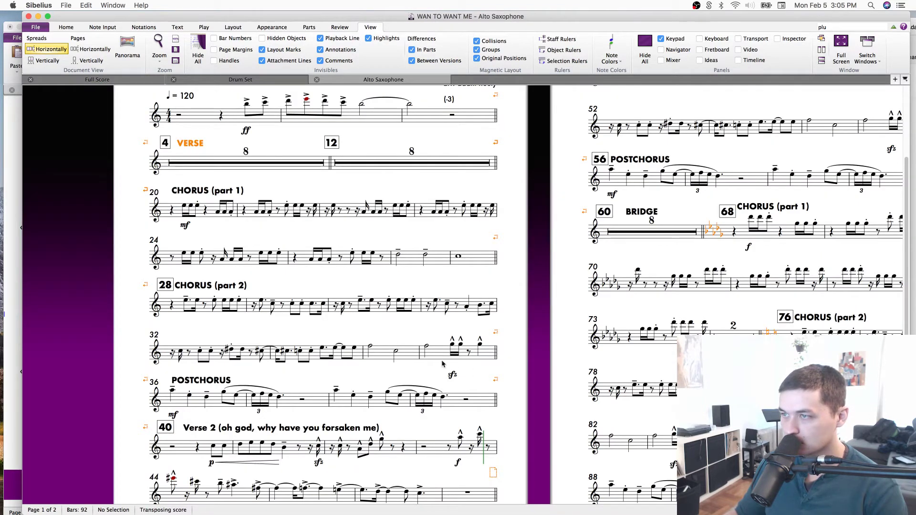
pyautogui.scroll(-2, 458, 377)
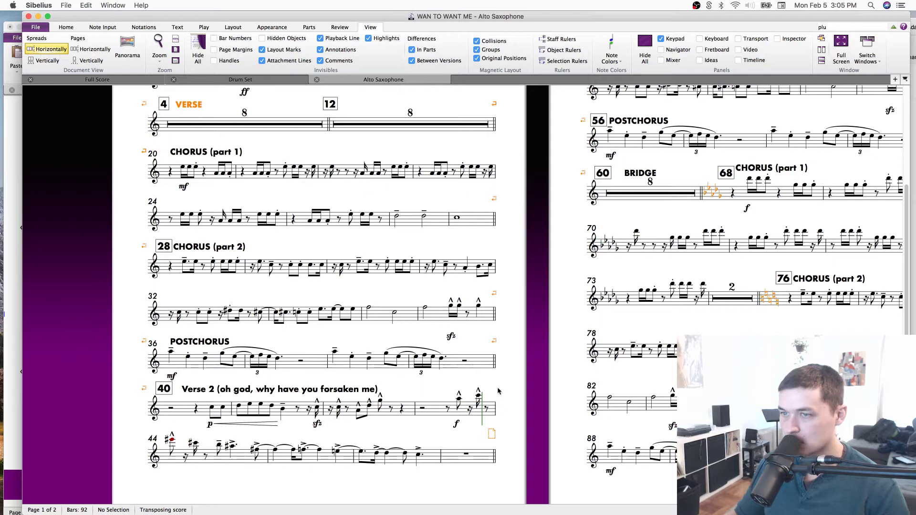
pyautogui.press('super+s')
pyautogui.press('super+minus')
pyautogui.press('super+minus')
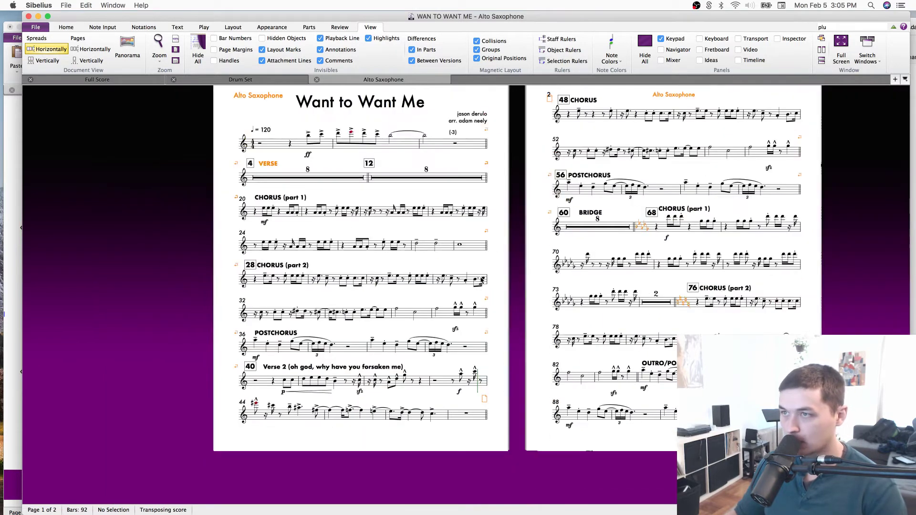
pyautogui.scroll(2, 519, 205)
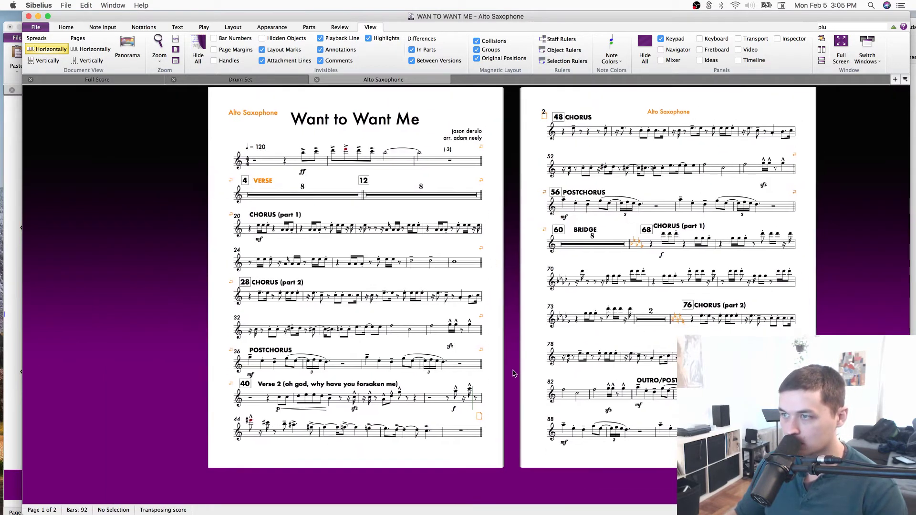
# Try a page break after bar 39 in the alto saxophone part, undo it, and put a page break after bar 43.
pyautogui.click(481, 364)
pyautogui.click(480, 364)
pyautogui.click(481, 363)
pyautogui.press('super+Return')
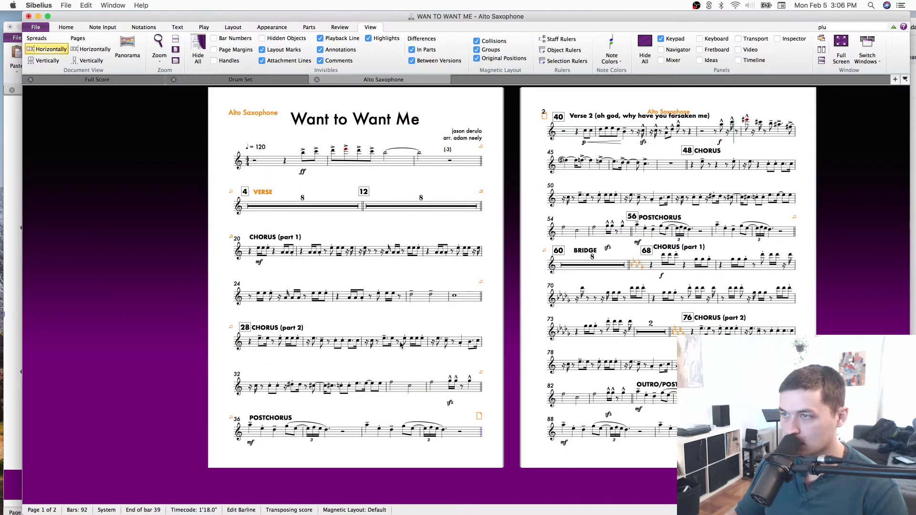
pyautogui.press('super+z')
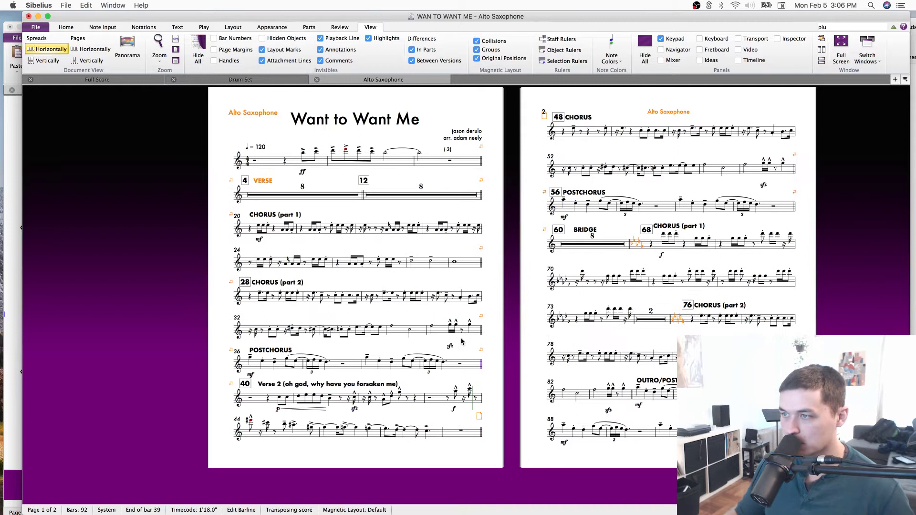
pyautogui.press('super+Return')
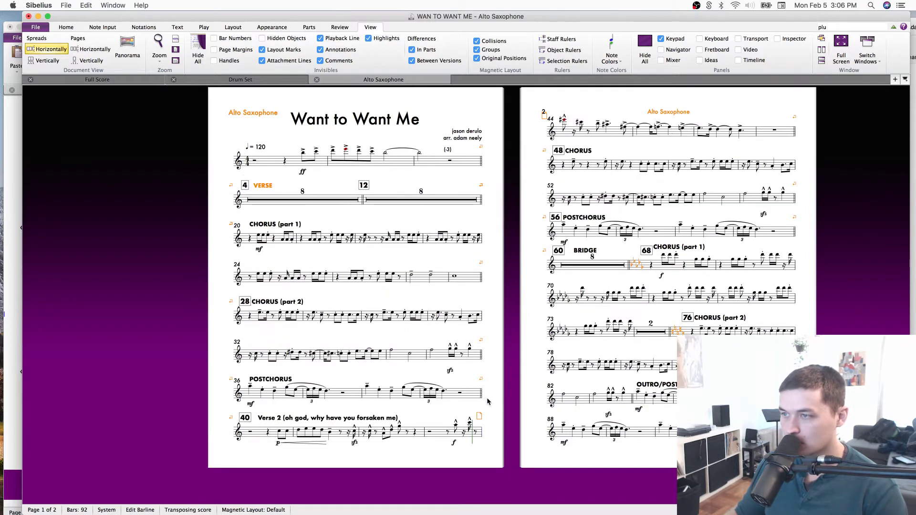
pyautogui.press('Escape')
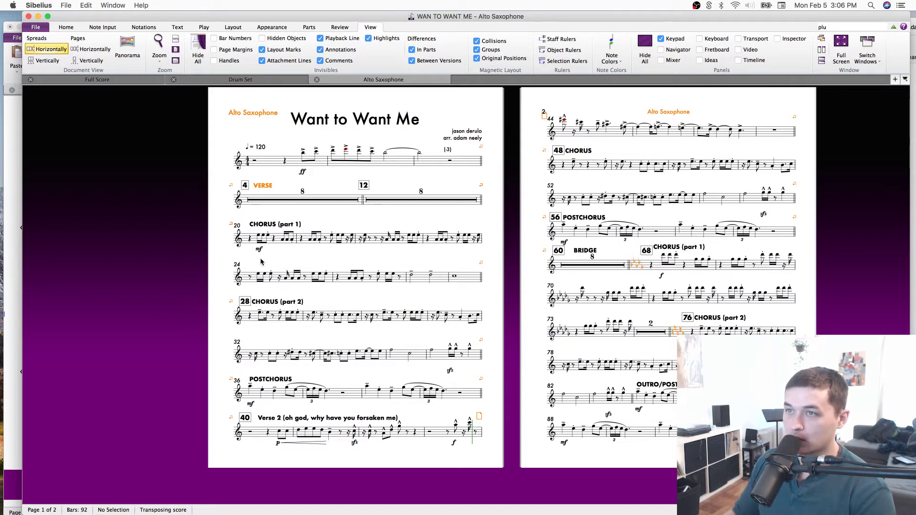
# Add a rehearsal mark at bar 20 in the full score and return to the alto saxophone part.
pyautogui.click(256, 243)
pyautogui.press('w')
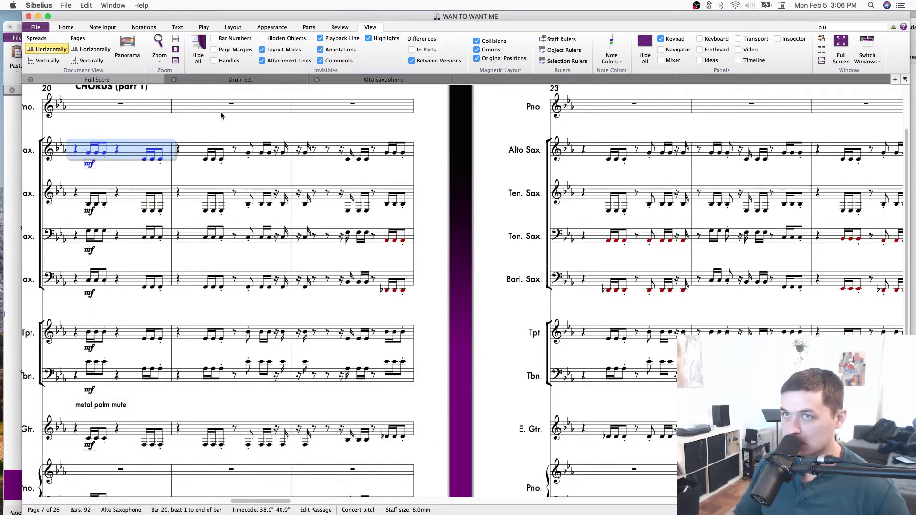
pyautogui.moveTo(216, 127); pyautogui.dragTo(356, 196)
pyautogui.press('super+r')
pyautogui.press('w')
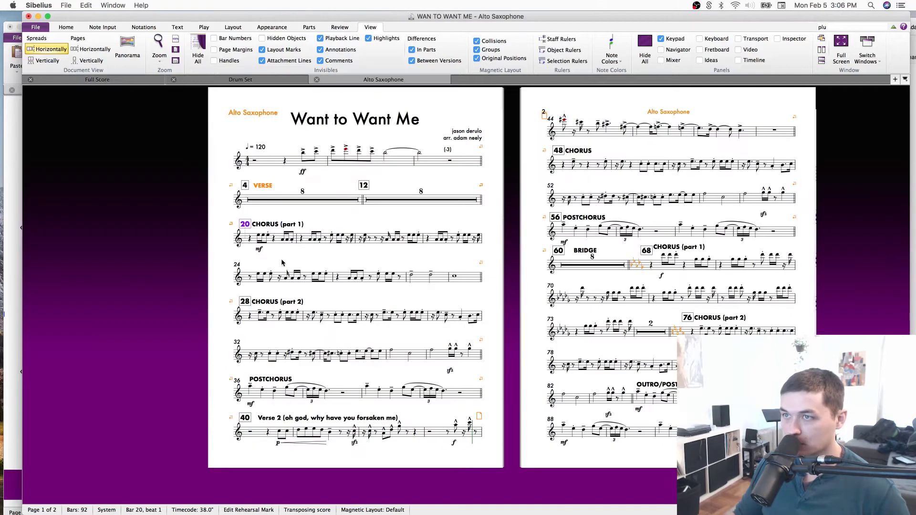
# Insert a page break after bar 39 in the alto saxophone part and delete the page break after bar 43.
pyautogui.moveTo(507, 323); pyautogui.dragTo(472, 332)
pyautogui.click(447, 403)
pyautogui.press('super+Return')
pyautogui.moveTo(719, 172); pyautogui.dragTo(629, 213)
pyautogui.click(667, 165)
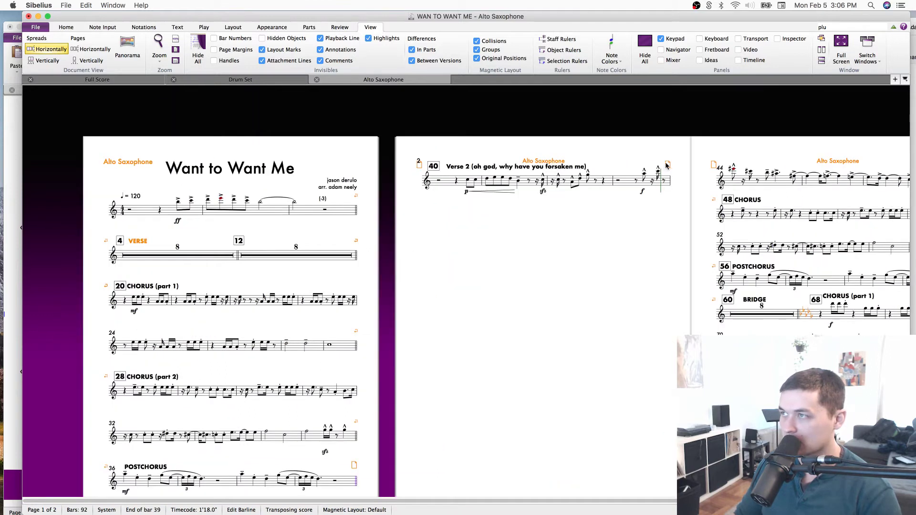
pyautogui.press('Delete')
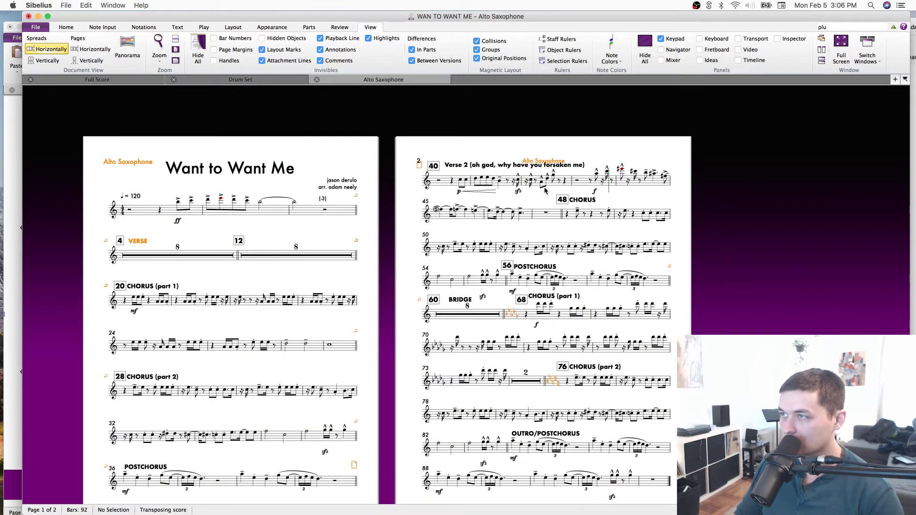
# Add system breaks after bars 43, 47 and 55 on the alto saxophone part's second page.
pyautogui.press('super+equal')
pyautogui.moveTo(690, 154); pyautogui.dragTo(575, 196)
pyautogui.click(336, 175)
pyautogui.press('Right')
pyautogui.press('Right')
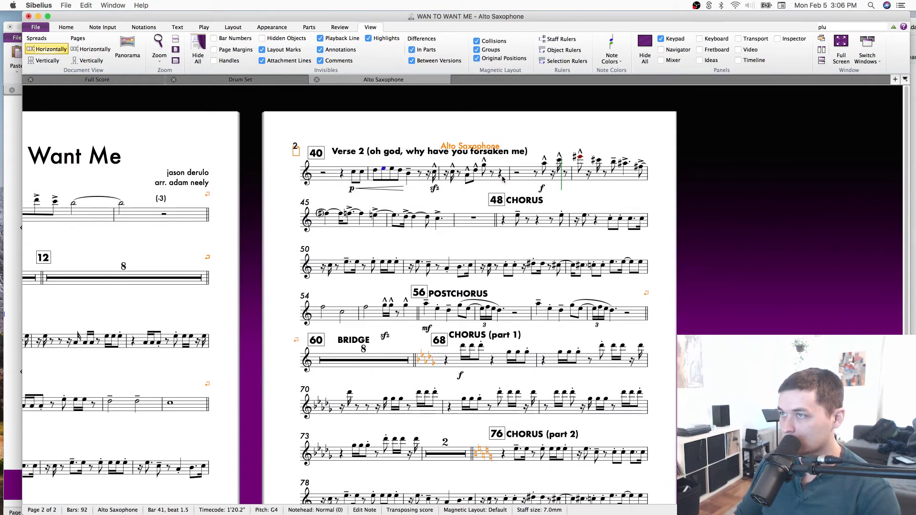
pyautogui.click(571, 175)
pyautogui.press('Return')
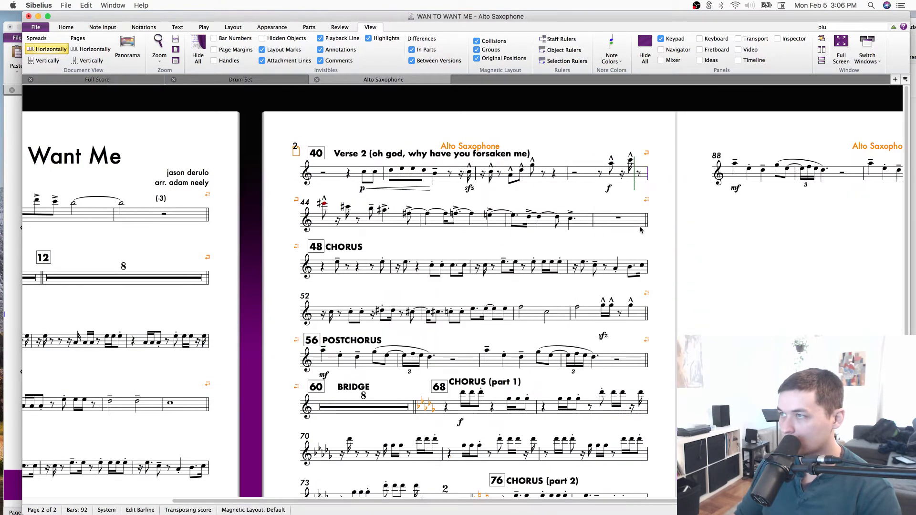
# Save the file and examine the alto saxophone part's page layout from bar 40 to the end.
pyautogui.scroll(-4, 641, 230)
pyautogui.click(371, 316)
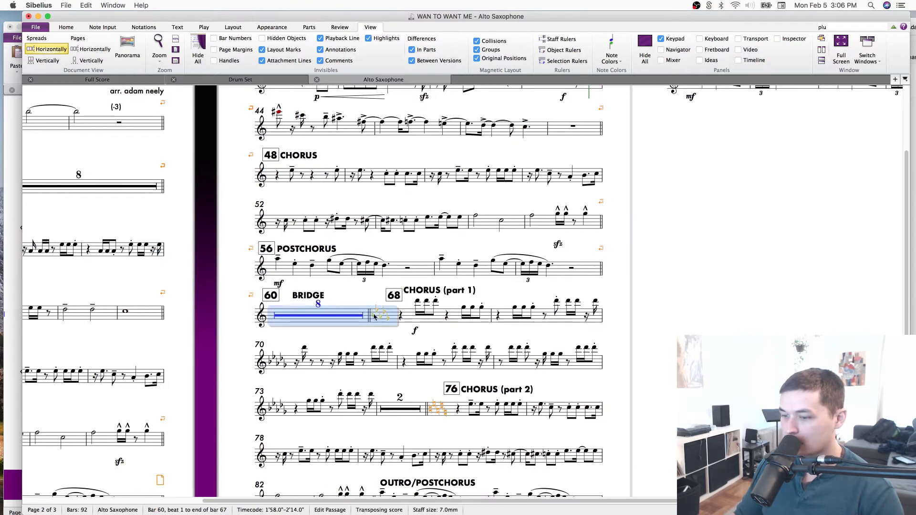
pyautogui.press('super+s')
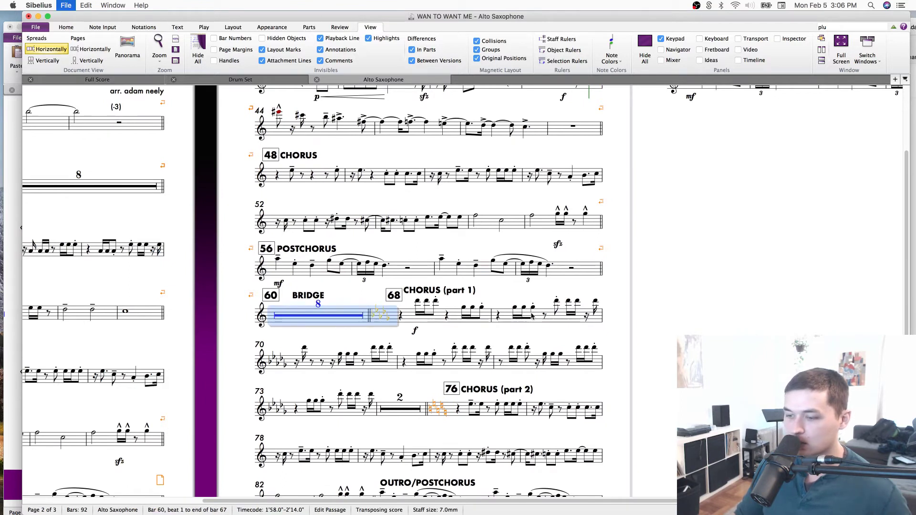
pyautogui.press('super+minus')
pyautogui.press('super+minus')
pyautogui.moveTo(646, 330); pyautogui.dragTo(618, 292)
pyautogui.moveTo(605, 328); pyautogui.dragTo(606, 377)
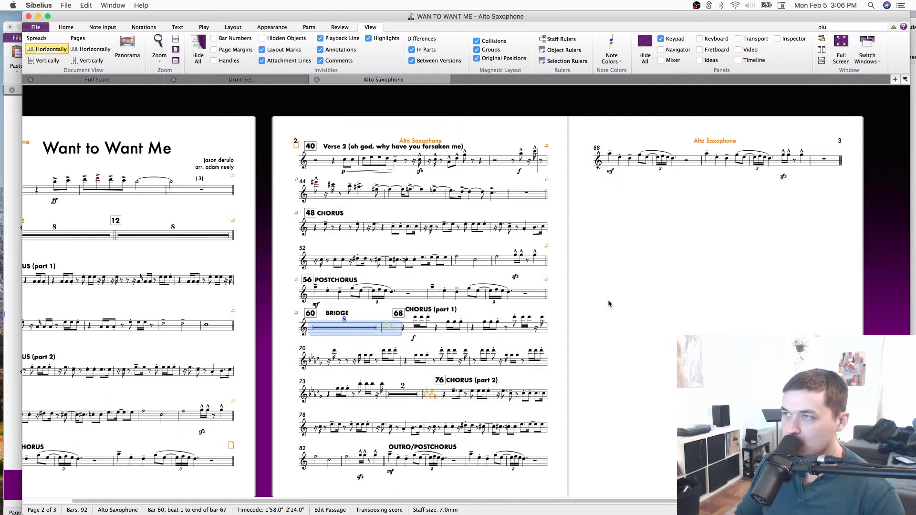
pyautogui.click(321, 164)
pyautogui.click(509, 164)
pyautogui.click(526, 197)
pyautogui.click(520, 237)
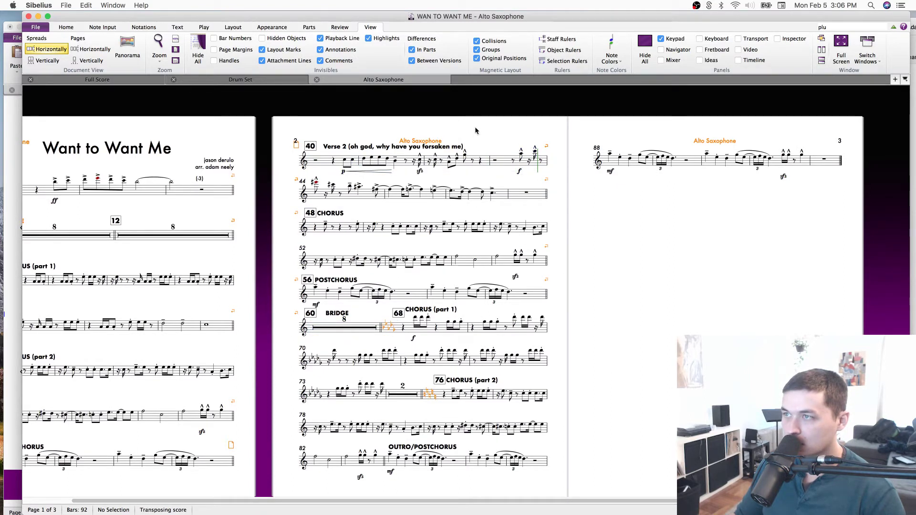
# Insert a page break after the eight-bar BRIDGE rest so that bar 68 starts the alto saxophone part's third page.
pyautogui.click(381, 329)
pyautogui.press('Return')
pyautogui.press('super+Return')
pyautogui.click(536, 416)
pyautogui.moveTo(425, 387); pyautogui.dragTo(546, 376)
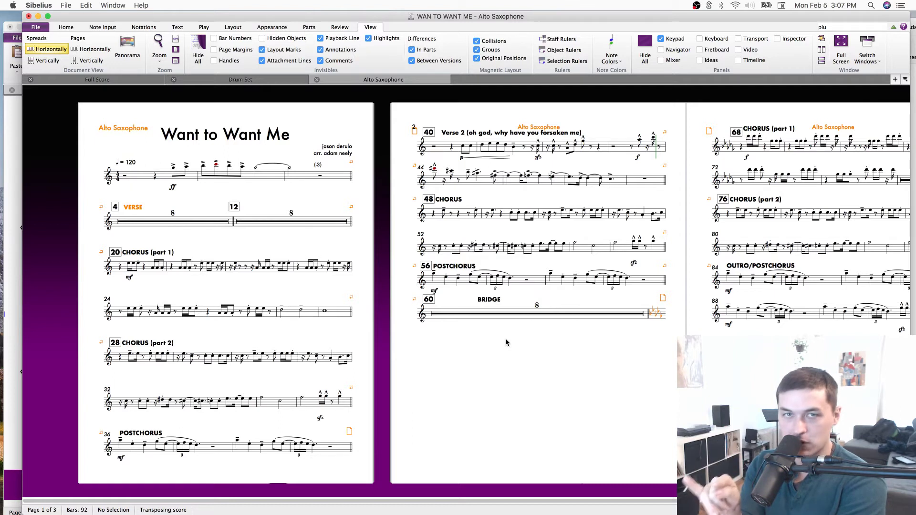
# Move the BRIDGE label close beside rehearsal mark 60 in the alto saxophone part.
pyautogui.moveTo(489, 300); pyautogui.dragTo(454, 299)
pyautogui.click(656, 280)
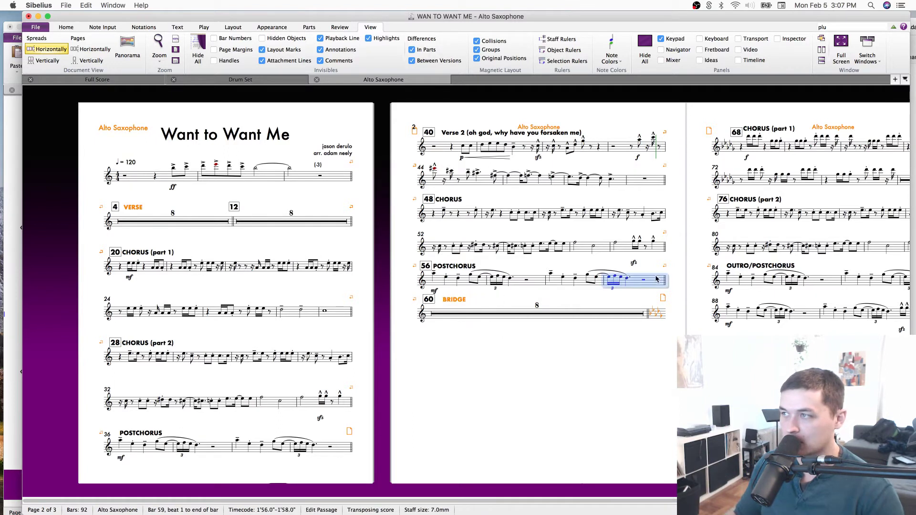
pyautogui.hscroll(5, 513, 299)
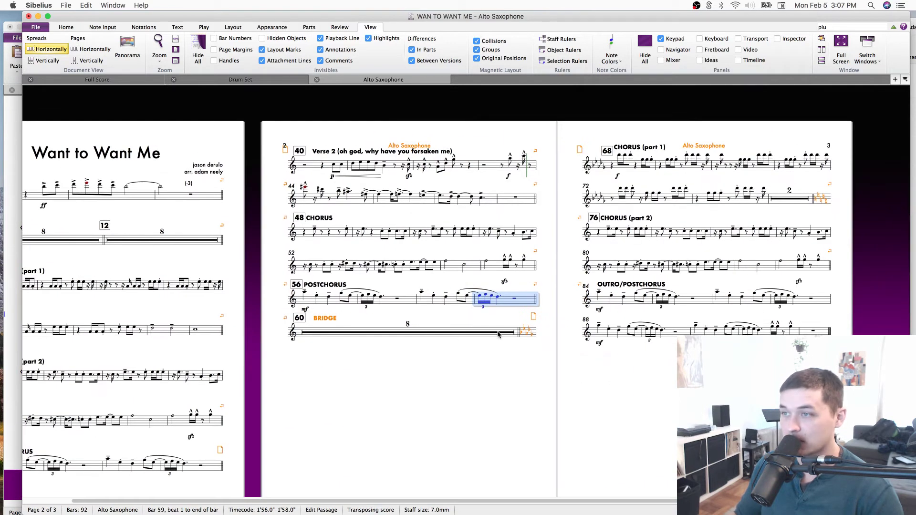
# Increase the vertical spacing of the systems on the alto saxophone part's second page, from bar 40 through the BRIDGE rest.
pyautogui.click(428, 330)
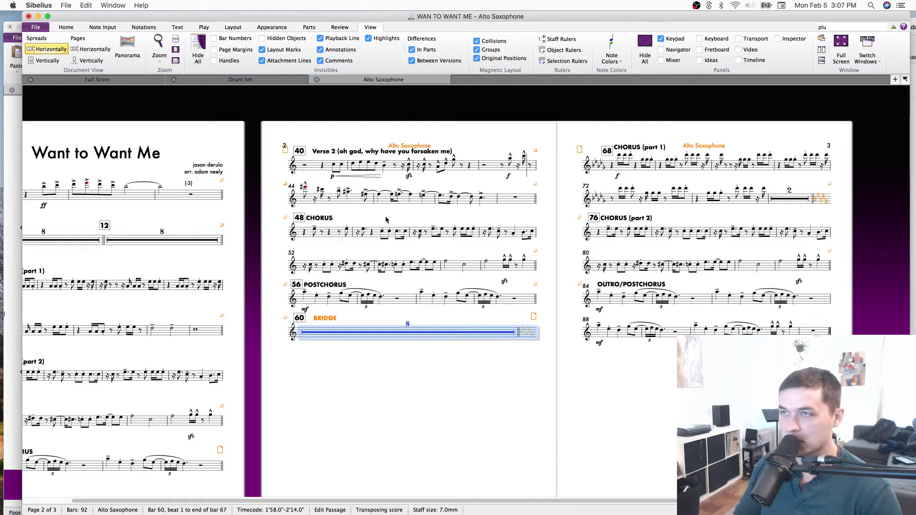
pyautogui.keyDown('shift'); pyautogui.click(324, 176); pyautogui.keyUp('shift')
pyautogui.moveTo(468, 329); pyautogui.dragTo(468, 334)
pyautogui.click(379, 364)
# Adjust the positions of the POSTCHORUS, BRIDGE and CHORUS labels and rehearsal mark 56 on the second page.
pyautogui.doubleClick(320, 307)
pyautogui.doubleClick(296, 308)
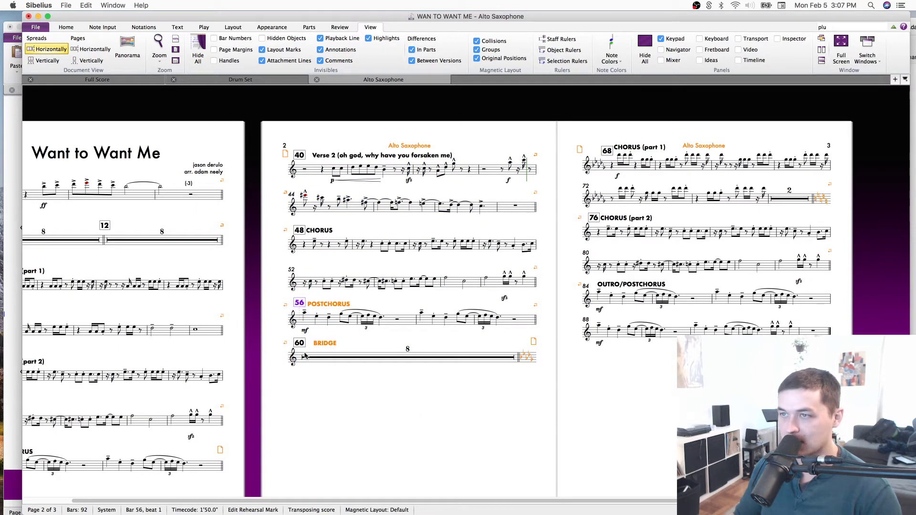
pyautogui.doubleClick(320, 347)
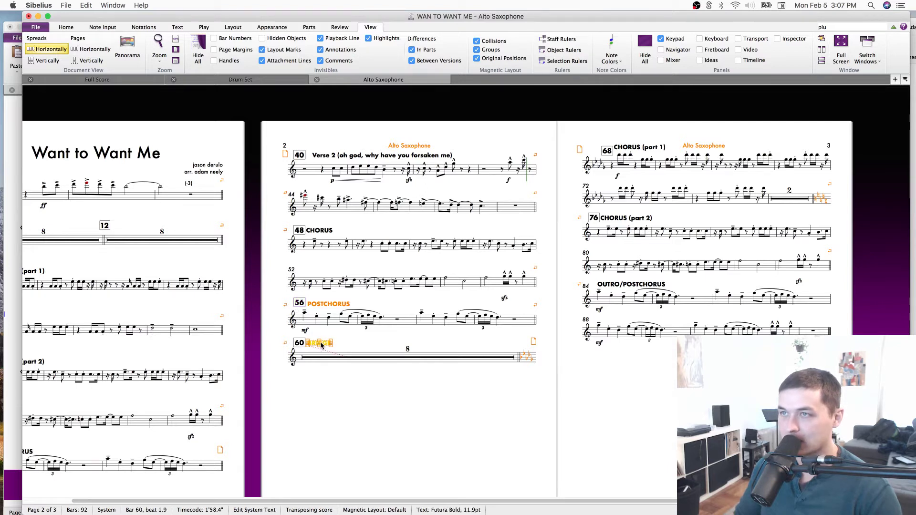
pyautogui.hscroll(-3, 461, 412)
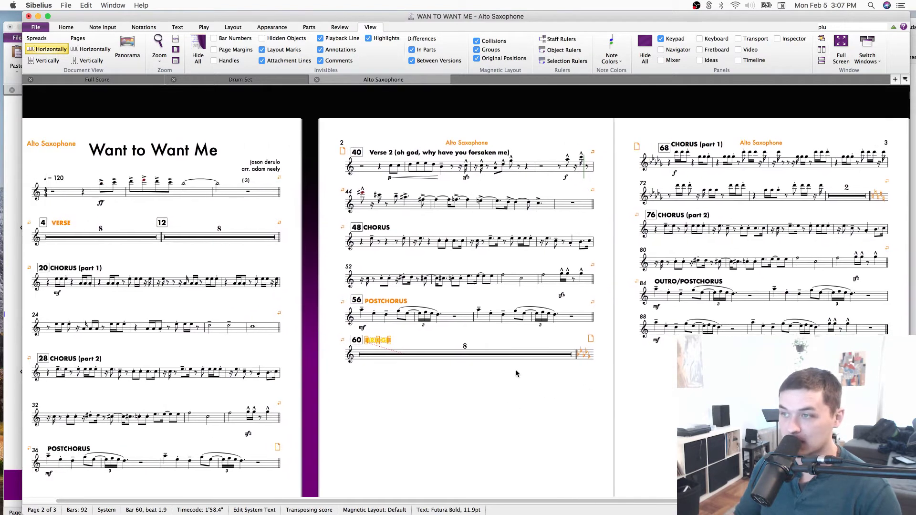
pyautogui.hscroll(5, 612, 432)
pyautogui.doubleClick(279, 242)
pyautogui.click(254, 315)
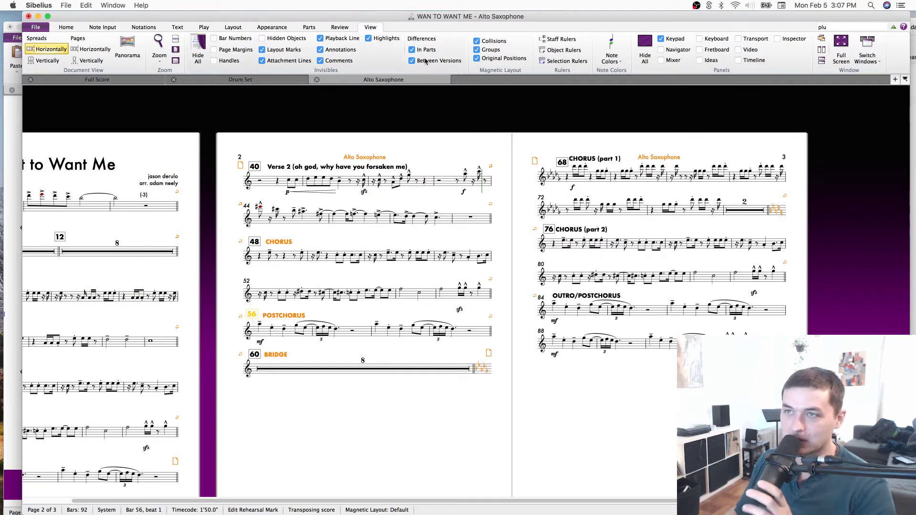
# Raise the POSTCHORUS label into line with rehearsal mark 56 and save the file.
pyautogui.press('Escape')
pyautogui.press('super+equal')
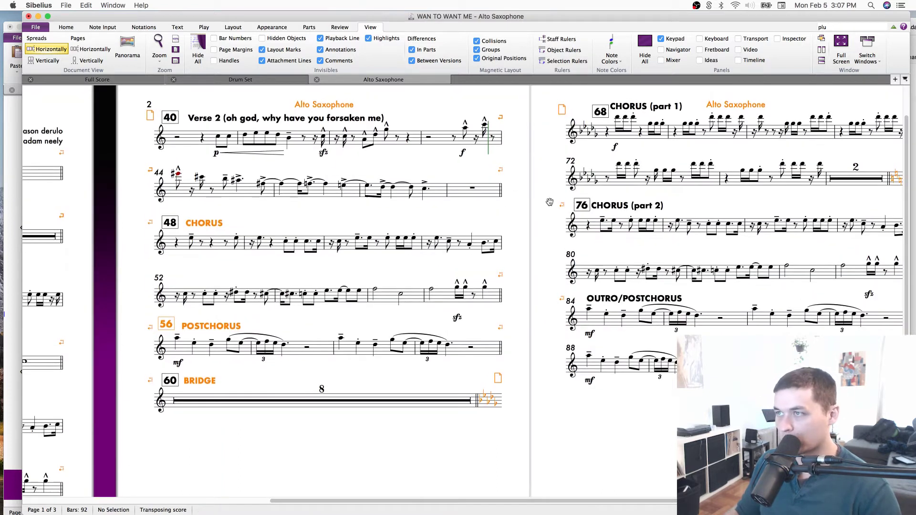
pyautogui.moveTo(549, 202); pyautogui.dragTo(549, 214)
pyautogui.click(434, 159)
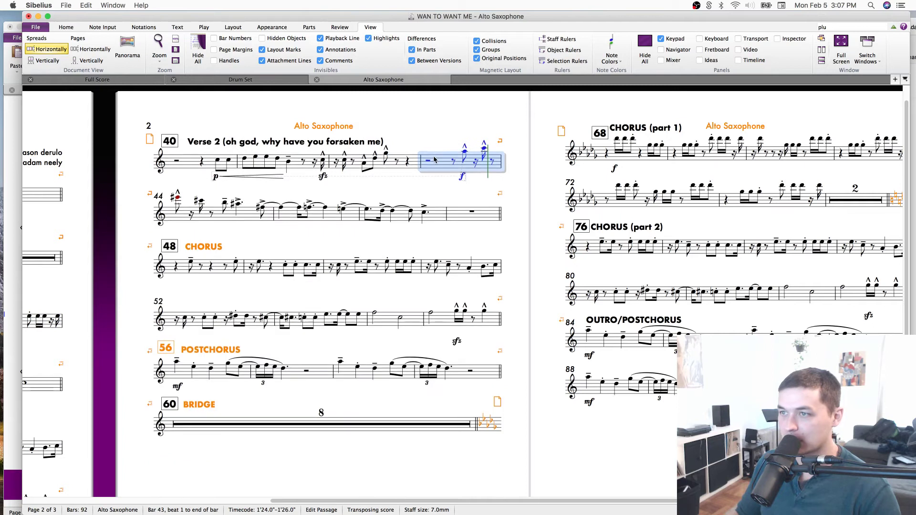
pyautogui.press('Escape')
pyautogui.moveTo(207, 352); pyautogui.dragTo(208, 347)
pyautogui.click(600, 133)
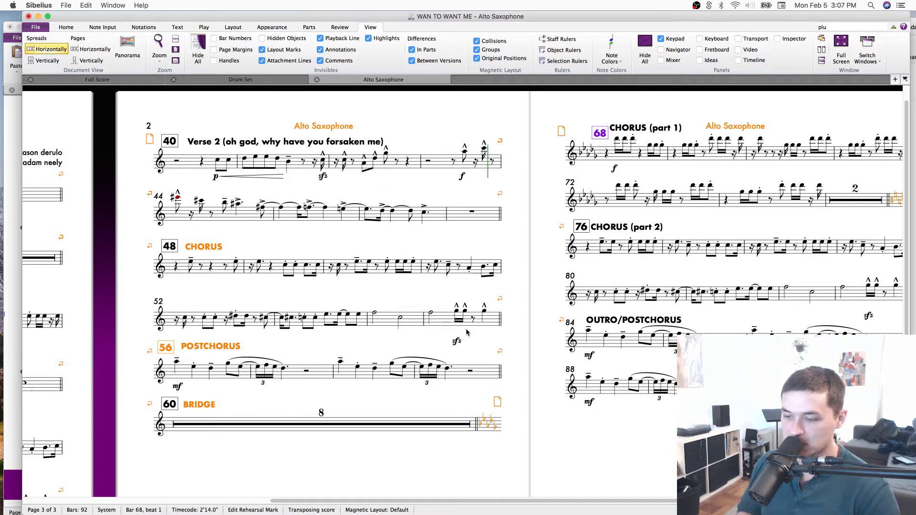
pyautogui.press('Escape')
pyautogui.press('super+s')
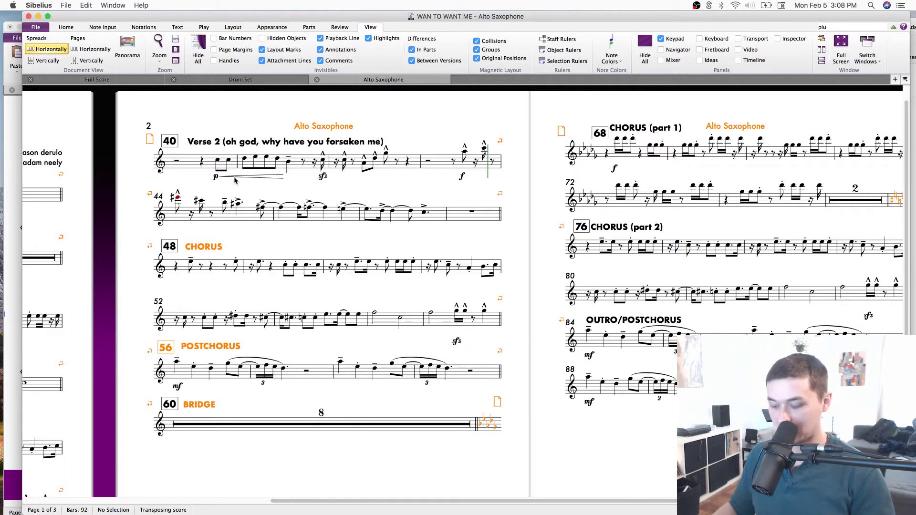
# Shift the CHORUS (part 2) label on the third page clear of rehearsal mark 76.
pyautogui.press('super+equal')
pyautogui.press('super+equal')
pyautogui.moveTo(207, 126); pyautogui.dragTo(365, 282)
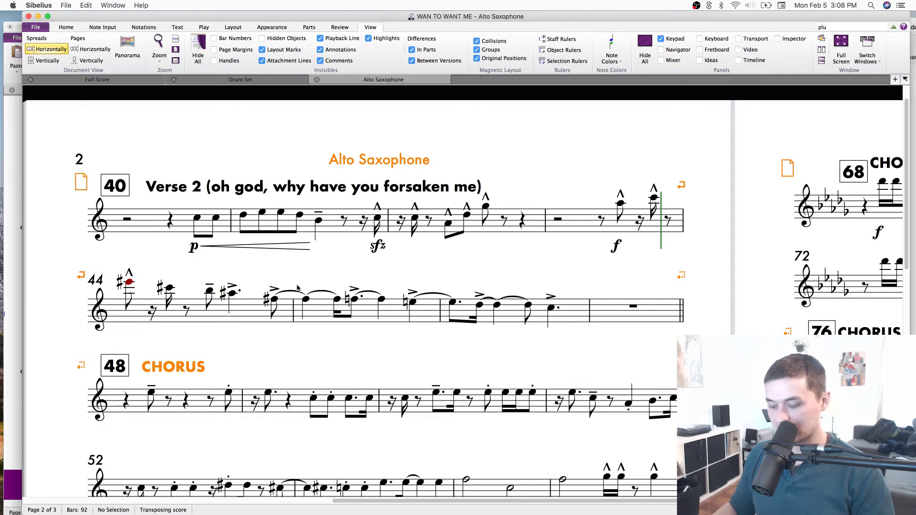
pyautogui.press('super+minus')
pyautogui.press('super+minus')
pyautogui.moveTo(450, 335); pyautogui.dragTo(427, 279)
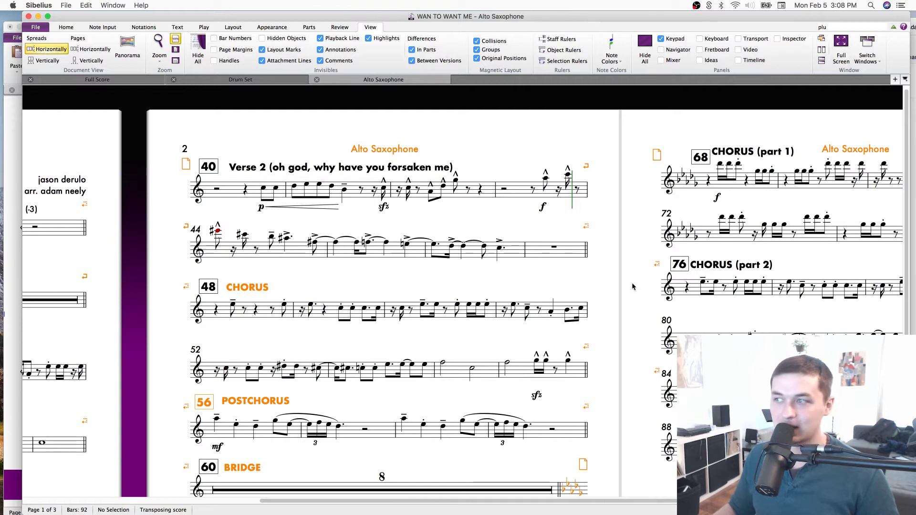
pyautogui.scroll(-3, 623, 283)
pyautogui.hscroll(3, 623, 282)
pyautogui.click(662, 215)
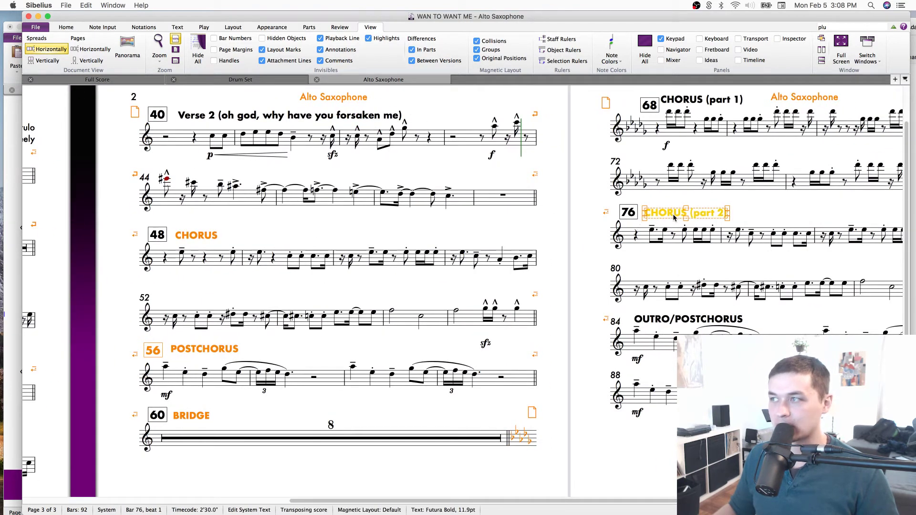
# Add a rehearsal mark at bar 84 and place the OUTRO/POSTCHORUS label beside it.
pyautogui.click(629, 319)
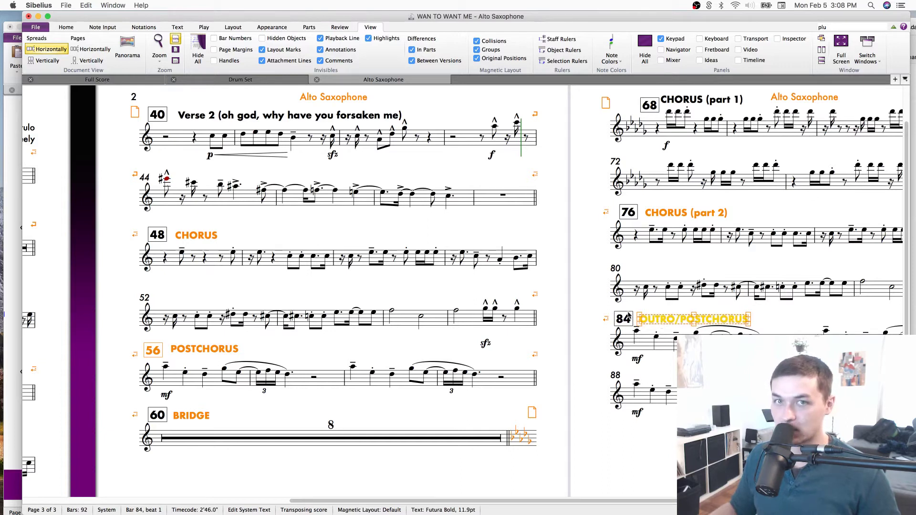
pyautogui.click(636, 342)
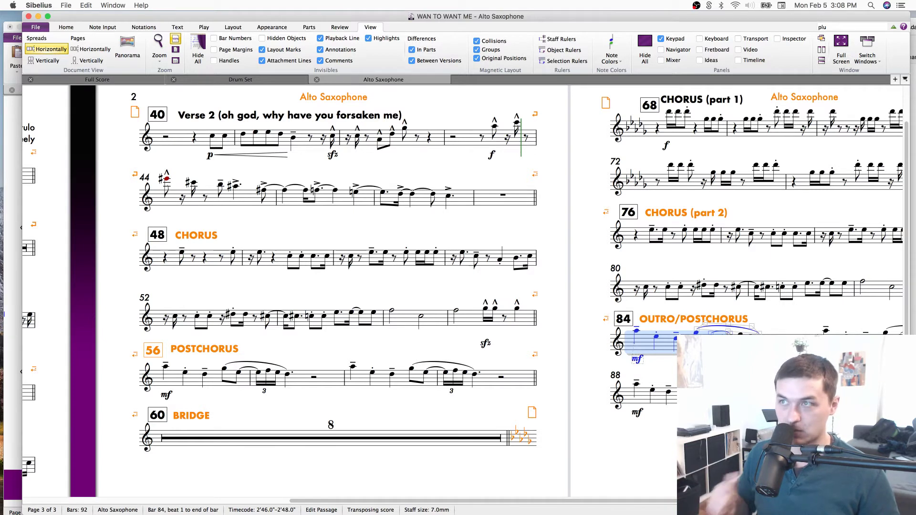
pyautogui.hscroll(5, 826, 193)
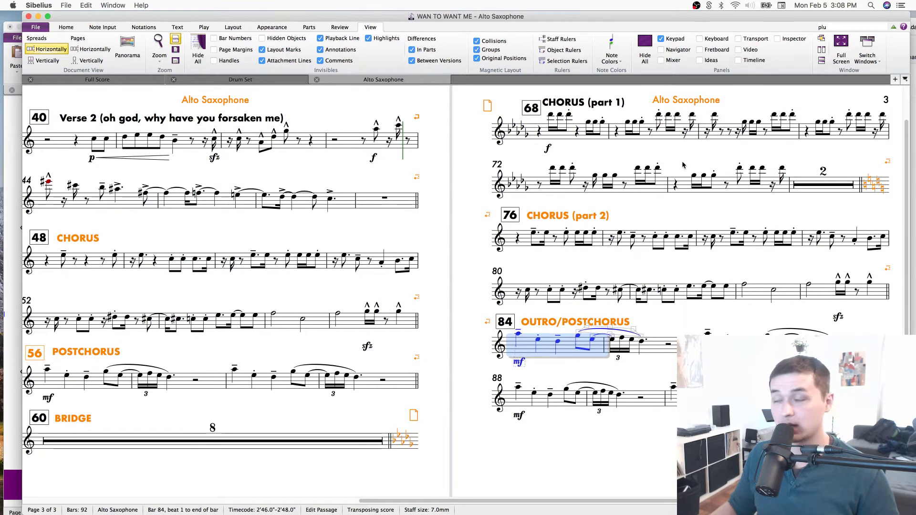
pyautogui.click(834, 219)
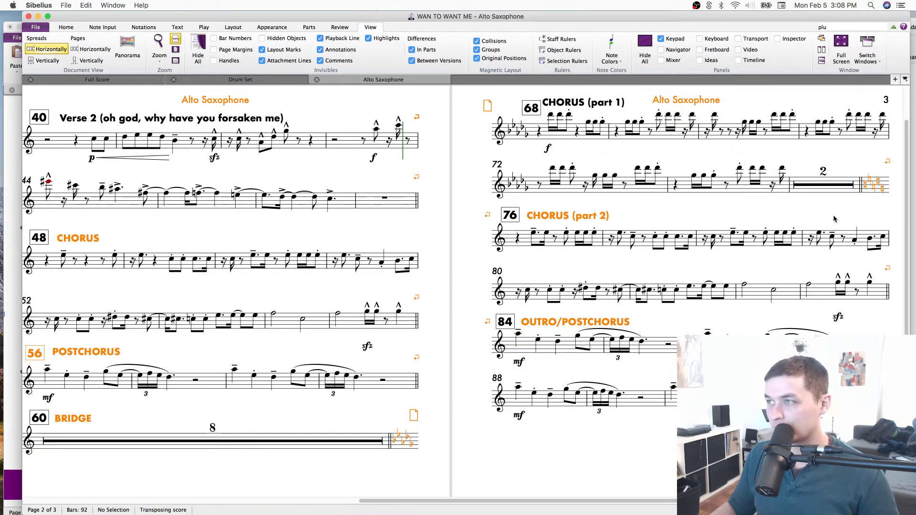
# Examine the section labels, rehearsal marks and system layout across all three pages of the alto saxophone part.
pyautogui.hscroll(-10, 439, 294)
pyautogui.moveTo(333, 316); pyautogui.dragTo(550, 302)
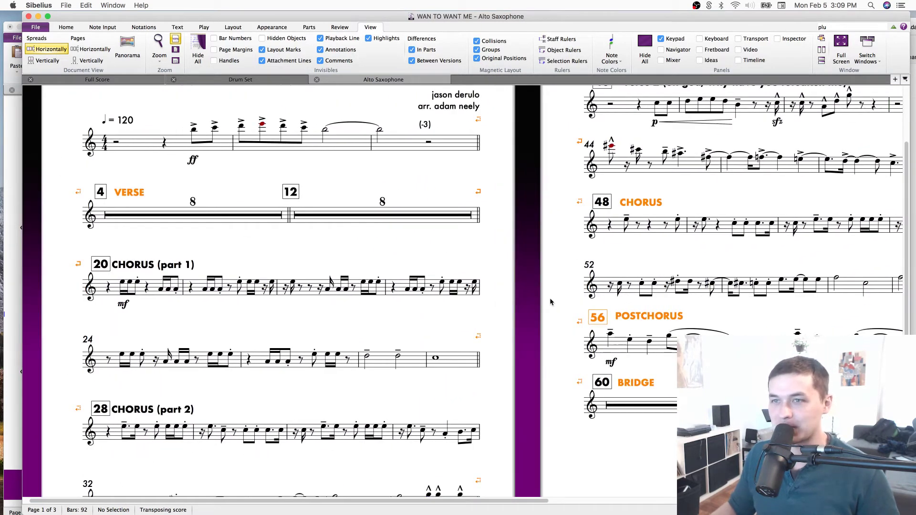
pyautogui.scroll(-1, 500, 300)
pyautogui.hscroll(-1, 444, 293)
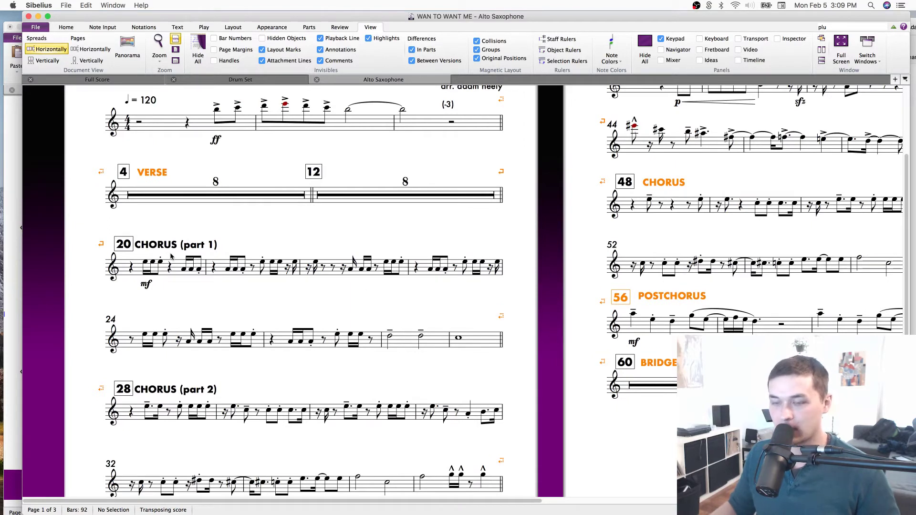
pyautogui.hscroll(5, 579, 228)
pyautogui.scroll(1, 579, 228)
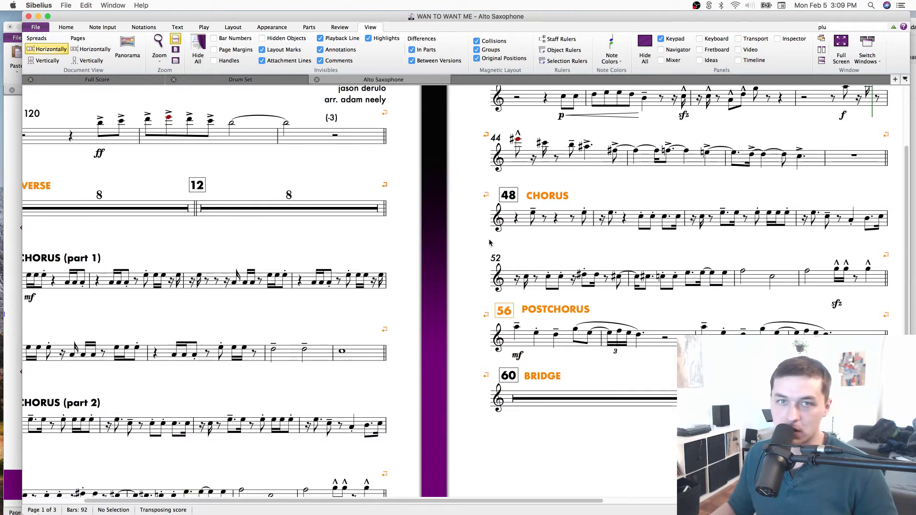
pyautogui.hscroll(7, 572, 241)
pyautogui.scroll(-1, 573, 241)
pyautogui.hscroll(1, 634, 237)
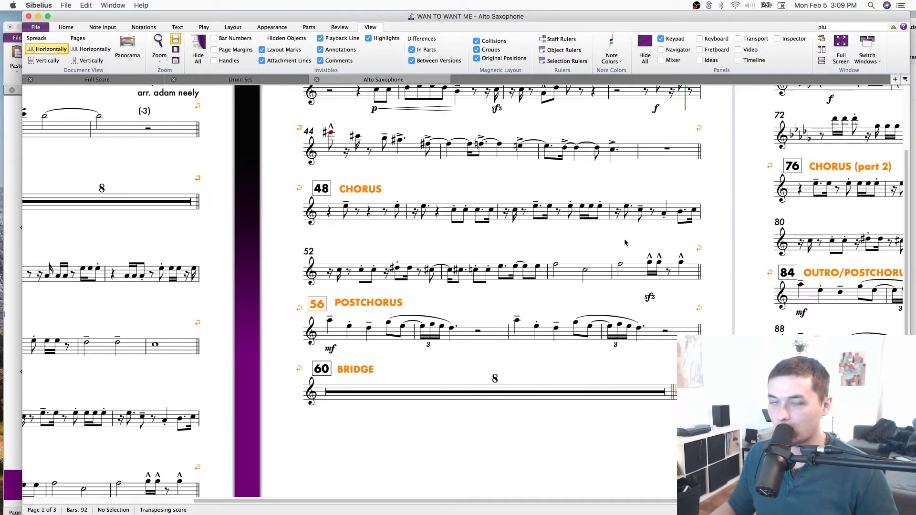
pyautogui.hscroll(10, 744, 244)
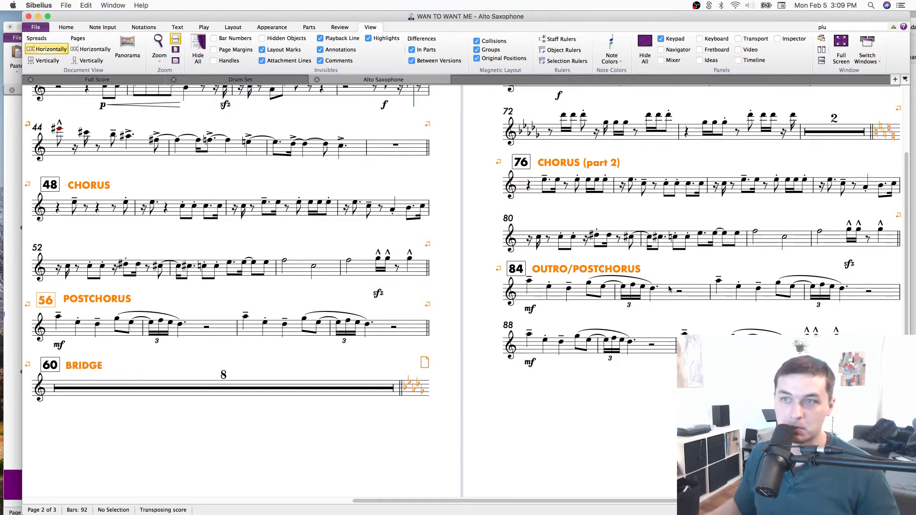
pyautogui.moveTo(408, 182); pyautogui.dragTo(440, 273)
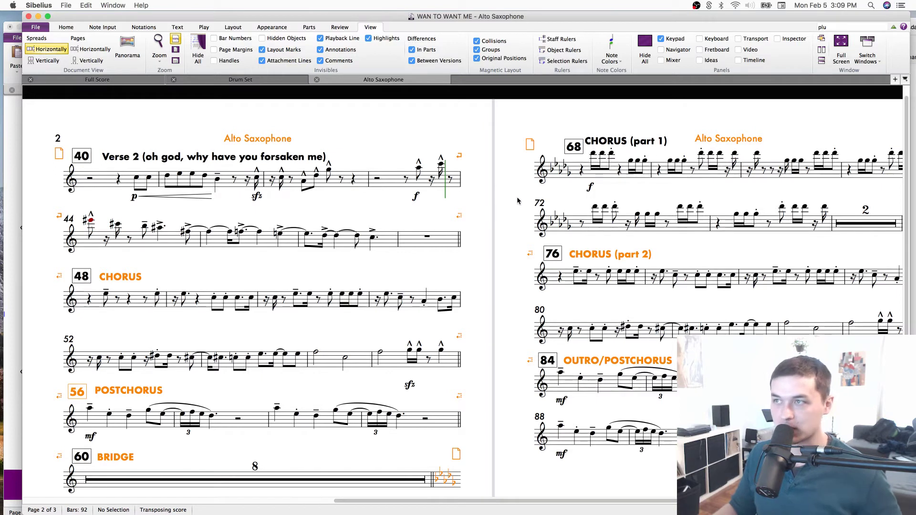
pyautogui.hscroll(1, 501, 198)
pyautogui.scroll(-1, 501, 199)
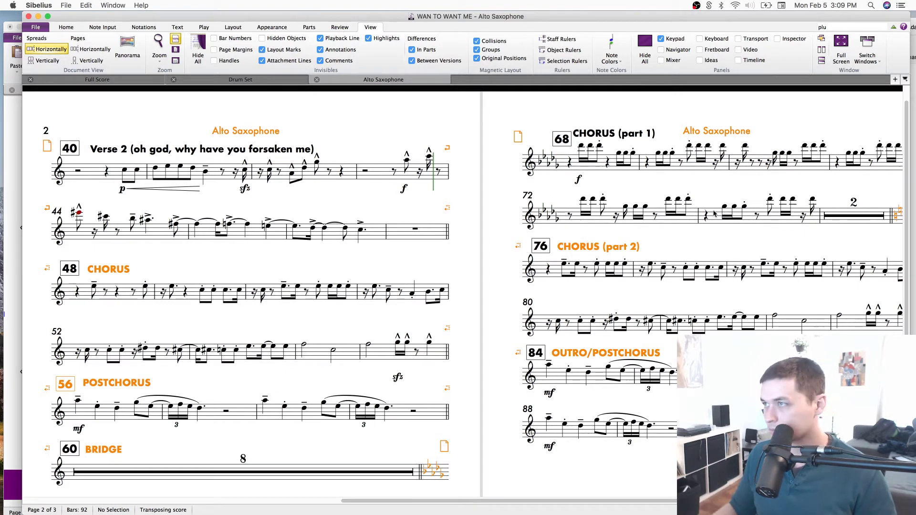
# Move rehearsal mark 68 over the clef and align the CHORUS (part 1) label beside it.
pyautogui.moveTo(819, 186); pyautogui.dragTo(684, 177)
pyautogui.click(469, 163)
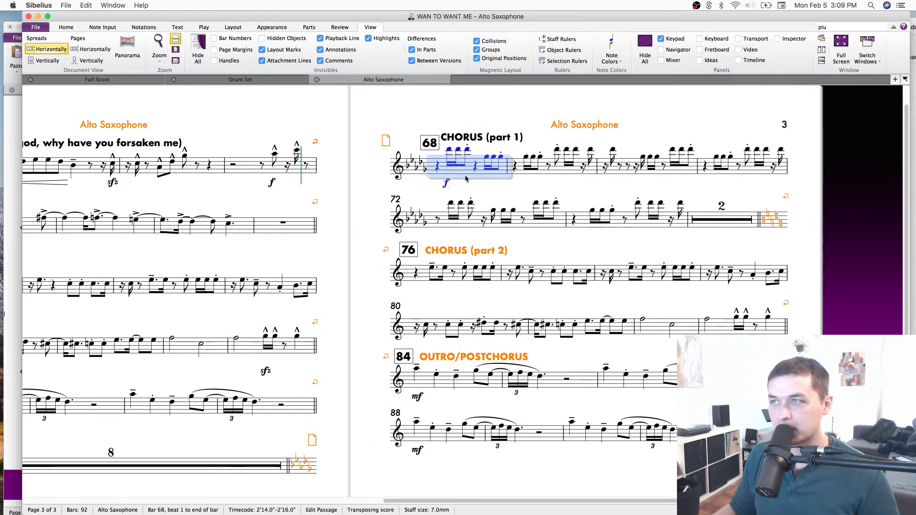
pyautogui.moveTo(435, 147); pyautogui.dragTo(416, 140)
pyautogui.click(454, 137)
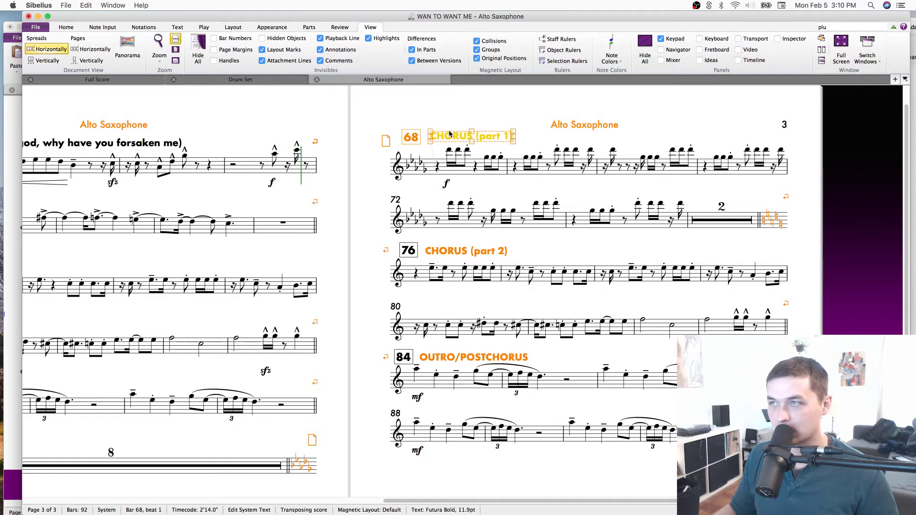
# Increase the vertical spacing of the third-page systems from bar 76 to the end at bar 92.
pyautogui.click(409, 256)
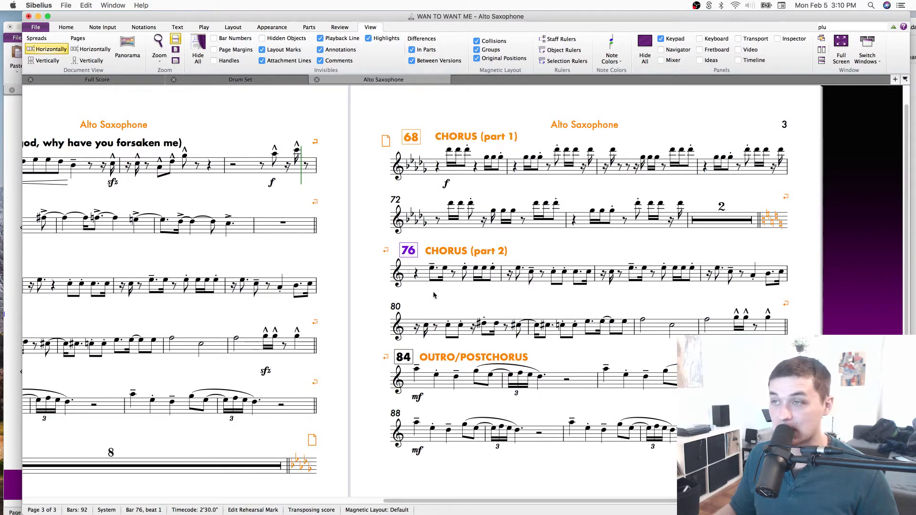
pyautogui.click(443, 379)
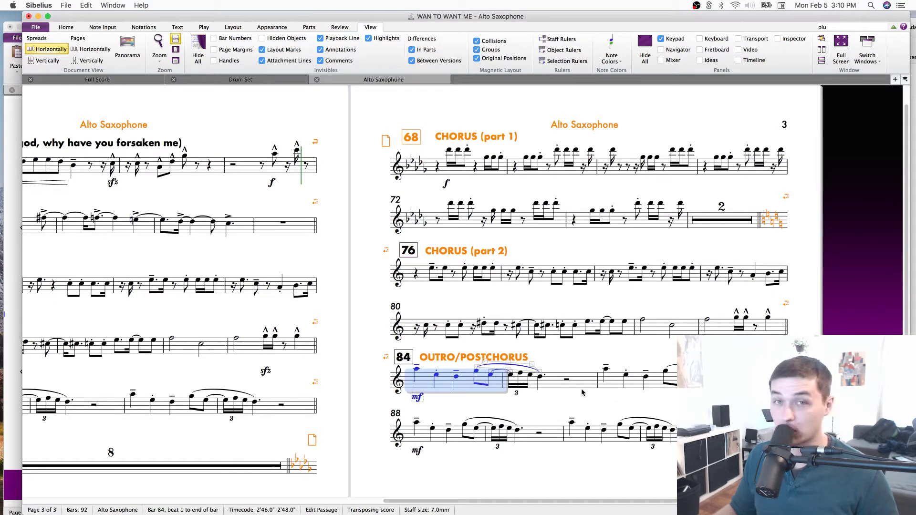
pyautogui.click(749, 432)
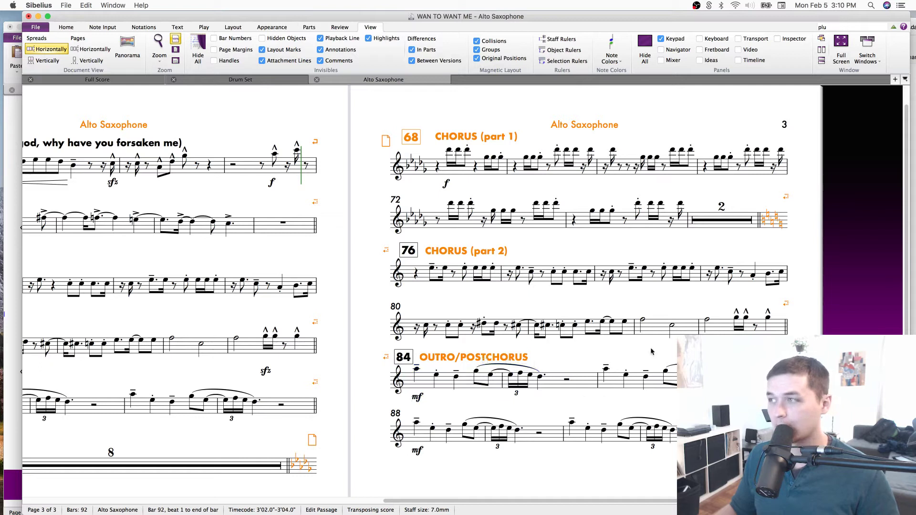
pyautogui.keyDown('shift'); pyautogui.click(429, 280); pyautogui.keyUp('shift')
pyautogui.hotkey('alt', 'Down')
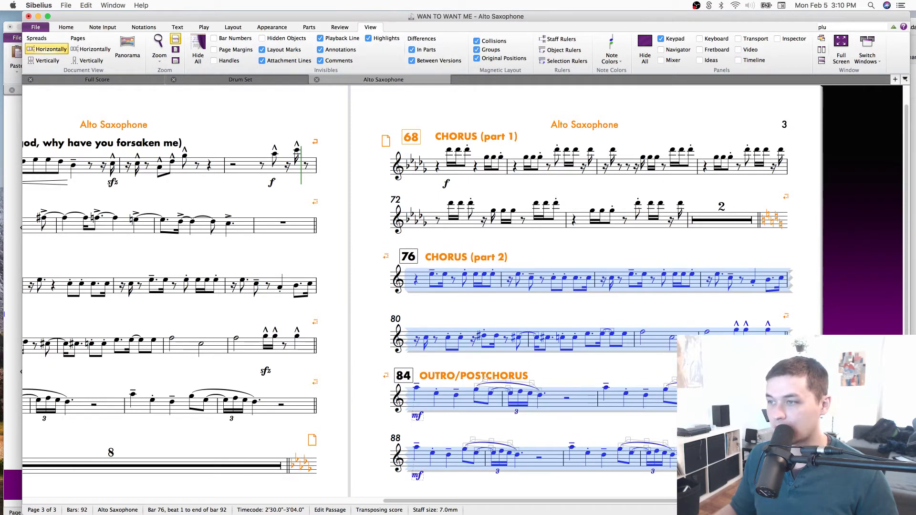
pyautogui.press('Escape')
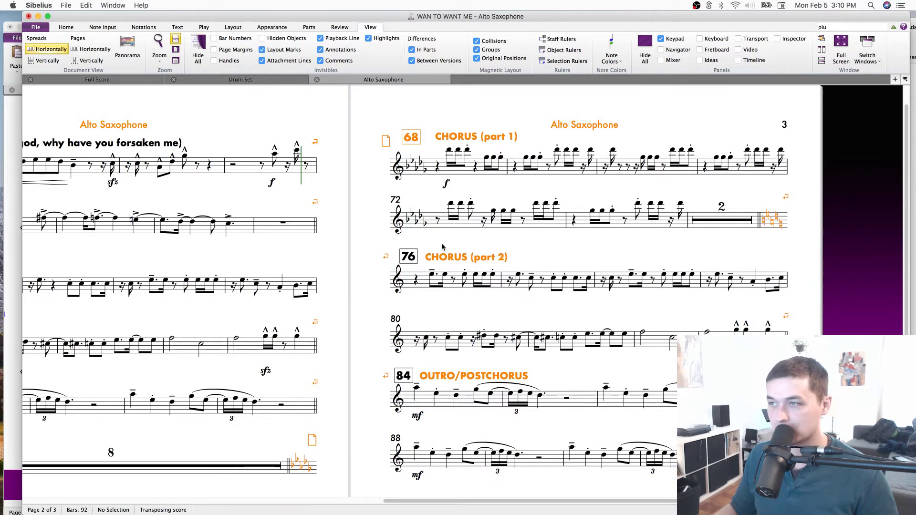
# Move the system starting at bar 72 farther below the first system on the third page.
pyautogui.click(477, 227)
pyautogui.hotkey('alt', 'Down')
pyautogui.press('Escape')
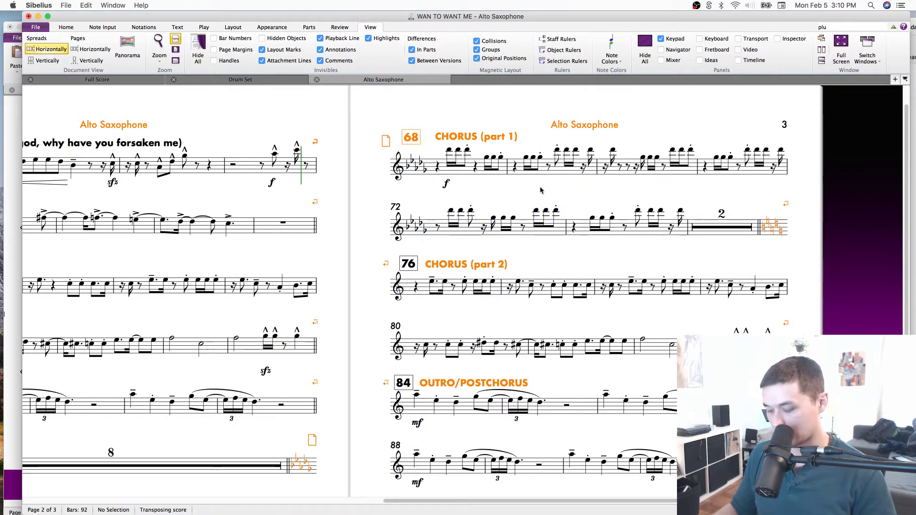
# Nudge the BRIDGE label beside rehearsal mark 60 and the Verse 2 label beside rehearsal mark 40 into alignment on the second page.
pyautogui.press('super+minus')
pyautogui.hscroll(-5, 499, 358)
pyautogui.scroll(-3, 499, 357)
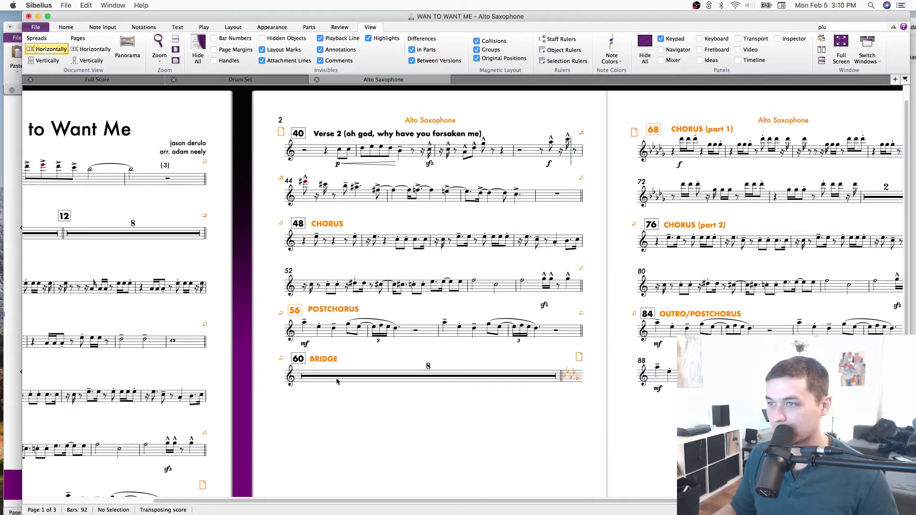
pyautogui.click(327, 361)
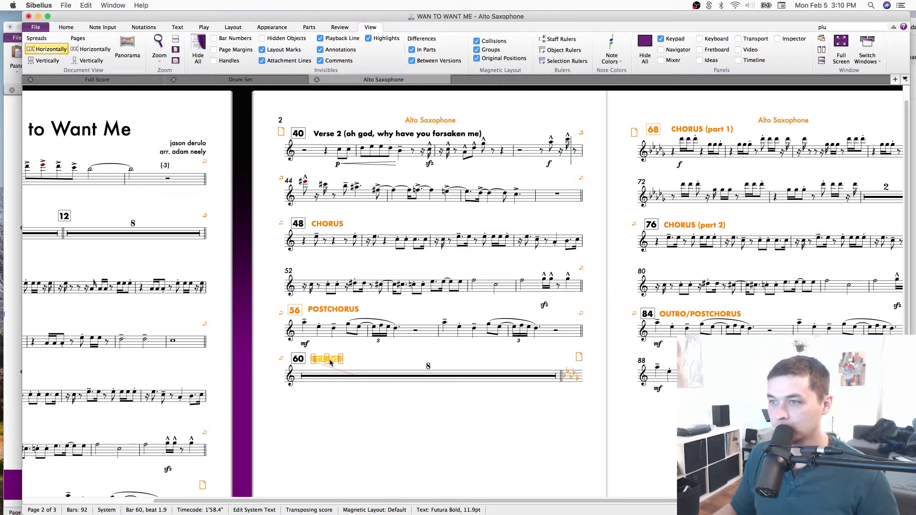
pyautogui.click(339, 136)
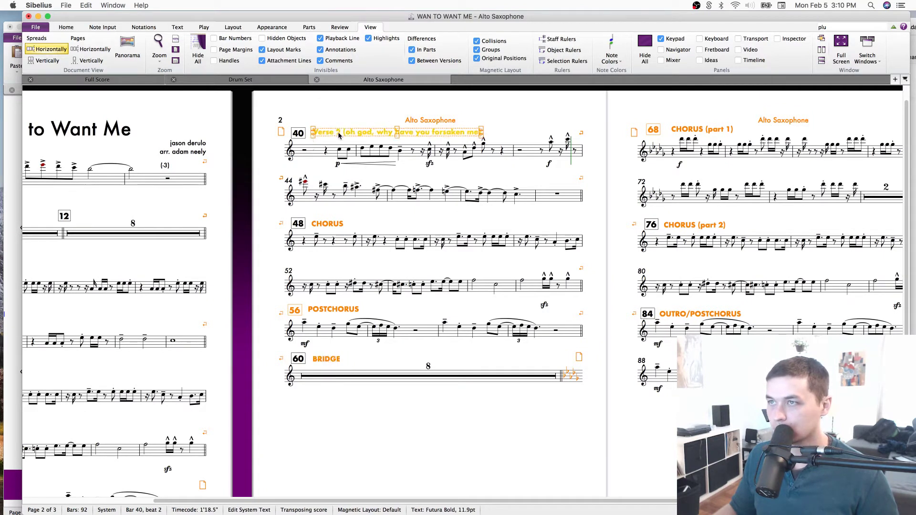
pyautogui.press('Escape')
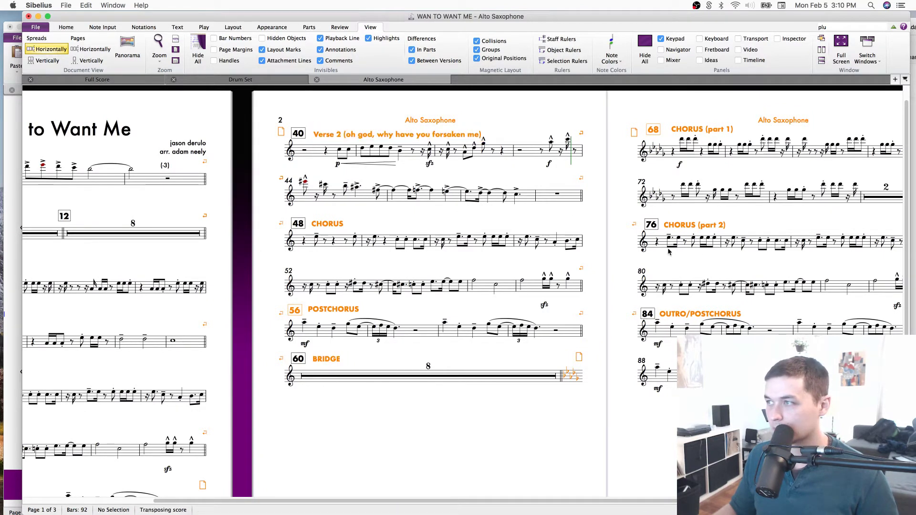
# Move rehearsal mark 84 over the clef on the third page and align the OUTRO/POSTCHORUS label beside it.
pyautogui.hscroll(3, 600, 293)
pyautogui.click(588, 308)
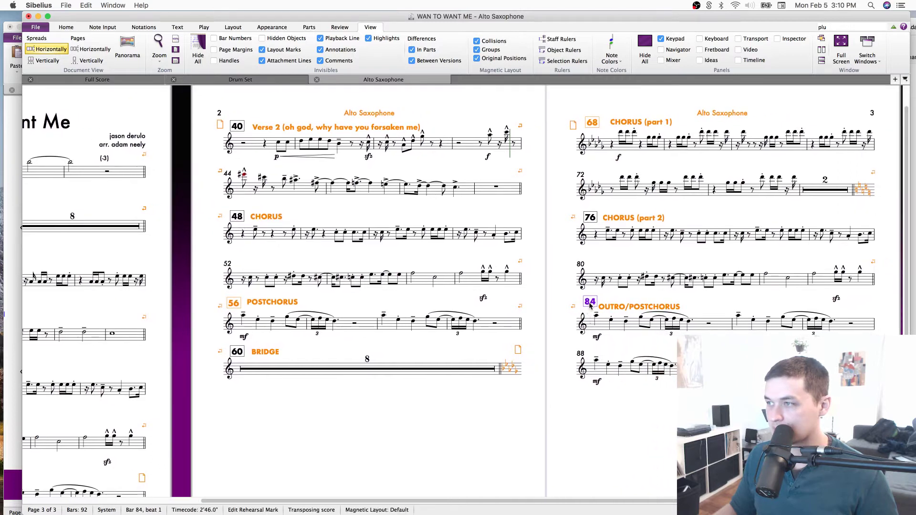
pyautogui.moveTo(582, 305); pyautogui.dragTo(583, 305)
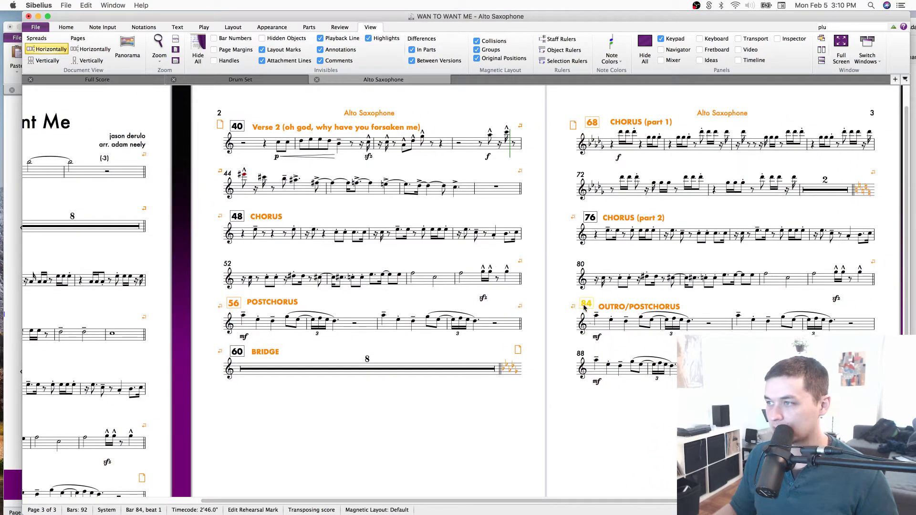
pyautogui.click(609, 308)
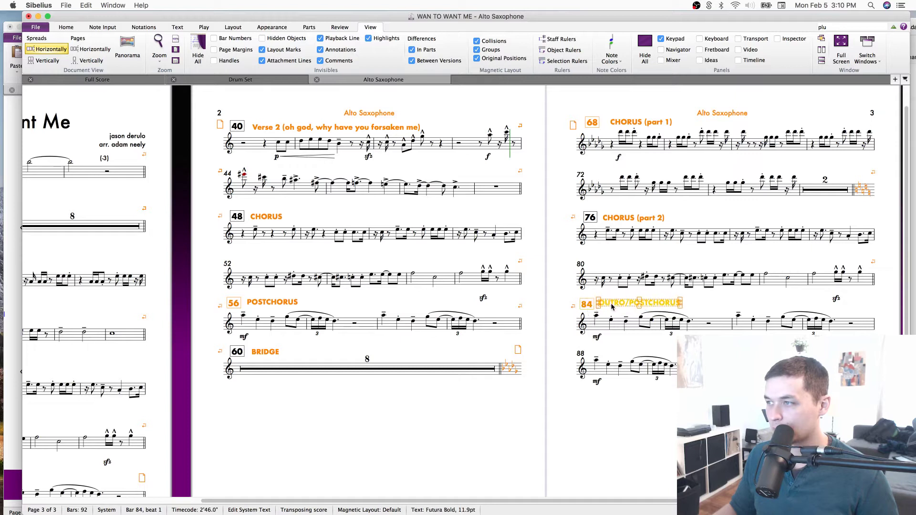
# Shift rehearsal mark 76 and its CHORUS (part 2) label toward the clef, and realign CHORUS (part 1) with rehearsal mark 68.
pyautogui.moveTo(592, 220); pyautogui.dragTo(589, 219)
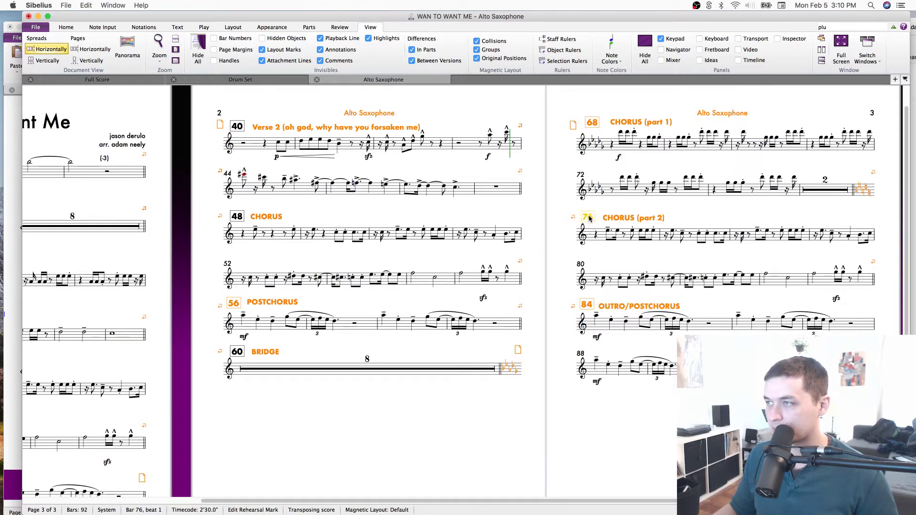
pyautogui.click(623, 220)
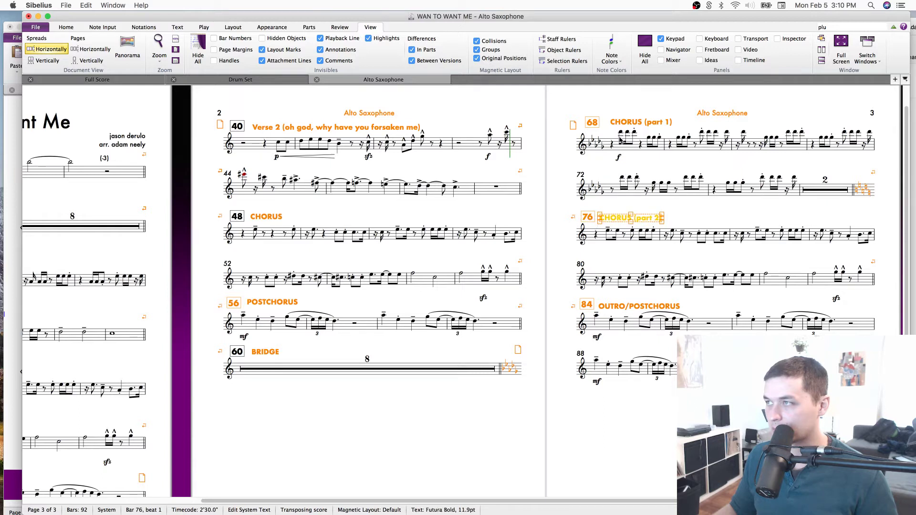
pyautogui.moveTo(633, 124); pyautogui.dragTo(629, 122)
pyautogui.click(590, 124)
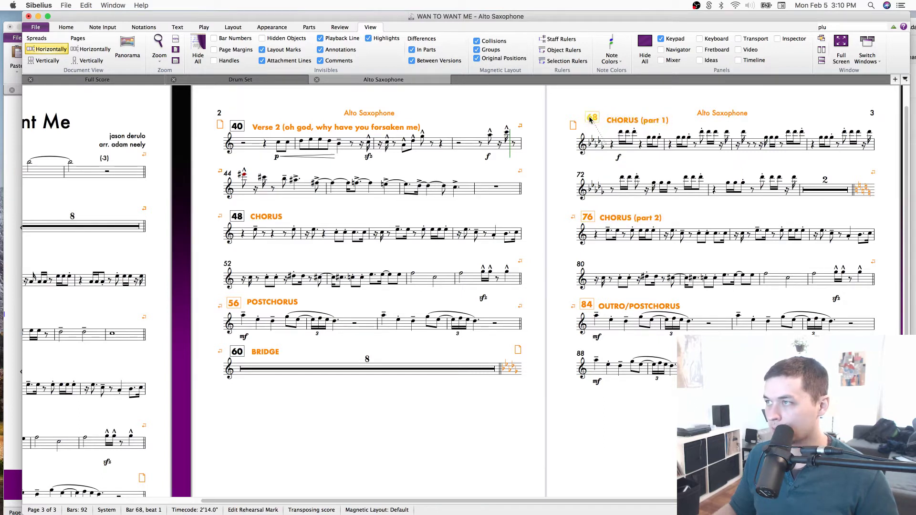
# Compare the CHORUS (part 1) passage at bar 20 between the alto saxophone part and the full score.
pyautogui.moveTo(185, 324); pyautogui.dragTo(636, 321)
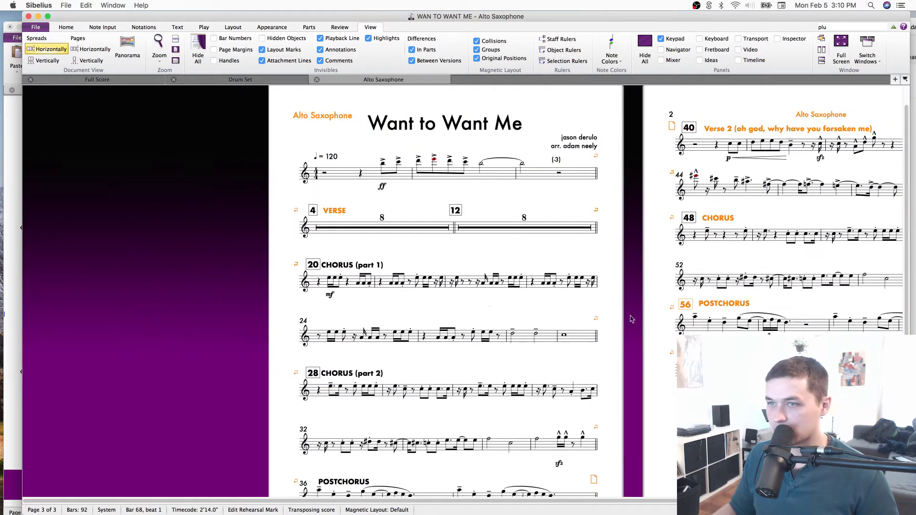
pyautogui.click(330, 279)
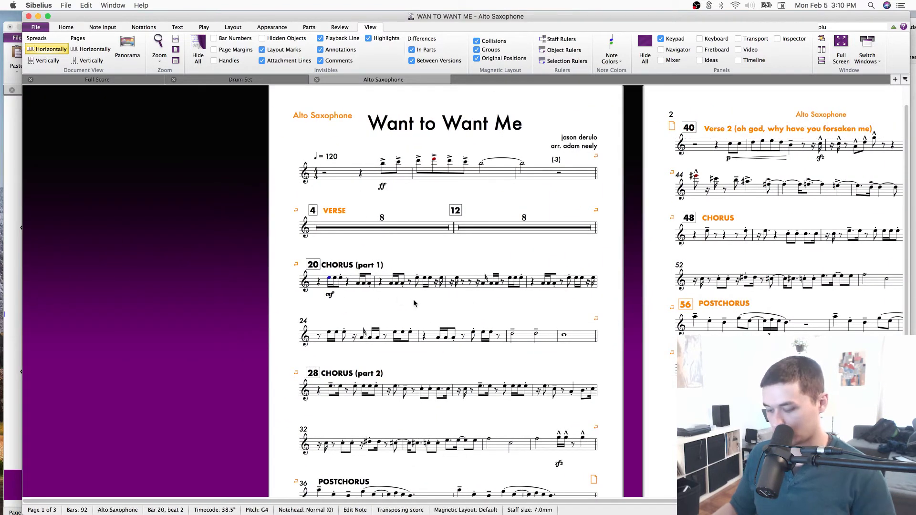
pyautogui.press('super+equal')
pyautogui.press('super+equal')
pyautogui.press('super+equal')
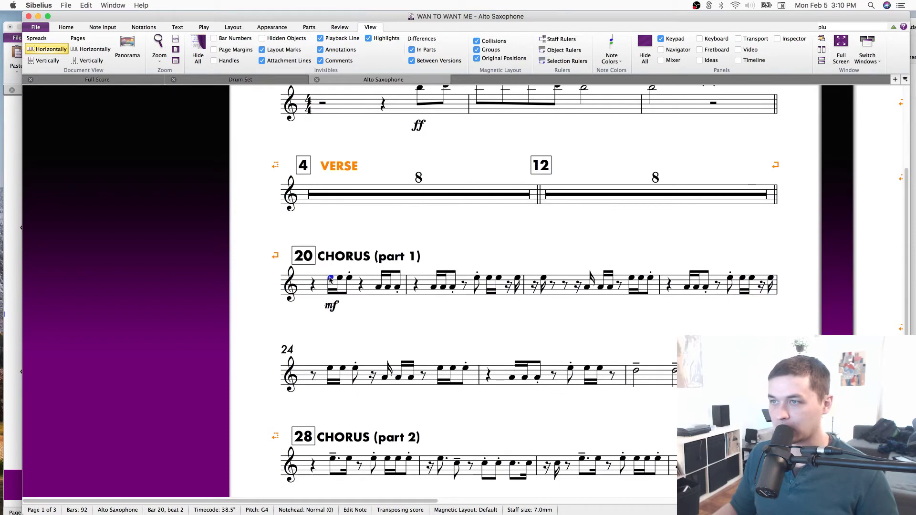
pyautogui.press('w')
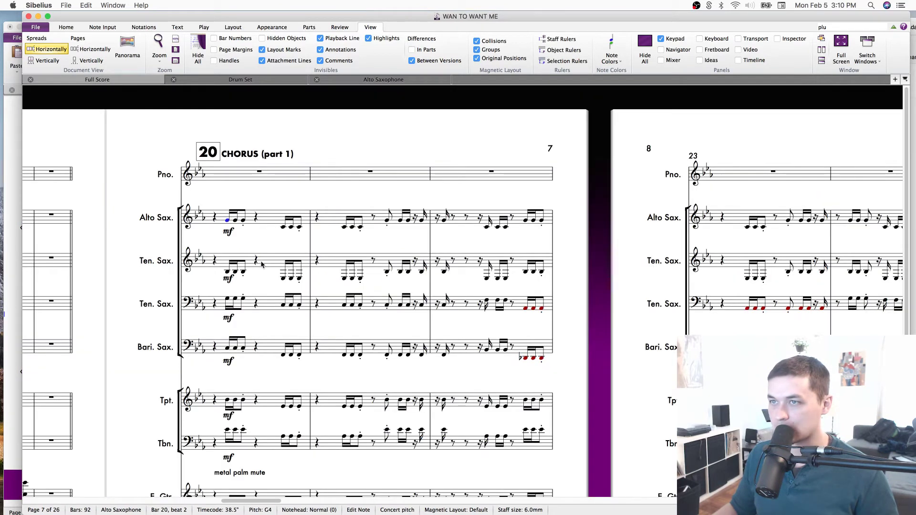
pyautogui.press('w')
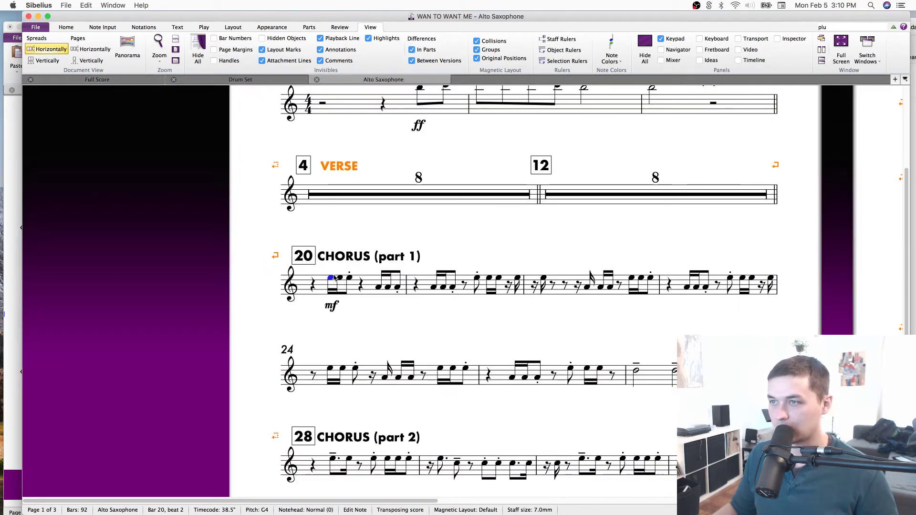
pyautogui.press('w')
pyautogui.press('w')
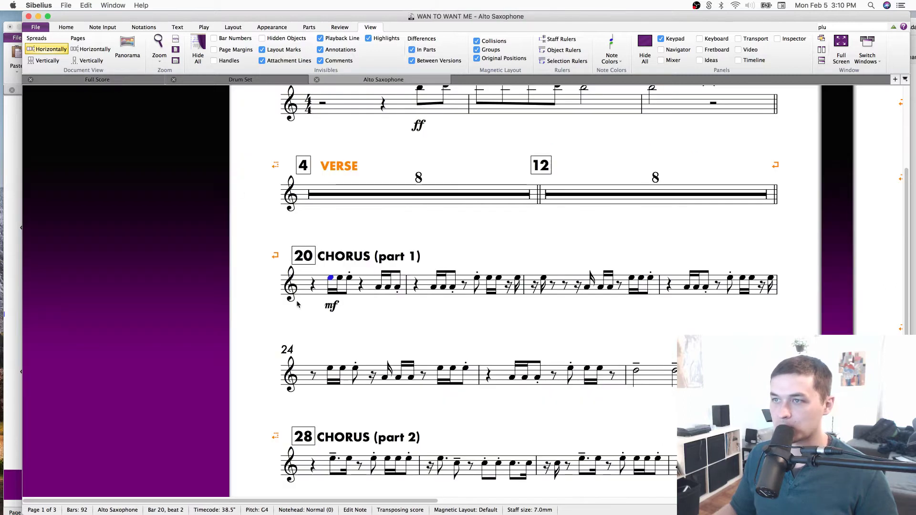
pyautogui.moveTo(477, 229); pyautogui.dragTo(448, 365)
pyautogui.press('w')
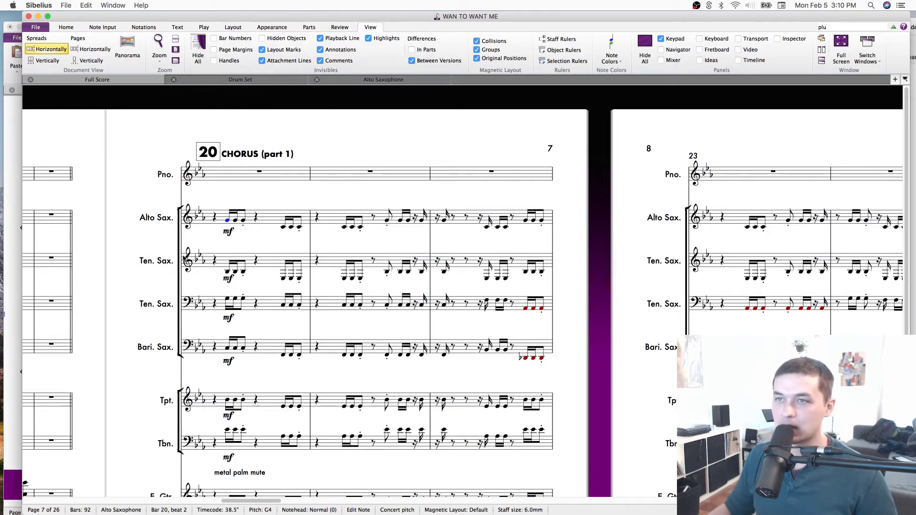
pyautogui.press('w')
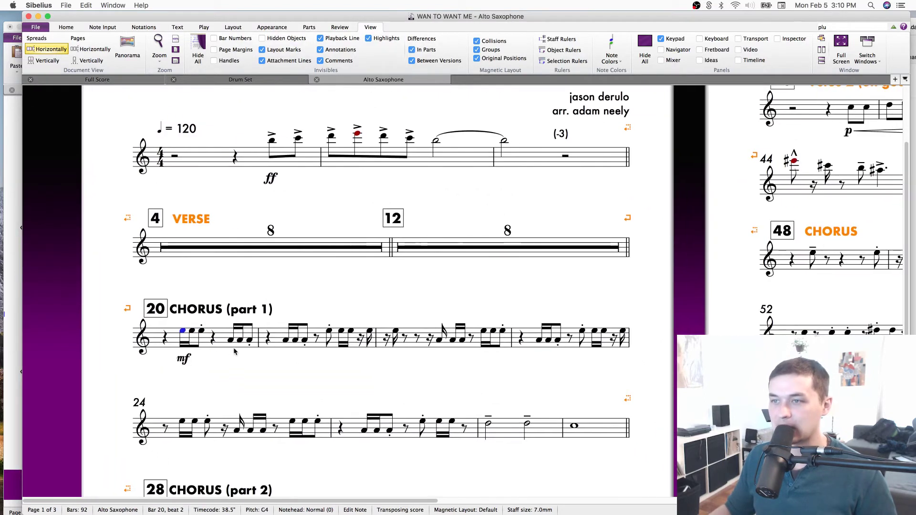
# Compare the chorus entry at bar 20 in the full score with the alto and first tenor saxophone parts.
pyautogui.press('w')
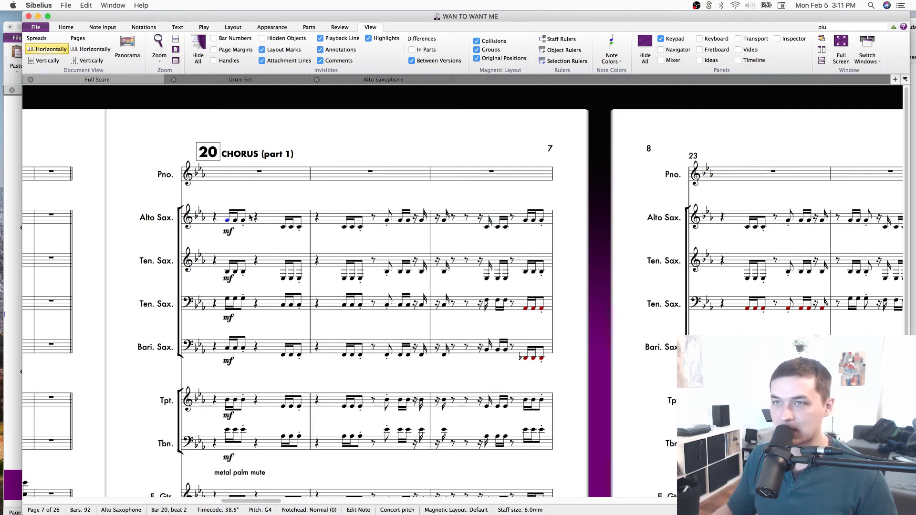
pyautogui.press('w')
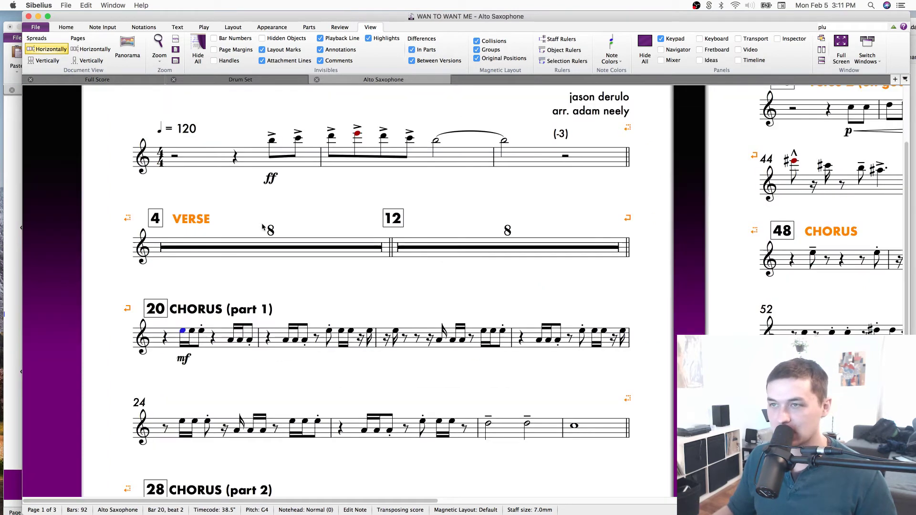
pyautogui.press('w')
pyautogui.click(228, 272)
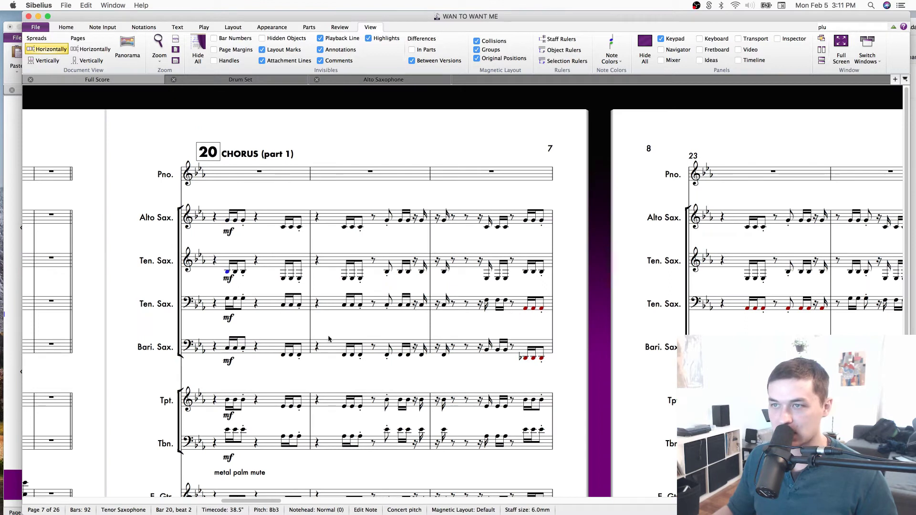
pyautogui.press('w')
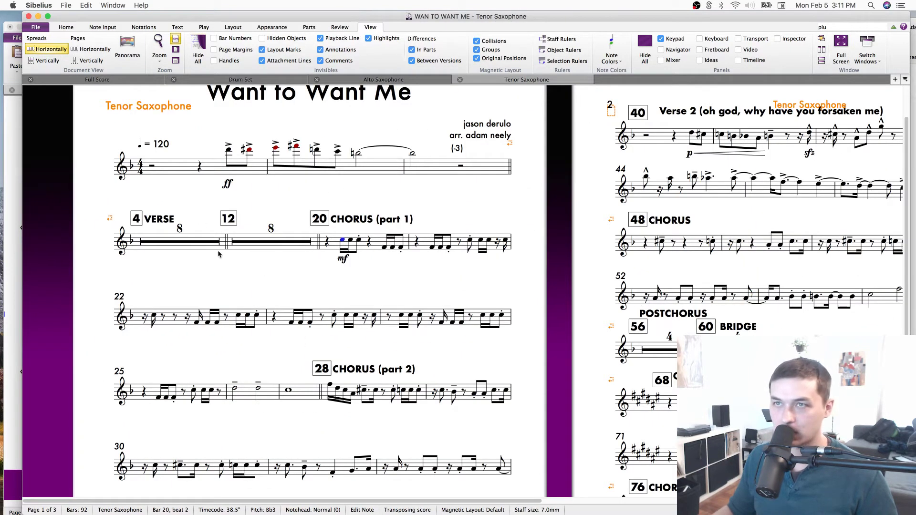
pyautogui.press('w')
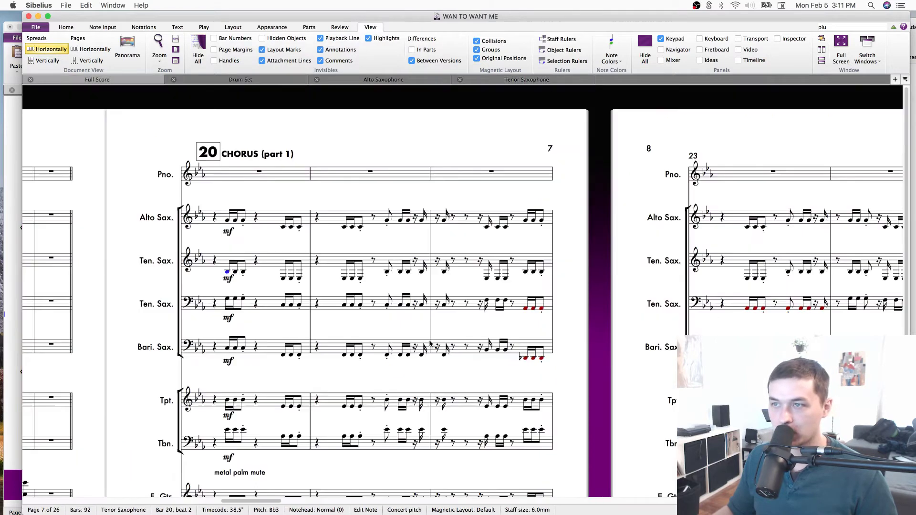
# Open the baritone saxophone part, add a treble clef at its start and delete the leftover bass clef in the first bar.
pyautogui.moveTo(278, 384); pyautogui.dragTo(391, 277)
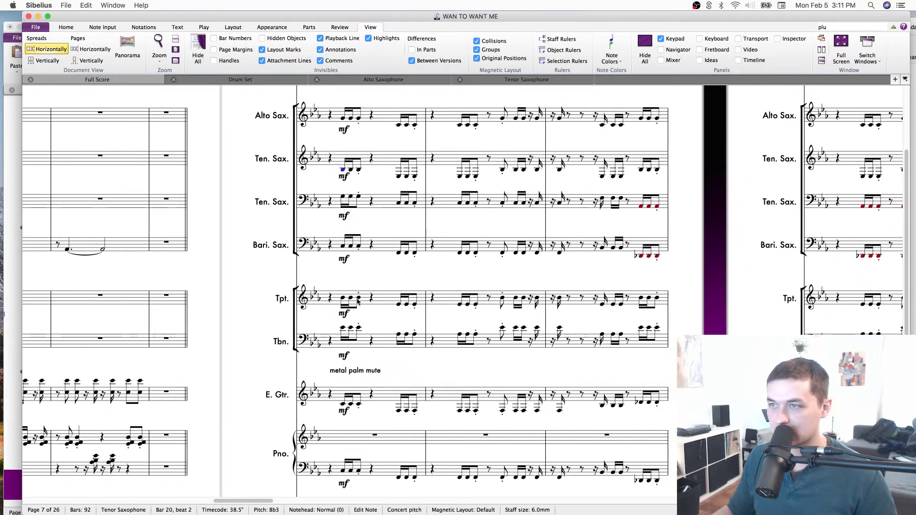
pyautogui.click(341, 246)
pyautogui.press('w')
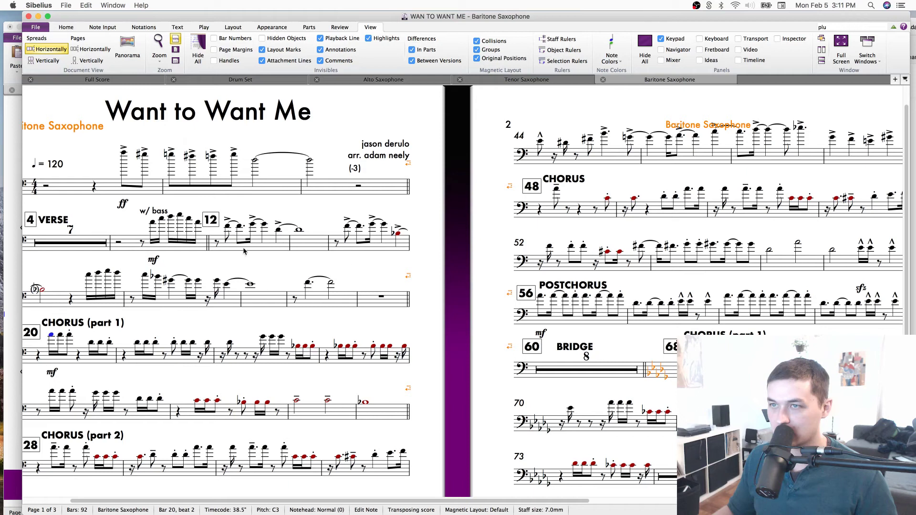
pyautogui.moveTo(446, 278); pyautogui.dragTo(582, 285)
pyautogui.click(173, 191)
pyautogui.press('q')
pyautogui.click(64, 119)
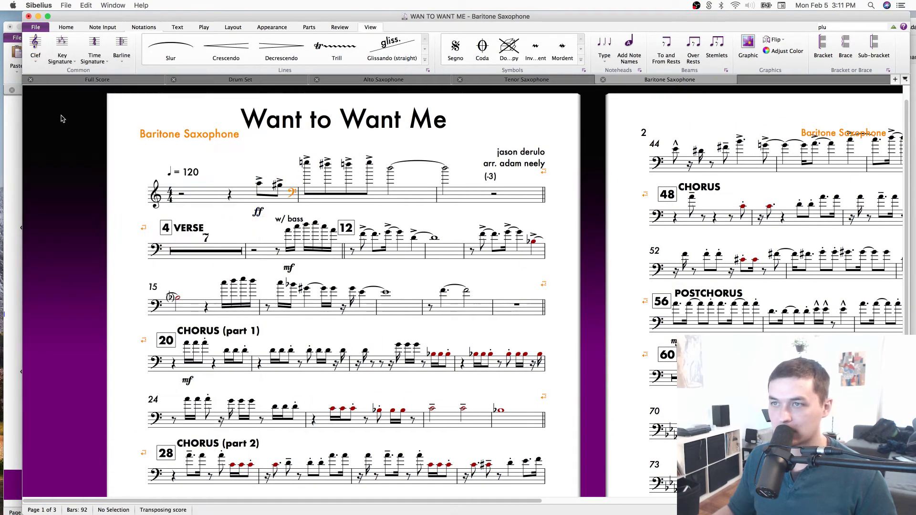
pyautogui.click(292, 192)
pyautogui.press('Delete')
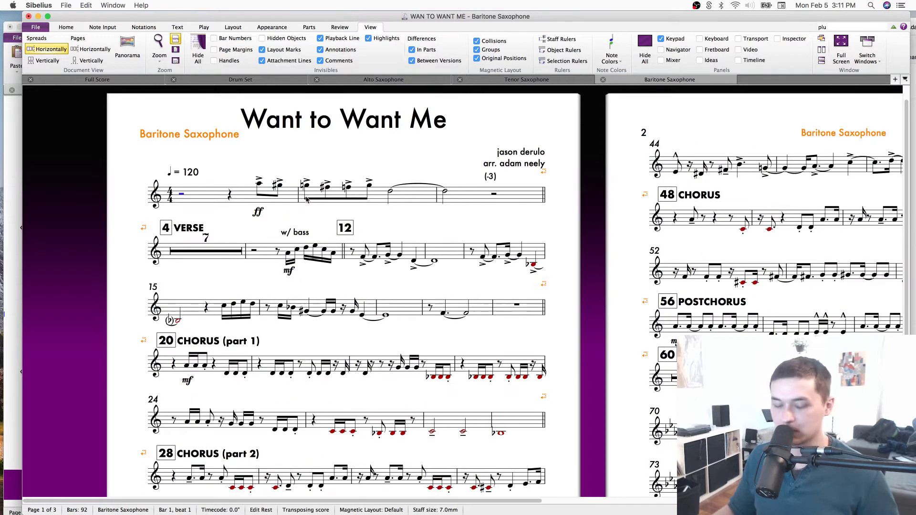
# Compare the opening three bars of the baritone saxophone part with the other horns in the full score.
pyautogui.press('super+alt+grave')
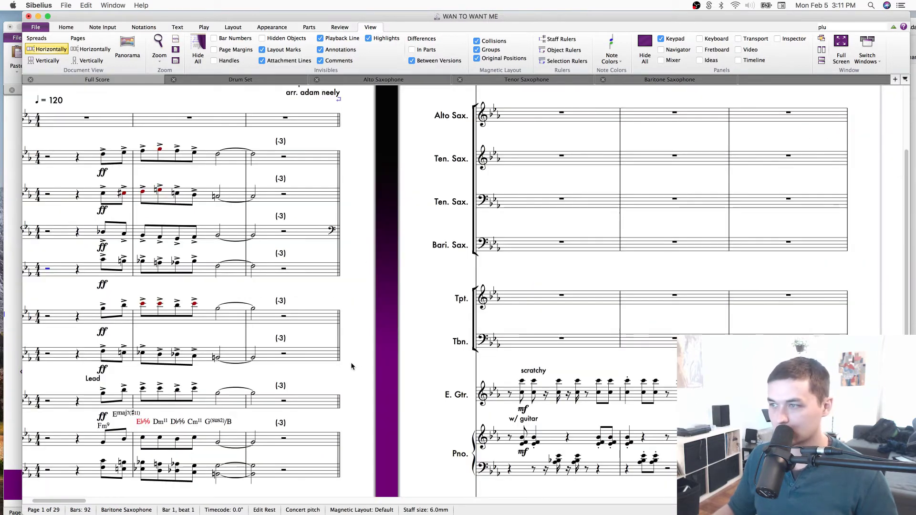
pyautogui.hscroll(-4, 241, 287)
pyautogui.click(353, 264)
pyautogui.press('w')
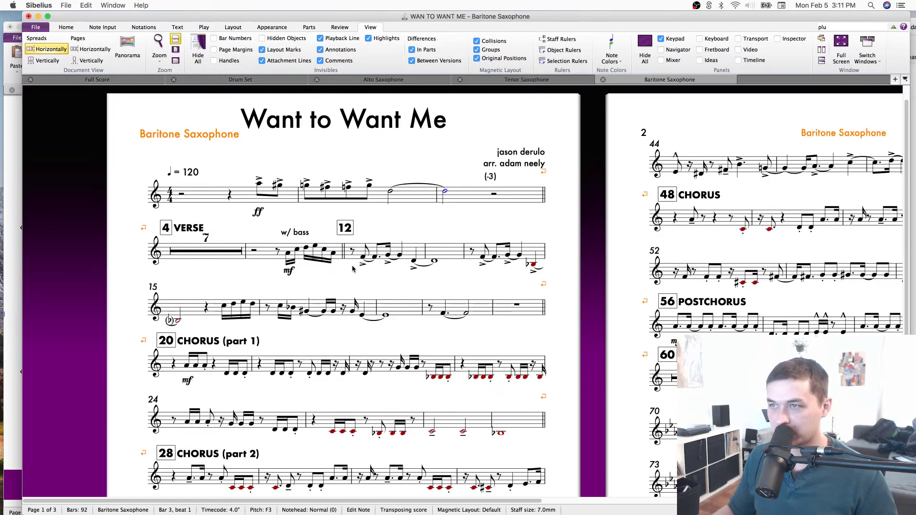
pyautogui.click(432, 185)
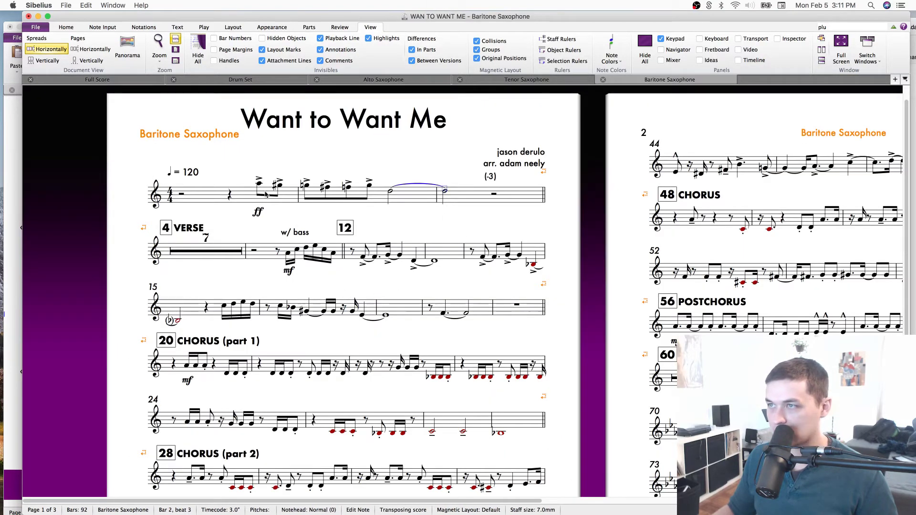
pyautogui.click(293, 208)
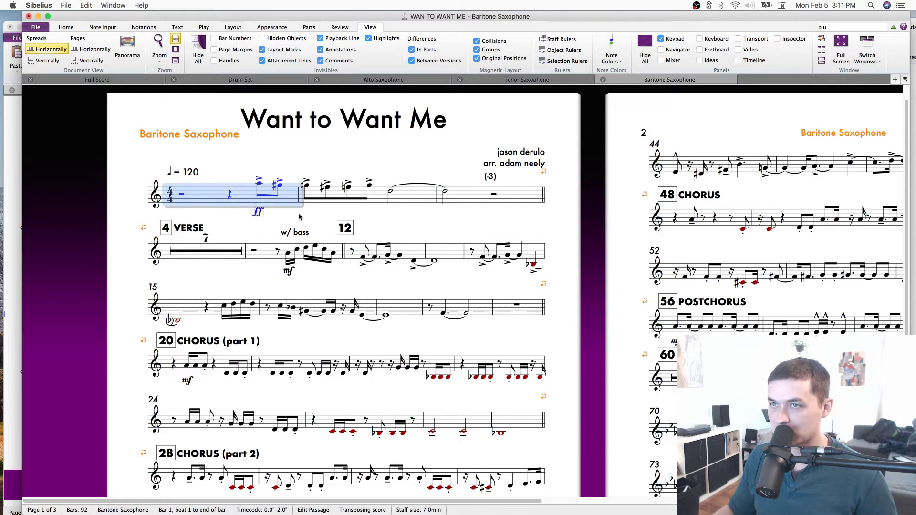
pyautogui.press('w')
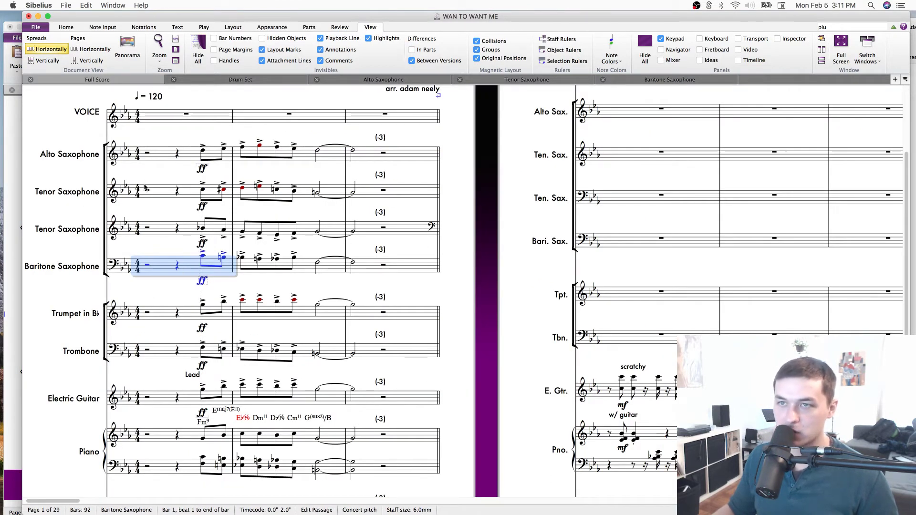
pyautogui.press('w')
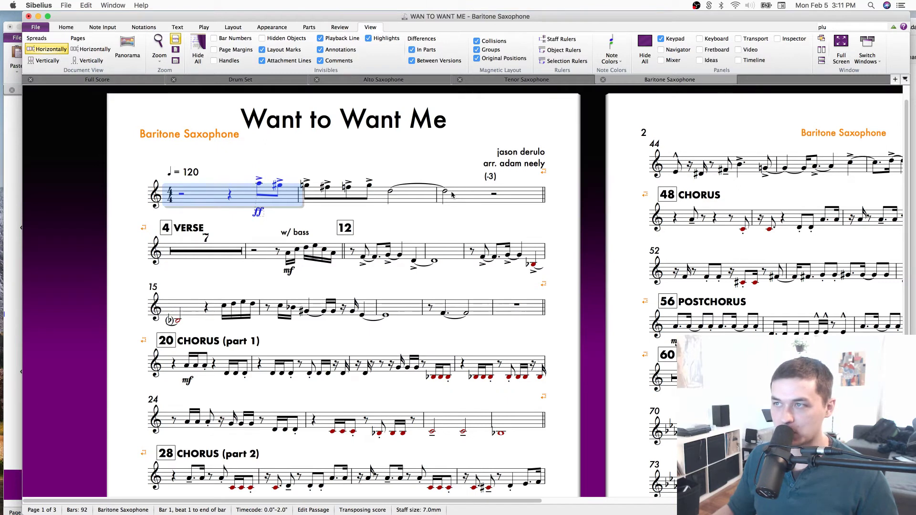
pyautogui.press('w')
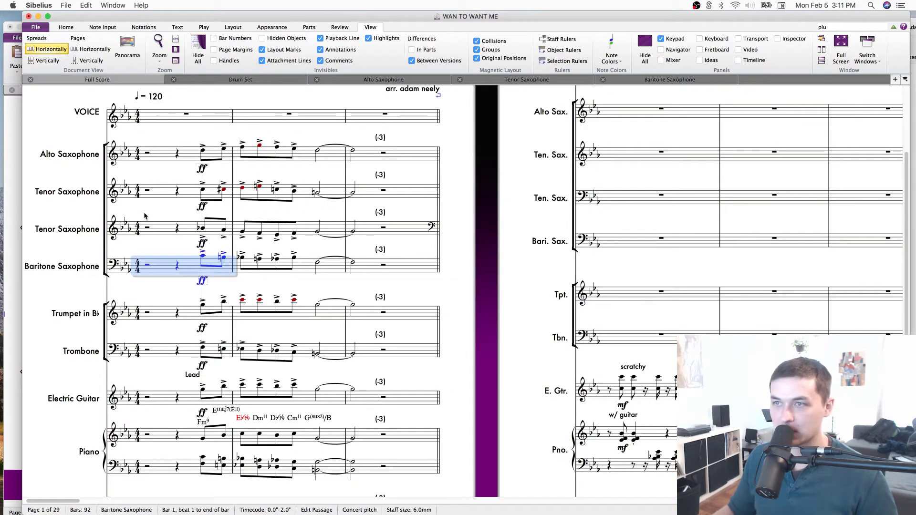
pyautogui.press('w')
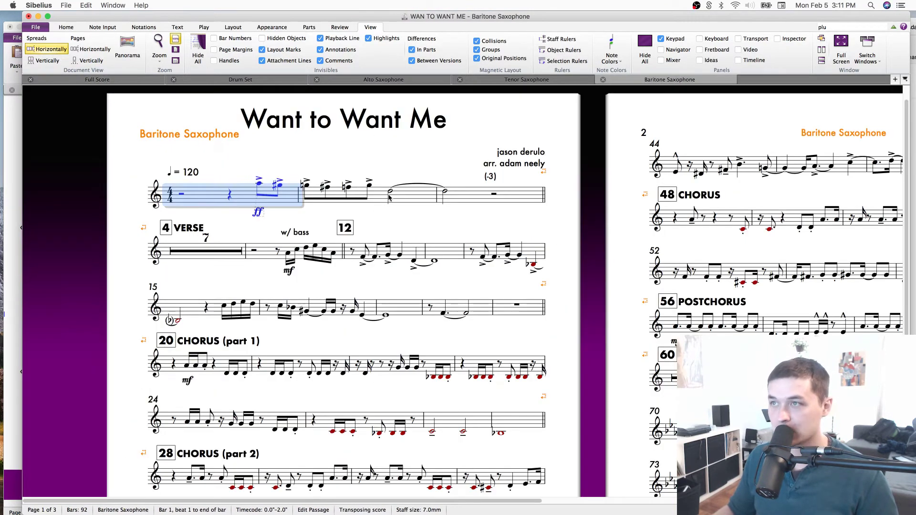
pyautogui.click(391, 192)
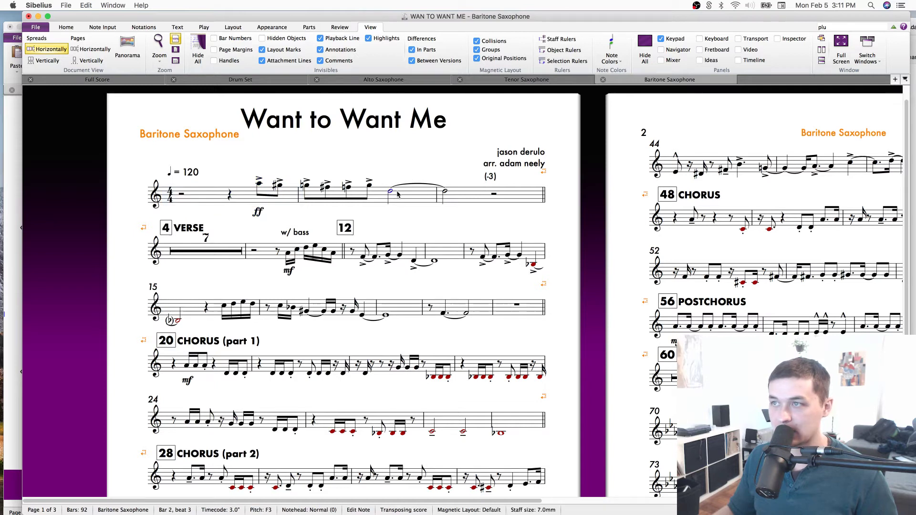
pyautogui.press('w')
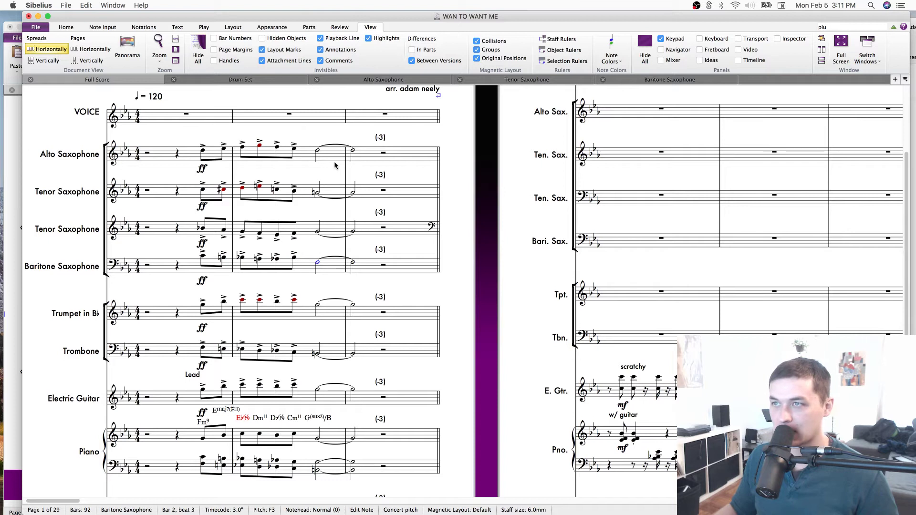
# Try lowering the tied half notes in bars 2 and 3 of the second tenor saxophone part to concert C4.
pyautogui.click(323, 237)
pyautogui.press('w')
pyautogui.moveTo(166, 344); pyautogui.dragTo(426, 336)
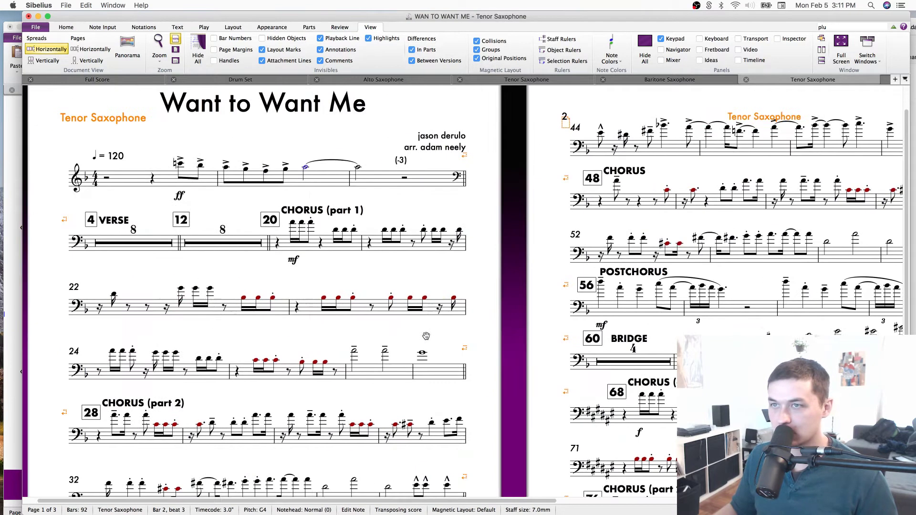
pyautogui.moveTo(306, 171); pyautogui.dragTo(360, 177)
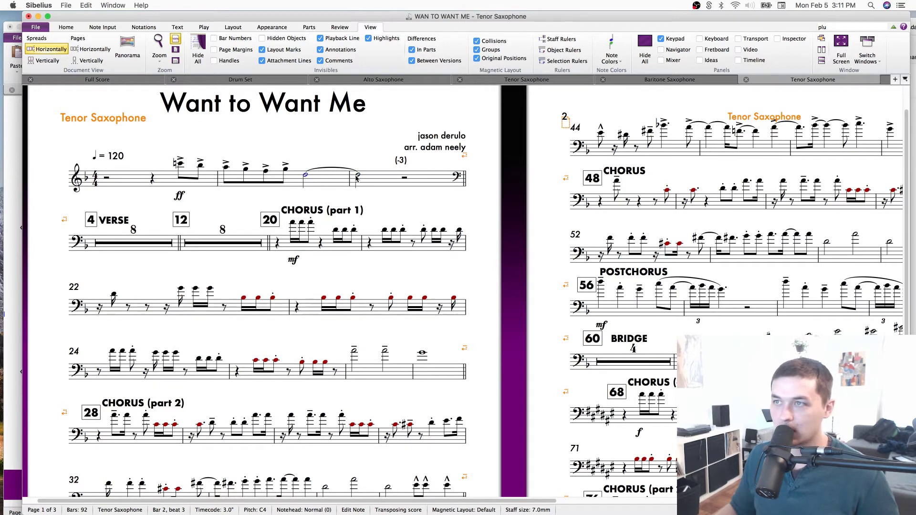
# Check the baritone saxophone's tied half notes in bars 2 and 3 in both the full score and its part.
pyautogui.press('w')
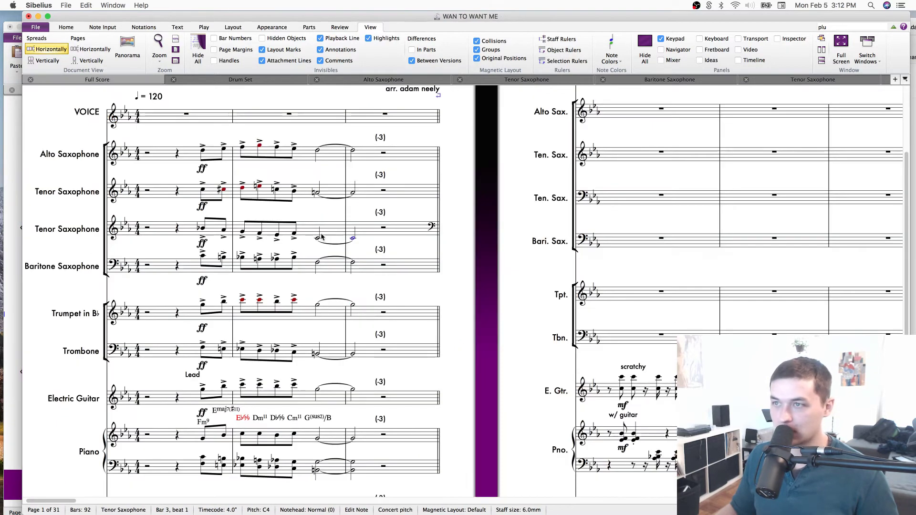
pyautogui.click(318, 263)
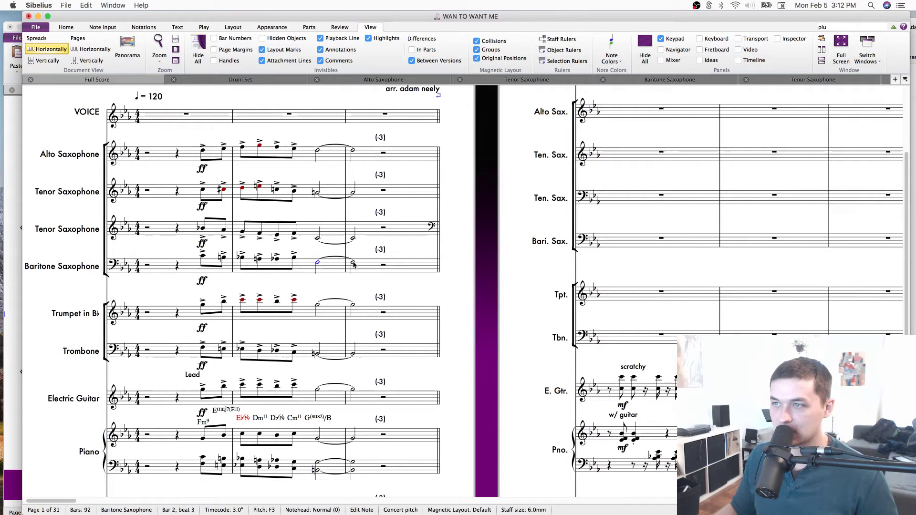
pyautogui.press('w')
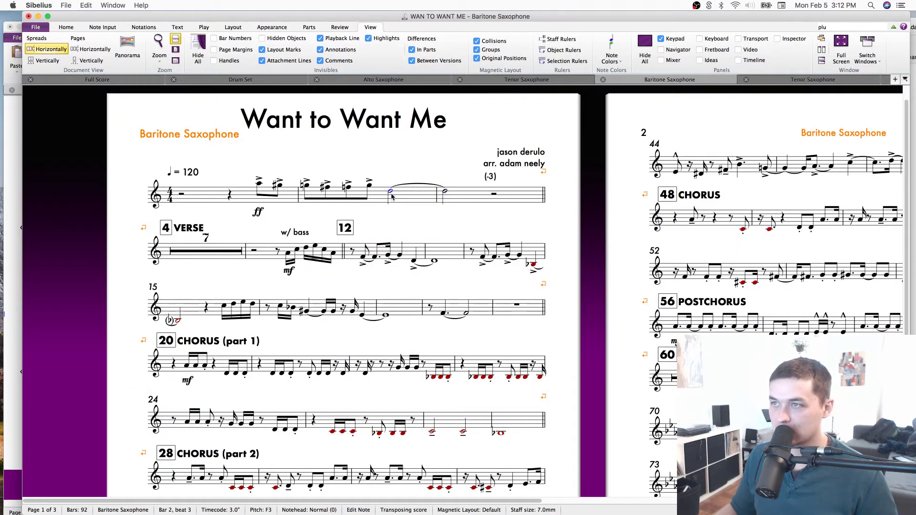
pyautogui.press('w')
pyautogui.press('w')
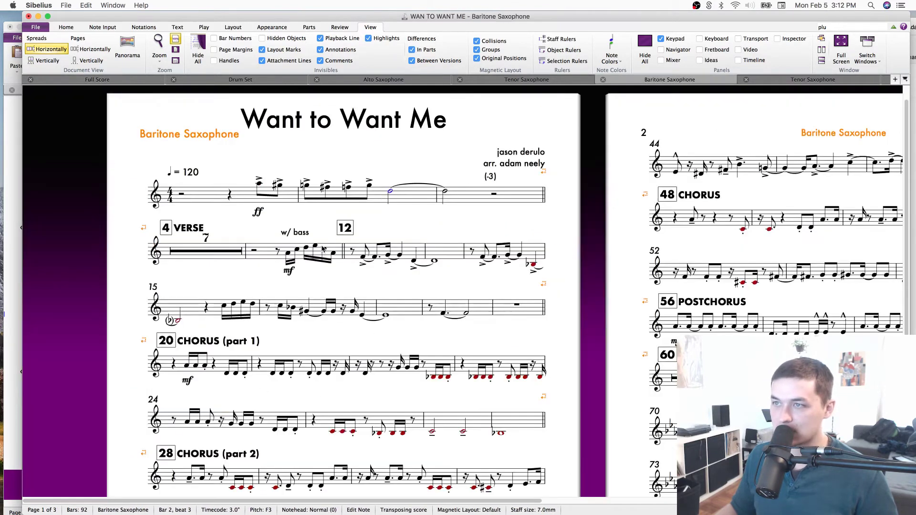
pyautogui.press('w')
# Return to the second tenor saxophone part and undo the pitch changes to the tied half notes in bars 2 and 3.
pyautogui.click(363, 227)
pyautogui.press('w')
pyautogui.click(358, 176)
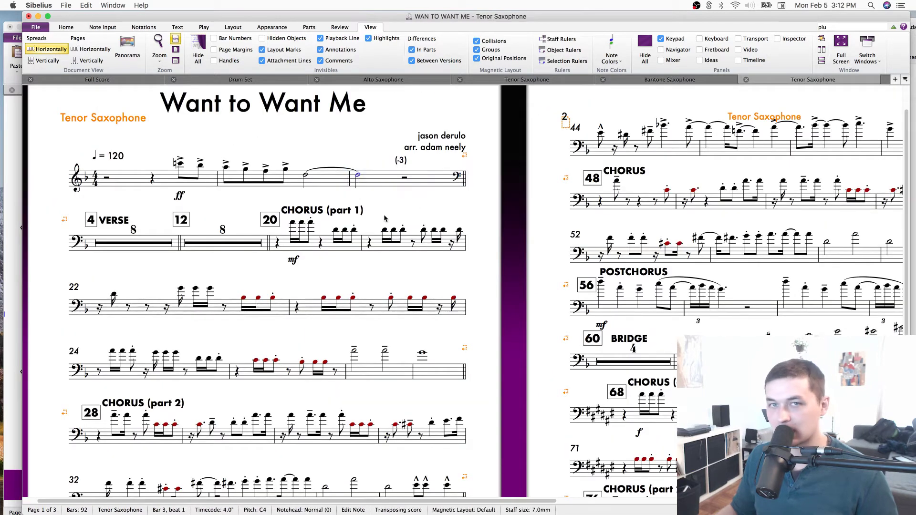
pyautogui.press('Down')
pyautogui.press('super+z')
pyautogui.press('super+z')
pyautogui.press('Escape')
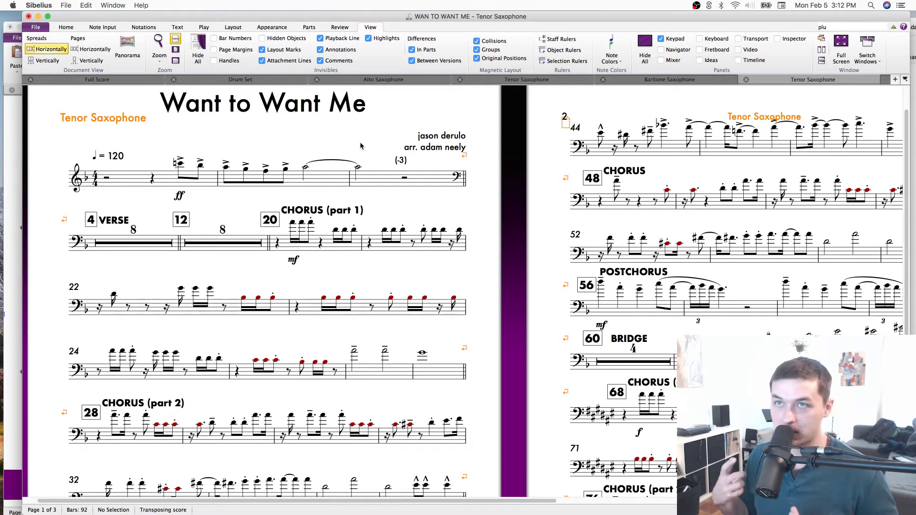
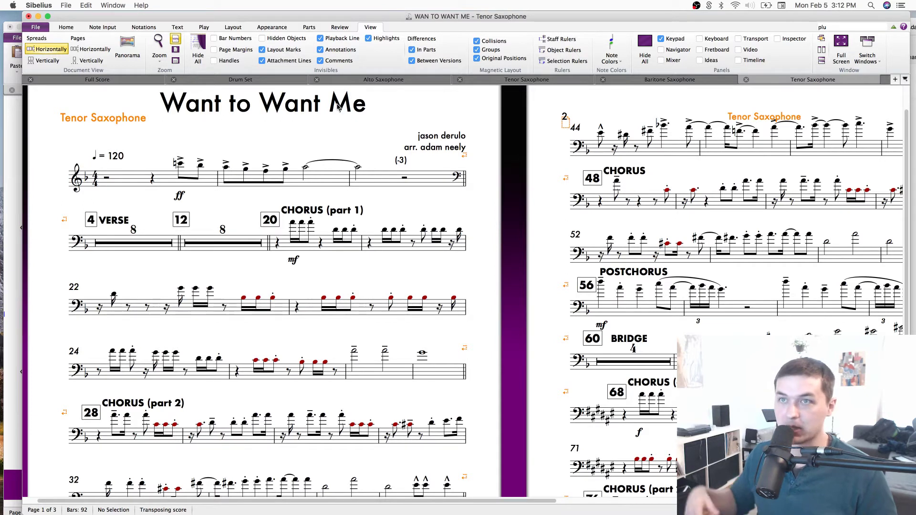
# Delete the bass clef at the end of bar 3 in the second tenor saxophone part and save the score.
pyautogui.click(457, 177)
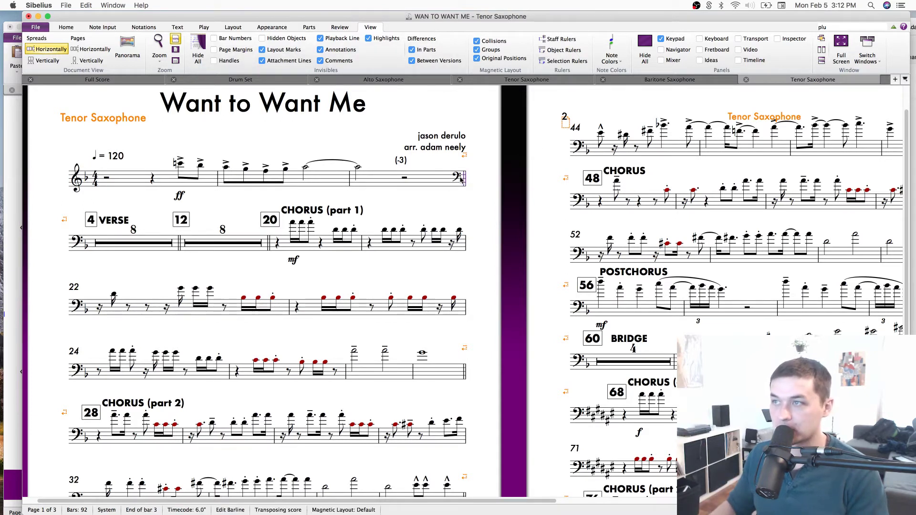
pyautogui.press('Delete')
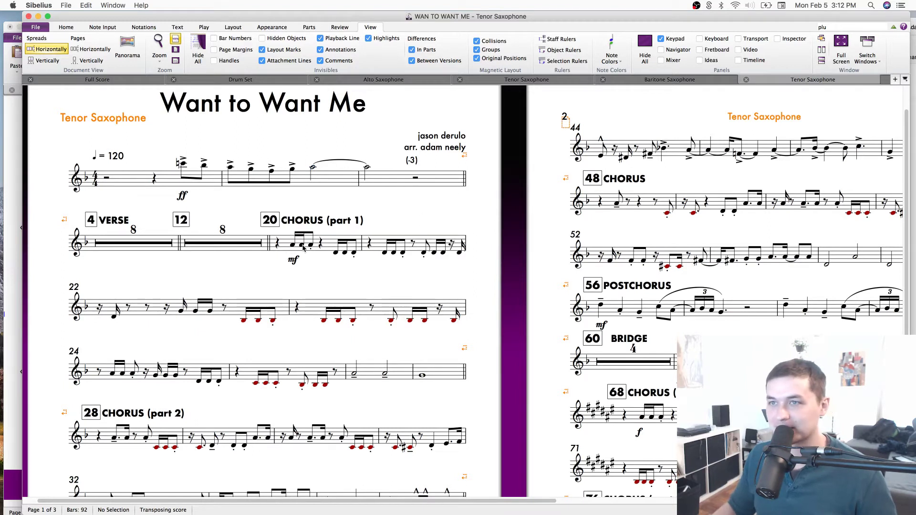
pyautogui.click(269, 245)
pyautogui.press('Tab')
pyautogui.press('super+s')
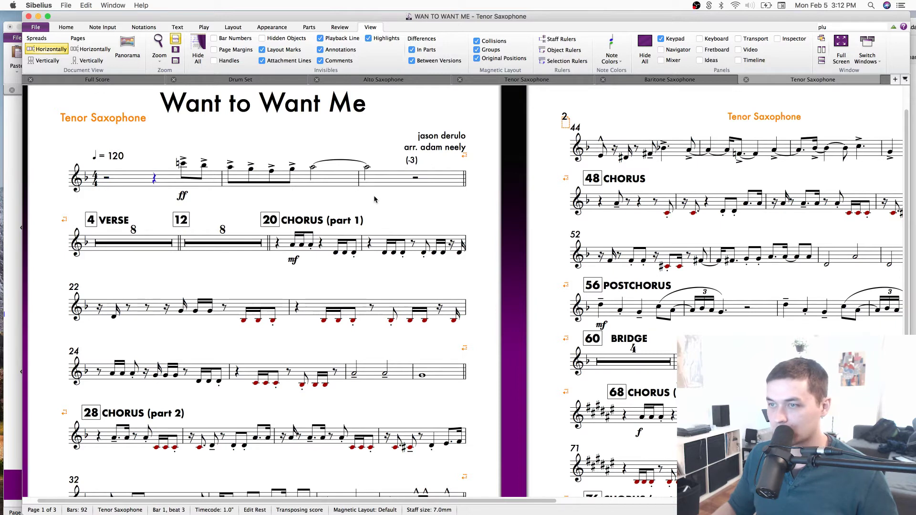
# Open the alto saxophone part and examine the layout of its three pages, including system breaks and rehearsal marks.
pyautogui.press('w')
pyautogui.click(396, 151)
pyautogui.press('w')
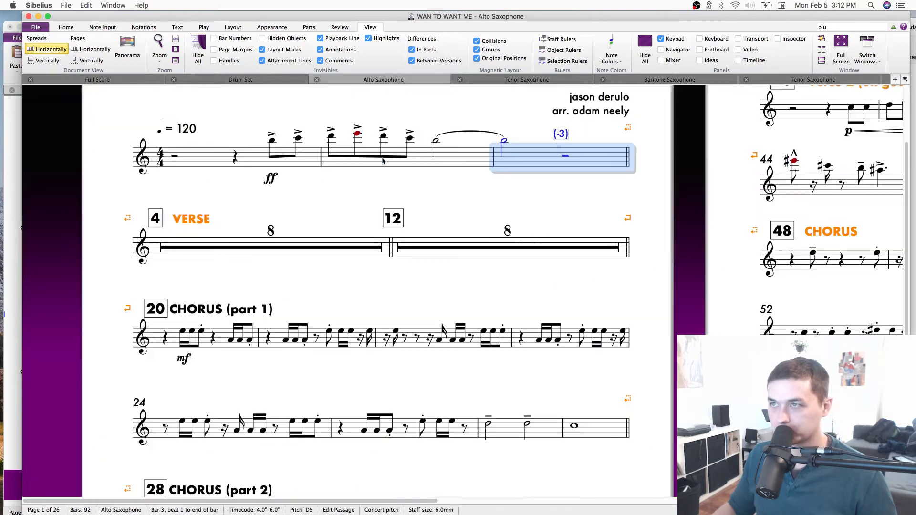
pyautogui.click(576, 205)
pyautogui.press('super+minus')
pyautogui.press('super+minus')
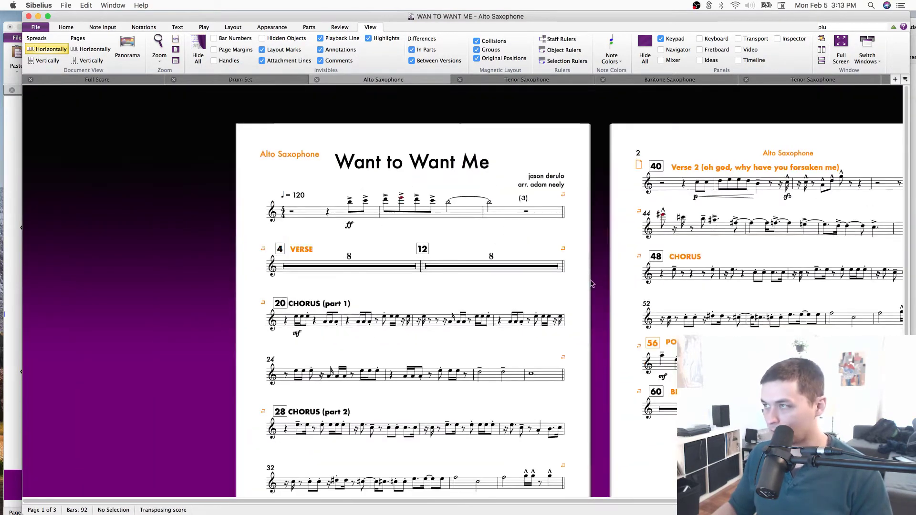
pyautogui.moveTo(586, 279); pyautogui.dragTo(470, 262)
pyautogui.press('super+minus')
pyautogui.moveTo(628, 400); pyautogui.dragTo(588, 371)
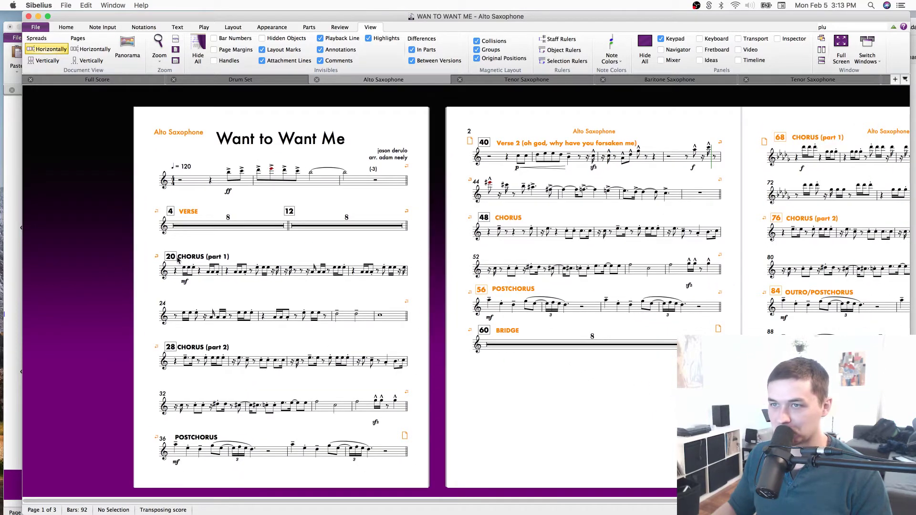
pyautogui.moveTo(597, 419); pyautogui.dragTo(445, 400)
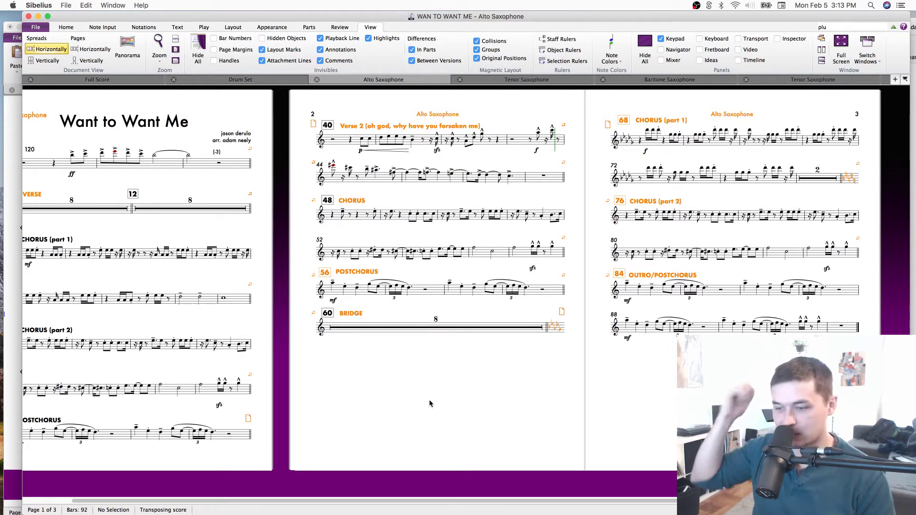
# Select bar 3 of the first tenor saxophone staff in the full score and search the commands for "copy".
pyautogui.moveTo(413, 406); pyautogui.dragTo(442, 394)
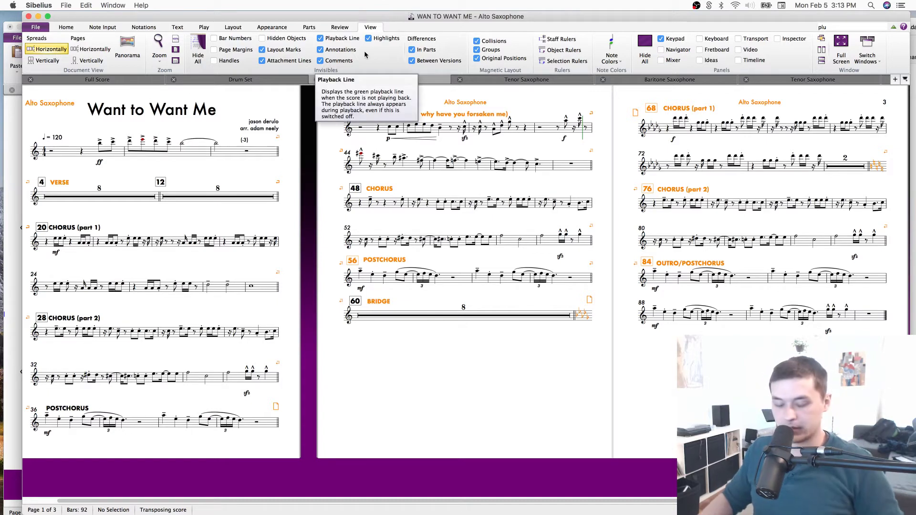
pyautogui.press('w')
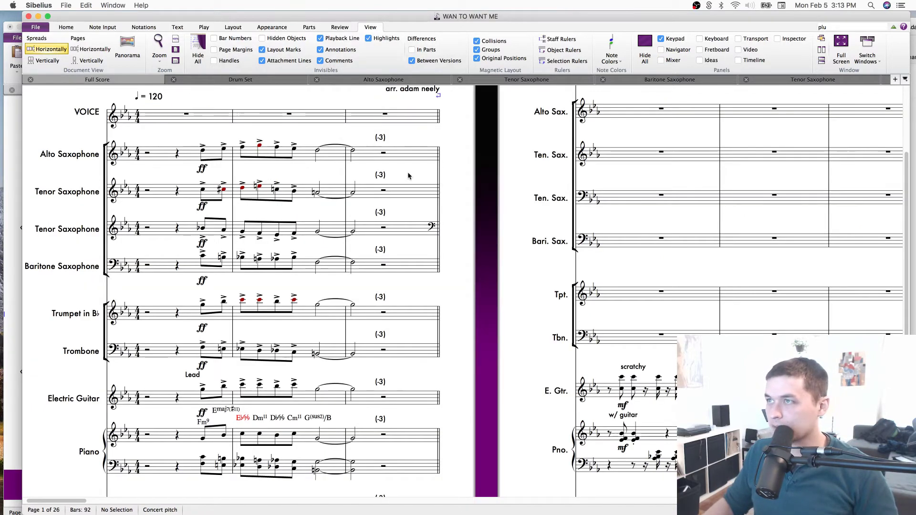
pyautogui.press('super+alt+grave')
pyautogui.press('super+alt+grave')
pyautogui.click(409, 201)
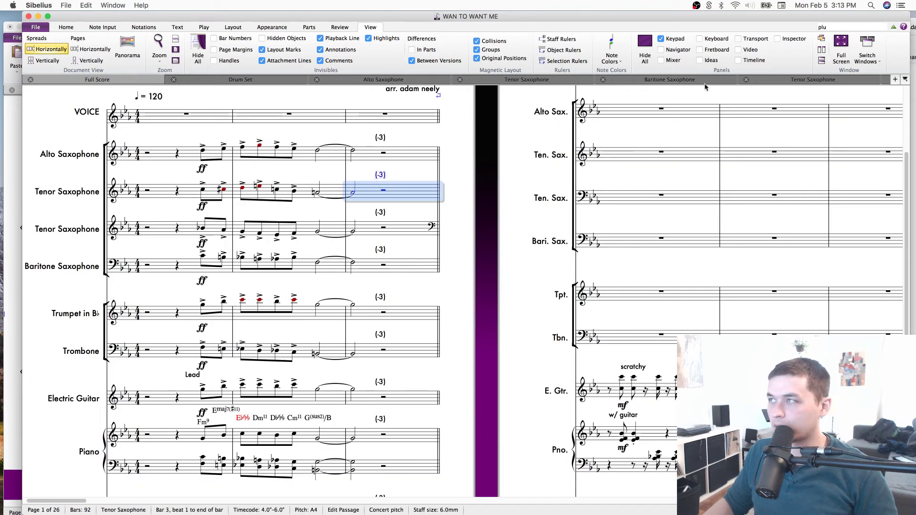
pyautogui.click(833, 27)
pyautogui.write('copyp')
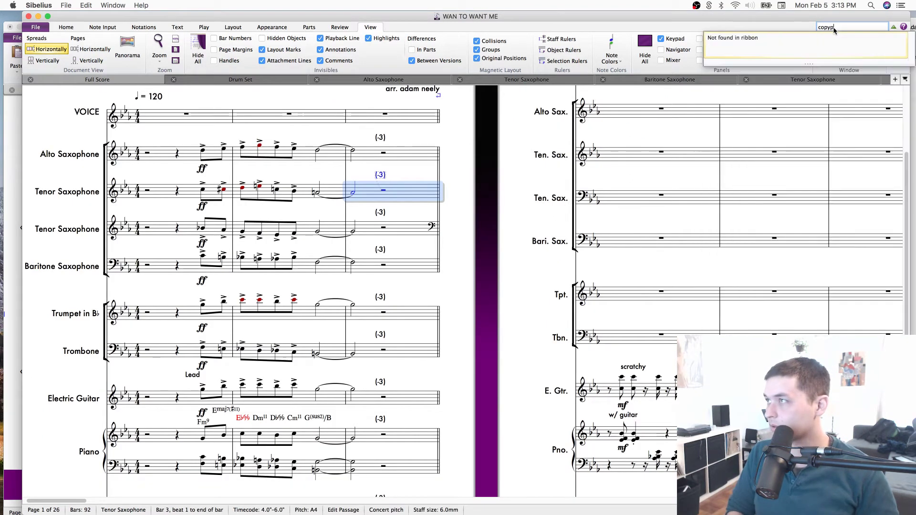
pyautogui.press('BackSpace')
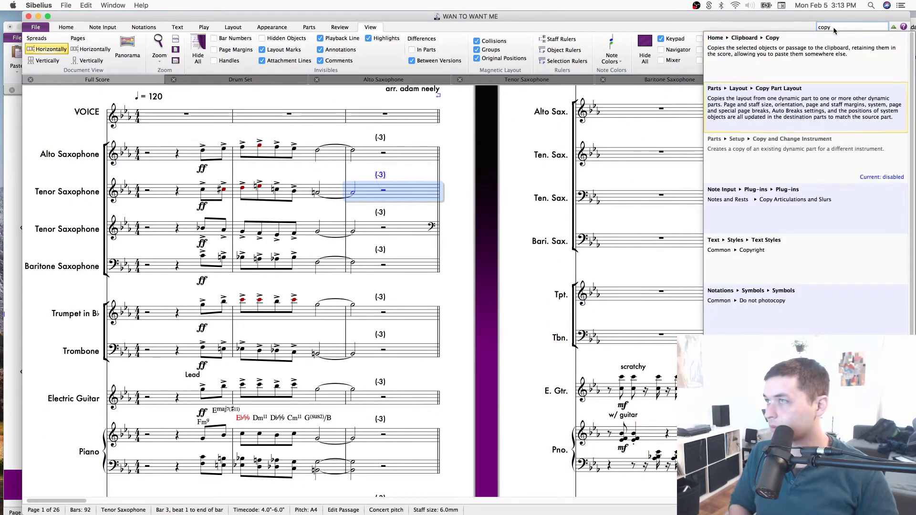
# Copy the part layout from the alto saxophone part to the first tenor saxophone part.
pyautogui.click(443, 18)
pyautogui.click(309, 27)
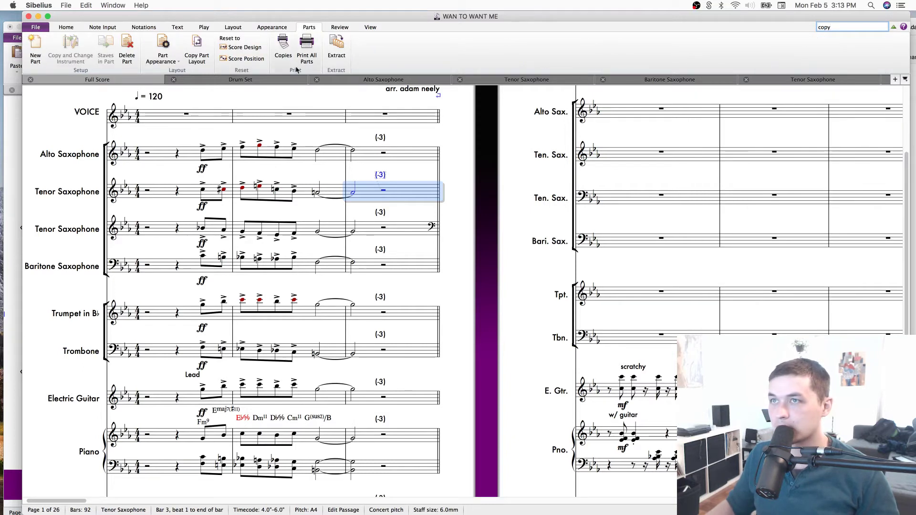
pyautogui.click(206, 61)
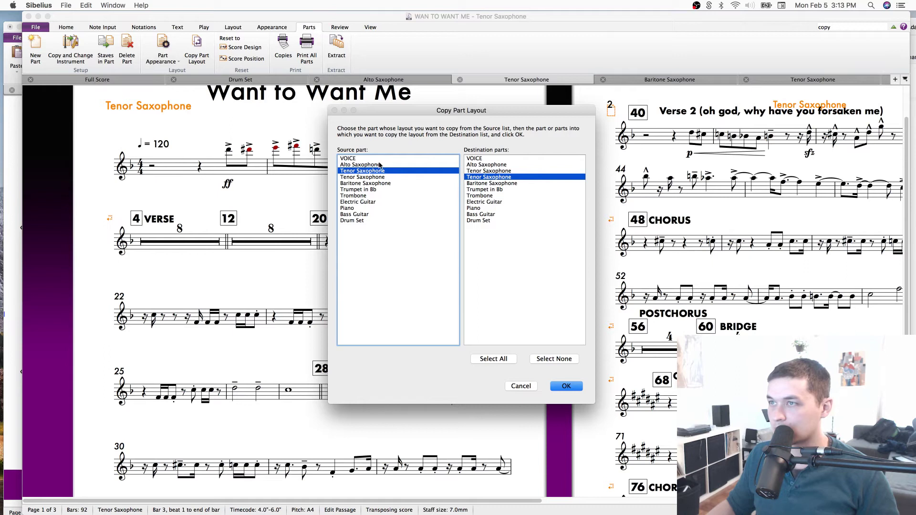
pyautogui.click(380, 165)
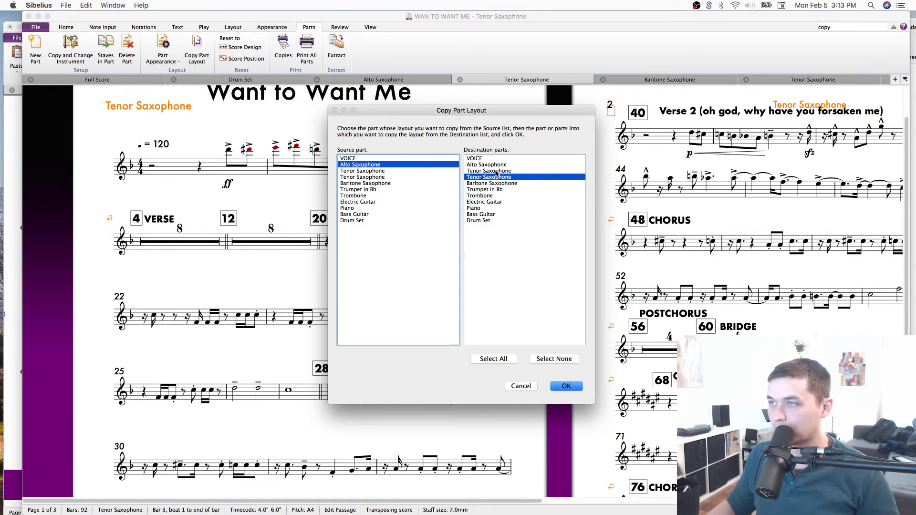
pyautogui.press('Return')
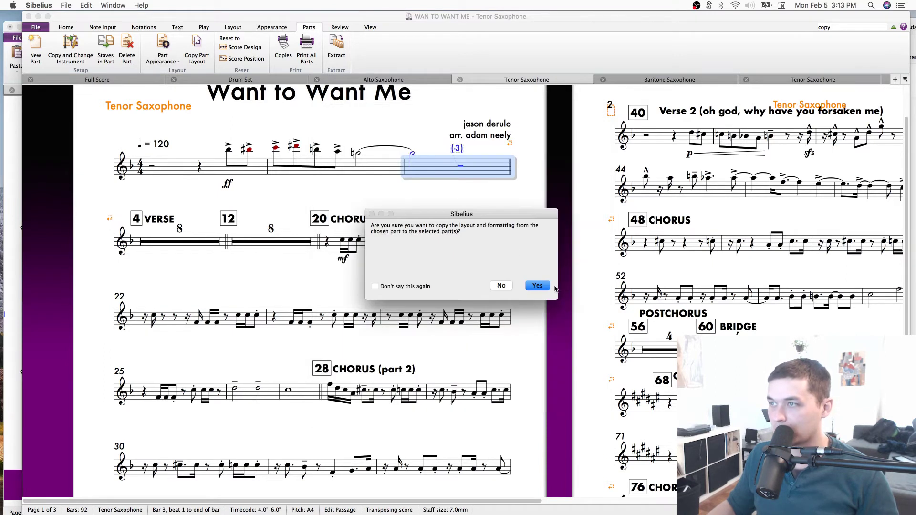
pyautogui.click(536, 285)
pyautogui.moveTo(562, 274); pyautogui.dragTo(563, 281)
# Compare the page layout of the alto saxophone part with that of the first tenor saxophone part.
pyautogui.press('w')
pyautogui.click(341, 156)
pyautogui.press('w')
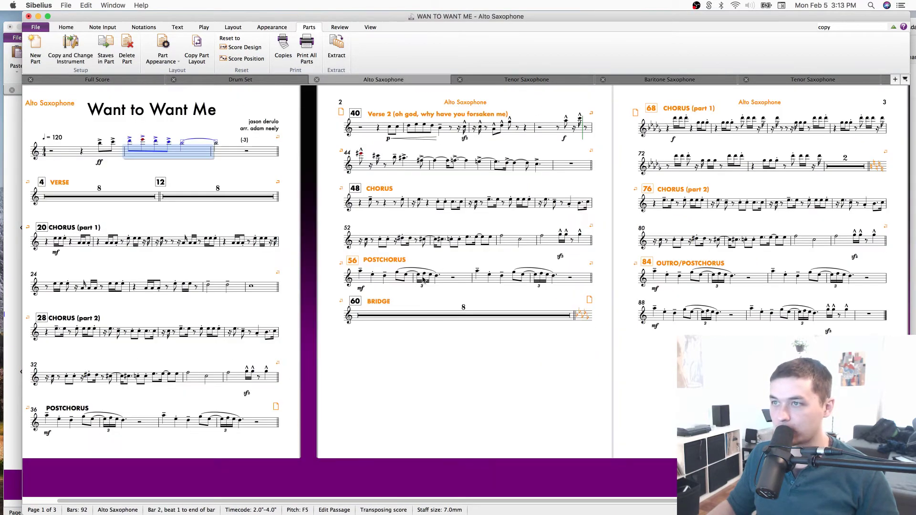
pyautogui.moveTo(289, 213); pyautogui.dragTo(337, 262)
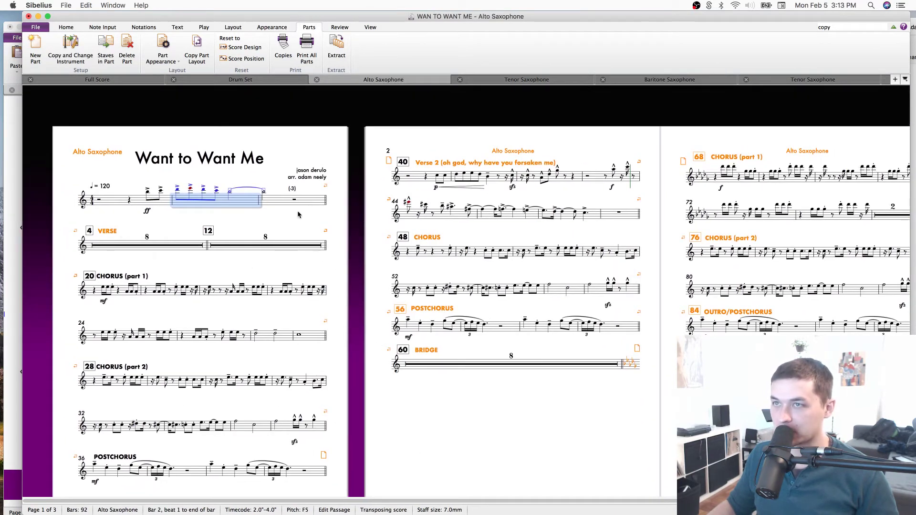
pyautogui.press('w')
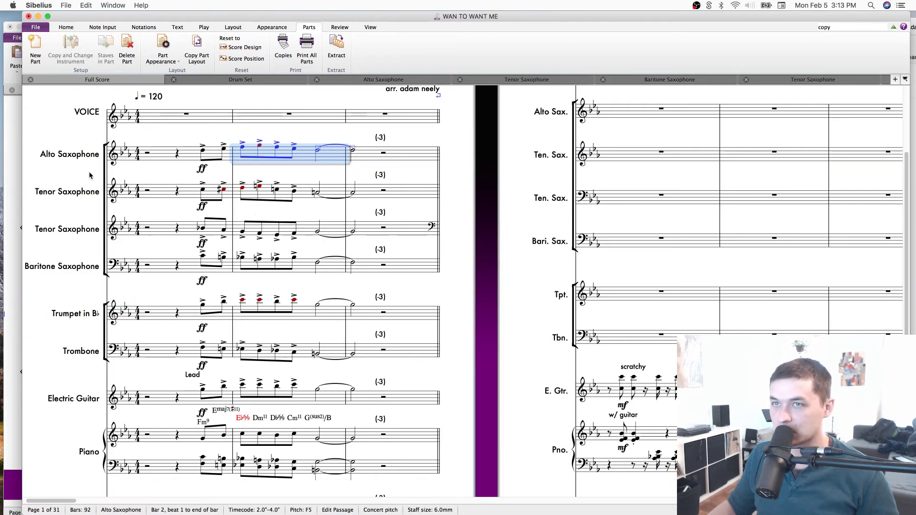
pyautogui.click(162, 189)
pyautogui.press('w')
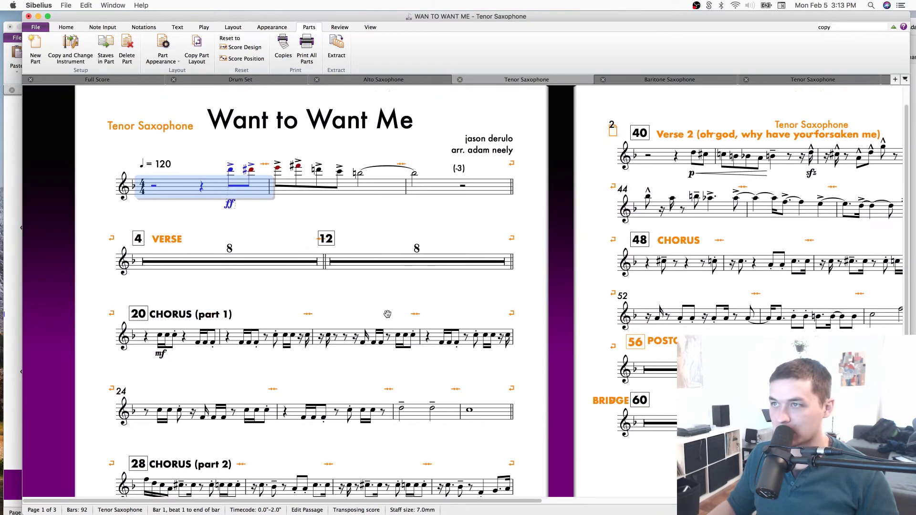
pyautogui.press('Escape')
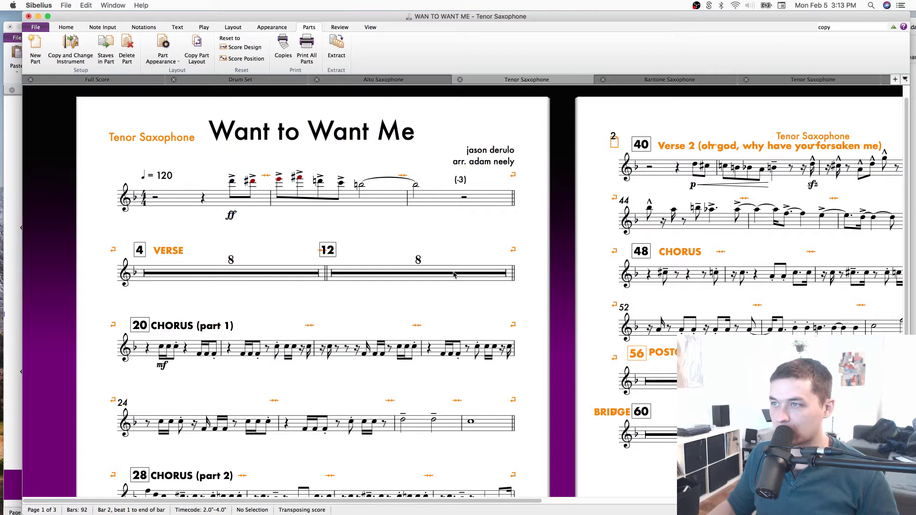
# Undo and redo the layout copy in the first tenor saxophone part to compare both versions.
pyautogui.press('super+z')
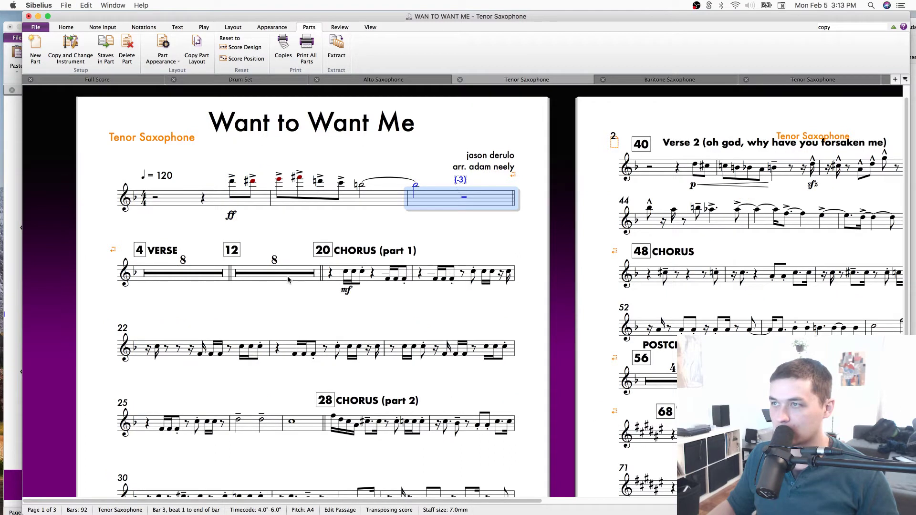
pyautogui.scroll(-1, 572, 325)
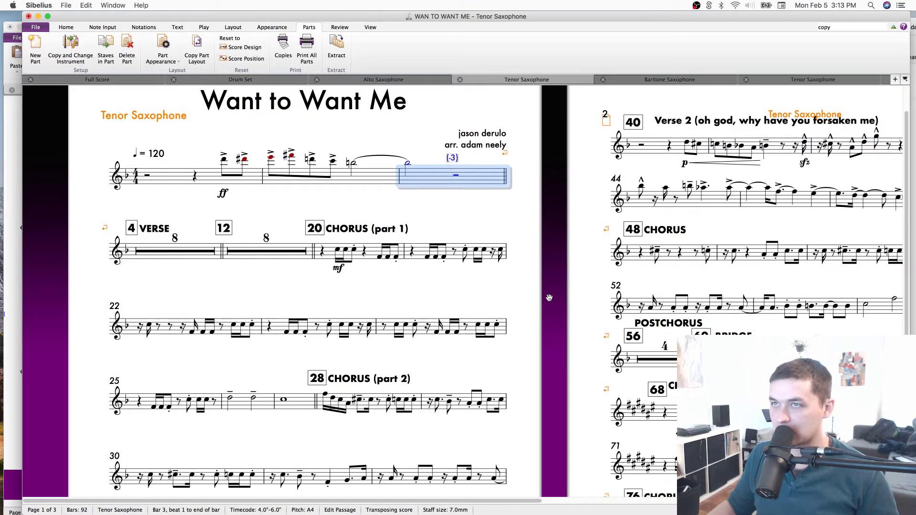
pyautogui.click(86, 5)
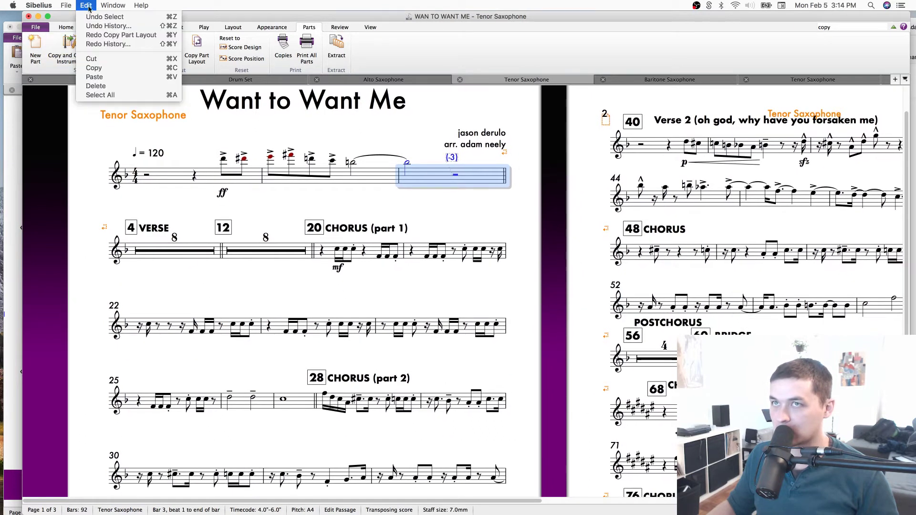
pyautogui.click(114, 35)
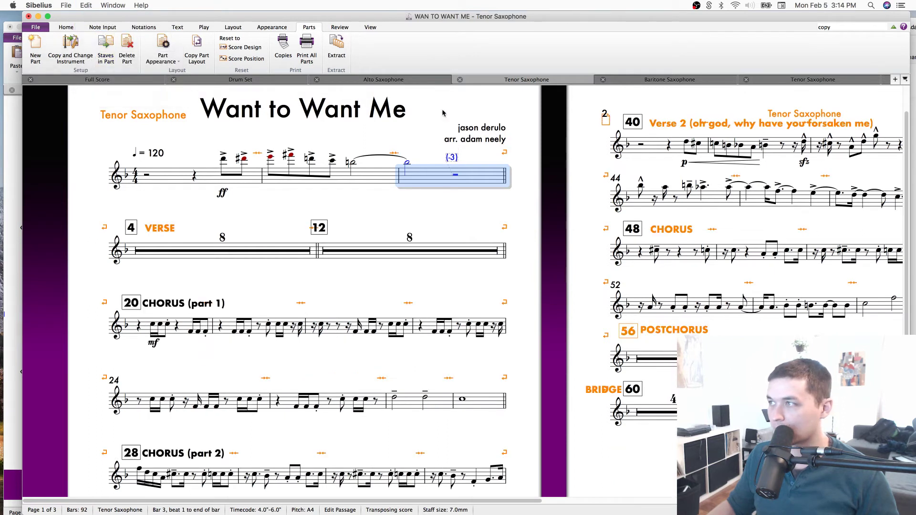
# Review the system breaks and rehearsal marks on the first tenor saxophone part's opening pages.
pyautogui.click(364, 182)
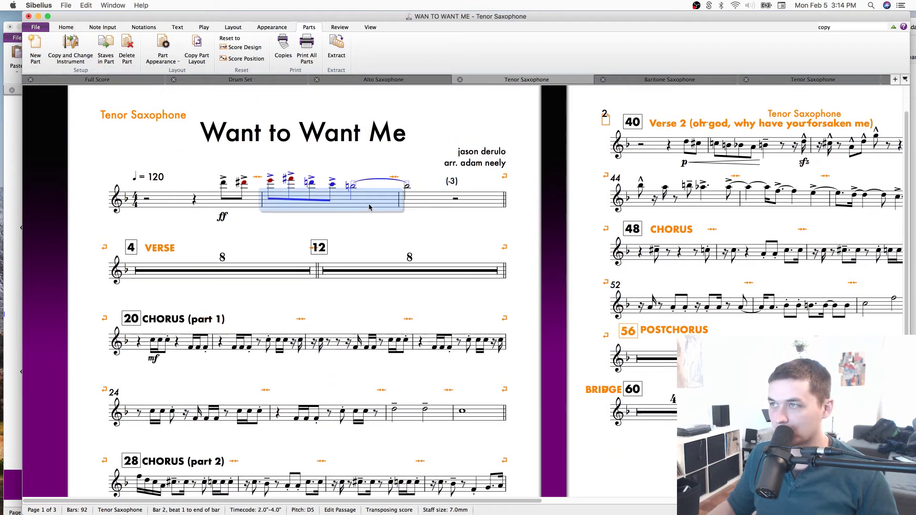
pyautogui.scroll(-3, 520, 252)
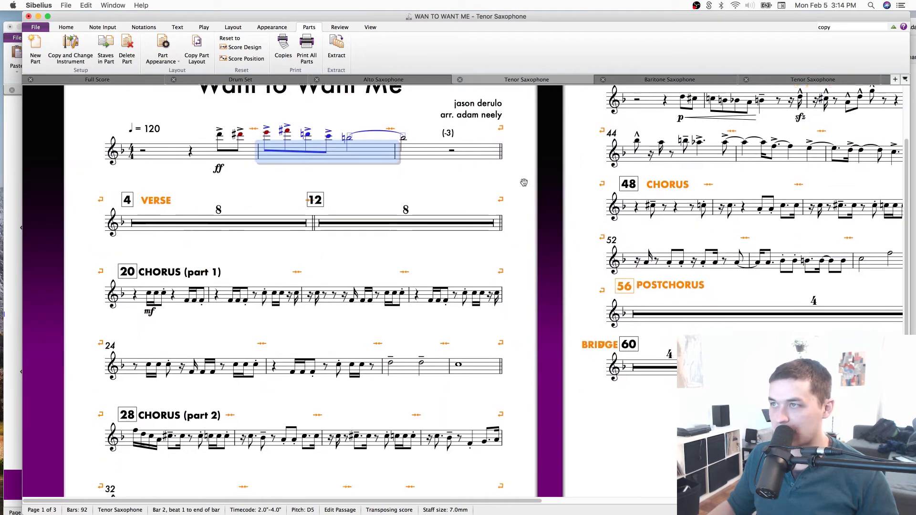
pyautogui.scroll(-4, 551, 350)
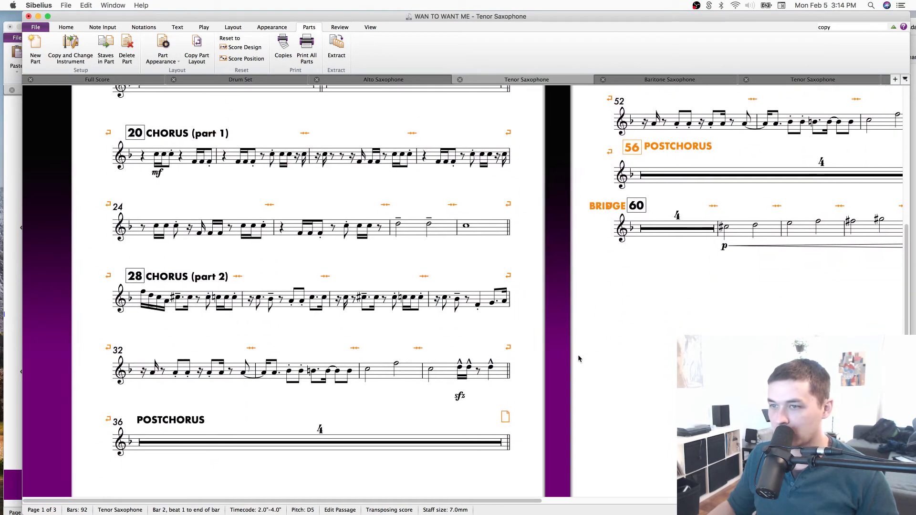
# Rename the first tenor saxophone staff "Tenor Saxophone 1" in the full score.
pyautogui.press('w')
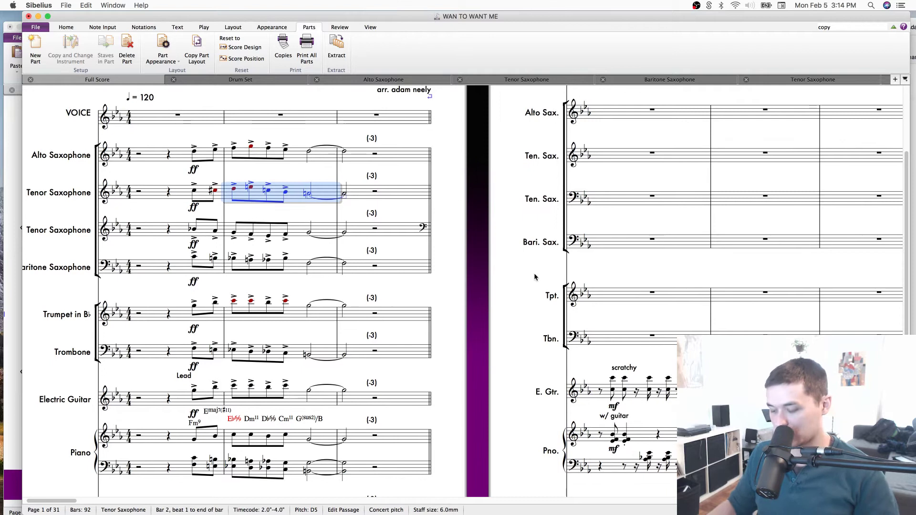
pyautogui.press('super+minus')
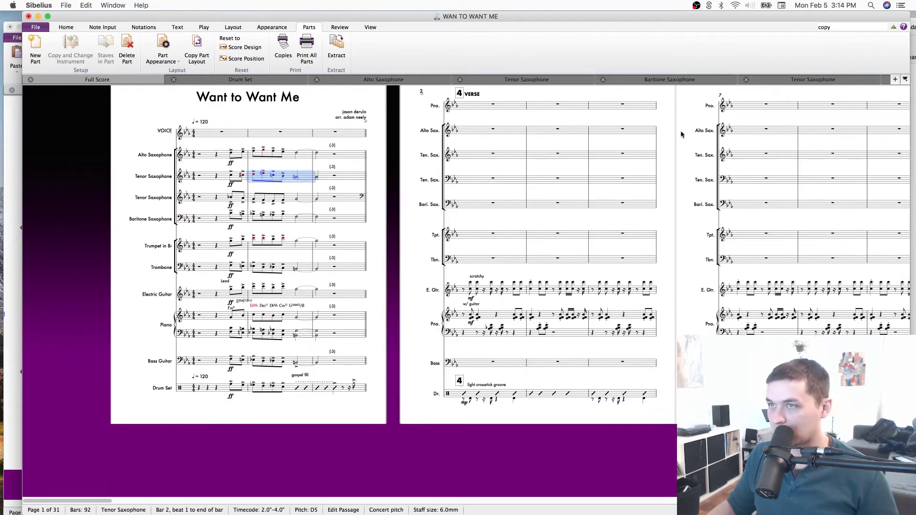
pyautogui.click(122, 226)
pyautogui.doubleClick(163, 178)
pyautogui.write('1')
pyautogui.press('BackSpace')
pyautogui.write('1')
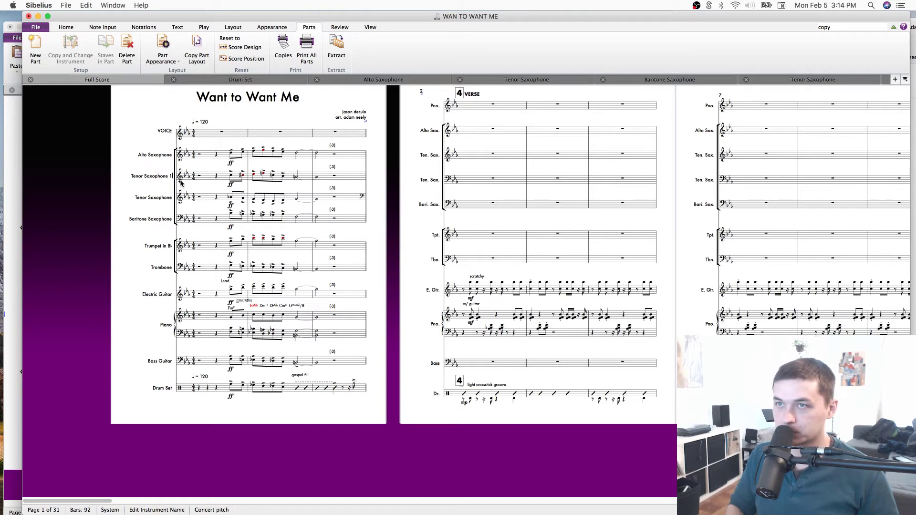
# Rename the second tenor saxophone staff "Tenor Saxophone 2" in the full score and save the score.
pyautogui.doubleClick(168, 200)
pyautogui.press('Escape')
pyautogui.press('Escape')
pyautogui.press('super+s')
pyautogui.click(344, 158)
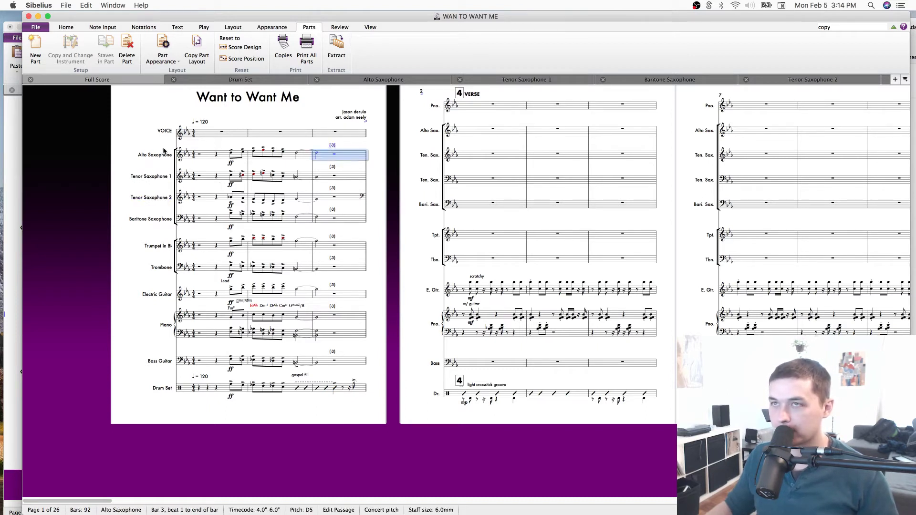
# Switch to the YouTube live dashboard in Chrome and set the stream's category to Music.
pyautogui.moveTo(139, 16); pyautogui.dragTo(117, 223)
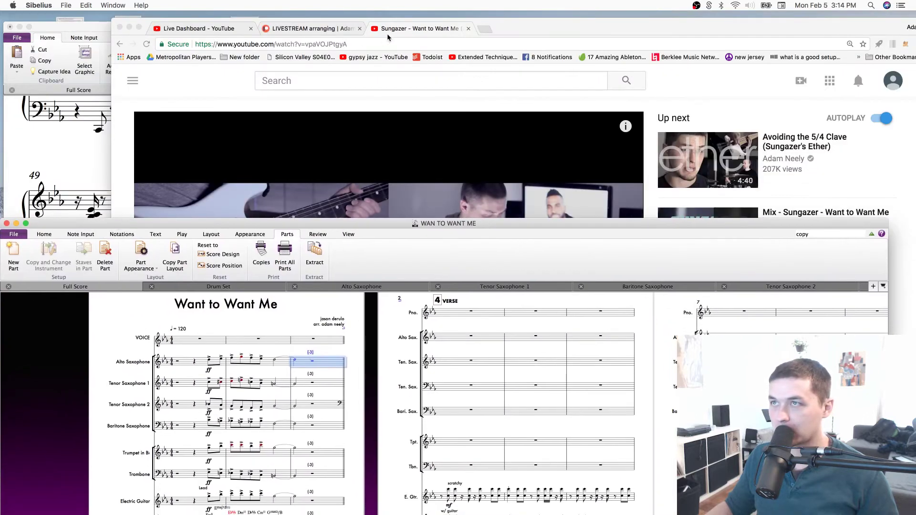
pyautogui.click(227, 28)
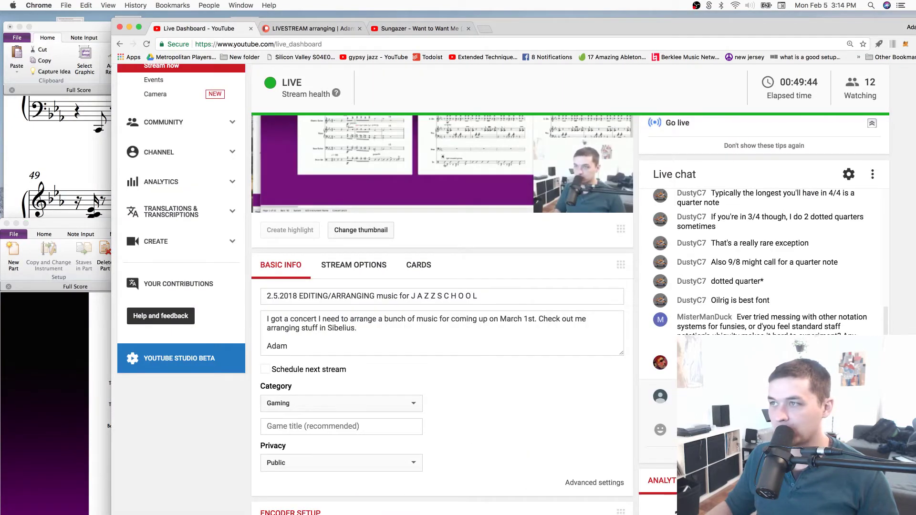
pyautogui.click(328, 404)
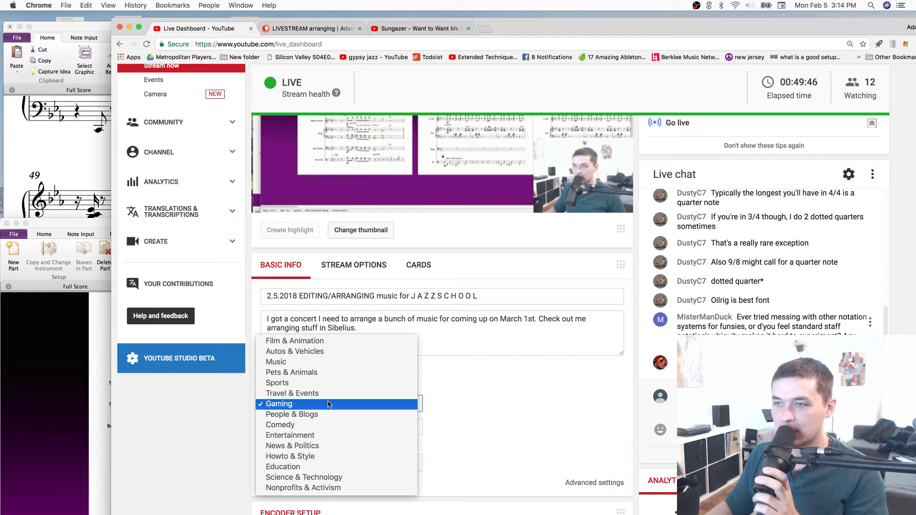
pyautogui.click(330, 362)
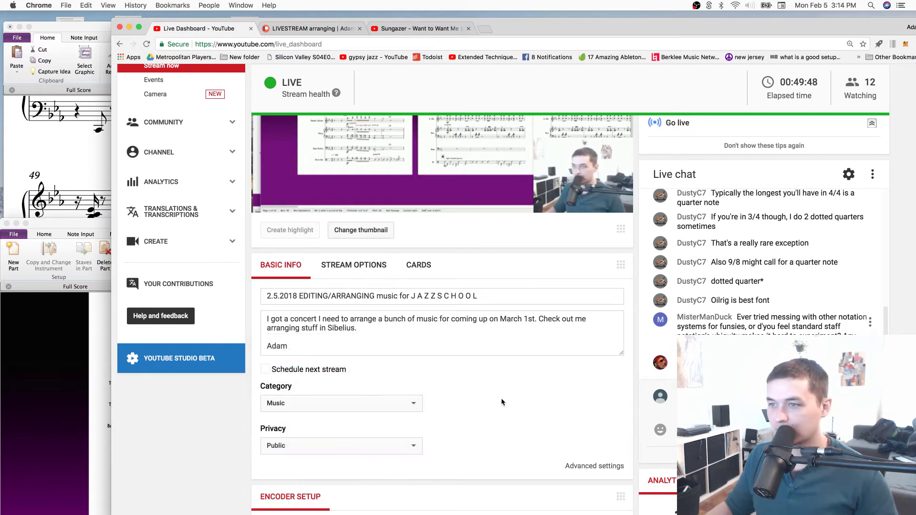
pyautogui.scroll(-5, 501, 402)
pyautogui.scroll(8, 548, 402)
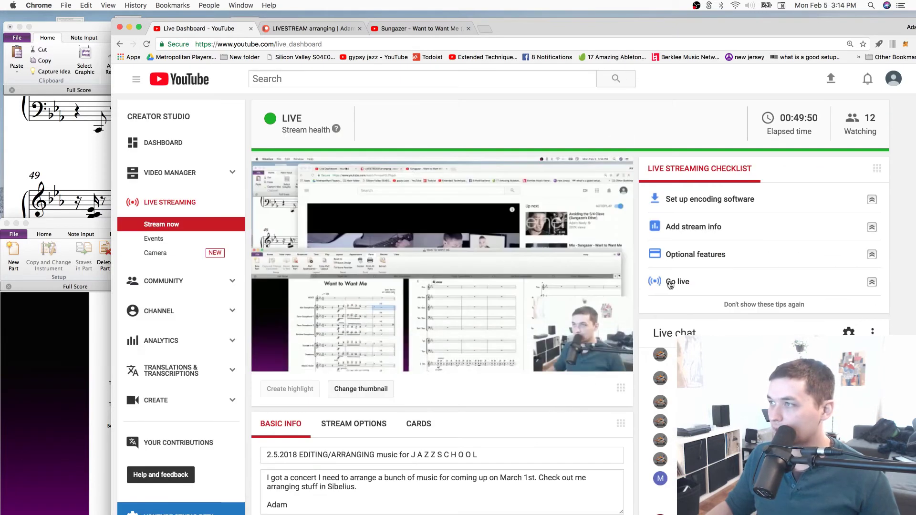
pyautogui.scroll(-7, 534, 419)
pyautogui.scroll(7, 531, 415)
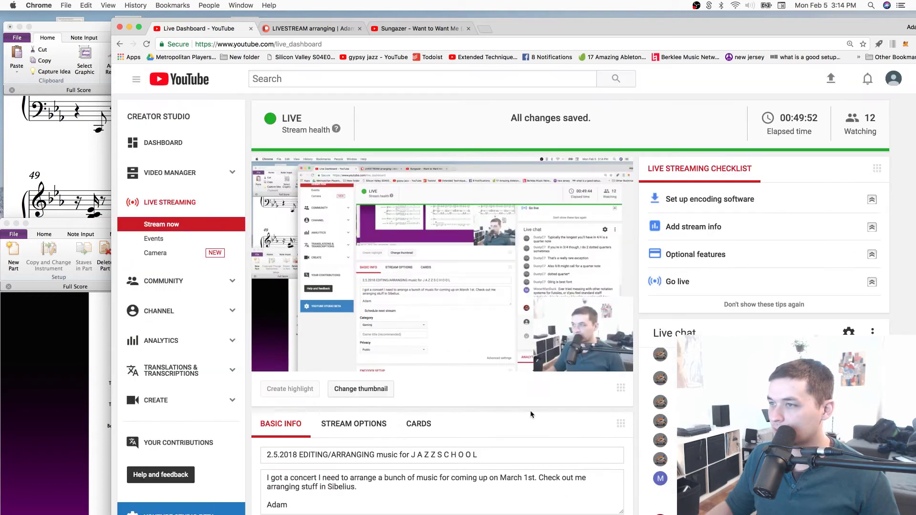
# Switch back to the Sibelius full score and number the first tenor saxophone's short staff name as "Ten. Sax. 1".
pyautogui.click(74, 230)
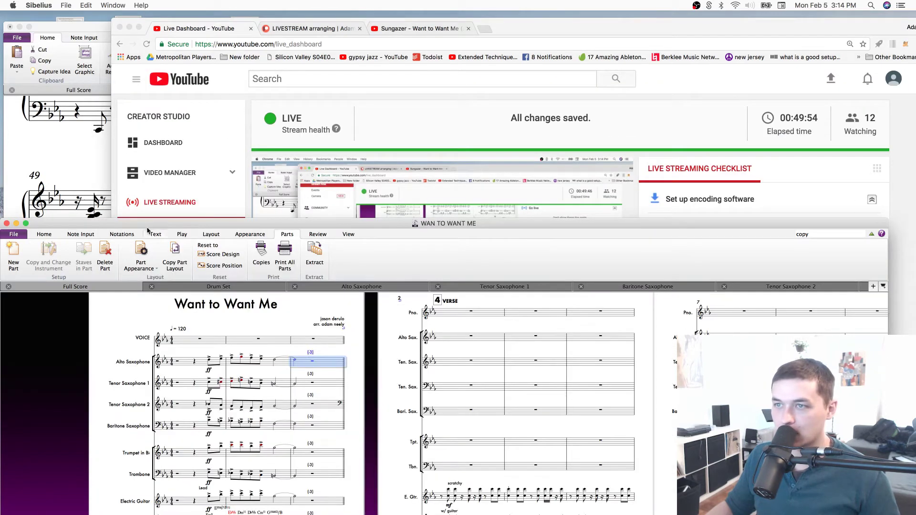
pyautogui.doubleClick(413, 224)
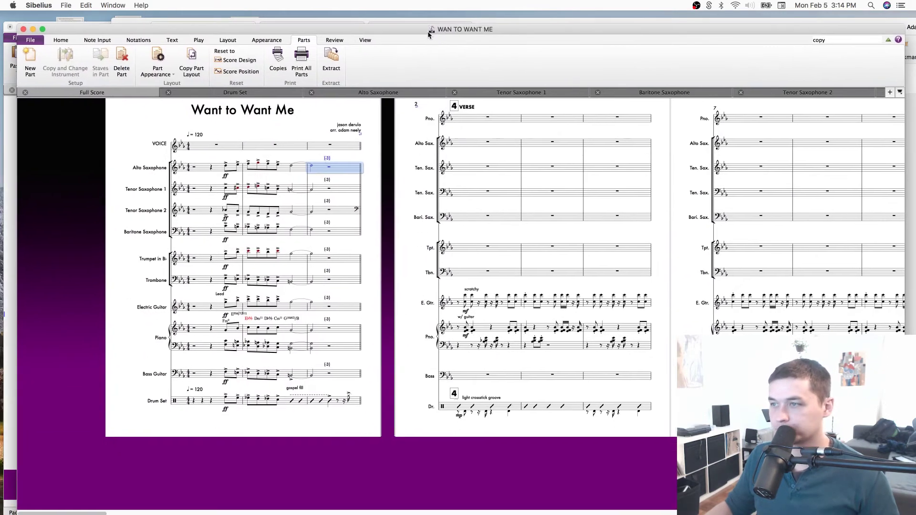
pyautogui.hscroll(10, 677, 282)
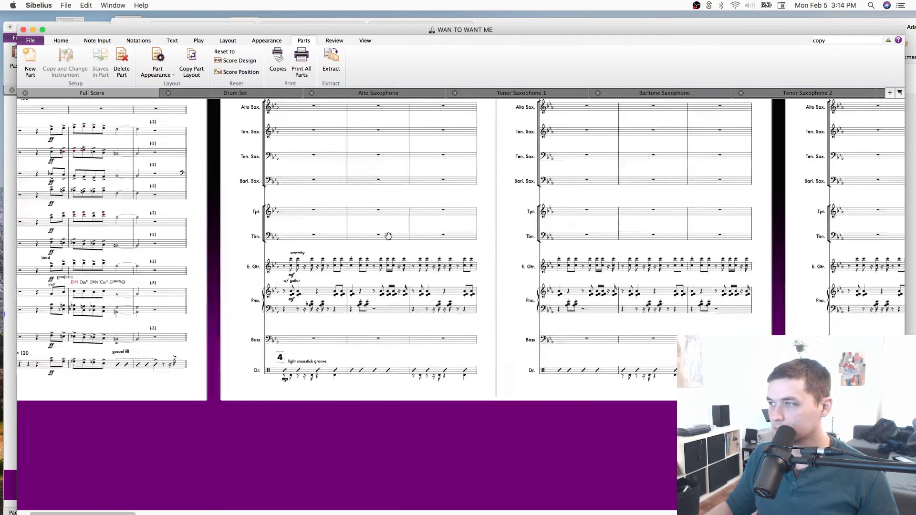
pyautogui.moveTo(654, 297); pyautogui.dragTo(230, 301)
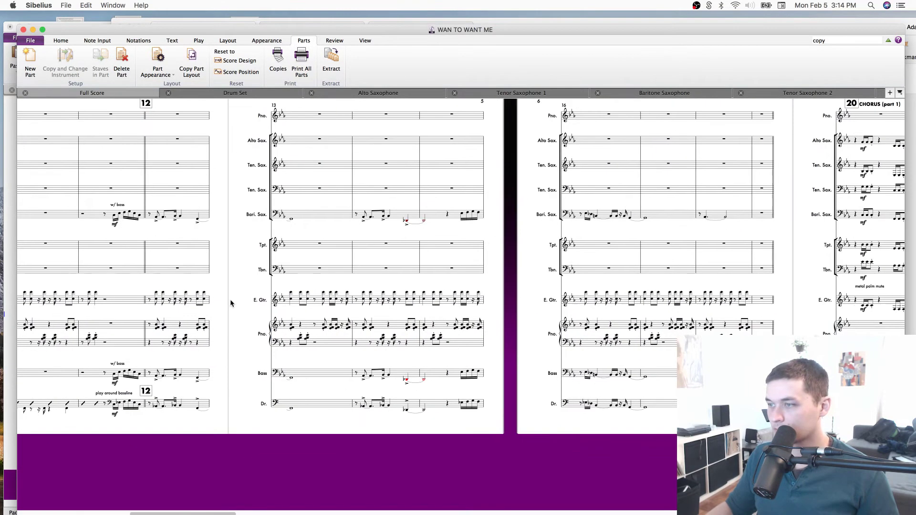
pyautogui.press('super+equal')
pyautogui.press('super+equal')
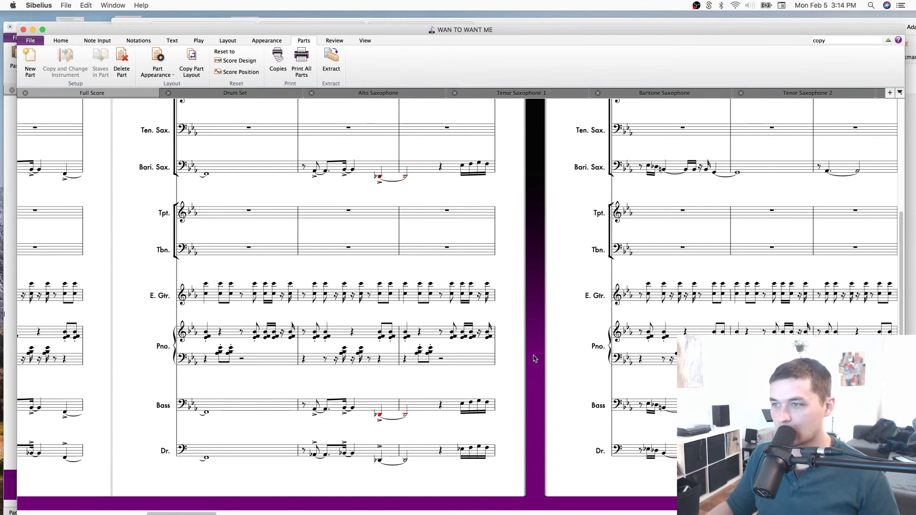
pyautogui.moveTo(153, 265); pyautogui.dragTo(573, 339)
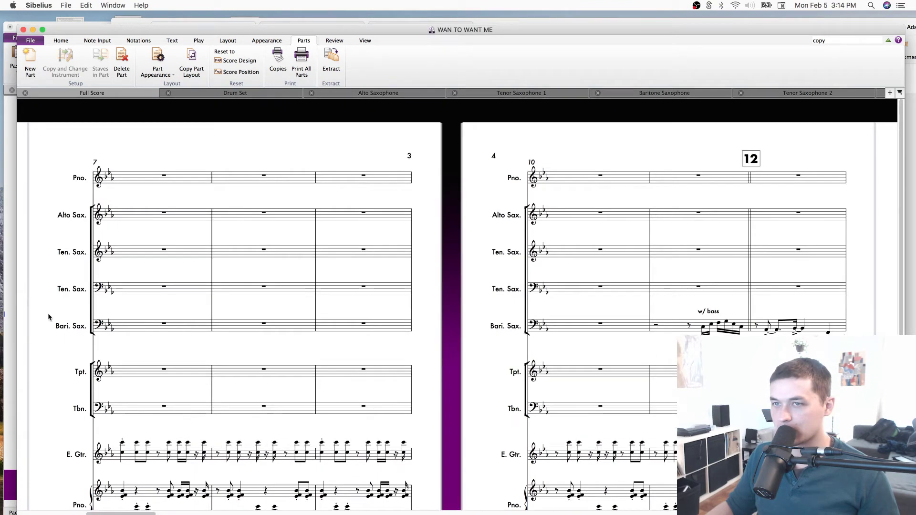
pyautogui.hscroll(-10, 573, 342)
pyautogui.doubleClick(257, 263)
pyautogui.write('1')
# Number the second tenor saxophone's short staff name as "Ten. Sax. 2" and save the score.
pyautogui.doubleClick(258, 299)
pyautogui.write('2')
pyautogui.click(206, 299)
pyautogui.press('super+s')
# Open the Tenor Saxophone 1 part from its first bar in the full score.
pyautogui.moveTo(237, 415); pyautogui.dragTo(678, 397)
pyautogui.hscroll(-3, 460, 279)
pyautogui.click(459, 280)
pyautogui.moveTo(695, 285); pyautogui.dragTo(586, 255)
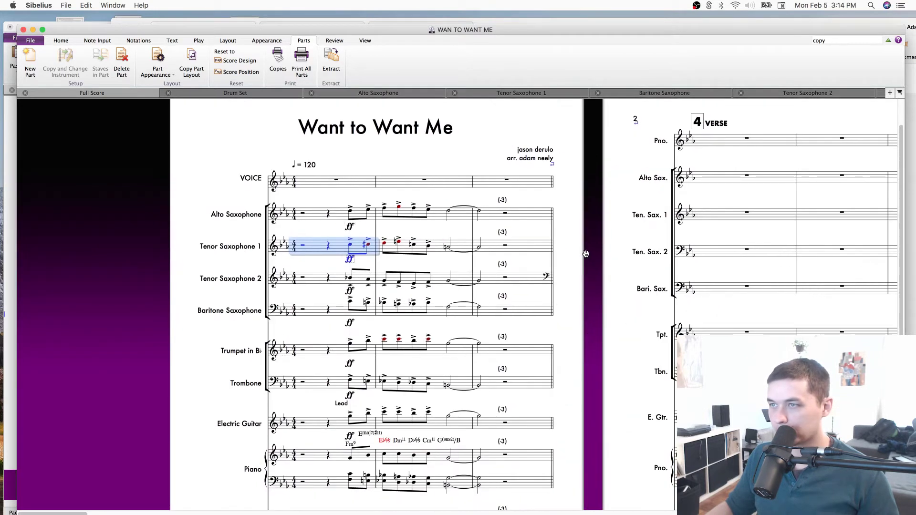
pyautogui.press('w')
pyautogui.press('Escape')
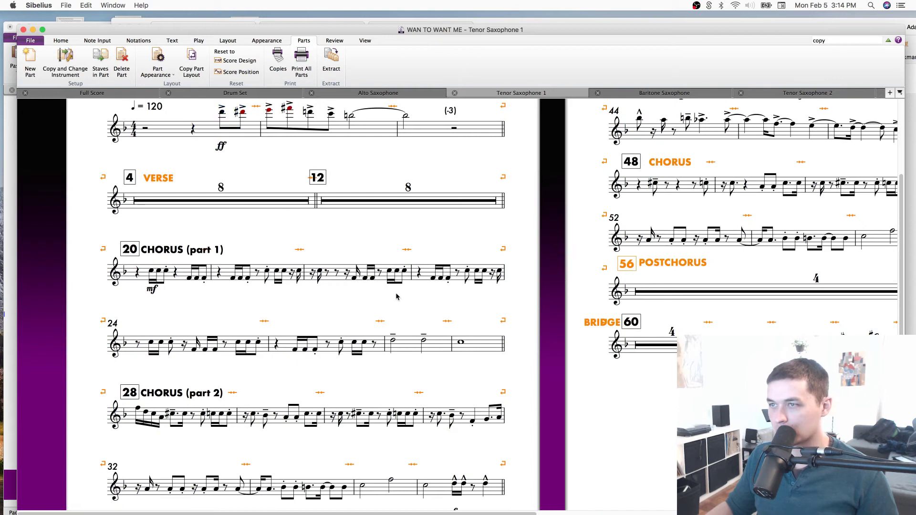
# Add a system break after bar 22 in the Tenor Saxophone 1 part and remove the break before bar 24.
pyautogui.click(419, 278)
pyautogui.press('Escape')
pyautogui.press('Return')
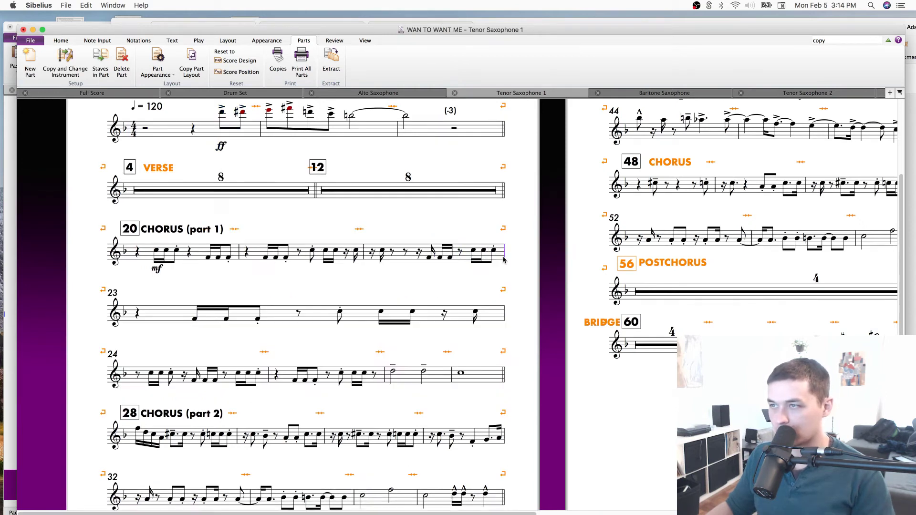
pyautogui.click(503, 289)
pyautogui.press('Delete')
pyautogui.click(407, 272)
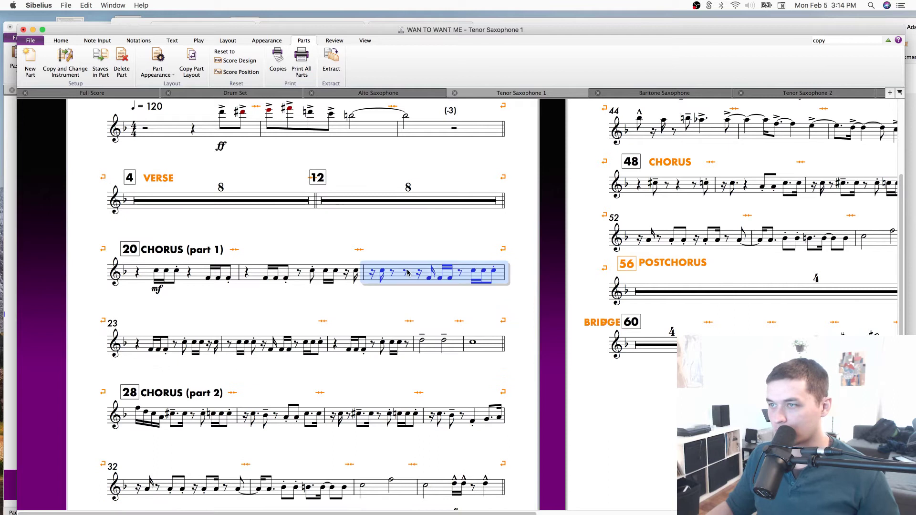
# Open the alto saxophone part and start the second system of Chorus (part 1) at bar 23 instead of bar 24.
pyautogui.press('w')
pyautogui.click(194, 180)
pyautogui.press('w')
pyautogui.click(352, 327)
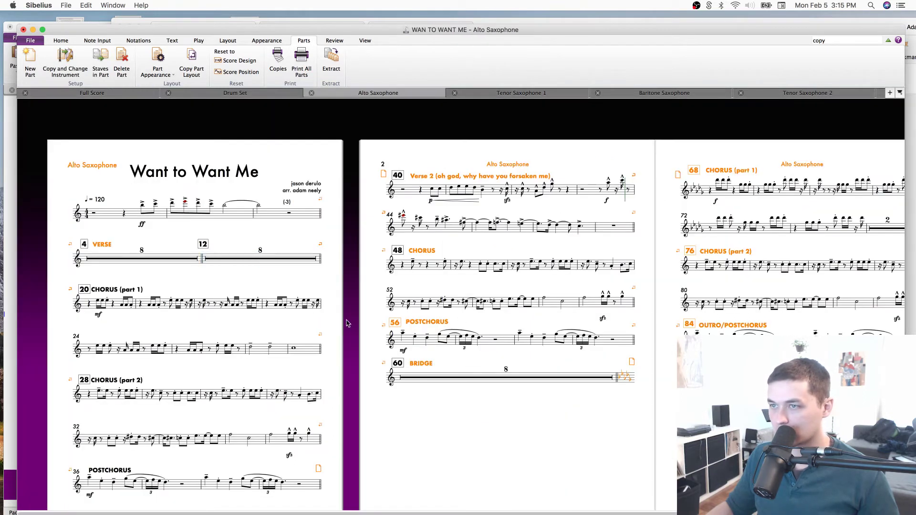
pyautogui.click(264, 306)
pyautogui.press('Return')
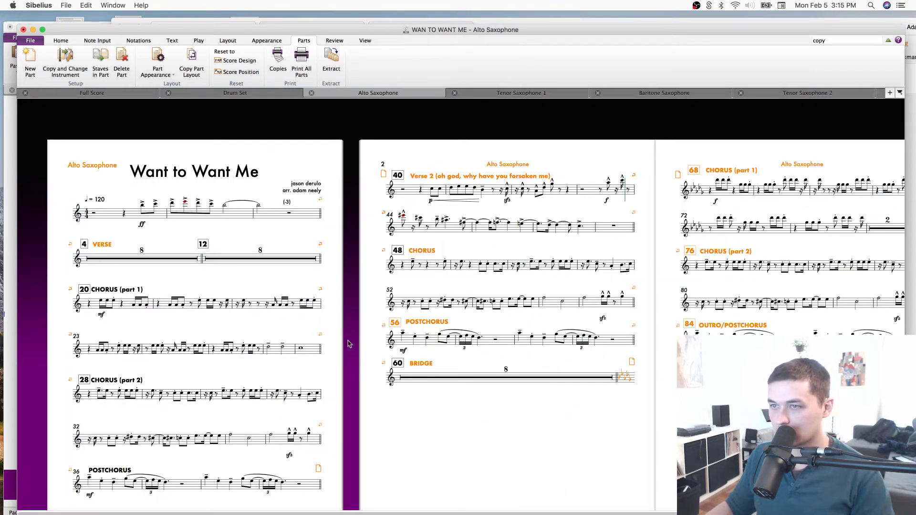
# Return to the Tenor Saxophone 1 part through the full score and examine its systems from bar 20 to the Postchorus.
pyautogui.press('w')
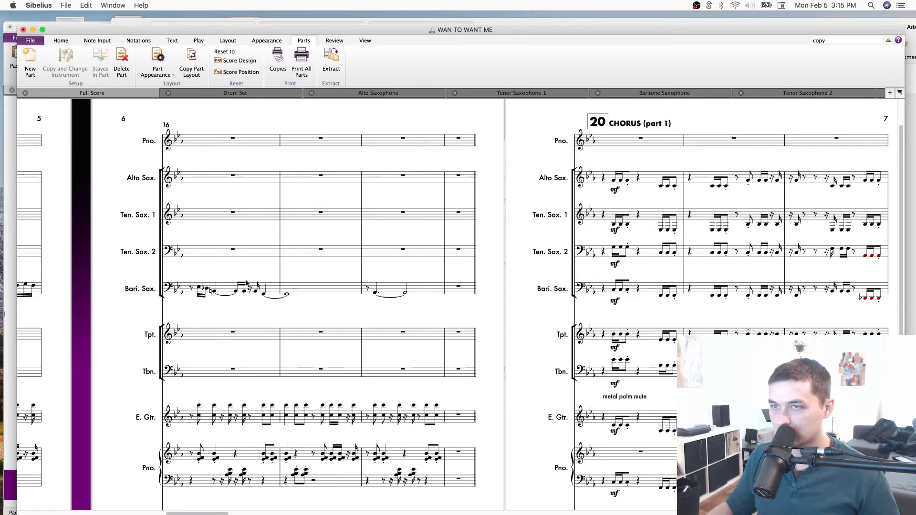
pyautogui.hscroll(-10, 155, 278)
pyautogui.click(114, 212)
pyautogui.press('w')
pyautogui.click(354, 277)
pyautogui.press('Escape')
pyautogui.moveTo(346, 369); pyautogui.dragTo(333, 361)
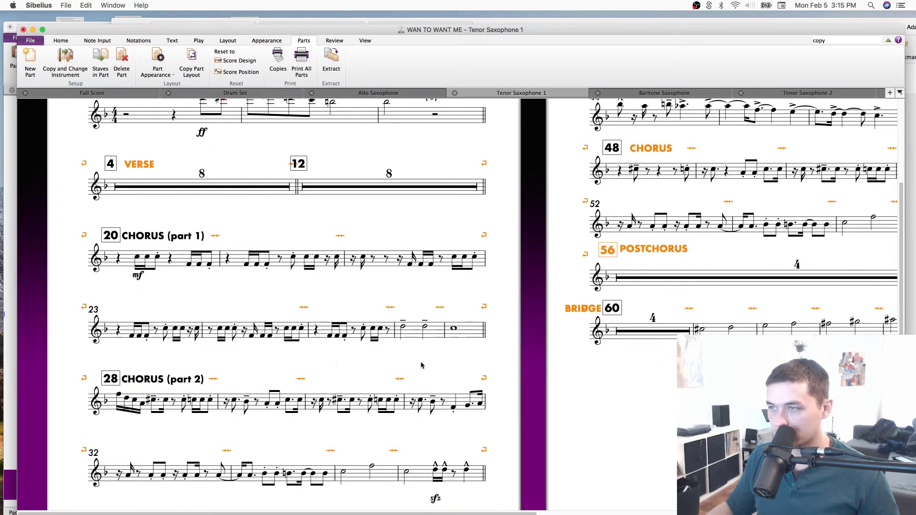
pyautogui.moveTo(438, 361); pyautogui.dragTo(510, 319)
pyautogui.scroll(-3, 471, 350)
pyautogui.hscroll(3, 471, 350)
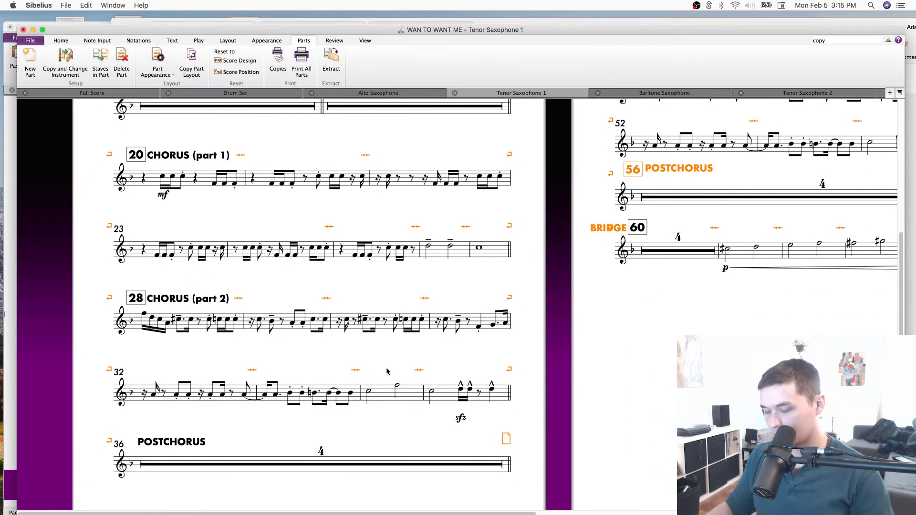
# Add a system break after bar 25 in the Tenor Saxophone 1 part so a new line starts at bar 26.
pyautogui.press('super+minus')
pyautogui.moveTo(560, 355); pyautogui.dragTo(469, 373)
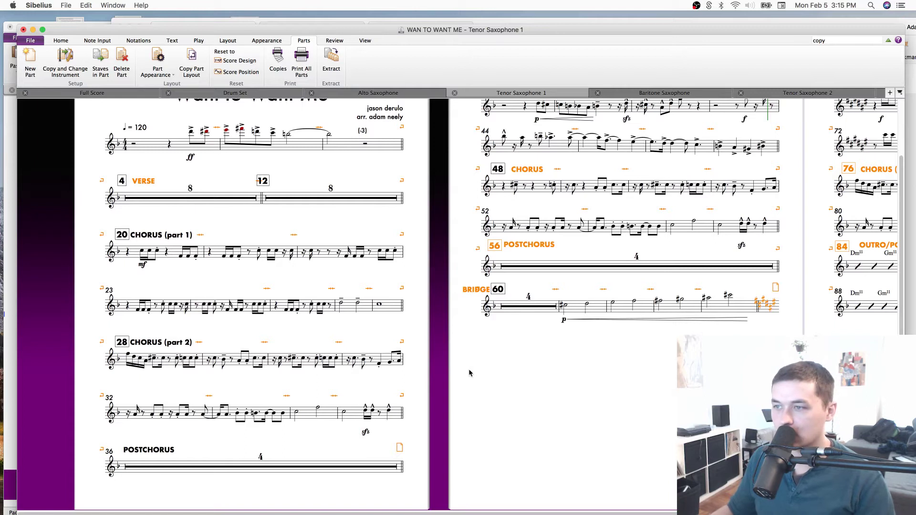
pyautogui.click(335, 306)
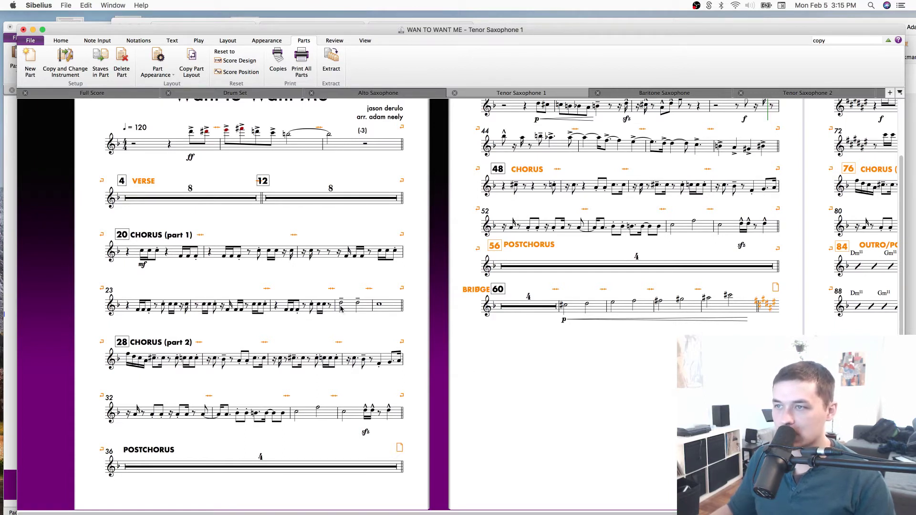
pyautogui.press('Return')
pyautogui.click(403, 312)
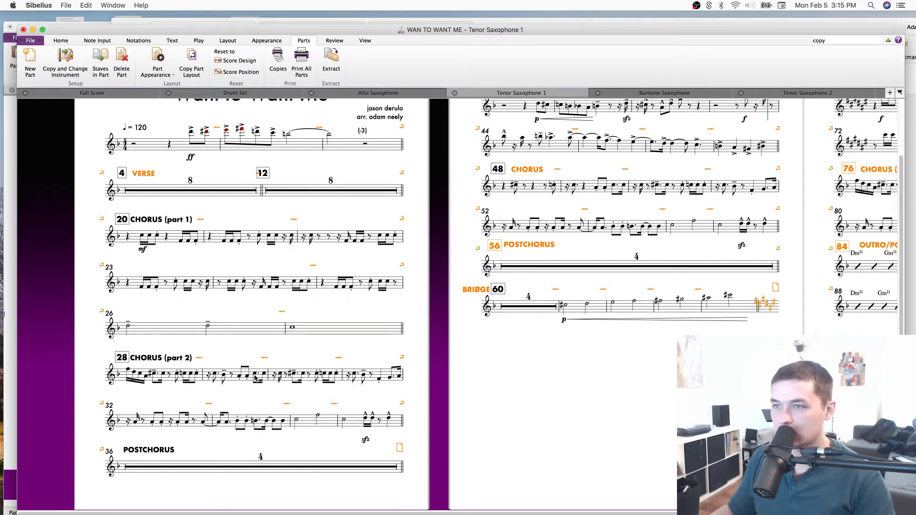
# Try running bars 26 and 27 into Chorus (part 2) with a system break after bar 29.
pyautogui.click(269, 378)
pyautogui.press('Return')
pyautogui.click(402, 358)
pyautogui.moveTo(423, 406); pyautogui.dragTo(494, 426)
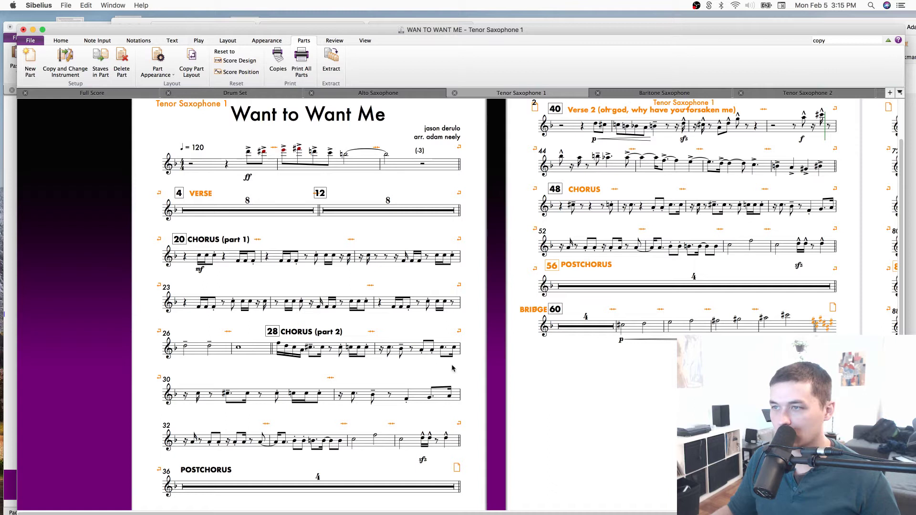
# Try a system break after bar 32, and undo the recent break changes around Chorus (part 2).
pyautogui.click(273, 445)
pyautogui.press('Return')
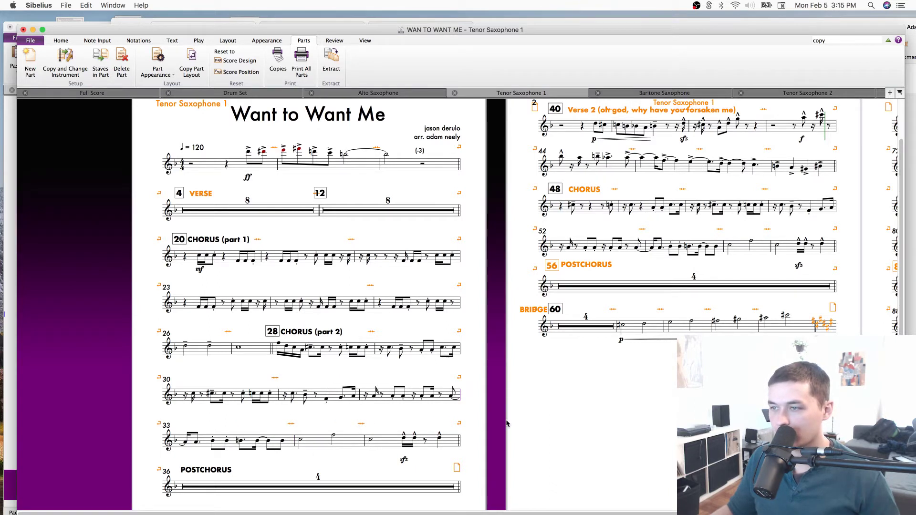
pyautogui.moveTo(495, 452); pyautogui.dragTo(495, 442)
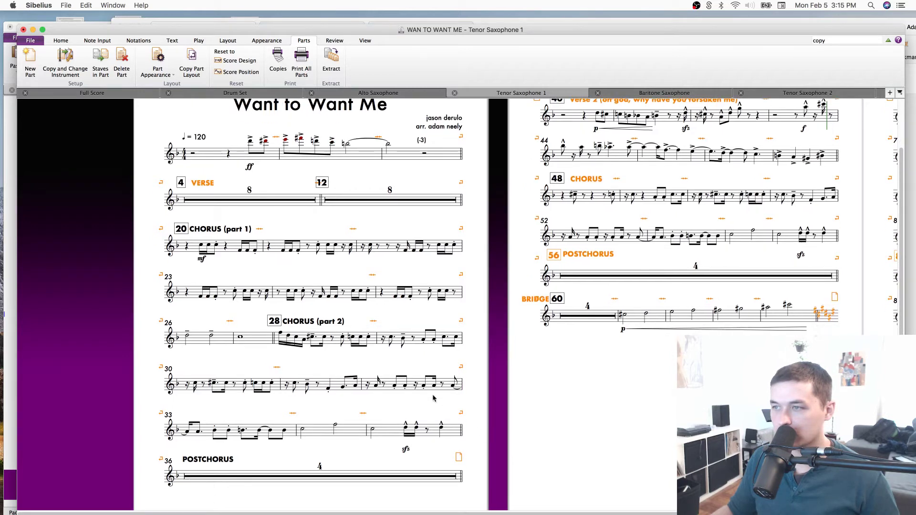
pyautogui.press('Return')
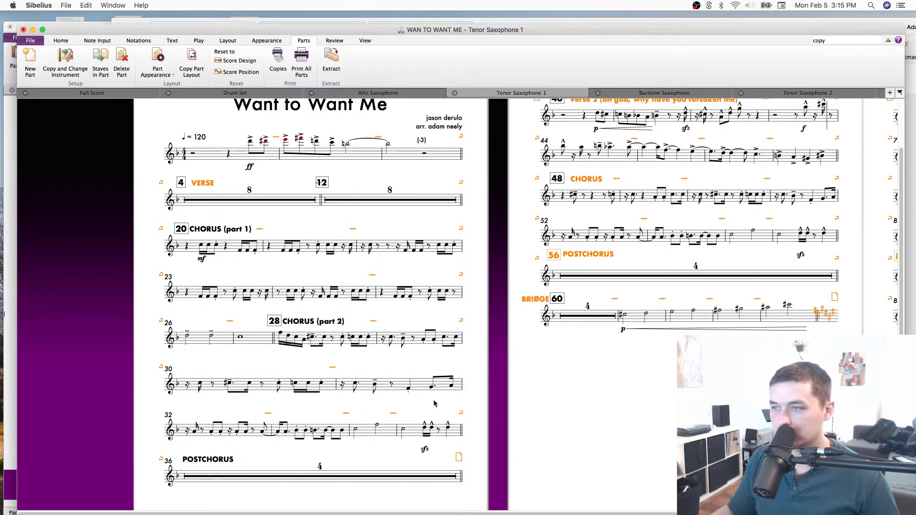
pyautogui.press('super+z')
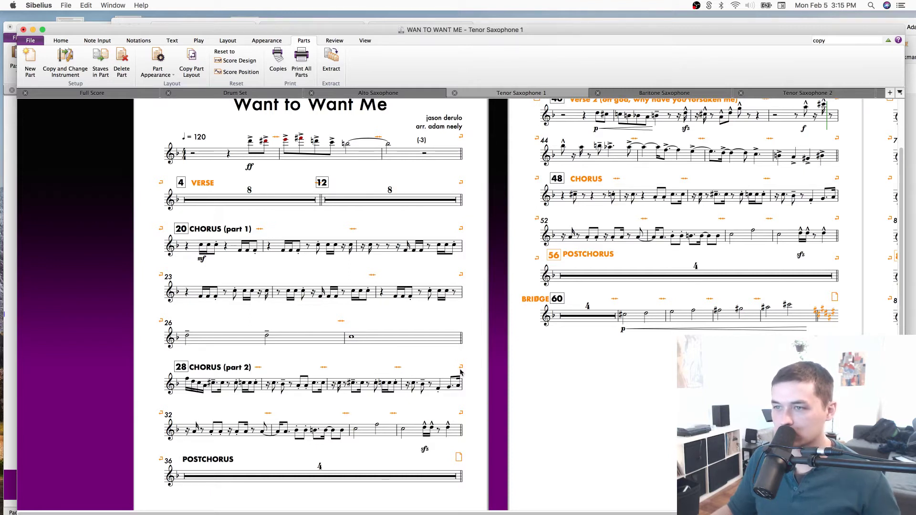
# Rearrange the Tenor Saxophone 1 system breaks so bars 26–28, 29–31 and 32–35 each fill one line.
pyautogui.press('cmd+z')
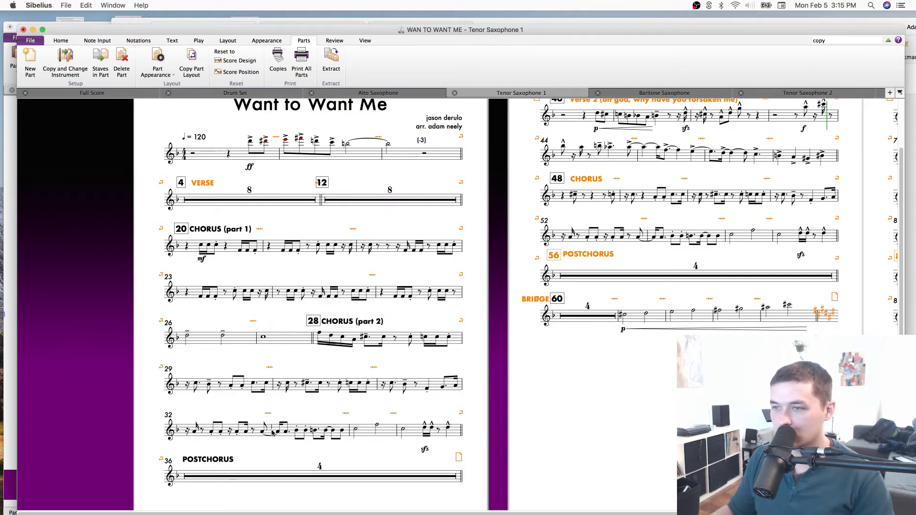
pyautogui.press('Return')
pyautogui.click(381, 386)
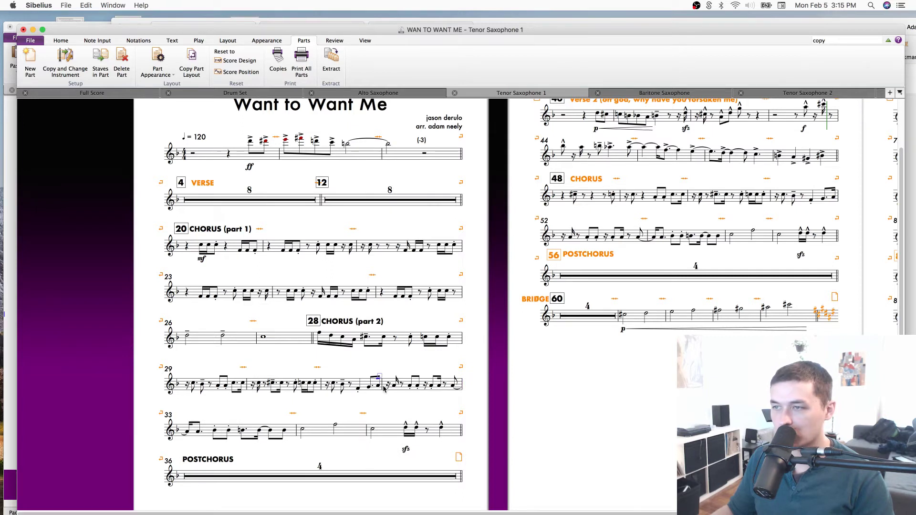
pyautogui.press('Return')
pyautogui.click(460, 378)
pyautogui.press('Delete')
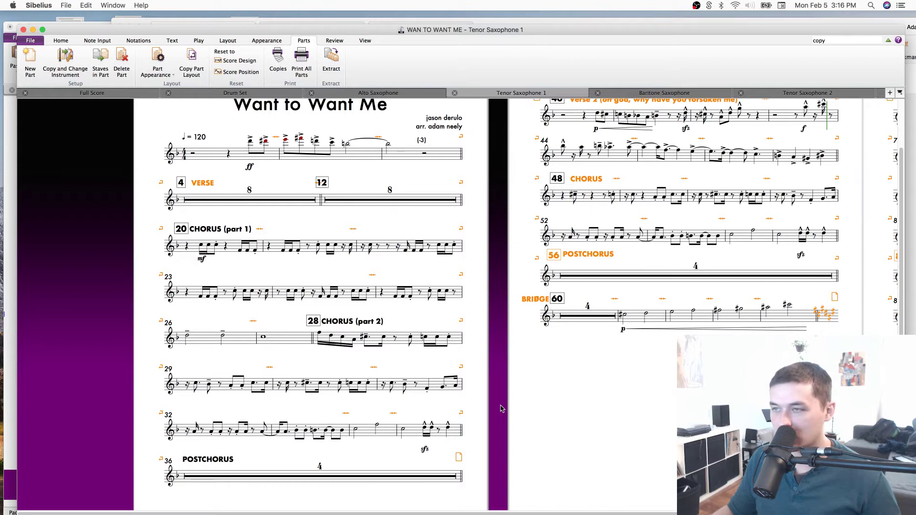
# Switch from the Tenor Saxophone 1 part to the alto saxophone part through the full score.
pyautogui.scroll(-2, 501, 405)
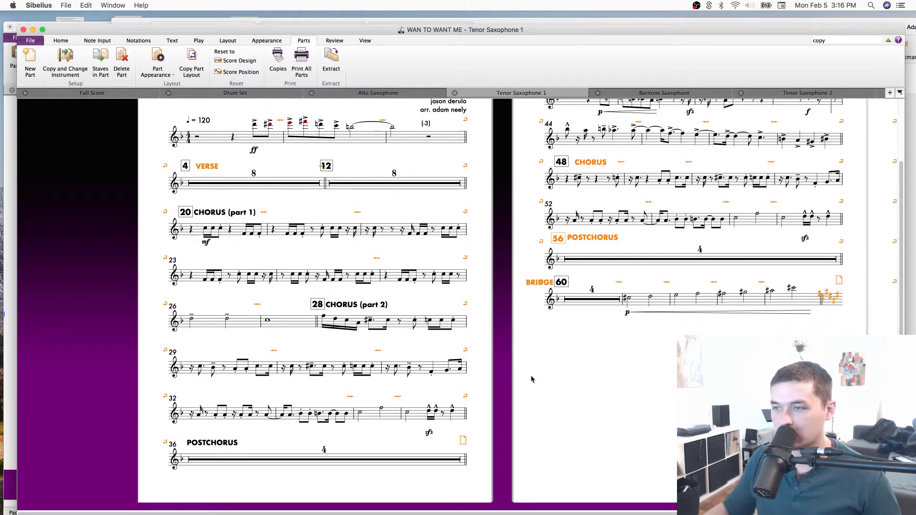
pyautogui.scroll(2, 549, 377)
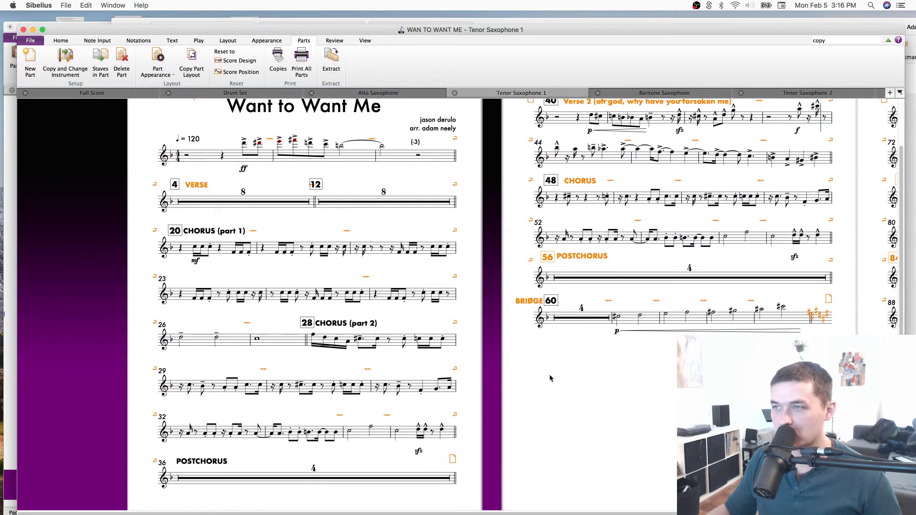
pyautogui.press('w')
pyautogui.click(210, 163)
pyautogui.press('w')
# Start new systems at bars 31 and 26 of the alto saxophone part, running bar 27 into Chorus (part 2).
pyautogui.scroll(-2, 253, 373)
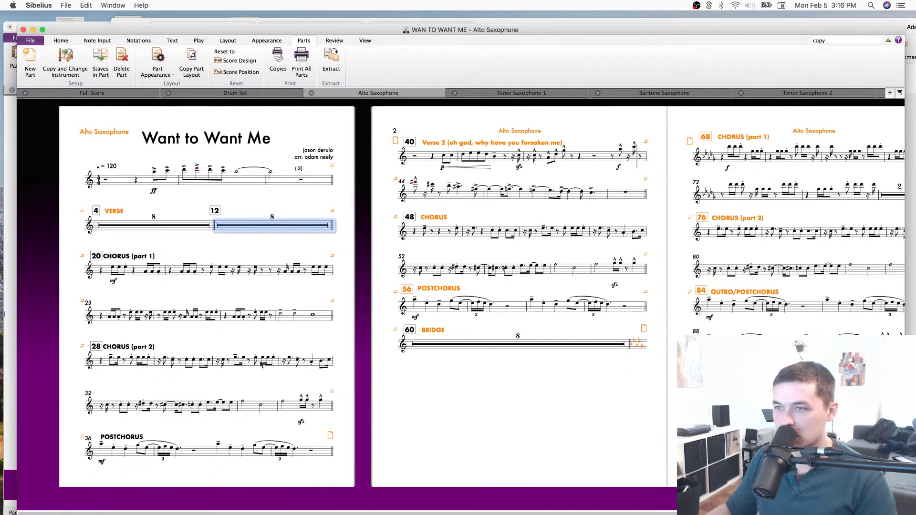
pyautogui.click(279, 364)
pyautogui.press('Return')
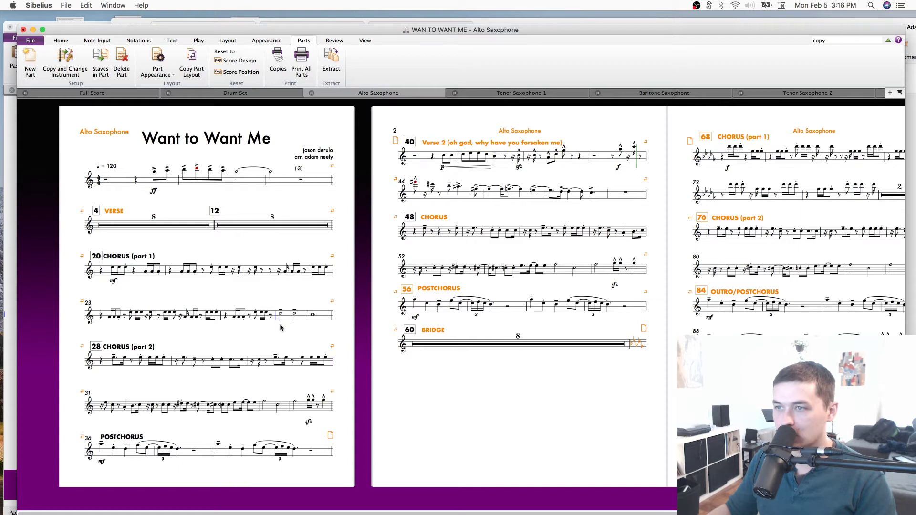
pyautogui.press('Return')
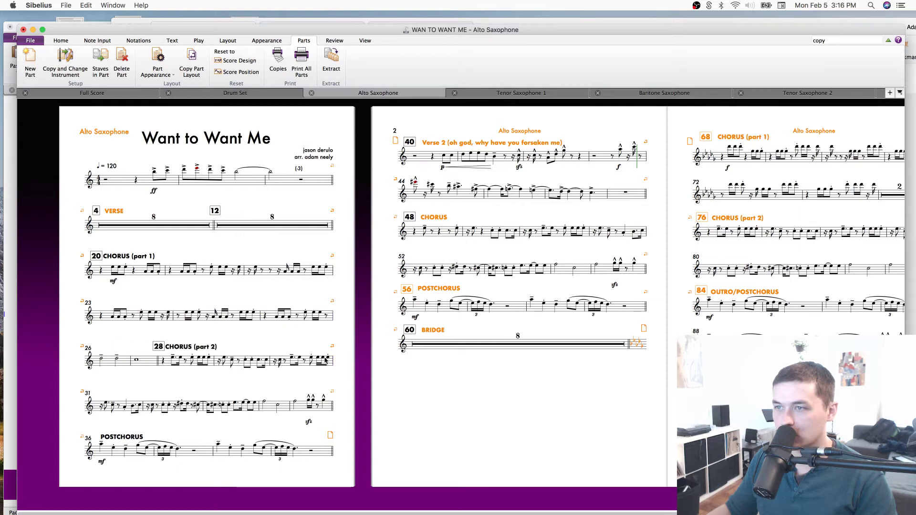
# Set the alto saxophone part's following system starts to bars 30 and 33, removing the break before bar 31.
pyautogui.click(270, 362)
pyautogui.press('Return')
pyautogui.click(333, 334)
pyautogui.press('Delete')
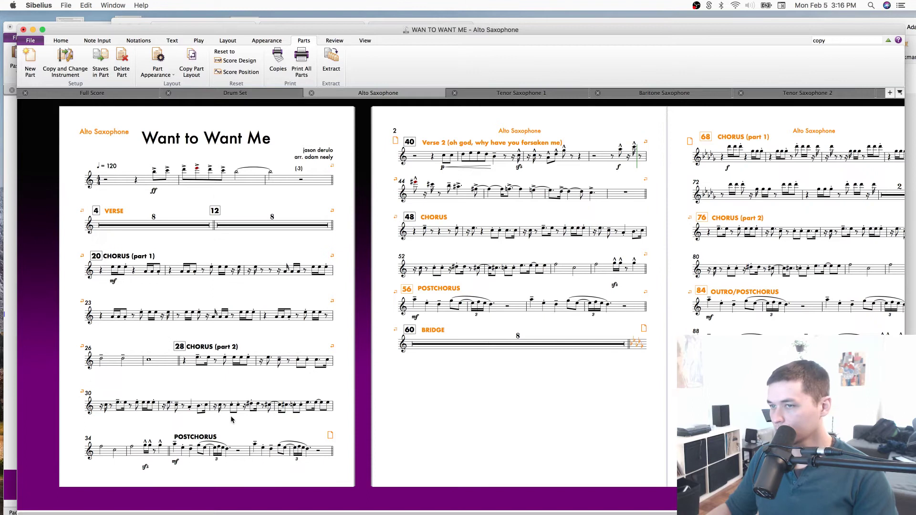
pyautogui.click(275, 408)
pyautogui.press('Return')
pyautogui.moveTo(495, 214); pyautogui.dragTo(496, 210)
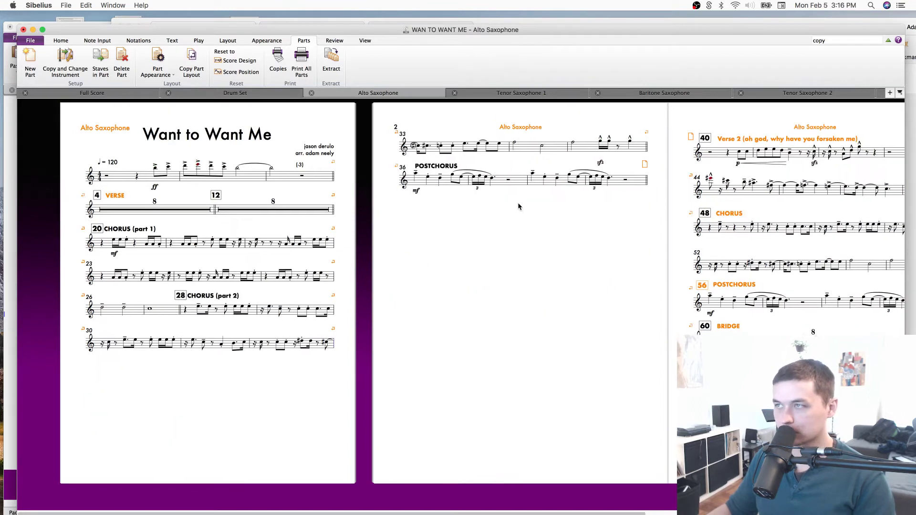
# Fit bars 1 through 39 of the alto saxophone part together on the first page.
pyautogui.click(634, 184)
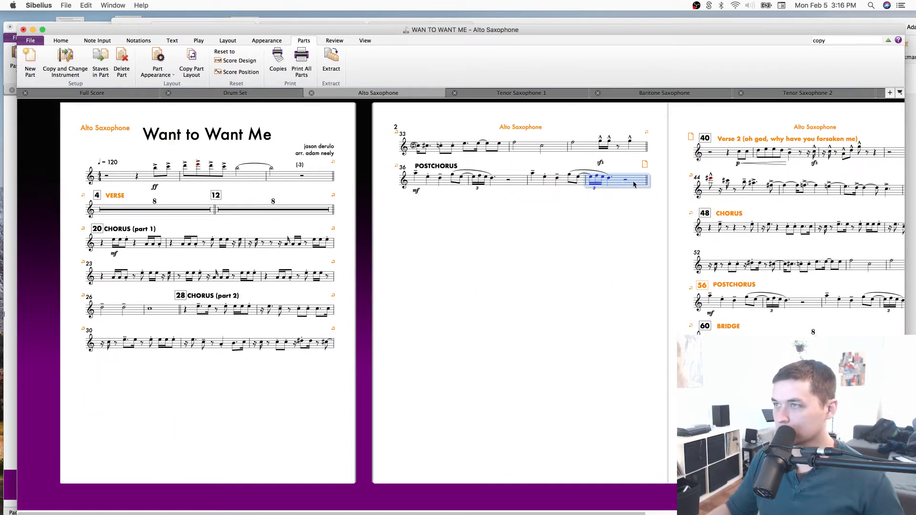
pyautogui.keyDown('shift'); pyautogui.click(124, 179); pyautogui.keyUp('shift')
pyautogui.hotkey('alt', 'shift', 'm')
pyautogui.press('super+z')
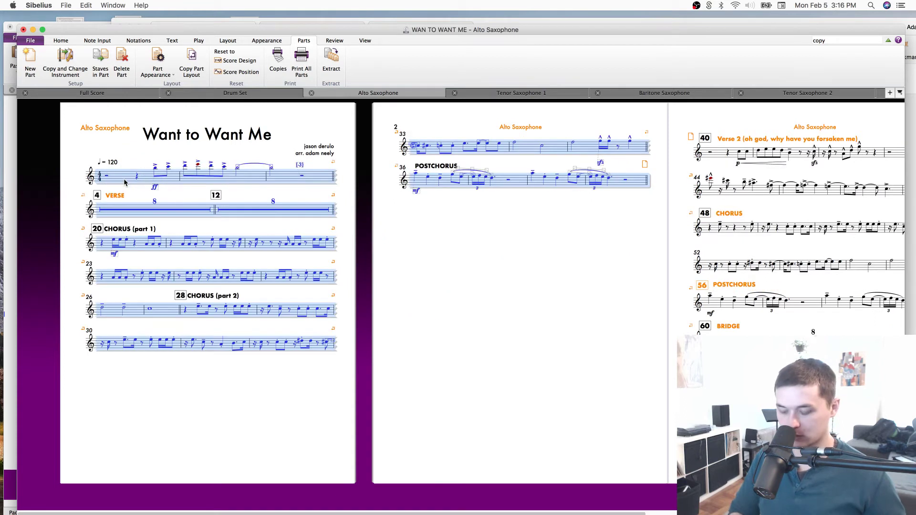
pyautogui.press('alt+shift+super+m')
pyautogui.press('Escape')
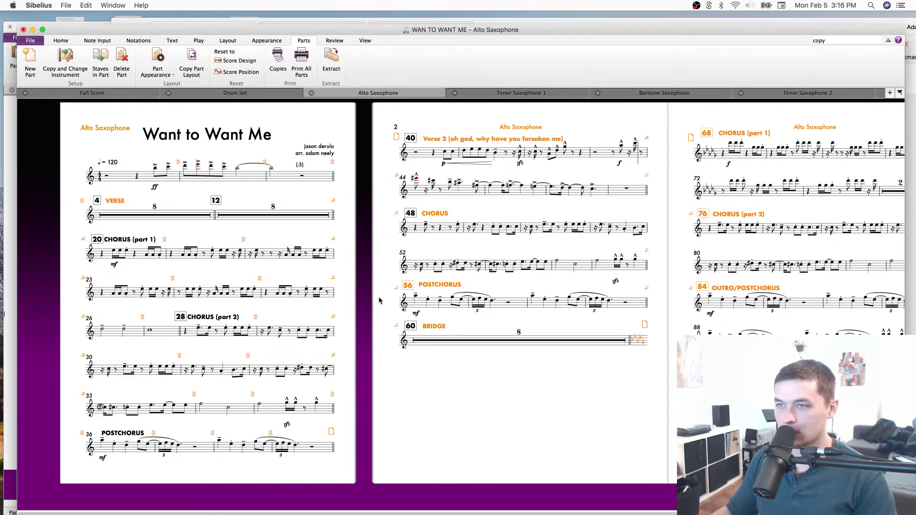
pyautogui.click(315, 179)
pyautogui.click(491, 402)
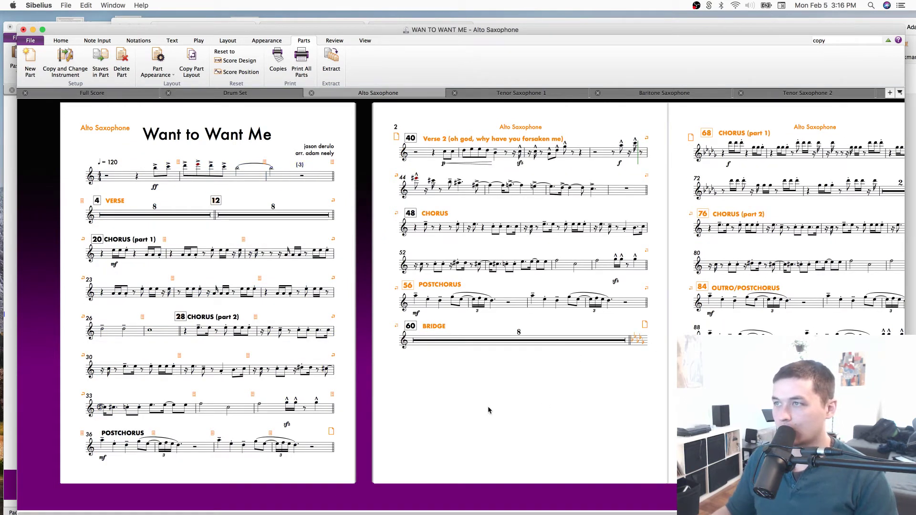
# Add a page break after bar 35 of the alto saxophone part and remove the one after bar 39.
pyautogui.moveTo(490, 402); pyautogui.dragTo(565, 363)
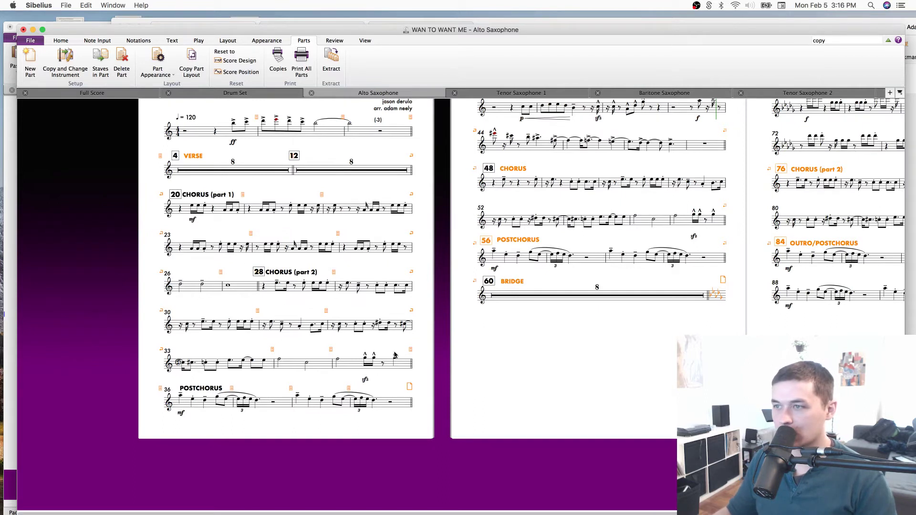
pyautogui.click(407, 366)
pyautogui.click(414, 366)
pyautogui.click(411, 367)
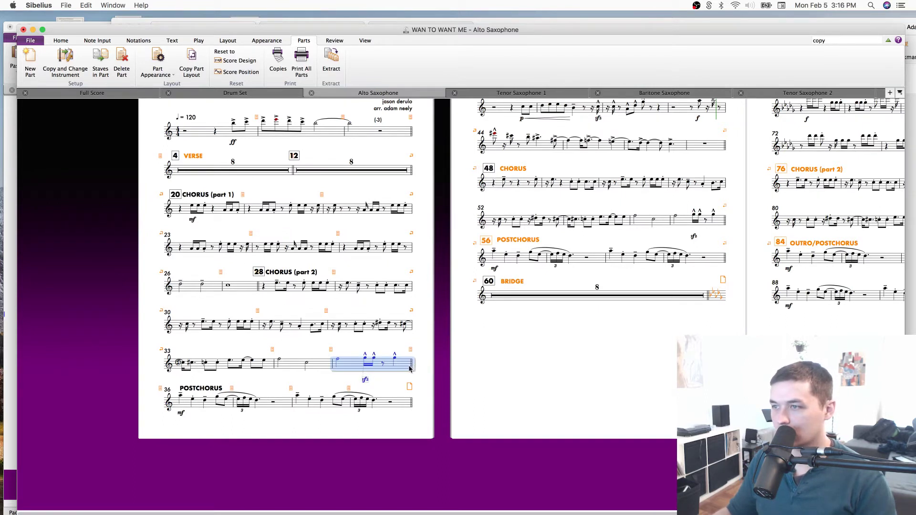
pyautogui.click(411, 365)
pyautogui.press('super+Return')
pyautogui.moveTo(588, 316); pyautogui.dragTo(514, 374)
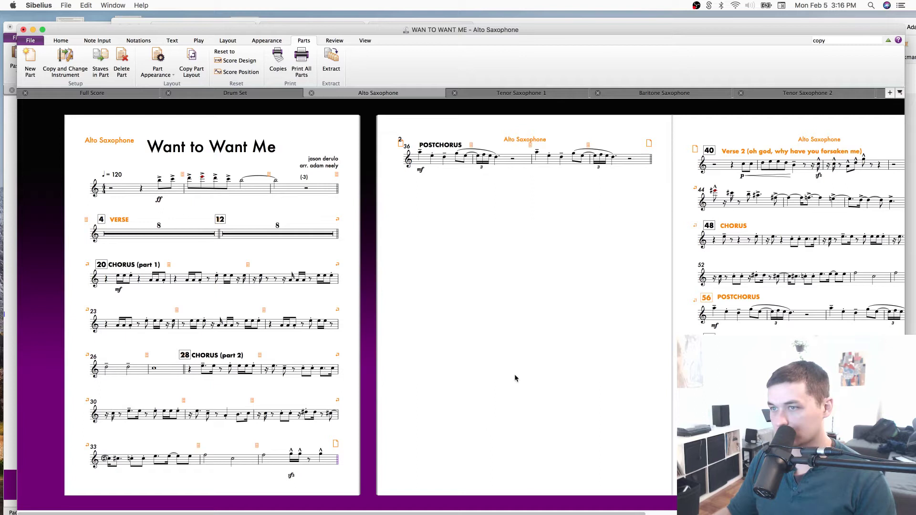
pyautogui.click(649, 143)
pyautogui.press('Delete')
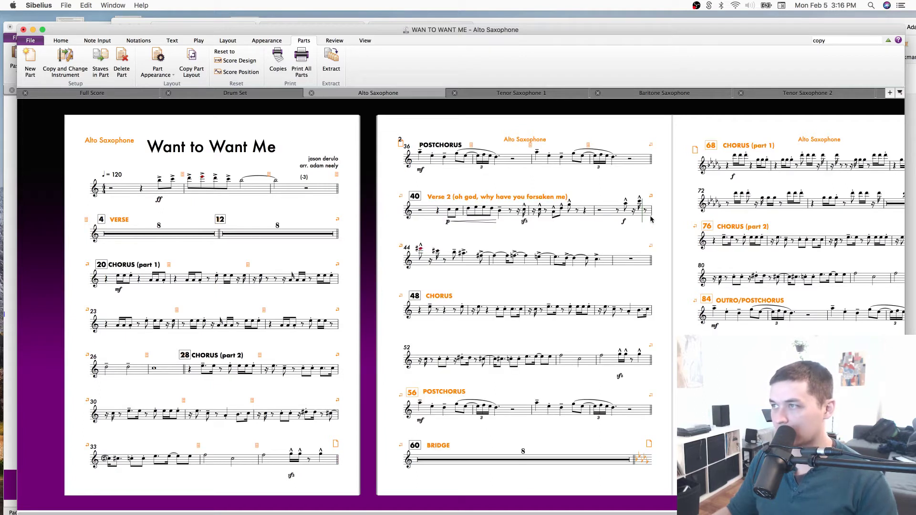
# Nudge the Verse 2 heading at bar 40 slightly and save the score.
pyautogui.moveTo(482, 196); pyautogui.dragTo(484, 195)
pyautogui.click(367, 400)
pyautogui.press('super+s')
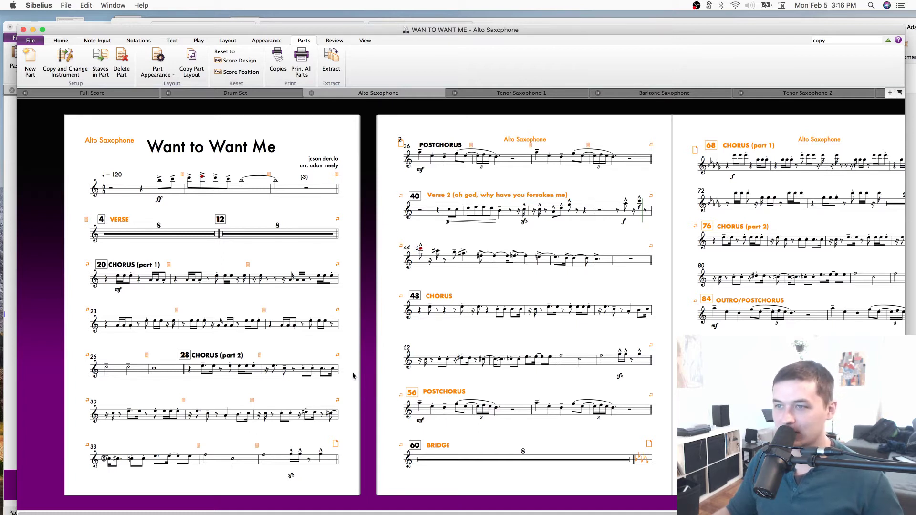
# Start new systems at bars 71, 74, 78 and 81 on the alto saxophone part's third page.
pyautogui.moveTo(359, 393); pyautogui.dragTo(364, 388)
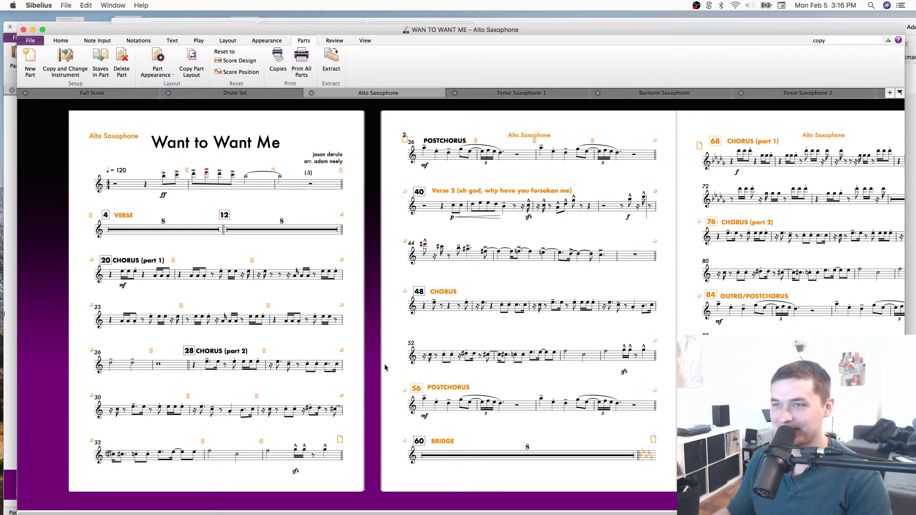
pyautogui.hscroll(2, 675, 388)
pyautogui.scroll(-1, 675, 388)
pyautogui.hscroll(-2, 675, 388)
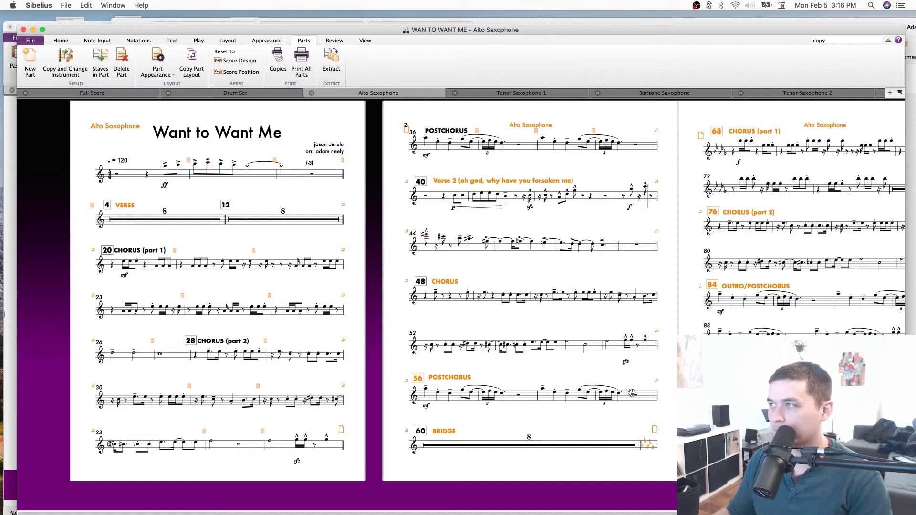
pyautogui.moveTo(653, 391); pyautogui.dragTo(476, 404)
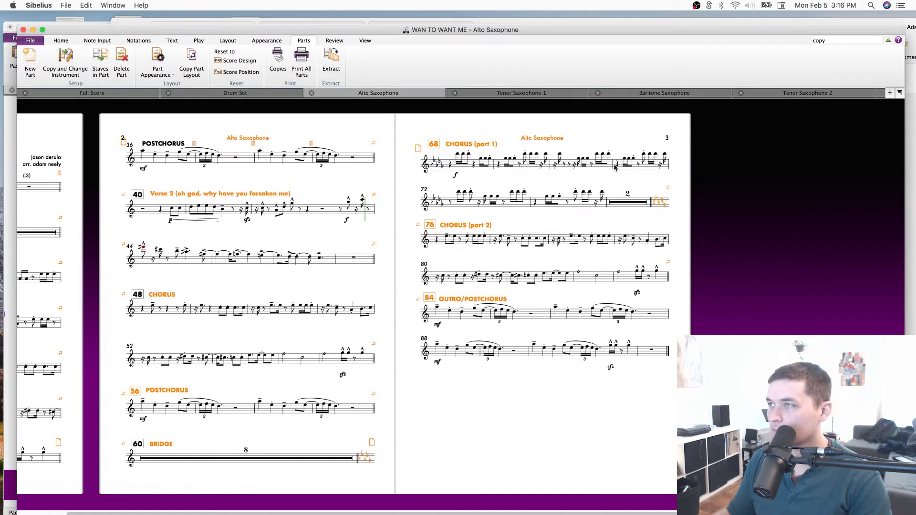
pyautogui.press('Return')
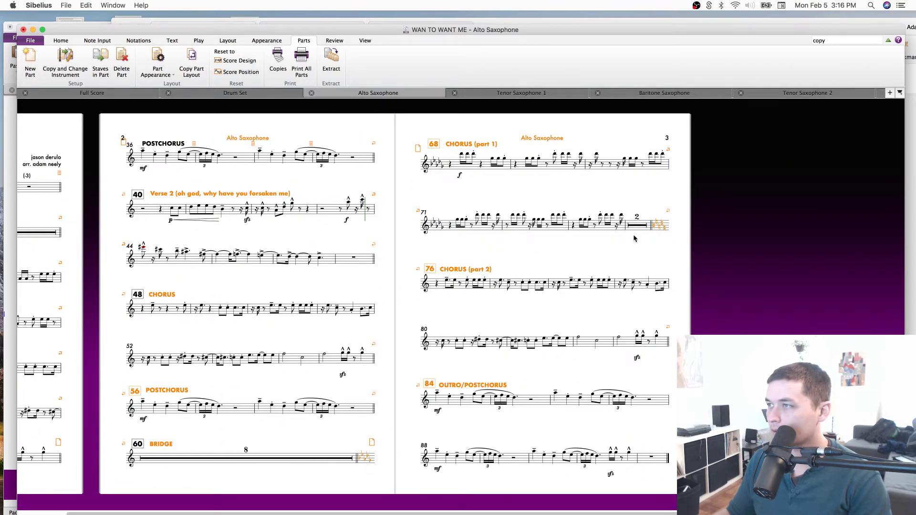
pyautogui.press('Return')
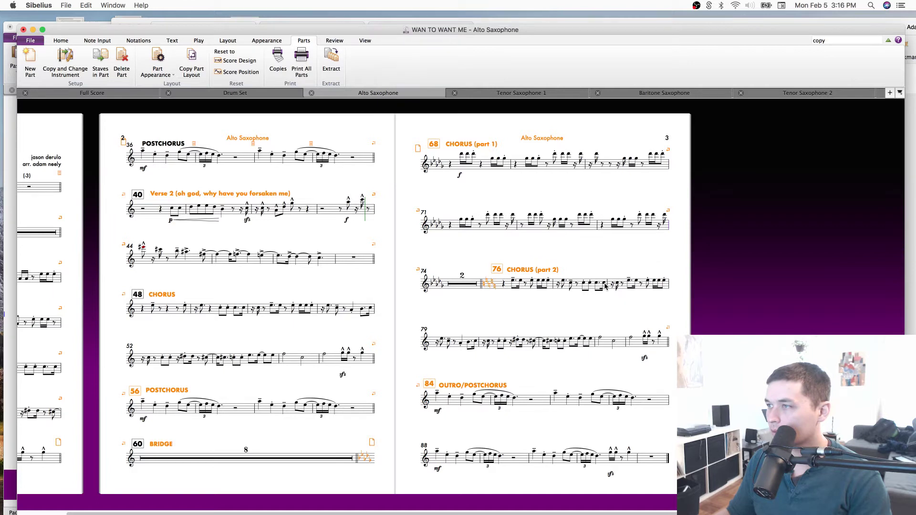
pyautogui.click(609, 289)
pyautogui.press('Return')
pyautogui.click(613, 343)
pyautogui.press('Return')
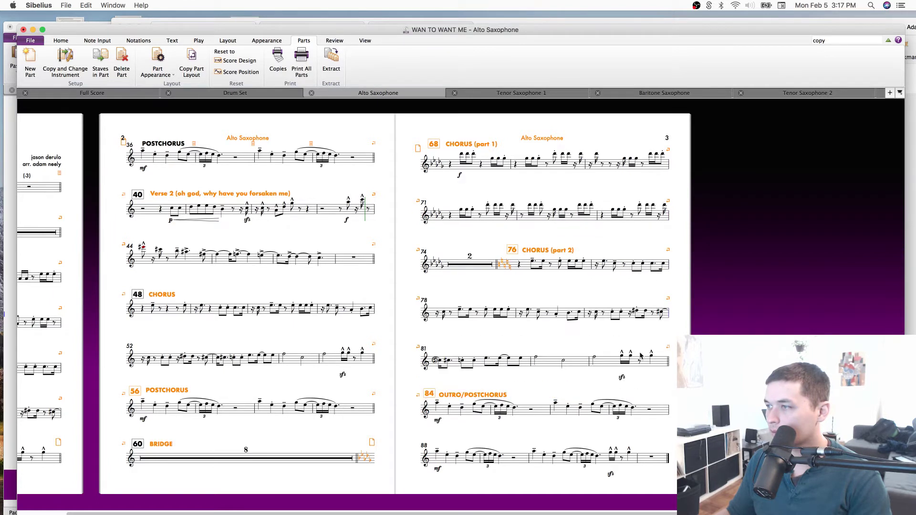
# Lower the Chorus (part 2) heading at bar 76 slightly and save the score.
pyautogui.scroll(-3, 713, 319)
pyautogui.click(550, 195)
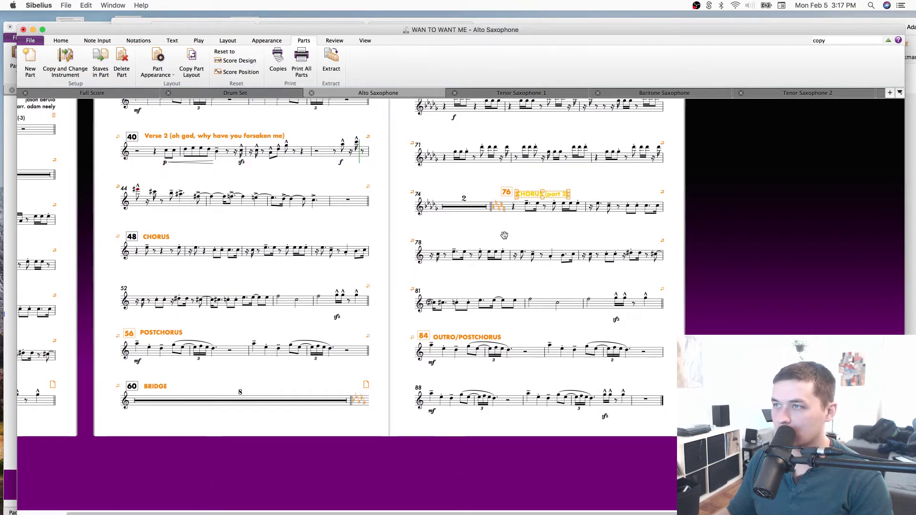
pyautogui.hscroll(-5, 172, 332)
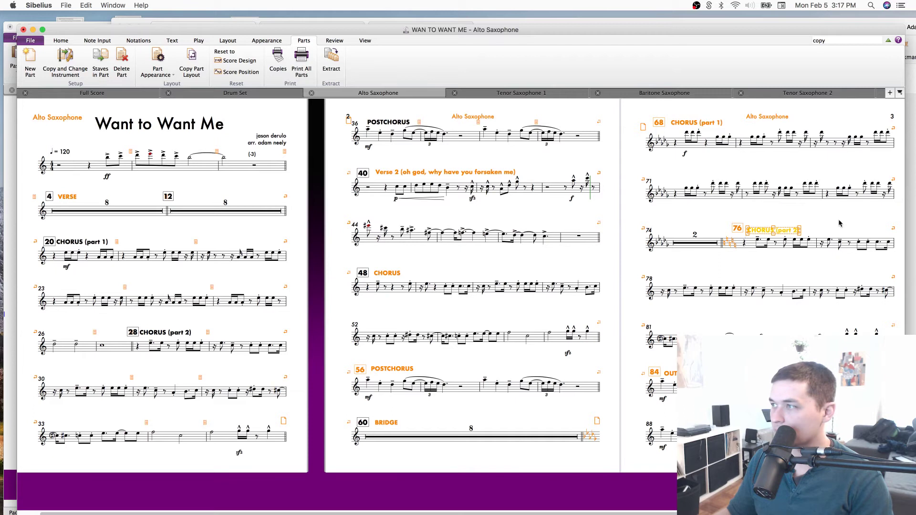
pyautogui.click(502, 259)
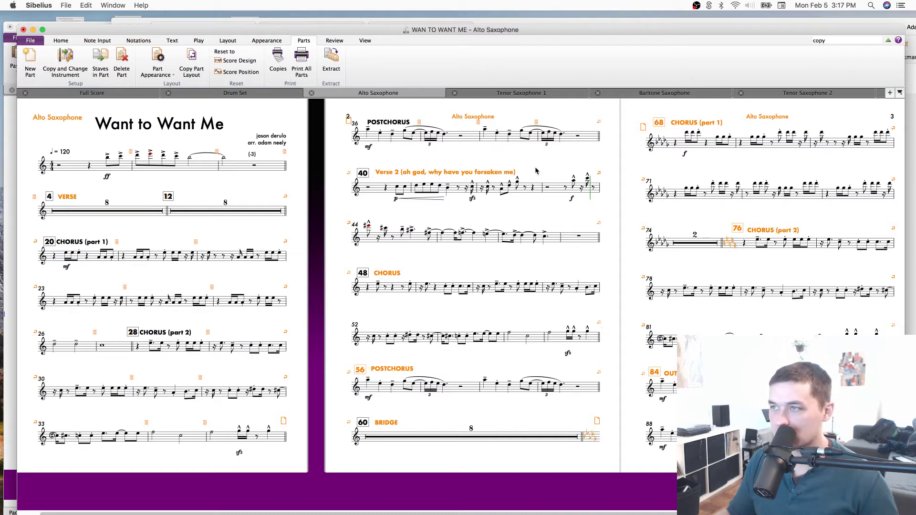
pyautogui.press('super+s')
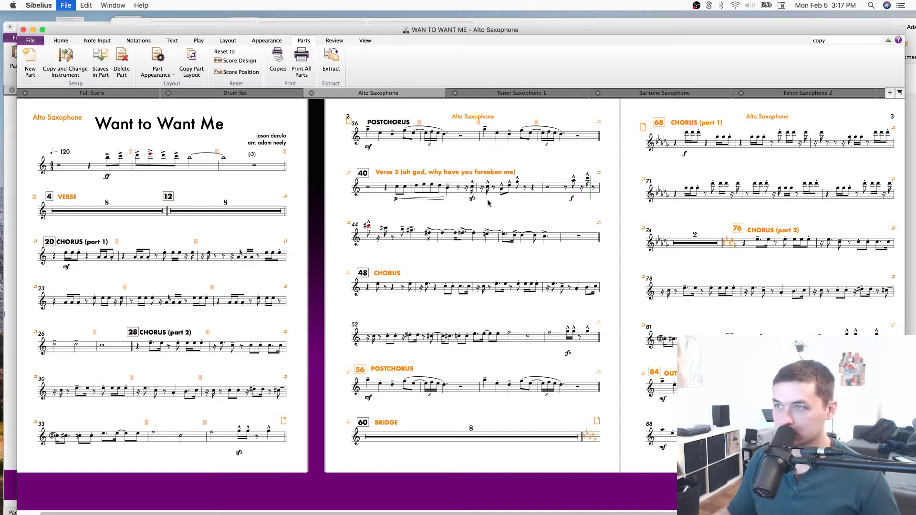
# Switch from the alto saxophone part to the Tenor Saxophone 1 part through the full score.
pyautogui.moveTo(481, 323); pyautogui.dragTo(549, 320)
pyautogui.moveTo(239, 338); pyautogui.dragTo(403, 339)
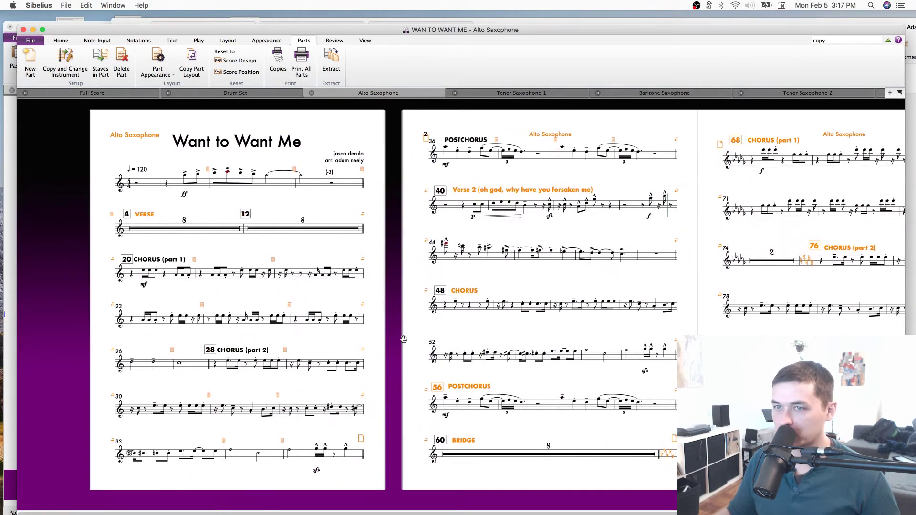
pyautogui.press('w')
pyautogui.press('w')
pyautogui.press('w')
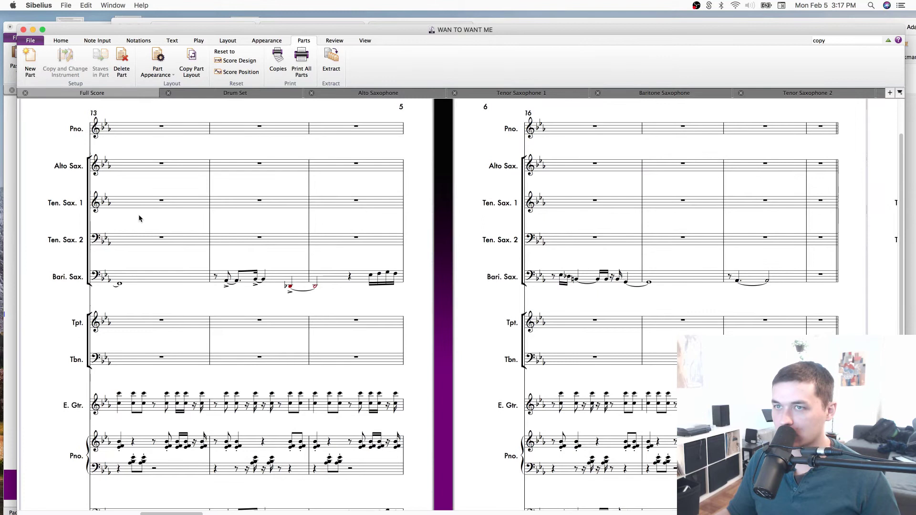
pyautogui.click(153, 205)
pyautogui.press('w')
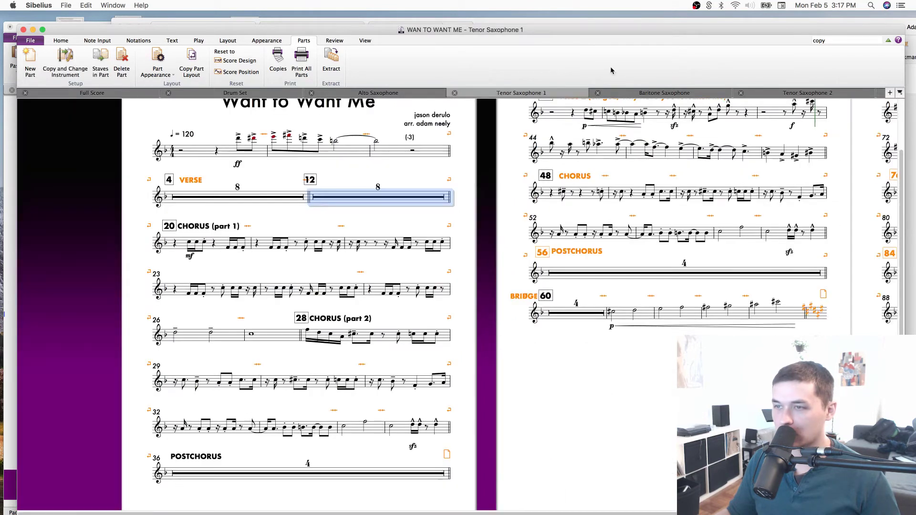
# Copy the Alto Saxophone part layout and formatting to the Tenor Saxophone 1 part.
pyautogui.click(192, 61)
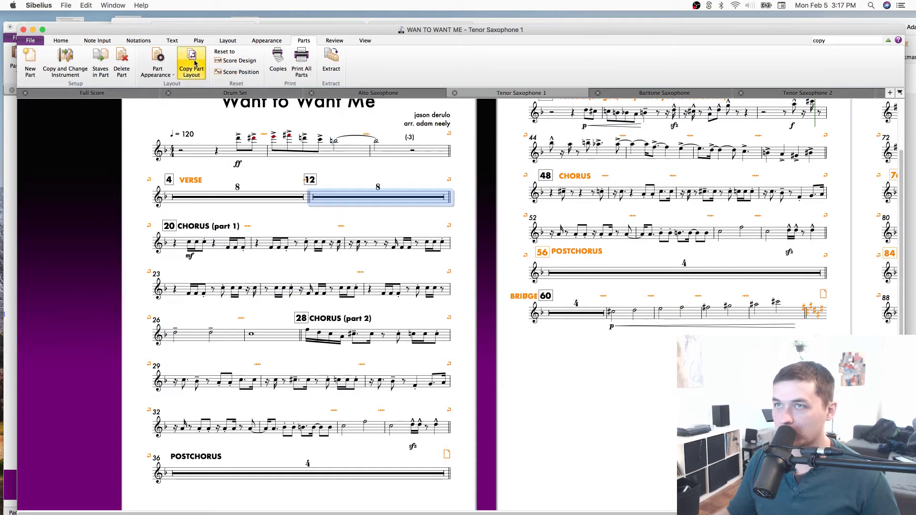
pyautogui.click(371, 178)
pyautogui.click(529, 190)
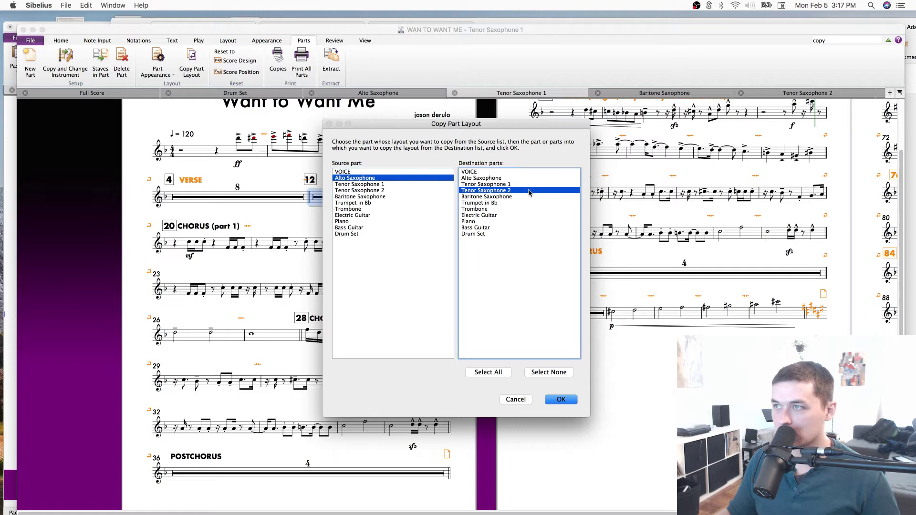
pyautogui.click(531, 184)
pyautogui.click(561, 400)
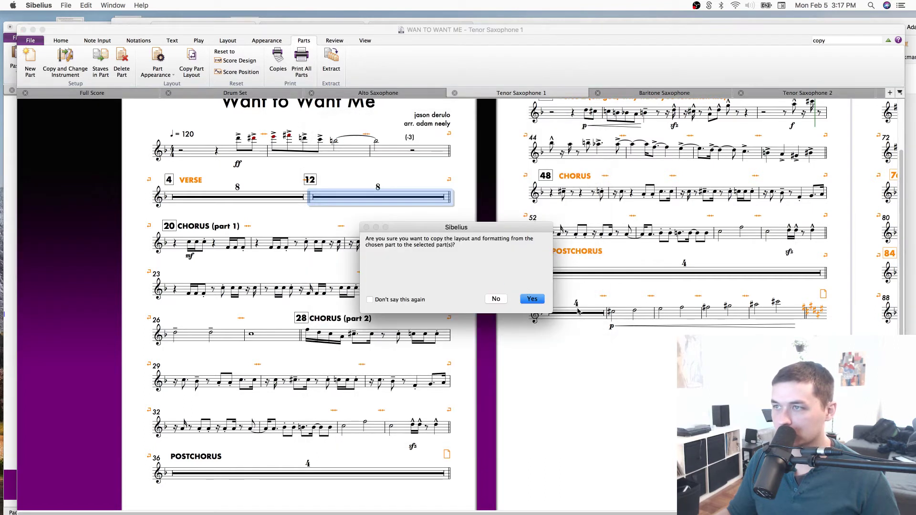
pyautogui.click(532, 299)
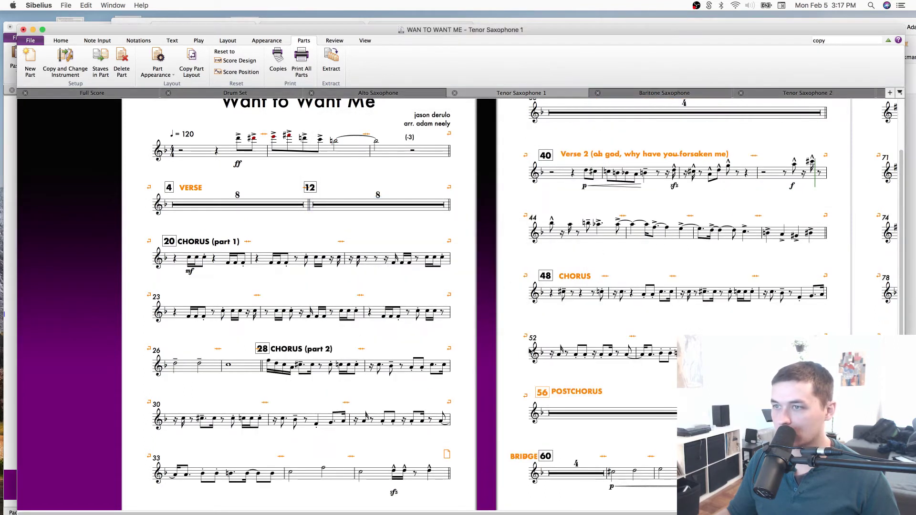
# Lower the bar 20 mf, shift the Chorus (part 1) and Bridge headings right of their rehearsal marks, and save the score.
pyautogui.moveTo(190, 272); pyautogui.dragTo(191, 278)
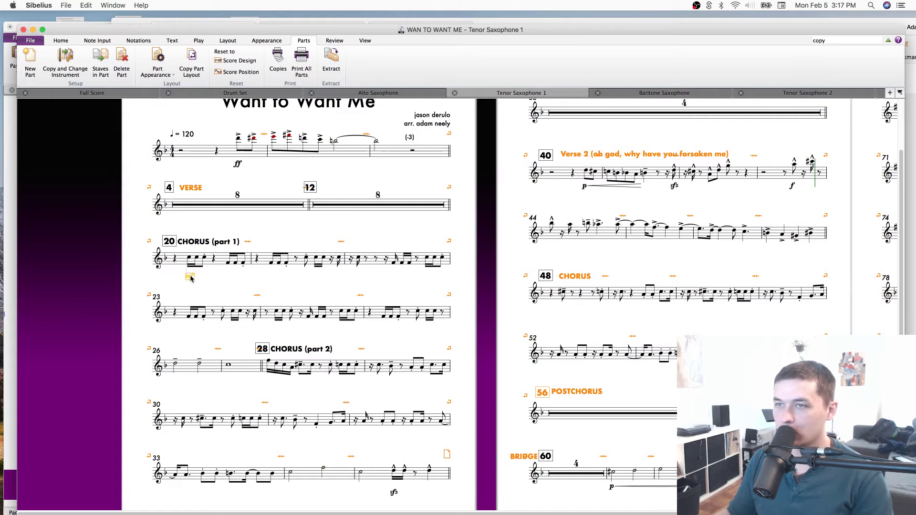
pyautogui.moveTo(214, 246); pyautogui.dragTo(223, 247)
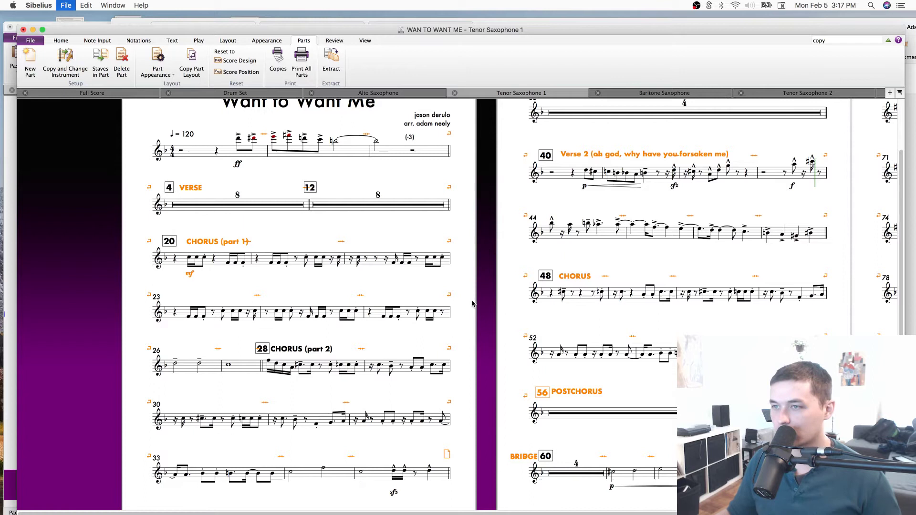
pyautogui.hscroll(5, 433, 318)
pyautogui.moveTo(396, 465); pyautogui.dragTo(441, 460)
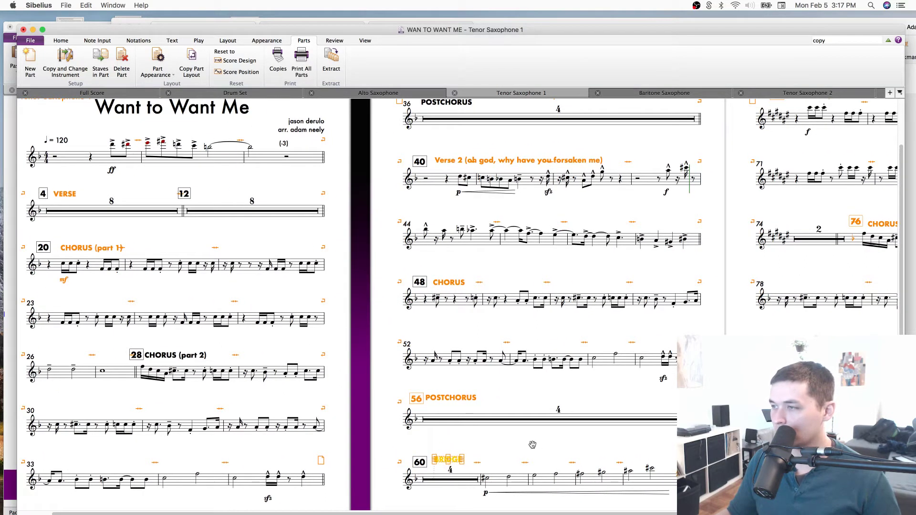
pyautogui.hscroll(8, 536, 447)
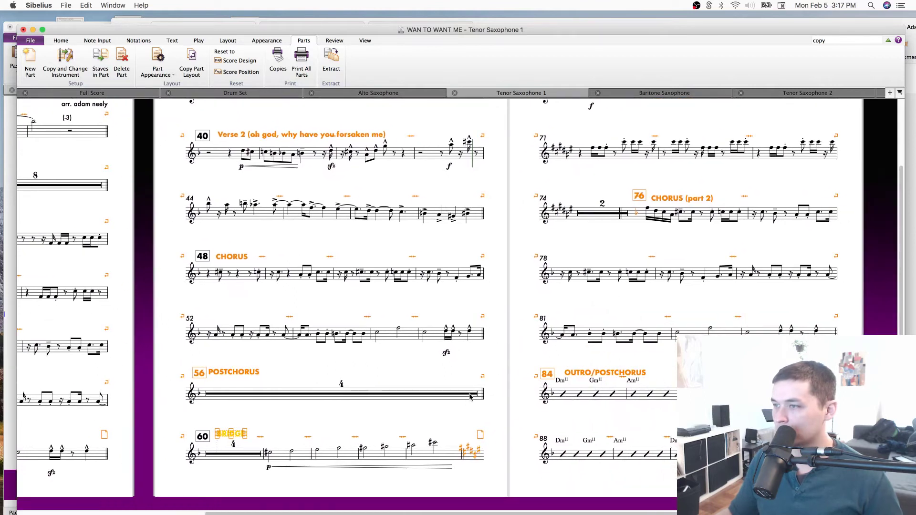
pyautogui.moveTo(491, 372); pyautogui.dragTo(409, 325)
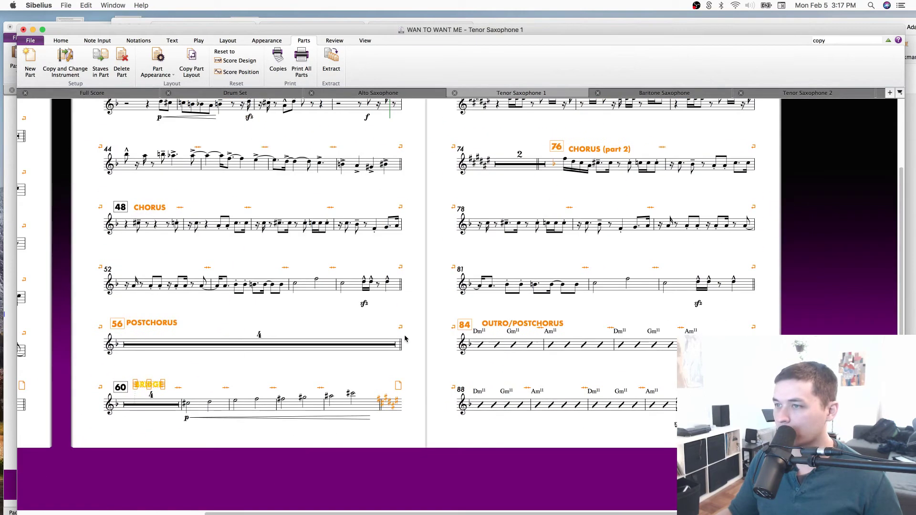
pyautogui.press('super+minus')
pyautogui.moveTo(536, 327); pyautogui.dragTo(363, 385)
pyautogui.press('super+s')
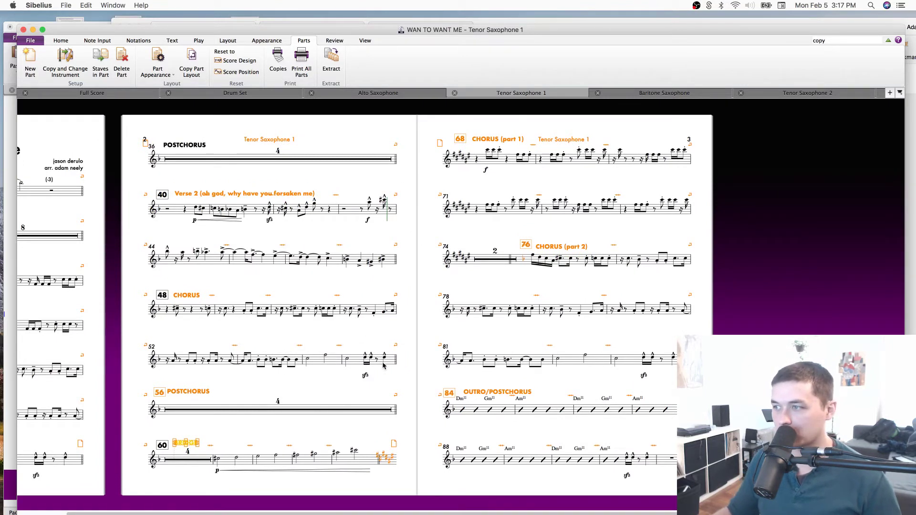
# In the full score, copy the GROOVE text to the Ten. Sax. 1 staff at bar 84 and change it to "solo!!!1111".
pyautogui.click(504, 411)
pyautogui.press('w')
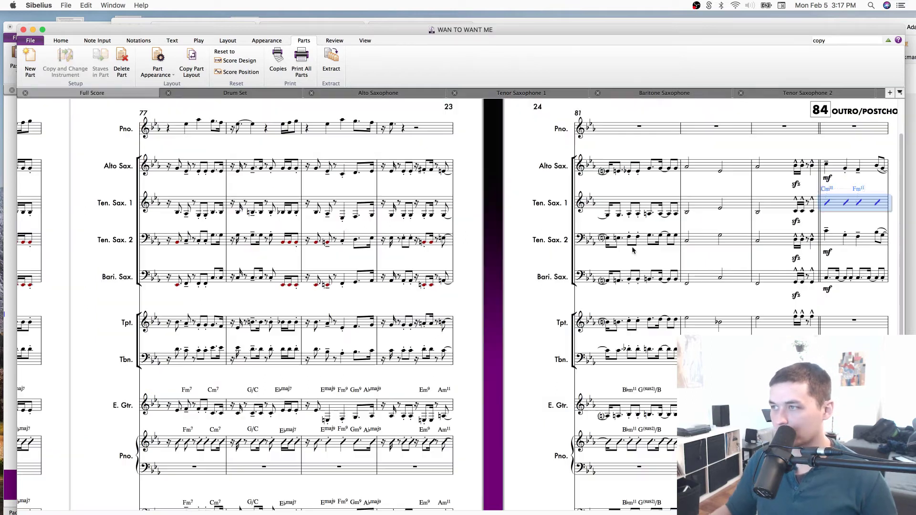
pyautogui.moveTo(830, 146); pyautogui.dragTo(411, 159)
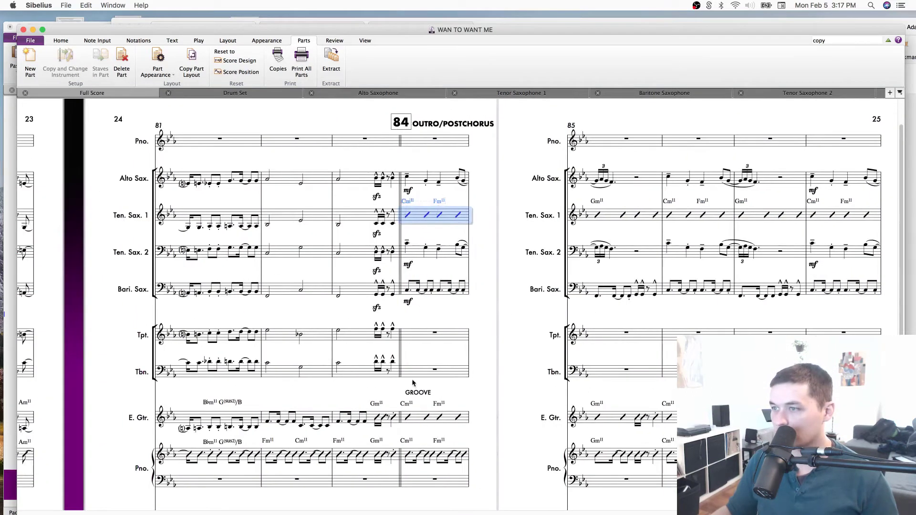
pyautogui.click(418, 392)
pyautogui.keyDown('alt'); pyautogui.click(407, 226); pyautogui.keyUp('alt')
pyautogui.doubleClick(411, 223)
pyautogui.press('super+a')
pyautogui.write('s')
pyautogui.write('!!!')
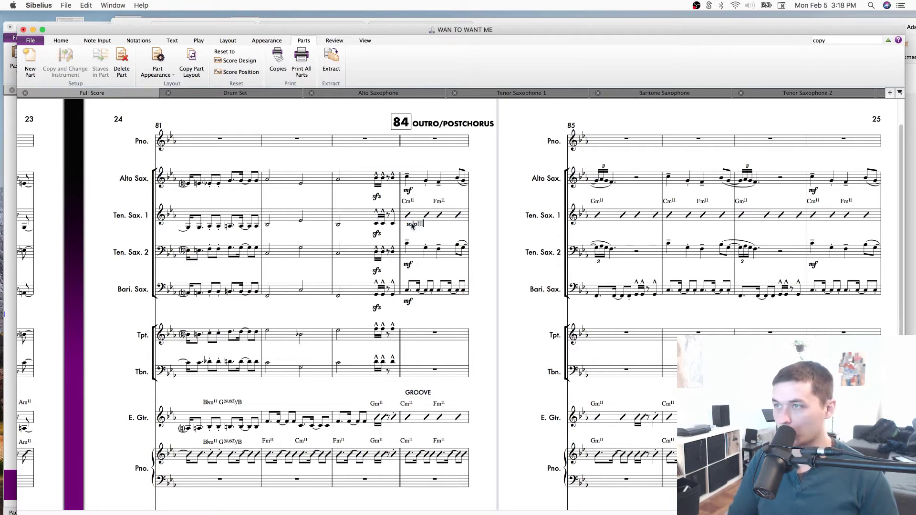
# Nudge the solo text lower beneath the bar 84 slashes and return to the Tenor Saxophone 1 part.
pyautogui.click(412, 225)
pyautogui.moveTo(416, 224); pyautogui.dragTo(414, 228)
pyautogui.click(421, 218)
pyautogui.press('w')
pyautogui.press('Escape')
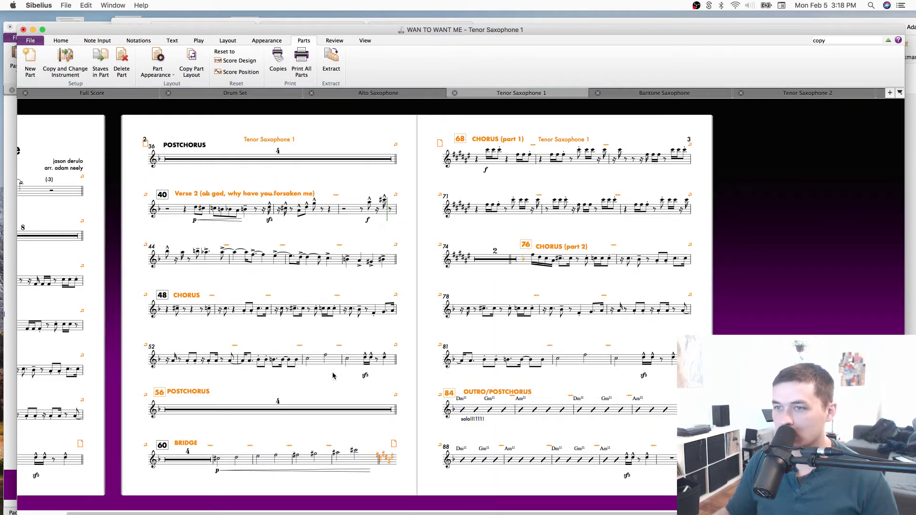
# Try a system break before Chorus (part 2) at bar 76 and undo it.
pyautogui.hscroll(-3, 278, 366)
pyautogui.scroll(-1, 278, 366)
pyautogui.moveTo(255, 370); pyautogui.dragTo(262, 369)
pyautogui.click(293, 359)
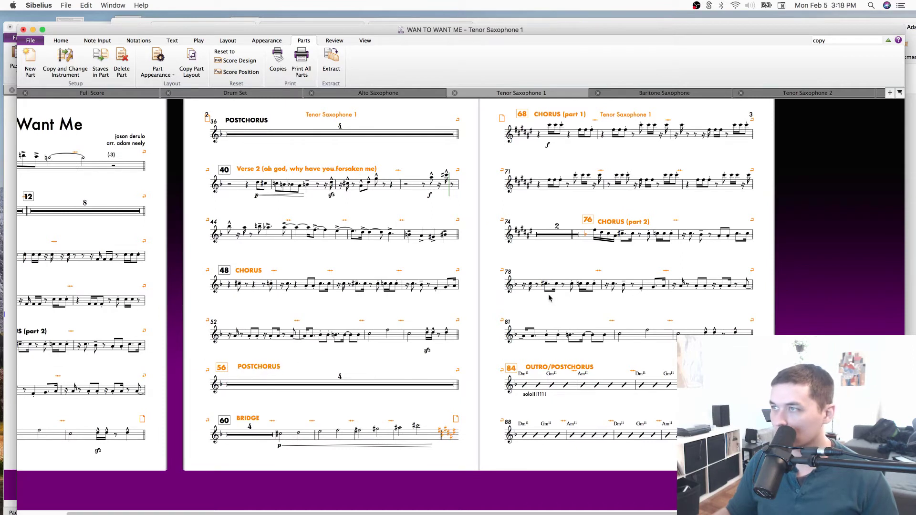
pyautogui.hscroll(3, 549, 245)
pyautogui.scroll(1, 548, 246)
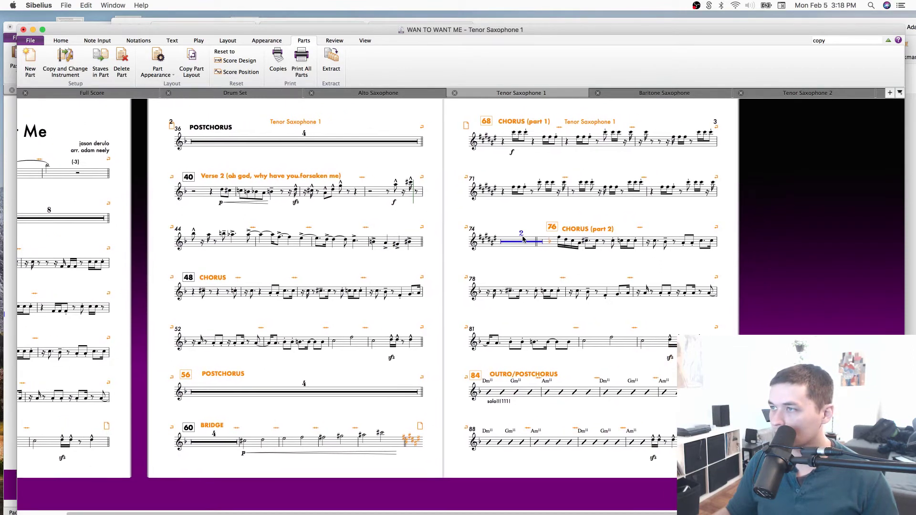
pyautogui.click(537, 241)
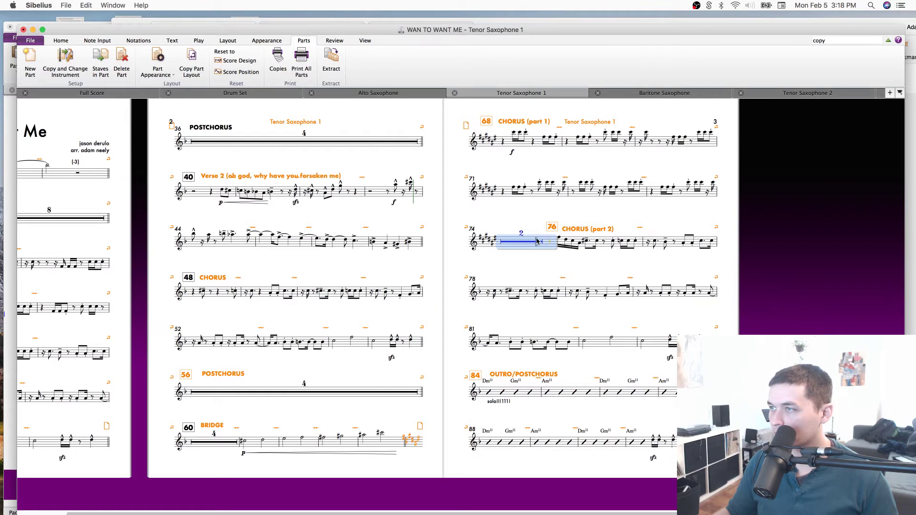
pyautogui.click(556, 242)
pyautogui.press('Return')
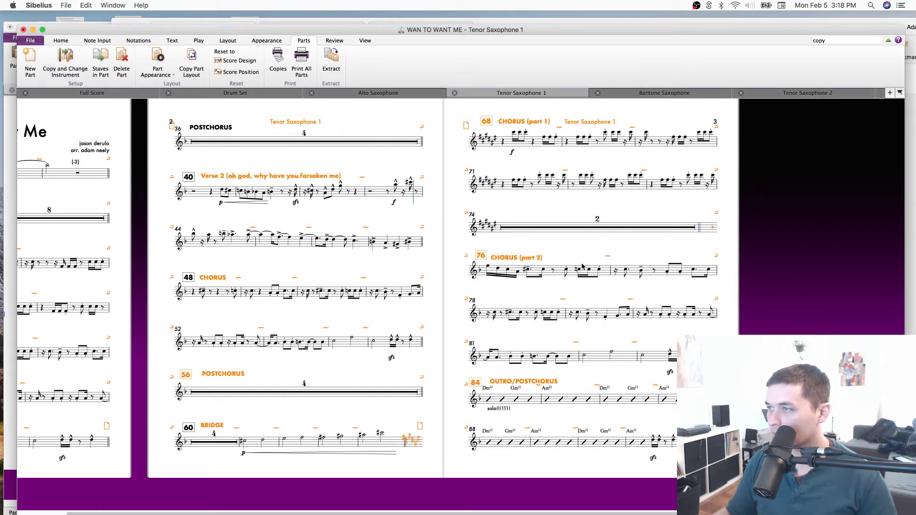
pyautogui.press('super+z')
# Widen the two-bar rest at bar 74 by shifting the double barline before bar 76 to the right.
pyautogui.moveTo(537, 244); pyautogui.dragTo(571, 245)
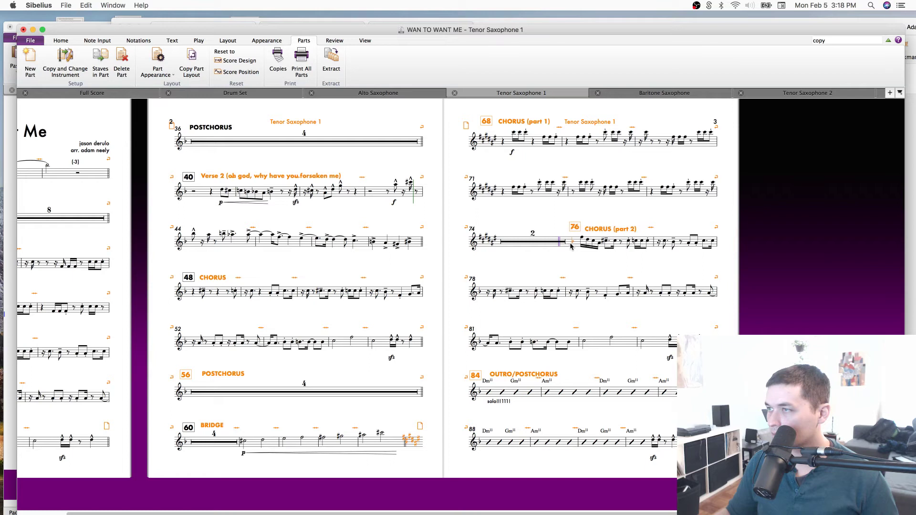
pyautogui.click(543, 238)
pyautogui.press('super+z')
pyautogui.click(596, 277)
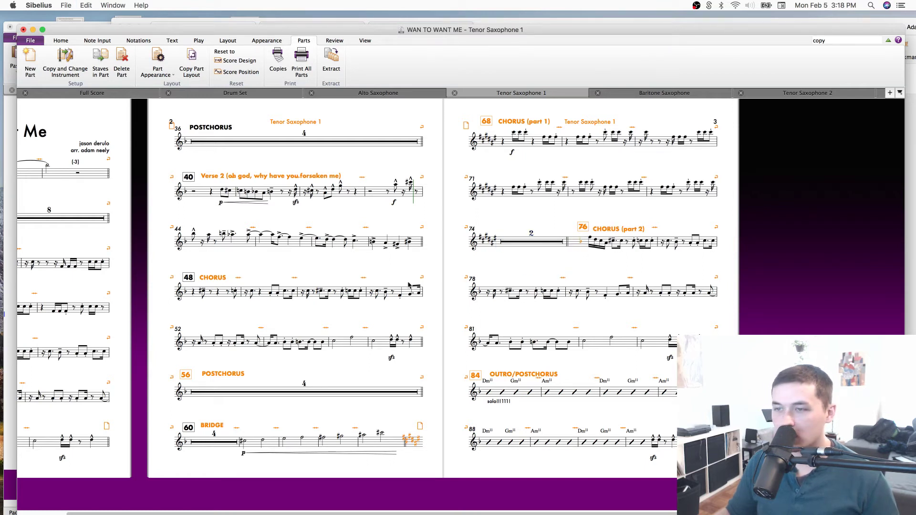
# Add a page break after the bar 56 Postchorus system and delete the one after the Bridge system.
pyautogui.moveTo(289, 366); pyautogui.dragTo(391, 355)
pyautogui.click(347, 433)
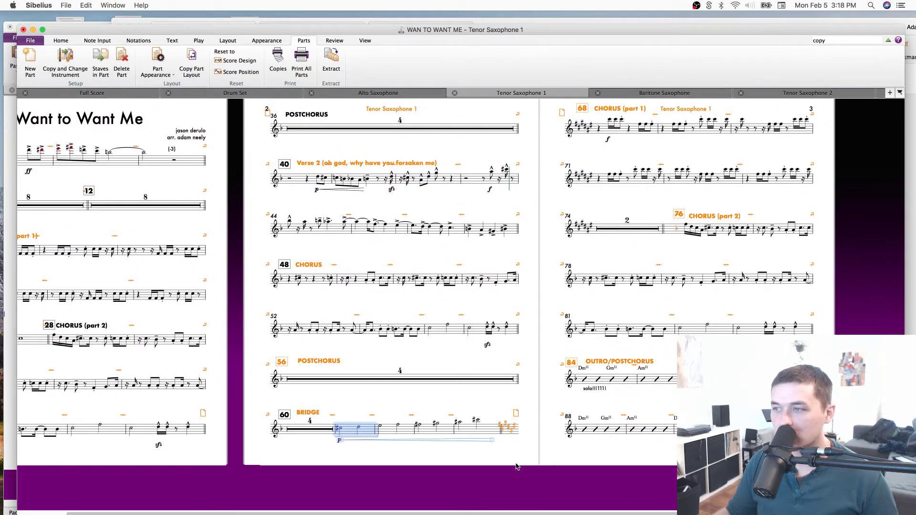
pyautogui.hscroll(3, 412, 446)
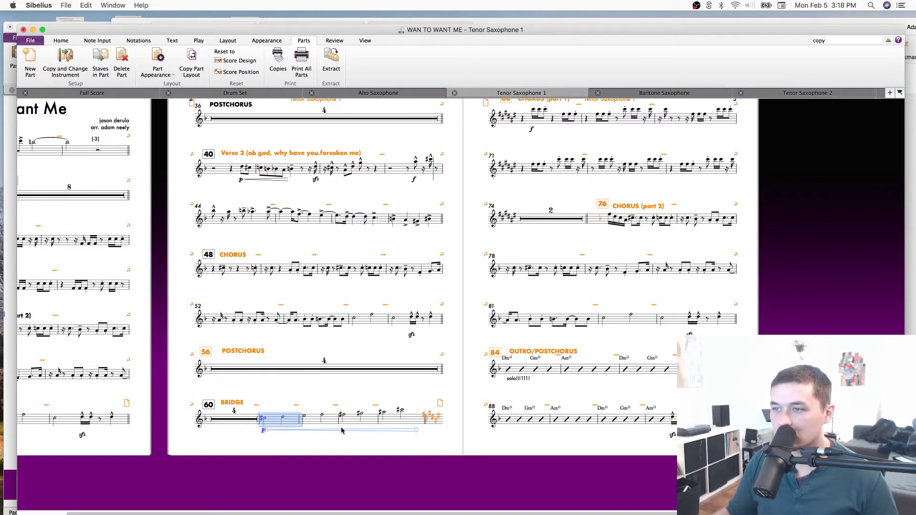
pyautogui.moveTo(454, 387); pyautogui.dragTo(517, 395)
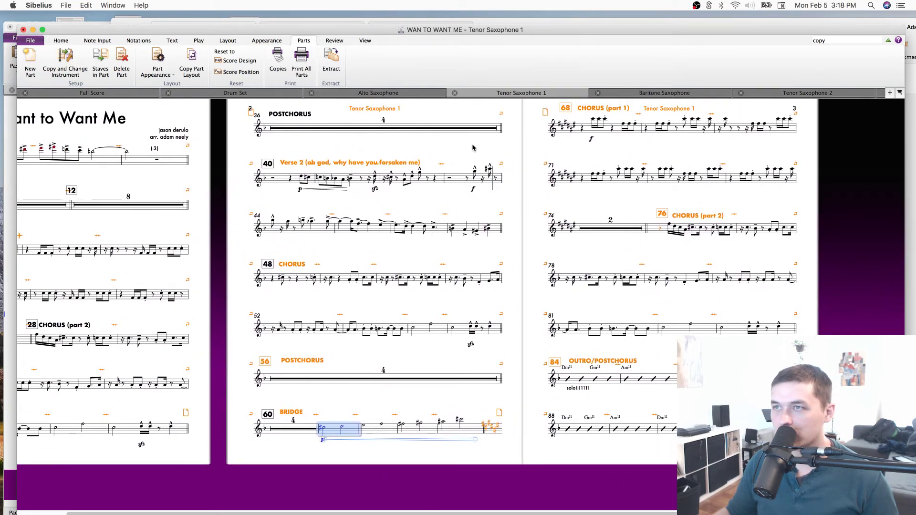
pyautogui.click(505, 379)
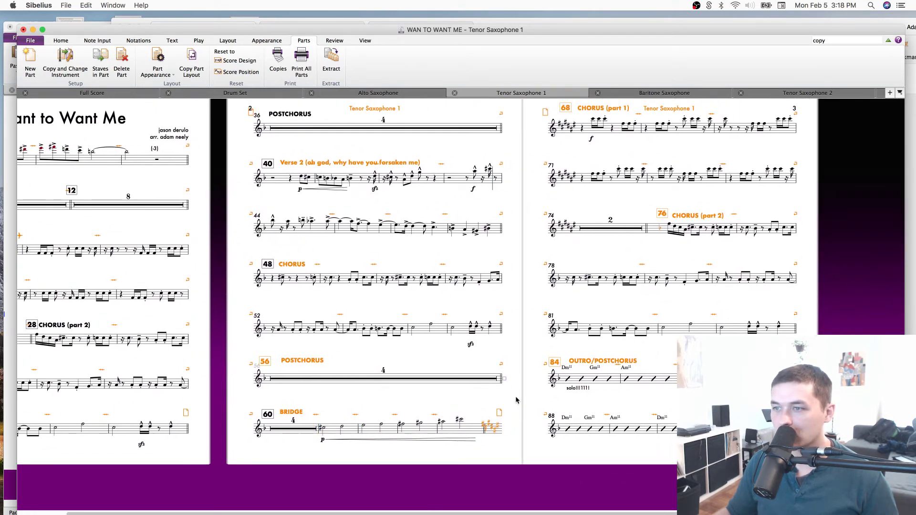
pyautogui.click(497, 380)
pyautogui.click(501, 378)
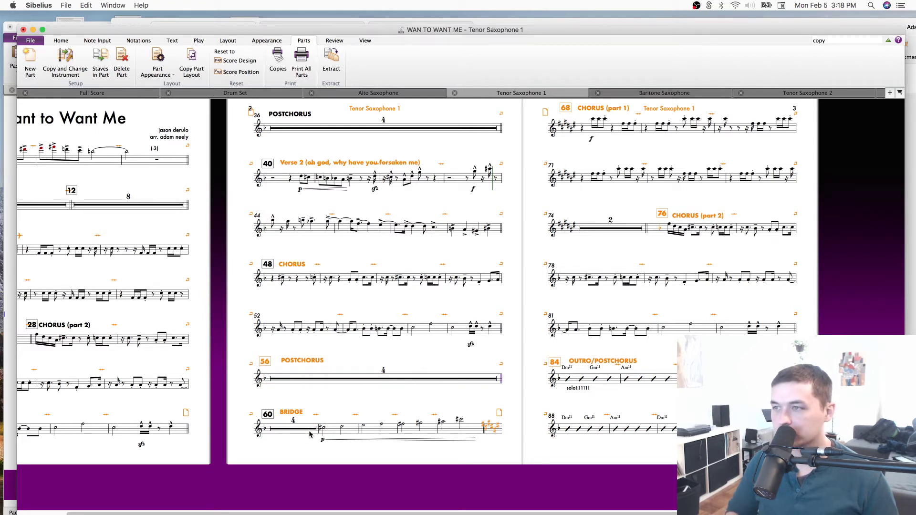
pyautogui.press('super+Return')
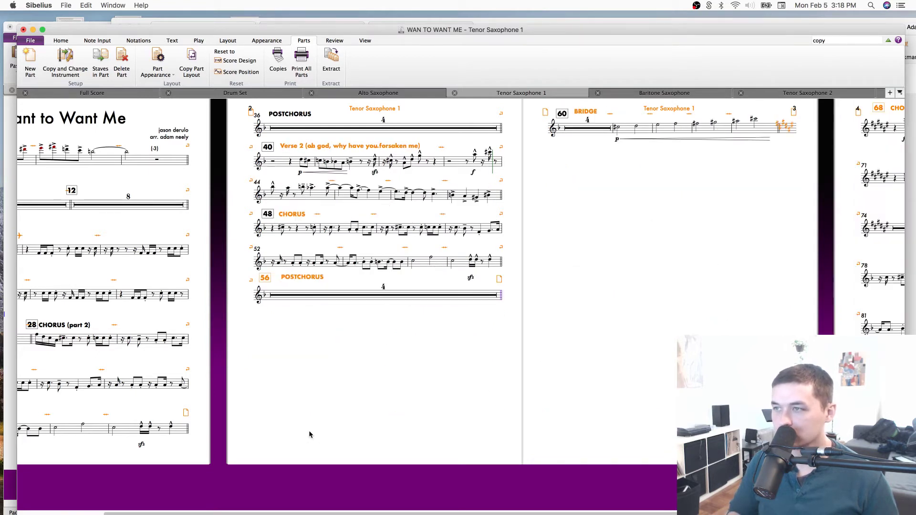
pyautogui.click(794, 114)
pyautogui.press('Delete')
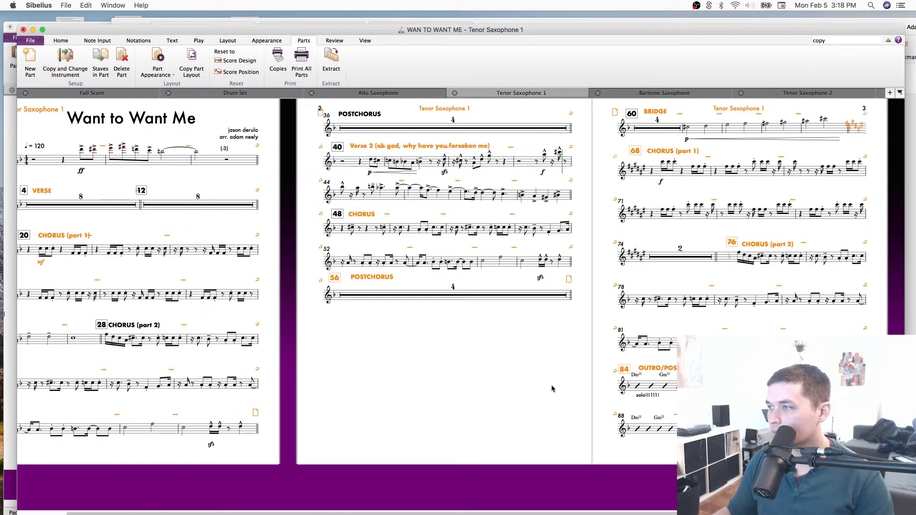
# Spread the page 2 systems from bar 36 through bar 56 to fill the page height and save the score.
pyautogui.moveTo(400, 389); pyautogui.dragTo(576, 413)
pyautogui.click(588, 319)
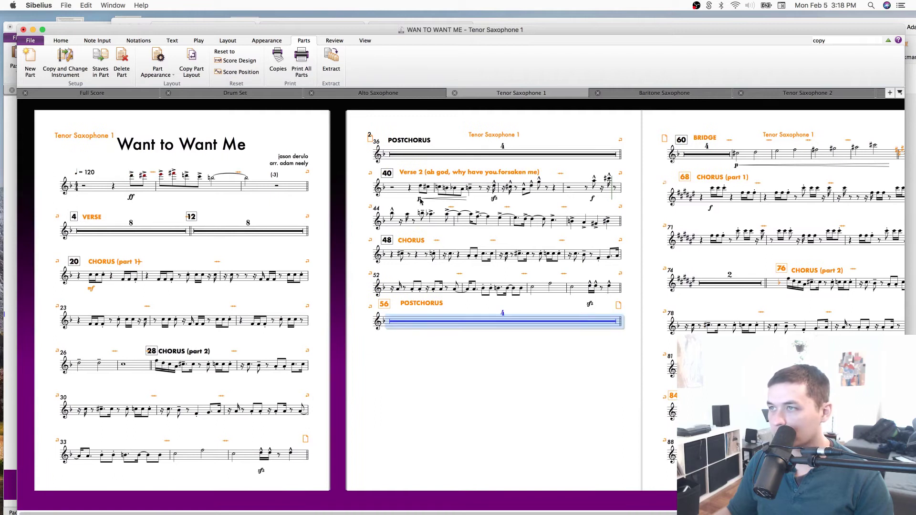
pyautogui.keyDown('shift'); pyautogui.click(394, 153); pyautogui.keyUp('shift')
pyautogui.hotkey('alt', 'Down')
pyautogui.hotkey('alt', 'Down')
pyautogui.hotkey('alt', 'Down')
pyautogui.hotkey('alt', 'Down')
pyautogui.hotkey('alt', 'Down')
pyautogui.hotkey('alt', 'Down')
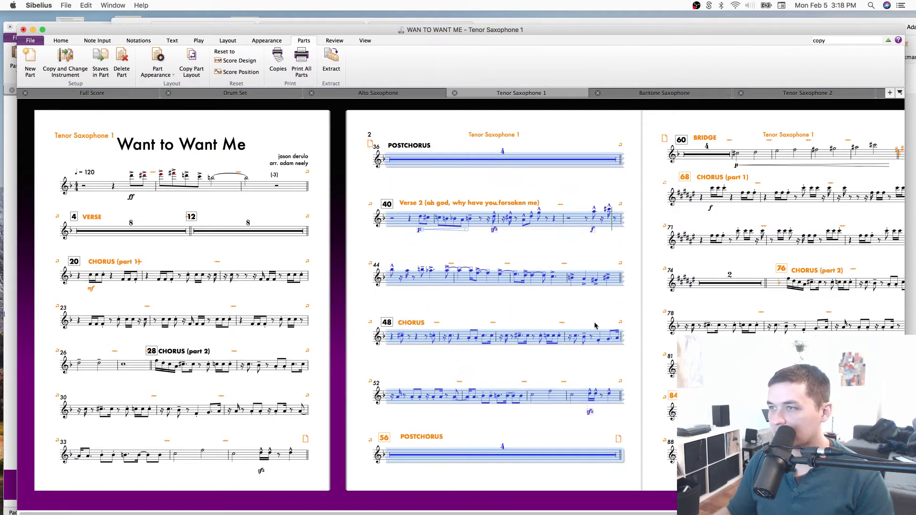
pyautogui.hotkey('alt', 'Up')
pyautogui.hotkey('alt', 'Up')
pyautogui.hotkey('alt', 'Up')
pyautogui.hotkey('alt', 'Up')
pyautogui.hotkey('alt', 'Down')
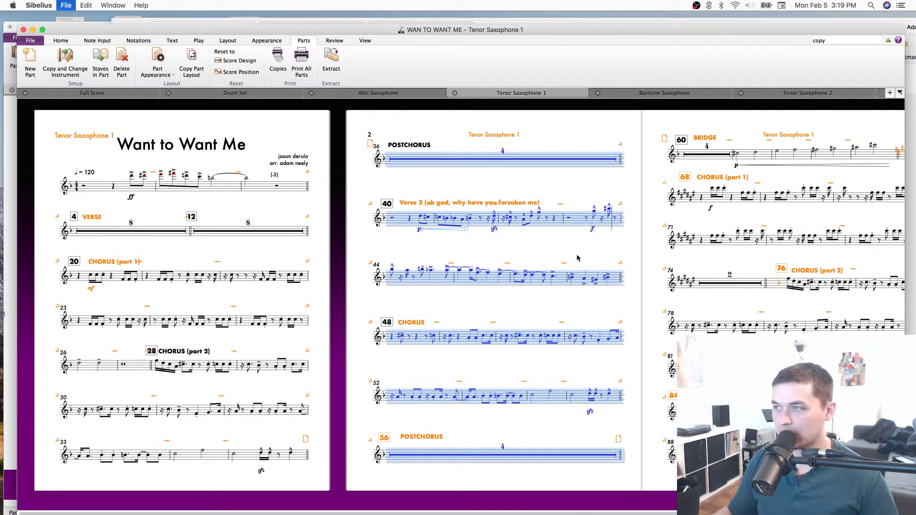
pyautogui.click(571, 270)
pyautogui.moveTo(603, 243); pyautogui.dragTo(498, 281)
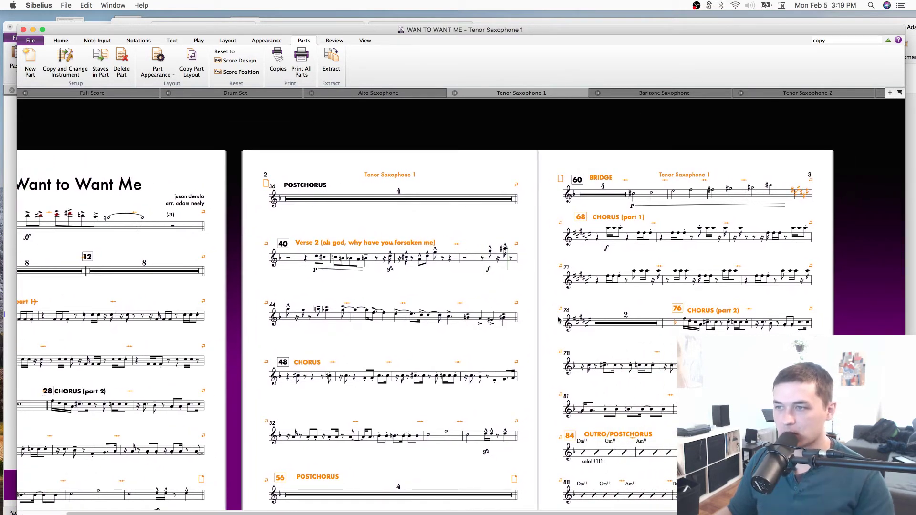
pyautogui.press('super+s')
# Examine the page layout and system spacing across all three pages of the Tenor Saxophone 1 part.
pyautogui.moveTo(371, 339); pyautogui.dragTo(589, 311)
pyautogui.hscroll(5, 590, 314)
pyautogui.scroll(-1, 589, 314)
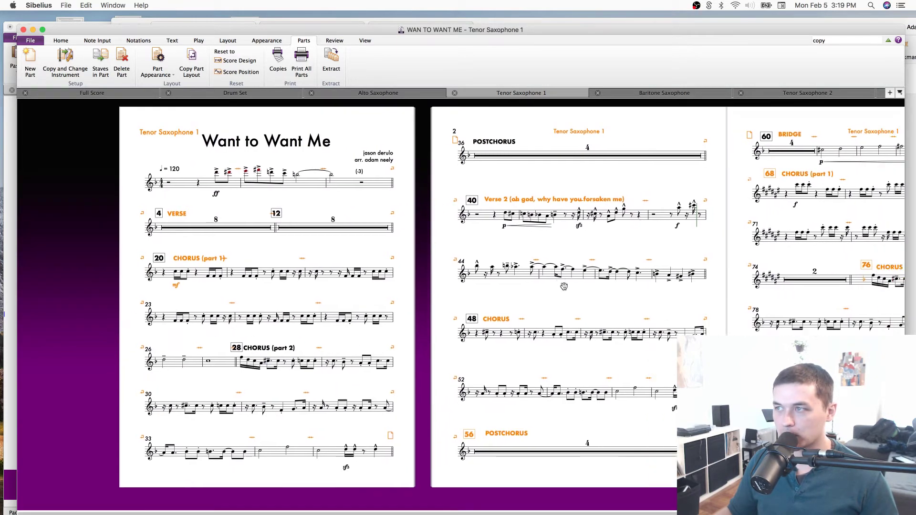
pyautogui.moveTo(579, 226); pyautogui.dragTo(567, 231)
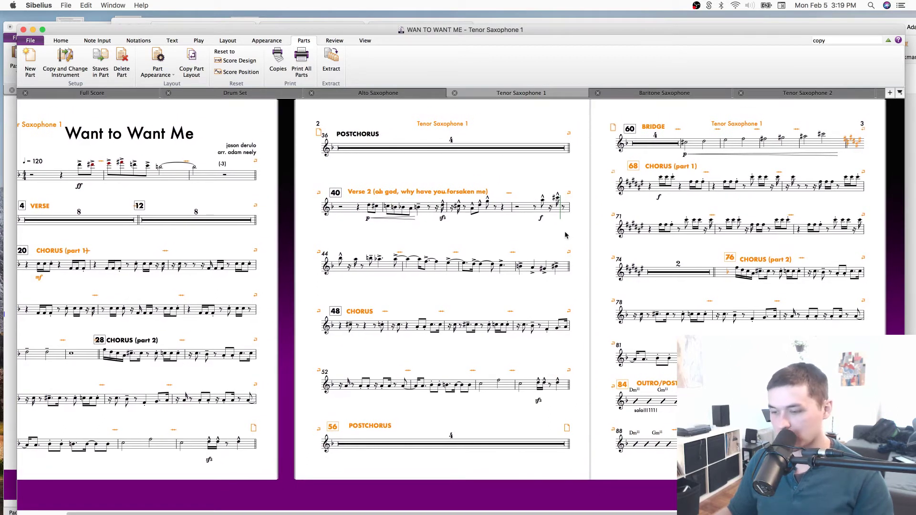
pyautogui.press('super+equal')
pyautogui.moveTo(632, 217); pyautogui.dragTo(586, 249)
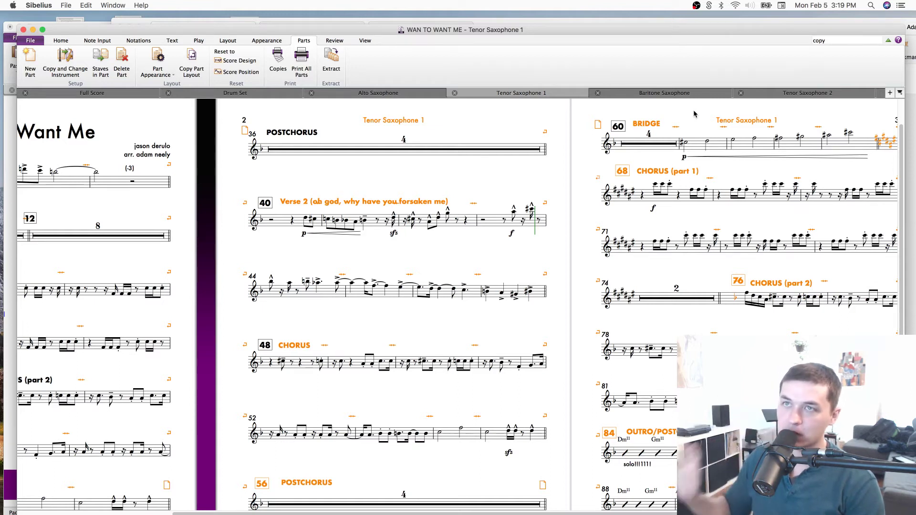
pyautogui.moveTo(214, 30); pyautogui.dragTo(209, 51)
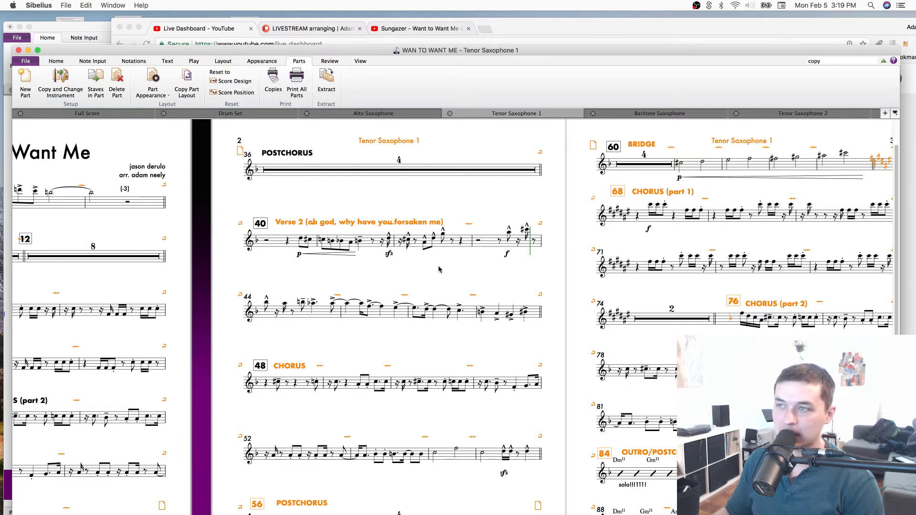
pyautogui.moveTo(509, 278); pyautogui.dragTo(484, 247)
pyautogui.moveTo(546, 268); pyautogui.dragTo(532, 209)
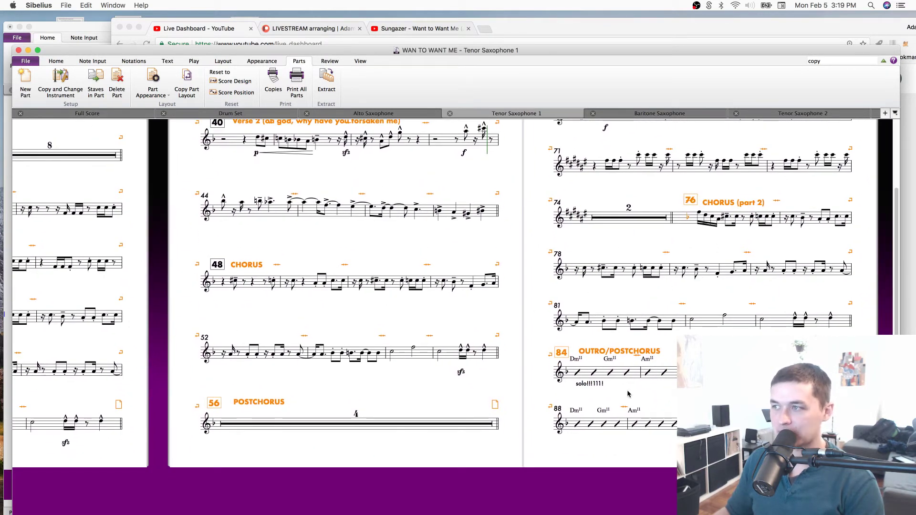
pyautogui.moveTo(606, 352)
pyautogui.mouseDown()
pyautogui.moveTo(597, 345)
pyautogui.moveTo(604, 350)
pyautogui.mouseUp()
pyautogui.click(440, 320)
pyautogui.scroll(5, 440, 321)
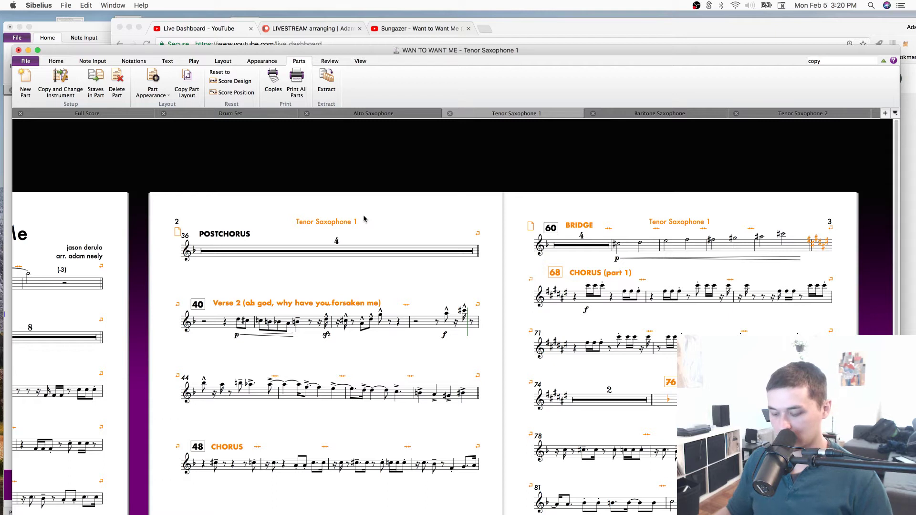
pyautogui.press('super+minus')
pyautogui.scroll(-5, 573, 317)
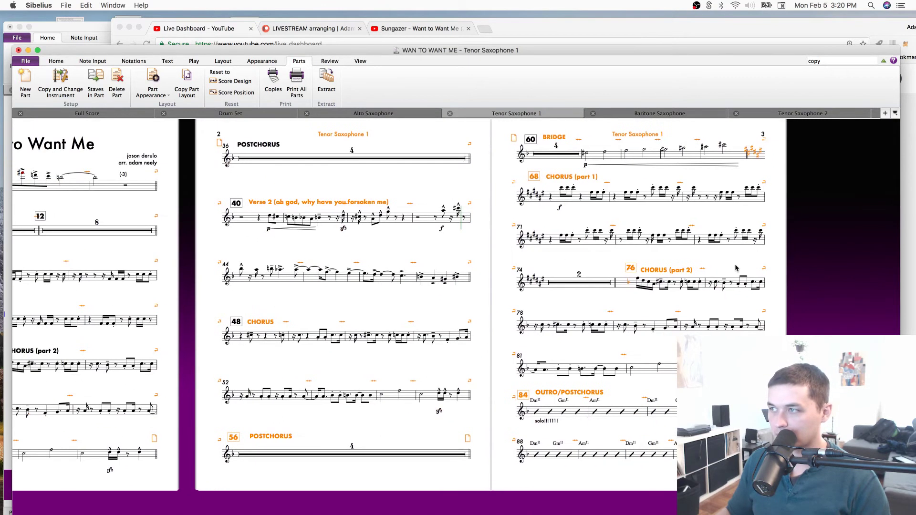
pyautogui.hscroll(5, 620, 286)
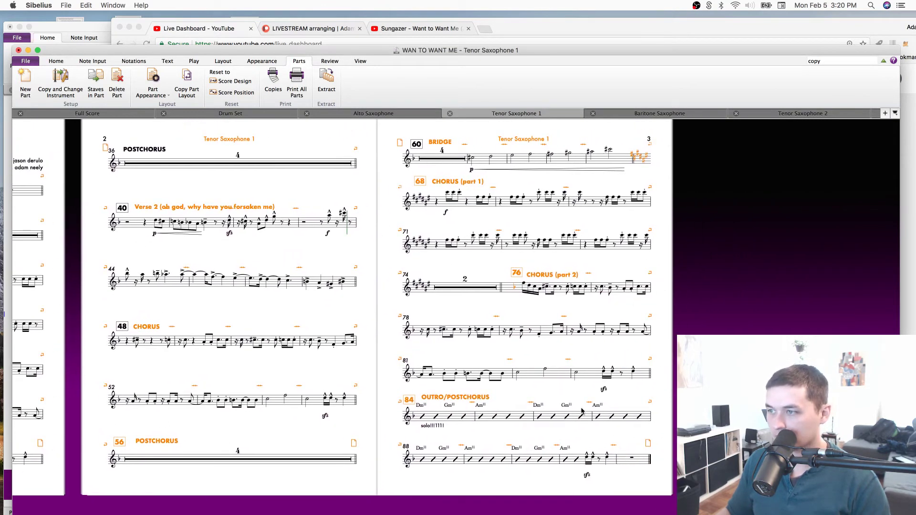
# Raise the Bridge crescendo slightly and shift the key signature change at the end of the Bridge to the left.
pyautogui.moveTo(482, 160); pyautogui.dragTo(482, 158)
pyautogui.click(626, 157)
pyautogui.click(632, 157)
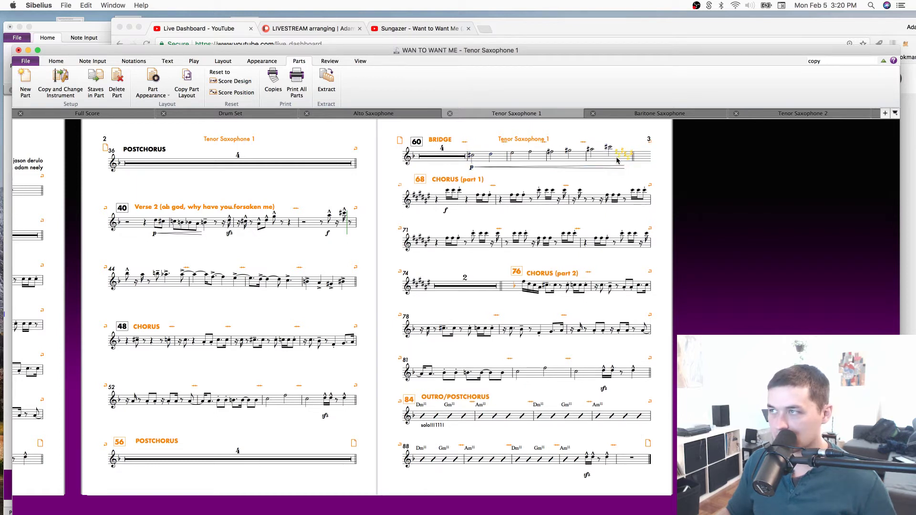
pyautogui.press('super+equal')
pyautogui.moveTo(727, 170); pyautogui.dragTo(532, 300)
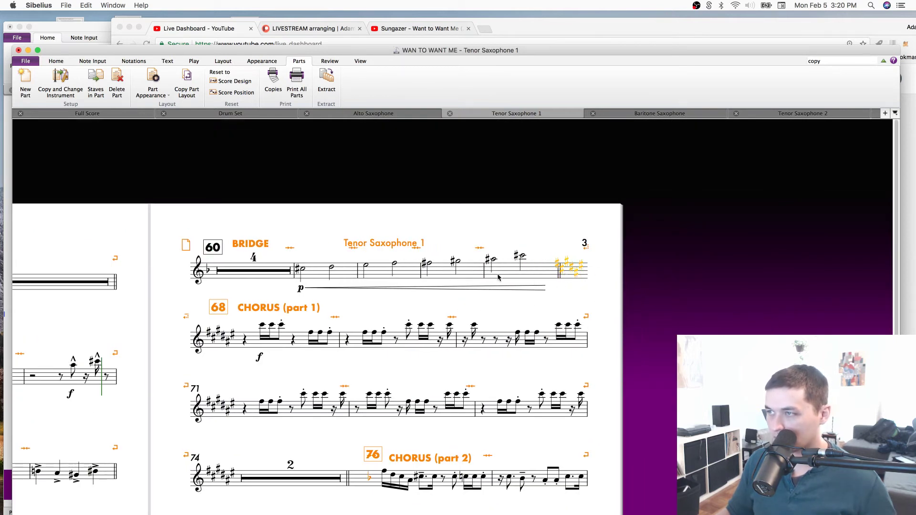
# Delete the key signature change at the end of the Bridge and undo the deletion.
pyautogui.click(535, 277)
pyautogui.press('Escape')
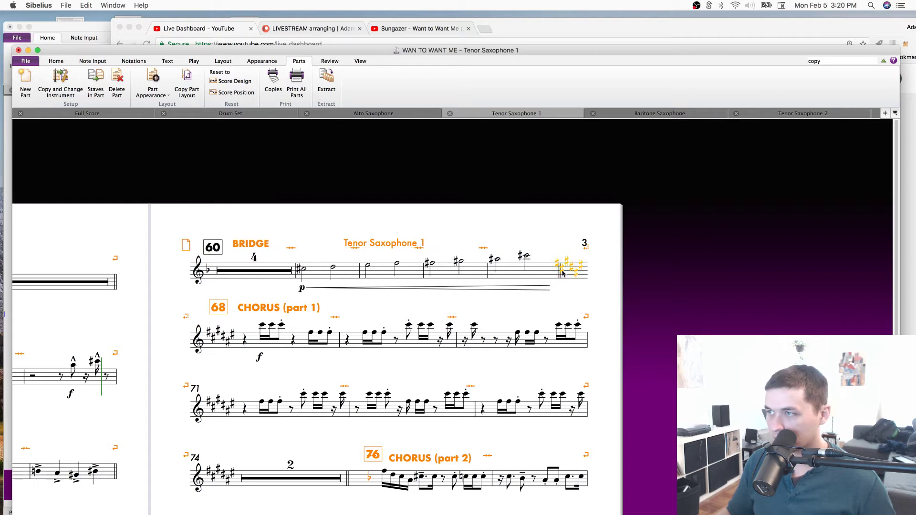
pyautogui.press('Delete')
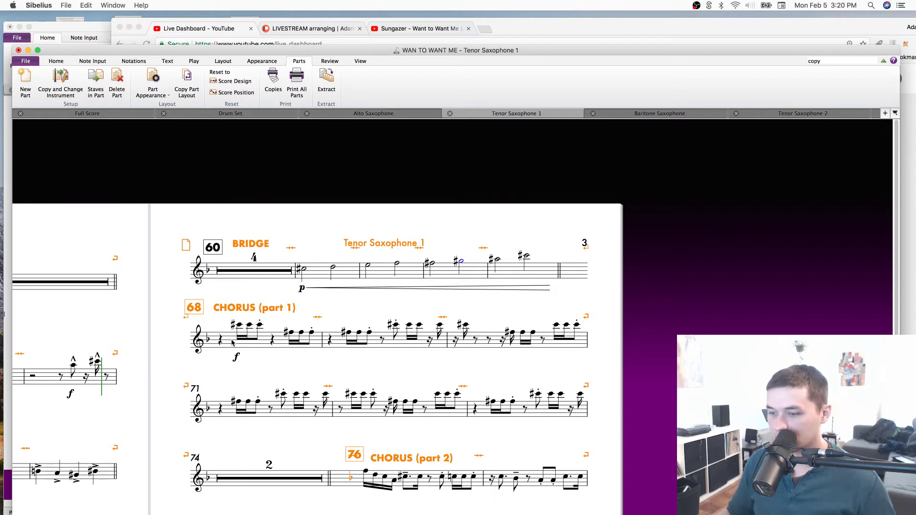
pyautogui.press('super+z')
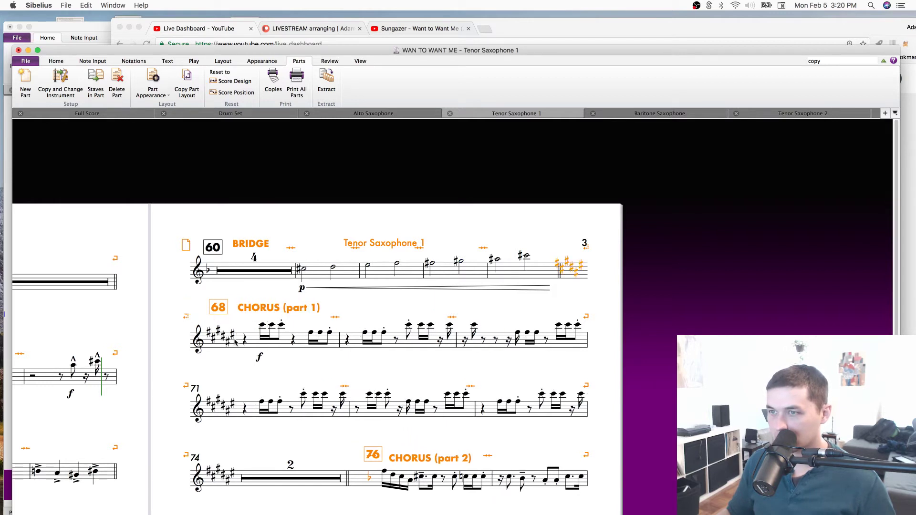
# Try to reposition the key signature change at the end of the Bridge and undo the move.
pyautogui.click(559, 271)
pyautogui.press('super+equal')
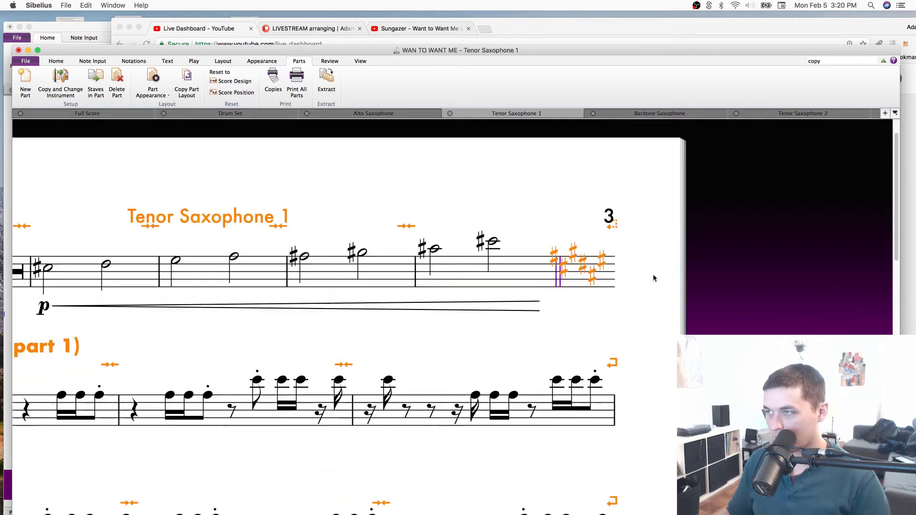
pyautogui.click(499, 276)
pyautogui.press('super+equal')
pyautogui.moveTo(579, 286); pyautogui.dragTo(515, 291)
pyautogui.press('super+z')
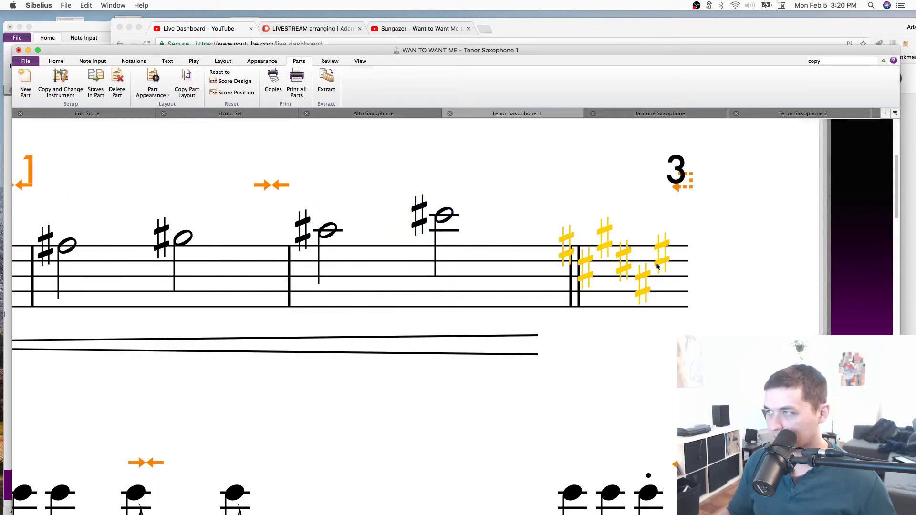
pyautogui.press('super+minus')
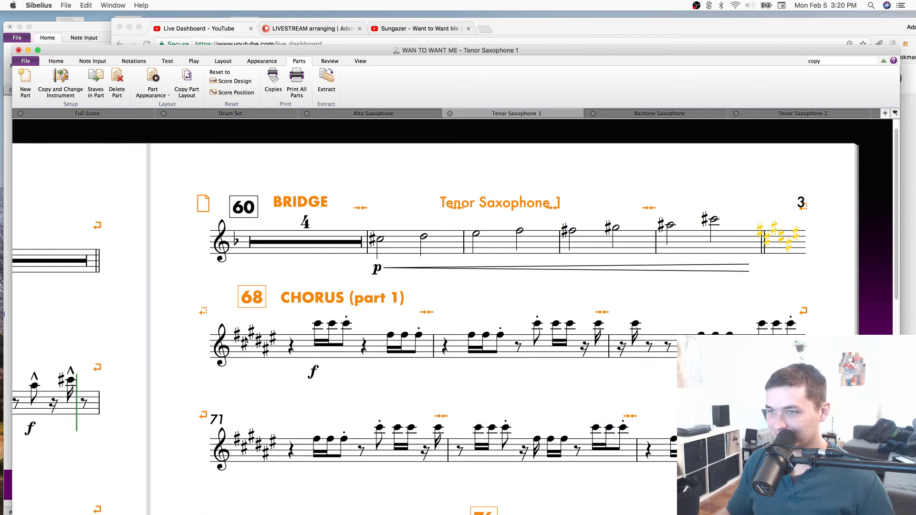
pyautogui.click(314, 361)
pyautogui.click(804, 240)
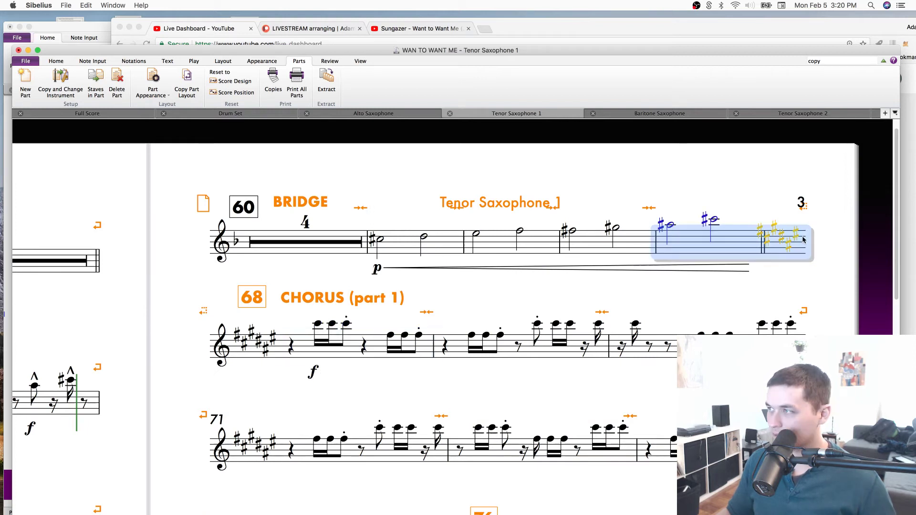
pyautogui.press('Escape')
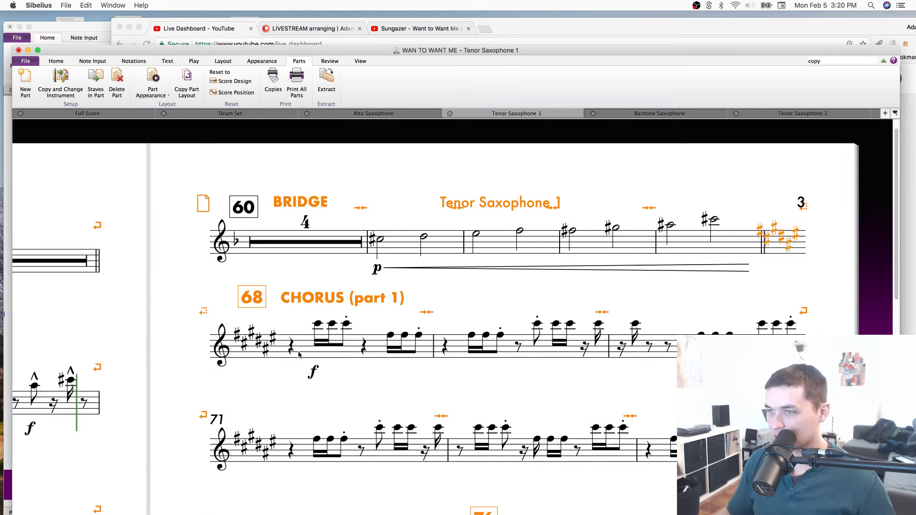
pyautogui.click(299, 354)
pyautogui.press('k')
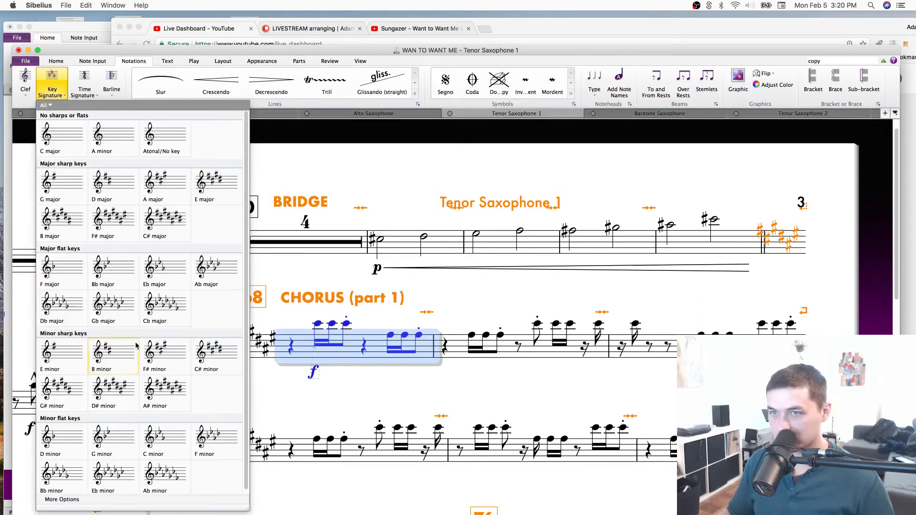
pyautogui.click(904, 239)
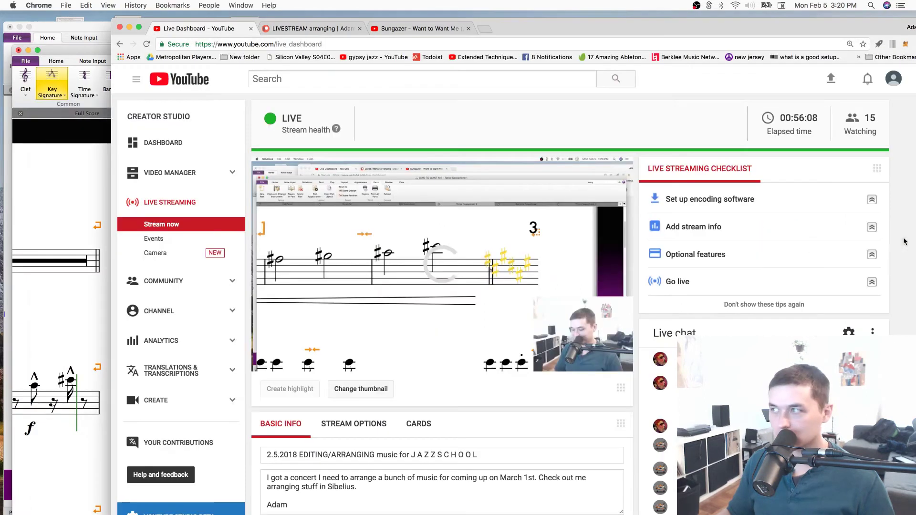
pyautogui.click(77, 325)
# Delete the key signature change at the end of the Bridge and select bar 68 of Chorus (part 1).
pyautogui.click(790, 245)
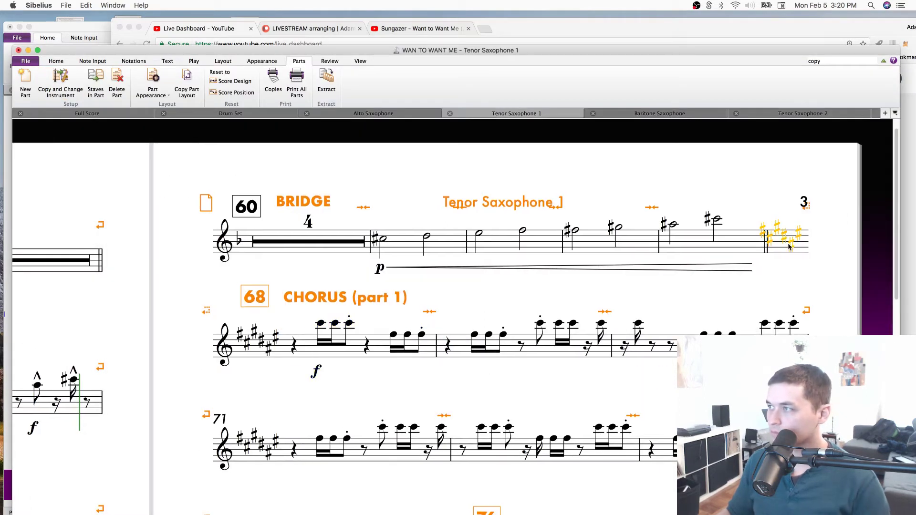
pyautogui.press('Delete')
pyautogui.click(317, 357)
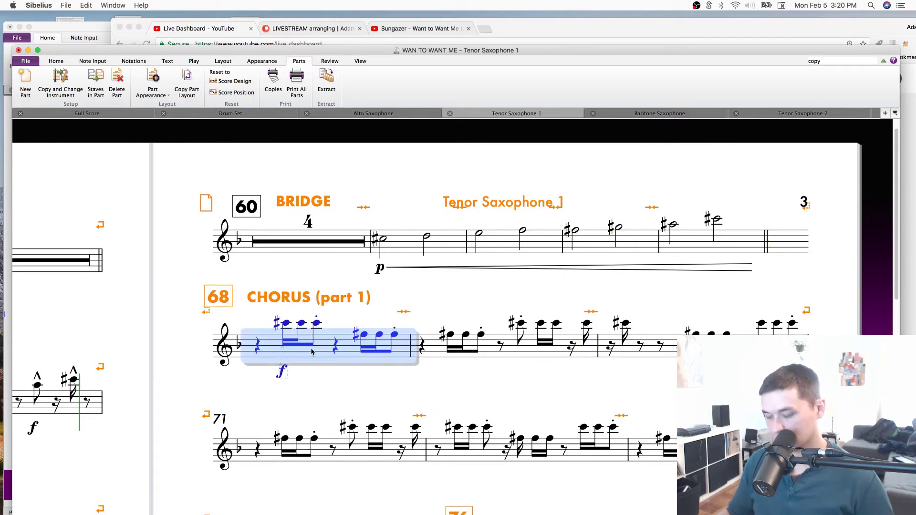
# Try a four-flat key signature on bar 68 of Chorus (part 1) and undo it.
pyautogui.press('k')
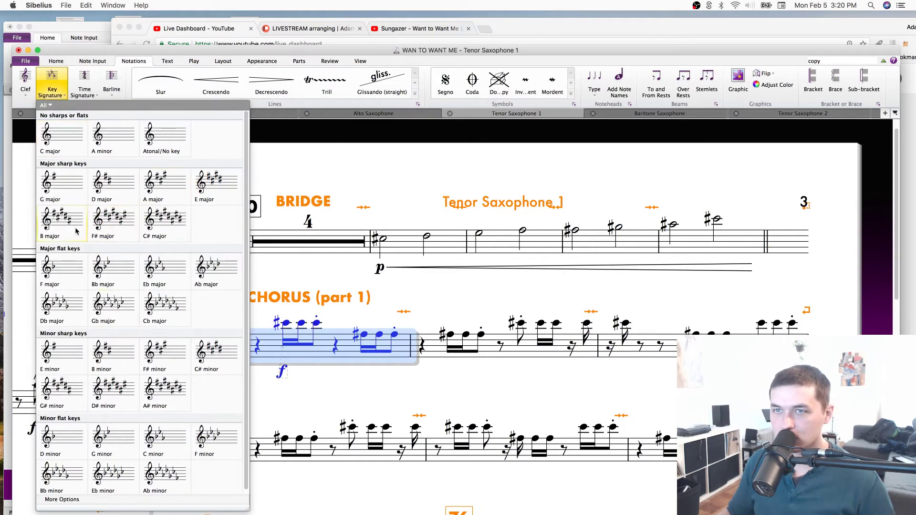
pyautogui.press('Escape')
pyautogui.press('super+z')
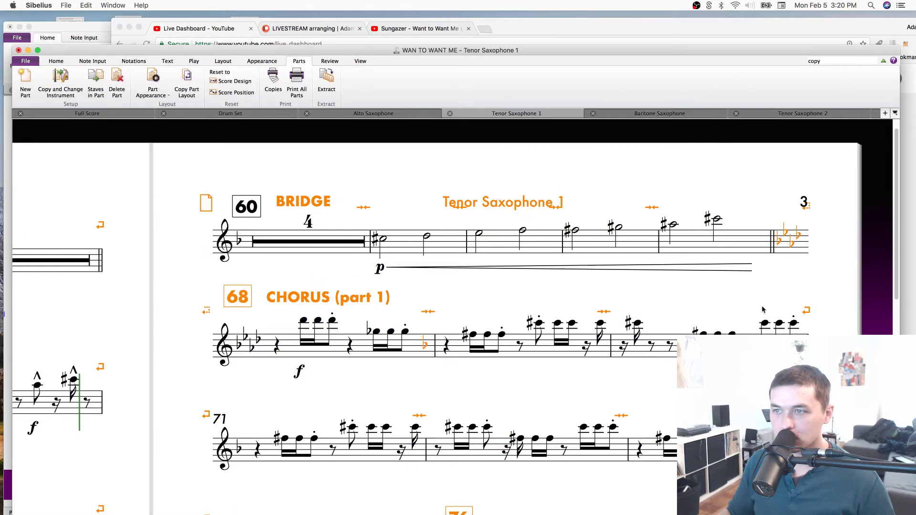
pyautogui.press('super+y')
# Apply a key signature that gives bar 68 of Chorus (part 1) six sharps.
pyautogui.press('k')
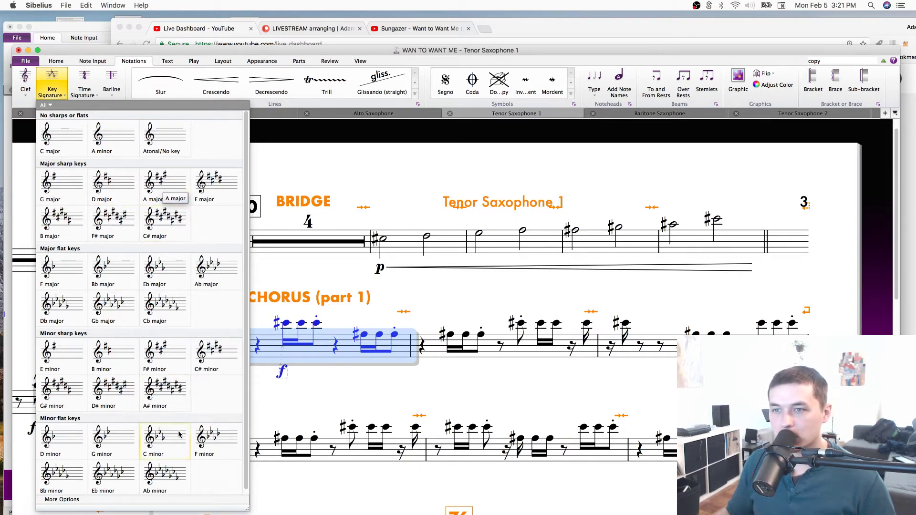
pyautogui.click(220, 361)
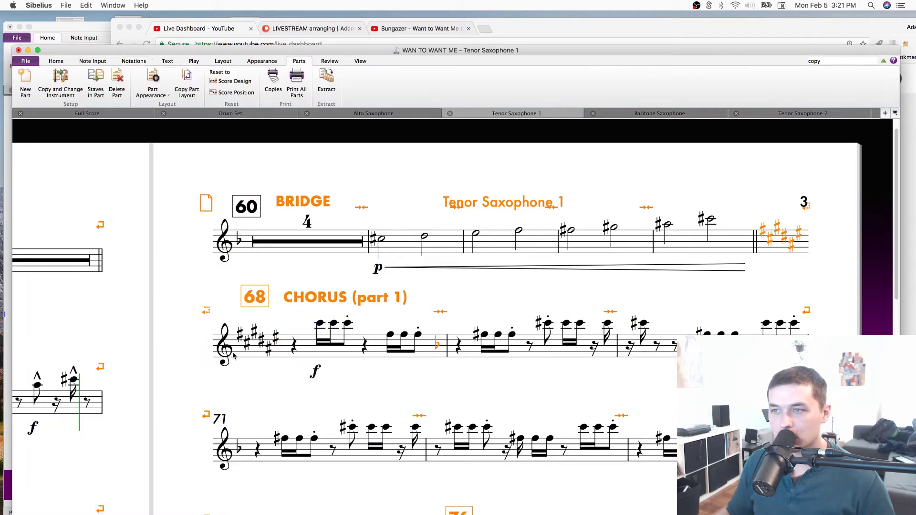
pyautogui.click(799, 233)
pyautogui.click(640, 246)
# Check the key signature at bar 68 in the full score and the Alto Saxophone part, and return to Tenor Saxophone 1.
pyautogui.click(790, 244)
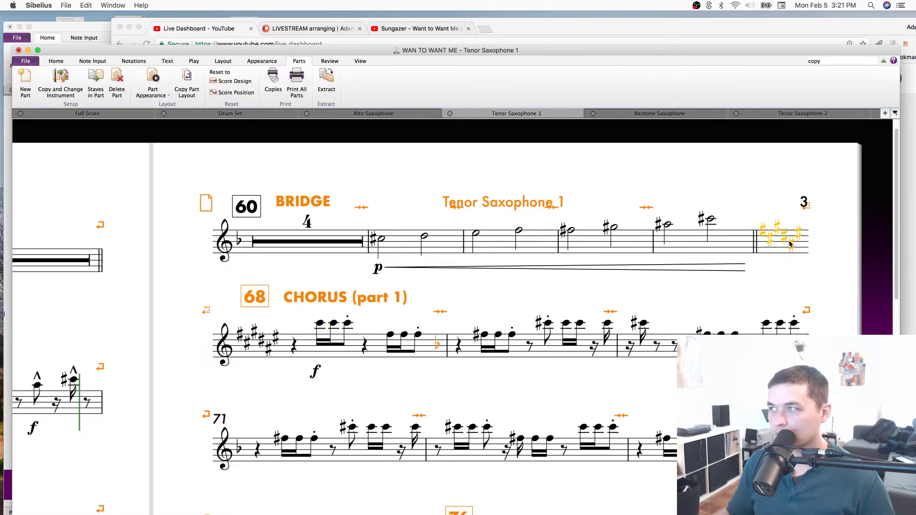
pyautogui.press('w')
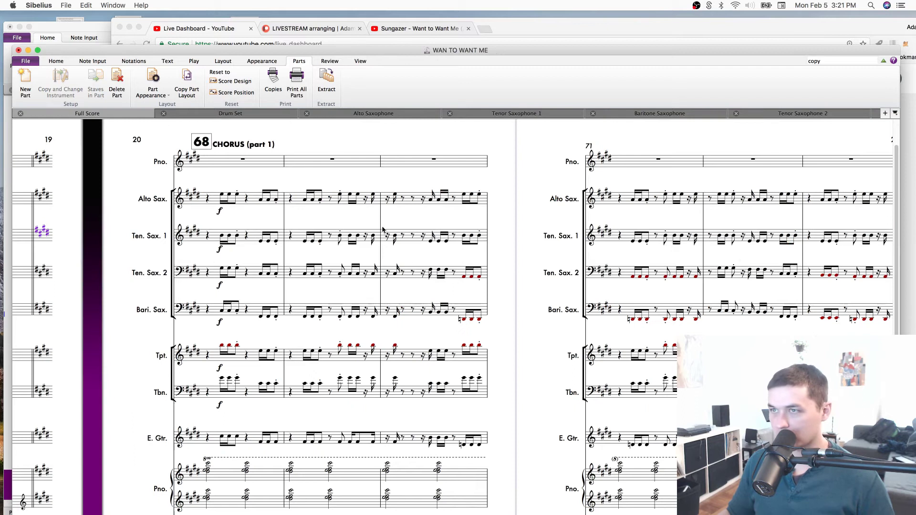
pyautogui.click(394, 206)
pyautogui.press('w')
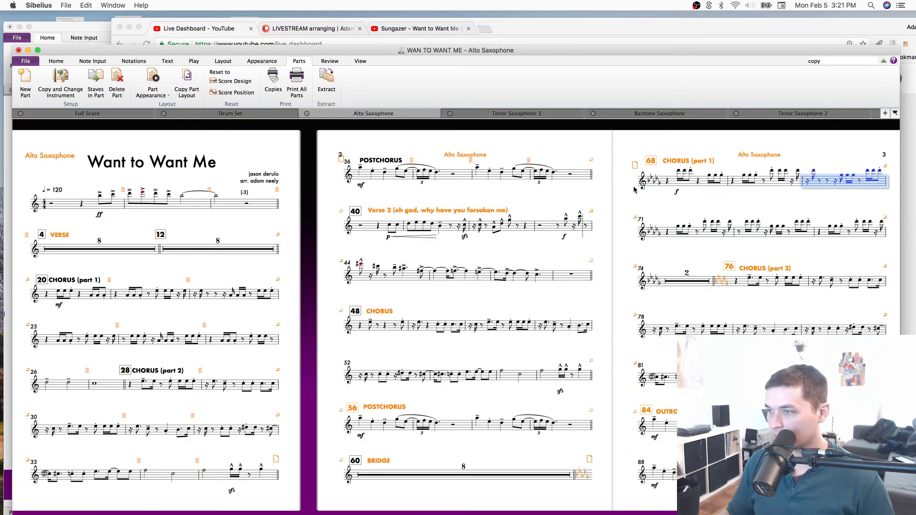
pyautogui.press('w')
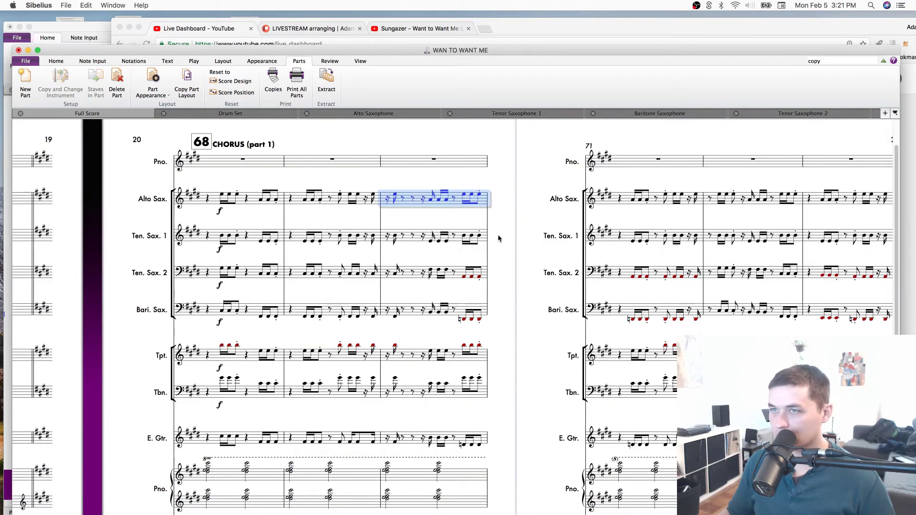
pyautogui.click(337, 237)
pyautogui.press('w')
pyautogui.press('Escape')
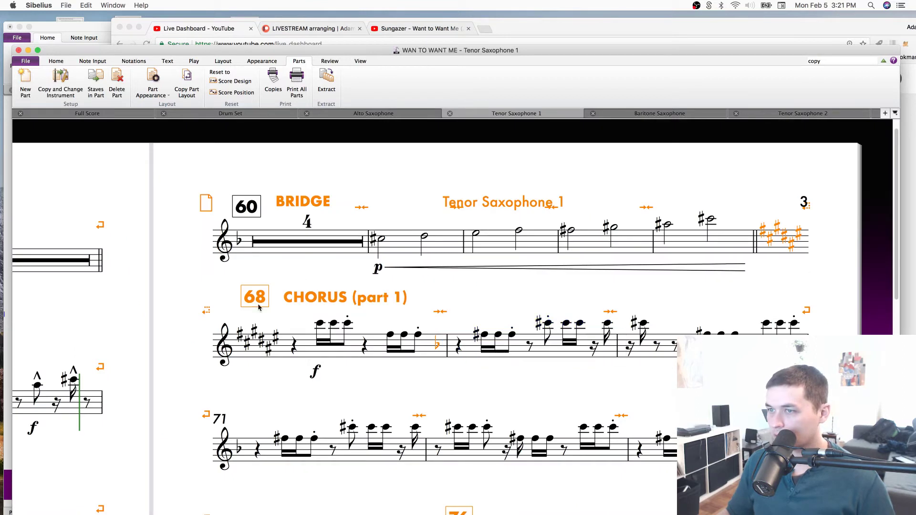
# Remove the one-flat key change at the end of bar 68 and save the score.
pyautogui.click(423, 350)
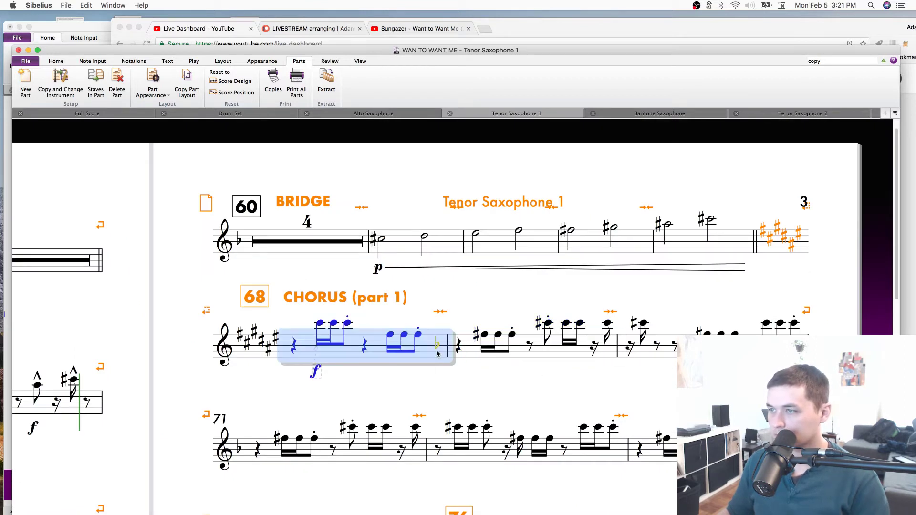
pyautogui.press('Escape')
pyautogui.moveTo(496, 385); pyautogui.dragTo(436, 237)
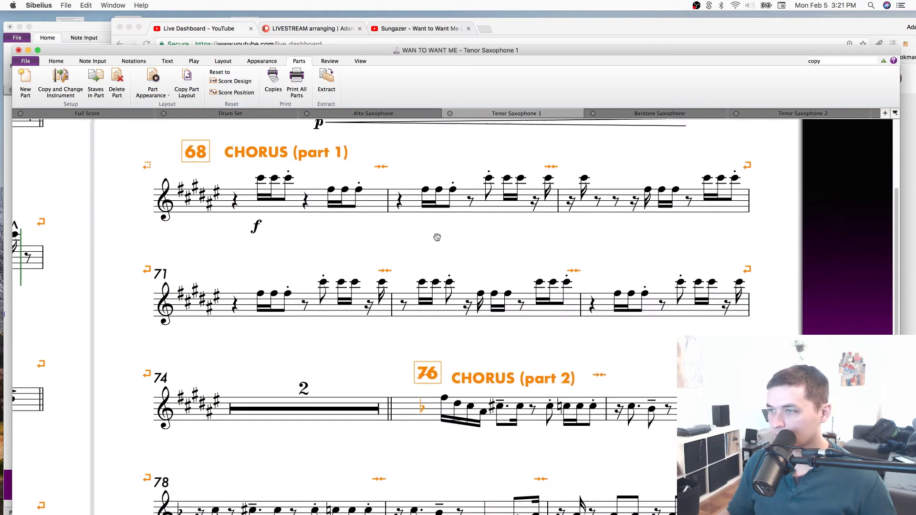
pyautogui.press('super+s')
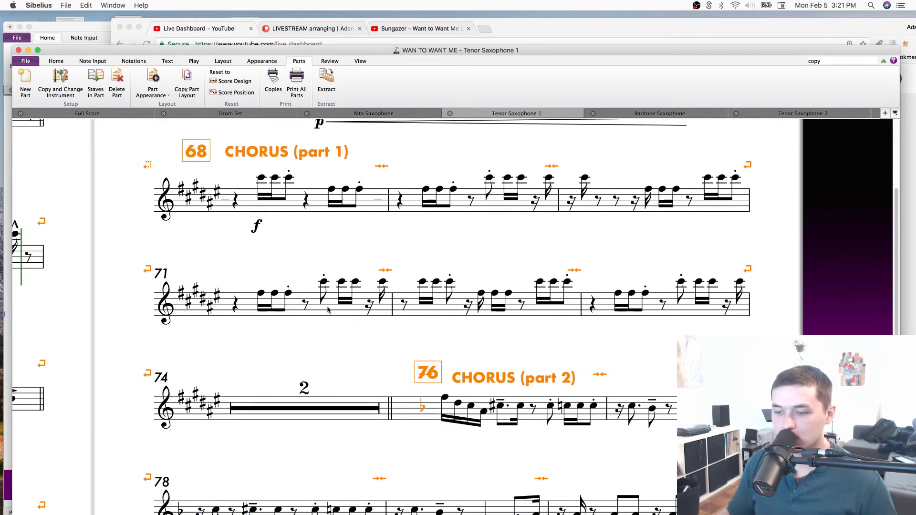
# Review the key changes, section headings and system layout on all pages of the Tenor Saxophone 1 part.
pyautogui.press('super+minus')
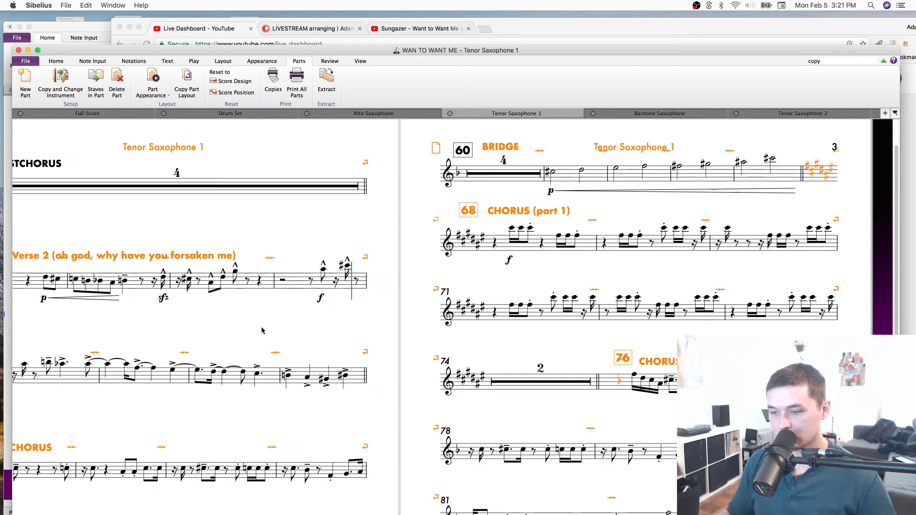
pyautogui.press('super+equal')
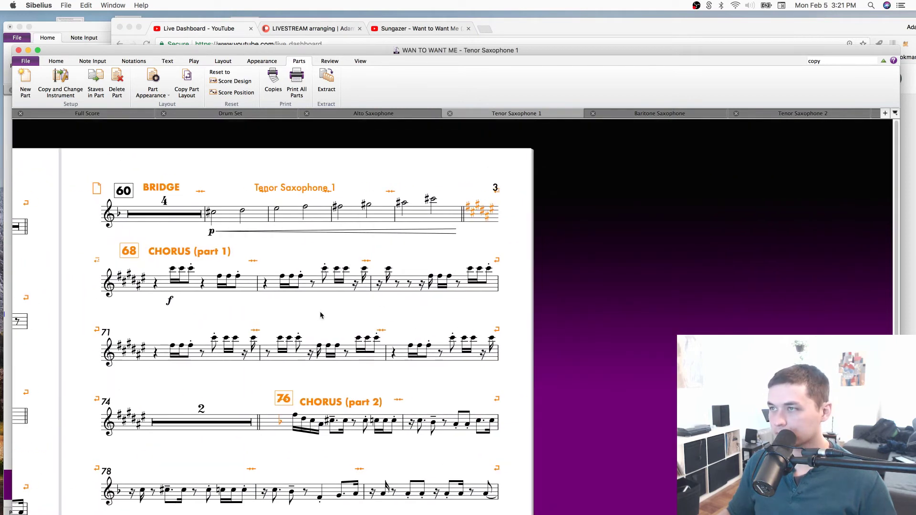
pyautogui.moveTo(301, 309); pyautogui.dragTo(428, 261)
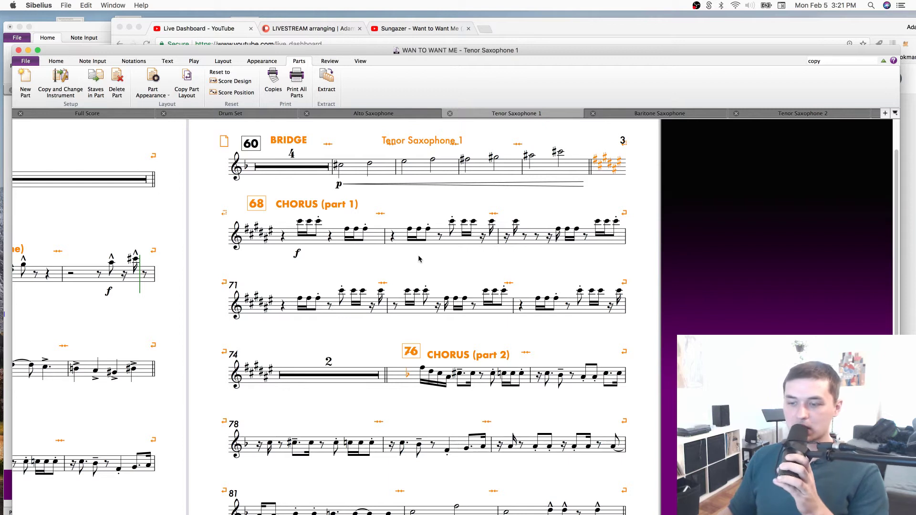
pyautogui.click(414, 260)
pyautogui.press('Escape')
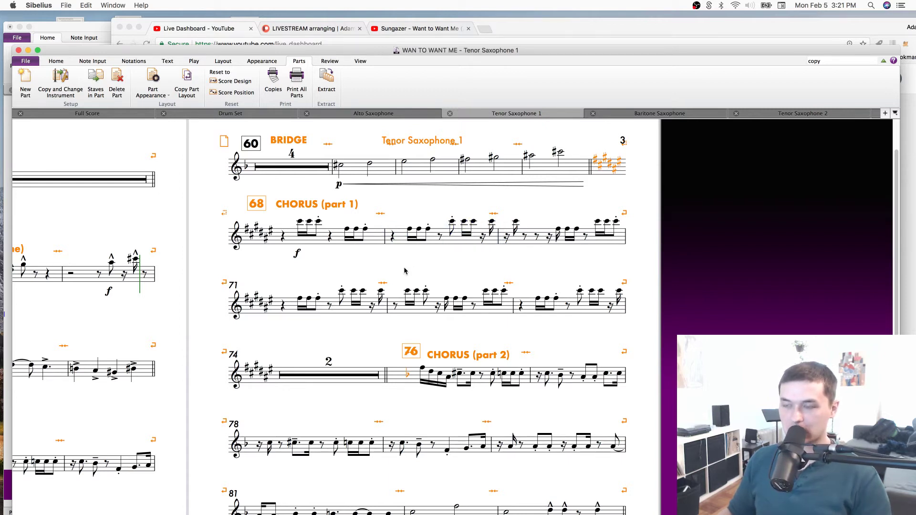
pyautogui.press('super+minus')
pyautogui.moveTo(421, 308); pyautogui.dragTo(511, 264)
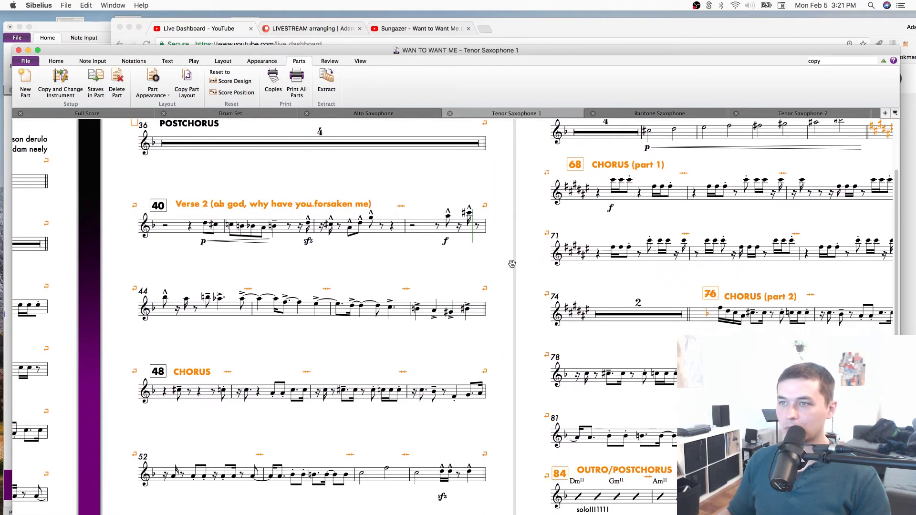
pyautogui.moveTo(623, 278); pyautogui.dragTo(413, 315)
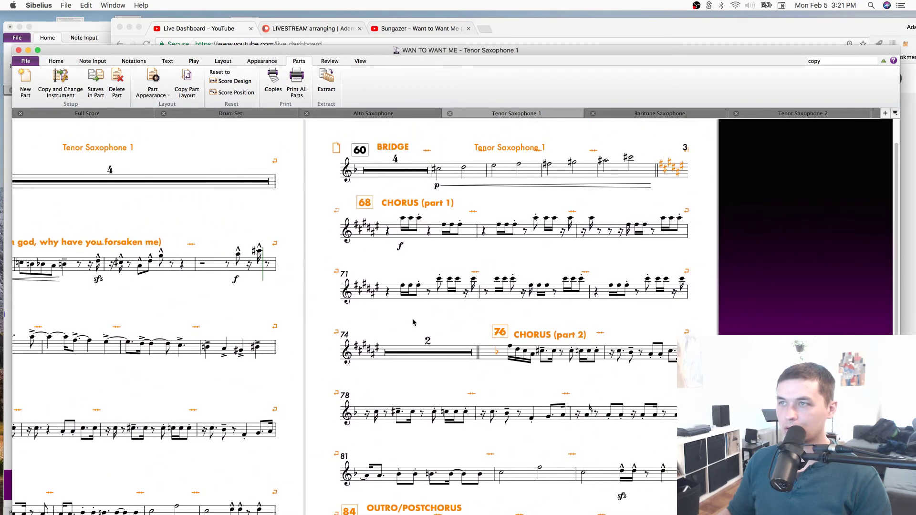
pyautogui.moveTo(330, 324); pyautogui.dragTo(599, 224)
pyautogui.moveTo(510, 309); pyautogui.dragTo(466, 292)
pyautogui.press('super+minus')
pyautogui.press('super+minus')
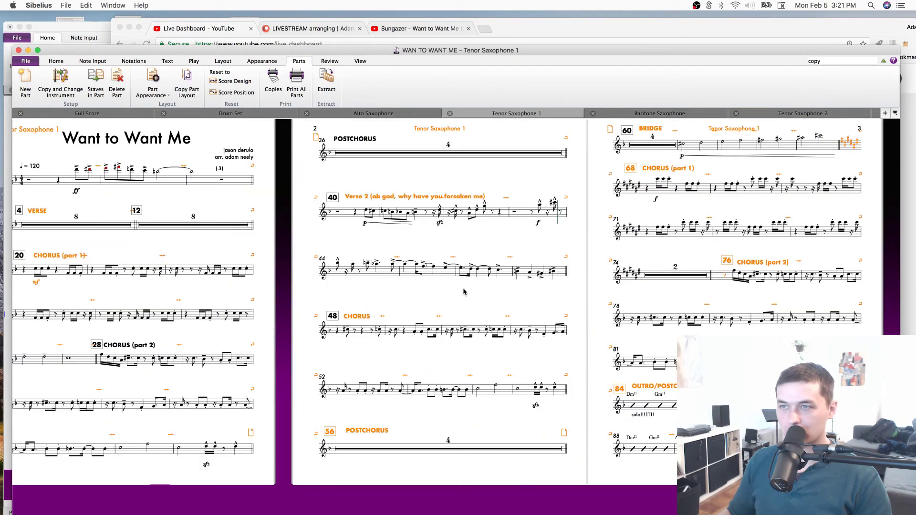
pyautogui.moveTo(325, 371); pyautogui.dragTo(434, 377)
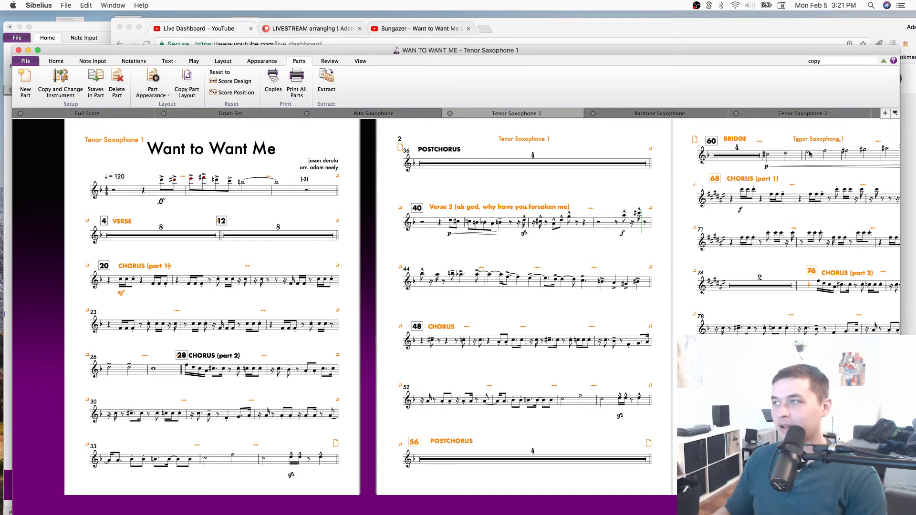
pyautogui.moveTo(644, 201); pyautogui.dragTo(337, 180)
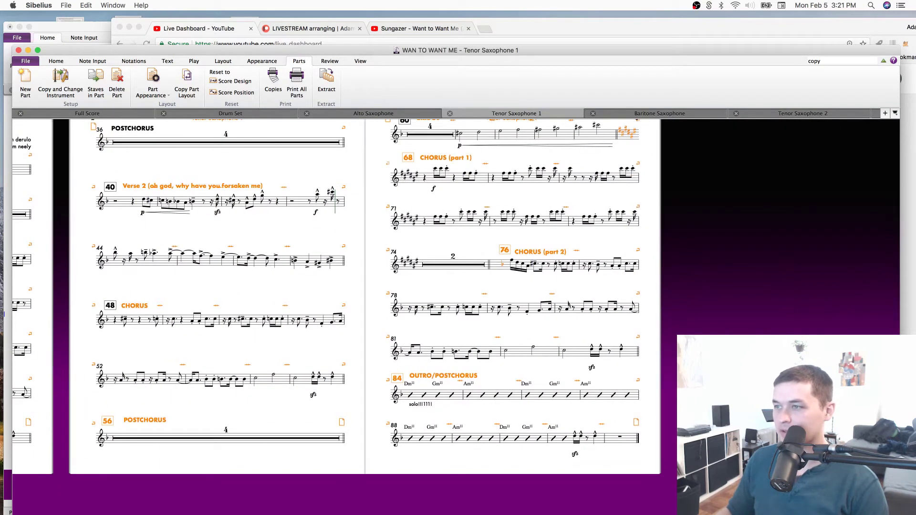
pyautogui.moveTo(801, 289); pyautogui.dragTo(769, 330)
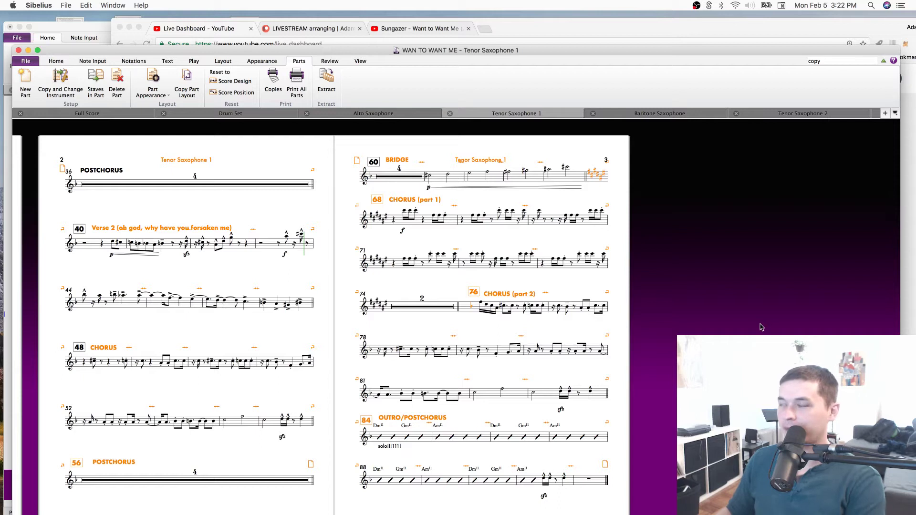
pyautogui.scroll(2, 761, 326)
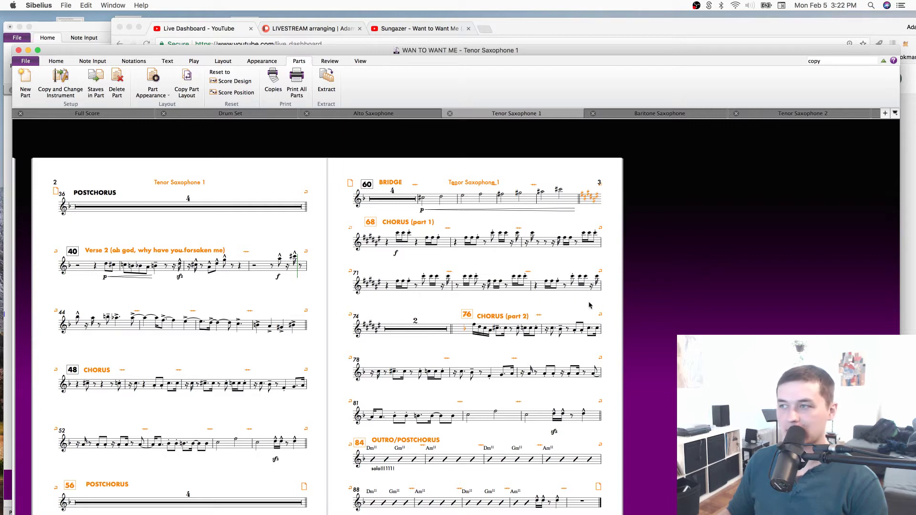
pyautogui.scroll(-4, 589, 306)
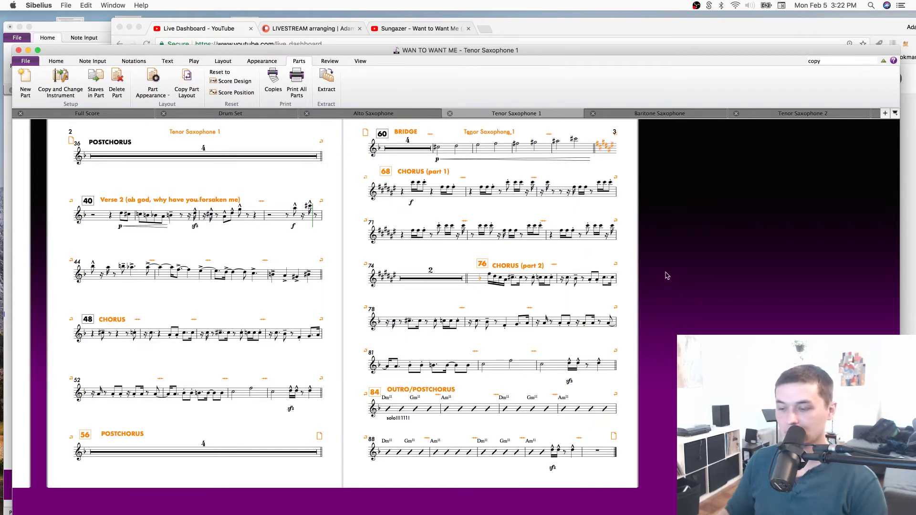
pyautogui.moveTo(666, 273); pyautogui.dragTo(664, 258)
pyautogui.press('super+equal')
pyautogui.press('super+equal')
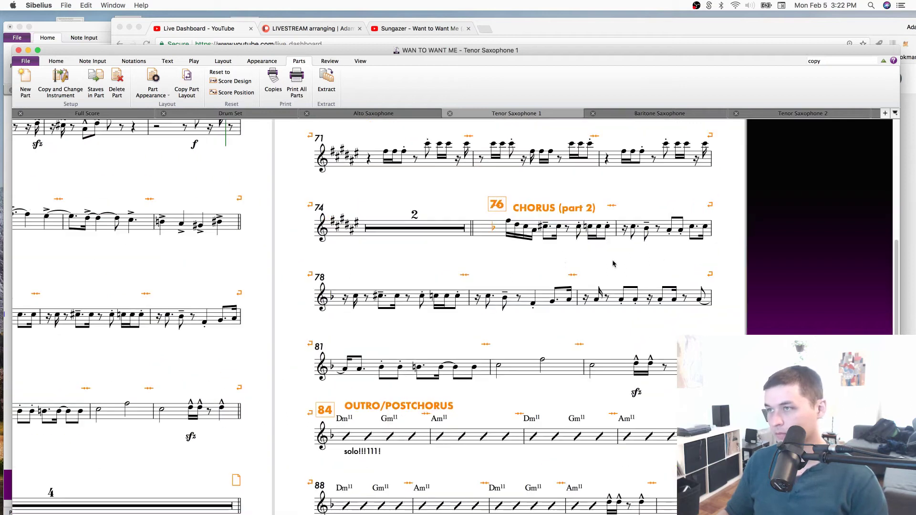
pyautogui.scroll(5, 612, 264)
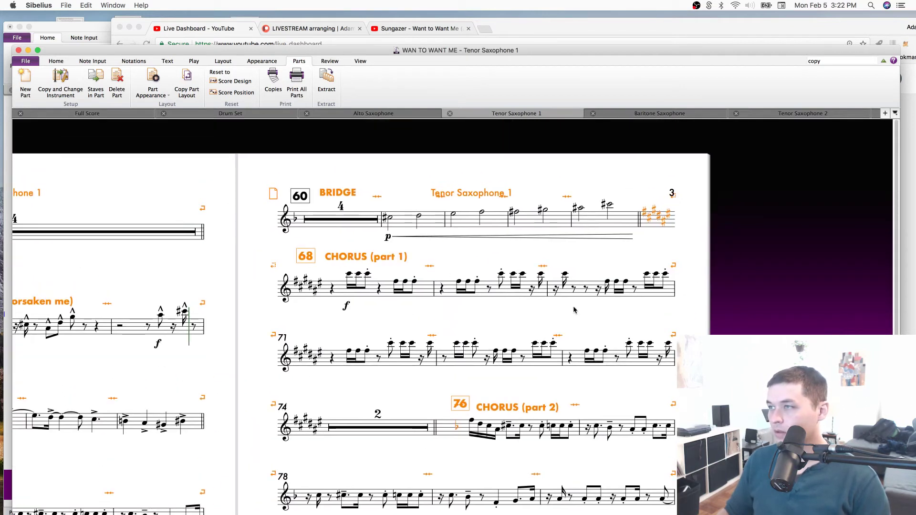
# Replace the solo instruction under bar 84 with "solo, you beautiful, sexy man" at a text size of 14.3.
pyautogui.scroll(-5, 572, 311)
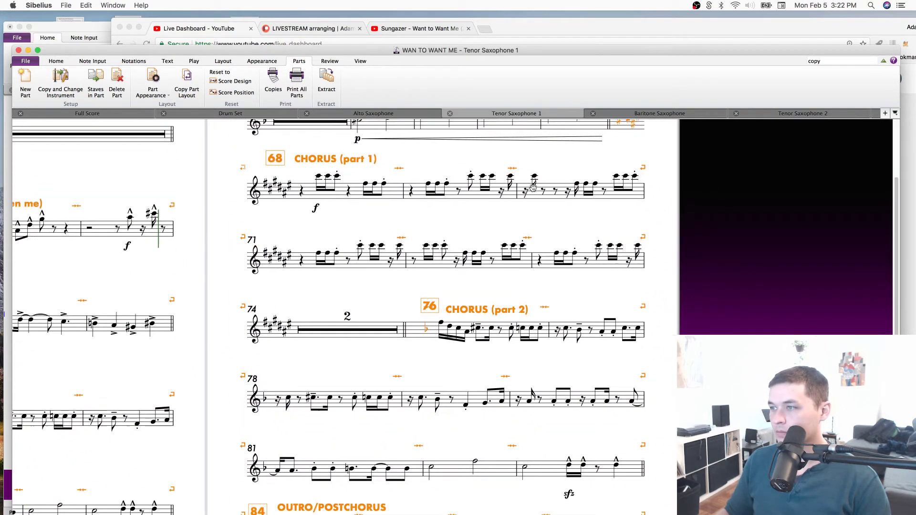
pyautogui.scroll(-5, 646, 241)
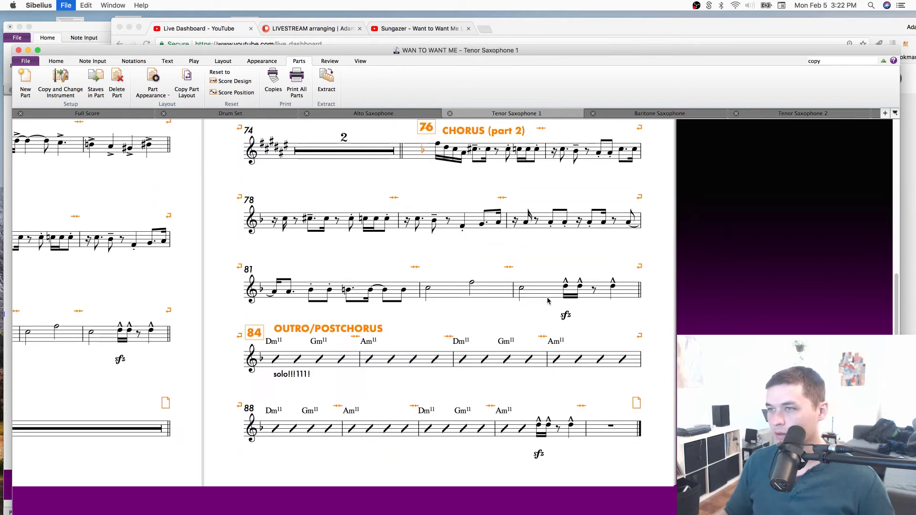
pyautogui.click(288, 376)
pyautogui.click(167, 62)
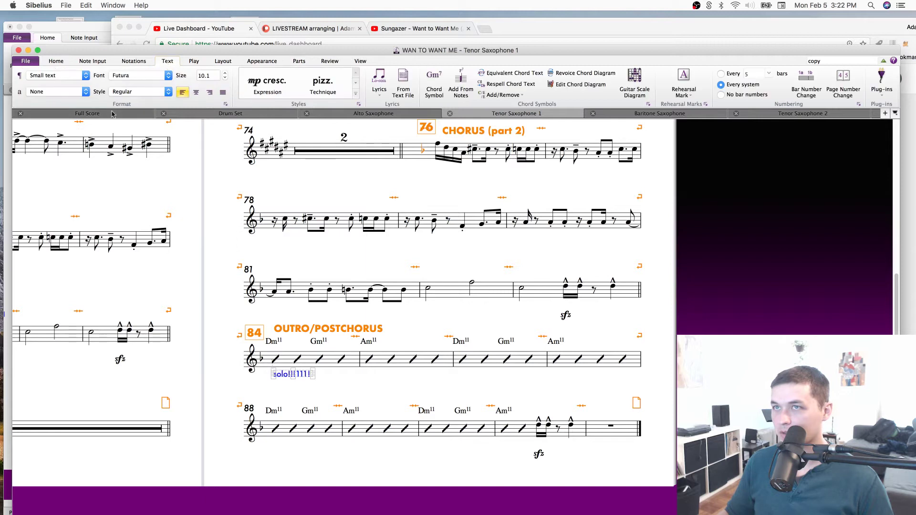
pyautogui.click(226, 75)
pyautogui.doubleClick(309, 372)
pyautogui.tripleClick(309, 371)
pyautogui.write('solo, you beautiful,')
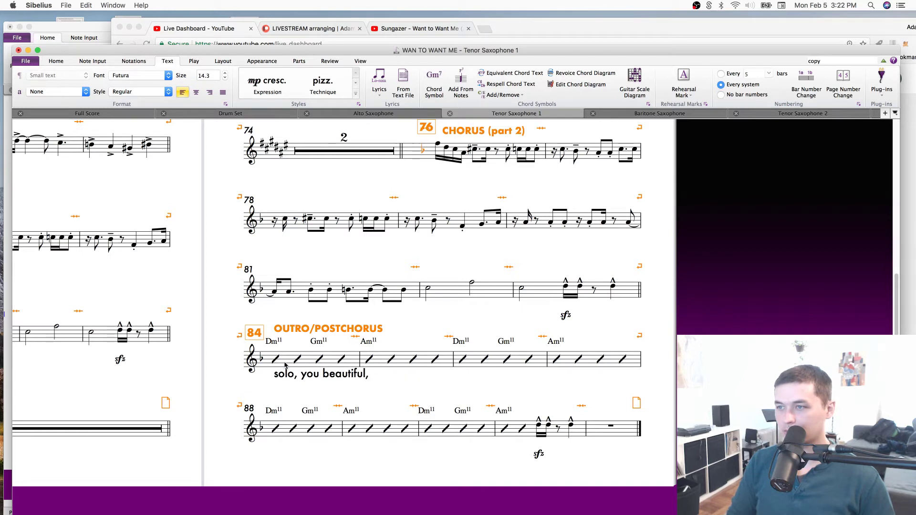
pyautogui.write(' sexy man')
pyautogui.press('Escape')
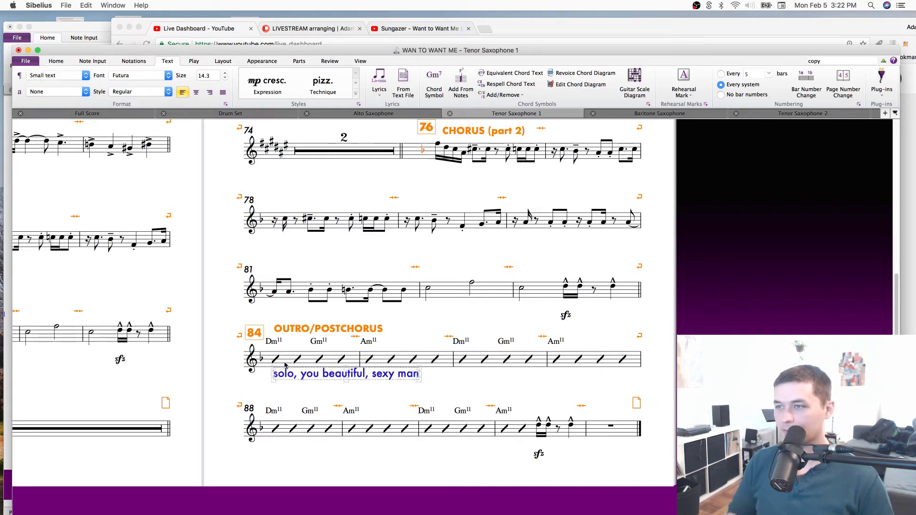
pyautogui.press('Escape')
# Lower the solo instruction slightly below the bar 84 staff and reduce its text size to 11.2.
pyautogui.click(361, 375)
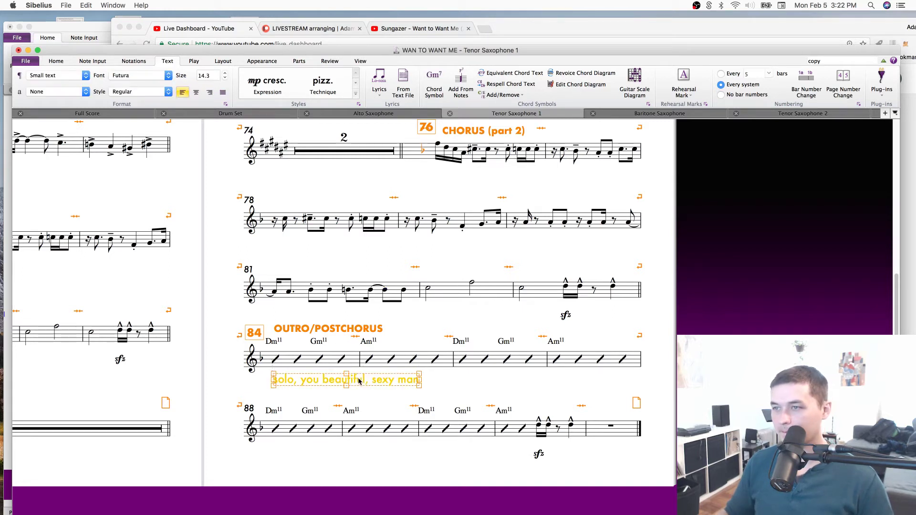
pyautogui.click(225, 77)
pyautogui.click(225, 78)
pyautogui.click(226, 78)
pyautogui.click(389, 298)
pyautogui.click(420, 411)
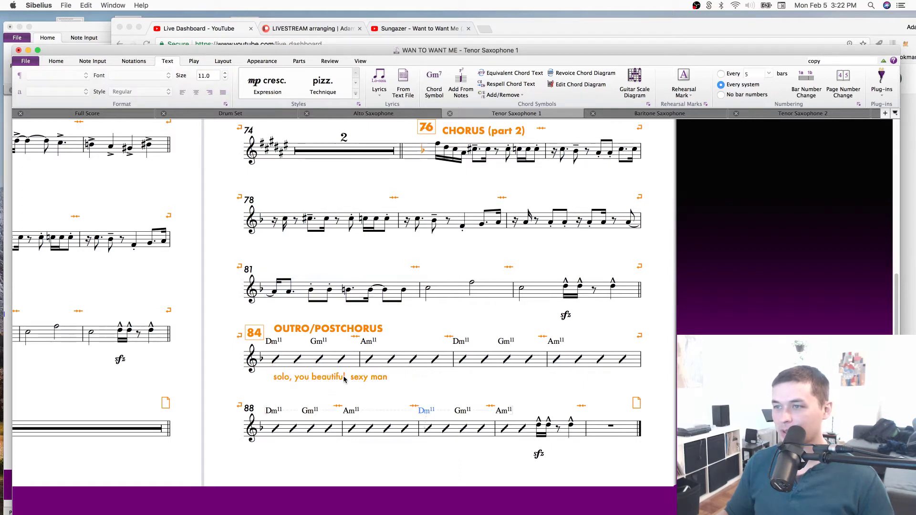
pyautogui.click(344, 378)
pyautogui.click(442, 378)
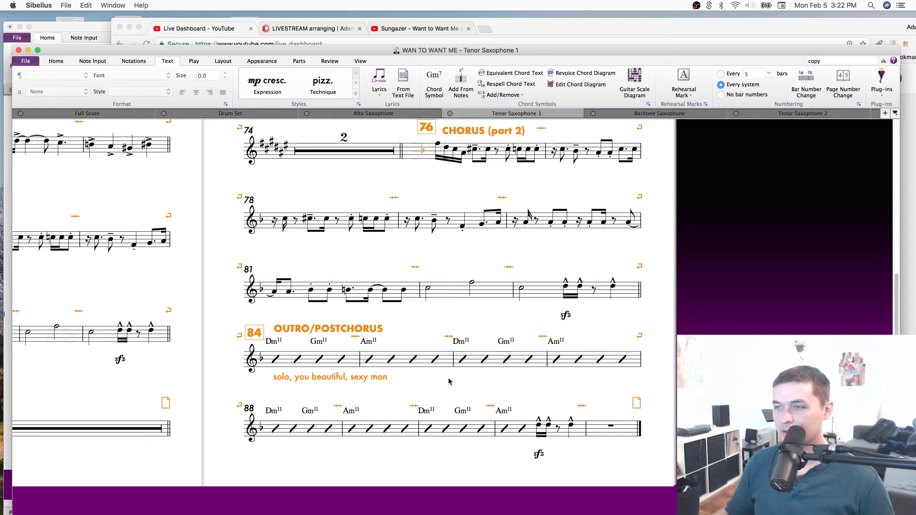
# Review the title area, section headings and system spacing across all three pages of the Tenor Saxophone 1 part.
pyautogui.press('super+minus')
pyautogui.hscroll(-5, 542, 348)
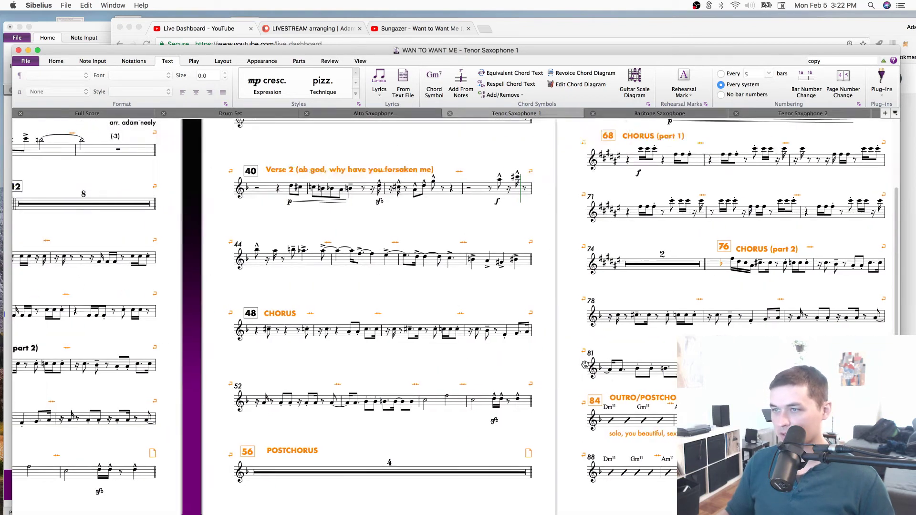
pyautogui.moveTo(486, 174); pyautogui.dragTo(358, 332)
pyautogui.click(267, 226)
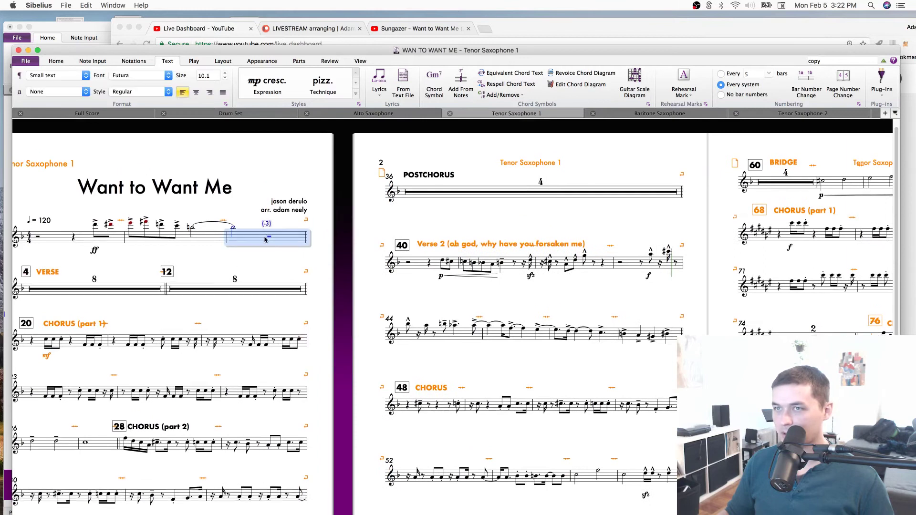
pyautogui.click(199, 187)
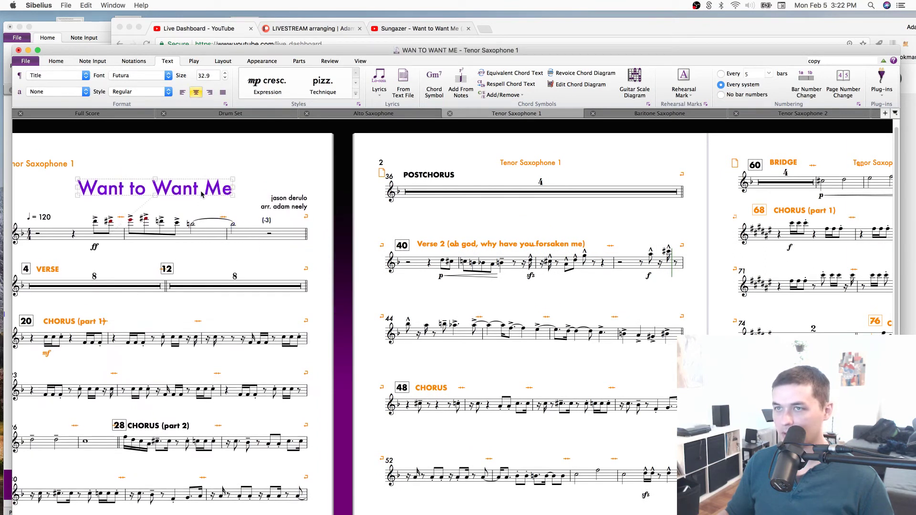
pyautogui.click(253, 232)
pyautogui.press('Escape')
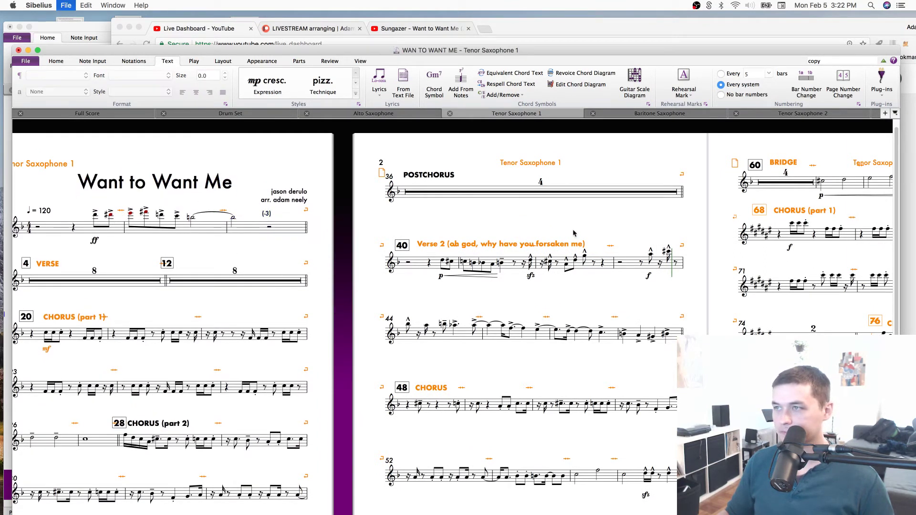
pyautogui.moveTo(774, 265); pyautogui.dragTo(462, 189)
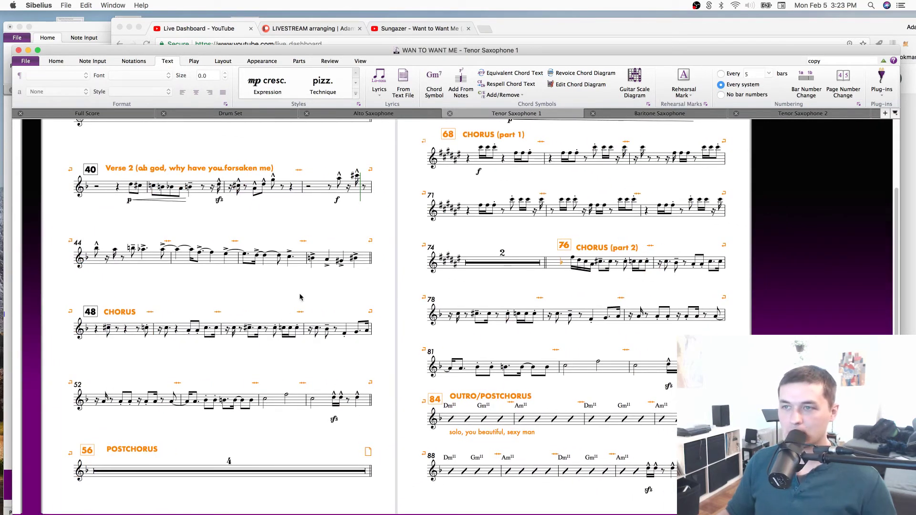
pyautogui.hscroll(-15, 620, 242)
pyautogui.hscroll(5, 605, 244)
pyautogui.scroll(1, 605, 244)
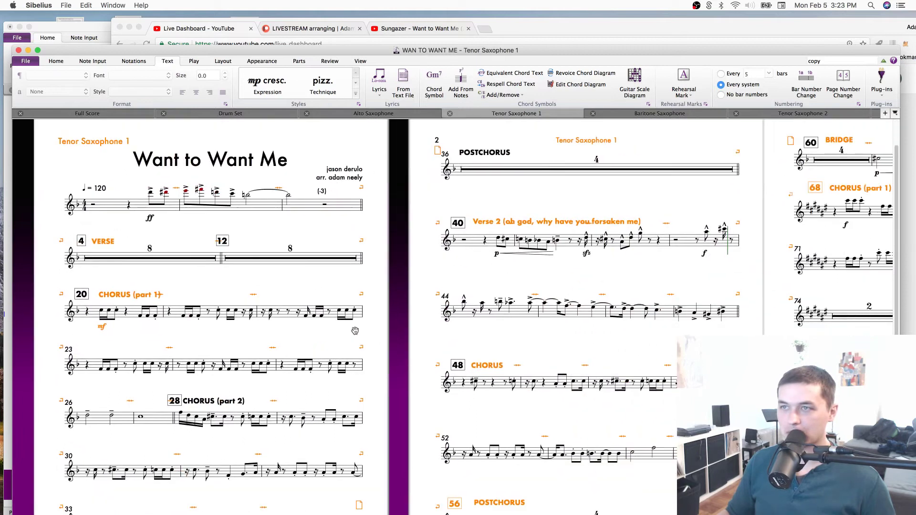
pyautogui.hscroll(6, 657, 251)
pyautogui.scroll(1, 657, 252)
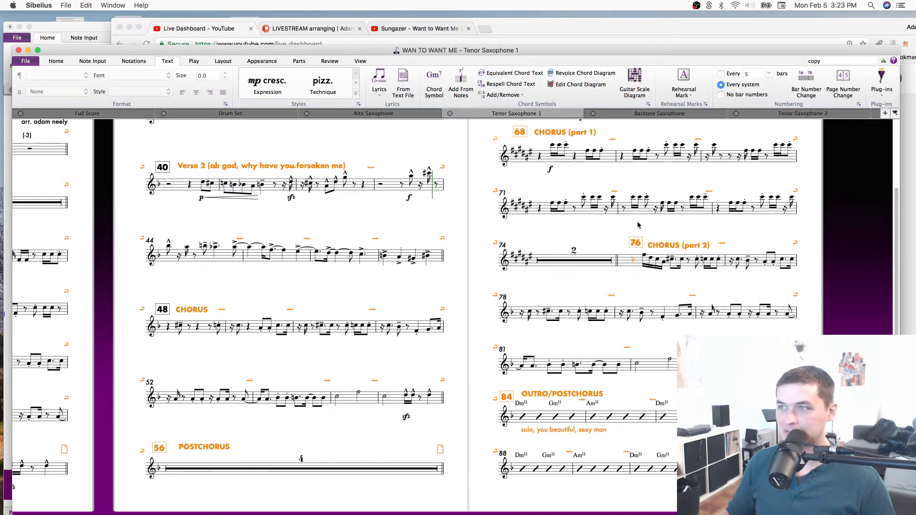
pyautogui.hscroll(2, 796, 240)
pyautogui.scroll(2, 620, 245)
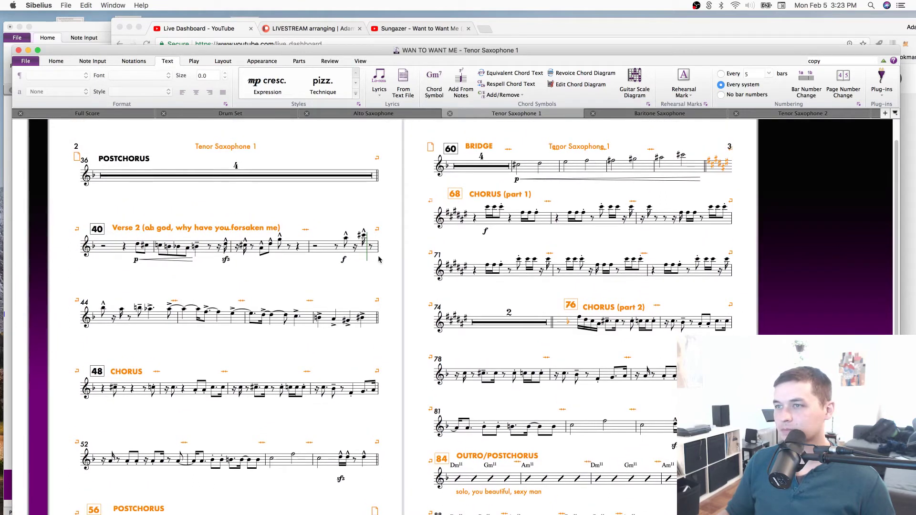
# Inspect the Postchorus rests, the Bridge heading and the remaining systems on pages 2 and 3 of Tenor Saxophone 1.
pyautogui.click(350, 175)
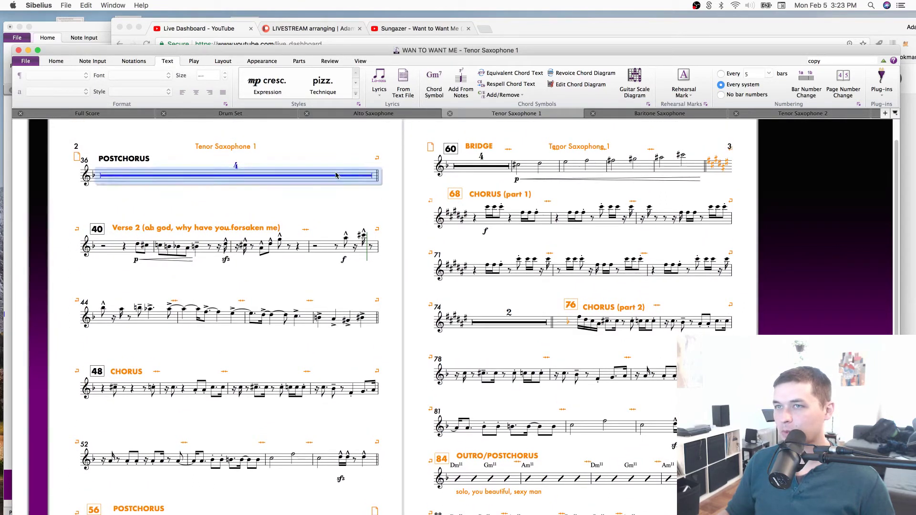
pyautogui.click(451, 239)
pyautogui.click(550, 219)
pyautogui.click(579, 191)
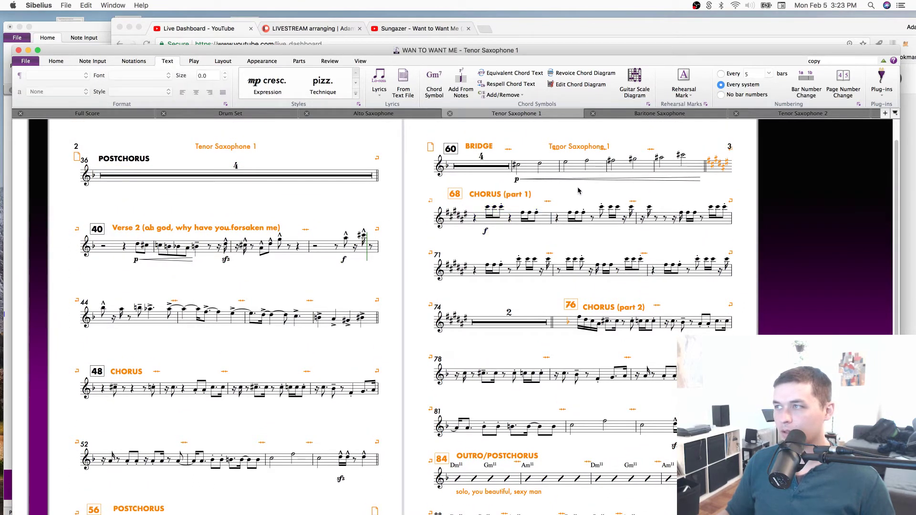
pyautogui.click(479, 148)
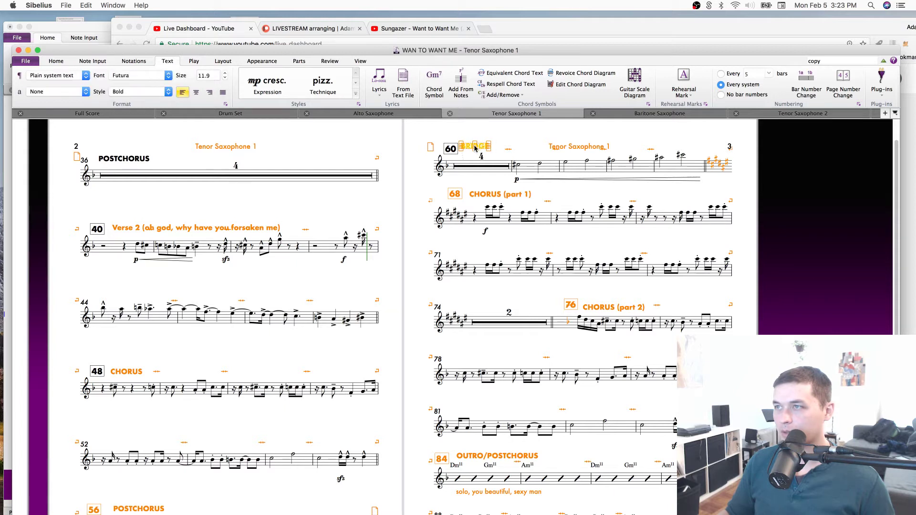
pyautogui.doubleClick(485, 148)
pyautogui.click(407, 212)
pyautogui.moveTo(398, 409); pyautogui.dragTo(405, 238)
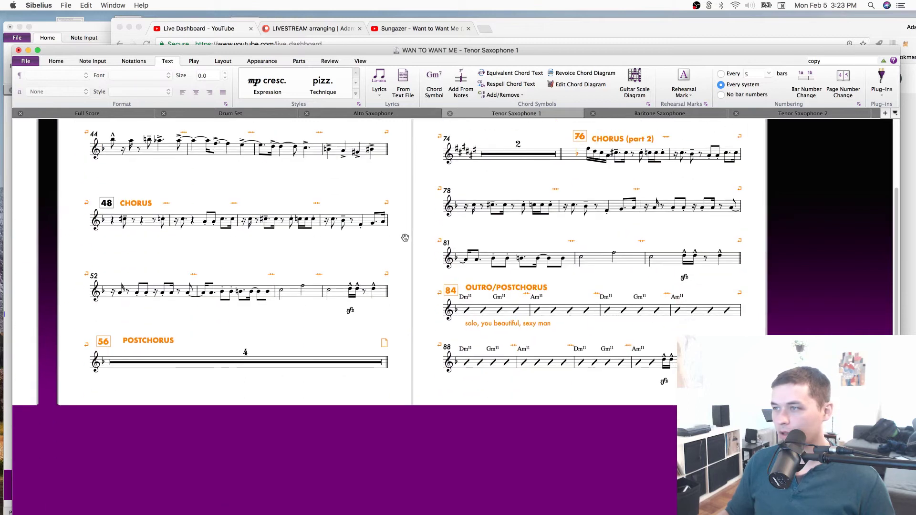
pyautogui.doubleClick(137, 341)
pyautogui.moveTo(73, 301); pyautogui.dragTo(13, 293)
pyautogui.moveTo(783, 188); pyautogui.dragTo(637, 407)
pyautogui.click(365, 219)
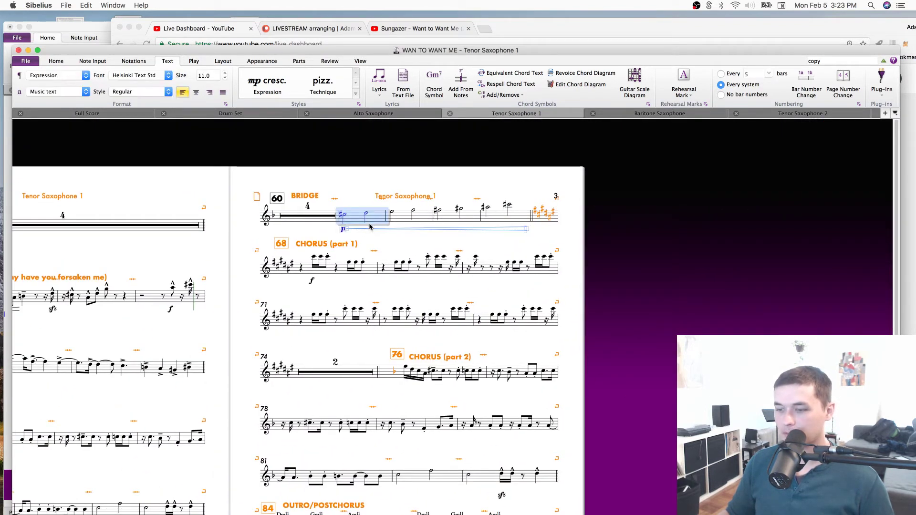
# Change the ending of the bar 84 solo instruction to read "solo, you beautiful, sexy beast".
pyautogui.scroll(-5, 419, 394)
pyautogui.doubleClick(386, 358)
pyautogui.press('BackSpace')
pyautogui.press('BackSpace')
pyautogui.press('BackSpace')
pyautogui.write('beat\\')
pyautogui.press('BackSpace')
pyautogui.write('st')
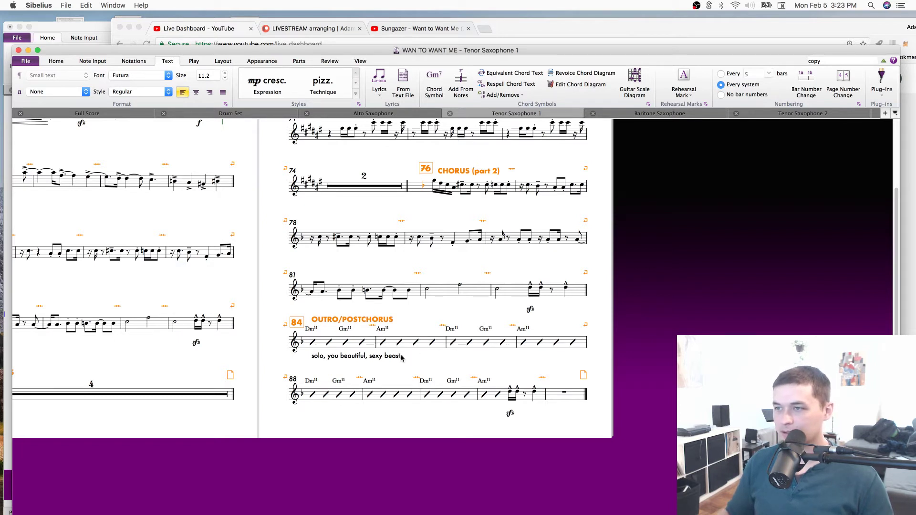
pyautogui.press('Escape')
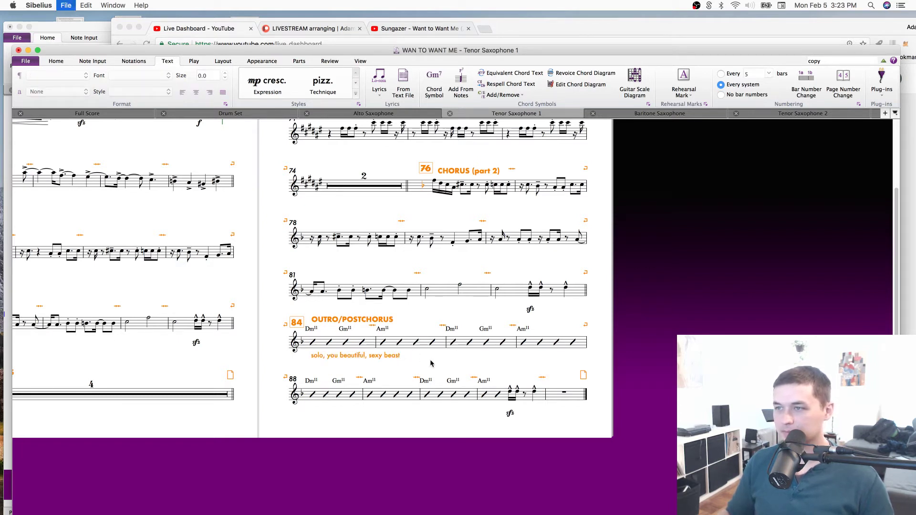
pyautogui.click(392, 341)
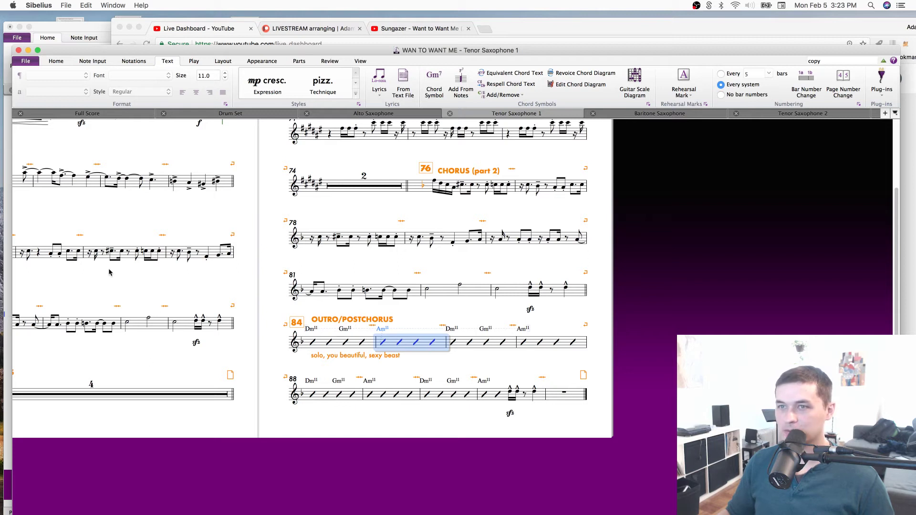
# Go to the Verse at bar 4 and view the Tenor Saxophone 2 part by way of the full score.
pyautogui.press('Home')
pyautogui.click(353, 223)
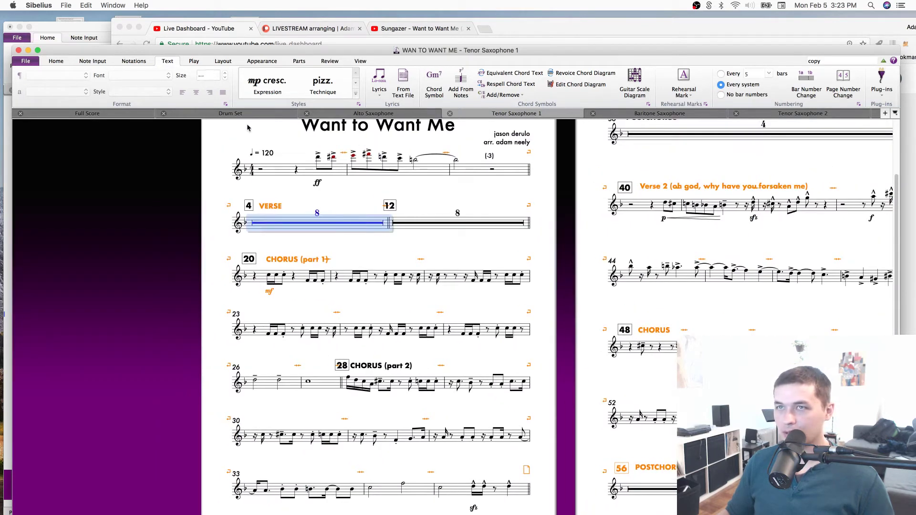
pyautogui.press('w')
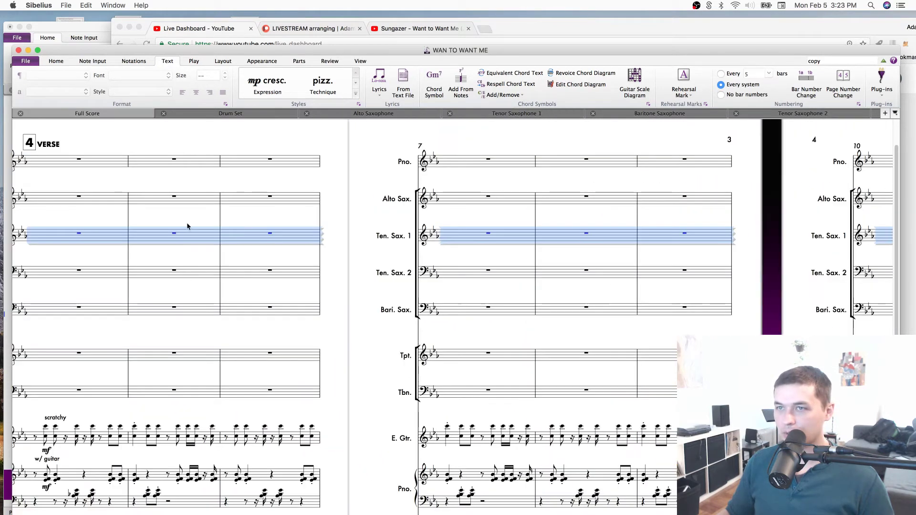
pyautogui.moveTo(187, 223); pyautogui.dragTo(391, 254)
pyautogui.click(333, 296)
pyautogui.press('w')
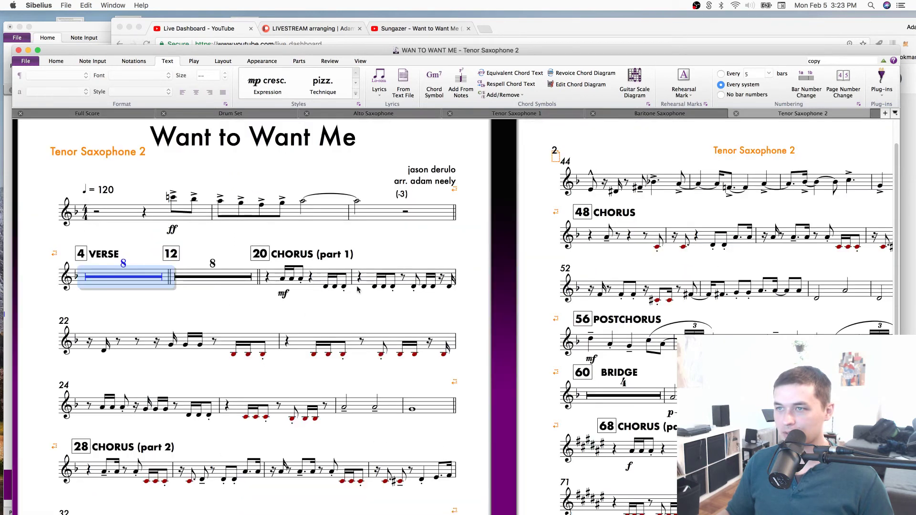
# Return to the Tenor Saxophone 1 part and give its pages a final layout check.
pyautogui.click(386, 225)
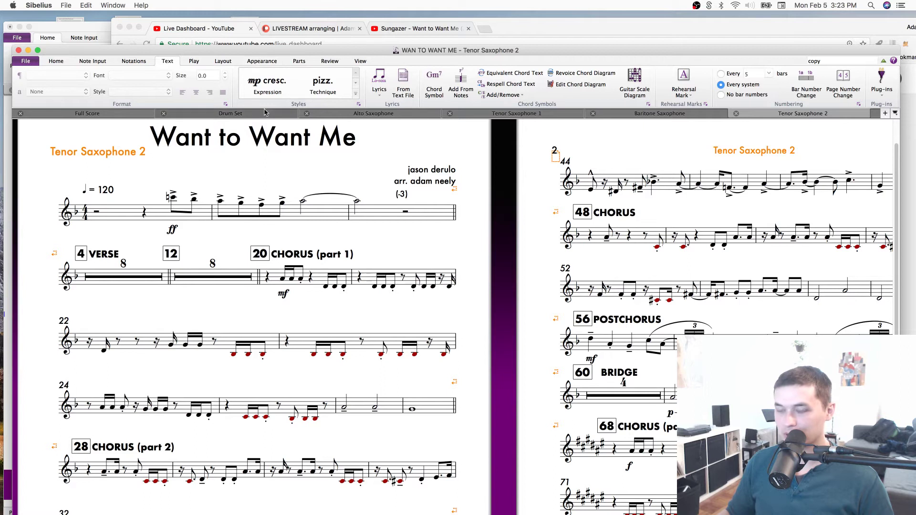
pyautogui.press('w')
pyautogui.click(295, 254)
pyautogui.press('w')
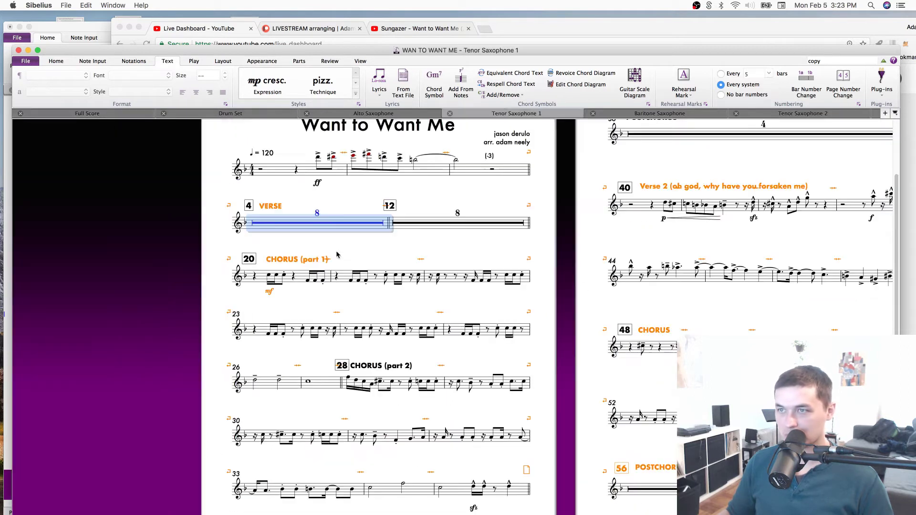
pyautogui.hscroll(10, 552, 267)
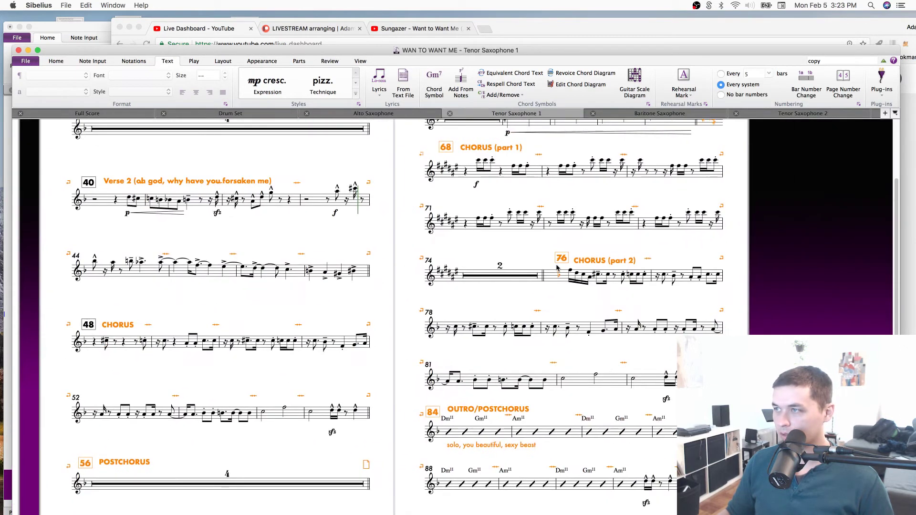
pyautogui.scroll(-3, 547, 305)
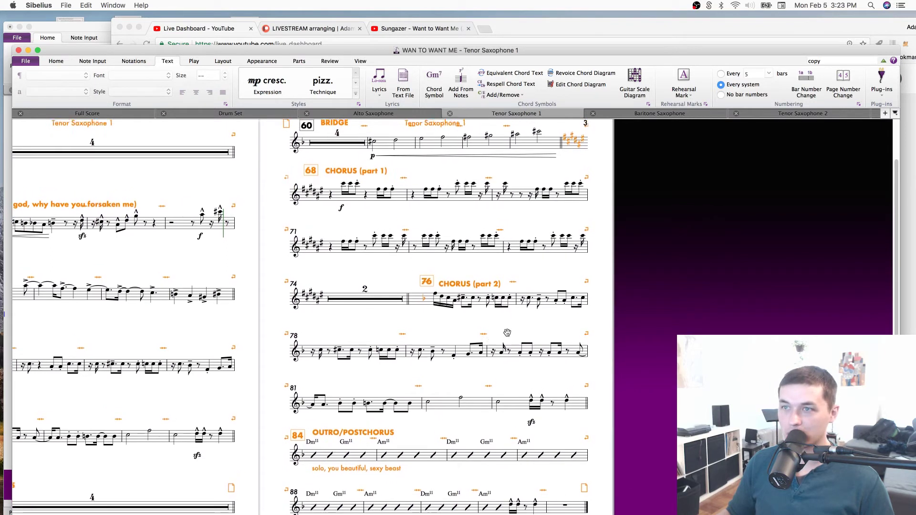
pyautogui.hscroll(-5, 640, 272)
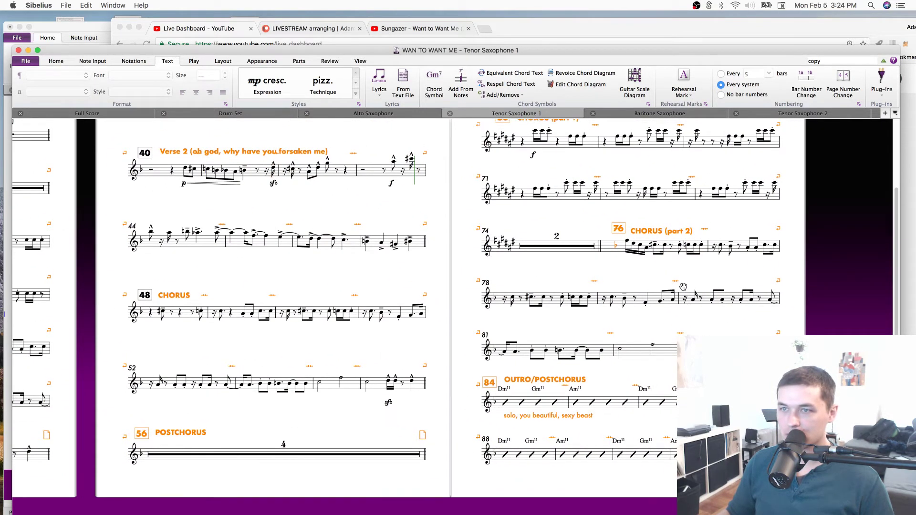
pyautogui.scroll(3, 682, 287)
pyautogui.hscroll(-10, 683, 287)
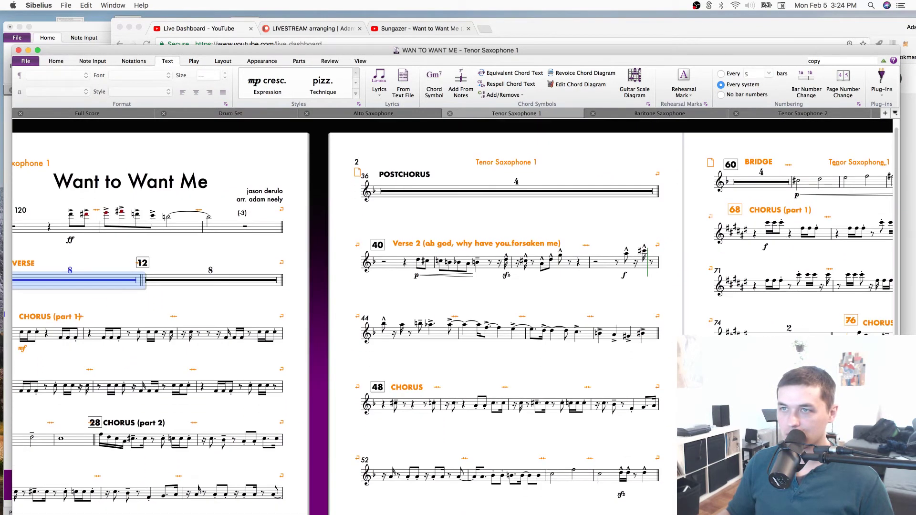
pyautogui.moveTo(300, 368); pyautogui.dragTo(408, 297)
pyautogui.press('super+equal')
# Switch to the full score and open the Tenor Saxophone 2 part from its bar 4 staff.
pyautogui.click(408, 240)
pyautogui.press('w')
pyautogui.click(286, 292)
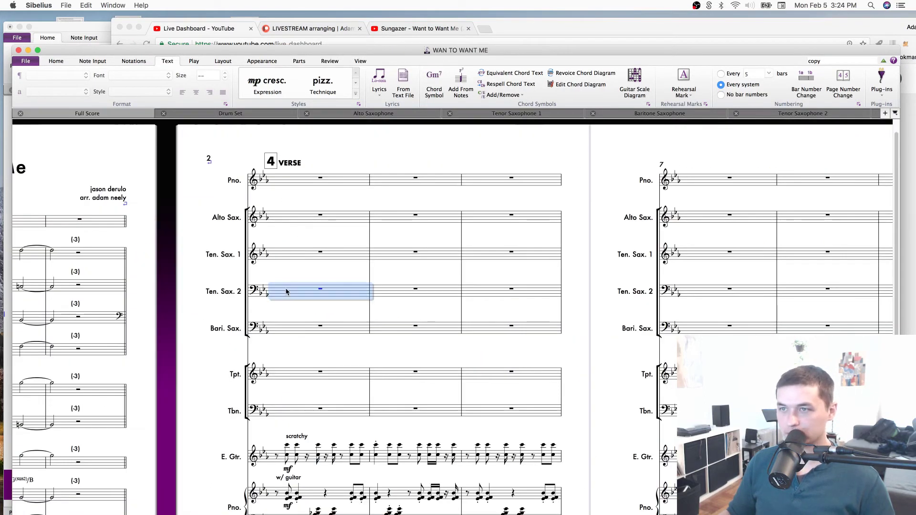
pyautogui.press('w')
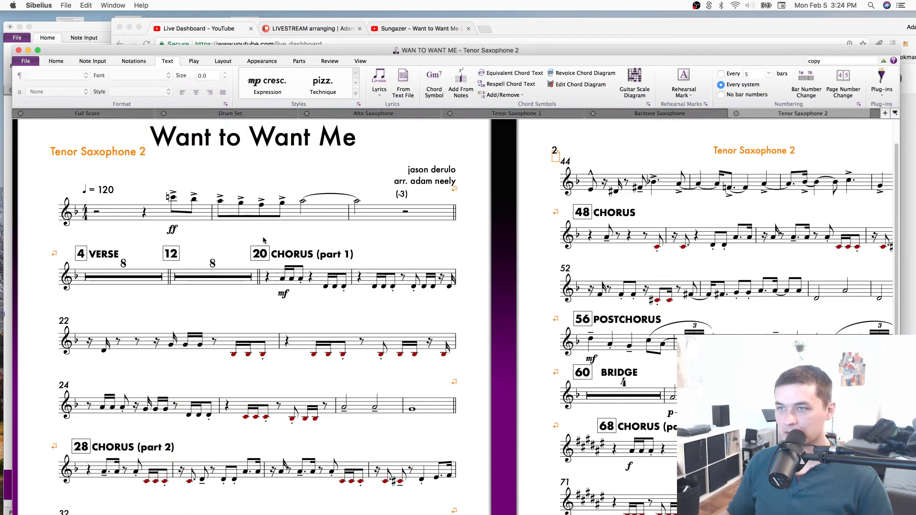
# Copy the Alto Saxophone part layout to the Tenor Saxophone 2, Baritone Saxophone, Trumpet in Bb and Trombone parts.
pyautogui.click(360, 61)
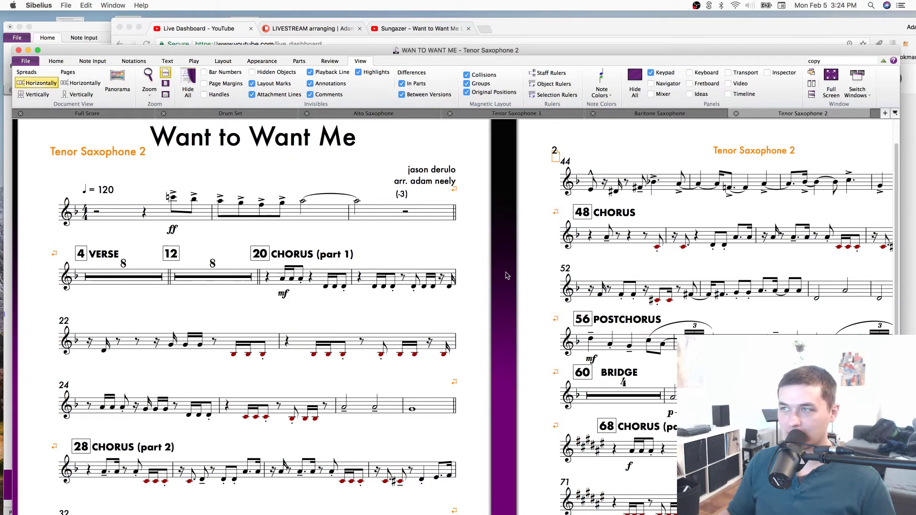
pyautogui.scroll(-2, 497, 282)
pyautogui.click(465, 262)
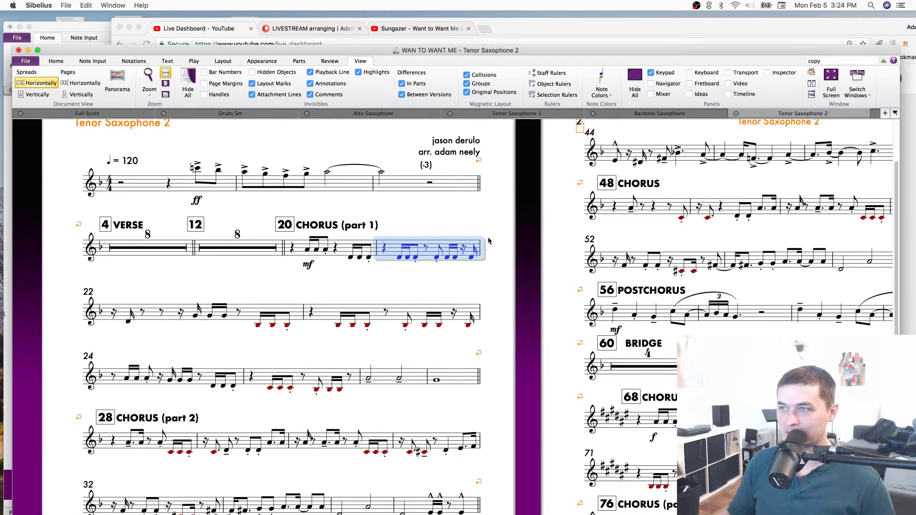
pyautogui.click(507, 216)
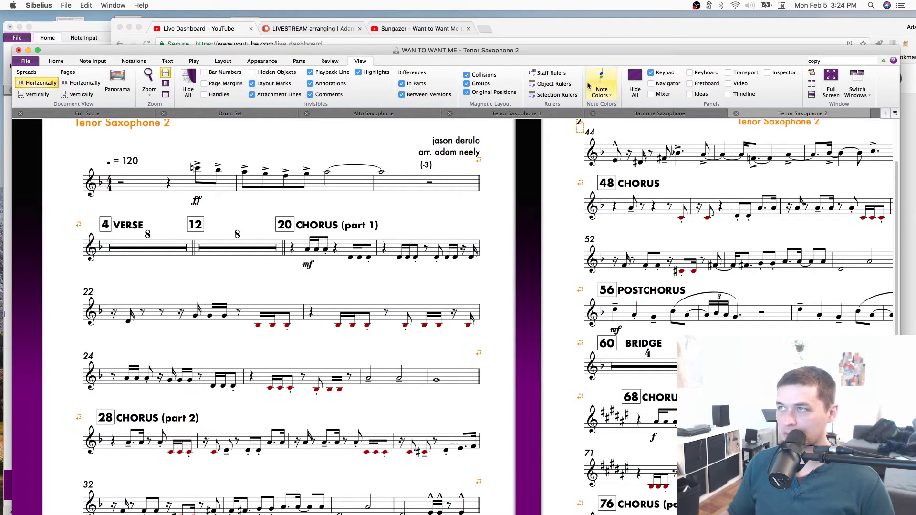
pyautogui.click(296, 61)
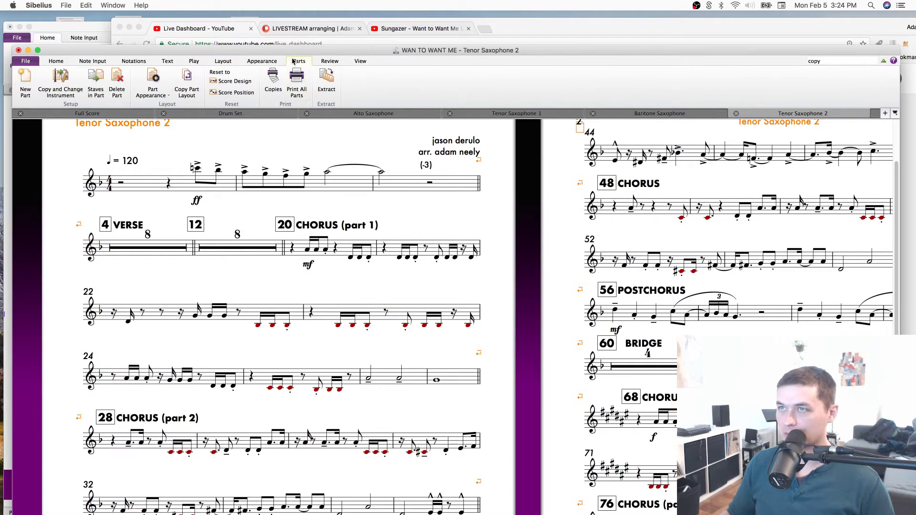
pyautogui.click(187, 82)
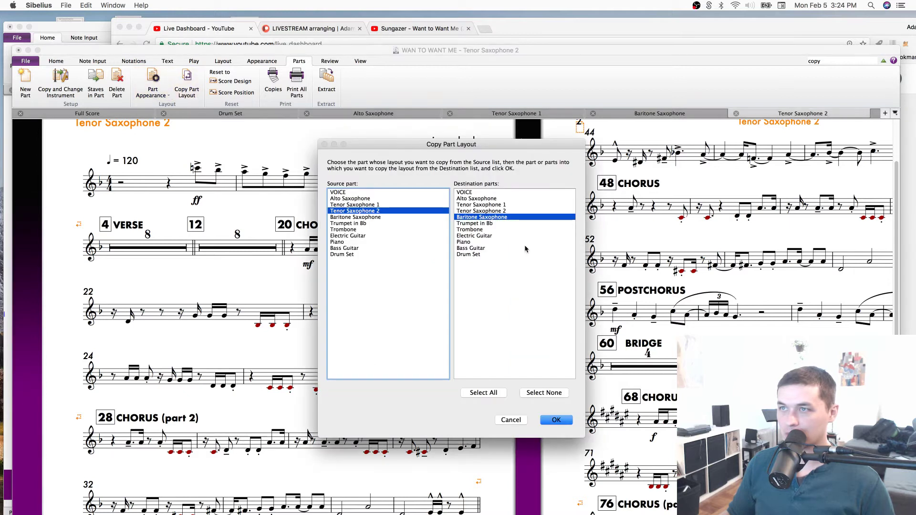
pyautogui.click(375, 198)
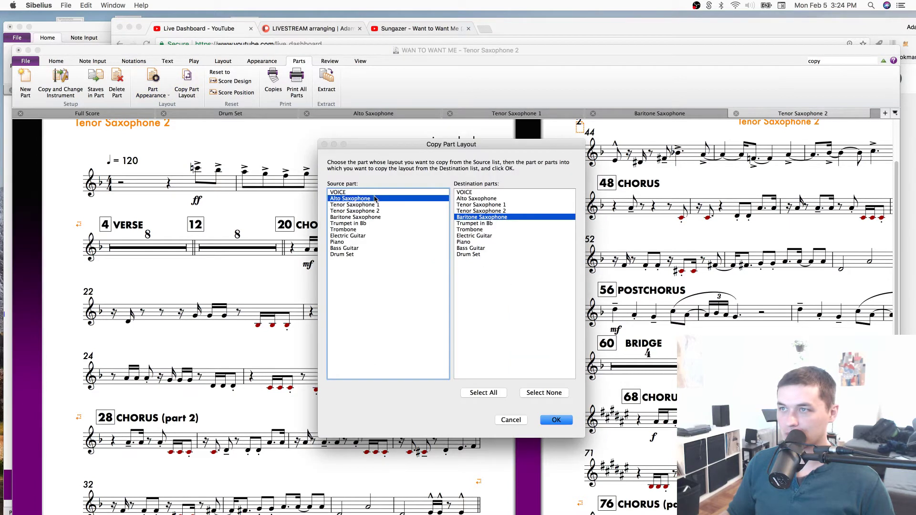
pyautogui.click(518, 211)
pyautogui.keyDown('shift'); pyautogui.click(498, 230); pyautogui.keyUp('shift')
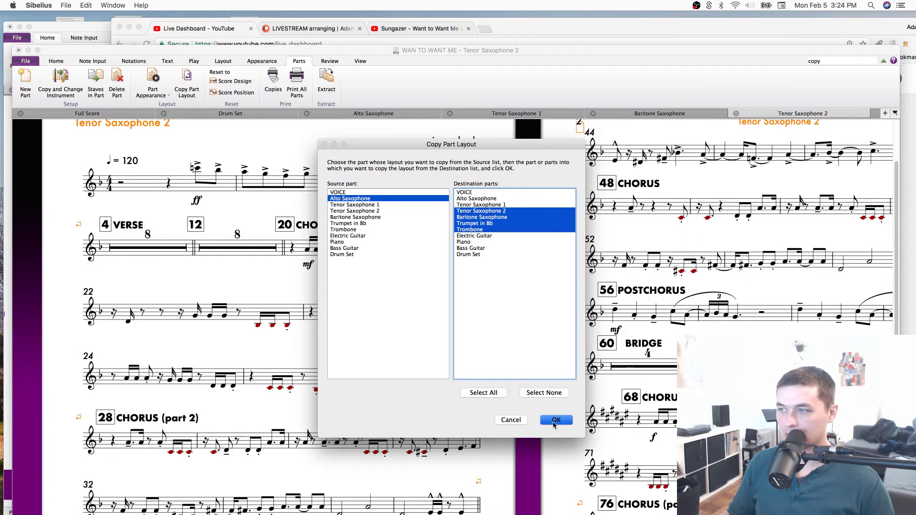
pyautogui.click(555, 422)
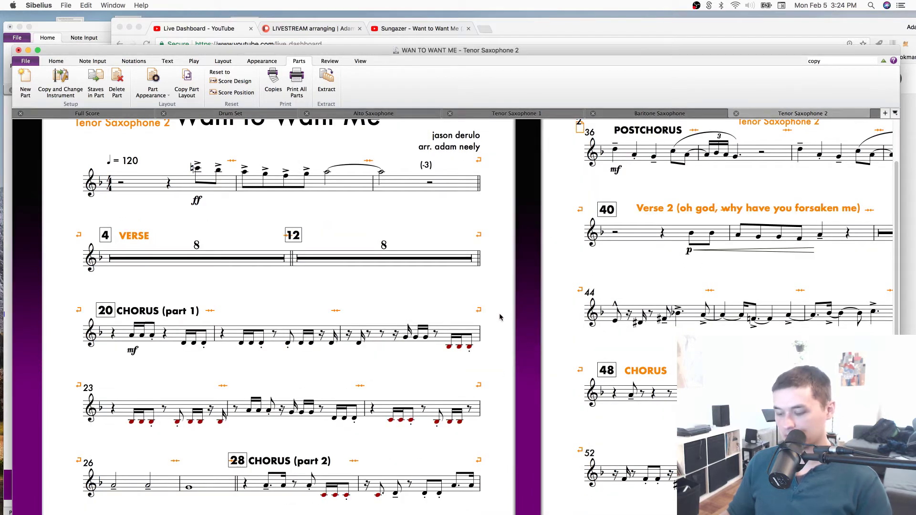
# Check the copied layout on page 1 of the Tenor Saxophone 2 part and save the score.
pyautogui.press('super+minus')
pyautogui.click(372, 234)
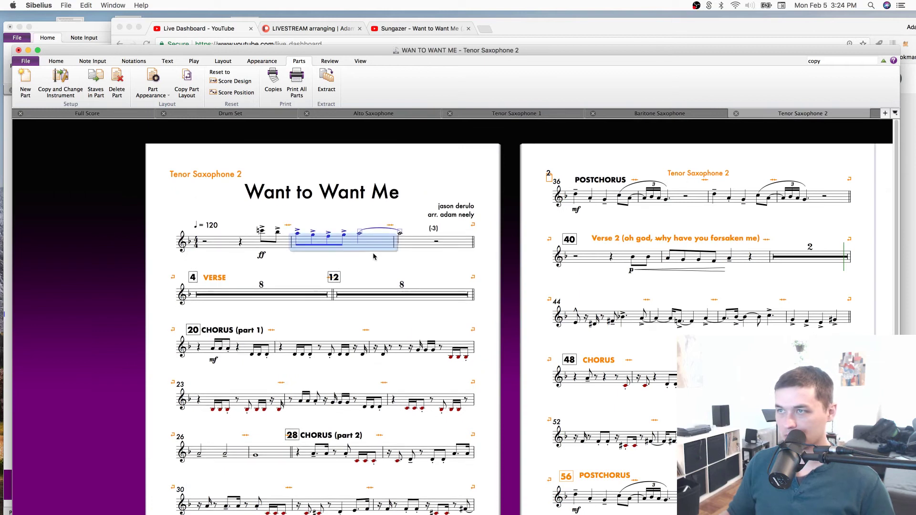
pyautogui.moveTo(512, 414); pyautogui.dragTo(517, 283)
pyautogui.press('super+s')
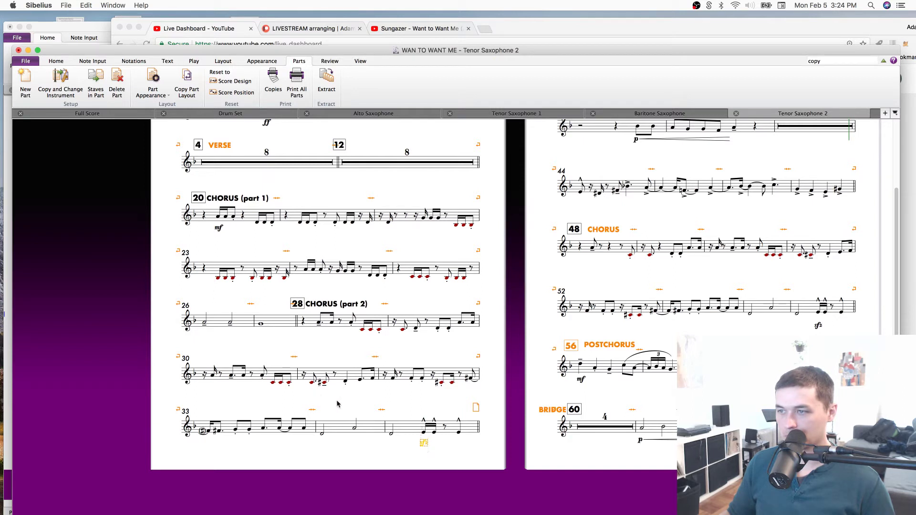
pyautogui.press('super+s')
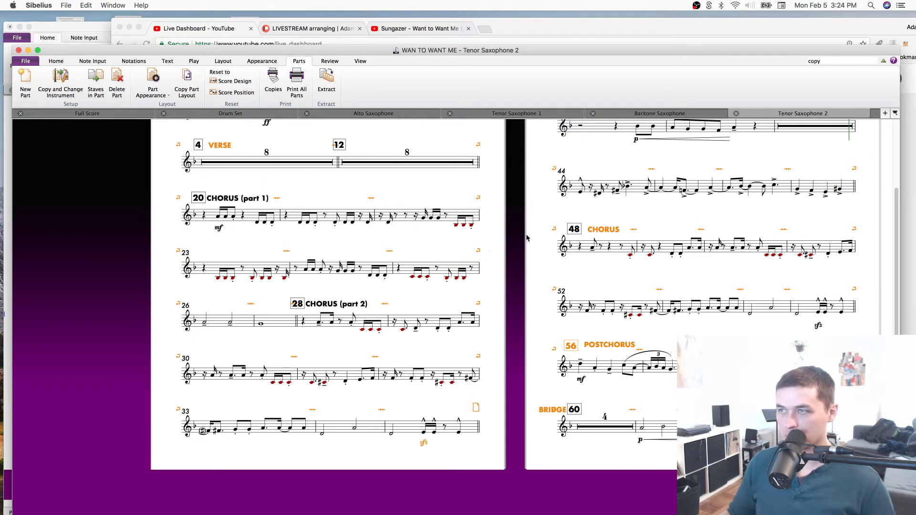
# Move the bar 36 Postchorus staff slightly down on page 2.
pyautogui.scroll(5, 527, 237)
pyautogui.hscroll(10, 527, 237)
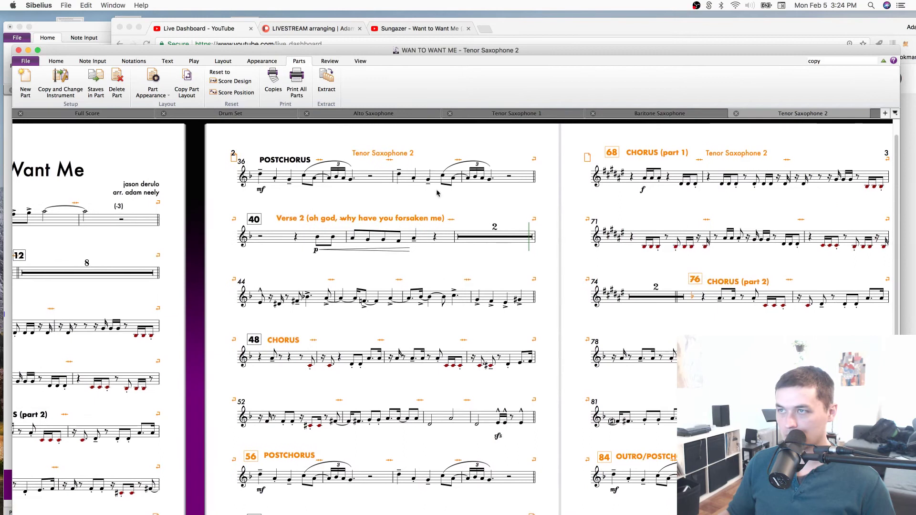
pyautogui.moveTo(510, 176)
pyautogui.mouseDown()
pyautogui.moveTo(511, 191)
pyautogui.moveTo(511, 176)
pyautogui.mouseUp()
pyautogui.click(473, 263)
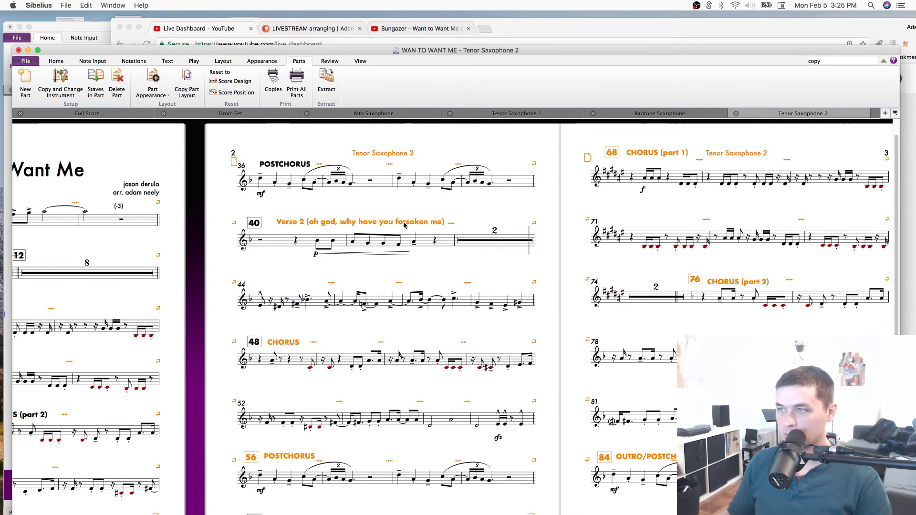
# Switch to the full score at Tenor Saxophone 2's bar 44.
pyautogui.click(286, 300)
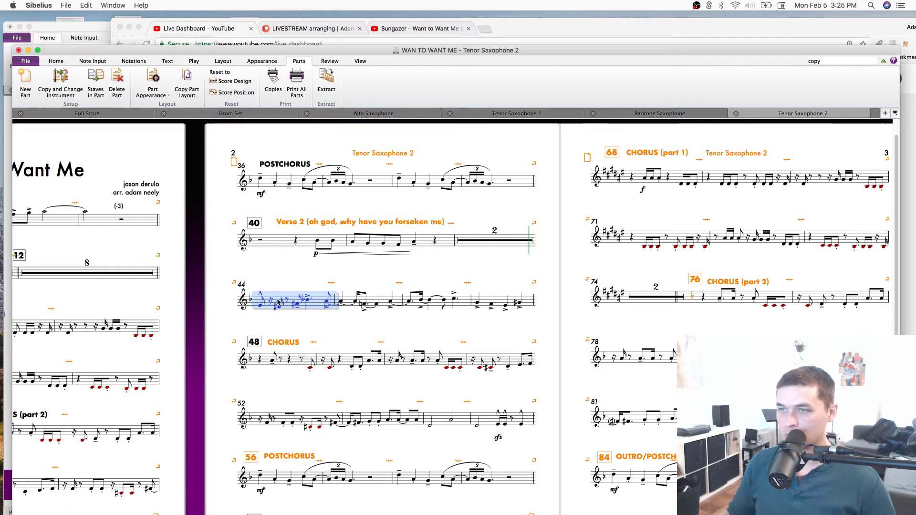
pyautogui.press('w')
pyautogui.hscroll(5, 700, 272)
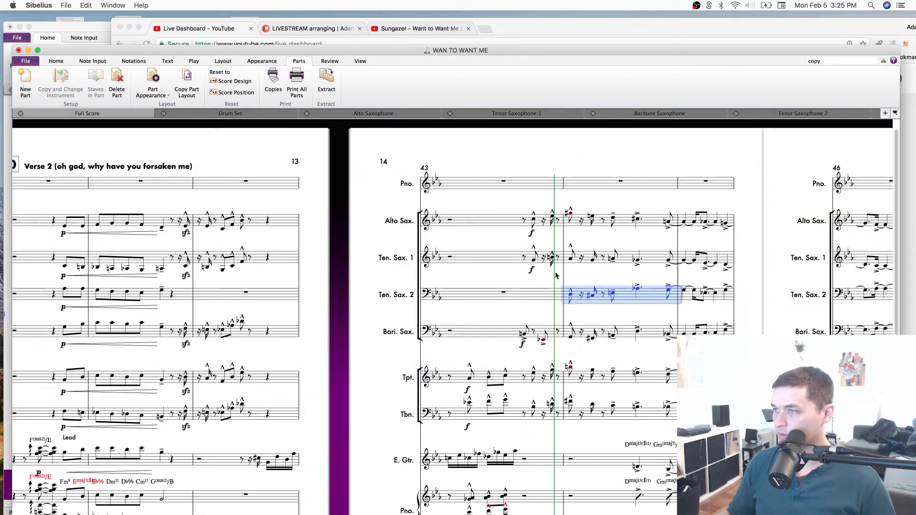
# Copy the f dynamic from Tenor Saxophone 1's bar 43 to the first note of Tenor Saxophone 2's bar 44.
pyautogui.click(531, 270)
pyautogui.click(571, 296)
pyautogui.press('super+v')
pyautogui.press('Escape')
# Copy Baritone Saxophone's bar 43 into Tenor Saxophone 2, transpose it up by interval, and delete the f at Tenor Saxophone 2's bar 44.
pyautogui.click(482, 331)
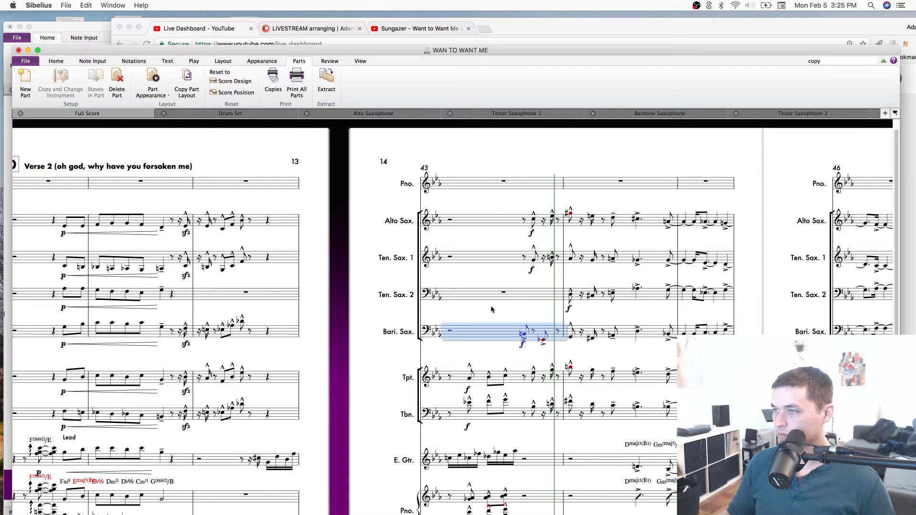
pyautogui.keyDown('alt'); pyautogui.click(489, 300); pyautogui.keyUp('alt')
pyautogui.hotkey('shift', 't')
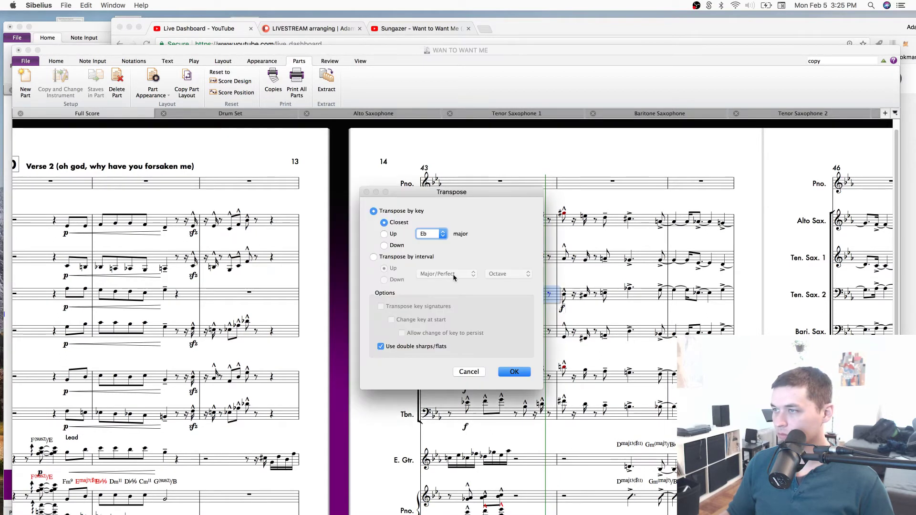
pyautogui.click(392, 257)
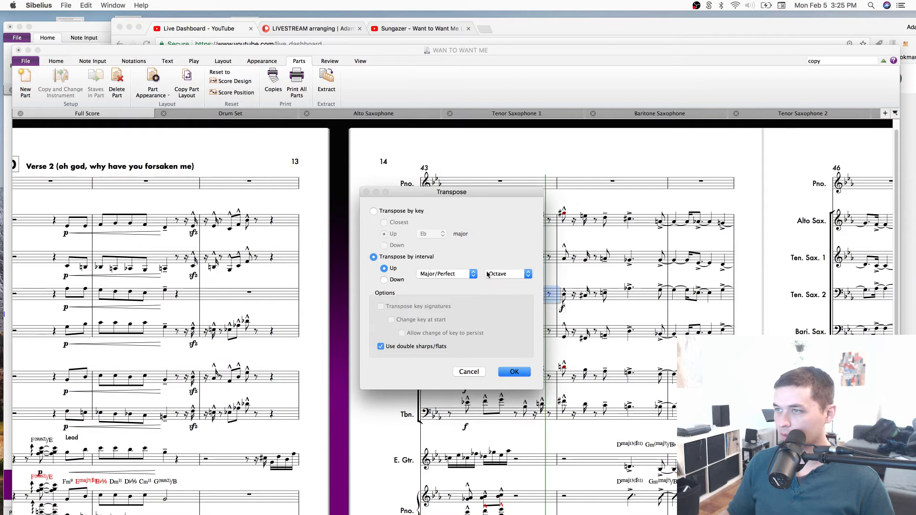
pyautogui.click(508, 274)
pyautogui.click(505, 254)
pyautogui.click(514, 371)
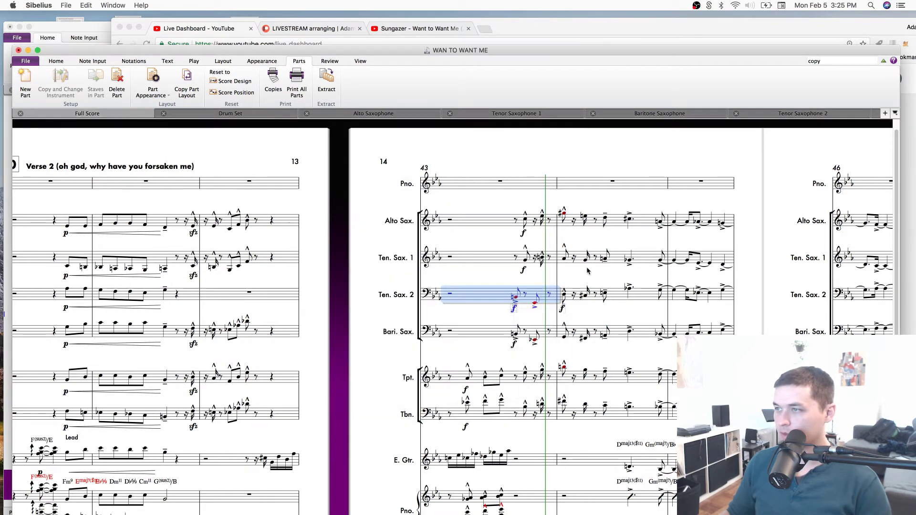
pyautogui.click(562, 308)
pyautogui.press('Delete')
# Return to the Tenor Saxophone 2 part from bar 43 and save the score.
pyautogui.click(577, 300)
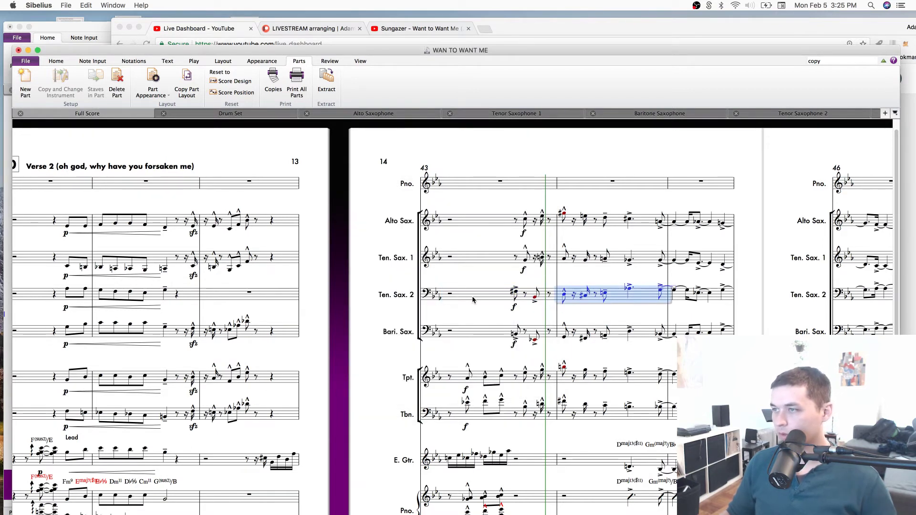
pyautogui.click(470, 299)
pyautogui.press('w')
pyautogui.click(317, 313)
pyautogui.moveTo(301, 276); pyautogui.dragTo(322, 259)
pyautogui.press('super+s')
pyautogui.moveTo(323, 302); pyautogui.dragTo(287, 259)
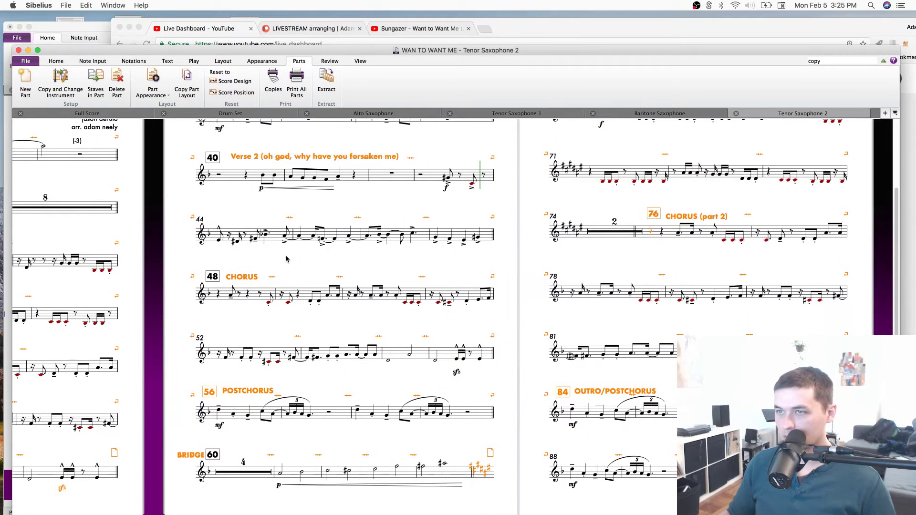
# Add an mf dynamic below the first note of the bar 48 Chorus.
pyautogui.rightClick(243, 311)
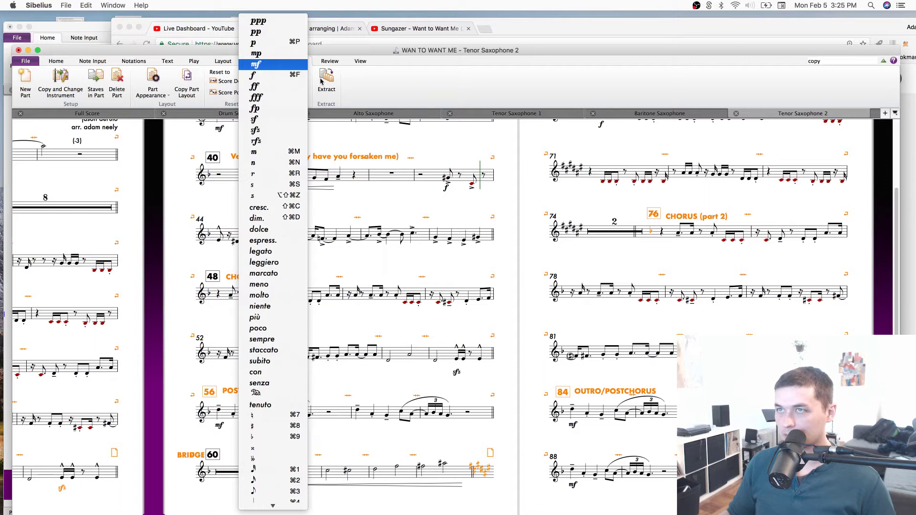
pyautogui.click(289, 65)
pyautogui.click(237, 310)
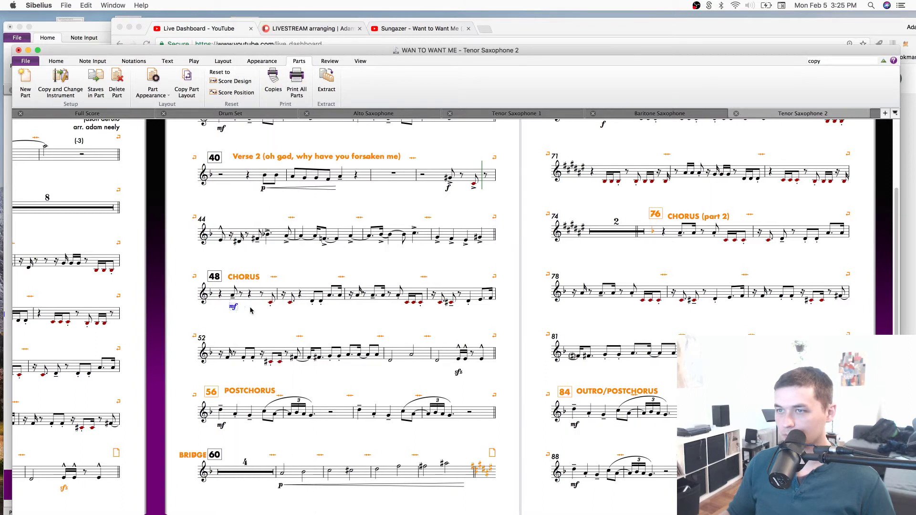
# In the full score, copy the bar 48 mf to Tenor Saxophone 1, Alto and Baritone Saxophone, Trumpet and Trombone, and save.
pyautogui.press('w')
pyautogui.moveTo(641, 352); pyautogui.dragTo(291, 363)
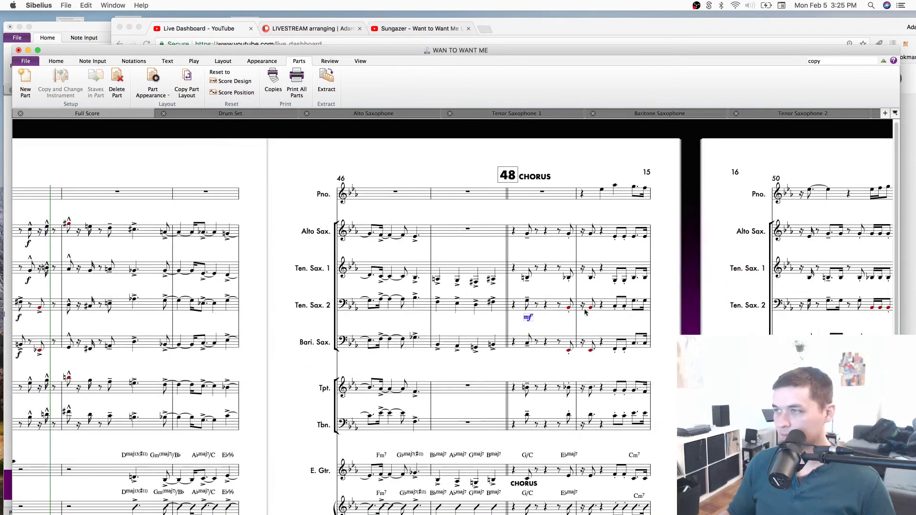
pyautogui.click(527, 301)
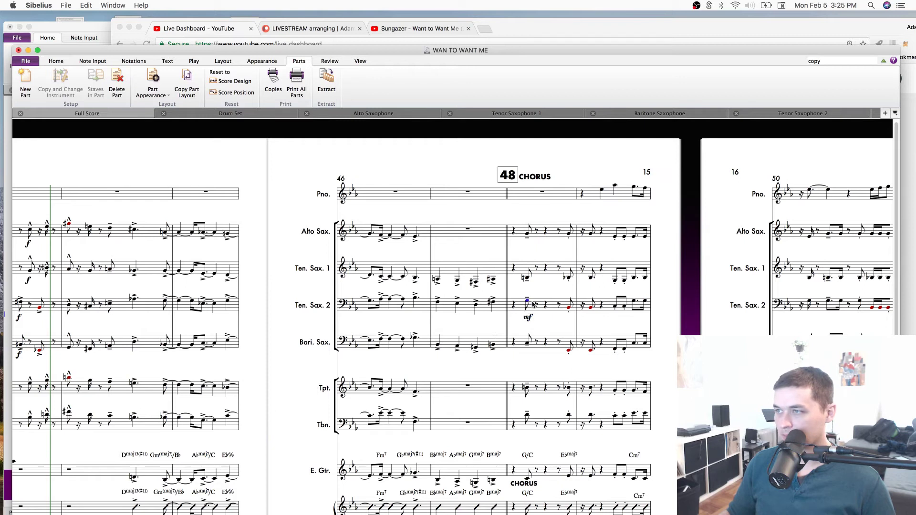
pyautogui.click(528, 277)
pyautogui.press('super+v')
pyautogui.click(528, 235)
pyautogui.press('super+v')
pyautogui.click(528, 344)
pyautogui.press('super+v')
pyautogui.click(526, 388)
pyautogui.press('super+v')
pyautogui.click(526, 415)
pyautogui.press('super+v')
pyautogui.moveTo(559, 414); pyautogui.dragTo(529, 337)
pyautogui.press('super+s')
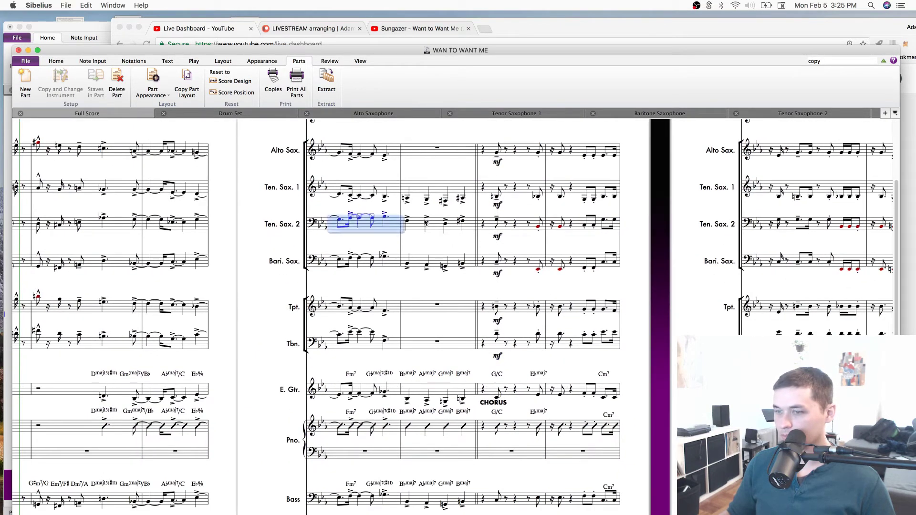
# Reopen the Tenor Saxophone 2 part from its bar 47 in the full score.
pyautogui.click(401, 224)
pyautogui.click(425, 222)
pyautogui.press('w')
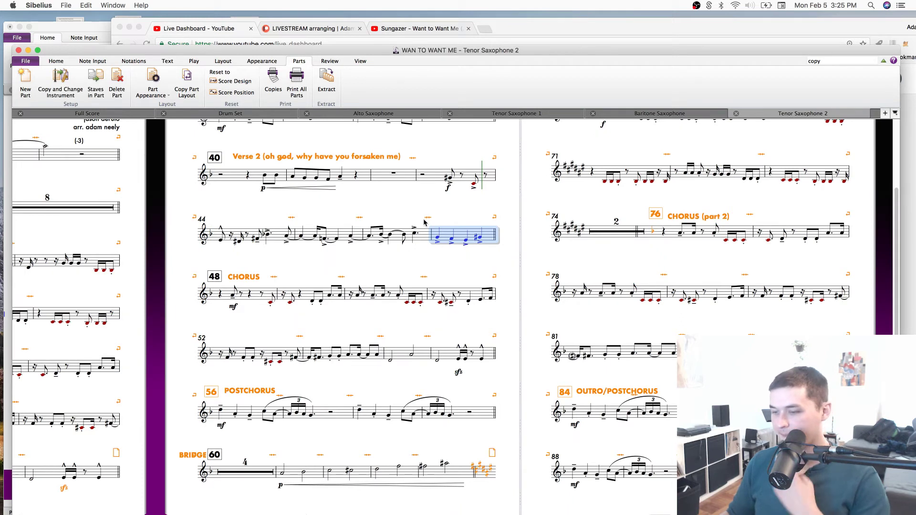
pyautogui.press('Escape')
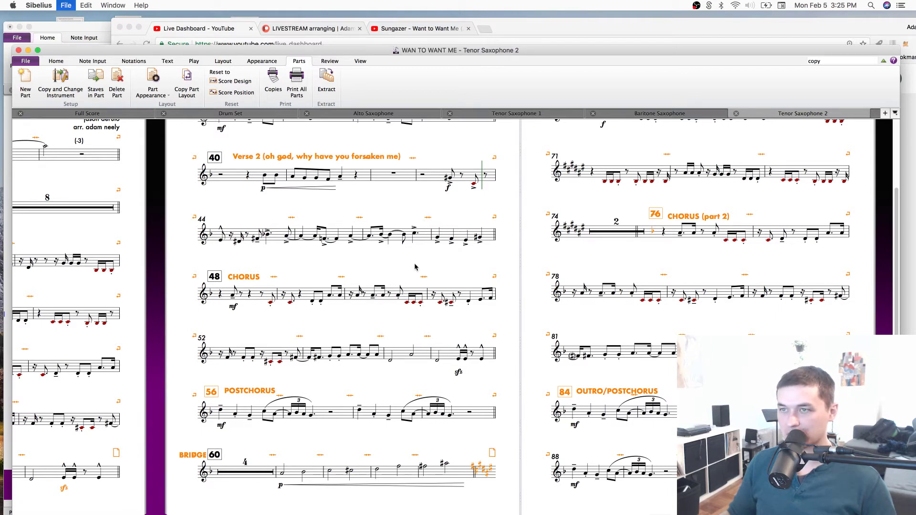
# Examine the bar 44 figure and the surrounding systems on page 2 of the Tenor Saxophone 2 part.
pyautogui.hscroll(-3, 415, 268)
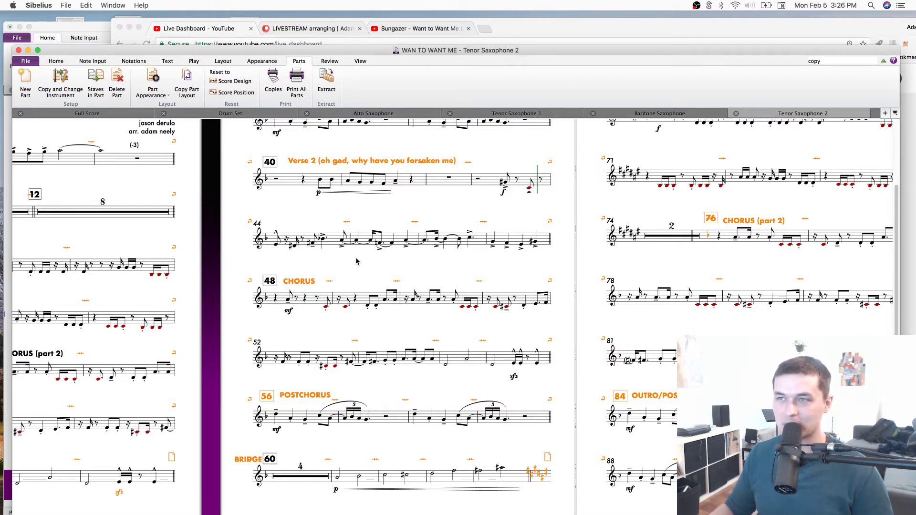
pyautogui.moveTo(406, 264); pyautogui.dragTo(508, 286)
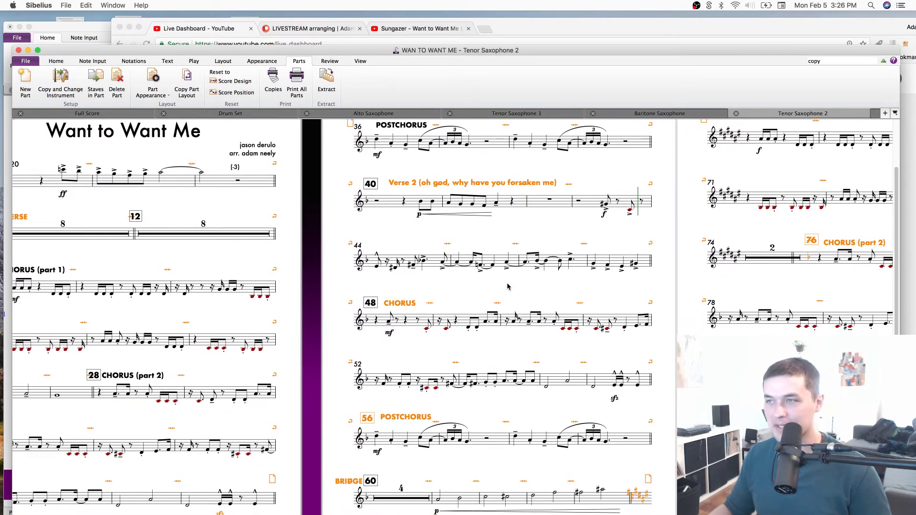
pyautogui.click(427, 265)
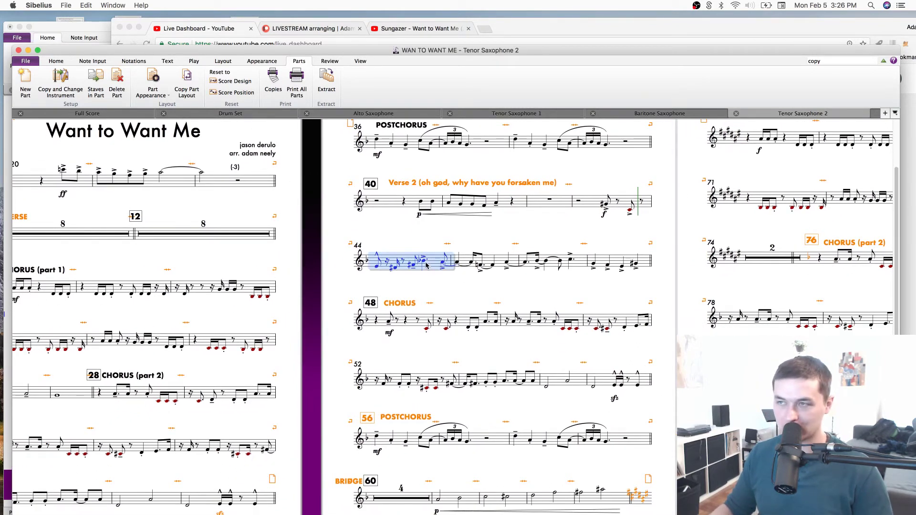
pyautogui.click(446, 281)
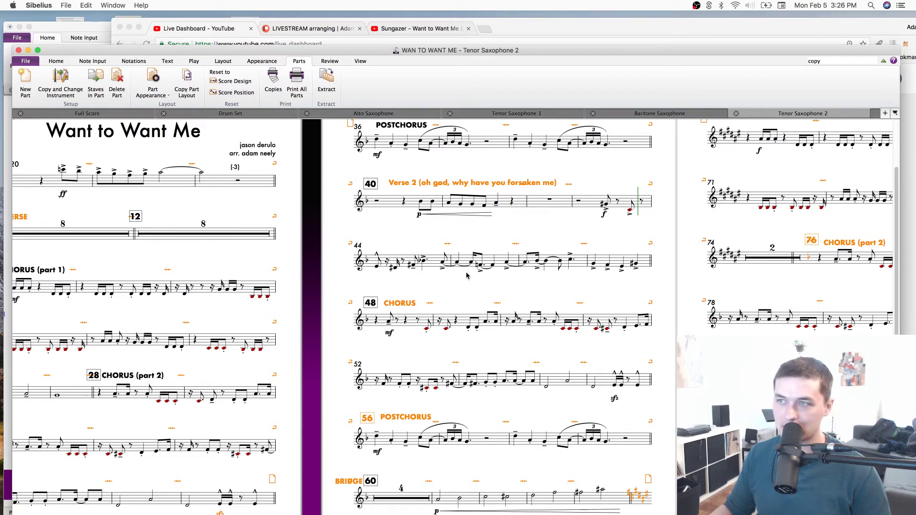
pyautogui.hscroll(3, 466, 278)
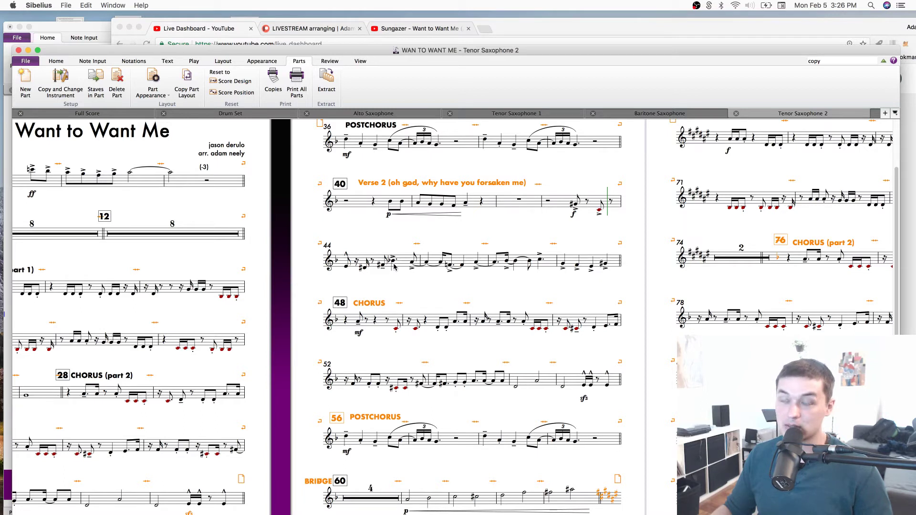
pyautogui.scroll(-1, 431, 285)
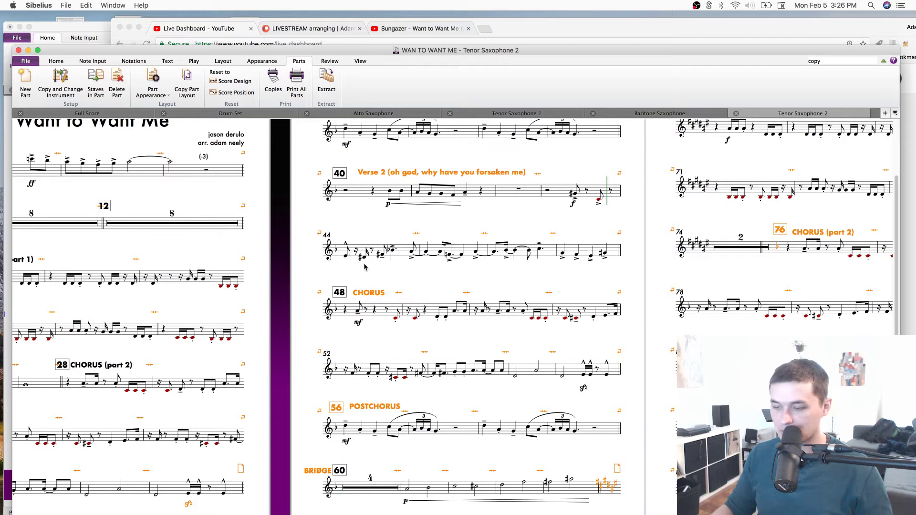
pyautogui.moveTo(312, 264); pyautogui.dragTo(323, 260)
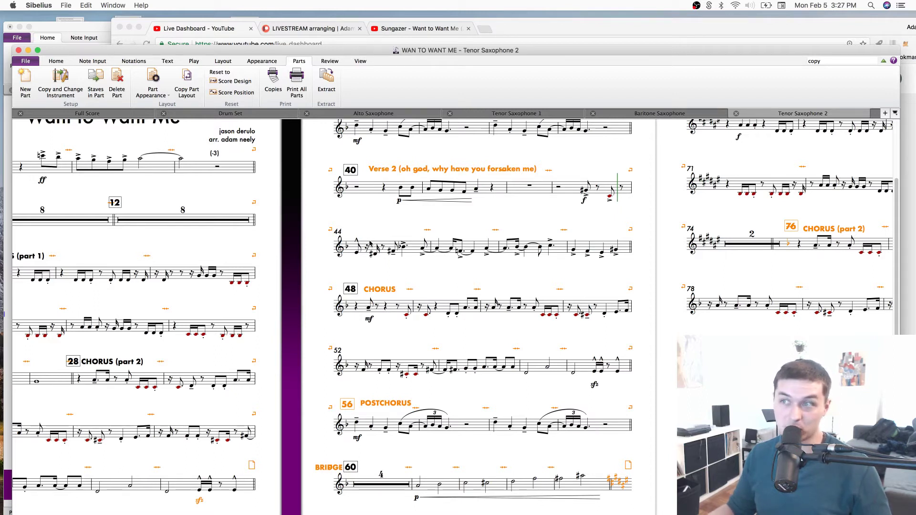
# Examine pages 1 to 3 of the Tenor Saxophone 2 part, including the two-bar rest and key change before bar 76.
pyautogui.hscroll(-2, 317, 230)
pyautogui.scroll(-1, 317, 230)
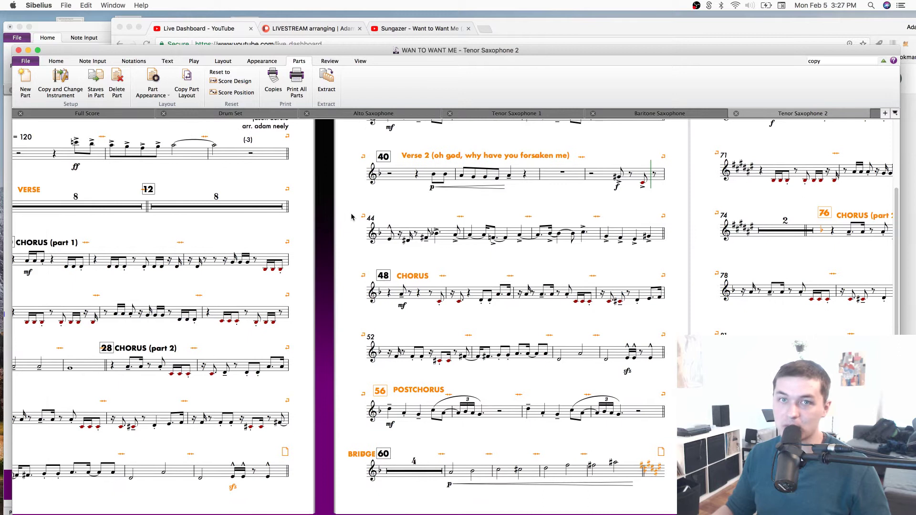
pyautogui.scroll(5, 532, 208)
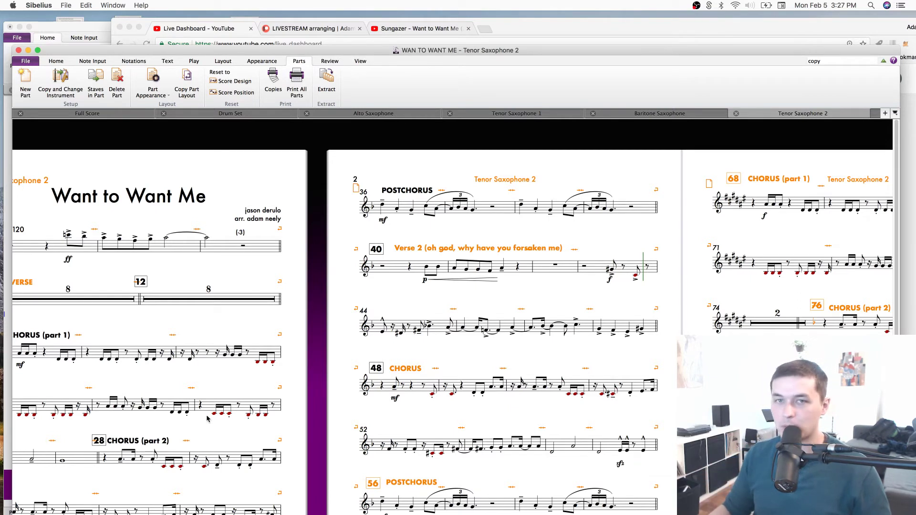
pyautogui.scroll(-15, 630, 304)
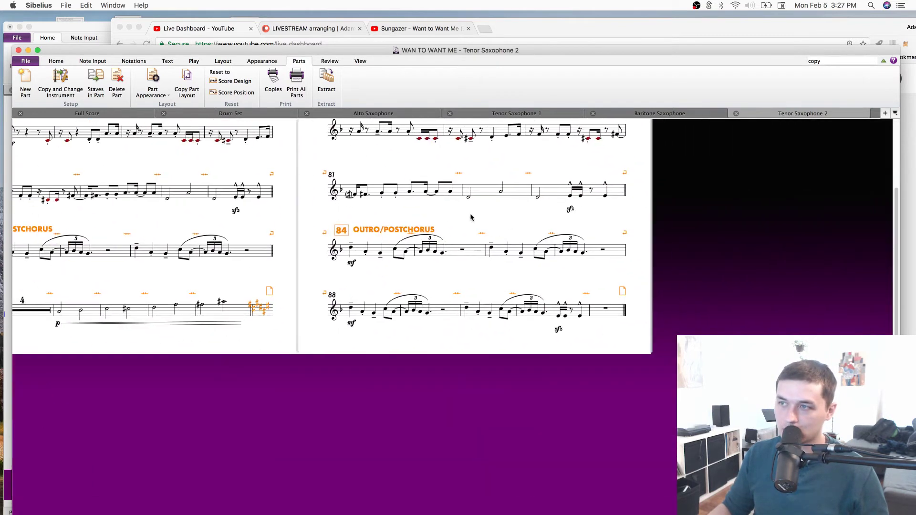
pyautogui.moveTo(471, 218); pyautogui.dragTo(620, 362)
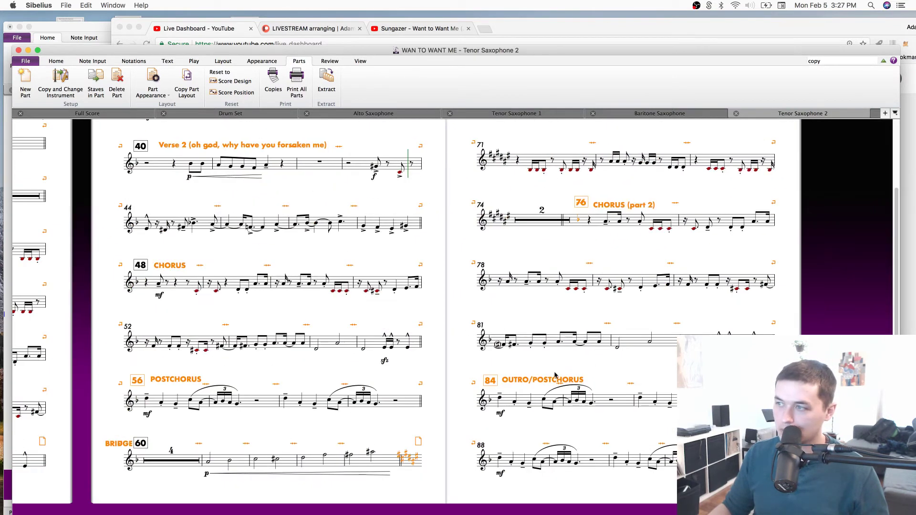
pyautogui.moveTo(679, 270); pyautogui.dragTo(678, 283)
pyautogui.scroll(2, 678, 285)
pyautogui.click(544, 264)
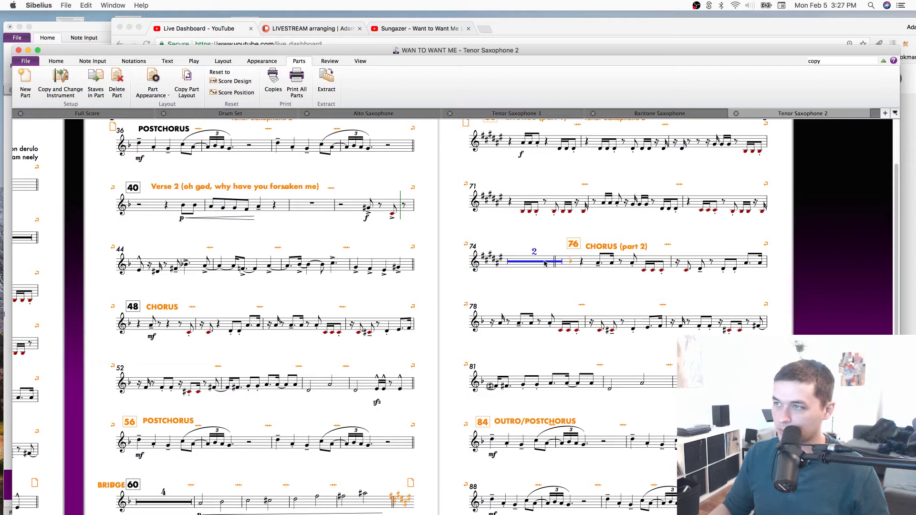
pyautogui.click(577, 269)
pyautogui.moveTo(520, 282); pyautogui.dragTo(613, 253)
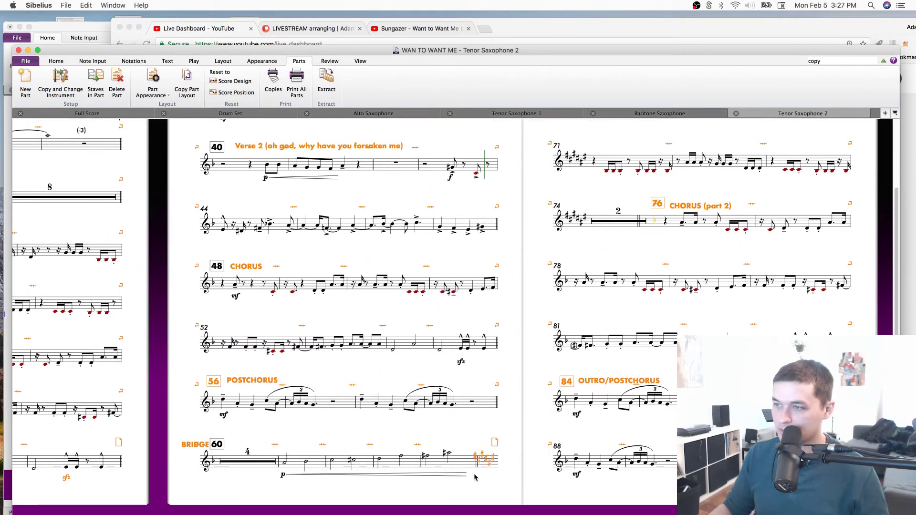
# Move the BRIDGE text to the right of rehearsal mark 60 so the two no longer overlap.
pyautogui.click(471, 452)
pyautogui.moveTo(190, 444); pyautogui.dragTo(242, 447)
pyautogui.scroll(3, 442, 184)
pyautogui.hscroll(5, 441, 184)
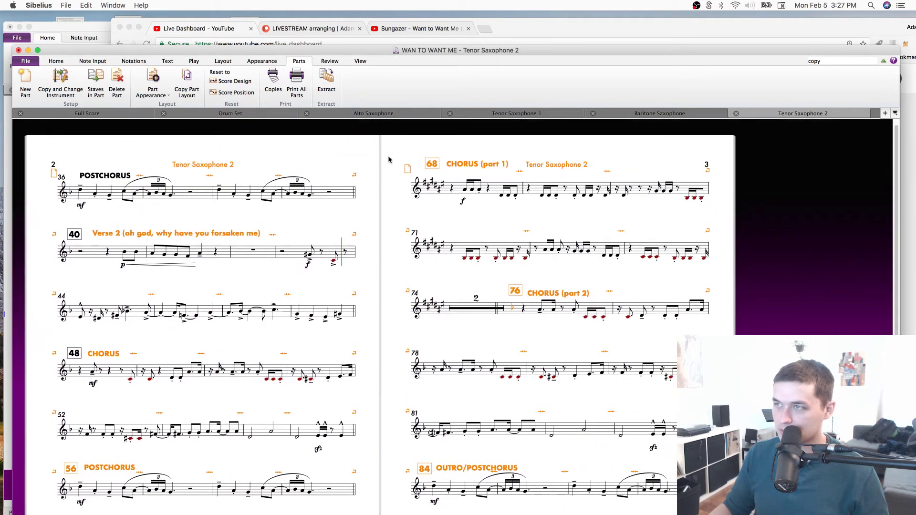
pyautogui.scroll(-5, 408, 344)
pyautogui.hscroll(-1, 408, 344)
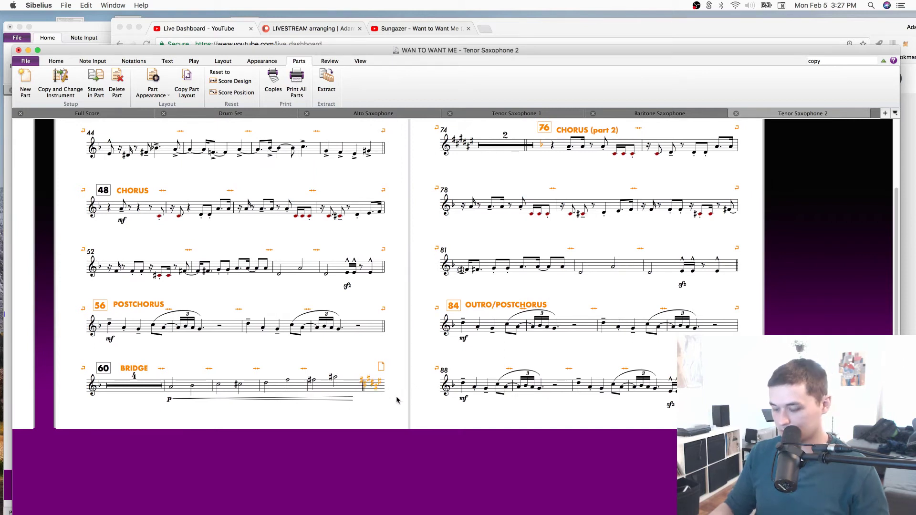
# Try to adjust the double barline that collides with the key change at the end of the Bridge system.
pyautogui.scroll(5, 396, 399)
pyautogui.scroll(-5, 351, 449)
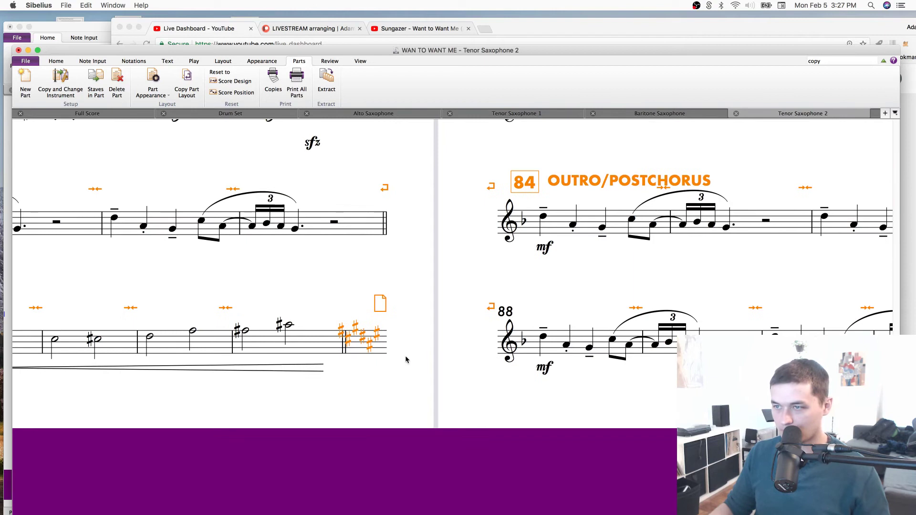
pyautogui.press('super+z')
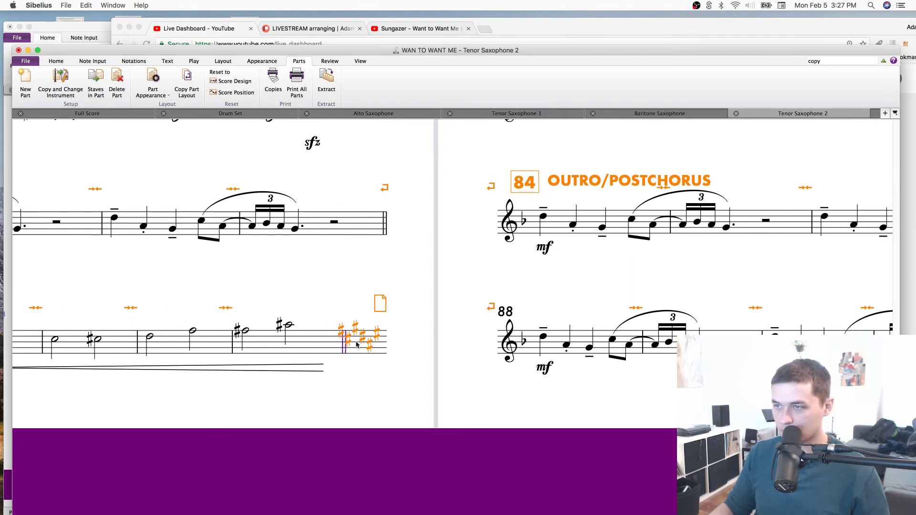
pyautogui.click(356, 342)
pyautogui.moveTo(394, 343)
pyautogui.mouseDown()
pyautogui.moveTo(430, 342)
pyautogui.moveTo(355, 352)
pyautogui.moveTo(642, 357)
pyautogui.mouseUp()
pyautogui.click(344, 342)
pyautogui.press('super+z')
pyautogui.press('super+z')
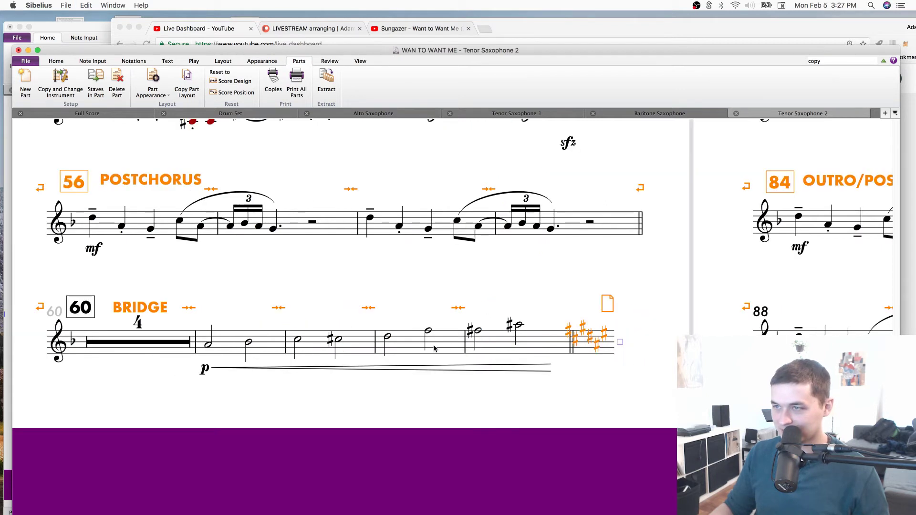
pyautogui.press('super+z')
pyautogui.click(592, 343)
pyautogui.moveTo(660, 161); pyautogui.dragTo(237, 512)
pyautogui.moveTo(418, 186); pyautogui.dragTo(401, 331)
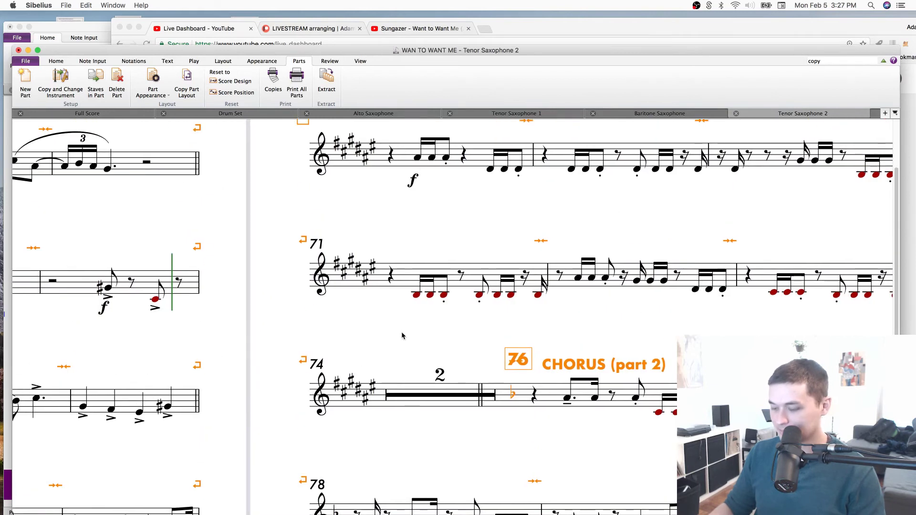
# Save the edits made to the Tenor Saxophone 2 part.
pyautogui.press('super+minus')
pyautogui.press('super+minus')
pyautogui.moveTo(529, 167); pyautogui.dragTo(421, 266)
pyautogui.press('super+s')
pyautogui.moveTo(431, 186); pyautogui.dragTo(462, 159)
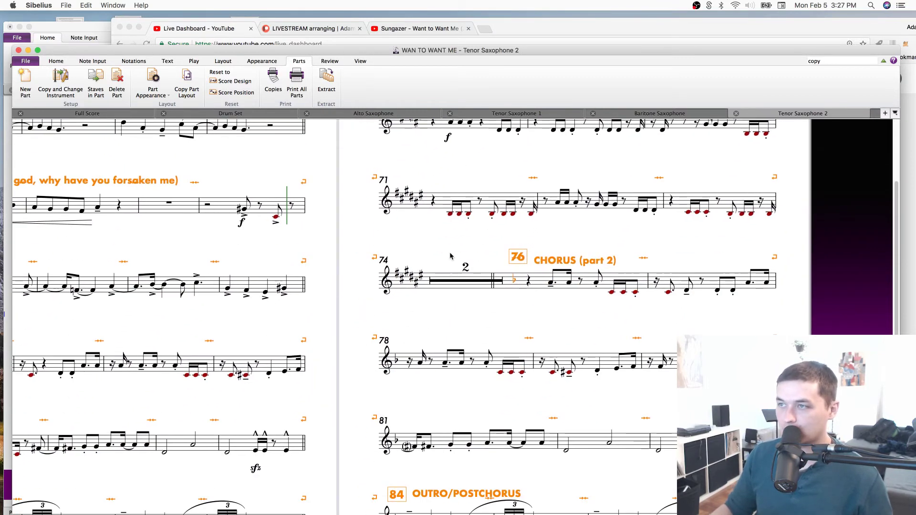
# Compare the key change closing the Bridge system with the Chorus systems on page 3.
pyautogui.moveTo(451, 254); pyautogui.dragTo(452, 239)
pyautogui.moveTo(349, 316); pyautogui.dragTo(391, 230)
pyautogui.scroll(-3, 396, 215)
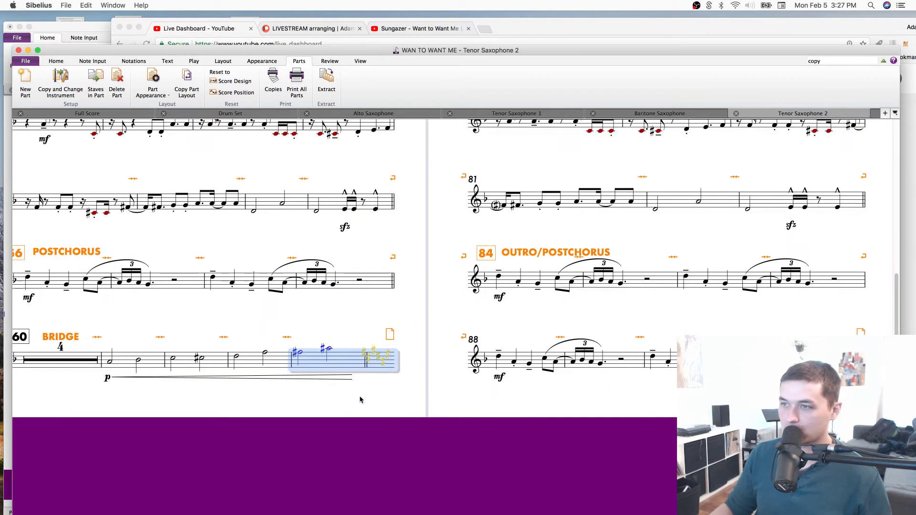
pyautogui.scroll(5, 453, 217)
pyautogui.scroll(2, 521, 190)
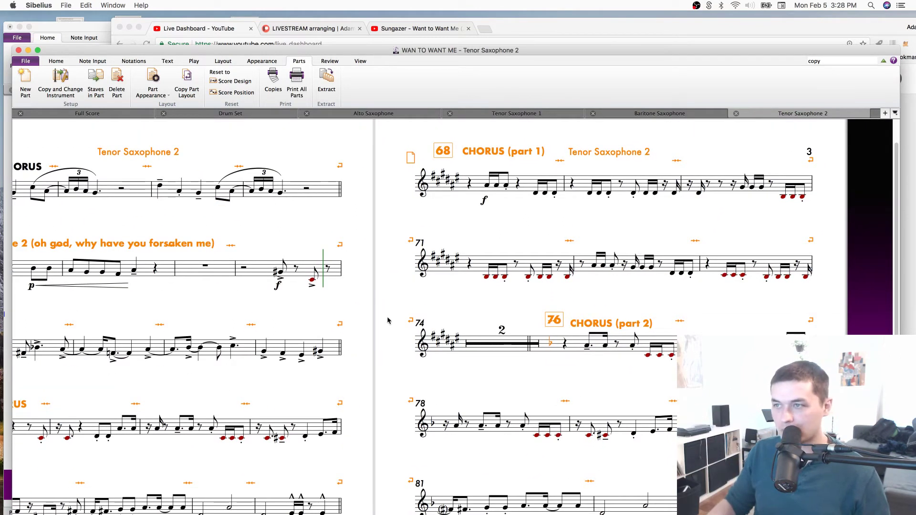
pyautogui.scroll(-10, 429, 349)
pyautogui.scroll(-5, 430, 363)
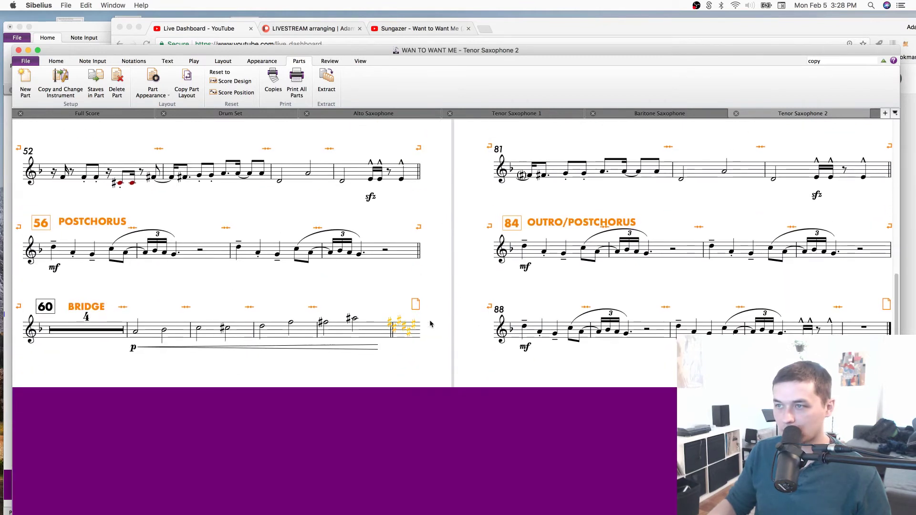
pyautogui.scroll(2, 477, 276)
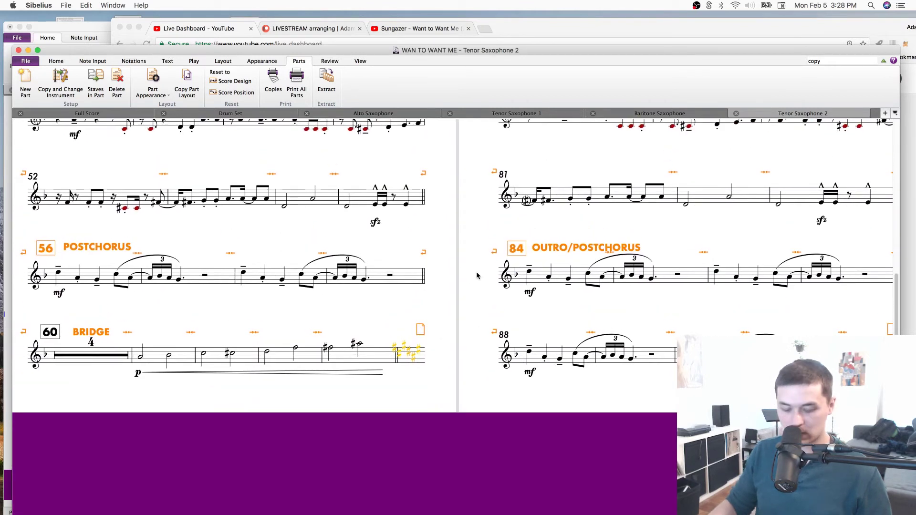
# Nudge the Bridge crescendo's start away from the p dynamic and bring the BRIDGE text closer to rehearsal mark 60.
pyautogui.click(148, 375)
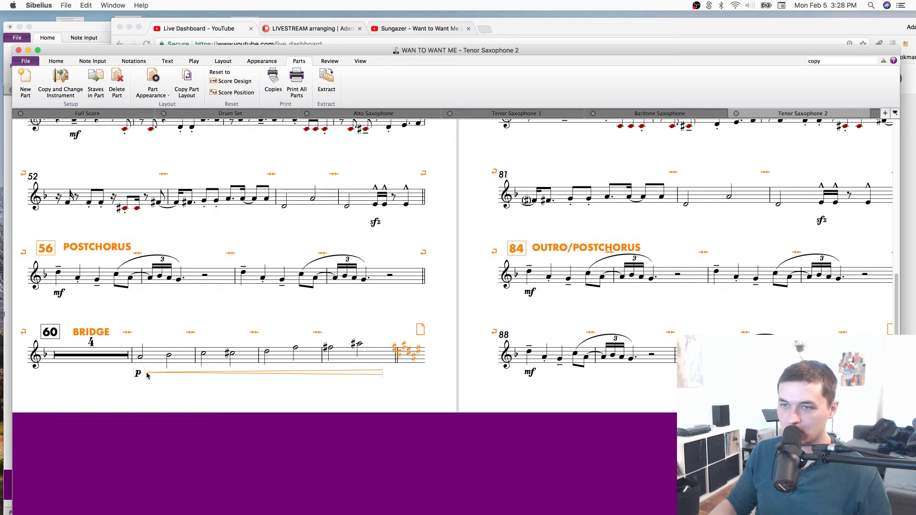
pyautogui.click(85, 330)
pyautogui.moveTo(84, 328); pyautogui.dragTo(78, 326)
# Move the double barline before bar 76 off the two-bar rest, placing it just ahead of the key change.
pyautogui.moveTo(486, 162); pyautogui.dragTo(487, 165)
pyautogui.scroll(10, 486, 165)
pyautogui.hscroll(4, 486, 165)
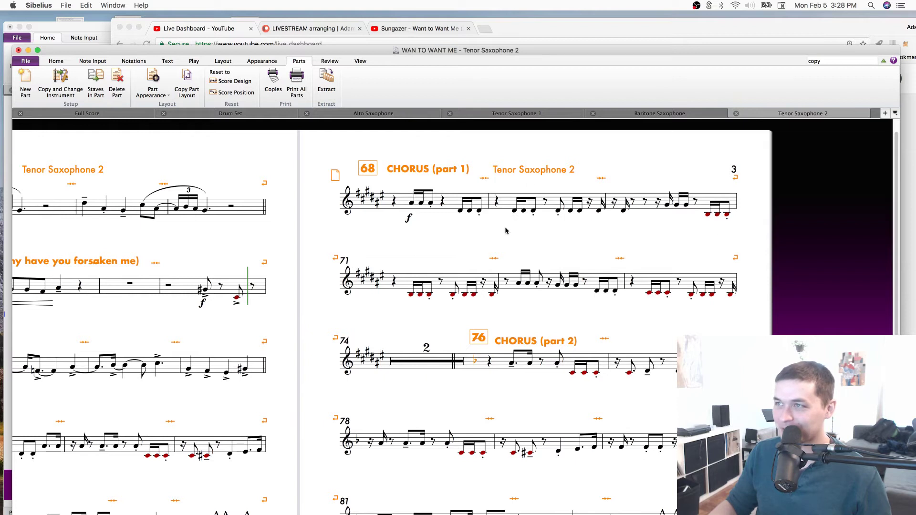
pyautogui.scroll(-2, 504, 229)
pyautogui.moveTo(520, 312); pyautogui.dragTo(521, 310)
pyautogui.click(455, 337)
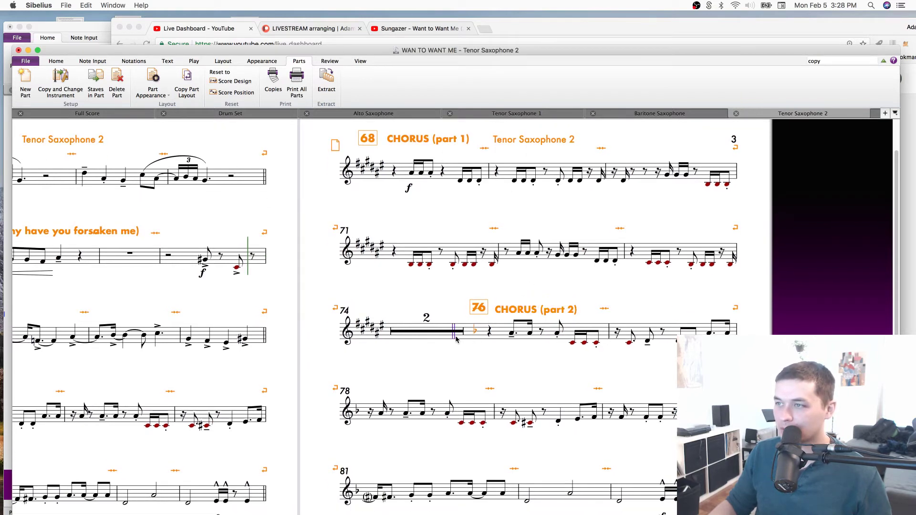
pyautogui.press('BackSpace')
pyautogui.click(483, 335)
pyautogui.press('super+z')
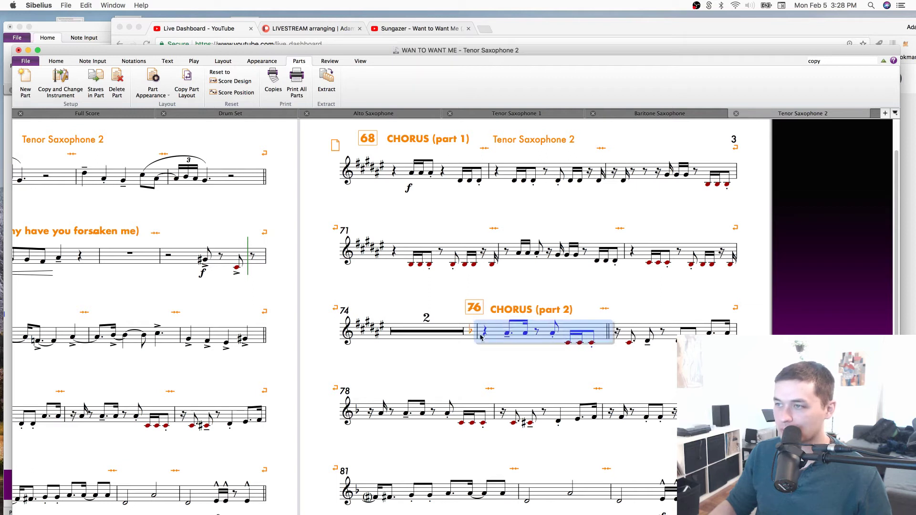
pyautogui.click(477, 332)
pyautogui.press('Escape')
pyautogui.press('super+z')
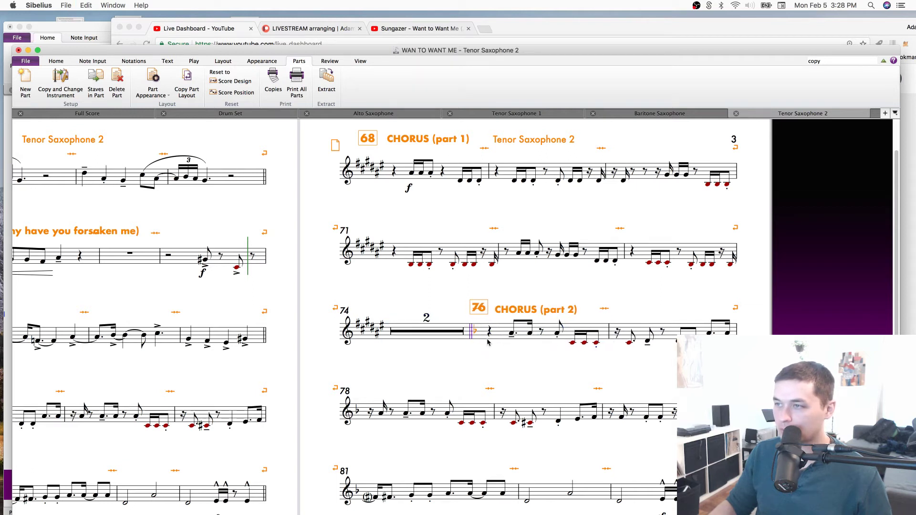
pyautogui.press('Escape')
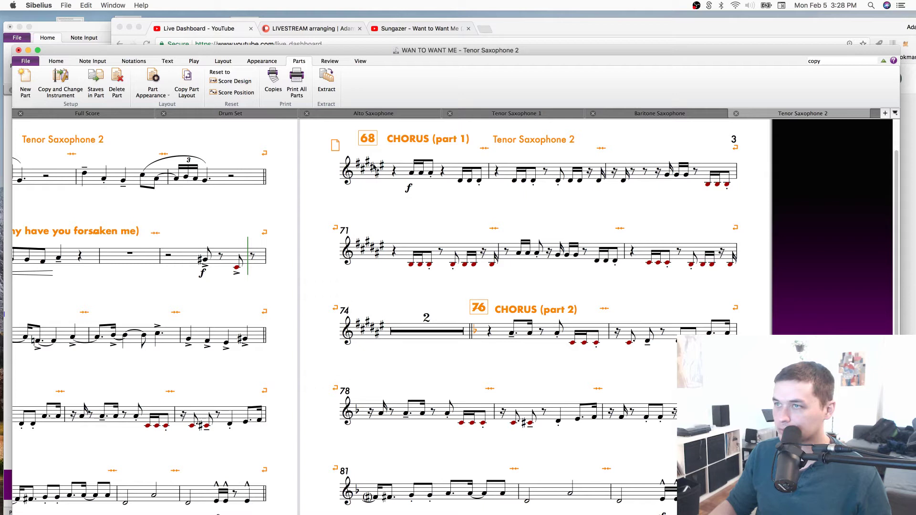
# Try deleting the key signature change at the end of the Bridge system, then undo the deletion.
pyautogui.scroll(-5, 329, 352)
pyautogui.hscroll(-2, 328, 352)
pyautogui.click(357, 431)
pyautogui.click(358, 428)
pyautogui.press('Delete')
pyautogui.moveTo(409, 200); pyautogui.dragTo(351, 446)
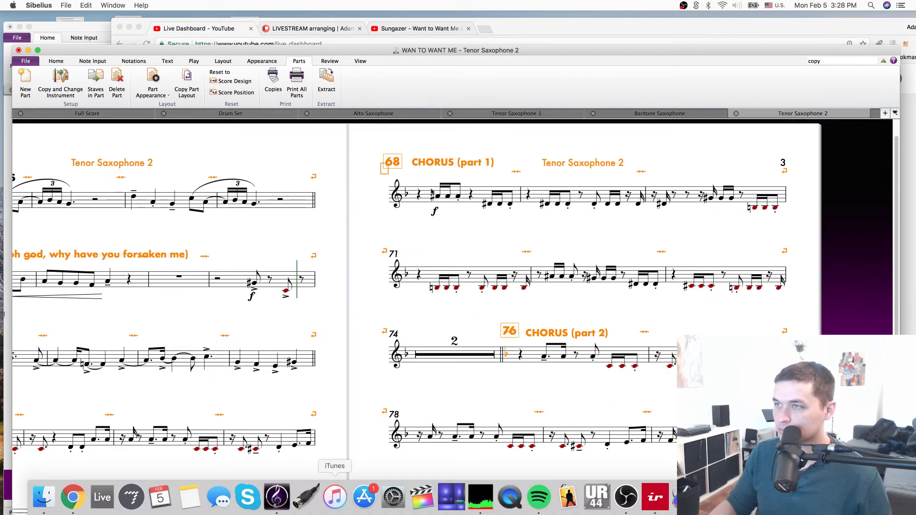
pyautogui.click(439, 203)
pyautogui.press('super+z')
# Space the key signature change clear of the double barline at the end of the Bridge system and save the score.
pyautogui.scroll(-5, 375, 340)
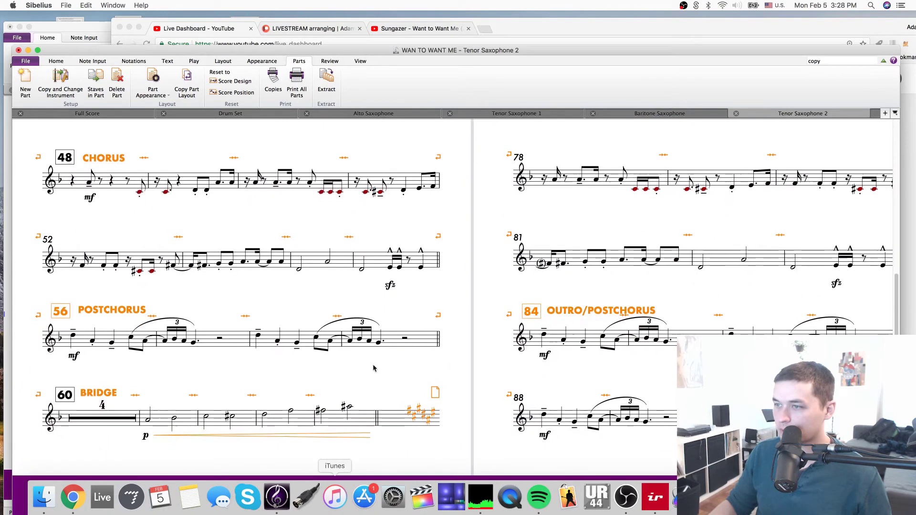
pyautogui.moveTo(400, 420); pyautogui.dragTo(408, 416)
pyautogui.press('super+z')
pyautogui.press('super+z')
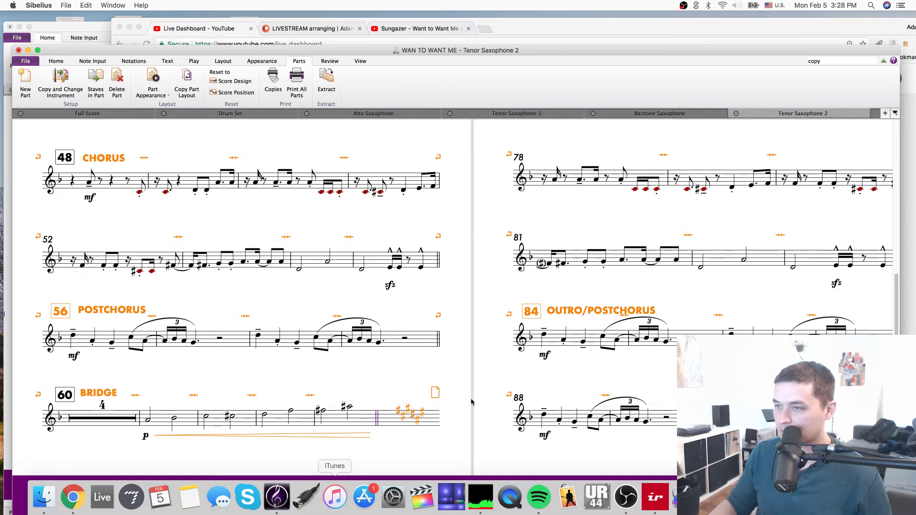
pyautogui.press('super+s')
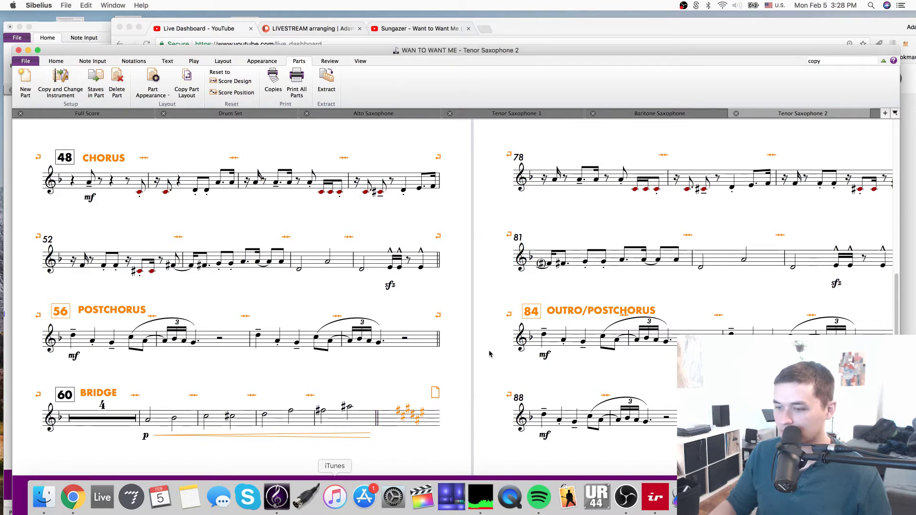
pyautogui.moveTo(489, 353); pyautogui.dragTo(566, 323)
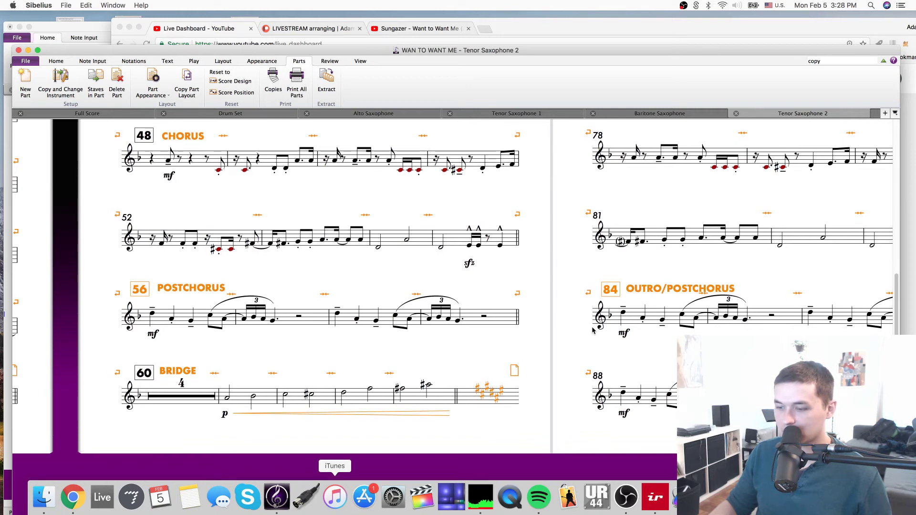
pyautogui.moveTo(565, 236); pyautogui.dragTo(536, 323)
pyautogui.press('super+s')
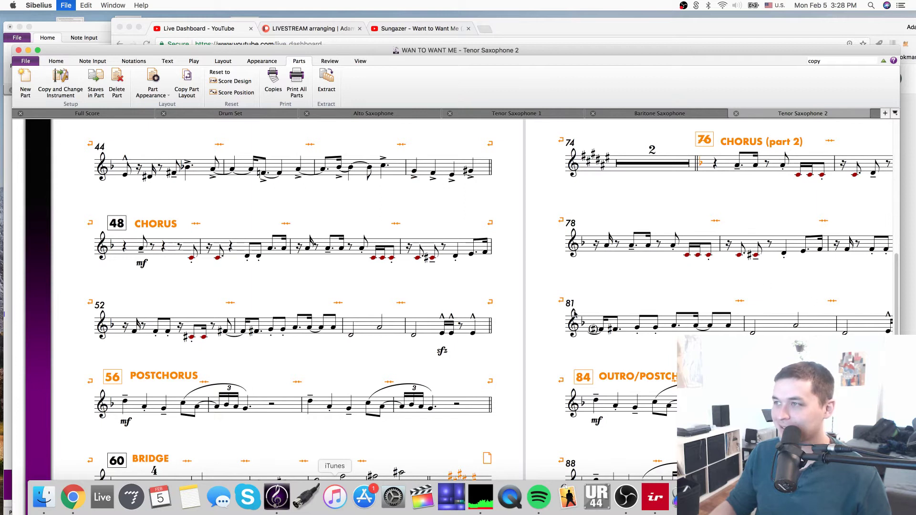
# Check page 3 from Chorus (part 1) through the Outro, and the layout of page 2.
pyautogui.hscroll(5, 599, 305)
pyautogui.scroll(1, 606, 257)
pyautogui.scroll(3, 766, 182)
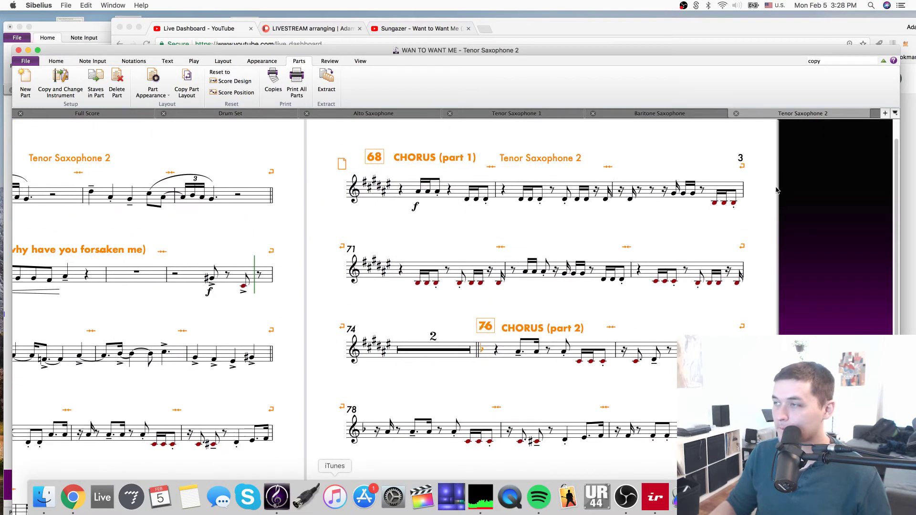
pyautogui.hscroll(3, 612, 161)
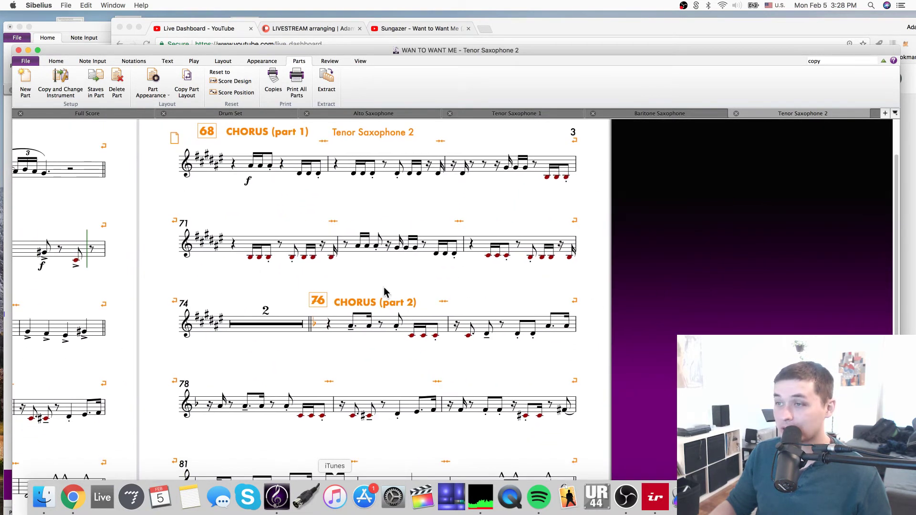
pyautogui.click(389, 302)
pyautogui.click(541, 270)
pyautogui.moveTo(471, 275); pyautogui.dragTo(516, 164)
pyautogui.moveTo(675, 382); pyautogui.dragTo(675, 298)
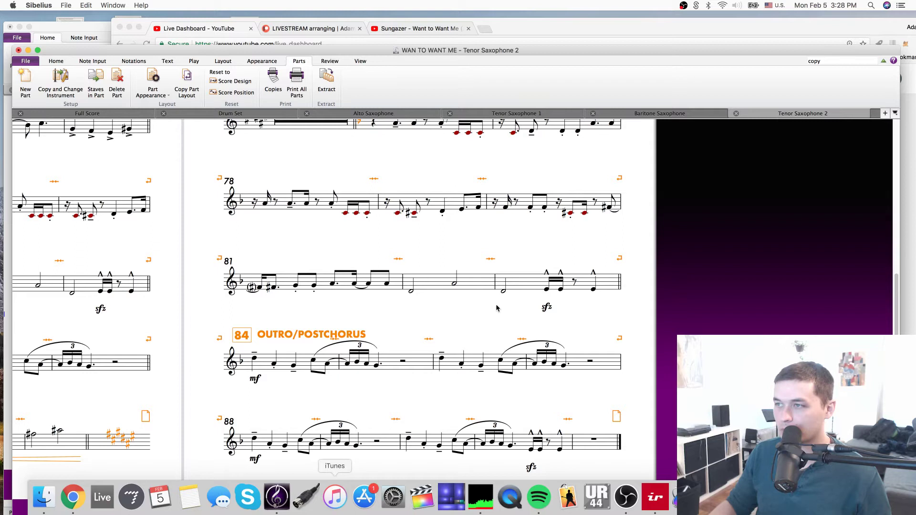
pyautogui.moveTo(497, 308); pyautogui.dragTo(510, 200)
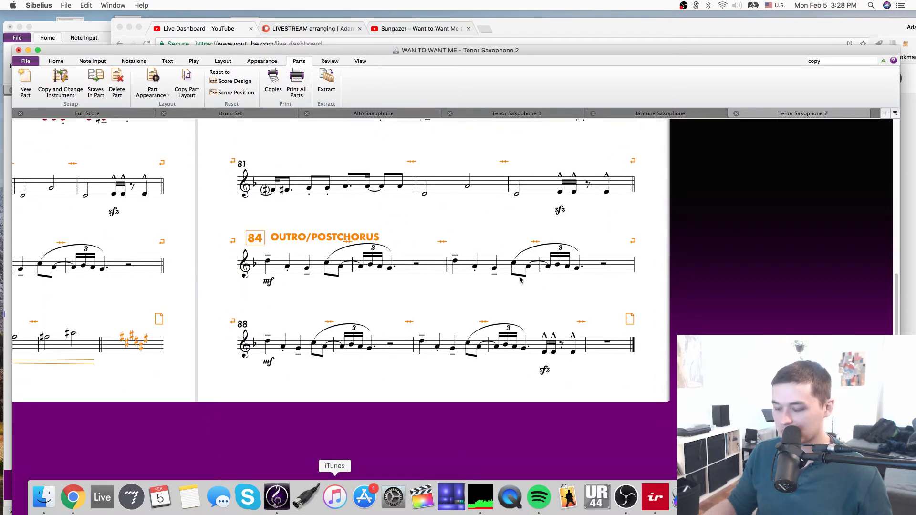
pyautogui.press('super+minus')
pyautogui.moveTo(526, 256); pyautogui.dragTo(560, 193)
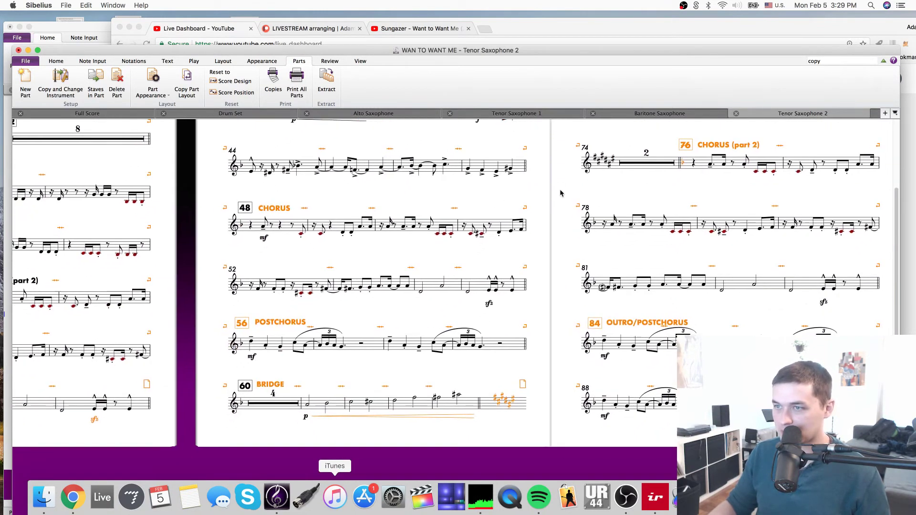
pyautogui.scroll(3, 553, 210)
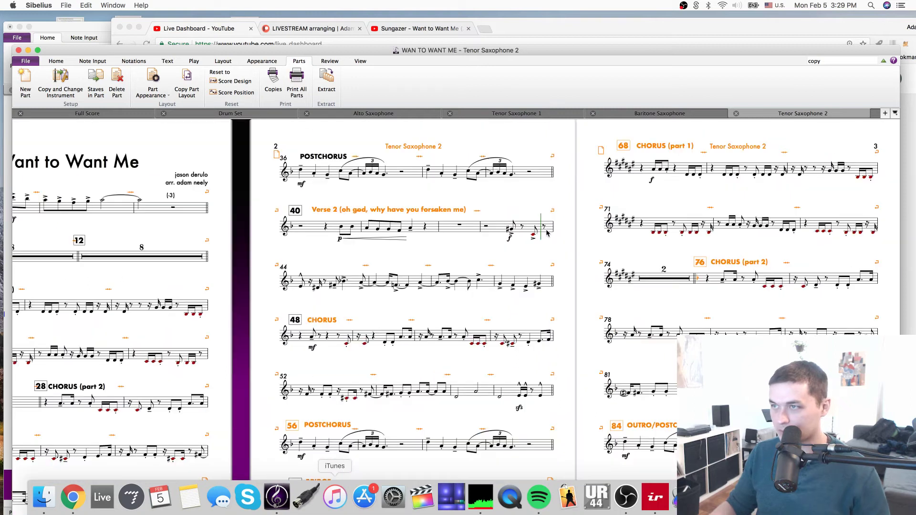
# Nudge the sfz markings at the phrase endings on page 3 and the end of page 1 closer to the staff, and save the score.
pyautogui.hscroll(10, 406, 284)
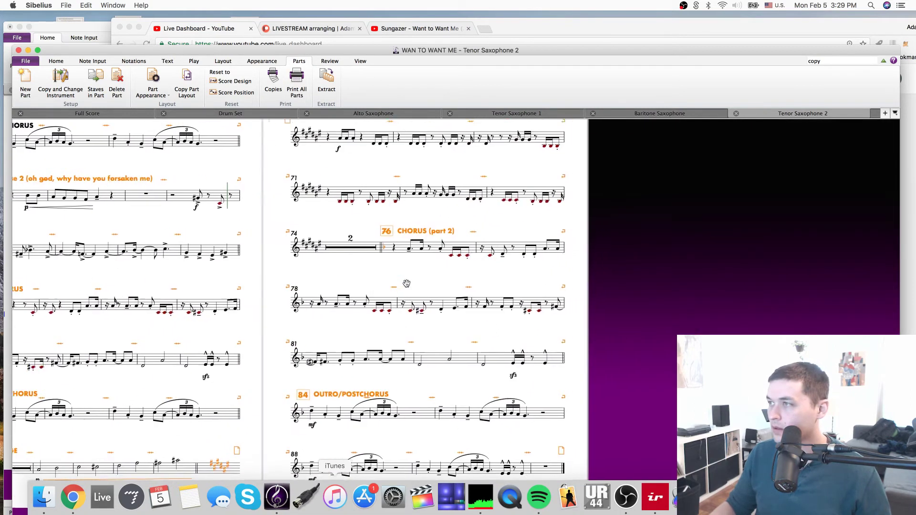
pyautogui.scroll(3, 406, 283)
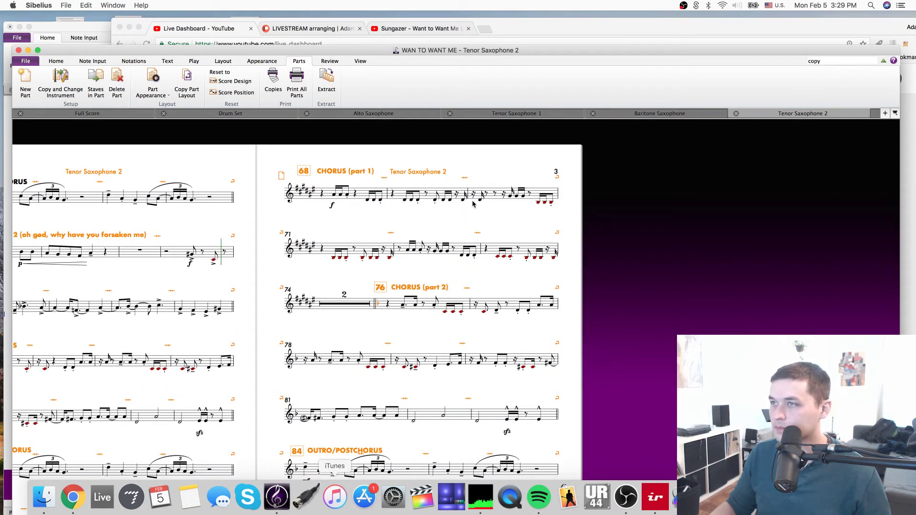
pyautogui.click(491, 191)
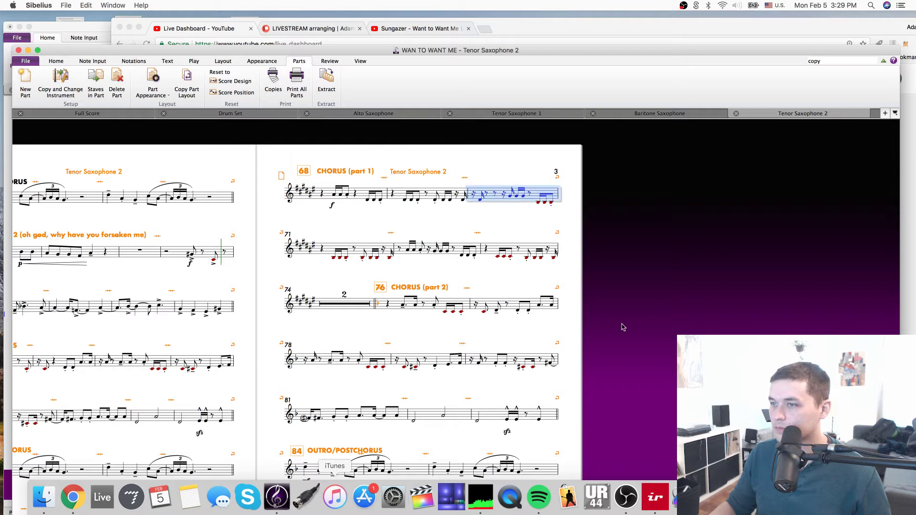
pyautogui.moveTo(622, 327); pyautogui.dragTo(646, 227)
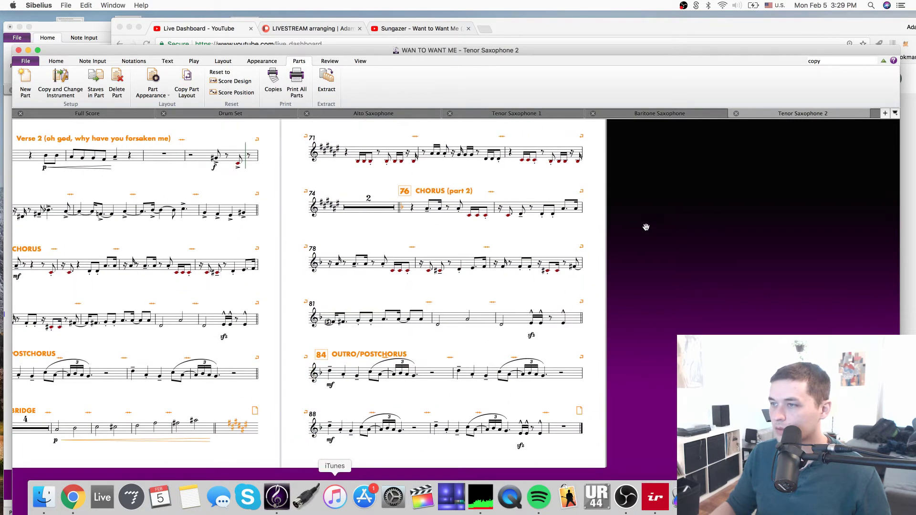
pyautogui.click(472, 328)
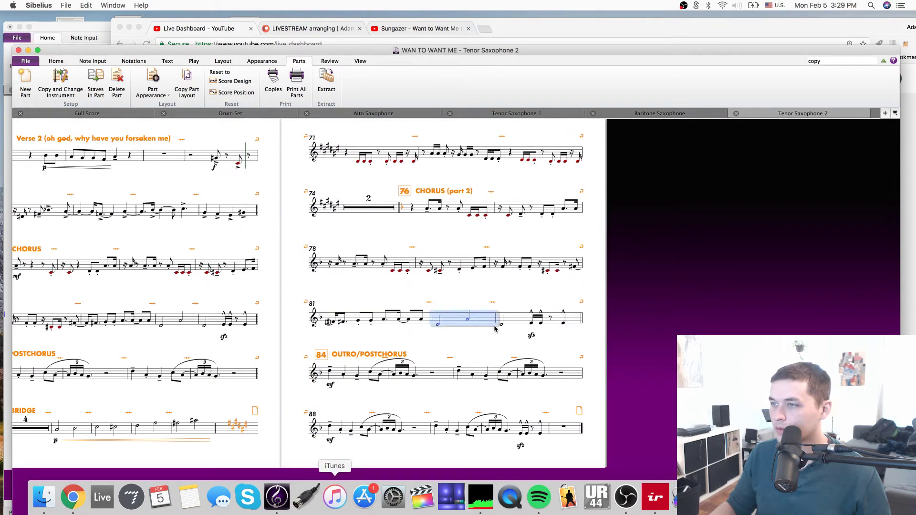
pyautogui.click(532, 336)
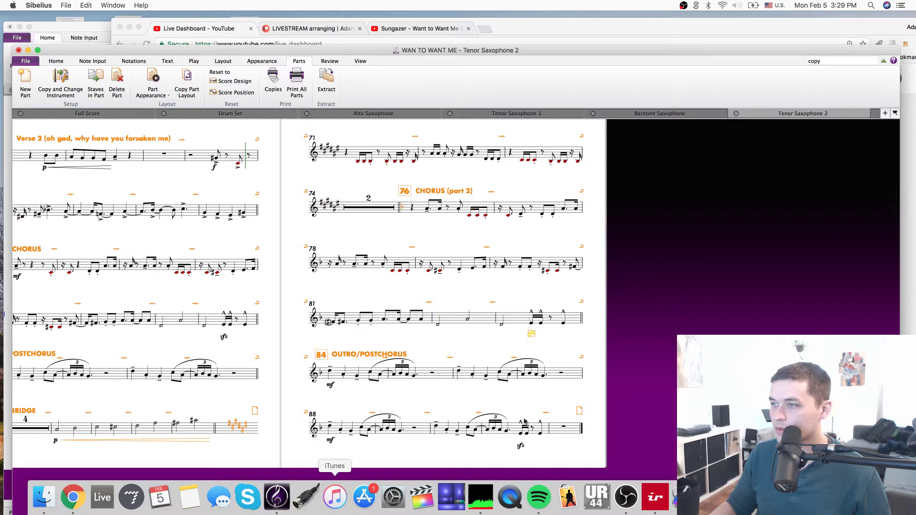
pyautogui.moveTo(141, 360); pyautogui.dragTo(658, 349)
pyautogui.moveTo(474, 218); pyautogui.dragTo(492, 301)
pyautogui.press('super+s')
# Recheck the Tenor Saxophone 2 part from its title page through the Outro, and save the score.
pyautogui.moveTo(418, 242); pyautogui.dragTo(342, 243)
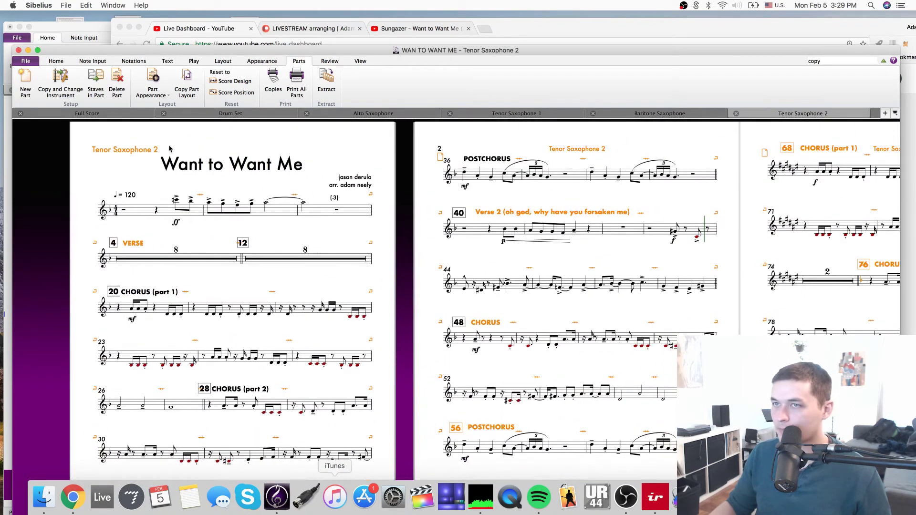
pyautogui.doubleClick(157, 150)
pyautogui.click(461, 325)
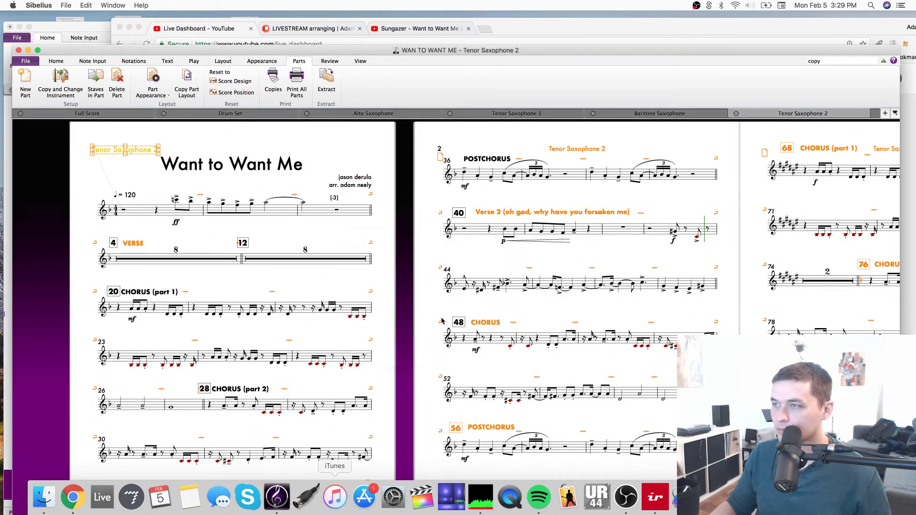
pyautogui.click(389, 240)
pyautogui.press('super+s')
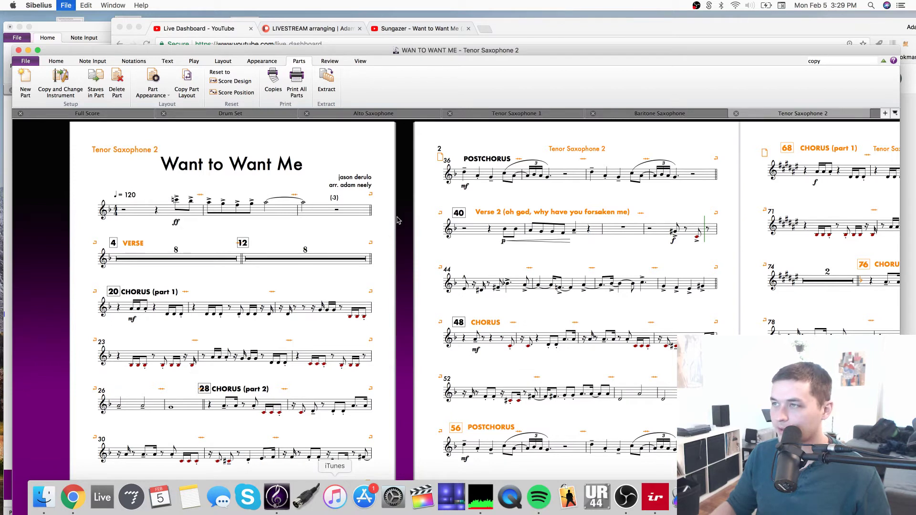
pyautogui.moveTo(791, 254); pyautogui.dragTo(322, 159)
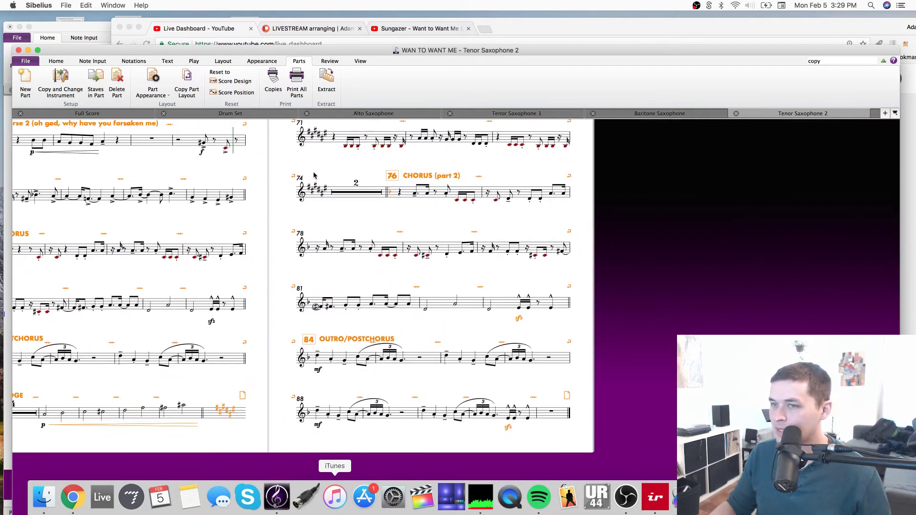
pyautogui.moveTo(275, 301); pyautogui.dragTo(831, 273)
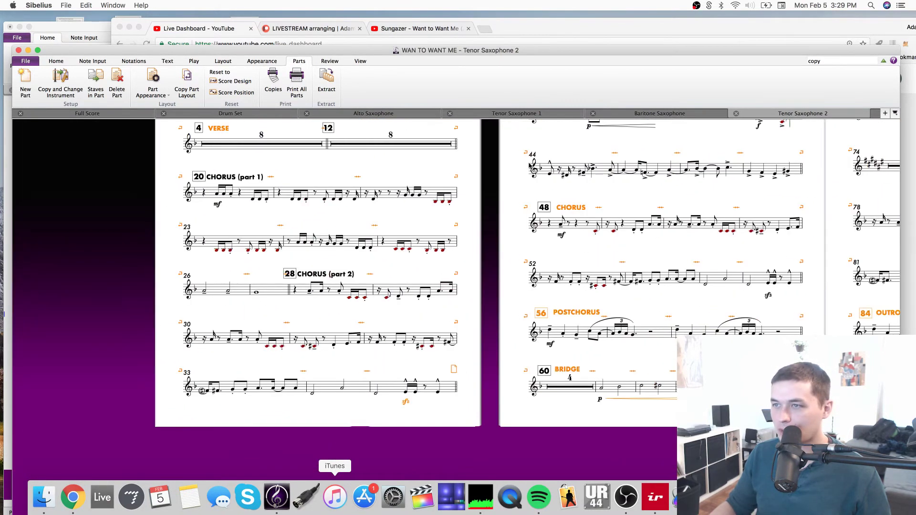
# Open the Baritone Saxophone part from its staff at bar 43 in the full score.
pyautogui.press('super+alt+grave')
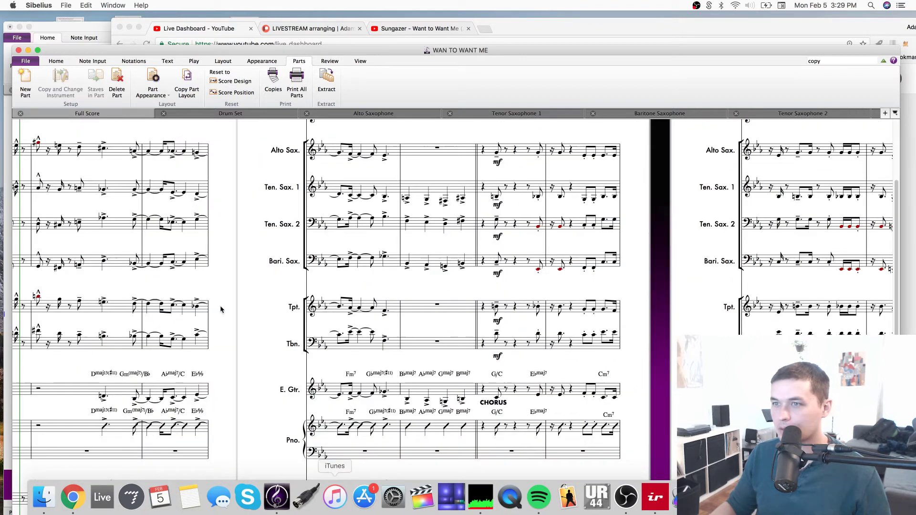
pyautogui.click(353, 315)
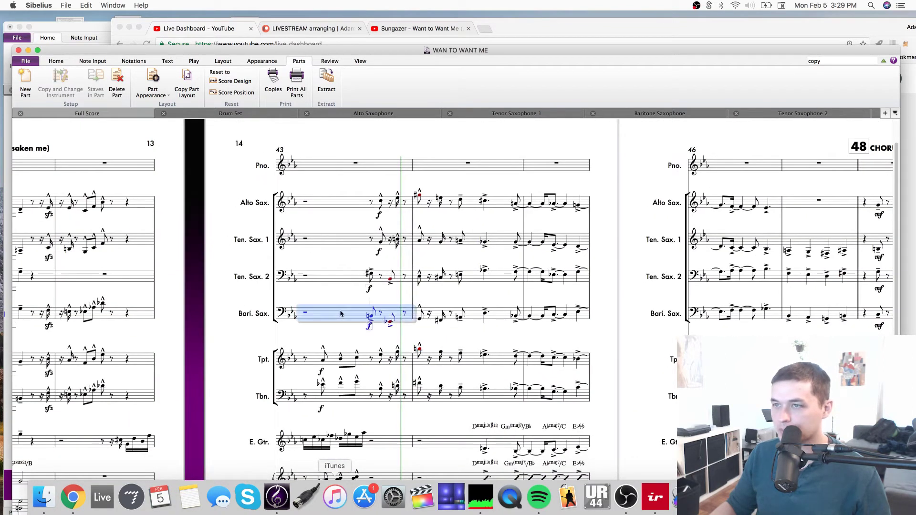
pyautogui.press('super+alt+grave')
pyautogui.moveTo(361, 260); pyautogui.dragTo(488, 388)
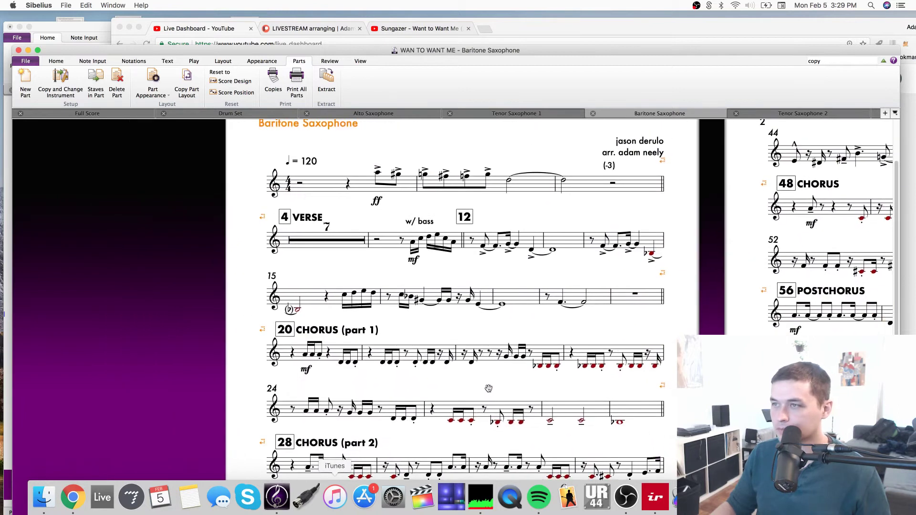
pyautogui.press('super+alt+grave')
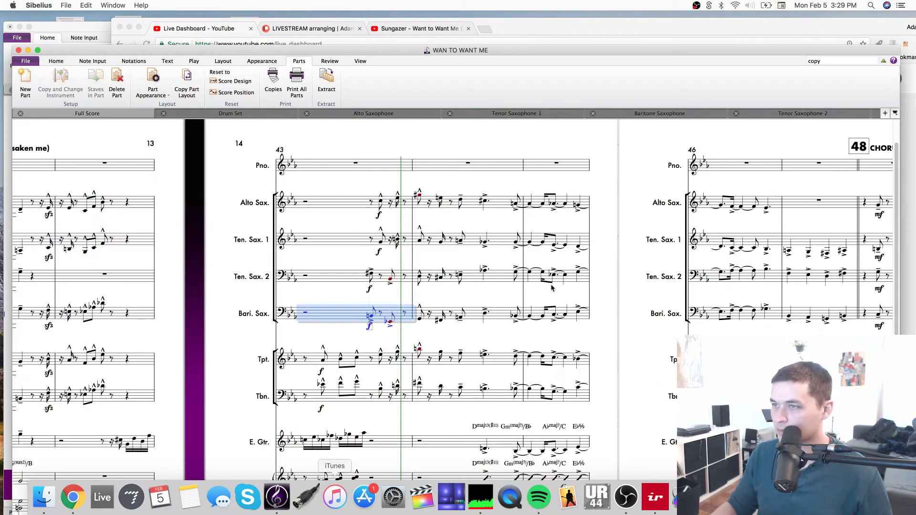
pyautogui.press('super+alt+grave')
# Try a system break just before bar 12 of the Baritone Saxophone part, then remove it.
pyautogui.scroll(3, 420, 274)
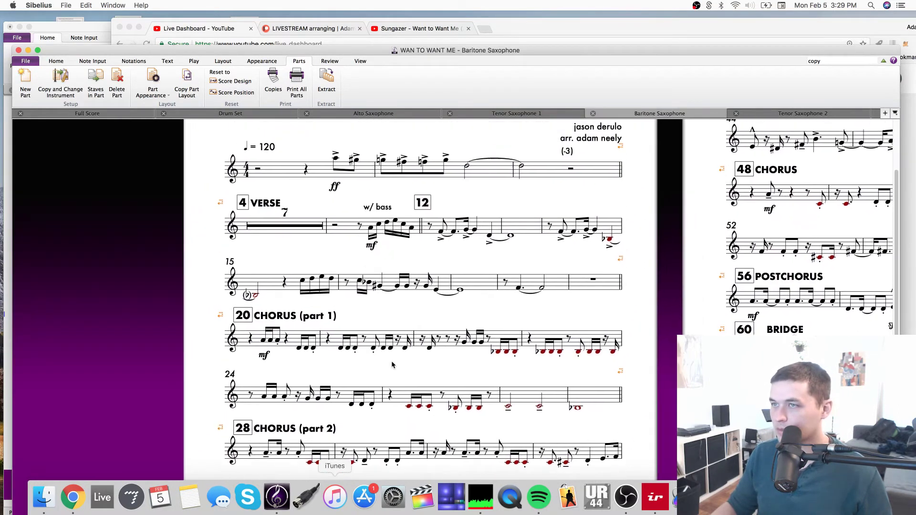
pyautogui.click(422, 226)
pyautogui.press('Return')
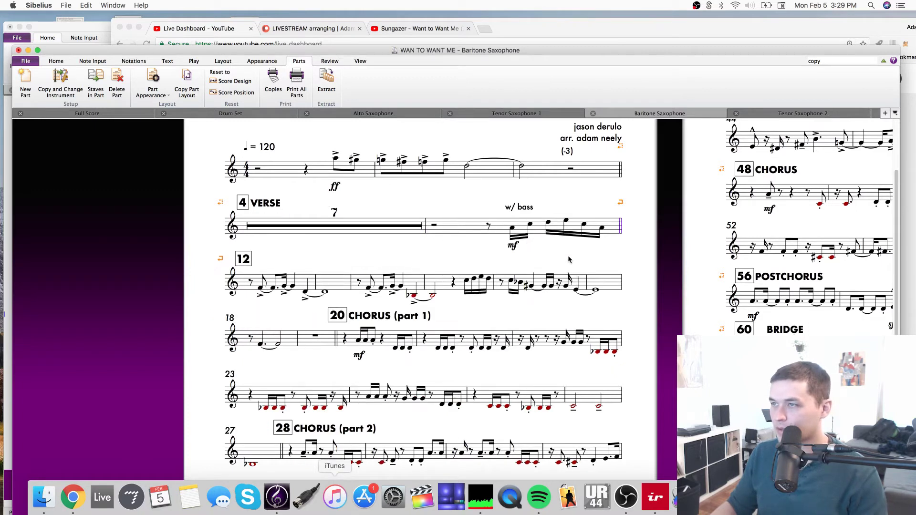
pyautogui.press('Return')
# Add system breaks after bars 13, 22 and 25 in the Baritone Saxophone part.
pyautogui.scroll(2, 625, 260)
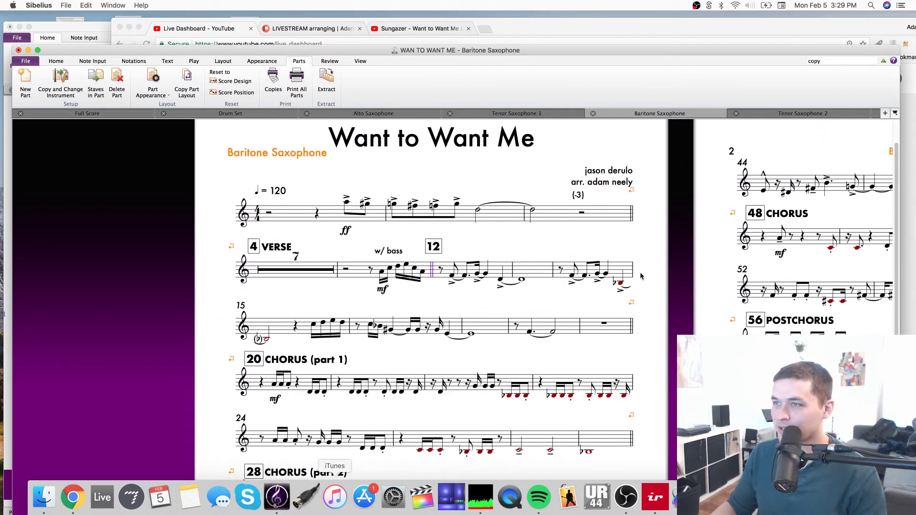
pyautogui.click(552, 271)
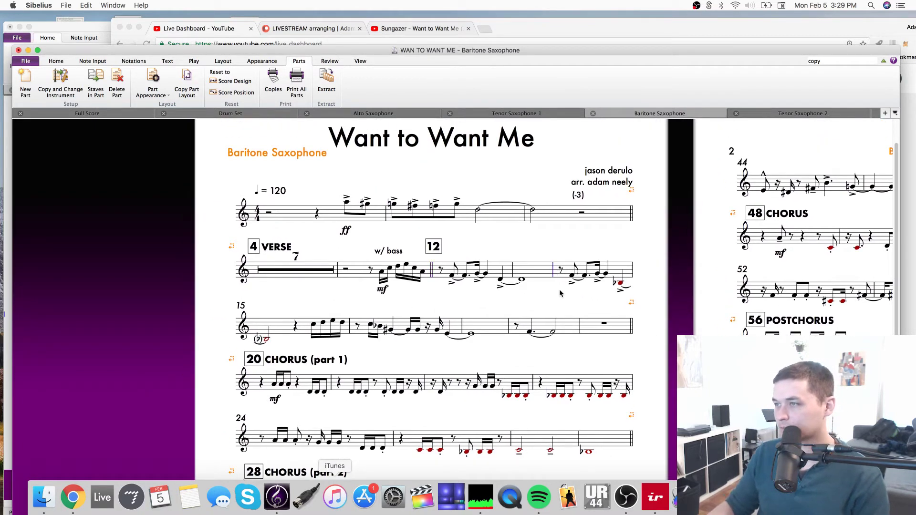
pyautogui.press('Return')
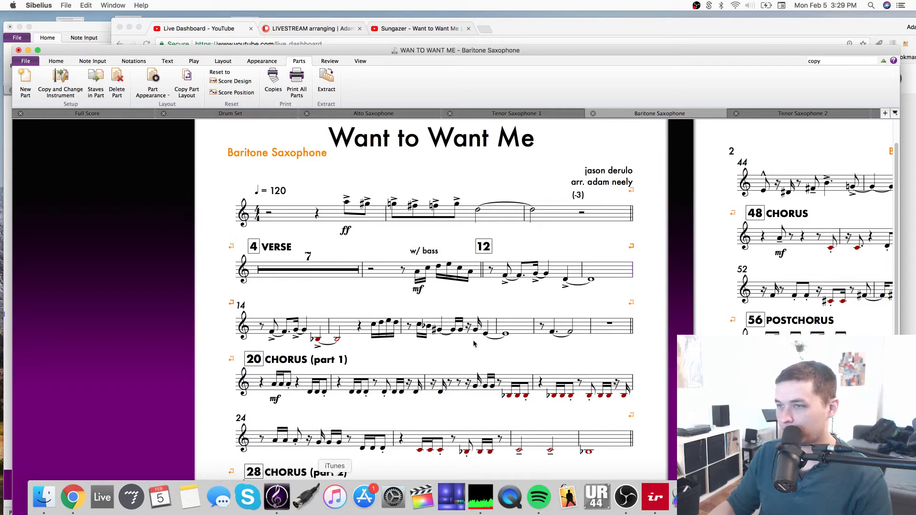
pyautogui.scroll(-3, 471, 353)
pyautogui.click(536, 325)
pyautogui.press('Return')
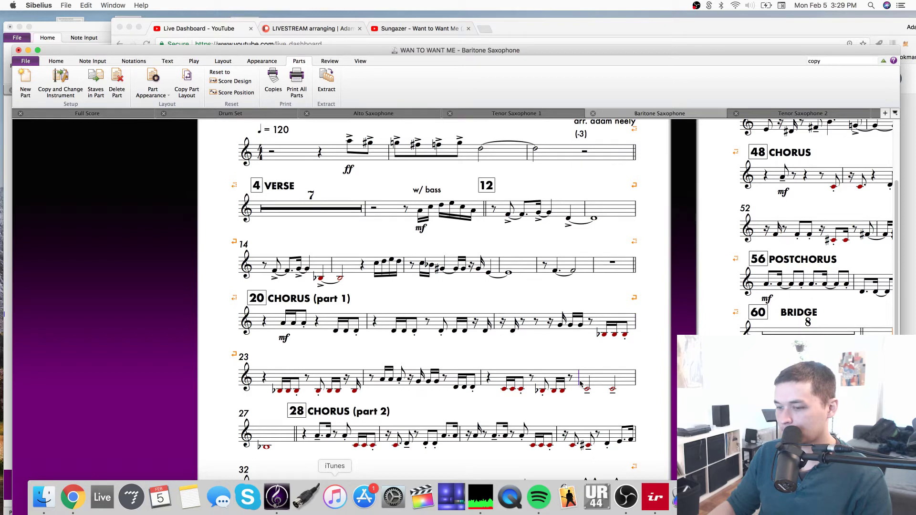
pyautogui.press('Return')
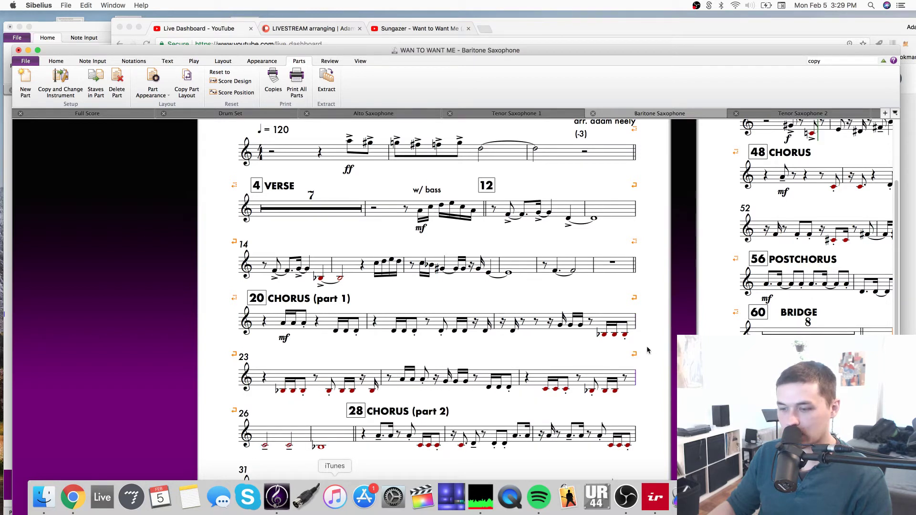
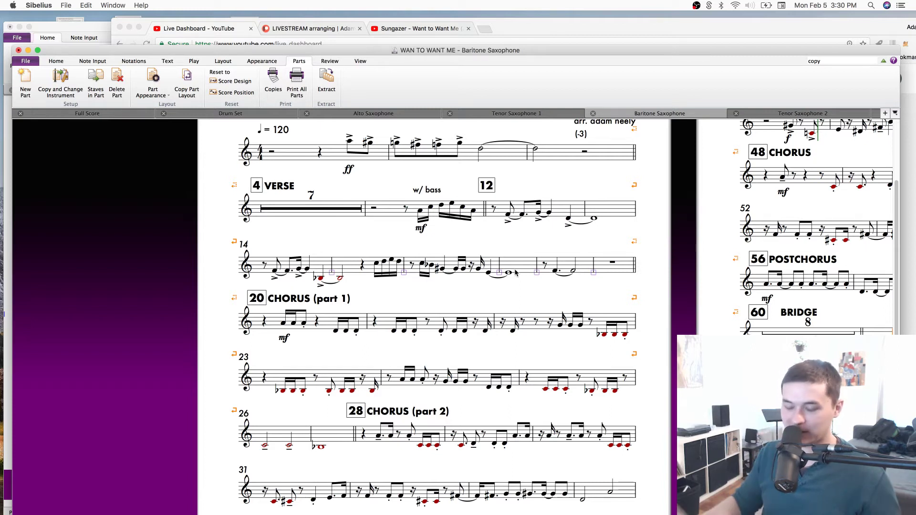
# Open the Drum Set part from the full score and look over its Verse, Chorus, Postchorus and Bridge systems.
pyautogui.press('w')
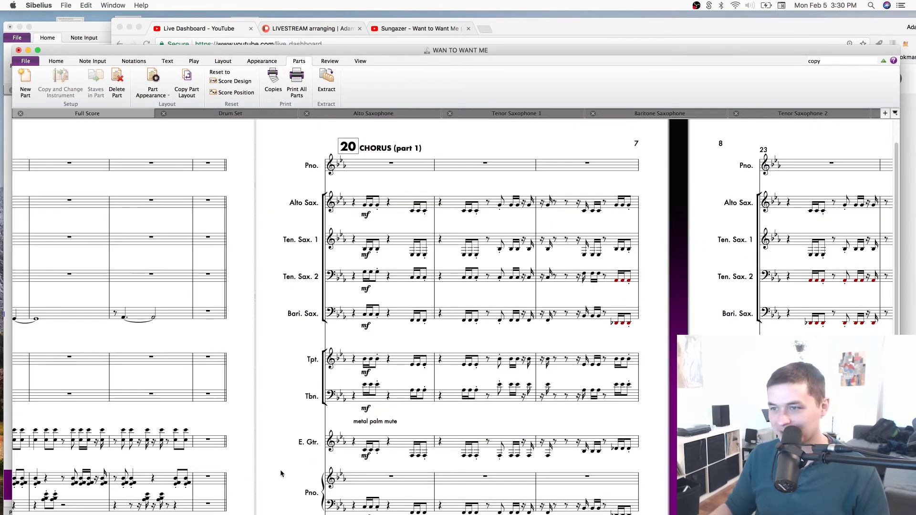
pyautogui.scroll(-5, 280, 472)
pyautogui.press('w')
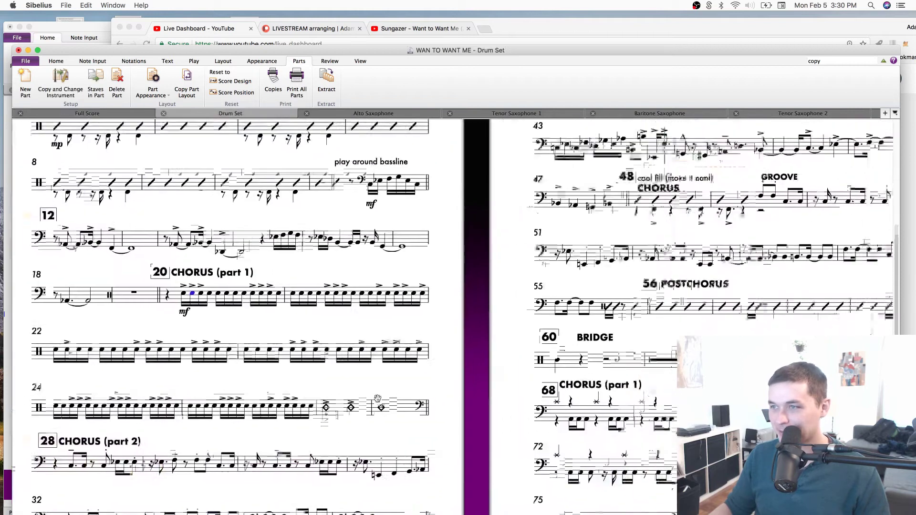
pyautogui.moveTo(512, 286); pyautogui.dragTo(366, 234)
pyautogui.click(594, 289)
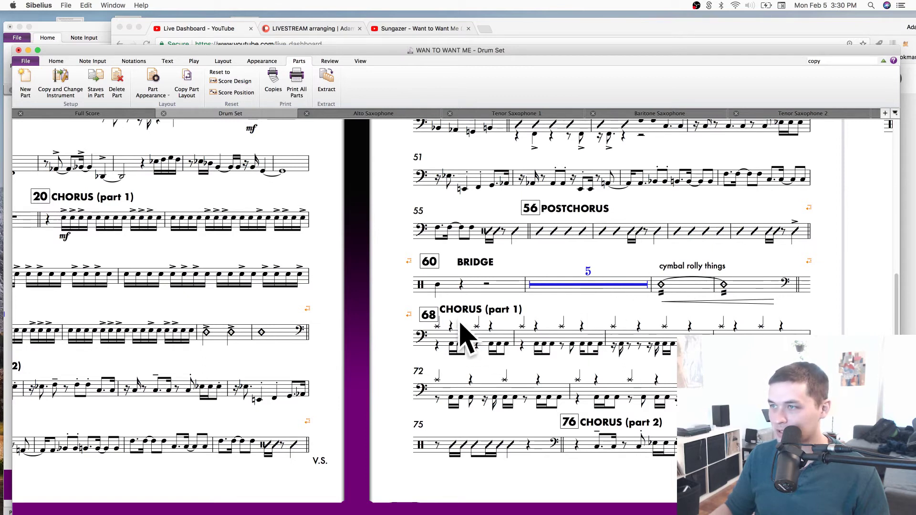
pyautogui.moveTo(384, 293); pyautogui.dragTo(189, 369)
pyautogui.moveTo(675, 277); pyautogui.dragTo(618, 252)
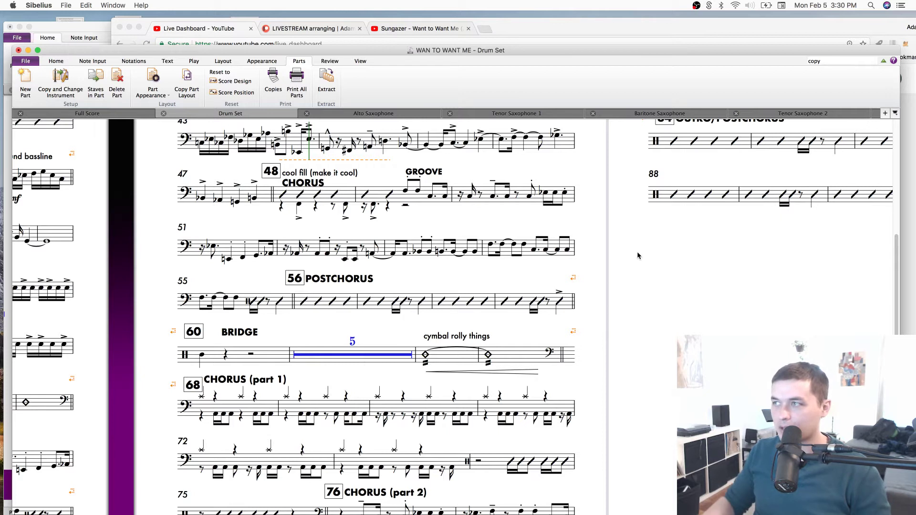
pyautogui.moveTo(119, 229); pyautogui.dragTo(399, 299)
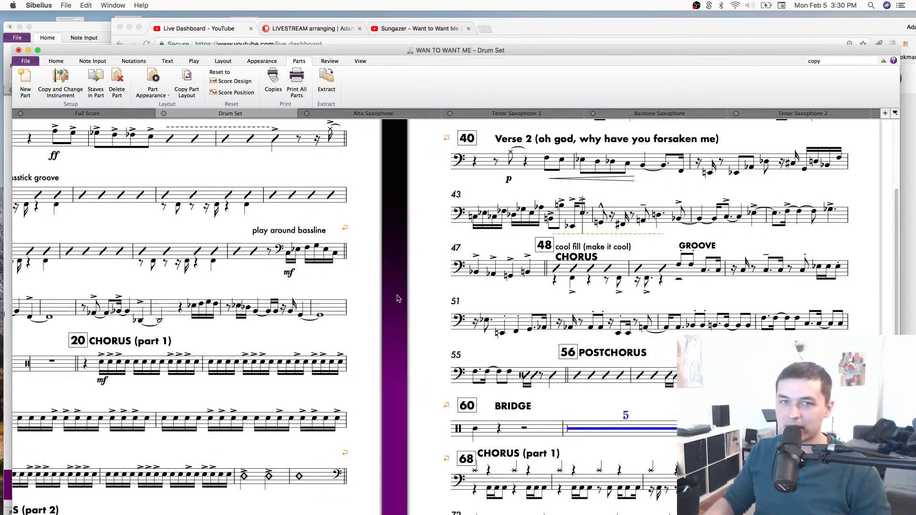
# Locate the drum staff at bar 21 in the full score, then return to the Drum Set part and zoom out to examine its page layout.
pyautogui.click(321, 472)
pyautogui.press('w')
pyautogui.moveTo(316, 382); pyautogui.dragTo(525, 343)
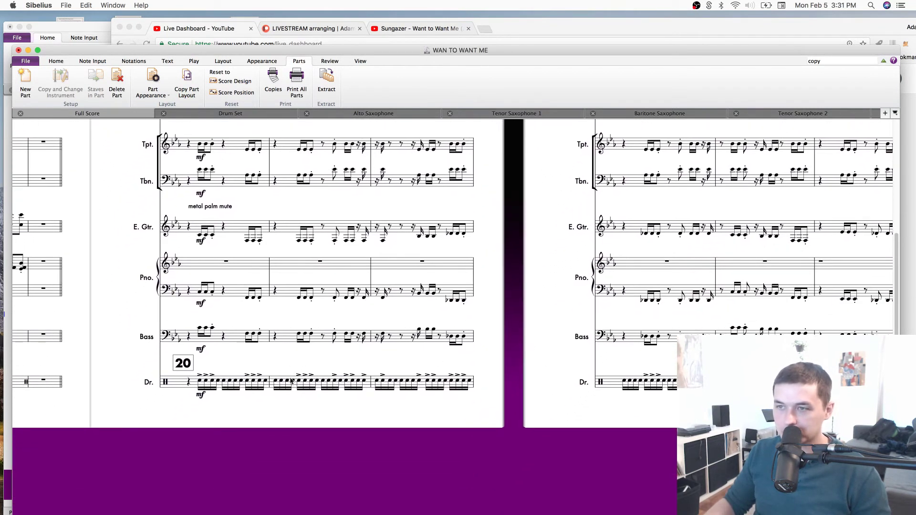
pyautogui.click(293, 381)
pyautogui.press('w')
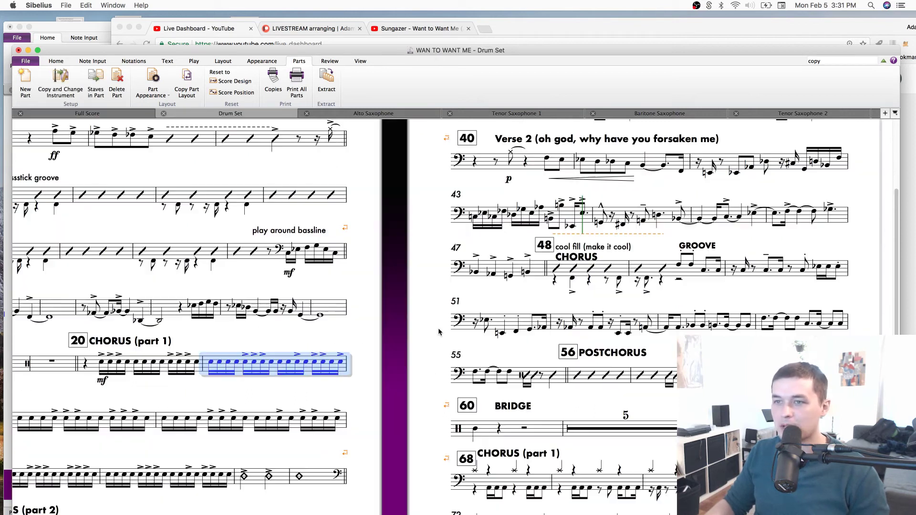
pyautogui.moveTo(413, 343); pyautogui.dragTo(382, 294)
pyautogui.press('super+minus')
pyautogui.press('super+minus')
pyautogui.press('super+minus')
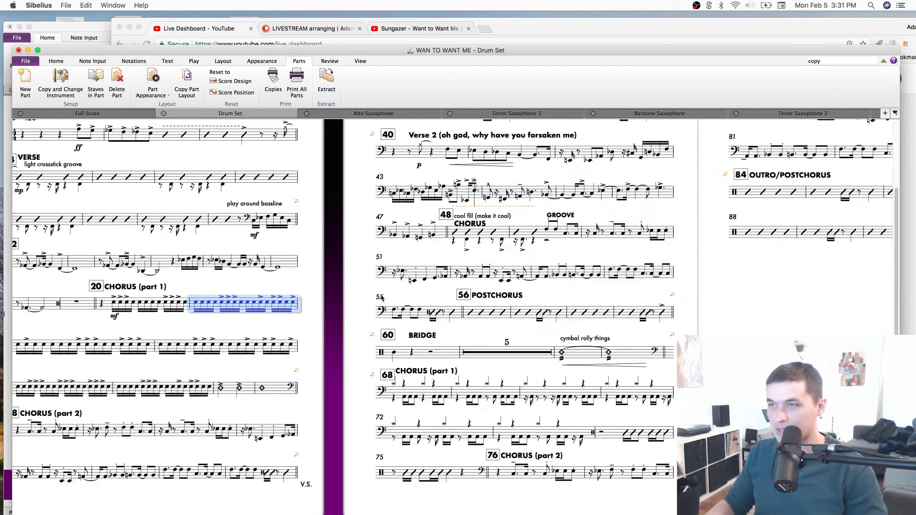
pyautogui.moveTo(294, 269); pyautogui.dragTo(379, 305)
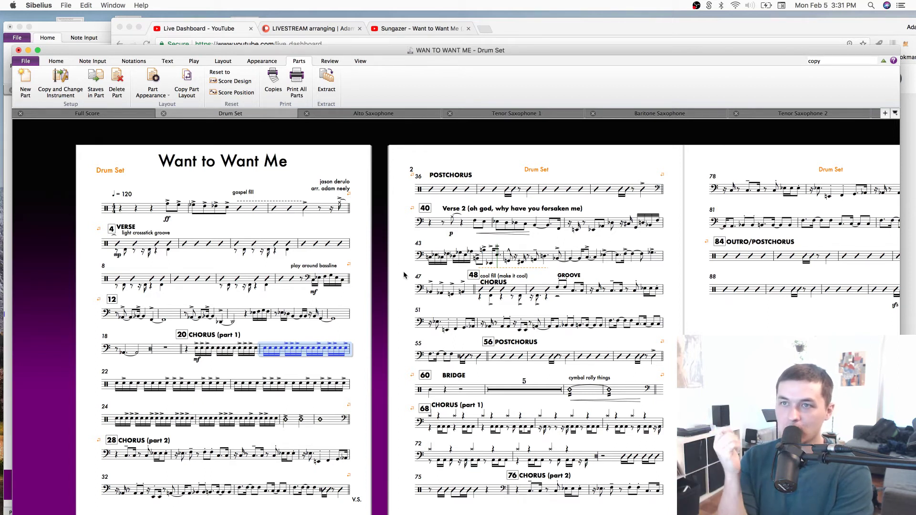
# Open the Alto Saxophone part from bar 20 of the full score and check its layout through page 3.
pyautogui.press('w')
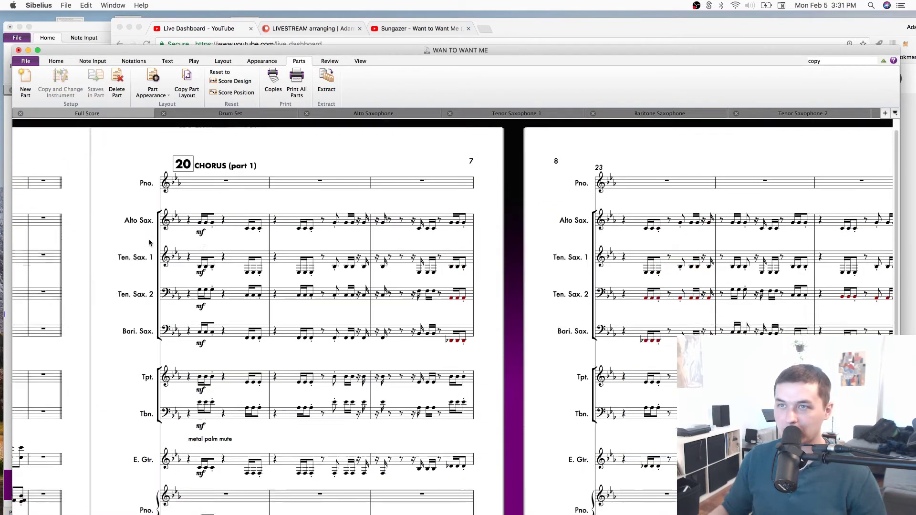
pyautogui.click(186, 238)
pyautogui.press('w')
pyautogui.moveTo(300, 322); pyautogui.dragTo(292, 297)
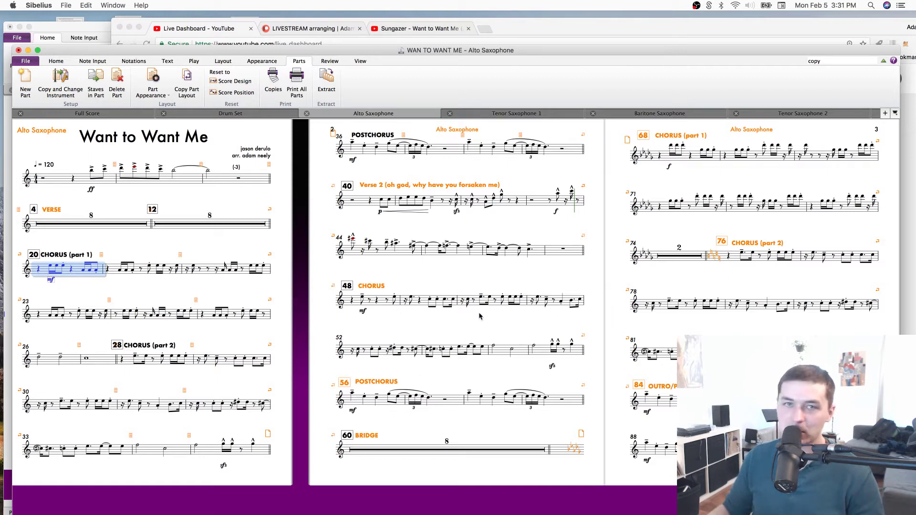
pyautogui.hscroll(5, 530, 231)
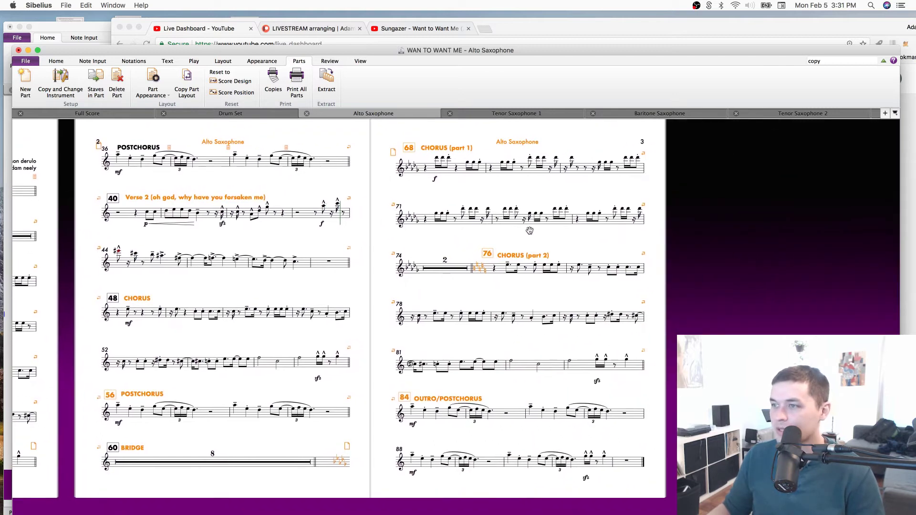
# Leave the Alto Saxophone part, open the Drum Set part from bar 20 of the full score, check its layout and return.
pyautogui.hscroll(-3, 529, 230)
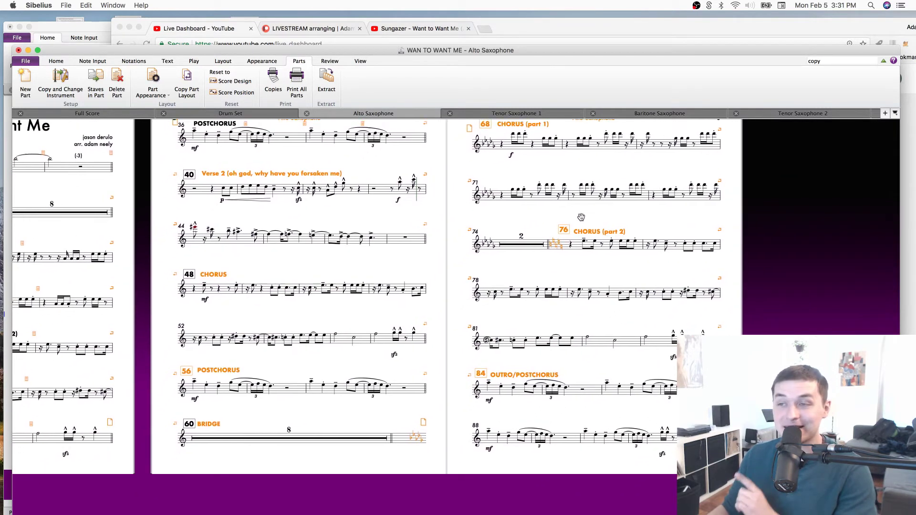
pyautogui.press('w')
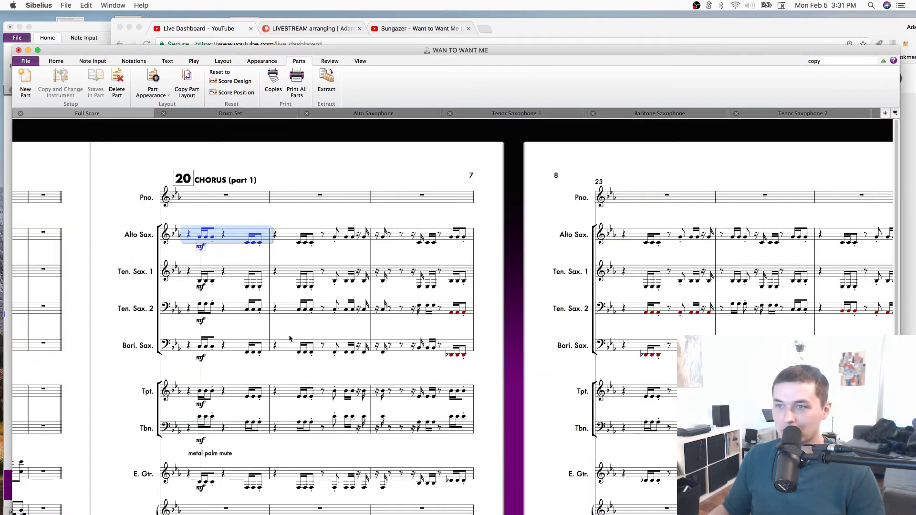
pyautogui.scroll(-10, 138, 443)
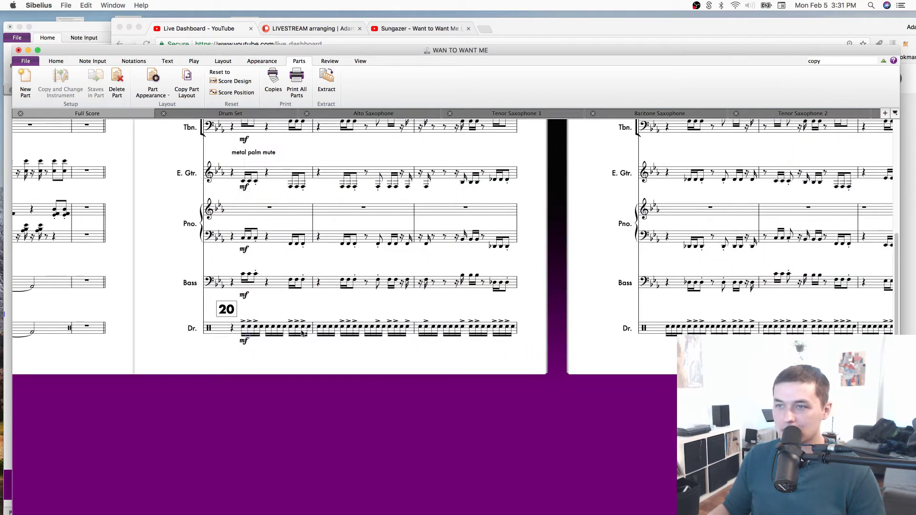
pyautogui.click(302, 332)
pyautogui.press('w')
pyautogui.scroll(-2, 766, 315)
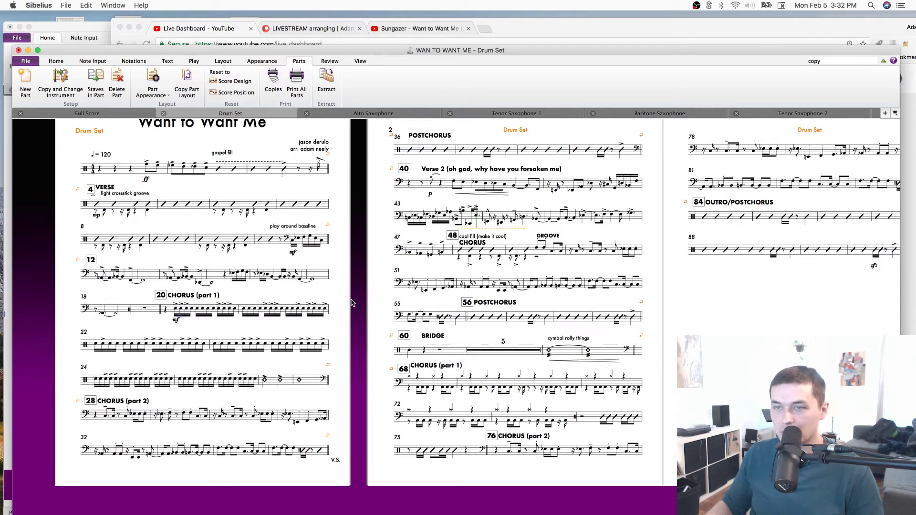
pyautogui.press('w')
# Open the Tenor Saxophone 2 part from bar 20 of the full score and check its systems through the Bridge.
pyautogui.scroll(5, 182, 274)
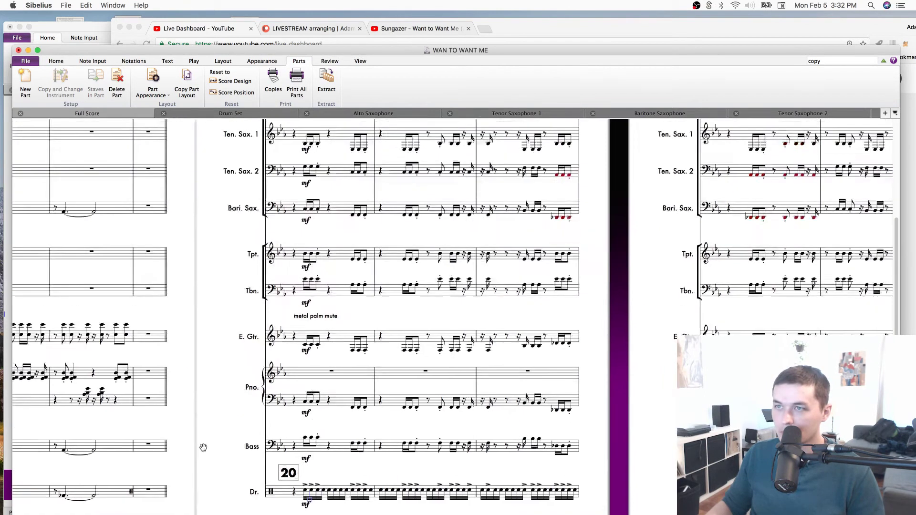
pyautogui.scroll(1, 271, 261)
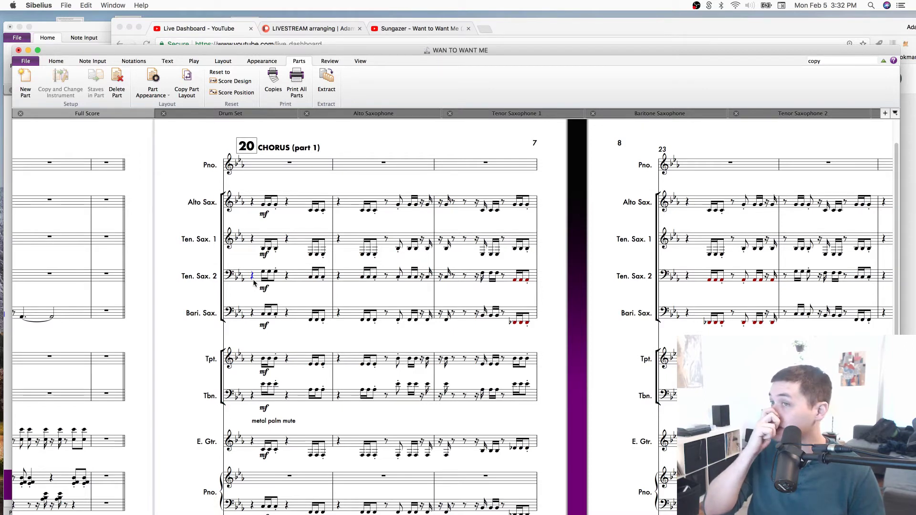
pyautogui.press('w')
pyautogui.moveTo(329, 234); pyautogui.dragTo(119, 282)
pyautogui.moveTo(339, 325); pyautogui.dragTo(236, 249)
pyautogui.moveTo(562, 402); pyautogui.dragTo(653, 316)
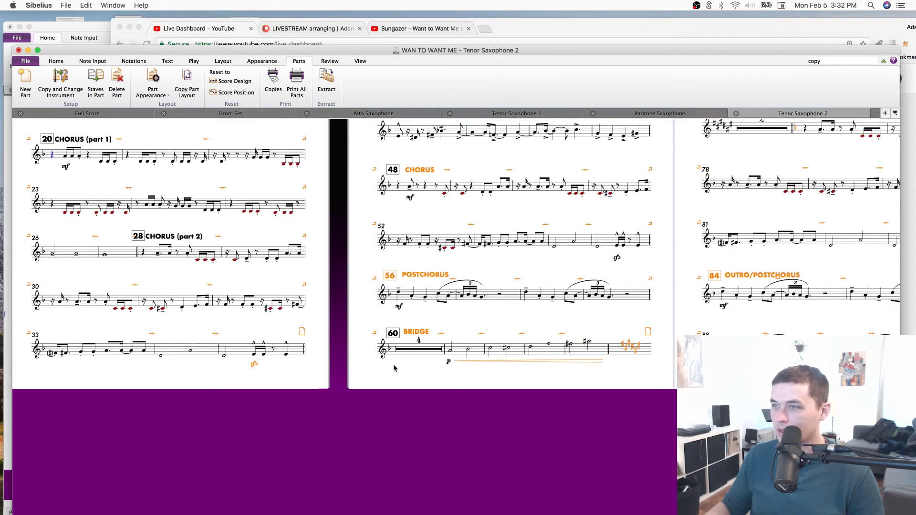
# Insert a page break after the four-bar rest at the Bridge in the Tenor Saxophone 2 part and save the score.
pyautogui.click(444, 350)
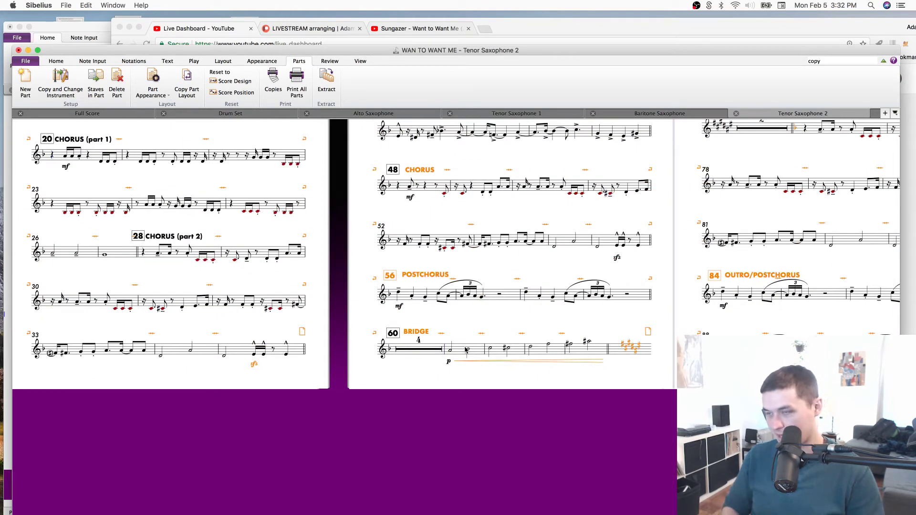
pyautogui.press('super+Return')
pyautogui.moveTo(459, 336); pyautogui.dragTo(416, 339)
pyautogui.press('Escape')
pyautogui.press('super+s')
pyautogui.moveTo(732, 196); pyautogui.dragTo(457, 476)
pyautogui.moveTo(596, 379); pyautogui.dragTo(482, 330)
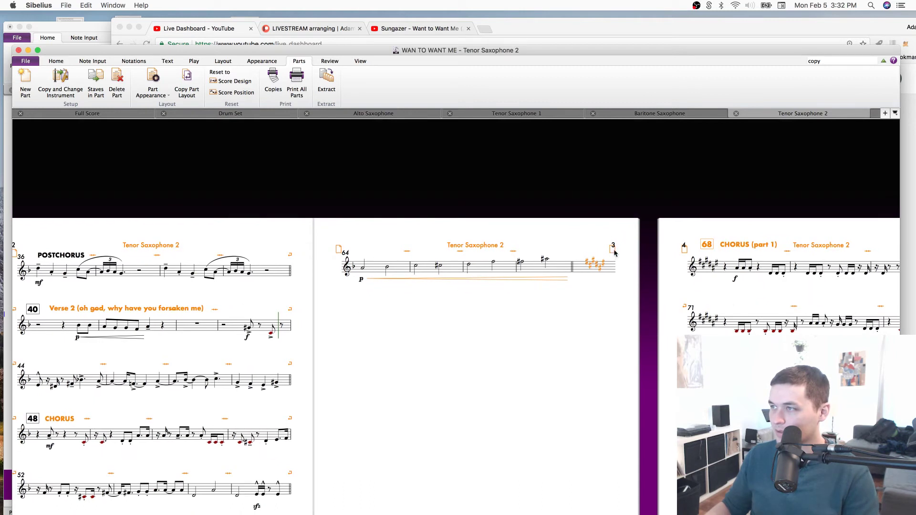
# Remove the page break after bar 67 so that CHORUS (part 1) follows the bar 64 system on page 3.
pyautogui.moveTo(248, 355); pyautogui.dragTo(616, 255)
pyautogui.scroll(-5, 755, 206)
pyautogui.hscroll(10, 755, 207)
pyautogui.scroll(8, 755, 207)
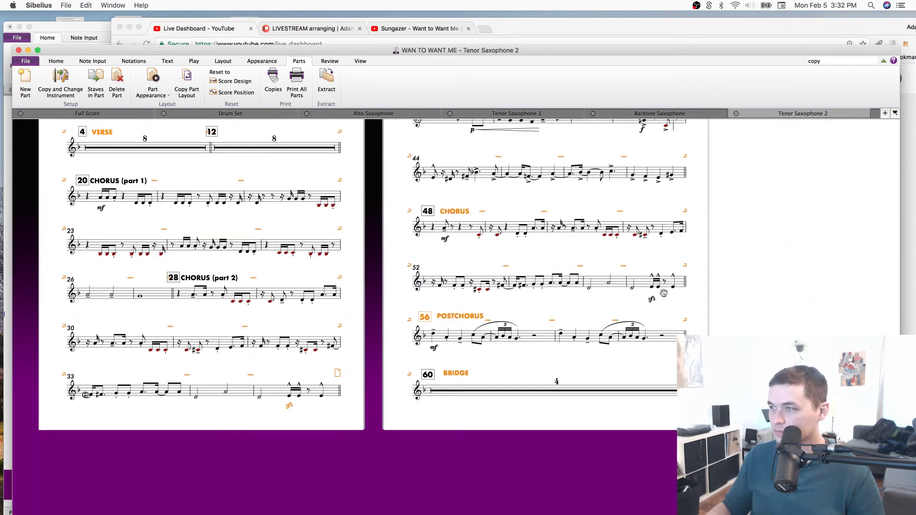
pyautogui.hscroll(-5, 346, 488)
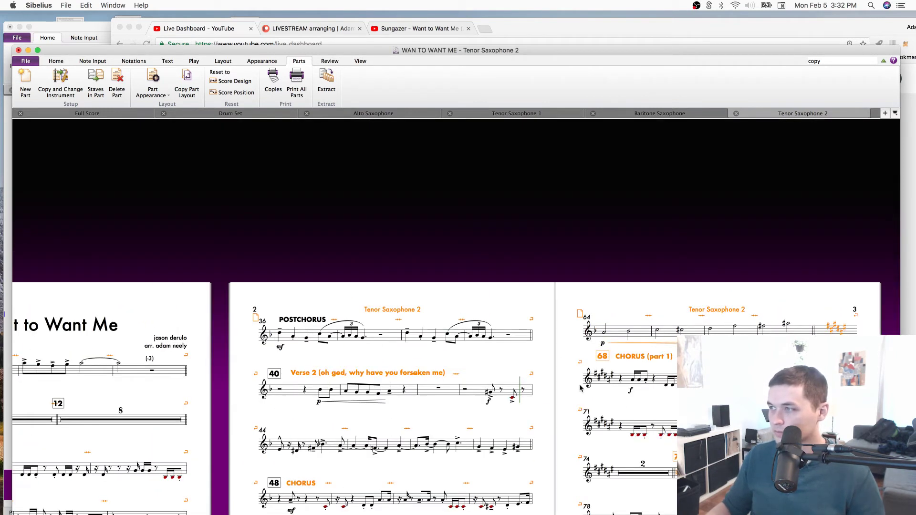
# Check page 3 of the Tenor Saxophone 2 part and nudge the OUTRO/POSTCHORUS heading at bar 84.
pyautogui.scroll(-5, 581, 388)
pyautogui.hscroll(10, 581, 388)
pyautogui.click(372, 411)
pyautogui.moveTo(323, 406); pyautogui.dragTo(324, 406)
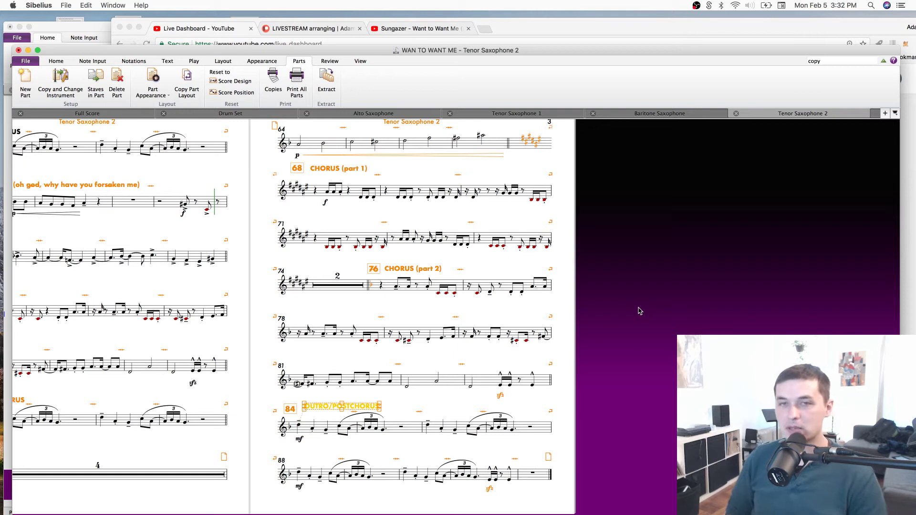
# Return to the full score and play back CHORUS (part 2) from the Tenor Saxophone 1 line at bar 76.
pyautogui.press('w')
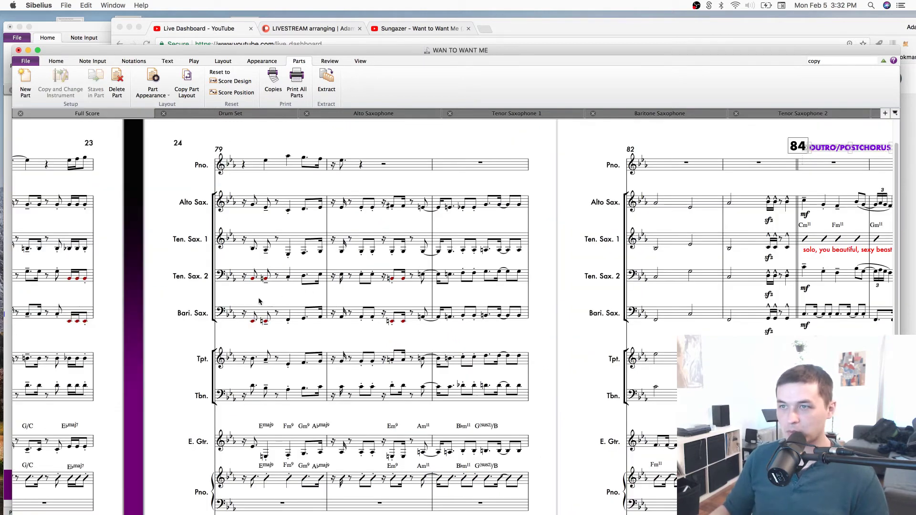
pyautogui.moveTo(259, 300); pyautogui.dragTo(657, 272)
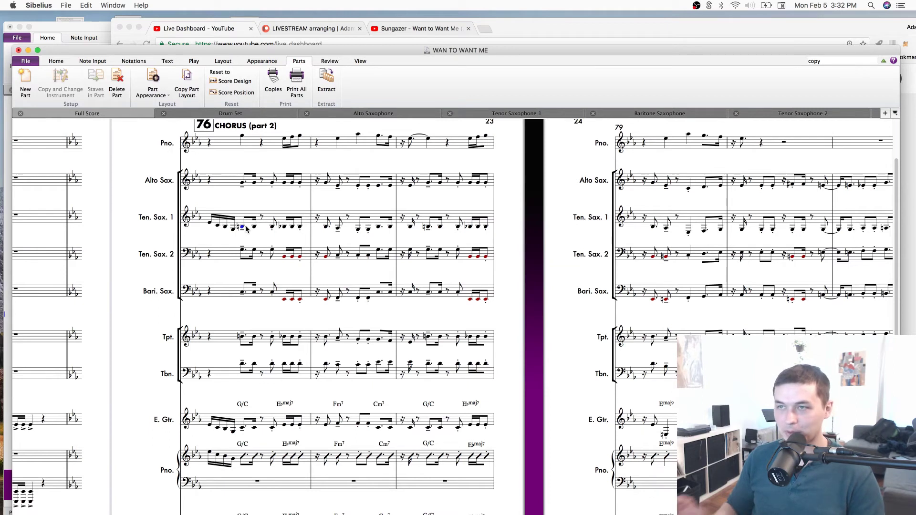
pyautogui.press('space')
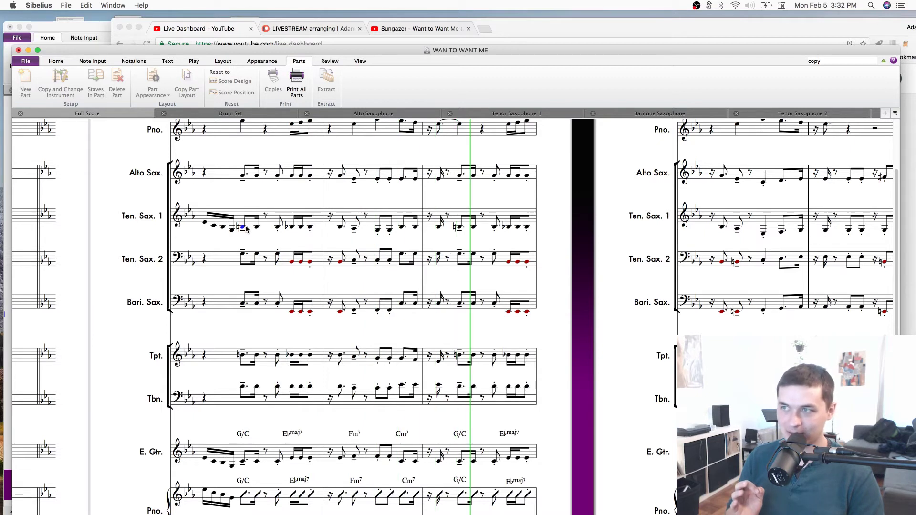
pyautogui.press('space')
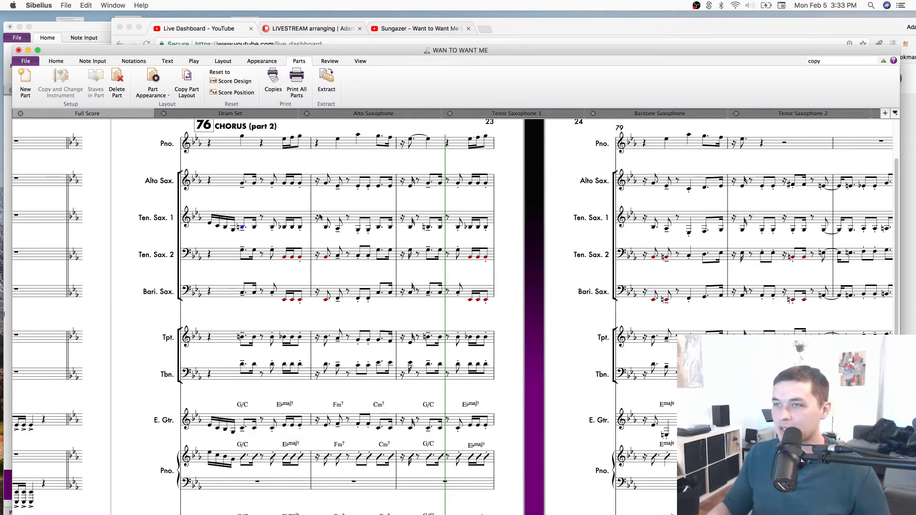
# Look over the full score from bar 73 back to bar 68, and check the Outro pages through the final bars.
pyautogui.hscroll(-10, 522, 282)
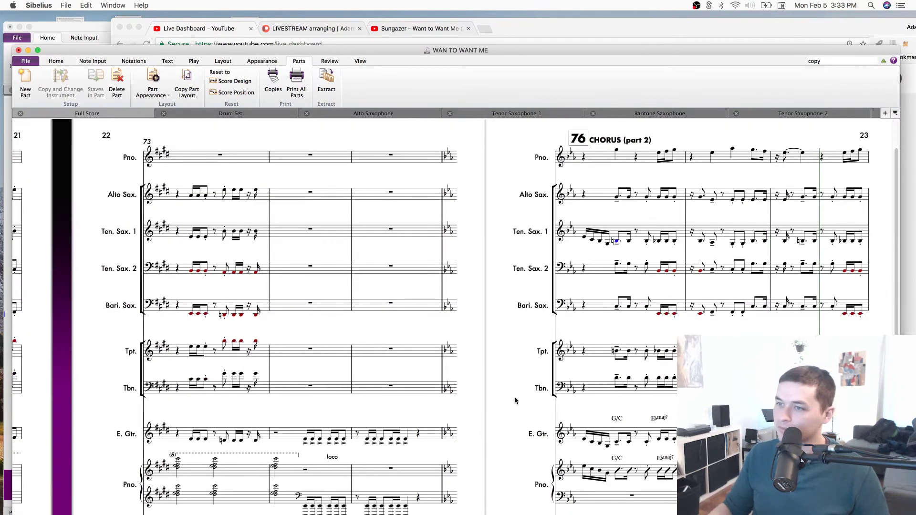
pyautogui.hscroll(-15, 487, 425)
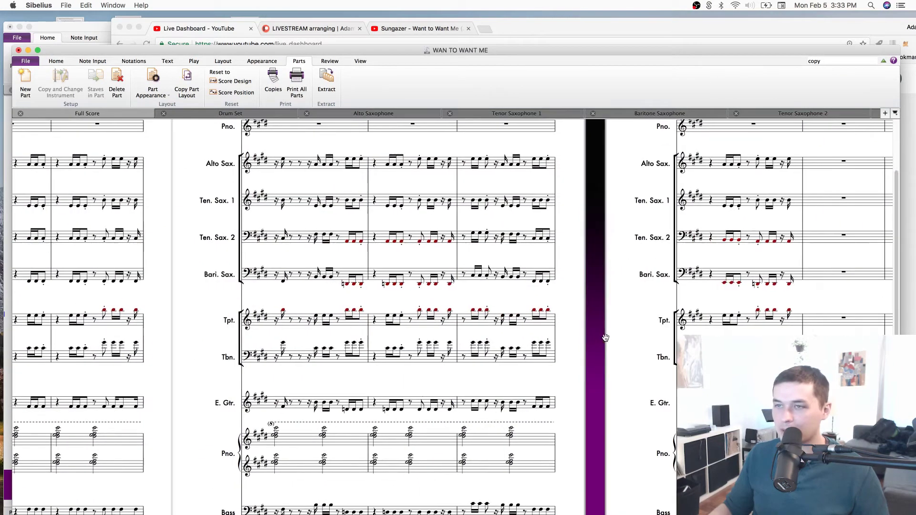
pyautogui.hscroll(-5, 508, 295)
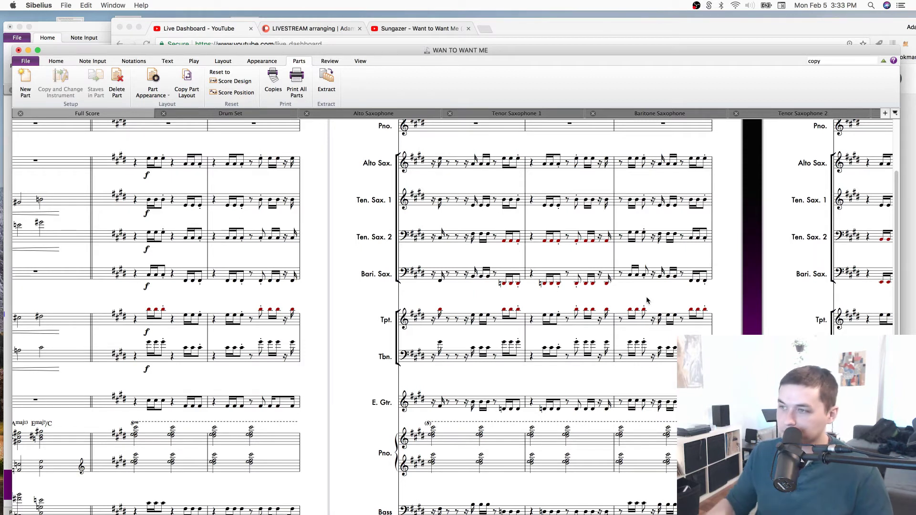
pyautogui.moveTo(319, 427); pyautogui.dragTo(365, 356)
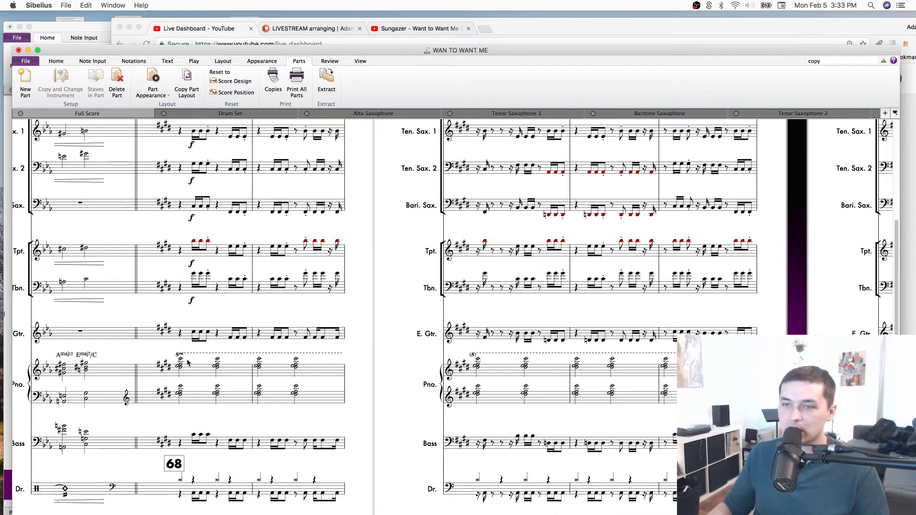
pyautogui.hscroll(15, 294, 365)
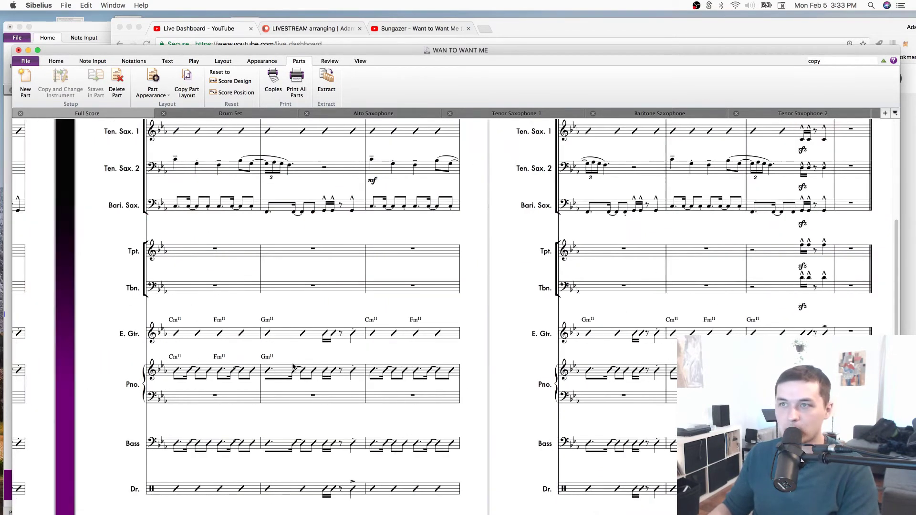
pyautogui.hscroll(-15, 294, 366)
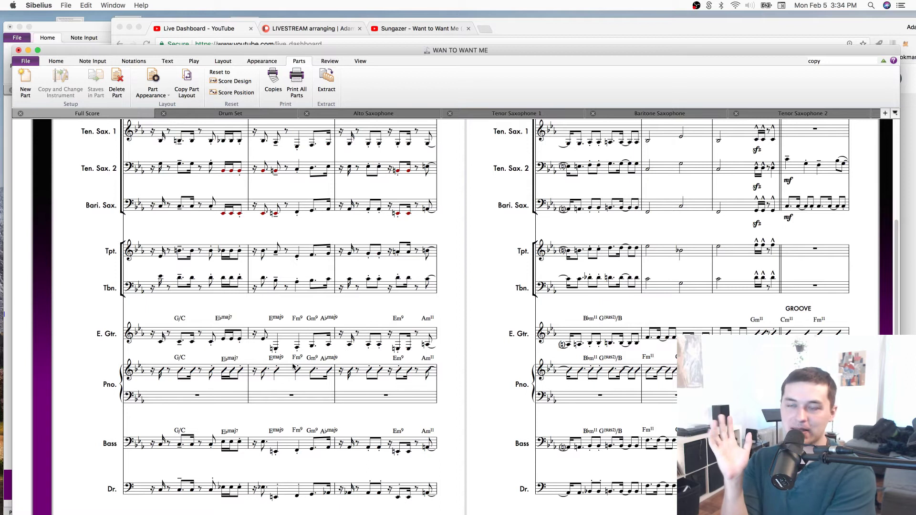
# Locate Verse 2 at bar 40 in the full score and play back from the electric guitar run in bar 42.
pyautogui.moveTo(498, 248); pyautogui.dragTo(619, 334)
pyautogui.moveTo(380, 329); pyautogui.dragTo(470, 369)
pyautogui.hscroll(-10, 470, 369)
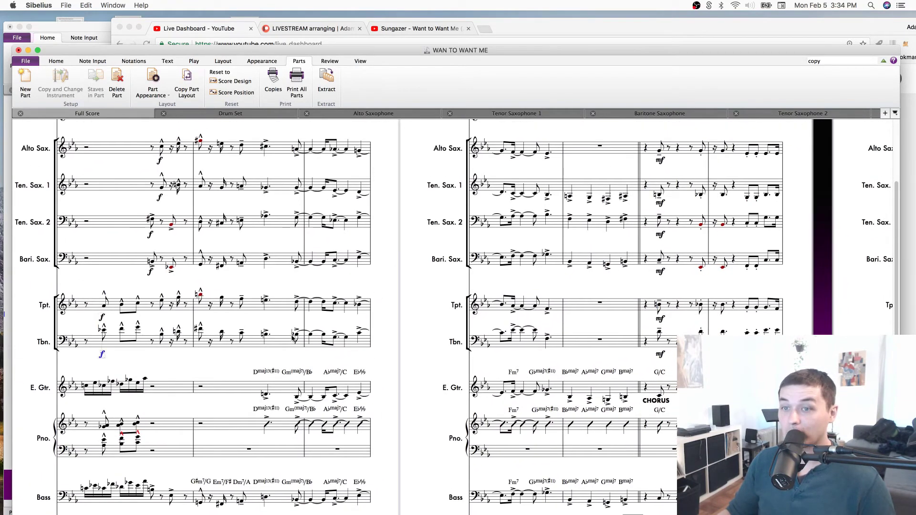
pyautogui.hscroll(-10, 598, 270)
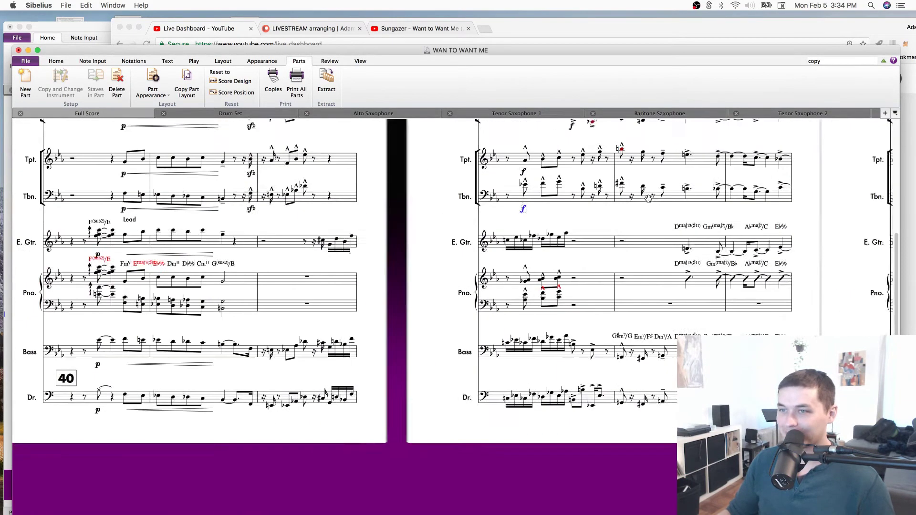
pyautogui.click(335, 232)
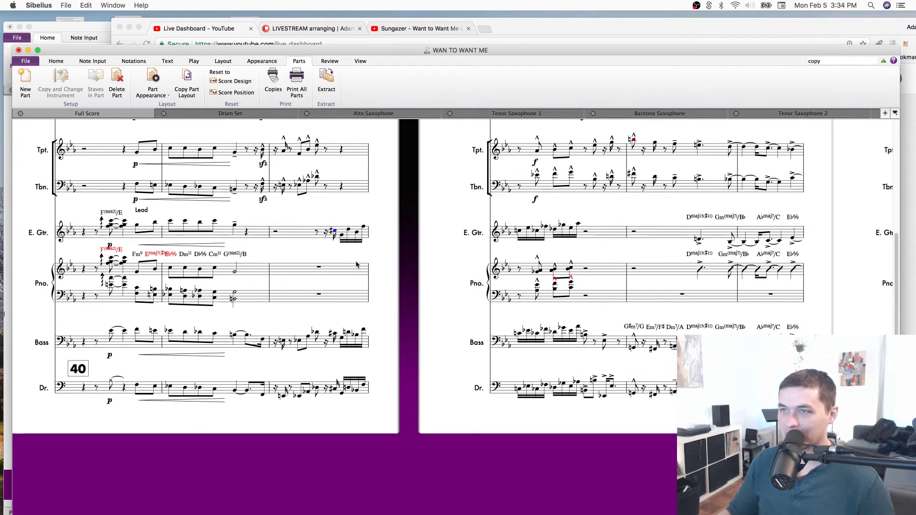
pyautogui.press('p')
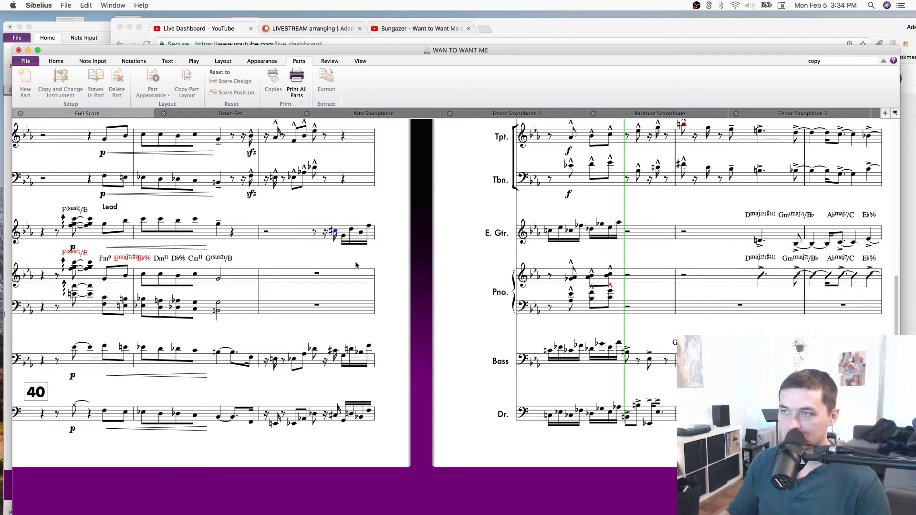
pyautogui.press('p')
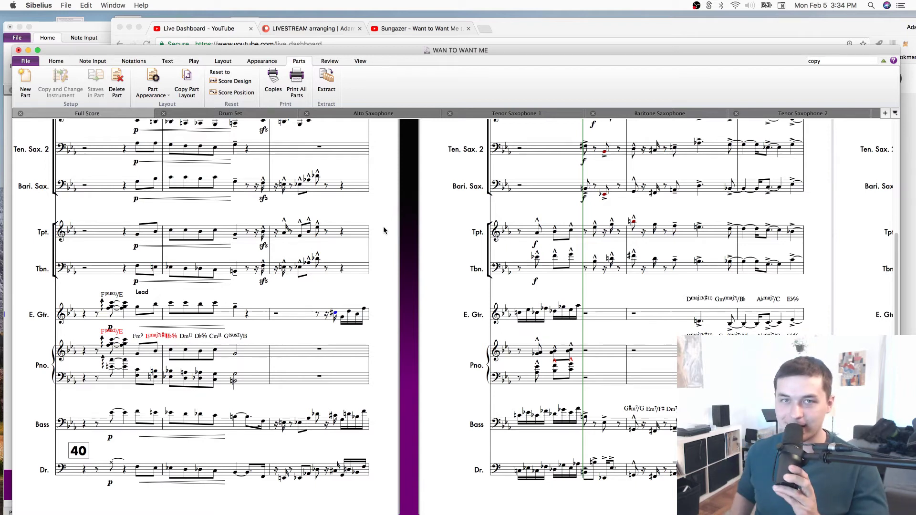
# Review the horn writing in bars 40 to 45 and briefly view the Baritone Saxophone part from bar 45.
pyautogui.click(141, 296)
pyautogui.click(304, 287)
pyautogui.scroll(3, 394, 232)
pyautogui.hscroll(2, 394, 232)
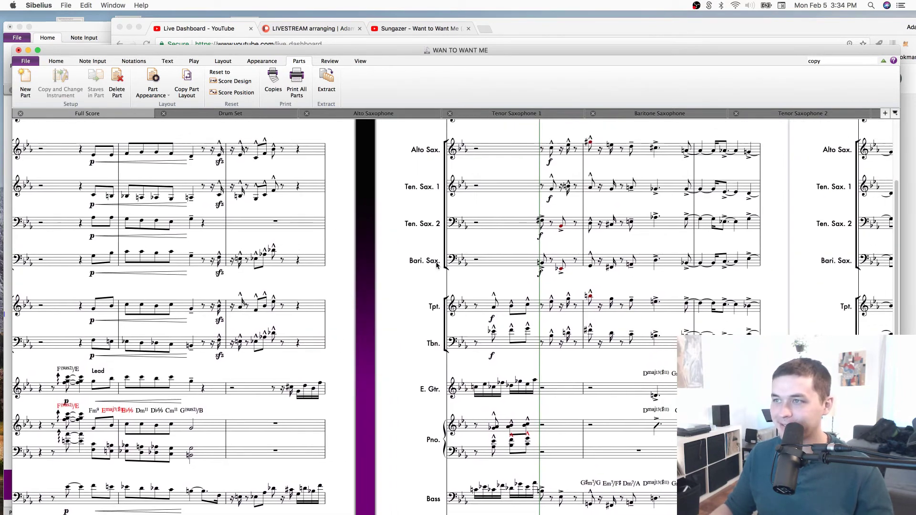
pyautogui.moveTo(400, 288); pyautogui.dragTo(314, 302)
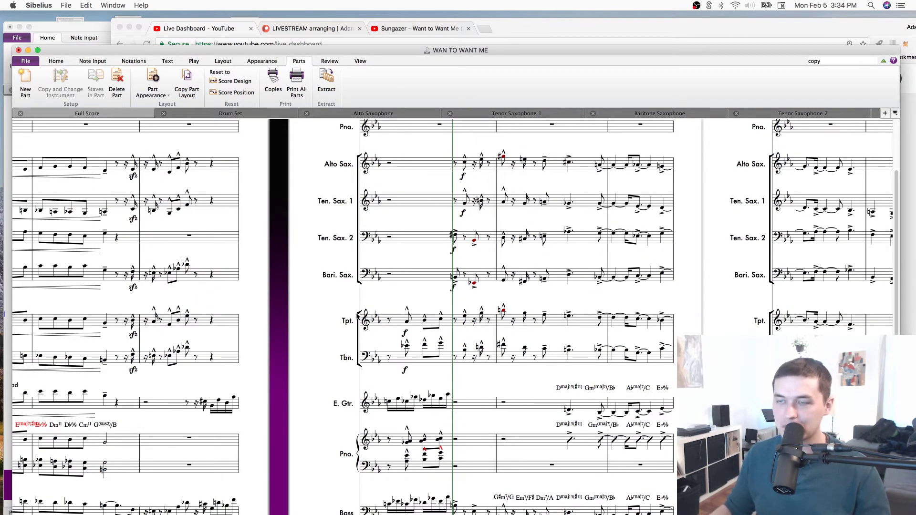
pyautogui.hscroll(5, 334, 301)
pyautogui.click(447, 290)
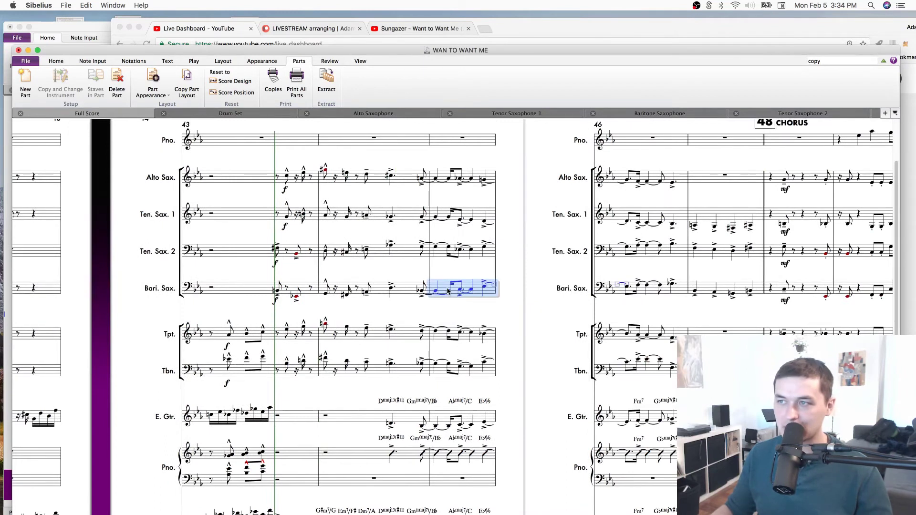
pyautogui.press('w')
pyautogui.press('w')
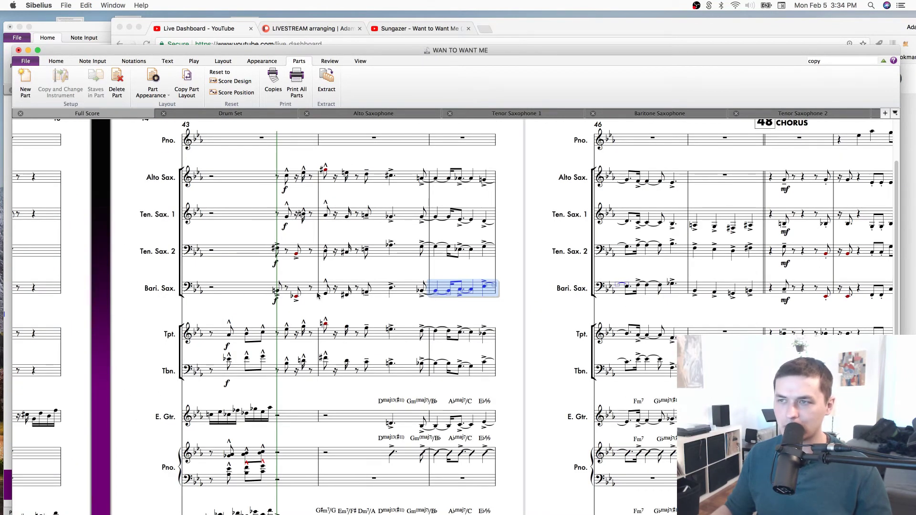
# Review the full score through bar 50, open the Baritone Saxophone part there to check its first page, and return to the score.
pyautogui.moveTo(598, 270); pyautogui.dragTo(238, 268)
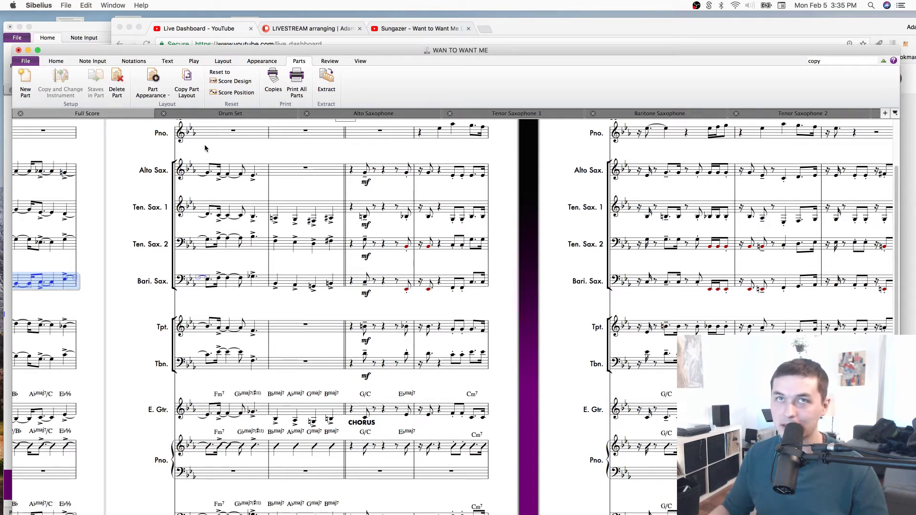
pyautogui.hscroll(10, 549, 276)
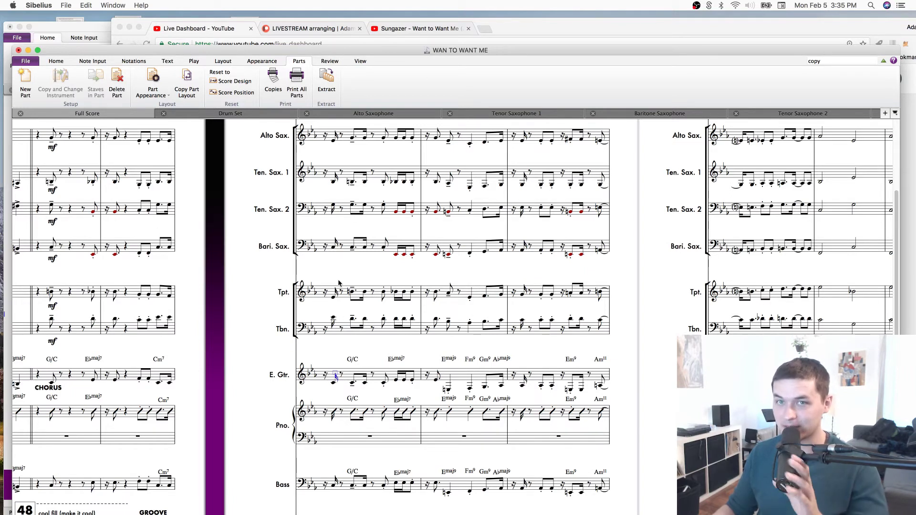
pyautogui.click(339, 251)
pyautogui.press('w')
pyautogui.moveTo(396, 315); pyautogui.dragTo(370, 268)
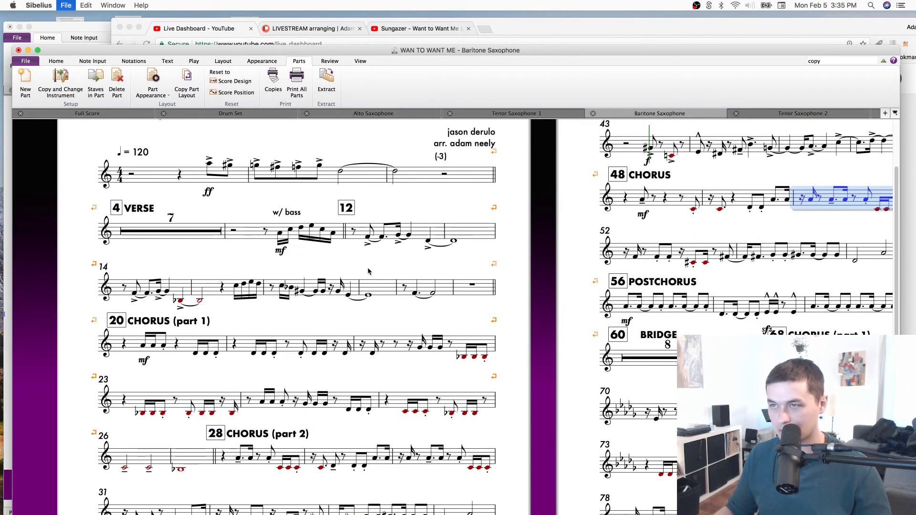
pyautogui.press('w')
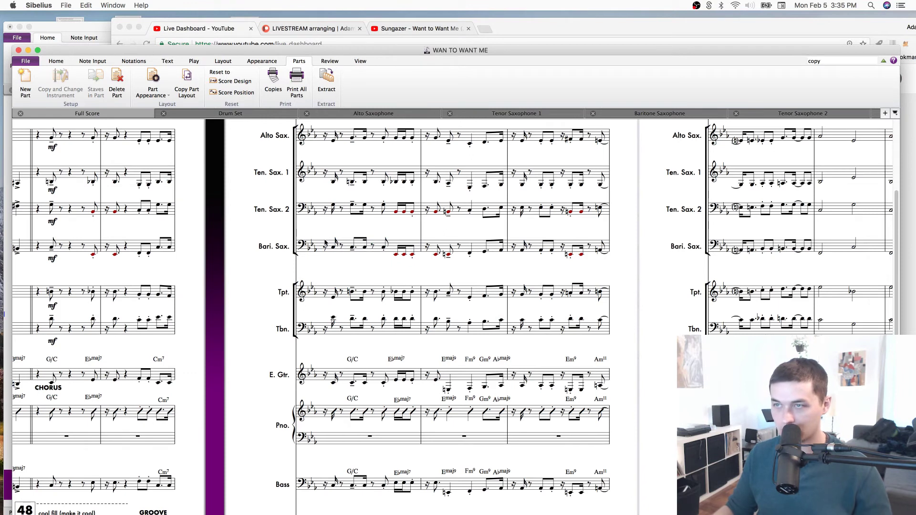
# Open the Baritone Saxophone part from a bar of its staff in the full score.
pyautogui.click(335, 246)
pyautogui.press('w')
pyautogui.moveTo(314, 290); pyautogui.dragTo(375, 373)
pyautogui.moveTo(375, 260); pyautogui.dragTo(375, 295)
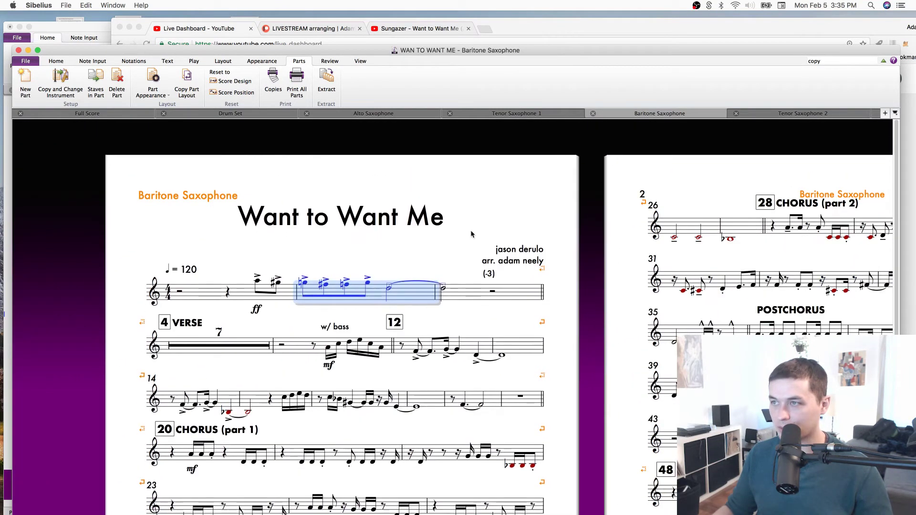
# Move the title slightly down and raise the first staff on page one of the Baritone Saxophone part.
pyautogui.press('Escape')
pyautogui.moveTo(393, 216); pyautogui.dragTo(394, 234)
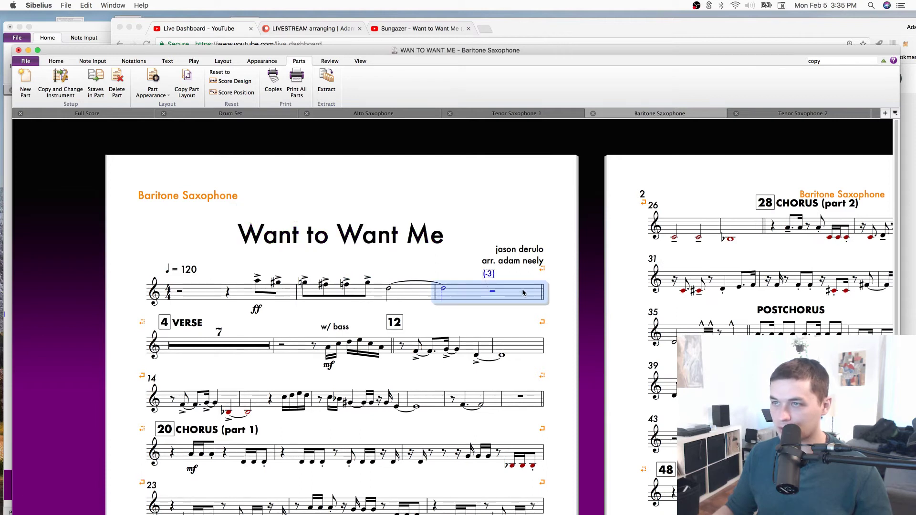
pyautogui.moveTo(523, 298); pyautogui.dragTo(526, 282)
pyautogui.click(585, 348)
pyautogui.press('super+minus')
pyautogui.press('super+minus')
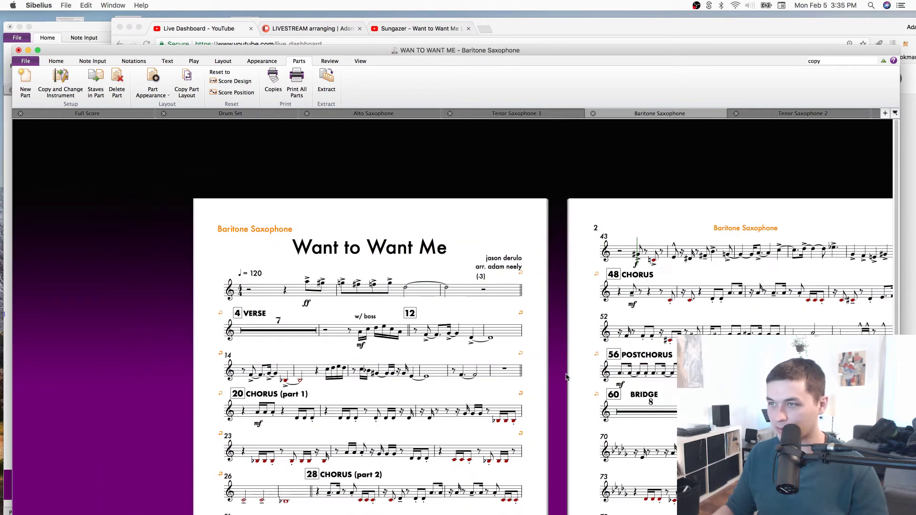
# Re-break the system after bar 17 so bars 18 and 19 share a line with the bar 20 Chorus.
pyautogui.scroll(-3, 548, 325)
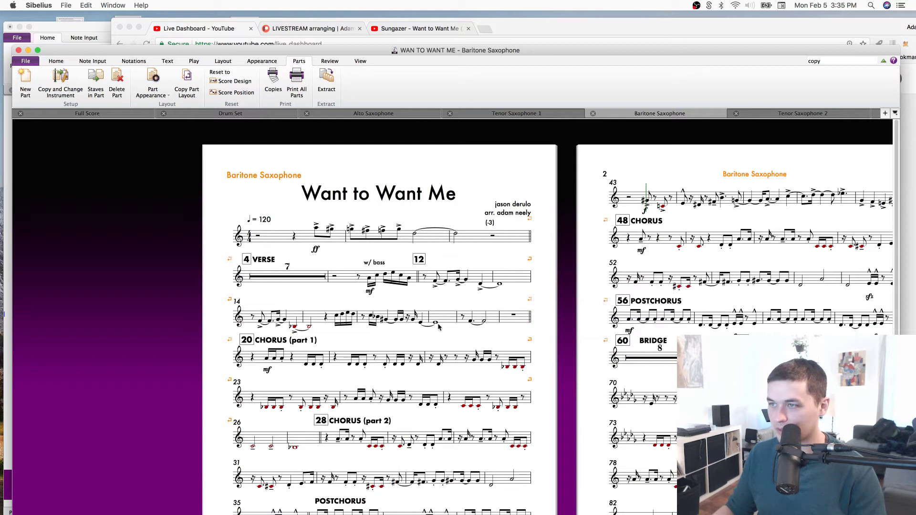
pyautogui.click(456, 321)
pyautogui.press('Return')
# Step through the notes from the "w/ bass" run and respell the accidentals in the phrase just before bar 18.
pyautogui.click(372, 281)
pyautogui.press('Return')
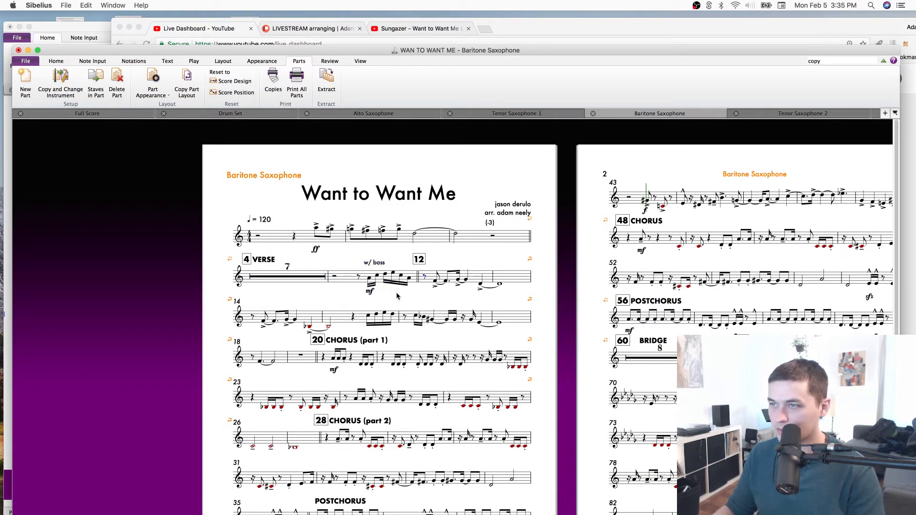
pyautogui.press('Right')
pyautogui.press('Right')
pyautogui.press('Right')
pyautogui.press('Right')
pyautogui.press('Right')
pyautogui.press('Right')
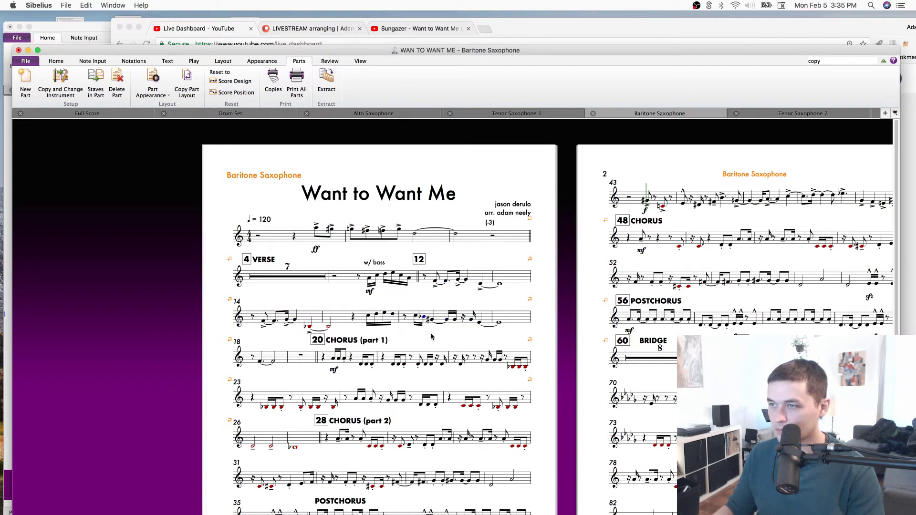
pyautogui.press('Return')
pyautogui.press('Right')
pyautogui.press('Return')
pyautogui.press('Right')
pyautogui.press('Return')
pyautogui.press('Right')
pyautogui.press('Right')
pyautogui.press('Up')
pyautogui.press('Right')
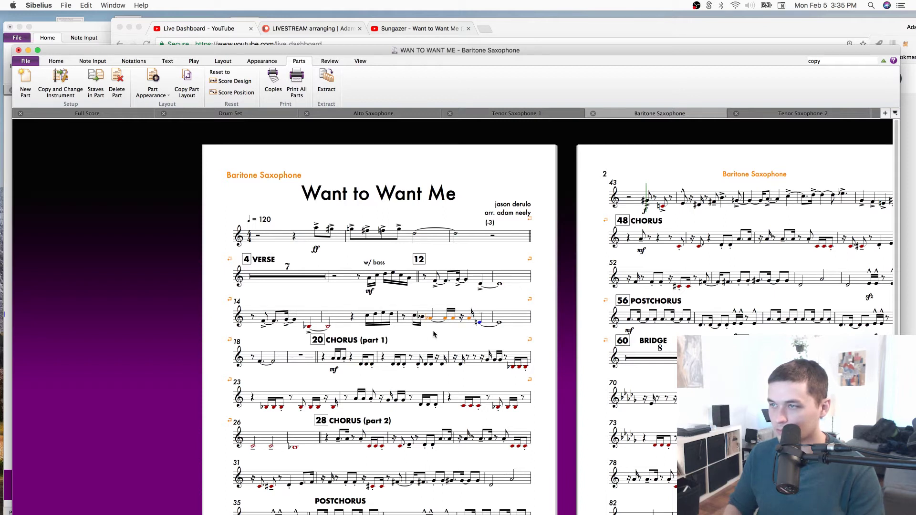
pyautogui.press('Escape')
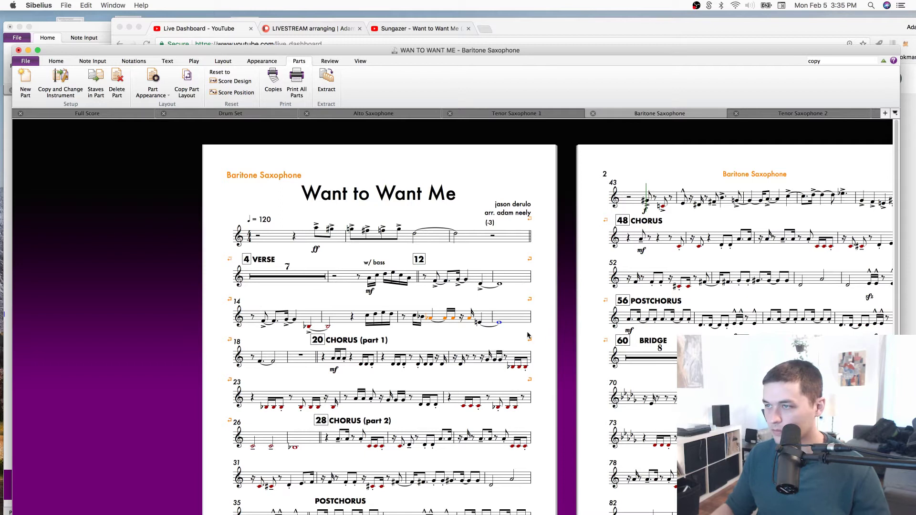
# Insert a page break after bar 29 so page two of the Baritone Saxophone part starts at bar 30.
pyautogui.scroll(-3, 551, 287)
pyautogui.hscroll(-1, 551, 286)
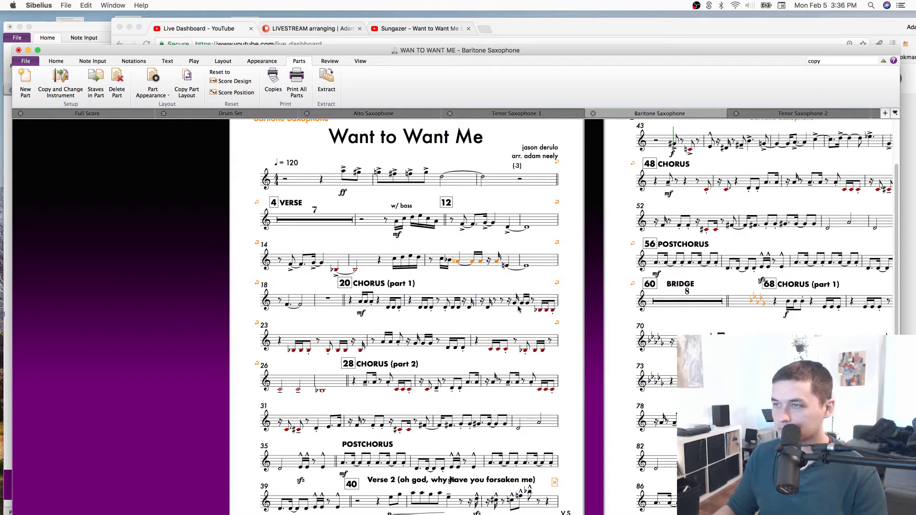
pyautogui.scroll(-3, 567, 307)
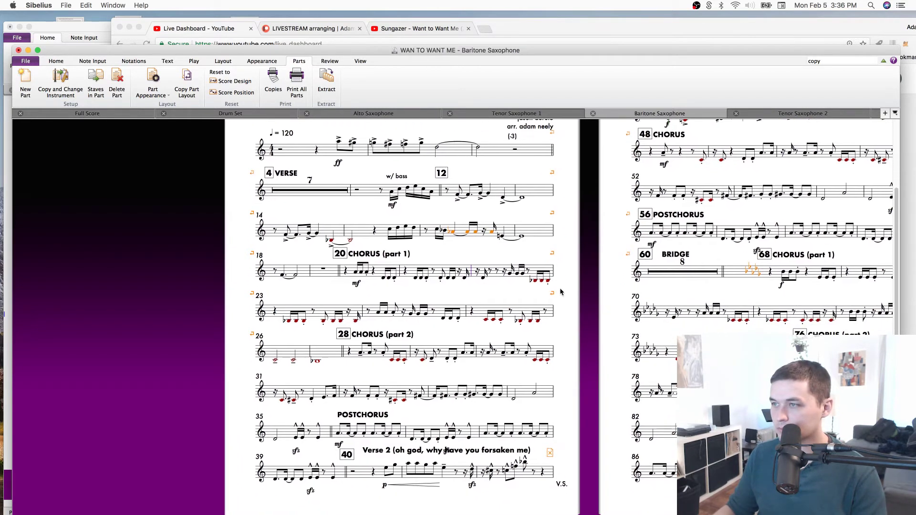
pyautogui.click(477, 357)
pyautogui.press('super+Return')
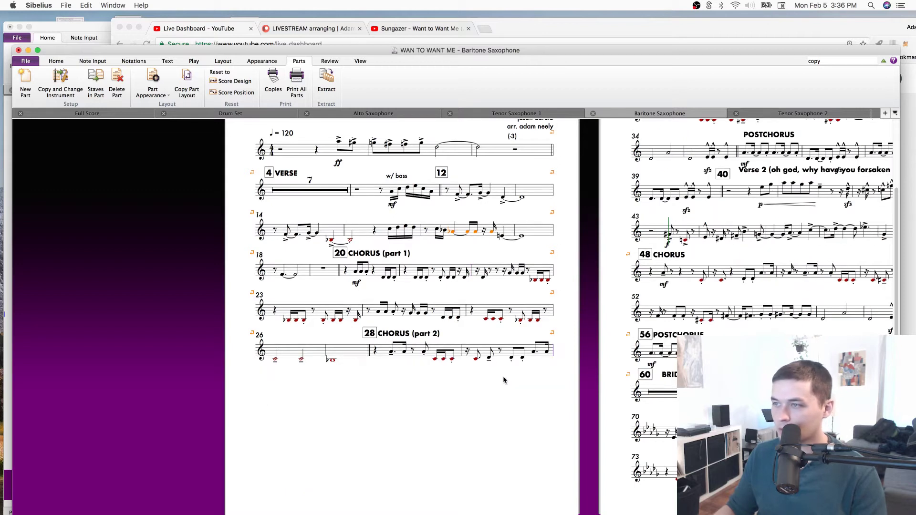
pyautogui.moveTo(553, 368); pyautogui.dragTo(375, 412)
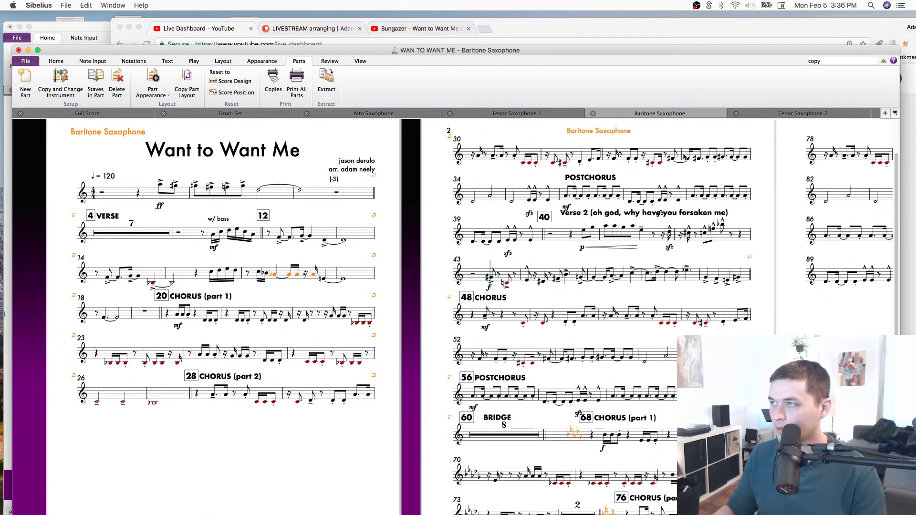
# Add a system break after bar 32 in the Baritone Saxophone part.
pyautogui.click(684, 154)
pyautogui.press('Return')
pyautogui.scroll(-3, 468, 358)
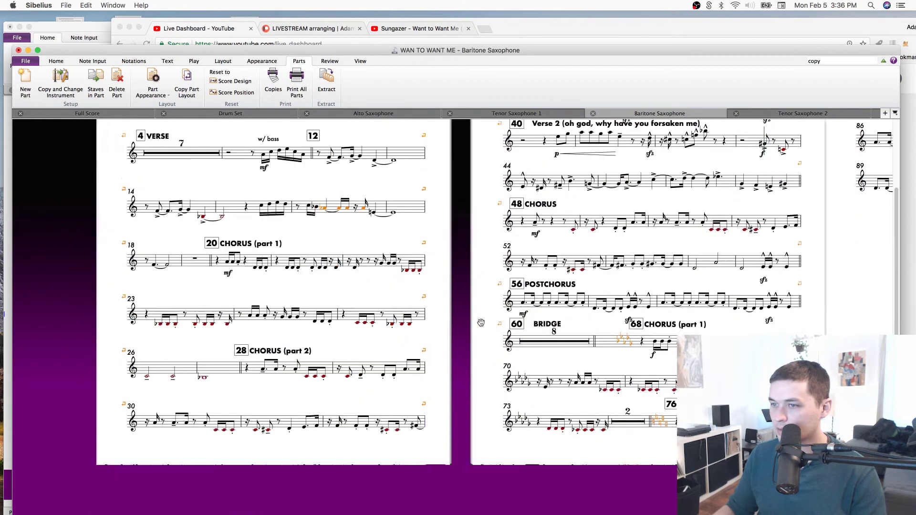
pyautogui.hscroll(3, 429, 359)
pyautogui.scroll(6, 385, 274)
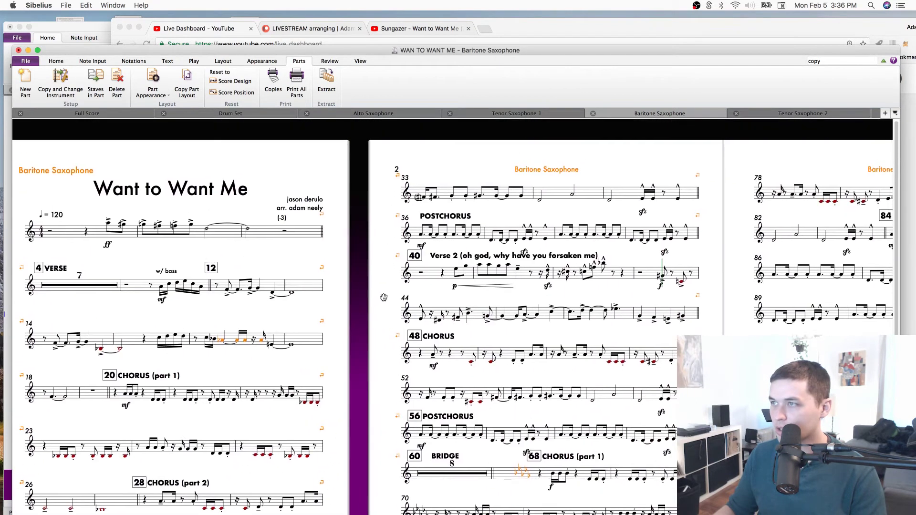
# Select the music from the opening bar through bar 35 and make it into a single page.
pyautogui.click(664, 193)
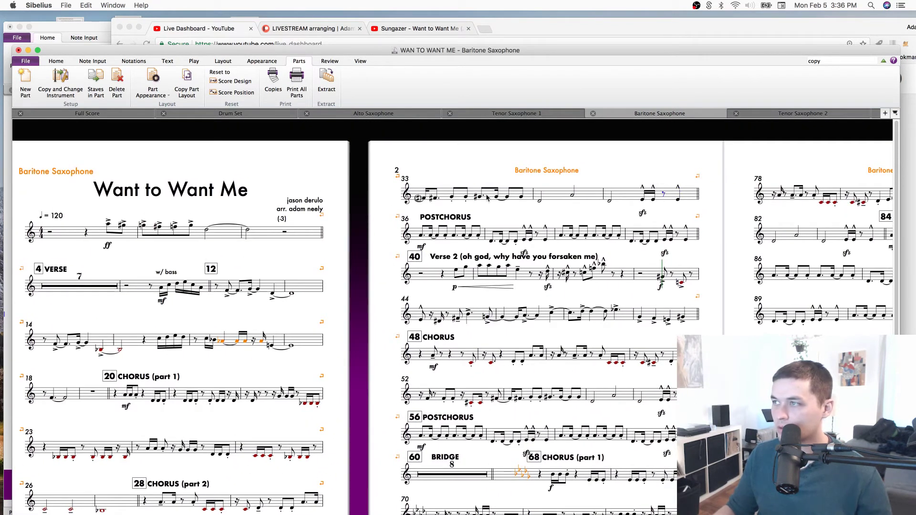
pyautogui.doubleClick(86, 231)
pyautogui.keyDown('shift'); pyautogui.click(681, 185); pyautogui.keyUp('shift')
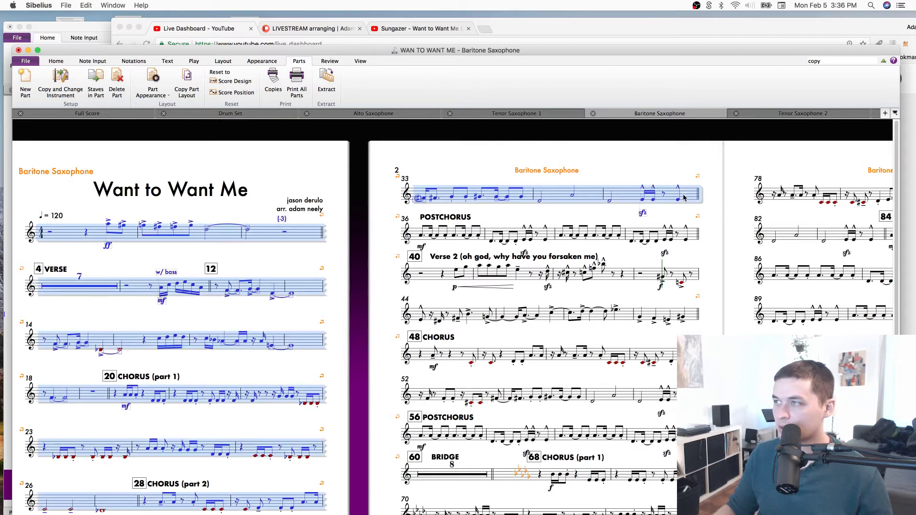
pyautogui.press('alt+shift+super+m')
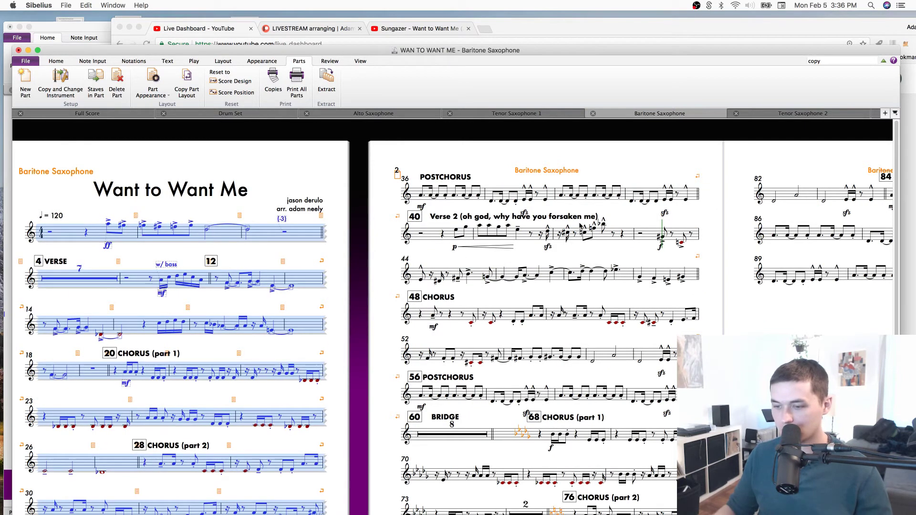
pyautogui.press('Escape')
# Hide the layout marks in the Baritone Saxophone part.
pyautogui.moveTo(353, 417); pyautogui.dragTo(419, 324)
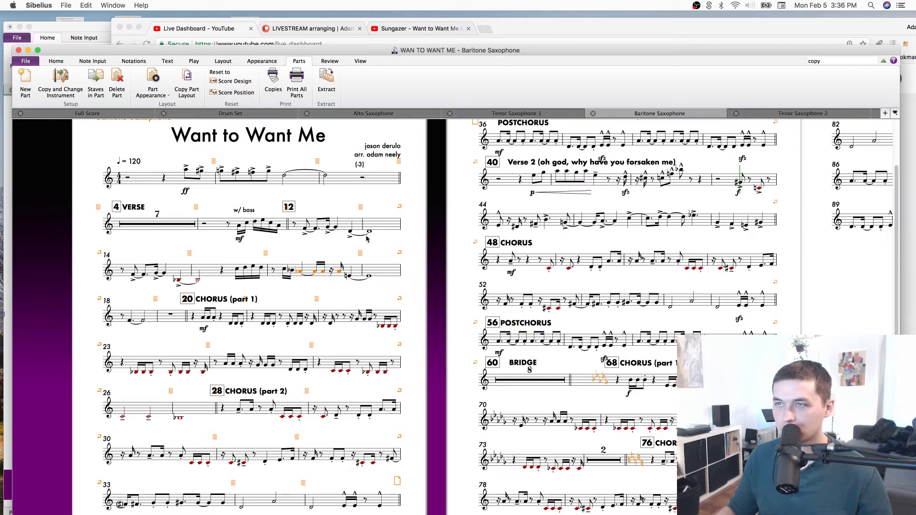
pyautogui.scroll(-3, 448, 339)
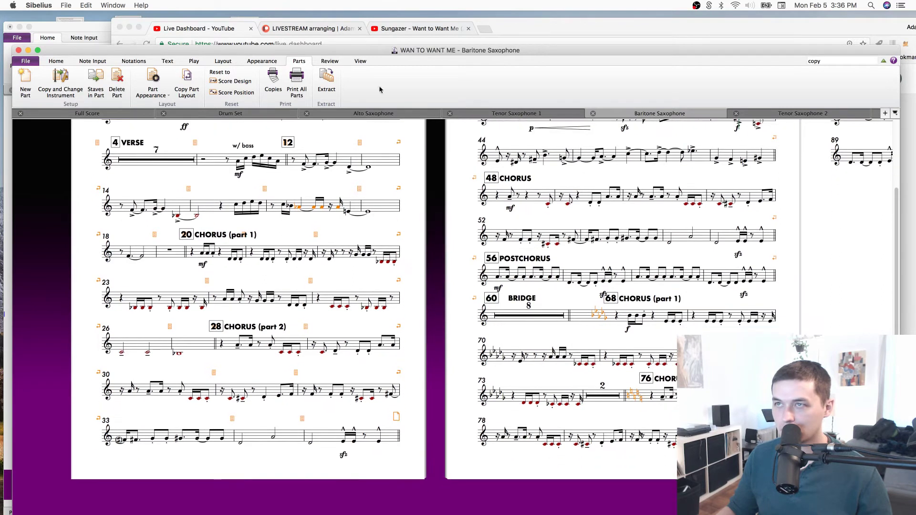
pyautogui.click(360, 61)
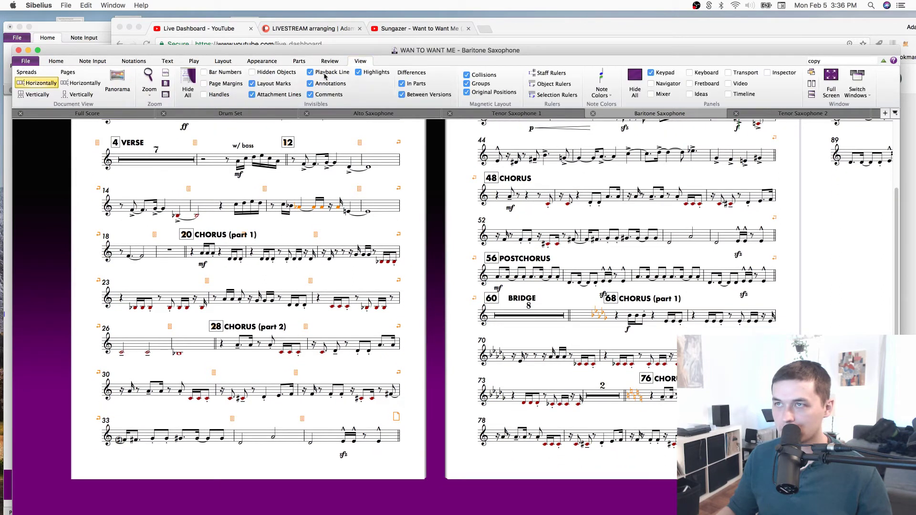
pyautogui.click(268, 89)
# Select the run of orange notes in bar 16 and switch to the same passage in the full score.
pyautogui.moveTo(307, 235); pyautogui.dragTo(342, 270)
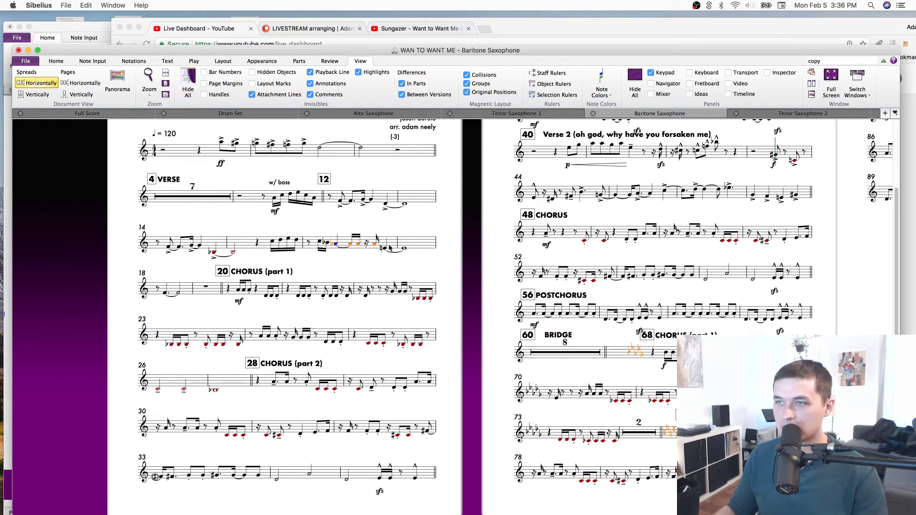
pyautogui.keyDown('shift'); pyautogui.click(377, 246); pyautogui.keyUp('shift')
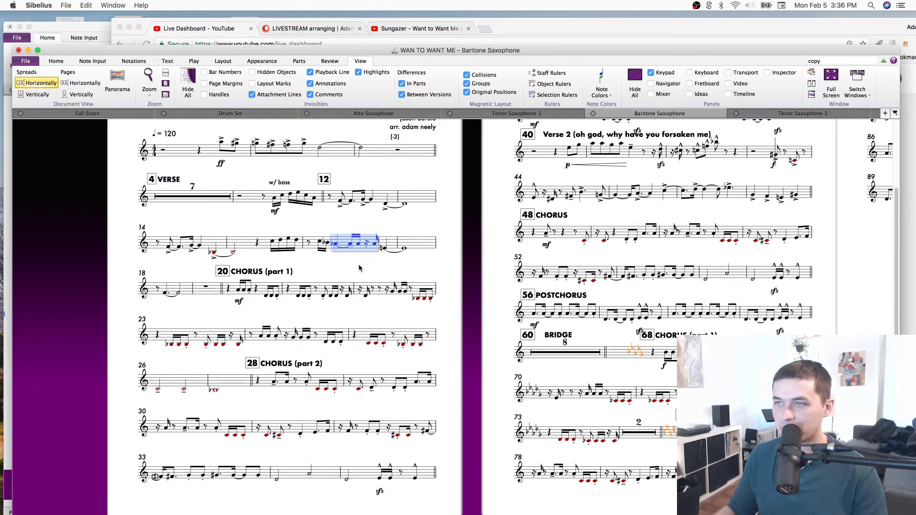
pyautogui.press('Escape')
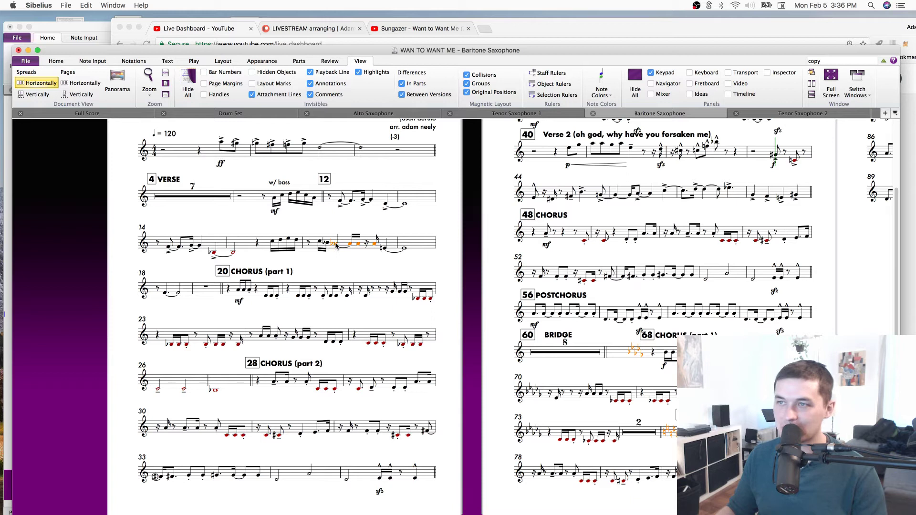
pyautogui.keyDown('shift'); pyautogui.click(375, 246); pyautogui.keyUp('shift')
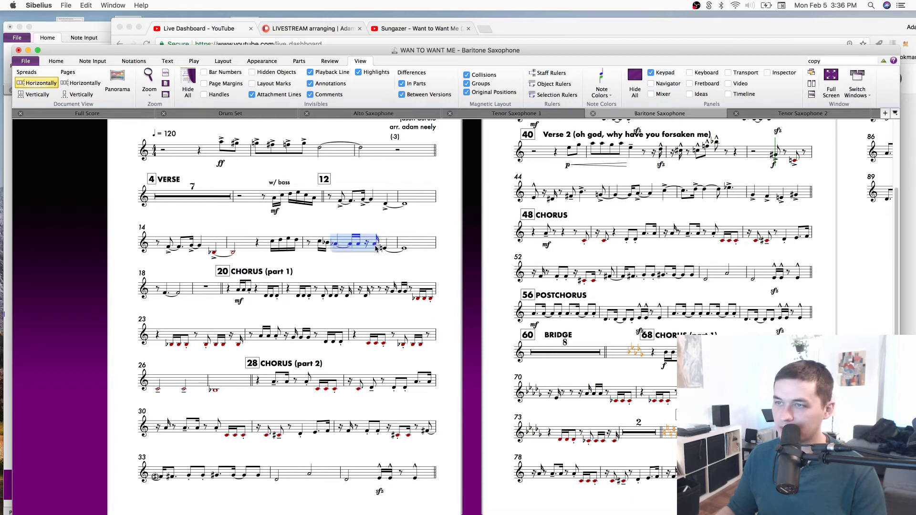
pyautogui.press('w')
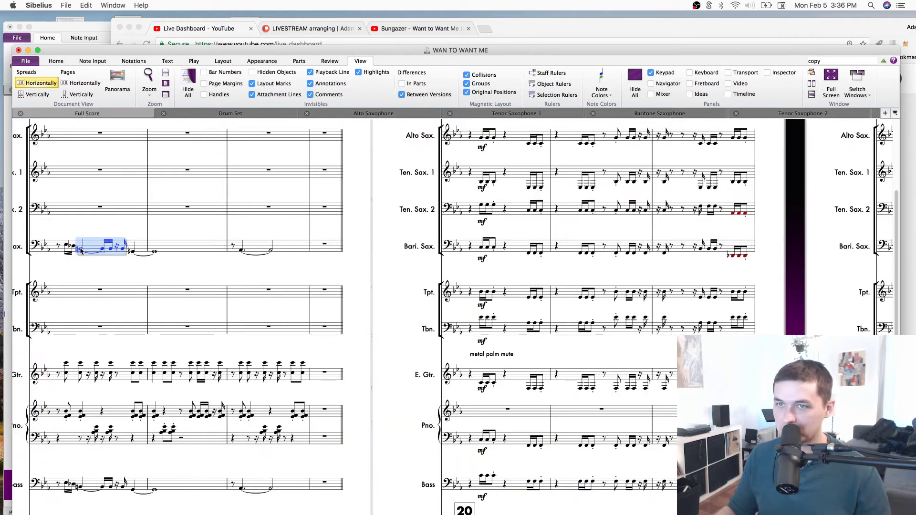
# Respell the Bari. Sax. notes in bar 16 as C flat and back to B natural, and return to the Baritone Saxophone part.
pyautogui.click(102, 247)
pyautogui.click(111, 249)
pyautogui.press('Return')
pyautogui.moveTo(119, 266); pyautogui.dragTo(164, 264)
pyautogui.click(168, 249)
pyautogui.press('Return')
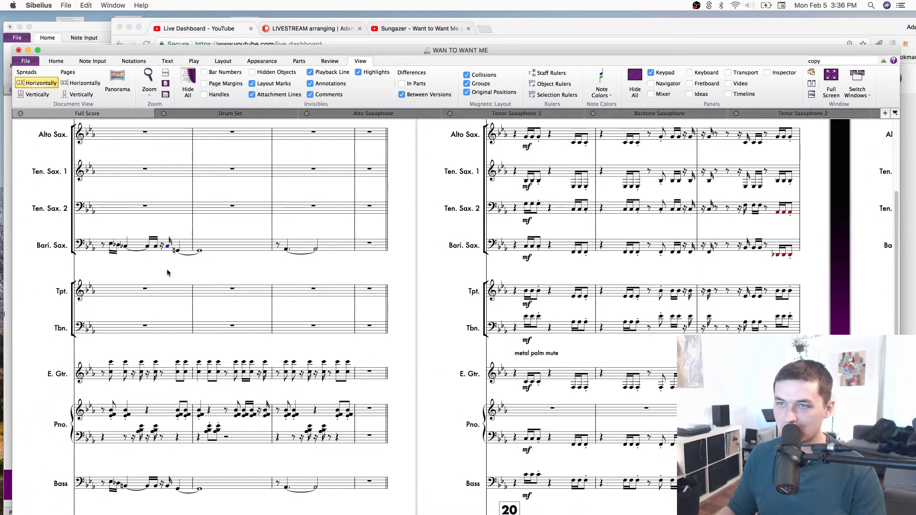
pyautogui.press('Return')
pyautogui.press('Left')
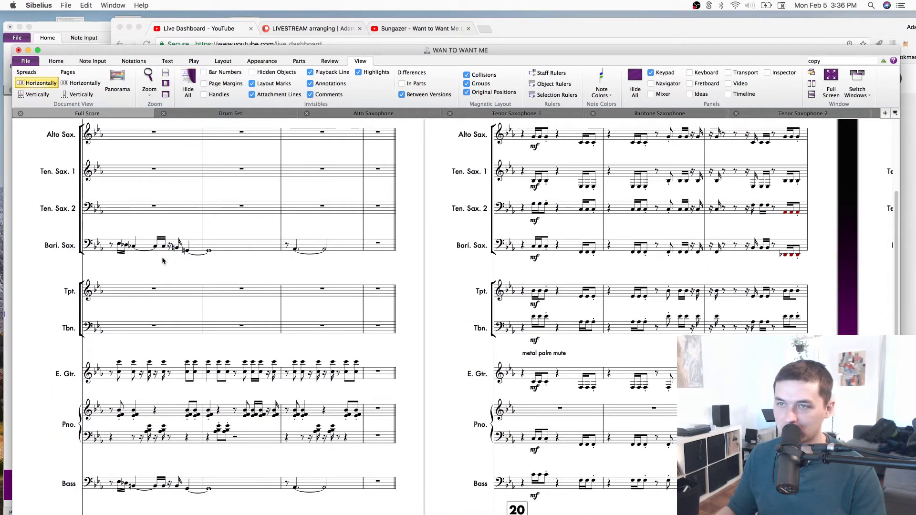
pyautogui.press('Left')
pyautogui.press('Return')
pyautogui.press('Left')
pyautogui.press('Return')
pyautogui.press('Left')
pyautogui.press('Return')
pyautogui.press('Escape')
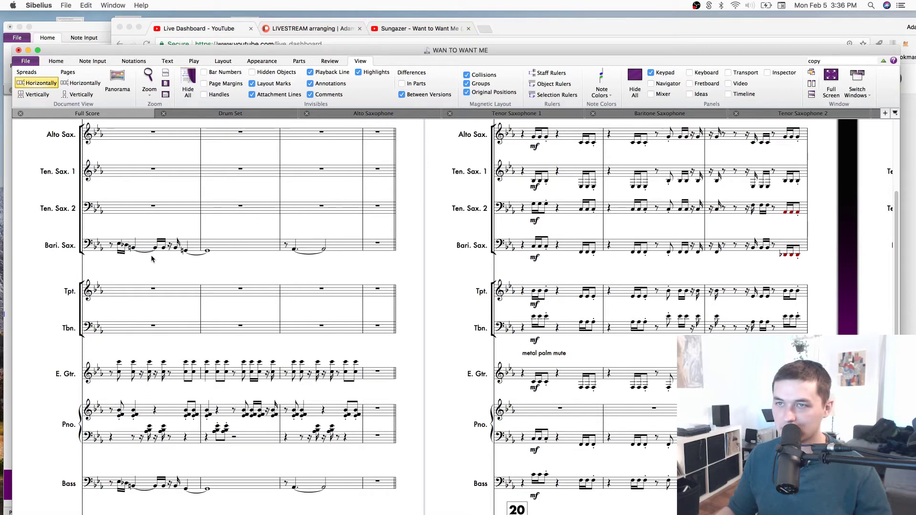
pyautogui.press('super+alt+grave')
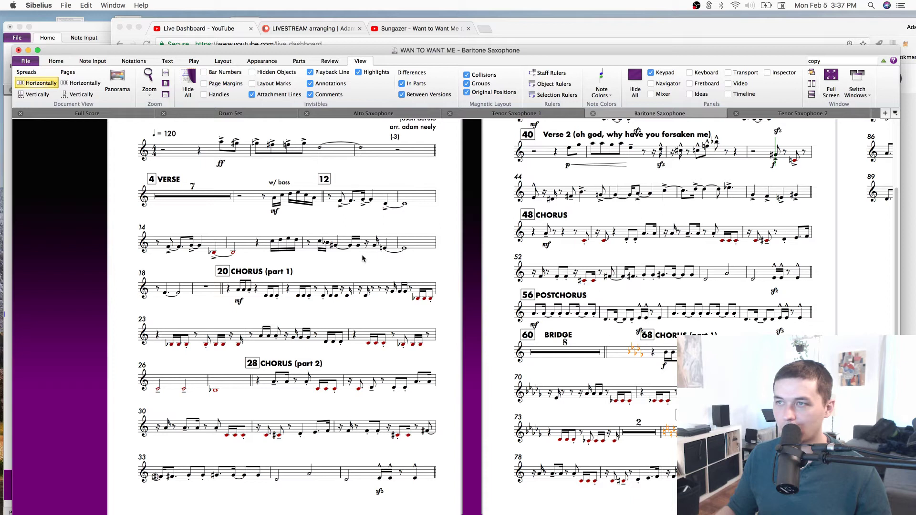
# Insert a page break after the eight-bar BRIDGE rest, so that bar 68 starts a new page.
pyautogui.moveTo(448, 246); pyautogui.dragTo(262, 294)
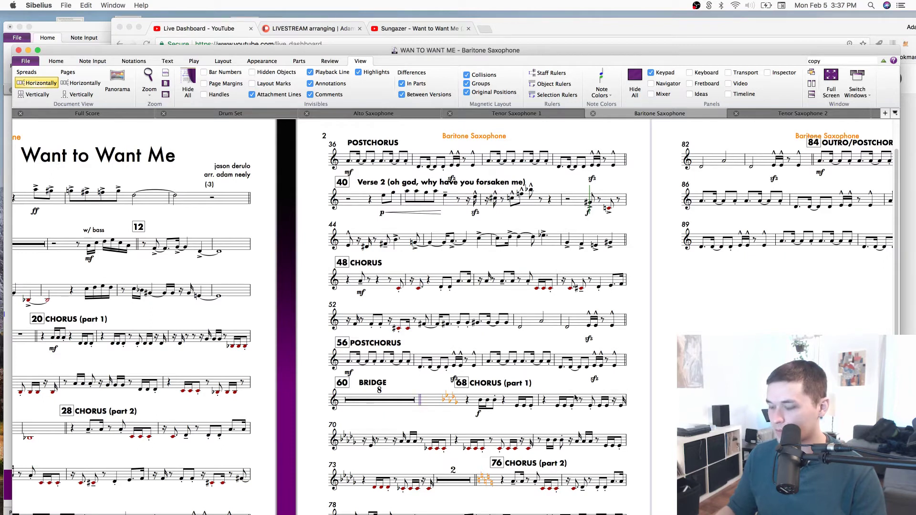
pyautogui.press('super+Return')
pyautogui.moveTo(647, 345); pyautogui.dragTo(603, 228)
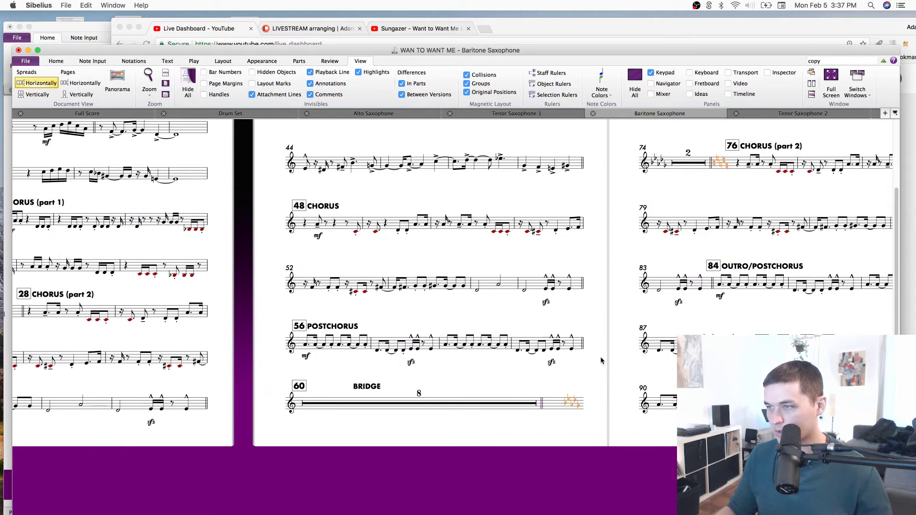
pyautogui.scroll(5, 242, 463)
# Nudge the POSTCHORUS, CHORUS and Verse 2 headings at bars 56, 48 and 40 clear of their rehearsal marks.
pyautogui.moveTo(330, 447)
pyautogui.mouseDown()
pyautogui.moveTo(340, 442)
pyautogui.moveTo(340, 450)
pyautogui.mouseUp()
pyautogui.moveTo(327, 324); pyautogui.dragTo(334, 324)
pyautogui.moveTo(348, 204)
pyautogui.mouseDown()
pyautogui.moveTo(336, 189)
pyautogui.moveTo(346, 203)
pyautogui.mouseUp()
# Add a rehearsal mark at bar 36 and shift the POSTCHORUS heading to sit beside it.
pyautogui.click(336, 143)
pyautogui.click(309, 159)
pyautogui.press('super+r')
pyautogui.moveTo(331, 143); pyautogui.dragTo(339, 143)
# Open the Alto Saxophone part from the full score and align the POSTCHORUS heading beside rehearsal mark 36.
pyautogui.press('w')
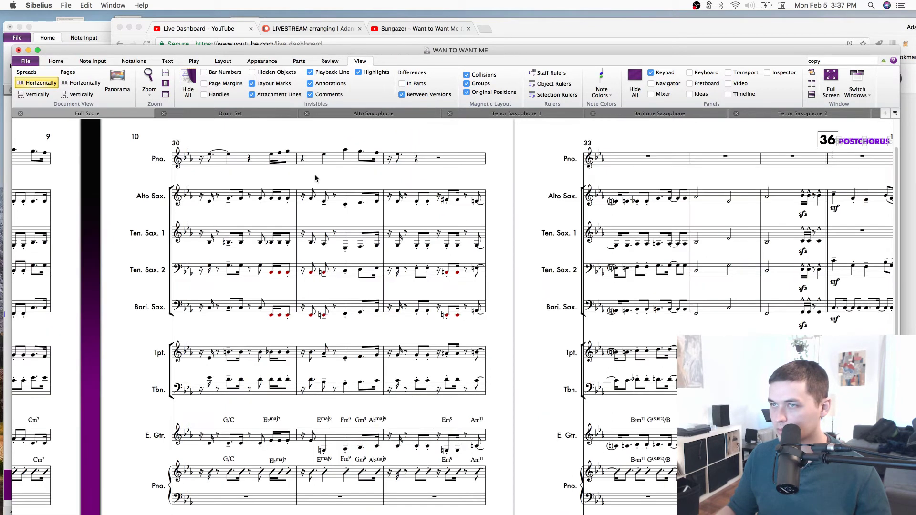
pyautogui.click(219, 193)
pyautogui.press('w')
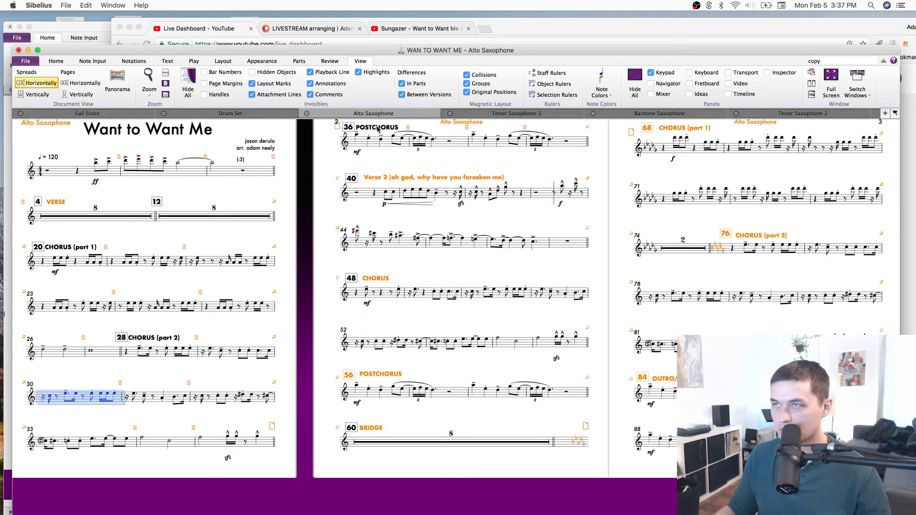
pyautogui.moveTo(371, 128); pyautogui.dragTo(378, 127)
pyautogui.click(351, 126)
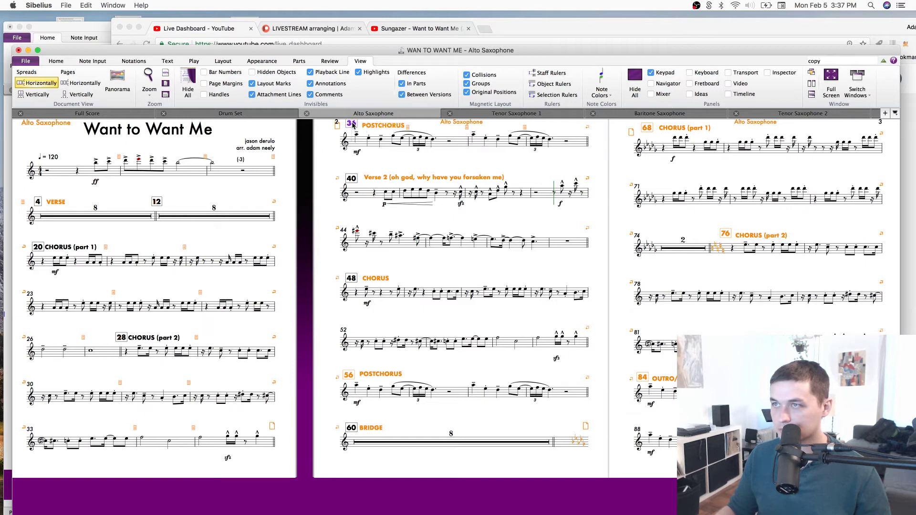
pyautogui.moveTo(375, 127); pyautogui.dragTo(374, 126)
# Open the Tenor Saxophone 1 part from the full score and nudge the POSTCHORUS heading away from rehearsal mark 36.
pyautogui.press('w')
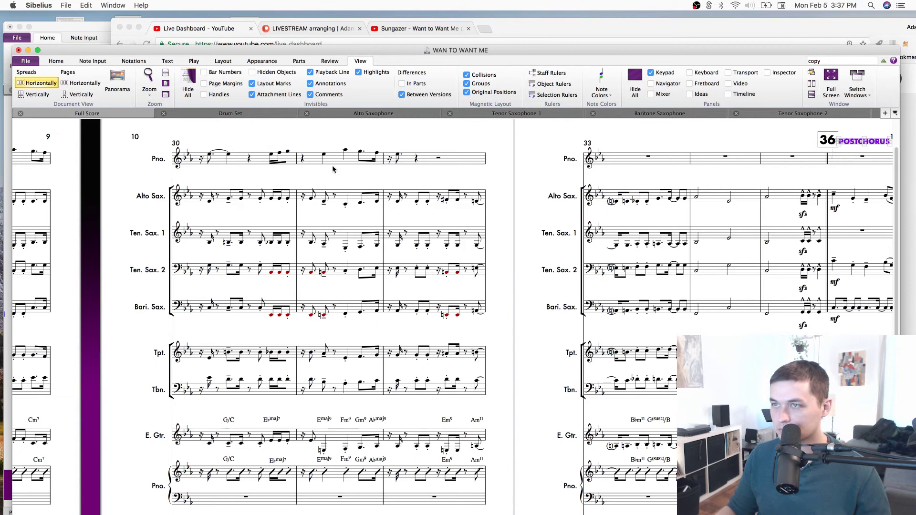
pyautogui.click(196, 235)
pyautogui.press('w')
pyautogui.moveTo(185, 271); pyautogui.dragTo(177, 271)
pyautogui.moveTo(286, 258); pyautogui.dragTo(64, 452)
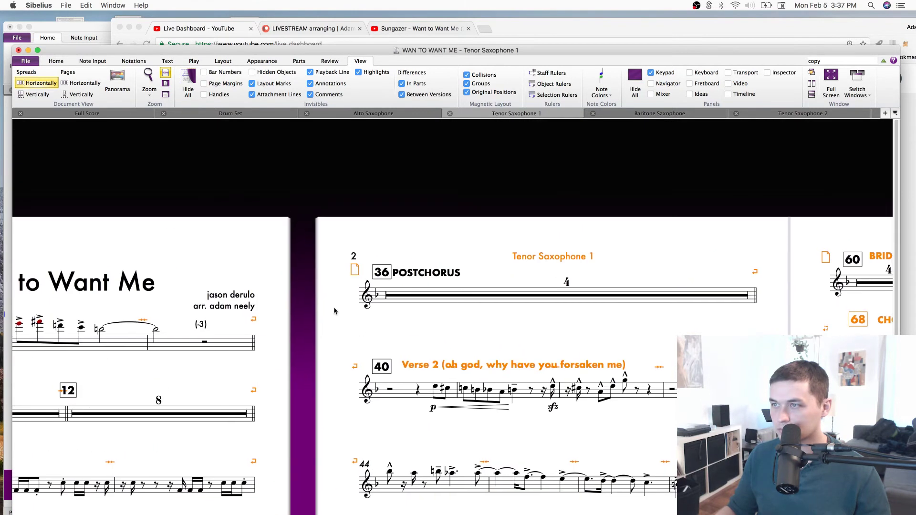
pyautogui.click(410, 275)
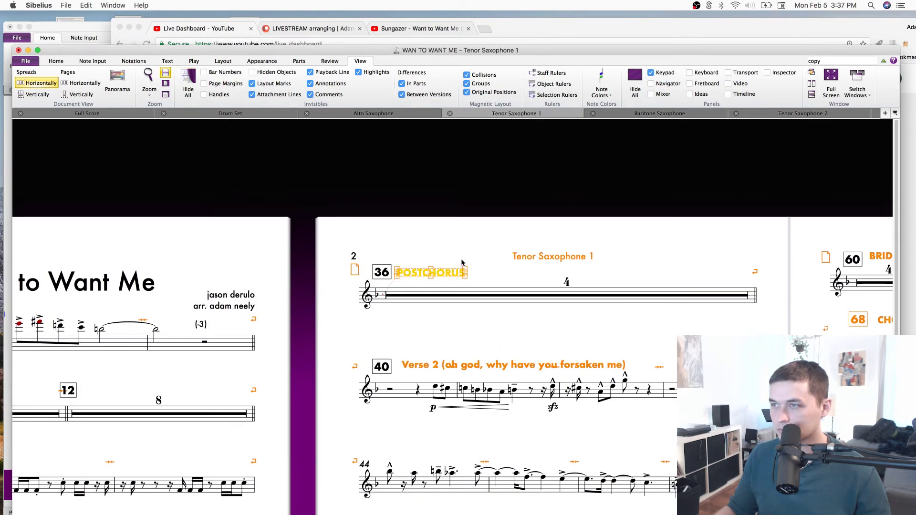
# Return to the Baritone Saxophone part and move rehearsal marks 68 and 76 away from their CHORUS headings.
pyautogui.press('w')
pyautogui.click(213, 306)
pyautogui.press('w')
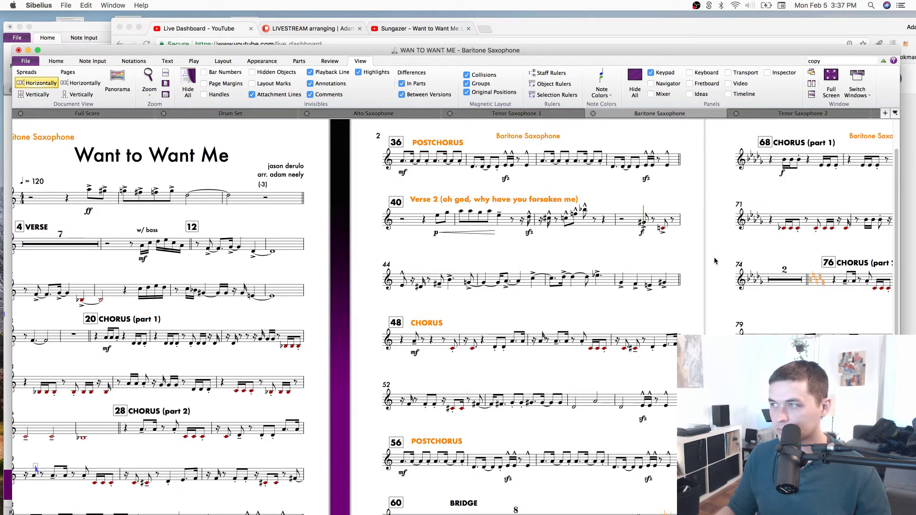
pyautogui.moveTo(651, 255); pyautogui.dragTo(462, 262)
pyautogui.moveTo(506, 152); pyautogui.dragTo(502, 153)
pyautogui.moveTo(571, 271); pyautogui.dragTo(564, 271)
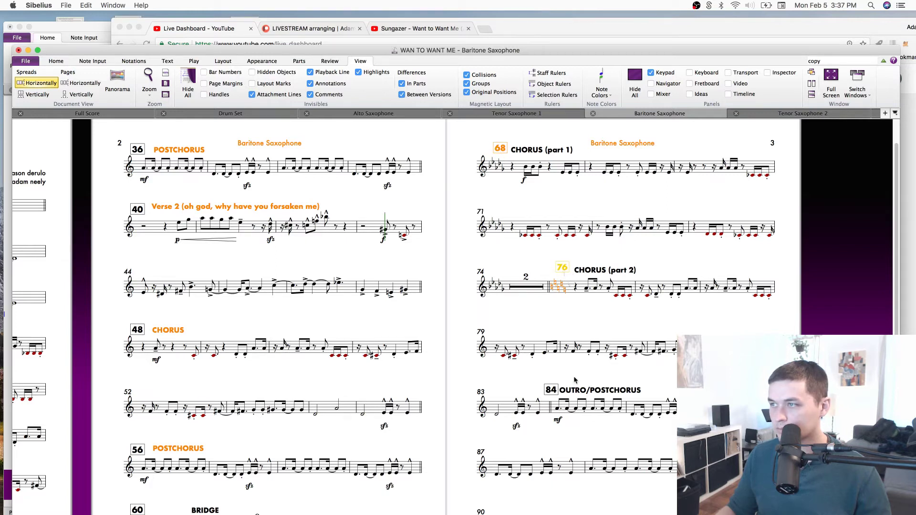
# Nudge the OUTRO/POSTCHORUS heading away from rehearsal mark 84 and align CHORUS (part 2) with rehearsal mark 76.
pyautogui.moveTo(577, 392); pyautogui.dragTo(586, 389)
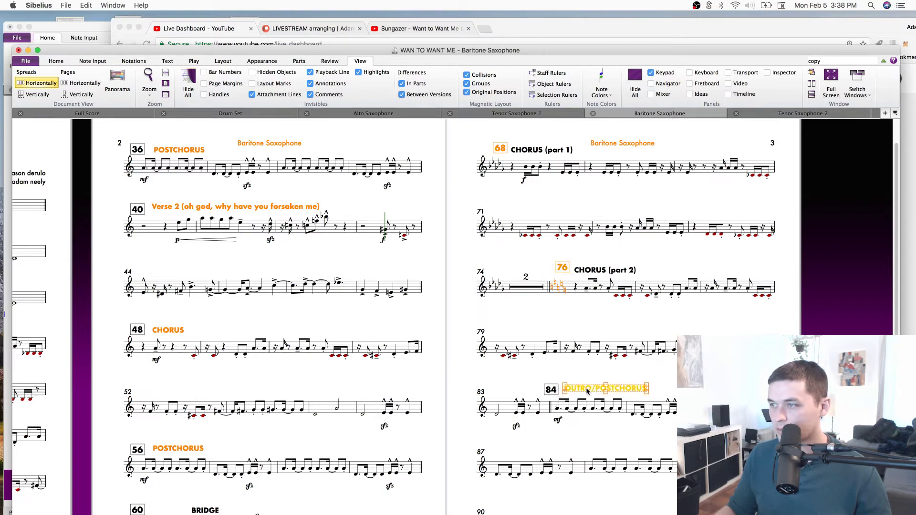
pyautogui.click(553, 391)
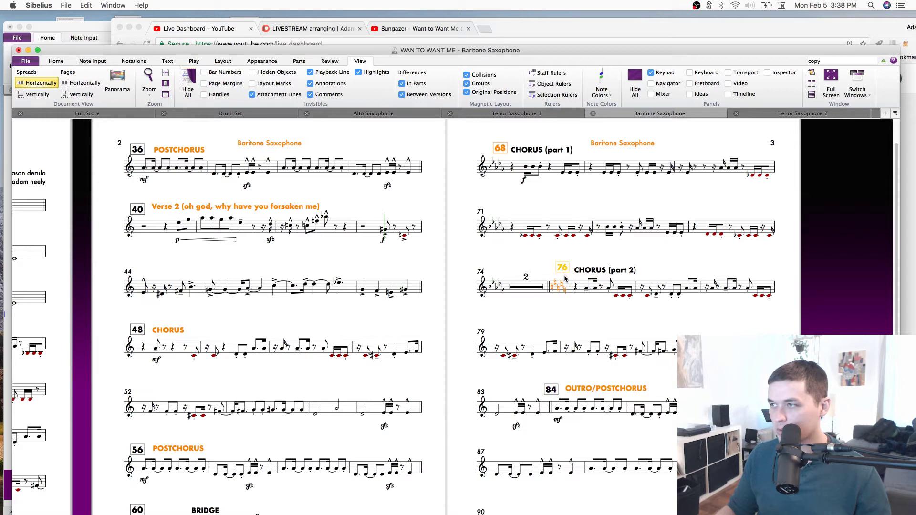
pyautogui.moveTo(593, 273); pyautogui.dragTo(592, 269)
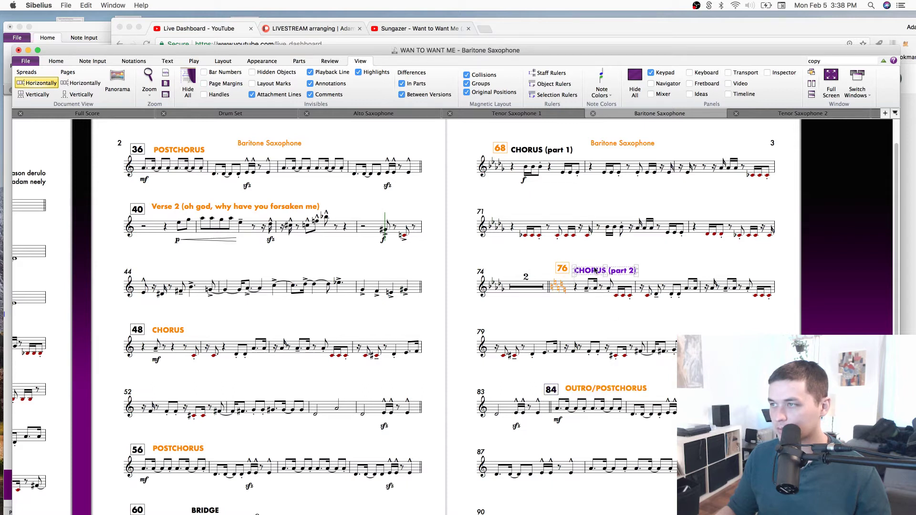
pyautogui.click(428, 315)
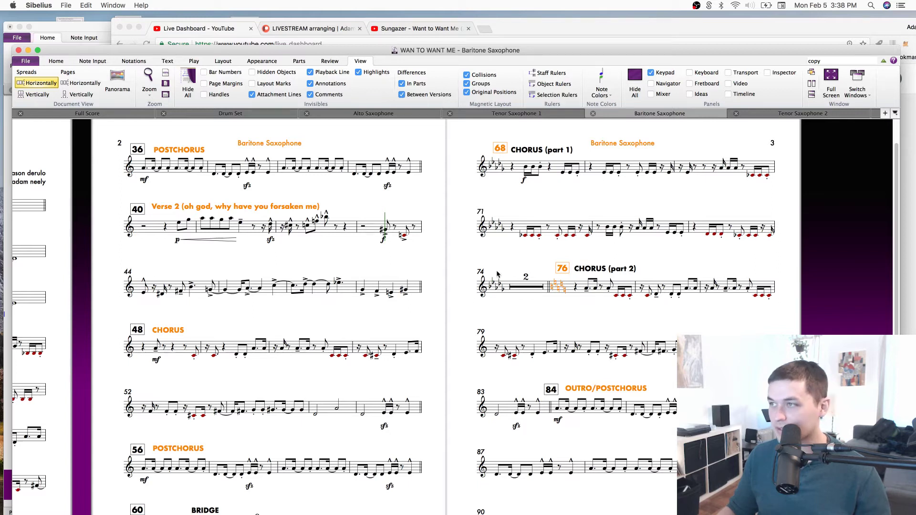
# Review the page layout, headings and rehearsal marks across all pages of the Baritone Saxophone part.
pyautogui.hscroll(-10, 373, 299)
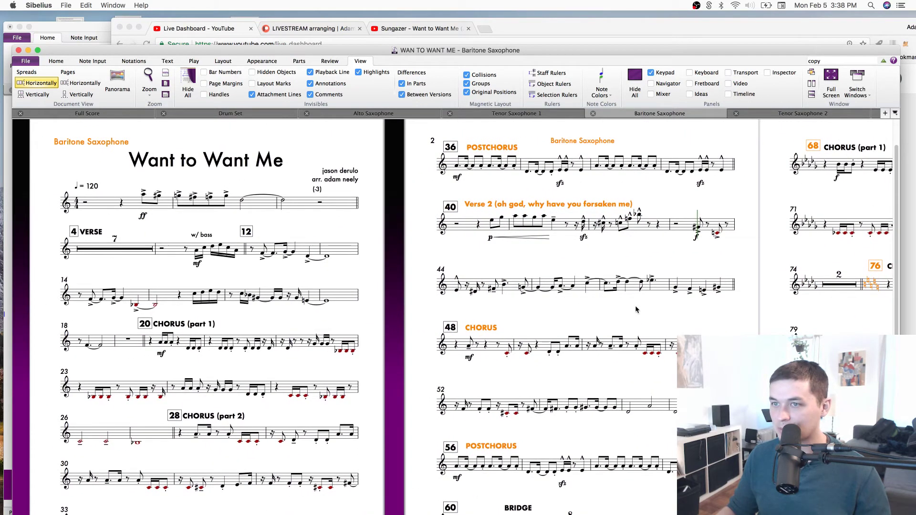
pyautogui.scroll(-3, 371, 383)
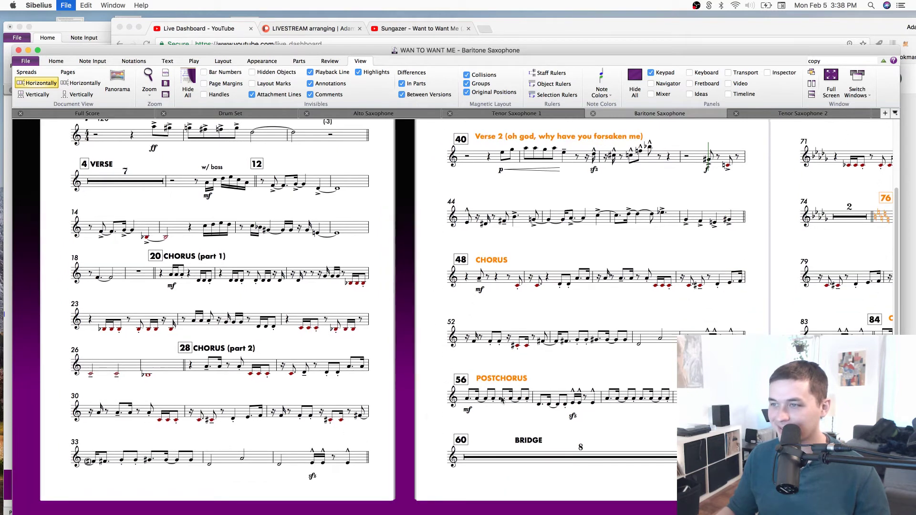
pyautogui.moveTo(348, 439); pyautogui.dragTo(423, 387)
pyautogui.moveTo(551, 270); pyautogui.dragTo(342, 438)
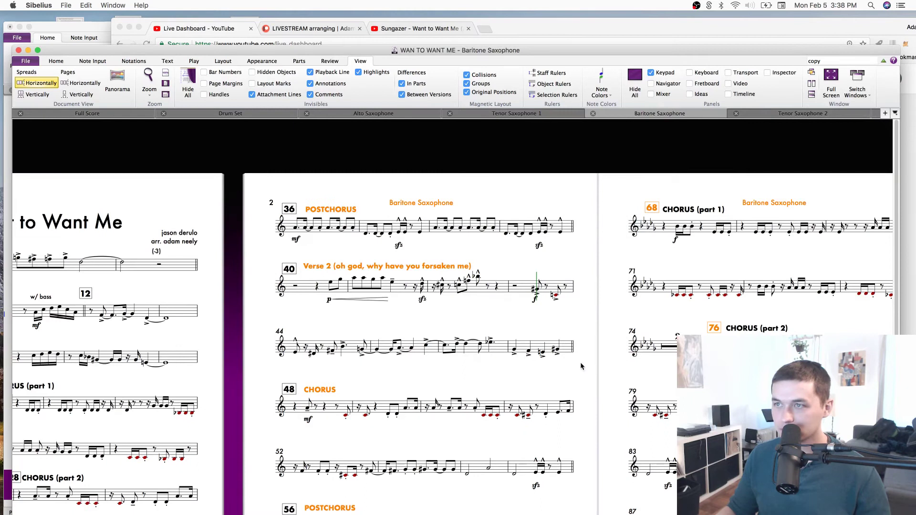
pyautogui.moveTo(605, 368); pyautogui.dragTo(374, 195)
pyautogui.moveTo(676, 273); pyautogui.dragTo(610, 265)
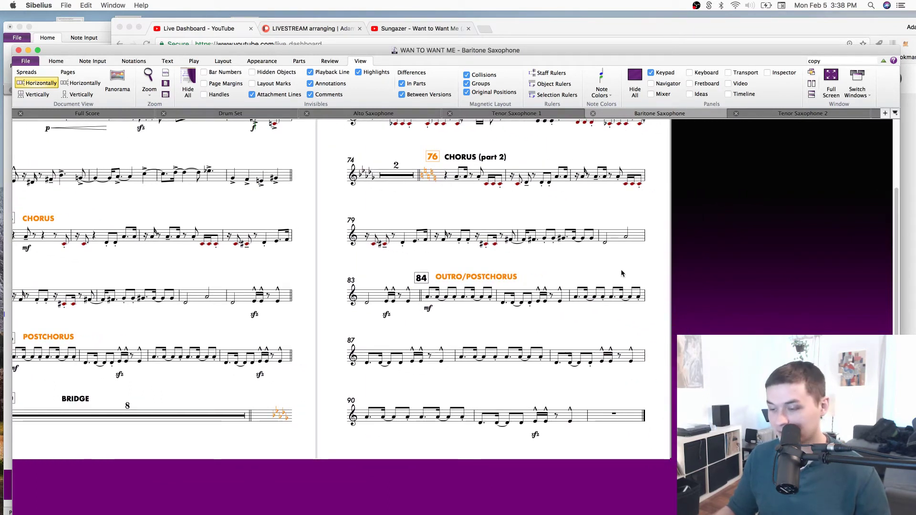
# Nudge the OUTRO/POSTCHORUS heading above rehearsal mark 84, move the BRIDGE heading beside rehearsal mark 60, and save the score.
pyautogui.moveTo(686, 272); pyautogui.dragTo(715, 262)
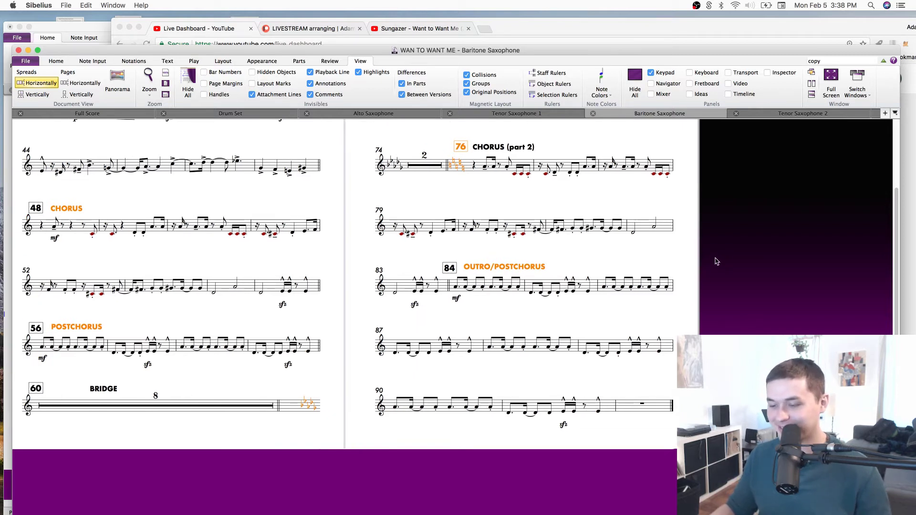
pyautogui.scroll(3, 537, 279)
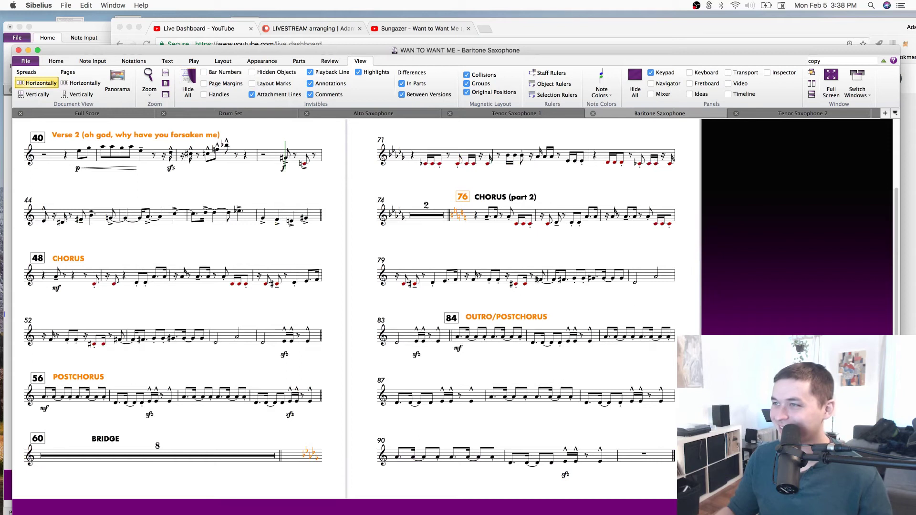
pyautogui.click(511, 319)
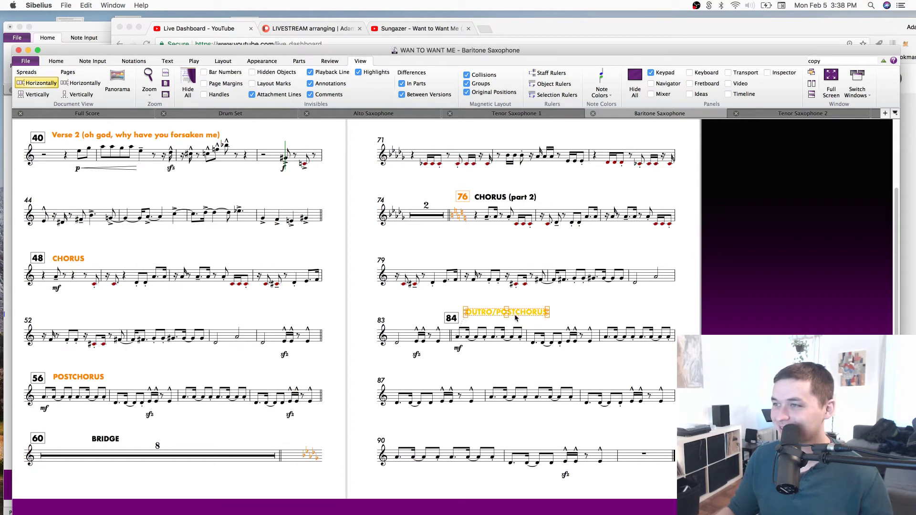
pyautogui.click(71, 436)
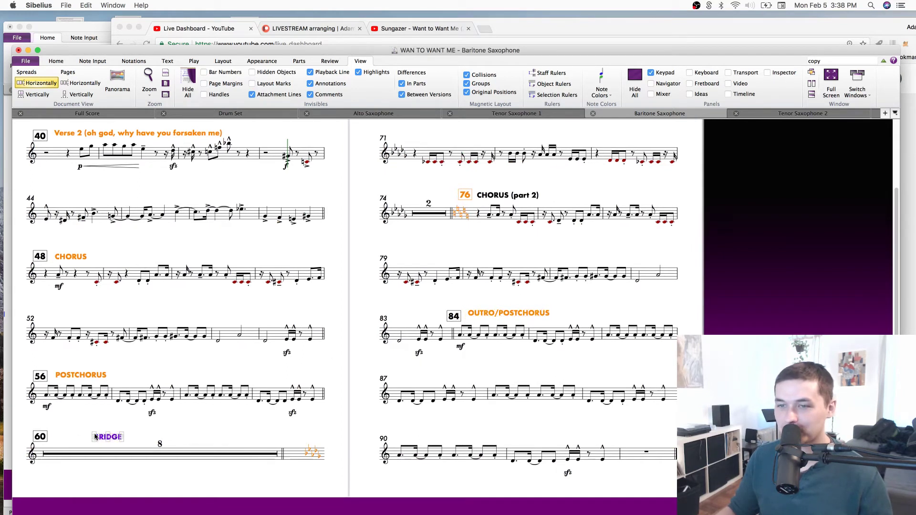
pyautogui.scroll(4, 546, 334)
pyautogui.hscroll(-2, 546, 333)
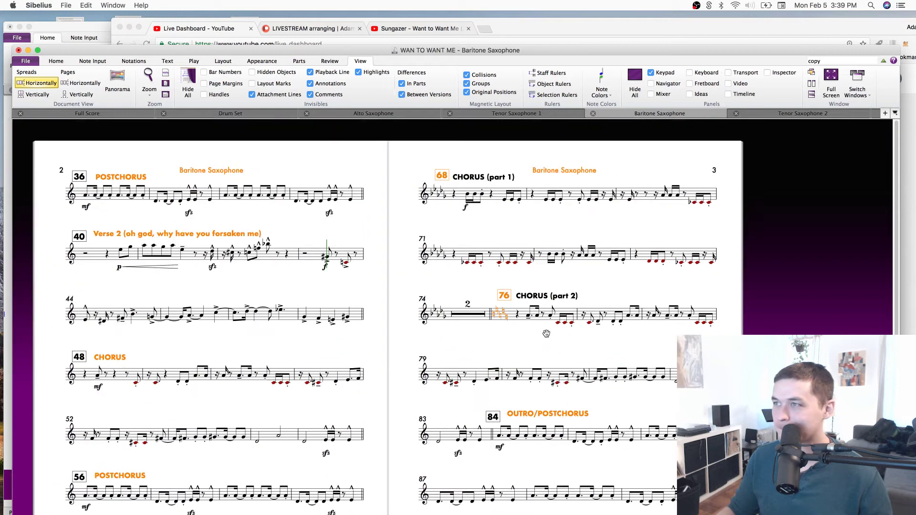
pyautogui.moveTo(546, 334); pyautogui.dragTo(733, 265)
pyautogui.moveTo(550, 260); pyautogui.dragTo(623, 286)
pyautogui.press('super+s')
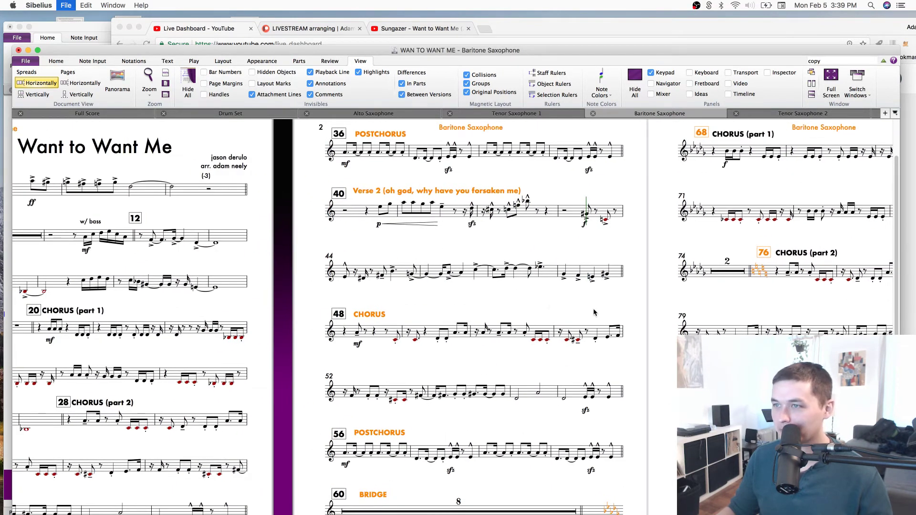
# Step through the notes on page 2 from Verse 2 into the CHORUS at rehearsal mark 48 to check them, and save.
pyautogui.moveTo(450, 302); pyautogui.dragTo(551, 299)
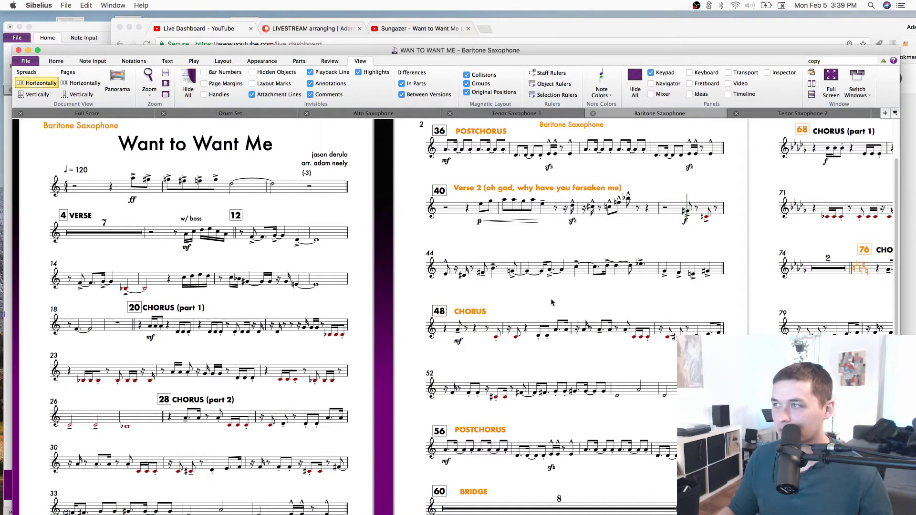
pyautogui.press('Right')
pyautogui.press('Right')
pyautogui.press('Right')
pyautogui.press('Right')
pyautogui.press('Right')
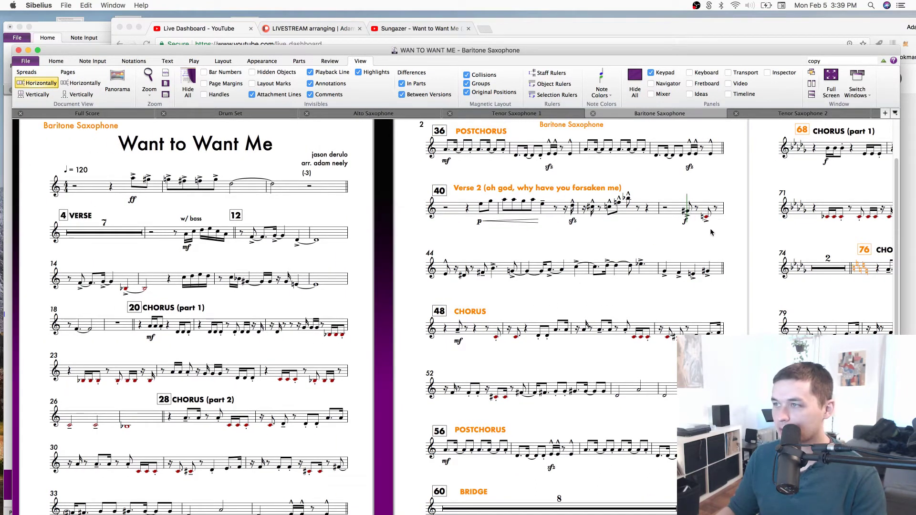
pyautogui.press('Right')
pyautogui.press('Right')
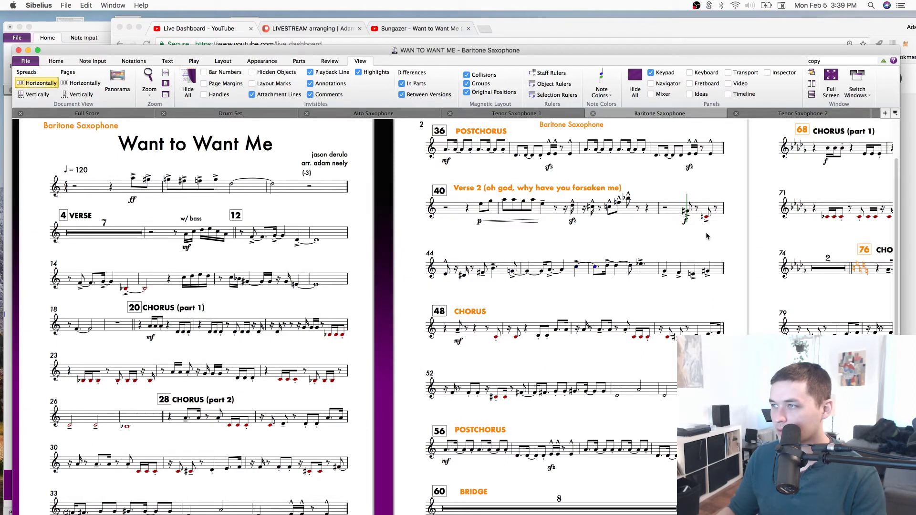
pyautogui.press('Right')
pyautogui.press('Right')
pyautogui.press('Right')
pyautogui.press('Right')
pyautogui.press('Right')
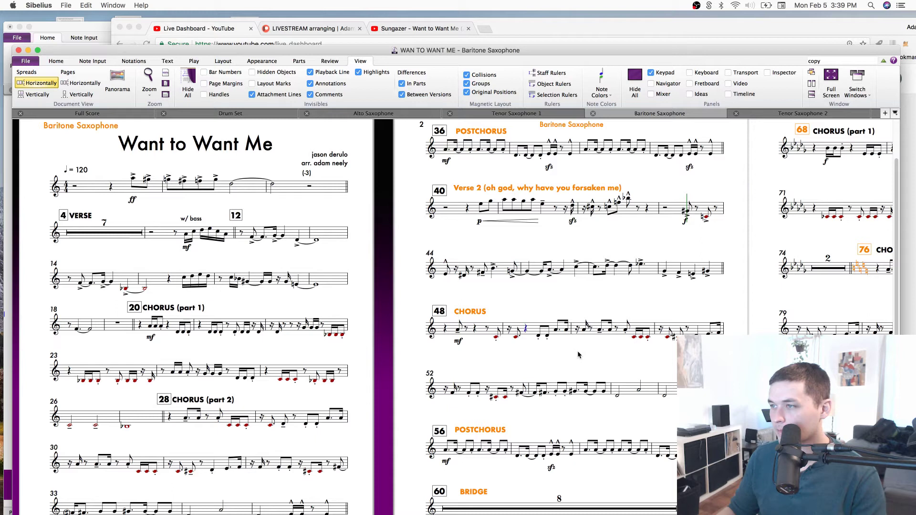
pyautogui.press('Escape')
pyautogui.press('super+s')
# Move the VERSE heading on page 1 away from rehearsal mark 4 and save the score.
pyautogui.moveTo(738, 348); pyautogui.dragTo(866, 375)
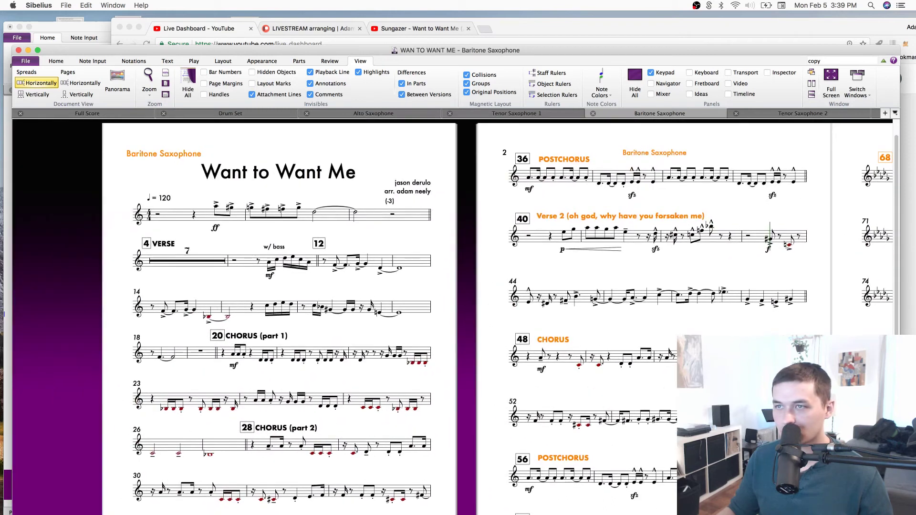
pyautogui.press('super+s')
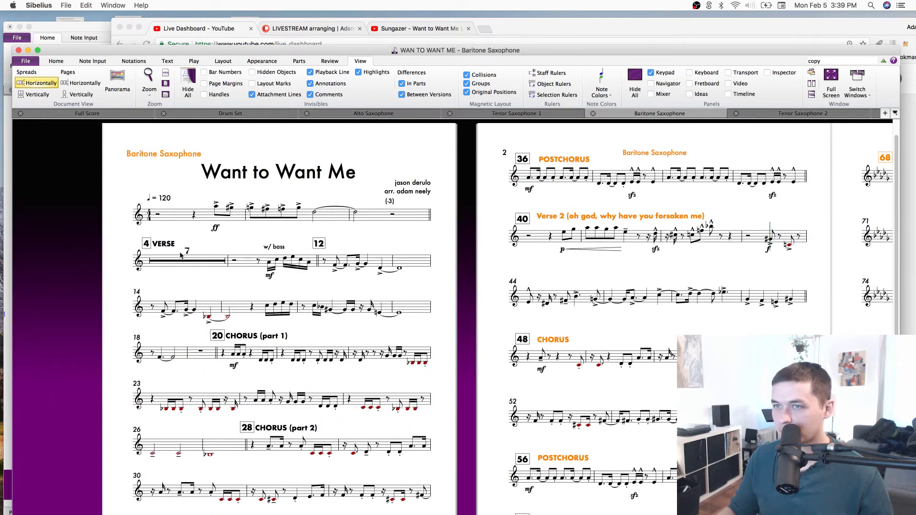
pyautogui.moveTo(167, 245); pyautogui.dragTo(181, 241)
pyautogui.press('Escape')
pyautogui.press('super+s')
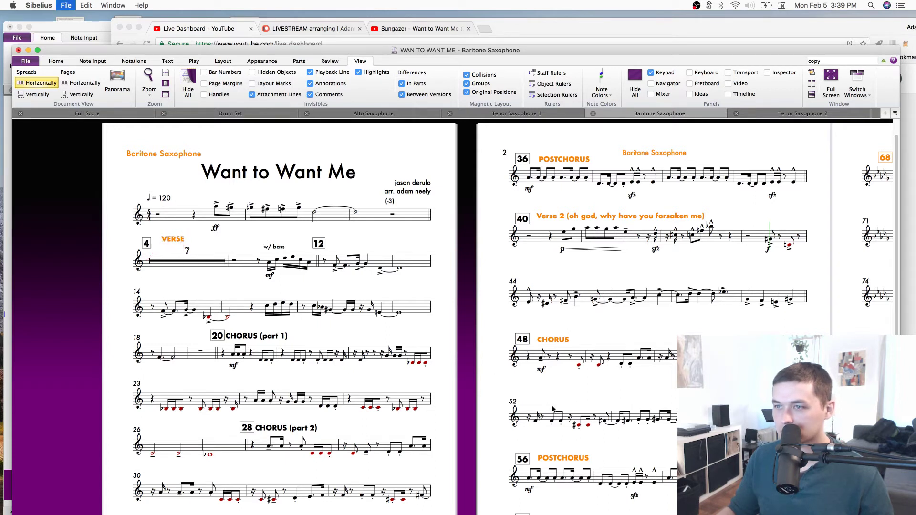
# Fine-tune the positions of rehearsal mark 84 and its OUTRO/POSTCHORUS heading on page 3, and save the score.
pyautogui.moveTo(474, 418); pyautogui.dragTo(49, 372)
pyautogui.scroll(5, 368, 266)
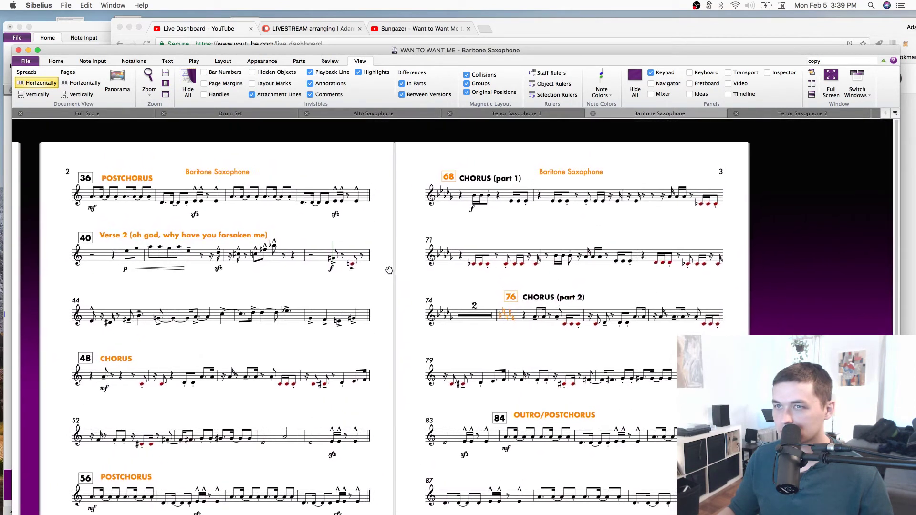
pyautogui.scroll(-7, 369, 266)
pyautogui.hscroll(8, 369, 266)
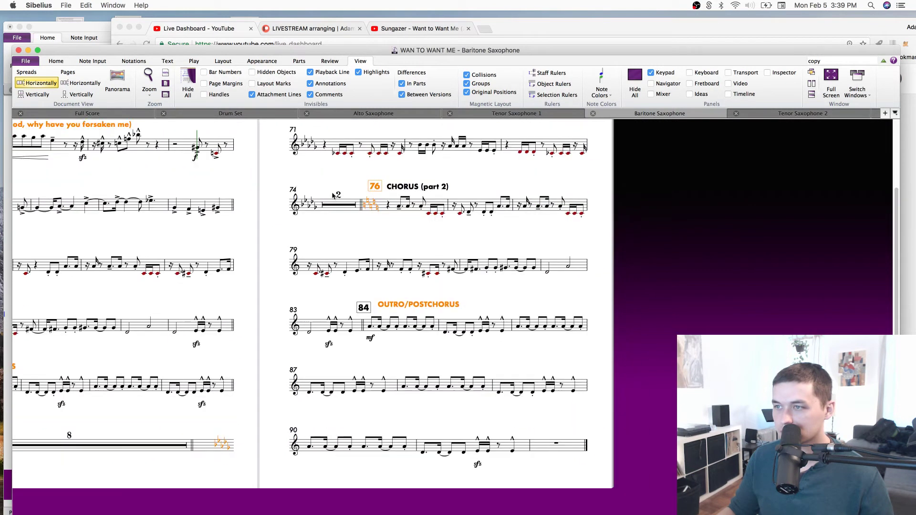
pyautogui.moveTo(368, 309); pyautogui.dragTo(368, 306)
pyautogui.moveTo(433, 305); pyautogui.dragTo(430, 305)
pyautogui.click(505, 297)
pyautogui.press('super+s')
# Switch from the Baritone Saxophone part to the Trumpet in Bb part by way of the full score, and save.
pyautogui.scroll(4, 468, 179)
pyautogui.hscroll(-2, 468, 179)
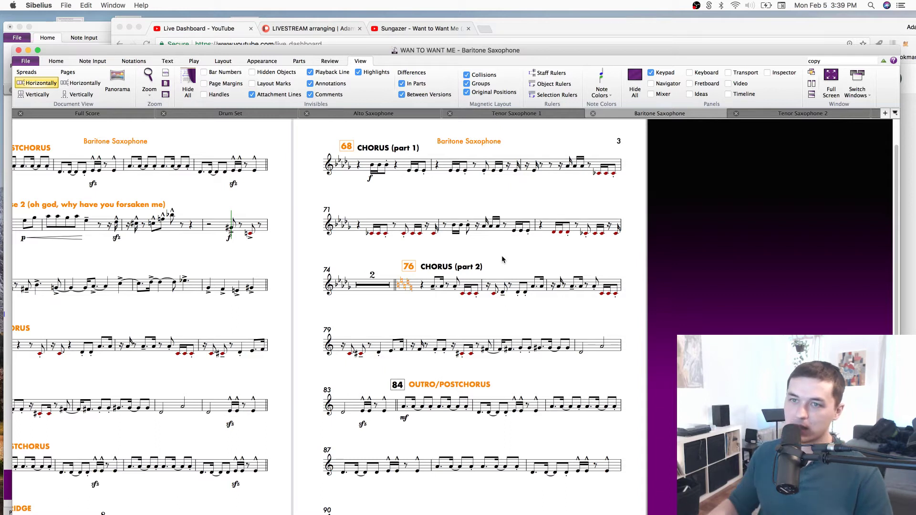
pyautogui.moveTo(395, 268); pyautogui.dragTo(586, 297)
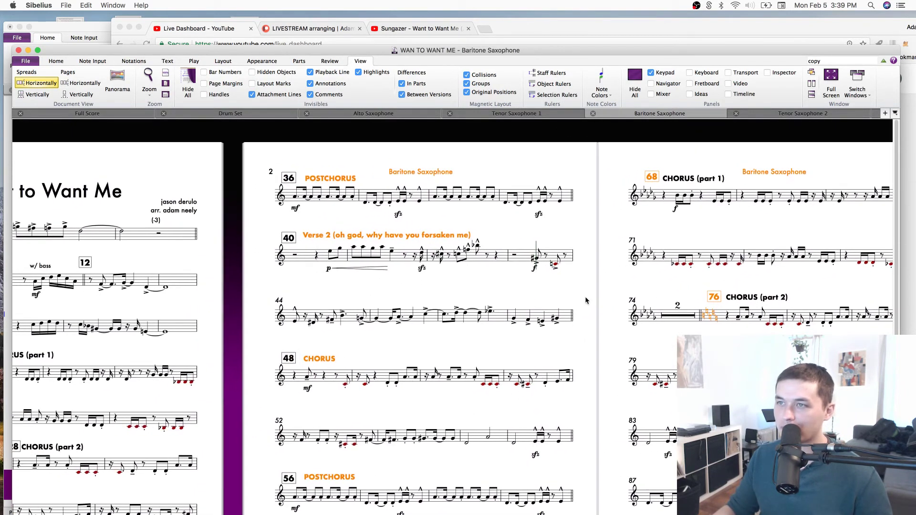
pyautogui.moveTo(244, 247); pyautogui.dragTo(378, 233)
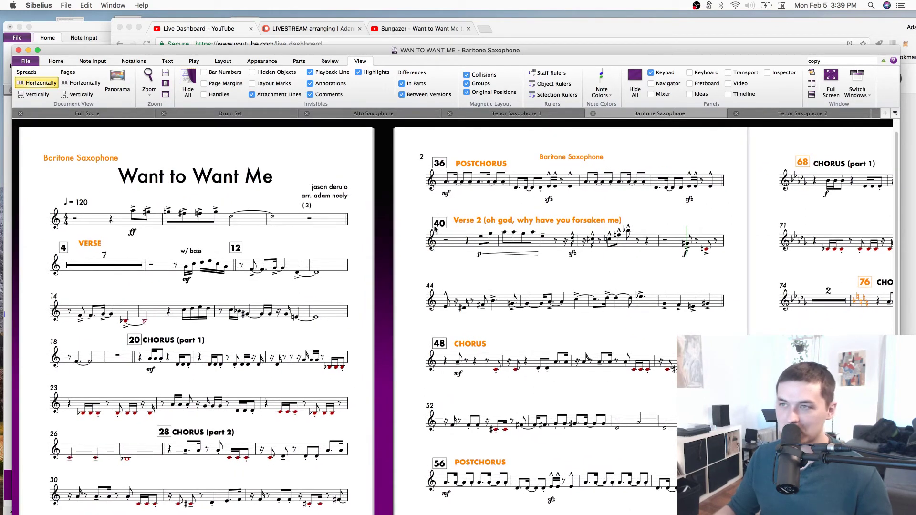
pyautogui.press('w')
pyautogui.click(202, 354)
pyautogui.press('w')
pyautogui.moveTo(197, 244); pyautogui.dragTo(491, 357)
pyautogui.click(423, 245)
pyautogui.click(439, 234)
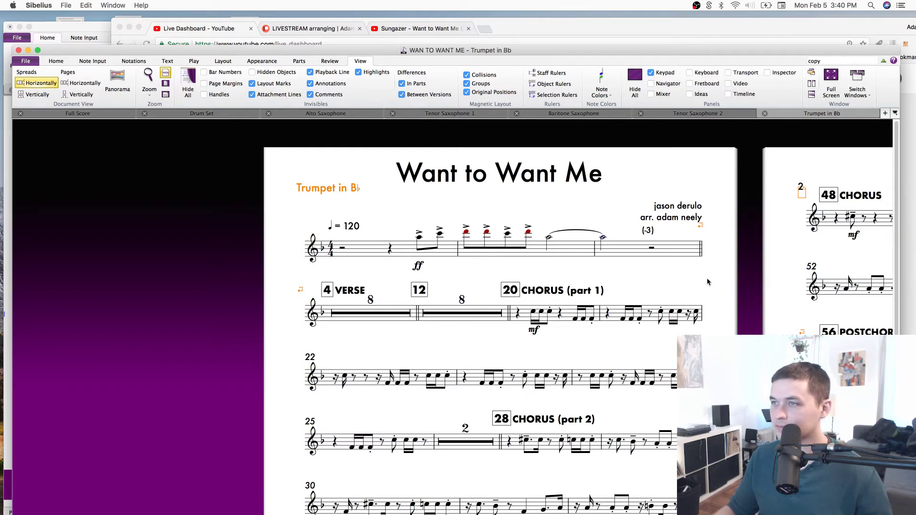
pyautogui.press('super+s')
pyautogui.moveTo(475, 288); pyautogui.dragTo(385, 255)
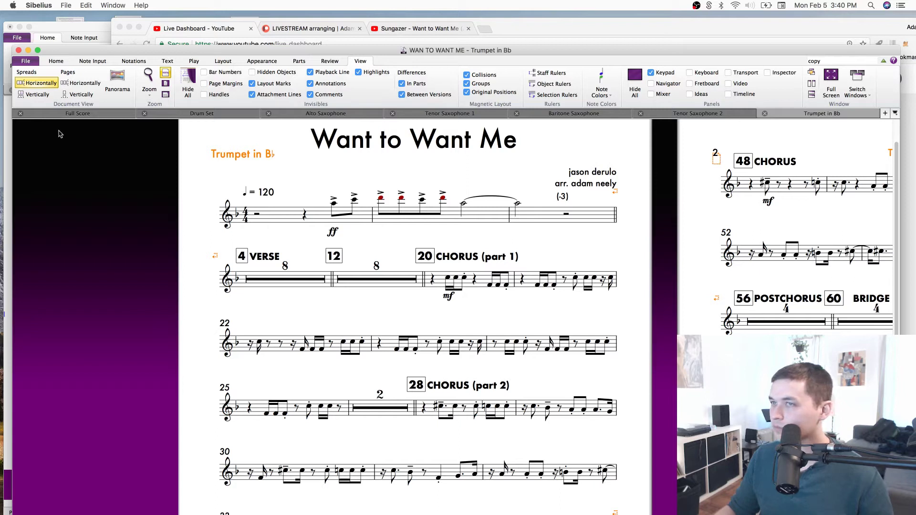
pyautogui.press('super+s')
pyautogui.click(329, 61)
pyautogui.click(295, 61)
pyautogui.click(265, 61)
pyautogui.click(295, 62)
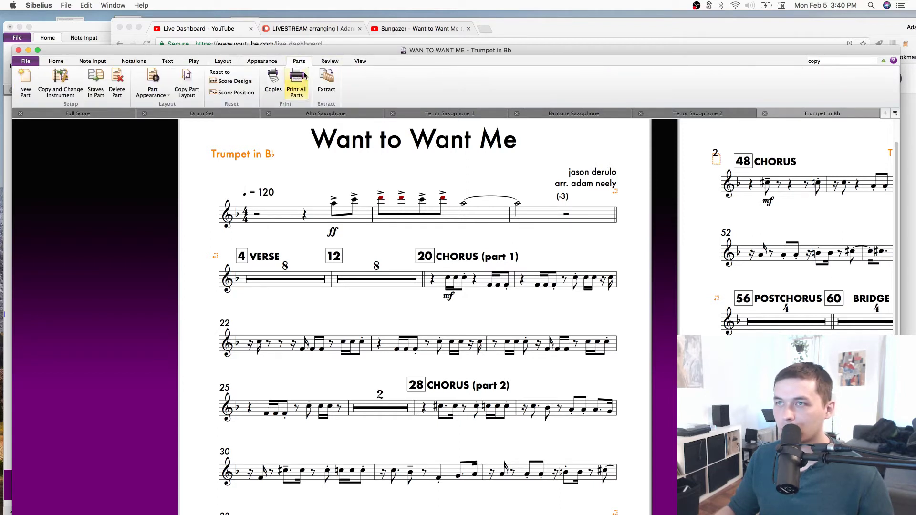
pyautogui.click(223, 61)
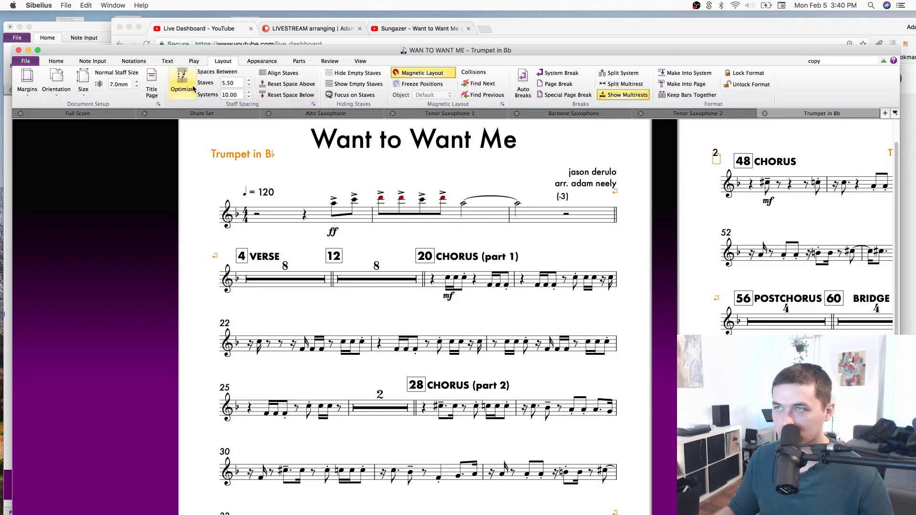
pyautogui.click(259, 63)
pyautogui.click(191, 62)
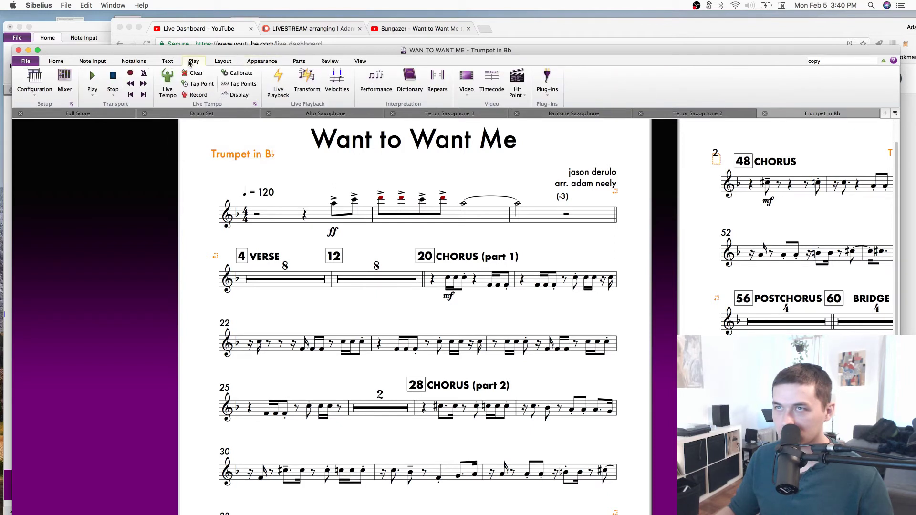
pyautogui.click(70, 104)
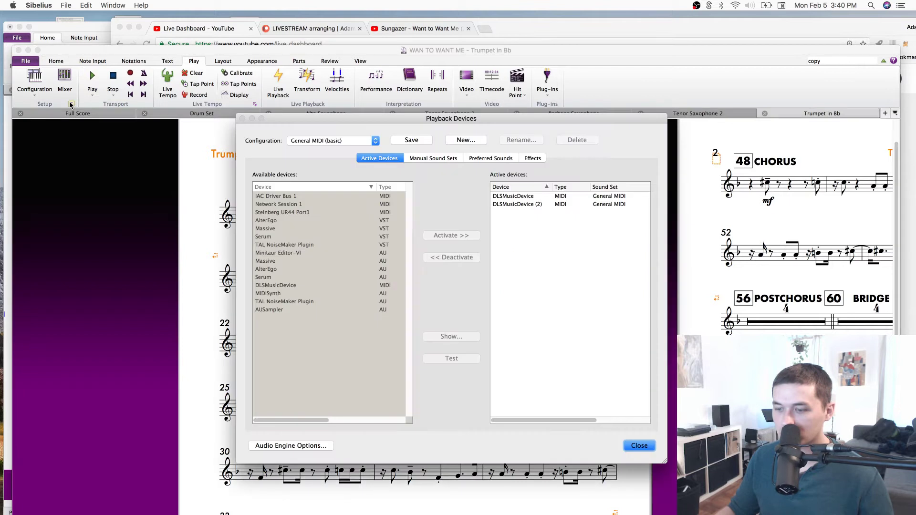
pyautogui.click(643, 448)
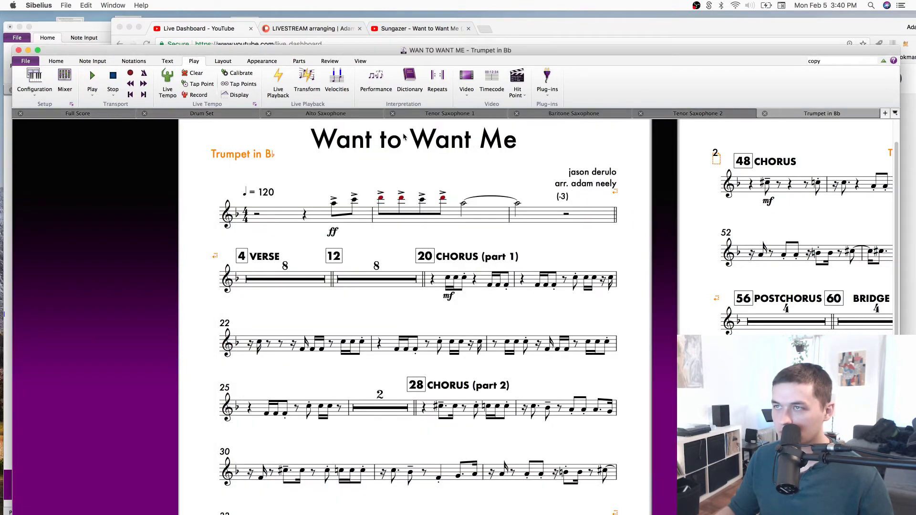
# Copy the part layout from Alto Saxophone to the Trumpet in Bb and Trombone parts.
pyautogui.click(307, 63)
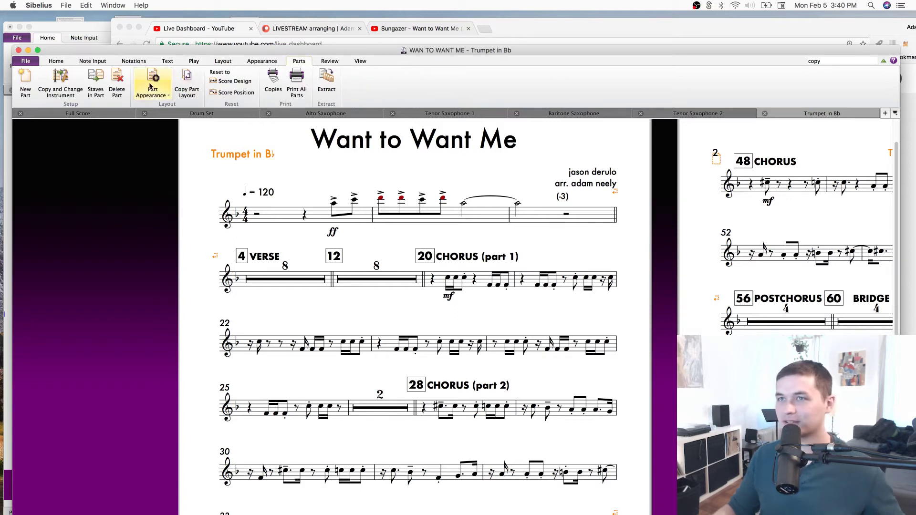
pyautogui.click(186, 79)
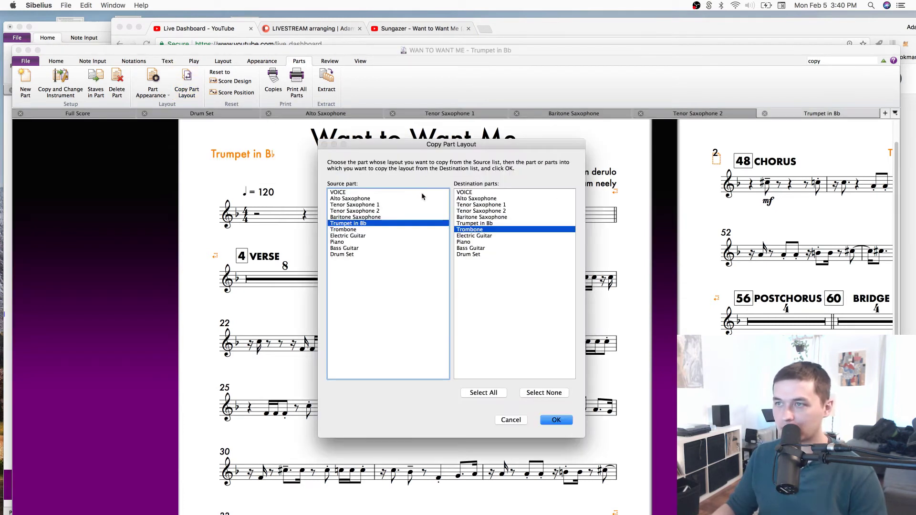
pyautogui.click(374, 200)
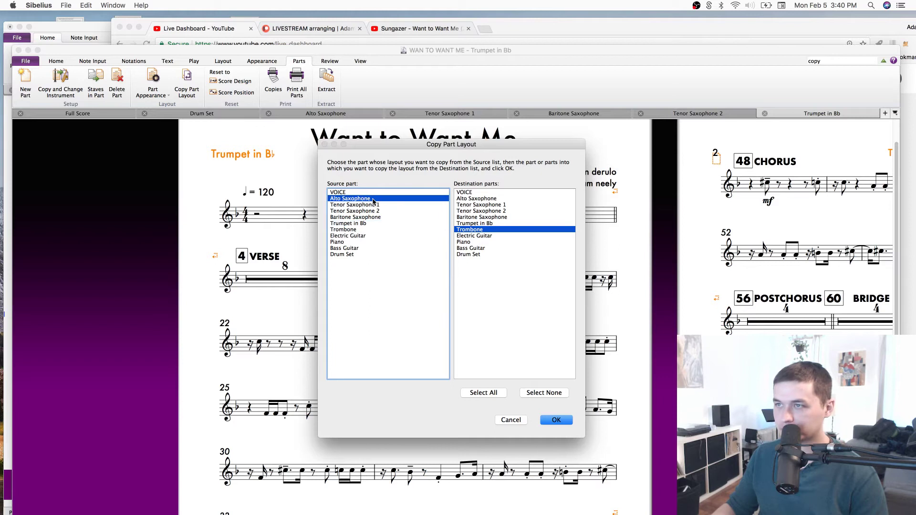
pyautogui.keyDown('shift'); pyautogui.click(501, 224); pyautogui.keyUp('shift')
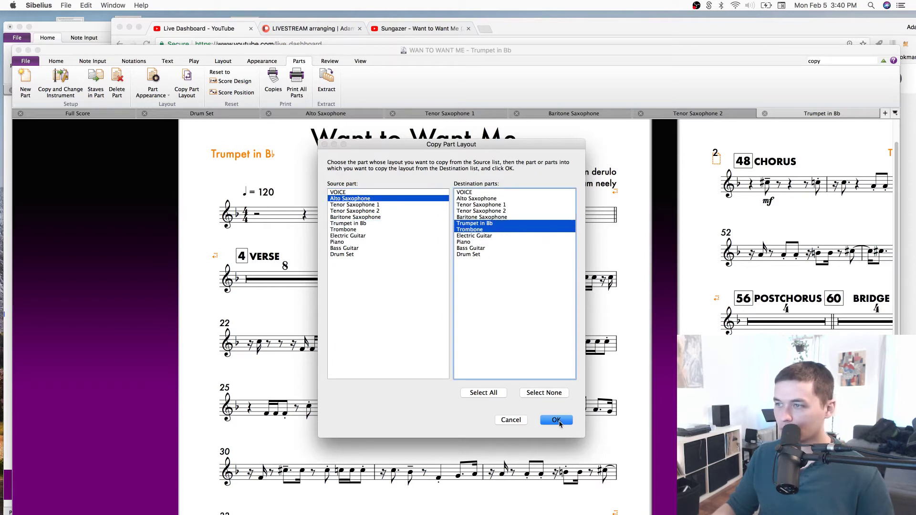
pyautogui.click(556, 420)
pyautogui.click(527, 319)
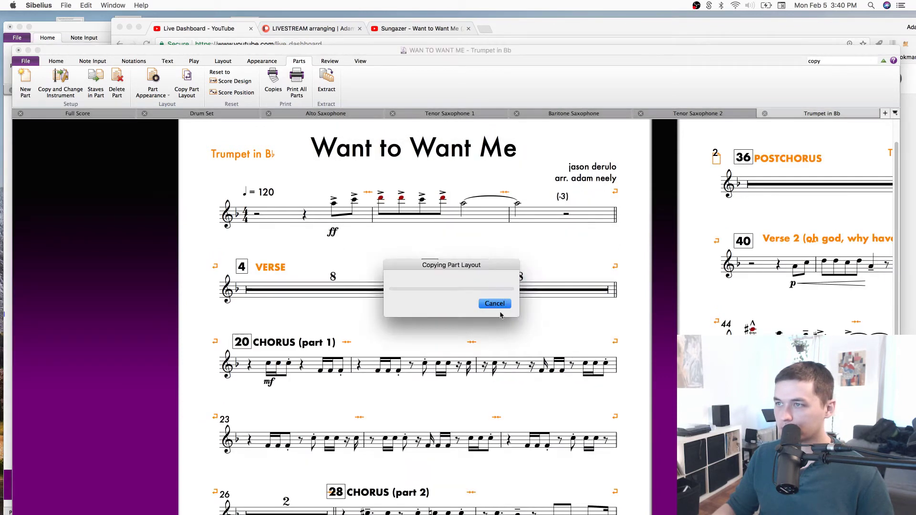
# Lower the opening staff of the Trumpet in Bb part to add space at the top, and check the copied layout on the first page.
pyautogui.click(486, 222)
pyautogui.moveTo(486, 223); pyautogui.dragTo(484, 246)
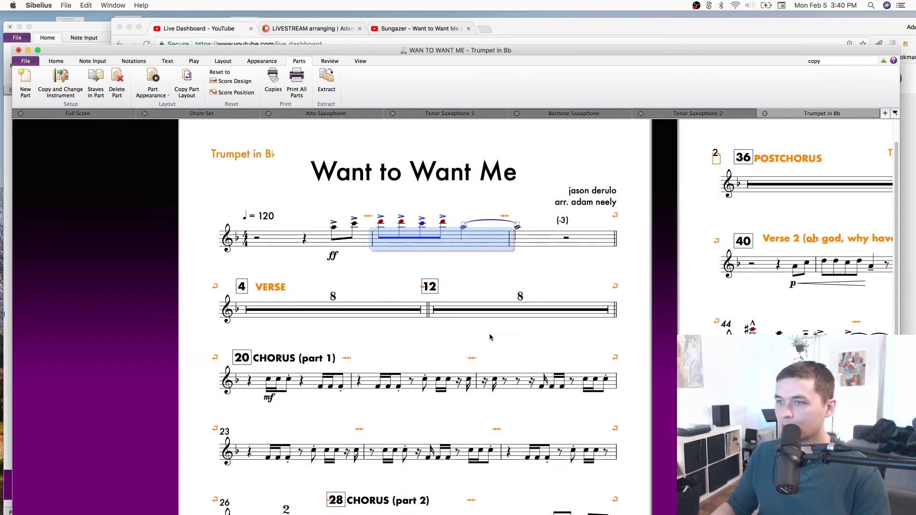
pyautogui.scroll(-1, 482, 382)
pyautogui.click(272, 393)
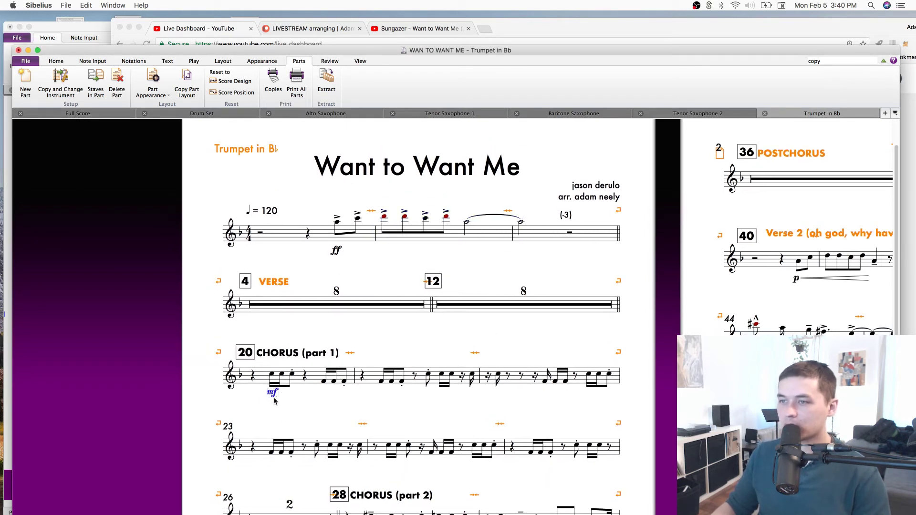
pyautogui.press('super+minus')
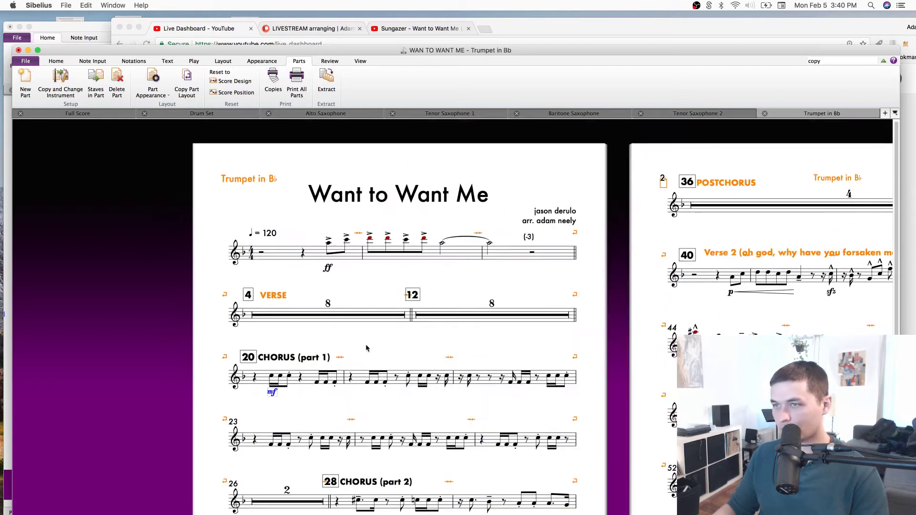
pyautogui.press('super+minus')
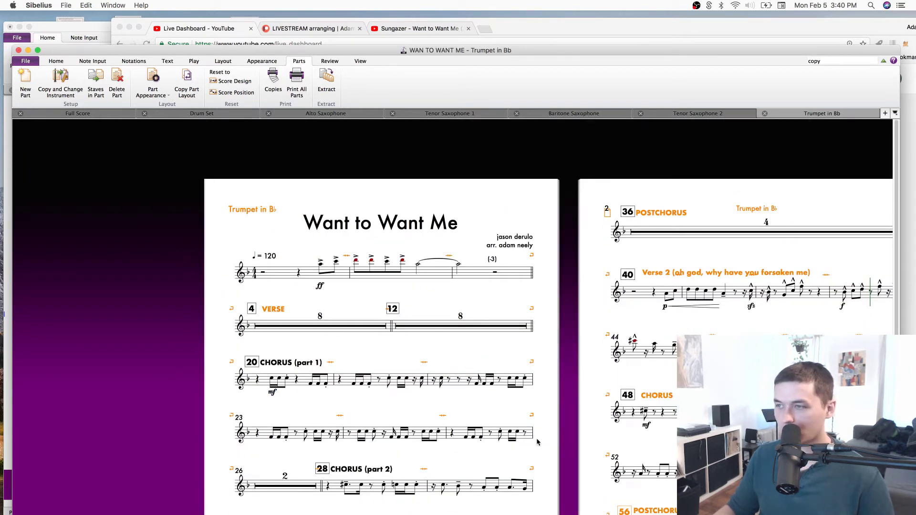
pyautogui.scroll(-5, 544, 415)
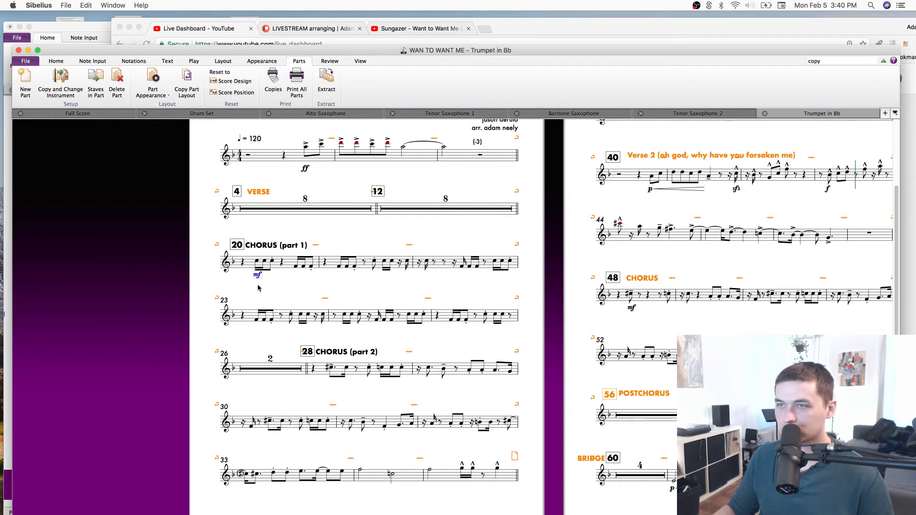
# Break the system after the four-bar rest at rehearsal mark 60 BRIDGE in the Trumpet in Bb part.
pyautogui.moveTo(538, 375); pyautogui.dragTo(355, 334)
pyautogui.moveTo(623, 289); pyautogui.dragTo(618, 290)
pyautogui.moveTo(425, 426); pyautogui.dragTo(472, 422)
pyautogui.press('Escape')
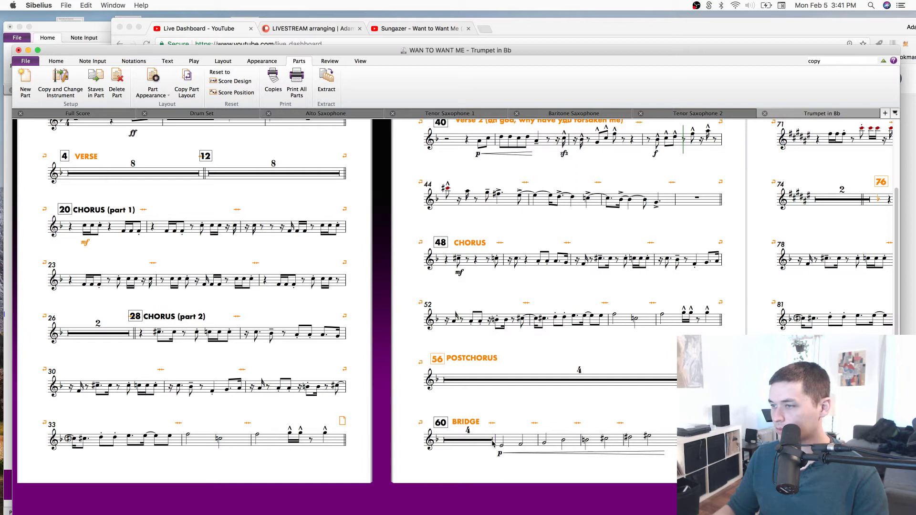
pyautogui.press('Return')
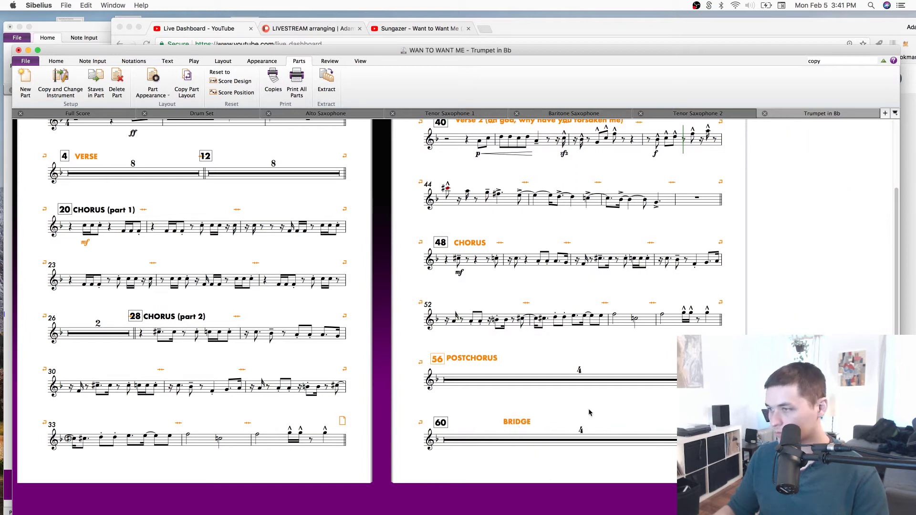
pyautogui.click(663, 381)
pyautogui.keyDown('shift'); pyautogui.click(682, 440); pyautogui.keyUp('shift')
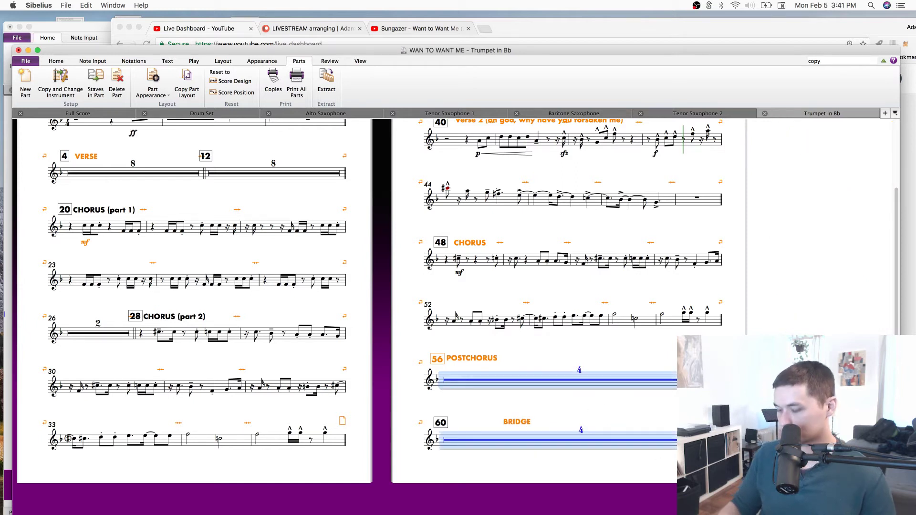
pyautogui.hotkey('alt', 'shift', 'm')
pyautogui.press('Escape')
pyautogui.doubleClick(682, 381)
pyautogui.press('super+z')
pyautogui.press('Escape')
# Combine the four-bar rests at marks 56 POSTCHORUS and 60 BRIDGE into a single system.
pyautogui.moveTo(580, 388); pyautogui.dragTo(522, 426)
pyautogui.moveTo(449, 461); pyautogui.dragTo(424, 465)
pyautogui.click(645, 478)
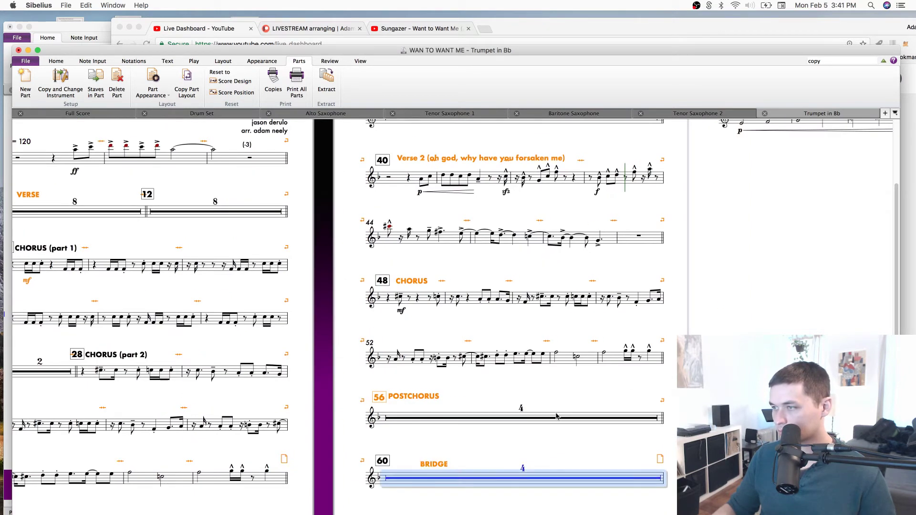
pyautogui.keyDown('shift'); pyautogui.click(556, 416); pyautogui.keyUp('shift')
pyautogui.hotkey('ctrl', 'alt', 'shift', 'm')
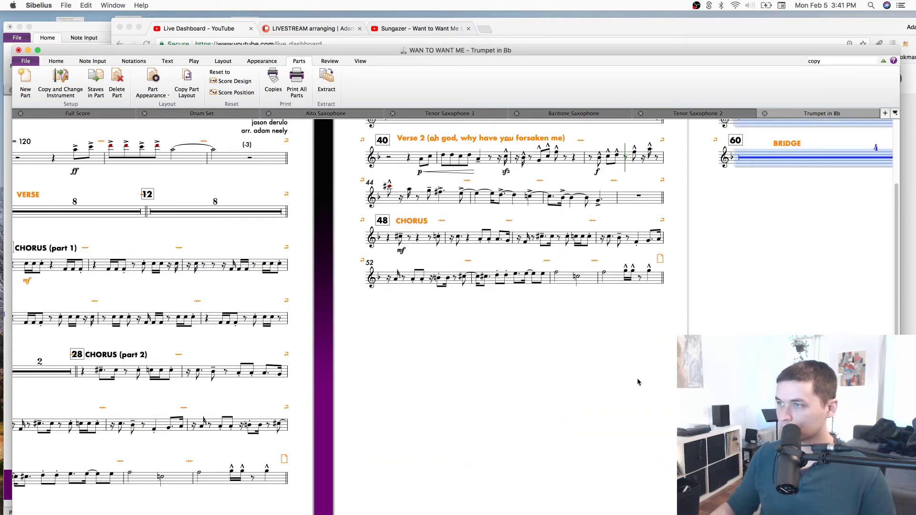
pyautogui.hotkey('ctrl', 'z')
pyautogui.hotkey('alt', 'shift', 'm')
pyautogui.press('Escape')
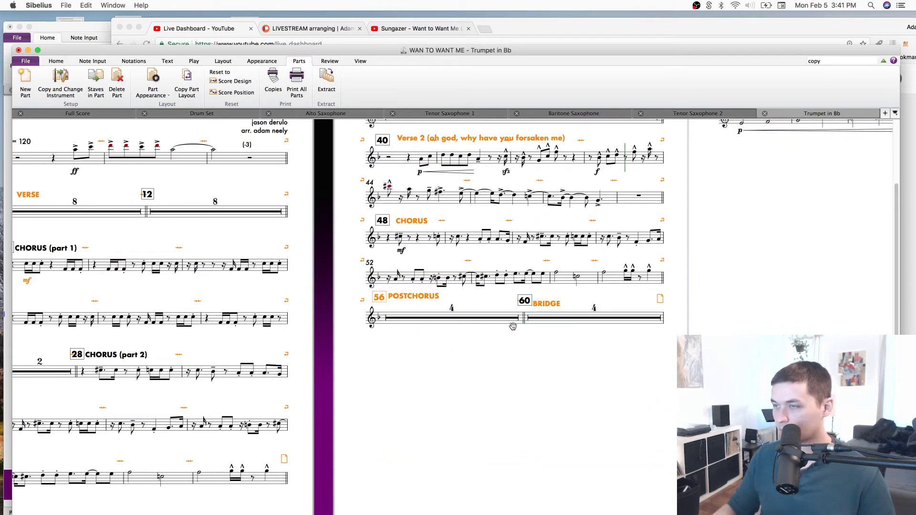
# Try to fit everything from bar 1 through the POSTCHORUS rest at mark 36 onto the first page.
pyautogui.scroll(2, 525, 286)
pyautogui.click(454, 152)
pyautogui.moveTo(395, 391); pyautogui.dragTo(441, 432)
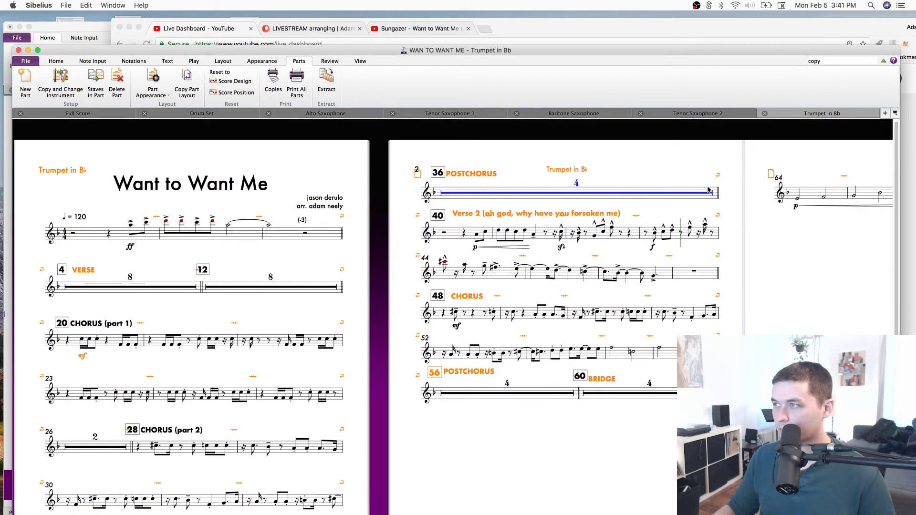
pyautogui.click(709, 190)
pyautogui.keyDown('shift'); pyautogui.click(87, 233); pyautogui.keyUp('shift')
pyautogui.press('alt+shift+super+m')
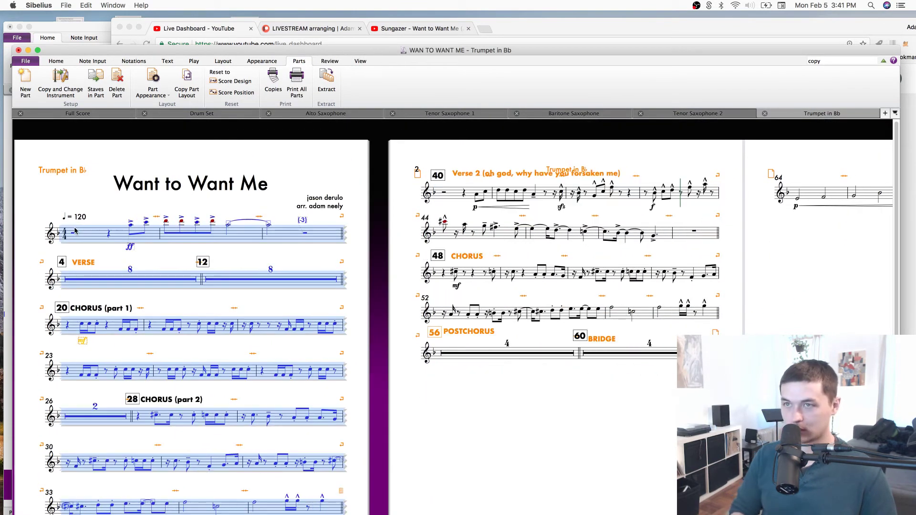
pyautogui.moveTo(542, 412); pyautogui.dragTo(554, 337)
pyautogui.press('super+z')
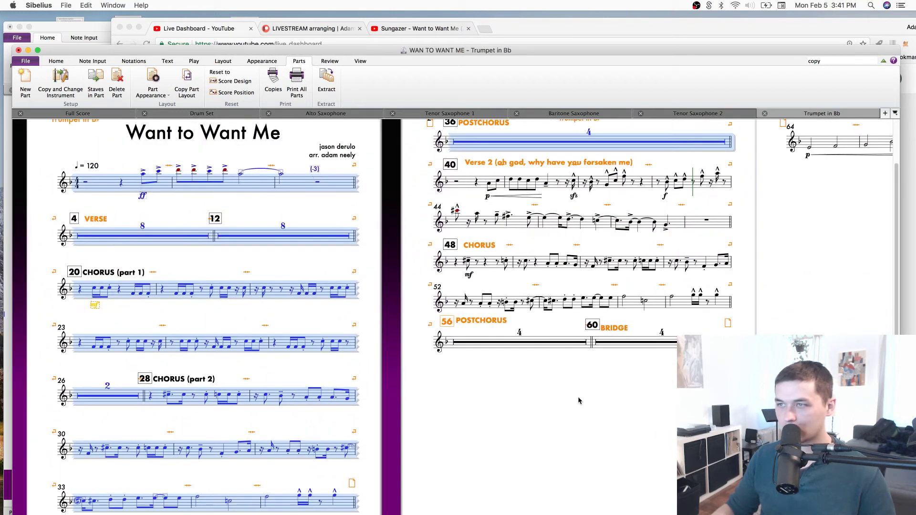
# Increase the spacing between the page 2 staves, from mark 36 POSTCHORUS through mark 60 BRIDGE.
pyautogui.moveTo(667, 334); pyautogui.dragTo(237, 353)
pyautogui.click(279, 361)
pyautogui.hscroll(-4, 286, 394)
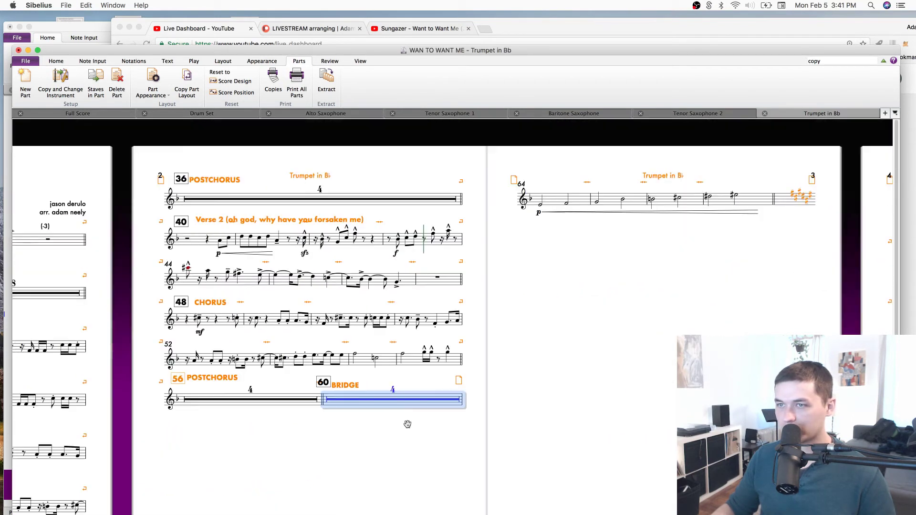
pyautogui.keyDown('shift'); pyautogui.click(203, 196); pyautogui.keyUp('shift')
pyautogui.moveTo(370, 392); pyautogui.dragTo(372, 396)
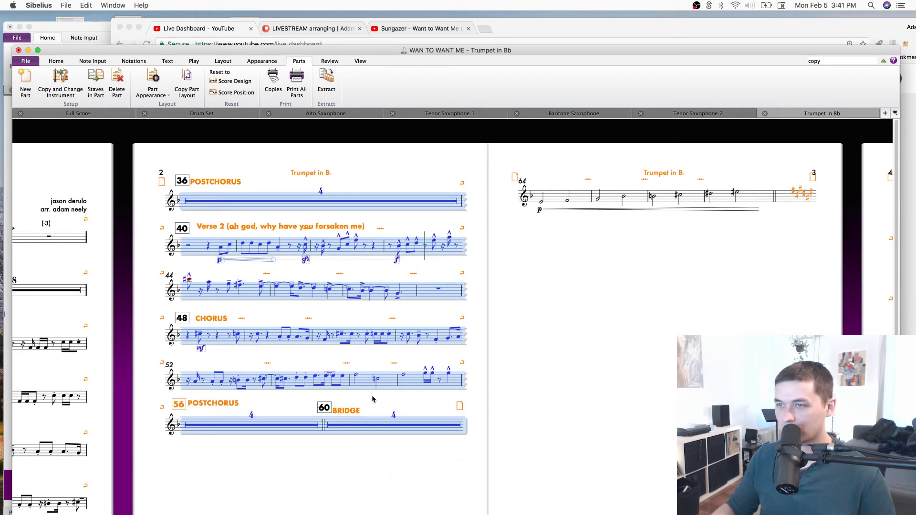
# Shift the POSTCHORUS heading at mark 56 and the BRIDGE heading at mark 60 slightly to the right.
pyautogui.click(179, 405)
pyautogui.moveTo(211, 405); pyautogui.dragTo(217, 405)
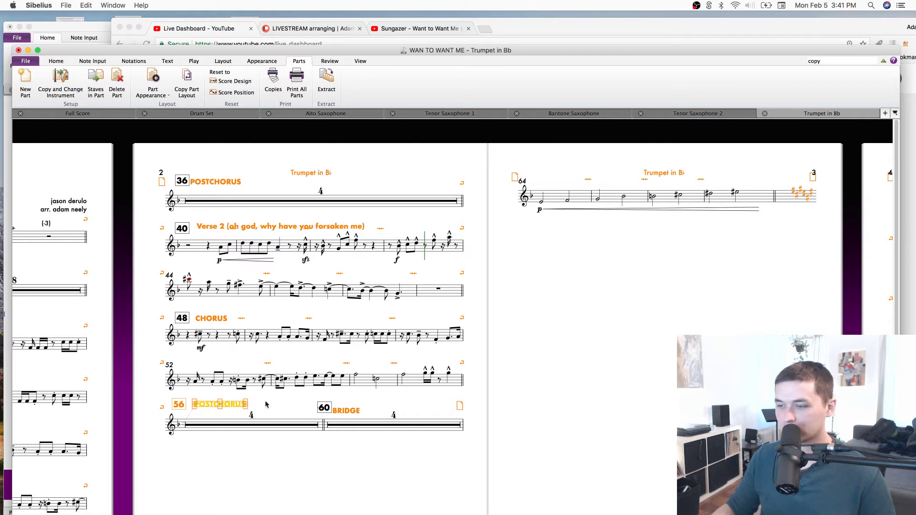
pyautogui.moveTo(336, 413); pyautogui.dragTo(349, 413)
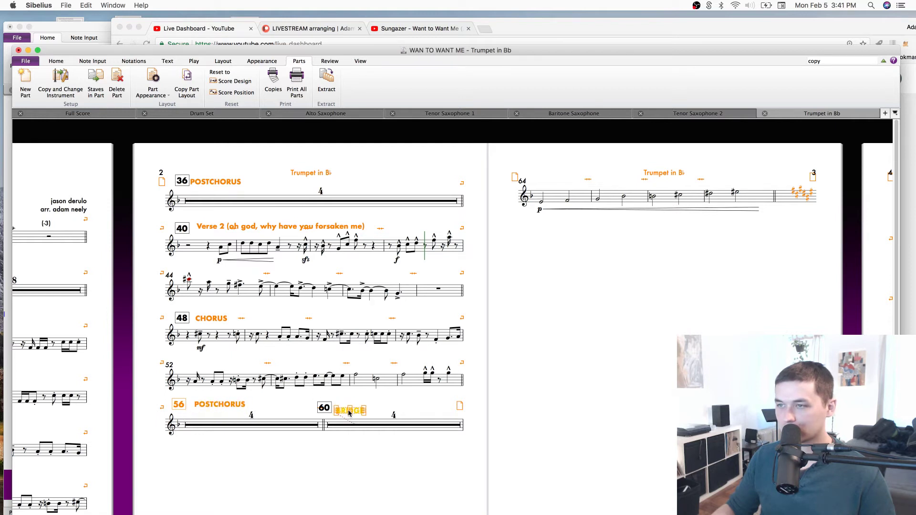
pyautogui.press('Escape')
pyautogui.click(211, 20)
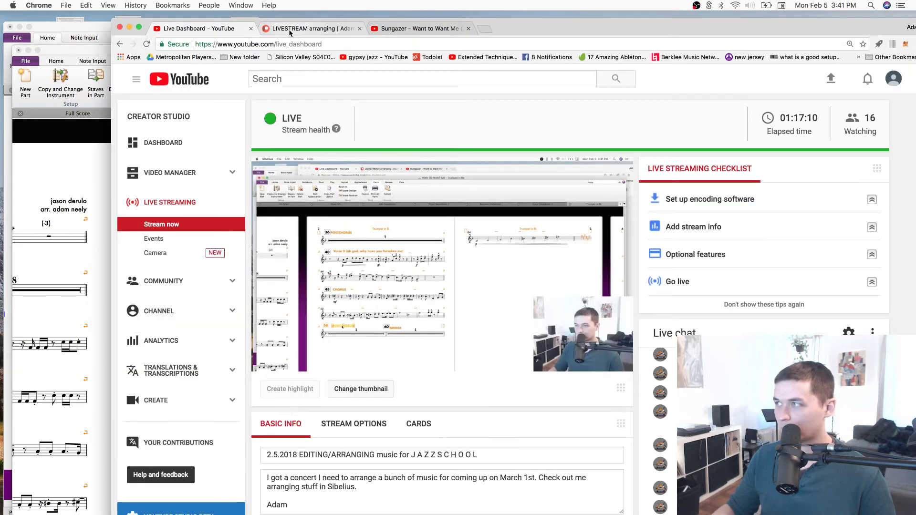
pyautogui.click(93, 59)
# Fine-tune the heights of the POSTCHORUS and BRIDGE headings in the last system of page 2.
pyautogui.click(230, 408)
pyautogui.click(344, 411)
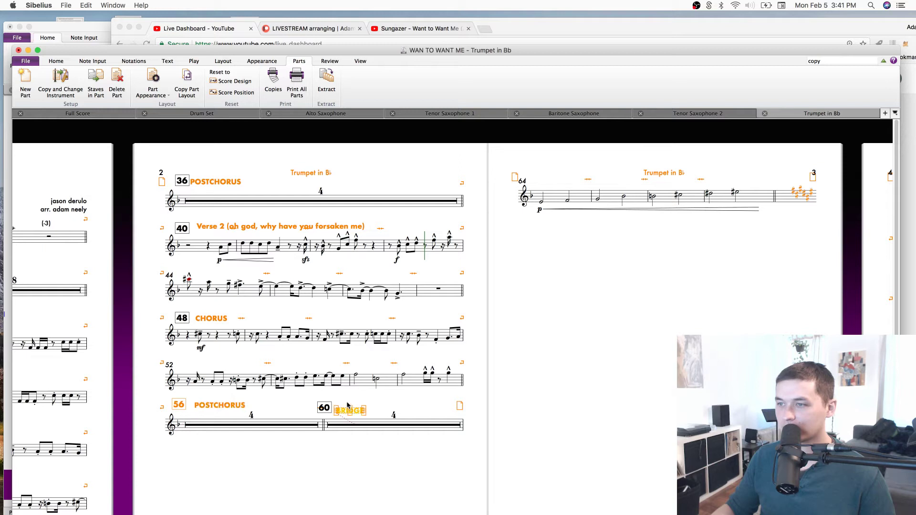
pyautogui.press('Escape')
# Spread all the staves on page 2 slightly further apart and save the score.
pyautogui.moveTo(655, 266); pyautogui.dragTo(541, 286)
pyautogui.moveTo(466, 368); pyautogui.dragTo(575, 335)
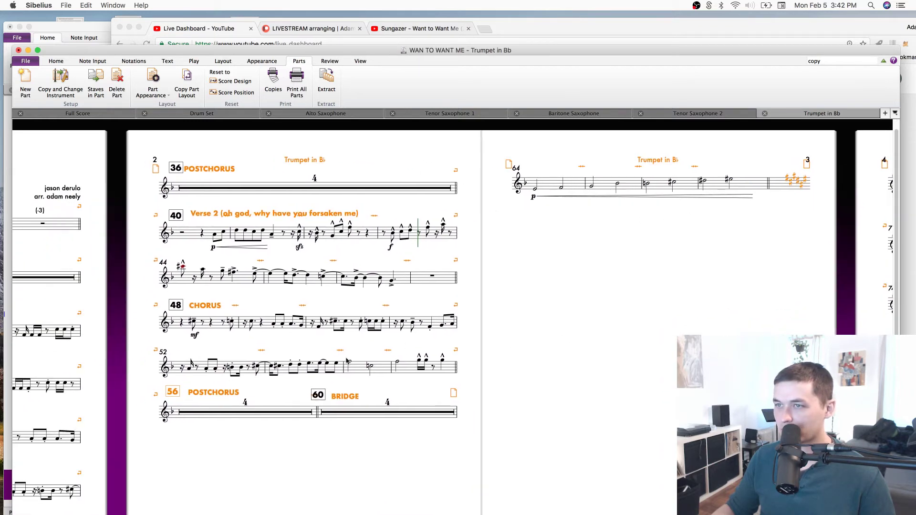
pyautogui.click(394, 411)
pyautogui.keyDown('shift'); pyautogui.click(204, 186); pyautogui.keyUp('shift')
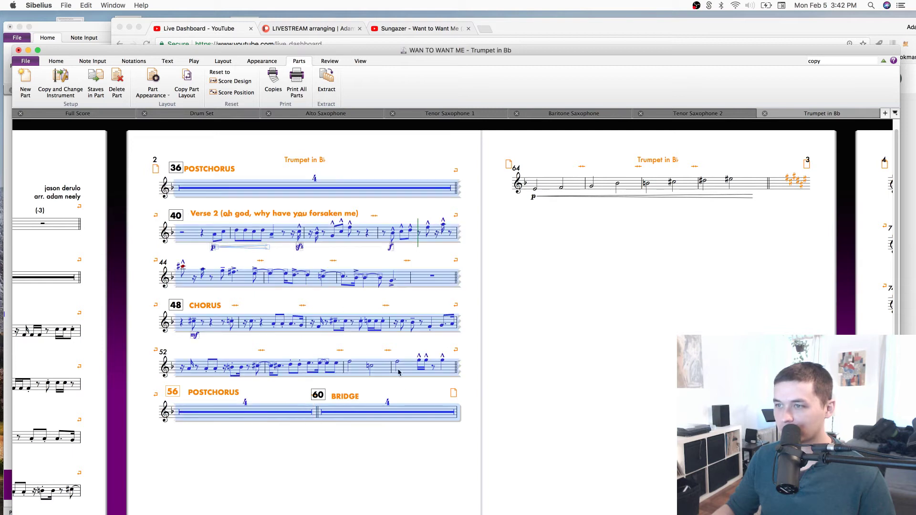
pyautogui.moveTo(406, 407); pyautogui.dragTo(404, 410)
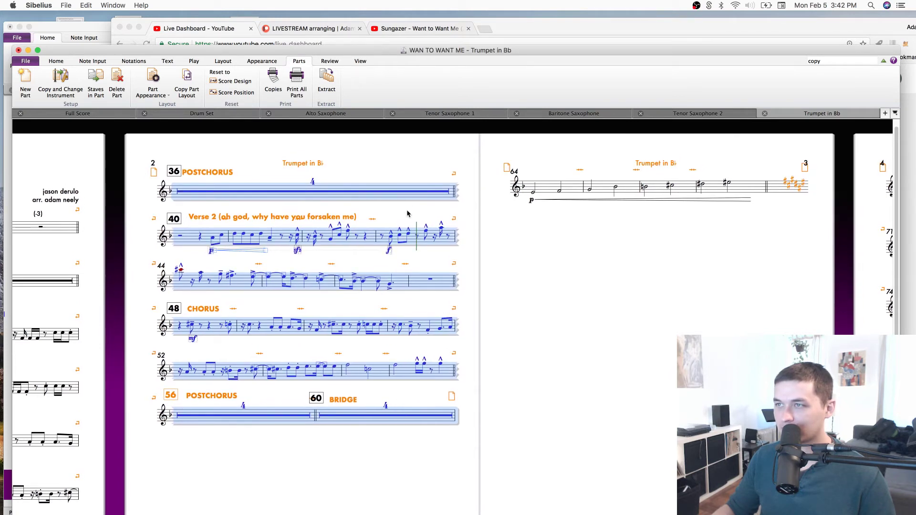
pyautogui.moveTo(414, 191); pyautogui.dragTo(414, 193)
pyautogui.click(668, 281)
pyautogui.press('super+s')
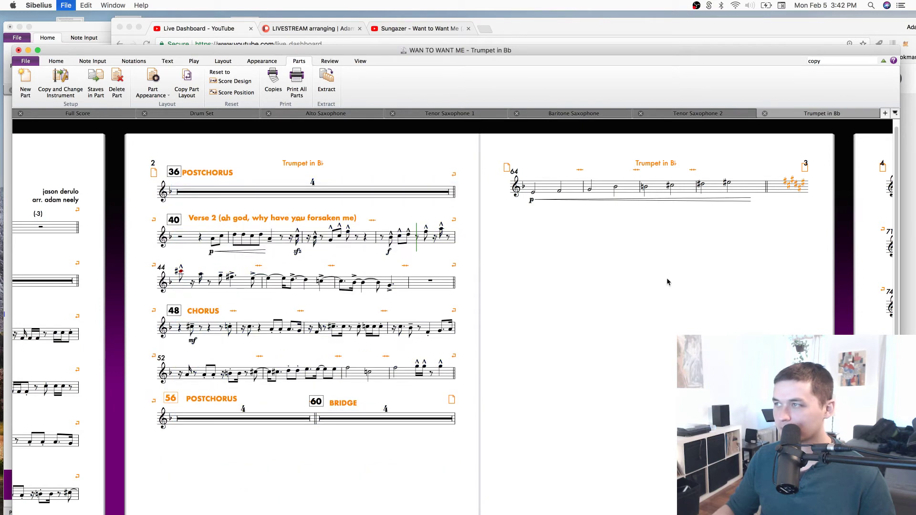
# Delete the page break after bar 67 so the CHORUS (part 1) at mark 68 follows on page 3.
pyautogui.hscroll(5, 442, 254)
pyautogui.scroll(-1, 441, 254)
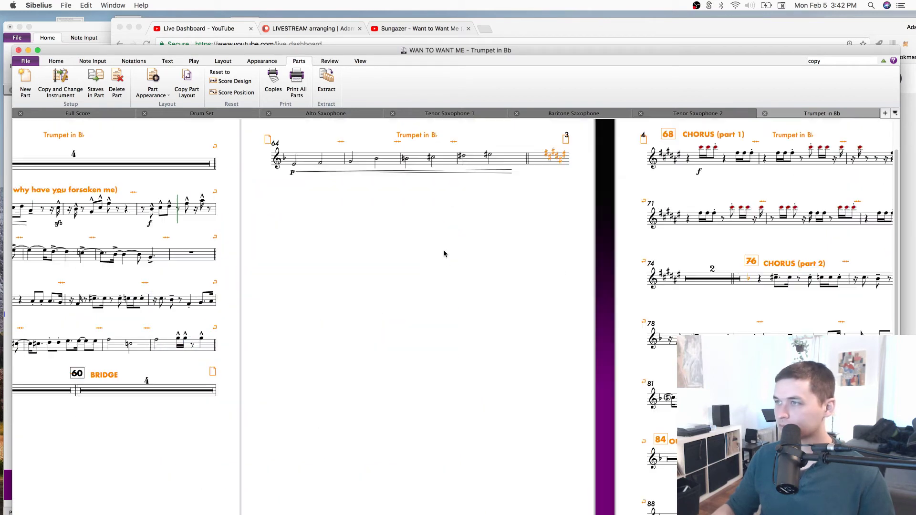
pyautogui.hscroll(3, 320, 285)
pyautogui.scroll(1, 320, 285)
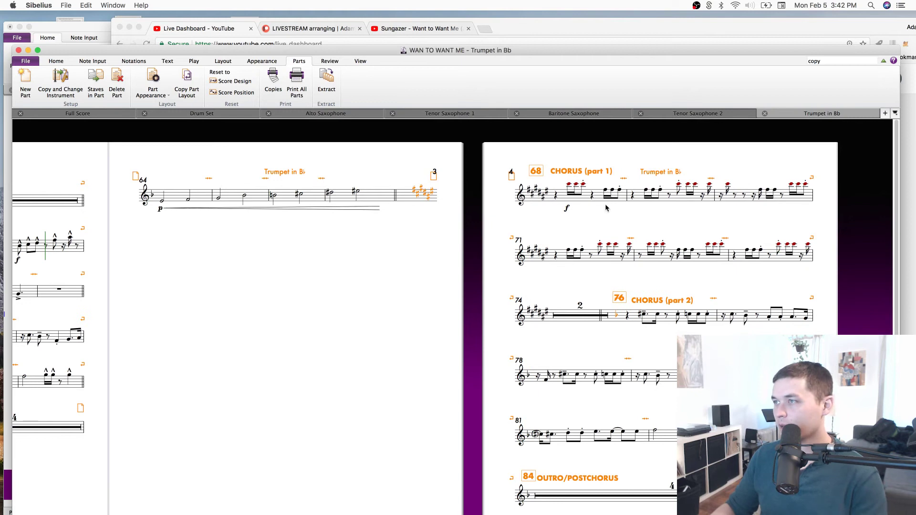
pyautogui.moveTo(612, 217); pyautogui.dragTo(519, 185)
pyautogui.hscroll(-3, 600, 190)
pyautogui.scroll(1, 600, 191)
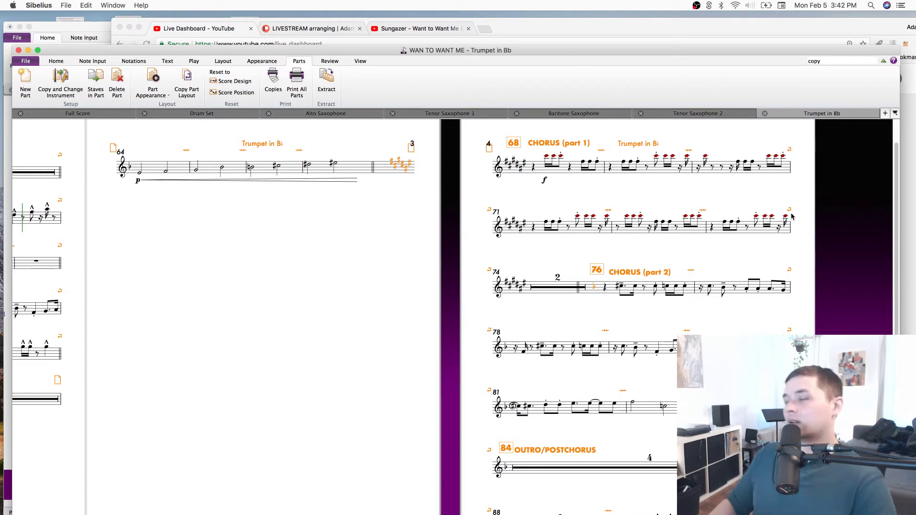
pyautogui.click(411, 148)
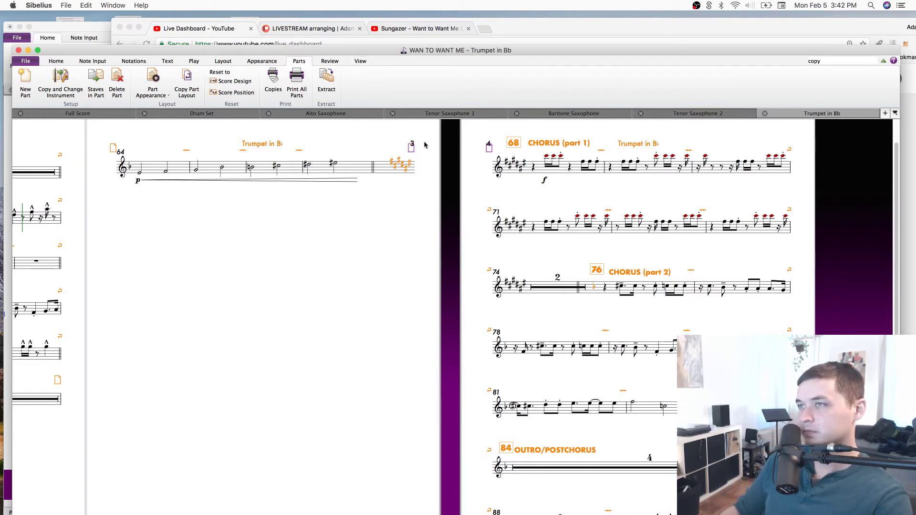
pyautogui.press('Delete')
pyautogui.moveTo(420, 146); pyautogui.dragTo(252, 198)
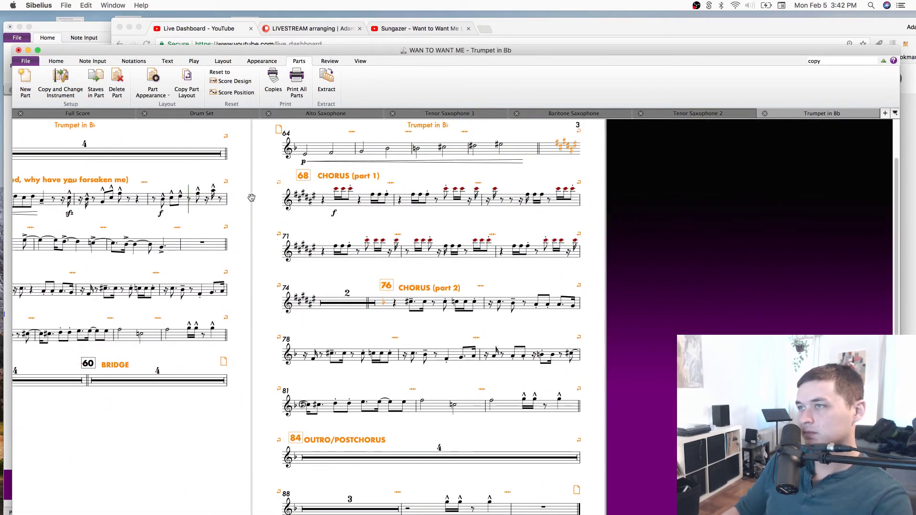
# Raise the opening staff of page 3 slightly and correct the spacing between the two-bar rest and mark 76.
pyautogui.click(483, 145)
pyautogui.click(380, 213)
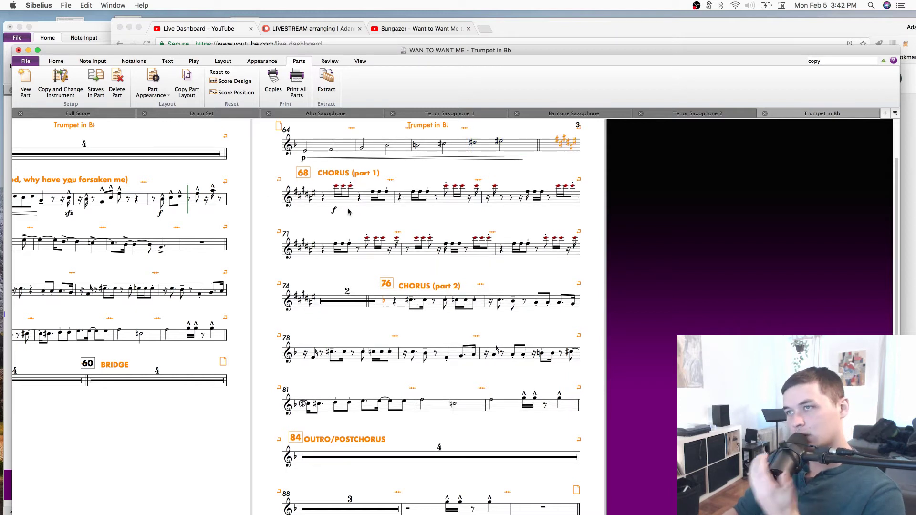
pyautogui.click(389, 304)
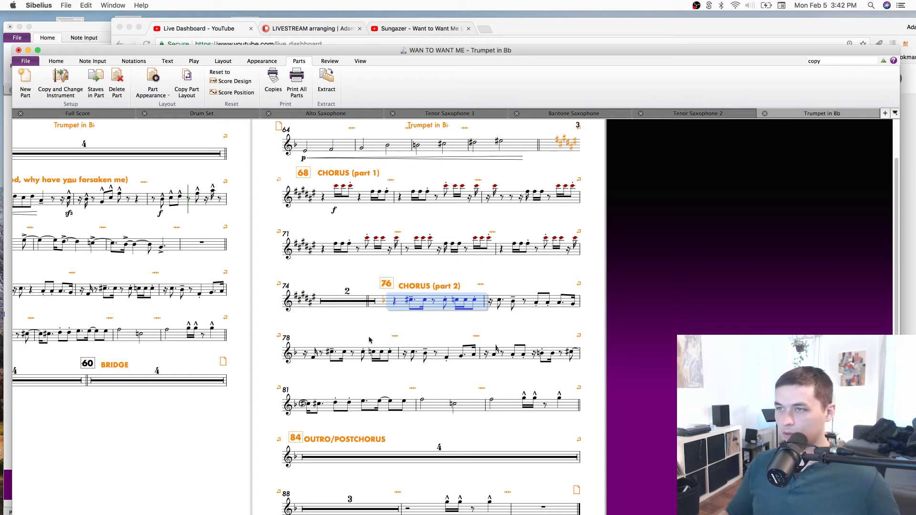
pyautogui.press('Escape')
pyautogui.press('super+z')
pyautogui.click(392, 340)
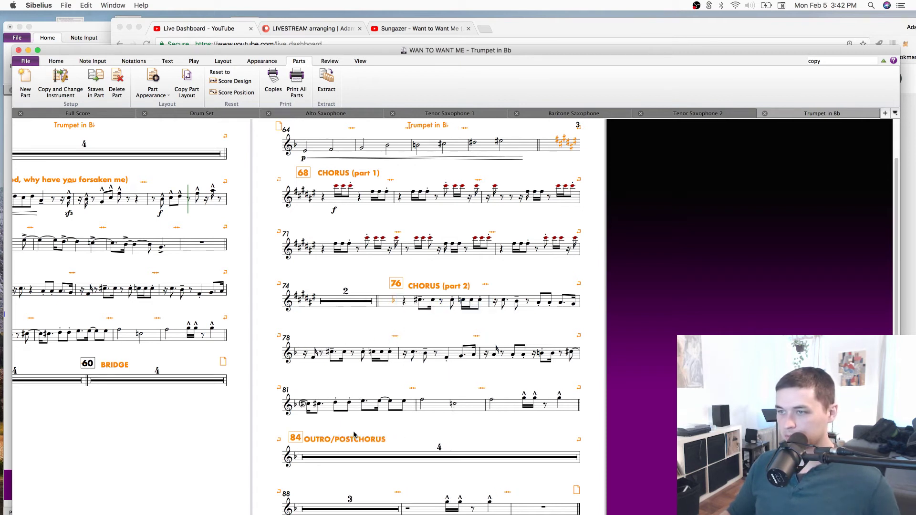
# Shift the OUTRO/POSTCHORUS heading to the right of mark 84 and delete the system break before bar 88.
pyautogui.click(354, 435)
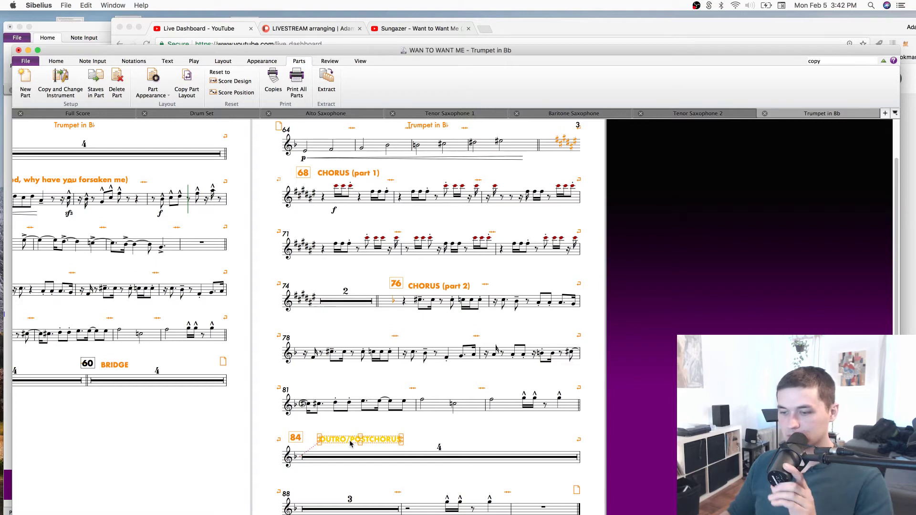
pyautogui.moveTo(656, 434); pyautogui.dragTo(668, 377)
pyautogui.moveTo(592, 385); pyautogui.dragTo(595, 385)
pyautogui.click(598, 385)
pyautogui.press('Delete')
pyautogui.moveTo(349, 450); pyautogui.dragTo(357, 435)
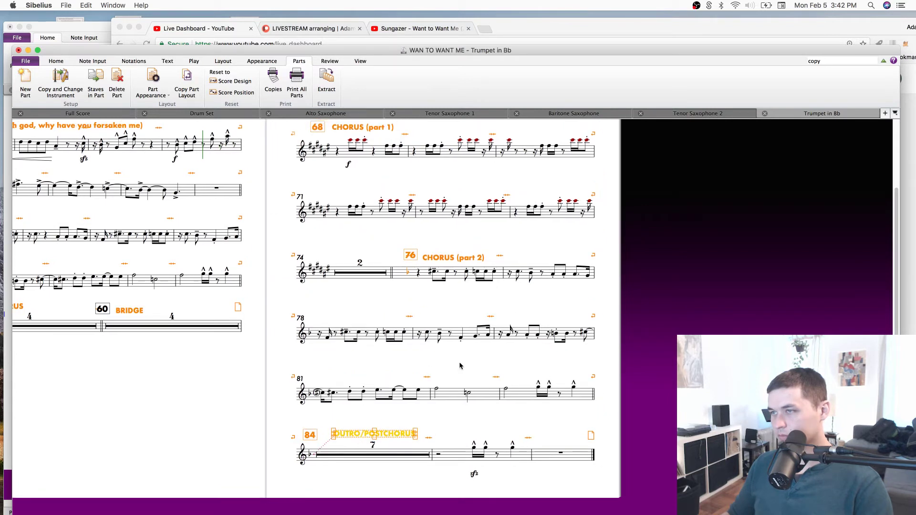
# Align the CHORUS (part 2) heading with mark 76 on page 3 and save the score.
pyautogui.moveTo(478, 449); pyautogui.dragTo(521, 404)
pyautogui.click(514, 281)
pyautogui.doubleClick(521, 301)
pyautogui.moveTo(385, 287); pyautogui.dragTo(429, 339)
pyautogui.click(440, 191)
pyautogui.press('Escape')
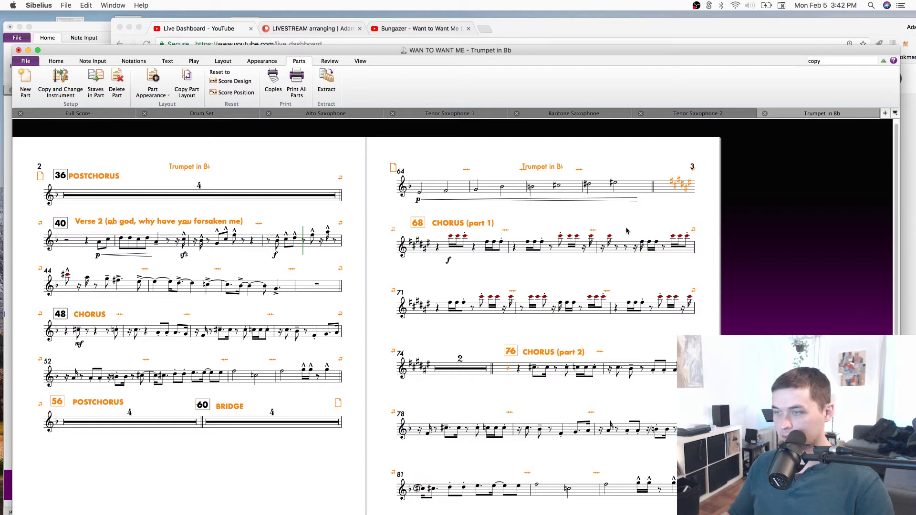
pyautogui.press('super+s')
# Nudge the CHORUS (part 1) heading at mark 68 sideways to fine-tune its distance from the mark.
pyautogui.doubleClick(472, 222)
pyautogui.press('Left')
pyautogui.press('Left')
pyautogui.press('Left')
pyautogui.press('Left')
pyautogui.press('Right')
pyautogui.press('Right')
pyautogui.press('Right')
pyautogui.press('Right')
pyautogui.press('Right')
pyautogui.press('Right')
pyautogui.press('Escape')
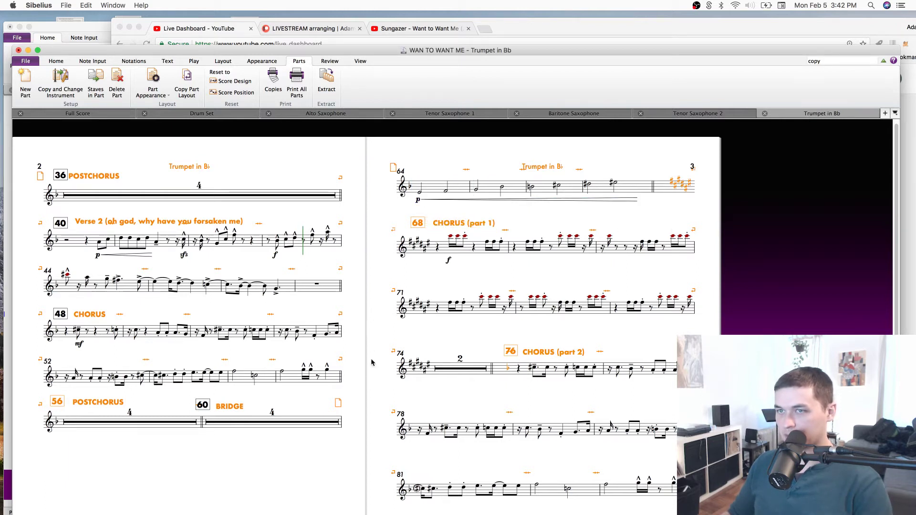
# Move the CHORUS (part 1), CHORUS (part 2) and POSTCHORUS headings clear of marks 20, 28 and 36, and save the score.
pyautogui.scroll(-3, 372, 362)
pyautogui.hscroll(-10, 464, 428)
pyautogui.moveTo(324, 344); pyautogui.dragTo(337, 342)
pyautogui.moveTo(233, 235); pyautogui.dragTo(243, 292)
pyautogui.click(435, 243)
pyautogui.moveTo(626, 166); pyautogui.dragTo(630, 161)
pyautogui.click(589, 133)
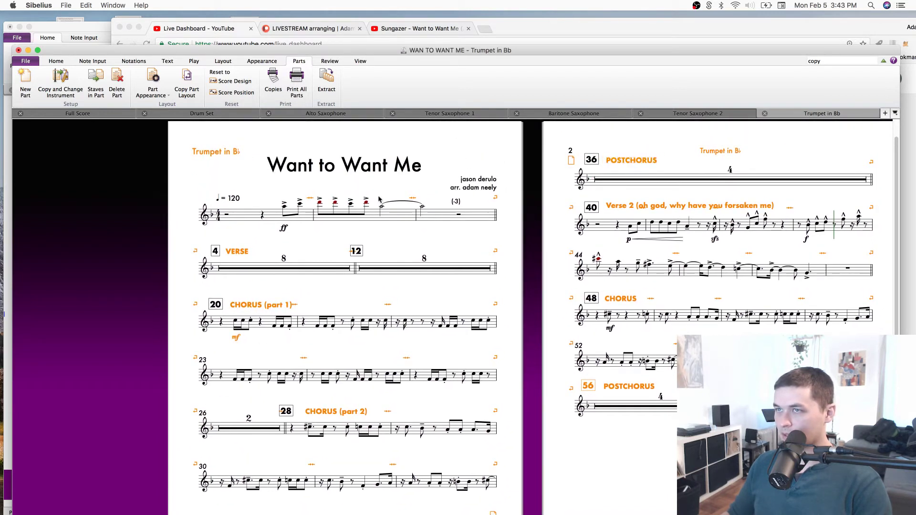
pyautogui.press('super+s')
# Review the layout of all three pages of the Trumpet in Bb part.
pyautogui.moveTo(879, 205); pyautogui.dragTo(779, 110)
pyautogui.hscroll(-5, 486, 186)
pyautogui.scroll(4, 478, 200)
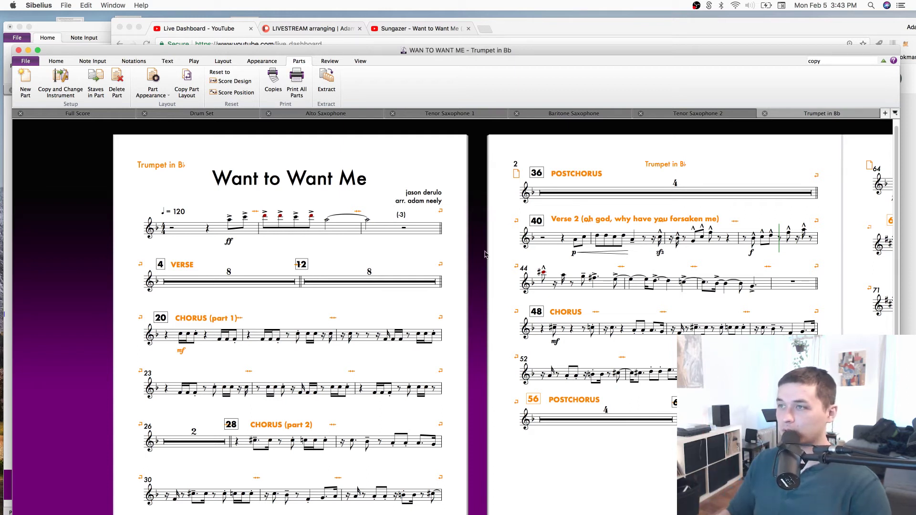
pyautogui.hscroll(5, 485, 254)
pyautogui.hscroll(5, 723, 241)
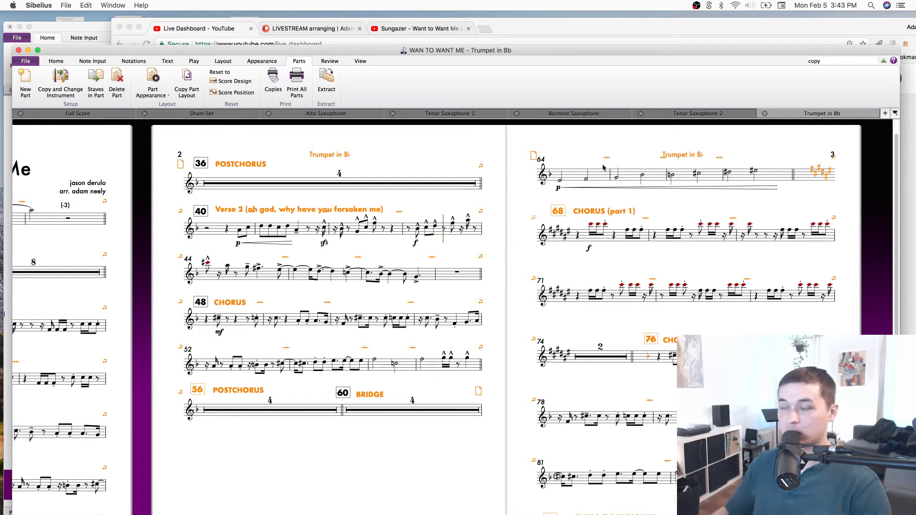
pyautogui.hscroll(5, 689, 279)
pyautogui.hscroll(-5, 544, 210)
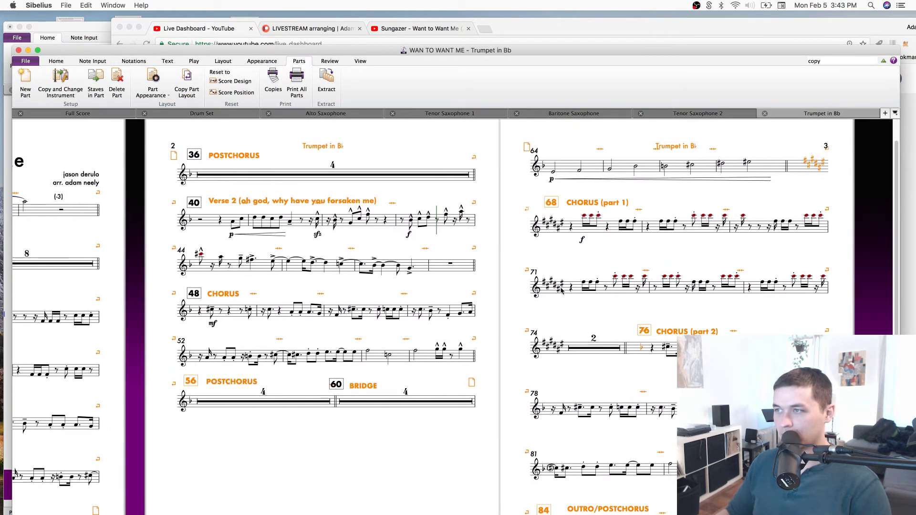
# Select all the music on page 2 of the trumpet part and shift its systems slightly upward to tighten the spacing.
pyautogui.scroll(-2, 493, 229)
pyautogui.hscroll(-1, 620, 257)
pyautogui.hscroll(3, 687, 271)
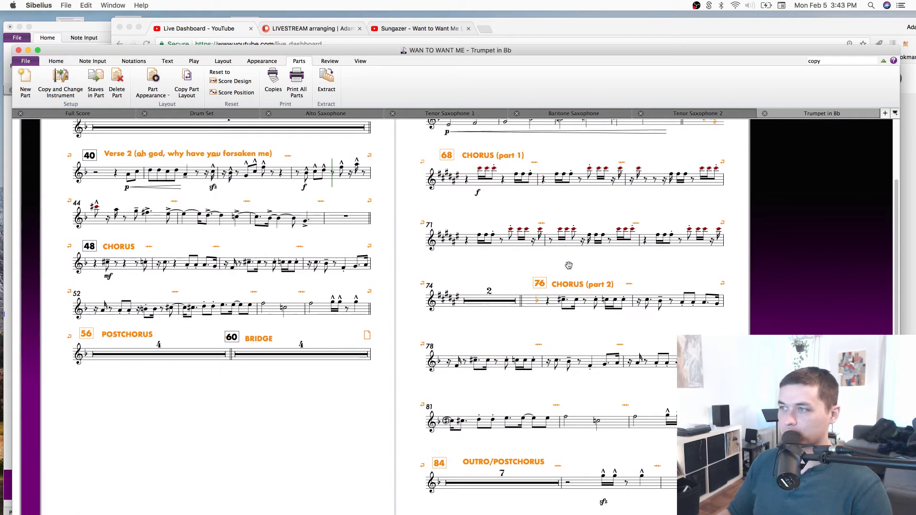
pyautogui.scroll(3, 642, 271)
pyautogui.hscroll(-2, 642, 271)
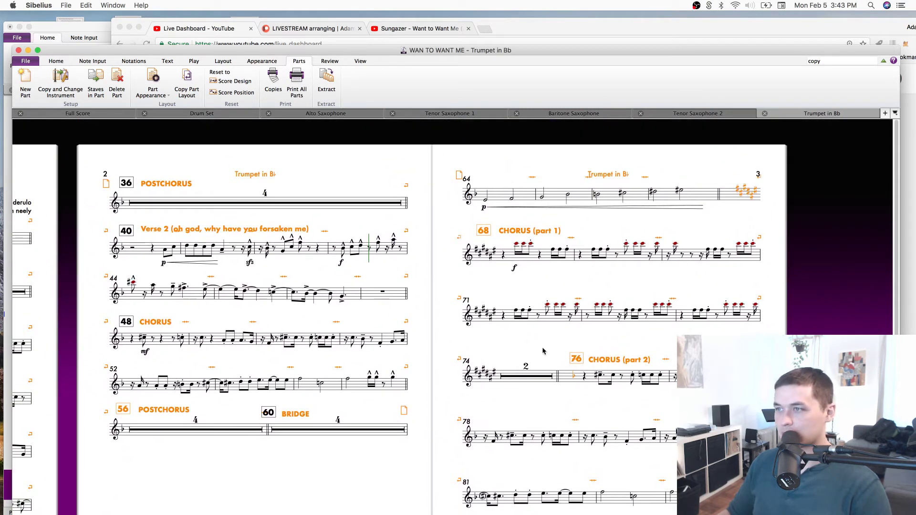
pyautogui.scroll(-1, 543, 351)
pyautogui.hscroll(-1, 543, 351)
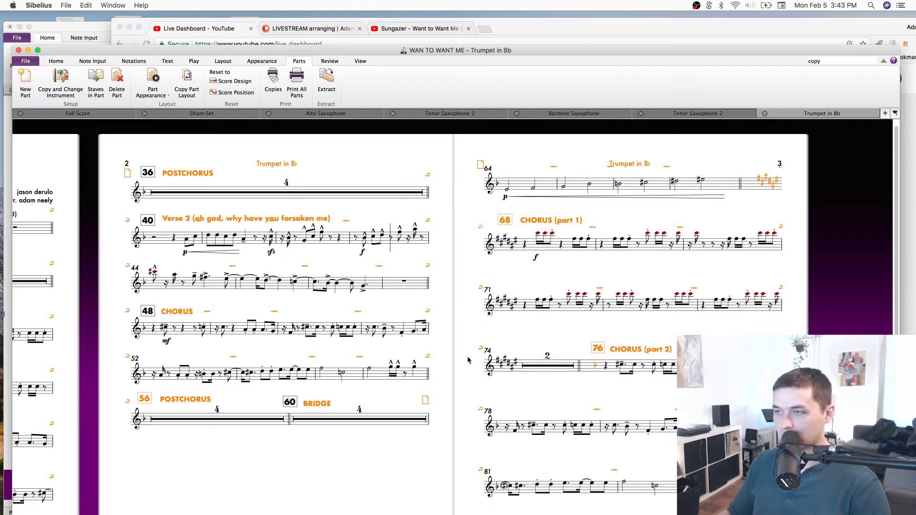
pyautogui.moveTo(469, 358); pyautogui.dragTo(629, 283)
pyautogui.click(555, 336)
pyautogui.moveTo(437, 278); pyautogui.dragTo(468, 339)
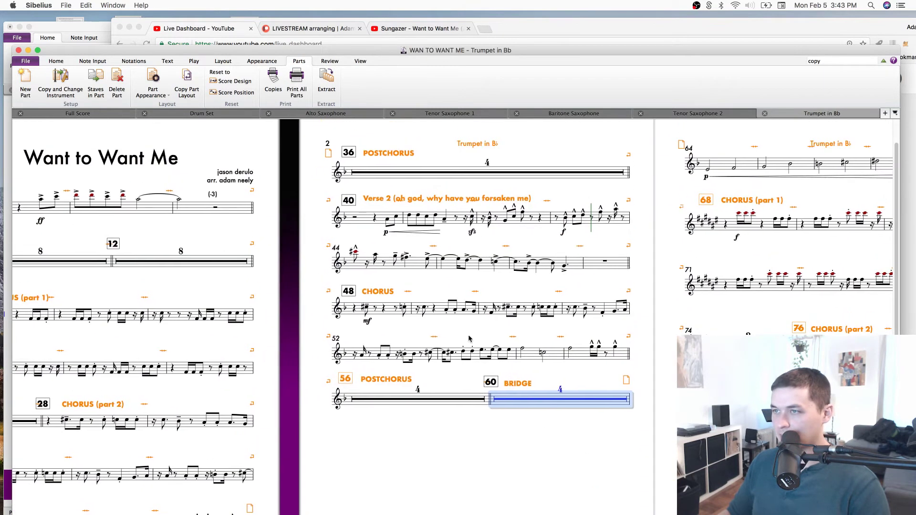
pyautogui.keyDown('shift'); pyautogui.click(375, 174); pyautogui.keyUp('shift')
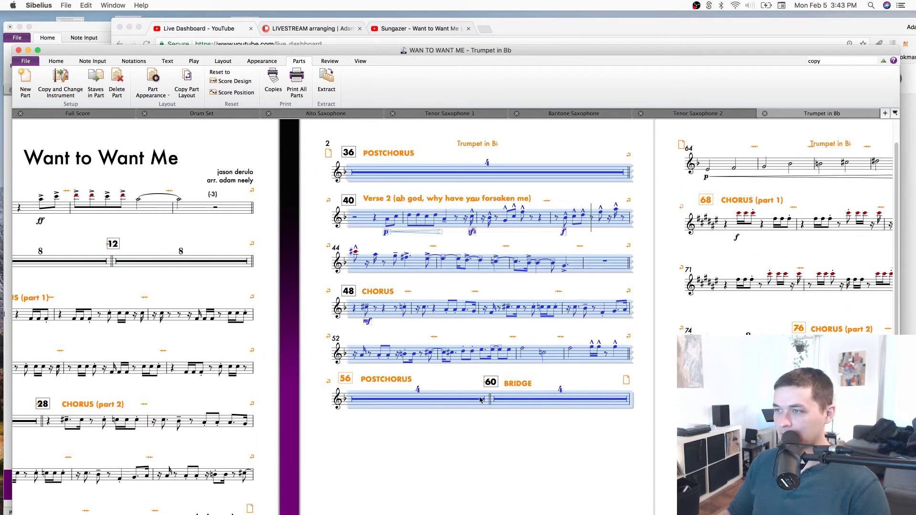
pyautogui.moveTo(482, 398); pyautogui.dragTo(484, 396)
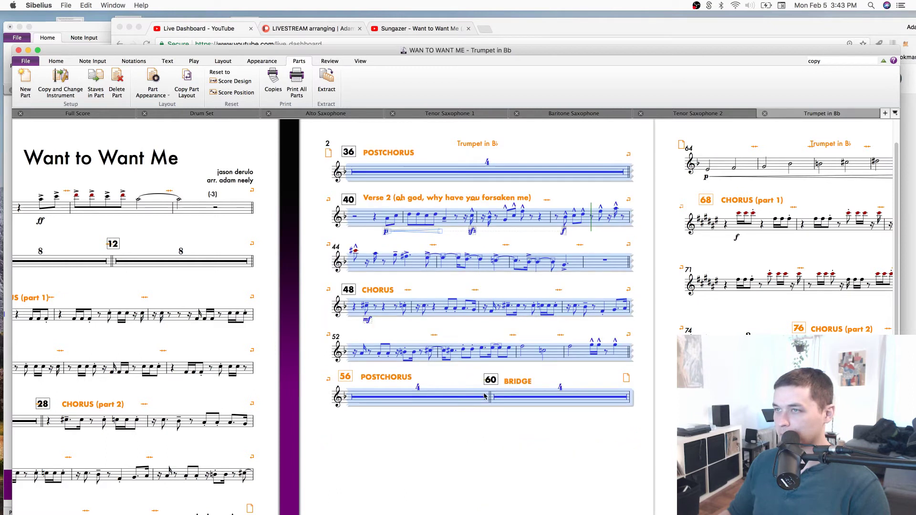
pyautogui.press('Escape')
# Examine the layout across the three pages of the trumpet part, comparing the space left below the last systems.
pyautogui.hscroll(-6, 429, 362)
pyautogui.scroll(2, 438, 334)
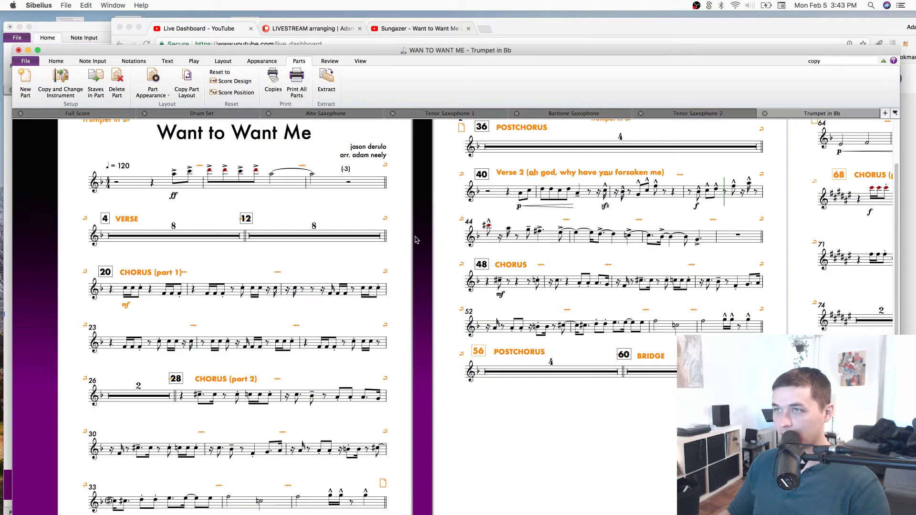
pyautogui.hscroll(5, 445, 319)
pyautogui.scroll(-5, 445, 319)
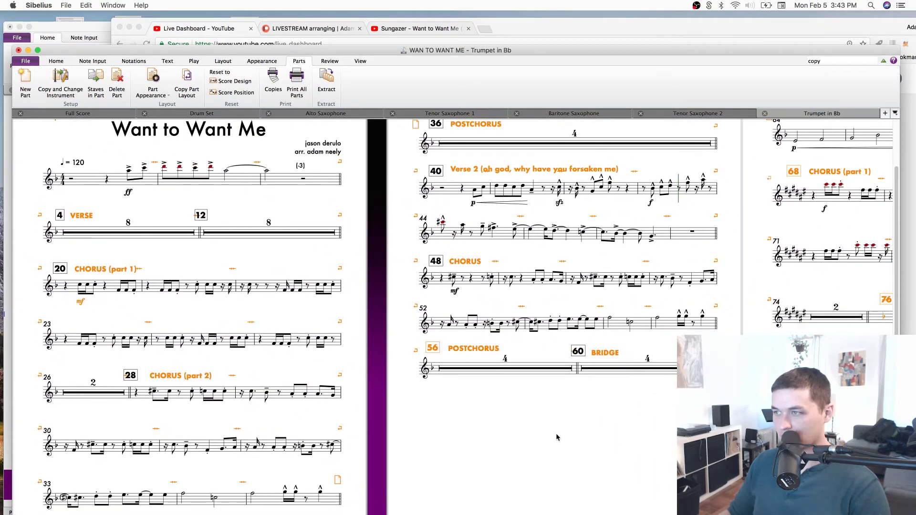
pyautogui.hscroll(10, 557, 438)
pyautogui.scroll(-4, 535, 396)
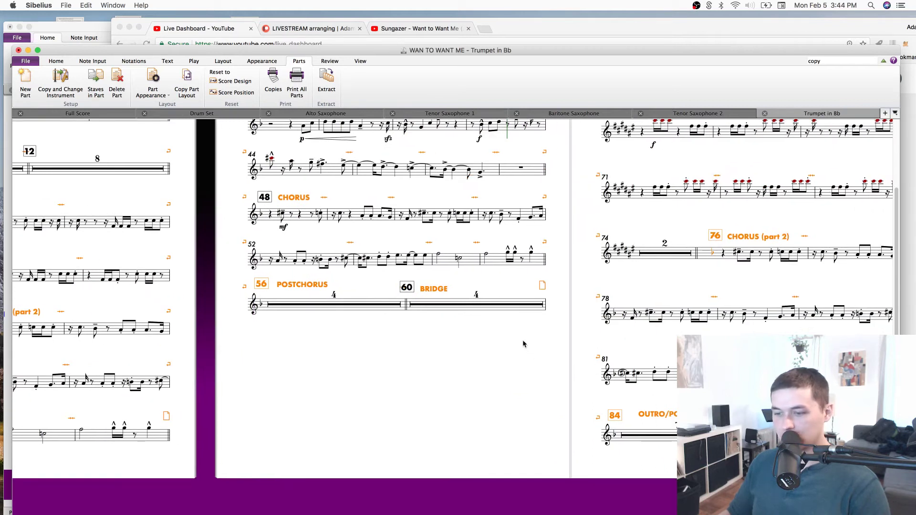
pyautogui.hscroll(-10, 556, 360)
pyautogui.scroll(2, 556, 360)
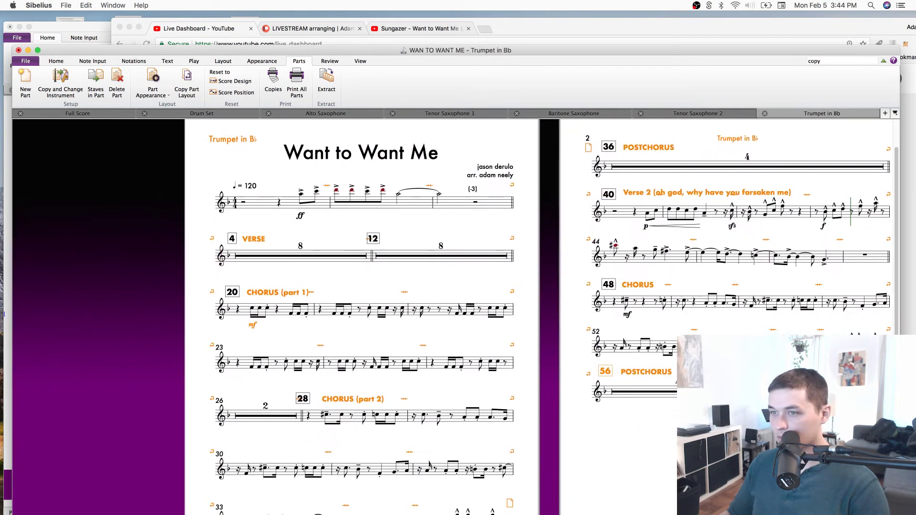
pyautogui.hscroll(6, 573, 365)
pyautogui.scroll(-2, 572, 365)
pyautogui.hscroll(20, 598, 374)
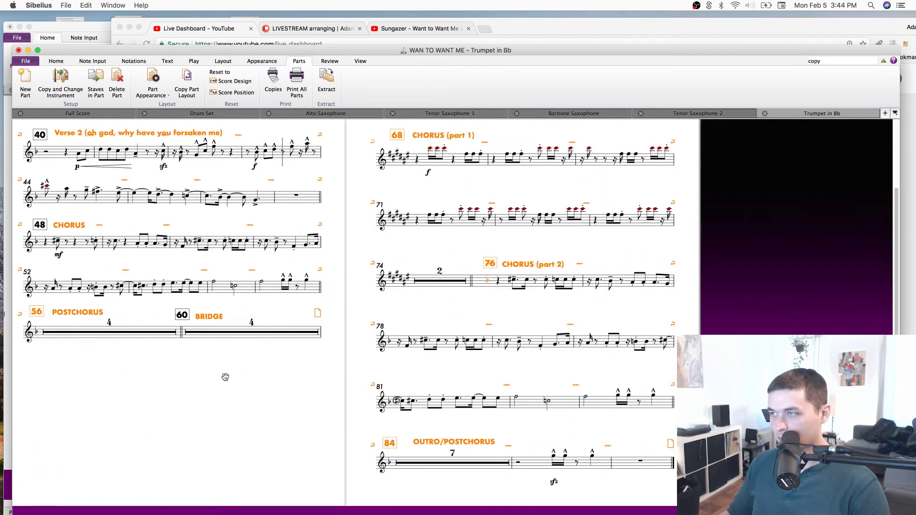
# Nudge the OUTRO/POSTCHORUS heading slightly closer to mark 84 on page 3 of the trumpet part.
pyautogui.scroll(5, 464, 332)
pyautogui.scroll(-3, 464, 333)
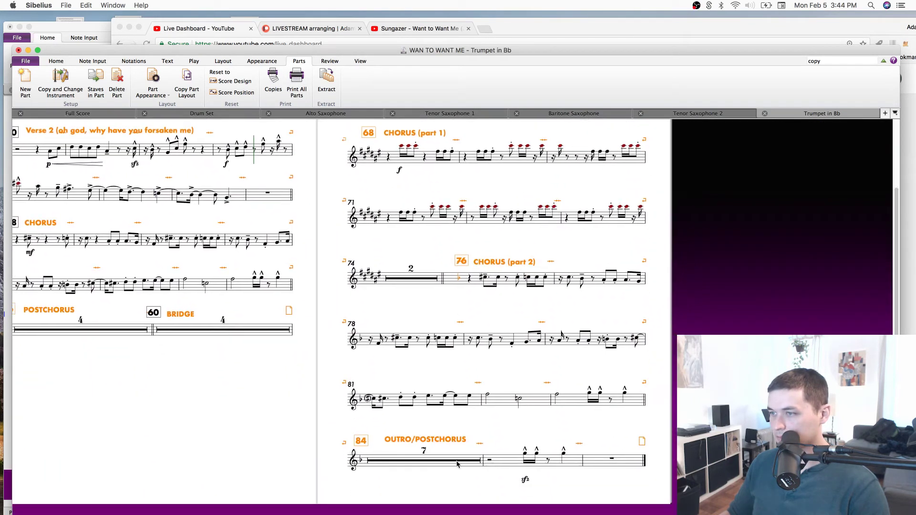
pyautogui.moveTo(439, 441)
pyautogui.mouseDown()
pyautogui.moveTo(429, 436)
pyautogui.moveTo(432, 443)
pyautogui.mouseUp()
pyautogui.moveTo(485, 310); pyautogui.dragTo(507, 379)
pyautogui.scroll(6, 506, 379)
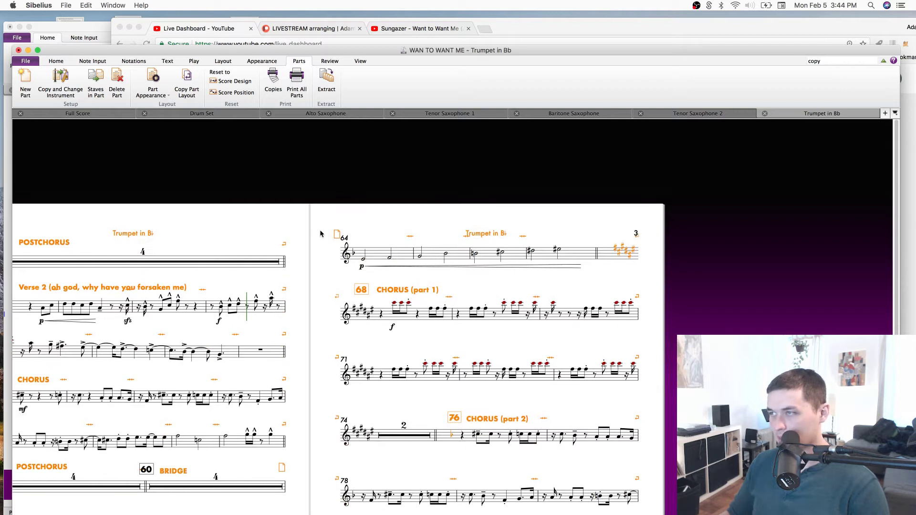
# Check the trumpet part once more, including the CHORUS (part 2) heading at mark 28 and the layout of page 3.
pyautogui.moveTo(304, 352); pyautogui.dragTo(709, 268)
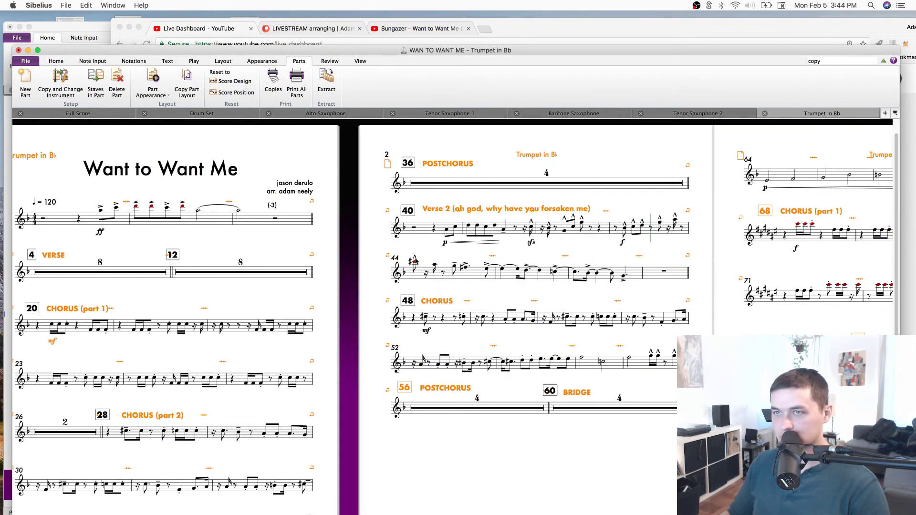
pyautogui.moveTo(331, 292); pyautogui.dragTo(377, 263)
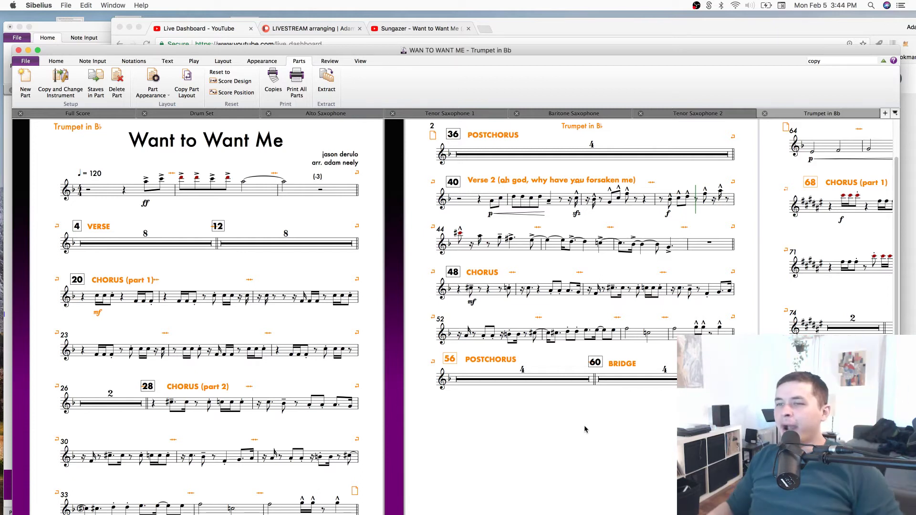
pyautogui.click(197, 384)
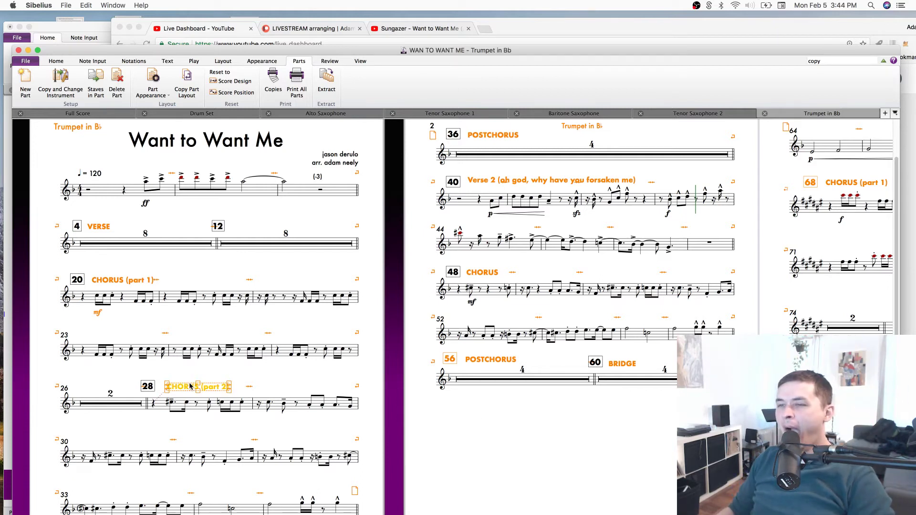
pyautogui.moveTo(292, 435); pyautogui.dragTo(316, 397)
pyautogui.click(210, 374)
pyautogui.moveTo(575, 423); pyautogui.dragTo(75, 490)
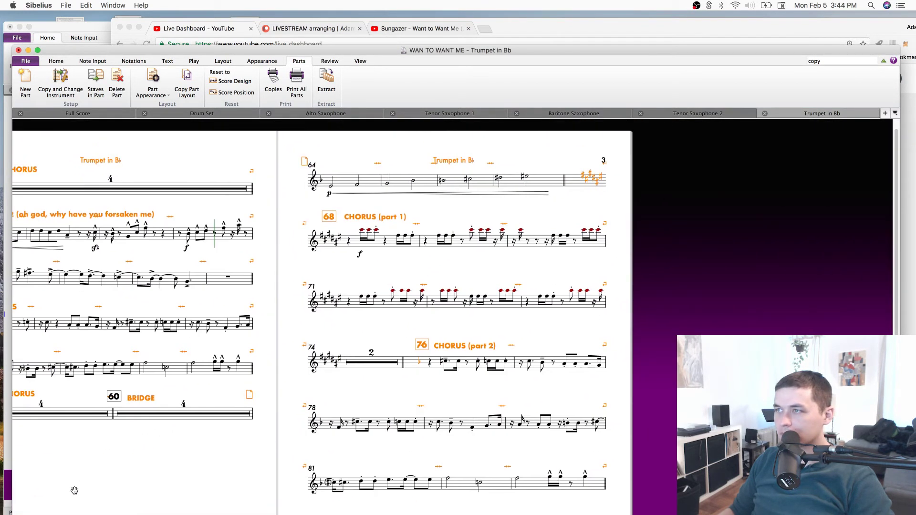
pyautogui.moveTo(78, 494); pyautogui.dragTo(79, 495)
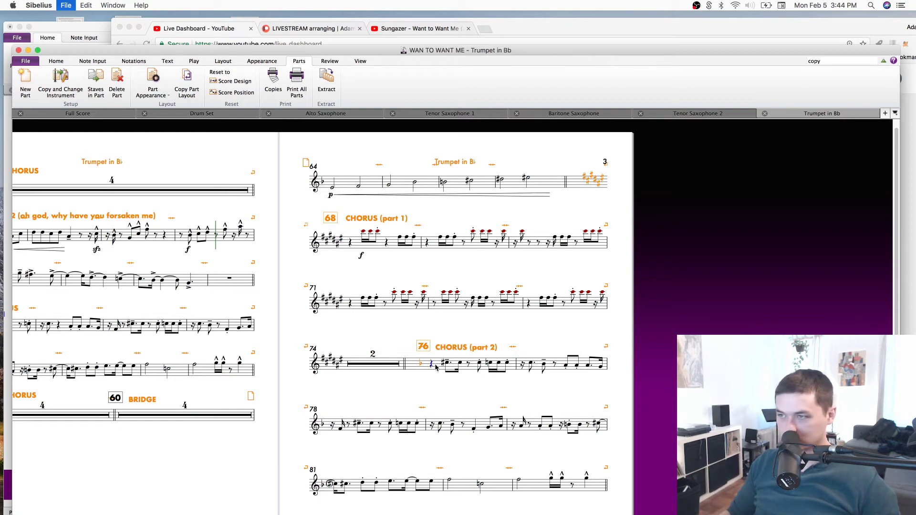
# Switch to the full score and examine the saxophone and brass staves around bar 73, comparing them with the trumpet part.
pyautogui.press('w')
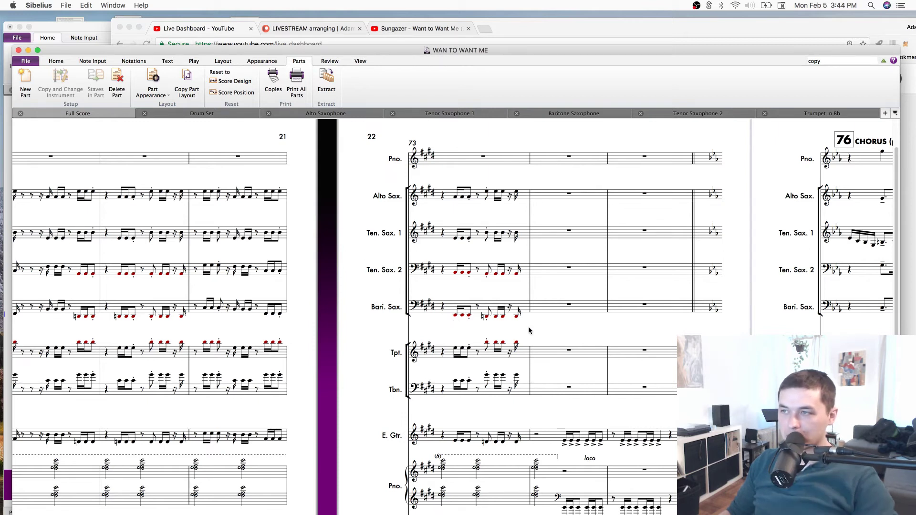
pyautogui.moveTo(528, 327); pyautogui.dragTo(565, 283)
pyautogui.moveTo(573, 320); pyautogui.dragTo(486, 280)
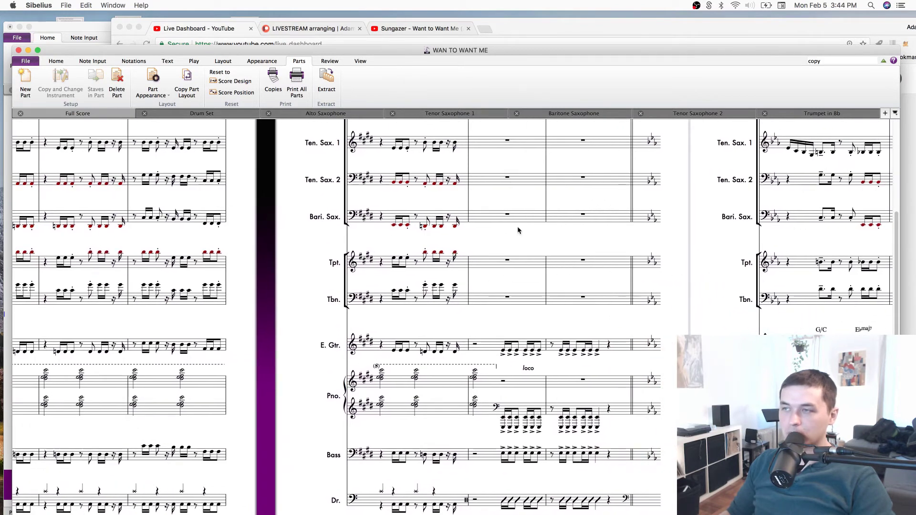
pyautogui.moveTo(500, 235); pyautogui.dragTo(494, 266)
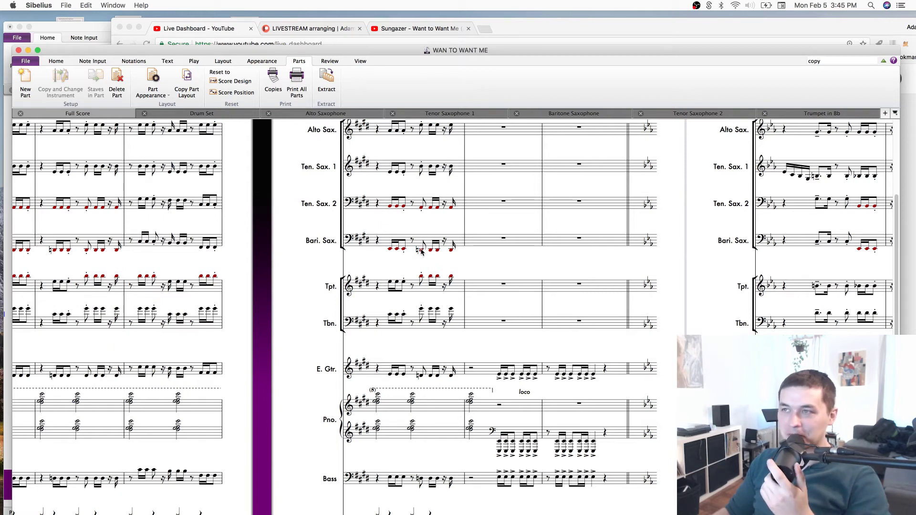
pyautogui.click(442, 243)
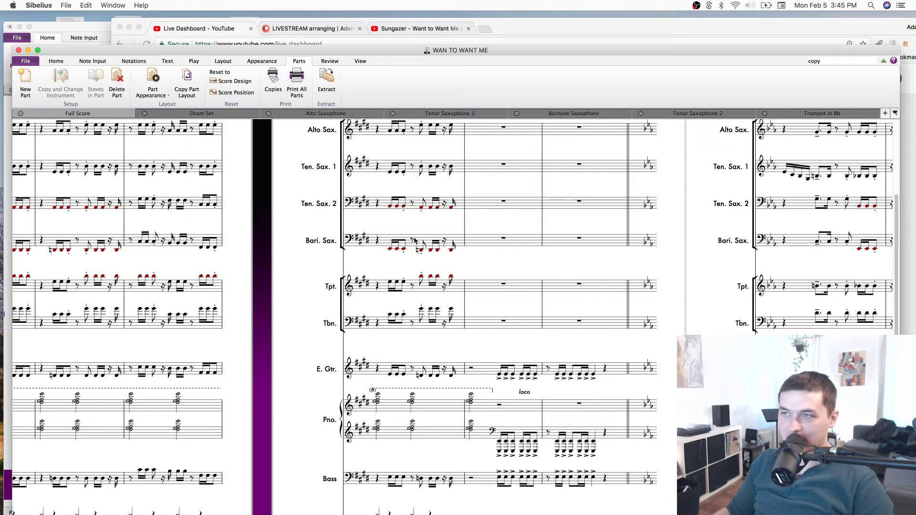
pyautogui.press('w')
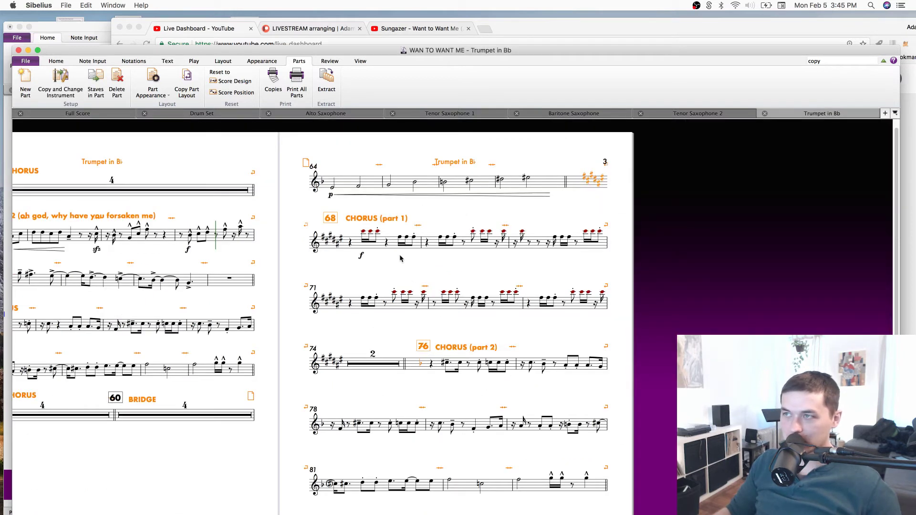
pyautogui.press('w')
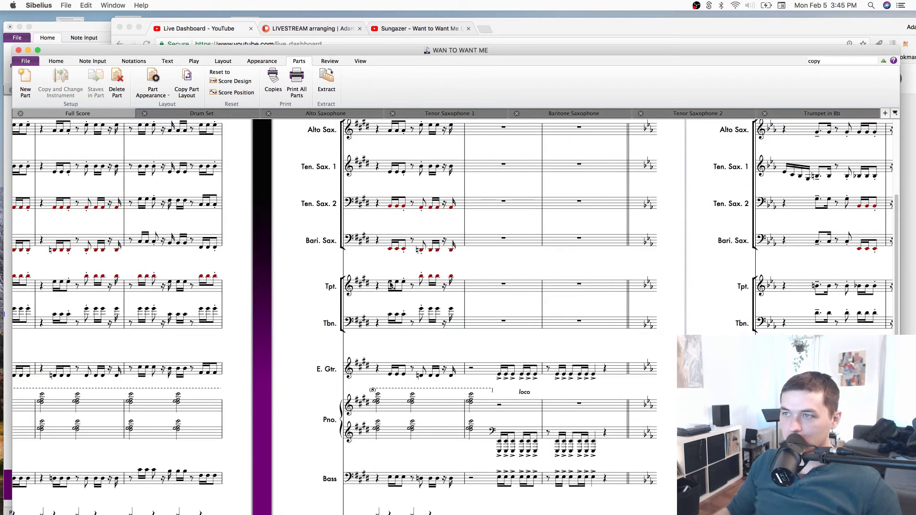
# Open the Trombone part from the full score and zoom out to show its first page.
pyautogui.click(401, 330)
pyautogui.press('w')
pyautogui.scroll(10, 802, 256)
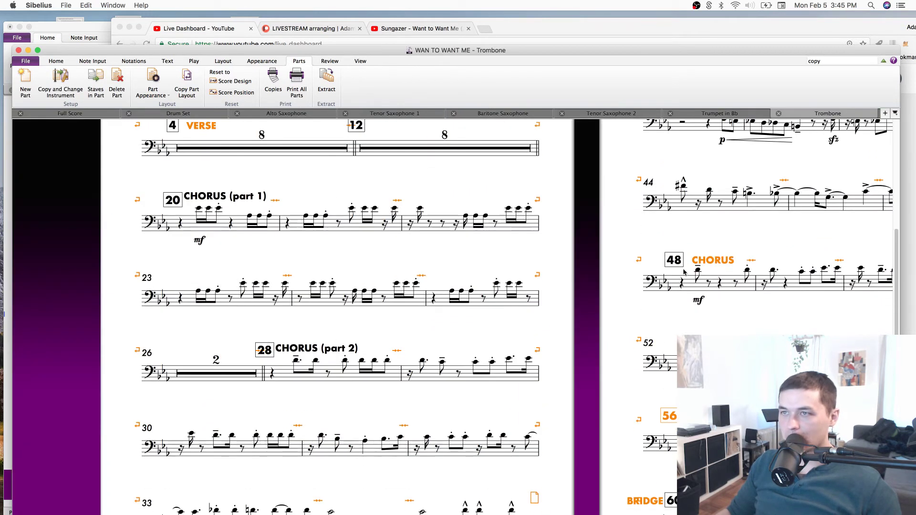
pyautogui.press('super+minus')
pyautogui.press('super+minus')
pyautogui.moveTo(144, 246); pyautogui.dragTo(507, 352)
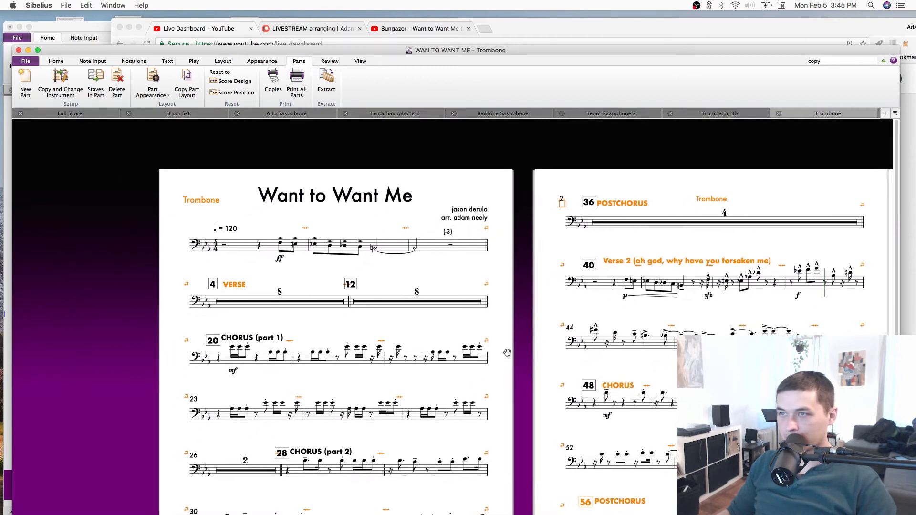
# Lower the title and the first system slightly on page 1 of the Trombone part.
pyautogui.click(420, 252)
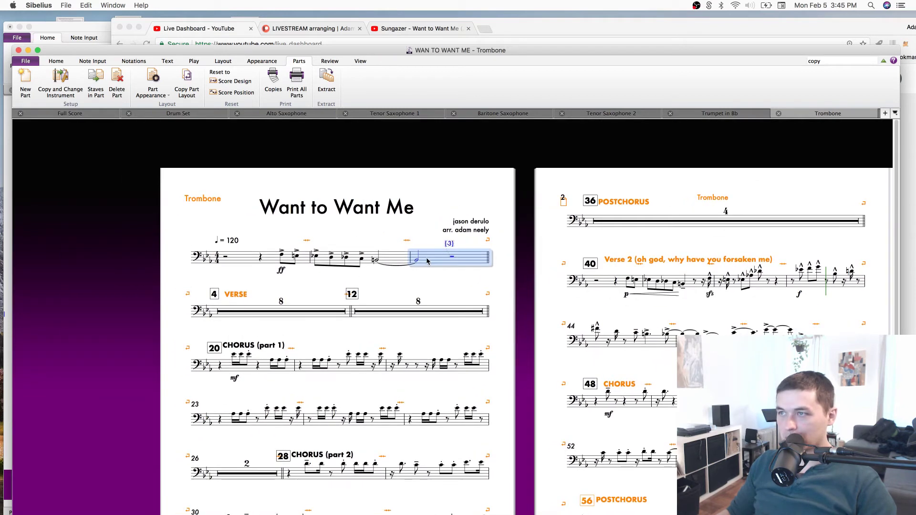
pyautogui.click(375, 212)
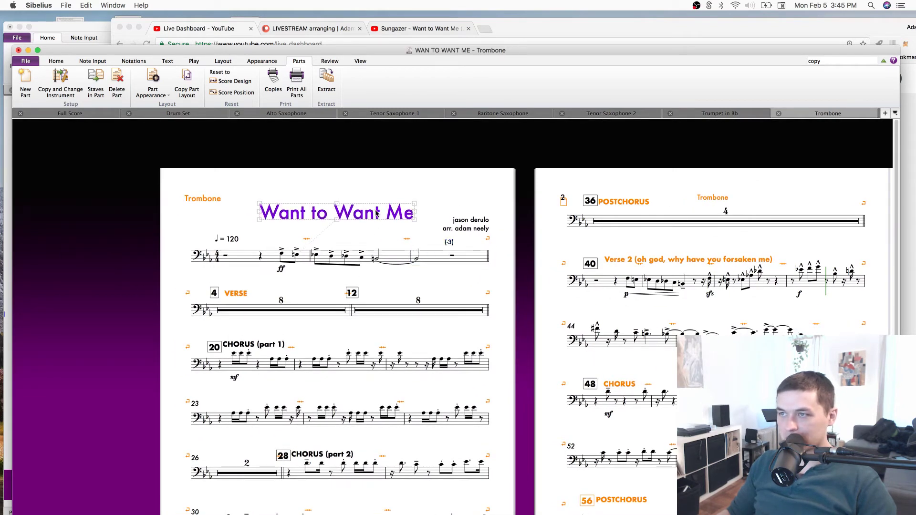
pyautogui.click(422, 260)
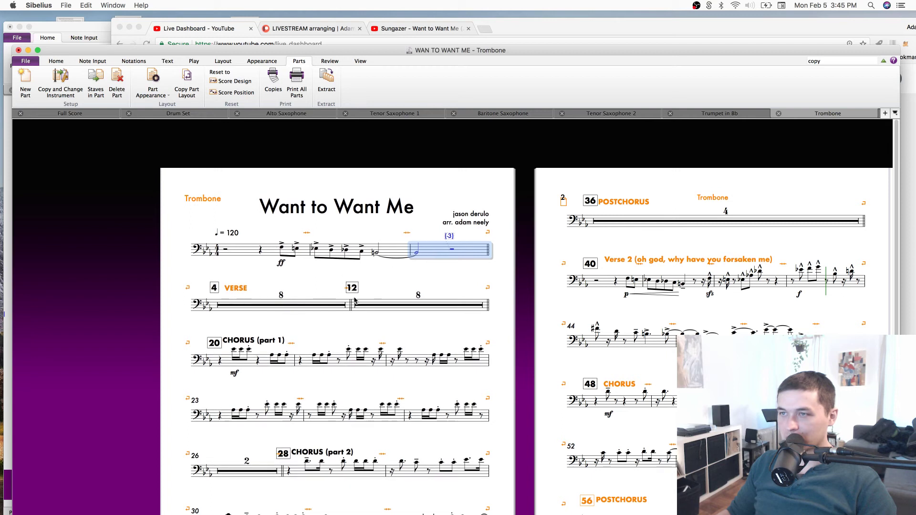
pyautogui.click(413, 326)
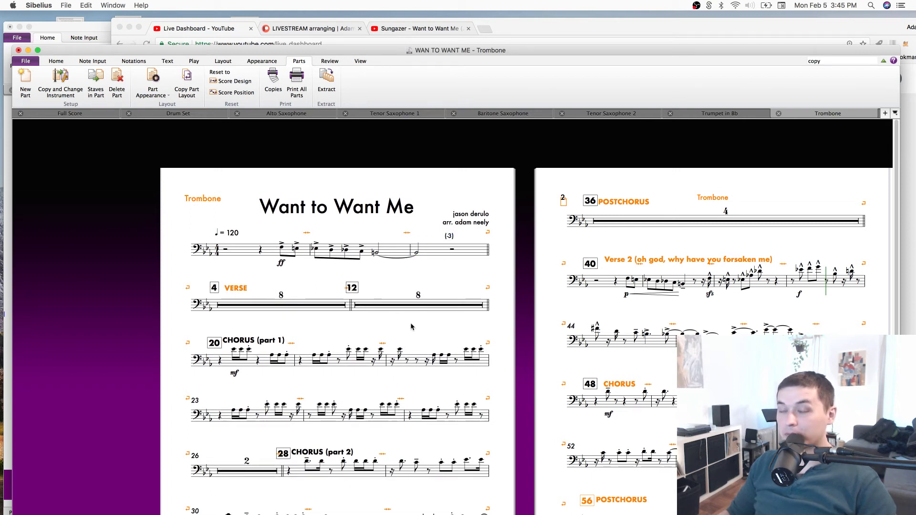
# Separate mark 20 from the CHORUS (part 1) heading and move the CHORUS (part 2) heading clear of mark 28.
pyautogui.scroll(-2, 413, 339)
pyautogui.hscroll(-2, 414, 339)
pyautogui.moveTo(248, 312); pyautogui.dragTo(283, 306)
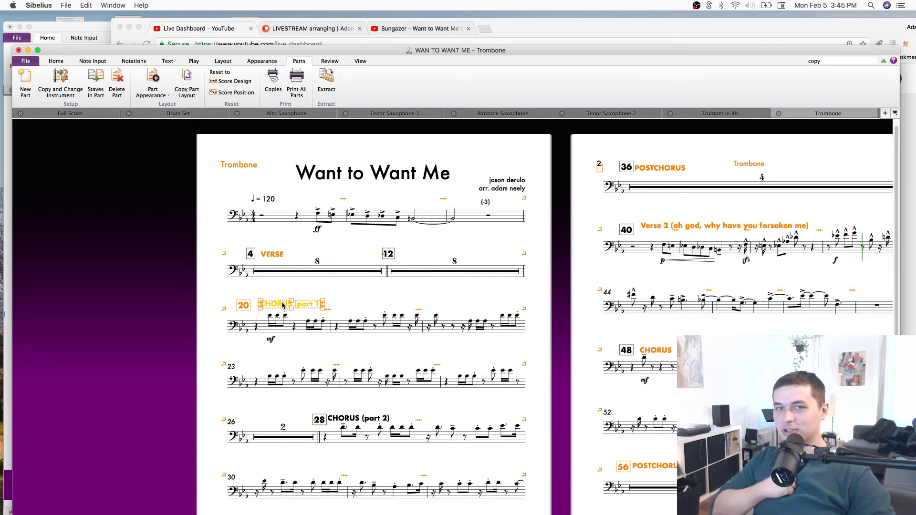
pyautogui.click(387, 285)
pyautogui.scroll(-2, 386, 285)
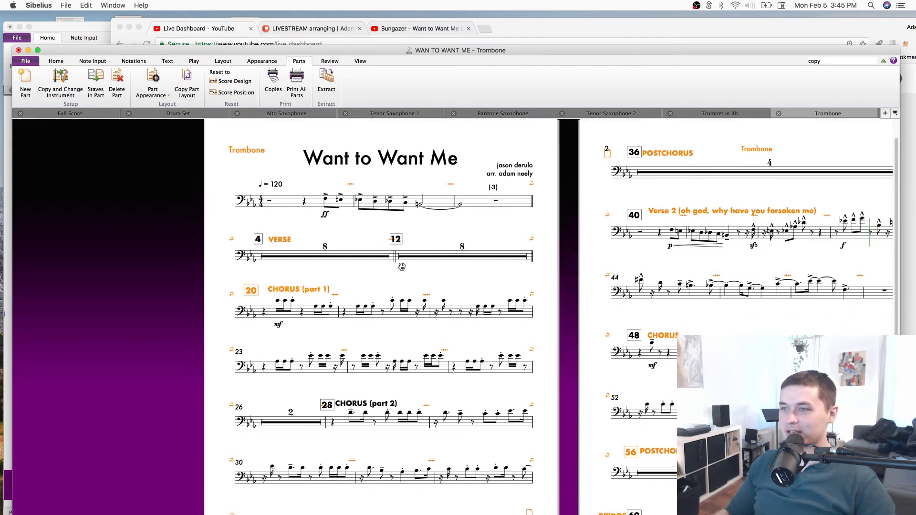
pyautogui.moveTo(382, 384); pyautogui.dragTo(391, 384)
pyautogui.hscroll(1, 451, 372)
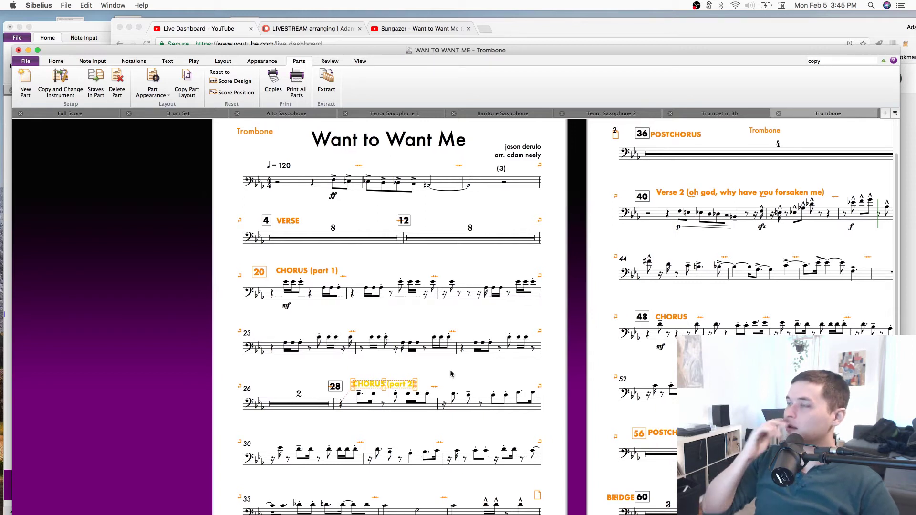
# Move the POSTCHORUS heading clear of mark 36 and nudge the CHORUS (part 1) heading slightly closer to mark 20.
pyautogui.moveTo(674, 135); pyautogui.dragTo(683, 138)
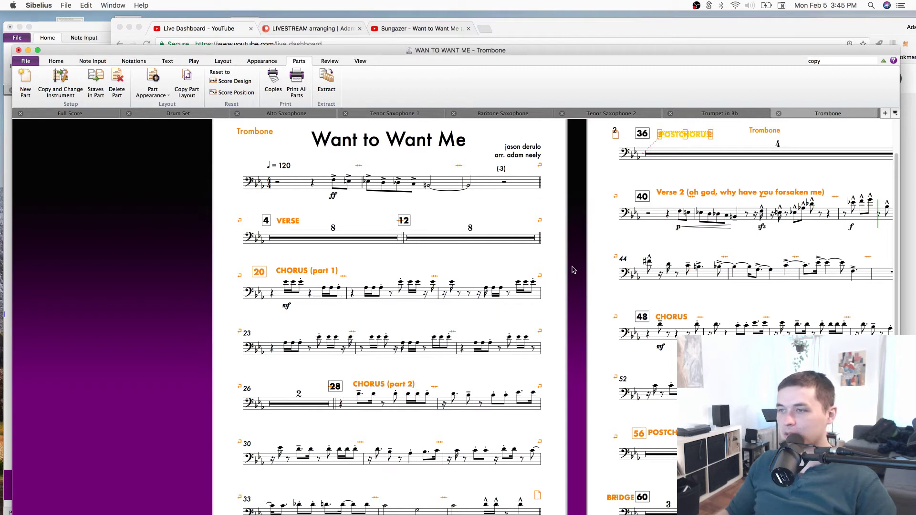
pyautogui.scroll(-2, 536, 276)
pyautogui.moveTo(335, 240); pyautogui.dragTo(331, 239)
pyautogui.click(435, 226)
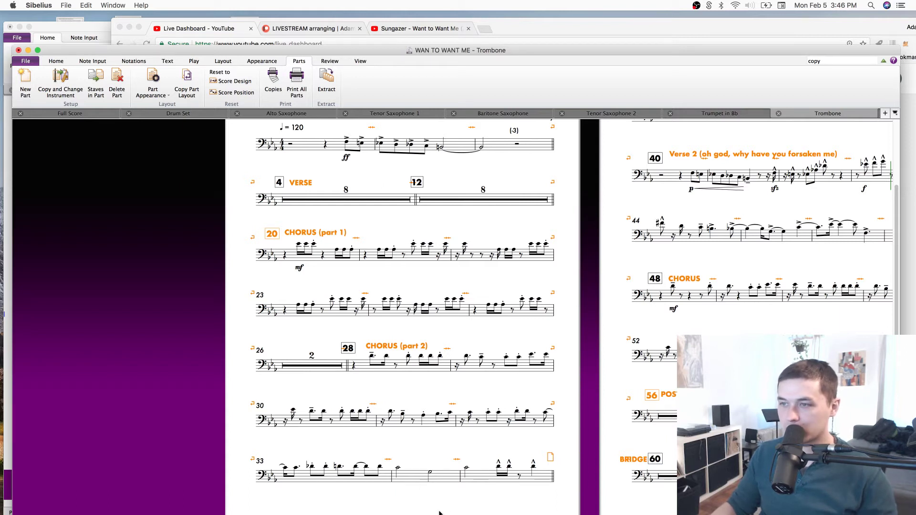
# Switch to Chrome, play the Sungazer "Want to Want Me" video from about 1:10, adjust its volume, and return to the Trombone part in Sibelius.
pyautogui.scroll(-2, 437, 494)
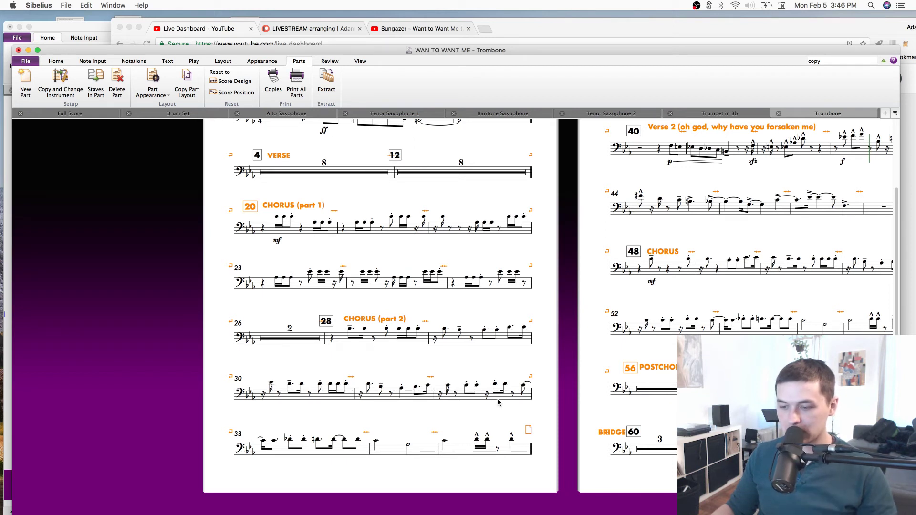
pyautogui.moveTo(371, 55); pyautogui.dragTo(372, 88)
pyautogui.click(439, 30)
pyautogui.click(341, 375)
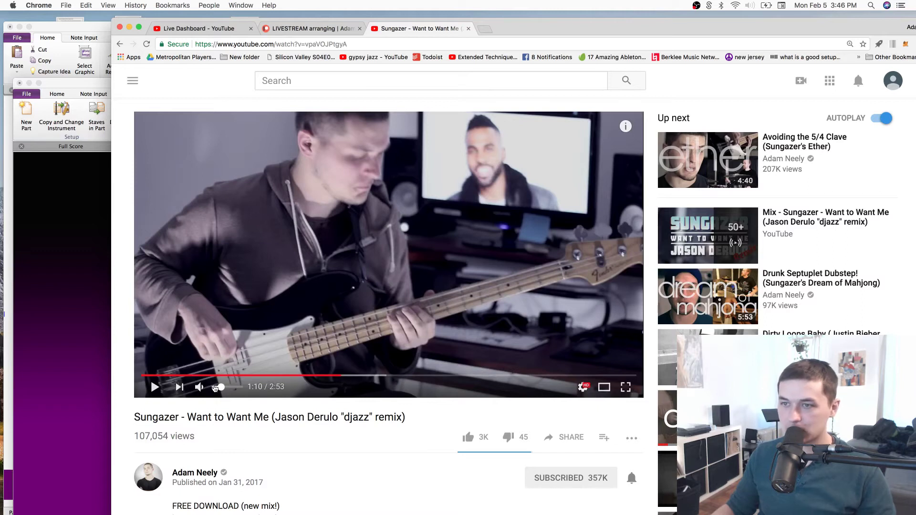
pyautogui.press('space')
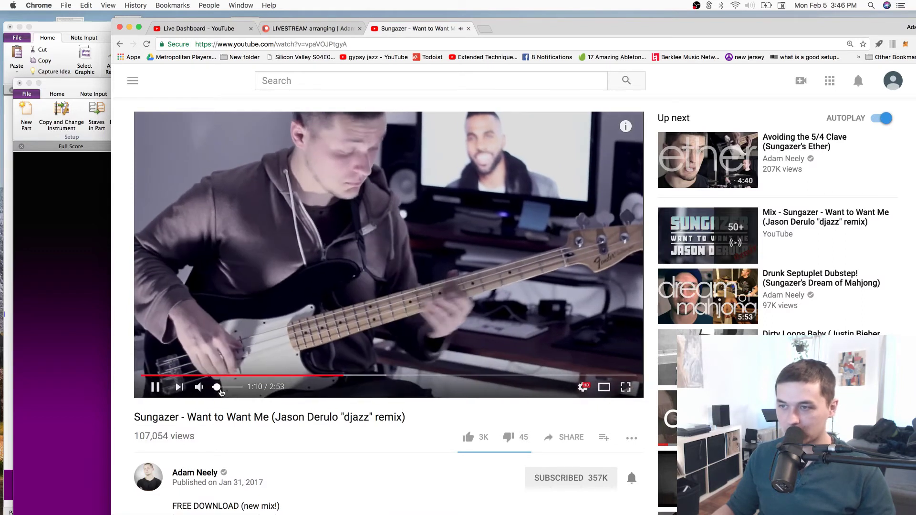
pyautogui.moveTo(227, 389); pyautogui.dragTo(221, 389)
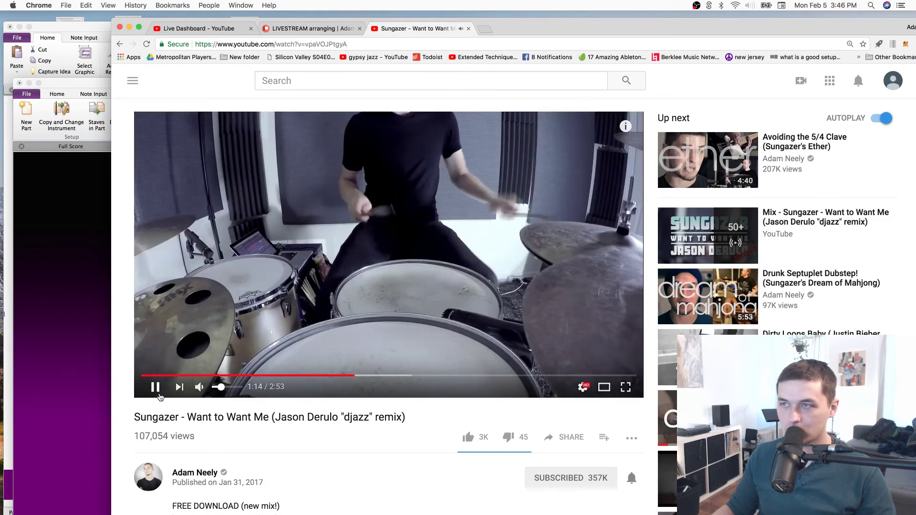
pyautogui.click(63, 378)
pyautogui.moveTo(473, 84); pyautogui.dragTo(459, 39)
pyautogui.moveTo(576, 141); pyautogui.dragTo(162, 389)
pyautogui.moveTo(547, 213); pyautogui.dragTo(468, 280)
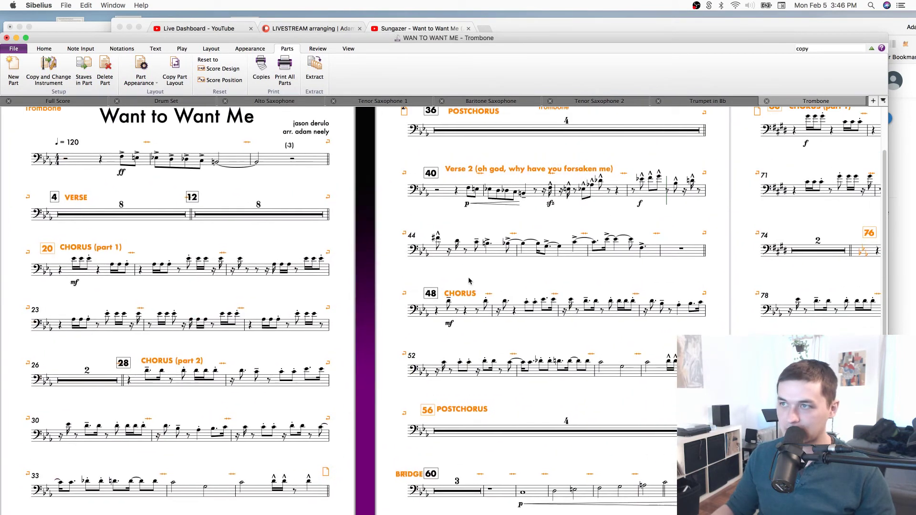
# Examine the trombone staff around bars 70 to 73 in the full score and return to the Trombone part.
pyautogui.press('w')
pyautogui.scroll(-5, 279, 458)
pyautogui.hscroll(3, 279, 458)
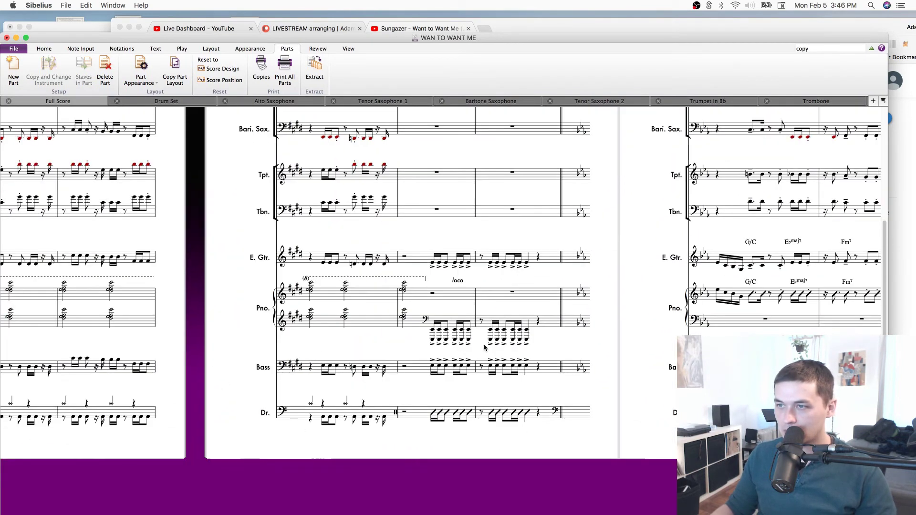
pyautogui.scroll(9, 630, 338)
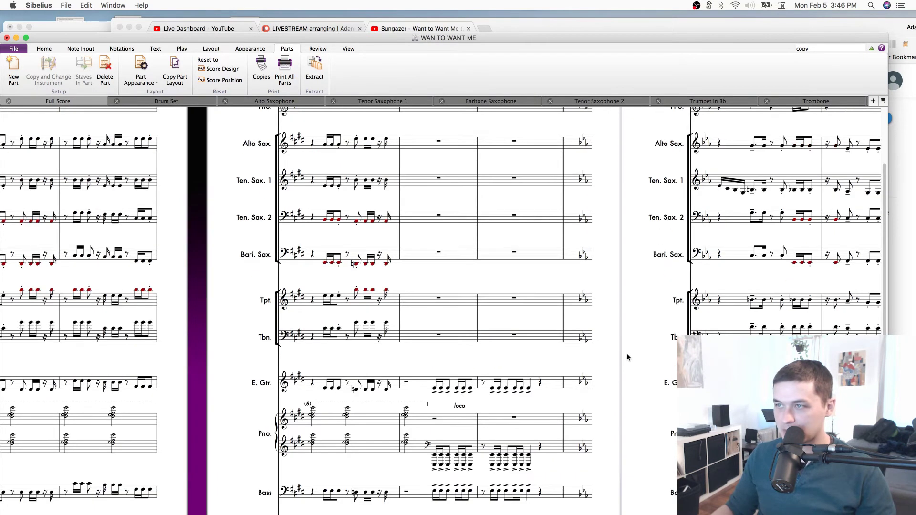
pyautogui.hscroll(-9, 385, 369)
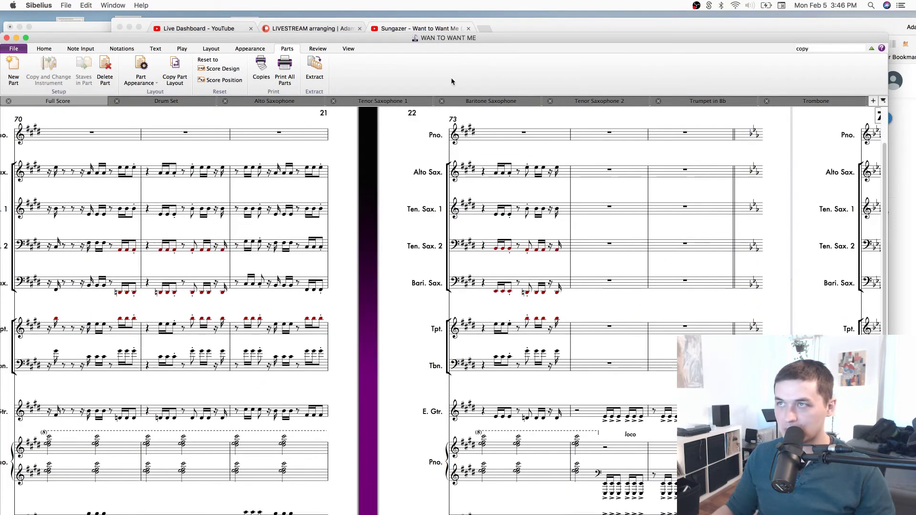
pyautogui.click(245, 365)
pyautogui.hscroll(-8, 287, 389)
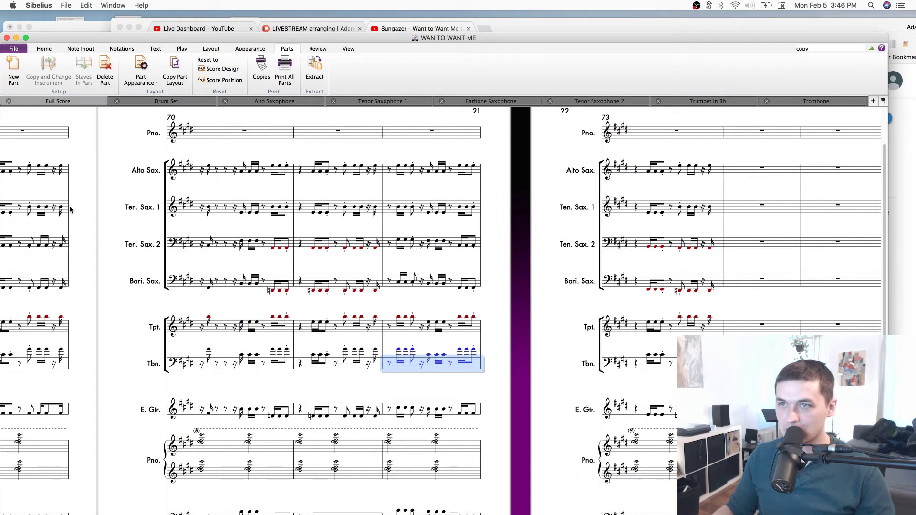
pyautogui.scroll(-2, 116, 347)
pyautogui.hscroll(-1, 116, 347)
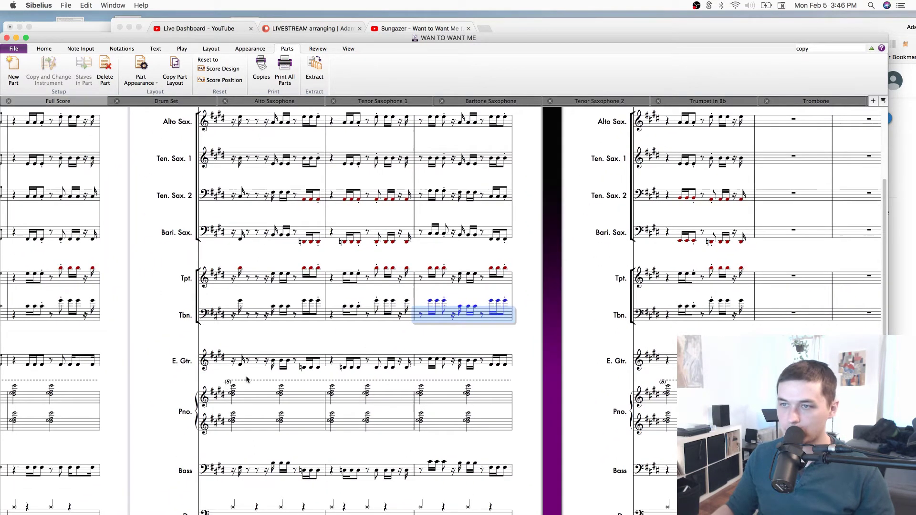
pyautogui.click(260, 328)
pyautogui.press('w')
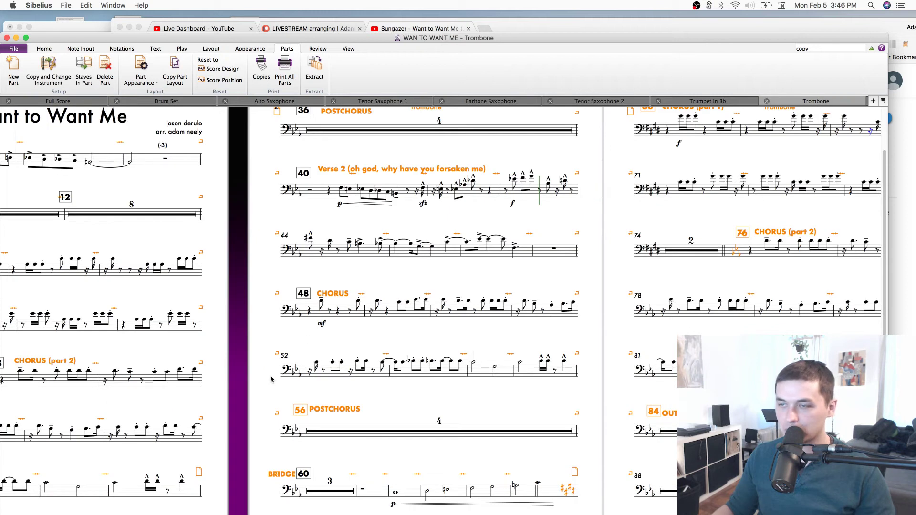
# Move the POSTCHORUS heading clear of mark 56 and place the BRIDGE heading just after mark 60 on page 2.
pyautogui.click(337, 291)
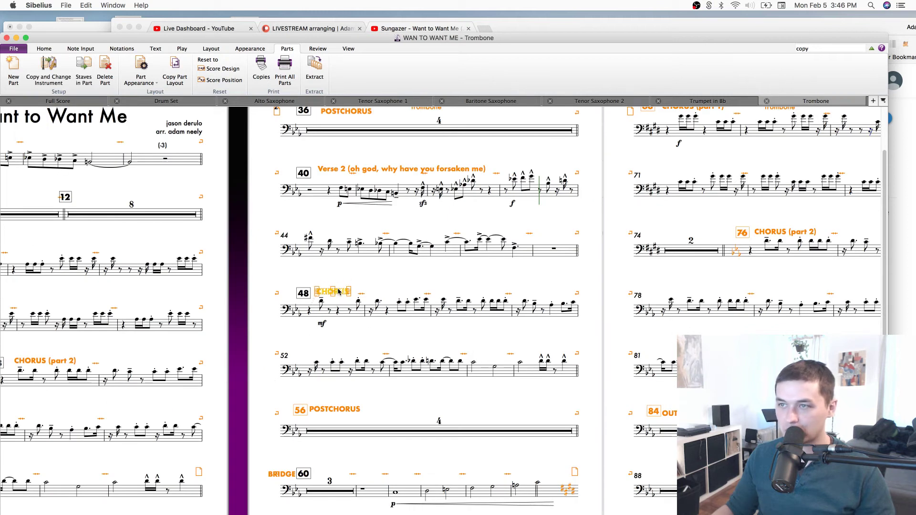
pyautogui.hscroll(-1, 342, 426)
pyautogui.click(346, 413)
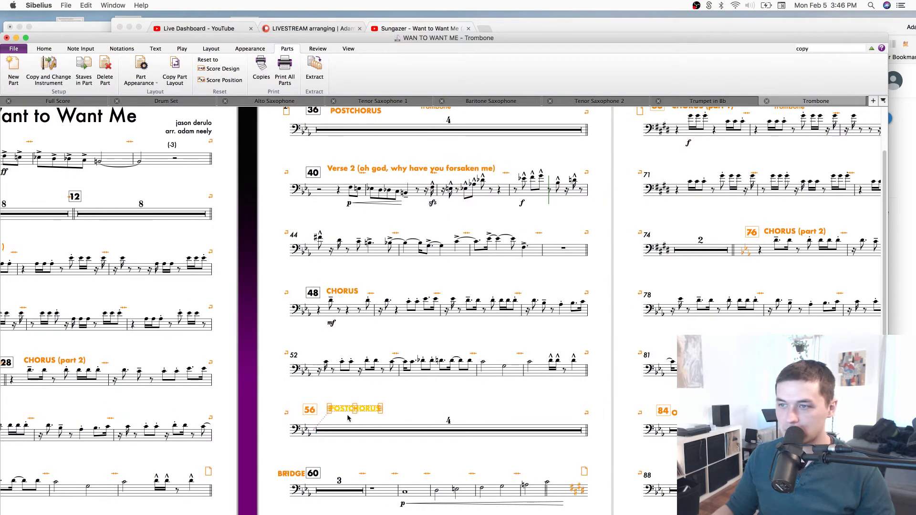
pyautogui.moveTo(290, 475); pyautogui.dragTo(341, 471)
pyautogui.moveTo(395, 437); pyautogui.dragTo(400, 435)
pyautogui.hscroll(-8, 401, 435)
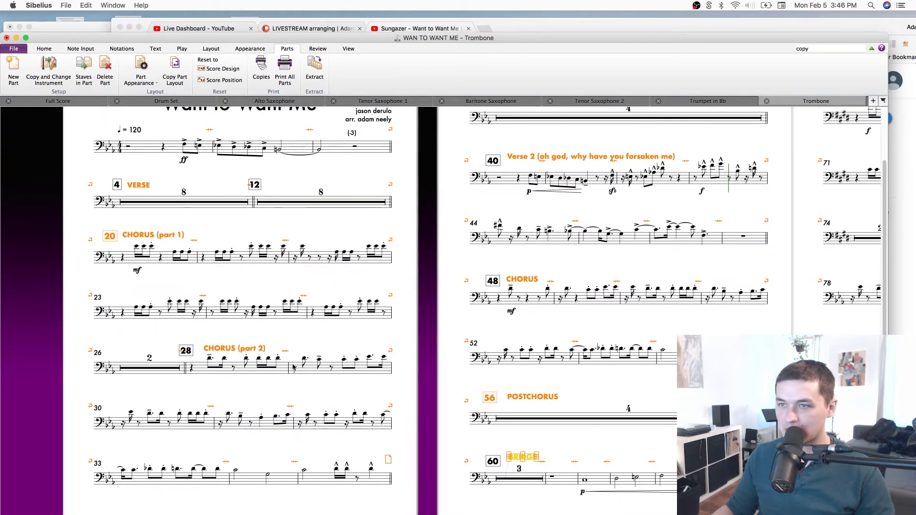
# Review the placement of the section headings and rehearsal marks across the pages of the Trombone part.
pyautogui.click(226, 348)
pyautogui.scroll(3, 356, 281)
pyautogui.hscroll(2, 355, 281)
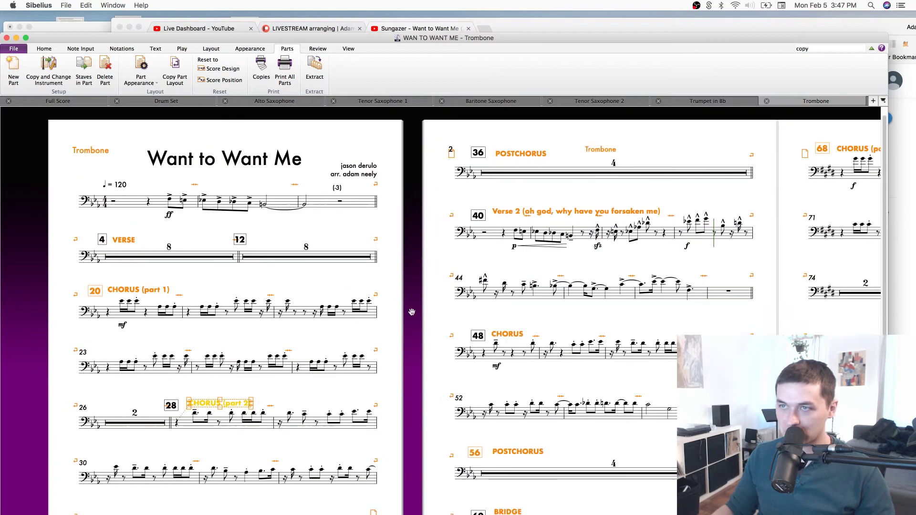
pyautogui.scroll(-2, 356, 280)
pyautogui.hscroll(5, 356, 280)
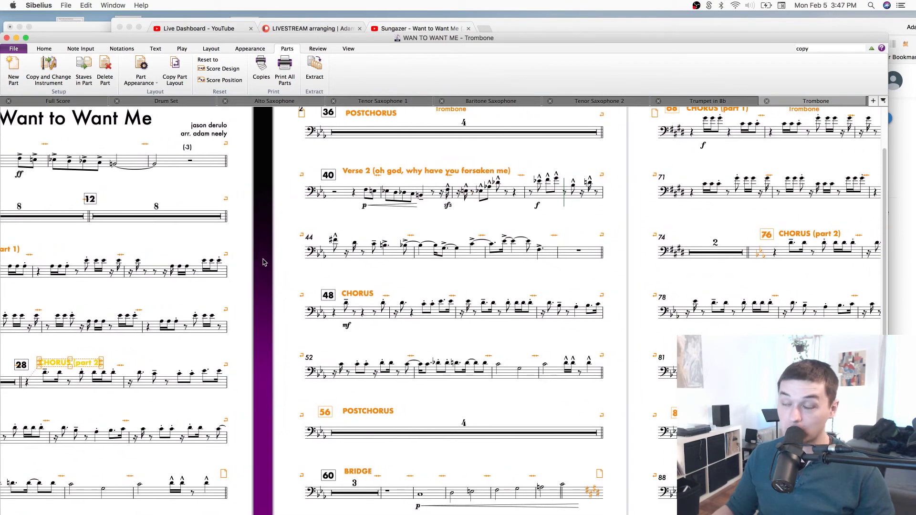
pyautogui.press('Escape')
pyautogui.scroll(2, 549, 233)
pyautogui.hscroll(3, 549, 233)
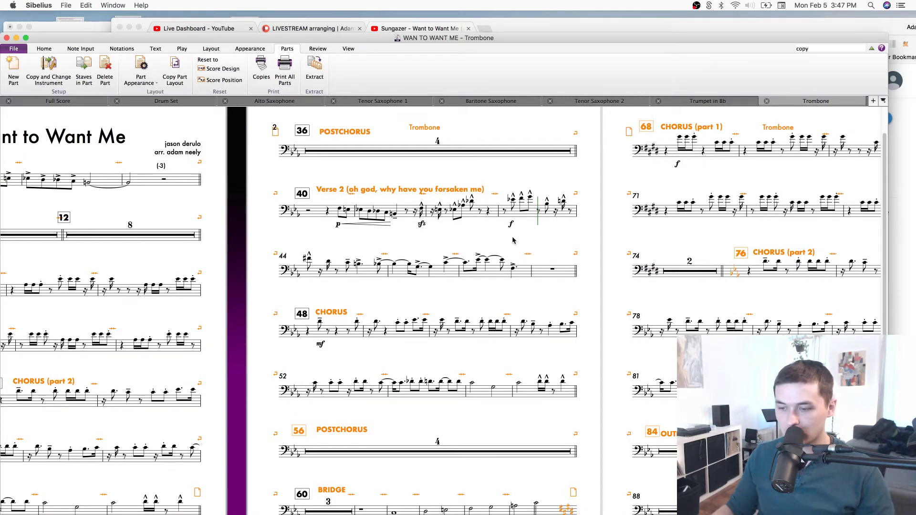
pyautogui.hscroll(10, 548, 301)
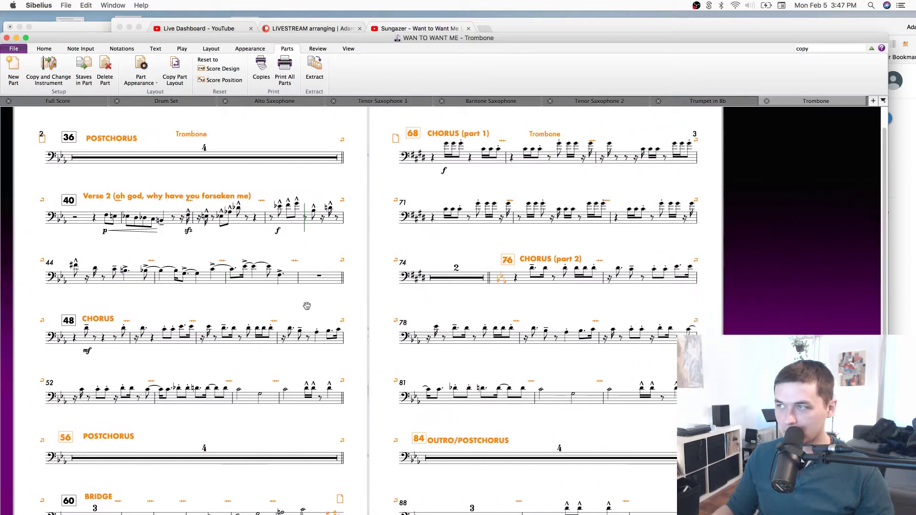
# Shift the CHORUS (part 2) heading on page 3 slightly further from mark 76.
pyautogui.click(561, 258)
pyautogui.moveTo(560, 258); pyautogui.dragTo(563, 258)
pyautogui.moveTo(333, 371); pyautogui.dragTo(401, 341)
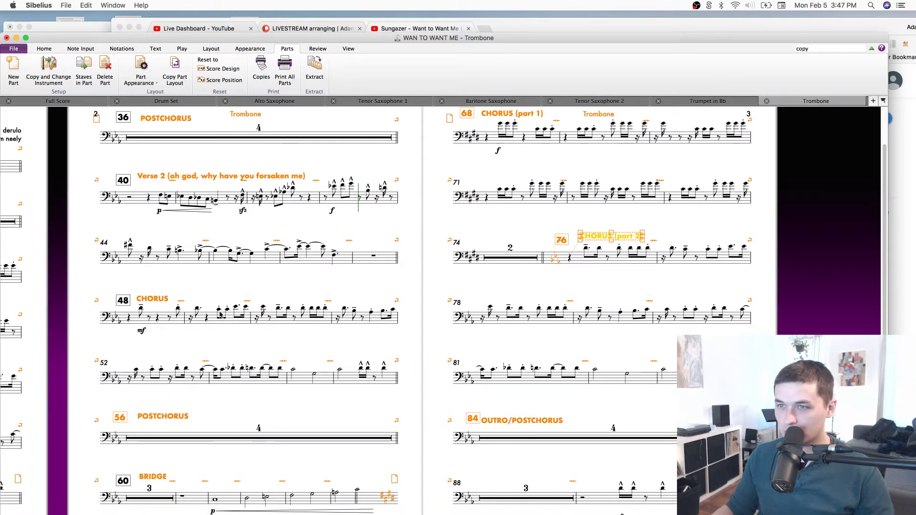
pyautogui.click(164, 302)
pyautogui.moveTo(166, 415); pyautogui.dragTo(162, 413)
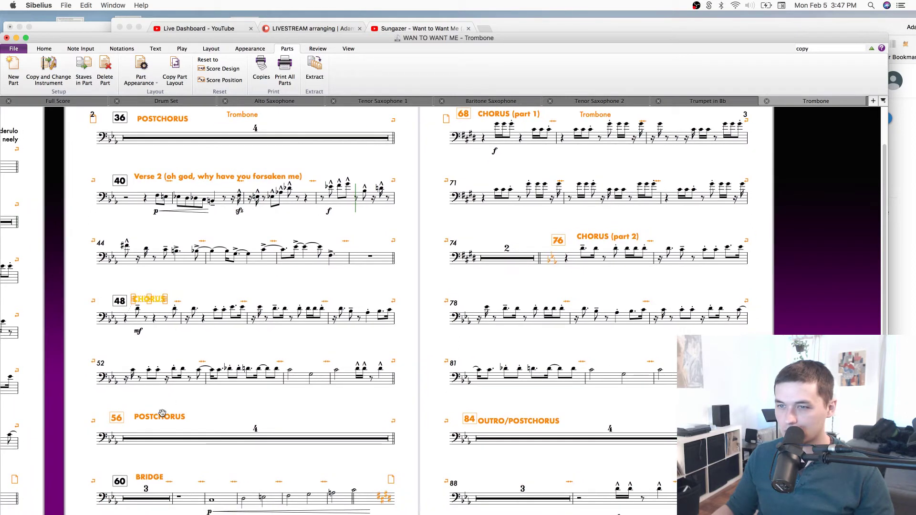
# Move the OUTRO/POSTCHORUS heading clear of mark 84, then level mark 60 with the BRIDGE heading and tighten their spacing.
pyautogui.moveTo(179, 473); pyautogui.dragTo(305, 419)
pyautogui.moveTo(630, 371); pyautogui.dragTo(640, 367)
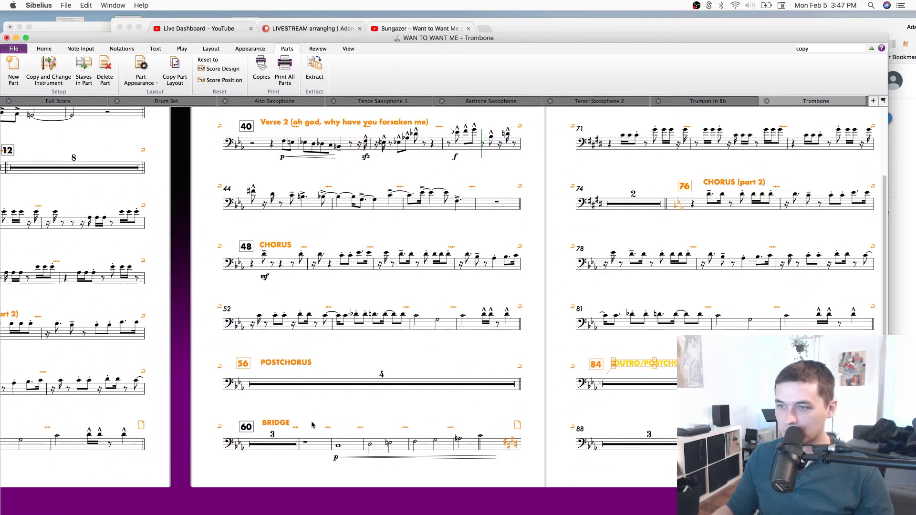
pyautogui.click(244, 426)
pyautogui.moveTo(244, 427); pyautogui.dragTo(269, 419)
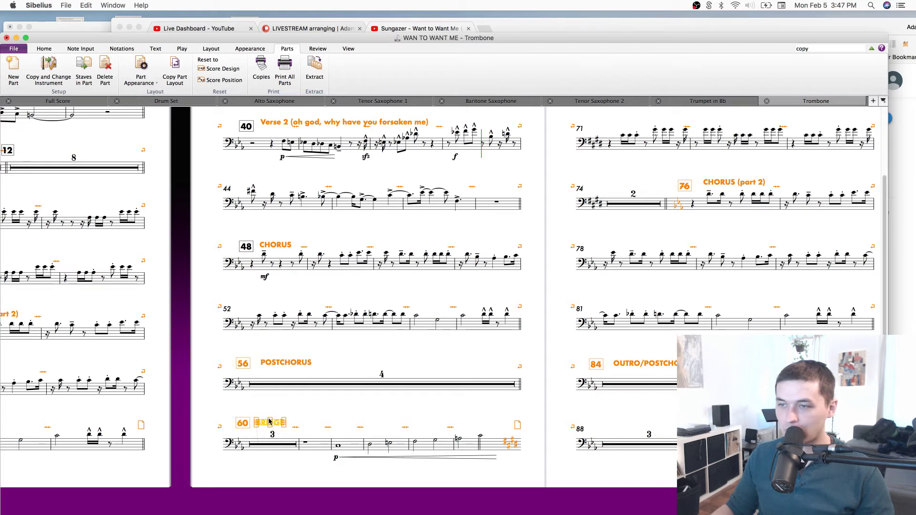
# Line up marks 28, 20 and 4 on page 1 with their CHORUS (part 2), CHORUS (part 1) and VERSE headings.
pyautogui.hscroll(-5, 196, 420)
pyautogui.click(111, 326)
pyautogui.moveTo(159, 324); pyautogui.dragTo(153, 323)
pyautogui.click(74, 316)
pyautogui.click(59, 213)
pyautogui.moveTo(59, 215); pyautogui.dragTo(58, 212)
pyautogui.moveTo(42, 159); pyautogui.dragTo(61, 161)
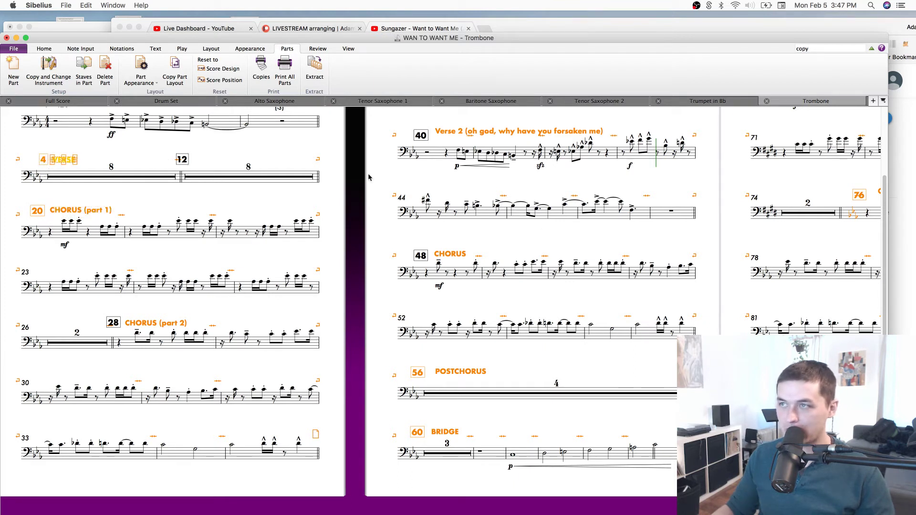
# Level marks 48, 40 and 36 on page 2 with their headings and nudge the CHORUS, Verse 2 and POSTCHORUS headings into line.
pyautogui.moveTo(528, 188); pyautogui.dragTo(400, 216)
pyautogui.moveTo(294, 281); pyautogui.dragTo(295, 279)
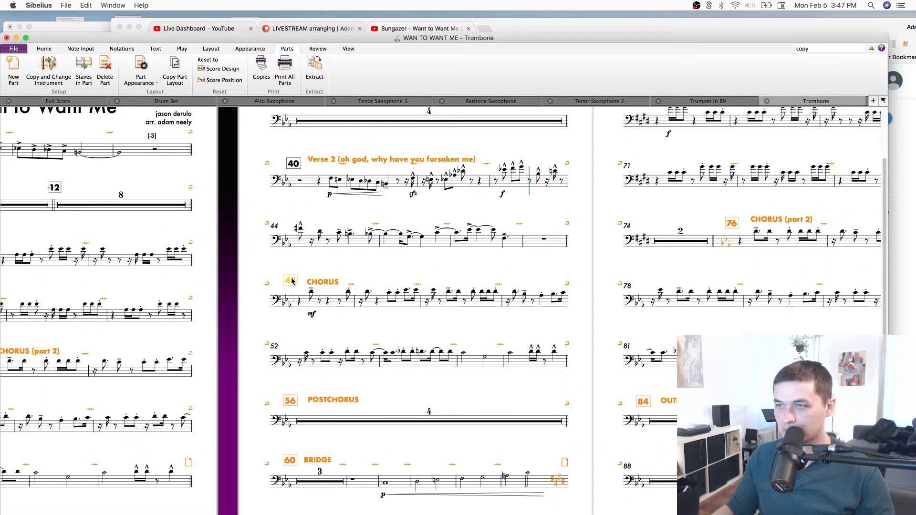
pyautogui.moveTo(318, 283); pyautogui.dragTo(313, 282)
pyautogui.click(294, 163)
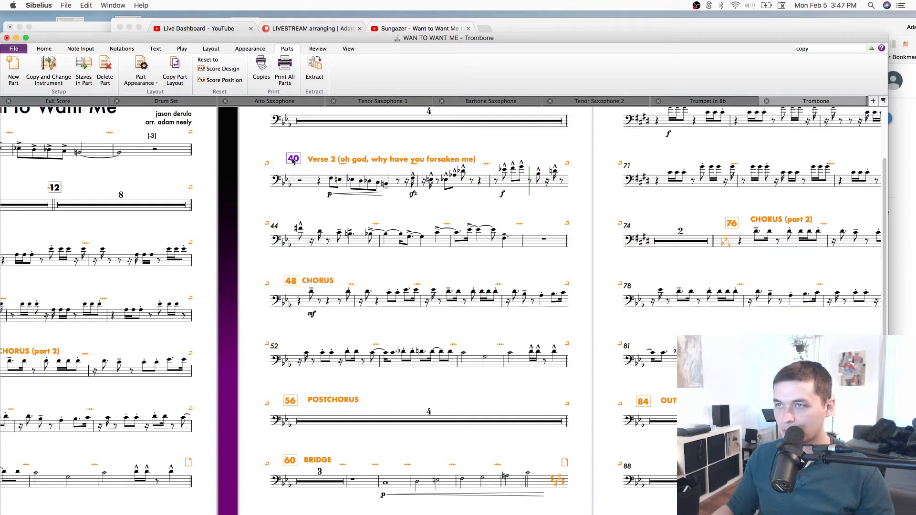
pyautogui.moveTo(319, 159); pyautogui.dragTo(316, 154)
pyautogui.click(286, 159)
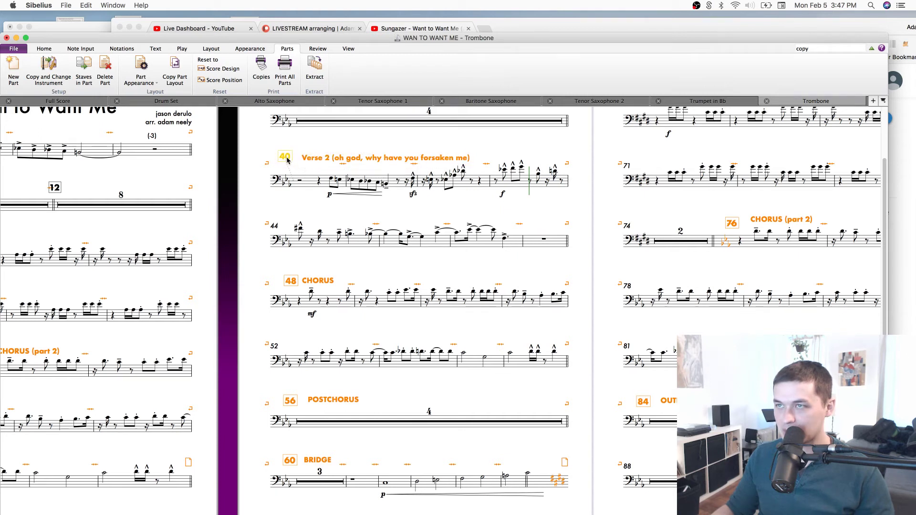
pyautogui.scroll(3, 319, 149)
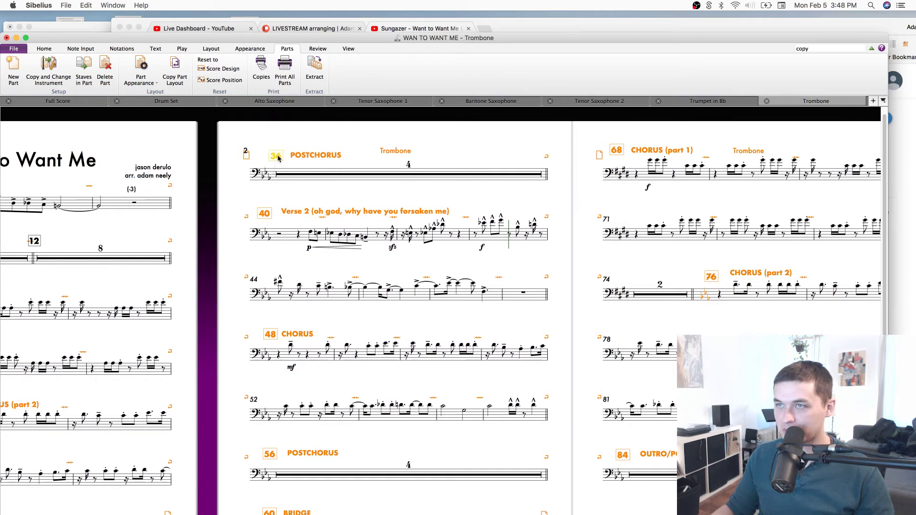
pyautogui.moveTo(299, 159); pyautogui.dragTo(301, 158)
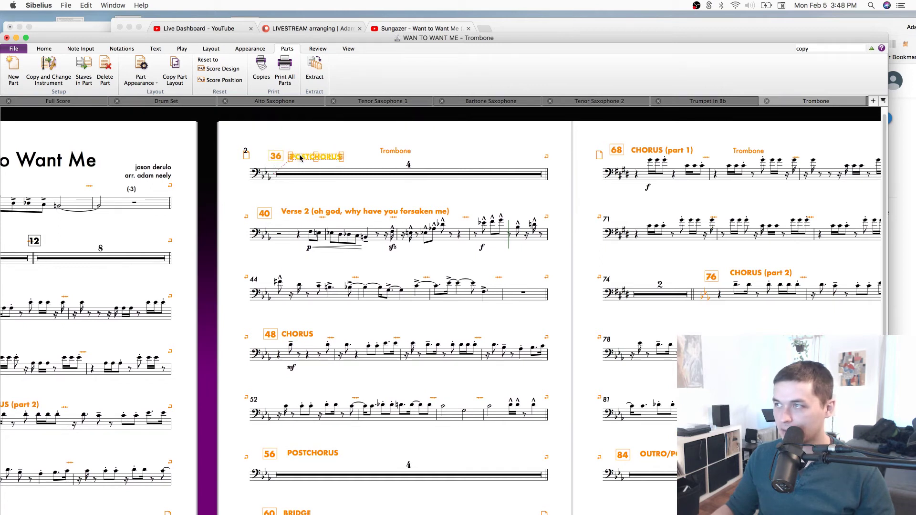
# Level mark 76 with the CHORUS (part 2) heading on page 3 and bring the OUTRO/POSTCHORUS heading closer to mark 84.
pyautogui.moveTo(743, 198); pyautogui.dragTo(602, 131)
pyautogui.moveTo(180, 388); pyautogui.dragTo(176, 390)
pyautogui.click(342, 368)
pyautogui.moveTo(720, 303); pyautogui.dragTo(564, 318)
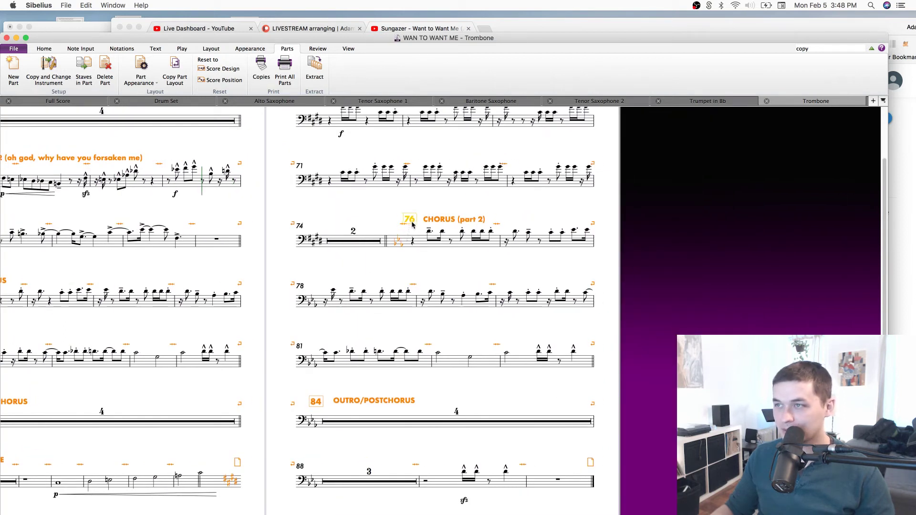
pyautogui.scroll(2, 488, 204)
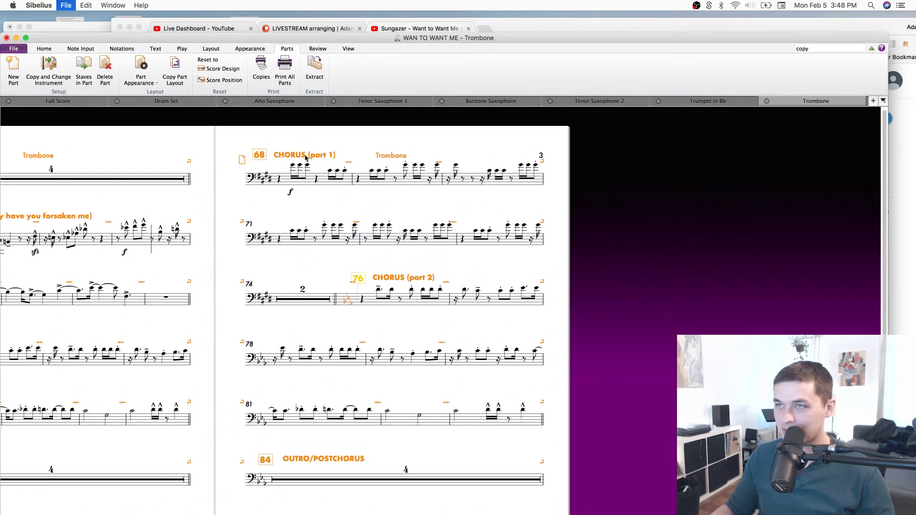
pyautogui.scroll(-2, 683, 258)
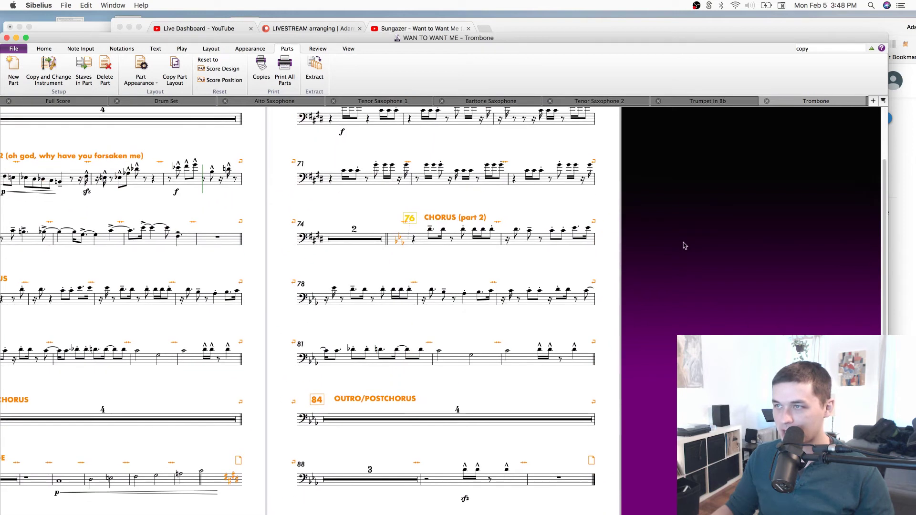
pyautogui.click(361, 397)
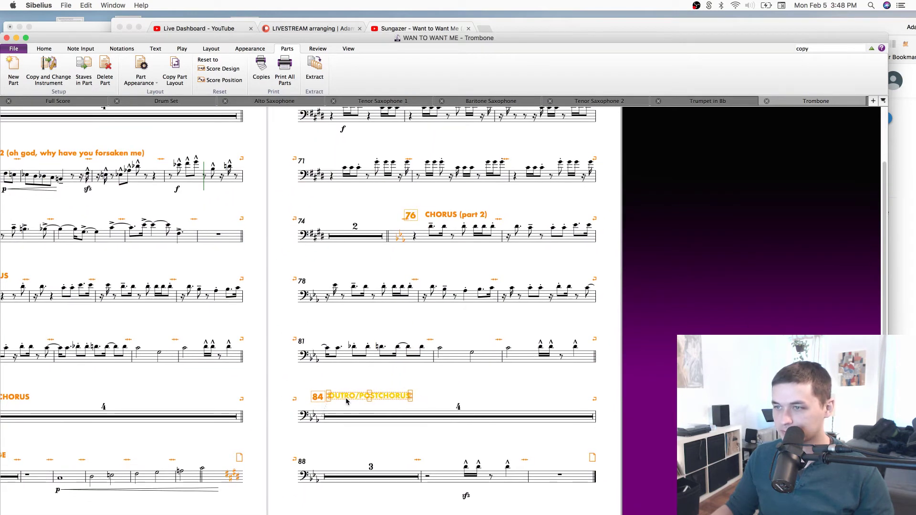
# Fine-tune mark 40 and the Verse 2 heading on page 2 so they sit level with each other.
pyautogui.hscroll(-3, 411, 384)
pyautogui.hscroll(-8, 411, 384)
pyautogui.click(151, 268)
pyautogui.click(198, 155)
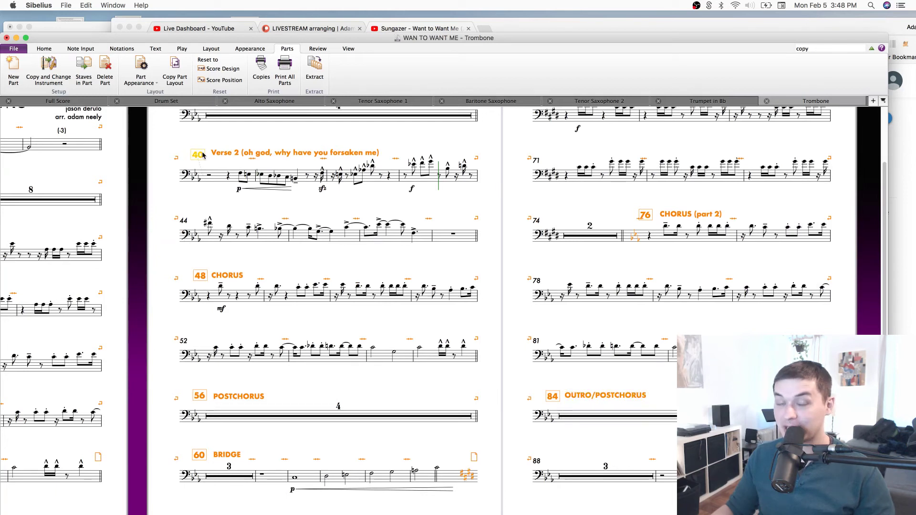
pyautogui.click(231, 154)
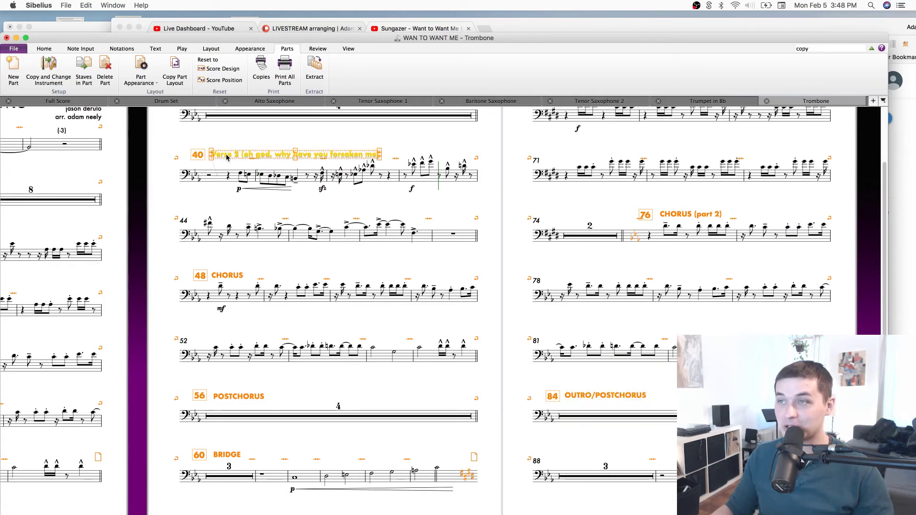
pyautogui.click(199, 155)
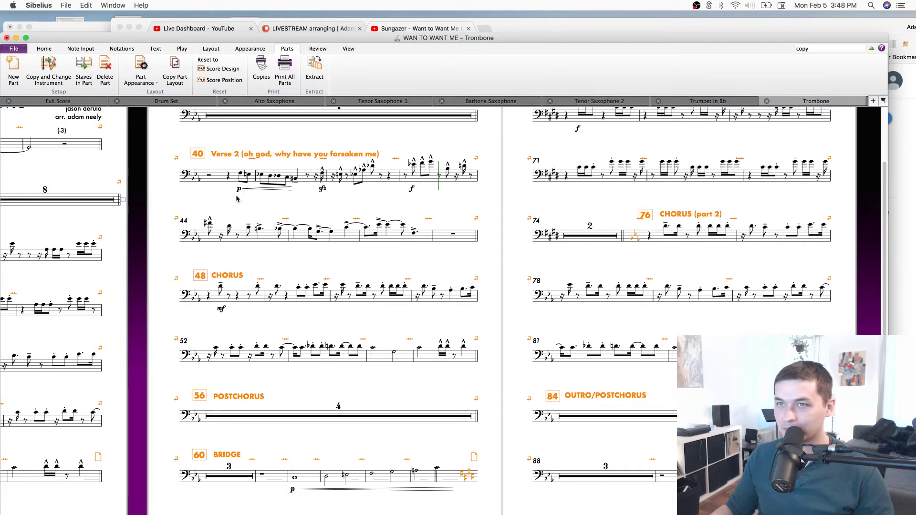
# Switch to Spotify, browse its genres and charts, and open the Global Top 50 chart.
pyautogui.hscroll(-5, 144, 240)
pyautogui.moveTo(341, 514)
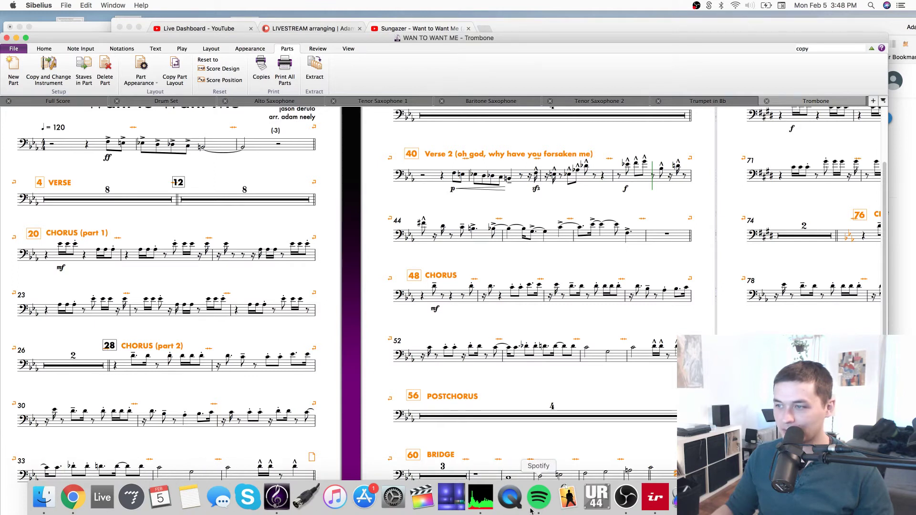
pyautogui.click(539, 498)
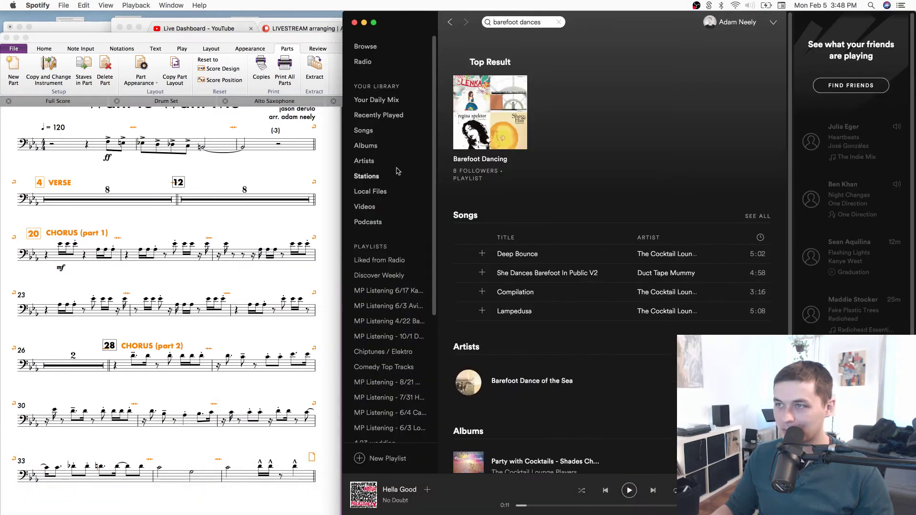
pyautogui.click(372, 48)
pyautogui.click(519, 179)
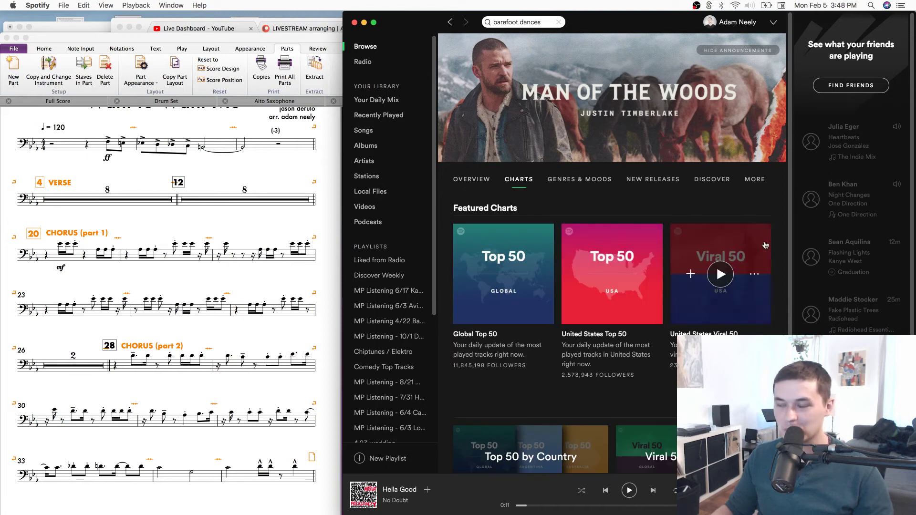
pyautogui.click(573, 179)
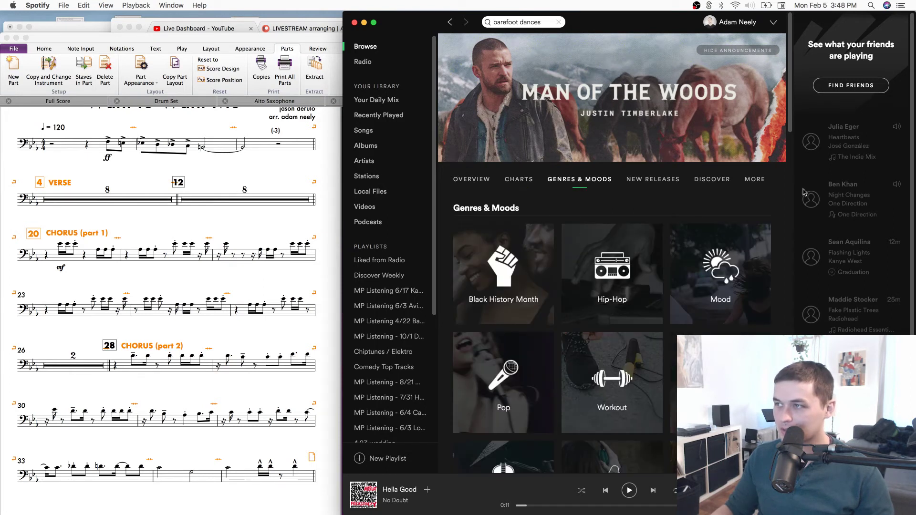
pyautogui.scroll(-10, 582, 191)
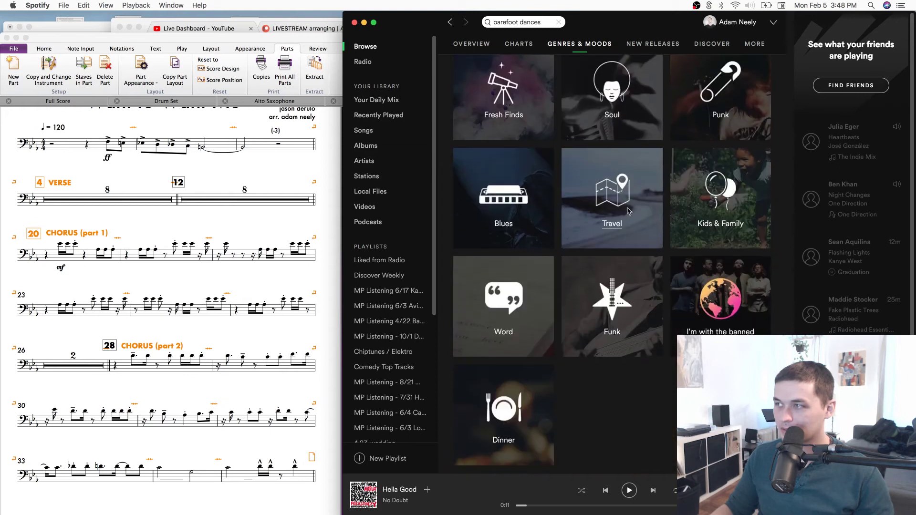
pyautogui.scroll(15, 620, 229)
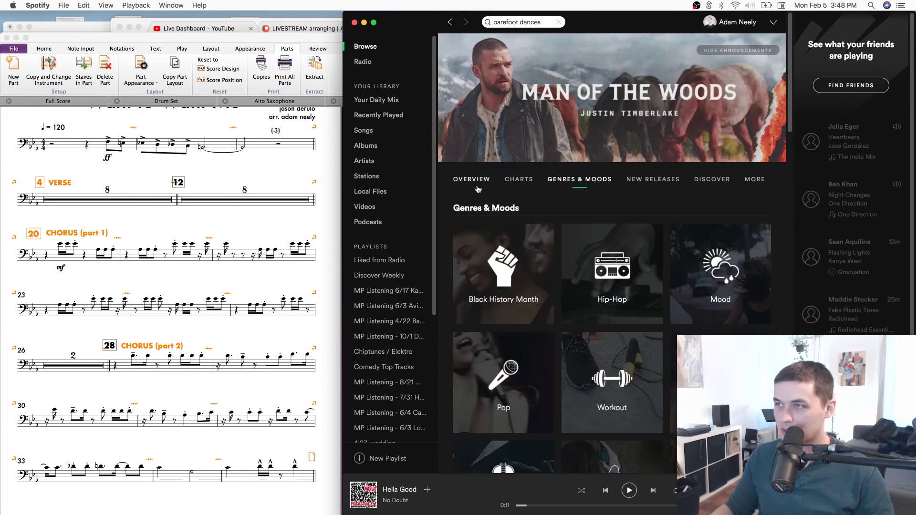
pyautogui.click(478, 188)
pyautogui.click(523, 182)
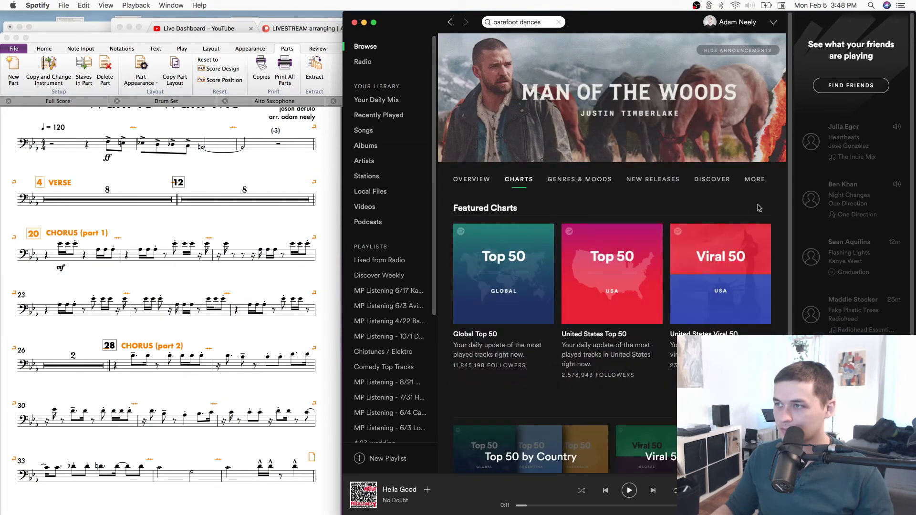
pyautogui.click(471, 335)
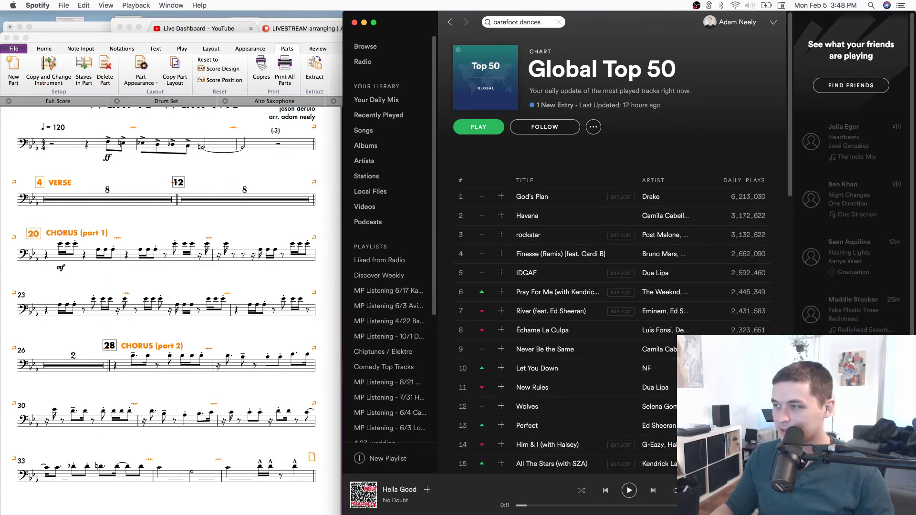
# Start New Rules and Havana from the Global Top 50 and pause playback.
pyautogui.doubleClick(562, 389)
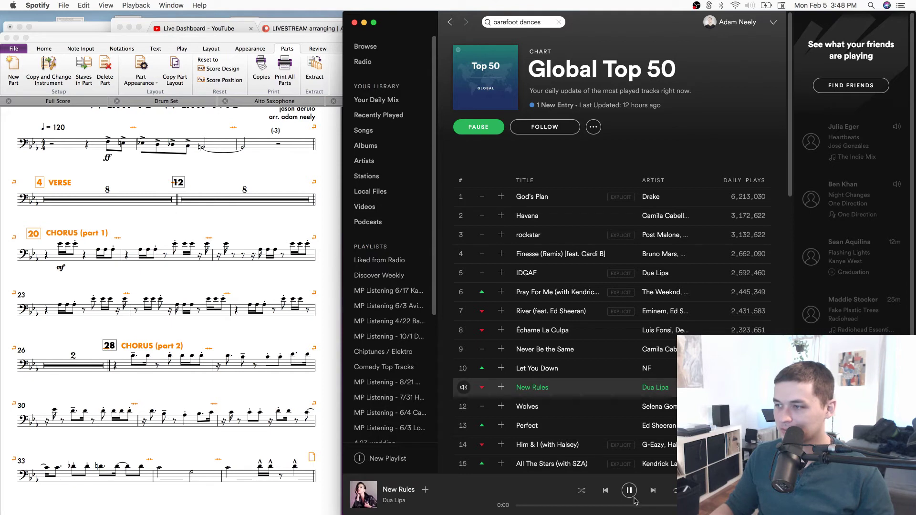
pyautogui.doubleClick(574, 212)
pyautogui.click(638, 495)
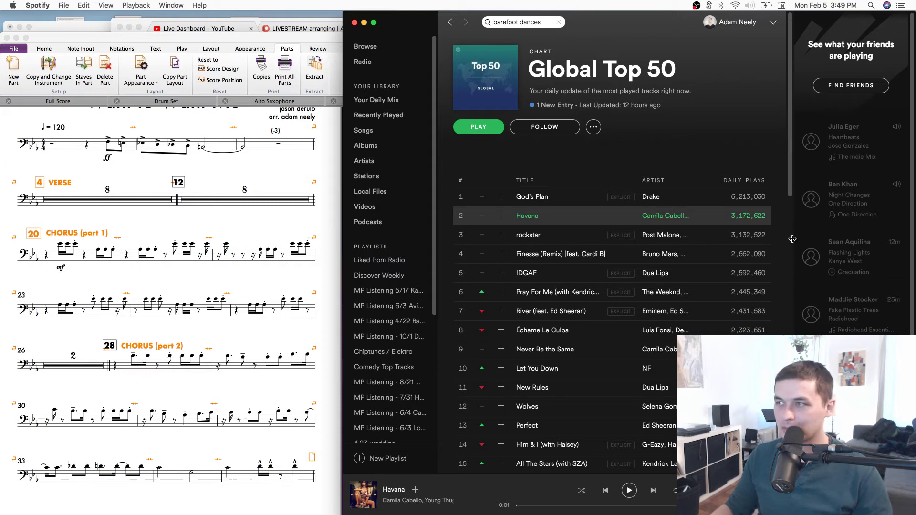
# Switch back to Sibelius, check the pages of the trombone part, and save the score.
pyautogui.click(190, 282)
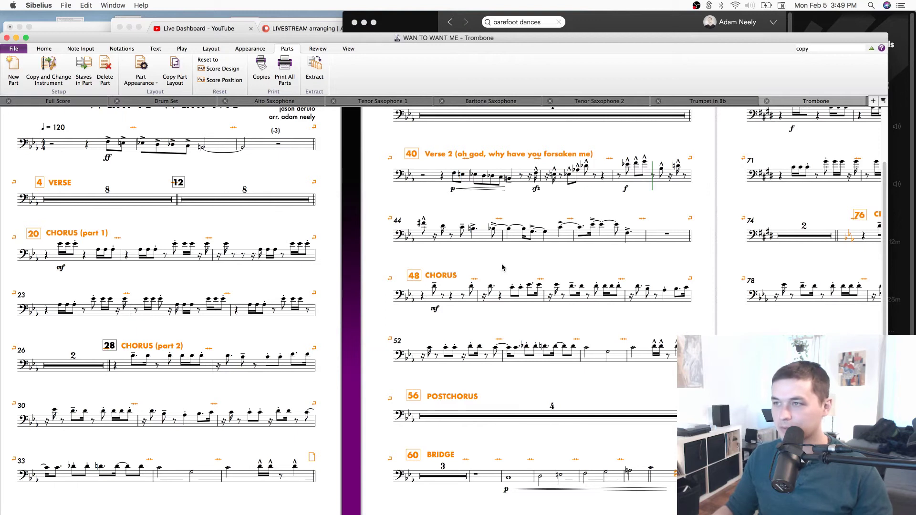
pyautogui.hscroll(5, 454, 248)
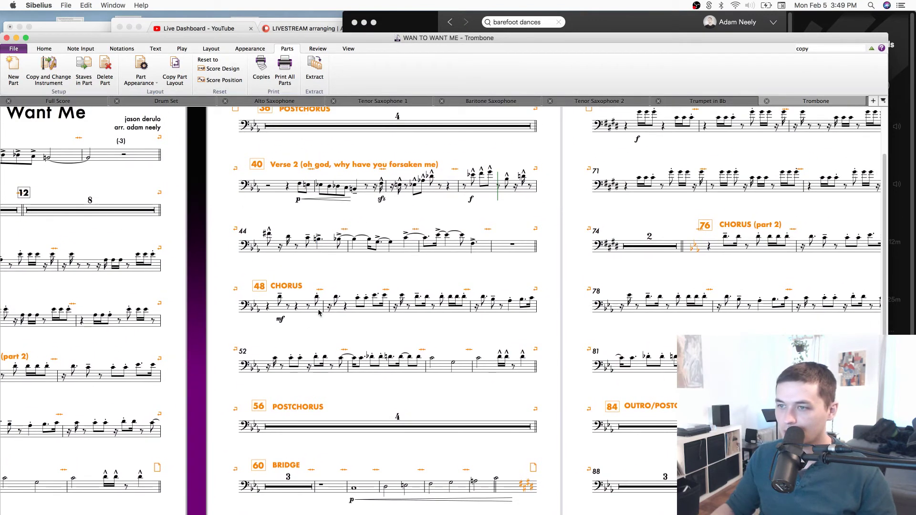
pyautogui.moveTo(648, 219); pyautogui.dragTo(516, 248)
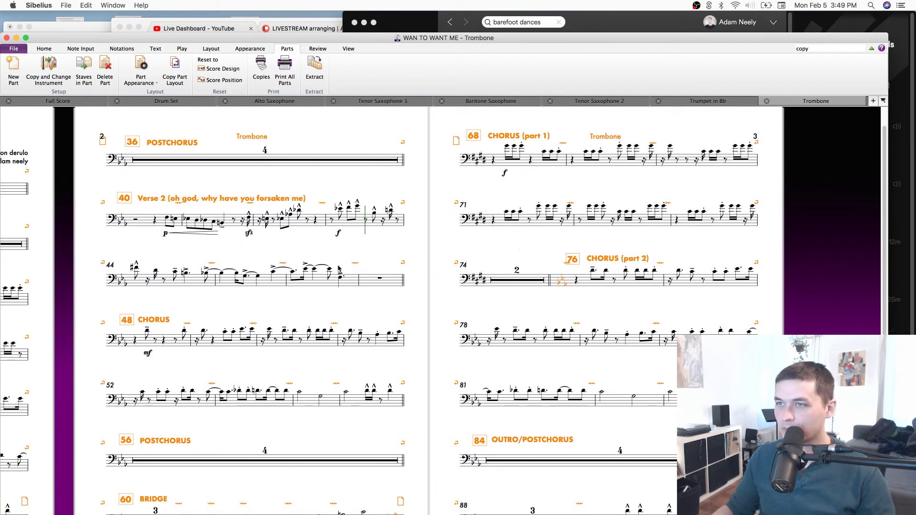
pyautogui.hscroll(-10, 288, 262)
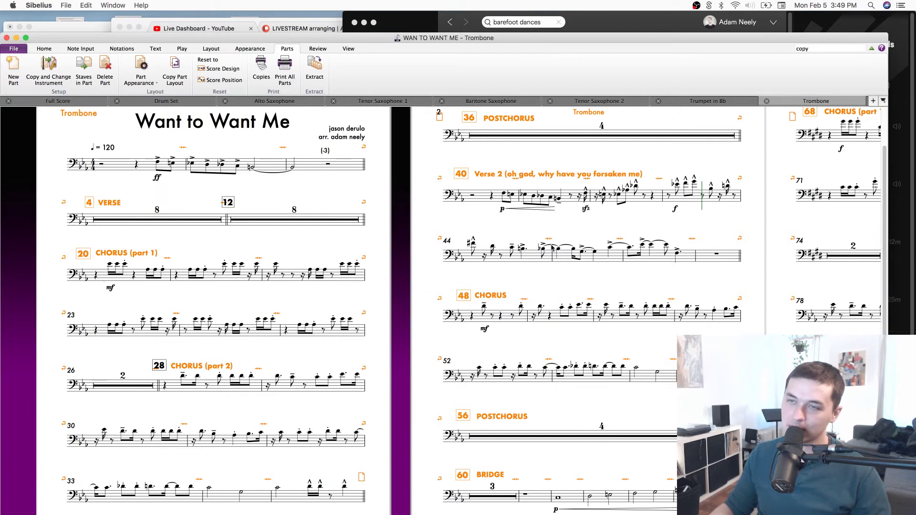
pyautogui.moveTo(552, 247); pyautogui.dragTo(475, 253)
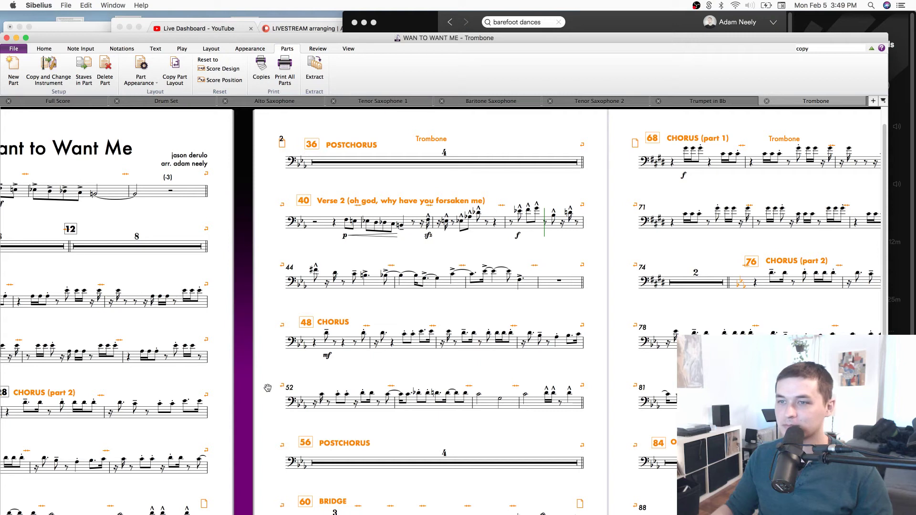
pyautogui.hscroll(-5, 265, 395)
pyautogui.scroll(-3, 265, 395)
pyautogui.click(233, 312)
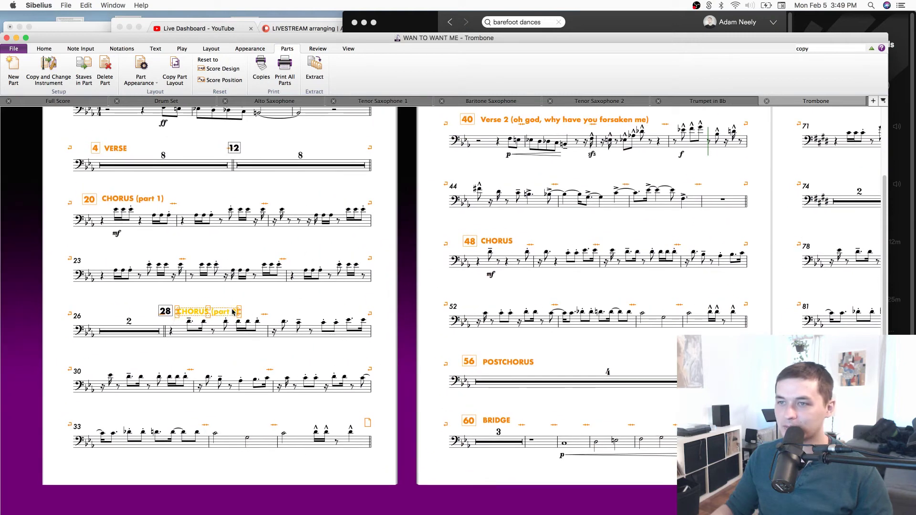
pyautogui.moveTo(477, 279); pyautogui.dragTo(315, 310)
pyautogui.press('Escape')
pyautogui.press('super+s')
# Shift the first system on page 3 of the trombone part, at mark 68, slightly down.
pyautogui.moveTo(720, 273); pyautogui.dragTo(417, 282)
pyautogui.hscroll(10, 418, 282)
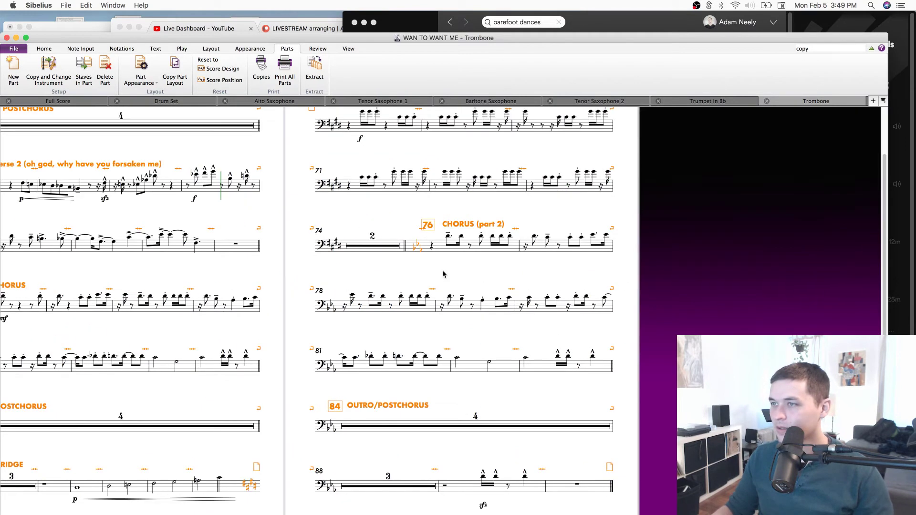
pyautogui.moveTo(638, 258); pyautogui.dragTo(630, 304)
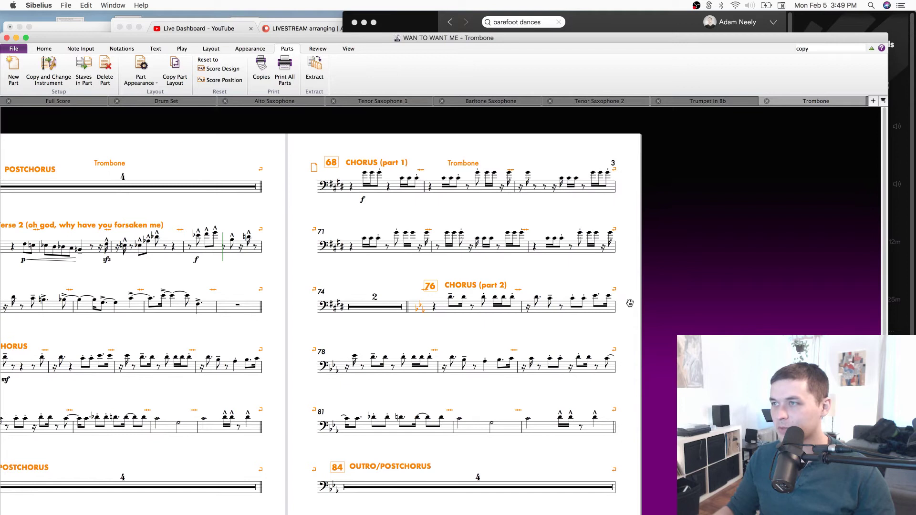
pyautogui.click(394, 196)
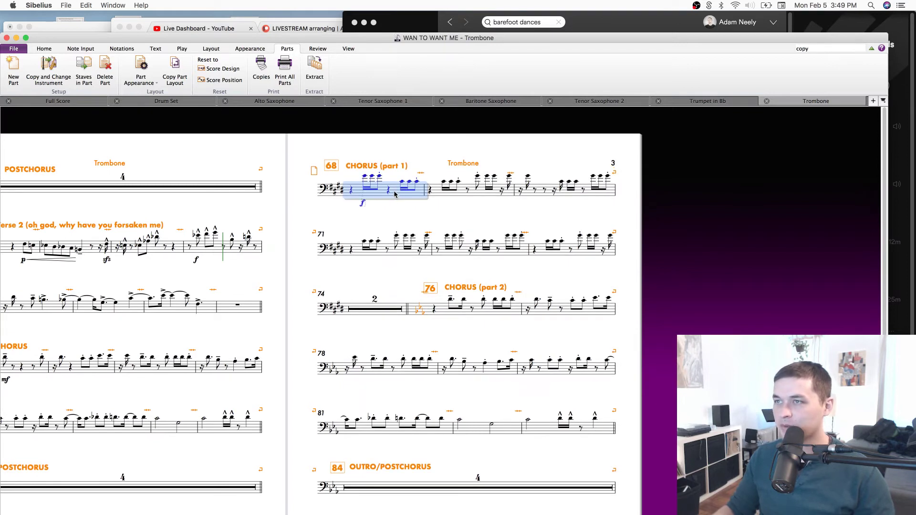
pyautogui.hscroll(-9, 399, 197)
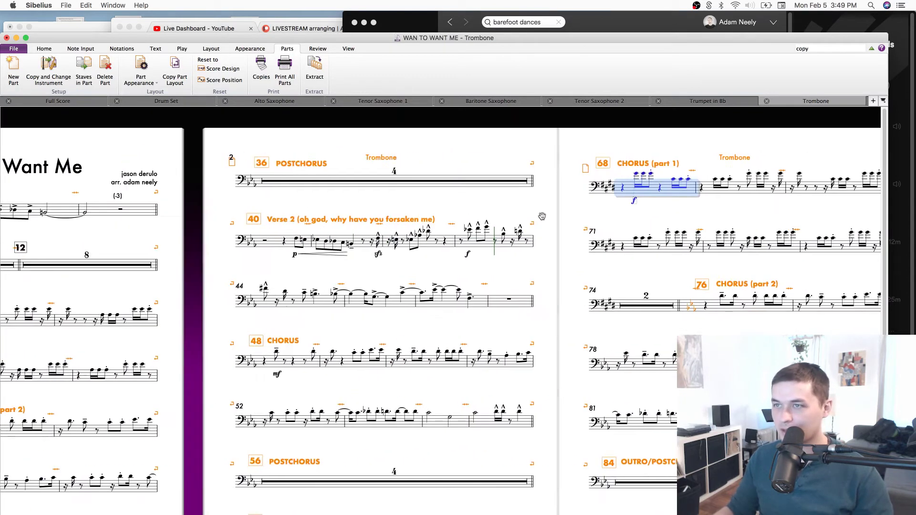
pyautogui.press('Escape')
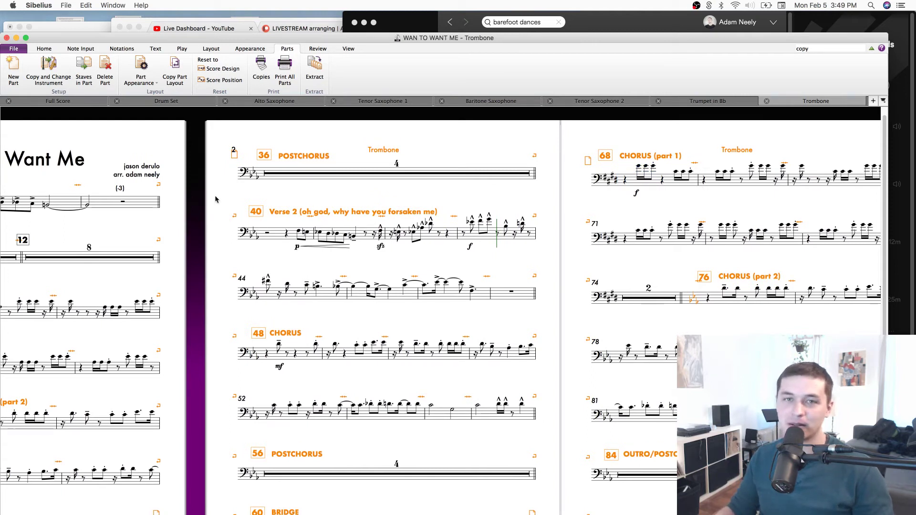
# Nudge the OUTRO/POSTCHORUS heading on page 3 slightly into line with mark 84.
pyautogui.moveTo(217, 245); pyautogui.dragTo(372, 220)
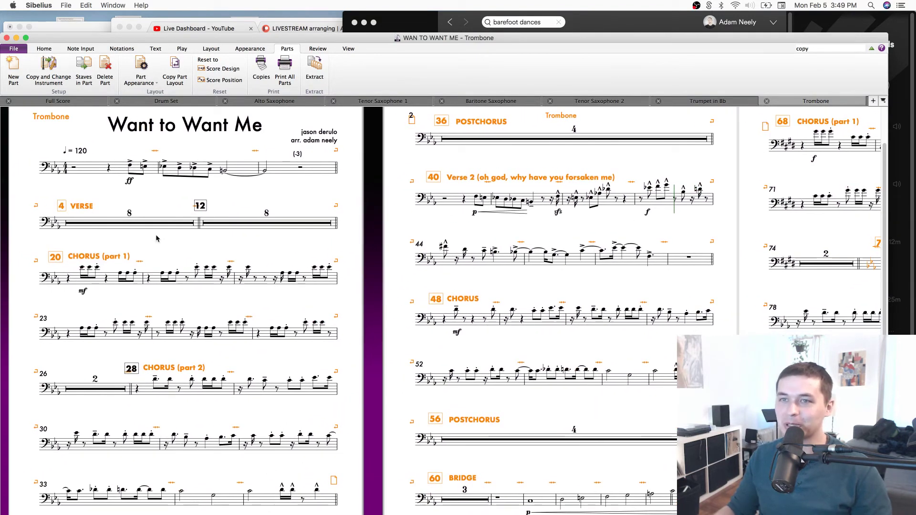
pyautogui.hscroll(5, 185, 247)
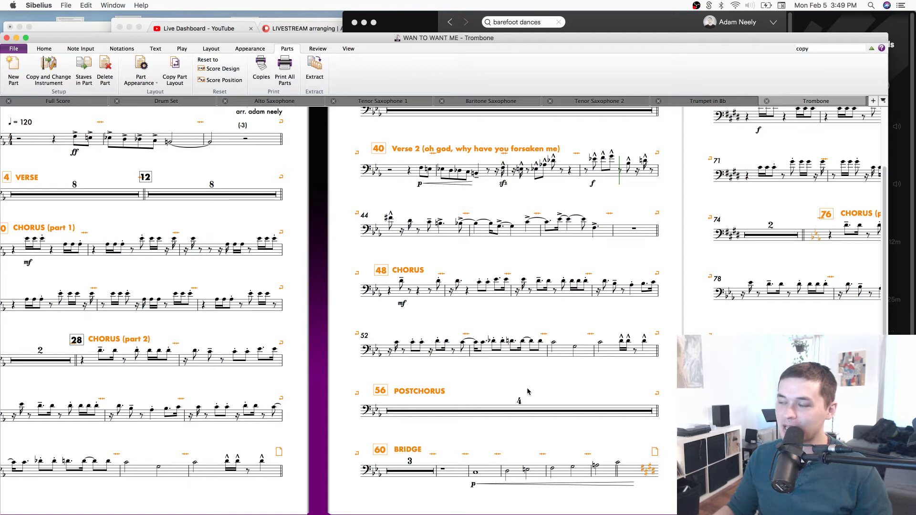
pyautogui.hscroll(5, 422, 389)
pyautogui.click(633, 373)
pyautogui.moveTo(633, 373); pyautogui.dragTo(635, 375)
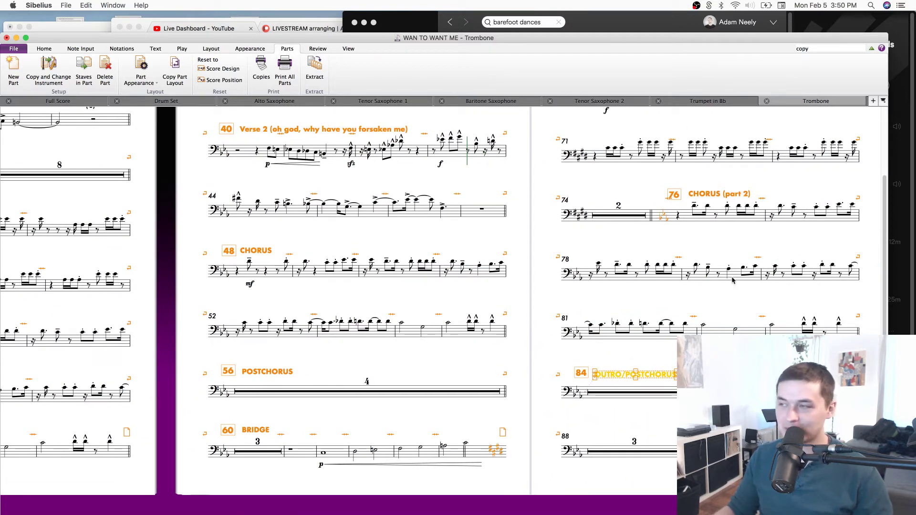
# Check the CHORUS (part 2) heading at mark 76 and the spacing of pages 2 and 3.
pyautogui.moveTo(746, 300); pyautogui.dragTo(662, 301)
pyautogui.click(627, 195)
pyautogui.moveTo(508, 182); pyautogui.dragTo(449, 242)
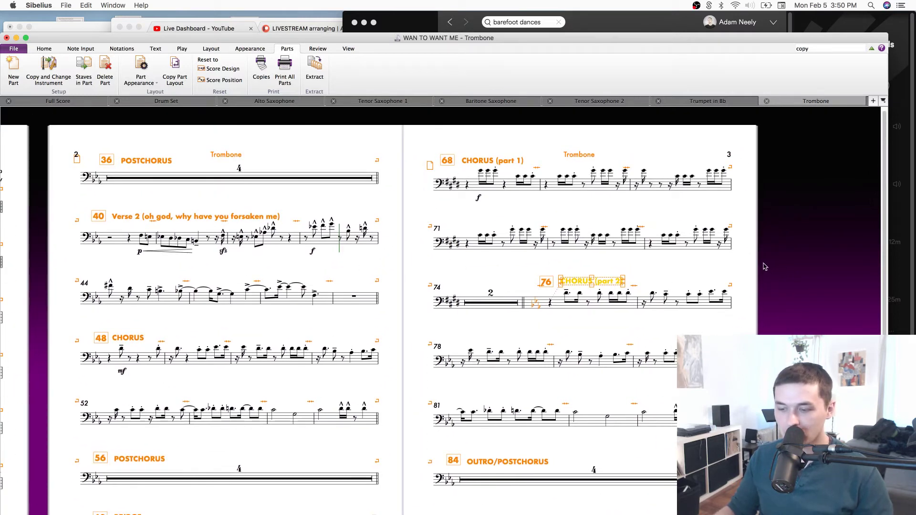
pyautogui.moveTo(403, 277); pyautogui.dragTo(508, 258)
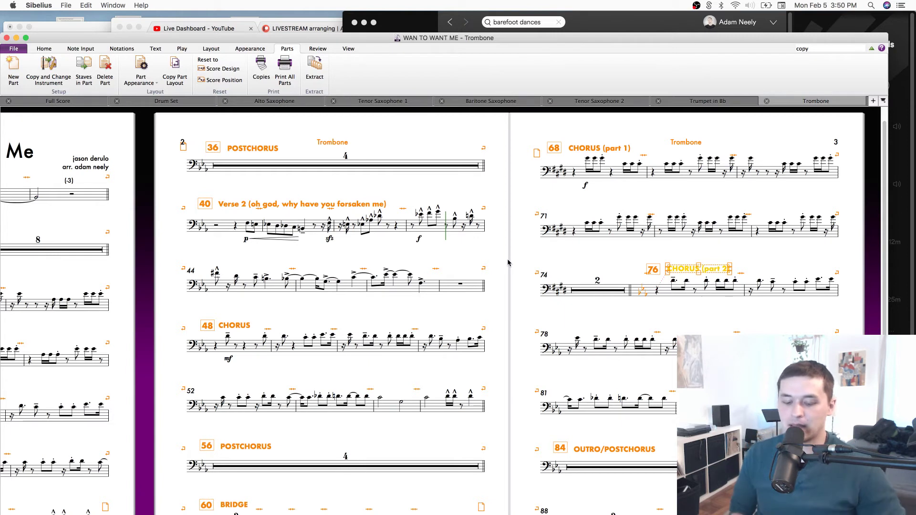
# Open the full score and examine the saxophone, trumpet and trombone lines in CHORUS (part 1) from mark 68.
pyautogui.press('w')
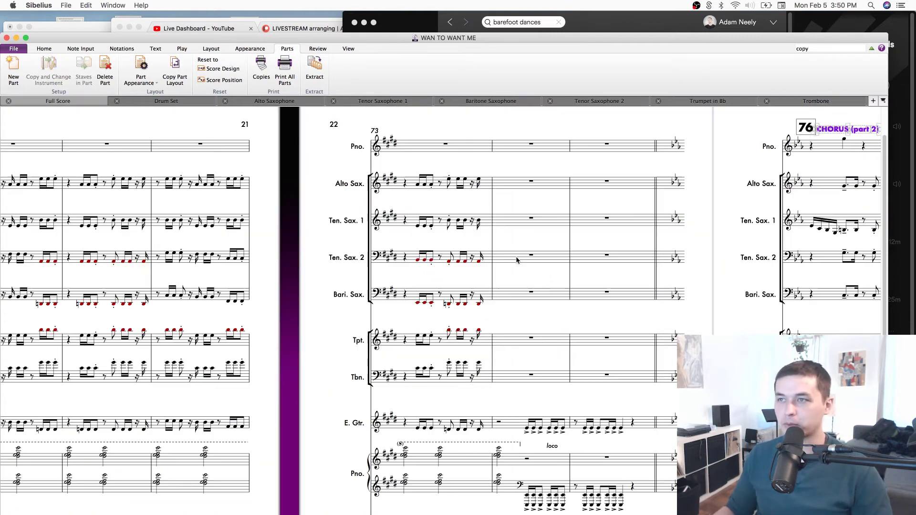
pyautogui.moveTo(266, 254); pyautogui.dragTo(597, 230)
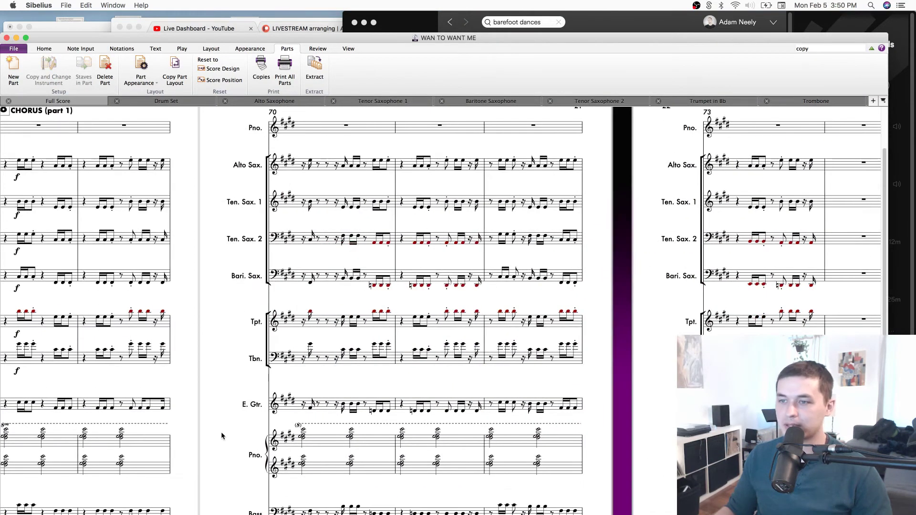
pyautogui.scroll(-5, 285, 431)
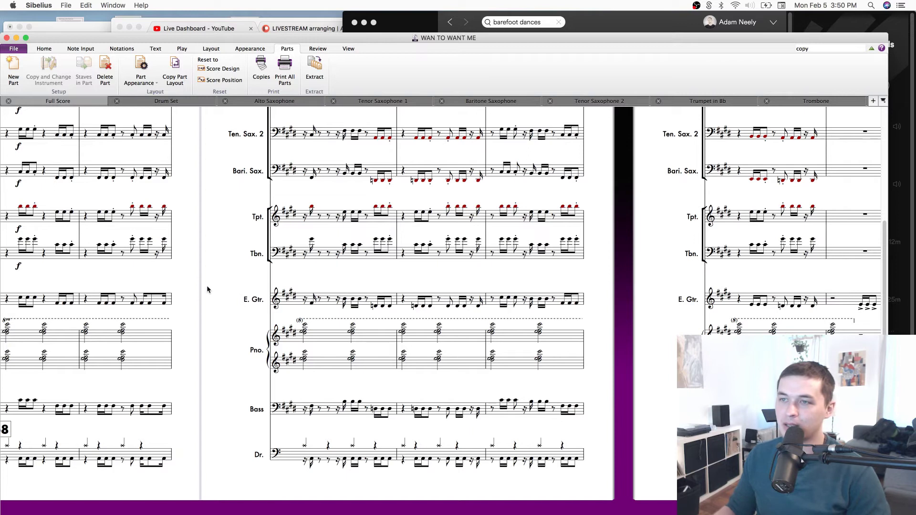
pyautogui.scroll(3, 379, 265)
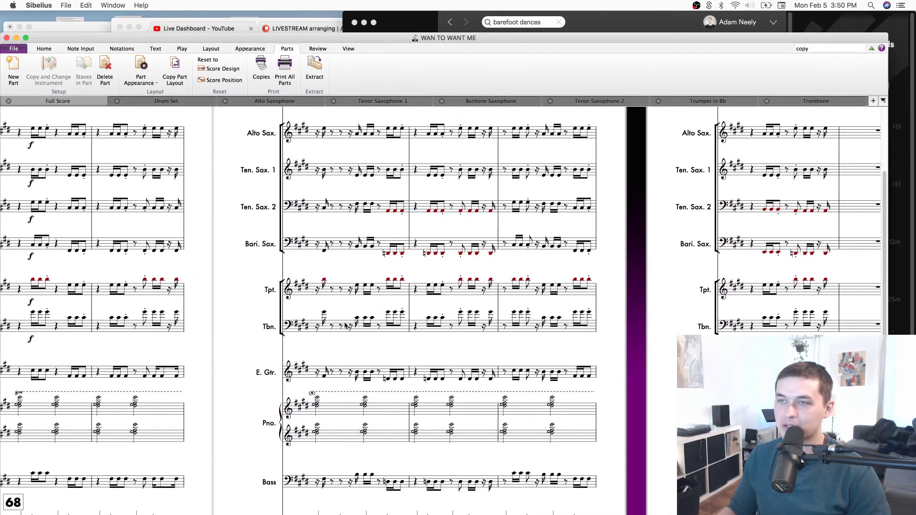
pyautogui.moveTo(249, 316); pyautogui.dragTo(552, 284)
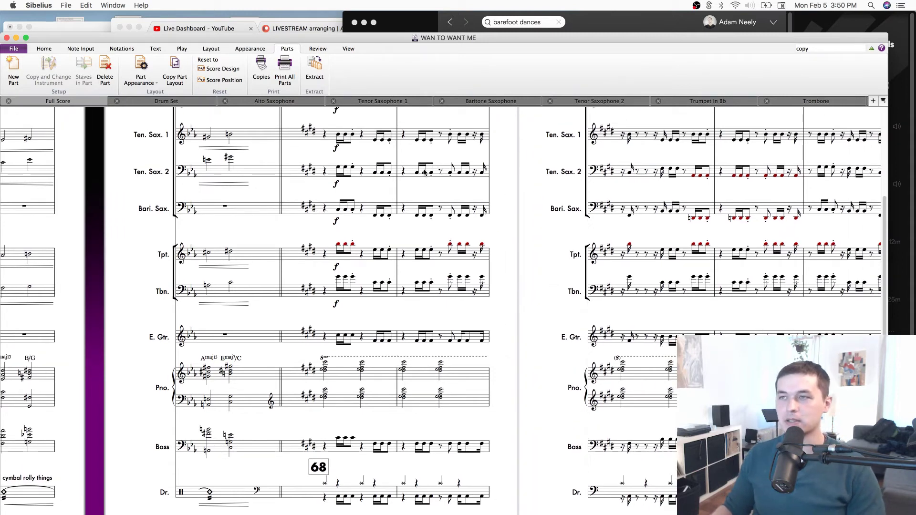
pyautogui.moveTo(506, 213); pyautogui.dragTo(531, 249)
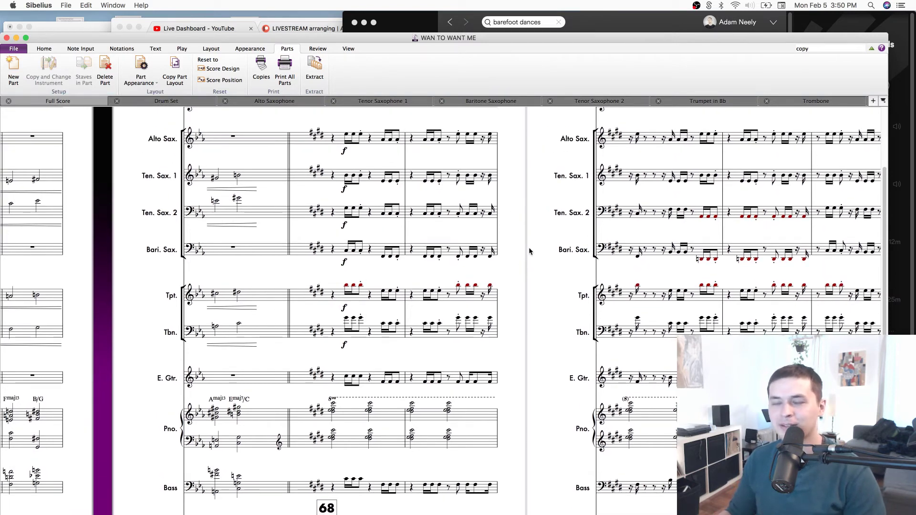
pyautogui.moveTo(522, 244); pyautogui.dragTo(528, 278)
pyautogui.scroll(-2, 538, 301)
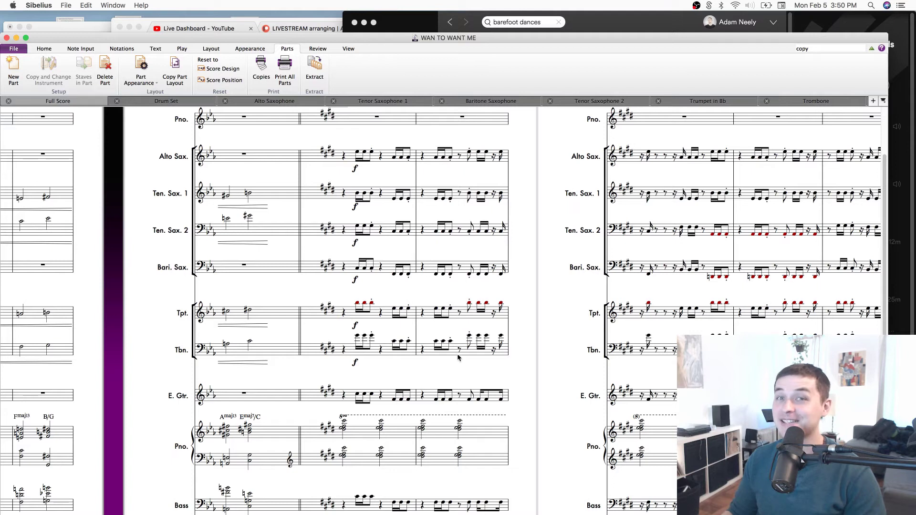
pyautogui.hscroll(5, 491, 327)
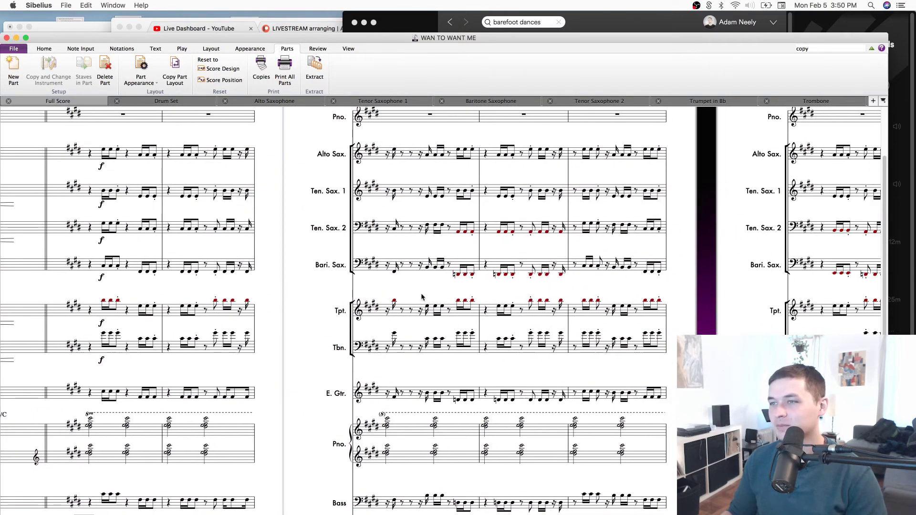
pyautogui.scroll(1, 422, 297)
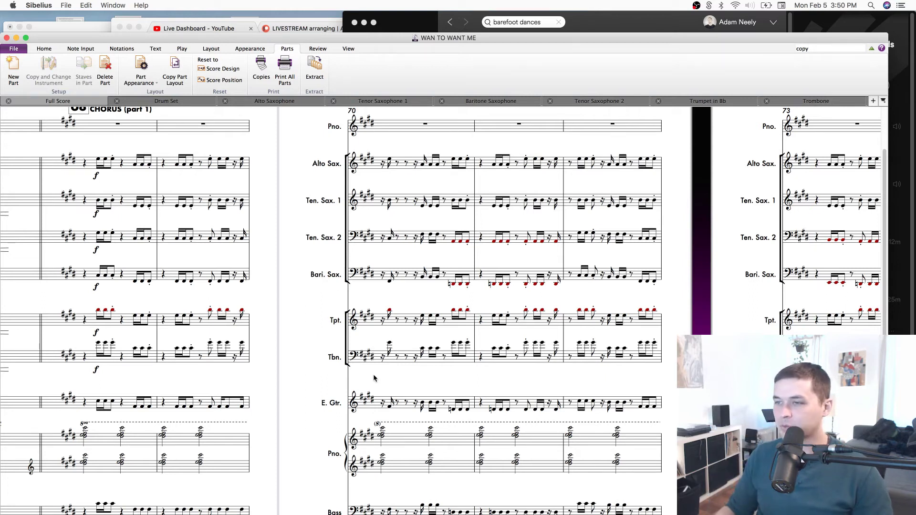
# Return from the full score to the trombone part and check the end of the bridge and the start of CHORUS (part 1).
pyautogui.click(401, 367)
pyautogui.press('w')
pyautogui.moveTo(508, 364); pyautogui.dragTo(444, 288)
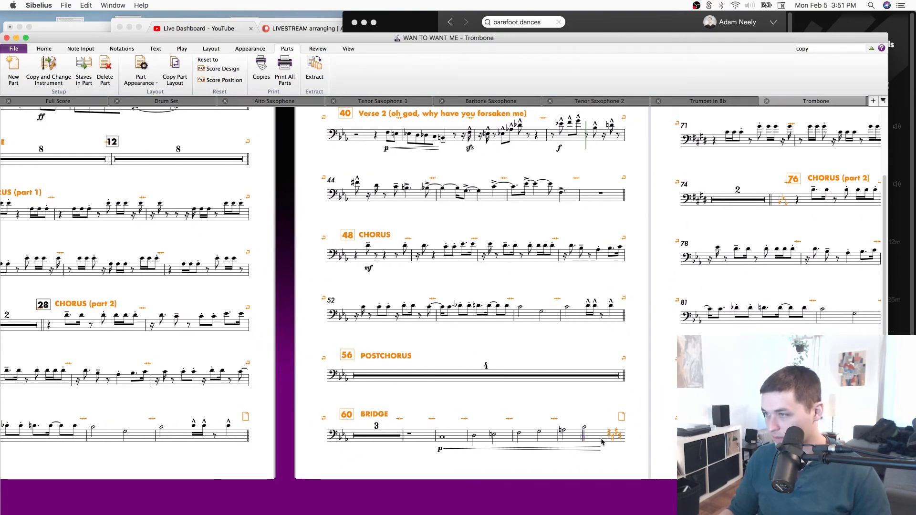
pyautogui.click(586, 444)
pyautogui.moveTo(583, 440); pyautogui.dragTo(601, 438)
pyautogui.moveTo(657, 333); pyautogui.dragTo(476, 508)
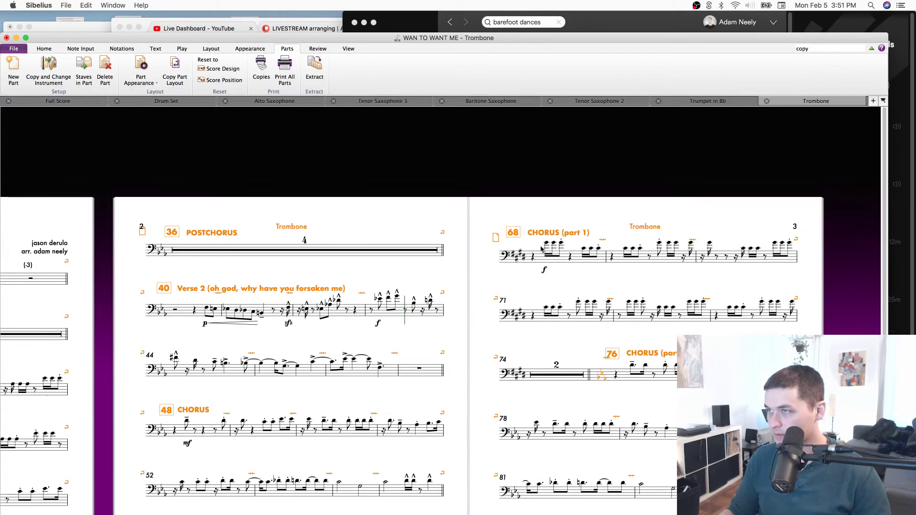
pyautogui.click(529, 260)
pyautogui.press('Escape')
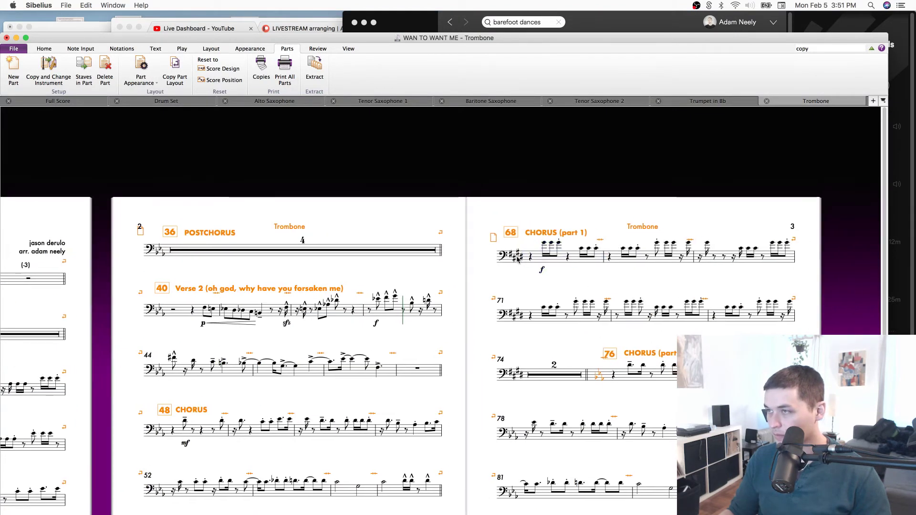
# Try deleting the key signature change at the end of the BRIDGE system in the trombone part.
pyautogui.scroll(-5, 475, 416)
pyautogui.click(464, 457)
pyautogui.press('Delete')
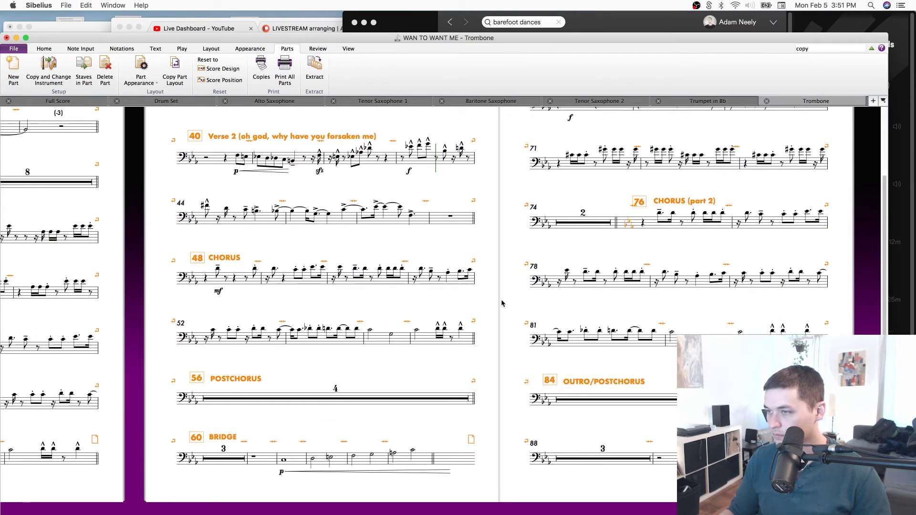
pyautogui.scroll(3, 500, 304)
pyautogui.click(535, 180)
pyautogui.press('super+z')
# Delete the separate whole rest before the bridge entrance so it joins the multirest at mark 60, and save.
pyautogui.moveTo(480, 437); pyautogui.dragTo(519, 302)
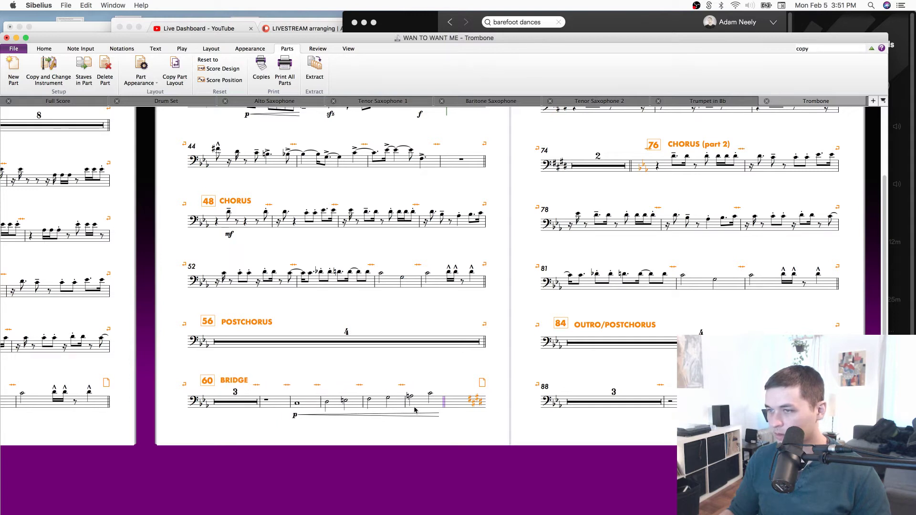
pyautogui.click(276, 401)
pyautogui.press('Delete')
pyautogui.press('super+s')
# Insert a page break after POSTCHORUS at mark 56 and remove the one after the BRIDGE system.
pyautogui.click(485, 348)
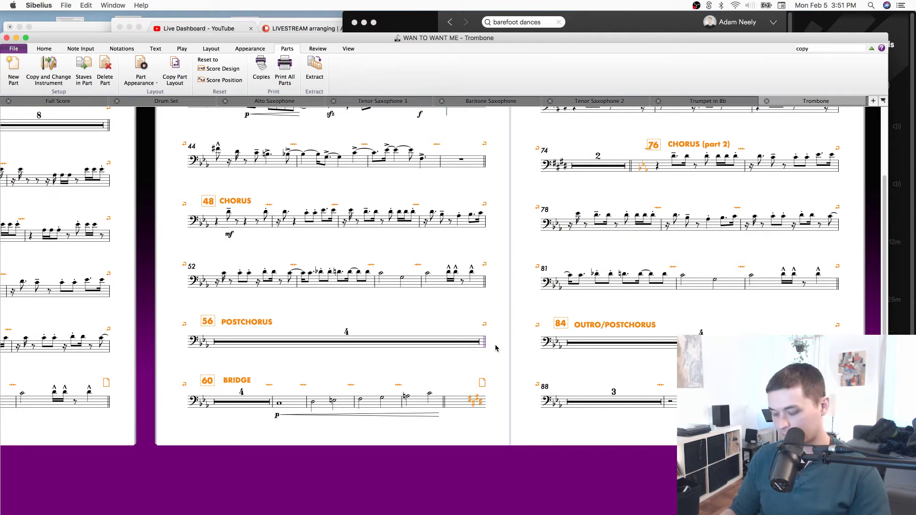
pyautogui.press('super+Return')
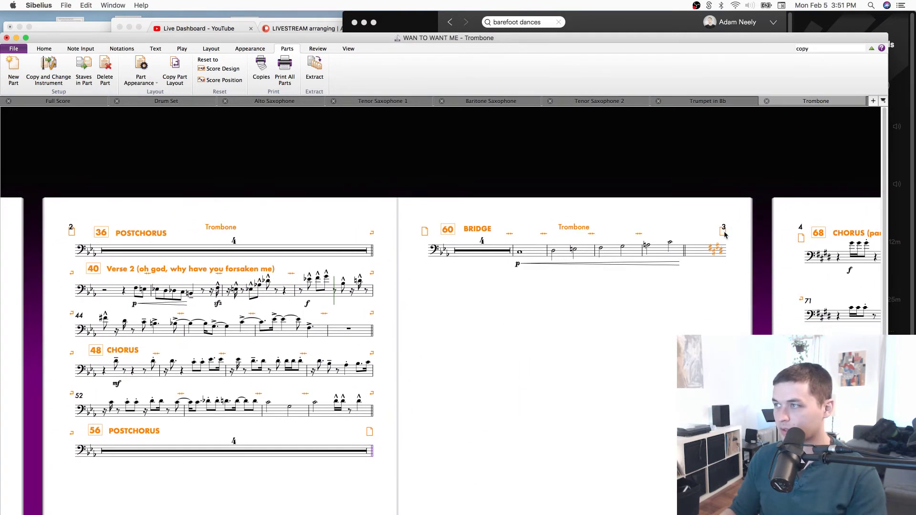
pyautogui.click(723, 233)
pyautogui.press('Delete')
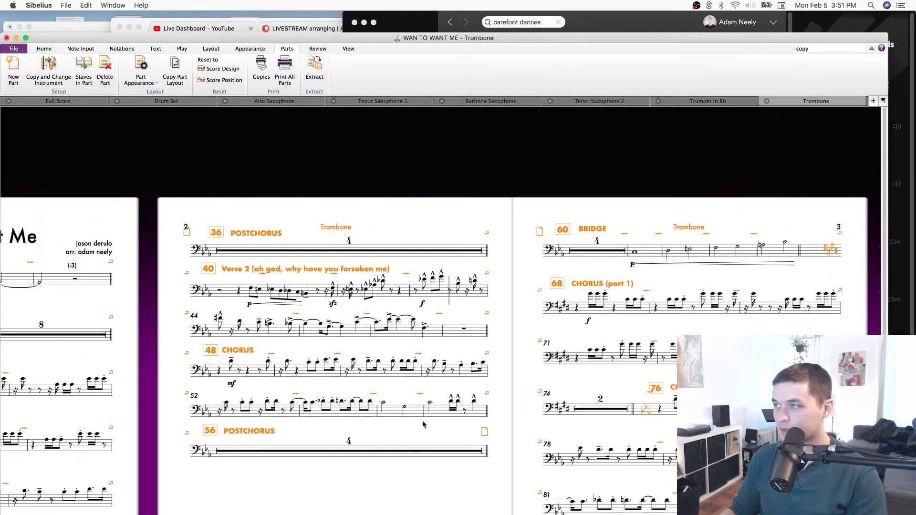
# Shift all page 2 systems of the trombone part, marks 36 to 56, slightly down from the page header.
pyautogui.click(360, 449)
pyautogui.keyDown('shift'); pyautogui.click(224, 248); pyautogui.keyUp('shift')
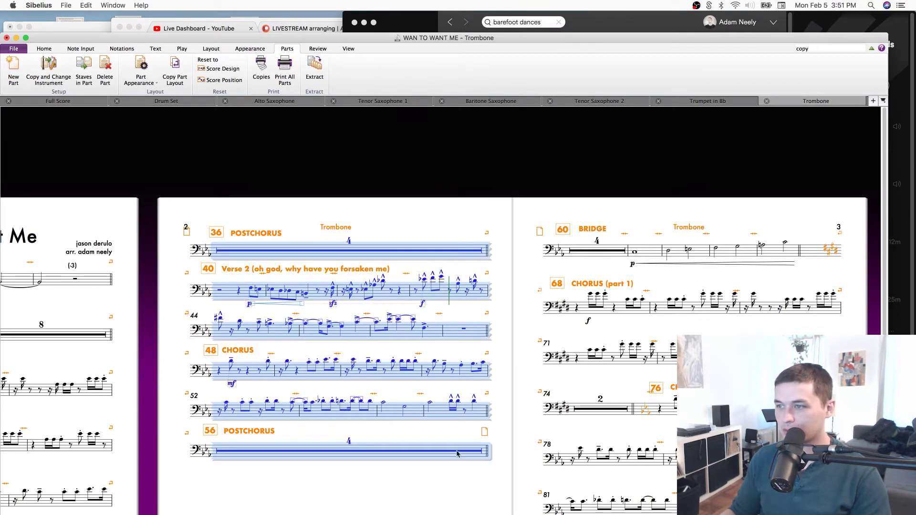
pyautogui.moveTo(457, 451); pyautogui.dragTo(461, 452)
pyautogui.moveTo(149, 358); pyautogui.dragTo(454, 280)
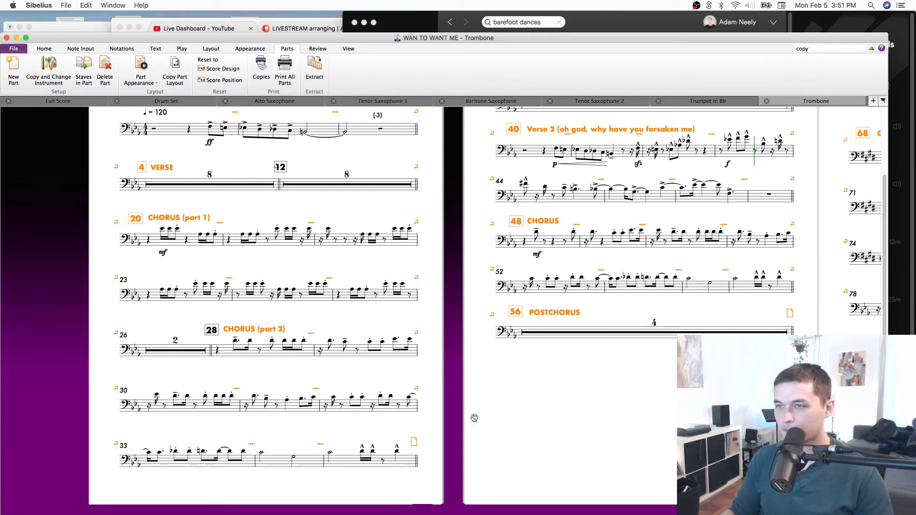
pyautogui.hscroll(10, 356, 423)
pyautogui.scroll(3, 513, 356)
pyautogui.hscroll(3, 514, 356)
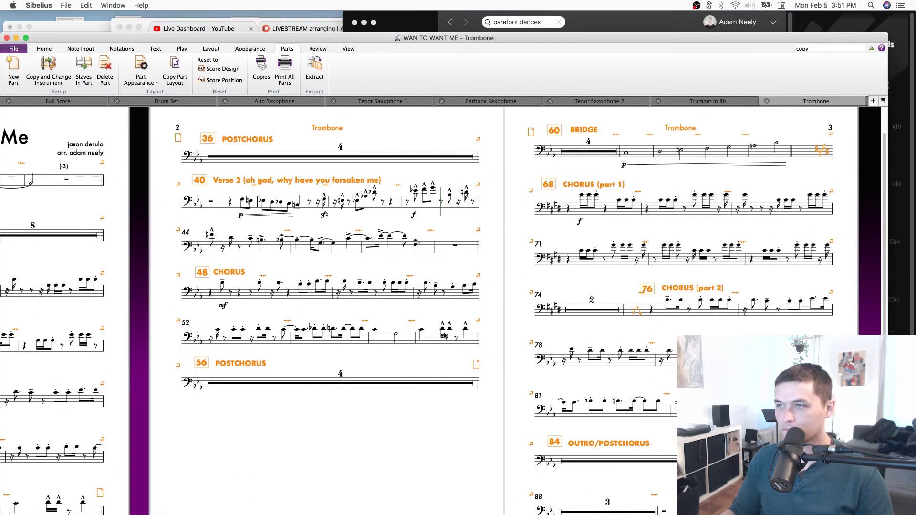
pyautogui.click(403, 341)
pyautogui.click(311, 155)
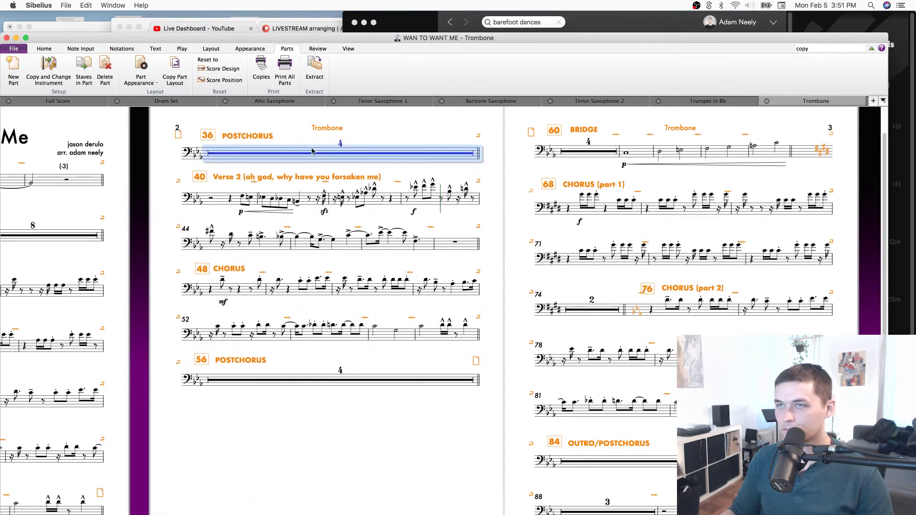
pyautogui.keyDown('shift'); pyautogui.click(439, 375); pyautogui.keyUp('shift')
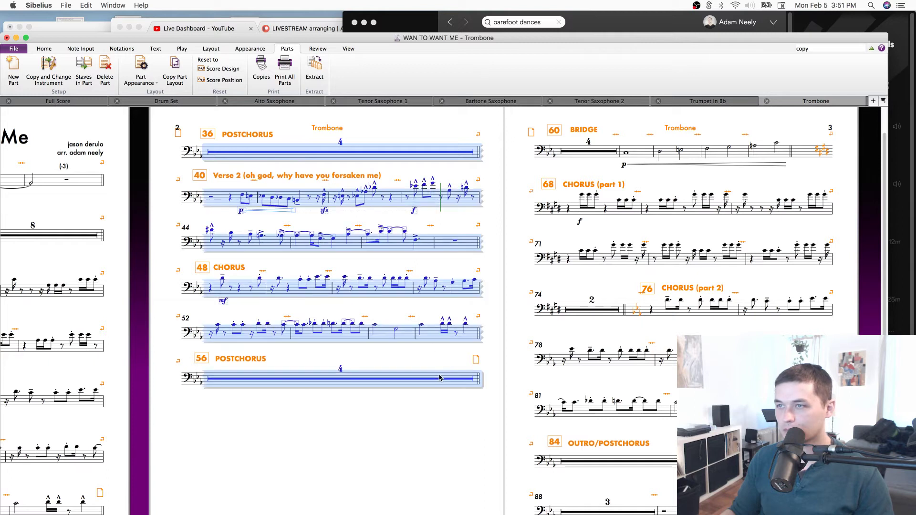
pyautogui.moveTo(438, 375); pyautogui.dragTo(439, 375)
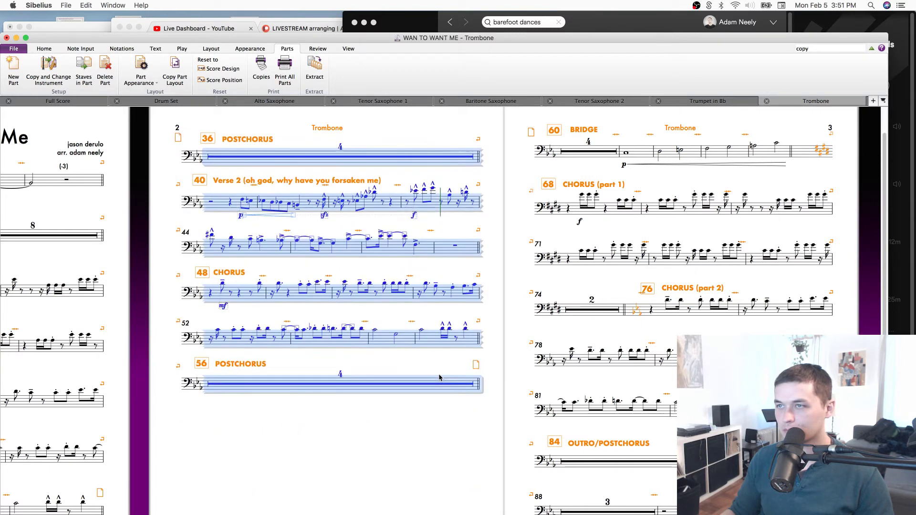
pyautogui.click(432, 416)
pyautogui.moveTo(349, 183); pyautogui.dragTo(348, 178)
# Check the layout of page 3 of the trombone part through to the ending and save the score.
pyautogui.moveTo(530, 166); pyautogui.dragTo(331, 174)
pyautogui.scroll(-4, 693, 206)
pyautogui.hscroll(2, 693, 206)
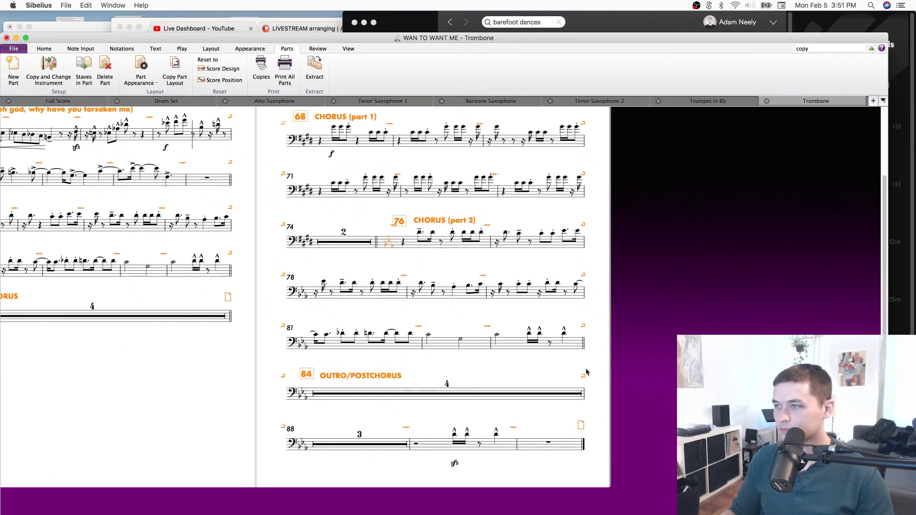
pyautogui.moveTo(632, 257); pyautogui.dragTo(656, 330)
pyautogui.press('super+s')
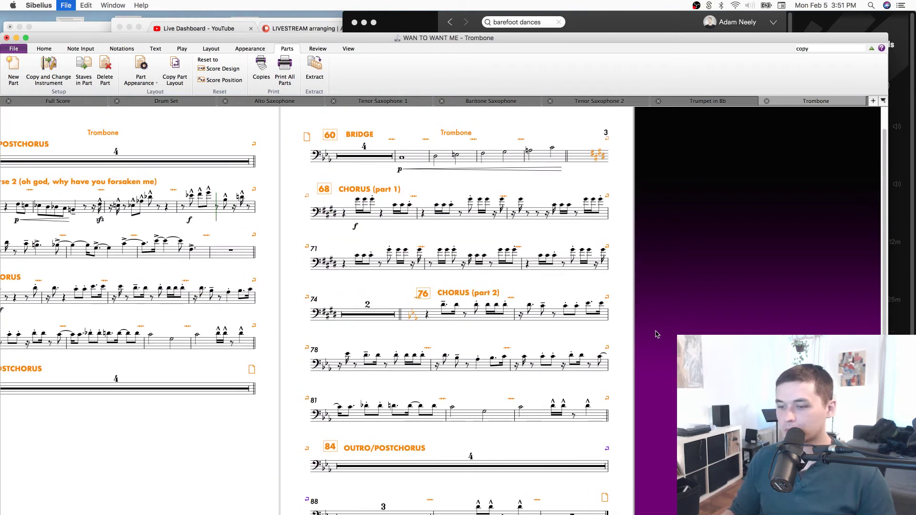
pyautogui.moveTo(353, 430); pyautogui.dragTo(872, 422)
pyautogui.press('super+s')
# Open the Electric Guitar part from its staff in the full score and survey its pages.
pyautogui.press('w')
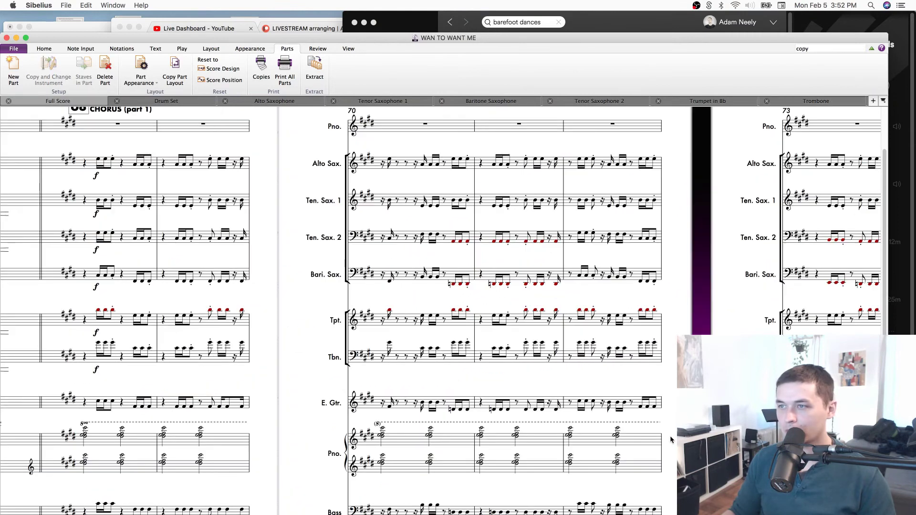
pyautogui.click(404, 406)
pyautogui.press('w')
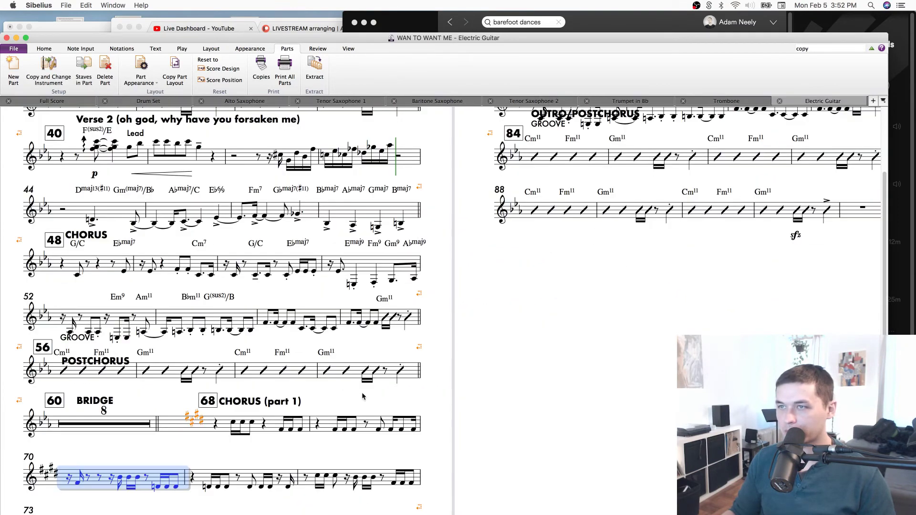
pyautogui.moveTo(573, 324); pyautogui.dragTo(873, 324)
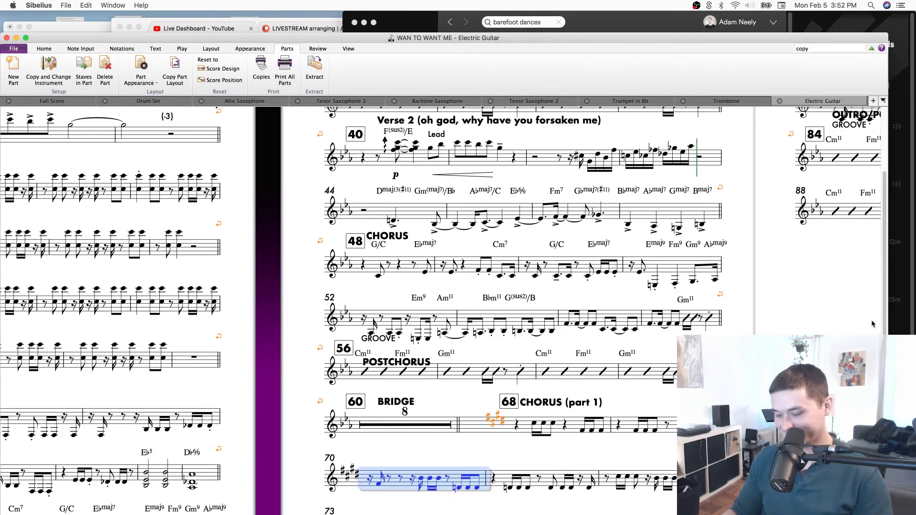
pyautogui.press('super+minus')
pyautogui.press('super+minus')
pyautogui.moveTo(693, 412); pyautogui.dragTo(746, 333)
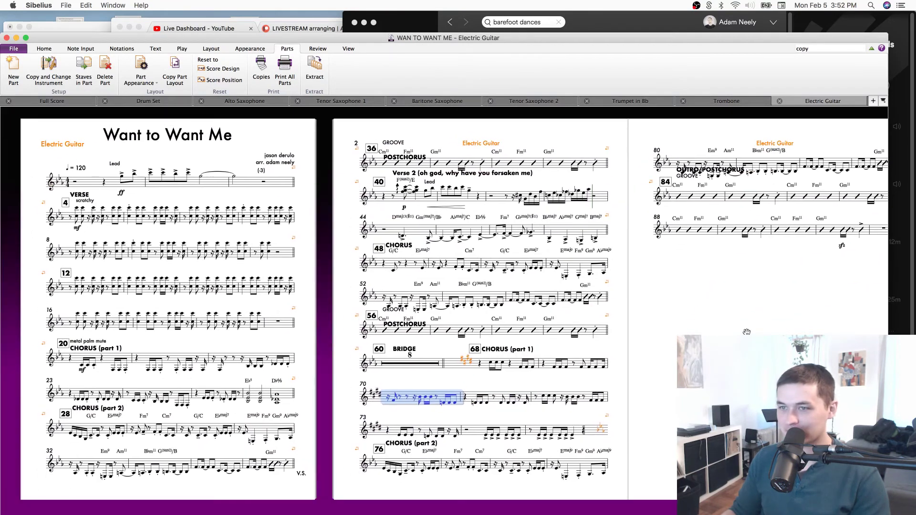
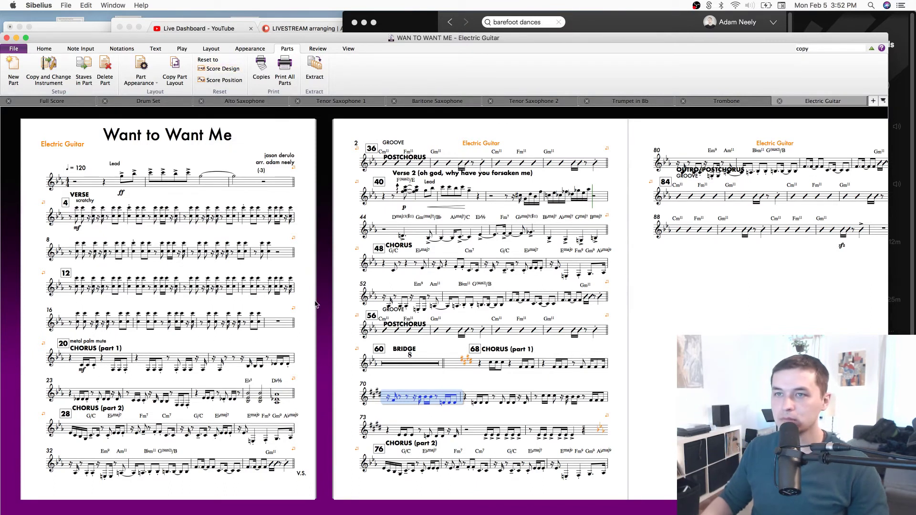
# Add a rhythm dot to the second chord of bar 4 in the guitar's VERSE.
pyautogui.click(82, 217)
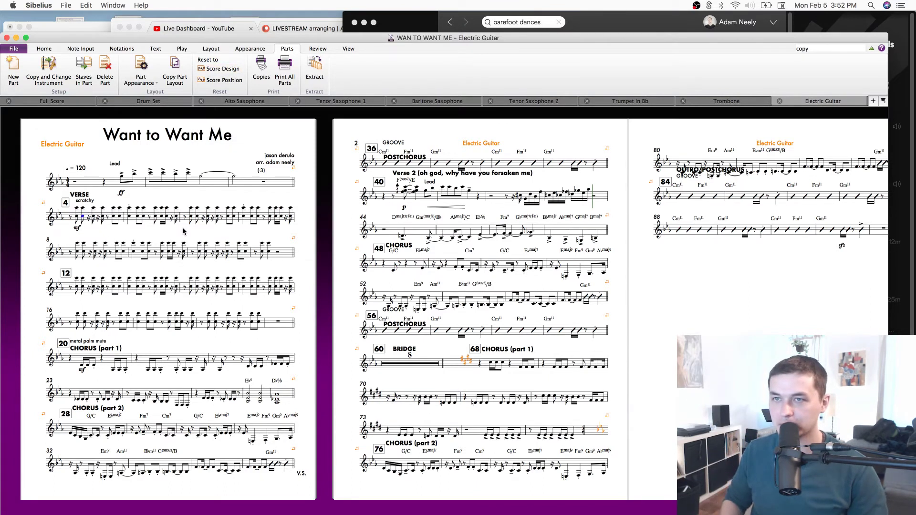
pyautogui.press('4')
pyautogui.press('super+z')
pyautogui.press('.')
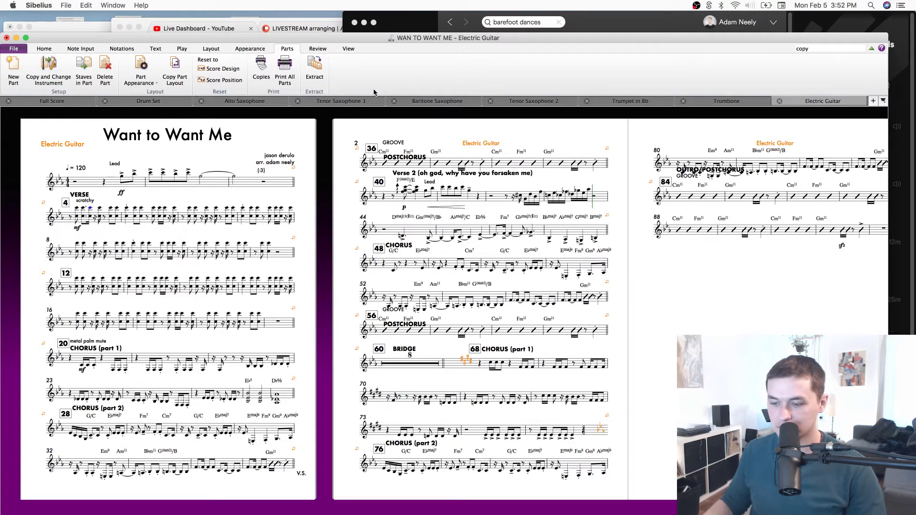
pyautogui.press('w')
pyautogui.press('w')
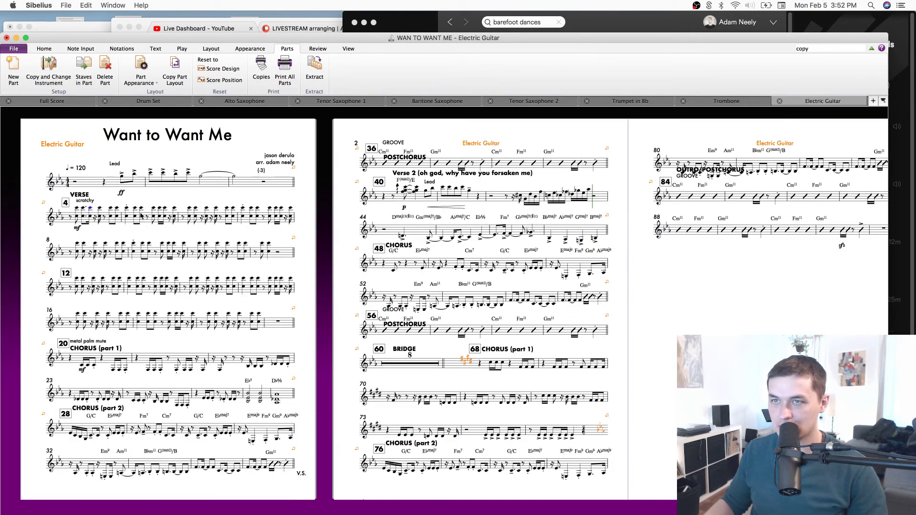
pyautogui.moveTo(135, 235); pyautogui.dragTo(221, 258)
pyautogui.press('super+=')
pyautogui.press('super+=')
pyautogui.press('super+z')
pyautogui.press('super+z')
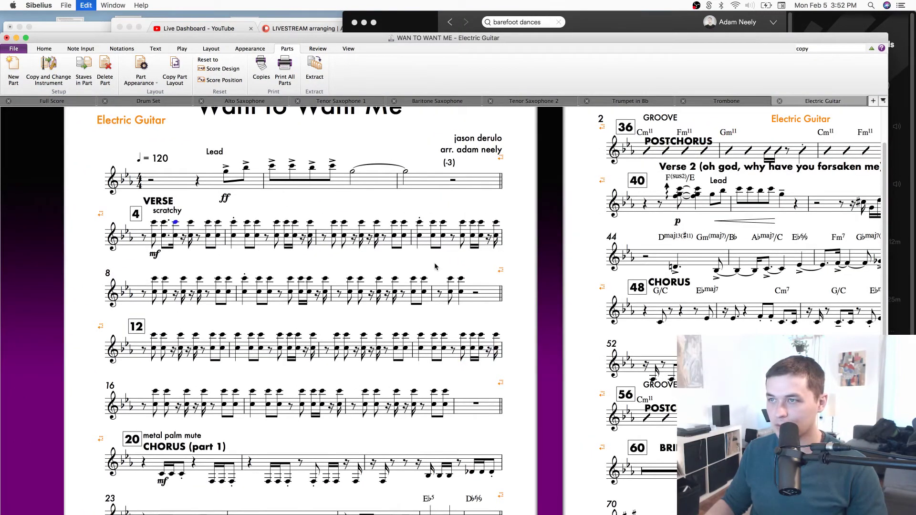
pyautogui.press('.')
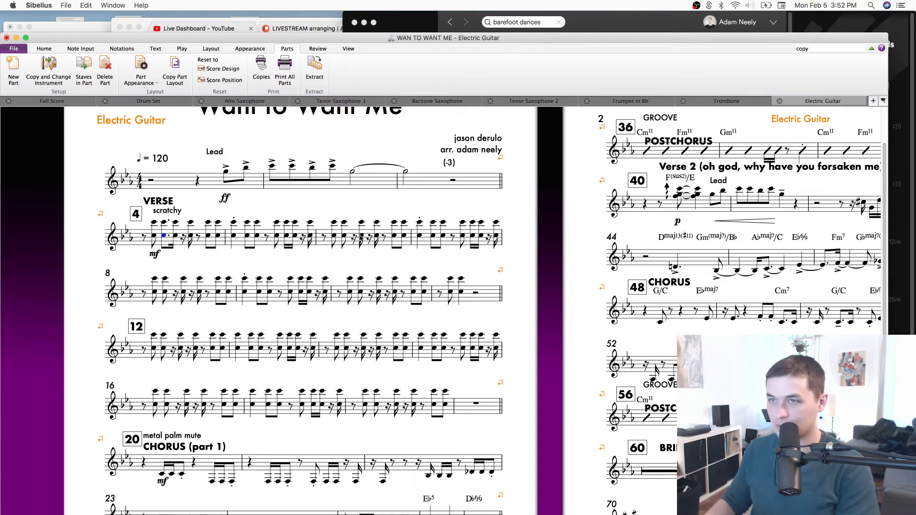
# Extend the playing instruction above bar 4 to "scratchy (siempre staccato)".
pyautogui.doubleClick(171, 212)
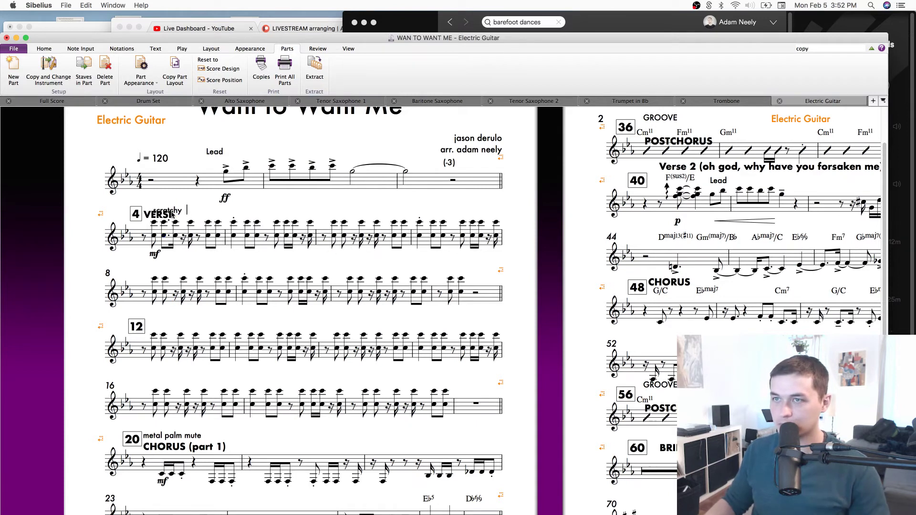
pyautogui.doubleClick(184, 212)
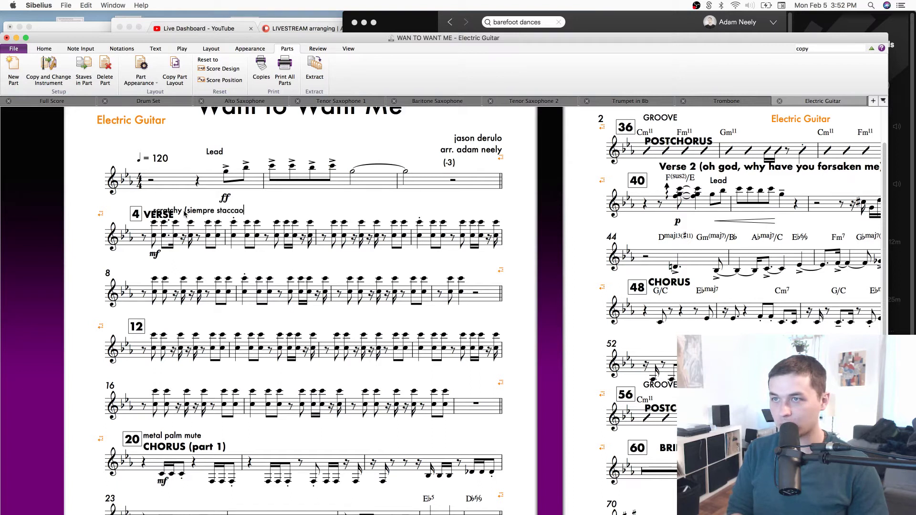
pyautogui.press('Escape')
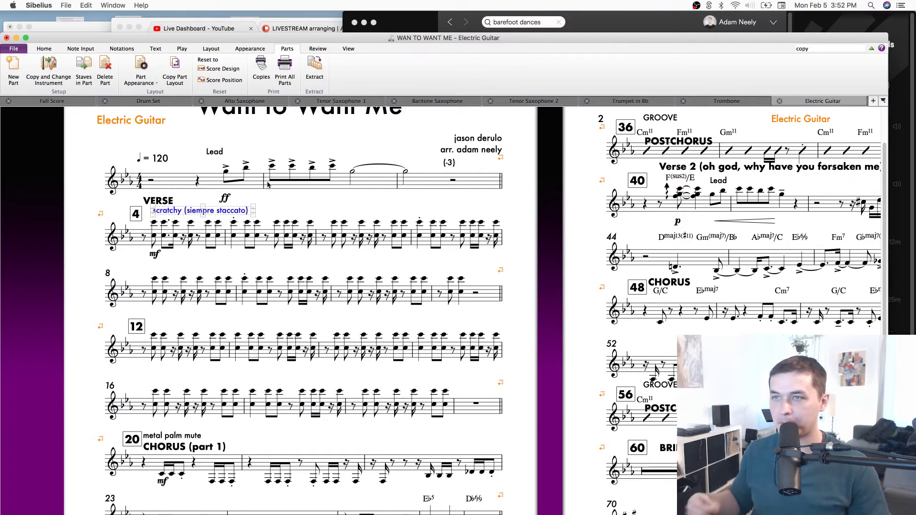
pyautogui.press('Escape')
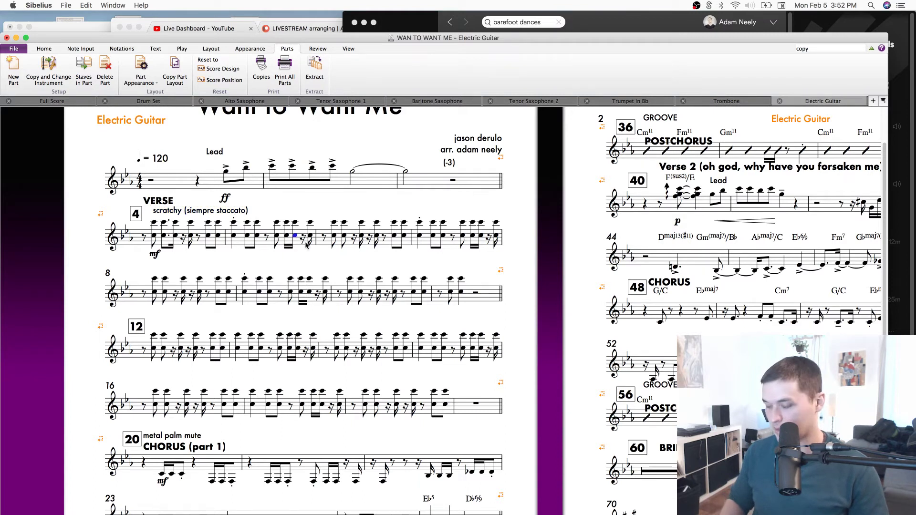
# Lengthen the short guitar chords before the last rests of bars 5 and 7 to eighths, and dot the second chord of bar 6.
pyautogui.press('3')
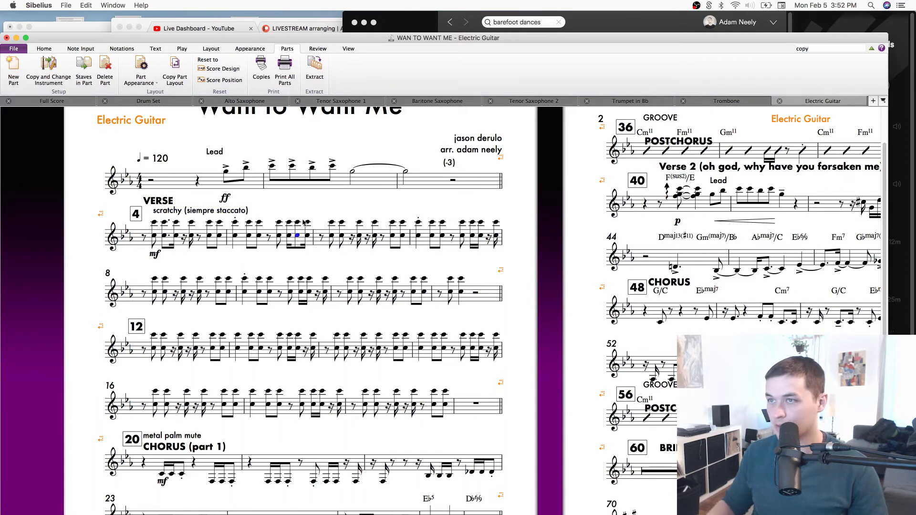
pyautogui.click(342, 235)
pyautogui.press('.')
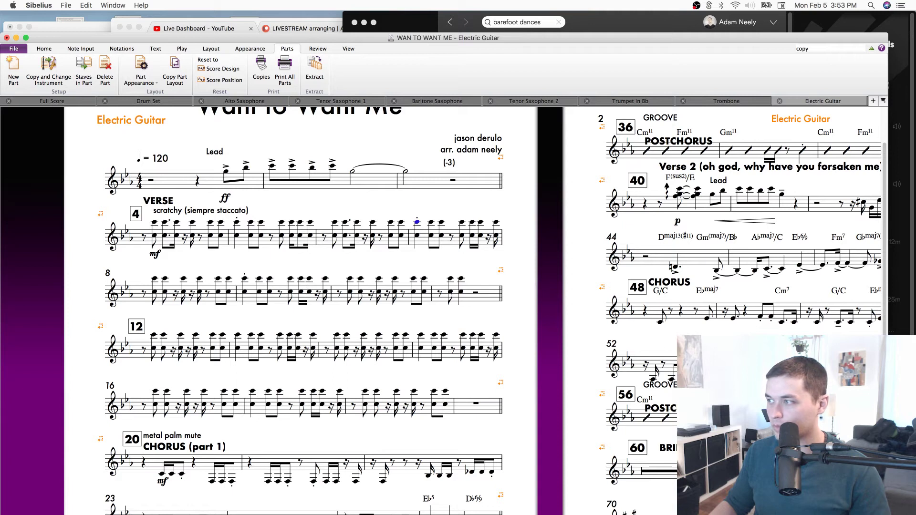
pyautogui.press('3')
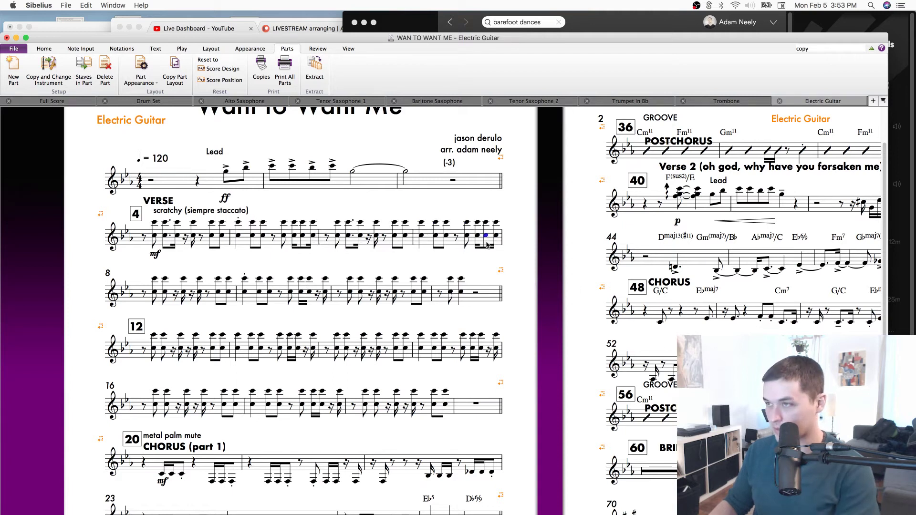
# Copy guitar bars 4 and 5 onto the two bars starting at bar 8.
pyautogui.click(204, 233)
pyautogui.hotkey('ctrl', 'shift', 'Right')
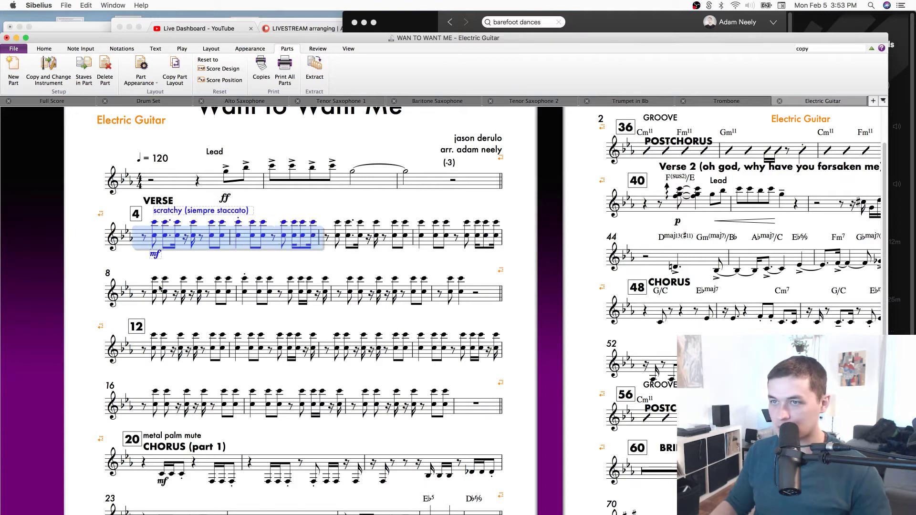
pyautogui.keyDown('alt'); pyautogui.click(142, 298); pyautogui.keyUp('alt')
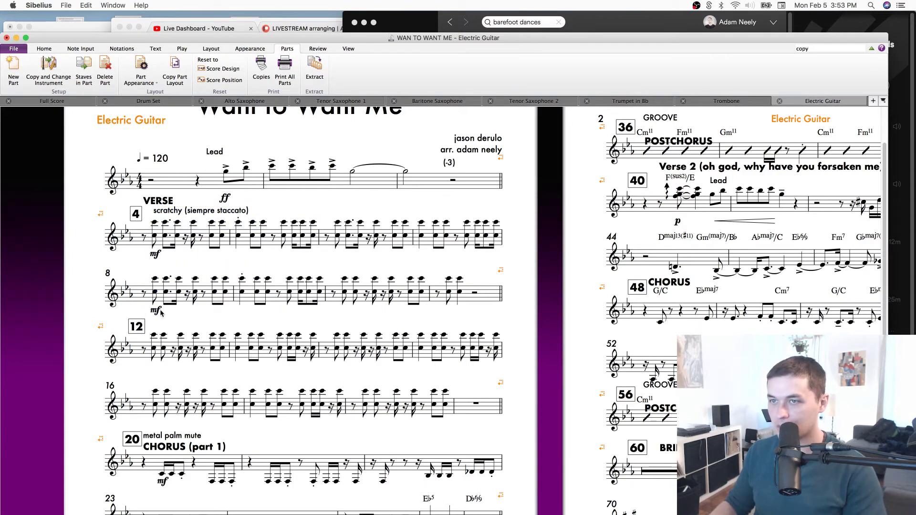
# Copy guitar bar 8 onto bar 10 so both bars have the same dotted rhythm.
pyautogui.click(146, 299)
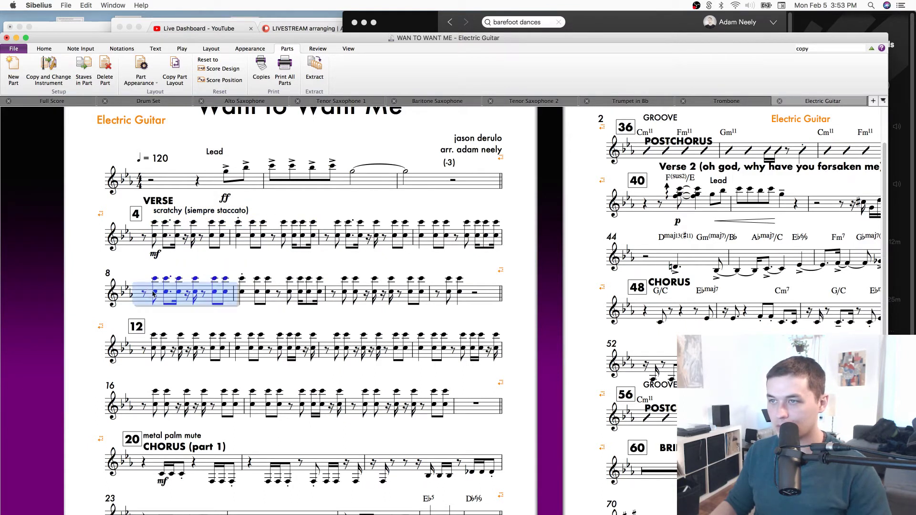
pyautogui.click(353, 298)
pyautogui.click(355, 291)
pyautogui.click(193, 294)
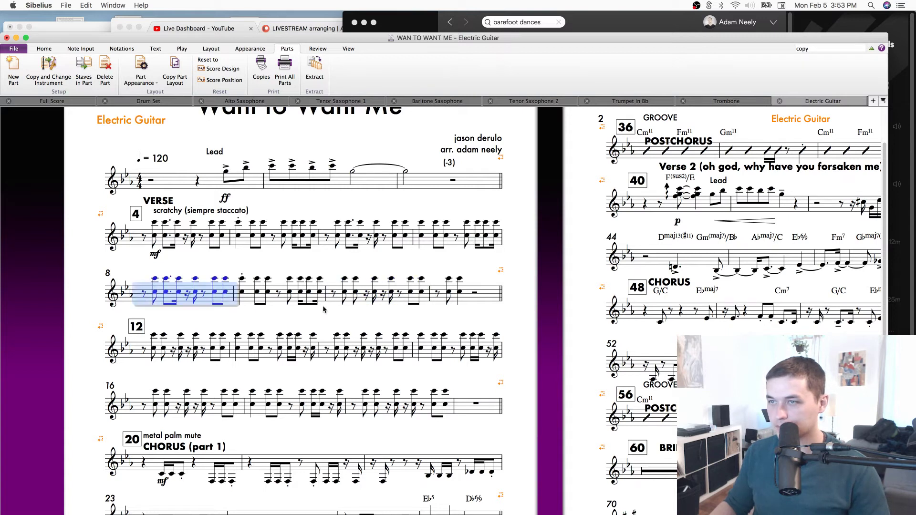
pyautogui.click(343, 298)
# Repeat guitar bars 4 to 11 onto bars 12 to 19 and delete the duplicated "scratchy (siempre staccato)" instruction at bar 12.
pyautogui.click(448, 292)
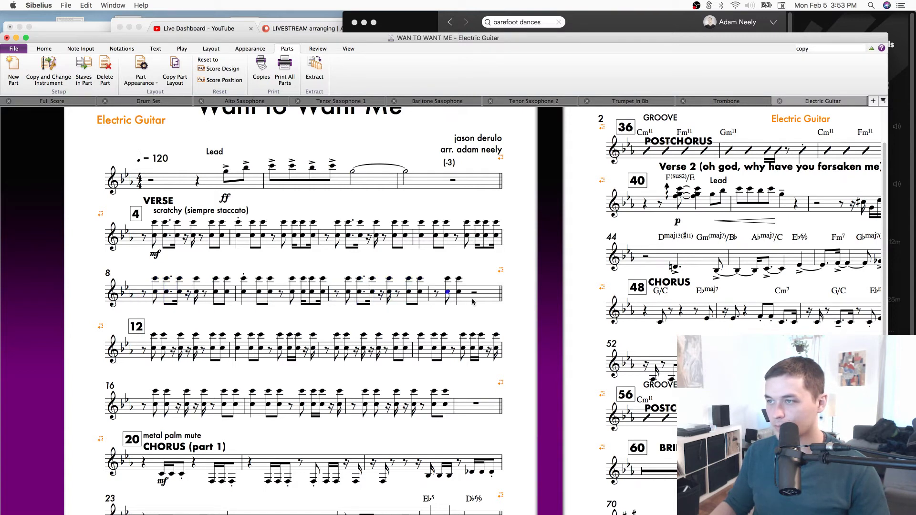
pyautogui.moveTo(449, 311); pyautogui.dragTo(453, 312)
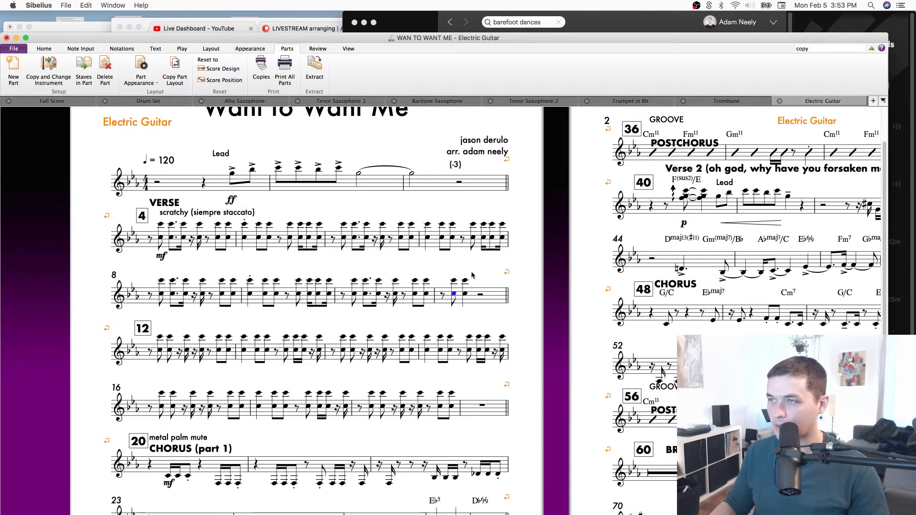
pyautogui.click(462, 240)
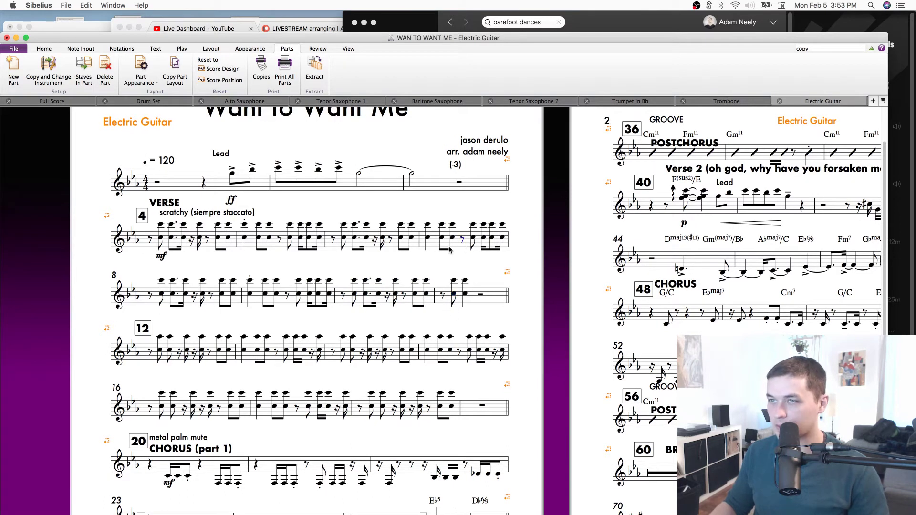
pyautogui.click(152, 240)
pyautogui.keyDown('shift'); pyautogui.click(501, 303); pyautogui.keyUp('shift')
pyautogui.press('r')
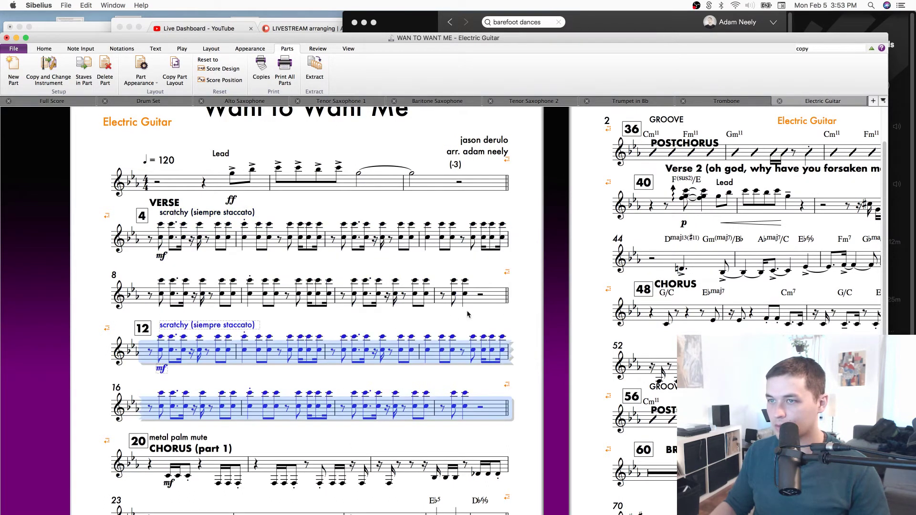
pyautogui.click(242, 329)
pyautogui.press('Delete')
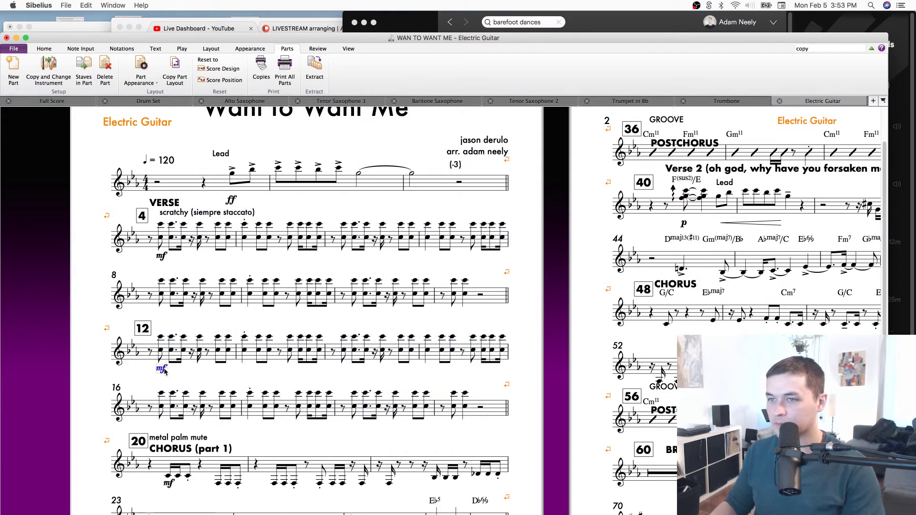
pyautogui.click(502, 368)
pyautogui.press('super+z')
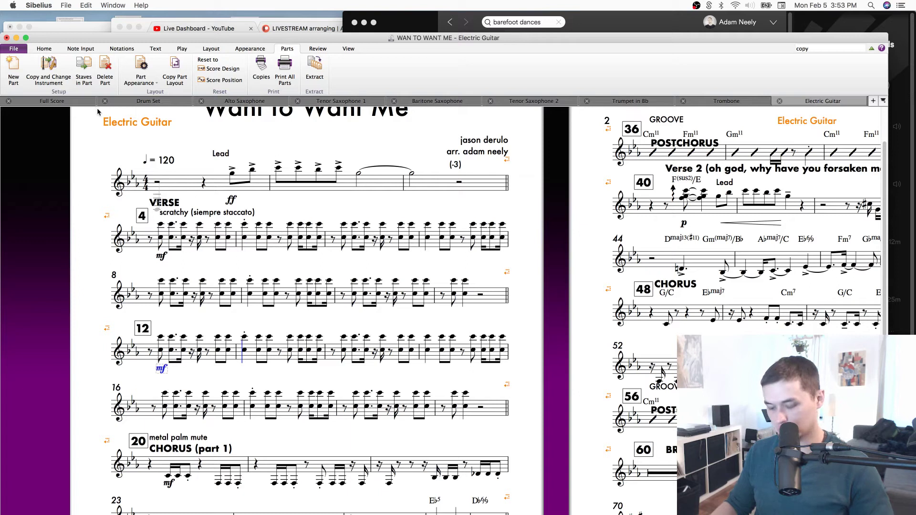
pyautogui.press('super+y')
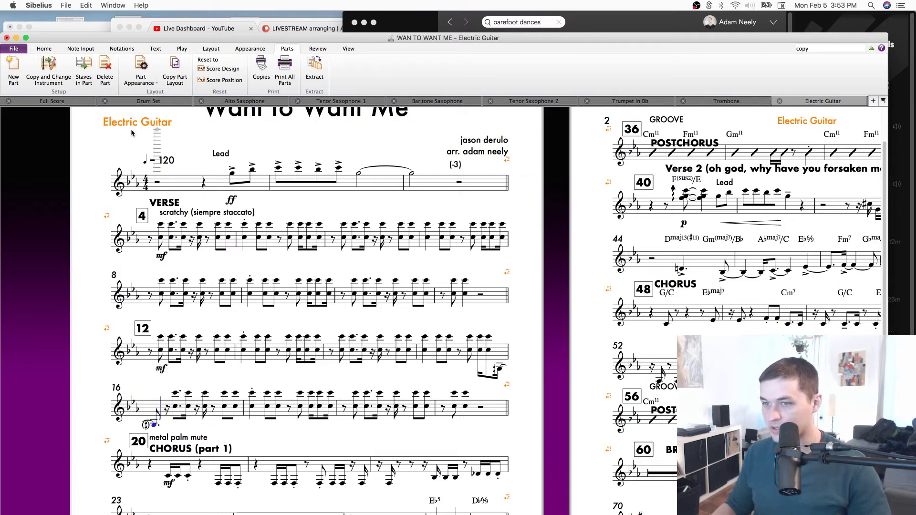
pyautogui.press('super+z')
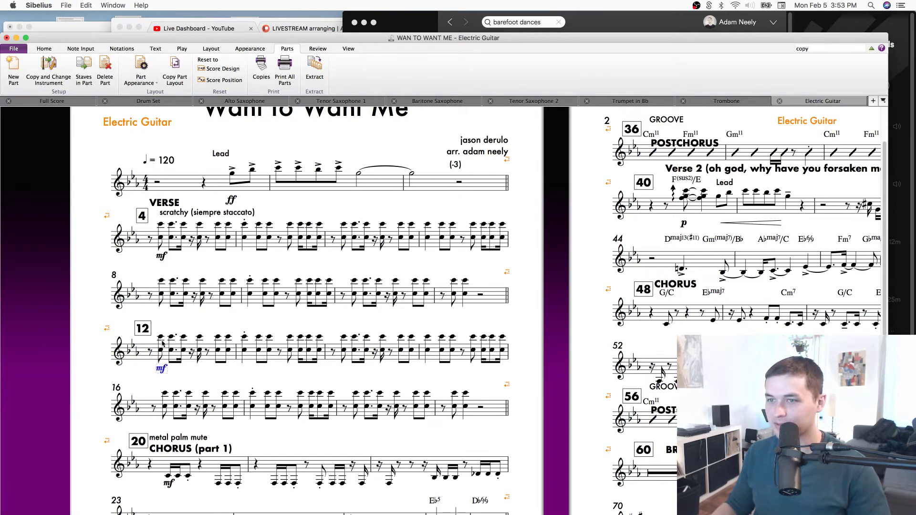
# Delete the duplicated mf dynamic under bar 12 and save the score.
pyautogui.click(158, 365)
pyautogui.press('Delete')
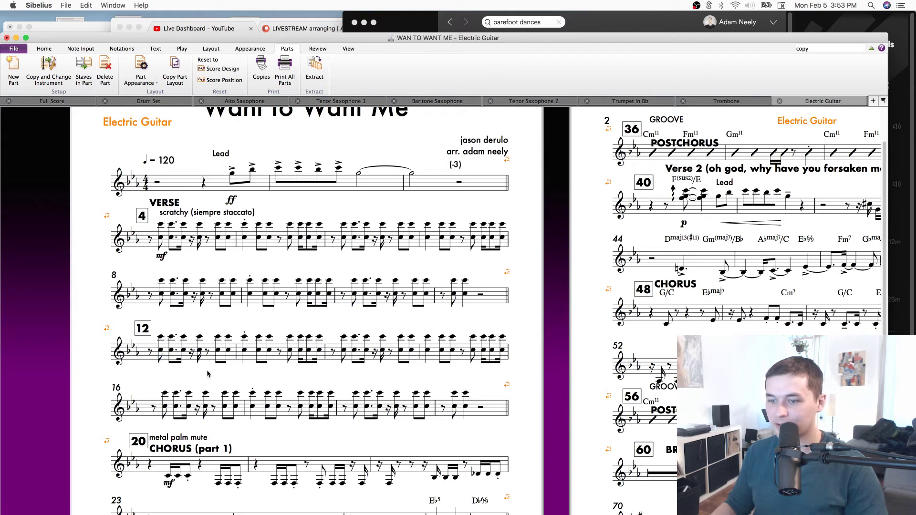
pyautogui.press('super+s')
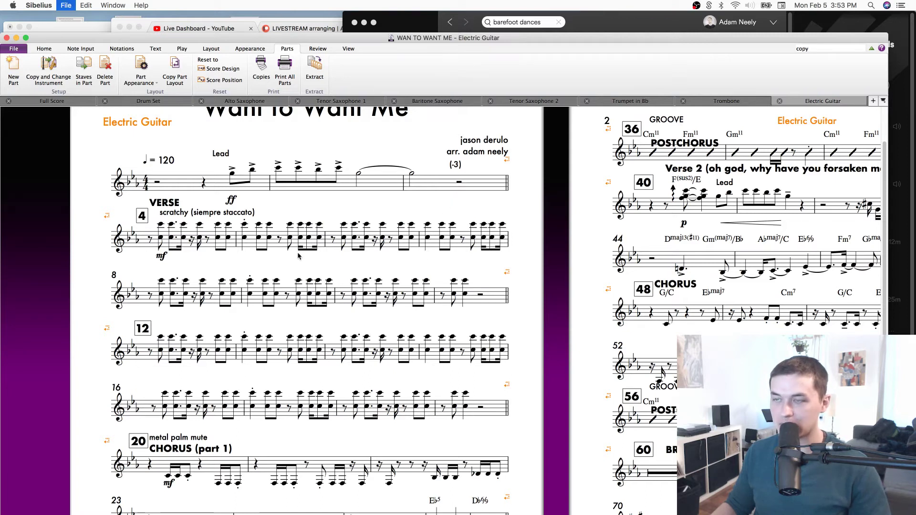
# Move the guitar system starting at bar 4 slightly down, away from the opening system, and save the score.
pyautogui.click(305, 192)
pyautogui.moveTo(281, 239); pyautogui.dragTo(281, 244)
pyautogui.click(334, 213)
pyautogui.press('super+s')
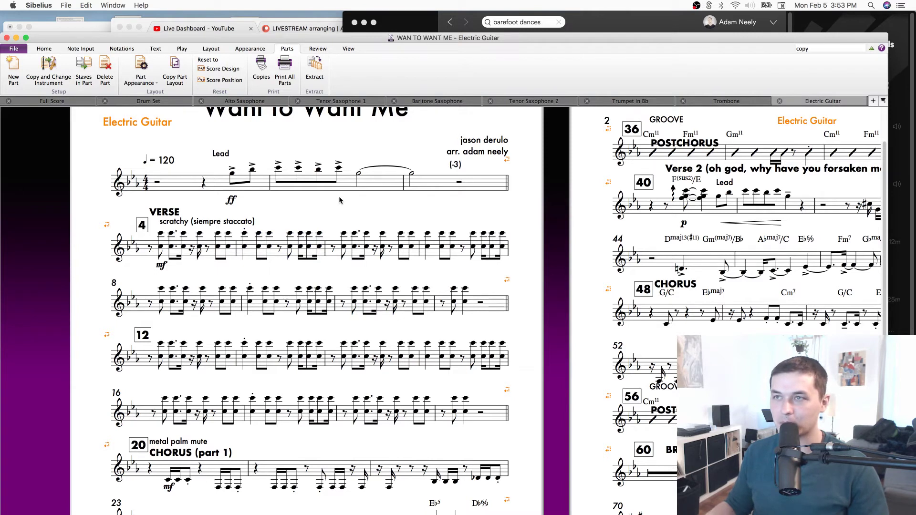
# Move the opening guitar system, bars 1 to 3, up toward the top of page 1.
pyautogui.moveTo(357, 206); pyautogui.dragTo(446, 222)
pyautogui.click(534, 198)
pyautogui.scroll(2, 537, 215)
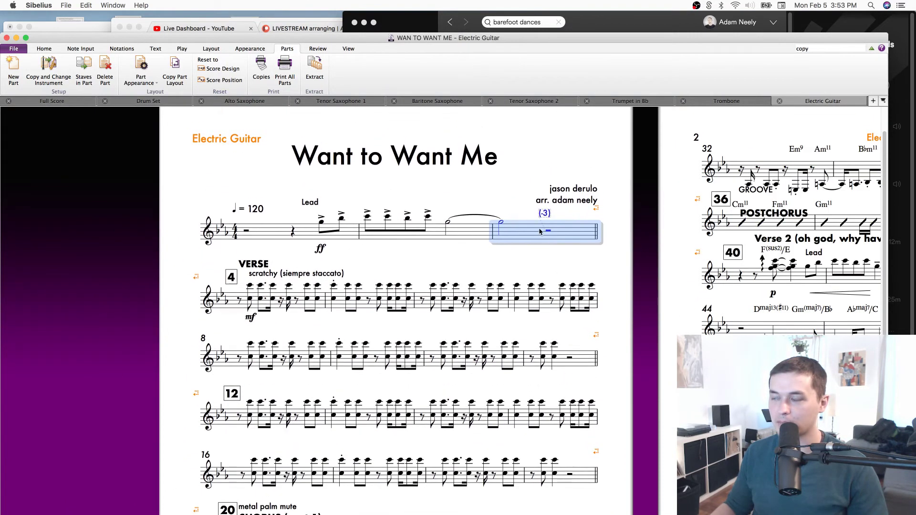
pyautogui.moveTo(457, 158); pyautogui.dragTo(457, 171)
pyautogui.click(452, 235)
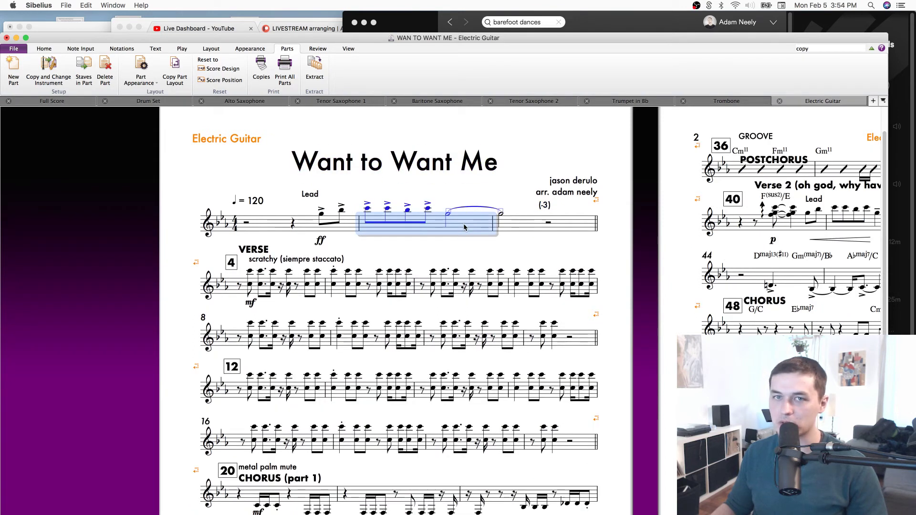
pyautogui.press('Escape')
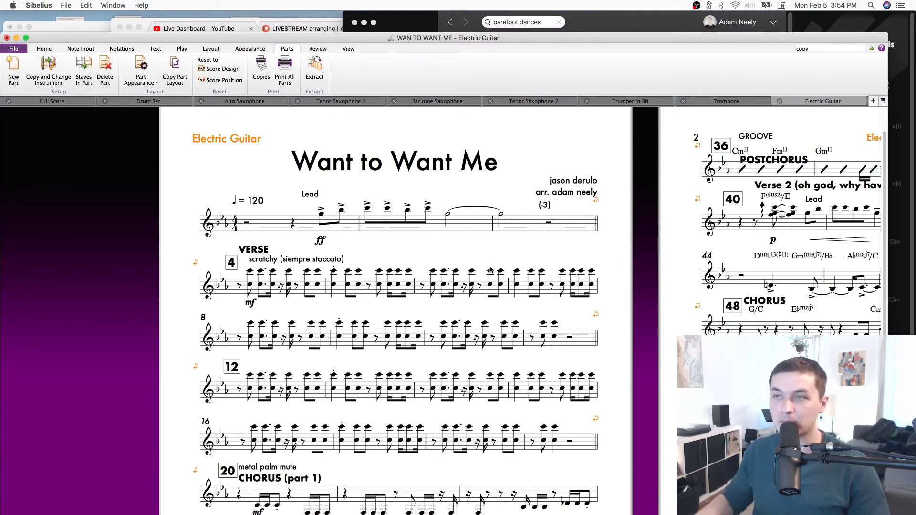
pyautogui.scroll(-1, 508, 215)
pyautogui.click(508, 214)
pyautogui.moveTo(509, 215); pyautogui.dragTo(509, 222)
pyautogui.press('Escape')
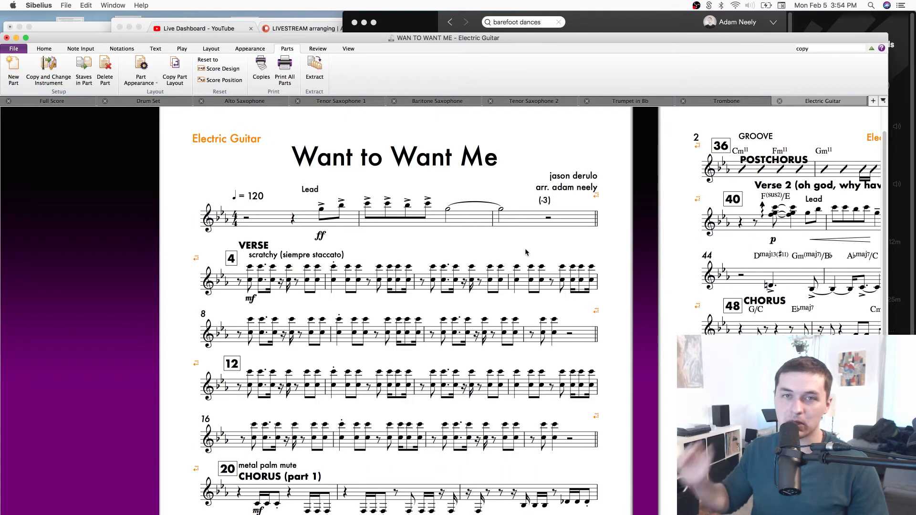
# Insert a page break after bar 27 so that CHORUS (part 2) at bar 28 starts on page 2.
pyautogui.click(486, 222)
pyautogui.moveTo(620, 377); pyautogui.dragTo(638, 309)
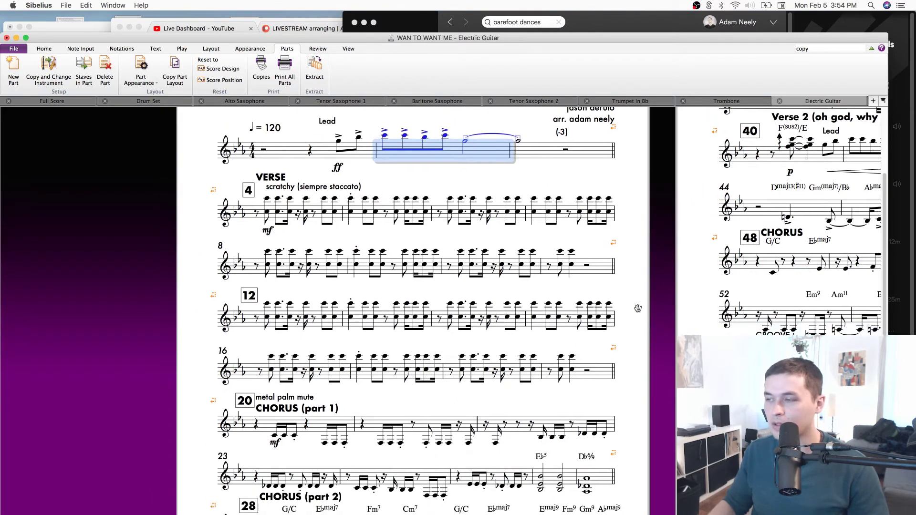
pyautogui.scroll(-1, 638, 309)
pyautogui.click(616, 410)
pyautogui.scroll(-2, 635, 395)
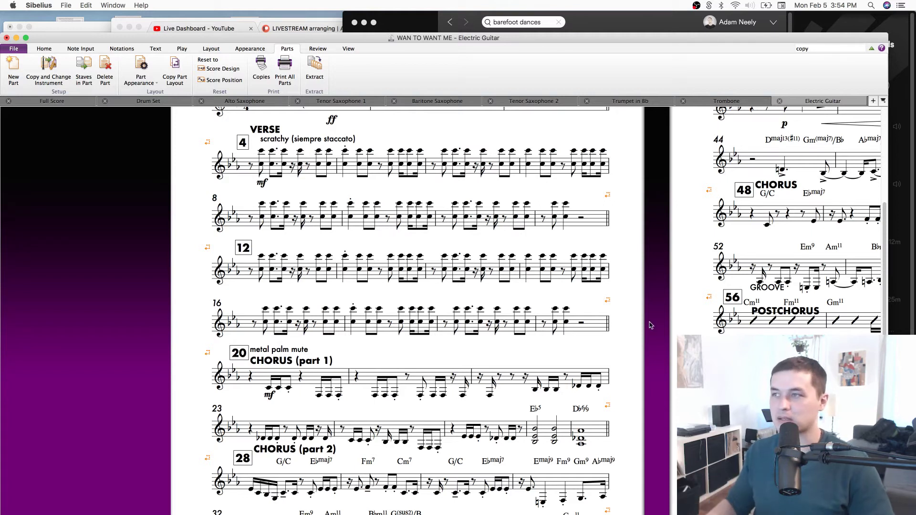
pyautogui.scroll(1, 621, 240)
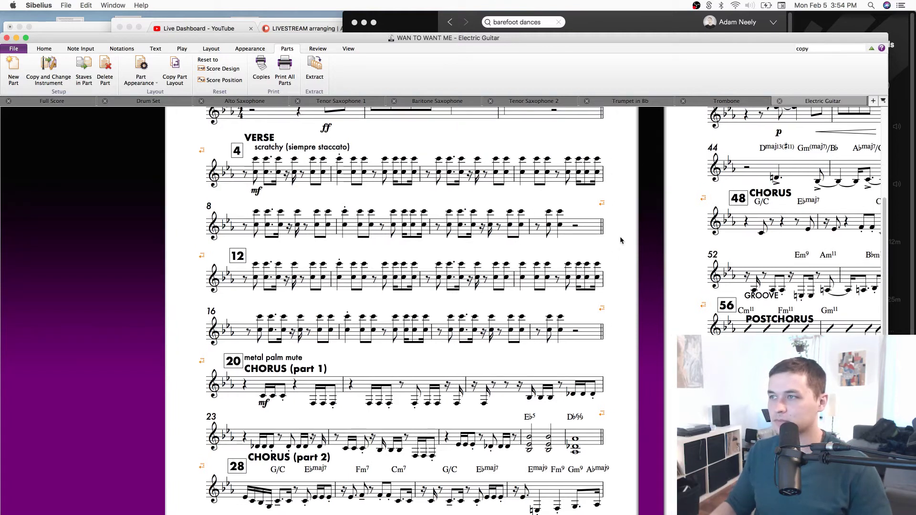
pyautogui.scroll(-3, 615, 258)
pyautogui.moveTo(617, 356)
pyautogui.mouseDown()
pyautogui.moveTo(606, 365)
pyautogui.moveTo(600, 354)
pyautogui.mouseUp()
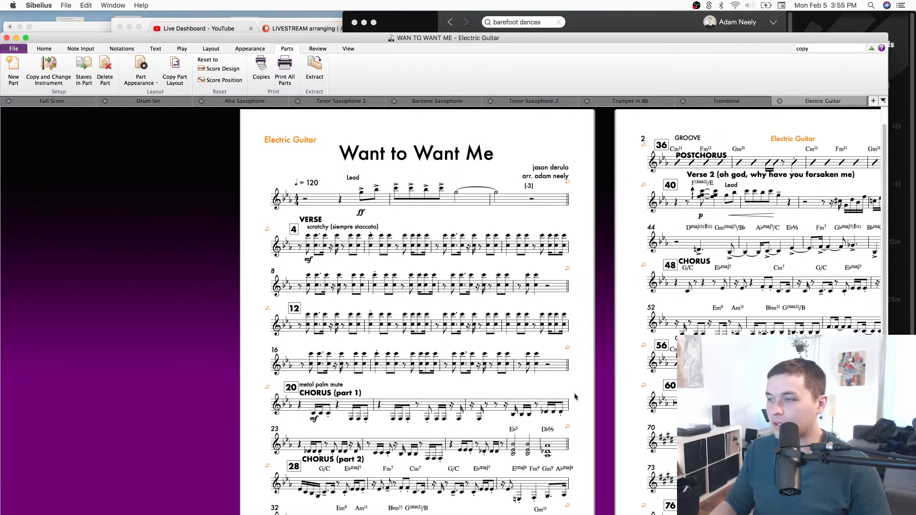
pyautogui.scroll(-2, 574, 393)
pyautogui.click(571, 405)
pyautogui.press('Return')
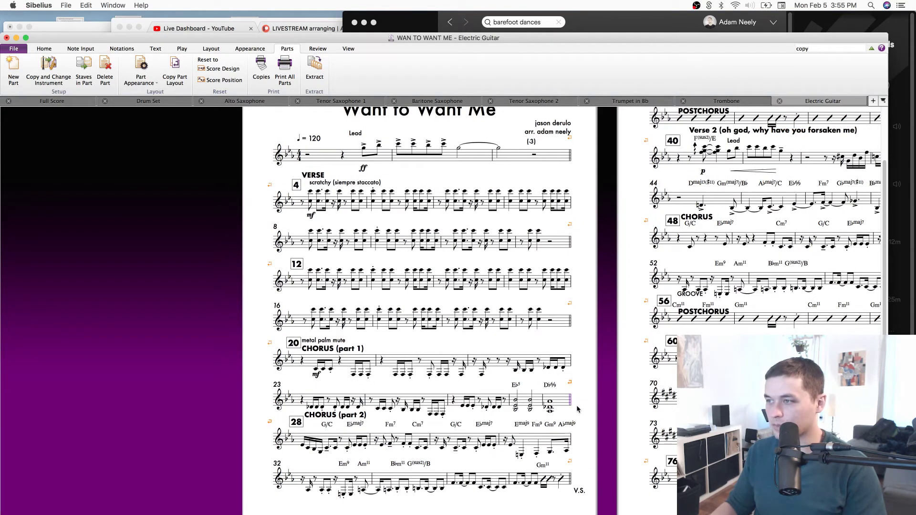
pyautogui.hotkey('ctrl', 'Return')
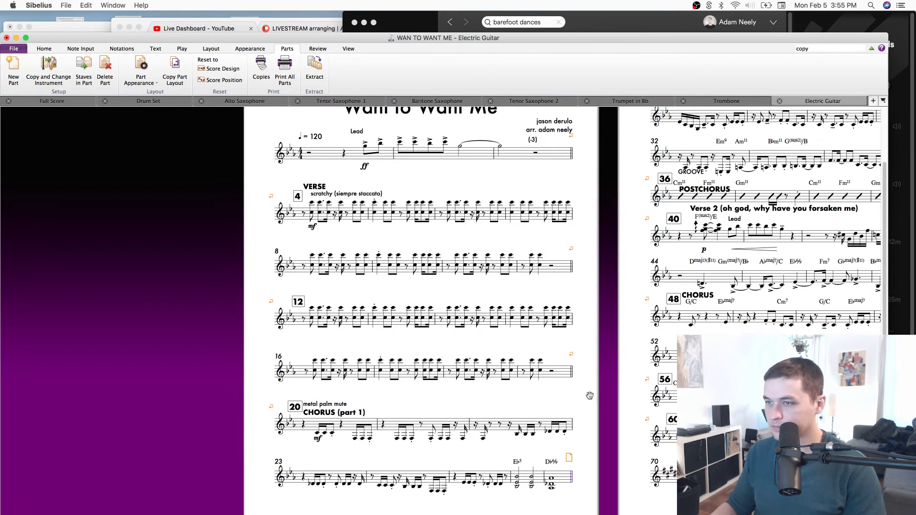
# Place "metal palm mute" beneath the CHORUS (part 1) heading at bar 20 and shift the VERSE heading at bar 4 slightly right.
pyautogui.moveTo(298, 399); pyautogui.dragTo(319, 395)
pyautogui.click(398, 401)
pyautogui.moveTo(326, 443); pyautogui.dragTo(325, 438)
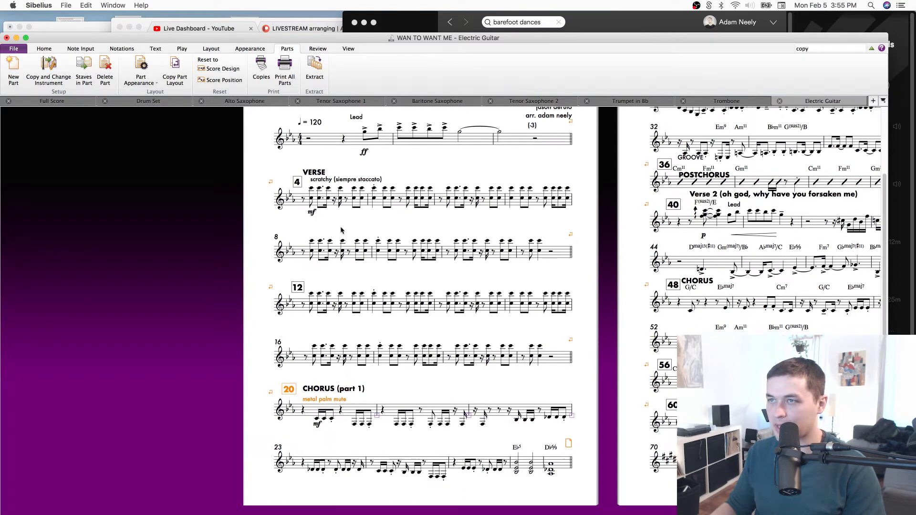
pyautogui.moveTo(317, 168); pyautogui.dragTo(334, 173)
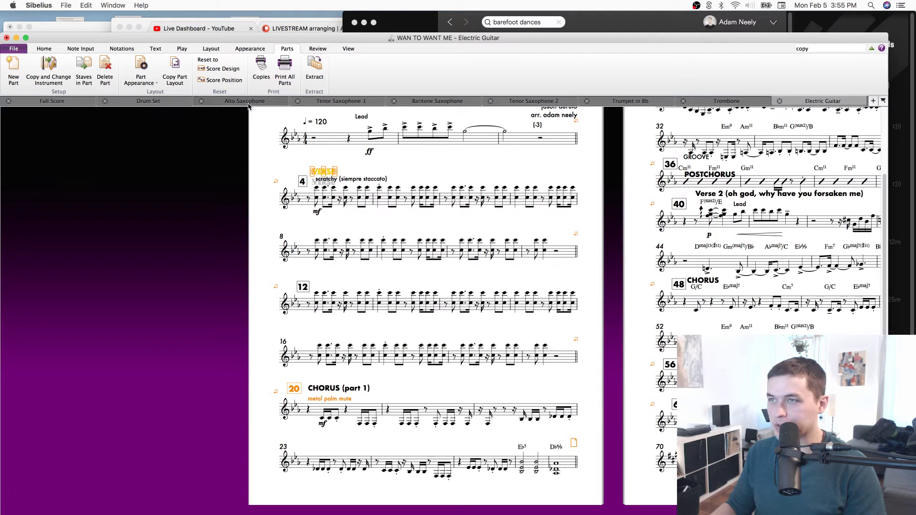
pyautogui.click(326, 179)
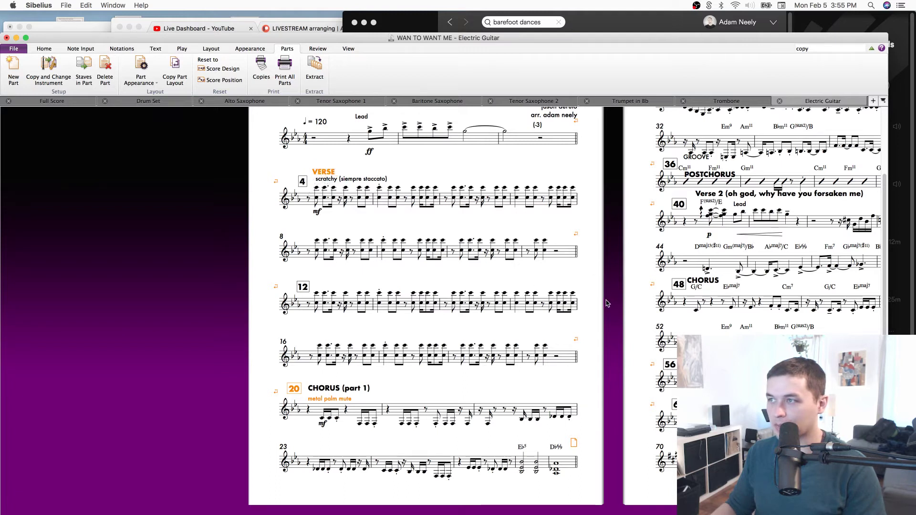
# Readjust the vertical position of the opening guitar system to tighten the spacing of the systems on page 1.
pyautogui.hscroll(5, 605, 300)
pyautogui.scroll(2, 511, 301)
pyautogui.click(438, 168)
pyautogui.moveTo(437, 168); pyautogui.dragTo(440, 164)
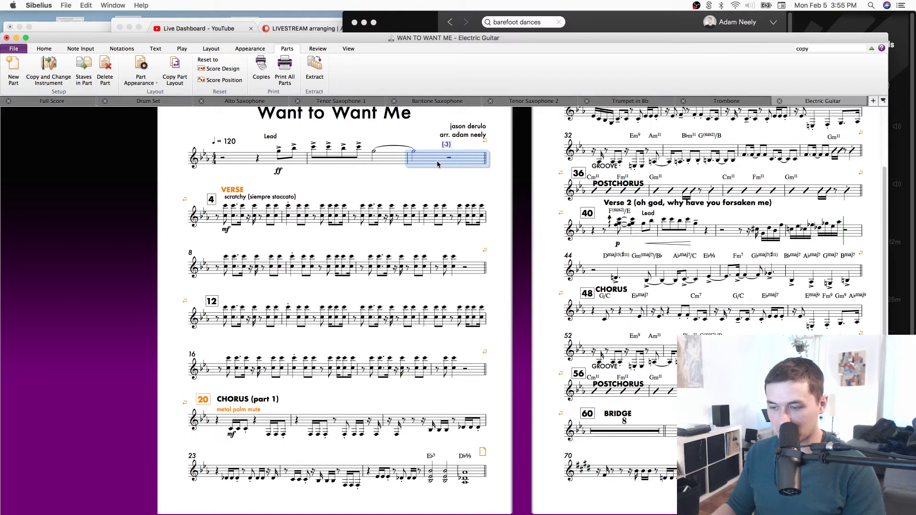
# Transpose the opening four-note run of bar 28 up an octave and save the score.
pyautogui.click(515, 328)
pyautogui.moveTo(496, 372); pyautogui.dragTo(295, 416)
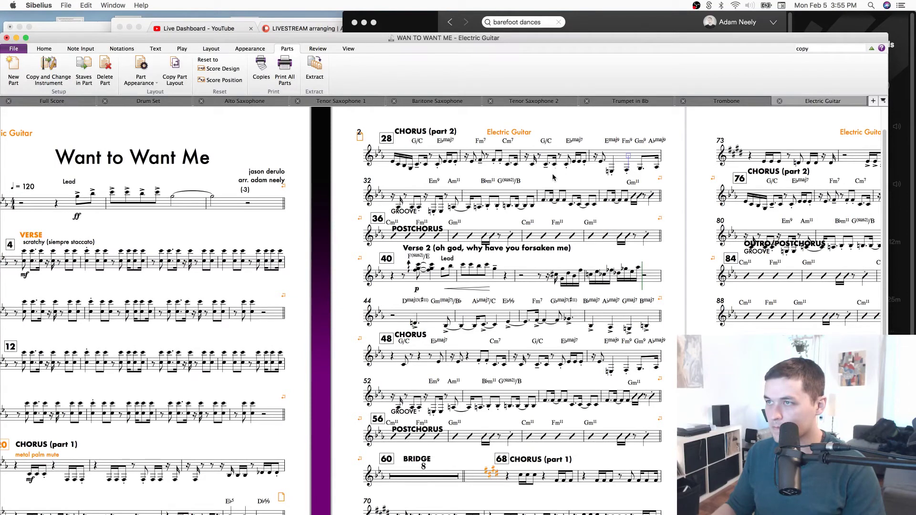
pyautogui.keyDown('shift'); pyautogui.click(411, 168); pyautogui.keyUp('shift')
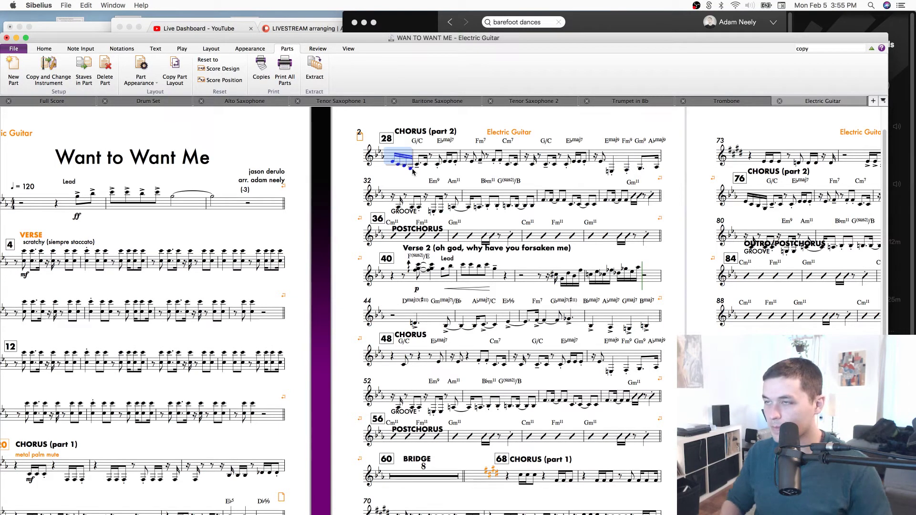
pyautogui.press('super+Up')
pyautogui.press('Escape')
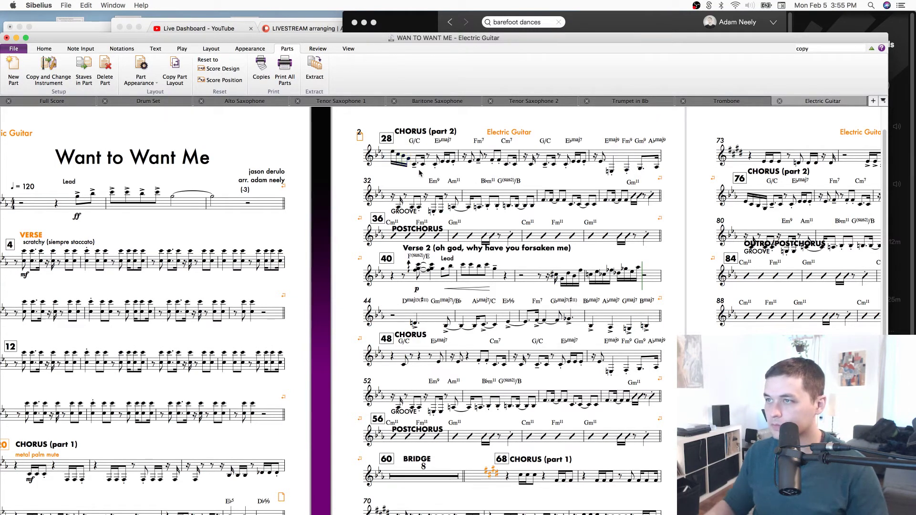
pyautogui.moveTo(342, 342); pyautogui.dragTo(420, 320)
pyautogui.press('super+s')
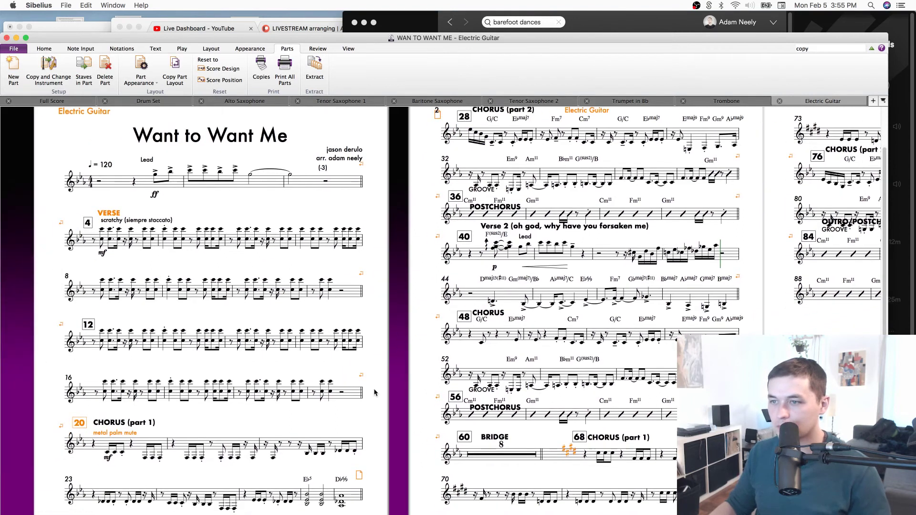
# Try a different duration for the short note early in bar 22 of CHORUS (part 1), and undo the change.
pyautogui.scroll(-3, 401, 366)
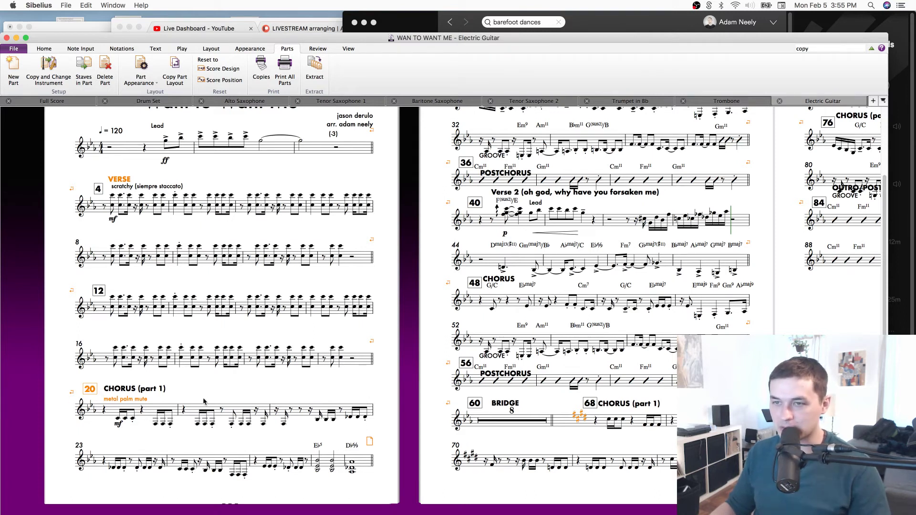
pyautogui.click(299, 415)
pyautogui.click(291, 429)
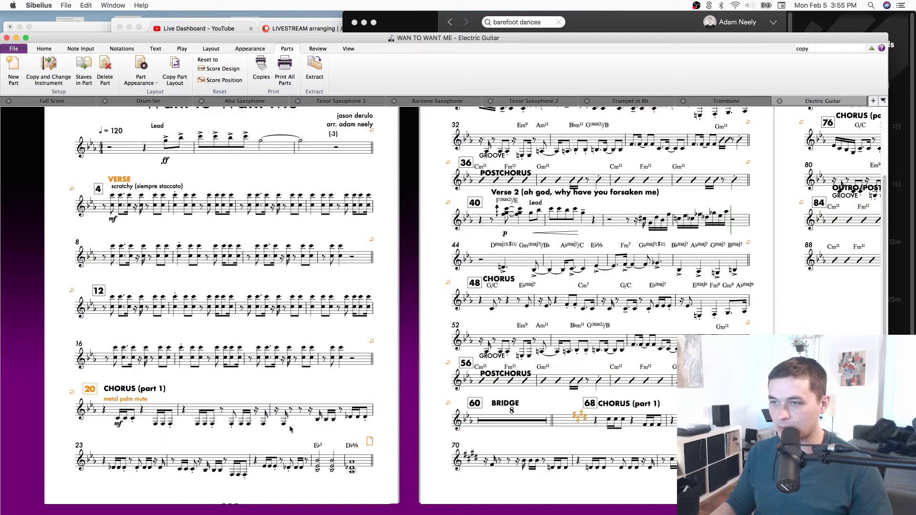
pyautogui.press('4')
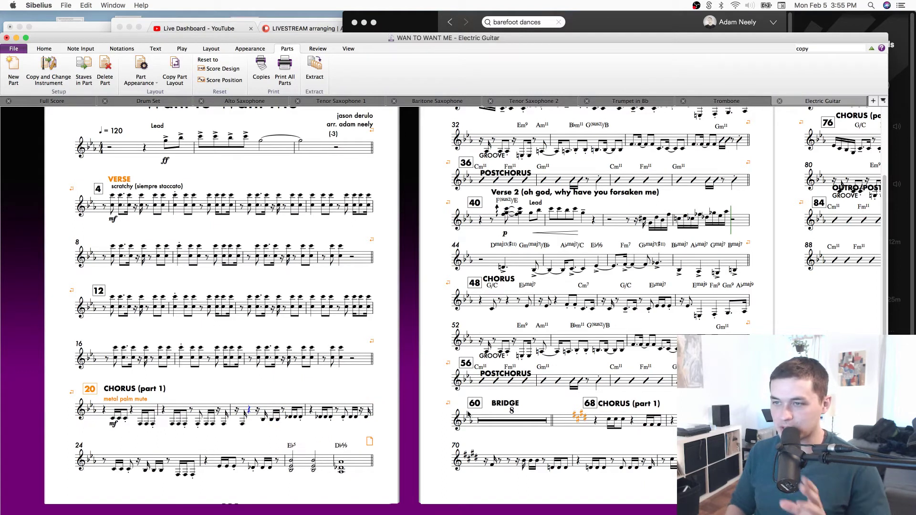
pyautogui.press('super+z')
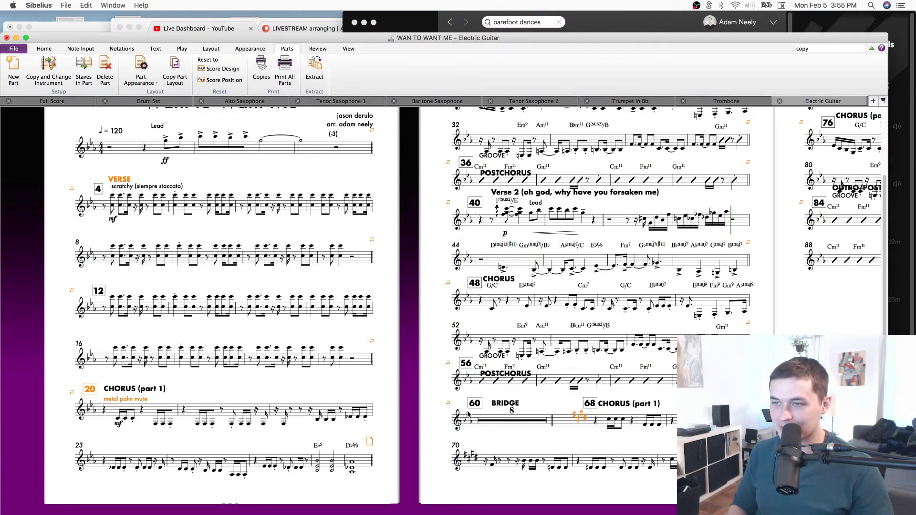
# Regroup CHORUS (part 1) on page 1 so that bars 20 to 23 share one system and bar 24 starts the following one.
pyautogui.click(292, 411)
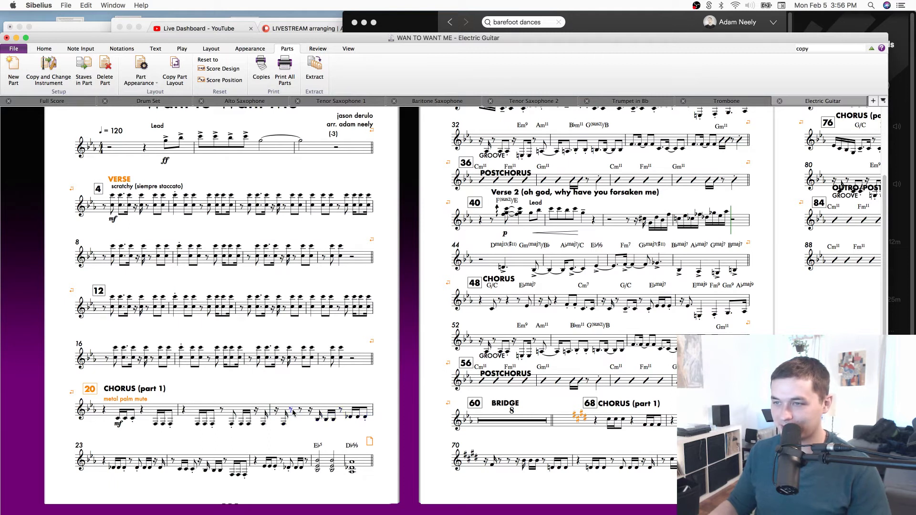
pyautogui.press('4')
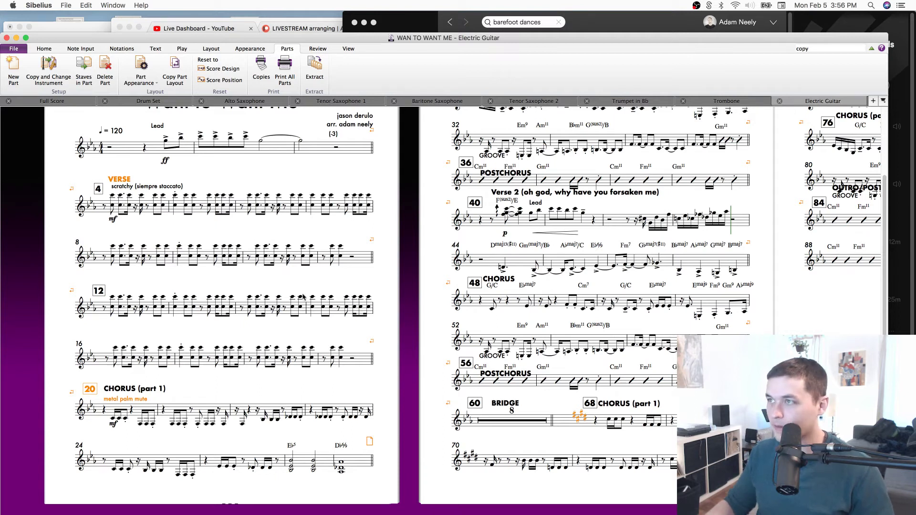
pyautogui.scroll(4, 389, 306)
pyautogui.scroll(-4, 389, 306)
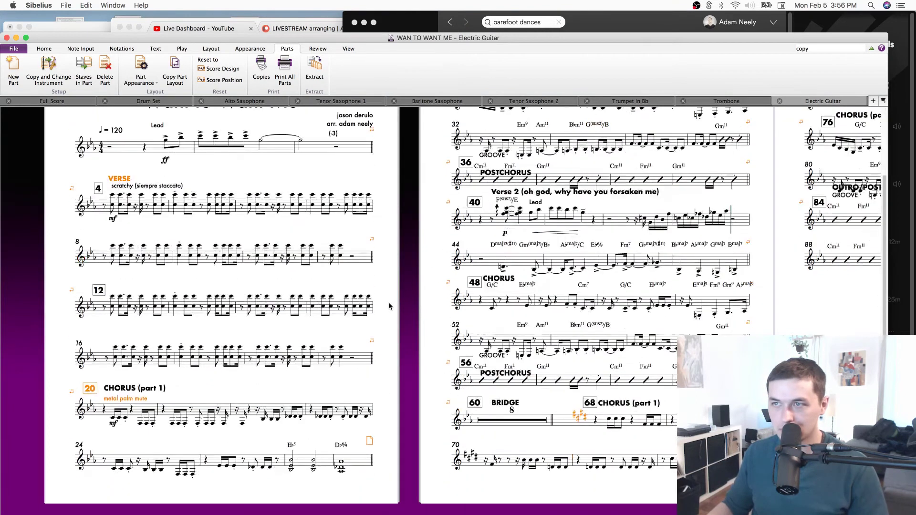
pyautogui.click(373, 405)
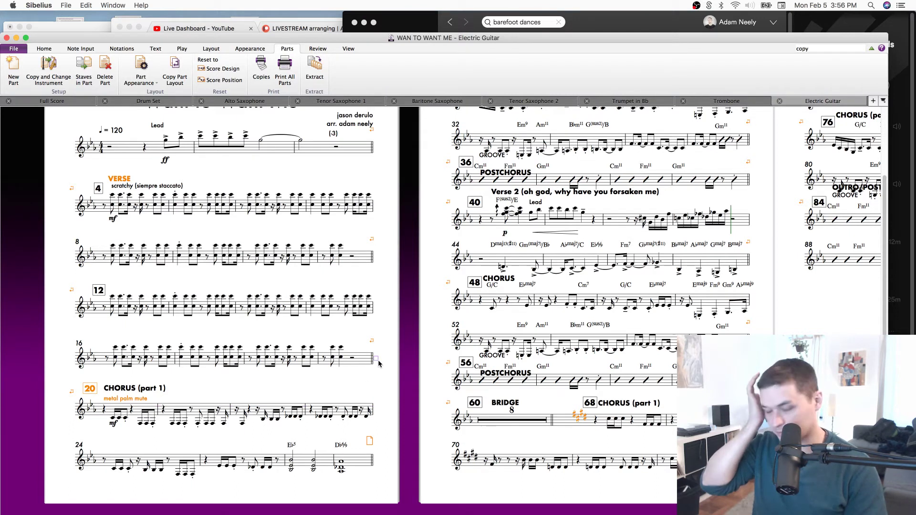
# Insert a page break after the eight-bar BRIDGE rest so that CHORUS (part 1) at bar 68 starts page 3, and save the score.
pyautogui.hscroll(1, 451, 159)
pyautogui.scroll(3, 493, 165)
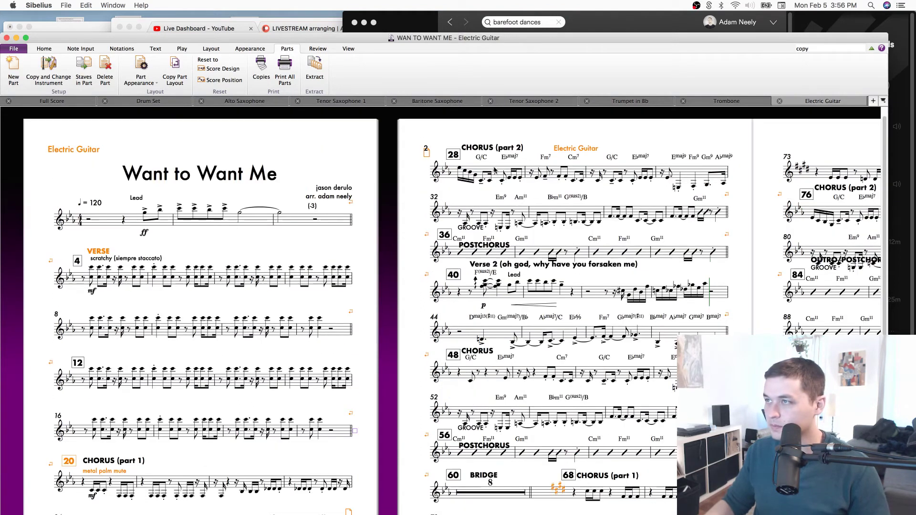
pyautogui.click(727, 252)
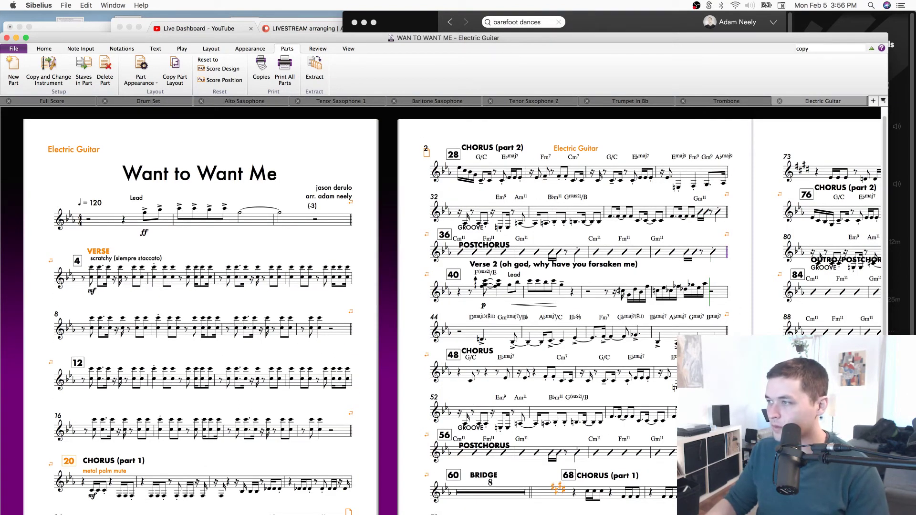
pyautogui.scroll(-4, 672, 369)
pyautogui.hscroll(2, 673, 369)
pyautogui.click(667, 371)
pyautogui.click(673, 369)
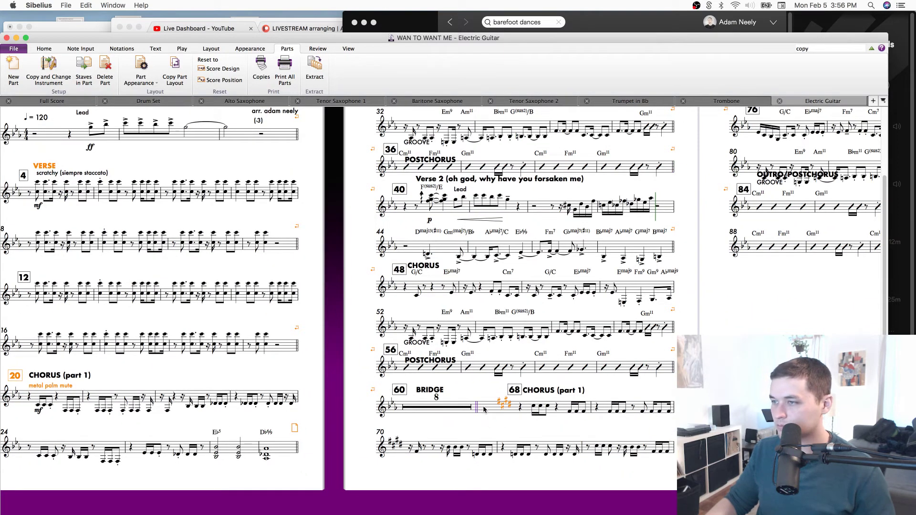
pyautogui.press('Return')
pyautogui.press('super+s')
# Review the system spacing and bar grouping across the pages of the Electric Guitar part.
pyautogui.moveTo(343, 274); pyautogui.dragTo(211, 322)
pyautogui.scroll(1, 498, 358)
pyautogui.hscroll(-1, 499, 358)
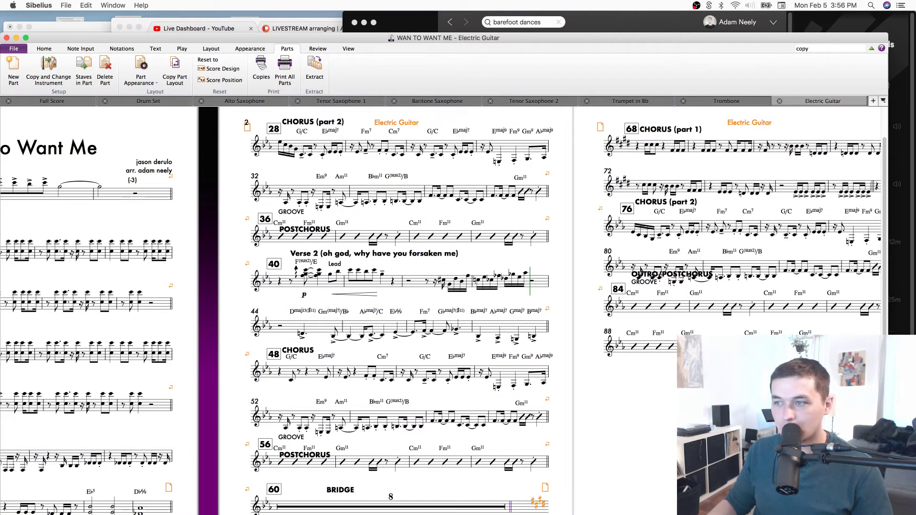
pyautogui.scroll(-2, 442, 310)
pyautogui.scroll(3, 442, 310)
pyautogui.hscroll(-8, 441, 310)
pyautogui.scroll(-2, 441, 311)
pyautogui.scroll(2, 442, 310)
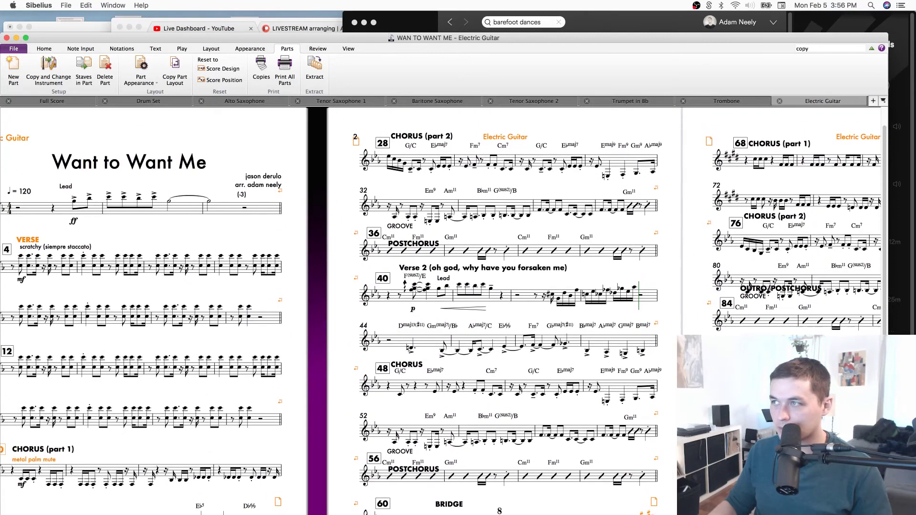
pyautogui.scroll(-3, 443, 310)
pyautogui.hscroll(1, 444, 311)
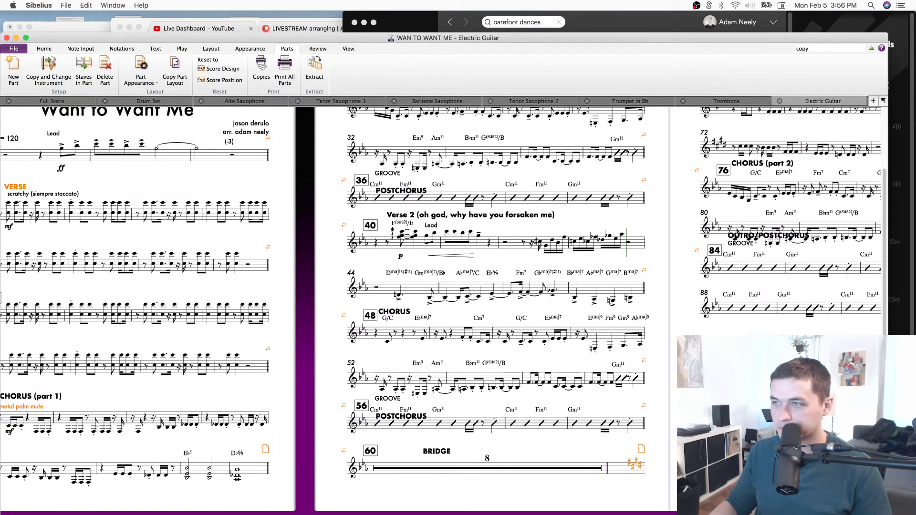
pyautogui.scroll(-1, 444, 311)
pyautogui.hscroll(1, 443, 310)
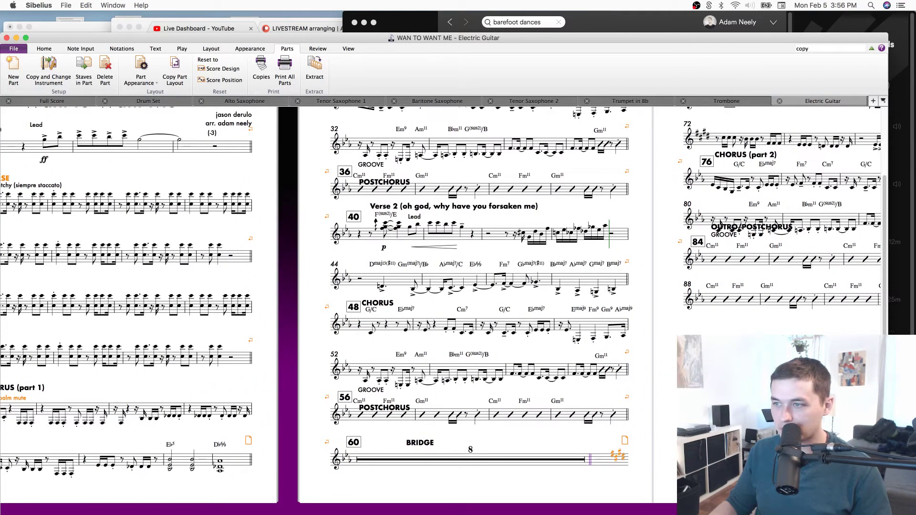
pyautogui.scroll(1, 620, 434)
pyautogui.hscroll(-5, 388, 401)
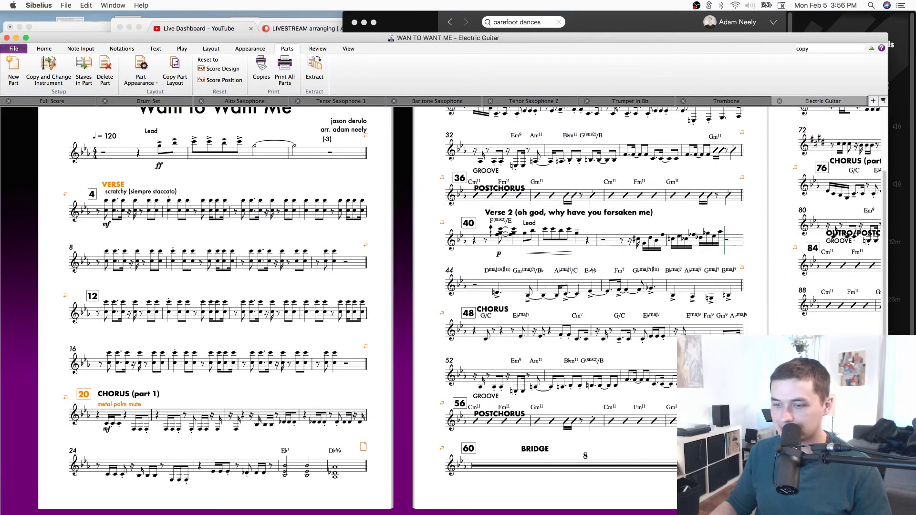
pyautogui.scroll(3, 404, 343)
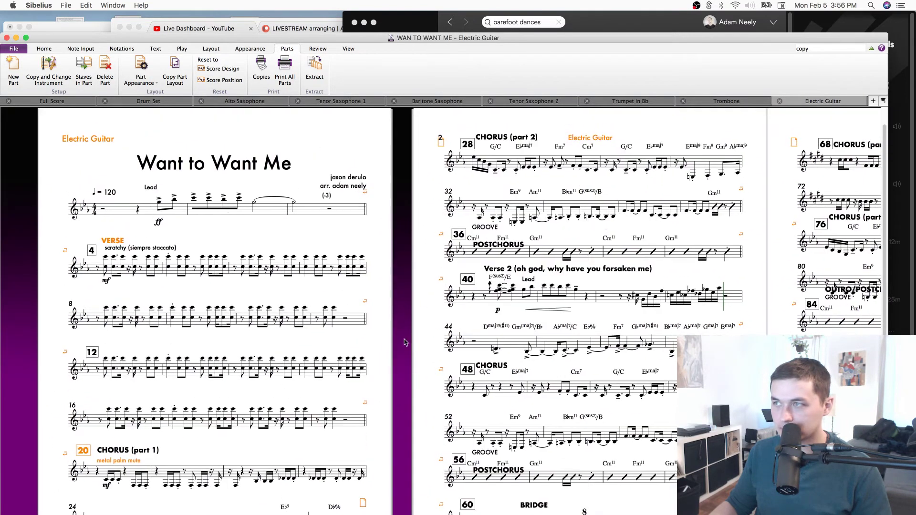
# Try gathering bars 1 to 31 onto one page, undo the change and save the score.
pyautogui.click(713, 165)
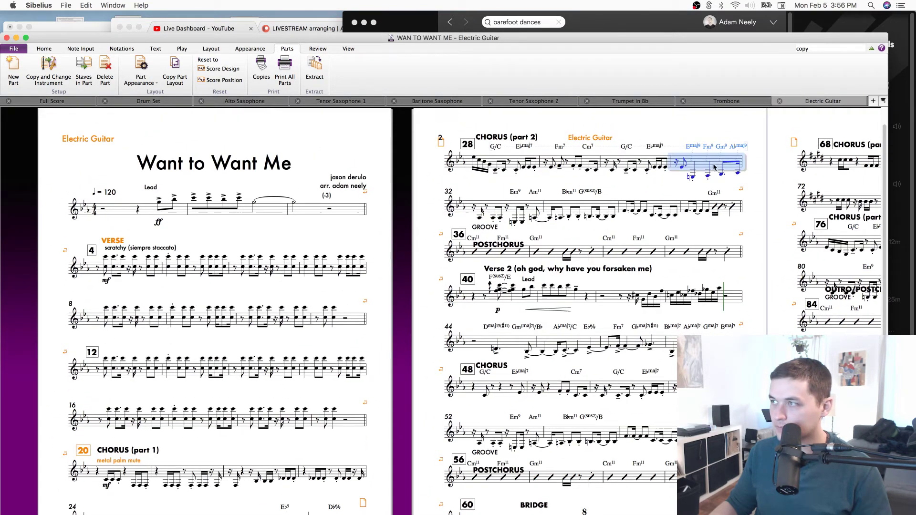
pyautogui.click(197, 268)
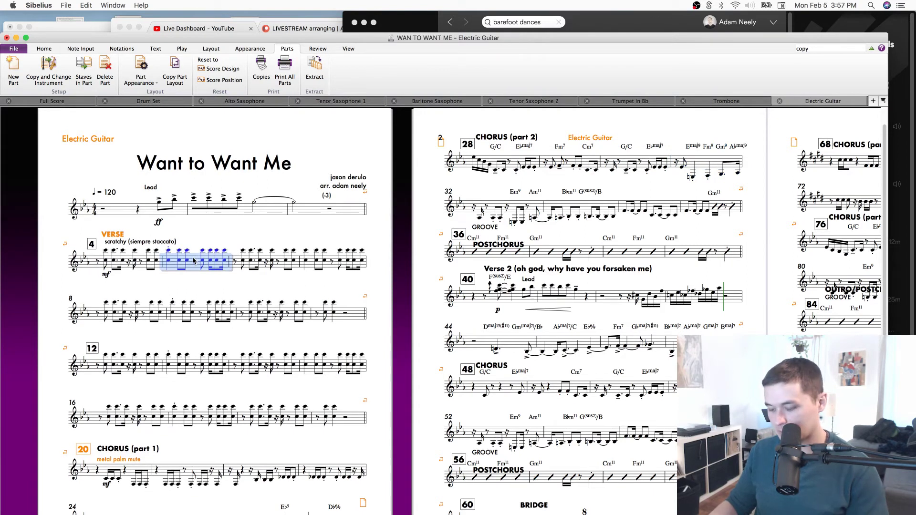
pyautogui.press('super+minus')
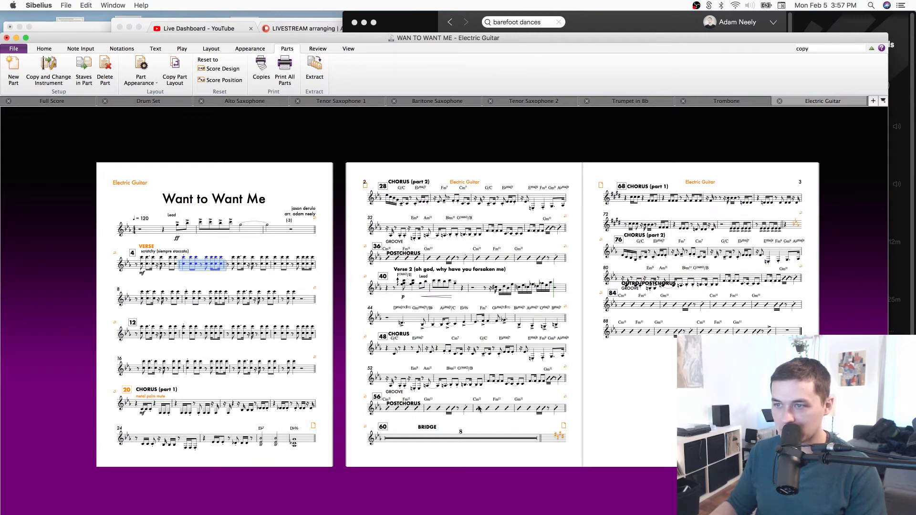
pyautogui.click(556, 206)
pyautogui.keyDown('shift'); pyautogui.click(148, 231); pyautogui.keyUp('shift')
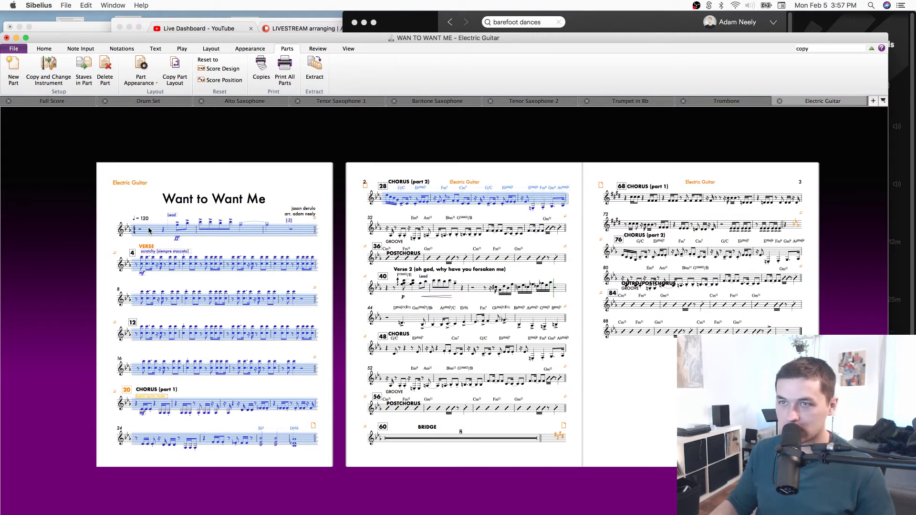
pyautogui.press('alt+shift+super+m')
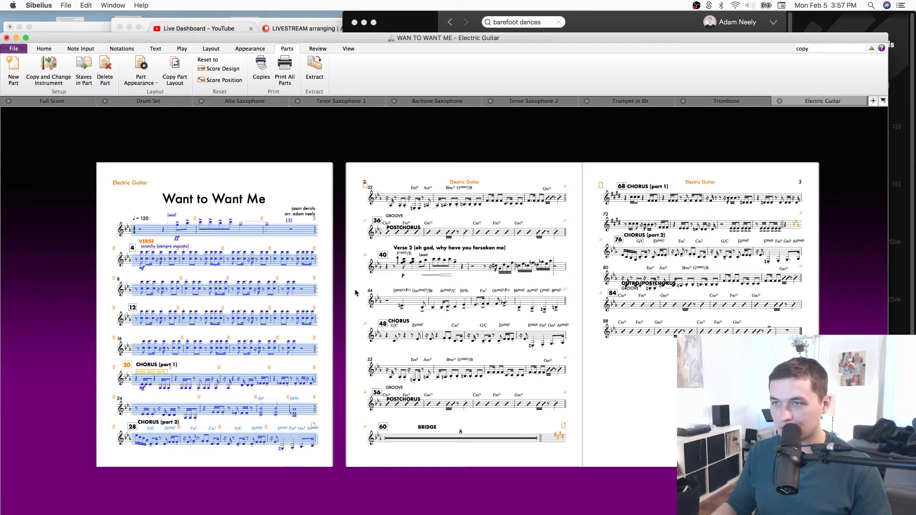
pyautogui.click(357, 292)
pyautogui.press('super+z')
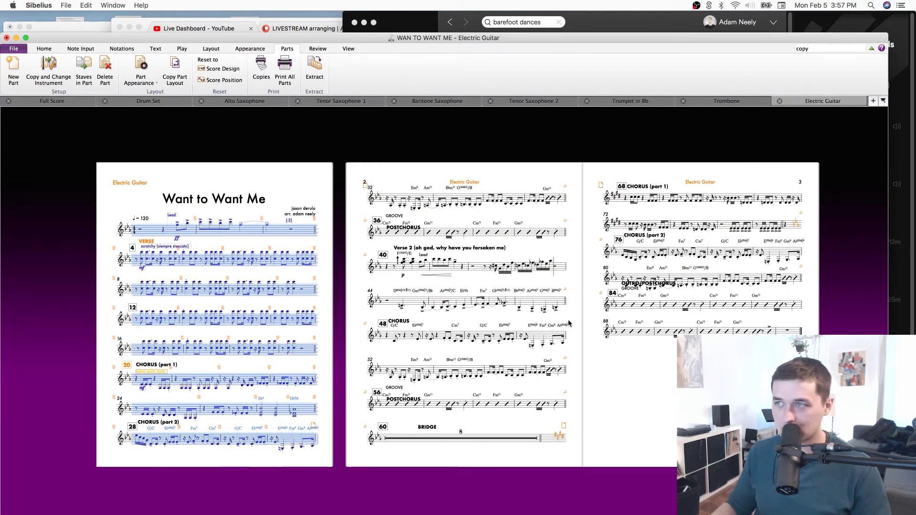
pyautogui.press('super+z')
pyautogui.click(627, 332)
pyautogui.press('super+s')
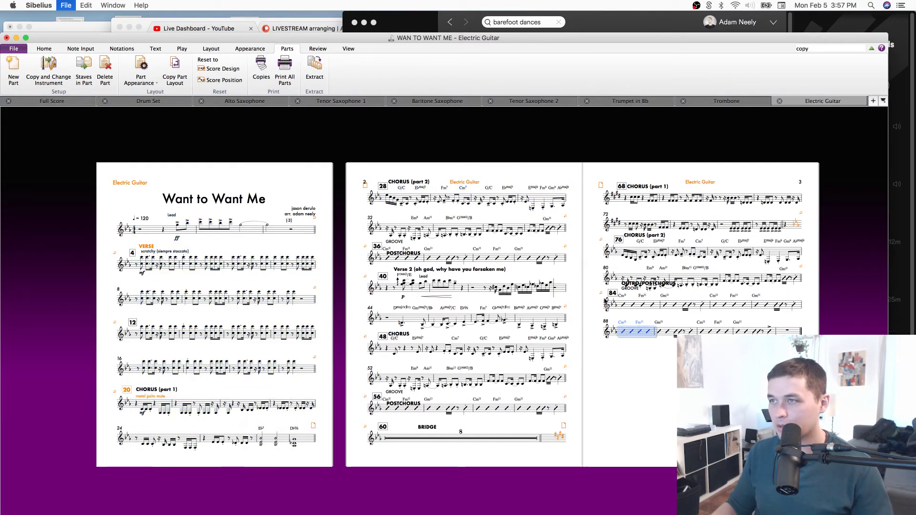
pyautogui.click(514, 201)
pyautogui.press('super+equal')
pyautogui.press('super+equal')
pyautogui.press('super+equal')
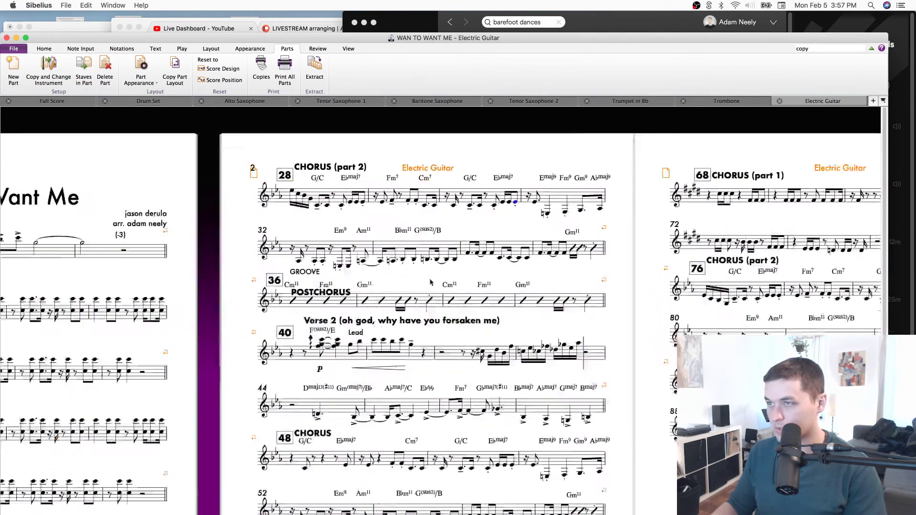
pyautogui.moveTo(649, 434); pyautogui.dragTo(649, 400)
pyautogui.scroll(-5, 648, 401)
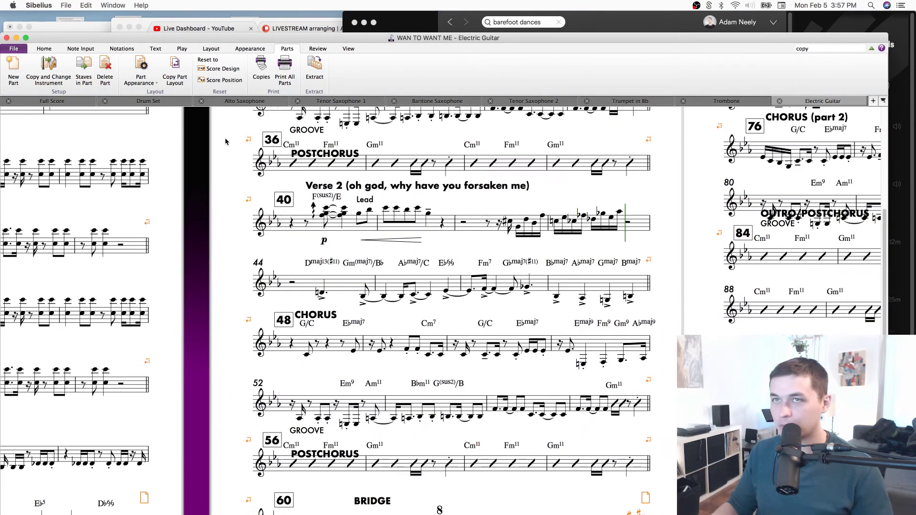
# Make bars 1 to 31 into a single page so that the CHORUS (part 2) system at bar 28 ends page 1.
pyautogui.press('super+minus')
pyautogui.press('super+minus')
pyautogui.click(496, 138)
pyautogui.keyDown('shift'); pyautogui.click(37, 179); pyautogui.keyUp('shift')
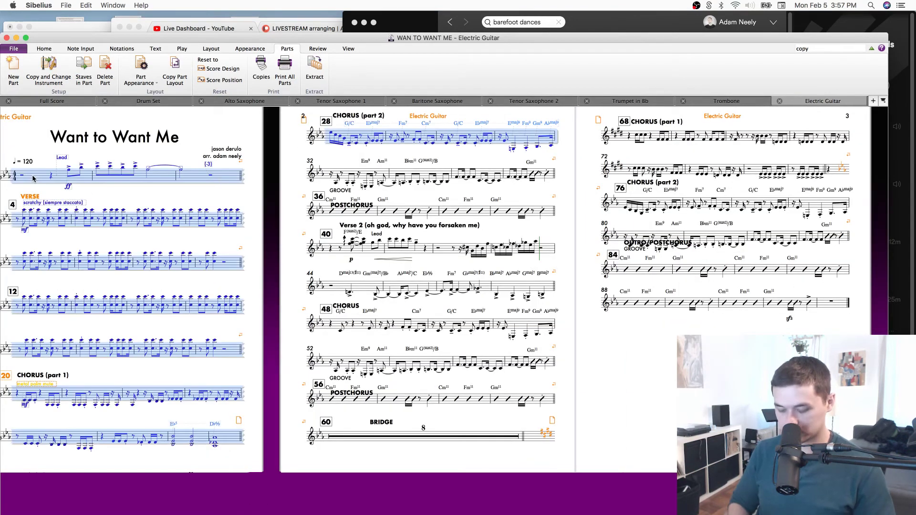
pyautogui.hotkey('shift', 'alt', 'm')
pyautogui.press('super+z')
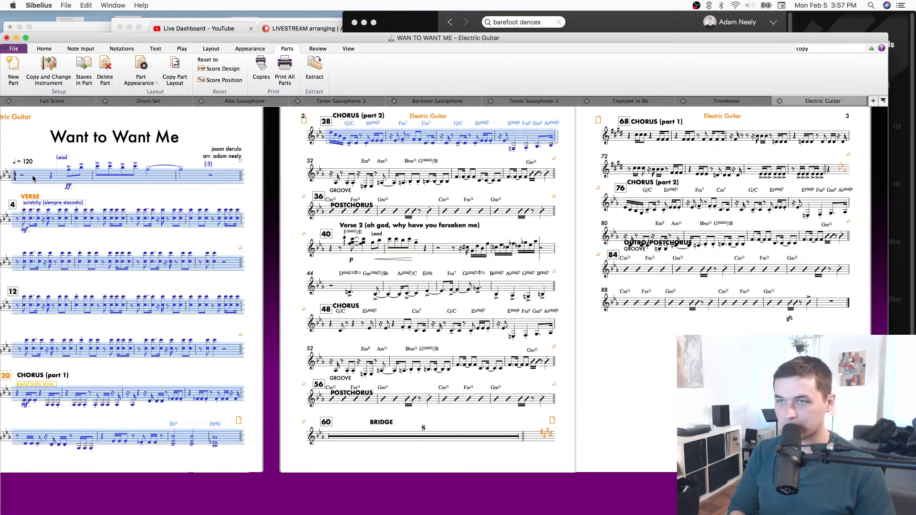
pyautogui.press('super+shift+alt+m')
pyautogui.press('Escape')
pyautogui.hscroll(-3, 124, 346)
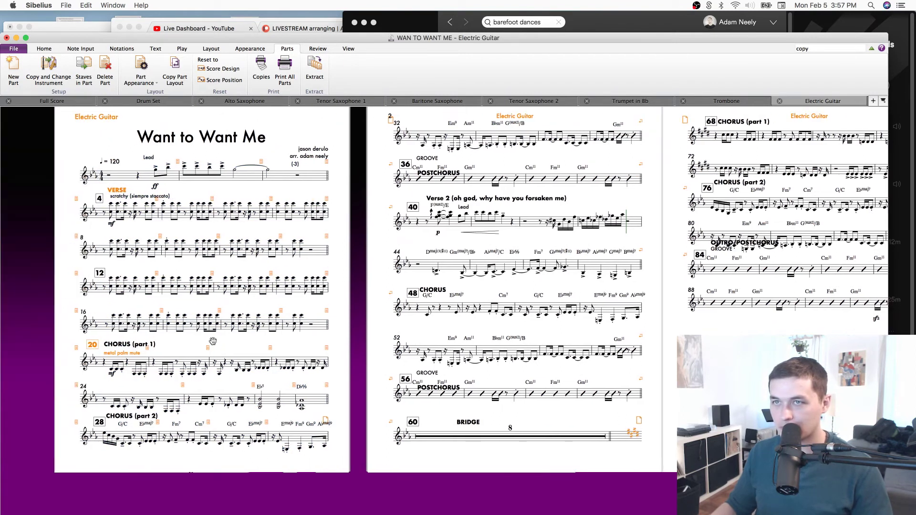
# Raise the opening guitar system and the bar 24 system slightly to even out the spacing on page 1, and save the score.
pyautogui.click(252, 167)
pyautogui.moveTo(251, 164); pyautogui.dragTo(251, 161)
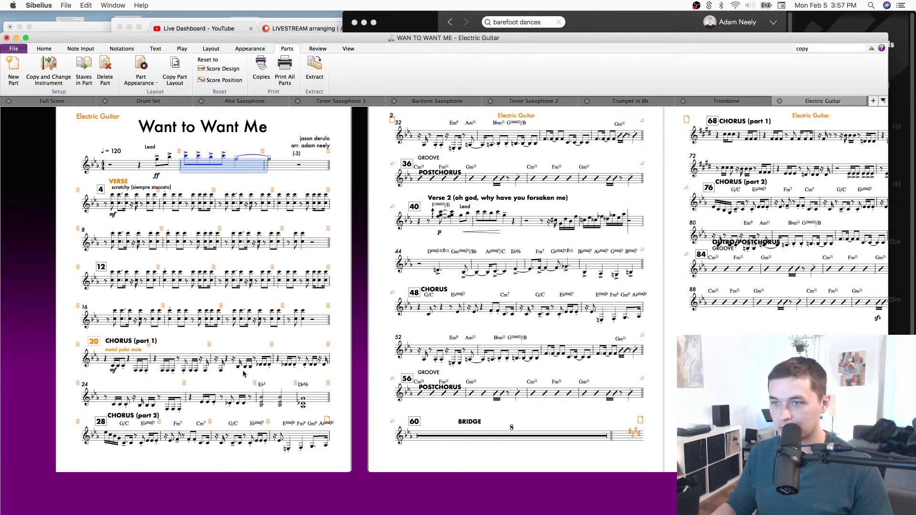
pyautogui.click(228, 394)
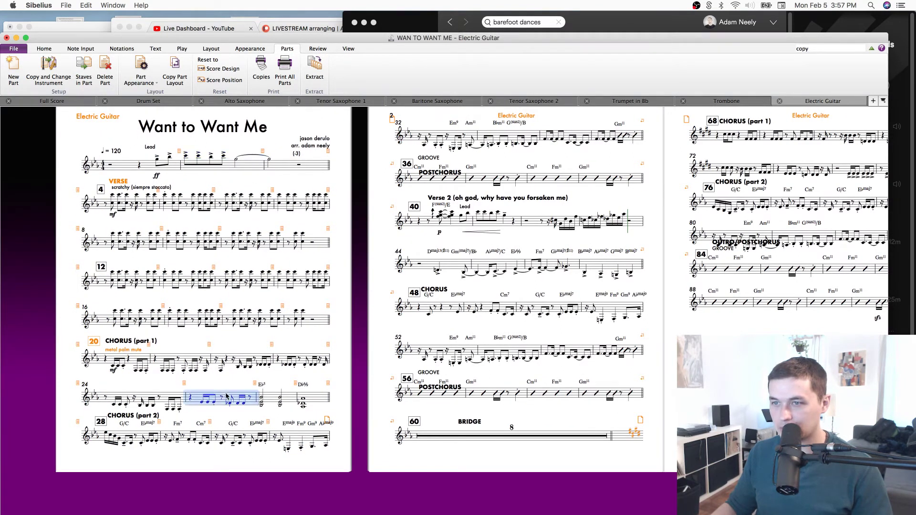
pyautogui.click(221, 439)
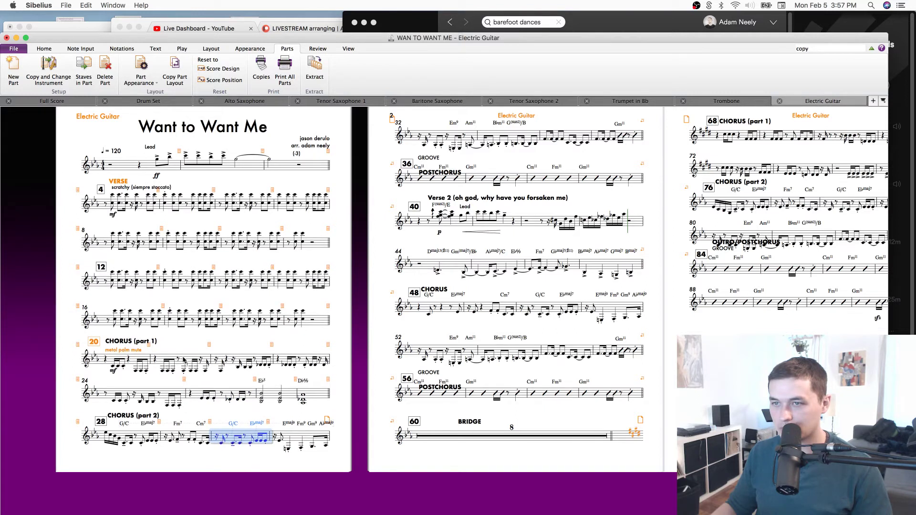
pyautogui.click(356, 378)
pyautogui.press('super+s')
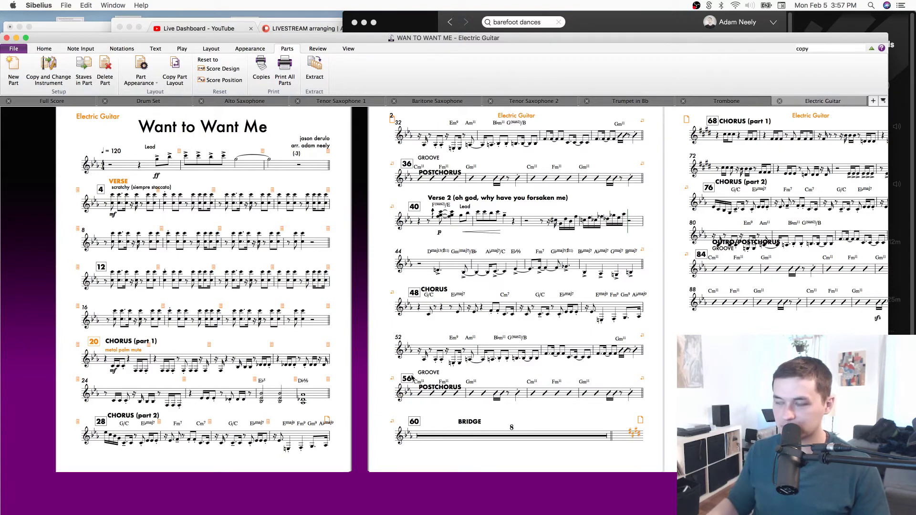
# Position the POSTCHORUS heading above the chord symbols at bar 36 and move the GROOVE instruction beneath that system's staff.
pyautogui.moveTo(488, 161); pyautogui.dragTo(493, 197)
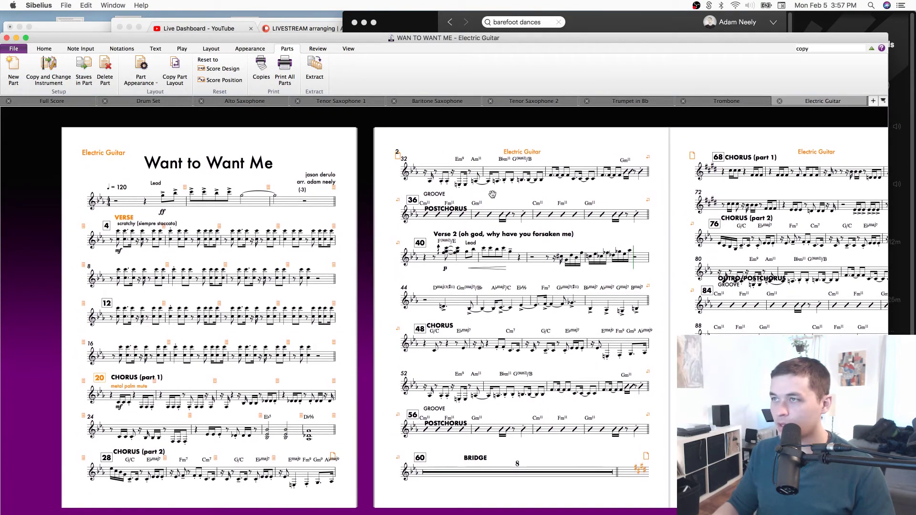
pyautogui.click(455, 208)
pyautogui.press('super+equal')
pyautogui.press('super+equal')
pyautogui.press('super+equal')
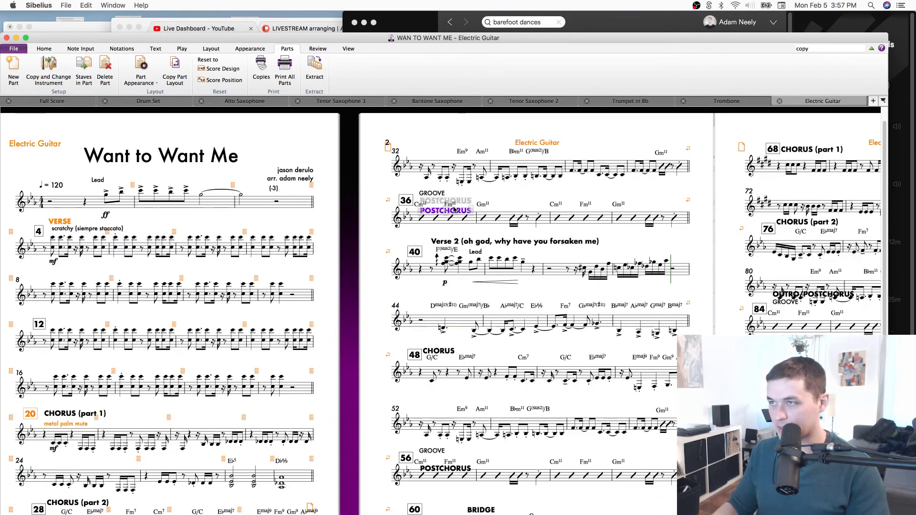
pyautogui.press('Escape')
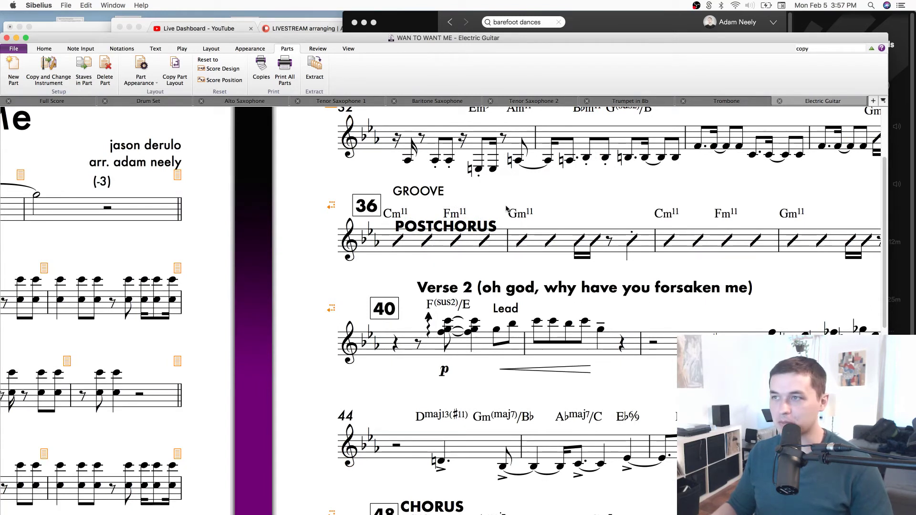
pyautogui.click(473, 228)
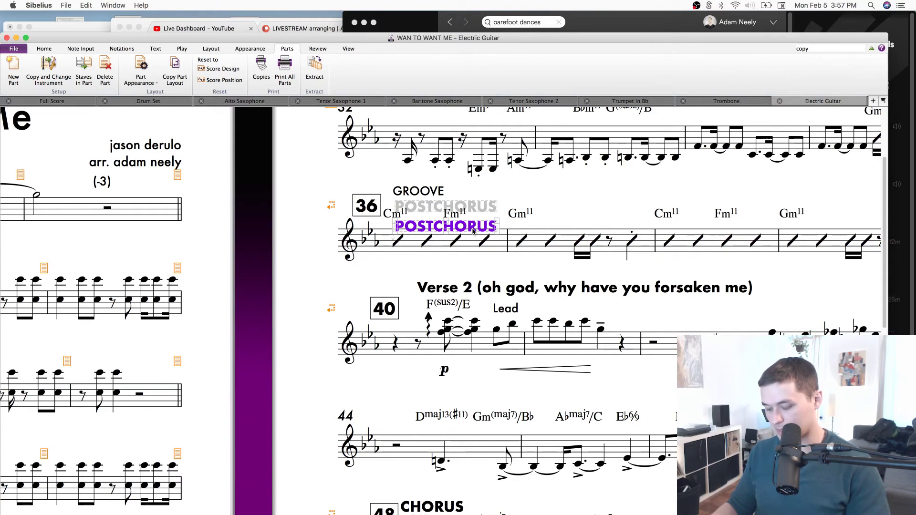
pyautogui.press('super+minus')
pyautogui.moveTo(571, 209); pyautogui.dragTo(544, 243)
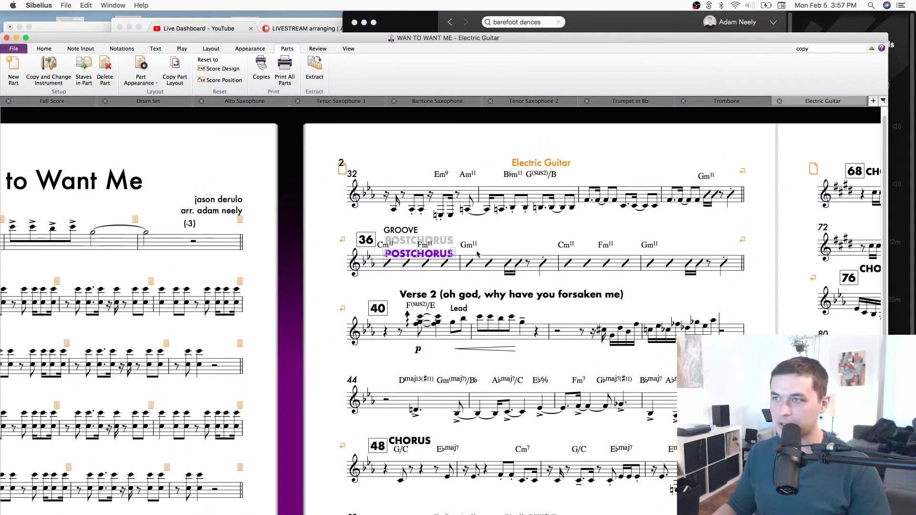
pyautogui.click(455, 267)
pyautogui.moveTo(443, 261); pyautogui.dragTo(408, 246)
pyautogui.press('super+z')
pyautogui.moveTo(404, 232); pyautogui.dragTo(402, 282)
pyautogui.click(563, 207)
pyautogui.click(535, 194)
pyautogui.press('Escape')
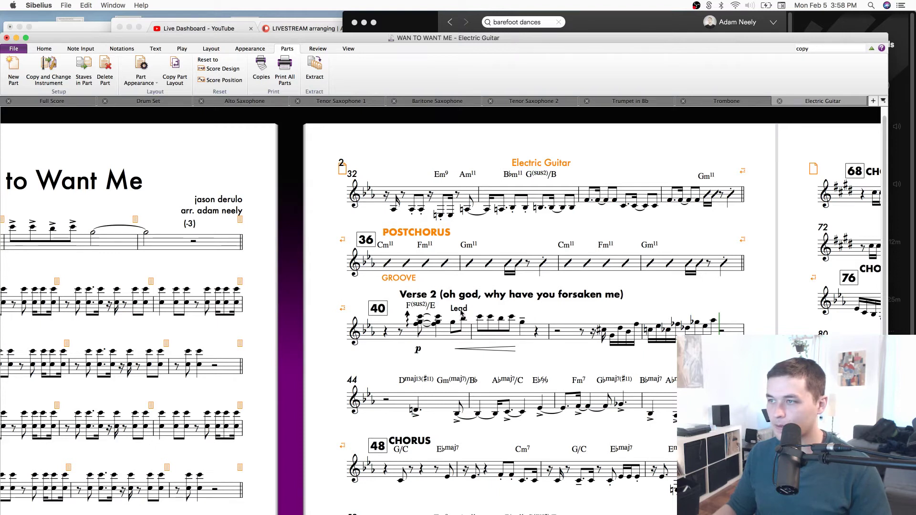
# Delete the GROOVE instruction beneath the POSTCHORUS system at bar 36.
pyautogui.click(563, 335)
pyautogui.moveTo(392, 280); pyautogui.dragTo(404, 251)
pyautogui.press('Delete')
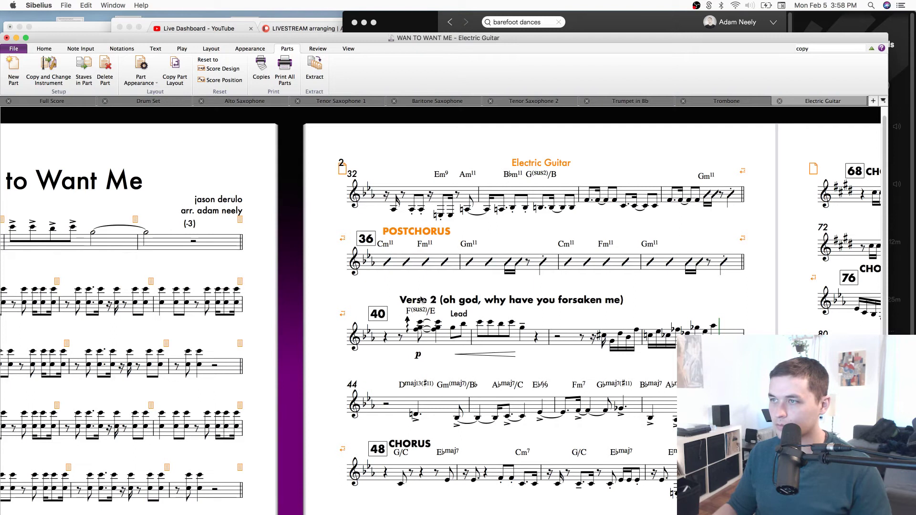
# Reposition the Verse 2 heading and rehearsal mark 40 above the staff, raise the bar 40 system slightly, and save the score.
pyautogui.moveTo(422, 300); pyautogui.dragTo(427, 282)
pyautogui.moveTo(381, 318); pyautogui.dragTo(381, 306)
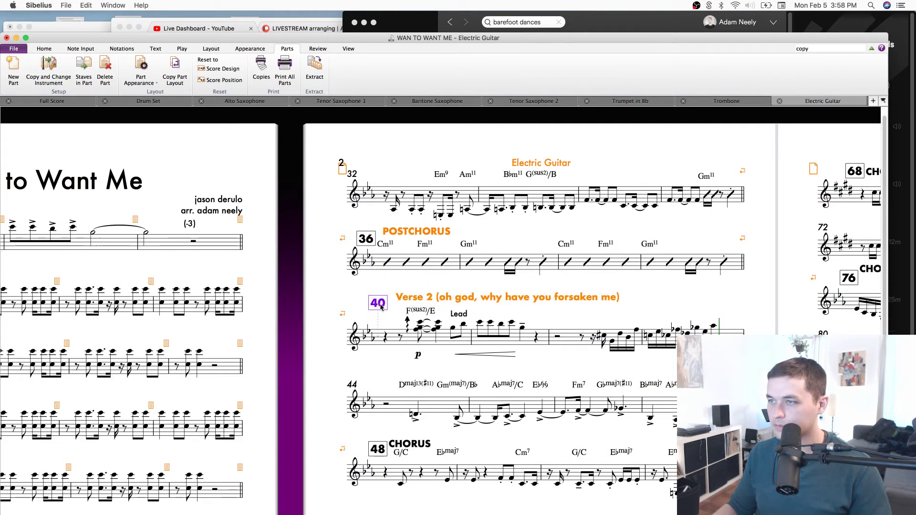
pyautogui.moveTo(395, 339); pyautogui.dragTo(394, 332)
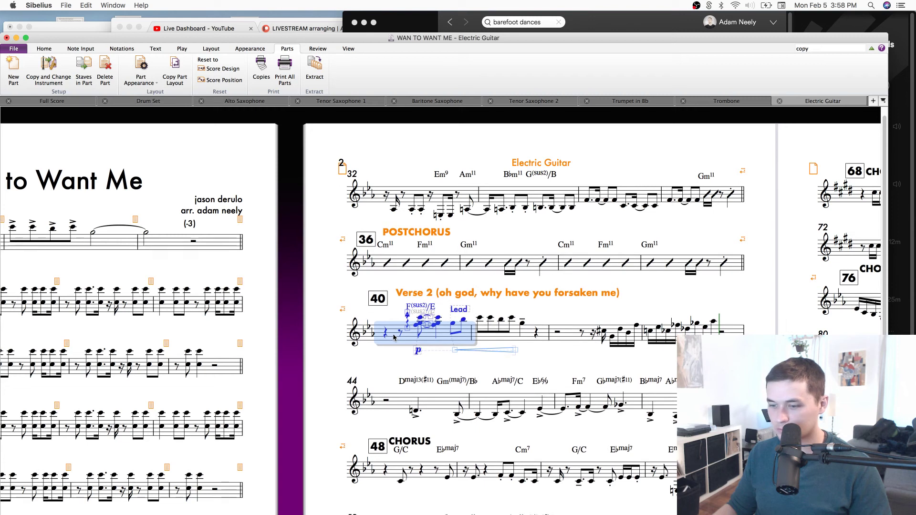
pyautogui.press('Escape')
pyautogui.press('super+s')
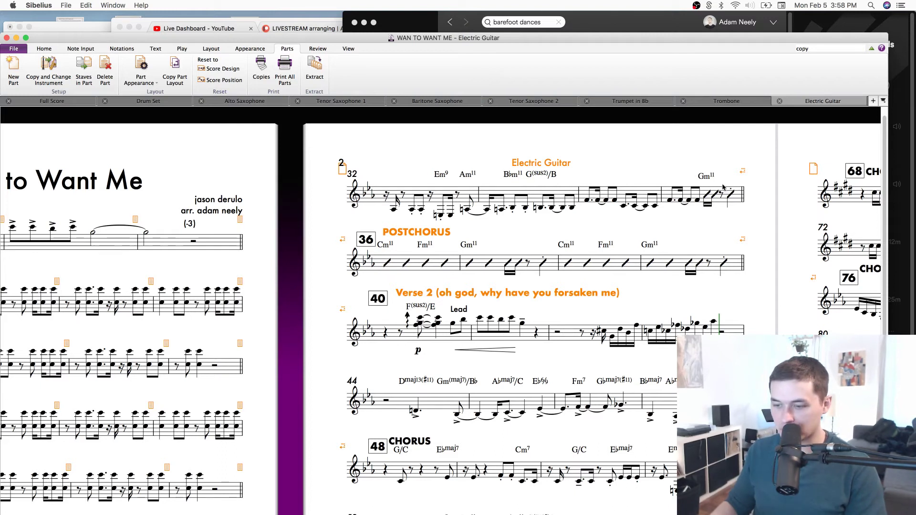
# Raise rehearsal mark 36 level with the POSTCHORUS heading, adjust the spacing below the bar 32 system slightly, and save the score.
pyautogui.press('super+minus')
pyautogui.press('super+minus')
pyautogui.press('super+minus')
pyautogui.scroll(-3, 691, 272)
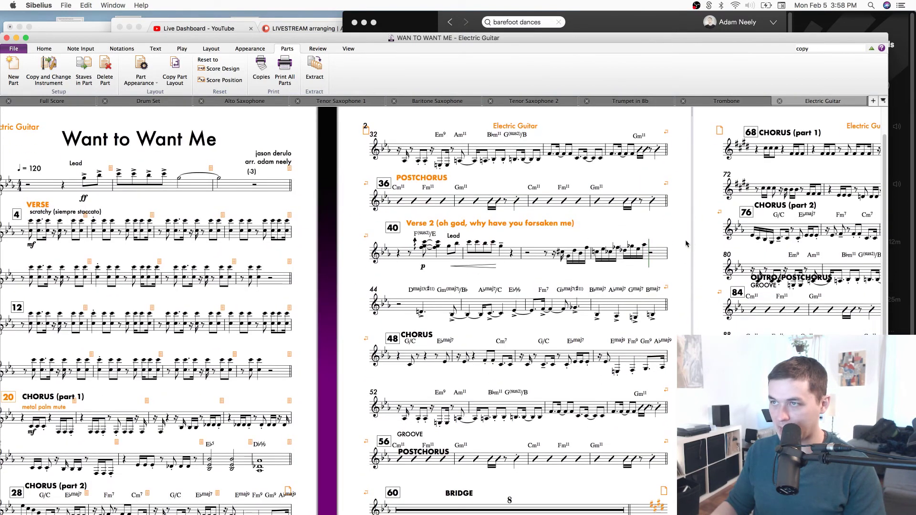
pyautogui.moveTo(384, 181); pyautogui.dragTo(382, 177)
pyautogui.click(406, 181)
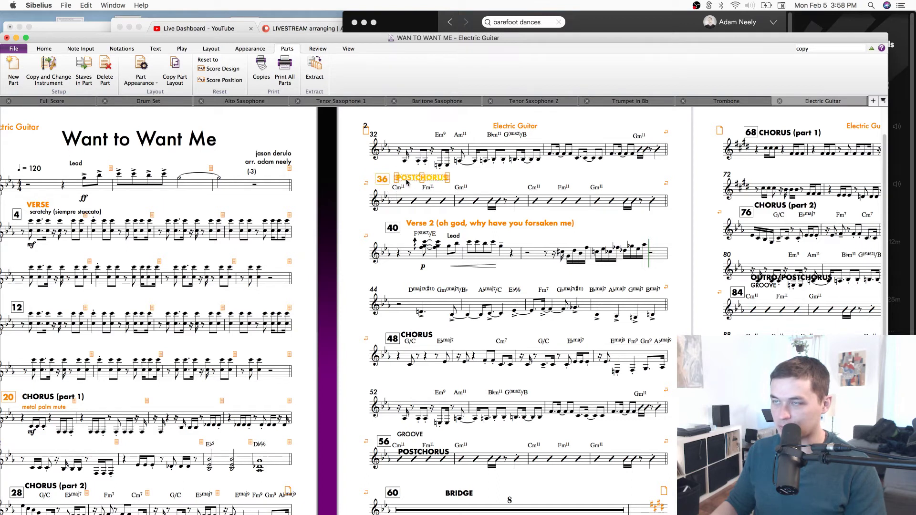
pyautogui.click(403, 148)
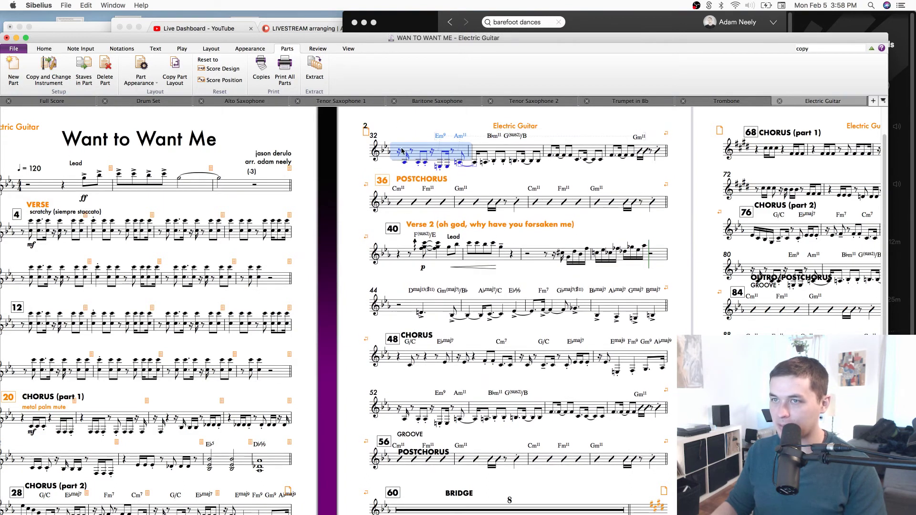
pyautogui.click(324, 216)
pyautogui.press('super+s')
pyautogui.moveTo(313, 220); pyautogui.dragTo(310, 265)
pyautogui.click(457, 272)
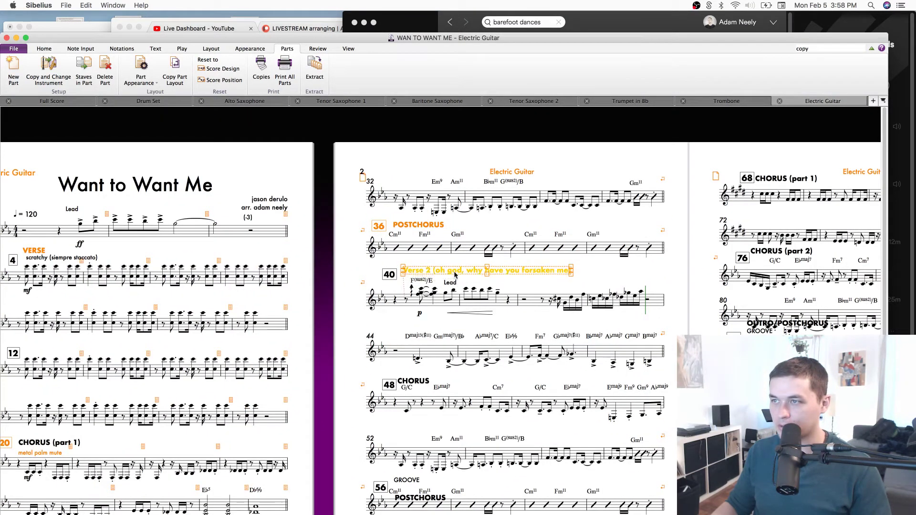
pyautogui.click(372, 276)
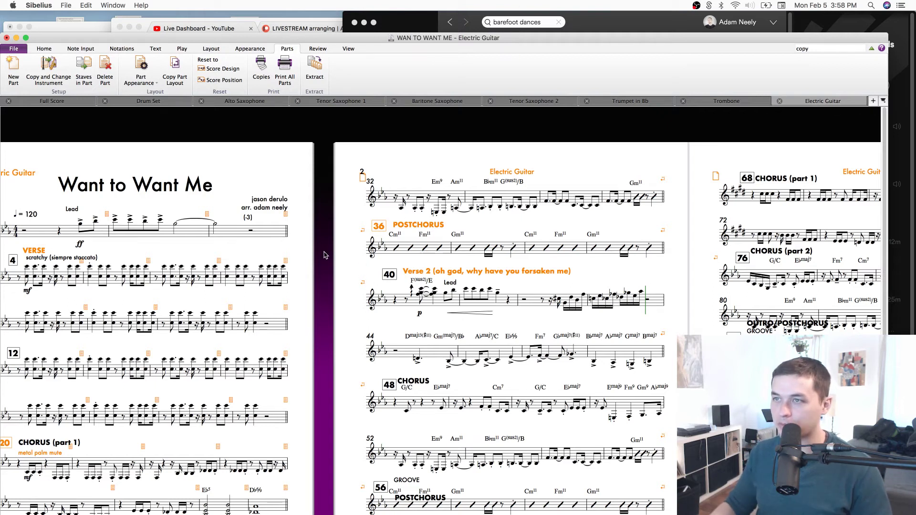
pyautogui.scroll(-2, 325, 267)
pyautogui.hscroll(1, 325, 267)
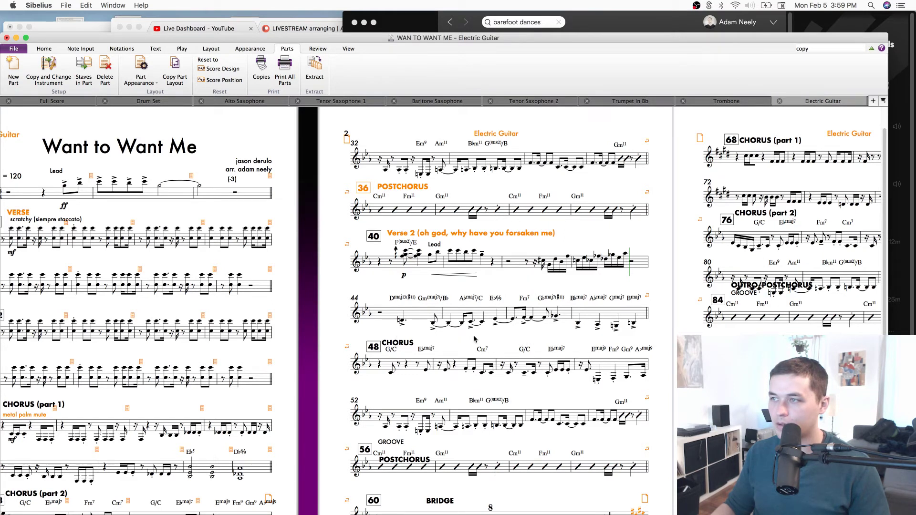
pyautogui.scroll(-1, 482, 336)
pyautogui.hscroll(-1, 482, 336)
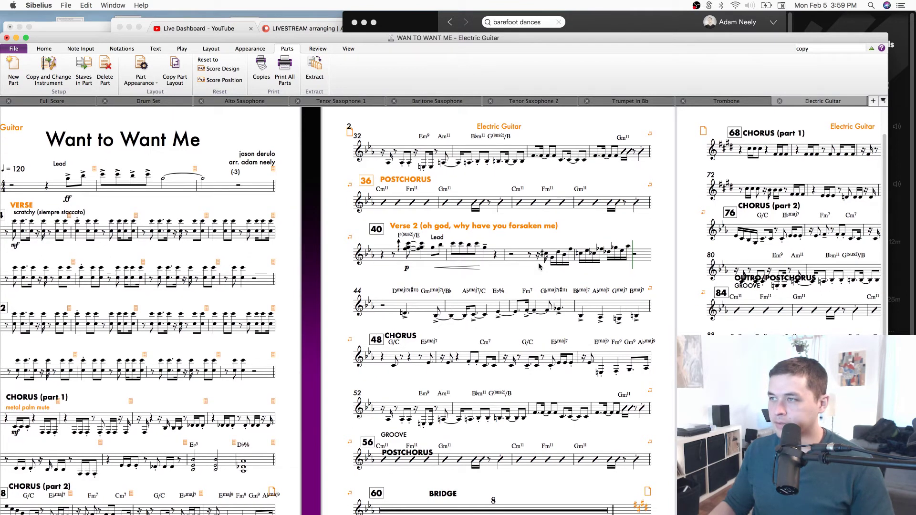
# Add a forte (f) dynamic beneath the first note of the guitar's sixteenth-note run in bar 42.
pyautogui.click(546, 254)
pyautogui.press('Return')
pyautogui.press('Return')
pyautogui.click(544, 255)
pyautogui.click(527, 264)
pyautogui.rightClick(543, 275)
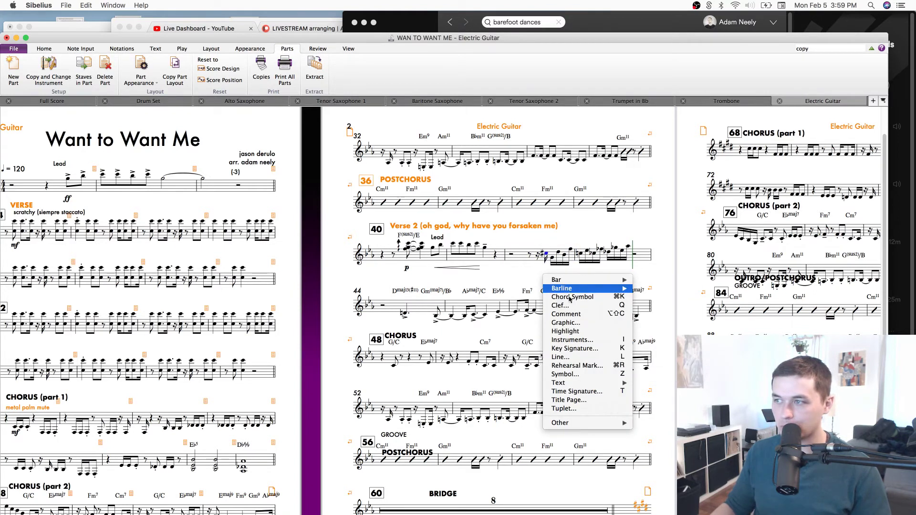
pyautogui.moveTo(577, 383)
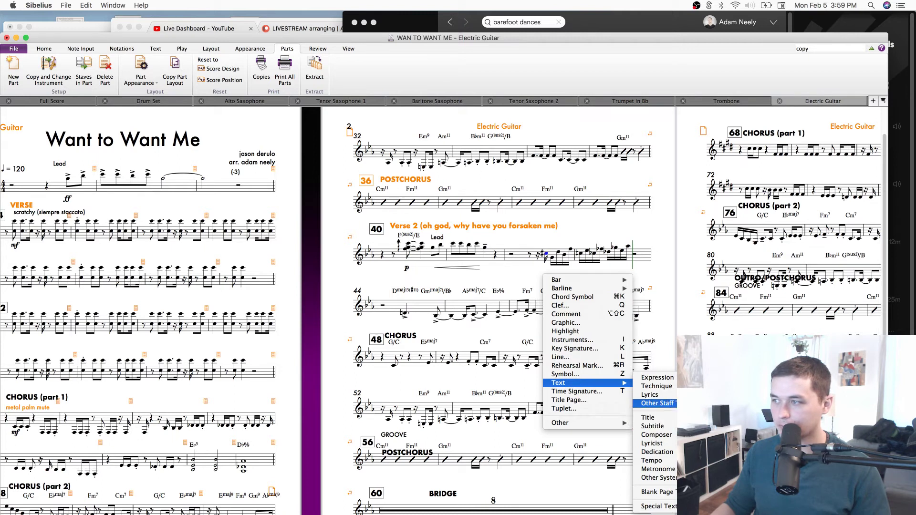
pyautogui.click(508, 244)
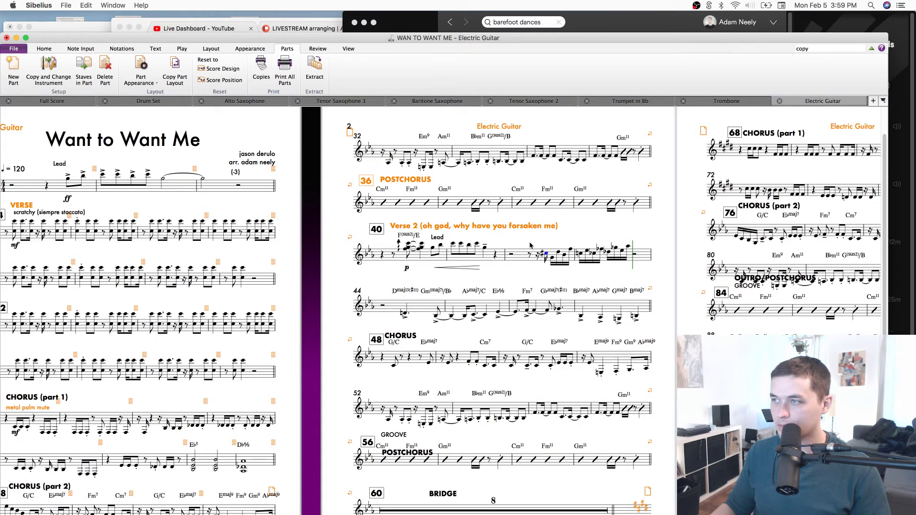
pyautogui.rightClick(546, 270)
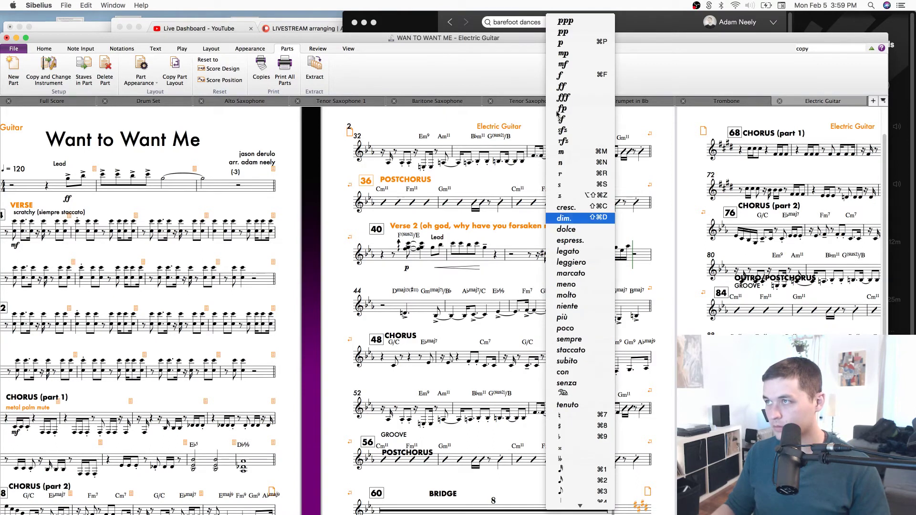
pyautogui.click(575, 78)
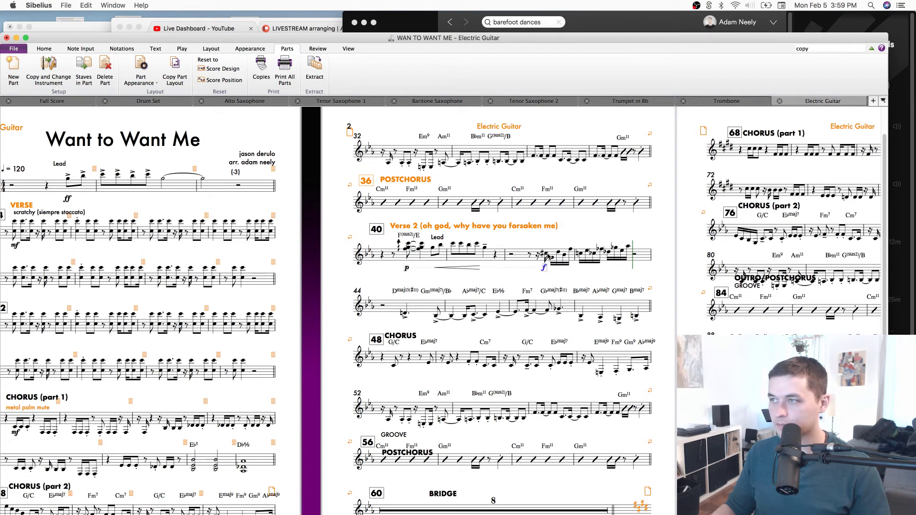
pyautogui.click(546, 254)
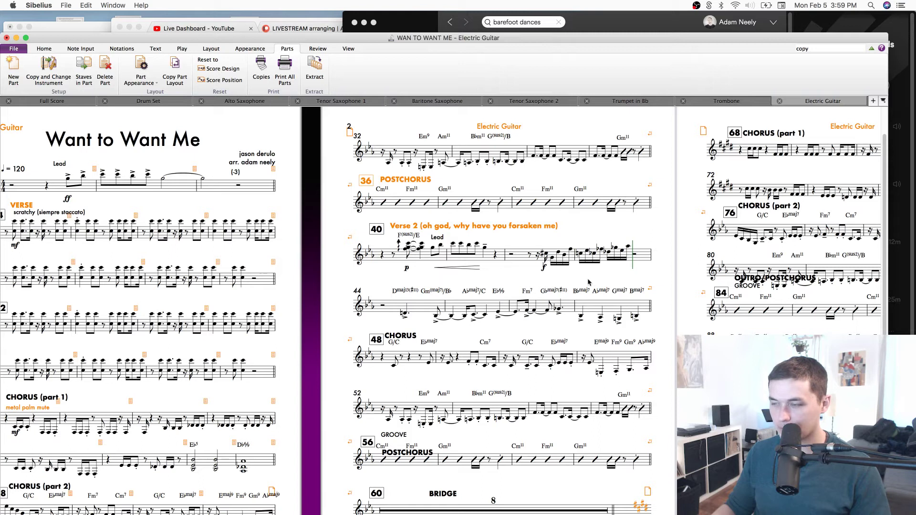
# Add a matching forte (f) dynamic to the bass run in bar 42 of the full score and return to the guitar part.
pyautogui.click(524, 256)
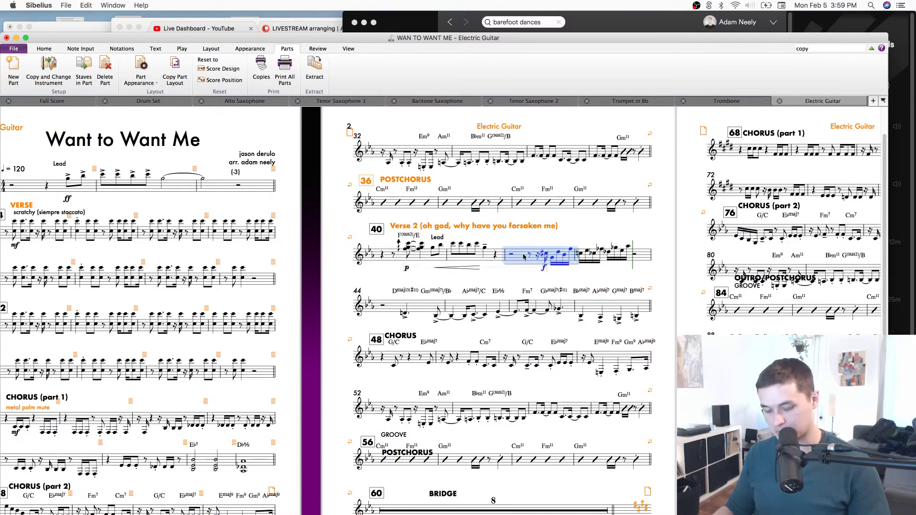
pyautogui.press('super+alt+grave')
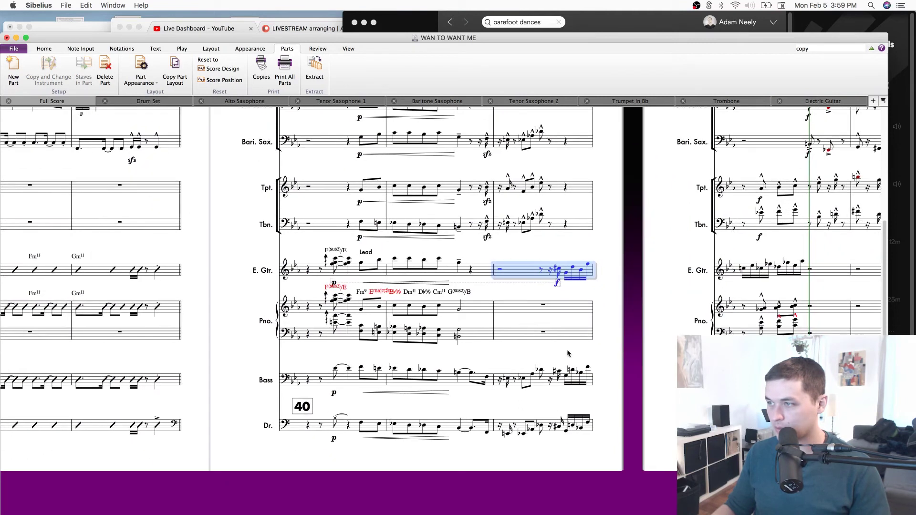
pyautogui.click(558, 372)
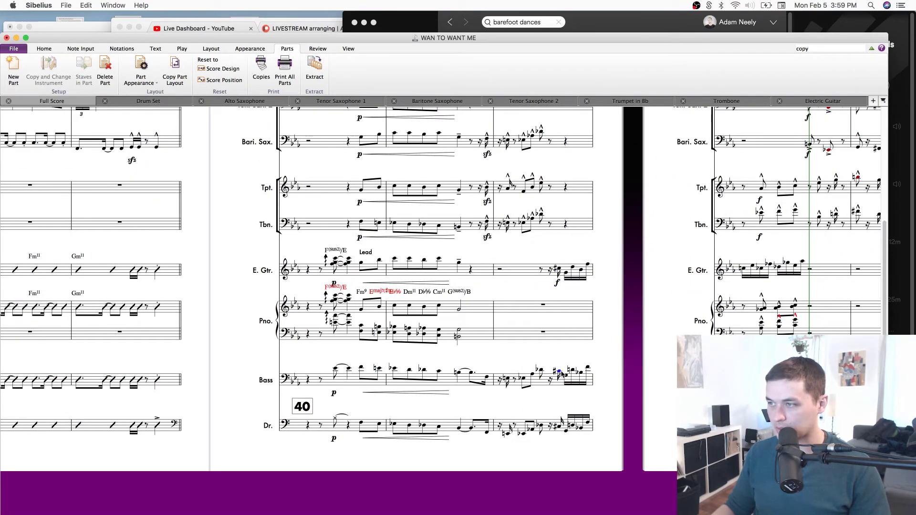
pyautogui.press('super+e')
pyautogui.press('super+f')
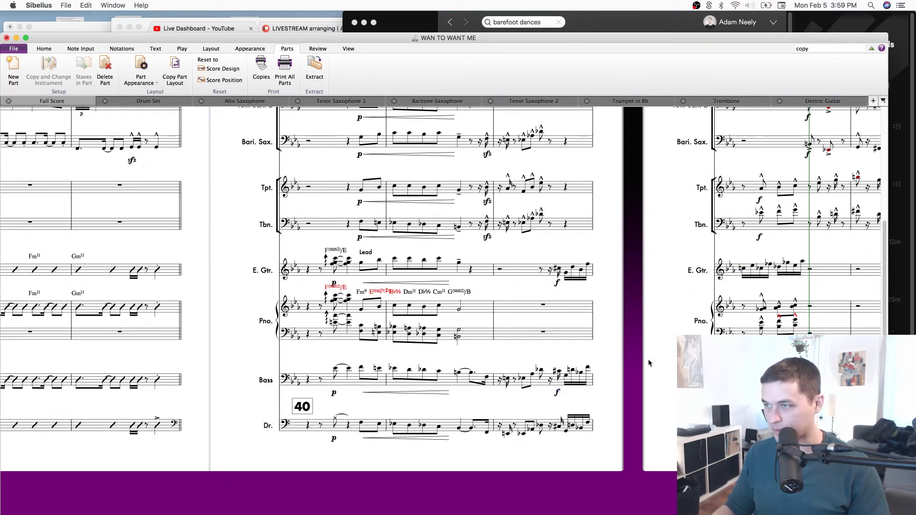
pyautogui.moveTo(648, 360); pyautogui.dragTo(644, 359)
pyautogui.press('w')
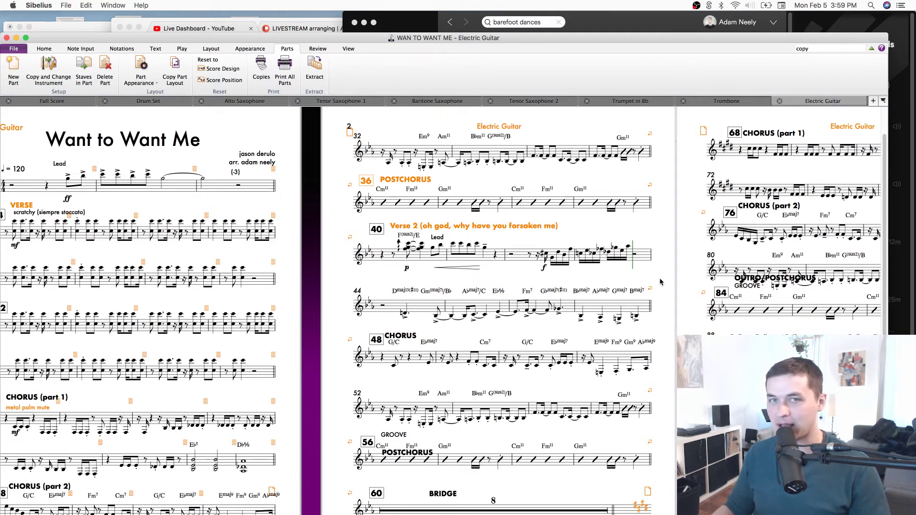
# Check the remaining systems on page 2 of the electric guitar part and save the score.
pyautogui.scroll(-2, 663, 280)
pyautogui.hscroll(2, 663, 280)
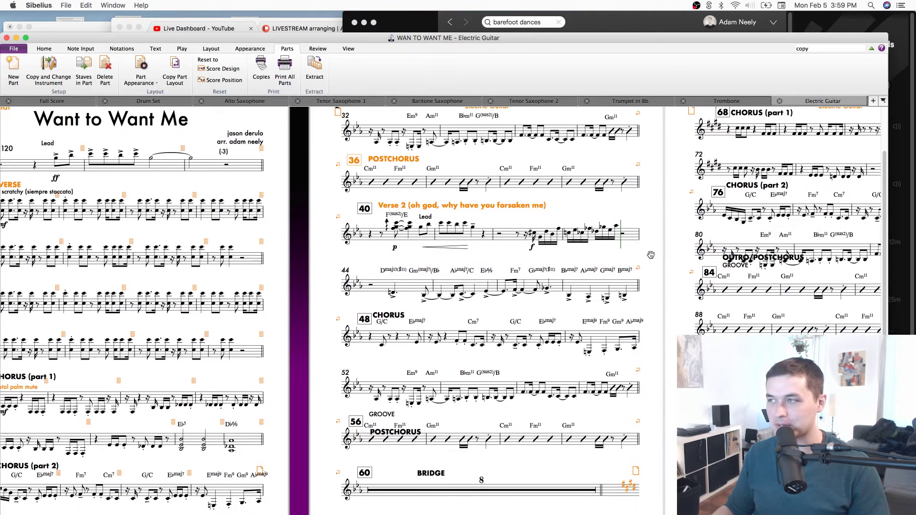
pyautogui.scroll(-2, 454, 314)
pyautogui.hscroll(2, 454, 314)
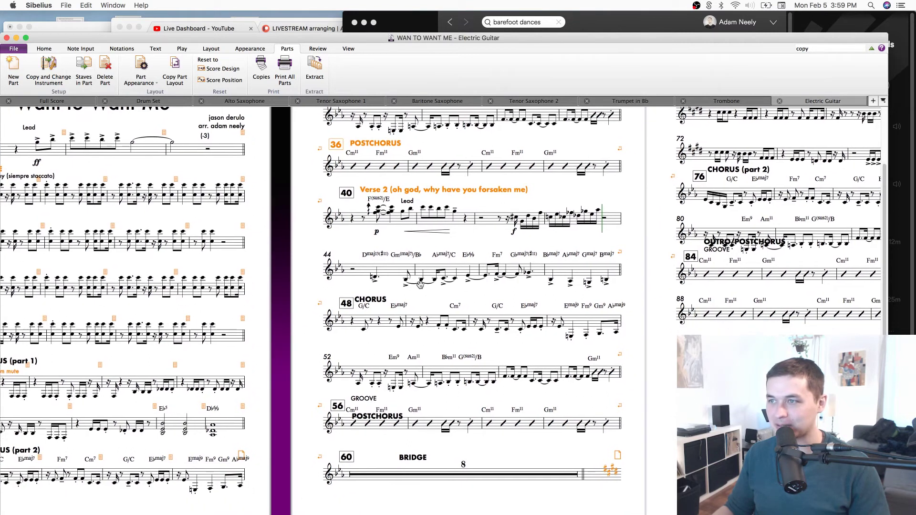
pyautogui.scroll(-3, 638, 356)
pyautogui.hscroll(5, 637, 355)
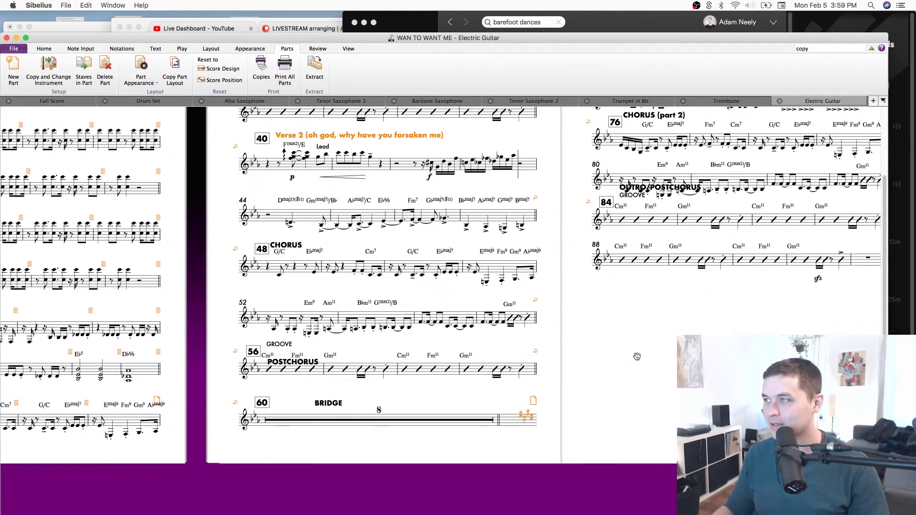
pyautogui.scroll(2, 637, 356)
pyautogui.press('super+s')
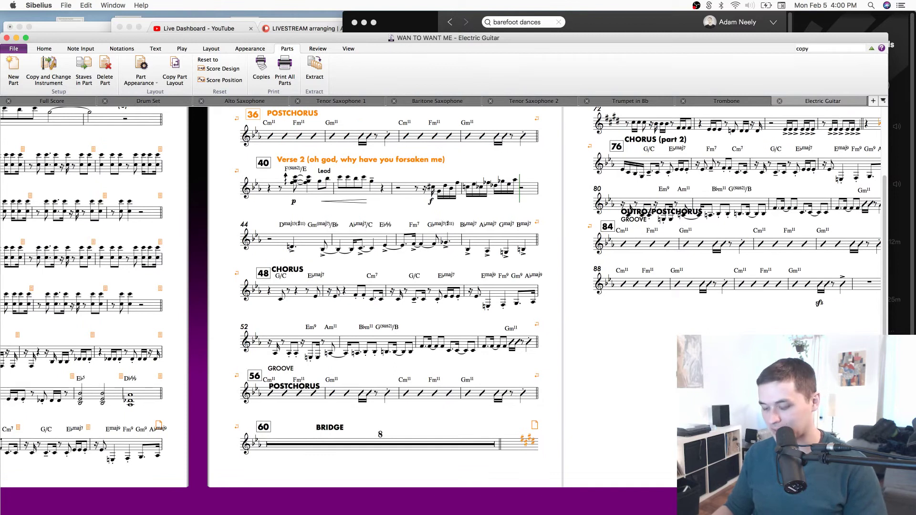
# Examine the overall layout of all three pages of the electric guitar part.
pyautogui.press('super+minus')
pyautogui.press('super+minus')
pyautogui.moveTo(657, 369); pyautogui.dragTo(666, 394)
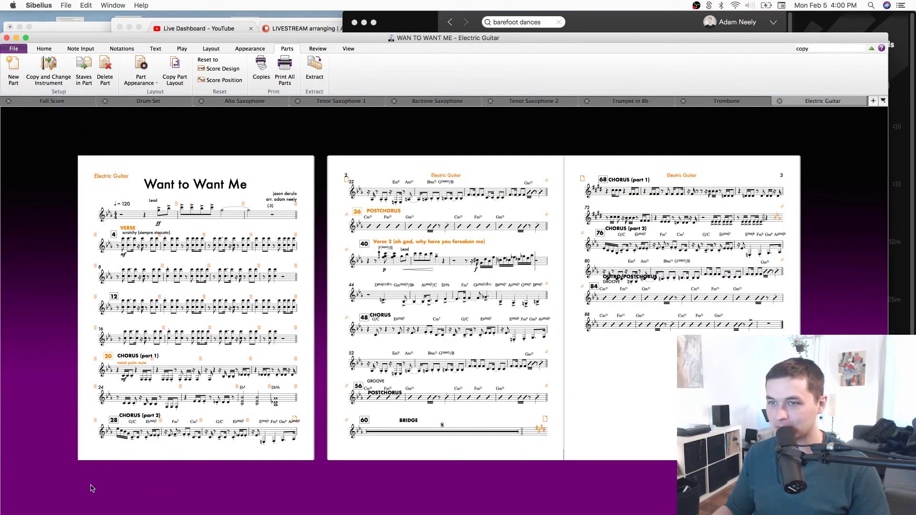
pyautogui.hscroll(3, 530, 338)
pyautogui.scroll(-1, 530, 337)
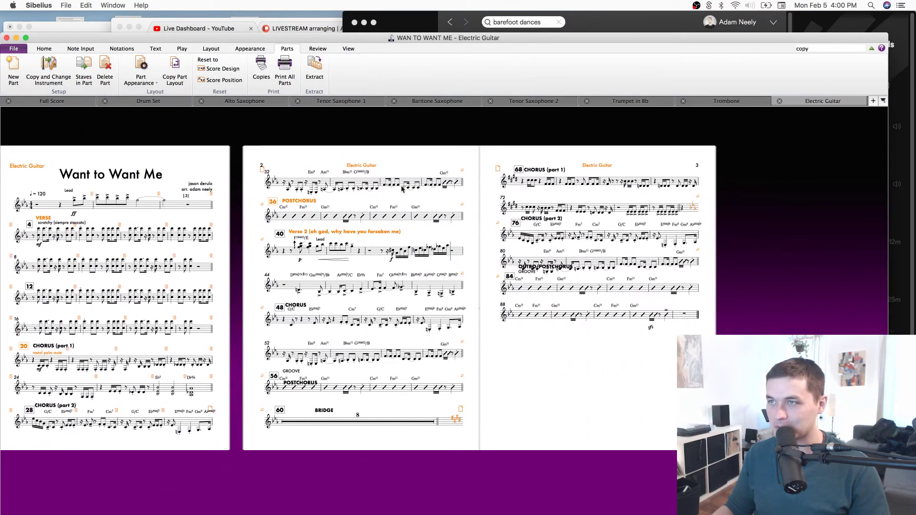
pyautogui.click(401, 218)
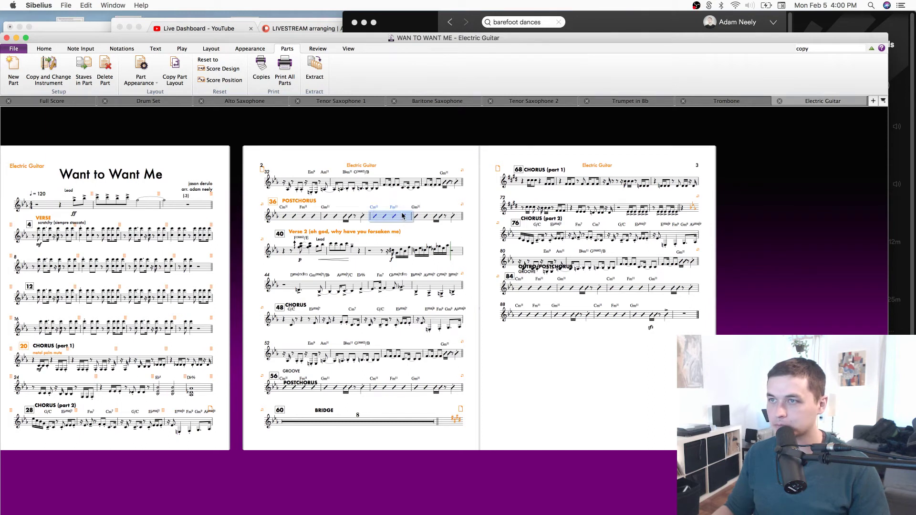
pyautogui.click(528, 391)
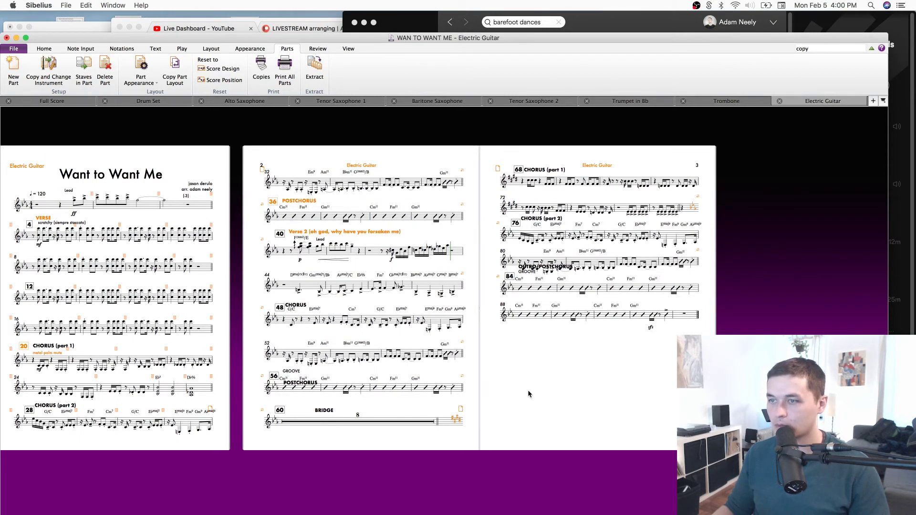
# Move the BRIDGE heading closer to rehearsal mark 60 and lower the bar 56 system slightly away from the system above.
pyautogui.press('super+equal')
pyautogui.press('super+equal')
pyautogui.scroll(-3, 538, 442)
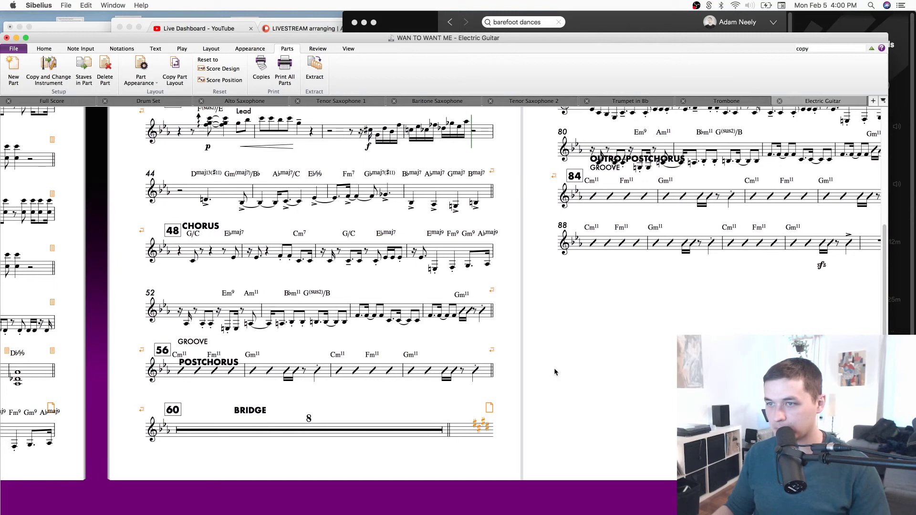
pyautogui.moveTo(244, 413); pyautogui.dragTo(202, 413)
pyautogui.moveTo(253, 372); pyautogui.dragTo(249, 389)
# Delete the GROOVE instruction at bar 56 and position the POSTCHORUS heading above the chord symbols, beside rehearsal mark 56.
pyautogui.click(197, 344)
pyautogui.moveTo(200, 372); pyautogui.dragTo(146, 351)
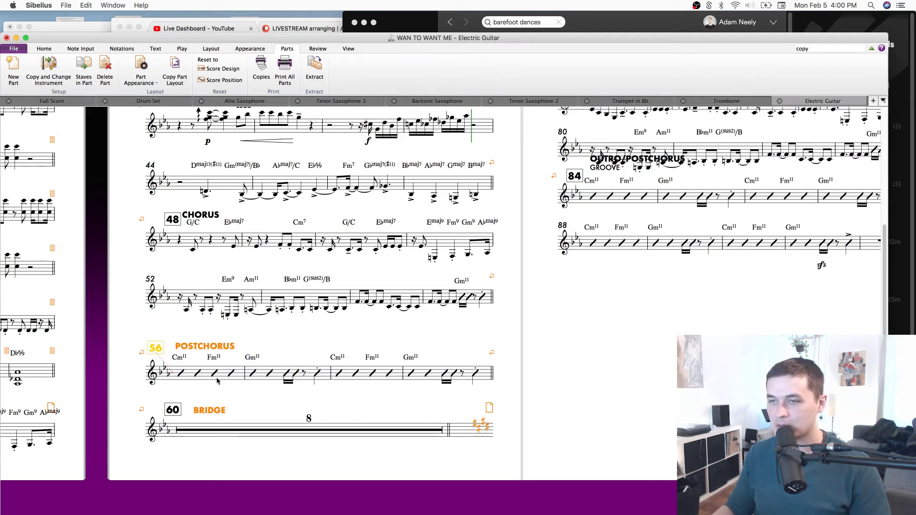
pyautogui.click(261, 370)
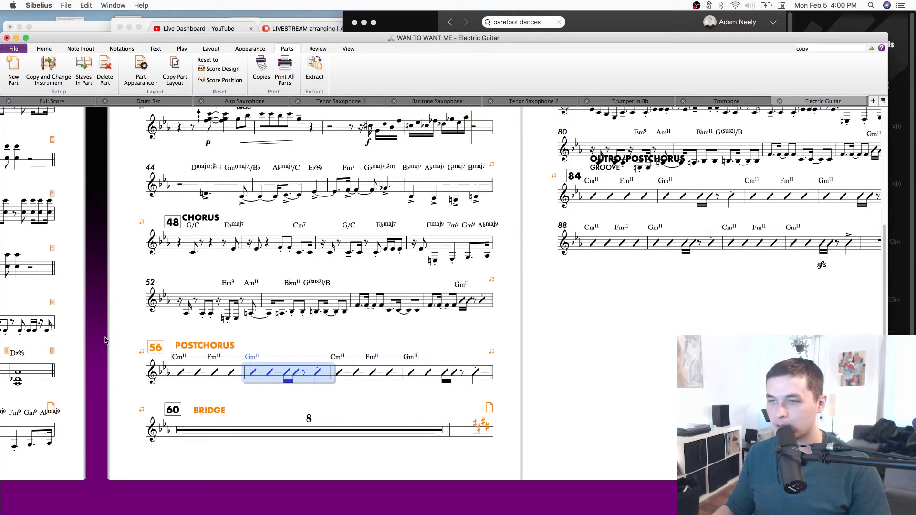
pyautogui.click(160, 349)
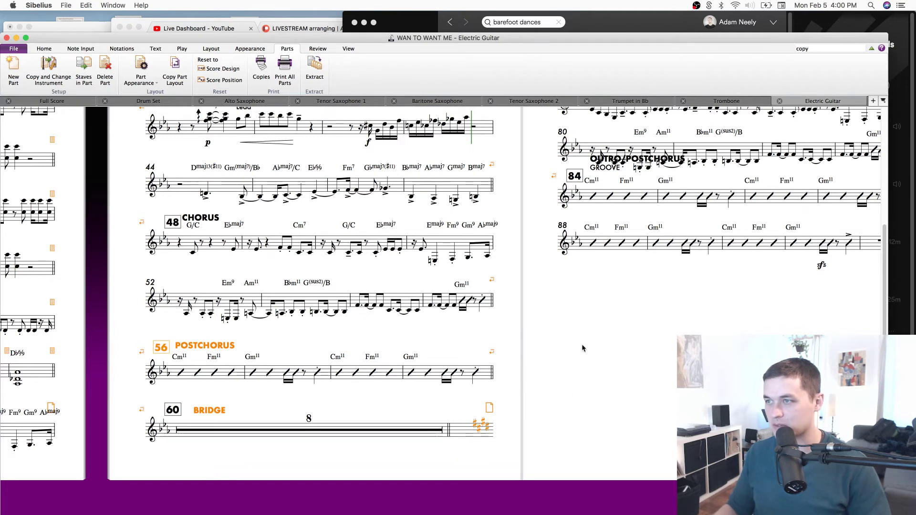
# Shift rehearsal mark 48 slightly outward so it clears the CHORUS heading, and save the score.
pyautogui.moveTo(179, 224); pyautogui.dragTo(169, 221)
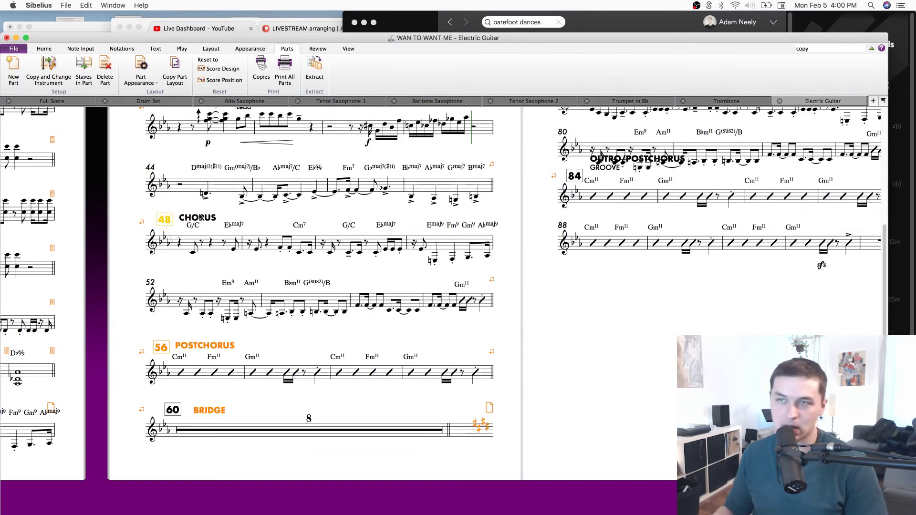
pyautogui.moveTo(716, 381); pyautogui.dragTo(720, 381)
pyautogui.press('super+s')
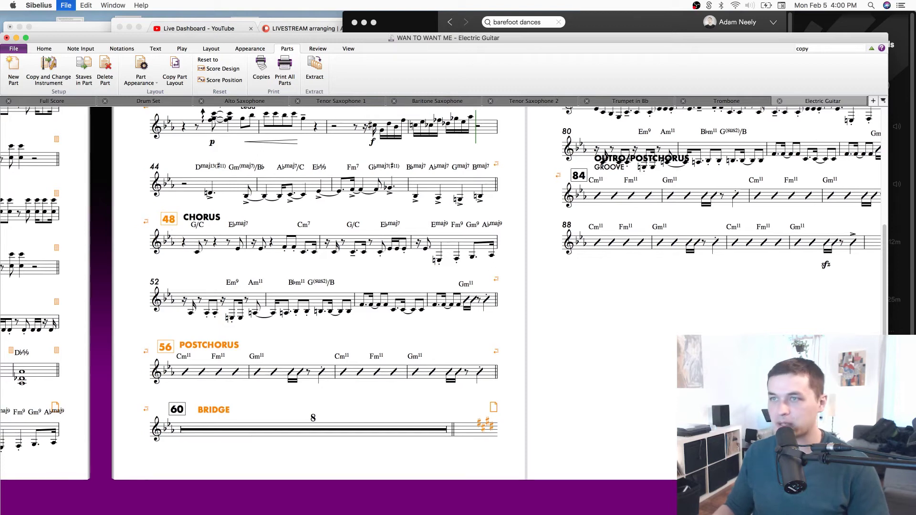
# Check the POSTCHORUS heading at bar 36 and the systems on page 3, saving the score.
pyautogui.scroll(5, 518, 448)
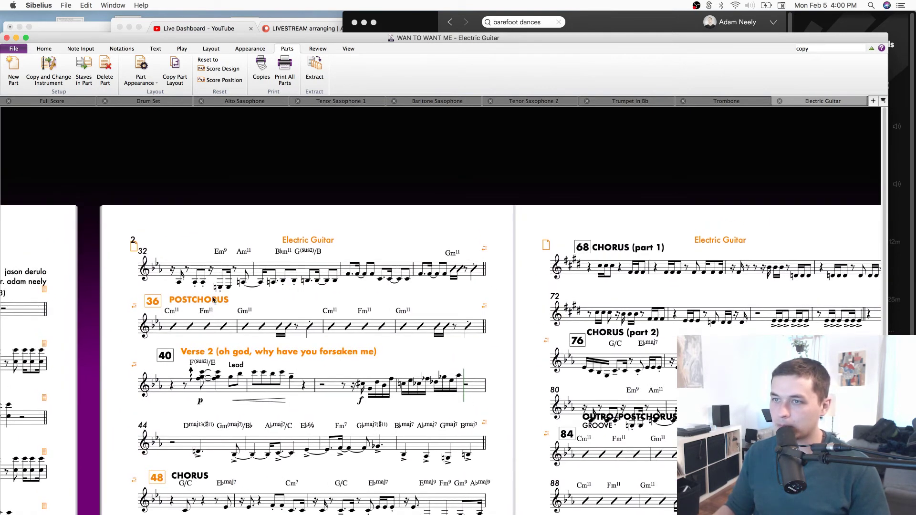
pyautogui.click(199, 302)
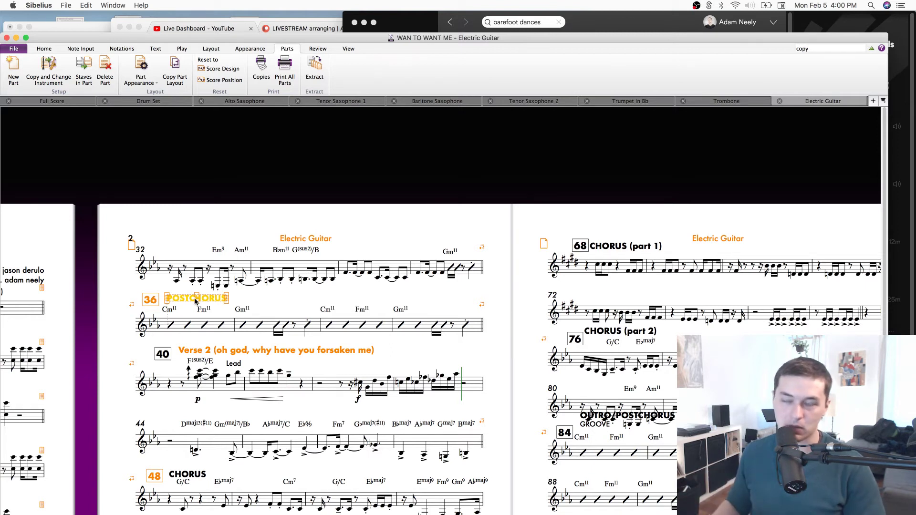
pyautogui.click(802, 184)
pyautogui.press('super+s')
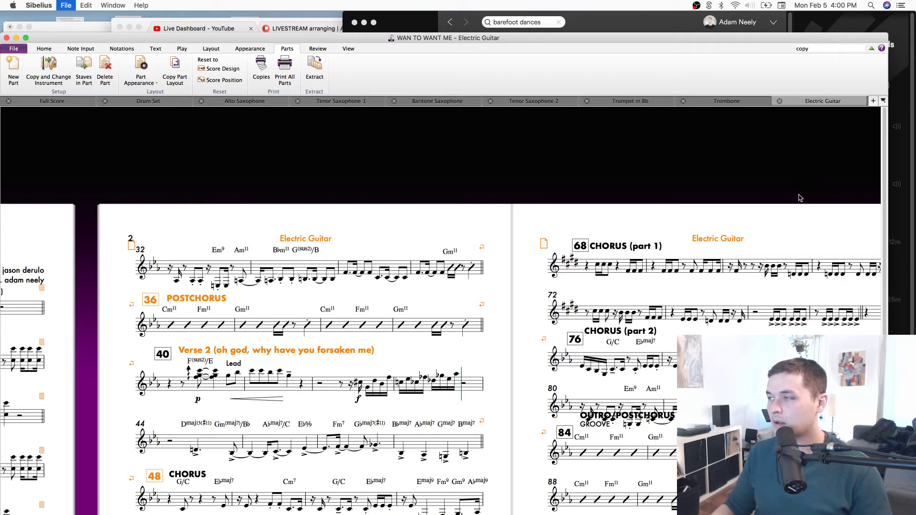
pyautogui.moveTo(791, 229); pyautogui.dragTo(619, 144)
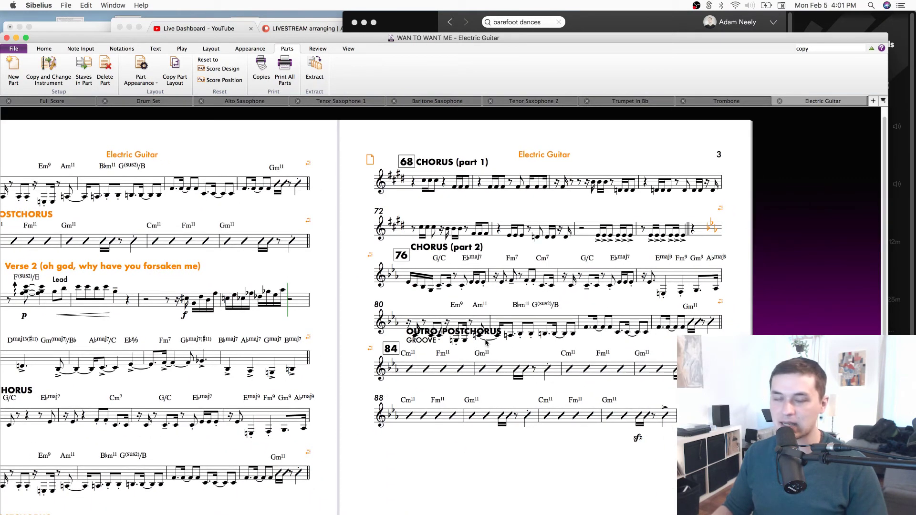
pyautogui.click(584, 365)
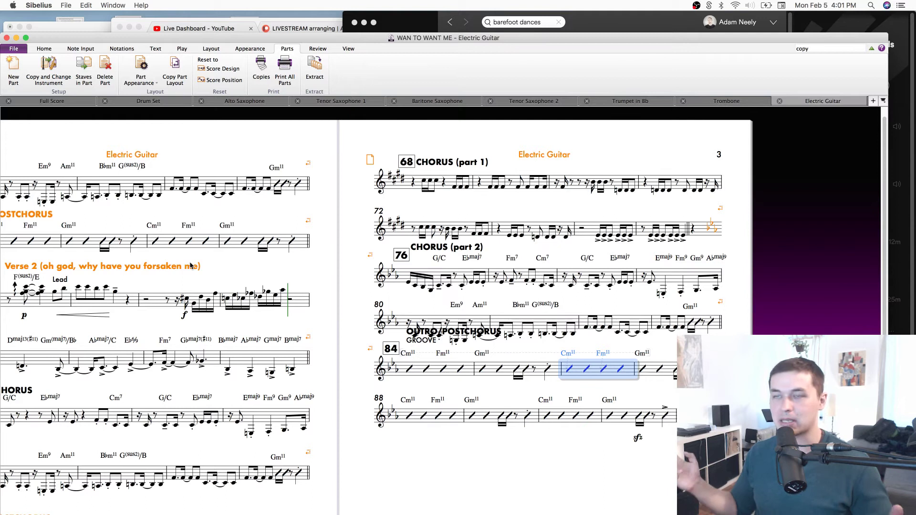
pyautogui.click(534, 281)
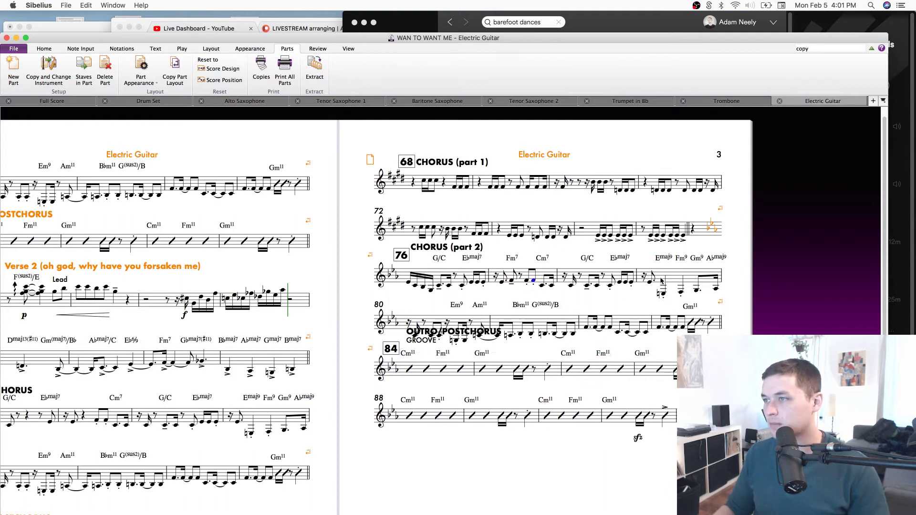
pyautogui.click(643, 283)
pyautogui.press('super+s')
pyautogui.press('Escape')
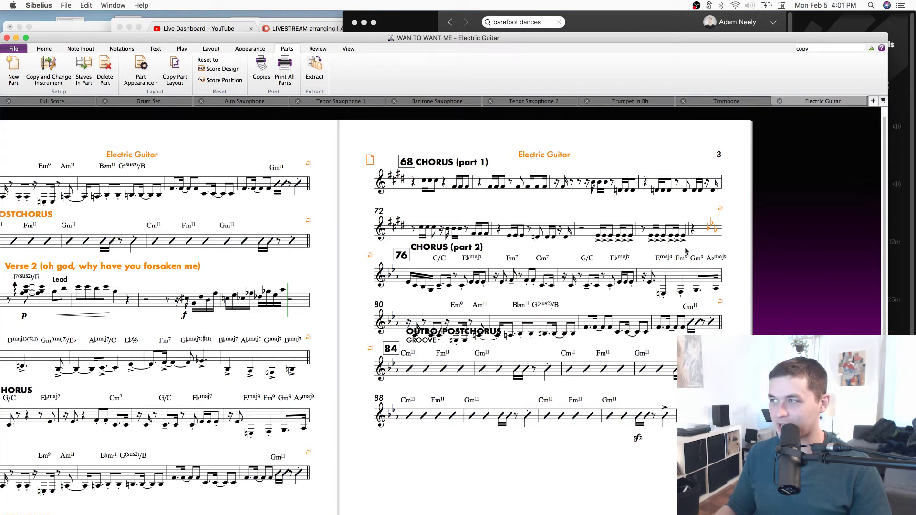
# Select all the music on page 3 from bar 68 onward and spread its systems further apart to fill the page.
pyautogui.click(492, 373)
pyautogui.click(659, 399)
pyautogui.keyDown('shift'); pyautogui.click(415, 186); pyautogui.keyUp('shift')
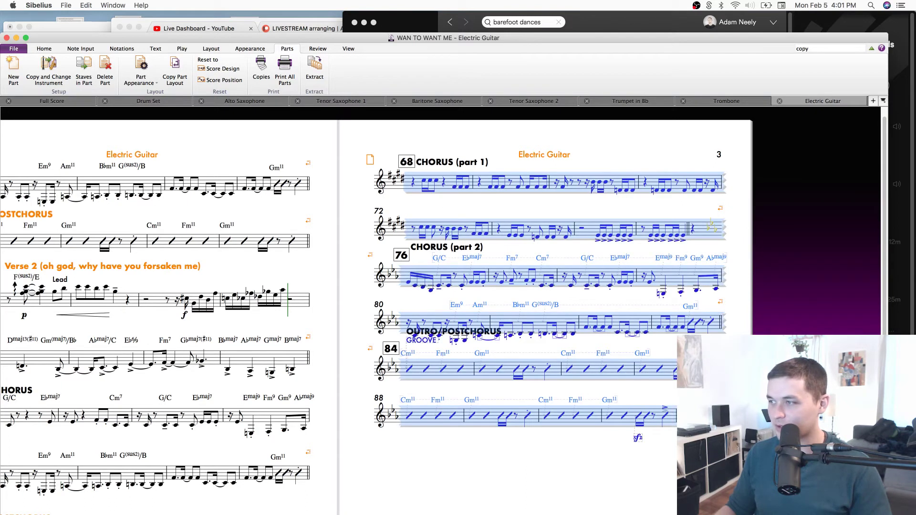
pyautogui.hotkey('alt', 'Down')
pyautogui.hotkey('alt', 'Down')
pyautogui.hotkey('alt', 'Down')
pyautogui.hotkey('alt', 'Down')
pyautogui.hotkey('alt', 'Up')
pyautogui.hotkey('alt', 'Up')
pyautogui.hotkey('alt', 'Down')
pyautogui.hotkey('alt', 'Down')
# Align the CHORUS (part 1) and CHORUS (part 2) headings on page 3 with rehearsal marks 68 and 76.
pyautogui.press('super+minus')
pyautogui.hscroll(-5, 514, 449)
pyautogui.moveTo(584, 463); pyautogui.dragTo(326, 409)
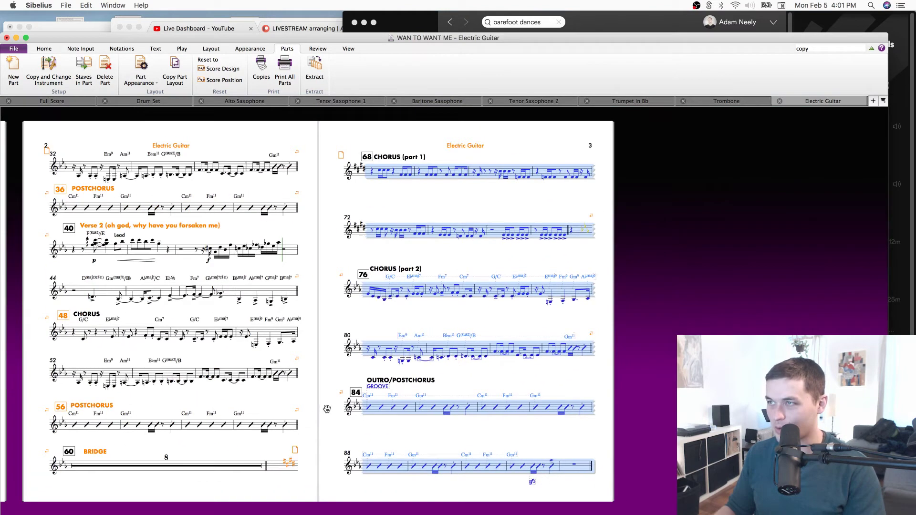
pyautogui.click(514, 253)
pyautogui.click(398, 268)
pyautogui.moveTo(398, 266); pyautogui.dragTo(374, 268)
pyautogui.moveTo(366, 162); pyautogui.dragTo(392, 163)
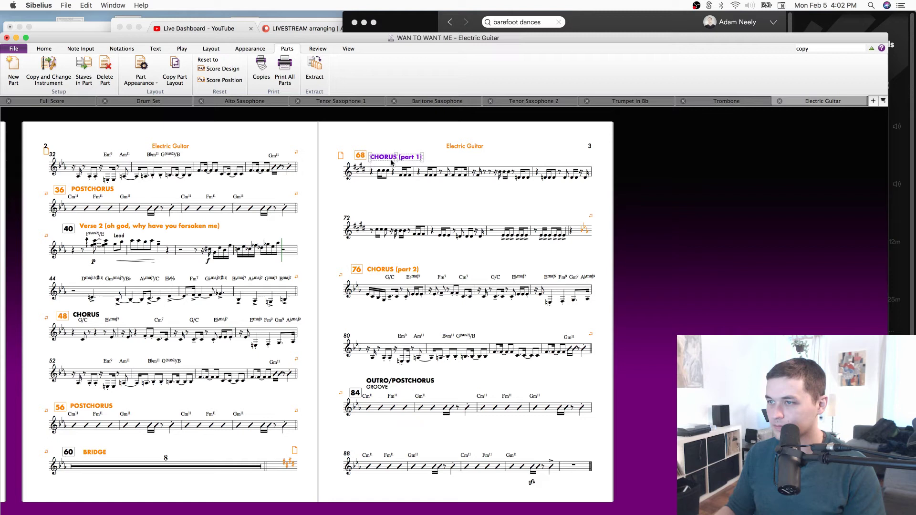
# Delete the GROOVE instruction at bar 84, align rehearsal mark 84 with the OUTRO/POSTCHORUS heading, and save.
pyautogui.click(381, 386)
pyautogui.press('Delete')
pyautogui.moveTo(357, 394); pyautogui.dragTo(377, 389)
pyautogui.scroll(1, 514, 341)
pyautogui.press('super+s')
pyautogui.press('Escape')
# Examine the spacing and headings across the three pages of the electric guitar part and save the score.
pyautogui.press('super+equal')
pyautogui.press('super+equal')
pyautogui.press('super+equal')
pyautogui.press('super+equal')
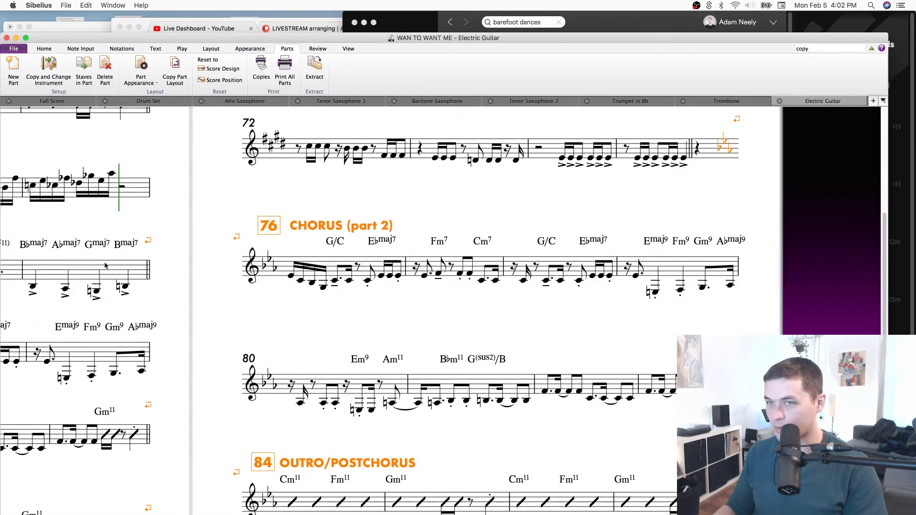
pyautogui.press('super+minus')
pyautogui.press('super+minus')
pyautogui.press('super+minus')
pyautogui.moveTo(168, 337); pyautogui.dragTo(480, 325)
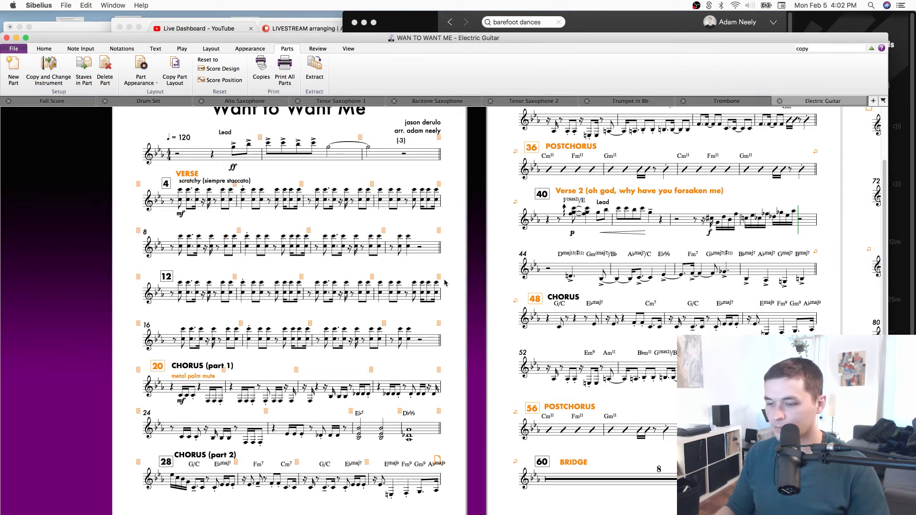
pyautogui.press('super+s')
pyautogui.moveTo(445, 346); pyautogui.dragTo(407, 286)
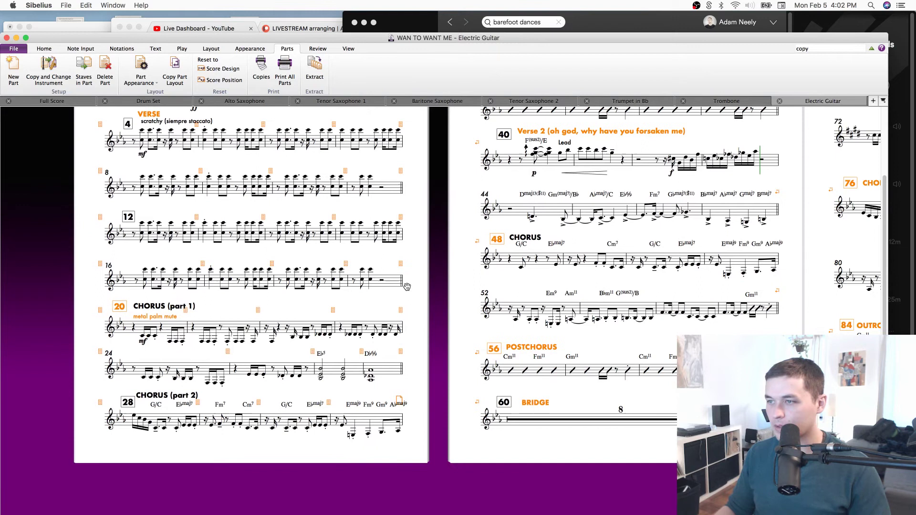
# Insert page breaks at the ends of bars 27 and 59 so page 2 starts at bar 28 and page 3 at bar 60.
pyautogui.press('super+minus')
pyautogui.press('super+minus')
pyautogui.moveTo(693, 359); pyautogui.dragTo(665, 371)
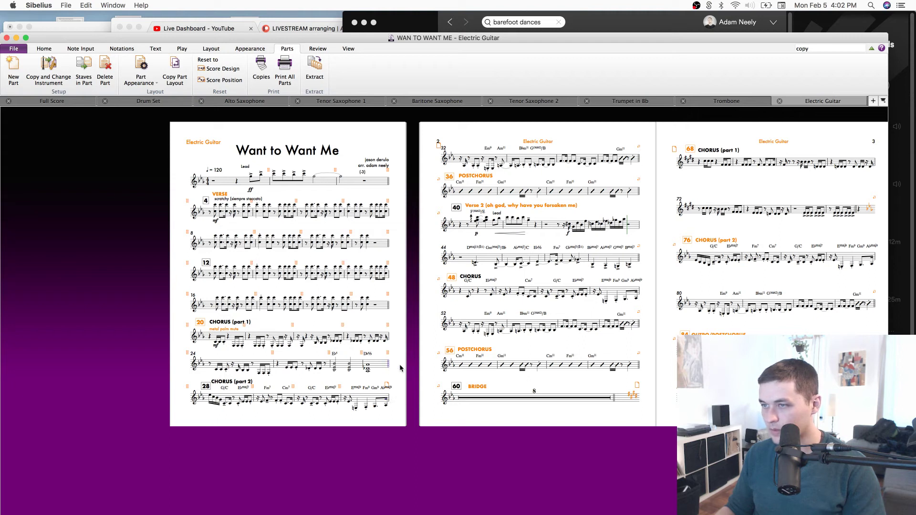
pyautogui.press('super+Return')
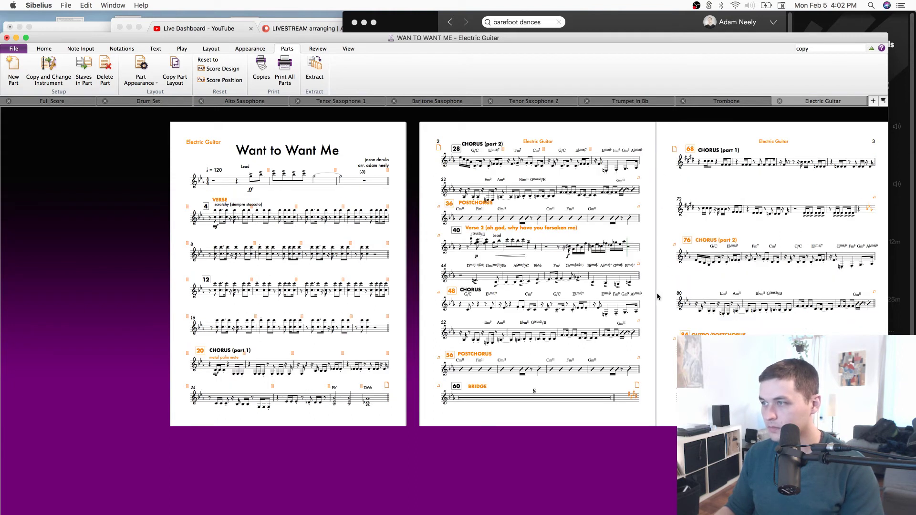
pyautogui.click(640, 370)
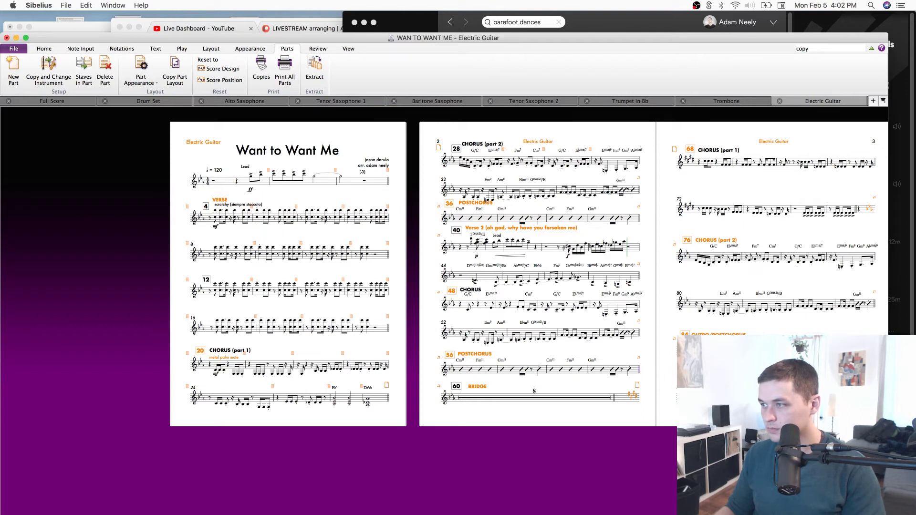
pyautogui.press('super+Return')
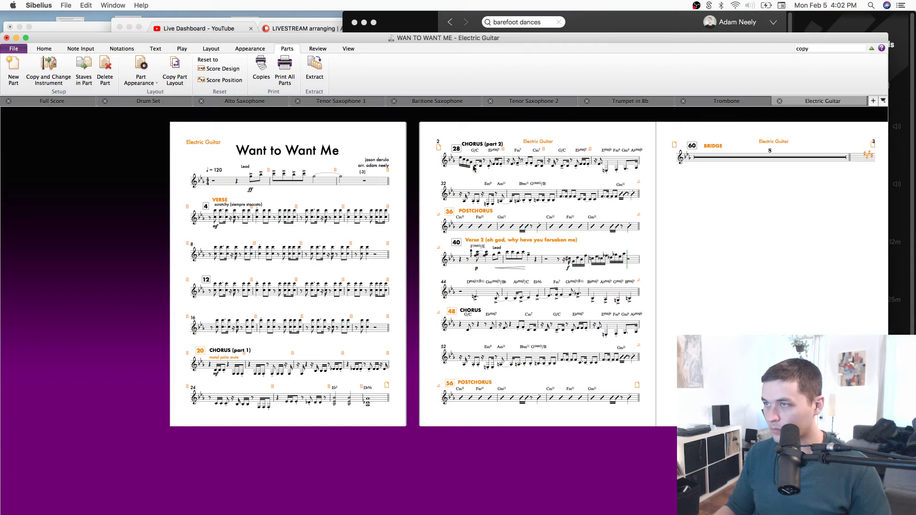
# Copy the "metal palm mute" text to the end of the bar 56 system and reword it "(8 bars of rest, you got time to page turn!".
pyautogui.moveTo(379, 383); pyautogui.dragTo(369, 378)
pyautogui.click(219, 353)
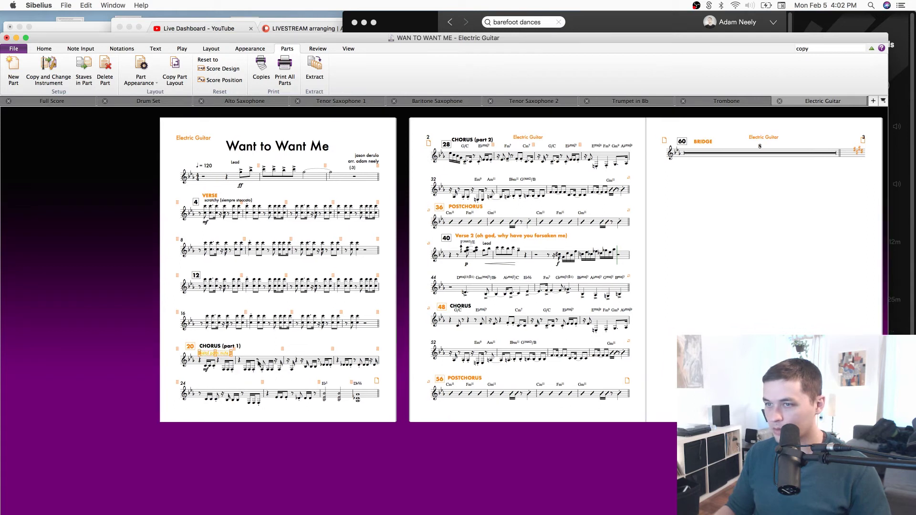
pyautogui.keyDown('alt'); pyautogui.click(610, 381); pyautogui.keyUp('alt')
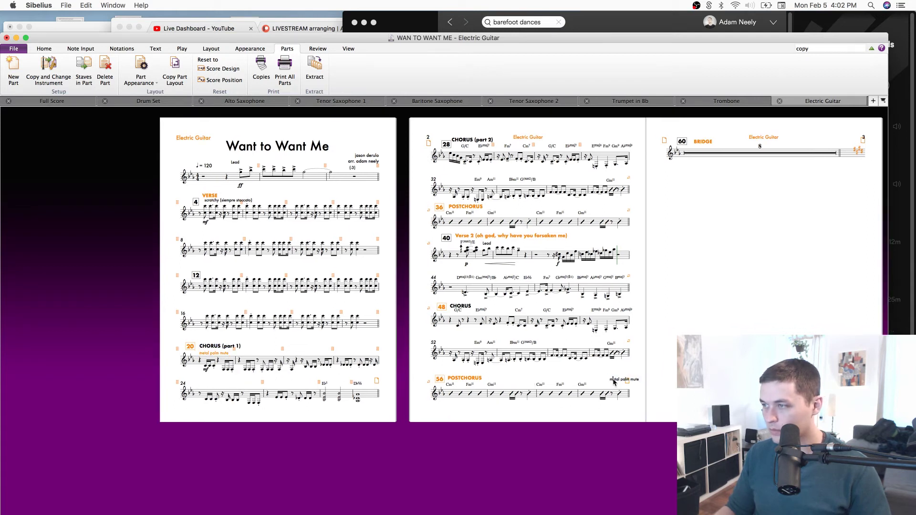
pyautogui.press('Delete')
pyautogui.write('bars of rest')
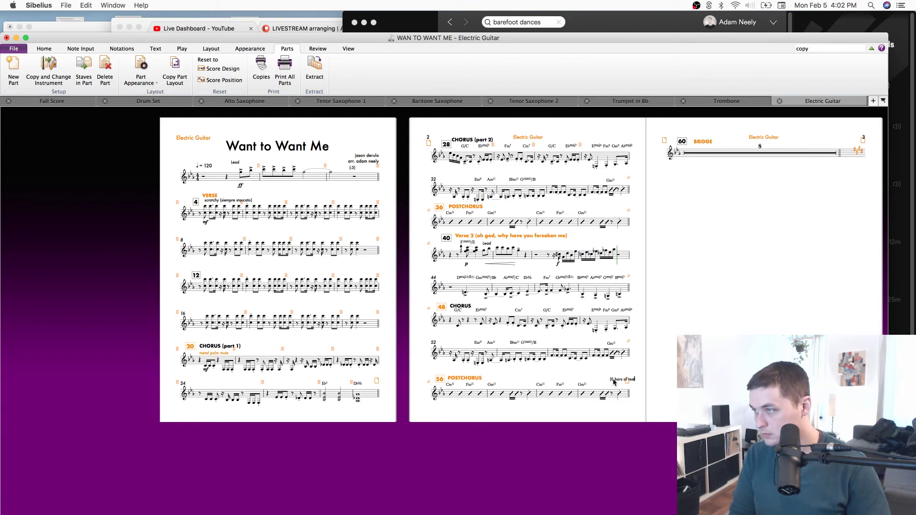
pyautogui.write(')')
pyautogui.write(' you got time to page turn!')
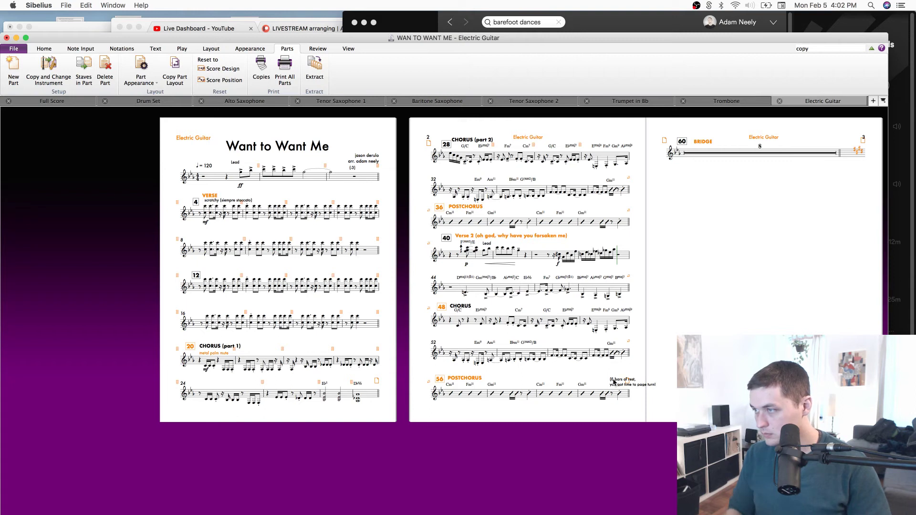
pyautogui.click(638, 386)
pyautogui.press('Return')
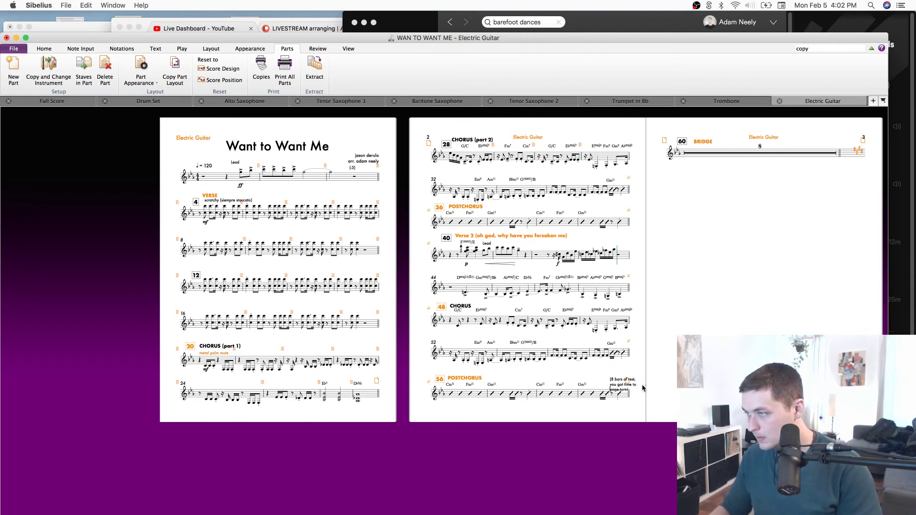
# Shorten the page-turn note to "(8 bars of rest, you got time!)" and place it above the last bar of page 2.
pyautogui.click(651, 395)
pyautogui.press('super+=')
pyautogui.press('super+=')
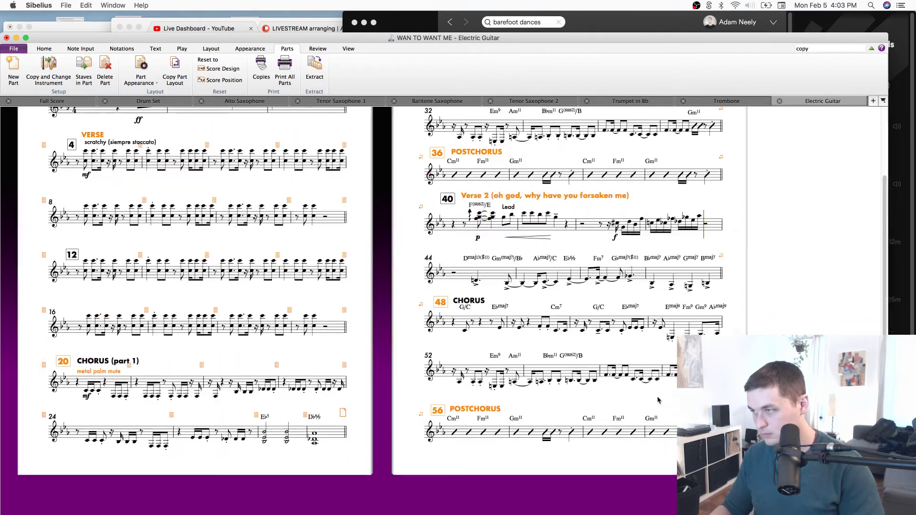
pyautogui.moveTo(643, 398); pyautogui.dragTo(520, 388)
pyautogui.doubleClick(568, 423)
pyautogui.click(581, 427)
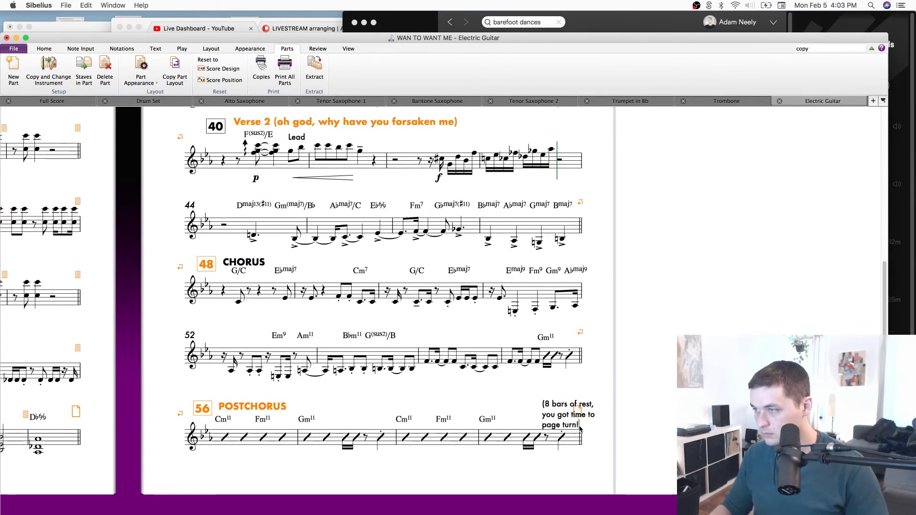
pyautogui.write(')')
pyautogui.moveTo(558, 411)
pyautogui.mouseDown()
pyautogui.moveTo(541, 401)
pyautogui.moveTo(570, 406)
pyautogui.mouseUp()
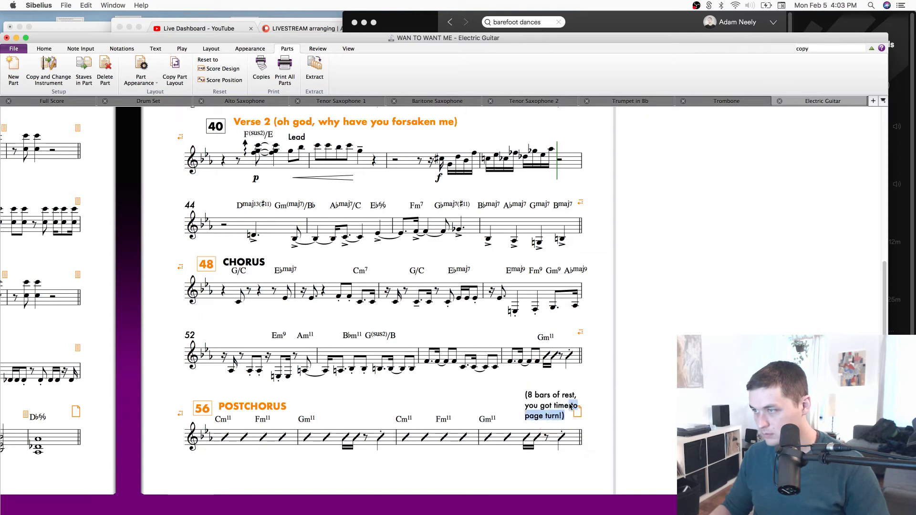
pyautogui.press('BackSpace')
pyautogui.write('!)')
pyautogui.press('Escape')
pyautogui.moveTo(539, 404); pyautogui.dragTo(535, 412)
pyautogui.click(597, 409)
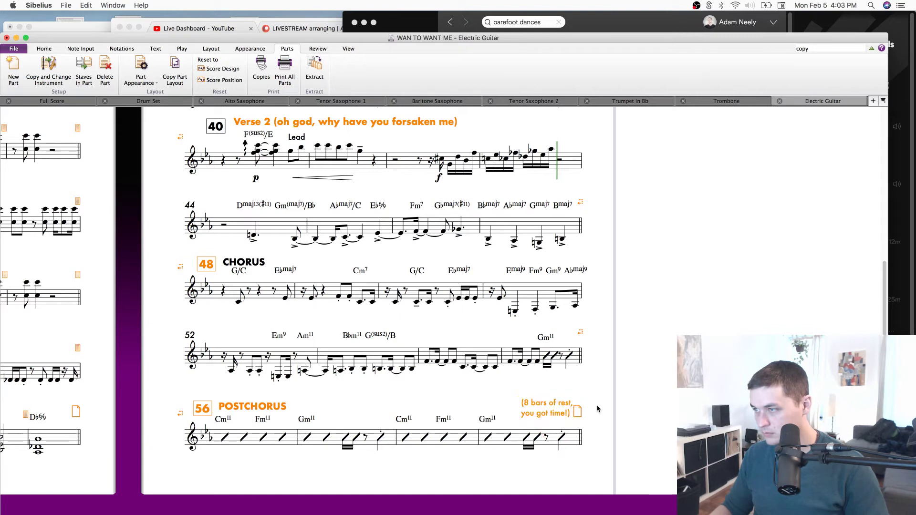
# Add an Arrow right up symbol beside the page-turn note at the end of page 2.
pyautogui.press('z')
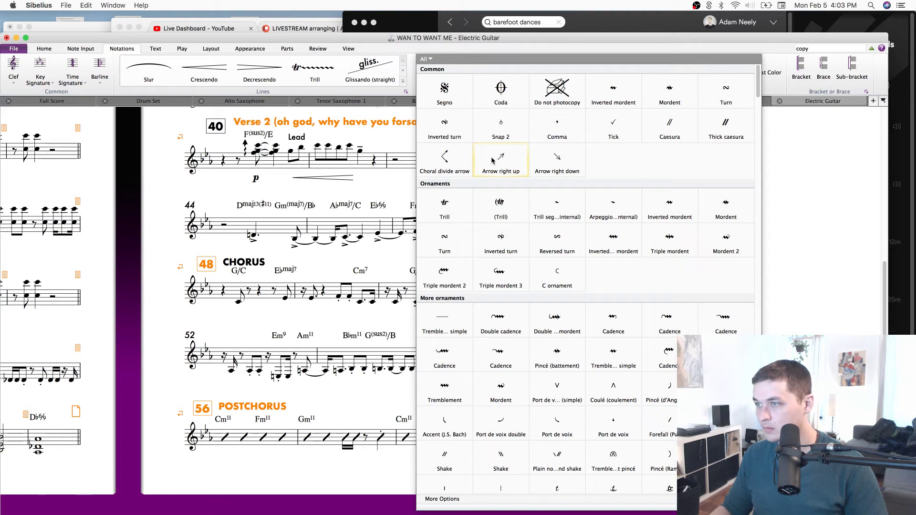
pyautogui.scroll(-5, 501, 194)
pyautogui.scroll(3, 554, 378)
pyautogui.scroll(2, 555, 377)
pyautogui.click(491, 128)
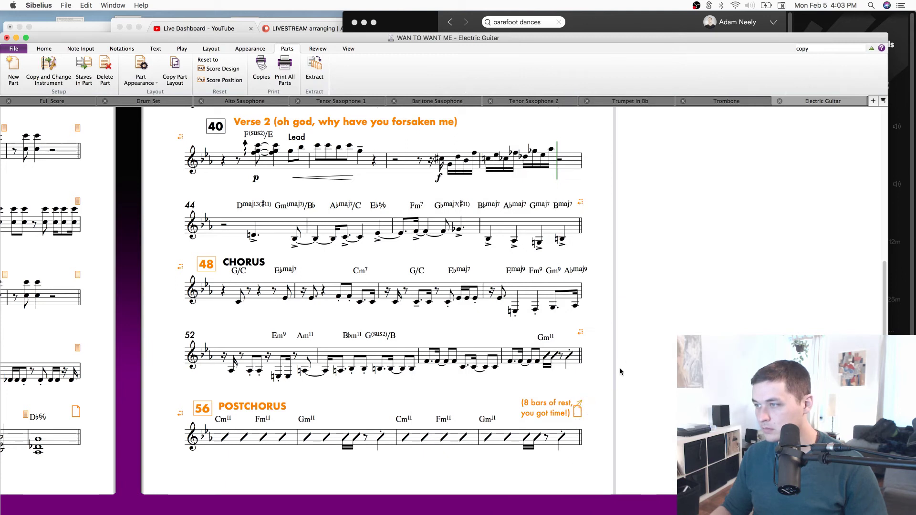
# Search the symbol gallery, from percussion and techniques through arrows, clefs and articulations, for a symbol to add to the page.
pyautogui.press('z')
pyautogui.scroll(-5, 533, 369)
pyautogui.scroll(-10, 532, 368)
pyautogui.scroll(-10, 533, 367)
pyautogui.scroll(-10, 537, 365)
pyautogui.scroll(-5, 539, 367)
pyautogui.click(539, 365)
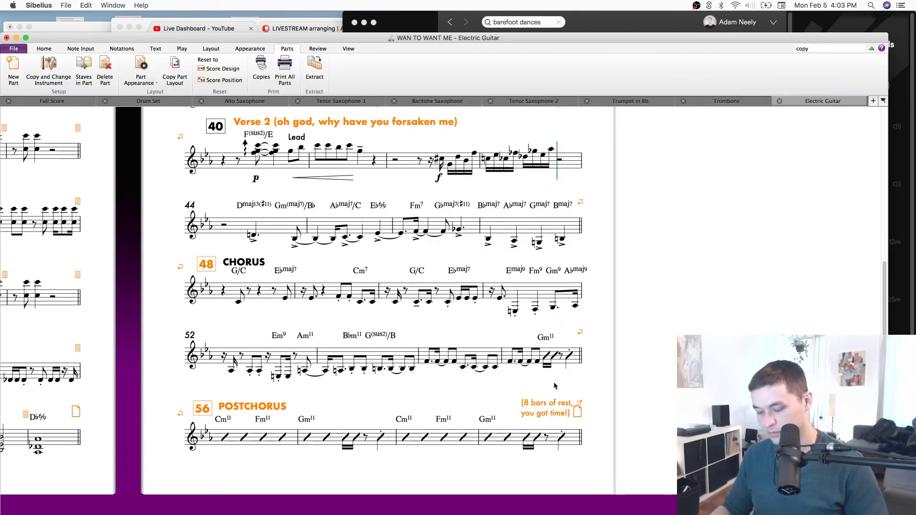
pyautogui.press('z')
pyautogui.scroll(-5, 620, 392)
pyautogui.scroll(-10, 620, 391)
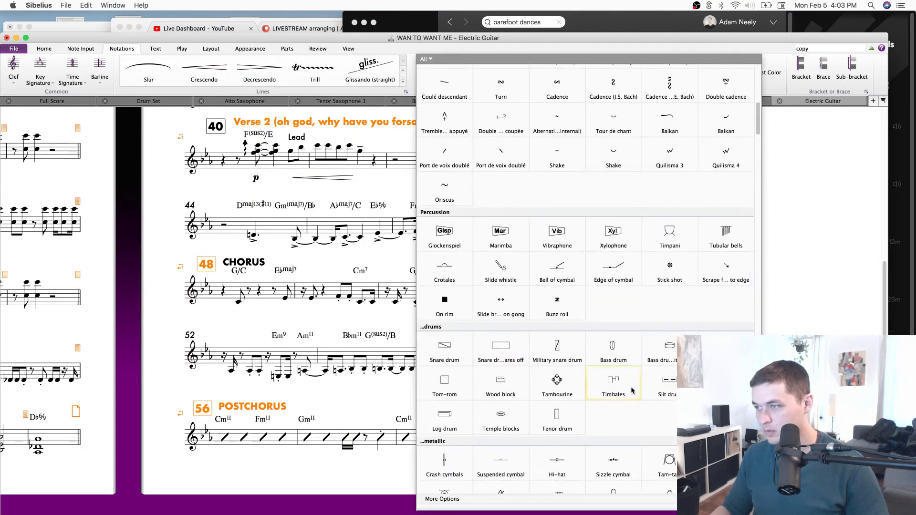
pyautogui.scroll(-10, 628, 385)
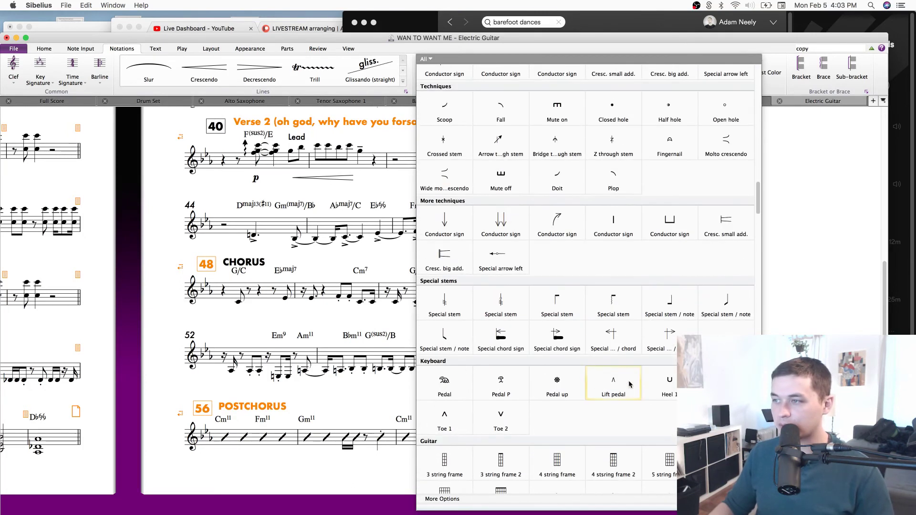
pyautogui.scroll(-8, 634, 380)
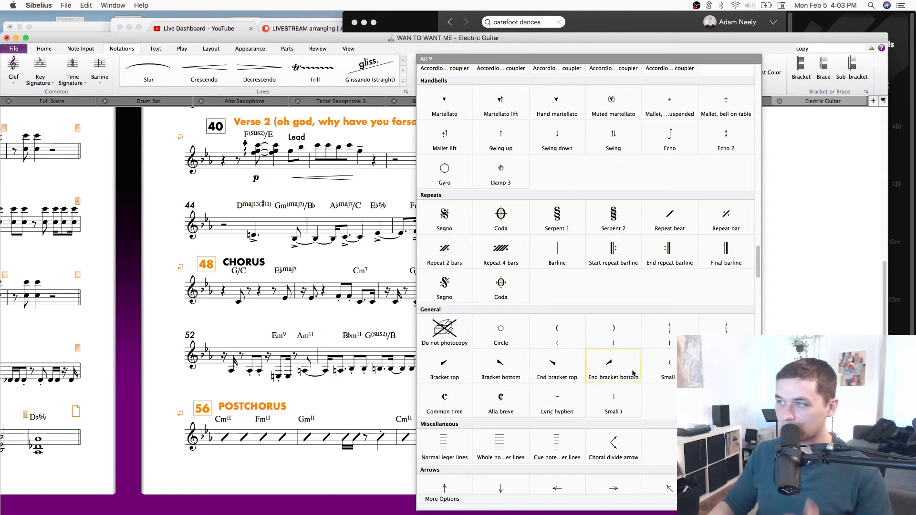
pyautogui.scroll(-6, 637, 377)
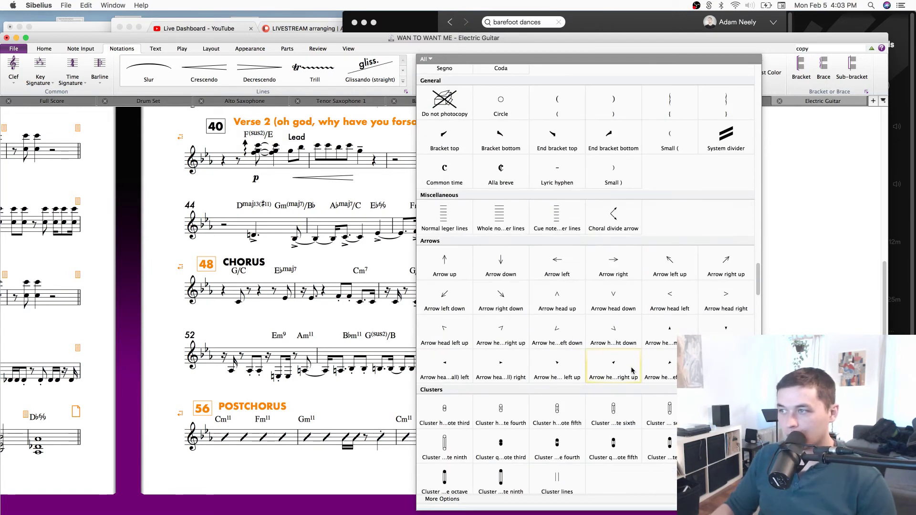
pyautogui.scroll(-8, 639, 311)
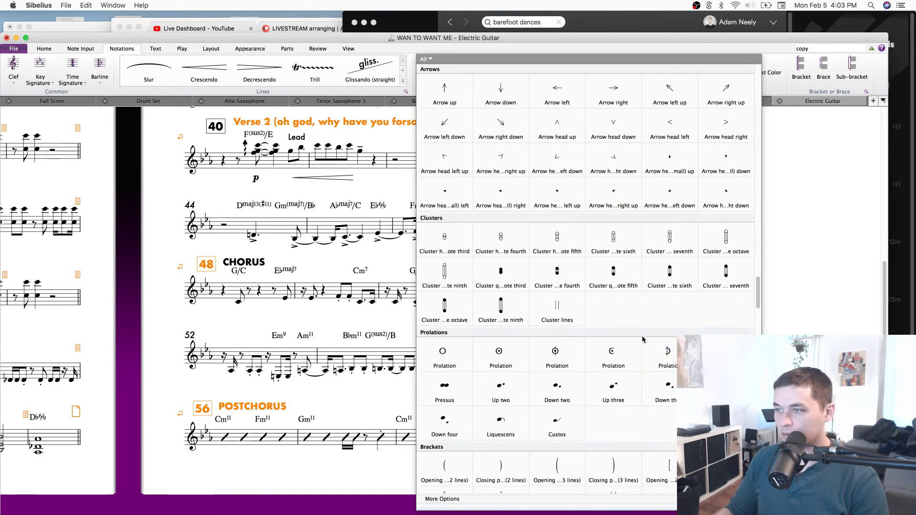
pyautogui.scroll(-8, 658, 342)
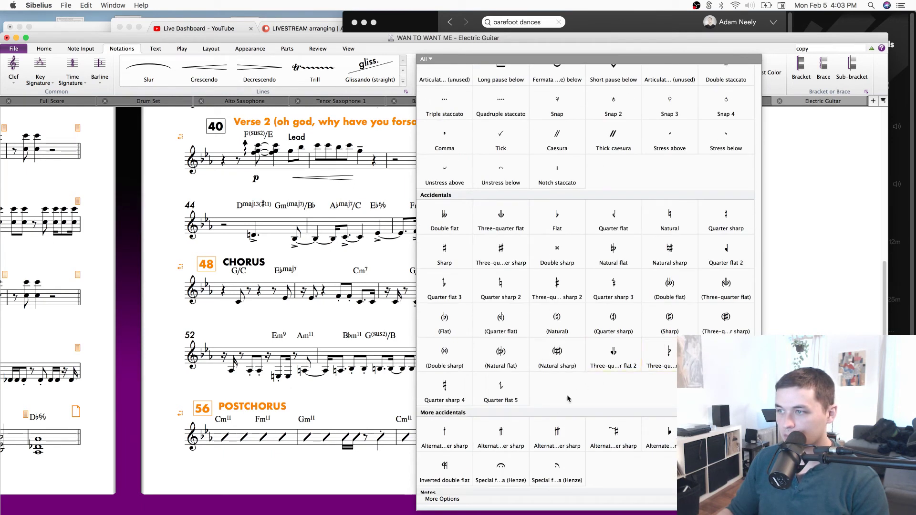
pyautogui.scroll(5, 490, 232)
pyautogui.scroll(5, 491, 234)
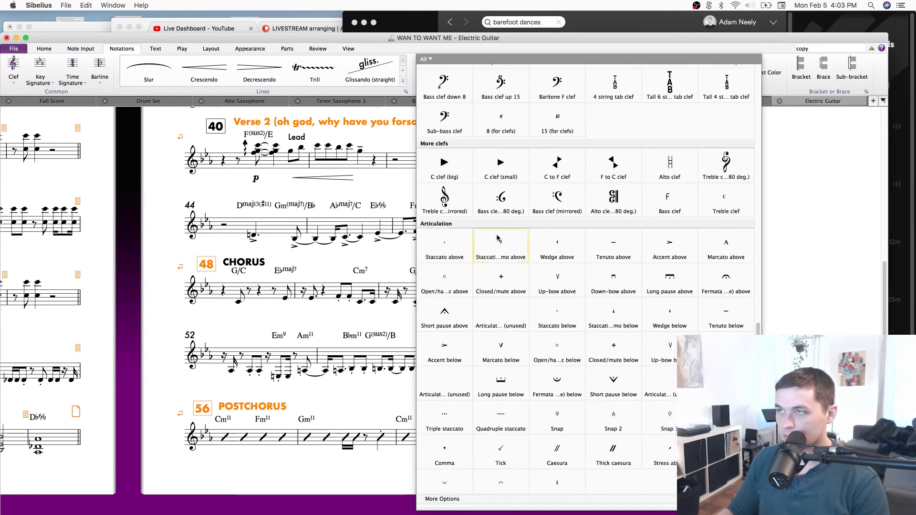
# Try to add a Multirest middle symbol near the end of the guitar part's last page.
pyautogui.scroll(-7, 512, 242)
pyautogui.scroll(-10, 515, 244)
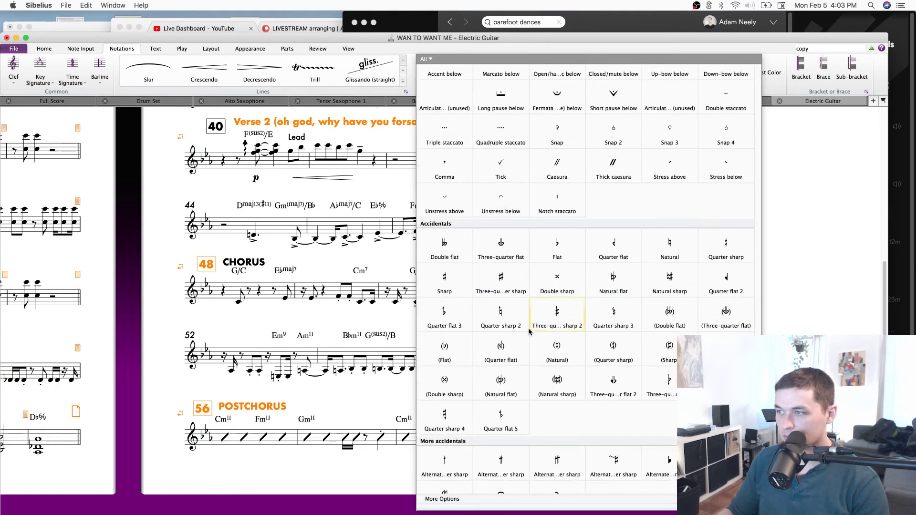
pyautogui.scroll(-15, 528, 338)
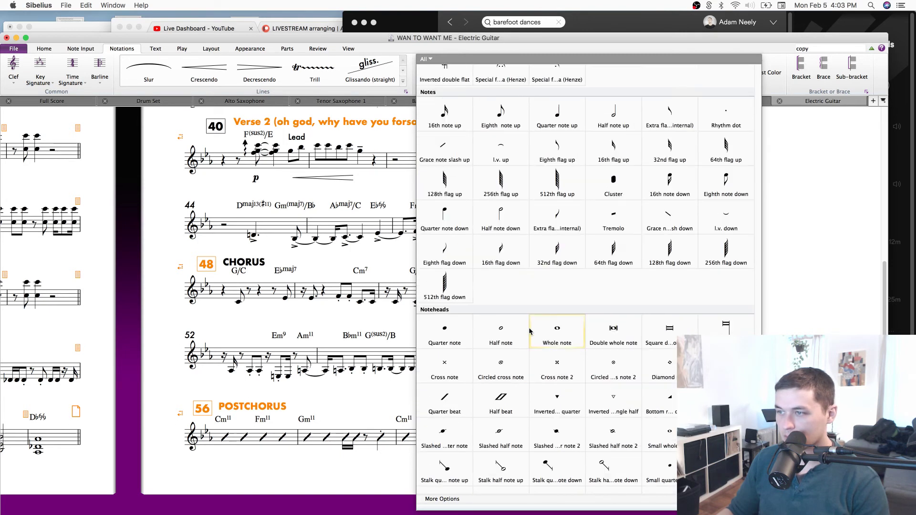
pyautogui.scroll(-6, 520, 358)
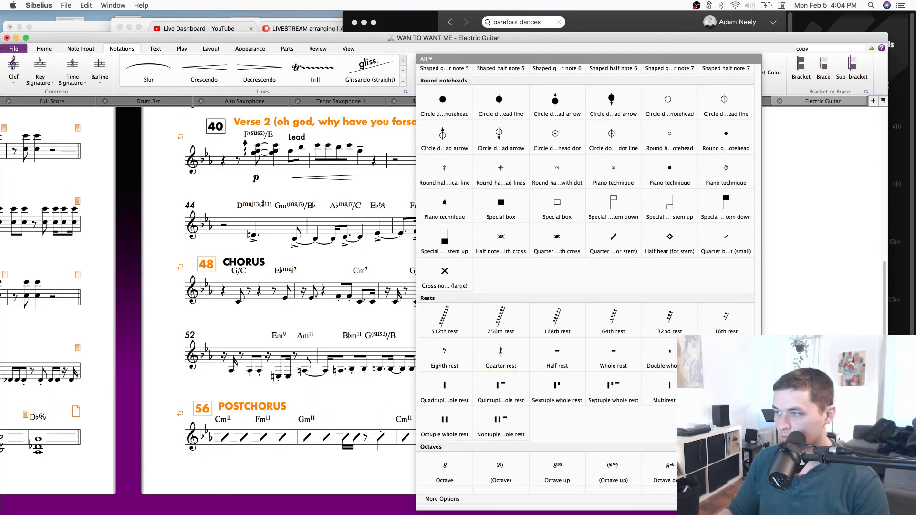
pyautogui.click(713, 461)
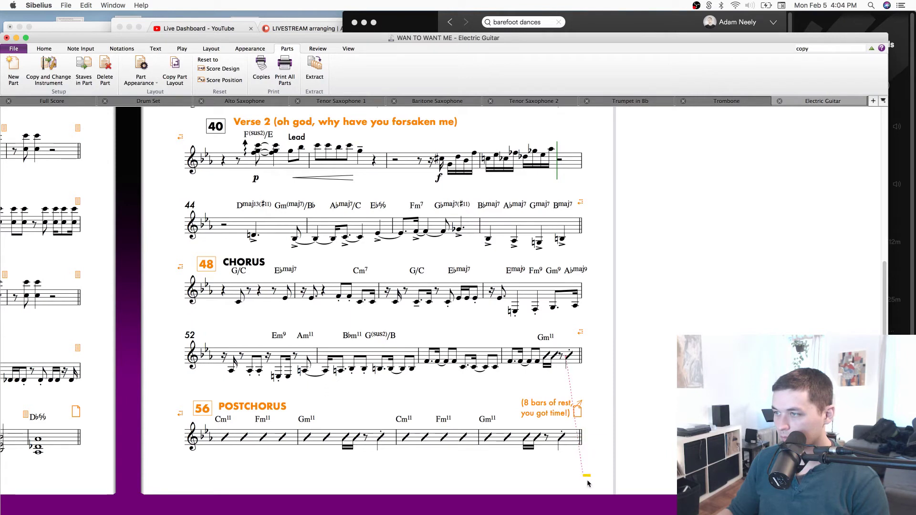
pyautogui.click(567, 396)
pyautogui.press('Escape')
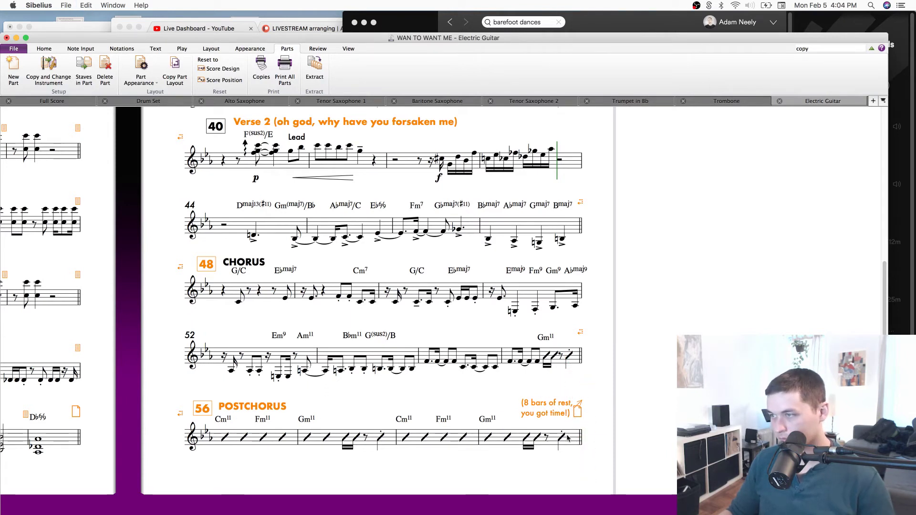
# Add a Multirest middle symbol above the last Postchorus bar, beside the page break mark.
pyautogui.press('z')
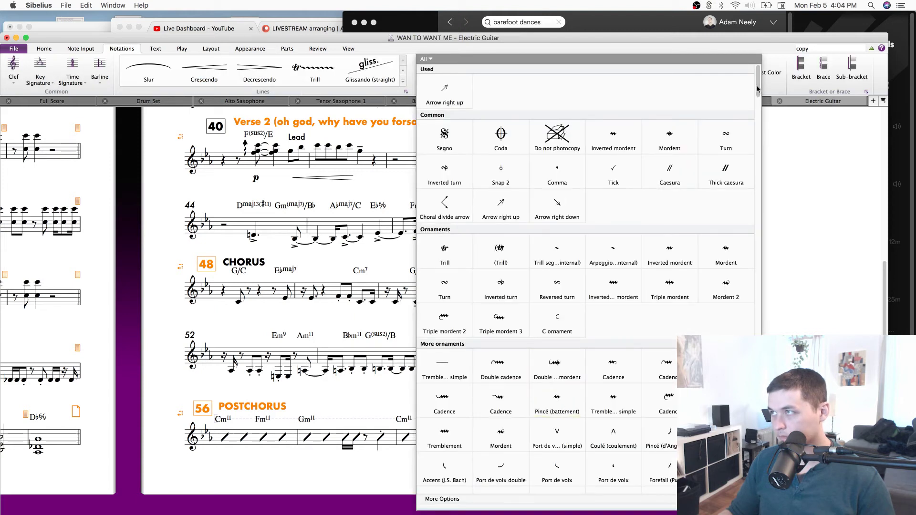
pyautogui.moveTo(758, 90); pyautogui.dragTo(758, 482)
pyautogui.scroll(10, 623, 354)
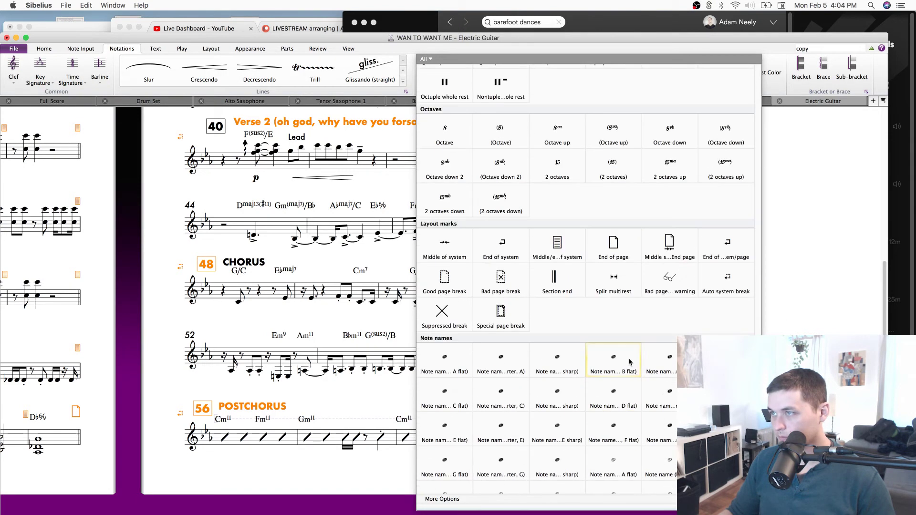
pyautogui.scroll(5, 623, 353)
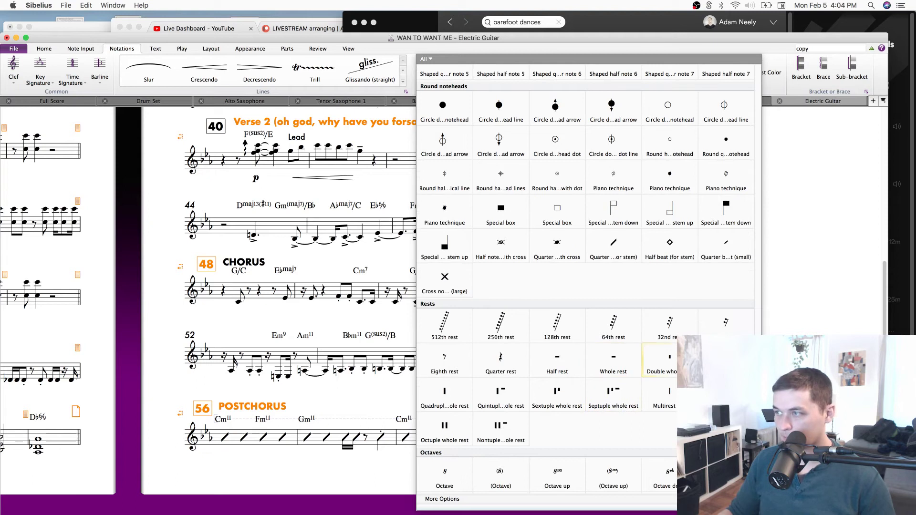
pyautogui.click(725, 392)
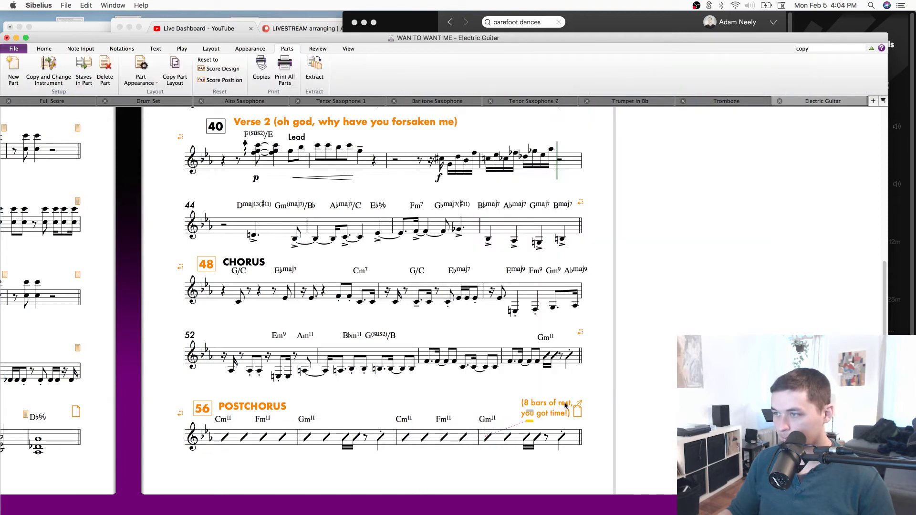
pyautogui.press('super+z')
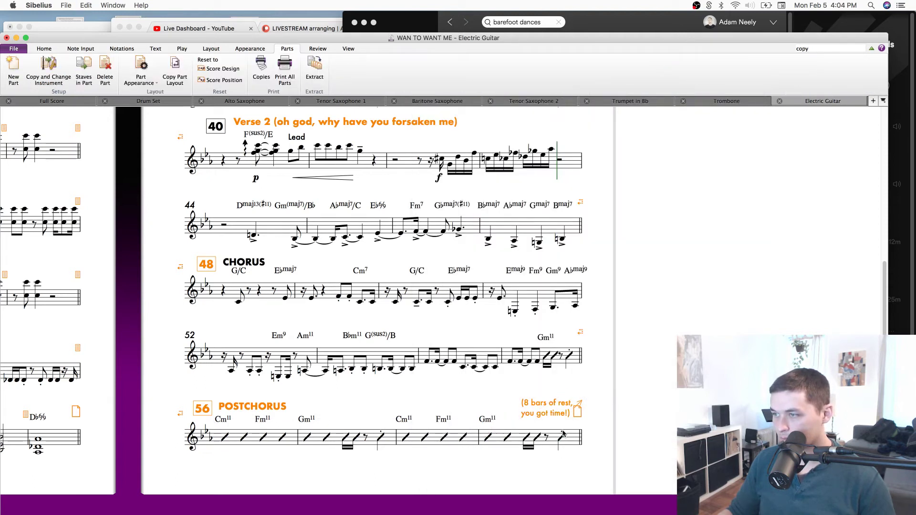
pyautogui.moveTo(562, 437); pyautogui.dragTo(580, 414)
# Delete the "(8 bars of rest, you got time!)" cue and its arrow, and shift the multirest symbol over the bar's final beat.
pyautogui.click(560, 416)
pyautogui.press('Delete')
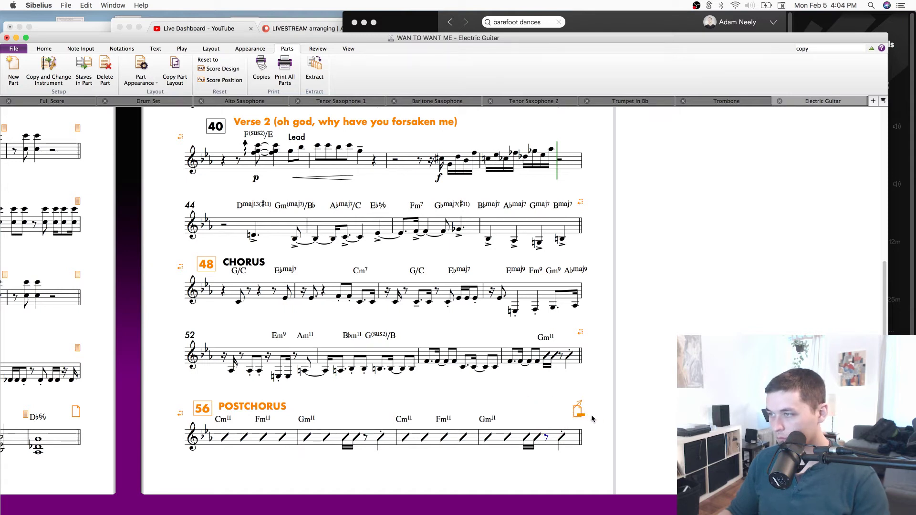
pyautogui.click(581, 405)
pyautogui.moveTo(581, 405); pyautogui.dragTo(560, 417)
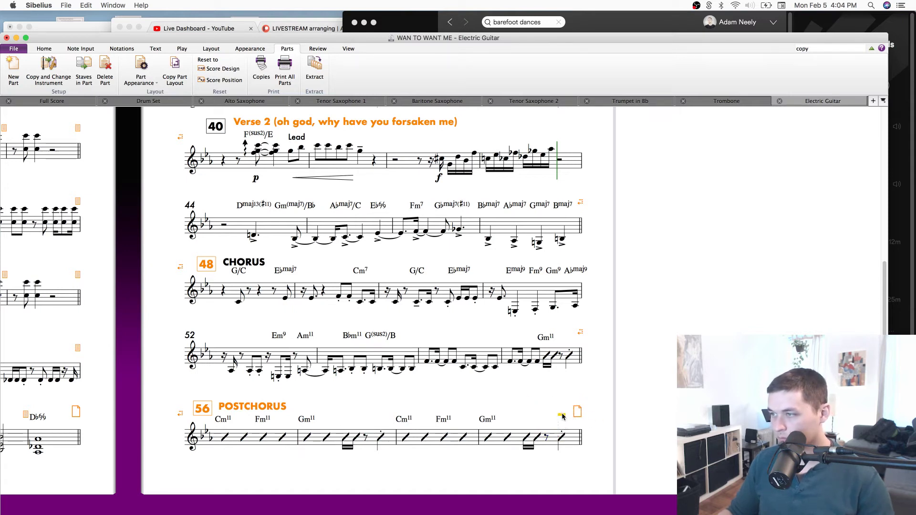
# Copy the "Lead" text from Verse 2 to above the multirest symbol and change its wording to "8".
pyautogui.click(292, 139)
pyautogui.keyDown('alt'); pyautogui.click(550, 411); pyautogui.keyUp('alt')
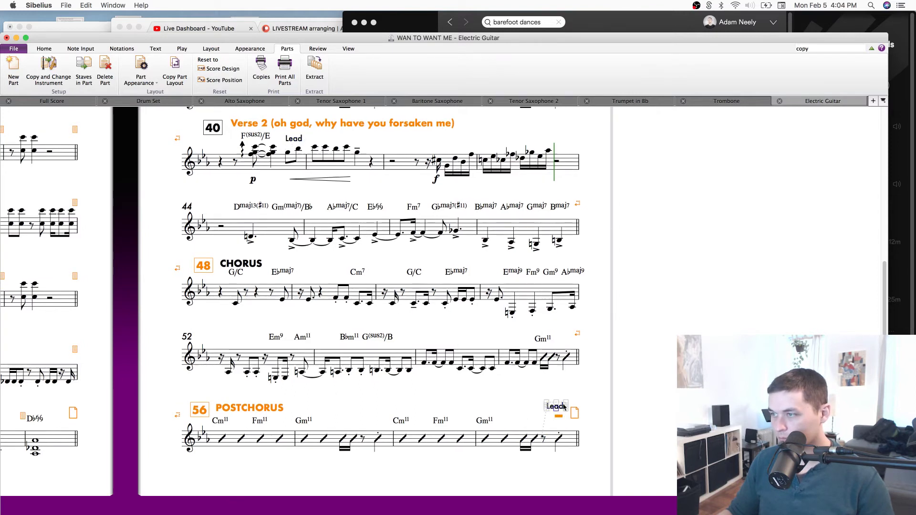
pyautogui.doubleClick(556, 407)
pyautogui.write('8')
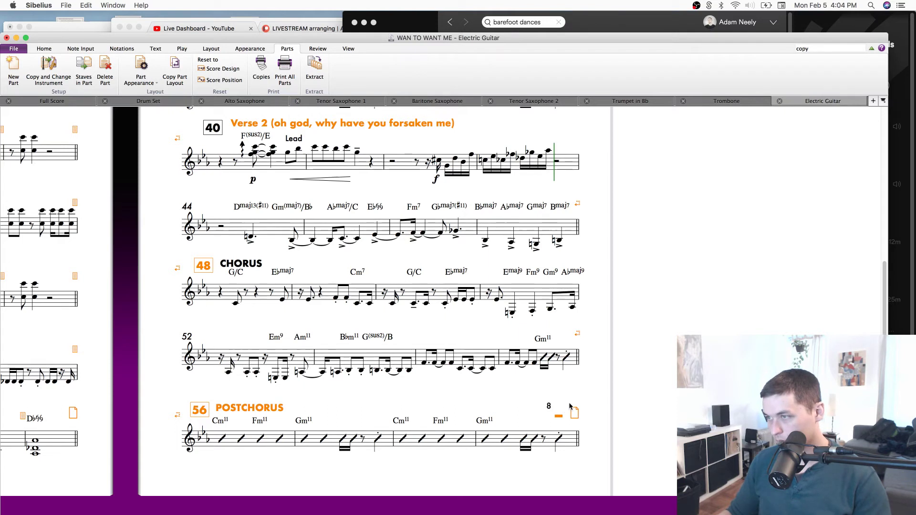
# Move the multirest symbol up against the page break mark and set it to Show in Parts.
pyautogui.moveTo(559, 416); pyautogui.dragTo(576, 397)
pyautogui.click(569, 407)
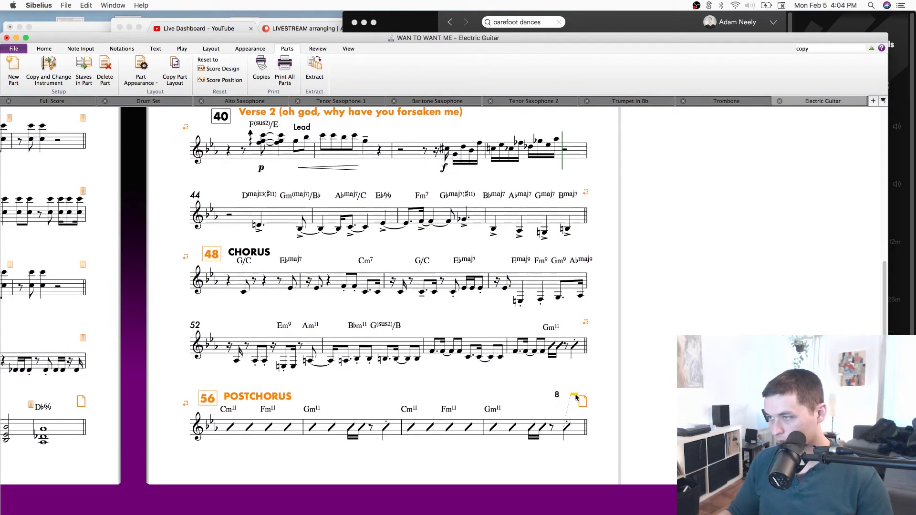
pyautogui.rightClick(575, 397)
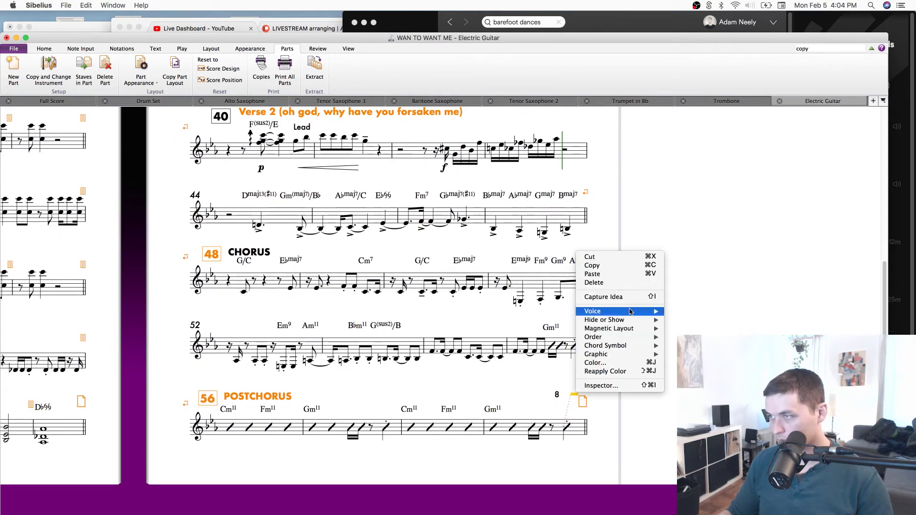
pyautogui.moveTo(620, 319)
pyautogui.click(673, 344)
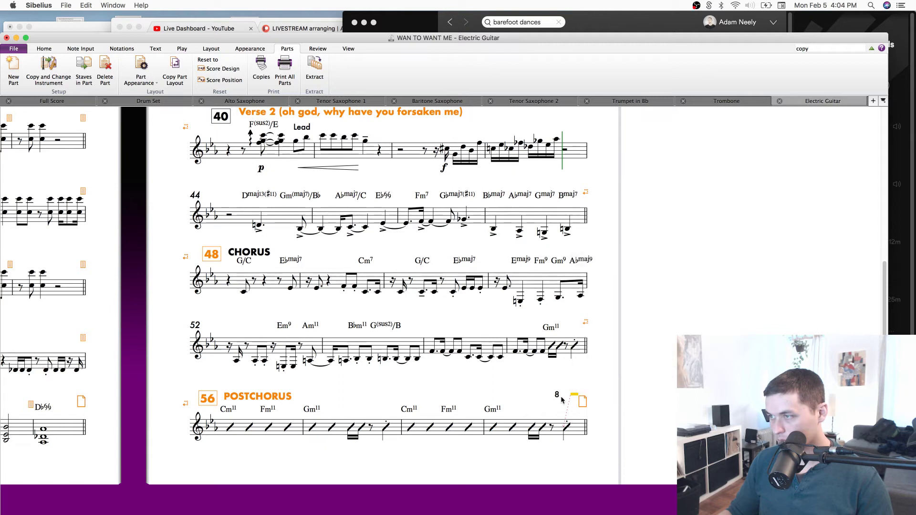
# Move the "8" directly above the multirest symbol and change its Hide or Show setting.
pyautogui.moveTo(558, 396); pyautogui.dragTo(573, 390)
pyautogui.rightClick(574, 390)
pyautogui.moveTo(611, 312)
pyautogui.click(687, 328)
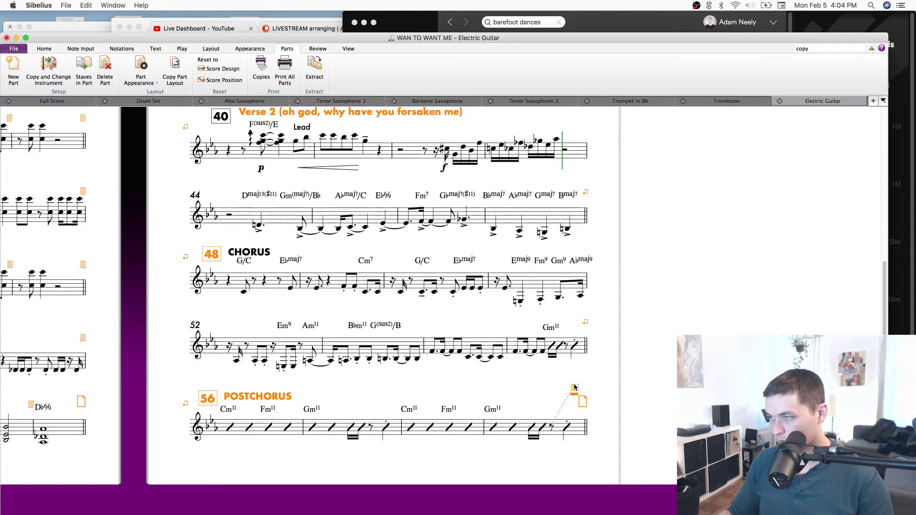
pyautogui.press('Escape')
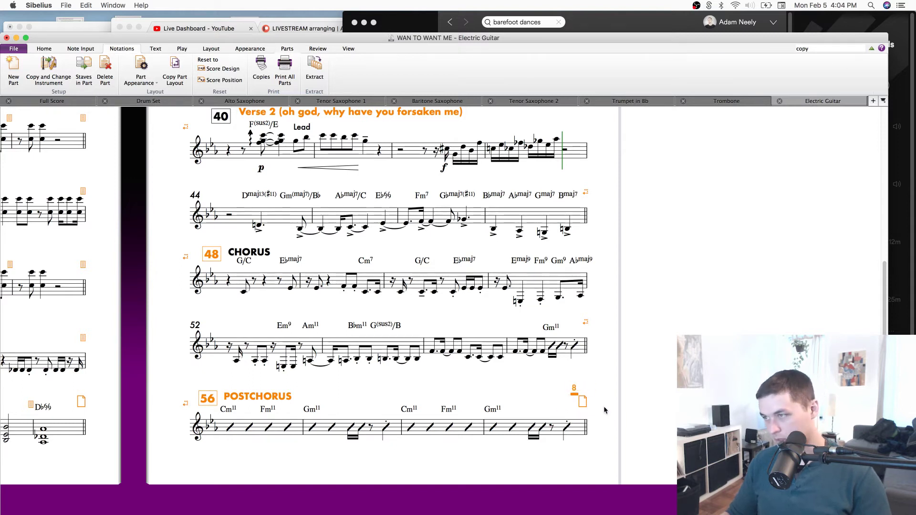
# Add Multirest end symbols at both ends of the multirest bar beneath the "8".
pyautogui.press('z')
pyautogui.press('Escape')
pyautogui.press('super+equal')
pyautogui.press('super+equal')
pyautogui.press('super+equal')
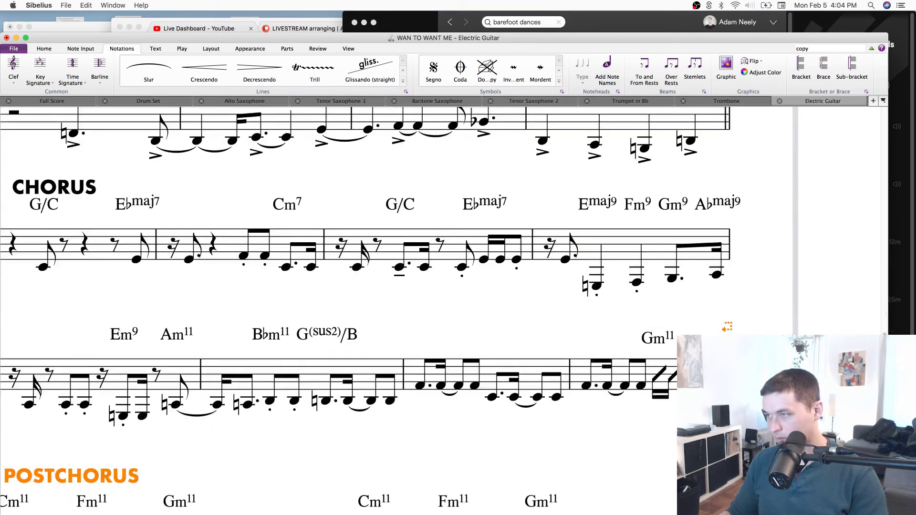
pyautogui.moveTo(776, 467); pyautogui.dragTo(588, 327)
pyautogui.press('z')
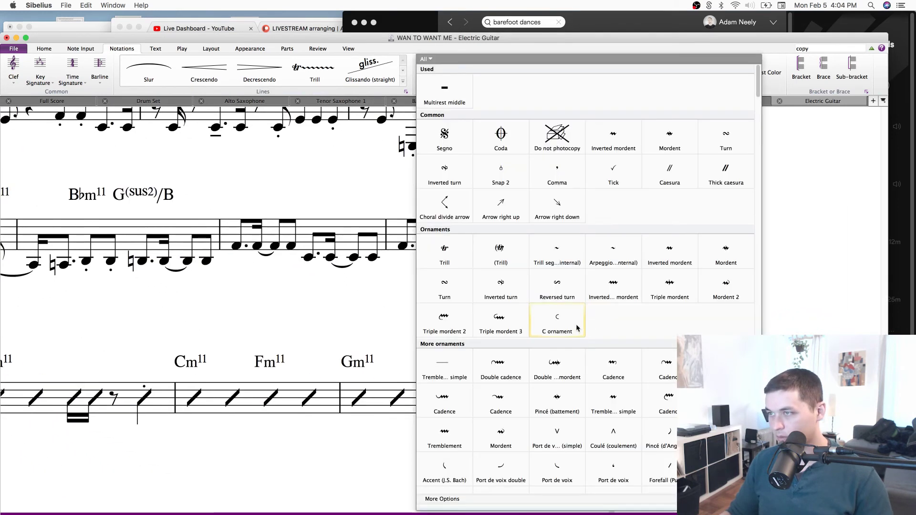
pyautogui.scroll(-10, 549, 269)
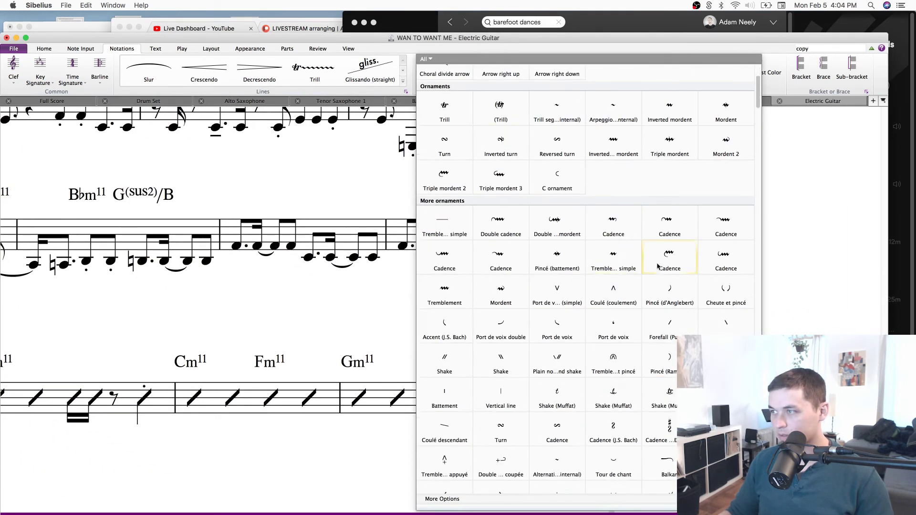
pyautogui.scroll(-15, 761, 120)
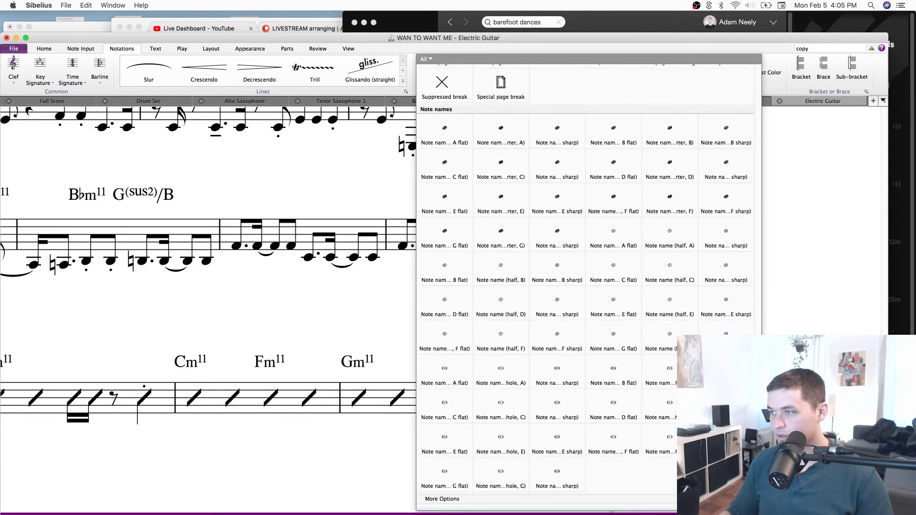
pyautogui.scroll(8, 586, 277)
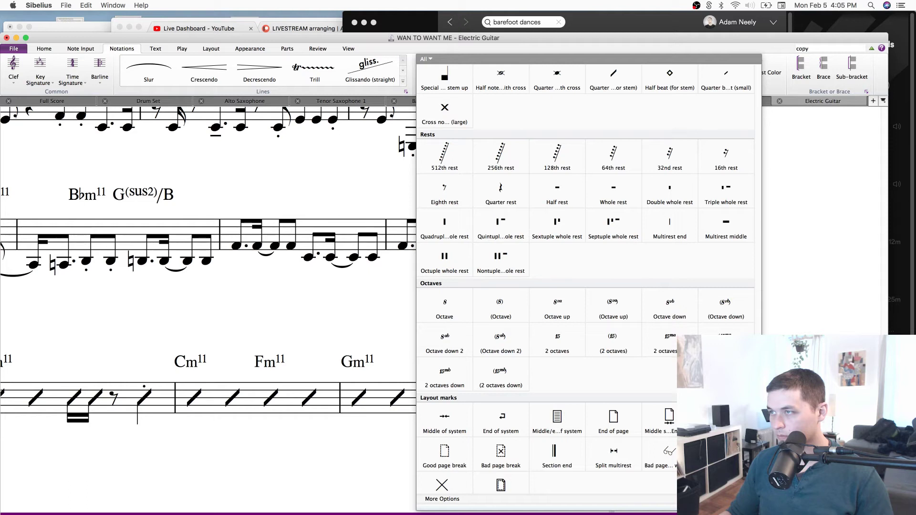
pyautogui.scroll(1, 585, 277)
pyautogui.click(666, 238)
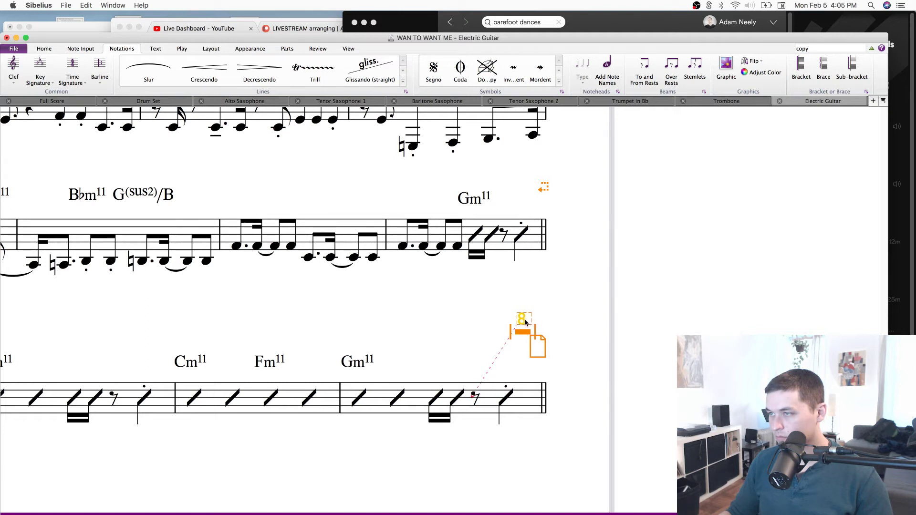
# Select the "8" together with the multirest bar and both end symbols, and set them to Show in All.
pyautogui.moveTo(484, 334)
pyautogui.mouseDown()
pyautogui.moveTo(550, 327)
pyautogui.moveTo(573, 312)
pyautogui.mouseUp()
pyautogui.moveTo(496, 320); pyautogui.dragTo(537, 332)
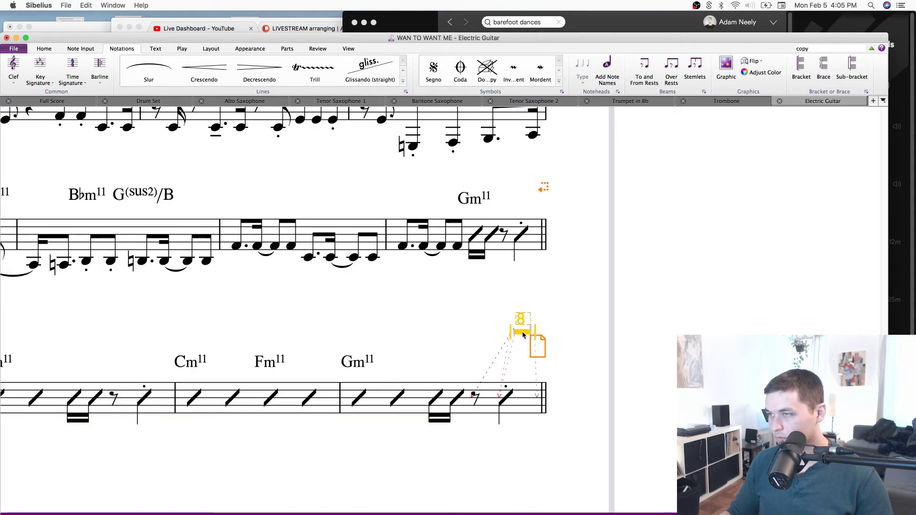
pyautogui.rightClick(522, 335)
pyautogui.moveTo(580, 403)
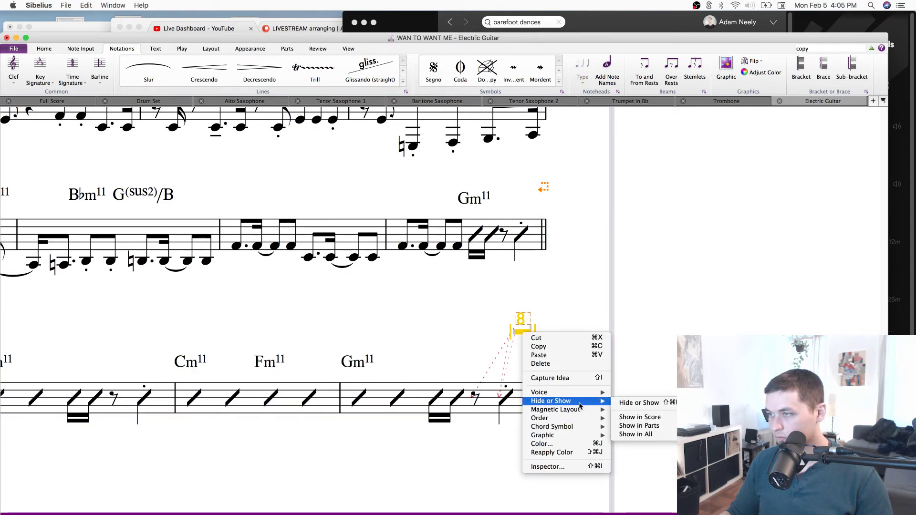
pyautogui.click(657, 433)
pyautogui.press('Escape')
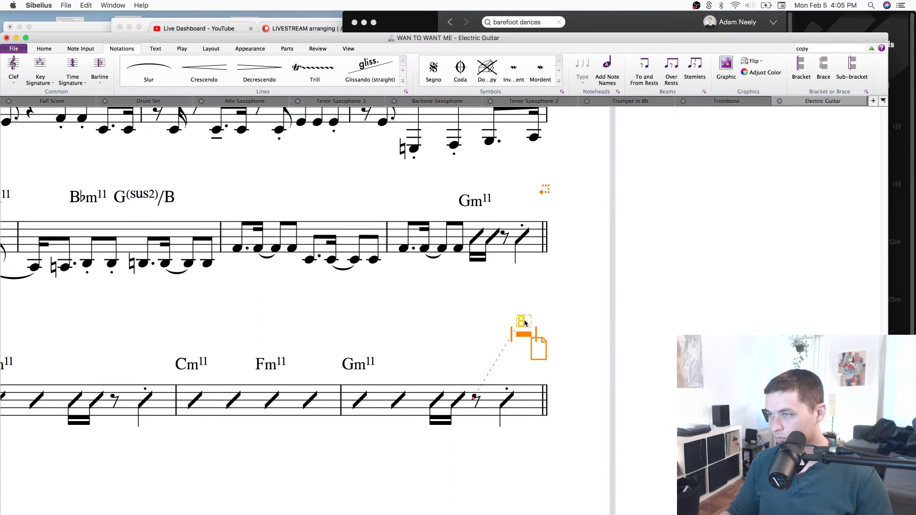
# Add an "Arrow right" symbol immediately after the small multirest graphic, above the page break mark at the end of the Postchorus.
pyautogui.press('z')
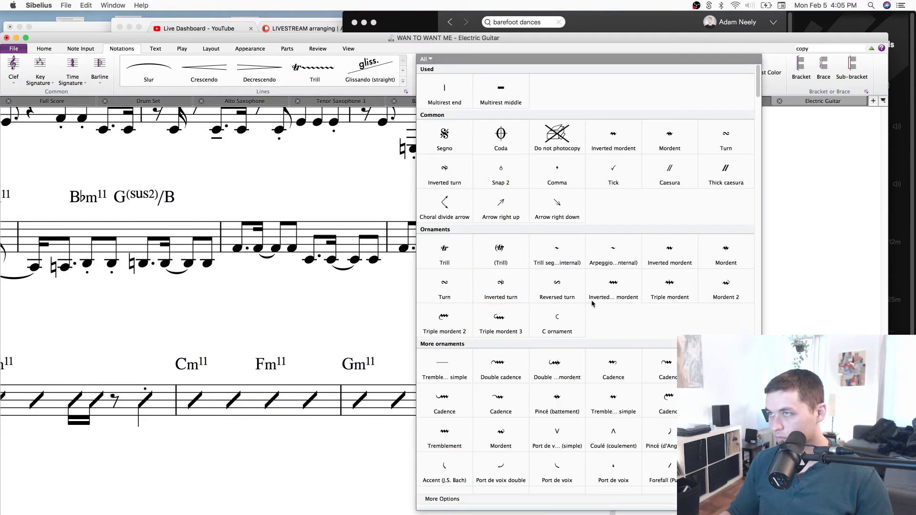
pyautogui.scroll(-5, 586, 349)
pyautogui.scroll(-15, 758, 103)
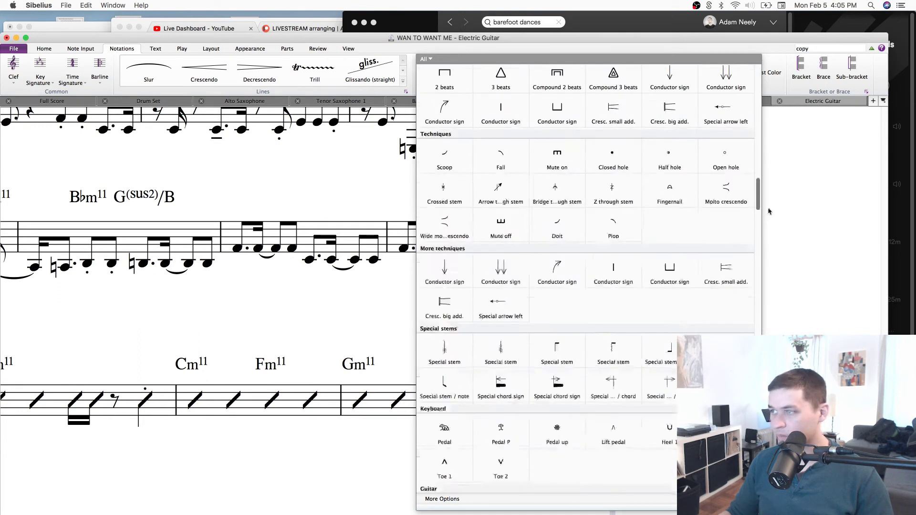
pyautogui.scroll(-15, 586, 281)
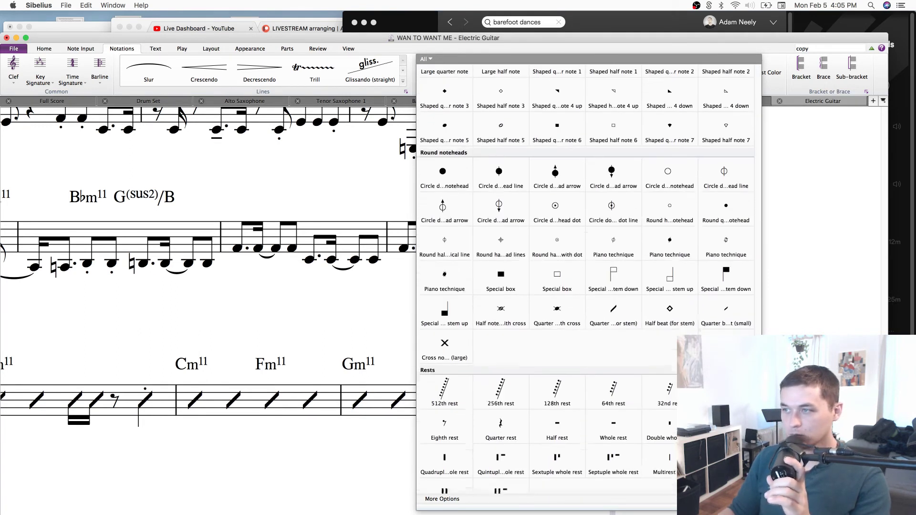
pyautogui.scroll(15, 585, 282)
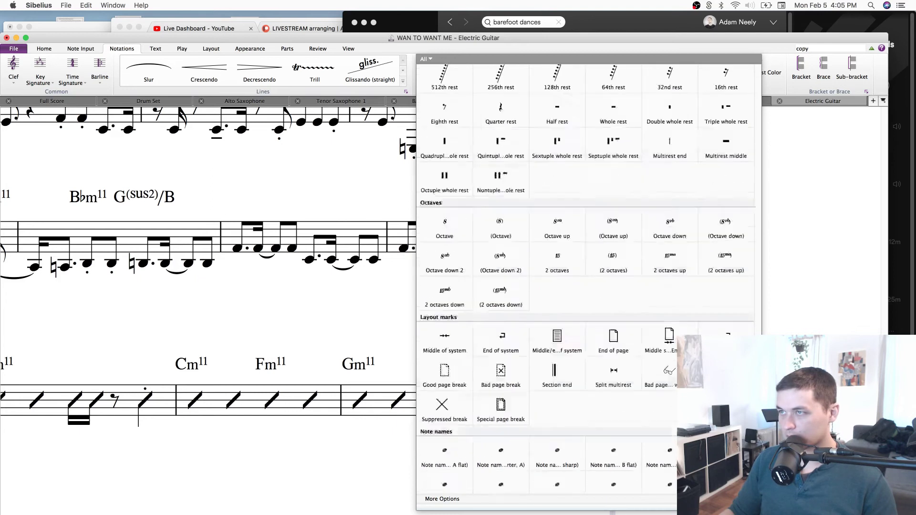
pyautogui.scroll(15, 586, 281)
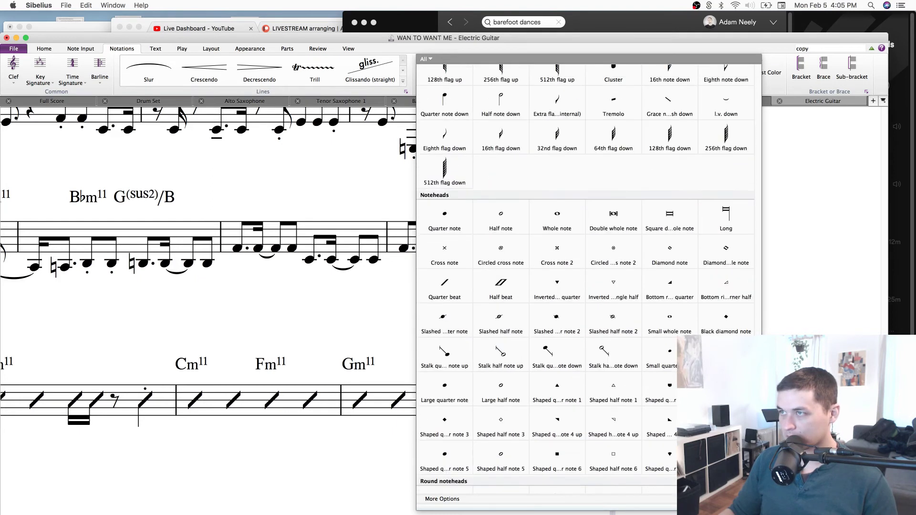
pyautogui.scroll(5, 585, 281)
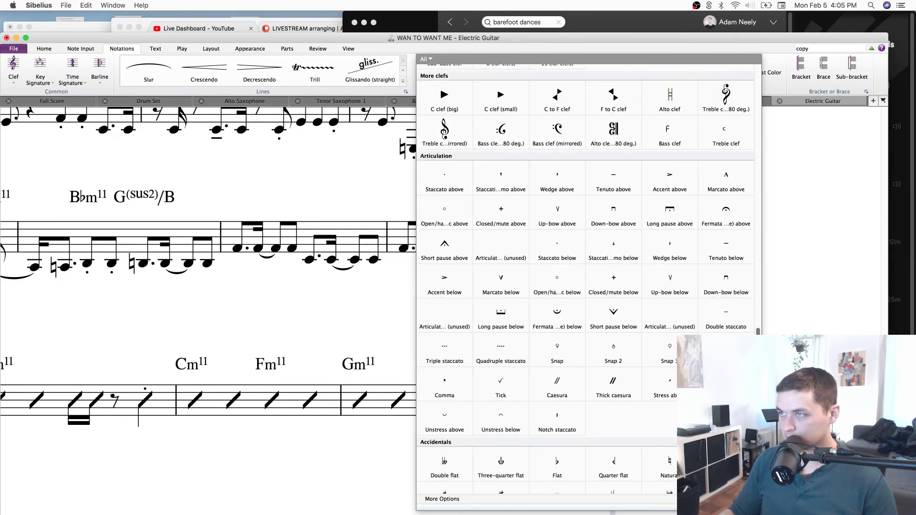
pyautogui.moveTo(759, 344); pyautogui.dragTo(764, 189)
pyautogui.scroll(10, 748, 164)
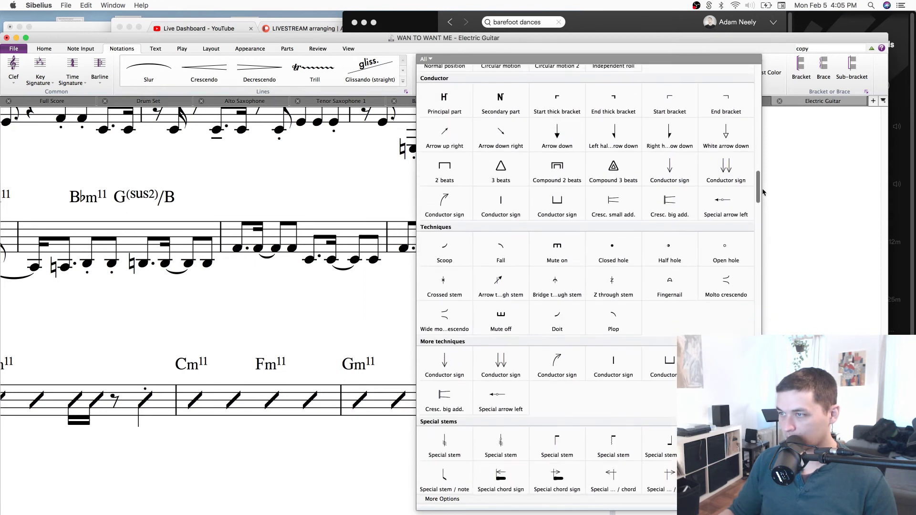
pyautogui.scroll(-10, 744, 191)
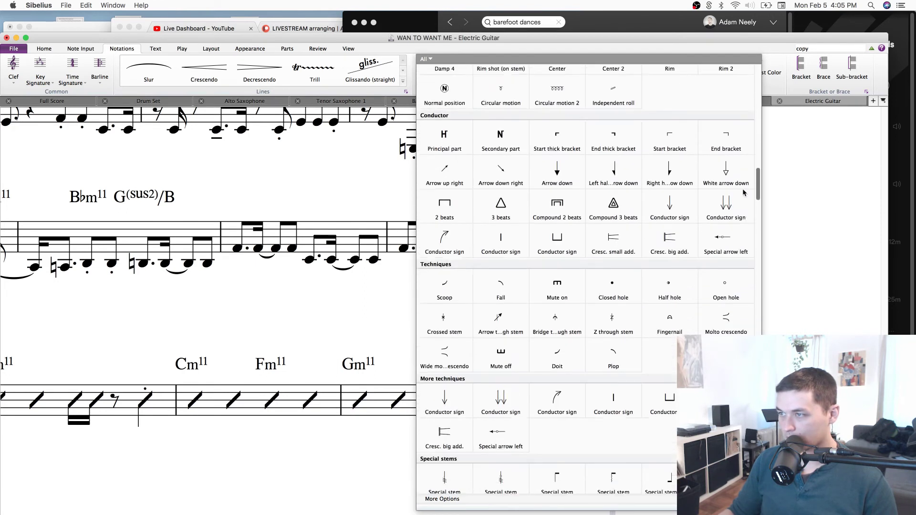
pyautogui.scroll(-10, 741, 204)
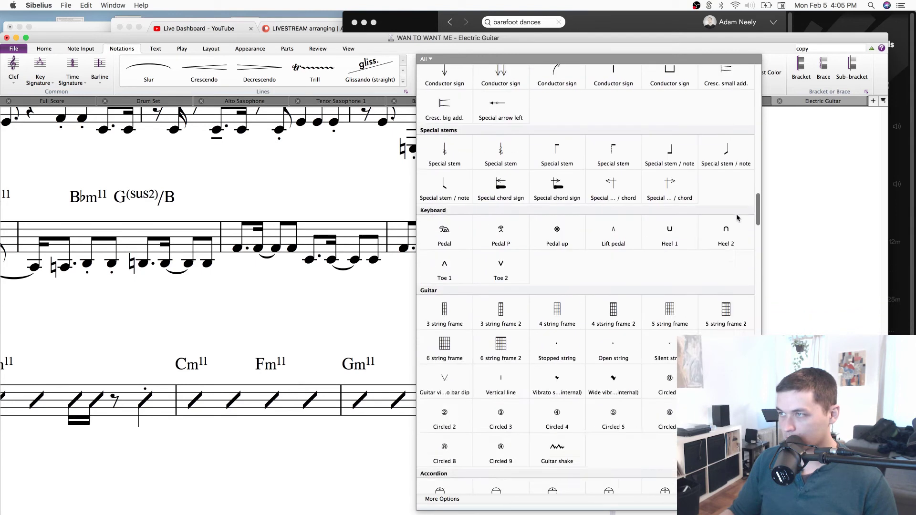
pyautogui.scroll(-1, 735, 282)
pyautogui.scroll(5, 738, 263)
pyautogui.scroll(-7, 740, 248)
pyautogui.scroll(-15, 740, 296)
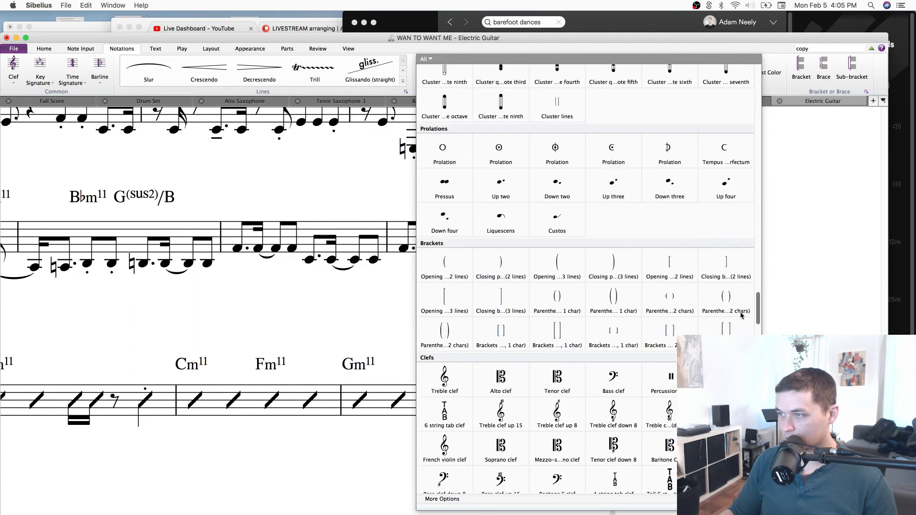
pyautogui.scroll(-15, 585, 282)
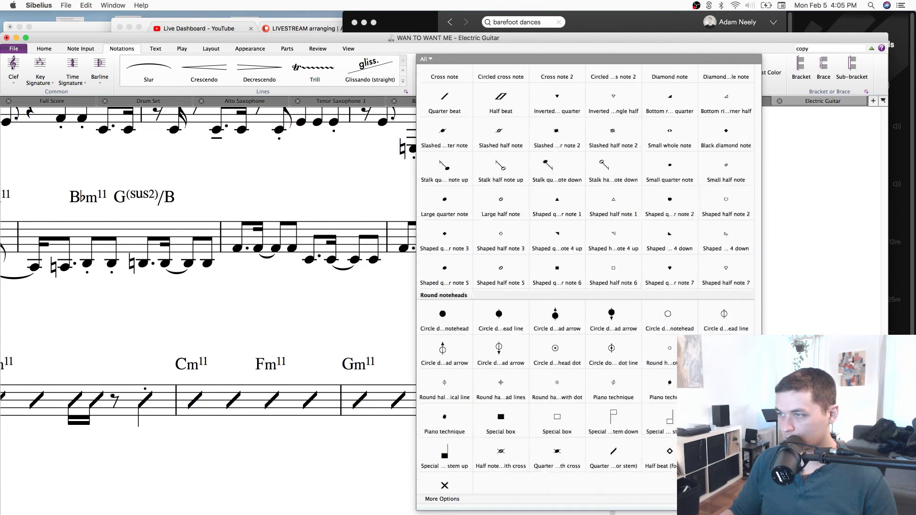
pyautogui.moveTo(761, 418); pyautogui.dragTo(756, 183)
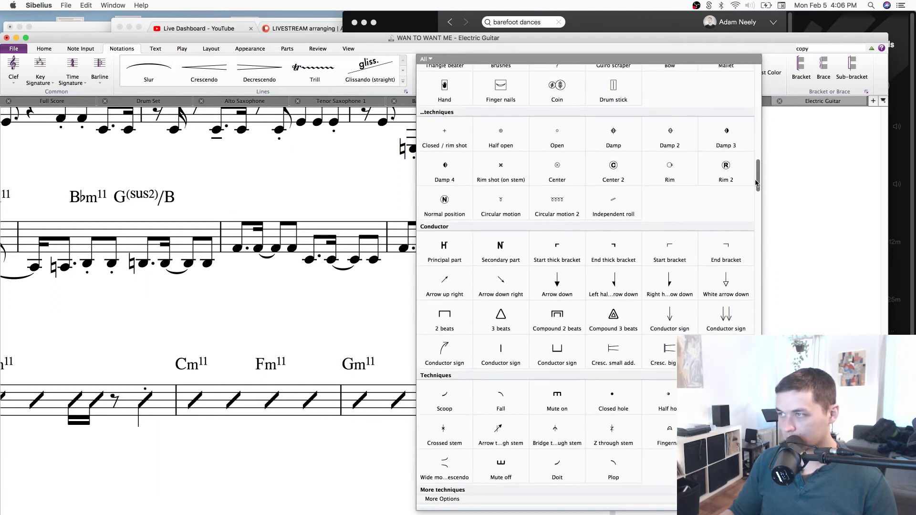
pyautogui.moveTo(756, 182); pyautogui.dragTo(744, 277)
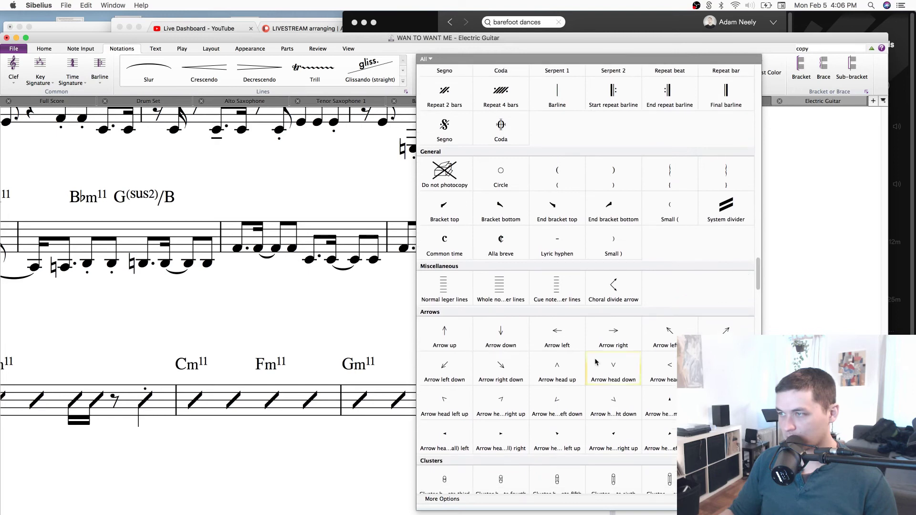
pyautogui.click(596, 340)
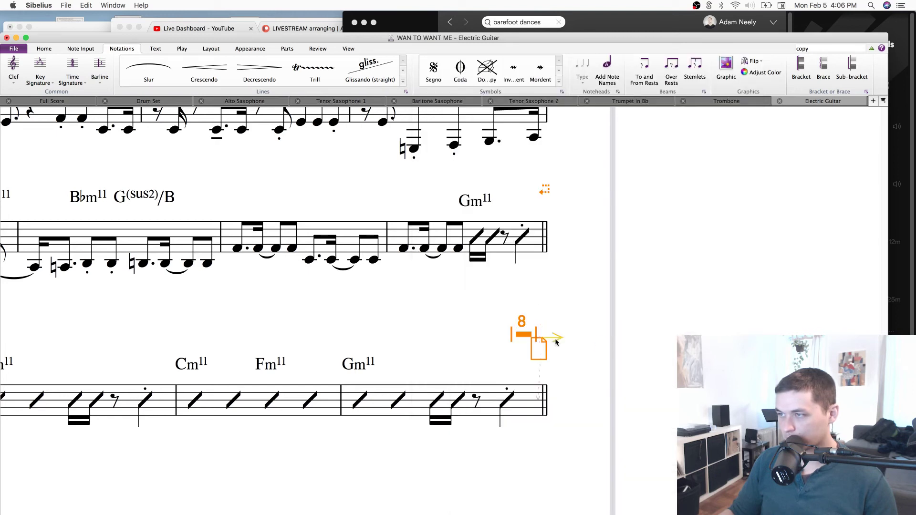
pyautogui.moveTo(600, 380); pyautogui.dragTo(593, 344)
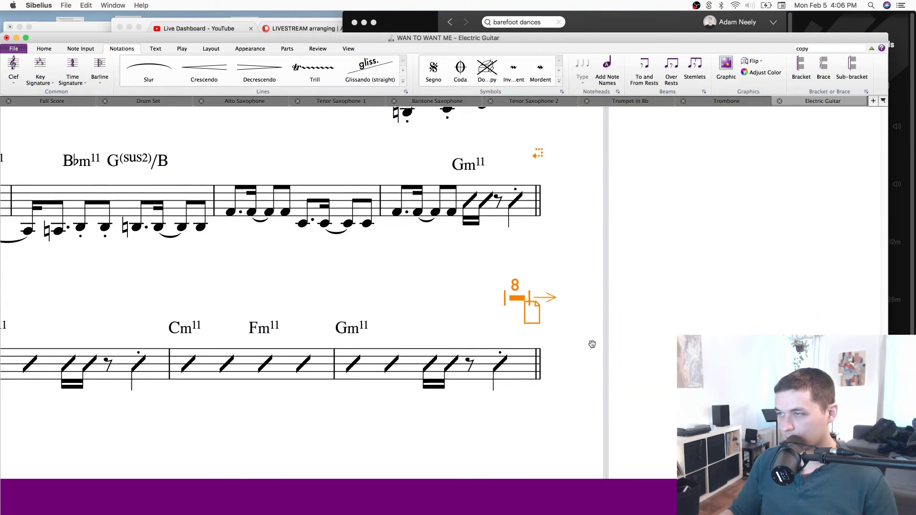
# Hide the layout marks and examine the multirest graphic and the Bridge on the following page.
pyautogui.click(349, 50)
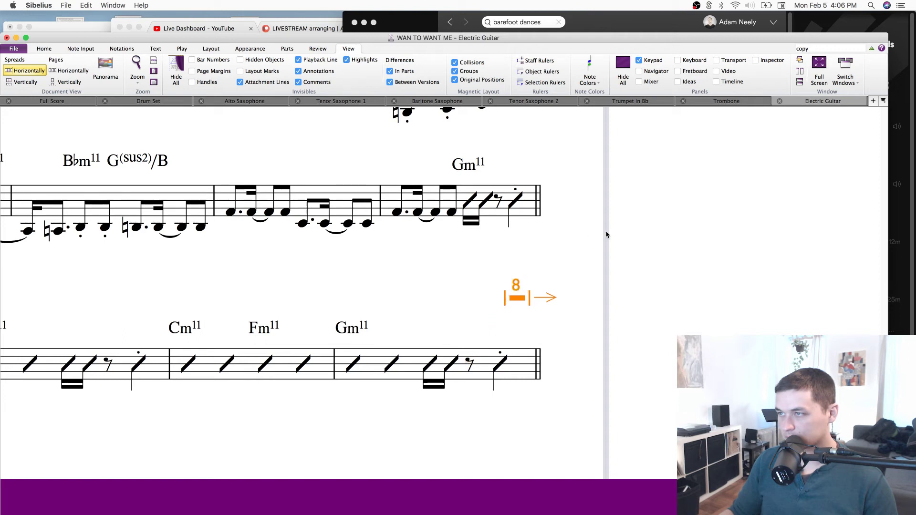
pyautogui.press('super+minus')
pyautogui.press('super+minus')
pyautogui.press('super+minus')
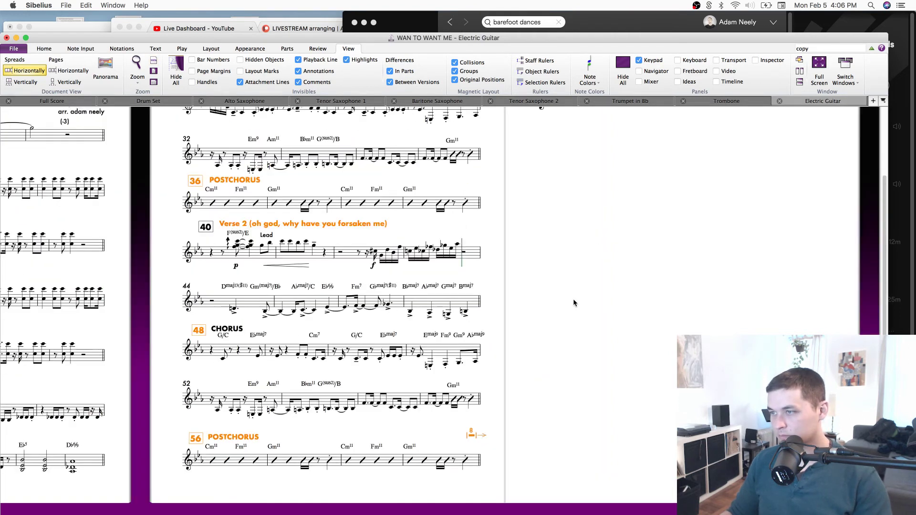
pyautogui.moveTo(611, 196); pyautogui.dragTo(450, 514)
pyautogui.scroll(-5, 493, 250)
pyautogui.hscroll(5, 493, 250)
pyautogui.scroll(-3, 528, 397)
pyautogui.hscroll(4, 528, 397)
# Show the layout marks and delete the page break after the Bridge's multirest so the chorus follows on page 3.
pyautogui.click(342, 217)
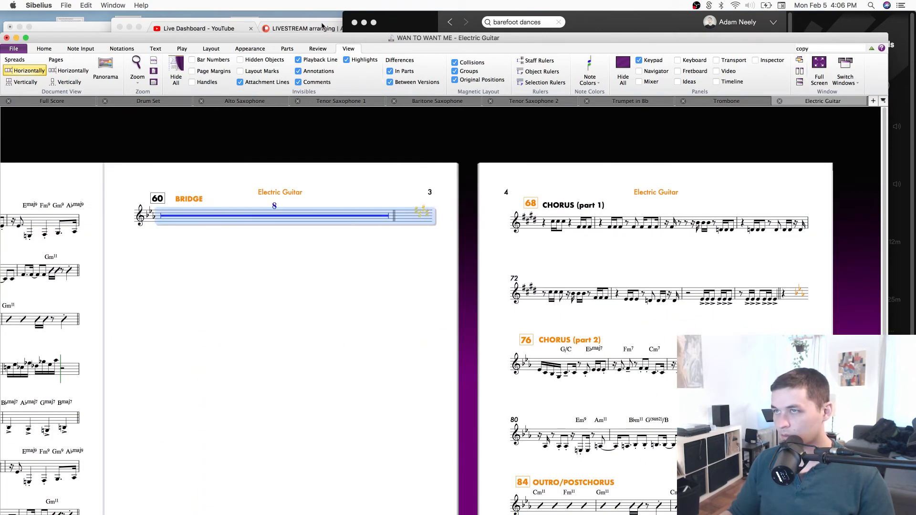
pyautogui.click(428, 196)
pyautogui.press('Delete')
pyautogui.moveTo(642, 307); pyautogui.dragTo(560, 303)
# Adjust the BRIDGE heading's position near rehearsal mark 60 and start Chorus (part 1) at bar 68 on a new system.
pyautogui.moveTo(474, 191); pyautogui.dragTo(510, 187)
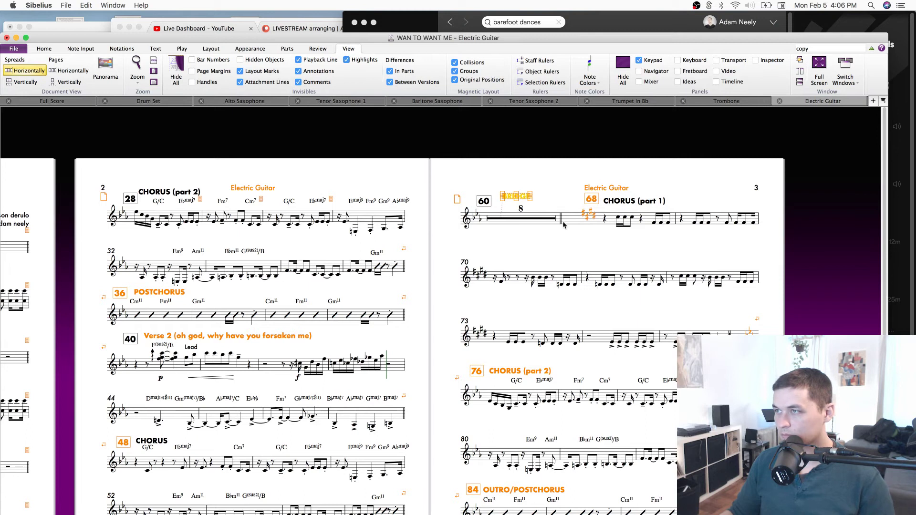
pyautogui.scroll(-5, 620, 234)
pyautogui.hscroll(2, 620, 234)
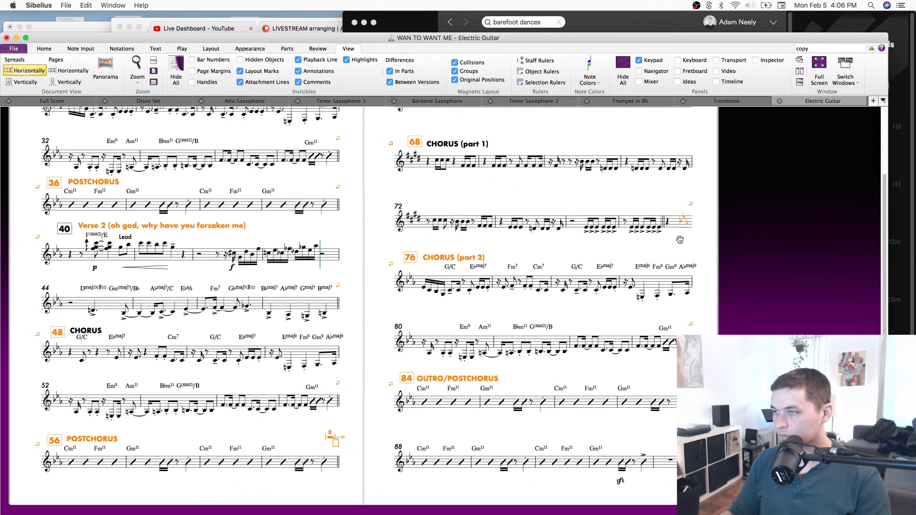
# Review the Electric Guitar part's layout across pages 2 and 3, from Chorus (part 2) to the Outro/Postchorus.
pyautogui.scroll(3, 679, 239)
pyautogui.hscroll(2, 679, 240)
pyautogui.scroll(-4, 642, 133)
pyautogui.hscroll(-4, 642, 133)
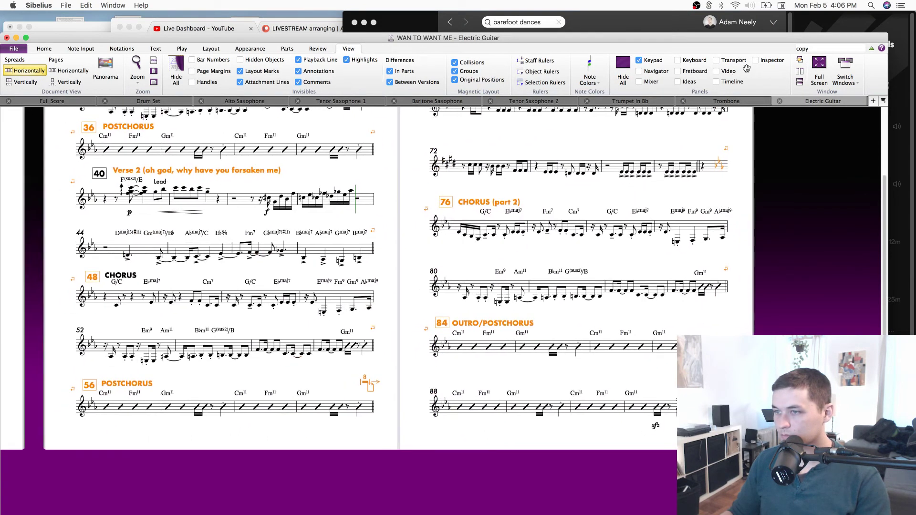
pyautogui.click(281, 429)
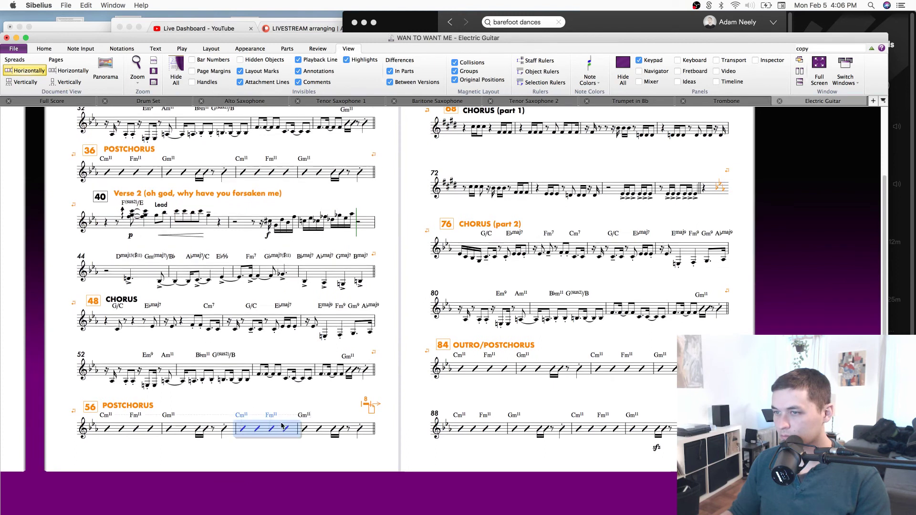
pyautogui.hscroll(-2, 229, 264)
pyautogui.scroll(-1, 229, 263)
pyautogui.scroll(4, 230, 263)
pyautogui.hscroll(-4, 229, 264)
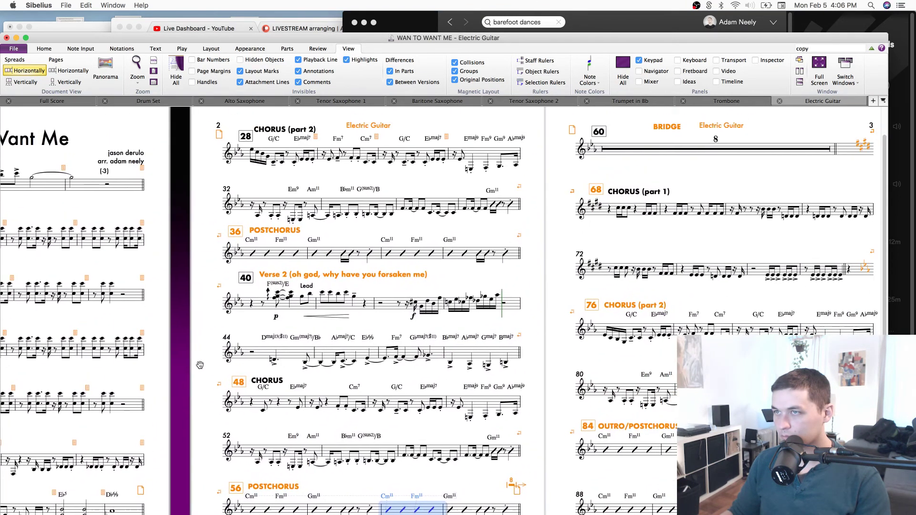
pyautogui.moveTo(200, 364); pyautogui.dragTo(197, 367)
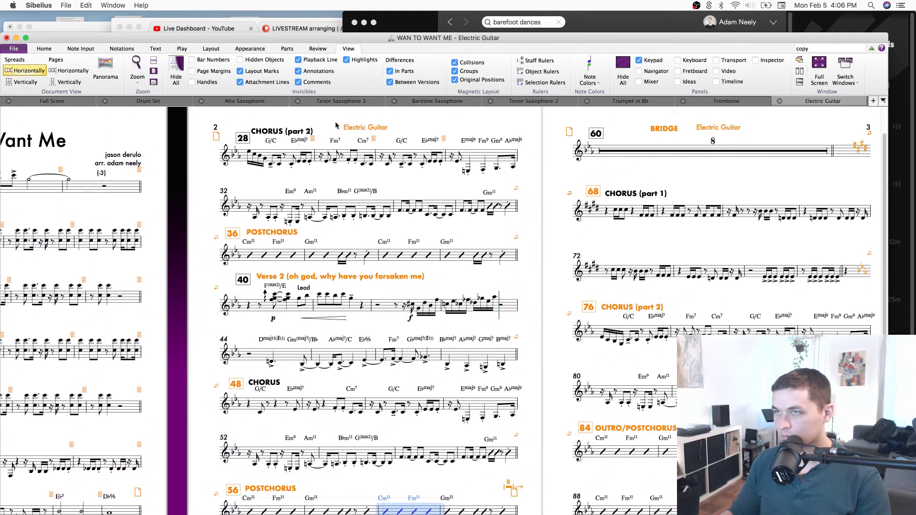
pyautogui.moveTo(483, 152); pyautogui.dragTo(483, 149)
pyautogui.moveTo(754, 166); pyautogui.dragTo(424, 146)
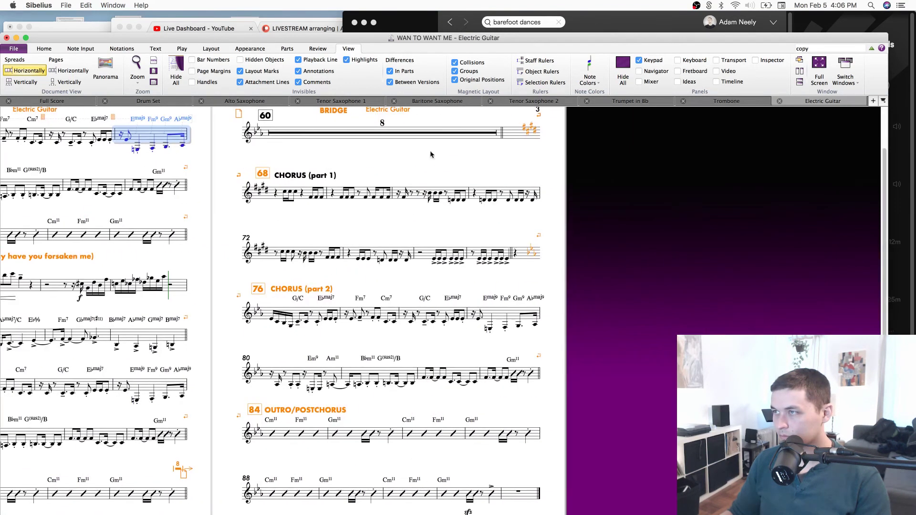
# Nudge the two Chorus (part 1) systems at bars 68 and 72 slightly up the page.
pyautogui.click(399, 187)
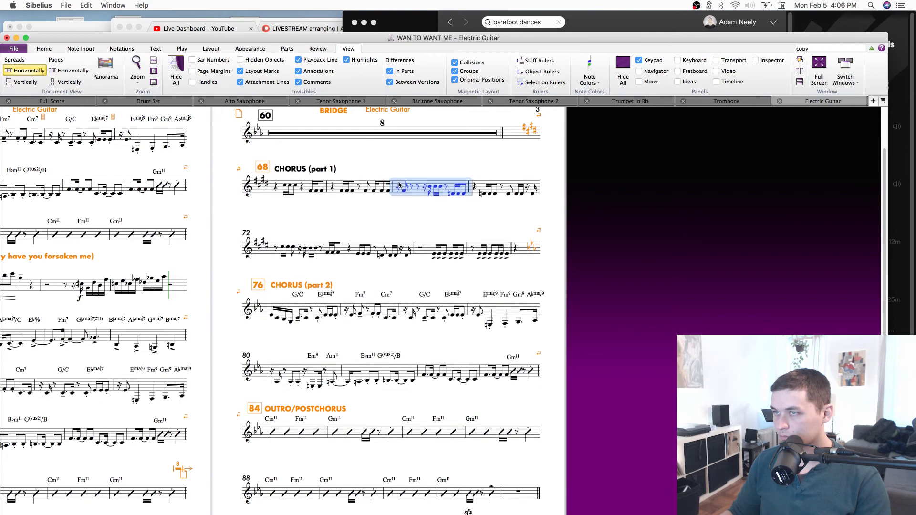
pyautogui.click(451, 217)
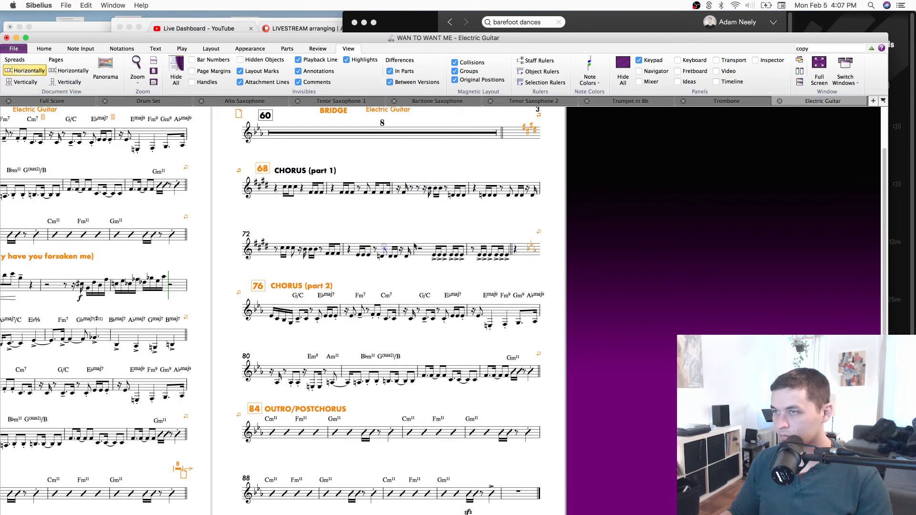
pyautogui.click(428, 246)
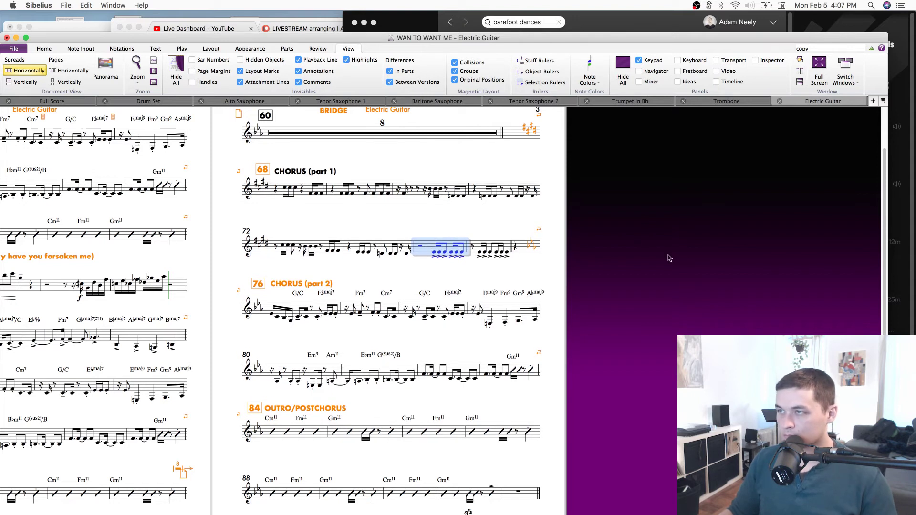
# Reflow Chorus (part 1) into three systems starting at bars 68, 71 and 74, keeping Chorus (part 2) on a new system at bar 76.
pyautogui.click(512, 246)
pyautogui.press('Return')
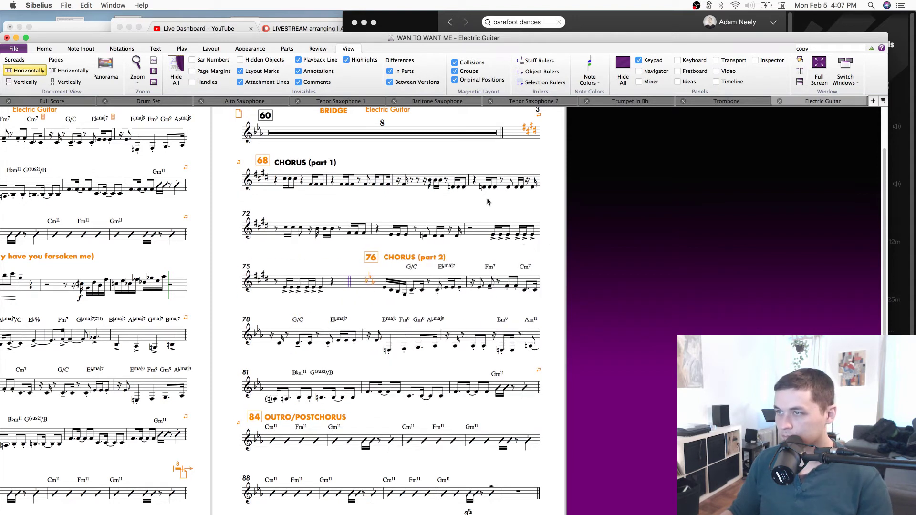
pyautogui.press('Return')
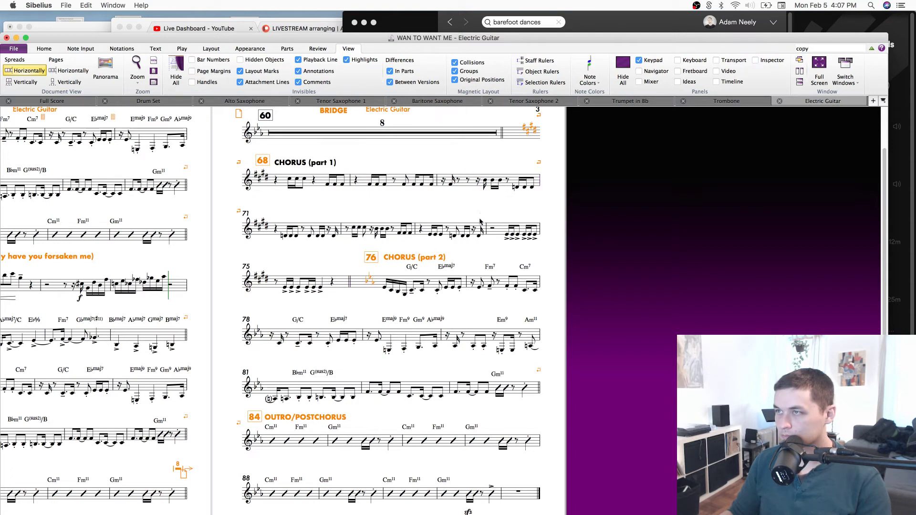
pyautogui.click(486, 234)
pyautogui.press('Return')
pyautogui.click(511, 279)
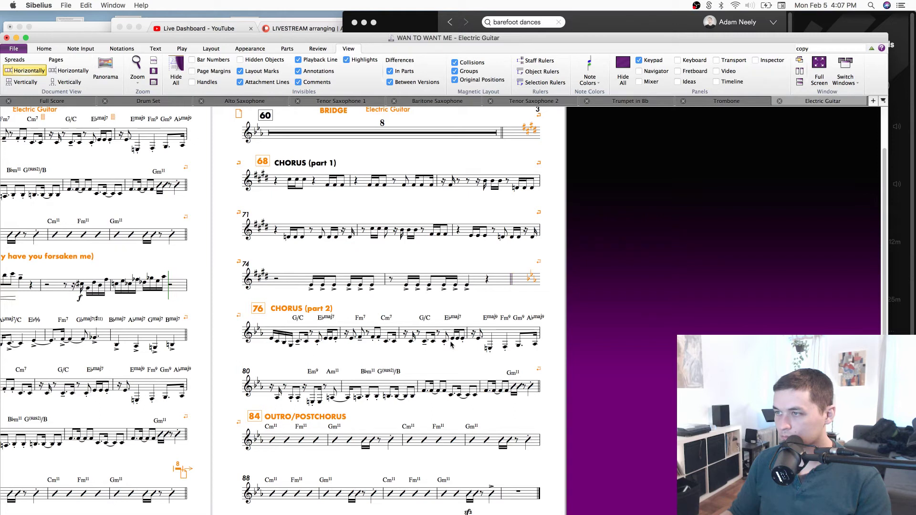
pyautogui.moveTo(472, 365); pyautogui.dragTo(452, 295)
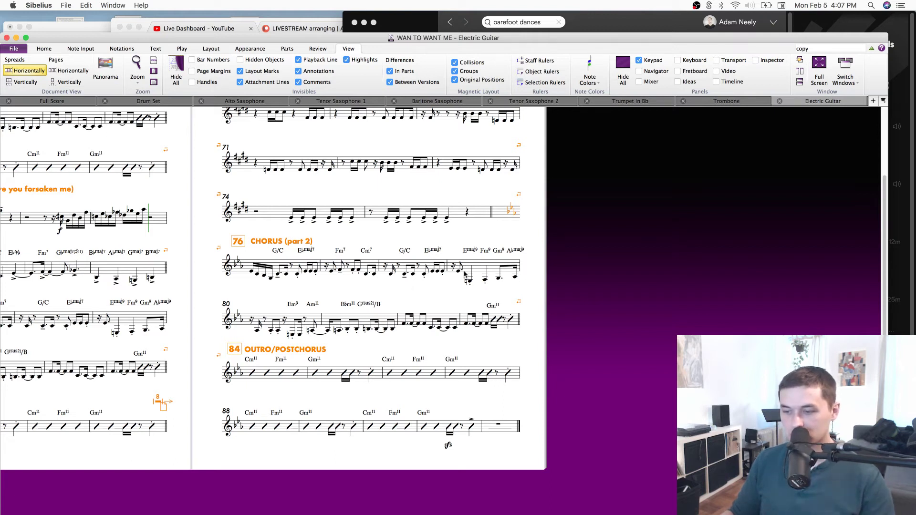
pyautogui.scroll(5, 448, 262)
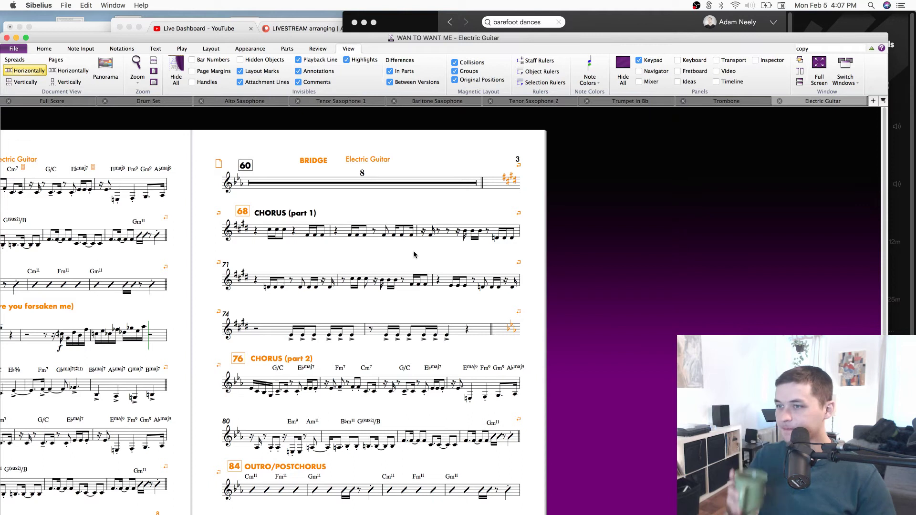
# Switch to Chrome and open the YouTube Live Dashboard to check the stream.
pyautogui.click(286, 23)
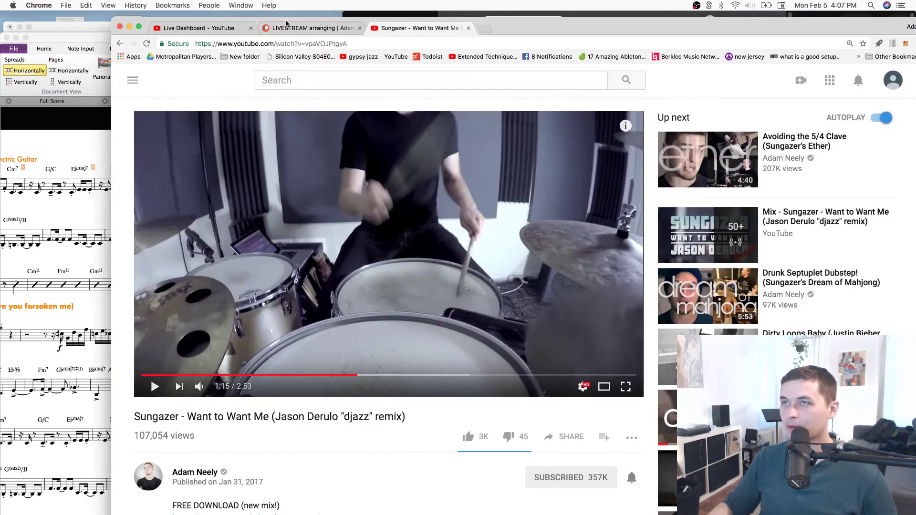
pyautogui.click(286, 27)
pyautogui.click(219, 31)
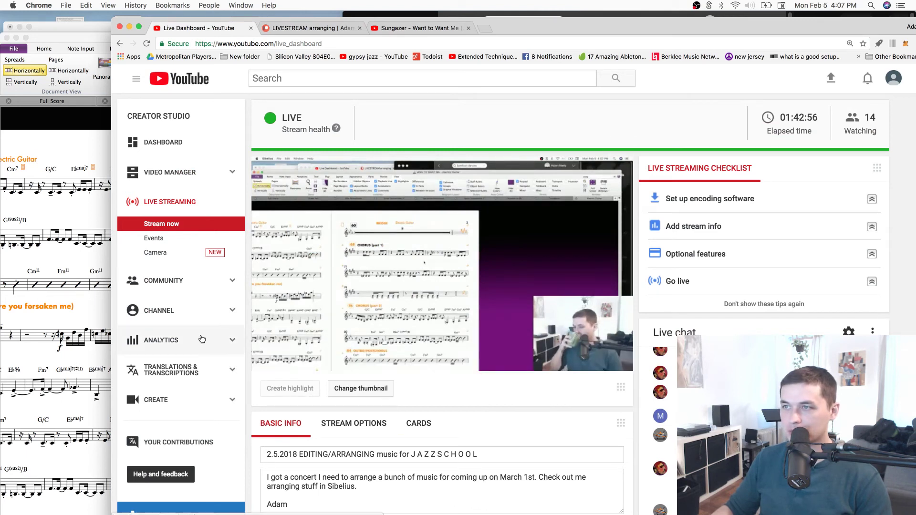
# Switch back to Sibelius and review the Electric Guitar part's pages from the Outro/Postchorus back to the opening.
pyautogui.click(97, 357)
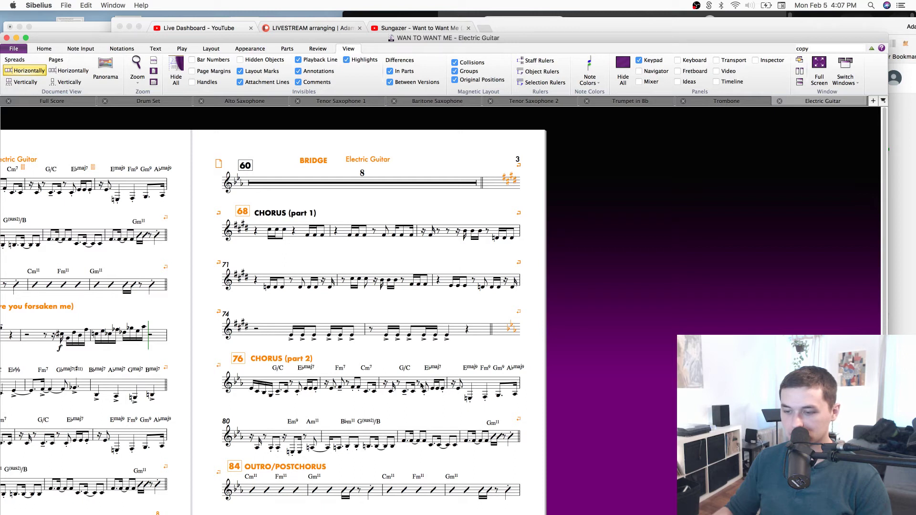
pyautogui.click(421, 386)
pyautogui.click(427, 406)
pyautogui.press('super+equal')
pyautogui.scroll(-5, 427, 406)
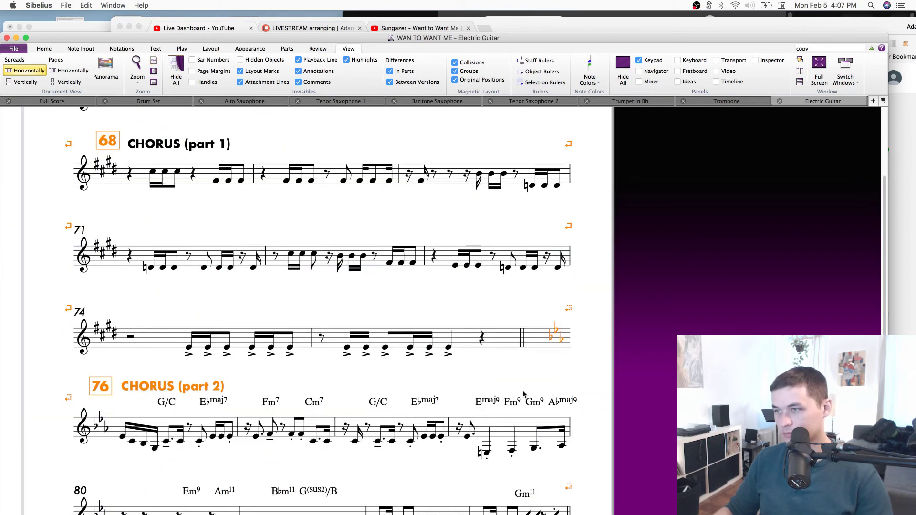
pyautogui.press('super+equal')
pyautogui.press('super+minus')
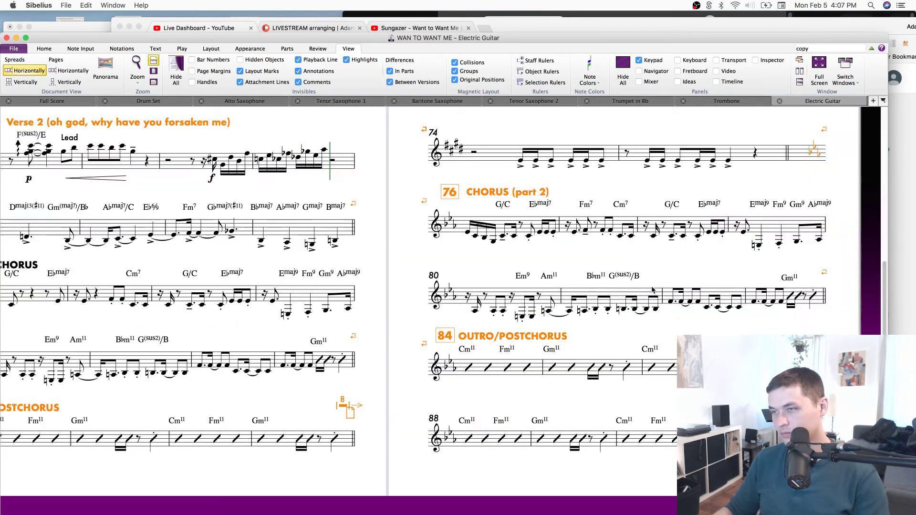
pyautogui.press('super+minus')
pyautogui.moveTo(448, 299); pyautogui.dragTo(914, 293)
pyautogui.moveTo(464, 293); pyautogui.dragTo(502, 434)
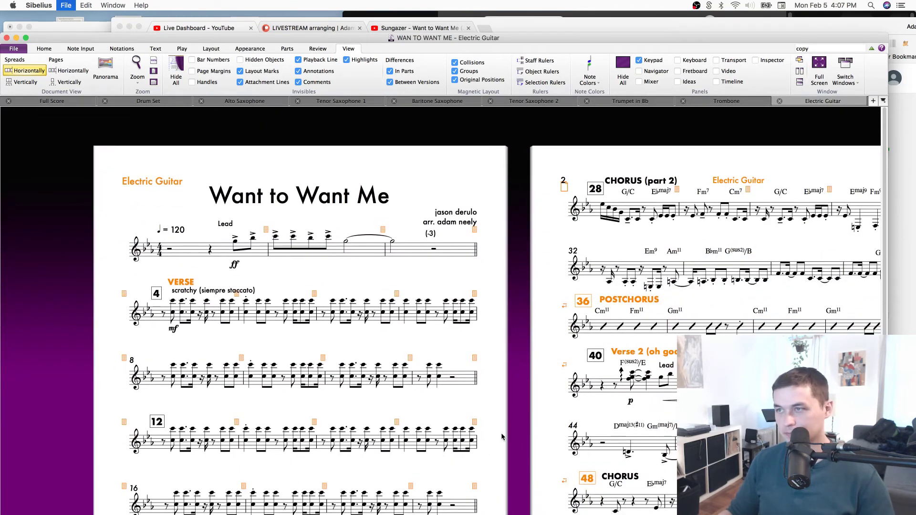
# Return to the full score, open the Piano part from bar 40, and show it as pages instead of in Panorama.
pyautogui.press('w')
pyautogui.moveTo(521, 326); pyautogui.dragTo(405, 350)
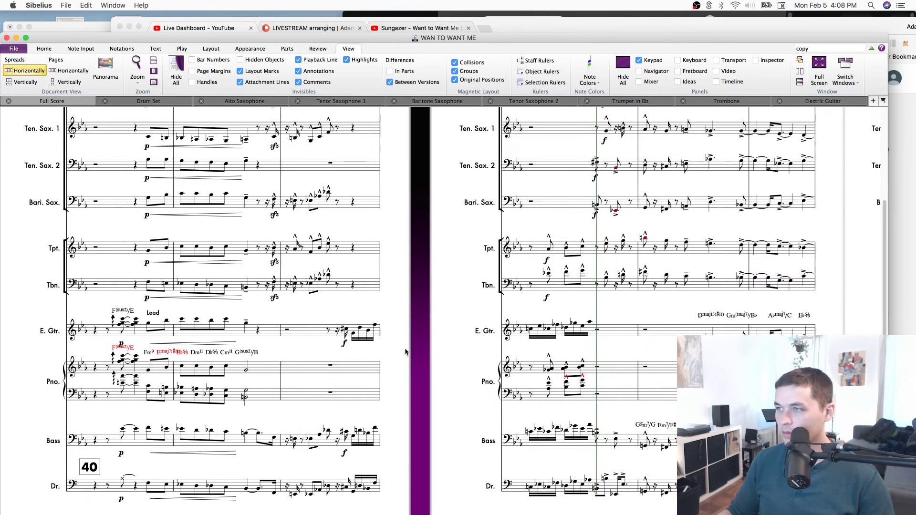
pyautogui.press('w')
pyautogui.press('w')
pyautogui.click(101, 372)
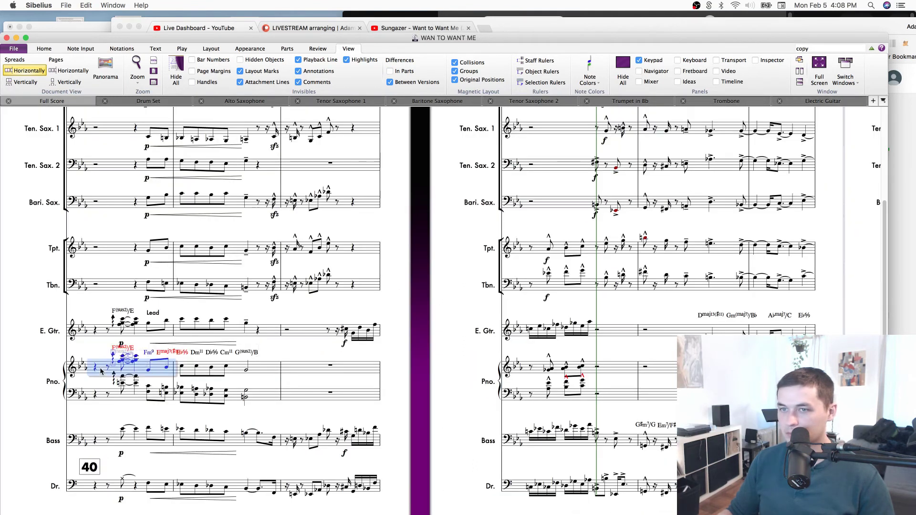
pyautogui.press('w')
pyautogui.moveTo(494, 402); pyautogui.dragTo(551, 421)
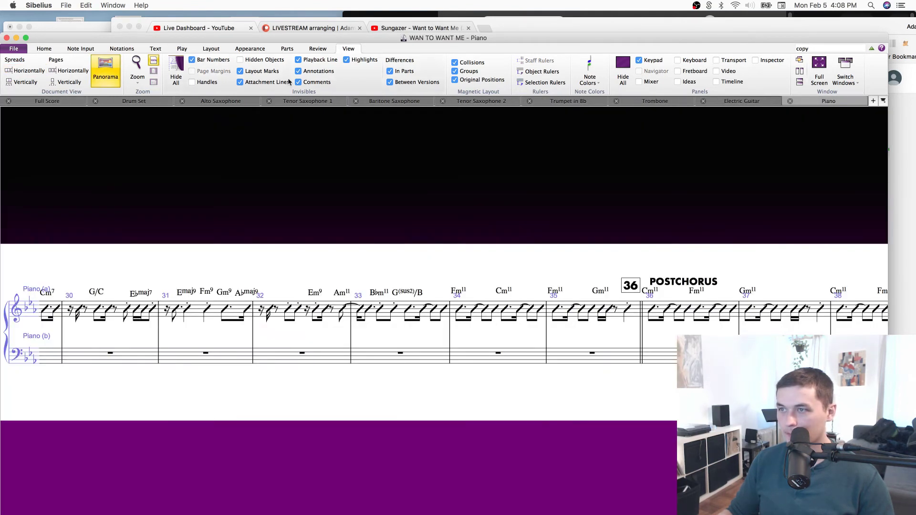
pyautogui.click(110, 73)
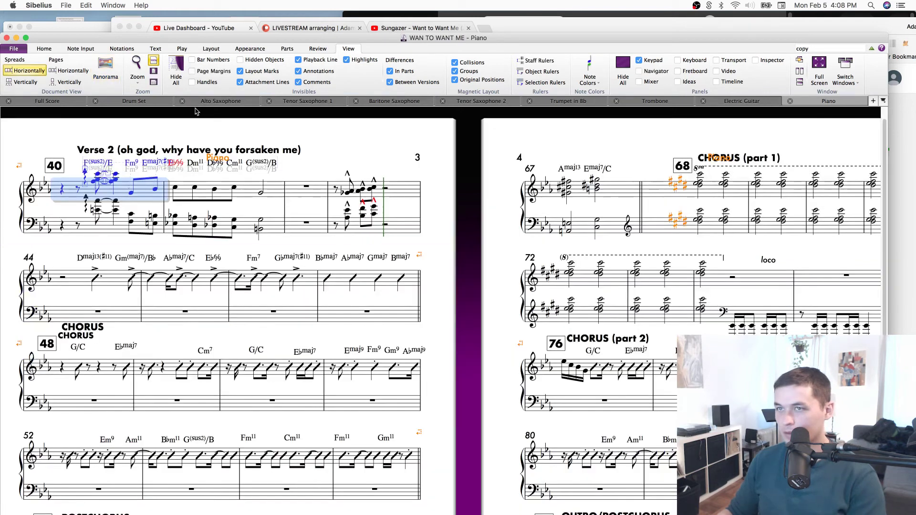
# In the Piano part's Verse right hand, lengthen bar 5's second sixteenth chord to an eighth and make bar 6's second chord a dotted eighth.
pyautogui.hscroll(-20, 205, 119)
pyautogui.click(372, 228)
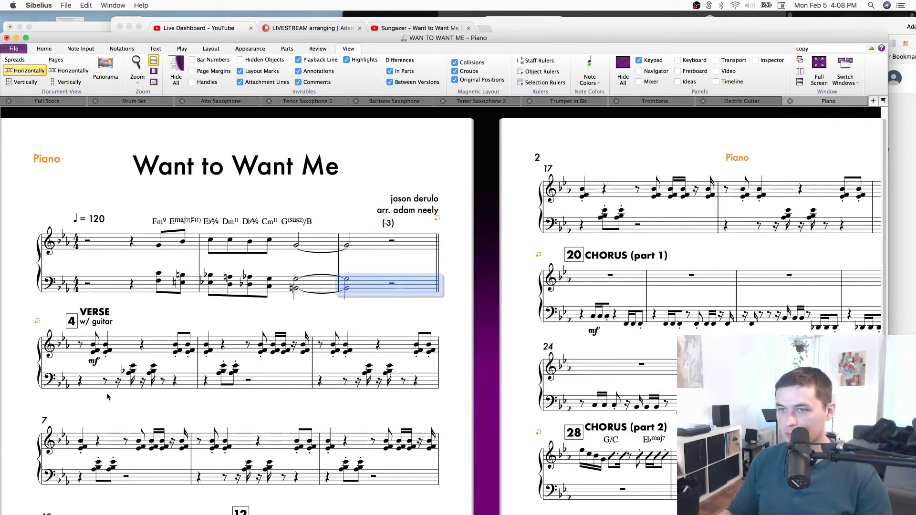
pyautogui.click(134, 372)
pyautogui.click(118, 381)
pyautogui.press('Right')
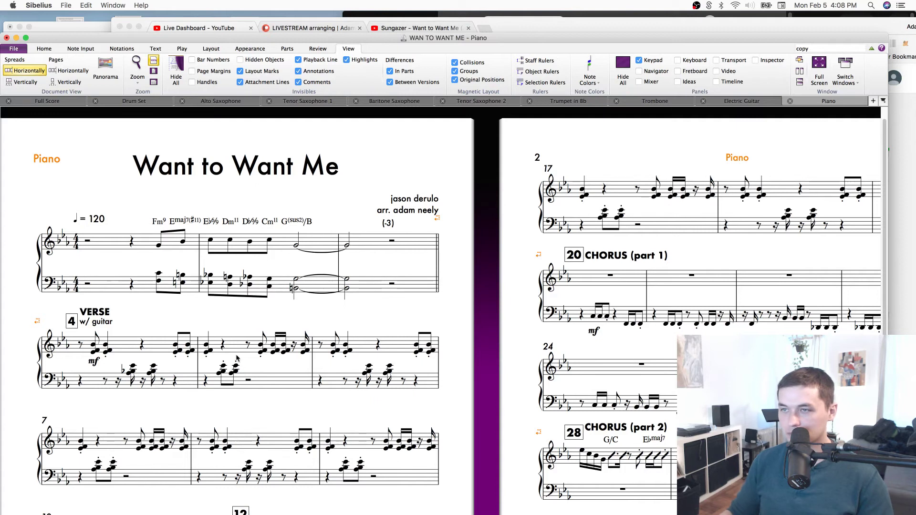
pyautogui.click(287, 350)
pyautogui.press('3')
pyautogui.press('Right')
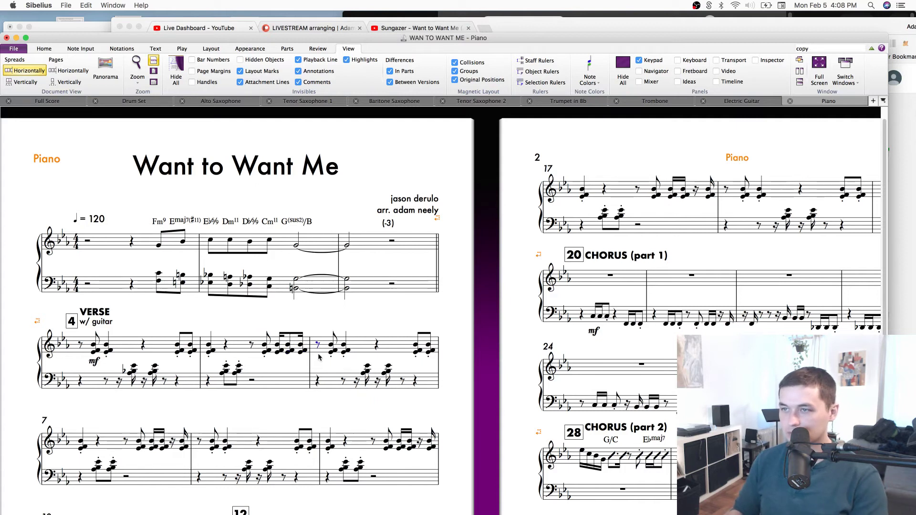
pyautogui.press('3')
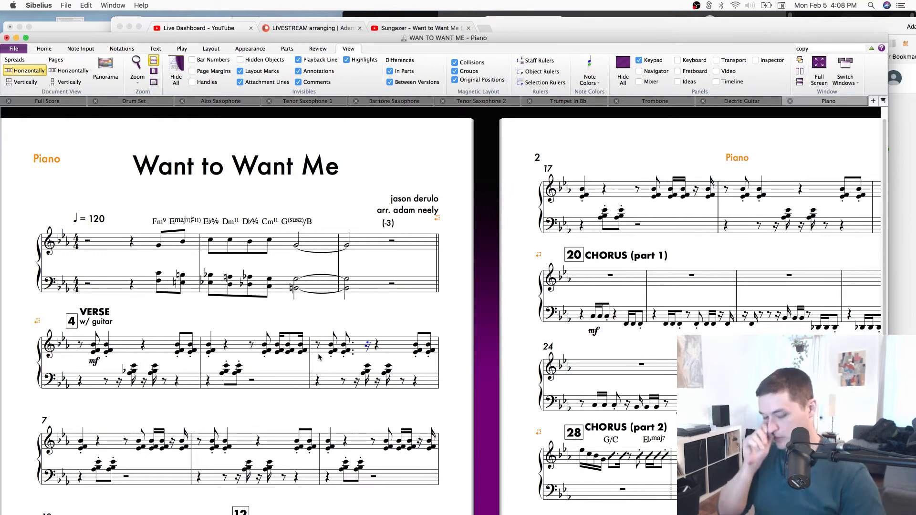
# In the full score, make the second right-hand piano chord of bar 4 a dotted eighth.
pyautogui.click(134, 347)
pyautogui.press('w')
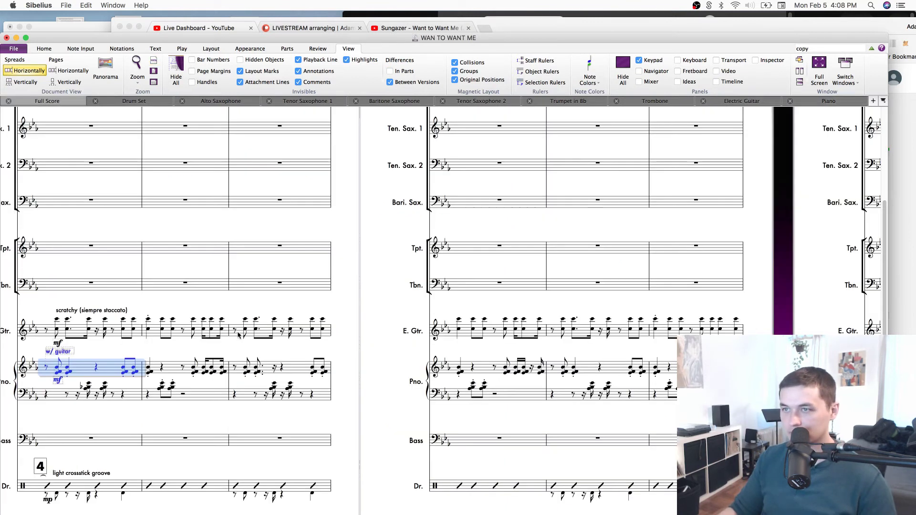
pyautogui.moveTo(124, 403); pyautogui.dragTo(914, 394)
pyautogui.moveTo(570, 376); pyautogui.dragTo(79, 309)
pyautogui.press('super+equal')
pyautogui.press('super+equal')
pyautogui.press('super+equal')
pyautogui.click(233, 281)
pyautogui.press('4')
pyautogui.press('.')
# Remove the staccato marks from the right-hand piano chords in bar 4 and from both hands in the first half of bar 5.
pyautogui.click(234, 282)
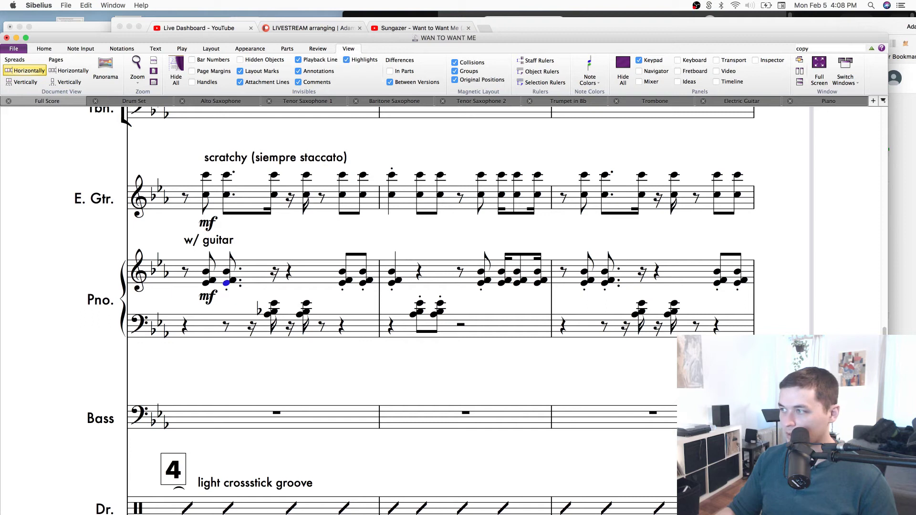
pyautogui.moveTo(453, 375); pyautogui.dragTo(419, 401)
pyautogui.click(309, 297)
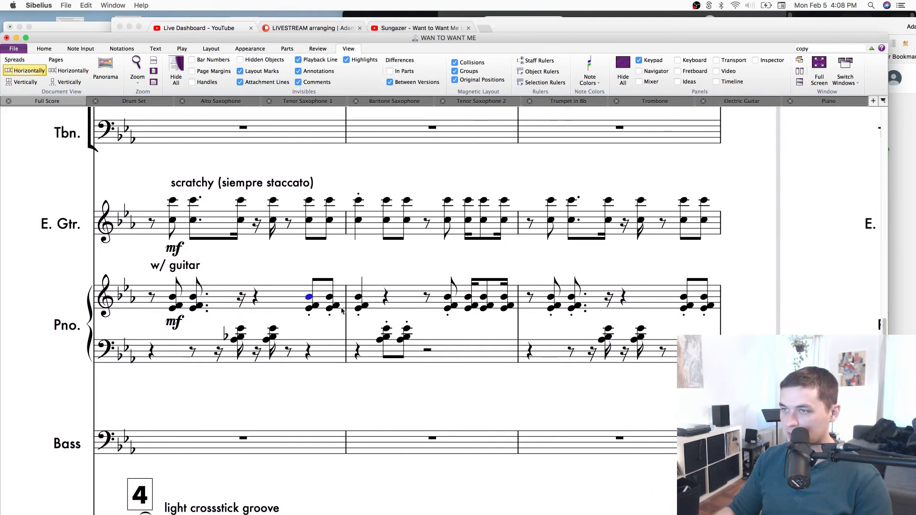
pyautogui.keyDown('shift'); pyautogui.click(417, 338); pyautogui.keyUp('shift')
pyautogui.press('KP_Divide')
# Extend the piano's "w/ guitar" instruction at bar 4 with "(siempre staccato)".
pyautogui.doubleClick(183, 266)
pyautogui.write('s')
pyautogui.press('BackSpace')
pyautogui.write('(siempre staccato)')
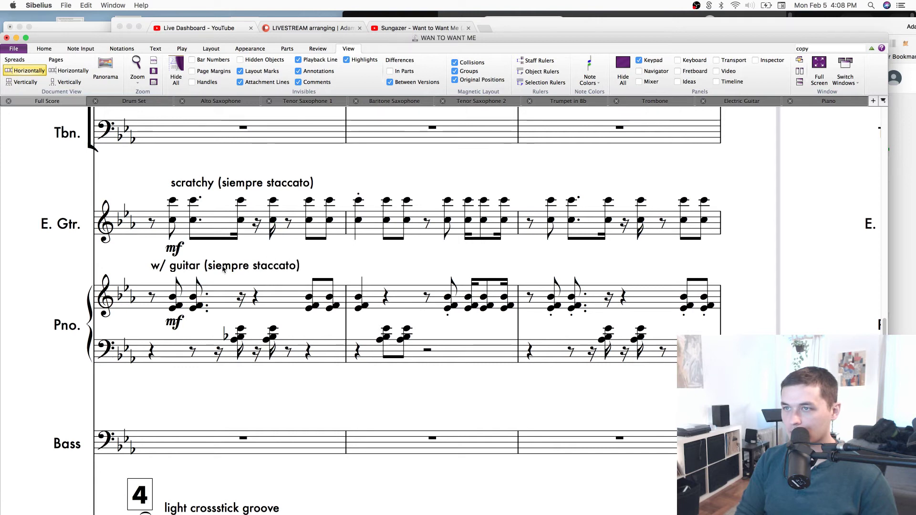
pyautogui.press('Escape')
# Clear the remaining staccato marks from the right-hand piano chords in the second half of bar 5.
pyautogui.click(362, 229)
pyautogui.click(358, 308)
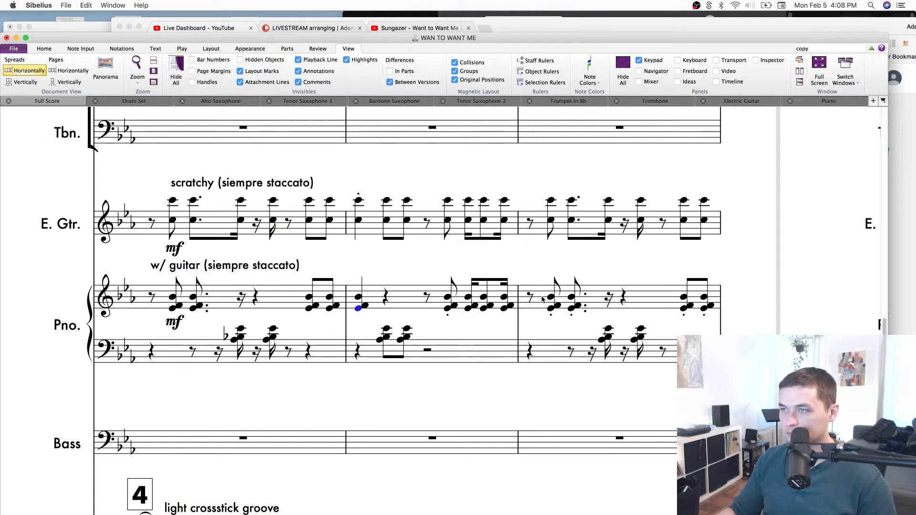
pyautogui.click(490, 306)
pyautogui.press('Left')
pyautogui.press('Left')
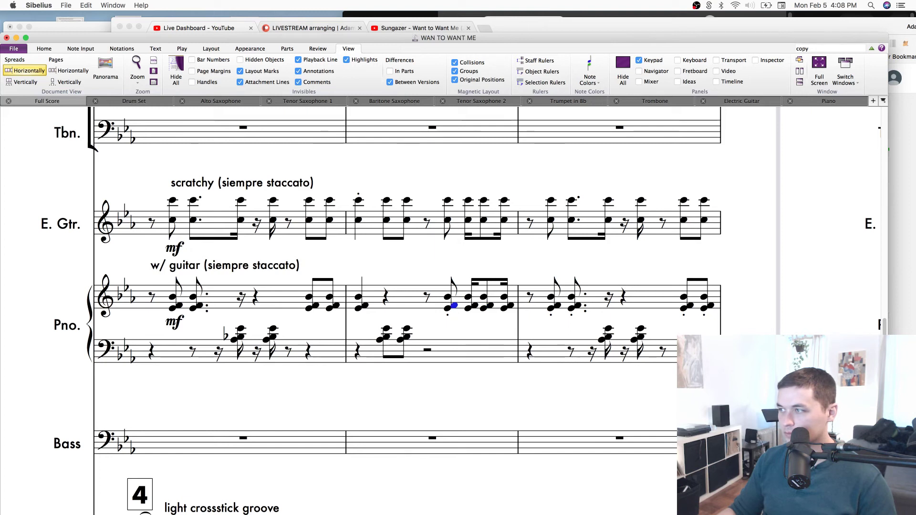
# Remove the staccato marks from the right-hand piano chords in bar 6 and save the score.
pyautogui.click(550, 309)
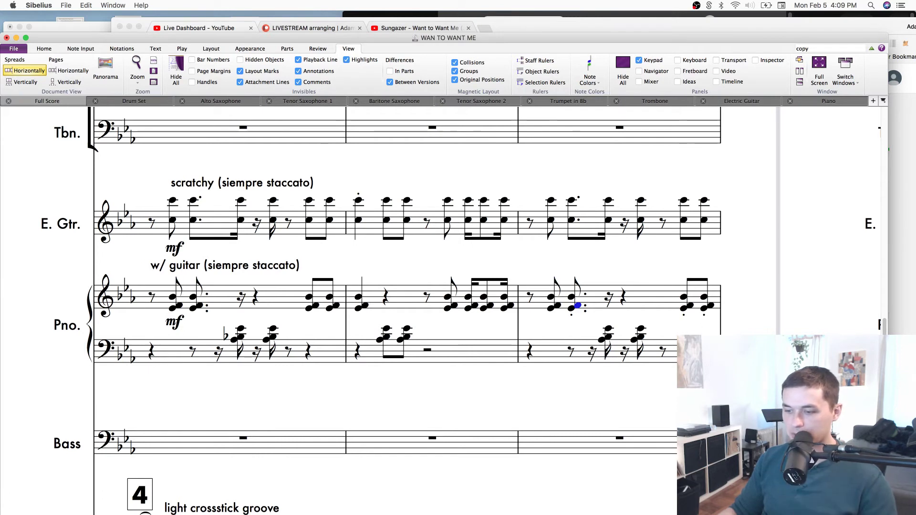
pyautogui.click(644, 299)
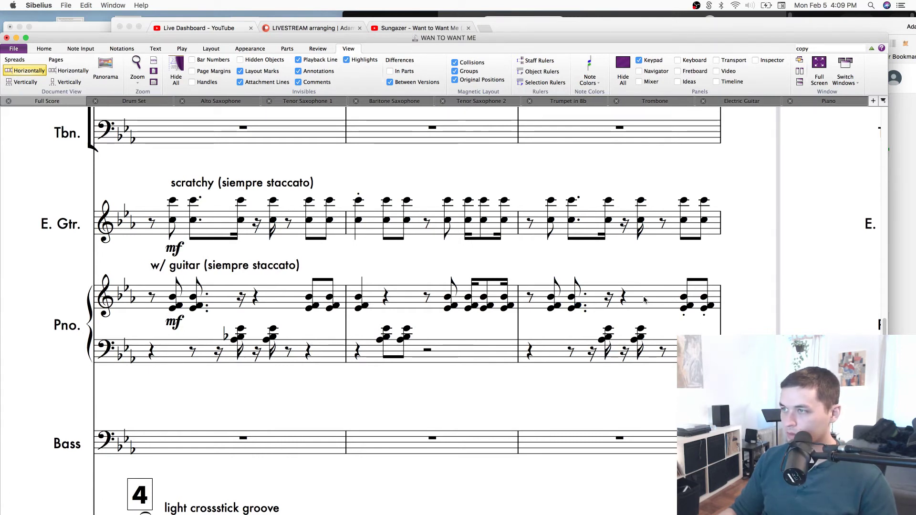
pyautogui.click(687, 300)
pyautogui.click(703, 298)
pyautogui.keyDown('shift'); pyautogui.click(685, 298); pyautogui.keyUp('shift')
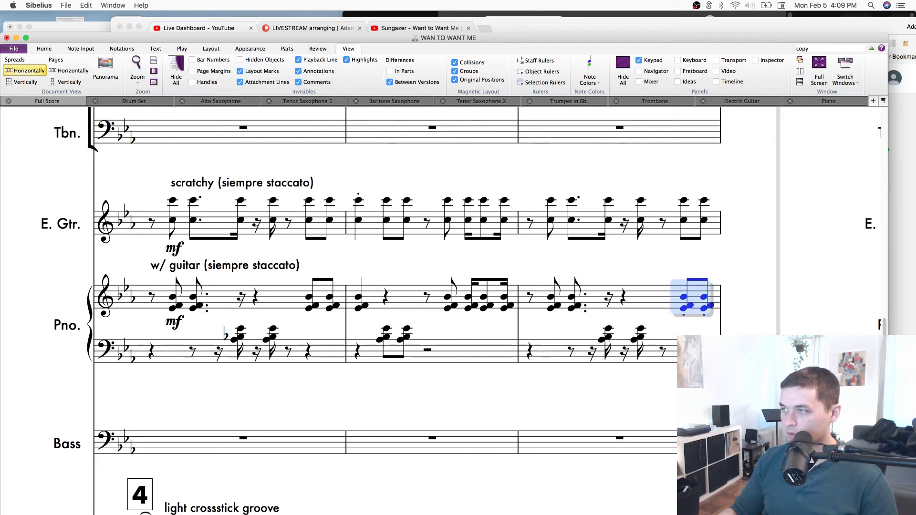
pyautogui.press('Escape')
pyautogui.click(684, 306)
pyautogui.hotkey('shift', 'Right')
pyautogui.press('KP_Divide')
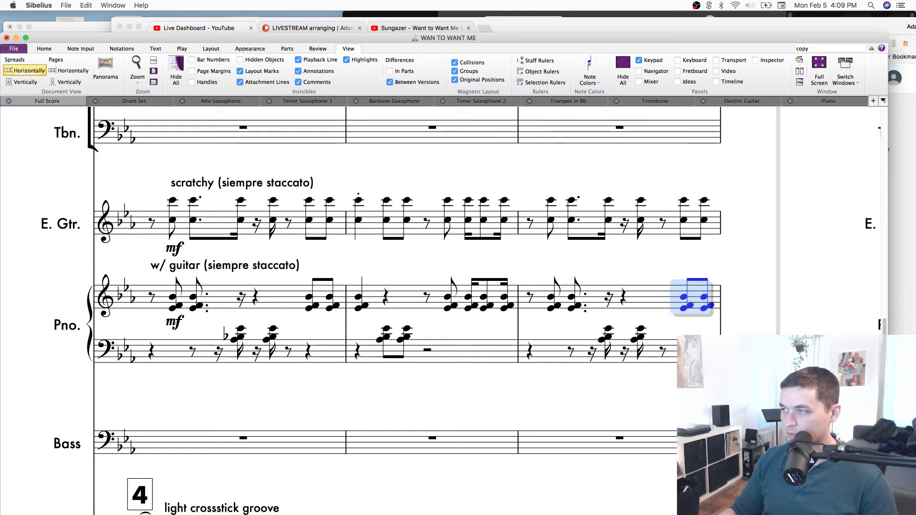
pyautogui.click(762, 289)
pyautogui.press('super+s')
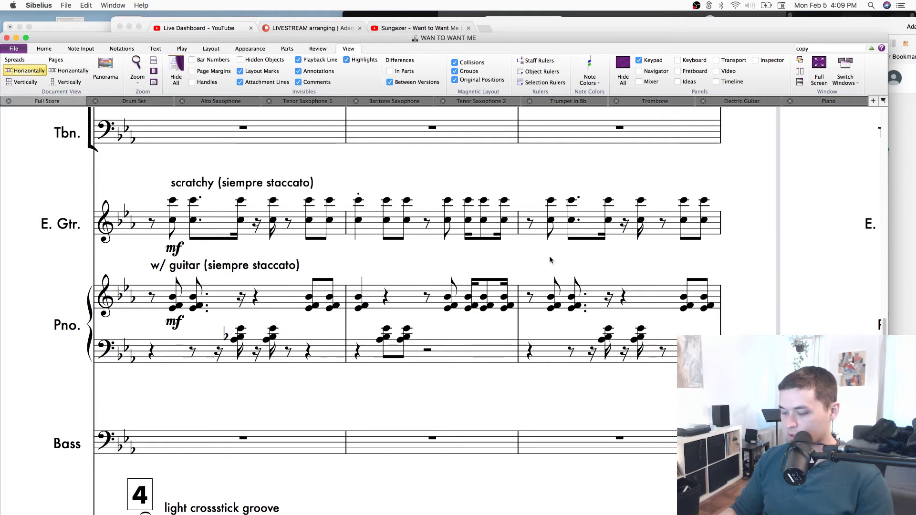
# Remove the staccato marks from piano bar 7 and lengthen its second right-hand sixteenth chord to an eighth.
pyautogui.press('super+minus')
pyautogui.press('super+minus')
pyautogui.moveTo(637, 285); pyautogui.dragTo(409, 326)
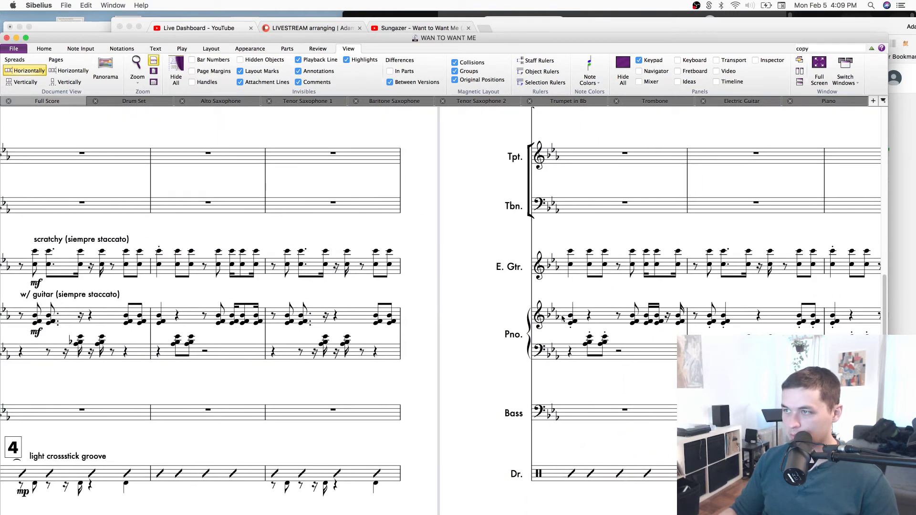
pyautogui.keyDown('shift'); pyautogui.click(604, 345); pyautogui.keyUp('shift')
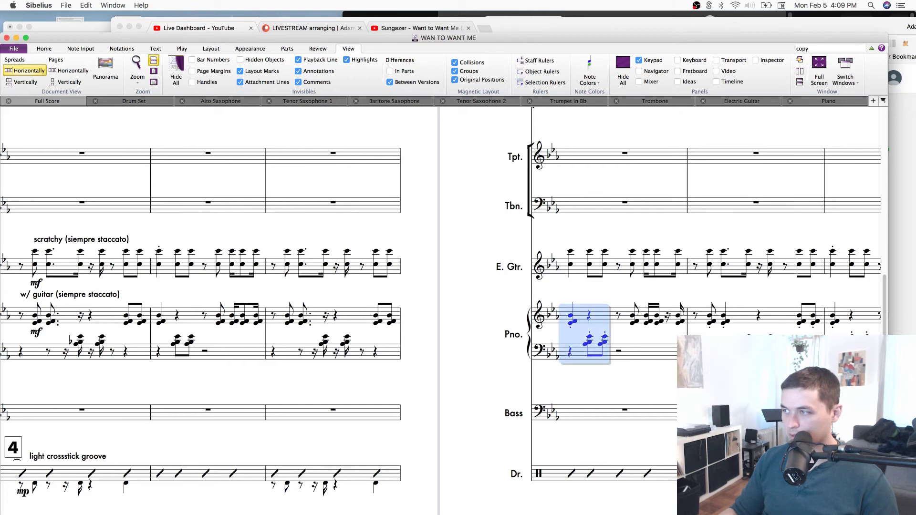
pyautogui.press('KP_Divide')
pyautogui.click(630, 327)
pyautogui.click(672, 323)
pyautogui.click(658, 323)
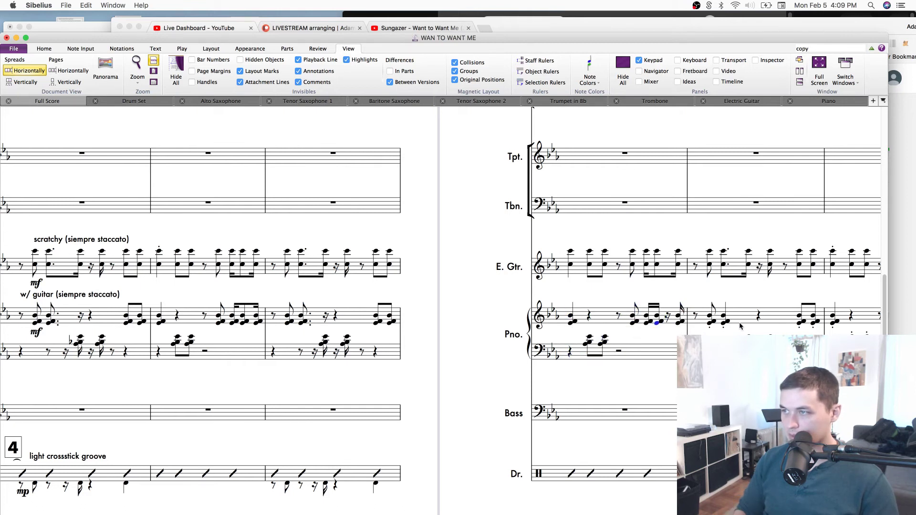
pyautogui.press('KP_3')
# Repeat both piano staves of bars 6 and 7 over bars 8 and 9.
pyautogui.click(366, 321)
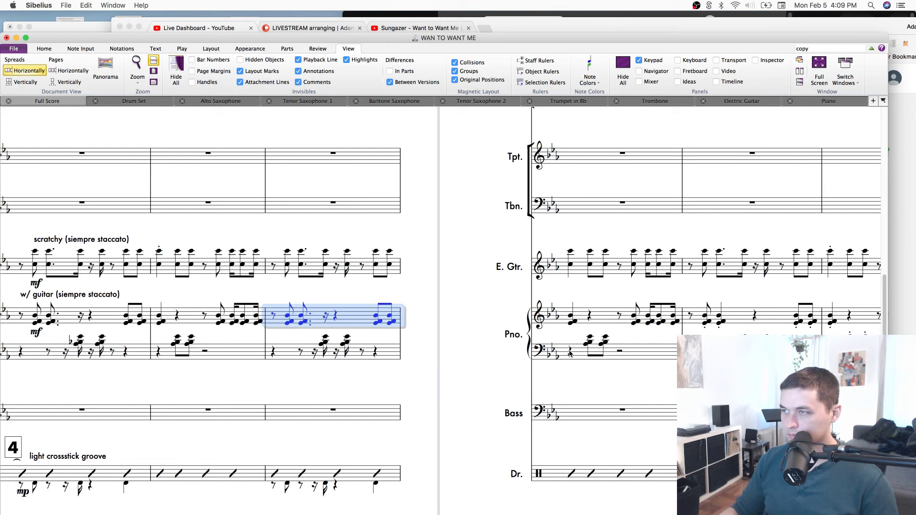
pyautogui.keyDown('shift'); pyautogui.click(629, 357); pyautogui.keyUp('shift')
pyautogui.press('r')
pyautogui.moveTo(754, 379); pyautogui.dragTo(98, 394)
pyautogui.press('Escape')
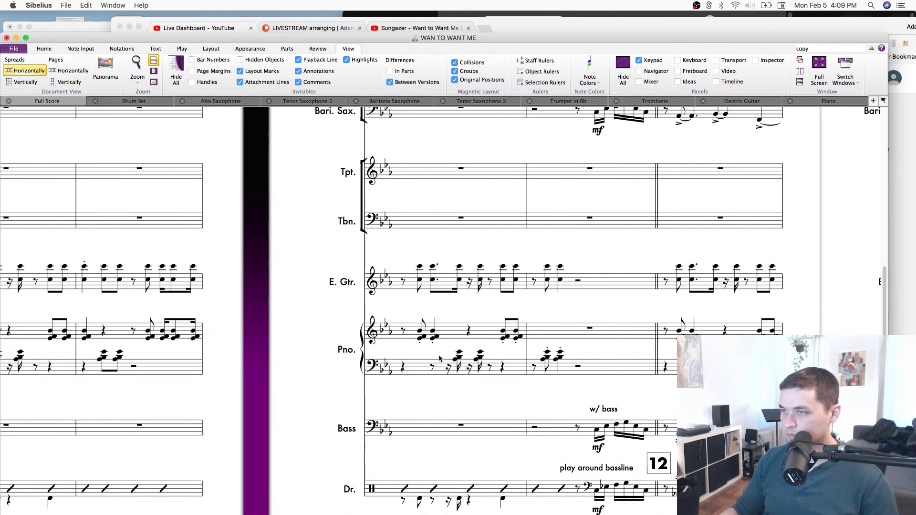
# Make bar 10's second right-hand piano chord a dotted eighth and clear the staccato marks from its first two chords.
pyautogui.press('3')
pyautogui.press('.')
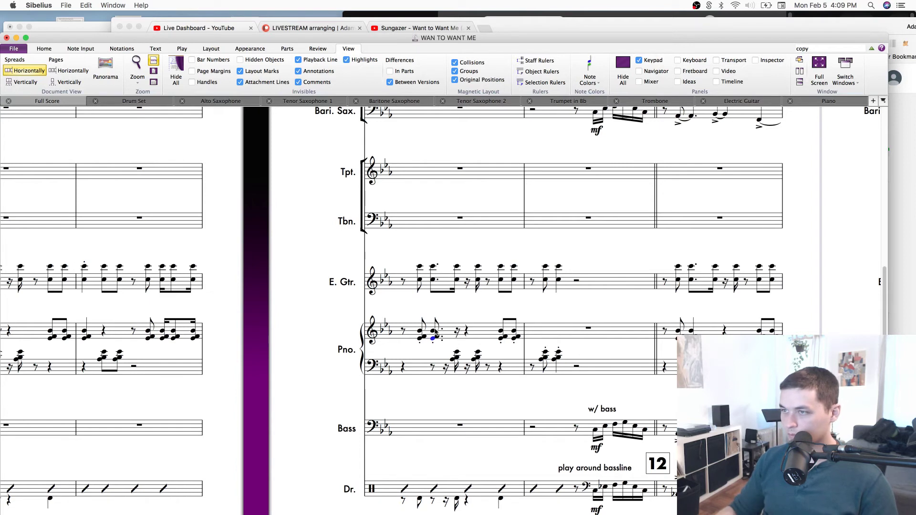
pyautogui.hotkey('shift', 'Left')
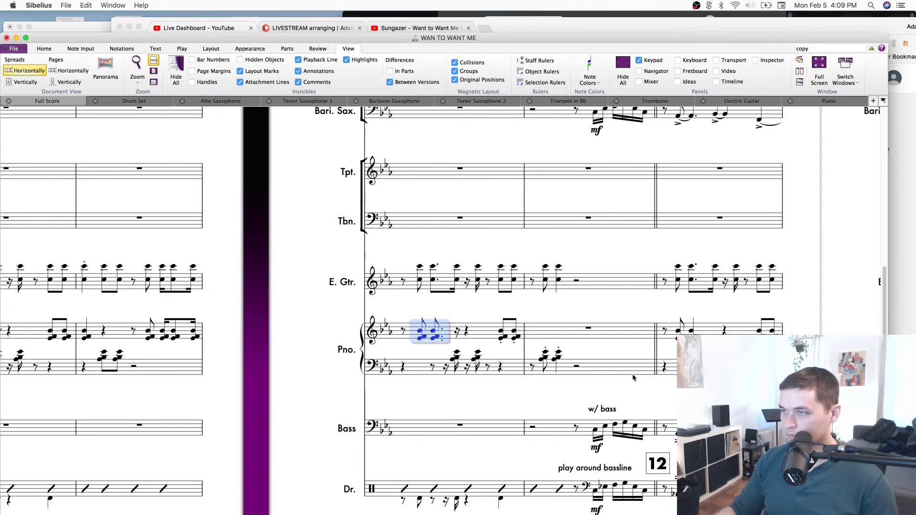
# Remove the remaining staccato marks from both piano staves in bars 10 and 11 and save the score.
pyautogui.press('Escape')
pyautogui.keyDown('shift'); pyautogui.click(556, 358); pyautogui.keyUp('shift')
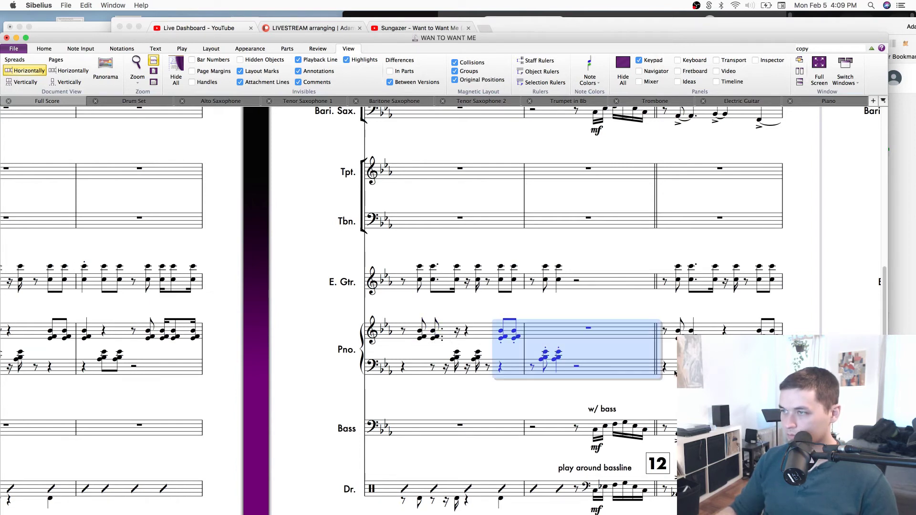
pyautogui.press('KP_Divide')
pyautogui.click(543, 288)
pyautogui.press('super+s')
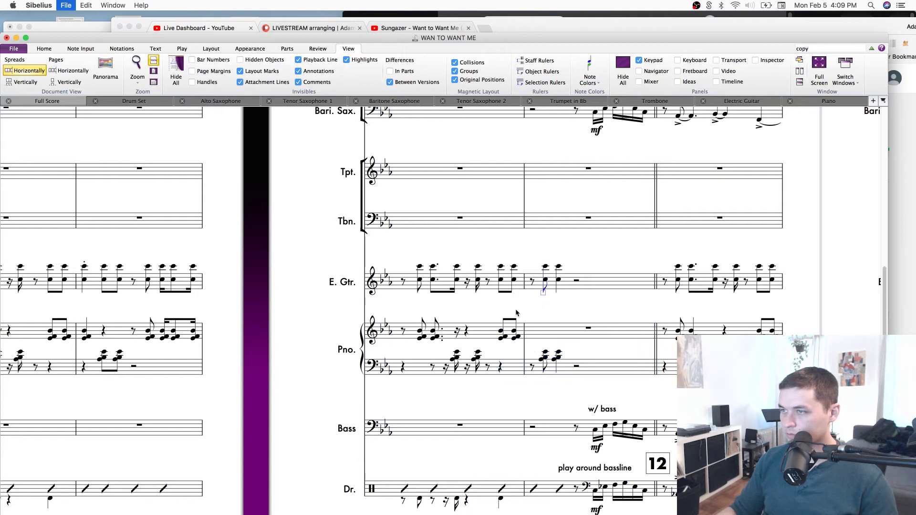
# Copy both piano staves of bars 4 to 11, with the "w/ guitar (siempre staccato)" text and mf, over the bars starting at bar 12.
pyautogui.hscroll(-10, 247, 413)
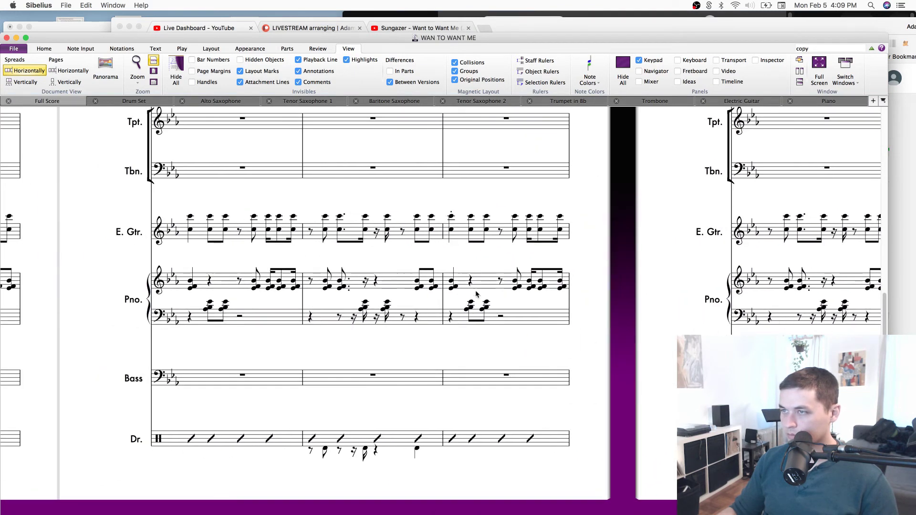
pyautogui.click(511, 284)
pyautogui.keyDown('shift'); pyautogui.click(314, 318); pyautogui.keyUp('shift')
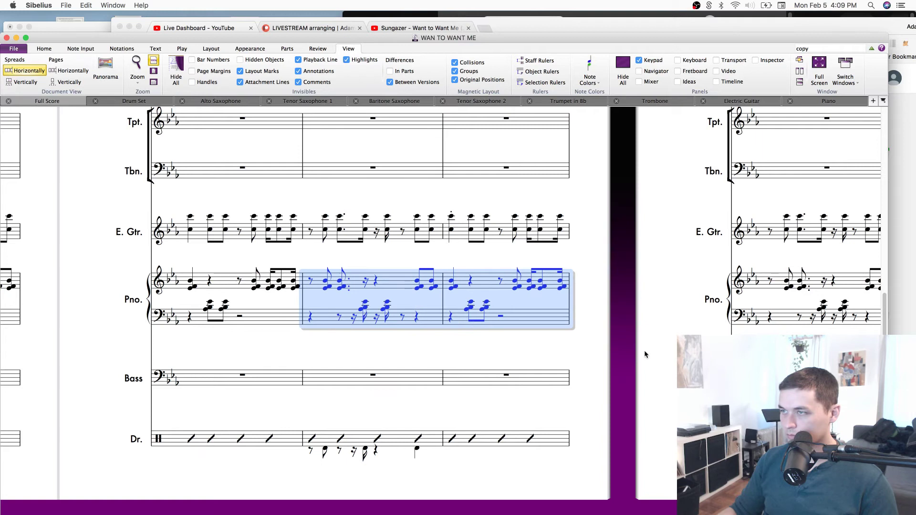
pyautogui.hscroll(5, 431, 359)
pyautogui.click(749, 327)
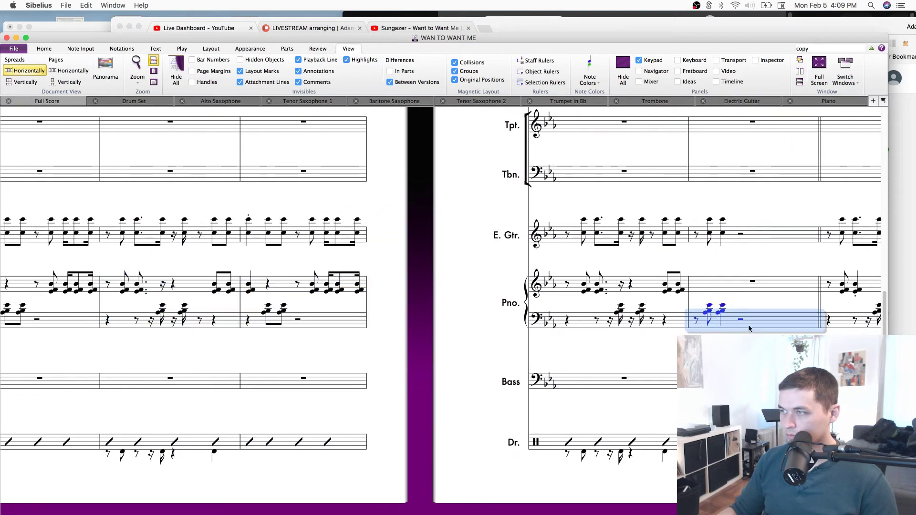
pyautogui.hscroll(-15, 490, 345)
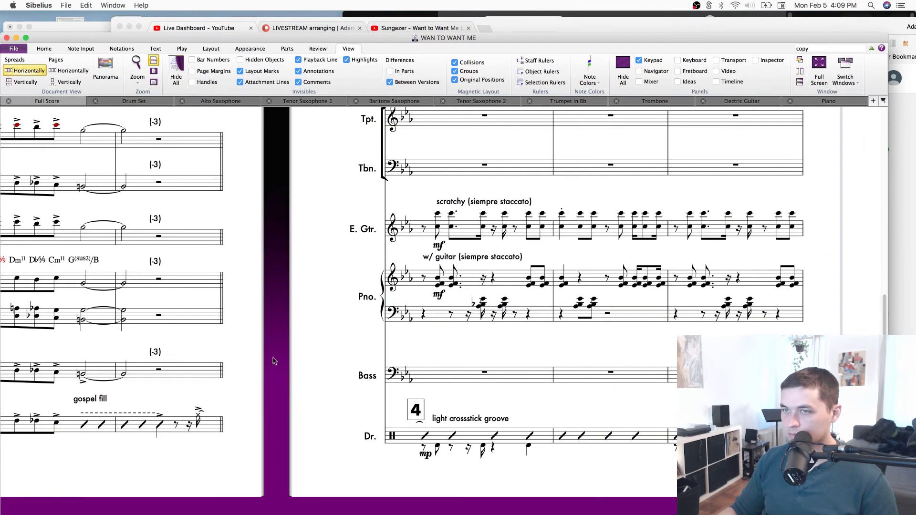
pyautogui.keyDown('shift'); pyautogui.click(428, 286); pyautogui.keyUp('shift')
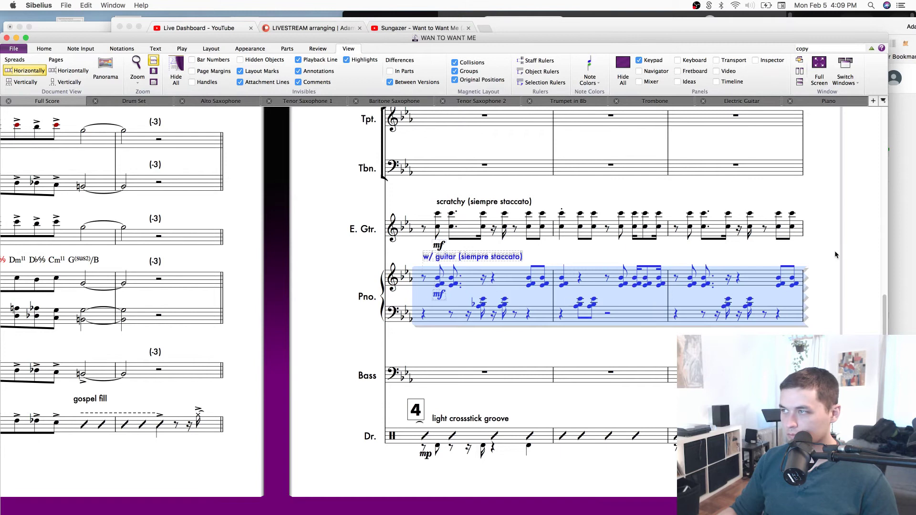
pyautogui.hscroll(5, 525, 267)
pyautogui.hscroll(5, 557, 257)
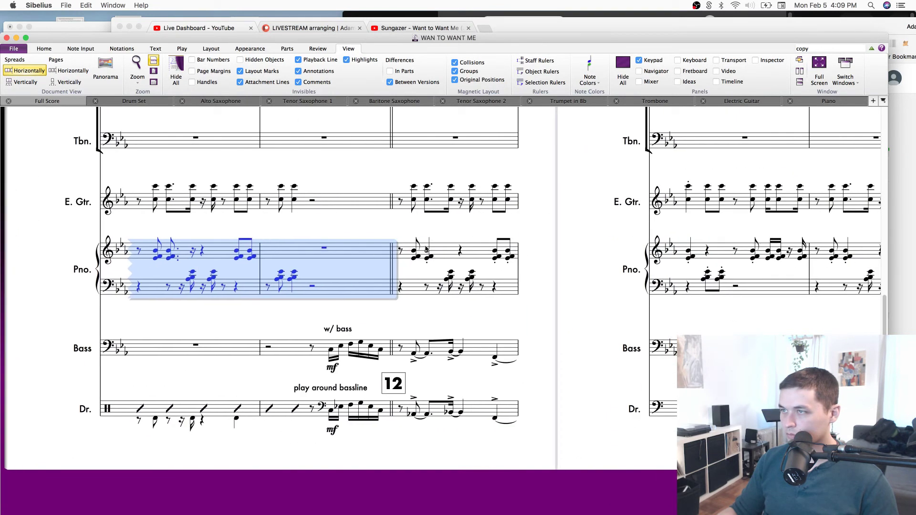
pyautogui.click(418, 254)
pyautogui.press('cmd+v')
# Clear the piano and electric guitar music from bar 19, just before rehearsal mark 20.
pyautogui.moveTo(762, 305); pyautogui.dragTo(346, 474)
pyautogui.moveTo(481, 301); pyautogui.dragTo(414, 126)
pyautogui.click(350, 300)
pyautogui.click(350, 301)
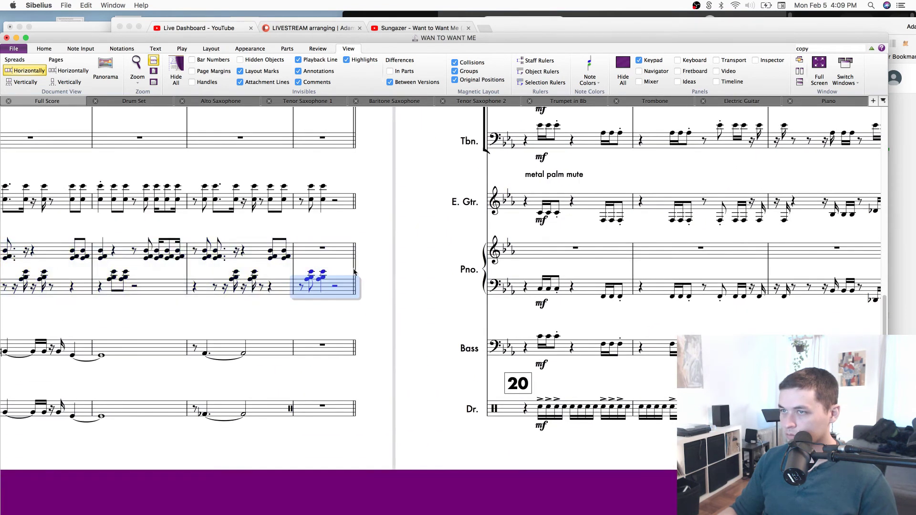
pyautogui.keyDown('shift'); pyautogui.click(349, 204); pyautogui.keyUp('shift')
pyautogui.press('Escape')
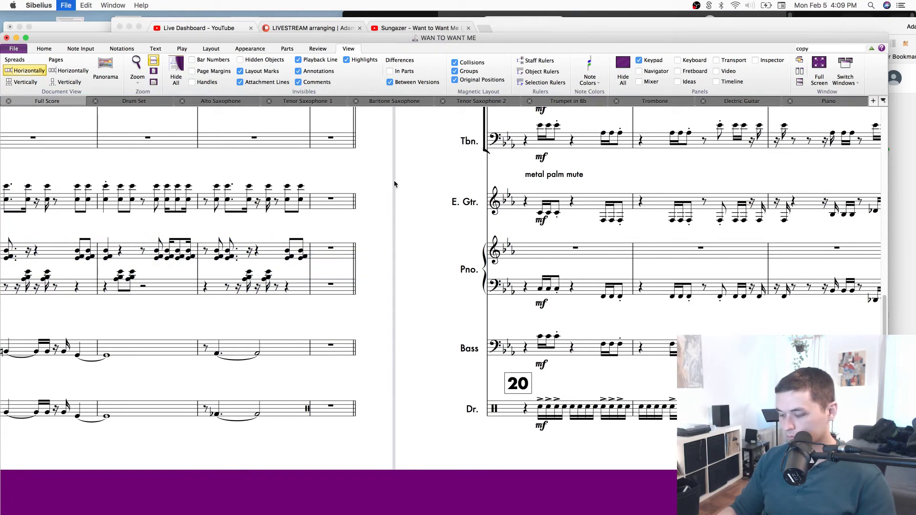
# Examine the guitar and piano staves in the full score across the verse from bar 4 onward.
pyautogui.press('Home')
pyautogui.press('Home')
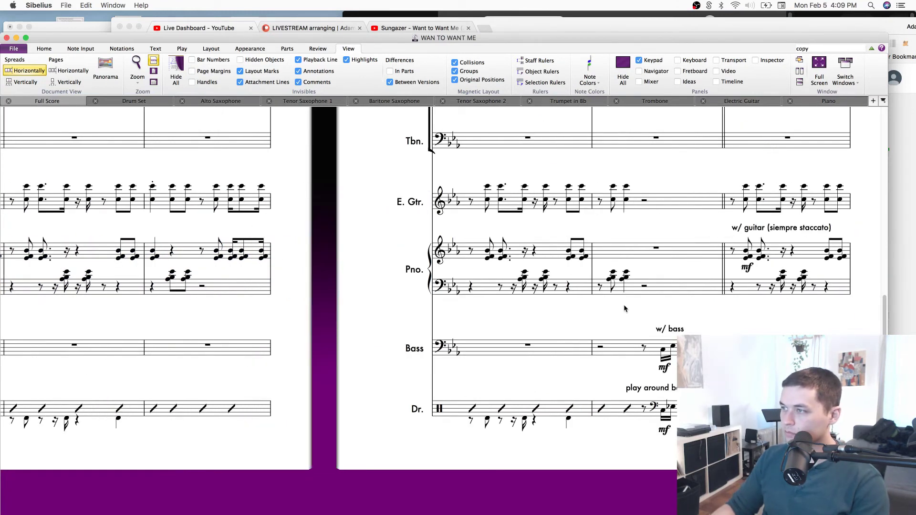
pyautogui.hscroll(6, 622, 305)
pyautogui.scroll(3, 560, 396)
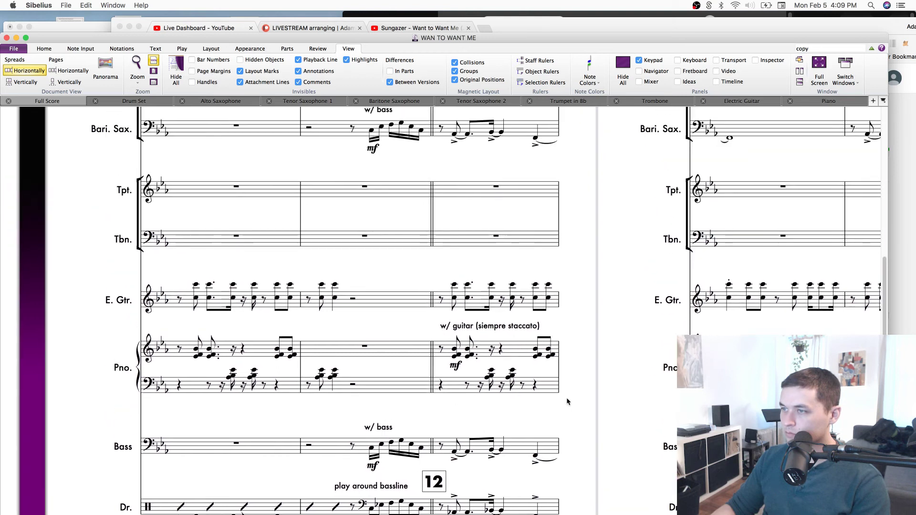
pyautogui.hscroll(5, 560, 399)
pyautogui.scroll(-3, 528, 431)
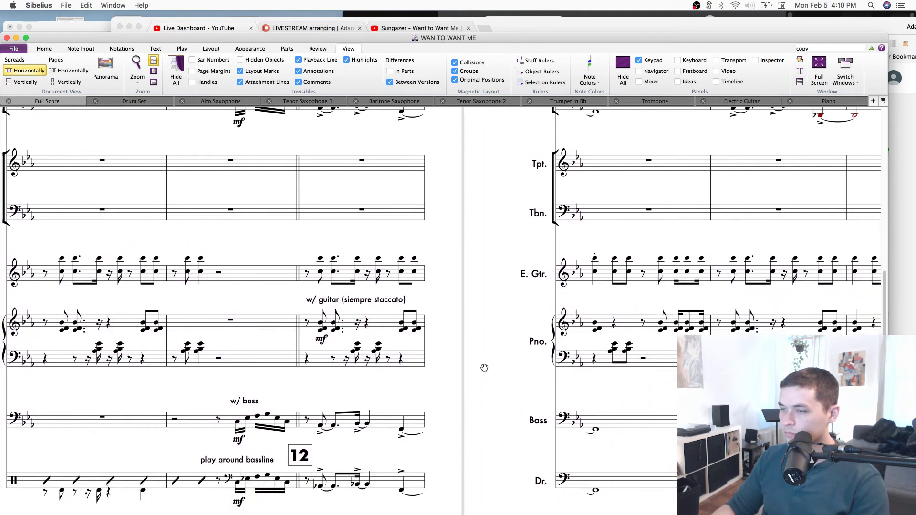
pyautogui.hscroll(3, 484, 367)
pyautogui.scroll(2, 403, 382)
pyautogui.hscroll(4, 362, 338)
pyautogui.scroll(-4, 363, 339)
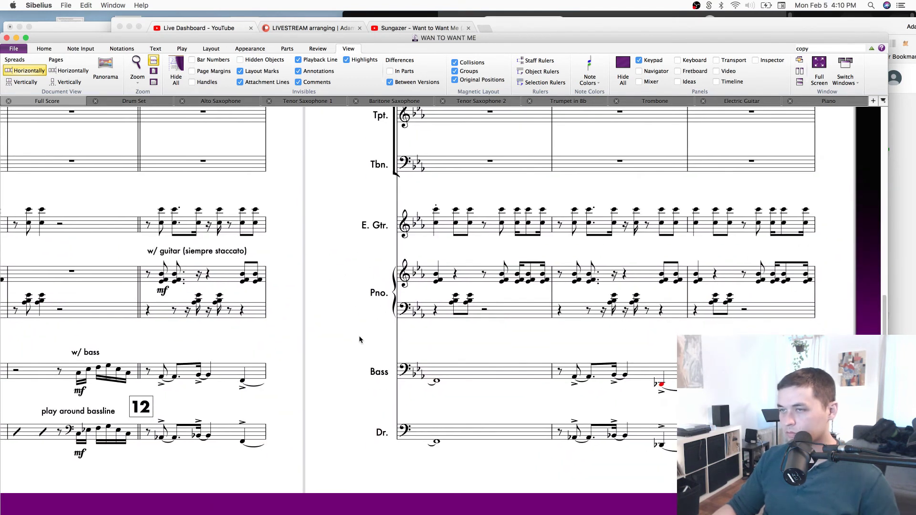
pyautogui.hscroll(-10, 359, 336)
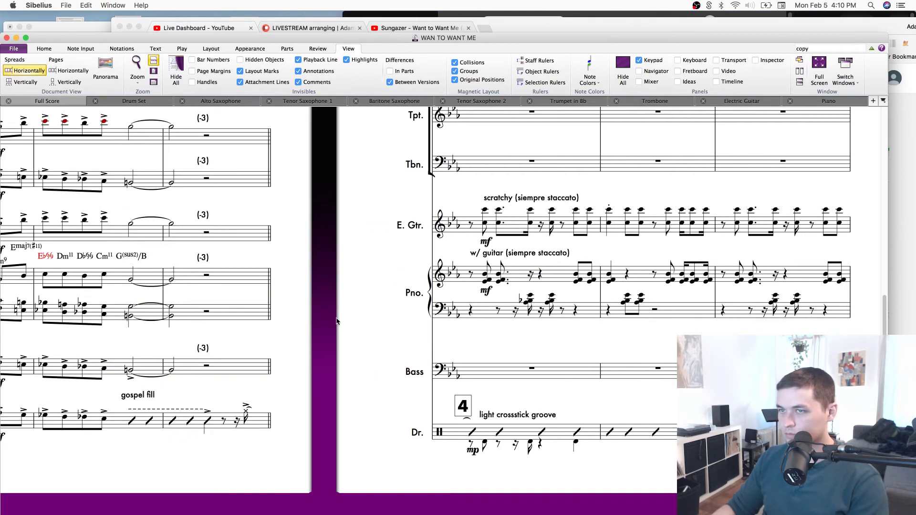
pyautogui.hscroll(3, 337, 322)
pyautogui.scroll(2, 385, 295)
pyautogui.scroll(-3, 401, 289)
pyautogui.hscroll(3, 401, 289)
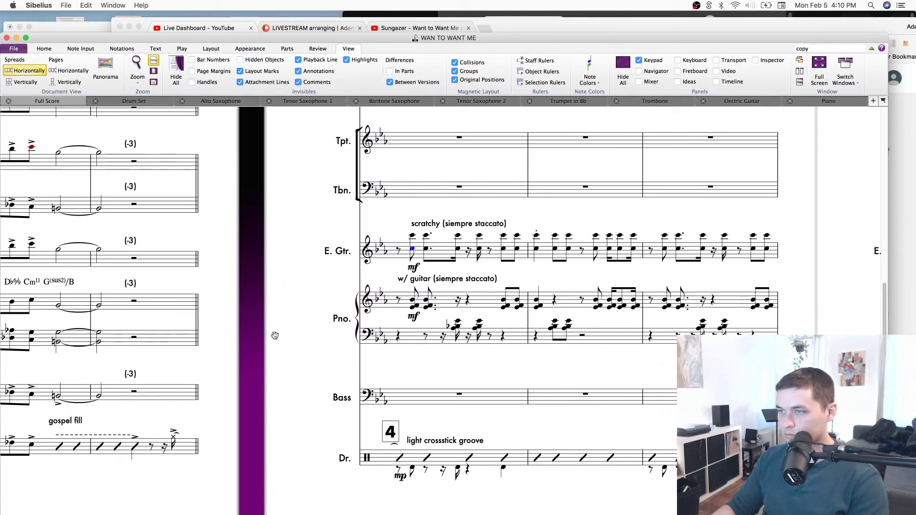
# Switch from the full score to the Piano part and check the verse on its first page.
pyautogui.click(390, 292)
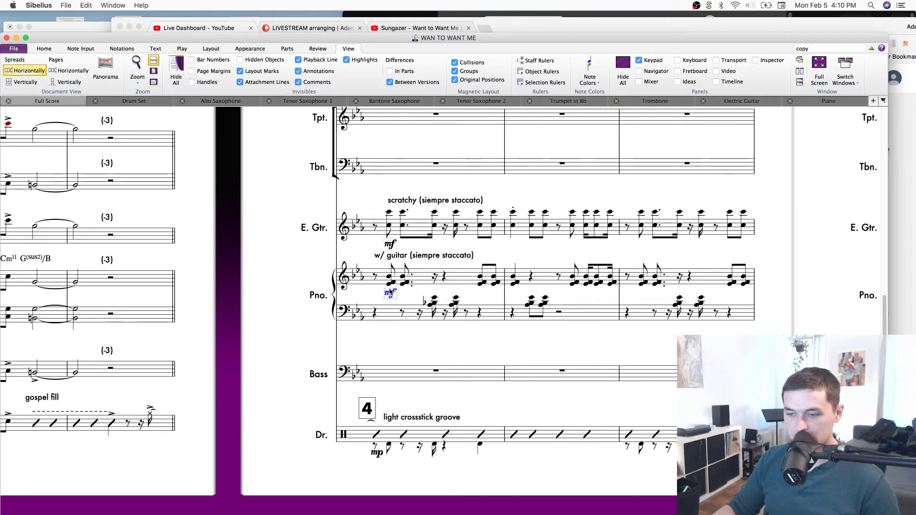
pyautogui.click(398, 285)
pyautogui.click(408, 283)
pyautogui.press('w')
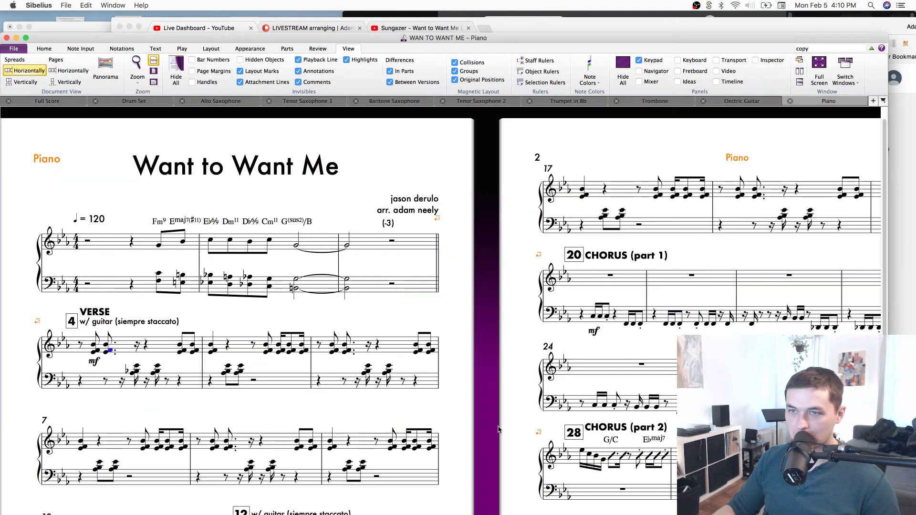
pyautogui.click(240, 316)
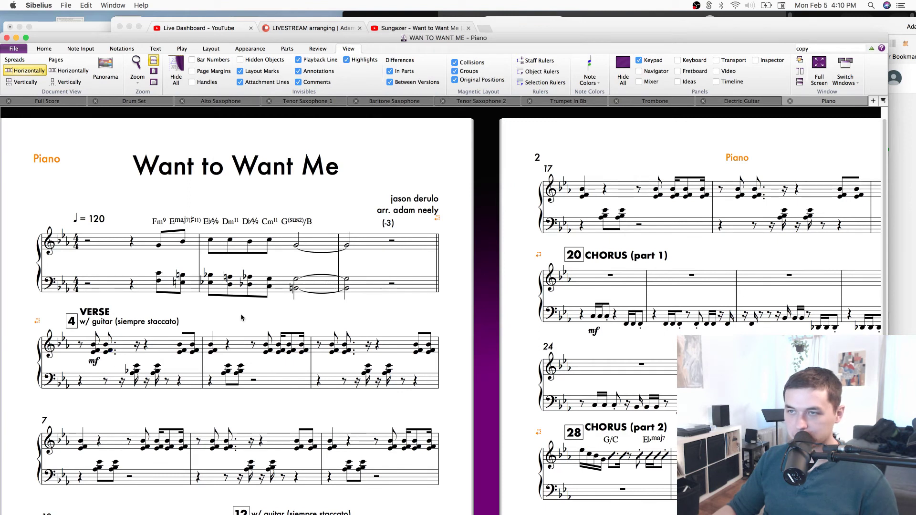
pyautogui.moveTo(337, 317); pyautogui.dragTo(413, 277)
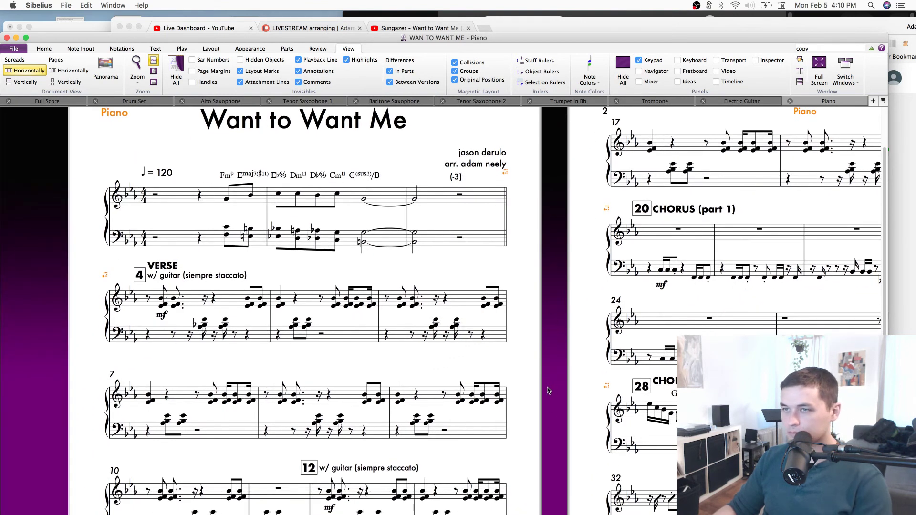
pyautogui.scroll(-6, 499, 351)
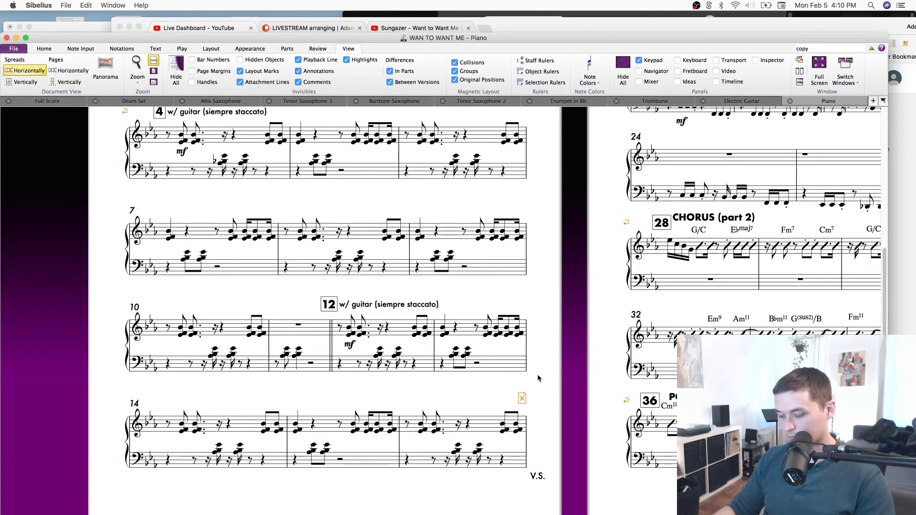
# Move the "CHORUS (part 1)" and "CHORUS (part 2)" headings clear of rehearsal marks 20 and 28 and save the score.
pyautogui.press('super+minus')
pyautogui.moveTo(519, 278); pyautogui.dragTo(416, 381)
pyautogui.moveTo(571, 257); pyautogui.dragTo(496, 257)
pyautogui.click(495, 252)
pyautogui.doubleClick(495, 254)
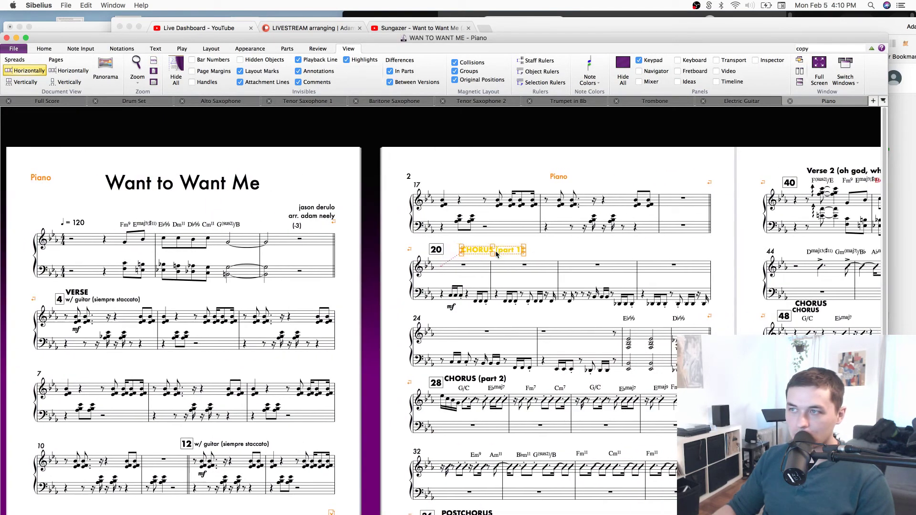
pyautogui.doubleClick(474, 382)
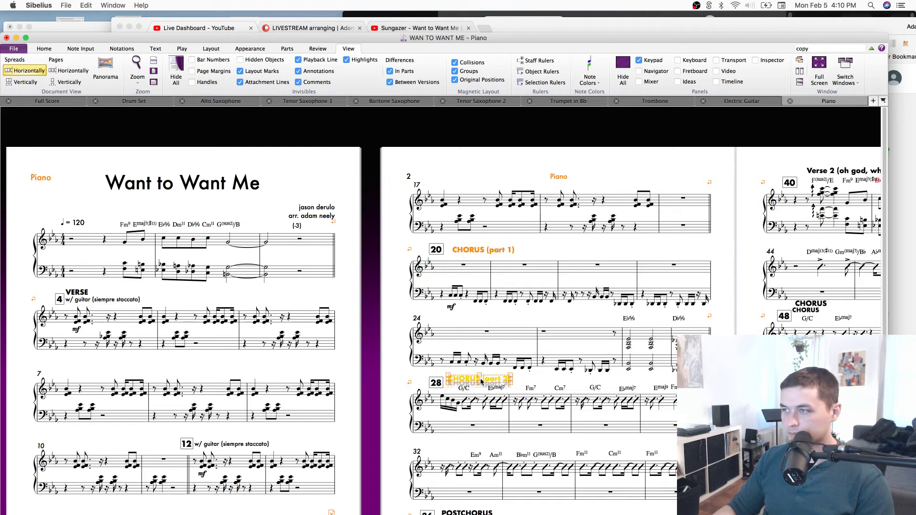
pyautogui.press('Escape')
pyautogui.press('super+s')
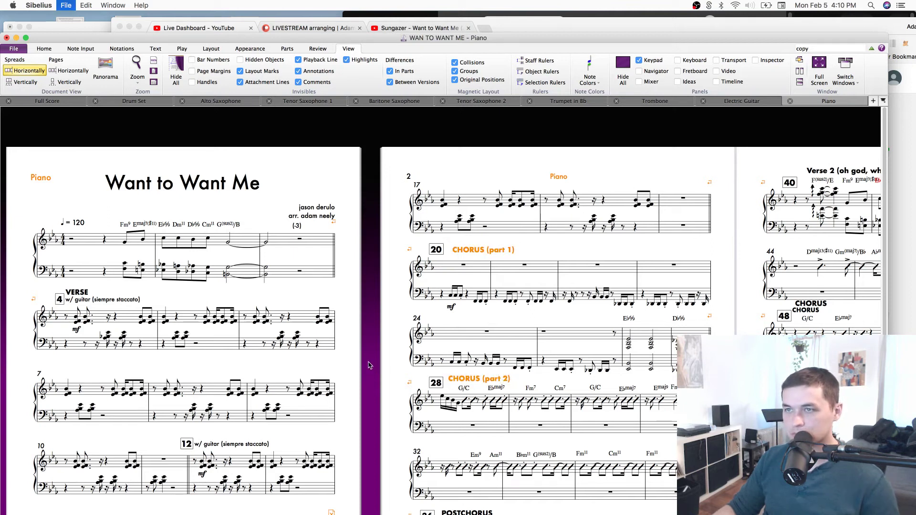
# Insert a system break after bar 12 in the Piano part.
pyautogui.scroll(-3, 348, 431)
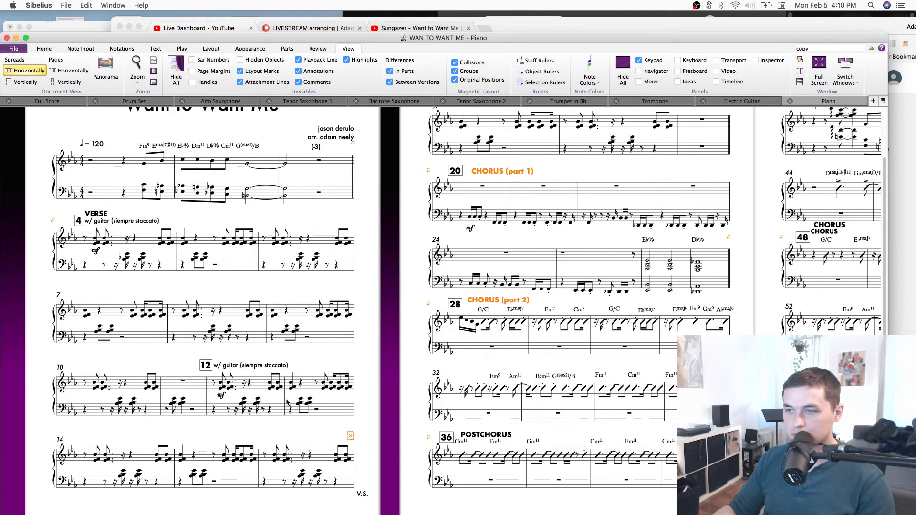
pyautogui.press('Return')
pyautogui.scroll(3, 374, 397)
pyautogui.hscroll(4, 374, 397)
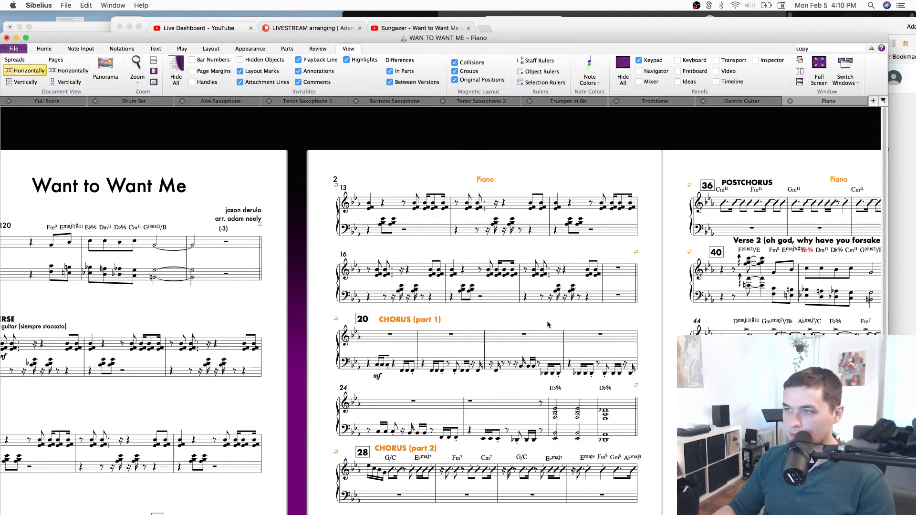
pyautogui.scroll(-3, 550, 320)
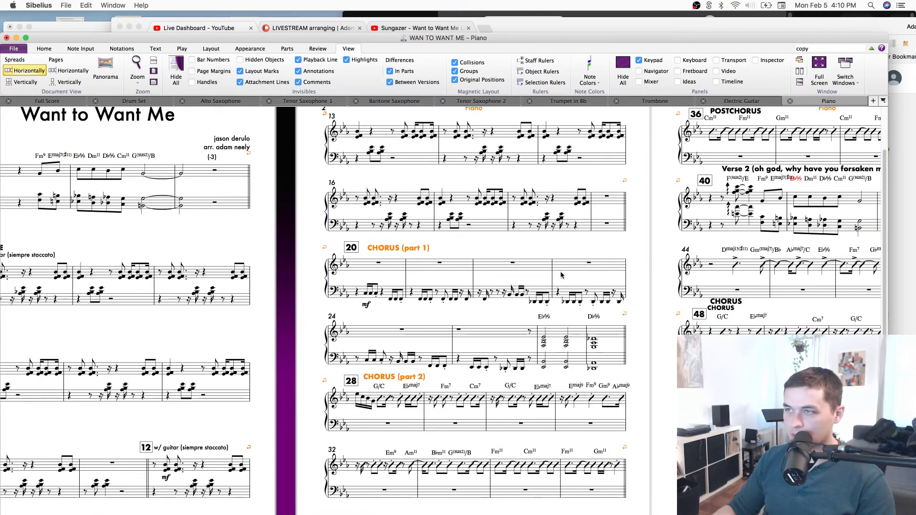
# Insert system breaks after bars 22 and 25 and a page break after bar 29 in the Piano part.
pyautogui.press('p')
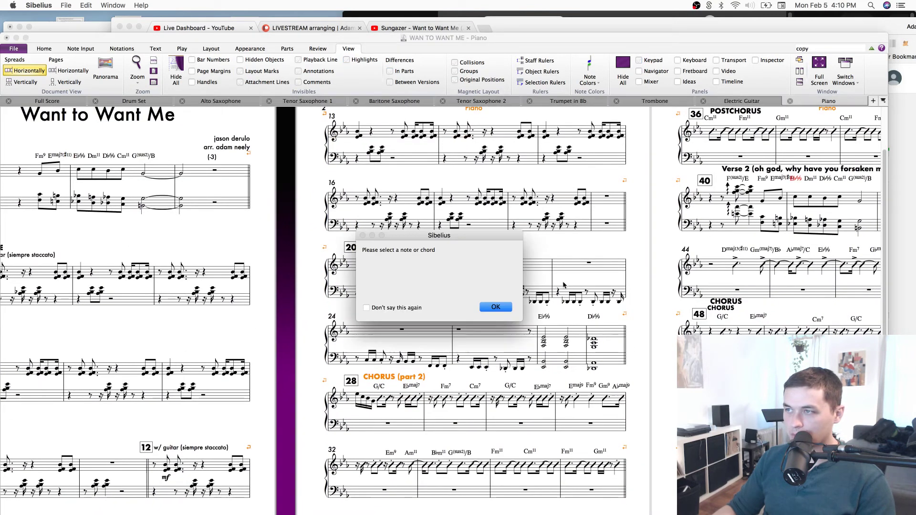
pyautogui.click(496, 307)
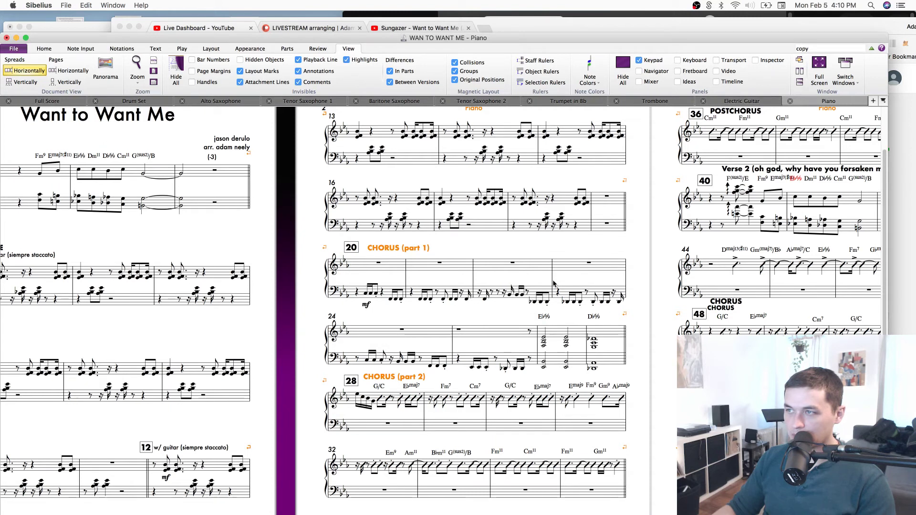
pyautogui.press('Return')
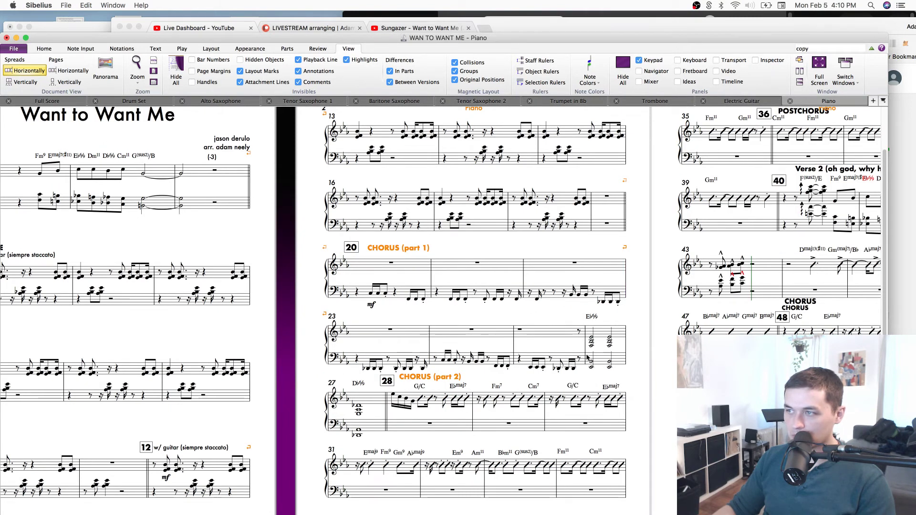
pyautogui.click(585, 355)
pyautogui.press('Return')
pyautogui.click(556, 414)
pyautogui.press('Return')
pyautogui.moveTo(647, 419); pyautogui.dragTo(644, 301)
pyautogui.moveTo(630, 345); pyautogui.dragTo(734, 441)
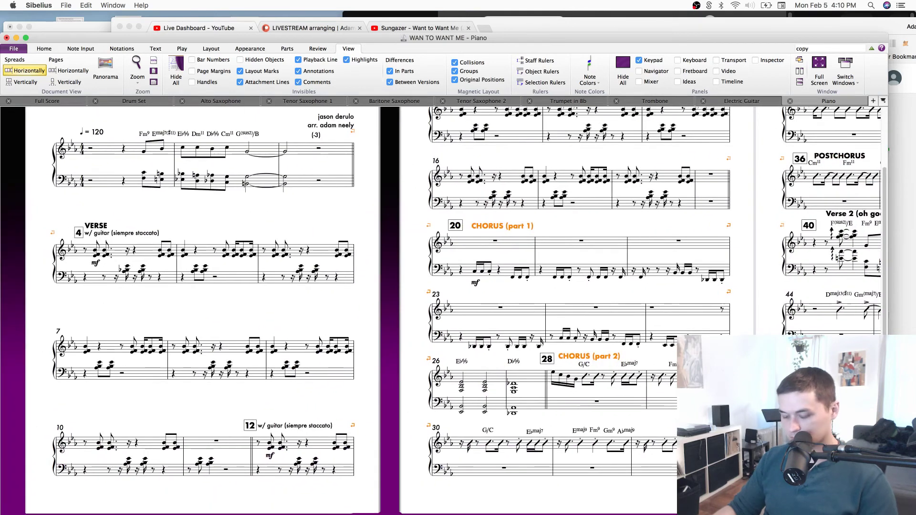
pyautogui.press('super+Return')
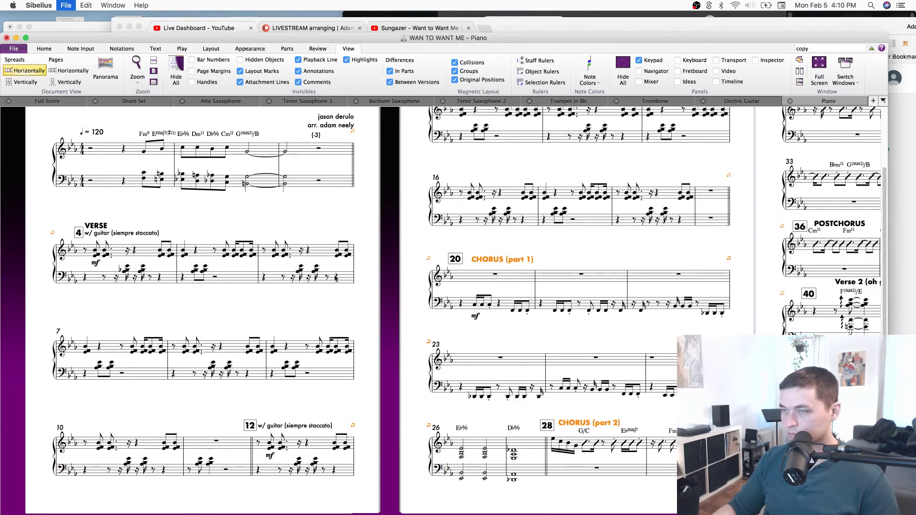
# Move rehearsal mark 4 slightly left, away from the VERSE heading, and save the score.
pyautogui.click(91, 233)
pyautogui.moveTo(71, 231); pyautogui.dragTo(66, 231)
pyautogui.press('super+s')
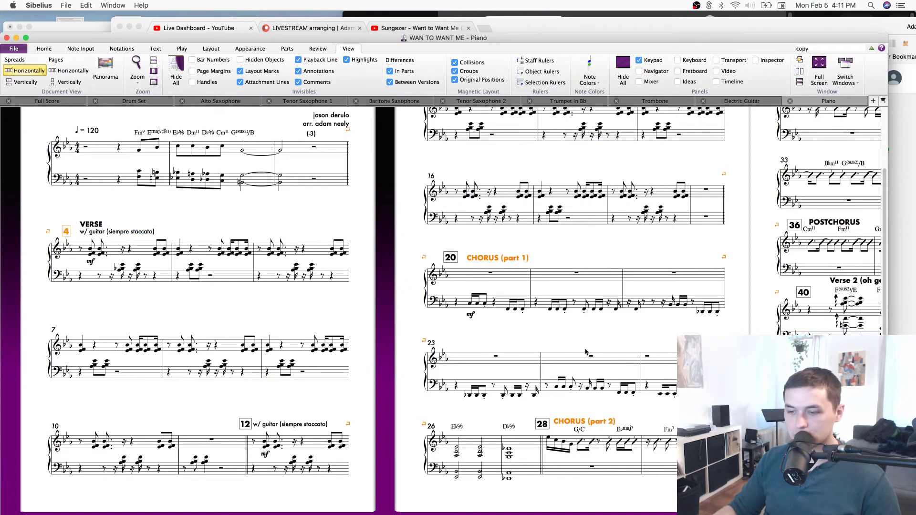
# Examine the Piano part's layout from the first page through the chorus, postchorus and Verse 2 on page 3.
pyautogui.moveTo(259, 210); pyautogui.dragTo(304, 291)
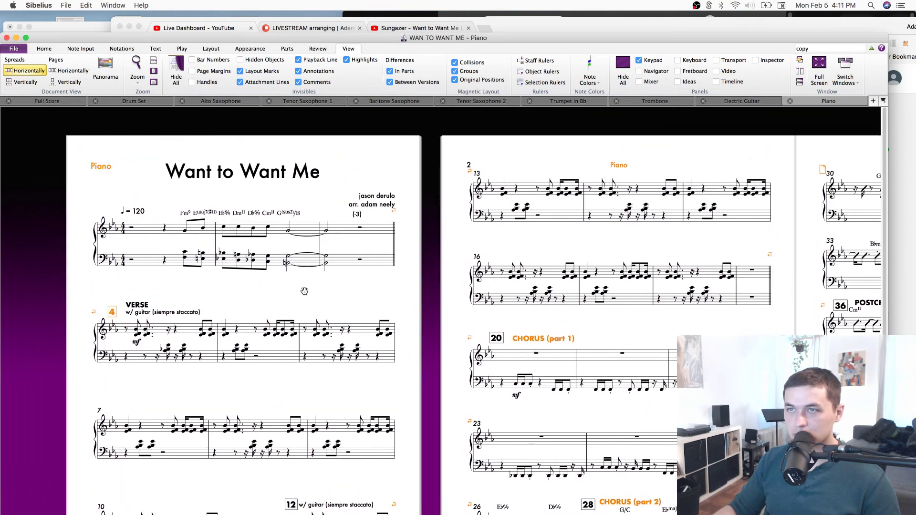
pyautogui.moveTo(412, 225); pyautogui.dragTo(103, 197)
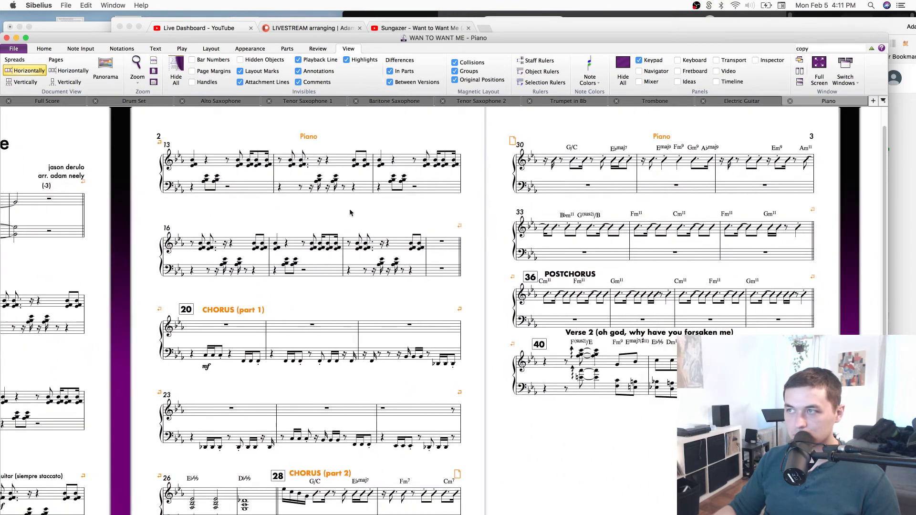
pyautogui.hscroll(5, 687, 196)
pyautogui.scroll(-2, 687, 196)
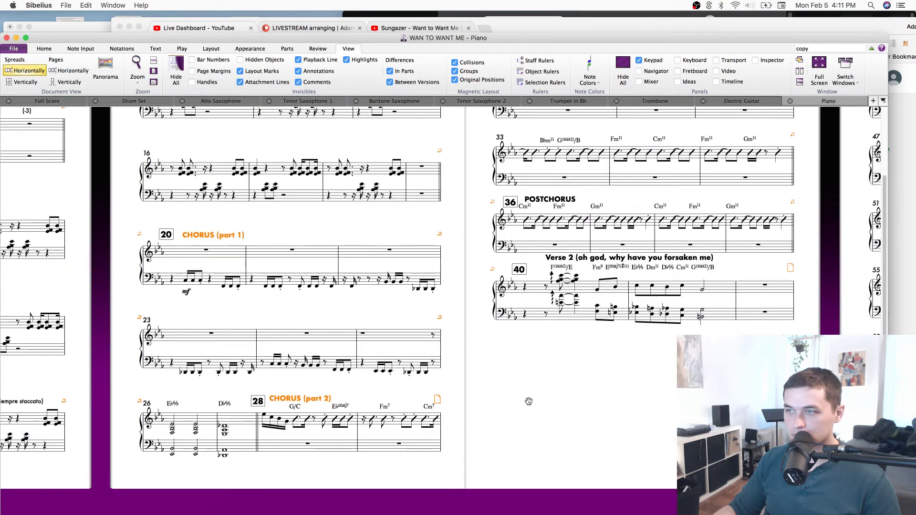
pyautogui.hscroll(2, 400, 436)
pyautogui.scroll(1, 400, 436)
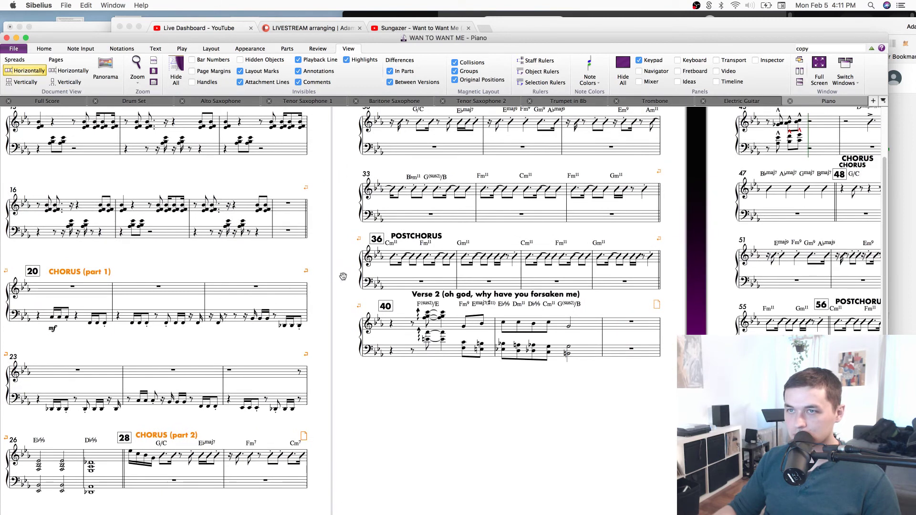
# Select the empty upper staff across bars 20 to 25 of CHORUS (part 1) in the Piano part.
pyautogui.scroll(3, 333, 265)
pyautogui.hscroll(-3, 334, 265)
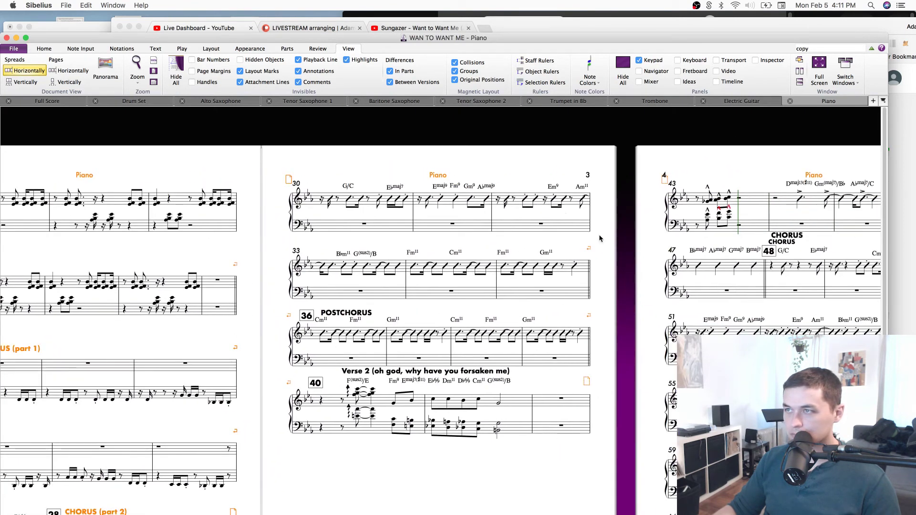
pyautogui.scroll(-3, 596, 230)
pyautogui.hscroll(2, 596, 230)
pyautogui.moveTo(543, 313); pyautogui.dragTo(905, 191)
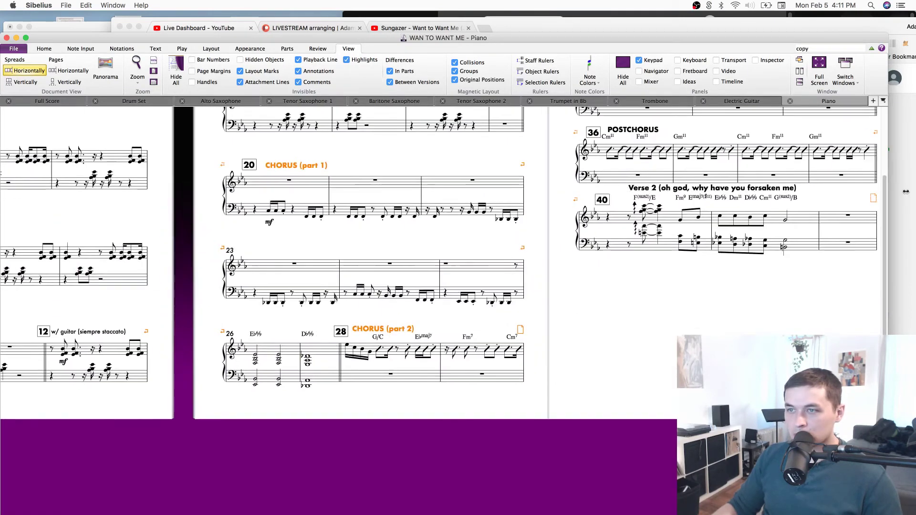
pyautogui.moveTo(447, 428); pyautogui.dragTo(123, 468)
pyautogui.moveTo(333, 292); pyautogui.dragTo(343, 341)
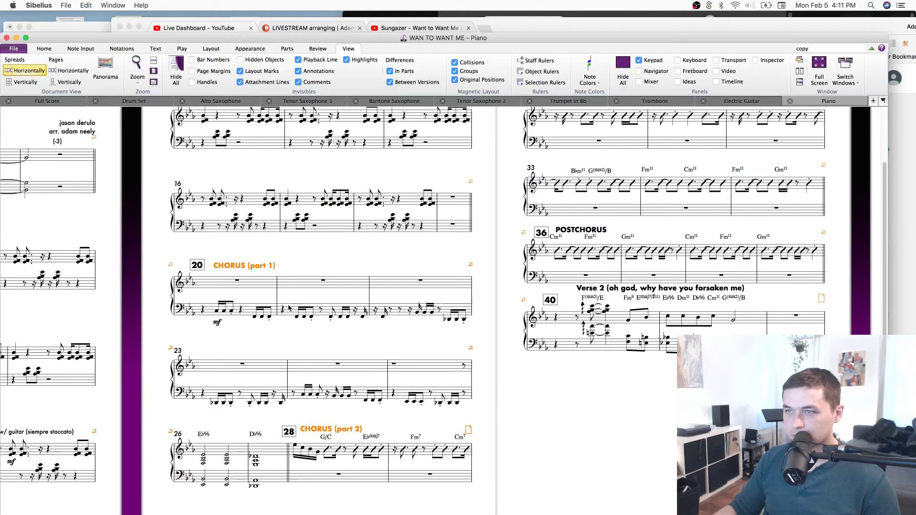
pyautogui.click(254, 289)
pyautogui.keyDown('shift'); pyautogui.click(449, 372); pyautogui.keyUp('shift')
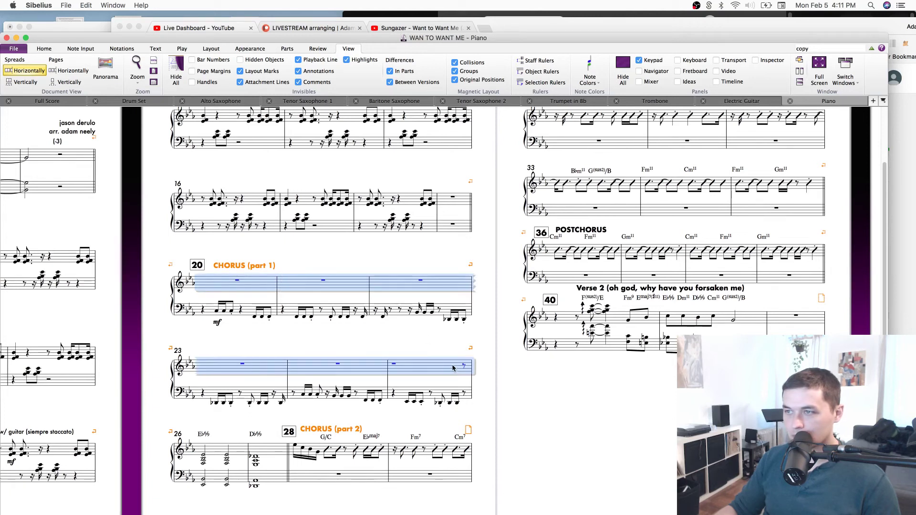
pyautogui.click(426, 367)
pyautogui.click(409, 288)
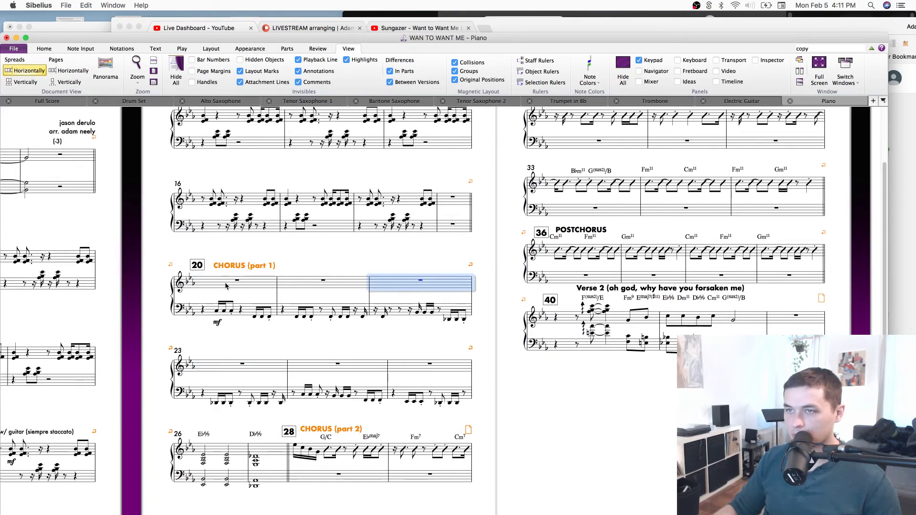
pyautogui.keyDown('shift'); pyautogui.click(226, 284); pyautogui.keyUp('shift')
pyautogui.keyDown('shift'); pyautogui.click(251, 369); pyautogui.keyUp('shift')
pyautogui.keyDown('shift'); pyautogui.click(458, 368); pyautogui.keyUp('shift')
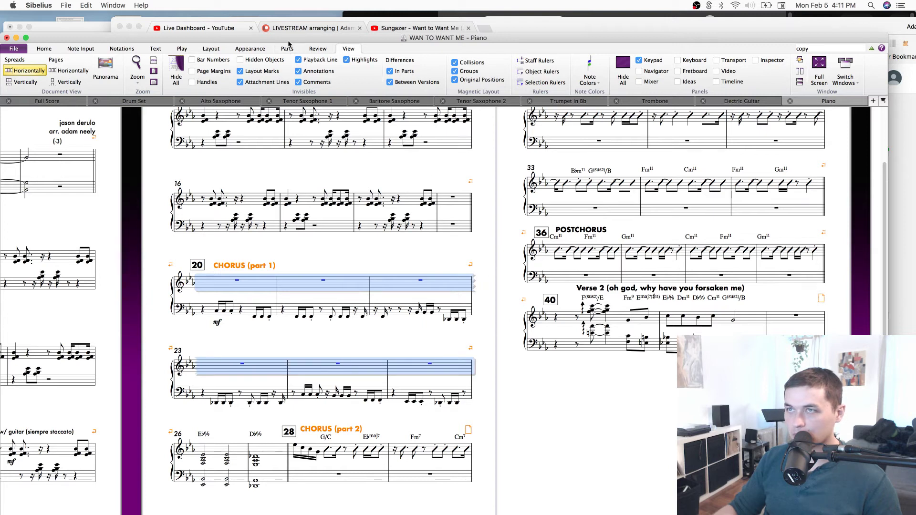
pyautogui.click(248, 50)
pyautogui.click(214, 51)
pyautogui.click(182, 49)
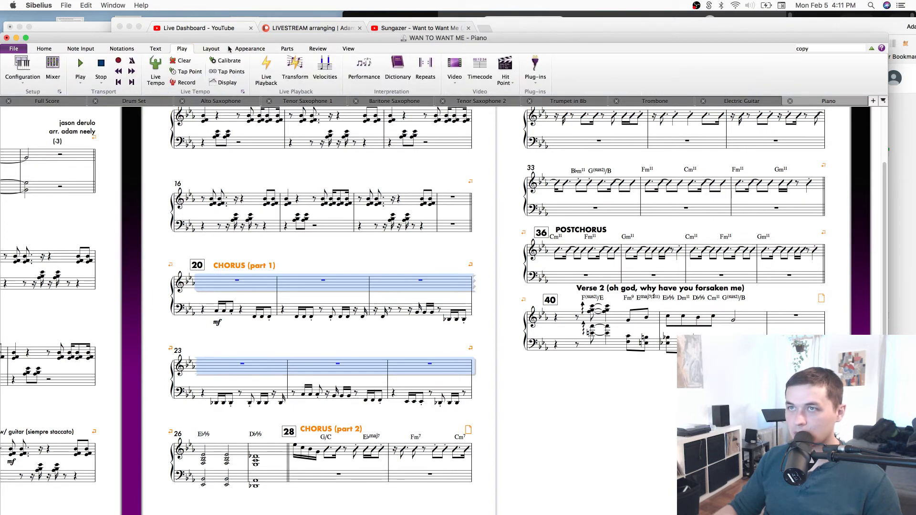
pyautogui.click(156, 49)
pyautogui.click(122, 49)
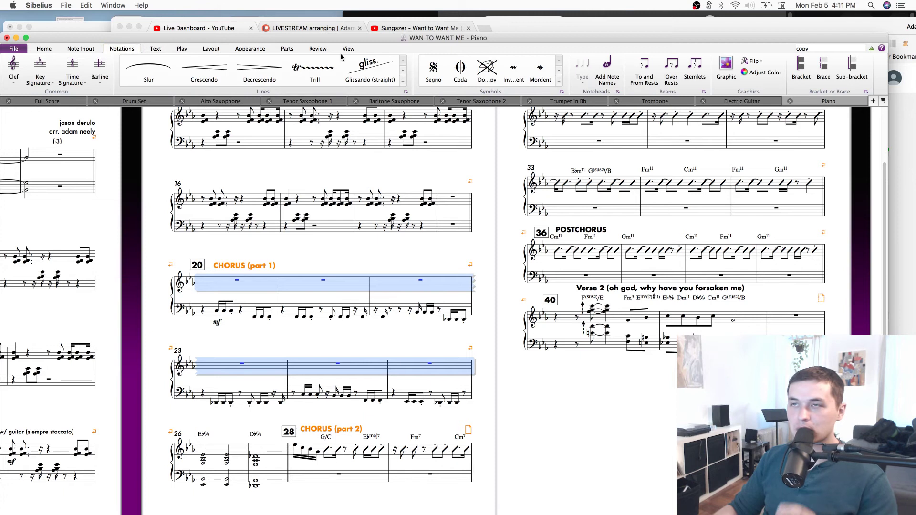
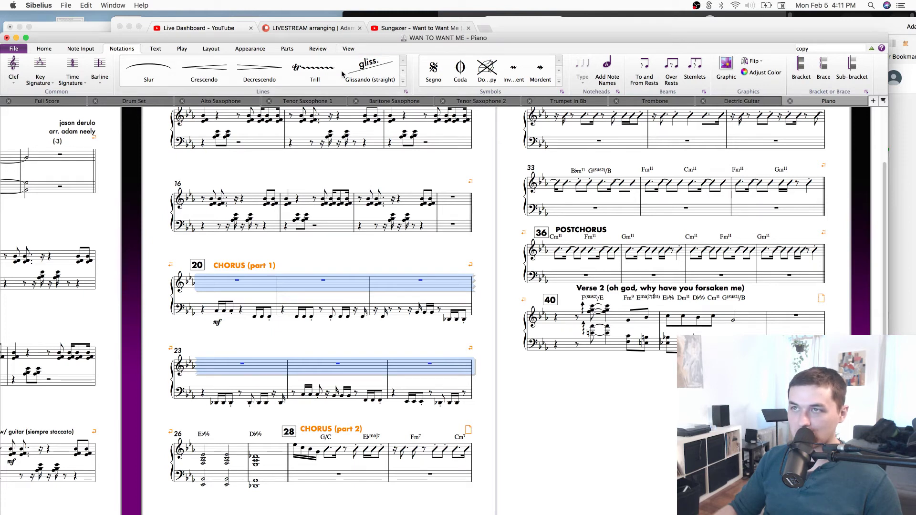
pyautogui.hscroll(-8, 429, 257)
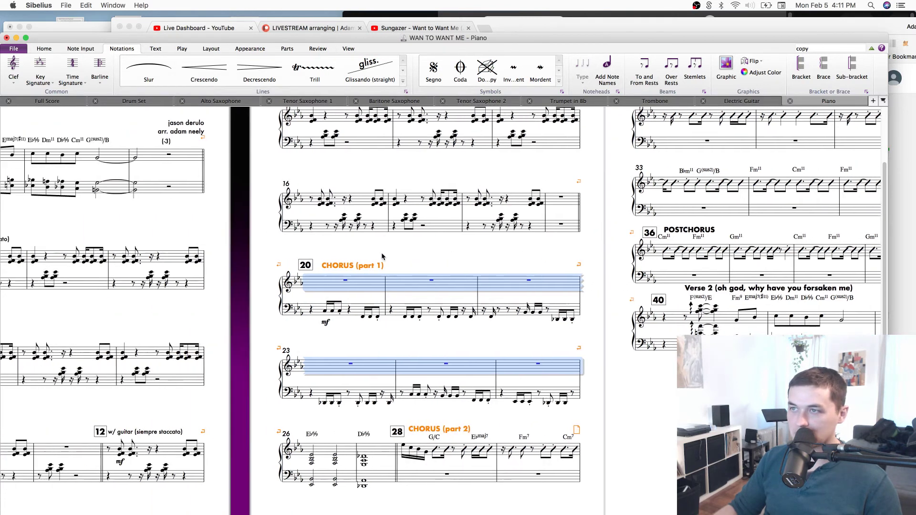
pyautogui.hscroll(3, 382, 256)
pyautogui.hscroll(-3, 381, 256)
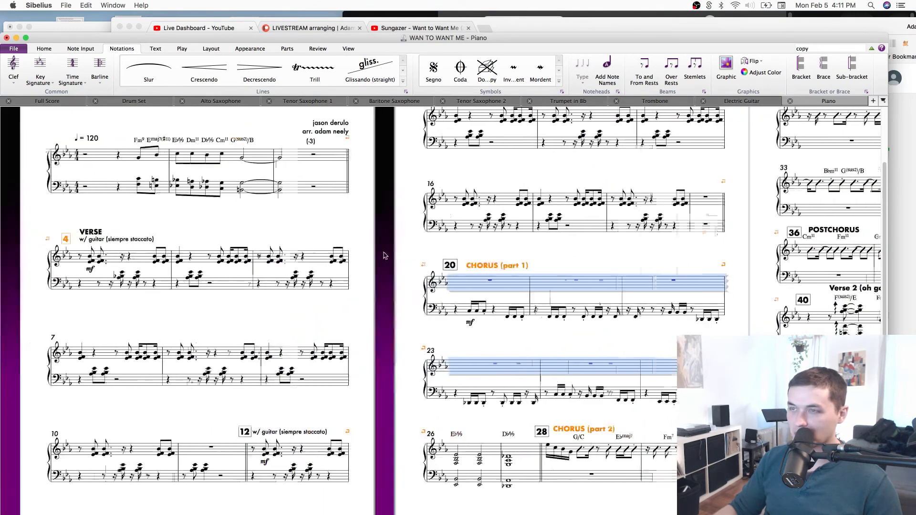
pyautogui.hscroll(4, 657, 267)
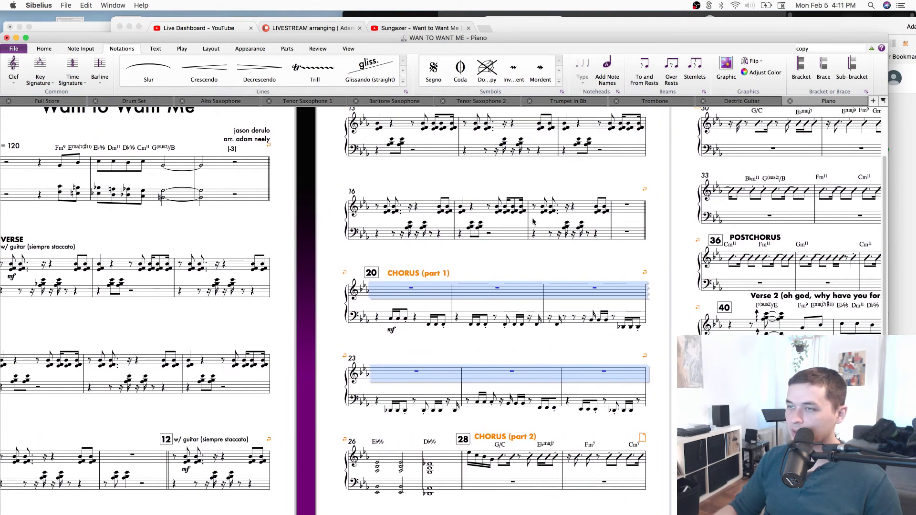
pyautogui.click(412, 273)
pyautogui.press('Escape')
pyautogui.click(405, 296)
pyautogui.keyDown('shift'); pyautogui.click(598, 376); pyautogui.keyUp('shift')
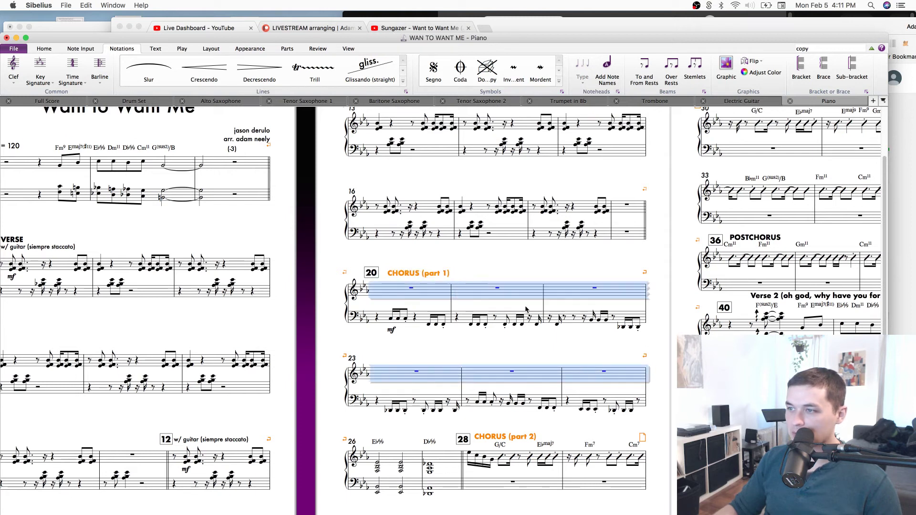
pyautogui.click(348, 48)
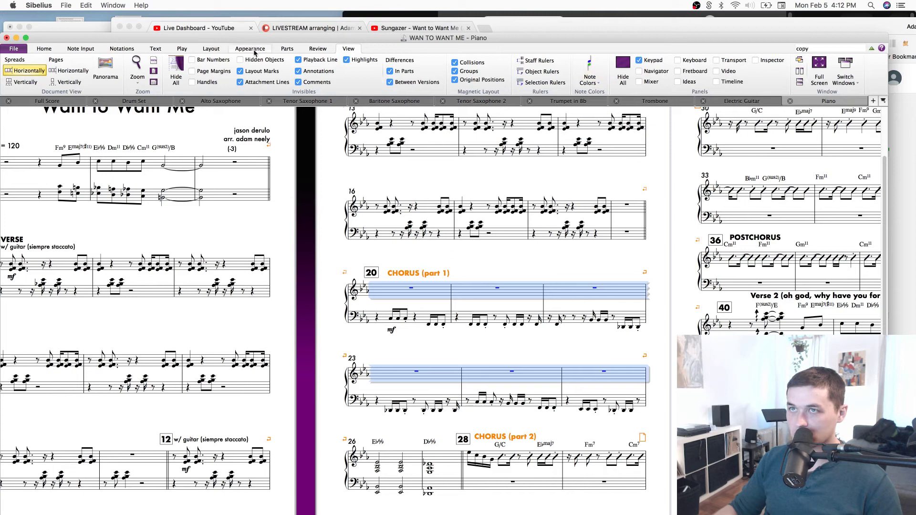
pyautogui.click(322, 49)
pyautogui.click(346, 51)
pyautogui.click(276, 51)
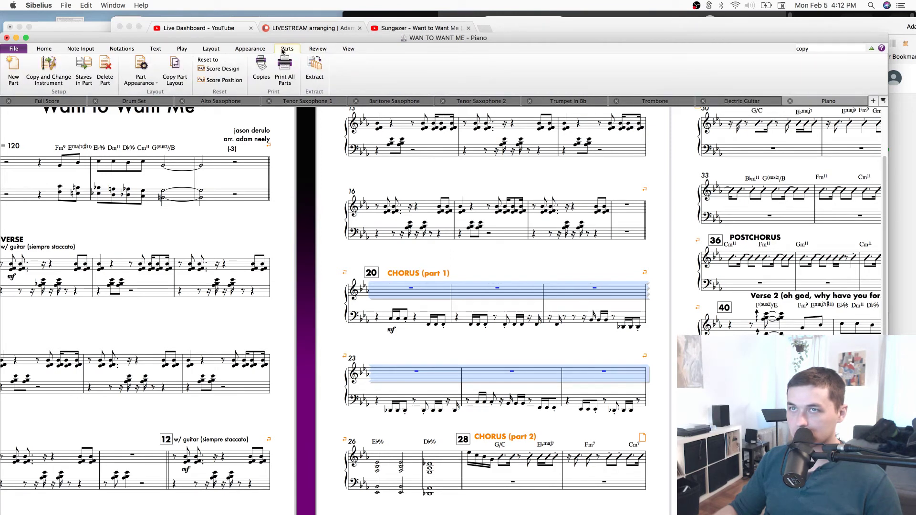
pyautogui.click(338, 50)
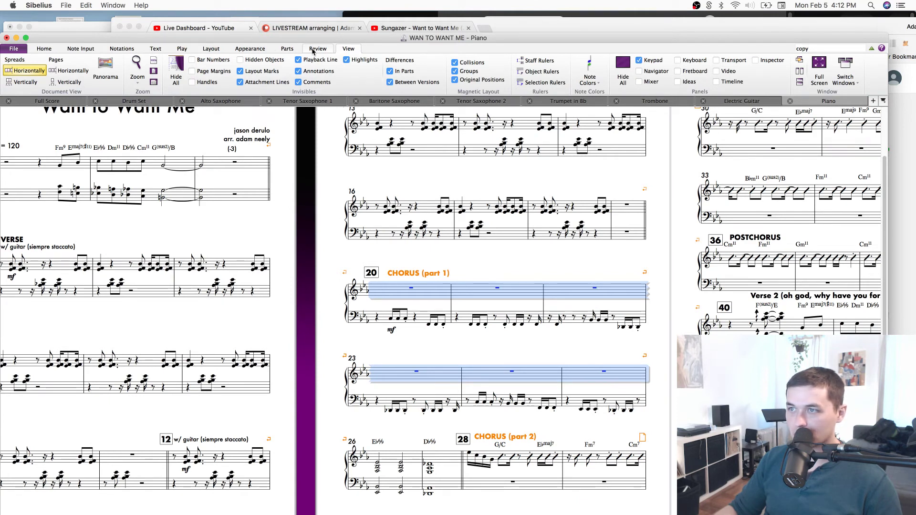
# Find the Optimize Staff Spacing command by searching for "optimiz" and run it on the selected bars.
pyautogui.click(810, 50)
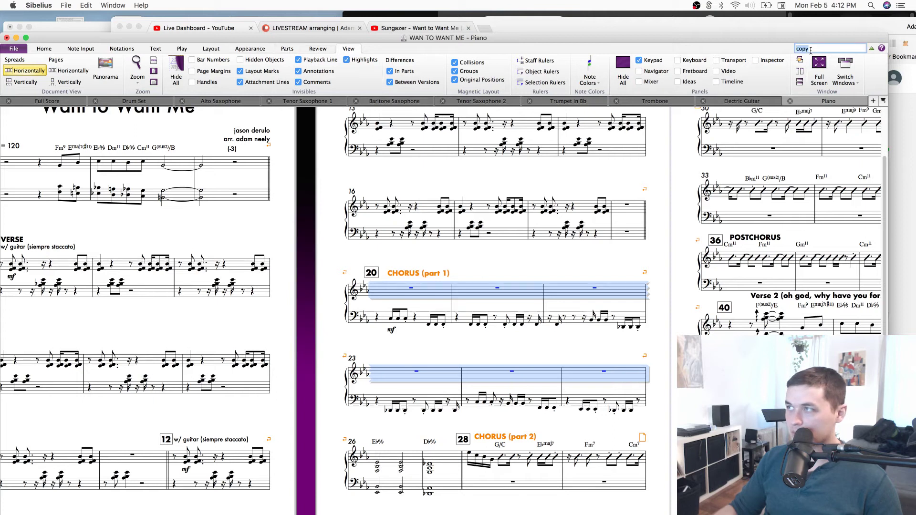
pyautogui.write('optimiz')
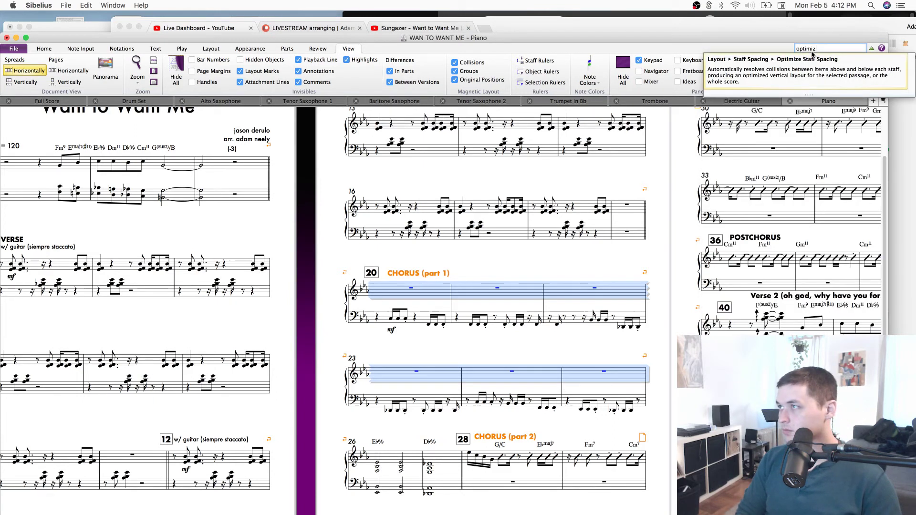
pyautogui.click(812, 59)
pyautogui.click(169, 69)
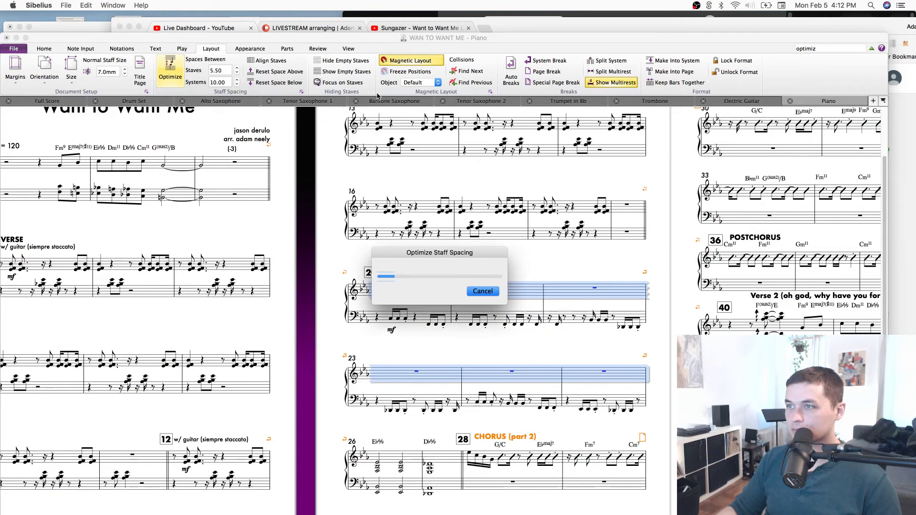
pyautogui.click(438, 281)
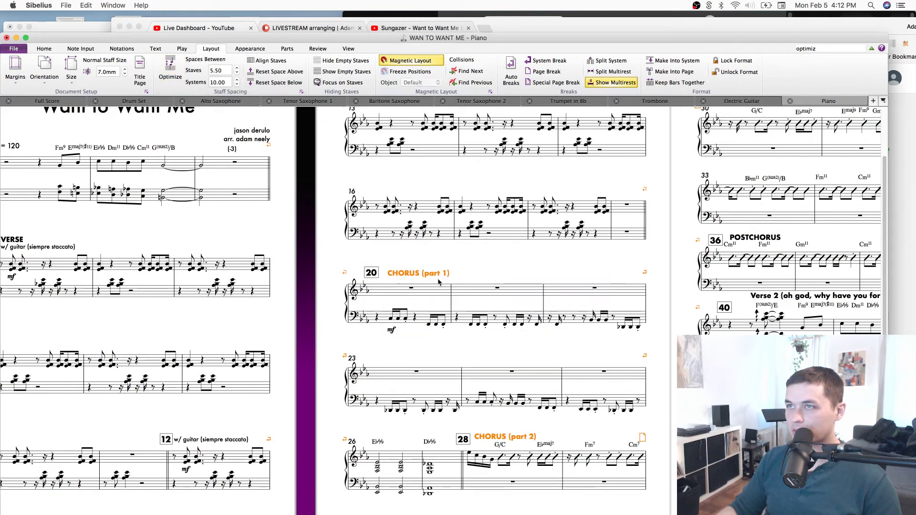
# Hide the empty upper staff in bars 20 to 25 of CHORUS (part 1).
pyautogui.click(425, 294)
pyautogui.keyDown('shift'); pyautogui.click(618, 378); pyautogui.keyUp('shift')
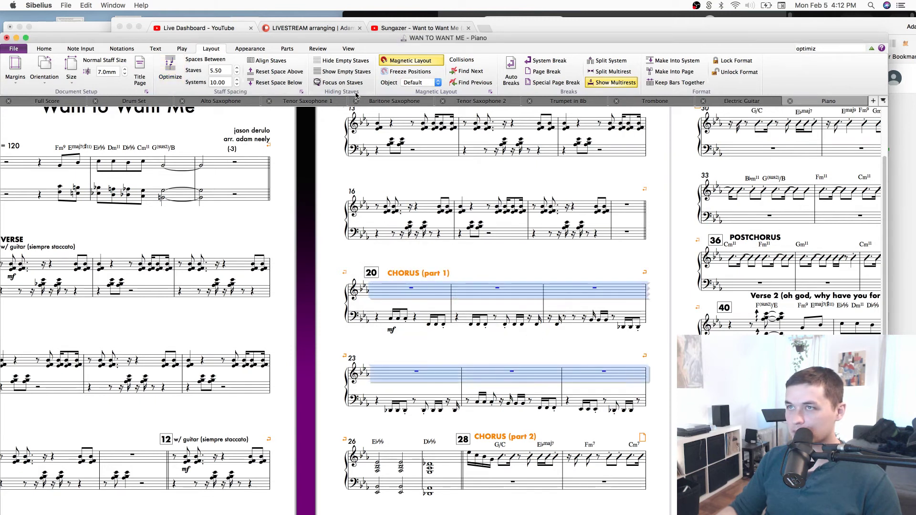
pyautogui.click(351, 62)
pyautogui.moveTo(514, 285); pyautogui.dragTo(489, 233)
pyautogui.moveTo(662, 400); pyautogui.dragTo(322, 514)
pyautogui.moveTo(353, 481); pyautogui.dragTo(553, 363)
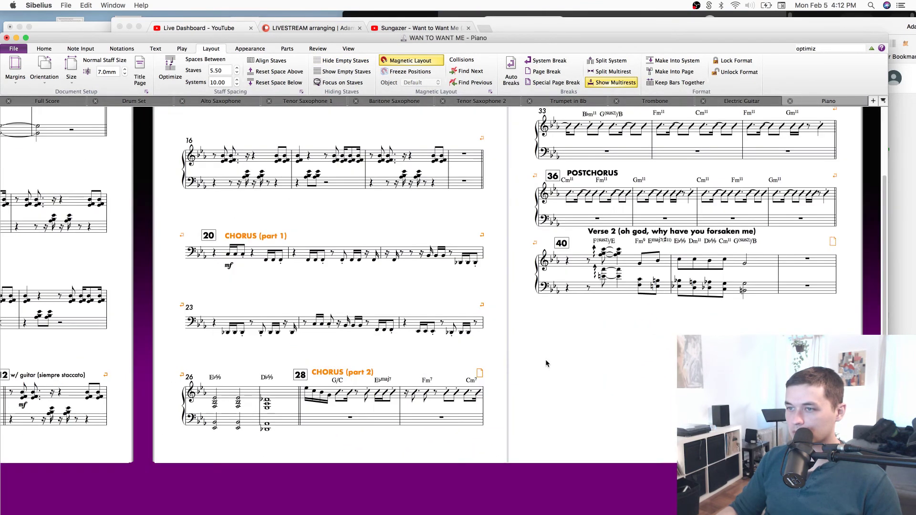
# Undo the hiding of the upper staff in bars 20 to 25.
pyautogui.click(285, 394)
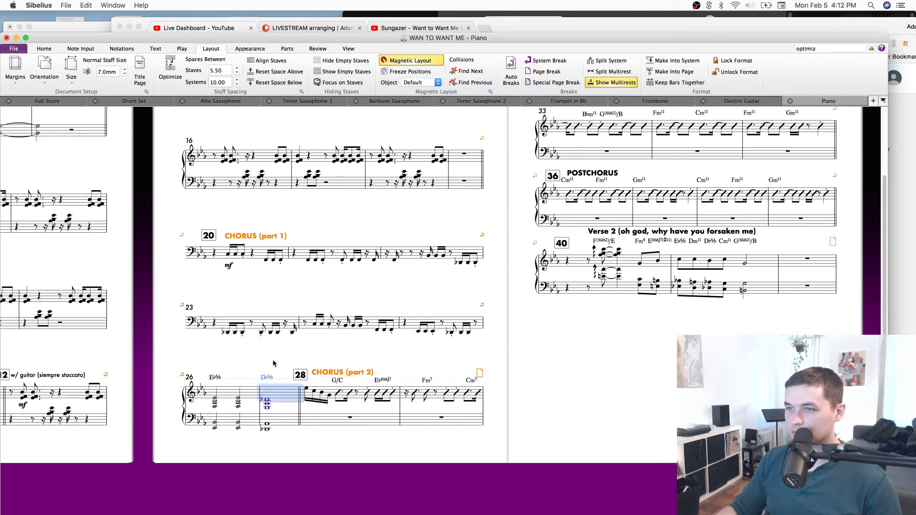
pyautogui.moveTo(654, 347); pyautogui.dragTo(560, 383)
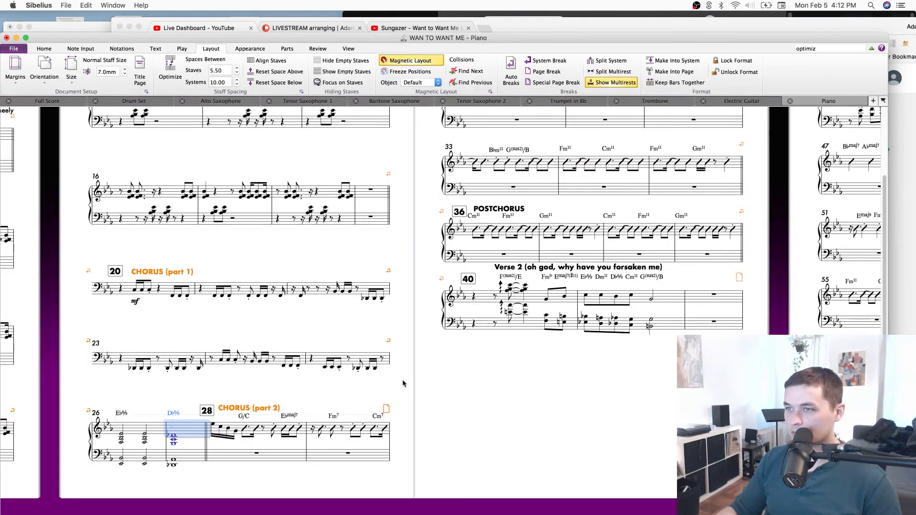
pyautogui.press('super+z')
pyautogui.press('super+z')
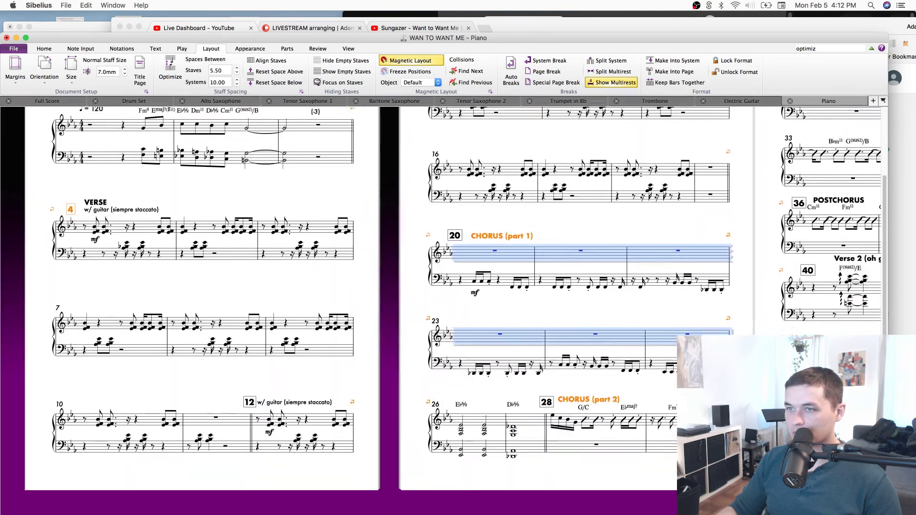
# Hide the empty lower staff from bar 30 through the end of the POSTCHORUS at bar 39.
pyautogui.moveTo(803, 377); pyautogui.dragTo(477, 425)
pyautogui.moveTo(646, 243); pyautogui.dragTo(597, 257)
pyautogui.click(733, 227)
pyautogui.moveTo(706, 247); pyautogui.dragTo(628, 214)
pyautogui.click(426, 147)
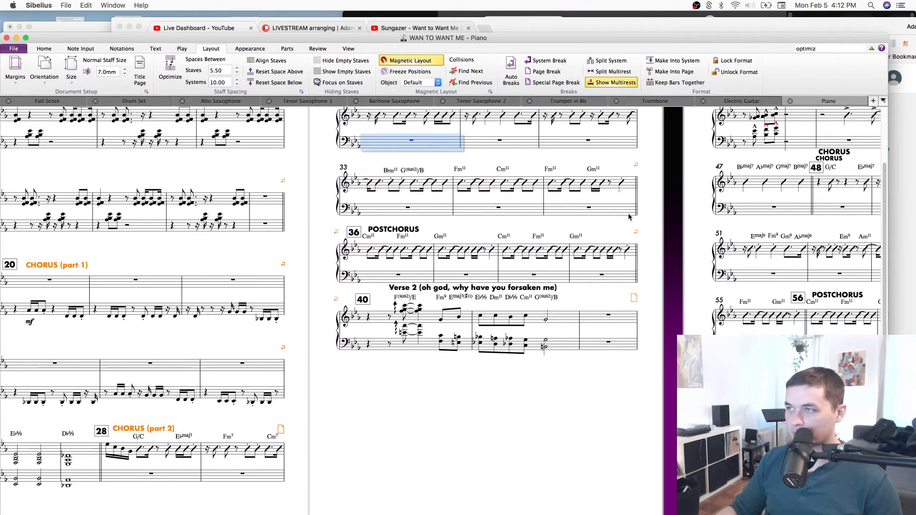
pyautogui.keyDown('shift'); pyautogui.click(616, 212); pyautogui.keyUp('shift')
pyautogui.keyDown('shift'); pyautogui.click(619, 280); pyautogui.keyUp('shift')
pyautogui.scroll(3, 639, 299)
pyautogui.hscroll(2, 639, 299)
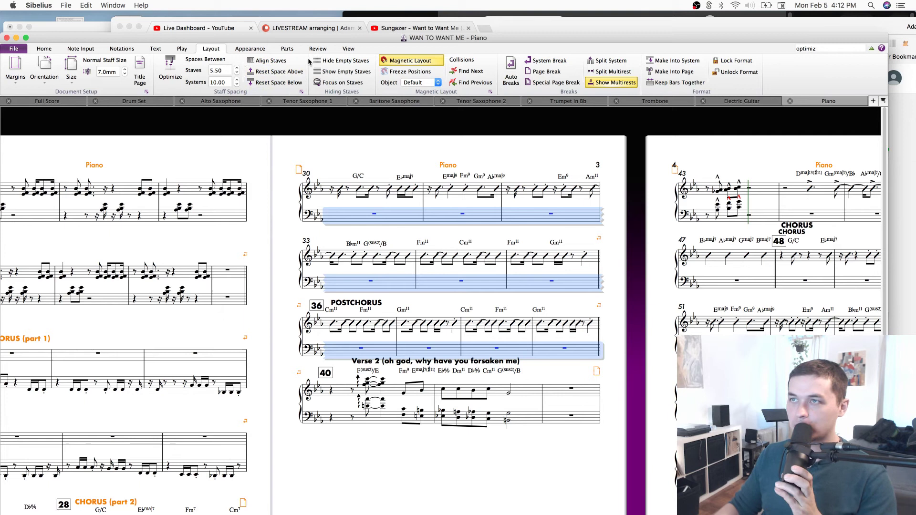
pyautogui.click(359, 61)
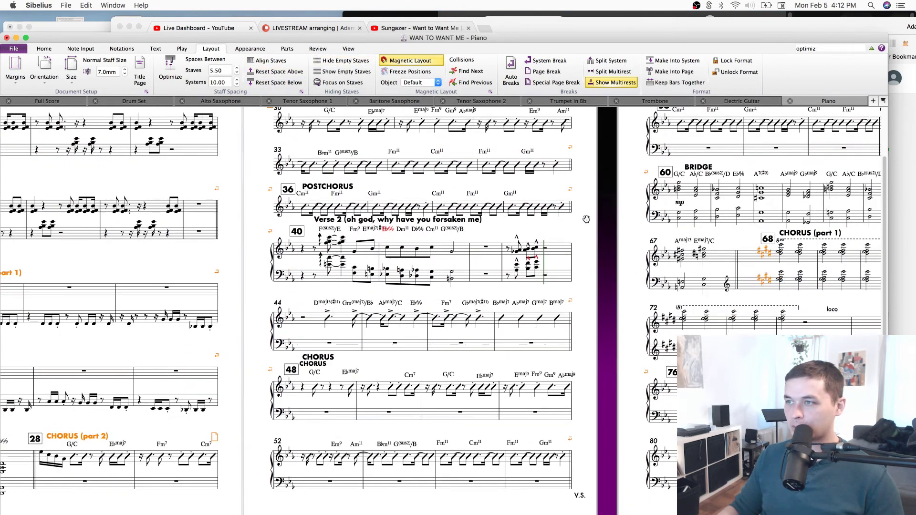
# Delete the duplicate CHORUS heading at bar 48 and check the spot in the full score.
pyautogui.scroll(-3, 615, 275)
pyautogui.click(572, 274)
pyautogui.click(351, 347)
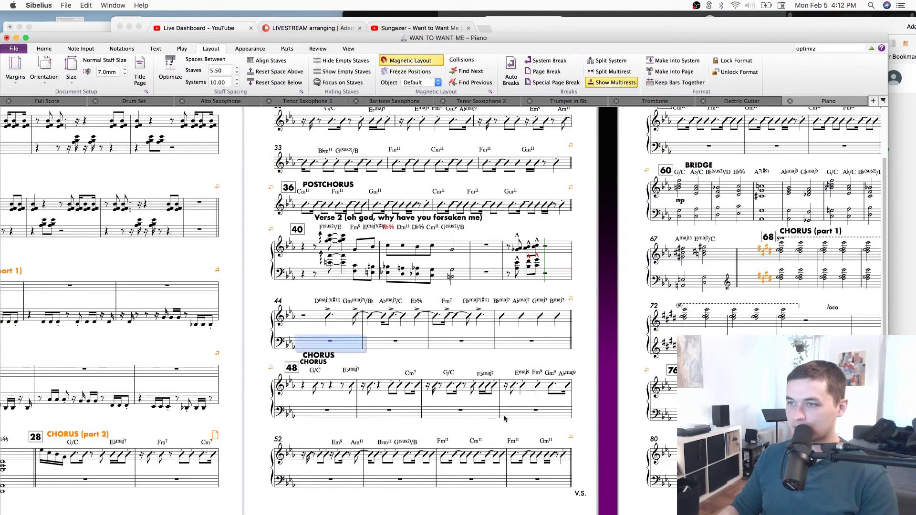
pyautogui.click(321, 366)
pyautogui.click(322, 362)
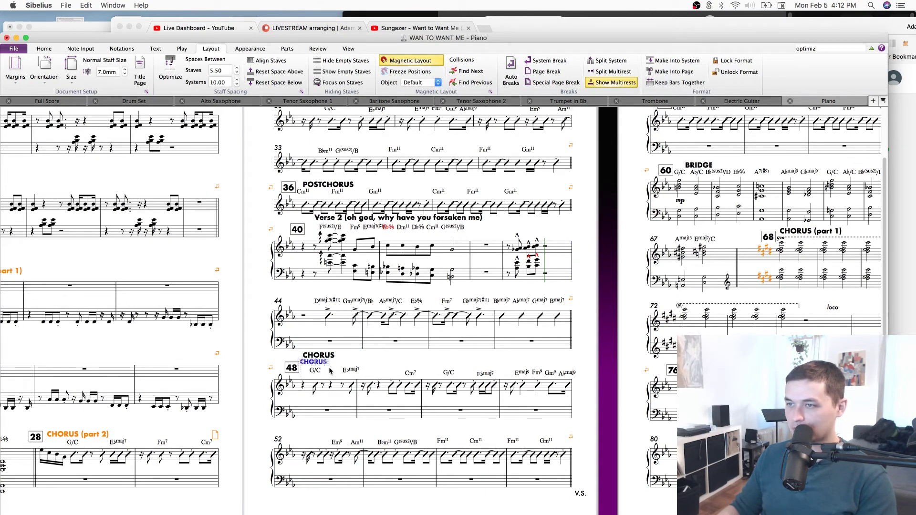
pyautogui.press('Delete')
pyautogui.click(328, 366)
pyautogui.press('w')
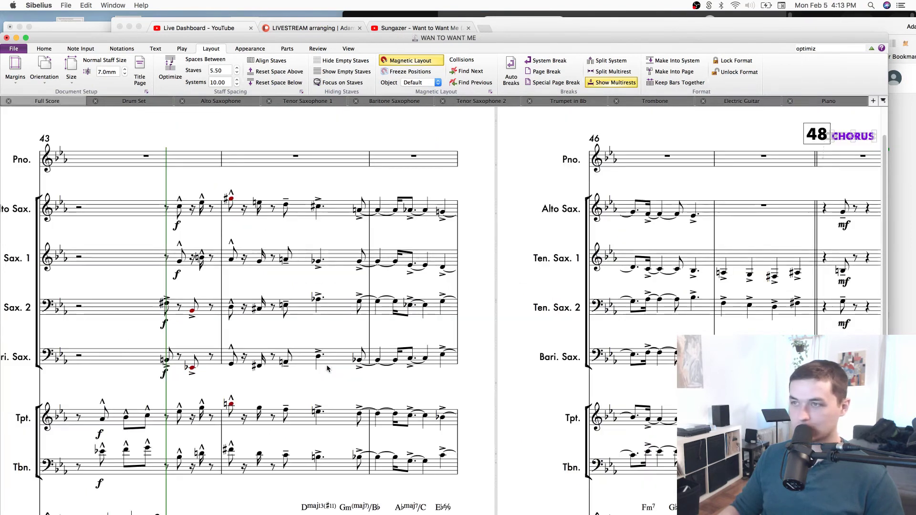
pyautogui.press('w')
# Hide the empty lower staff in bars 44 to 55, from the end of Verse 2 through the CHORUS.
pyautogui.click(367, 345)
pyautogui.click(356, 345)
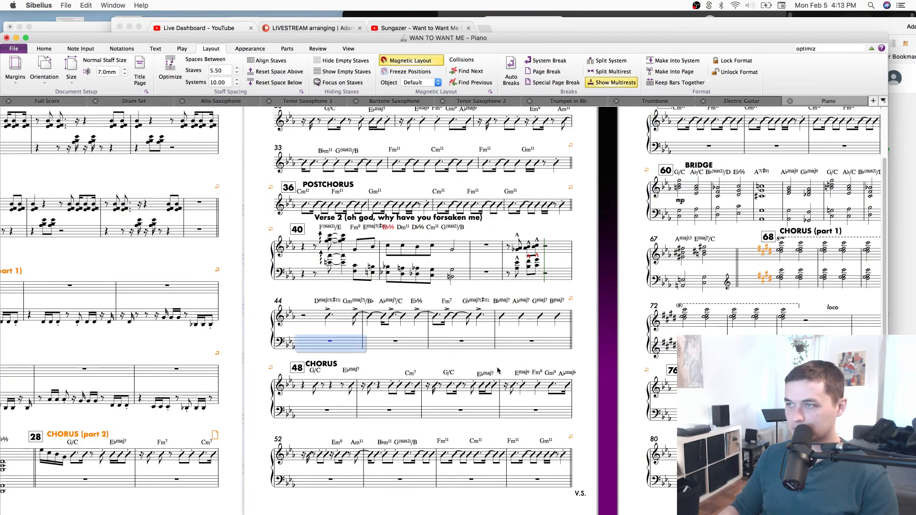
pyautogui.scroll(-3, 590, 427)
pyautogui.hscroll(3, 589, 428)
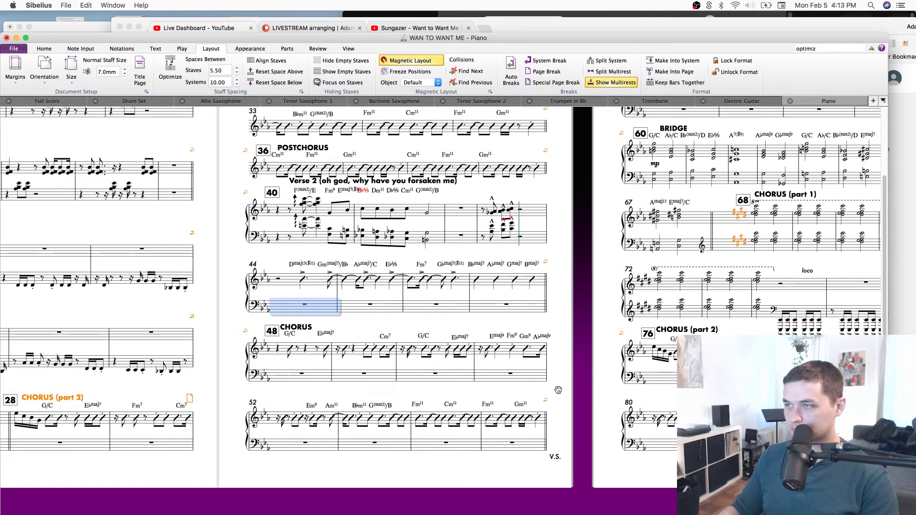
pyautogui.keyDown('shift'); pyautogui.click(516, 441); pyautogui.keyUp('shift')
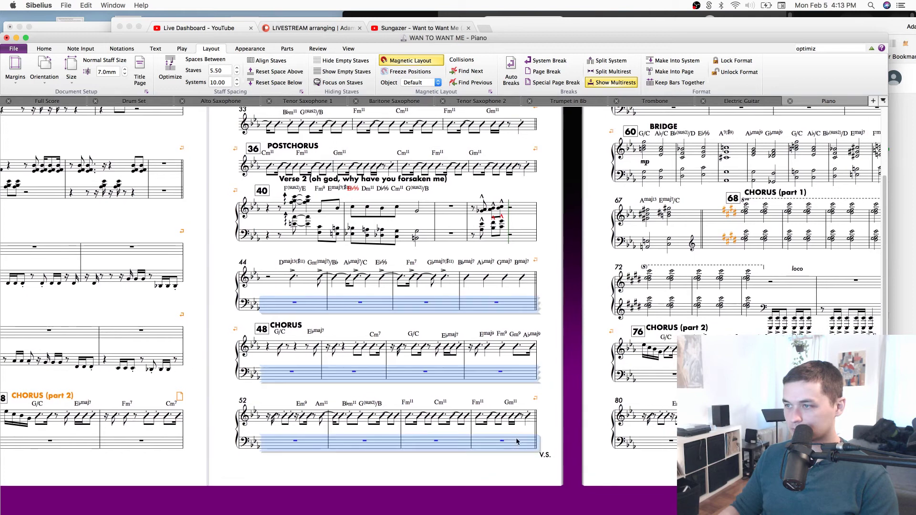
pyautogui.click(336, 60)
# Hide the empty lower staff in the POSTCHORUS at bars 56 to 59.
pyautogui.moveTo(566, 270); pyautogui.dragTo(336, 329)
pyautogui.click(169, 420)
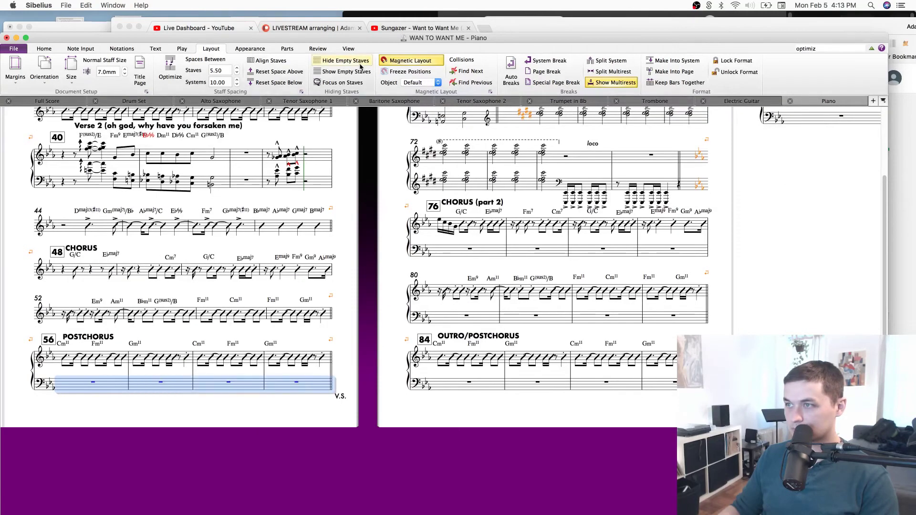
pyautogui.click(341, 61)
# Insert a system break after bar 27 so that CHORUS (part 2) starts its own system at bar 28.
pyautogui.hscroll(-7, 353, 323)
pyautogui.scroll(1, 353, 324)
pyautogui.moveTo(381, 330); pyautogui.dragTo(729, 409)
pyautogui.moveTo(223, 346); pyautogui.dragTo(463, 341)
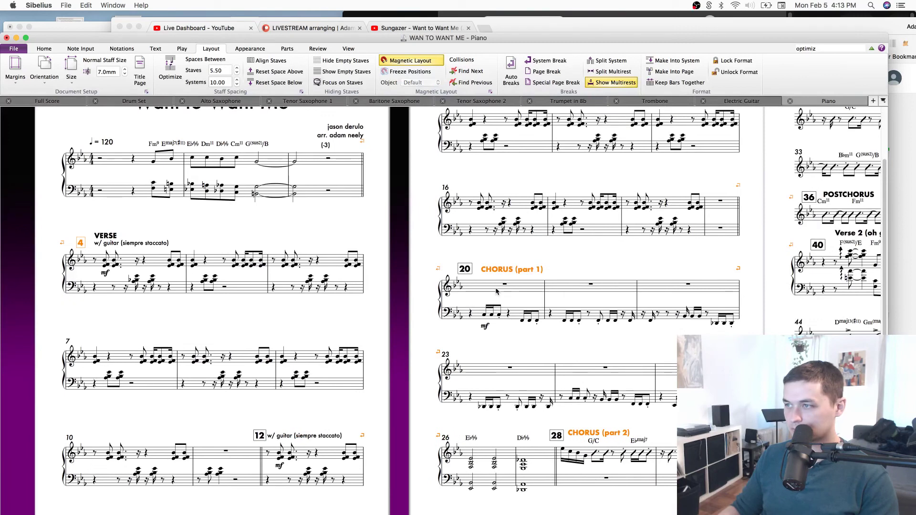
pyautogui.click(496, 287)
pyautogui.keyDown('shift'); pyautogui.click(665, 370); pyautogui.keyUp('shift')
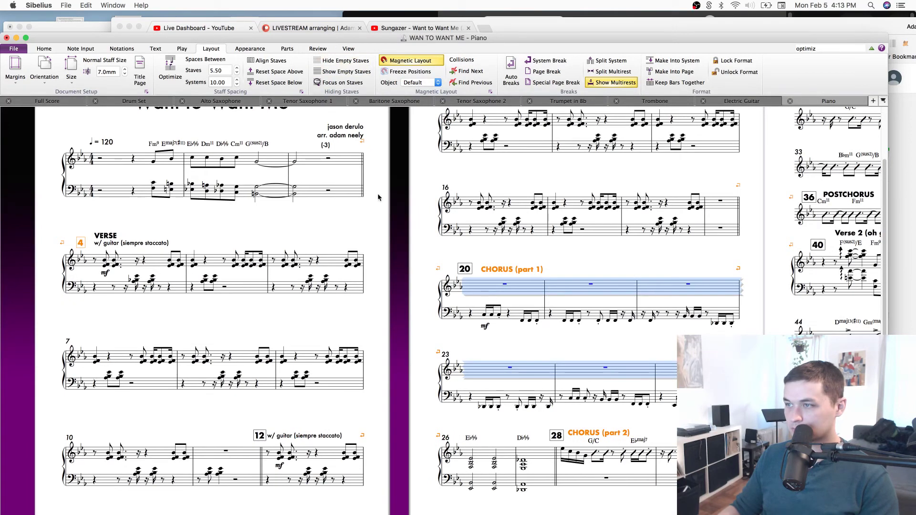
pyautogui.click(537, 452)
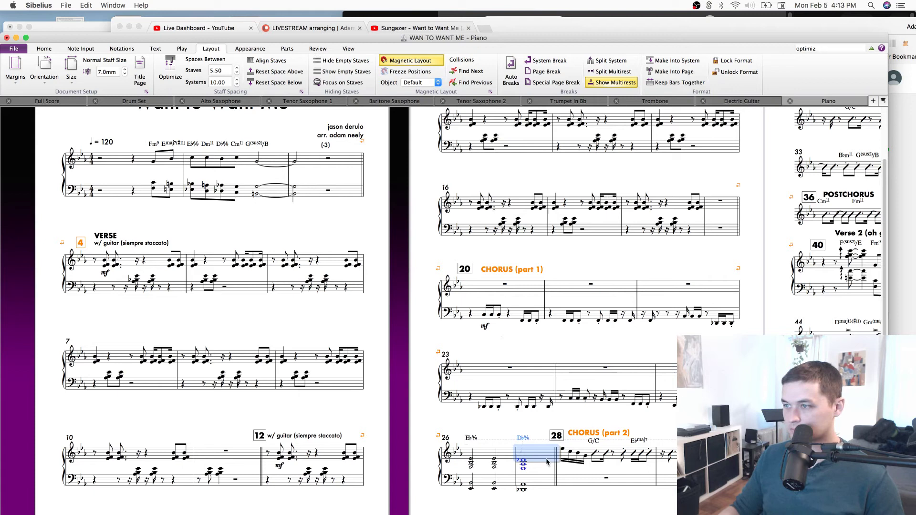
pyautogui.press('Return')
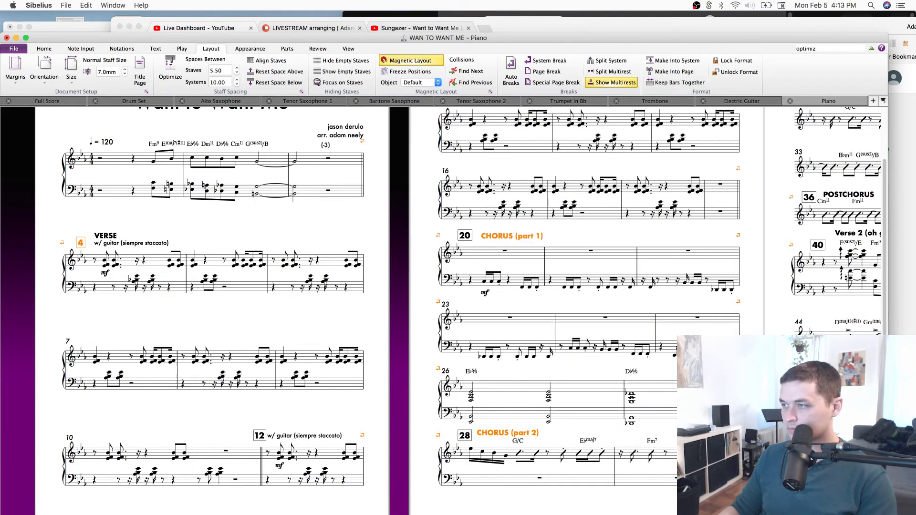
pyautogui.click(667, 417)
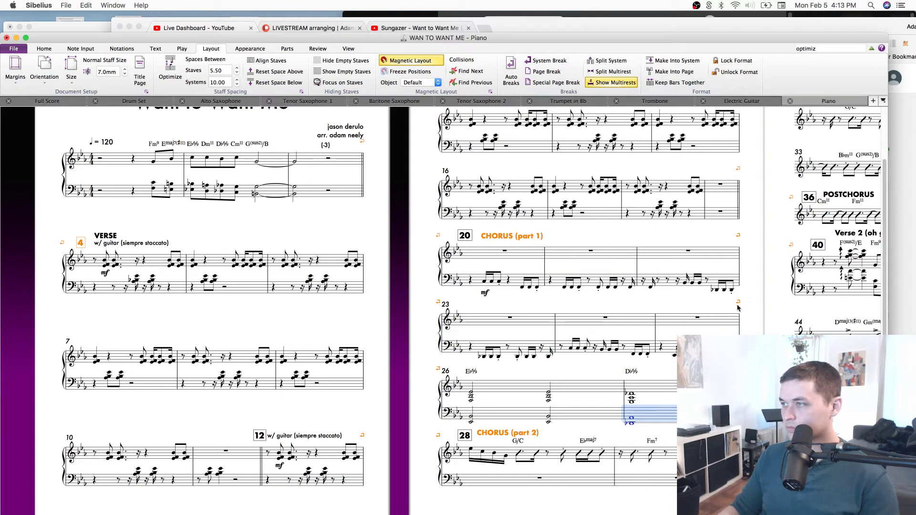
pyautogui.click(759, 310)
# Clear the piano's lower-staff notes in bars 20 to 25 in the full score and return to the Piano part.
pyautogui.click(517, 279)
pyautogui.press('w')
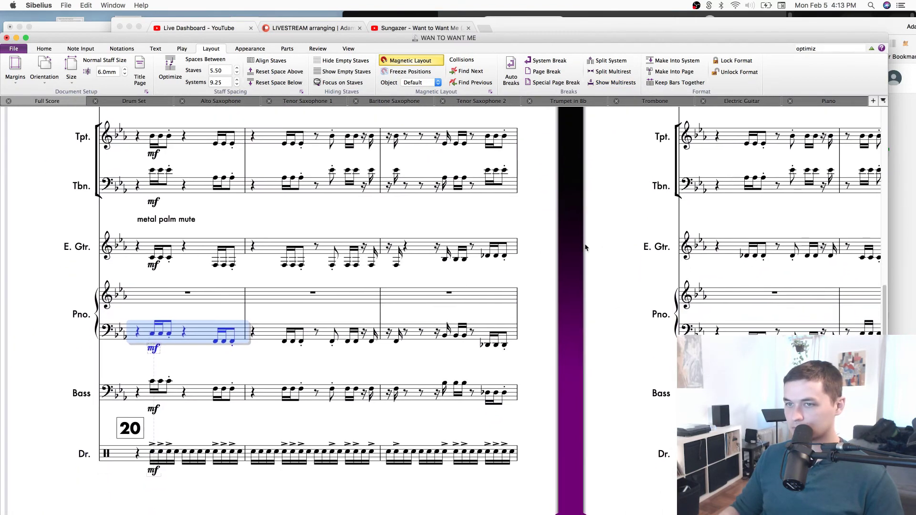
pyautogui.moveTo(486, 308); pyautogui.dragTo(197, 273)
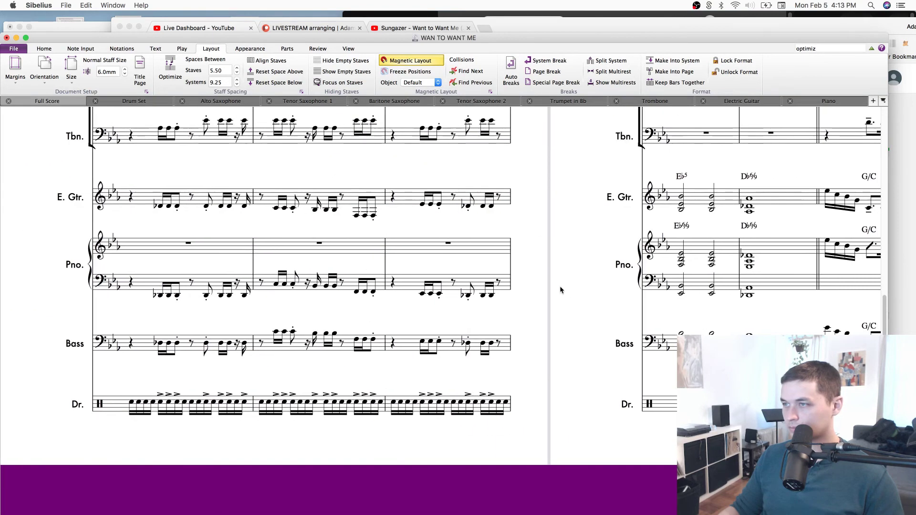
pyautogui.keyDown('shift'); pyautogui.click(461, 278); pyautogui.keyUp('shift')
pyautogui.press('Delete')
pyautogui.moveTo(273, 322); pyautogui.dragTo(784, 327)
pyautogui.press('w')
pyautogui.press('Escape')
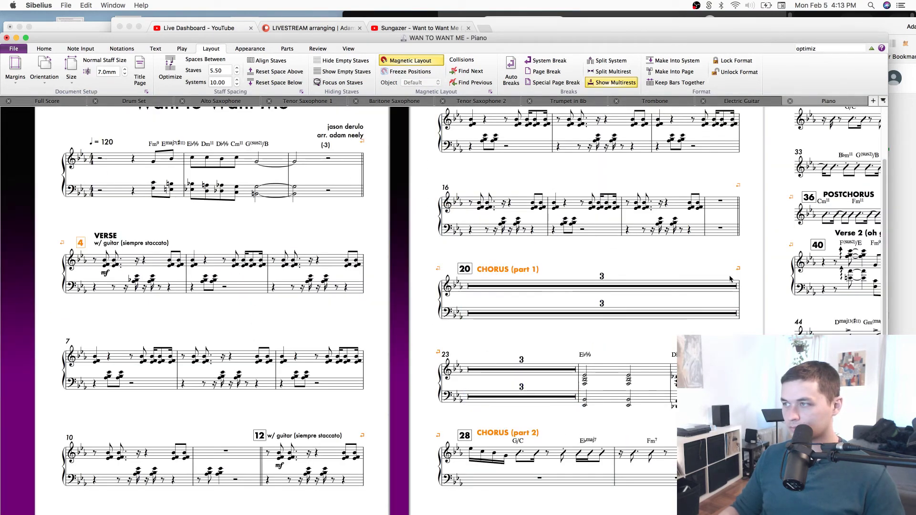
# Delete the system break after bar 22 and the page break after bar 29.
pyautogui.press('Delete')
pyautogui.moveTo(765, 338); pyautogui.dragTo(741, 340)
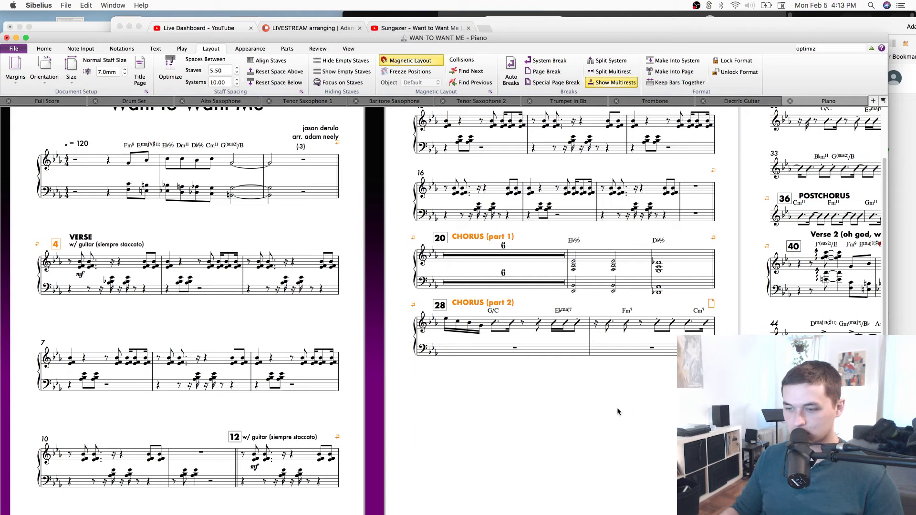
pyautogui.moveTo(645, 425); pyautogui.dragTo(561, 460)
pyautogui.moveTo(469, 433); pyautogui.dragTo(297, 419)
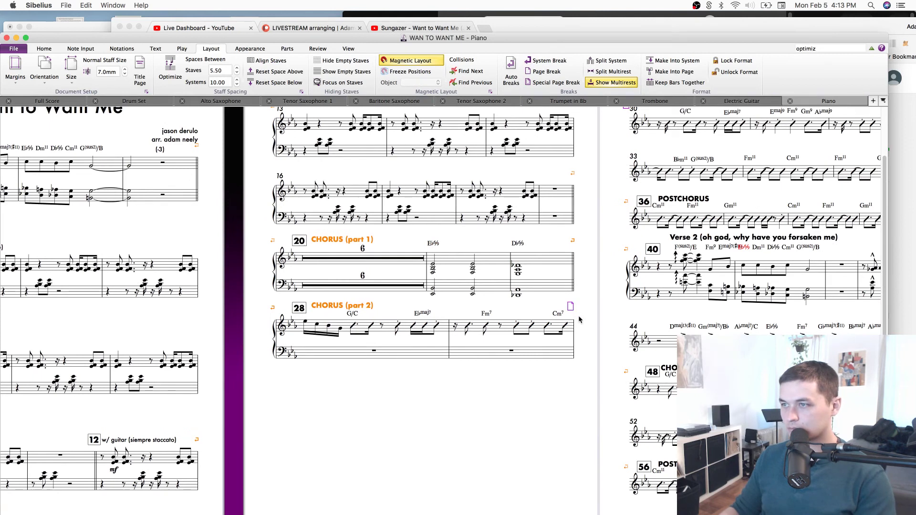
pyautogui.press('Delete')
# Hide the empty lower staff in bars 28 to 31 at the start of CHORUS (part 2).
pyautogui.moveTo(582, 333); pyautogui.dragTo(572, 310)
pyautogui.click(487, 357)
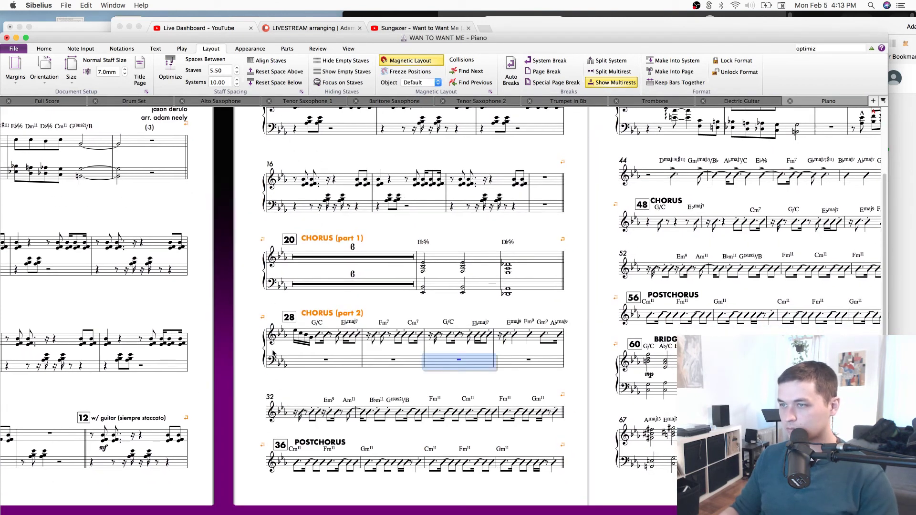
pyautogui.click(338, 361)
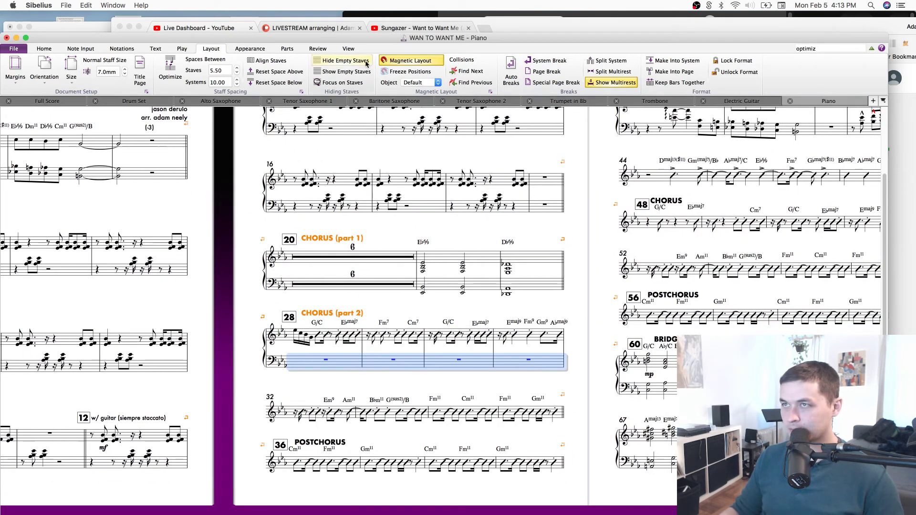
pyautogui.click(362, 61)
# Insert system breaks after bars 30 and 33 so CHORUS (part 2) runs three bars per system.
pyautogui.scroll(5, 469, 323)
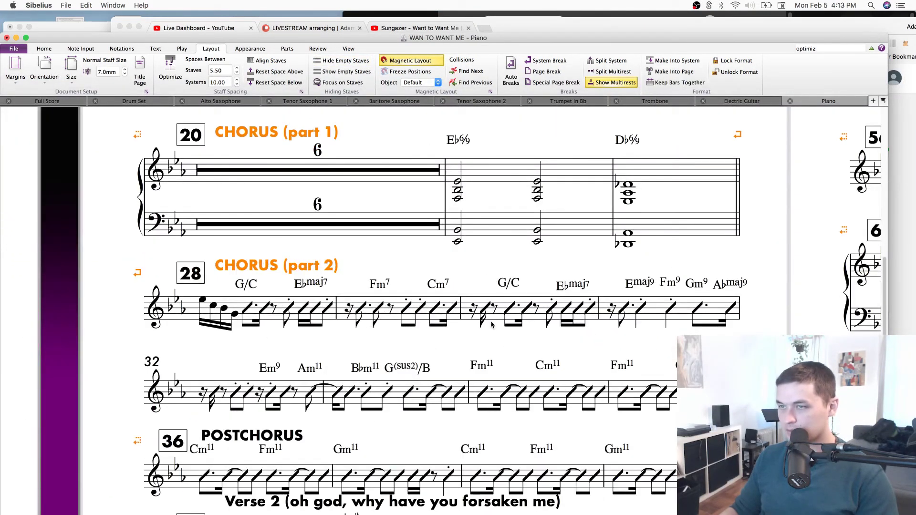
pyautogui.click(600, 316)
pyautogui.press('Return')
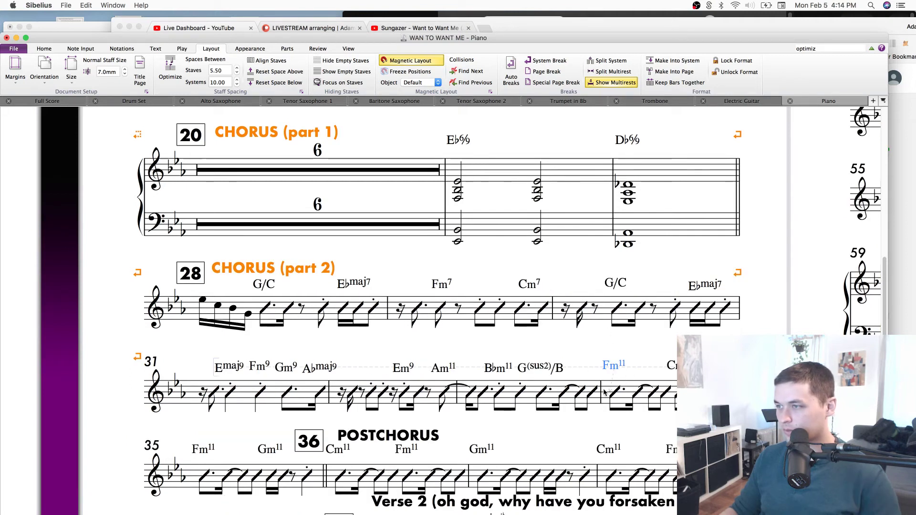
pyautogui.click(605, 390)
pyautogui.click(592, 395)
pyautogui.press('x')
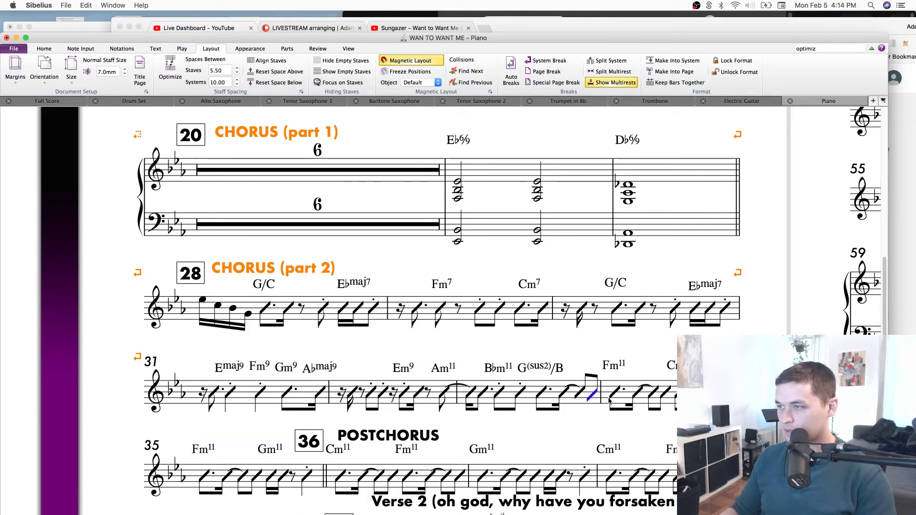
pyautogui.click(609, 402)
pyautogui.press('Return')
# Try to pull bar 36 onto the preceding system by breaking after it and removing the break after bar 35.
pyautogui.scroll(-5, 539, 312)
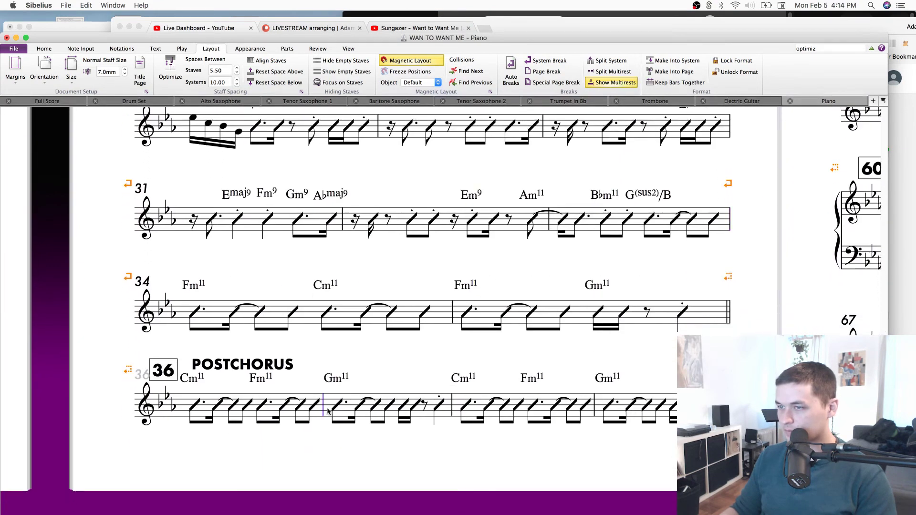
pyautogui.press('Return')
pyautogui.click(727, 290)
pyautogui.press('Delete')
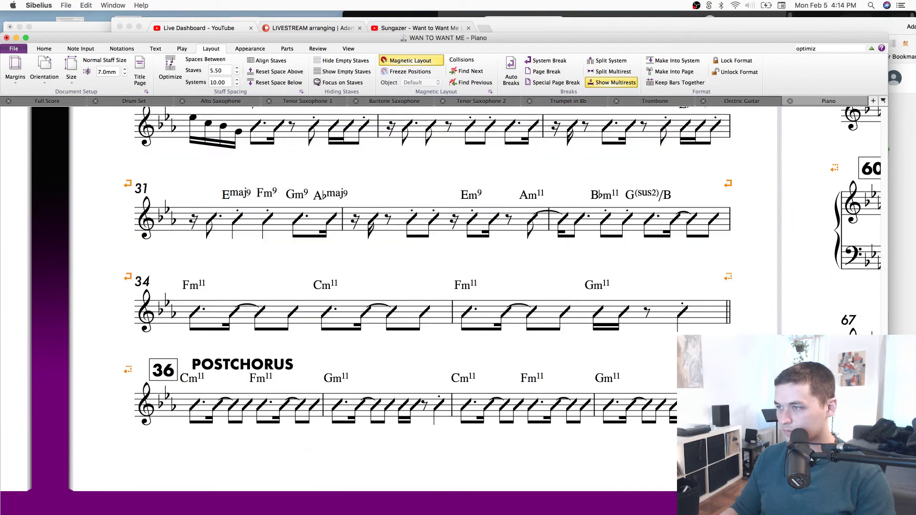
# Make bars 34 to 36 into a single system and save the score.
pyautogui.moveTo(662, 362); pyautogui.dragTo(662, 359)
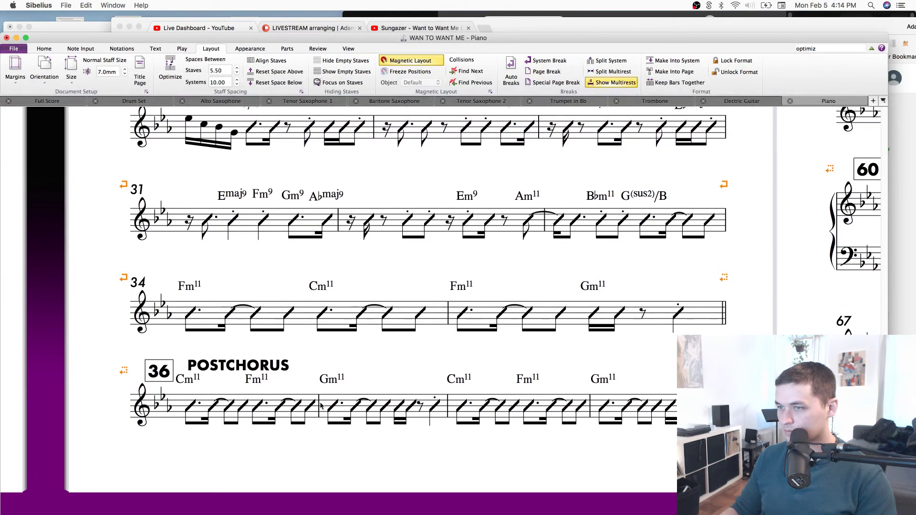
pyautogui.click(315, 408)
pyautogui.keyDown('shift'); pyautogui.click(199, 311); pyautogui.keyUp('shift')
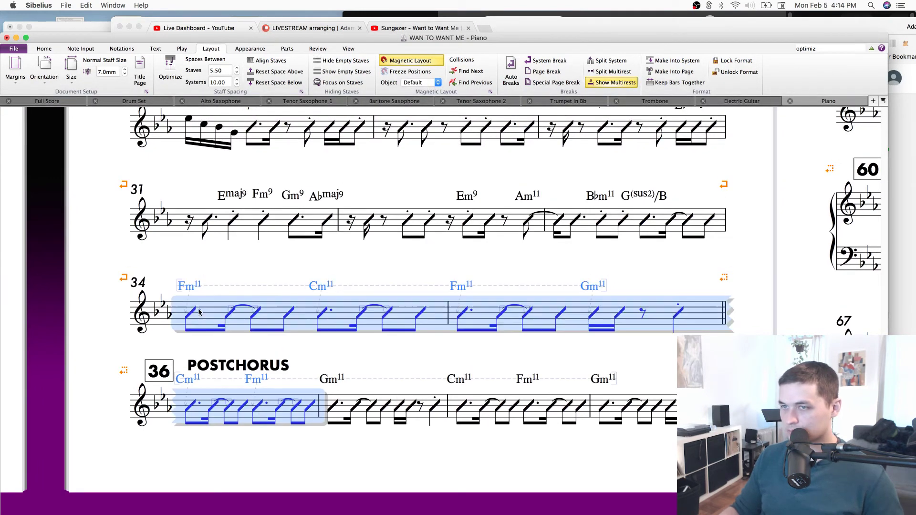
pyautogui.hotkey('alt', 'shift', 'm')
pyautogui.press('Escape')
pyautogui.press('super+s')
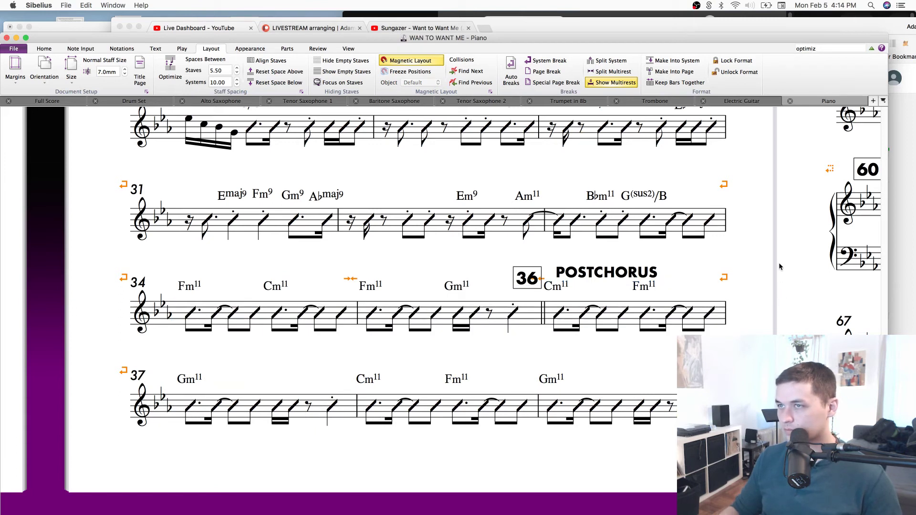
# Check the Piano part's layout from CHORUS (part 1) through the BRIDGE and save the score.
pyautogui.moveTo(788, 275); pyautogui.dragTo(730, 298)
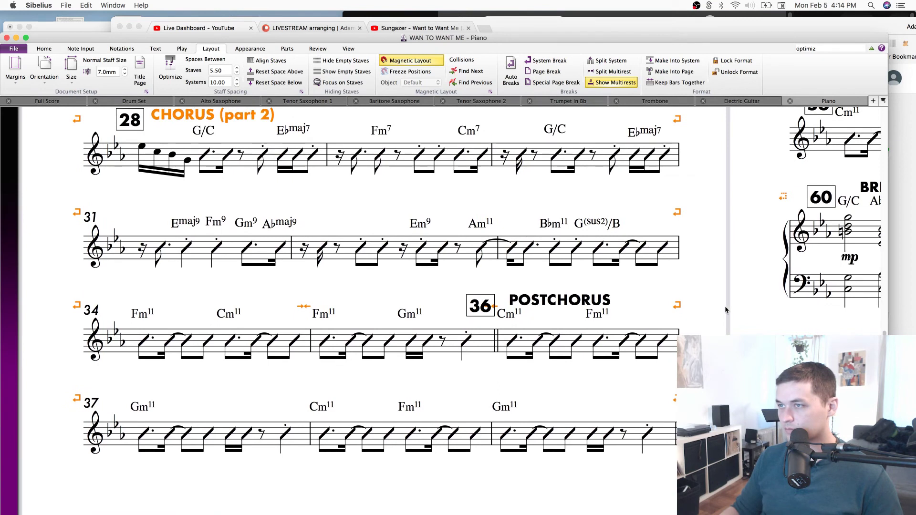
pyautogui.hscroll(3, 725, 305)
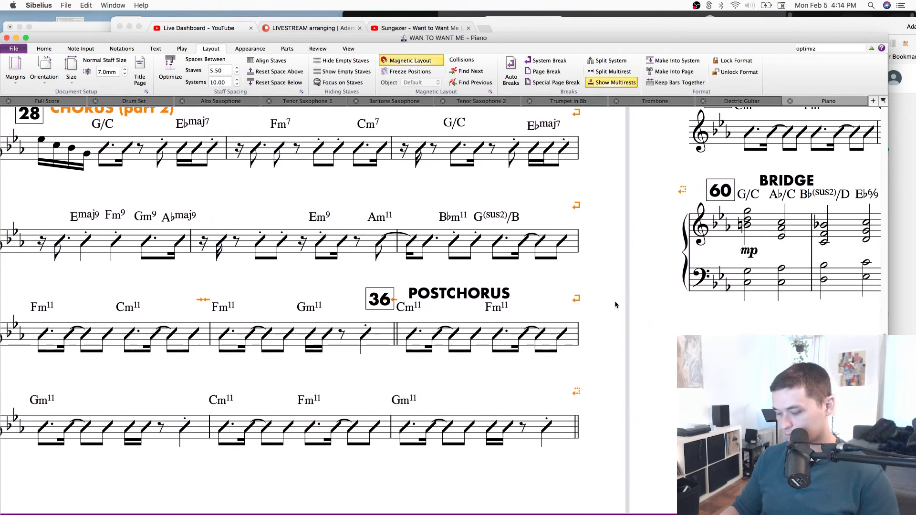
pyautogui.press('super+minus')
pyautogui.press('super+minus')
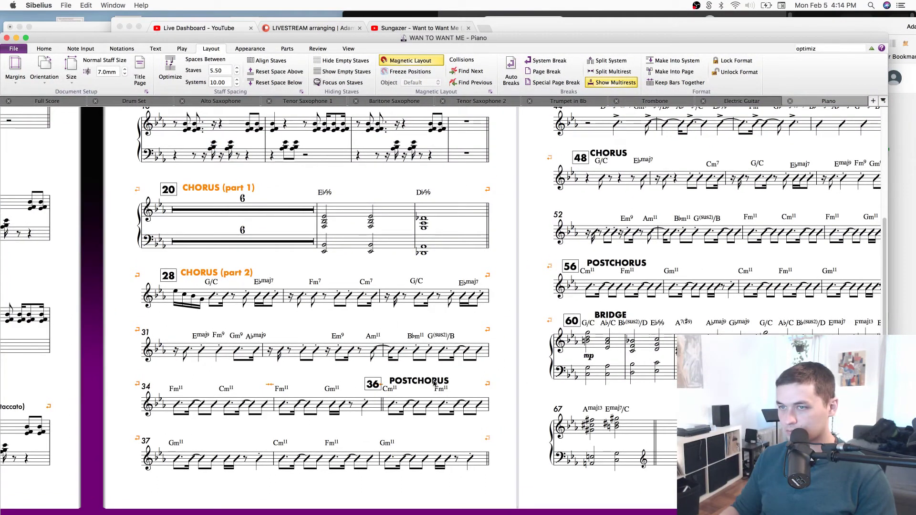
pyautogui.click(462, 297)
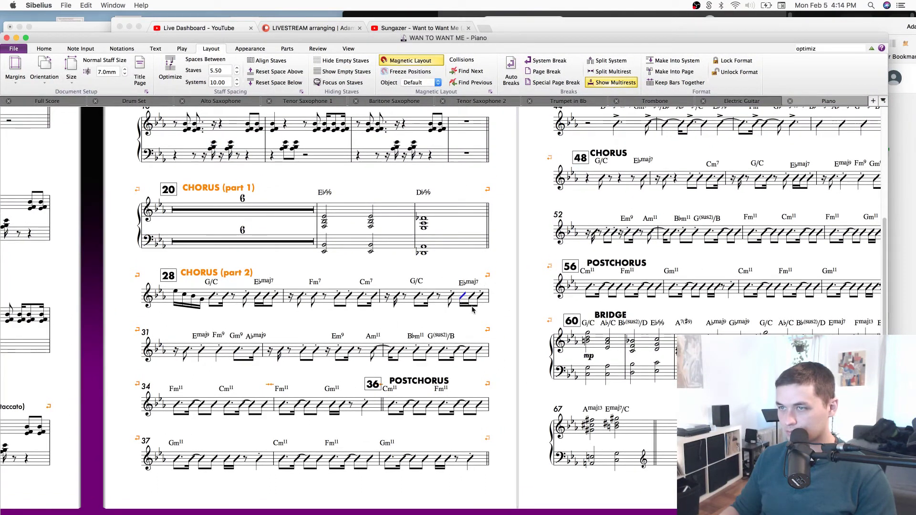
pyautogui.moveTo(523, 285); pyautogui.dragTo(288, 464)
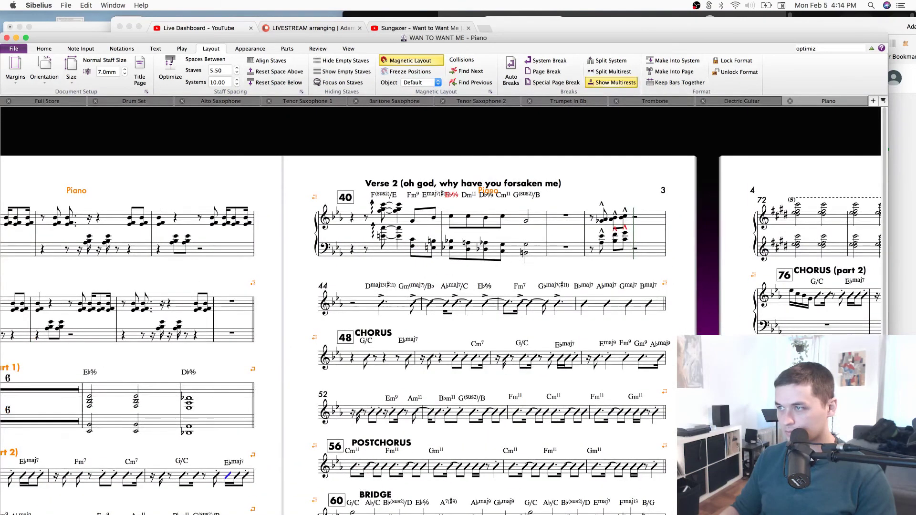
pyautogui.scroll(-5, 463, 320)
pyautogui.press('super+s')
pyautogui.press('Escape')
pyautogui.moveTo(262, 426); pyautogui.dragTo(525, 331)
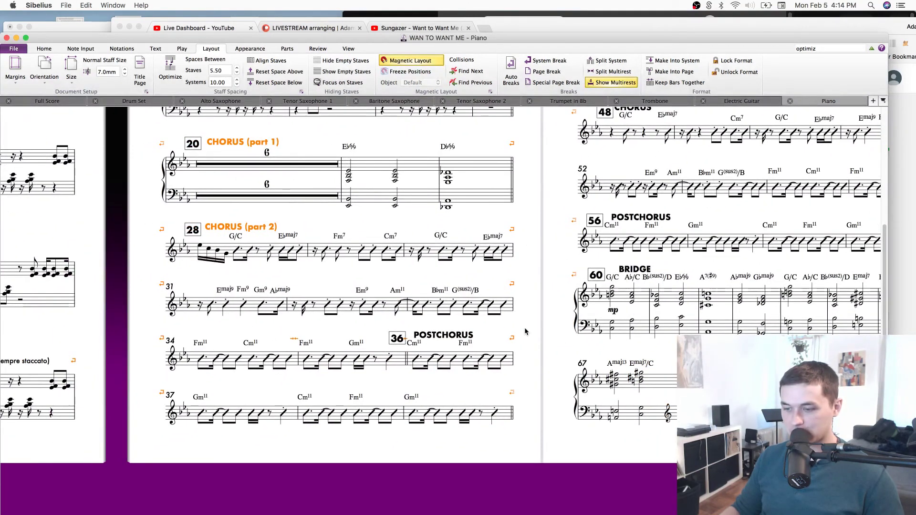
pyautogui.press('super+s')
pyautogui.moveTo(106, 228); pyautogui.dragTo(443, 369)
pyautogui.press('super+minus')
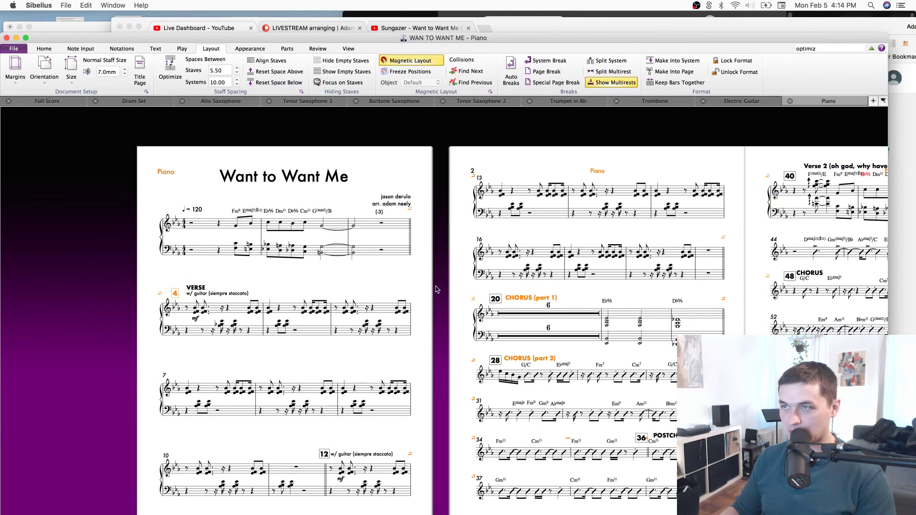
# Move the composer and arranger credits up, clear of the first system's text, and save the score.
pyautogui.press('super+equal')
pyautogui.click(390, 172)
pyautogui.moveTo(392, 202); pyautogui.dragTo(392, 200)
pyautogui.click(414, 243)
pyautogui.press('super+s')
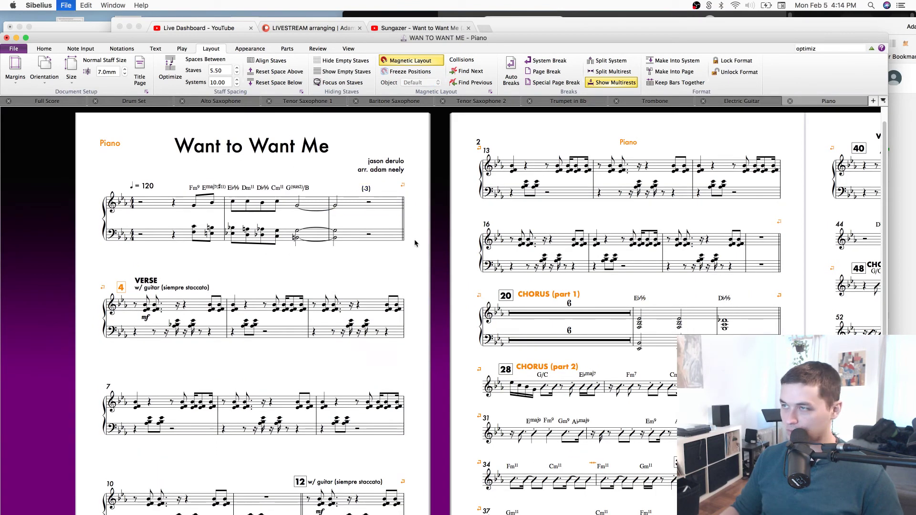
pyautogui.click(544, 171)
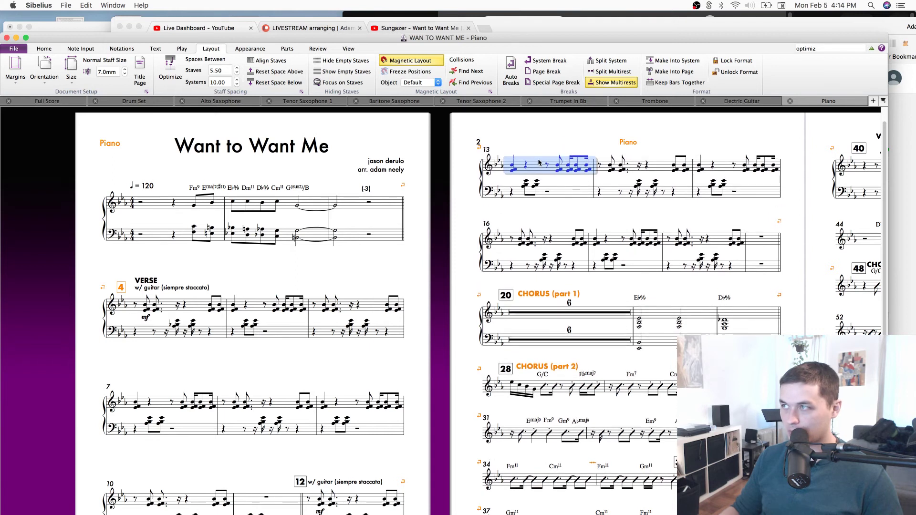
pyautogui.press('Escape')
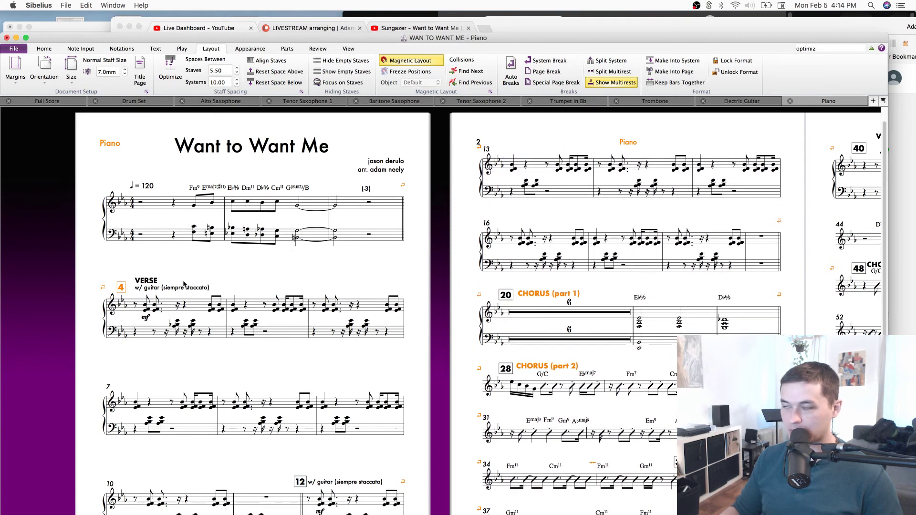
# Shift the rehearsal mark 48 slightly left, away from the CHORUS heading.
pyautogui.hscroll(8, 396, 270)
pyautogui.scroll(-2, 397, 270)
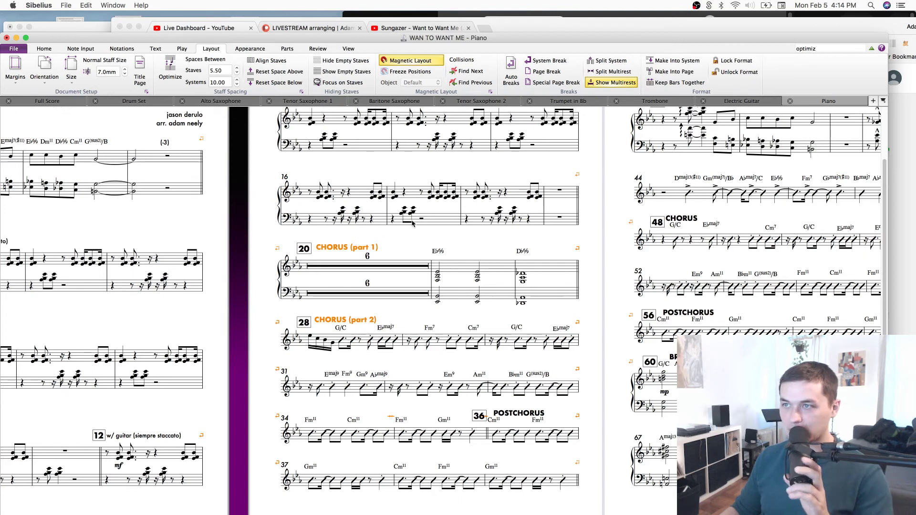
pyautogui.hscroll(6, 668, 232)
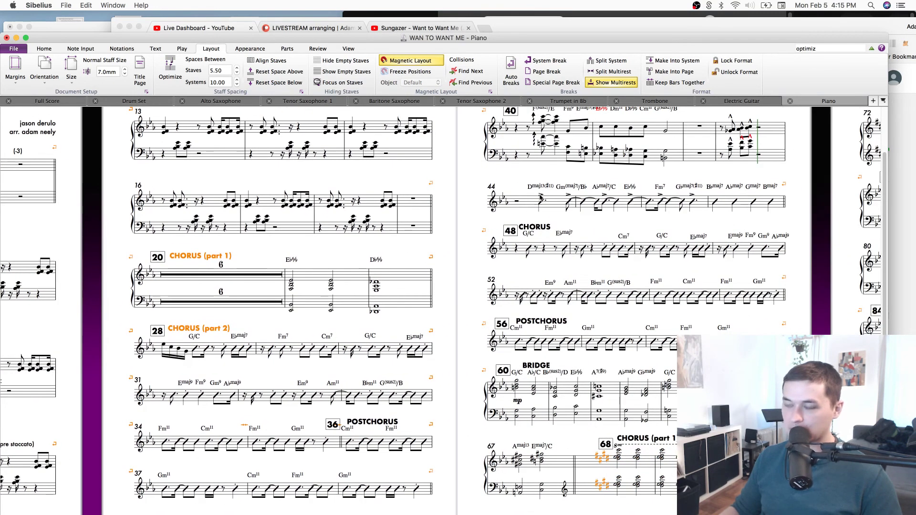
pyautogui.hscroll(7, 600, 223)
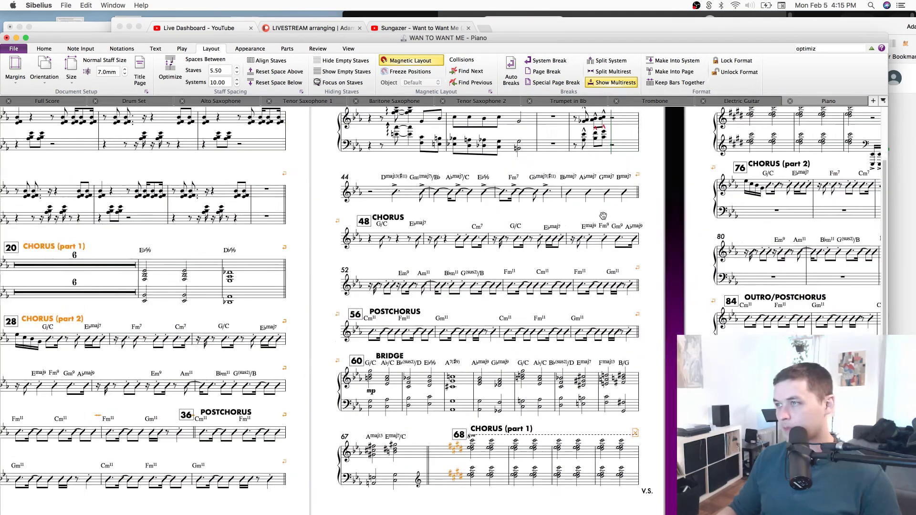
pyautogui.moveTo(358, 226); pyautogui.dragTo(352, 228)
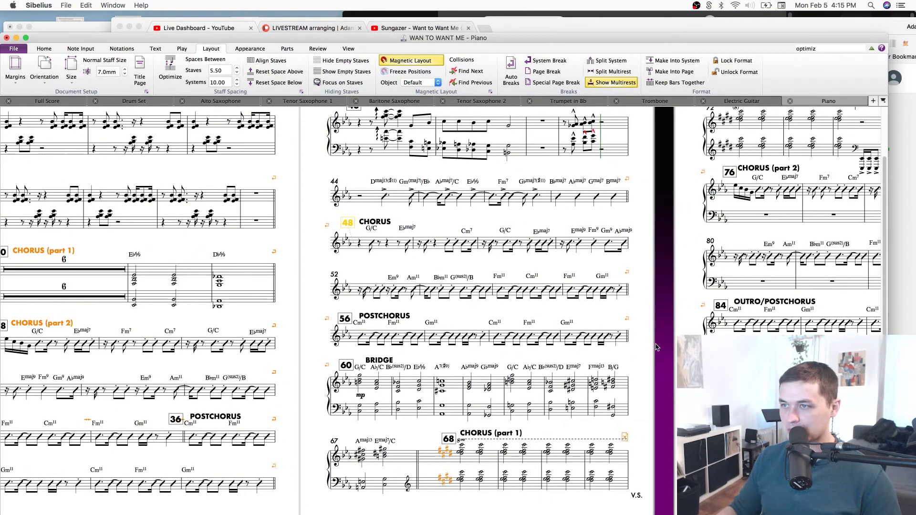
# Break the BRIDGE system after bar 63, then align rehearsal mark 60 and the BRIDGE heading just above the chord symbols.
pyautogui.click(506, 404)
pyautogui.press('Return')
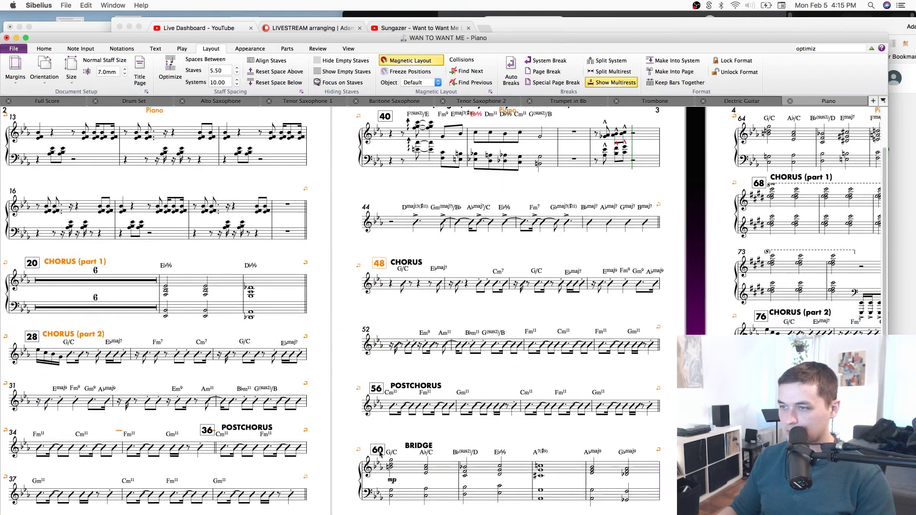
pyautogui.moveTo(380, 453); pyautogui.dragTo(409, 444)
pyautogui.press('Escape')
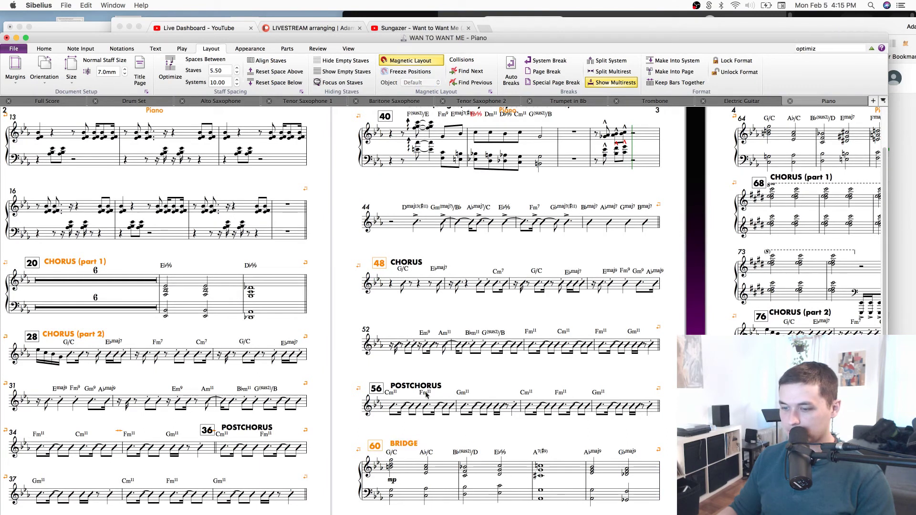
# Nudge mark 56 and the POSTCHORUS heading up and left, and move the CHORUS heading at bar 48 up and right.
pyautogui.click(378, 389)
pyautogui.moveTo(409, 386); pyautogui.dragTo(406, 383)
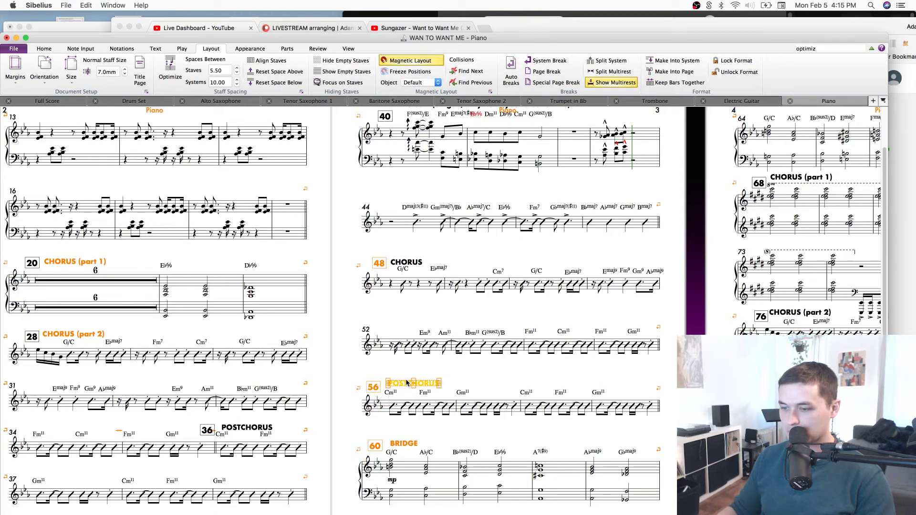
pyautogui.press('Escape')
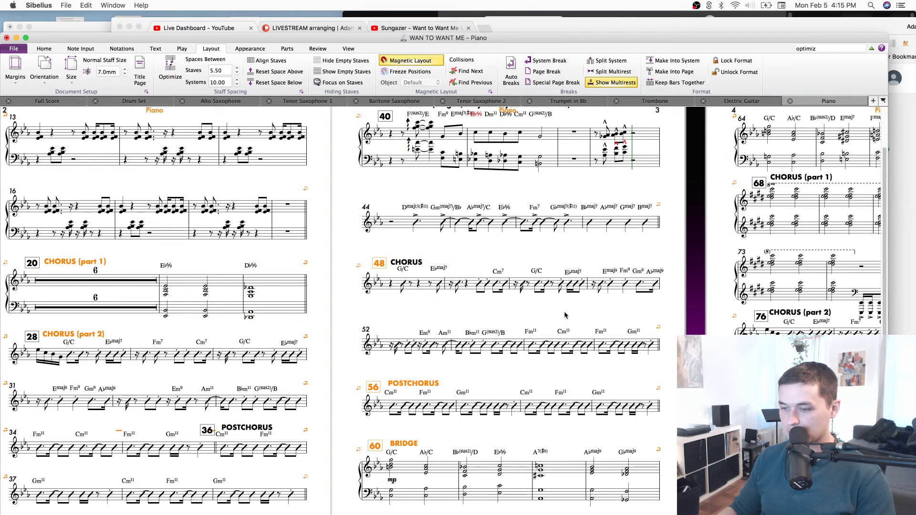
pyautogui.moveTo(405, 262); pyautogui.dragTo(410, 259)
pyautogui.press('Escape')
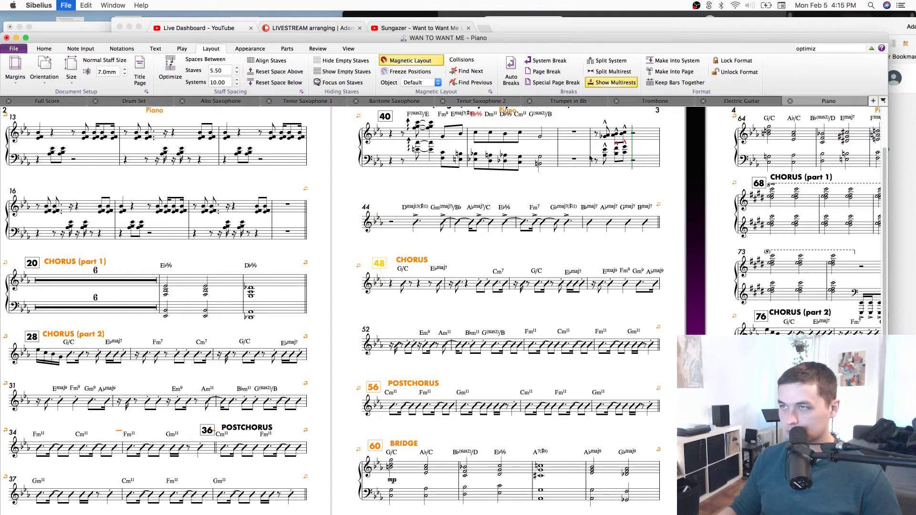
# Lower the bar 40 system away from the page header and nudge mark 40 and the Verse 2 heading slightly upward.
pyautogui.scroll(3, 480, 195)
pyautogui.hscroll(3, 479, 195)
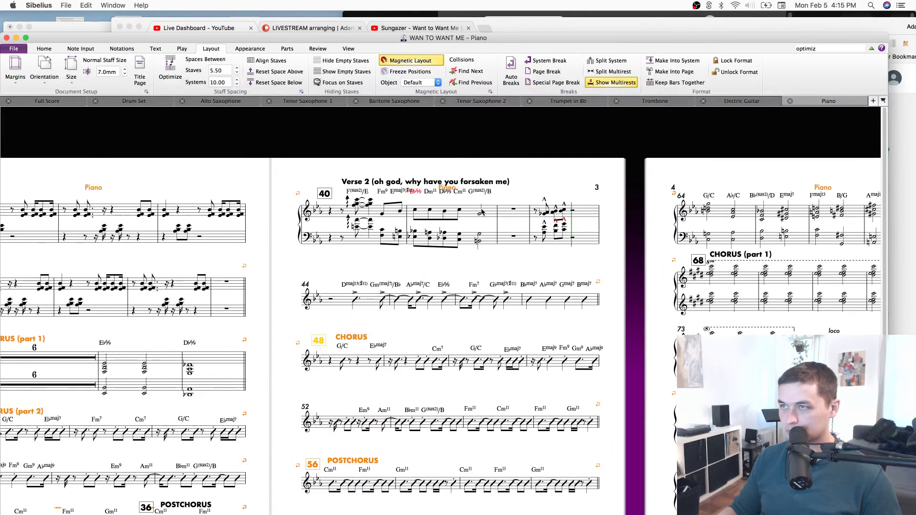
pyautogui.click(481, 213)
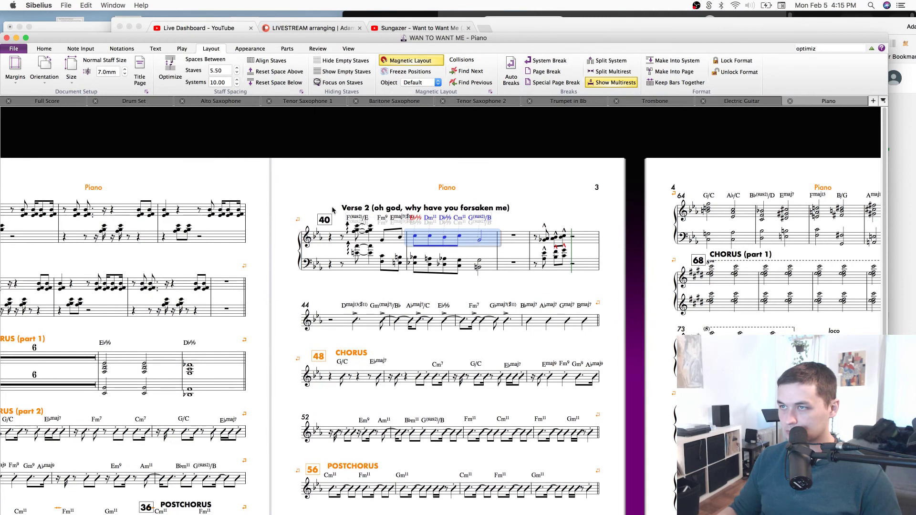
pyautogui.moveTo(324, 219); pyautogui.dragTo(322, 215)
pyautogui.moveTo(435, 210); pyautogui.dragTo(443, 203)
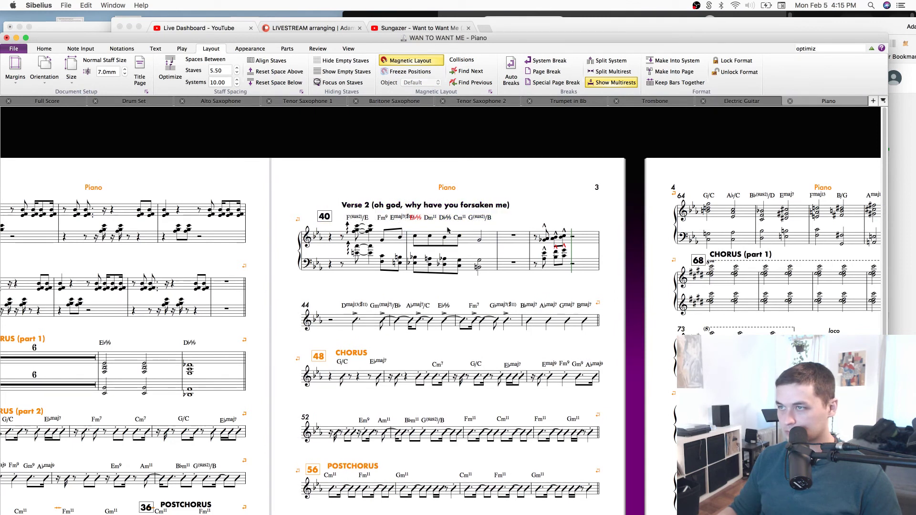
pyautogui.press('Escape')
# Move bar 41's chord symbols, E♭6/9 through G(sus2)/B, right and in line, clear of the Emaj7(♯11) symbol.
pyautogui.press('super+equal')
pyautogui.press('super+equal')
pyautogui.scroll(5, 425, 159)
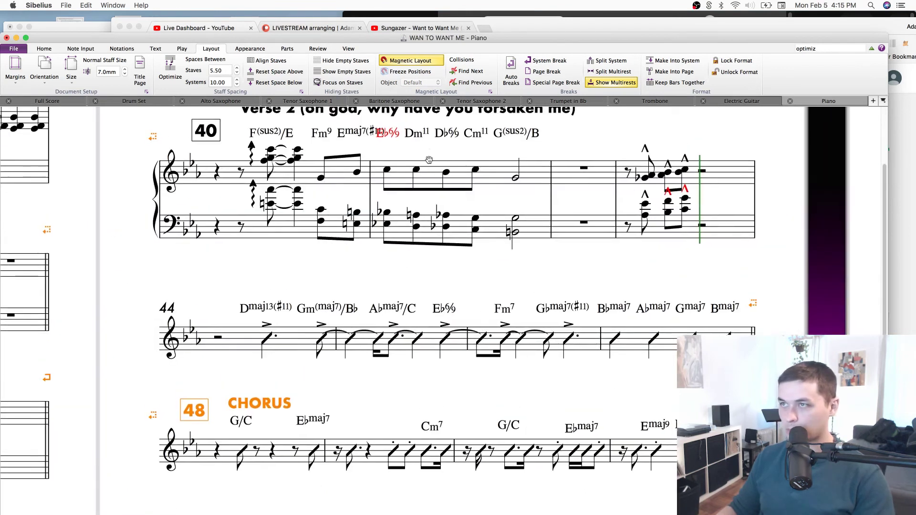
pyautogui.moveTo(537, 243); pyautogui.dragTo(374, 233)
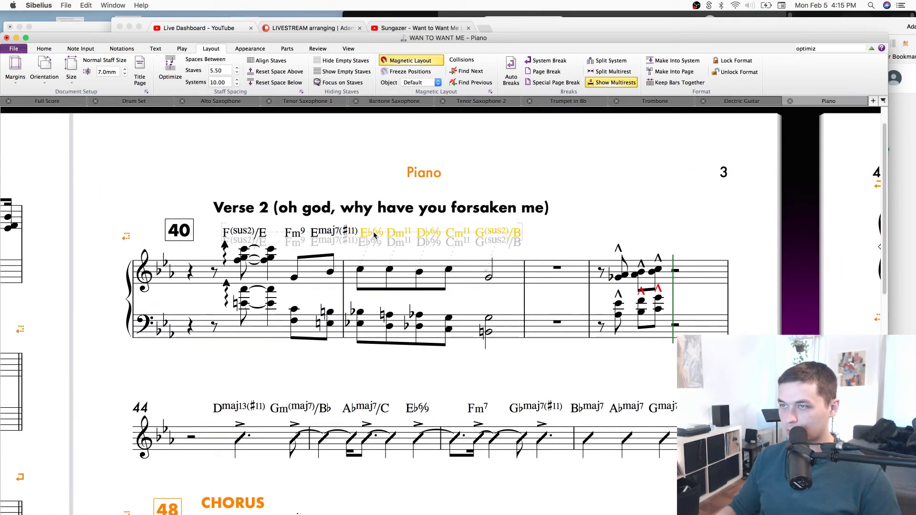
pyautogui.press('Escape')
pyautogui.click(543, 270)
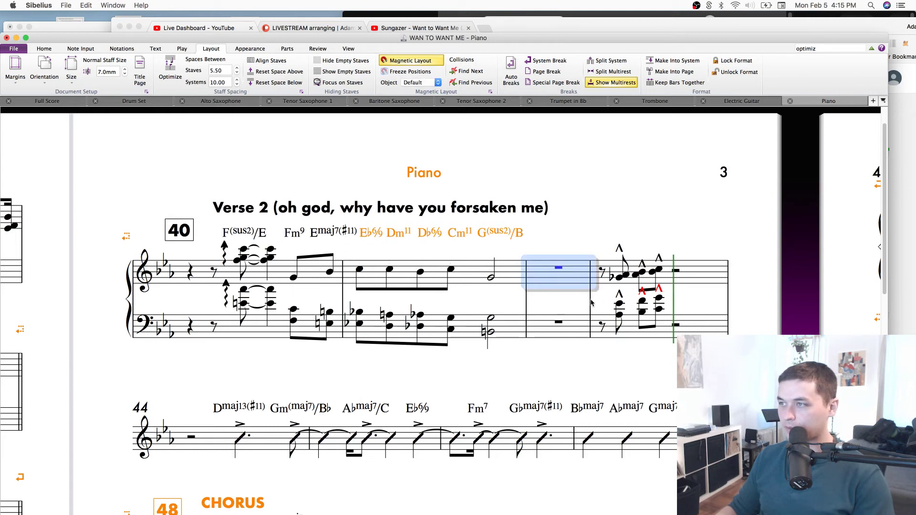
# Insert a system break after bar 42, save the score, and undo the stray edit made in bar 40.
pyautogui.click(594, 298)
pyautogui.press('Return')
pyautogui.moveTo(427, 236); pyautogui.dragTo(510, 237)
pyautogui.moveTo(567, 237); pyautogui.dragTo(564, 237)
pyautogui.click(657, 210)
pyautogui.press('super+s')
pyautogui.click(246, 269)
pyautogui.press('super+z')
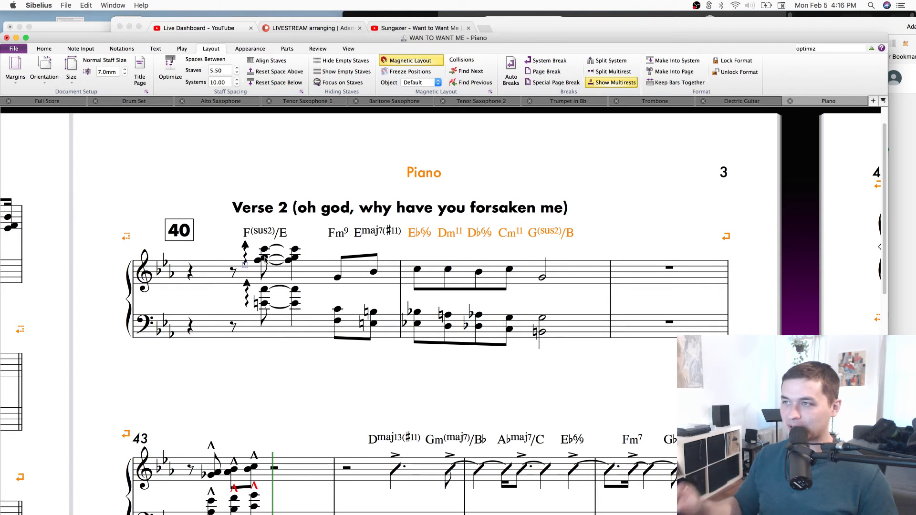
# Examine the rearranged systems from bar 40 through the BRIDGE, including both staves of bar 43.
pyautogui.click(688, 199)
pyautogui.moveTo(645, 286); pyautogui.dragTo(645, 276)
pyautogui.press('Escape')
pyautogui.moveTo(113, 382); pyautogui.dragTo(173, 367)
pyautogui.moveTo(372, 473); pyautogui.dragTo(391, 405)
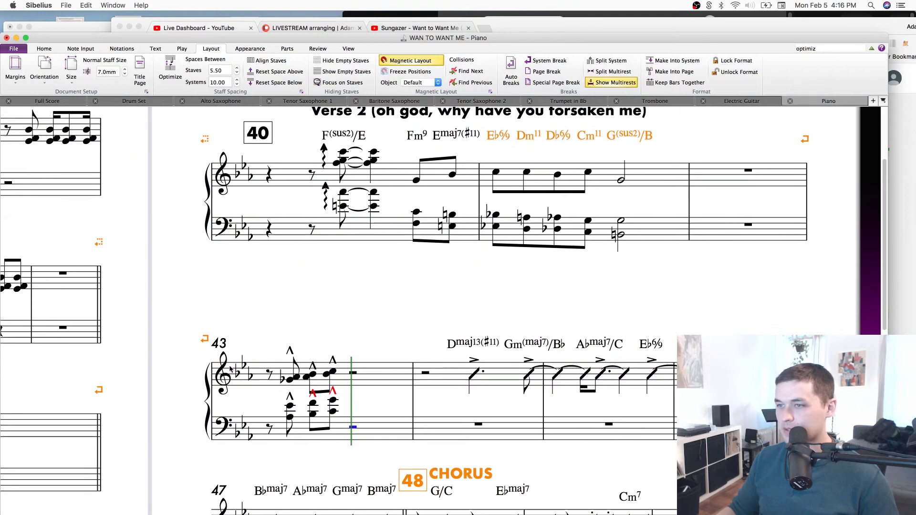
pyautogui.click(391, 405)
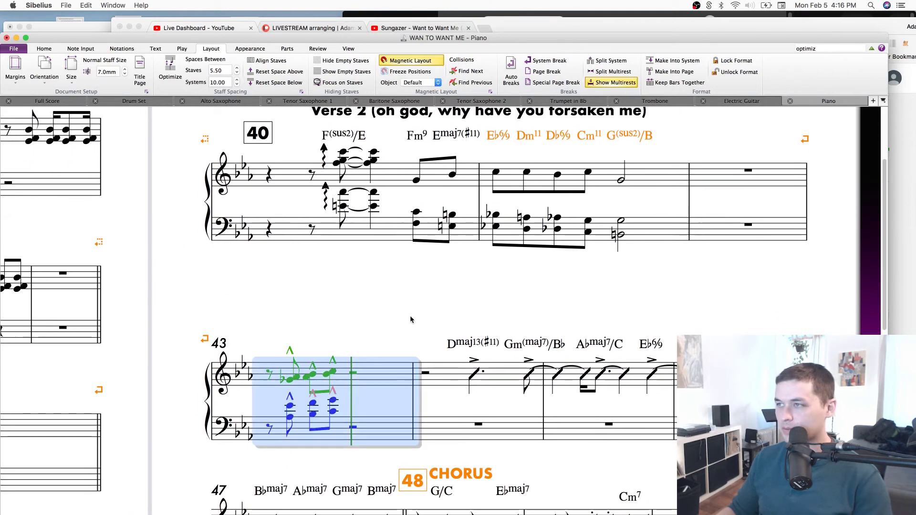
pyautogui.press('Escape')
pyautogui.moveTo(804, 136); pyautogui.dragTo(806, 137)
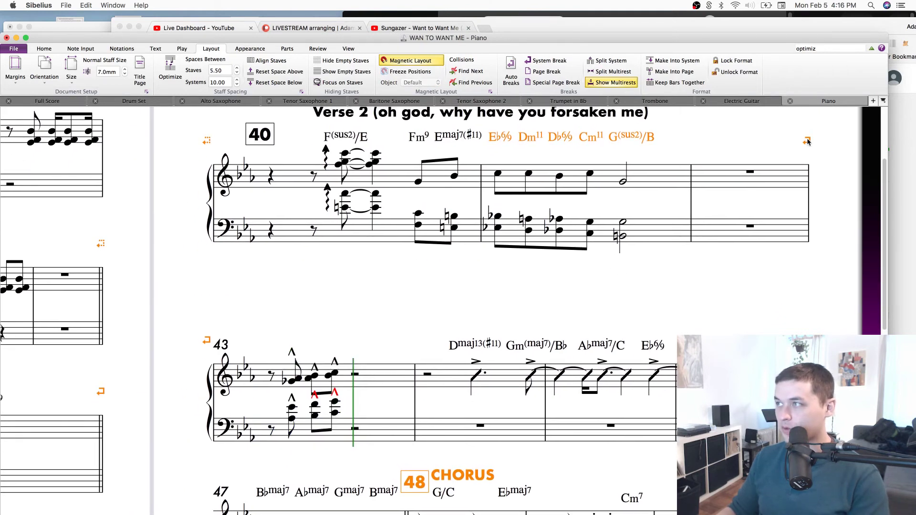
pyautogui.press('super+minus')
pyautogui.press('super+minus')
pyautogui.moveTo(420, 310); pyautogui.dragTo(345, 211)
pyautogui.click(514, 274)
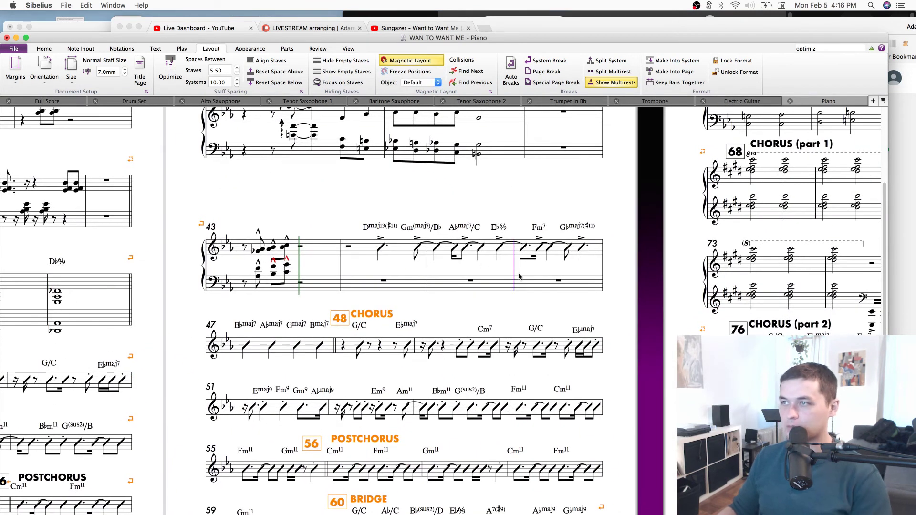
pyautogui.moveTo(424, 238); pyautogui.dragTo(416, 302)
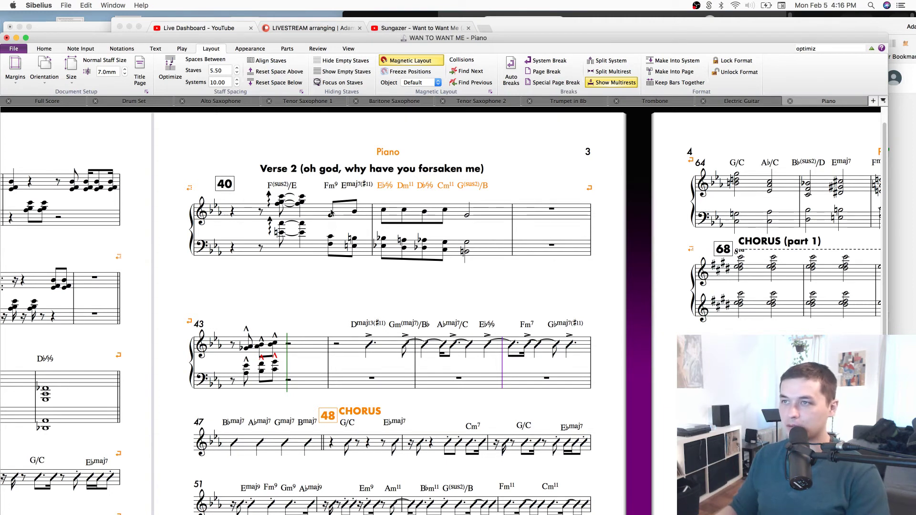
# Select both piano staves from the Fm9 chord in bar 40 to the end of bar 41 and play the passage.
pyautogui.click(331, 219)
pyautogui.press('Right')
pyautogui.press('Right')
pyautogui.click(331, 244)
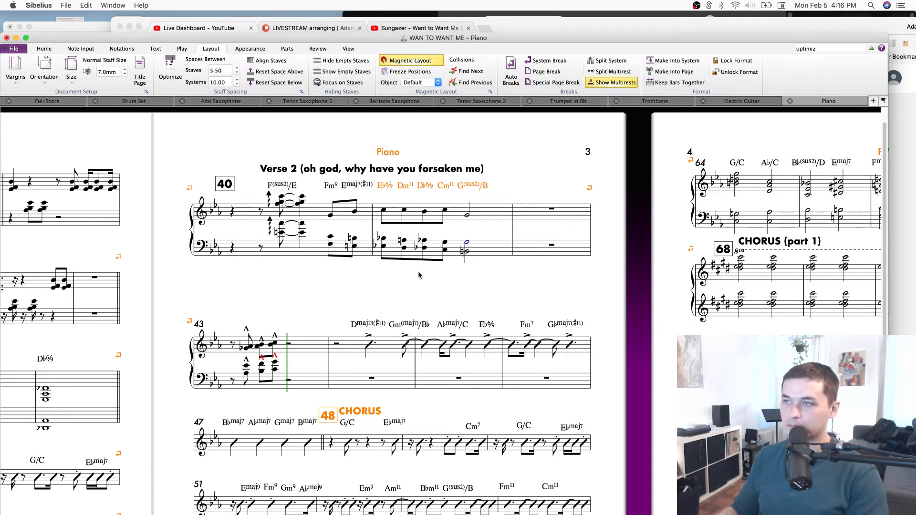
pyautogui.press('Escape')
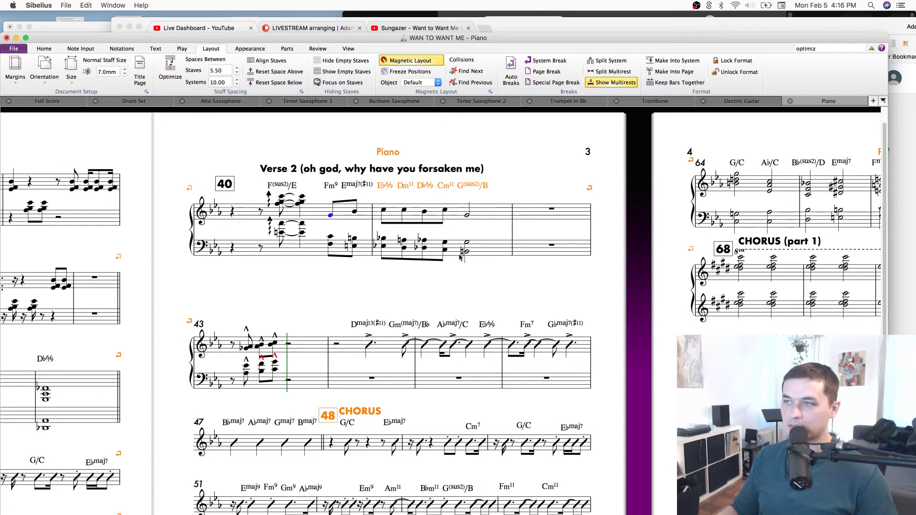
pyautogui.keyDown('shift'); pyautogui.click(467, 254); pyautogui.keyUp('shift')
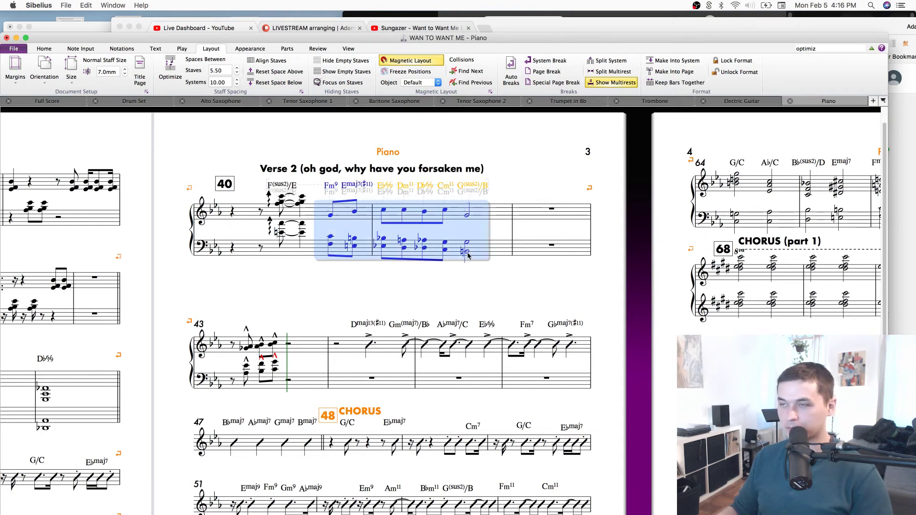
pyautogui.press('super+minus')
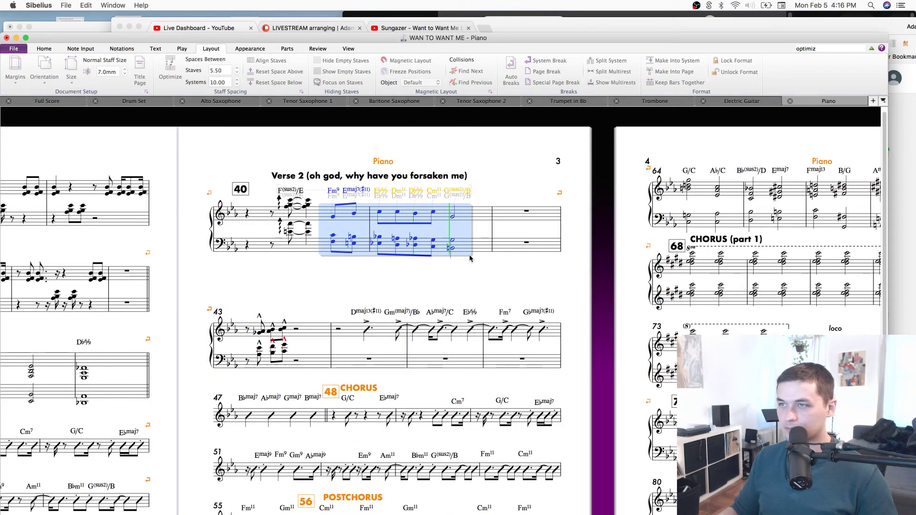
pyautogui.press('super+equal')
# Add an inner note to each left-hand chord from the Fm9 in bar 40 through the final half note of bar 41.
pyautogui.click(335, 248)
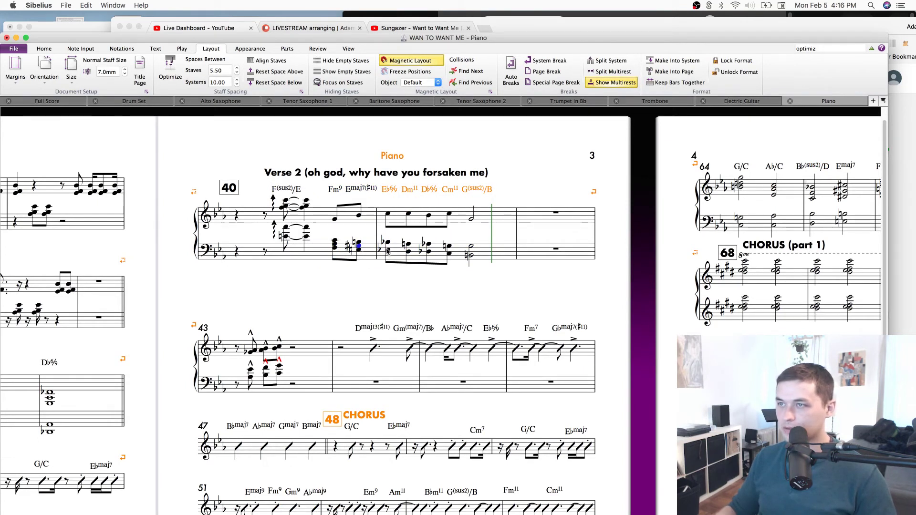
pyautogui.press('3')
pyautogui.click(411, 253)
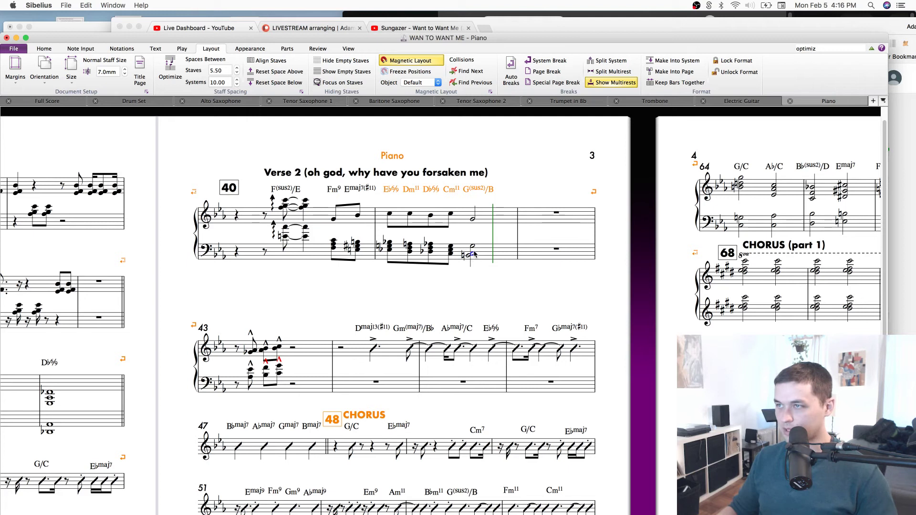
pyautogui.press('Escape')
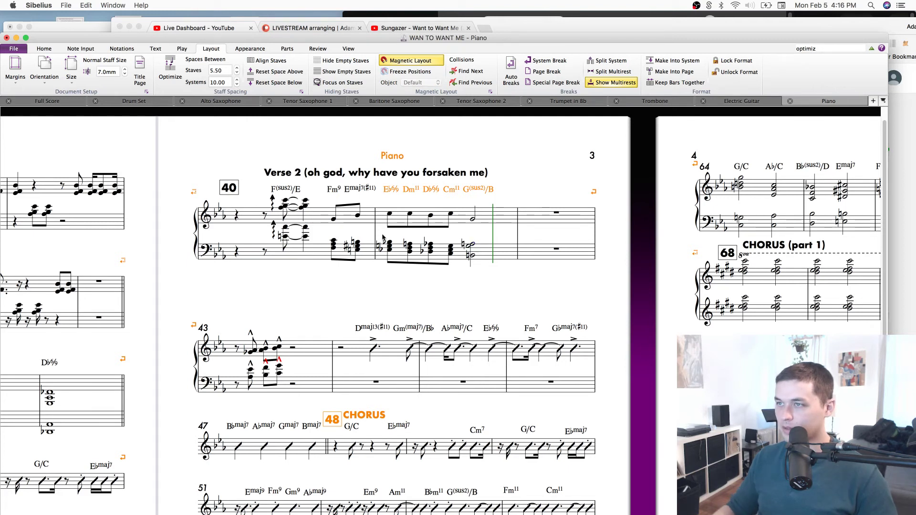
# Play back bars 40 and 41 to hear the filled-out left-hand chords, stopping before bar 42.
pyautogui.hscroll(3, 374, 229)
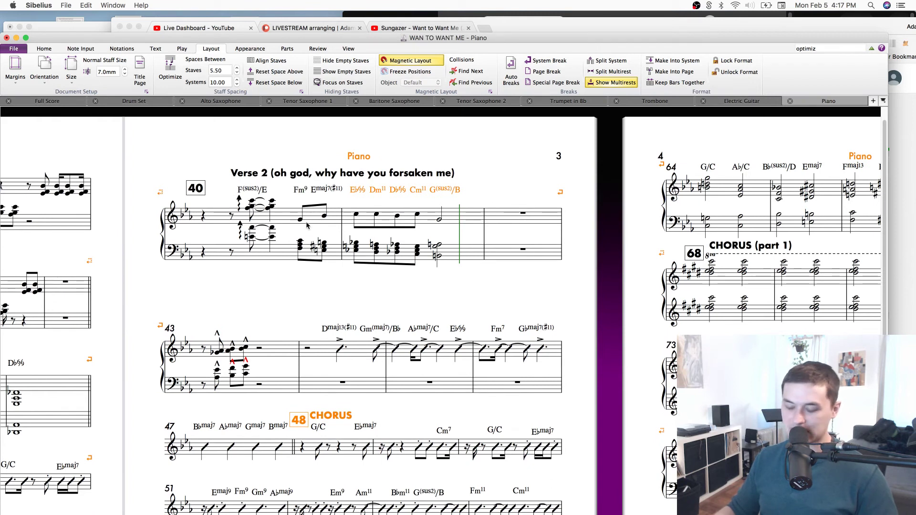
pyautogui.click(330, 221)
pyautogui.press('super+minus')
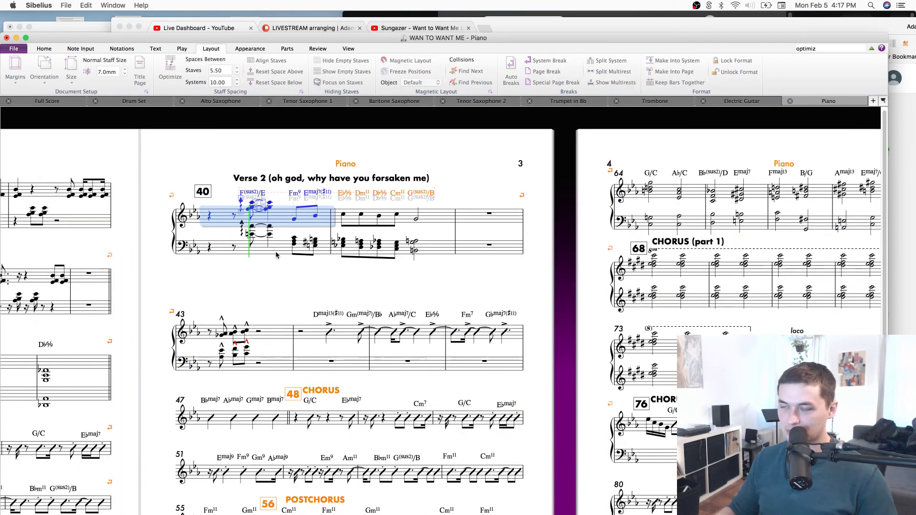
pyautogui.press('space')
pyautogui.press('Escape')
pyautogui.press('space')
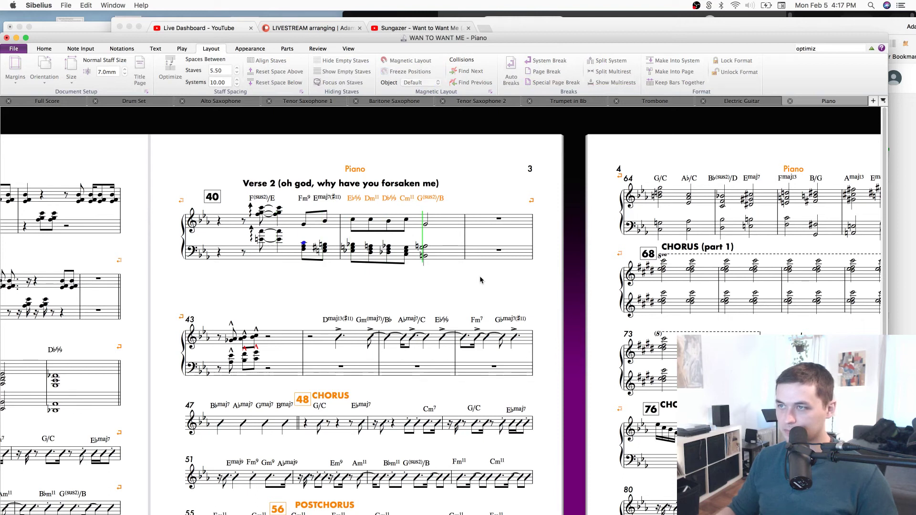
pyautogui.press('space')
pyautogui.press('space')
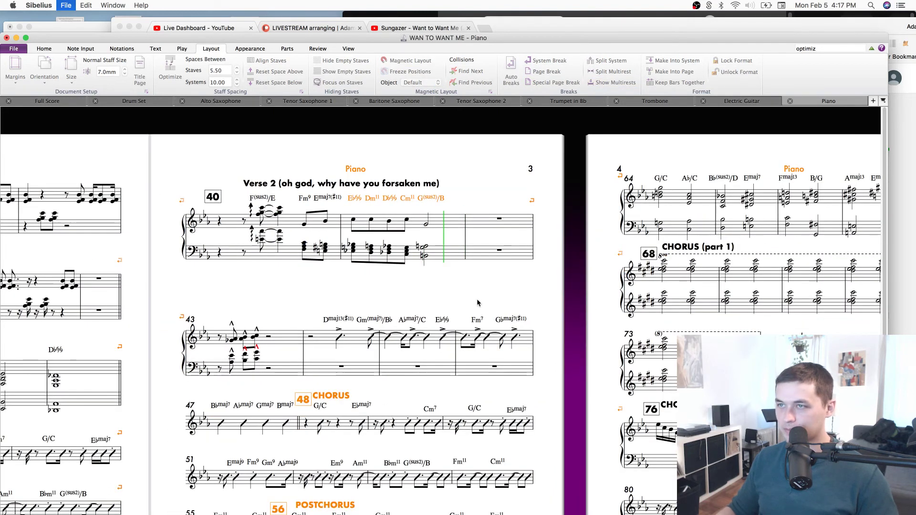
pyautogui.press('space')
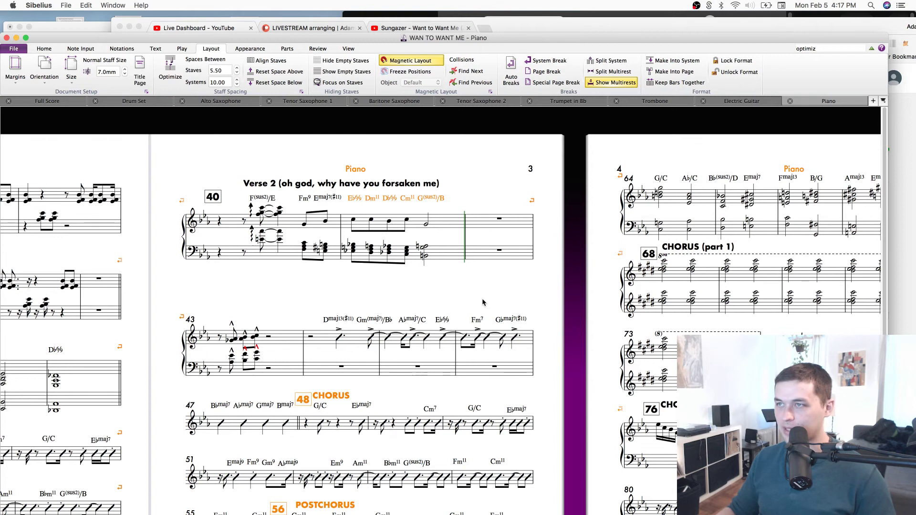
# Move the lower staff of the bar 43 system down so its accents clear the upper staff, and save the score.
pyautogui.click(268, 370)
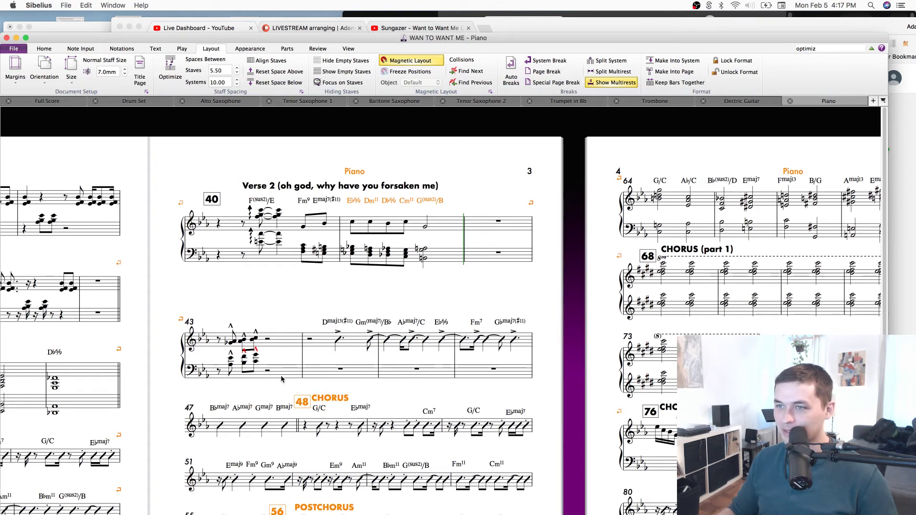
pyautogui.click(284, 383)
pyautogui.click(486, 277)
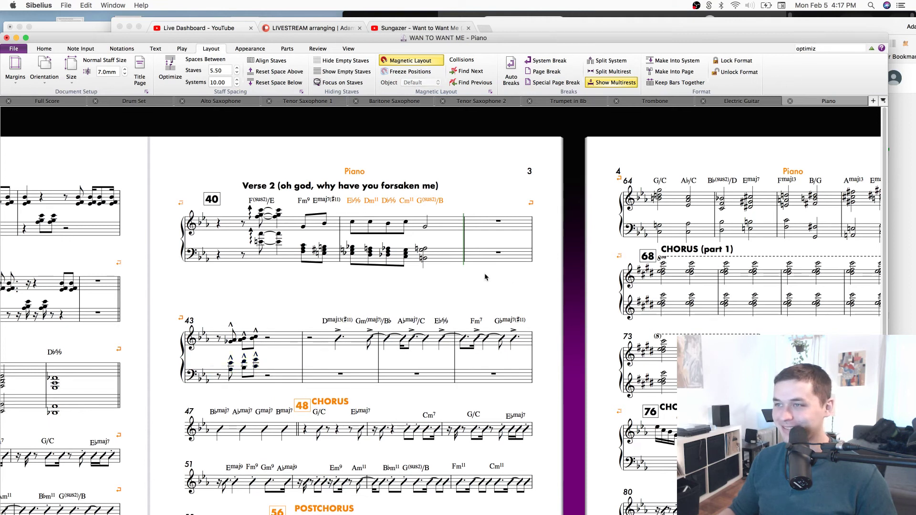
pyautogui.press('super+s')
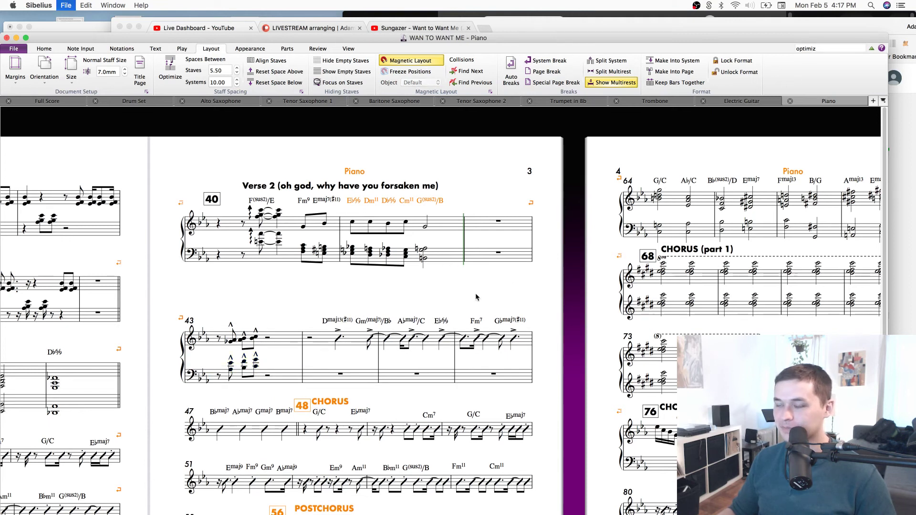
pyautogui.scroll(-3, 579, 357)
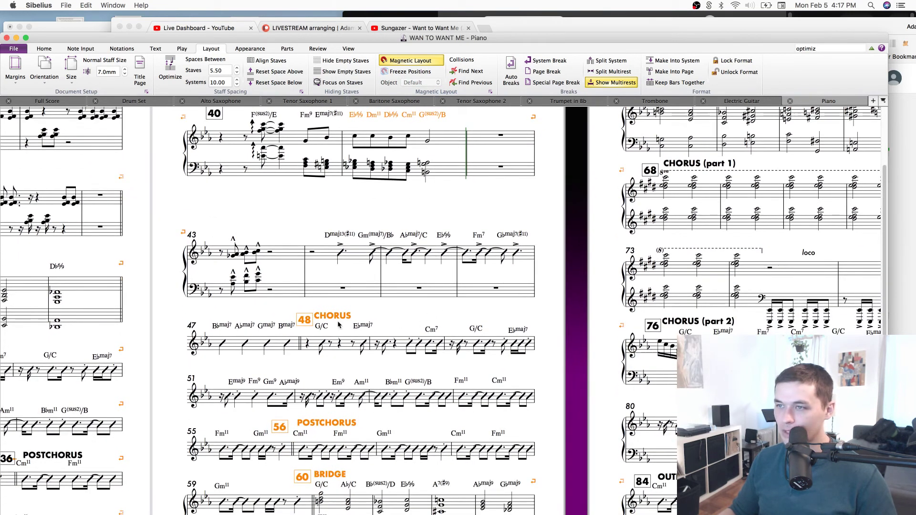
pyautogui.scroll(-2, 543, 374)
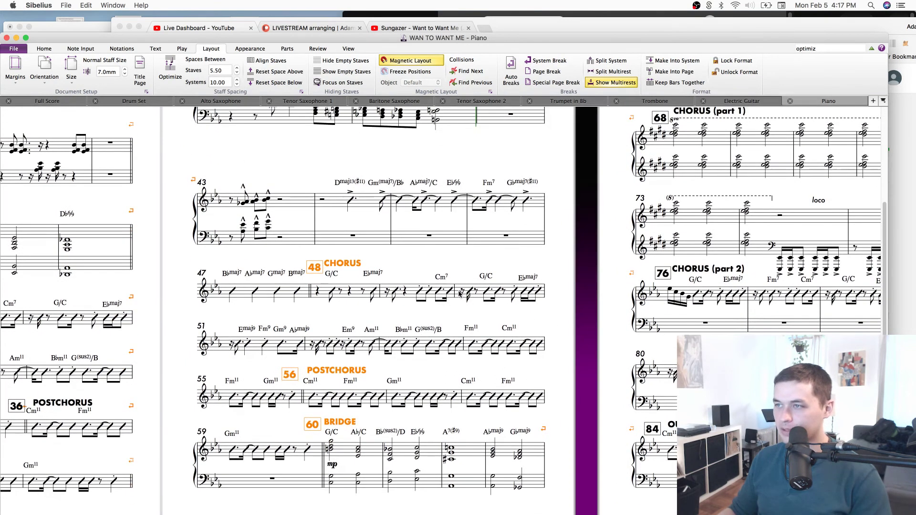
pyautogui.scroll(1, 490, 344)
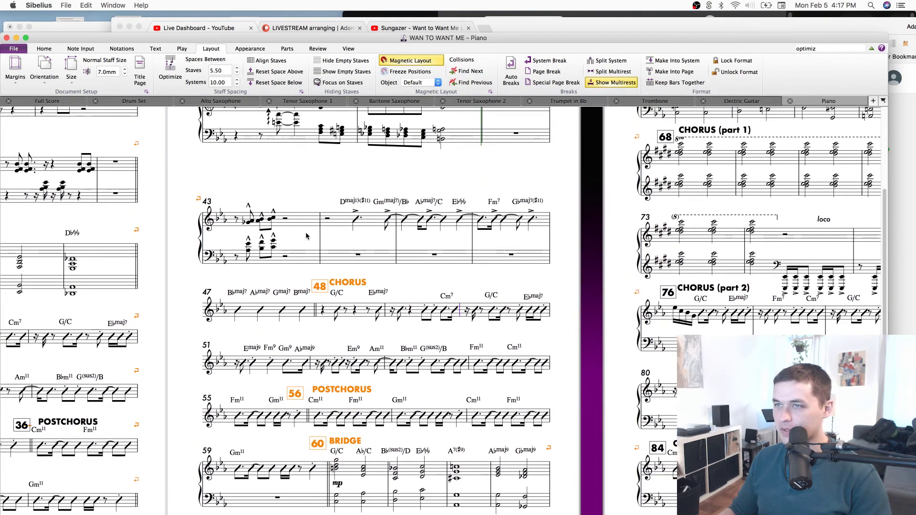
# Delete the system break after bar 42 on page 3 so bar 43 joins the bar 40 system.
pyautogui.scroll(2, 313, 298)
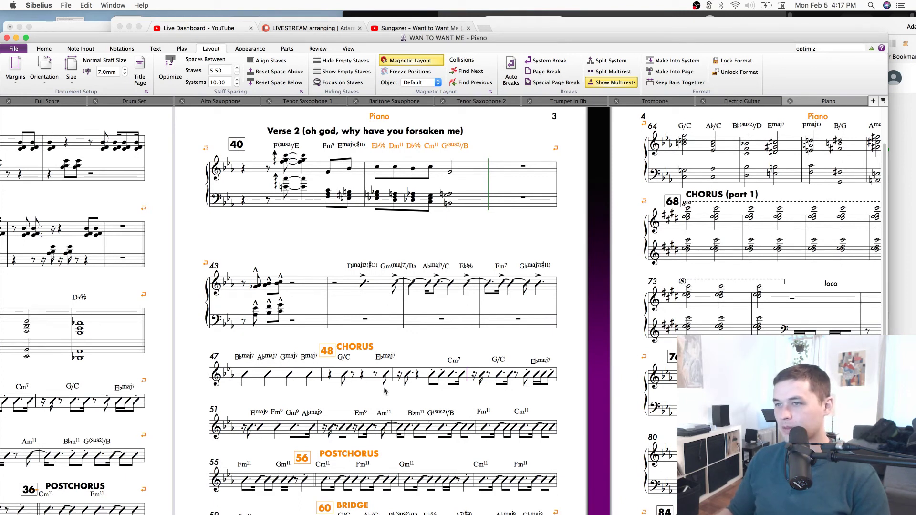
pyautogui.click(555, 148)
pyautogui.press('Delete')
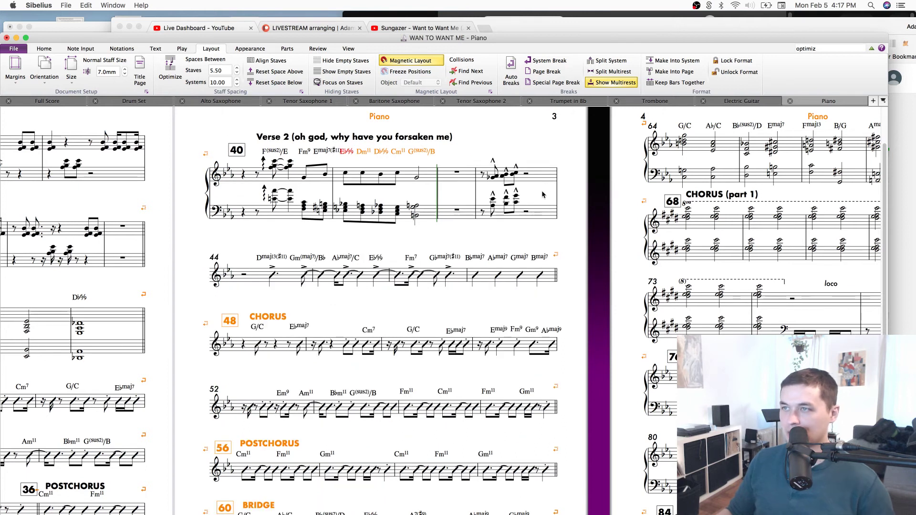
# Insert system breaks at the ends of bars 50, 53 and 56.
pyautogui.moveTo(559, 242); pyautogui.dragTo(564, 234)
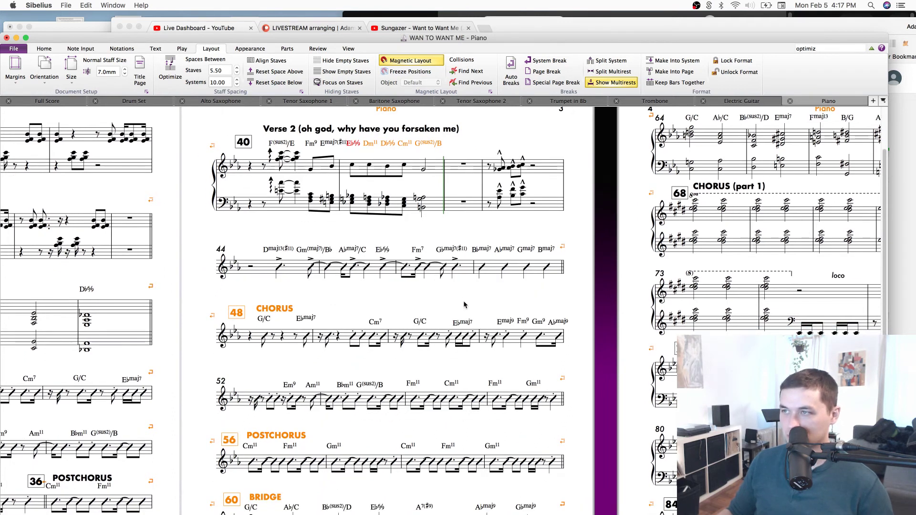
pyautogui.moveTo(504, 375); pyautogui.dragTo(493, 274)
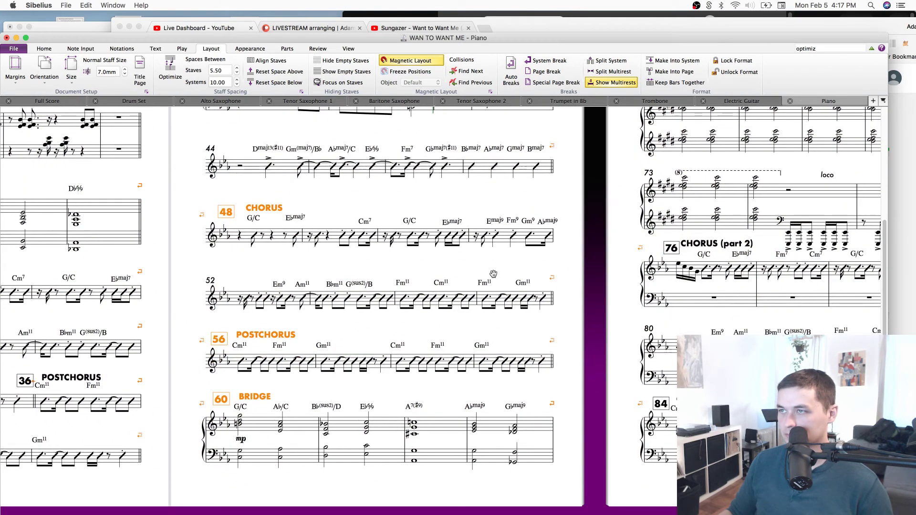
pyautogui.click(470, 242)
pyautogui.press('Return')
pyautogui.click(473, 300)
pyautogui.press('Return')
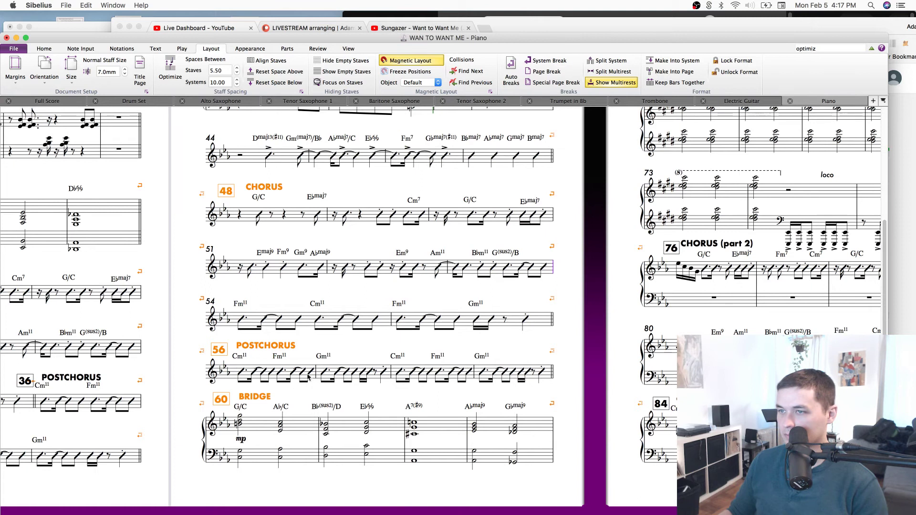
pyautogui.press('Return')
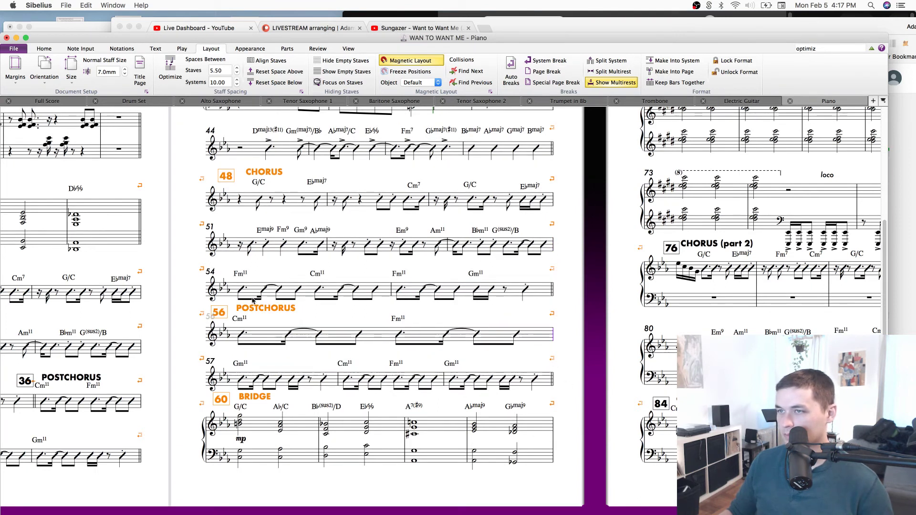
# Combine bars 54 to 56 into a single system and save the score.
pyautogui.keyDown('shift'); pyautogui.click(305, 288); pyautogui.keyUp('shift')
pyautogui.press('Escape')
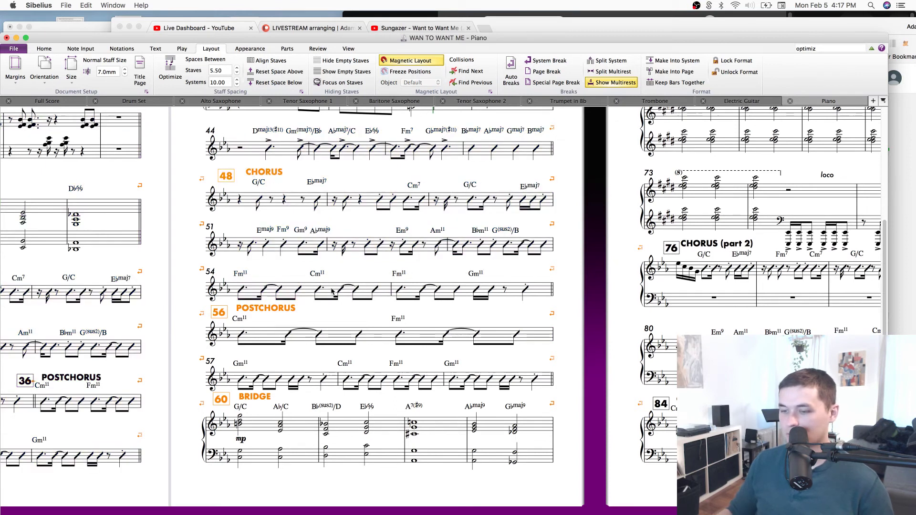
pyautogui.click(267, 292)
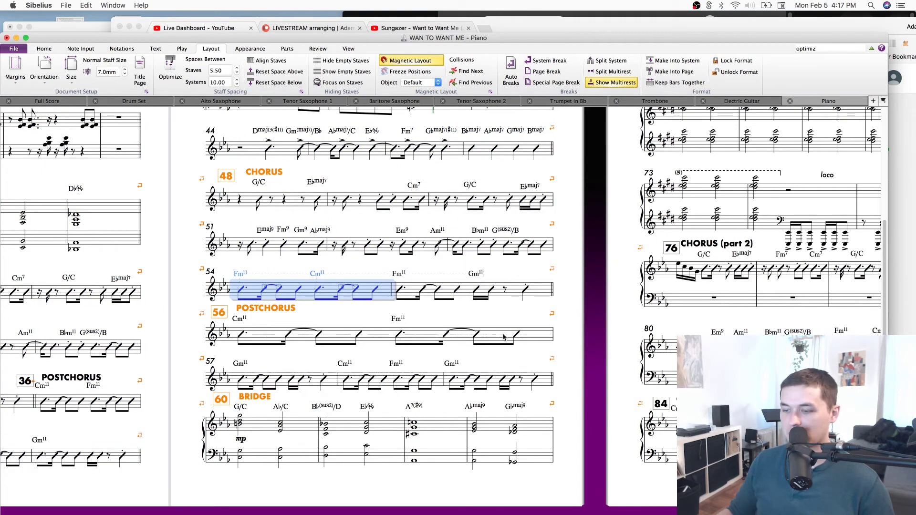
pyautogui.keyDown('shift'); pyautogui.click(531, 342); pyautogui.keyUp('shift')
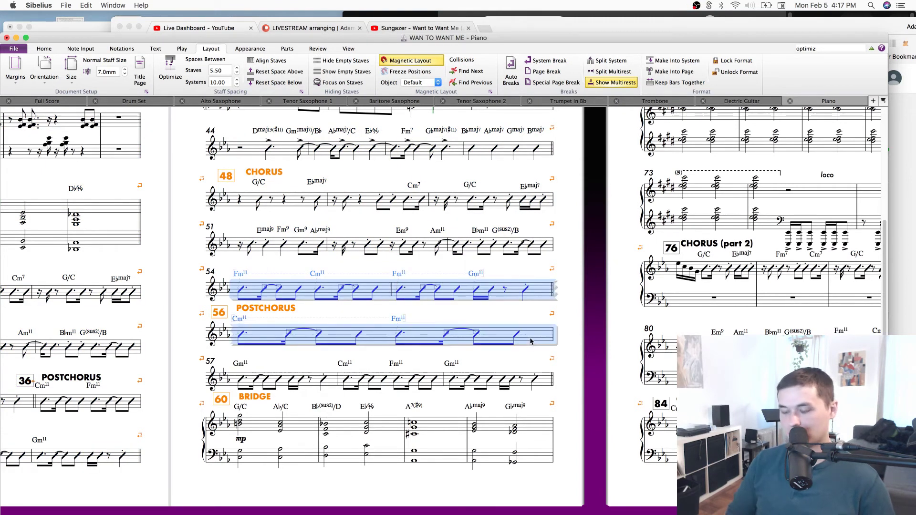
pyautogui.hotkey('alt', 'shift', 'm')
pyautogui.click(538, 269)
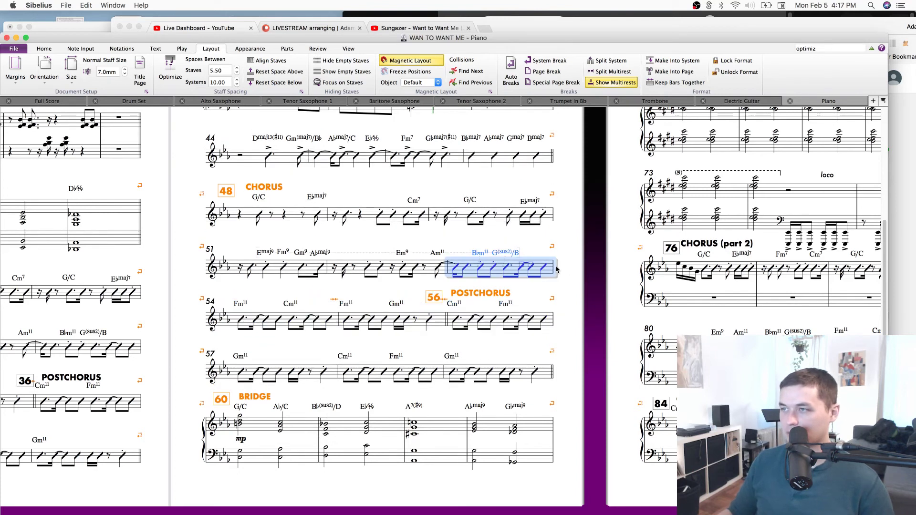
pyautogui.scroll(-2, 591, 247)
pyautogui.moveTo(591, 246); pyautogui.dragTo(556, 350)
pyautogui.press('Escape')
pyautogui.press('super+s')
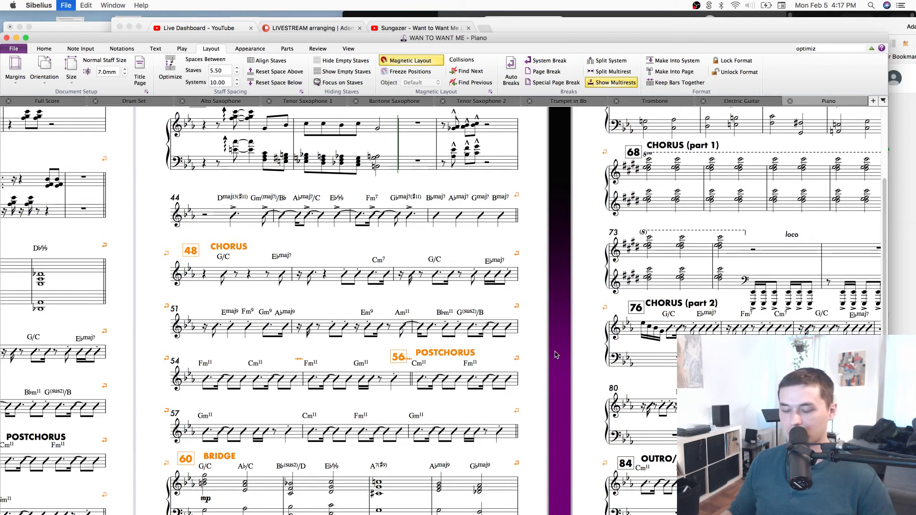
# Switch to the Sungazer "Want to Want Me" video in Chrome and return to the Piano part in Sibelius.
pyautogui.press('super+minus')
pyautogui.press('super+minus')
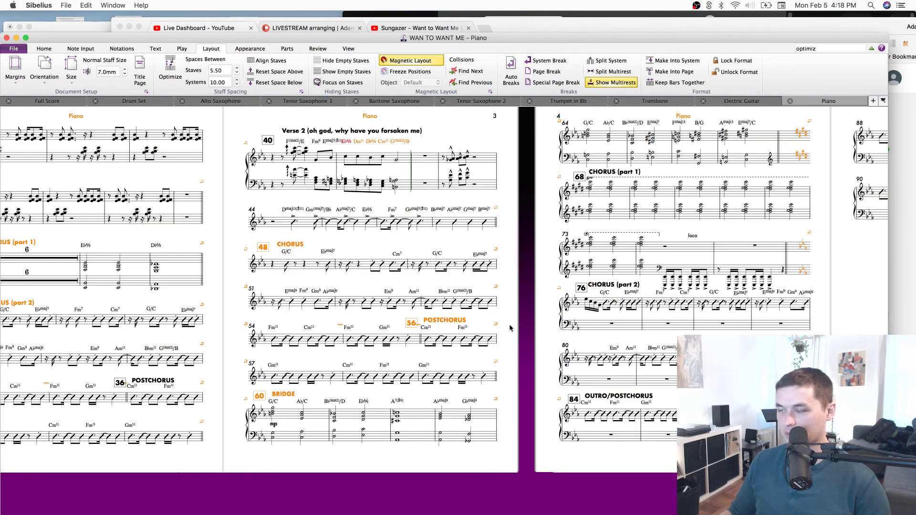
pyautogui.moveTo(515, 317); pyautogui.dragTo(516, 316)
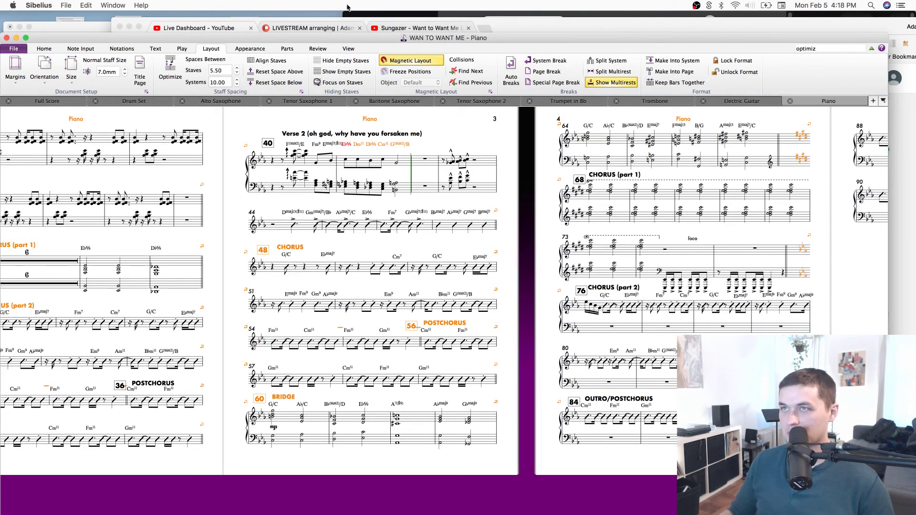
pyautogui.click(424, 28)
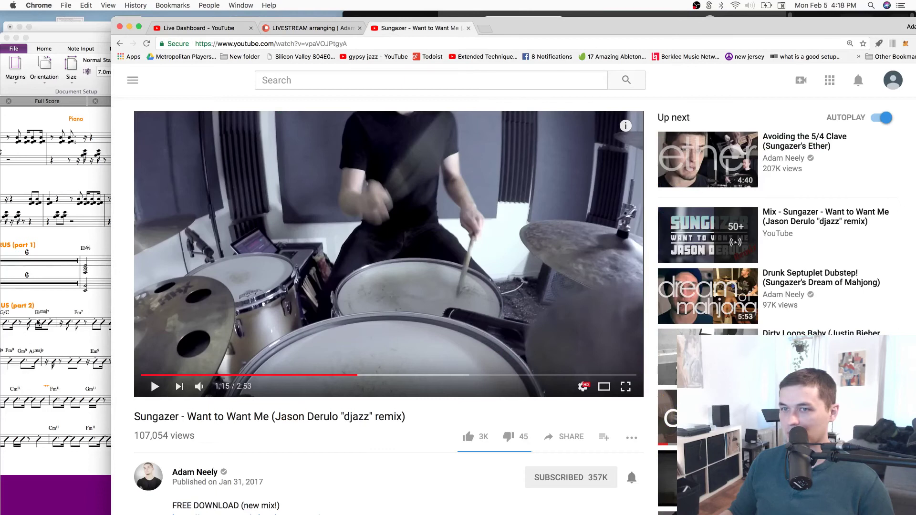
pyautogui.click(38, 325)
pyautogui.click(38, 324)
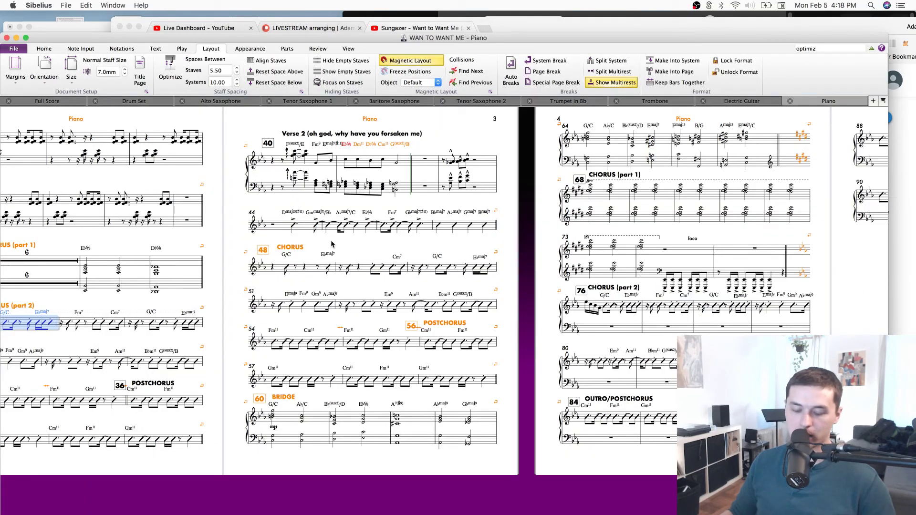
# Check the full score around CHORUS (part 1), return to the Piano part and look over pages 3 and 4.
pyautogui.press('w')
pyautogui.click(425, 224)
pyautogui.scroll(5, 424, 224)
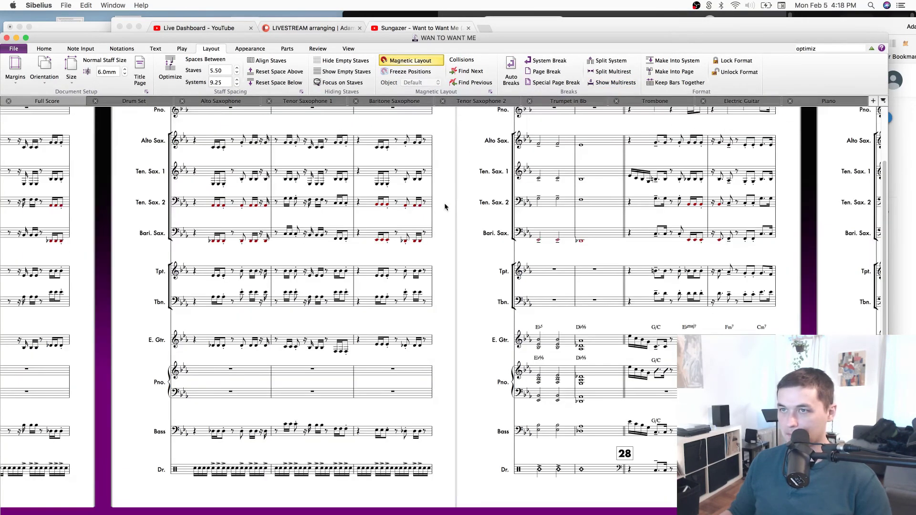
pyautogui.hscroll(-10, 443, 200)
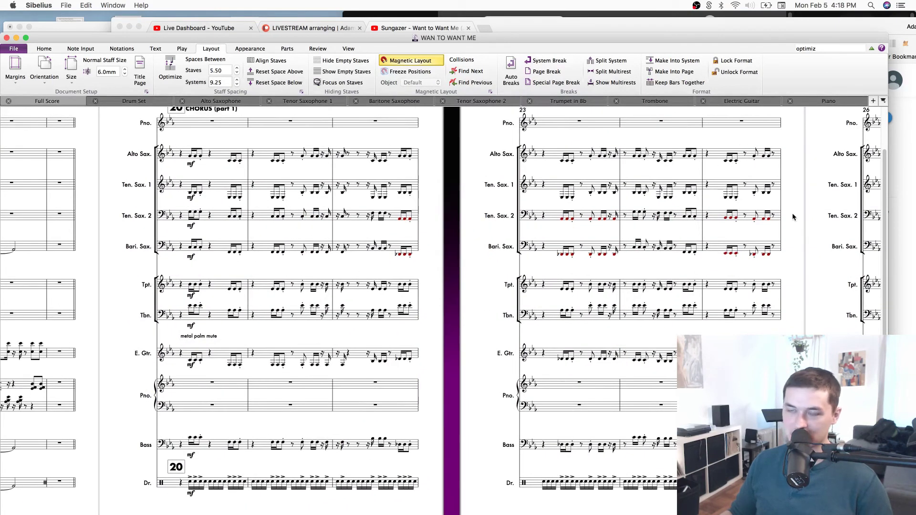
pyautogui.press('w')
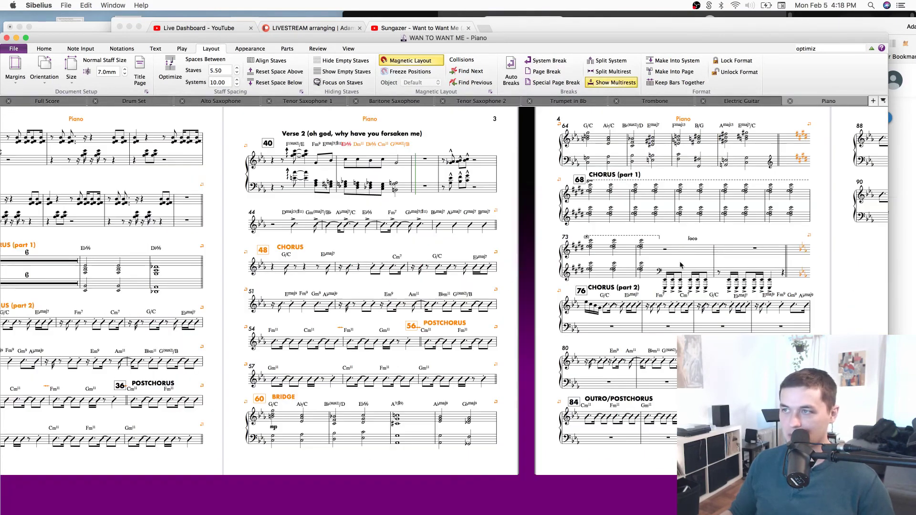
pyautogui.hscroll(5, 477, 285)
pyautogui.scroll(2, 477, 286)
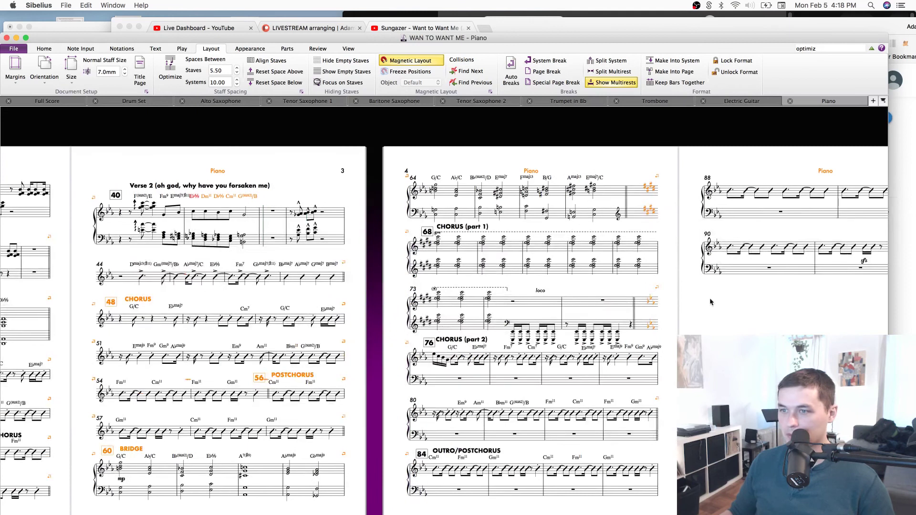
pyautogui.moveTo(709, 311); pyautogui.dragTo(744, 260)
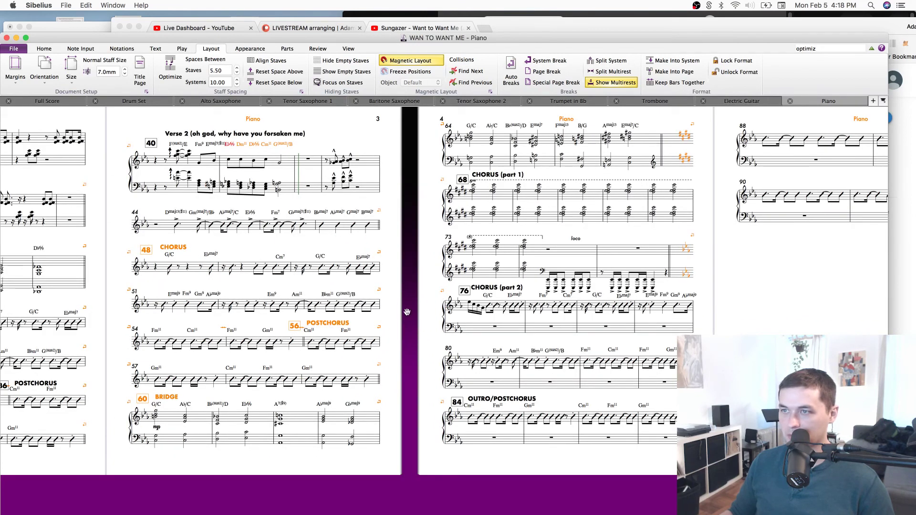
pyautogui.hscroll(-6, 401, 318)
# Raise the bar 41 chord symbols, E♭6/9 through G(sus2)/B, slightly higher above the staff and save the score.
pyautogui.click(511, 159)
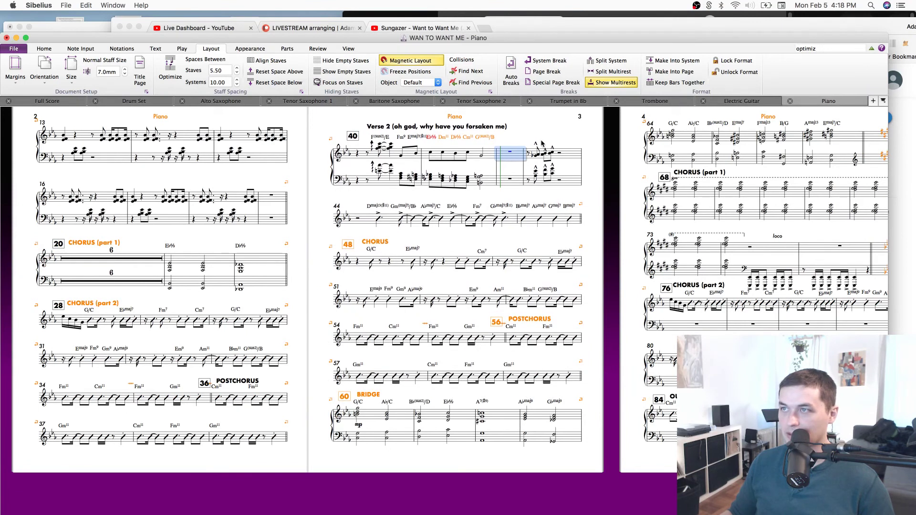
pyautogui.press('super+equal')
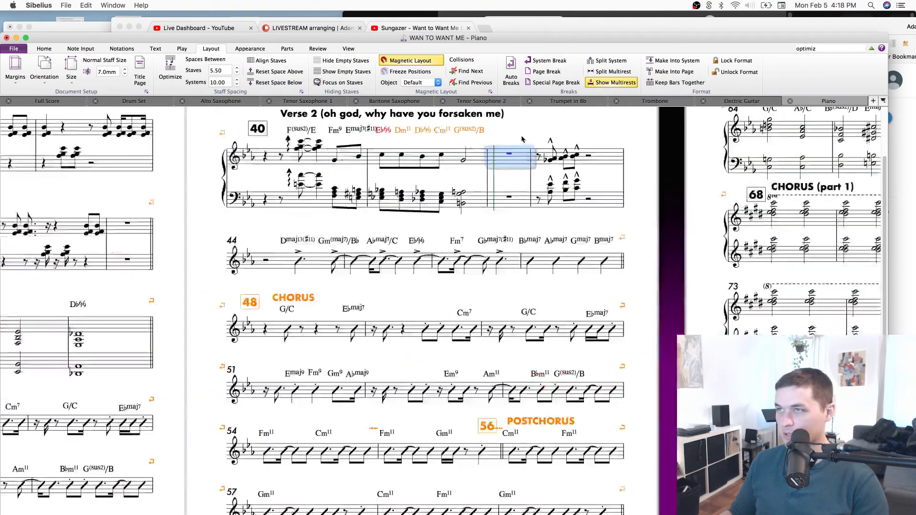
pyautogui.press('super+equal')
pyautogui.press('Escape')
pyautogui.moveTo(310, 207); pyautogui.dragTo(455, 193)
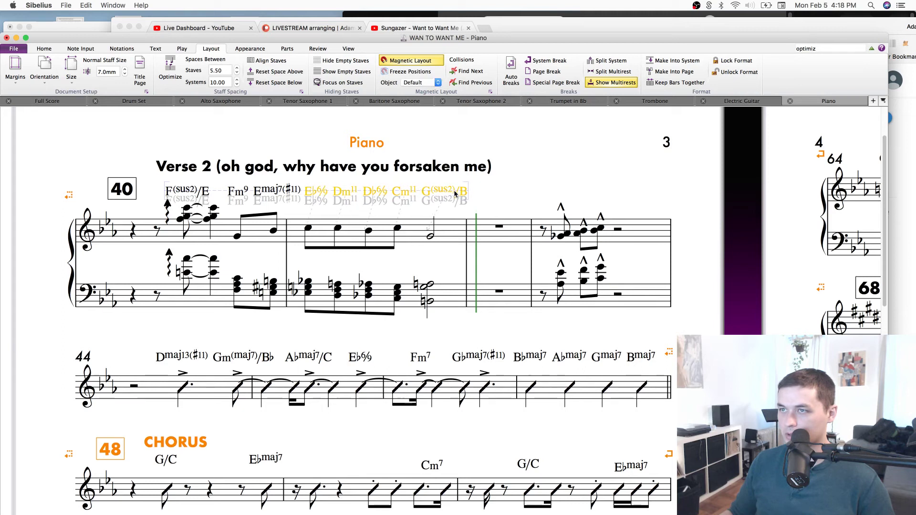
pyautogui.click(553, 185)
pyautogui.press('super+s')
# Review the Piano part's layout from the bar 48 chorus to the systems on page 4, and save the score.
pyautogui.press('super+minus')
pyautogui.press('super+minus')
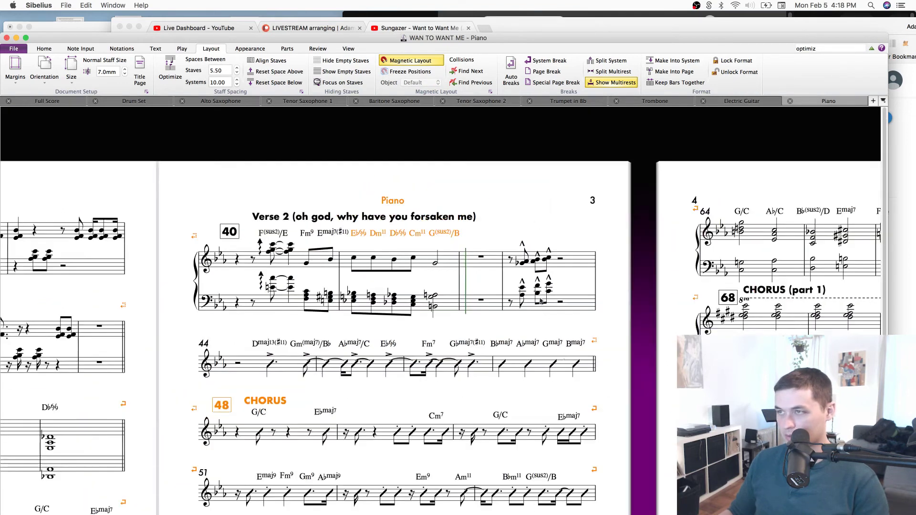
pyautogui.press('super+minus')
pyautogui.scroll(-5, 595, 236)
pyautogui.click(279, 214)
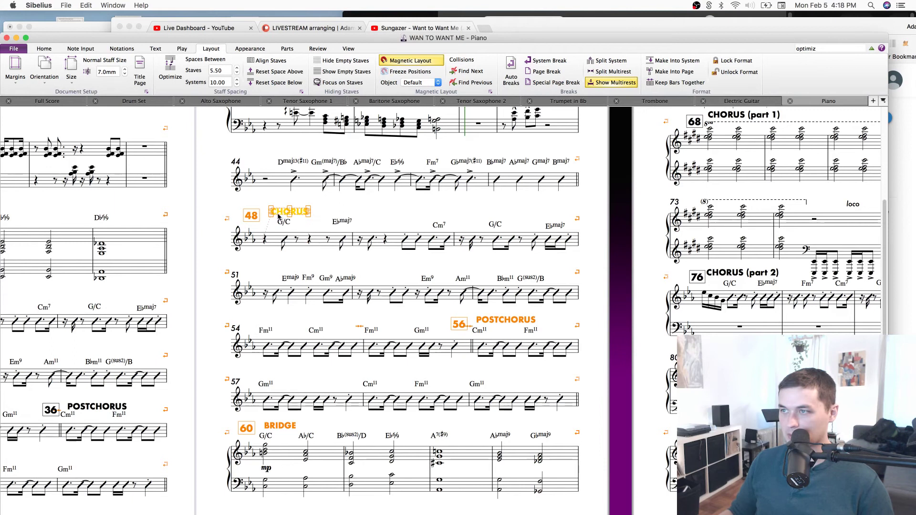
pyautogui.press('Escape')
pyautogui.scroll(-5, 549, 330)
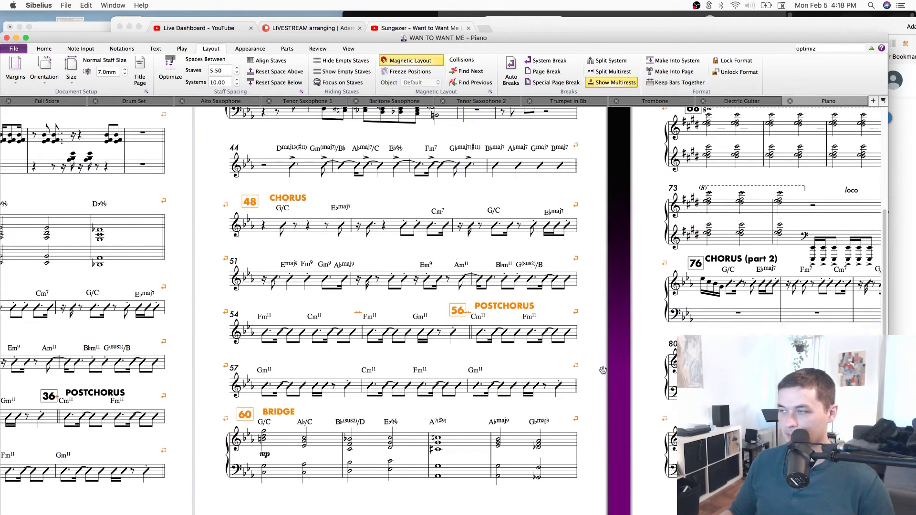
pyautogui.hscroll(5, 531, 324)
pyautogui.scroll(3, 531, 324)
pyautogui.moveTo(681, 196); pyautogui.dragTo(489, 301)
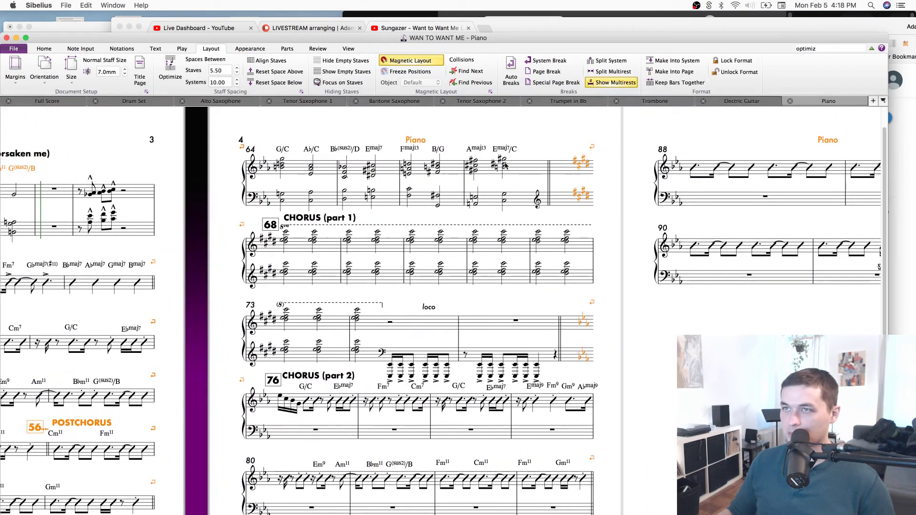
pyautogui.click(540, 180)
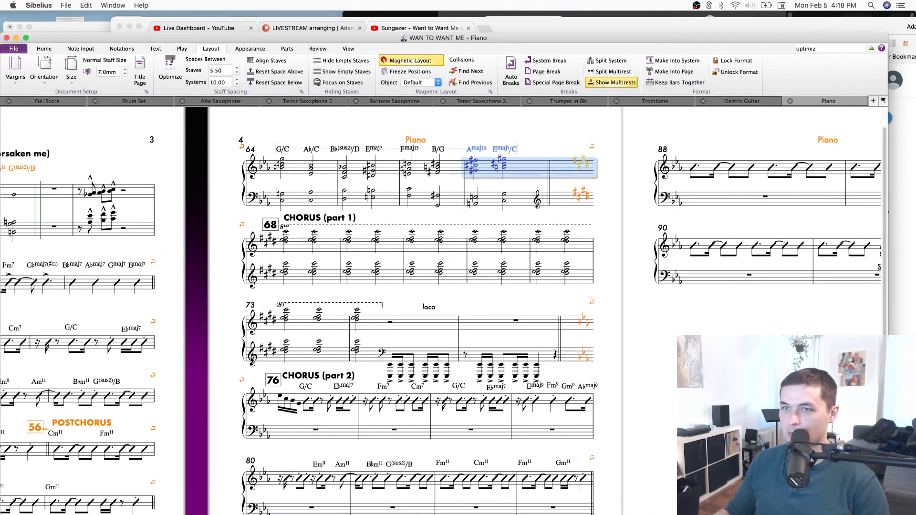
pyautogui.click(189, 379)
pyautogui.press('super+s')
pyautogui.moveTo(182, 407); pyautogui.dragTo(528, 366)
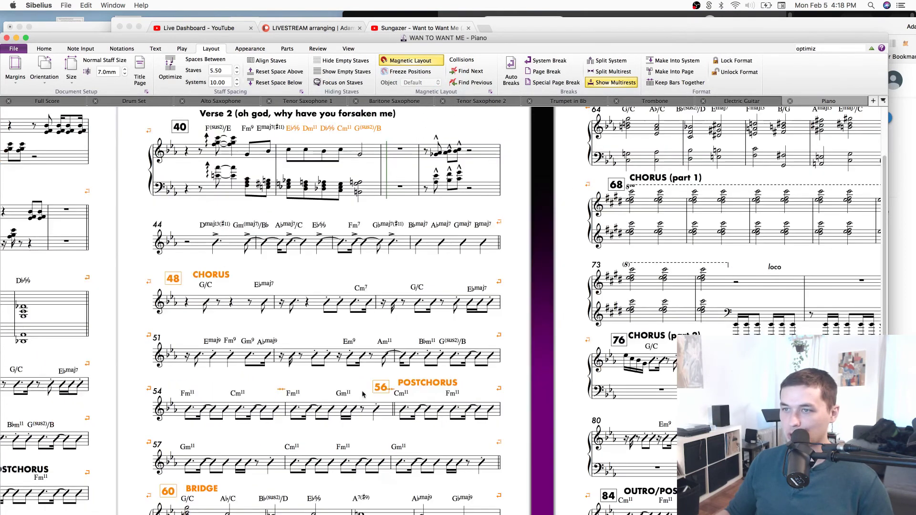
# Move rehearsal mark 68 on page 4 slightly up and to the left, clear of the 8va line.
pyautogui.hscroll(-3, 529, 382)
pyautogui.scroll(-2, 530, 382)
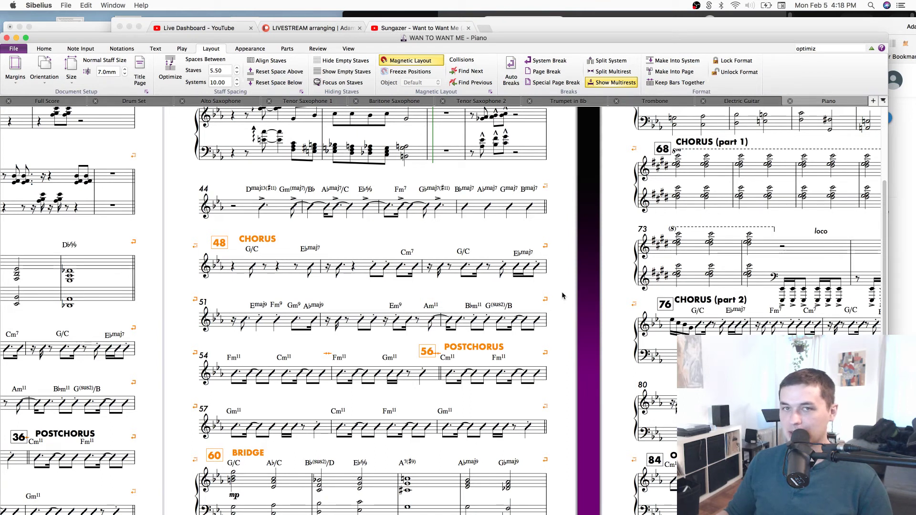
pyautogui.hscroll(8, 562, 296)
pyautogui.scroll(2, 561, 295)
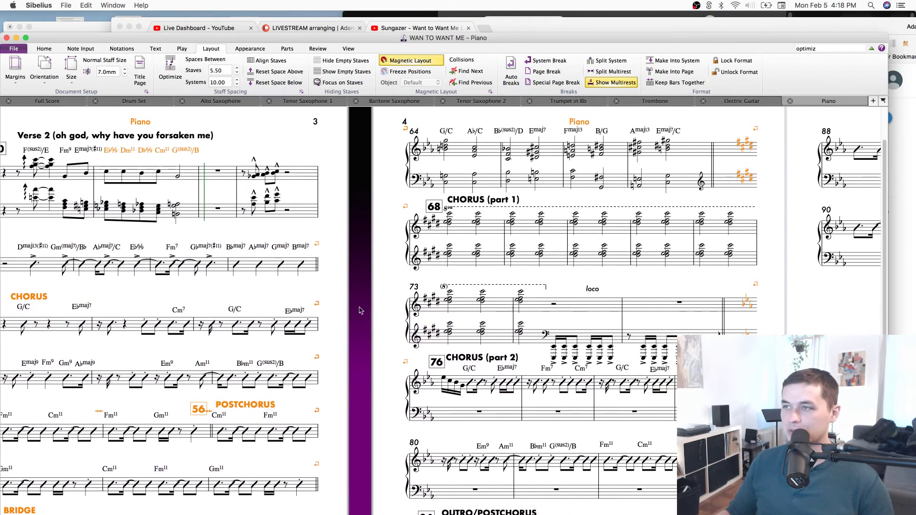
pyautogui.hscroll(4, 651, 284)
pyautogui.scroll(1, 650, 285)
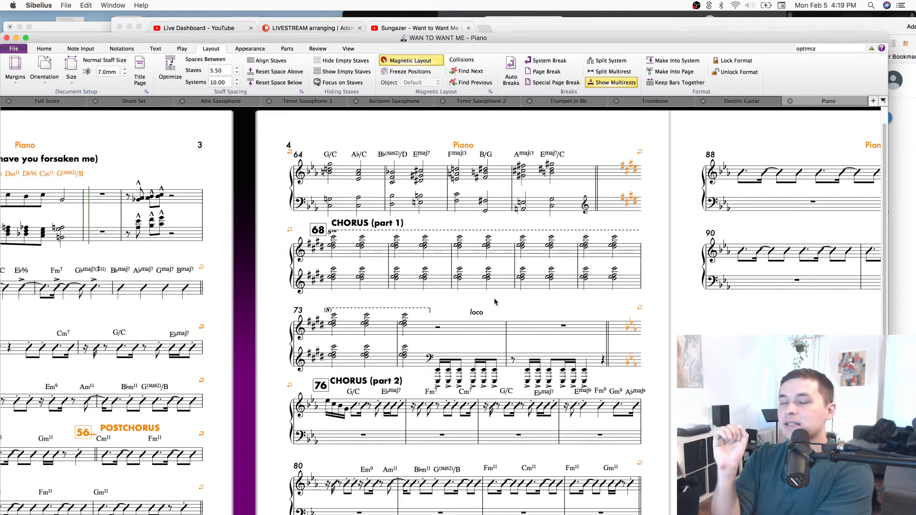
pyautogui.click(320, 230)
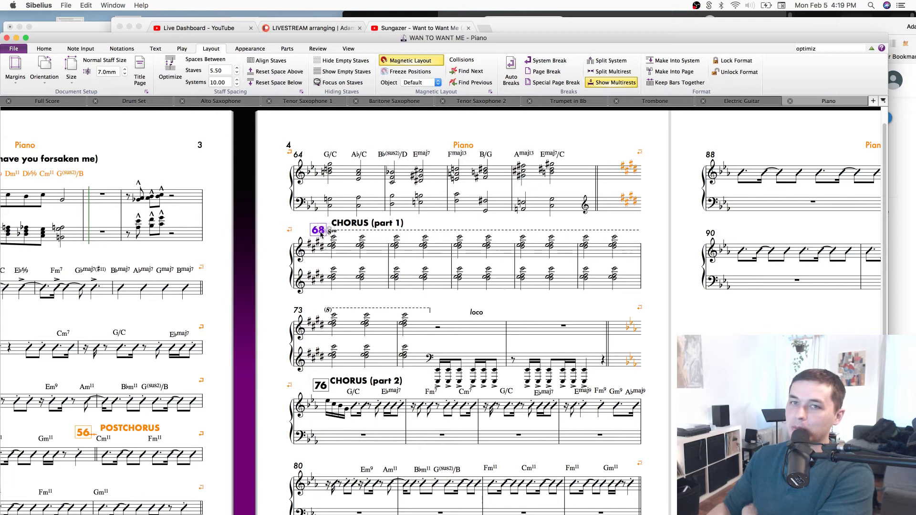
pyautogui.moveTo(312, 228); pyautogui.dragTo(311, 227)
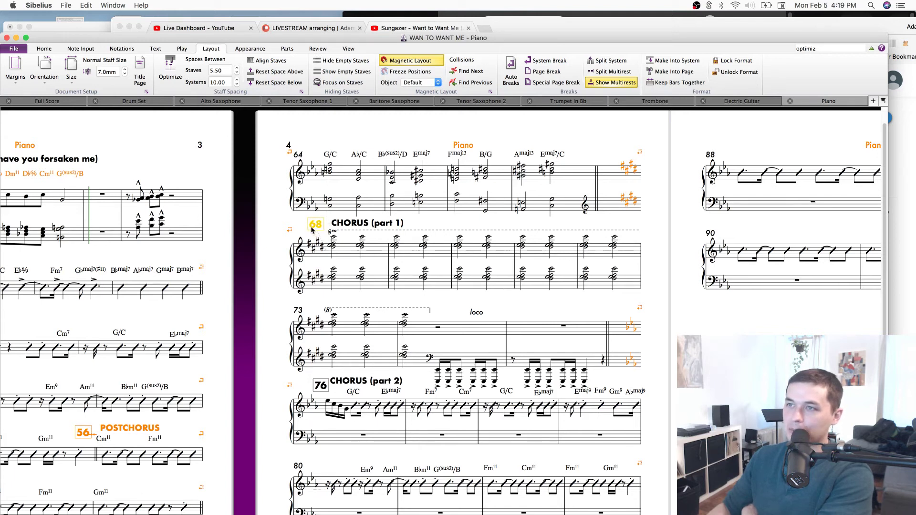
pyautogui.click(361, 246)
pyautogui.click(567, 178)
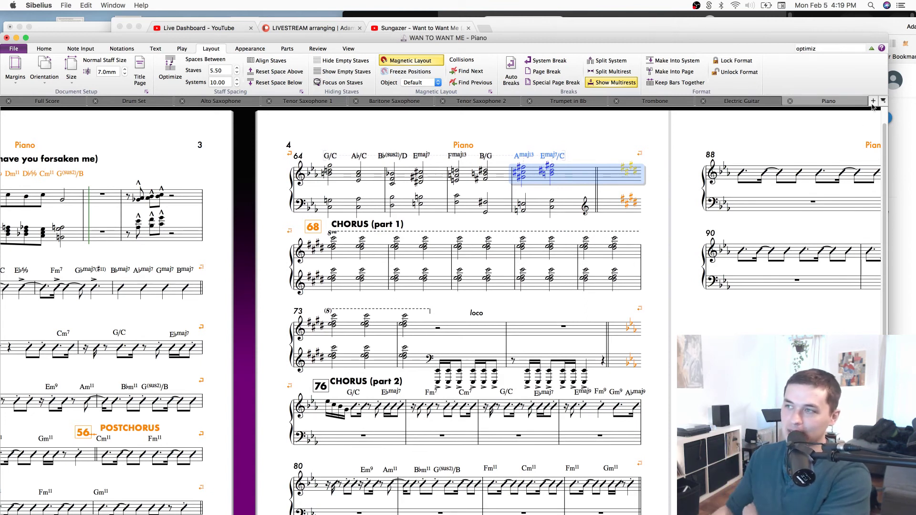
# Add system breaks after bar 78 and after bar 81 in CHORUS (part 2) of the Piano part.
pyautogui.scroll(-10, 633, 292)
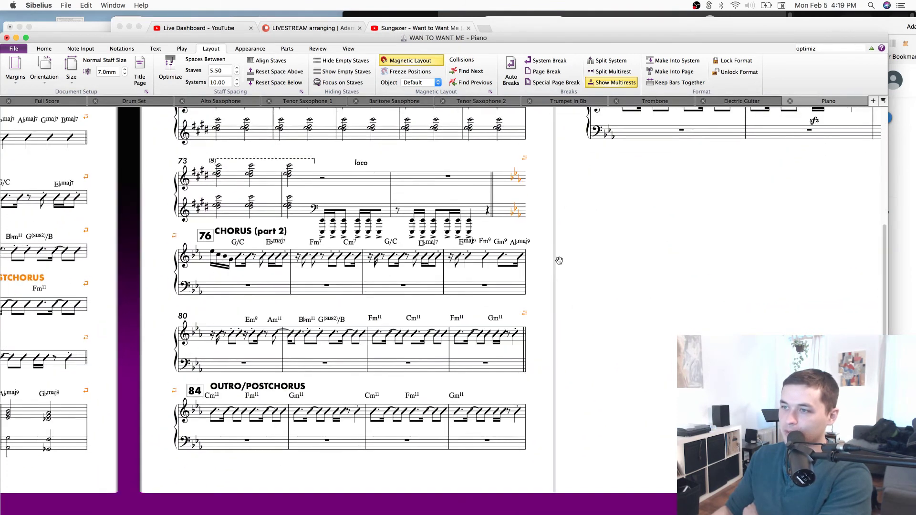
pyautogui.click(453, 255)
pyautogui.press('Return')
pyautogui.click(453, 334)
pyautogui.press('Return')
pyautogui.moveTo(596, 335); pyautogui.dragTo(502, 401)
# Make bars 82 through 84 into a single system at the end of page 4.
pyautogui.click(488, 187)
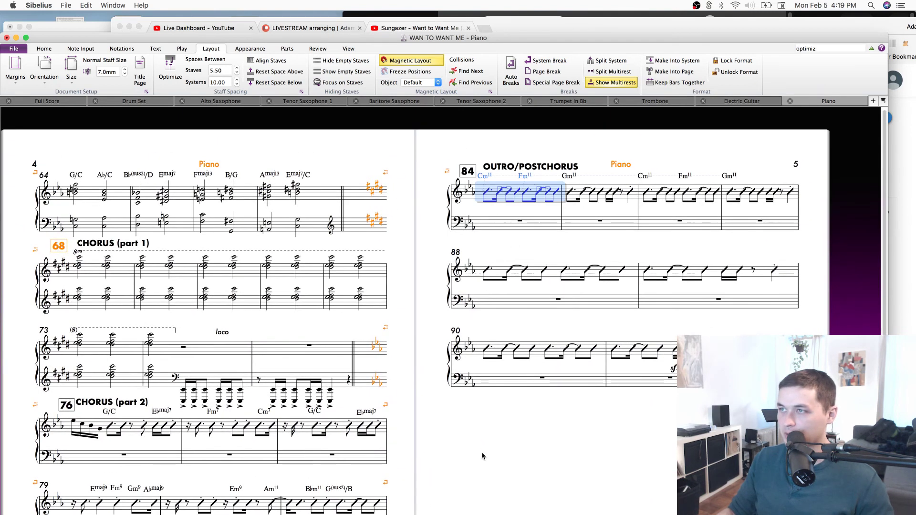
pyautogui.scroll(-4, 482, 456)
pyautogui.hscroll(-3, 481, 456)
pyautogui.keyDown('shift'); pyautogui.click(233, 395); pyautogui.keyUp('shift')
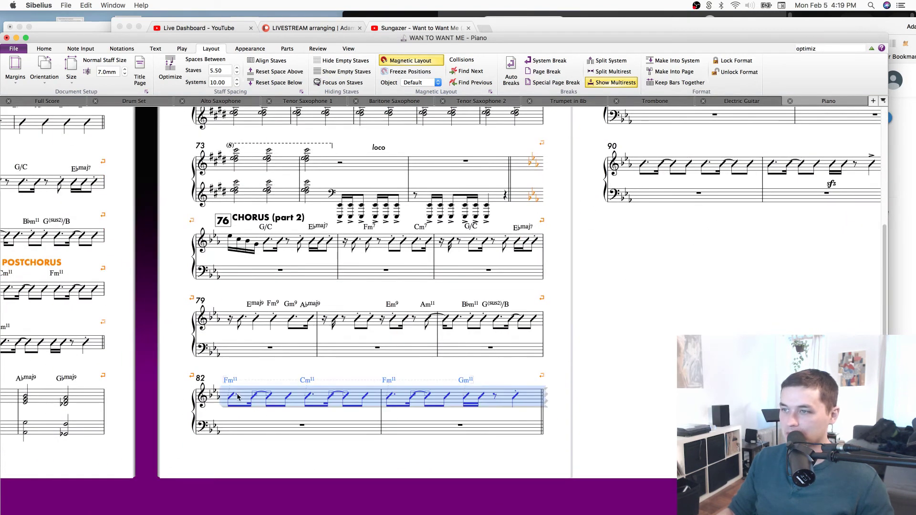
pyautogui.press('super+shift+m')
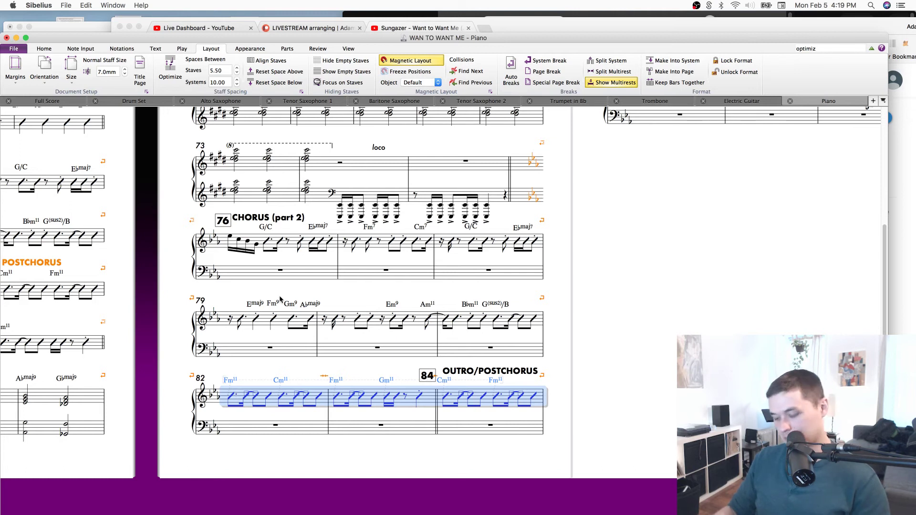
# Make bars 1 through 15, both staves, into the first page of the Piano part.
pyautogui.press('super+minus')
pyautogui.press('super+minus')
pyautogui.press('super+minus')
pyautogui.press('Escape')
pyautogui.moveTo(199, 447); pyautogui.dragTo(628, 454)
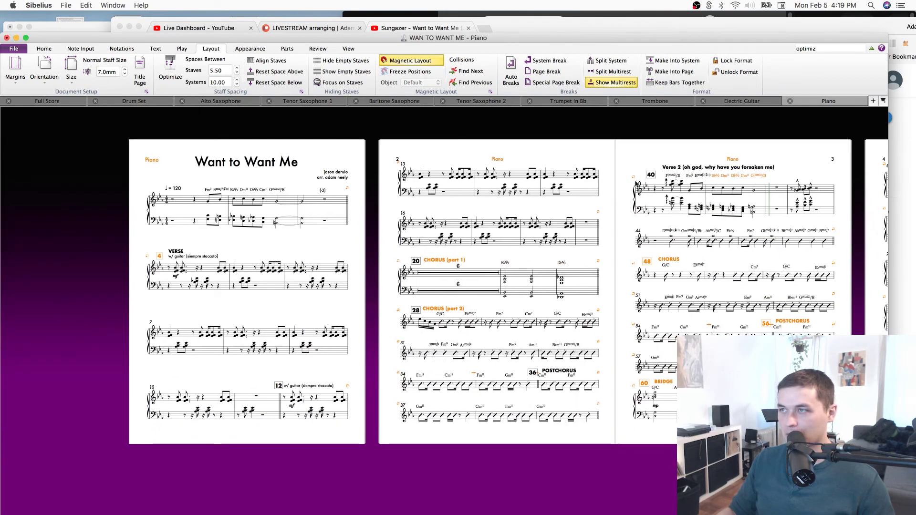
pyautogui.click(596, 186)
pyautogui.keyDown('shift'); pyautogui.click(184, 201); pyautogui.keyUp('shift')
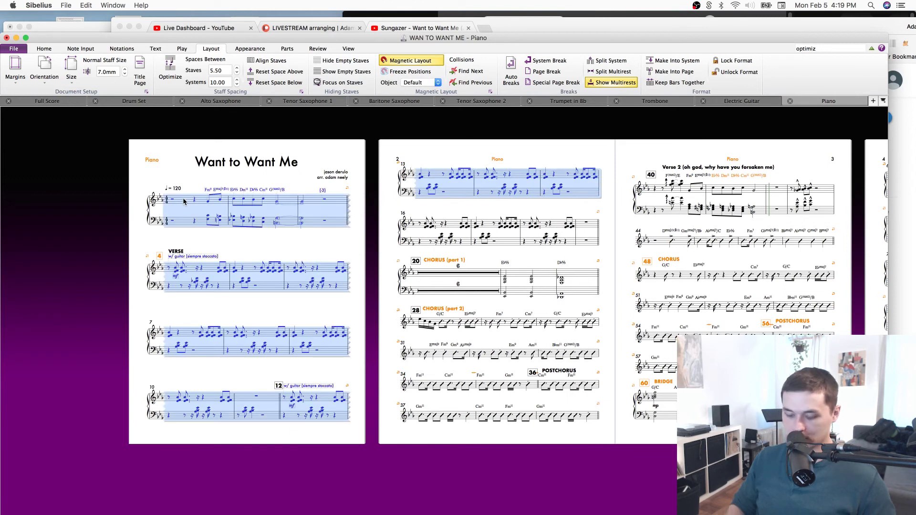
pyautogui.hotkey('alt', 'shift', 'm')
pyautogui.press('super+z')
pyautogui.press('alt+shift+super+m')
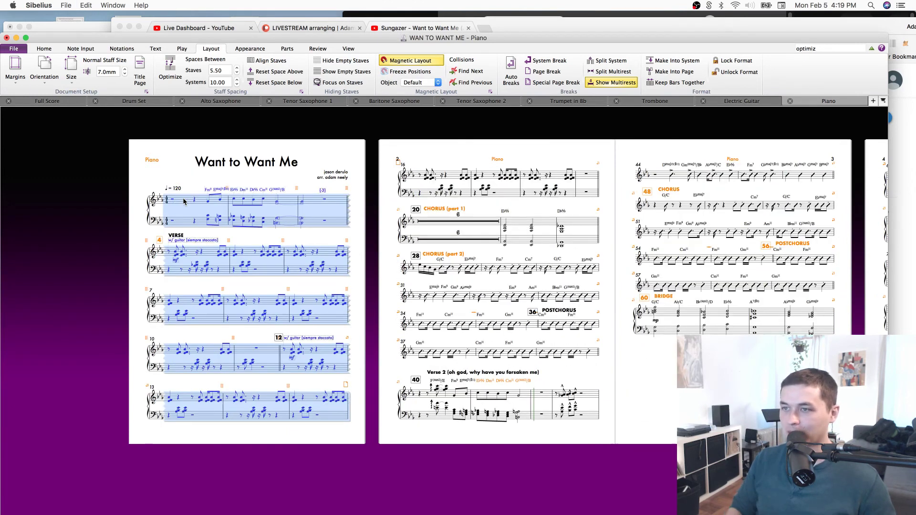
pyautogui.press('Escape')
# Lower the title "Want to Want Me" slightly on page 1 and raise the bar 16 system on page 2 a little.
pyautogui.click(323, 198)
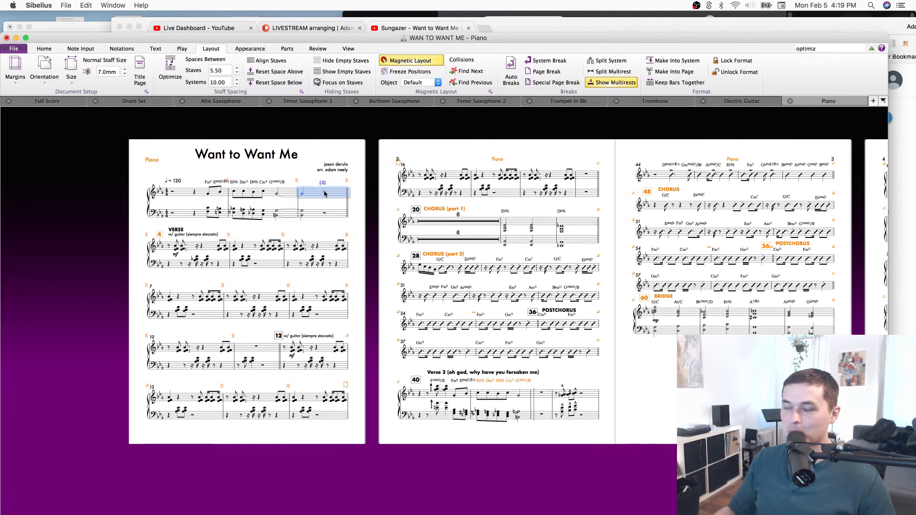
pyautogui.moveTo(277, 160); pyautogui.dragTo(276, 166)
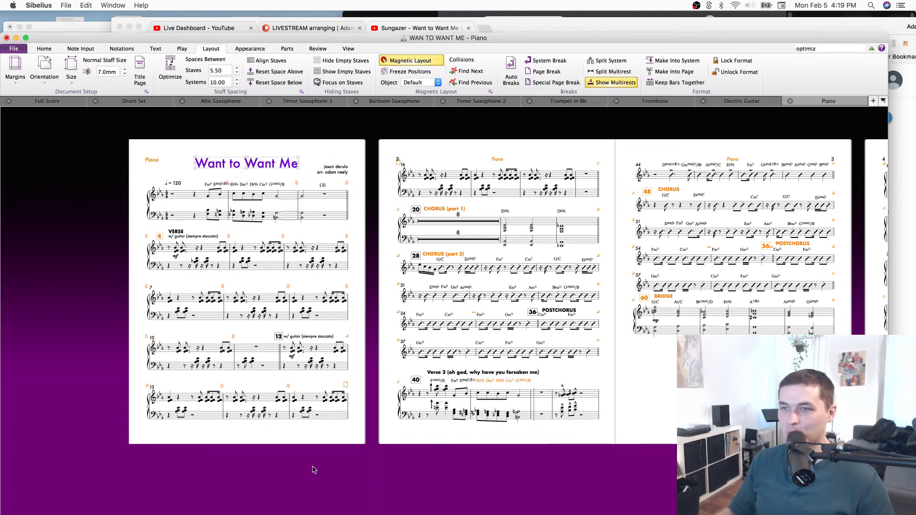
pyautogui.press('Escape')
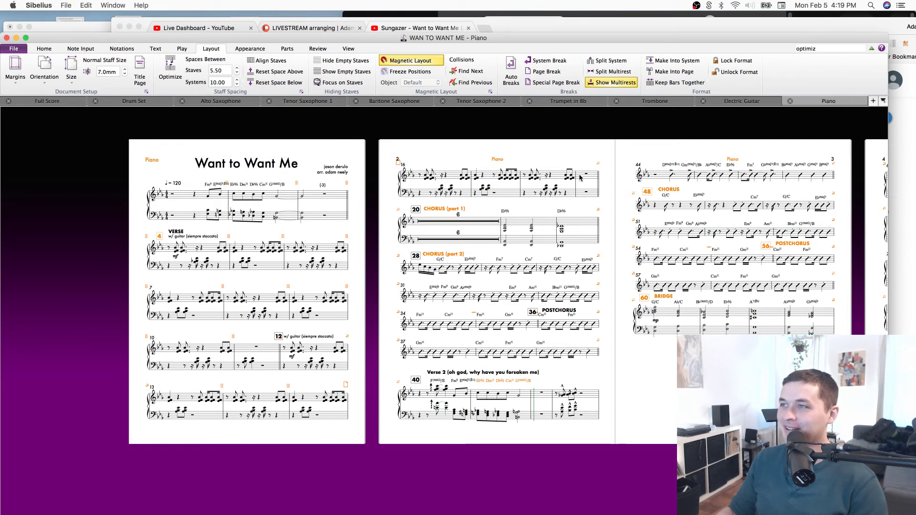
pyautogui.moveTo(581, 175); pyautogui.dragTo(581, 171)
pyautogui.press('Escape')
# Review the Piano part's layout from the bar 16 system on page 2 through the final systems on page 5.
pyautogui.press('super+equal')
pyautogui.press('super+equal')
pyautogui.press('super+equal')
pyautogui.moveTo(508, 221); pyautogui.dragTo(338, 421)
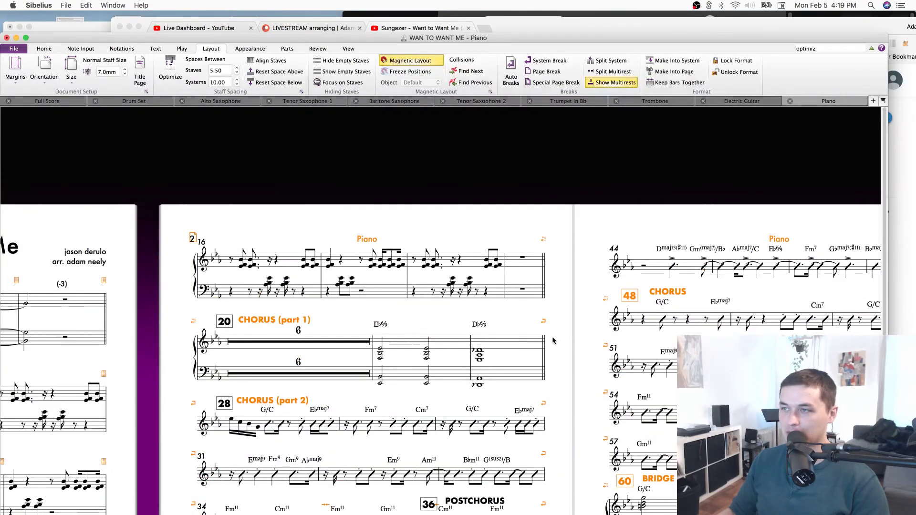
pyautogui.scroll(-3, 560, 261)
pyautogui.scroll(-3, 568, 300)
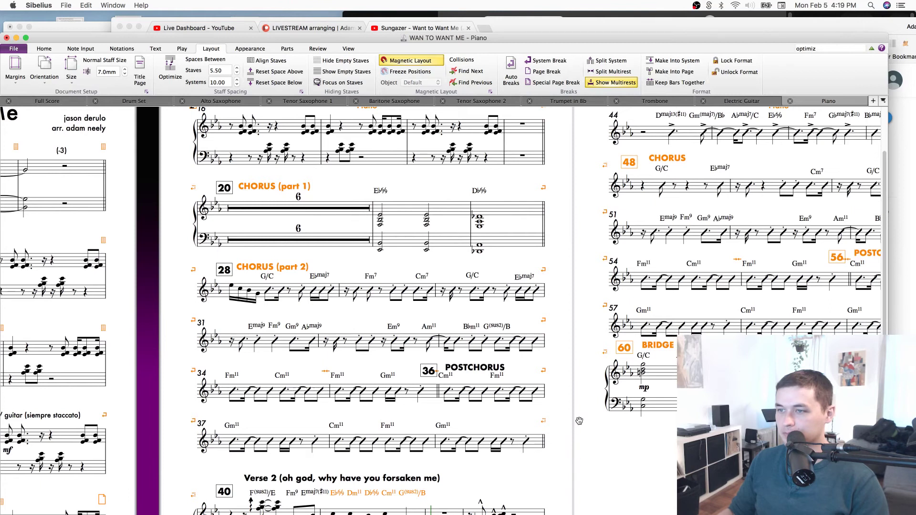
pyautogui.scroll(-4, 579, 421)
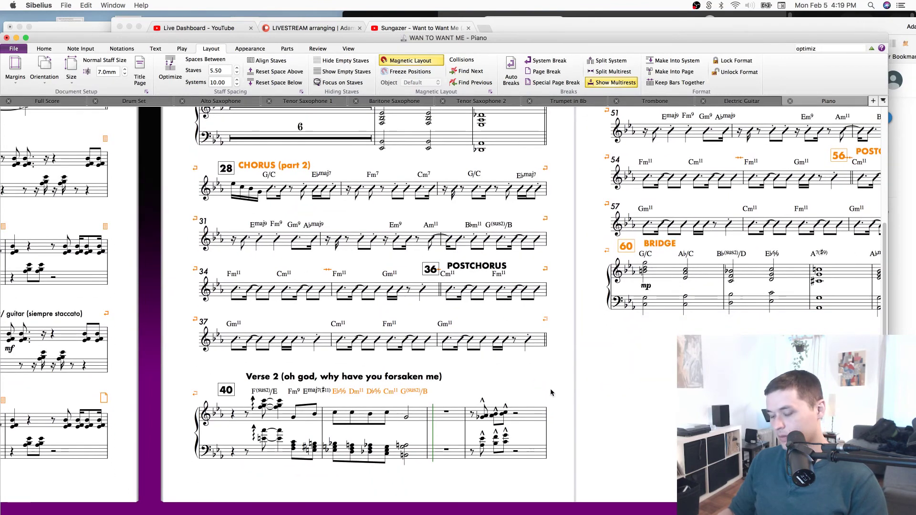
pyautogui.press('super+minus')
pyautogui.press('super+minus')
pyautogui.moveTo(547, 410); pyautogui.dragTo(353, 431)
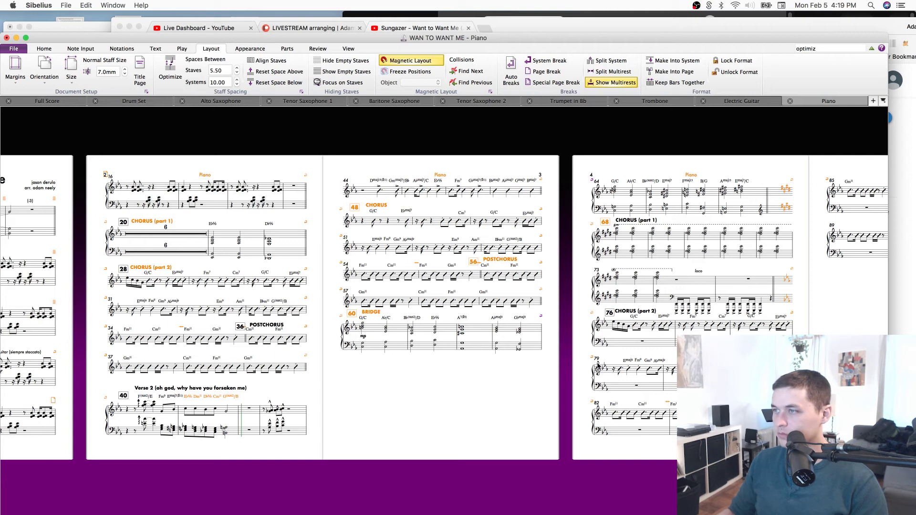
pyautogui.moveTo(327, 383); pyautogui.dragTo(185, 374)
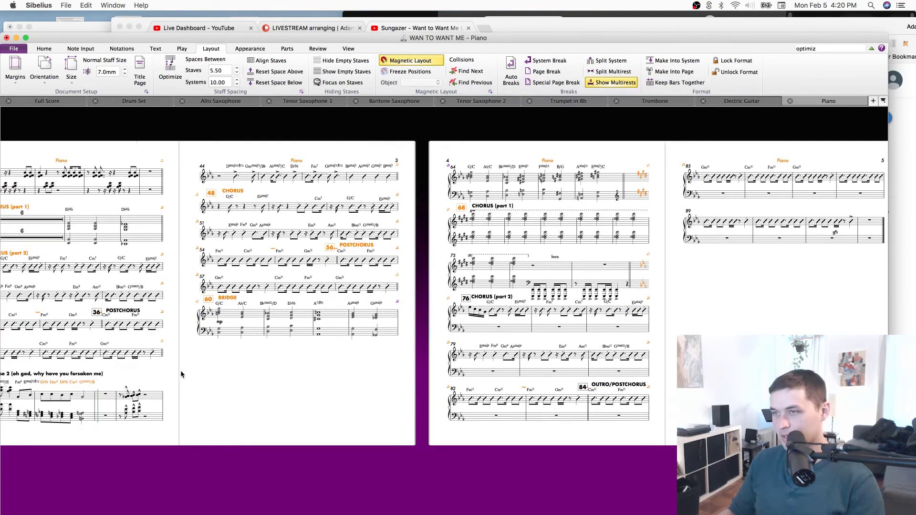
# Remove the break after bar 63 on page 3 and add a page break after bar 67, before rehearsal mark 68.
pyautogui.press('super+z')
pyautogui.moveTo(355, 384); pyautogui.dragTo(223, 381)
pyautogui.click(331, 366)
pyautogui.press('Return')
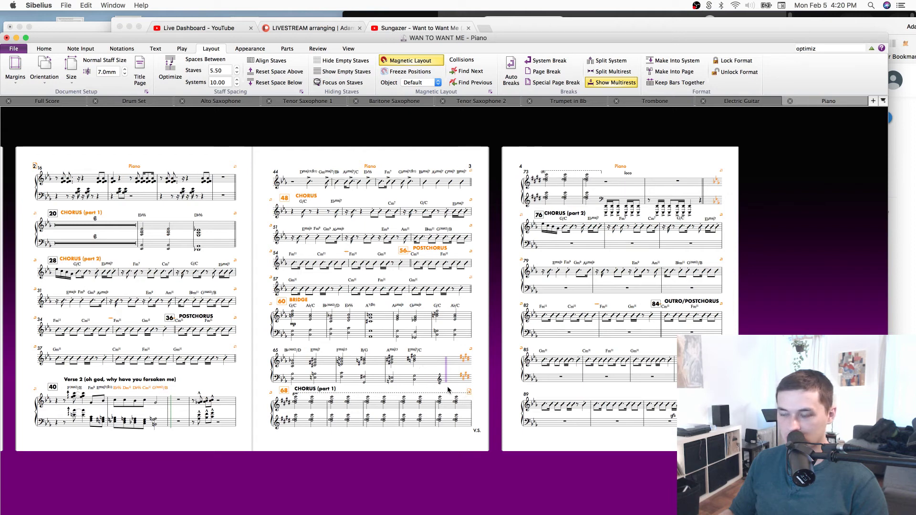
pyautogui.press('super+Return')
pyautogui.press('Escape')
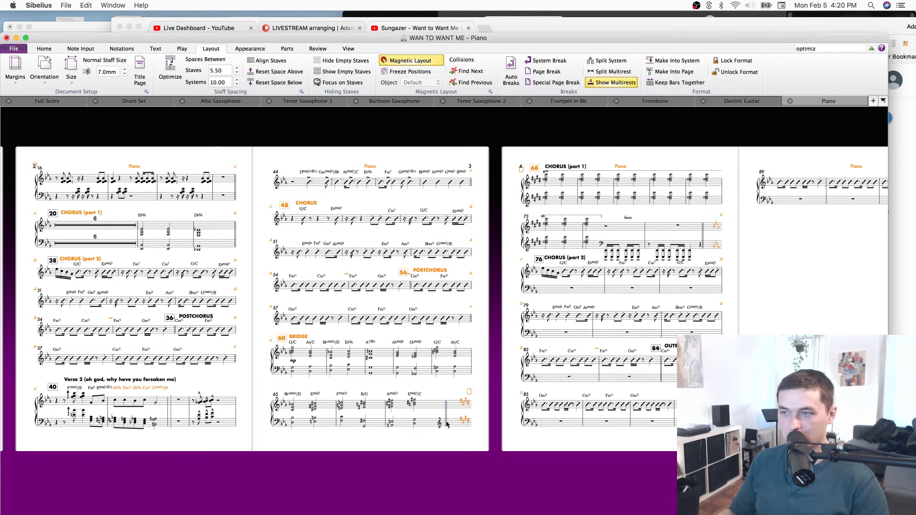
# Adjust the note spacing before the double barline at the end of bar 67 on page 3.
pyautogui.click(445, 418)
pyautogui.hotkey('shift', 'alt', 'Right')
pyautogui.hotkey('shift', 'alt', 'Right')
pyautogui.hotkey('shift', 'alt', 'Right')
pyautogui.hotkey('shift', 'alt', 'Left')
pyautogui.hotkey('shift', 'alt', 'Left')
pyautogui.hotkey('shift', 'alt', 'Left')
pyautogui.hotkey('shift', 'alt', 'Left')
pyautogui.hotkey('shift', 'alt', 'Left')
# Try replacing bars 69 through 72 of CHORUS (part 1) with repeat-bar signs in both staves, and undo it.
pyautogui.hscroll(3, 736, 270)
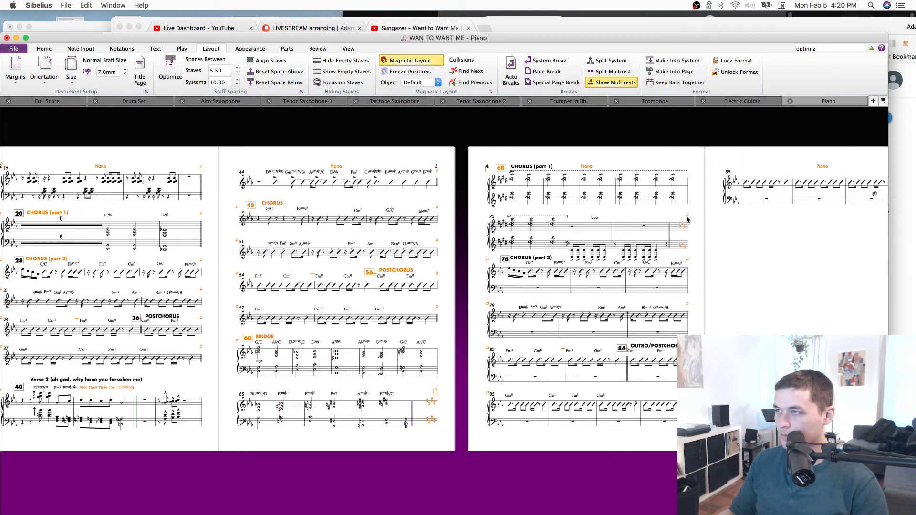
pyautogui.click(552, 183)
pyautogui.keyDown('shift'); pyautogui.click(640, 203); pyautogui.keyUp('shift')
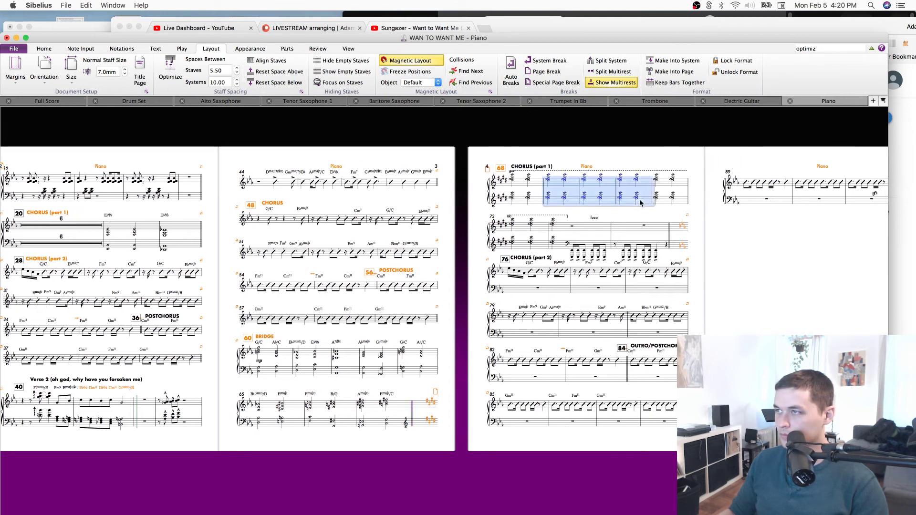
pyautogui.keyDown('shift'); pyautogui.click(674, 206); pyautogui.keyUp('shift')
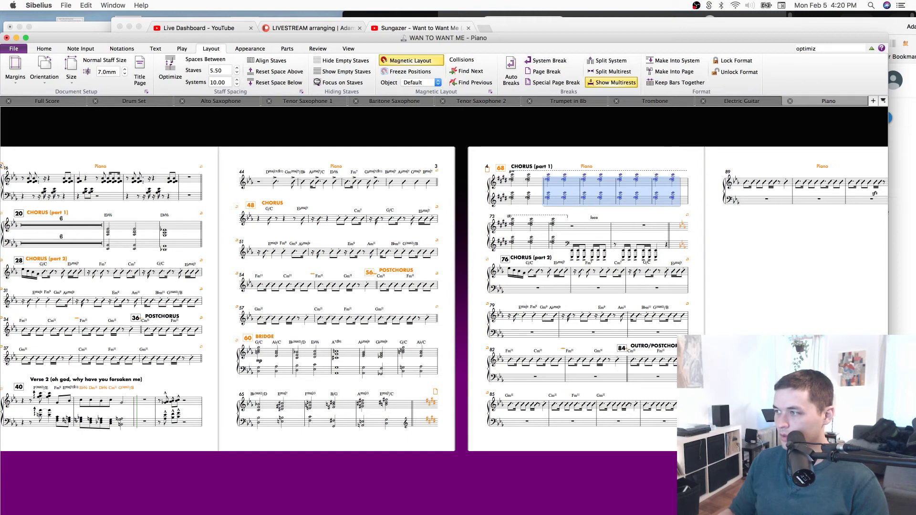
pyautogui.press('KP_1')
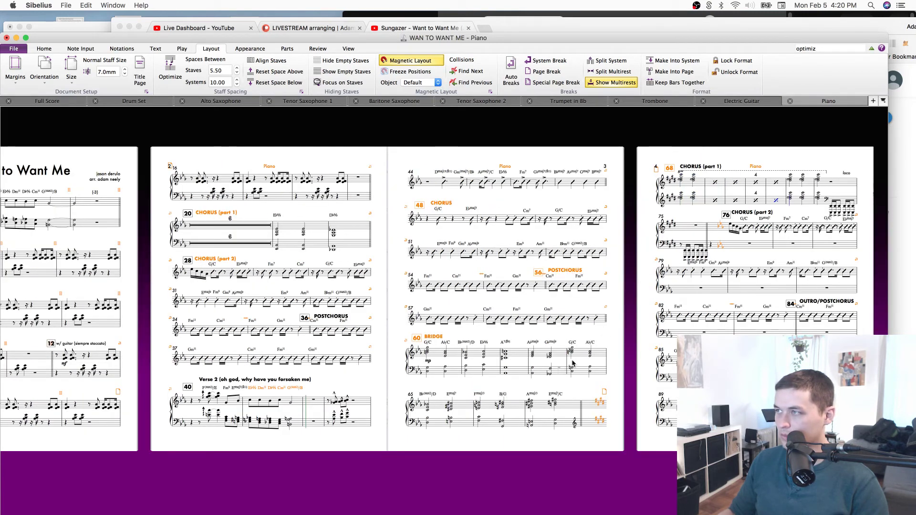
pyautogui.moveTo(819, 135); pyautogui.dragTo(651, 163)
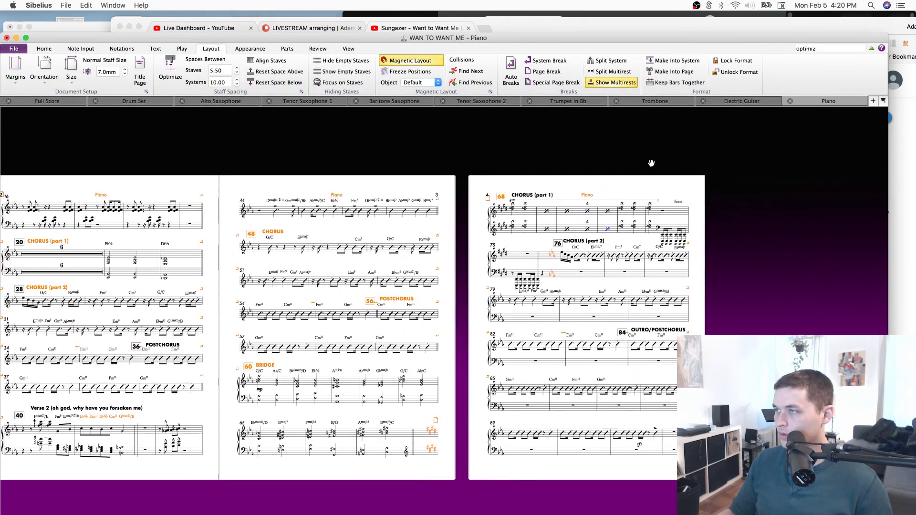
pyautogui.press('super+z')
pyautogui.press('Escape')
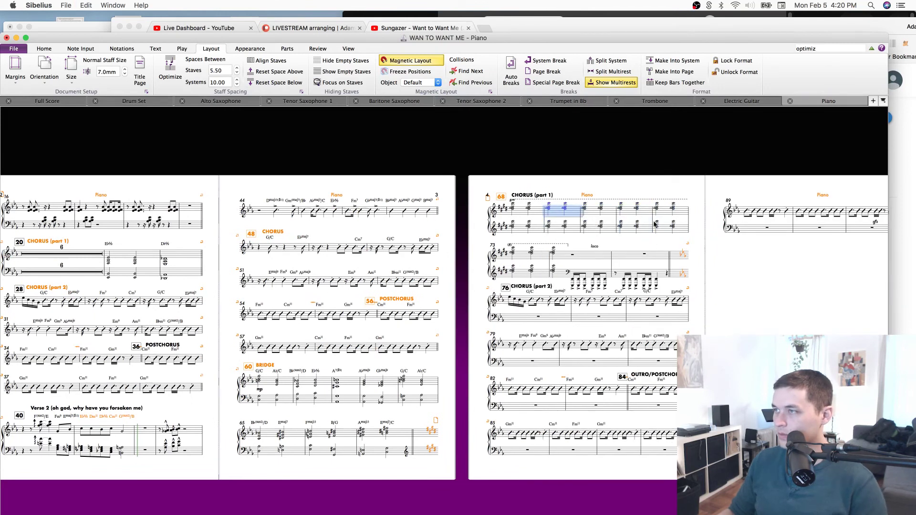
# Hide the empty bass staff from bar 76 through the last bar of the piece.
pyautogui.moveTo(595, 346); pyautogui.dragTo(541, 353)
pyautogui.click(460, 326)
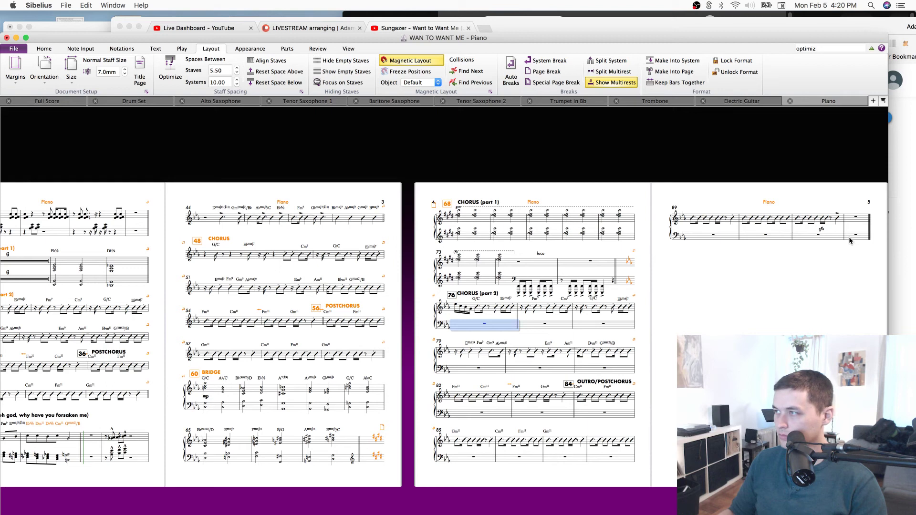
pyautogui.keyDown('shift'); pyautogui.click(854, 236); pyautogui.keyUp('shift')
pyautogui.click(351, 61)
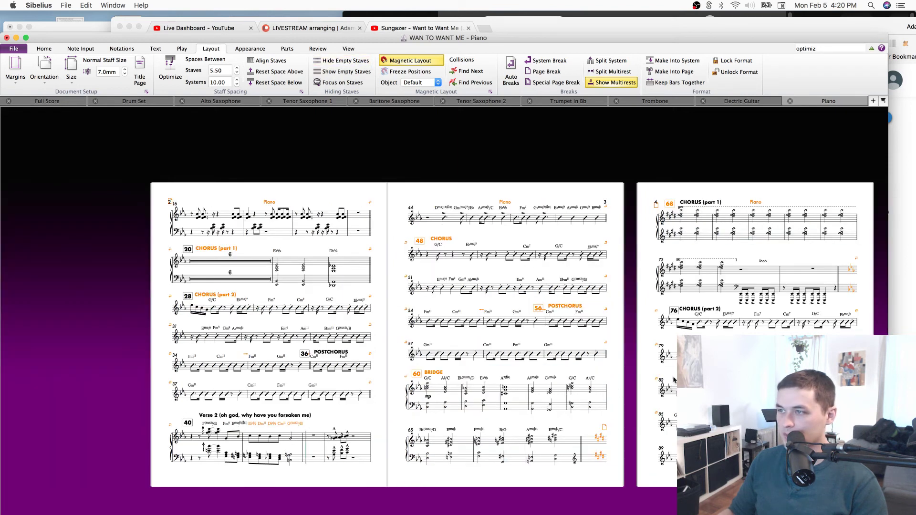
# Look over the layout of pages 1 to 3 and save the score.
pyautogui.moveTo(600, 383); pyautogui.dragTo(692, 399)
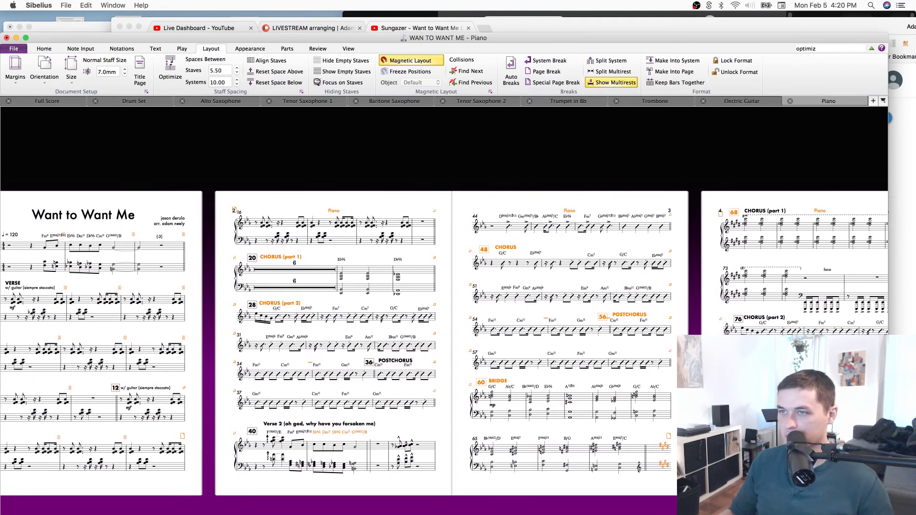
pyautogui.moveTo(445, 344); pyautogui.dragTo(465, 323)
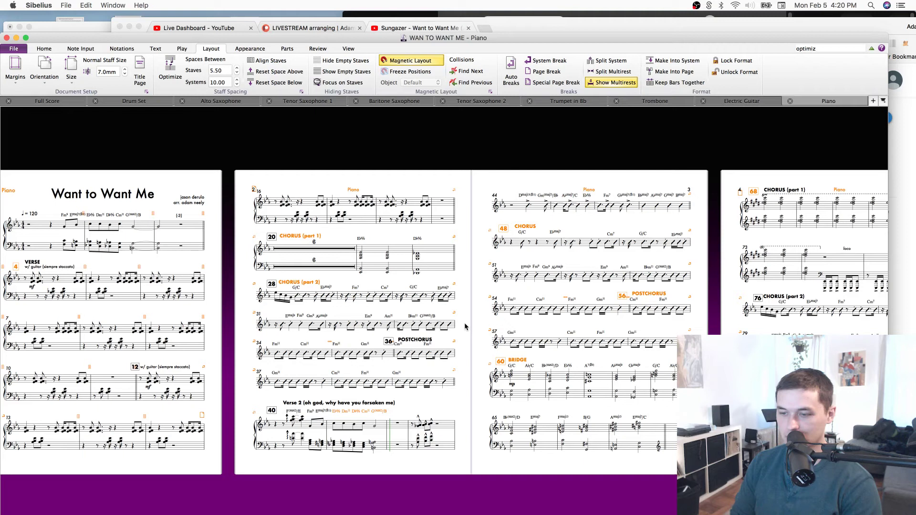
pyautogui.press('super+s')
pyautogui.moveTo(464, 174); pyautogui.dragTo(366, 169)
pyautogui.press('super+s')
# Examine the Piano part's page layout from the title page to the last system on page 4, including its page turns.
pyautogui.moveTo(633, 221); pyautogui.dragTo(603, 220)
pyautogui.press('super+=')
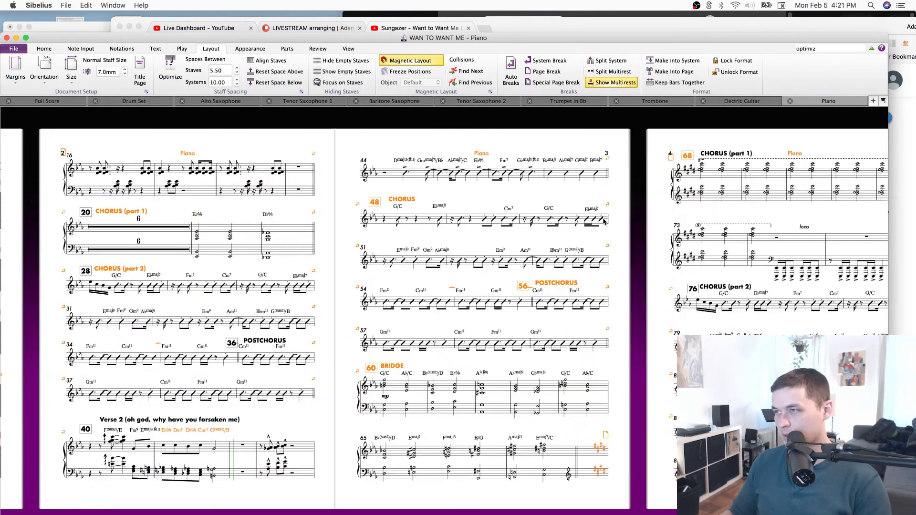
pyautogui.hscroll(3, 556, 238)
pyautogui.hscroll(-10, 582, 237)
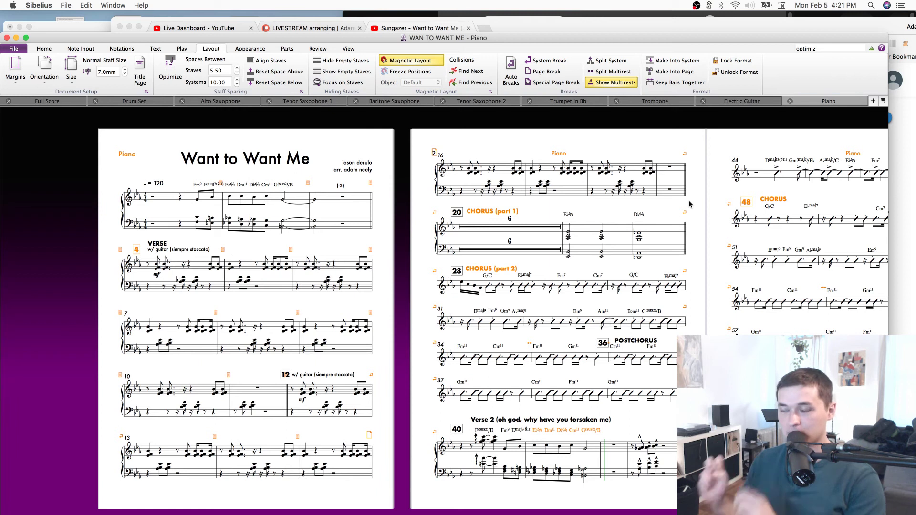
pyautogui.moveTo(722, 192); pyautogui.dragTo(282, 206)
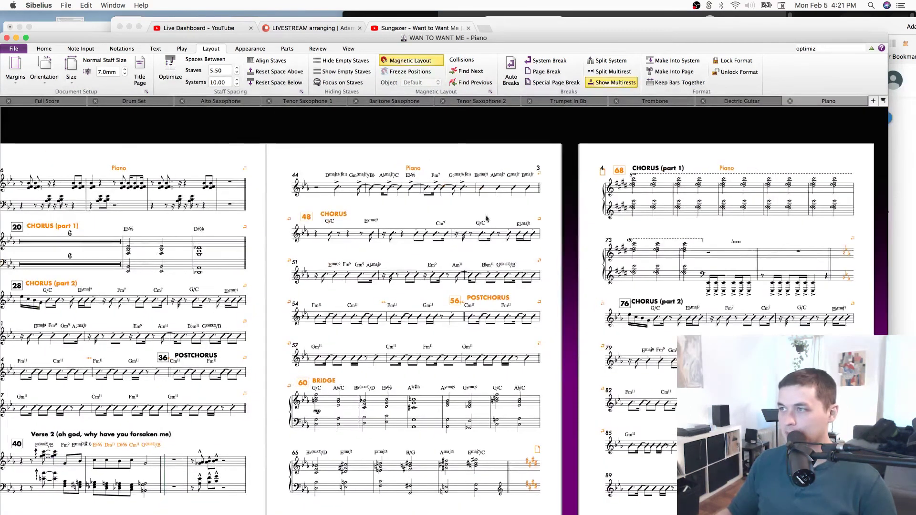
pyautogui.moveTo(764, 226); pyautogui.dragTo(480, 188)
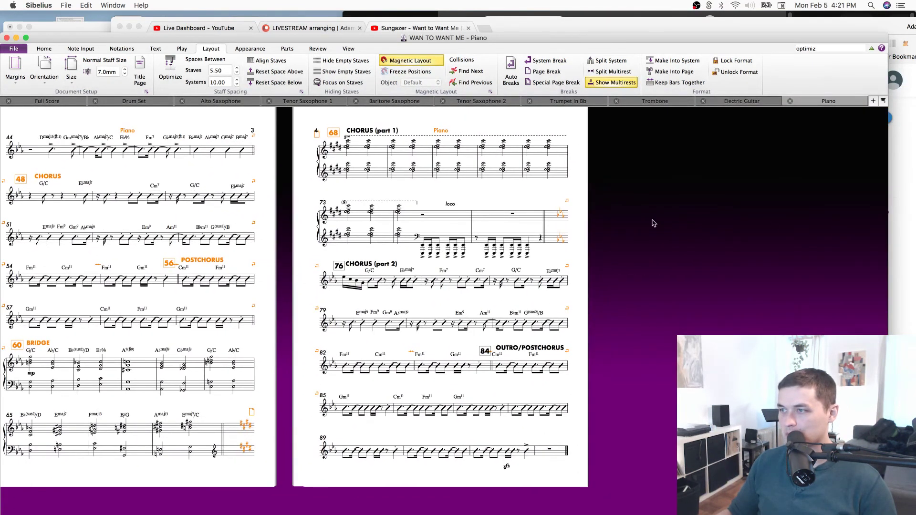
pyautogui.moveTo(653, 223); pyautogui.dragTo(800, 194)
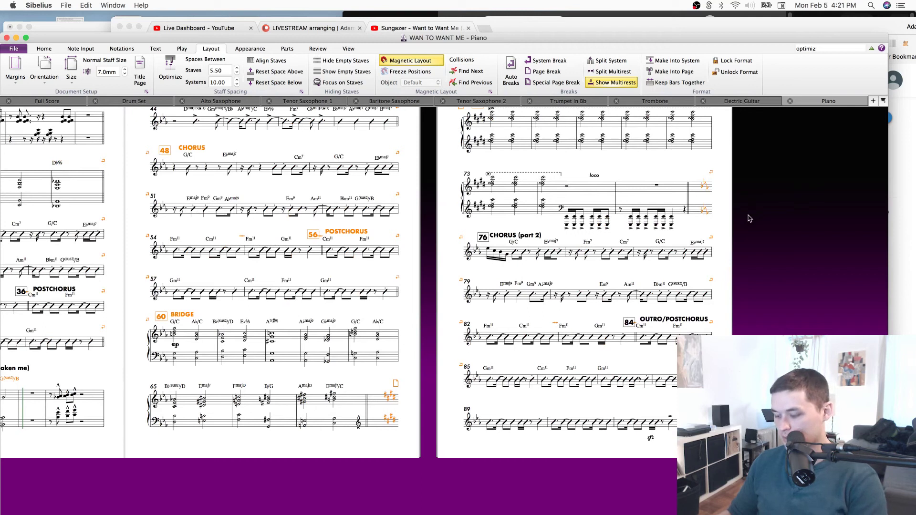
pyautogui.press('Home')
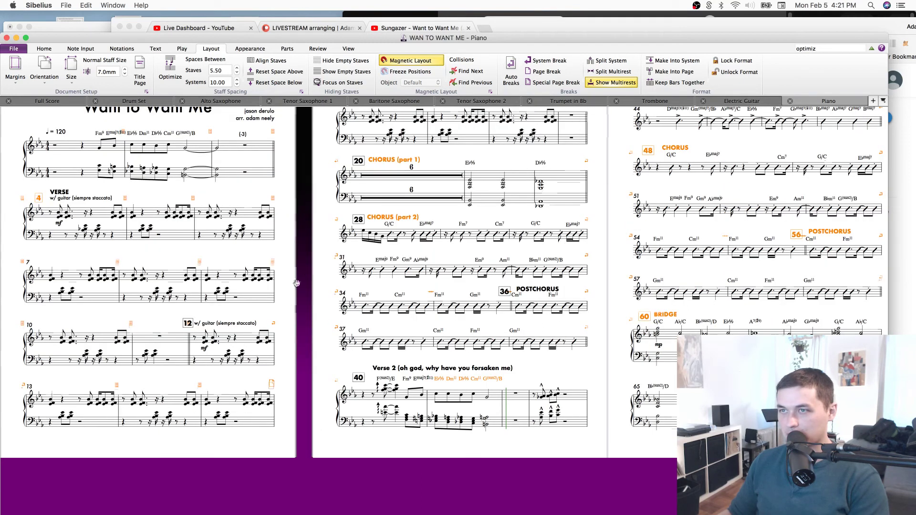
pyautogui.moveTo(313, 257); pyautogui.dragTo(279, 332)
pyautogui.moveTo(210, 288); pyautogui.dragTo(298, 269)
pyautogui.hscroll(6, 297, 267)
pyautogui.scroll(-1, 262, 256)
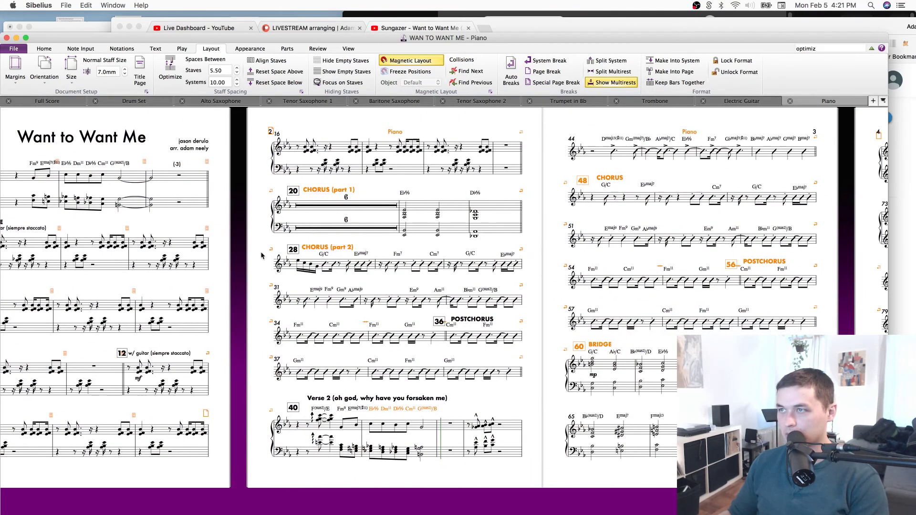
pyautogui.moveTo(529, 179); pyautogui.dragTo(522, 176)
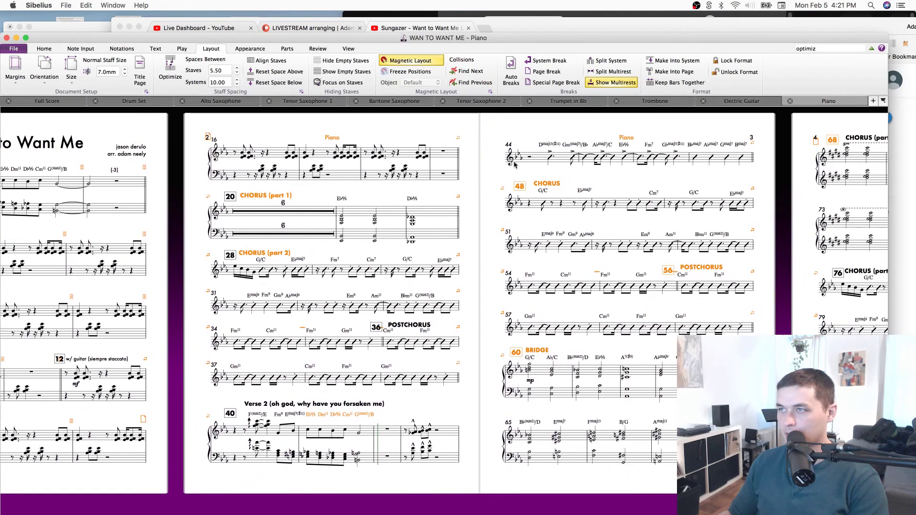
# Review pages 3 and 4 of the Piano part, from bar 44 to the last system, and return to the title page.
pyautogui.hscroll(6, 629, 183)
pyautogui.moveTo(703, 201); pyautogui.dragTo(532, 196)
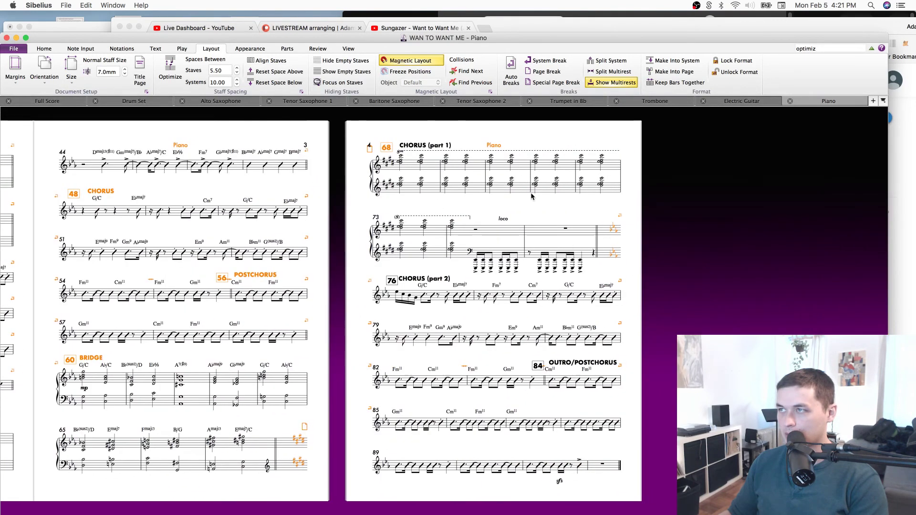
pyautogui.click(474, 168)
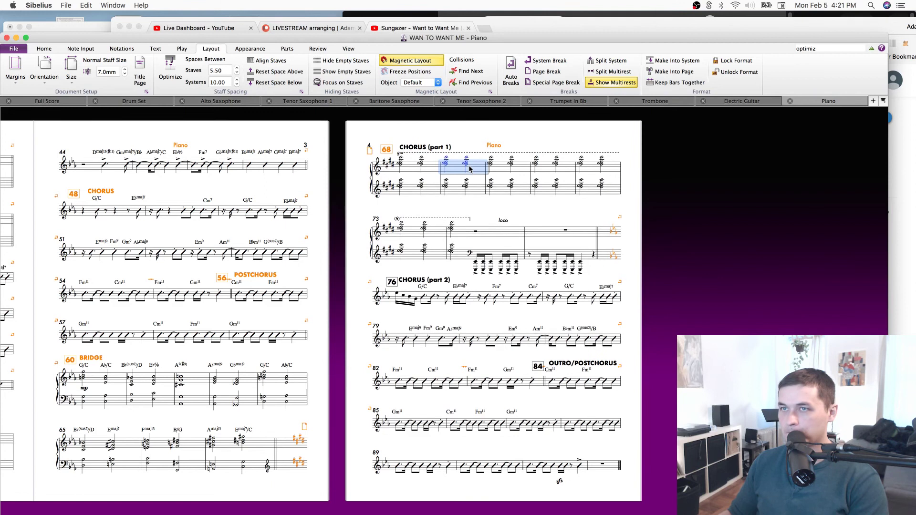
pyautogui.click(255, 165)
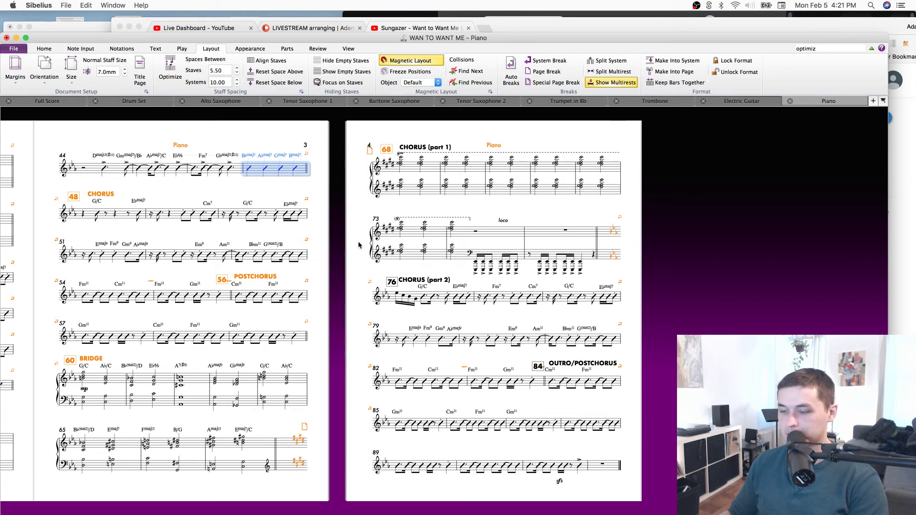
pyautogui.moveTo(169, 353); pyautogui.dragTo(126, 337)
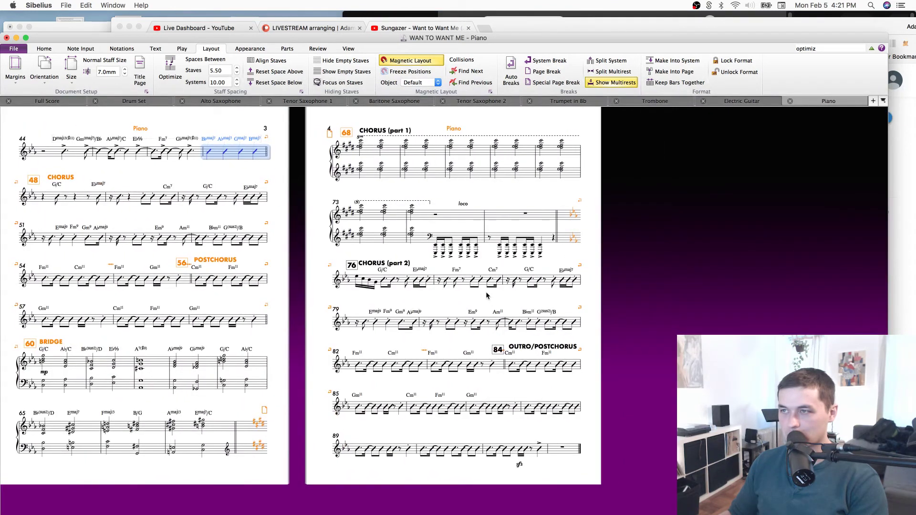
pyautogui.hscroll(5, 494, 296)
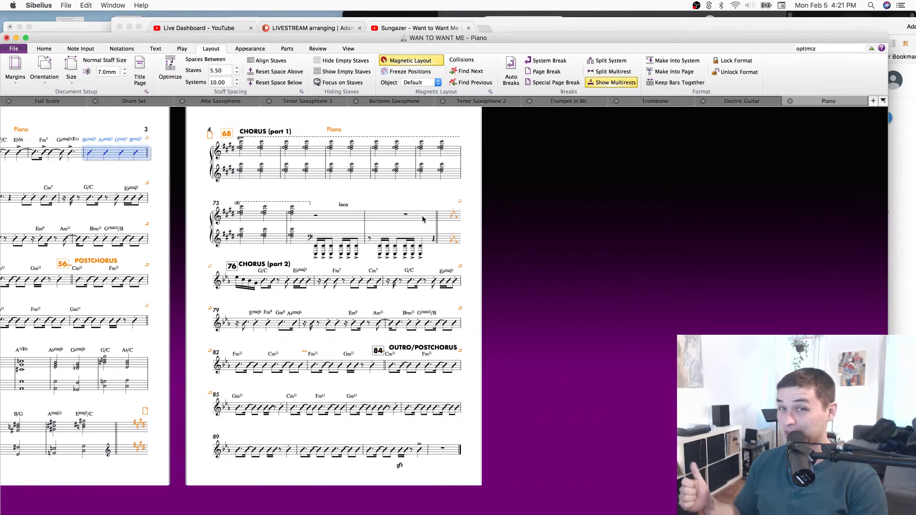
pyautogui.moveTo(420, 219); pyautogui.dragTo(466, 208)
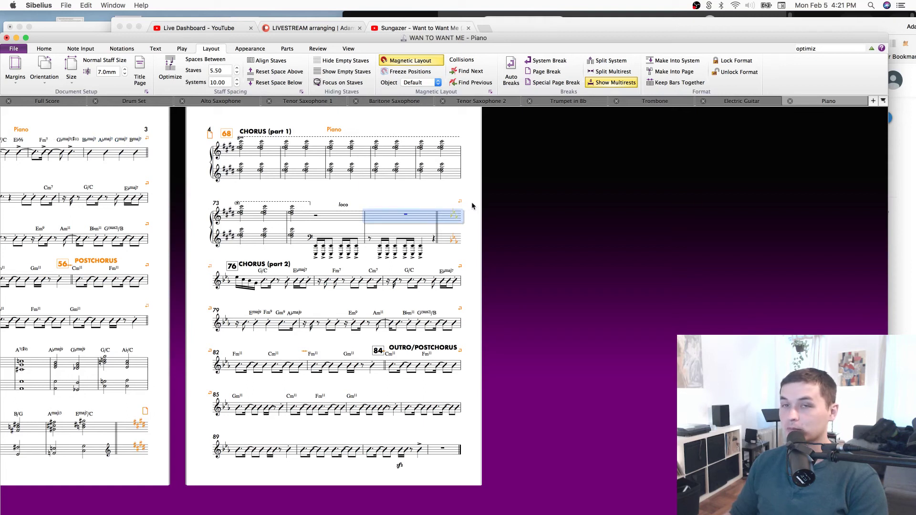
pyautogui.moveTo(511, 200); pyautogui.dragTo(590, 173)
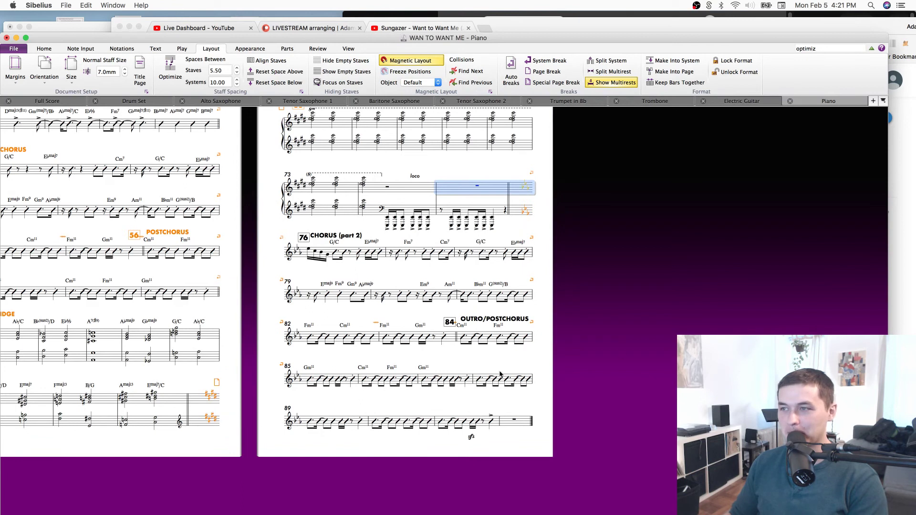
pyautogui.press('Escape')
pyautogui.hscroll(-10, 607, 327)
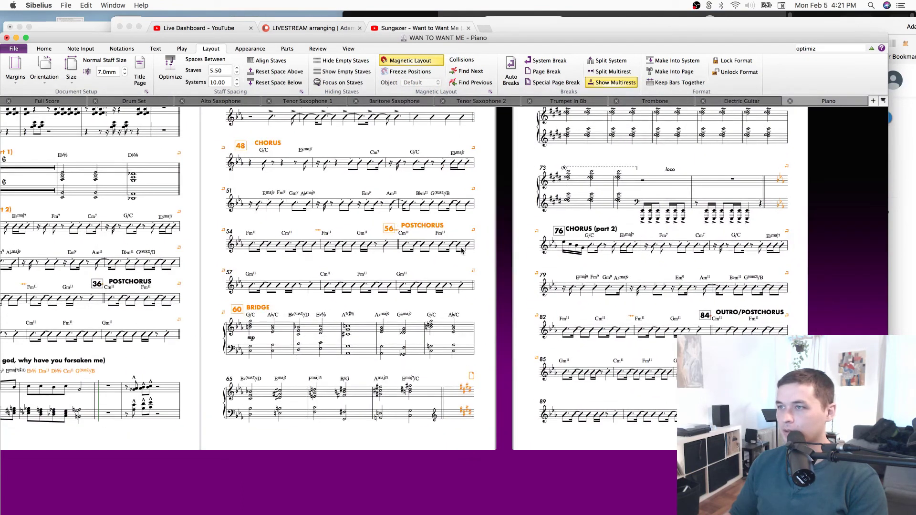
pyautogui.hscroll(-15, 500, 252)
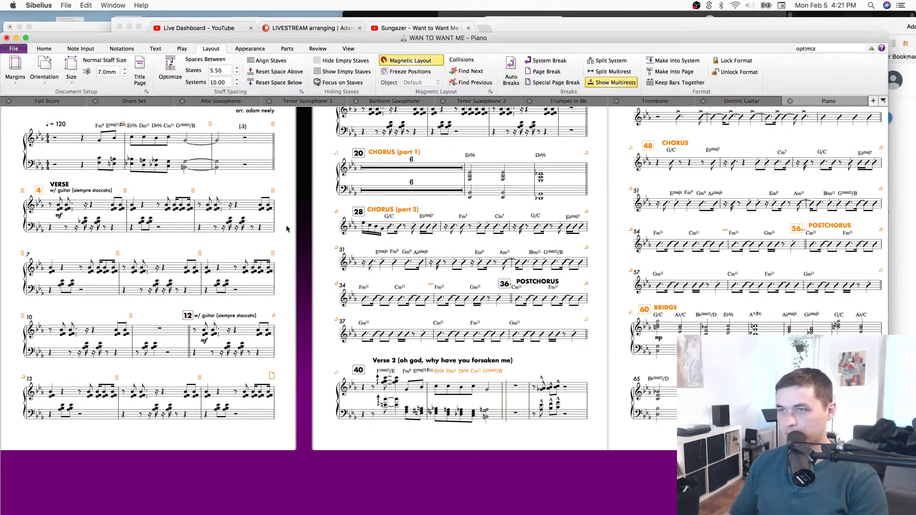
pyautogui.scroll(5, 287, 229)
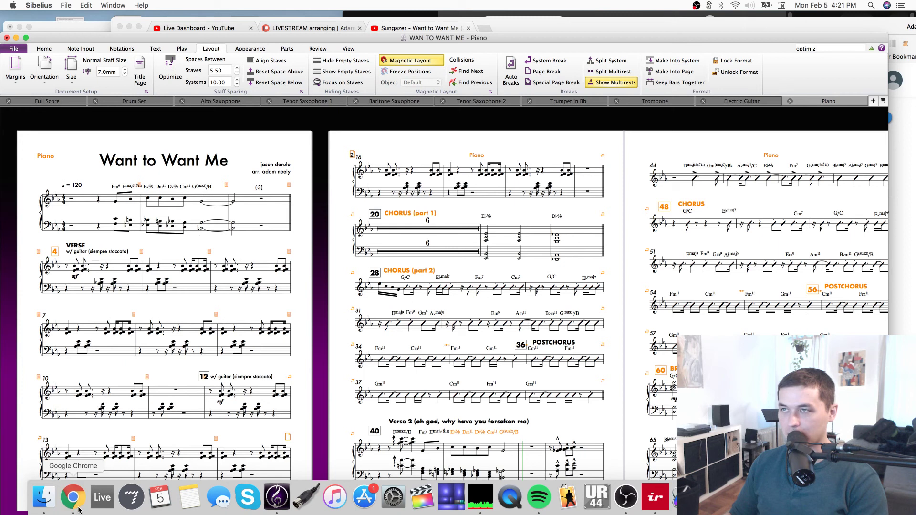
# Examine the Piano part's page turns again, going from the title page through page 4 and back to the beginning.
pyautogui.click(80, 511)
pyautogui.click(62, 315)
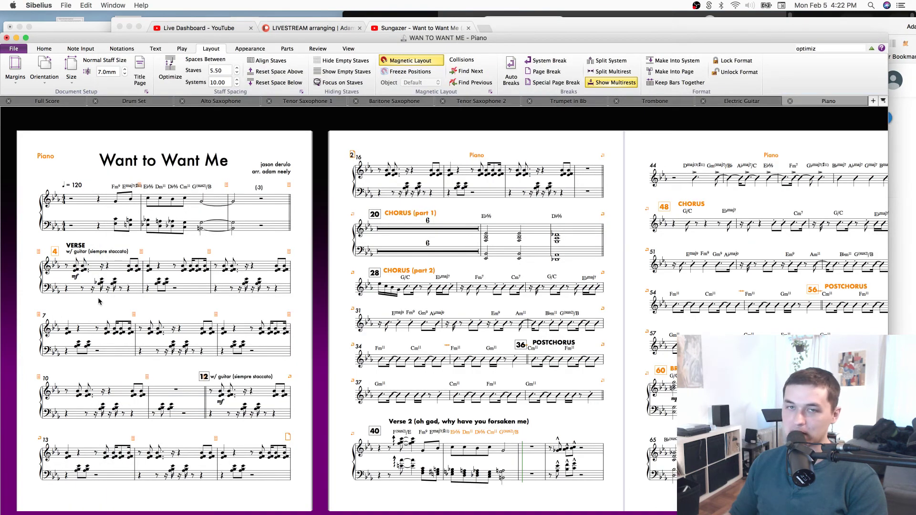
pyautogui.moveTo(311, 302); pyautogui.dragTo(359, 309)
pyautogui.hscroll(5, 661, 219)
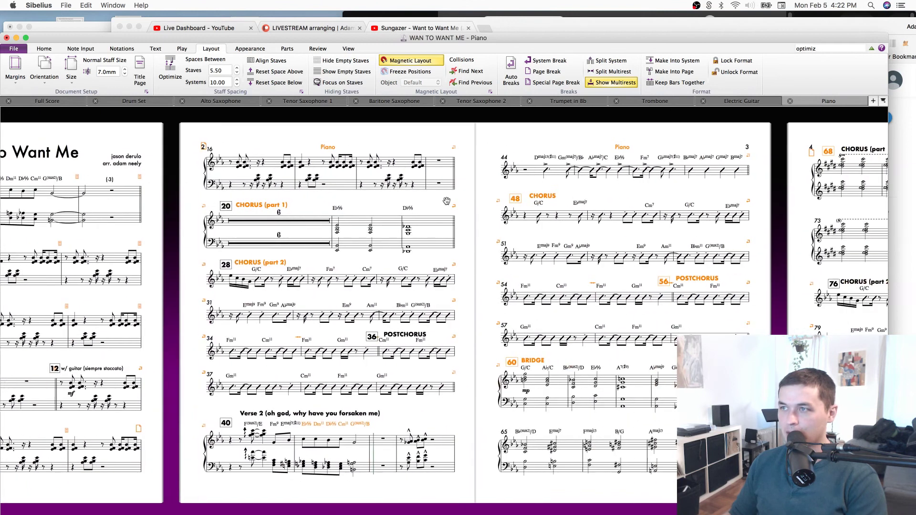
pyautogui.hscroll(5, 575, 199)
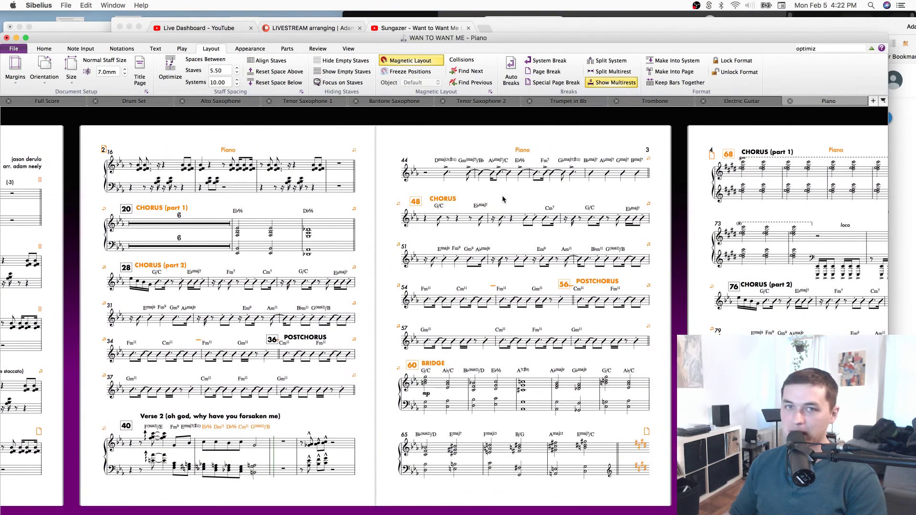
pyautogui.hscroll(5, 521, 192)
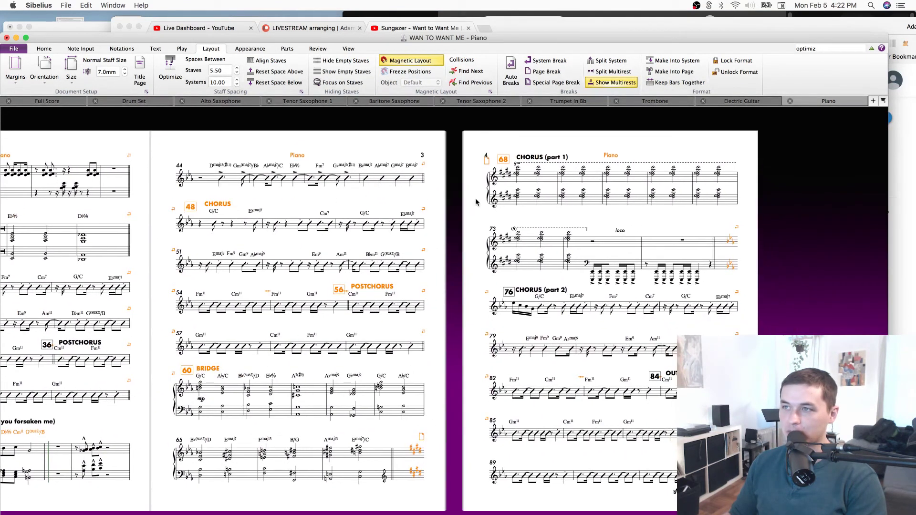
pyautogui.moveTo(481, 220); pyautogui.dragTo(478, 218)
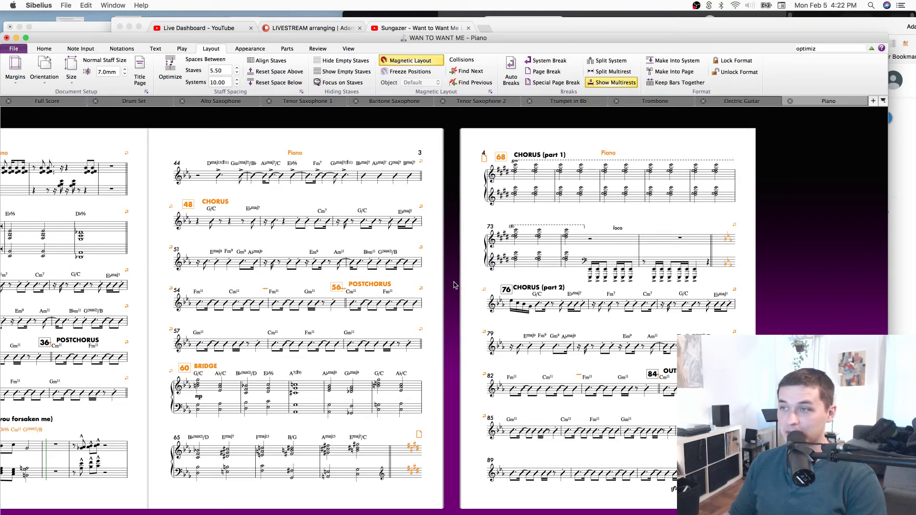
pyautogui.hscroll(-5, 458, 284)
pyautogui.moveTo(330, 292); pyautogui.dragTo(497, 313)
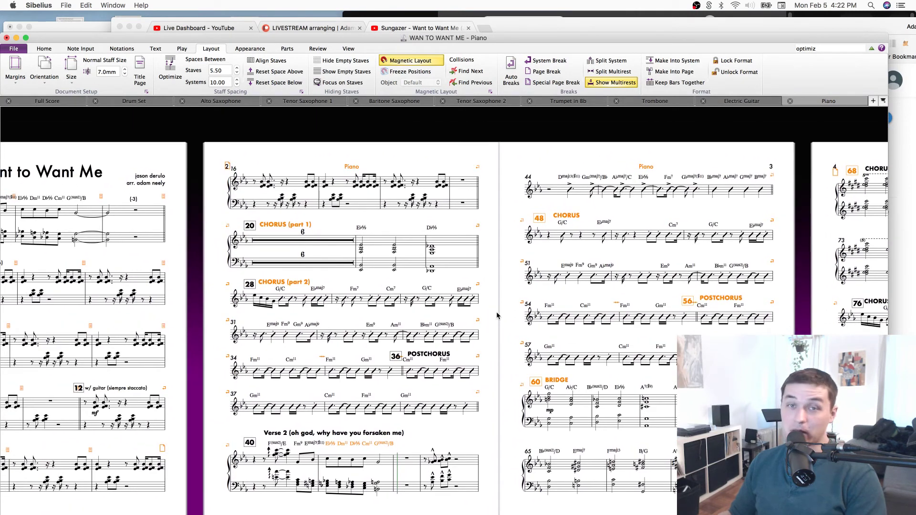
pyautogui.moveTo(574, 299); pyautogui.dragTo(384, 283)
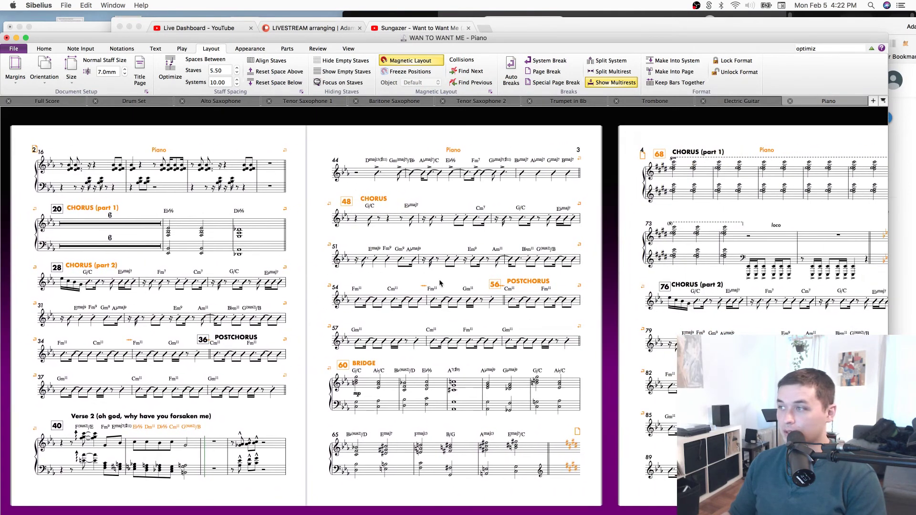
pyautogui.moveTo(847, 227); pyautogui.dragTo(690, 216)
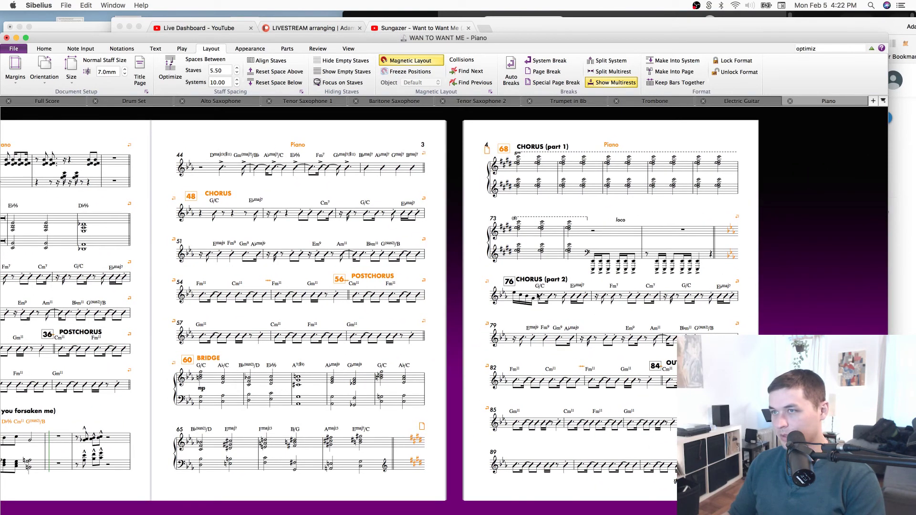
pyautogui.hscroll(-10, 465, 313)
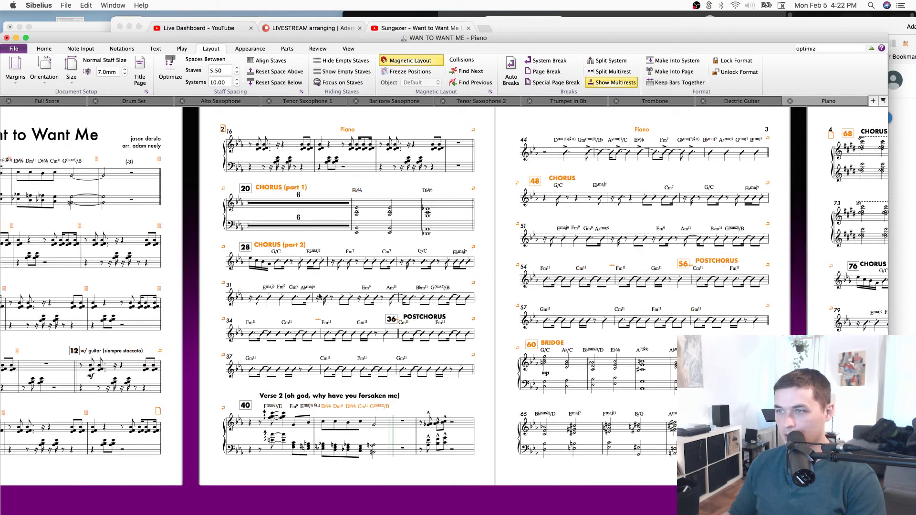
pyautogui.moveTo(175, 333); pyautogui.dragTo(322, 350)
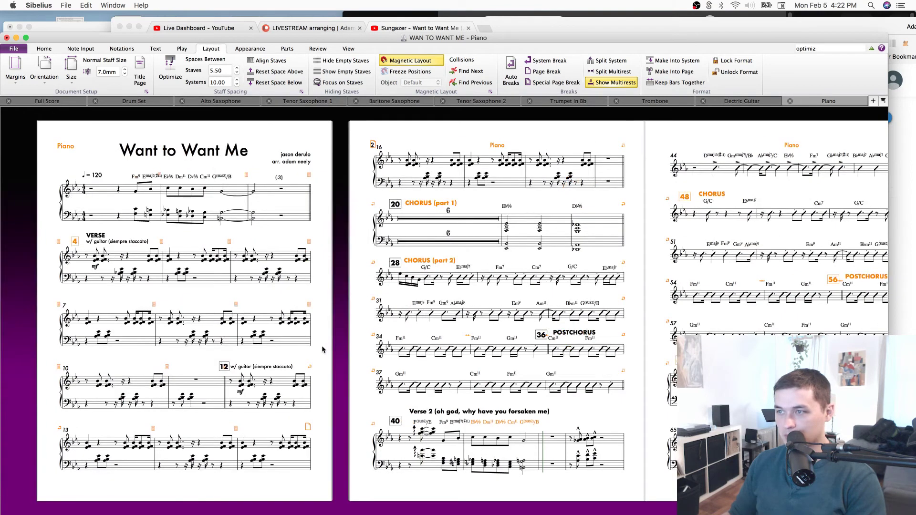
# Return to the full score and open the Bass Guitar part from the bass staff at CHORUS (part 1).
pyautogui.press('w')
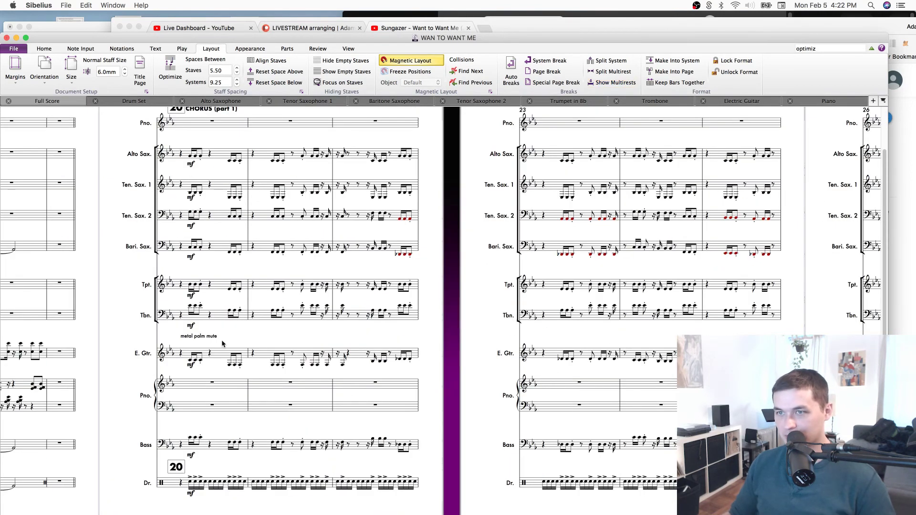
pyautogui.click(199, 385)
pyautogui.click(215, 449)
pyautogui.click(221, 394)
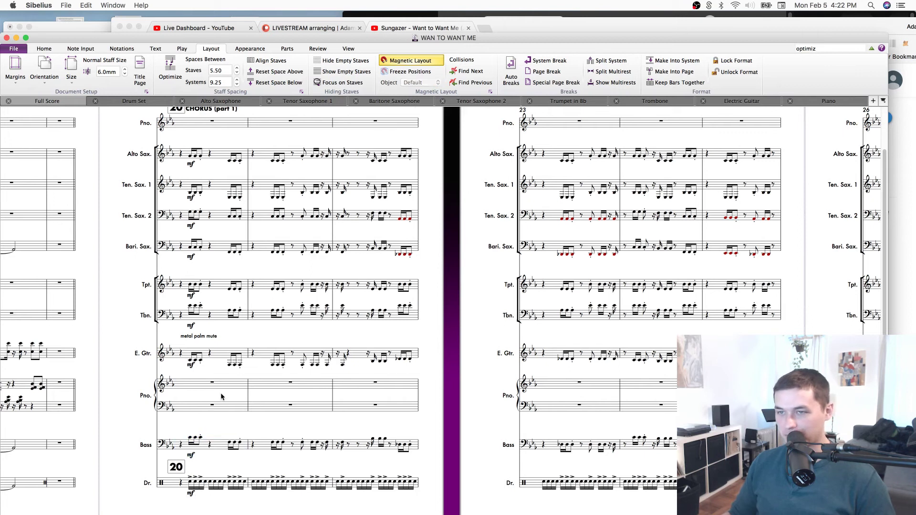
pyautogui.click(209, 445)
pyautogui.press('w')
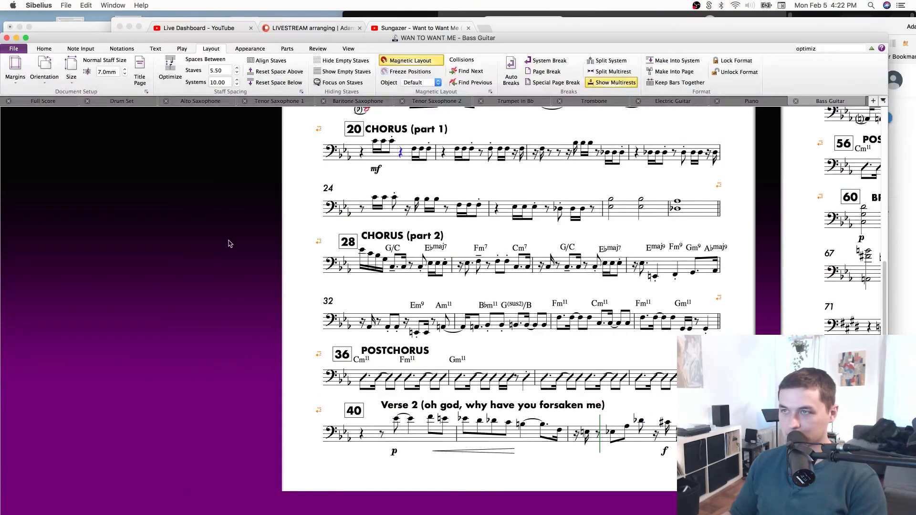
# Add system breaks in the Bass Guitar part so that bars 12 and 16 each start a new system.
pyautogui.moveTo(230, 244); pyautogui.dragTo(72, 448)
pyautogui.click(368, 248)
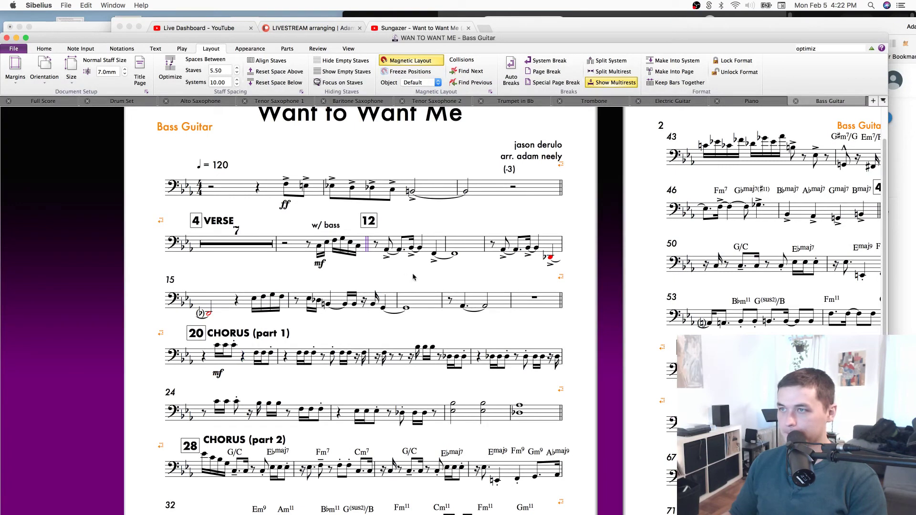
pyautogui.press('Return')
pyautogui.click(440, 302)
pyautogui.press('Return')
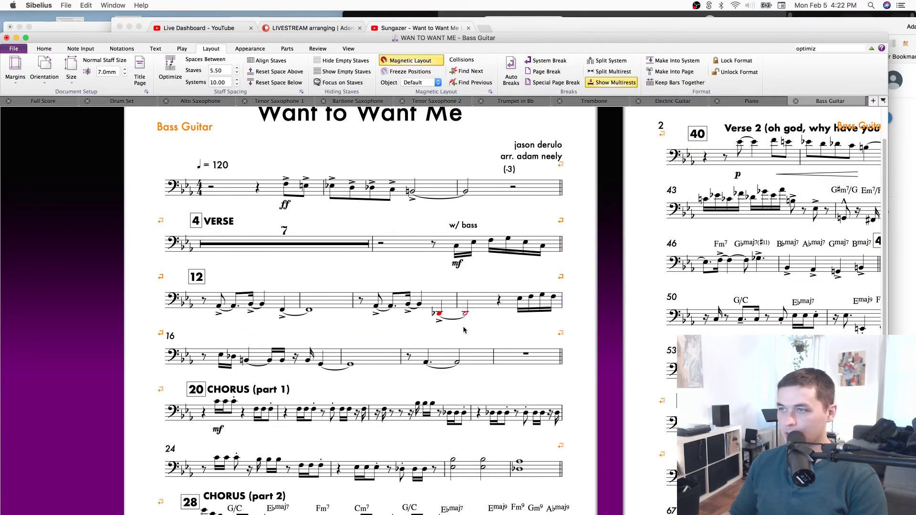
# Examine the Bass Guitar part's first page from the title to the V.S. marking, including the systems of CHORUS and POSTCHORUS.
pyautogui.moveTo(536, 387); pyautogui.dragTo(521, 323)
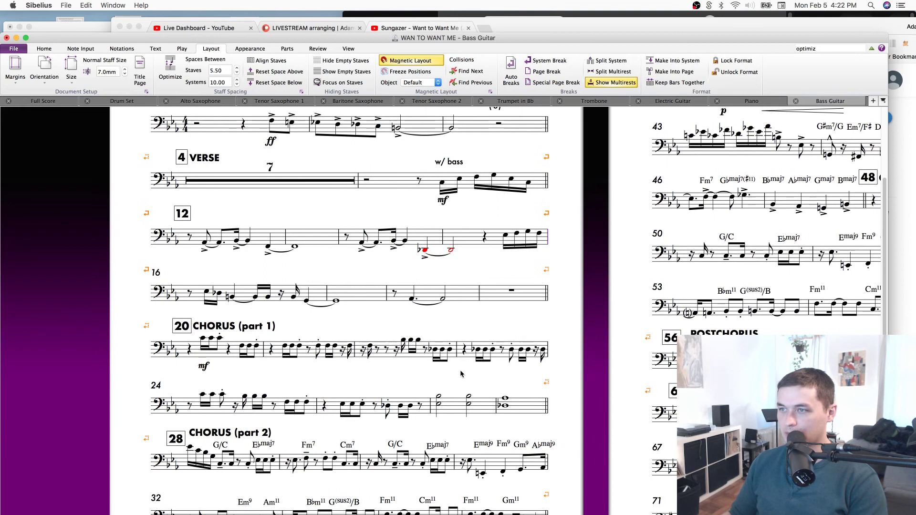
pyautogui.scroll(-2, 477, 365)
pyautogui.click(524, 360)
pyautogui.scroll(-5, 530, 341)
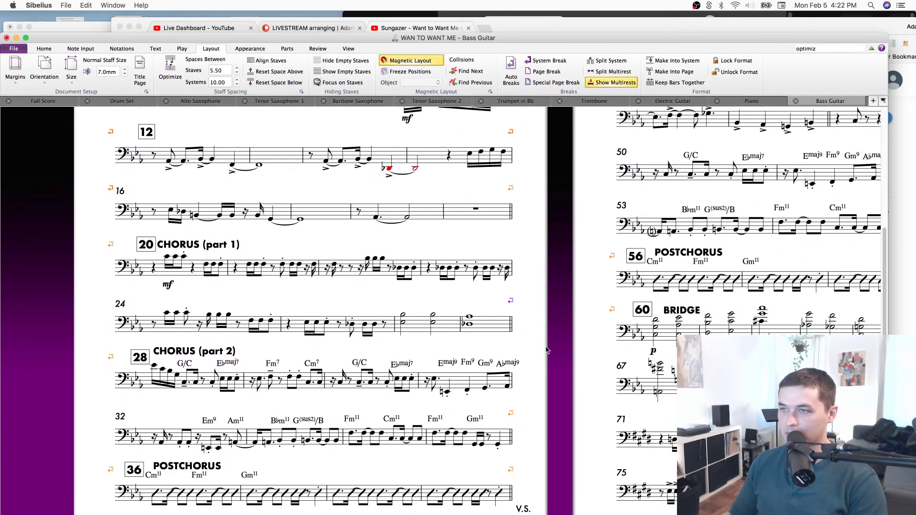
pyautogui.scroll(1, 526, 292)
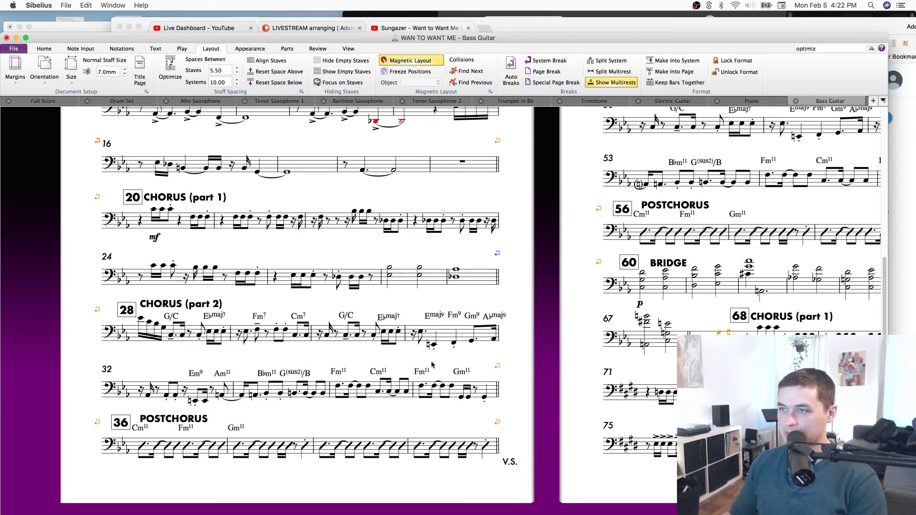
pyautogui.press('super+minus')
pyautogui.press('super+minus')
pyautogui.moveTo(532, 220); pyautogui.dragTo(444, 323)
pyautogui.scroll(-3, 445, 326)
pyautogui.click(366, 139)
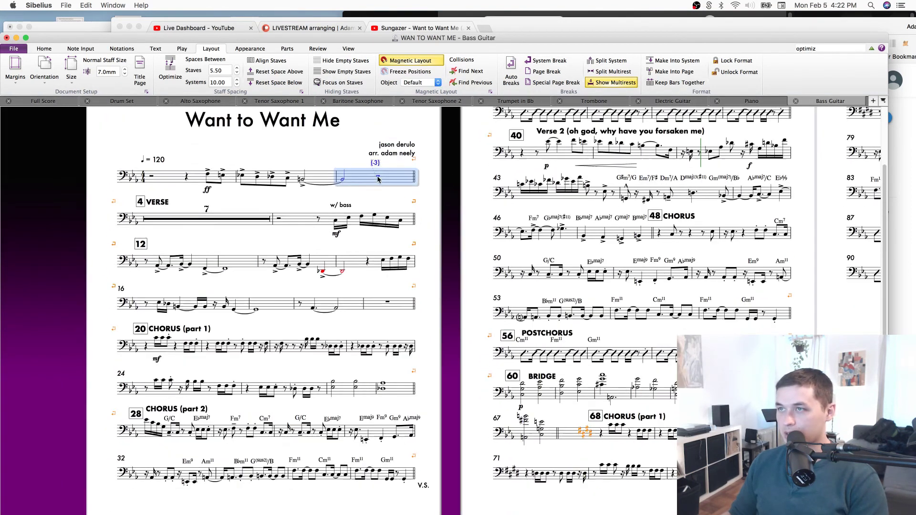
pyautogui.scroll(2, 469, 244)
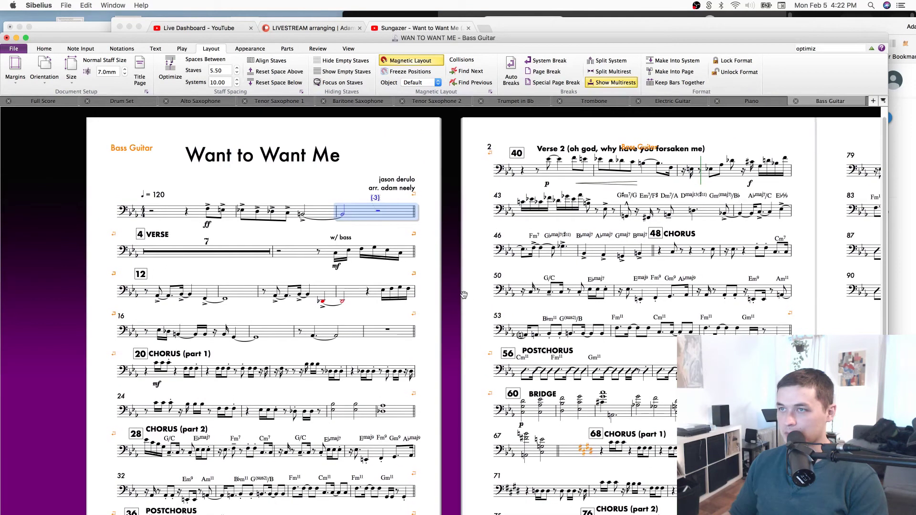
# Add a system break in CHORUS (part 1) so that bar 23 starts a new system.
pyautogui.click(293, 172)
pyautogui.moveTo(293, 173); pyautogui.dragTo(293, 171)
pyautogui.moveTo(355, 212); pyautogui.dragTo(355, 194)
pyautogui.click(456, 406)
pyautogui.scroll(-2, 456, 407)
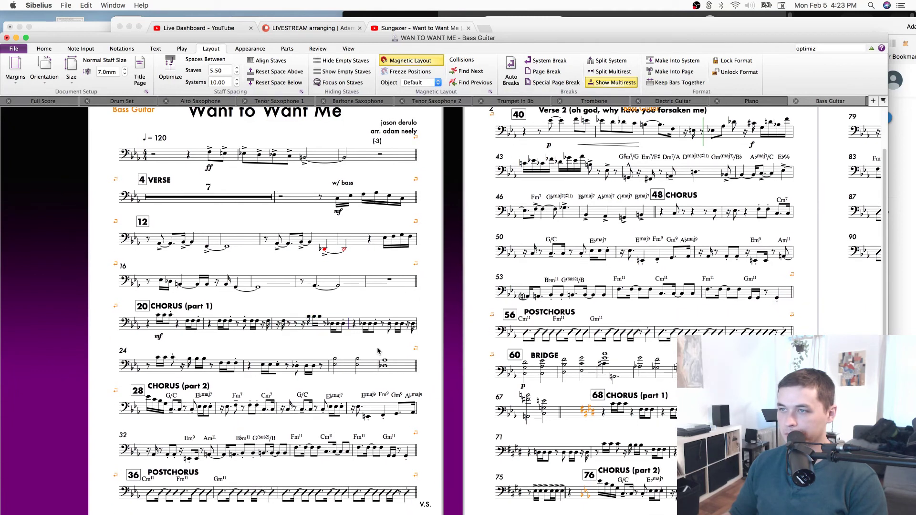
pyautogui.press('Return')
# Examine the Bass Guitar part's system layout from the end of page 1 through Verse 2, BRIDGE and the OUTRO/POSTCHORUS on page 3.
pyautogui.scroll(-3, 351, 384)
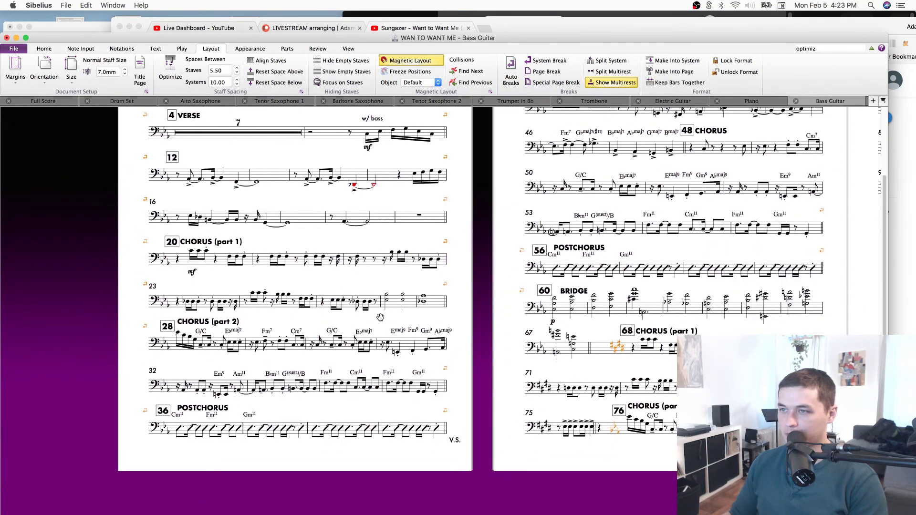
pyautogui.press('Escape')
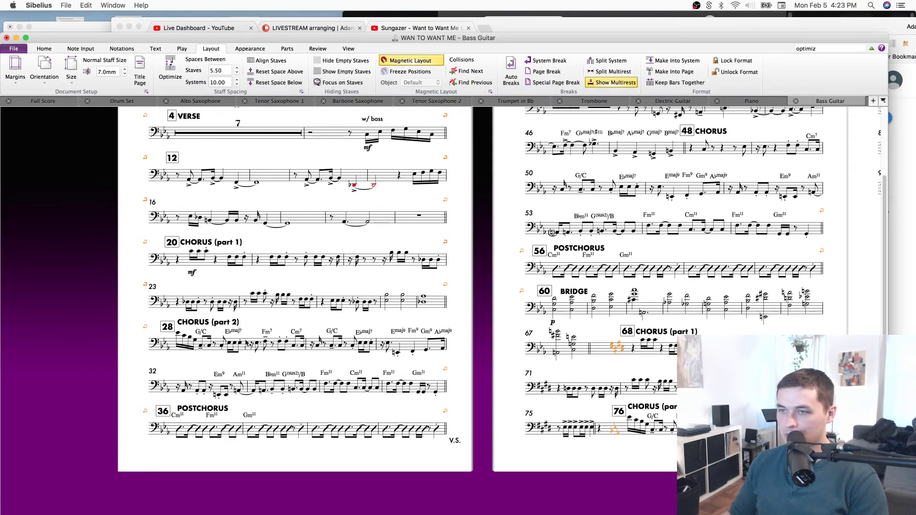
pyautogui.hscroll(6, 475, 223)
pyautogui.scroll(3, 474, 223)
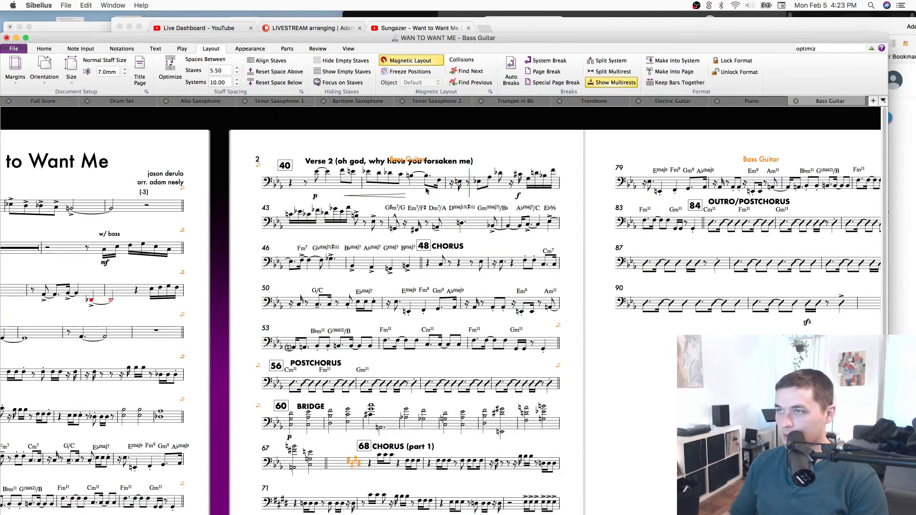
pyautogui.click(426, 190)
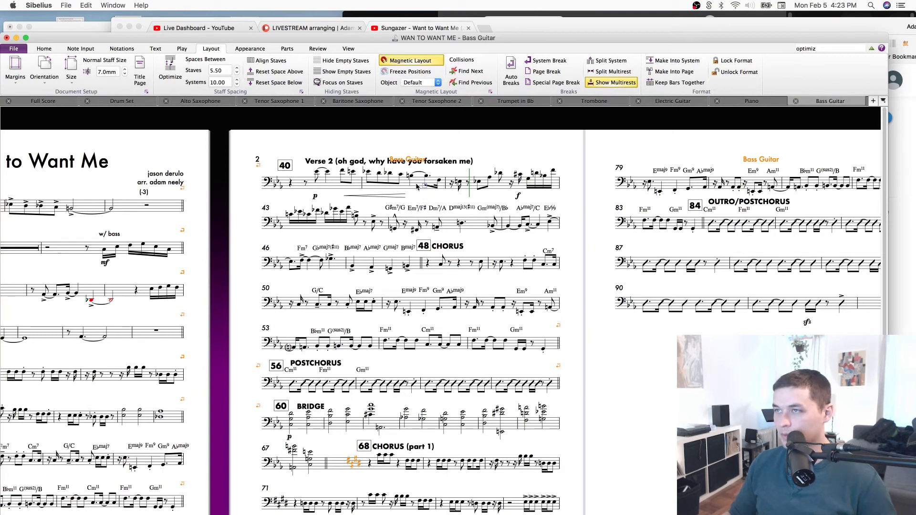
pyautogui.click(415, 189)
pyautogui.moveTo(472, 256); pyautogui.dragTo(615, 225)
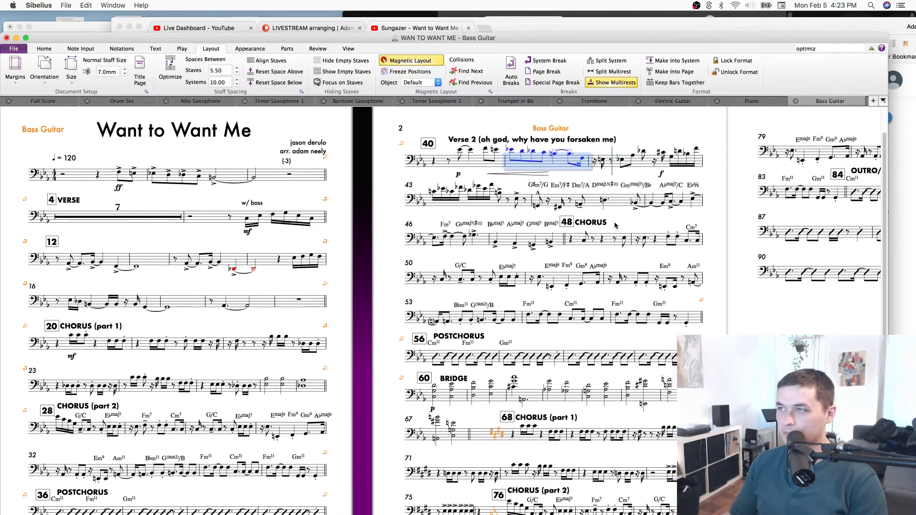
pyautogui.hscroll(5, 654, 307)
pyautogui.hscroll(3, 648, 341)
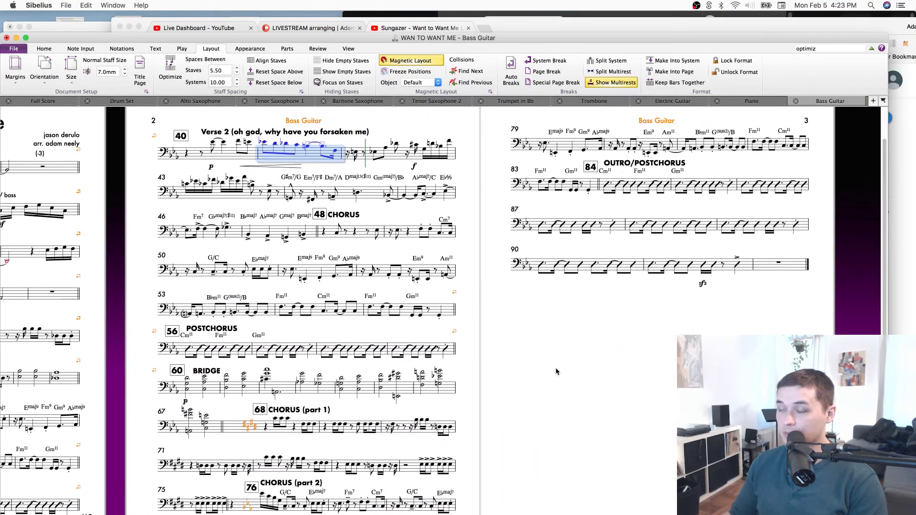
pyautogui.click(559, 241)
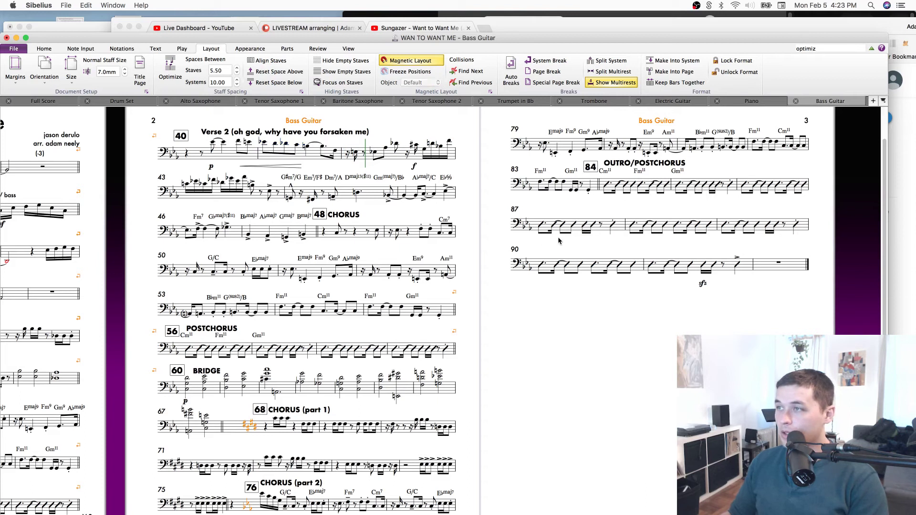
# Add system breaks in the BRIDGE so that bars 64 and 68 start new systems, and put a page break after bar 67.
pyautogui.scroll(-2, 528, 378)
pyautogui.hscroll(-1, 529, 378)
pyautogui.click(370, 346)
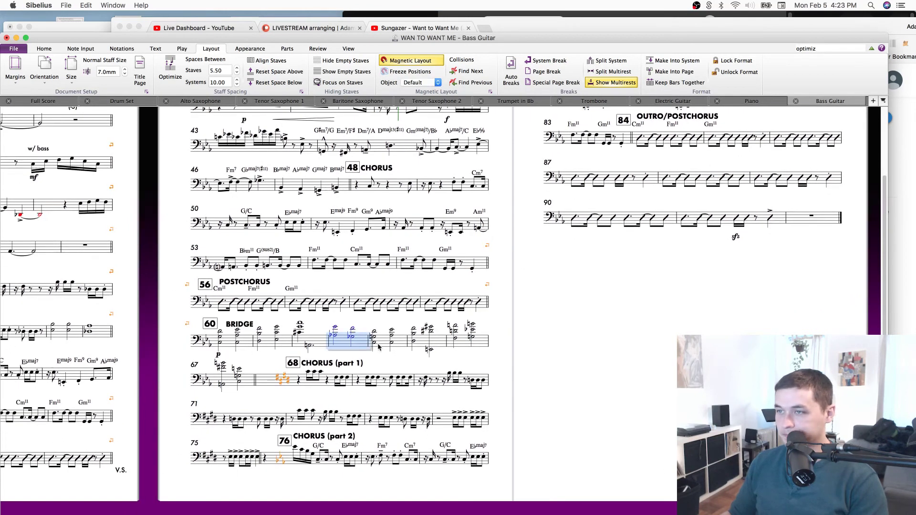
pyautogui.press('Return')
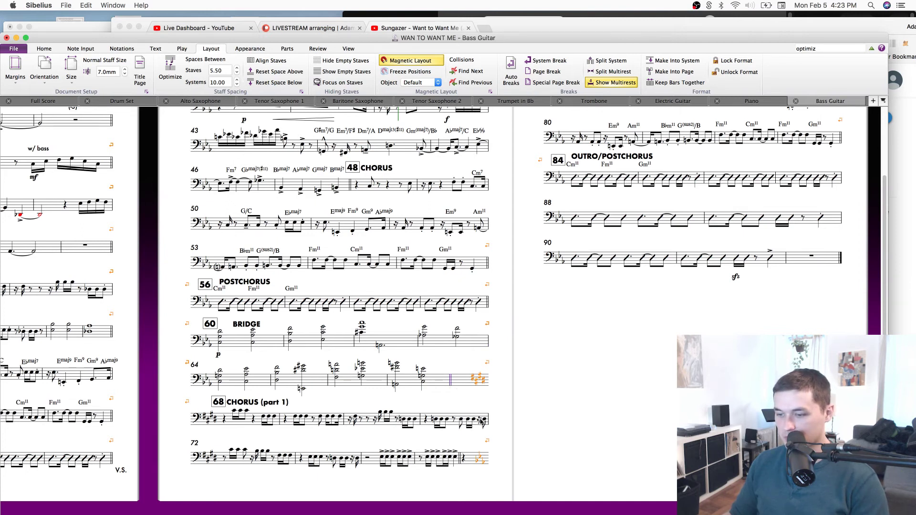
pyautogui.press('super+Return')
# Move the BRIDGE heading slightly closer to rehearsal mark 60.
pyautogui.moveTo(513, 359); pyautogui.dragTo(696, 371)
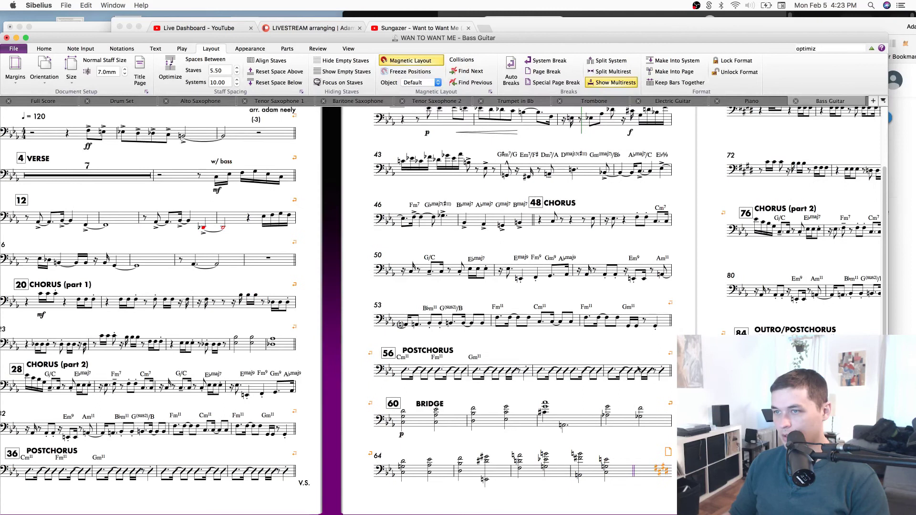
pyautogui.click(420, 352)
pyautogui.moveTo(423, 350); pyautogui.dragTo(423, 347)
pyautogui.click(418, 397)
pyautogui.moveTo(418, 396); pyautogui.dragTo(416, 399)
pyautogui.moveTo(380, 369); pyautogui.dragTo(459, 375)
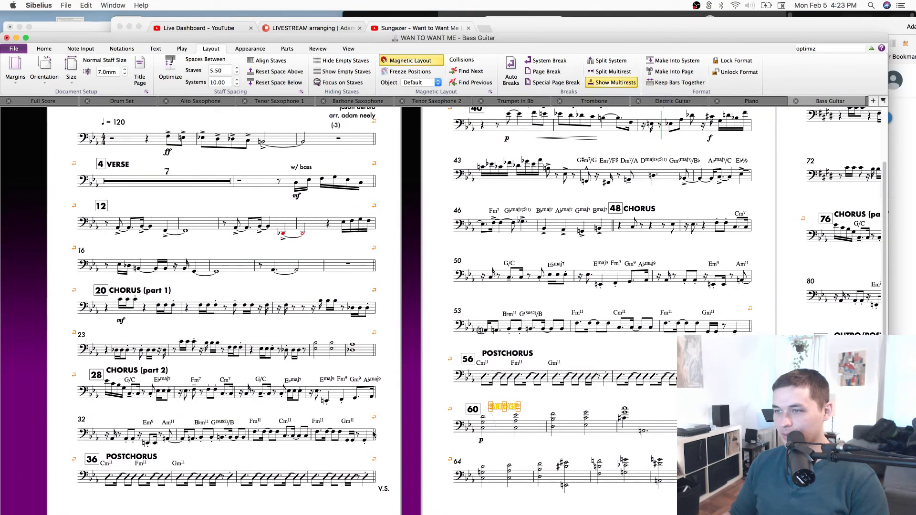
# Add a page break after bar 35 so that the POSTCHORUS at bar 36 starts page 2, and check the respaced pages.
pyautogui.click(382, 437)
pyautogui.click(376, 439)
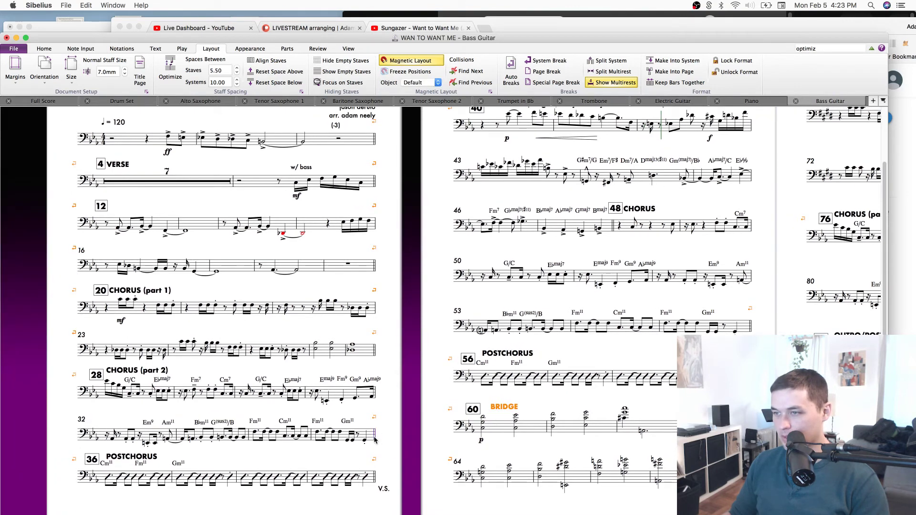
pyautogui.press('super+Return')
pyautogui.moveTo(395, 395); pyautogui.dragTo(436, 405)
pyautogui.moveTo(455, 275); pyautogui.dragTo(455, 321)
pyautogui.moveTo(365, 194); pyautogui.dragTo(366, 203)
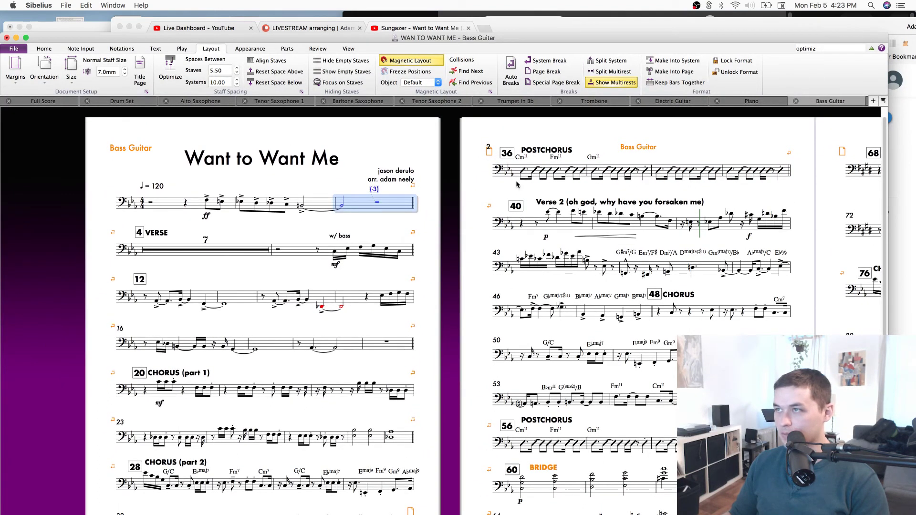
pyautogui.moveTo(751, 160); pyautogui.dragTo(726, 158)
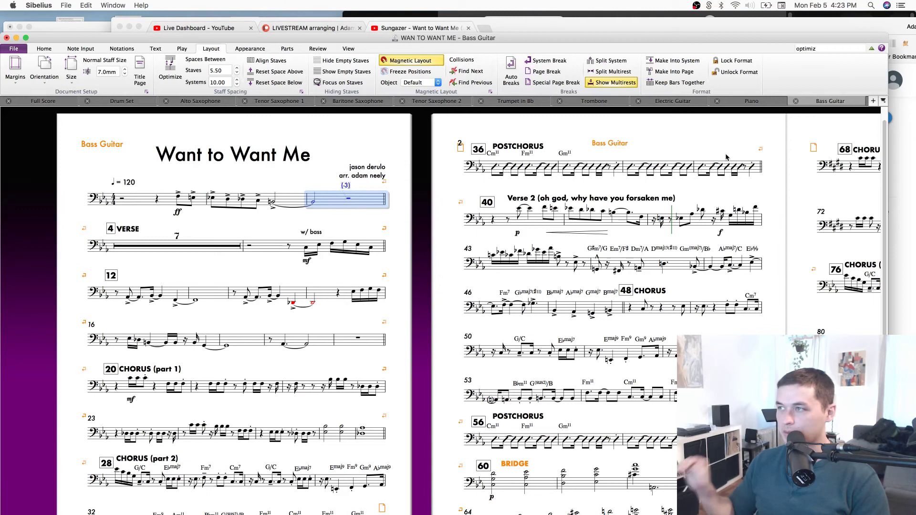
pyautogui.moveTo(424, 338); pyautogui.dragTo(427, 274)
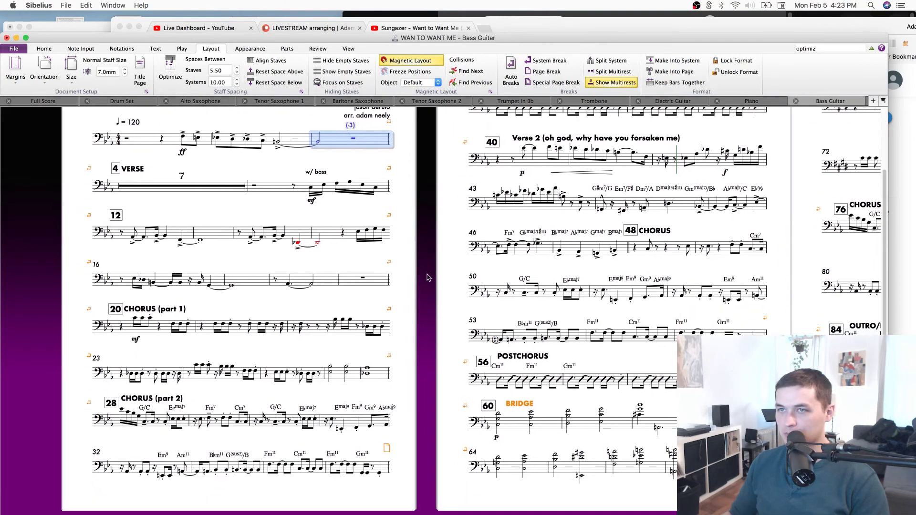
# Shift rehearsal marks 4, 12, 20 and 28 on page 1 slightly left, clear of their section headings.
pyautogui.moveTo(116, 172); pyautogui.dragTo(109, 172)
pyautogui.moveTo(117, 217); pyautogui.dragTo(111, 217)
pyautogui.click(212, 218)
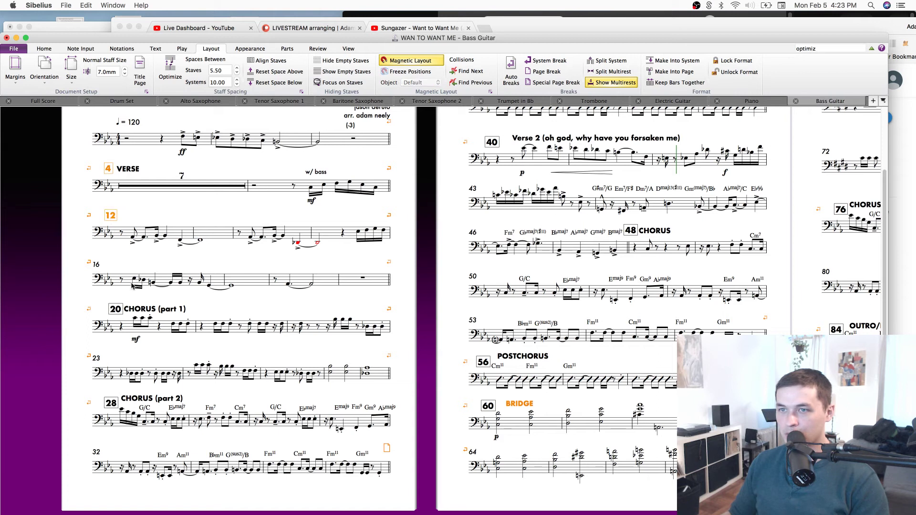
pyautogui.moveTo(119, 310); pyautogui.dragTo(113, 308)
pyautogui.moveTo(111, 402); pyautogui.dragTo(102, 402)
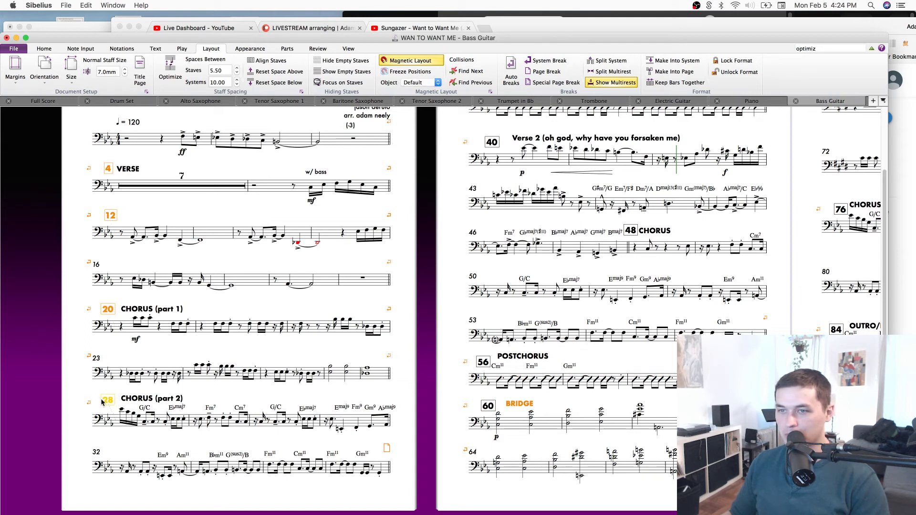
pyautogui.click(411, 305)
# Copy the Cm11, Fm11 and Gm11 chord symbols of the POSTCHORUS at bar 56 to bars 58 and 59.
pyautogui.moveTo(423, 296); pyautogui.dragTo(263, 272)
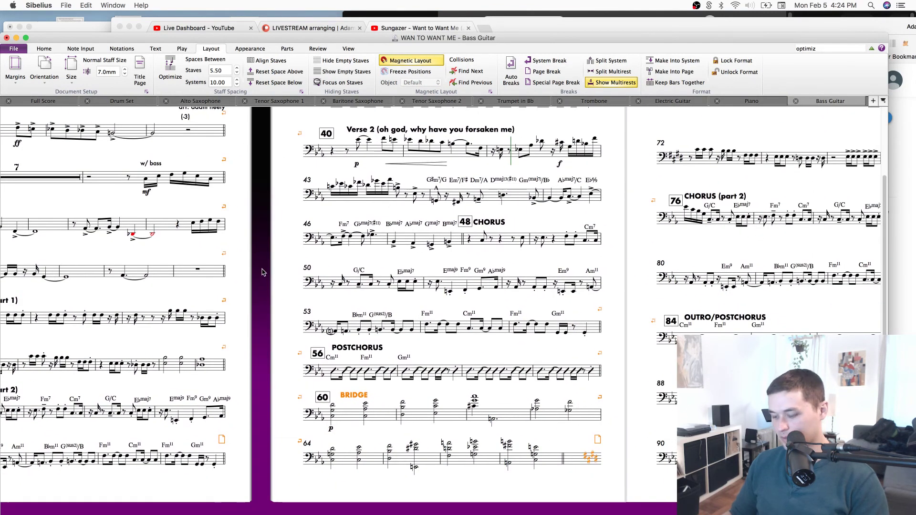
pyautogui.press('super+minus')
pyautogui.moveTo(281, 304); pyautogui.dragTo(323, 326)
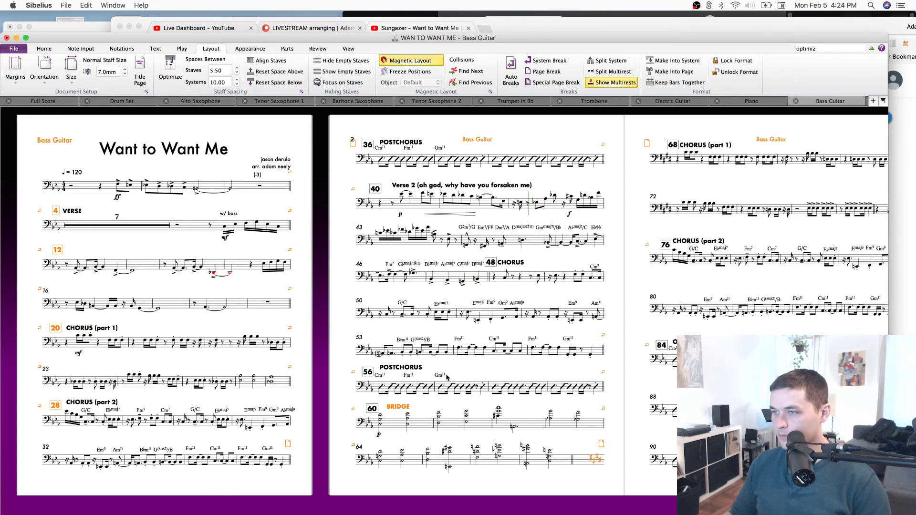
pyautogui.moveTo(450, 376); pyautogui.dragTo(378, 376)
pyautogui.press('super+c')
pyautogui.click(498, 385)
pyautogui.press('super+v')
pyautogui.press('Escape')
# Add a page break after bar 59 so that the BRIDGE at bar 60 starts page 3.
pyautogui.click(603, 386)
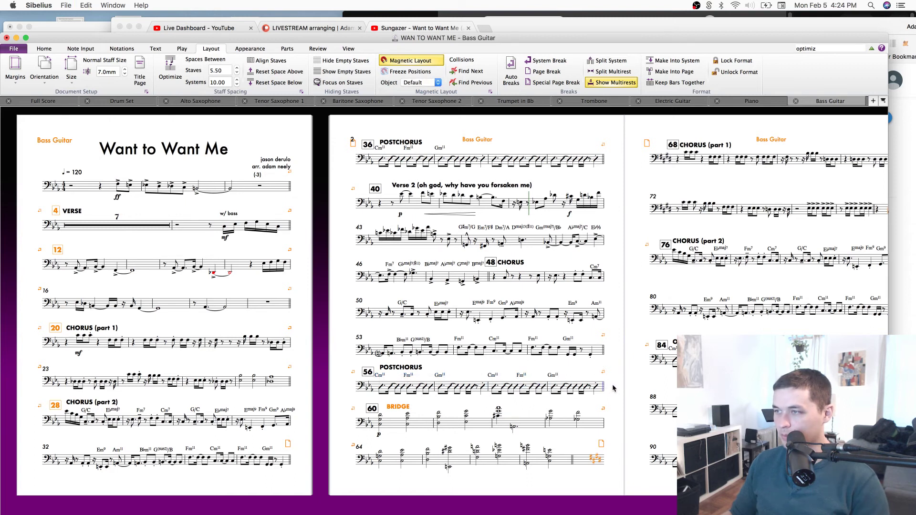
pyautogui.press('super+Return')
pyautogui.scroll(2, 621, 329)
# Nudge the CHORUS heading beside rehearsal mark 48 on page 2.
pyautogui.click(442, 239)
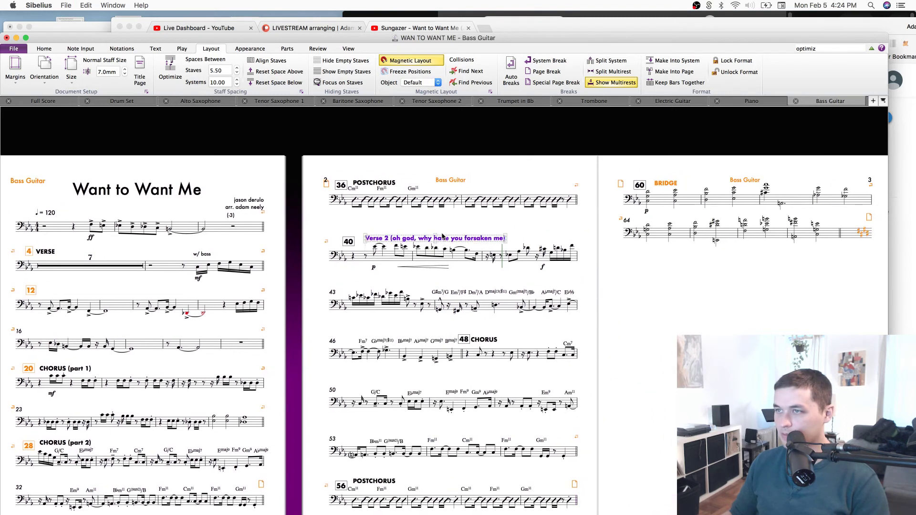
pyautogui.click(479, 341)
pyautogui.click(465, 341)
pyautogui.moveTo(793, 296); pyautogui.dragTo(650, 291)
# Delete the page break after bar 67 so that CHORUS (part 1) at bar 68 follows the BRIDGE on page 3.
pyautogui.hscroll(3, 691, 270)
pyautogui.scroll(1, 692, 269)
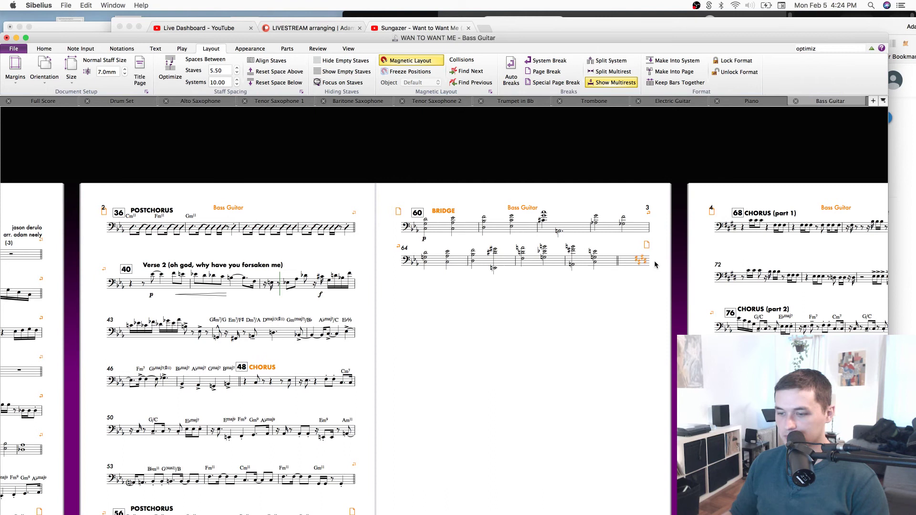
pyautogui.click(647, 245)
pyautogui.press('Delete')
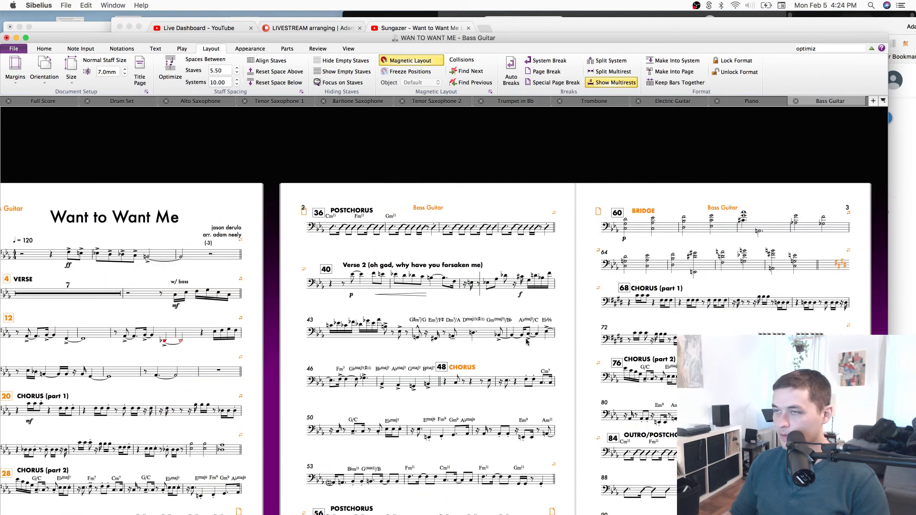
pyautogui.moveTo(556, 354); pyautogui.dragTo(664, 257)
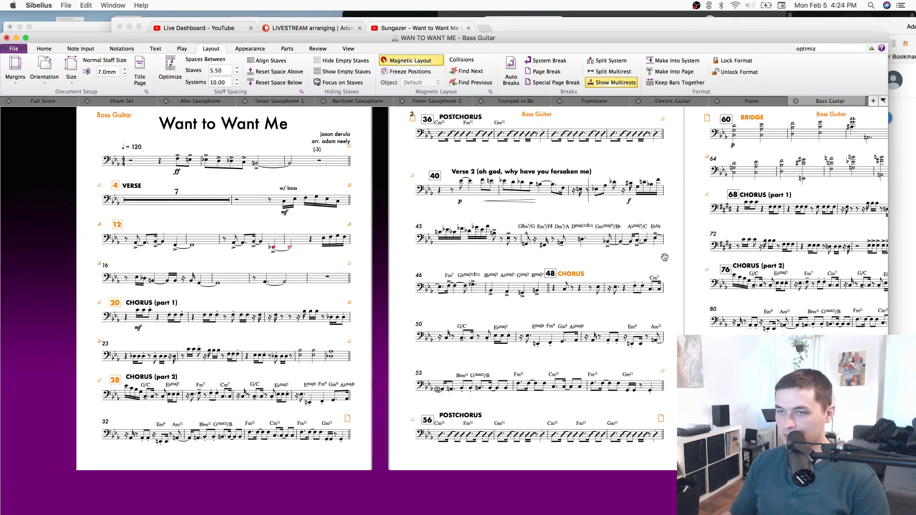
pyautogui.hscroll(8, 675, 262)
pyautogui.scroll(2, 674, 262)
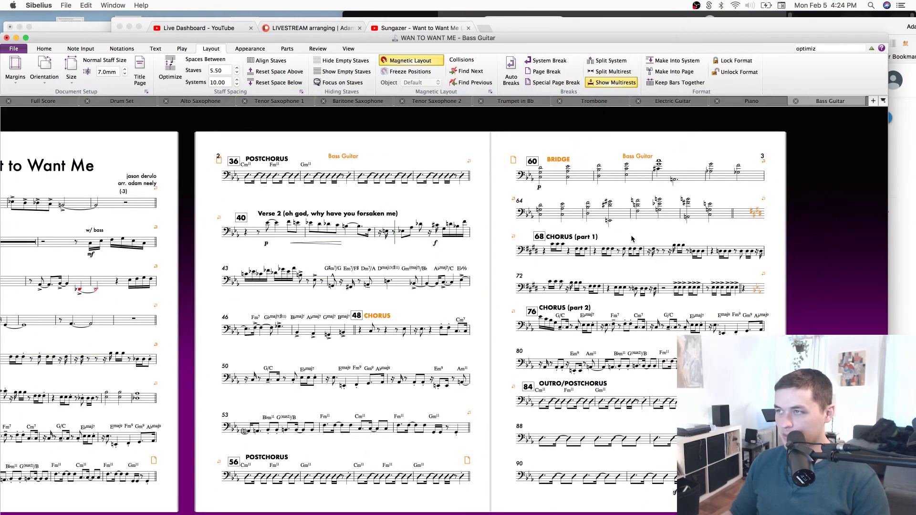
# Select the BRIDGE heading on page 3, save the score and clear the selection.
pyautogui.click(558, 162)
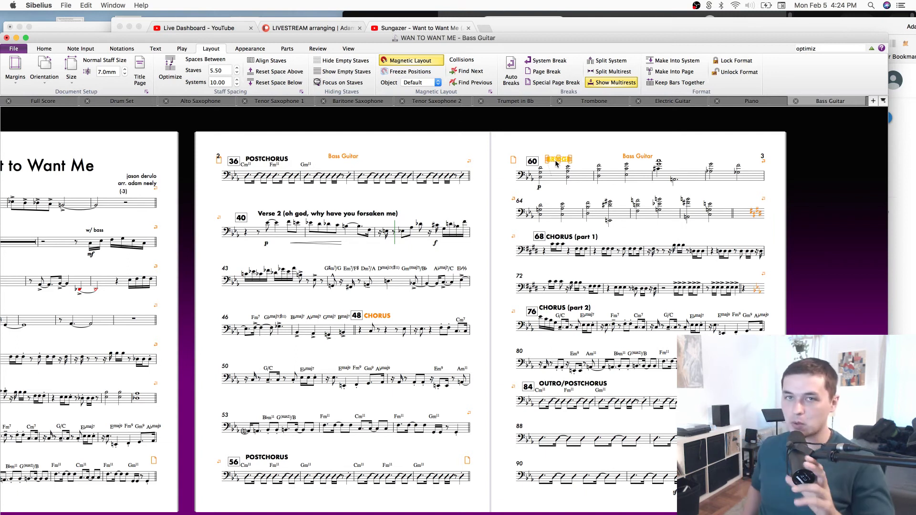
pyautogui.press('super+s')
pyautogui.press('Escape')
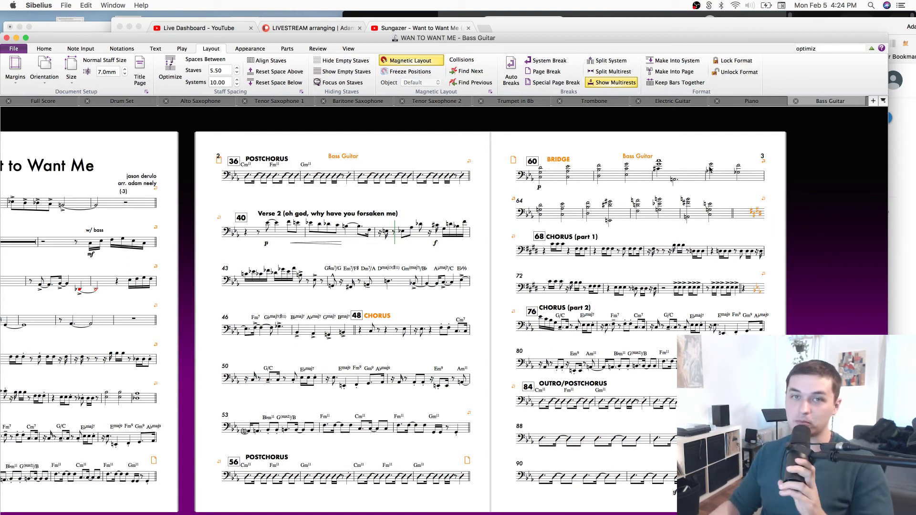
pyautogui.moveTo(814, 205); pyautogui.dragTo(759, 185)
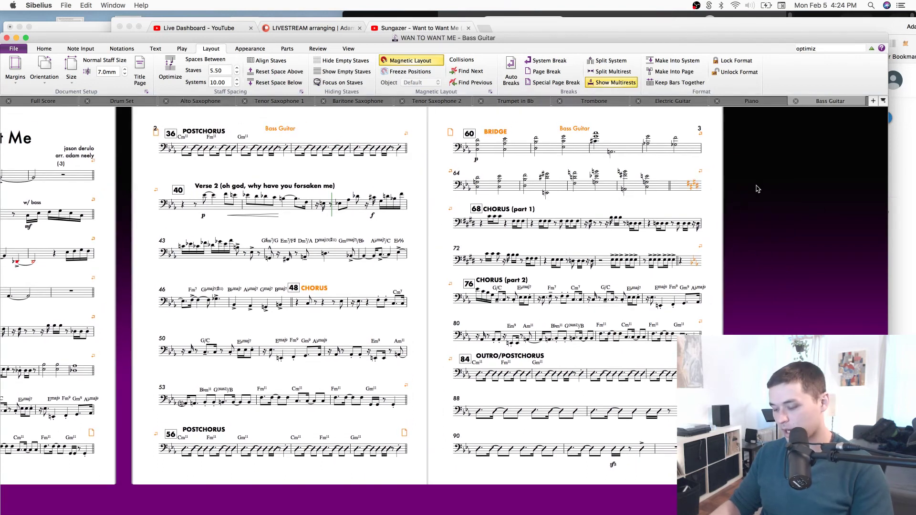
# Reposition the CHORUS (part 1) heading at bar 68 and shift rehearsal marks 76 and 84 left, clear of their headings.
pyautogui.press('super+equal')
pyautogui.press('super+equal')
pyautogui.moveTo(533, 168); pyautogui.dragTo(536, 165)
pyautogui.moveTo(478, 271); pyautogui.dragTo(470, 268)
pyautogui.click(507, 268)
pyautogui.click(474, 376)
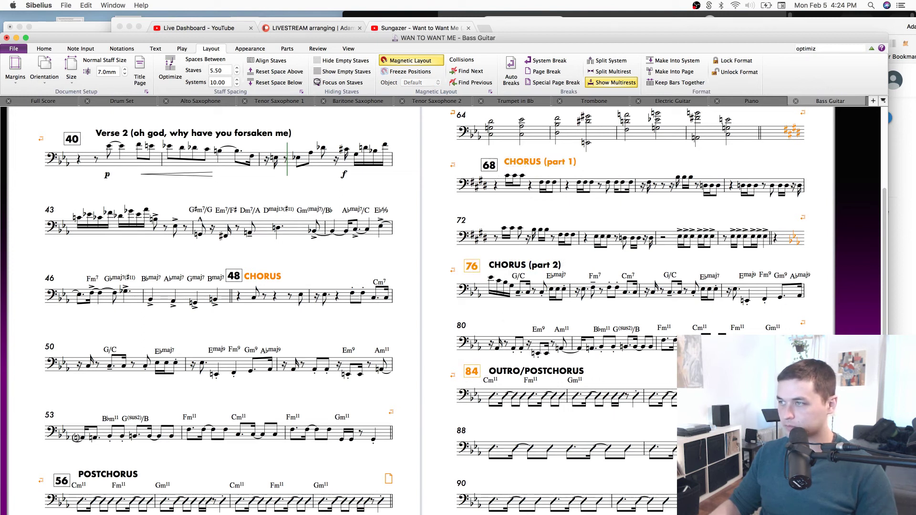
# Check the three-page layout and move the "Verse 2 (oh god, why have you forsaken me)" heading slightly left, closer to rehearsal mark 40.
pyautogui.moveTo(835, 296); pyautogui.dragTo(733, 335)
pyautogui.press('super+minus')
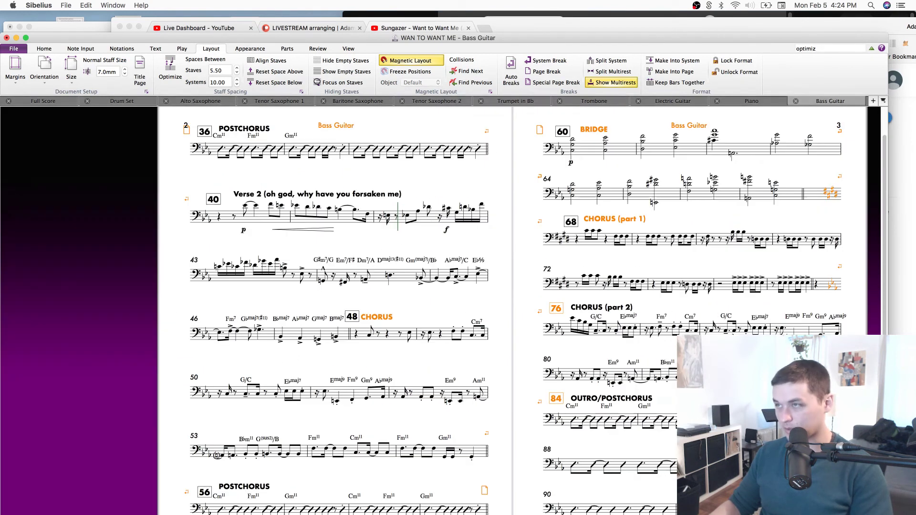
pyautogui.press('super+minus')
pyautogui.moveTo(248, 327); pyautogui.dragTo(345, 281)
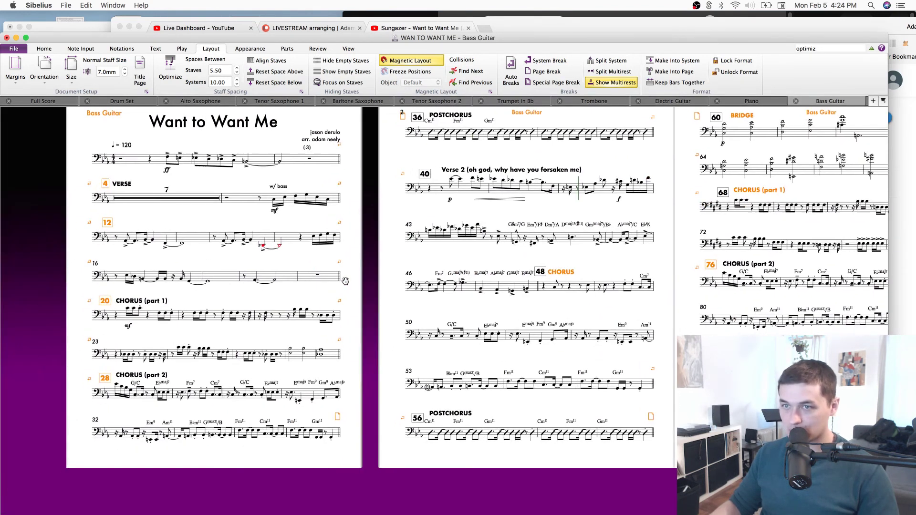
pyautogui.hscroll(5, 345, 281)
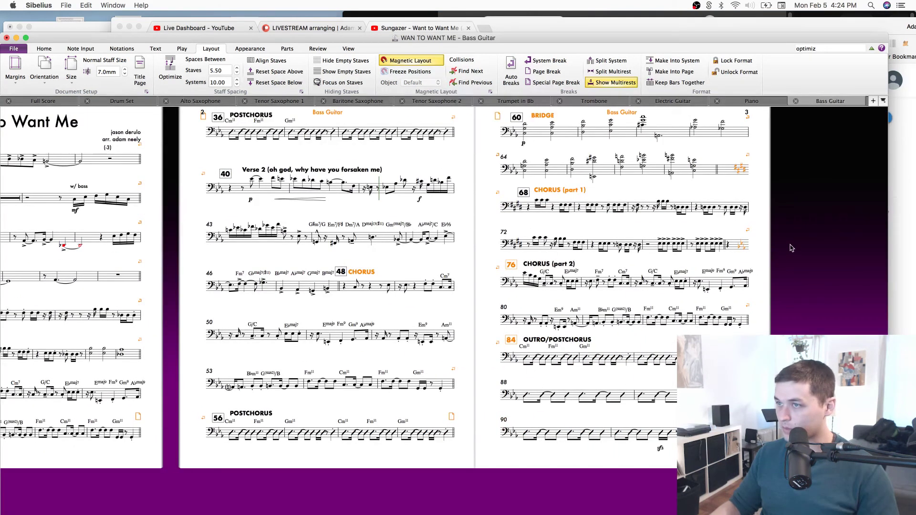
pyautogui.hscroll(2, 791, 247)
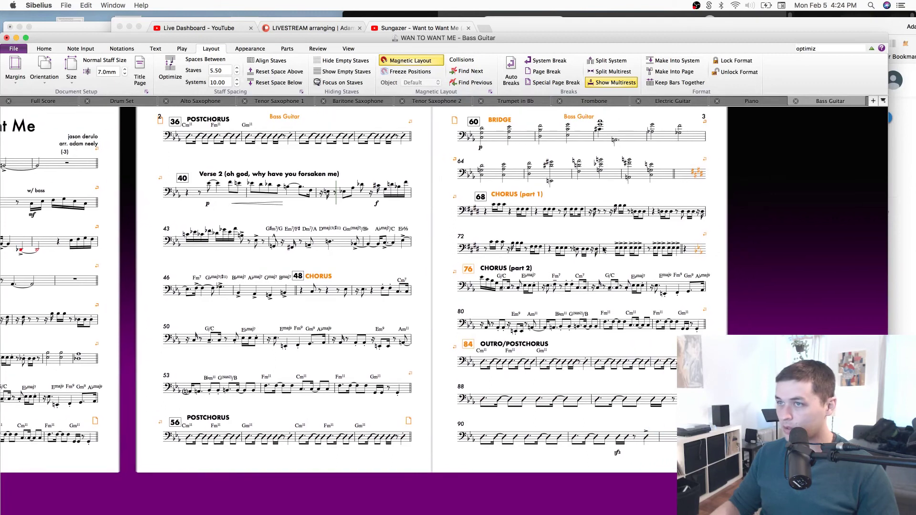
pyautogui.click(212, 176)
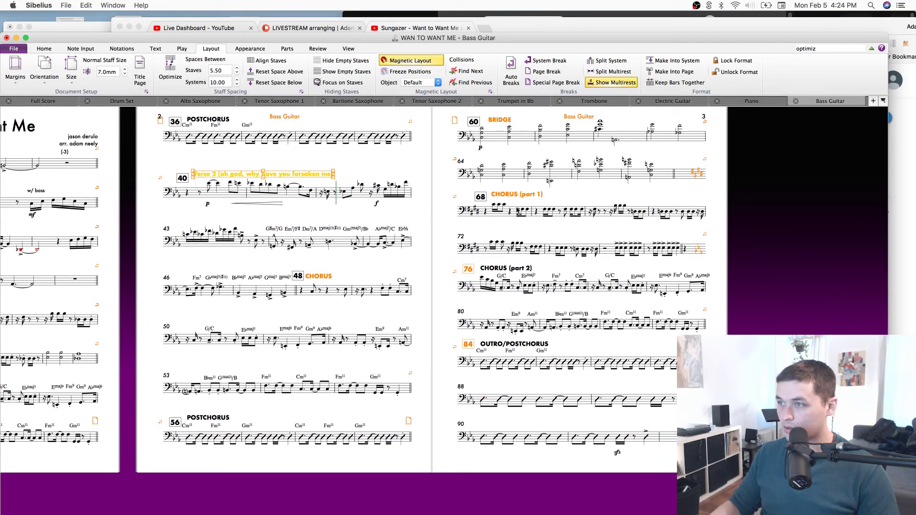
pyautogui.scroll(2, 730, 196)
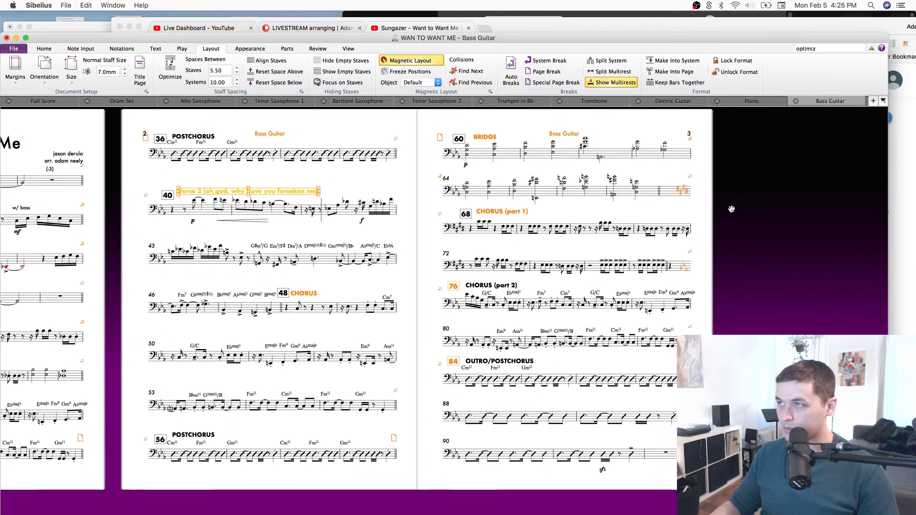
# Insert a system break after bar 86 so the OUTRO/POSTCHORUS system holds bars 84 to 86.
pyautogui.click(603, 162)
pyautogui.moveTo(603, 162); pyautogui.dragTo(604, 158)
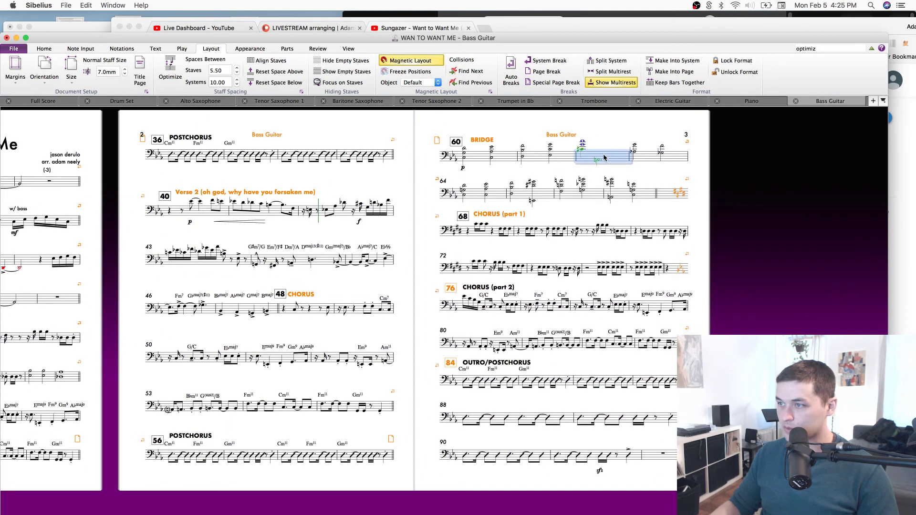
pyautogui.press('Escape')
pyautogui.click(633, 381)
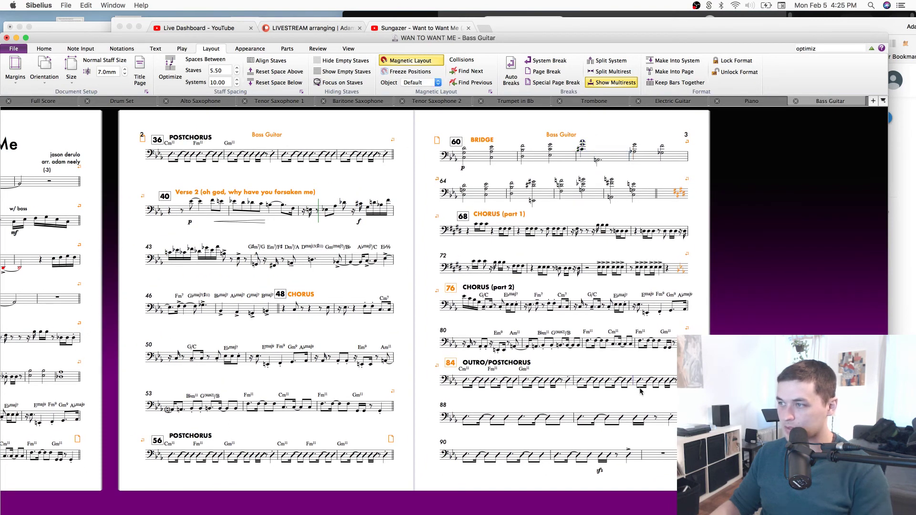
pyautogui.press('Return')
# Copy the chord symbols Cm11, Fm11 and Gm11 from bars 84–85 to bars 86, 88 and 90, and save the score.
pyautogui.moveTo(550, 370); pyautogui.dragTo(458, 370)
pyautogui.keyDown('alt'); pyautogui.click(613, 377); pyautogui.keyUp('alt')
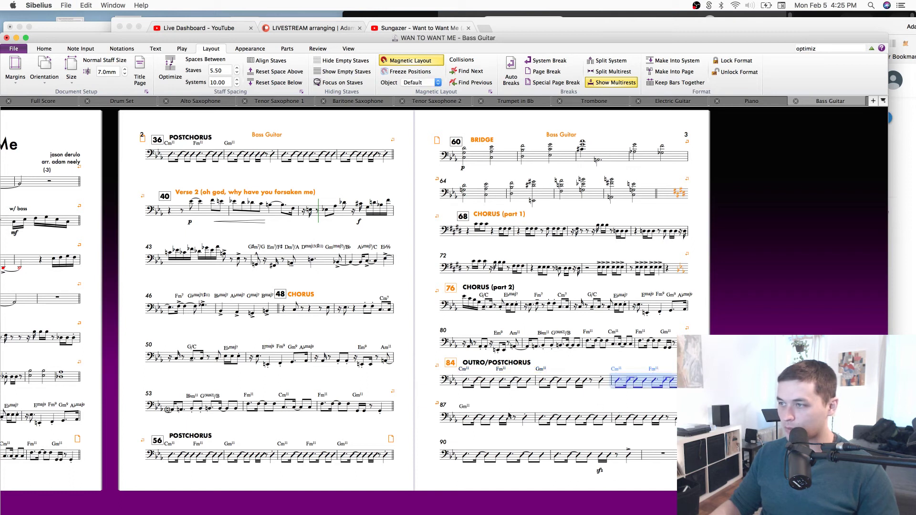
pyautogui.keyDown('alt'); pyautogui.click(548, 416); pyautogui.keyUp('alt')
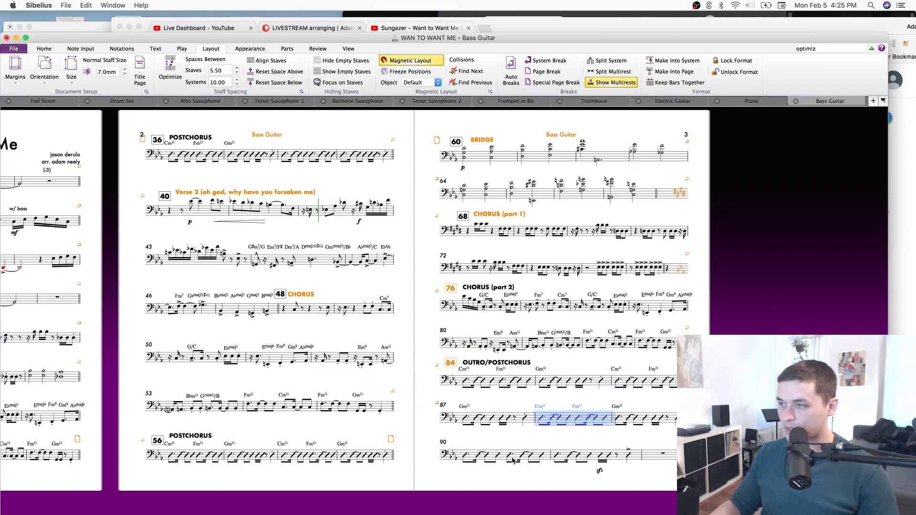
pyautogui.keyDown('alt'); pyautogui.click(476, 452); pyautogui.keyUp('alt')
pyautogui.press('Escape')
pyautogui.press('super+s')
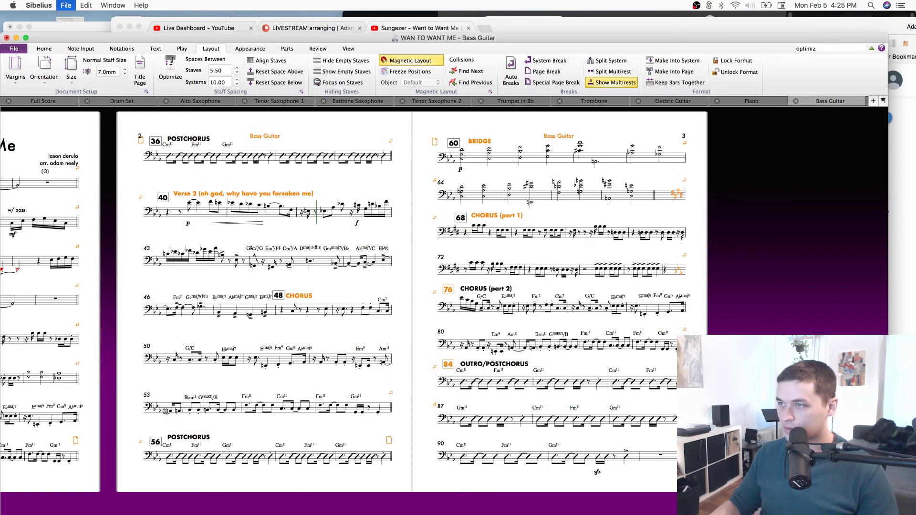
# Review all three pages and shift rehearsal mark 56 left, clear of its POSTCHORUS heading.
pyautogui.moveTo(782, 273); pyautogui.dragTo(882, 272)
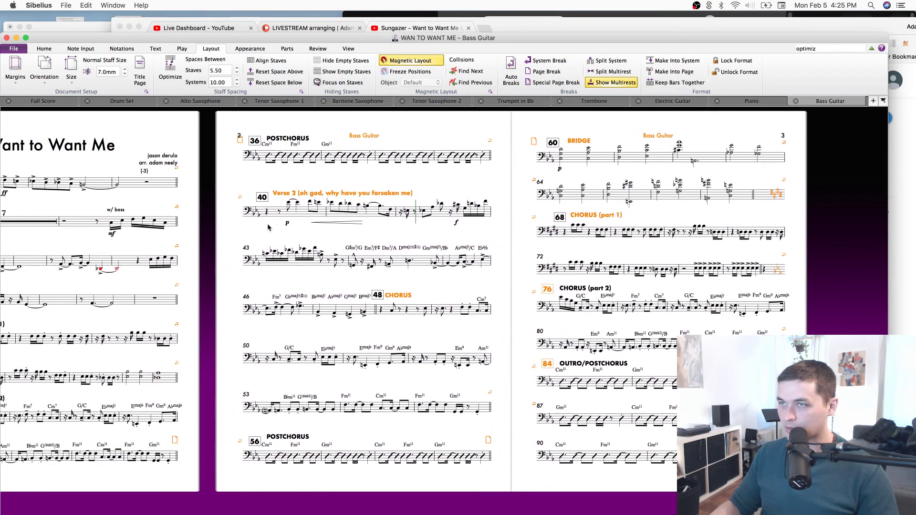
pyautogui.hscroll(-5, 216, 264)
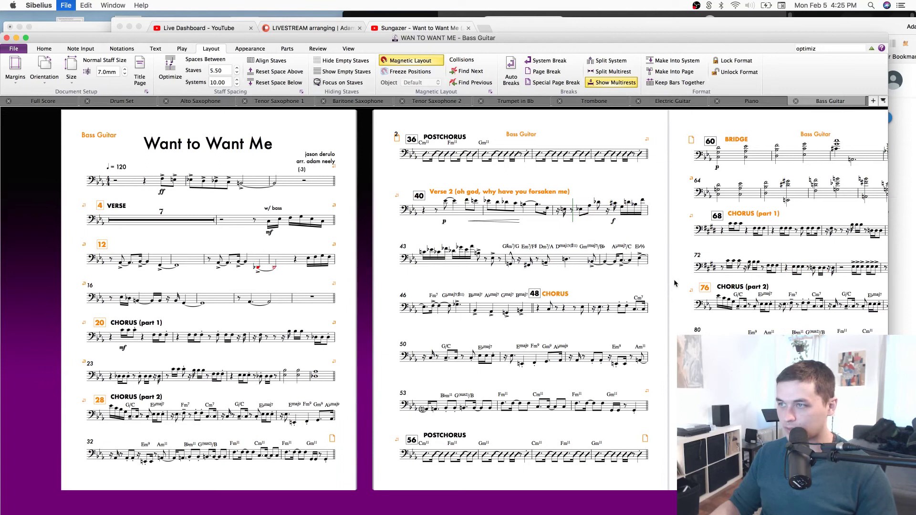
pyautogui.hscroll(12, 759, 209)
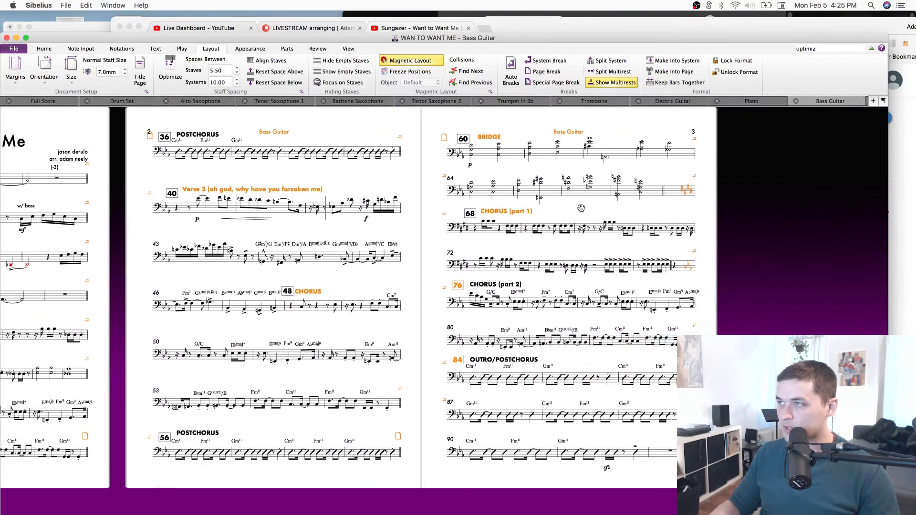
pyautogui.hscroll(-2, 714, 248)
pyautogui.scroll(-1, 714, 247)
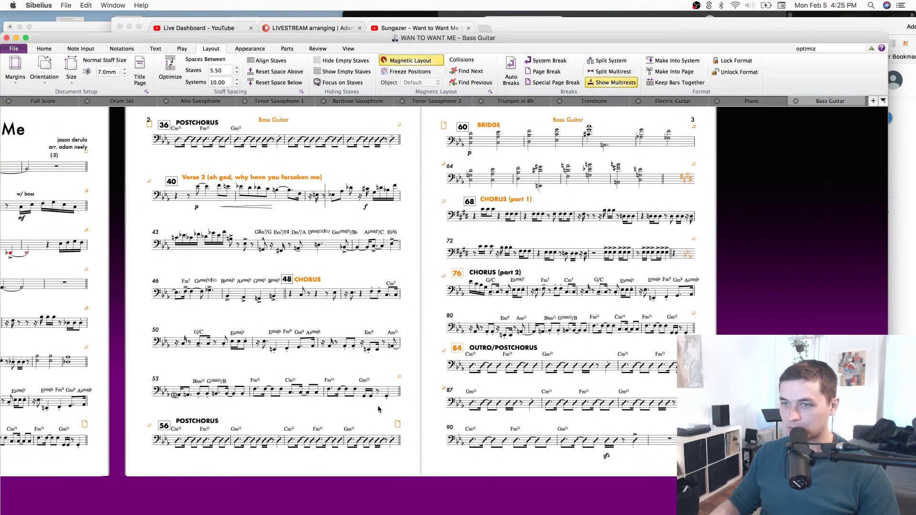
pyautogui.moveTo(164, 425); pyautogui.dragTo(151, 425)
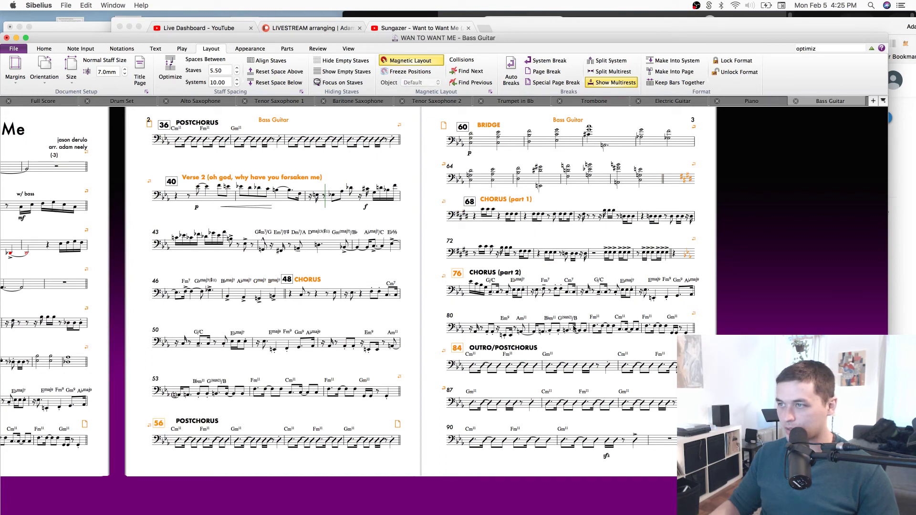
# Switch from the Bass Guitar part to the full score, save it and select bar 57 of the Bass staff.
pyautogui.click(481, 176)
pyautogui.press('w')
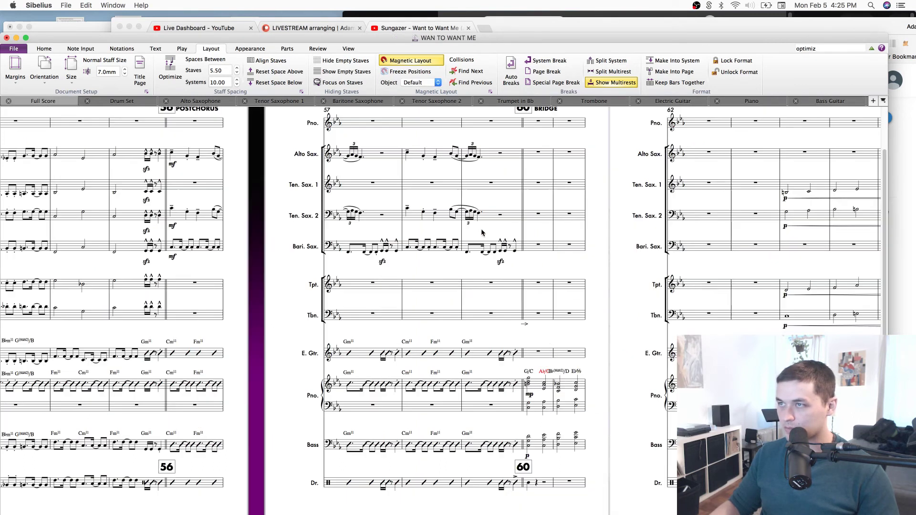
pyautogui.press('super+s')
pyautogui.moveTo(625, 382); pyautogui.dragTo(643, 346)
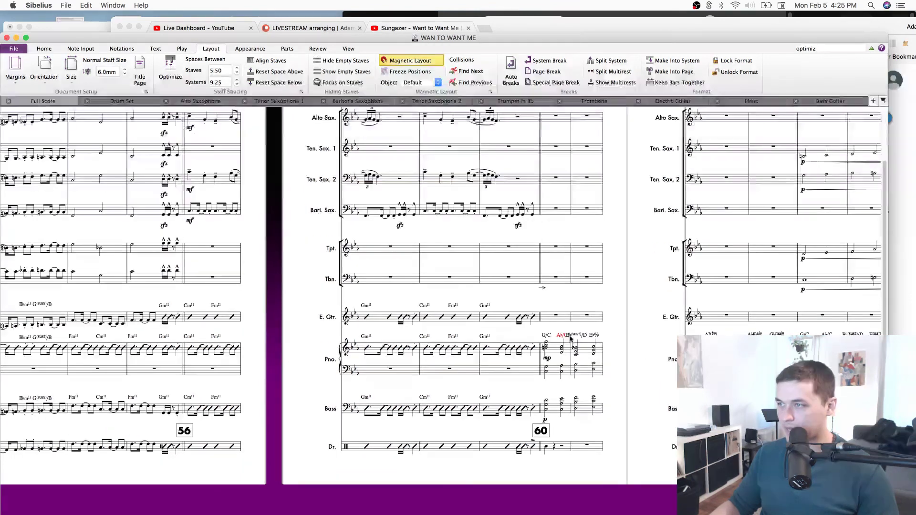
pyautogui.click(373, 419)
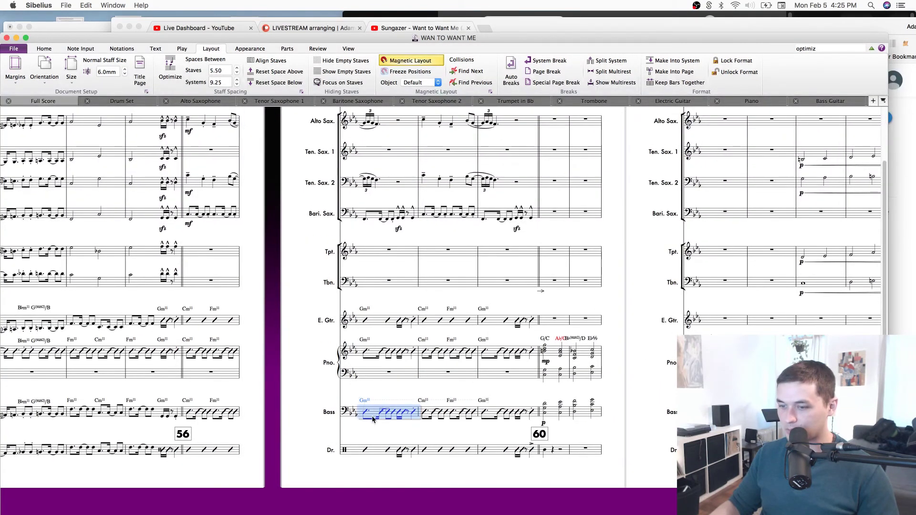
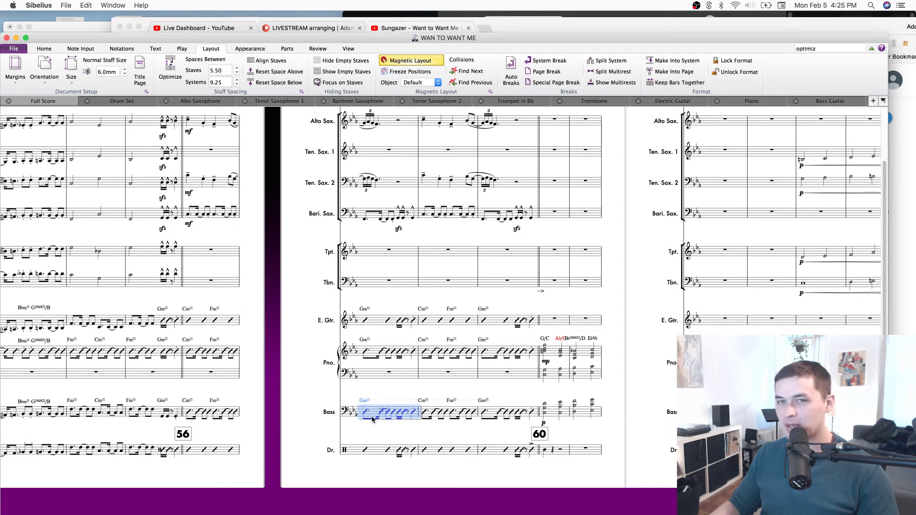
# Reopen the Bass Guitar part from bar 55 of the Bass staff.
pyautogui.click(643, 354)
pyautogui.moveTo(640, 357); pyautogui.dragTo(729, 283)
pyautogui.click(233, 344)
pyautogui.press('w')
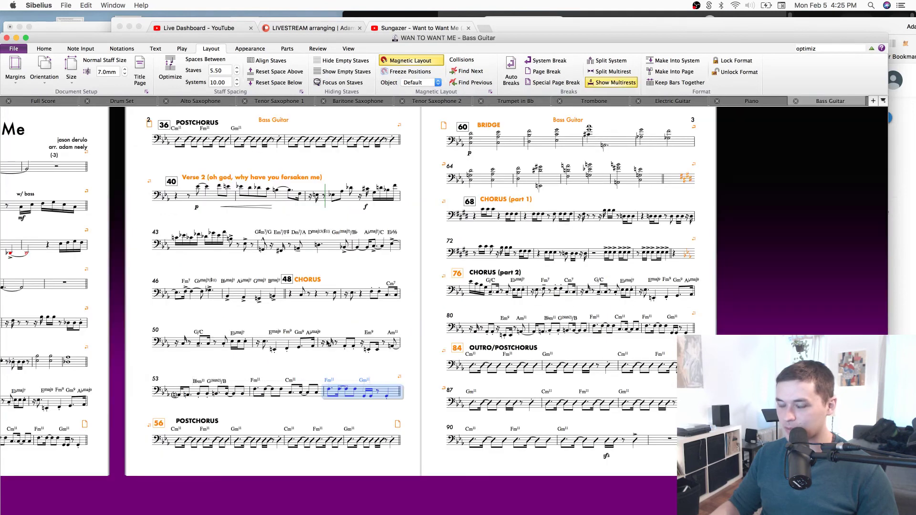
# Return to the full score and open the Drum Set part from its drum staff.
pyautogui.moveTo(177, 364); pyautogui.dragTo(371, 360)
pyautogui.press('w')
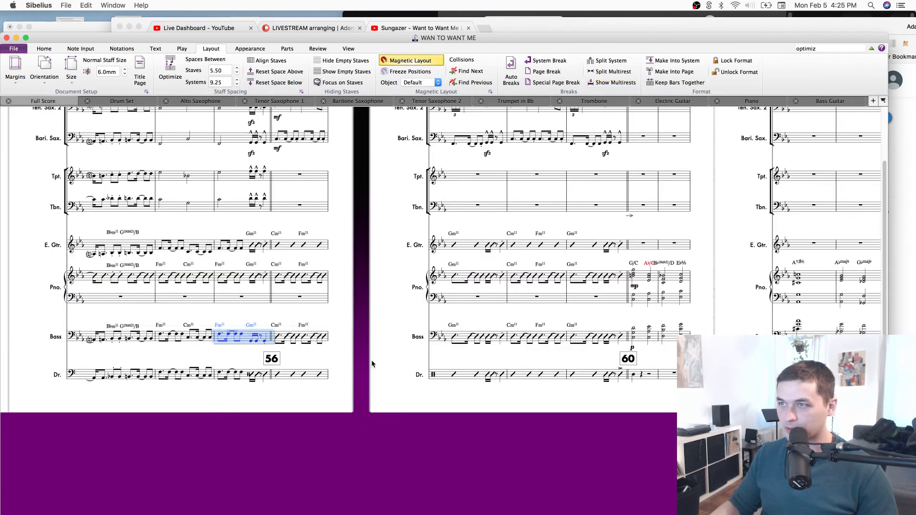
pyautogui.click(125, 375)
pyautogui.press('w')
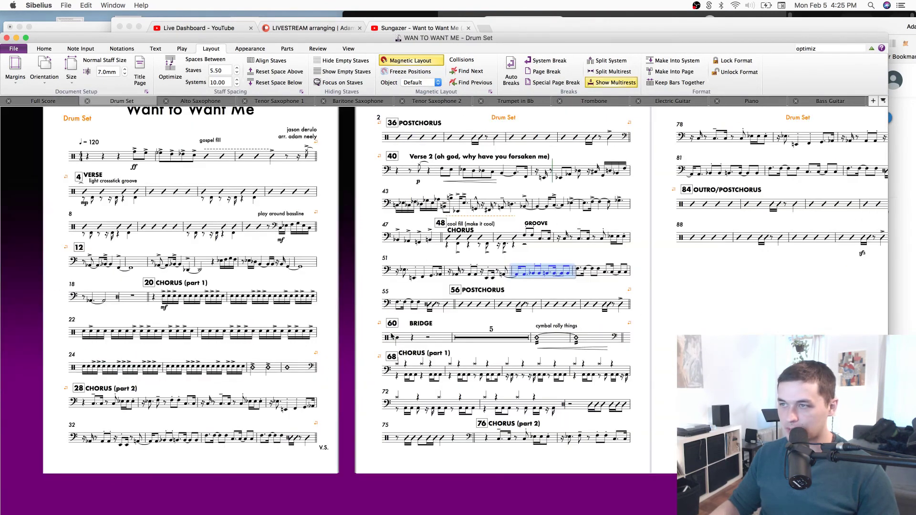
# Shift the first system on page 1 slightly lower, bringing the title and credits down with it.
pyautogui.moveTo(339, 341); pyautogui.dragTo(410, 376)
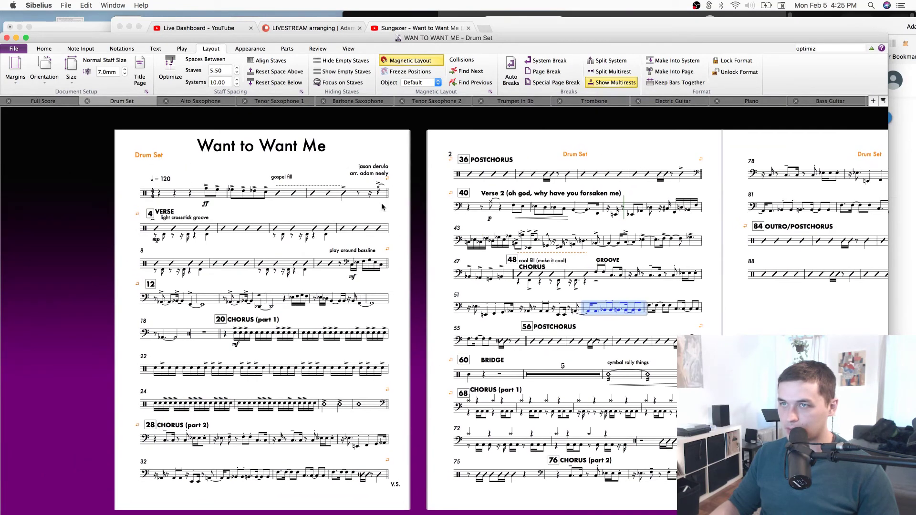
pyautogui.click(384, 199)
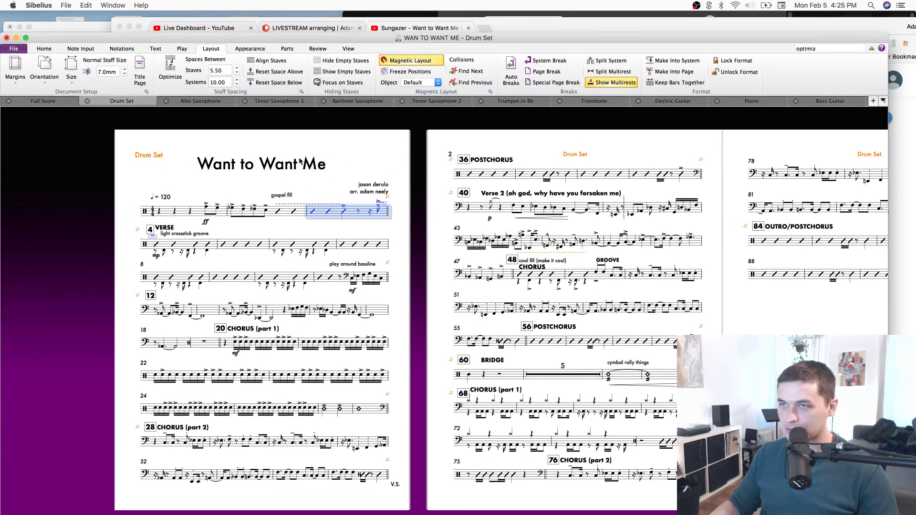
pyautogui.moveTo(303, 156); pyautogui.dragTo(303, 166)
pyautogui.click(322, 209)
pyautogui.moveTo(322, 208); pyautogui.dragTo(322, 195)
# Insert system breaks after bar 15 and after bar 29 on page 1 of the drum part.
pyautogui.click(307, 267)
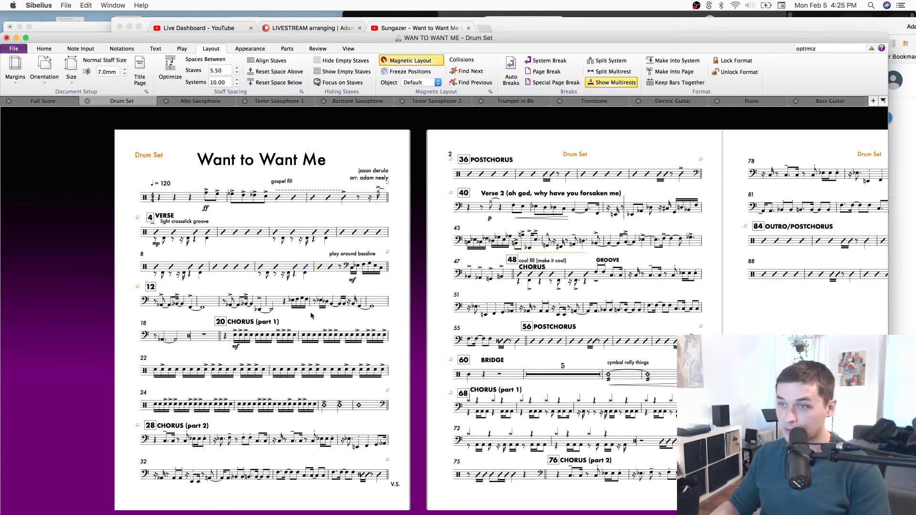
pyautogui.press('Return')
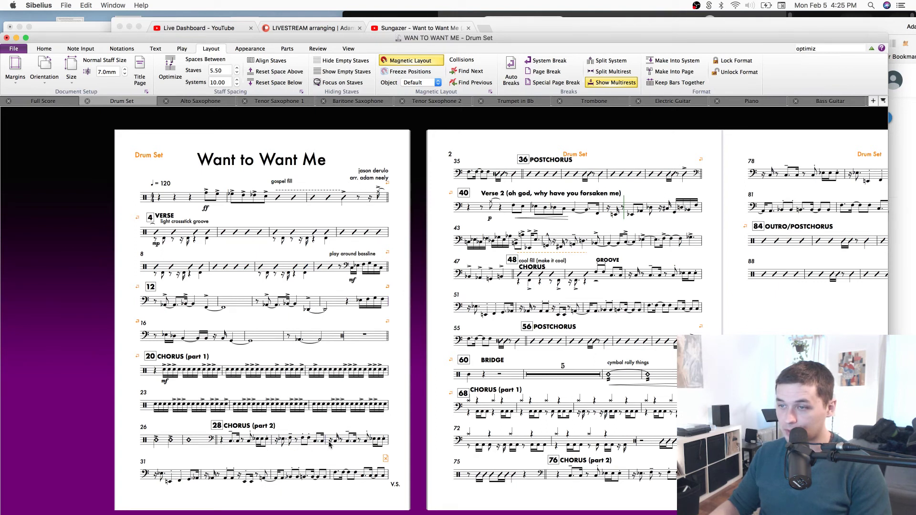
pyautogui.press('Return')
pyautogui.moveTo(420, 375); pyautogui.dragTo(232, 358)
# Insert system breaks after bar 37 and after bar 39 on page 2.
pyautogui.click(410, 152)
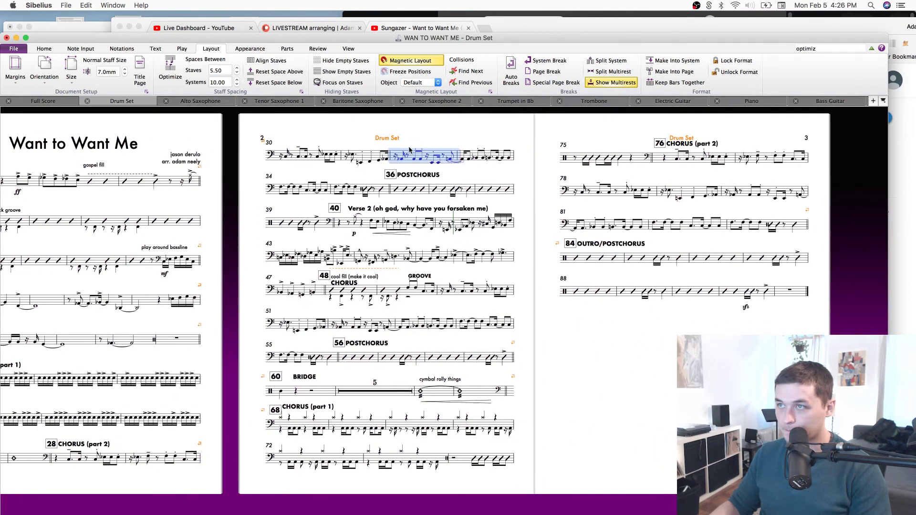
pyautogui.click(475, 187)
pyautogui.press('Return')
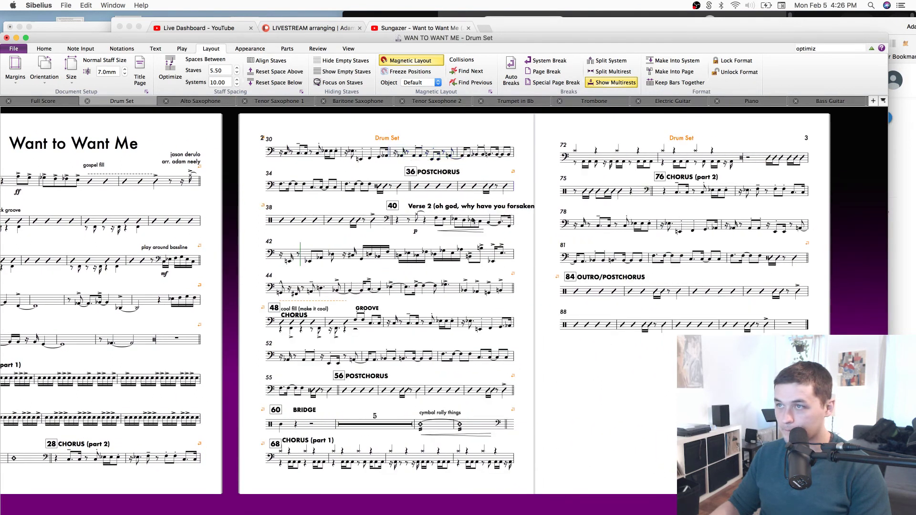
pyautogui.click(391, 220)
pyautogui.press('Return')
pyautogui.moveTo(226, 448); pyautogui.dragTo(225, 451)
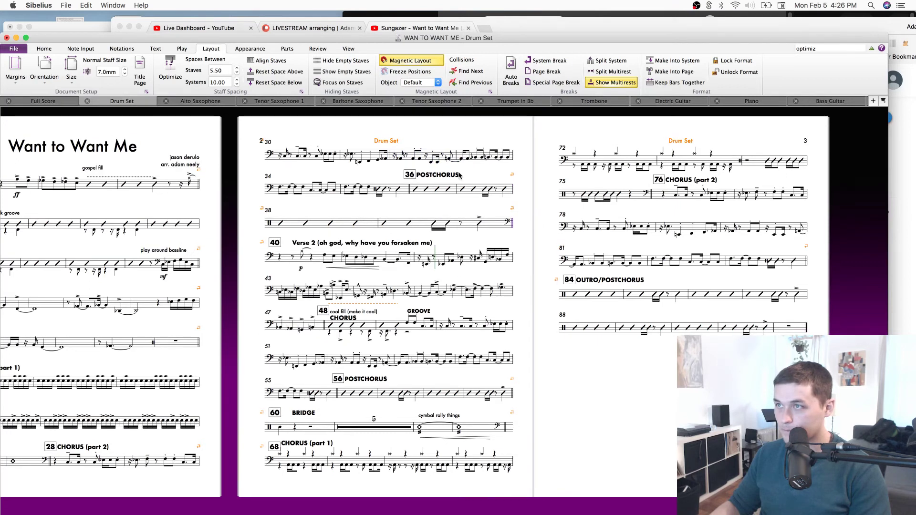
# Delete the system break after bar 37.
pyautogui.click(512, 175)
pyautogui.press('Delete')
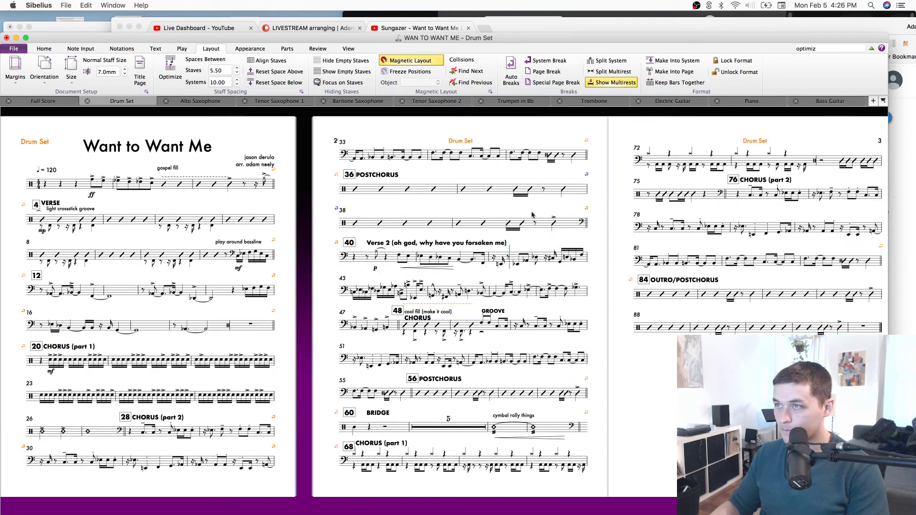
pyautogui.moveTo(610, 288); pyautogui.dragTo(612, 272)
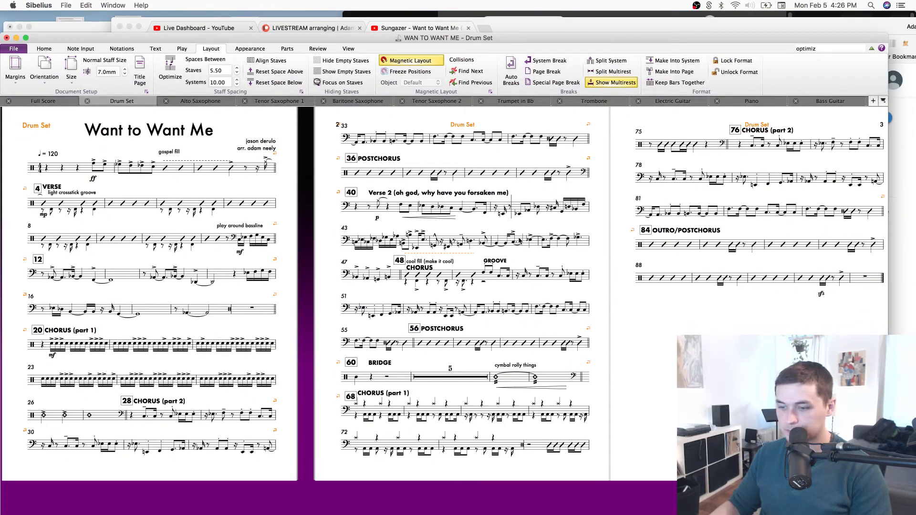
# Nudge the hairpin below bar 40 slightly to the left.
pyautogui.click(427, 235)
pyautogui.click(333, 230)
pyautogui.click(356, 248)
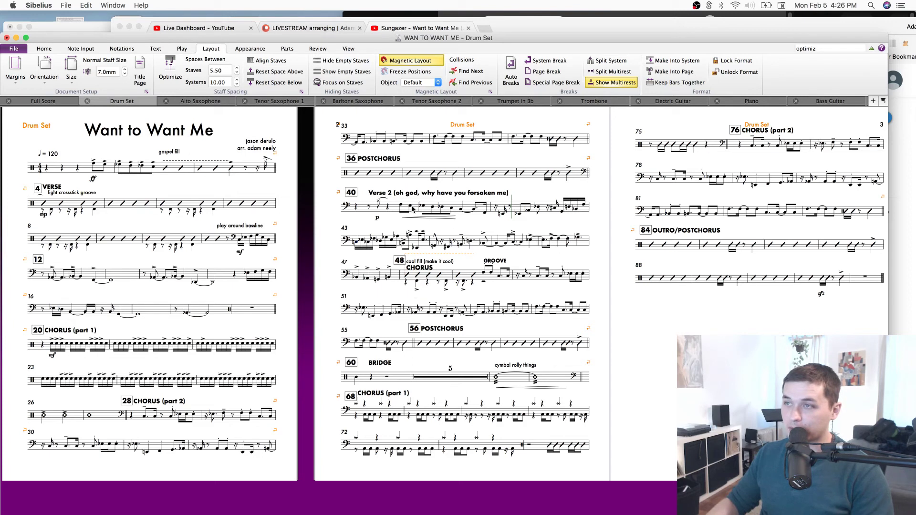
pyautogui.click(462, 223)
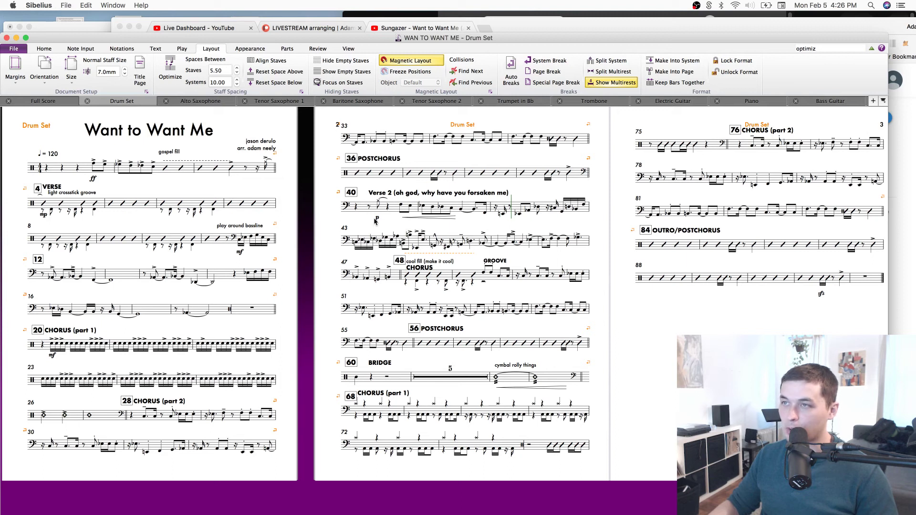
pyautogui.moveTo(406, 221); pyautogui.dragTo(401, 222)
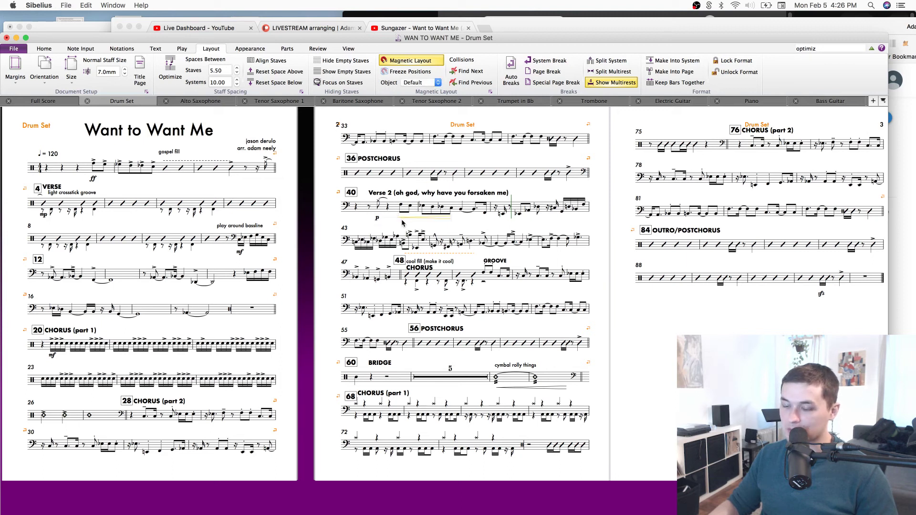
pyautogui.press('Escape')
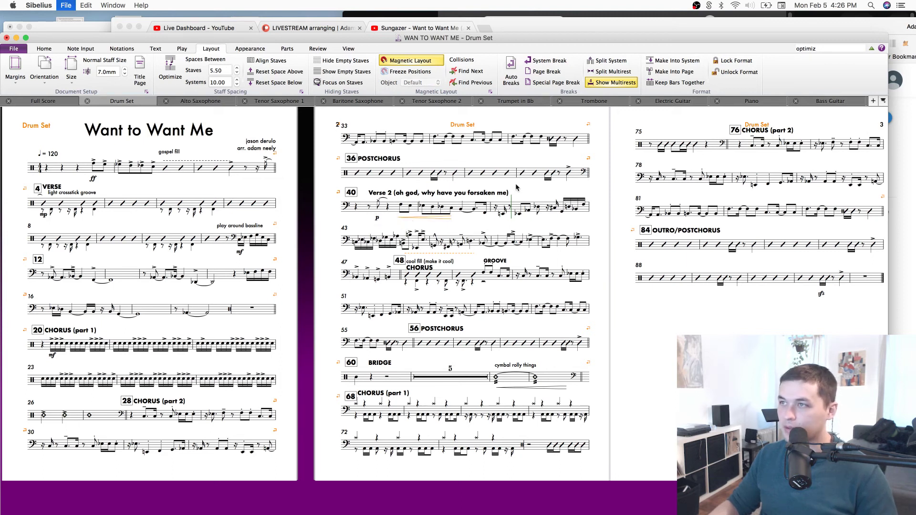
# Separate the VERSE heading at bar 4 from its rehearsal number by moving it slightly right, and save the score.
pyautogui.press('super+equal')
pyautogui.press('super+equal')
pyautogui.moveTo(513, 188); pyautogui.dragTo(522, 282)
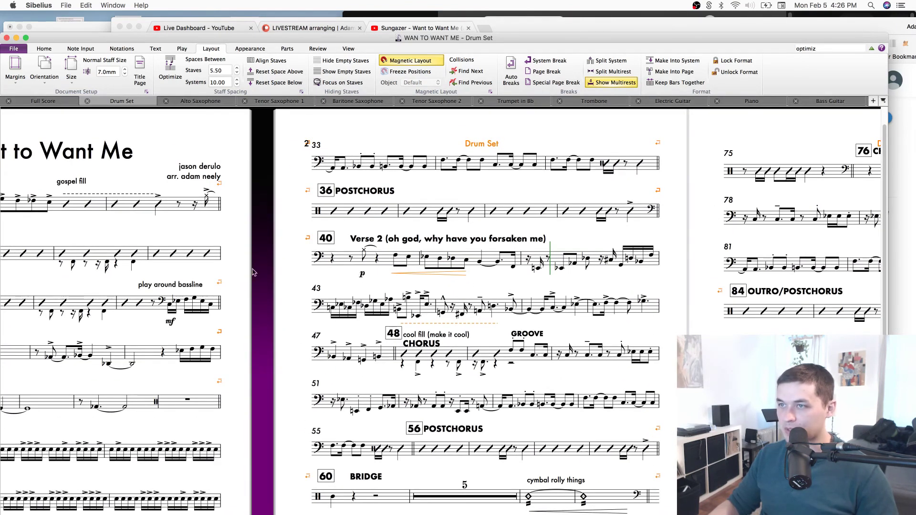
pyautogui.moveTo(280, 261); pyautogui.dragTo(398, 257)
pyautogui.click(53, 184)
pyautogui.moveTo(54, 181); pyautogui.dragTo(54, 183)
pyautogui.click(228, 193)
pyautogui.press('super+s')
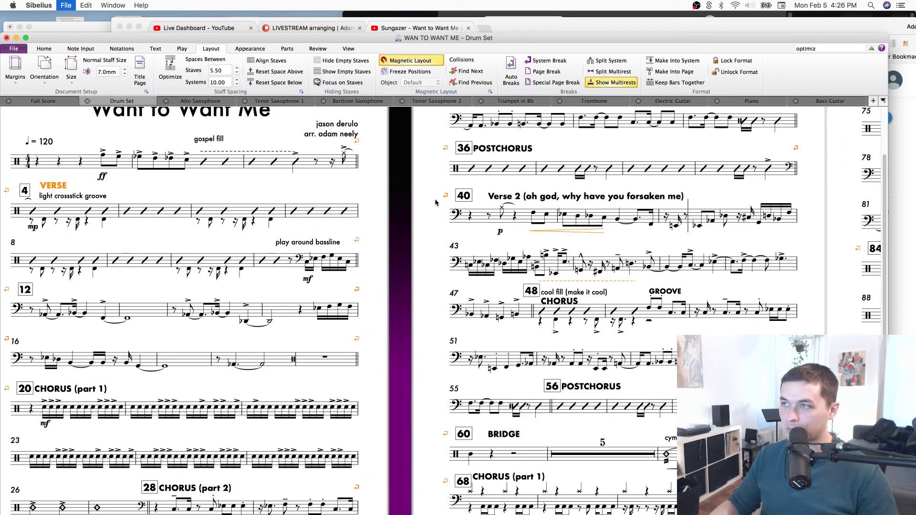
# Insert a system break after bar 45 on page 2.
pyautogui.click(668, 177)
pyautogui.hscroll(5, 668, 177)
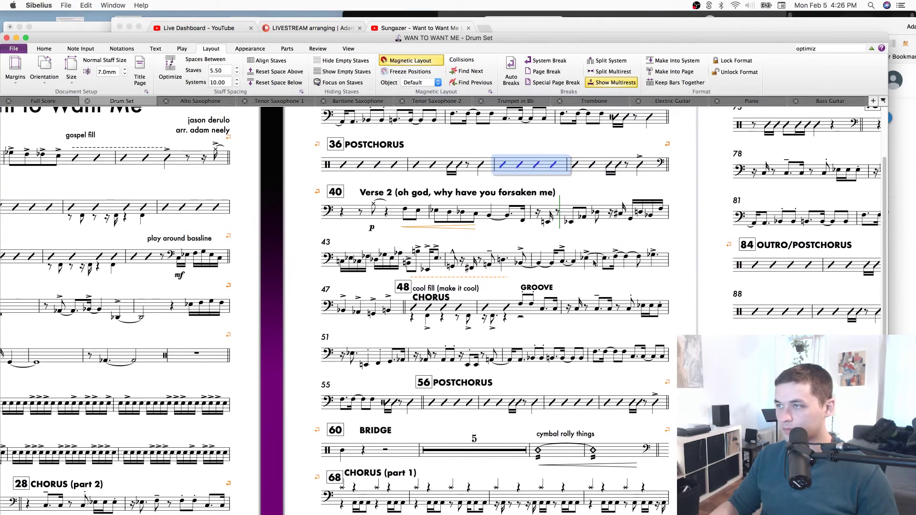
pyautogui.click(597, 262)
pyautogui.press('Return')
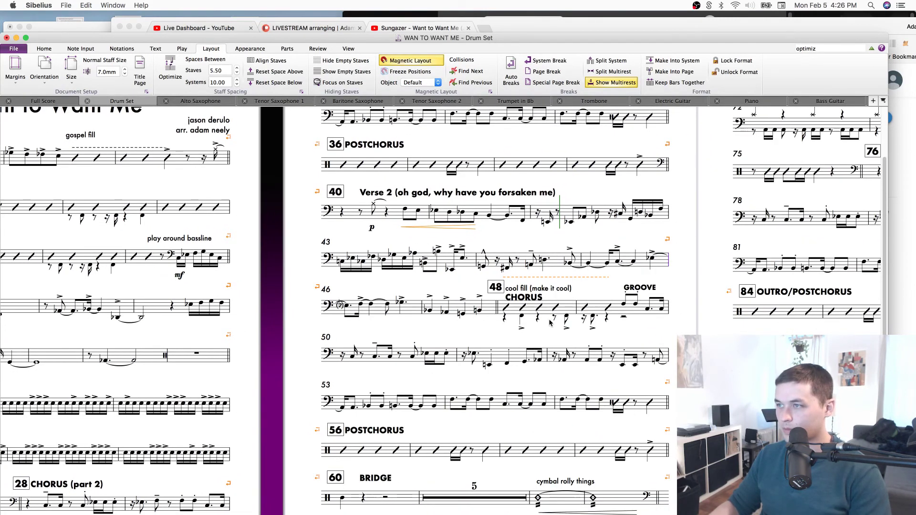
pyautogui.click(642, 288)
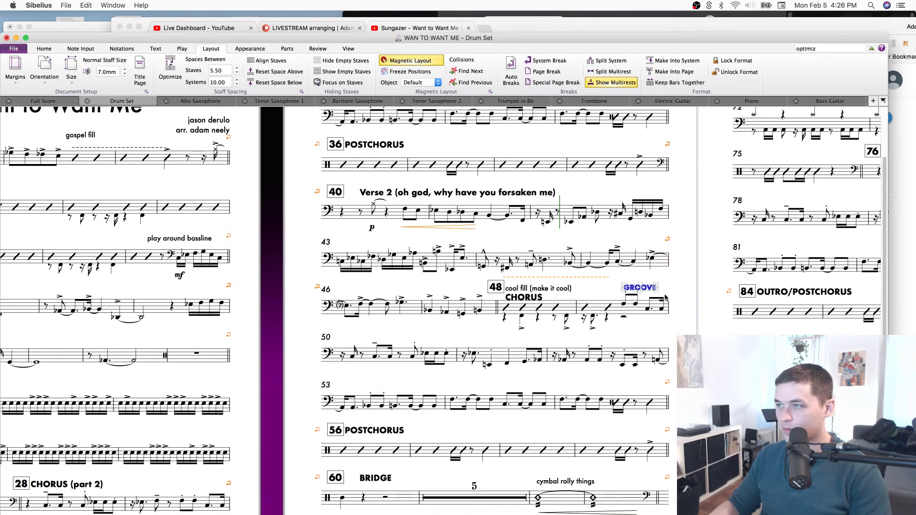
pyautogui.click(560, 289)
pyautogui.press('Escape')
# Insert a page break after the five-bar multirest in the BRIDGE section.
pyautogui.press('super+minus')
pyautogui.press('super+minus')
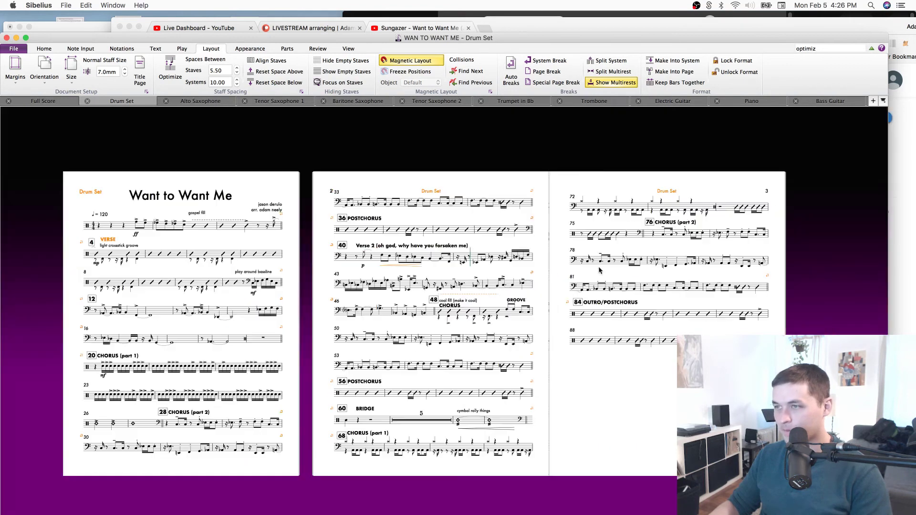
pyautogui.click(281, 427)
pyautogui.hscroll(2, 567, 384)
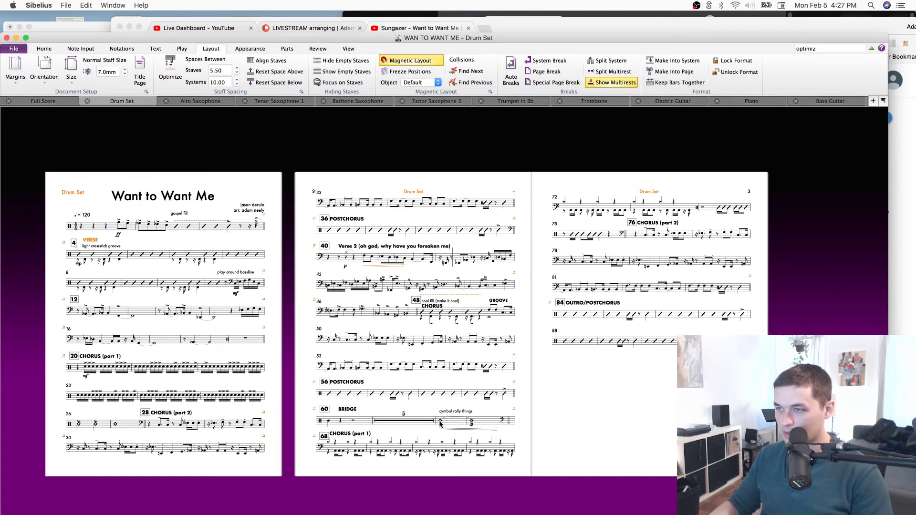
pyautogui.click(433, 420)
pyautogui.press('super+Return')
pyautogui.moveTo(541, 354); pyautogui.dragTo(596, 368)
# Nudge the CHORUS (part 1) heading at bar 20 and the POSTCHORUS heading at bar 36 slightly right of their rehearsal numbers.
pyautogui.click(158, 371)
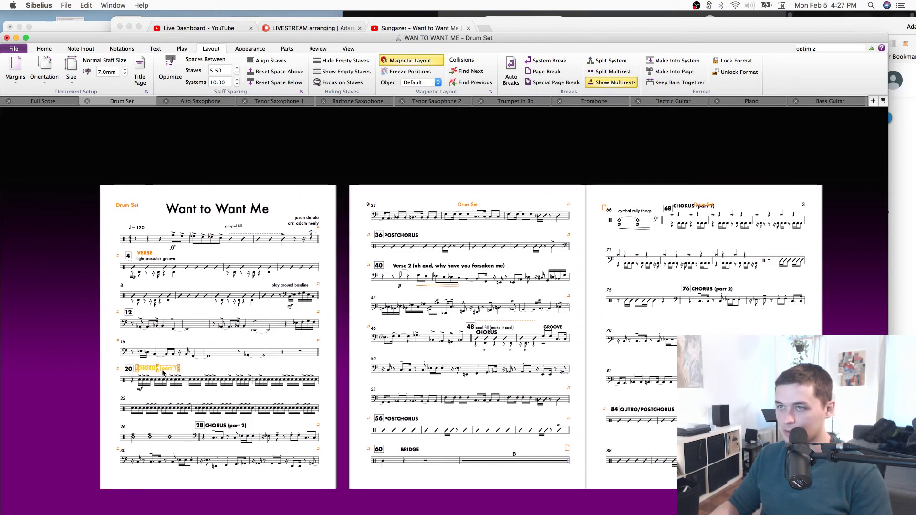
pyautogui.press('Escape')
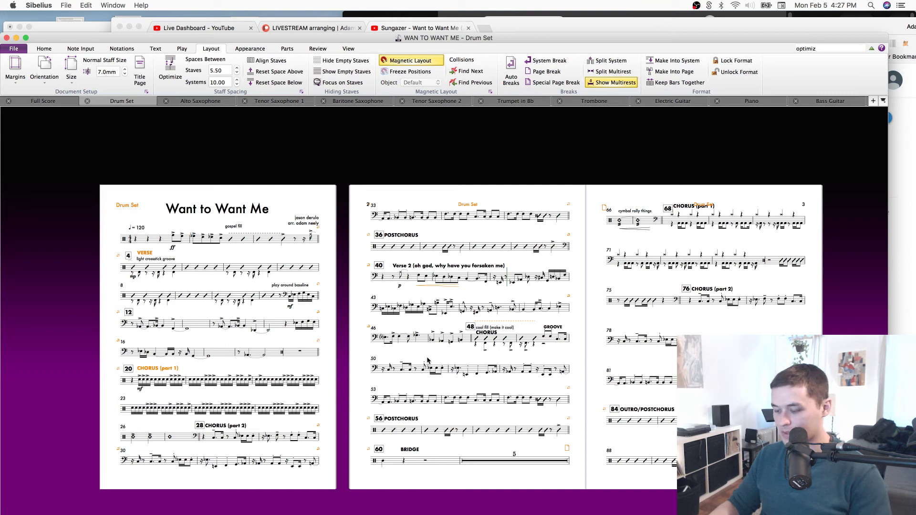
pyautogui.scroll(5, 532, 294)
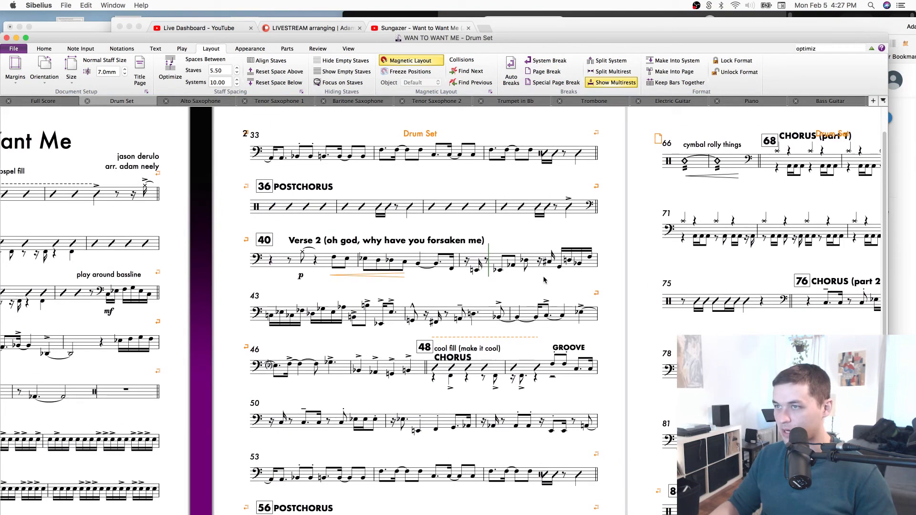
pyautogui.click(310, 187)
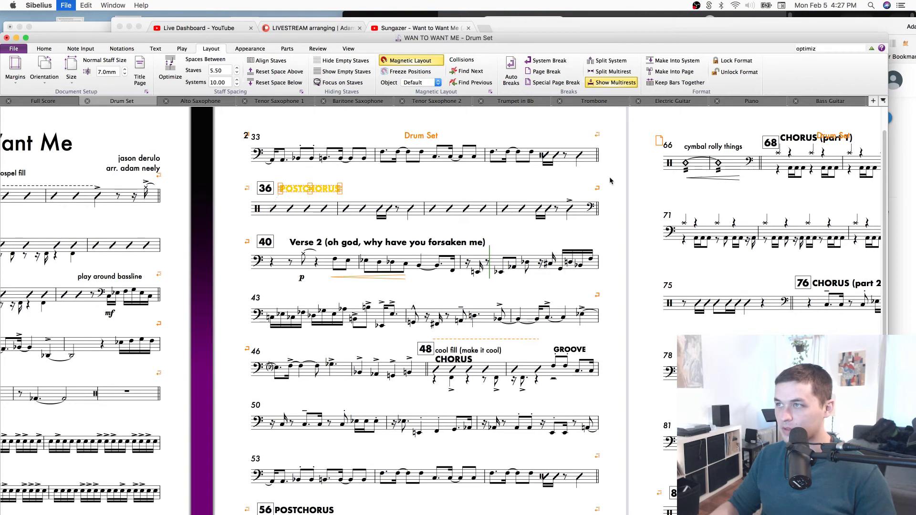
# Nudge the percussion clef change in bar 35 slightly left, away from the slash that follows it.
pyautogui.click(541, 156)
pyautogui.click(540, 157)
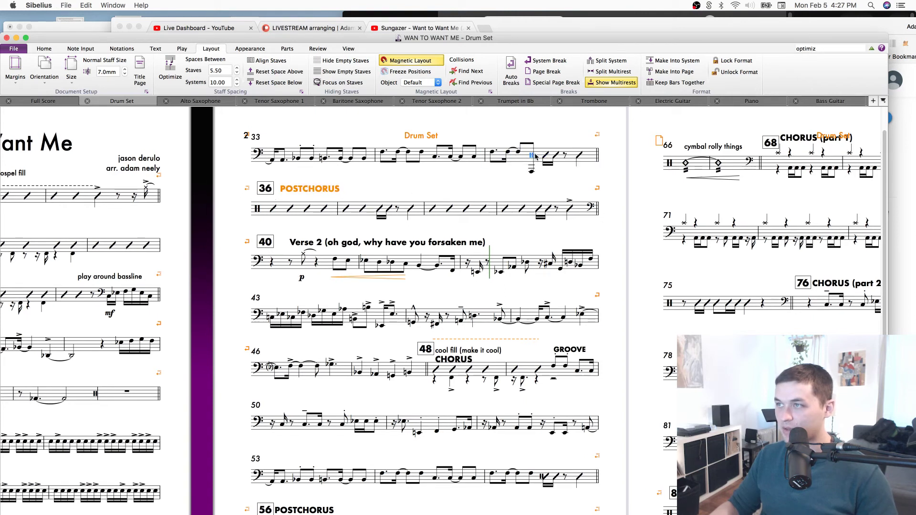
pyautogui.press('Escape')
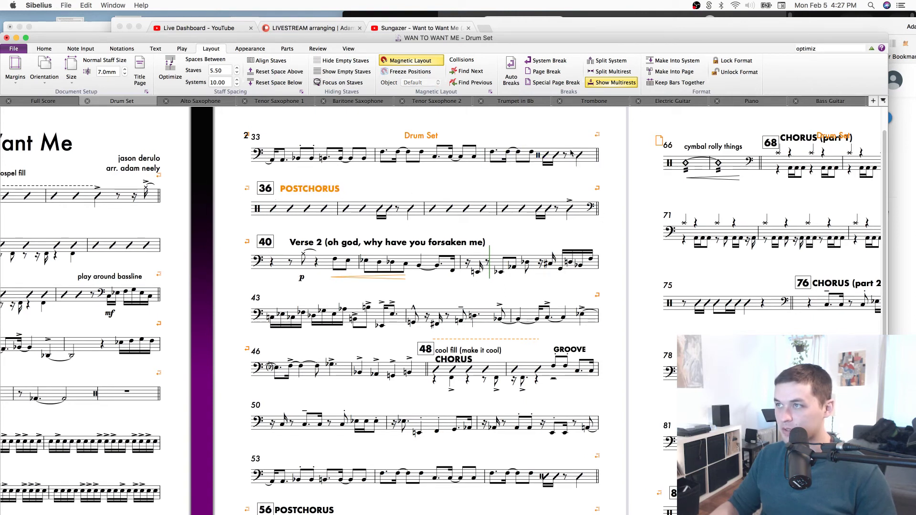
pyautogui.click(571, 153)
# Rearrange the bar 48 markings, placing CHORUS above "cool fill (make it cool)" and its dashed line, with the rehearsal number beside them.
pyautogui.scroll(-1, 637, 217)
pyautogui.scroll(-3, 630, 180)
pyautogui.click(419, 297)
pyautogui.moveTo(418, 299)
pyautogui.mouseDown()
pyautogui.moveTo(447, 280)
pyautogui.moveTo(447, 268)
pyautogui.moveTo(448, 285)
pyautogui.moveTo(471, 289)
pyautogui.moveTo(470, 306)
pyautogui.moveTo(464, 300)
pyautogui.moveTo(473, 306)
pyautogui.moveTo(455, 295)
pyautogui.moveTo(426, 303)
pyautogui.mouseUp()
pyautogui.click(451, 291)
pyautogui.click(530, 289)
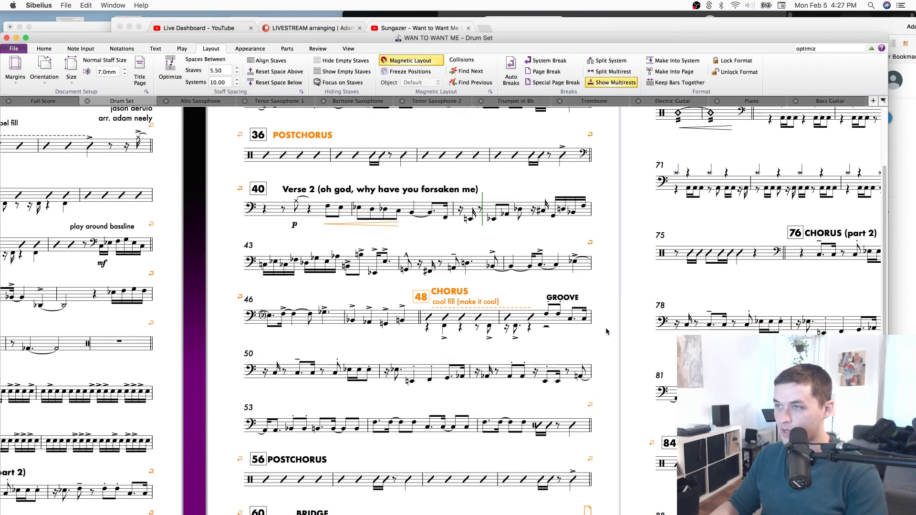
# Nudge the percussion clef change in bar 55 slightly left of the slashes and save the score.
pyautogui.moveTo(615, 379); pyautogui.dragTo(618, 304)
pyautogui.click(533, 347)
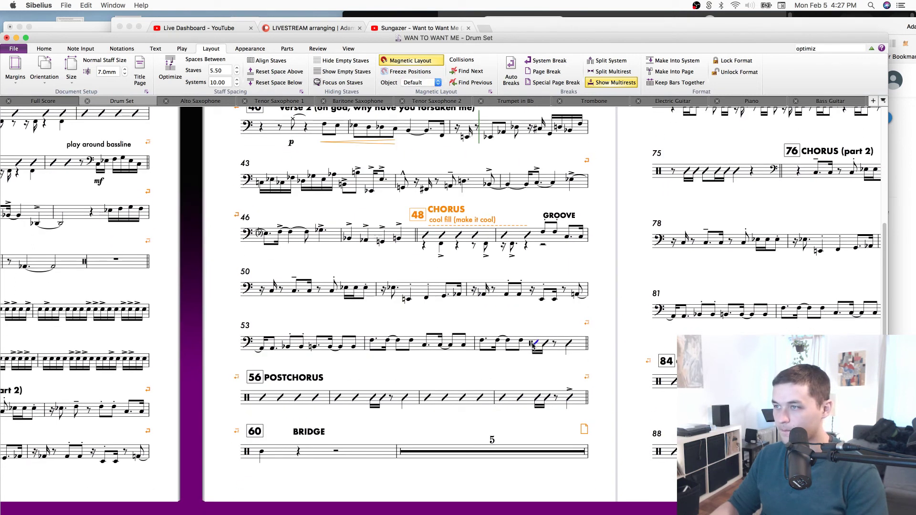
pyautogui.click(529, 343)
pyautogui.moveTo(531, 344); pyautogui.dragTo(527, 344)
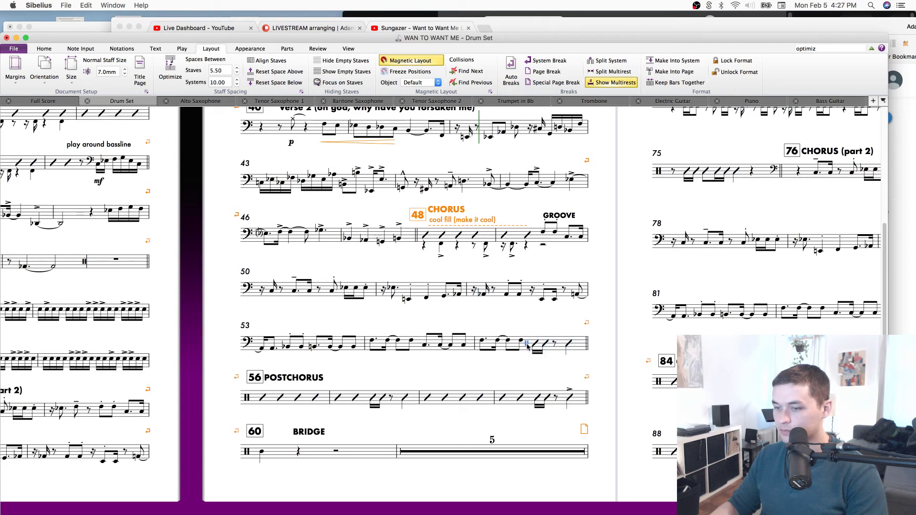
pyautogui.click(537, 319)
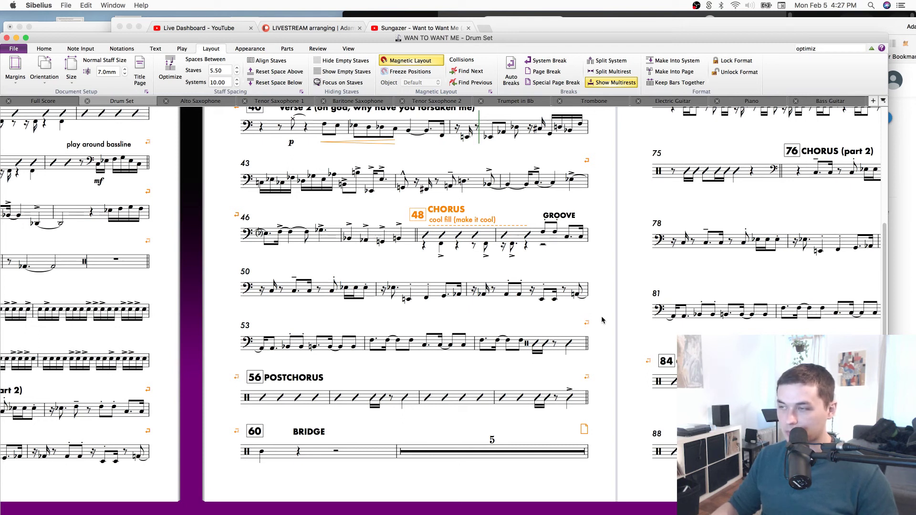
pyautogui.press('super+minus')
pyautogui.press('super+minus')
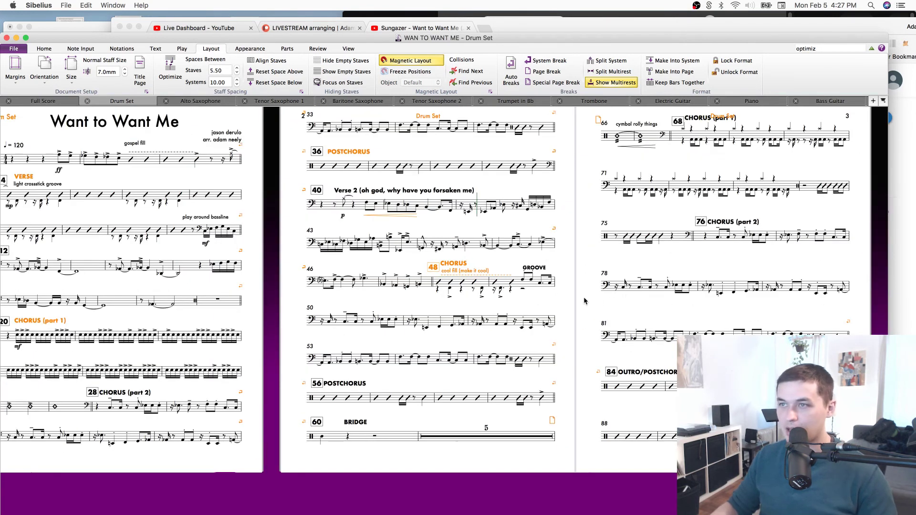
pyautogui.moveTo(830, 156); pyautogui.dragTo(656, 237)
pyautogui.moveTo(707, 196); pyautogui.dragTo(731, 179)
pyautogui.press('super+s')
# Move the first system on page 3 down to clear the Drum Set header.
pyautogui.press('super+equal')
pyautogui.press('super+equal')
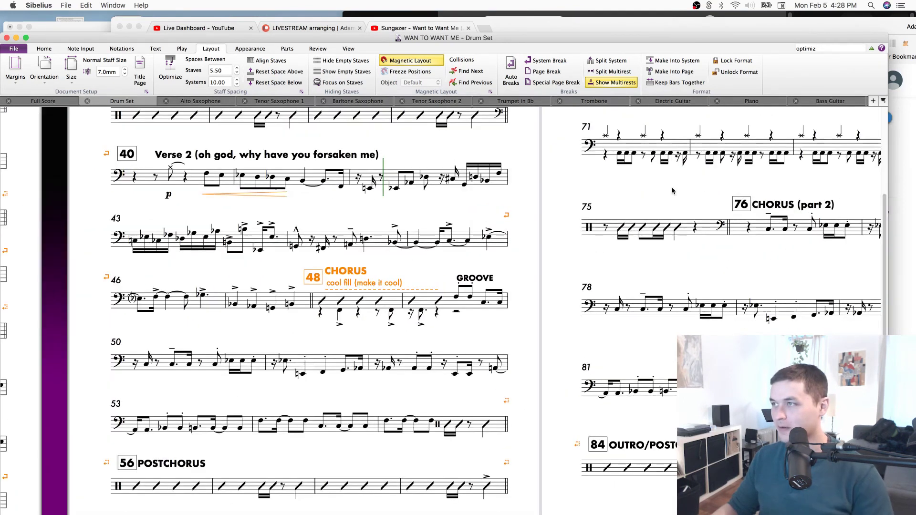
pyautogui.moveTo(674, 185); pyautogui.dragTo(479, 367)
pyautogui.moveTo(514, 252); pyautogui.dragTo(514, 273)
# Move rehearsal number 68 left of the double barline and position the CHORUS (part 1) heading clear of the notes.
pyautogui.moveTo(504, 254)
pyautogui.mouseDown()
pyautogui.moveTo(485, 246)
pyautogui.moveTo(492, 256)
pyautogui.mouseUp()
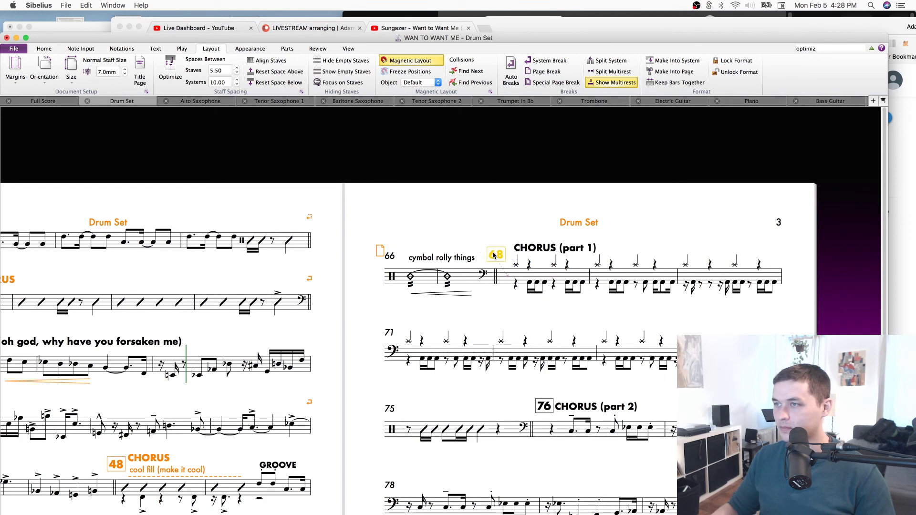
pyautogui.click(561, 249)
pyautogui.scroll(-2, 742, 315)
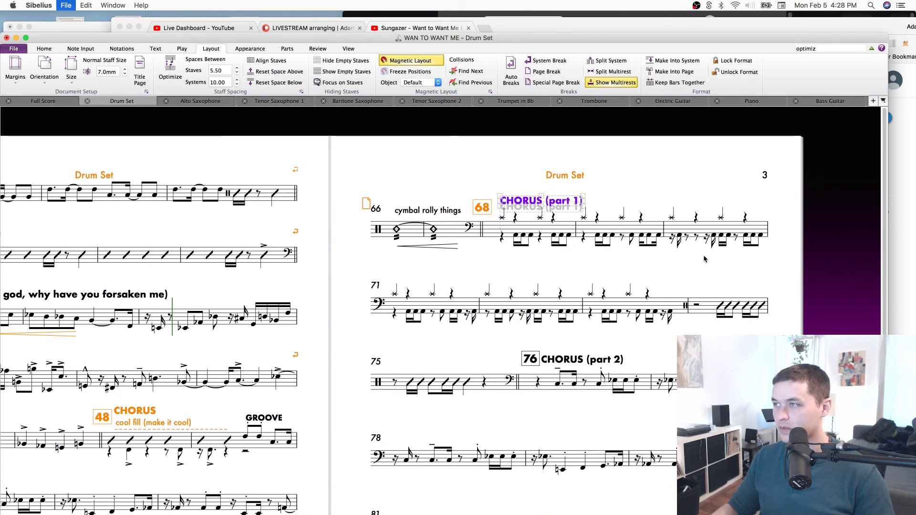
pyautogui.click(679, 235)
pyautogui.moveTo(721, 272); pyautogui.dragTo(682, 233)
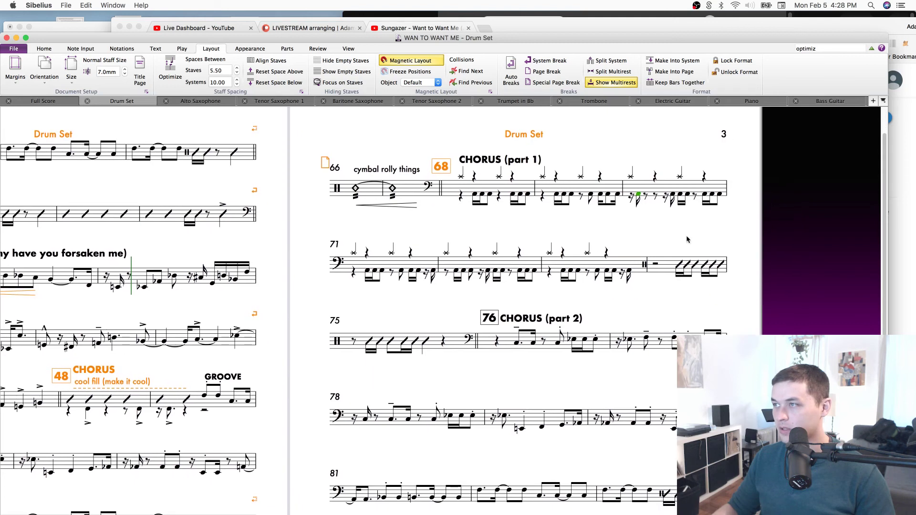
# Tighten the note spacing slightly in bar 70 of the CHORUS (part 1) system on page 3.
pyautogui.press('.')
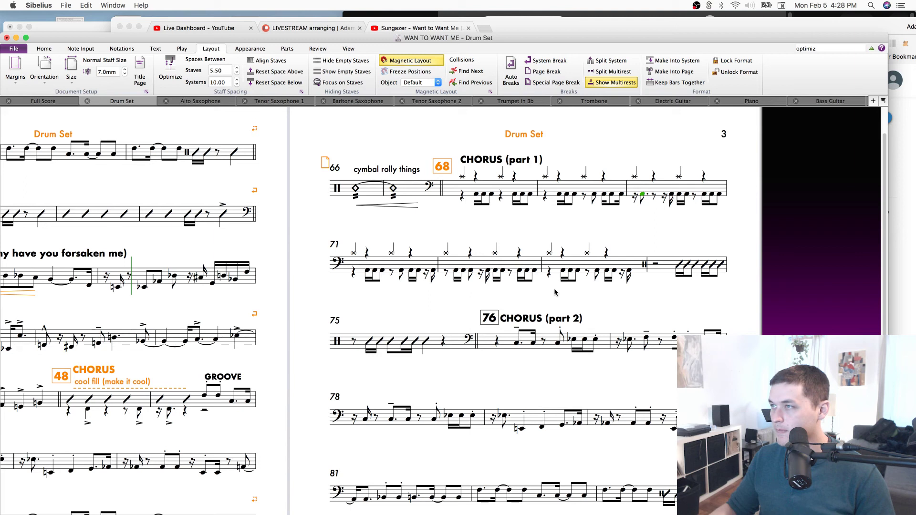
pyautogui.click(686, 234)
pyautogui.press('super+alt+grave')
pyautogui.press('w')
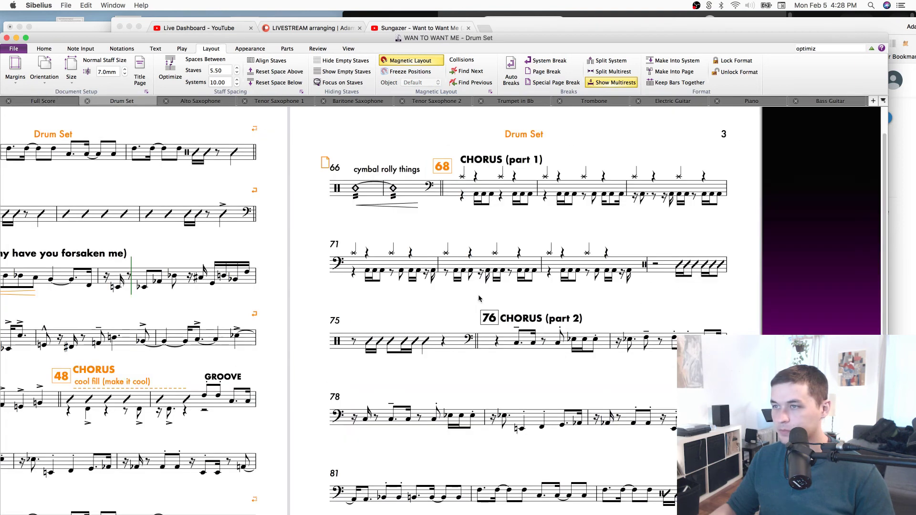
pyautogui.scroll(-1, 642, 313)
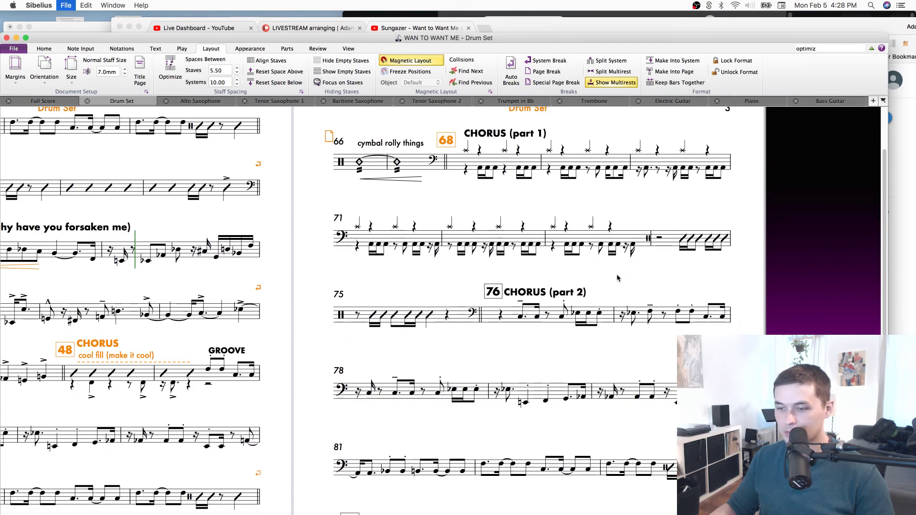
pyautogui.press('super+minus')
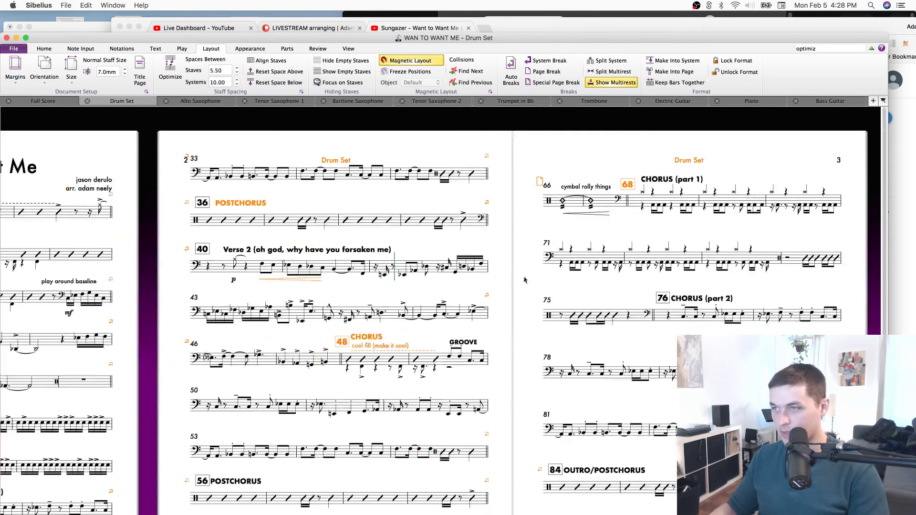
pyautogui.scroll(-2, 500, 377)
# Move the CHORUS (part 2) heading slightly away from rehearsal number 76.
pyautogui.click(402, 300)
pyautogui.moveTo(173, 328); pyautogui.dragTo(122, 373)
pyautogui.moveTo(673, 352); pyautogui.dragTo(508, 322)
pyautogui.moveTo(474, 168); pyautogui.dragTo(475, 161)
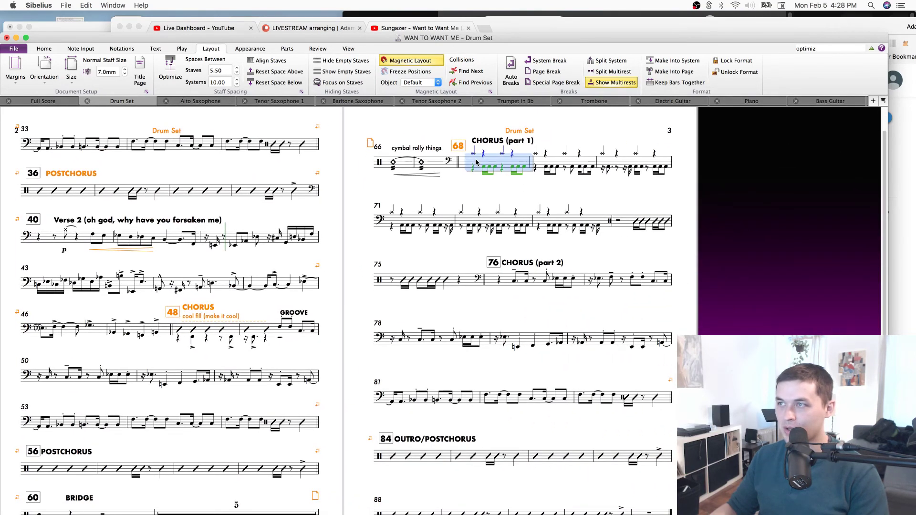
pyautogui.click(540, 322)
pyautogui.moveTo(524, 264); pyautogui.dragTo(531, 264)
pyautogui.press('Escape')
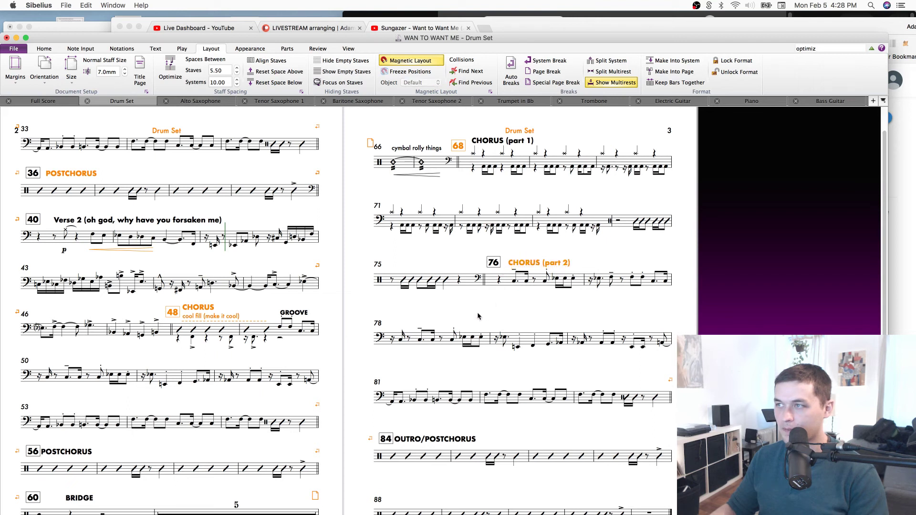
# Try a system break after bar 73, following the percussion clef change.
pyautogui.hscroll(2, 548, 317)
pyautogui.scroll(-1, 549, 317)
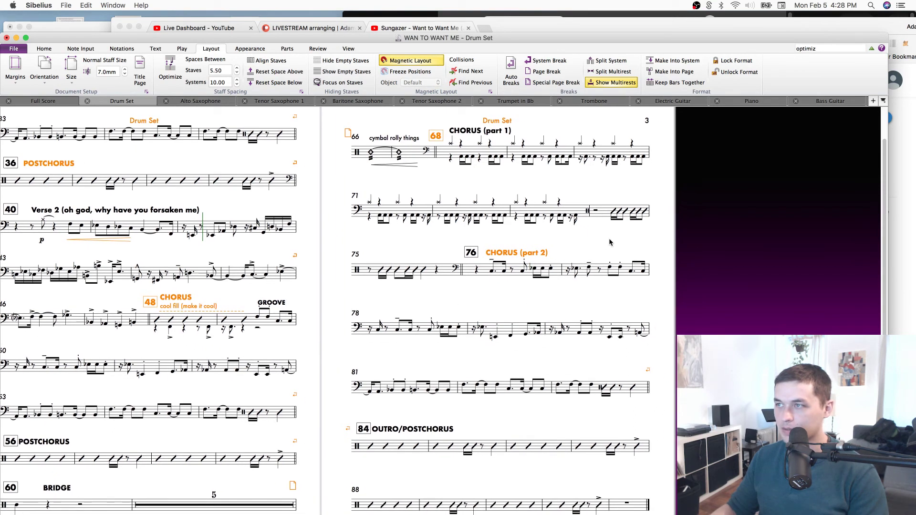
pyautogui.hscroll(1, 595, 220)
pyautogui.scroll(1, 595, 219)
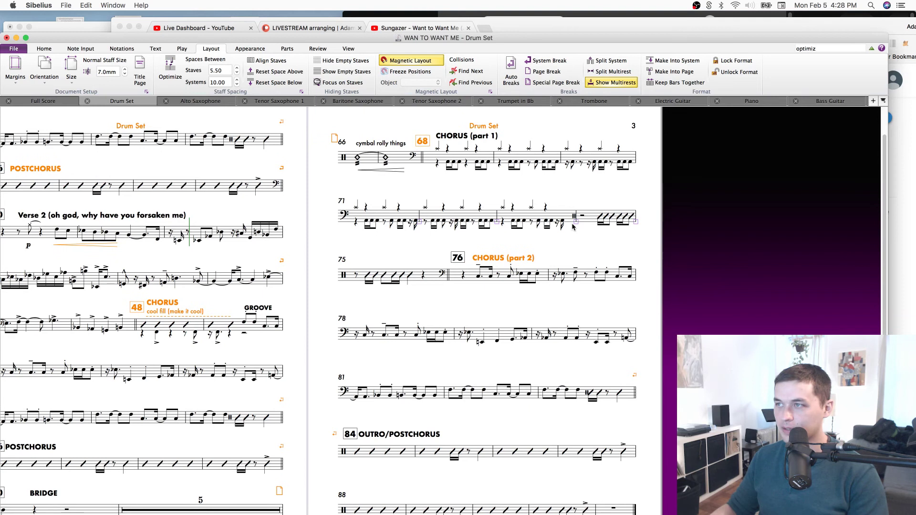
pyautogui.click(569, 218)
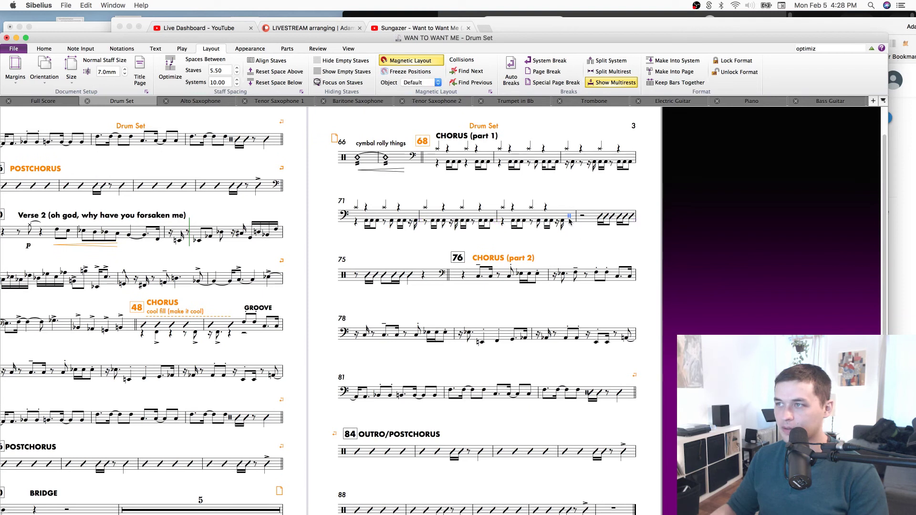
pyautogui.press('Return')
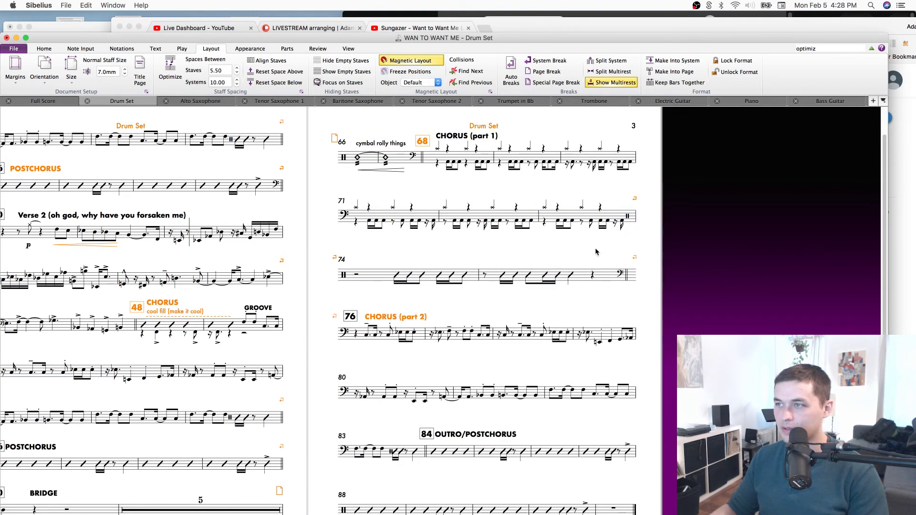
pyautogui.press('Return')
pyautogui.click(629, 225)
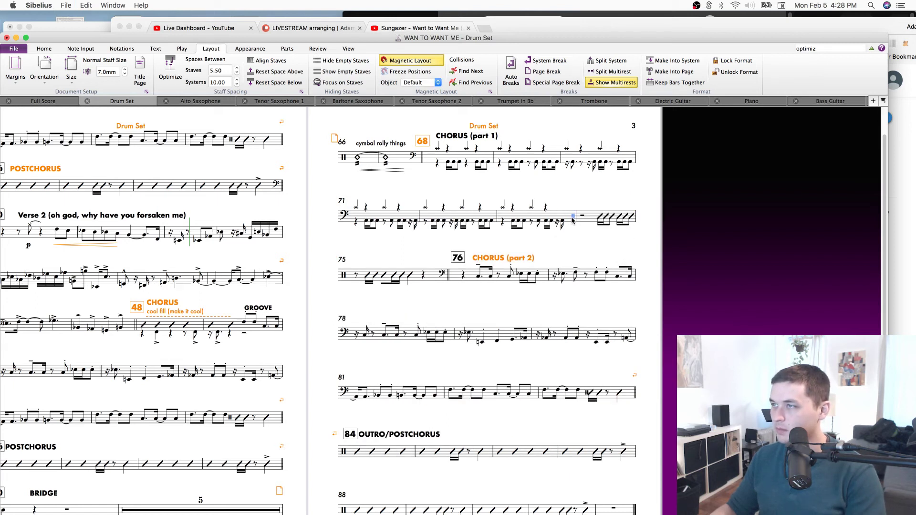
pyautogui.press('Escape')
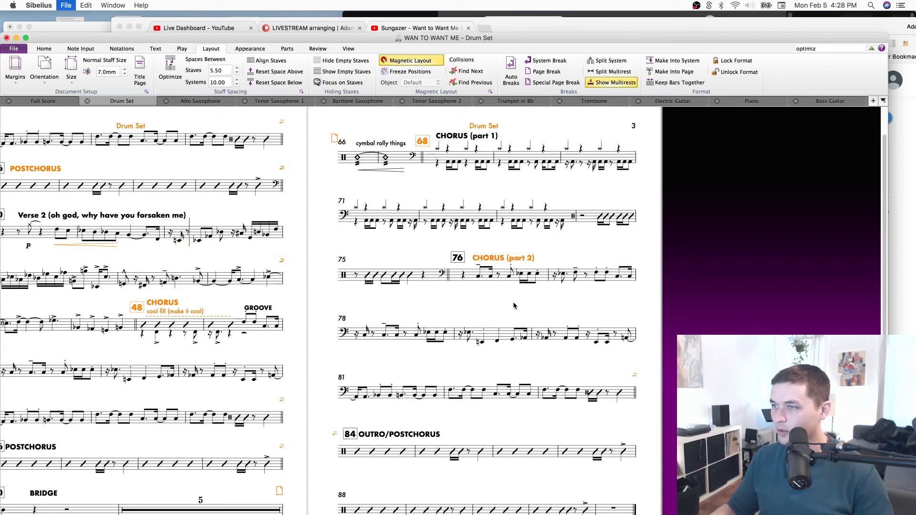
# Move the OUTRO/POSTCHORUS heading slightly away from rehearsal number 84.
pyautogui.moveTo(406, 436); pyautogui.dragTo(414, 437)
pyautogui.press('Escape')
pyautogui.click(587, 393)
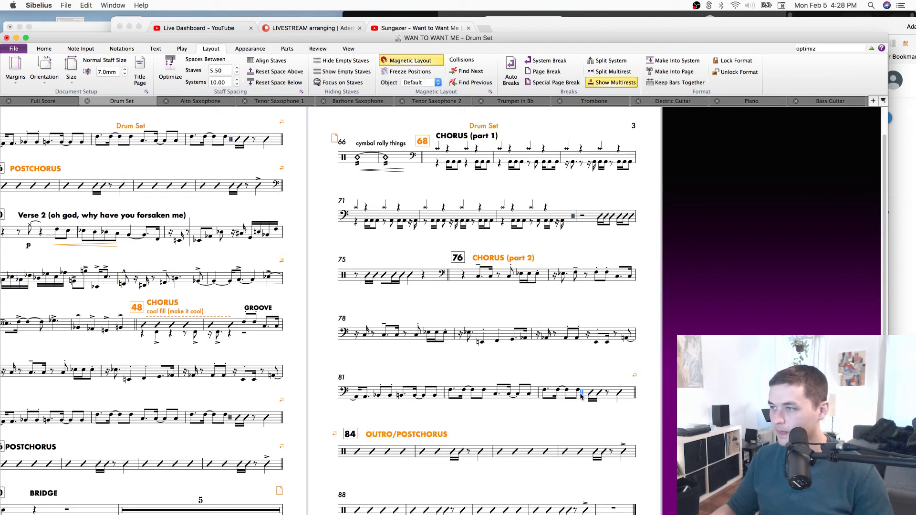
pyautogui.press('Escape')
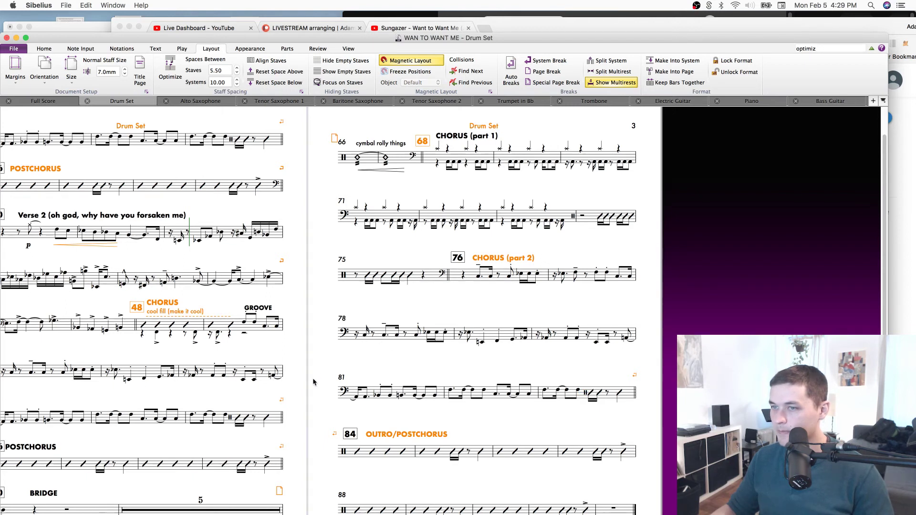
# Offset the BRIDGE and POSTCHORUS headings at the end of page 2 from rehearsal numbers 60 and 56.
pyautogui.hscroll(-6, 313, 382)
pyautogui.scroll(-3, 313, 382)
pyautogui.click(350, 365)
pyautogui.moveTo(349, 367); pyautogui.dragTo(338, 363)
pyautogui.click(349, 317)
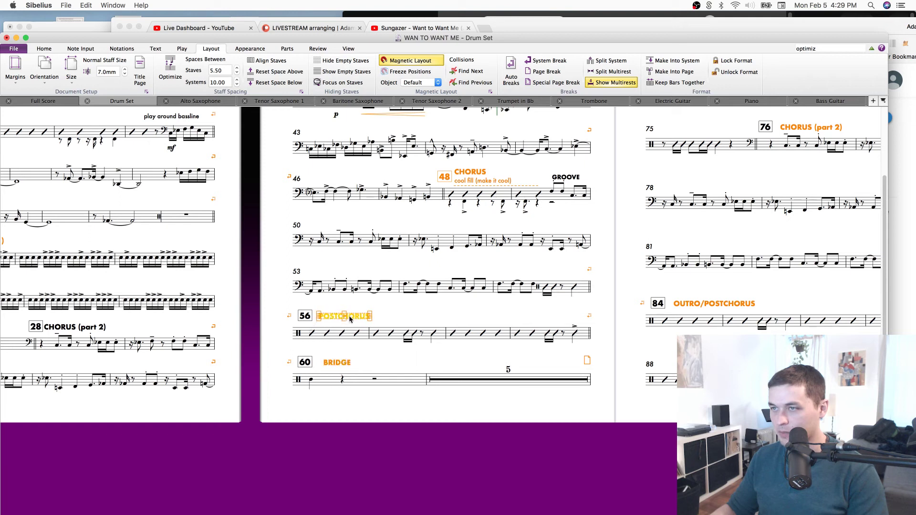
pyautogui.scroll(2, 600, 216)
pyautogui.hscroll(-1, 600, 216)
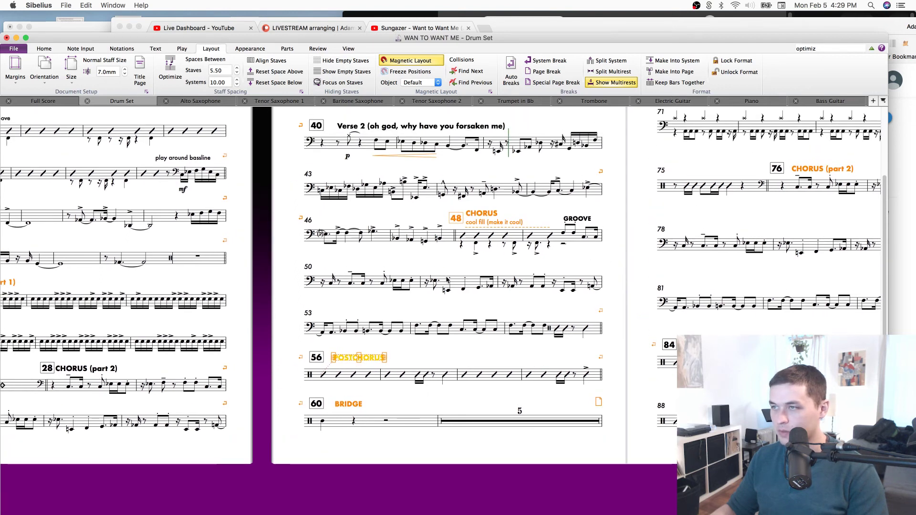
# Switch to Chrome, play the Sungazer "Want to Want Me" video from an earlier passage, and return to the score.
pyautogui.click(446, 241)
pyautogui.press('w')
pyautogui.press('w')
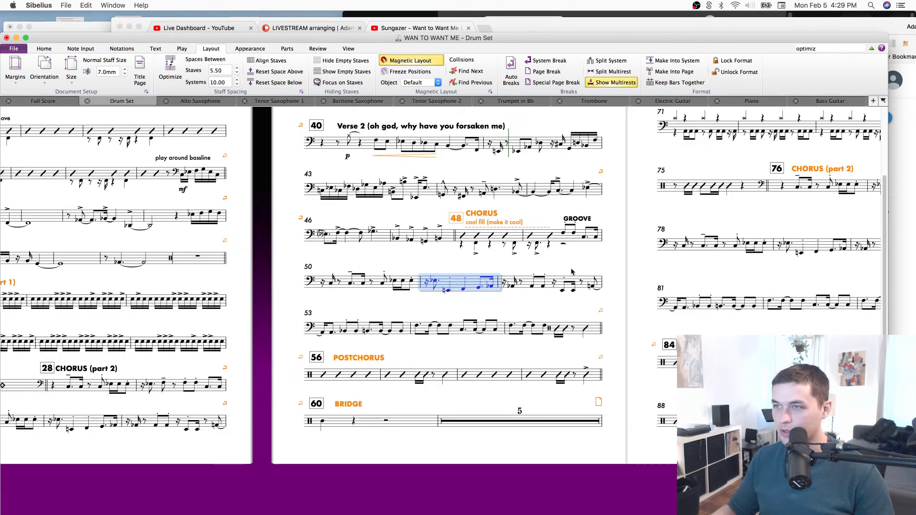
pyautogui.click(411, 28)
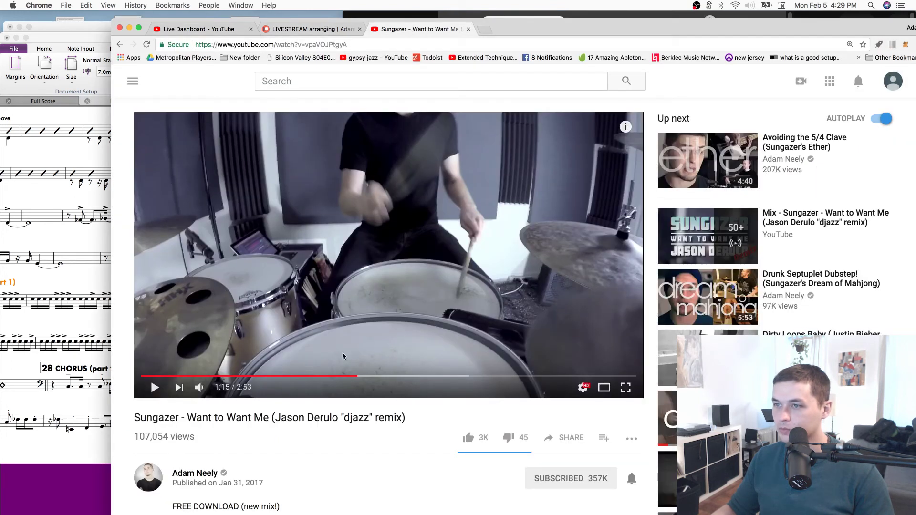
pyautogui.click(265, 377)
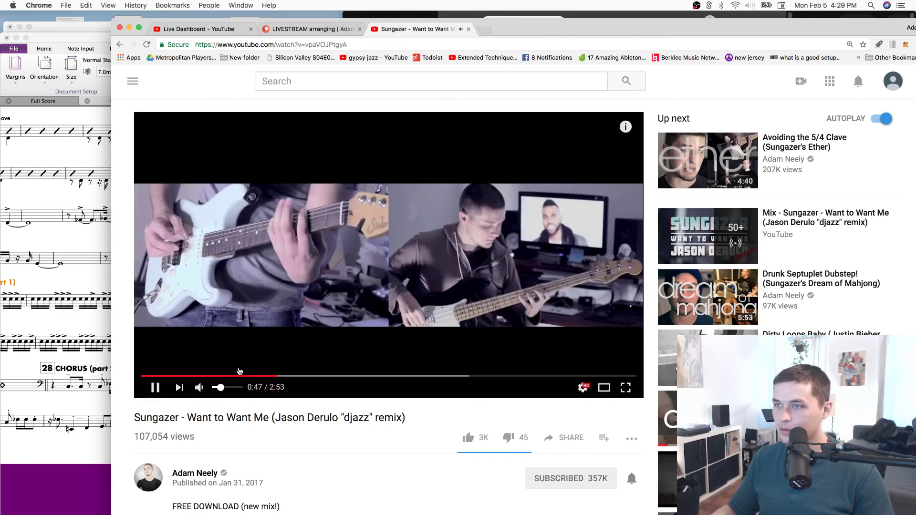
pyautogui.press('super+Tab')
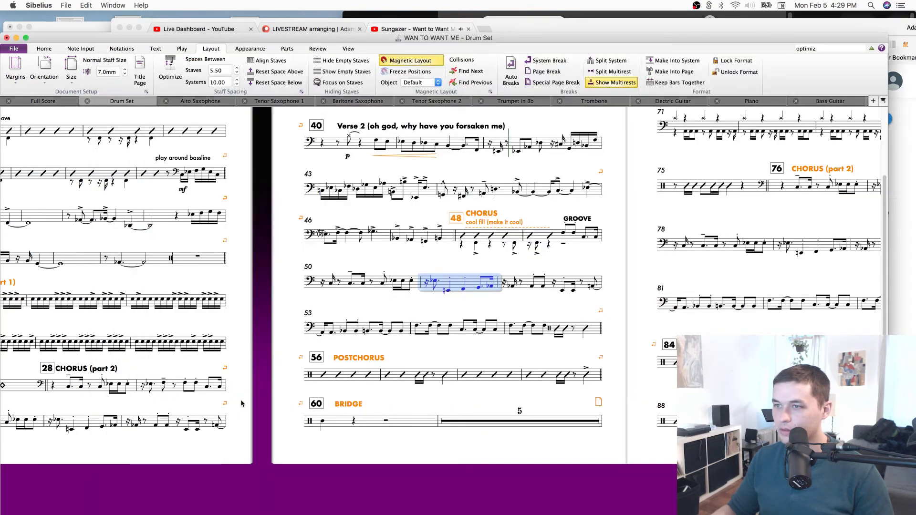
# Follow the page 1 drum part against the recording and pause the video in Chrome.
pyautogui.hscroll(-3, 238, 396)
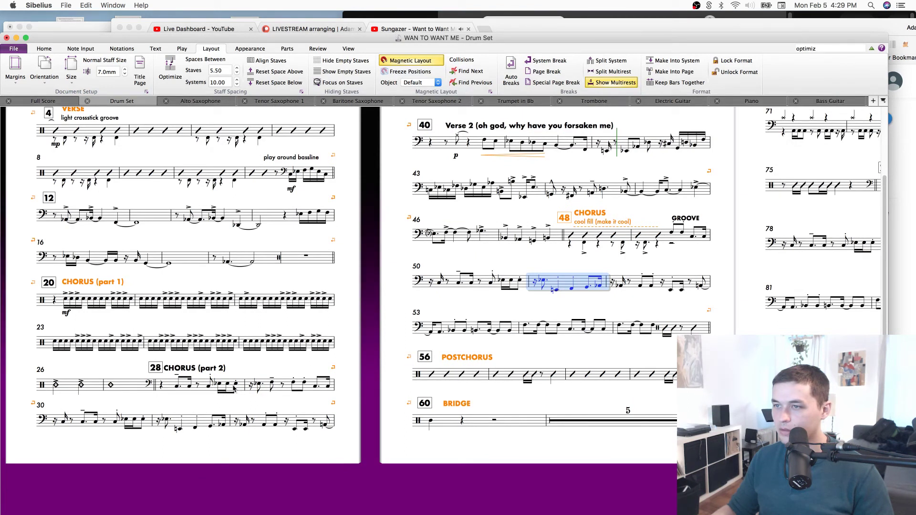
pyautogui.moveTo(377, 324); pyautogui.dragTo(356, 430)
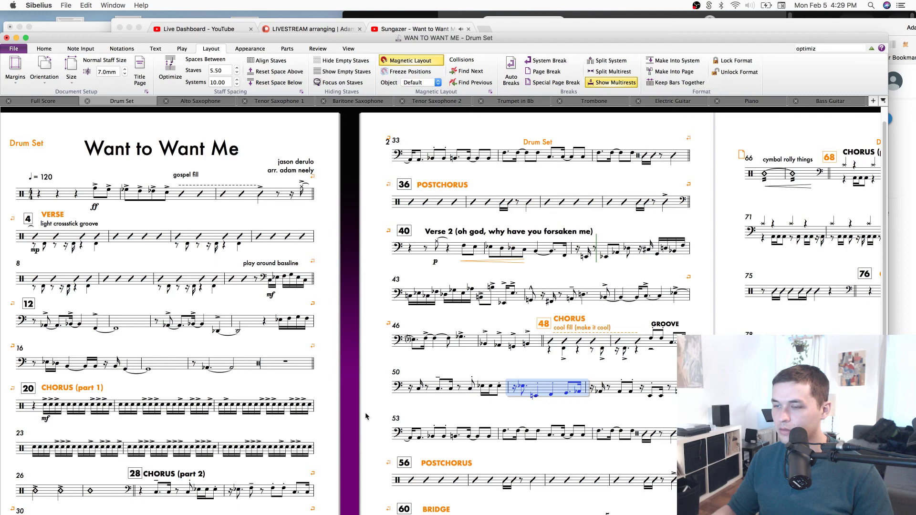
pyautogui.press('space')
pyautogui.press('space')
pyautogui.press('super+Tab')
pyautogui.press('space')
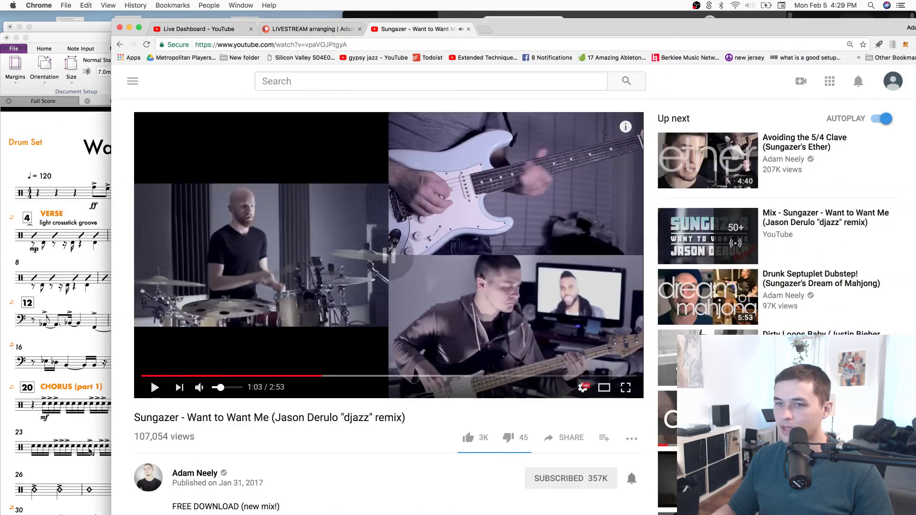
# Switch back to Sibelius and delete the bass clef change before rehearsal number 28 on the full score's drum staff.
pyautogui.click(89, 451)
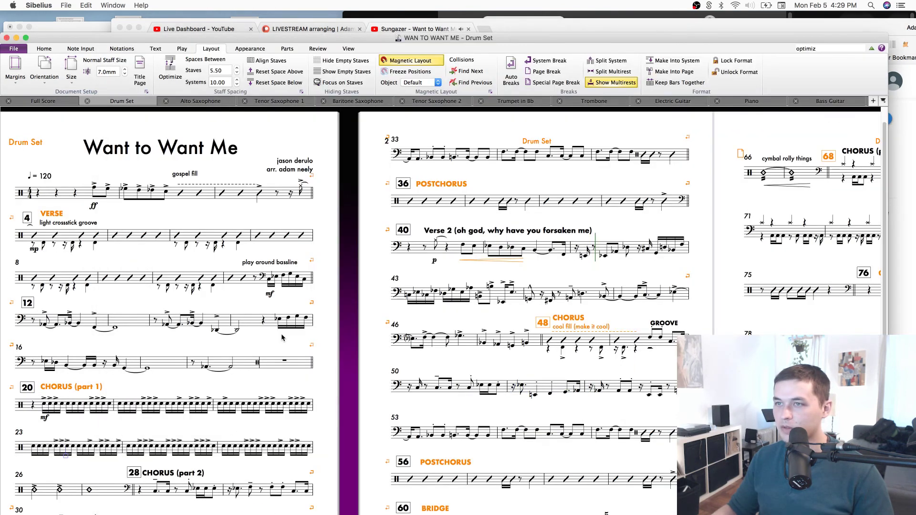
pyautogui.press('w')
pyautogui.click(420, 375)
pyautogui.moveTo(517, 391); pyautogui.dragTo(456, 402)
pyautogui.moveTo(388, 414); pyautogui.dragTo(622, 401)
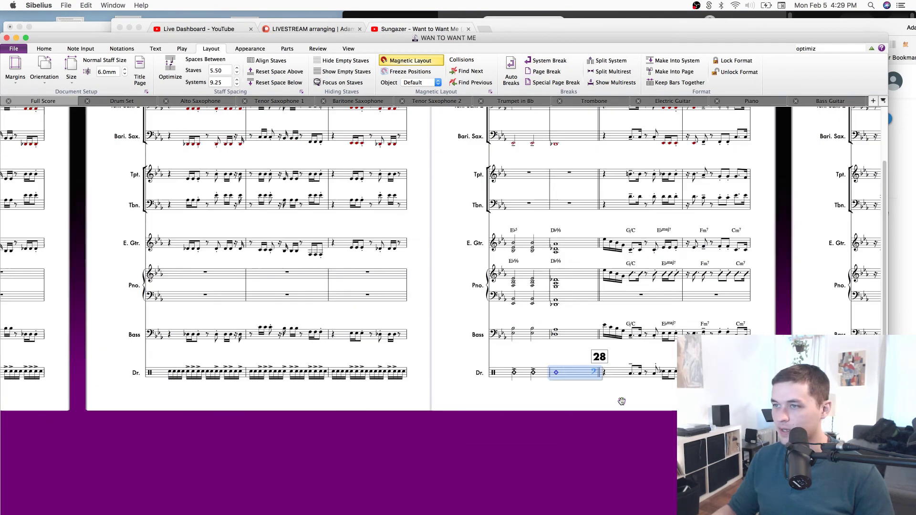
pyautogui.moveTo(780, 191); pyautogui.dragTo(505, 186)
pyautogui.moveTo(355, 397); pyautogui.dragTo(369, 397)
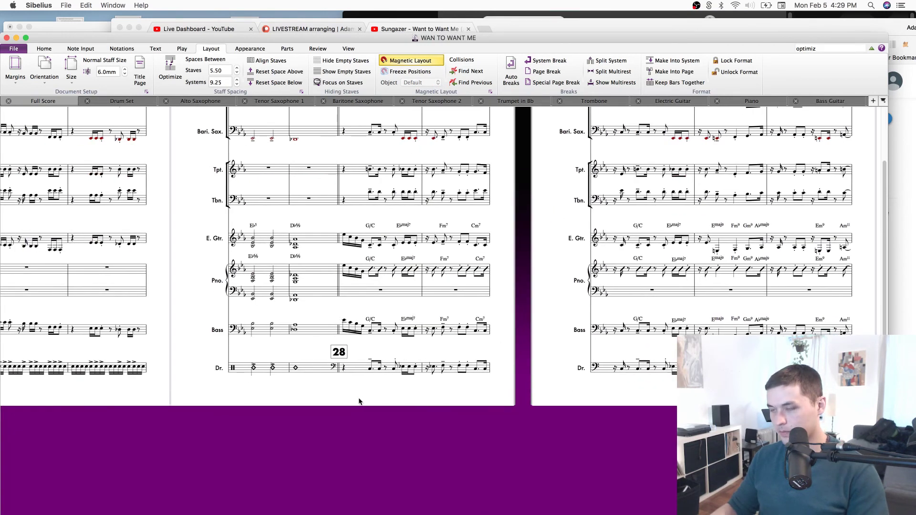
pyautogui.press('super+=')
pyautogui.press('super+=')
pyautogui.press('super+=')
pyautogui.click(296, 422)
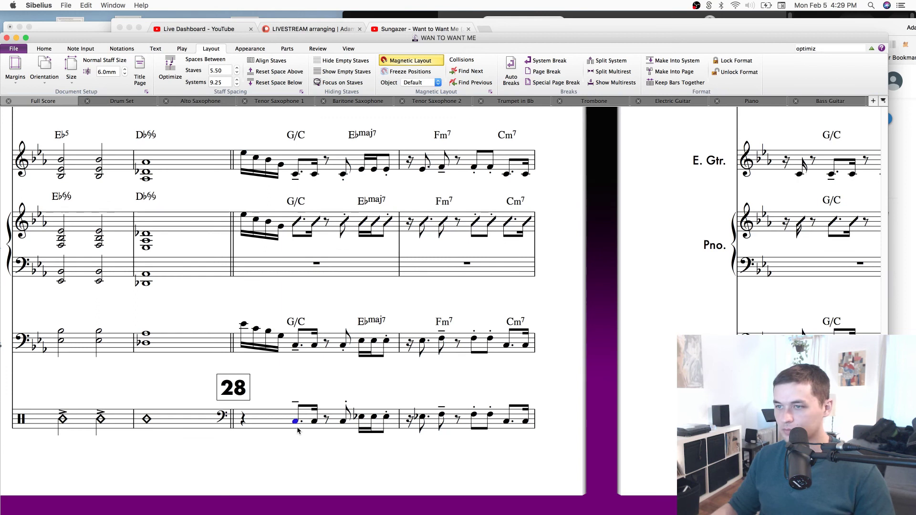
pyautogui.click(223, 418)
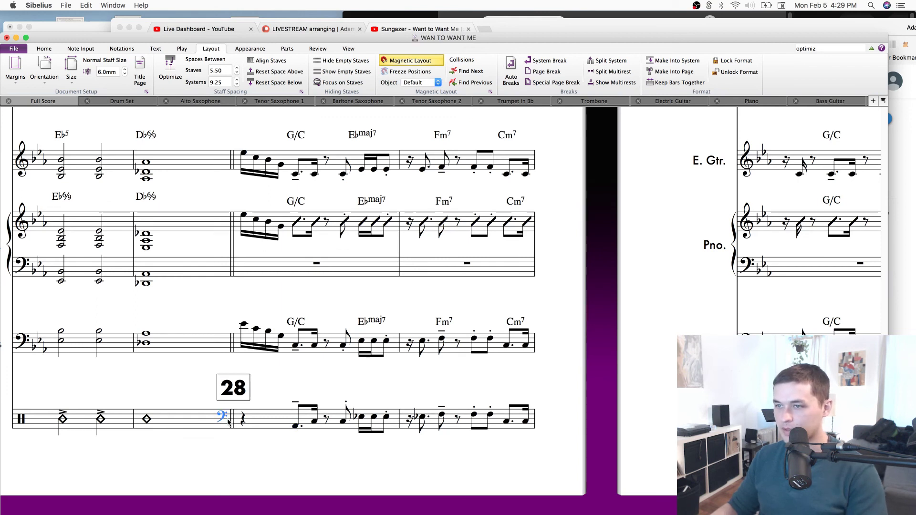
pyautogui.press('Delete')
# Clear the drum staff's leftover bass-line notes from bar 28 through the following bars.
pyautogui.click(193, 416)
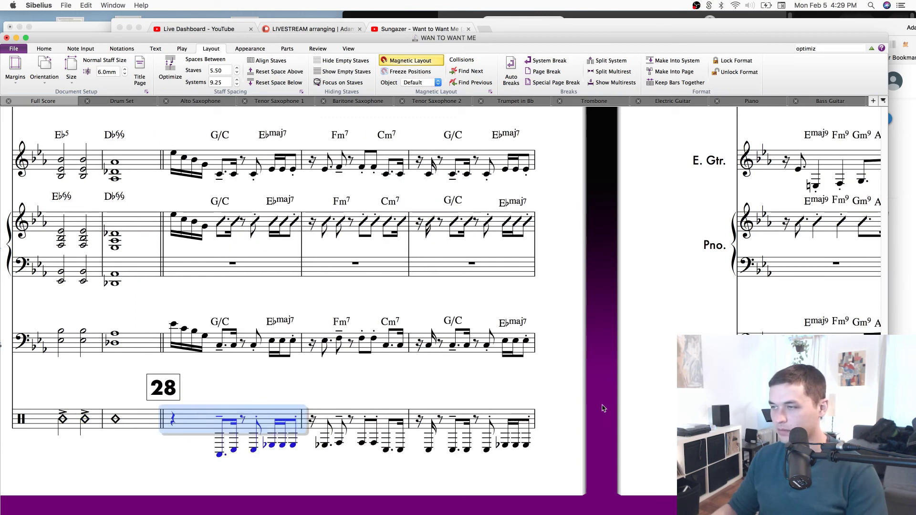
pyautogui.moveTo(611, 415); pyautogui.dragTo(10, 319)
pyautogui.moveTo(620, 354); pyautogui.dragTo(239, 348)
pyautogui.keyDown('shift'); pyautogui.click(496, 309); pyautogui.keyUp('shift')
pyautogui.press('Delete')
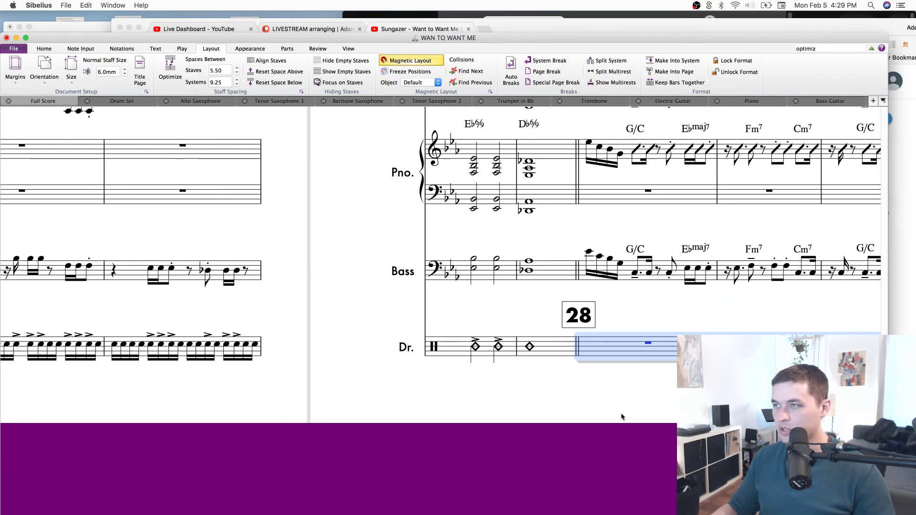
# Enter a combined bass-drum (F) and snare (C) hit on beat 2 of bar 28 on the drum staff.
pyautogui.press('Escape')
pyautogui.click(424, 345)
pyautogui.press('4')
pyautogui.press('3')
pyautogui.press('c')
pyautogui.press('Down')
pyautogui.press('Down')
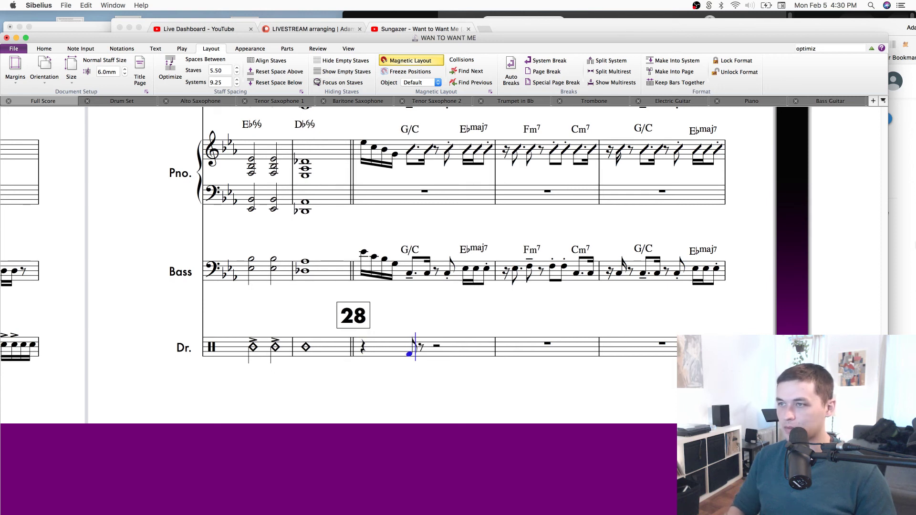
pyautogui.press('Left')
pyautogui.press('4')
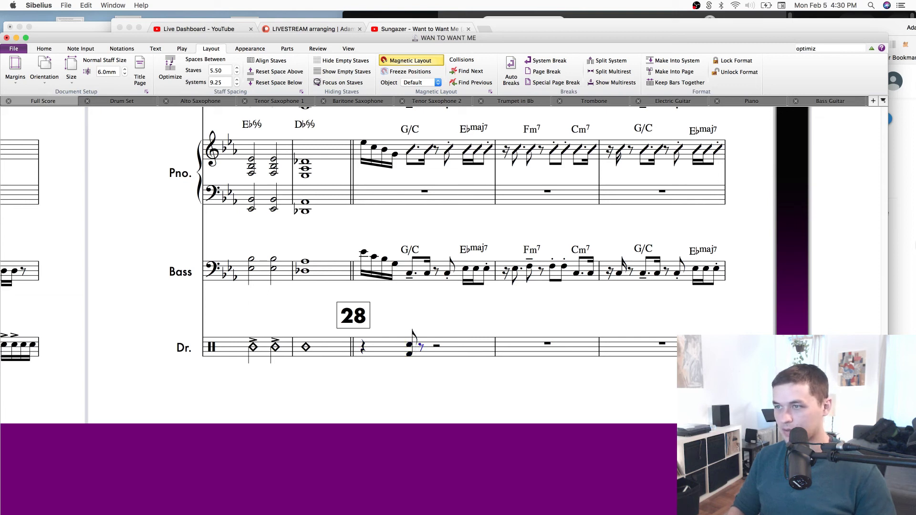
# Dot the beat 2 eighth note in bar 28, and add a sixteenth F, an eighth rest and an eighth F.
pyautogui.press('.')
pyautogui.press('f')
pyautogui.press('3')
pyautogui.press('Right')
pyautogui.press('f')
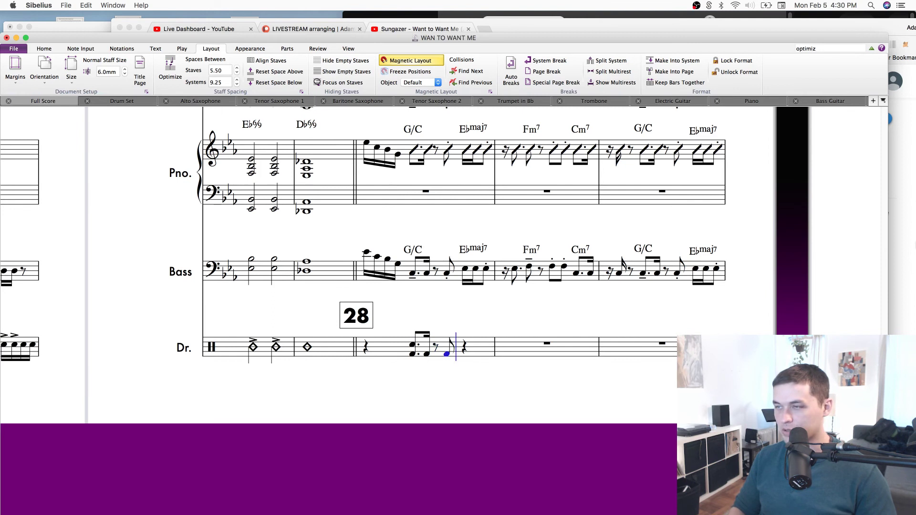
# Fill beat 4 of bar 28 with three beamed bass-drum (F) notes, adding a snare C to the first.
pyautogui.press('f')
pyautogui.press('2')
pyautogui.press('r')
pyautogui.press('r')
pyautogui.press('r')
pyautogui.press('Left')
pyautogui.press('3')
pyautogui.press('Left')
pyautogui.press('Left')
pyautogui.press('5')
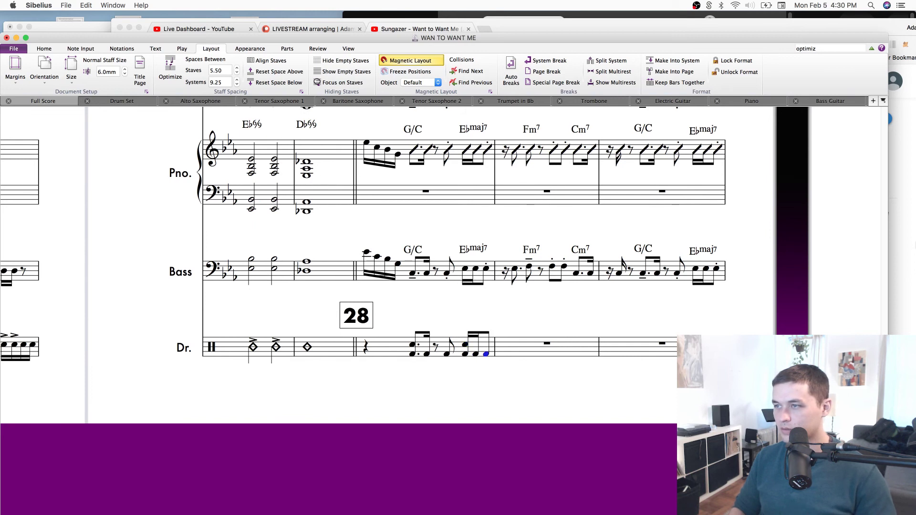
# Start bar 29 on the drum staff with a sixteenth rest and a dotted eighth bass-drum (F) note.
pyautogui.press('2')
pyautogui.press('f')
pyautogui.press('f')
pyautogui.press('Left')
pyautogui.press('Delete')
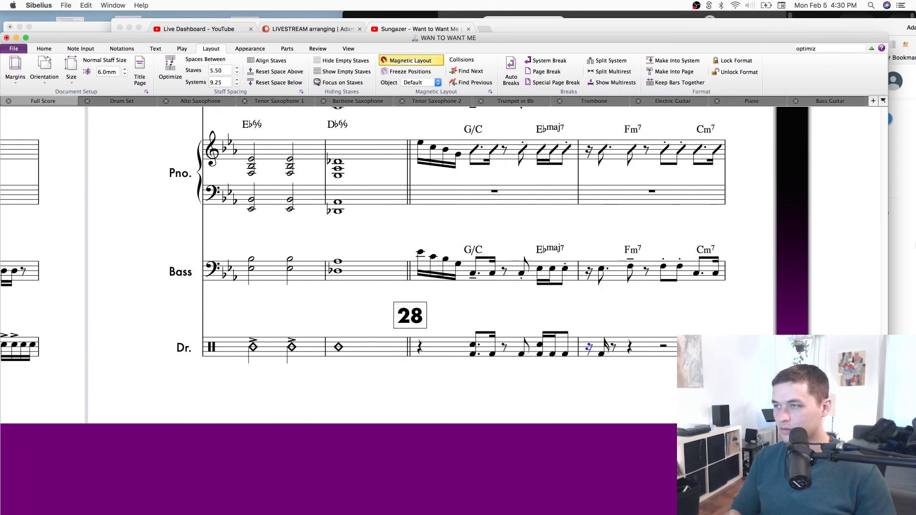
pyautogui.press('3')
pyautogui.press('.')
pyautogui.press('f')
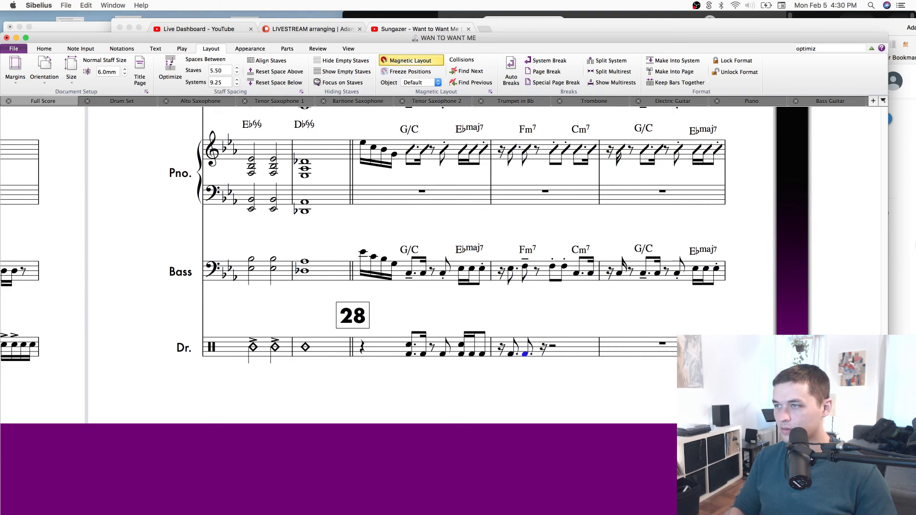
# Fill beats 2 to 4 of bar 29: a quarter F with snare C, two eighth F notes, and a dotted eighth plus sixteenth F.
pyautogui.press('Delete')
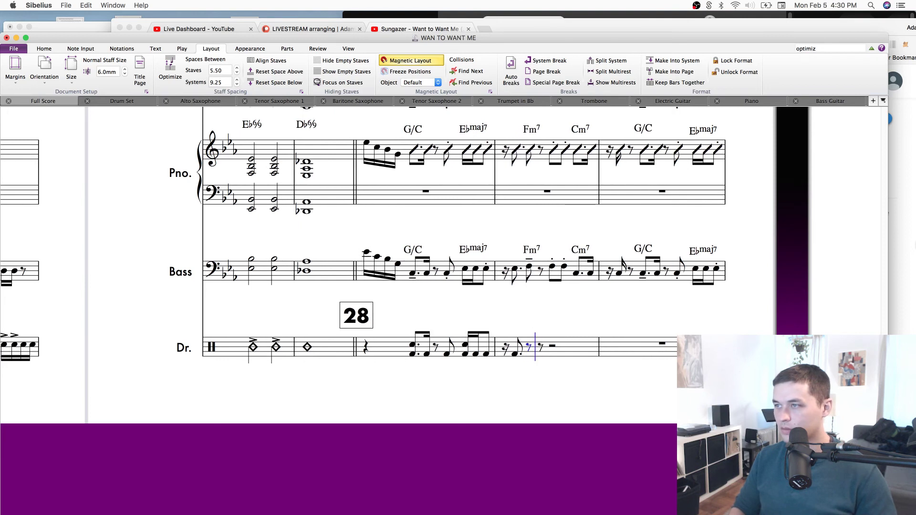
pyautogui.press('f')
pyautogui.press('3')
pyautogui.press('Right')
pyautogui.press('Delete')
pyautogui.press('r')
pyautogui.press('r')
pyautogui.press('.')
pyautogui.press('r')
pyautogui.press('2')
pyautogui.press('super+z')
pyautogui.press('super+z')
pyautogui.press('f')
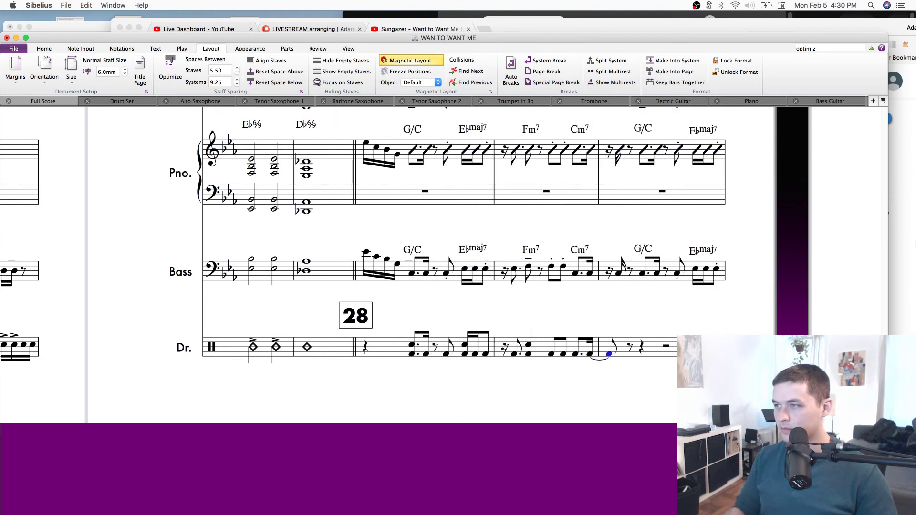
# Fill beats 1 and 2 of bar 30 with a sixteenth rest, a dotted eighth F, and a dotted eighth plus sixteenth F.
pyautogui.press('Return')
pyautogui.press('Right')
pyautogui.press('Left')
pyautogui.press('Delete')
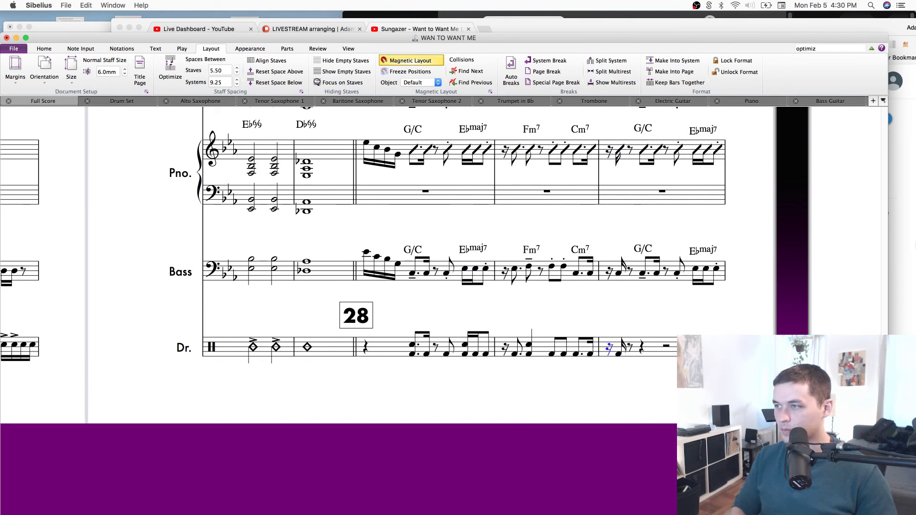
pyautogui.press('3')
pyautogui.press('.')
pyautogui.press('Right')
pyautogui.press('3')
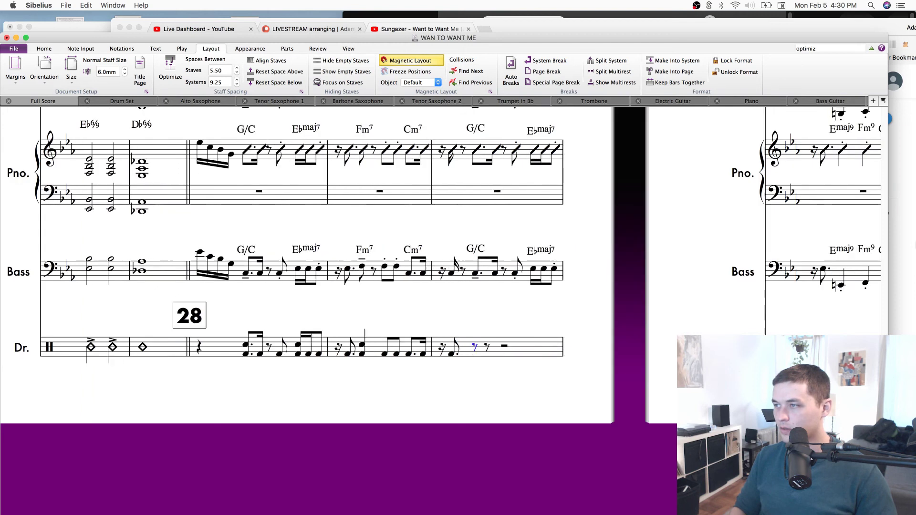
pyautogui.press('c')
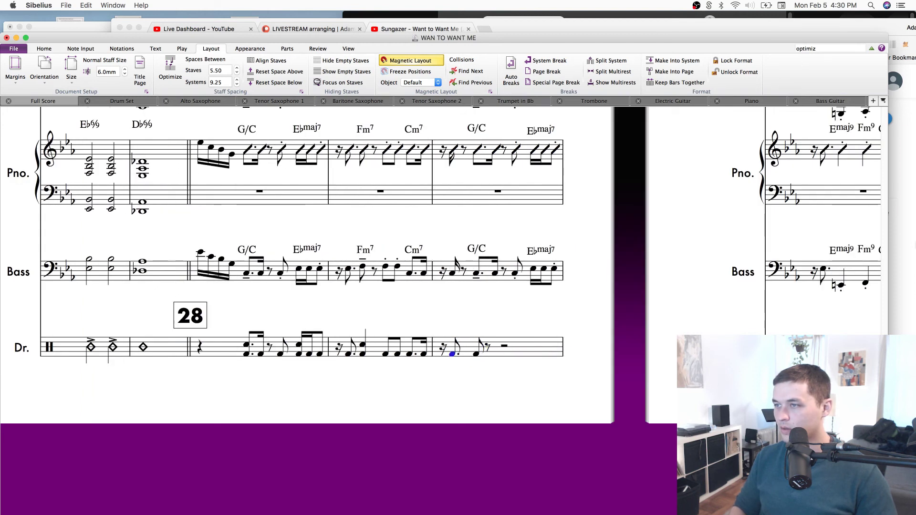
pyautogui.press('2')
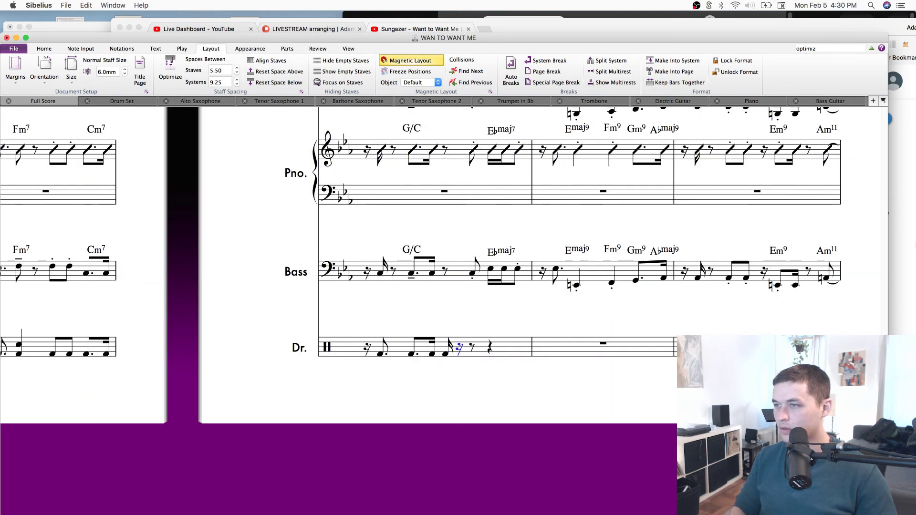
# Complete bar 30 with an eighth rest and eighth F on beat 3 and three beamed F notes on beat 4.
pyautogui.press('Right')
pyautogui.press('3')
pyautogui.press('c')
pyautogui.press('Escape')
pyautogui.press('r')
pyautogui.press('r')
pyautogui.press('2')
pyautogui.press('Left')
pyautogui.press('2')
pyautogui.press('r')
pyautogui.press('Right')
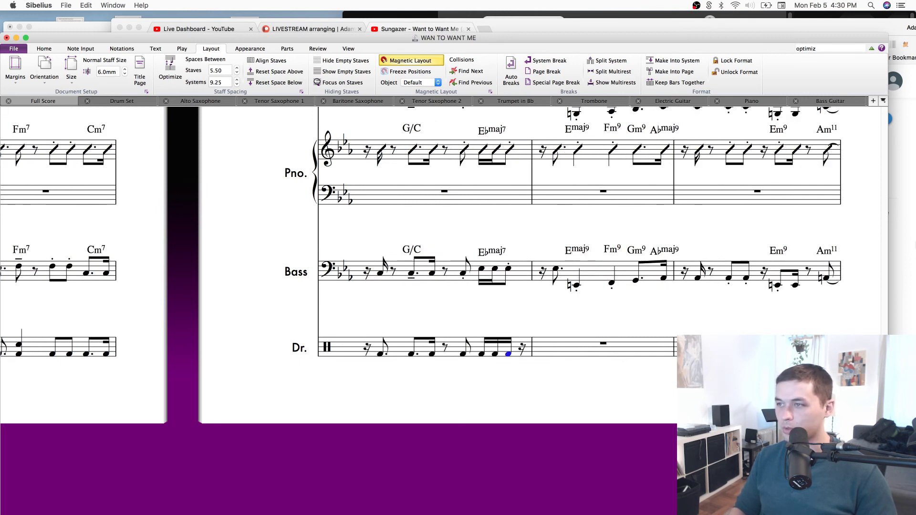
pyautogui.press('3')
pyautogui.press('Escape')
# Switch the full score to Panorama view and bring the drum staff around bars 28 to 32 into readable view.
pyautogui.click(355, 48)
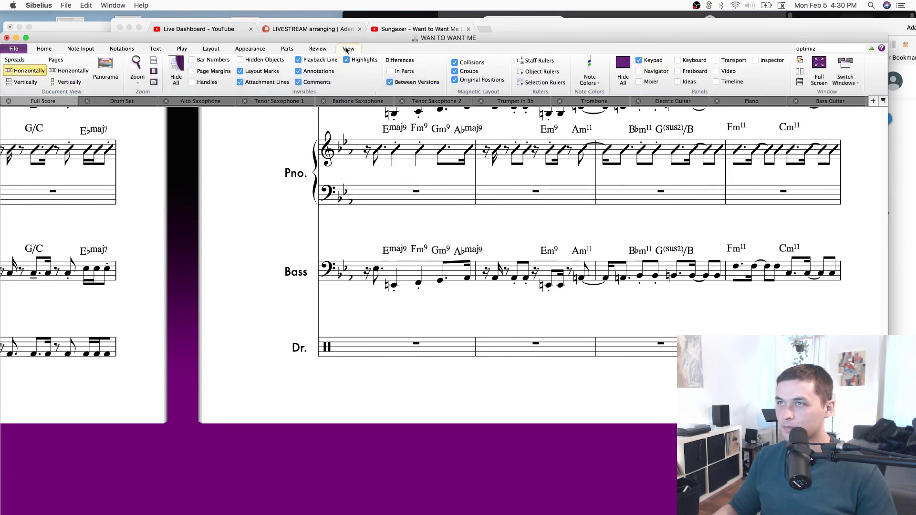
pyautogui.click(106, 71)
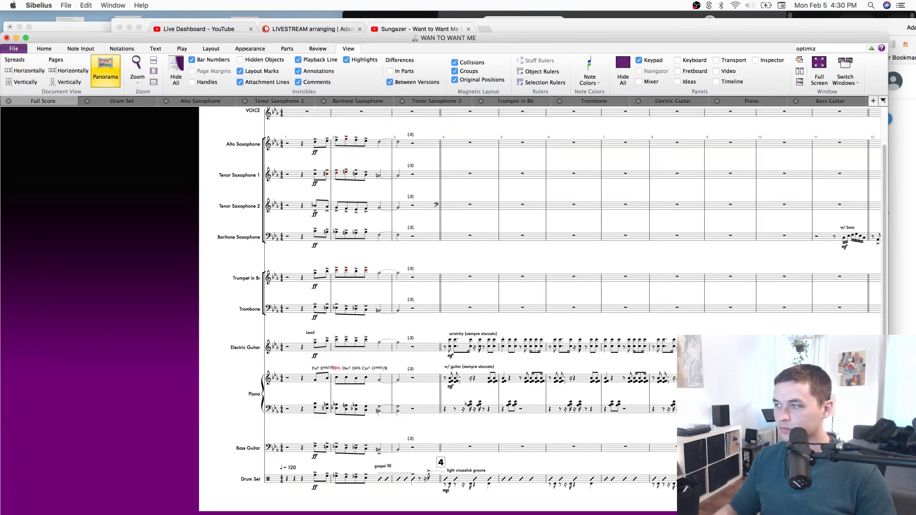
pyautogui.hscroll(15, 440, 306)
pyautogui.scroll(-5, 440, 305)
pyautogui.scroll(2, 440, 306)
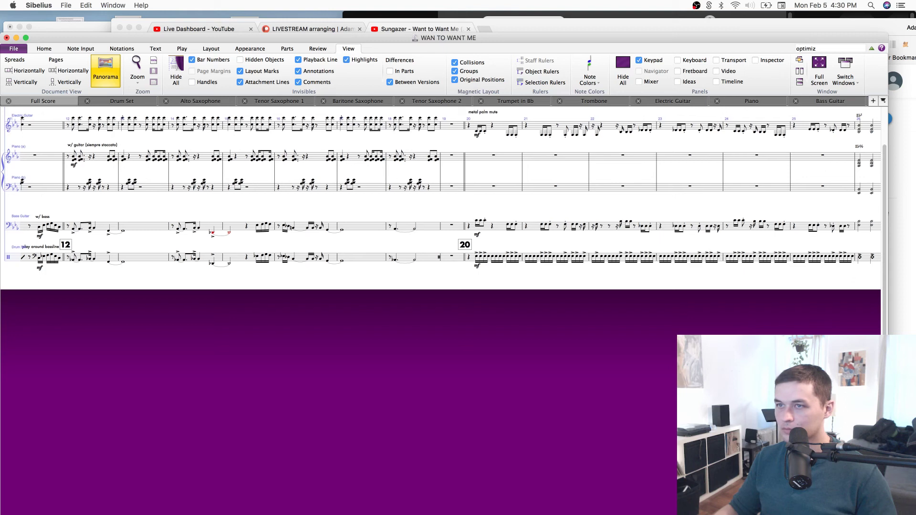
pyautogui.moveTo(694, 291); pyautogui.dragTo(619, 294)
pyautogui.moveTo(617, 377); pyautogui.dragTo(409, 394)
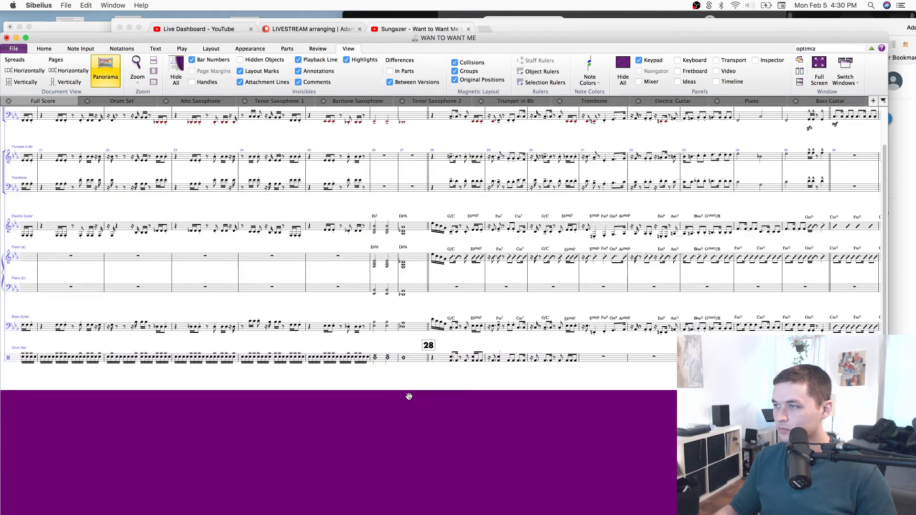
pyautogui.moveTo(529, 380); pyautogui.dragTo(481, 384)
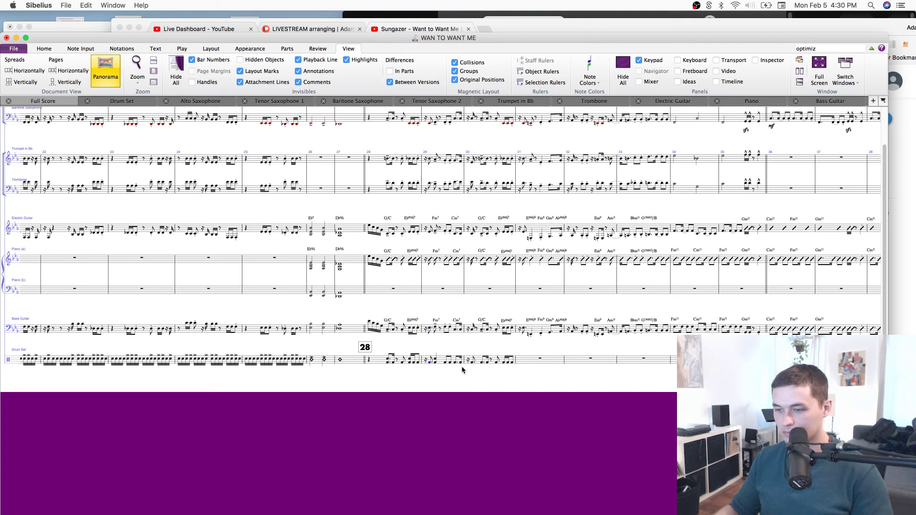
pyautogui.press('super+equal')
pyautogui.press('super+equal')
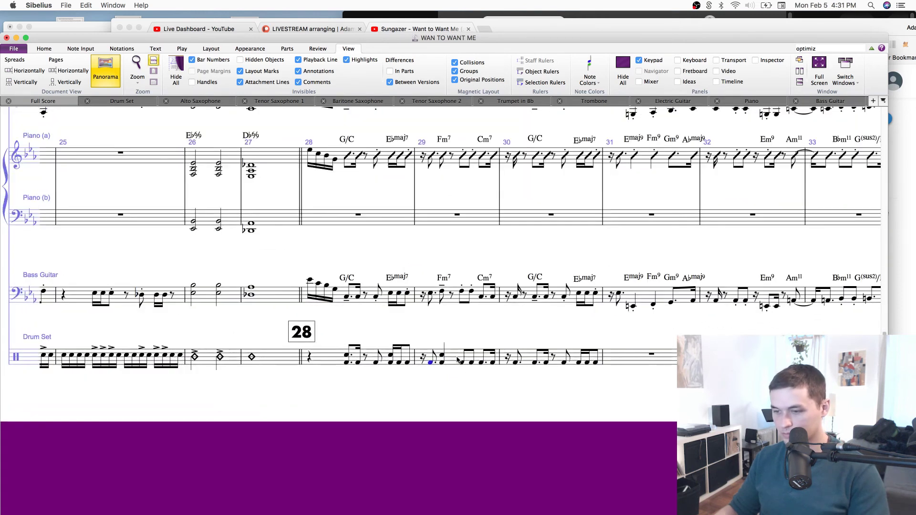
pyautogui.press('super+equal')
pyautogui.moveTo(449, 377); pyautogui.dragTo(451, 408)
pyautogui.press('super+minus')
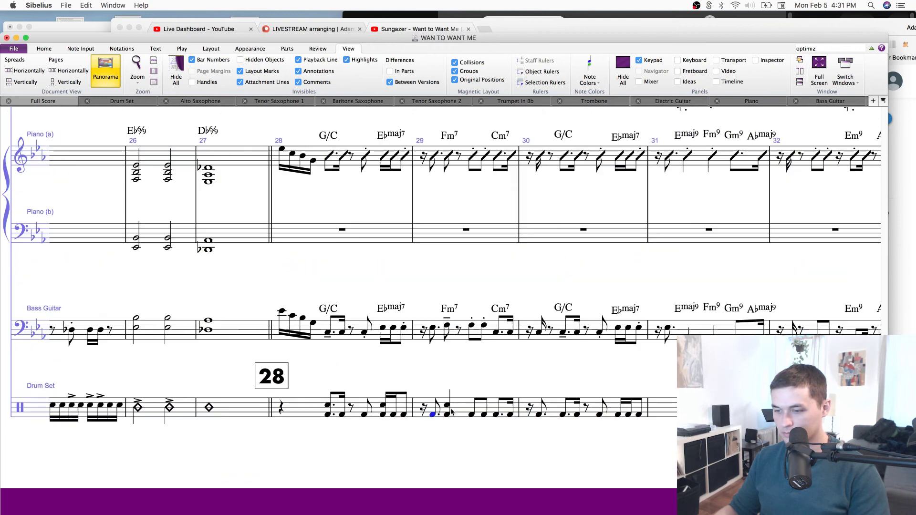
pyautogui.press('super+minus')
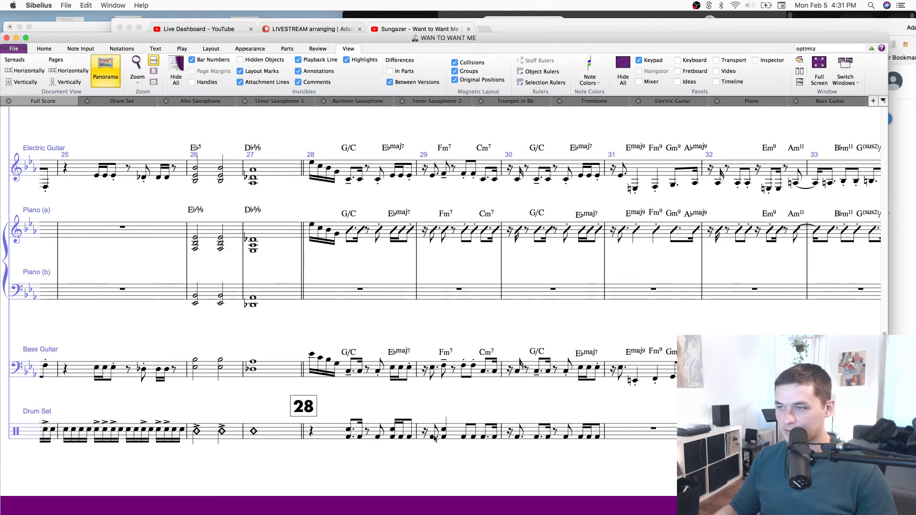
# Add snare C notes above the bass drum on beat 4 of bar 29 and on beats 2 and 4 of bar 30.
pyautogui.click(484, 437)
pyautogui.press('5')
pyautogui.click(536, 437)
pyautogui.press('5')
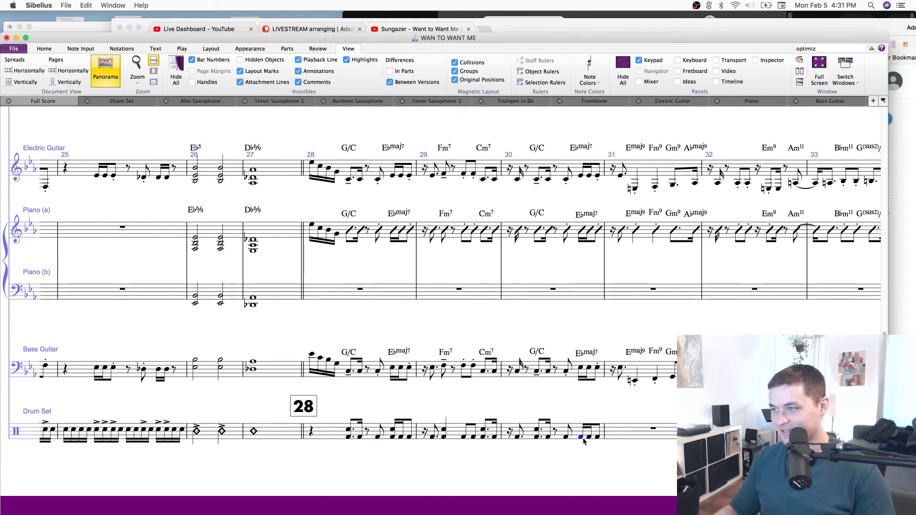
pyautogui.moveTo(643, 459); pyautogui.dragTo(604, 450)
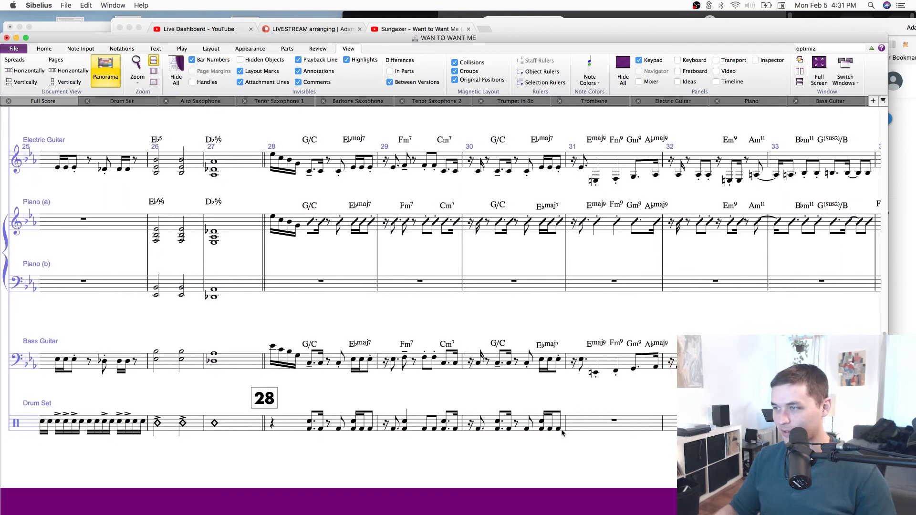
# Start bar 31 on the drum staff with a sixteenth rest and a dotted eighth F.
pyautogui.press('r')
pyautogui.press('2')
pyautogui.press('r')
pyautogui.press('3')
pyautogui.press('.')
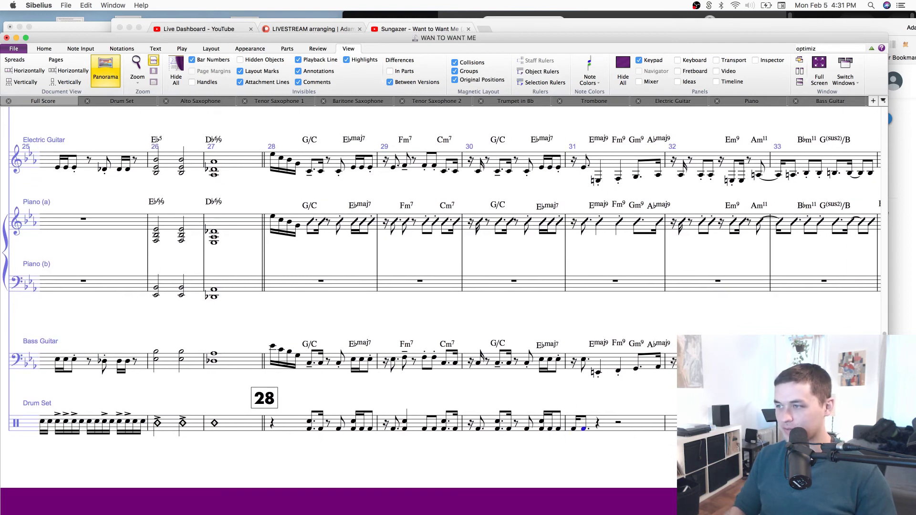
pyautogui.press('Delete')
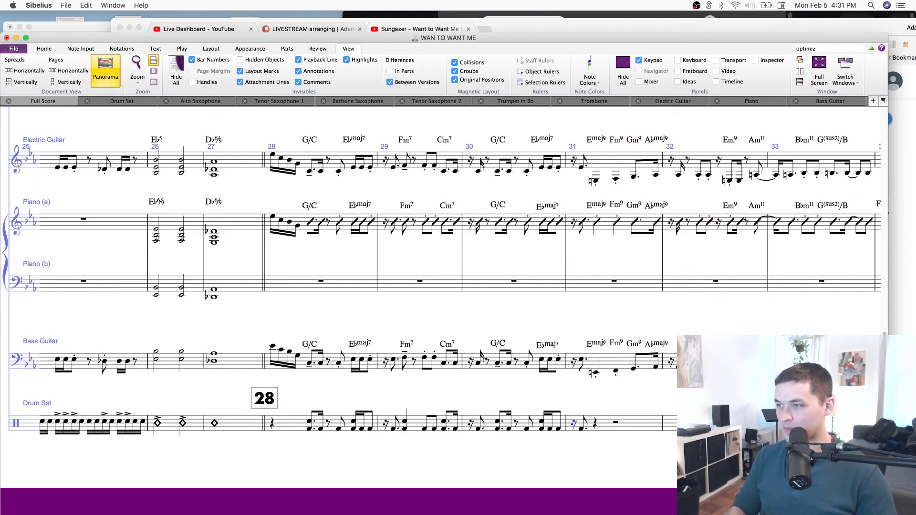
# Complete bar 31 with quarter F notes on beats 2 and 3, a dotted eighth and sixteenth F on beat 4, and snare C on beats 2 and 4.
pyautogui.press('4')
pyautogui.press('f')
pyautogui.press('5')
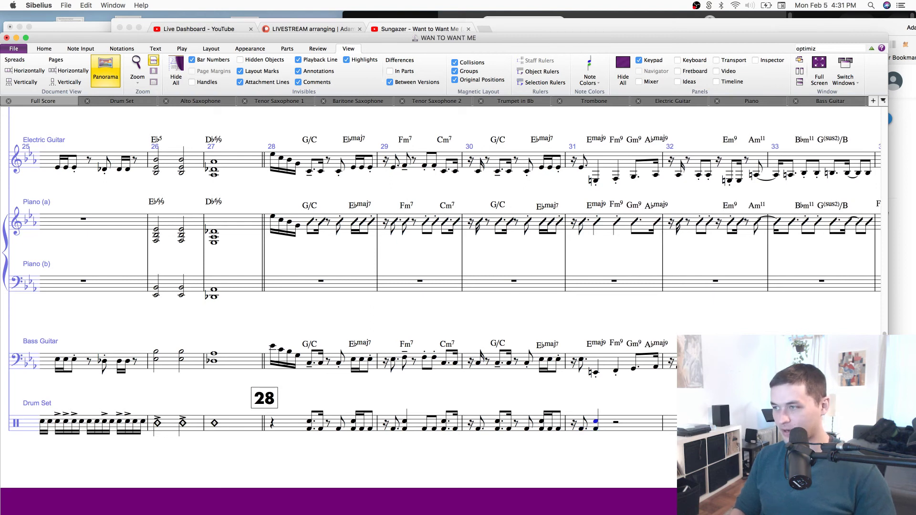
pyautogui.press('super+z')
pyautogui.press('f')
pyautogui.press('KP_2')
pyautogui.press('f')
pyautogui.press('f')
pyautogui.press('f')
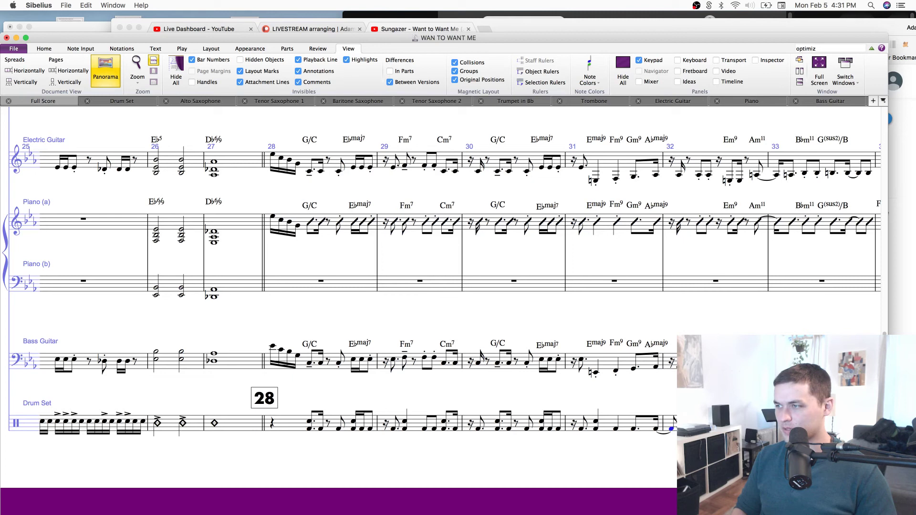
pyautogui.press('super+z')
pyautogui.press('5')
pyautogui.press('Right')
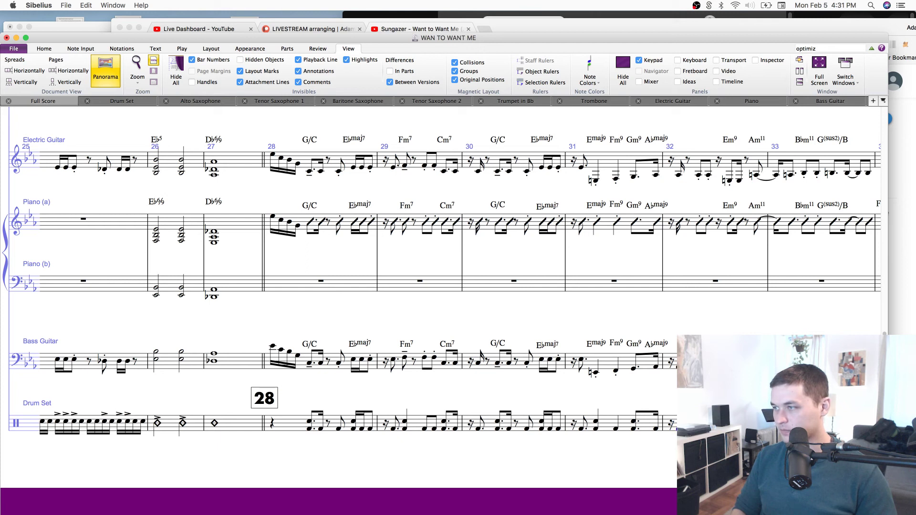
# Enter bar 32's drum rhythm in bass-drum (F) notes following the bass guitar line, undoing any wrong entries.
pyautogui.press('f')
pyautogui.press('f')
pyautogui.press('f')
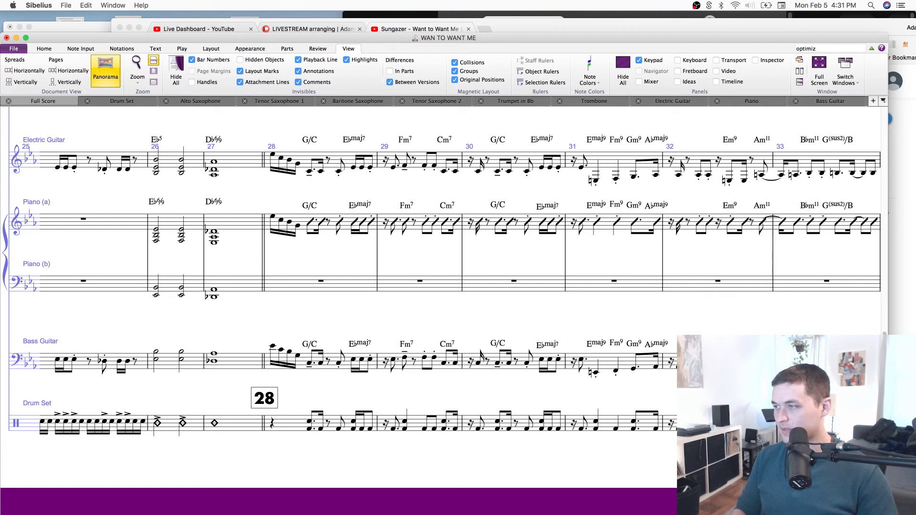
pyautogui.press('super+s')
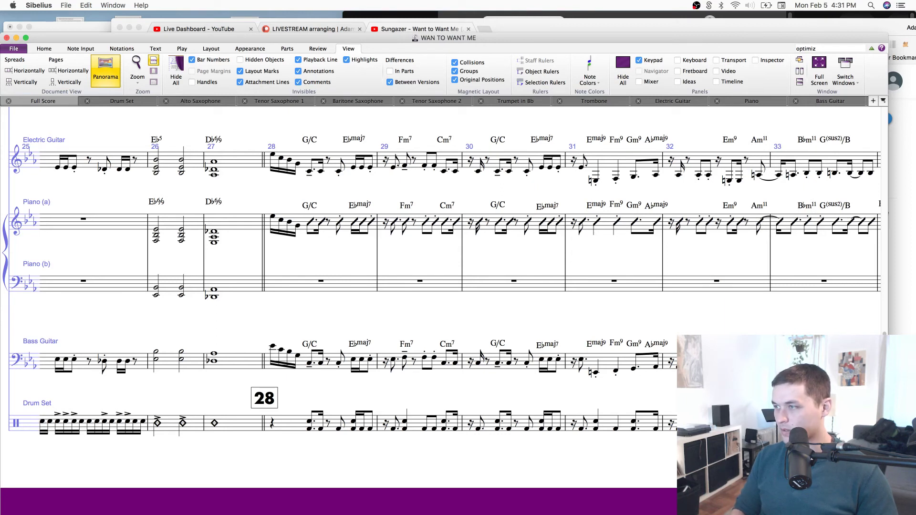
pyautogui.press('super+z')
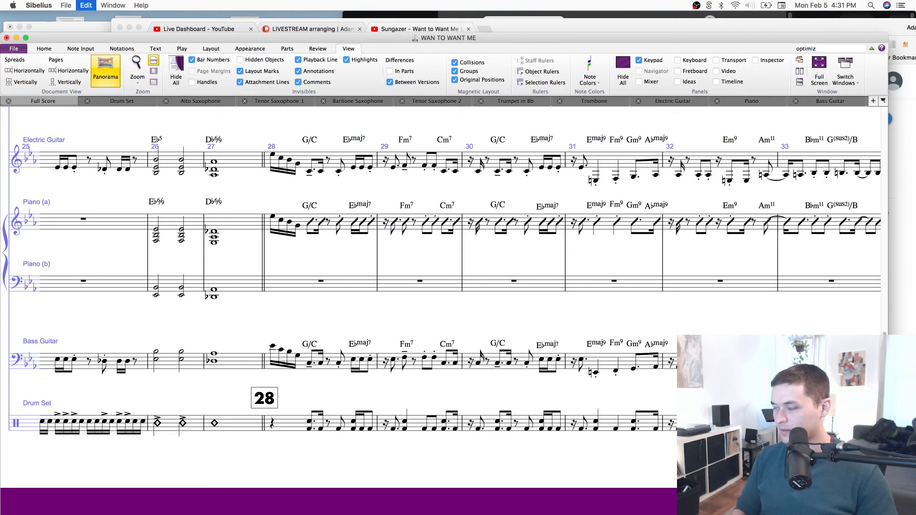
pyautogui.press('super+z')
pyautogui.press('super+z')
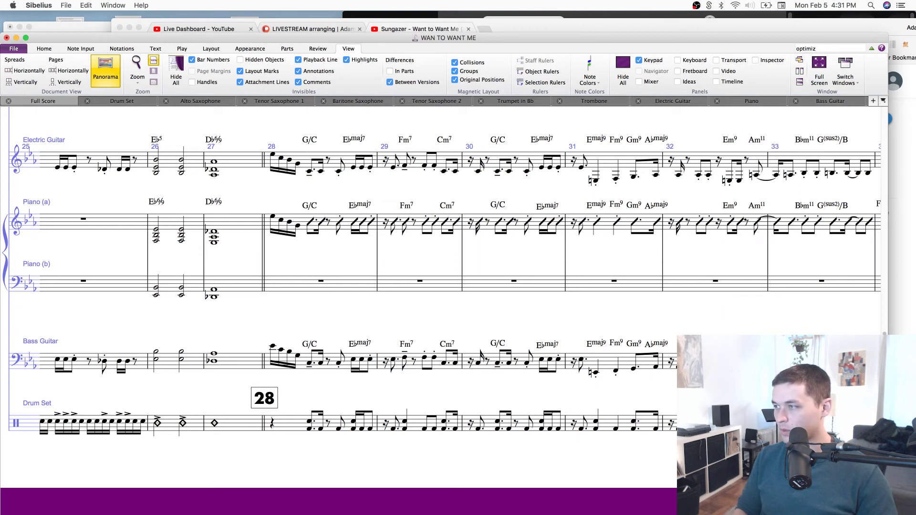
pyautogui.press('super+z')
pyautogui.press('super+z')
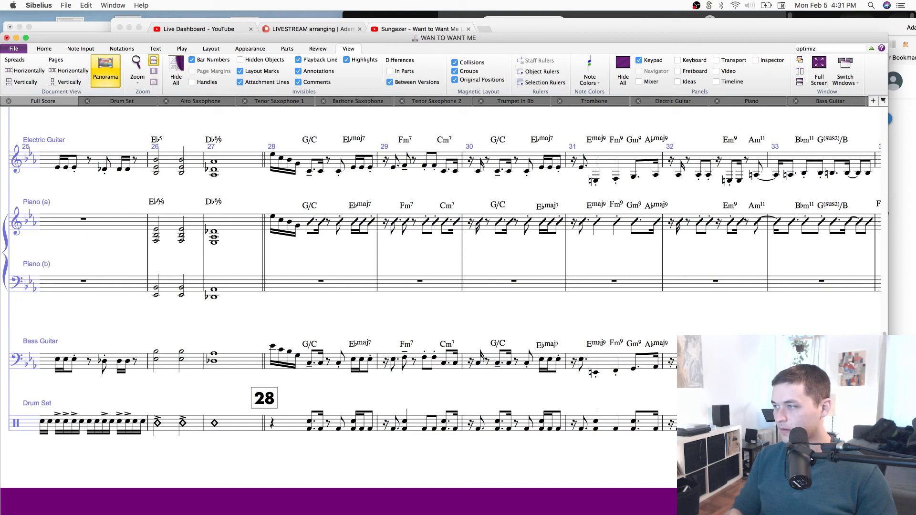
# Continue the drum rhythm through bar 33 with bass-drum (F) notes.
pyautogui.hscroll(5, 671, 406)
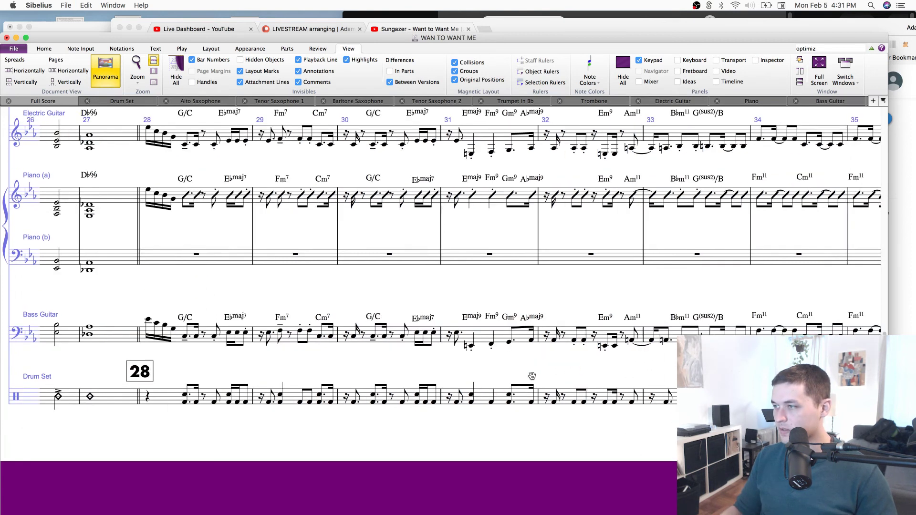
pyautogui.click(650, 406)
pyautogui.click(666, 404)
pyautogui.press('f')
pyautogui.press('f')
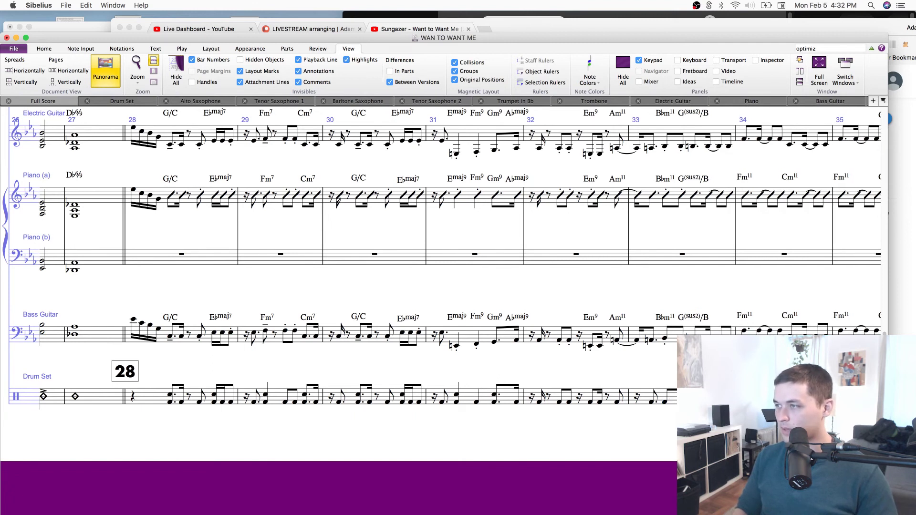
pyautogui.press('f')
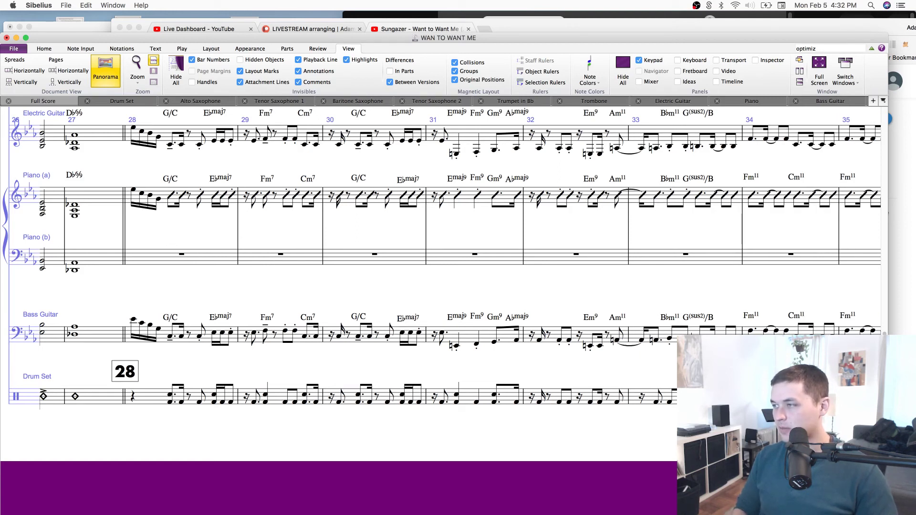
# Rewrite beats 3 and 4 of drum bar 35 as short beamed slashes followed by a slash on beat 4, and save the score.
pyautogui.moveTo(753, 357); pyautogui.dragTo(441, 346)
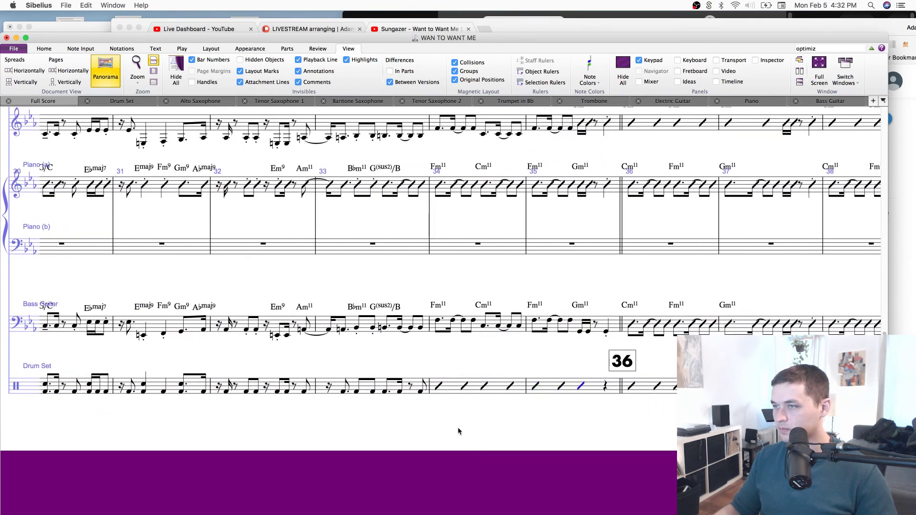
pyautogui.click(584, 388)
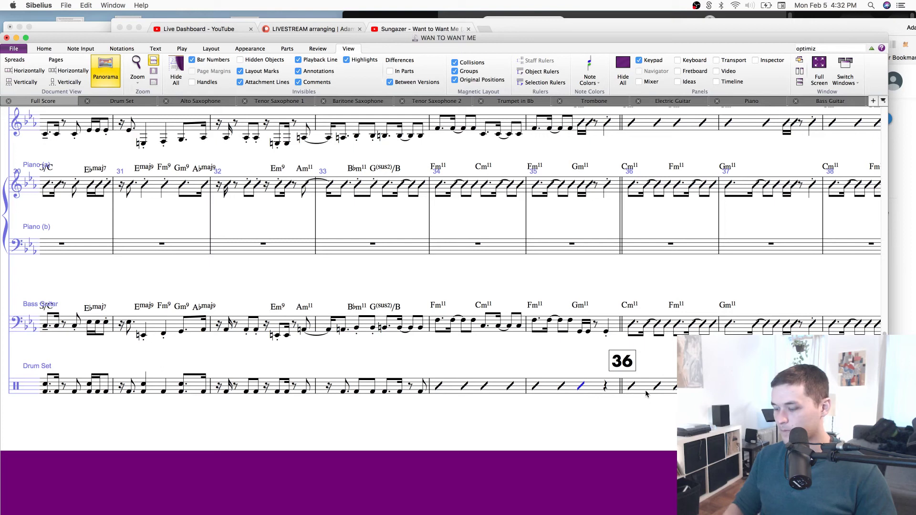
pyautogui.press('3')
pyautogui.hotkey('alt', 'shift', '3')
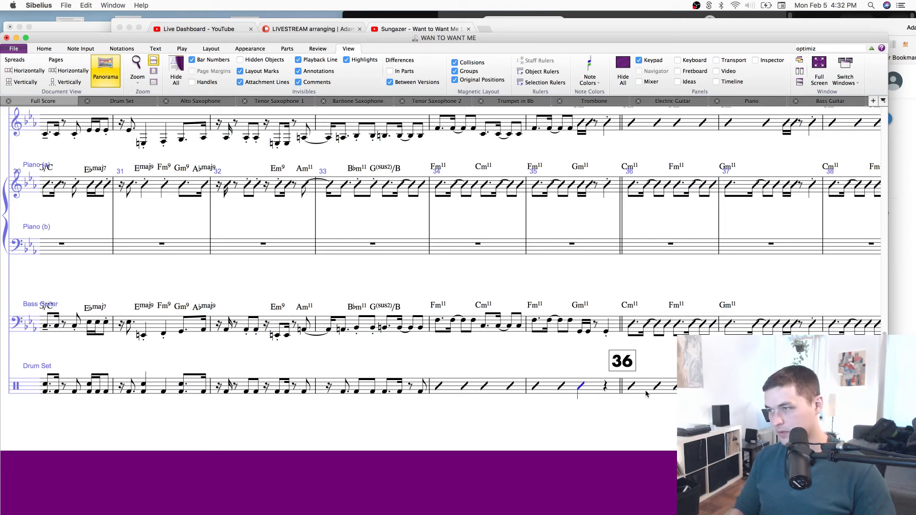
pyautogui.press('r')
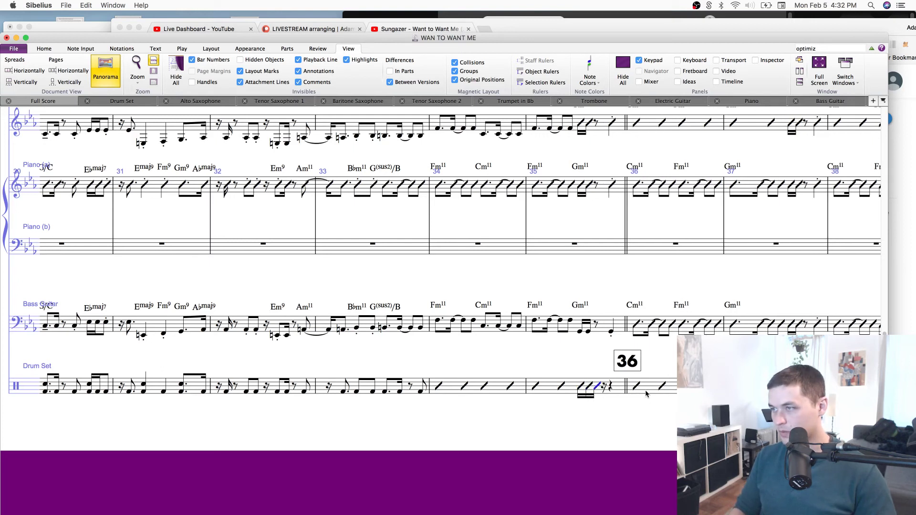
pyautogui.press('b')
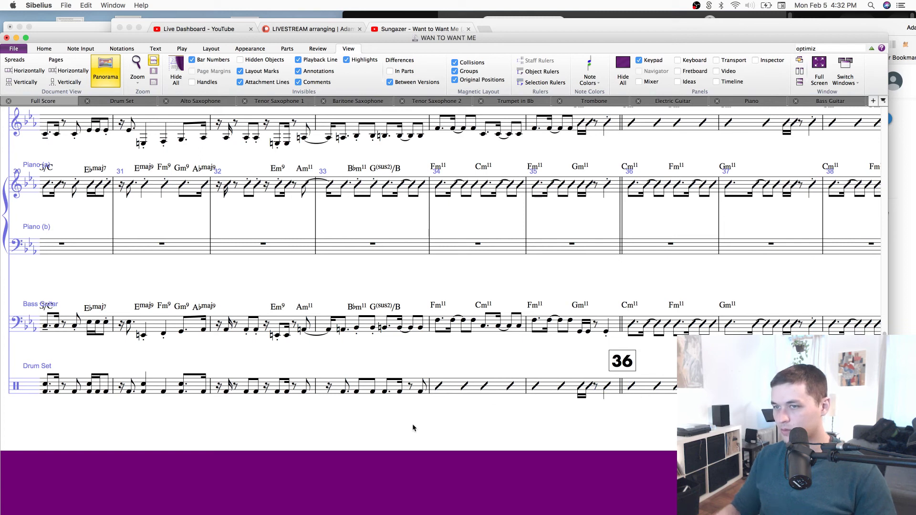
pyautogui.hscroll(-10, 572, 425)
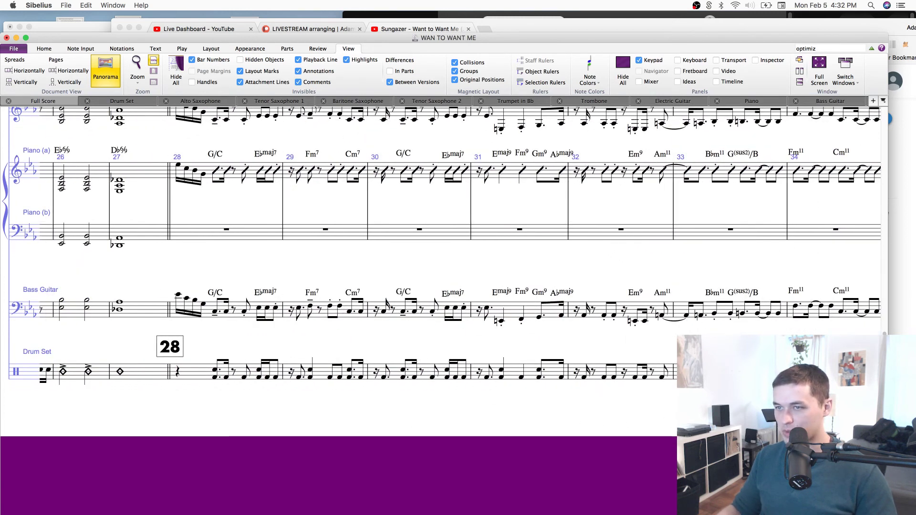
pyautogui.press('super+s')
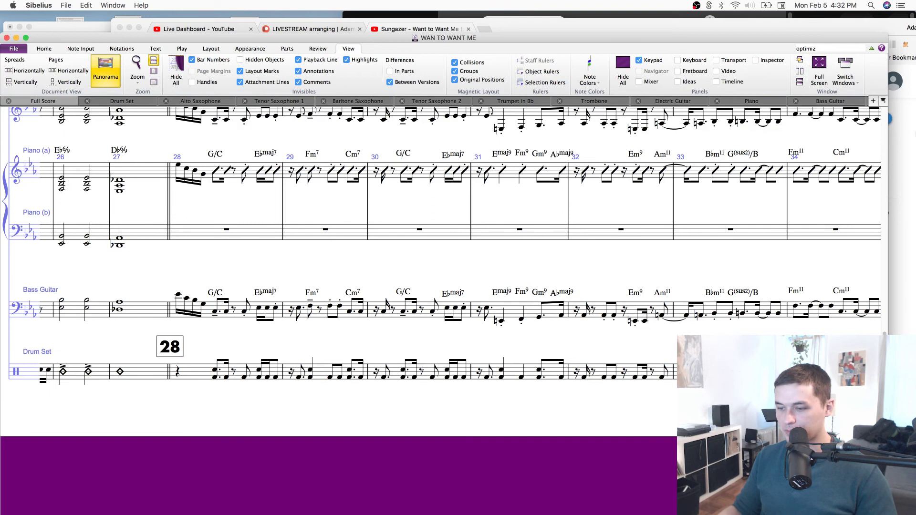
# Add the missing snare C backbeats to drum bars 32 and 33.
pyautogui.click(213, 375)
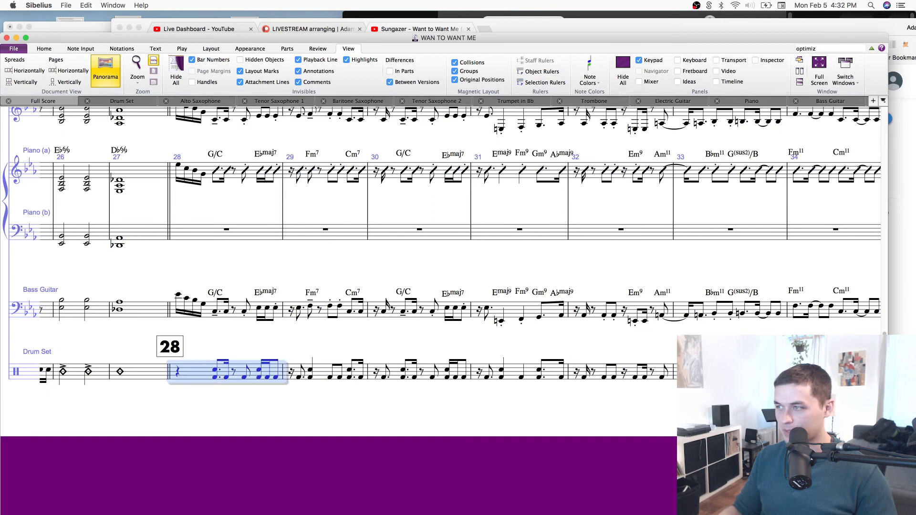
pyautogui.press('Escape')
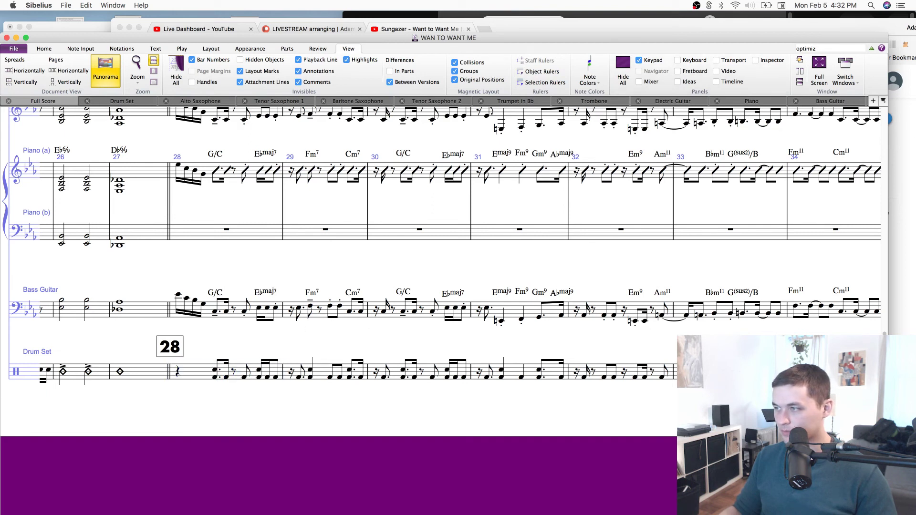
pyautogui.click(605, 374)
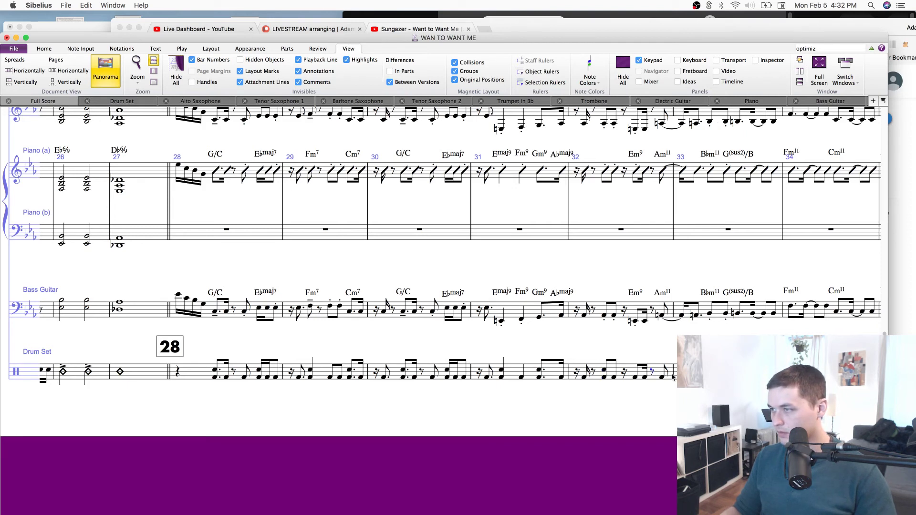
pyautogui.press('c')
pyautogui.press('super+Up')
pyautogui.press('Escape')
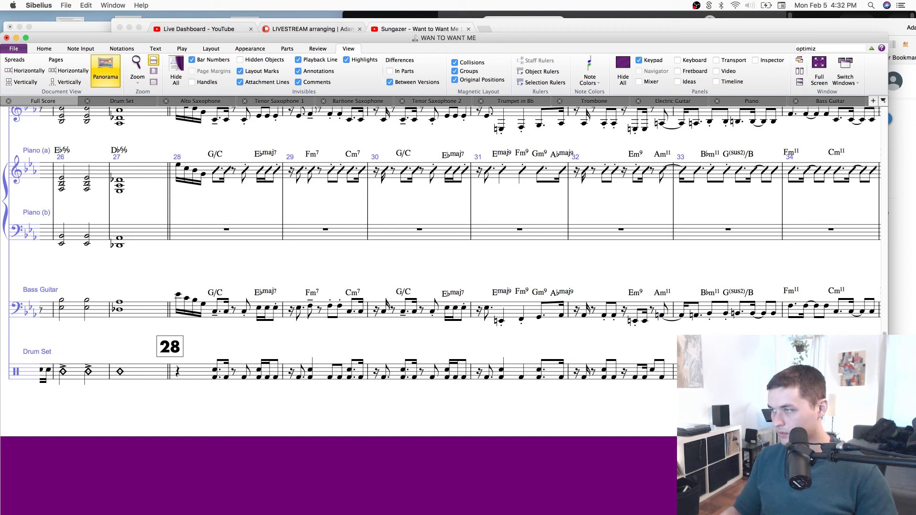
pyautogui.press('c')
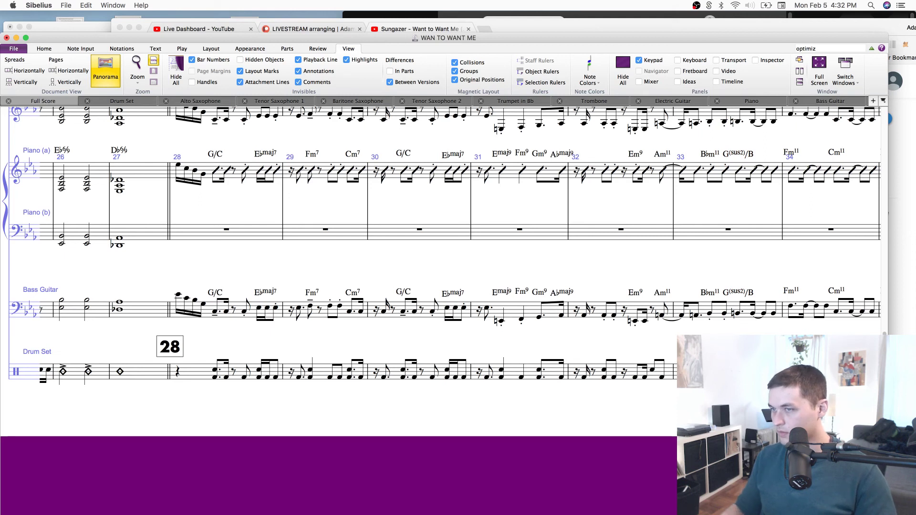
# Move the drum notes in bars 28 through 33 to voice 2.
pyautogui.click(211, 378)
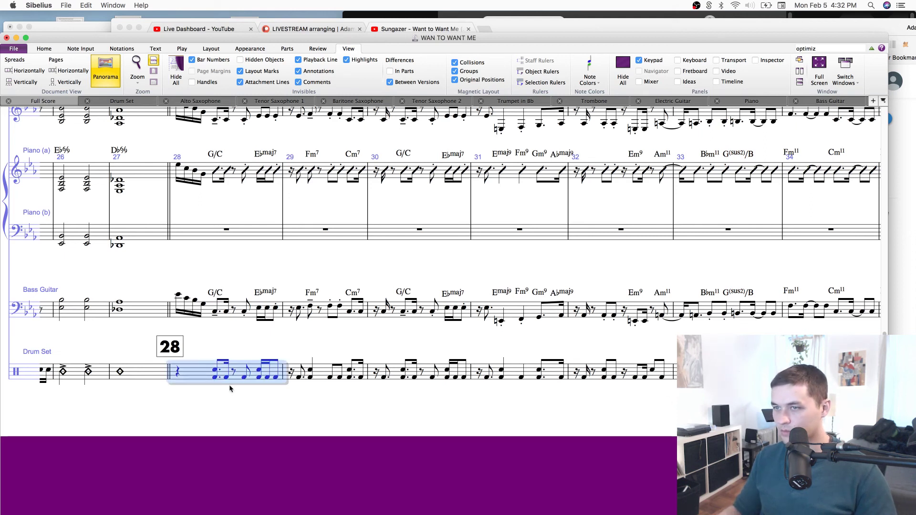
pyautogui.keyDown('shift'); pyautogui.click(806, 375); pyautogui.keyUp('shift')
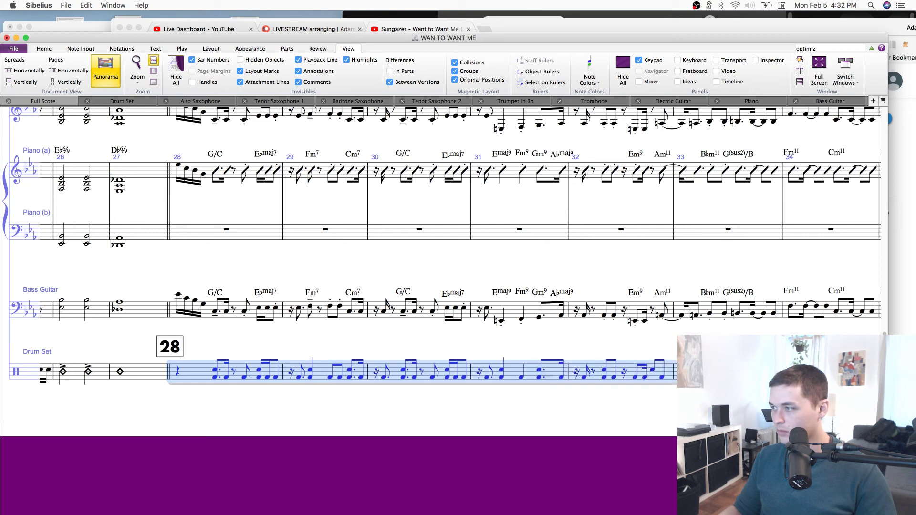
pyautogui.hotkey('alt', '2')
# Enter a quarter cymbal note in voice 1 on beat 2 of drum bar 28, raised to an x-notehead on a ledger line above the staff.
pyautogui.click(213, 361)
pyautogui.press('b')
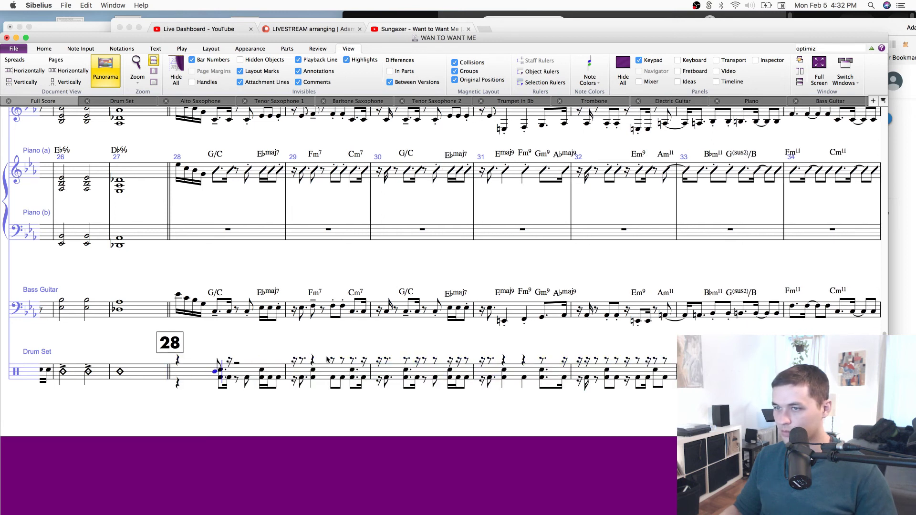
pyautogui.press('Up')
pyautogui.press('Up')
pyautogui.press('Up')
pyautogui.press('Up')
pyautogui.press('Up')
pyautogui.press('Up')
pyautogui.press('Escape')
pyautogui.press('Left')
pyautogui.press('Right')
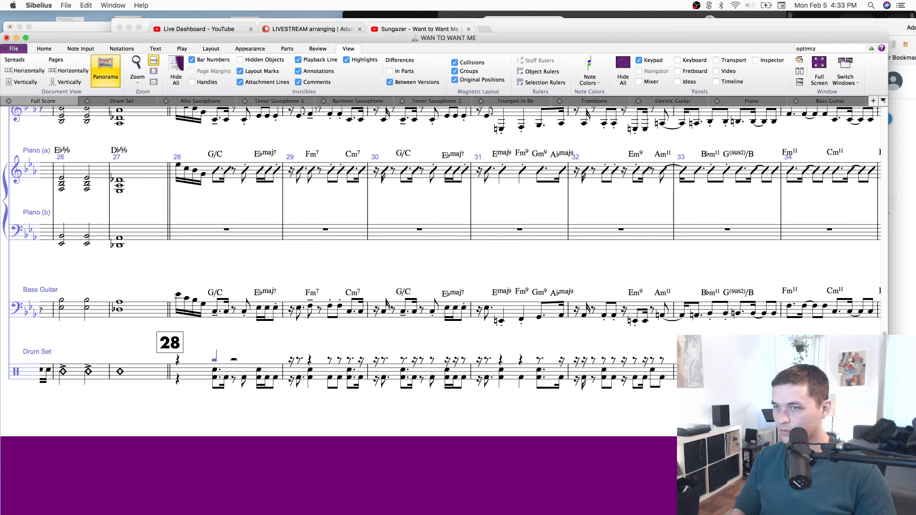
pyautogui.press('Up')
pyautogui.press('Up')
pyautogui.press('Up')
# Repeat the quarter x-notehead cymbal note on every beat of the drum staff through the end of bar 33.
pyautogui.press('r')
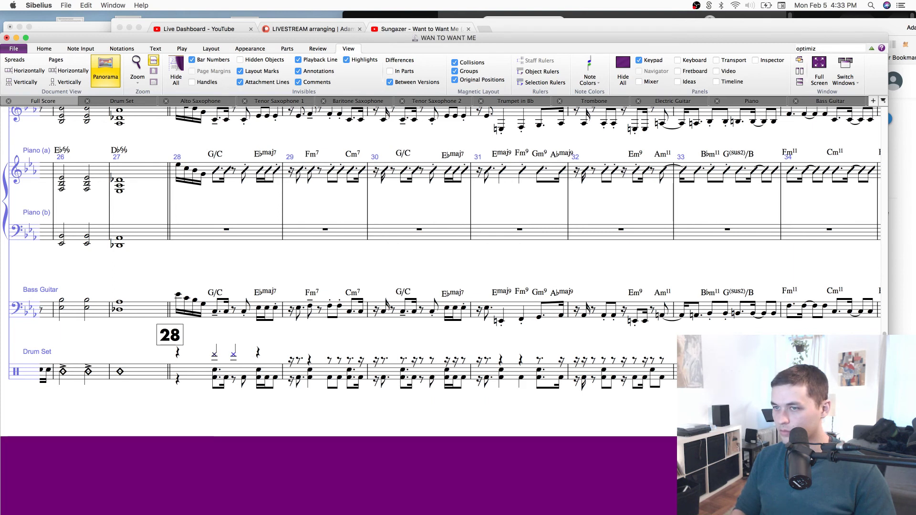
pyautogui.press('r')
pyautogui.press('r')
pyautogui.press('r')
pyautogui.press('r')
pyautogui.press('r')
pyautogui.press('r')
pyautogui.press('r')
pyautogui.press('r')
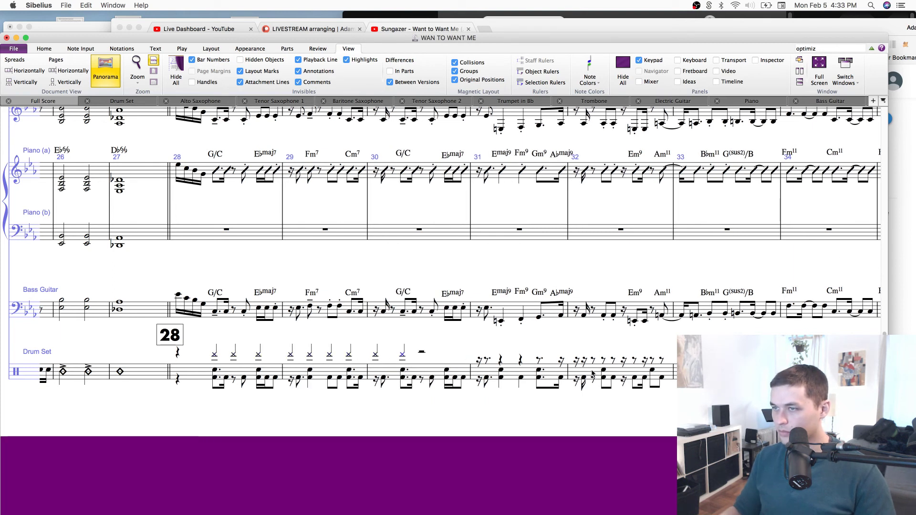
pyautogui.press('r')
pyautogui.press('r')
pyautogui.press('r')
pyautogui.press('r')
pyautogui.press('r')
pyautogui.press('r')
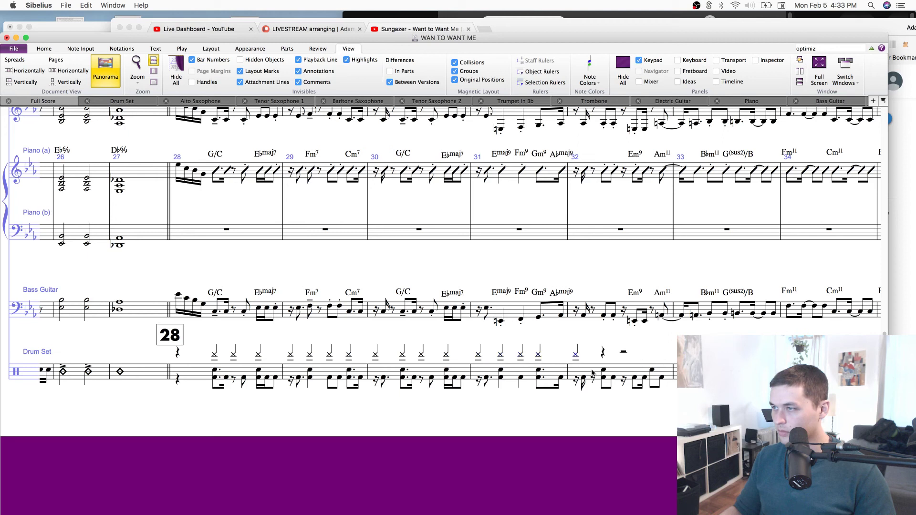
pyautogui.press('r')
pyautogui.press('r')
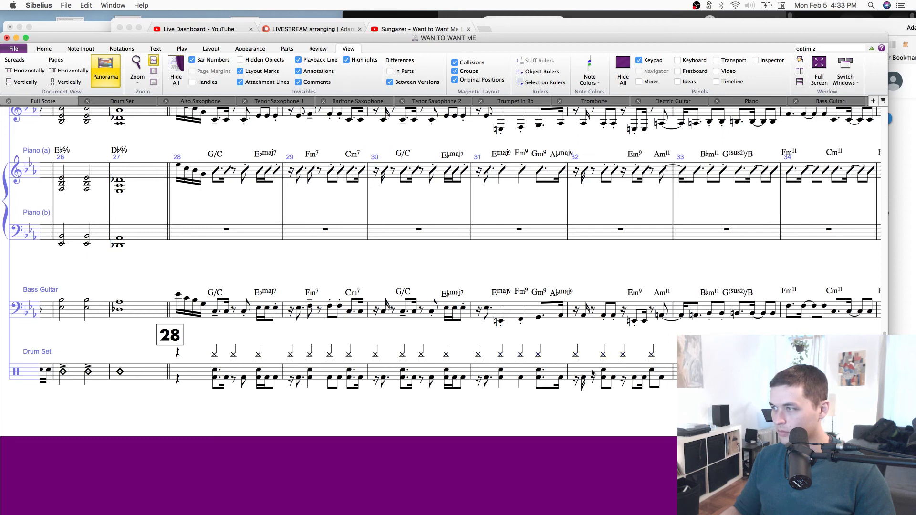
# Delete the duplicate voice 2 quarter rest at the start of drum bar 28 and save the score.
pyautogui.click(178, 376)
pyautogui.press('Delete')
pyautogui.press('Left')
pyautogui.press('Escape')
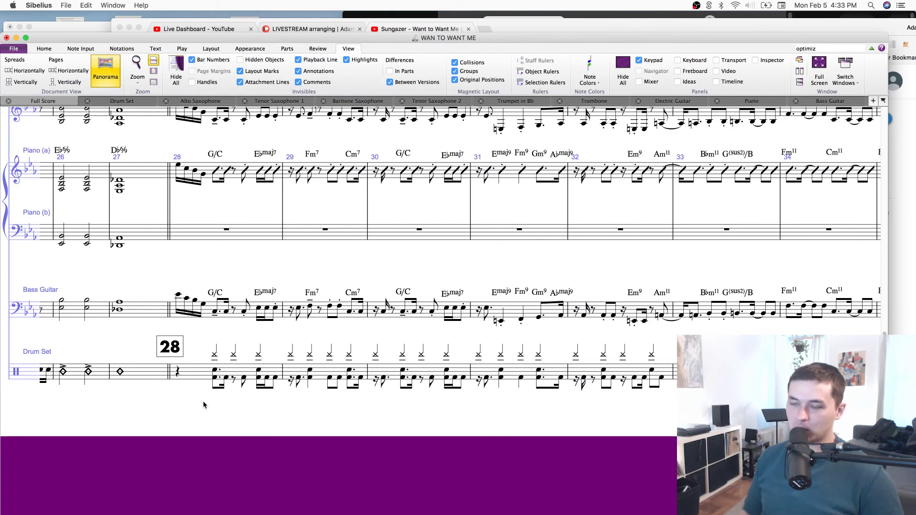
pyautogui.press('super+s')
# Play the score from bar 28 and raise the drum channel's volume in the mixer.
pyautogui.click(175, 373)
pyautogui.click(214, 370)
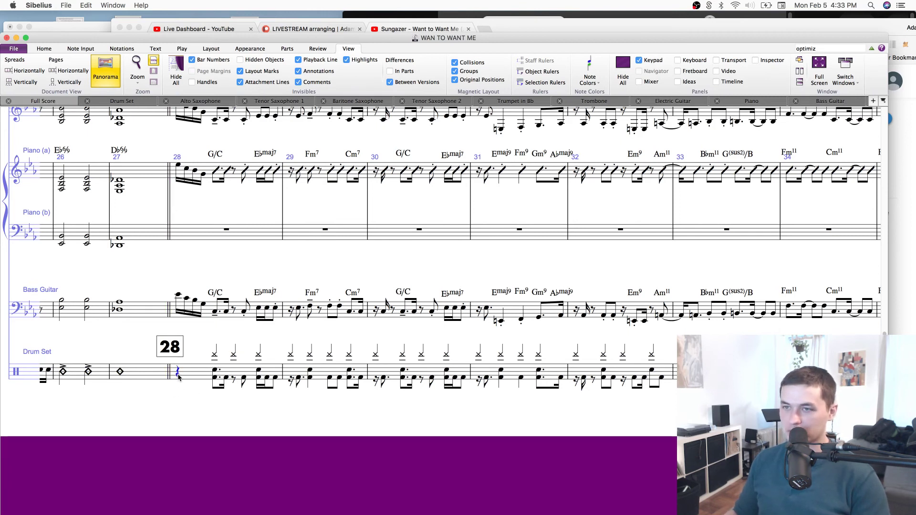
pyautogui.press('space')
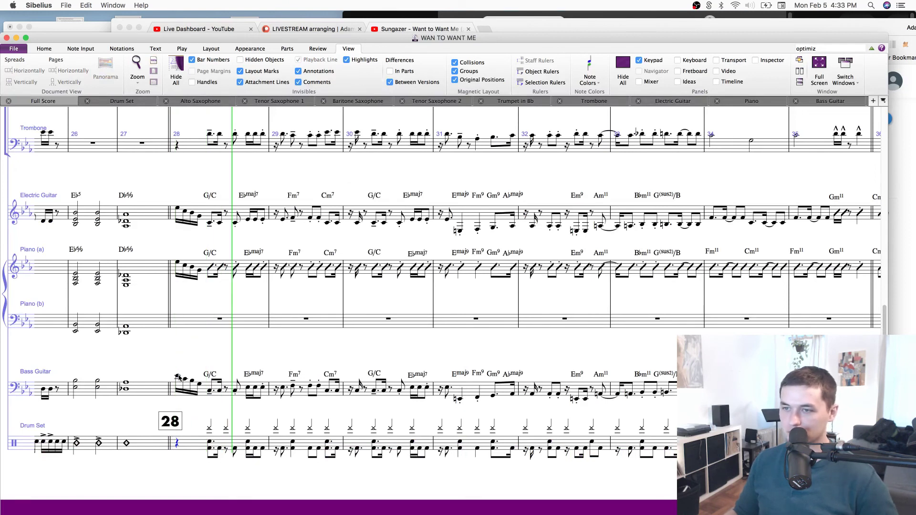
pyautogui.press('space')
pyautogui.press('m')
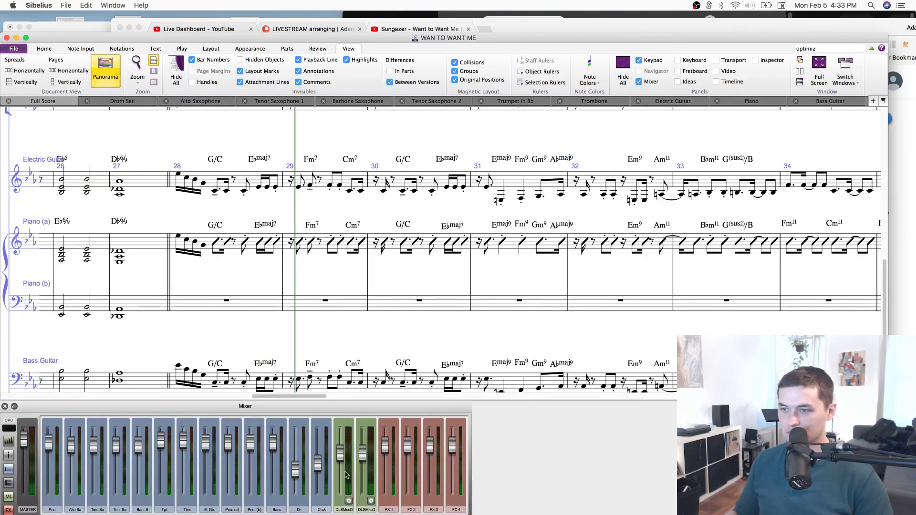
pyautogui.moveTo(295, 471); pyautogui.dragTo(297, 450)
pyautogui.scroll(-3, 216, 314)
pyautogui.press('space')
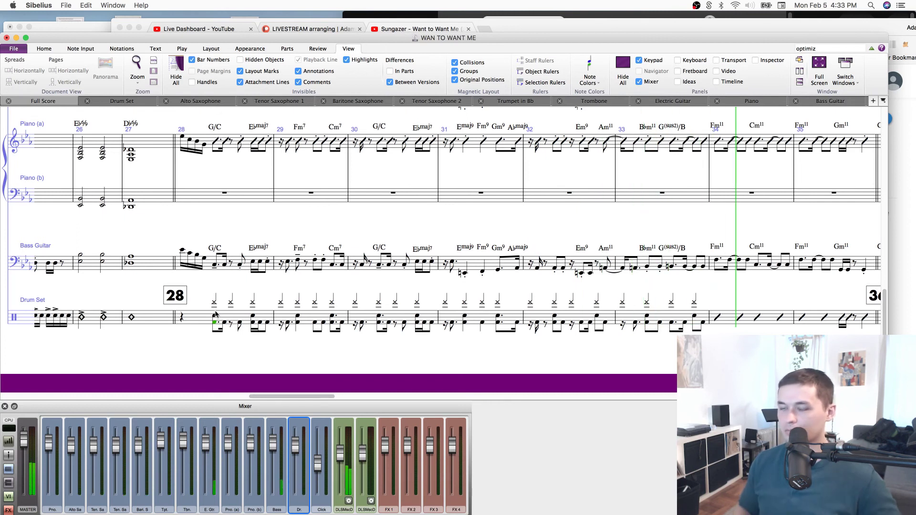
# Play back the chorus again from bar 28 to check the drum groove, and stop playback.
pyautogui.hotkey('shift', 'p')
pyautogui.click(225, 317)
pyautogui.hotkey('shift', 'p')
pyautogui.press('p')
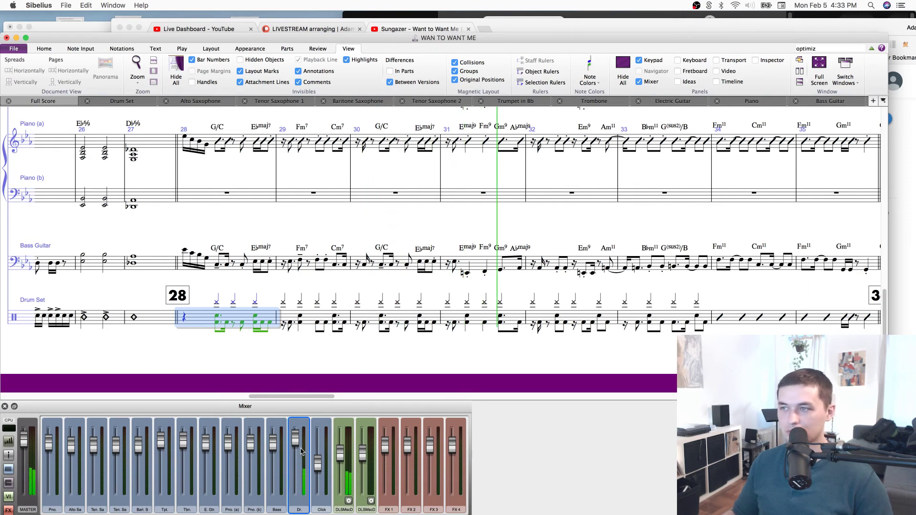
pyautogui.press('super+shift+p')
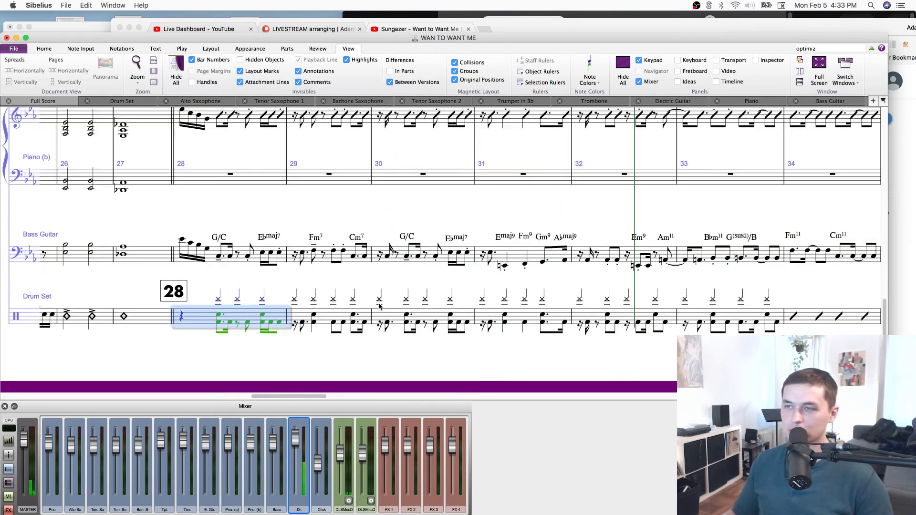
pyautogui.press('Escape')
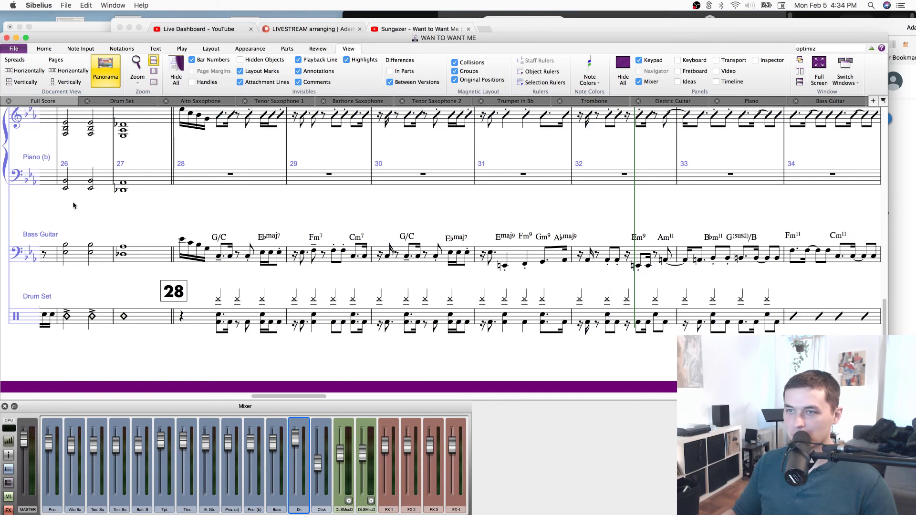
# Examine the rewritten chorus from bar 28 in the Drum Set part and return to the full score.
pyautogui.click(244, 321)
pyautogui.press('w')
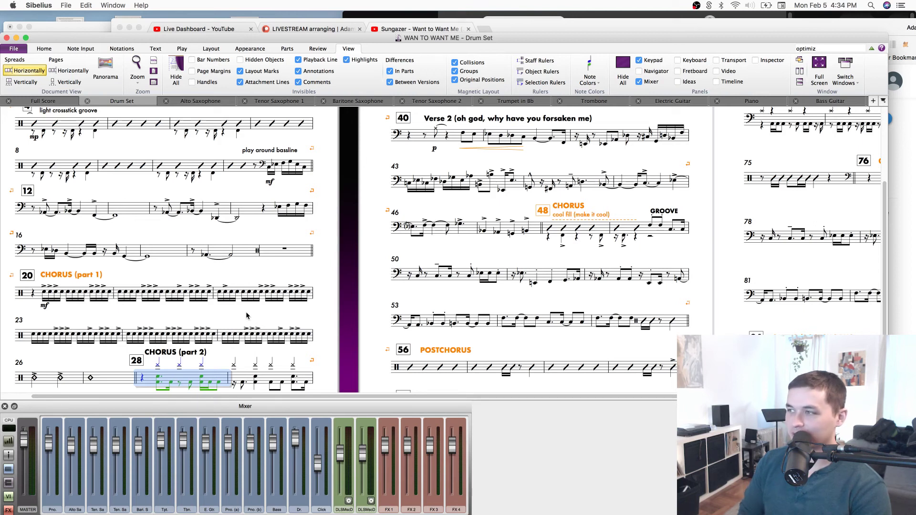
pyautogui.moveTo(701, 213); pyautogui.dragTo(714, 102)
pyautogui.click(184, 347)
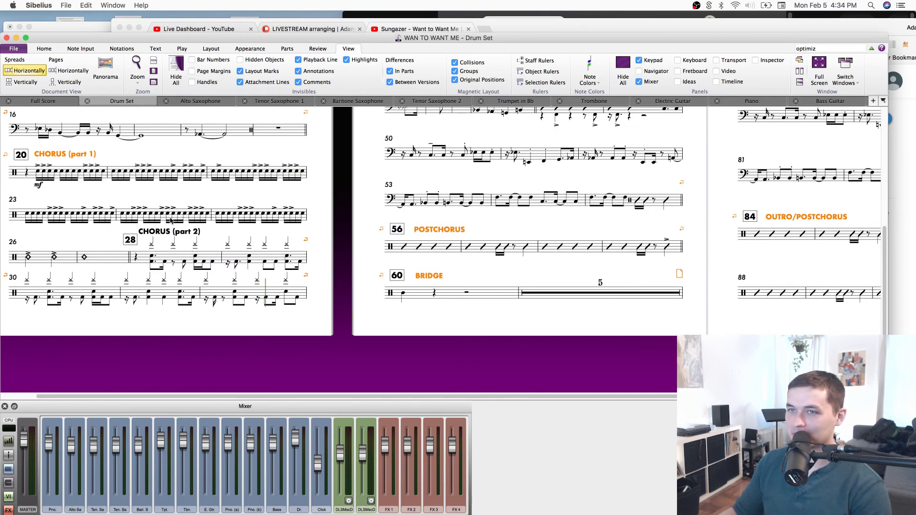
pyautogui.click(145, 259)
pyautogui.press('w')
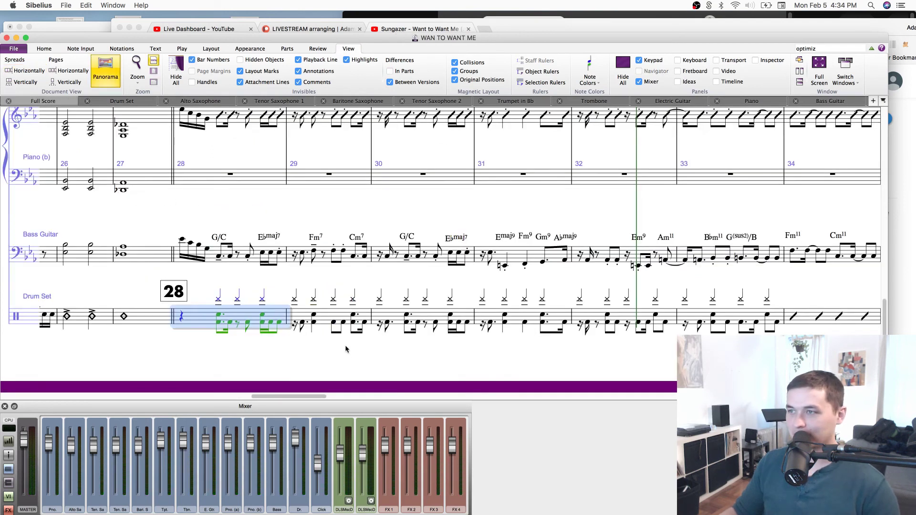
pyautogui.click(786, 303)
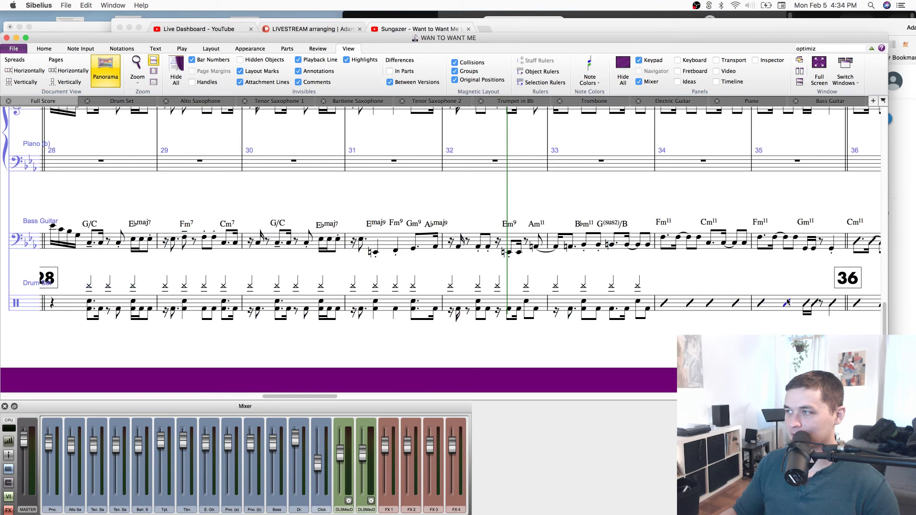
pyautogui.click(784, 301)
pyautogui.moveTo(321, 333); pyautogui.dragTo(460, 338)
pyautogui.keyDown('shift'); pyautogui.click(216, 303); pyautogui.keyUp('shift')
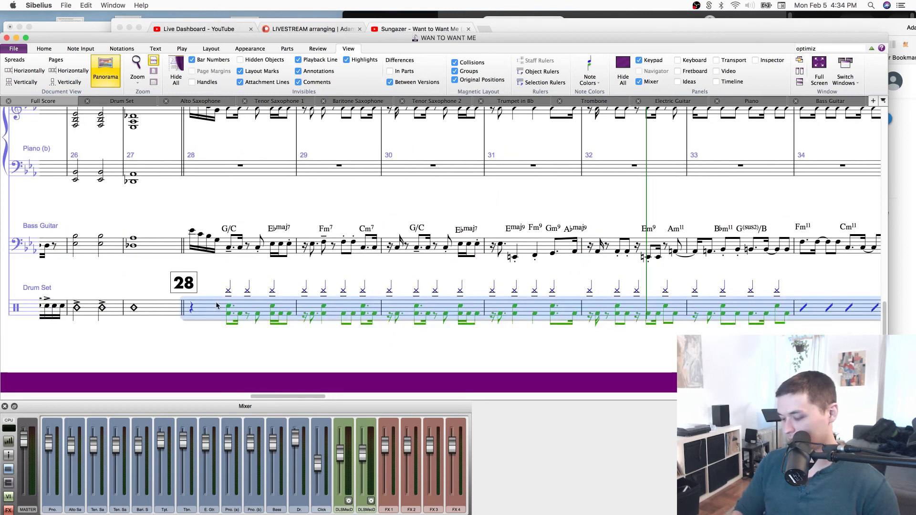
pyautogui.press('super+minus')
pyautogui.press('super+minus')
pyautogui.hscroll(10, 441, 280)
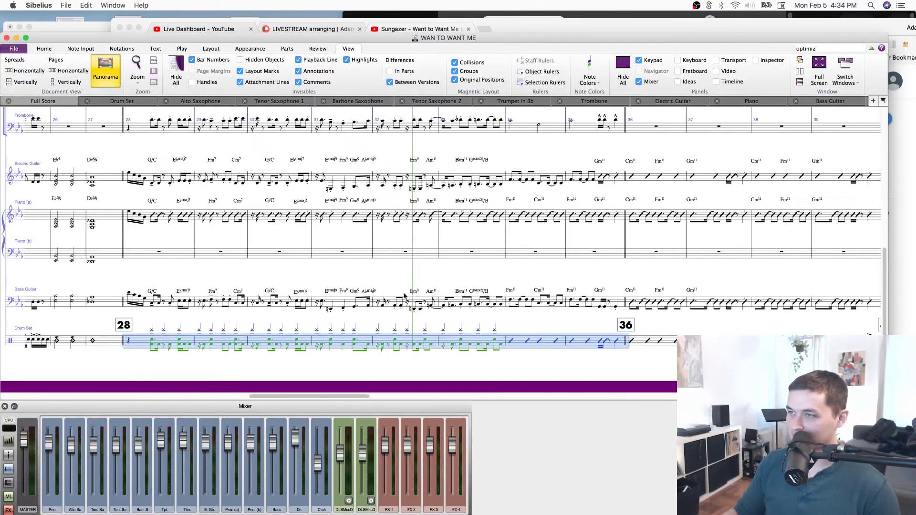
pyautogui.hscroll(10, 441, 282)
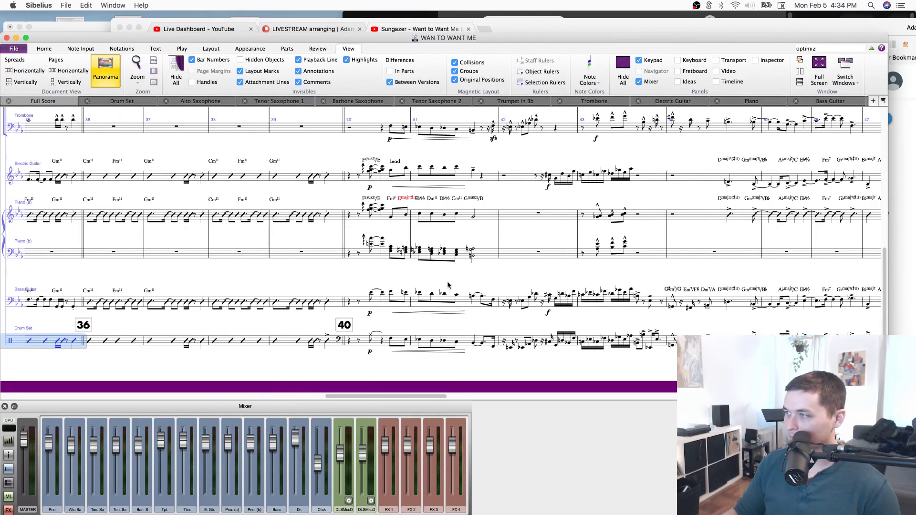
pyautogui.hscroll(10, 449, 283)
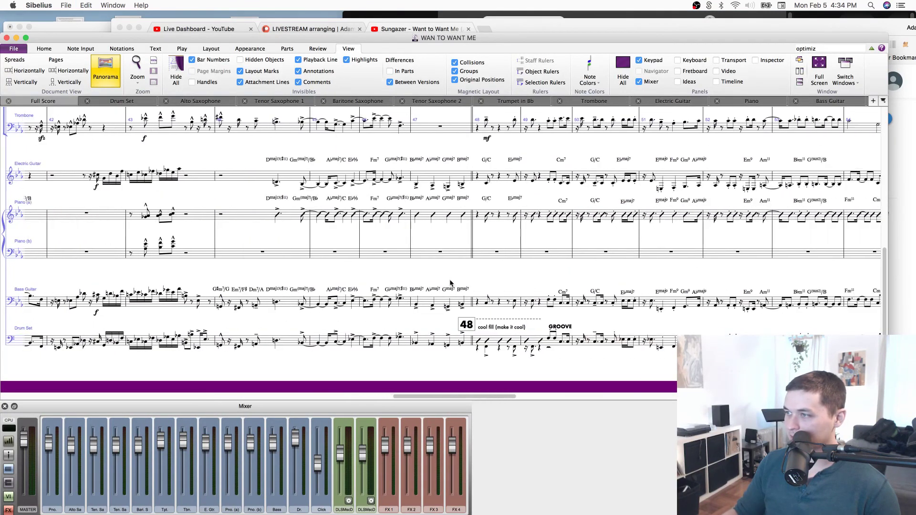
pyautogui.moveTo(88, 383); pyautogui.dragTo(912, 307)
pyautogui.moveTo(138, 322); pyautogui.dragTo(432, 337)
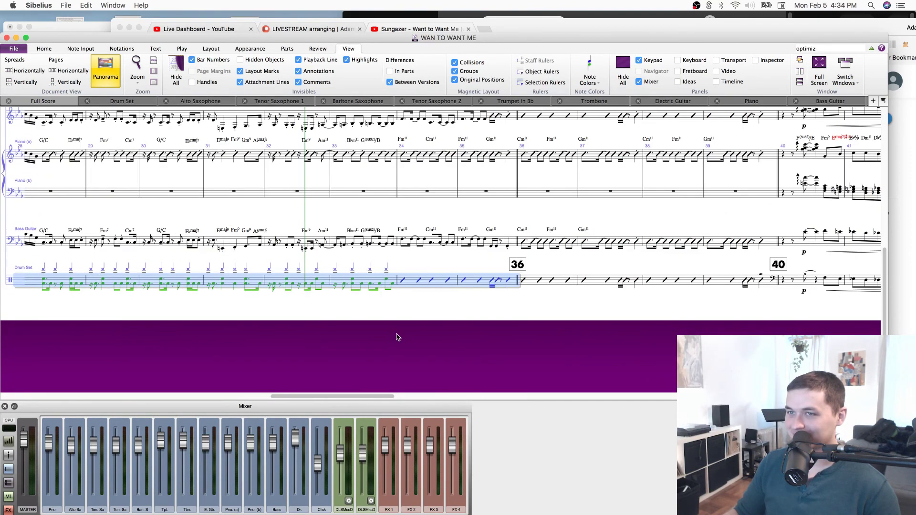
pyautogui.moveTo(143, 327); pyautogui.dragTo(379, 328)
pyautogui.moveTo(325, 280); pyautogui.dragTo(379, 290)
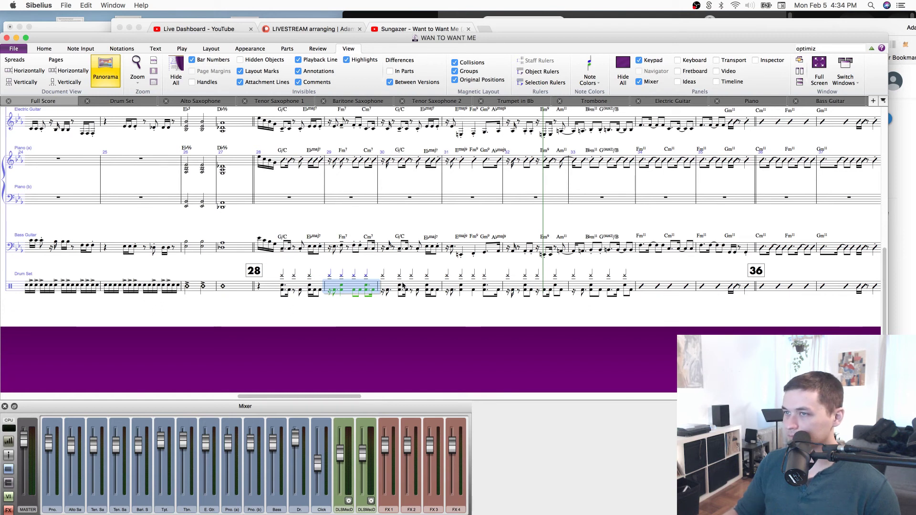
# Copy the drum groove from the middle of bar 29 through bar 35 and paste it at the GROOVE marking in bar 49.
pyautogui.click(394, 283)
pyautogui.click(354, 289)
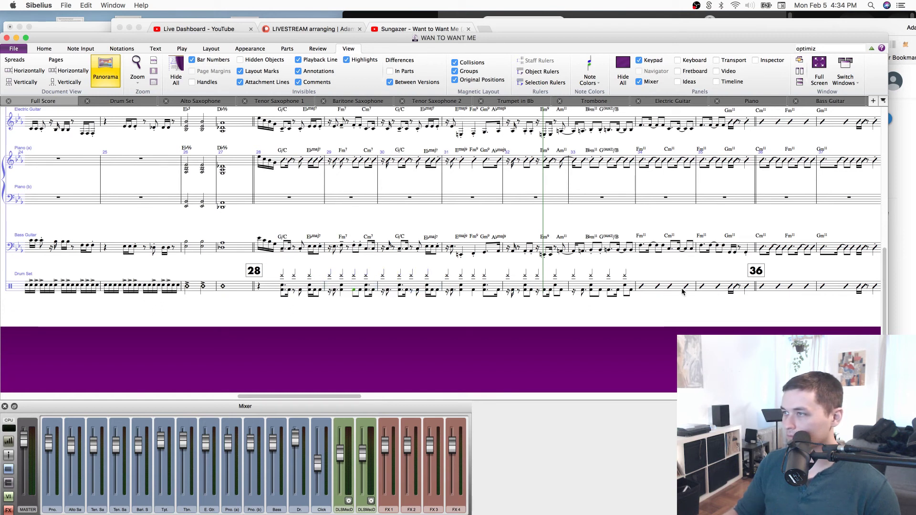
pyautogui.keyDown('shift'); pyautogui.click(723, 288); pyautogui.keyUp('shift')
pyautogui.moveTo(750, 328); pyautogui.dragTo(125, 316)
pyautogui.moveTo(585, 294); pyautogui.dragTo(318, 317)
pyautogui.moveTo(473, 318); pyautogui.dragTo(269, 317)
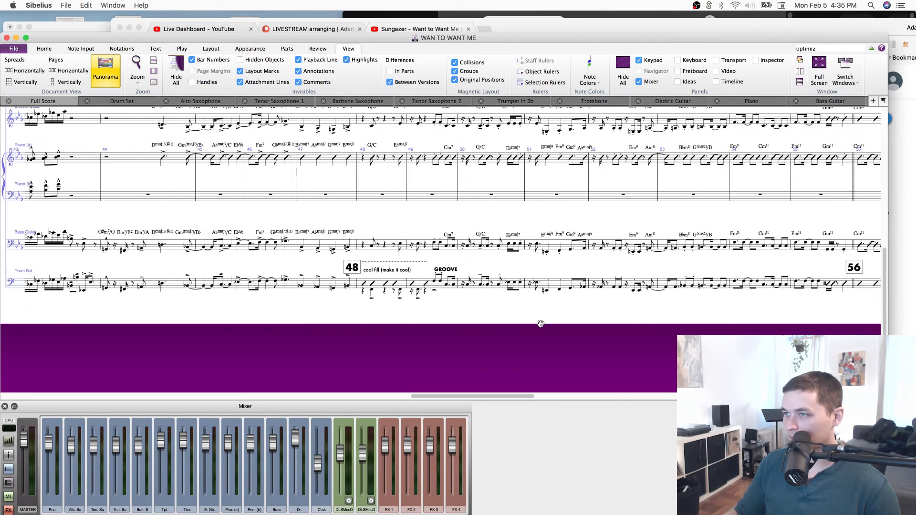
pyautogui.moveTo(570, 322); pyautogui.dragTo(513, 314)
pyautogui.press('super+v')
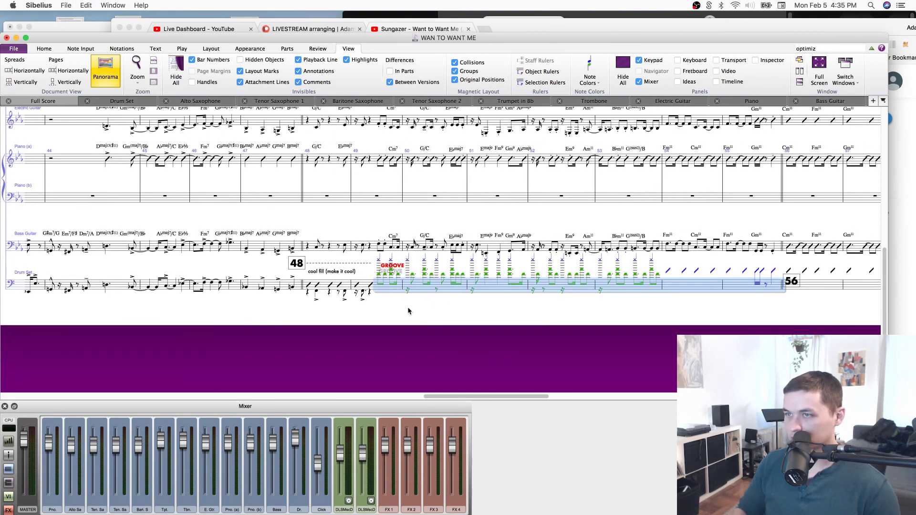
# Insert a percussion clef at the pasted groove in drum bar 49 and delete the bass clef before bar 56.
pyautogui.press('q')
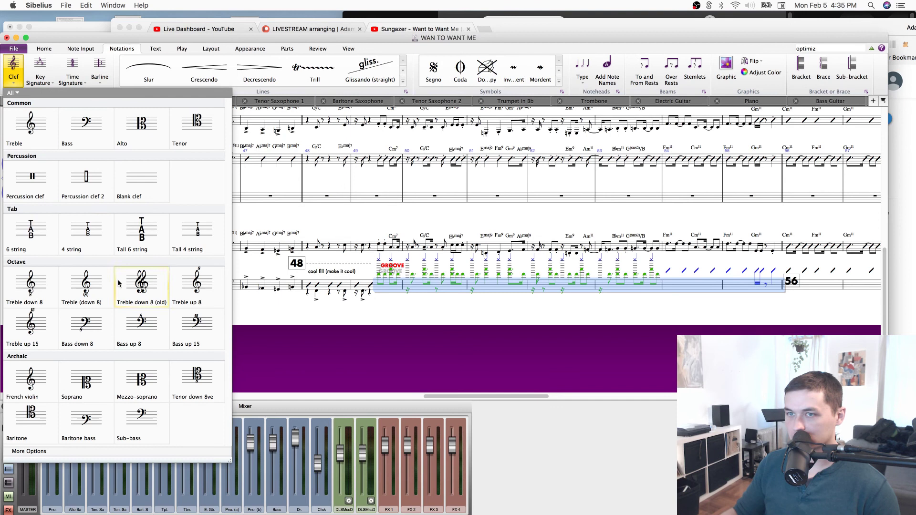
pyautogui.click(31, 178)
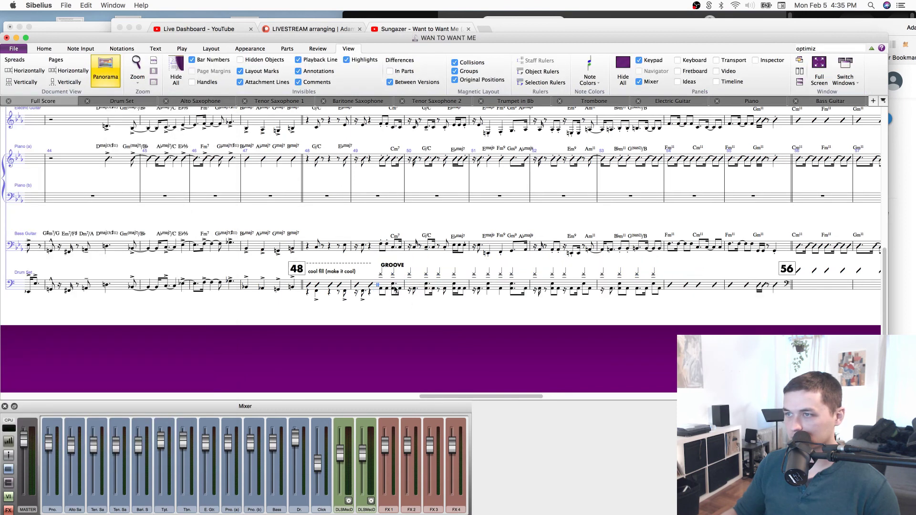
pyautogui.hscroll(10, 583, 300)
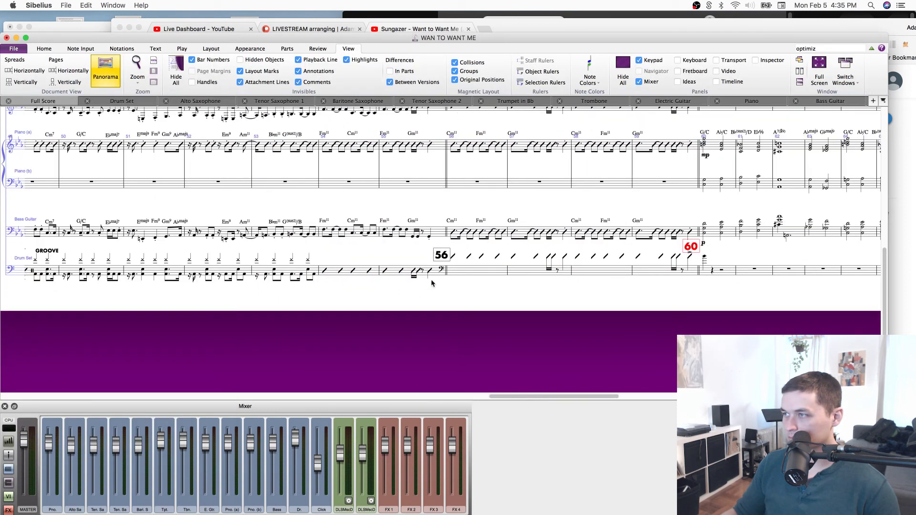
pyautogui.click(465, 273)
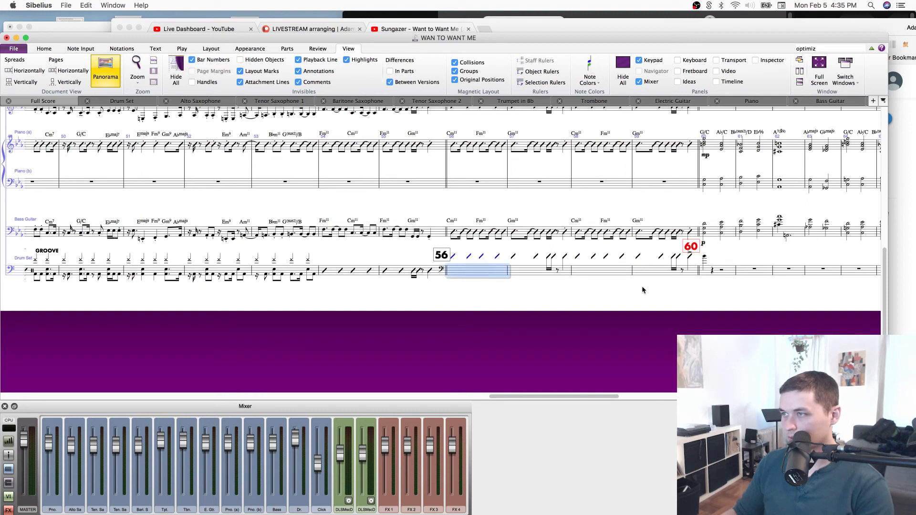
pyautogui.click(440, 270)
pyautogui.press('Delete')
# Copy the drum groove from beat 2 of bar 28 through bar 35 and try pasting it at beat 2 of bar 76.
pyautogui.moveTo(751, 325); pyautogui.dragTo(215, 314)
pyautogui.hscroll(-20, 215, 314)
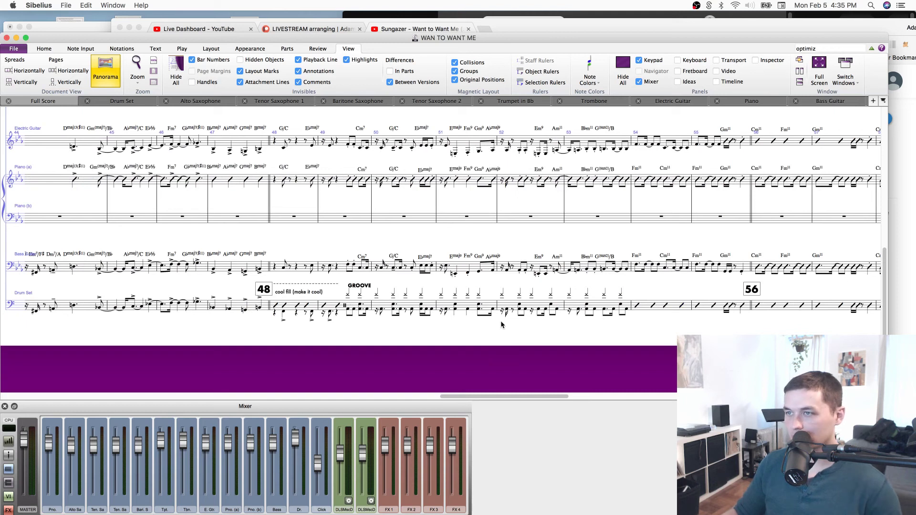
pyautogui.hscroll(-20, 337, 354)
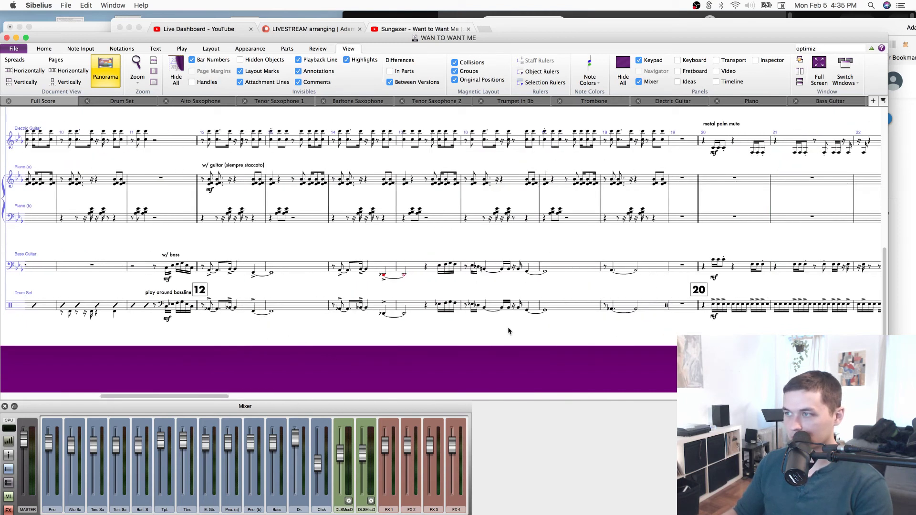
pyautogui.hscroll(8, 508, 327)
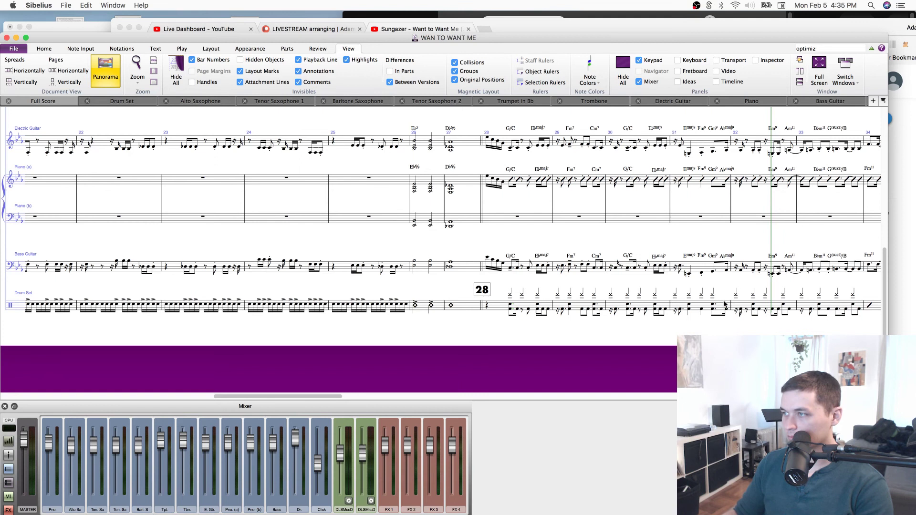
pyautogui.keyDown('shift'); pyautogui.click(725, 307); pyautogui.keyUp('shift')
pyautogui.moveTo(799, 332); pyautogui.dragTo(558, 333)
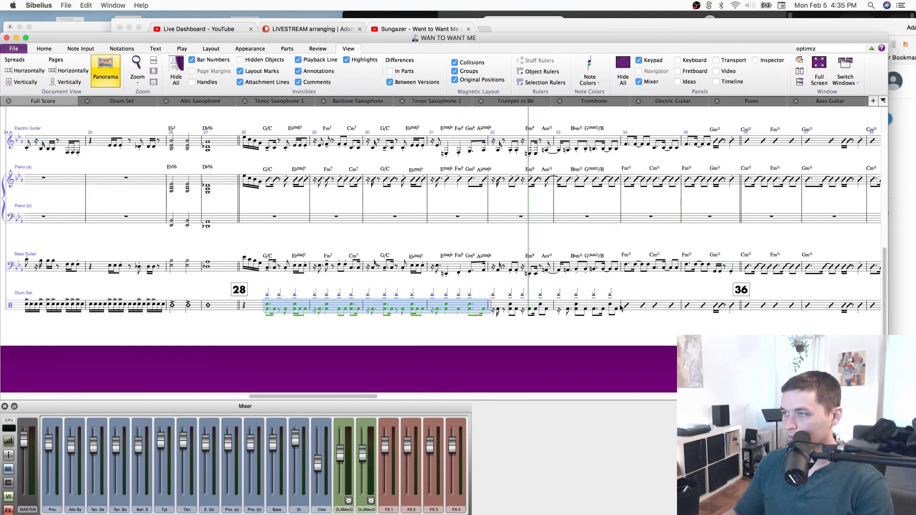
pyautogui.keyDown('shift'); pyautogui.click(734, 311); pyautogui.keyUp('shift')
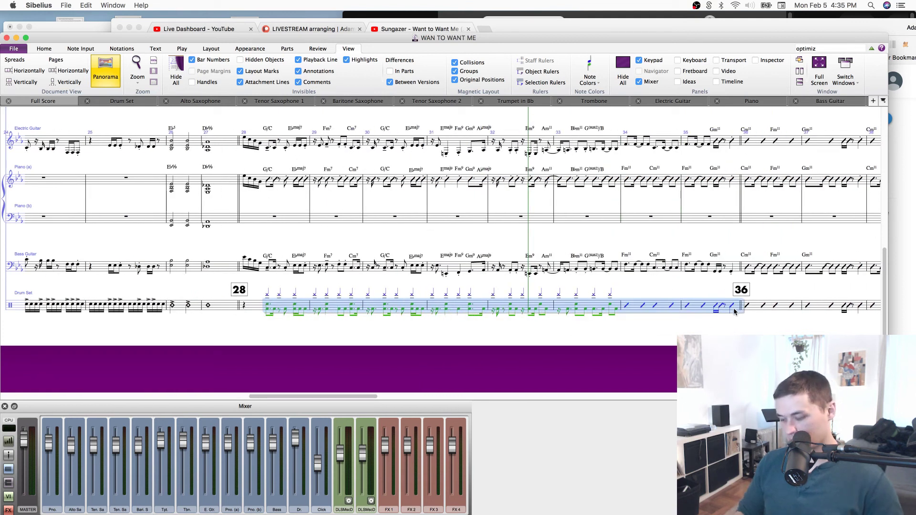
pyautogui.hscroll(20, 734, 312)
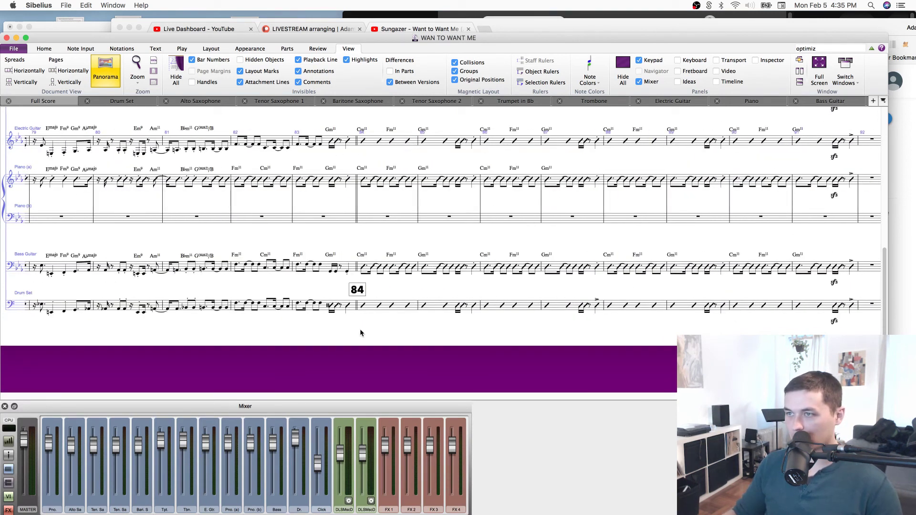
pyautogui.hscroll(-10, 384, 329)
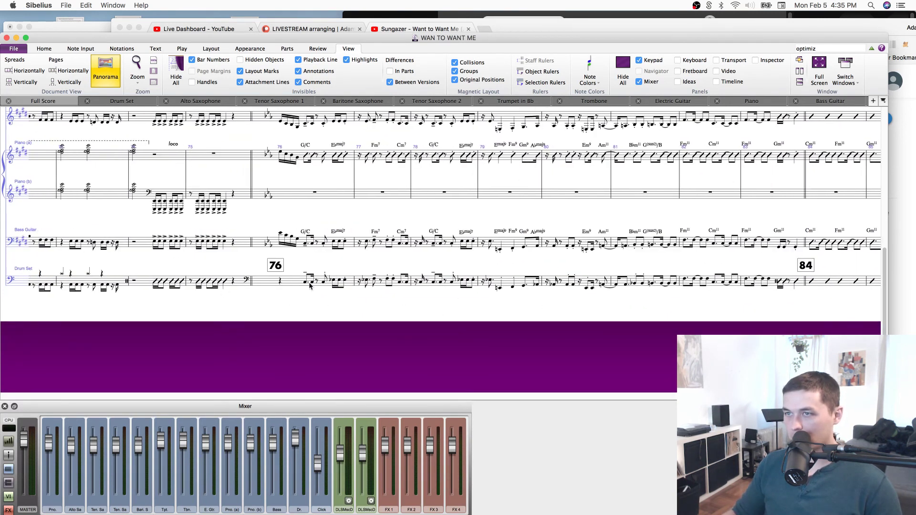
pyautogui.press('super+v')
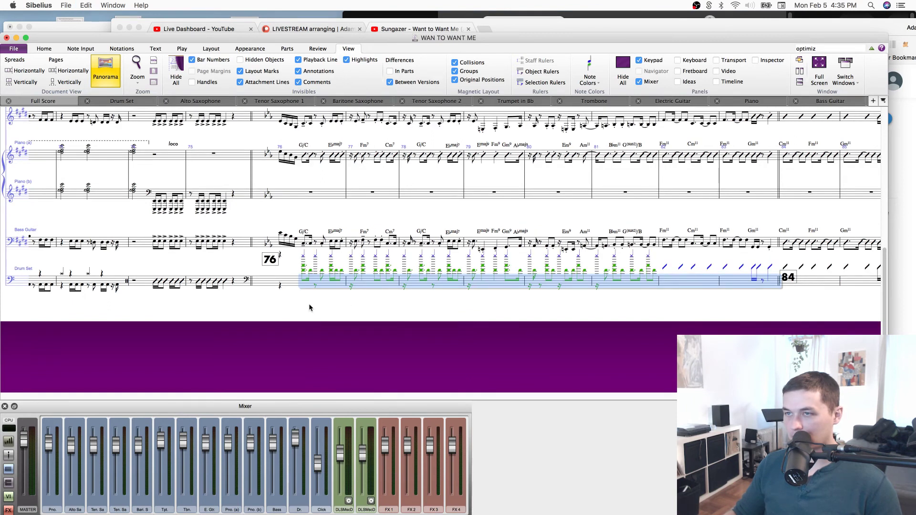
pyautogui.press('super+z')
# Delete the bass clef before drum bar 76 and paste the copied chorus groove from beat 2 of that bar.
pyautogui.click(246, 280)
pyautogui.press('Delete')
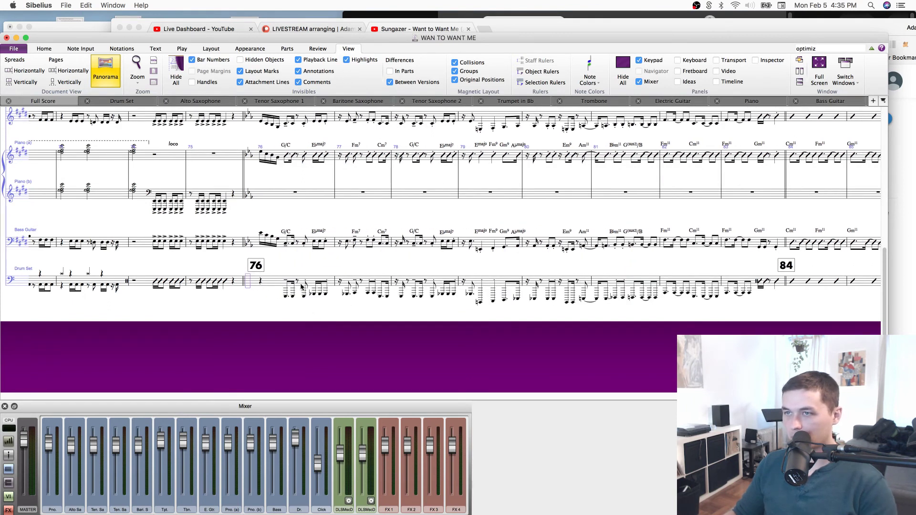
pyautogui.press('super+v')
pyautogui.click(441, 312)
pyautogui.press('Delete')
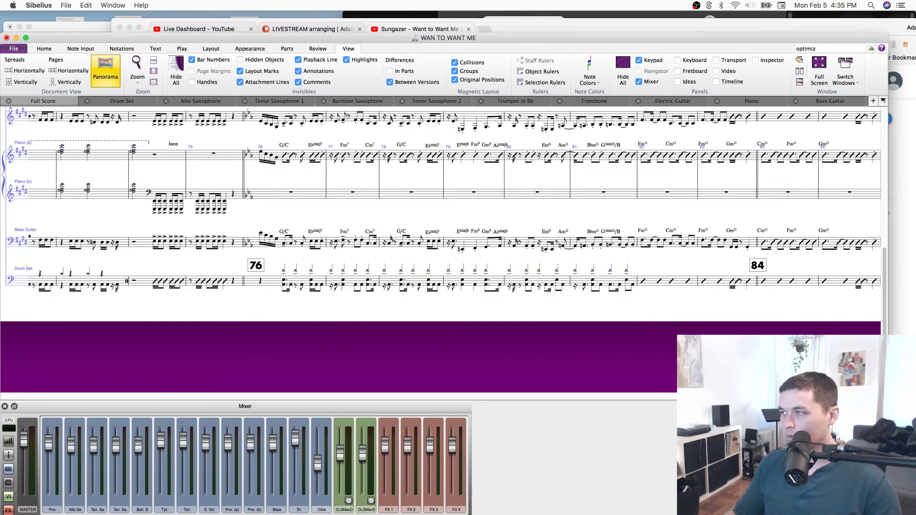
# Open the Drum Set part from bar 76, check the pasted choruses, and save the score.
pyautogui.click(278, 285)
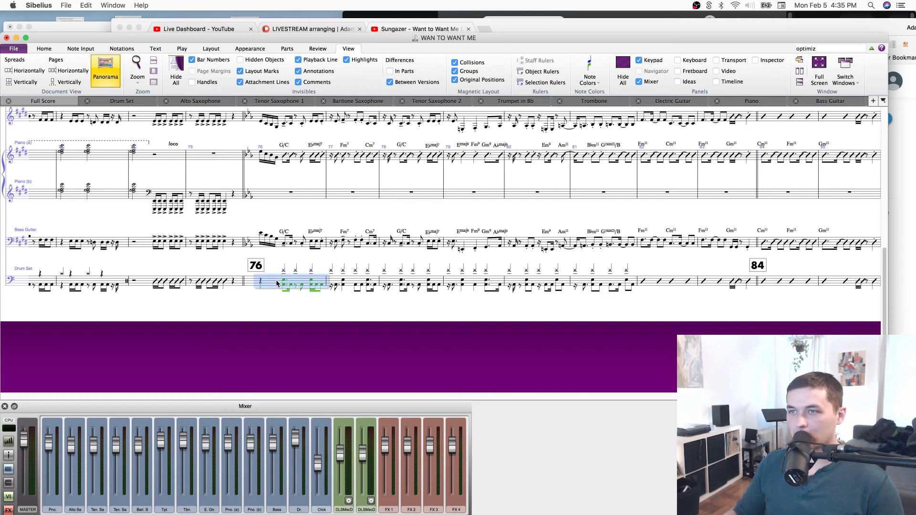
pyautogui.press('w')
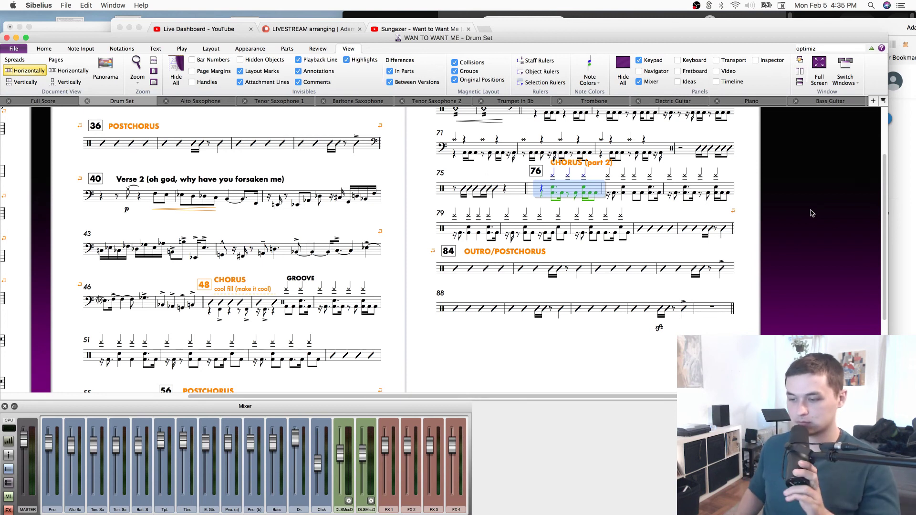
pyautogui.click(438, 360)
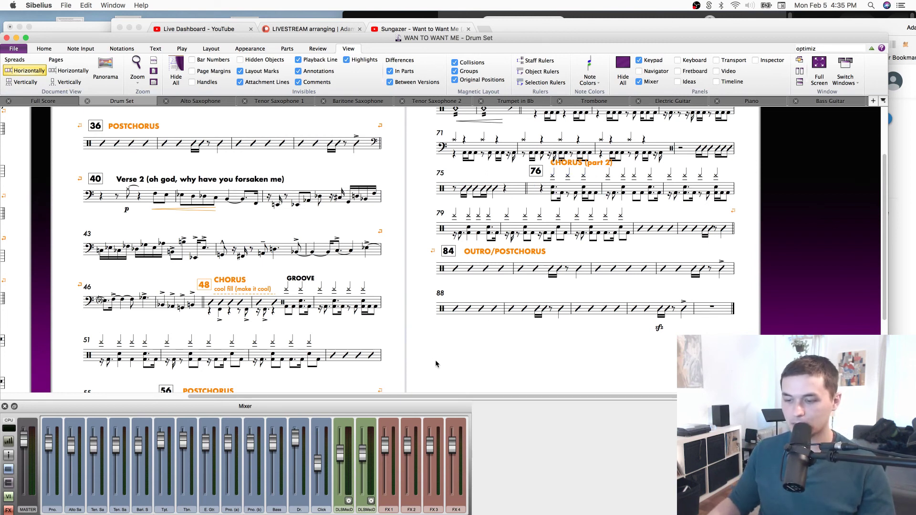
pyautogui.moveTo(147, 329); pyautogui.dragTo(518, 307)
pyautogui.moveTo(429, 301); pyautogui.dragTo(400, 324)
pyautogui.press('super+s')
# Delete the GROOVE text above the bar 48 chorus in the Drum Set part.
pyautogui.press('super+minus')
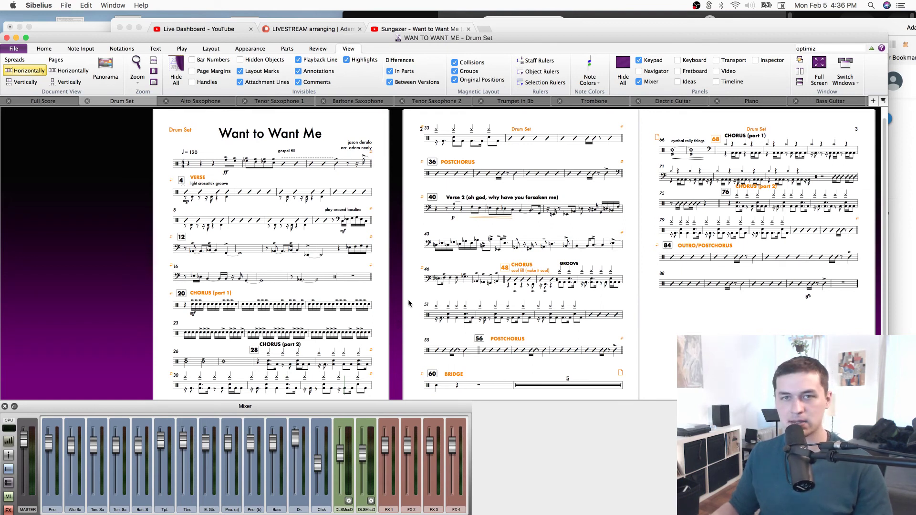
pyautogui.scroll(-1, 682, 317)
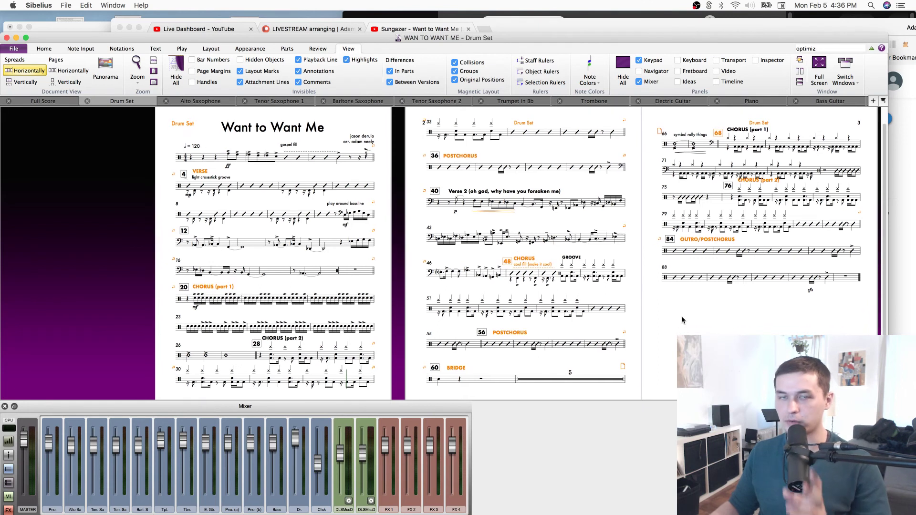
pyautogui.moveTo(680, 316); pyautogui.dragTo(617, 297)
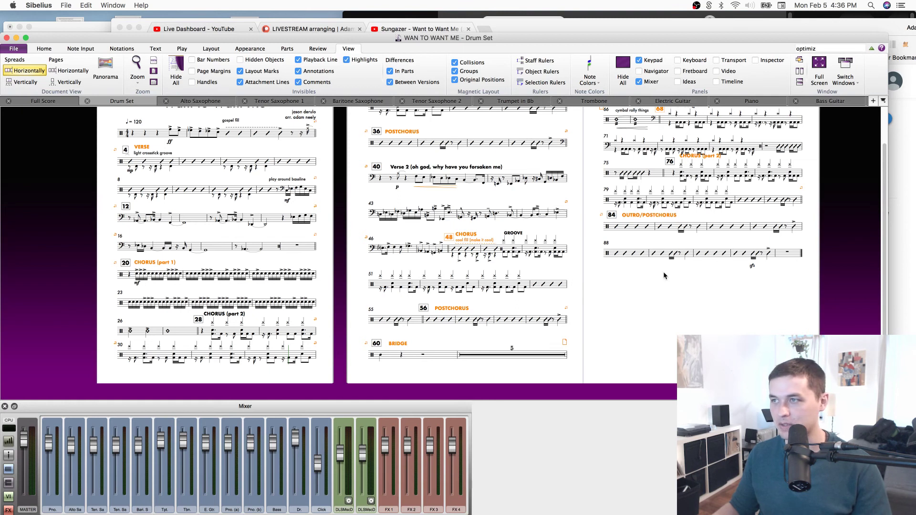
pyautogui.hscroll(5, 660, 270)
pyautogui.click(399, 235)
pyautogui.press('Delete')
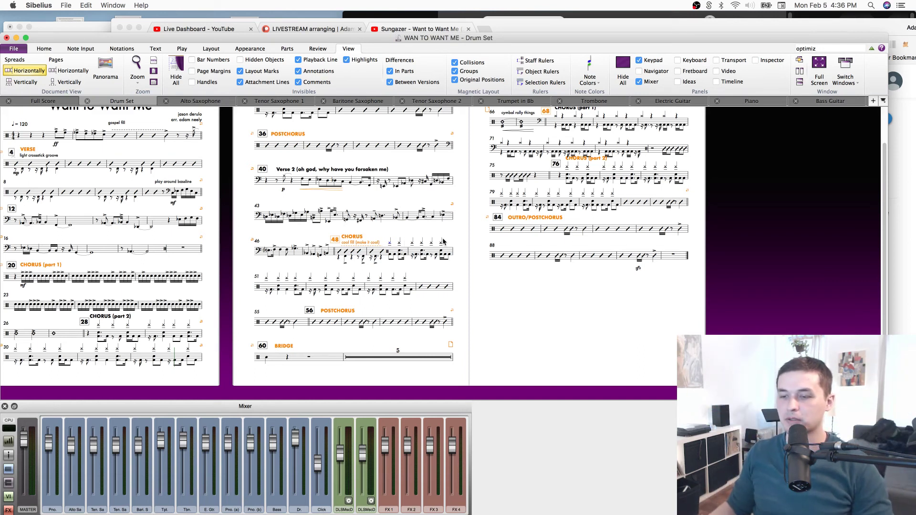
pyautogui.moveTo(485, 263); pyautogui.dragTo(556, 320)
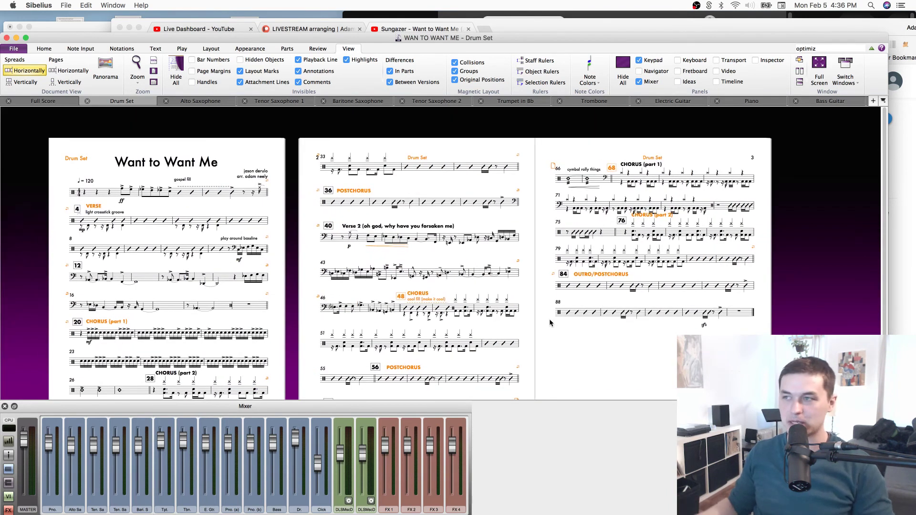
pyautogui.press('super+equal')
pyautogui.press('super+equal')
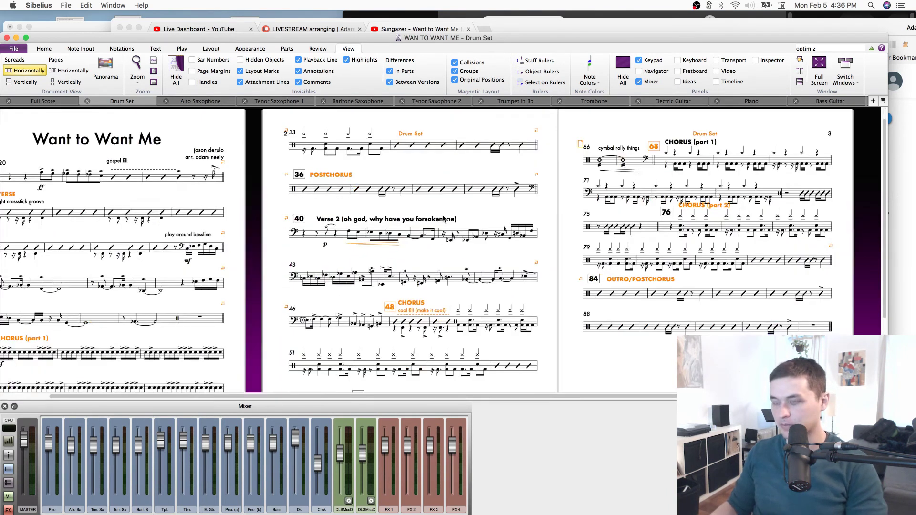
pyautogui.scroll(-5, 594, 339)
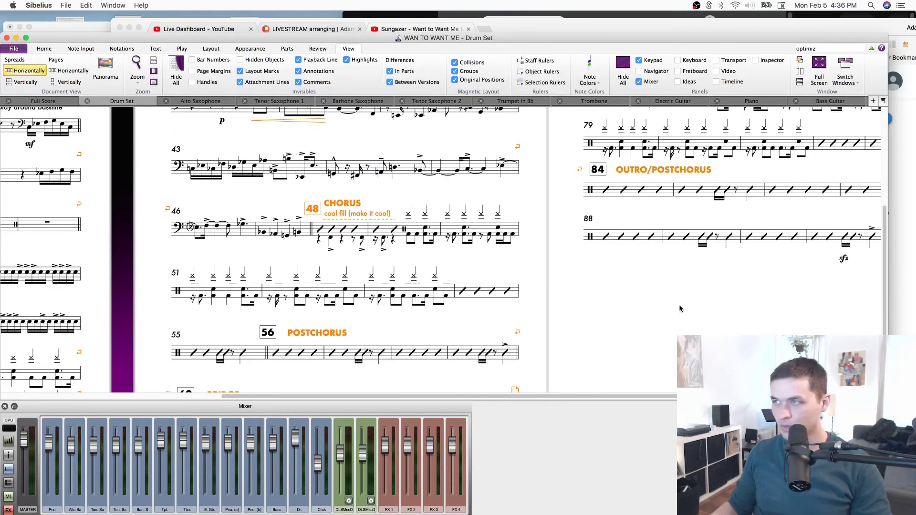
pyautogui.press('super+minus')
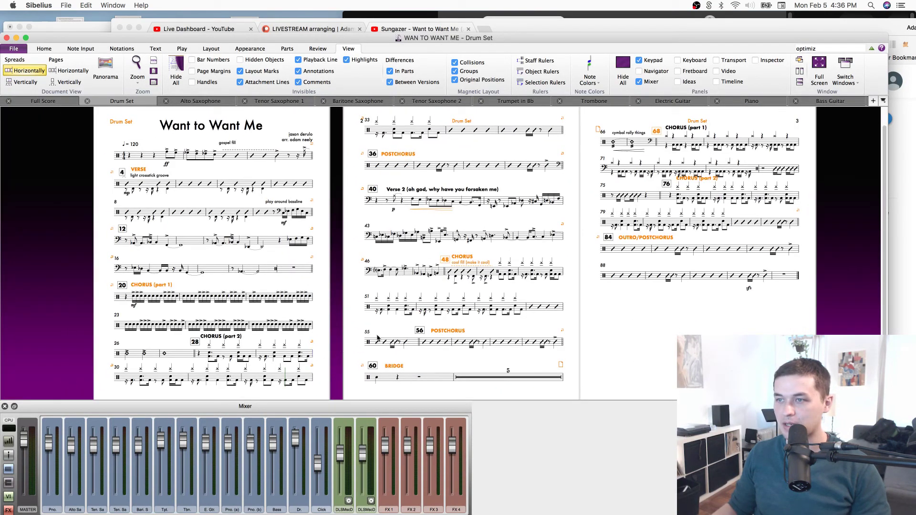
# Try a page break after bar 29 in the Drum Set part and undo it.
pyautogui.press('super+Return')
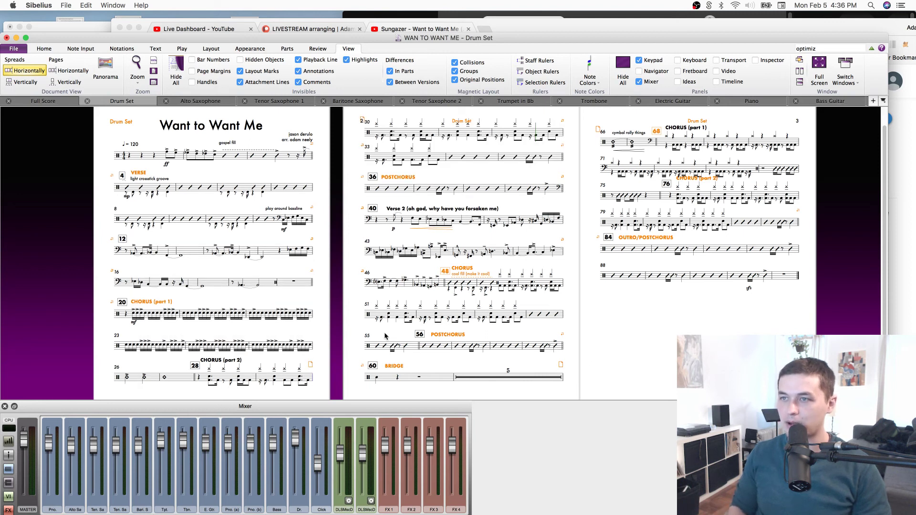
pyautogui.press('super+z')
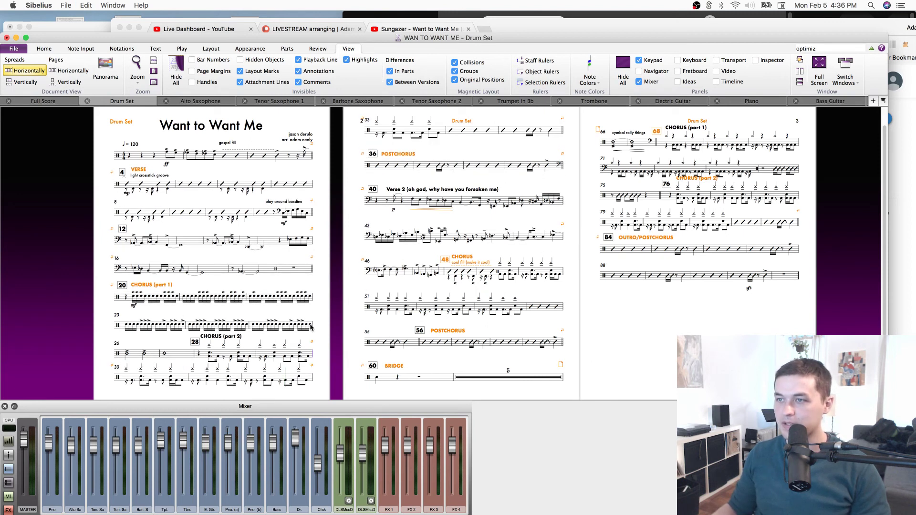
pyautogui.click(259, 156)
# Select bars 66 through the end and space their systems farther apart down page 3.
pyautogui.hscroll(5, 606, 337)
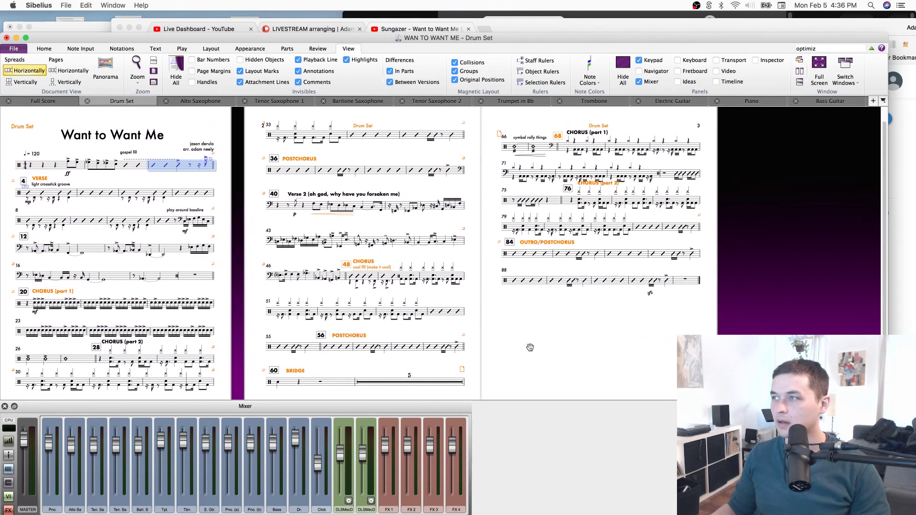
pyautogui.click(676, 282)
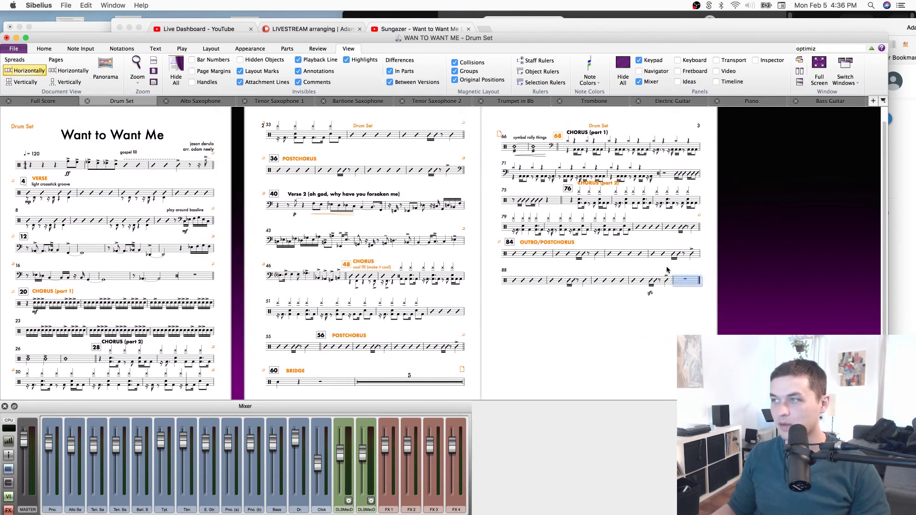
pyautogui.keyDown('shift'); pyautogui.click(534, 149); pyautogui.keyUp('shift')
pyautogui.moveTo(684, 286); pyautogui.dragTo(685, 300)
pyautogui.click(757, 241)
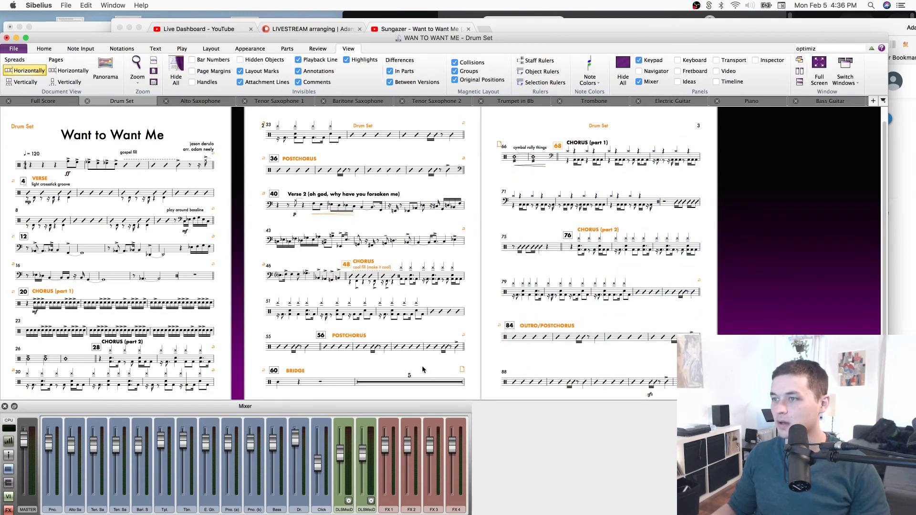
# Insert a page break after bar 29 so that page 2 starts at bar 30.
pyautogui.moveTo(465, 356); pyautogui.dragTo(547, 314)
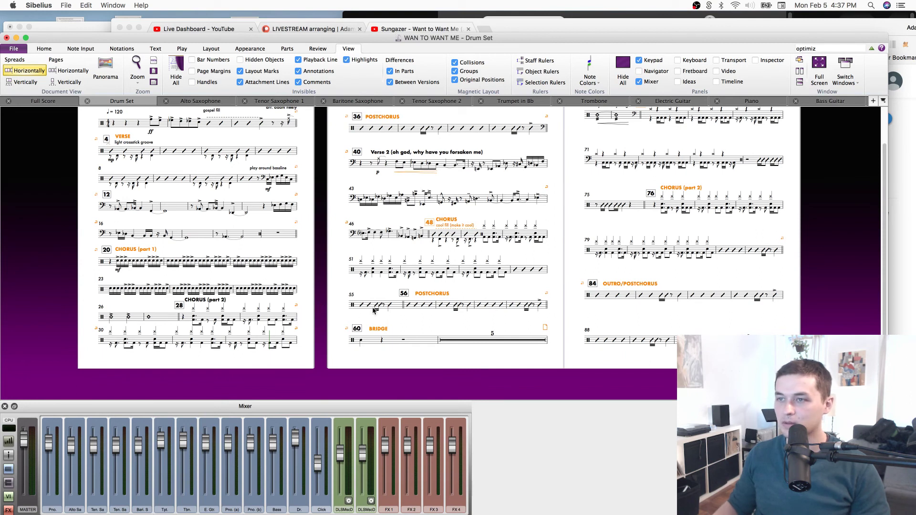
pyautogui.press('super+Return')
pyautogui.moveTo(309, 284); pyautogui.dragTo(283, 289)
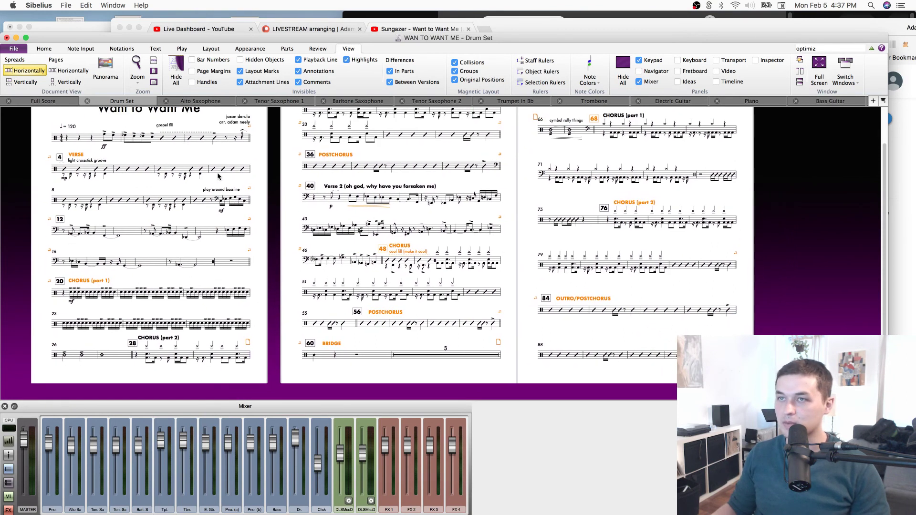
# Insert a page break after bar 59 so that the BRIDGE at bar 60 starts page 3.
pyautogui.click(202, 140)
pyautogui.scroll(2, 477, 200)
pyautogui.hscroll(3, 477, 201)
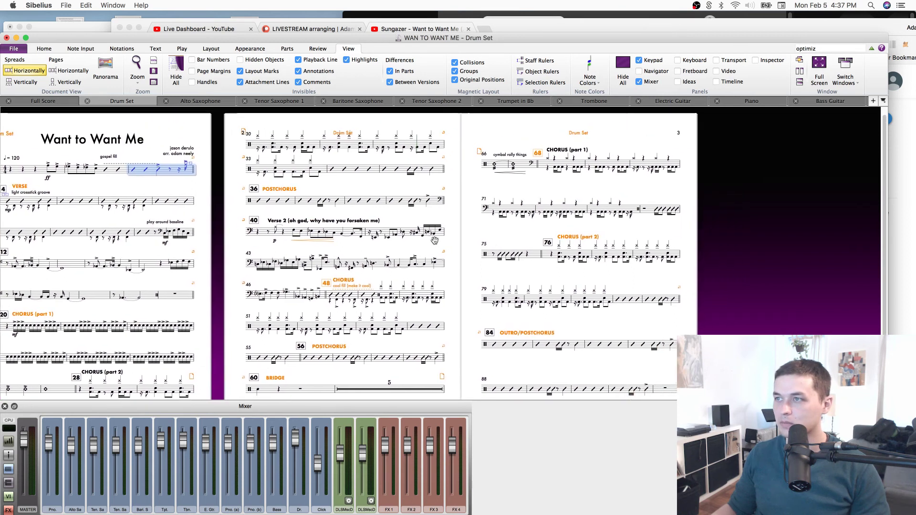
pyautogui.scroll(-2, 435, 342)
pyautogui.click(424, 327)
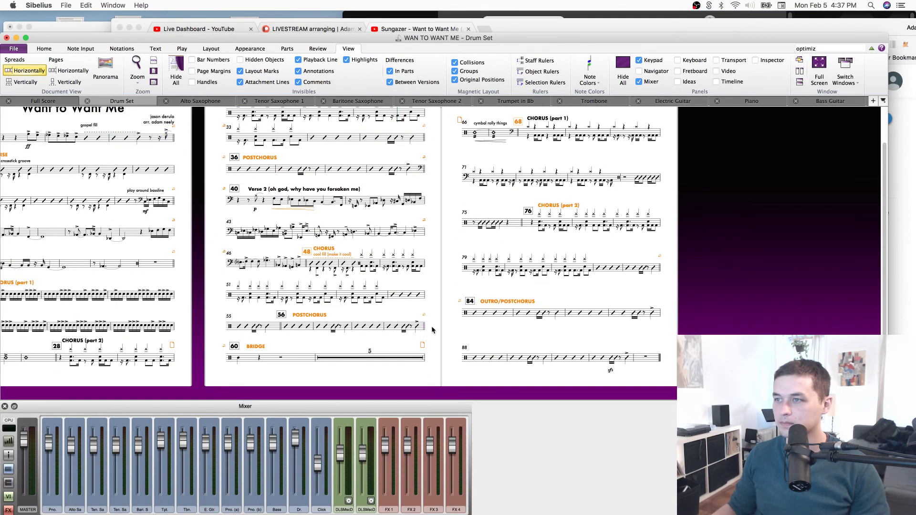
pyautogui.press('super+Return')
# Select bar 60 through the final bar and make the whole passage into a single page.
pyautogui.scroll(2, 607, 292)
pyautogui.hscroll(1, 608, 292)
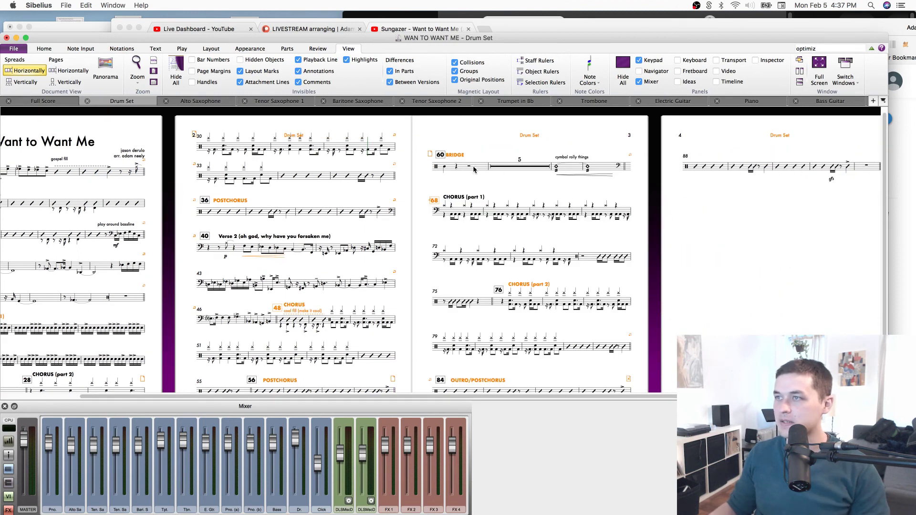
pyautogui.click(476, 156)
pyautogui.hscroll(2, 726, 210)
pyautogui.scroll(-1, 726, 210)
pyautogui.keyDown('shift'); pyautogui.click(782, 161); pyautogui.keyUp('shift')
pyautogui.hotkey('alt', 'shift', 'm')
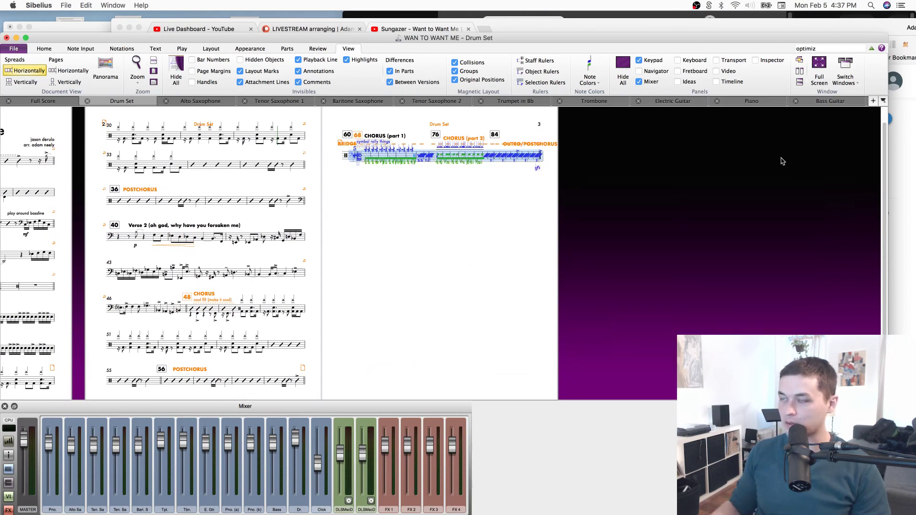
pyautogui.press('super+z')
pyautogui.press('alt+shift+super+m')
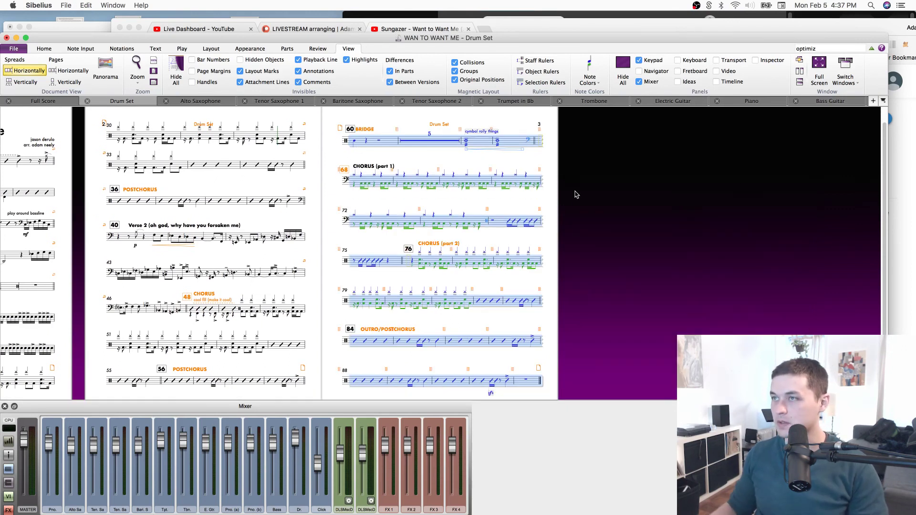
# Nudge the bar 60 staff slightly upward on page 3 and save the score.
pyautogui.press('Escape')
pyautogui.moveTo(521, 143); pyautogui.dragTo(521, 139)
pyautogui.press('Escape')
pyautogui.moveTo(633, 238); pyautogui.dragTo(691, 211)
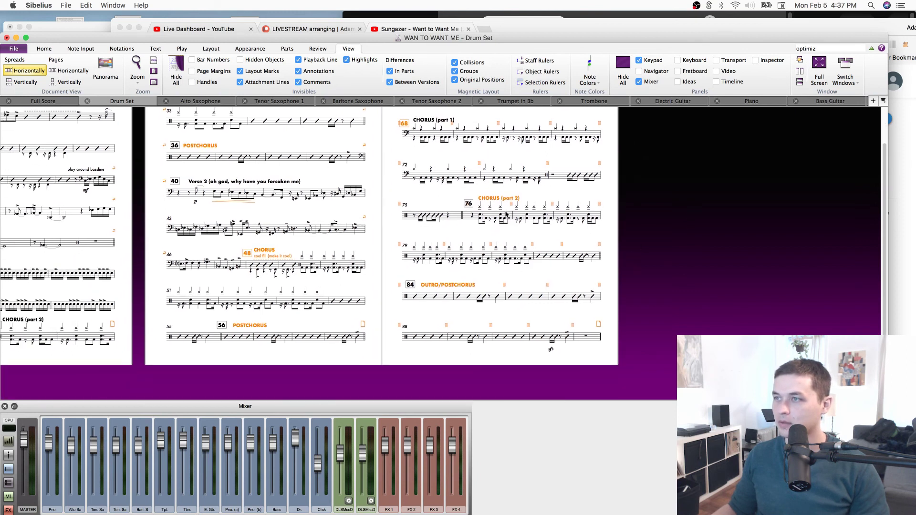
pyautogui.press('super+s')
# Nudge the bar 36 POSTCHORUS staff slightly upward on page 2.
pyautogui.moveTo(326, 184); pyautogui.dragTo(492, 237)
pyautogui.click(476, 148)
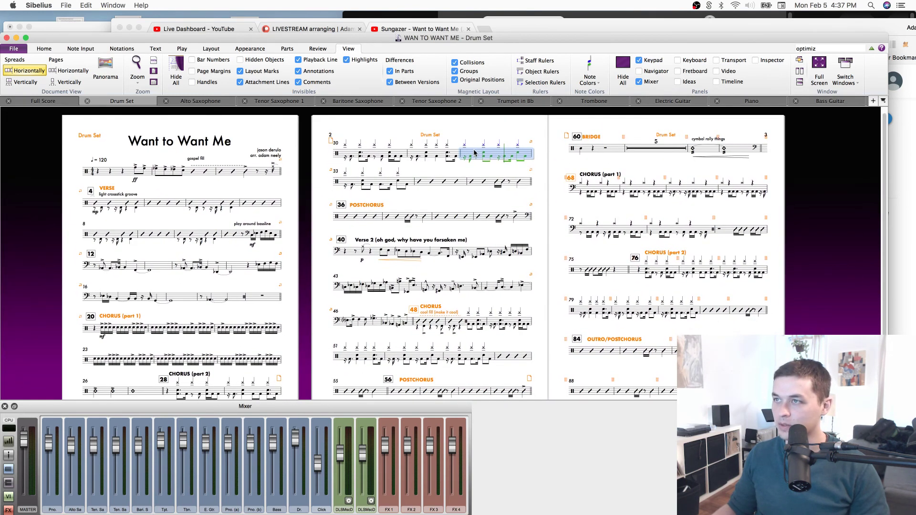
pyautogui.press('Escape')
pyautogui.click(451, 216)
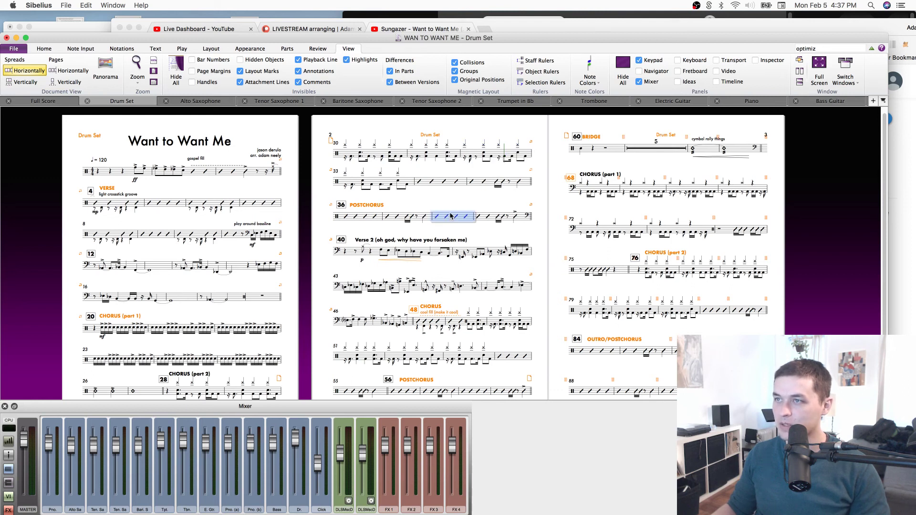
pyautogui.press('Escape')
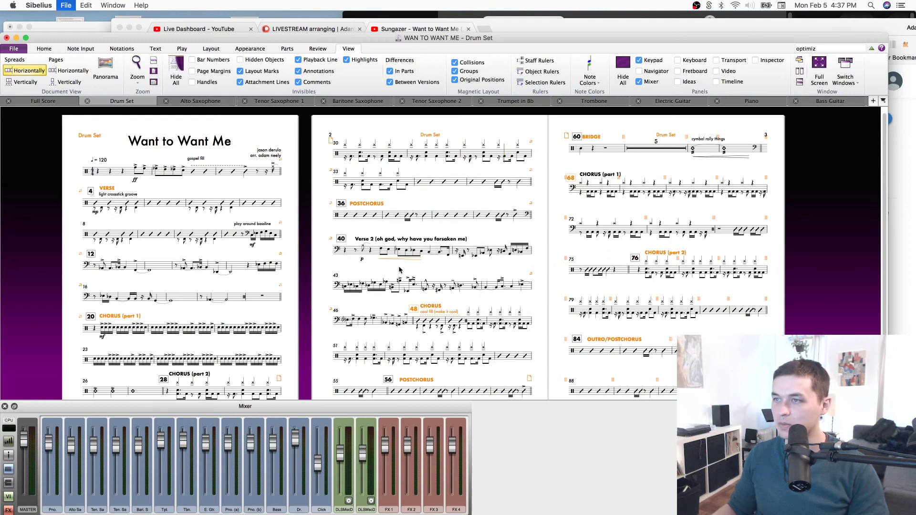
# Move the p dynamic and the hairpin in bar 40 lower, clear of the Verse 2 staff.
pyautogui.scroll(3, 389, 271)
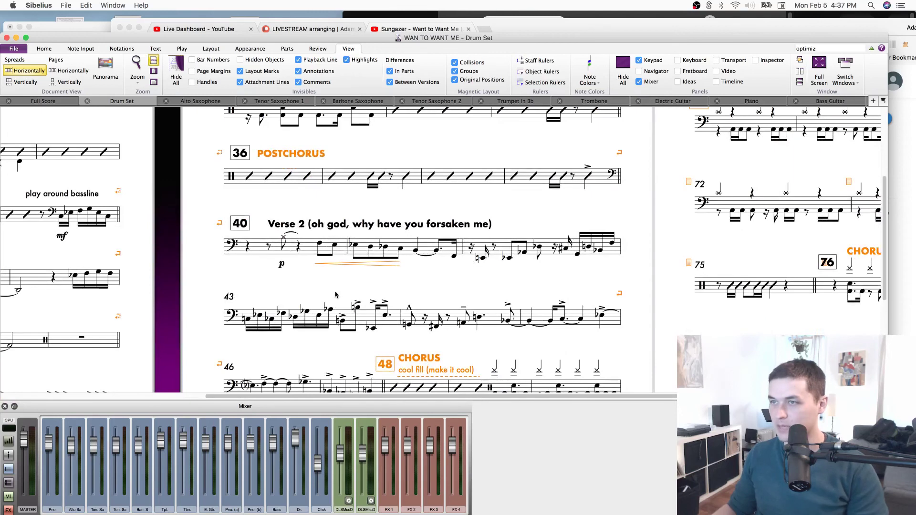
pyautogui.moveTo(260, 272); pyautogui.dragTo(331, 271)
pyautogui.click(442, 278)
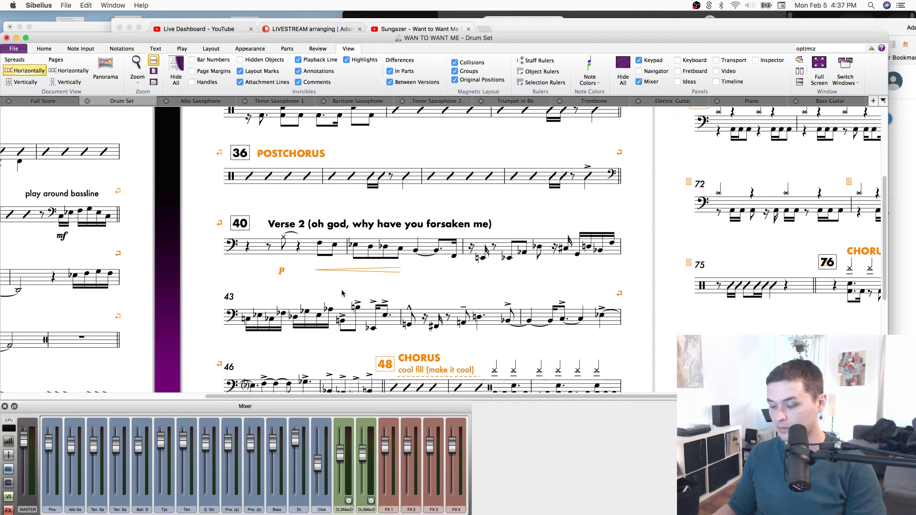
pyautogui.scroll(-5, 554, 298)
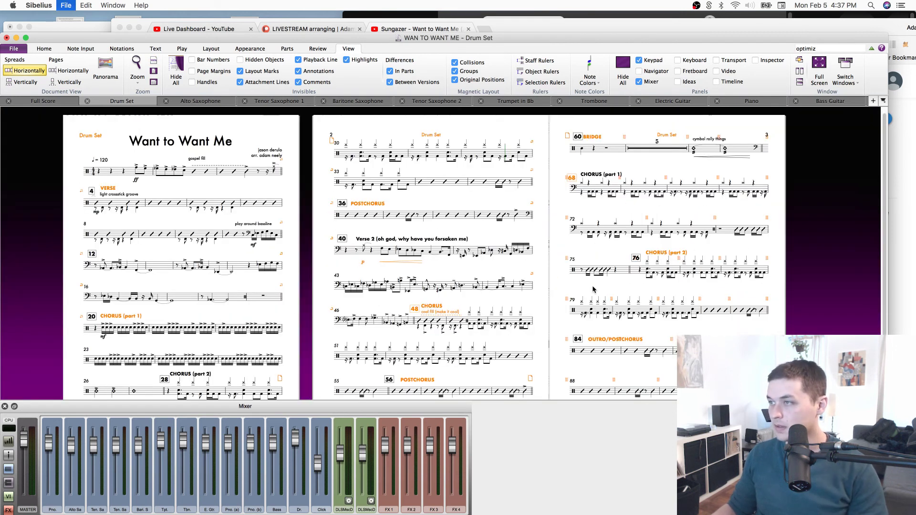
pyautogui.moveTo(586, 285); pyautogui.dragTo(506, 241)
pyautogui.moveTo(448, 333); pyautogui.dragTo(480, 322)
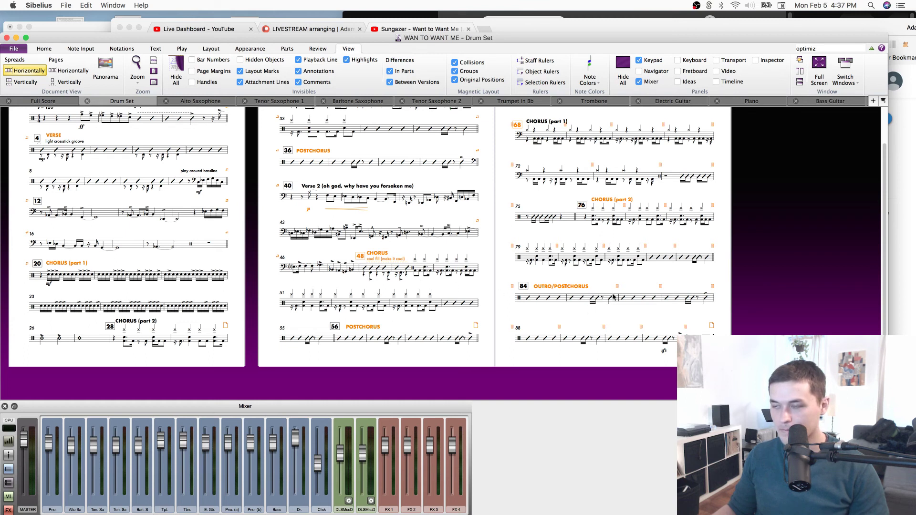
# Move the BRIDGE text slightly away from rehearsal mark 60 and save the score.
pyautogui.moveTo(263, 287); pyautogui.dragTo(462, 339)
pyautogui.click(549, 145)
pyautogui.press('Escape')
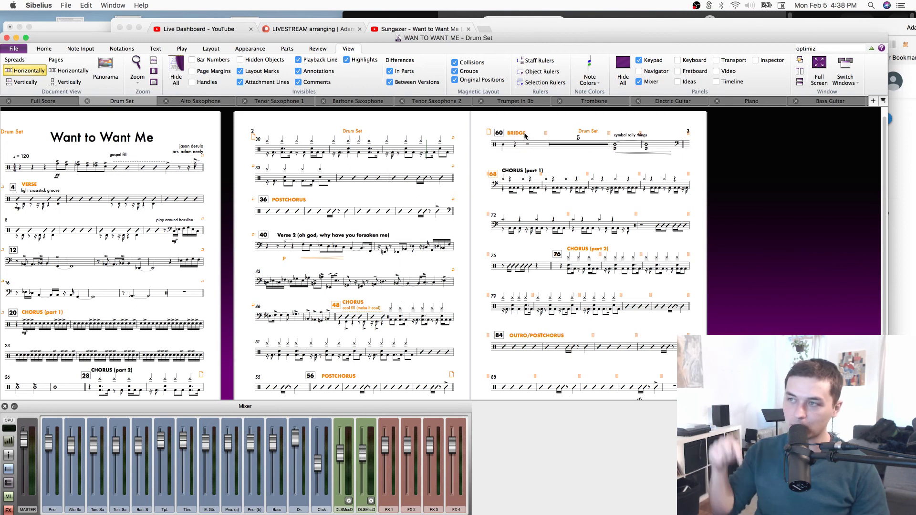
pyautogui.press('super+s')
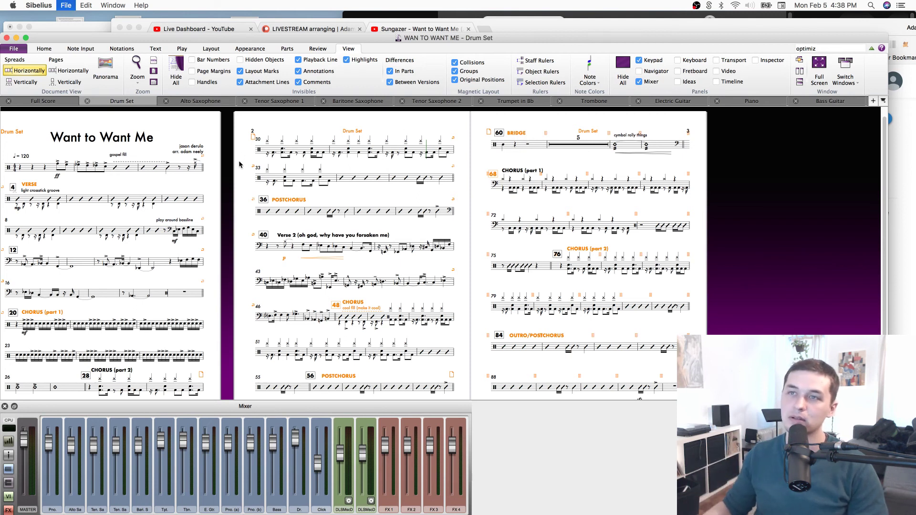
pyautogui.moveTo(236, 222); pyautogui.dragTo(313, 197)
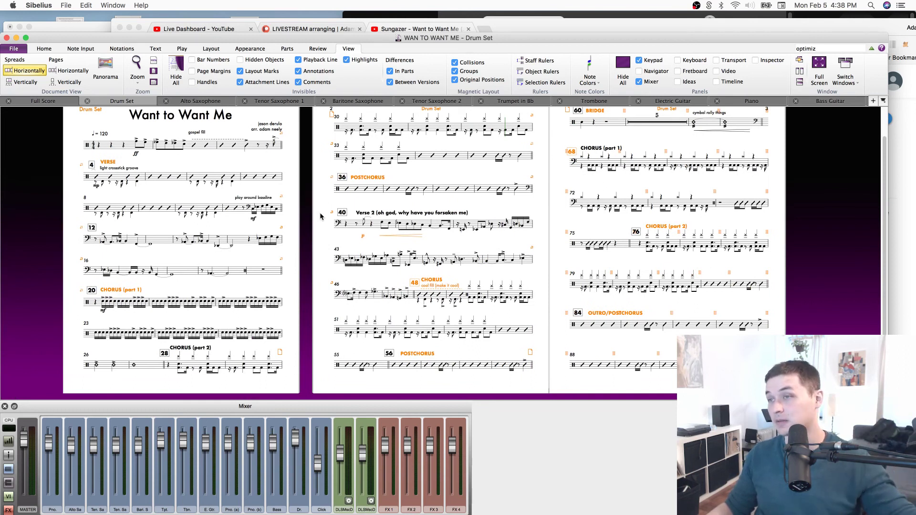
pyautogui.moveTo(777, 272); pyautogui.dragTo(673, 290)
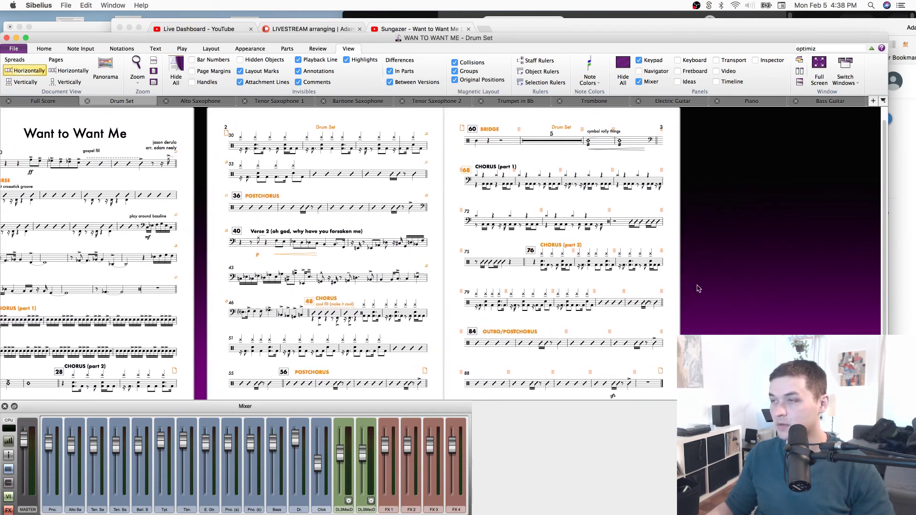
pyautogui.press('super+s')
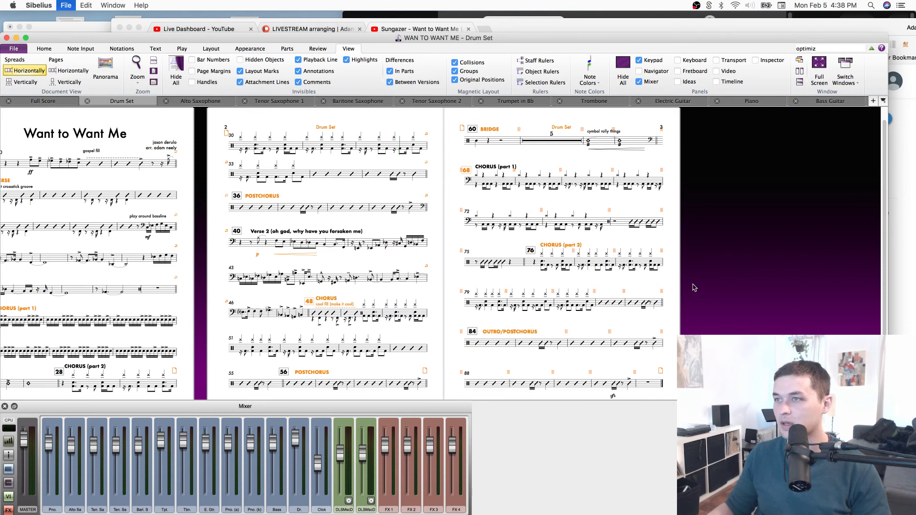
# Move the POSTCHORUS text slightly closer to rehearsal mark 56 and save the score.
pyautogui.scroll(-5, 534, 231)
pyautogui.hscroll(-4, 533, 232)
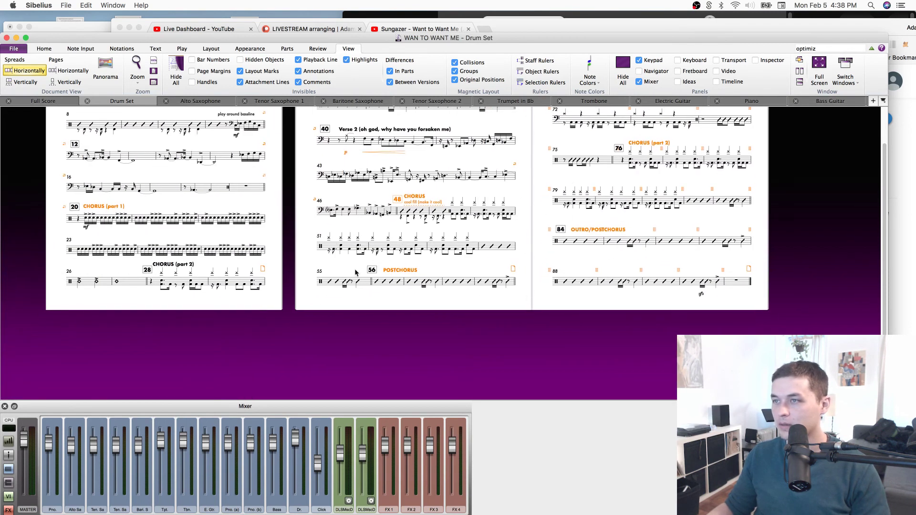
pyautogui.moveTo(405, 273); pyautogui.dragTo(401, 275)
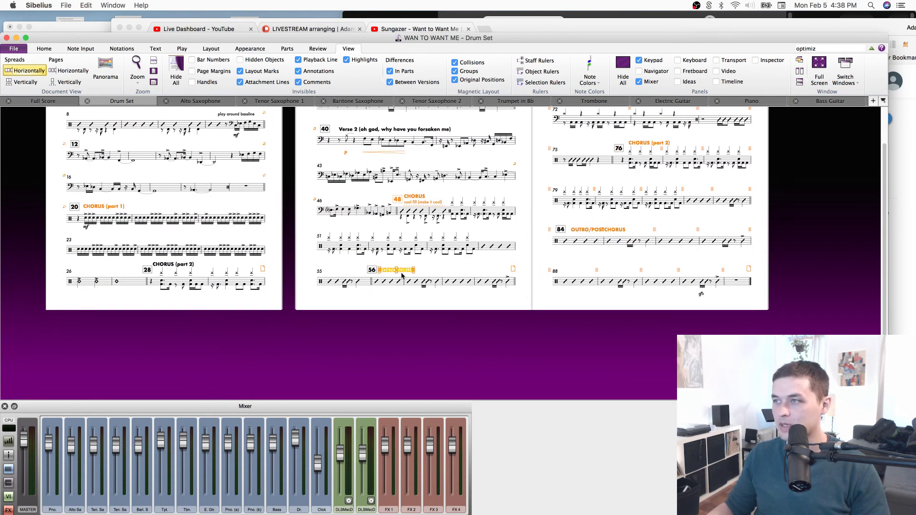
pyautogui.press('super+s')
pyautogui.moveTo(786, 149); pyautogui.dragTo(770, 230)
pyautogui.press('super+s')
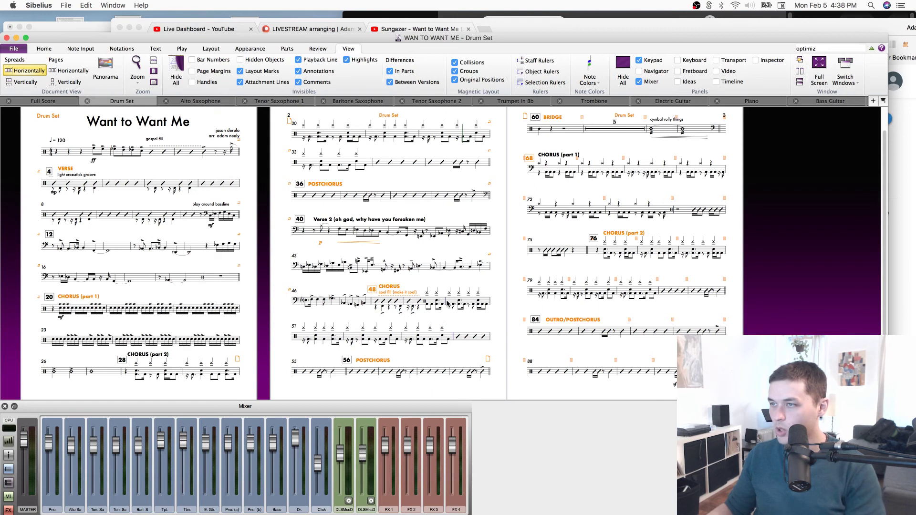
# Insert a system break after bar 49 so that bar 50 starts a new system.
pyautogui.press('Return')
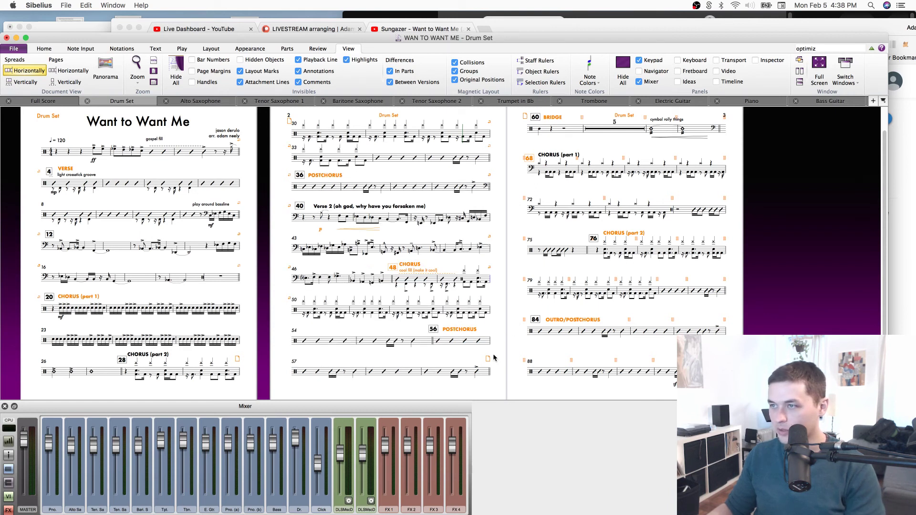
pyautogui.click(430, 341)
pyautogui.click(432, 341)
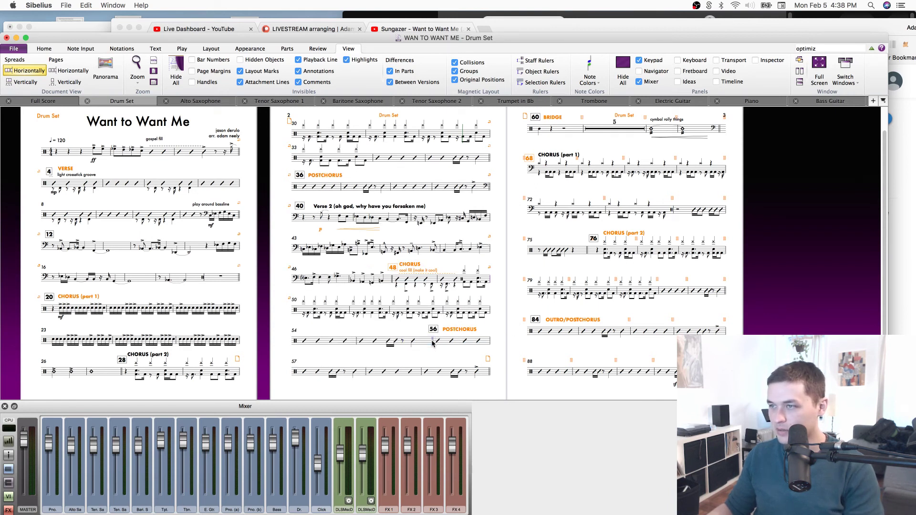
pyautogui.click(350, 377)
pyautogui.moveTo(452, 352); pyautogui.dragTo(447, 362)
pyautogui.moveTo(757, 254); pyautogui.dragTo(744, 241)
# Insert a system break after bar 77 so that bar 78 starts a new system.
pyautogui.click(665, 202)
pyautogui.moveTo(663, 208); pyautogui.dragTo(664, 204)
pyautogui.click(663, 248)
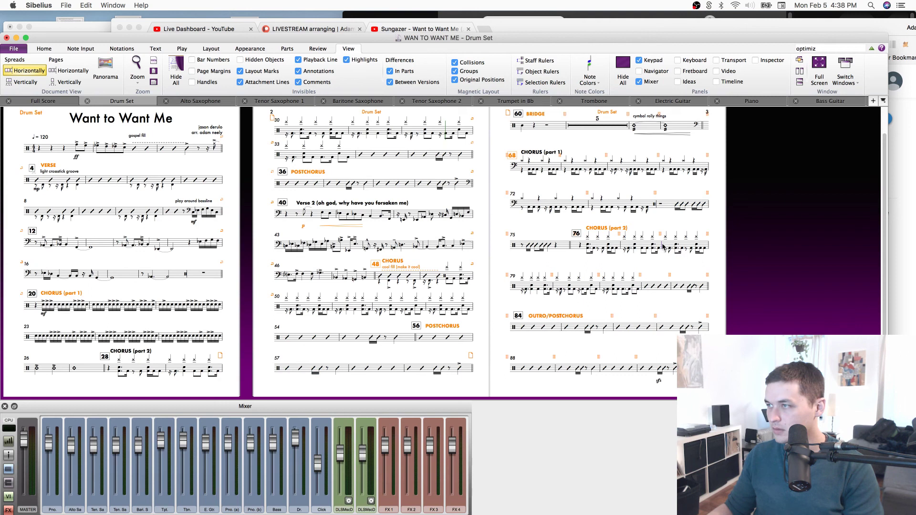
pyautogui.press('Return')
pyautogui.moveTo(675, 308); pyautogui.dragTo(673, 300)
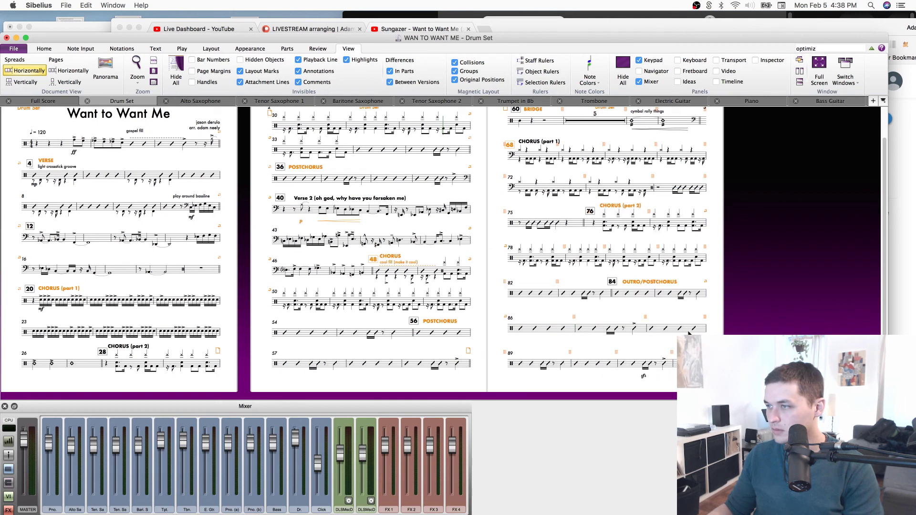
pyautogui.moveTo(553, 321); pyautogui.dragTo(568, 321)
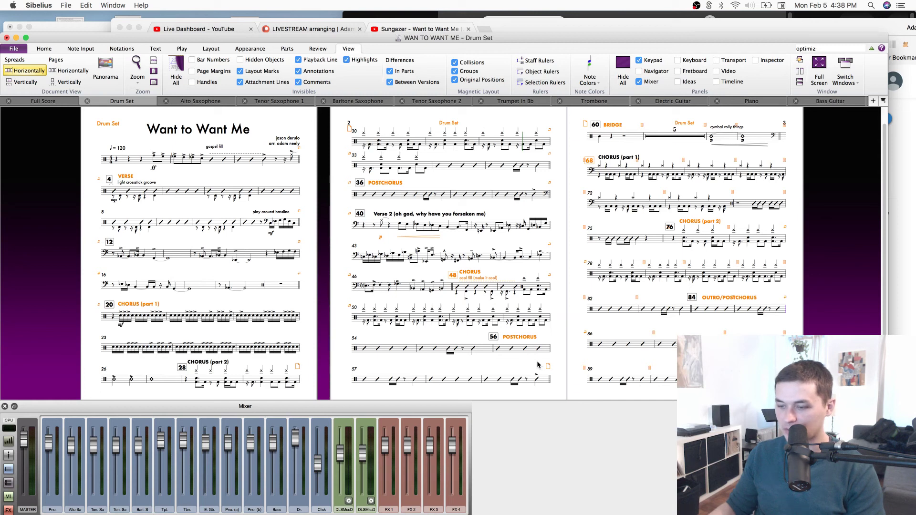
pyautogui.press('super+equal')
pyautogui.press('super+equal')
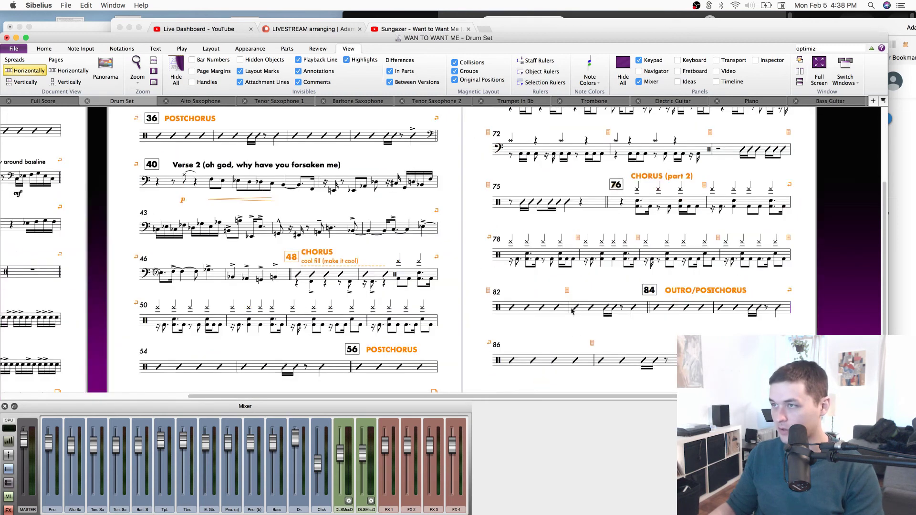
pyautogui.press('super+minus')
pyautogui.press('super+minus')
pyautogui.moveTo(632, 299); pyautogui.dragTo(601, 284)
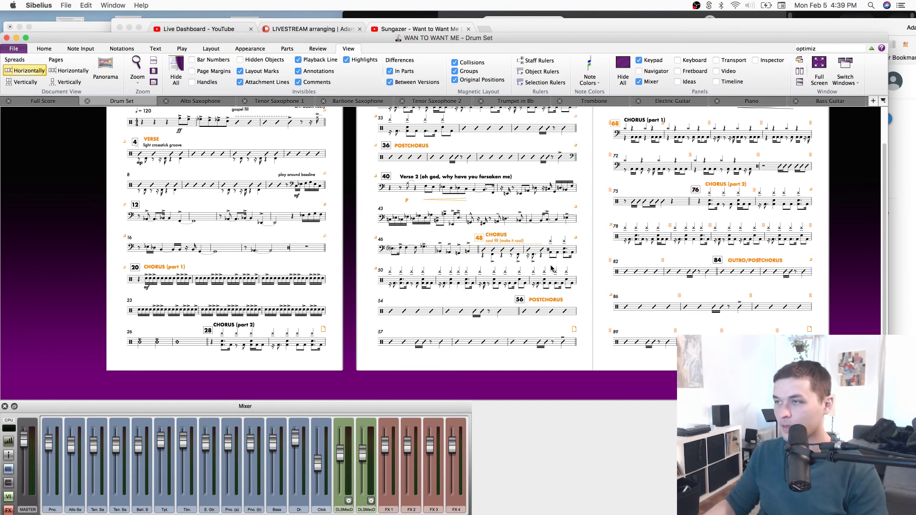
# Review the system layout and spacing of the drum part across its three pages.
pyautogui.moveTo(588, 249); pyautogui.dragTo(487, 262)
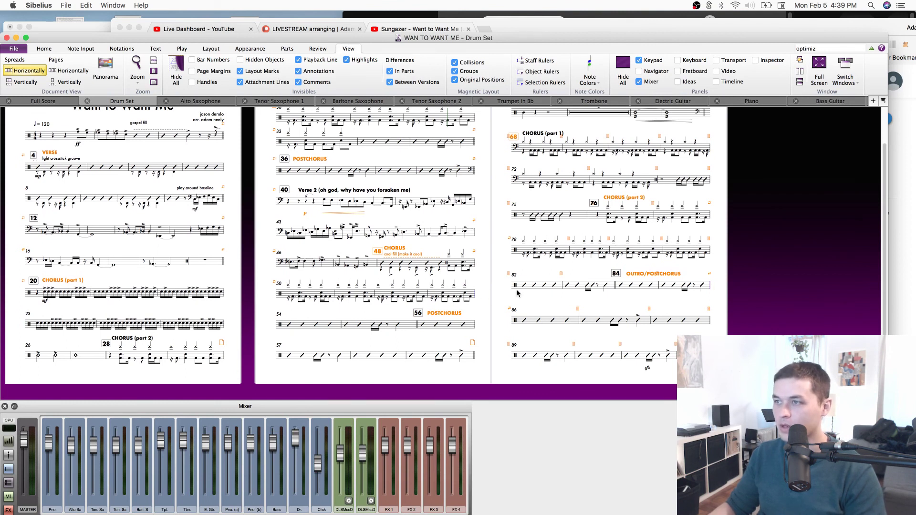
pyautogui.moveTo(502, 310); pyautogui.dragTo(473, 335)
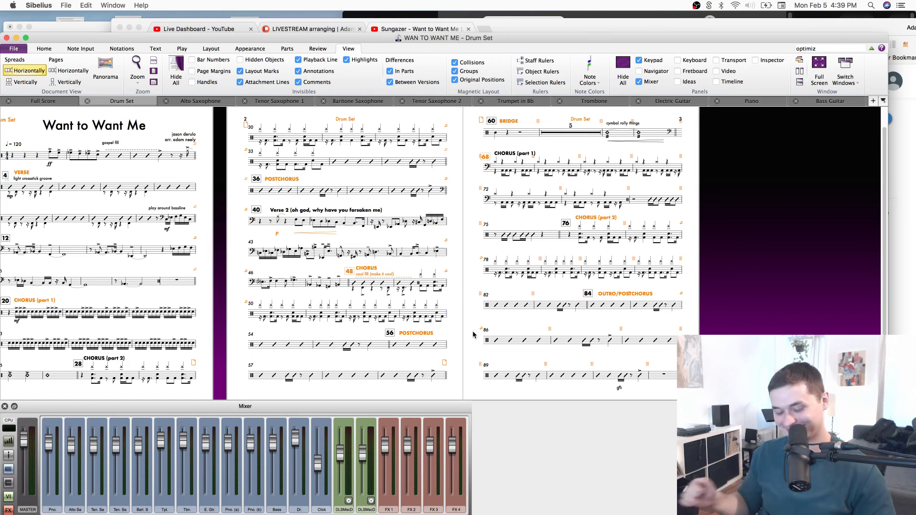
pyautogui.moveTo(471, 225); pyautogui.dragTo(571, 237)
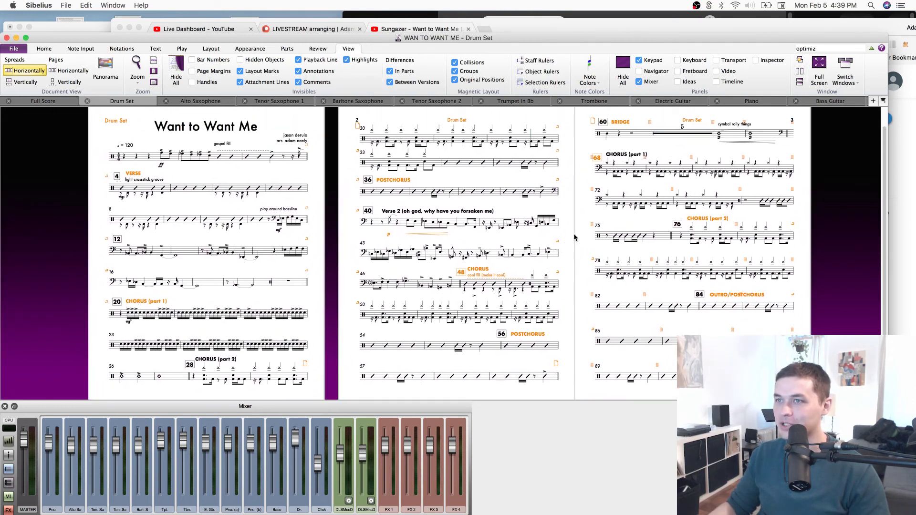
pyautogui.click(270, 286)
pyautogui.click(268, 284)
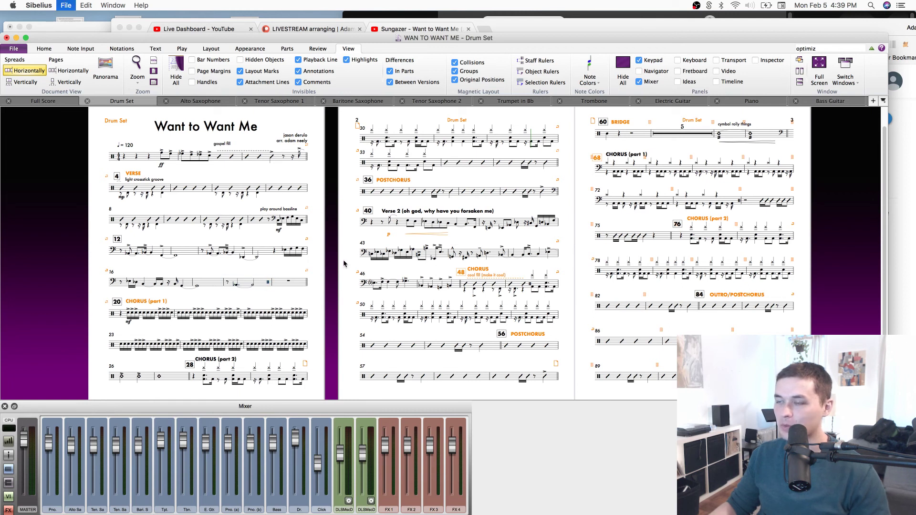
pyautogui.moveTo(562, 242); pyautogui.dragTo(500, 246)
pyautogui.moveTo(495, 313); pyautogui.dragTo(483, 343)
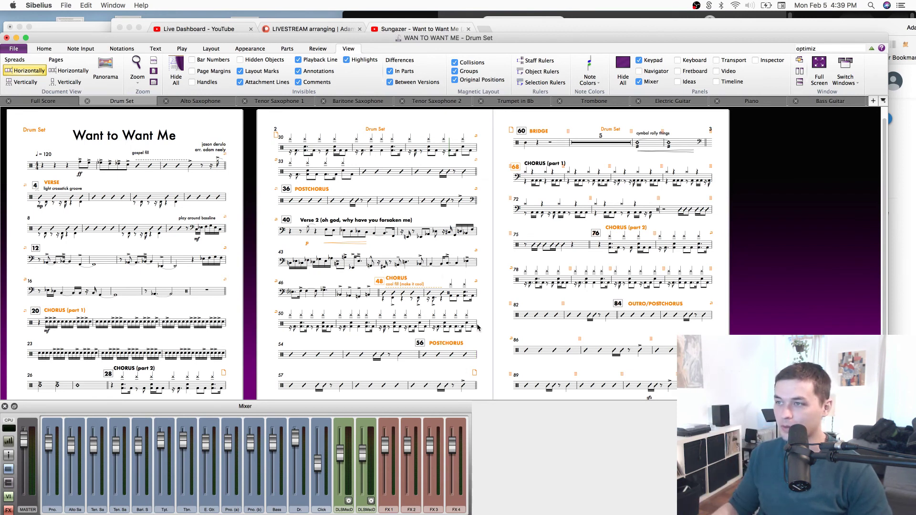
pyautogui.moveTo(504, 325); pyautogui.dragTo(486, 324)
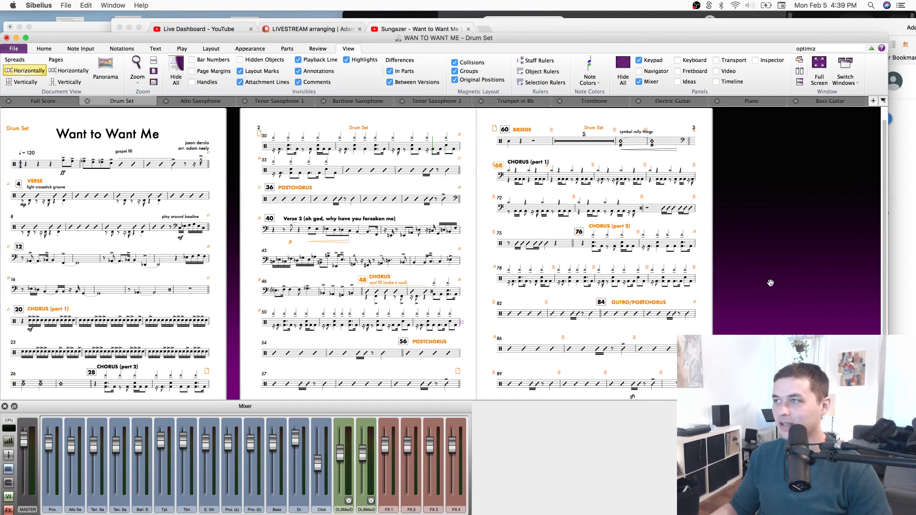
# Move the BRIDGE system at rehearsal mark 60 up slightly on page three and clear the selection.
pyautogui.scroll(-1, 768, 284)
pyautogui.click(668, 139)
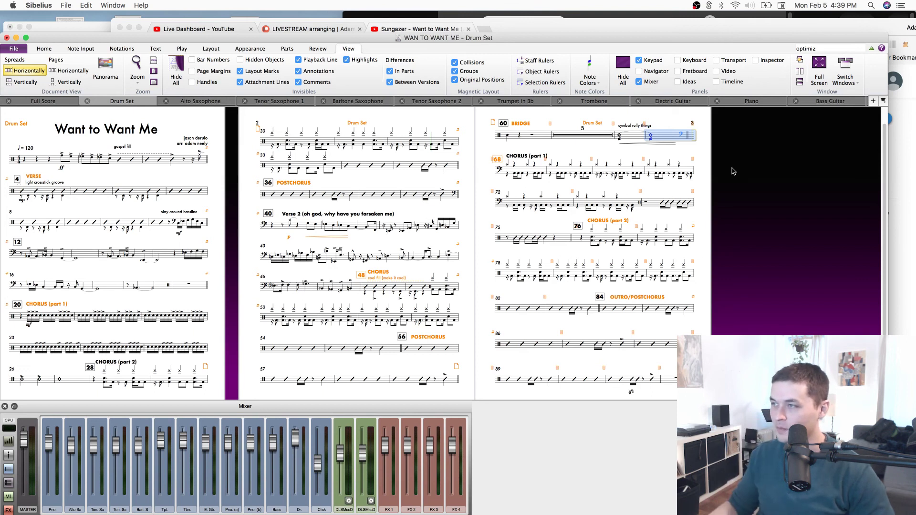
pyautogui.click(744, 241)
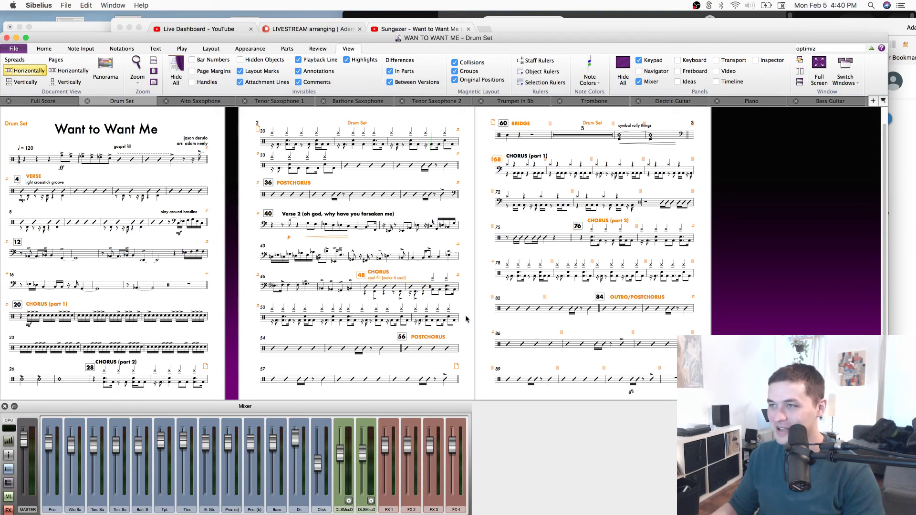
pyautogui.moveTo(718, 284); pyautogui.dragTo(728, 271)
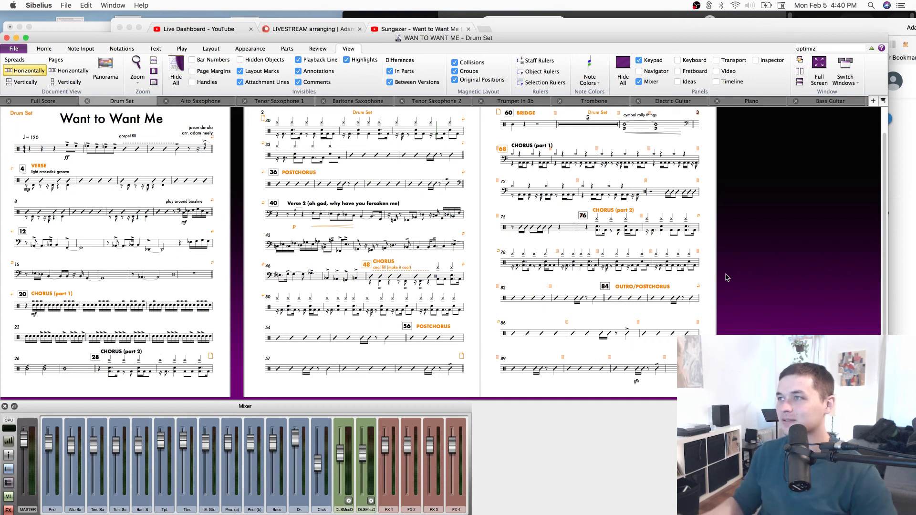
pyautogui.hscroll(2, 836, 253)
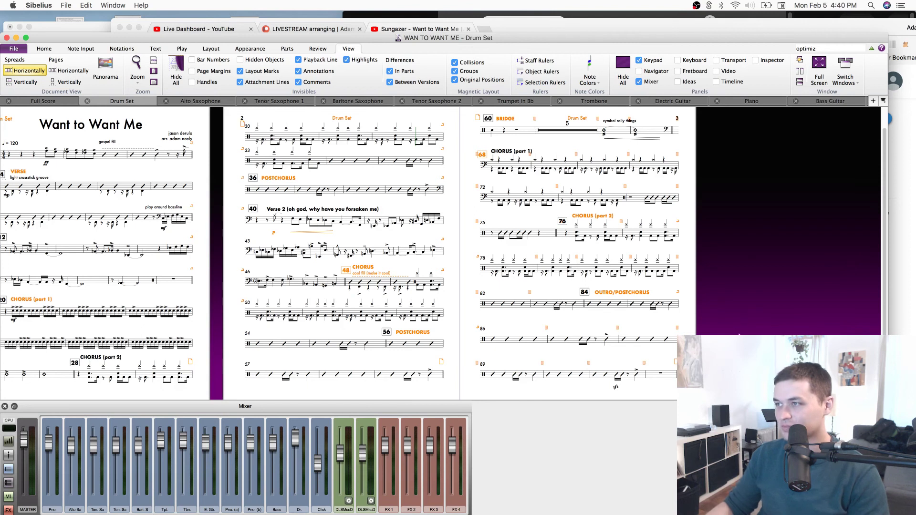
pyautogui.moveTo(739, 335); pyautogui.dragTo(750, 298)
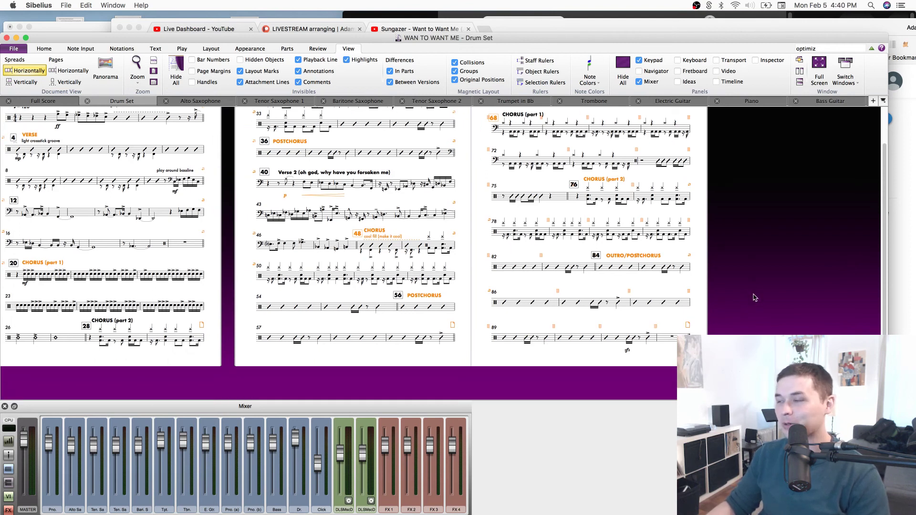
pyautogui.scroll(-1, 723, 312)
pyautogui.scroll(2, 725, 312)
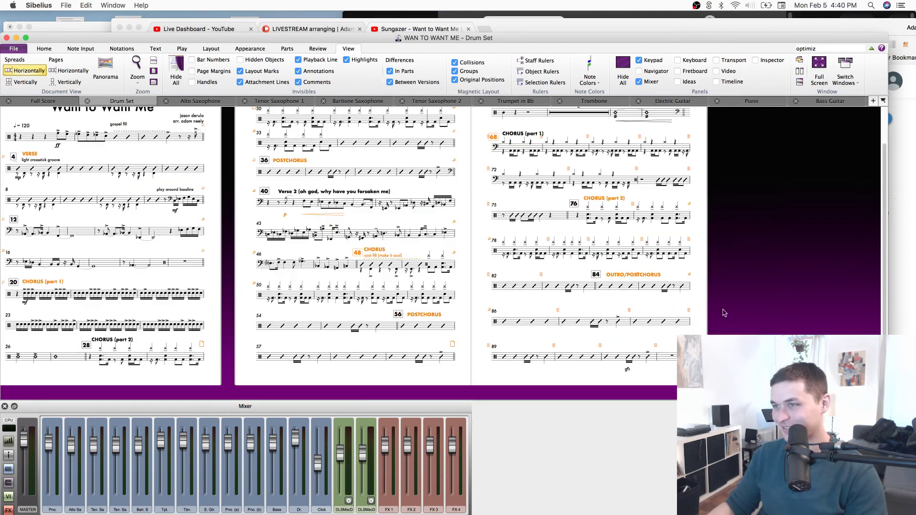
# Fine-tune the vertical spacing on page one by nudging its lower systems and moving the opening system down slightly.
pyautogui.moveTo(459, 280); pyautogui.dragTo(538, 289)
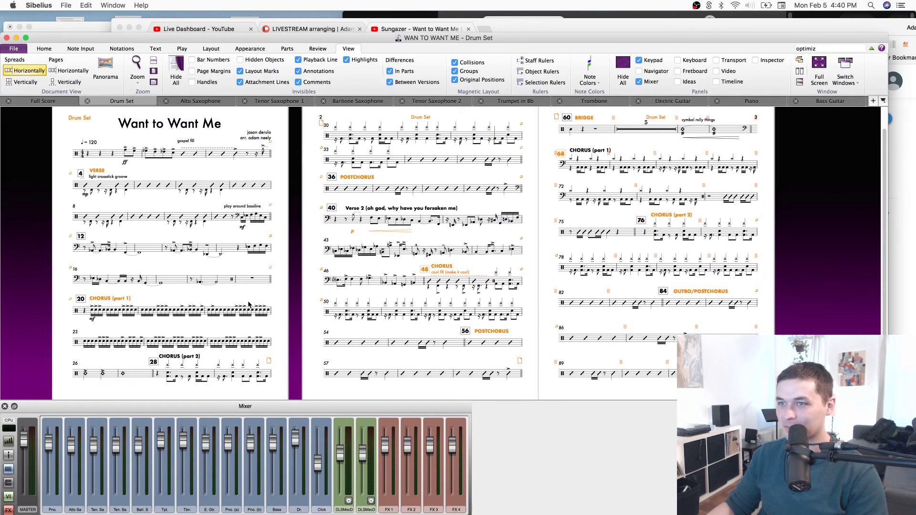
pyautogui.click(212, 375)
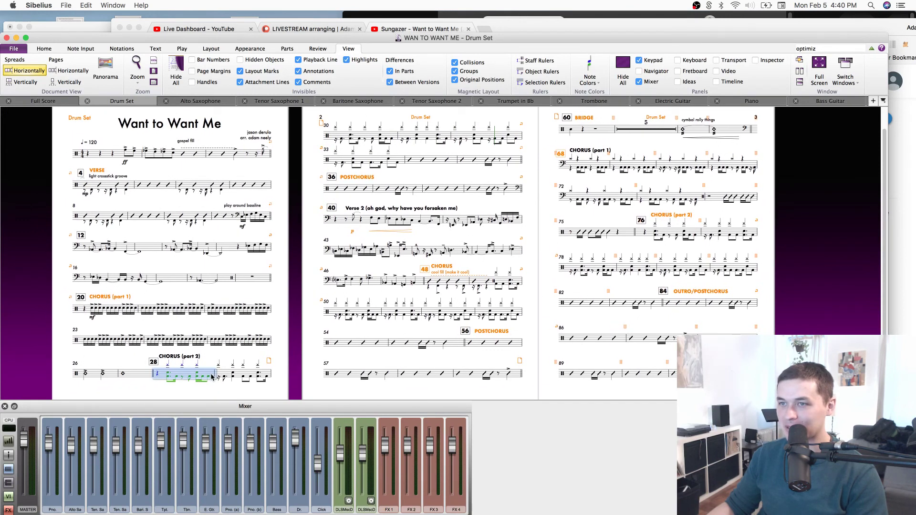
pyautogui.press('Escape')
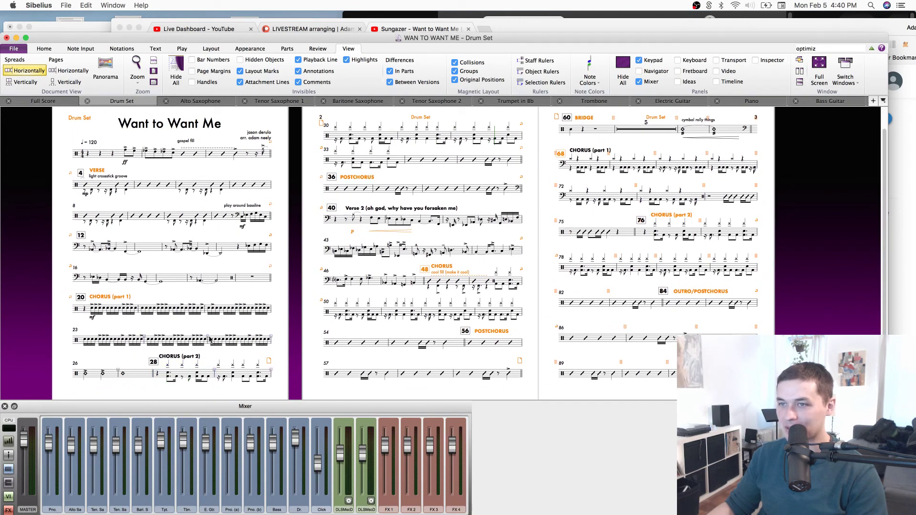
pyautogui.click(238, 338)
pyautogui.click(82, 340)
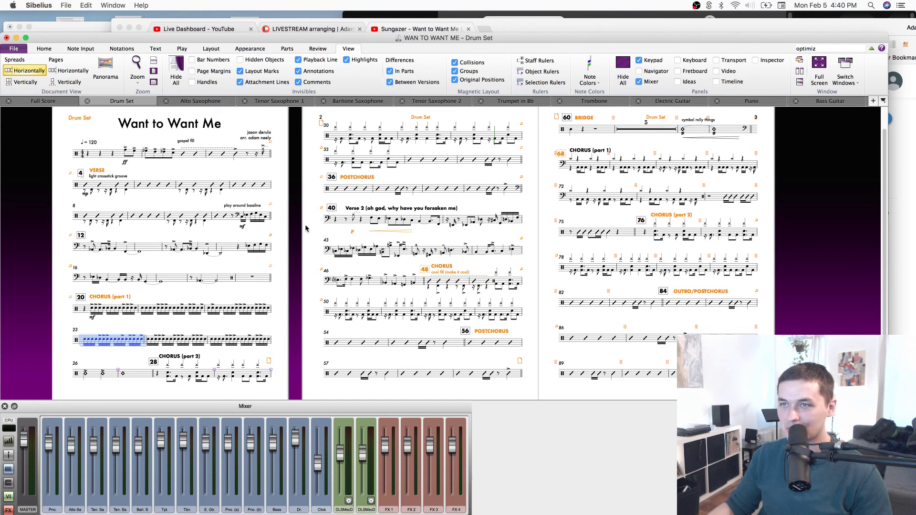
pyautogui.click(244, 154)
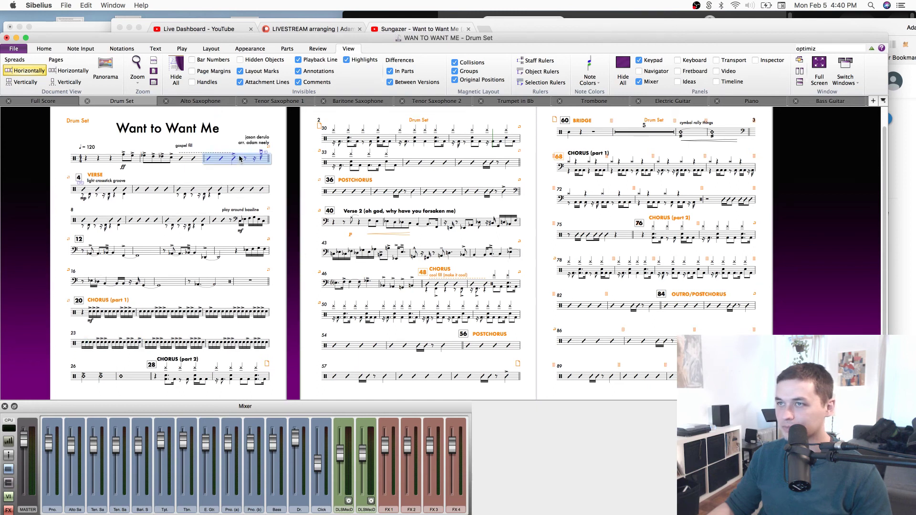
# Move the BRIDGE system on page three and the bar 33 system on page two down slightly.
pyautogui.click(614, 205)
pyautogui.moveTo(820, 166); pyautogui.dragTo(669, 153)
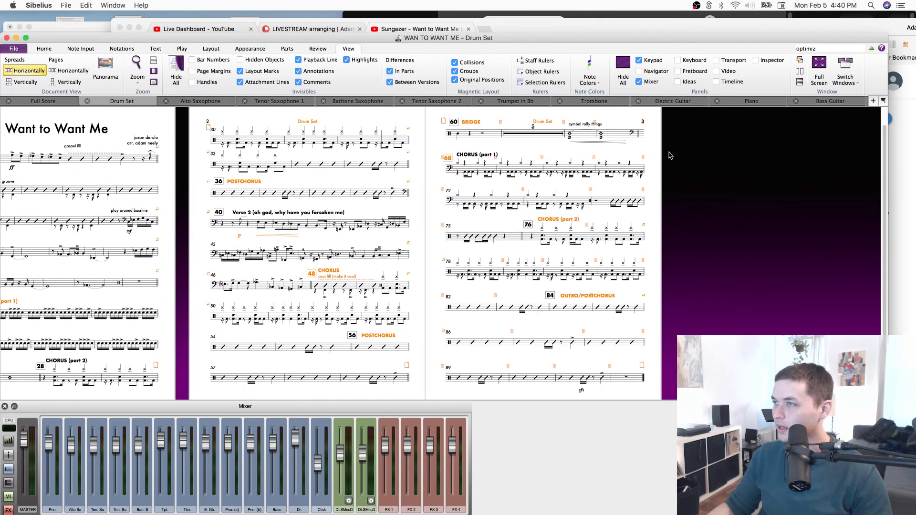
pyautogui.click(545, 135)
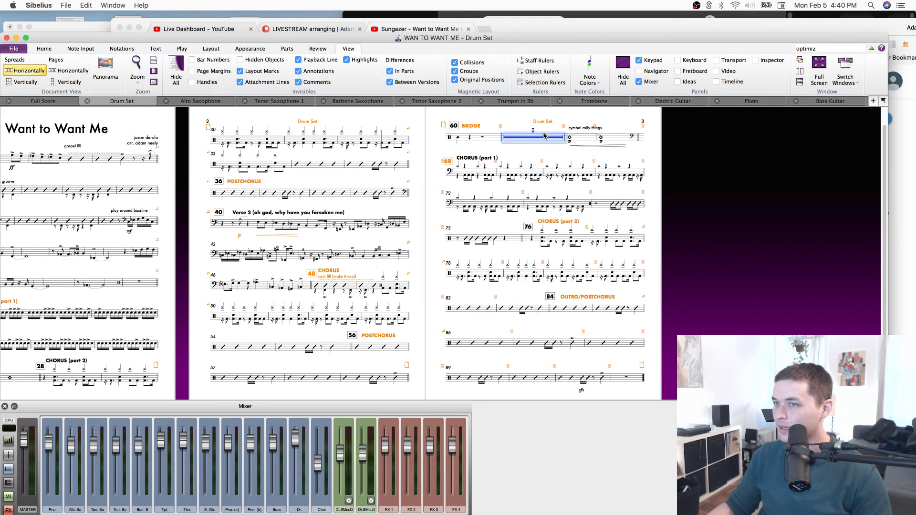
pyautogui.click(392, 167)
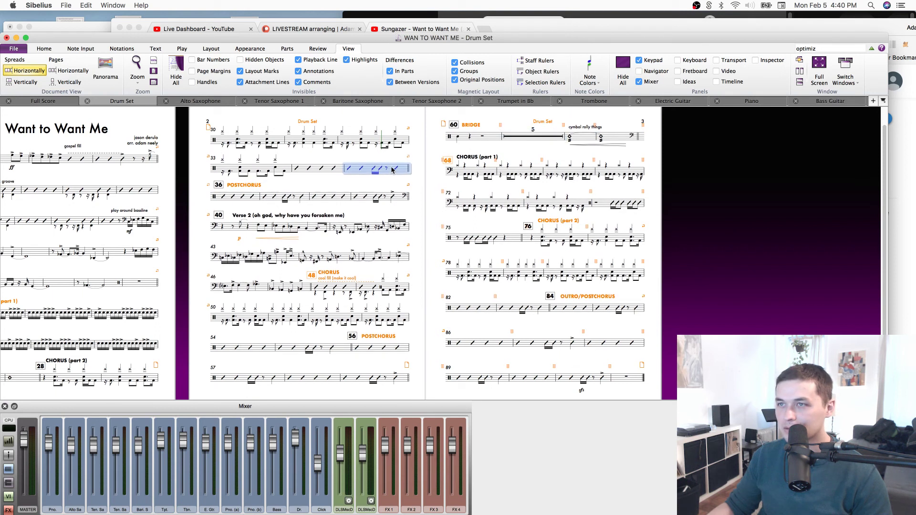
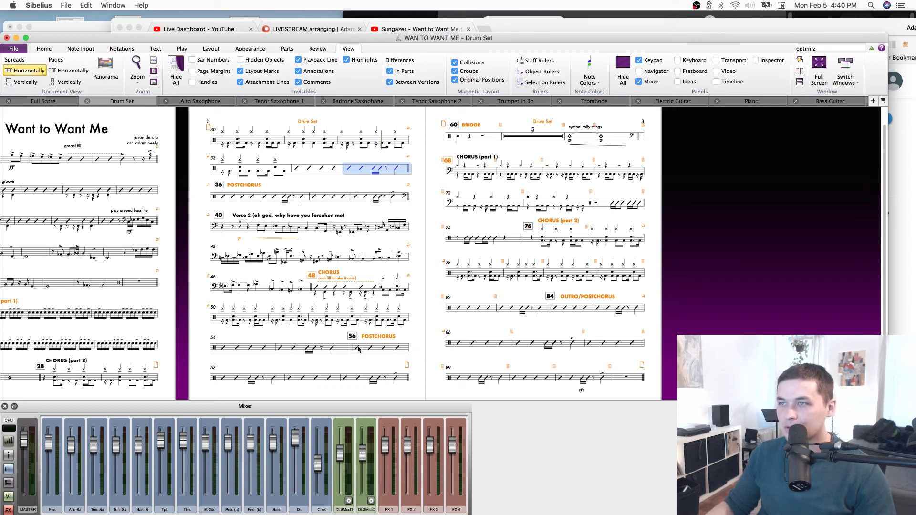
# Insert system breaks near the end of page two so that bar 53 and rehearsal mark 56 each start a system.
pyautogui.click(362, 317)
pyautogui.press('Return')
pyautogui.moveTo(420, 327); pyautogui.dragTo(412, 317)
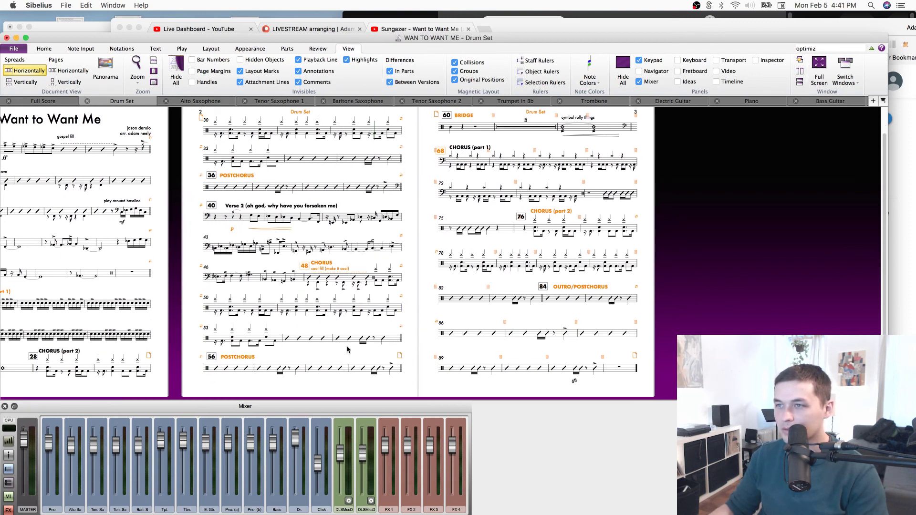
# Insert system breaks on page three so that bar 81 and rehearsal mark 84 each start a system.
pyautogui.click(597, 267)
pyautogui.press('Return')
pyautogui.moveTo(693, 326); pyautogui.dragTo(609, 348)
# Tighten the vertical spacing on page three by nudging the bar 60 and bar 68 systems and those below up slightly.
pyautogui.click(403, 156)
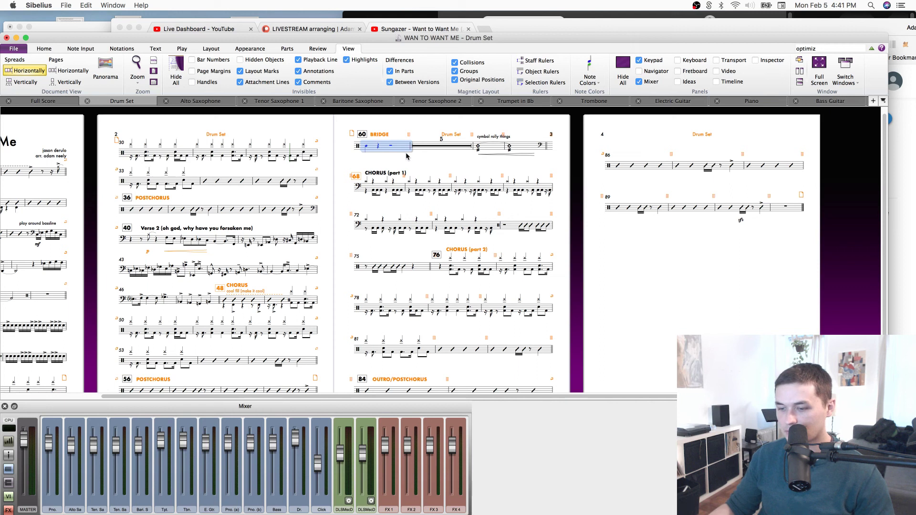
pyautogui.press('Escape')
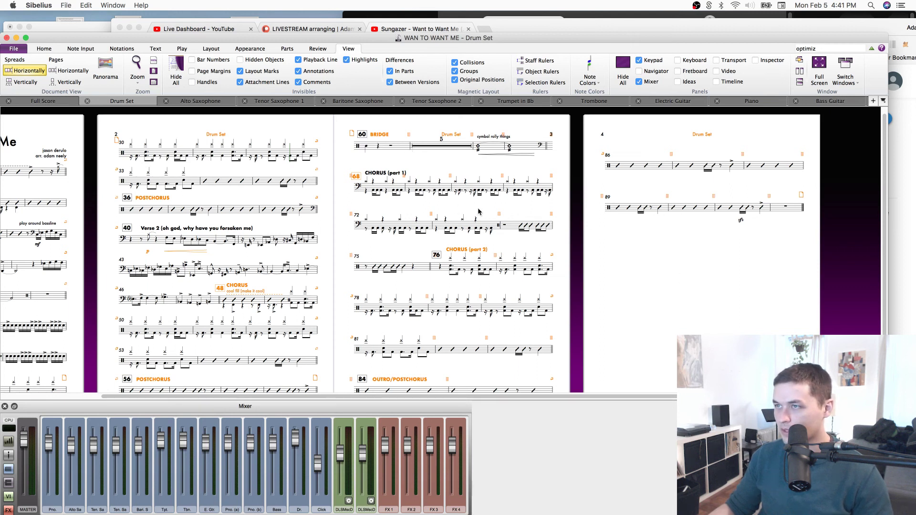
pyautogui.click(499, 187)
pyautogui.press('Escape')
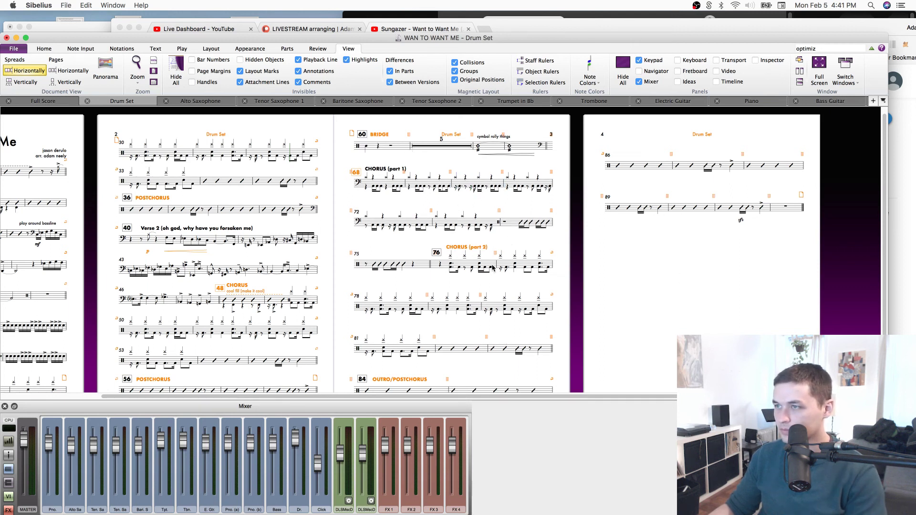
pyautogui.click(508, 264)
pyautogui.click(478, 306)
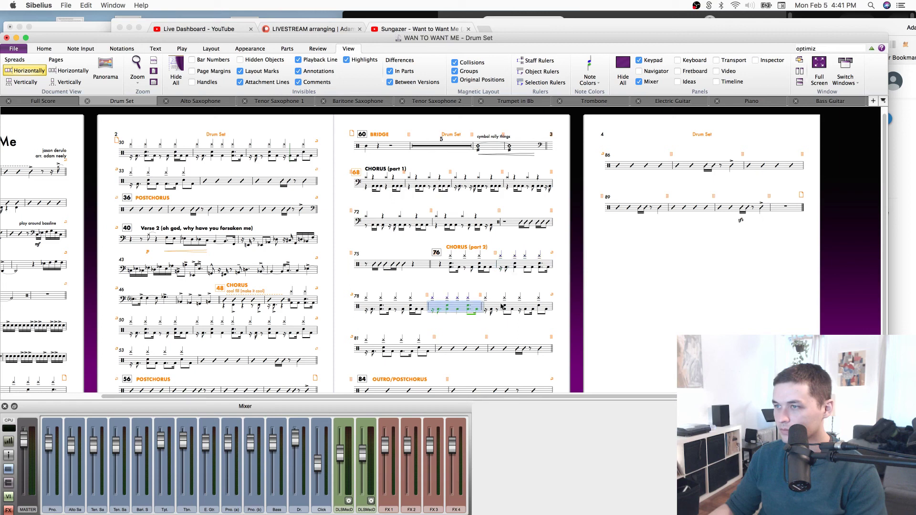
pyautogui.click(502, 307)
pyautogui.click(692, 326)
pyautogui.scroll(-2, 575, 343)
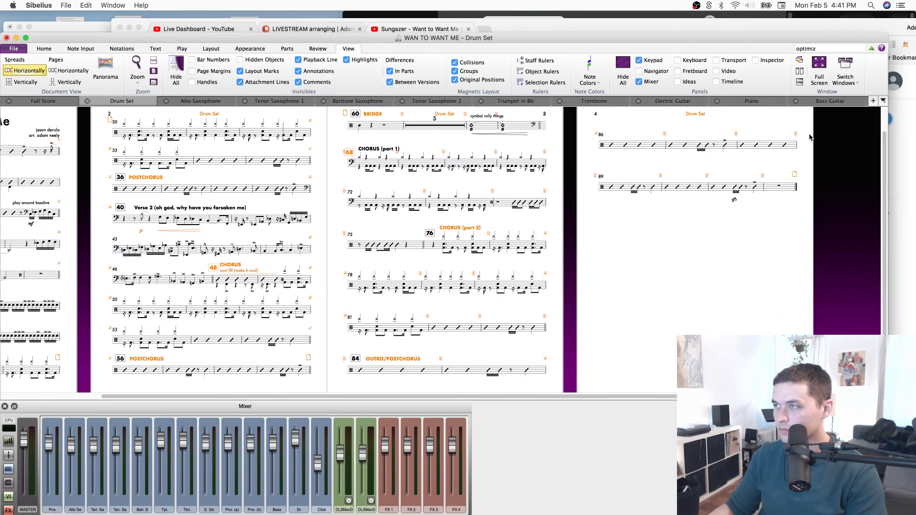
# Delete the leftover system break in the OUTRO/POSTCHORUS section so its final bars reflow onto page three.
pyautogui.click(545, 359)
pyautogui.press('Delete')
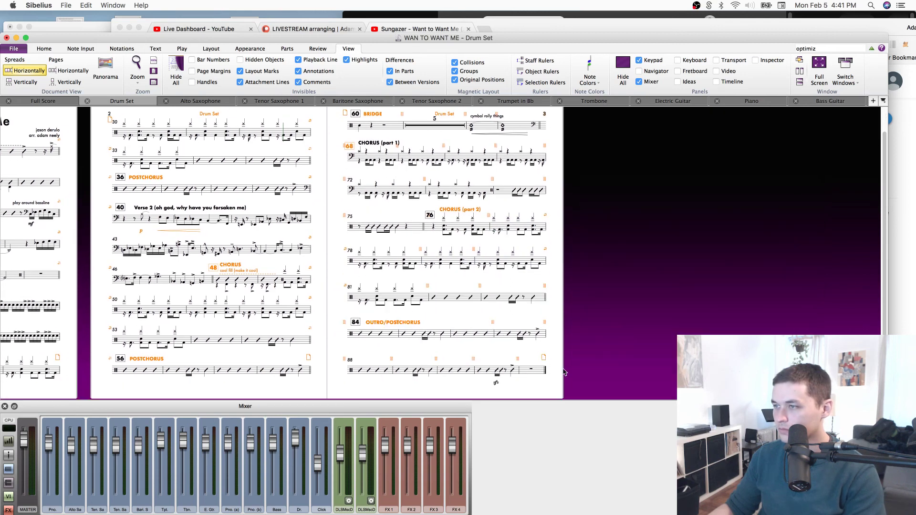
# Move the BRIDGE system at the head of page three down slightly to balance the page's spacing.
pyautogui.click(534, 371)
pyautogui.click(619, 317)
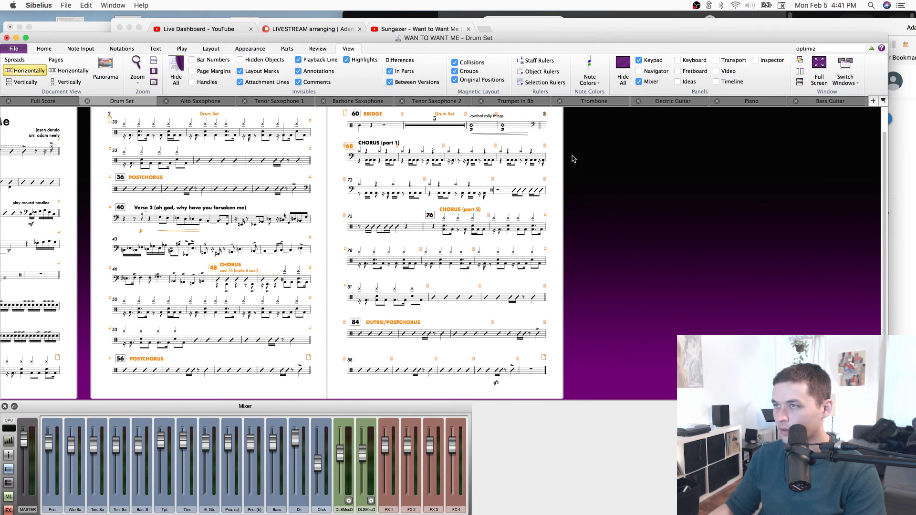
pyautogui.scroll(2, 573, 159)
pyautogui.click(530, 152)
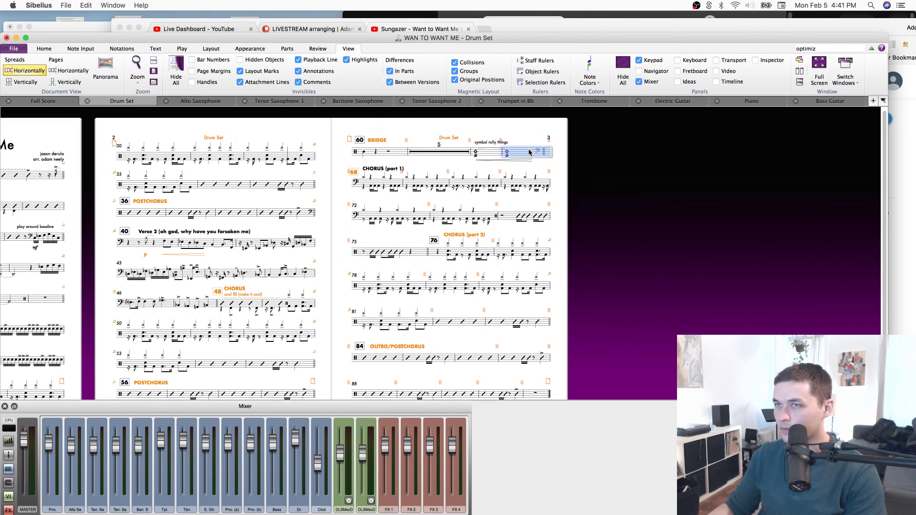
# Nudge the bar 43 system up slightly on page two and move the p dynamic under rehearsal mark 40 closer to its staff.
pyautogui.moveTo(327, 358); pyautogui.dragTo(523, 324)
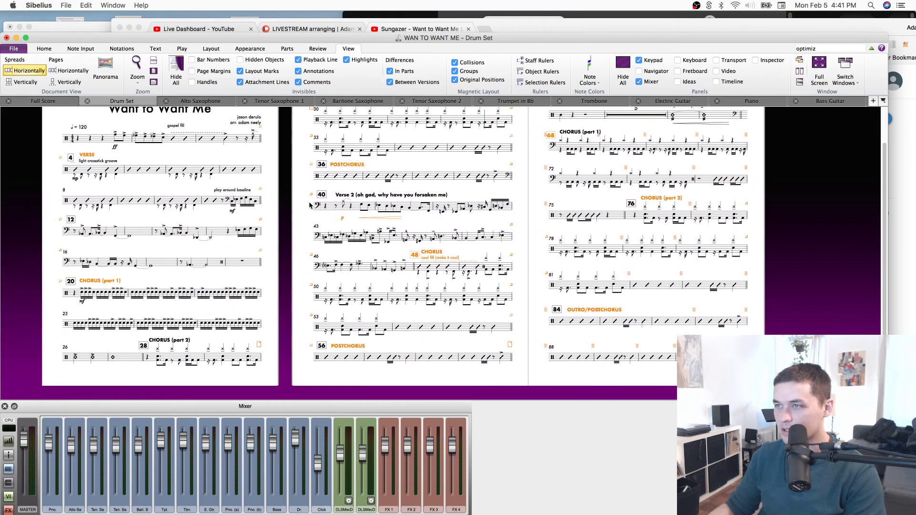
pyautogui.scroll(2, 531, 191)
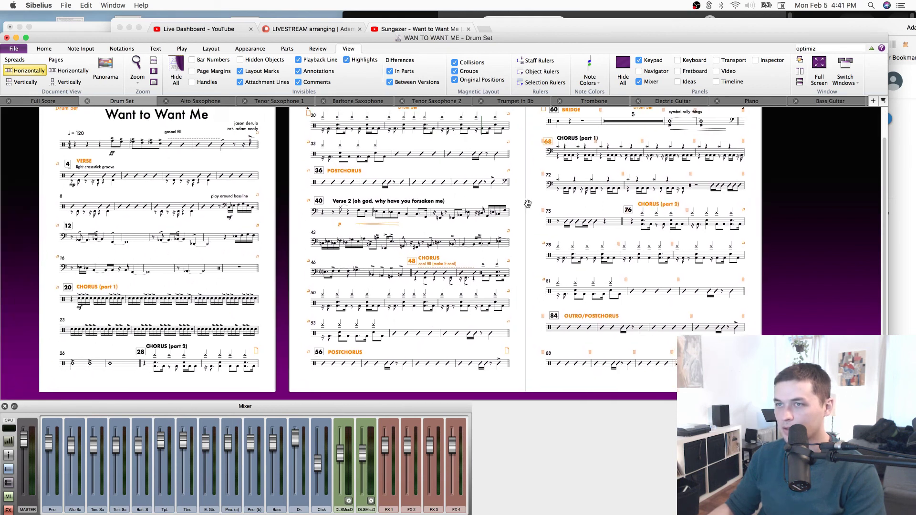
pyautogui.moveTo(520, 166); pyautogui.dragTo(499, 211)
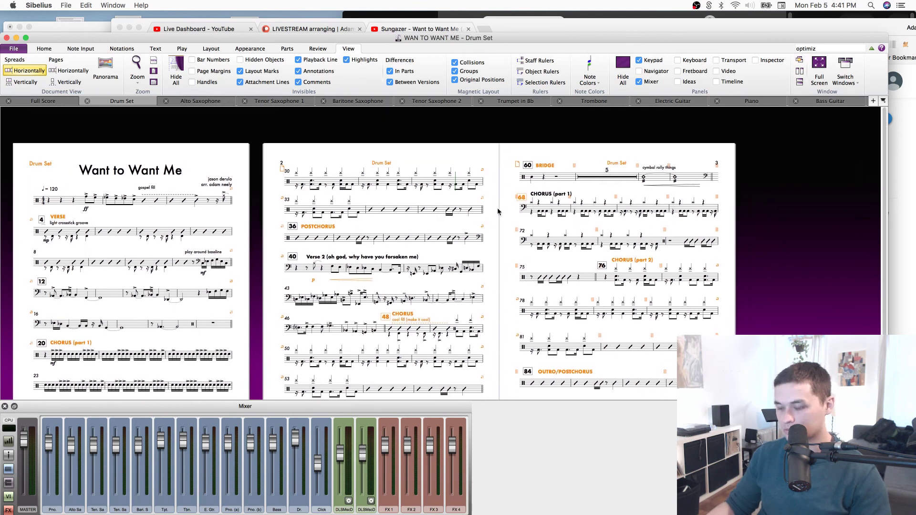
pyautogui.press('super+equal')
pyautogui.press('super+equal')
pyautogui.moveTo(505, 265); pyautogui.dragTo(499, 235)
pyautogui.scroll(-1, 499, 234)
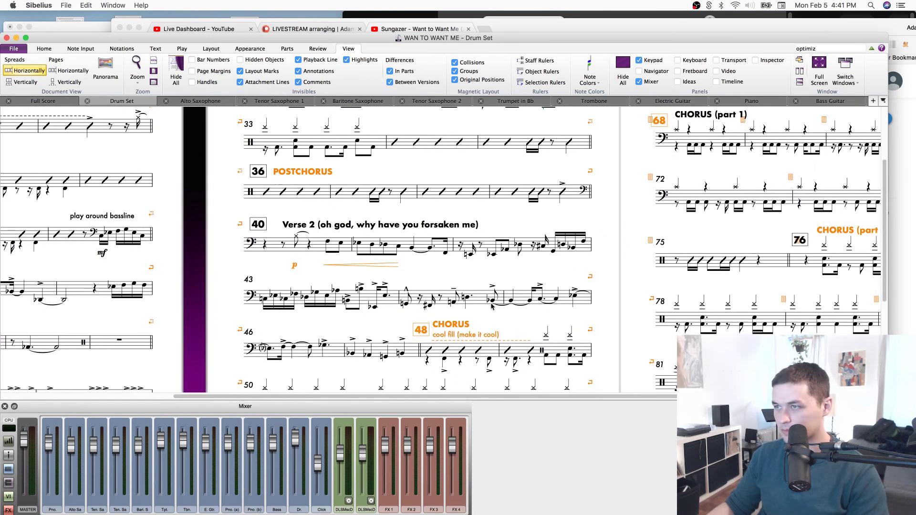
pyautogui.click(486, 299)
pyautogui.click(294, 268)
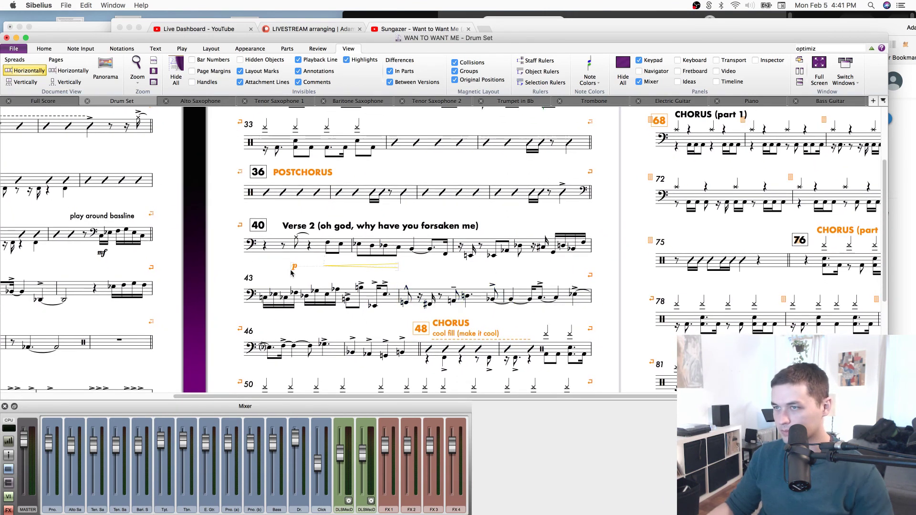
pyautogui.moveTo(294, 269); pyautogui.dragTo(293, 265)
pyautogui.press('Escape')
# Even out the lower half of page two by nudging the bar 50 and bar 53 systems slightly.
pyautogui.scroll(-5, 534, 312)
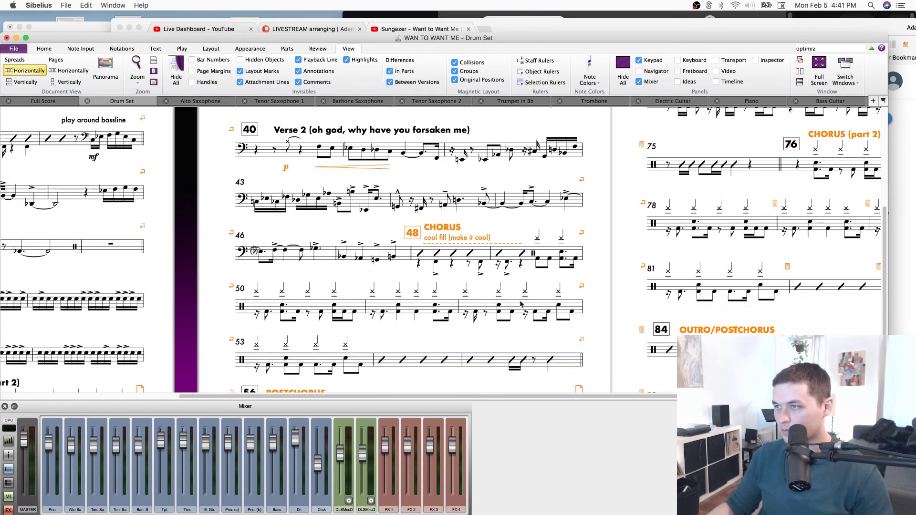
pyautogui.click(522, 305)
pyautogui.scroll(-3, 525, 310)
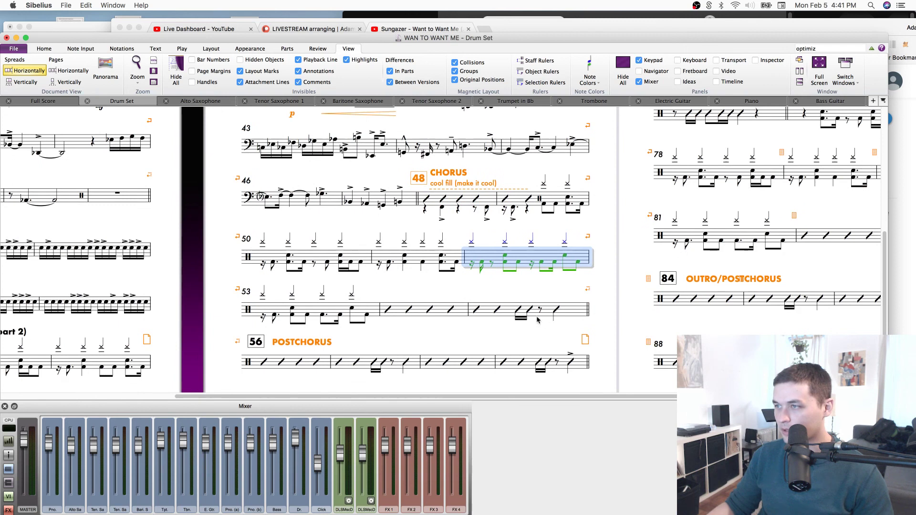
pyautogui.click(568, 312)
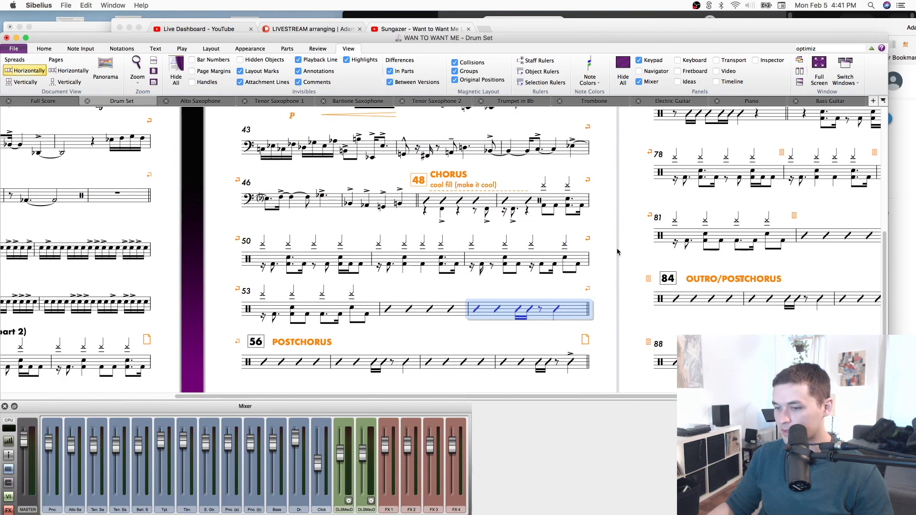
pyautogui.press('Escape')
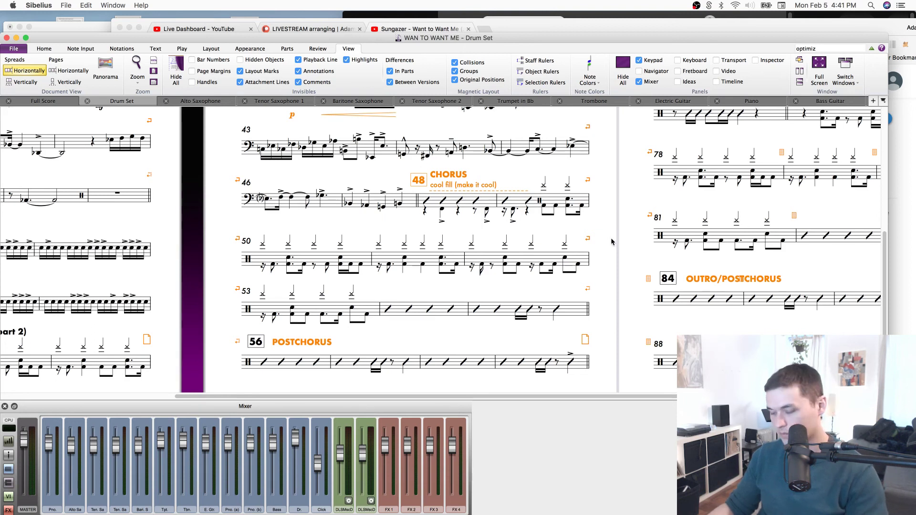
# Close the Mixer so that whole pages of the Drum Set part fit in view.
pyautogui.press('super+minus')
pyautogui.moveTo(575, 159); pyautogui.dragTo(633, 190)
pyautogui.click(263, 262)
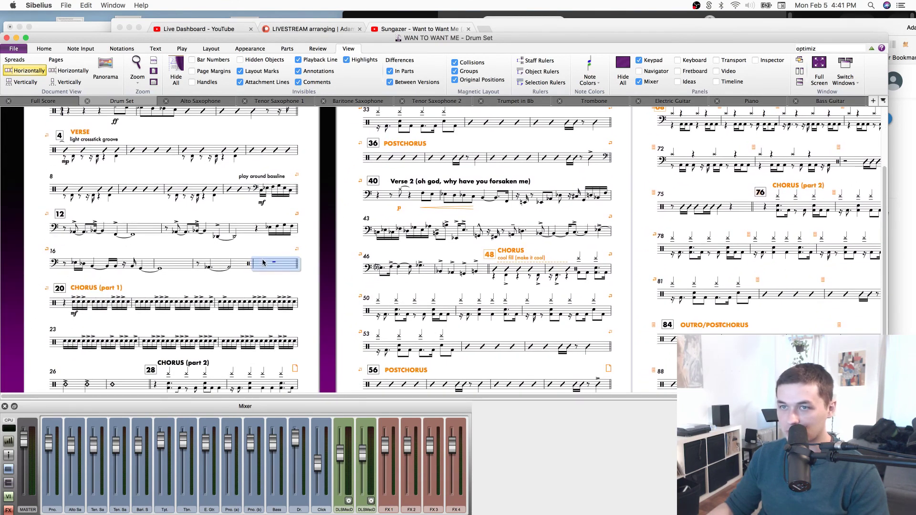
pyautogui.scroll(3, 314, 210)
pyautogui.hscroll(1, 314, 210)
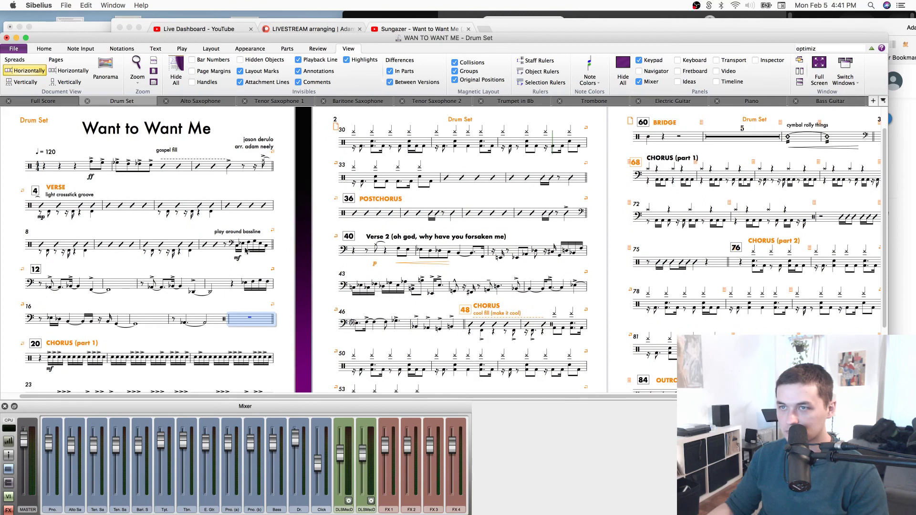
pyautogui.hscroll(5, 313, 221)
pyautogui.scroll(1, 314, 222)
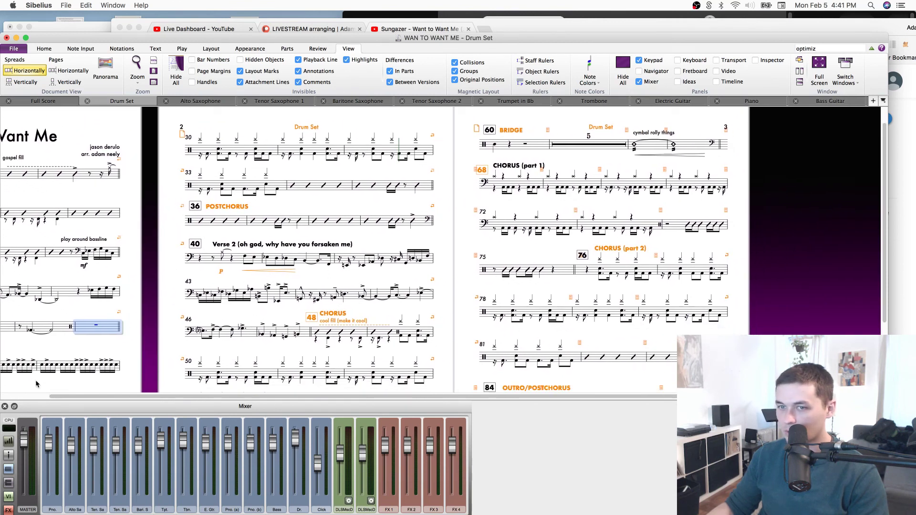
pyautogui.click(4, 406)
pyautogui.click(606, 375)
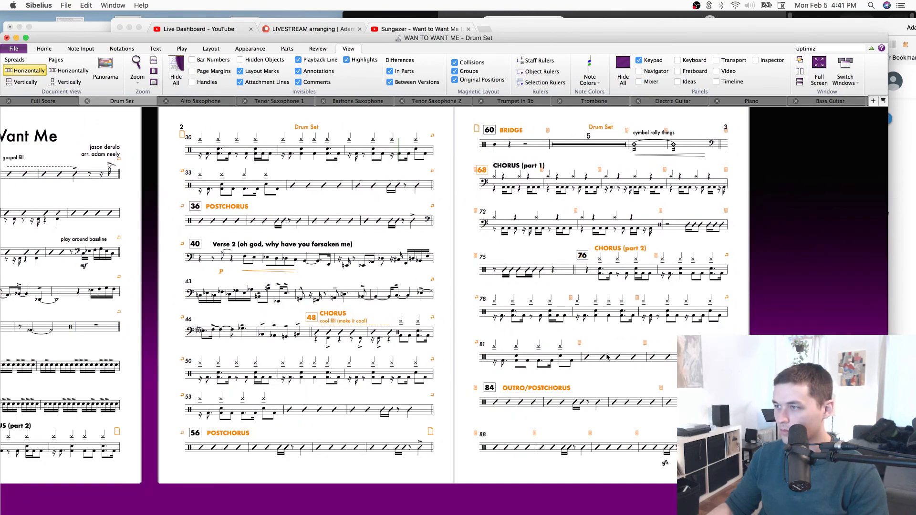
# Fine-tune page three's vertical spacing by nudging each system from bar 81 back to the BRIDGE slightly upward.
pyautogui.click(603, 355)
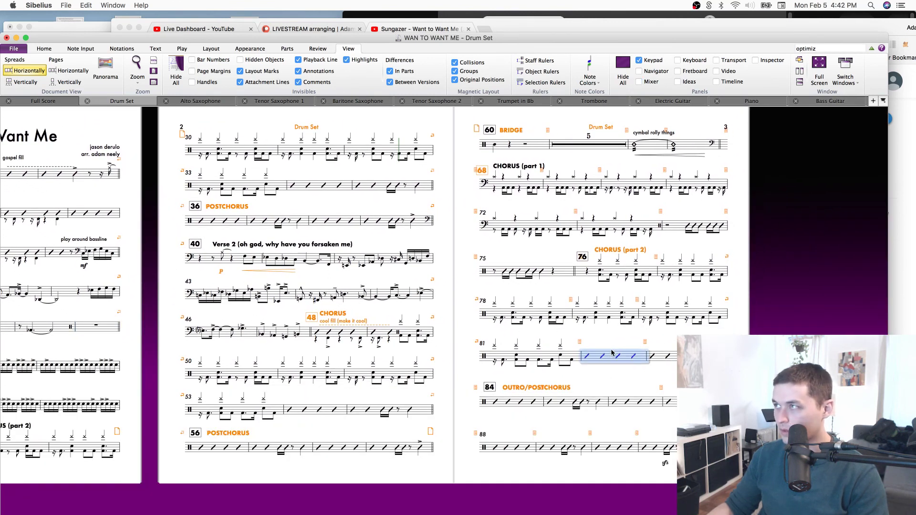
pyautogui.click(597, 313)
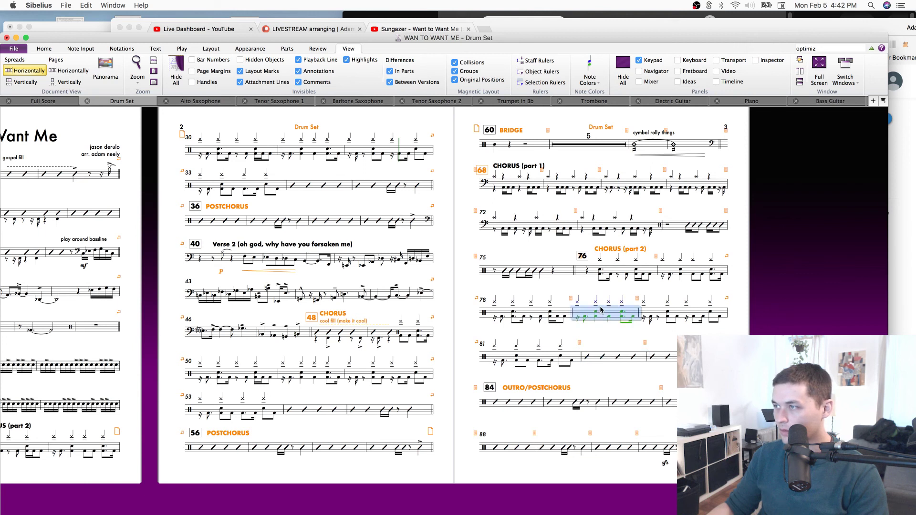
pyautogui.click(564, 272)
pyautogui.click(677, 226)
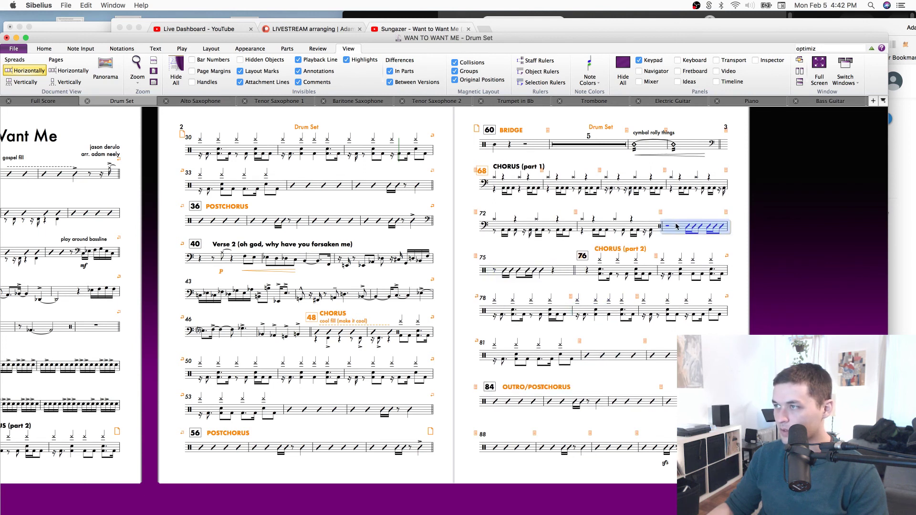
pyautogui.click(675, 187)
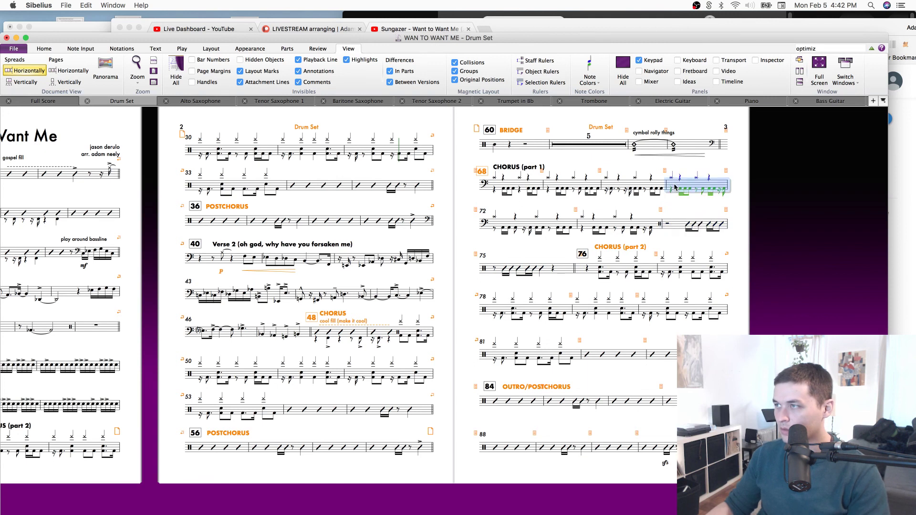
pyautogui.click(673, 182)
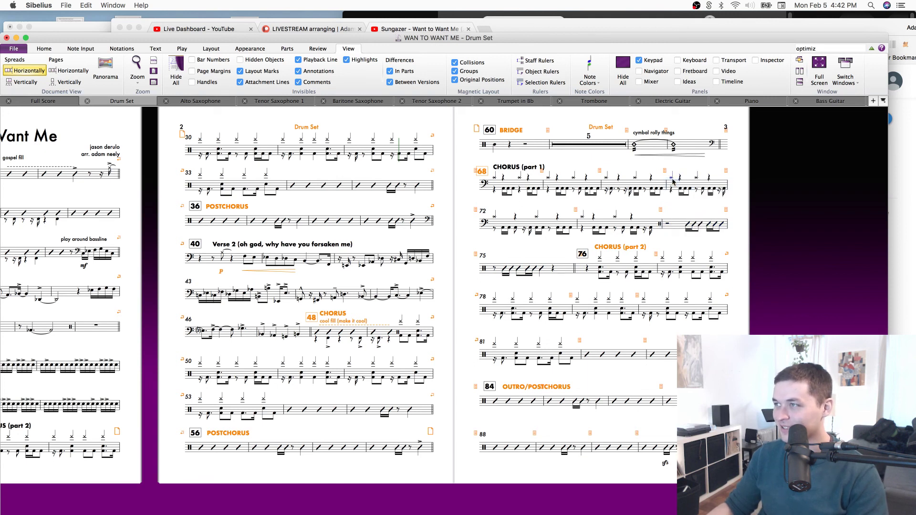
pyautogui.moveTo(536, 144); pyautogui.dragTo(537, 142)
pyautogui.press('Escape')
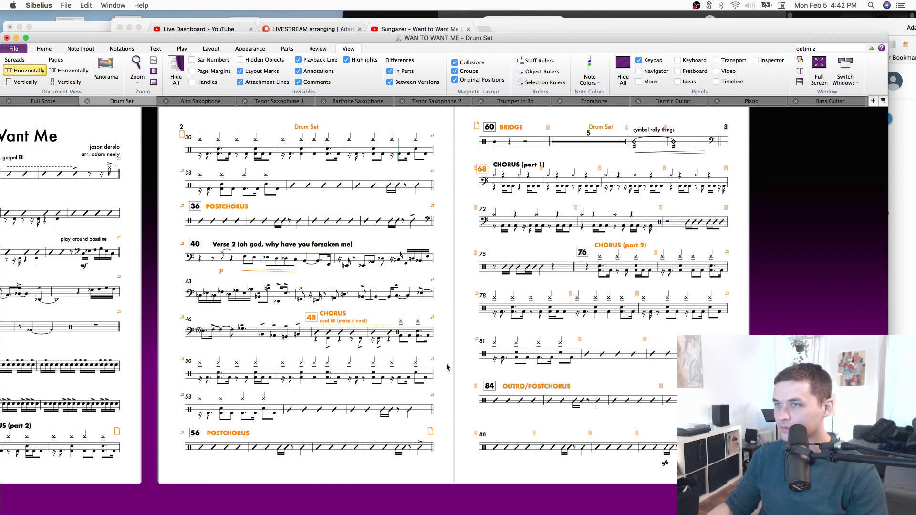
# Nudge the bar 36, bar 33 and bar 30 systems at the head of page two slightly upward and save the score.
pyautogui.hscroll(-5, 448, 367)
pyautogui.scroll(2, 448, 367)
pyautogui.click(403, 244)
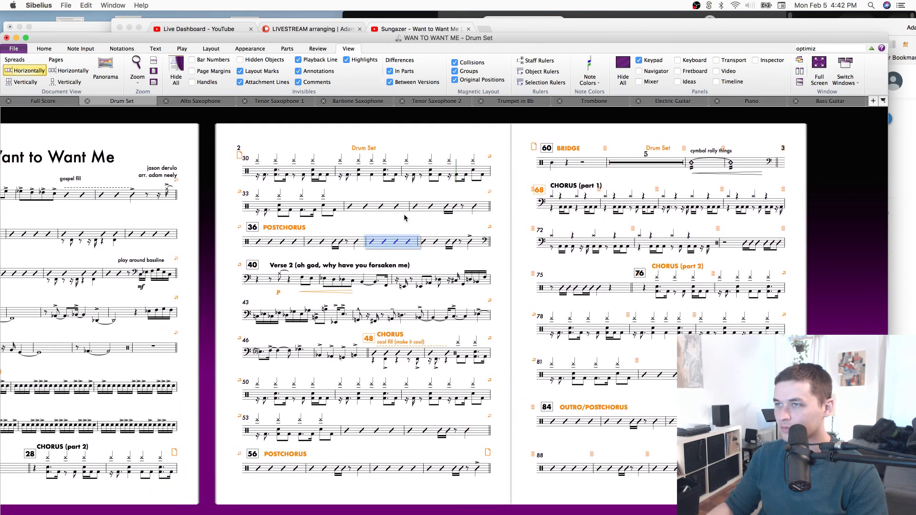
pyautogui.click(395, 206)
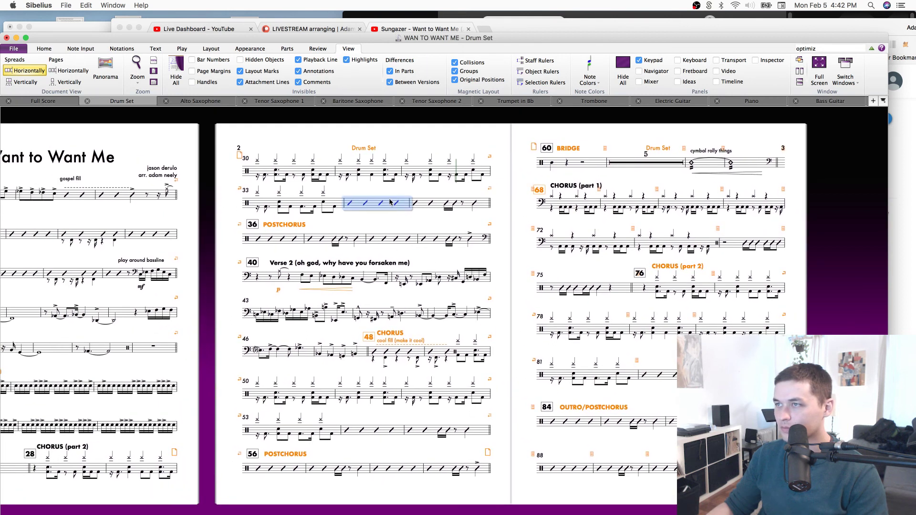
pyautogui.click(376, 174)
pyautogui.click(609, 346)
pyautogui.press('super+s')
# Switch to the full score, return to its beginning and change it from Panorama to page view.
pyautogui.moveTo(604, 350); pyautogui.dragTo(674, 350)
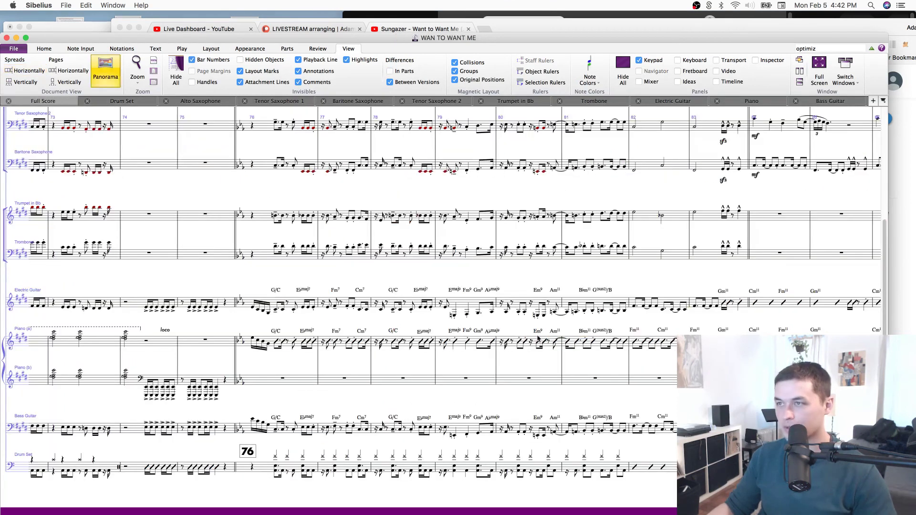
pyautogui.press('w')
pyautogui.moveTo(230, 284); pyautogui.dragTo(525, 279)
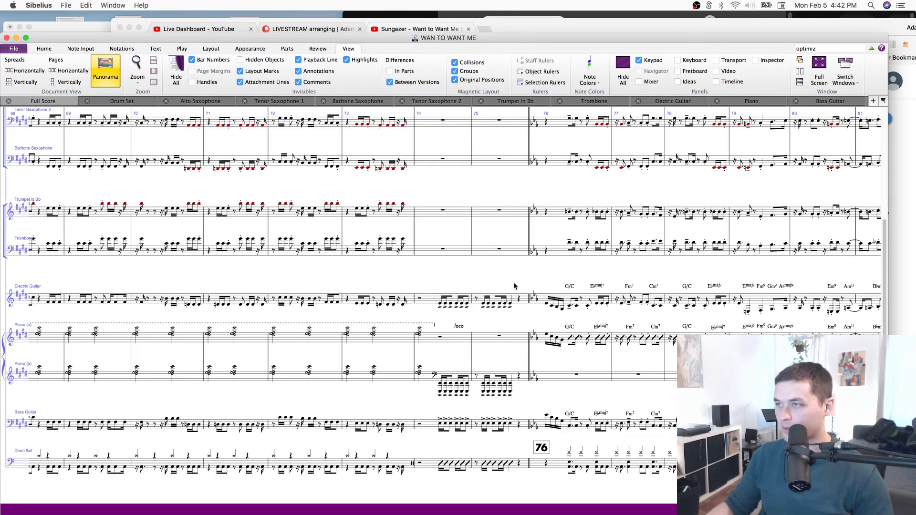
pyautogui.press('super+minus')
pyautogui.press('super+minus')
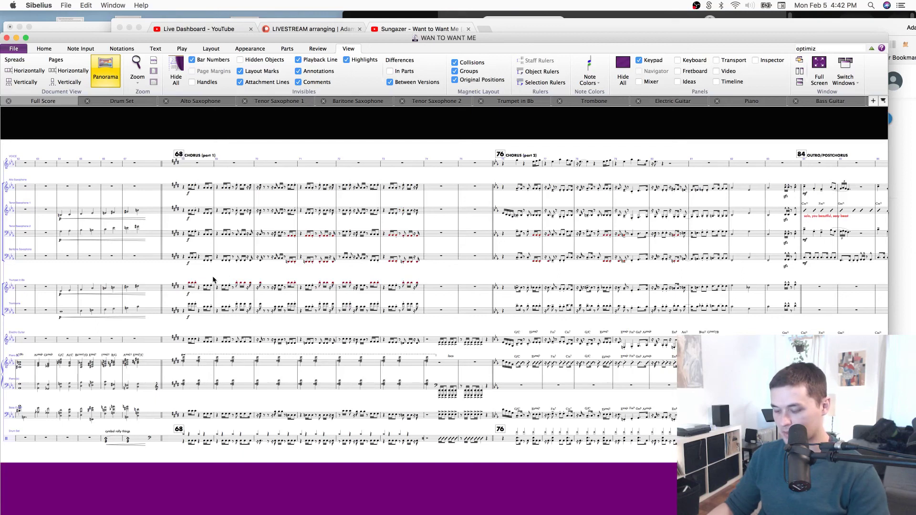
pyautogui.press('super+equal')
pyautogui.press('super+equal')
pyautogui.press('Home')
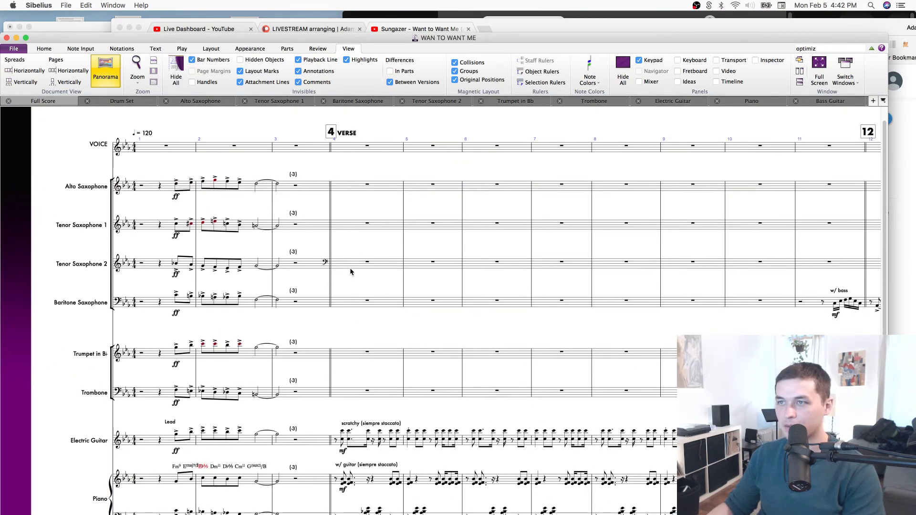
pyautogui.click(111, 75)
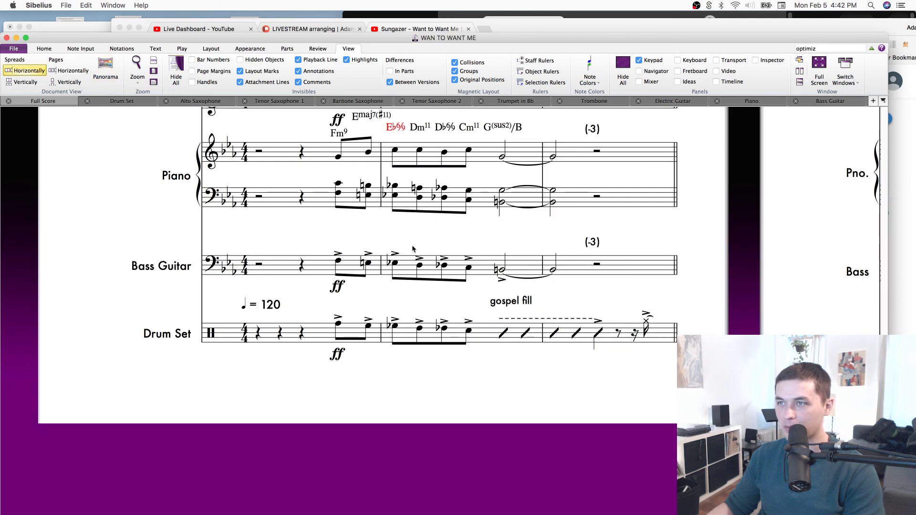
# Examine the page layout of the full score's opening pages, from the title down to the Drum Set staff.
pyautogui.moveTo(404, 244); pyautogui.dragTo(411, 297)
pyautogui.press('super+minus')
pyautogui.press('super+minus')
pyautogui.press('super+minus')
pyautogui.moveTo(623, 182); pyautogui.dragTo(566, 322)
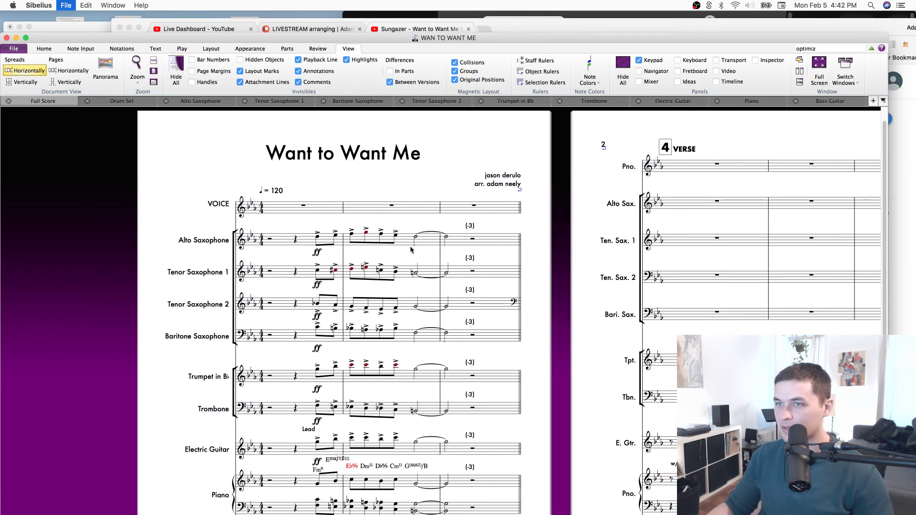
pyautogui.scroll(-1, 557, 239)
pyautogui.hscroll(1, 556, 239)
pyautogui.moveTo(556, 239); pyautogui.dragTo(533, 165)
pyautogui.press('super+minus')
pyautogui.press('super+minus')
pyautogui.press('super+minus')
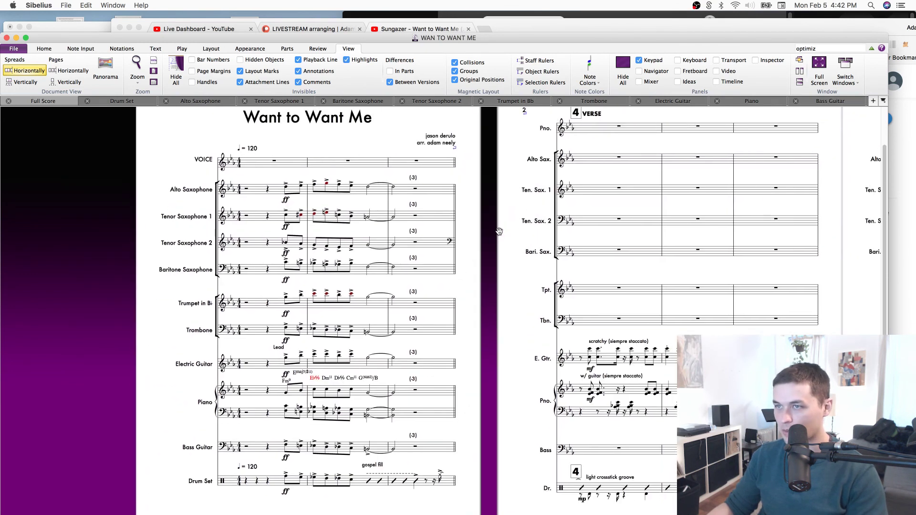
pyautogui.moveTo(458, 248); pyautogui.dragTo(433, 253)
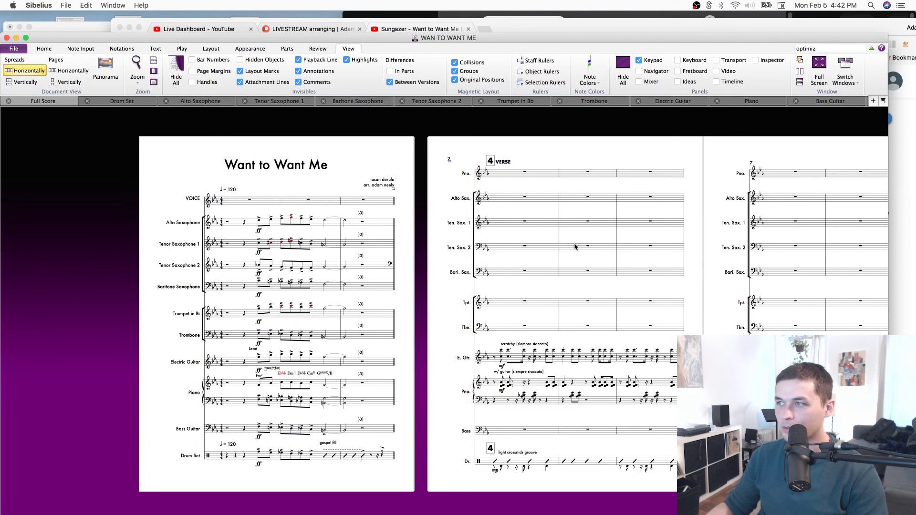
pyautogui.hscroll(3, 608, 463)
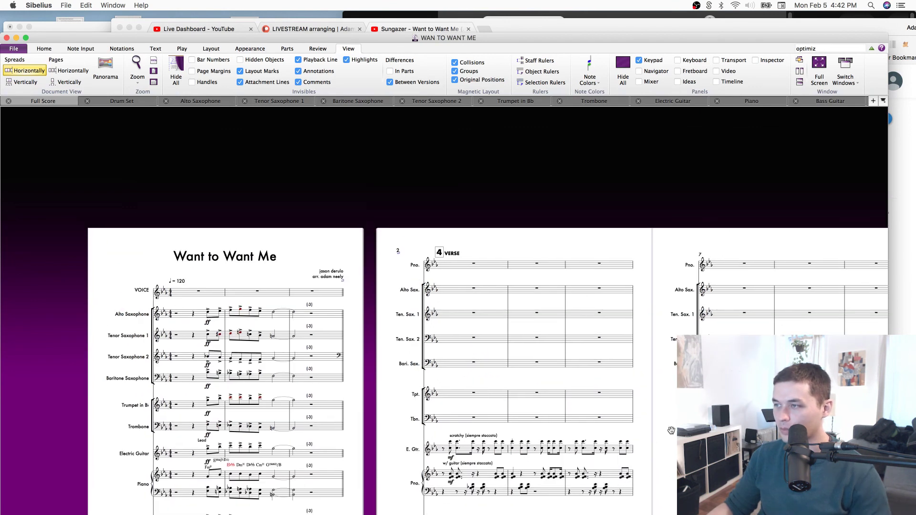
pyautogui.scroll(-3, 652, 297)
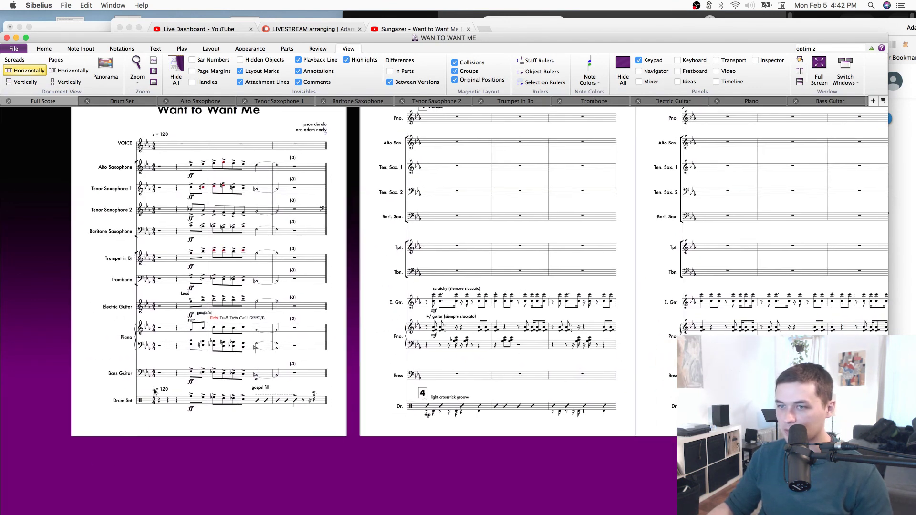
# Delete the two opening quarter rests in the Drum Set's first bar of the full score to consolidate them.
pyautogui.click(167, 402)
pyautogui.click(155, 401)
pyautogui.click(157, 401)
pyautogui.click(161, 401)
pyautogui.keyDown('shift'); pyautogui.click(168, 402); pyautogui.keyUp('shift')
pyautogui.press('Delete')
# Set System Object Positions so that system objects appear only above VOICE, removing Drum Set from the chosen staves.
pyautogui.click(166, 390)
pyautogui.click(257, 48)
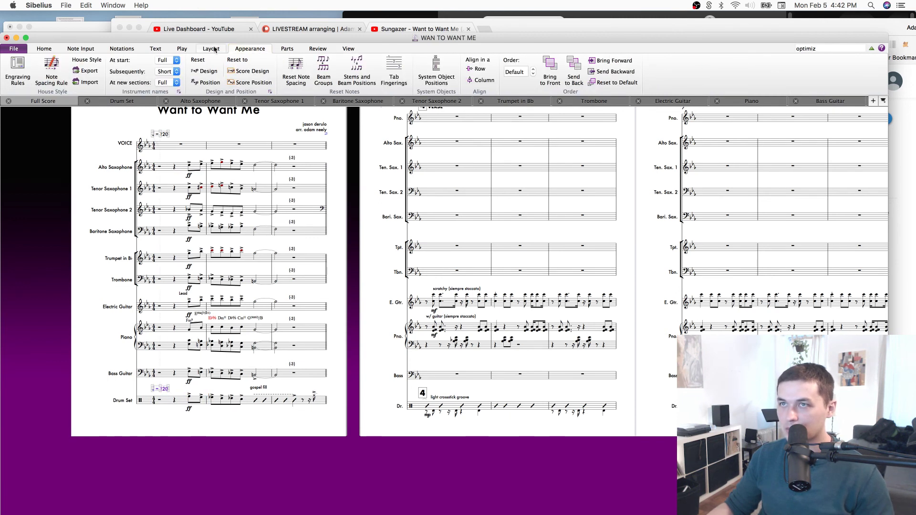
pyautogui.click(155, 48)
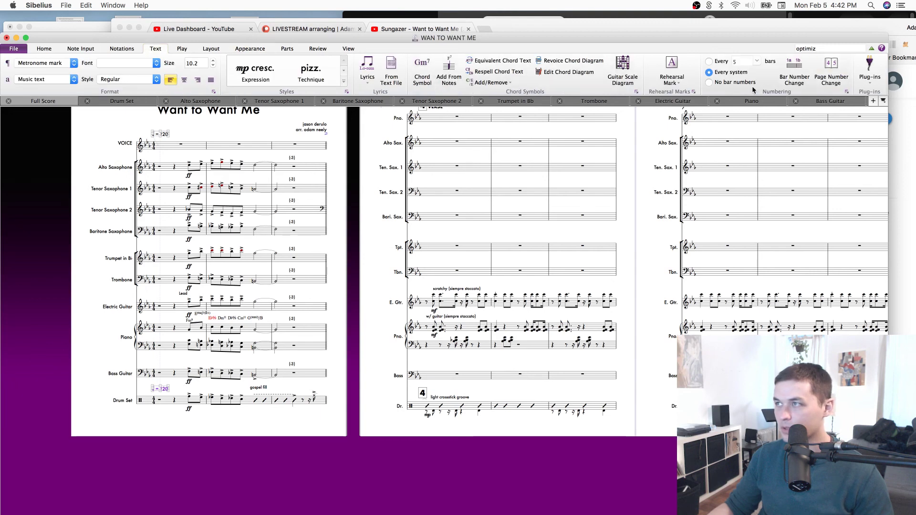
pyautogui.click(830, 48)
pyautogui.write('sys')
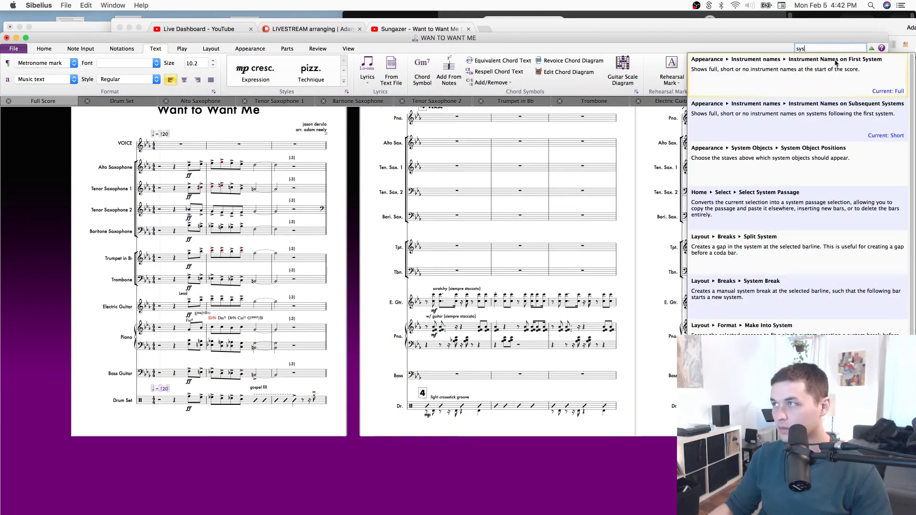
pyautogui.write('tem obje')
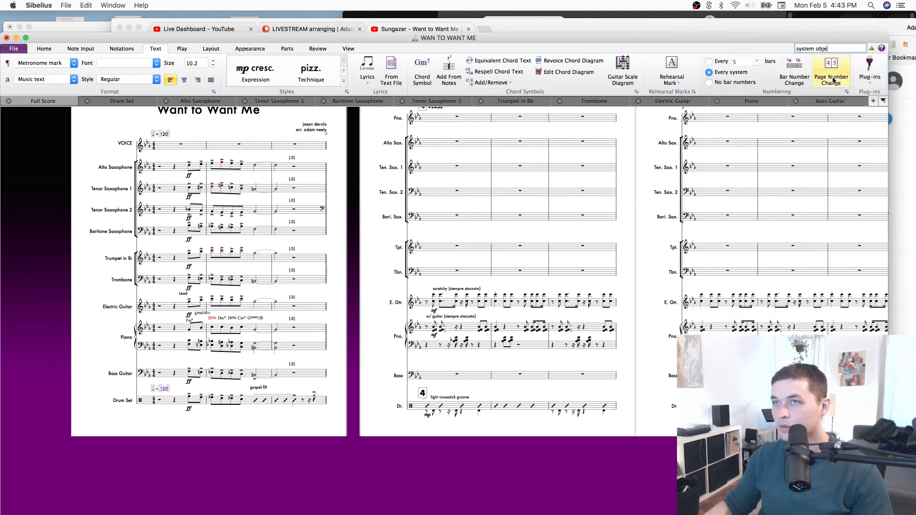
pyautogui.click(833, 80)
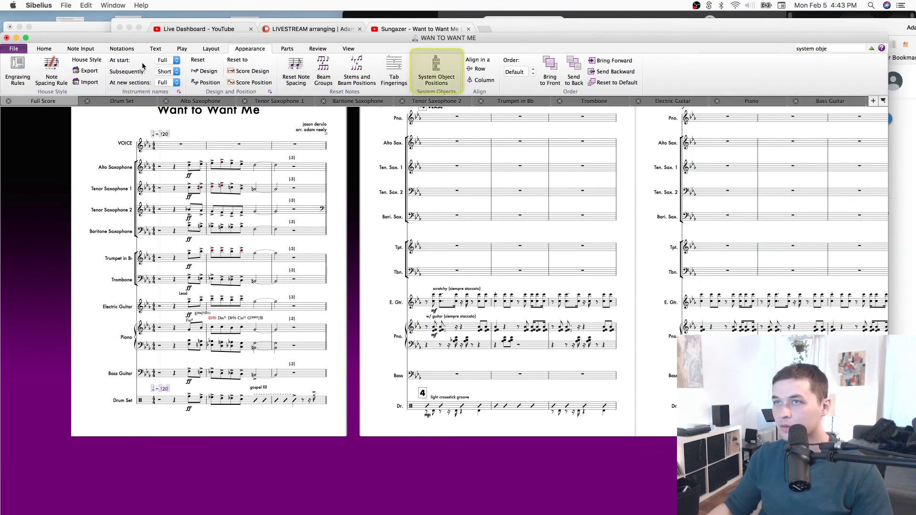
pyautogui.click(436, 73)
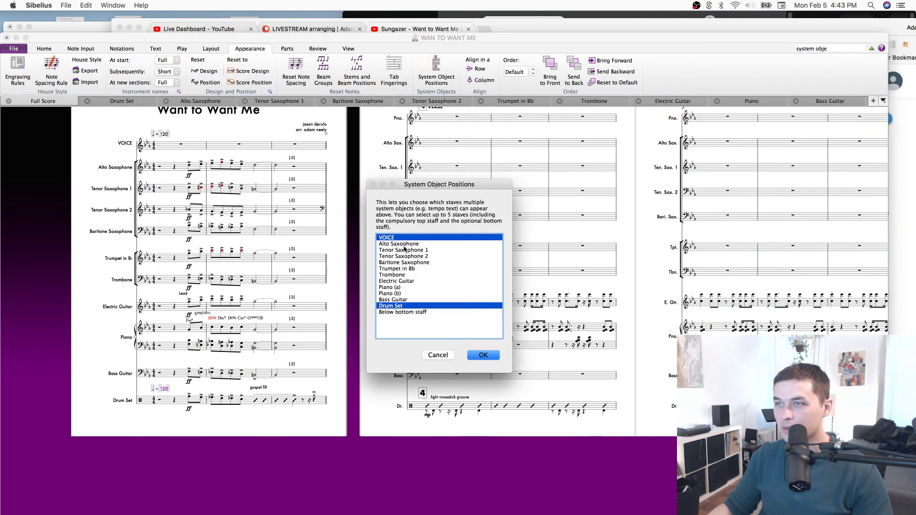
pyautogui.click(435, 243)
pyautogui.click(419, 307)
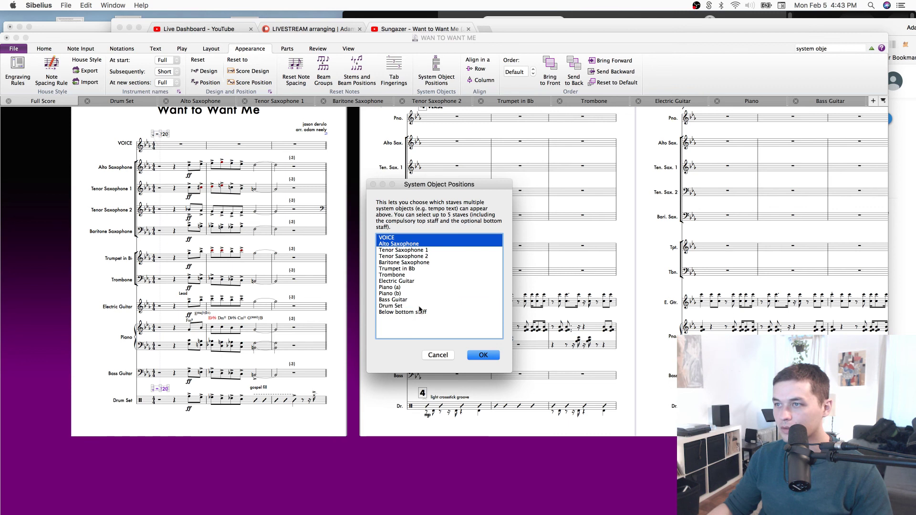
pyautogui.click(404, 243)
pyautogui.click(470, 355)
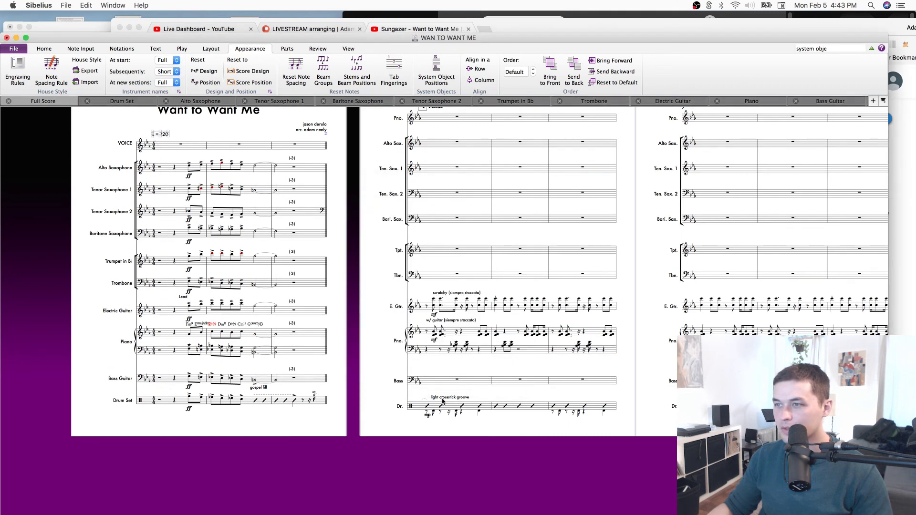
# Nudge the top Pno. staff slightly upward on page 4 and on page 3 of the full score.
pyautogui.moveTo(484, 396); pyautogui.dragTo(458, 401)
pyautogui.moveTo(748, 265); pyautogui.dragTo(452, 306)
pyautogui.hscroll(-1, 126, 157)
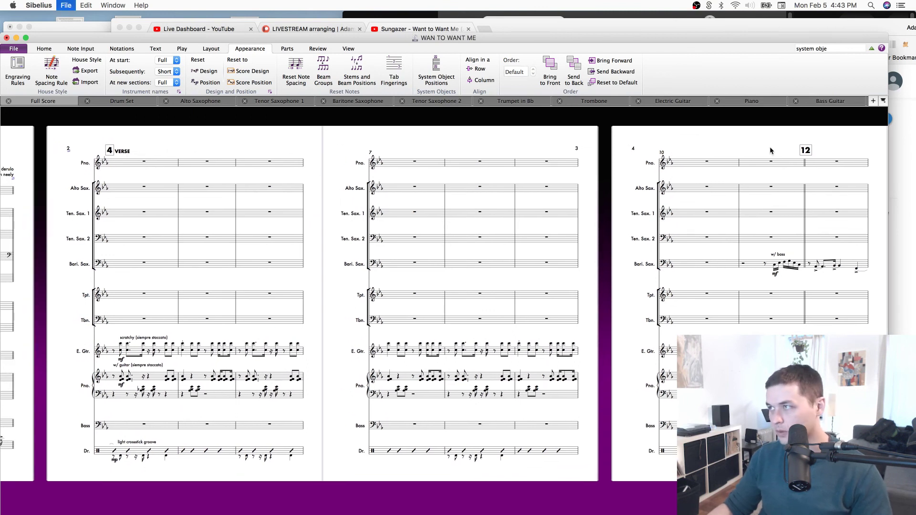
pyautogui.hscroll(5, 698, 148)
pyautogui.scroll(-1, 707, 225)
pyautogui.hscroll(1, 706, 225)
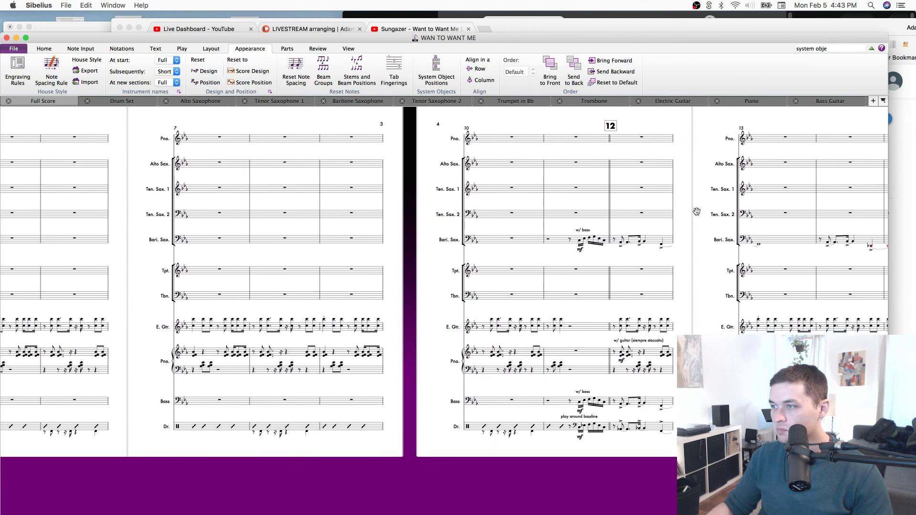
pyautogui.moveTo(662, 138); pyautogui.dragTo(659, 132)
pyautogui.click(291, 139)
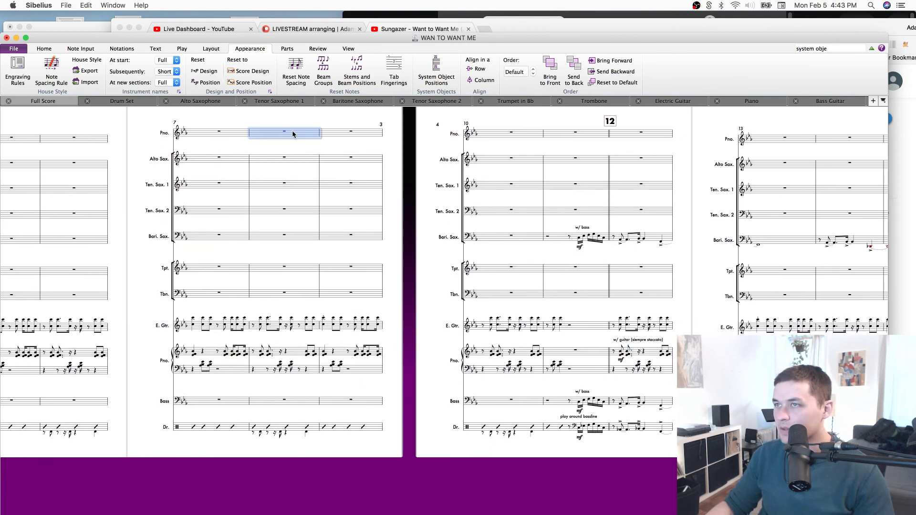
# Nudge the top Pno. staff slightly upward on pages 5 and 6, at bars 15 and 18.
pyautogui.hscroll(10, 795, 123)
pyautogui.click(480, 141)
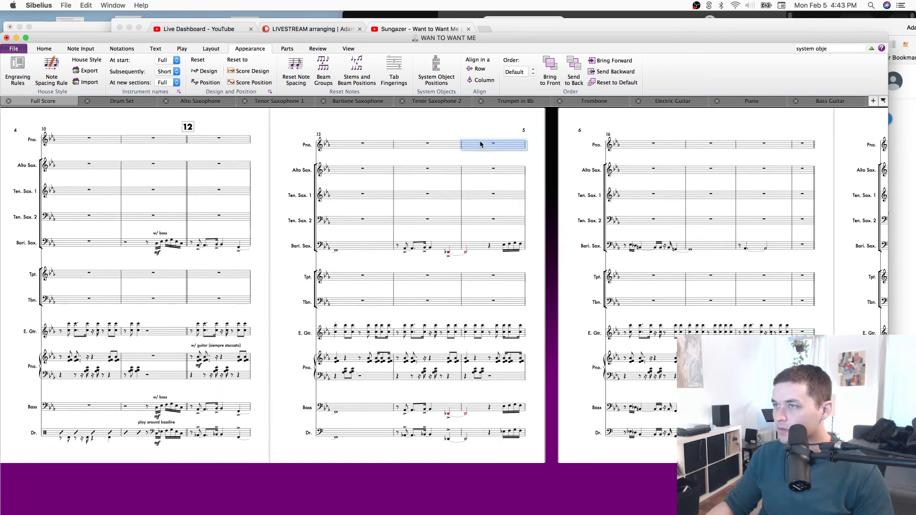
pyautogui.hscroll(5, 749, 123)
pyautogui.click(555, 131)
# Shift the "CHORUS (part 1)" text on page 7 slightly right, away from rehearsal mark 20.
pyautogui.hscroll(8, 839, 122)
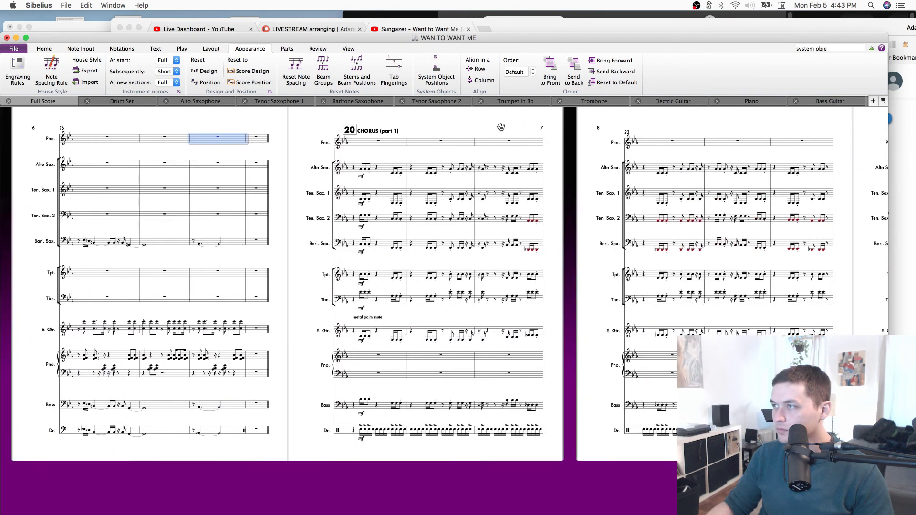
pyautogui.click(382, 129)
pyautogui.moveTo(381, 130); pyautogui.dragTo(373, 131)
pyautogui.click(345, 133)
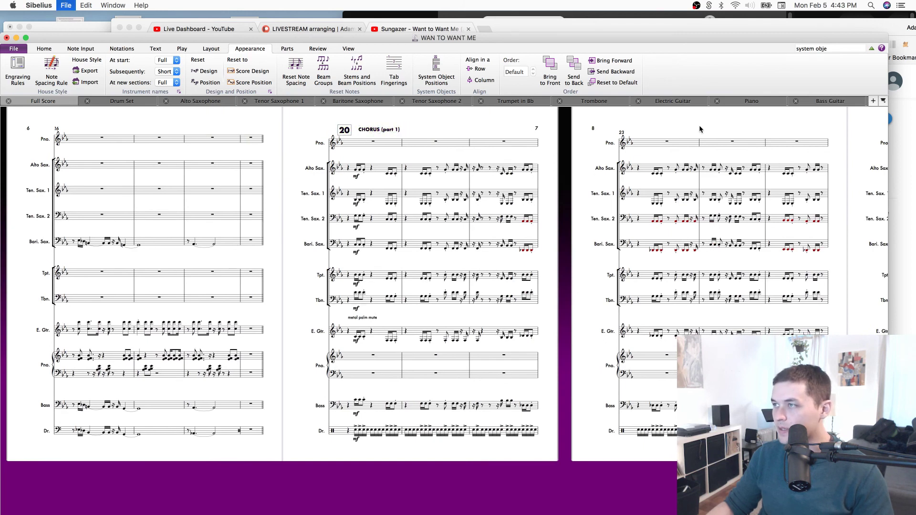
# Lower the "metal palm mute" text slightly above the electric guitar staff at bar 20 and save the score.
pyautogui.hscroll(6, 515, 122)
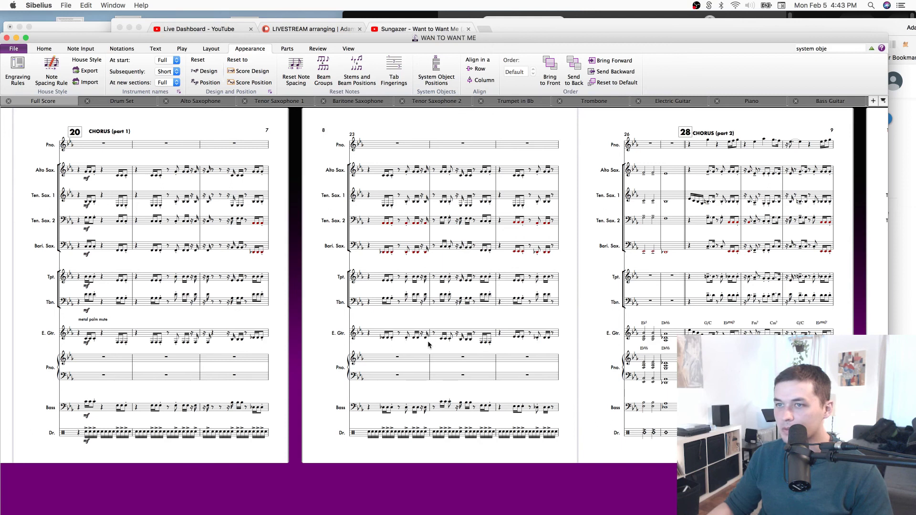
pyautogui.moveTo(85, 322); pyautogui.dragTo(85, 327)
pyautogui.press('Escape')
pyautogui.press('super+s')
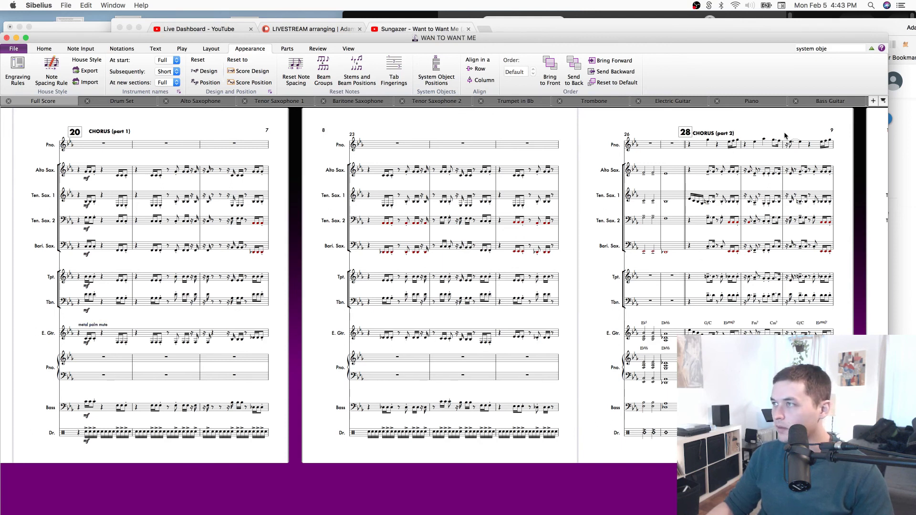
# Insert system breaks after bar 29 and after bar 32 of the full score.
pyautogui.hscroll(3, 785, 136)
pyautogui.click(439, 146)
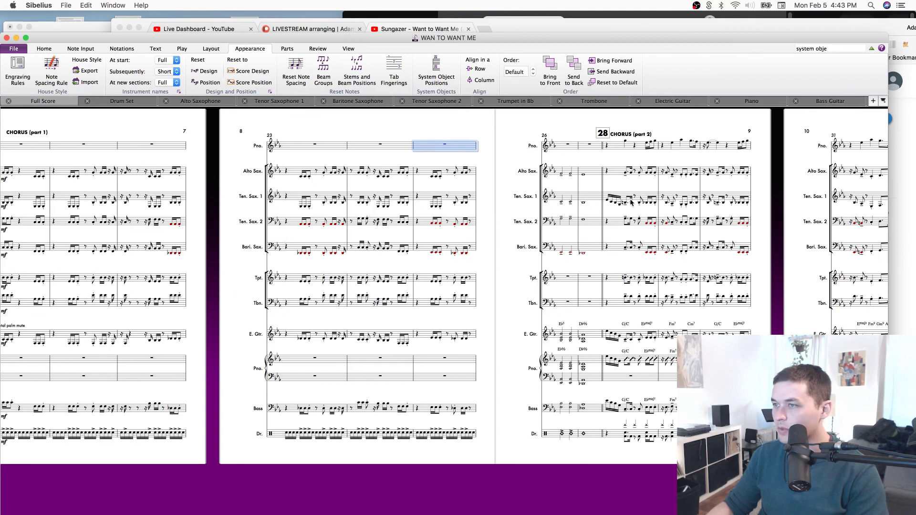
pyautogui.click(700, 186)
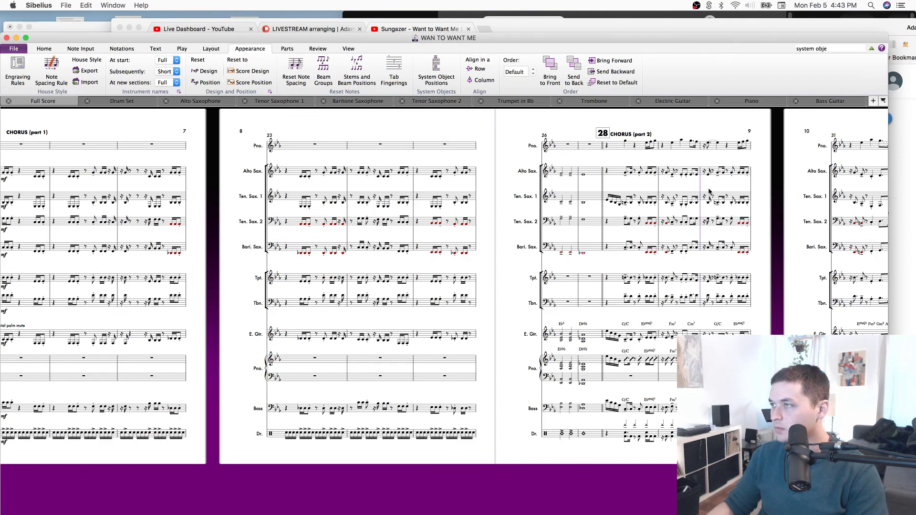
pyautogui.press('Return')
pyautogui.moveTo(778, 194); pyautogui.dragTo(329, 218)
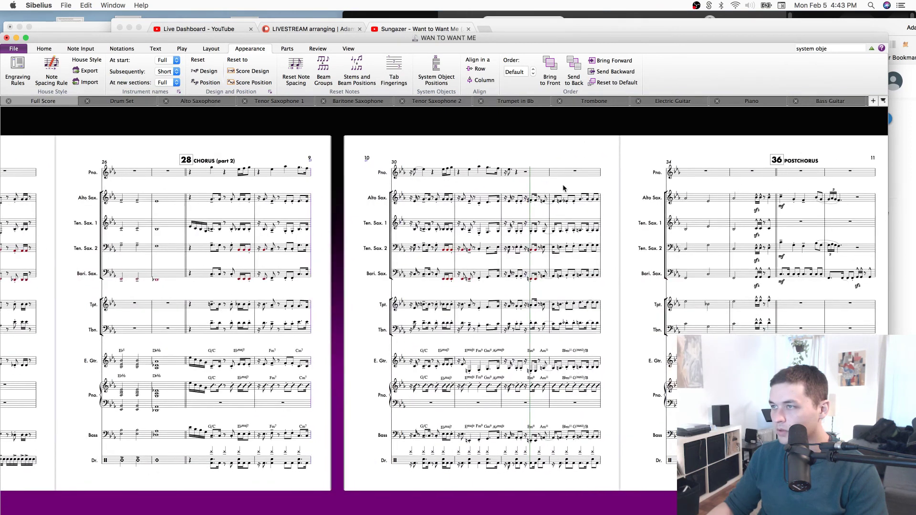
pyautogui.press('Return')
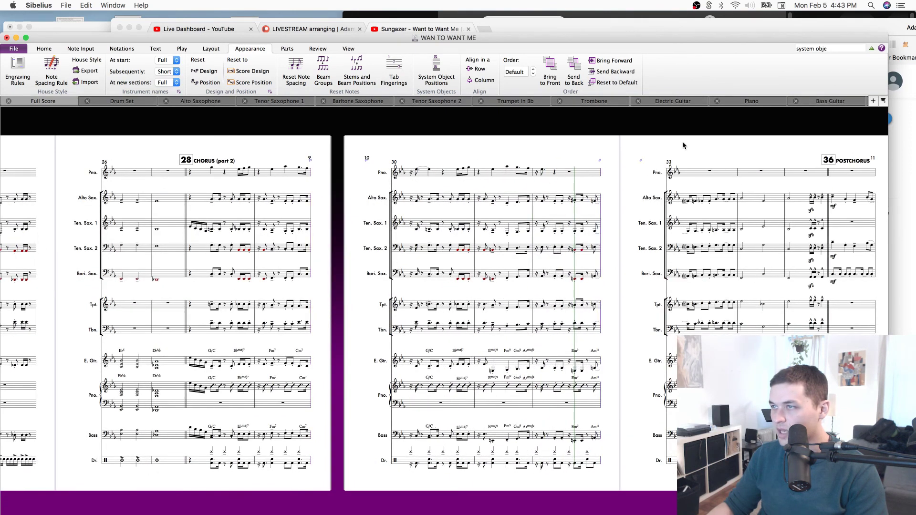
# Nudge the top Pno. staff on page 10 slightly upward and save the score.
pyautogui.click(541, 171)
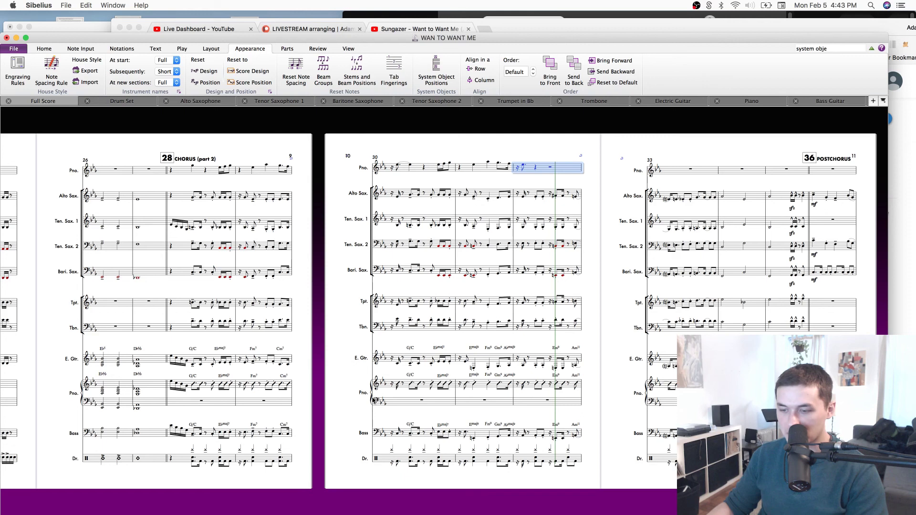
pyautogui.press('super+s')
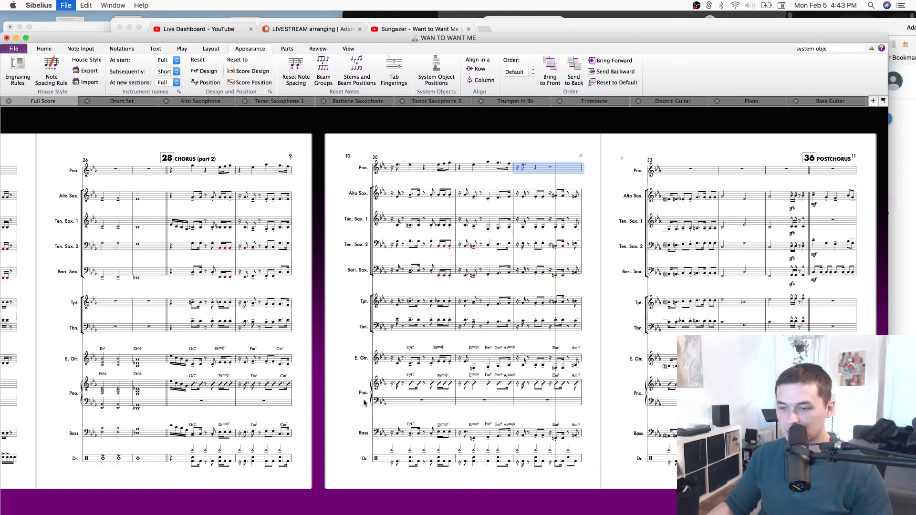
pyautogui.press('Escape')
# Shift the "CHORUS (part 2)" text slightly right of rehearsal mark 28 and save the score.
pyautogui.click(211, 159)
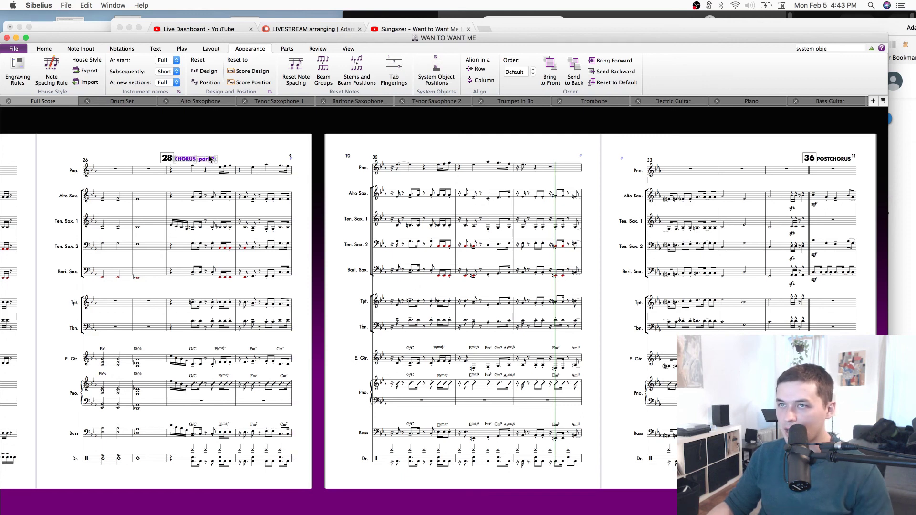
pyautogui.press('Escape')
pyautogui.press('super+s')
pyautogui.click(571, 169)
pyautogui.press('Escape')
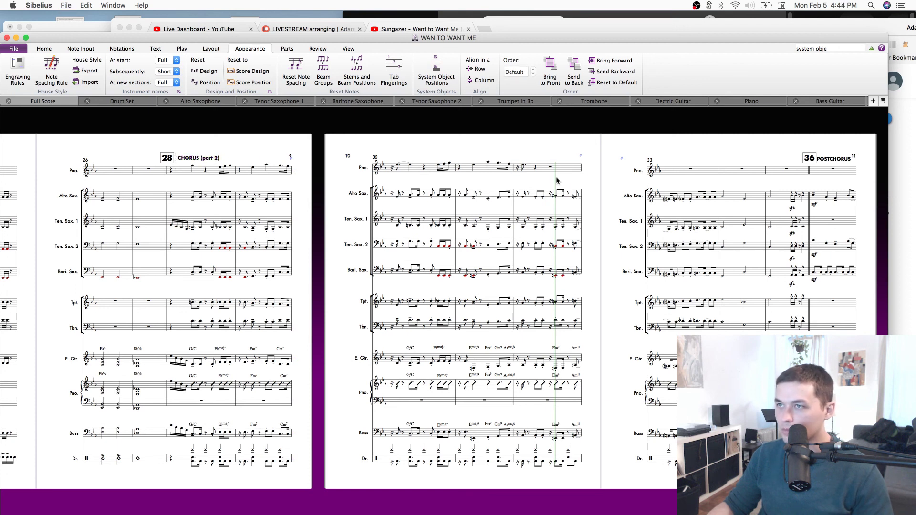
# Delete the notes in the top Pno. staff from bar 28 through bar 32.
pyautogui.click(523, 168)
pyautogui.keyDown('shift'); pyautogui.click(180, 174); pyautogui.keyUp('shift')
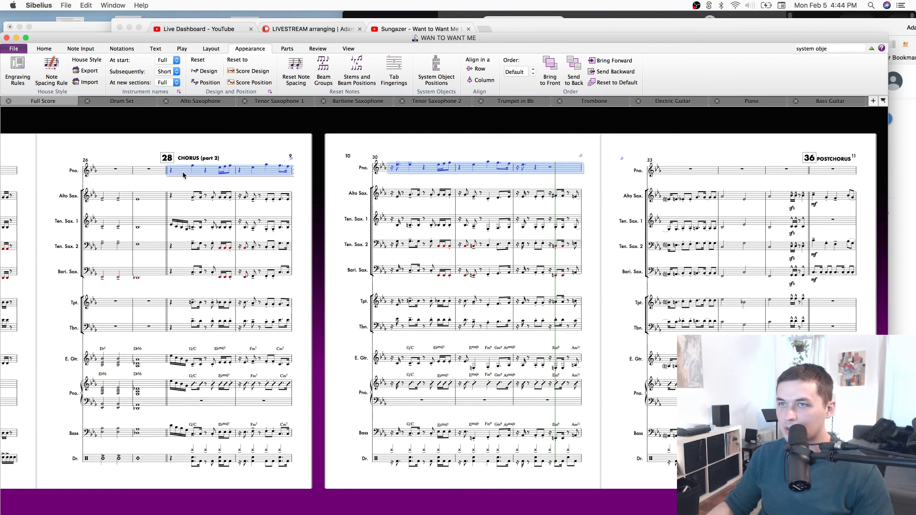
pyautogui.press('Delete')
pyautogui.press('Escape')
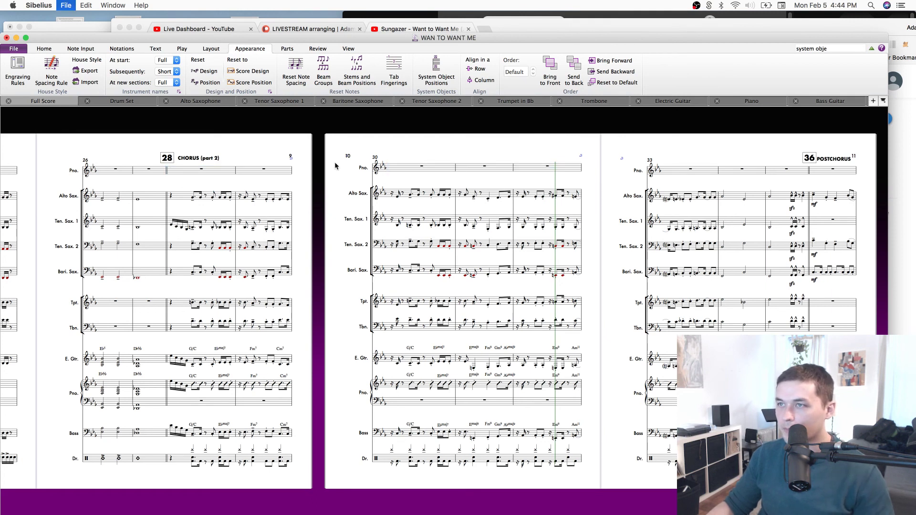
# Try to delete the entire top Pno. staff, remove it from the file, and save the score.
pyautogui.hscroll(3, 687, 152)
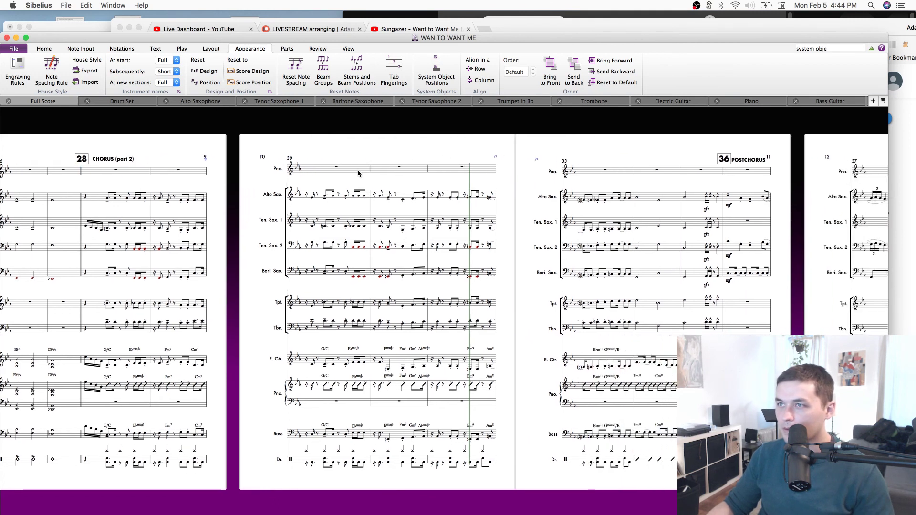
pyautogui.doubleClick(348, 168)
pyautogui.hscroll(-6, 126, 198)
pyautogui.tripleClick(287, 178)
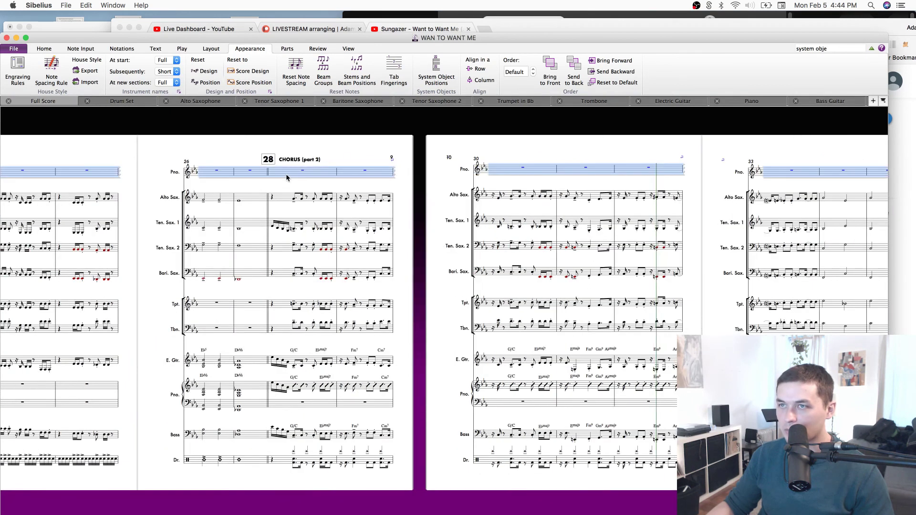
pyautogui.press('Delete')
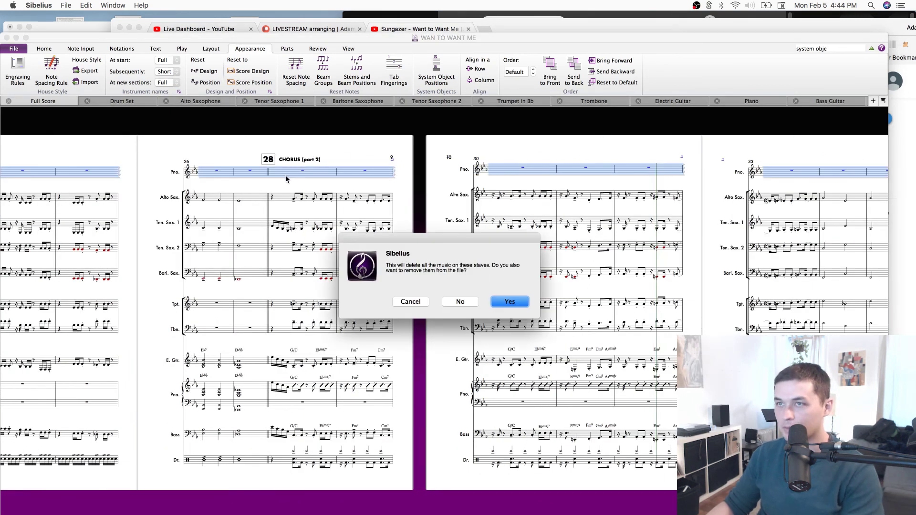
pyautogui.click(523, 305)
pyautogui.press('super+s')
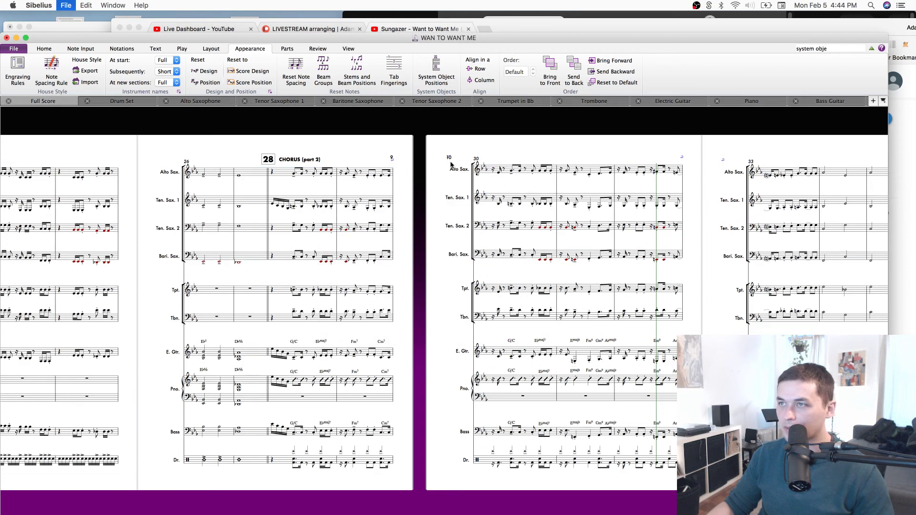
# Undo the removal of the top Pno. staff from the full score, checking the pages through rehearsal mark 84.
pyautogui.moveTo(624, 155); pyautogui.dragTo(350, 186)
pyautogui.press('super+z')
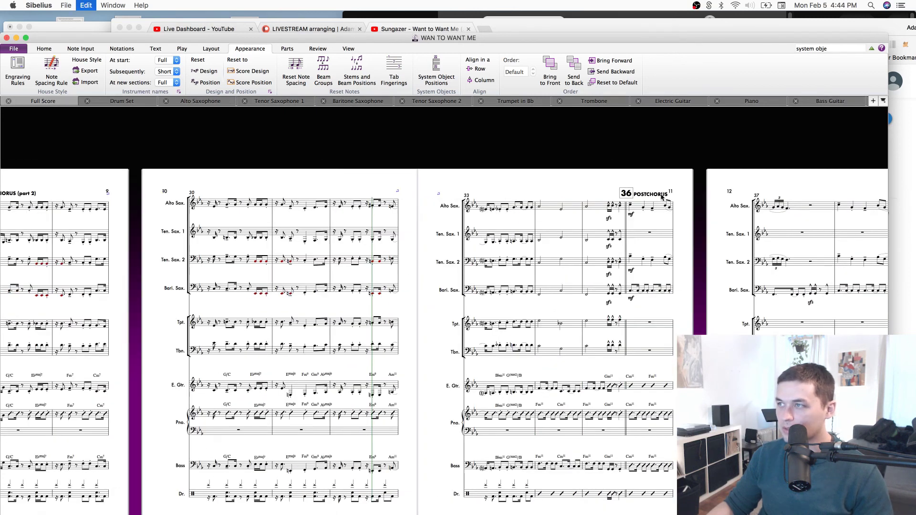
pyautogui.moveTo(261, 169); pyautogui.dragTo(726, 177)
pyautogui.press('Escape')
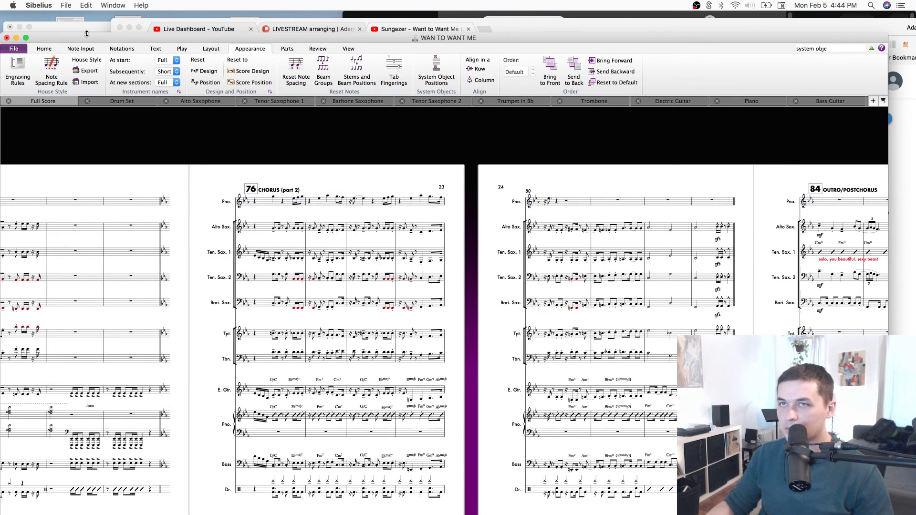
pyautogui.press('super+z')
pyautogui.press('super+z')
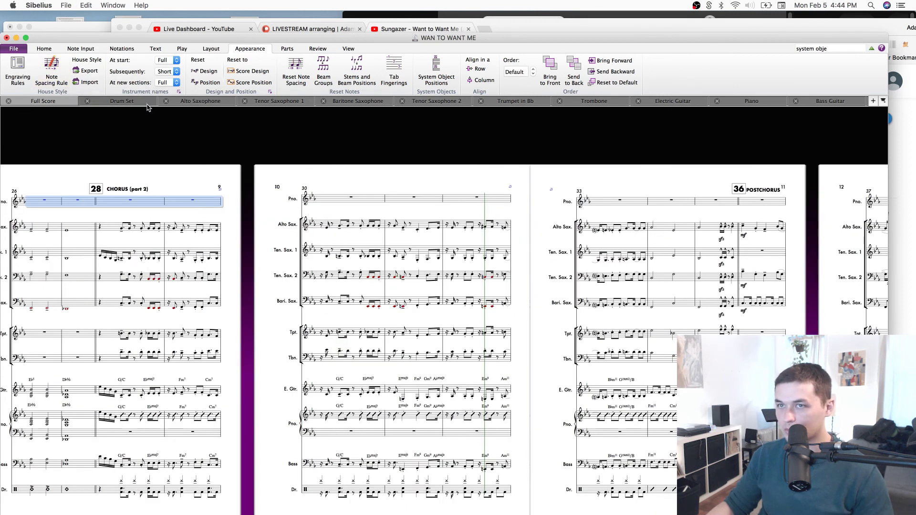
pyautogui.press('super+z')
pyautogui.press('super+z')
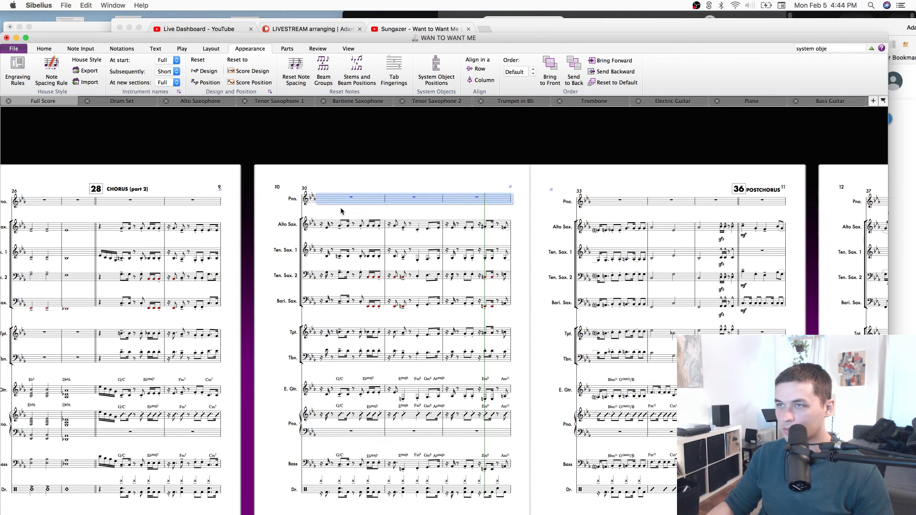
pyautogui.press('super+z')
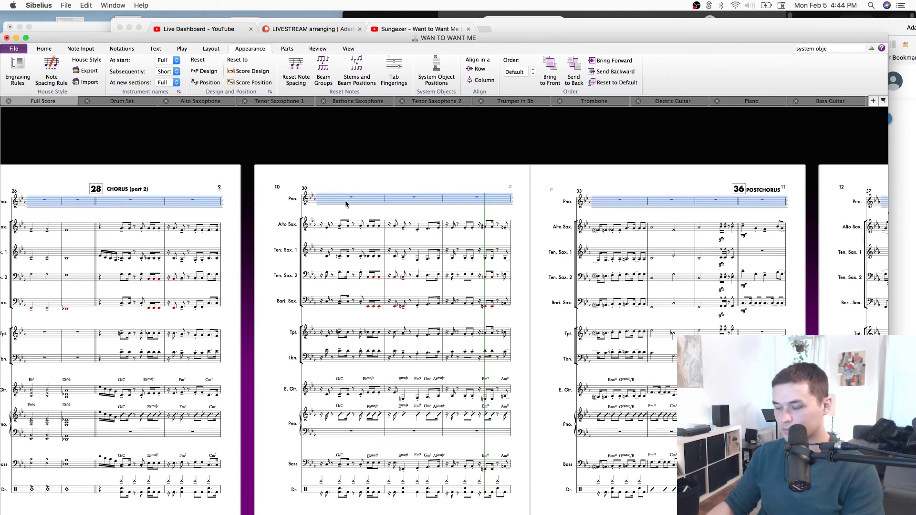
# Delete the entire top Pno. staff from the full score, confirm the removal, and save the score.
pyautogui.press('Delete')
pyautogui.press('Return')
pyautogui.moveTo(718, 154); pyautogui.dragTo(480, 165)
pyautogui.press('super+s')
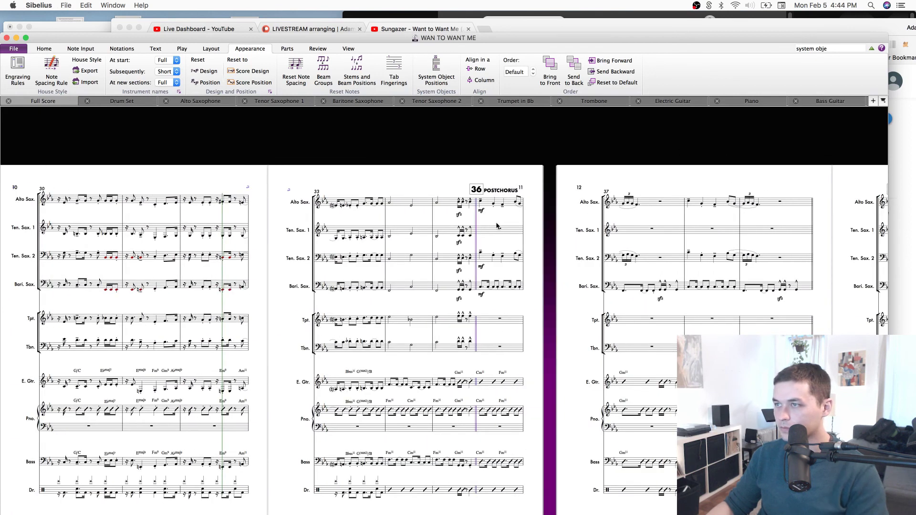
# Review the full score's page layout from the title page through rehearsal mark 40.
pyautogui.hscroll(-15, 483, 229)
pyautogui.hscroll(-20, 483, 230)
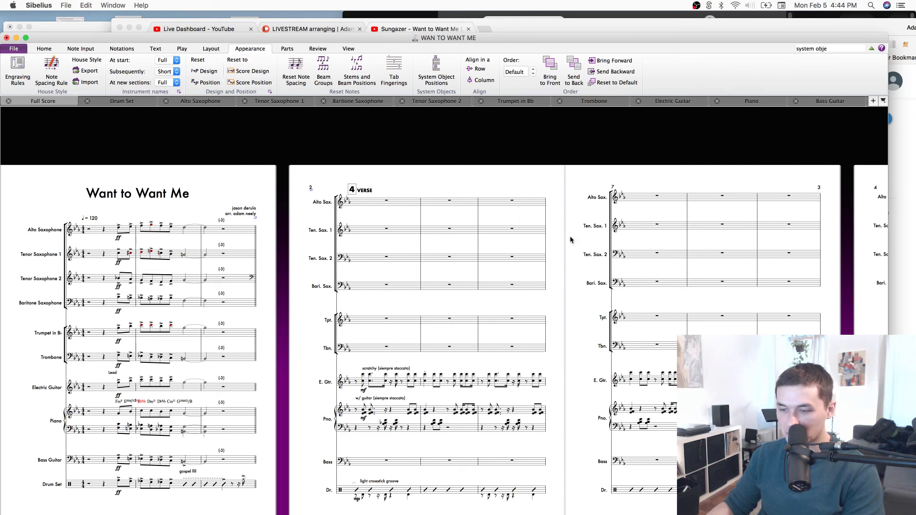
pyautogui.hscroll(15, 585, 320)
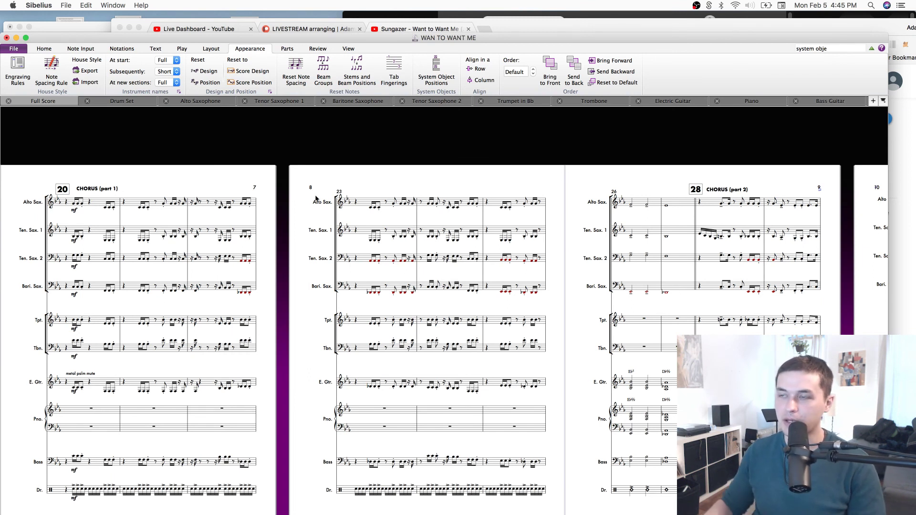
pyautogui.scroll(-2, 411, 196)
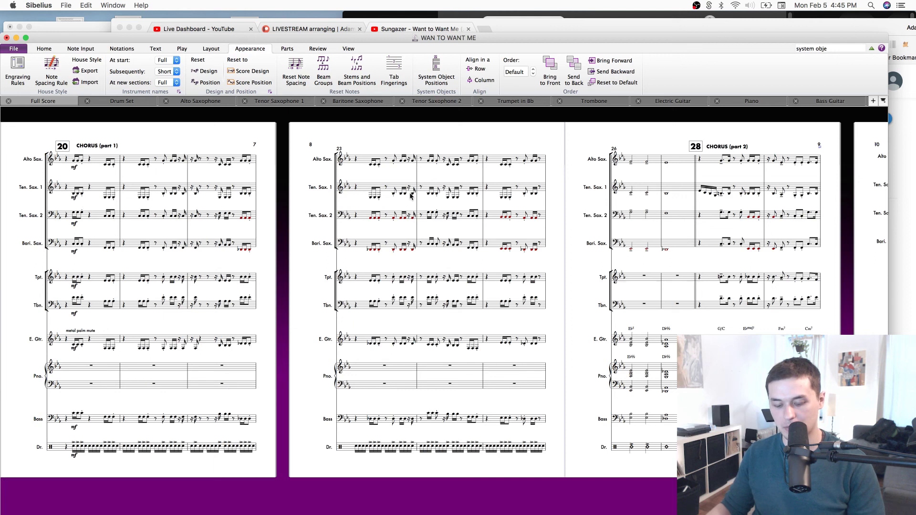
pyautogui.hscroll(5, 409, 201)
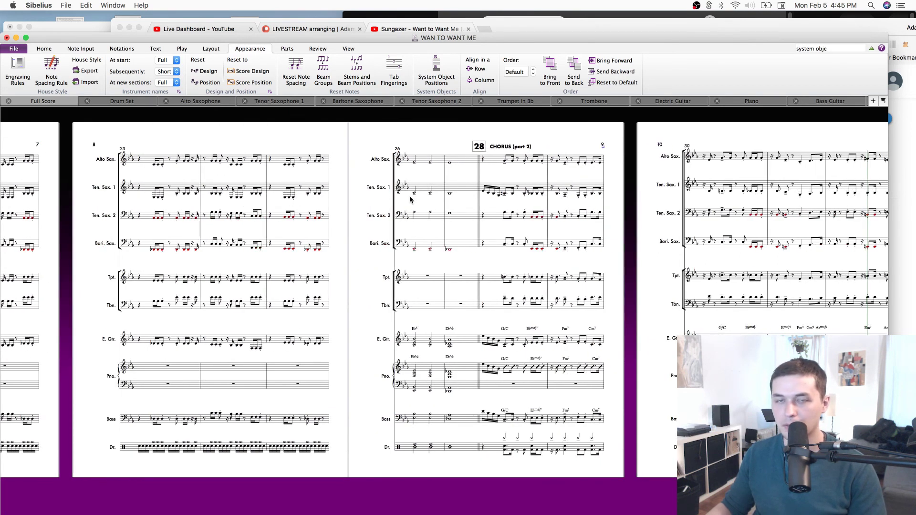
pyautogui.hscroll(7, 411, 199)
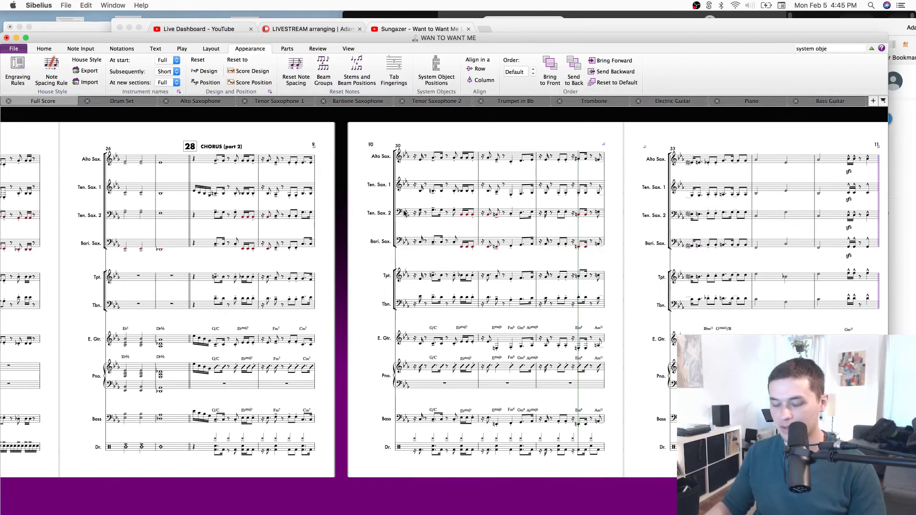
pyautogui.hscroll(10, 404, 213)
pyautogui.hscroll(8, 819, 228)
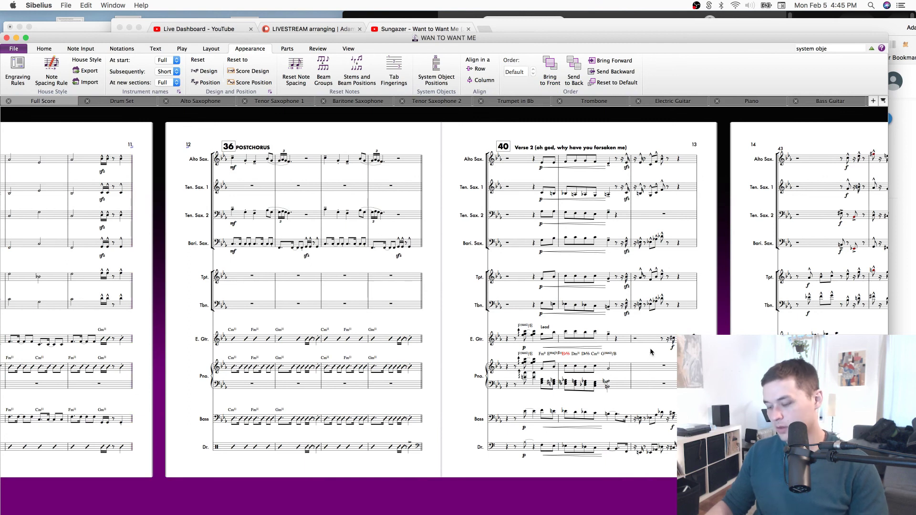
# Try to shift the red chord symbol after Emaj7(♯11) above the piano at rehearsal mark 40 slightly right, and undo the move.
pyautogui.scroll(8, 650, 352)
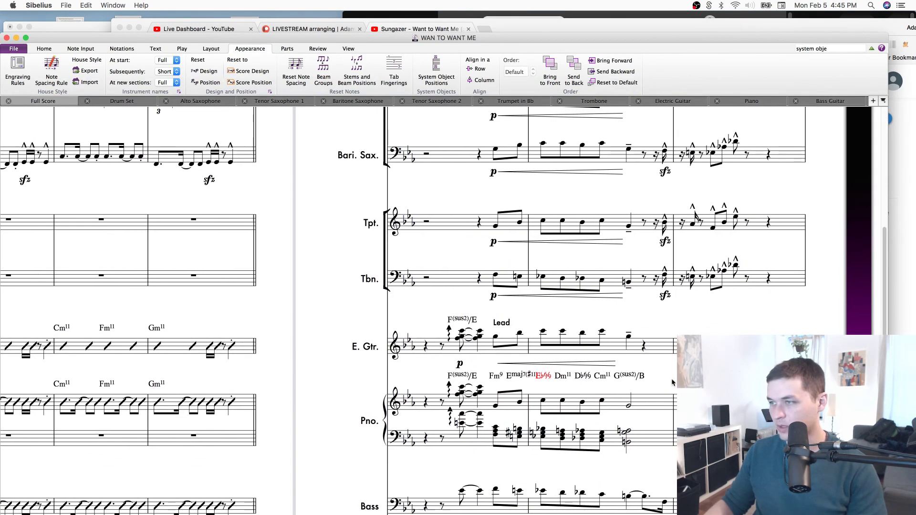
pyautogui.click(512, 380)
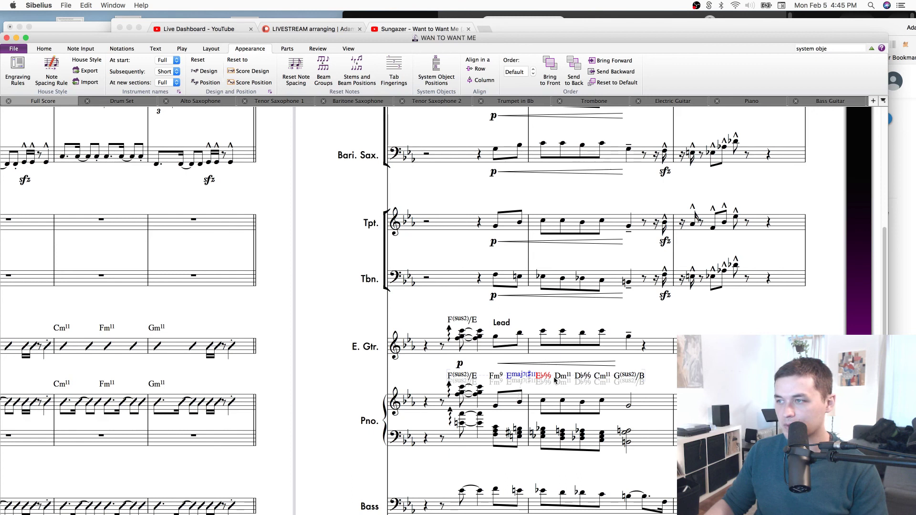
pyautogui.moveTo(541, 376); pyautogui.dragTo(546, 376)
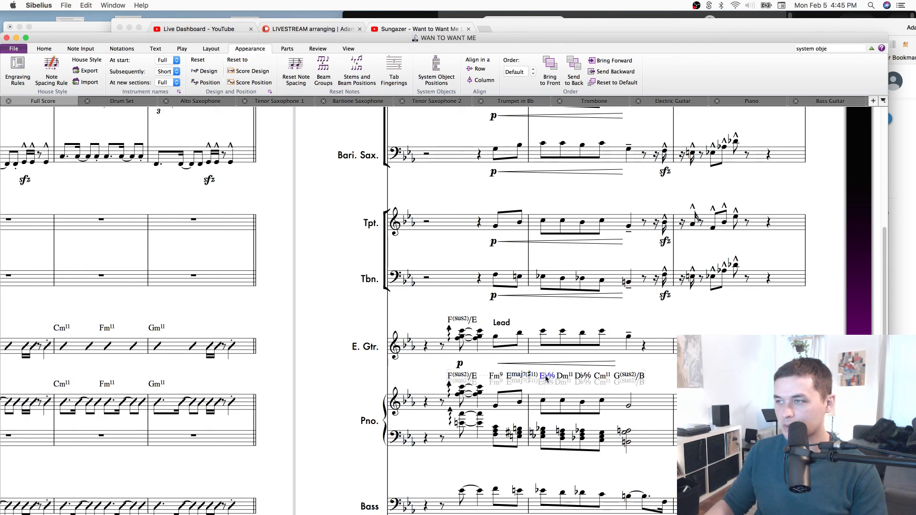
pyautogui.press('super+z')
# Shift the piano's Emaj7(♯11) chord symbol at rehearsal mark 40 slightly left, clear of the following chord, and save the score.
pyautogui.click(613, 366)
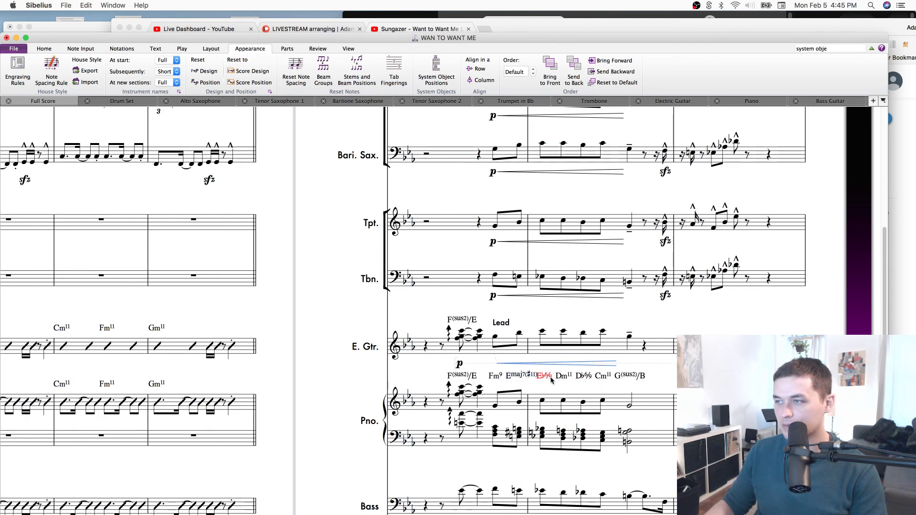
pyautogui.click(519, 377)
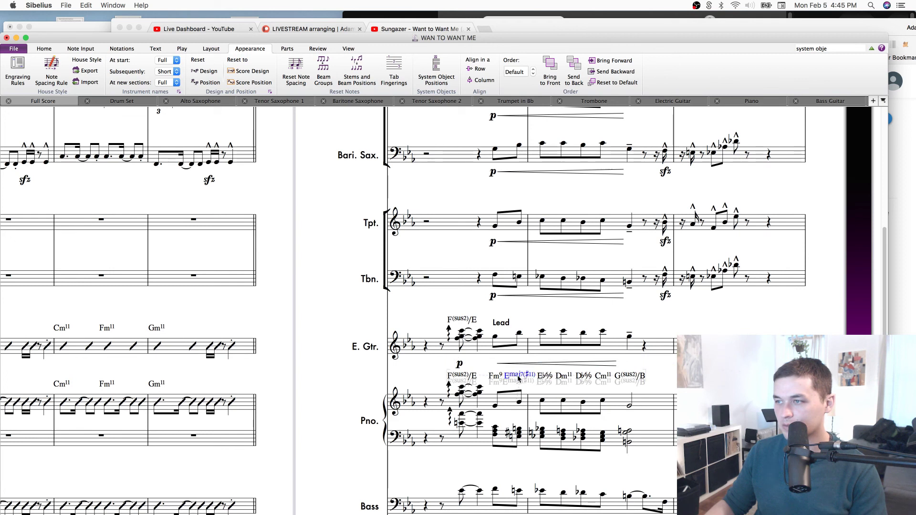
pyautogui.click(544, 395)
pyautogui.moveTo(645, 402); pyautogui.dragTo(438, 354)
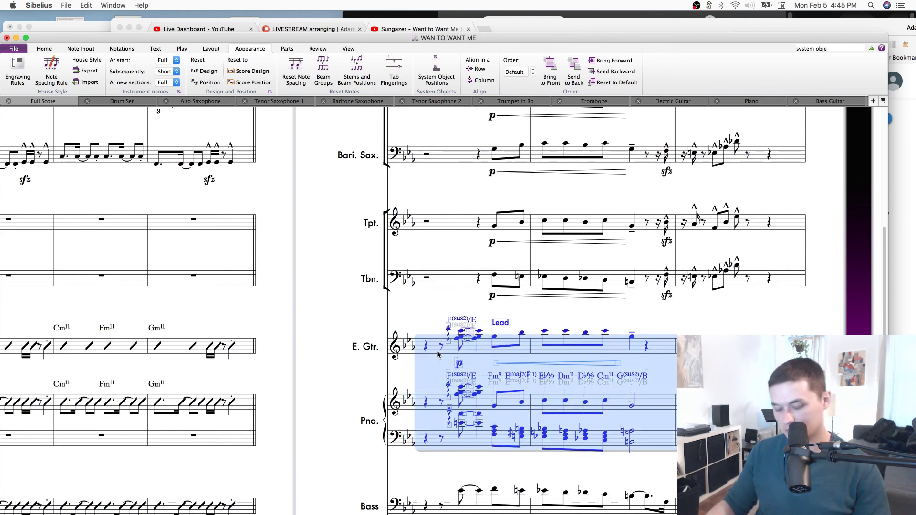
pyautogui.press('Escape')
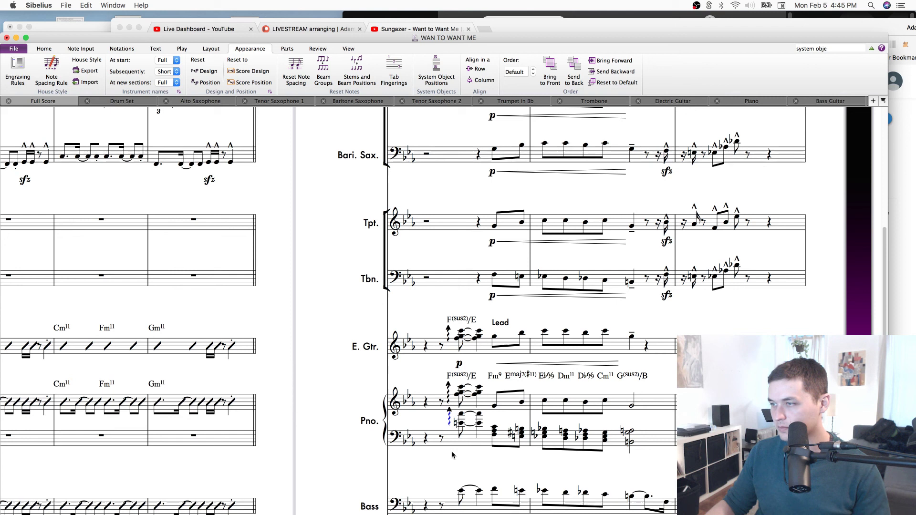
pyautogui.press('Escape')
pyautogui.press('super+s')
# Shift the "POSTCHORUS" text slightly right of rehearsal mark 36.
pyautogui.press('super+minus')
pyautogui.press('super+minus')
pyautogui.press('super+minus')
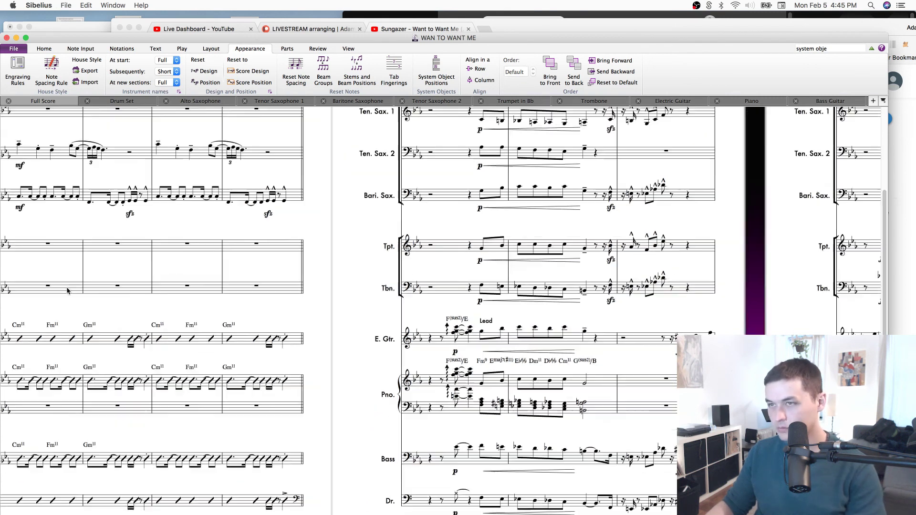
pyautogui.moveTo(371, 237); pyautogui.dragTo(373, 240)
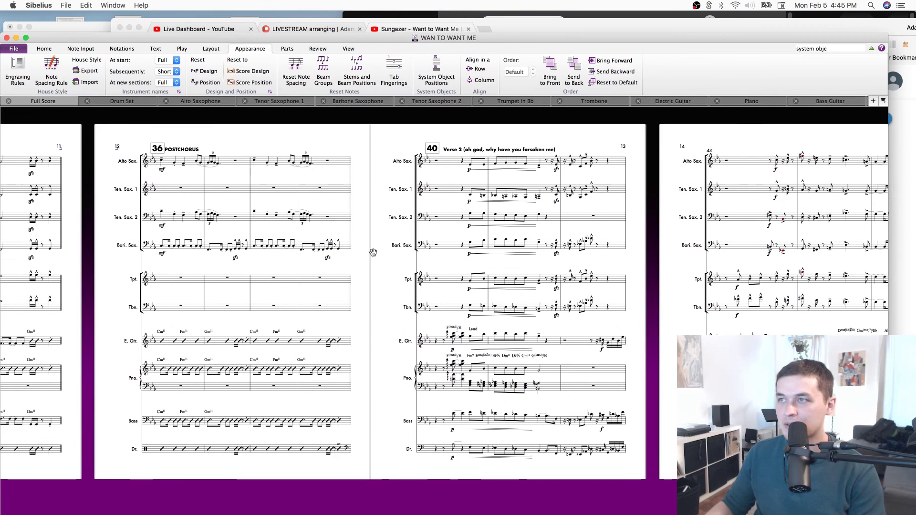
pyautogui.hscroll(-3, 374, 240)
pyautogui.scroll(1, 374, 240)
pyautogui.moveTo(267, 171); pyautogui.dragTo(272, 171)
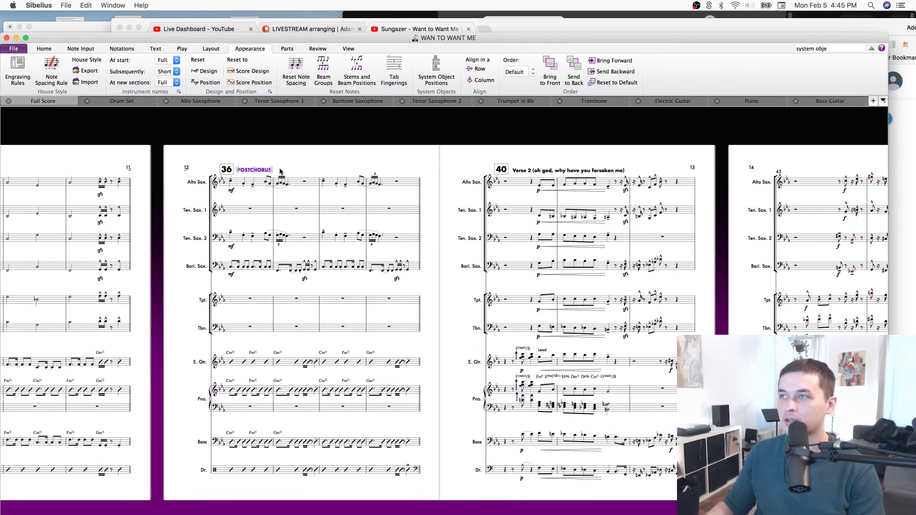
# Compare the placement of the section headings from rehearsal mark 20 through rehearsal mark 40.
pyautogui.hscroll(5, 585, 197)
pyautogui.scroll(-1, 586, 197)
pyautogui.moveTo(586, 197); pyautogui.dragTo(672, 196)
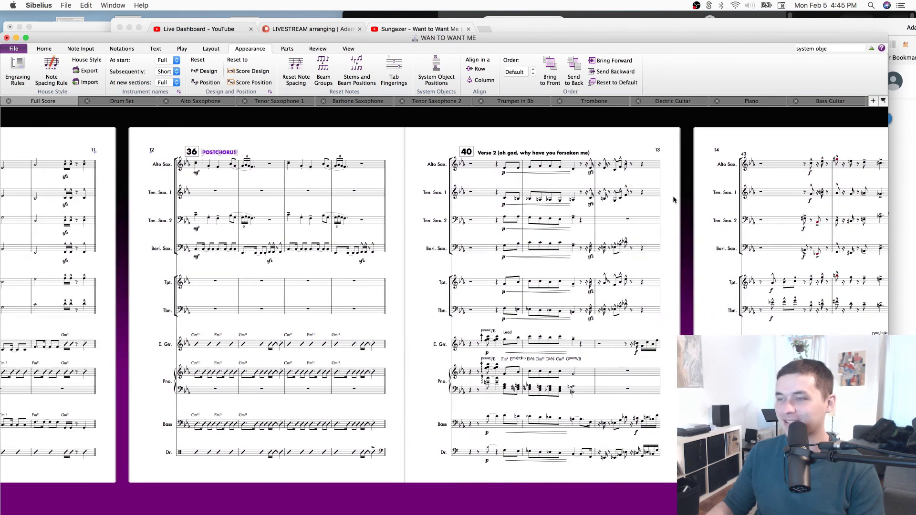
pyautogui.press('Home')
pyautogui.press('Home')
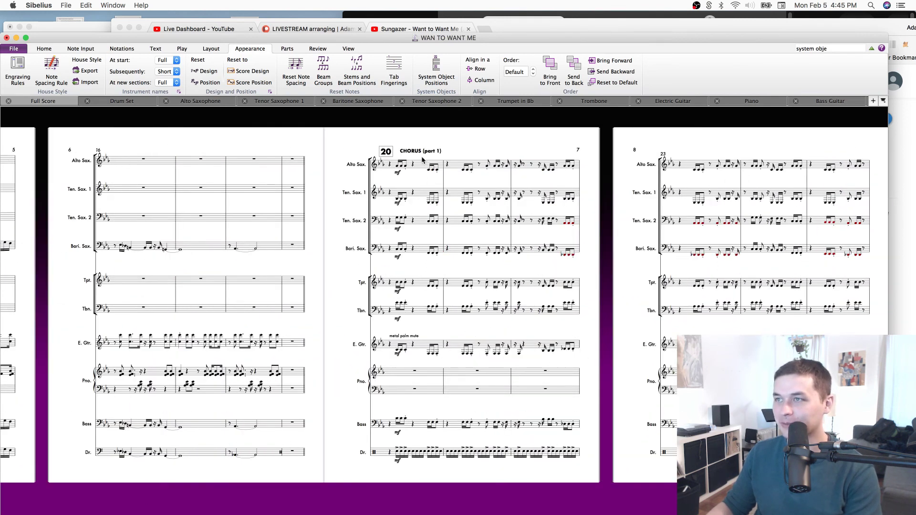
pyautogui.press('pagedown')
pyautogui.press('pagedown')
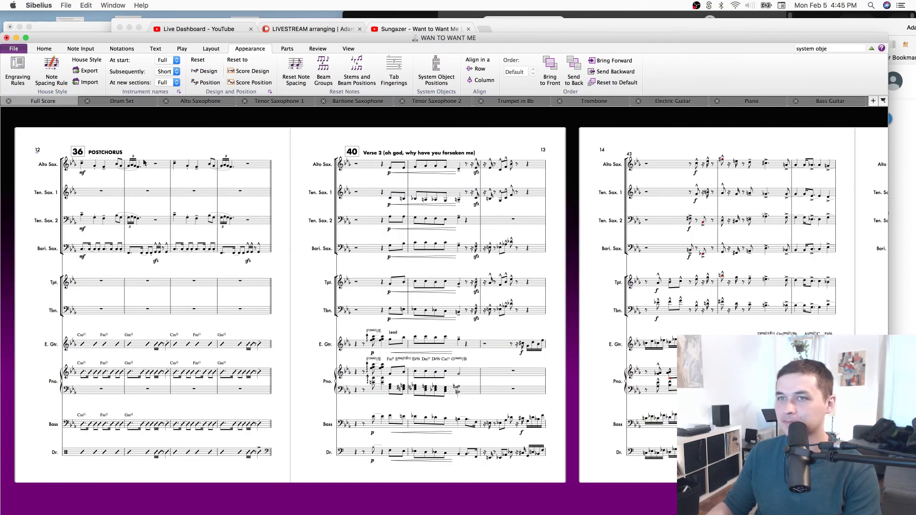
# Widen the gap between the two piano staves in the system starting at bar 43 and save the score.
pyautogui.hscroll(5, 547, 206)
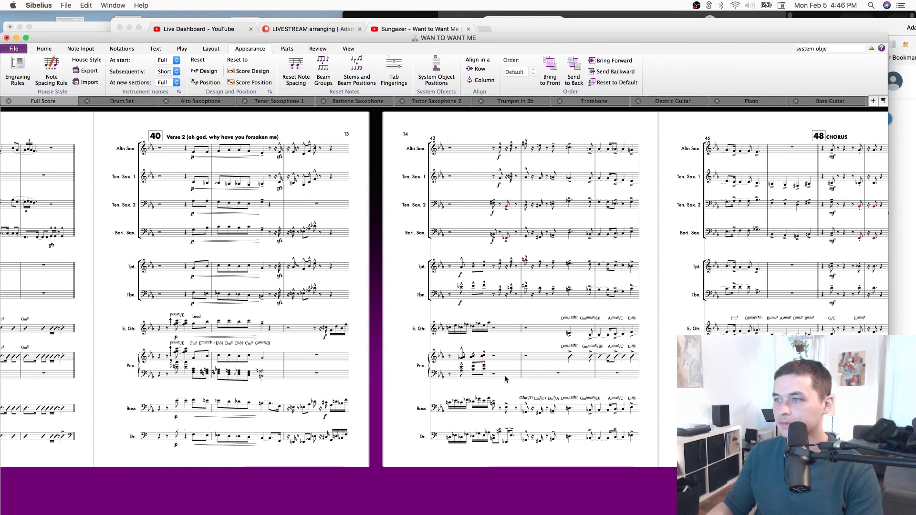
pyautogui.click(506, 379)
pyautogui.click(638, 261)
pyautogui.press('super+s')
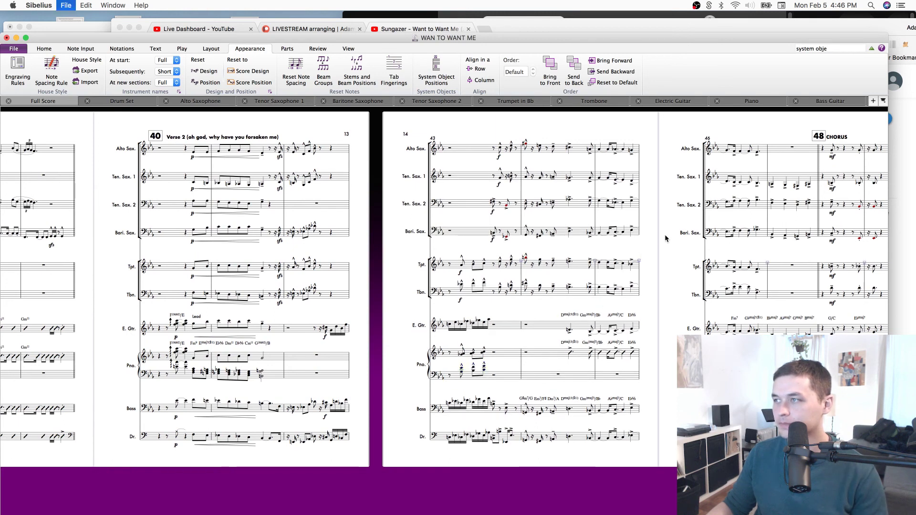
# Nudge the Alto Sax. staff slightly up in the systems starting at bar 46 and bar 43.
pyautogui.hscroll(5, 493, 240)
pyautogui.click(607, 154)
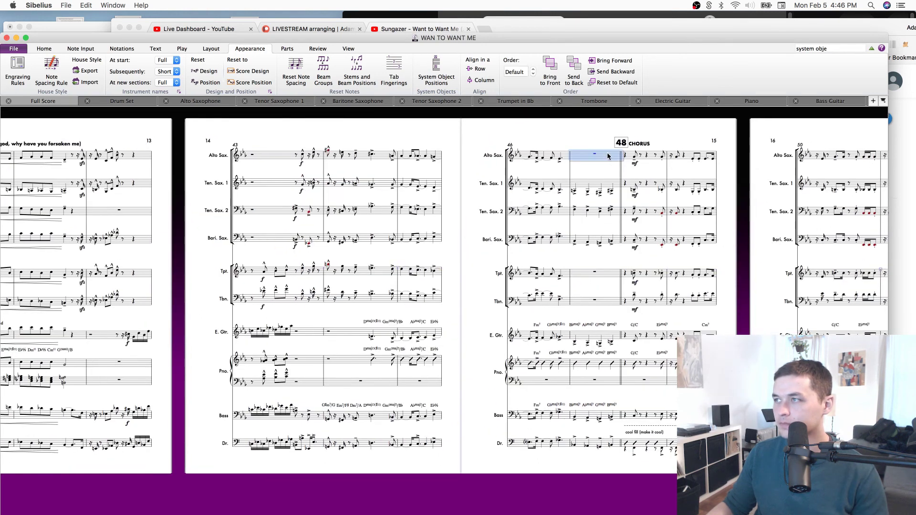
pyautogui.hotkey('alt', 'Down')
pyautogui.click(256, 154)
pyautogui.hotkey('alt', 'Up')
pyautogui.hotkey('alt', 'Up')
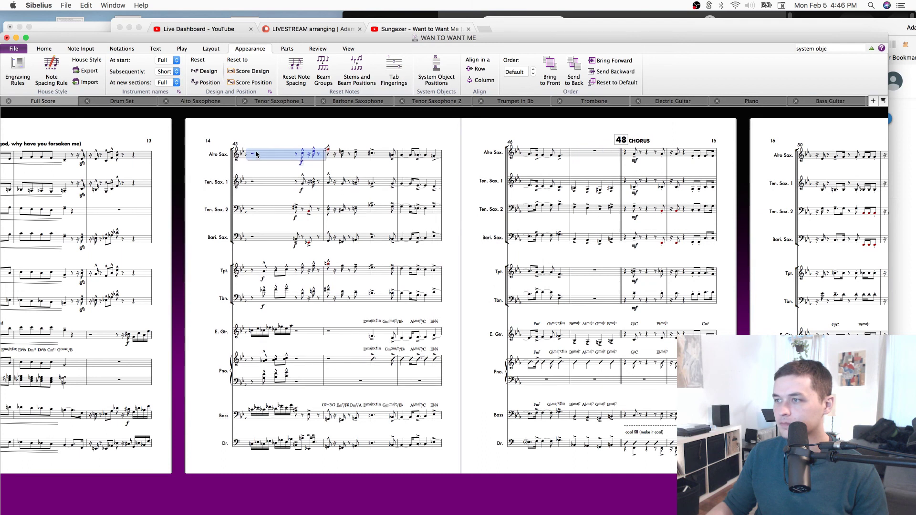
pyautogui.click(372, 180)
# Break the layout before rehearsal mark 56 so that the POSTCHORUS starts on page 18, and save the score.
pyautogui.hscroll(7, 425, 220)
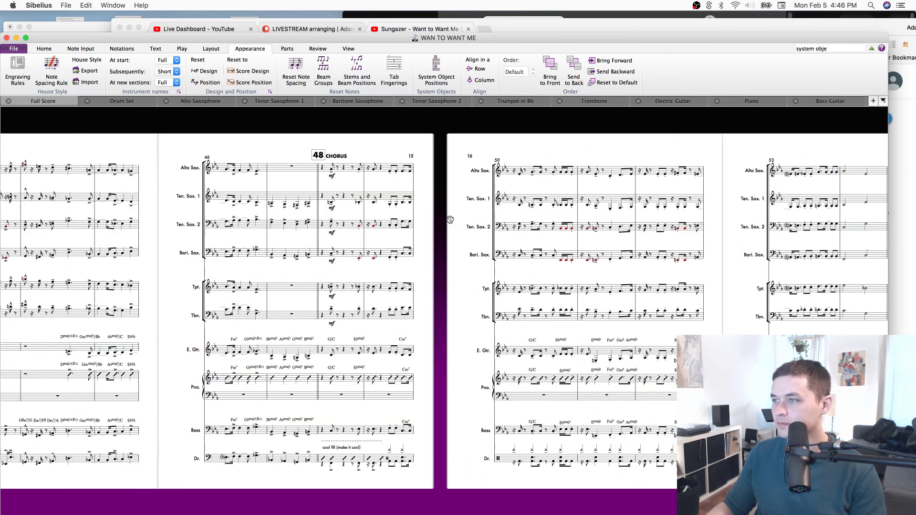
pyautogui.moveTo(425, 220); pyautogui.dragTo(384, 213)
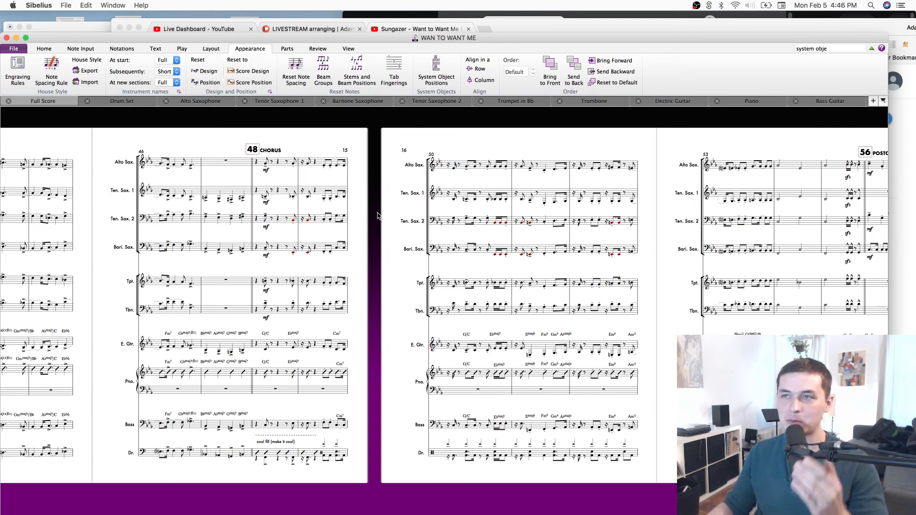
pyautogui.moveTo(375, 222); pyautogui.dragTo(508, 250)
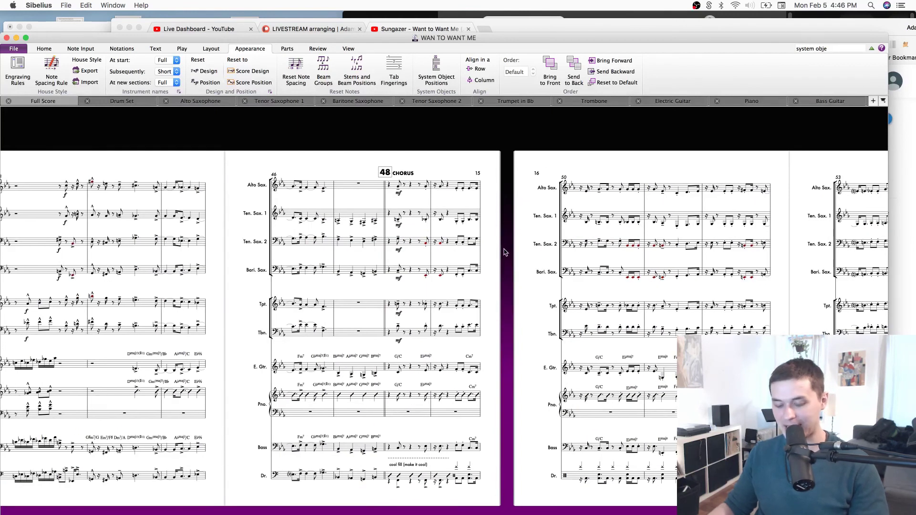
pyautogui.moveTo(194, 163); pyautogui.dragTo(428, 158)
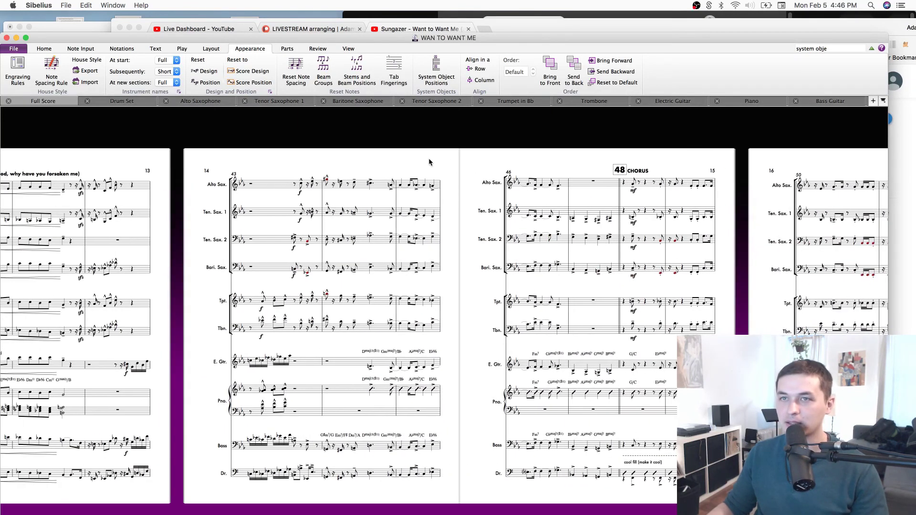
pyautogui.moveTo(799, 165); pyautogui.dragTo(438, 155)
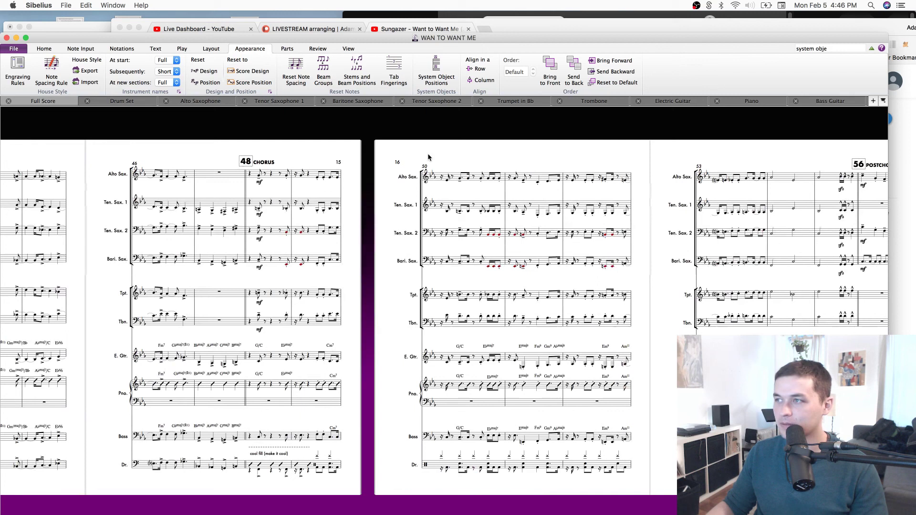
pyautogui.moveTo(556, 148); pyautogui.dragTo(380, 150)
pyautogui.click(658, 195)
pyautogui.press('Return')
pyautogui.press('super+s')
# Rearrange the bridge breaks so that page 19 starts at rehearsal mark 60 and page 20 starts at bar 64.
pyautogui.press('space')
pyautogui.hscroll(15, 270, 300)
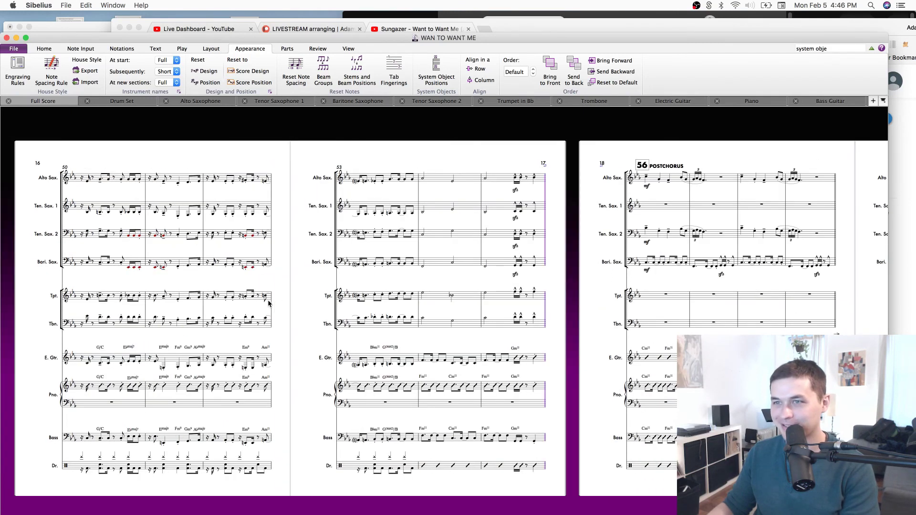
pyautogui.hscroll(10, 267, 300)
pyautogui.hscroll(-1, 291, 330)
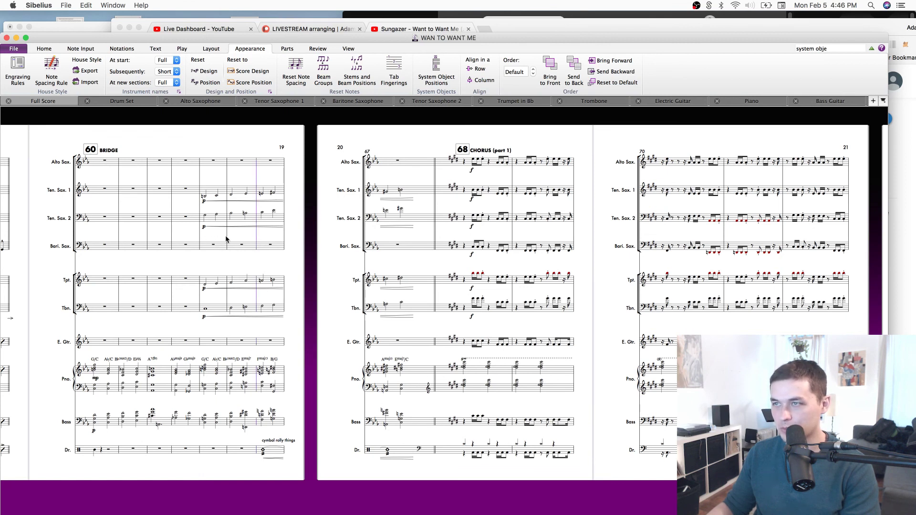
pyautogui.click(199, 244)
pyautogui.press('Return')
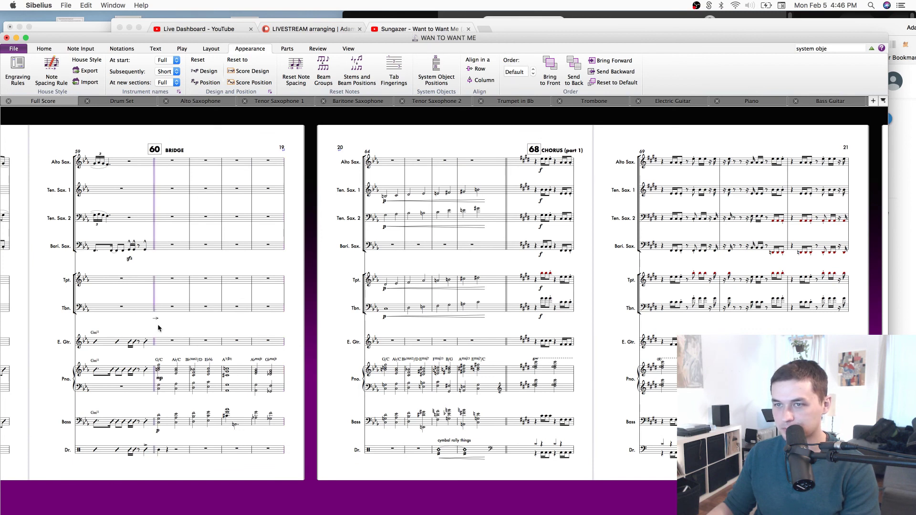
pyautogui.moveTo(144, 328); pyautogui.dragTo(332, 320)
# Adjust the show or hide setting of the arrow after the POSTCHORUS line in the Electric Guitar part, and return to the full score.
pyautogui.click(199, 313)
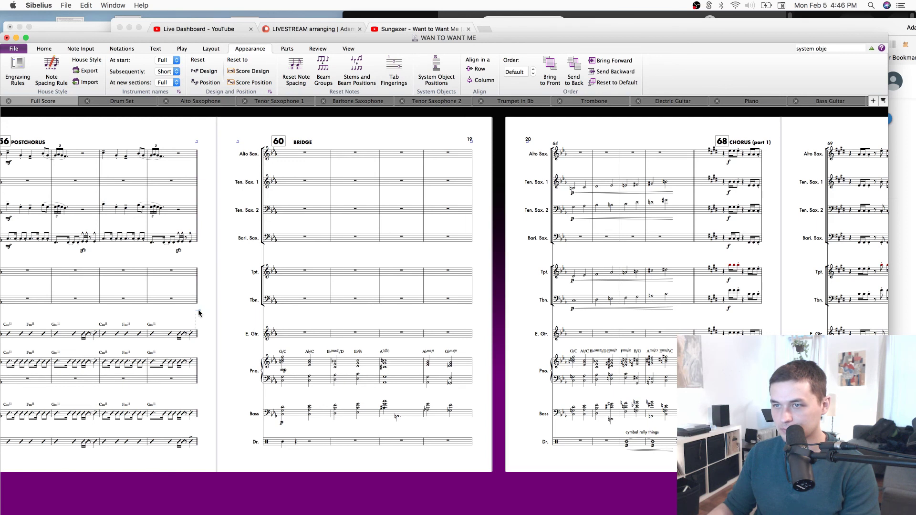
pyautogui.press('w')
pyautogui.moveTo(668, 369); pyautogui.dragTo(355, 250)
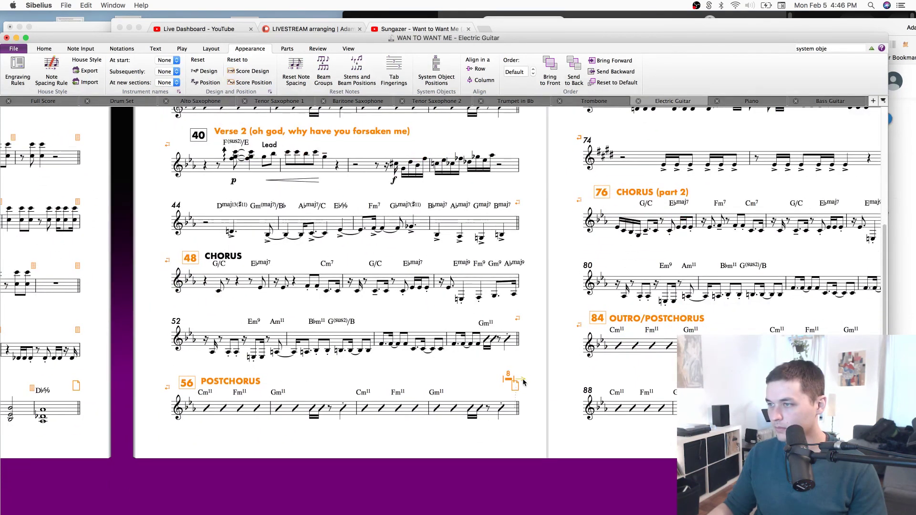
pyautogui.scroll(5, 522, 382)
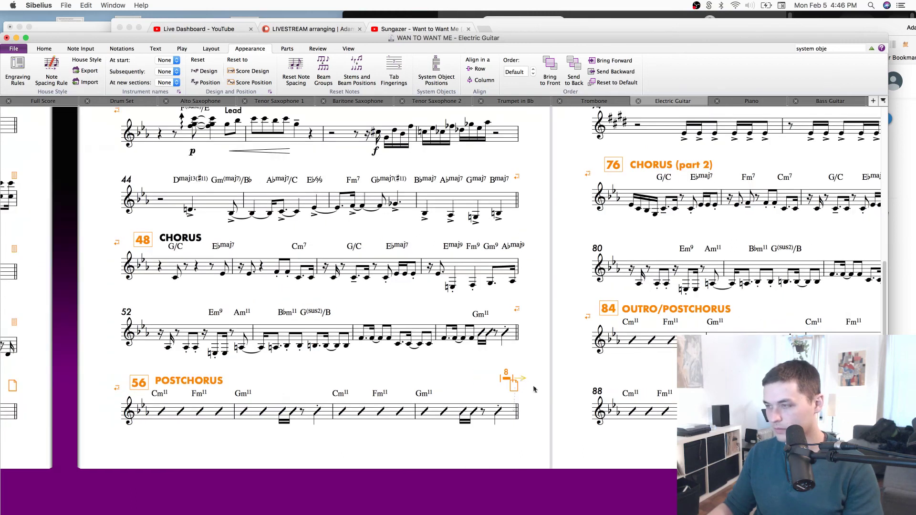
pyautogui.scroll(3, 536, 381)
pyautogui.rightClick(526, 364)
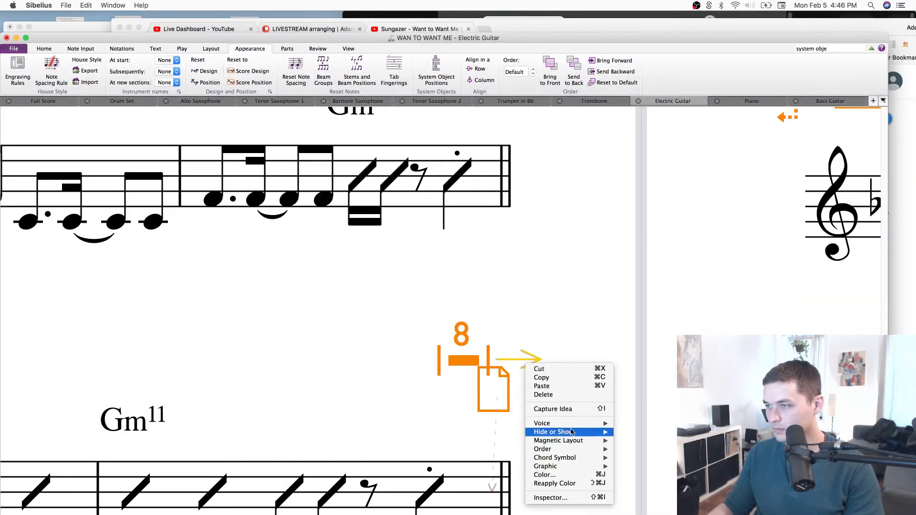
pyautogui.moveTo(575, 433)
pyautogui.click(669, 458)
pyautogui.press('w')
pyautogui.press('q')
pyautogui.press('Escape')
pyautogui.press('w')
pyautogui.press('w')
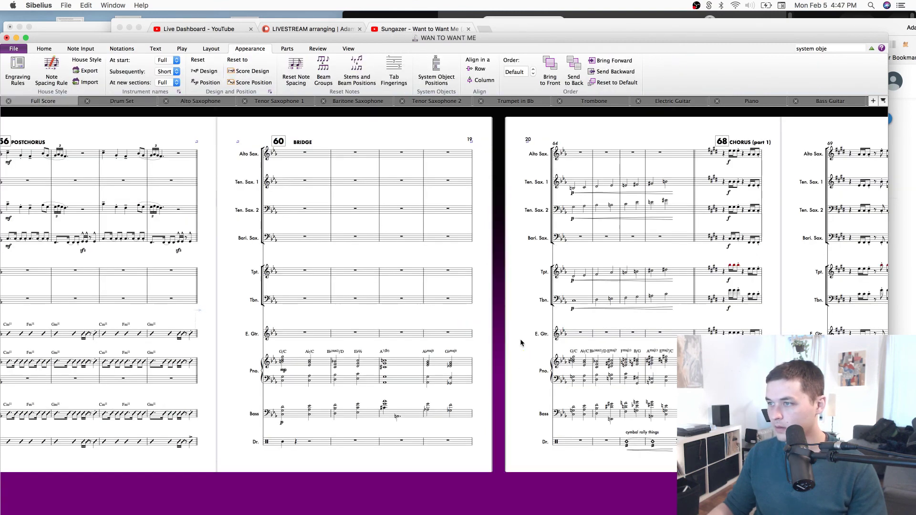
# Break the layout before rehearsal mark 68 so that CHORUS (part 1) starts on page 21.
pyautogui.hscroll(3, 637, 285)
pyautogui.click(636, 285)
pyautogui.press('Return')
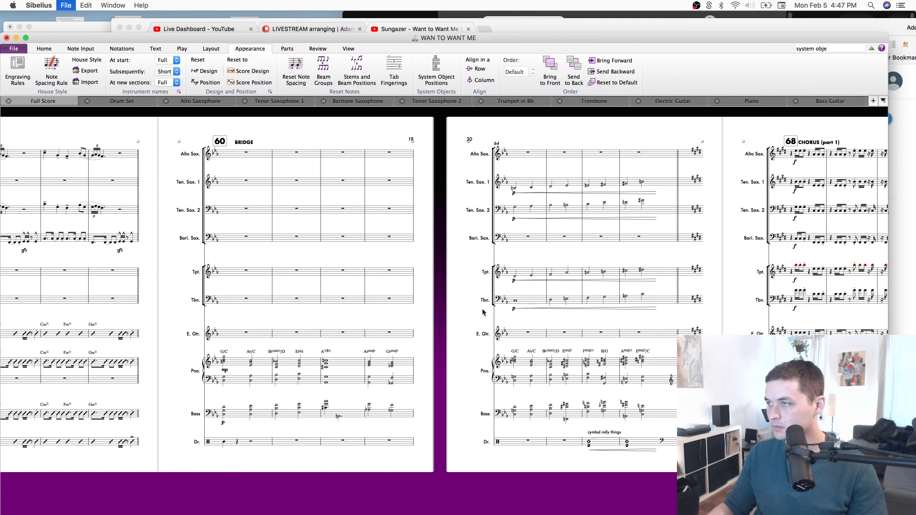
# Nudge the BRIDGE heading slightly closer to rehearsal mark 60 on page 19 and save the score.
pyautogui.moveTo(448, 329); pyautogui.dragTo(778, 263)
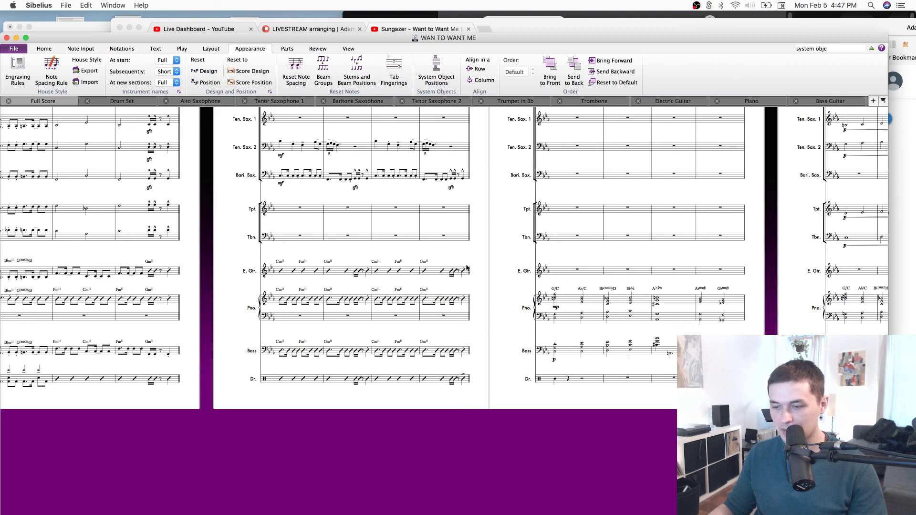
pyautogui.moveTo(379, 202); pyautogui.dragTo(639, 311)
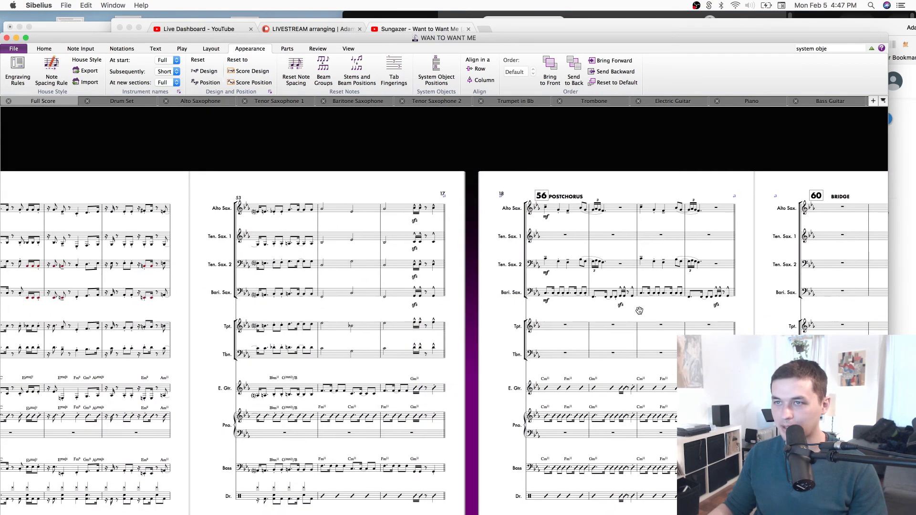
pyautogui.press('super+equal')
pyautogui.moveTo(714, 303); pyautogui.dragTo(404, 305)
pyautogui.click(355, 302)
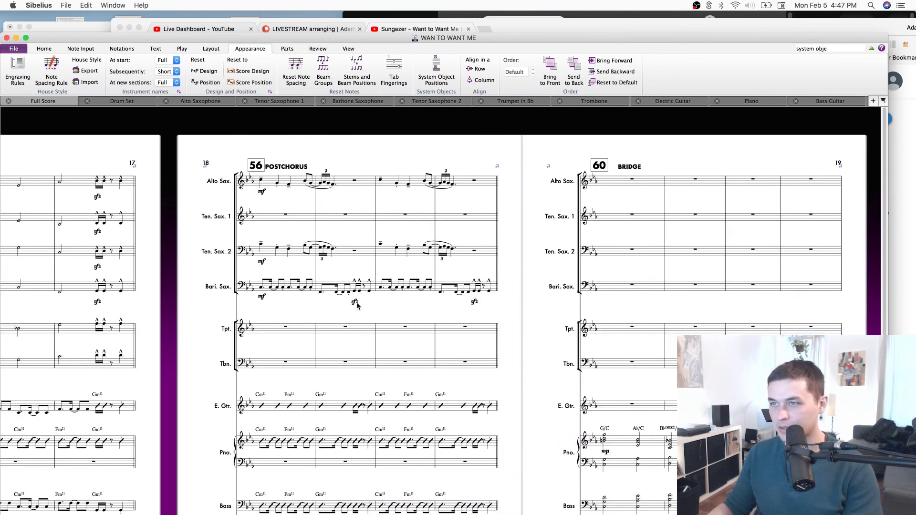
pyautogui.hscroll(8, 516, 305)
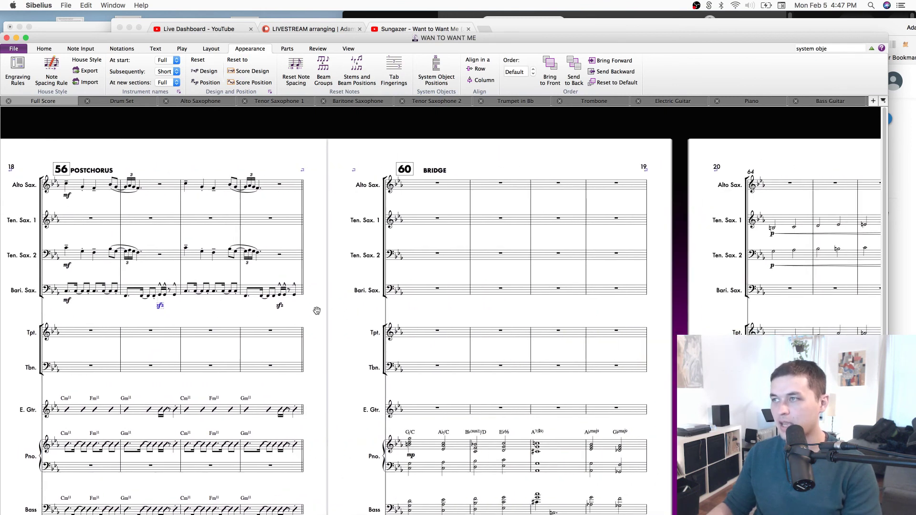
pyautogui.hscroll(3, 572, 320)
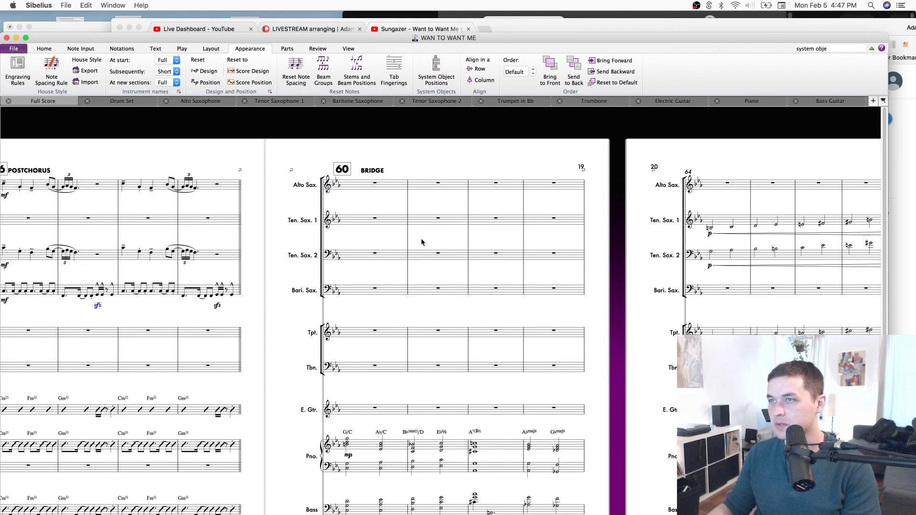
pyautogui.scroll(-1, 371, 170)
pyautogui.click(363, 164)
pyautogui.moveTo(361, 163); pyautogui.dragTo(362, 163)
pyautogui.click(460, 159)
pyautogui.press('super+s')
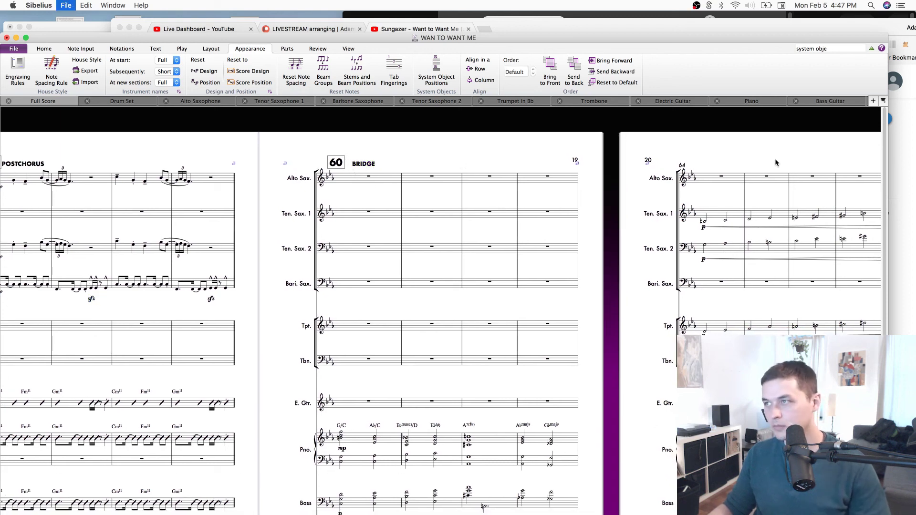
# Break the layout after bar 70 so that page 22 starts at bar 71.
pyautogui.hscroll(5, 539, 139)
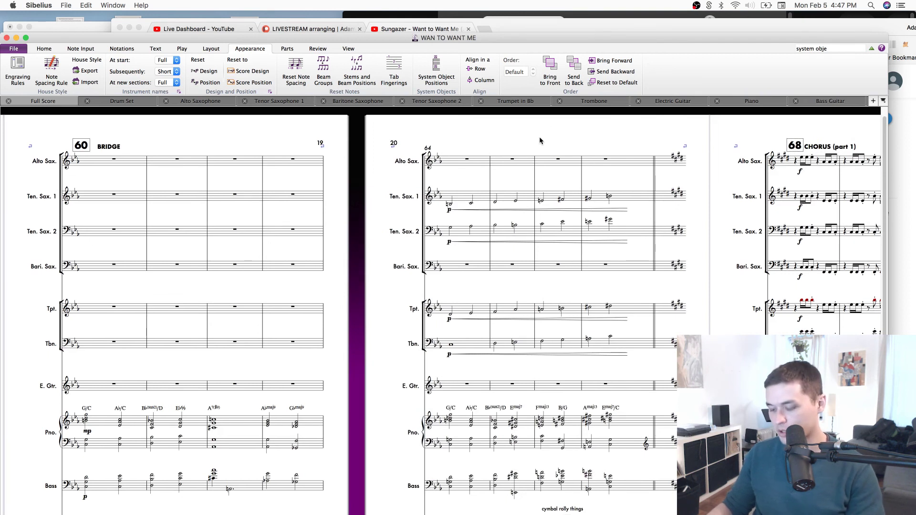
pyautogui.press('super+minus')
pyautogui.press('super+minus')
pyautogui.press('super+equal')
pyautogui.moveTo(666, 258); pyautogui.dragTo(300, 226)
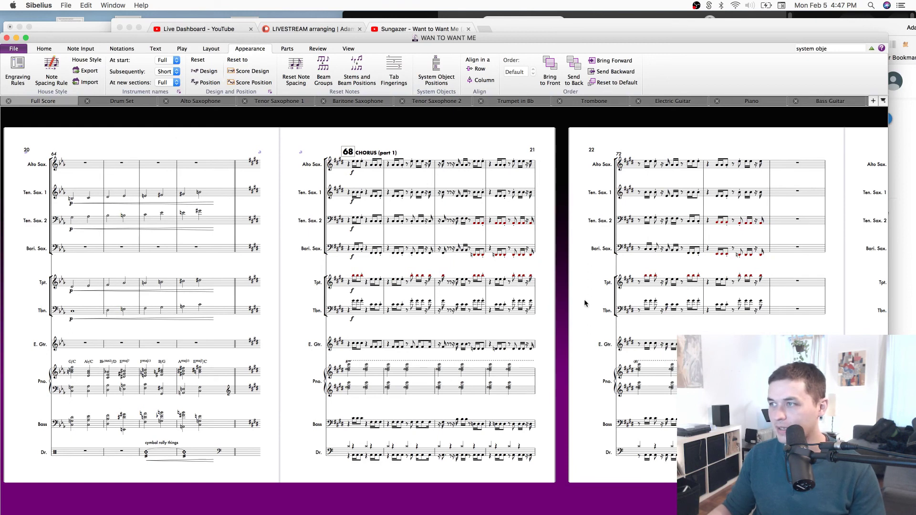
pyautogui.click(486, 296)
pyautogui.press('Return')
# Separate the CHORUS (part 1) heading from rehearsal mark 68 and save the score.
pyautogui.moveTo(351, 156); pyautogui.dragTo(373, 151)
pyautogui.click(436, 142)
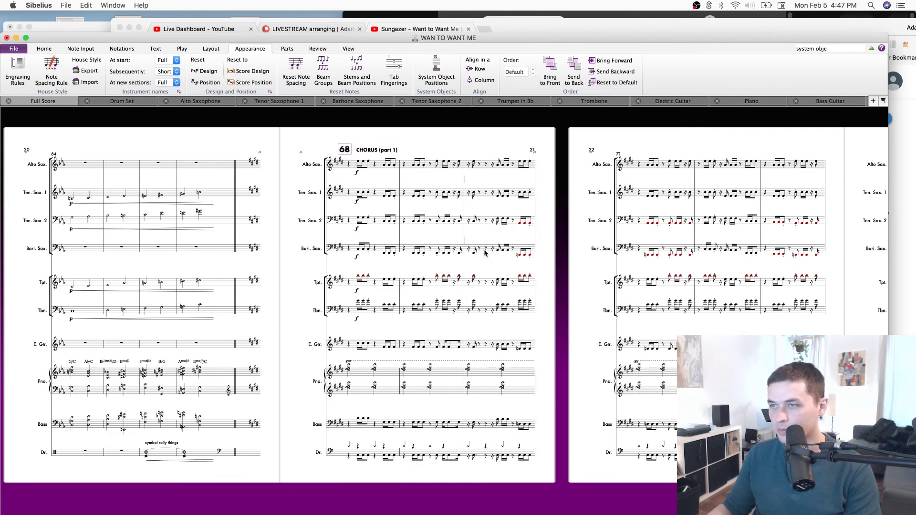
pyautogui.press('super+s')
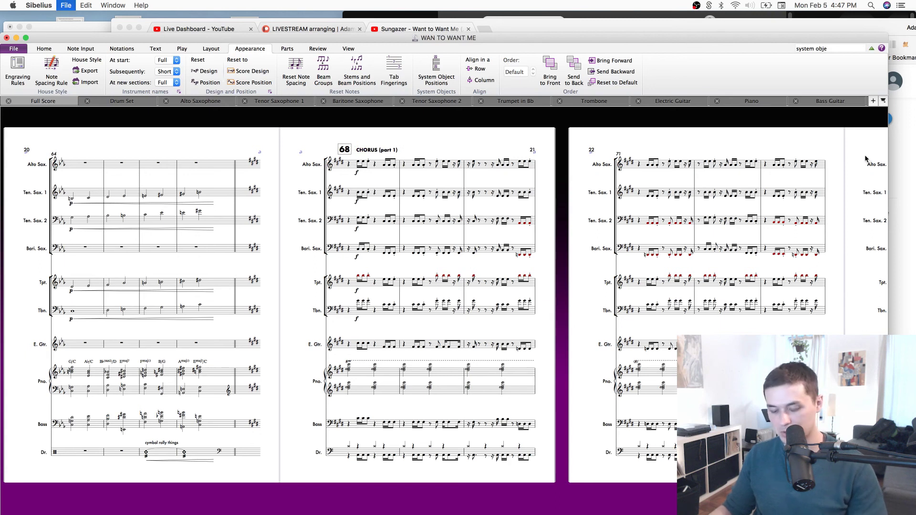
# Break the layout after bar 76 so that page 24 starts at bar 77, and save the score.
pyautogui.hscroll(10, 808, 205)
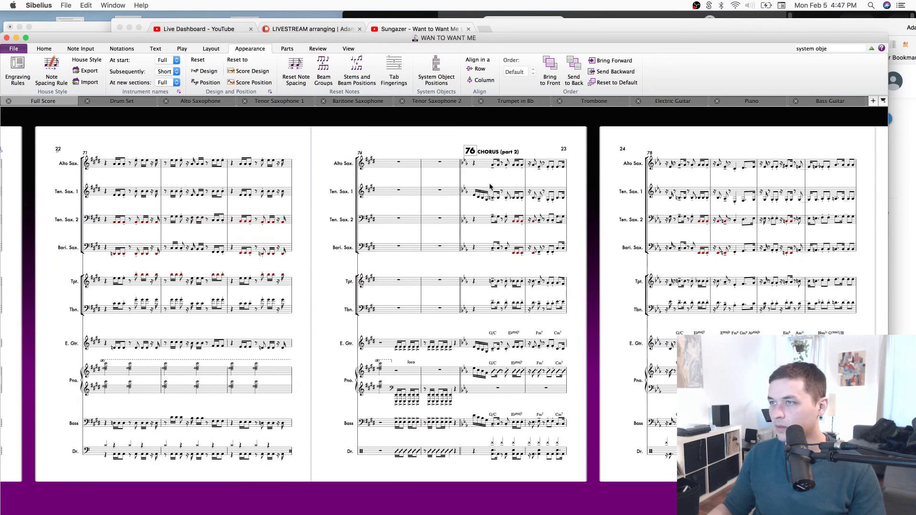
pyautogui.click(461, 211)
pyautogui.press('Escape')
pyautogui.press('Return')
pyautogui.press('super+s')
# Break the layout after bar 79 so that page 25 starts at bar 80.
pyautogui.hscroll(5, 620, 371)
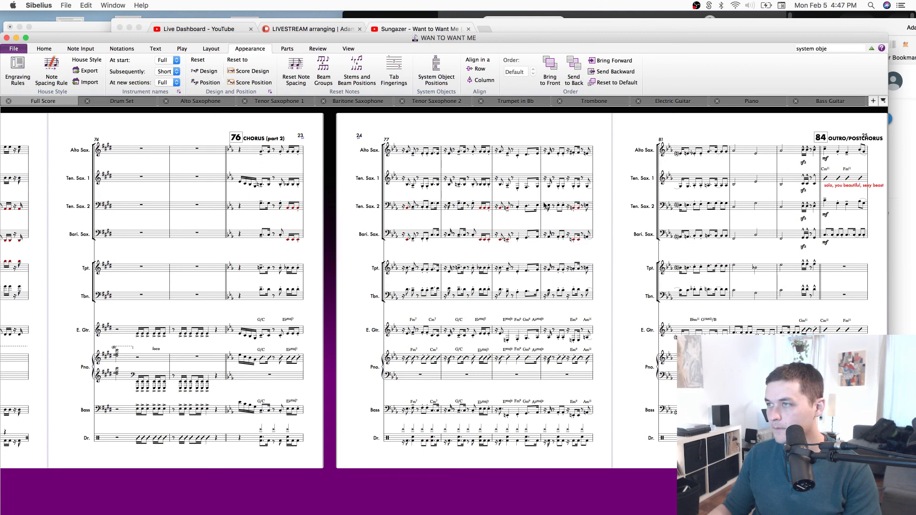
pyautogui.click(541, 200)
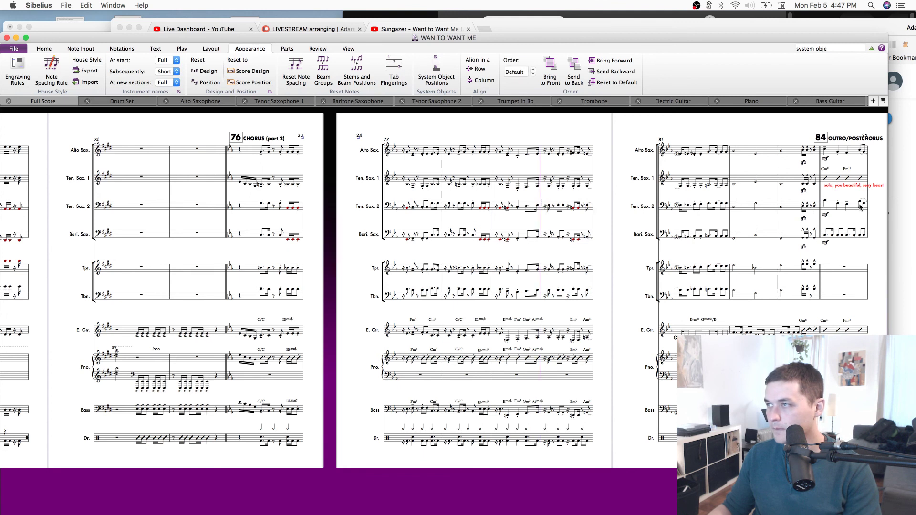
pyautogui.press('Return')
# Move the "solo, you beautiful, sexy beast" text under the Ten. Sax. 1 staff at rehearsal mark 84 slightly left.
pyautogui.moveTo(875, 160); pyautogui.dragTo(376, 172)
pyautogui.moveTo(504, 200); pyautogui.dragTo(489, 203)
pyautogui.click(561, 205)
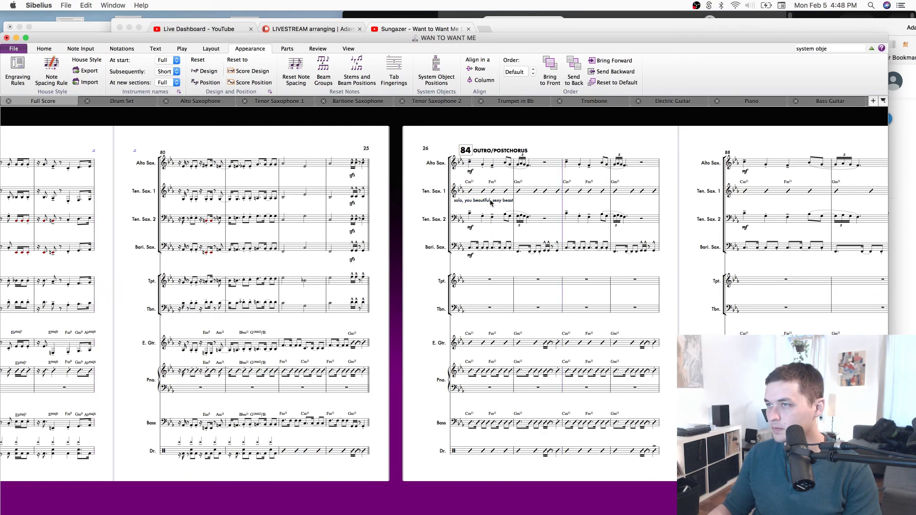
pyautogui.moveTo(405, 208); pyautogui.dragTo(394, 208)
# Delete the empty final bar at the end of the score and save the score.
pyautogui.moveTo(708, 198); pyautogui.dragTo(678, 197)
pyautogui.hscroll(5, 503, 194)
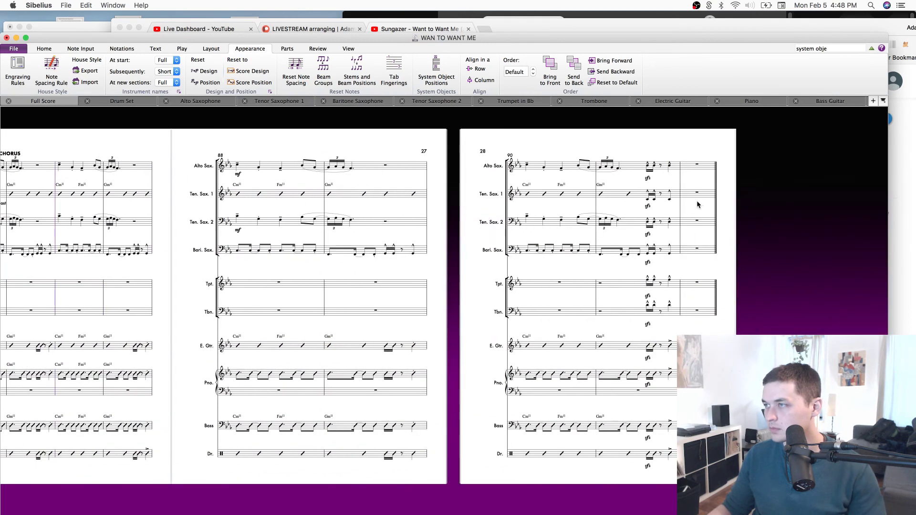
pyautogui.keyDown('super'); pyautogui.click(702, 169); pyautogui.keyUp('super')
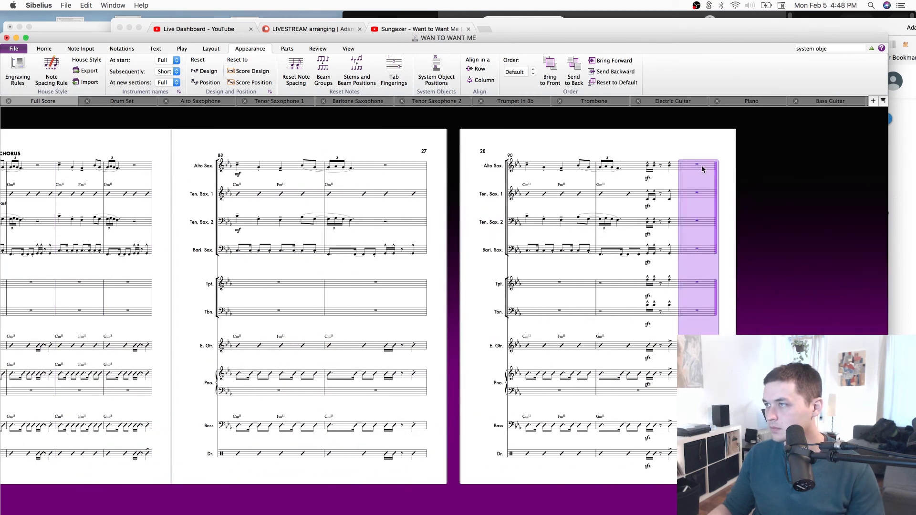
pyautogui.press('BackSpace')
pyautogui.press('super+s')
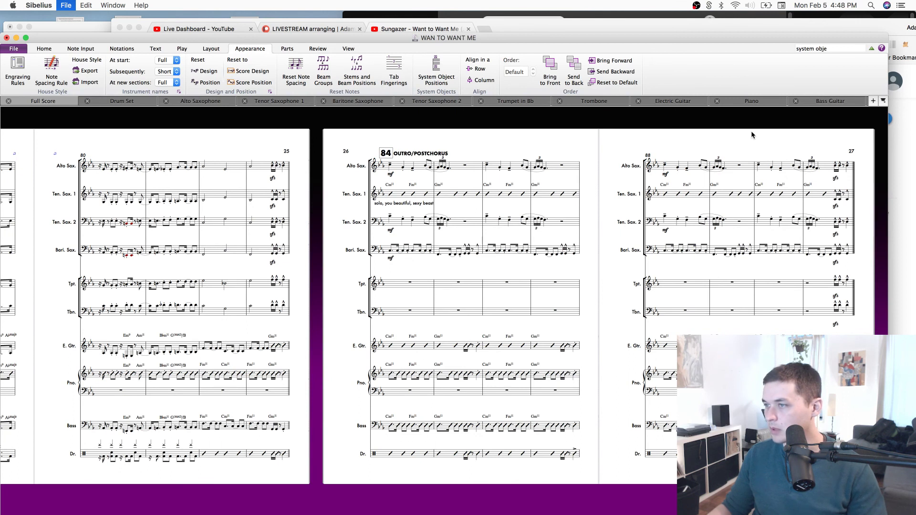
# Review the page breaks and section starts across the pages of the full score.
pyautogui.press('Home')
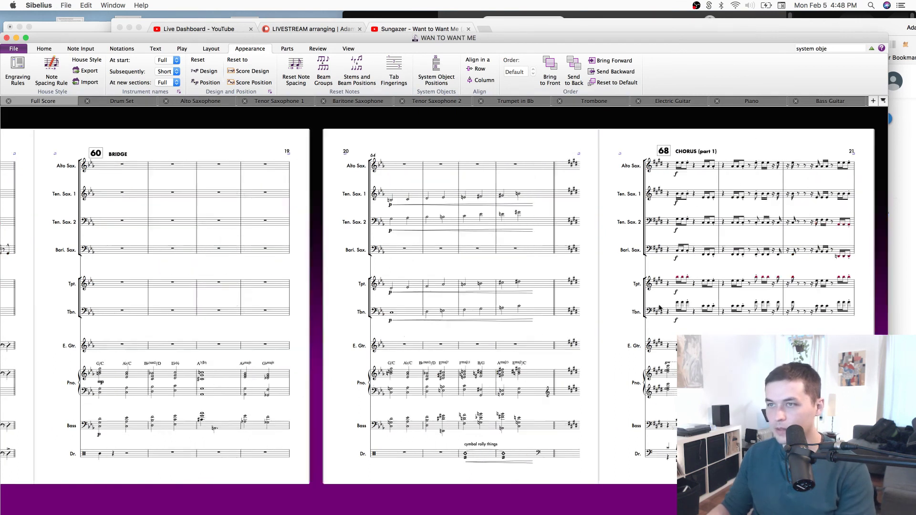
pyautogui.press('End')
pyautogui.press('End')
pyautogui.press('End')
pyautogui.press('End')
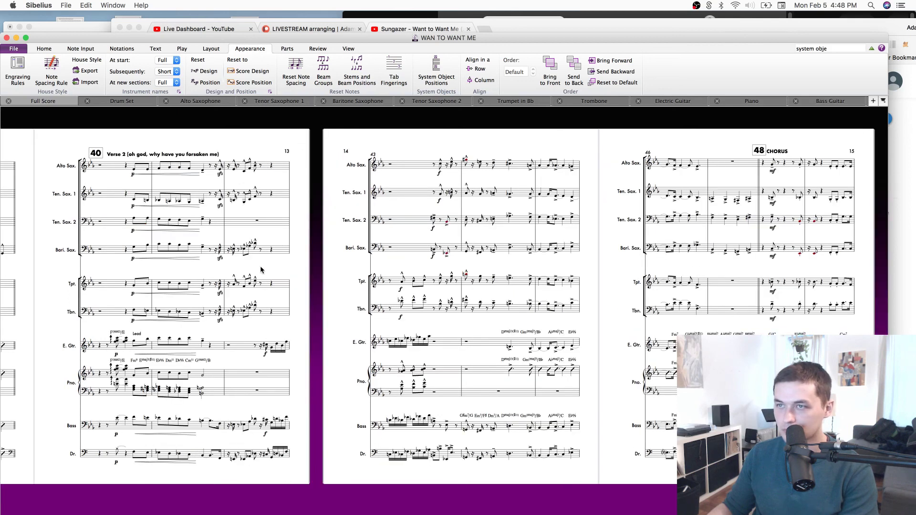
pyautogui.hscroll(15, 258, 268)
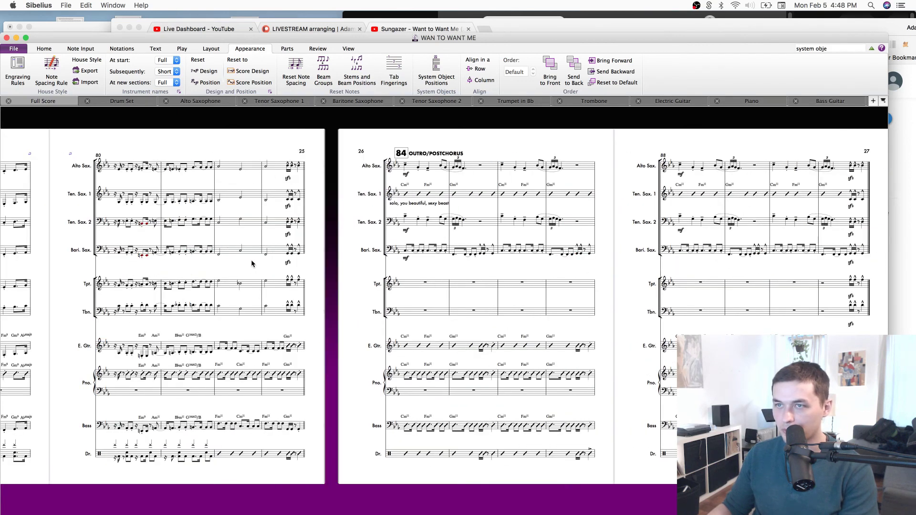
# Split the Tenor Saxophone 1, Tenor Saxophone 2 and Baritone Saxophone names on the first page onto two lines each.
pyautogui.press('Home')
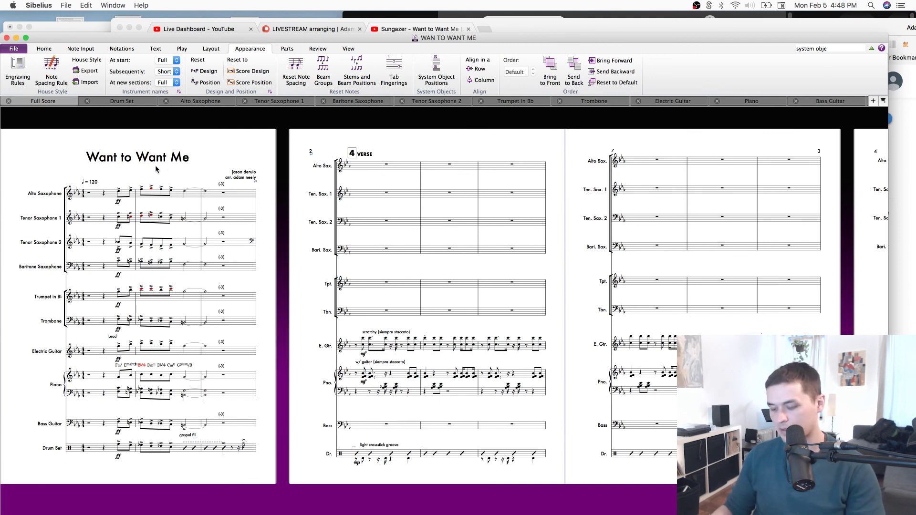
pyautogui.press('super+equal')
pyautogui.moveTo(225, 354); pyautogui.dragTo(551, 418)
pyautogui.doubleClick(168, 235)
pyautogui.click(158, 233)
pyautogui.press('Return')
pyautogui.doubleClick(160, 271)
pyautogui.click(158, 270)
pyautogui.press('Return')
pyautogui.doubleClick(164, 307)
pyautogui.click(164, 309)
pyautogui.press('Return')
pyautogui.click(166, 411)
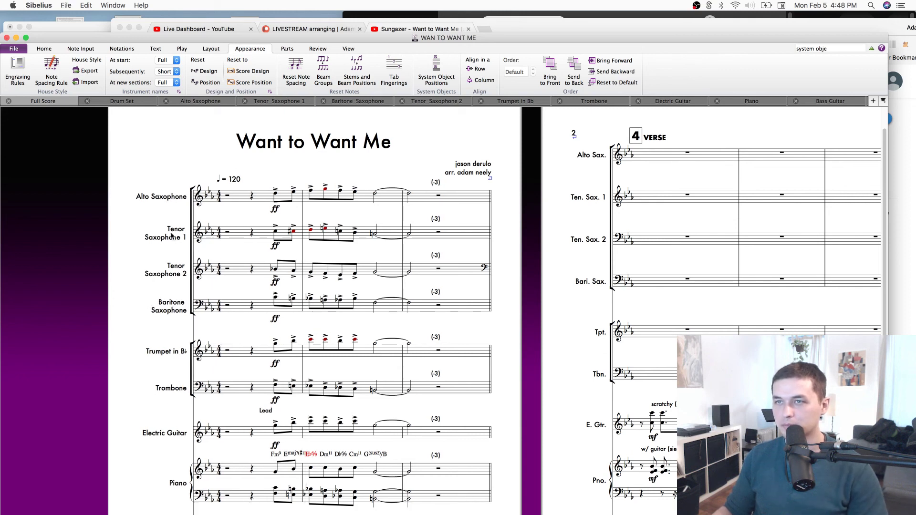
# Split the Alto Saxophone and Electric Guitar names on the first page onto two lines each.
pyautogui.scroll(-5, 552, 379)
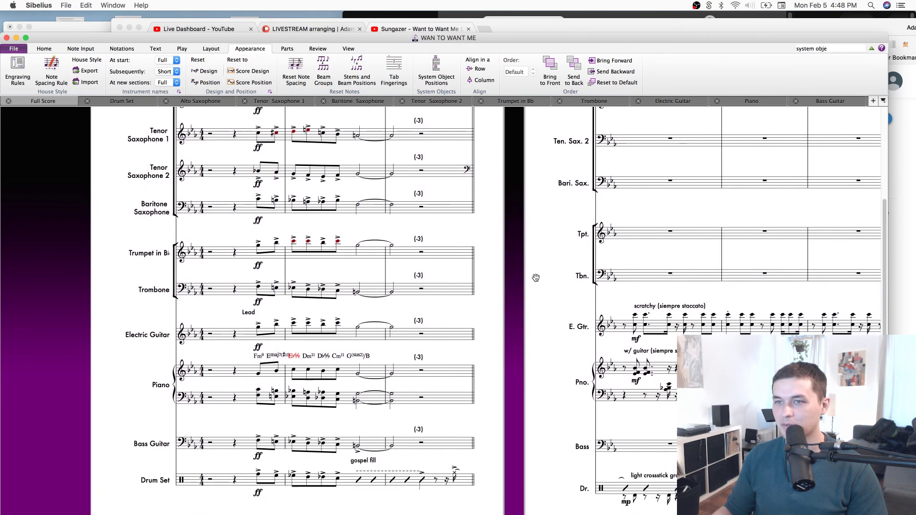
pyautogui.scroll(2, 553, 379)
pyautogui.click(141, 145)
pyautogui.press('Return')
pyautogui.press('Escape')
pyautogui.doubleClick(150, 385)
pyautogui.press('Return')
pyautogui.press('Escape')
# Open the "Want to Want Me" title on the first page for editing and clear its text.
pyautogui.moveTo(525, 221); pyautogui.dragTo(474, 192)
pyautogui.press('super+minus')
pyautogui.press('super+minus')
pyautogui.click(353, 155)
pyautogui.doubleClick(345, 153)
pyautogui.tripleClick(345, 153)
pyautogui.write('we')
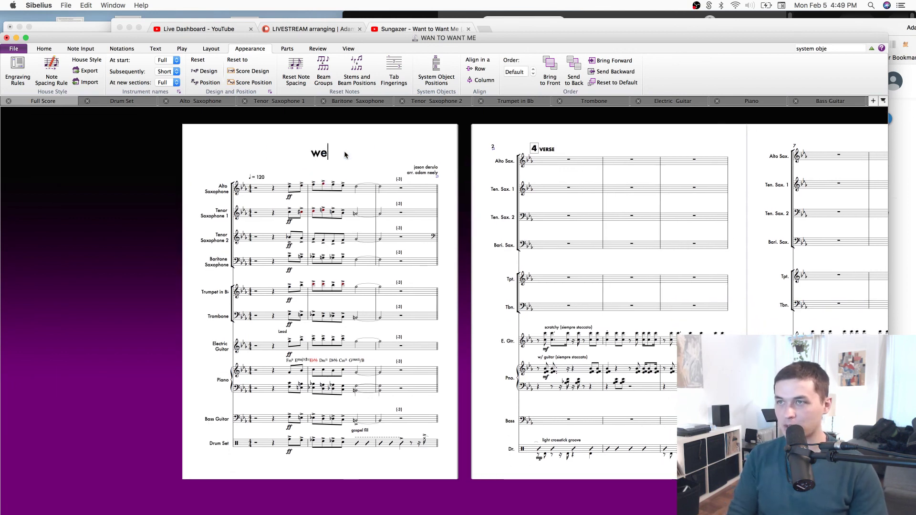
pyautogui.press('BackSpace')
pyautogui.press('BackSpace')
pyautogui.press('BackSpace')
# Try the title in lowercase with a space between letters, starting "w a n t t o w", and erase it again.
pyautogui.write('w')
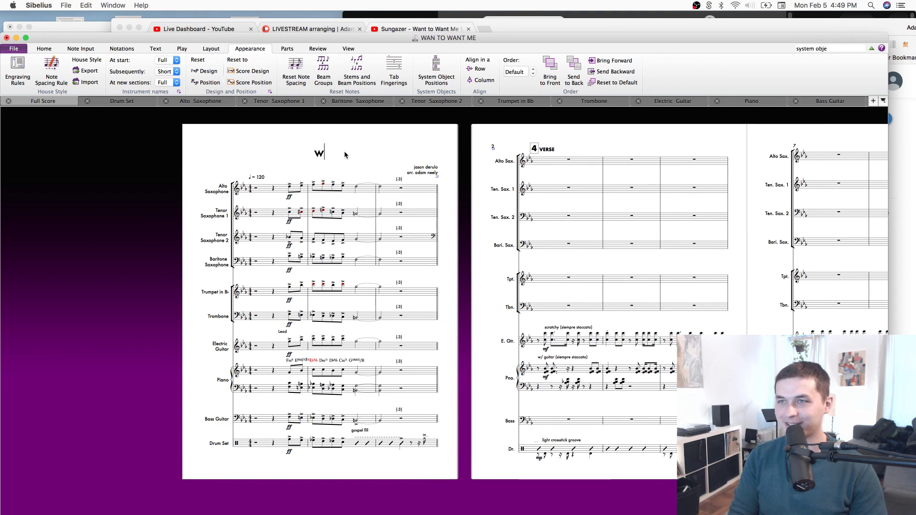
pyautogui.write(' a n t t o')
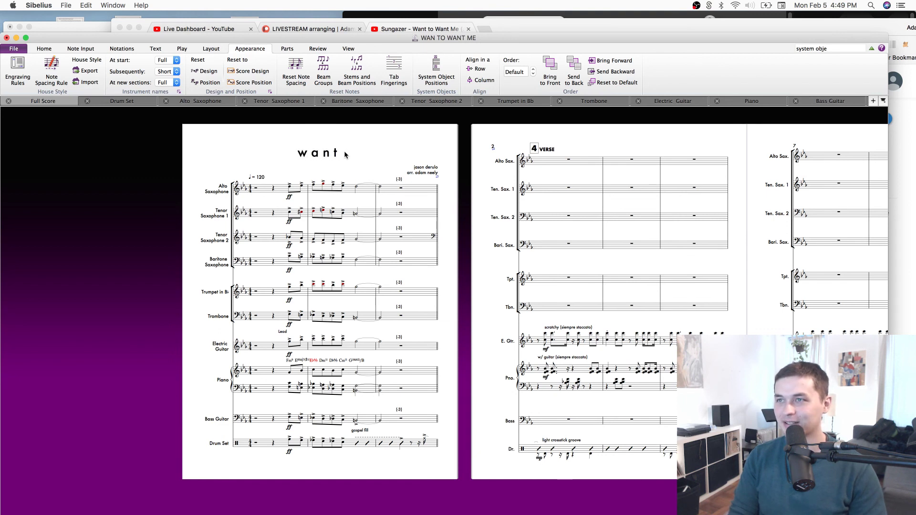
pyautogui.write(' w a n')
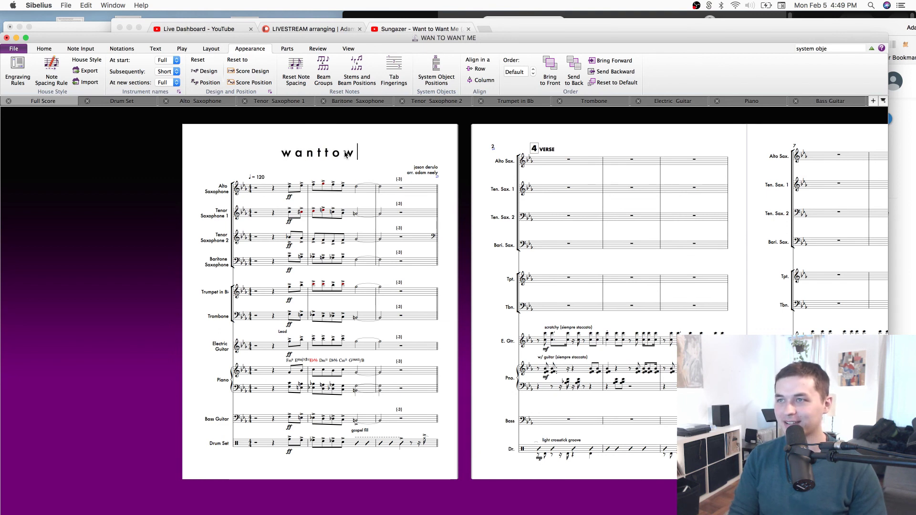
pyautogui.press('BackSpace')
pyautogui.press('BackSpace')
pyautogui.press('BackSpace')
pyautogui.press('BackSpace')
pyautogui.press('BackSpace')
pyautogui.press('BackSpace')
pyautogui.press('BackSpace')
pyautogui.press('BackSpace')
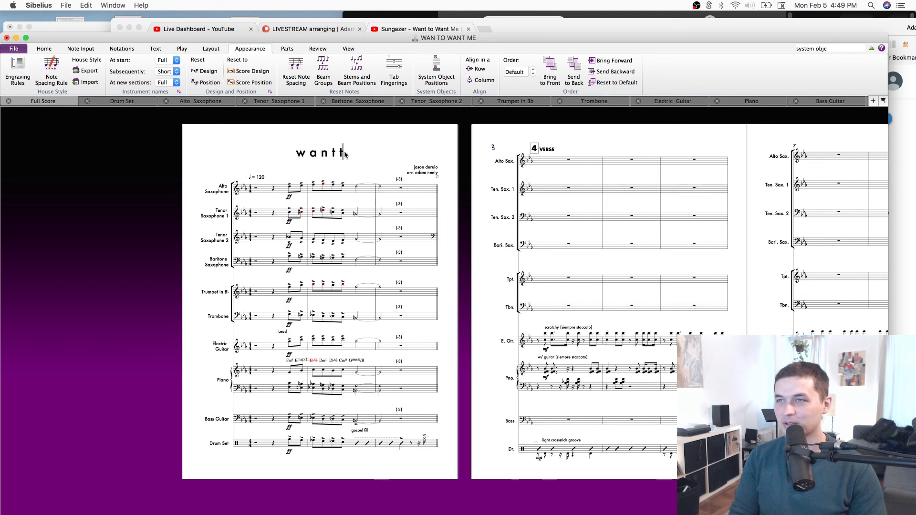
# Set the title on the first page to "want to want me" in lowercase without extra spaces between the letters.
pyautogui.write('t')
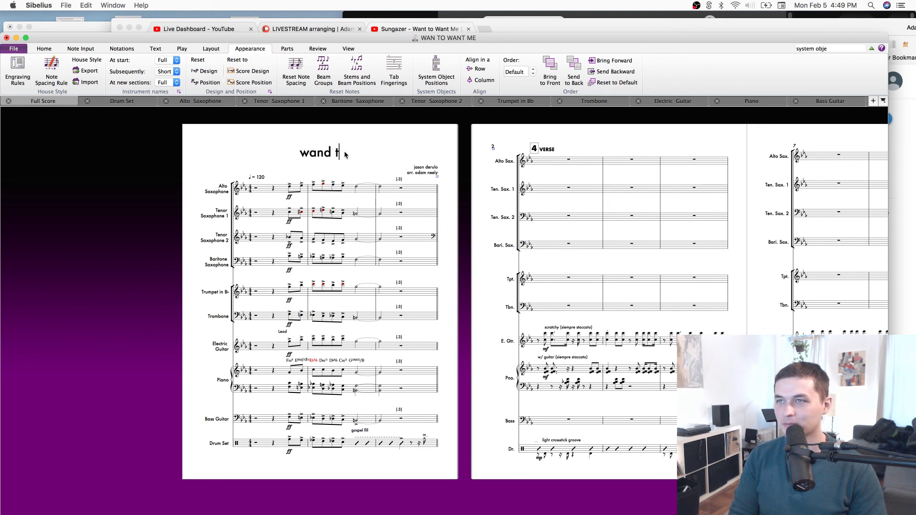
pyautogui.write('t to want me')
pyautogui.press('Escape')
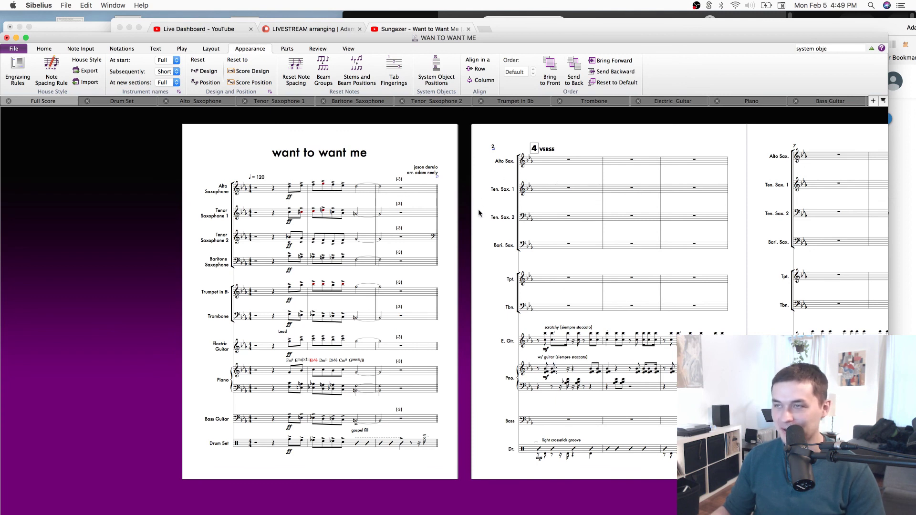
# Move the composer and arranger credits on the first page slightly up, closer to the title.
pyautogui.scroll(2, 479, 215)
pyautogui.click(443, 198)
pyautogui.moveTo(442, 195); pyautogui.dragTo(443, 193)
pyautogui.click(482, 230)
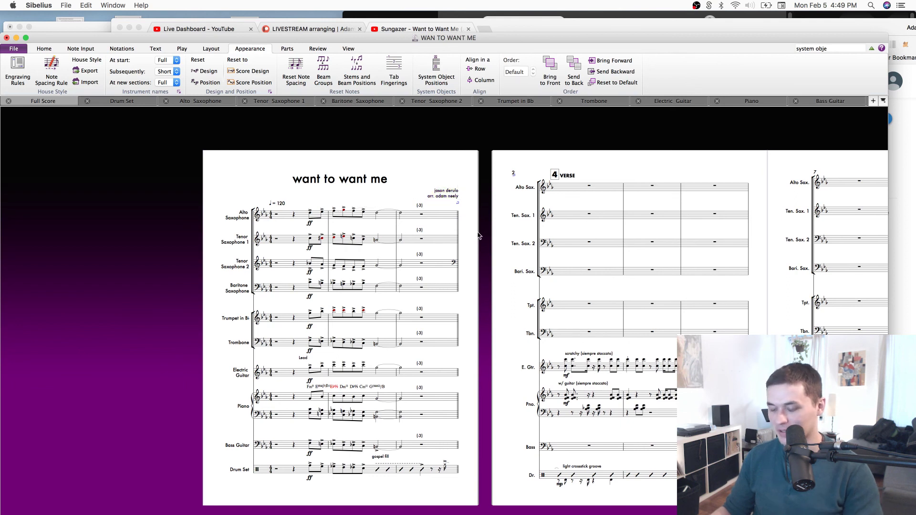
# Look through the full score from the title page past CHORUS (part 2) at measure 28 and back, checking the page layout.
pyautogui.press('super+equal')
pyautogui.press('super+equal')
pyautogui.press('super+minus')
pyautogui.moveTo(490, 253); pyautogui.dragTo(86, 205)
pyautogui.moveTo(342, 280); pyautogui.dragTo(338, 280)
pyautogui.hscroll(6, 338, 280)
pyautogui.moveTo(637, 226); pyautogui.dragTo(158, 228)
pyautogui.moveTo(690, 235); pyautogui.dragTo(561, 303)
pyautogui.hscroll(10, 560, 303)
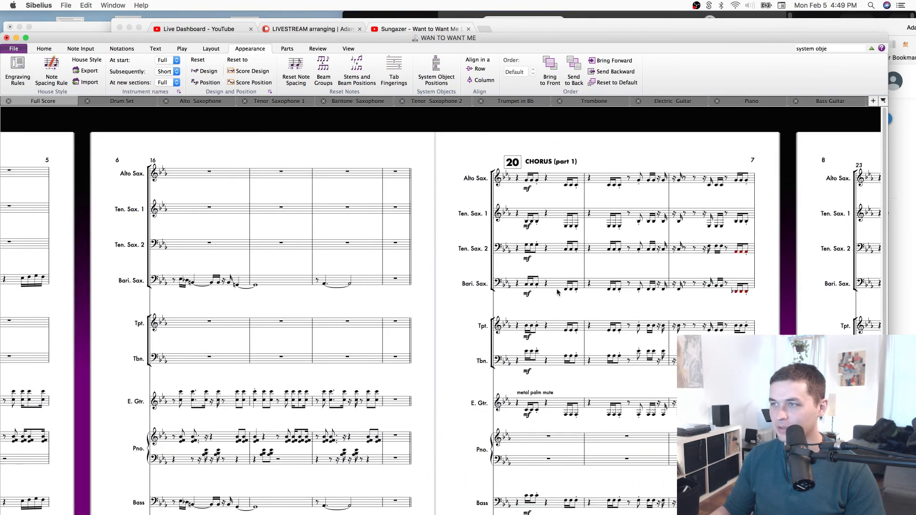
pyautogui.hscroll(13, 749, 300)
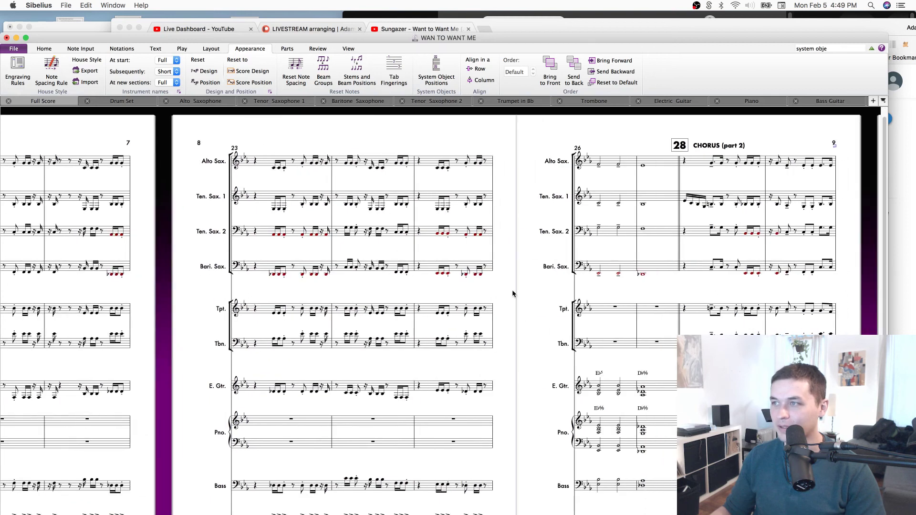
pyautogui.hscroll(5, 512, 293)
pyautogui.press('Home')
pyautogui.press('Home')
pyautogui.press('Home')
pyautogui.press('Home')
pyautogui.press('Home')
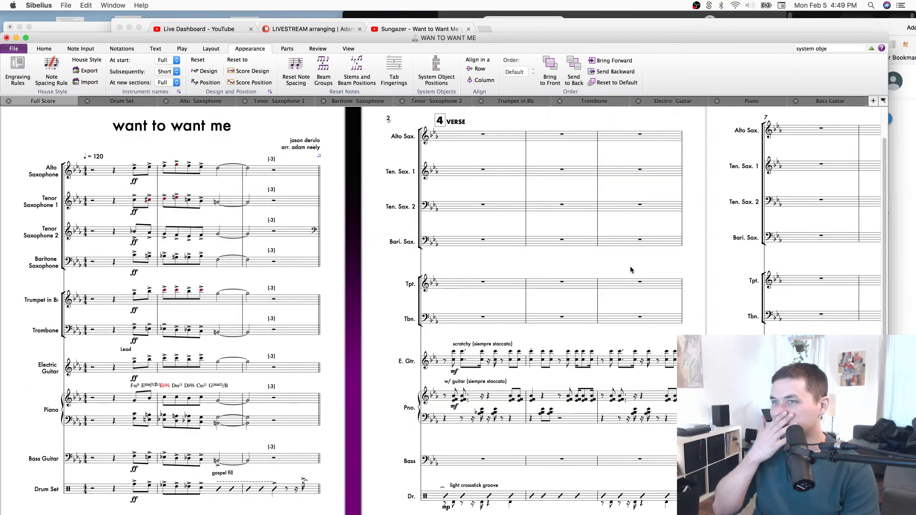
pyautogui.hscroll(-5, 630, 270)
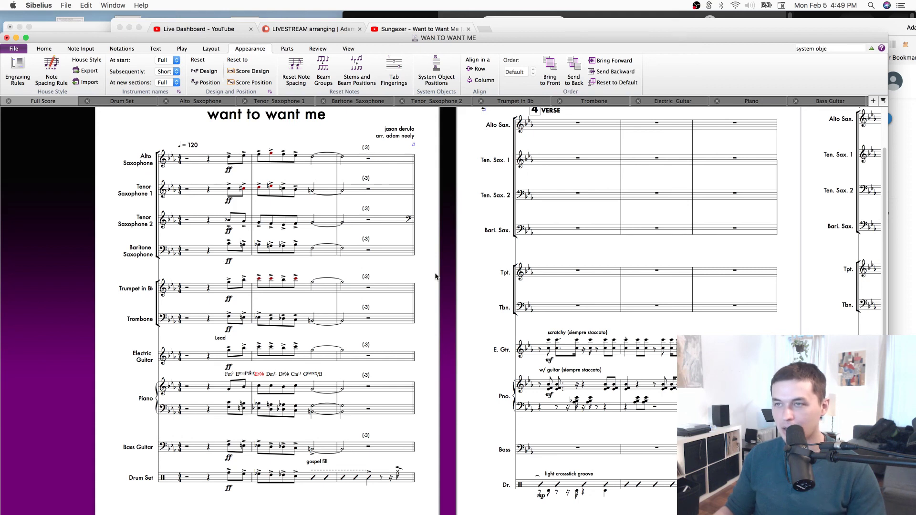
pyautogui.moveTo(456, 252); pyautogui.dragTo(385, 285)
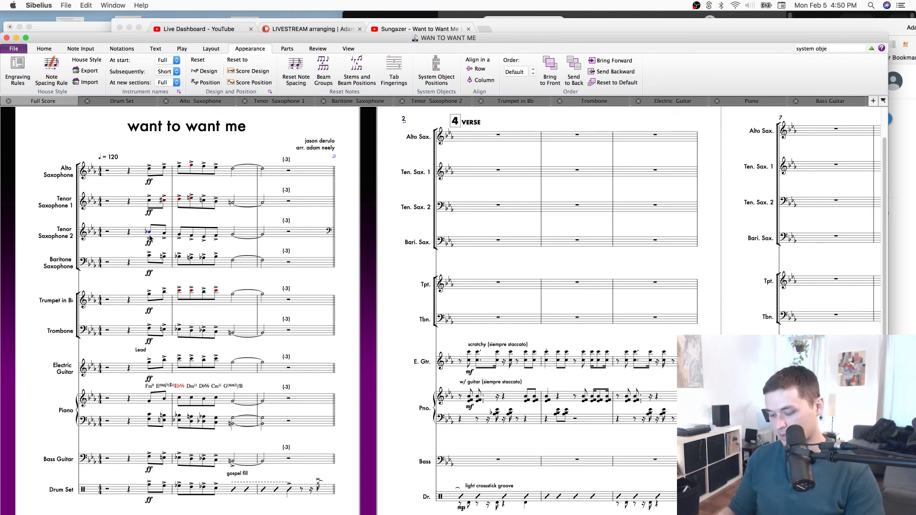
# Show the Transport panel, play the score's opening from measure 1 and stop playback in measure 2.
pyautogui.scroll(3, 150, 237)
pyautogui.scroll(2, 149, 237)
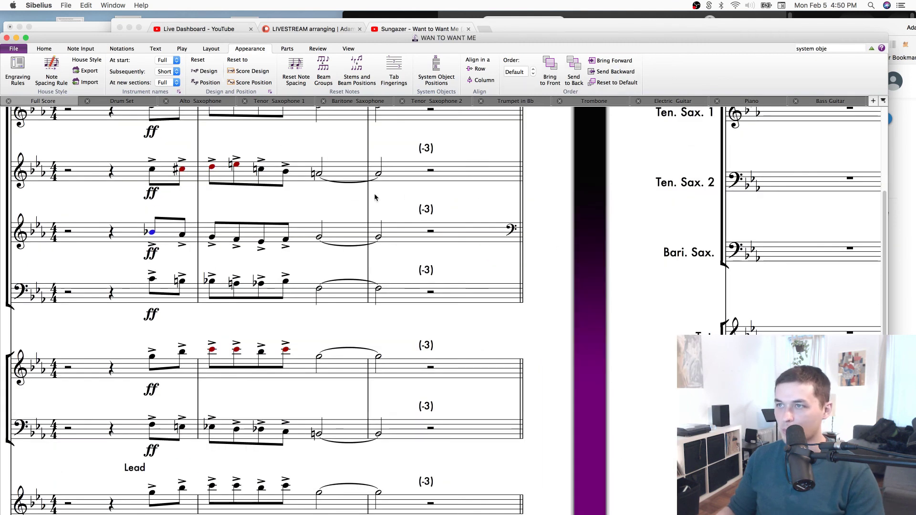
pyautogui.scroll(3, 381, 205)
pyautogui.hscroll(-2, 382, 205)
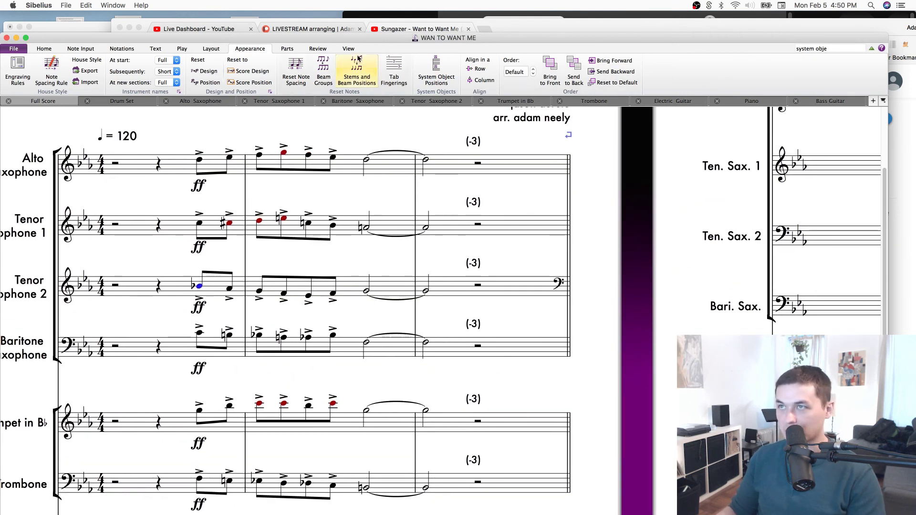
pyautogui.click(349, 49)
pyautogui.click(716, 60)
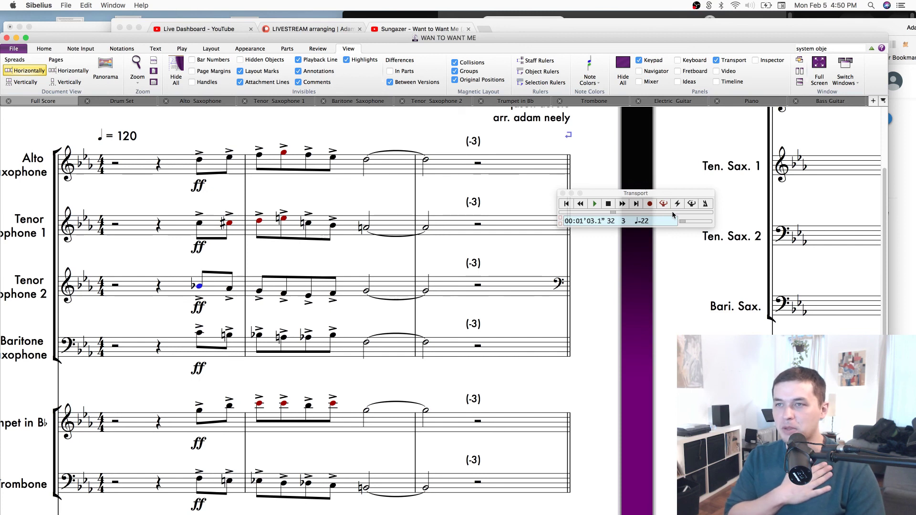
pyautogui.press('space')
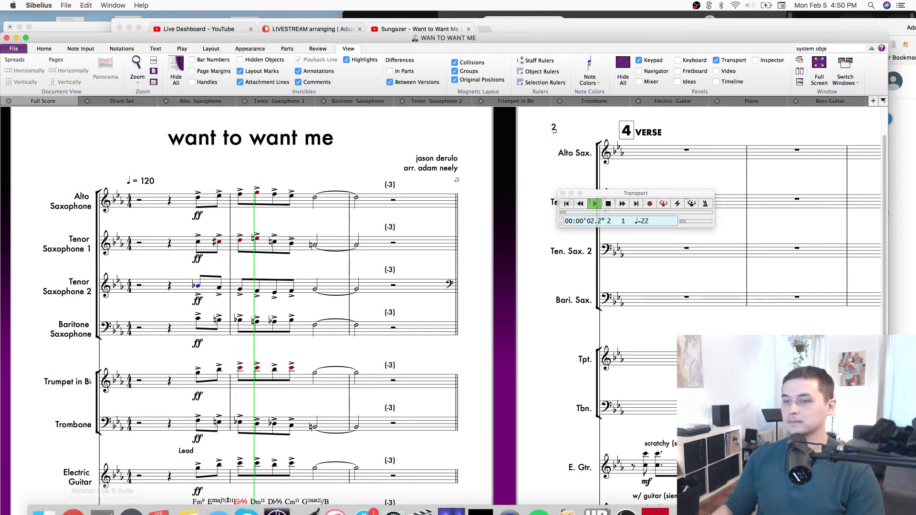
pyautogui.moveTo(482, 512)
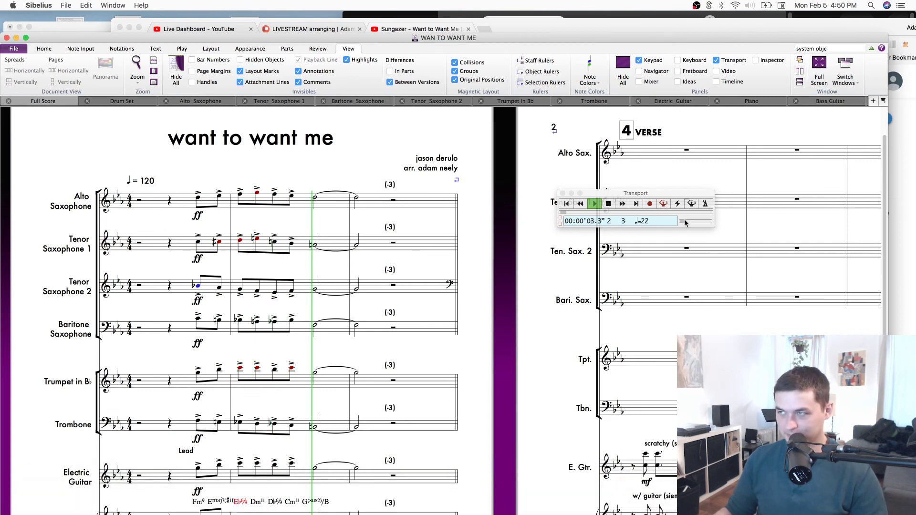
pyautogui.press('space')
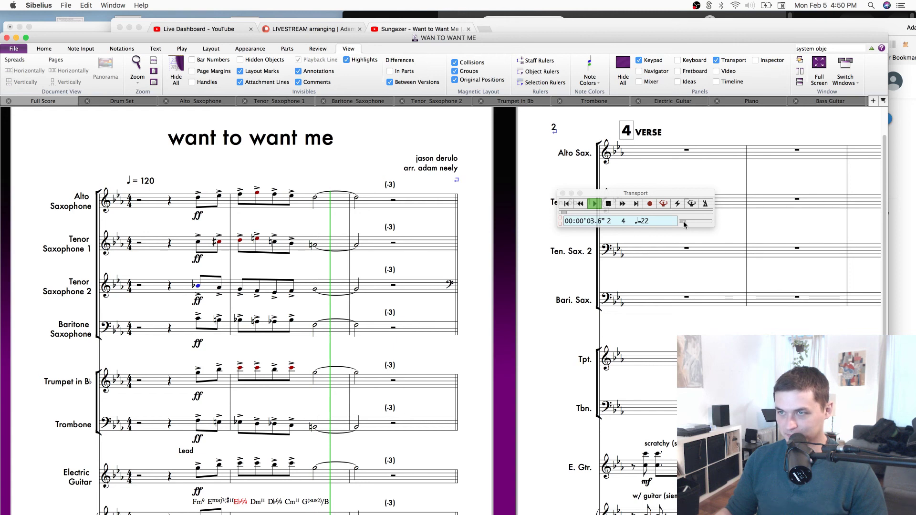
# Examine the opening saxophone and brass staves up close, and review the later pages through CHORUS (part 2) at measure 76 and back.
pyautogui.press('super+equal')
pyautogui.moveTo(450, 265); pyautogui.dragTo(467, 285)
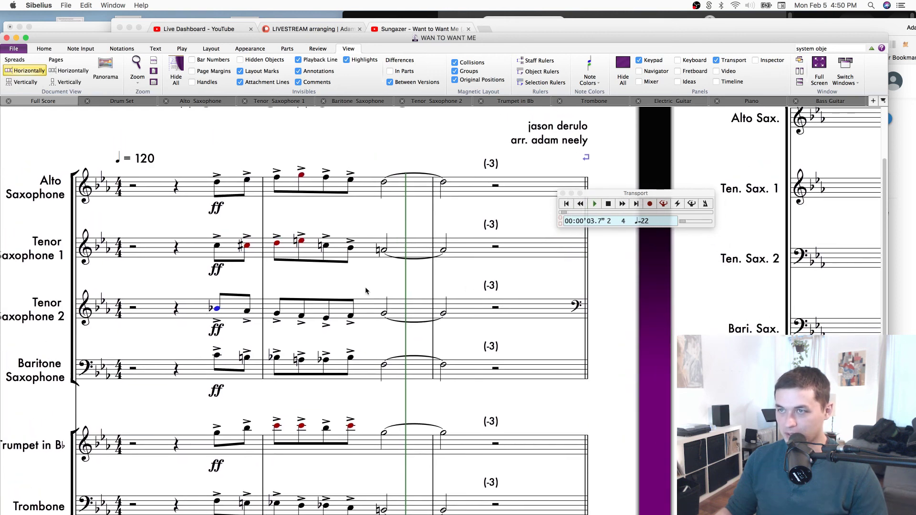
pyautogui.hscroll(-2, 365, 286)
pyautogui.scroll(-2, 365, 286)
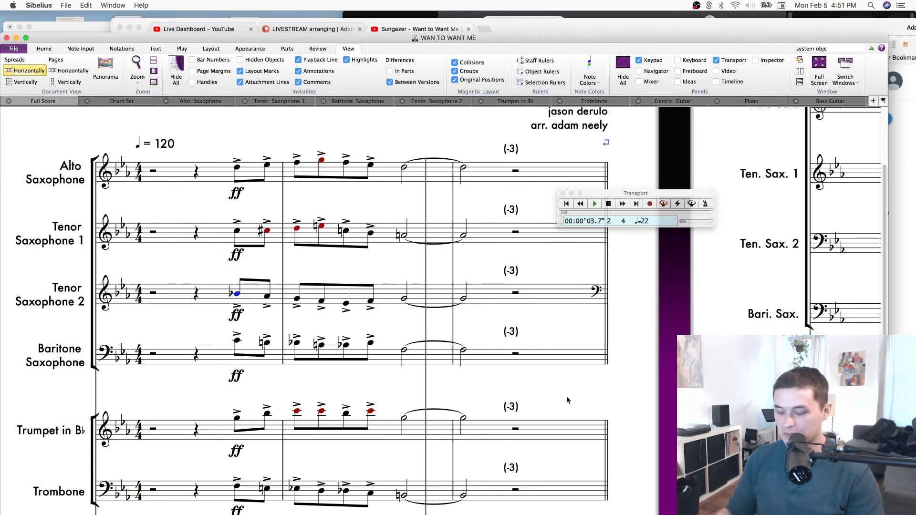
pyautogui.press('super+minus')
pyautogui.press('super+minus')
pyautogui.press('super+minus')
pyautogui.press('super+minus')
pyautogui.moveTo(443, 351); pyautogui.dragTo(108, 284)
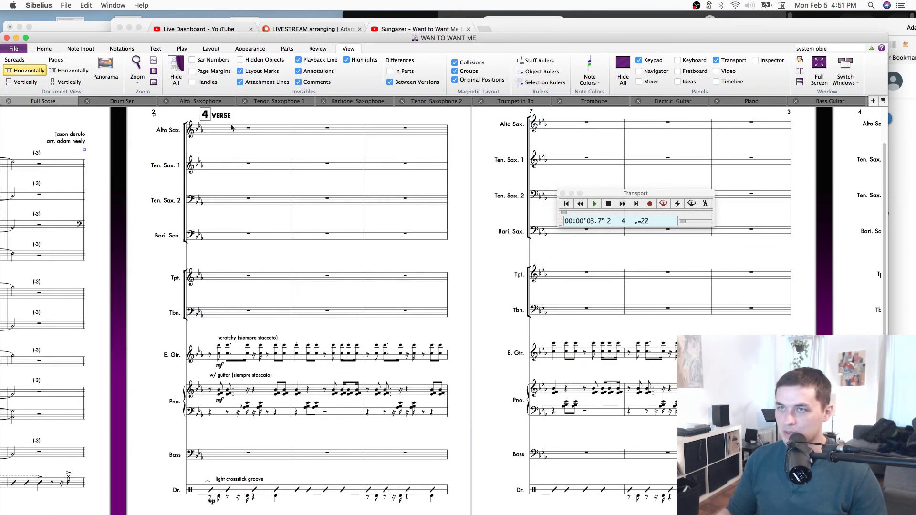
pyautogui.moveTo(152, 151); pyautogui.dragTo(312, 92)
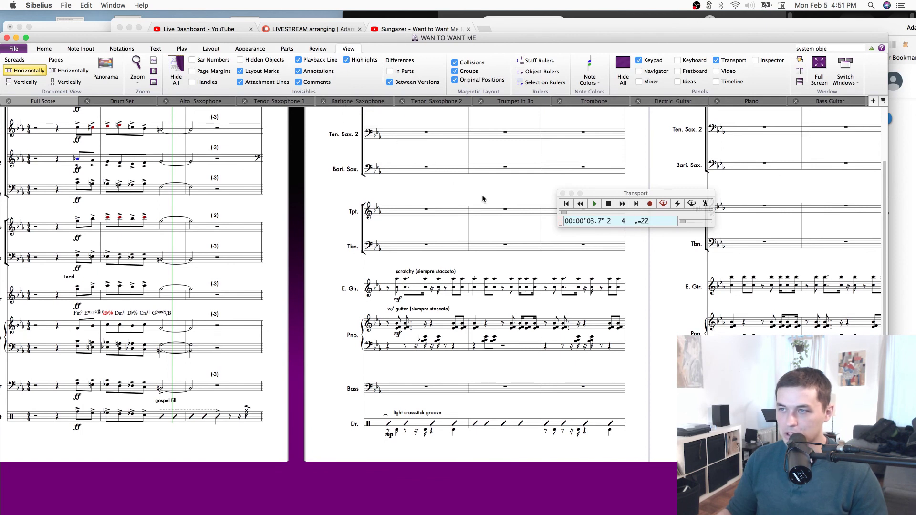
pyautogui.moveTo(674, 316); pyautogui.dragTo(163, 402)
pyautogui.press('End')
pyautogui.press('End')
pyautogui.press('End')
pyautogui.press('End')
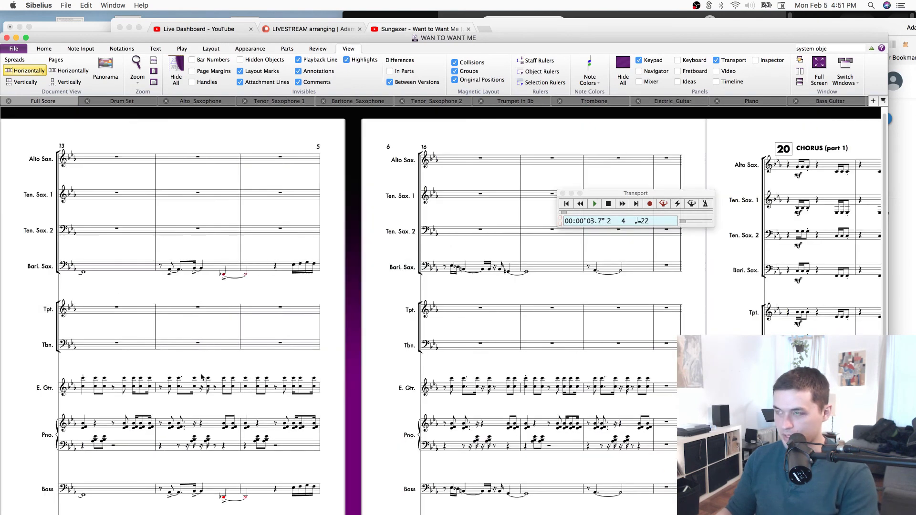
pyautogui.hscroll(20, 200, 371)
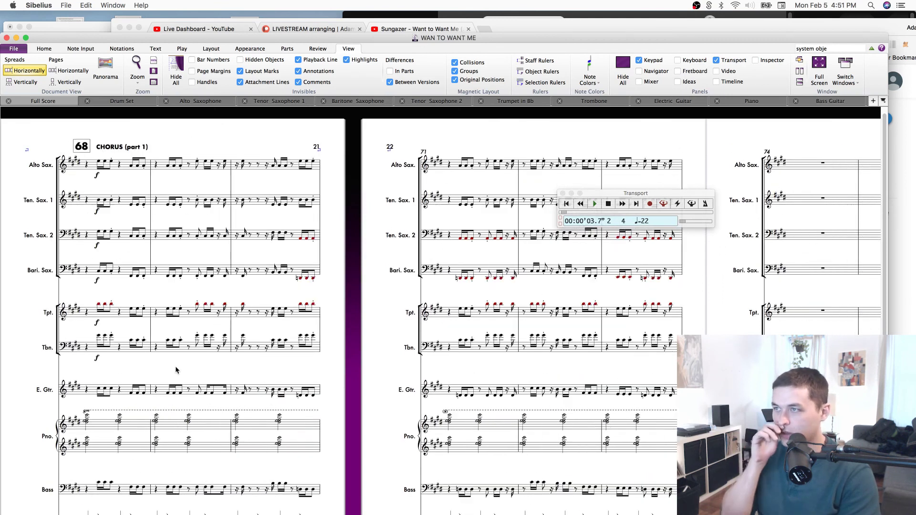
pyautogui.hscroll(-15, 176, 370)
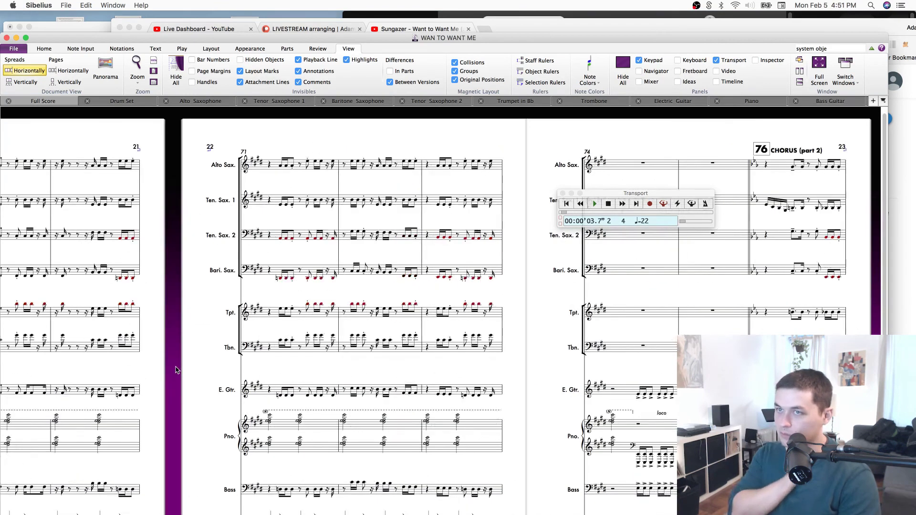
pyautogui.hscroll(-15, 176, 370)
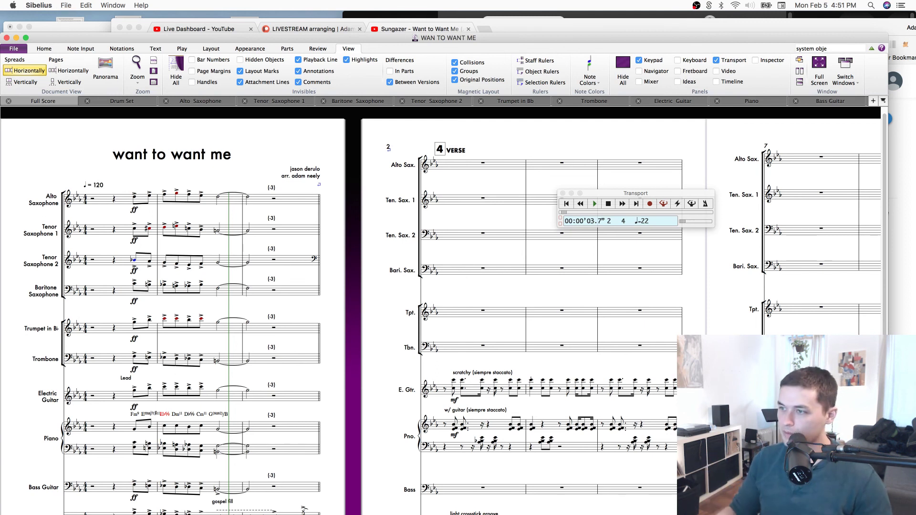
# Switch to OBS.
pyautogui.click(623, 506)
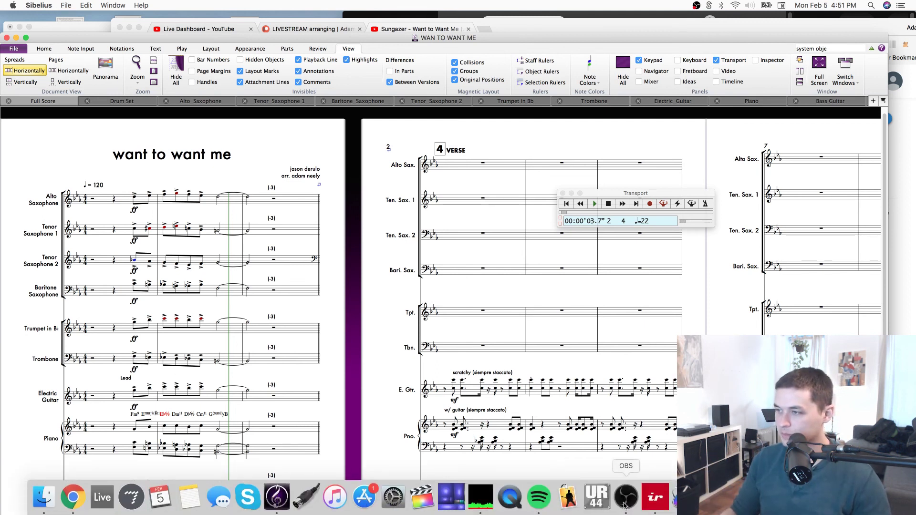